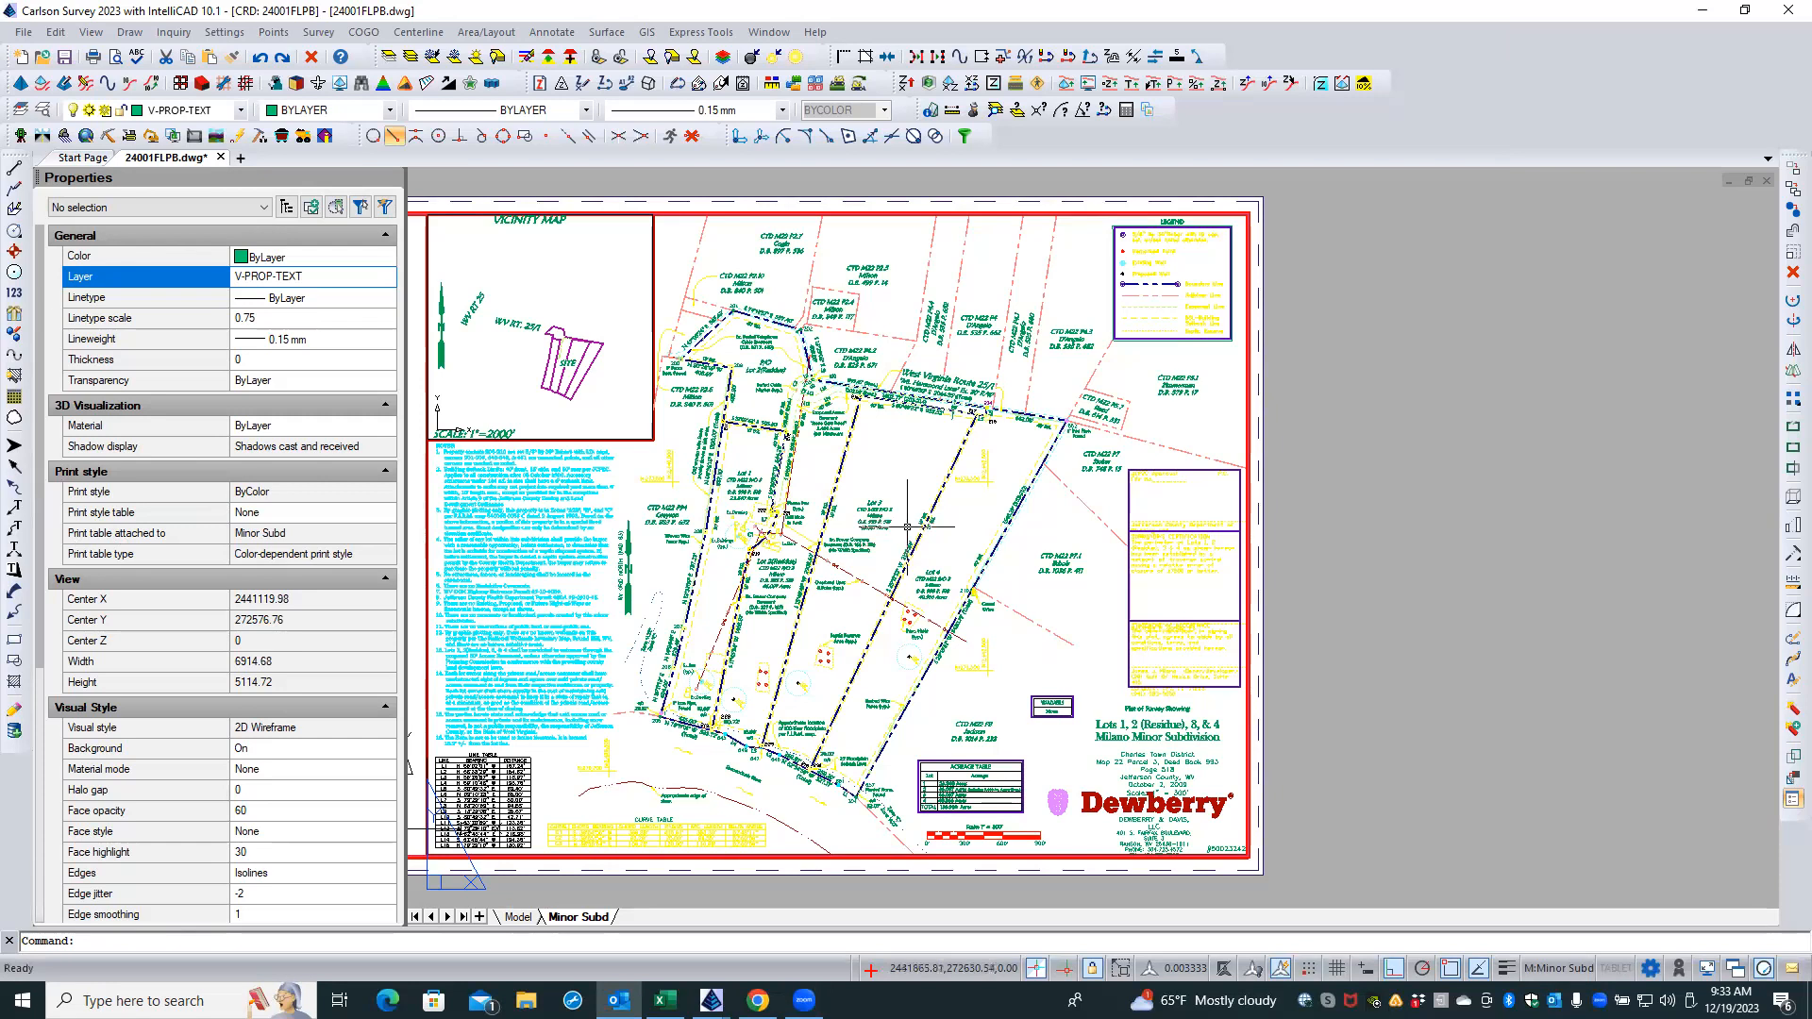
- Compare the subdivision plat in the Minor Subd layout with the same drawing in model space
scroll(835, 640, "up", 1)
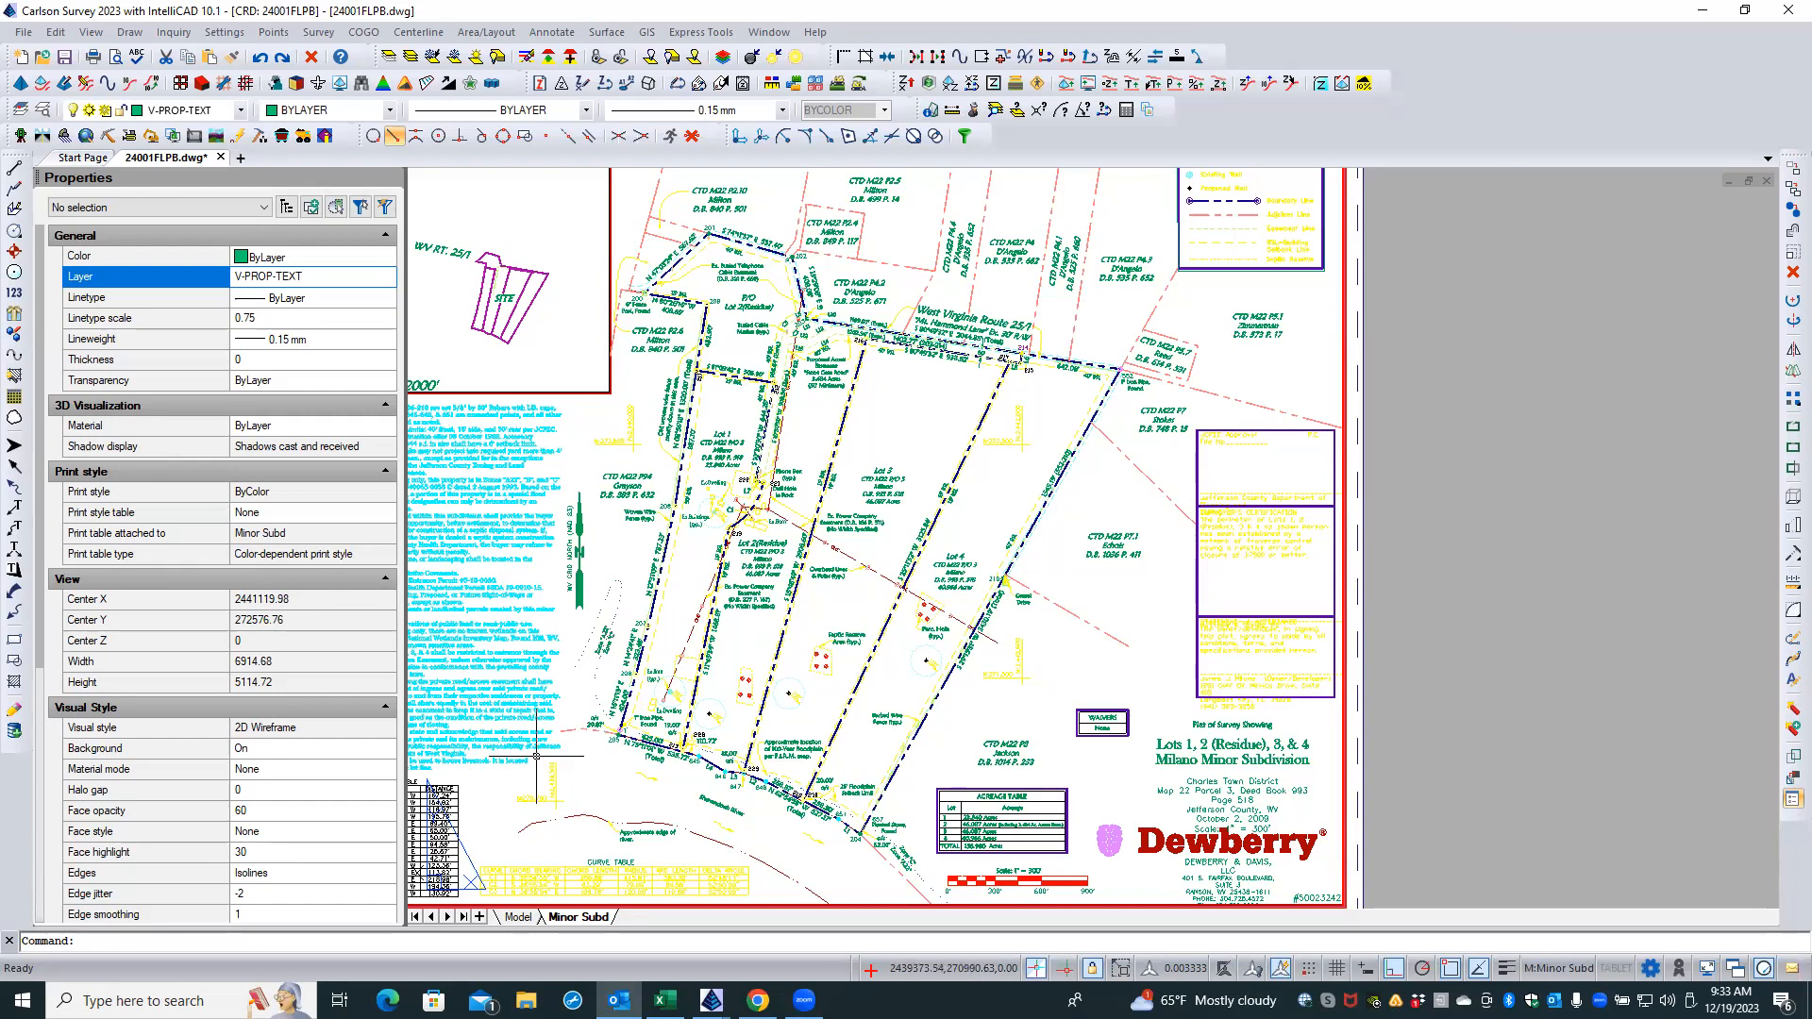
left_click(514, 918)
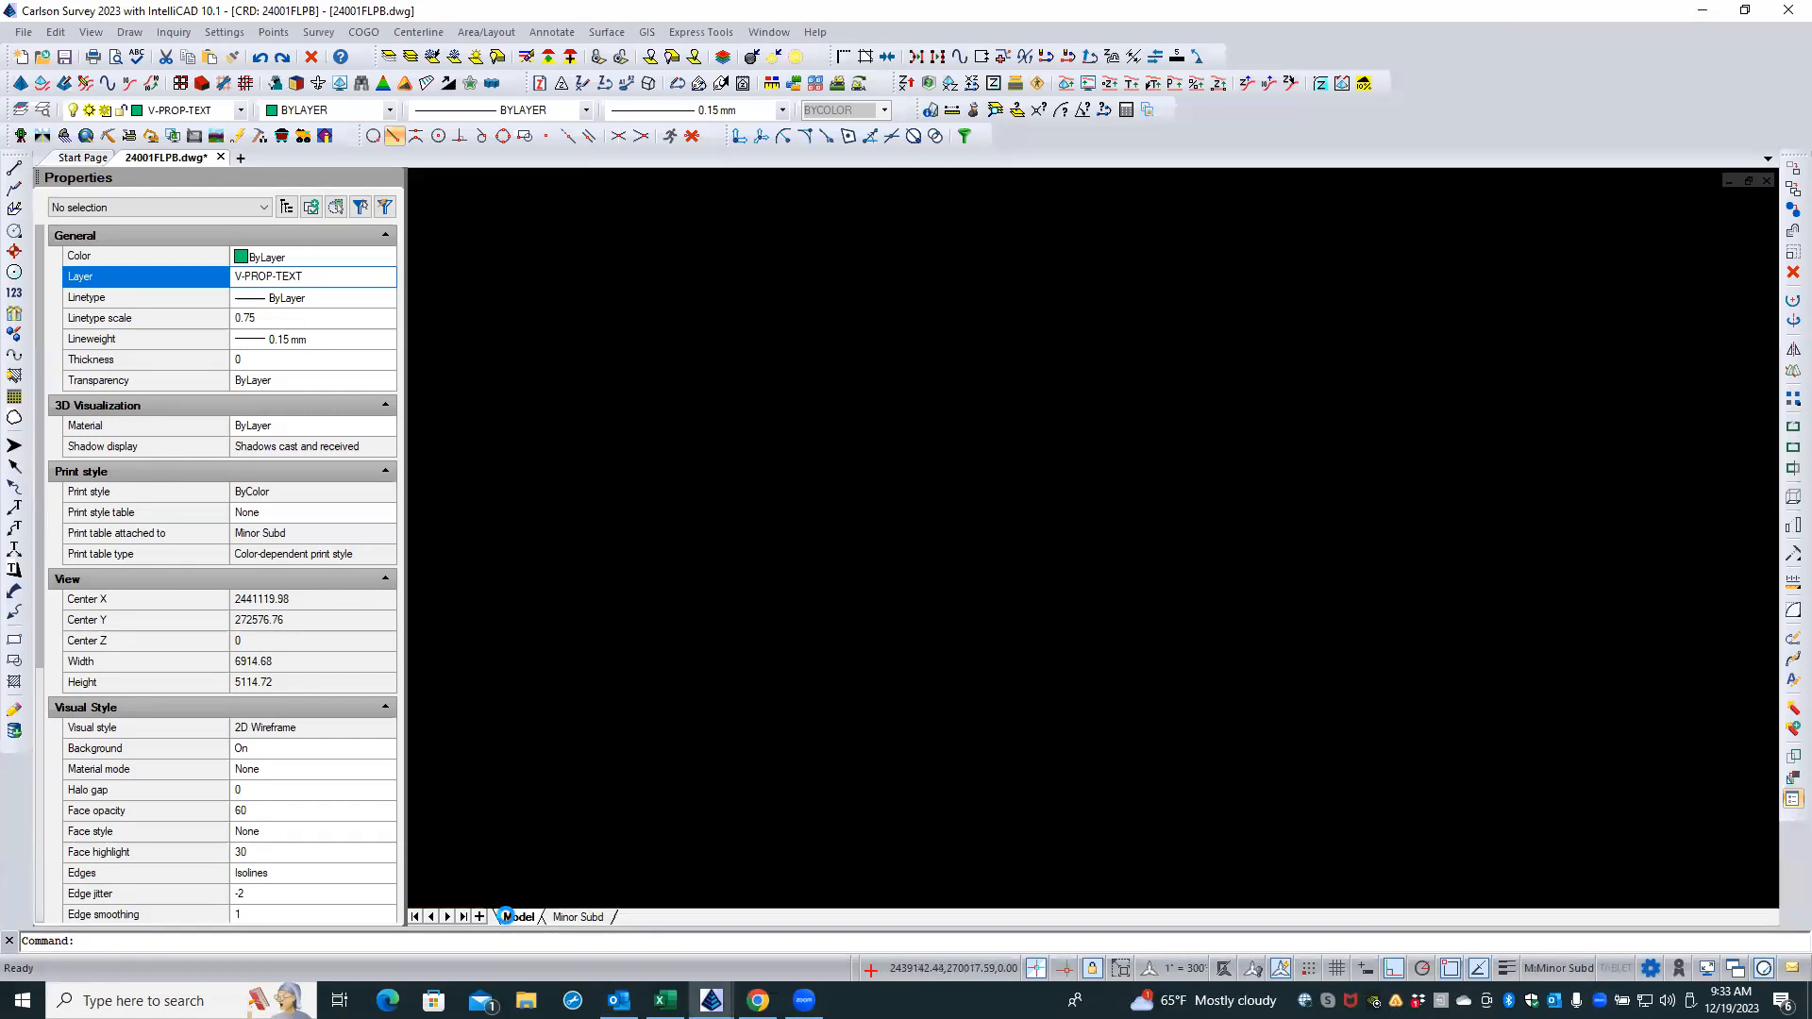
scroll(607, 851, "down", 1)
scroll(607, 851, "down", 2)
scroll(607, 852, "up", 1)
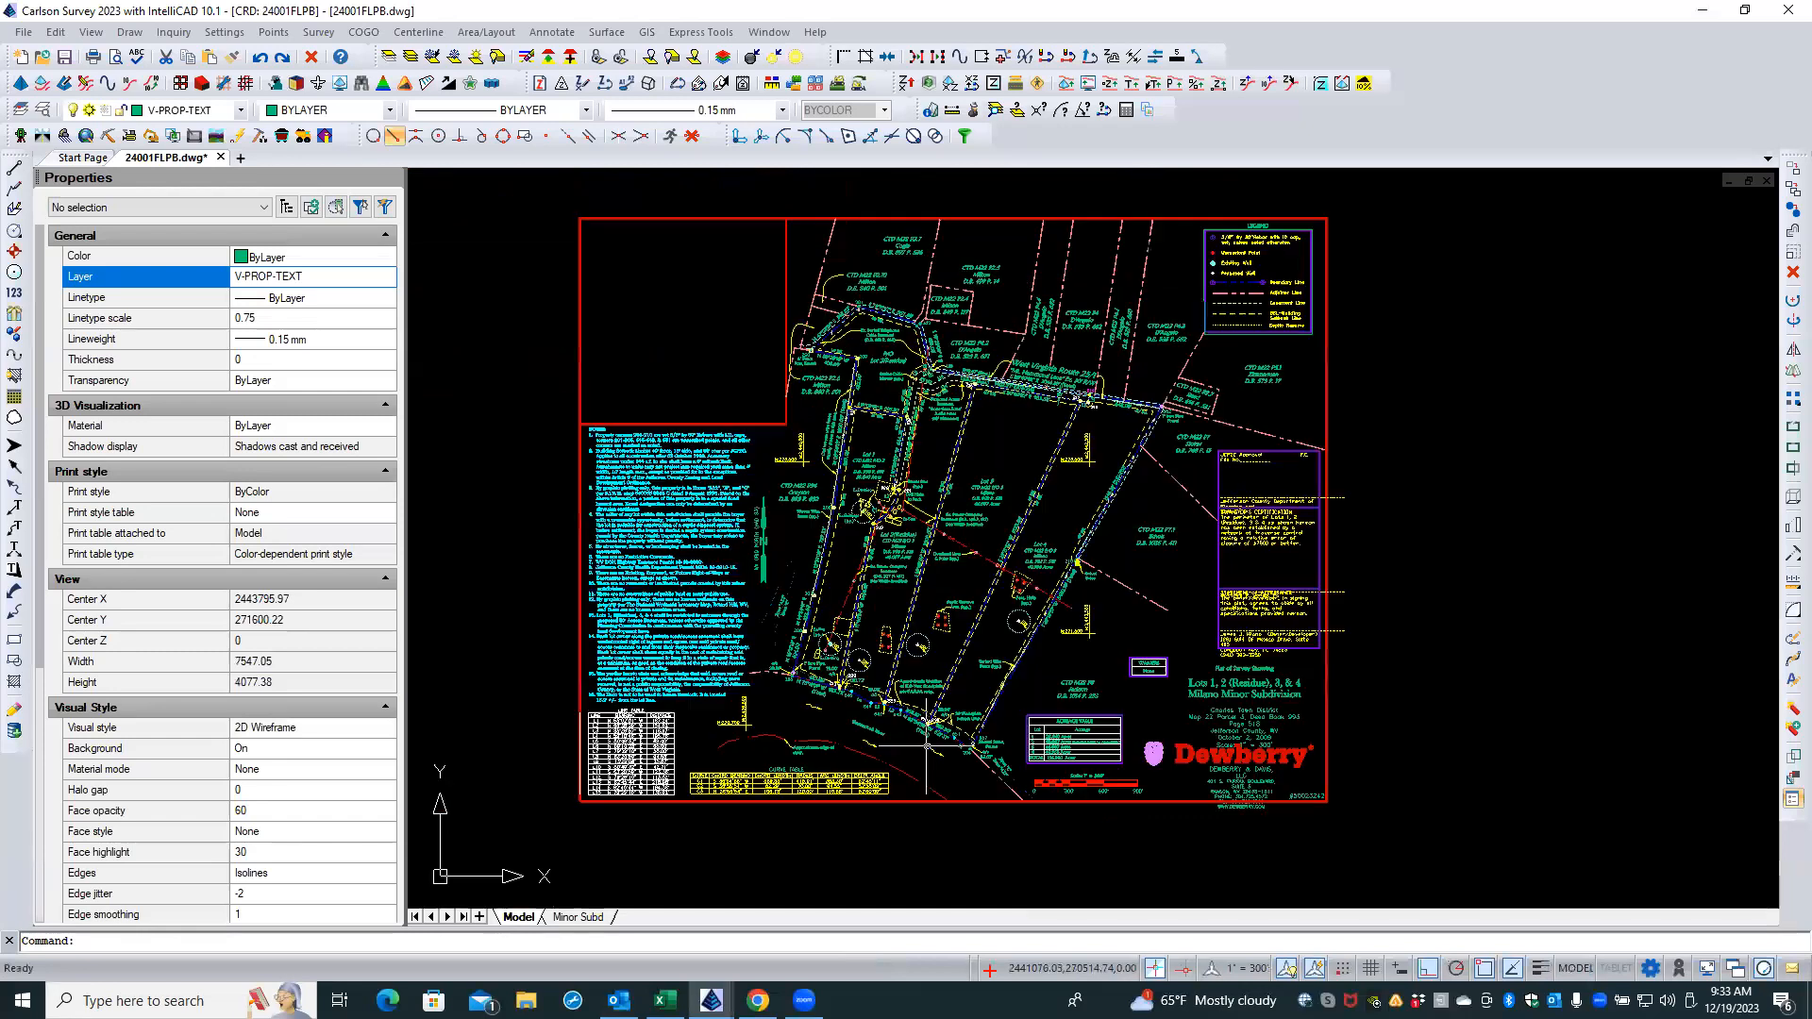
left_click(578, 918)
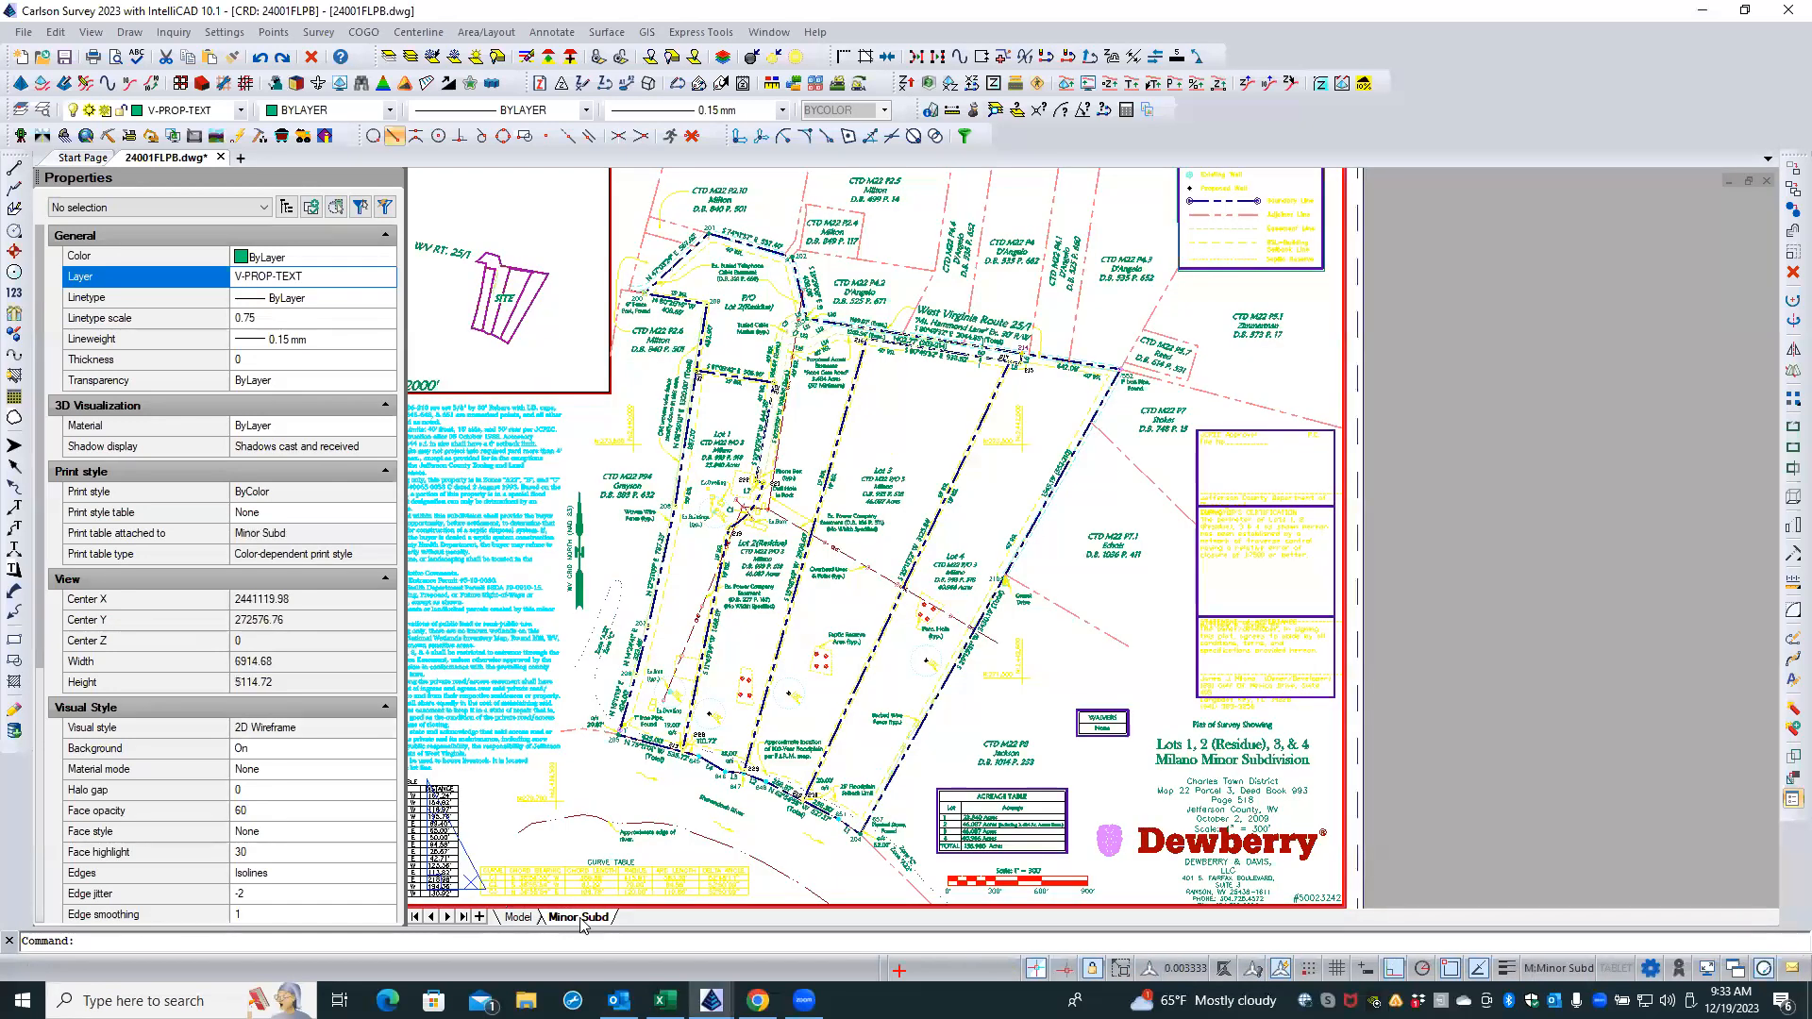
left_click(521, 917)
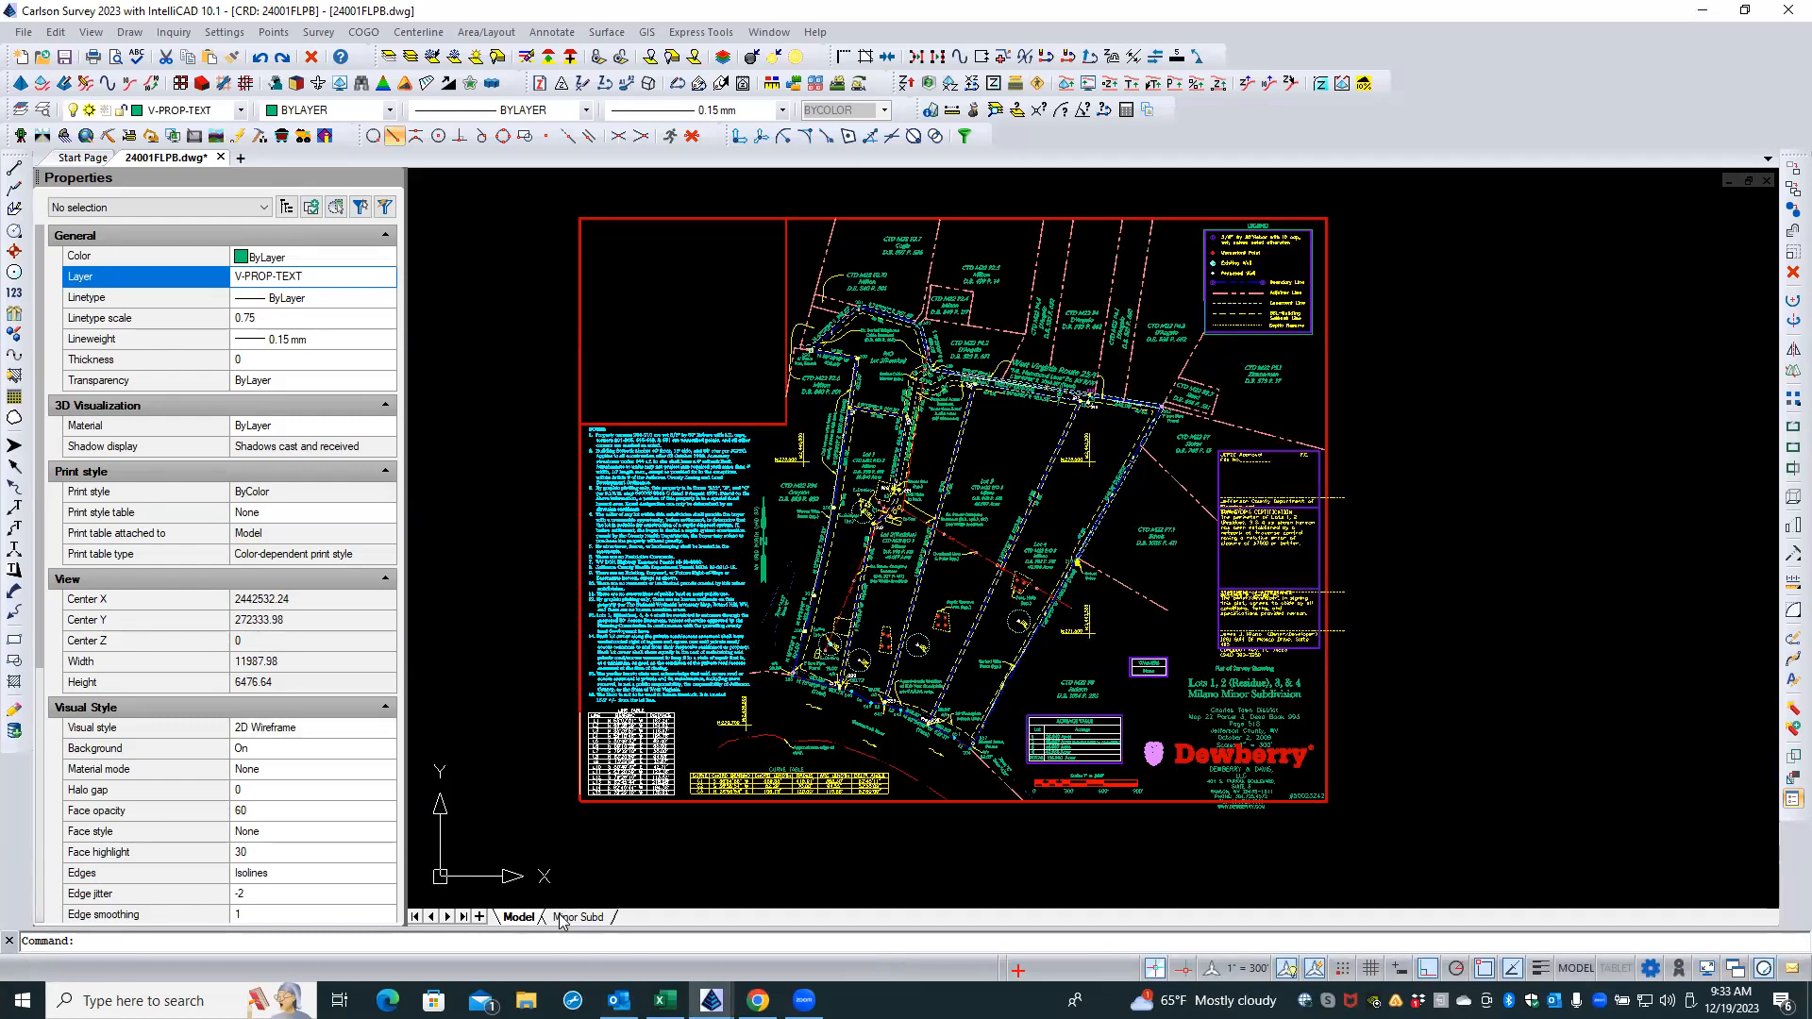
left_click(562, 917)
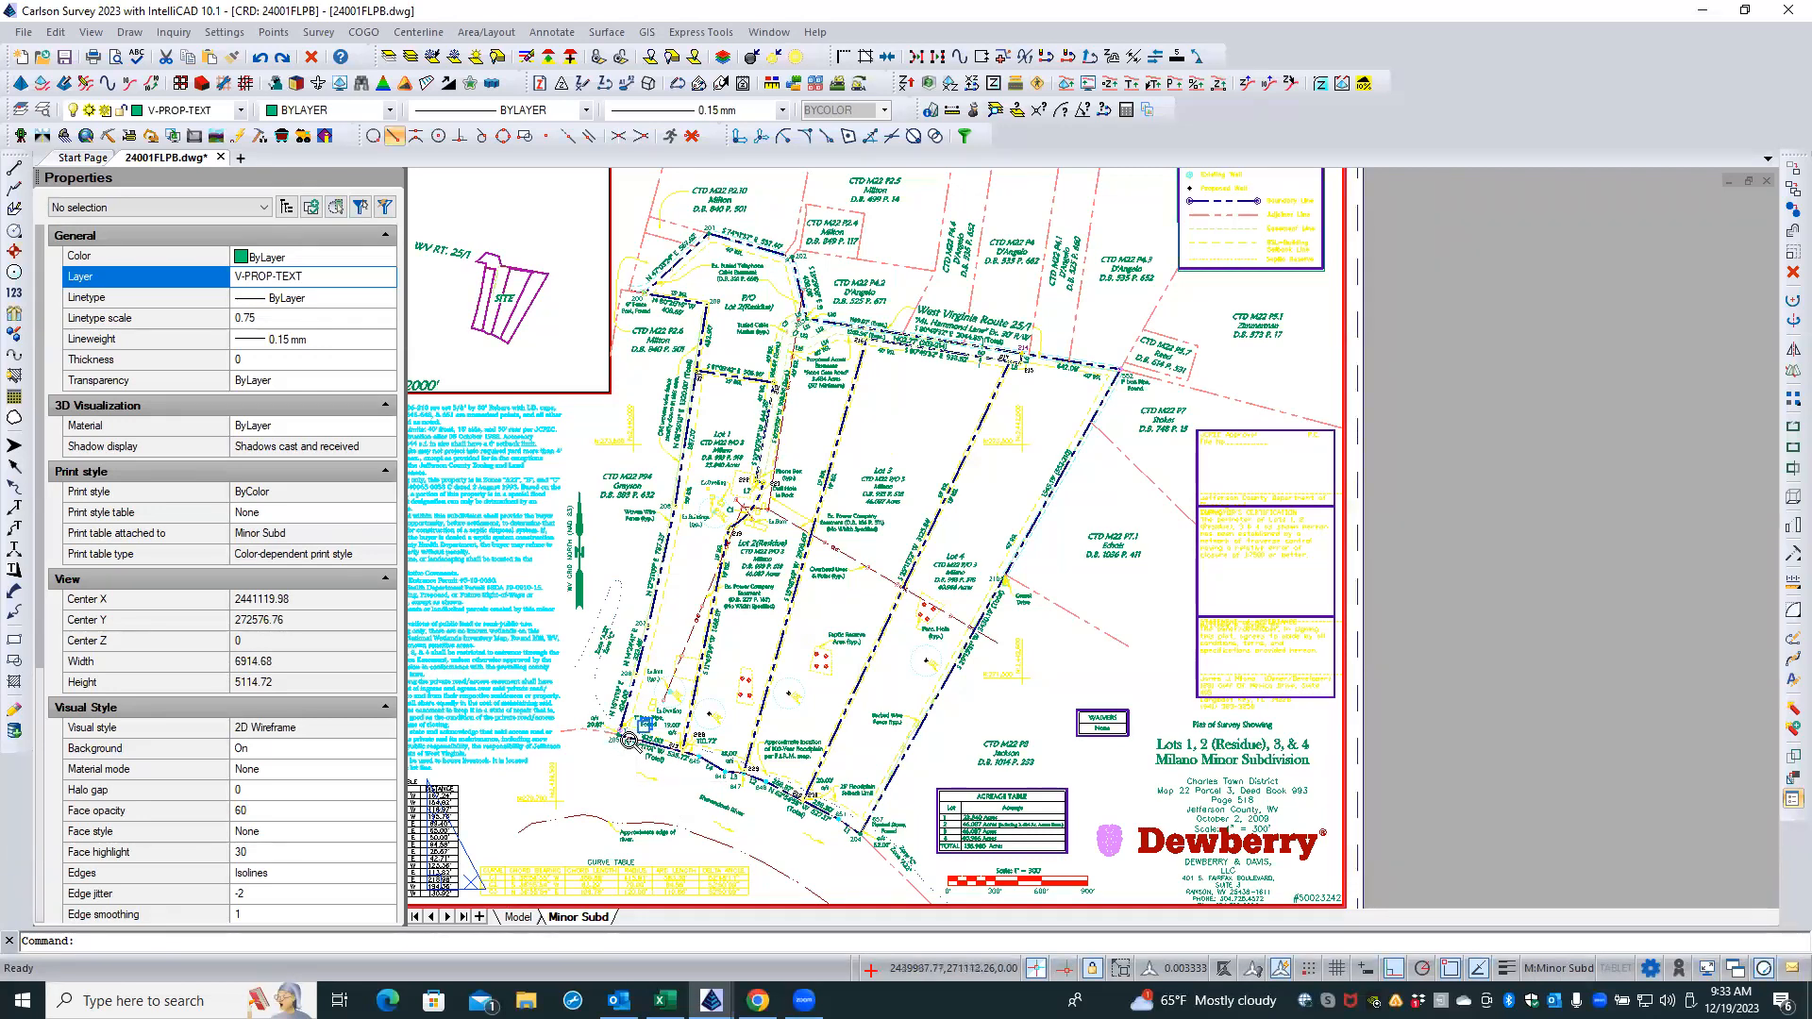
- Try an inverse in the Minor Subd layout starting at the green corner node labelled 205
scroll(625, 748, "up", 5)
scroll(574, 791, "up", 4)
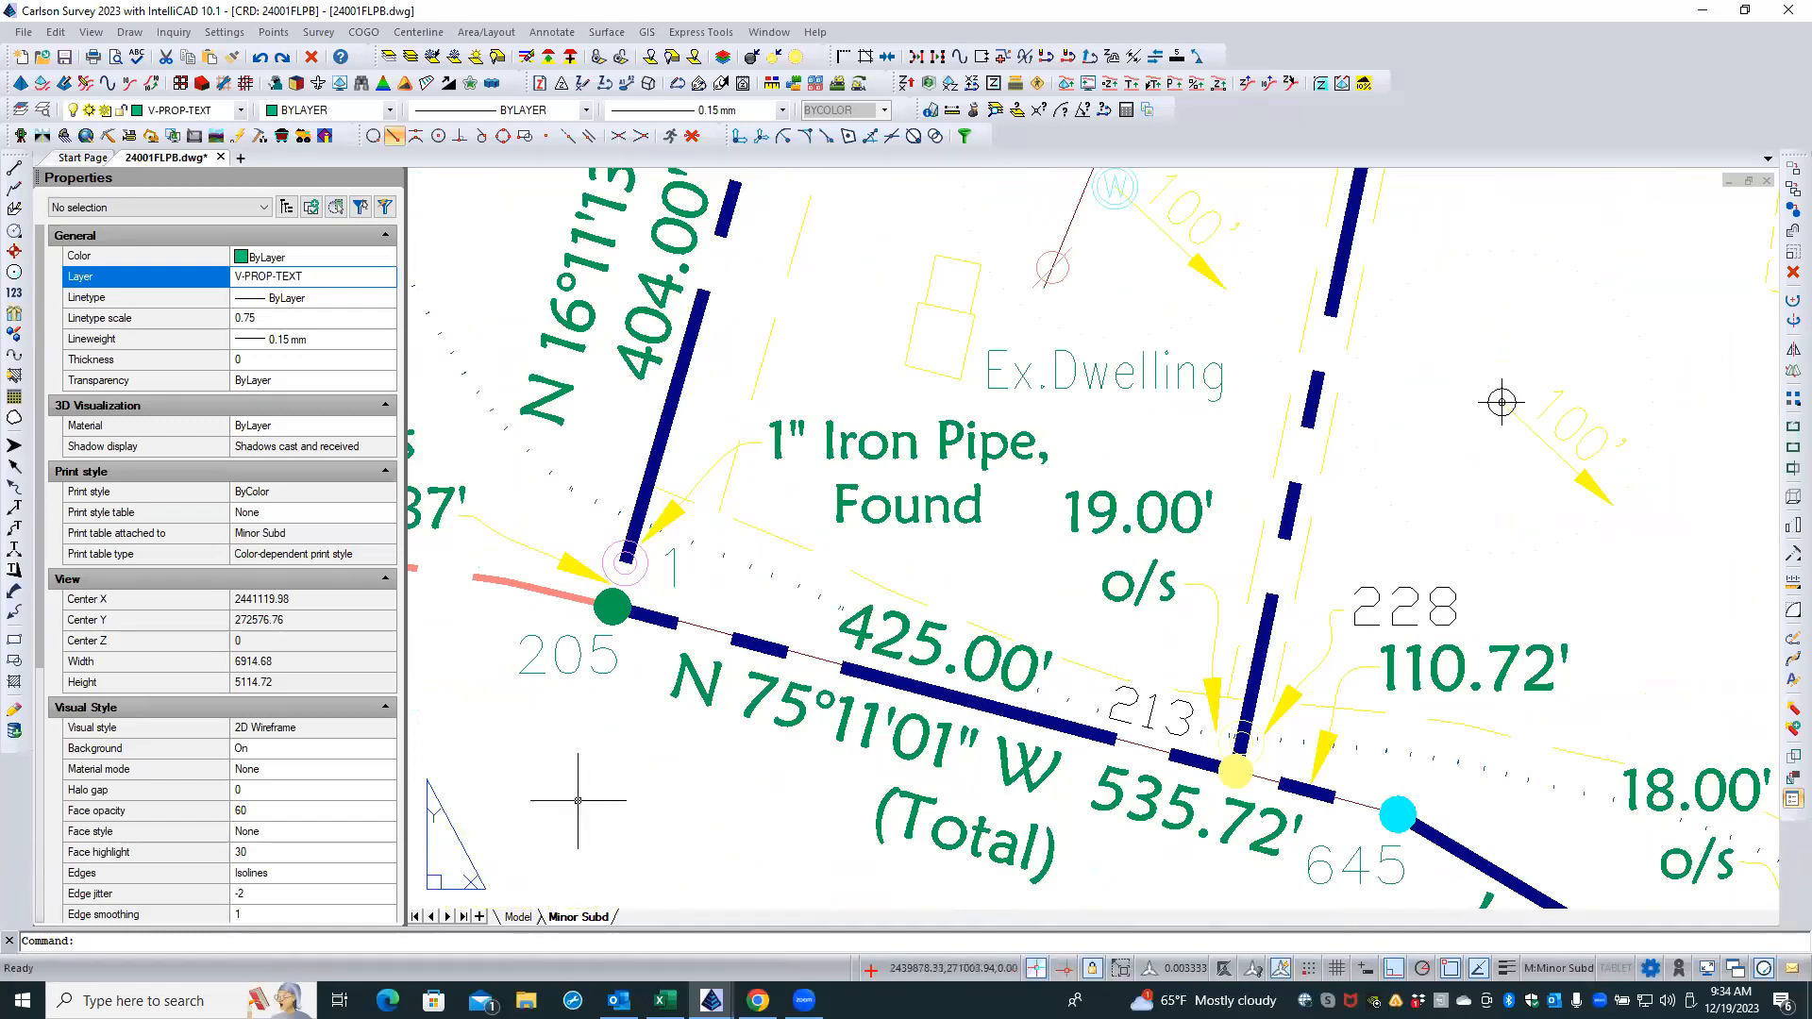
type("i")
key("Return")
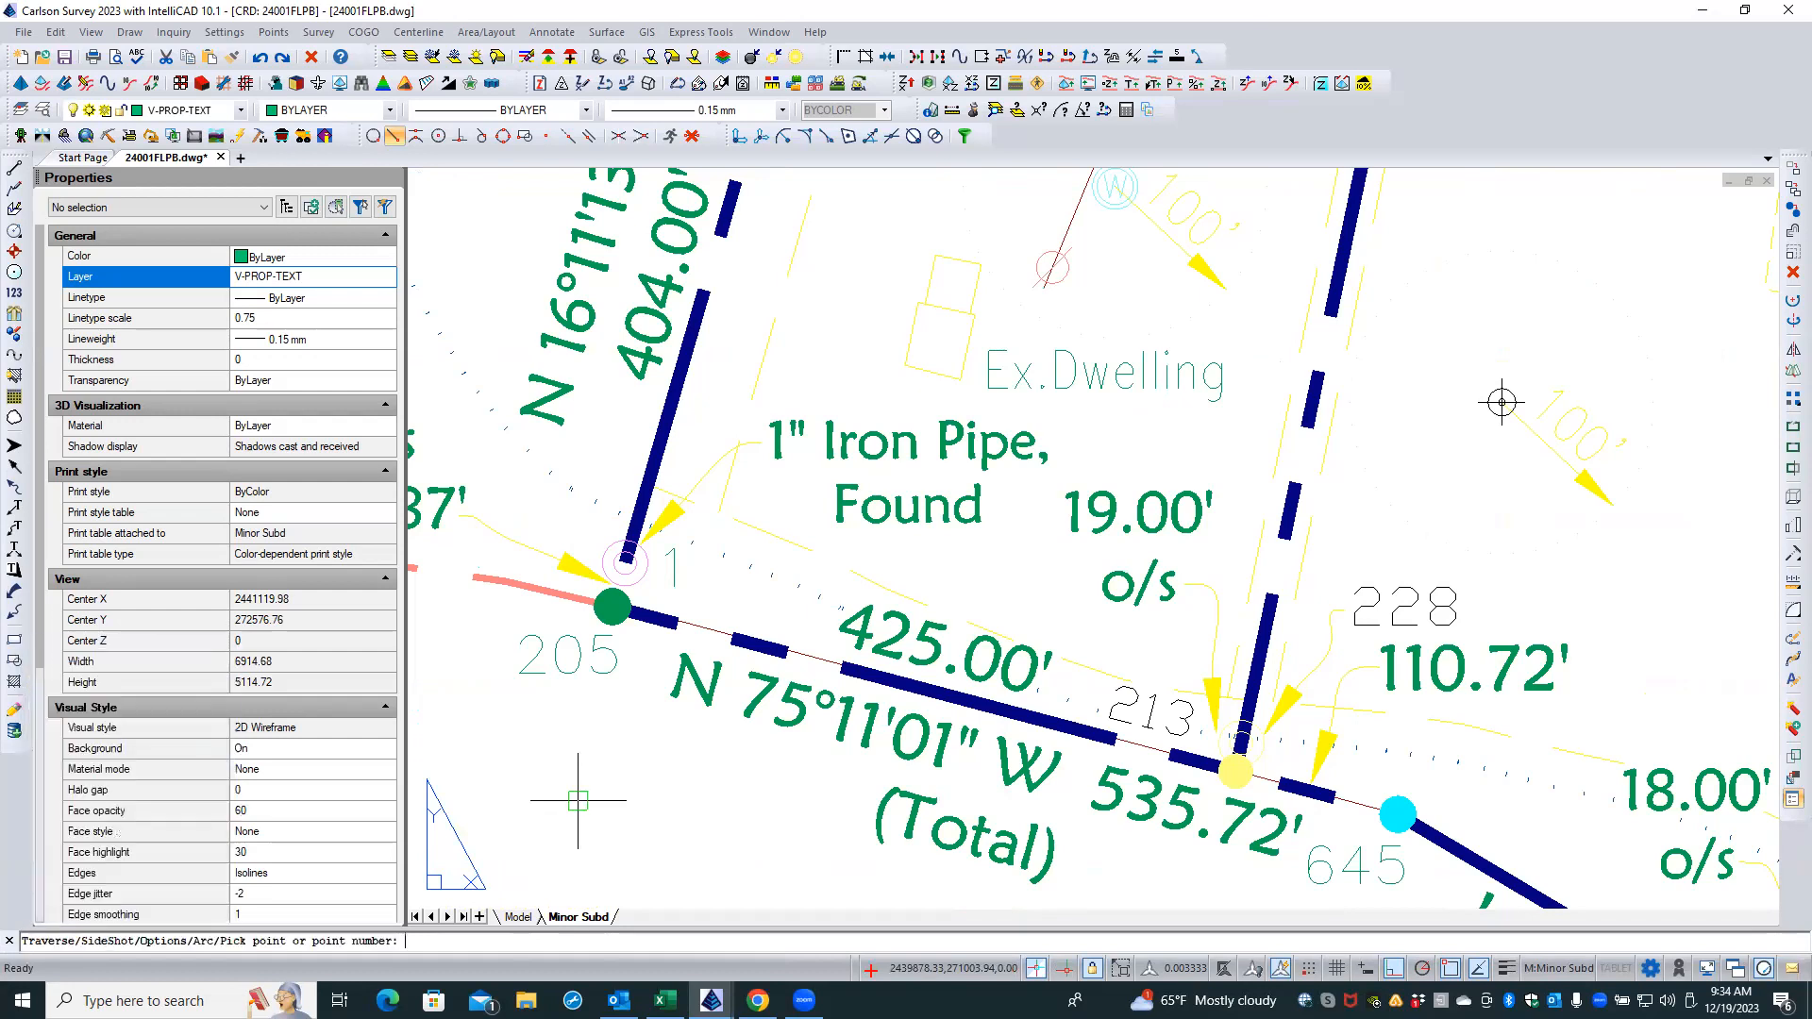
left_click(648, 498)
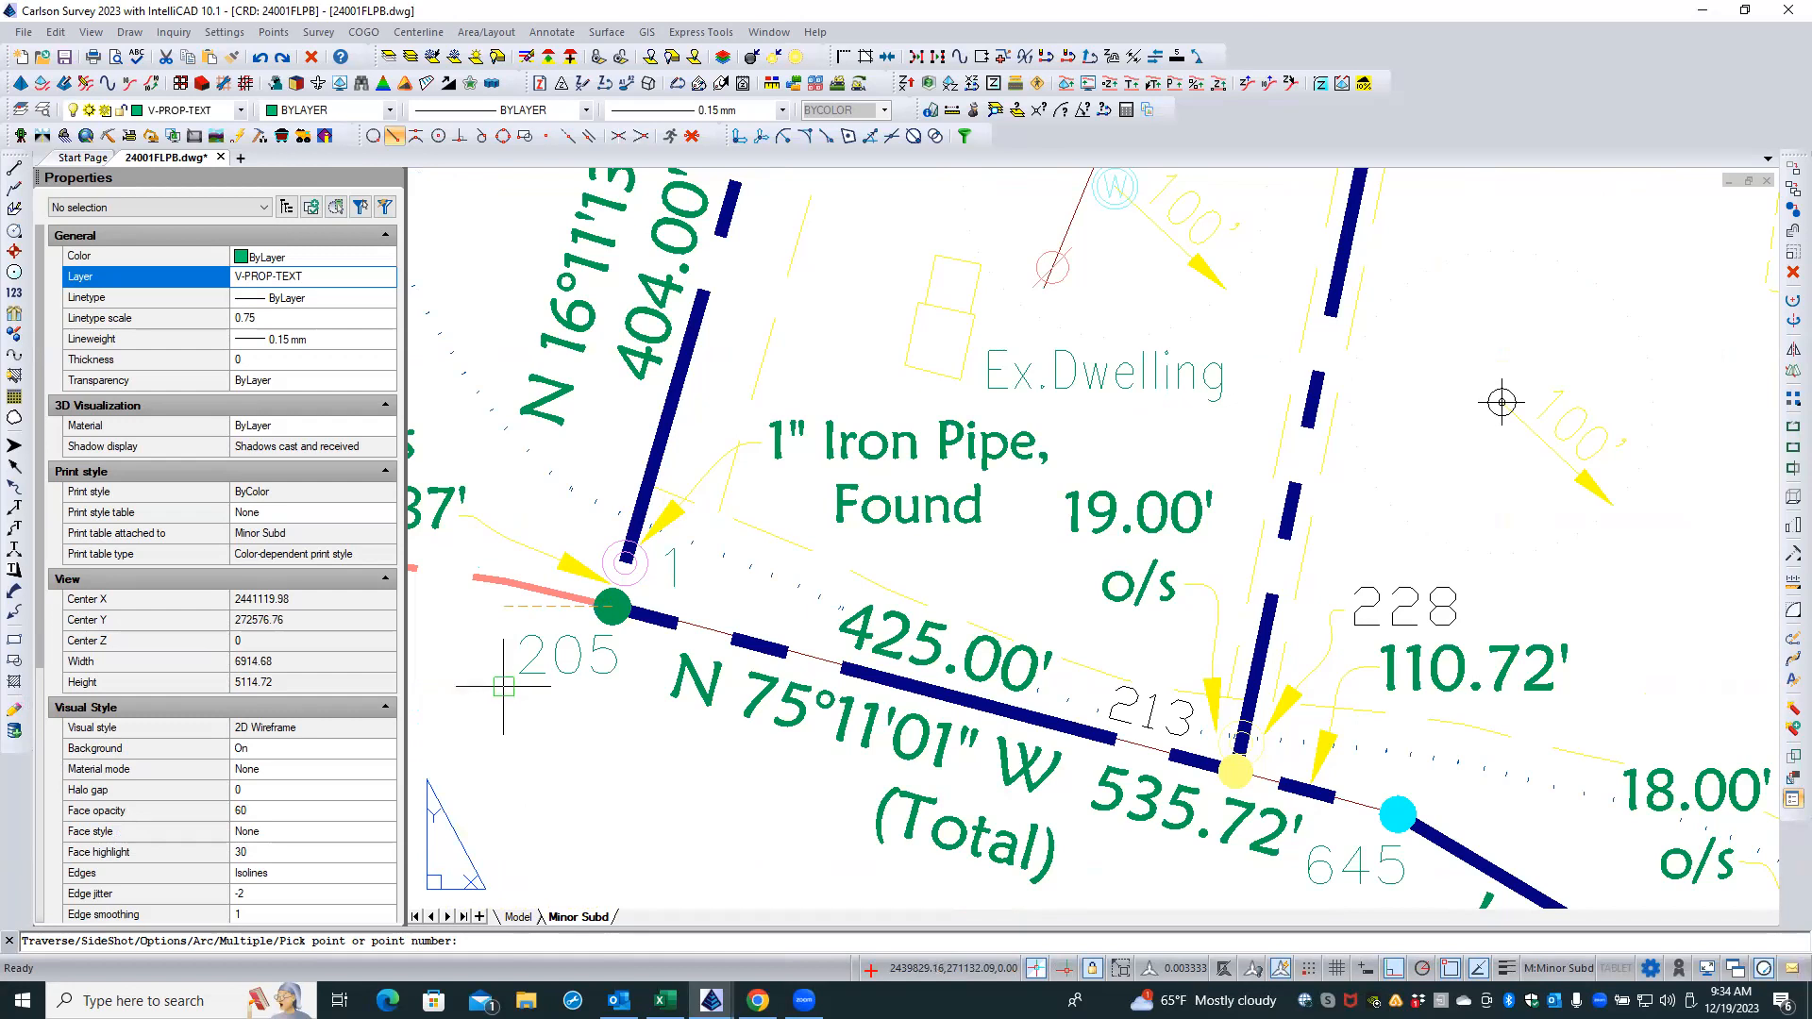
key("Escape")
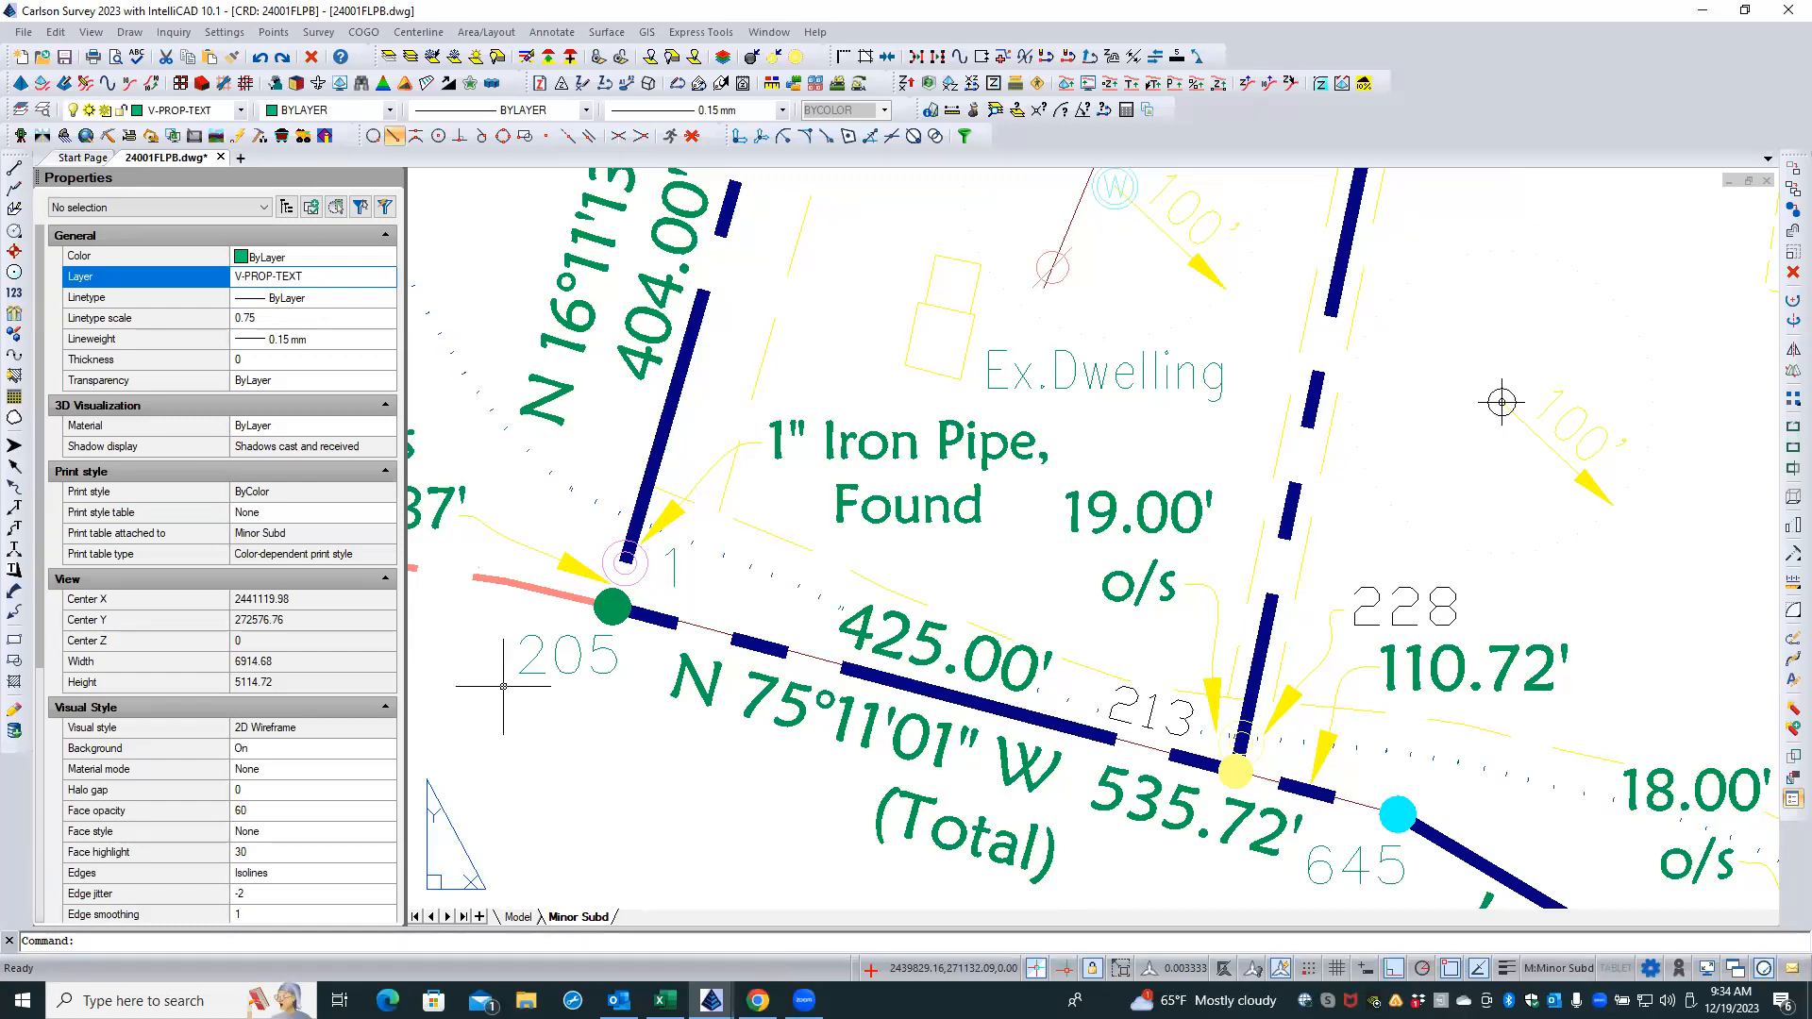
- In model space, inspect the properties of the point labels 205 and 1 near the iron pipe corner
left_click(518, 917)
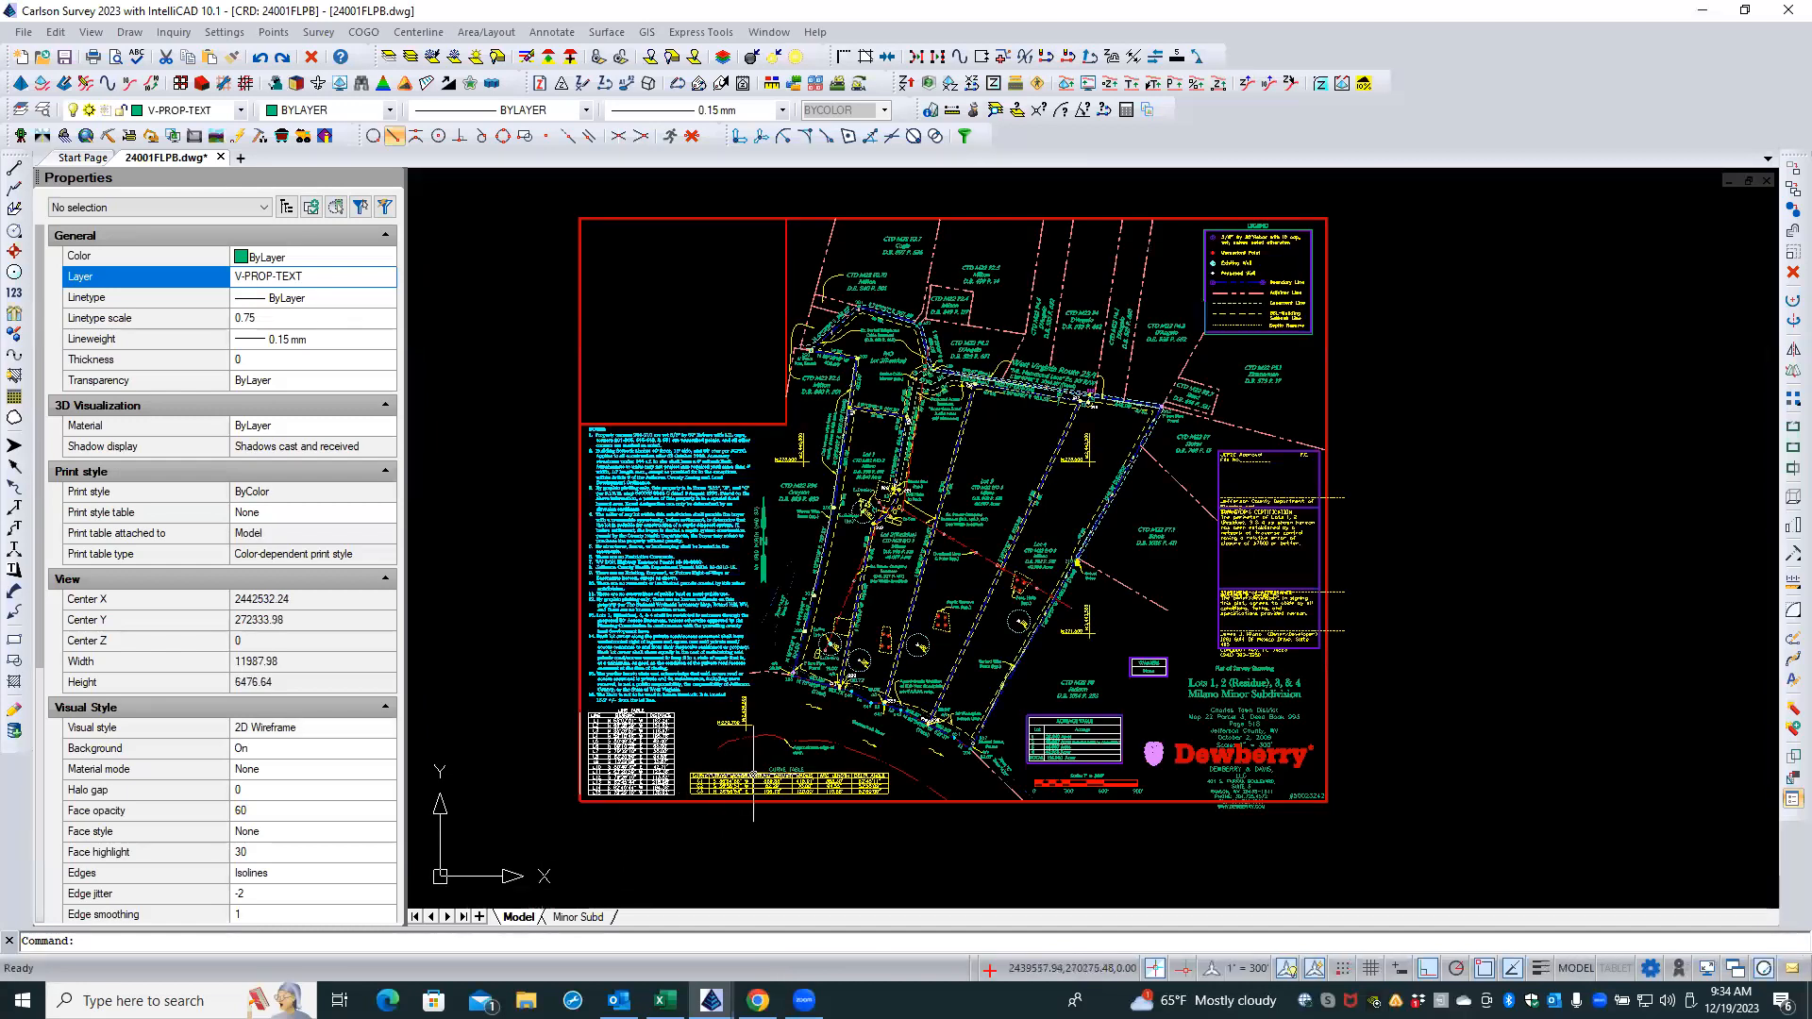
scroll(772, 754, "up", 2)
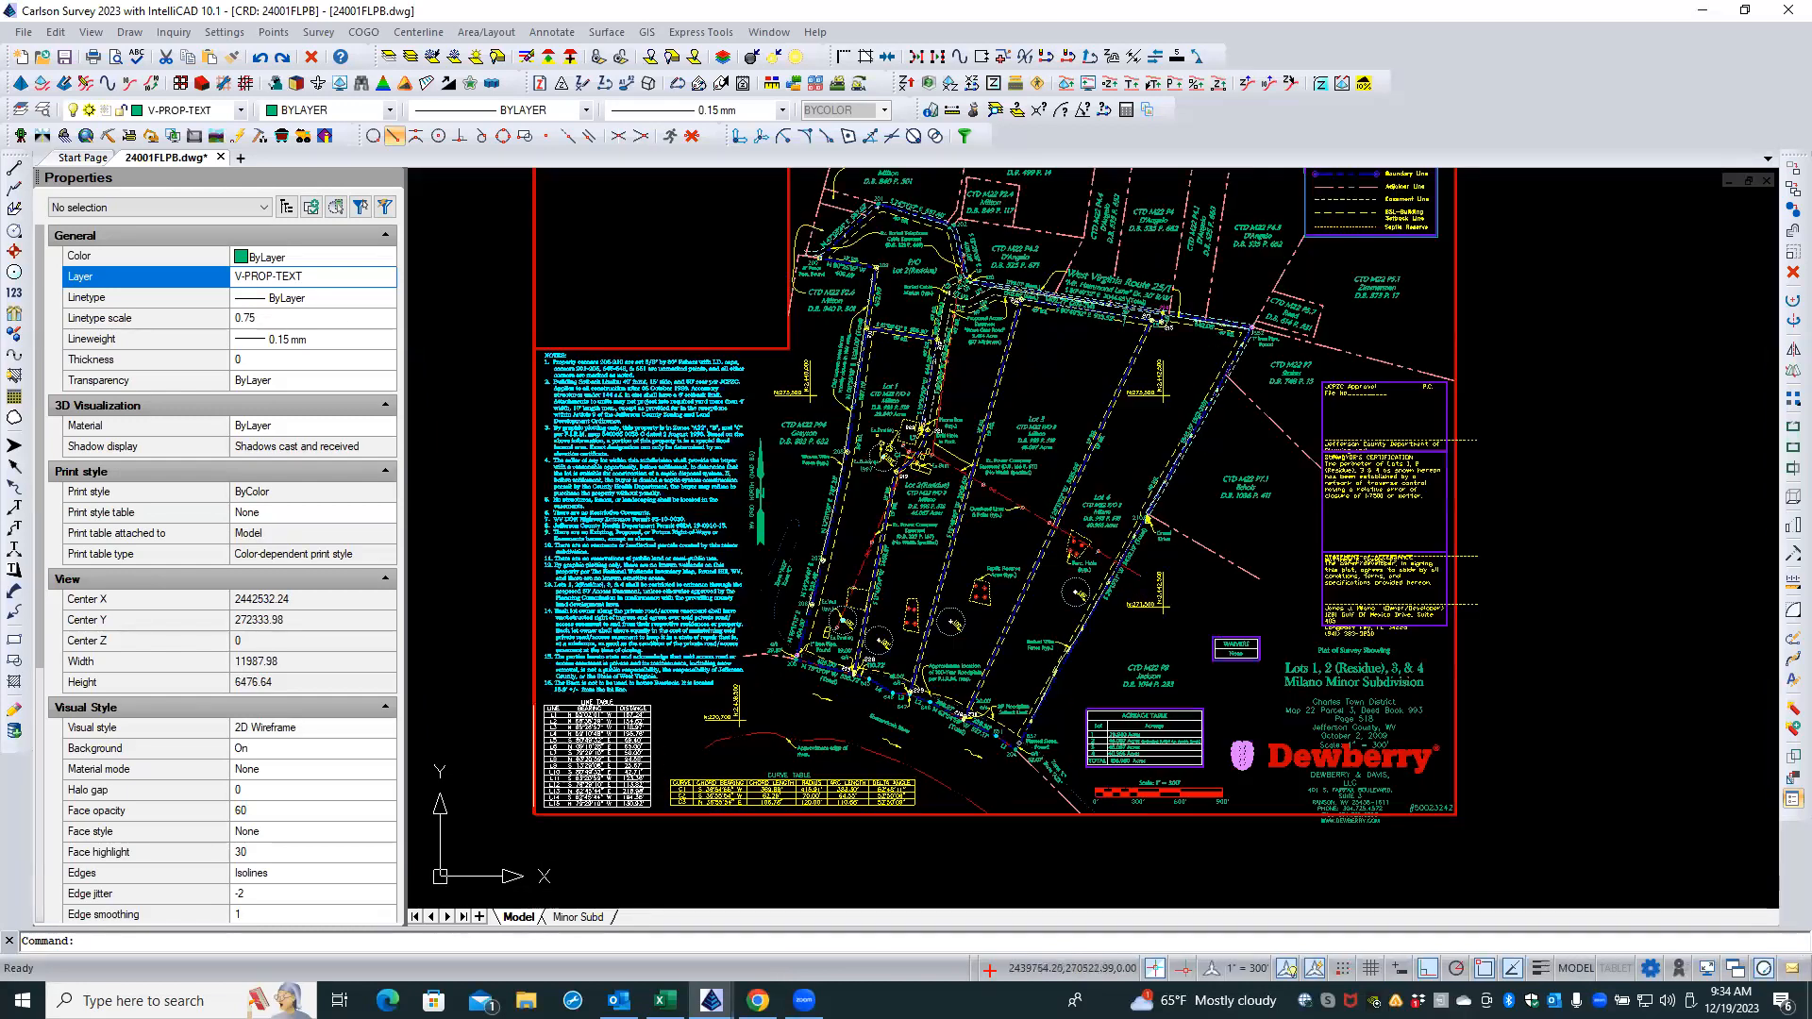
scroll(813, 684, "up", 5)
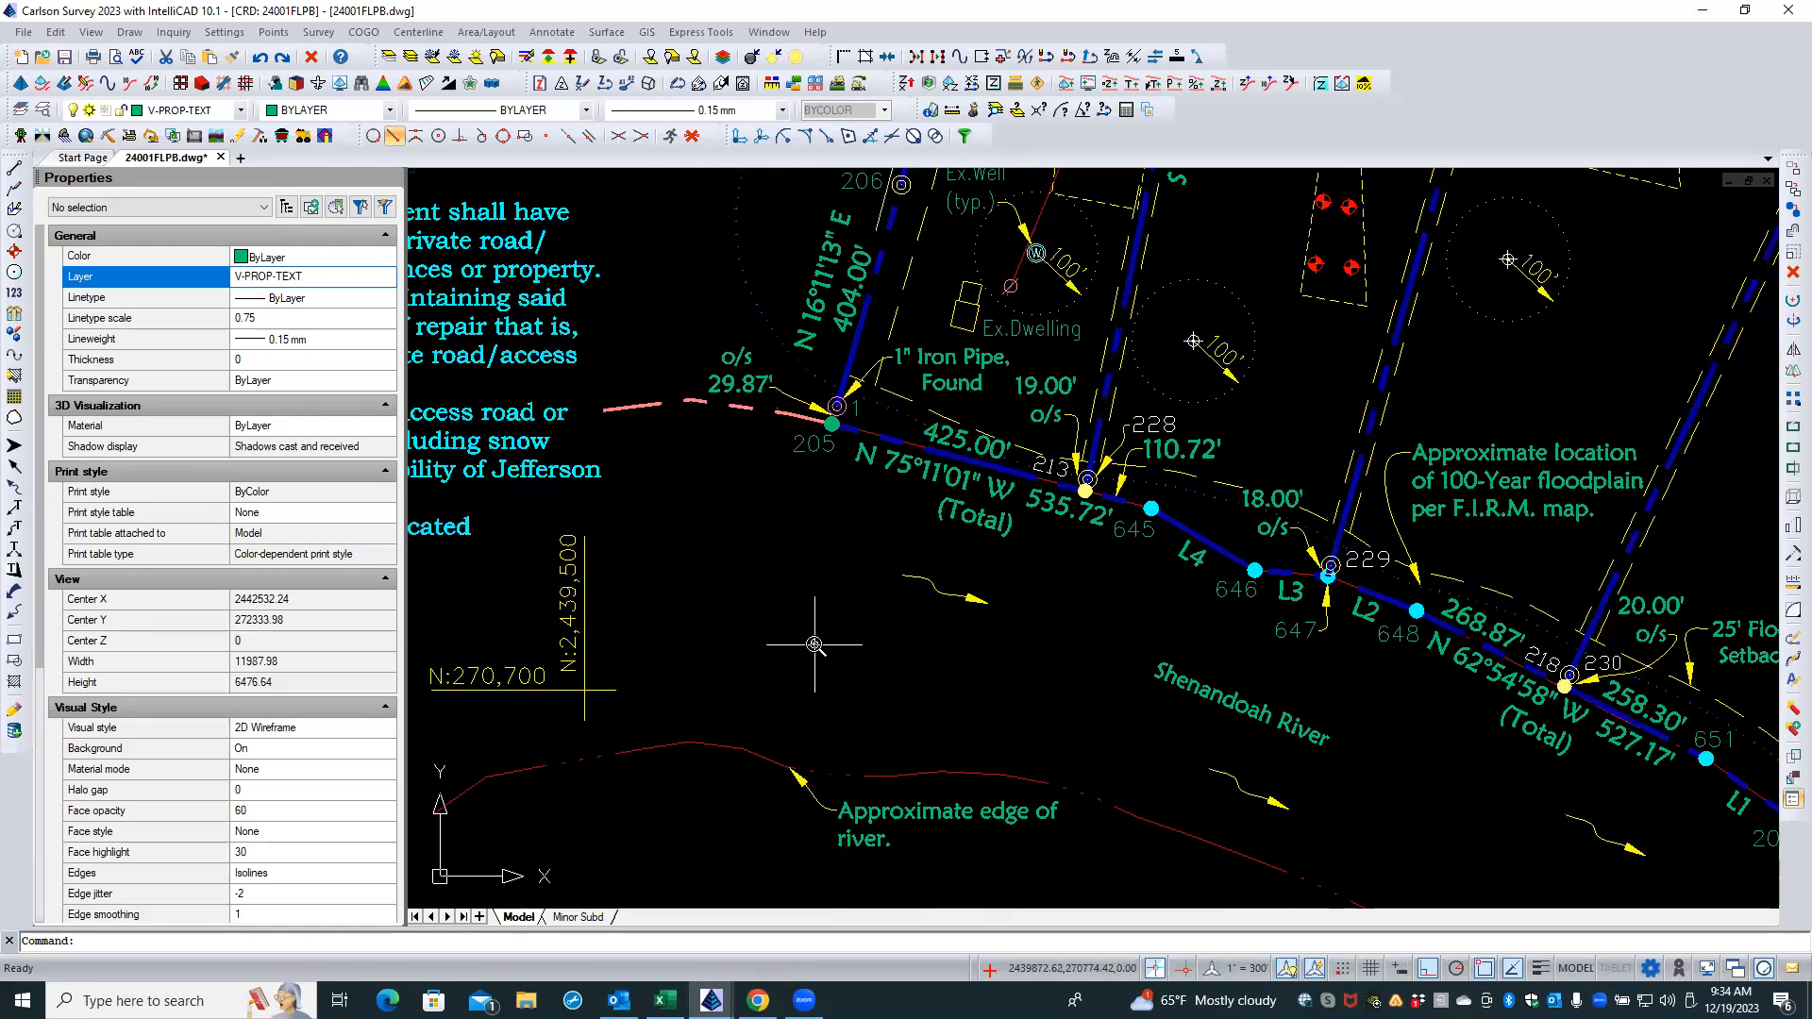
scroll(815, 644, "up", 1)
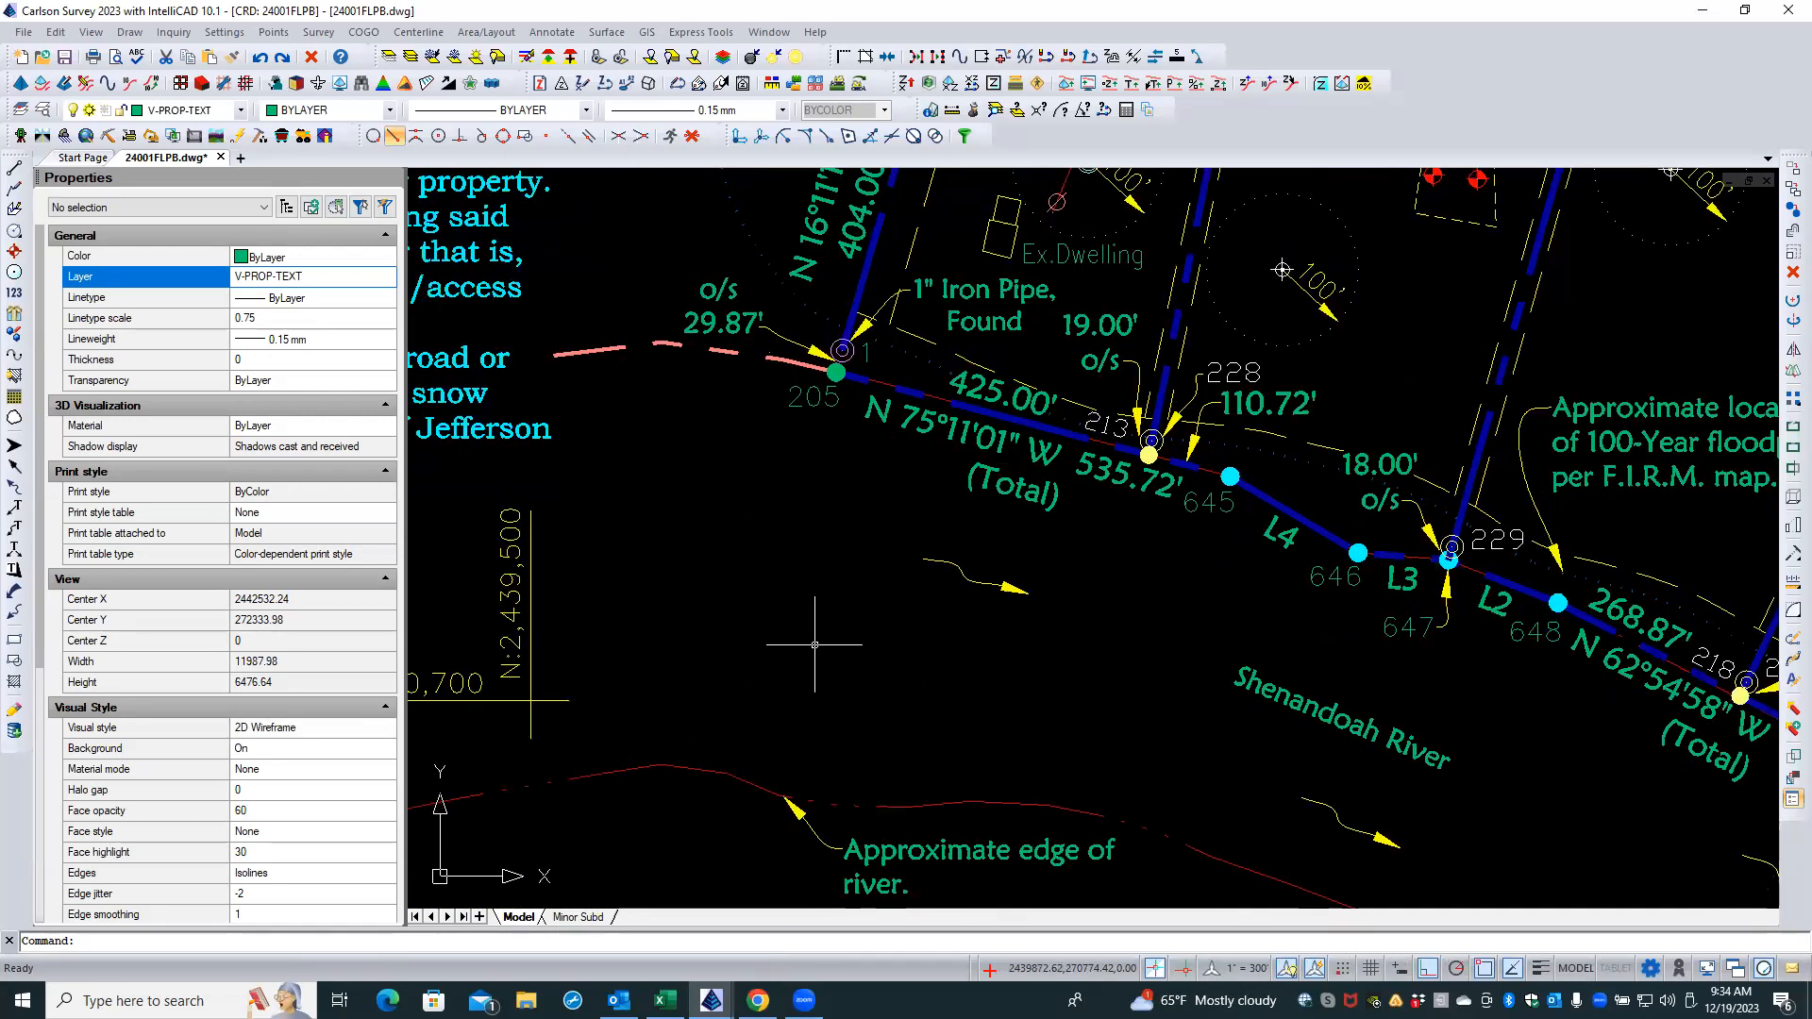
left_click(818, 403)
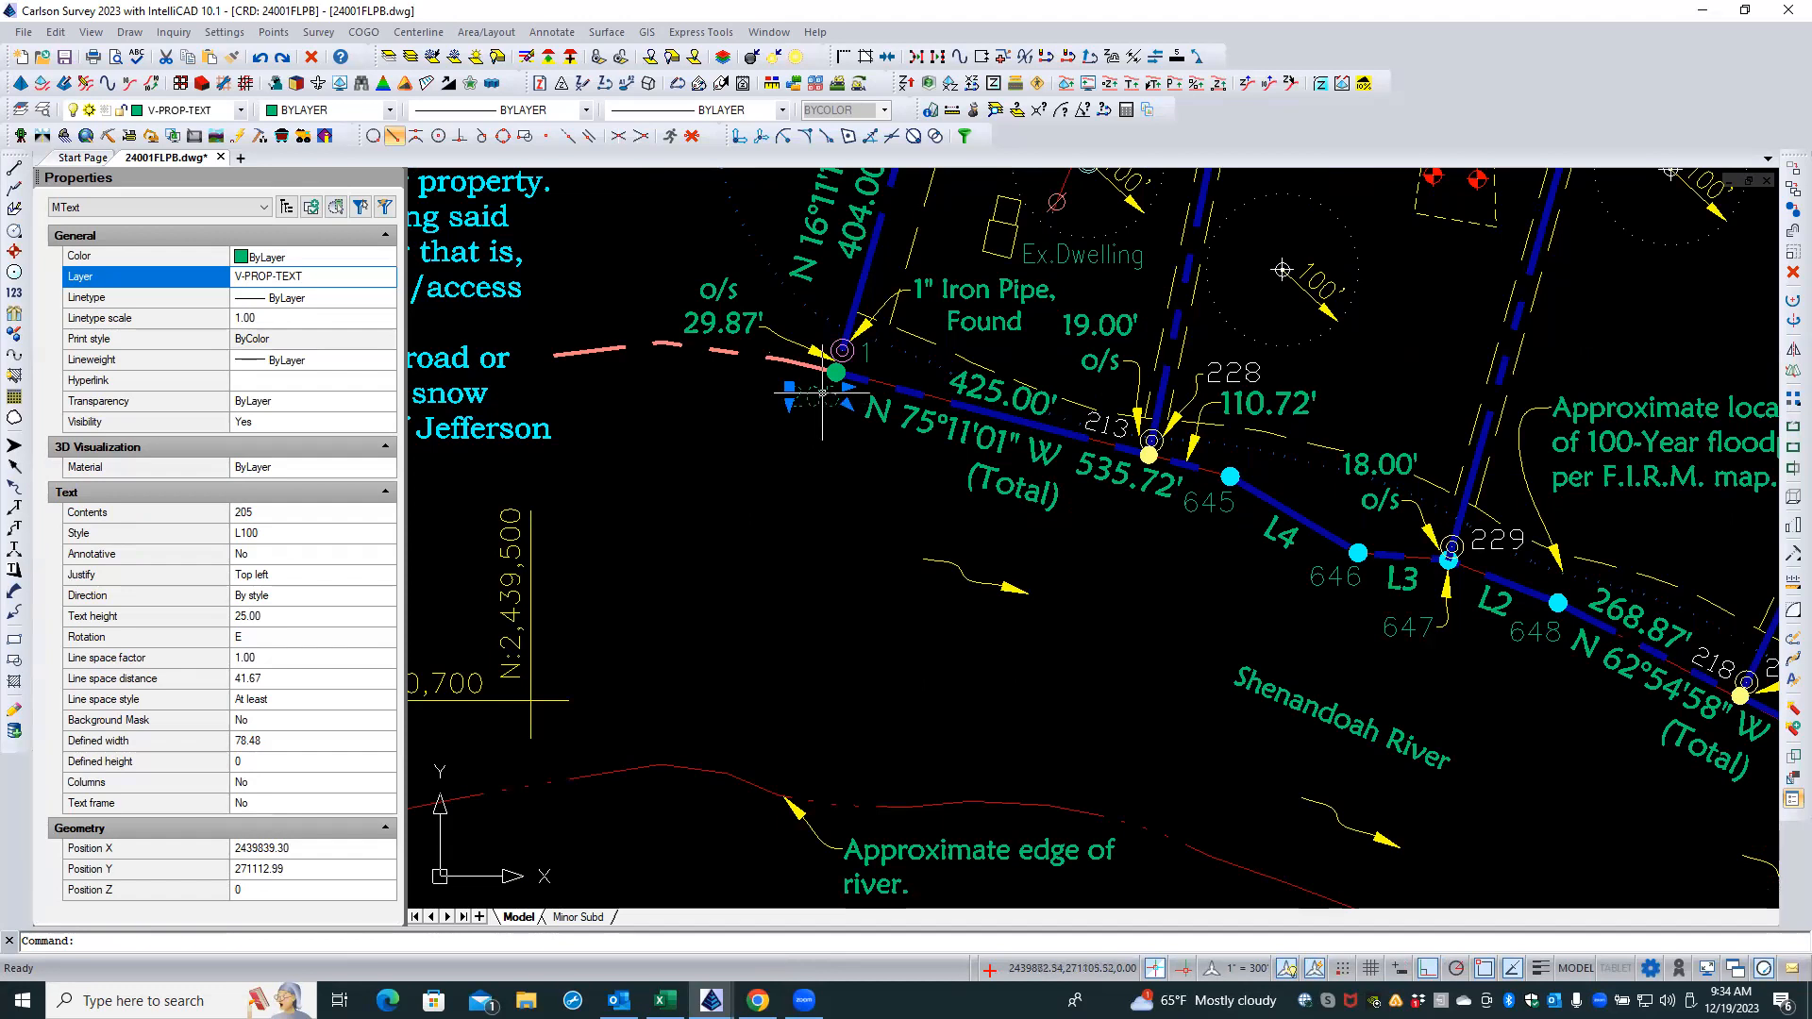
key("Escape")
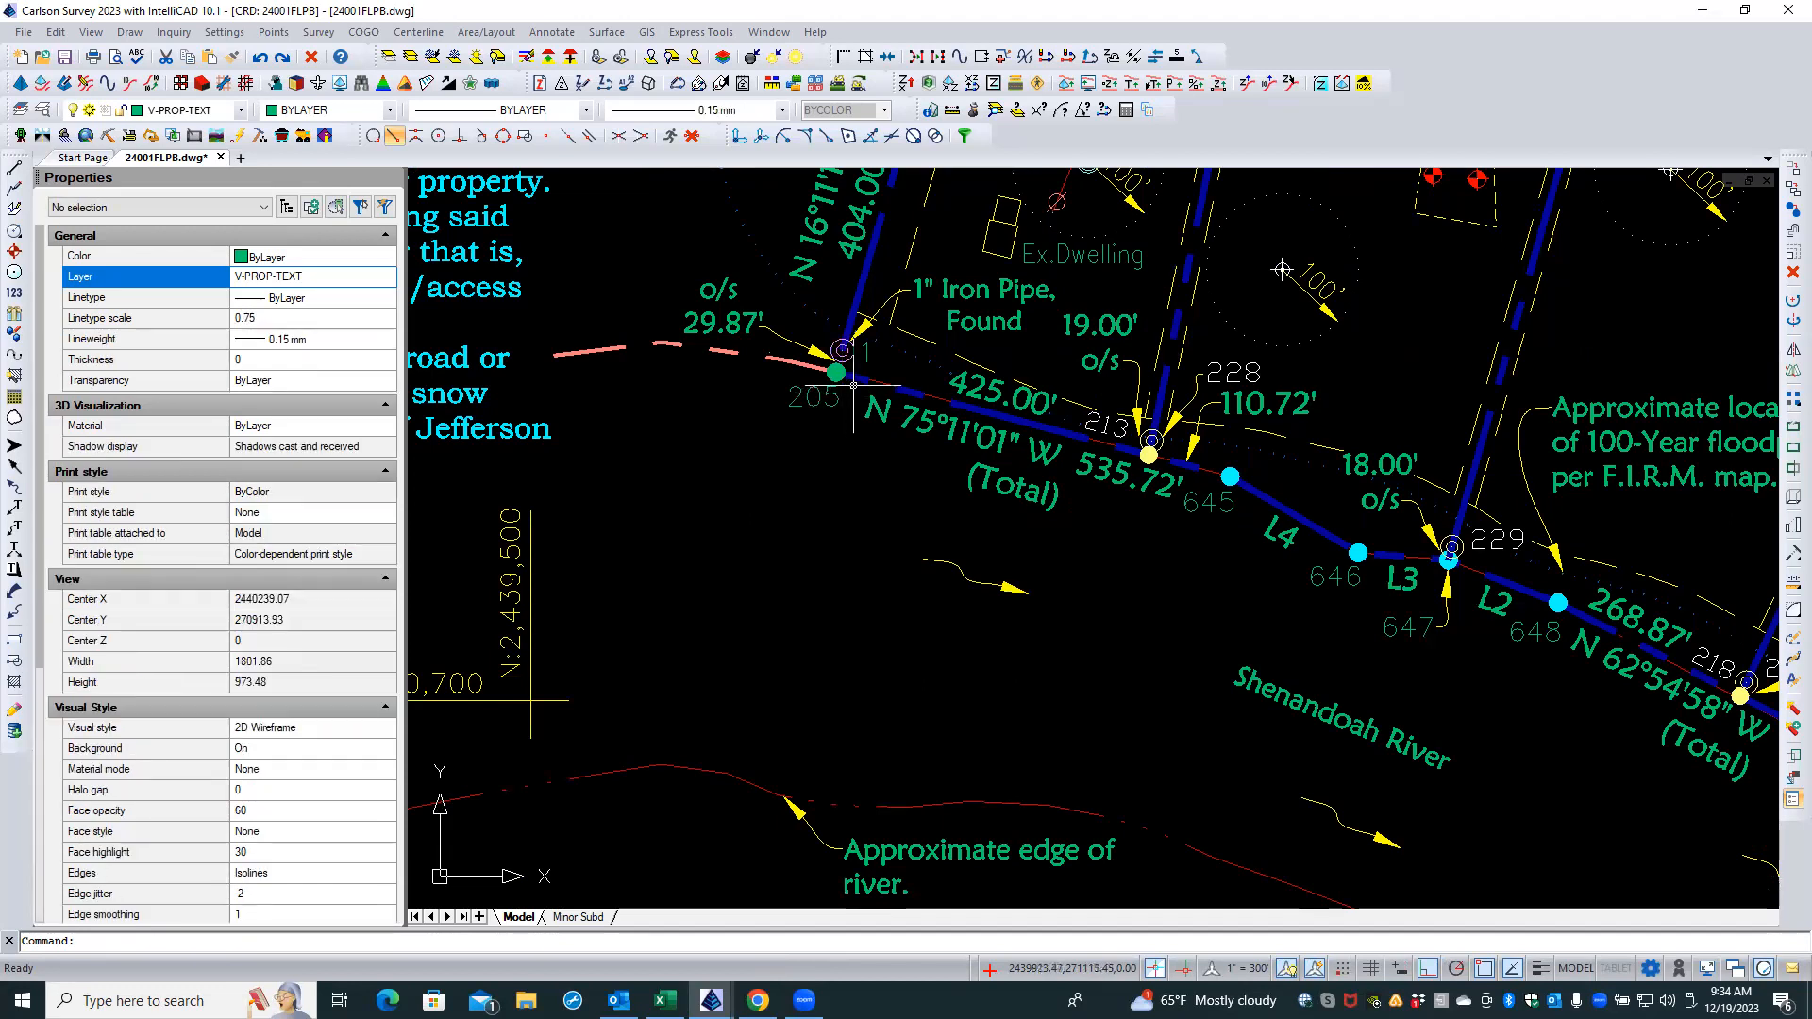
left_click(864, 359)
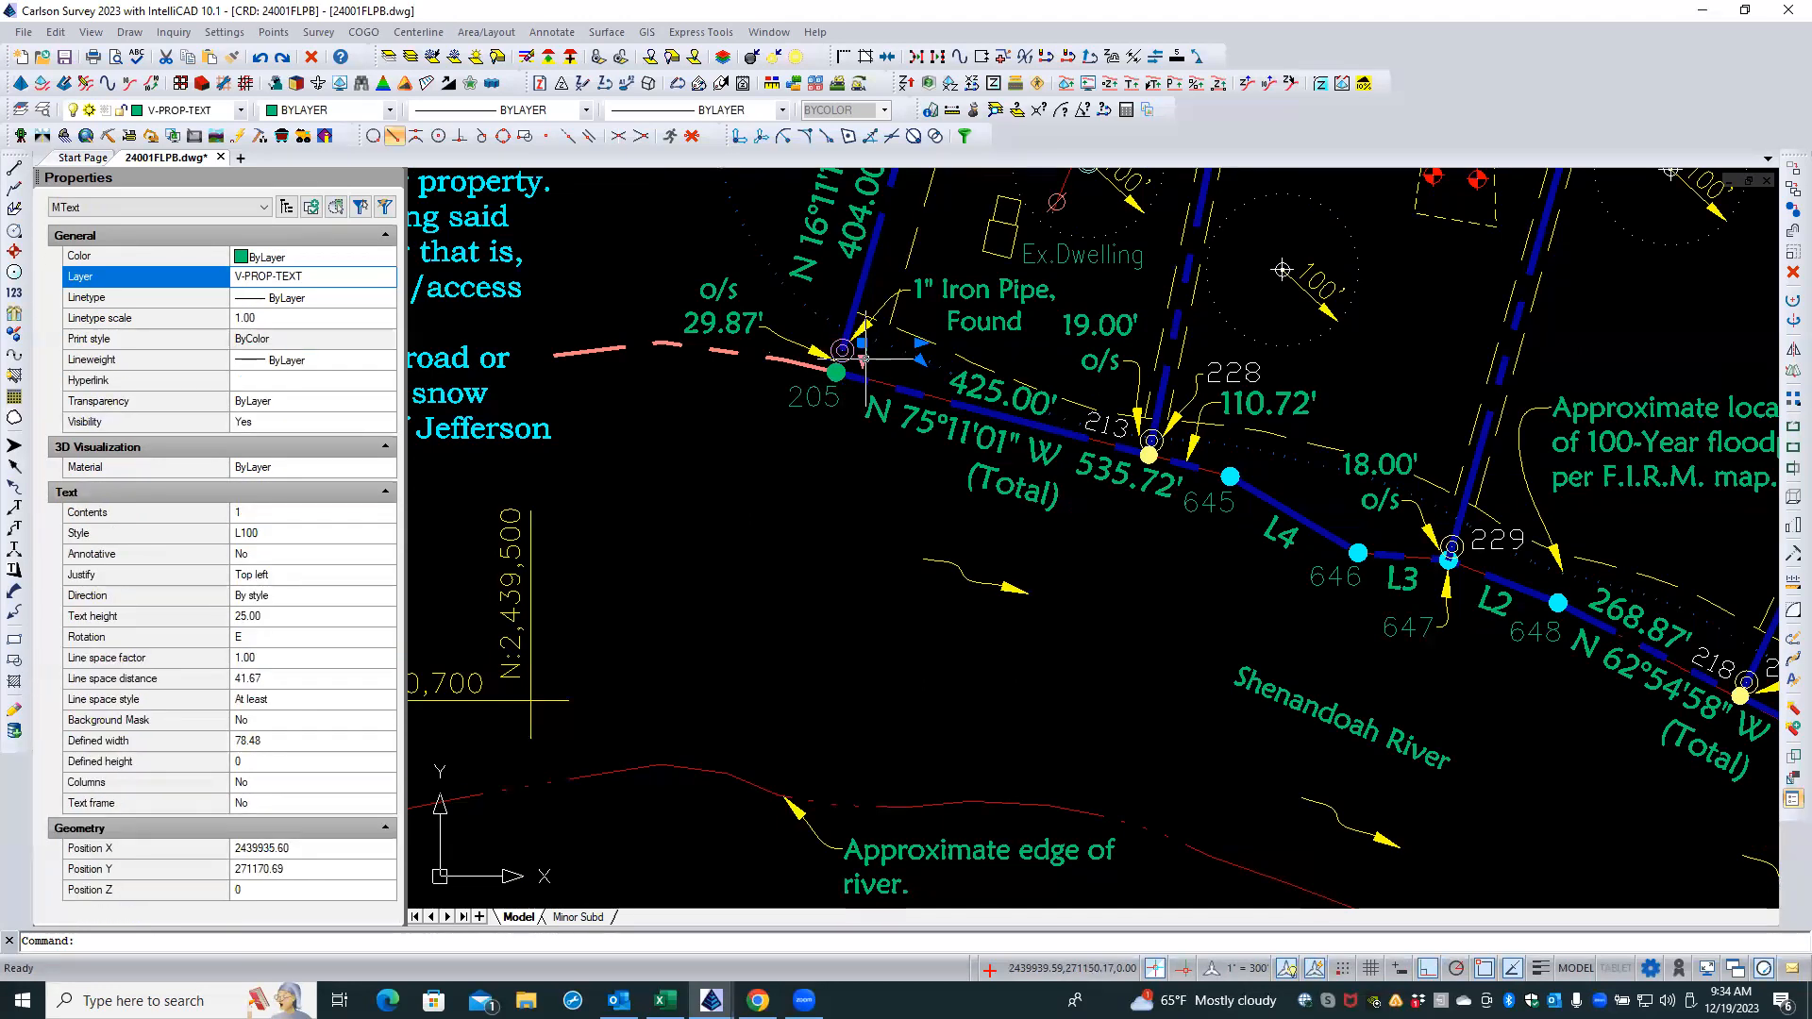
key("Escape")
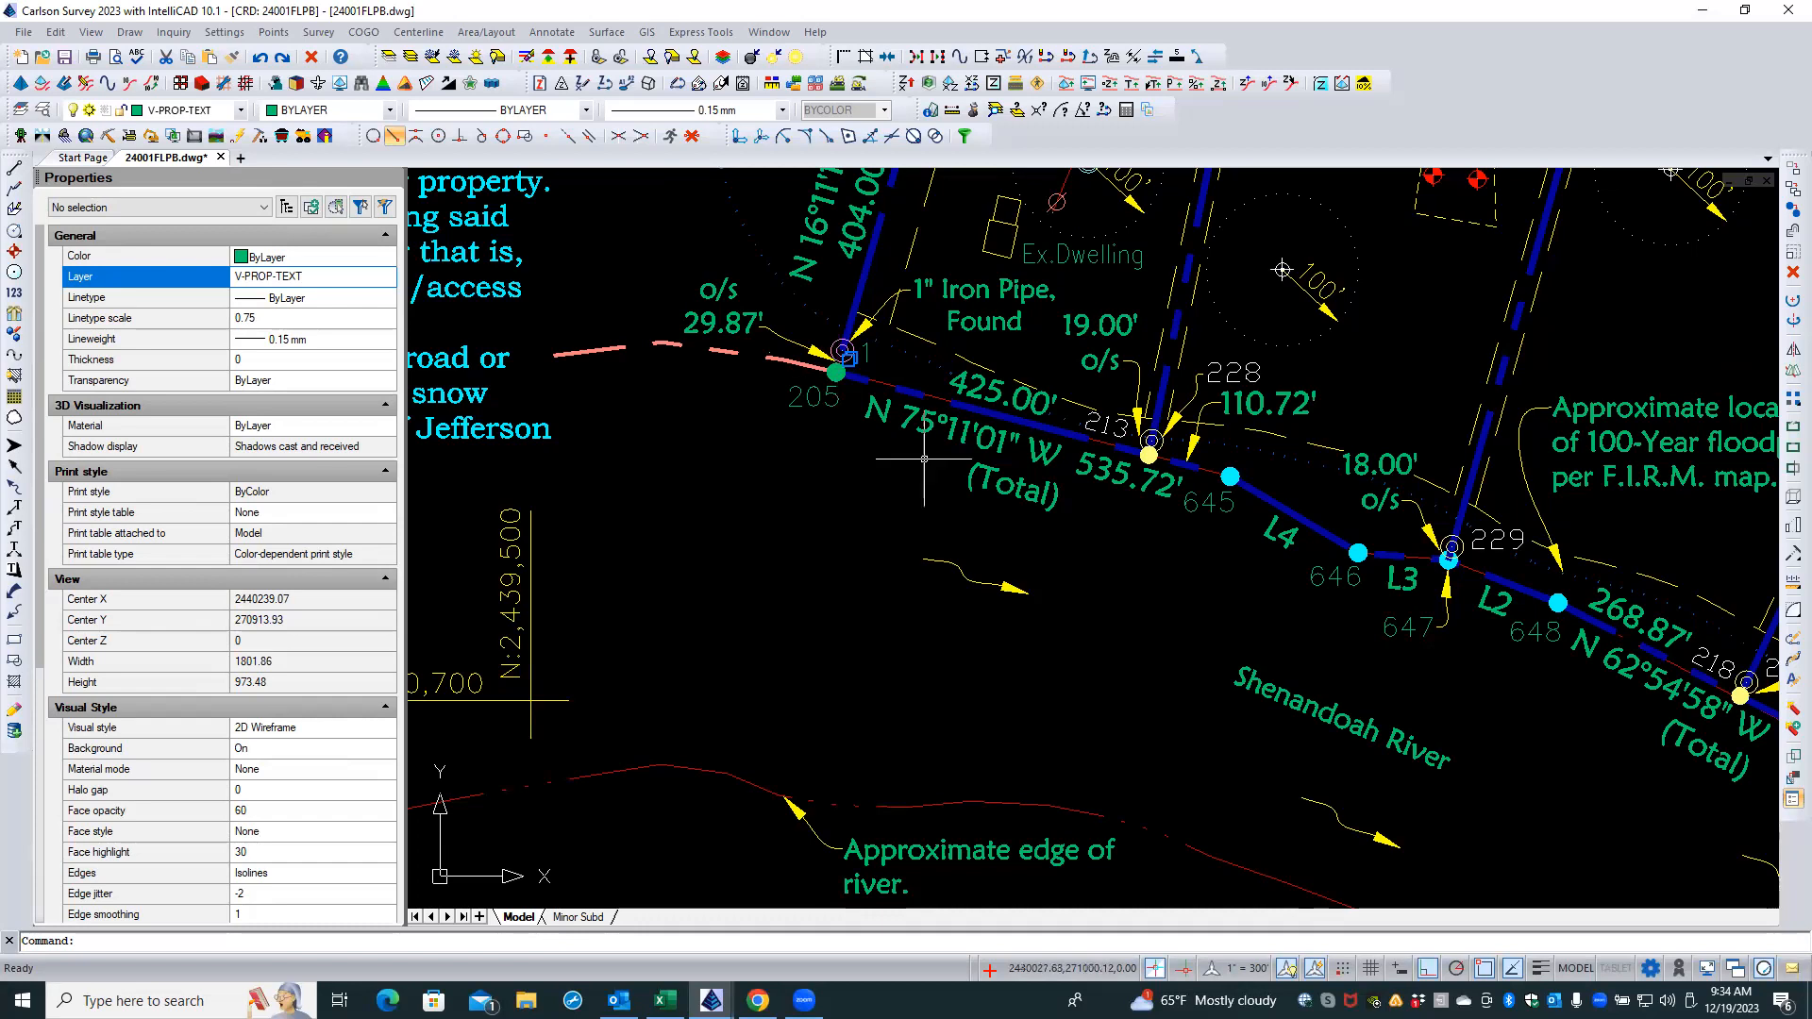
- Inspect point 213's Point entity properties and its coordinate file reference in the point editor
left_click(1106, 430)
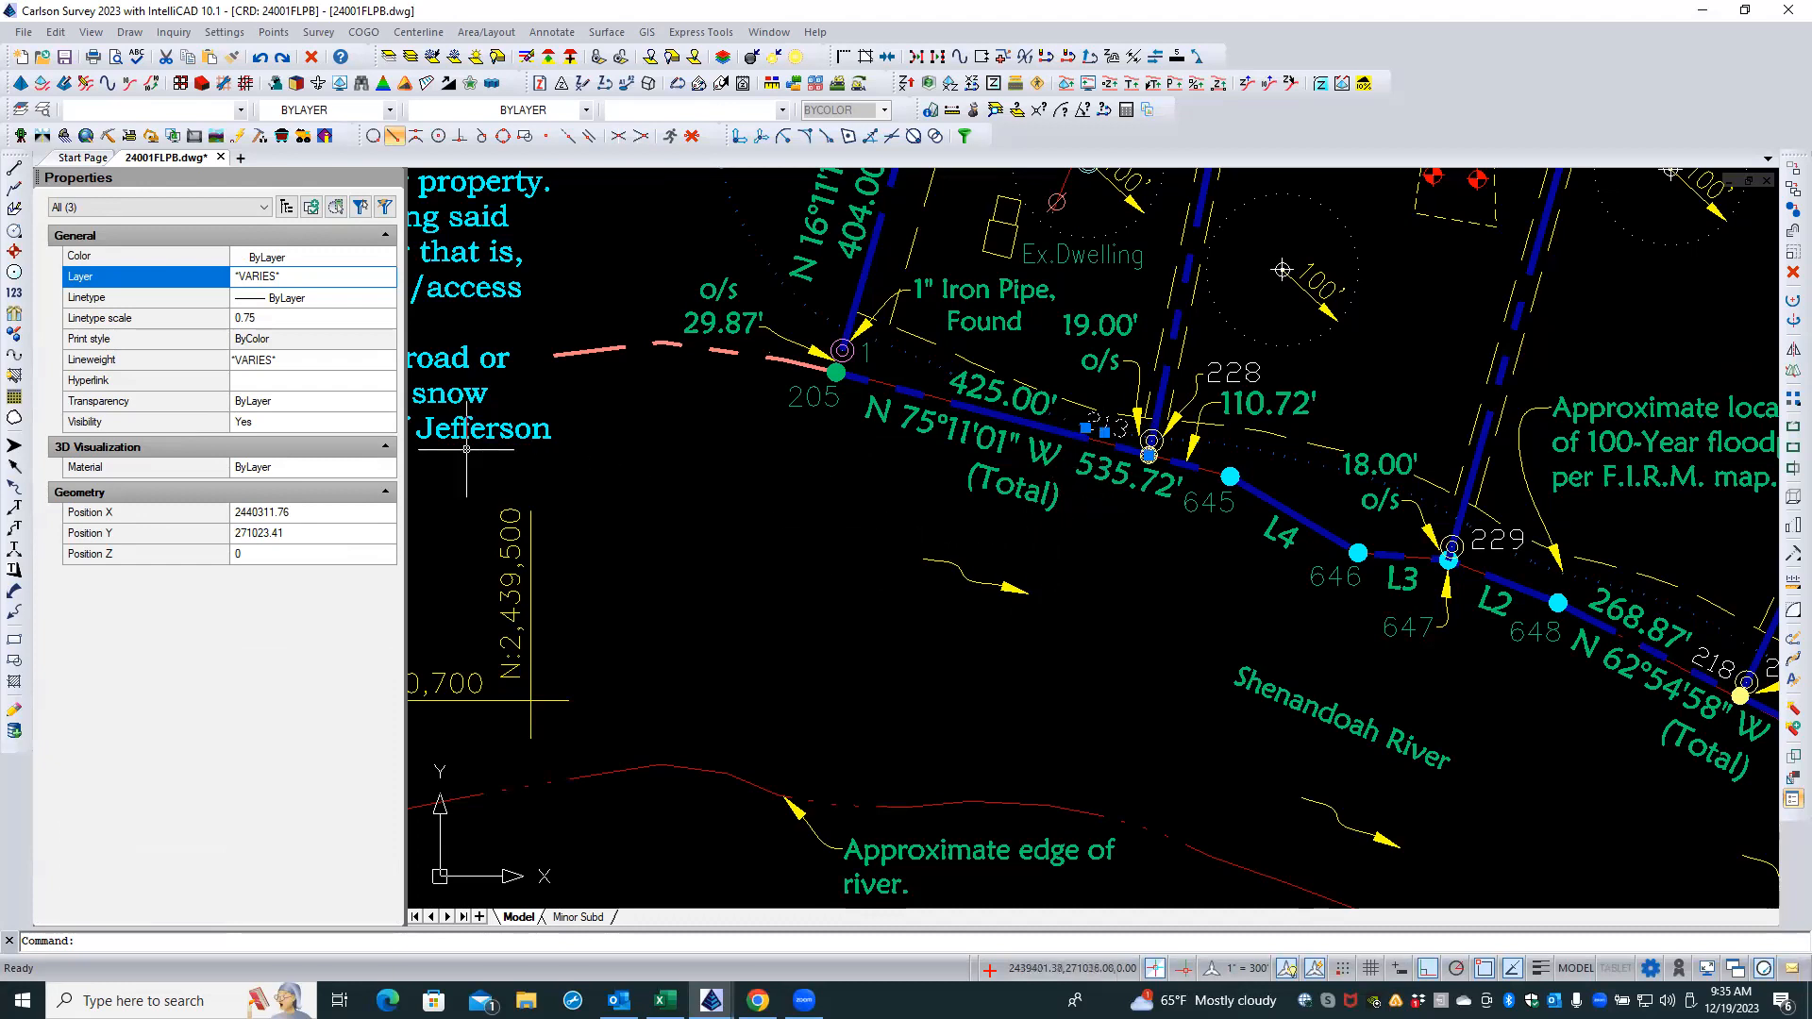
left_click(261, 208)
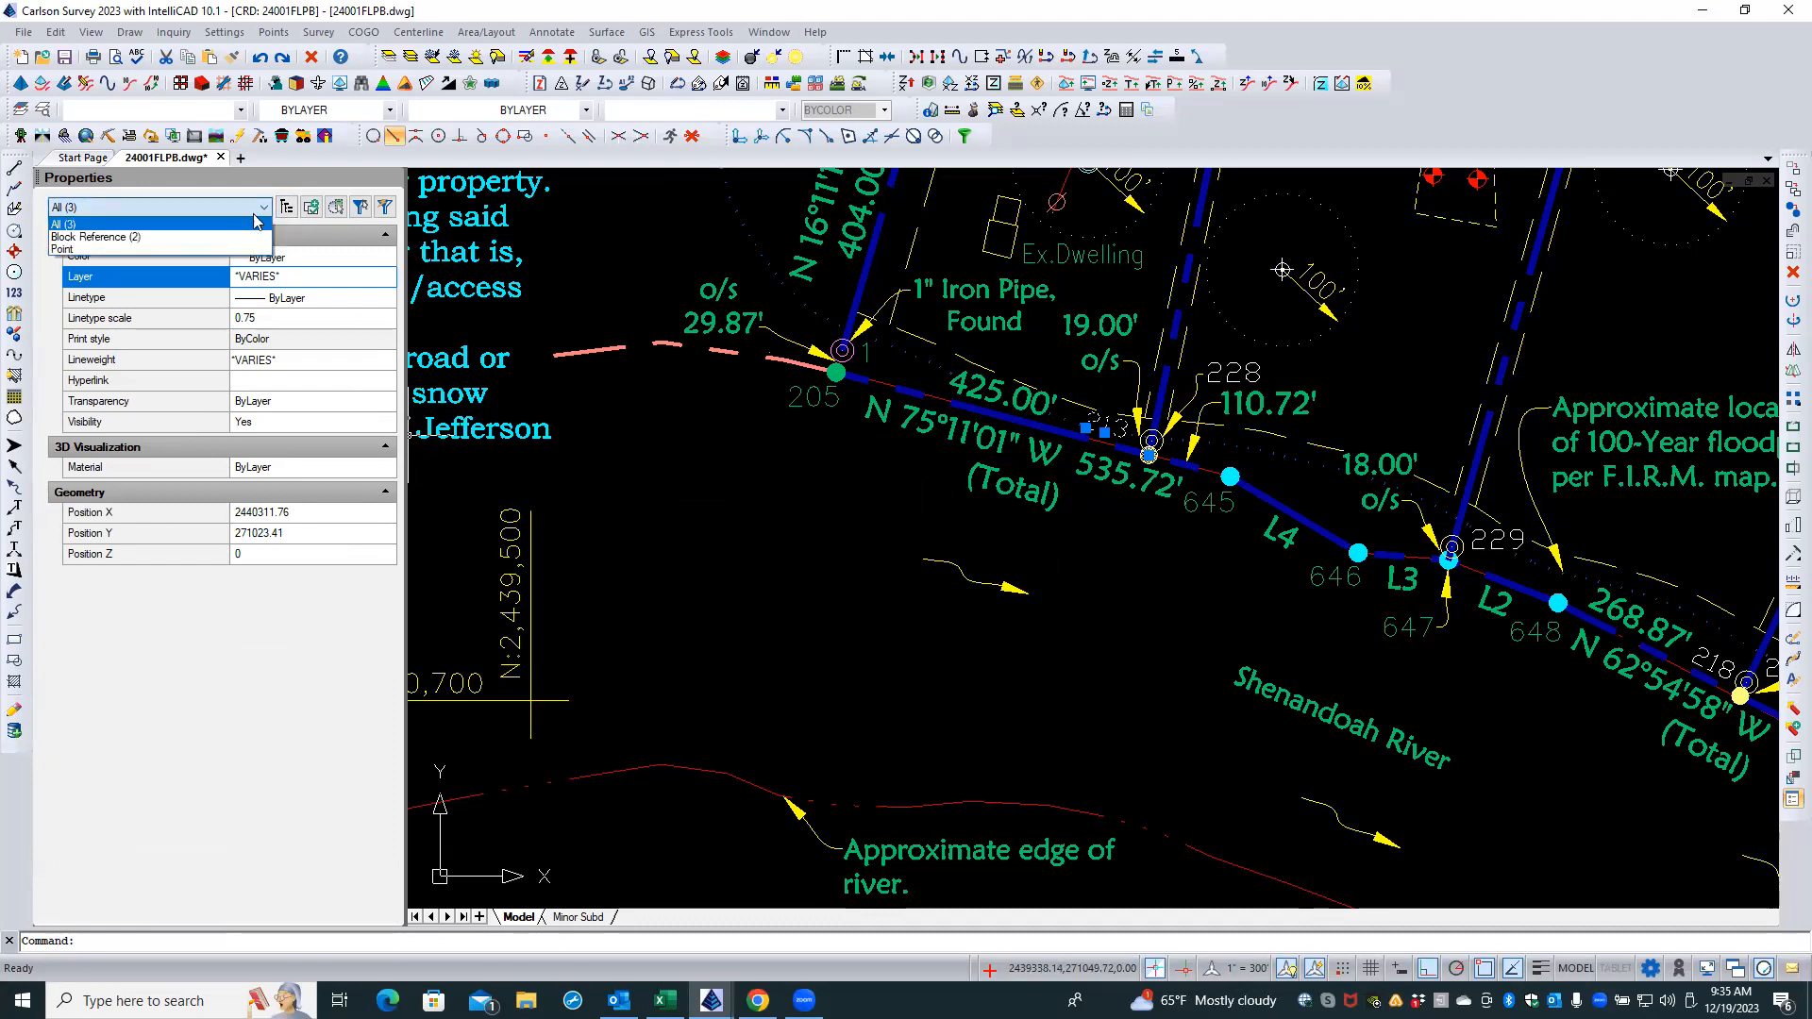
left_click(237, 251)
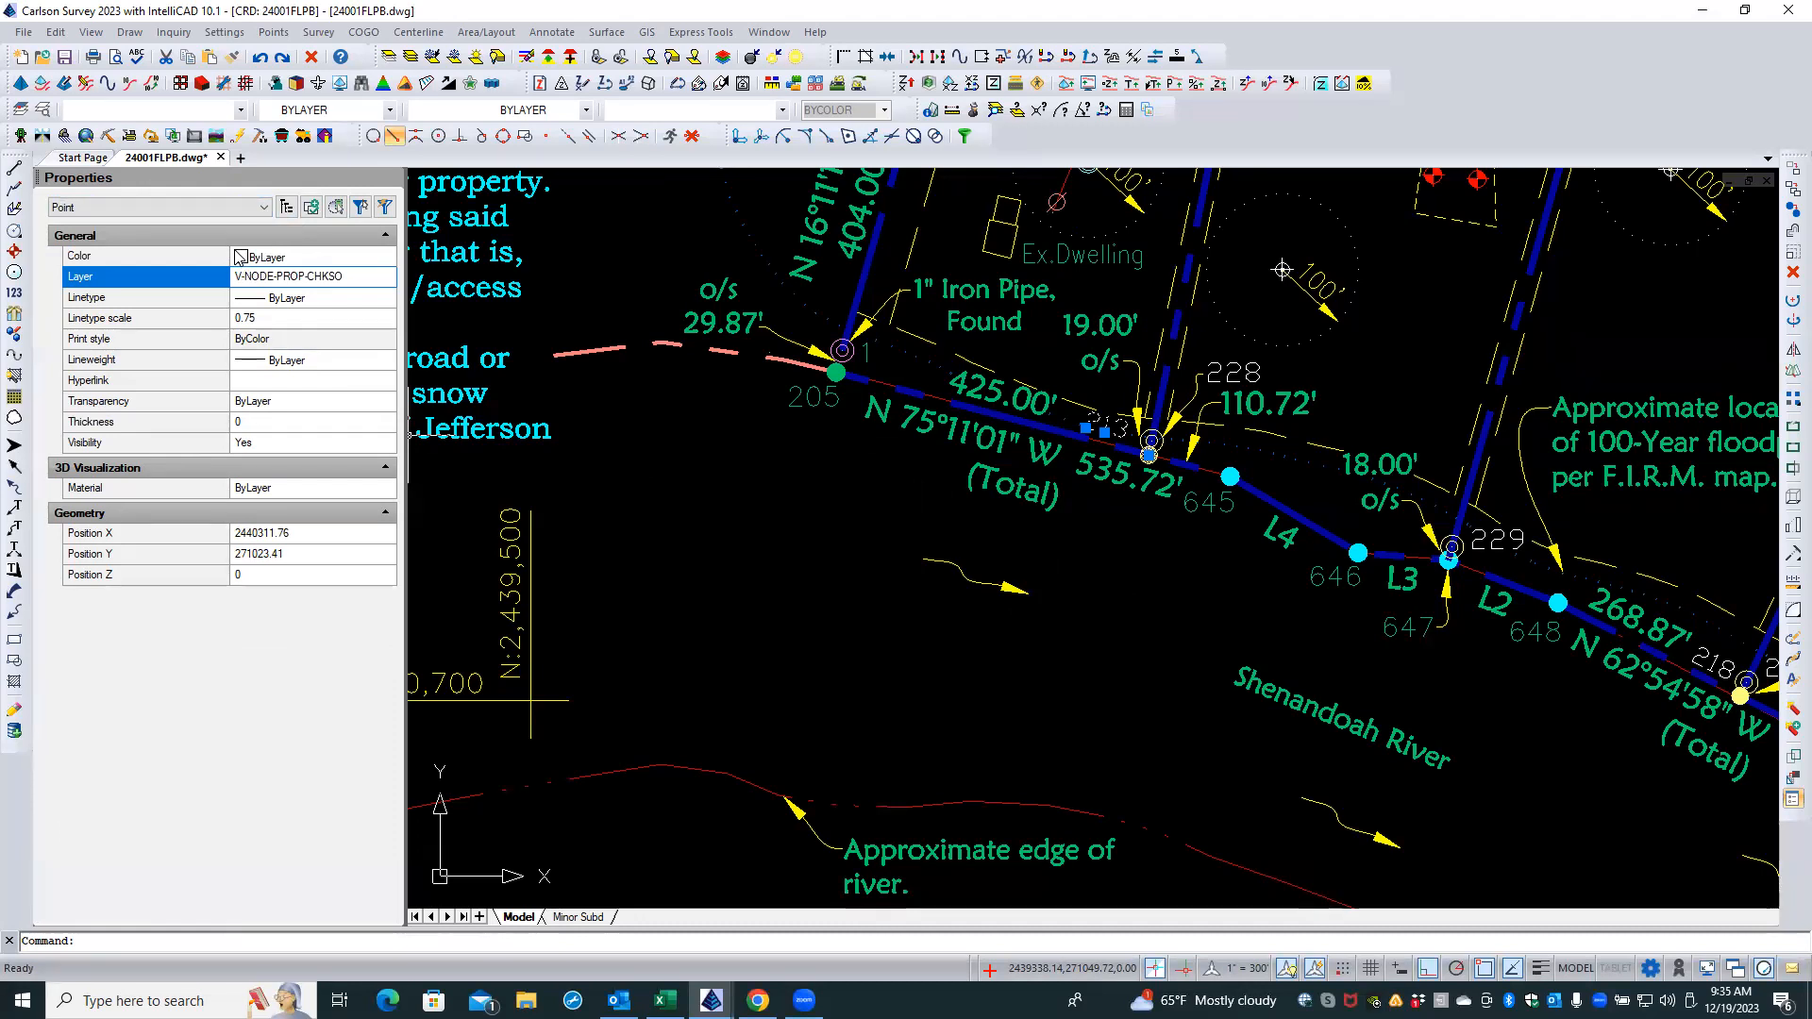
key("Escape")
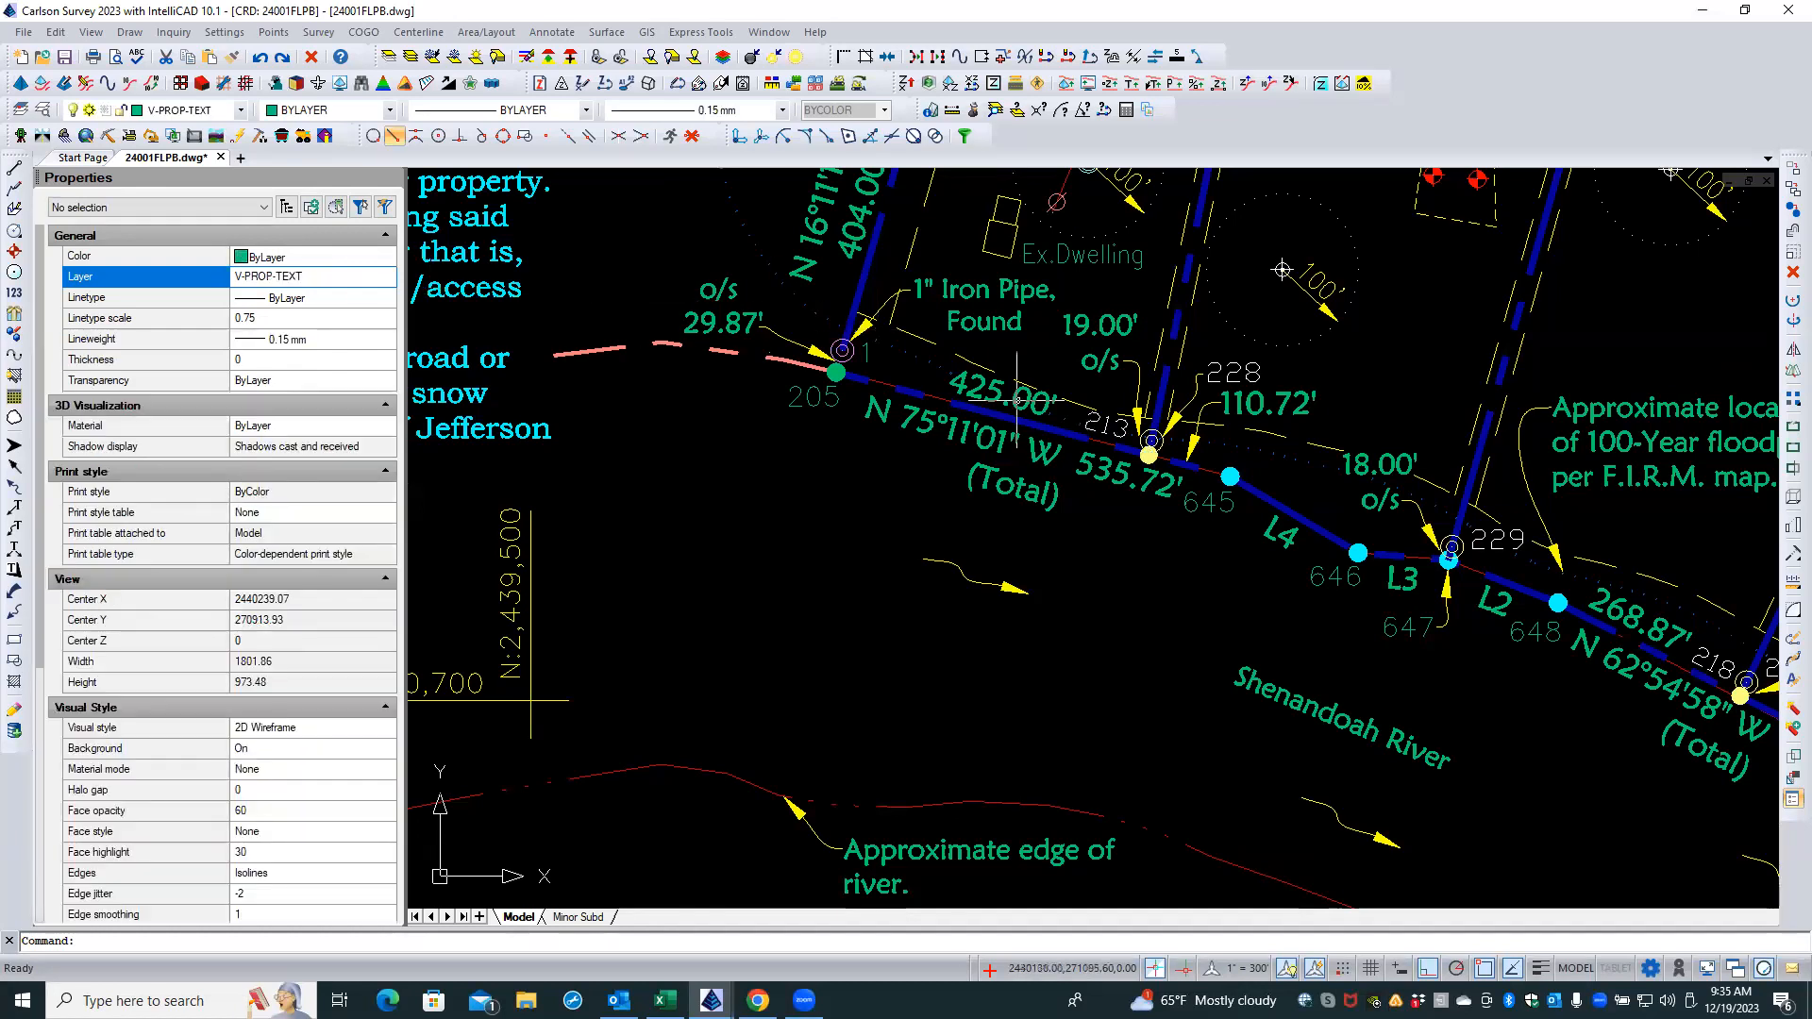
double_click(1098, 420)
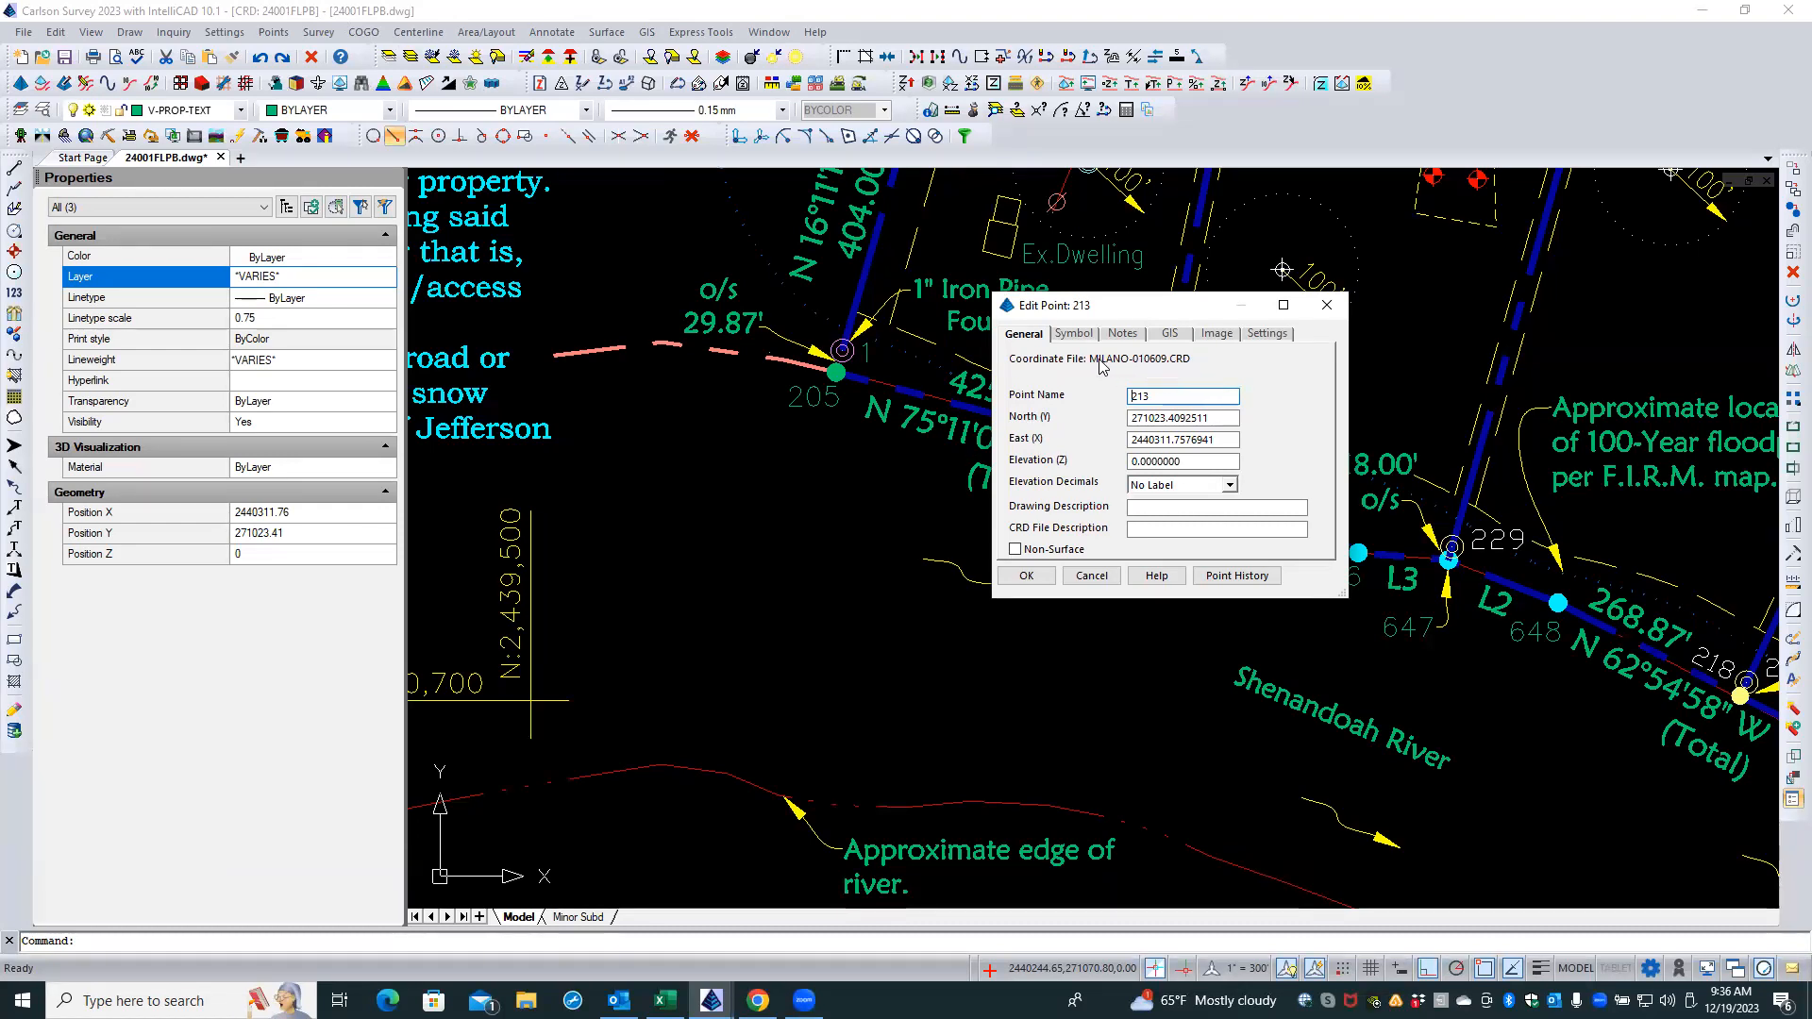
left_click(1092, 576)
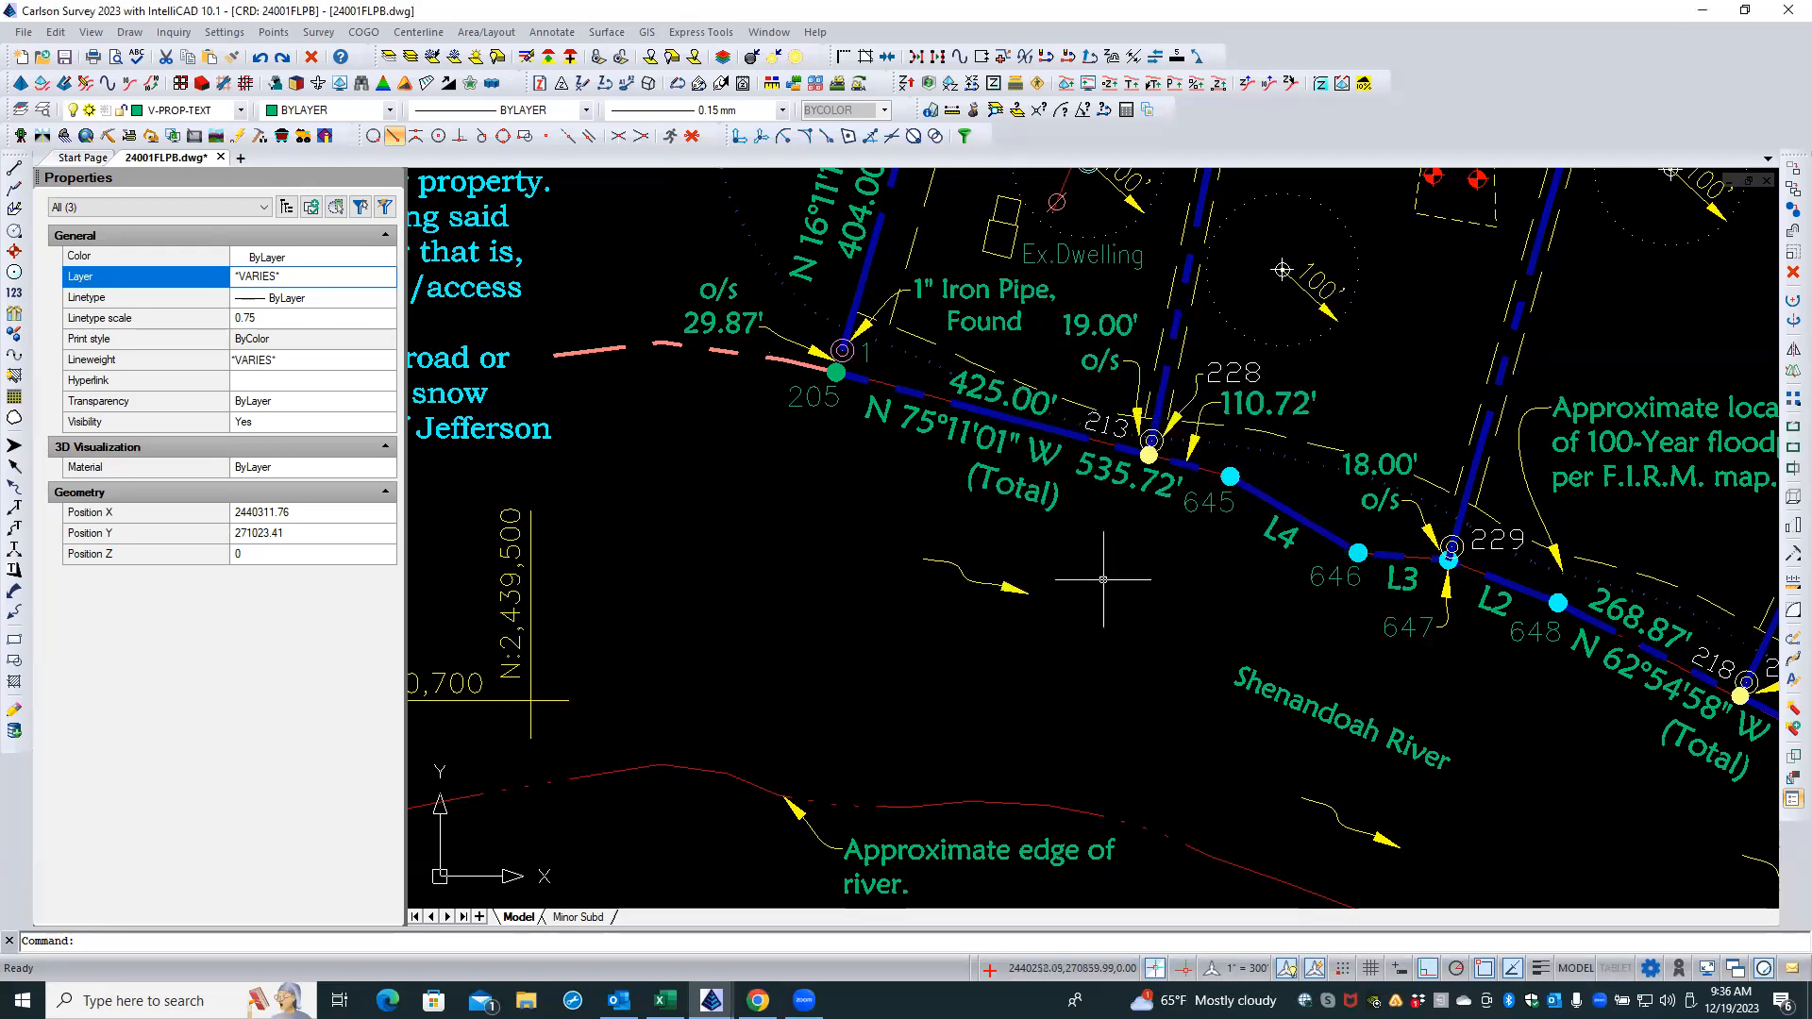
- Check which coordinate file is currently set for the drawing, leaving the selection as it is
left_click(289, 36)
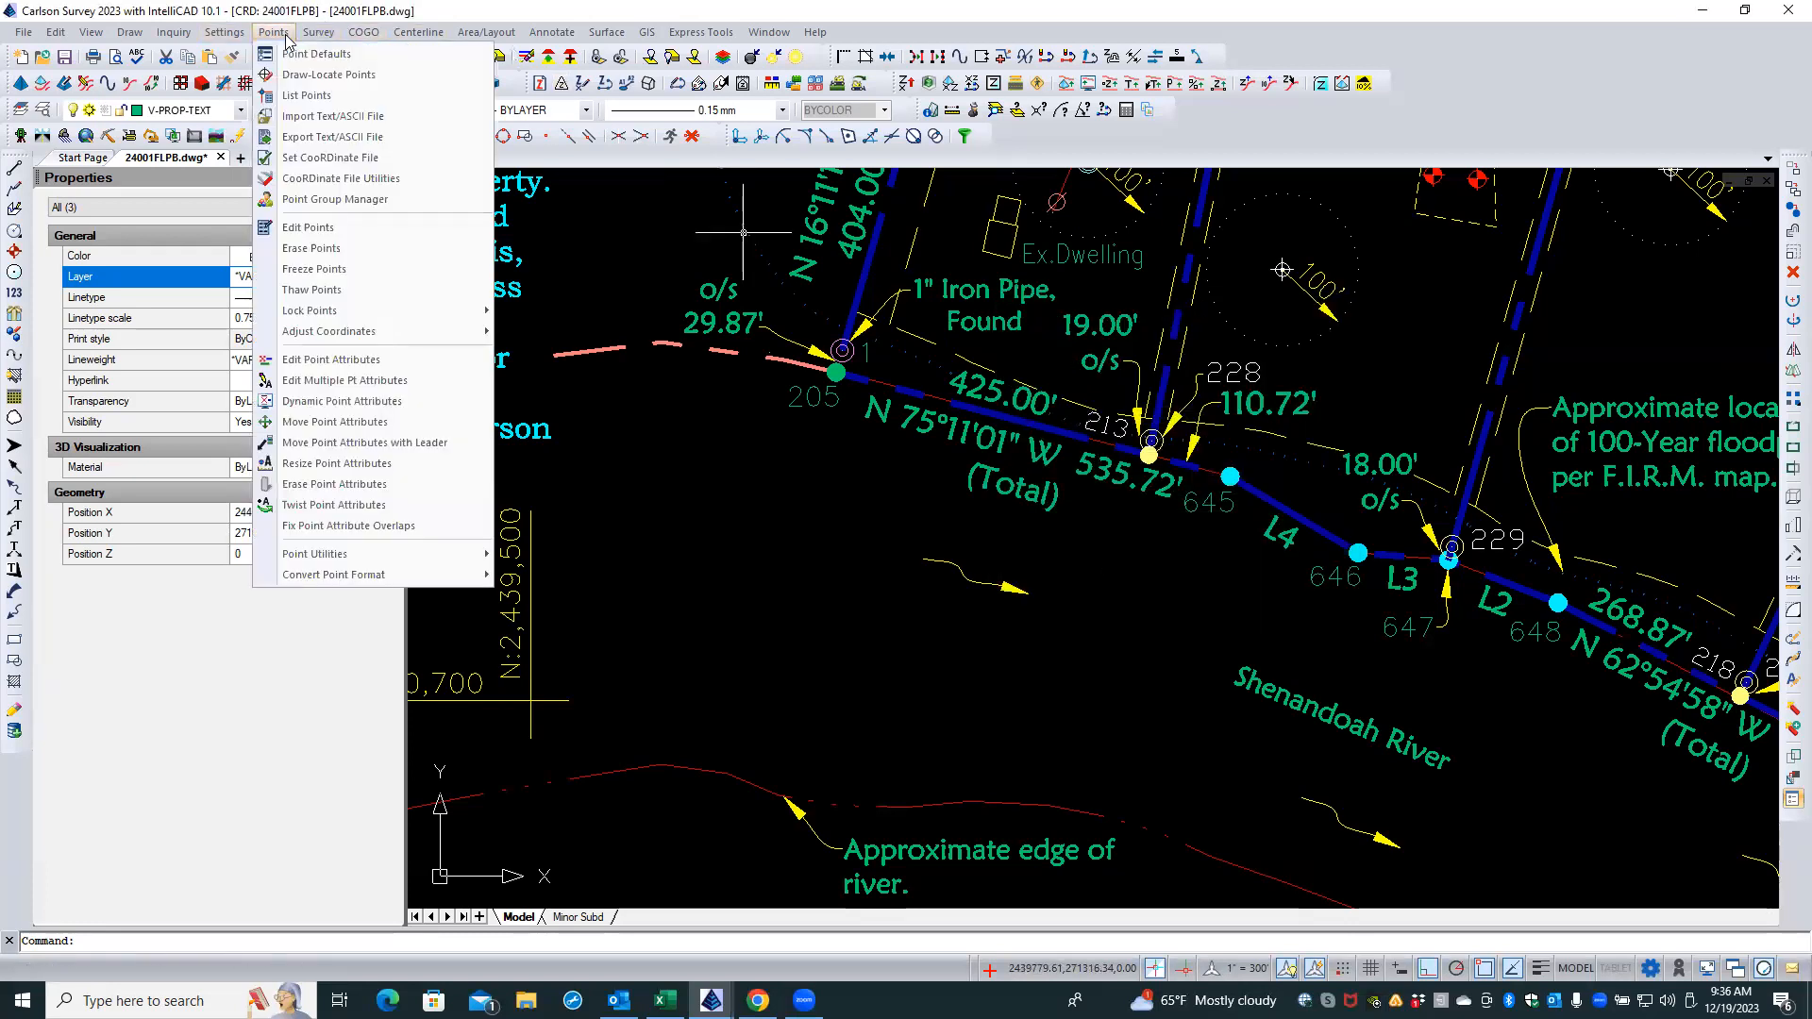
left_click(378, 158)
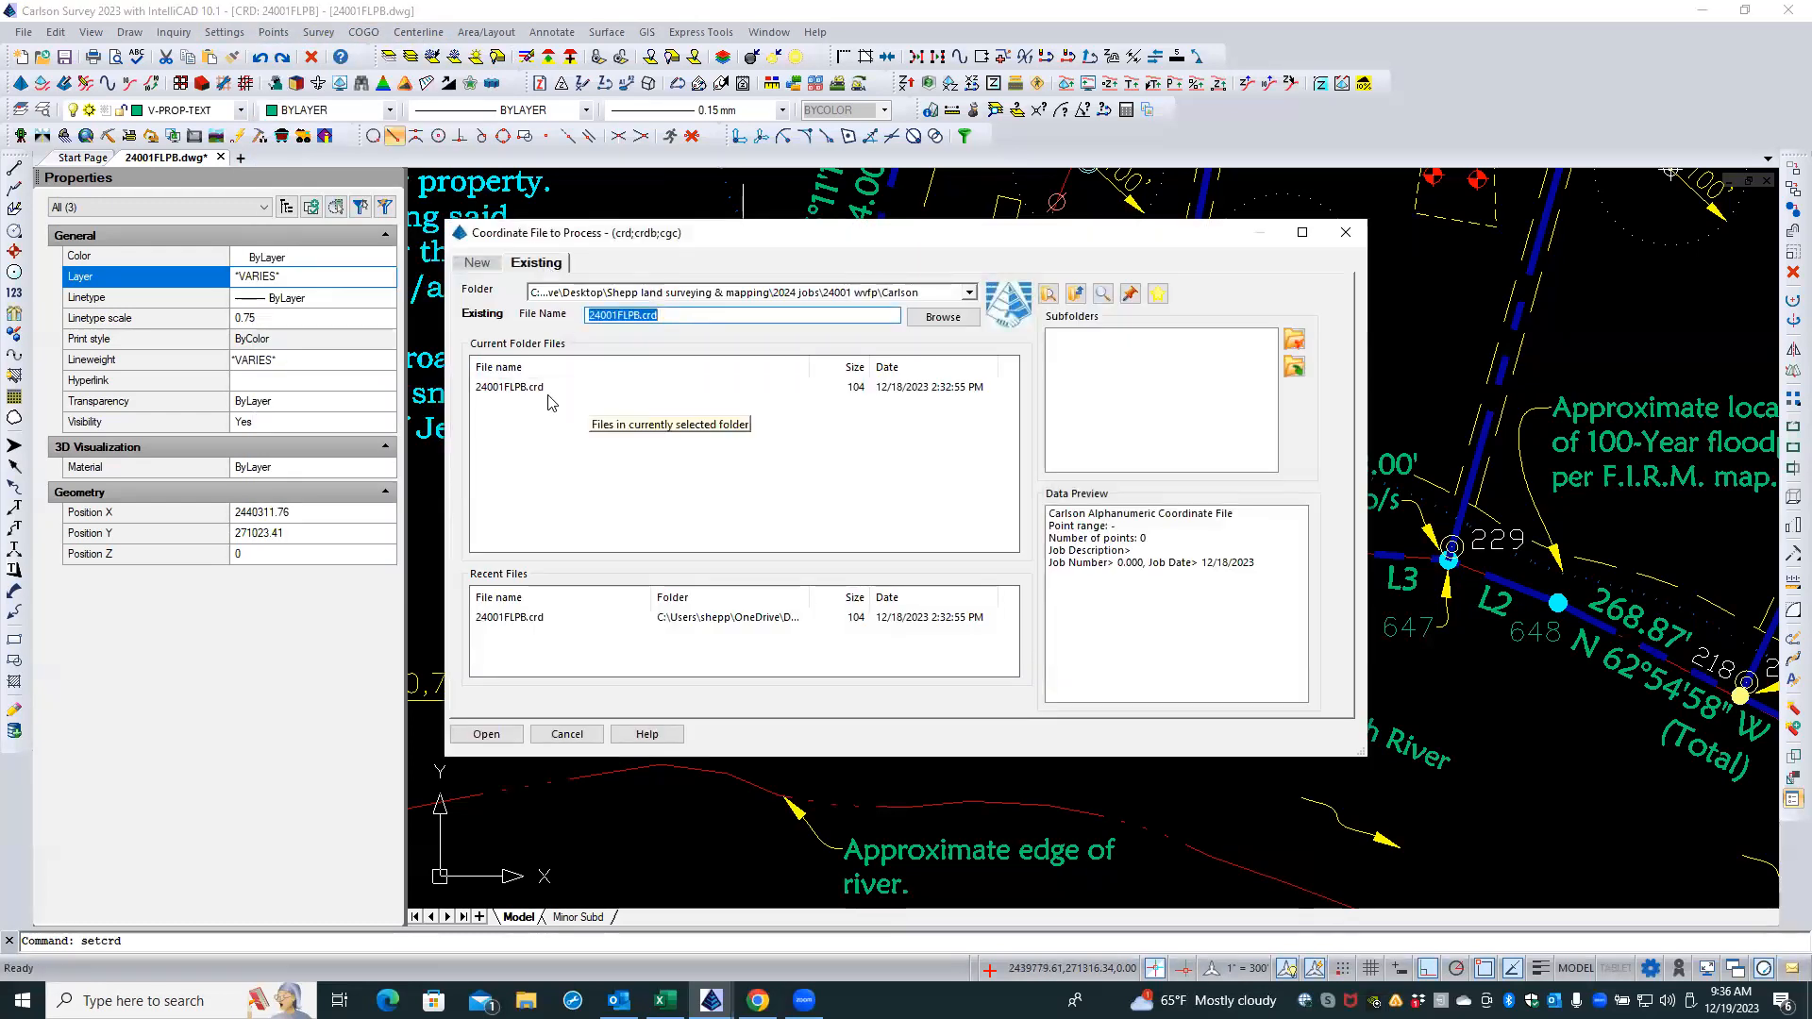
left_click(567, 734)
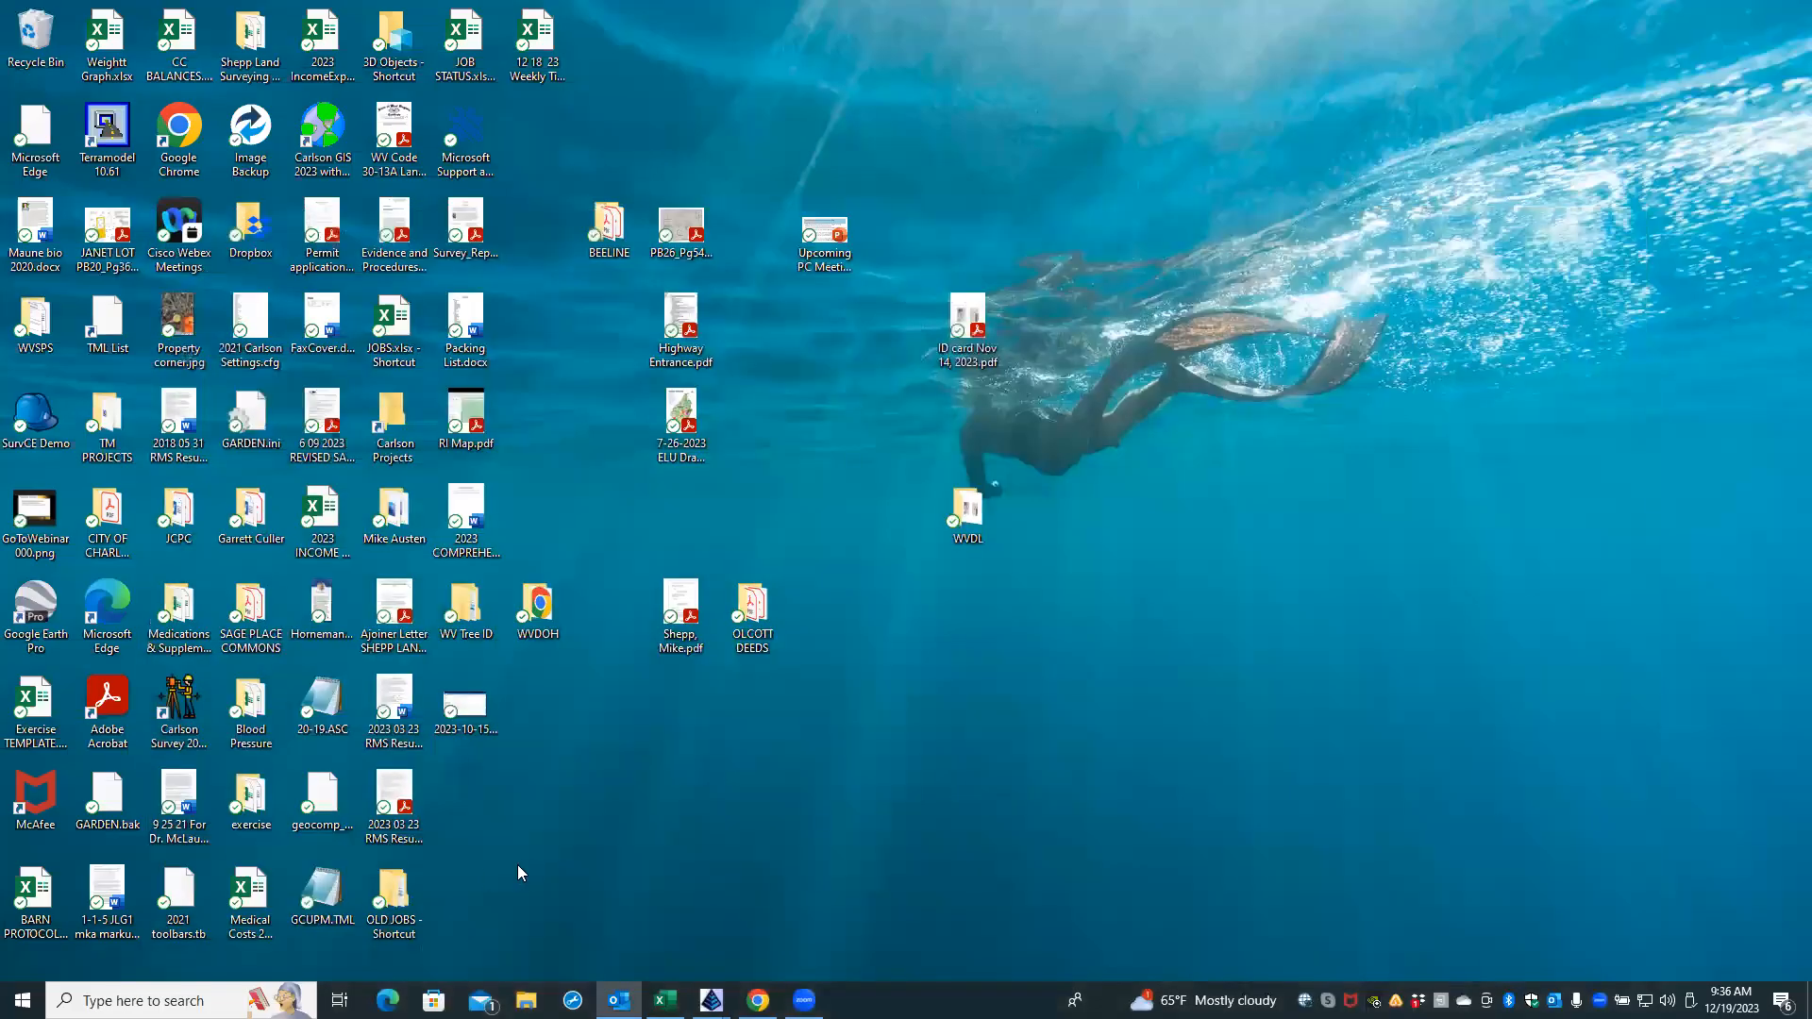
- Look through the OLD JOBS folder on the Backup Plus (D:) drive, and return to Carlson Survey
double_click(403, 888)
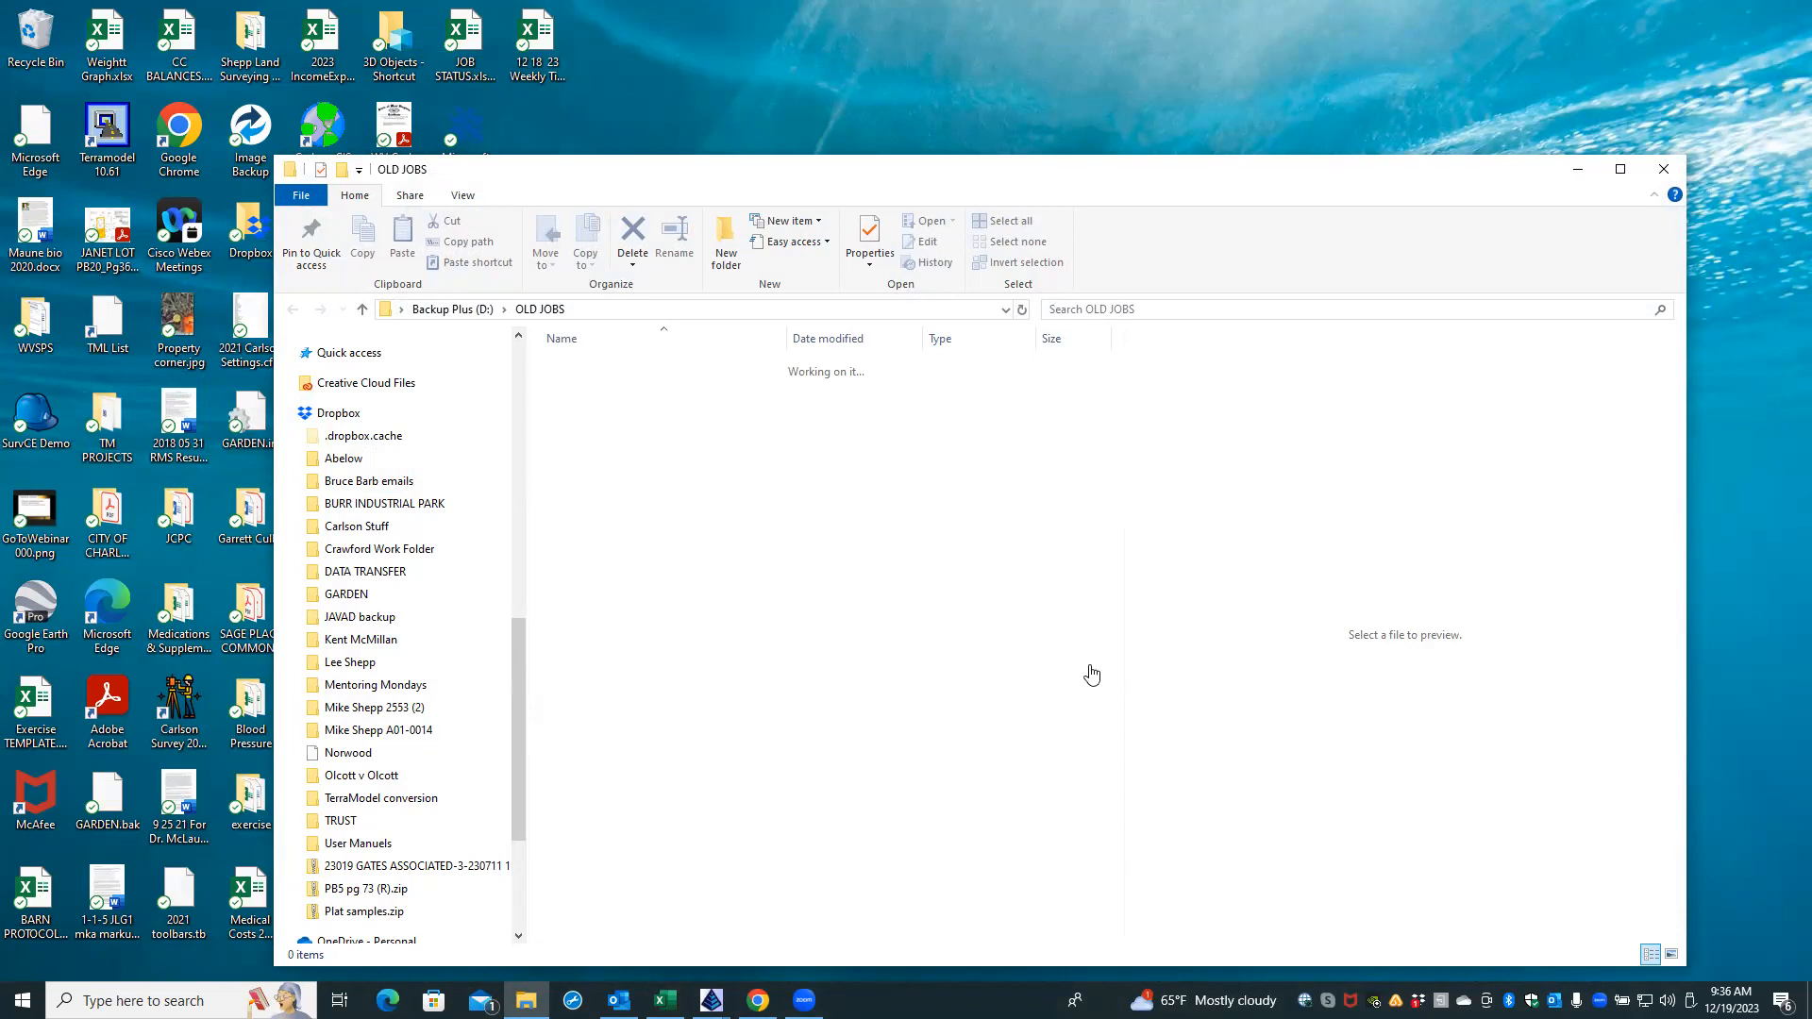
scroll(457, 575, "down", 1)
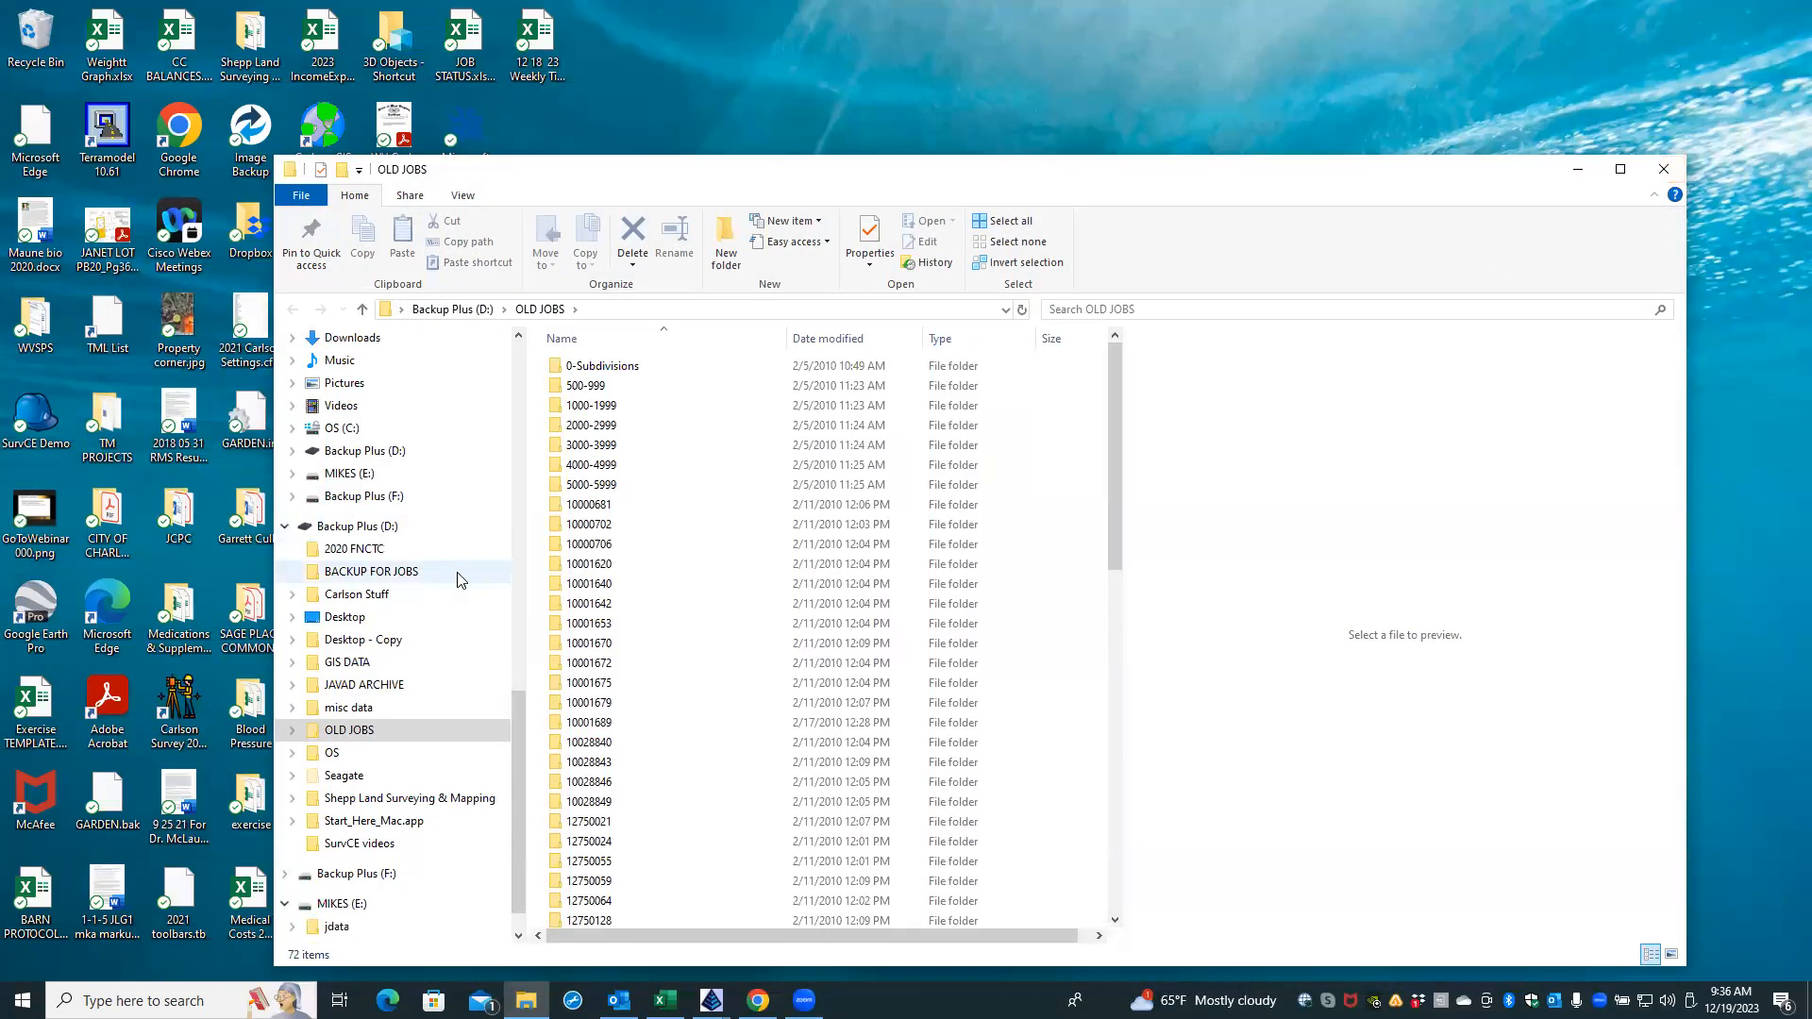
scroll(647, 755, "down", 8)
scroll(647, 763, "down", 6)
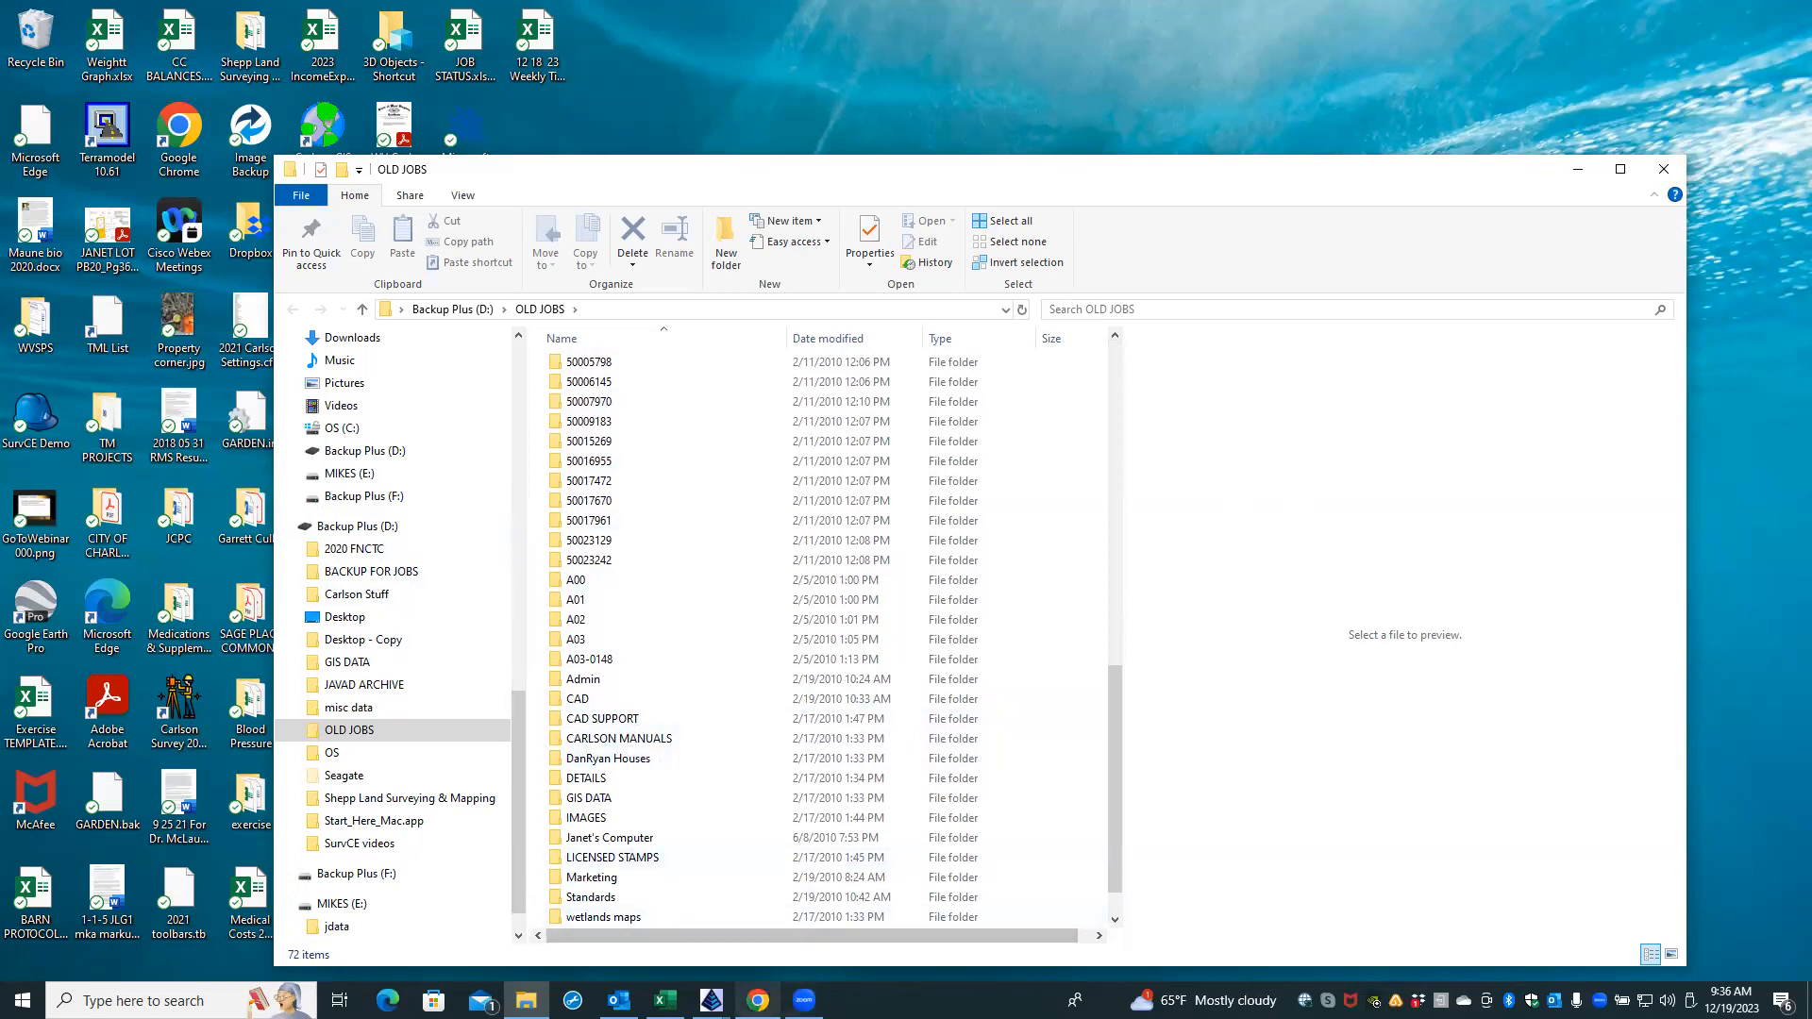
mouse_move(711, 1000)
left_click(763, 936)
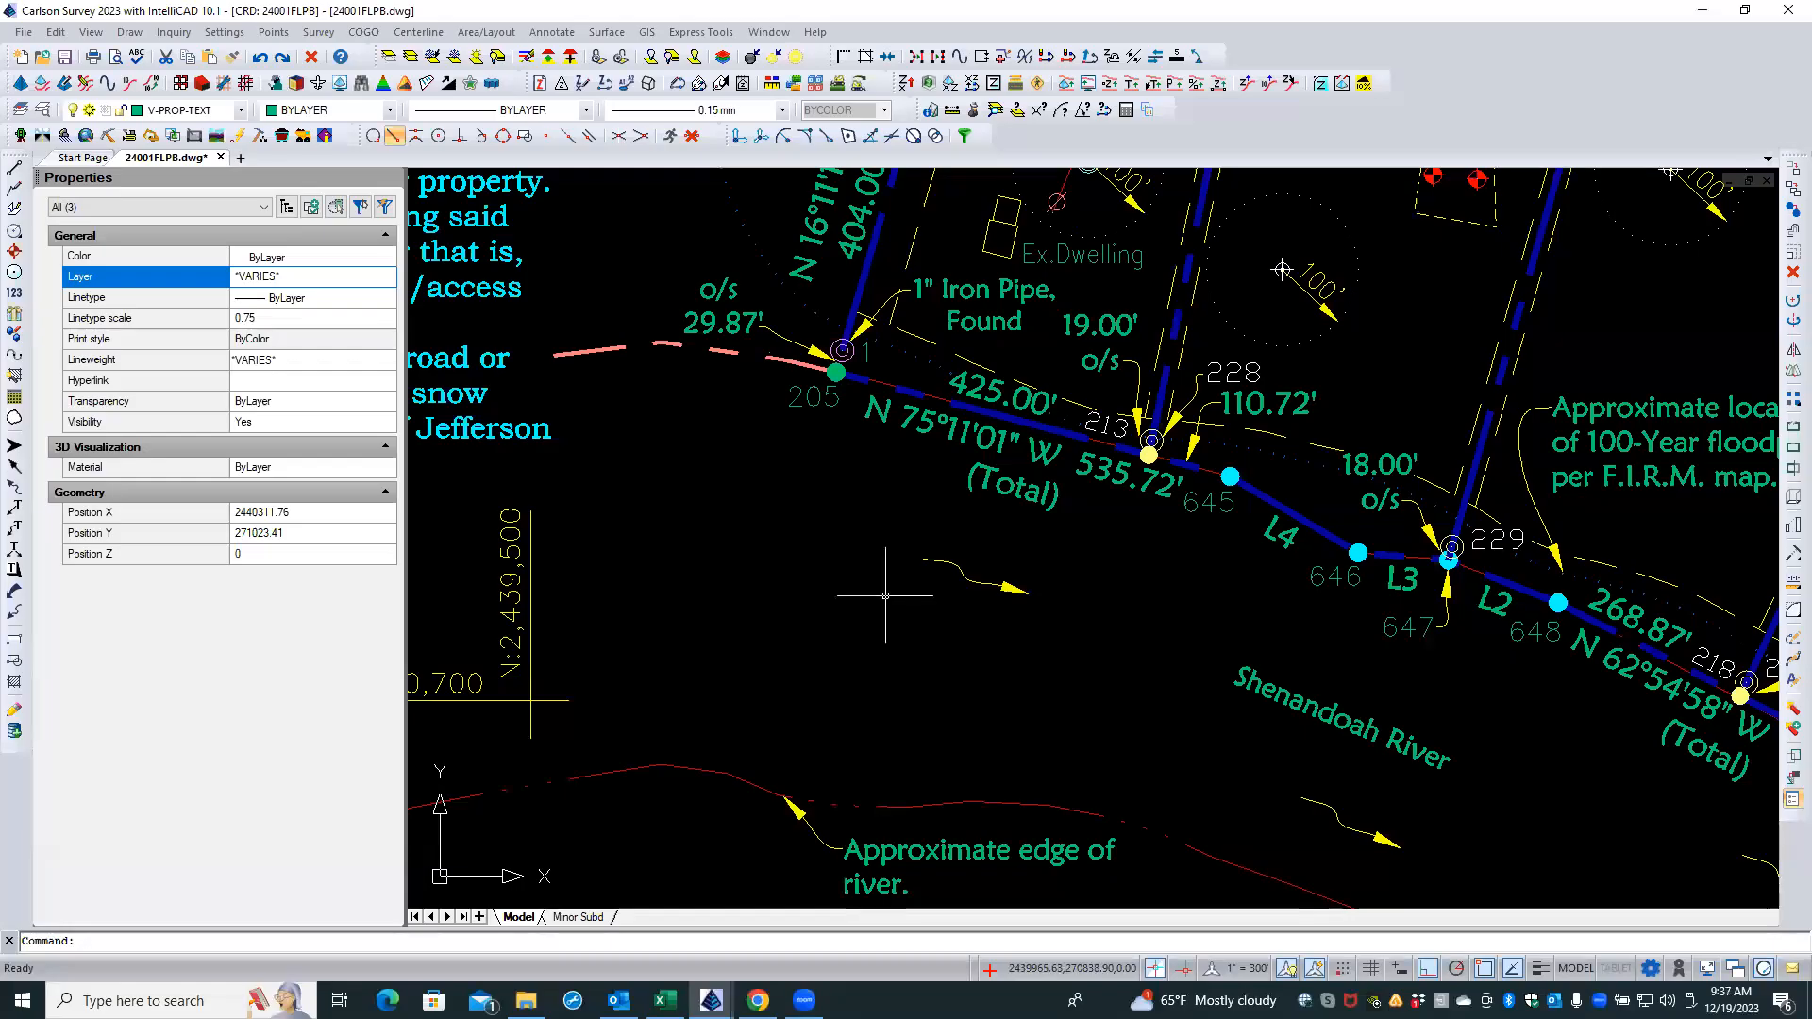
- Start setting the drawing's coordinate file, and check the folder list and the 24001 WVFP job folder, returning to its Carlson subfolder
left_click(275, 32)
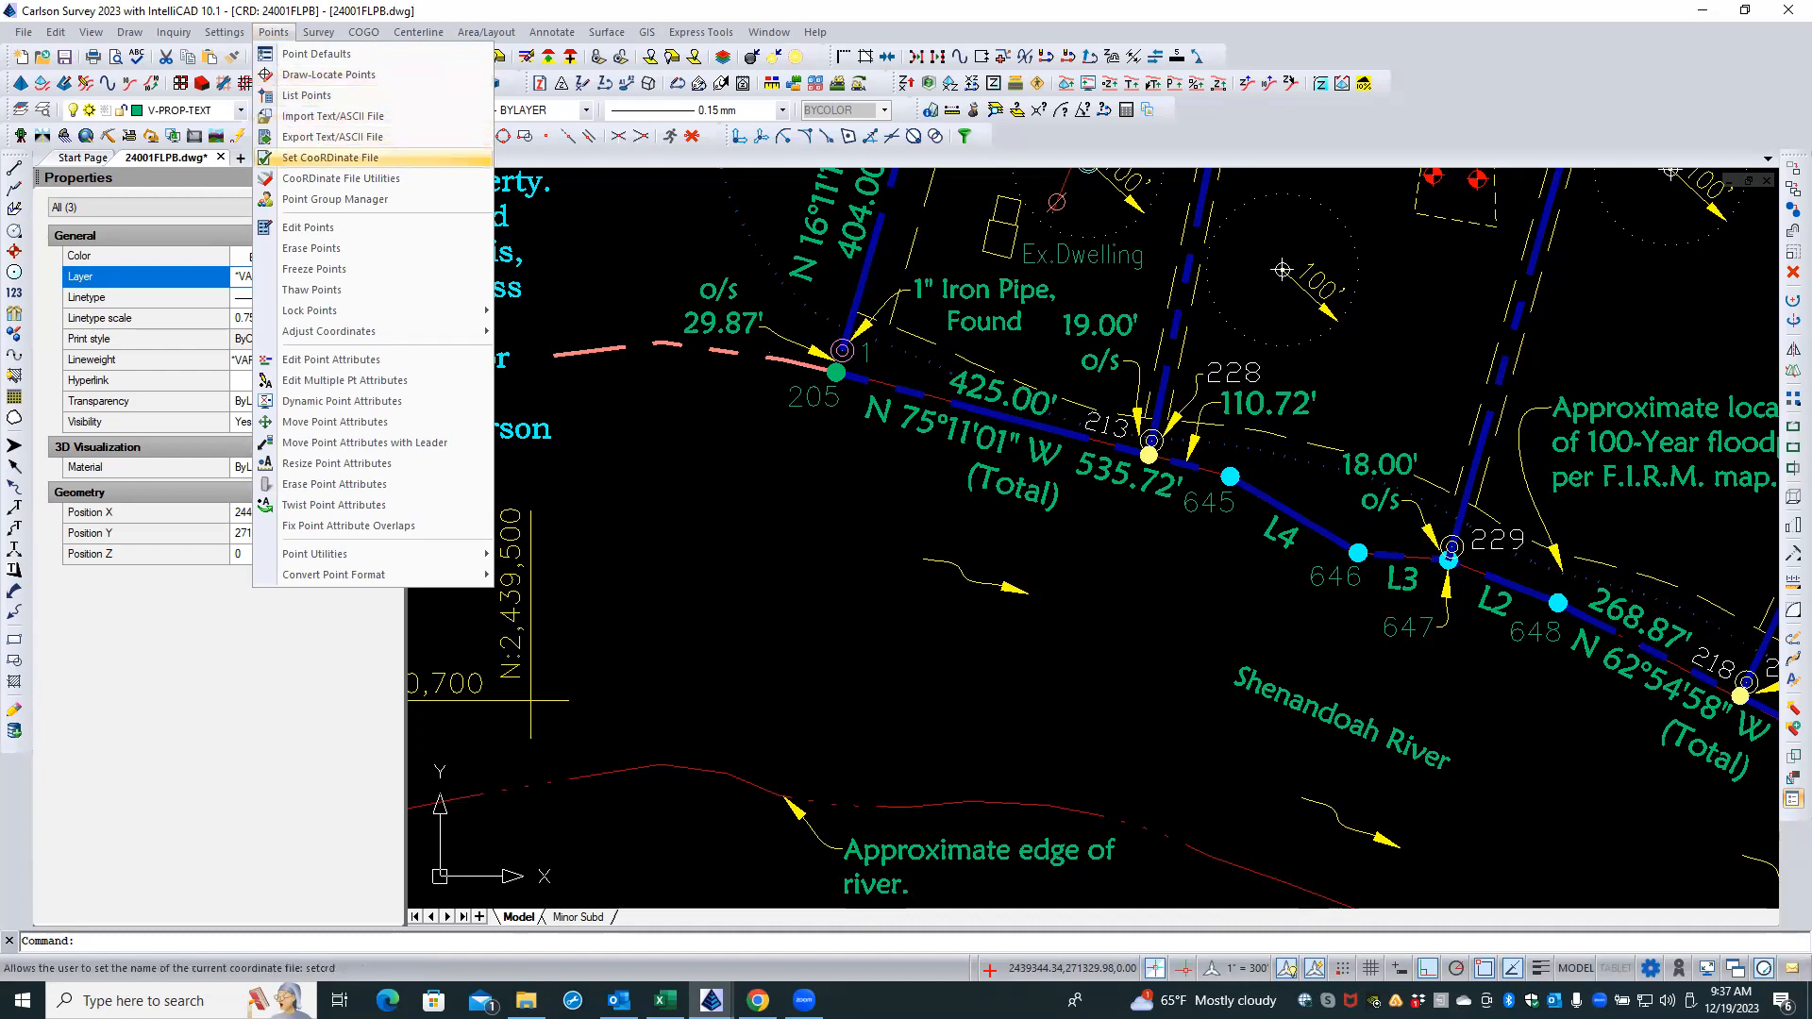
left_click(325, 158)
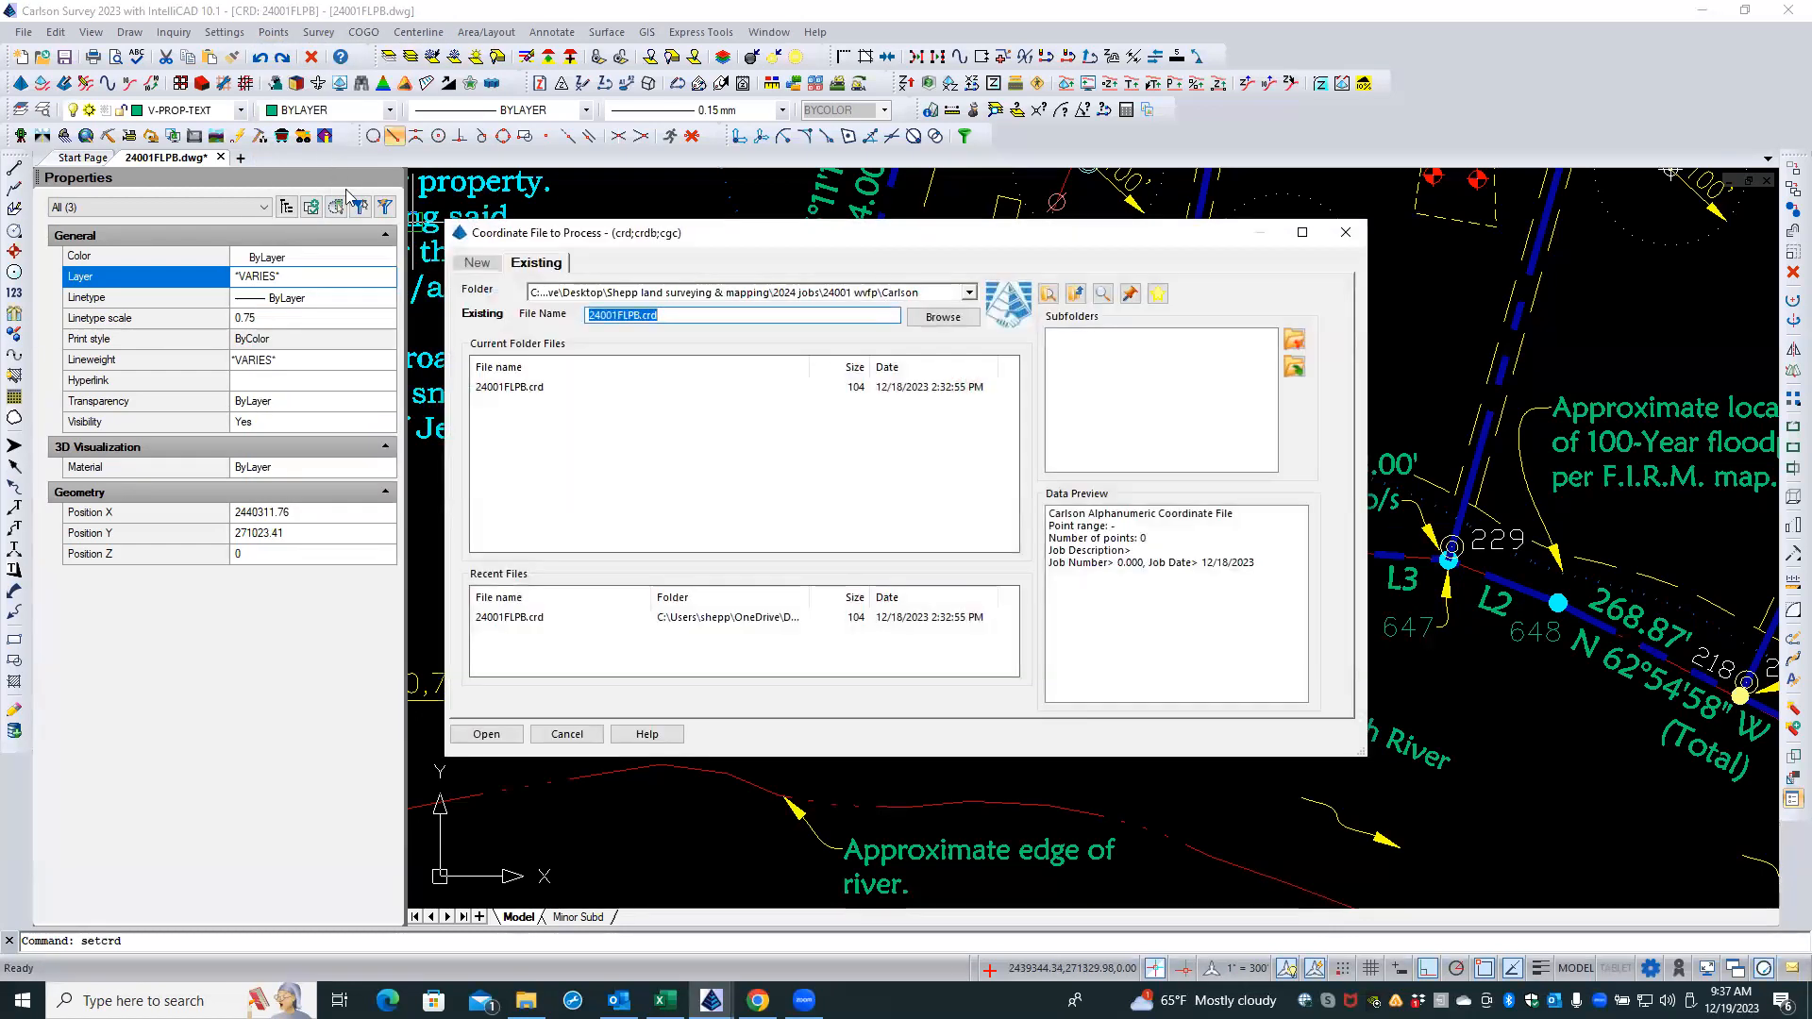
left_click(970, 297)
left_click(955, 296)
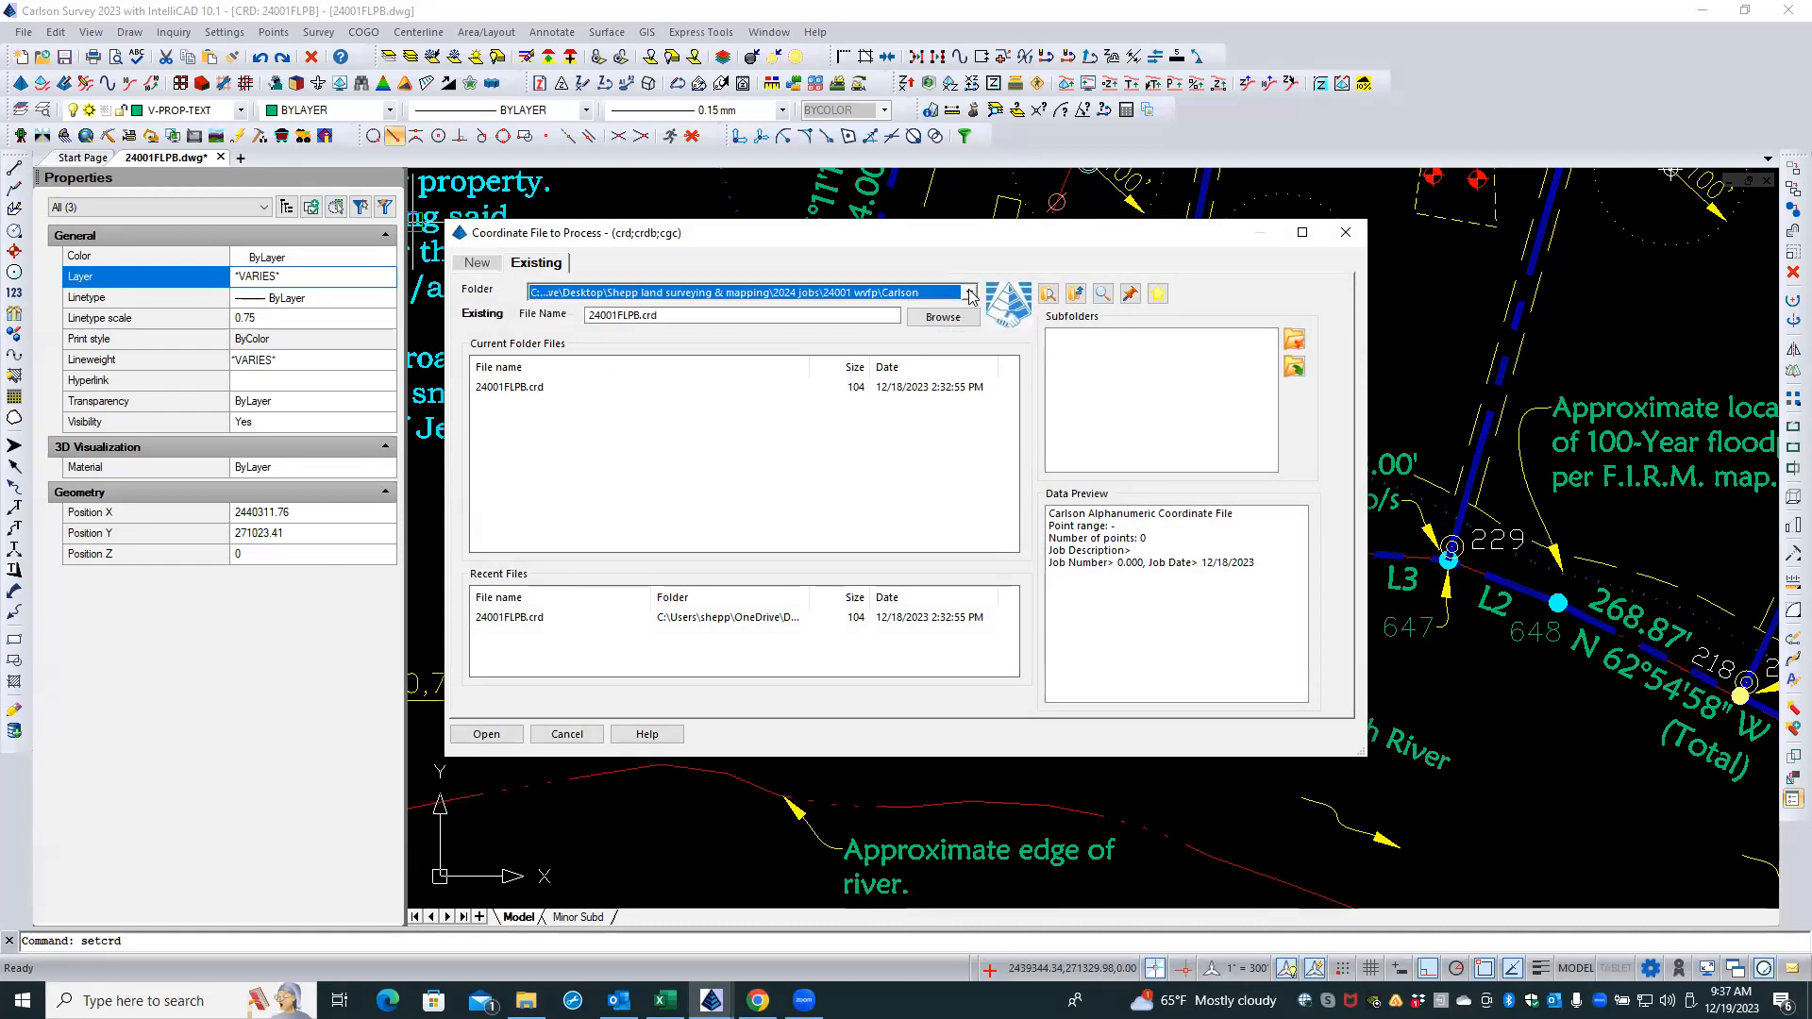
left_click(954, 298)
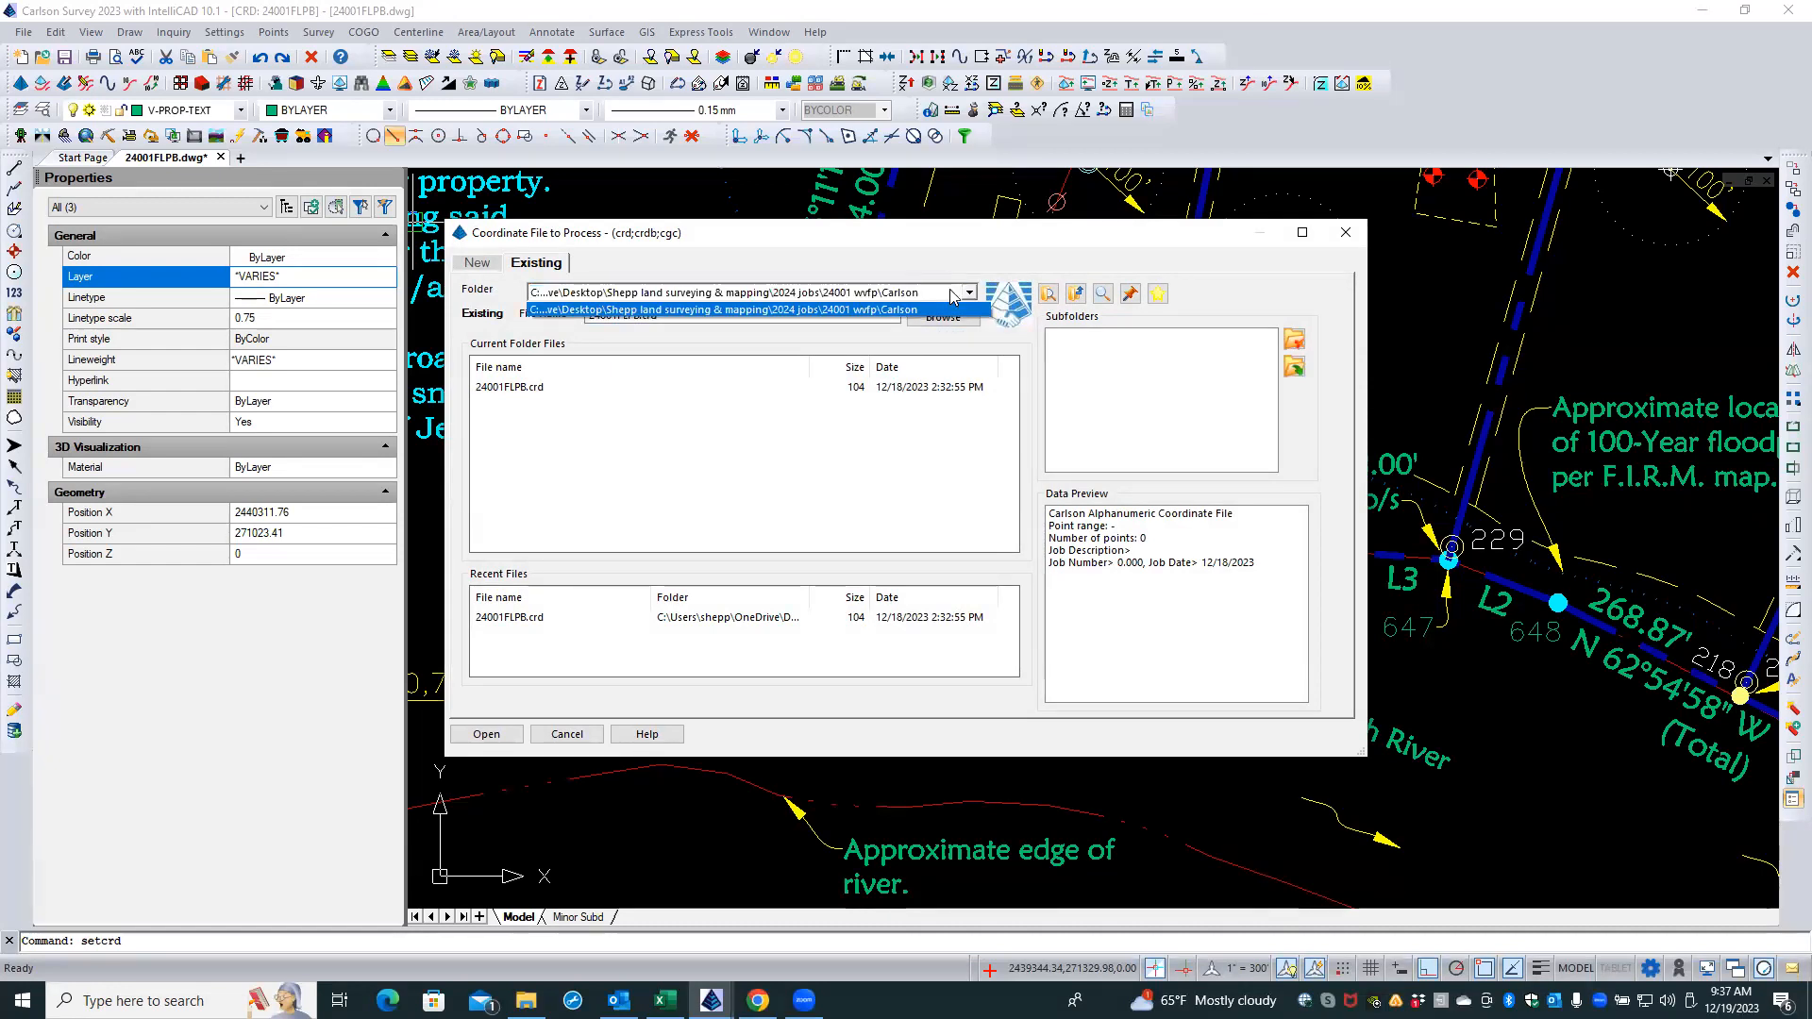
left_click(955, 297)
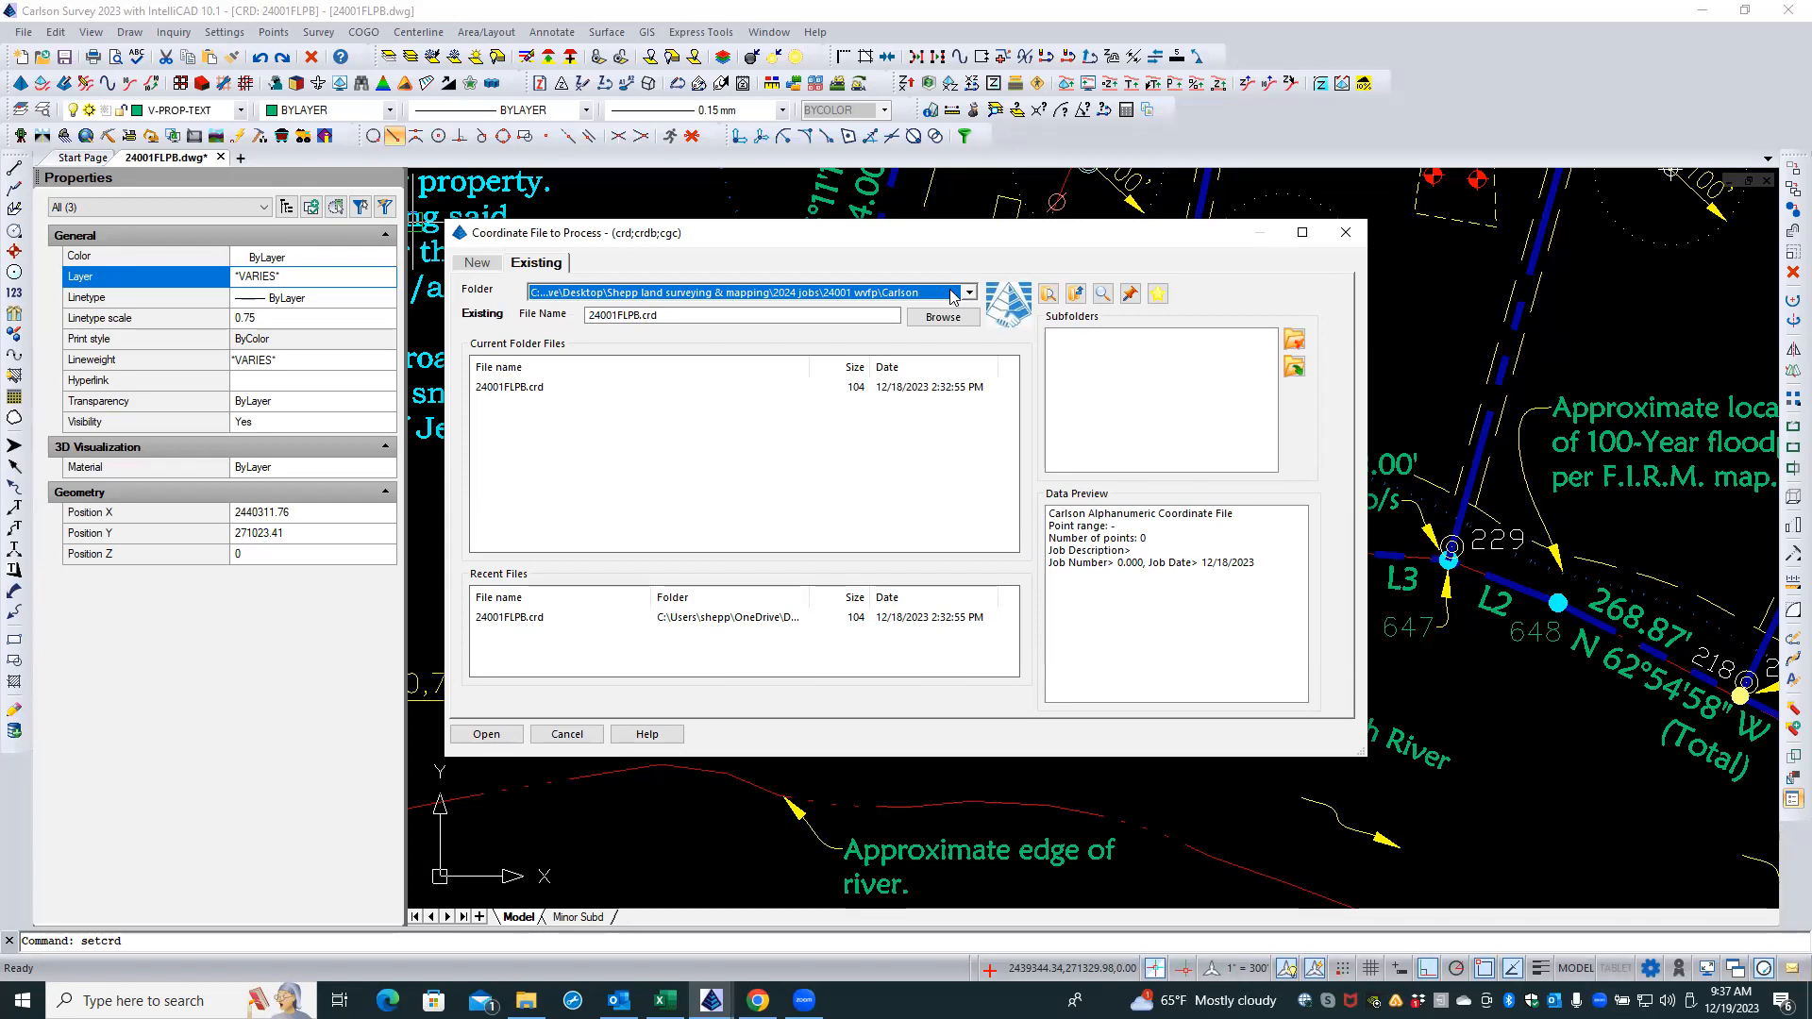
left_click(1077, 294)
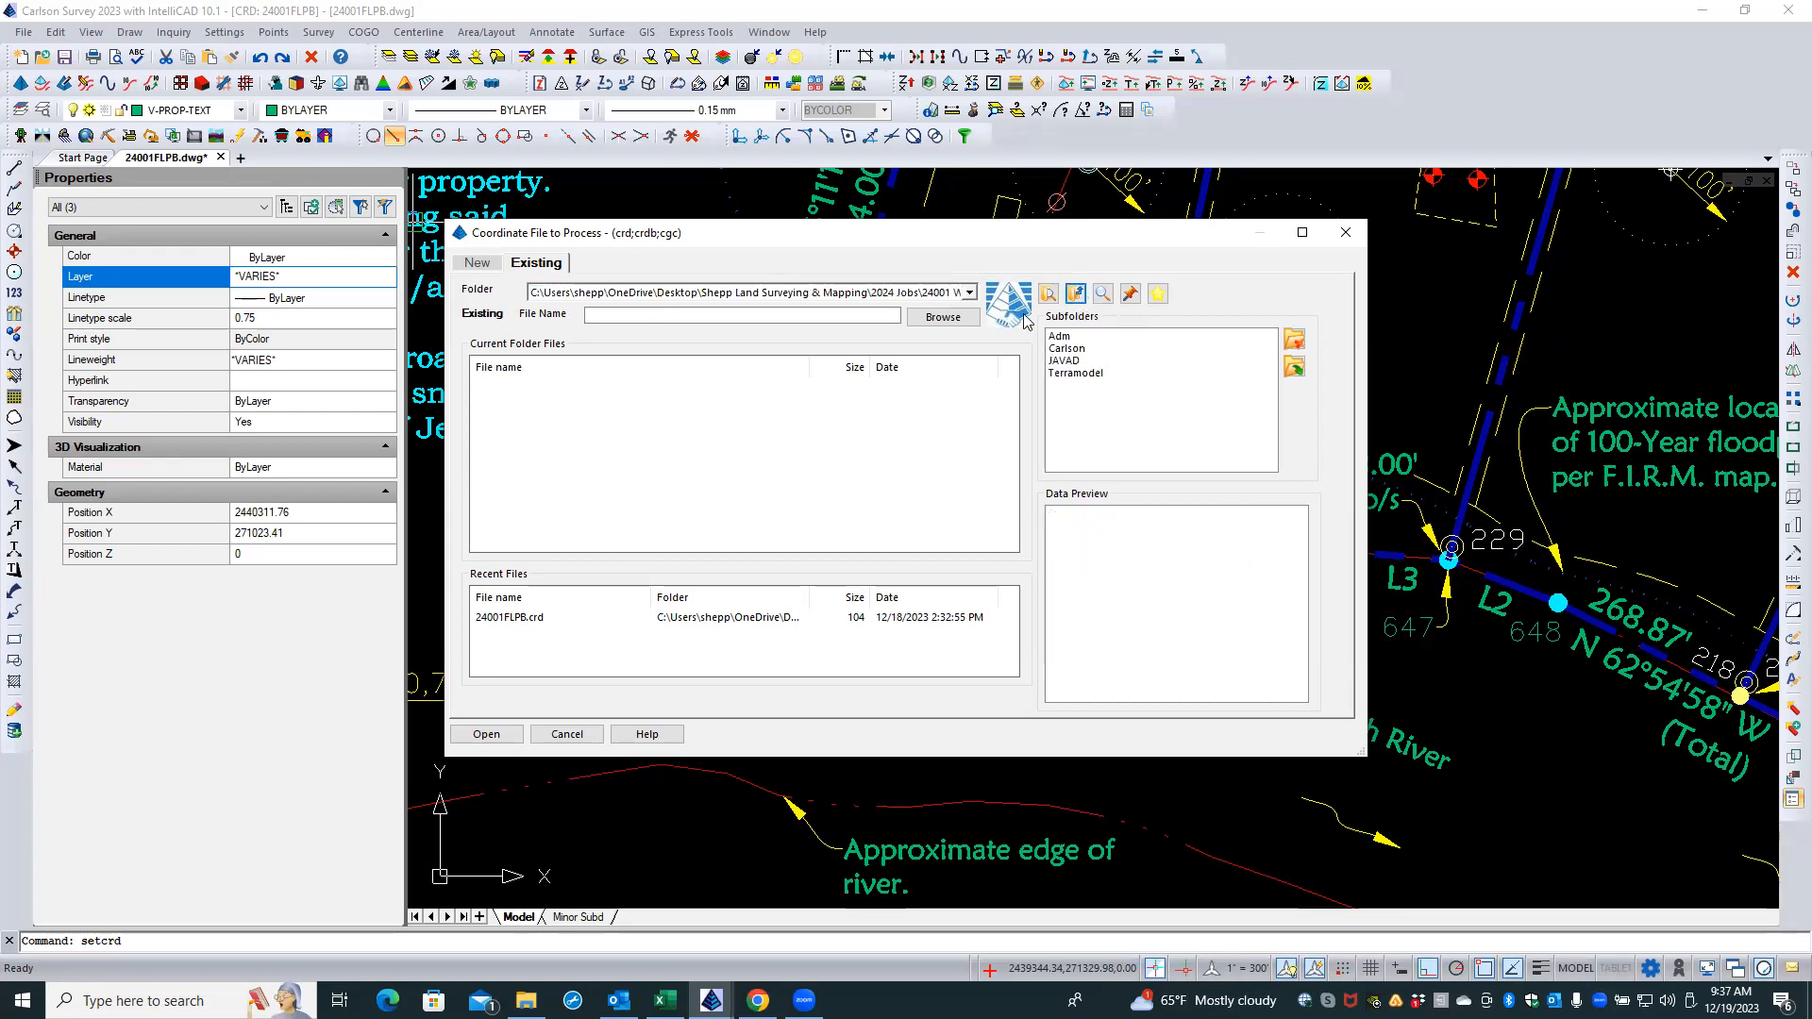
double_click(1066, 349)
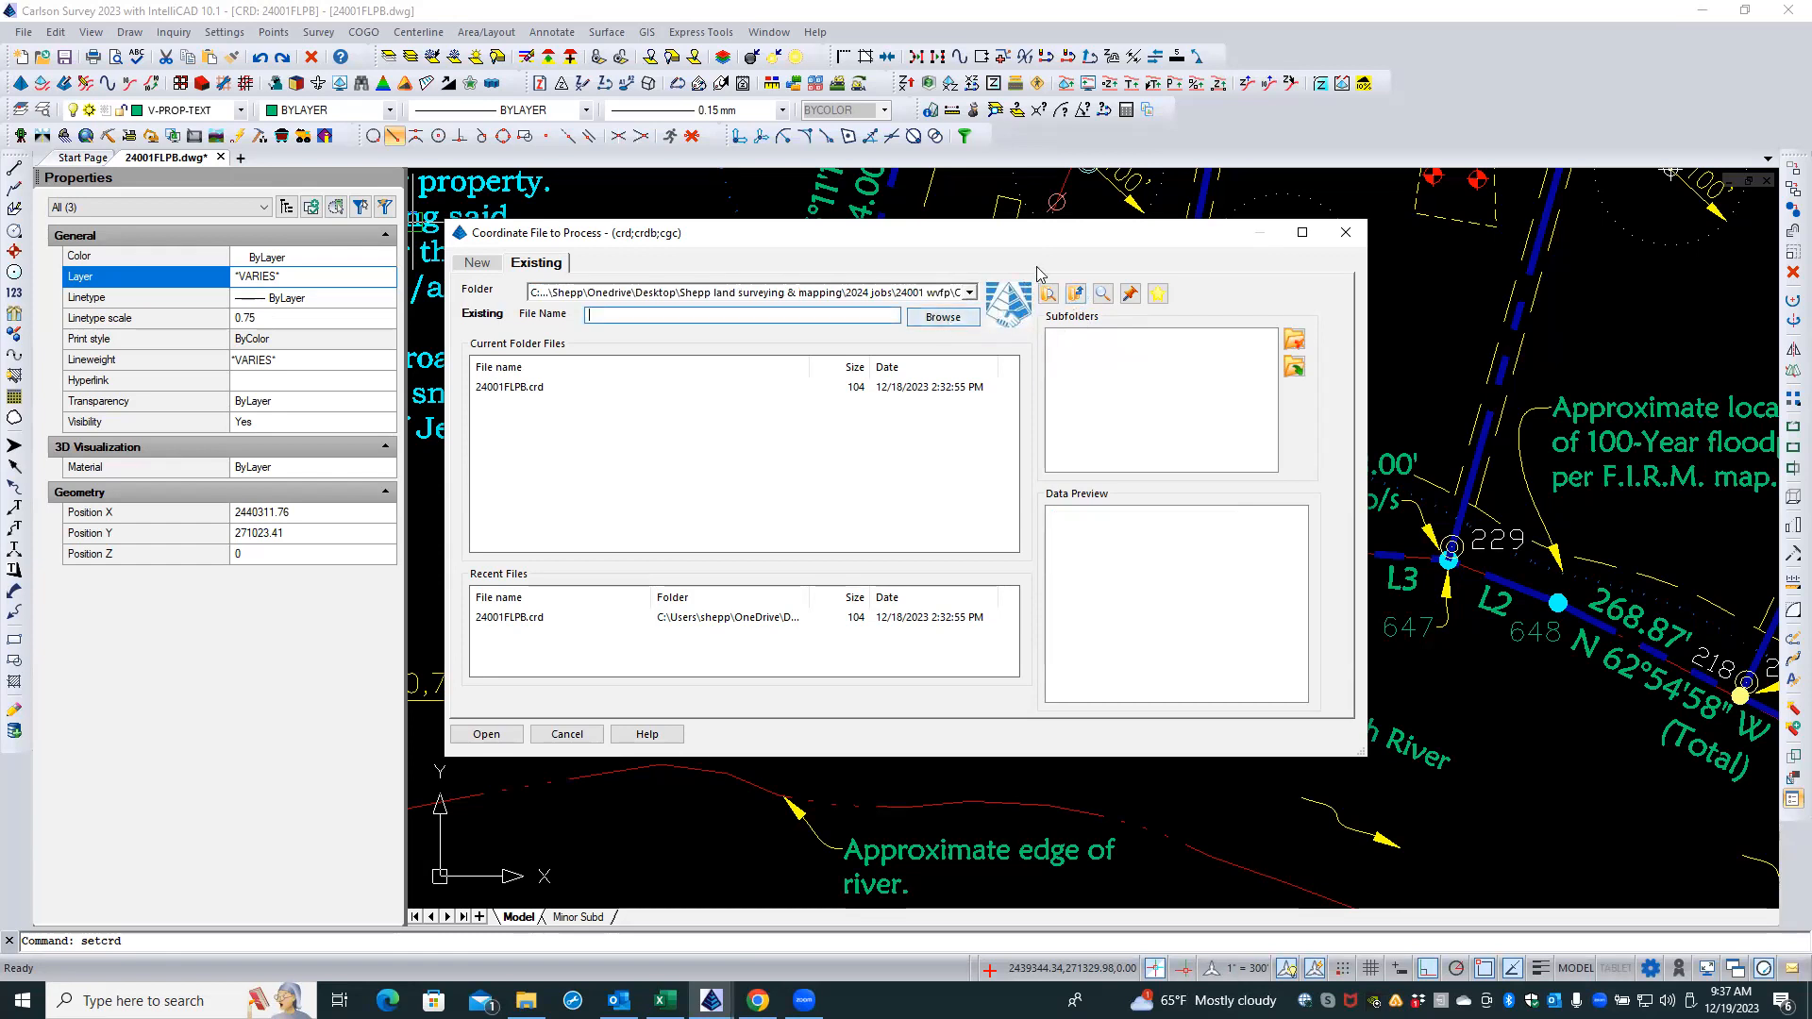
- Browse for an existing coordinate file in job folder 50023242 under OLD JOBS on the Backup Plus (D:) drive
left_click(943, 318)
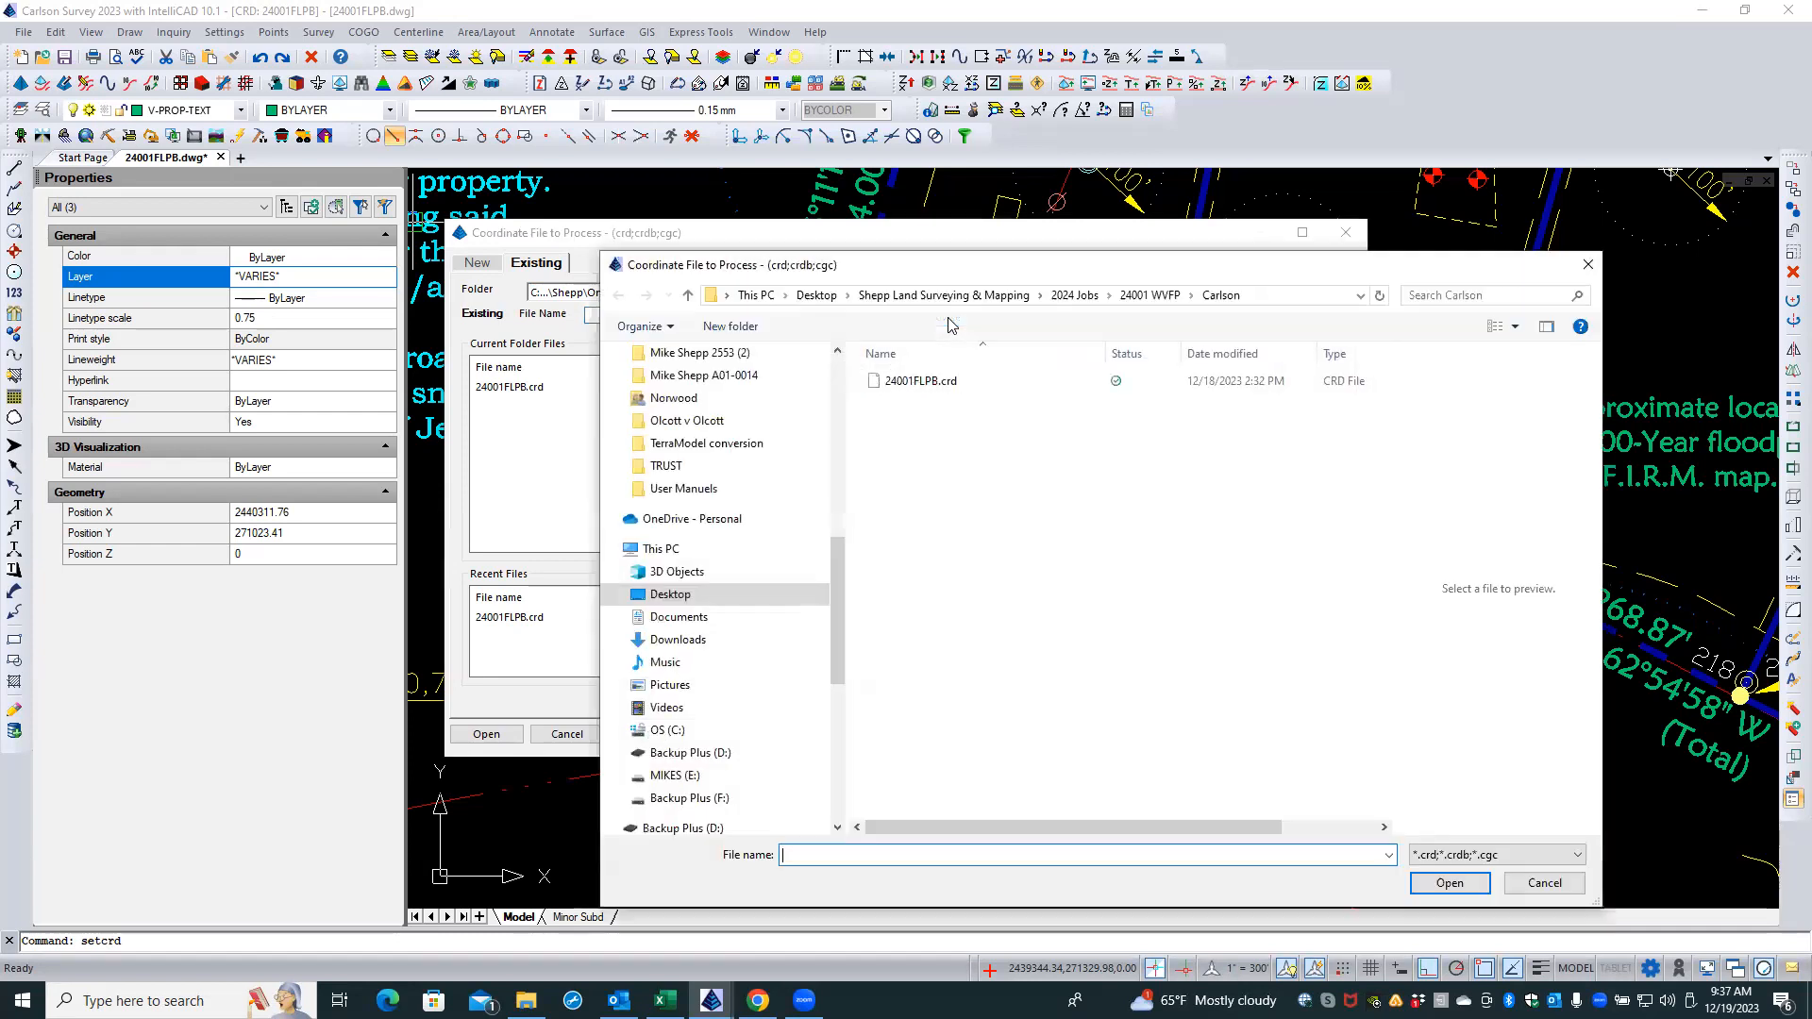
scroll(734, 623, "down", 4)
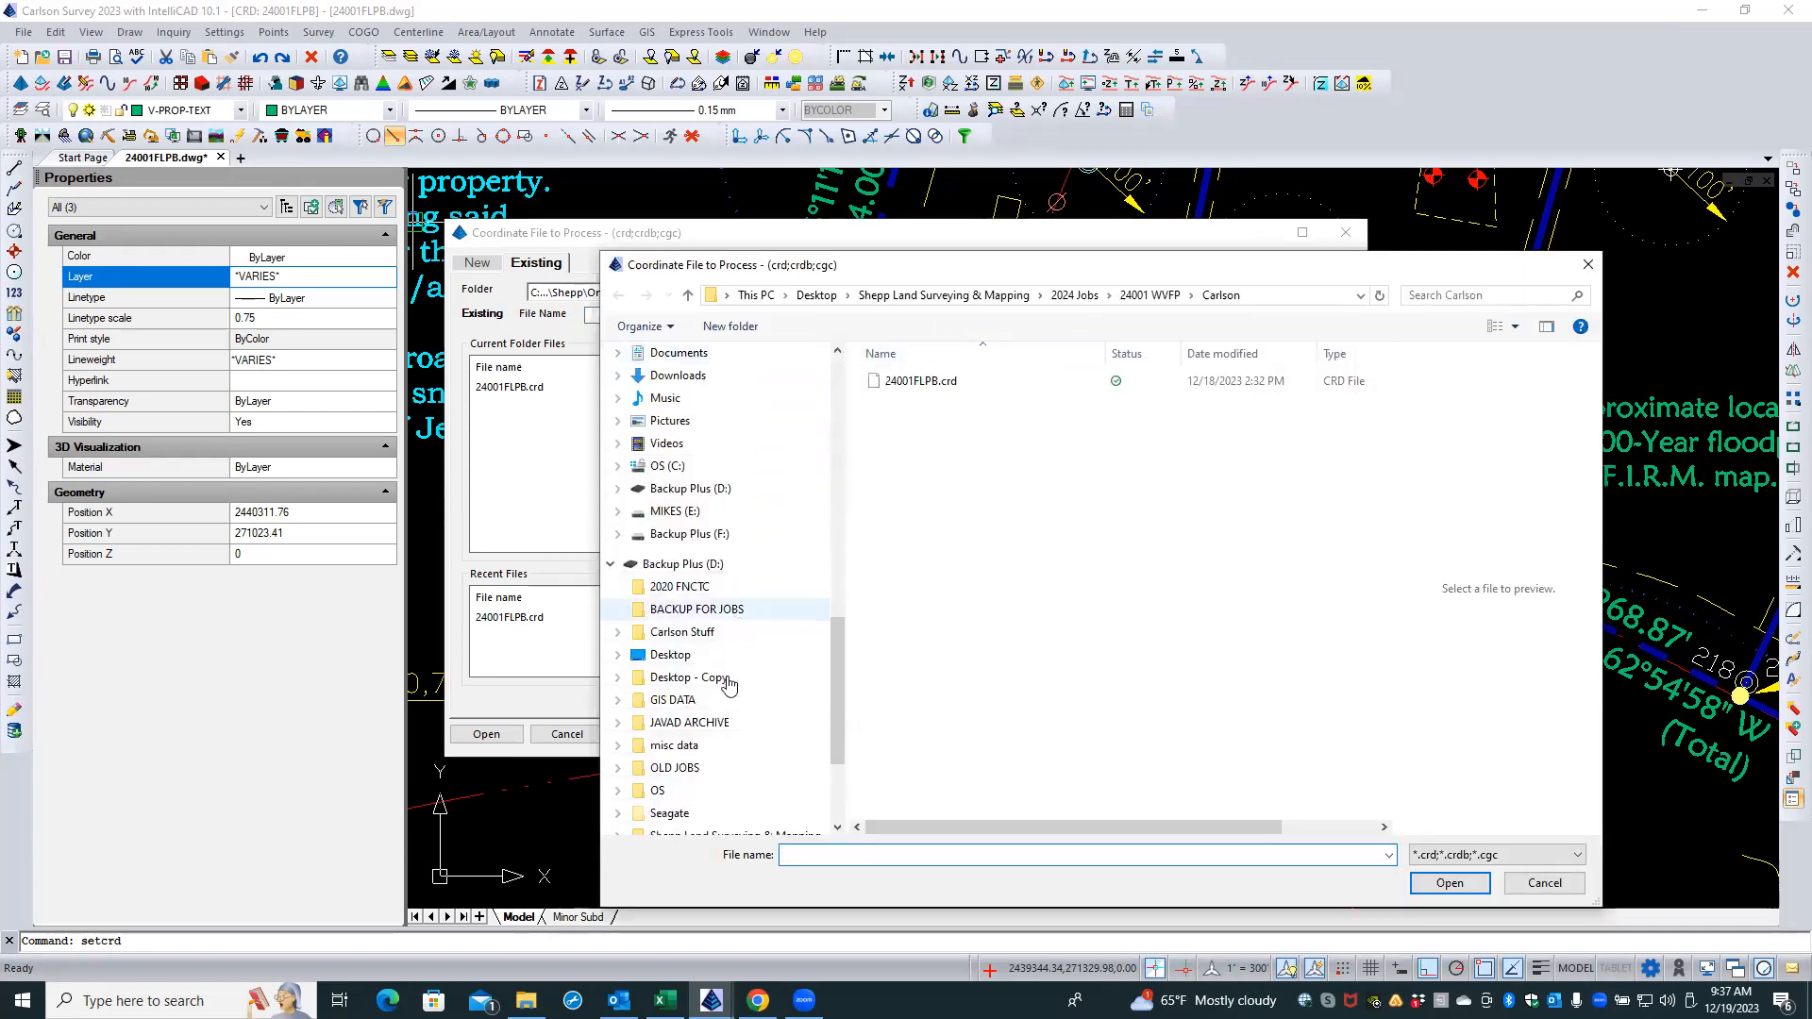
left_click(723, 769)
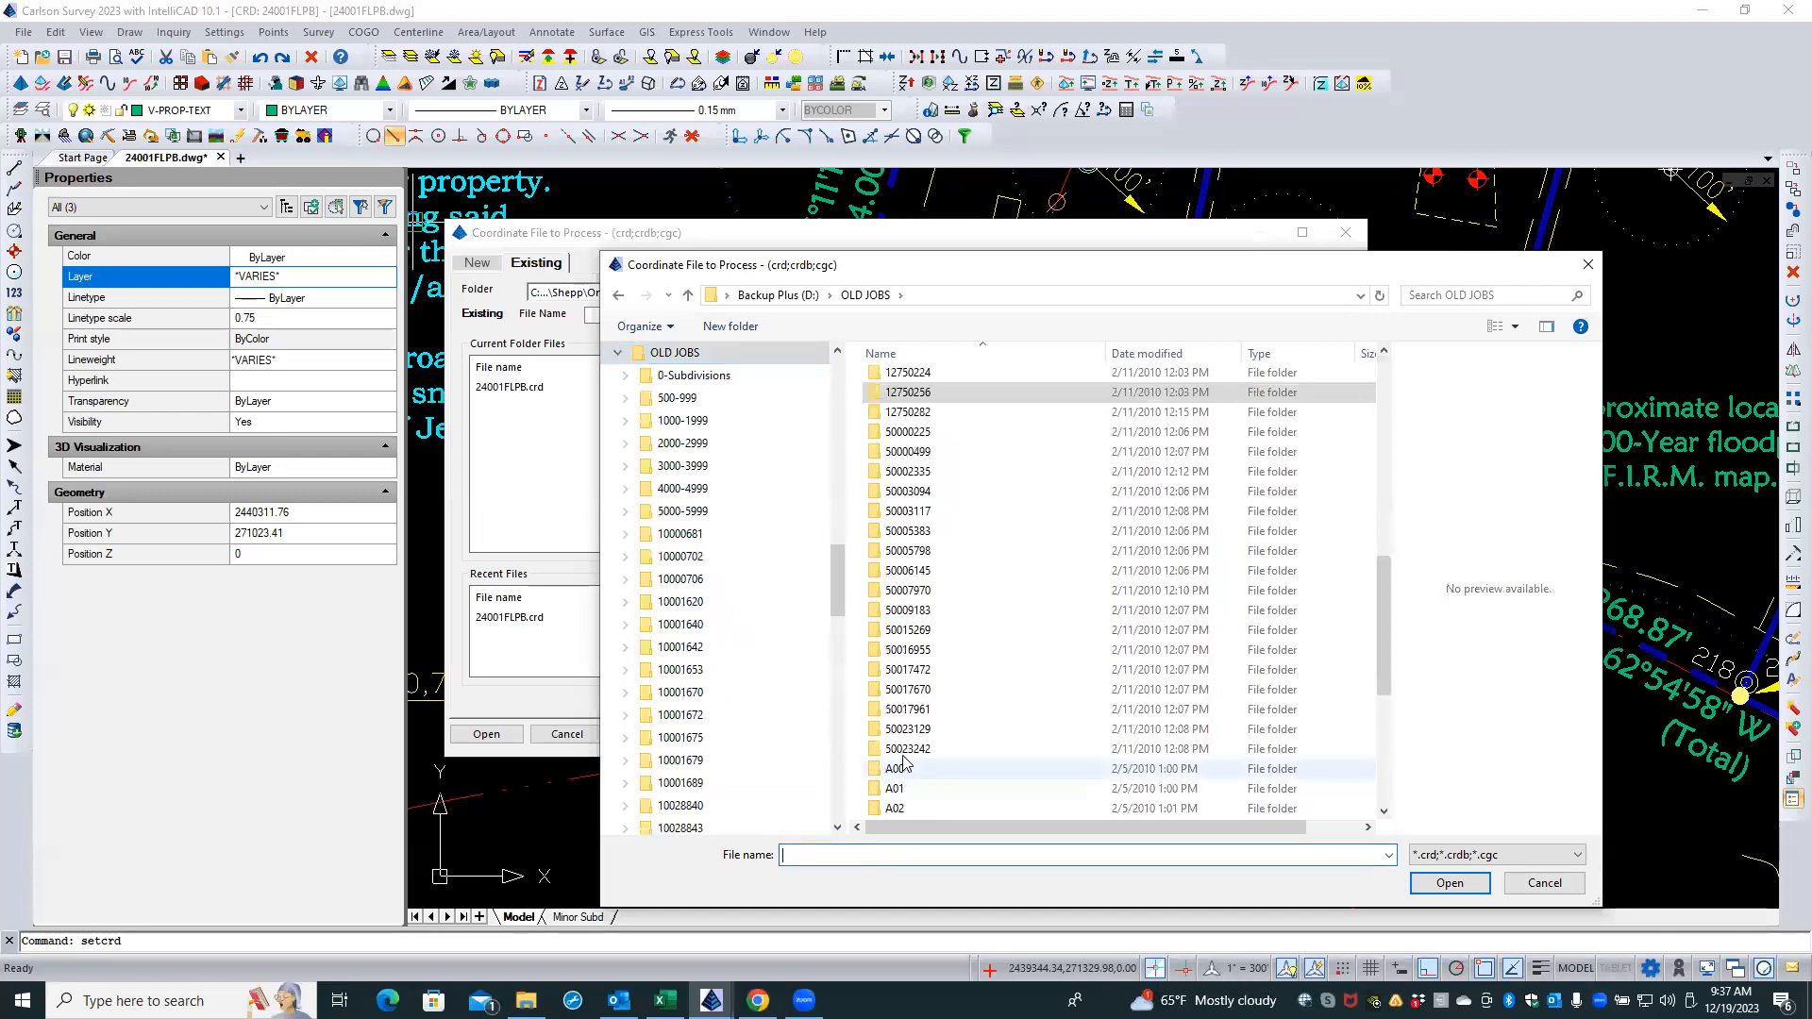
double_click(906, 751)
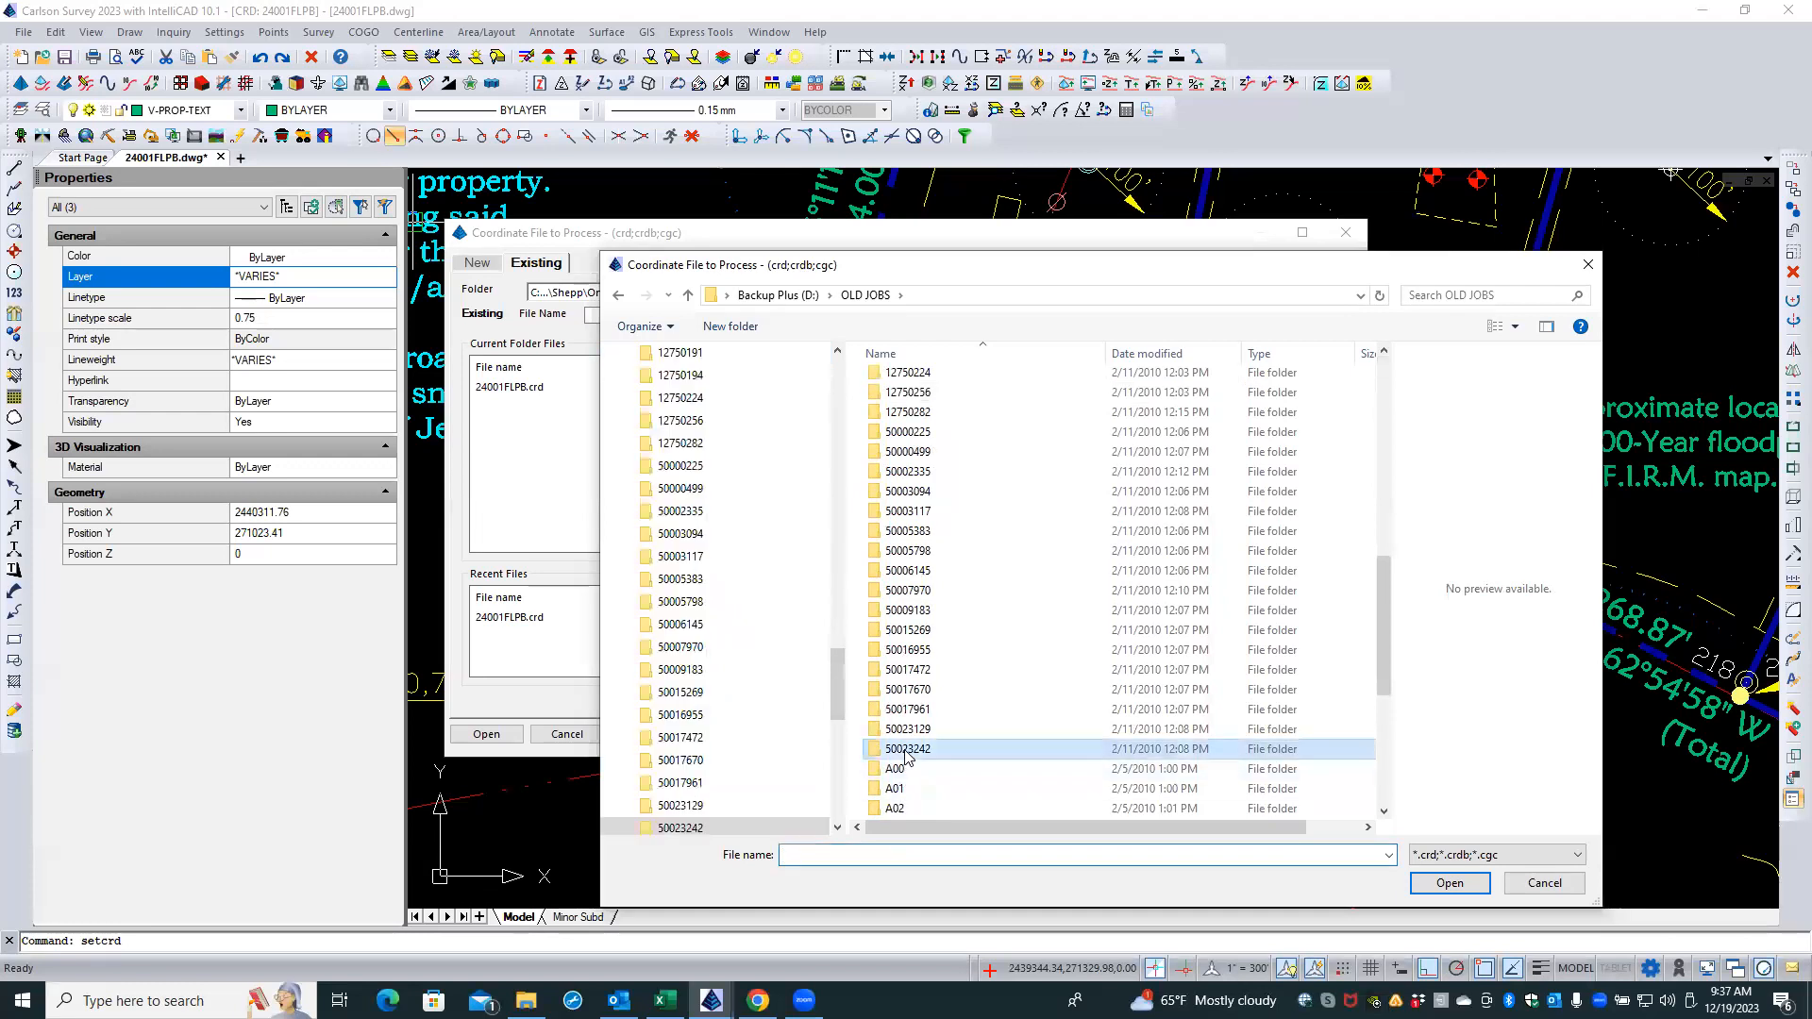
- Look for coordinate files in the job's CAD\Survey\Plats folder, and return to the 50023242 folder
double_click(910, 404)
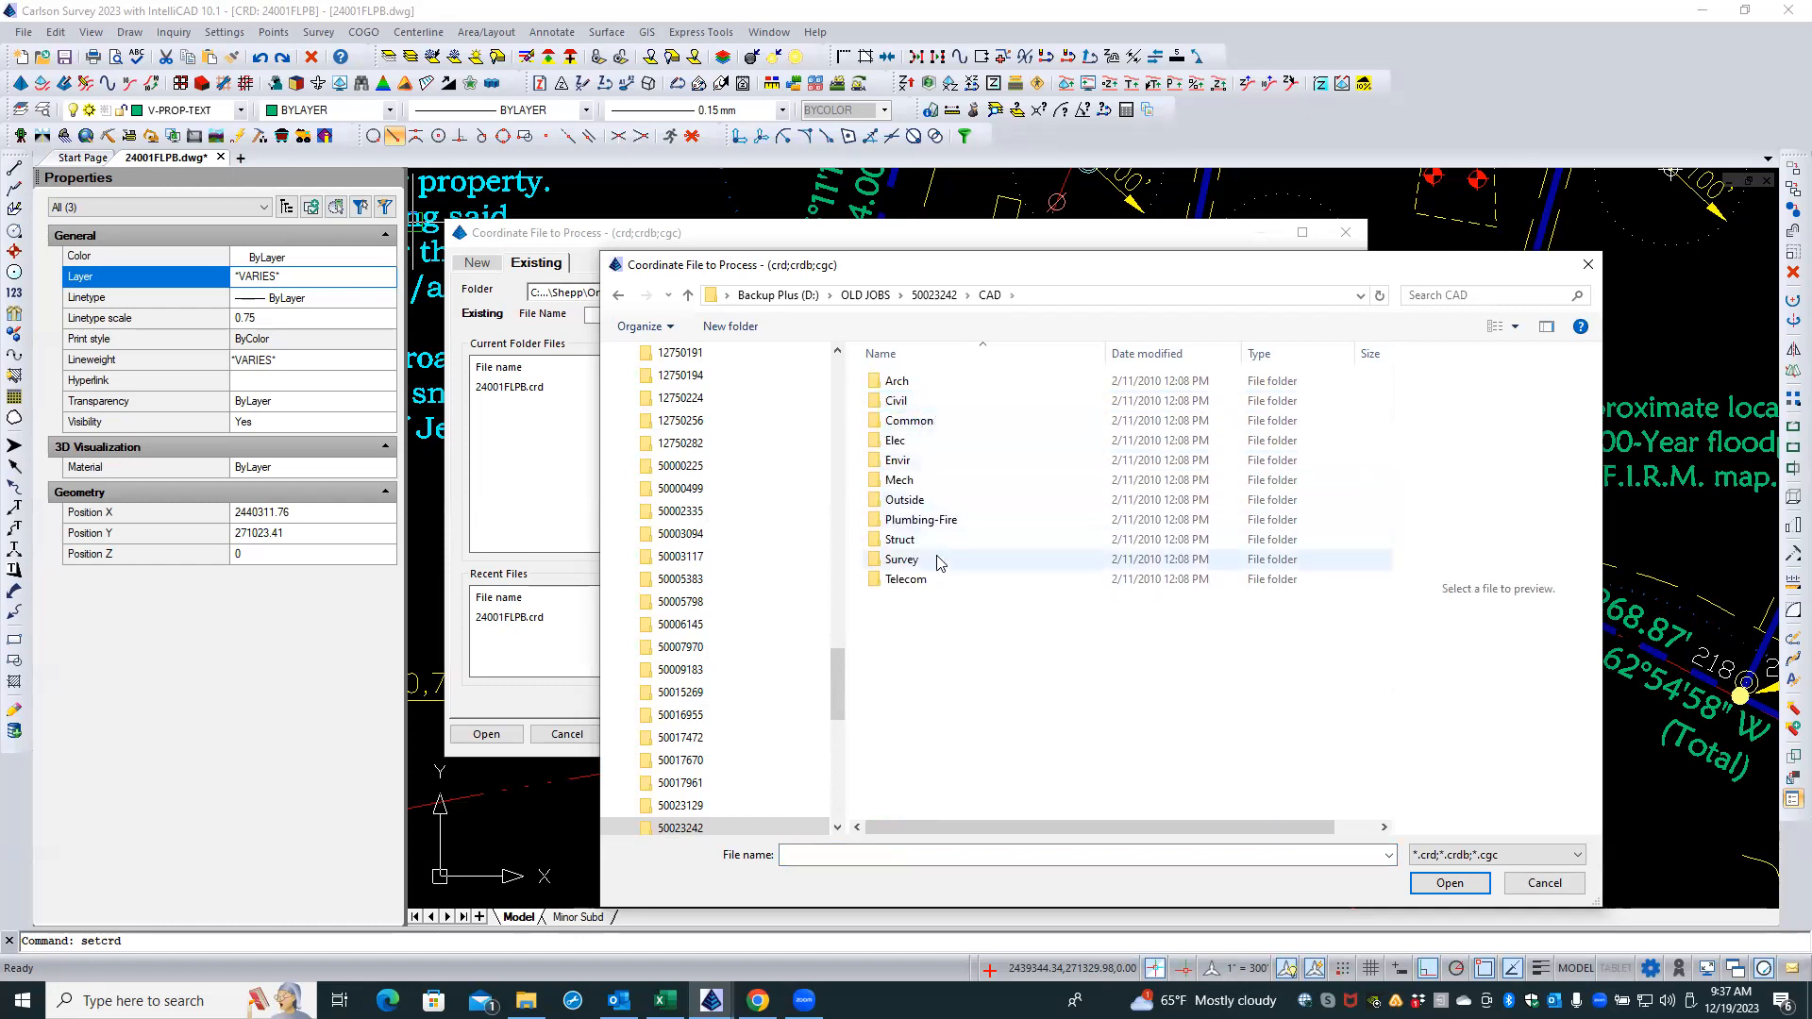
double_click(939, 559)
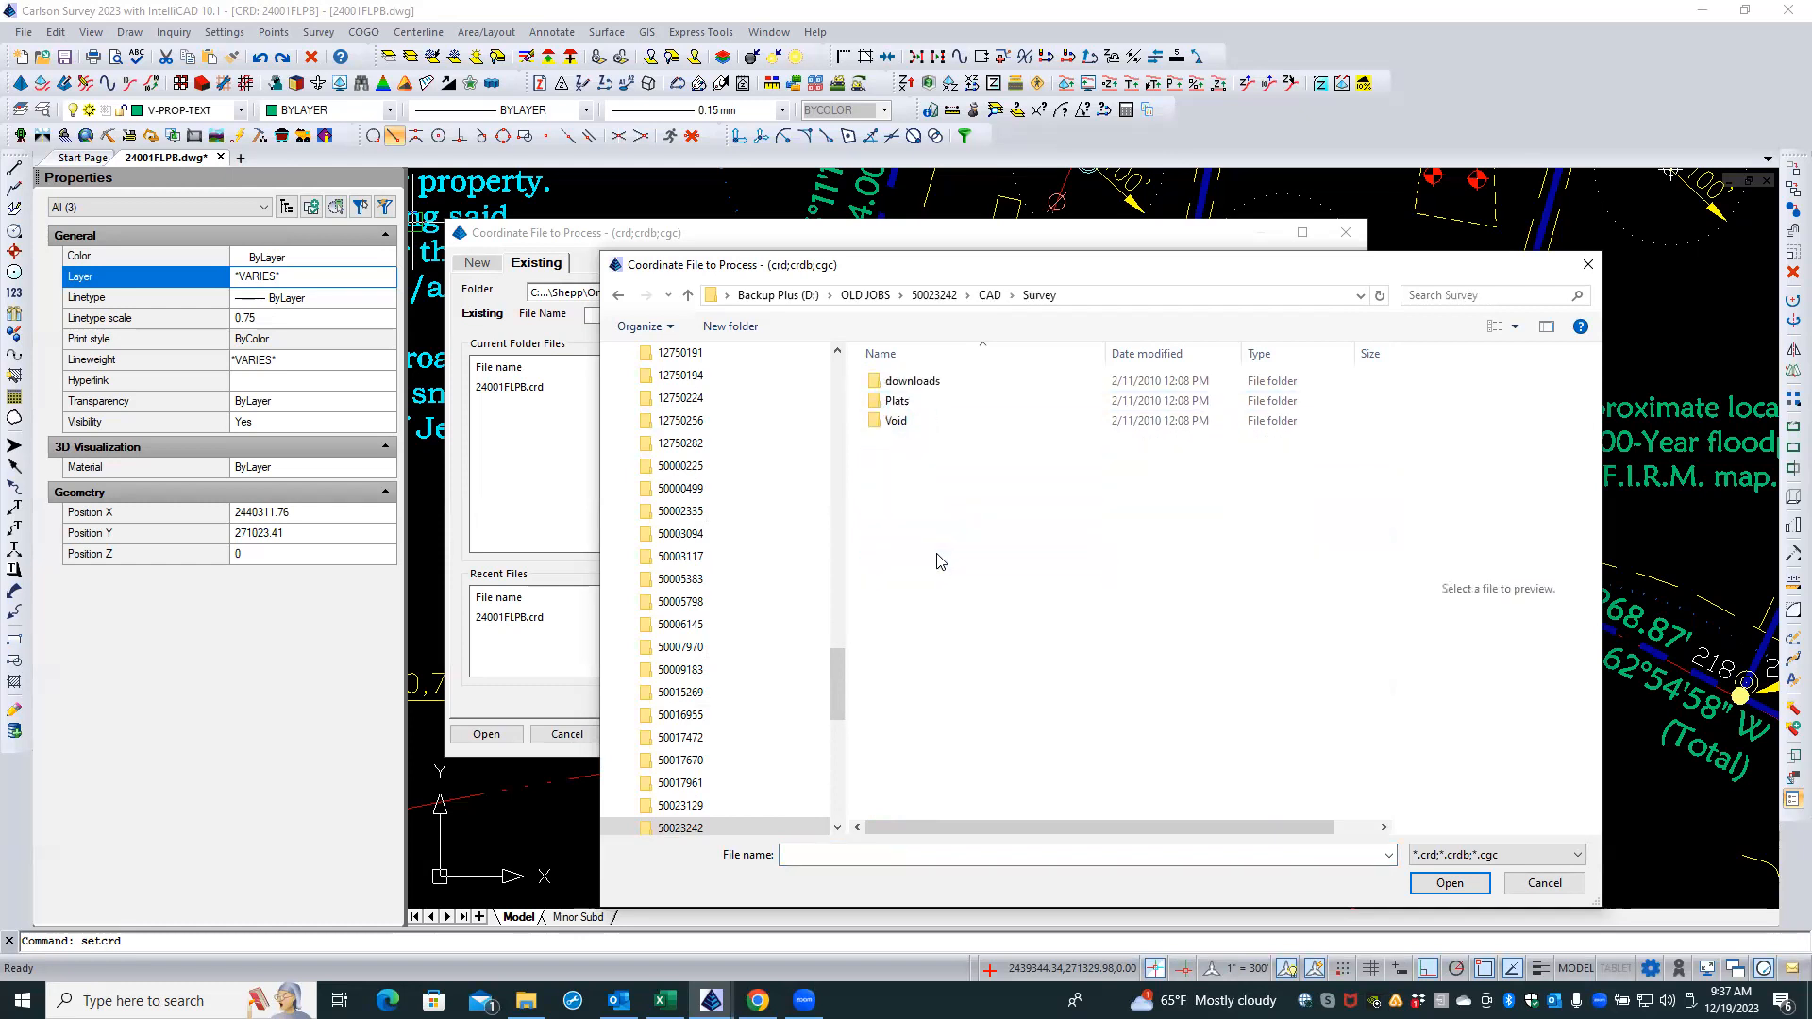
left_click(932, 406)
double_click(933, 406)
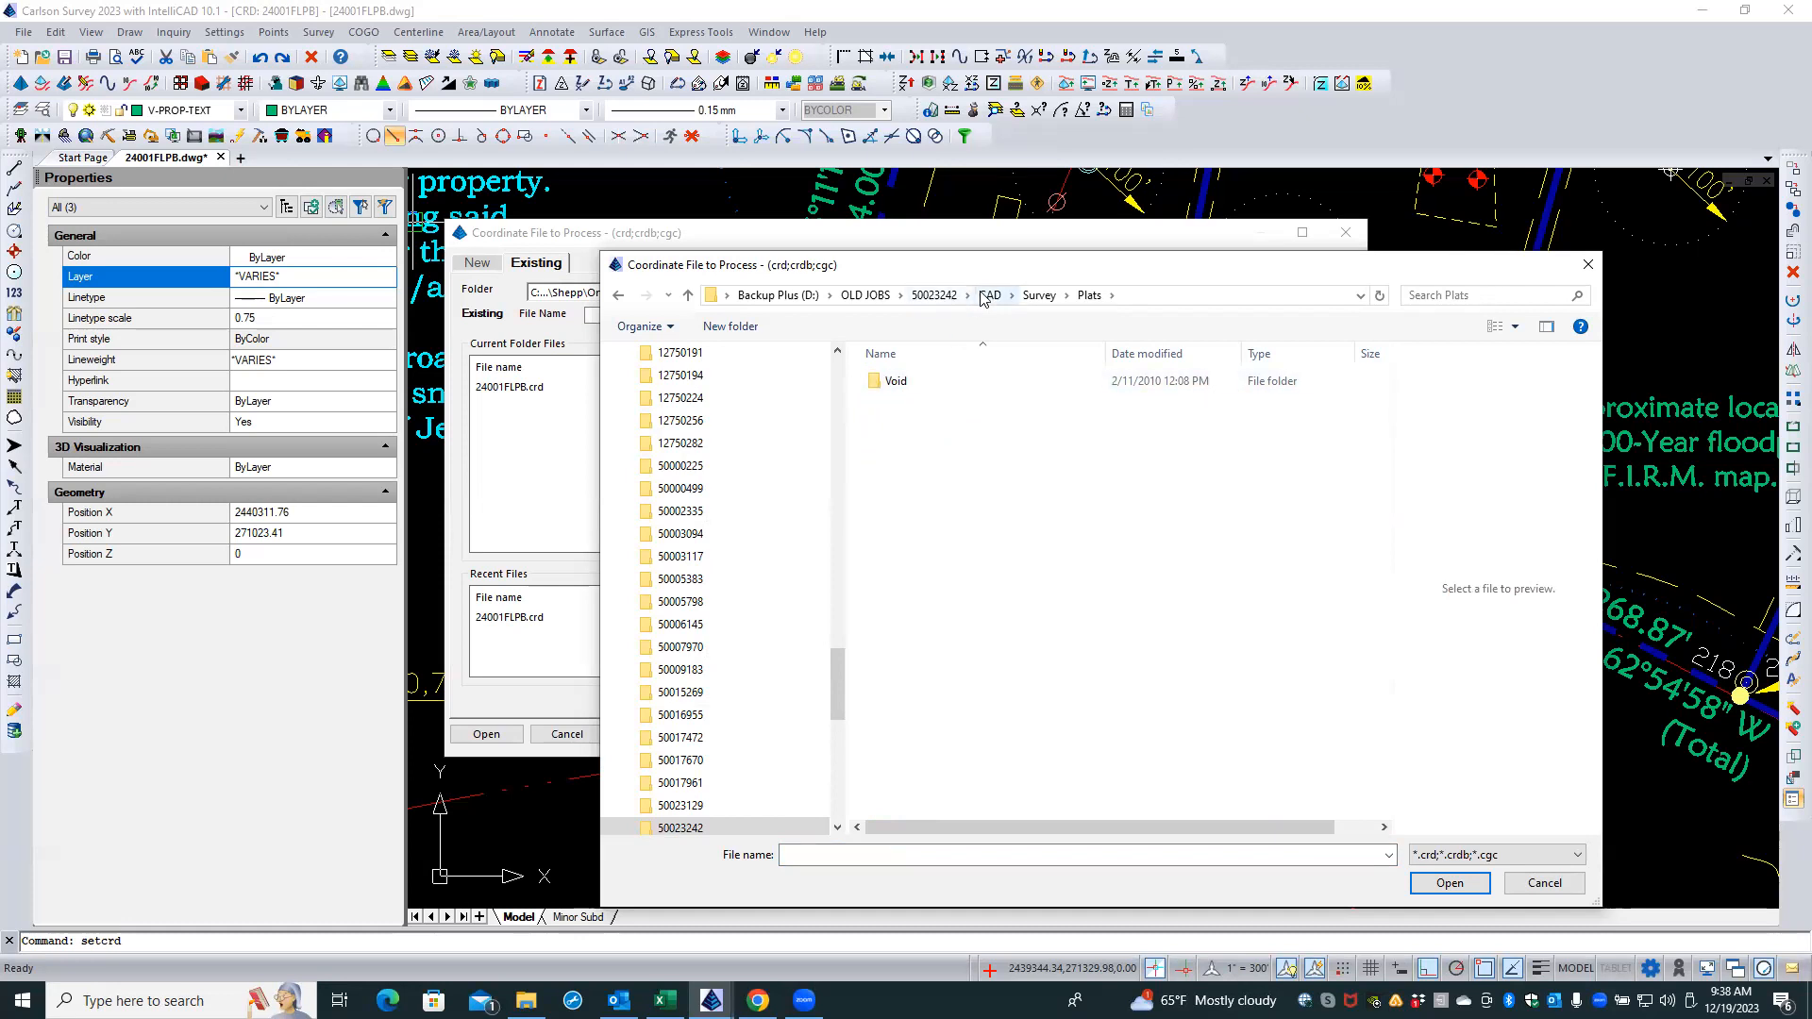
left_click(935, 295)
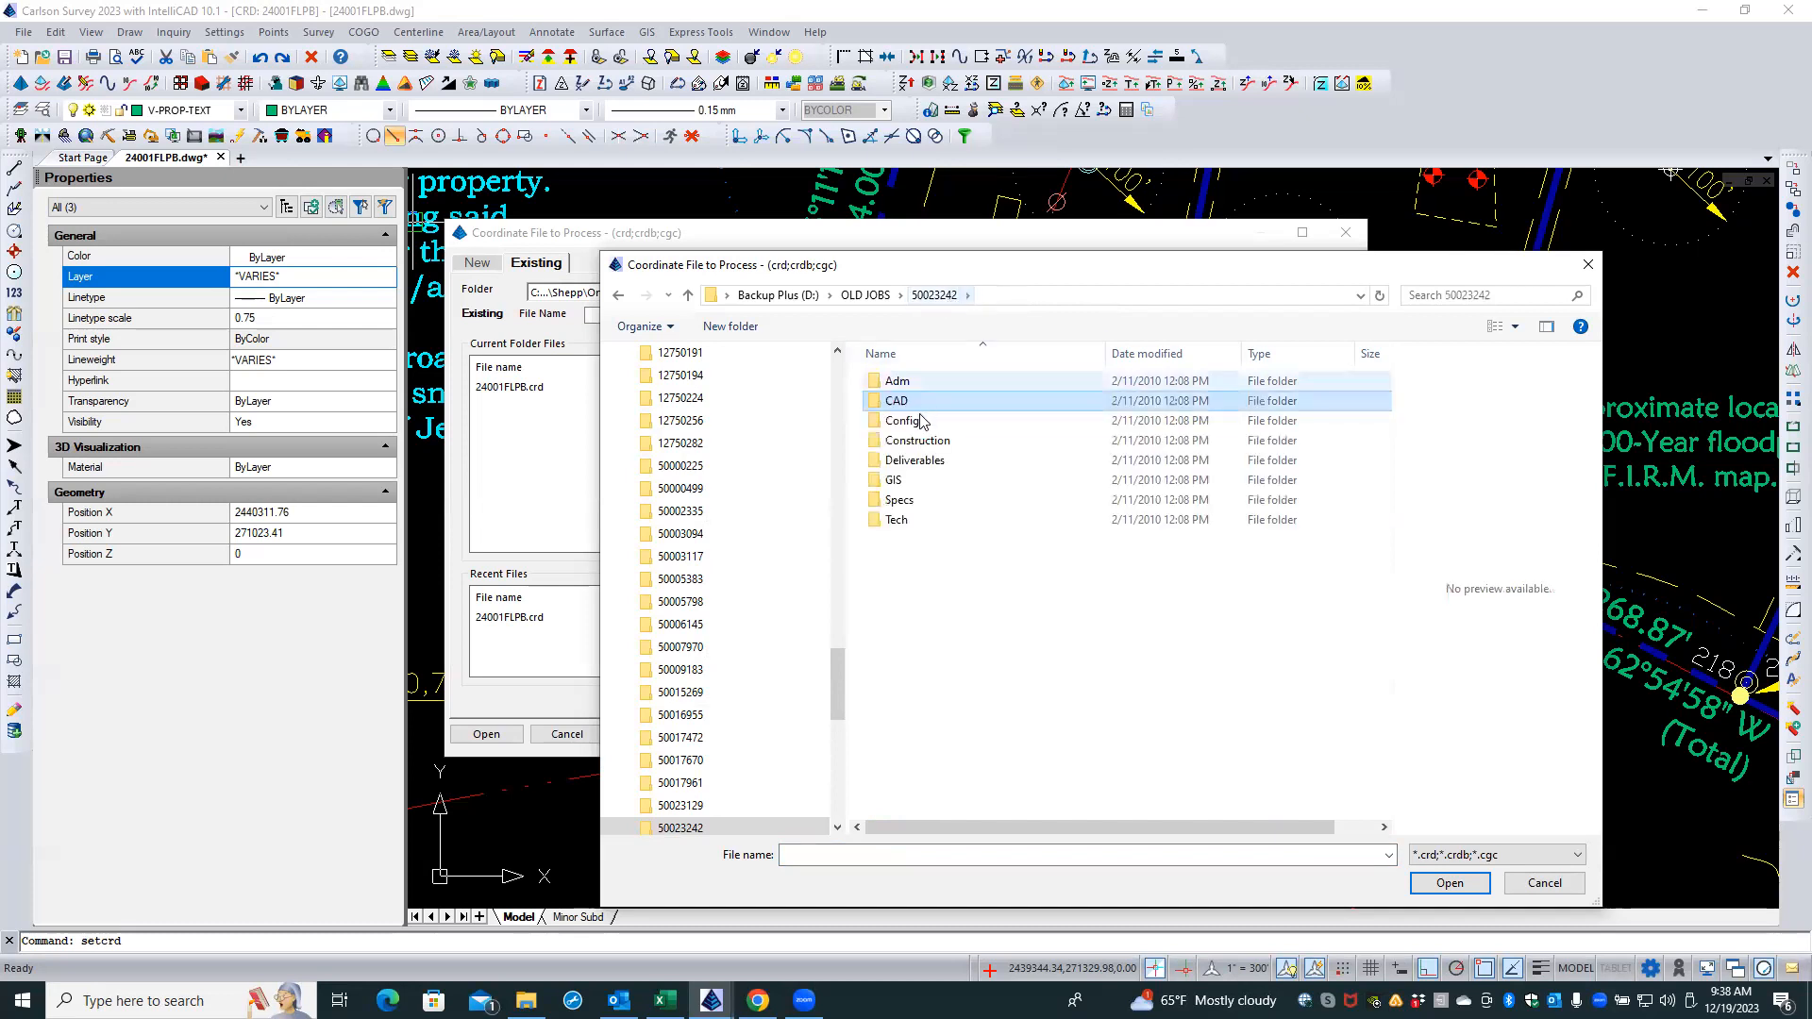
- Check the job's Adm and Construction\Construction Contract folders for coordinate files, and return to the 50023242 folder
left_click(906, 383)
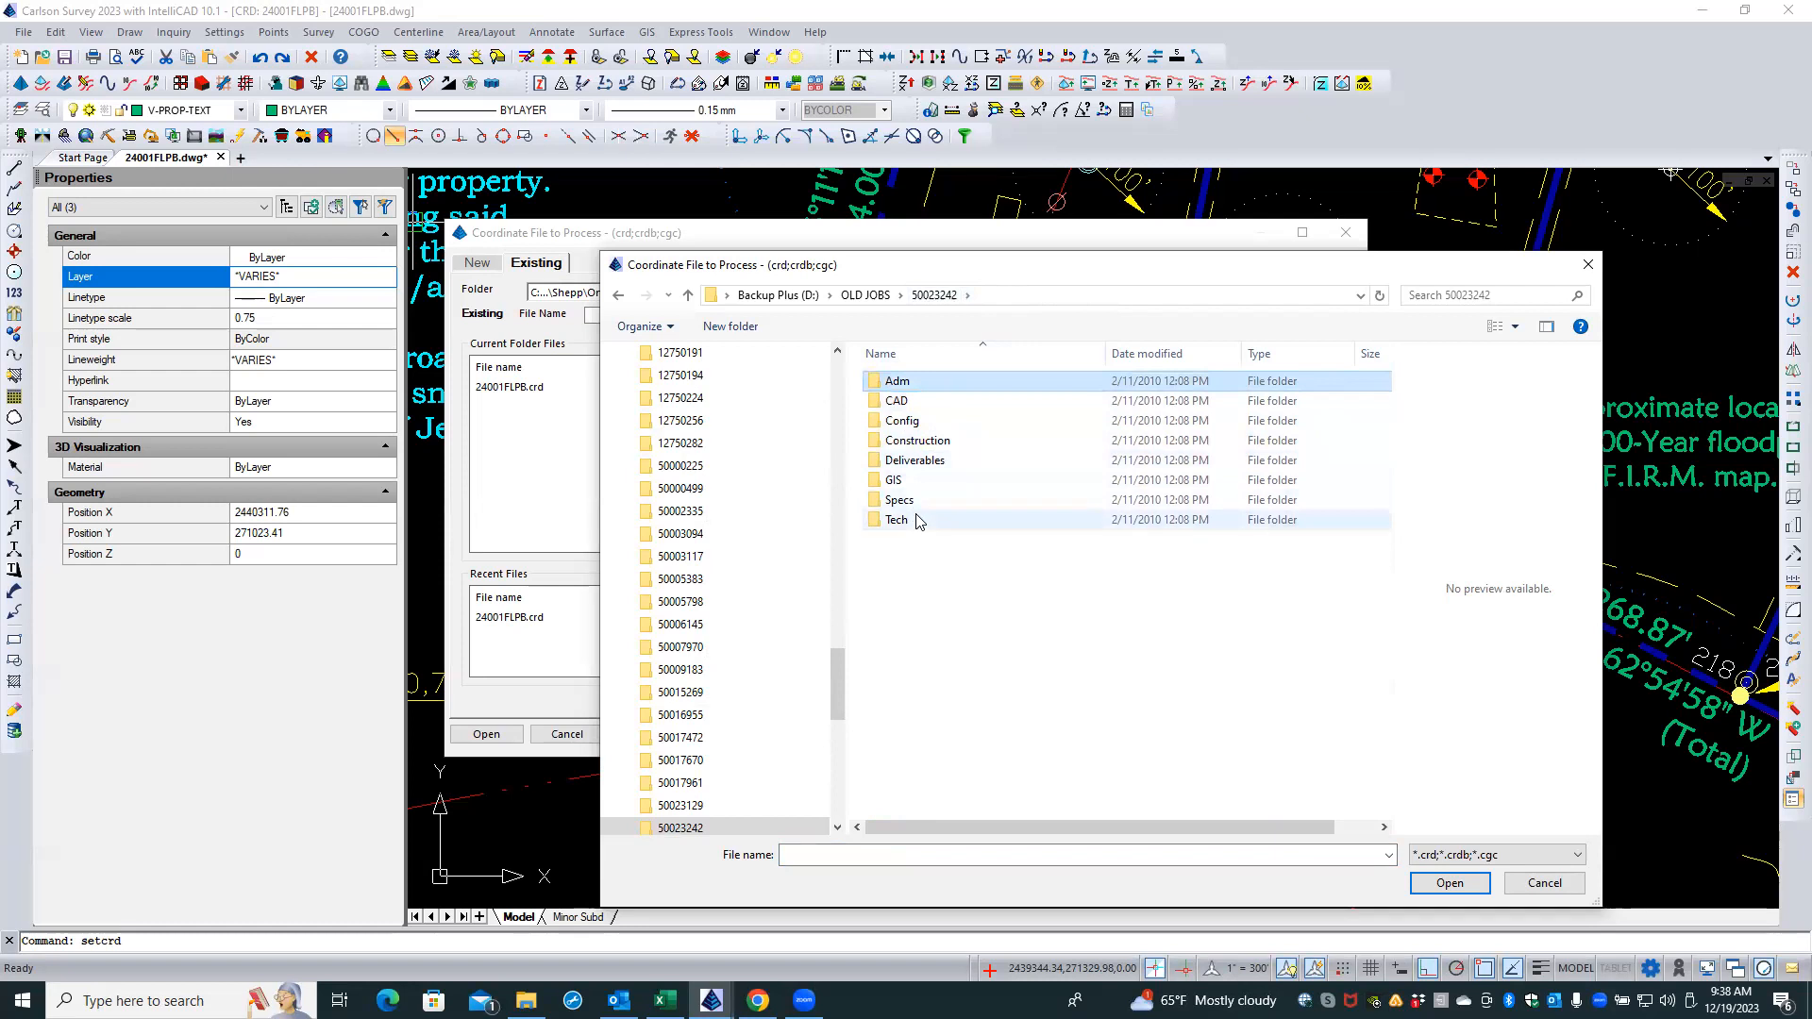
double_click(898, 386)
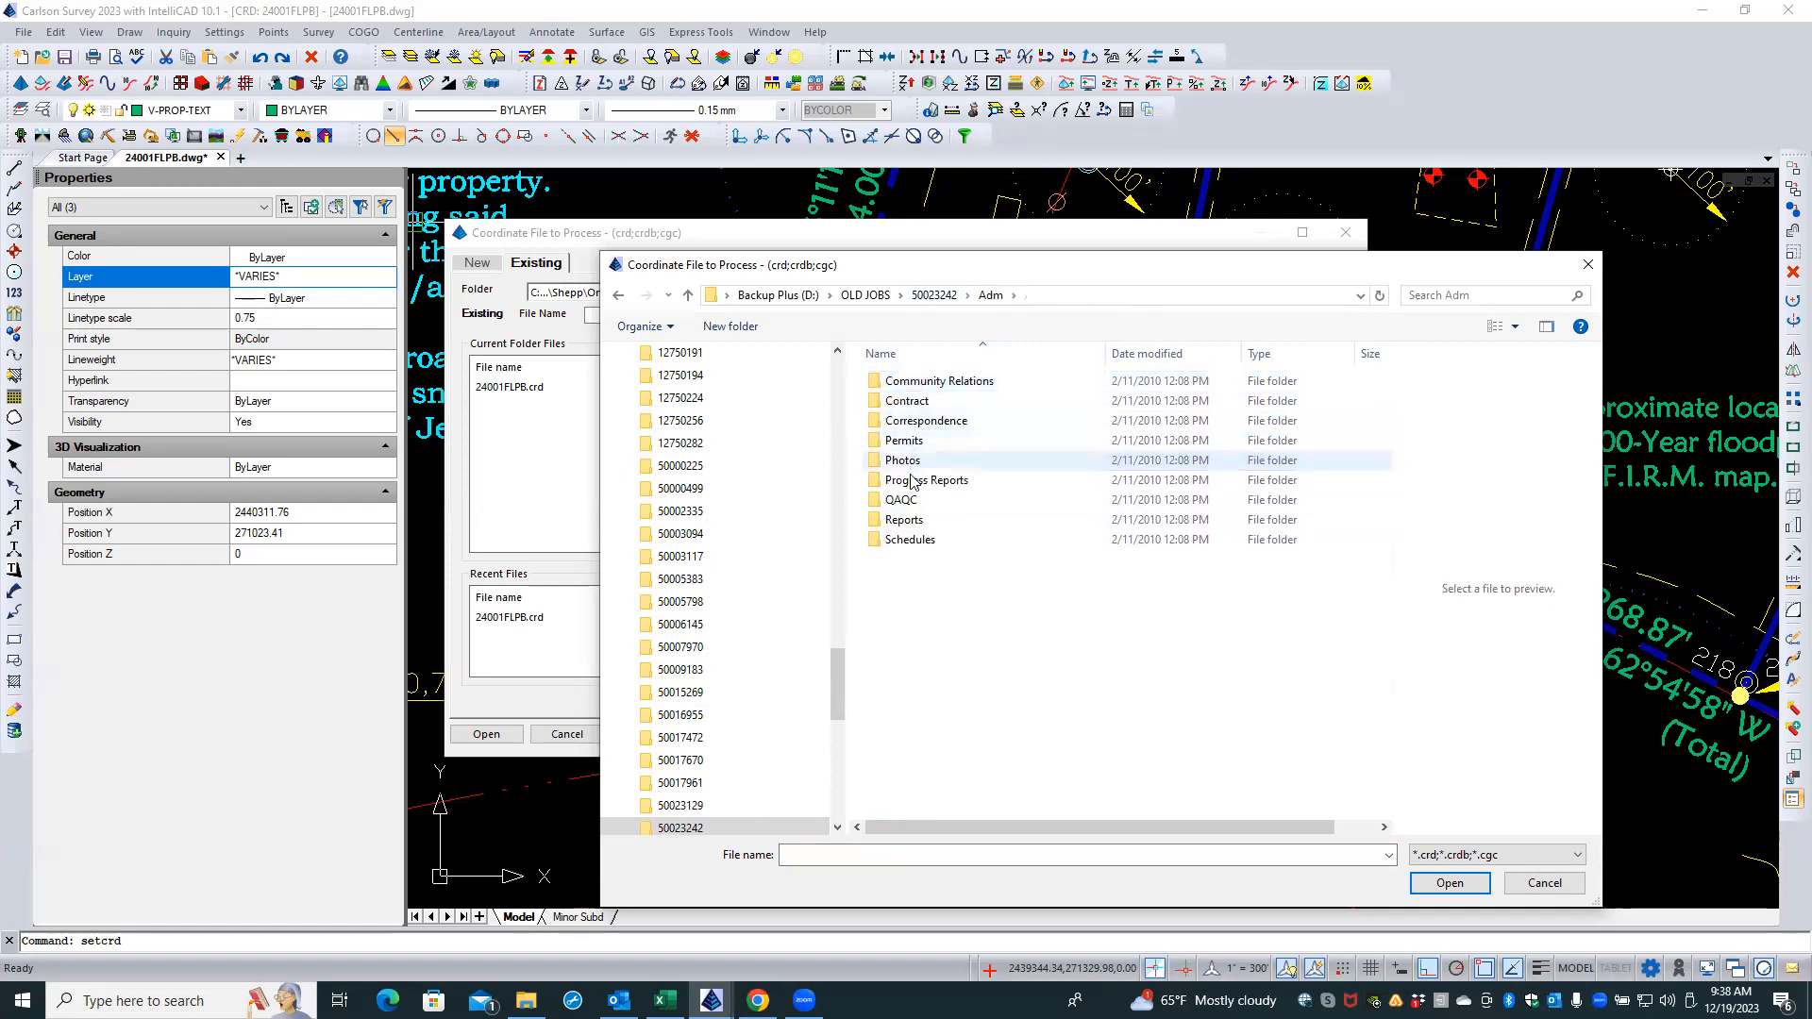
left_click(944, 295)
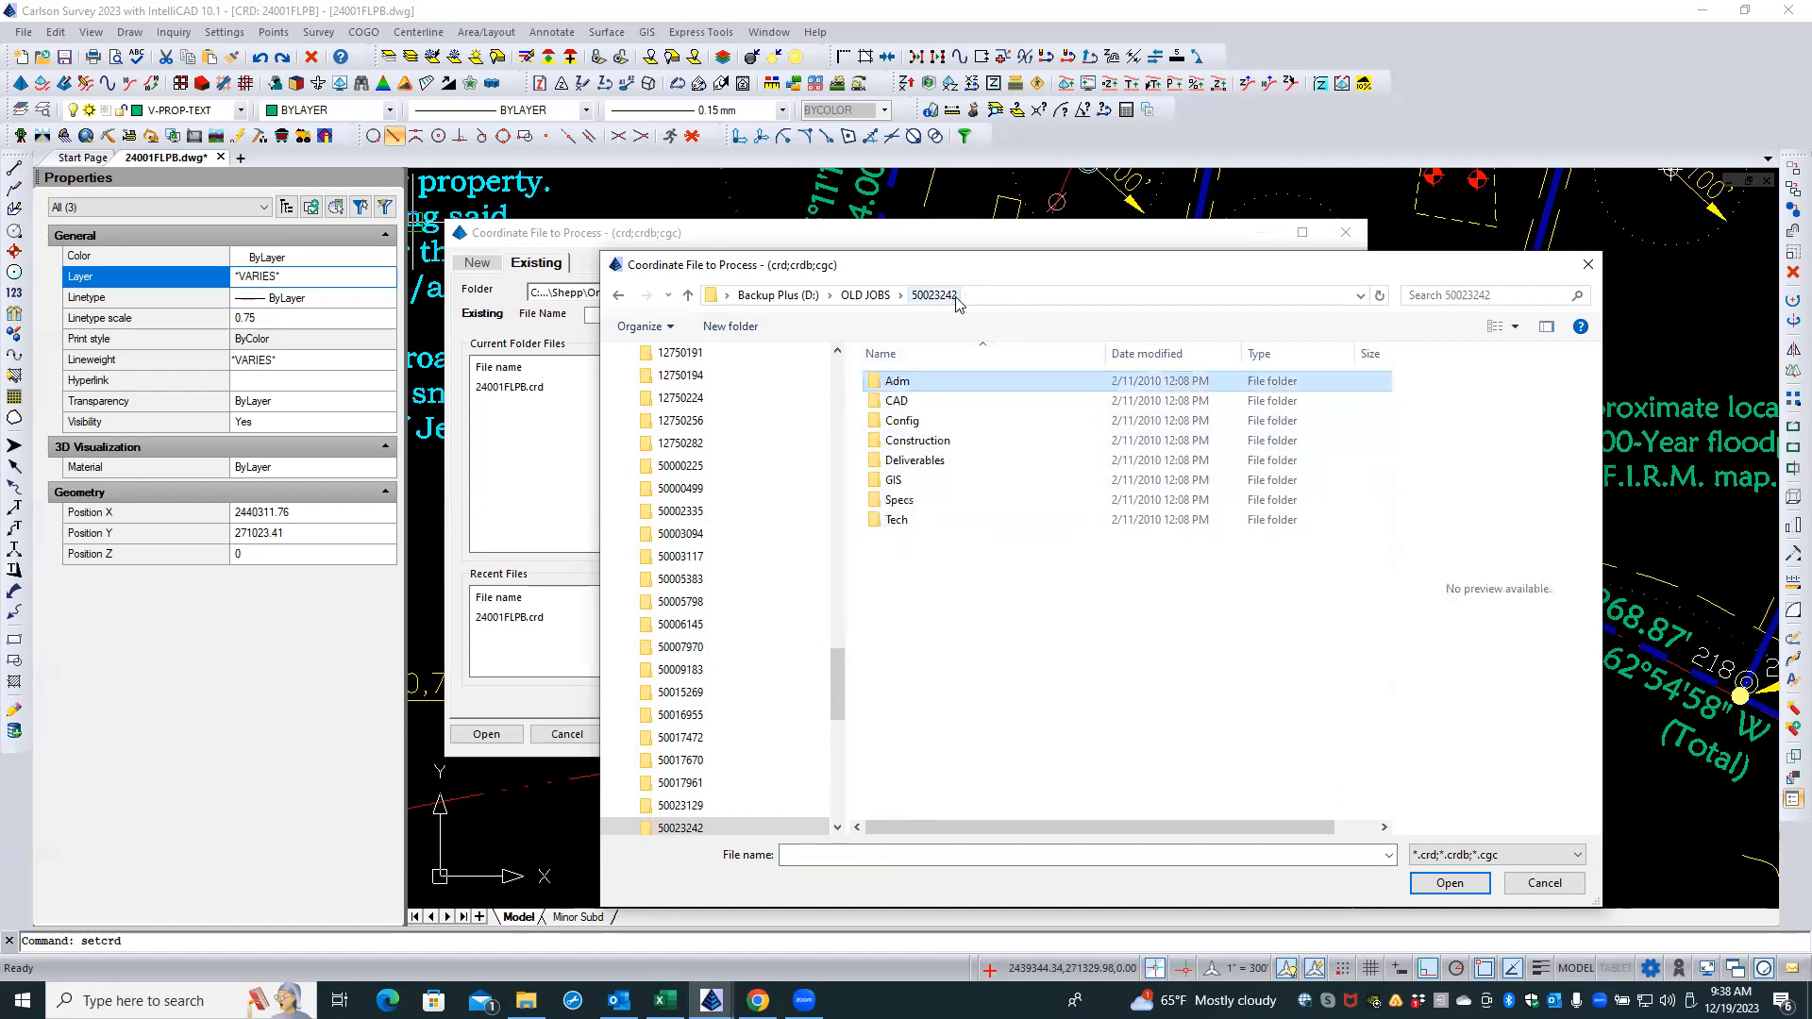
double_click(891, 440)
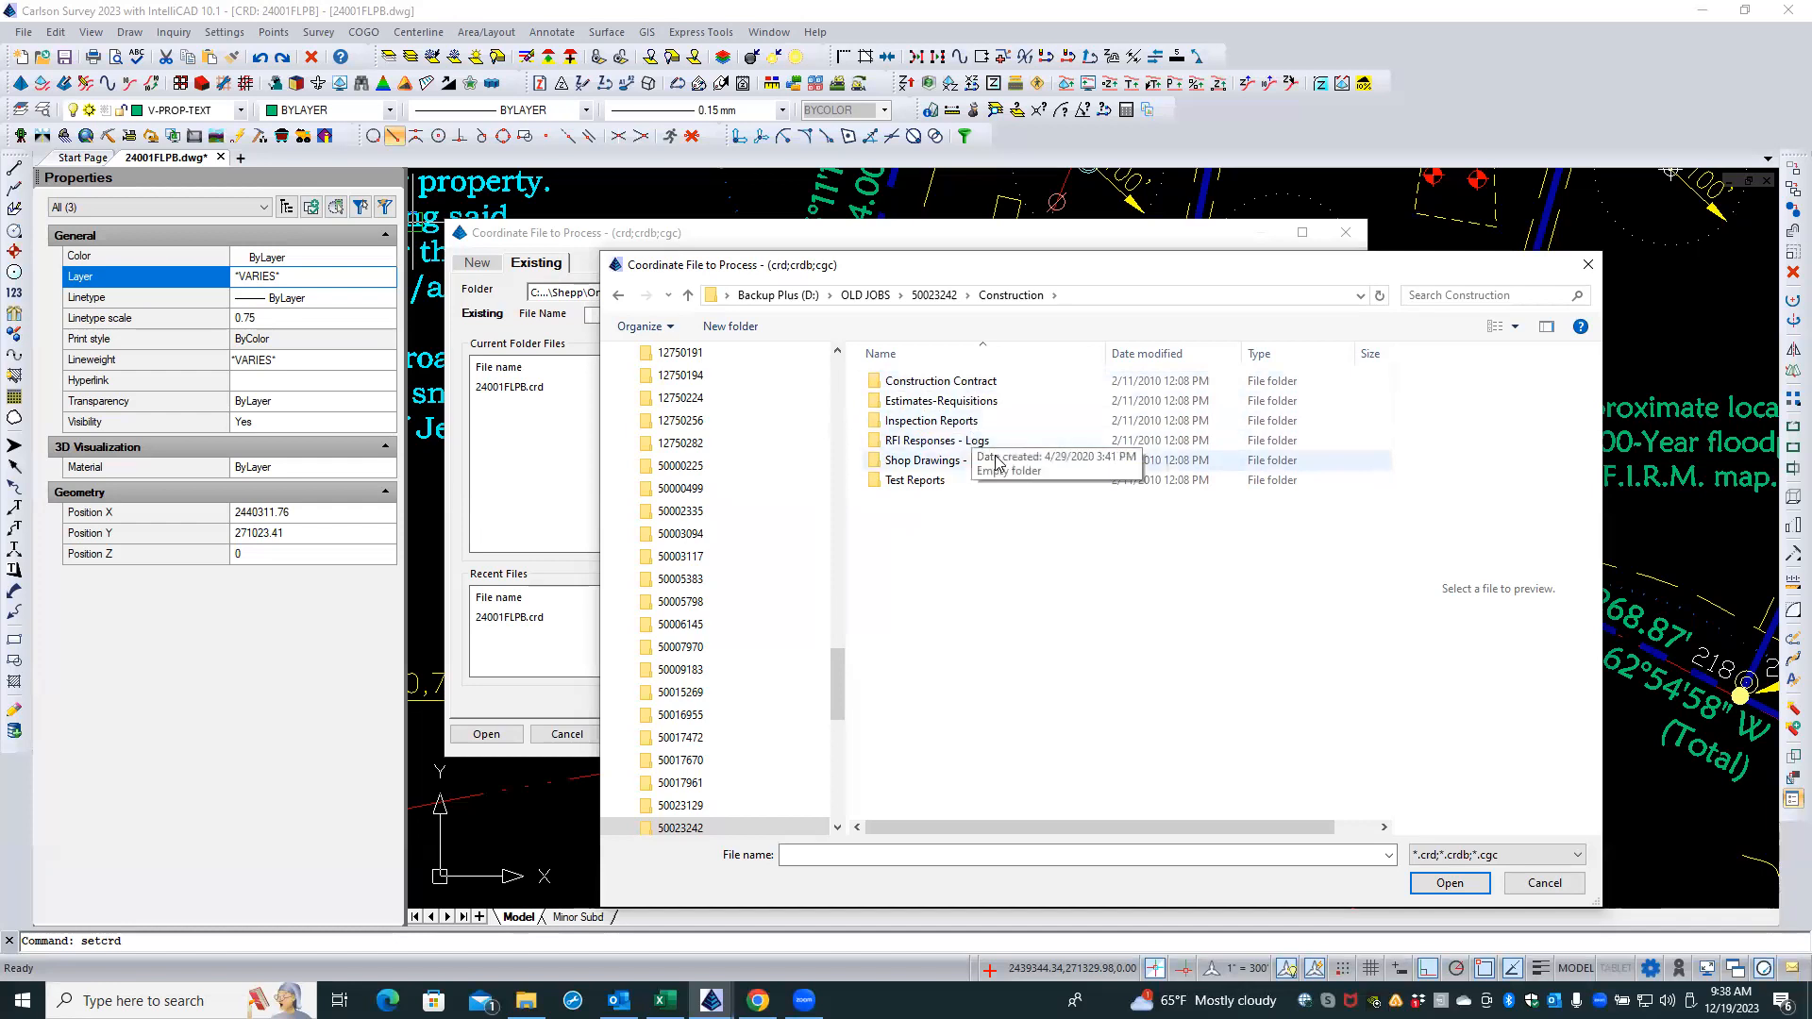
left_click(964, 386)
double_click(964, 382)
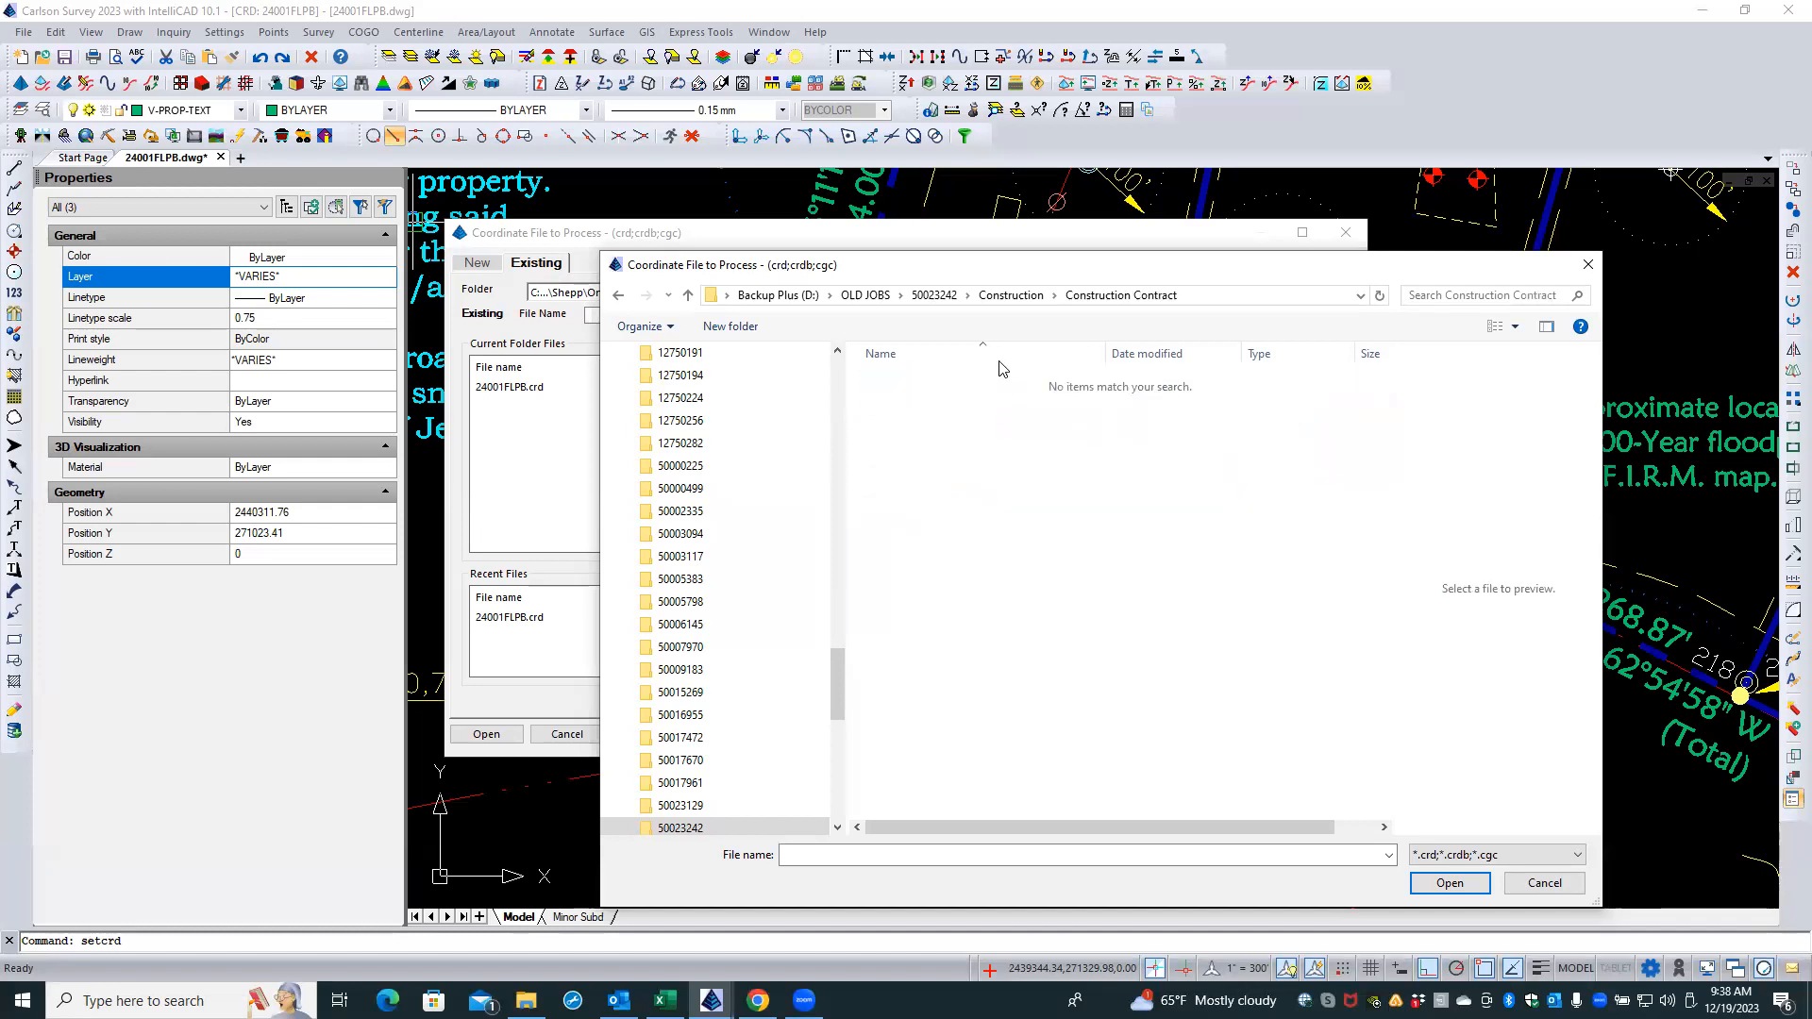
left_click(958, 296)
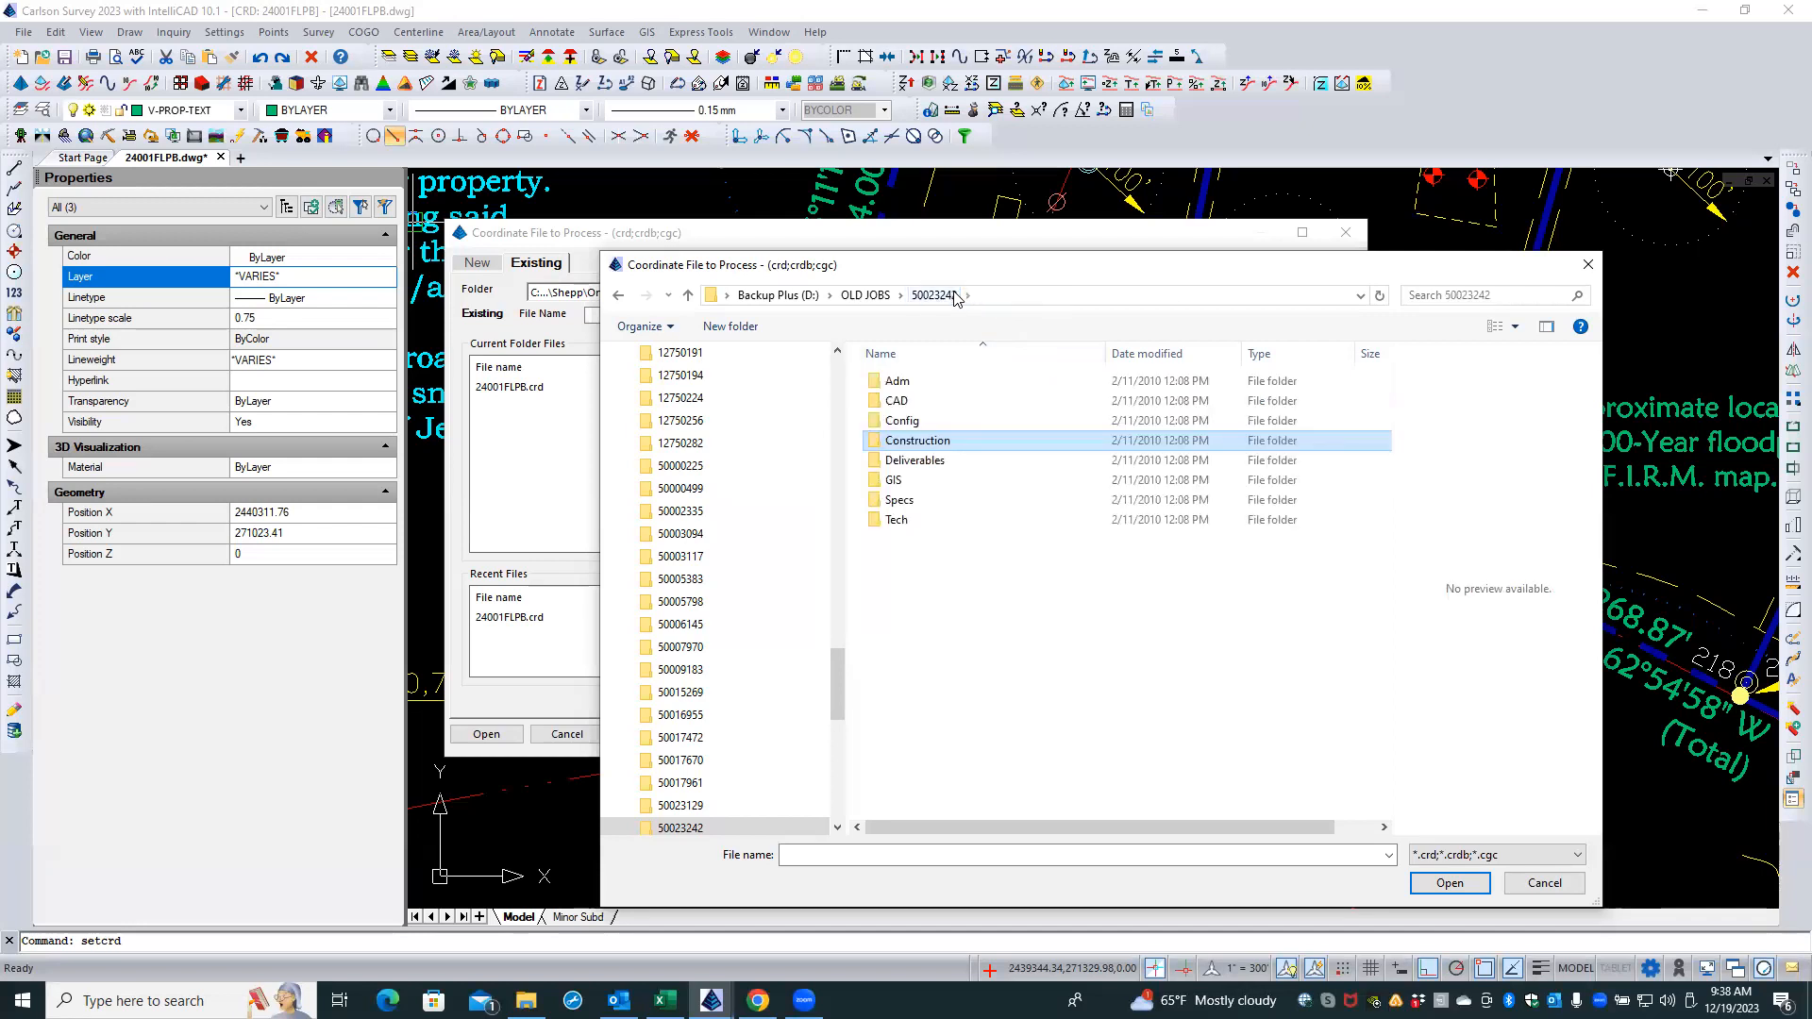
- Check the job's Deliverables and GIS\Data folders for coordinate files, and return to the 50023242 folder
double_click(916, 462)
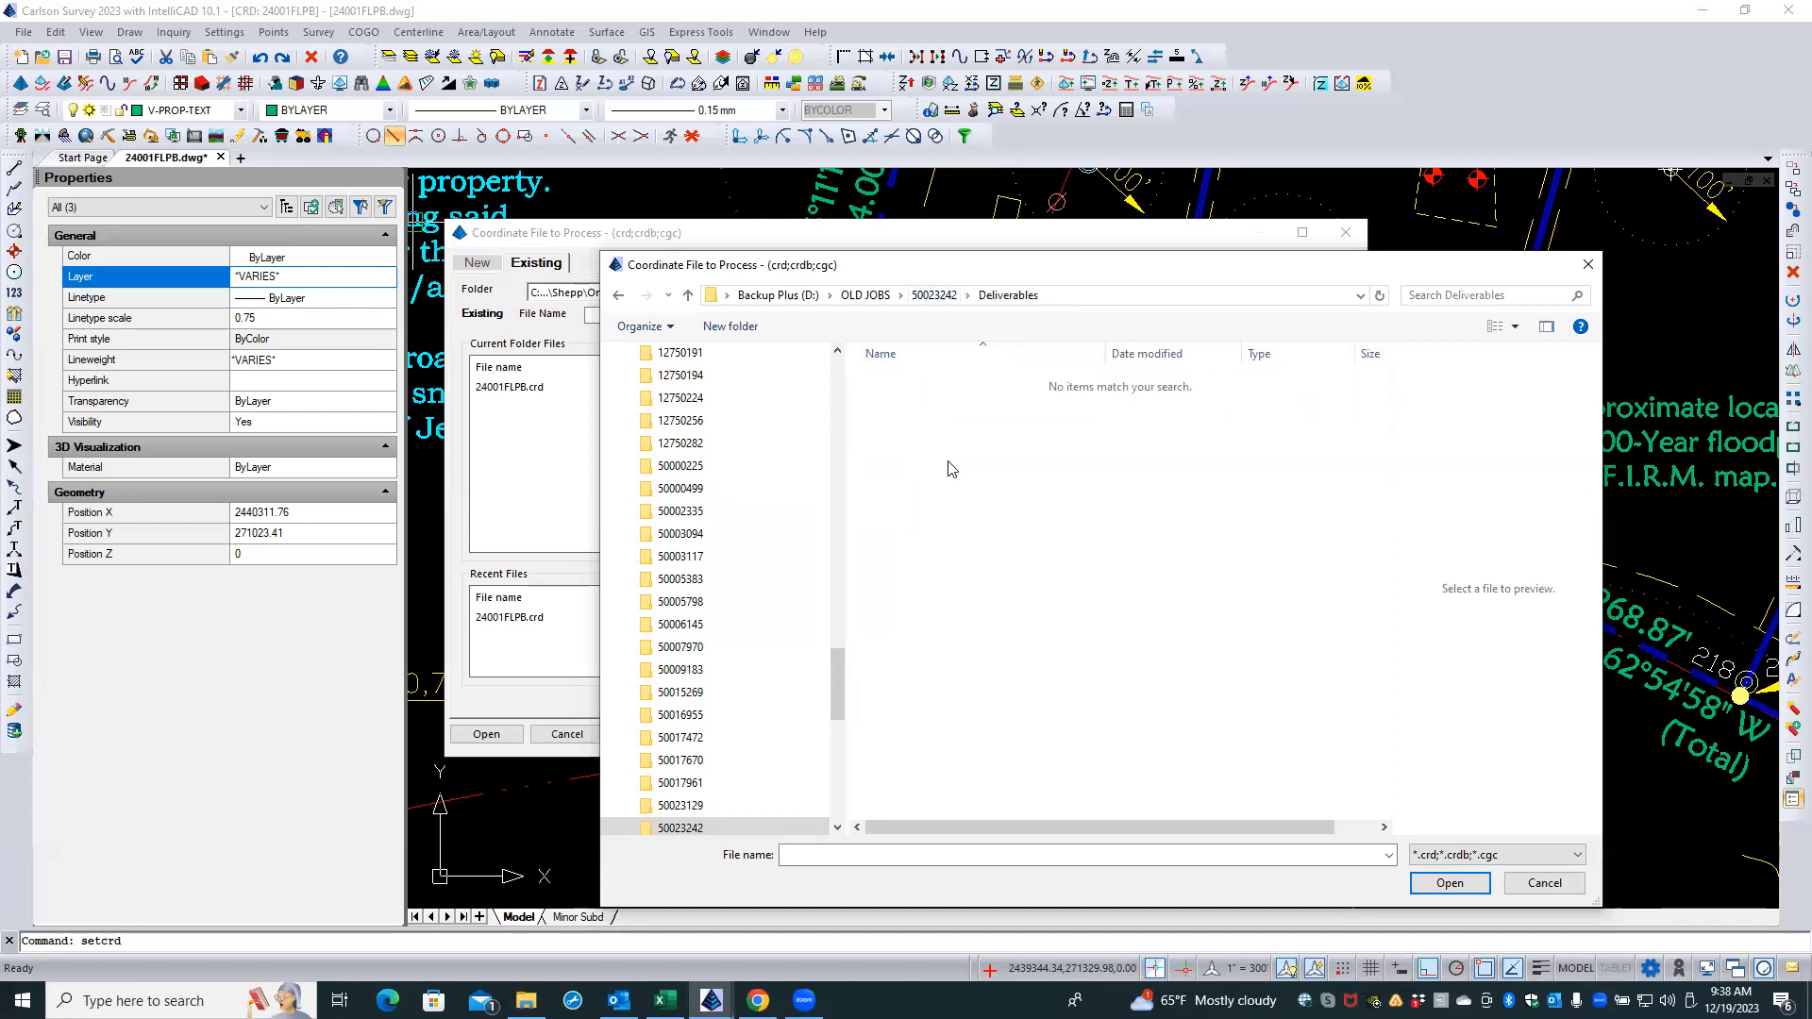
left_click(944, 296)
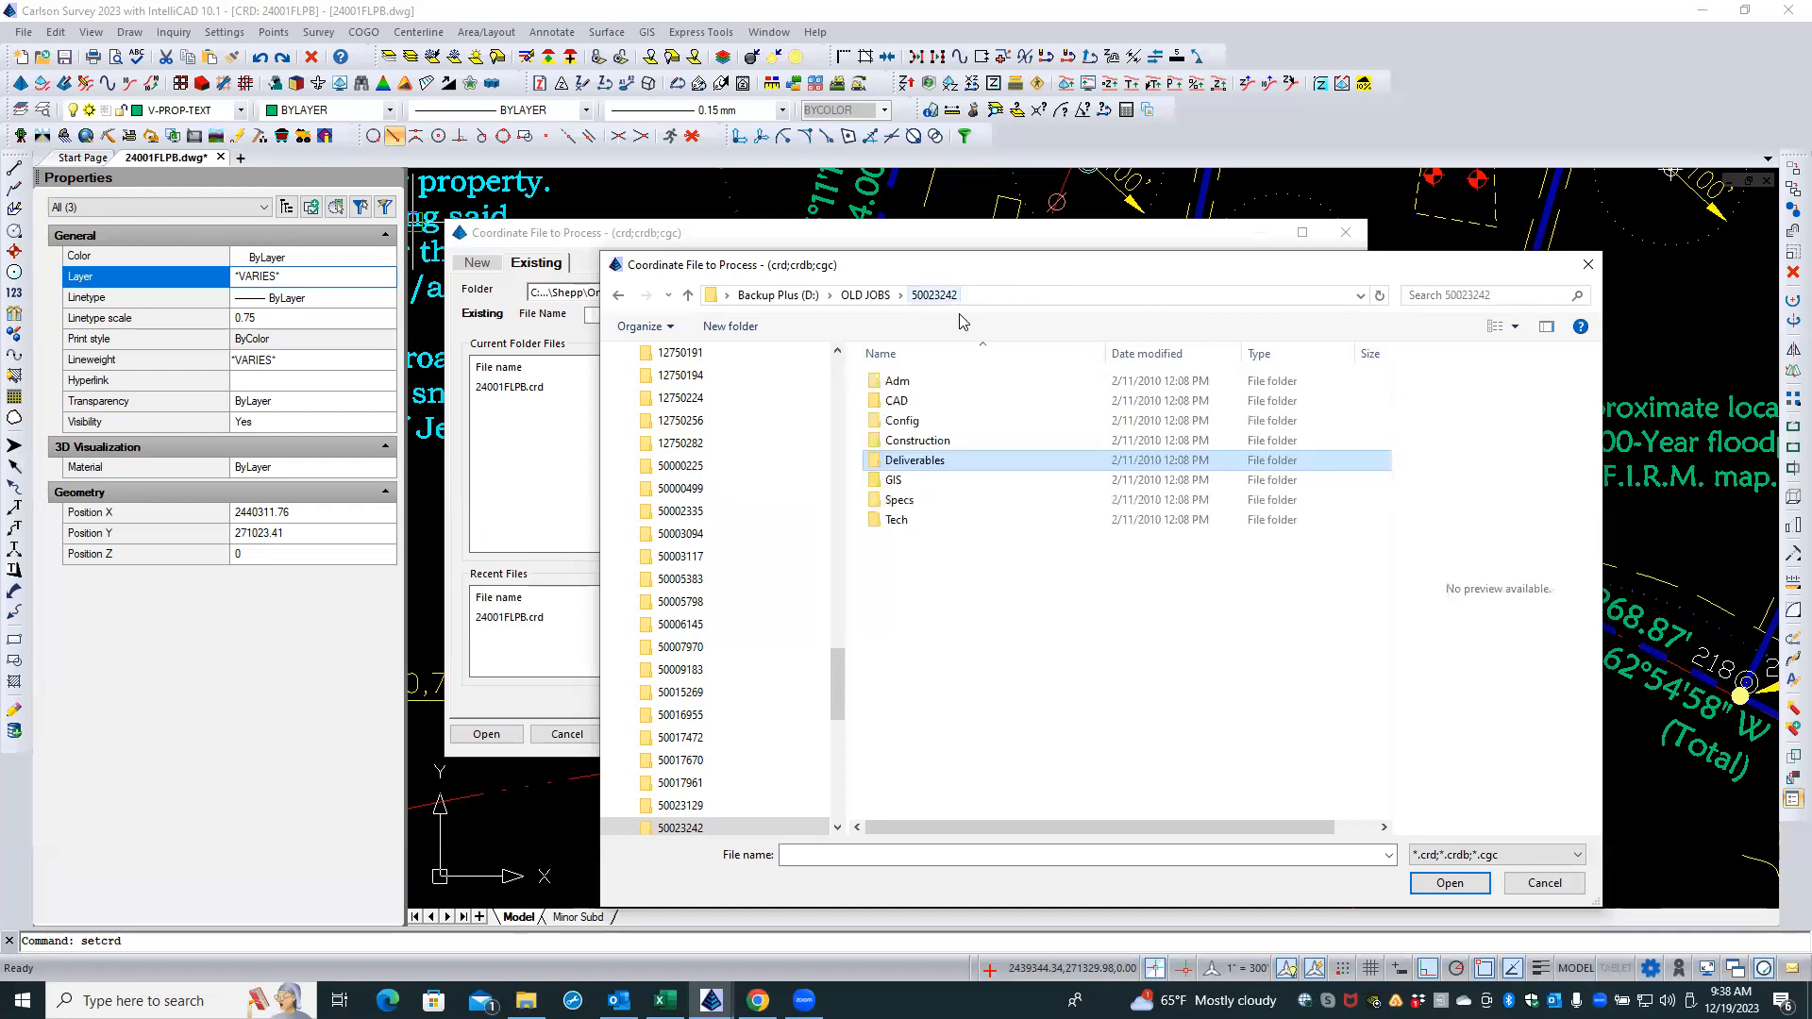
double_click(913, 481)
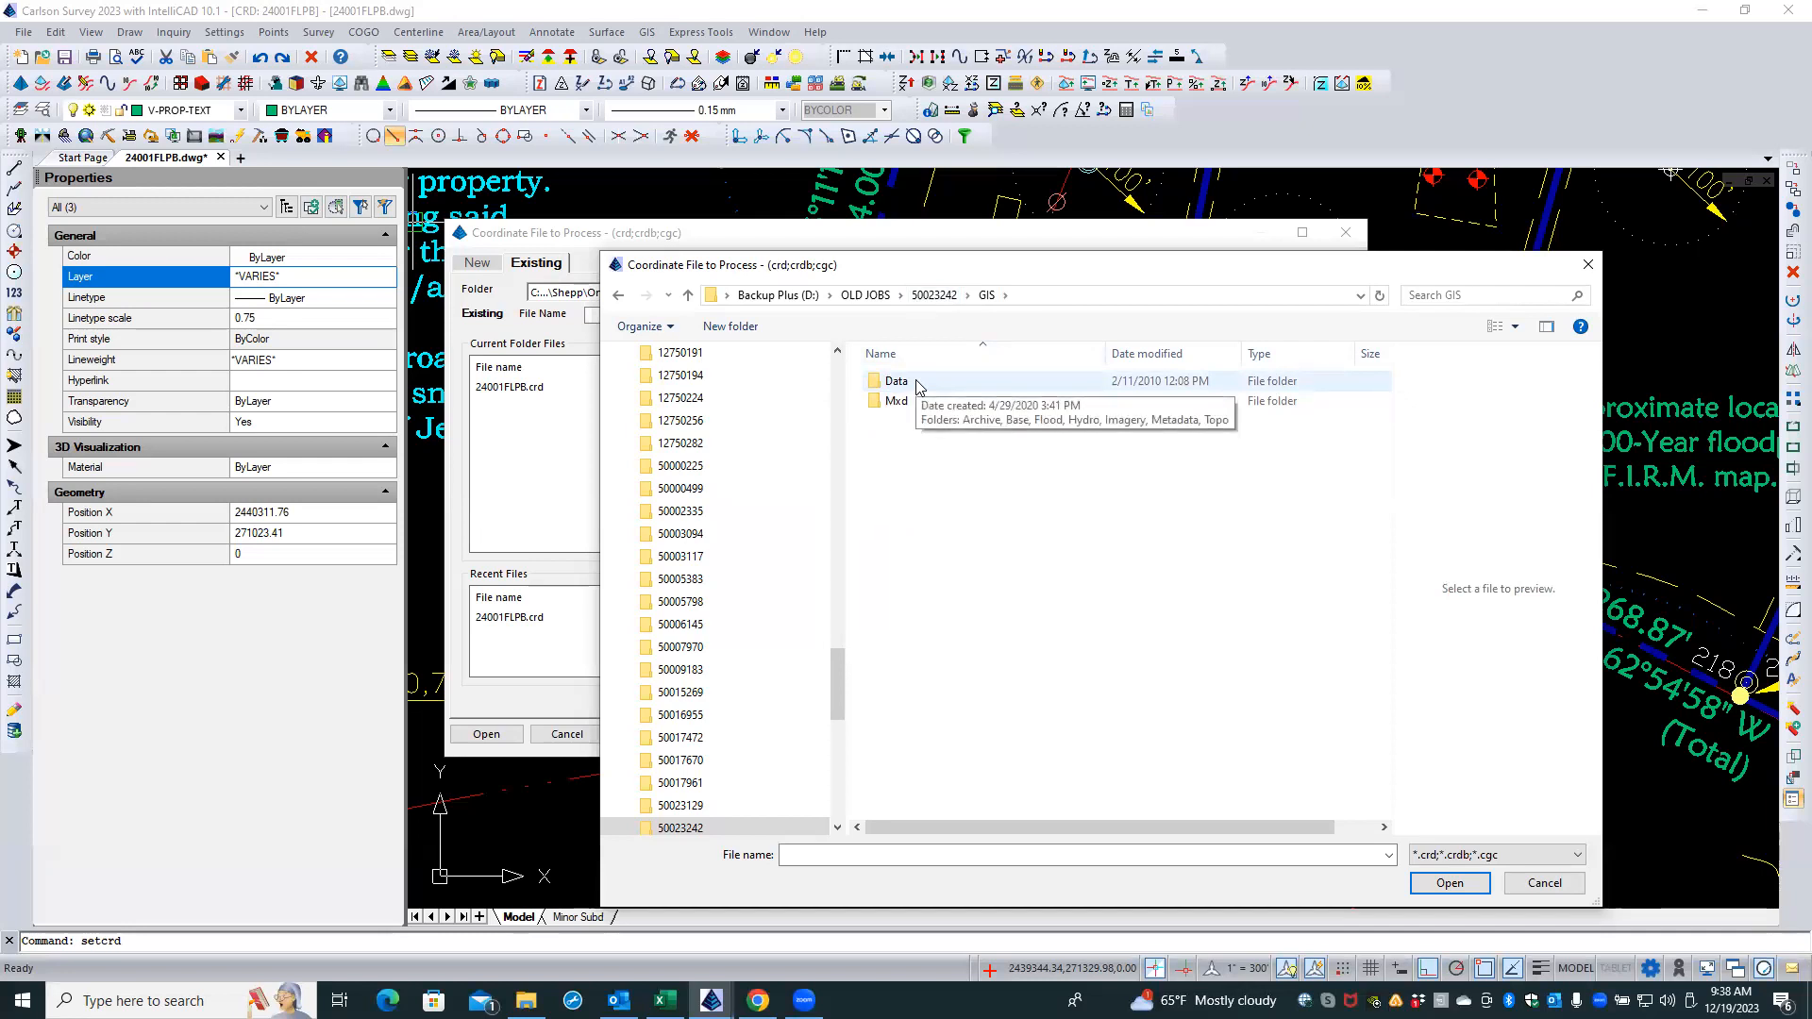
double_click(897, 381)
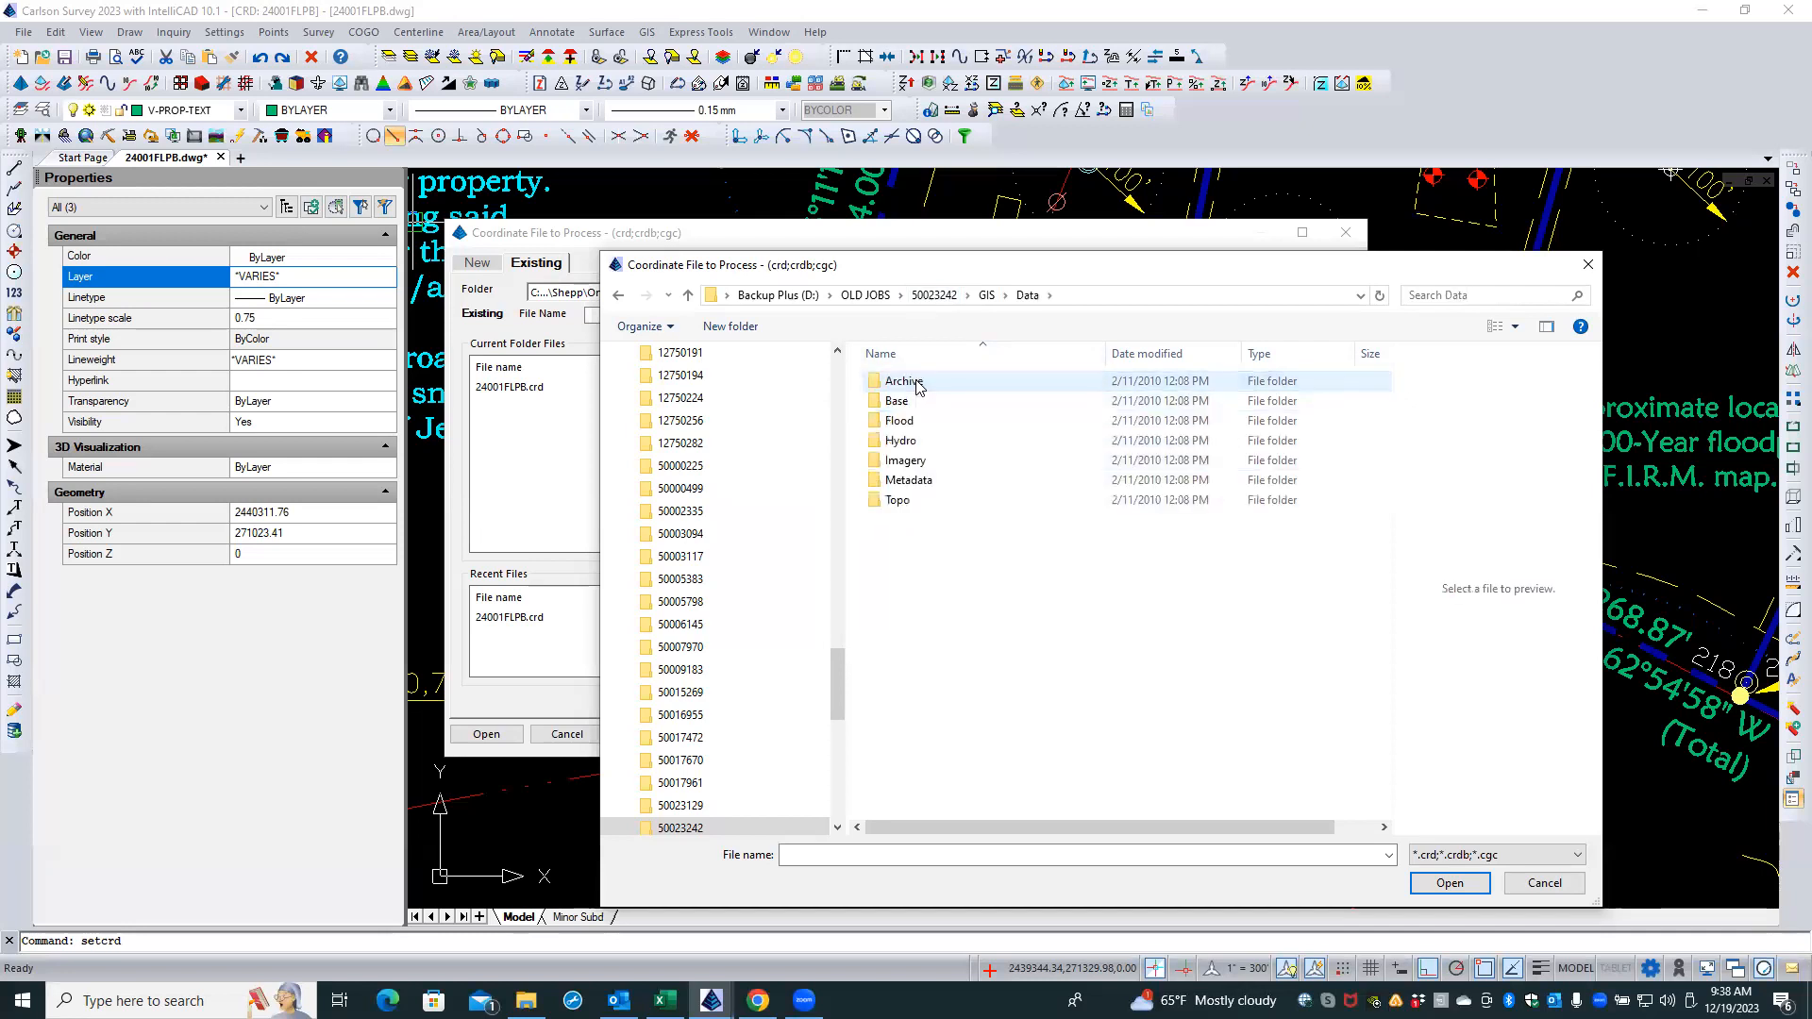
double_click(897, 501)
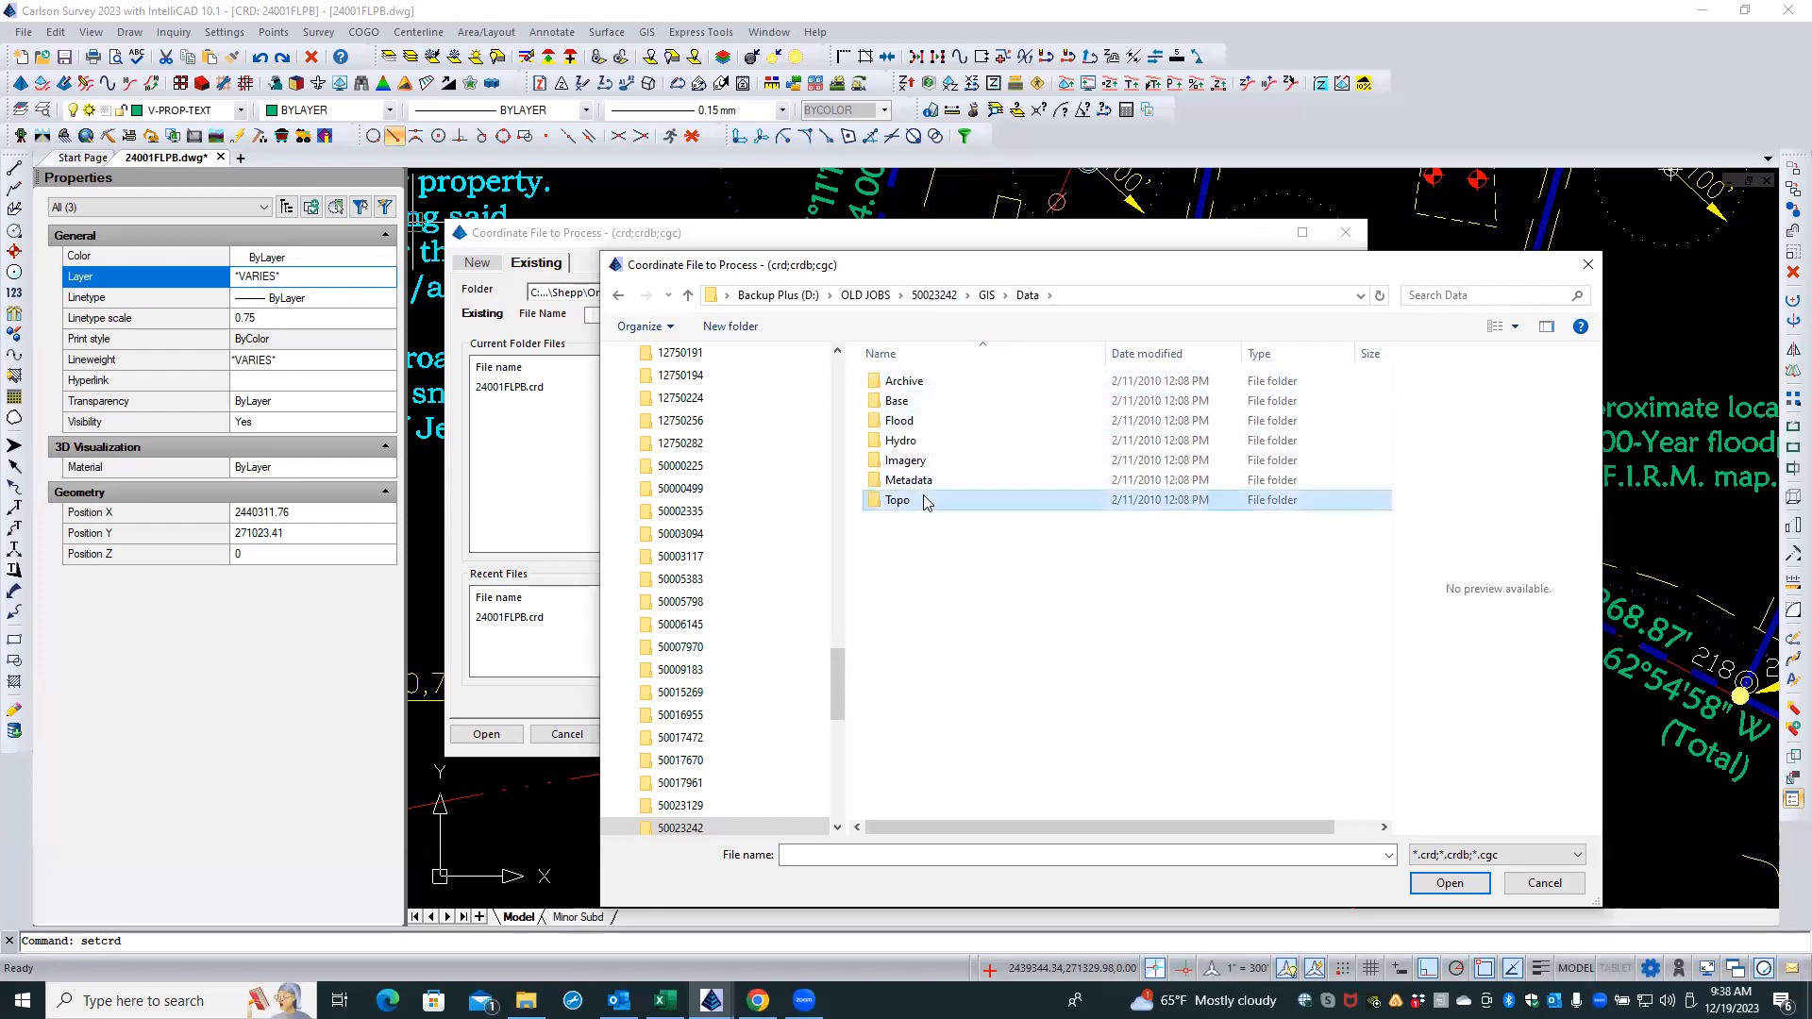
left_click(936, 296)
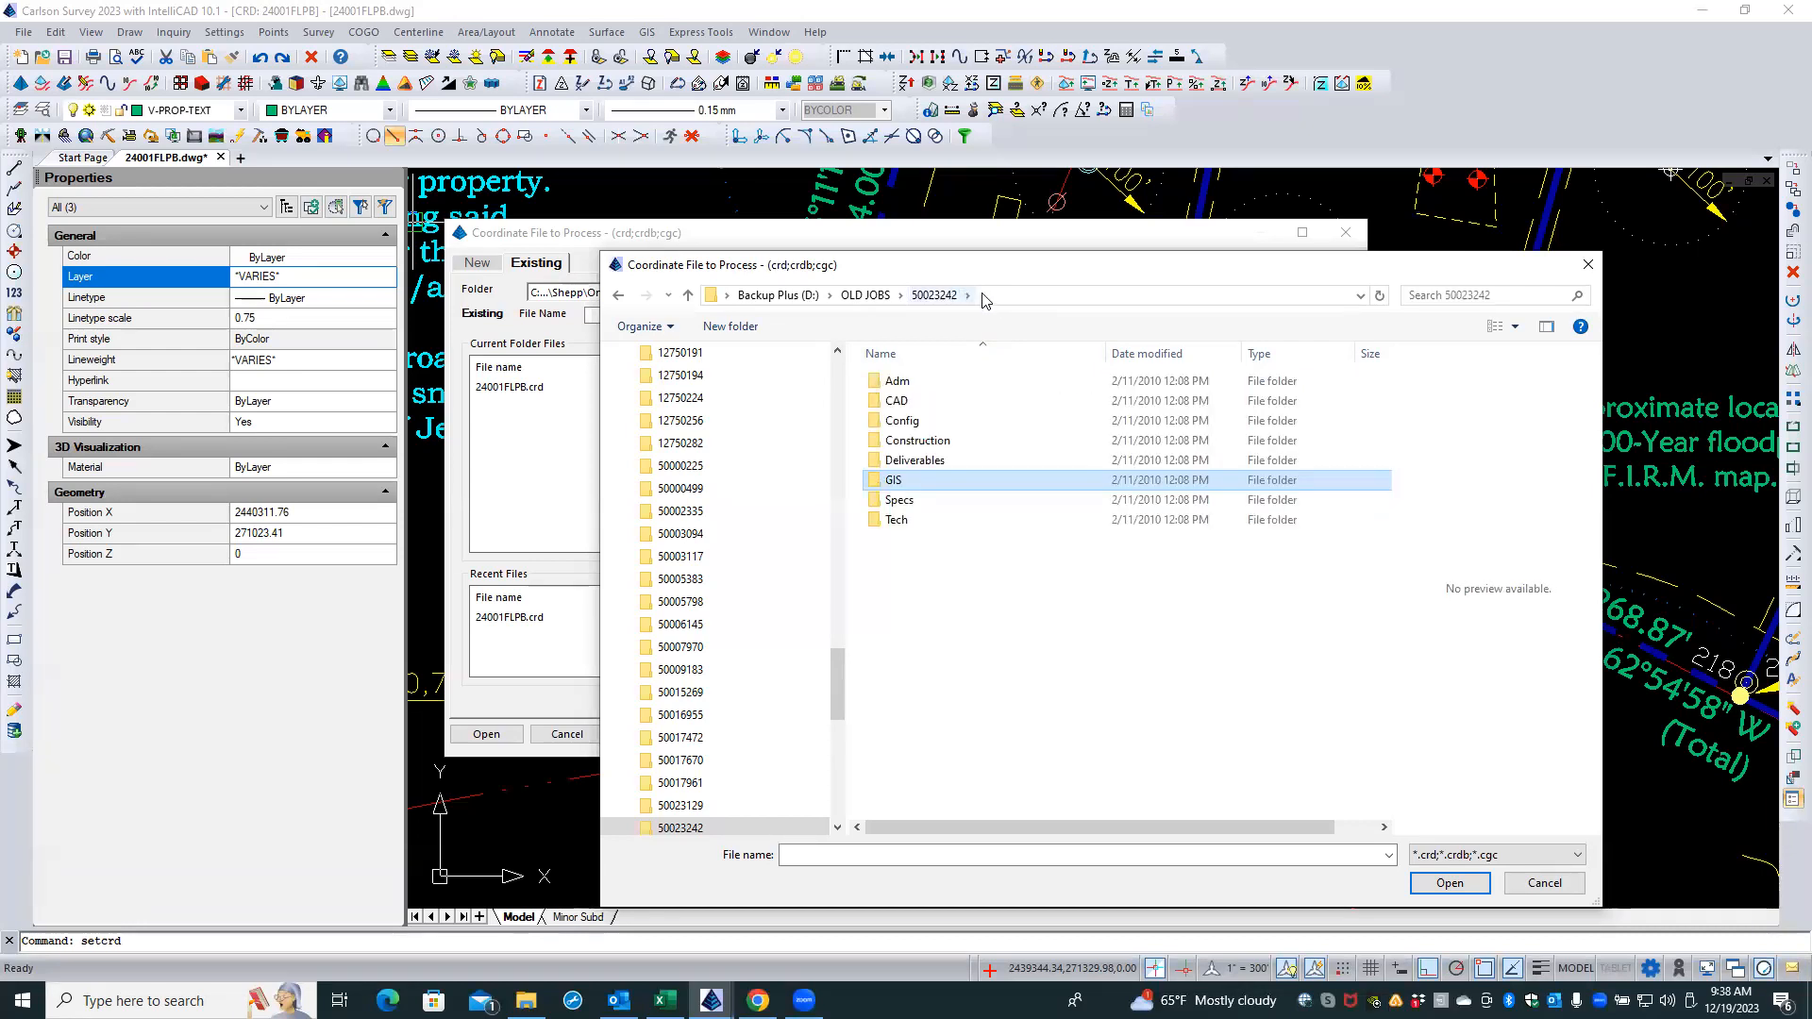
- Search the 50023242 folder for .CRD files, and go back to the folder's own listing
left_click(1427, 294)
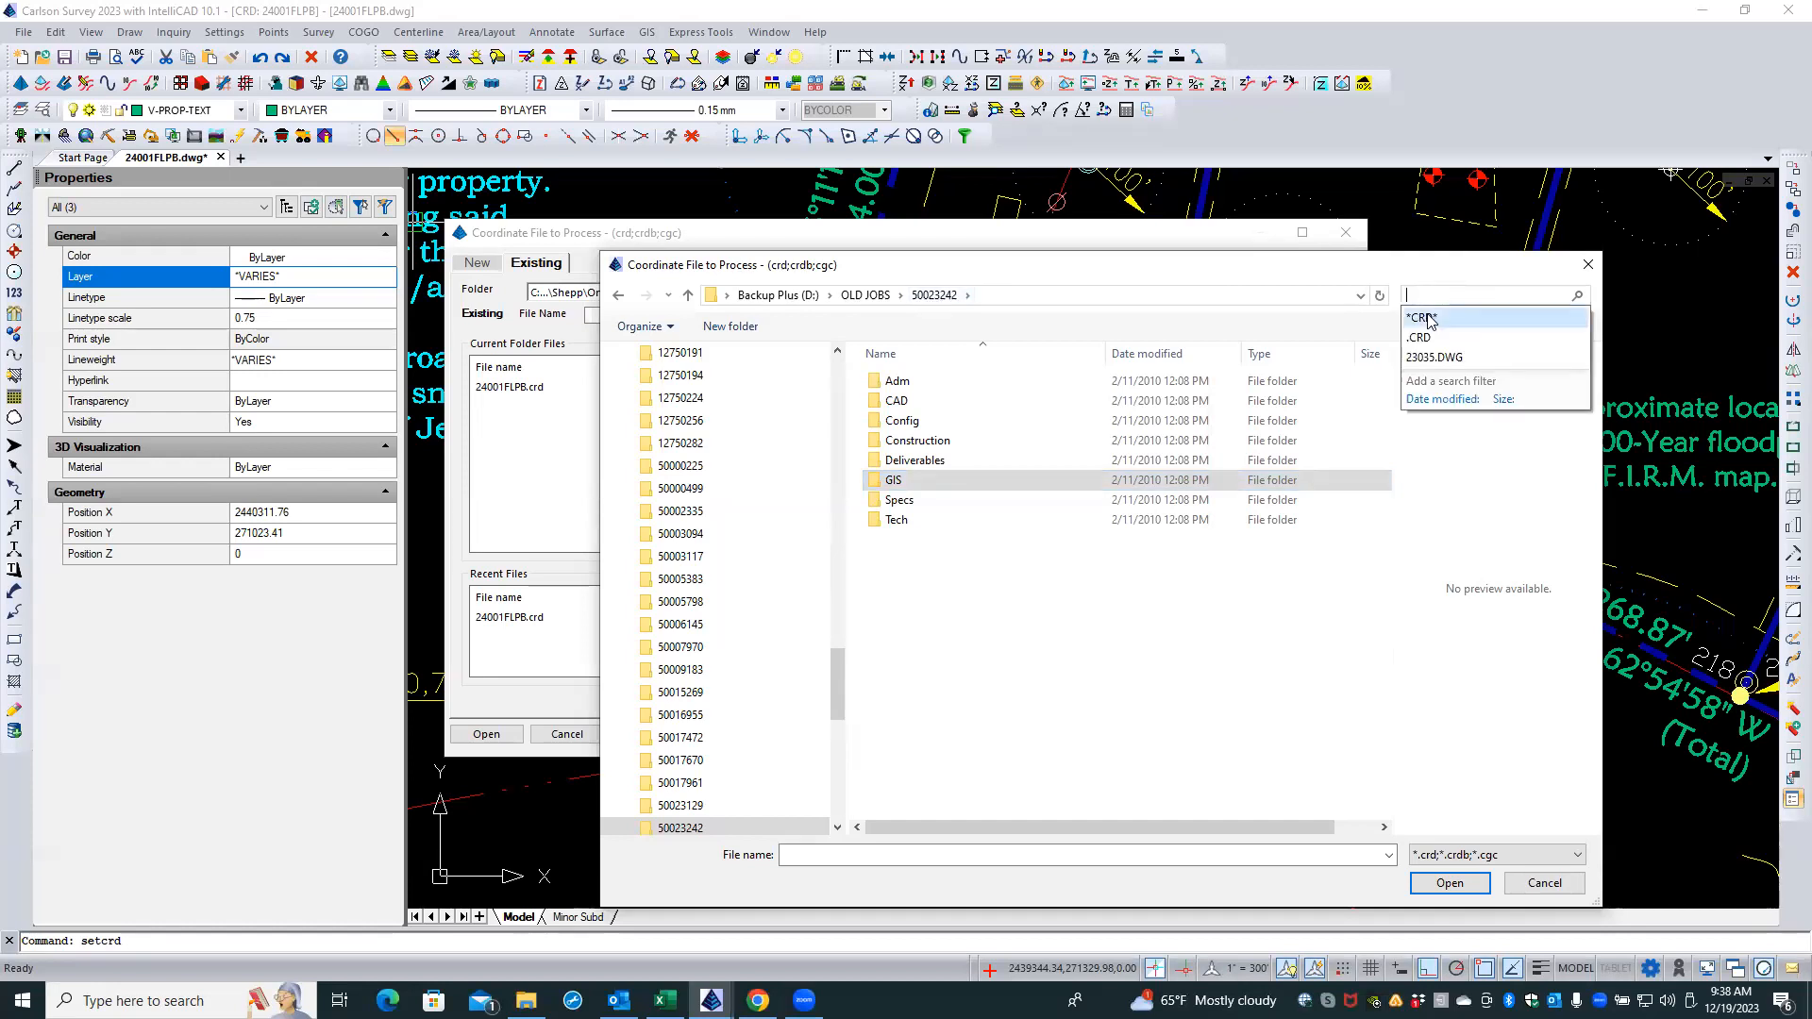
left_click(1424, 338)
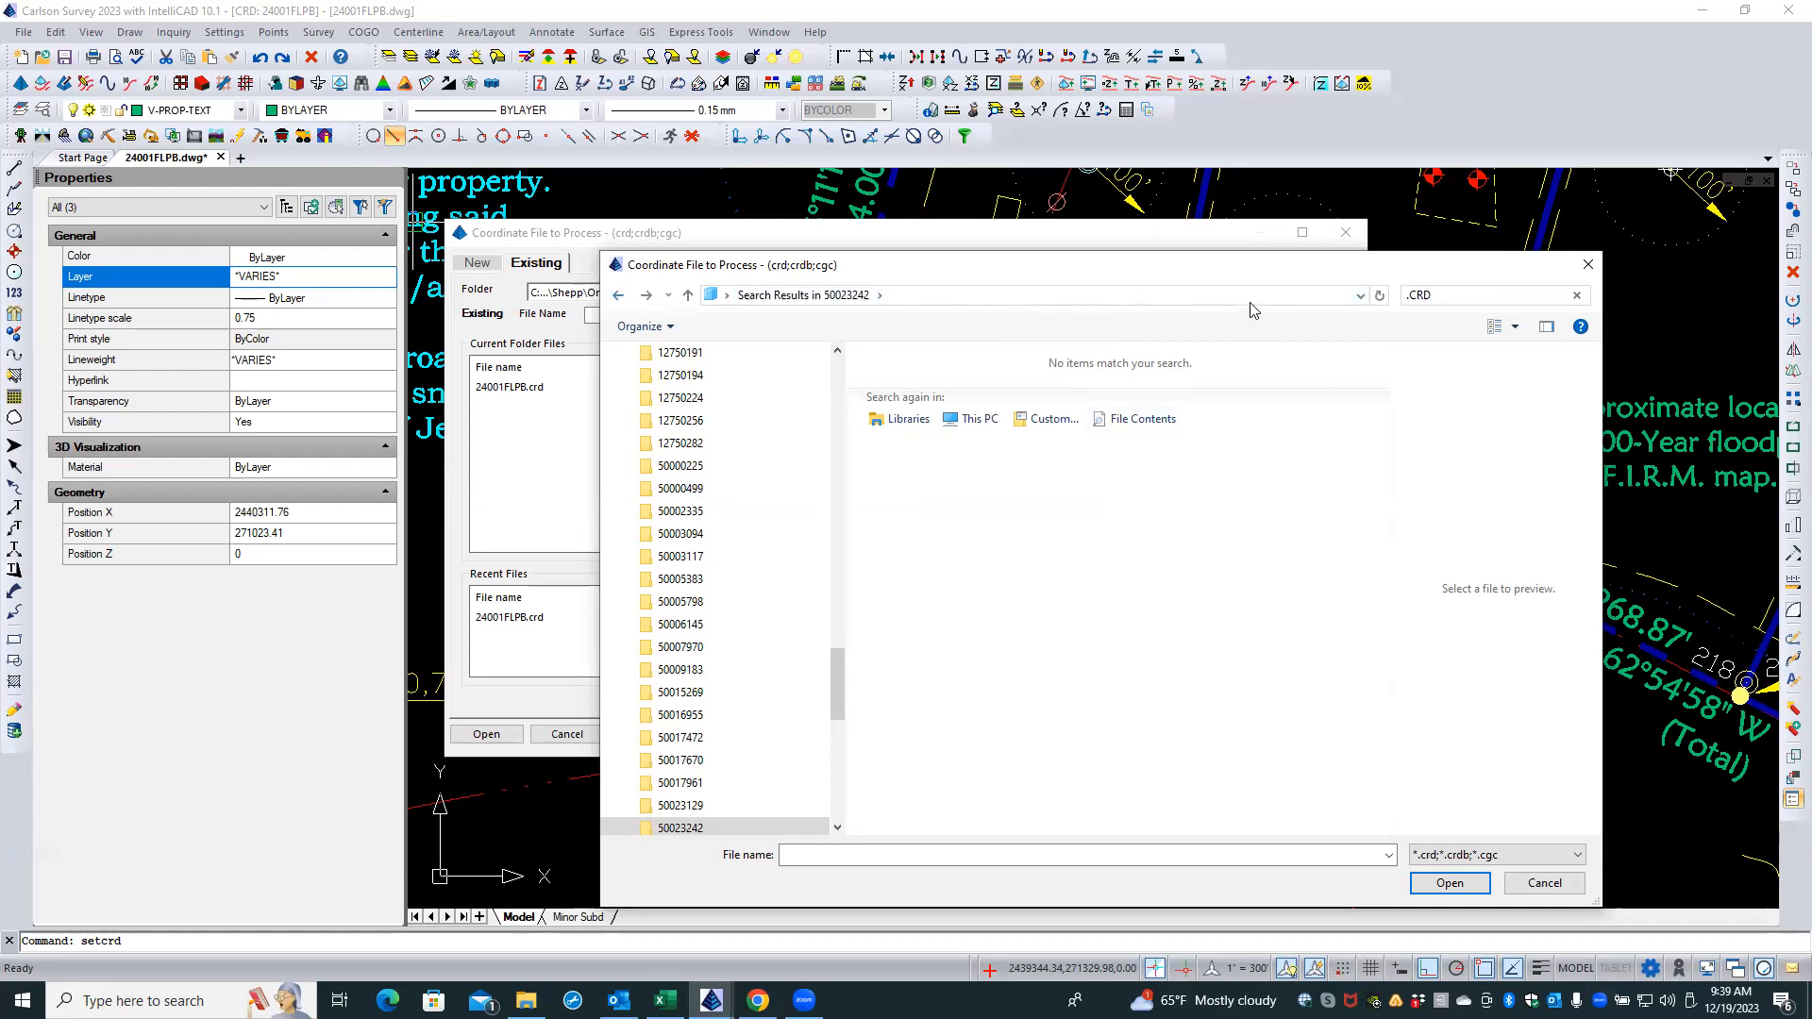
left_click(1360, 296)
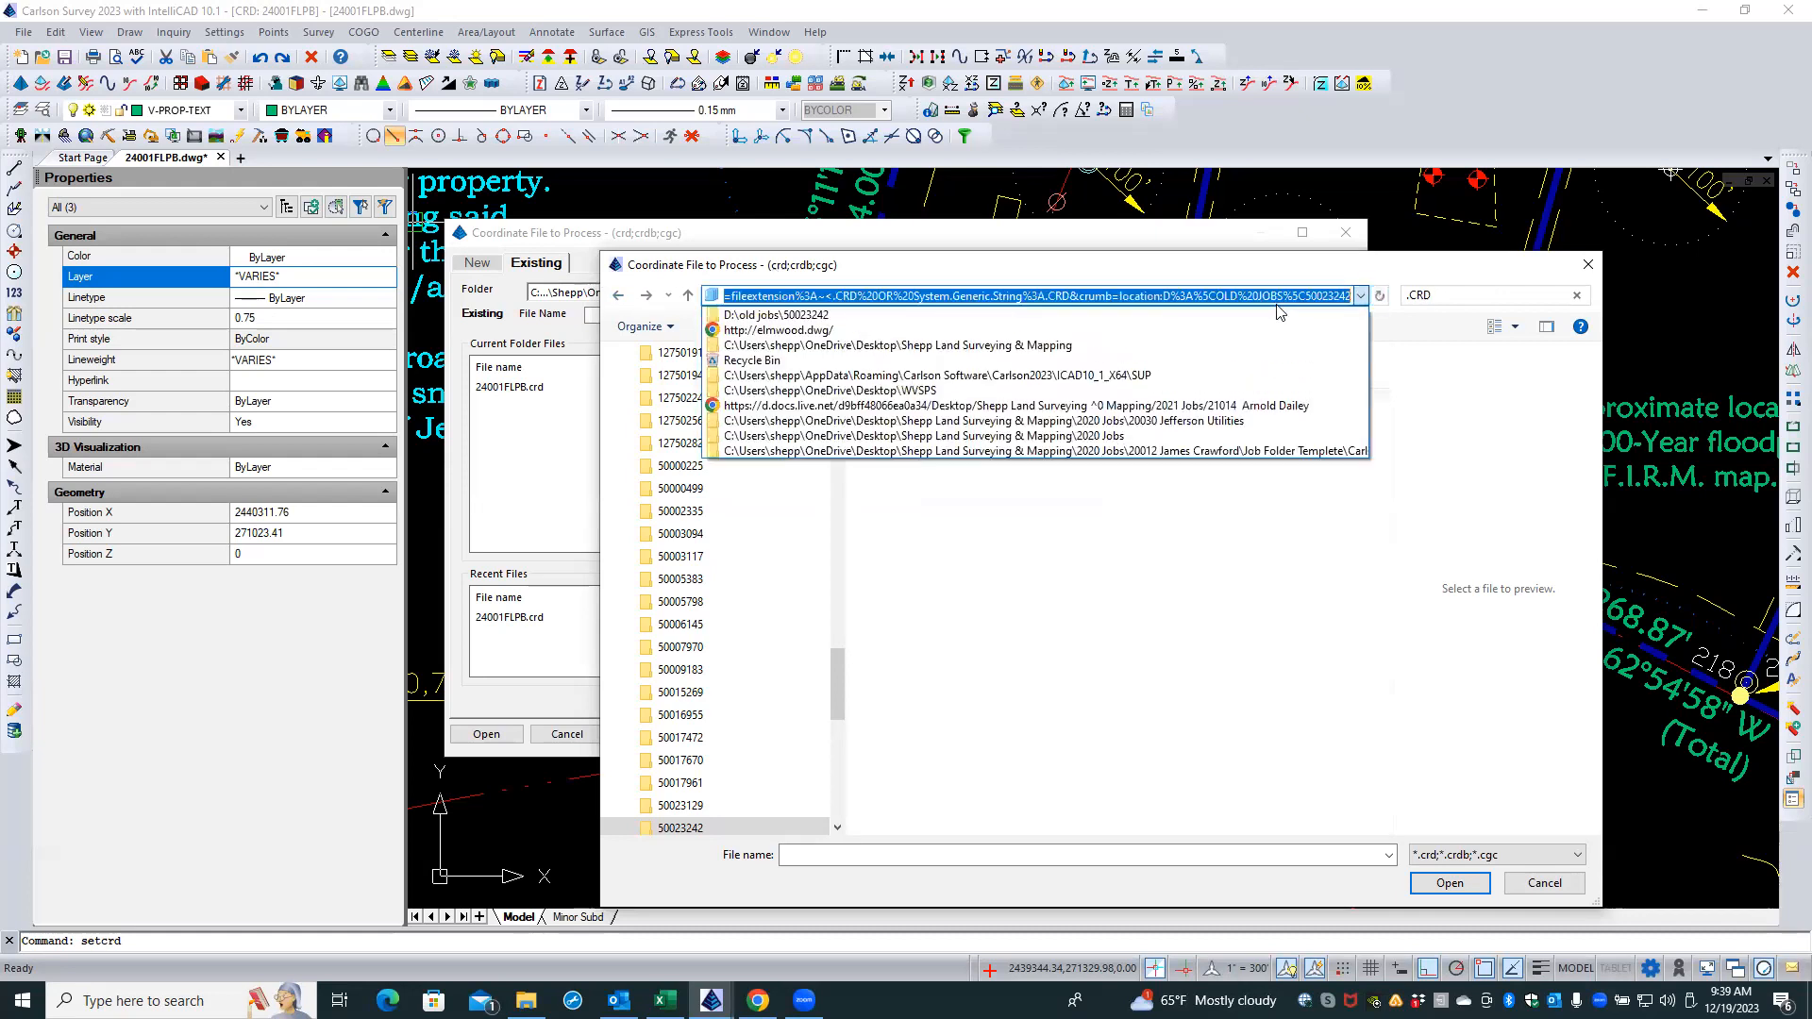
left_click(805, 317)
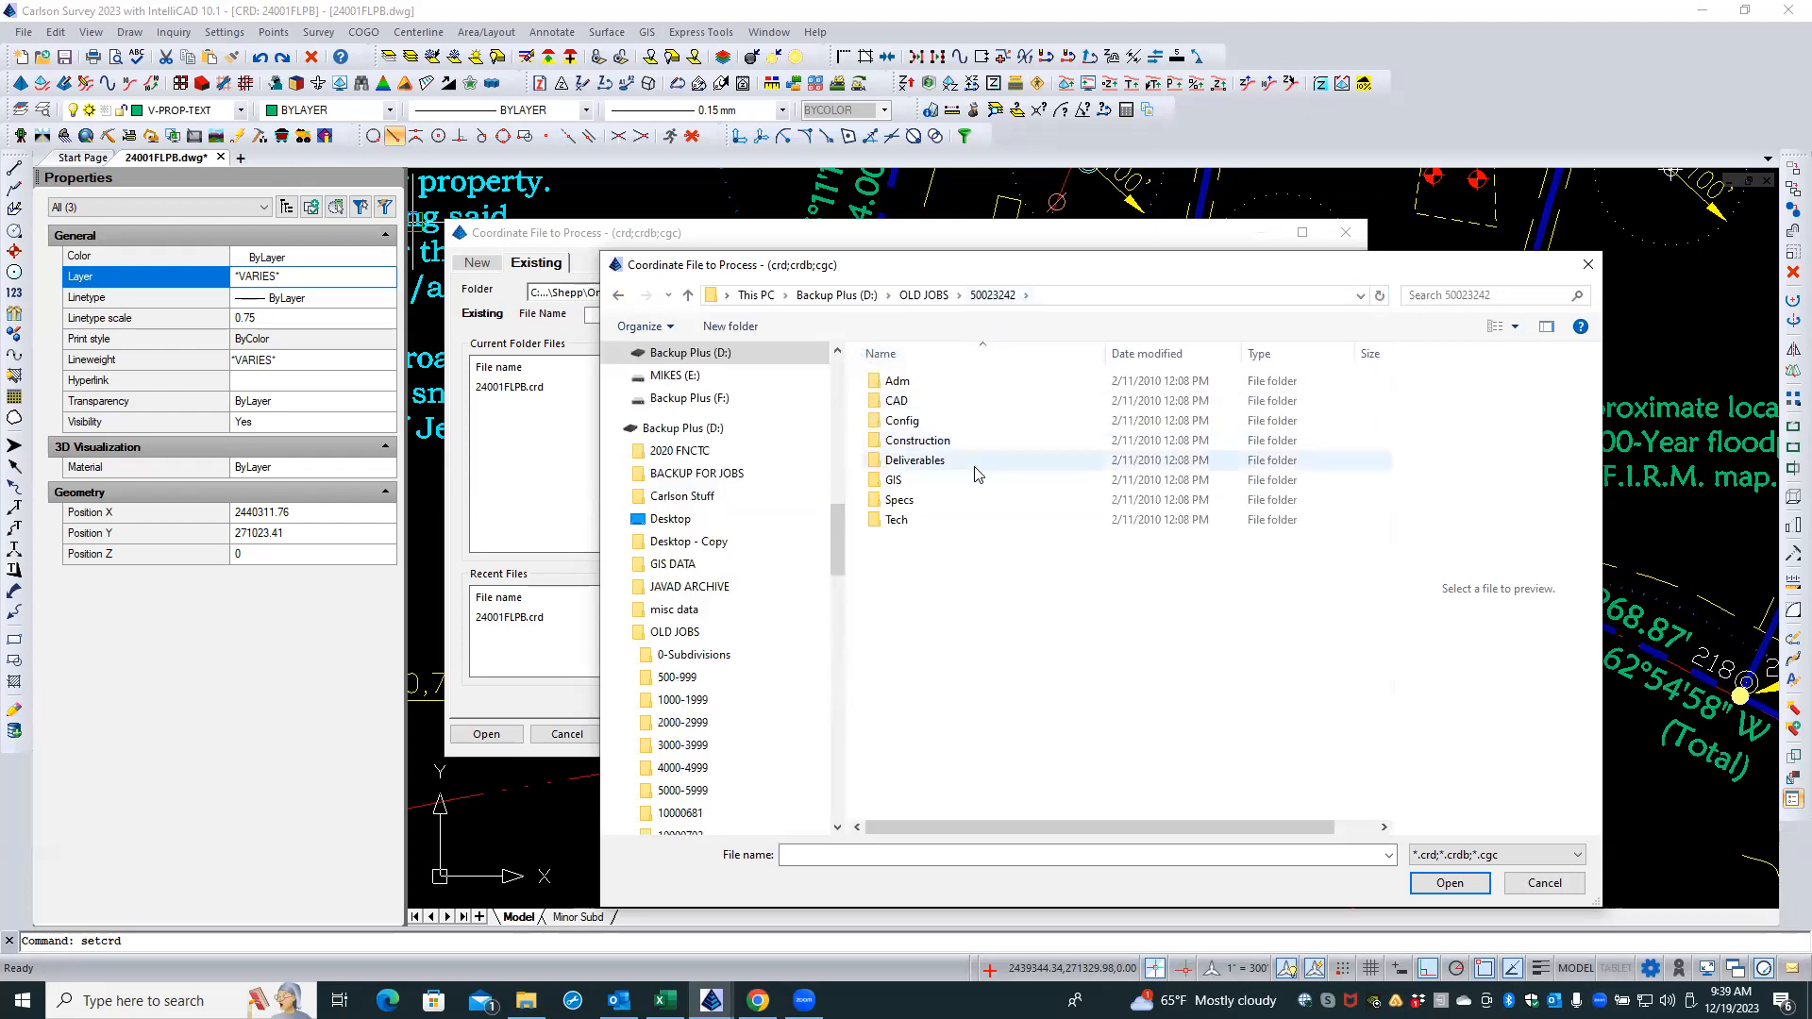
- Check the job's Tech folder and its CAD\Civil folder for coordinate files
double_click(901, 521)
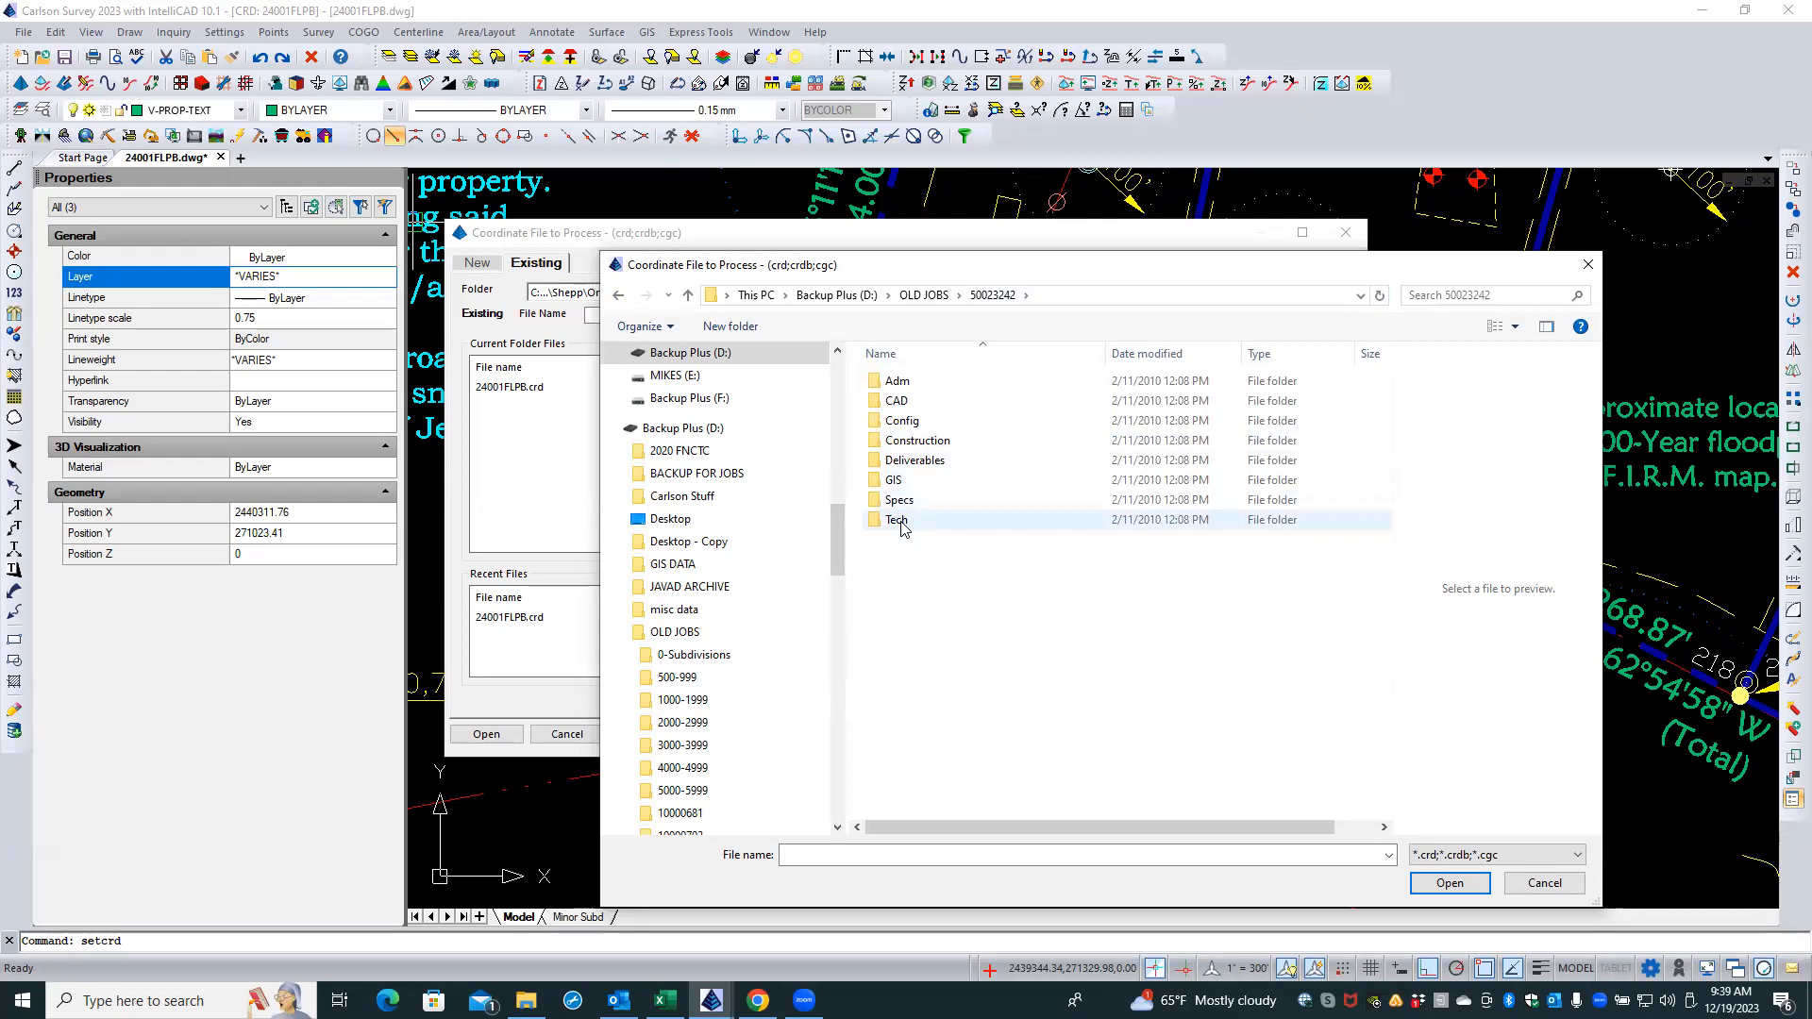
left_click(1000, 295)
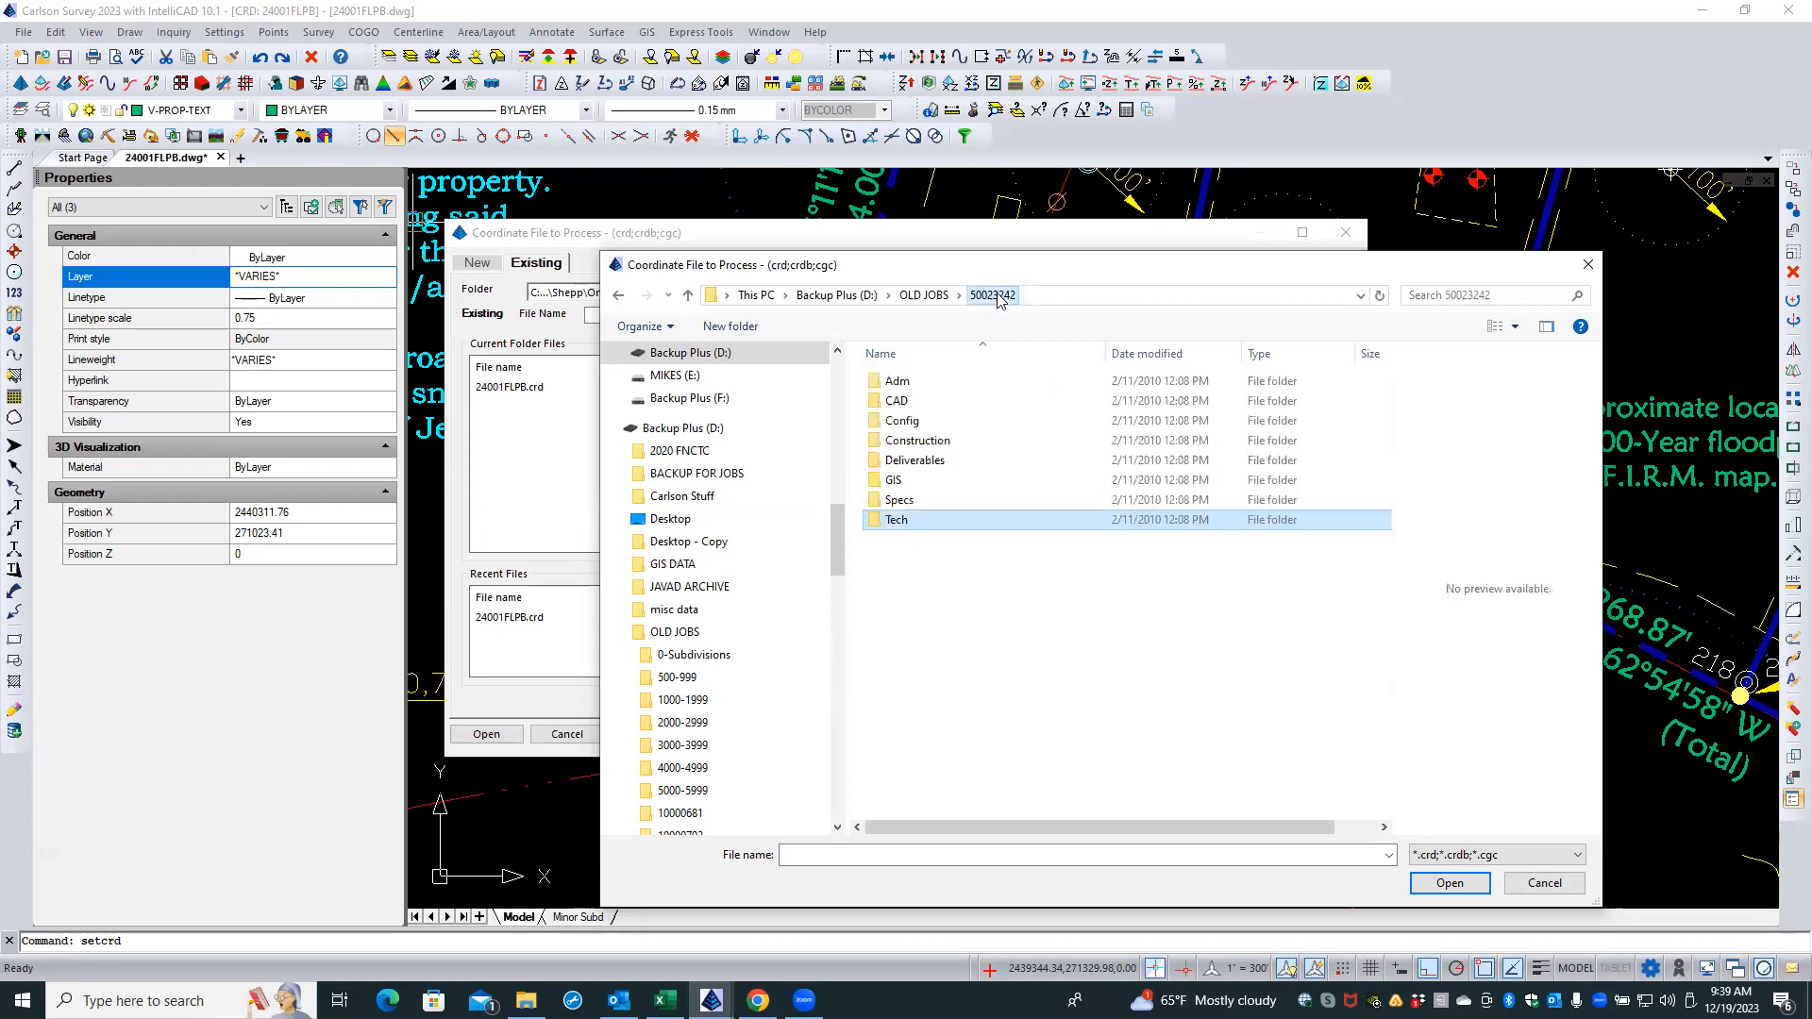
double_click(900, 401)
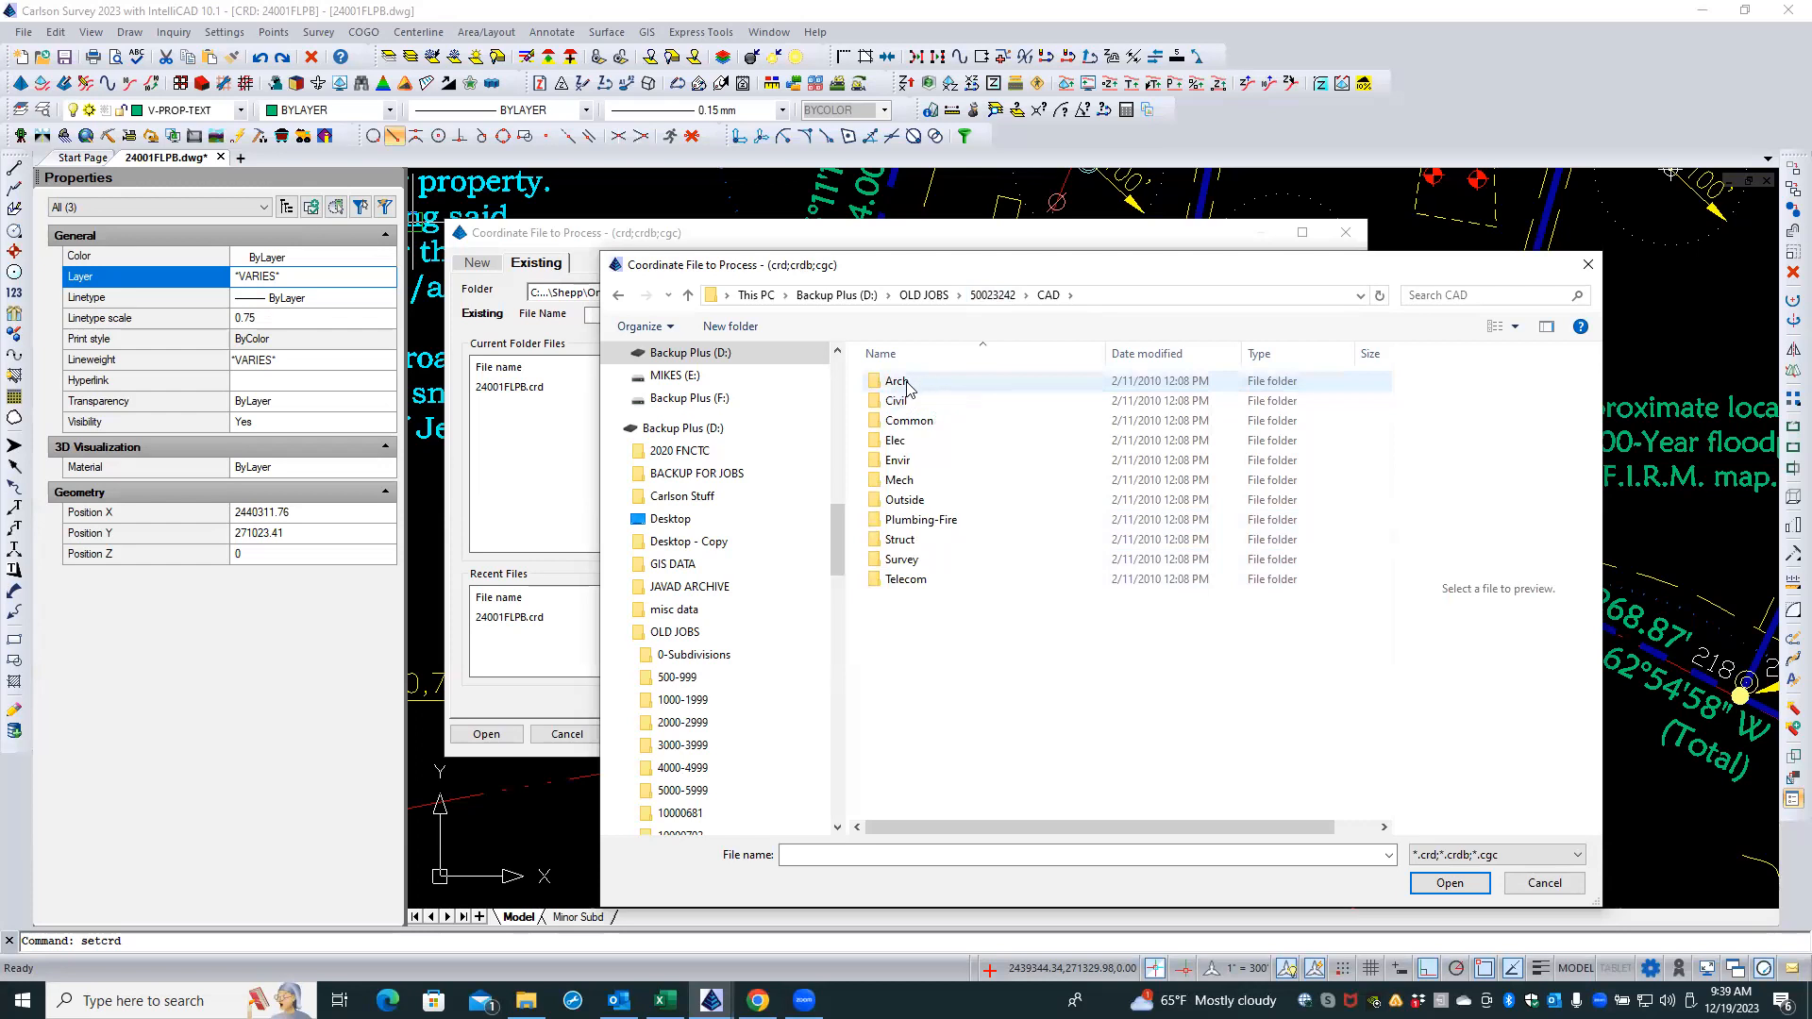
left_click(896, 403)
double_click(895, 403)
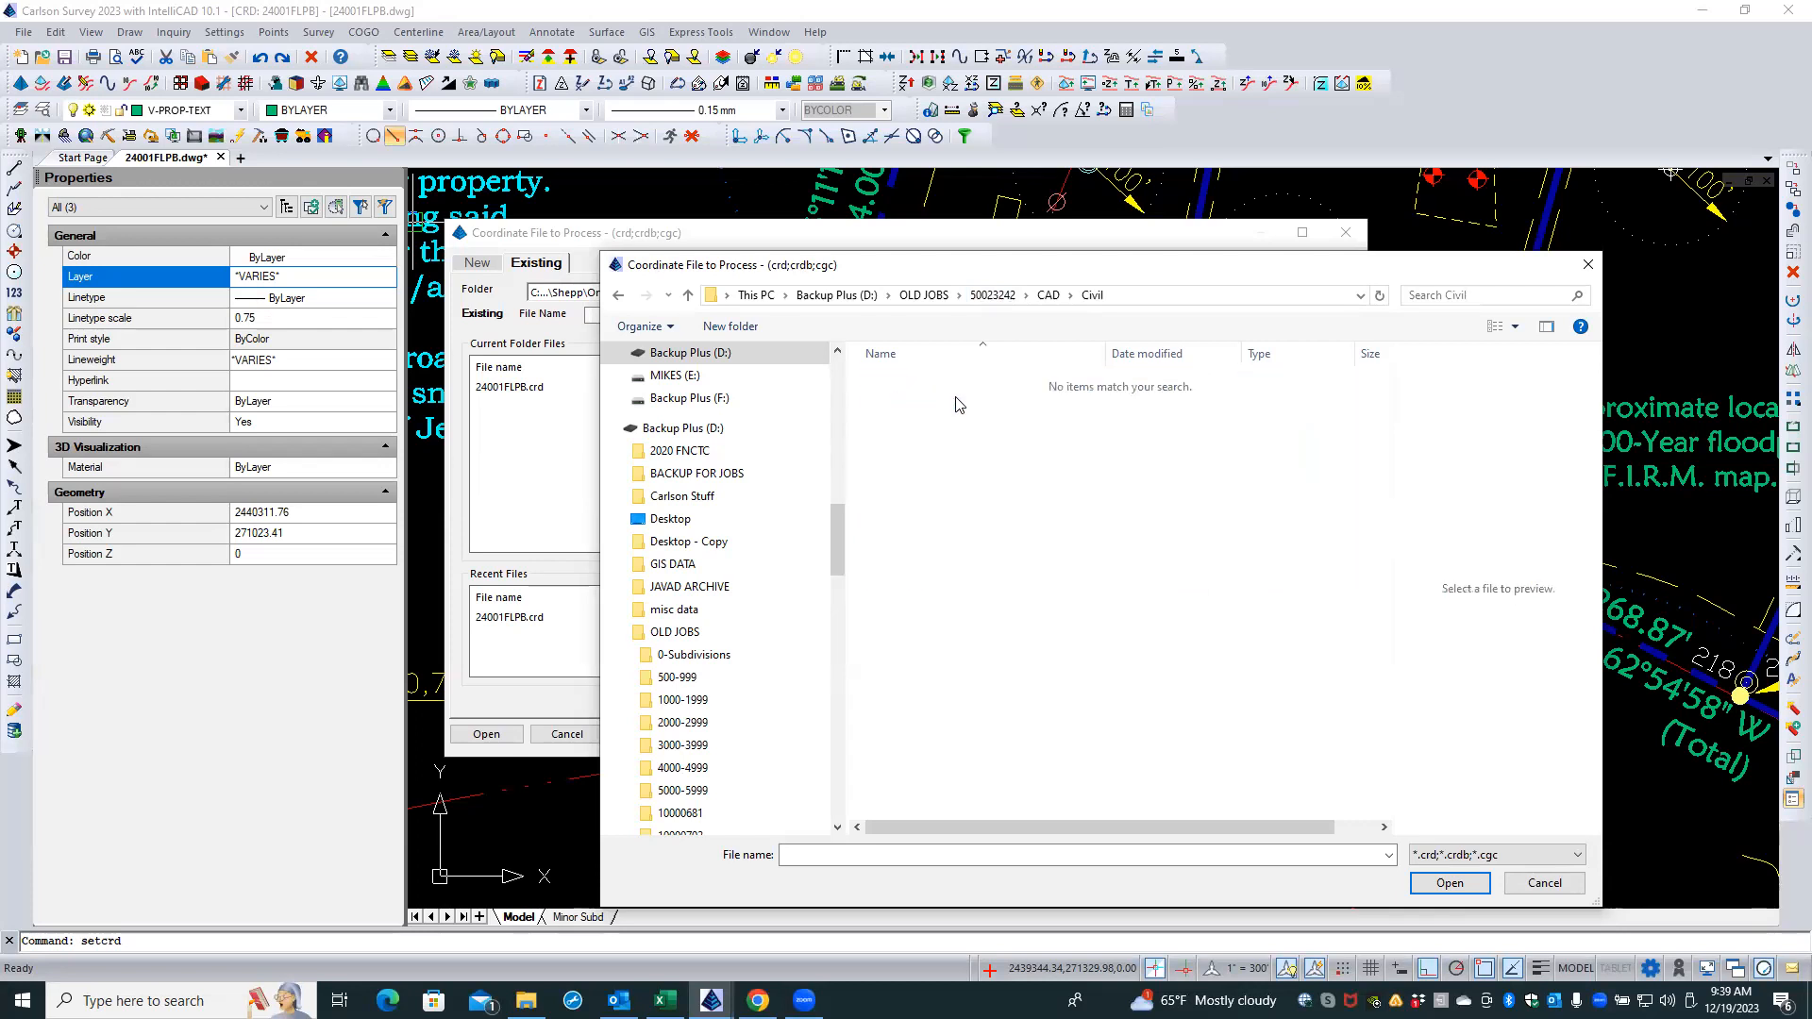
- Check the job's CAD\Common folder for coordinate files, and return to the CAD folder
left_click(1045, 295)
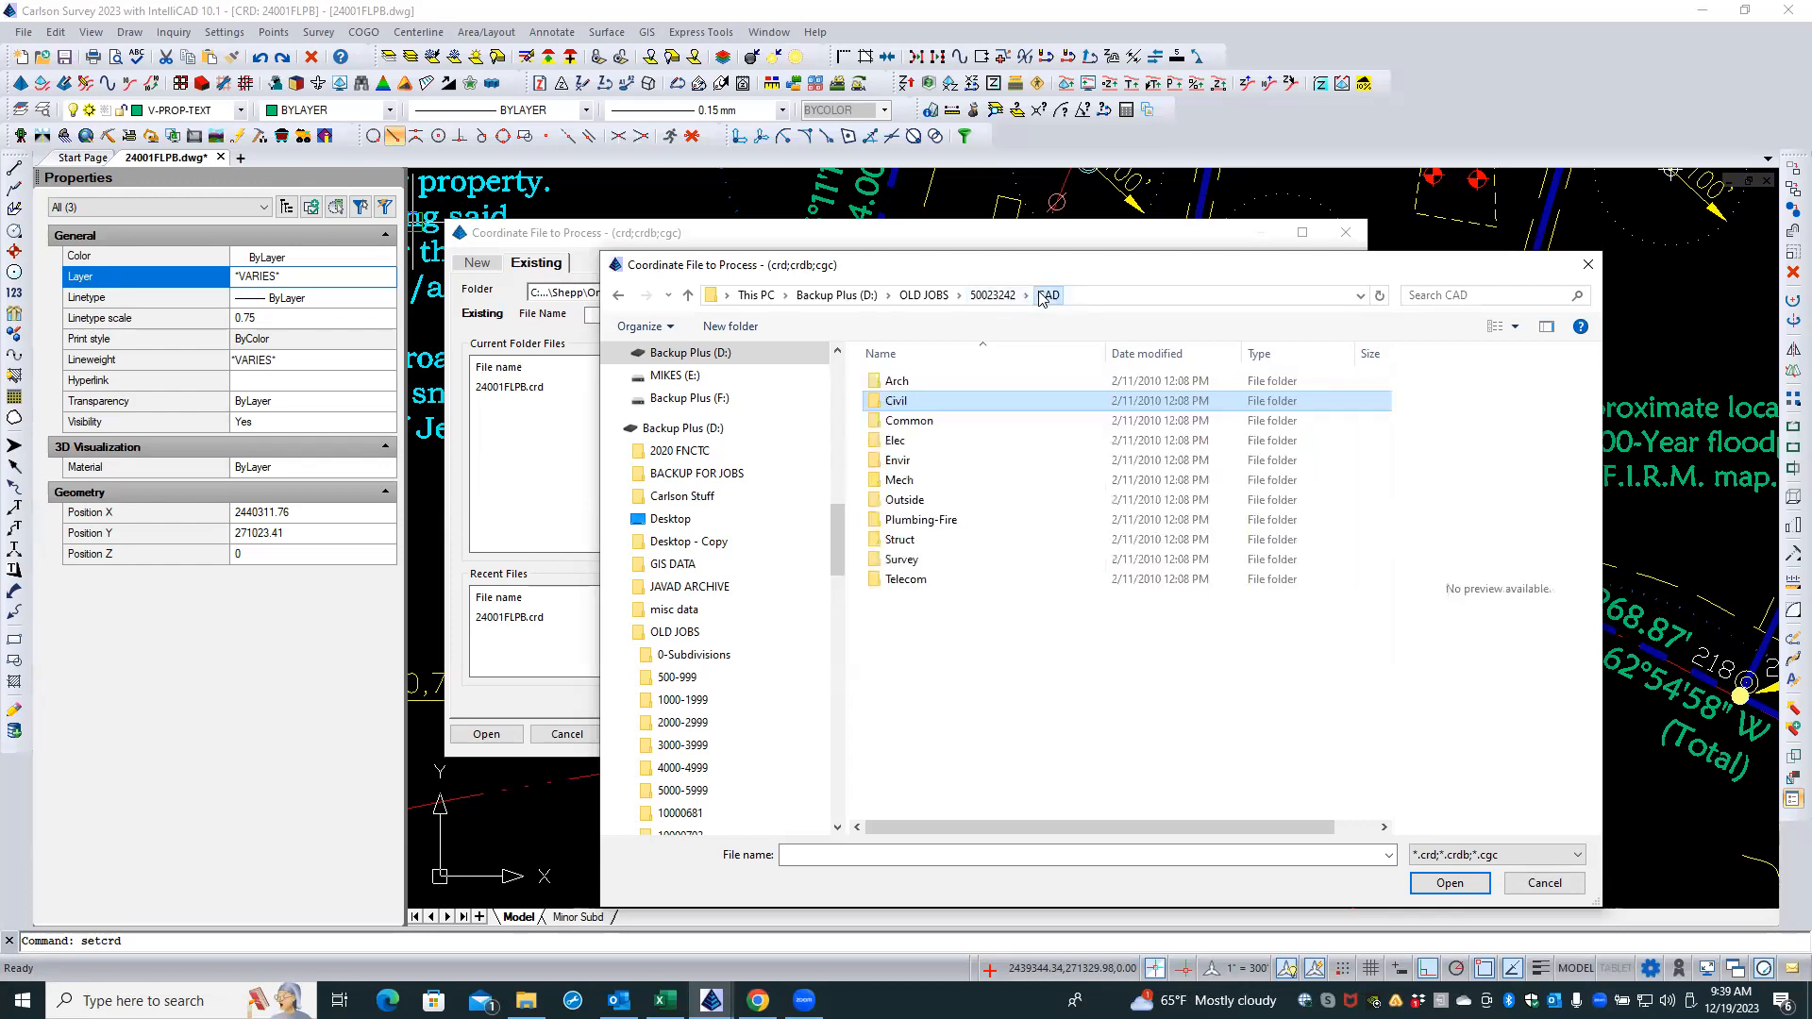
double_click(935, 421)
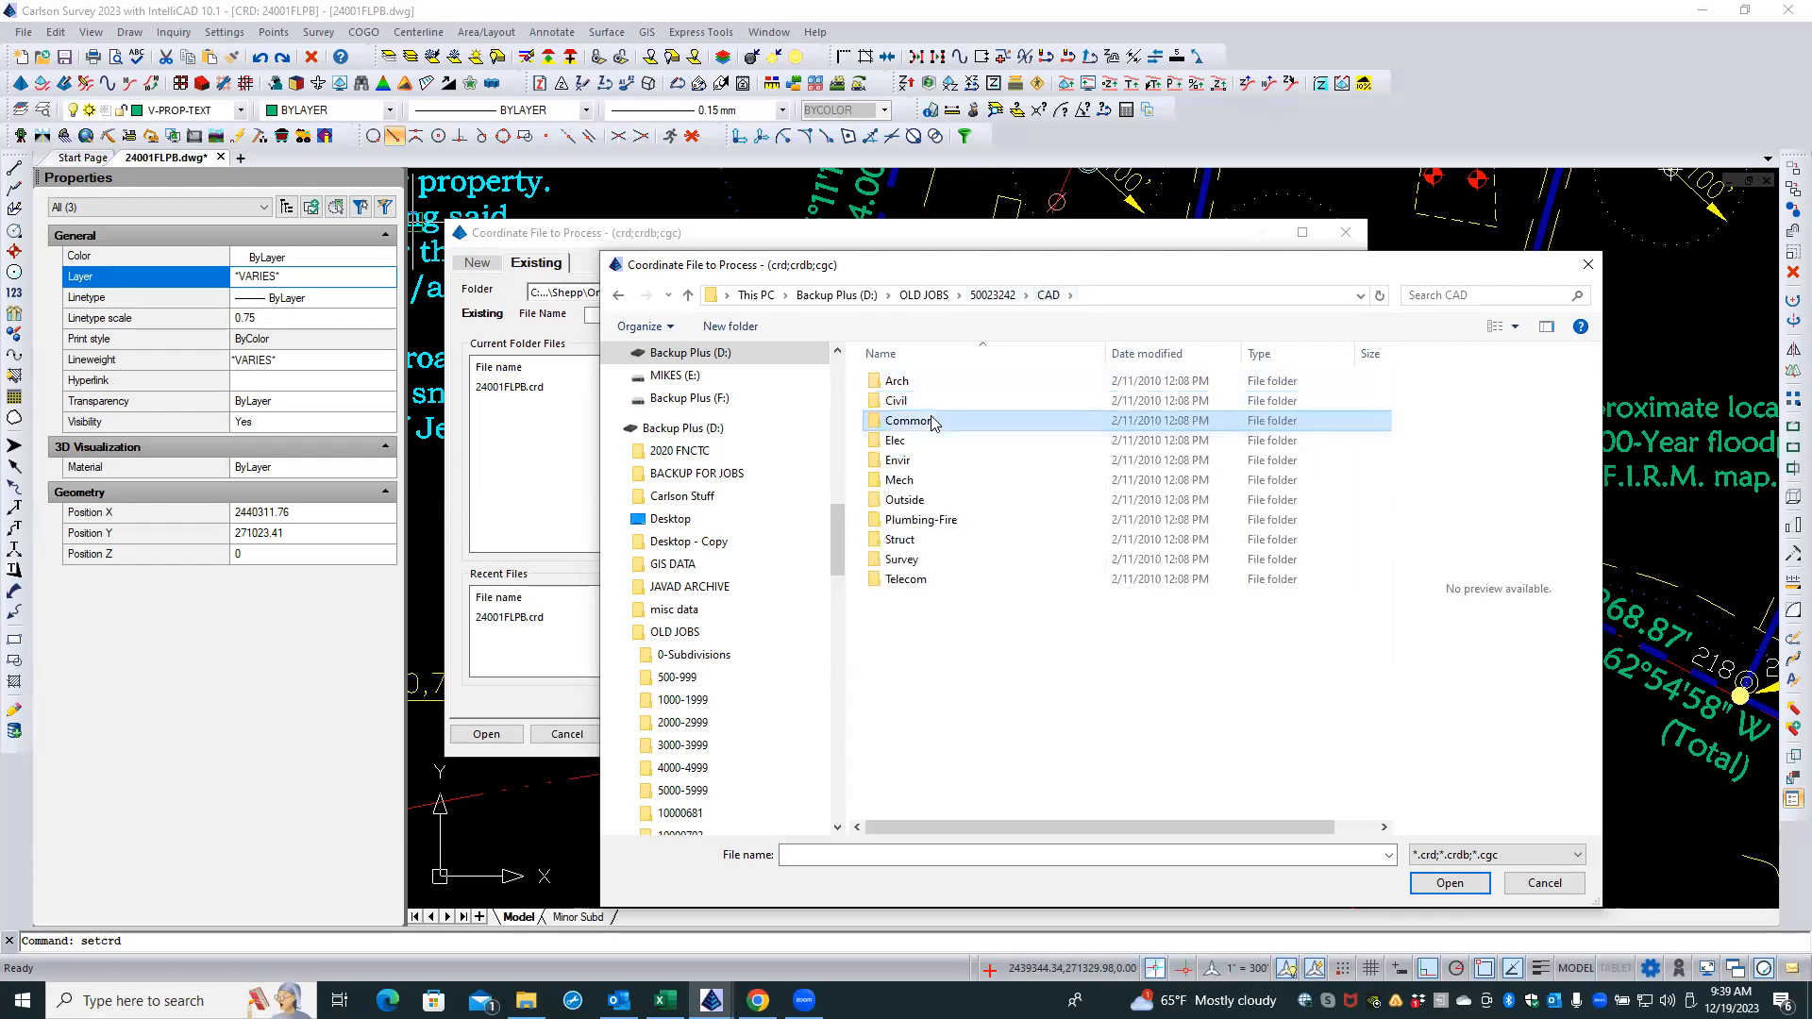
left_click(1047, 296)
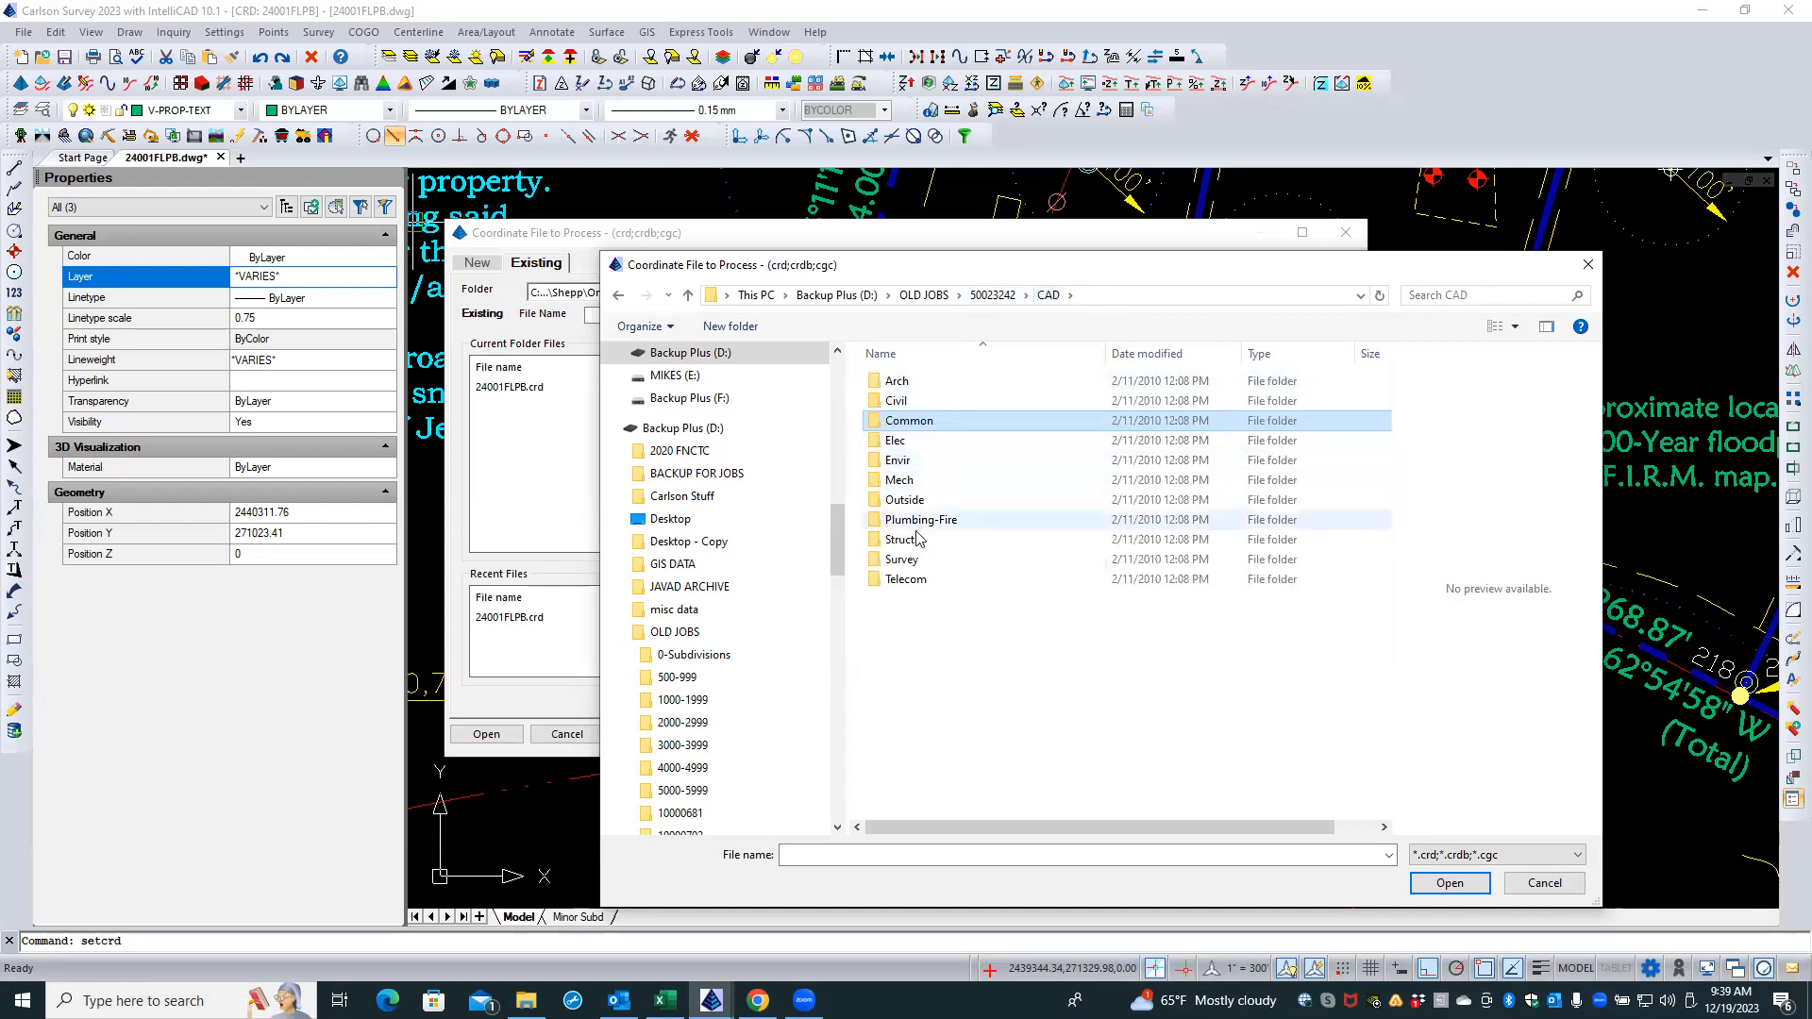
- Check the CAD\Survey folder and its downloads, Plats and Void subfolders for coordinate files, and return to the CAD folder
double_click(902, 560)
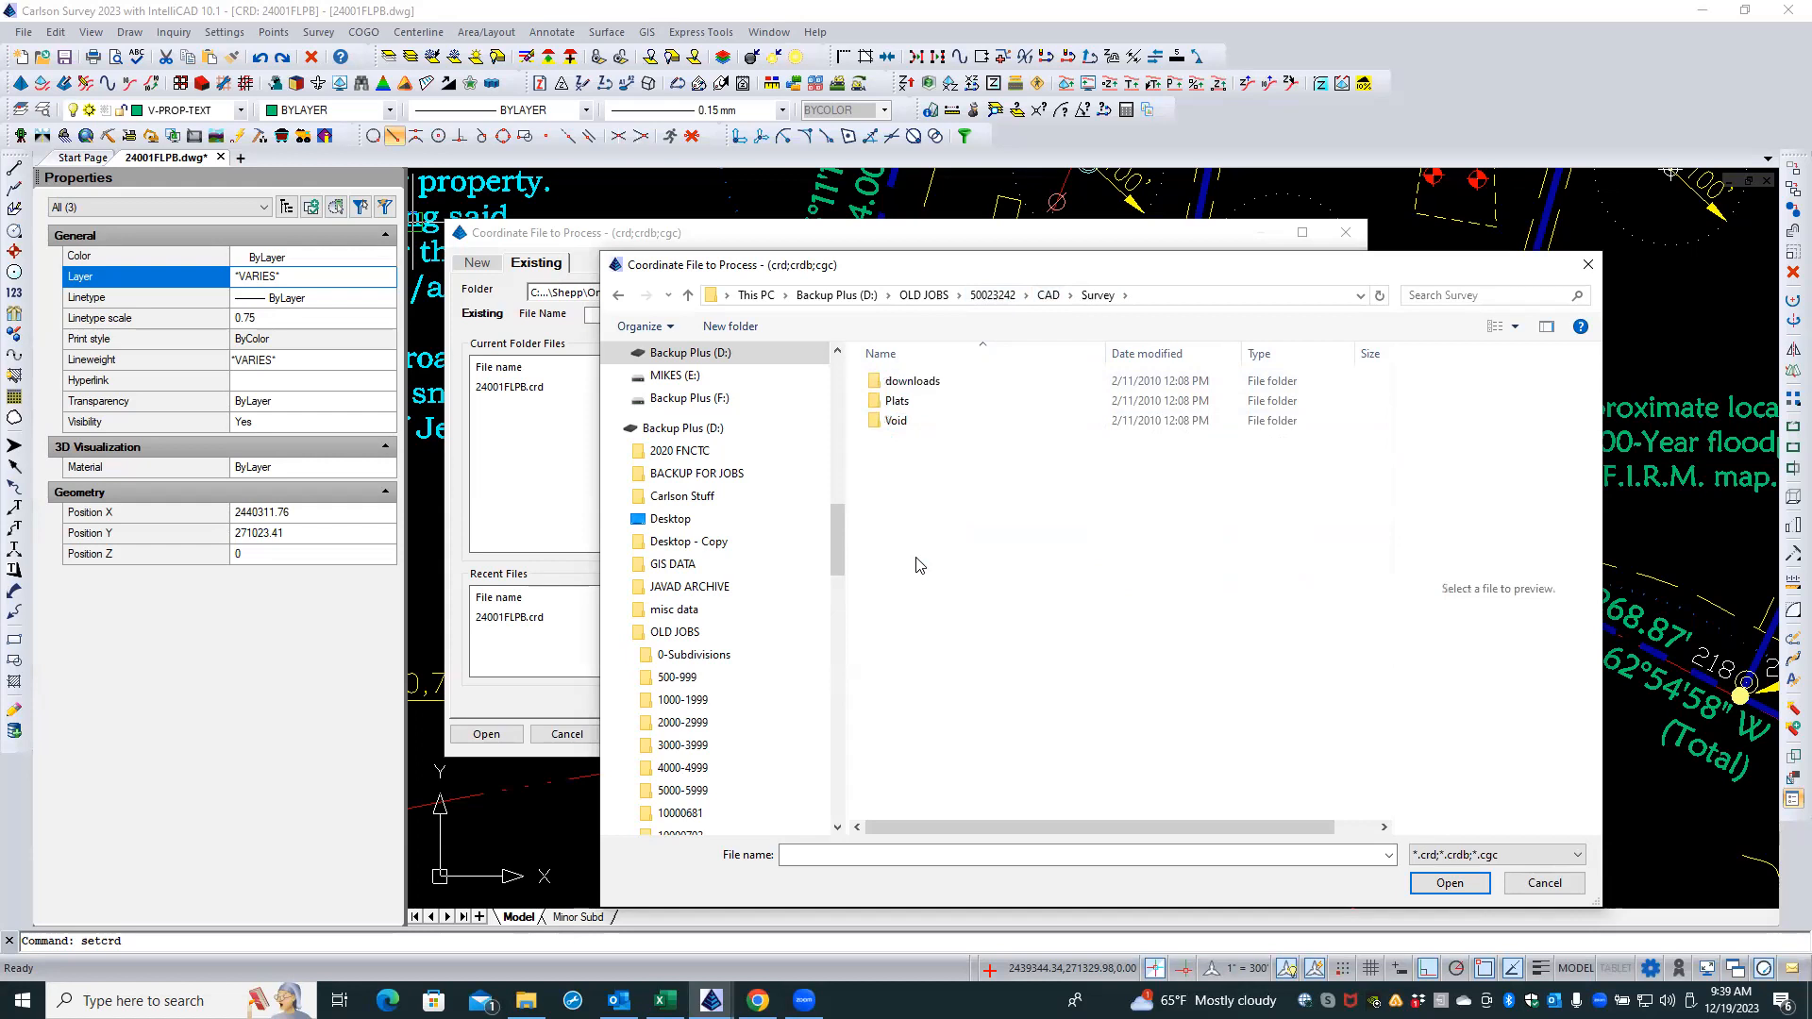
double_click(882, 383)
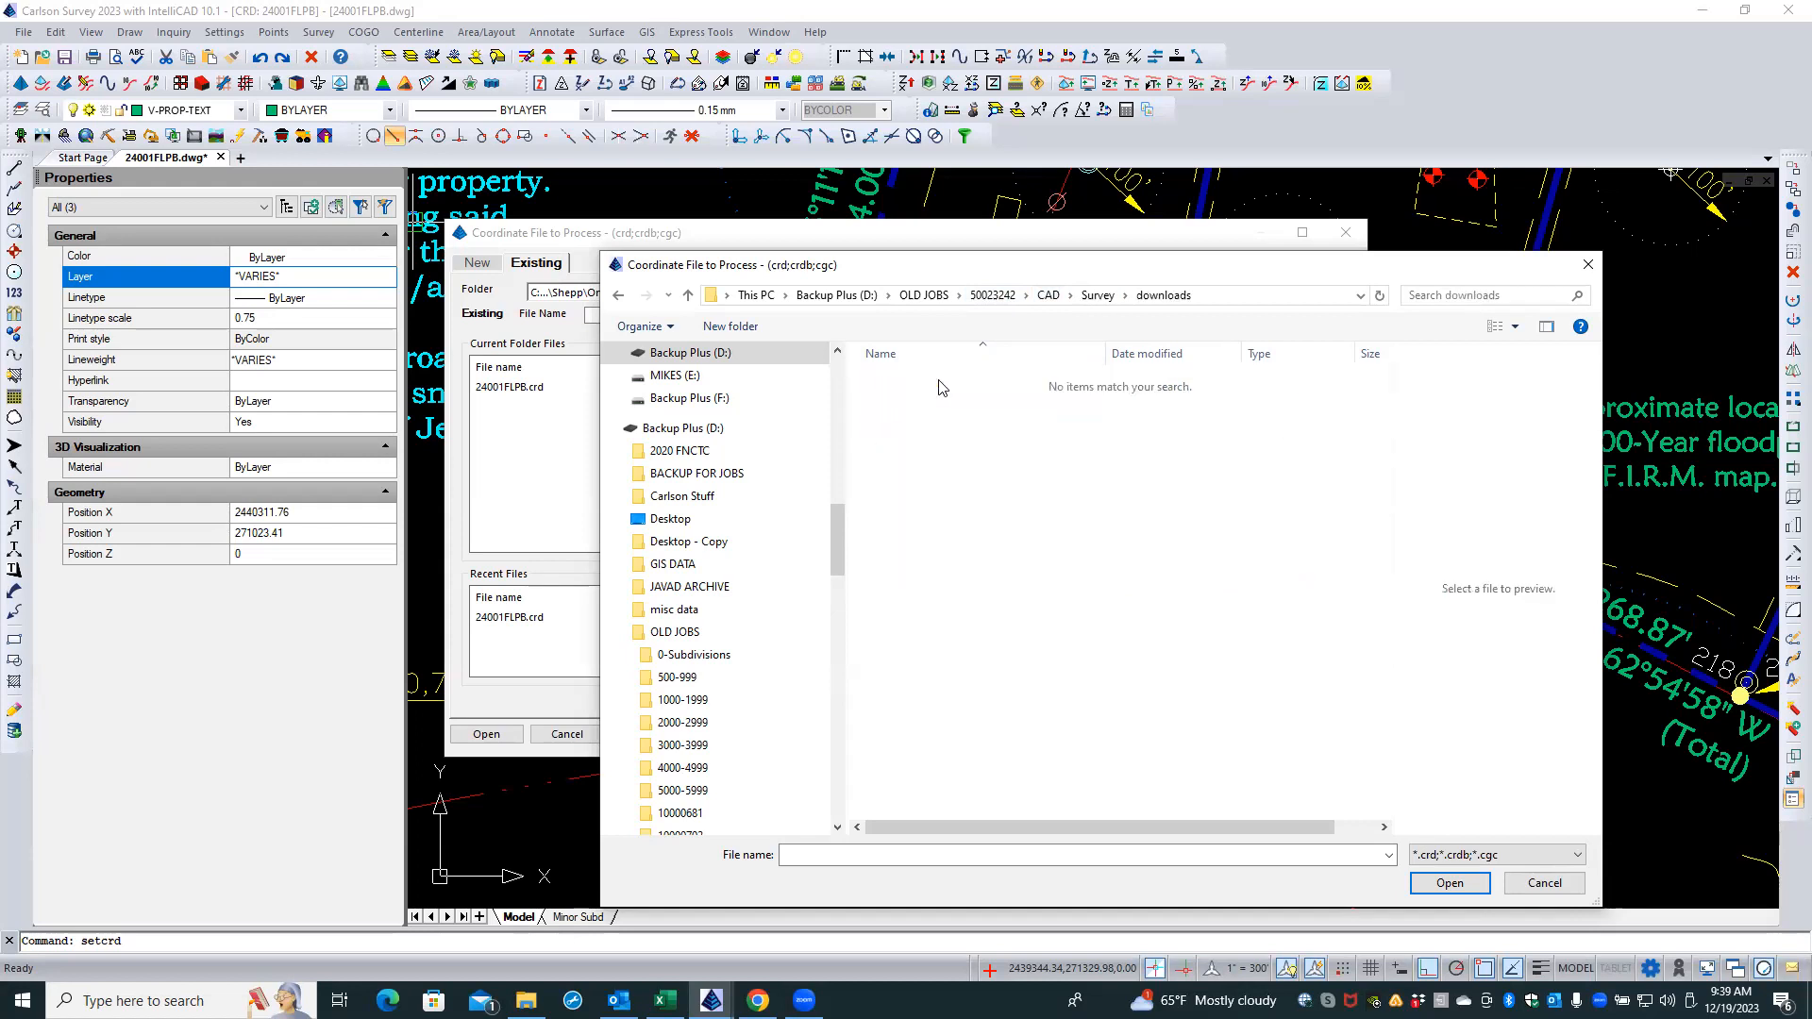
left_click(1092, 295)
double_click(892, 403)
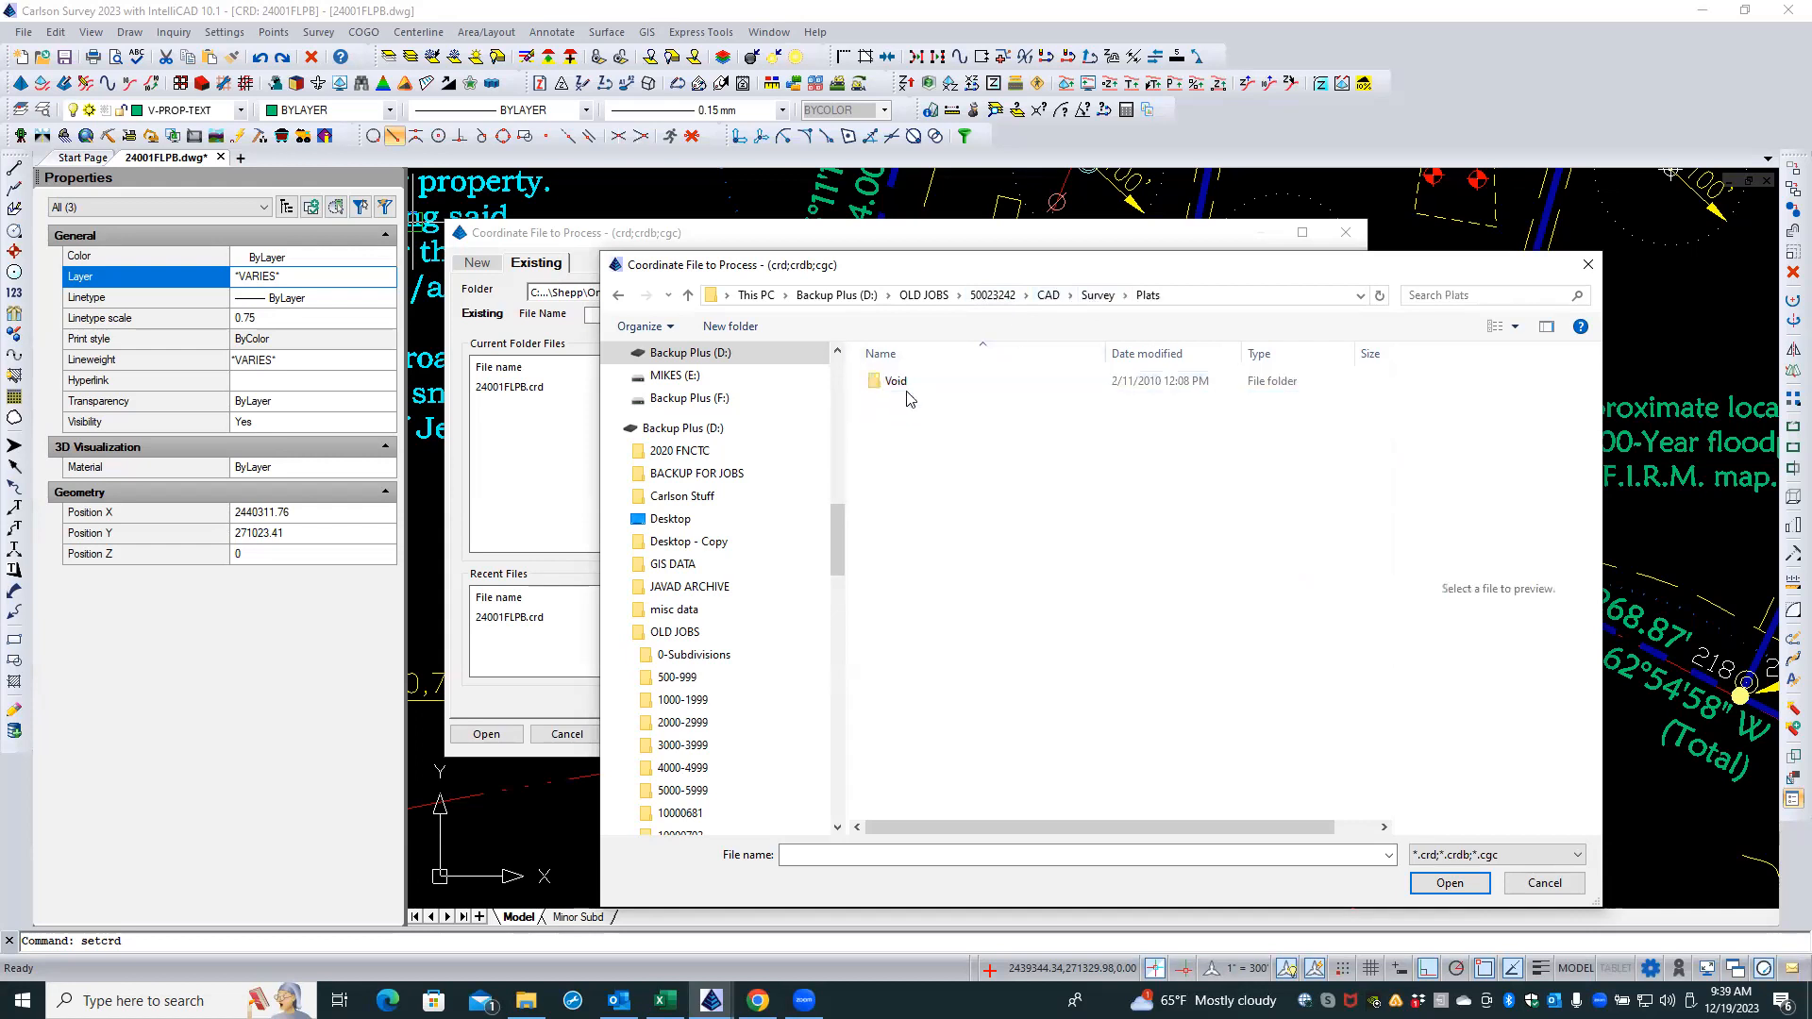
left_click(1098, 296)
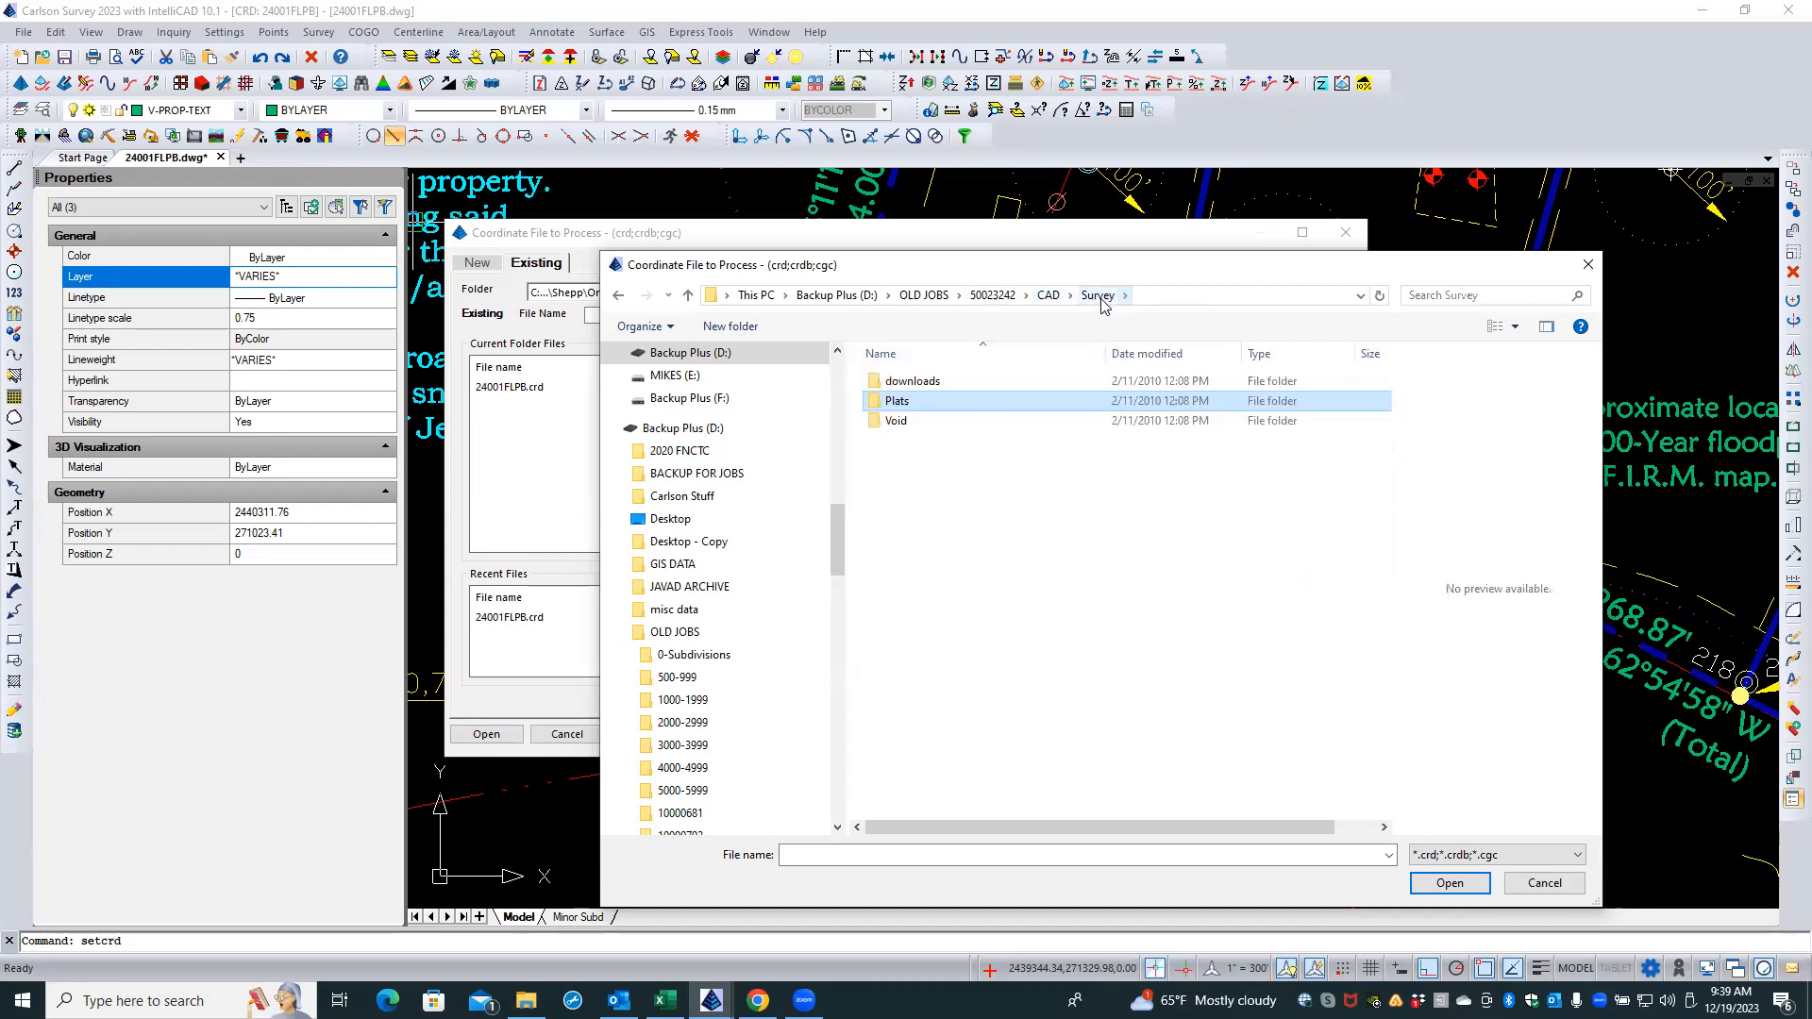
left_click(871, 421)
double_click(871, 421)
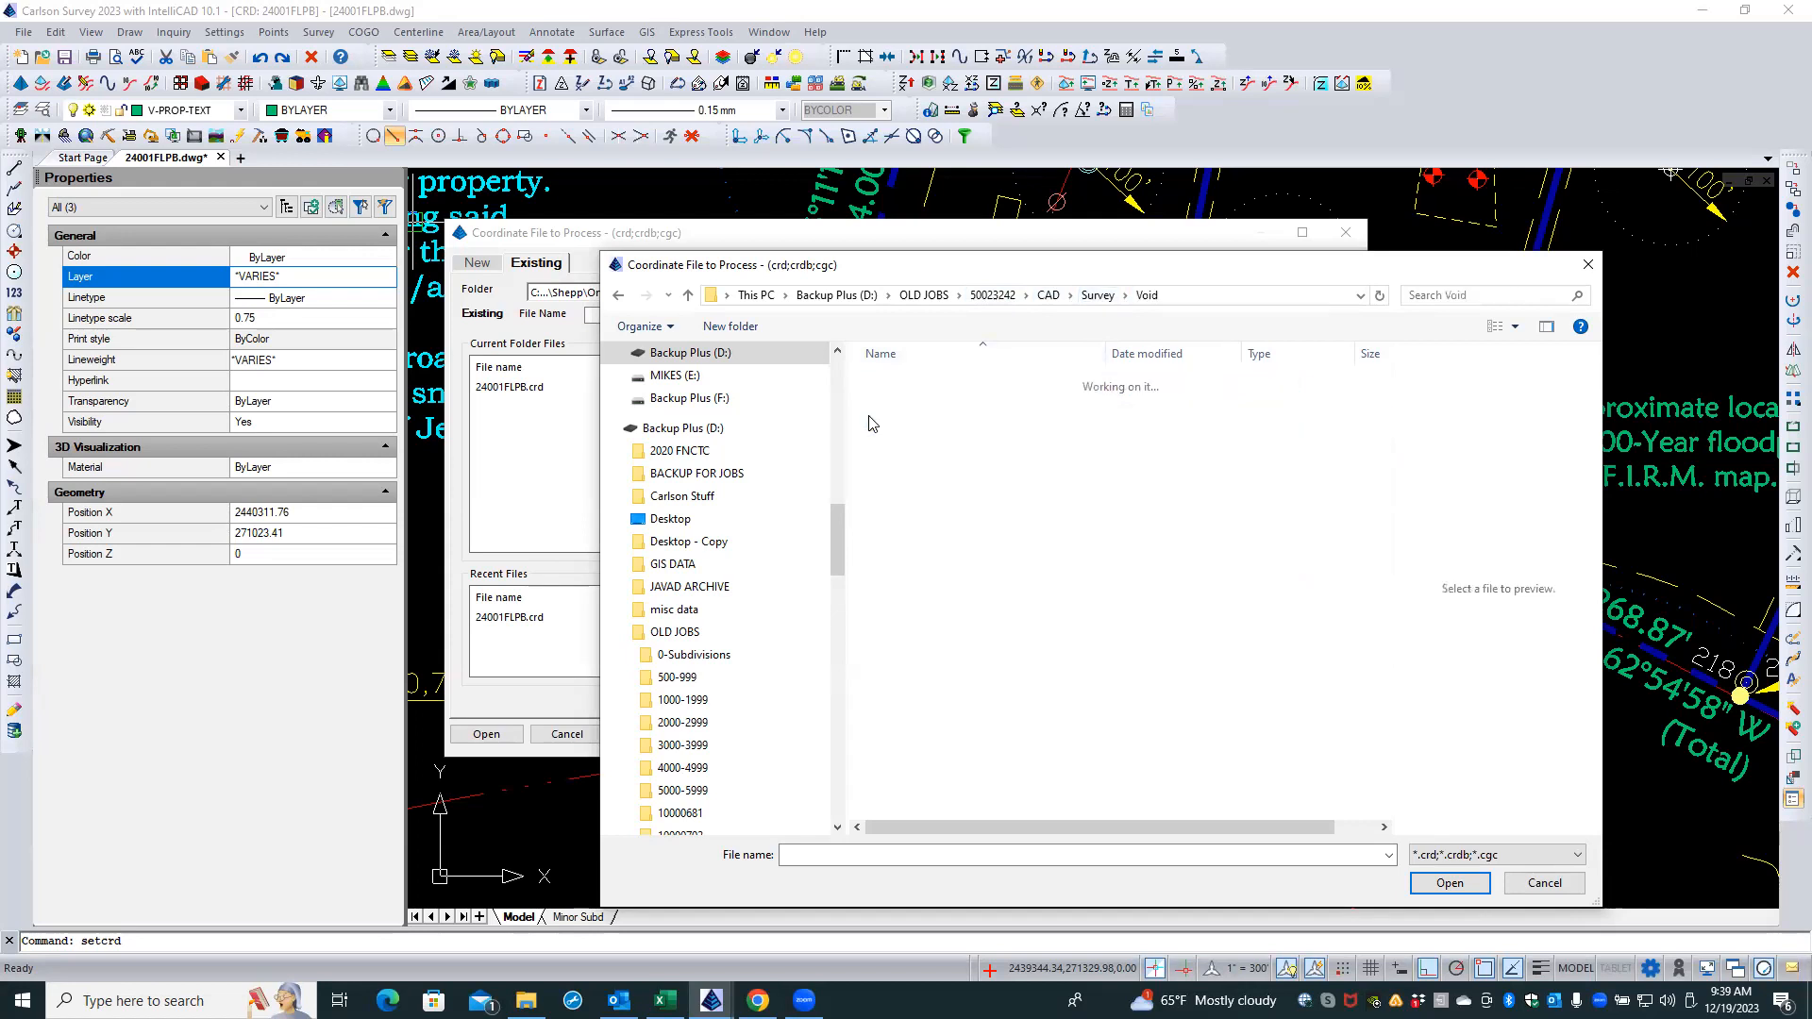
left_click(1050, 297)
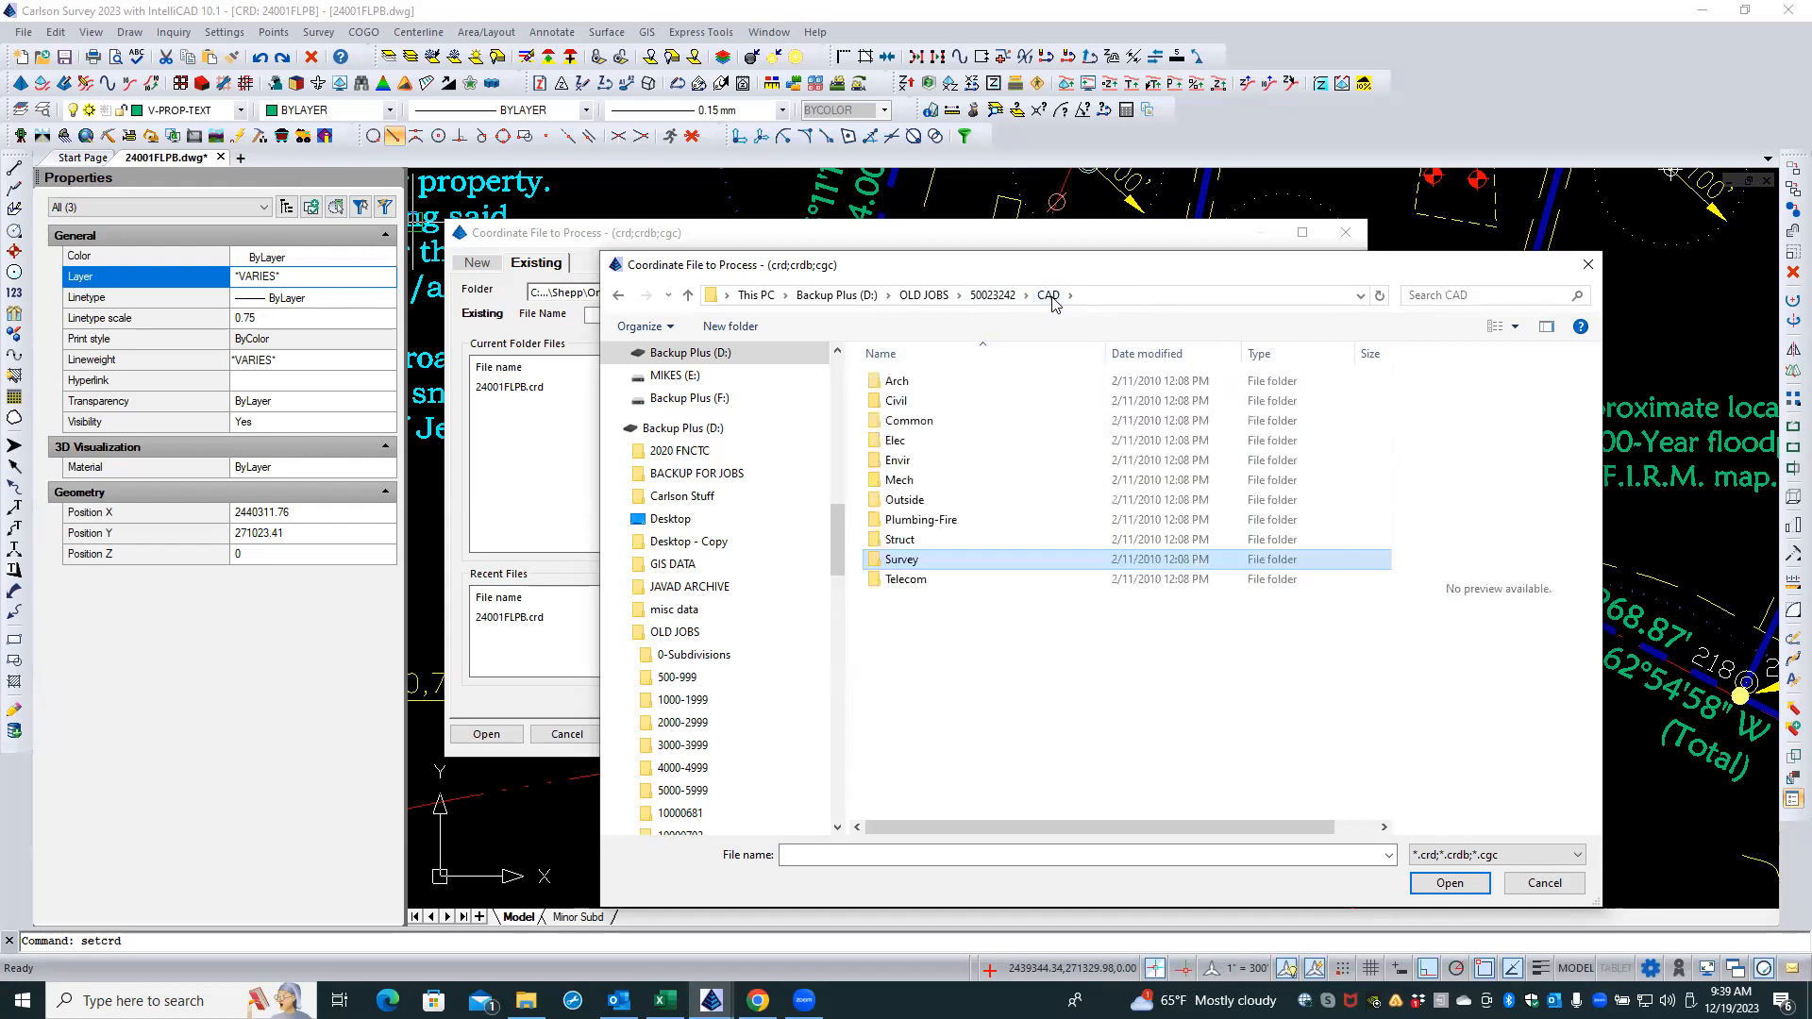
- Check the CAD\Outside folder for coordinate files, and cancel browsing from the 50023242 folder
double_click(911, 502)
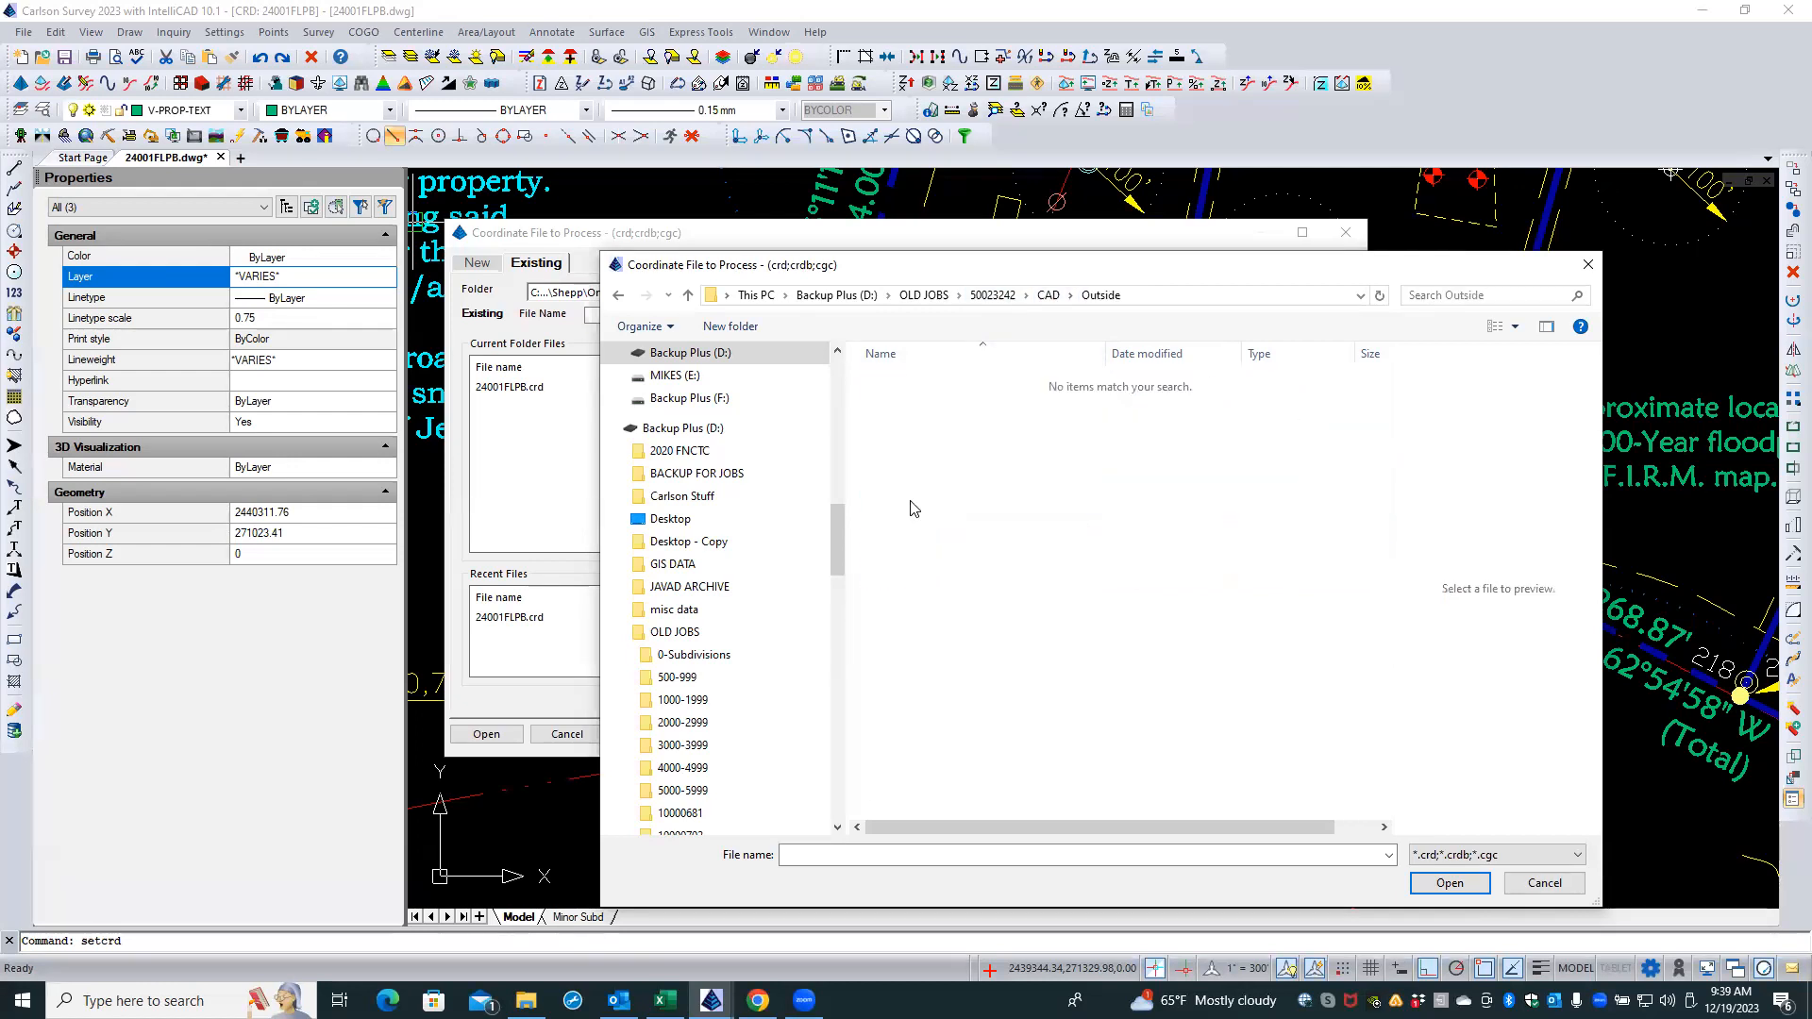
left_click(997, 296)
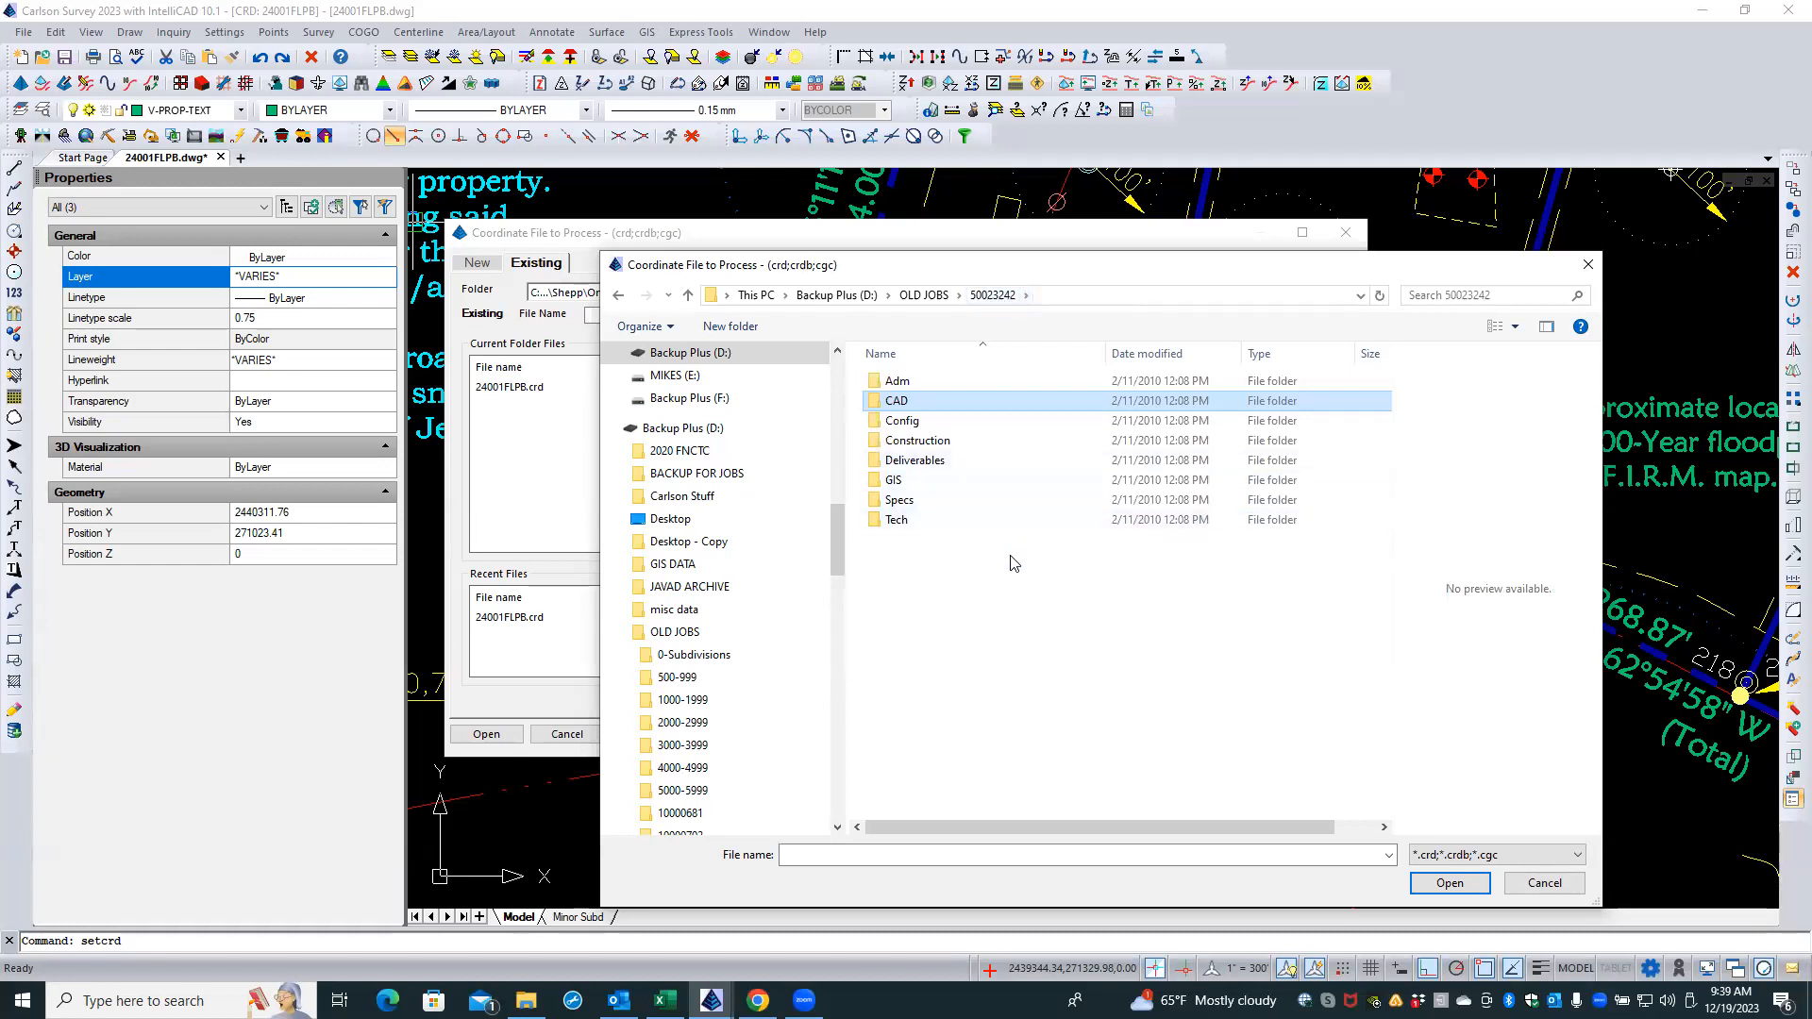
left_click(1546, 886)
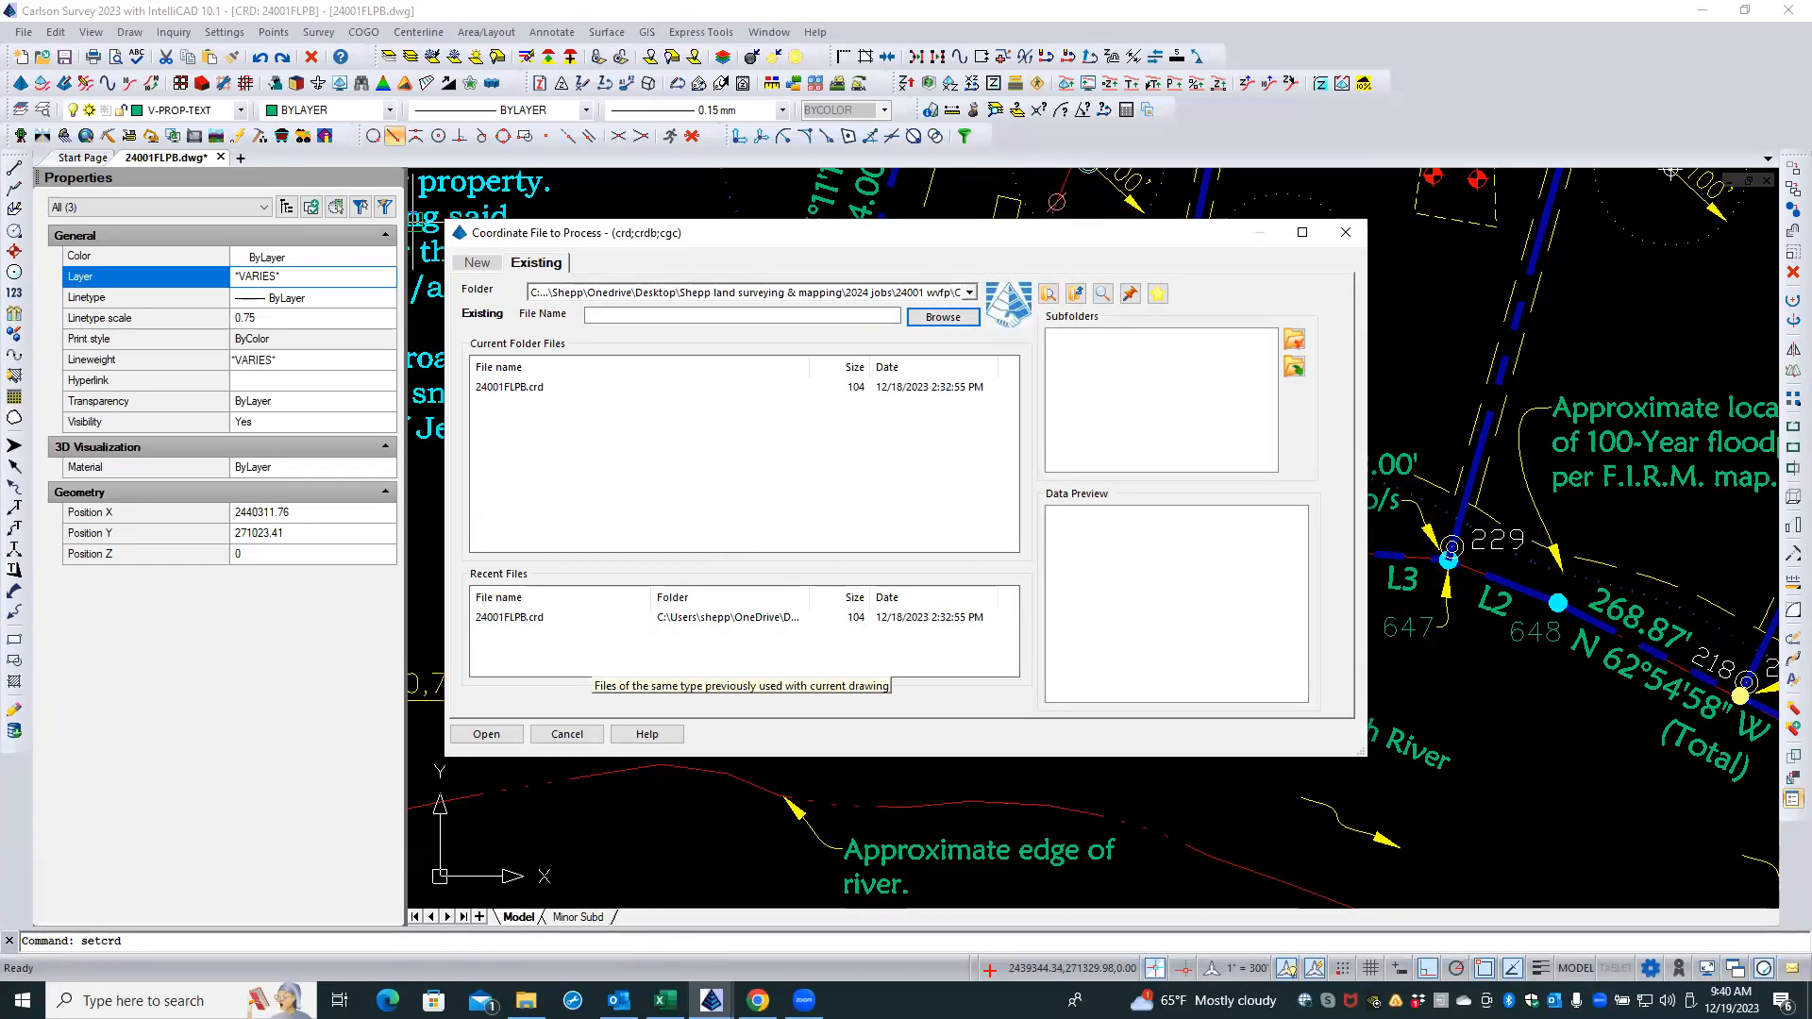
- Switch to File Explorer and locate the 50023242 folder in OLD JOBS on the Backup Plus (D:) drive
left_click(526, 1000)
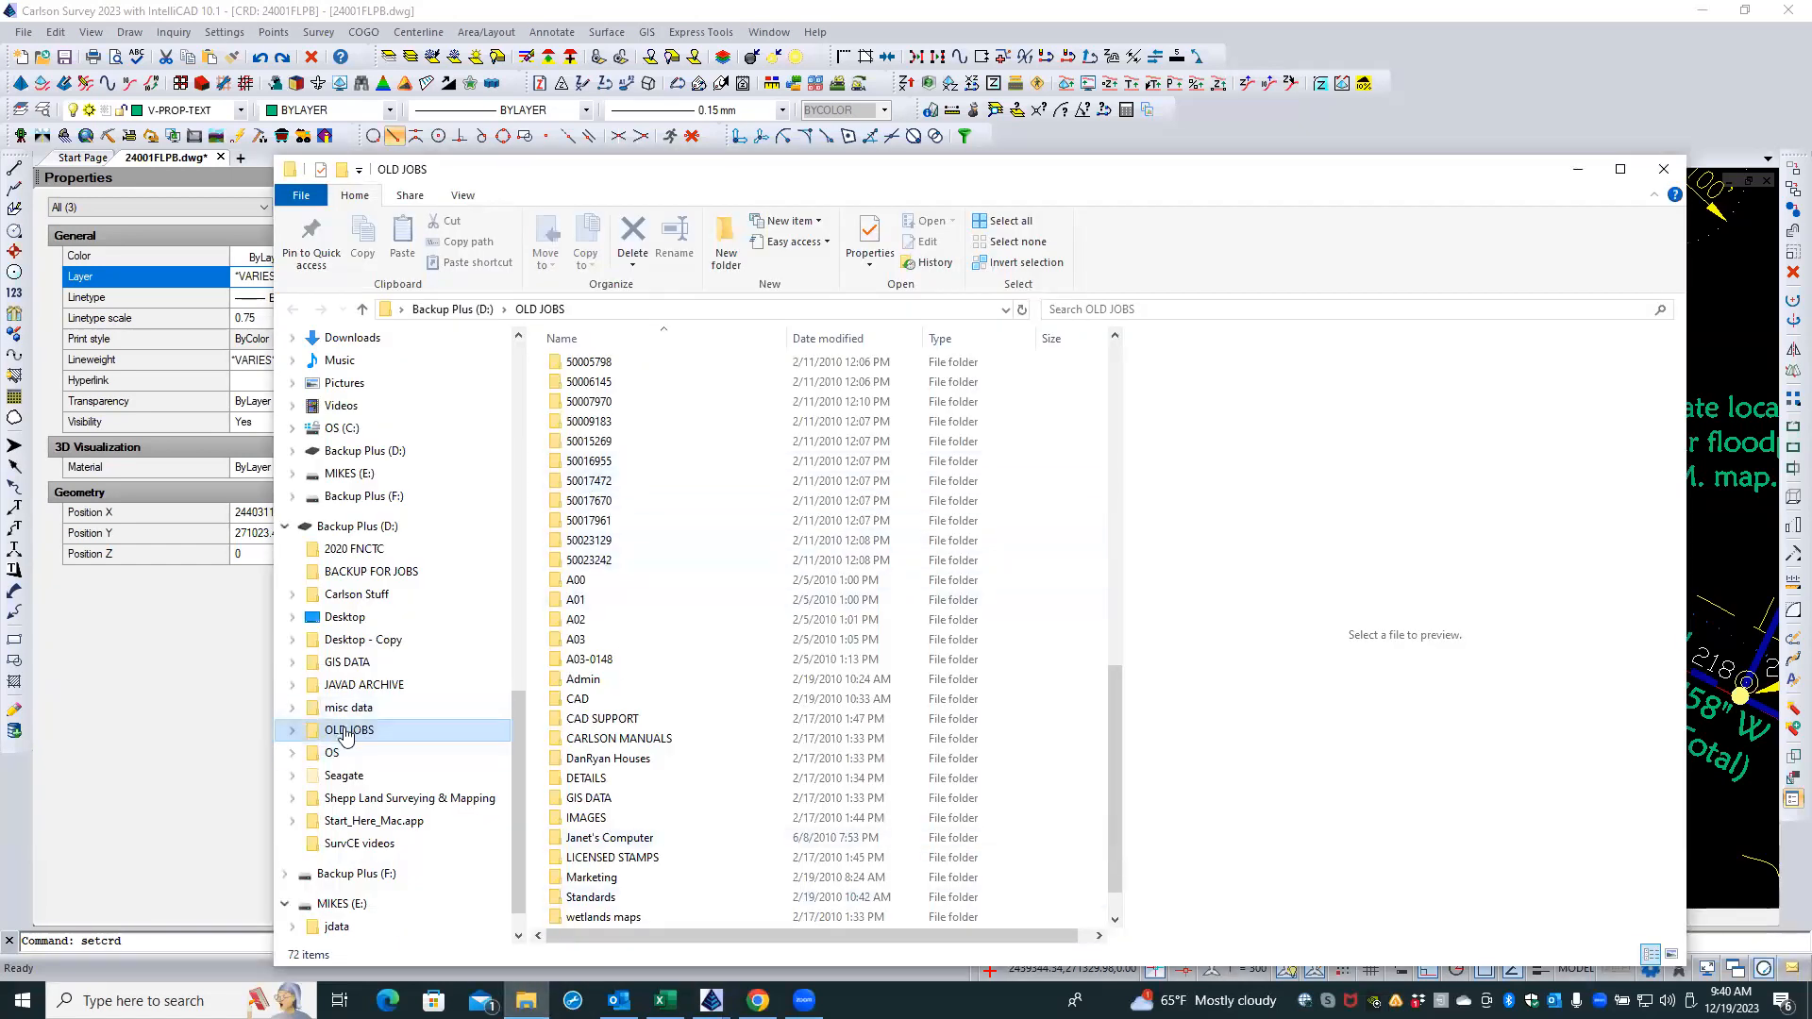
left_click(616, 541)
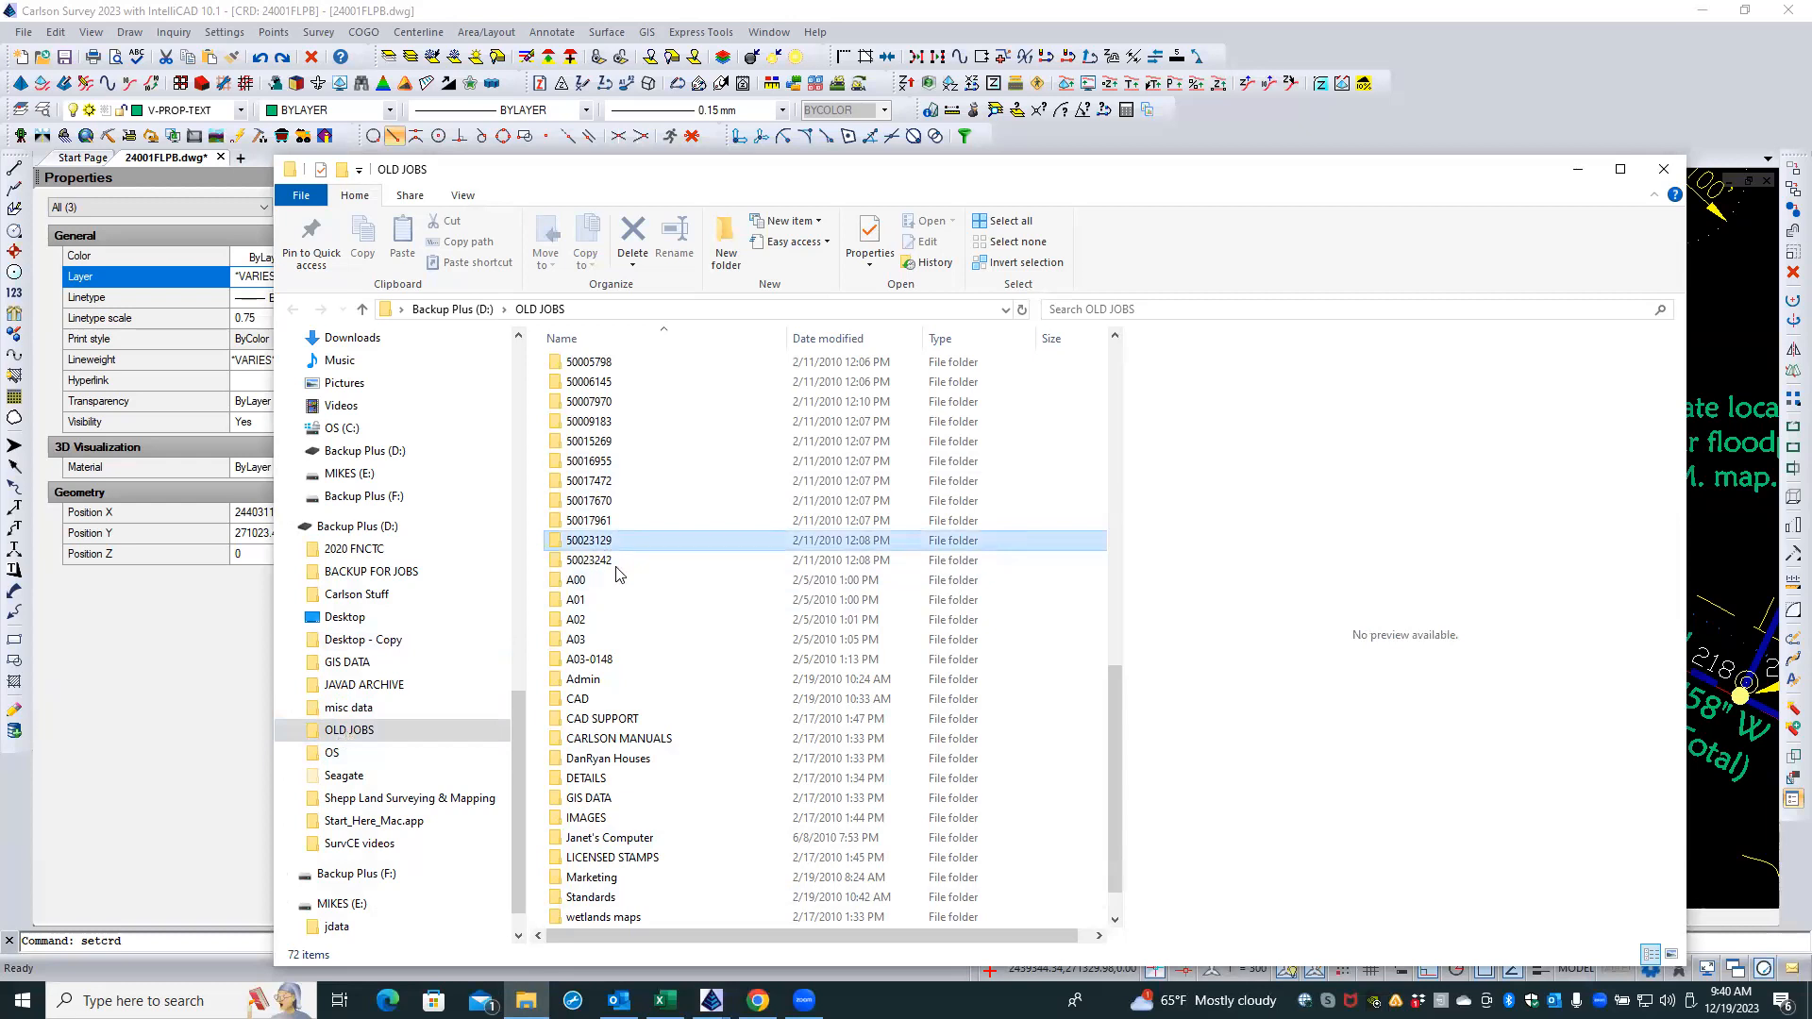
left_click(565, 563)
left_click(560, 565)
left_click(653, 567)
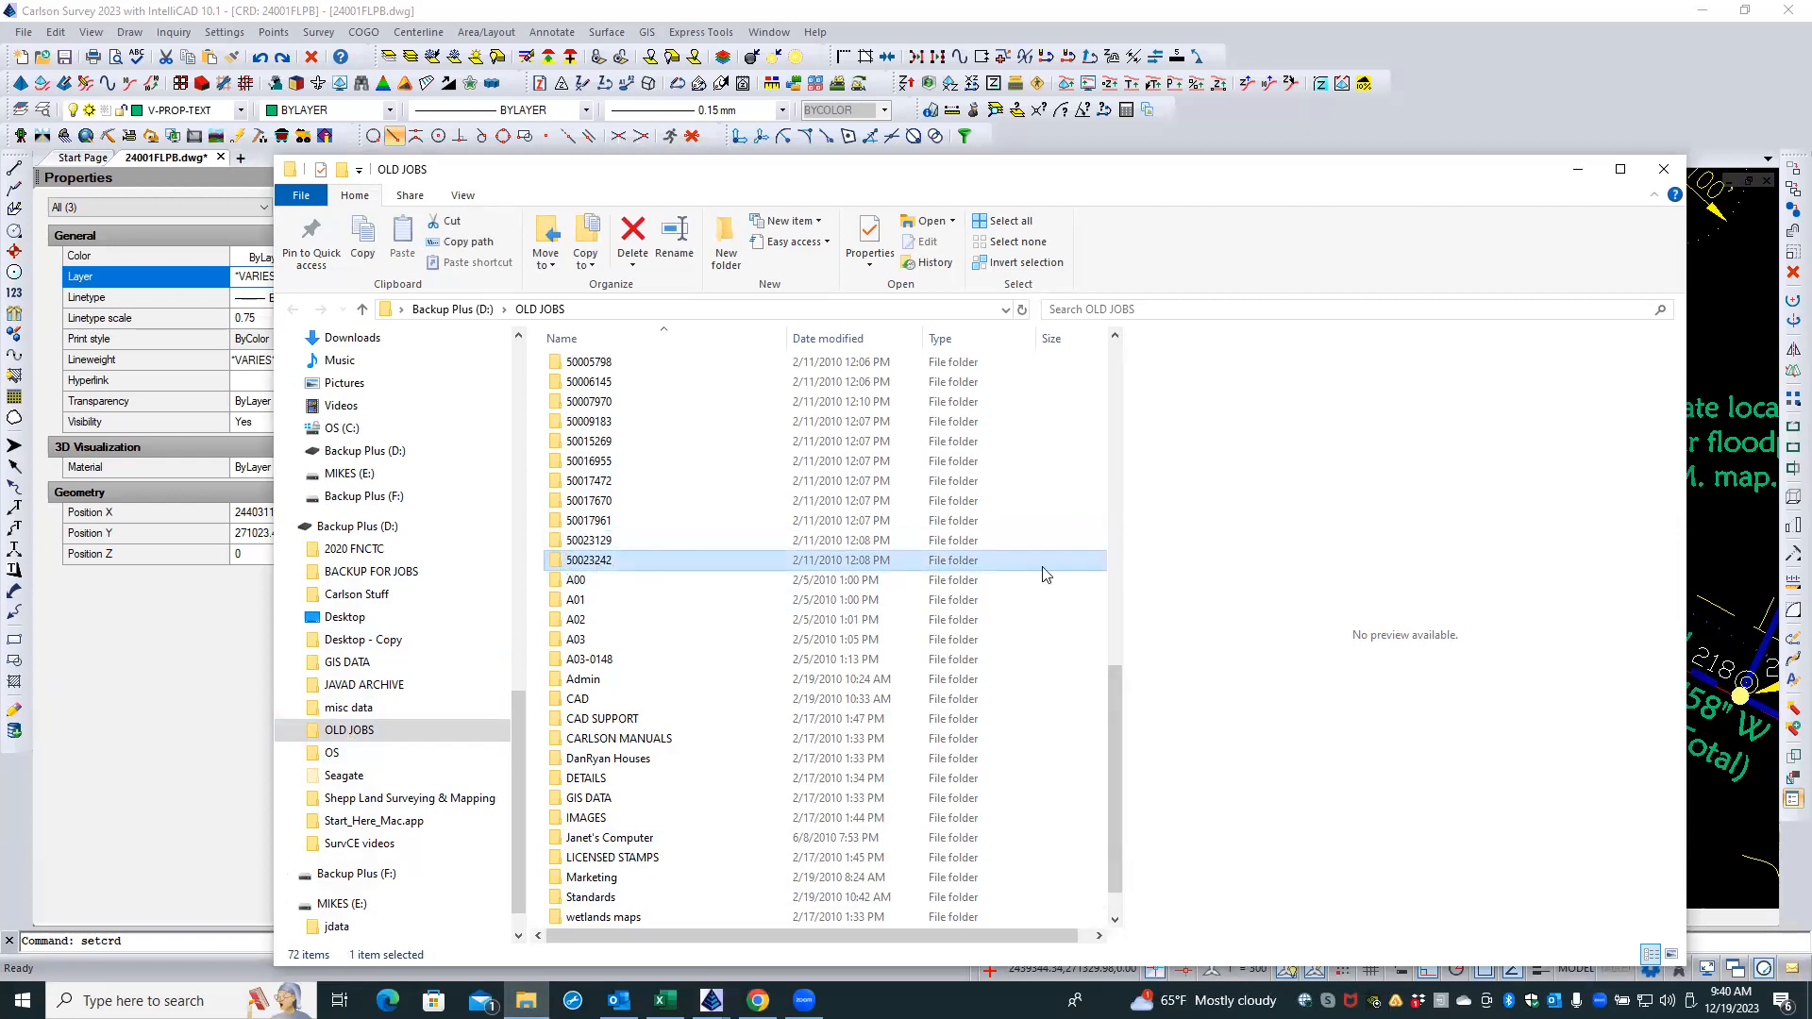
mouse_move(623, 563)
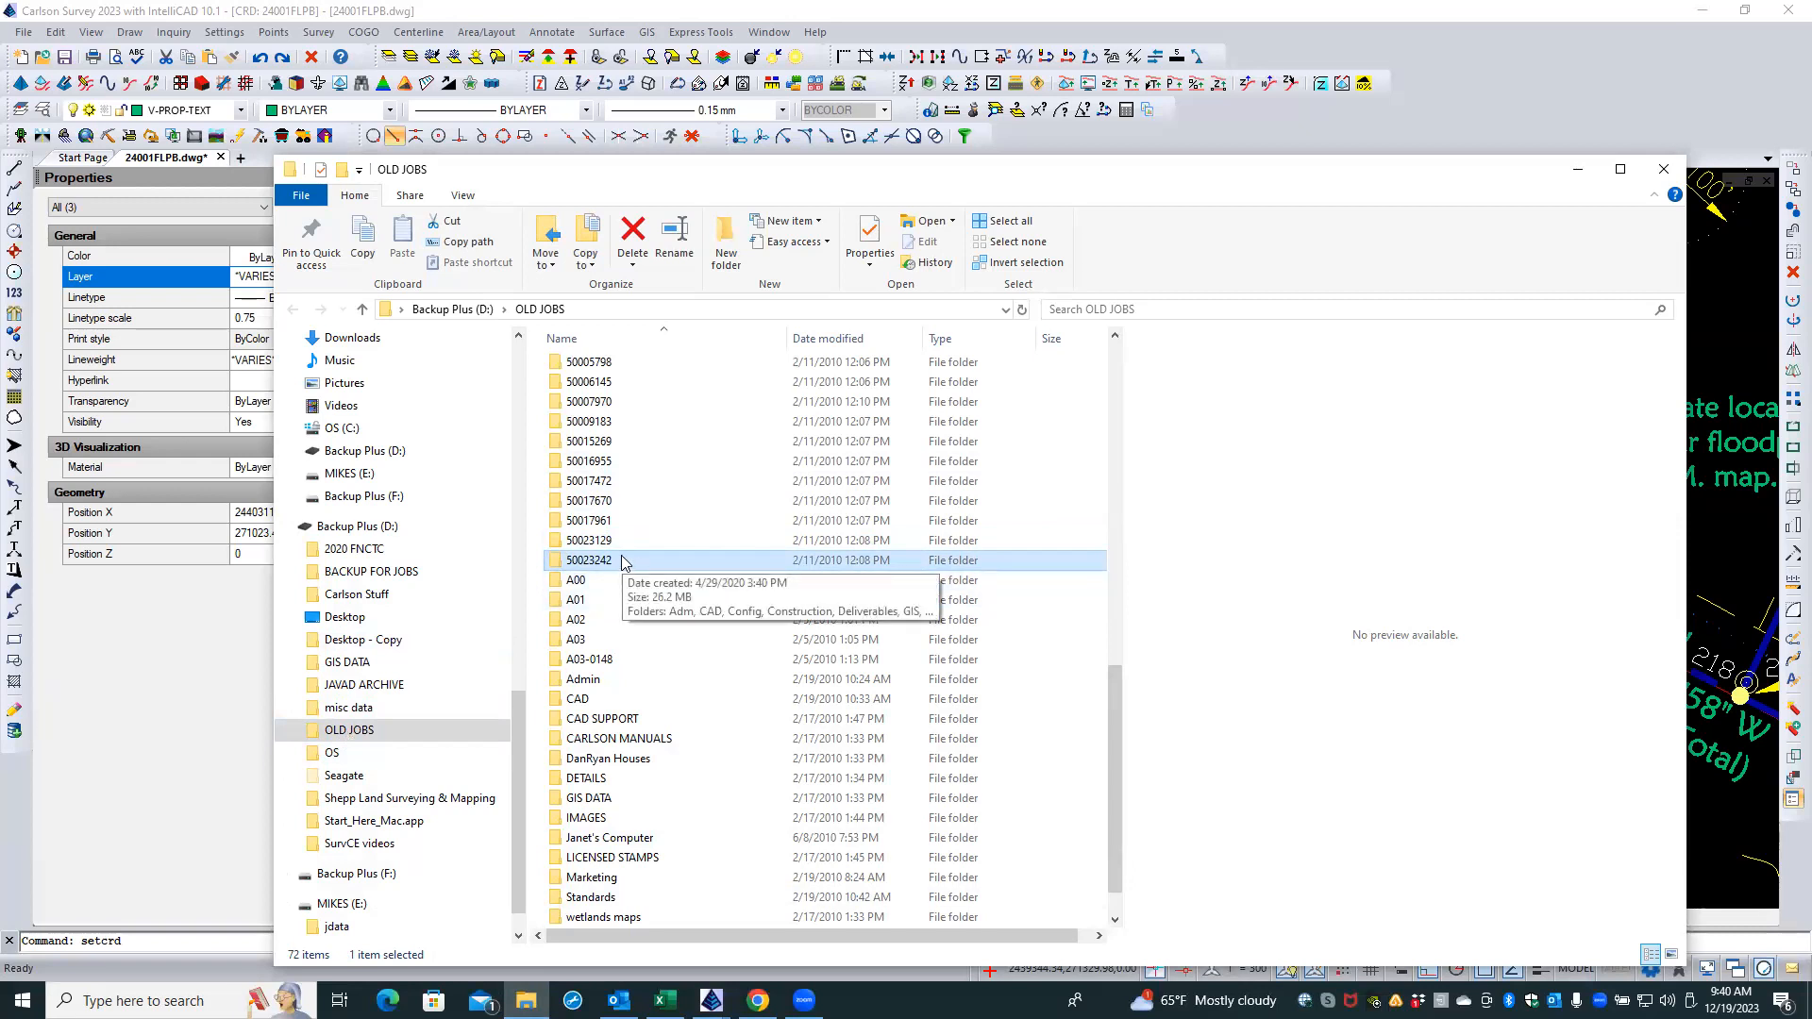
scroll(453, 821, "down", 1)
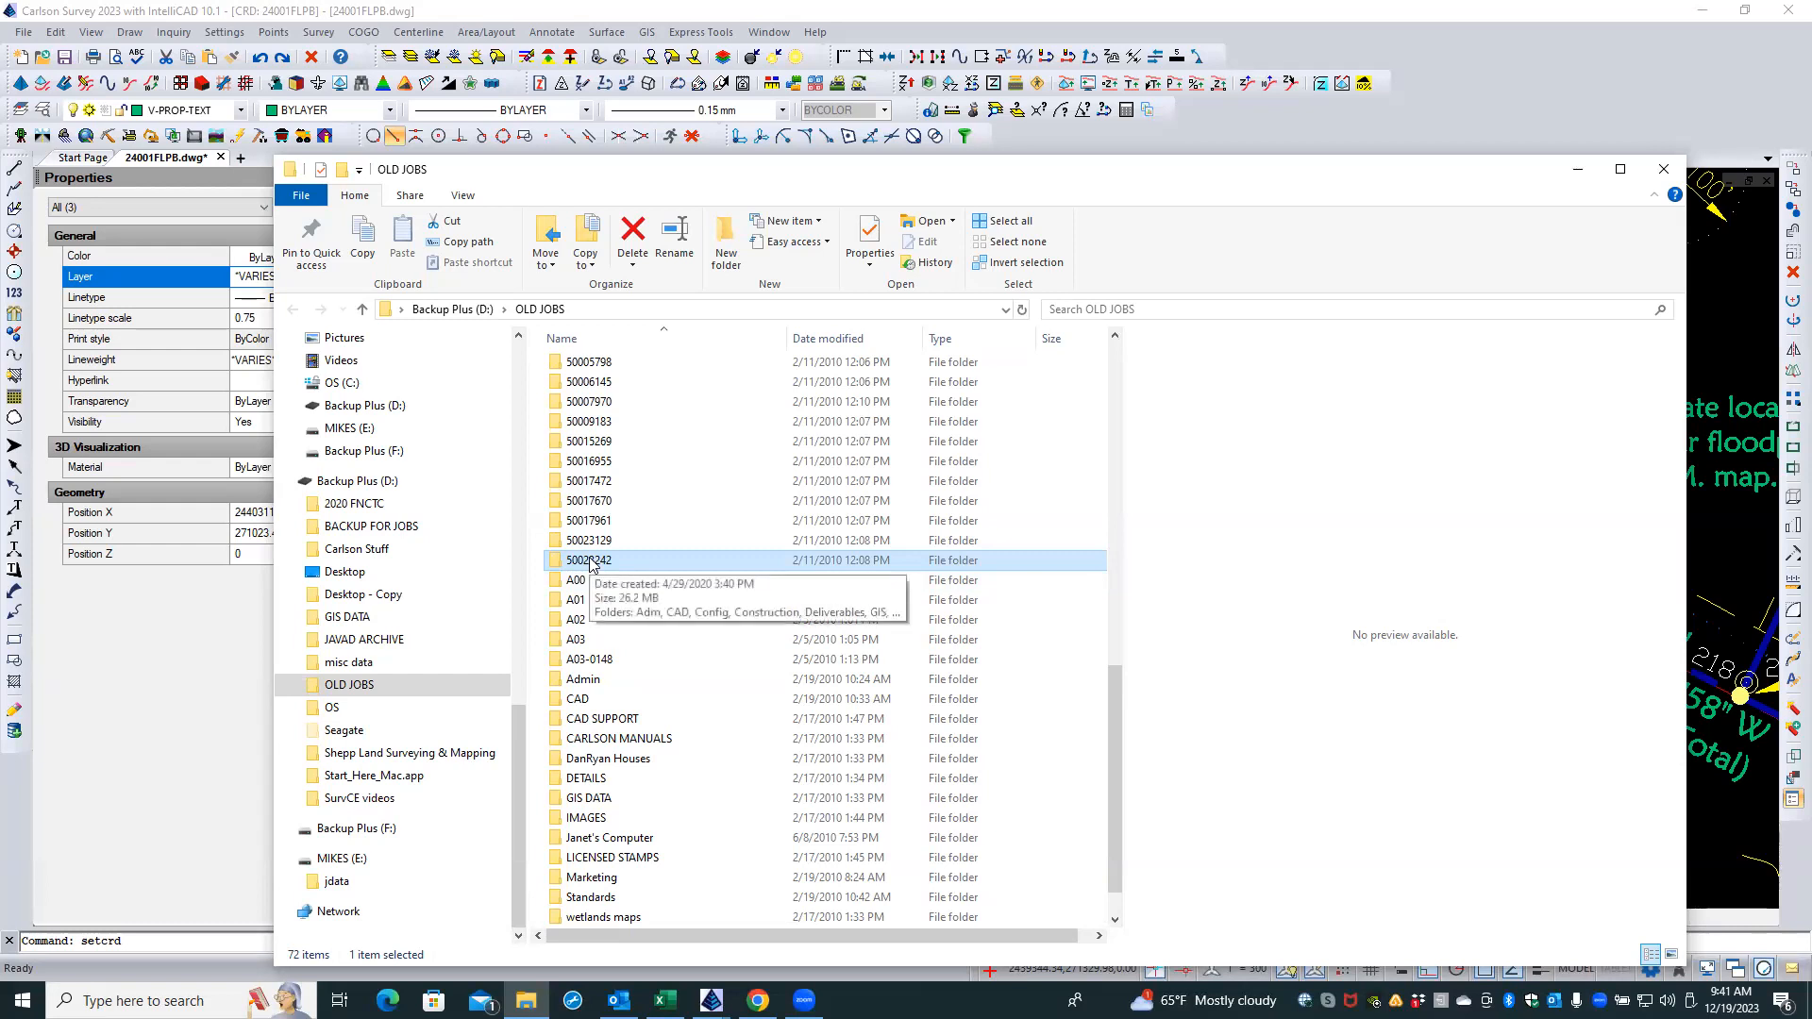
- Open the 50023242 job's CAD\Survey folder to view all its file types
left_click(1059, 718)
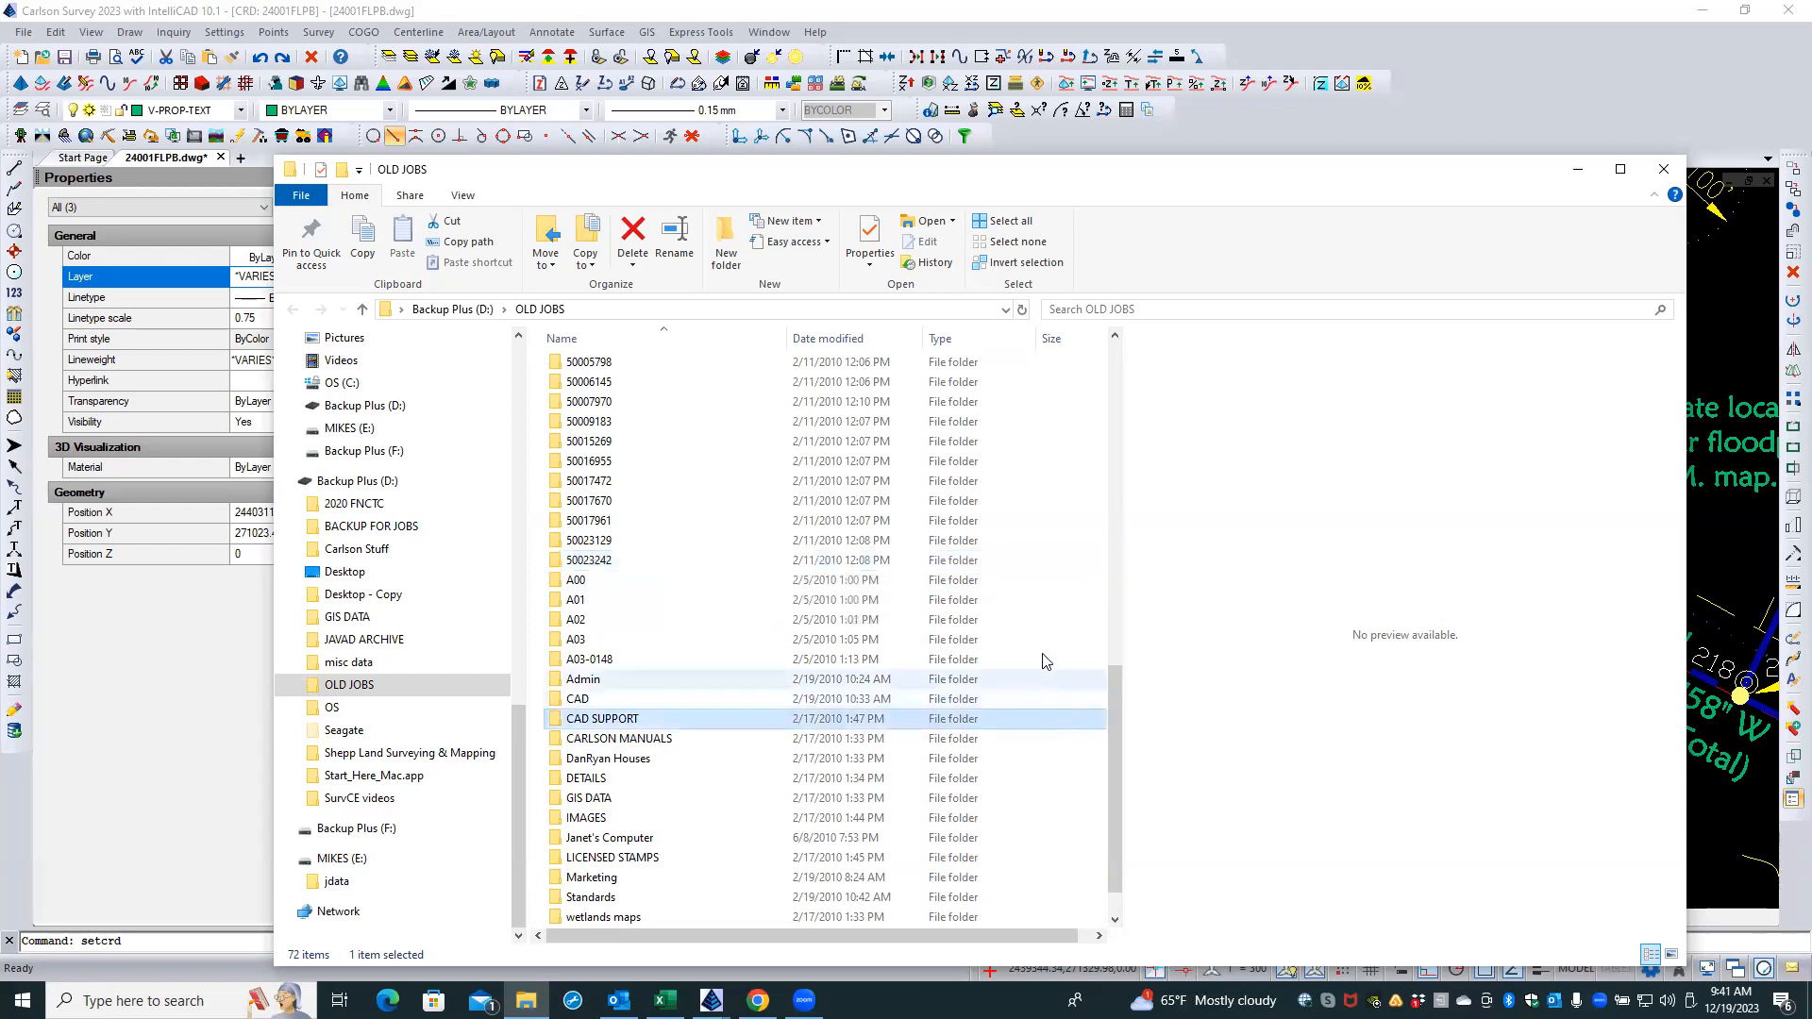
double_click(577, 561)
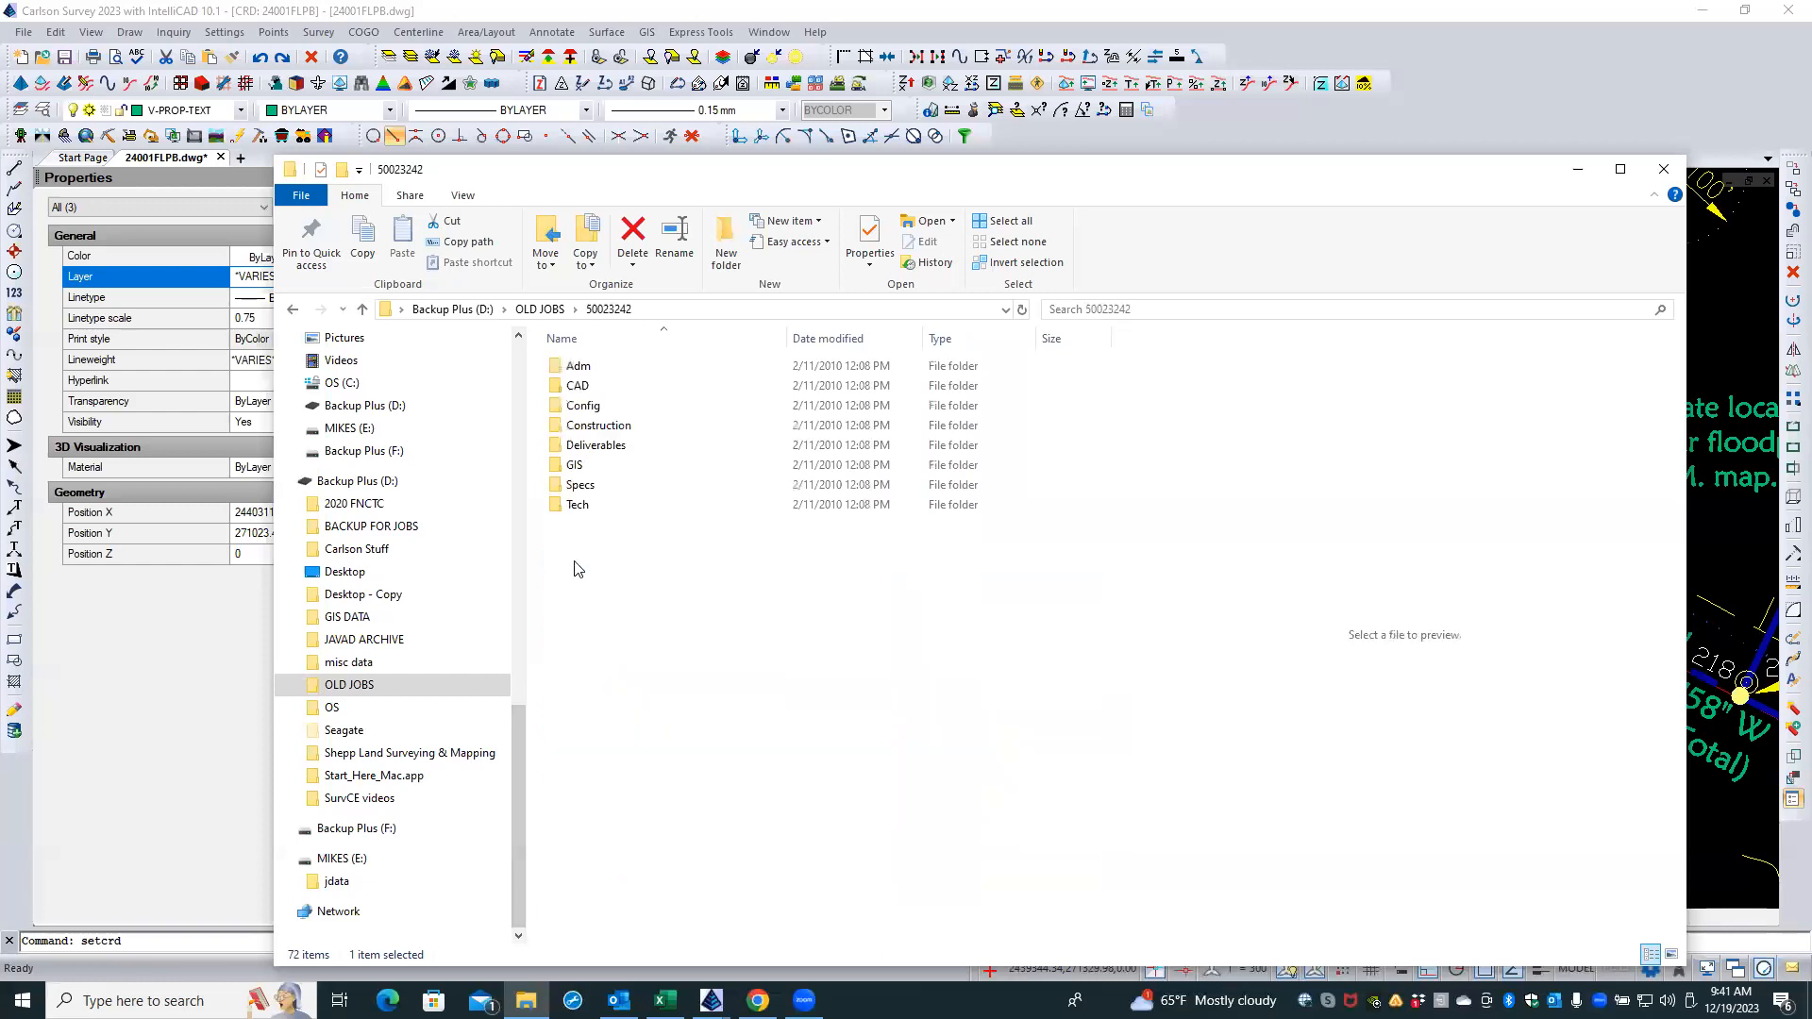
left_click(601, 394)
double_click(601, 394)
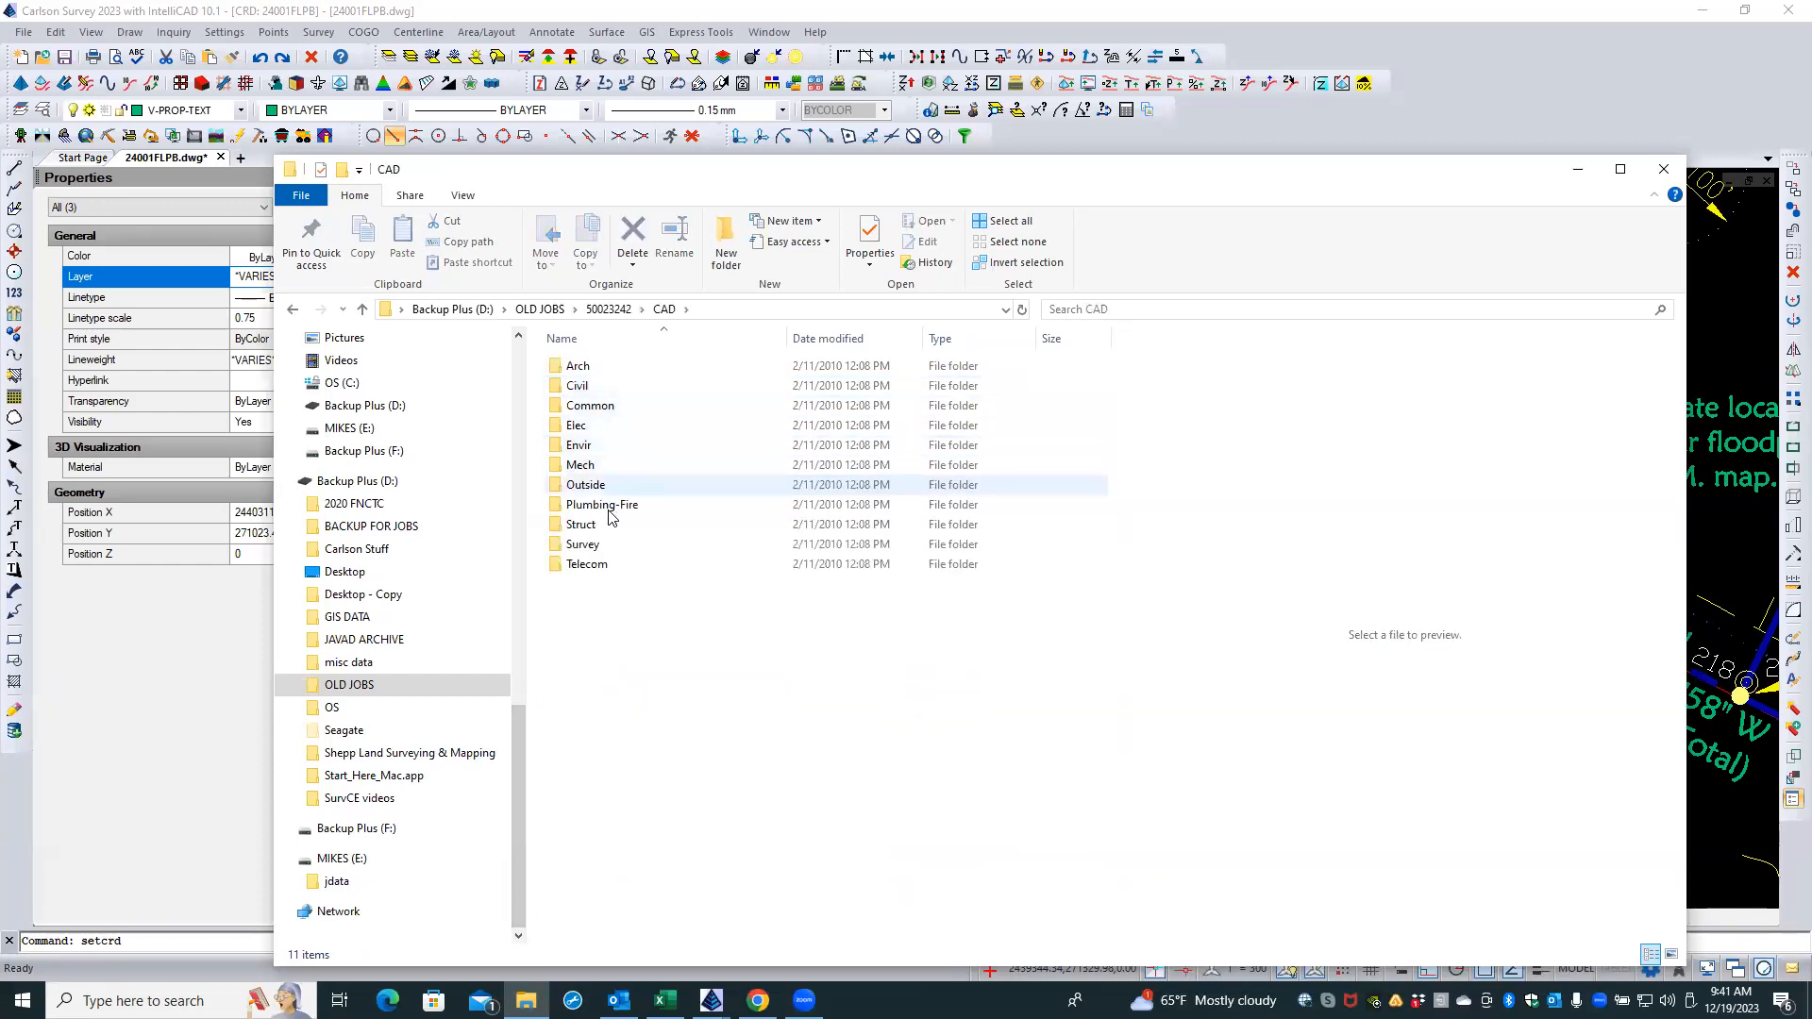
double_click(614, 547)
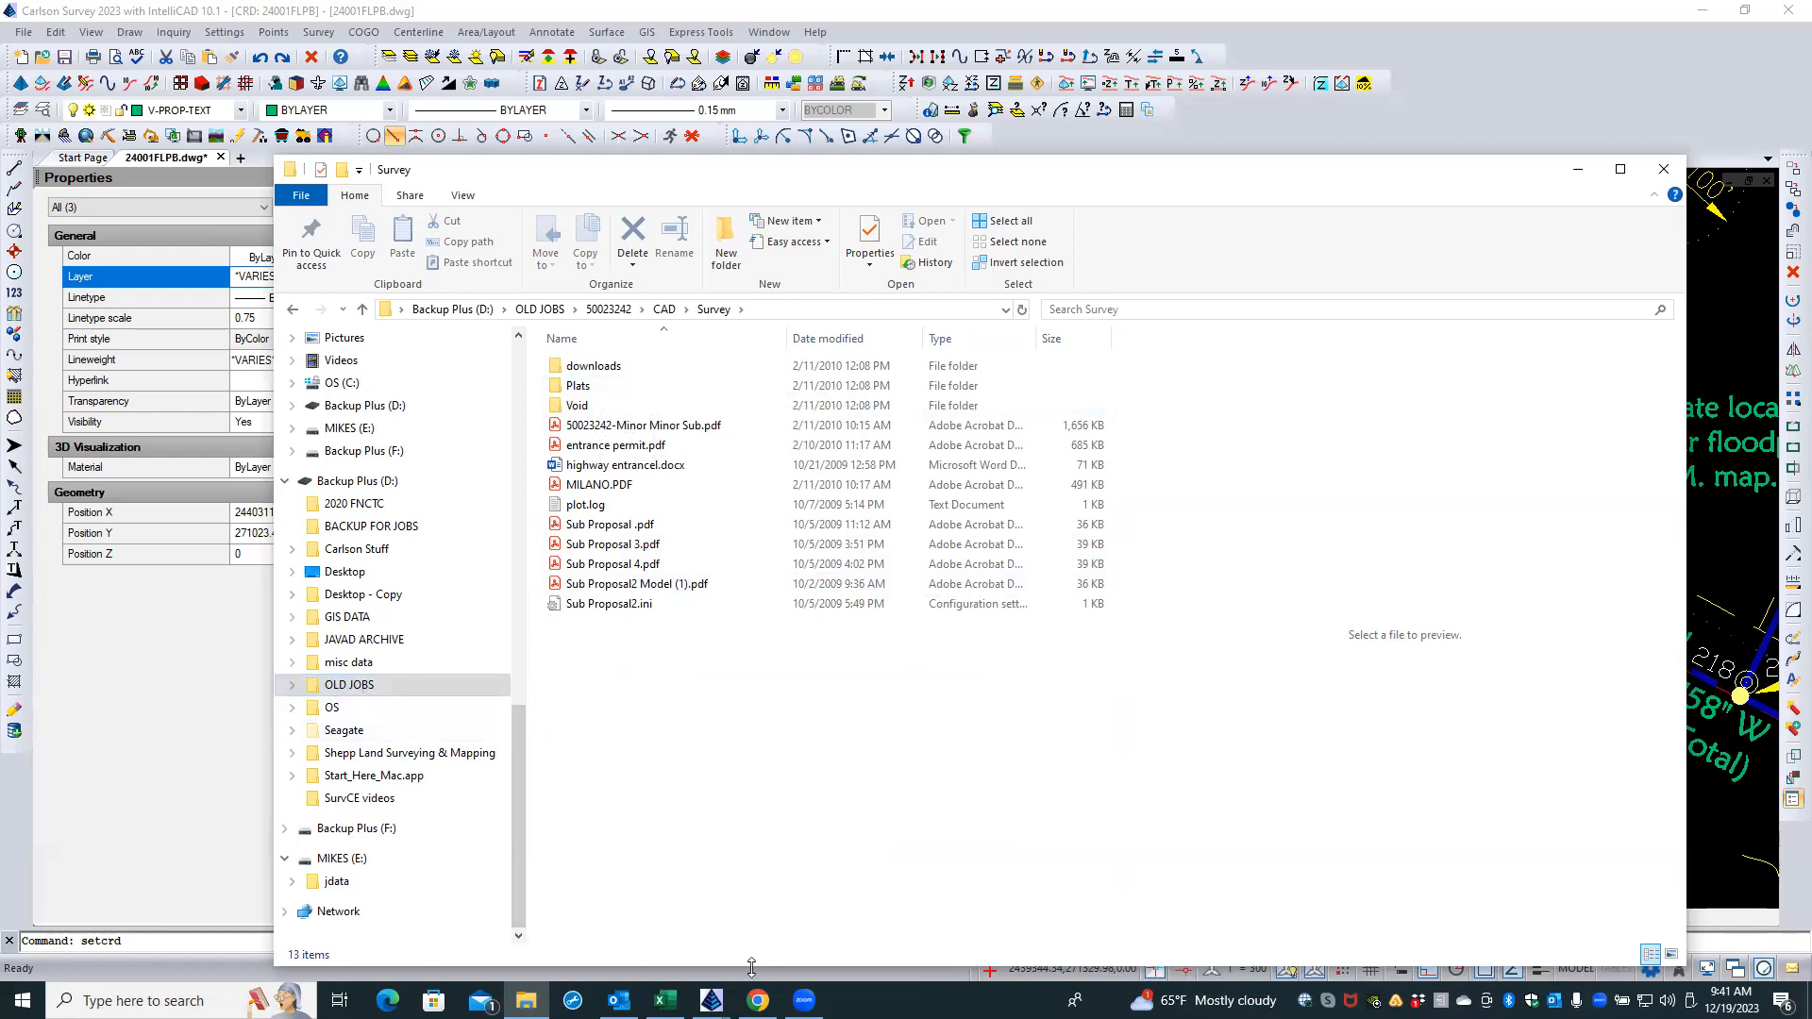
- Switch back to 24001FLPB.dwg in Carlson Survey, cancel the coordinate file selection, and check which coordinate file point 213 belongs to
left_click(712, 1000)
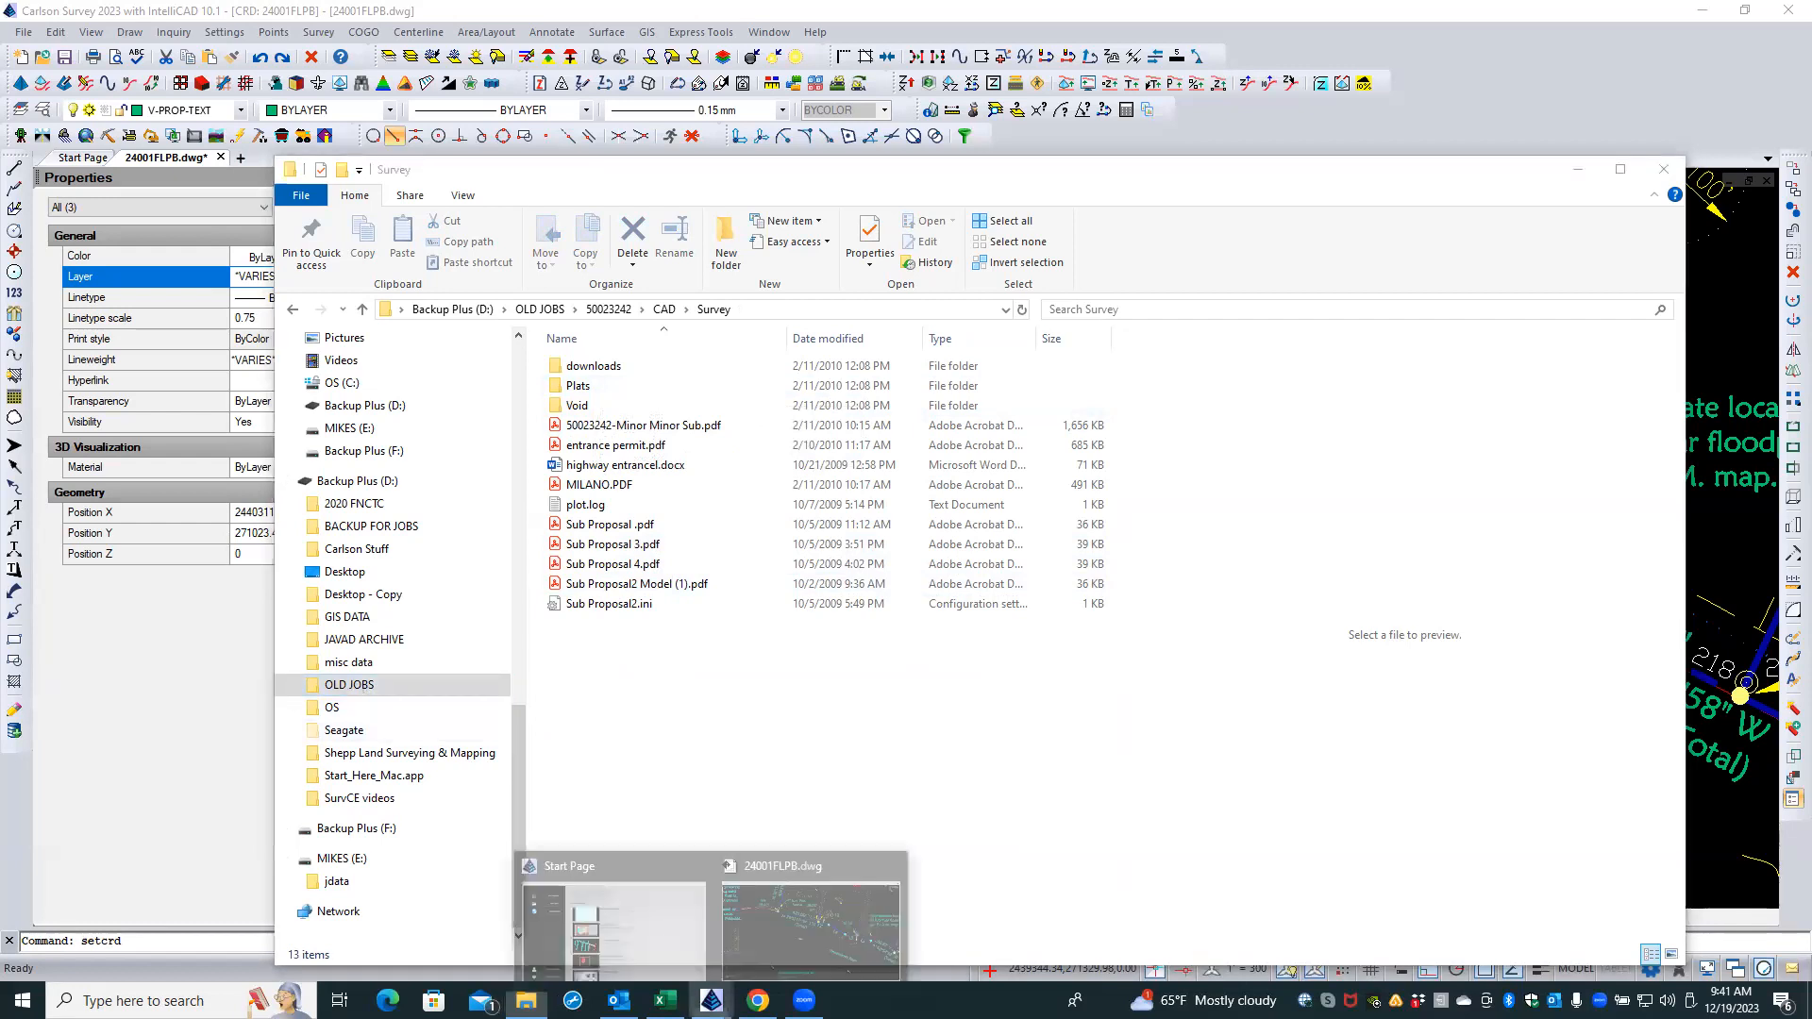
left_click(776, 902)
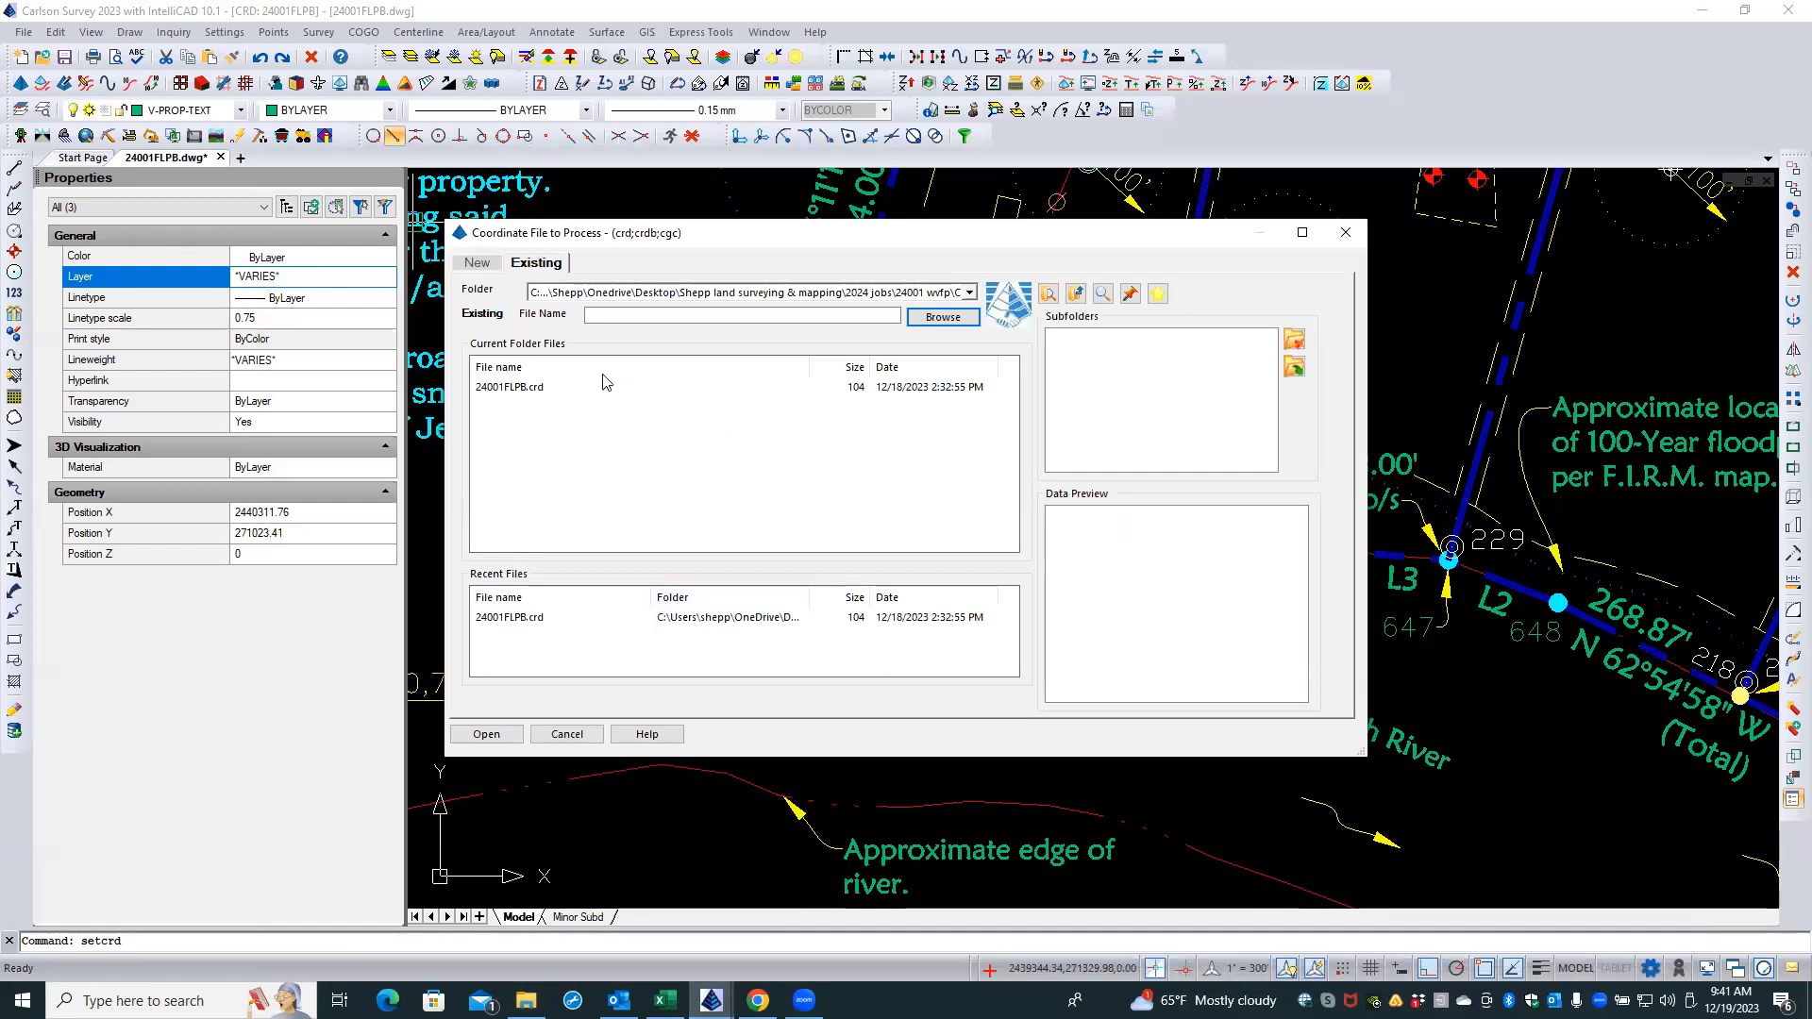
left_click(567, 734)
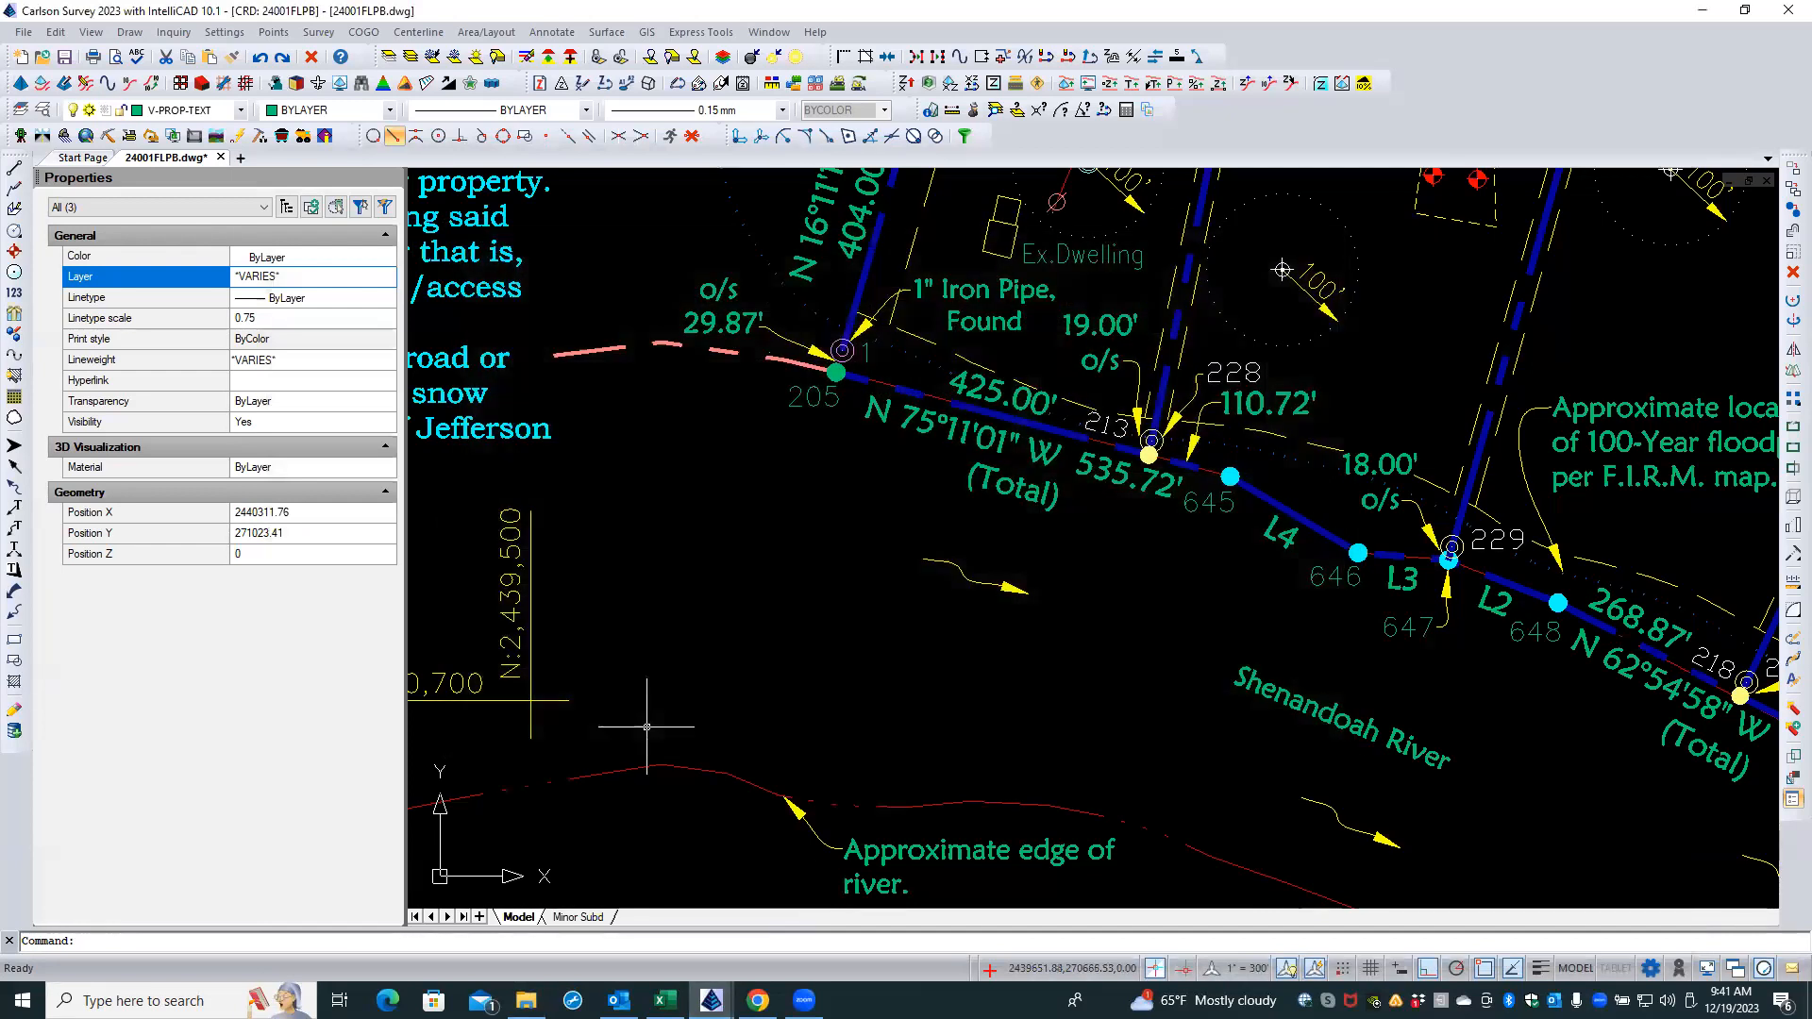
double_click(1104, 429)
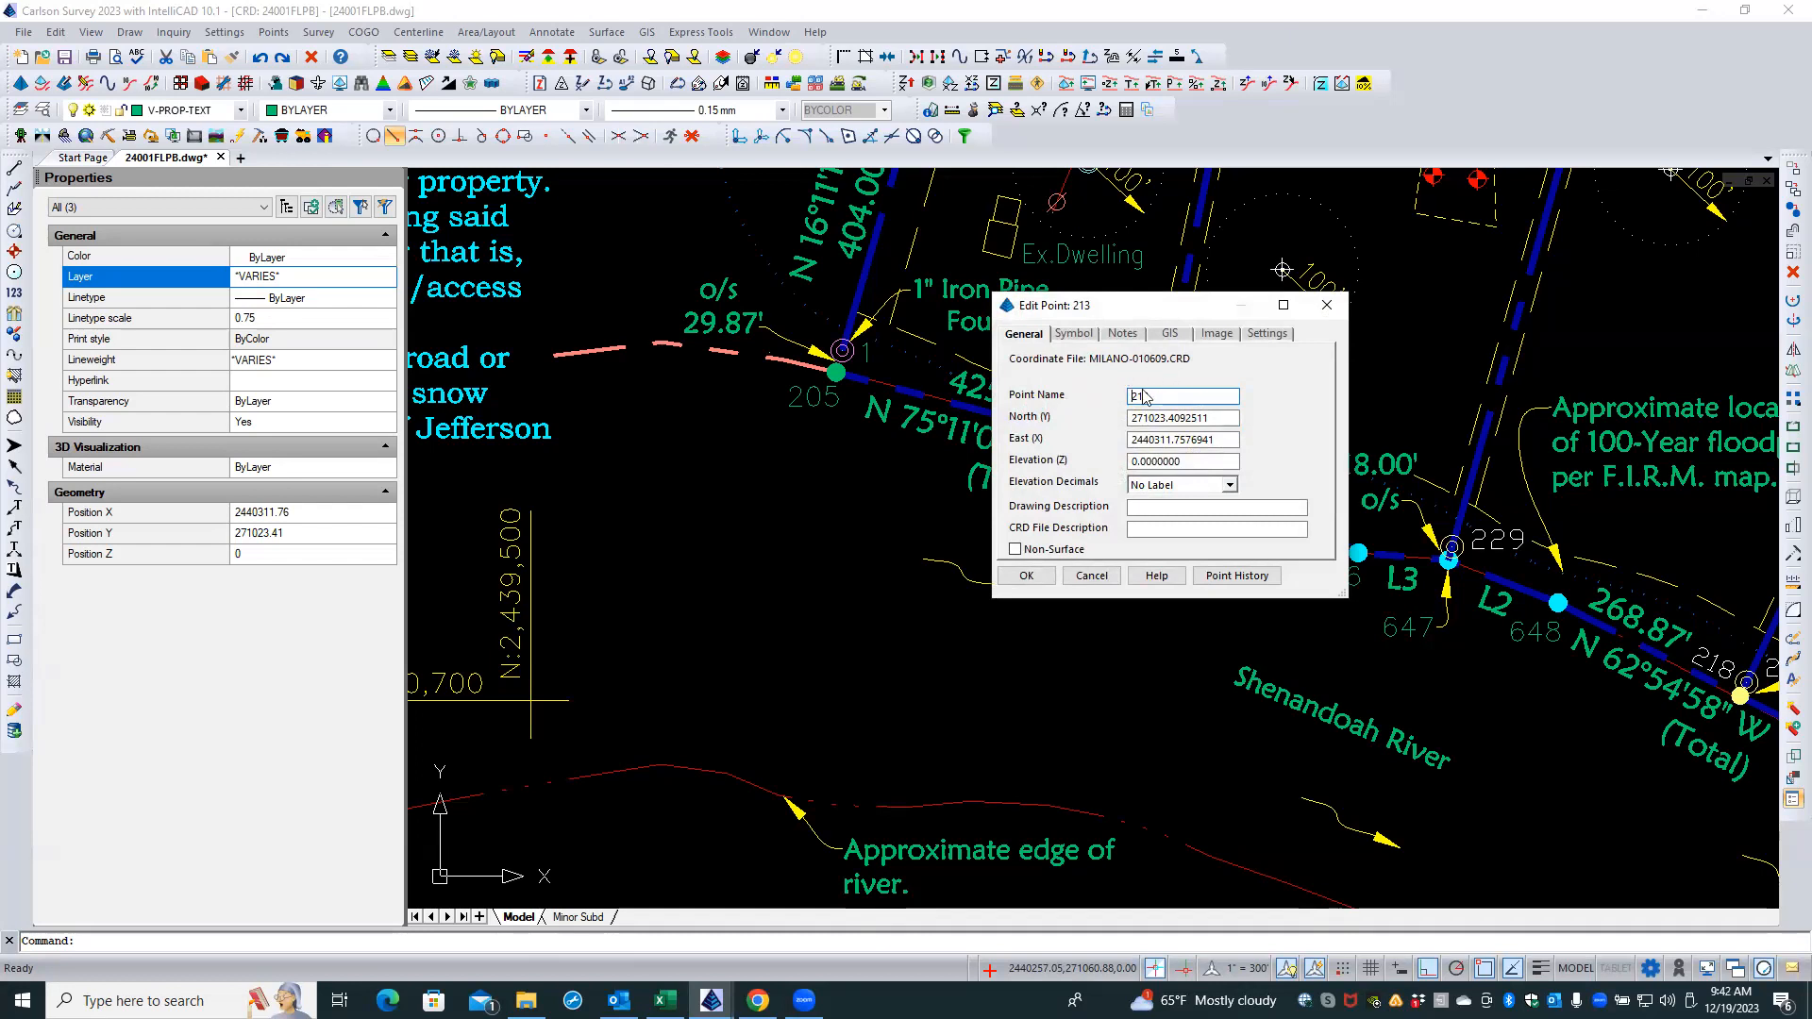
left_click(1082, 577)
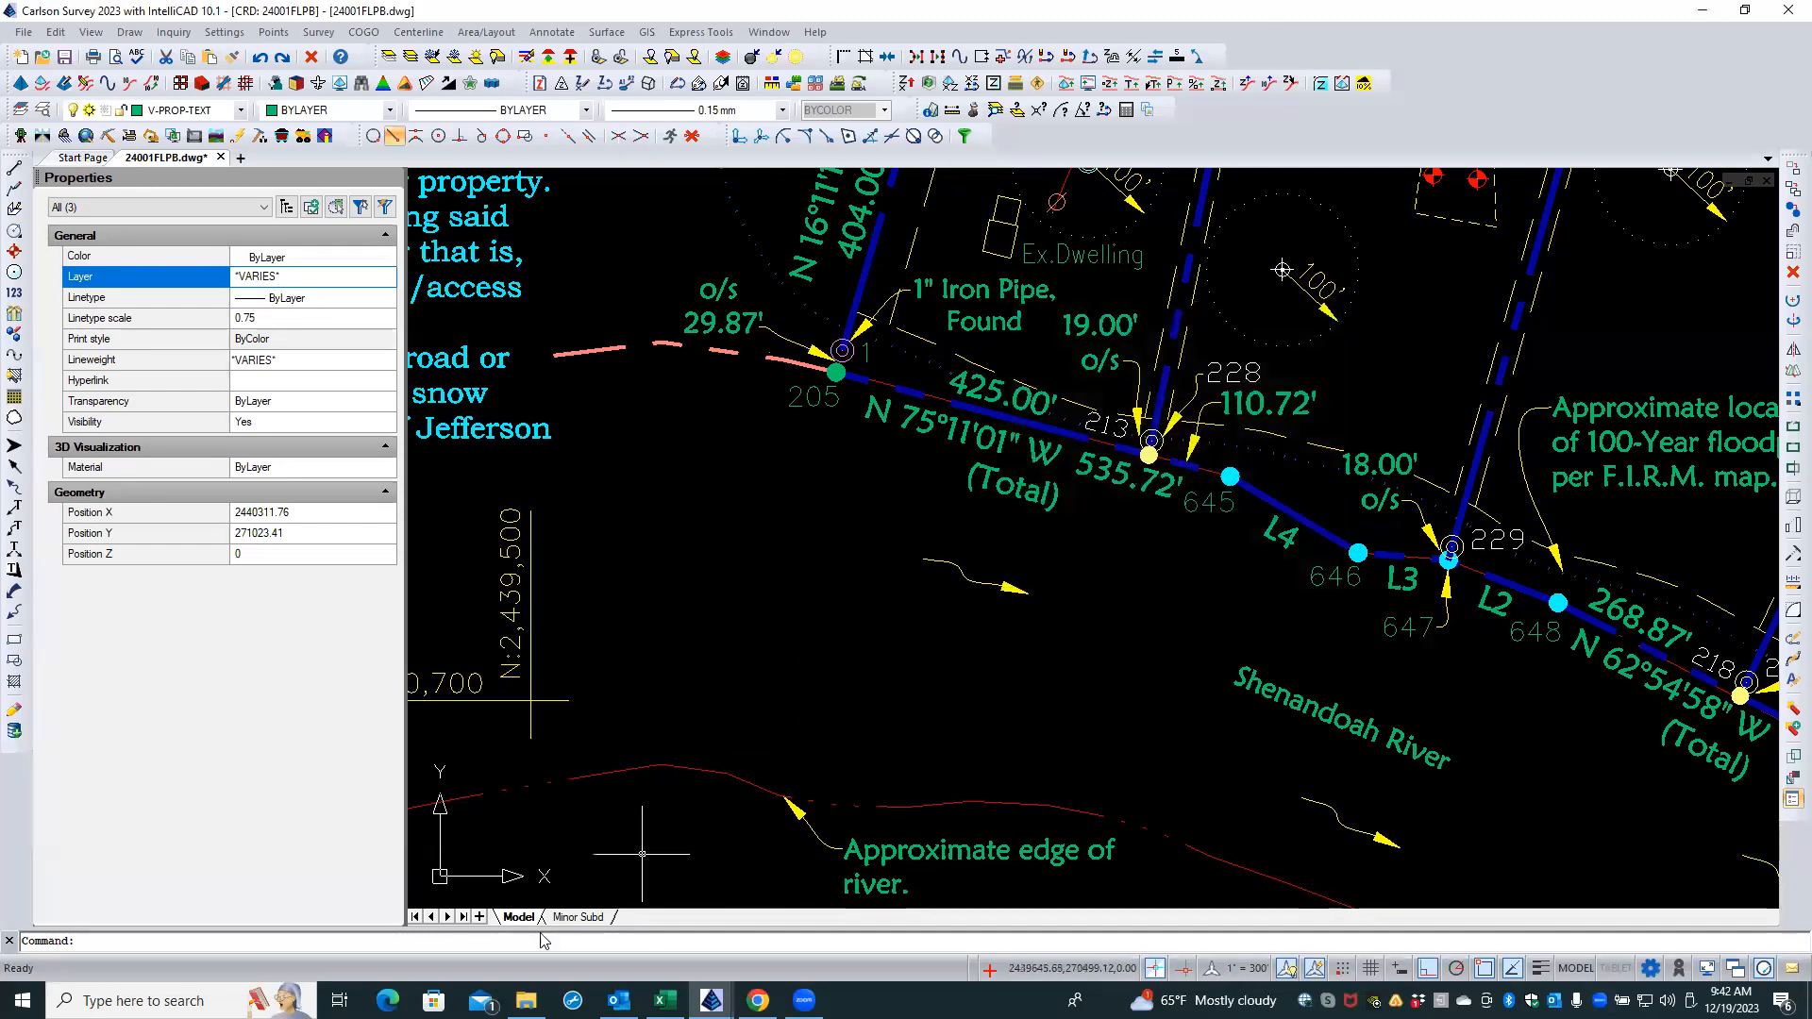
- Switch to File Explorer and search the whole OLD JOBS folder for "milano"
left_click(525, 1001)
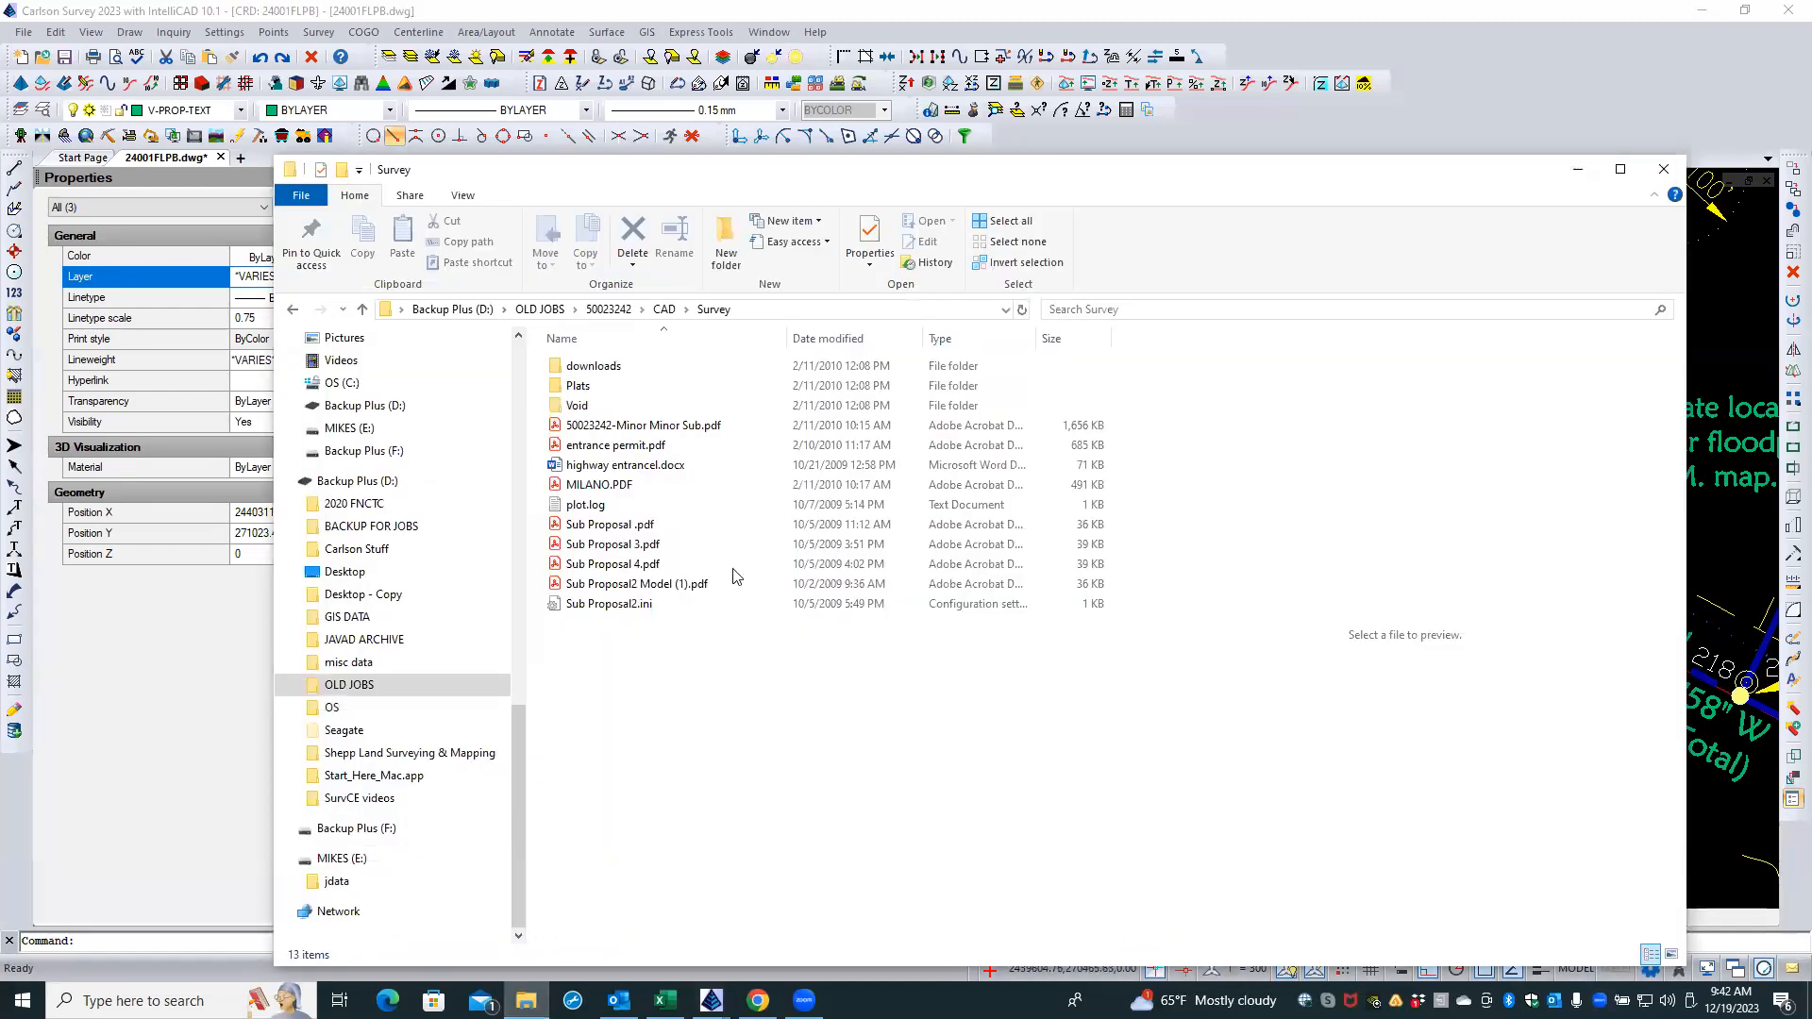
left_click(349, 686)
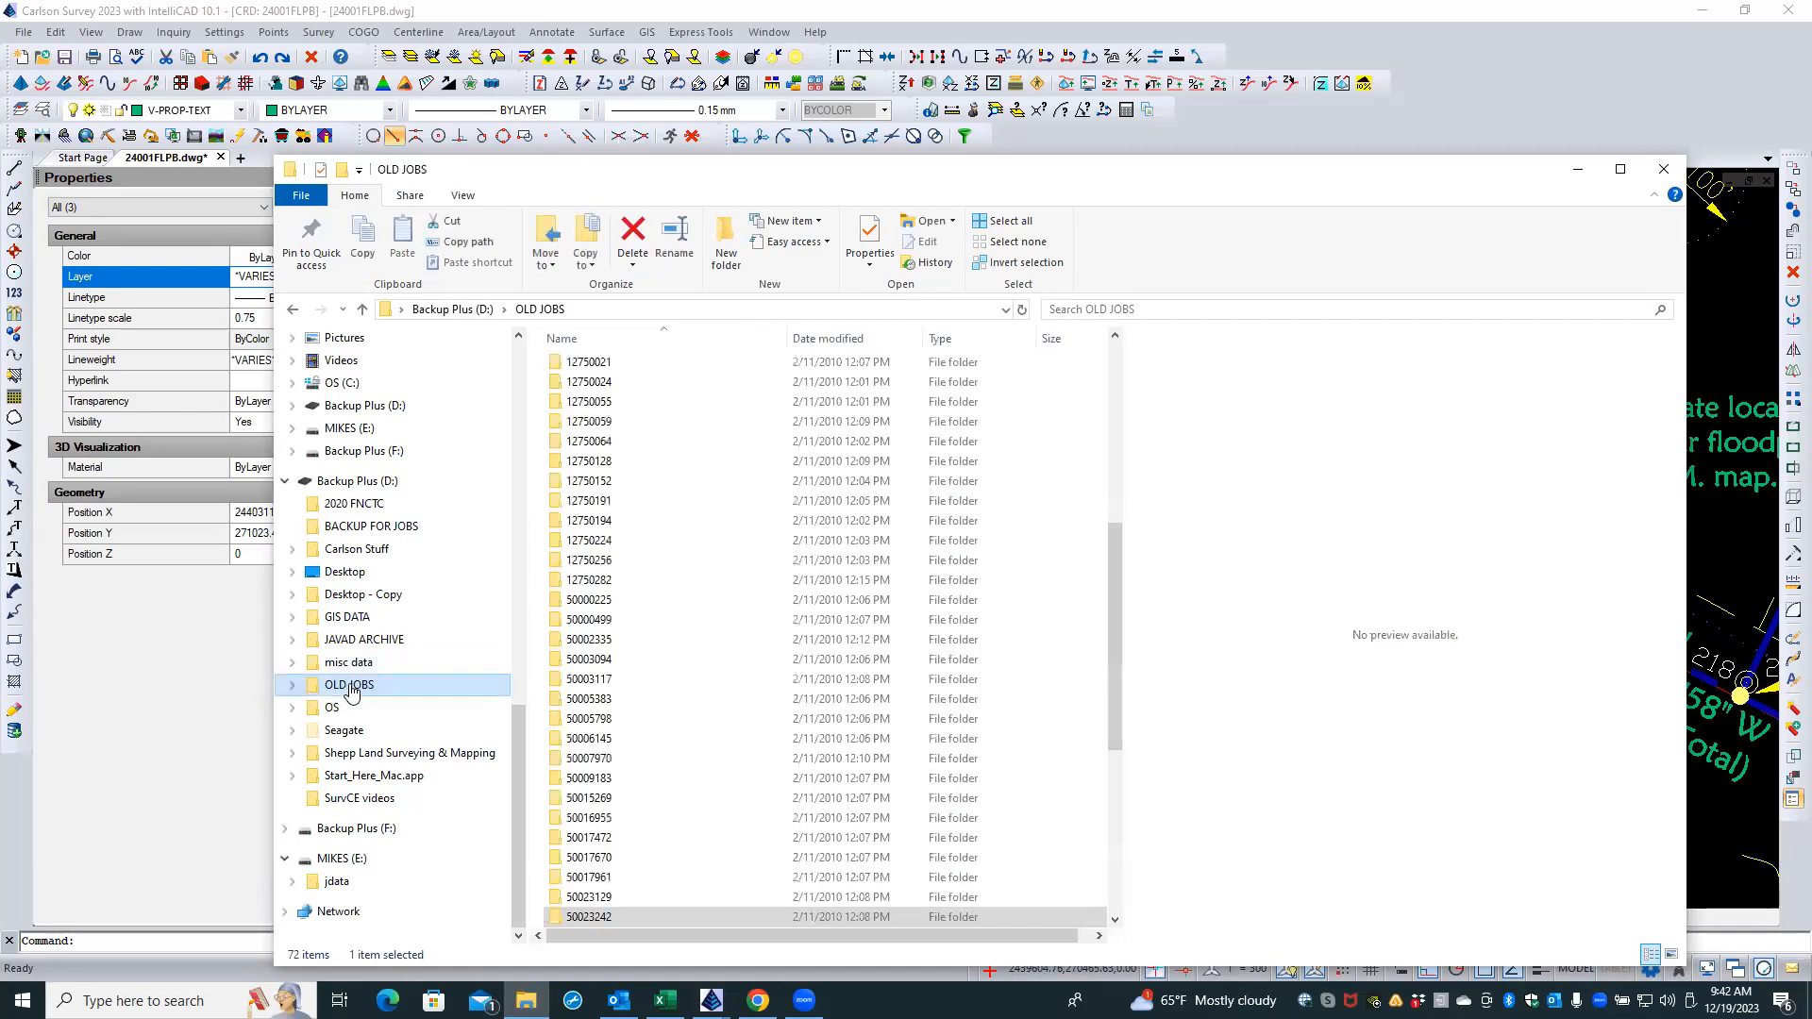
left_click(1189, 306)
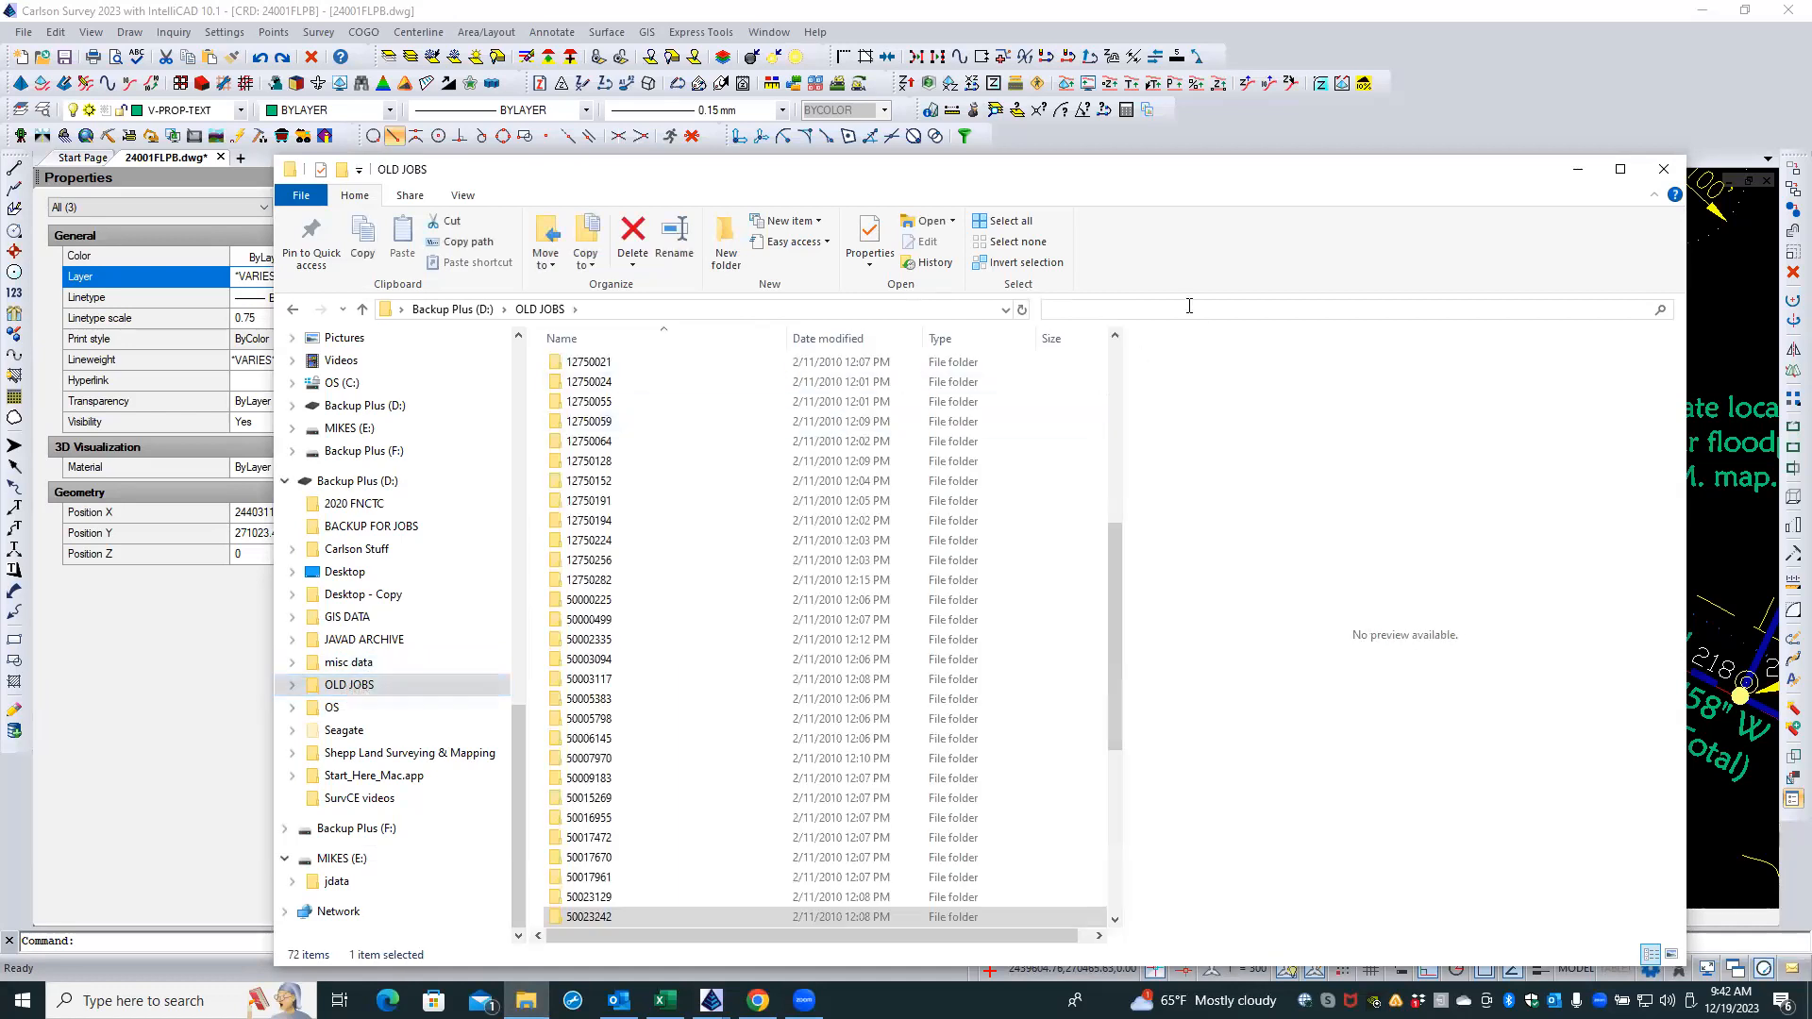
type("milano")
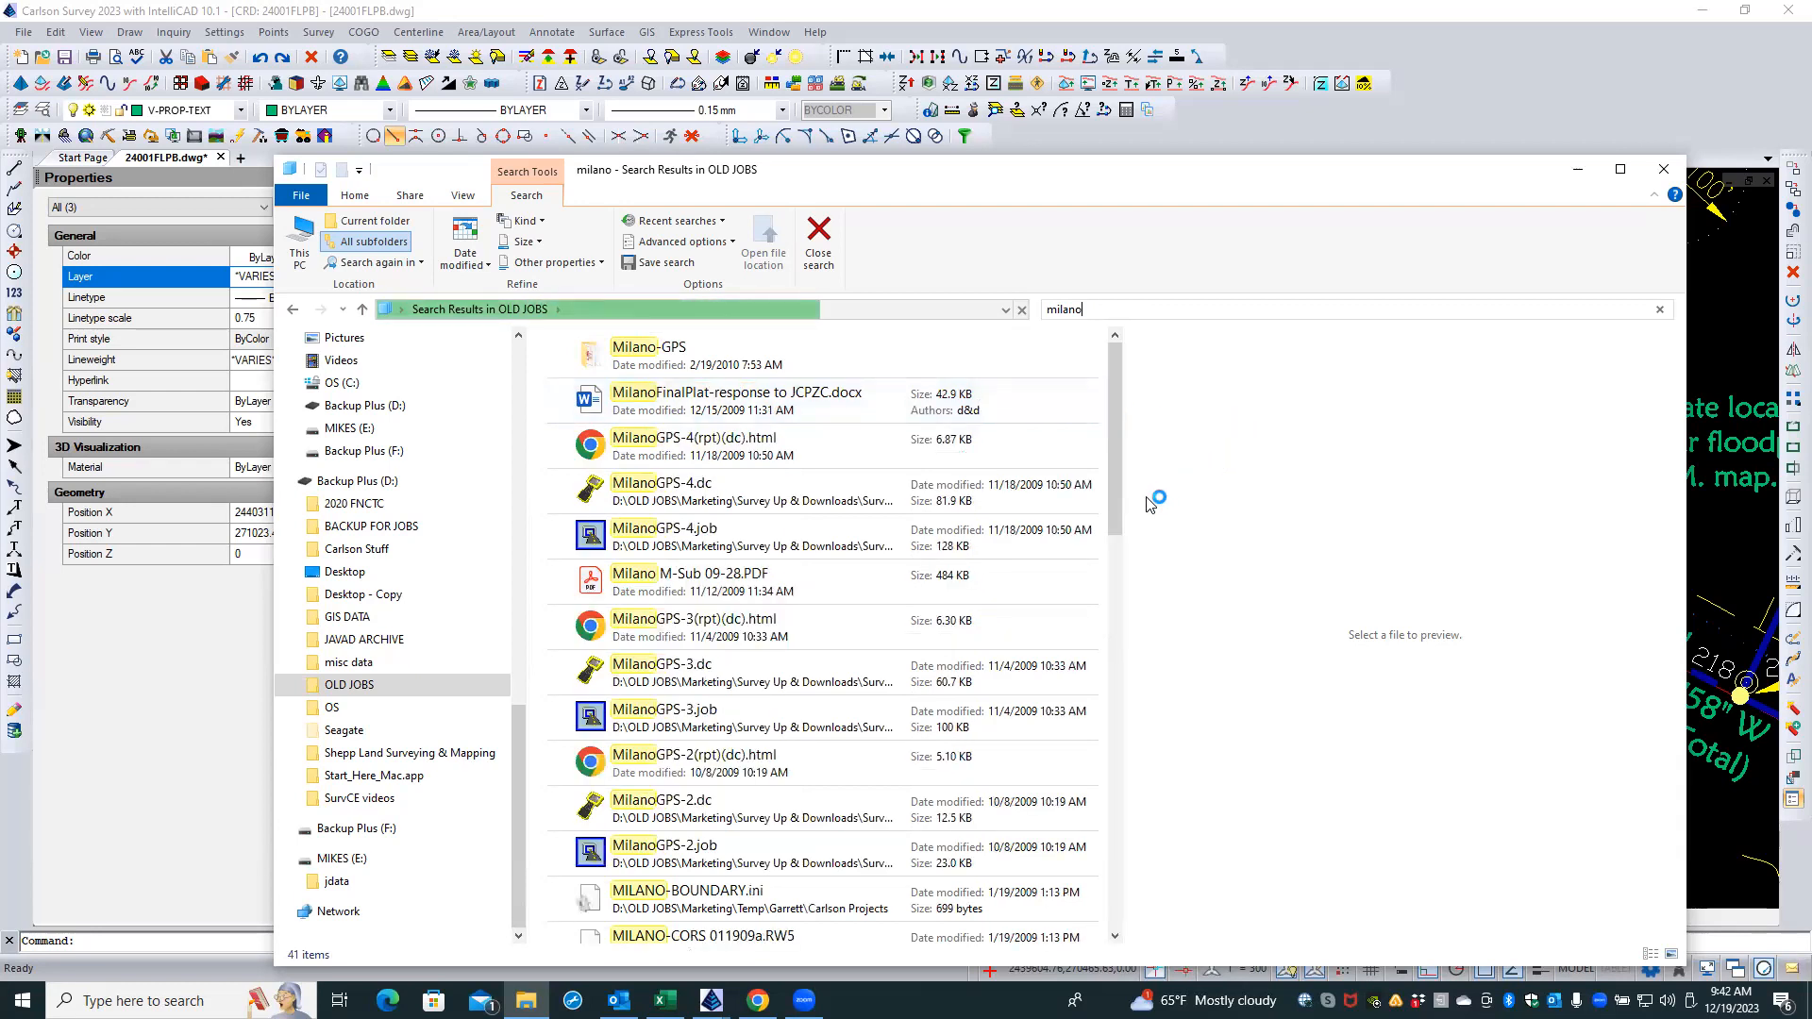
- Look through the search results for the Milano-010609.crd coordinate file, and return to the Carlson Survey drawing
scroll(887, 548, "down", 3)
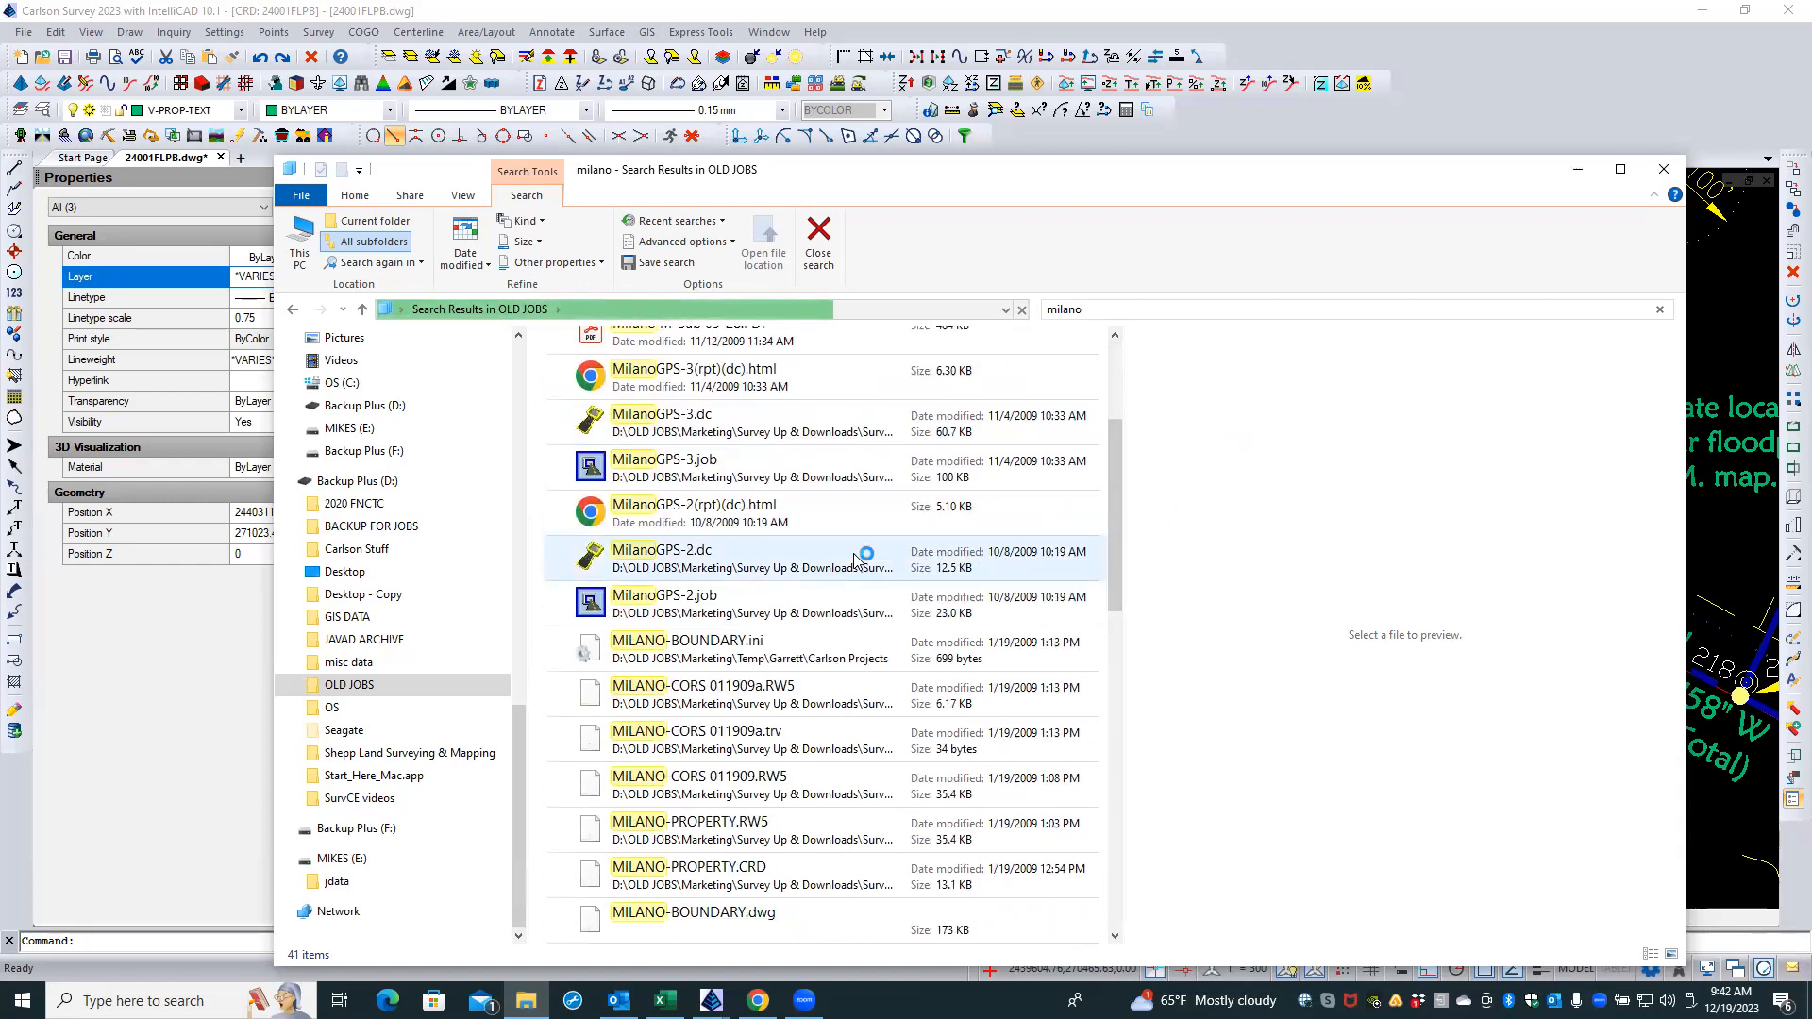
scroll(823, 752, "down", 2)
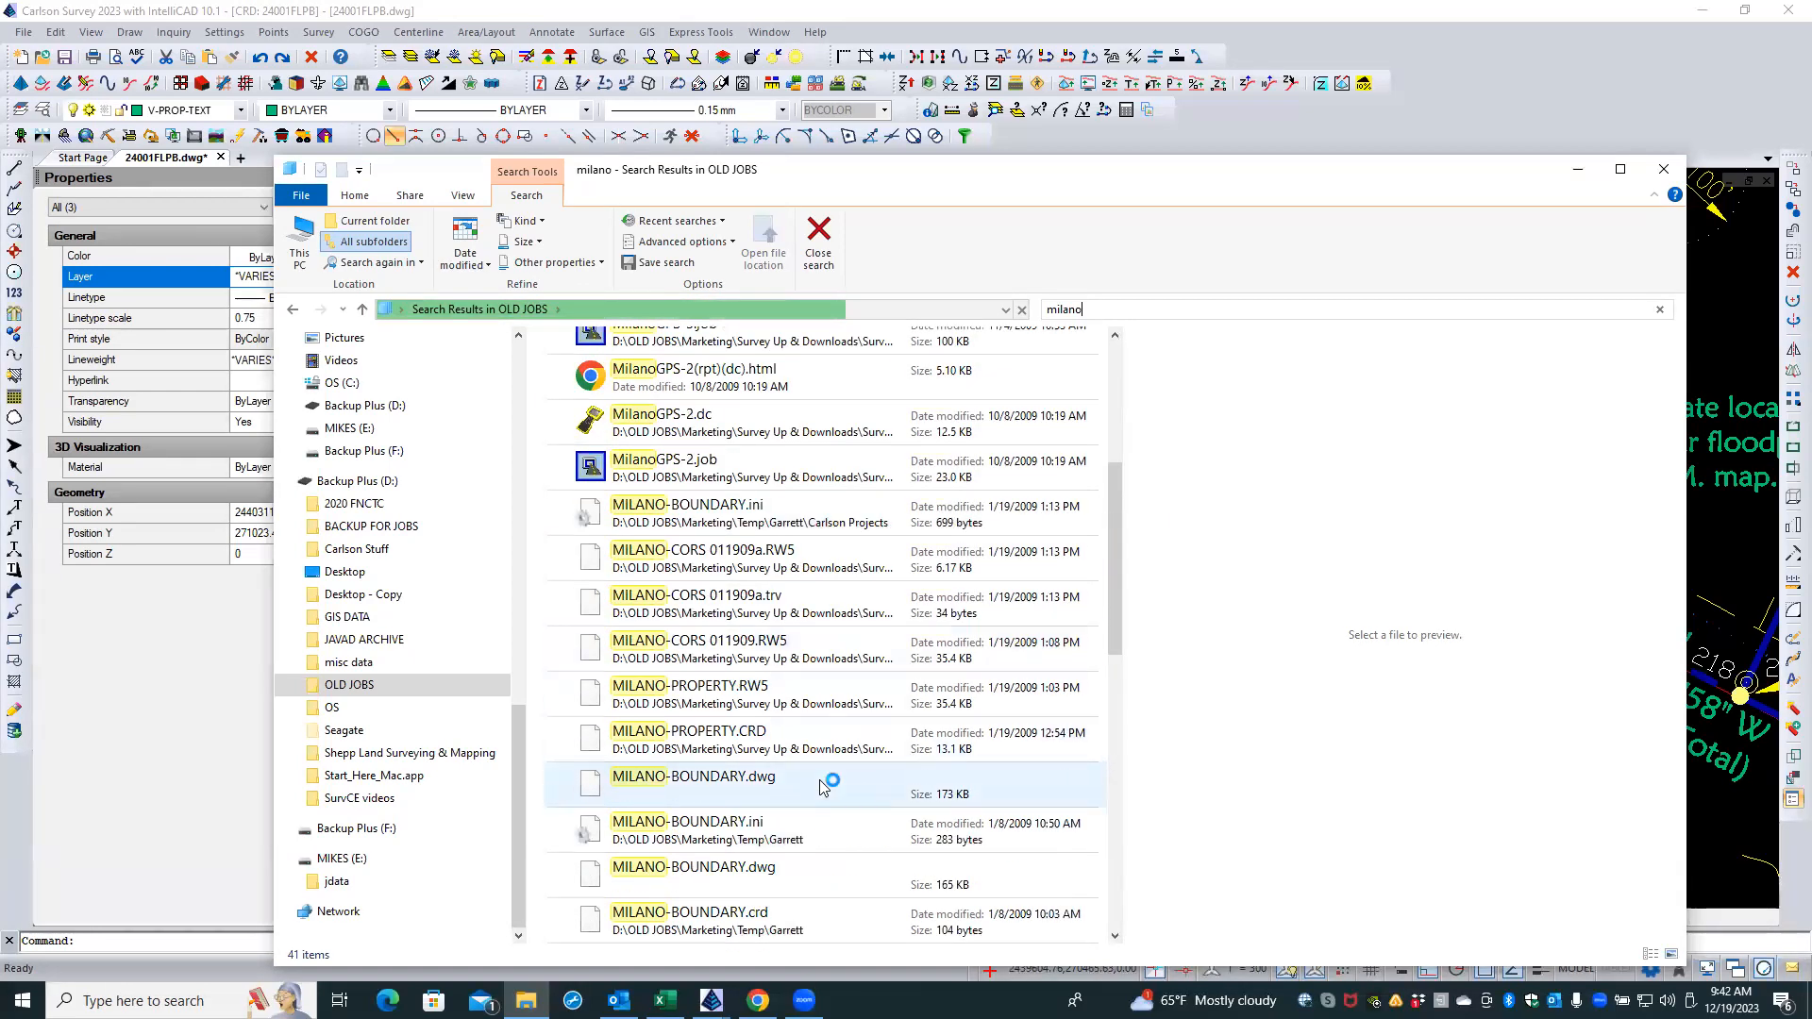
scroll(816, 763, "down", 2)
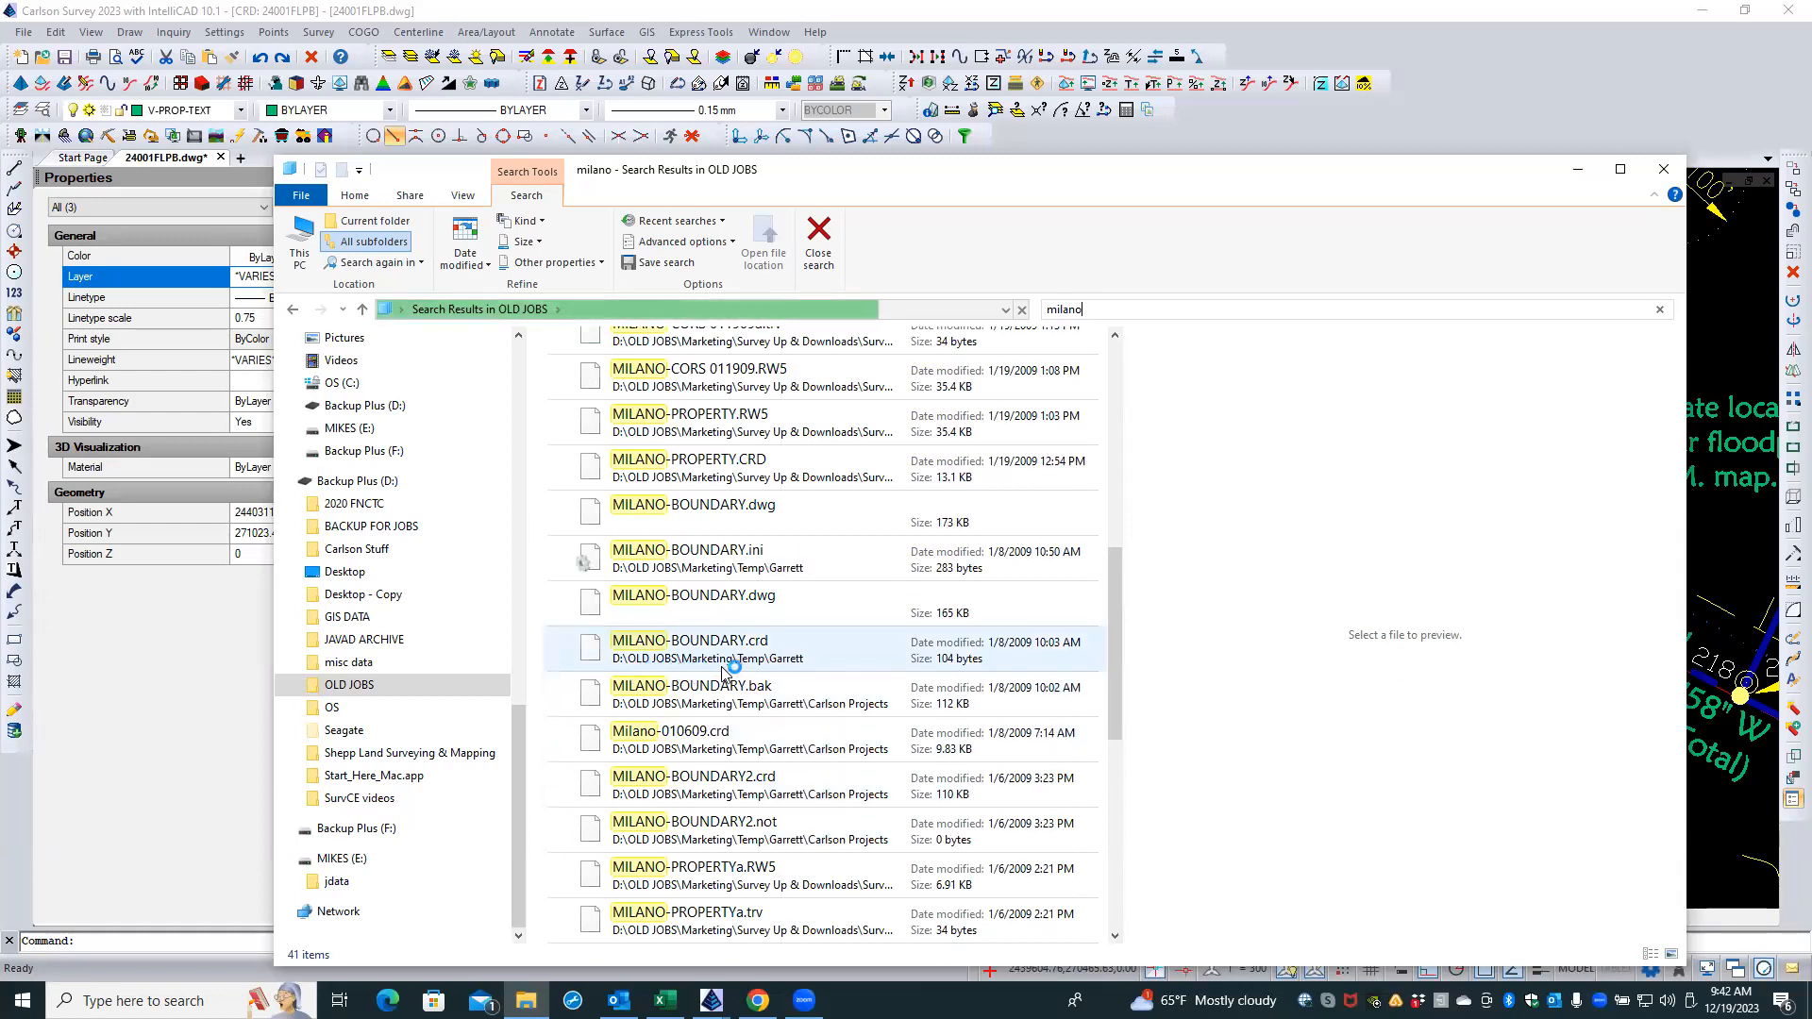
scroll(808, 658, "up", 3)
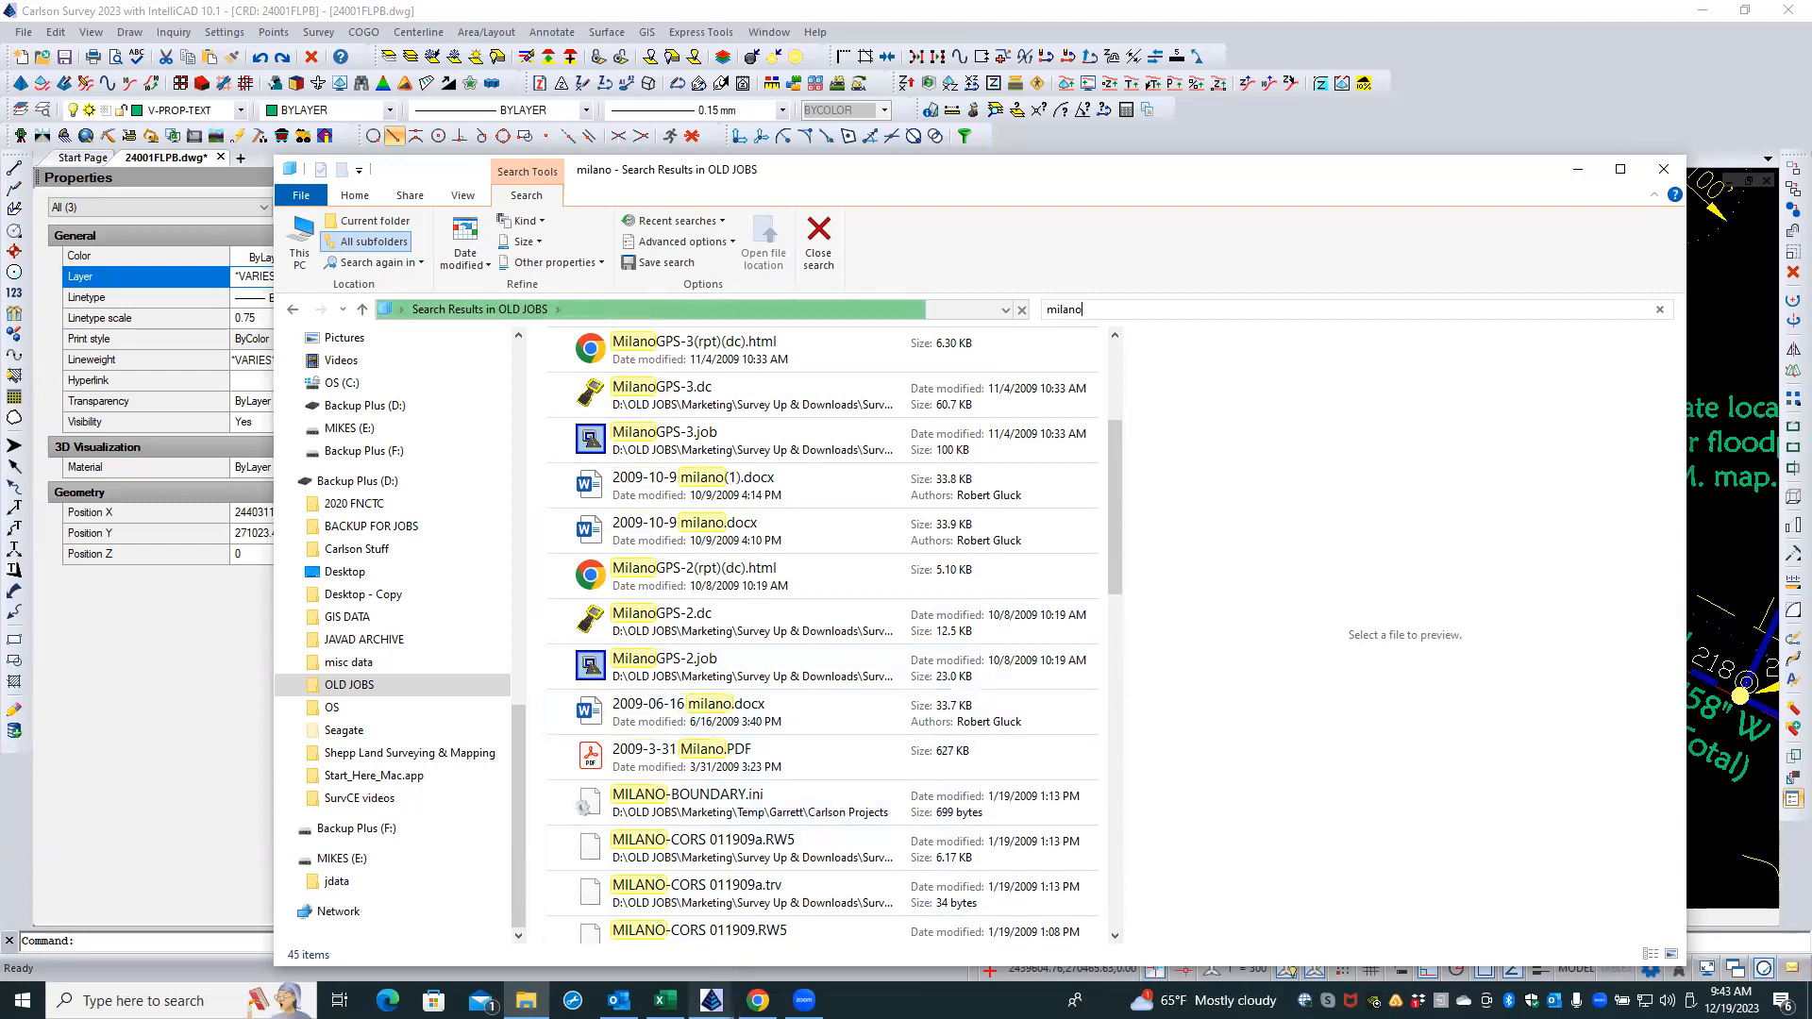
left_click(1730, 509)
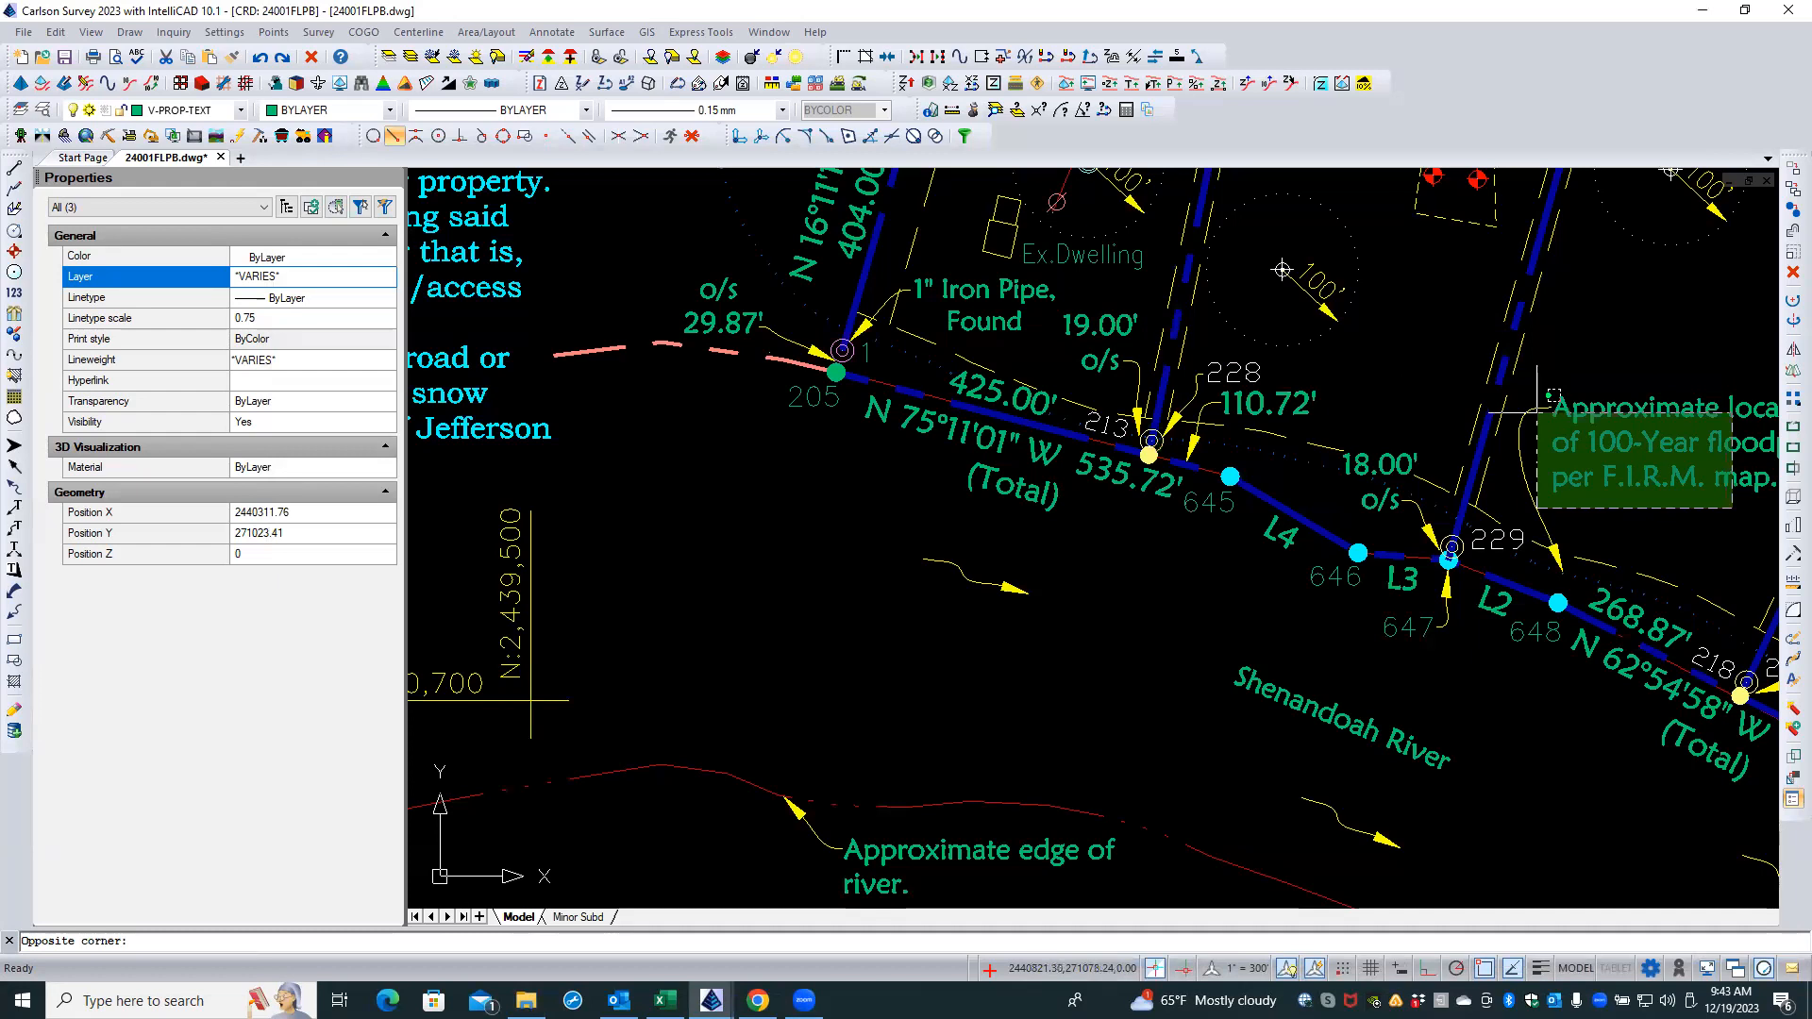
- Check which coordinate file points 229, 213 and 228 each belong to, leaving their point data unedited
left_click(1719, 528)
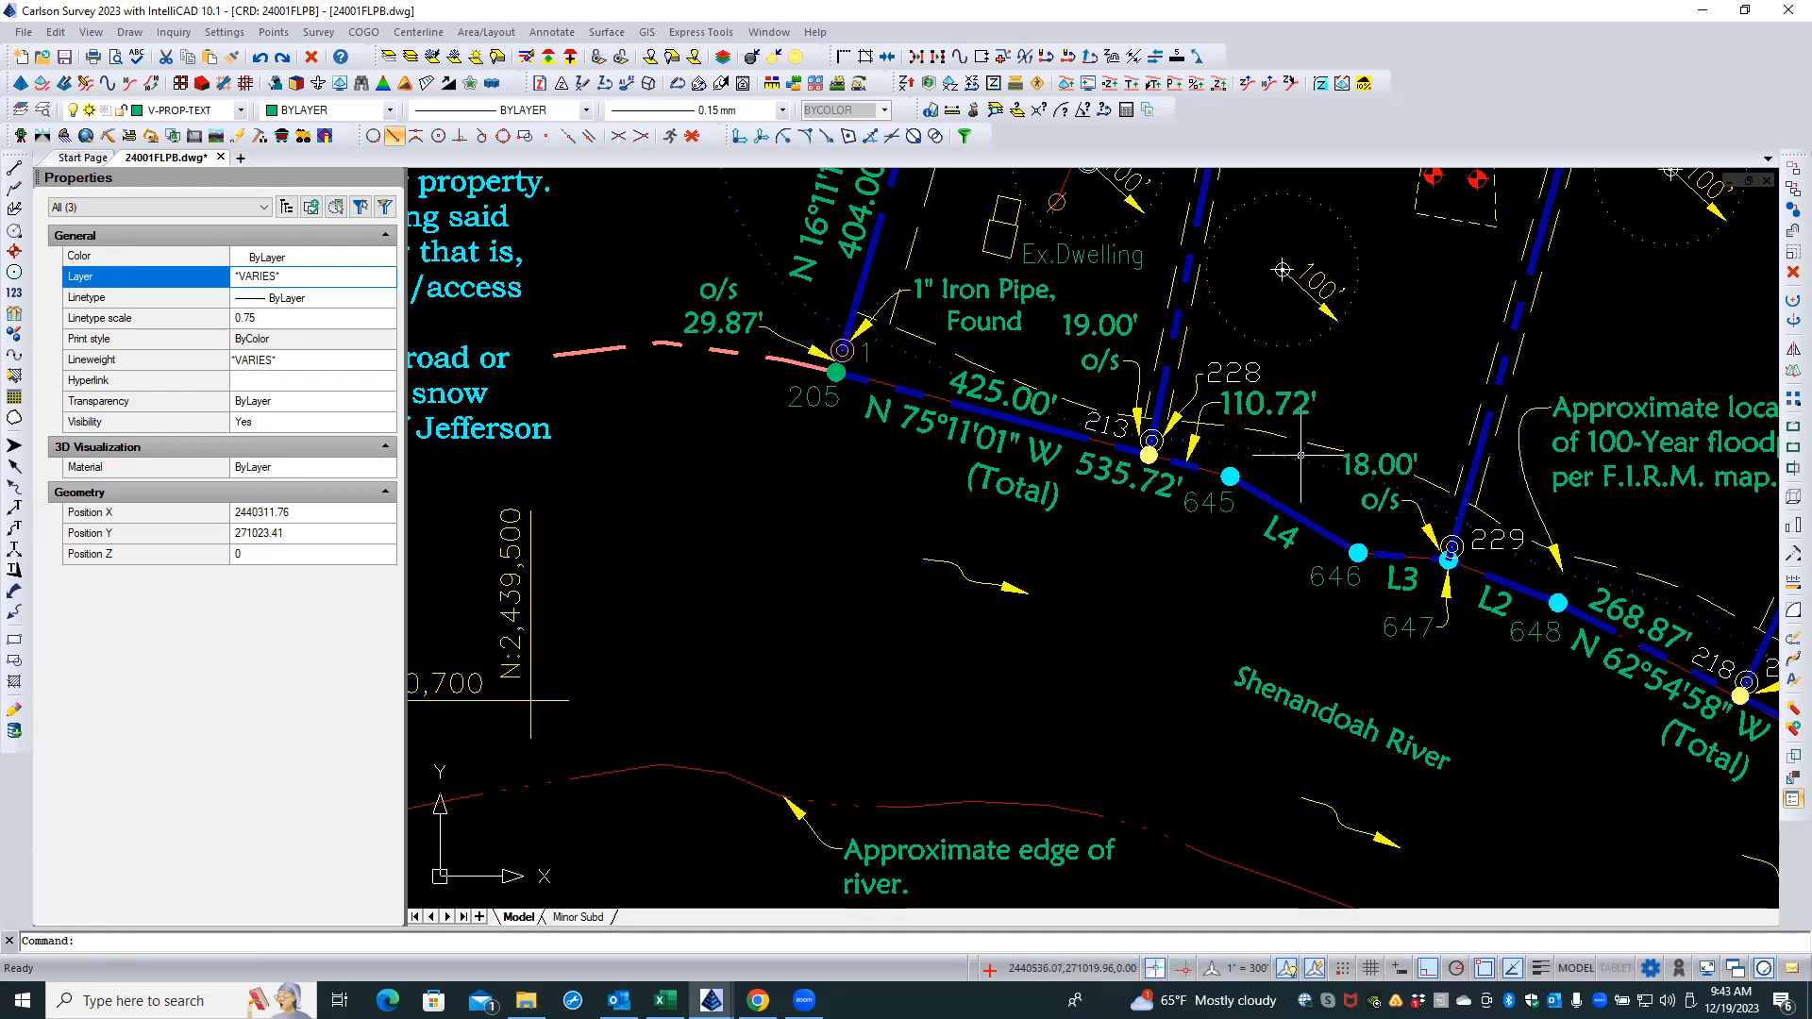
left_click(1501, 540)
double_click(1501, 540)
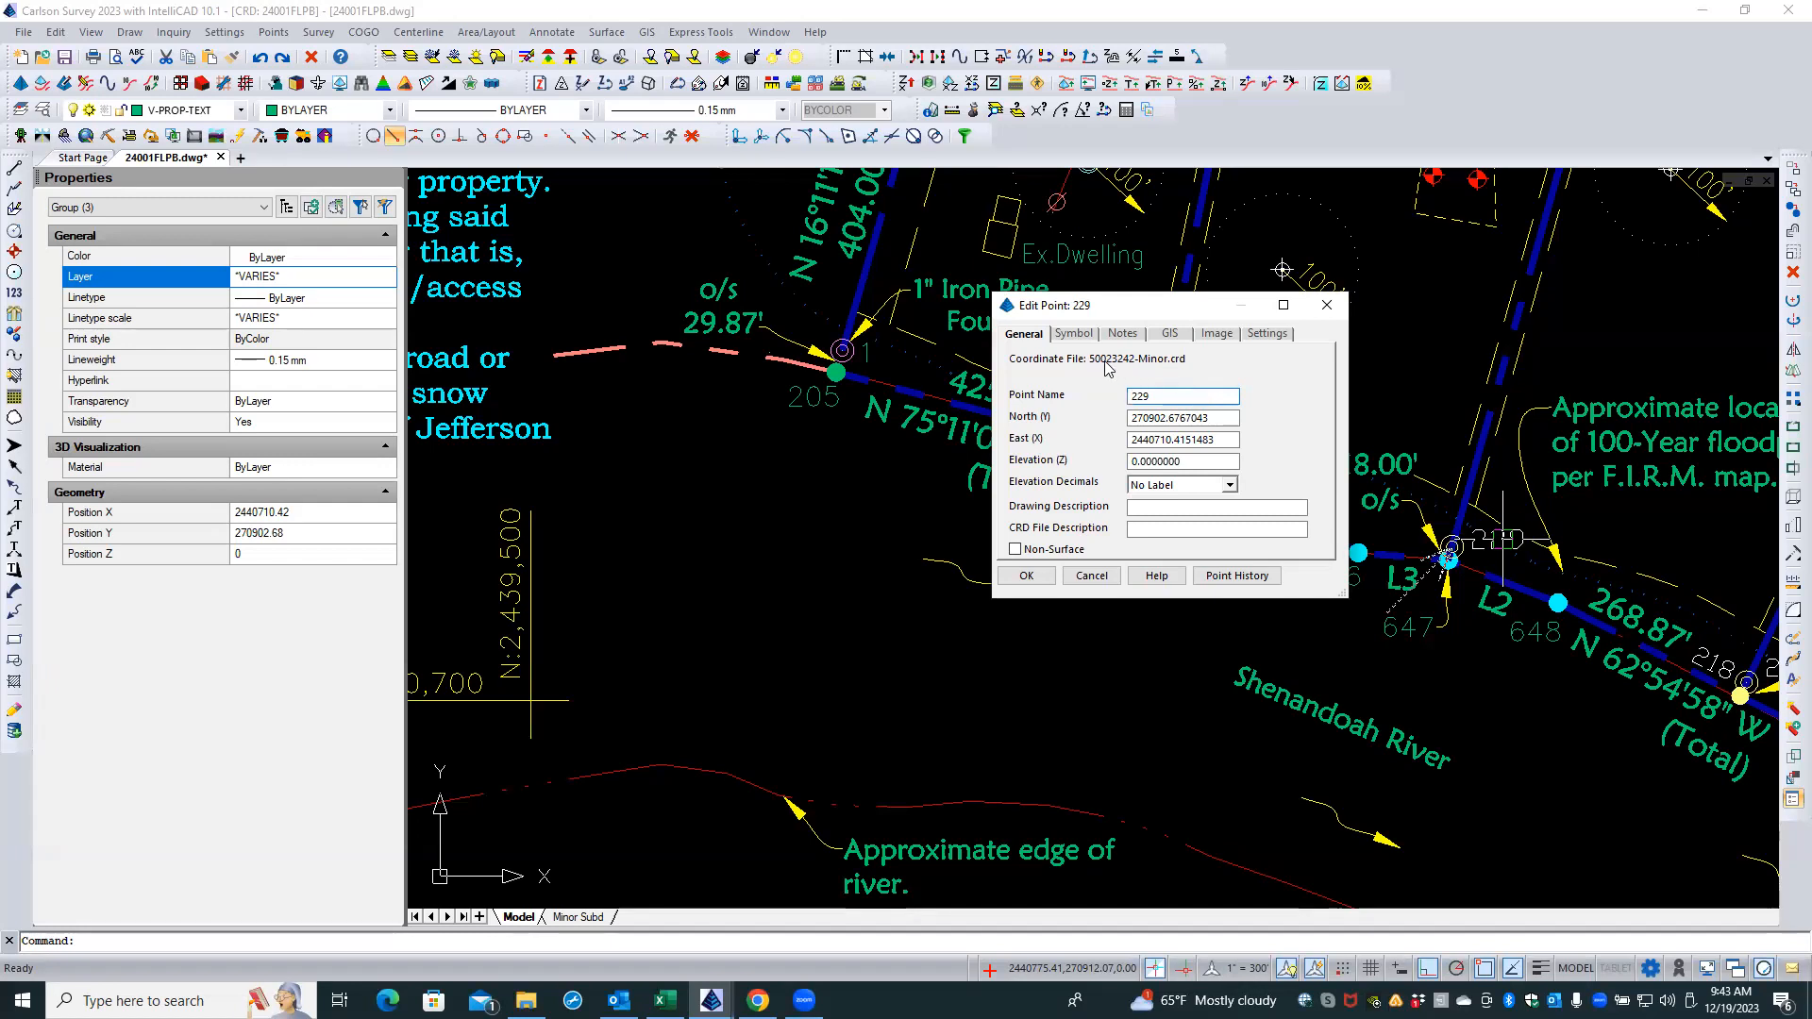
left_click(1092, 576)
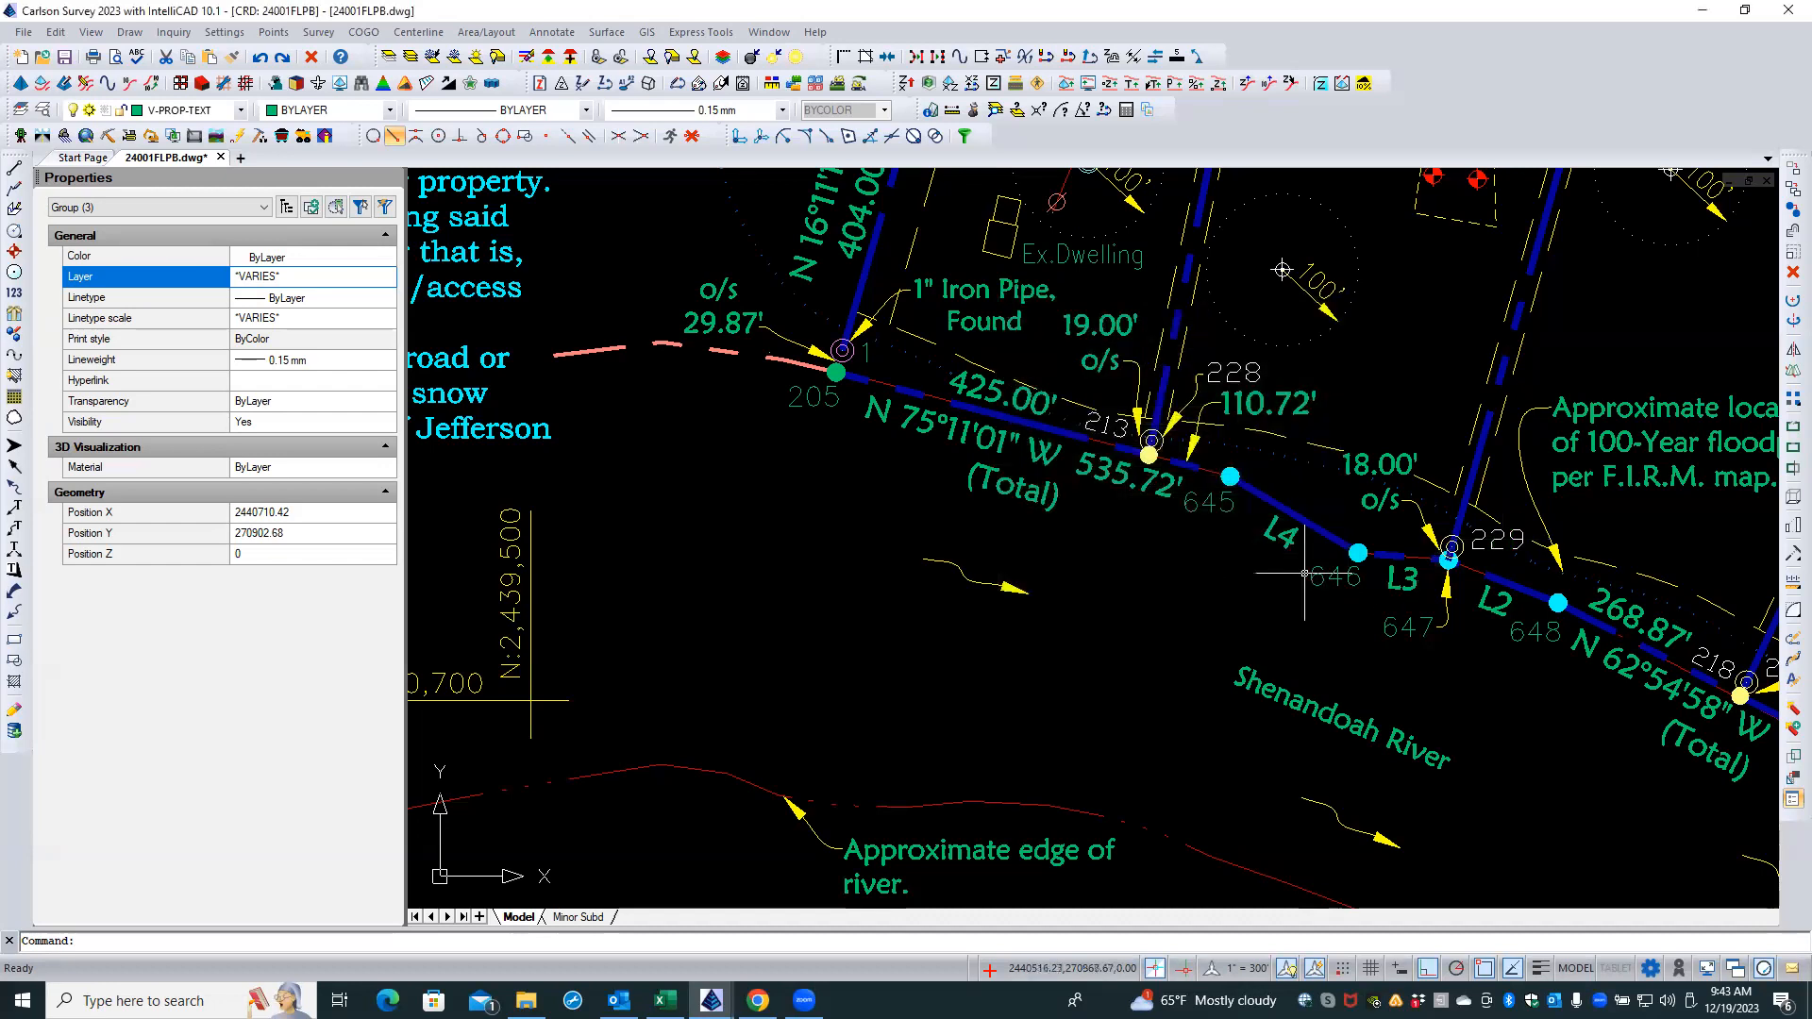
left_click(1124, 428)
double_click(1123, 429)
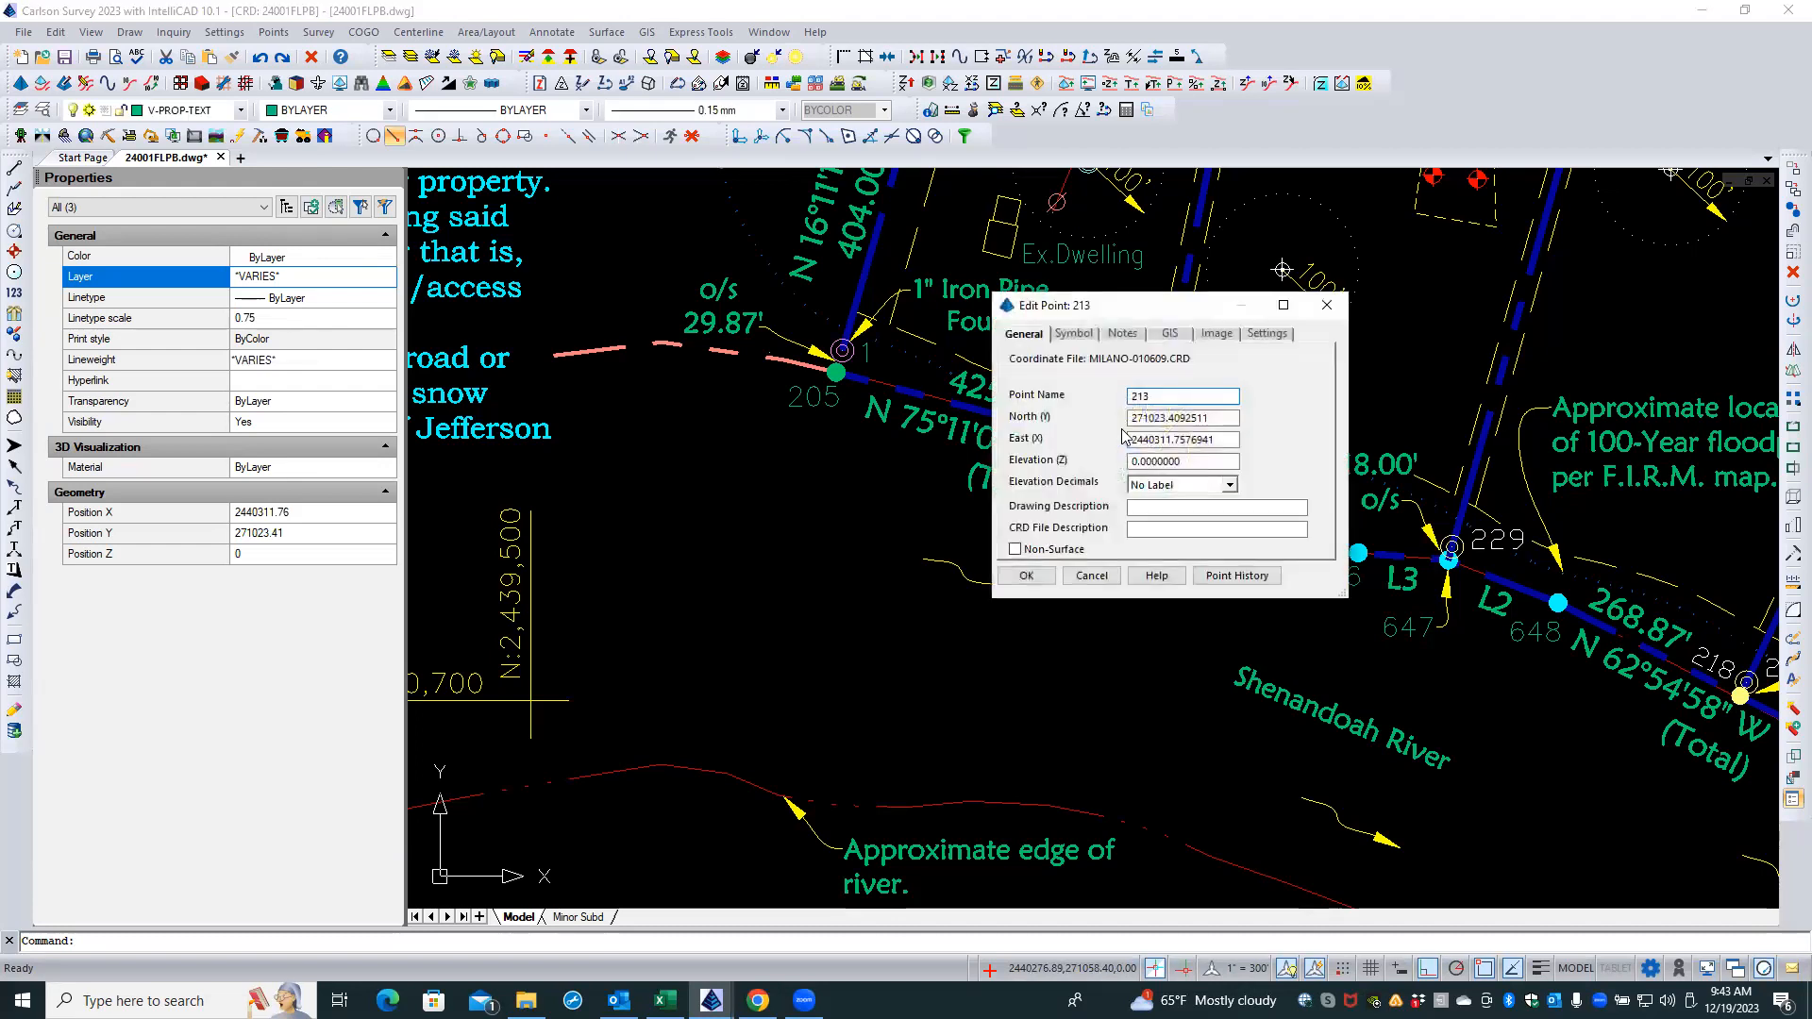
left_click(1092, 576)
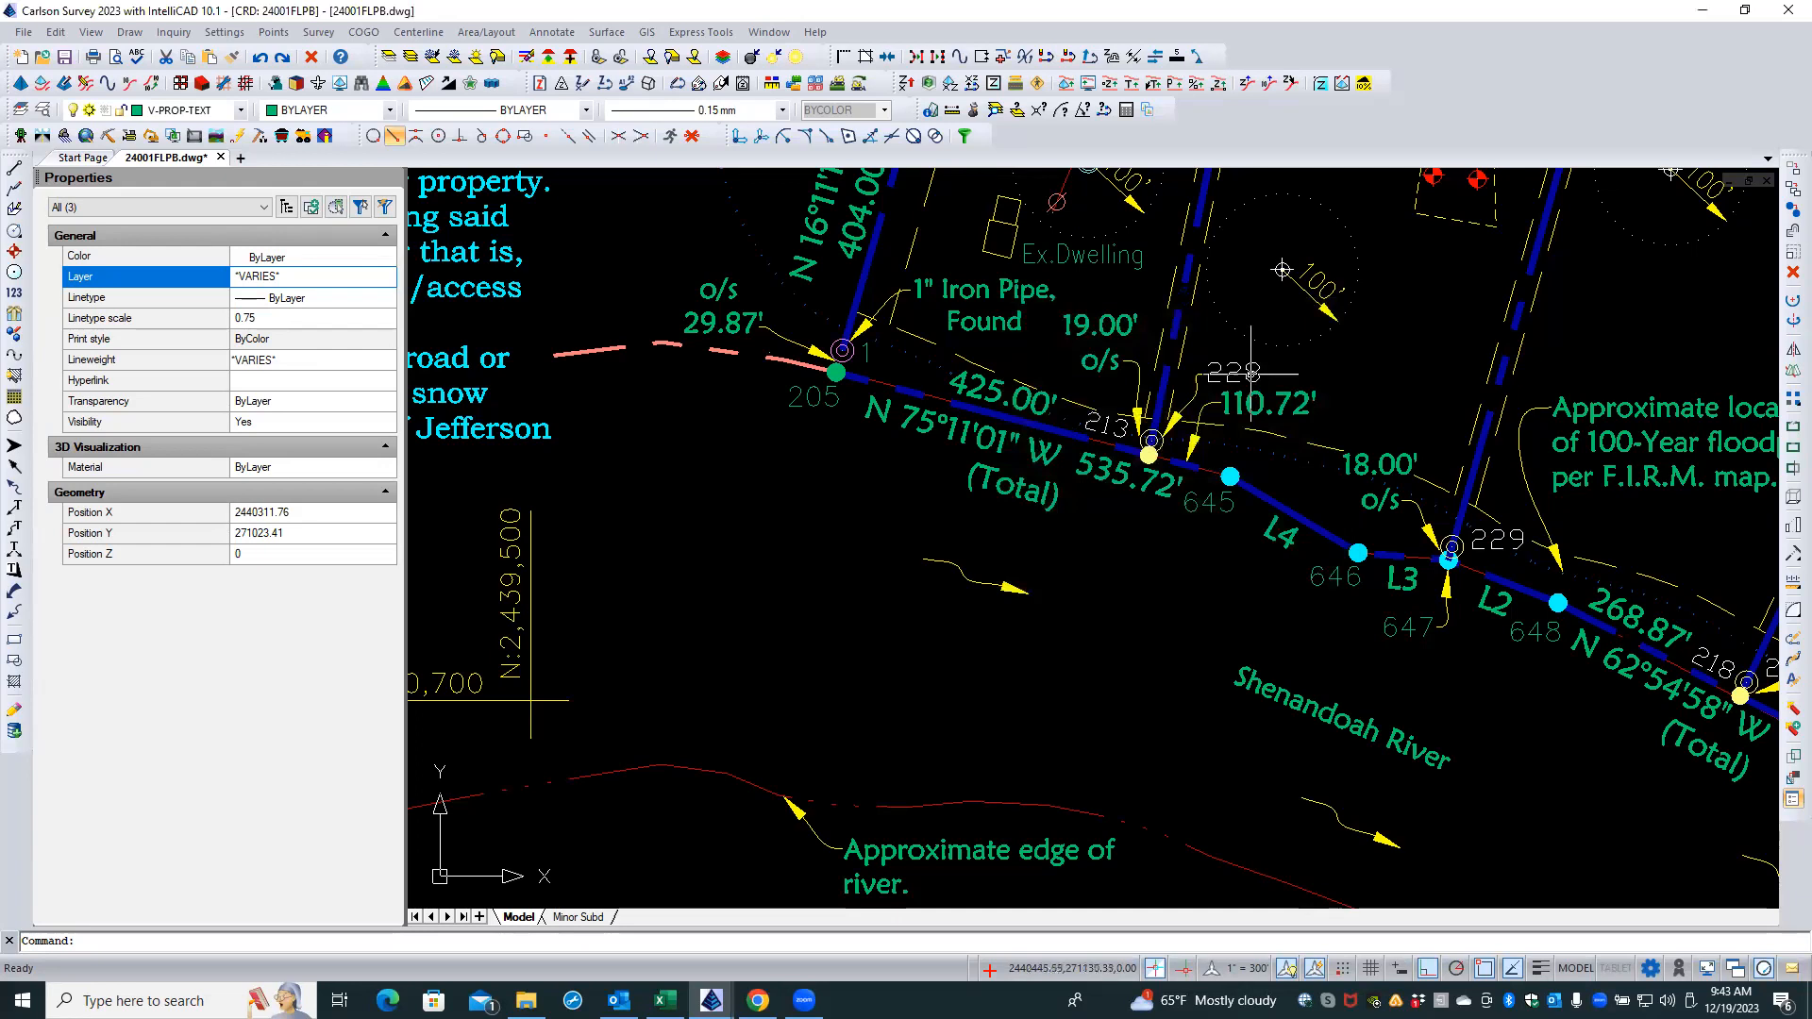
double_click(1253, 373)
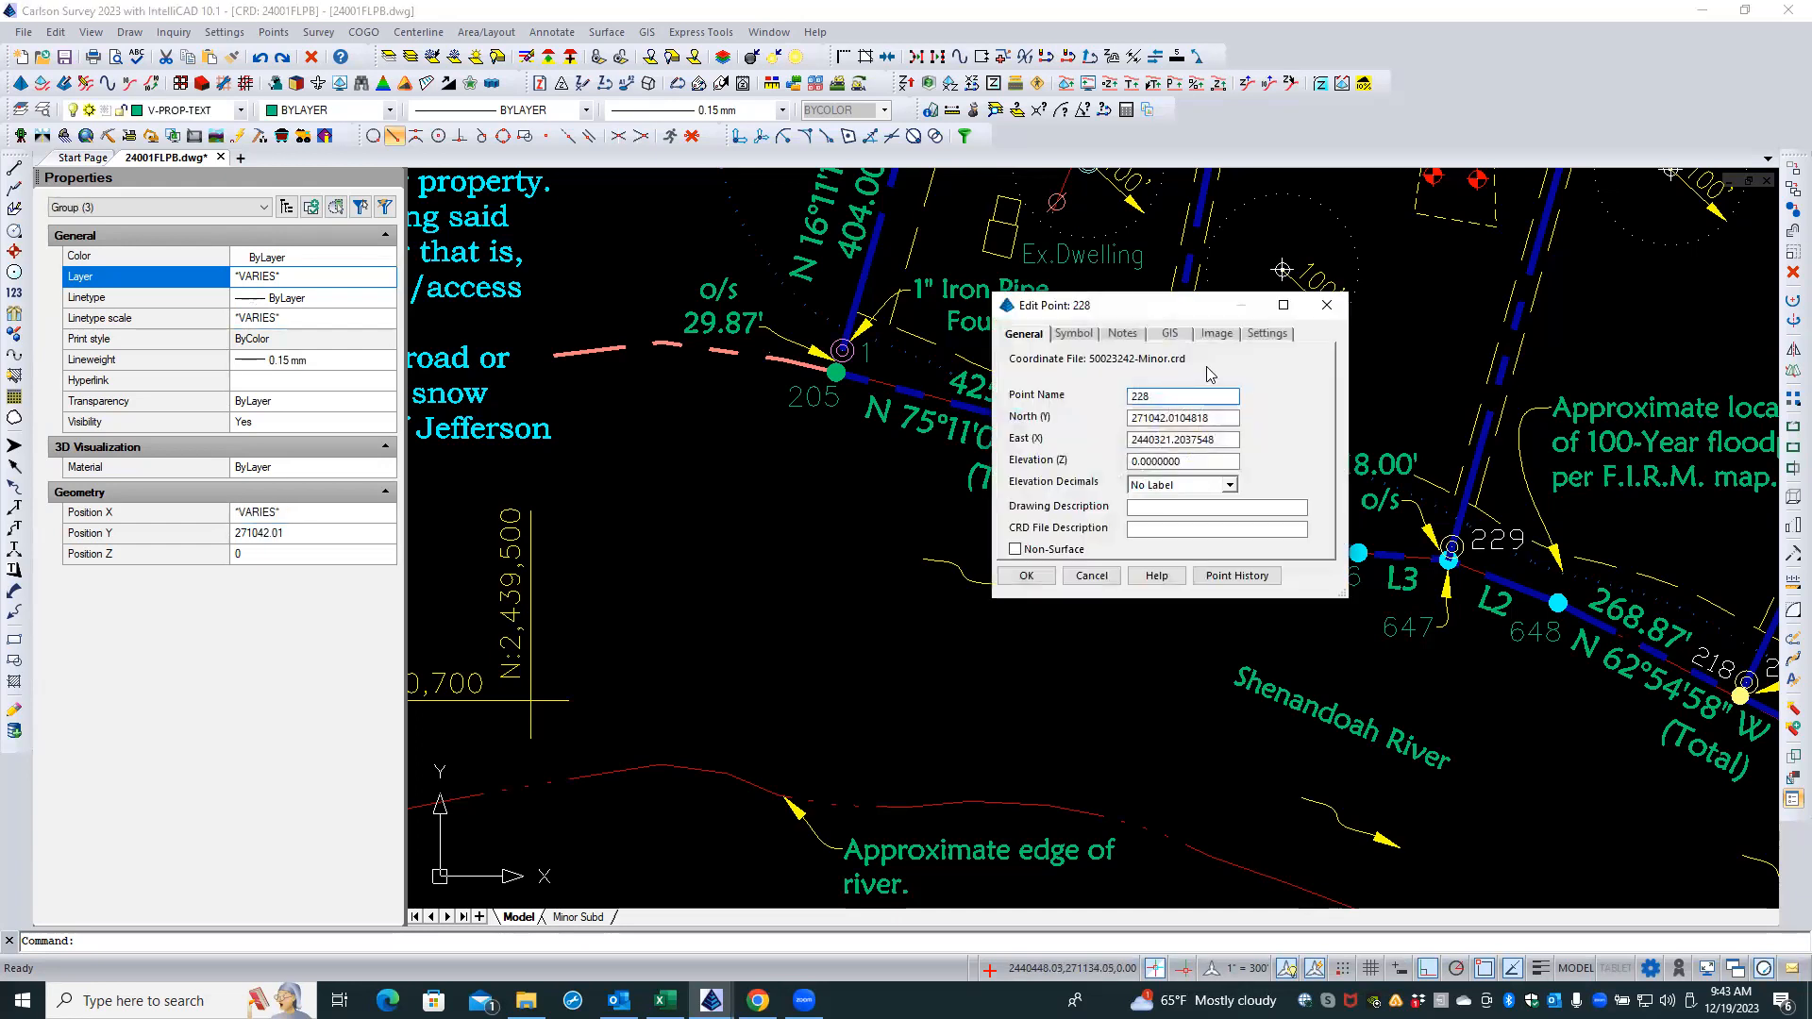
left_click(1091, 575)
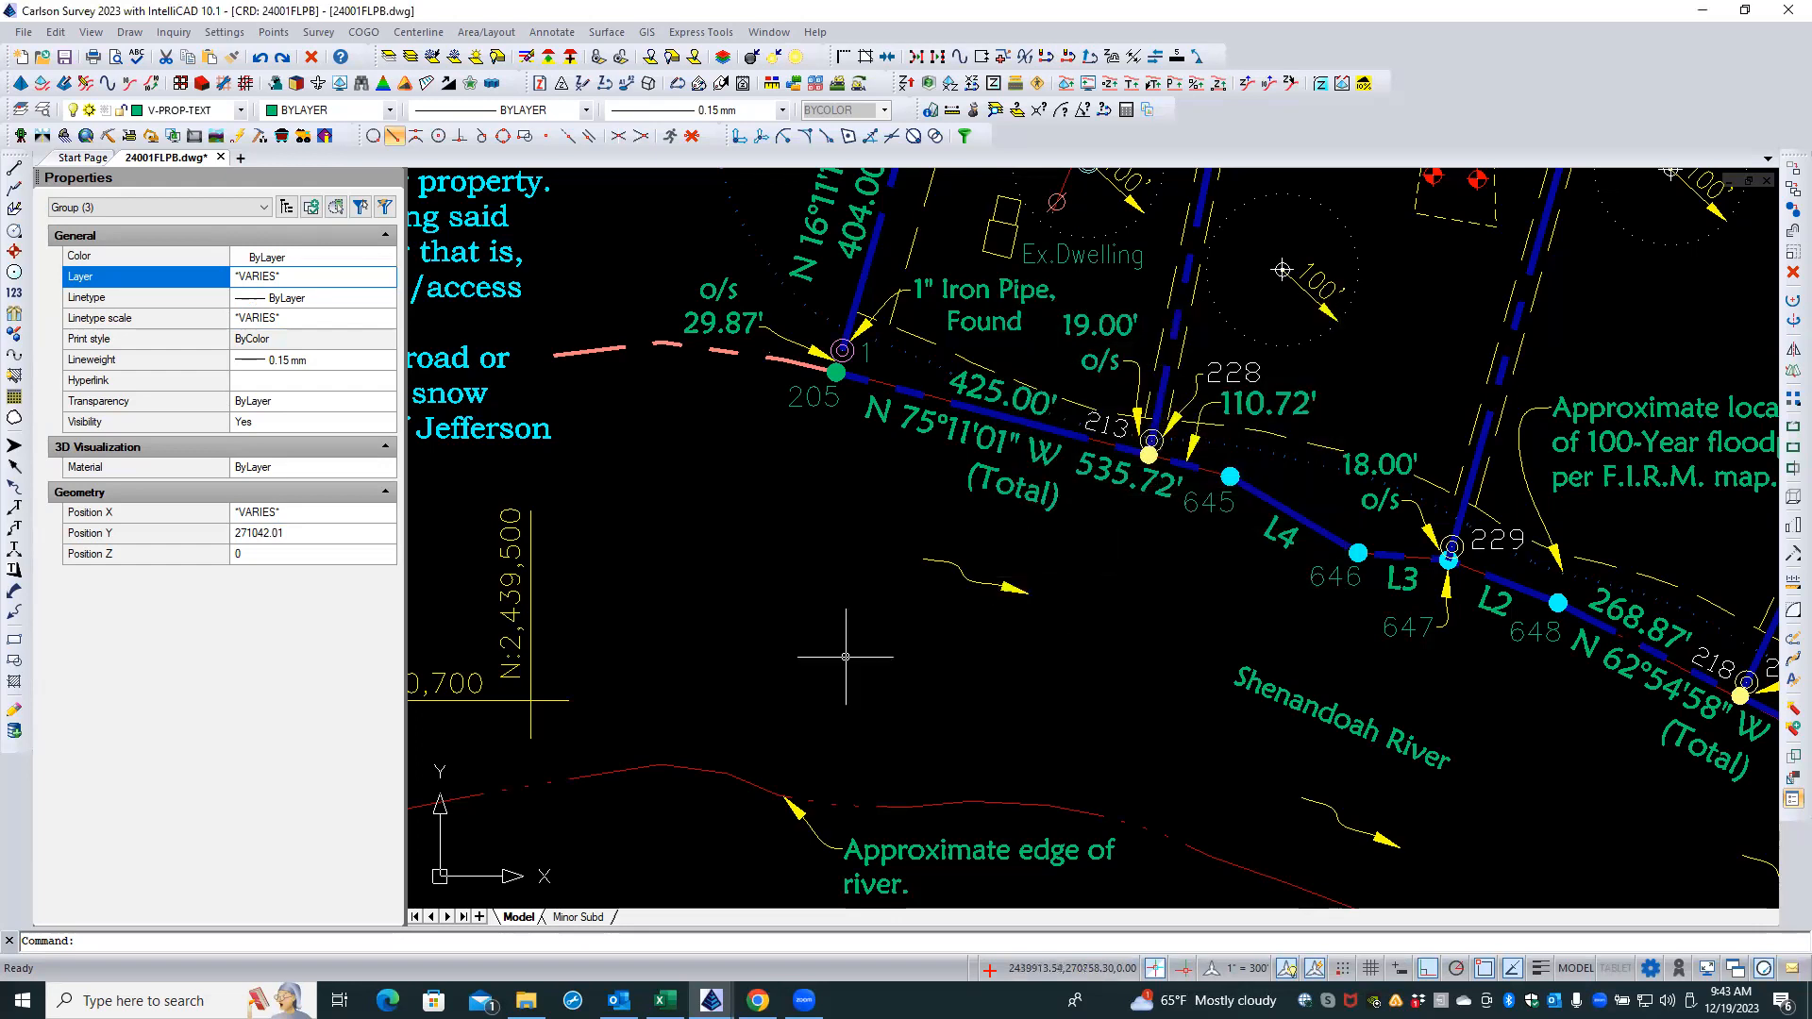
- Switch to File Explorer and narrow the OLD JOBS search to "milano*.crd"
left_click(525, 1000)
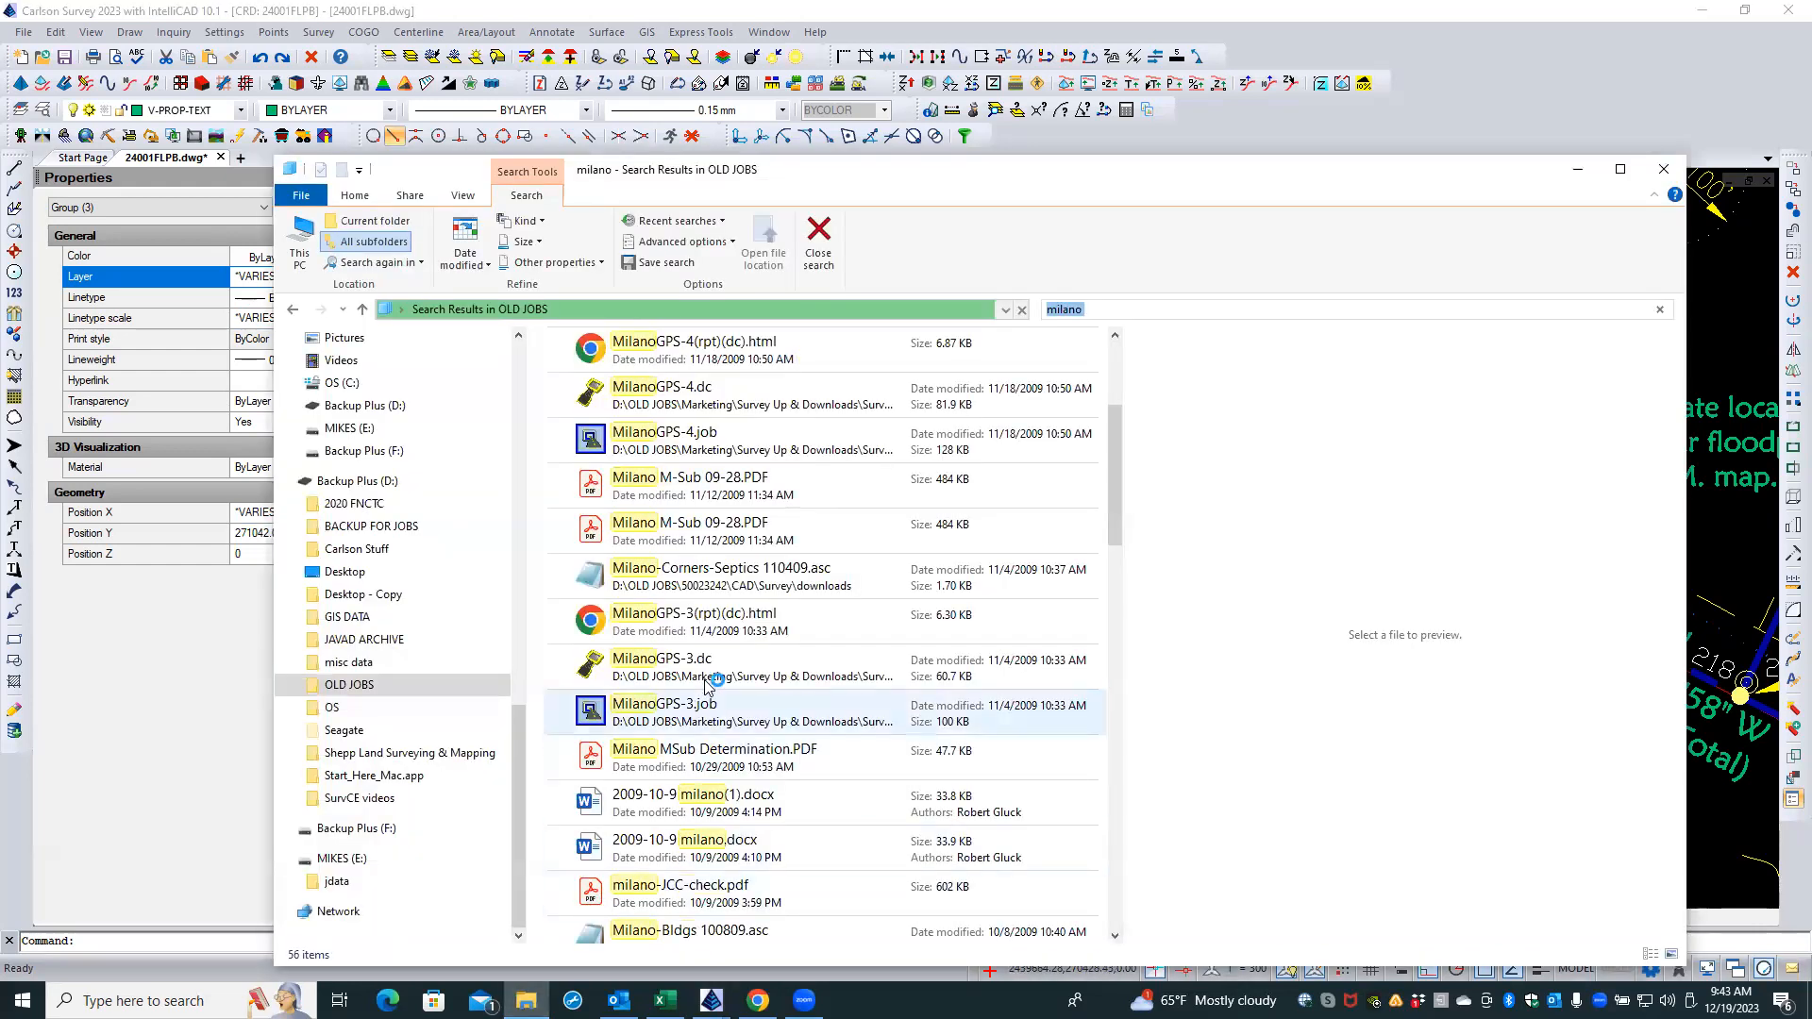
left_click(1112, 309)
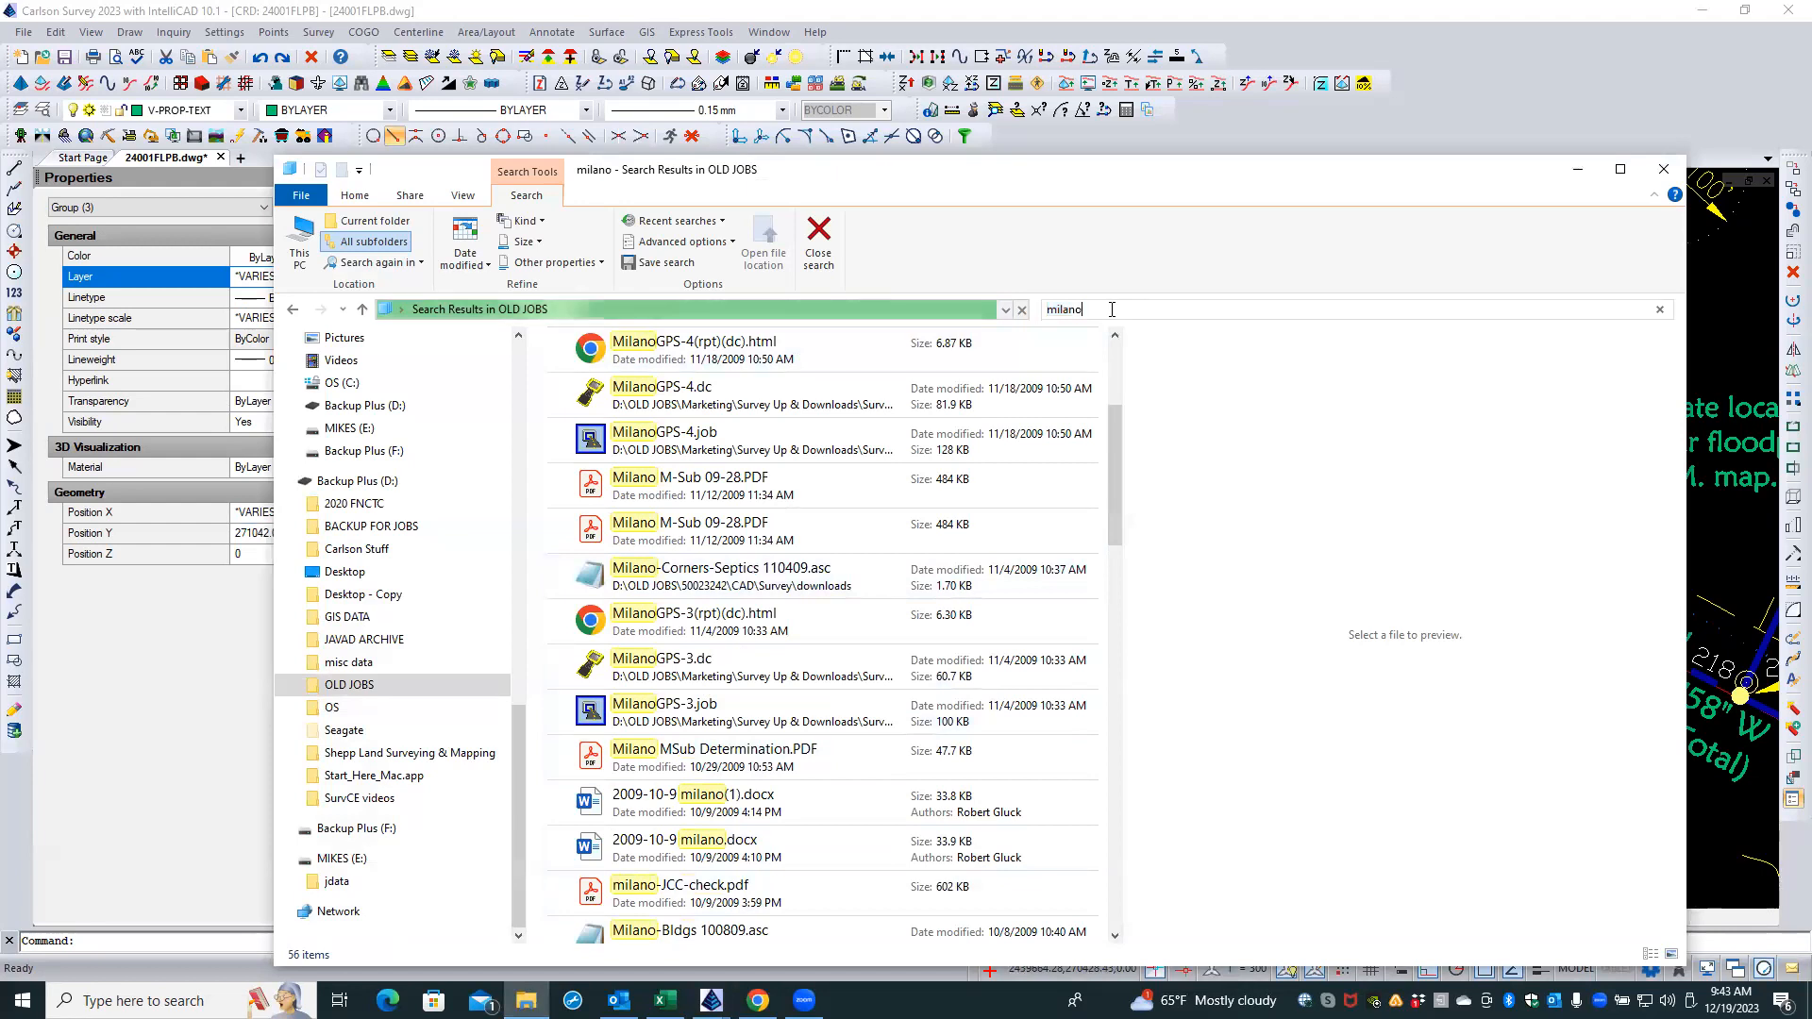
type("*.crd")
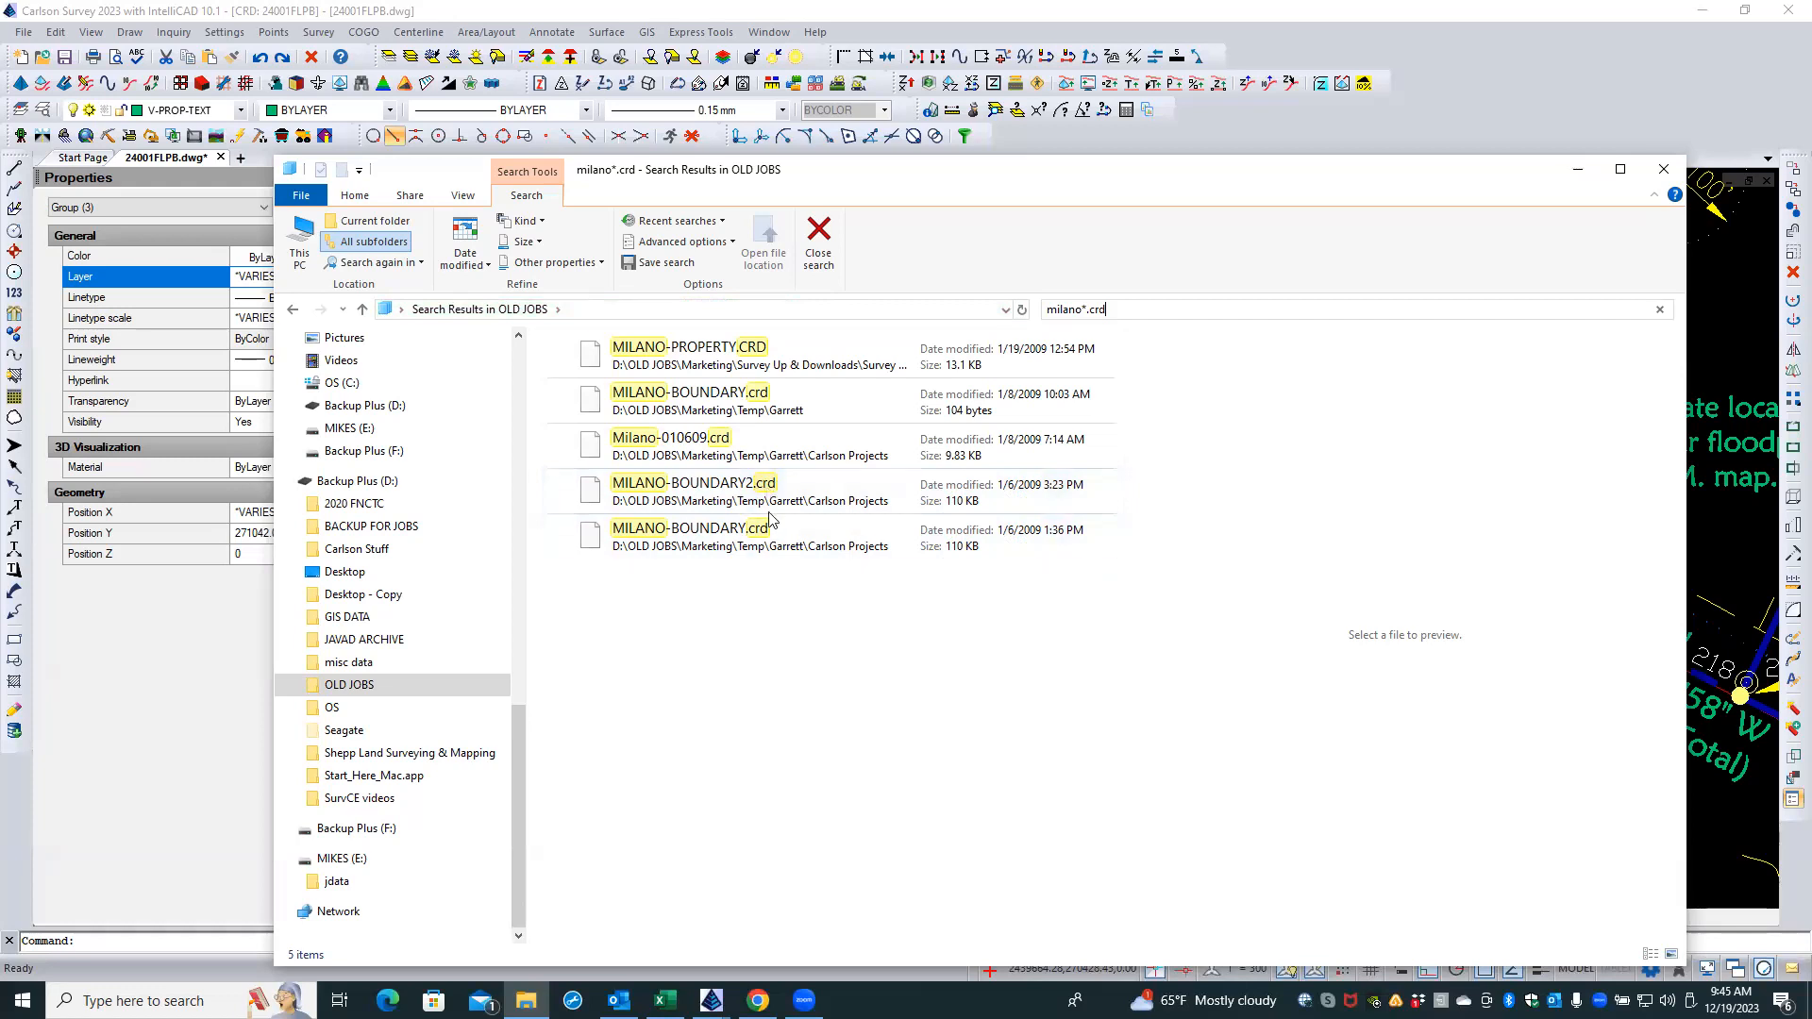
- Copy all the Milano coordinate files in the search results
left_click_drag(701, 609, 589, 351)
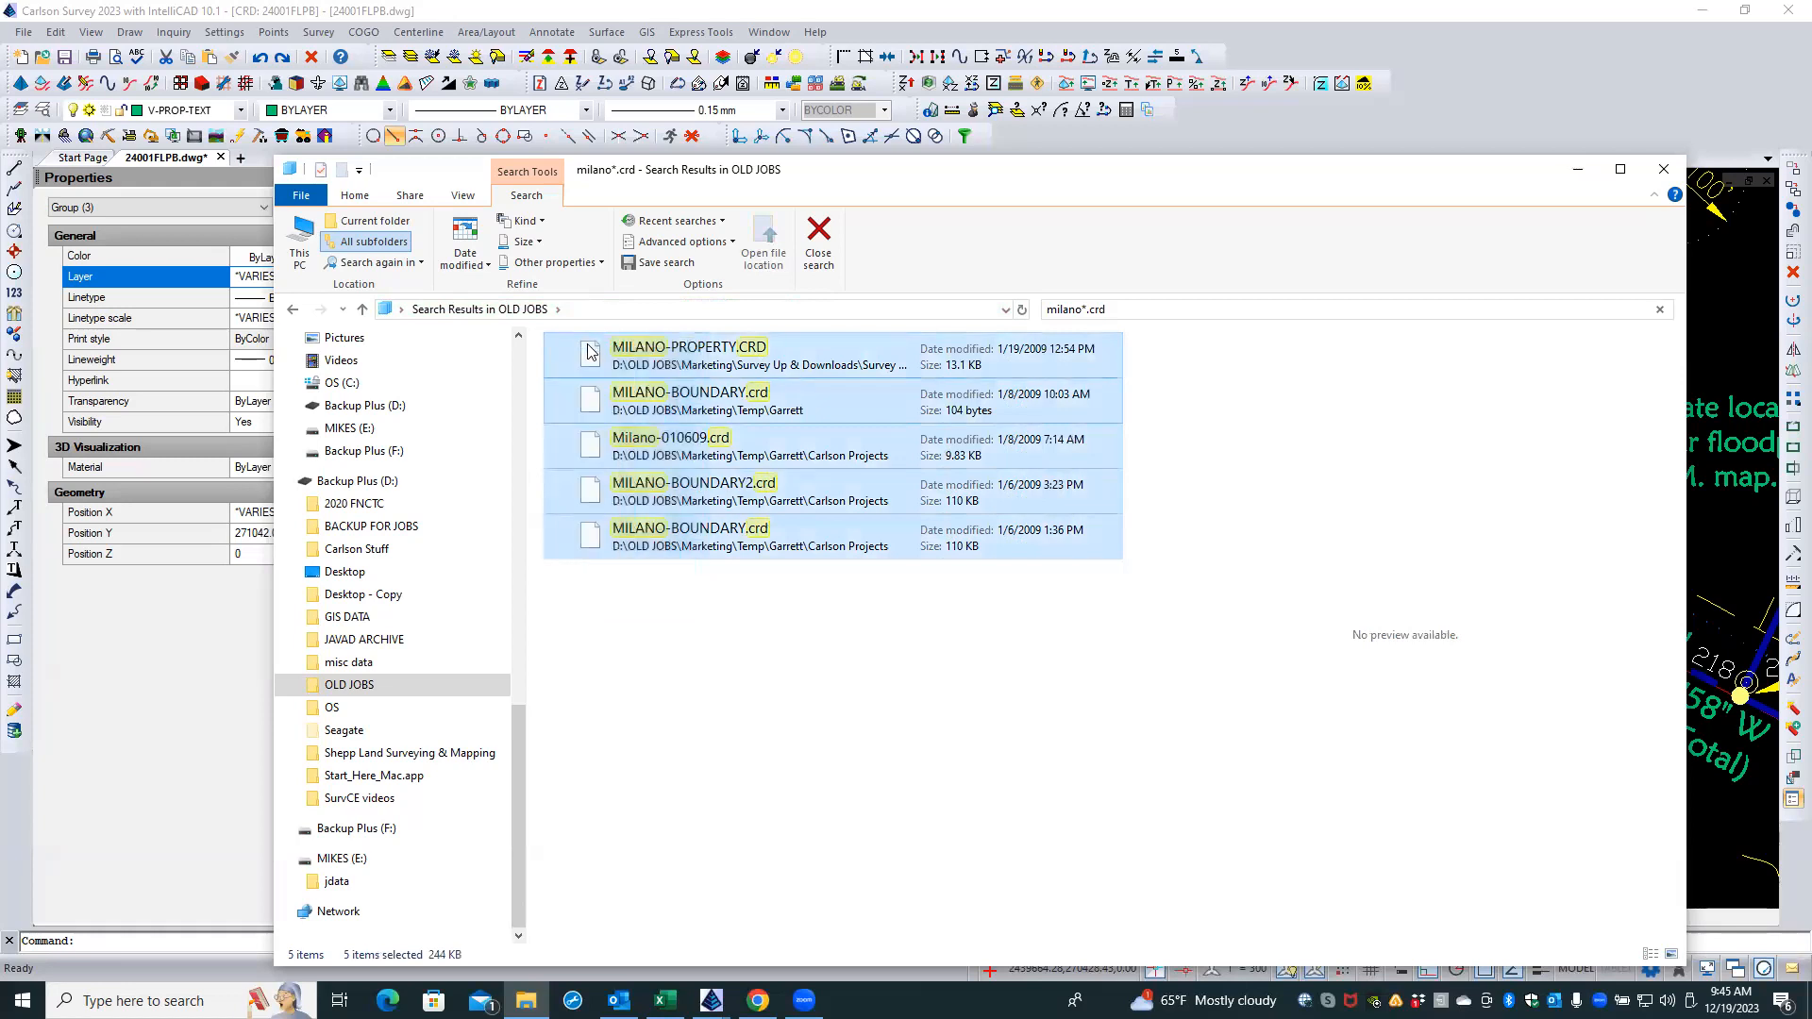
right_click(588, 350)
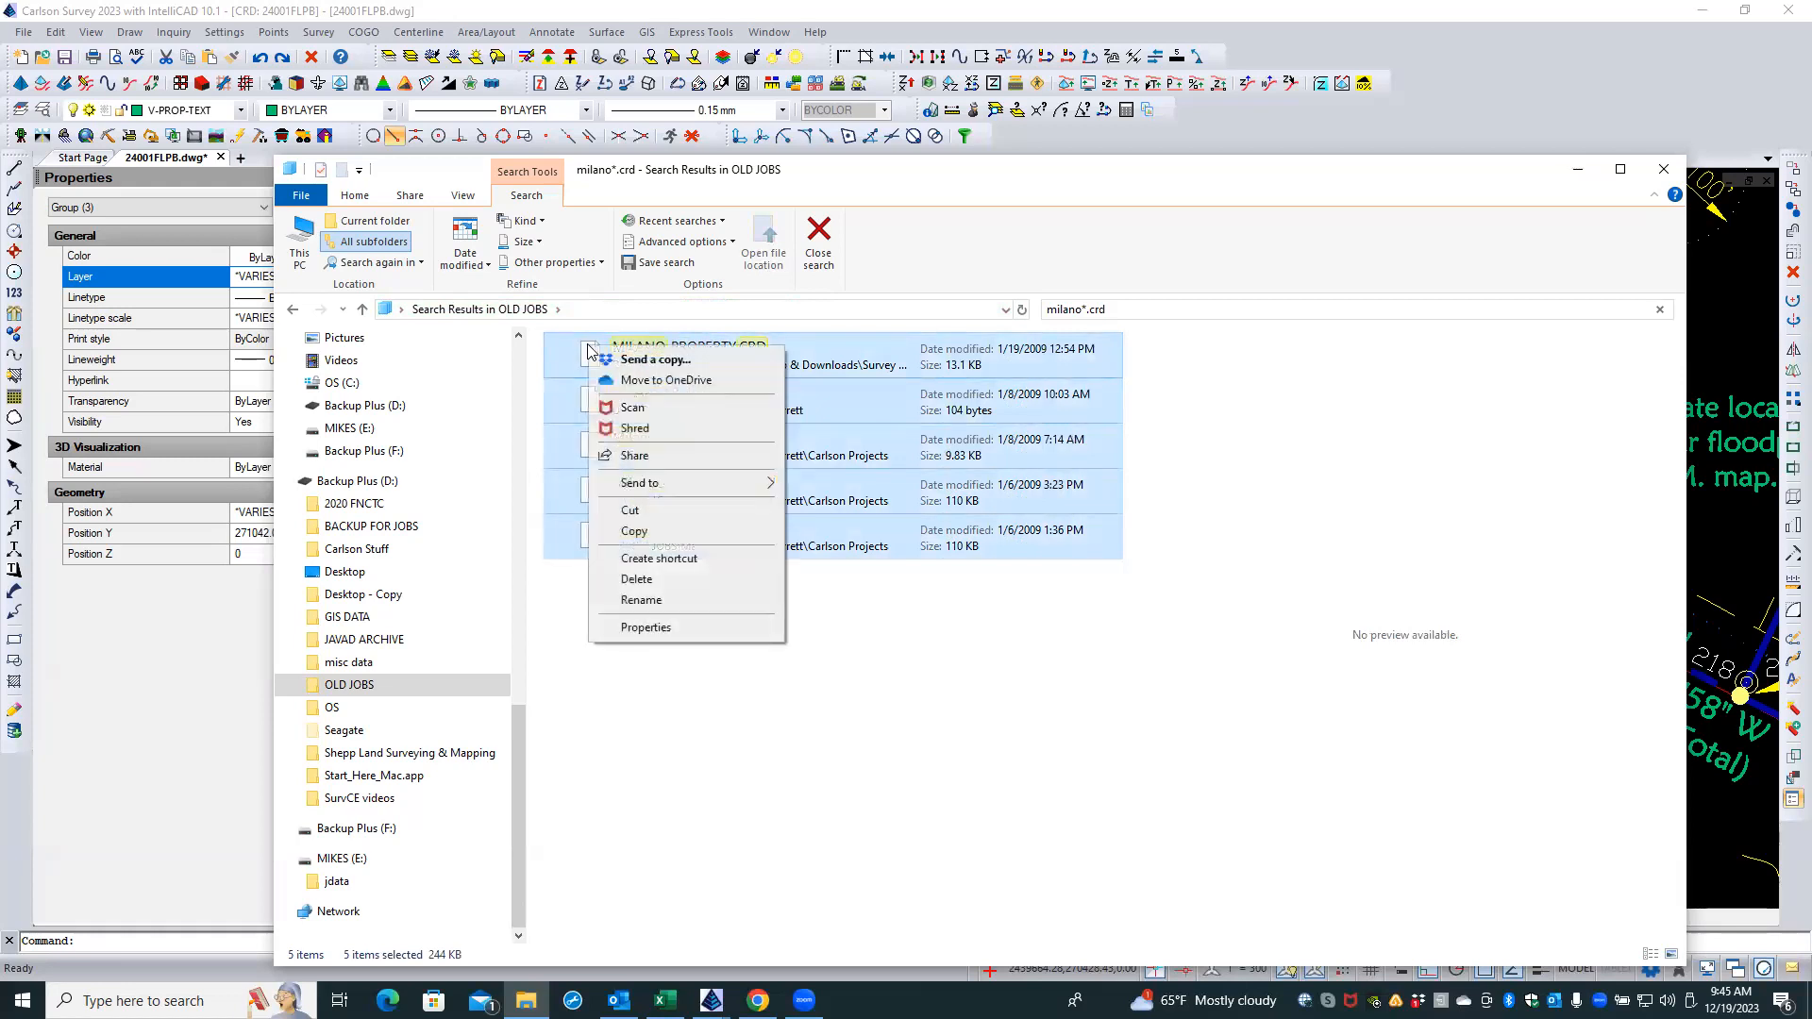
left_click(634, 531)
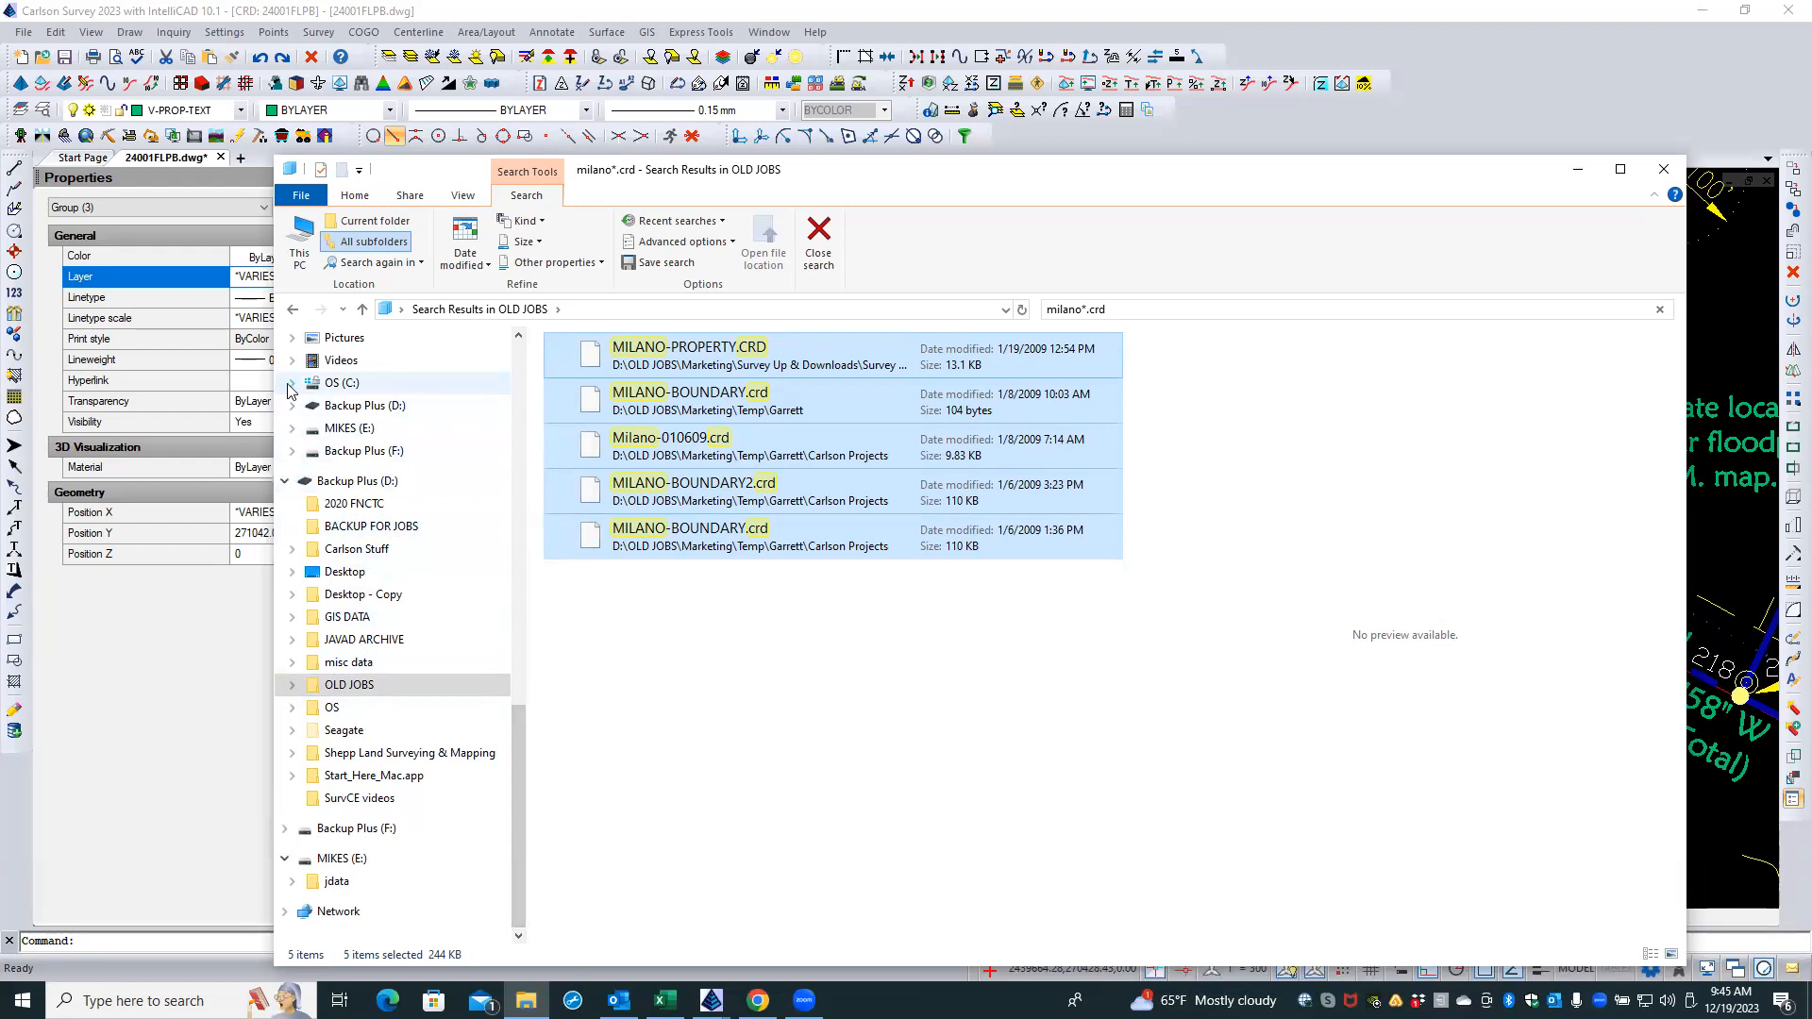
scroll(511, 708, "up", 2)
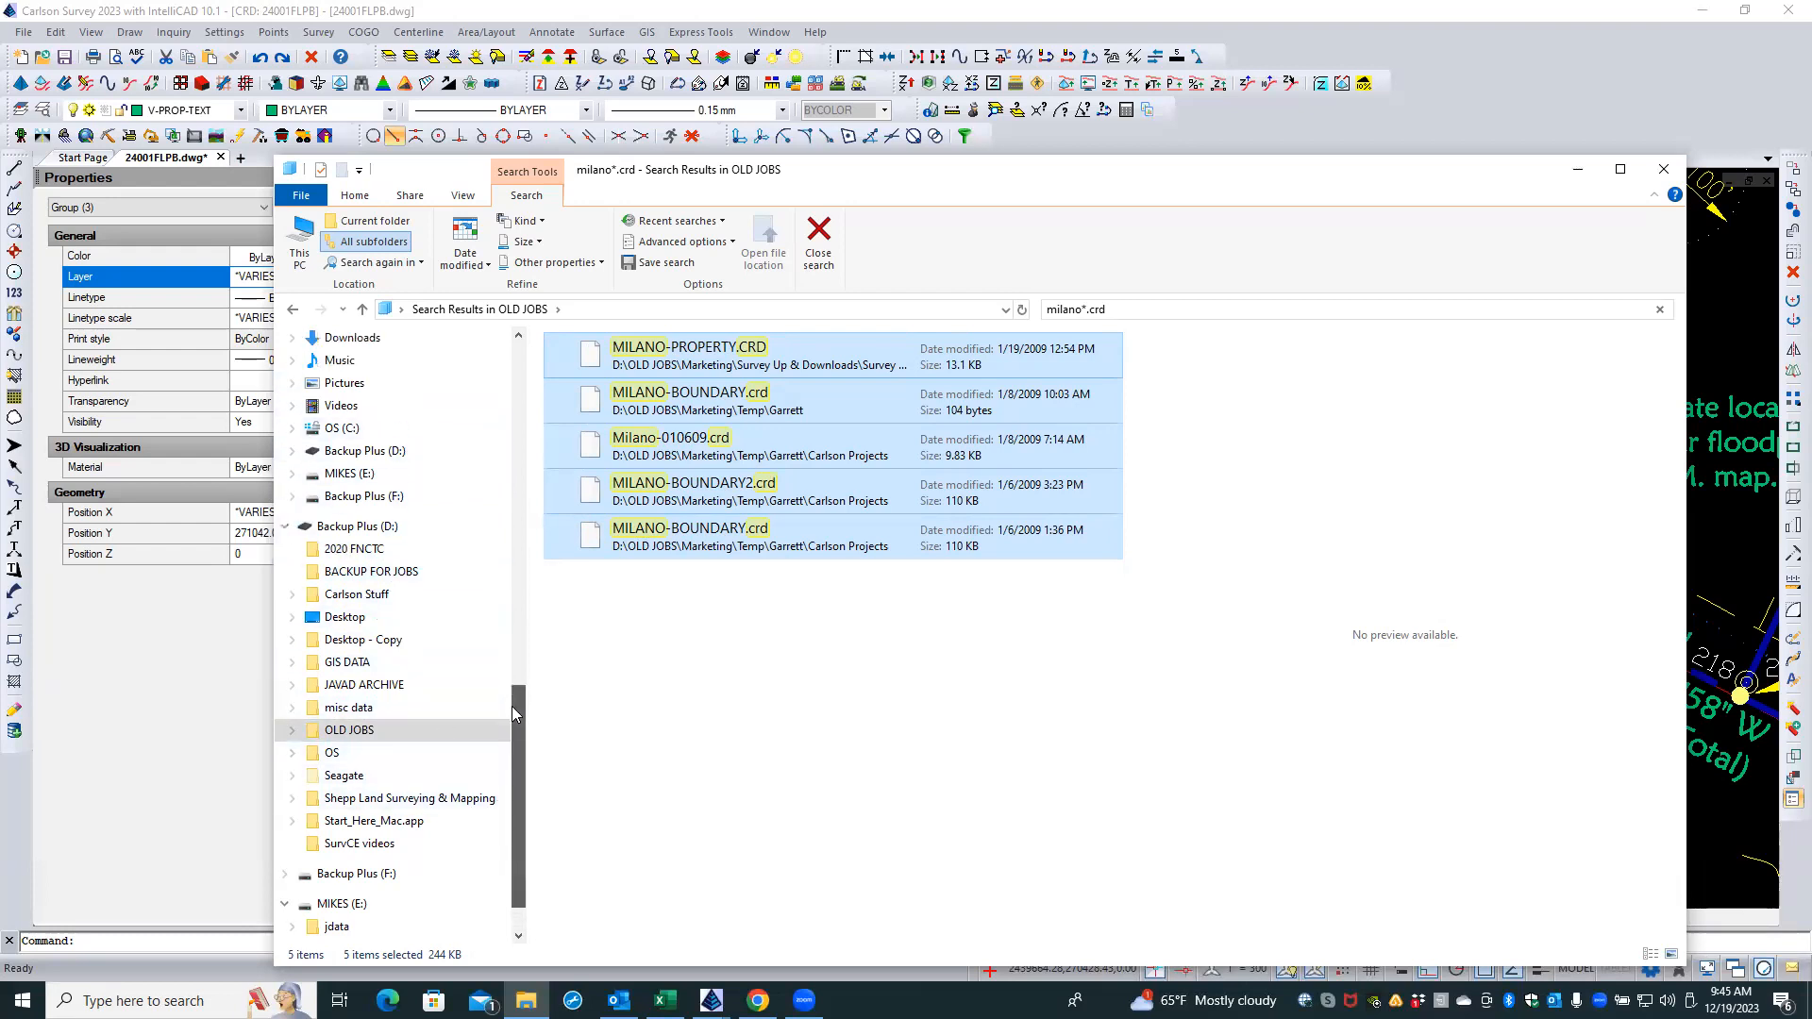
scroll(509, 722, "down", 2)
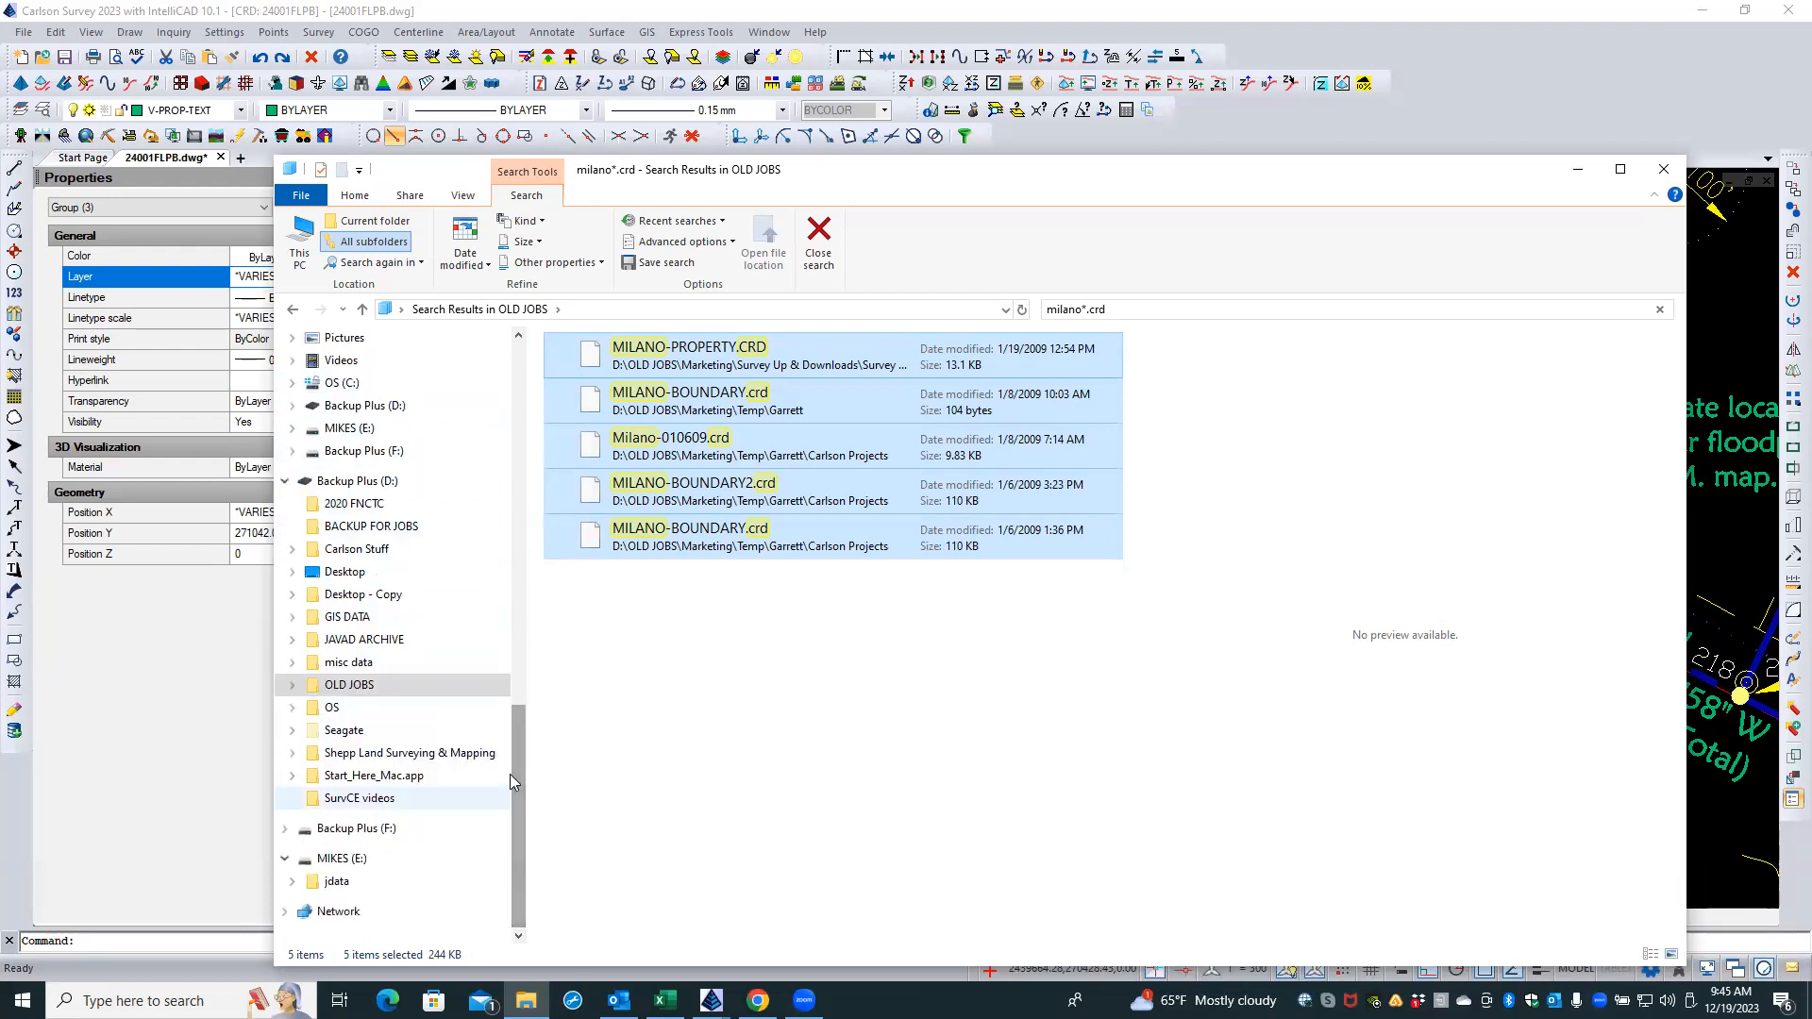
left_click_drag(517, 757, 494, 655)
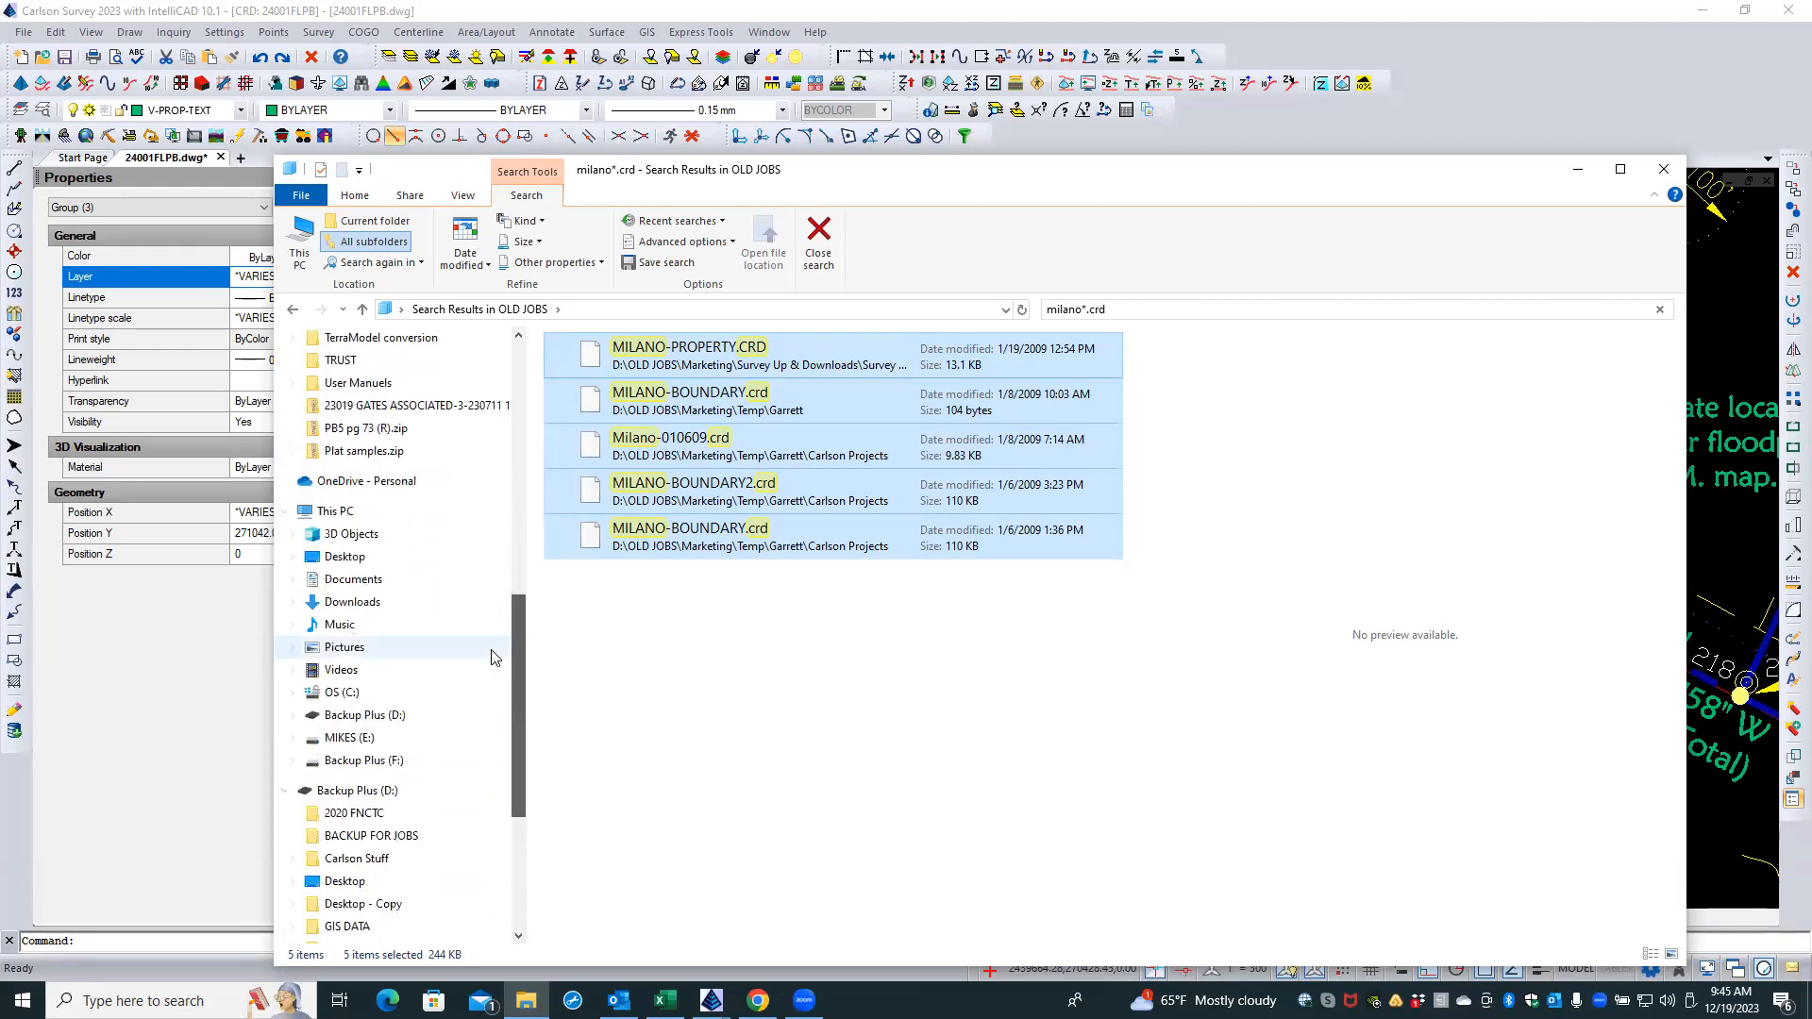
scroll(453, 802, "down", 3)
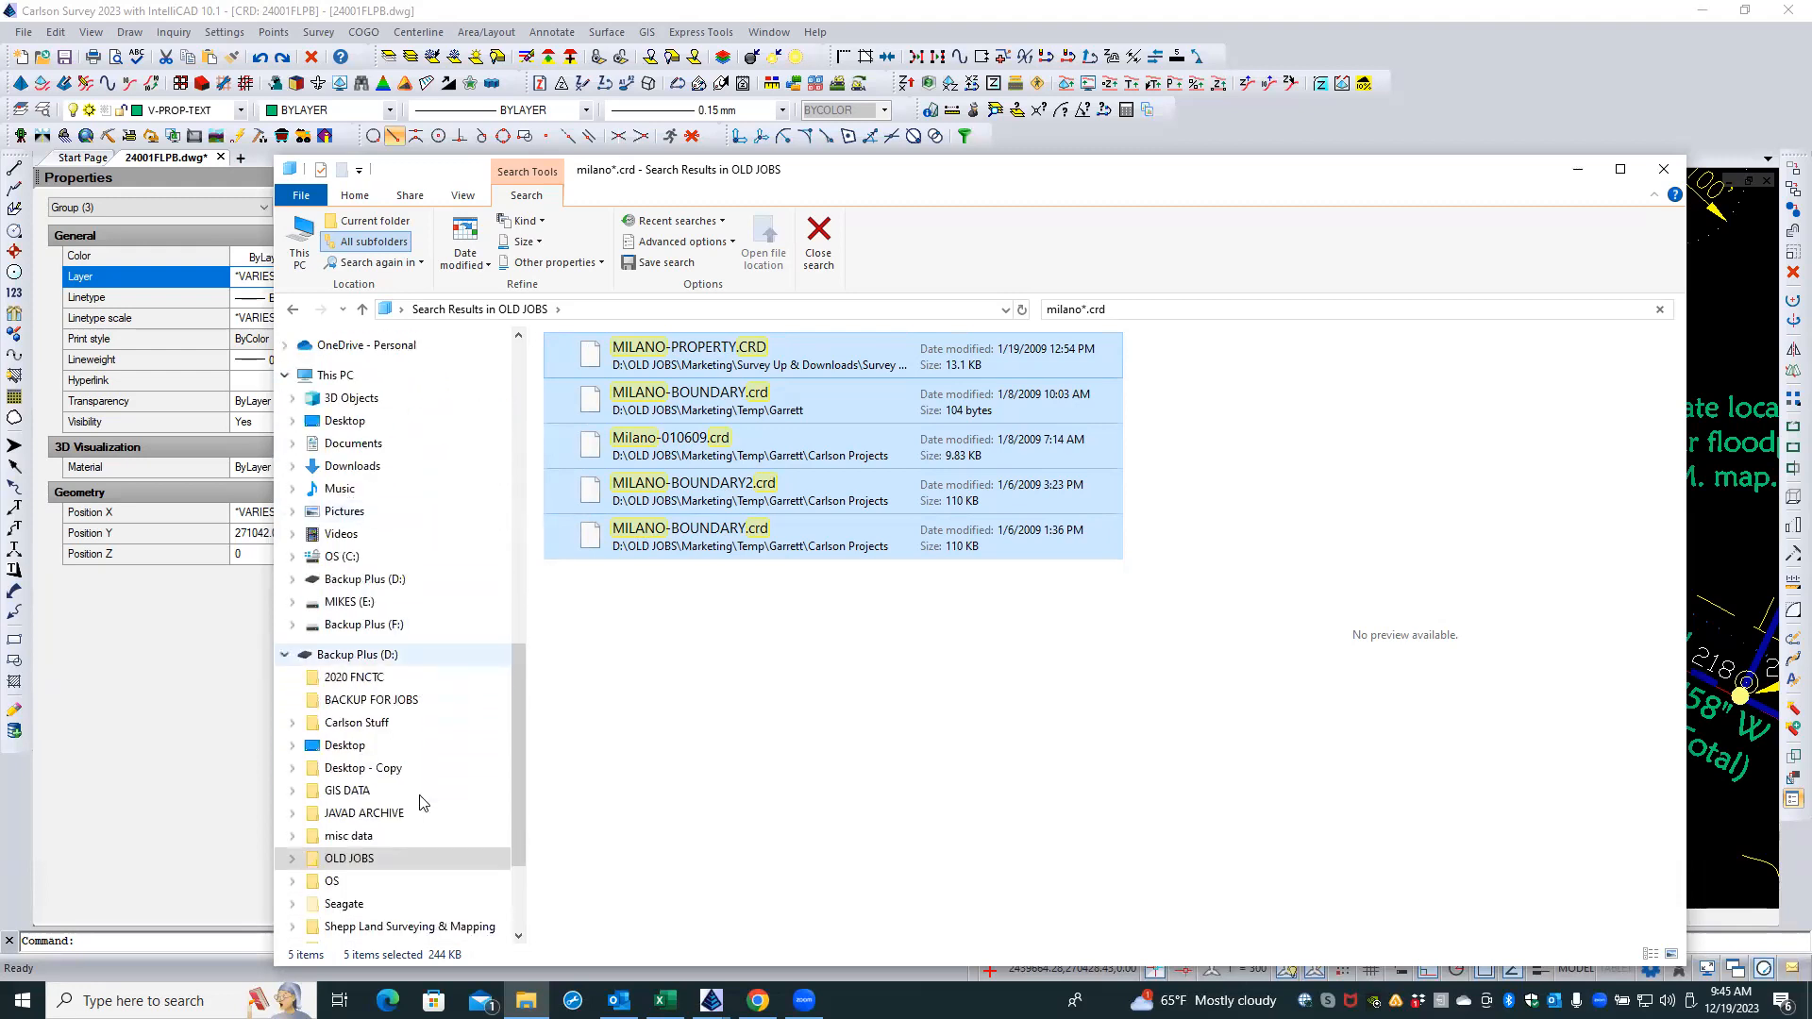
left_click(405, 844)
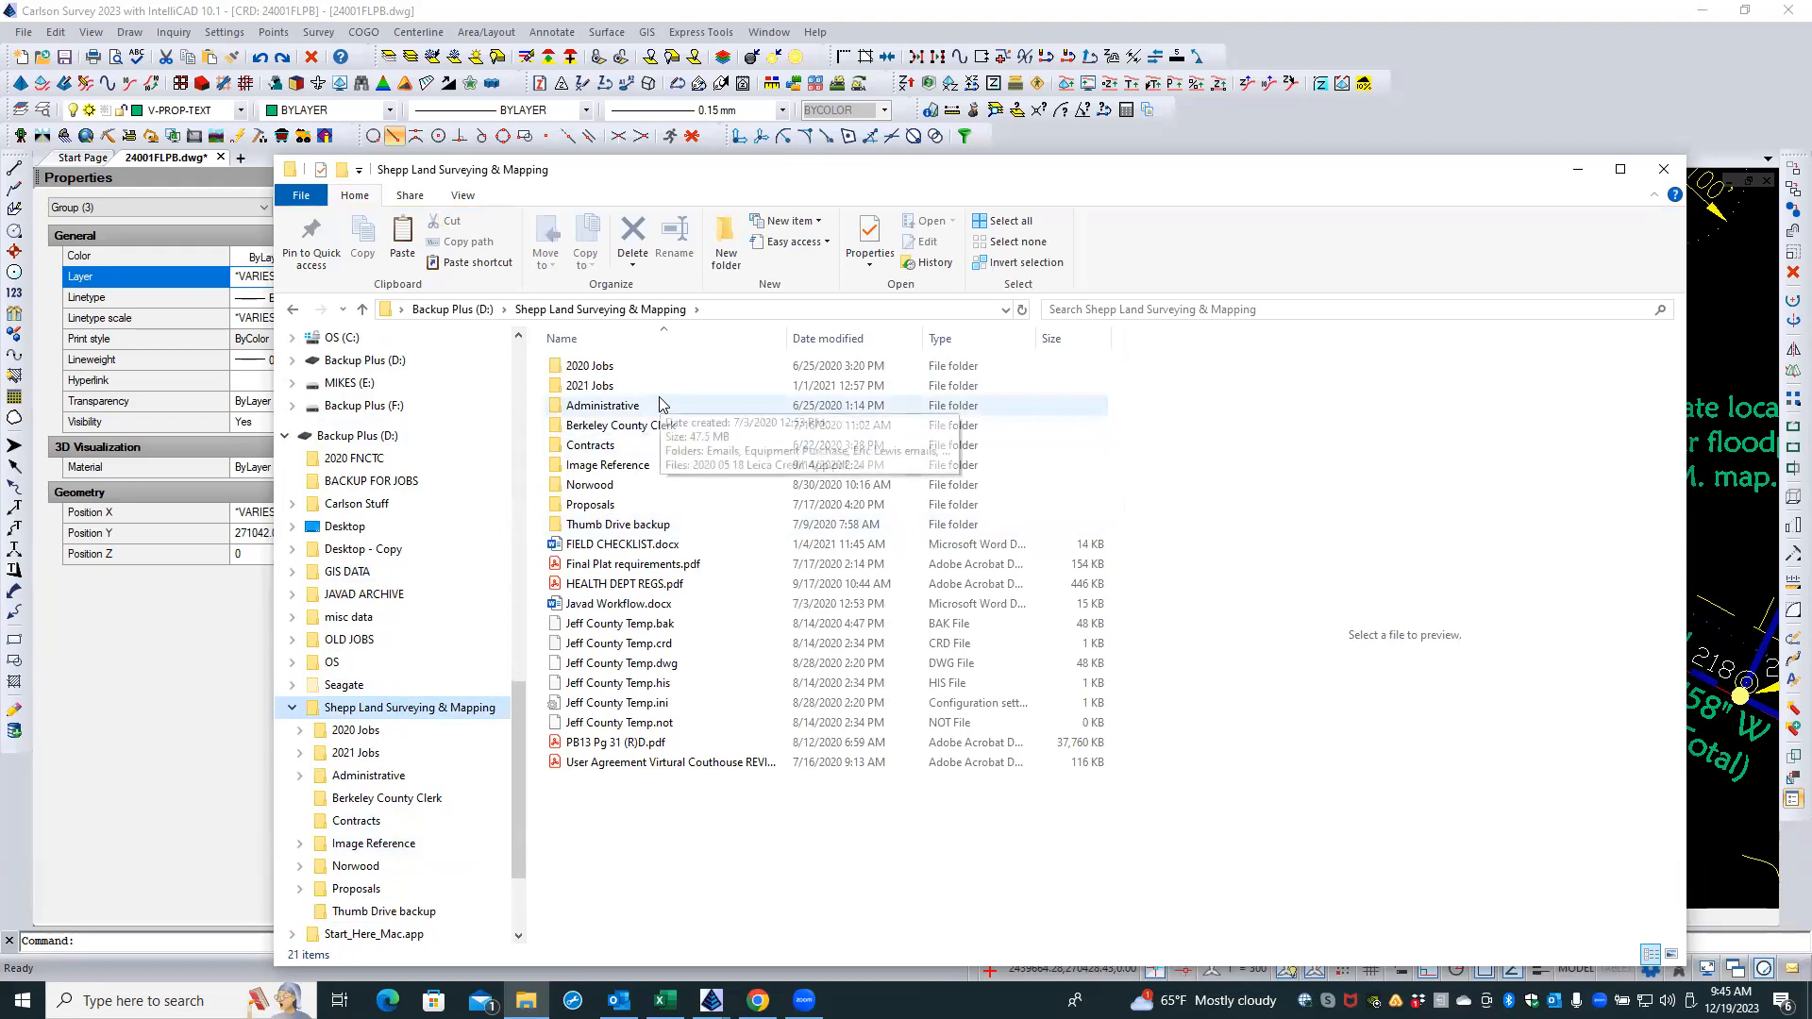
- Open the desktop's Shepp Land Surveying & Mapping\2024 Jobs\24001 WVFP\Carlson folder
scroll(465, 642, "up", 2)
scroll(466, 645, "up", 8)
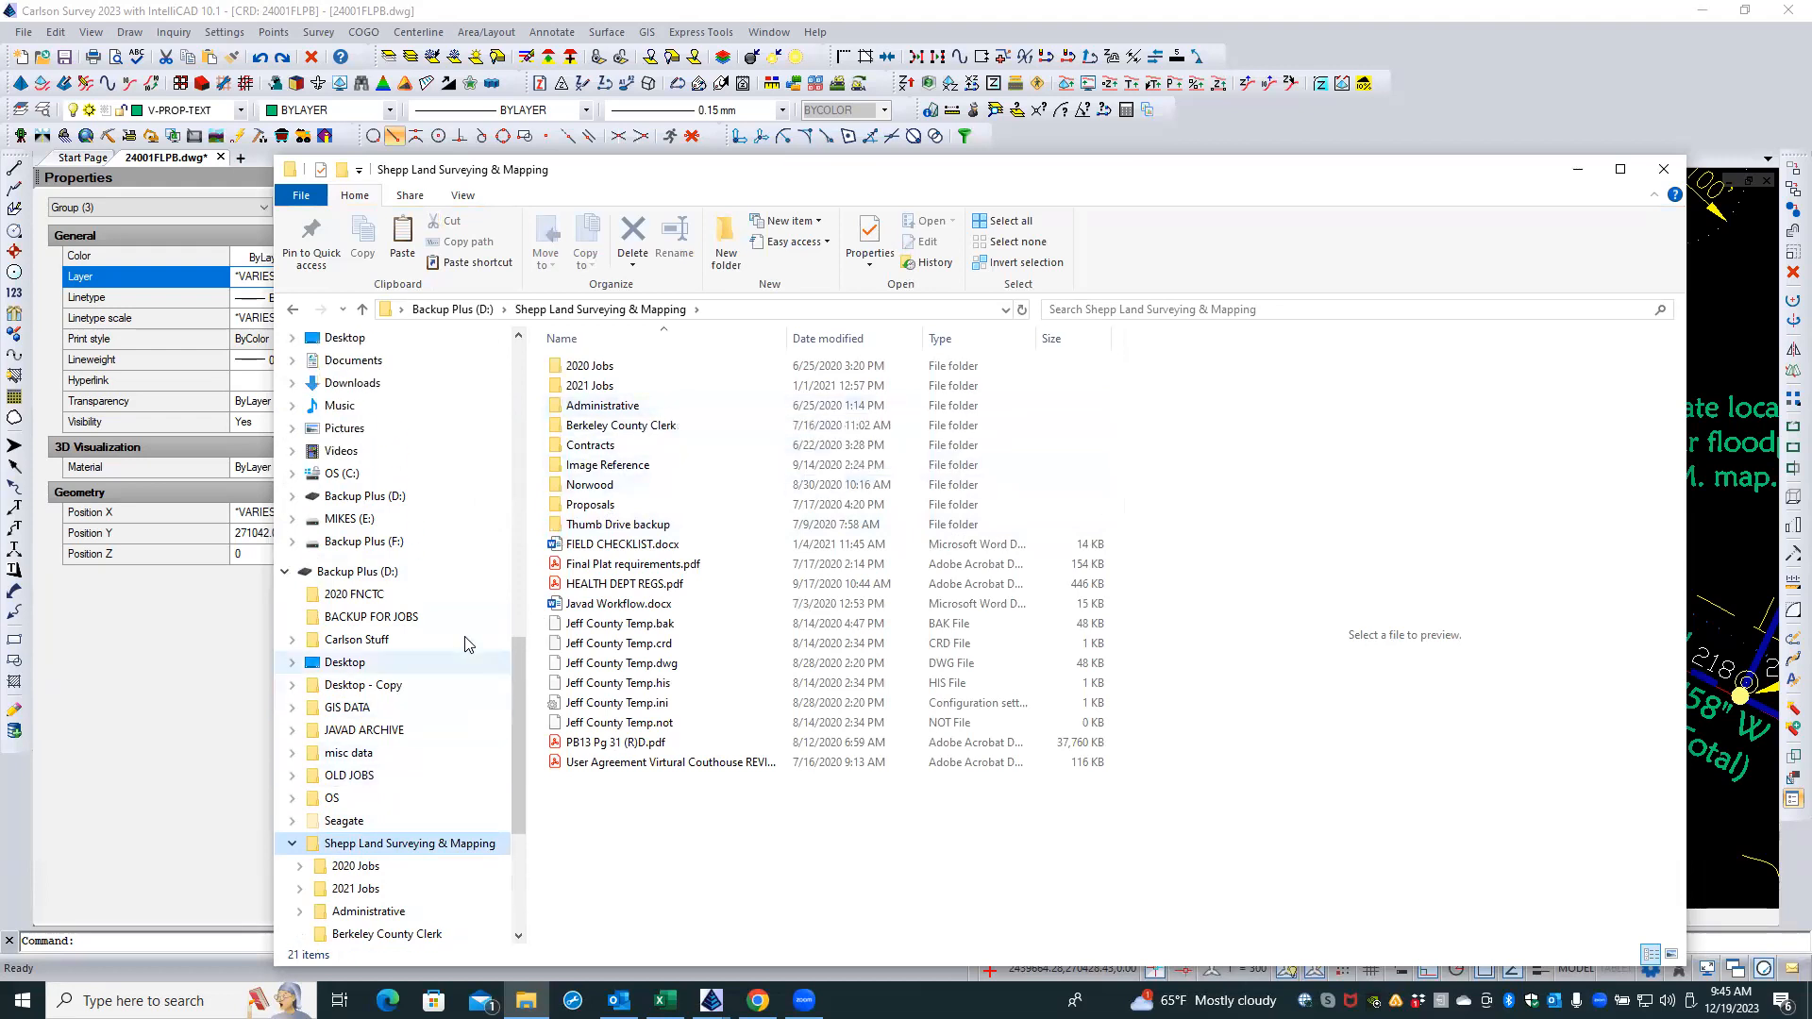
scroll(466, 644, "up", 8)
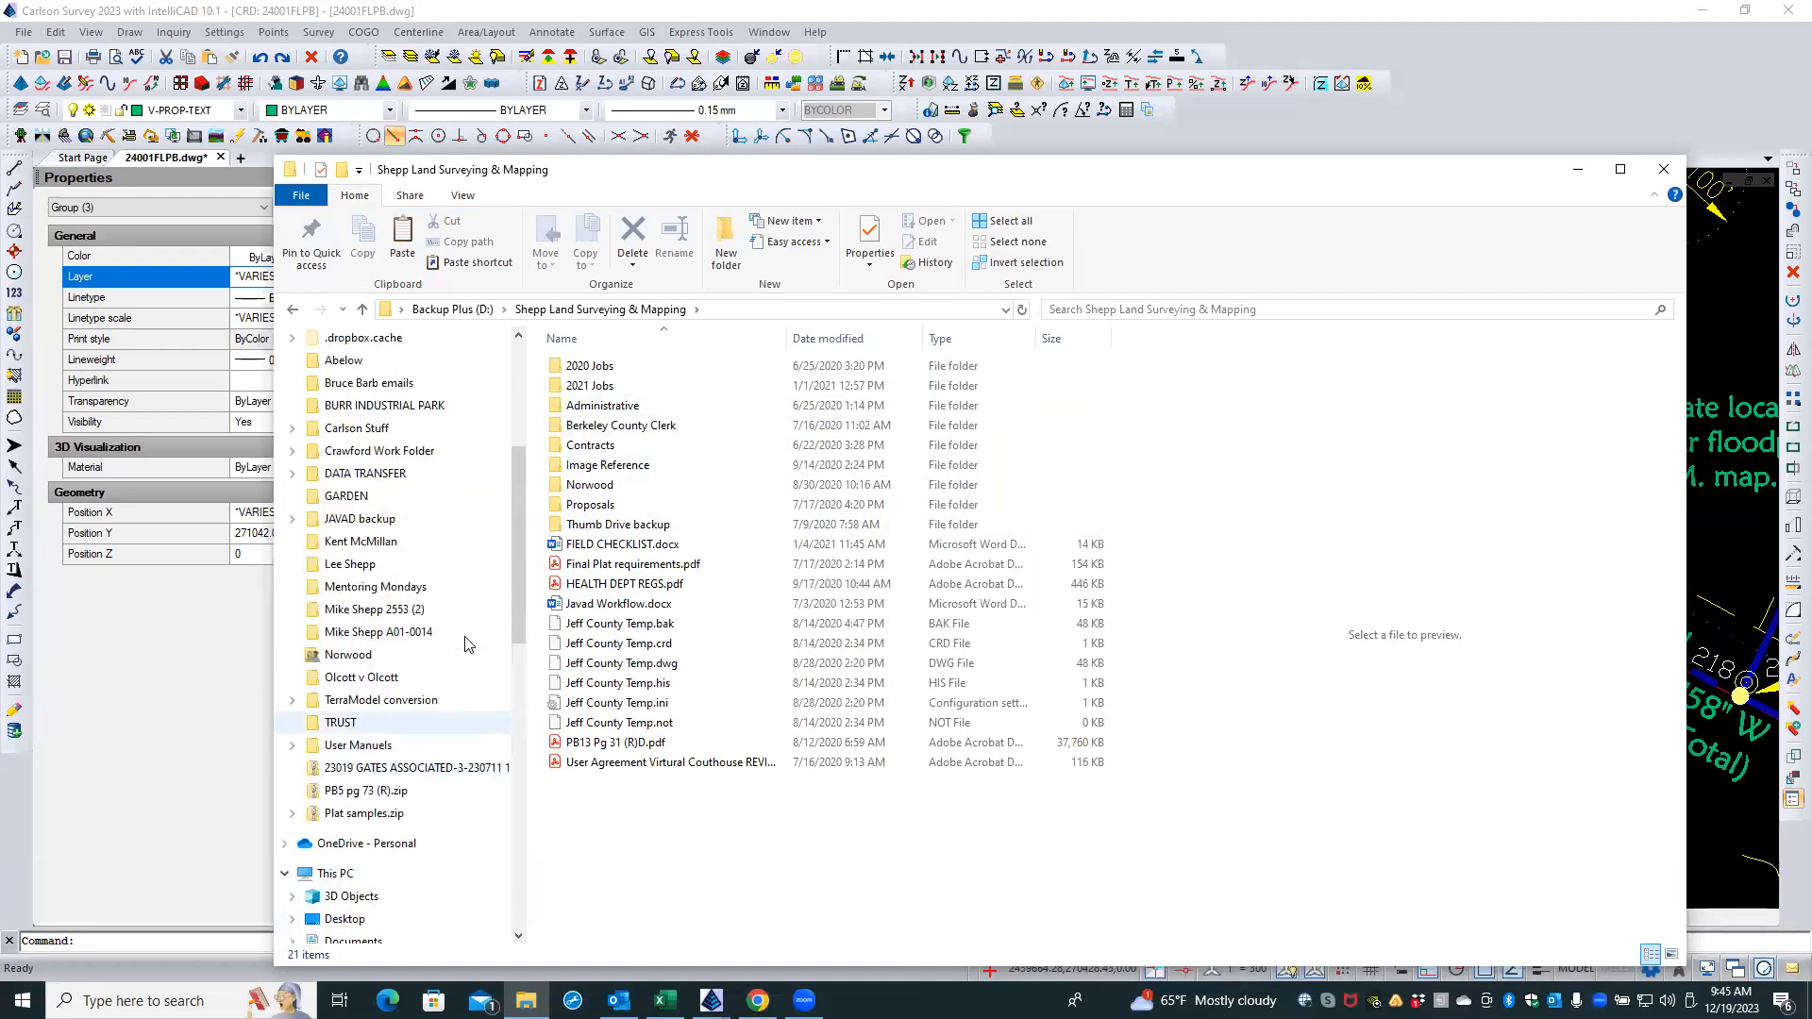
left_click(345, 376)
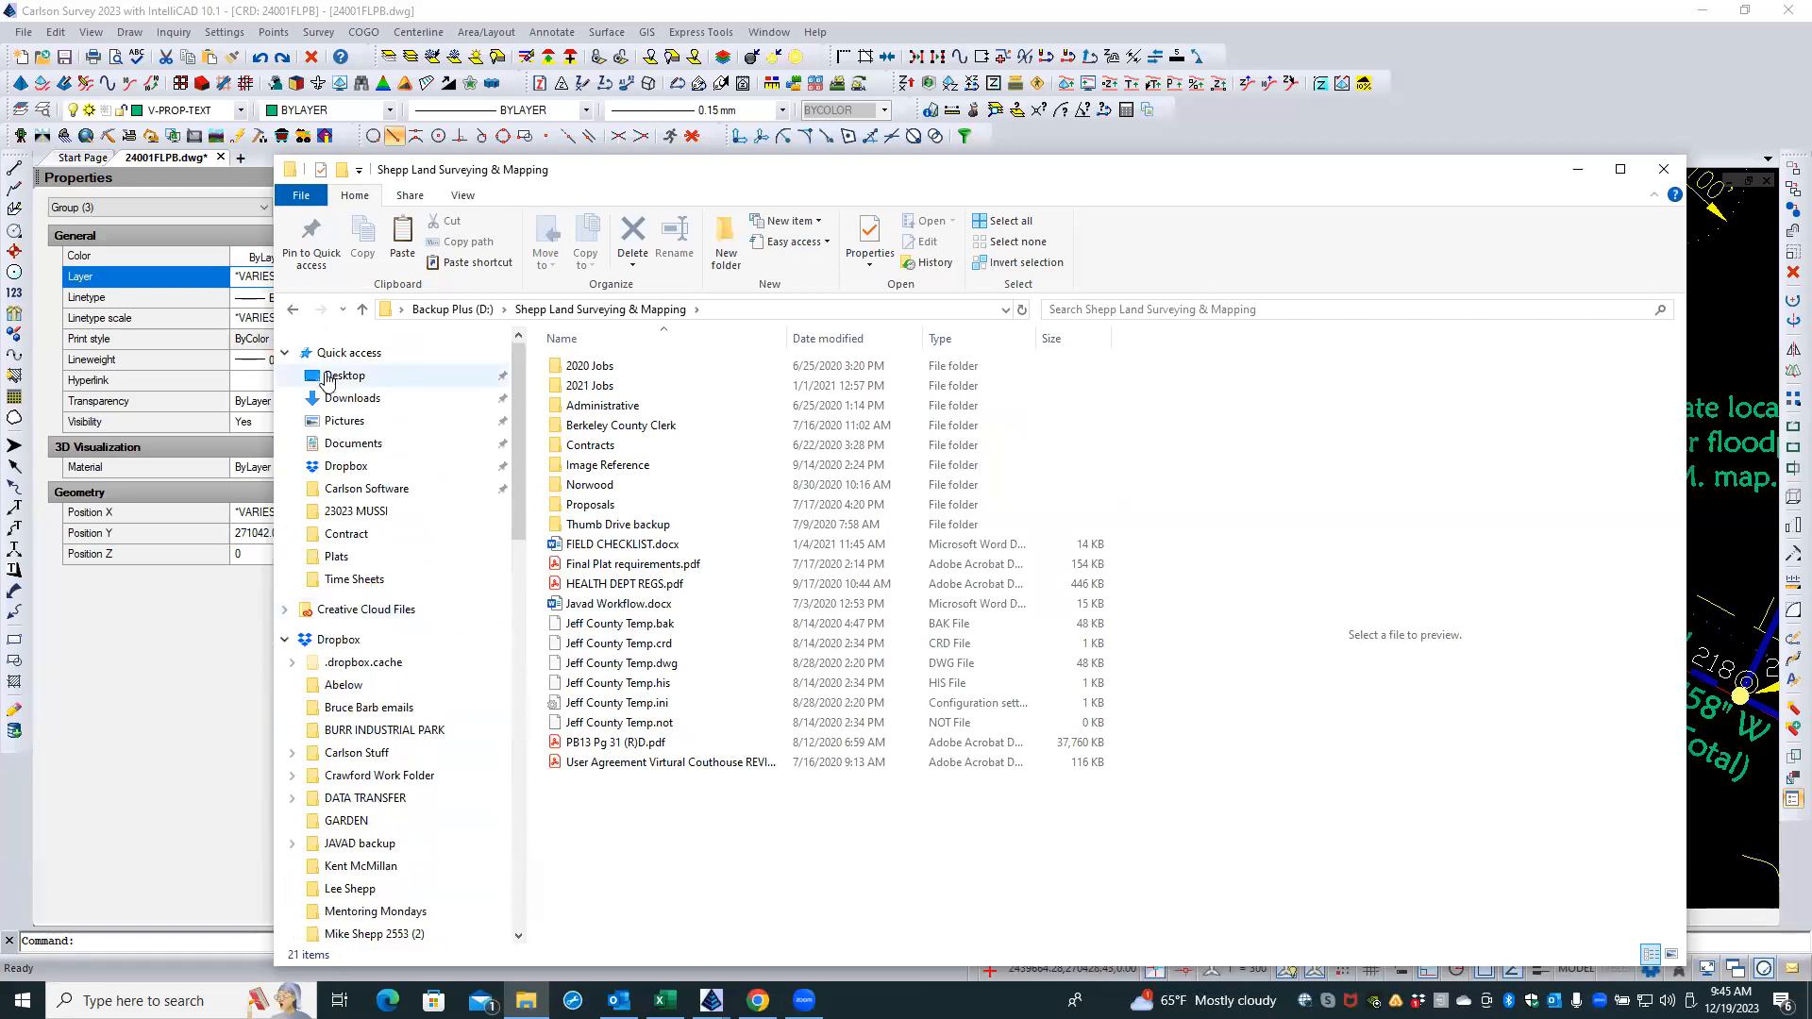
double_click(597, 563)
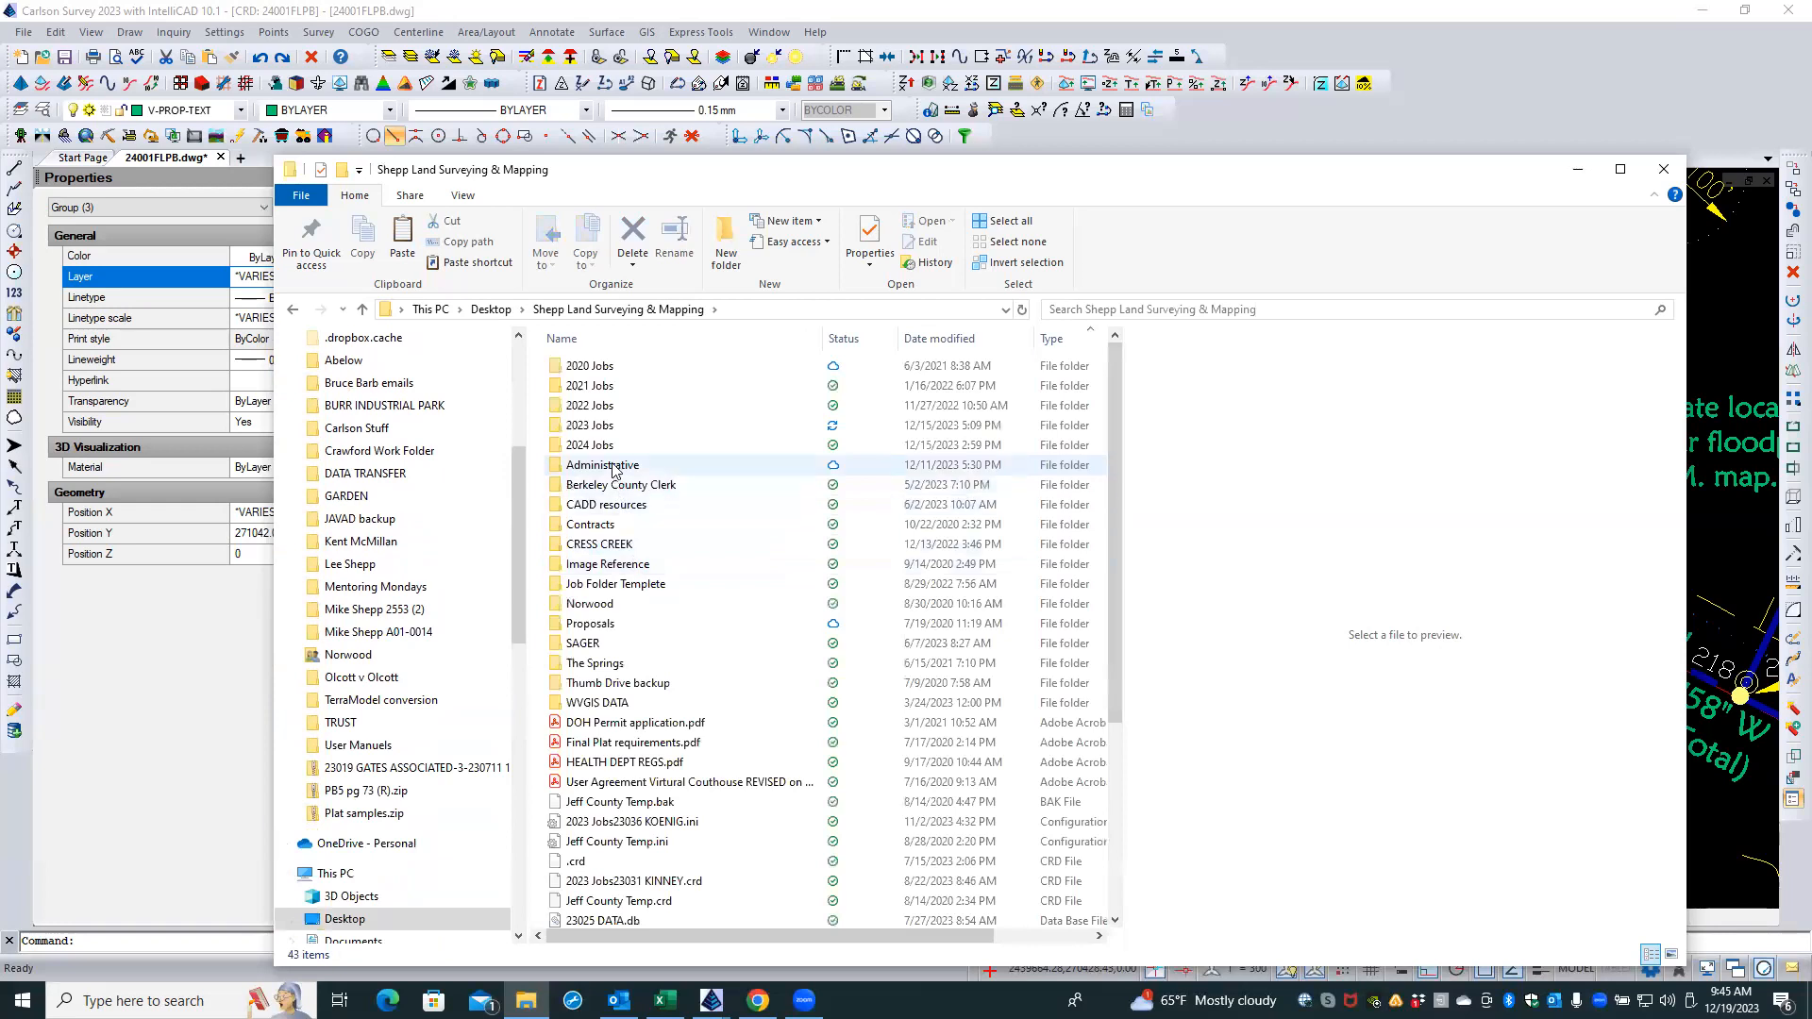
double_click(600, 448)
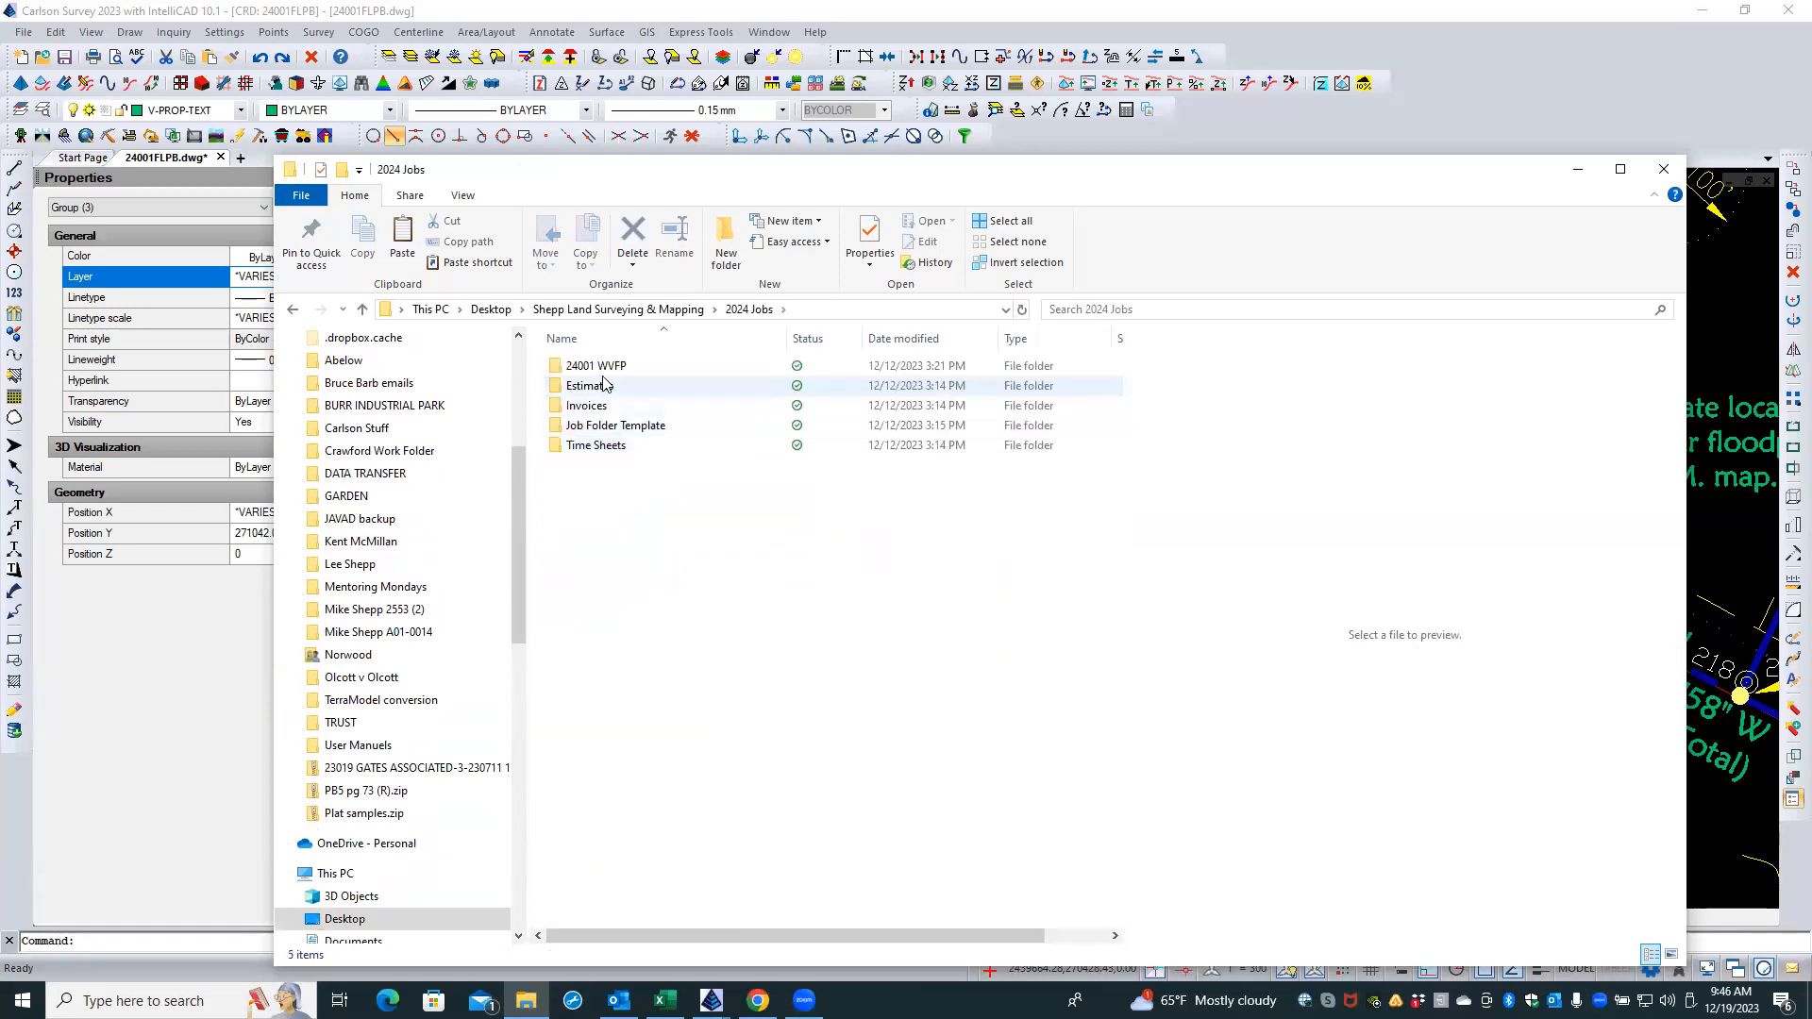
double_click(607, 366)
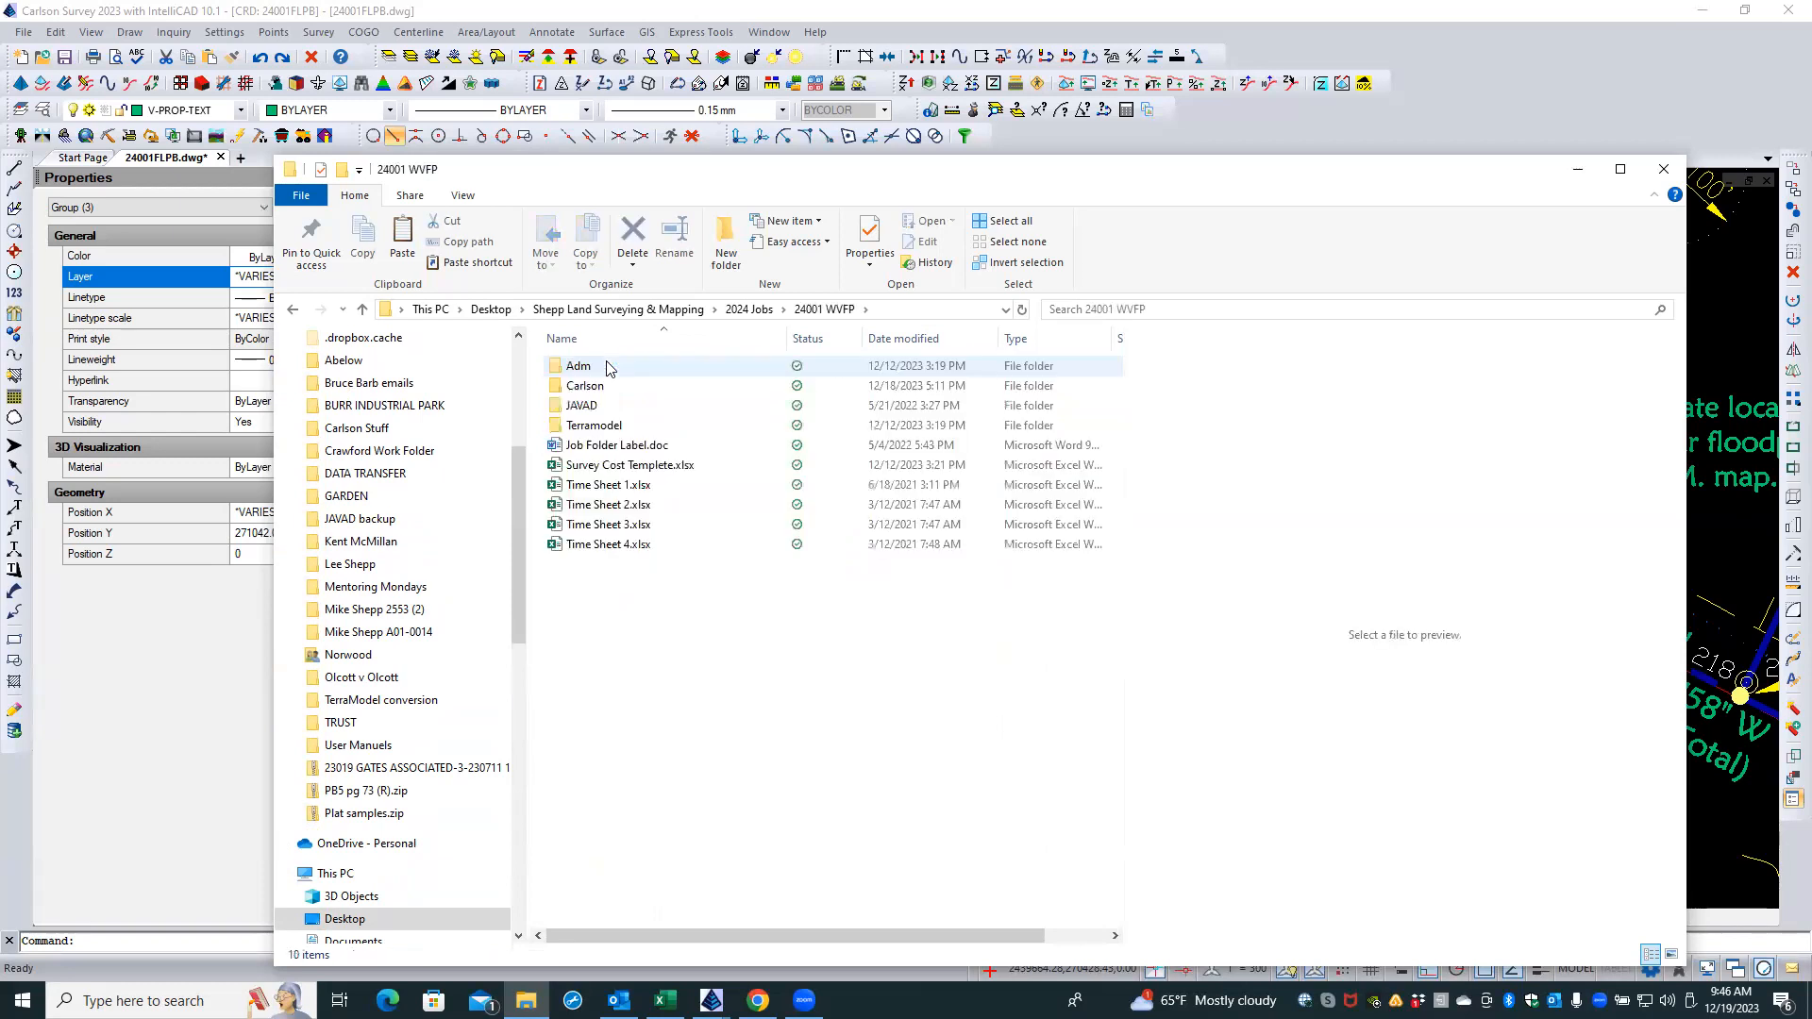
double_click(603, 386)
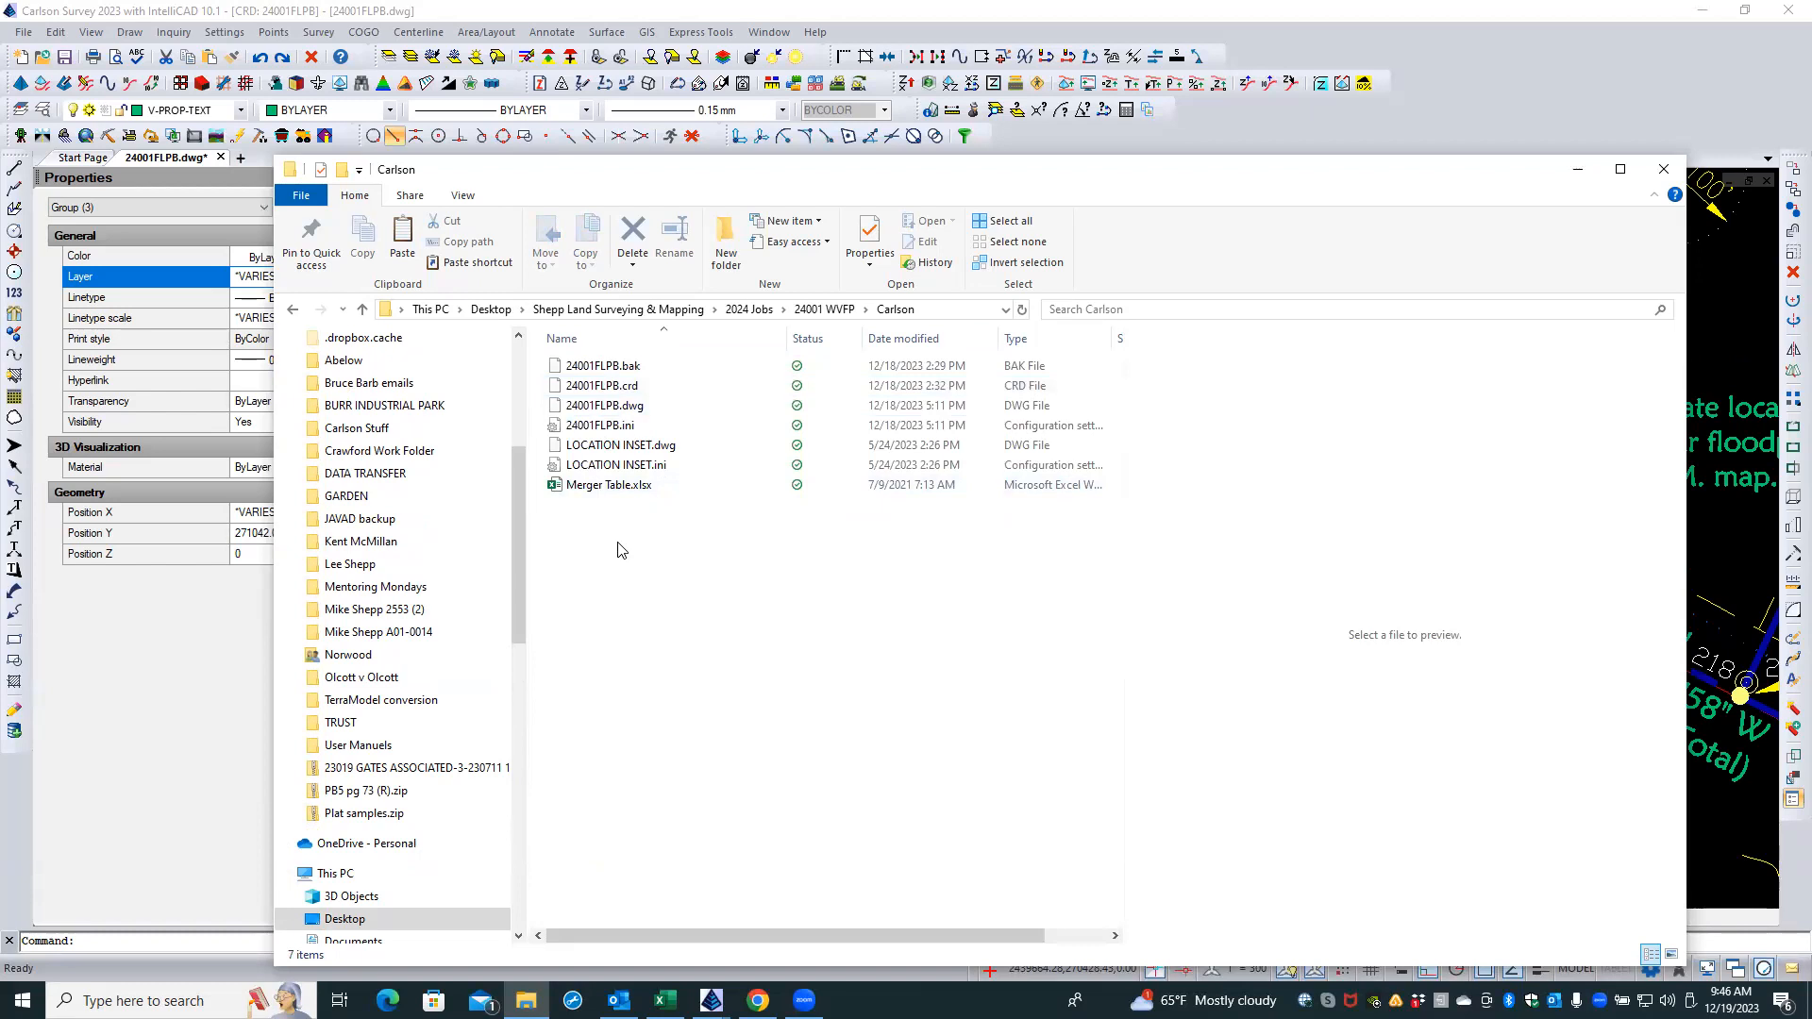
- Create a new folder named "crd from old jobs" inside the Carlson folder
right_click(621, 550)
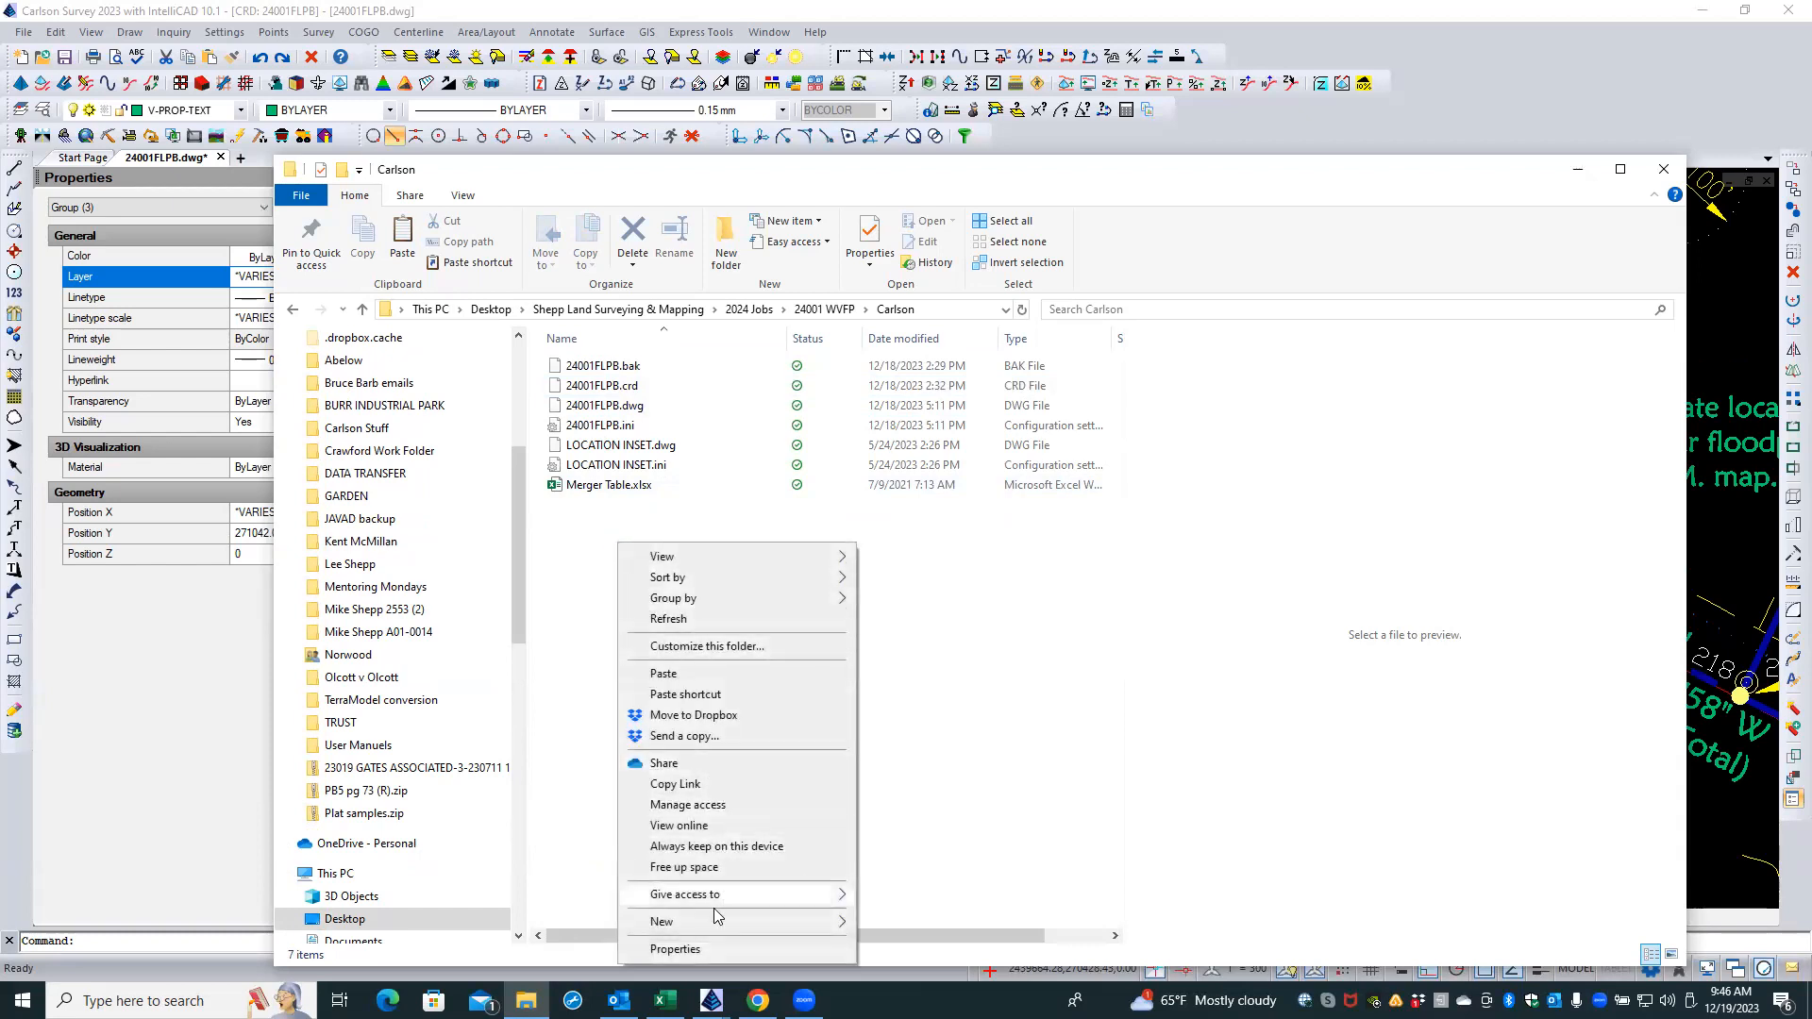
mouse_move(719, 920)
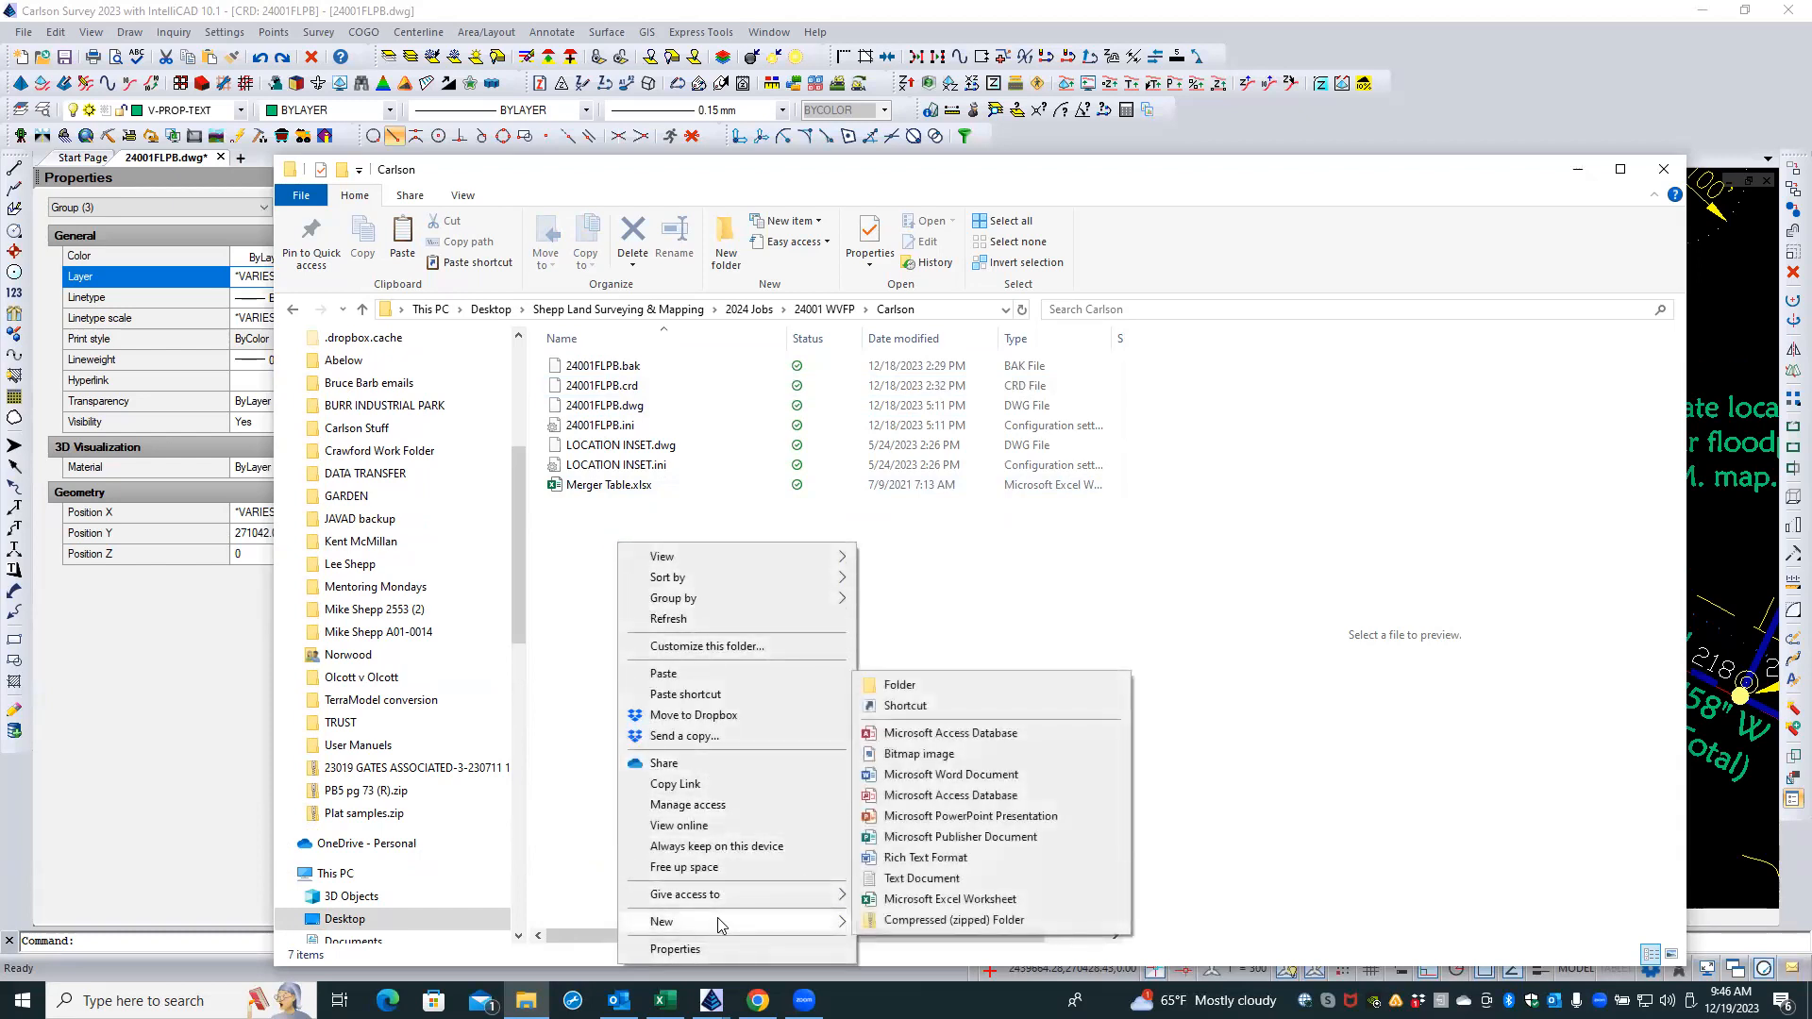
left_click(923, 682)
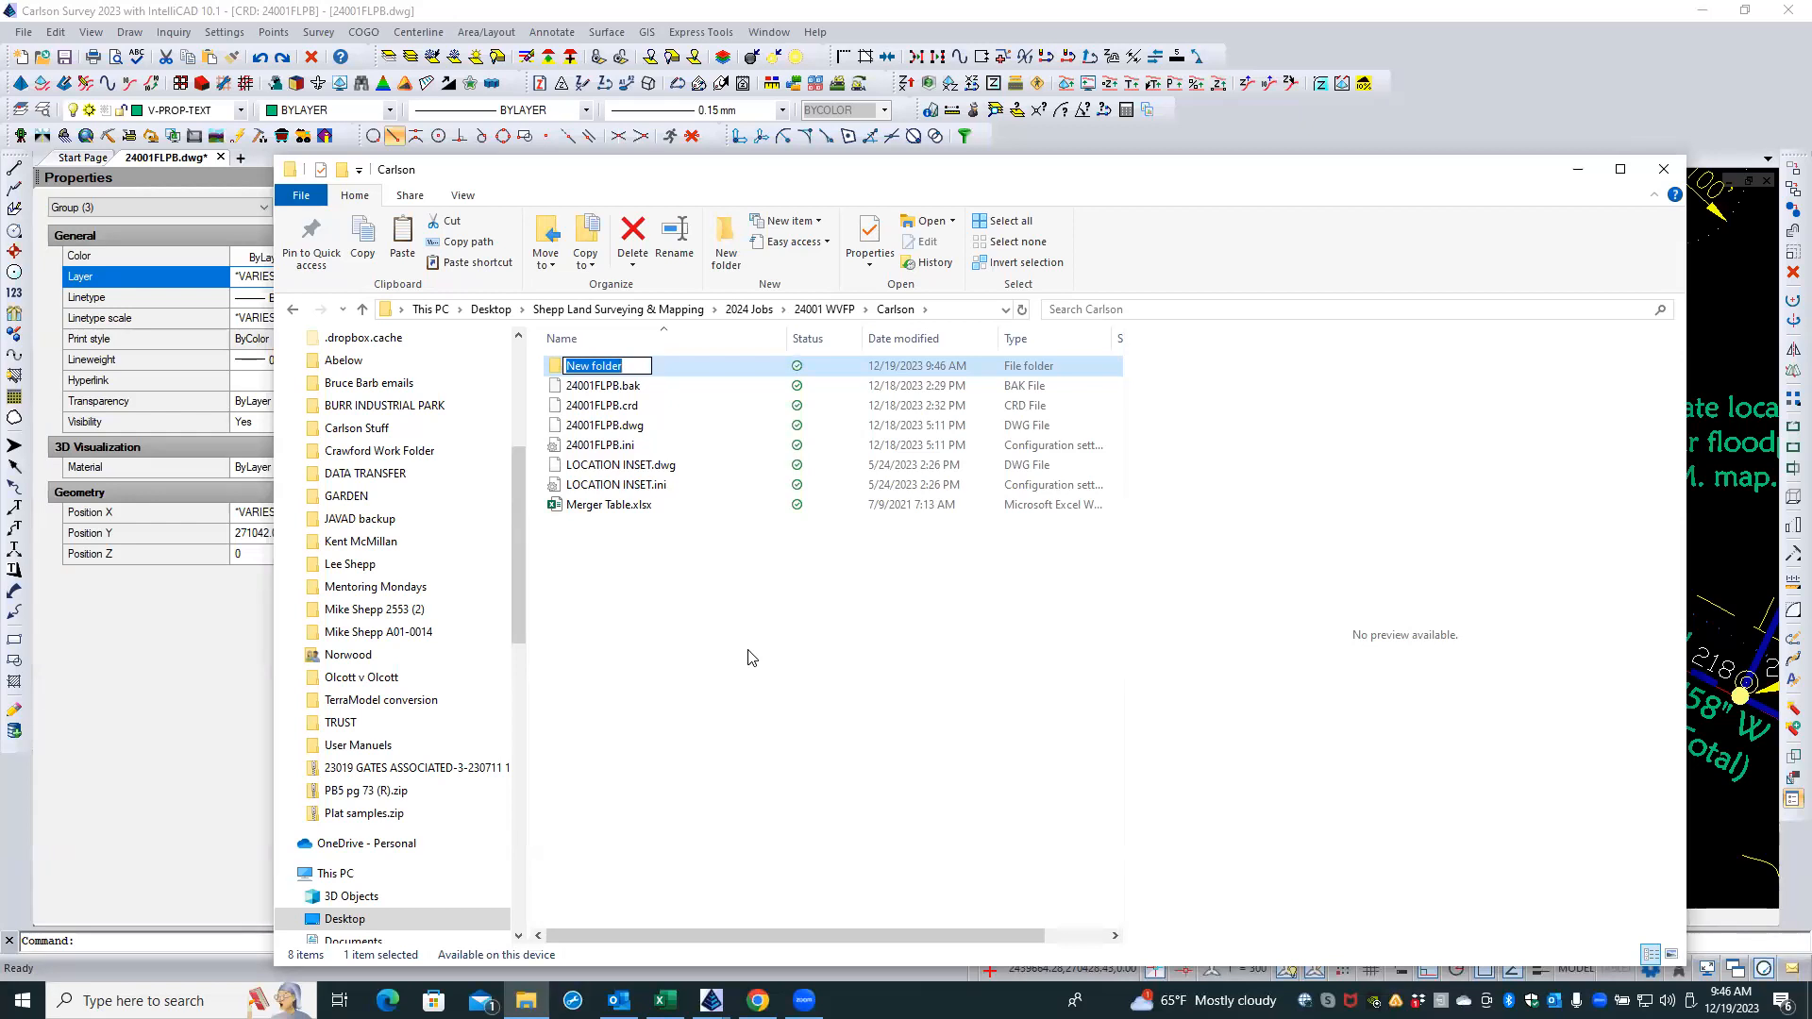
type("crd from old jobs")
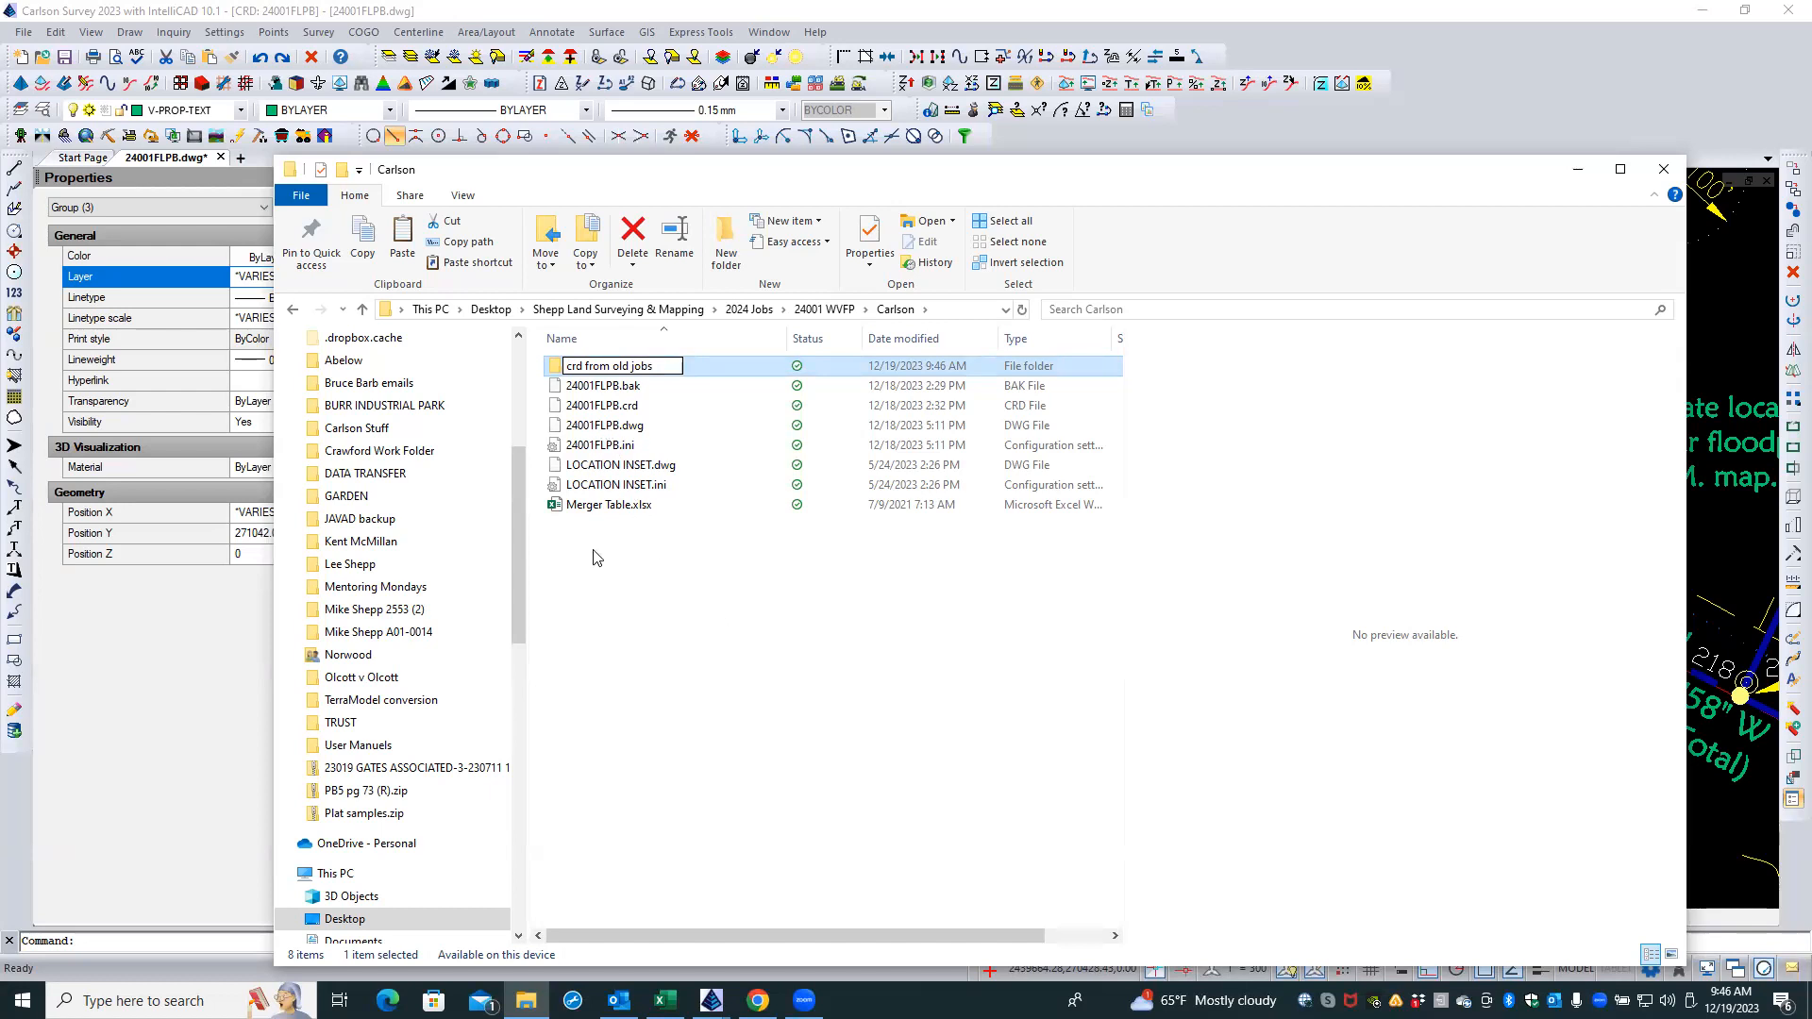
left_click(554, 382)
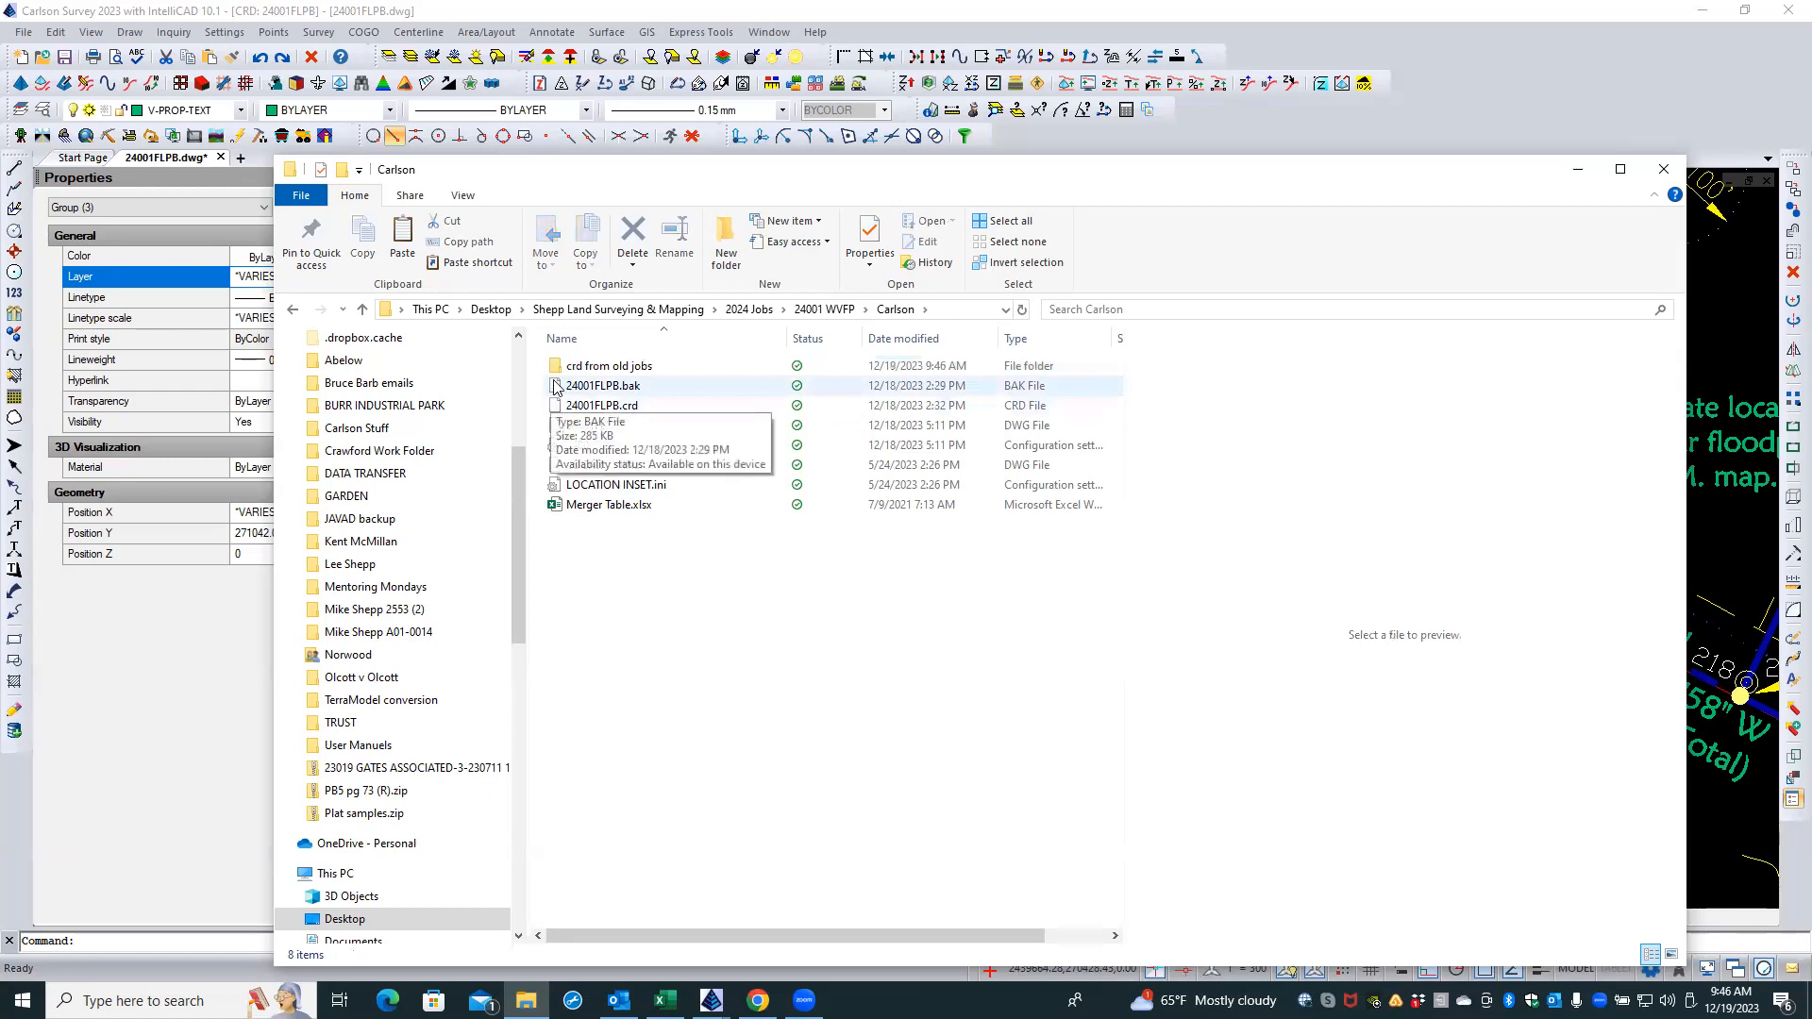
- Paste the copied coordinate files into "crd from old jobs", skipping the duplicate MILANO-BOUNDARY.crd, and close File Explorer
double_click(557, 366)
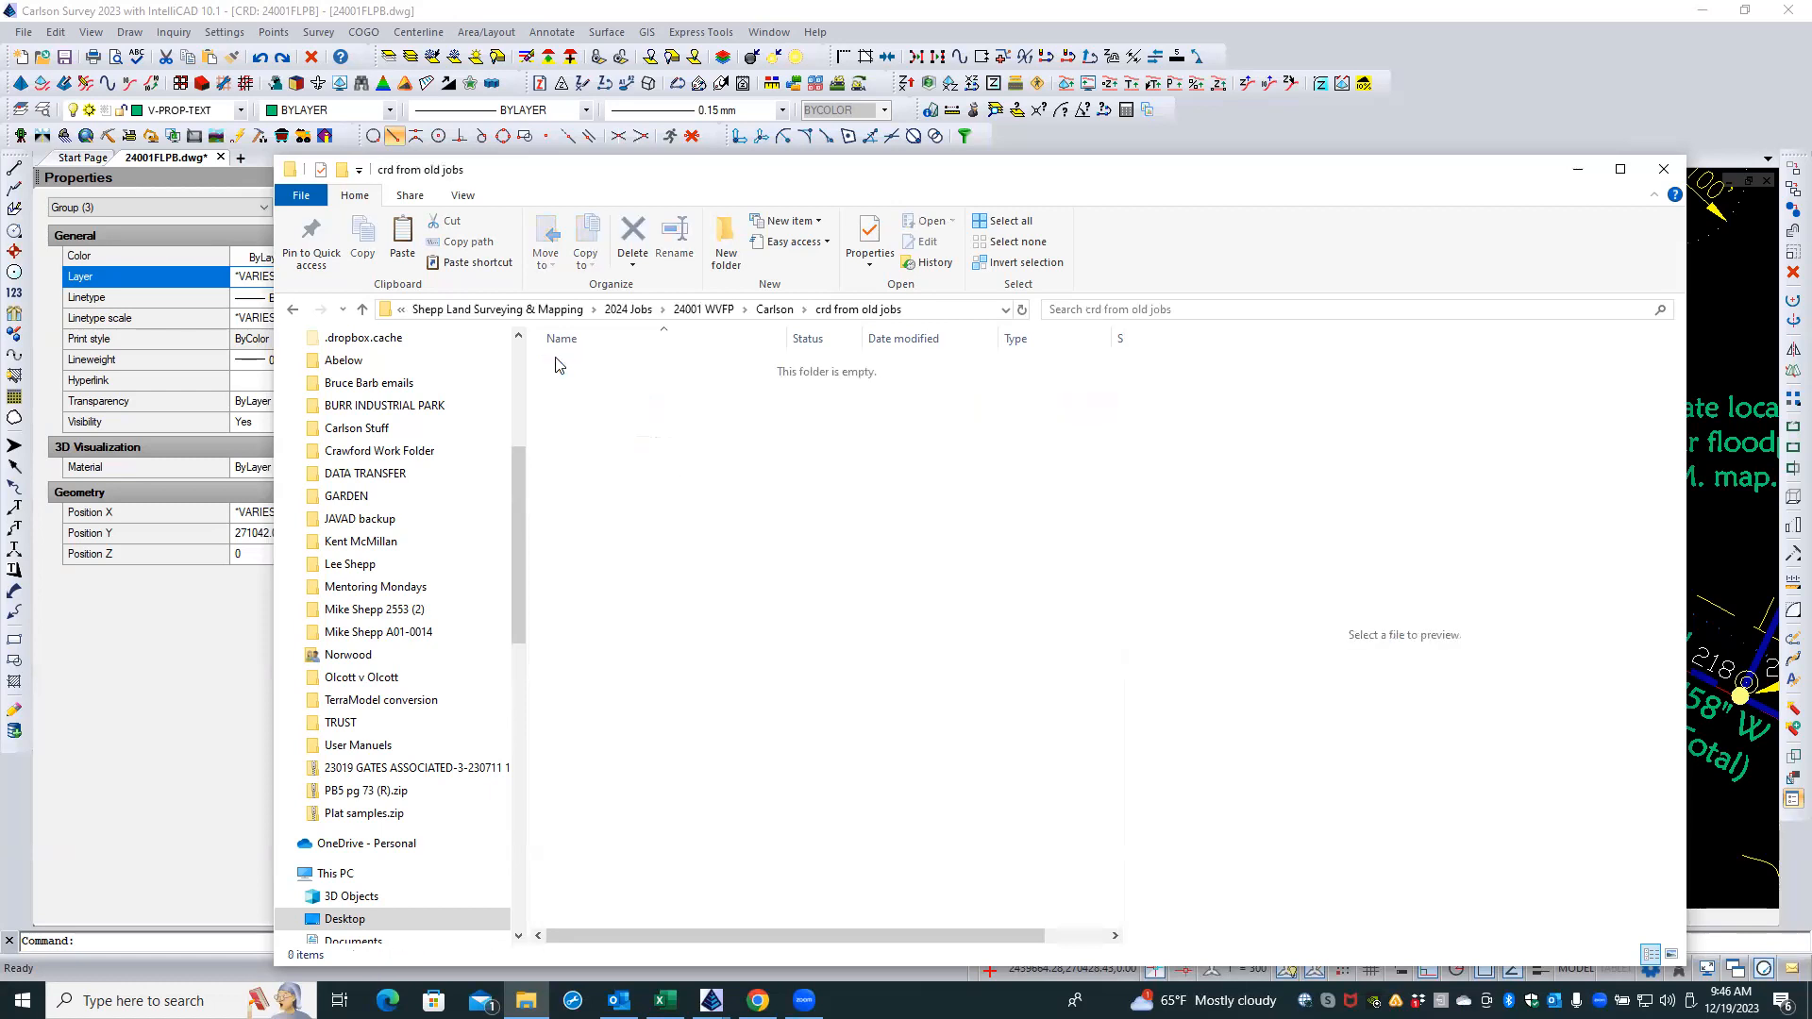
right_click(608, 480)
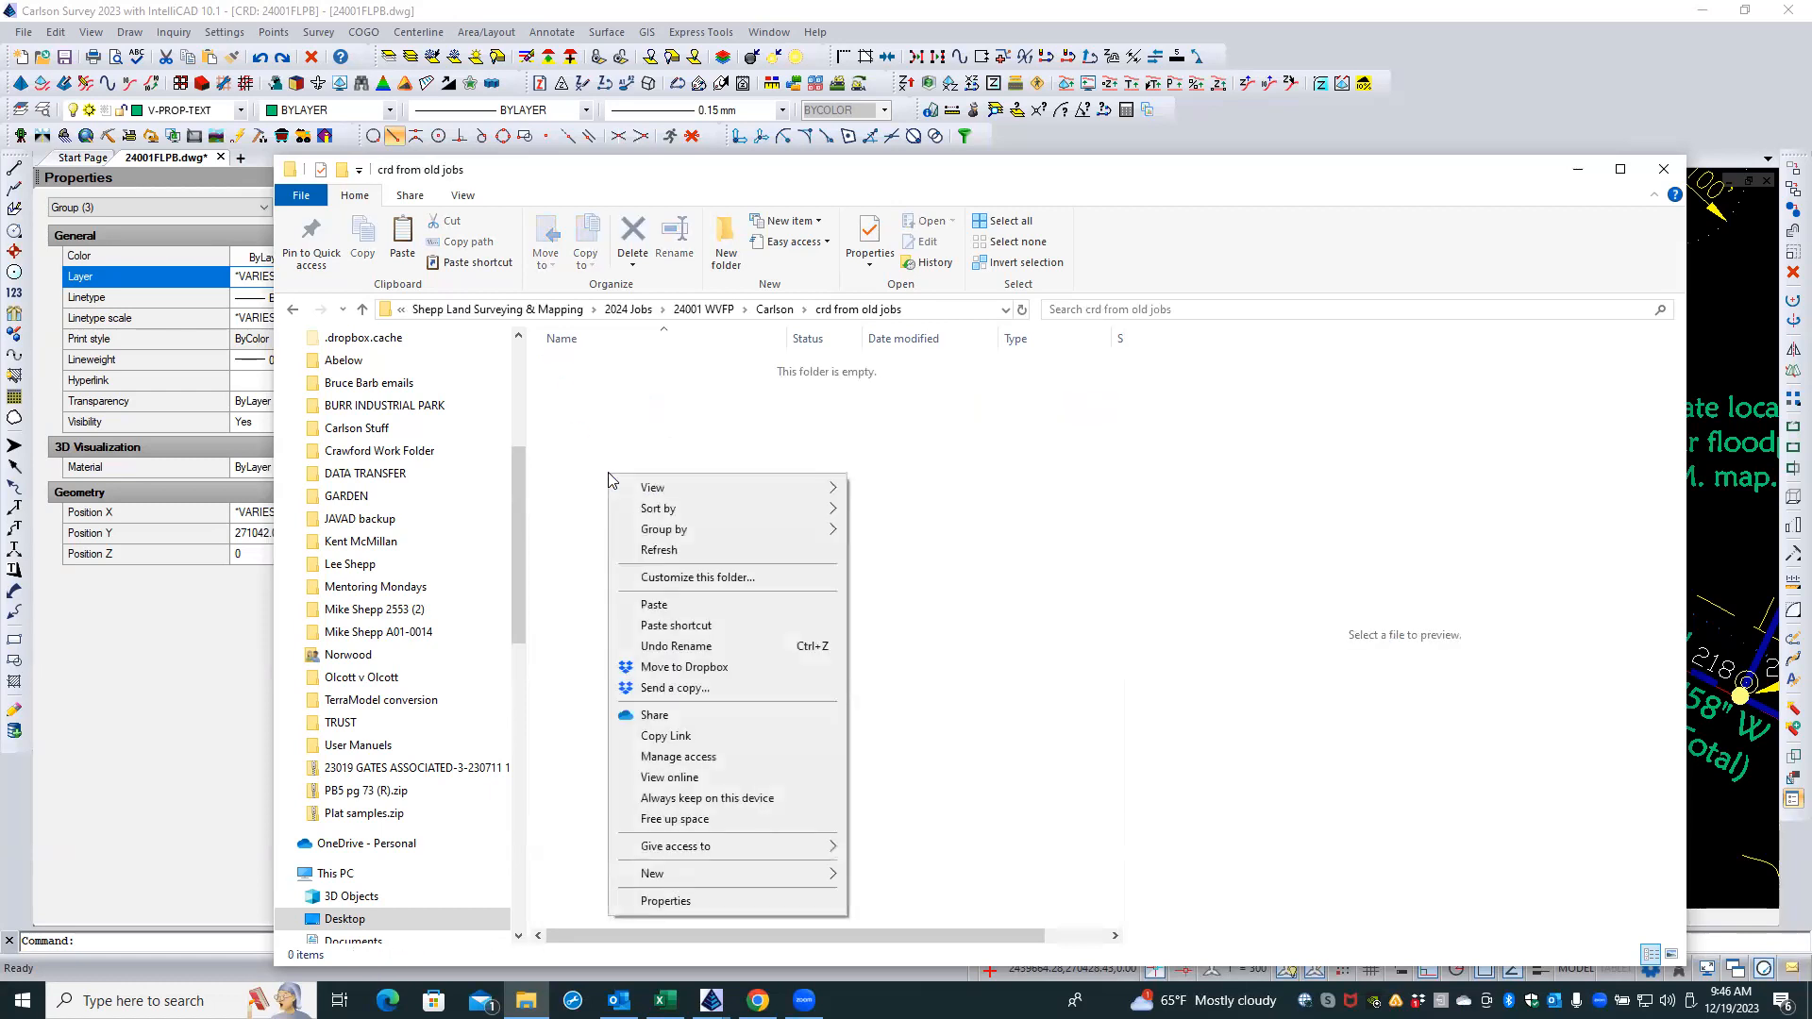
left_click(657, 605)
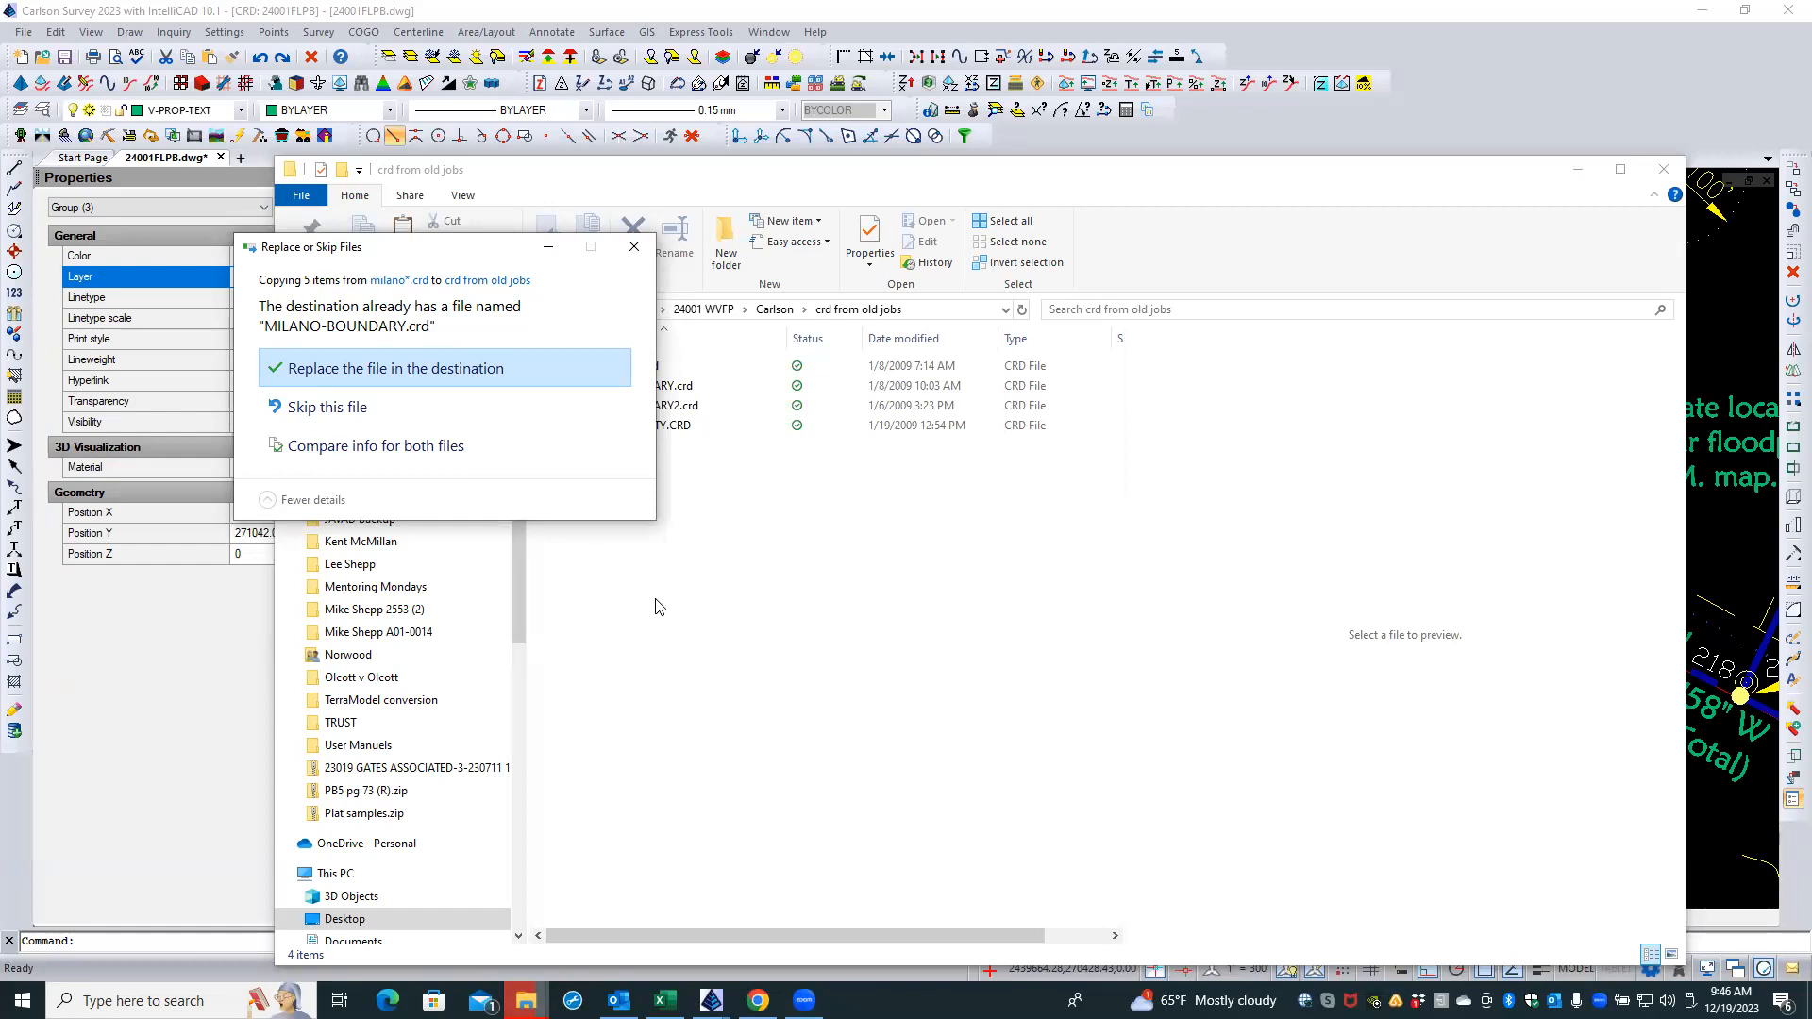
left_click(351, 408)
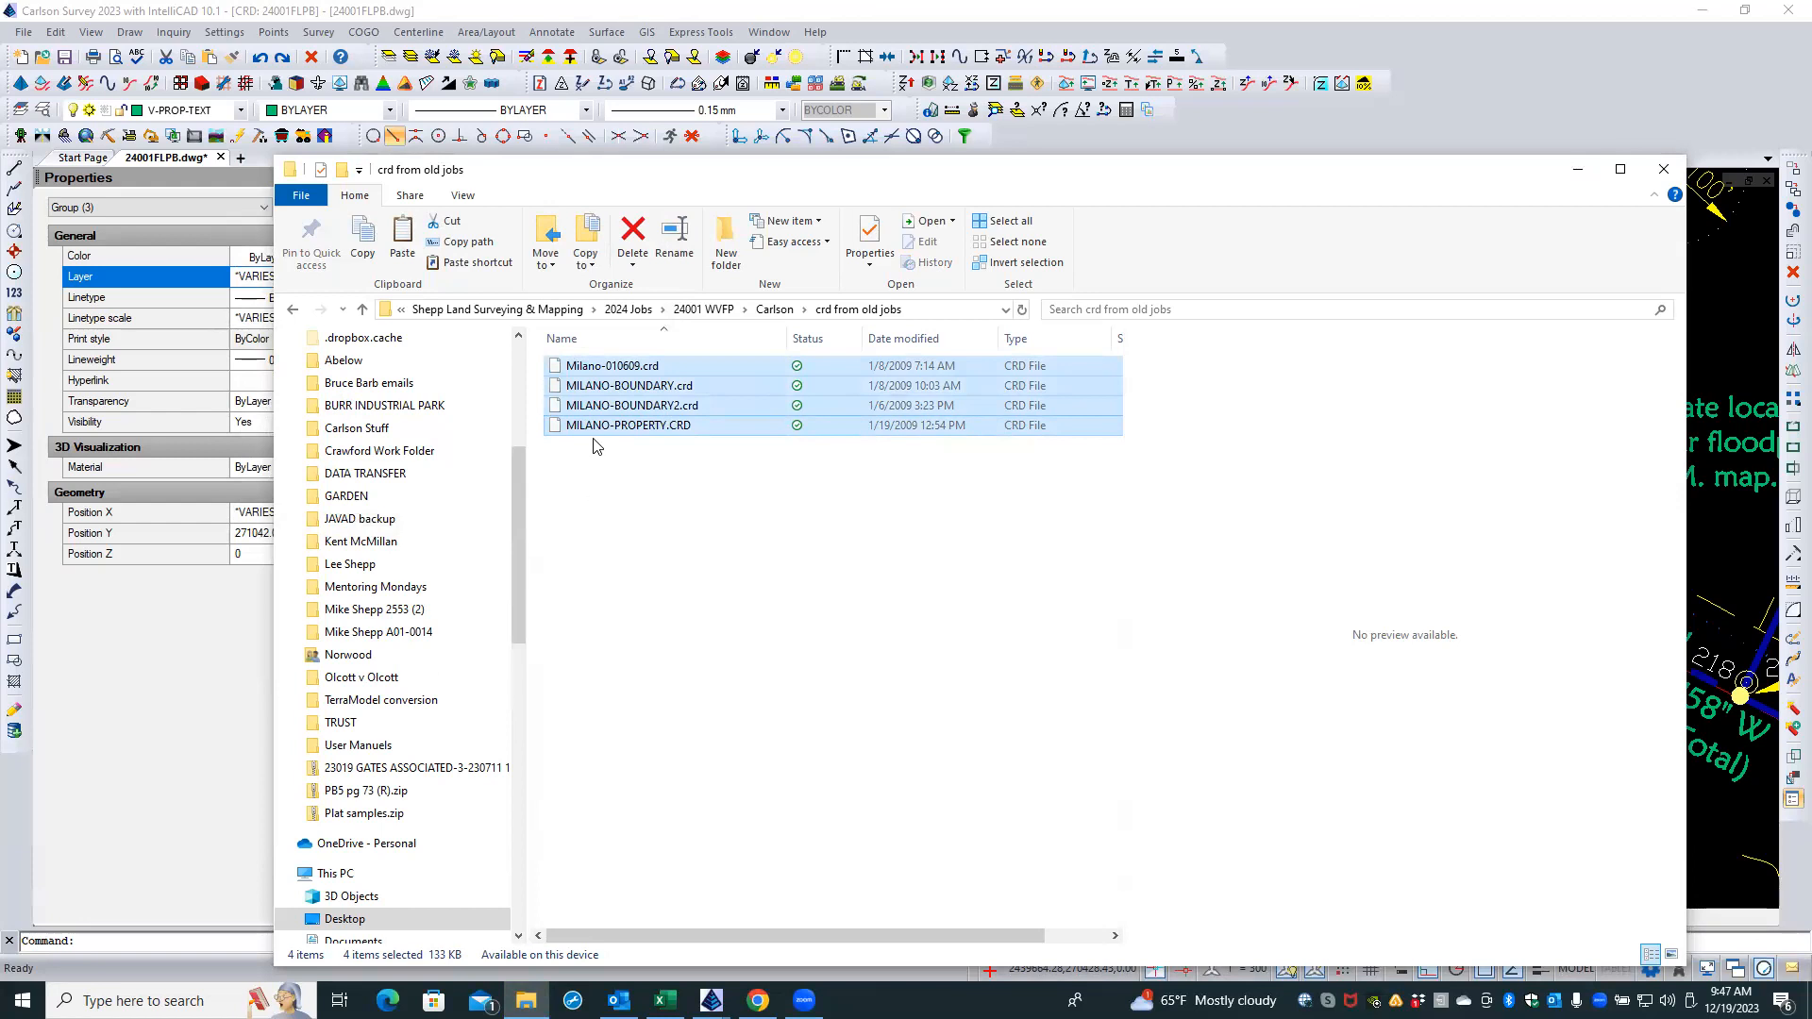
left_click(1664, 170)
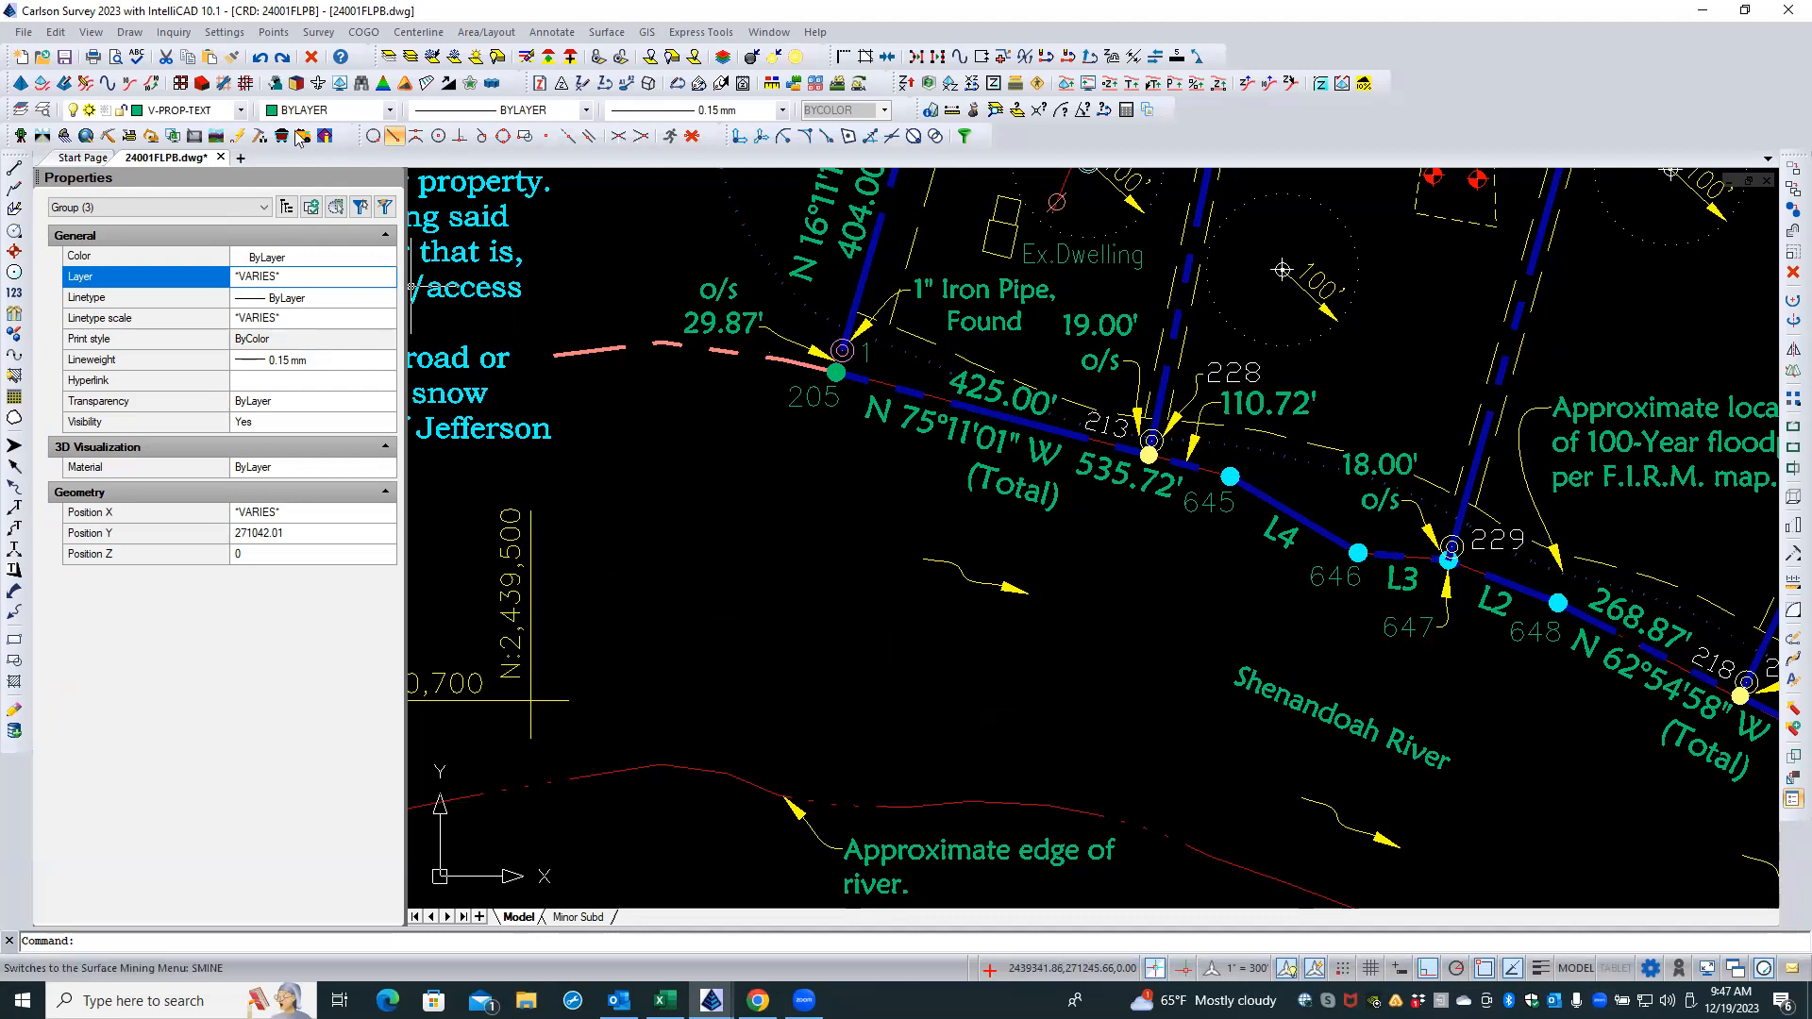
- Set Milano-010609.crd from the "crd from old jobs" folder as the drawing's coordinate file
left_click(273, 32)
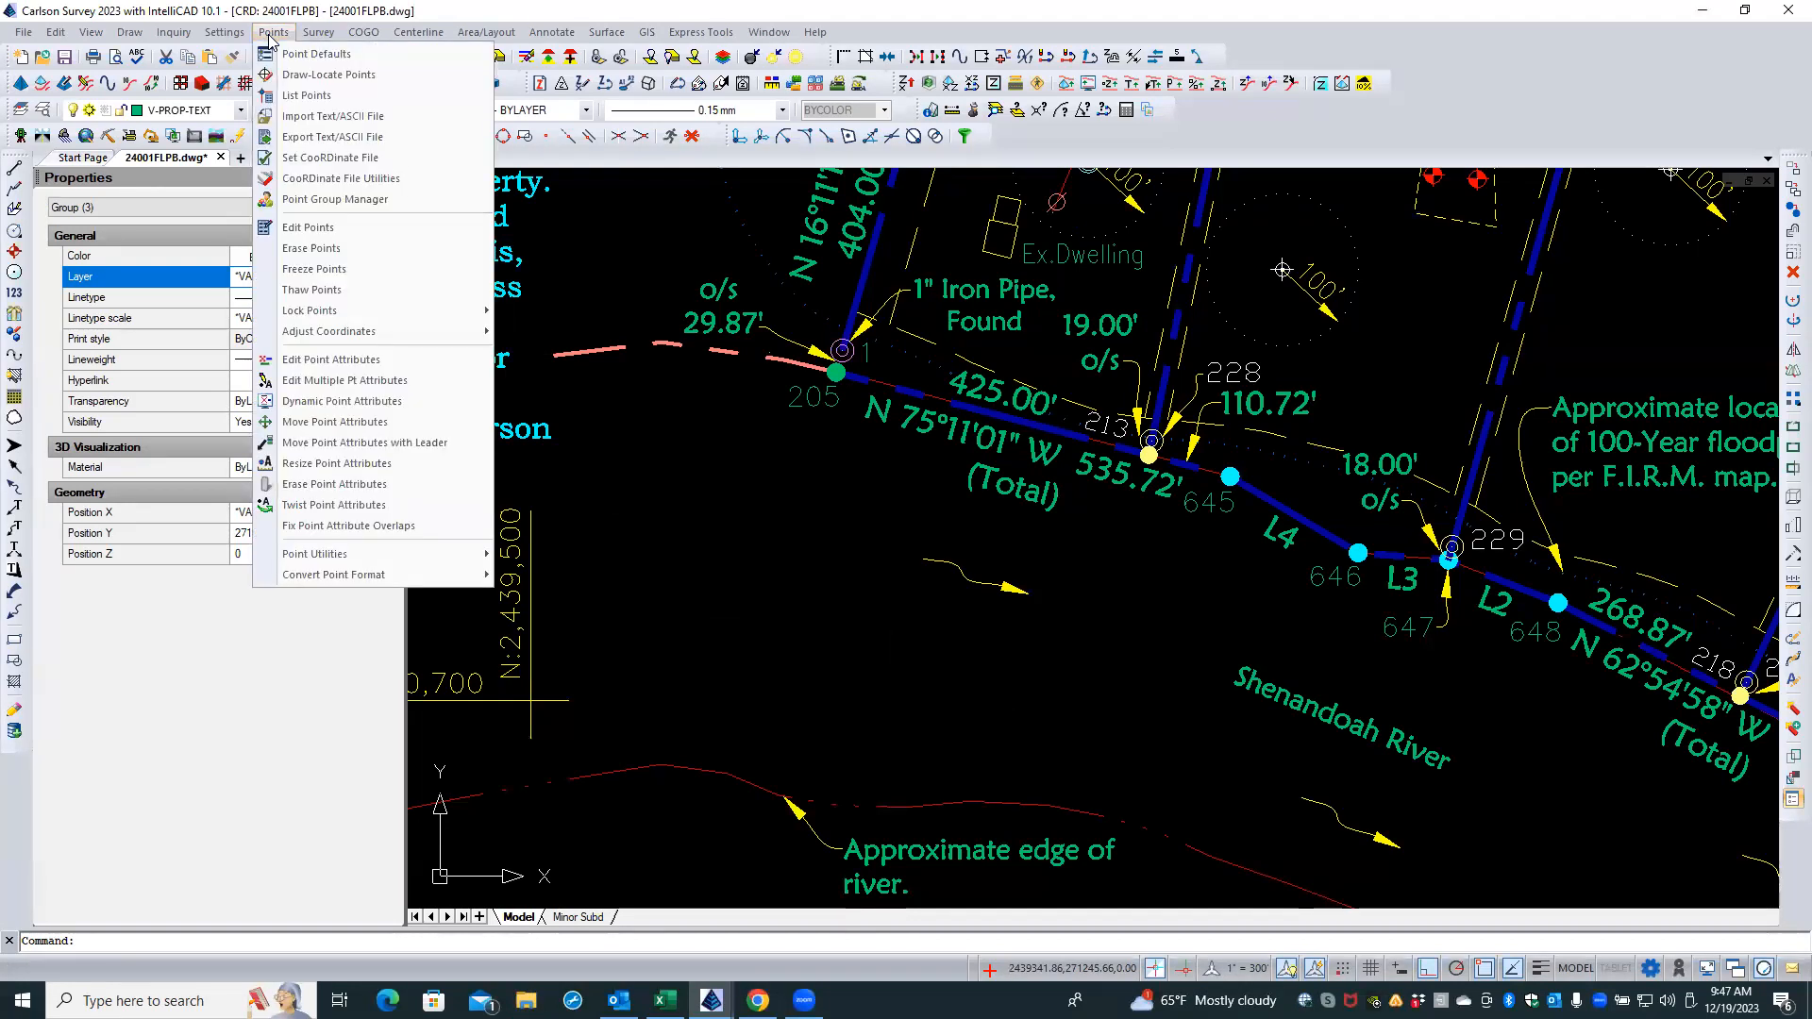
left_click(312, 158)
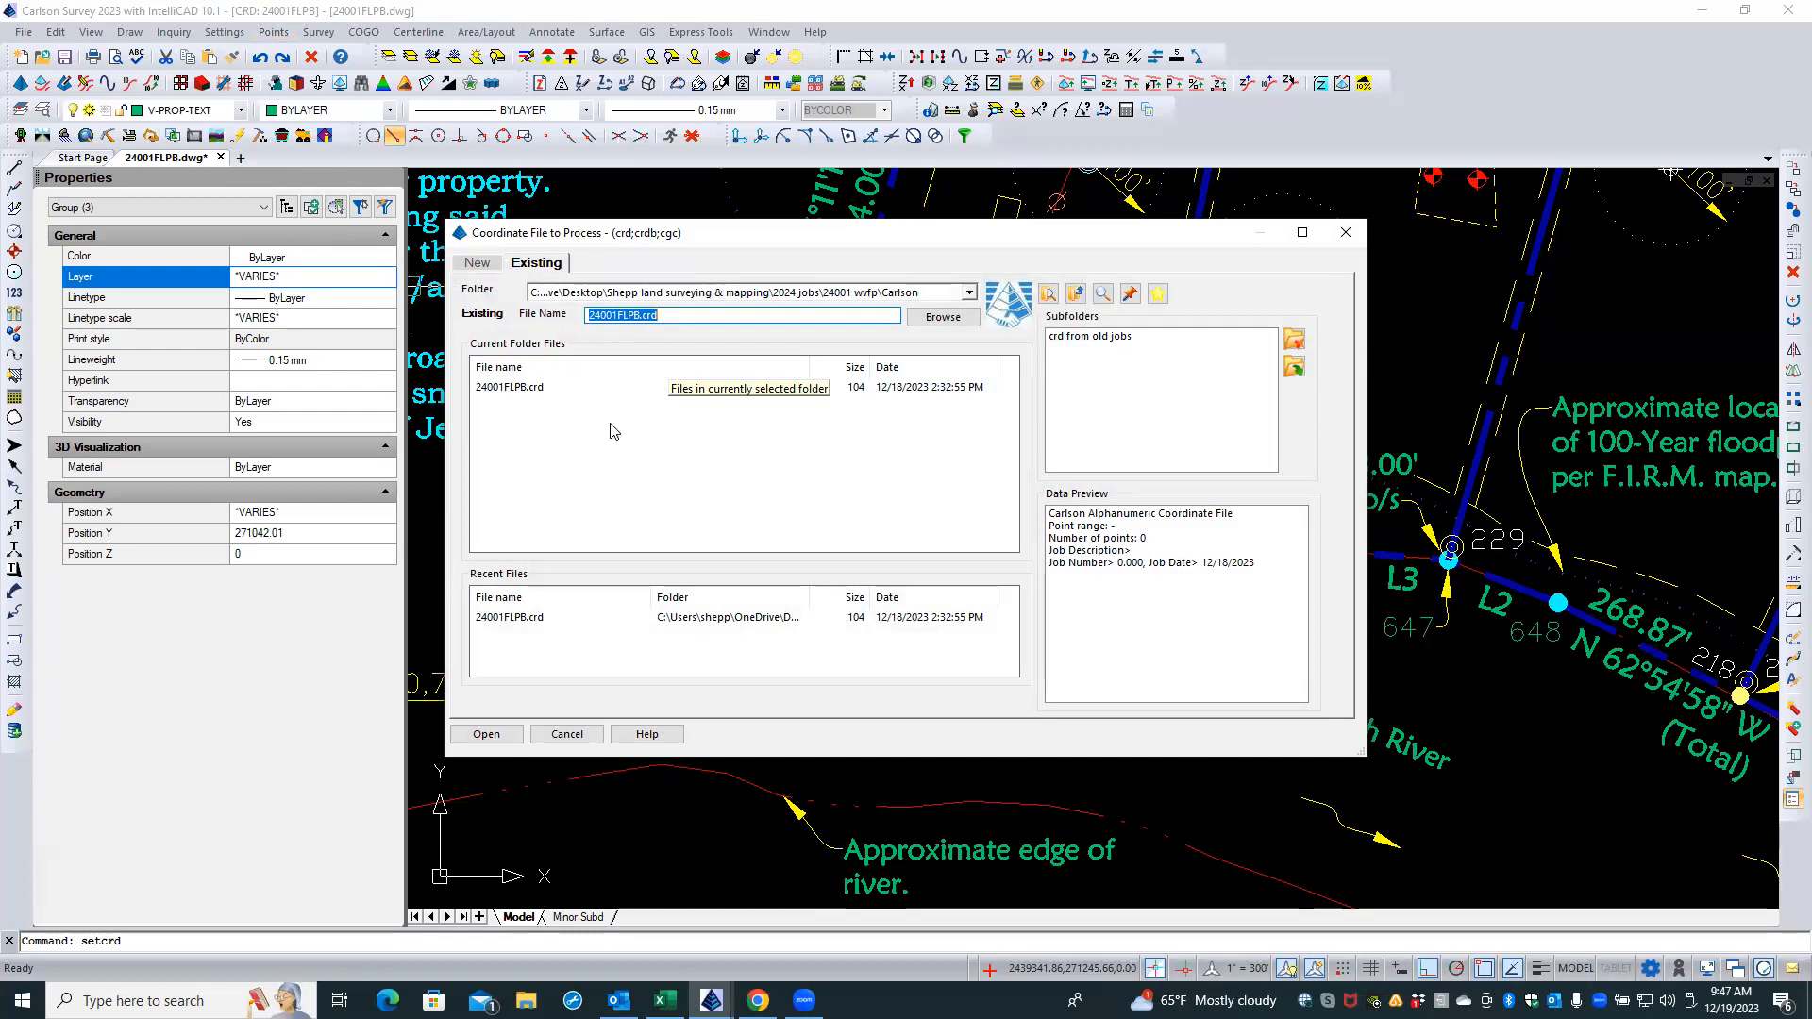
double_click(1060, 341)
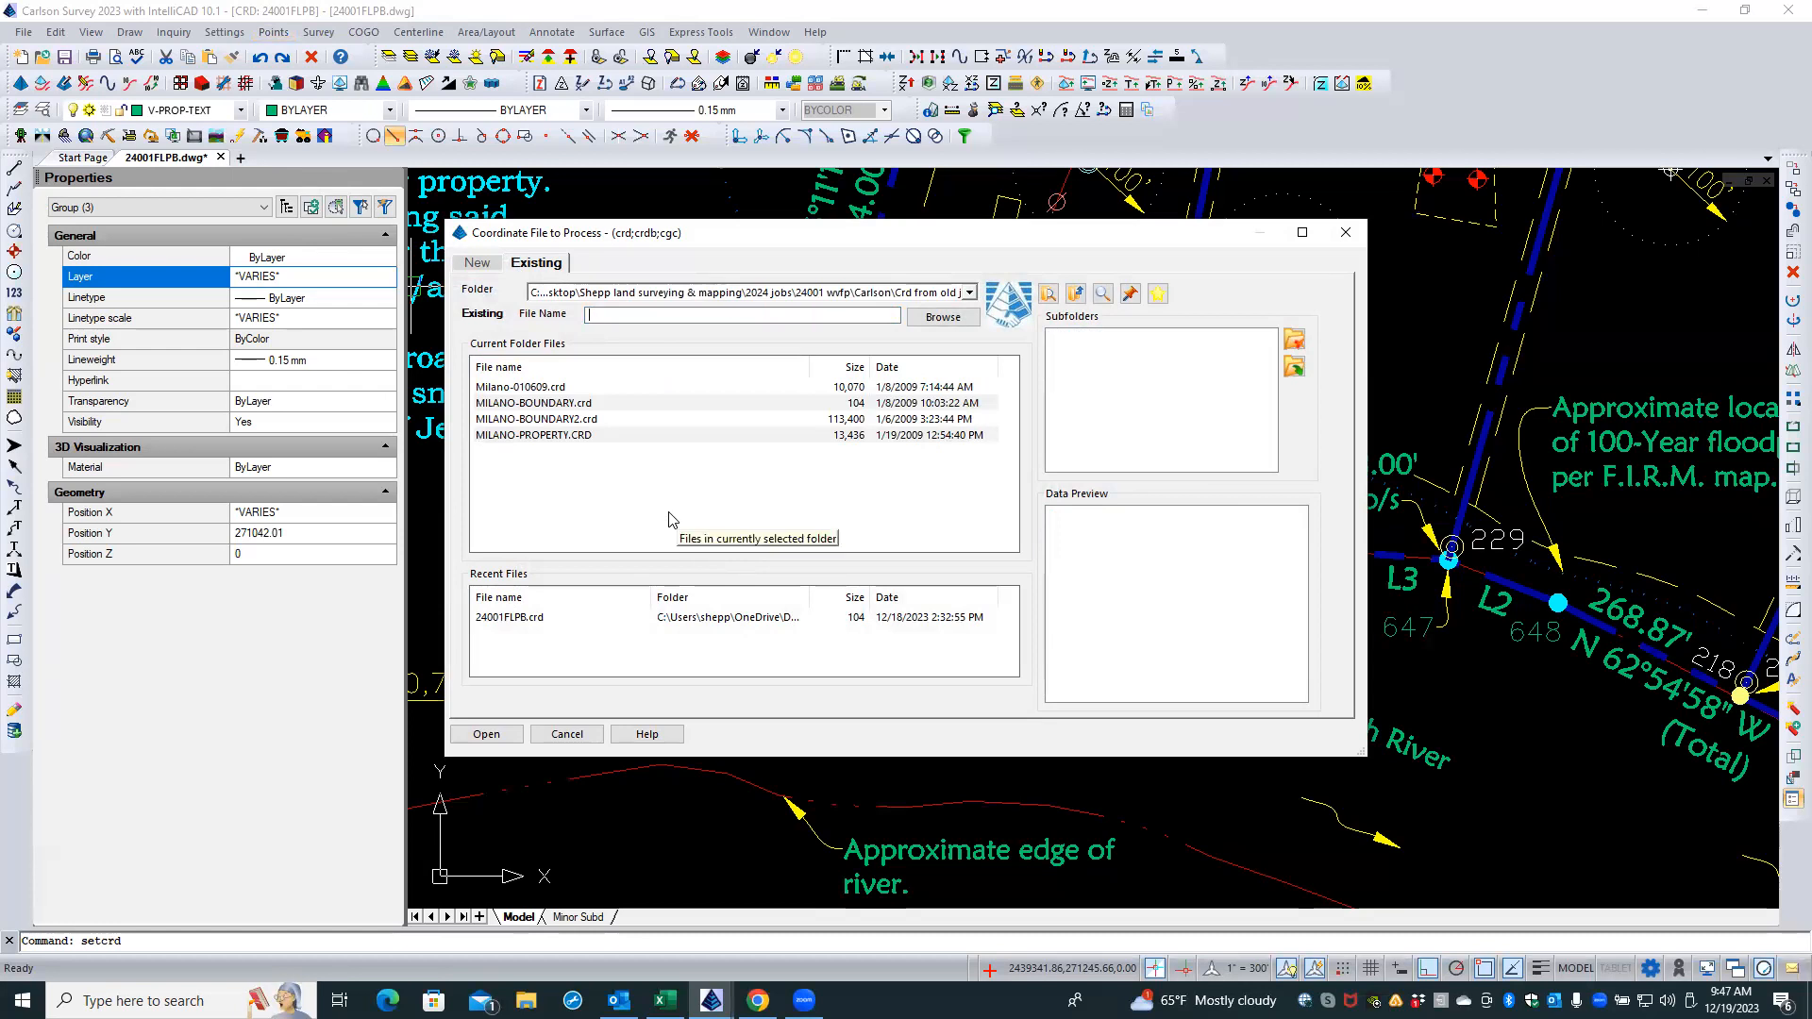
left_click(552, 389)
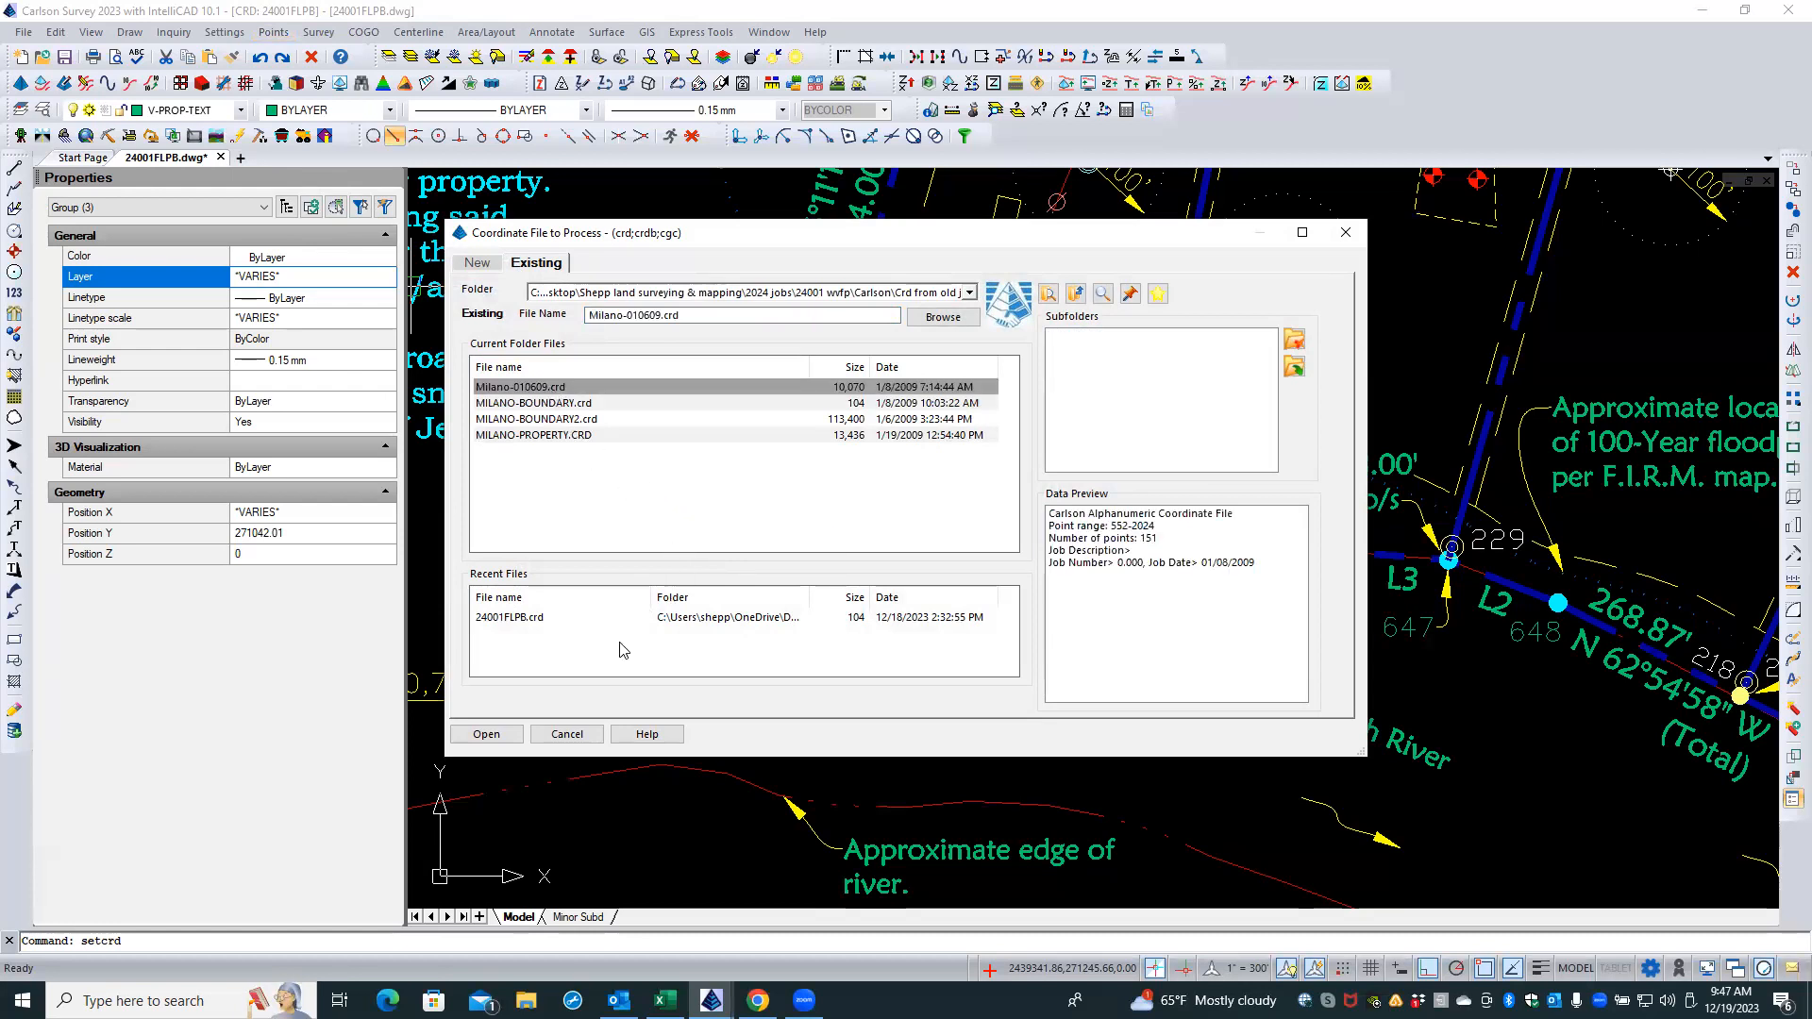
left_click(503, 737)
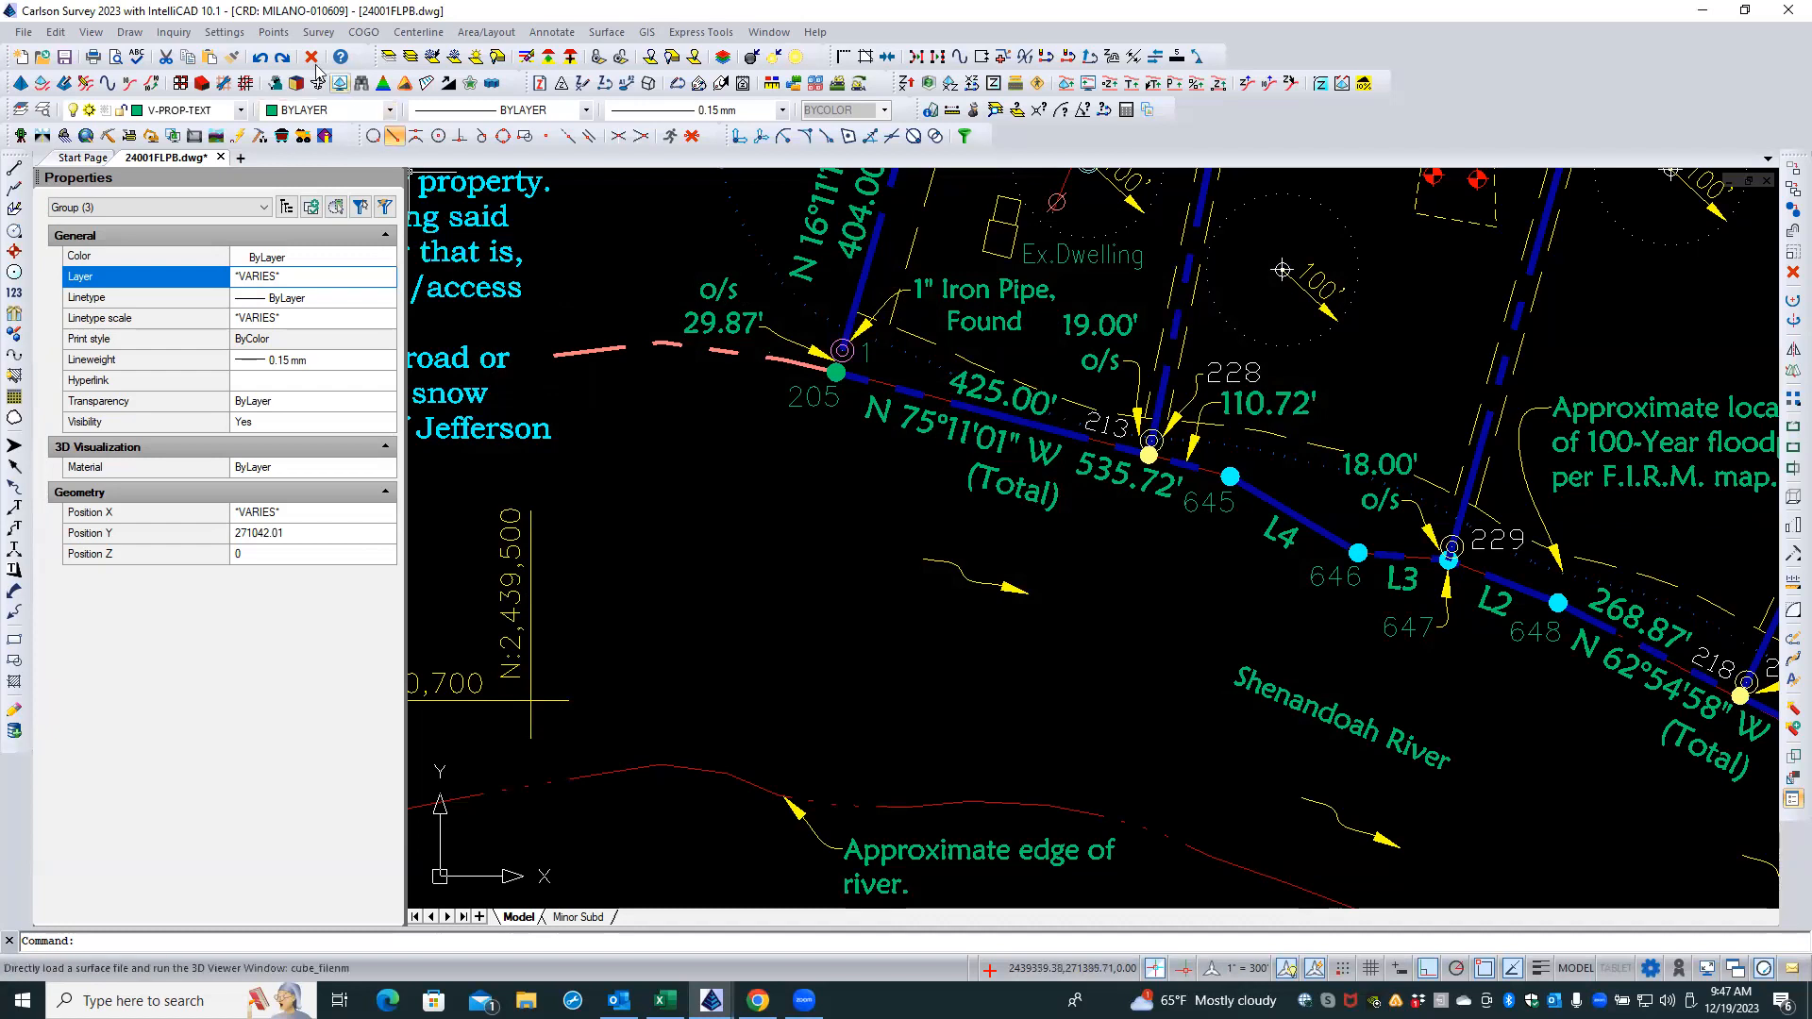
- List all points in the current coordinate file, review the report through to its end, and close it
left_click(276, 33)
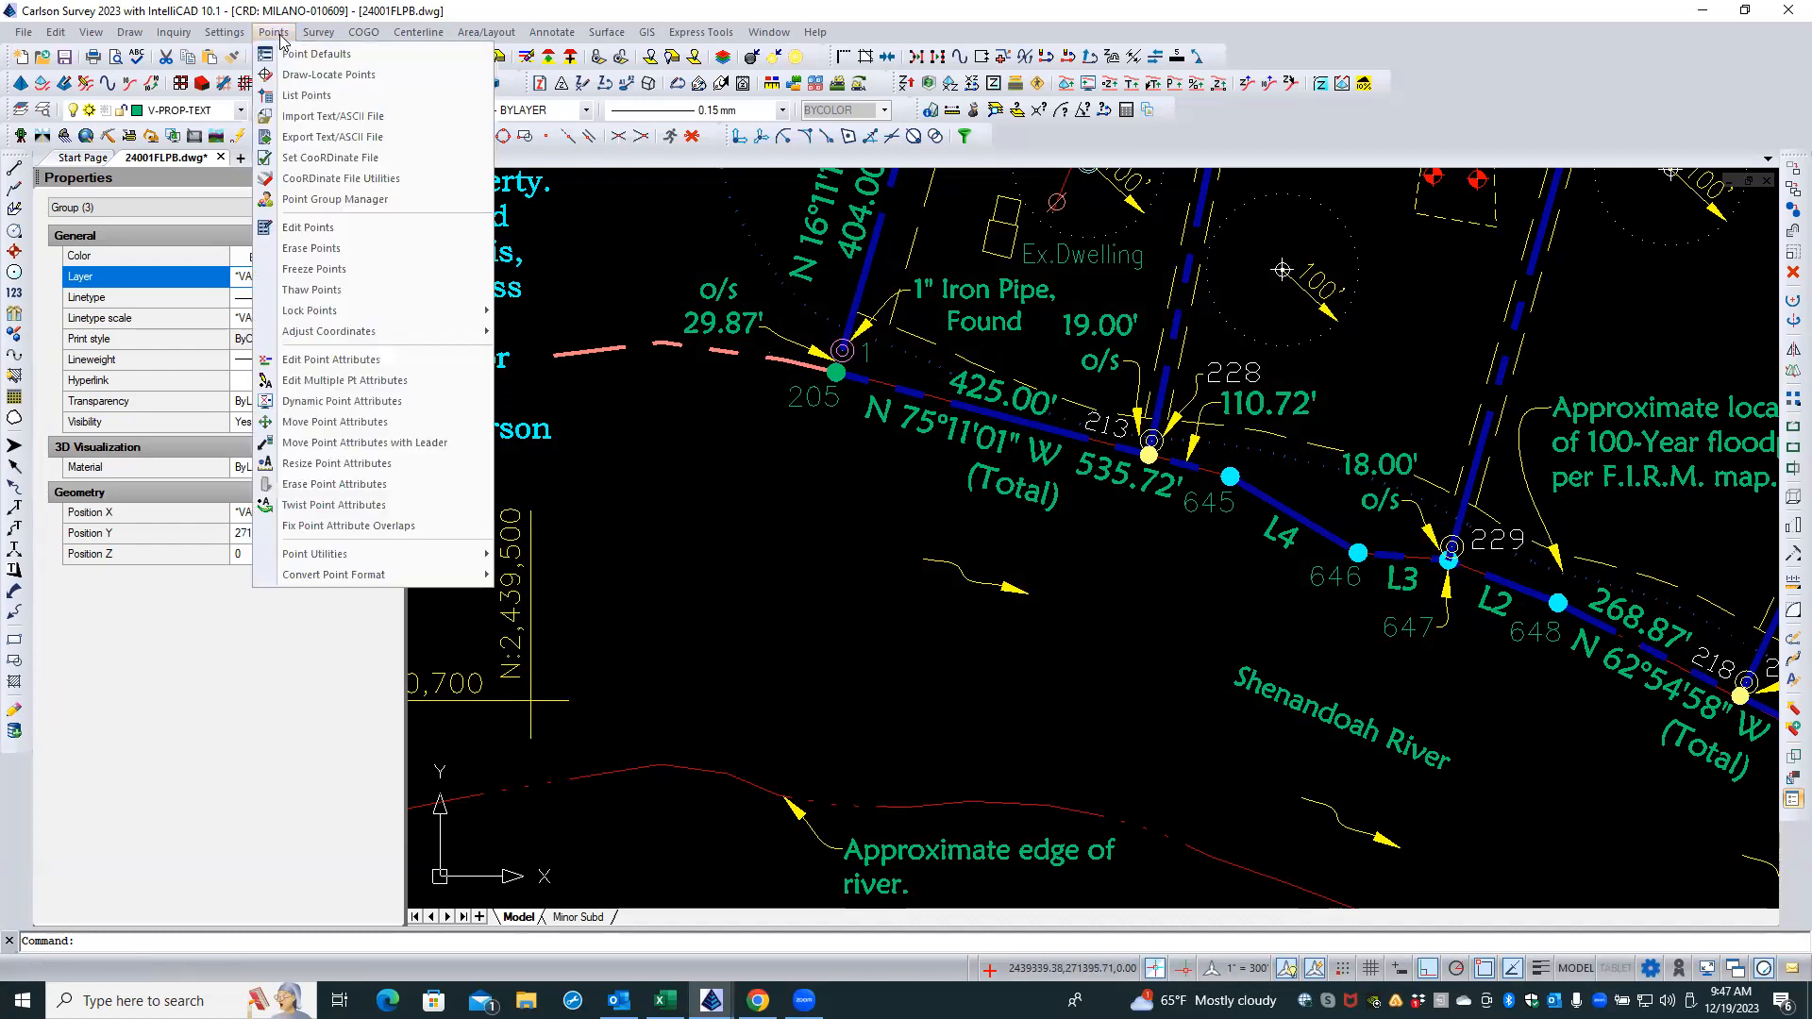
left_click(306, 95)
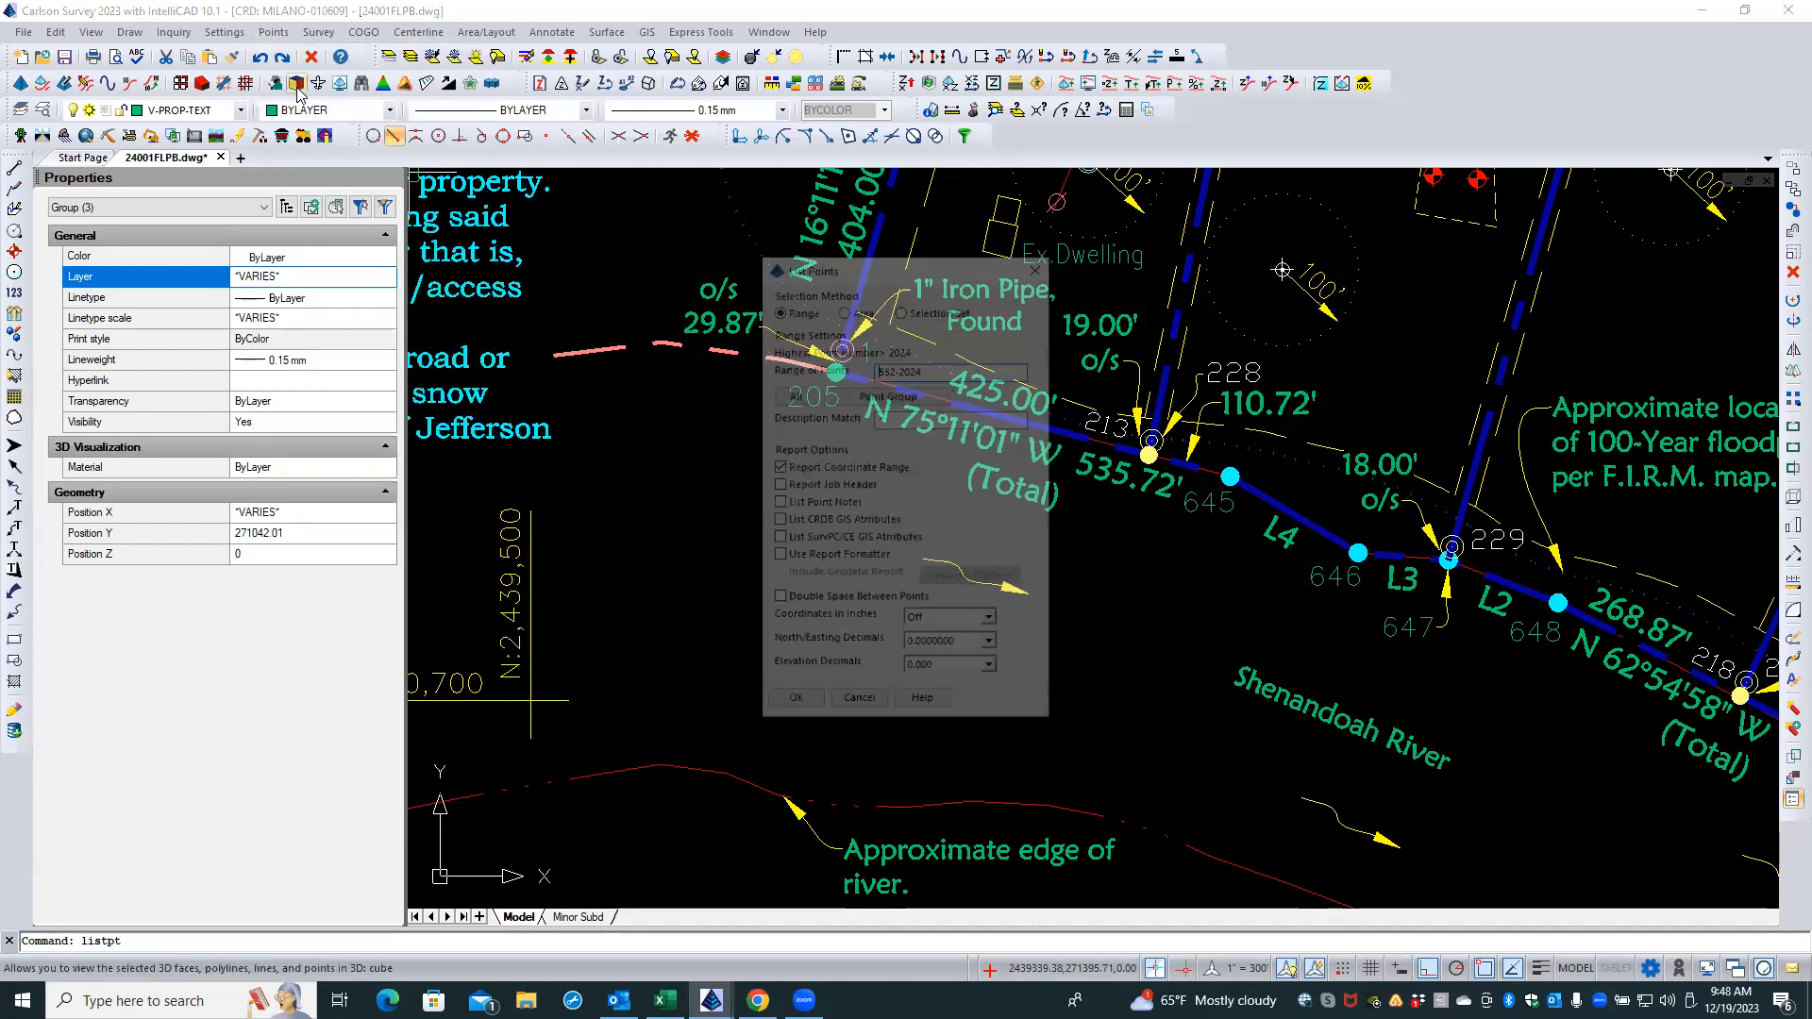
left_click(791, 394)
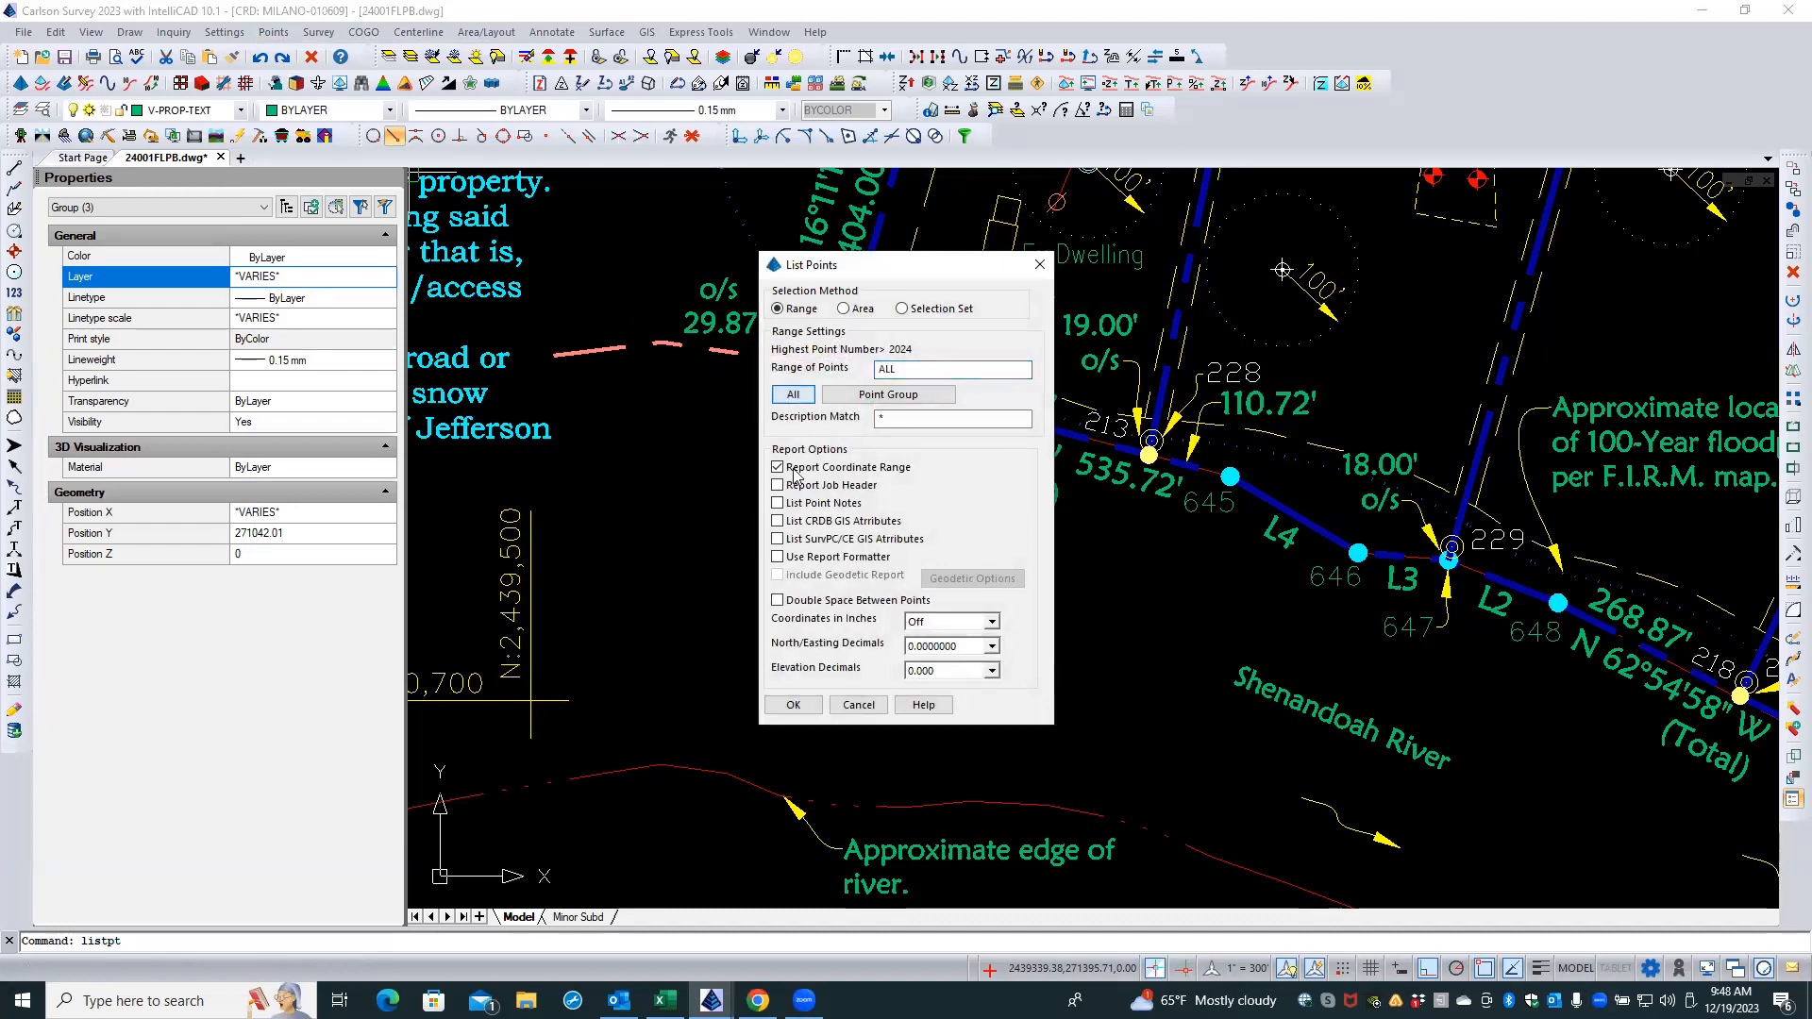
left_click(793, 705)
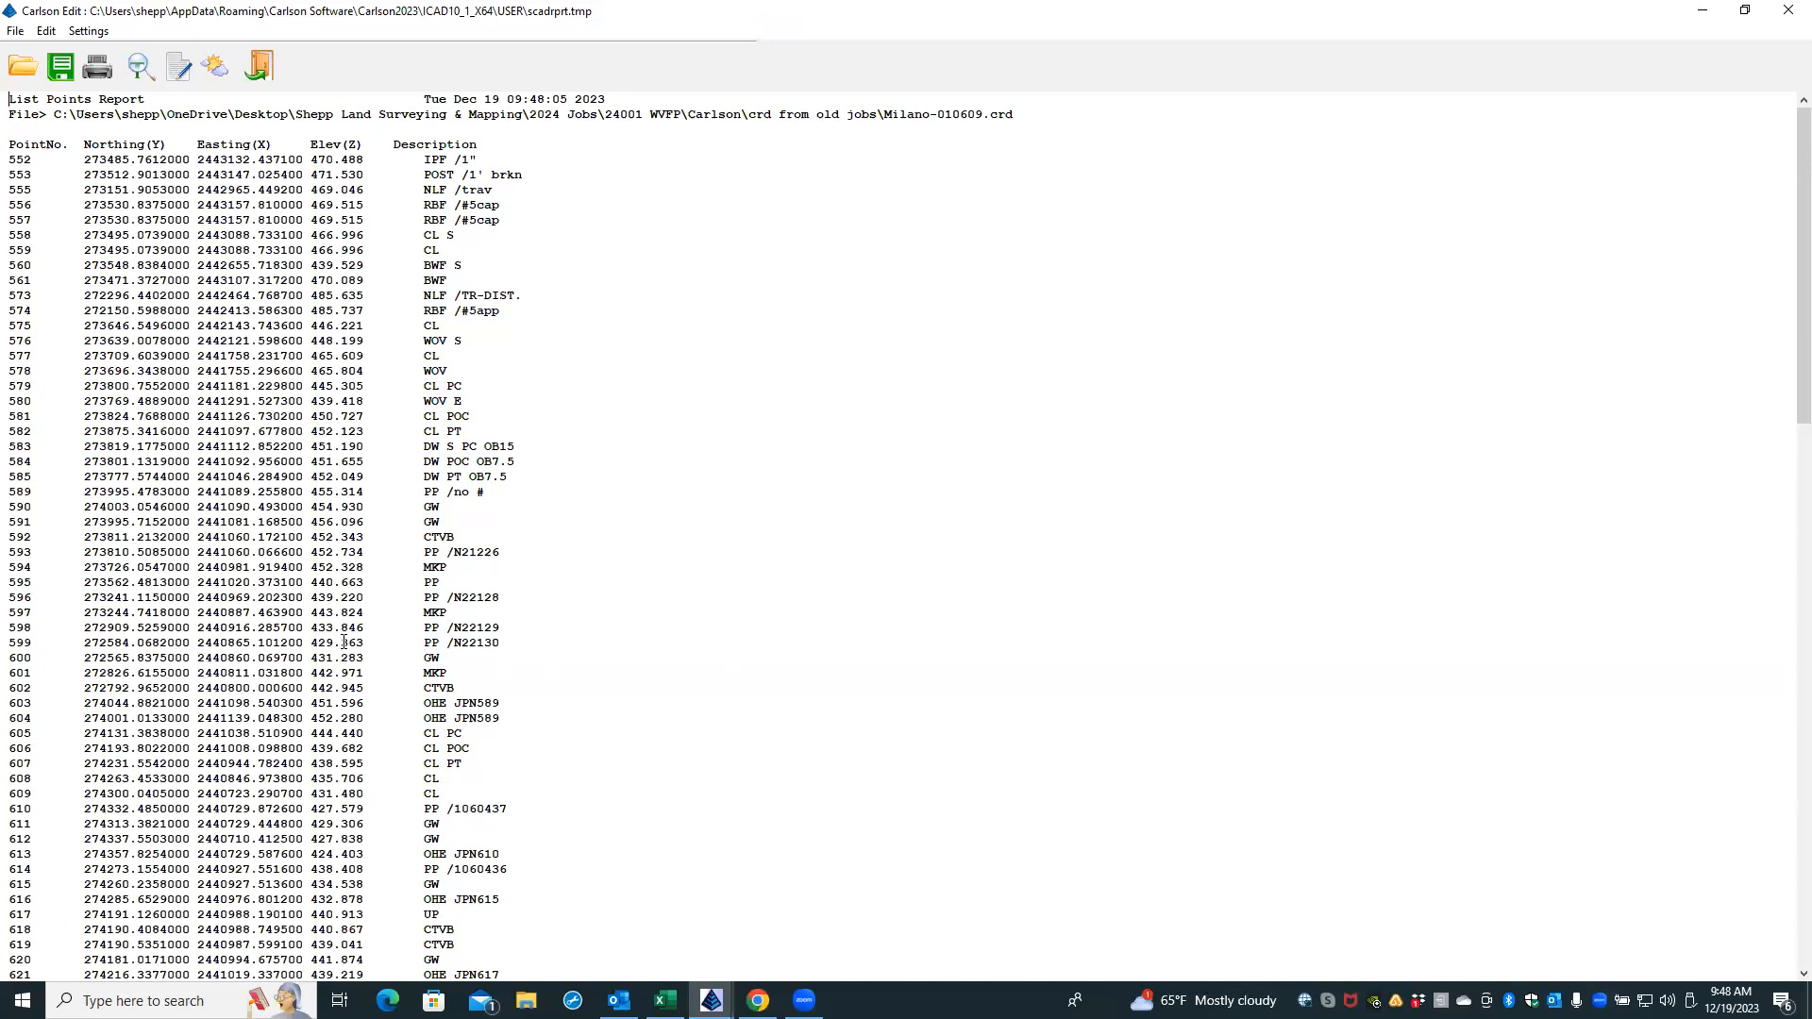
scroll(345, 642, "down", 6)
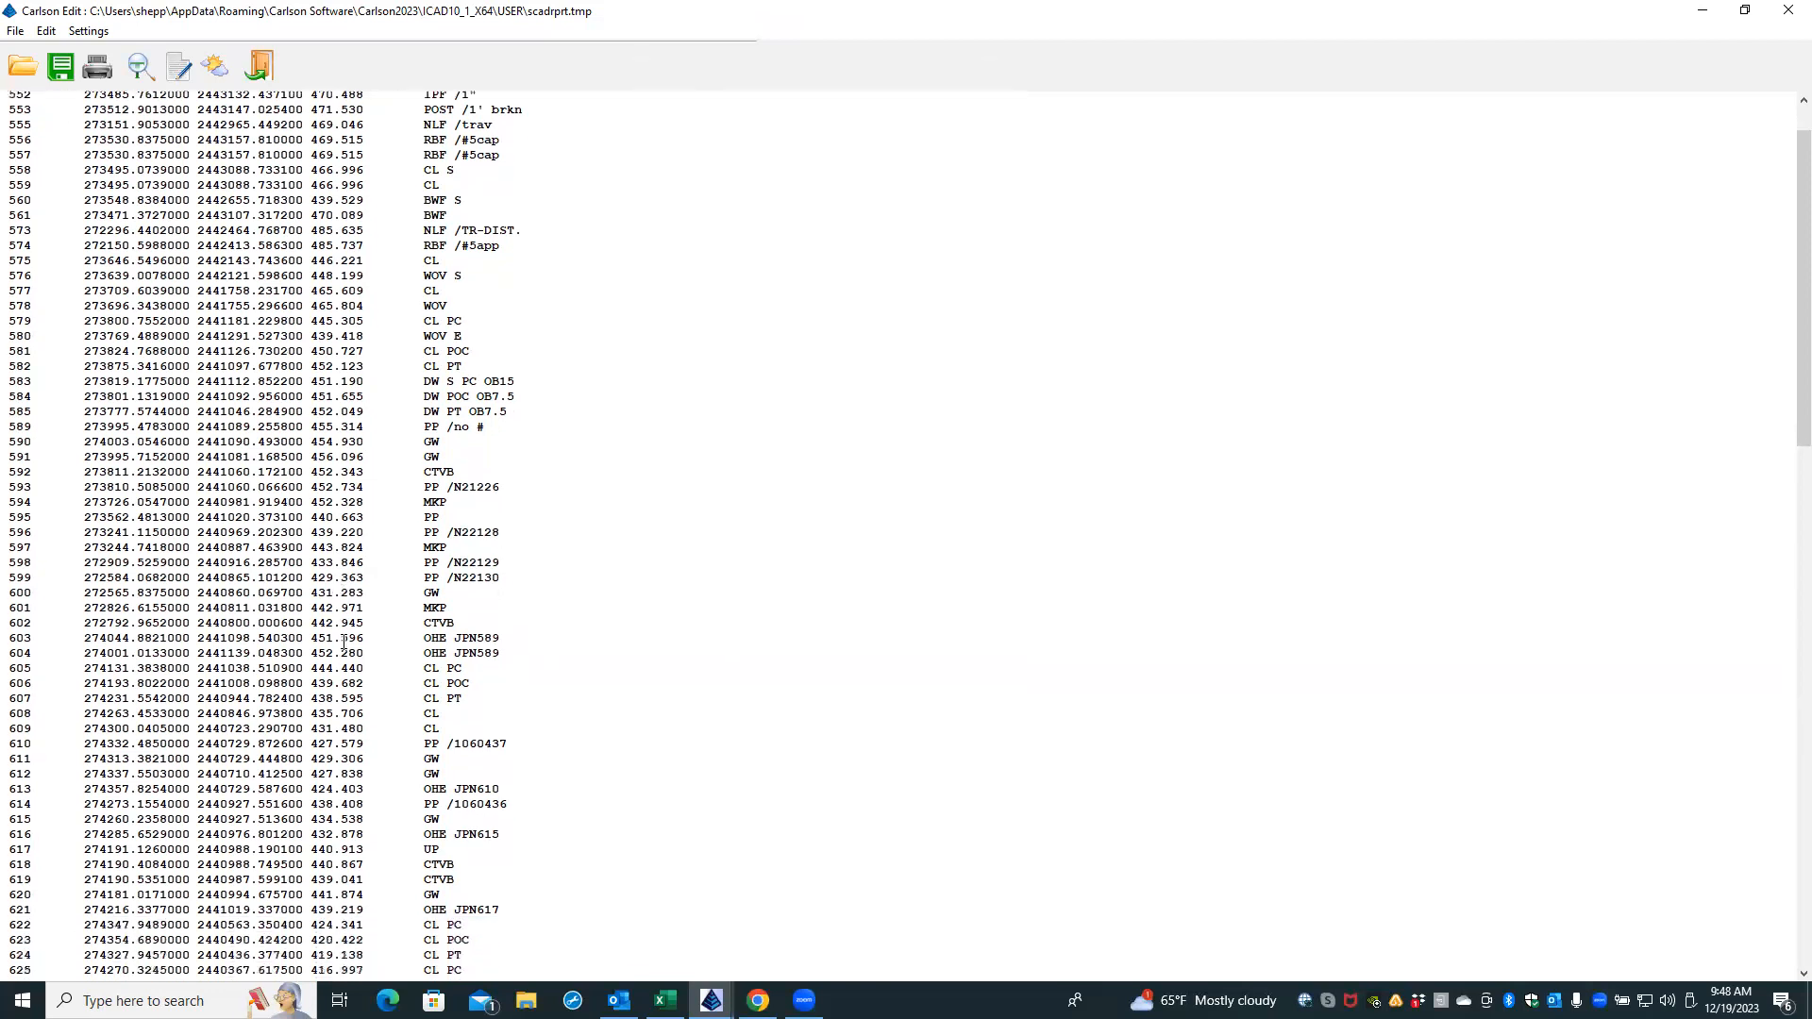
scroll(345, 642, "down", 8)
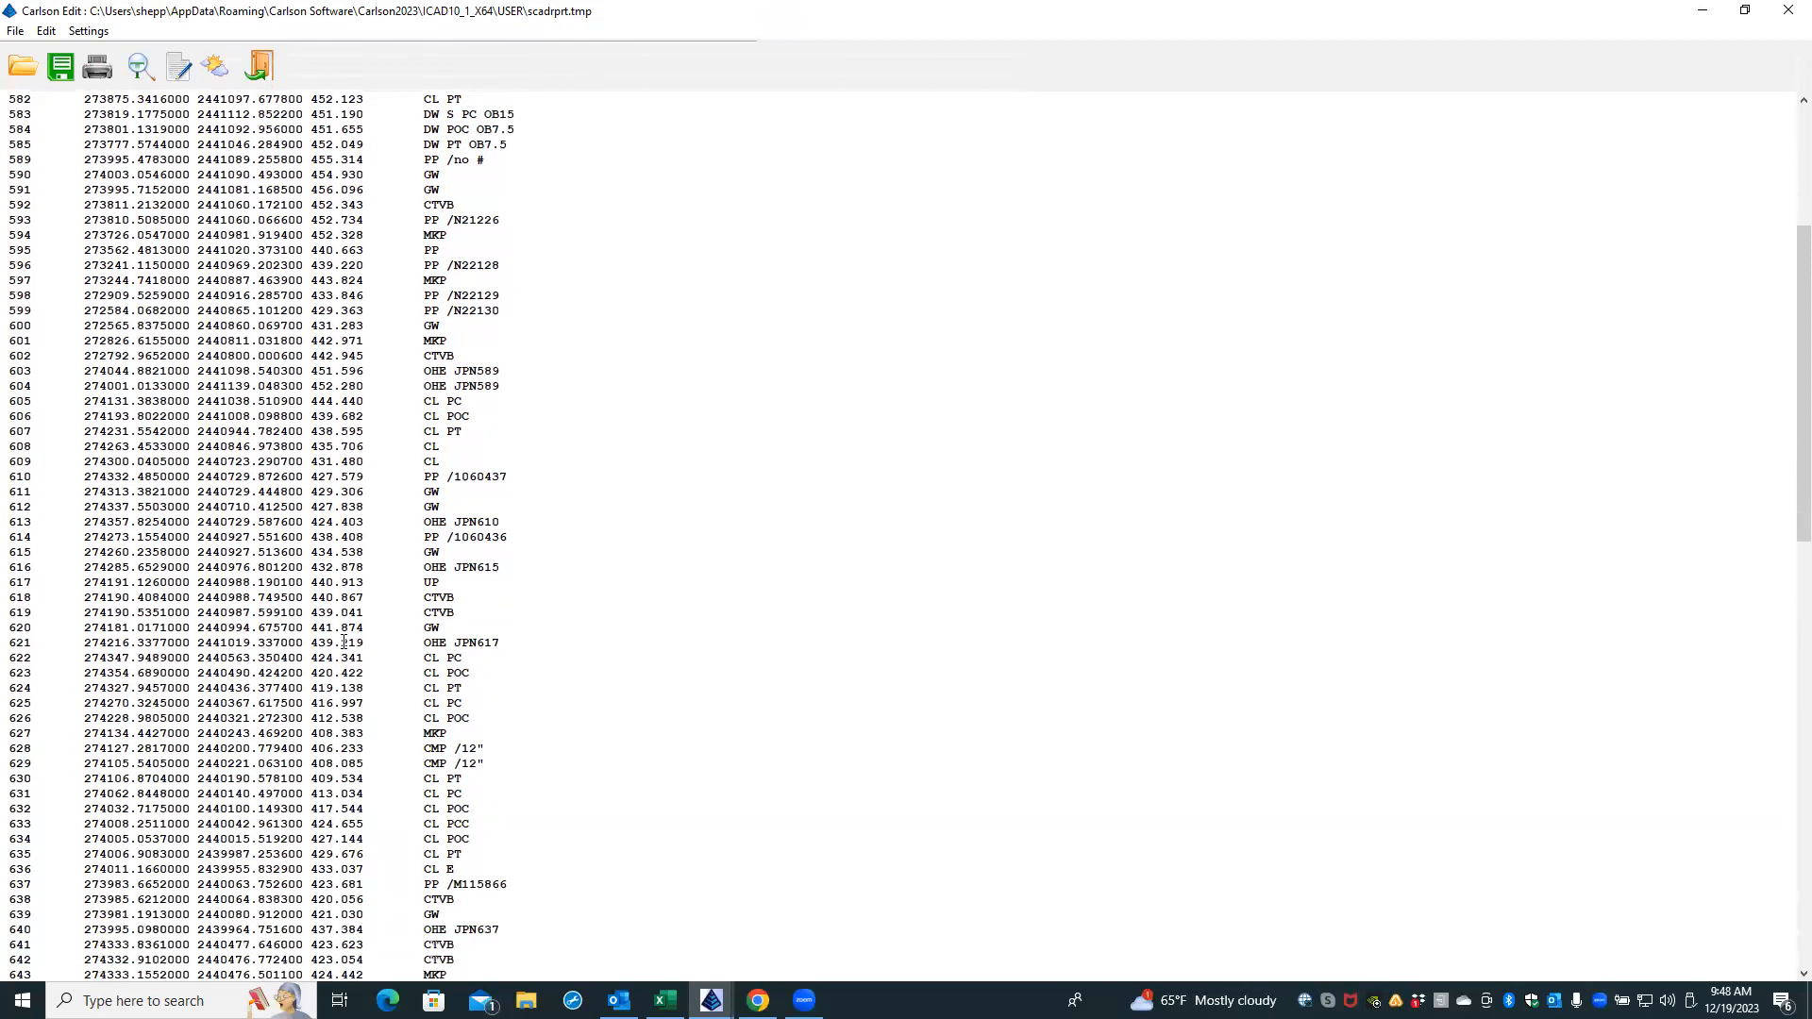
scroll(344, 642, "down", 13)
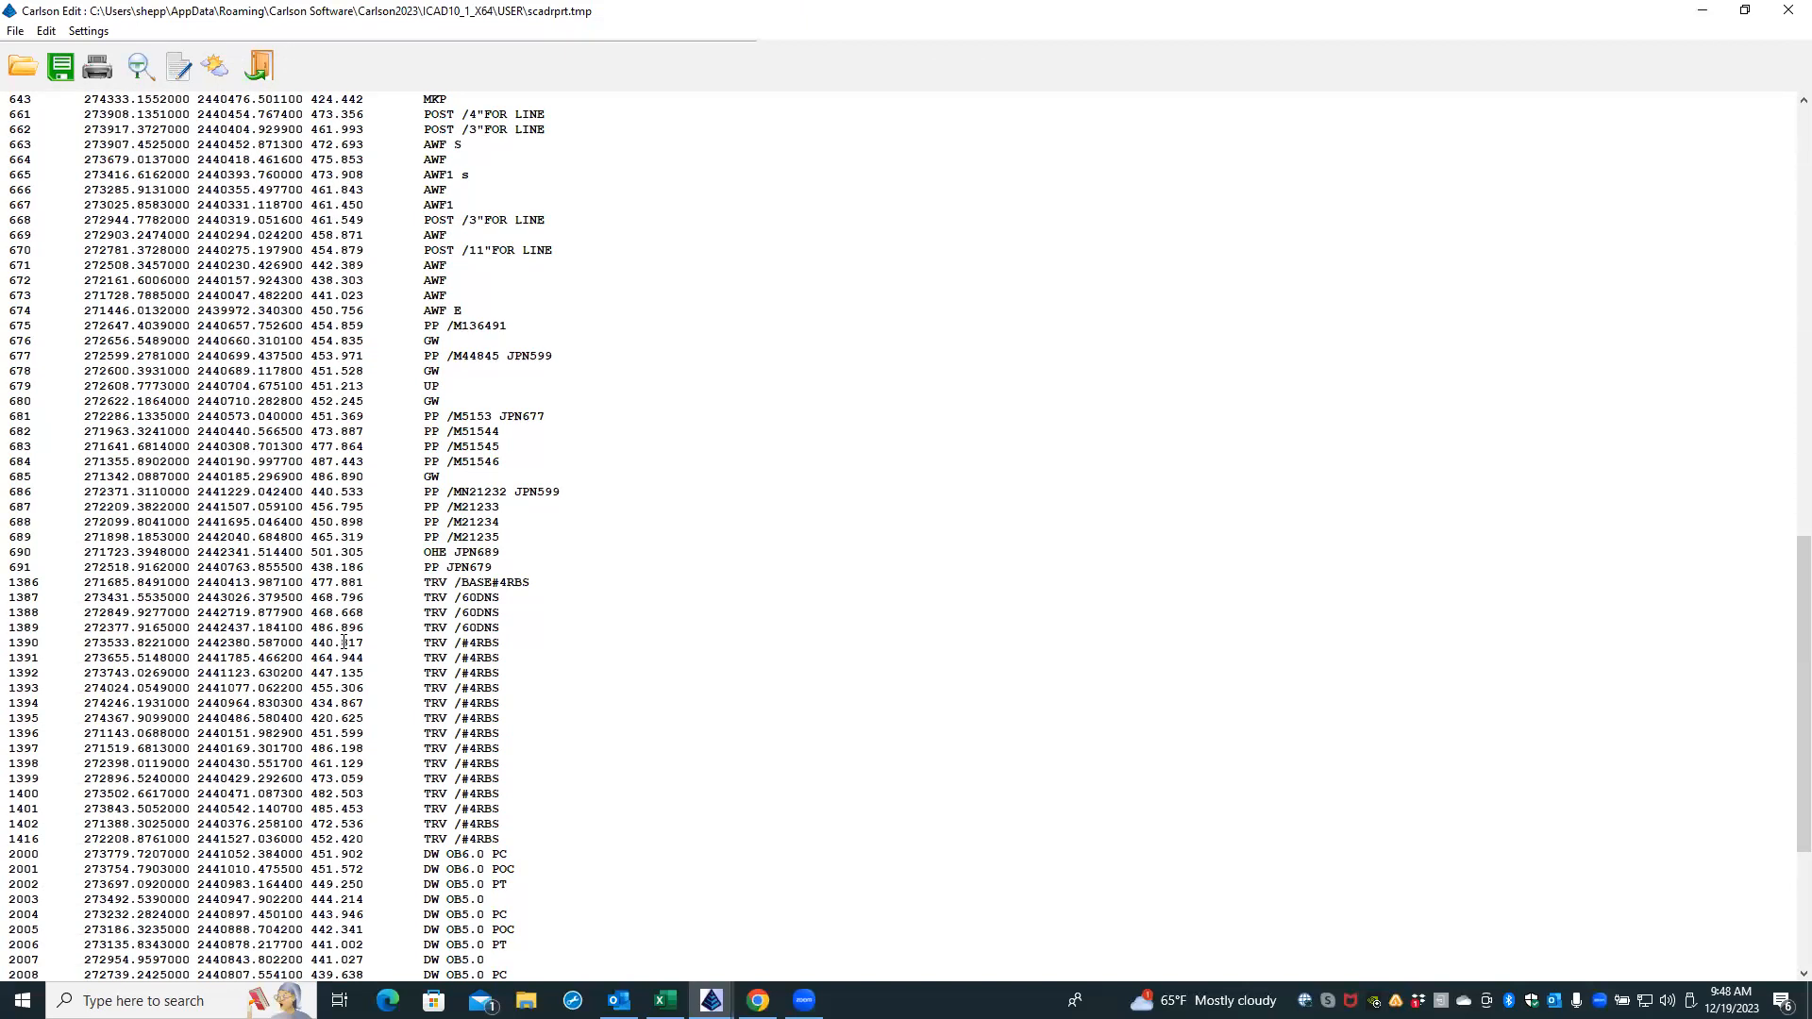
scroll(344, 642, "down", 2)
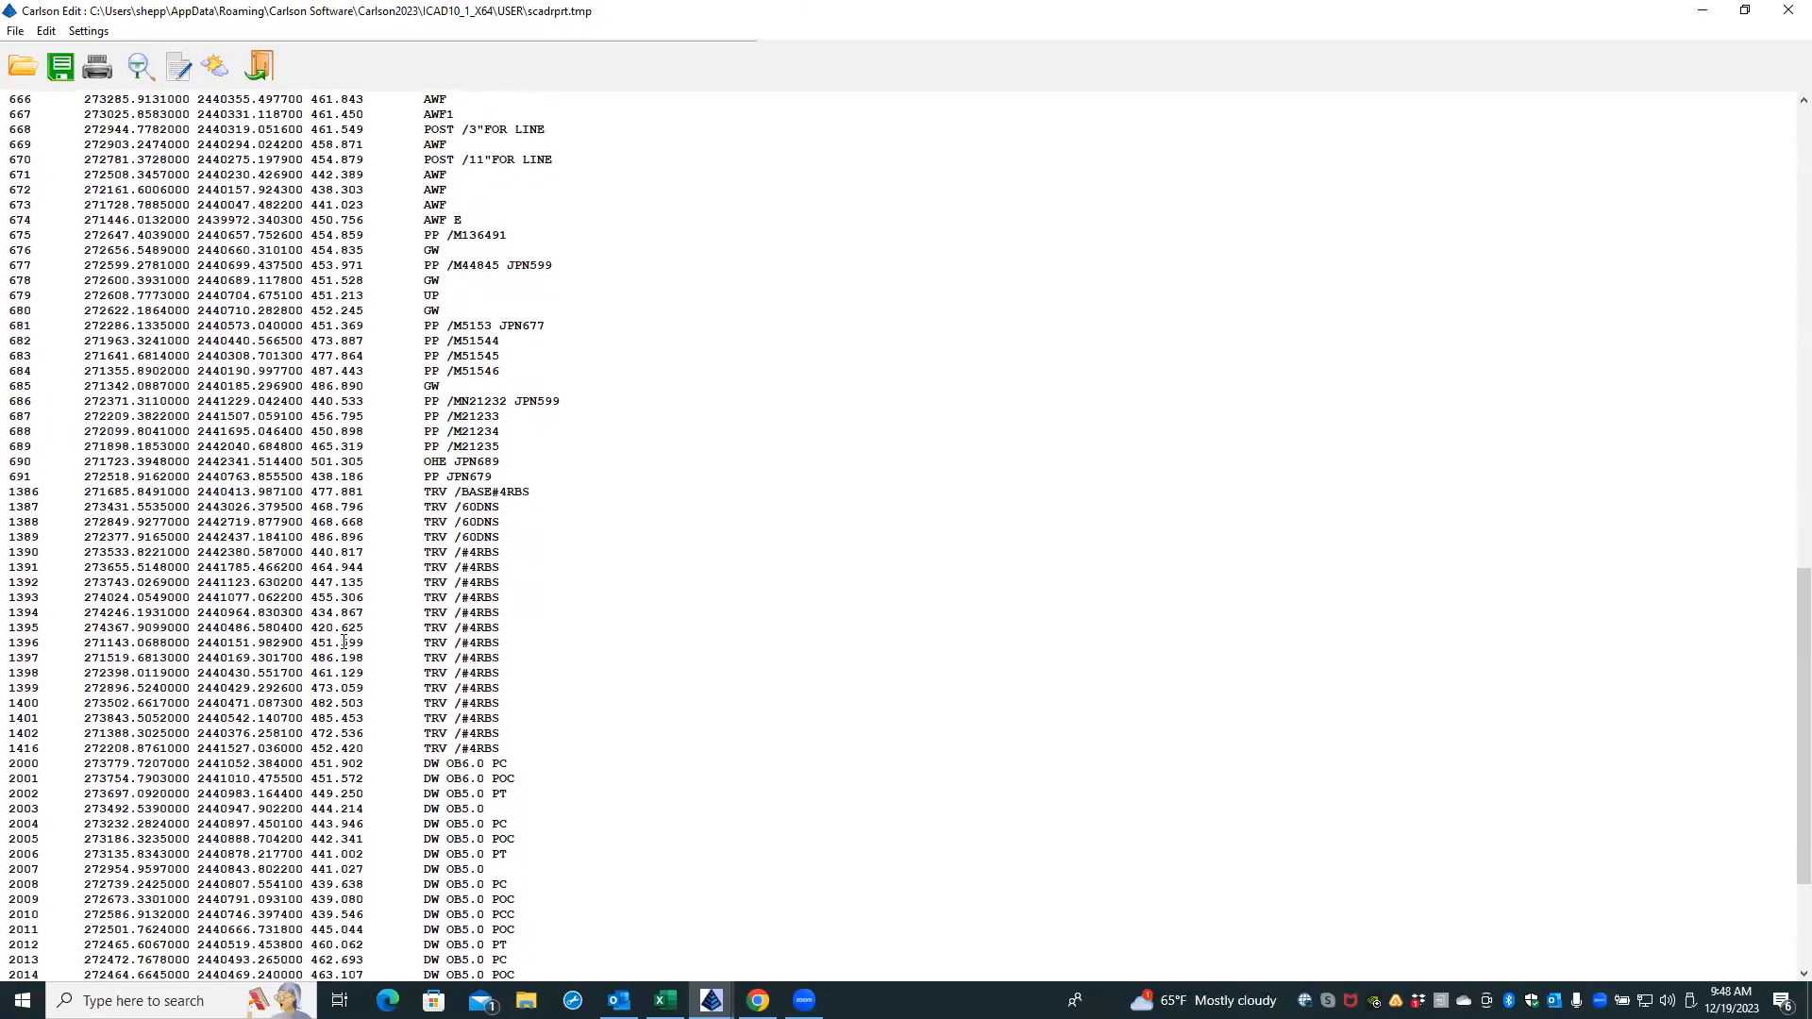
scroll(345, 642, "down", 5)
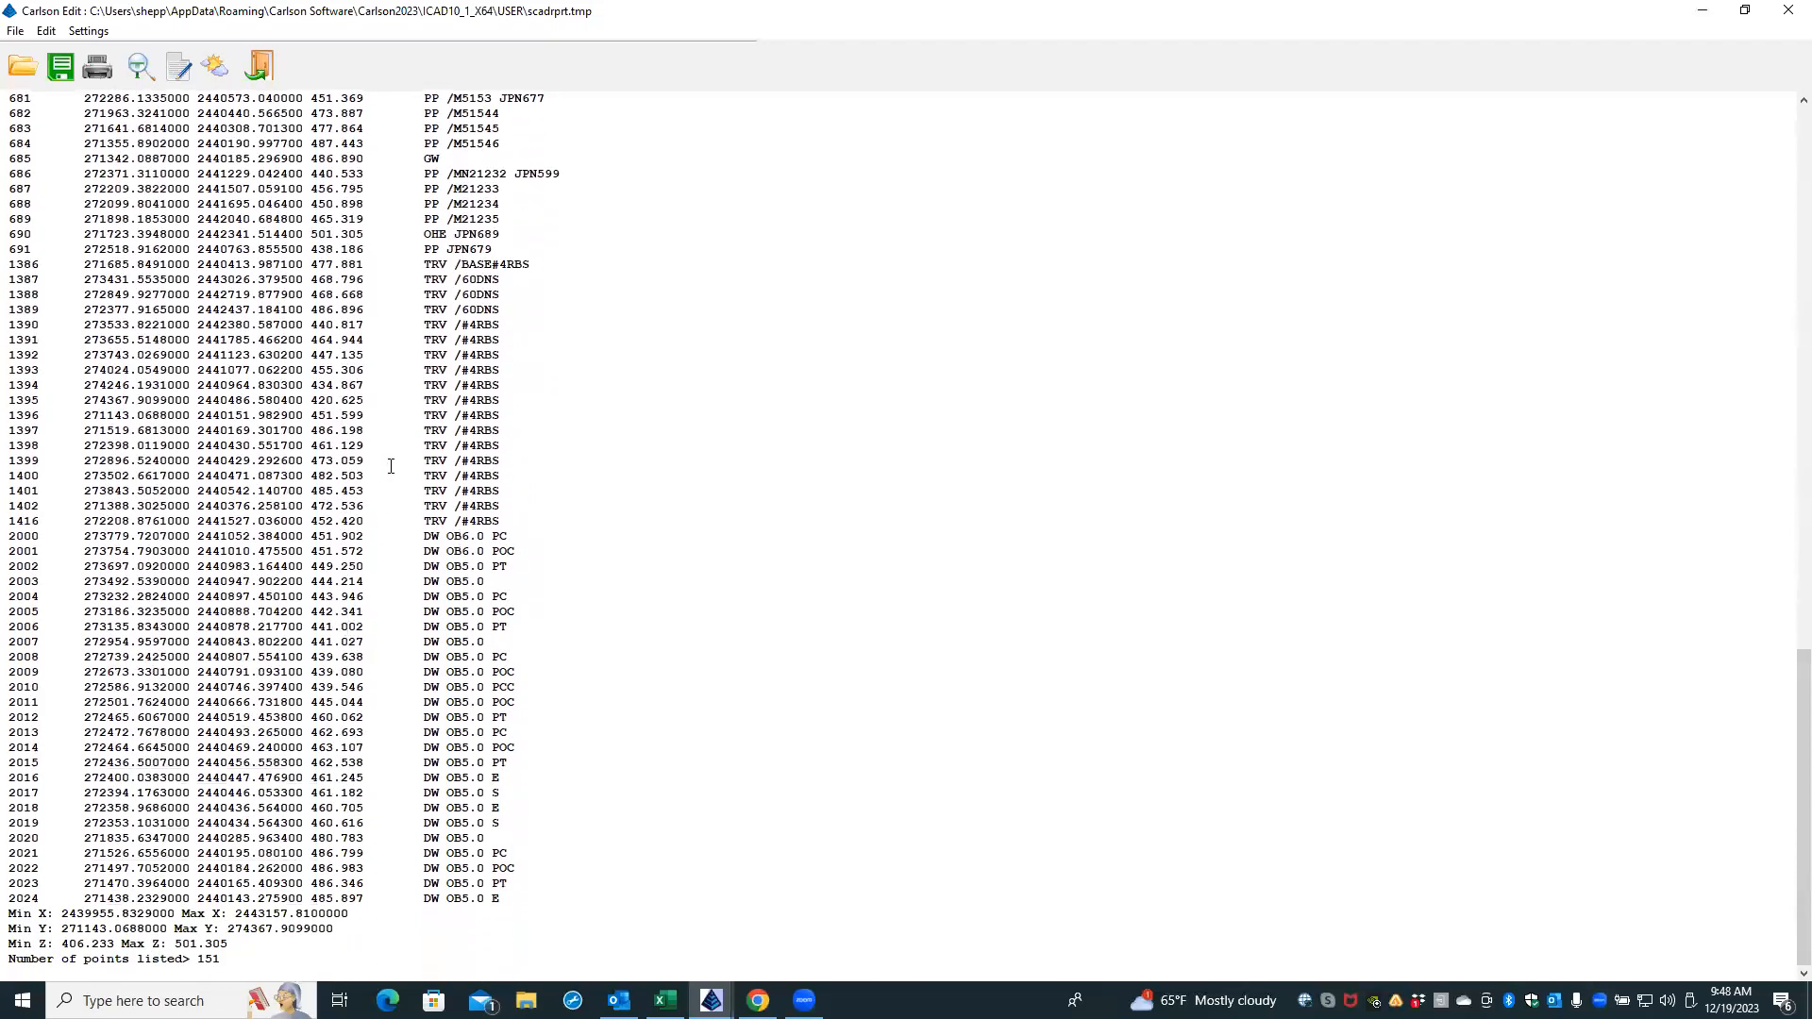
left_click(261, 69)
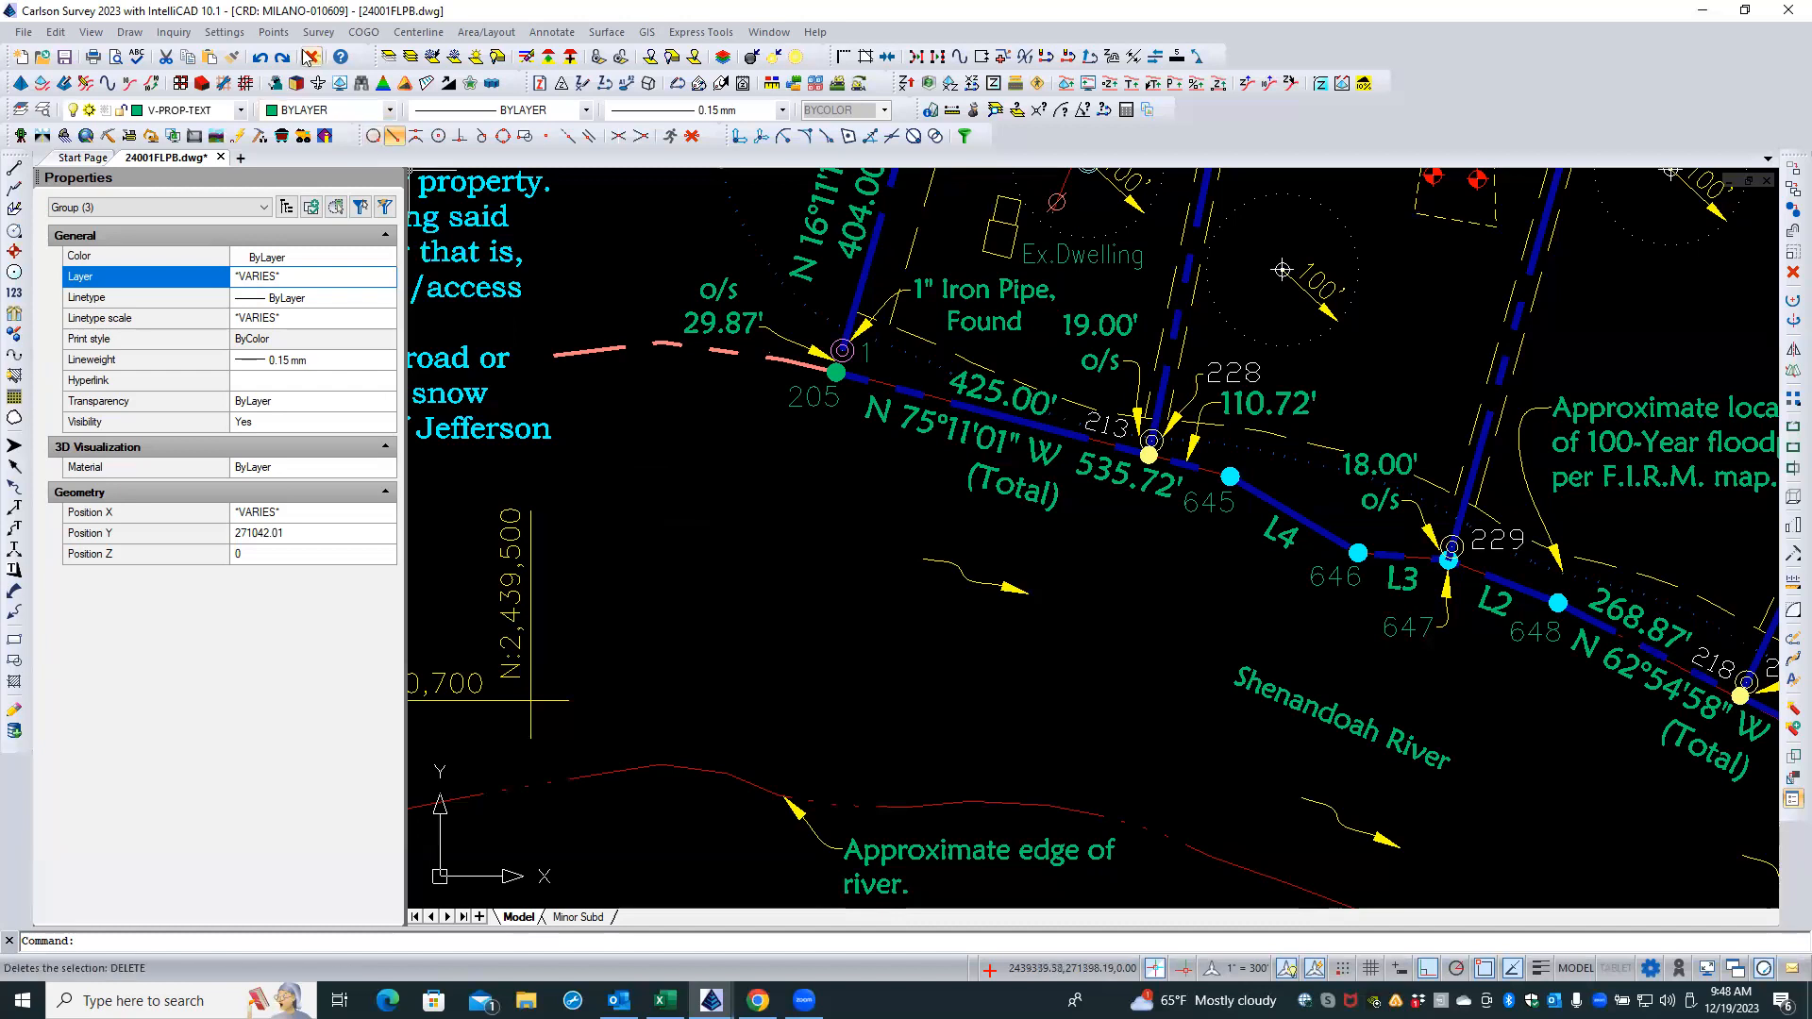
- Set MILANO-BOUNDARY.crd as the drawing's coordinate file
left_click(273, 33)
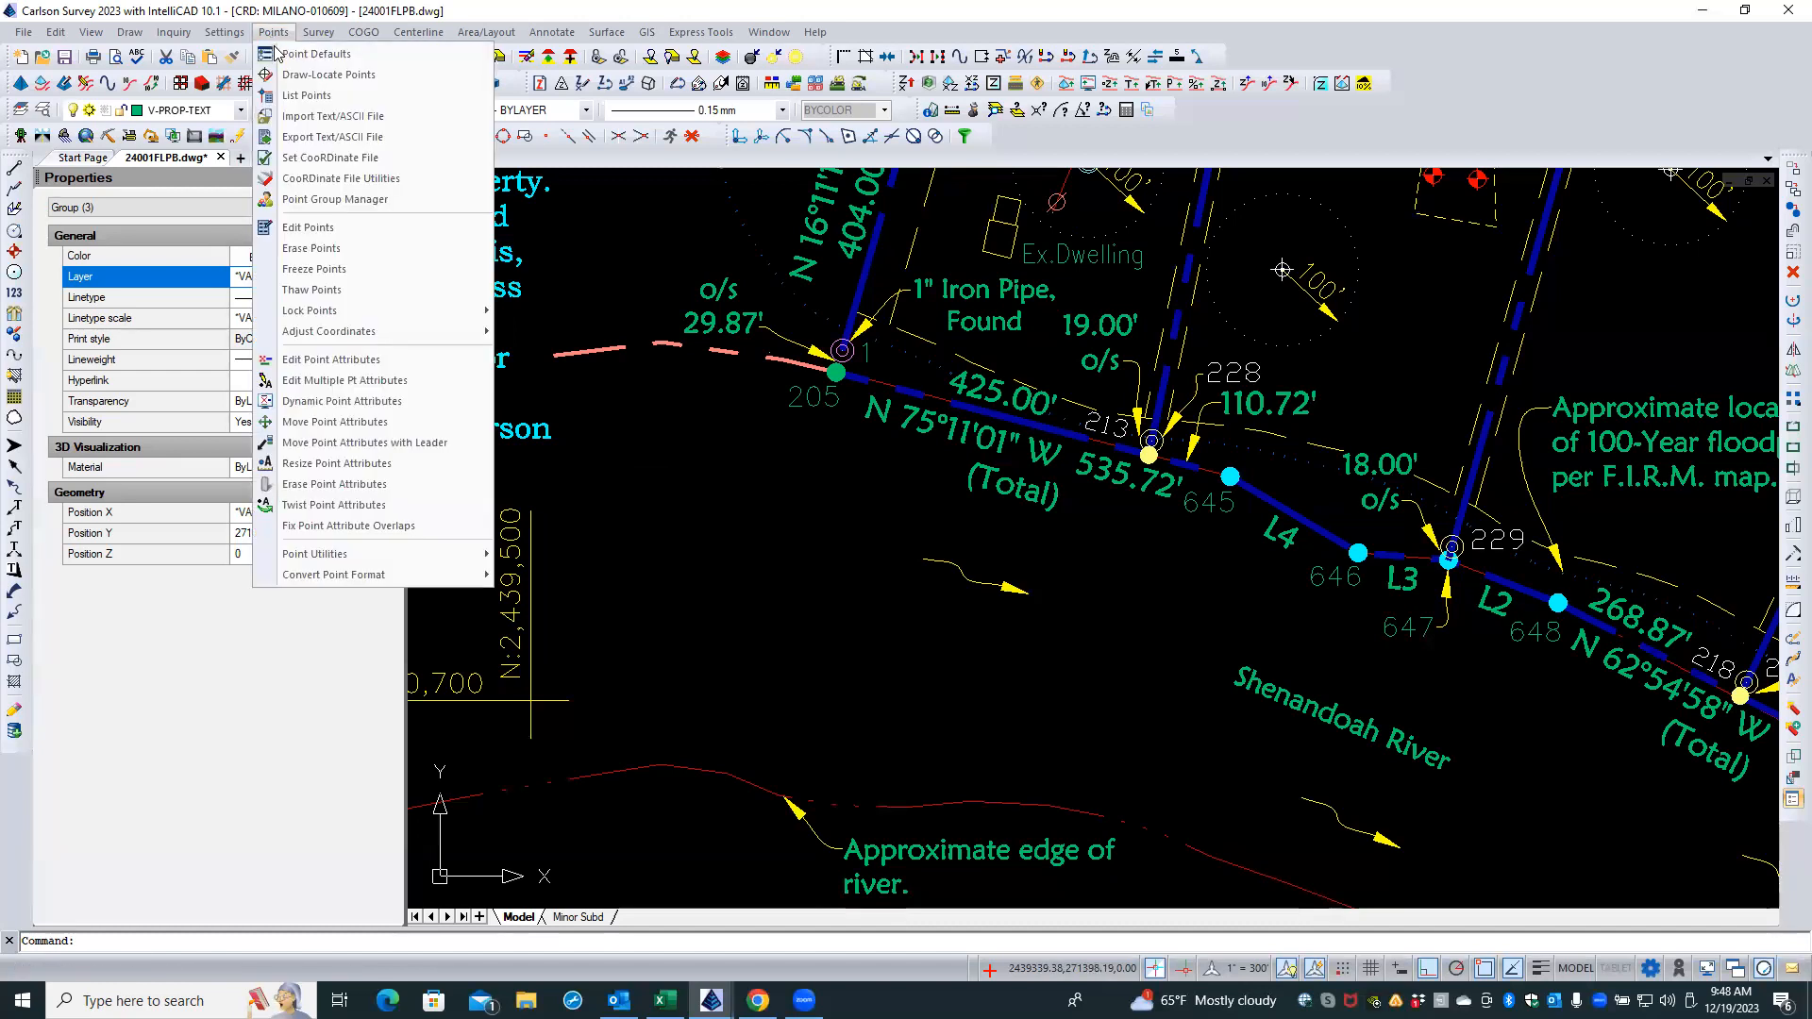
left_click(327, 160)
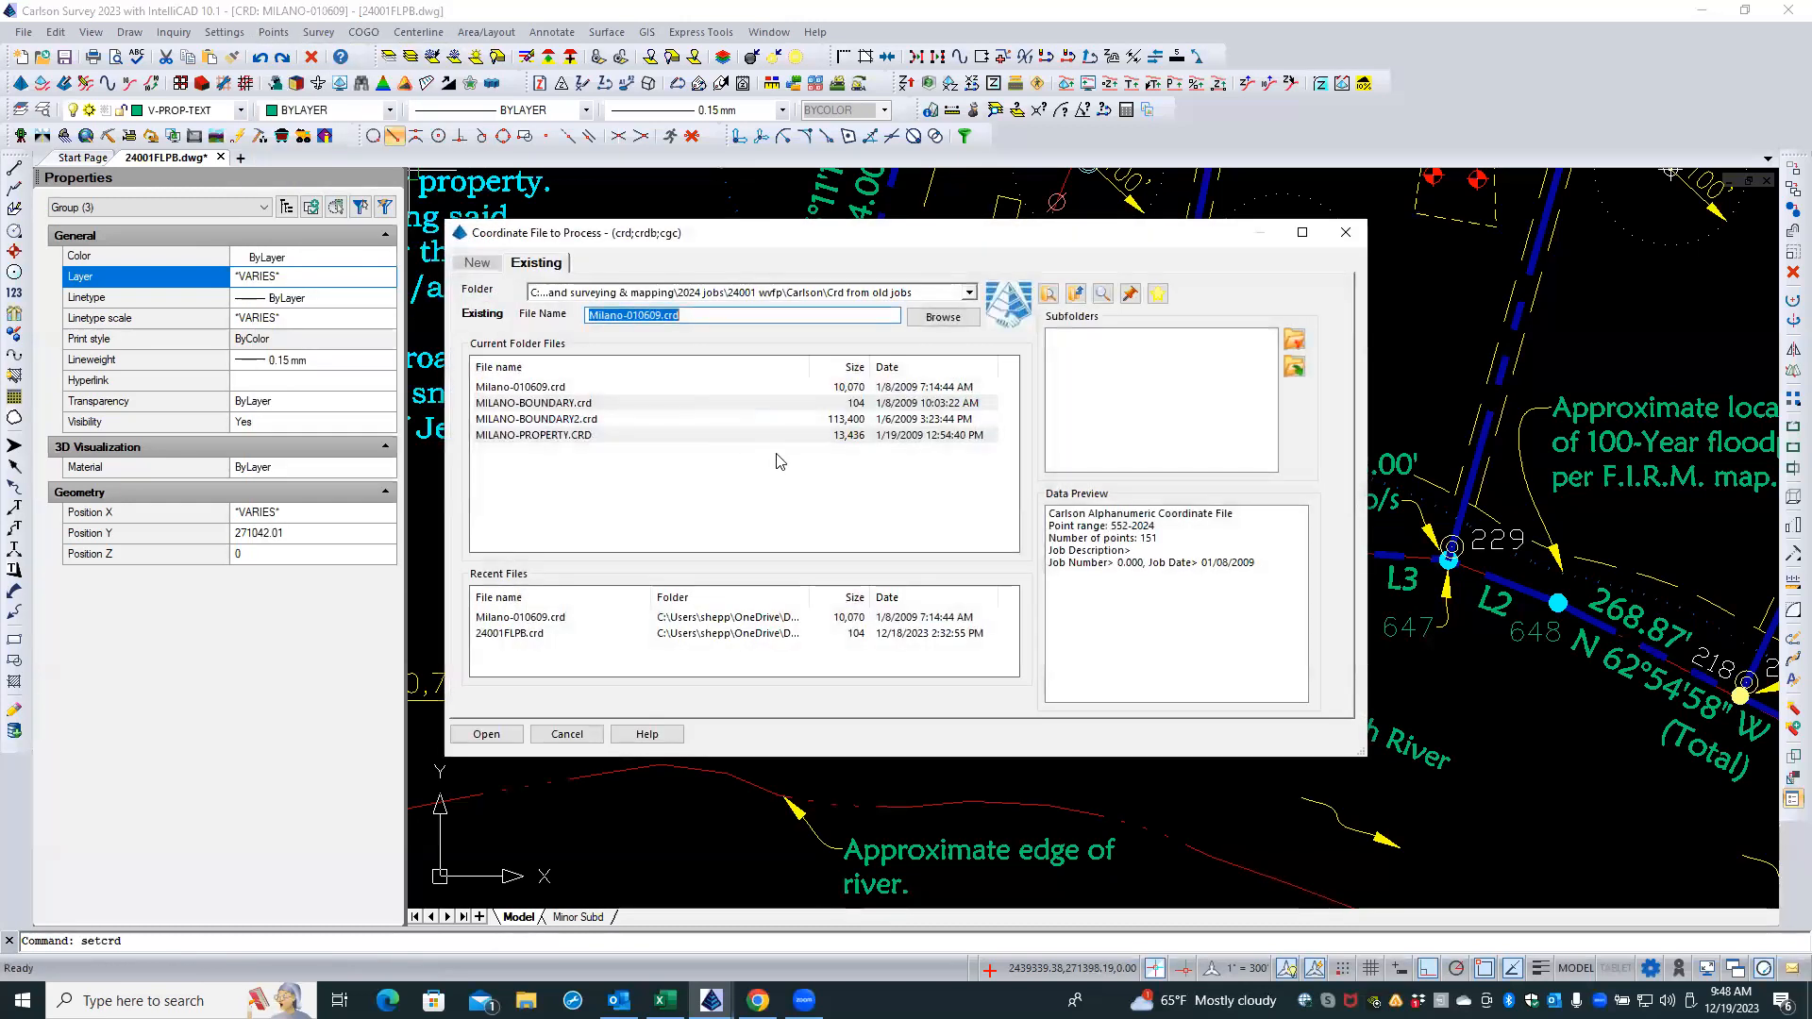
left_click(577, 406)
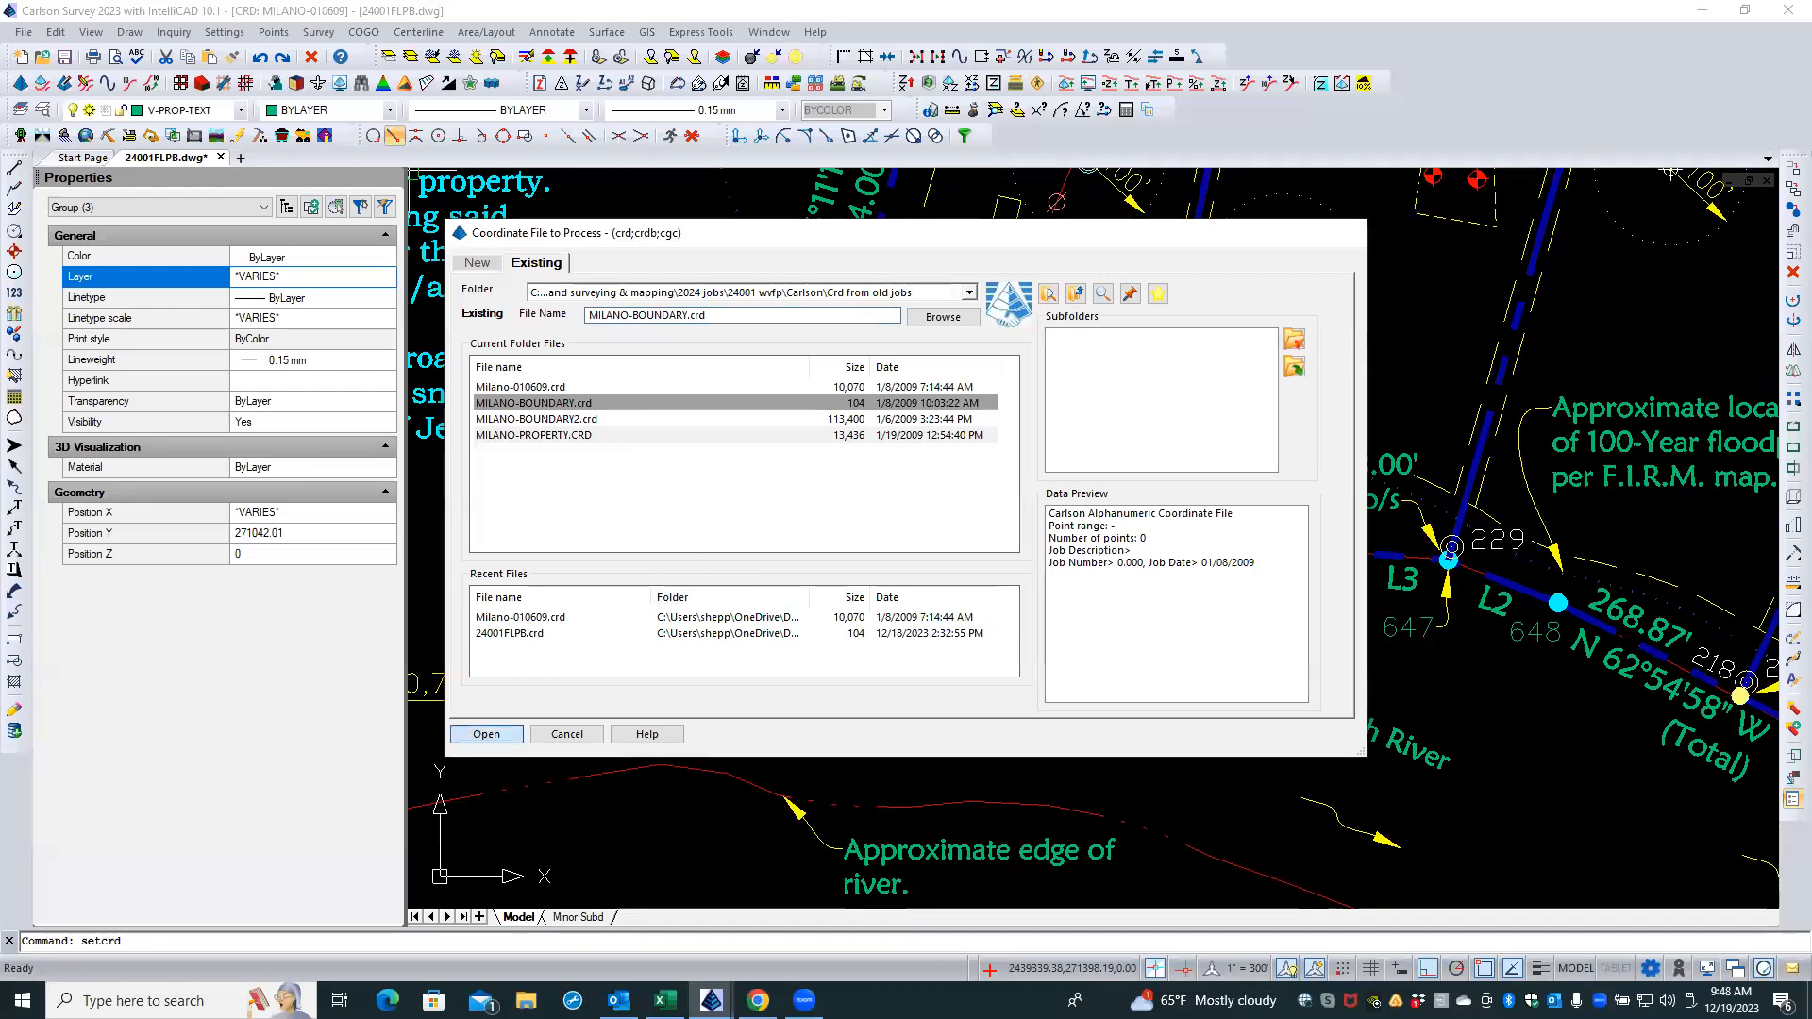
left_click(481, 734)
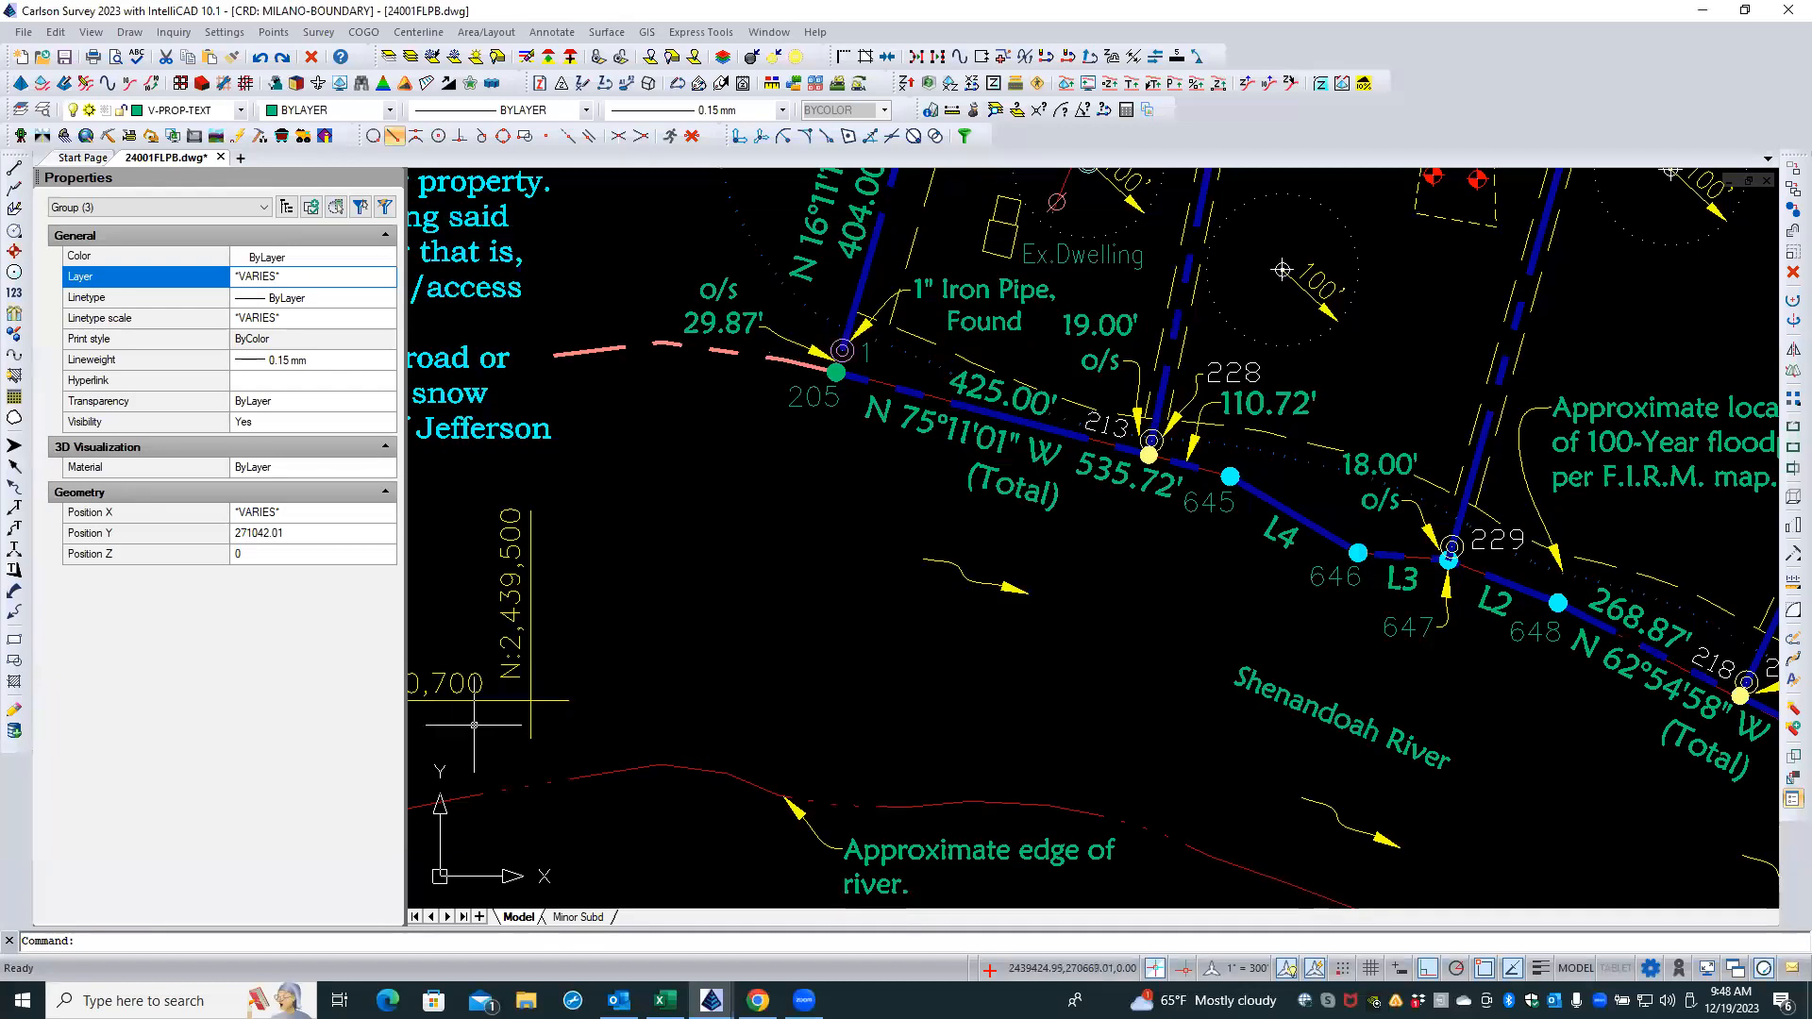
- List all points in MILANO-BOUNDARY.crd, check the report, and close it
left_click(274, 32)
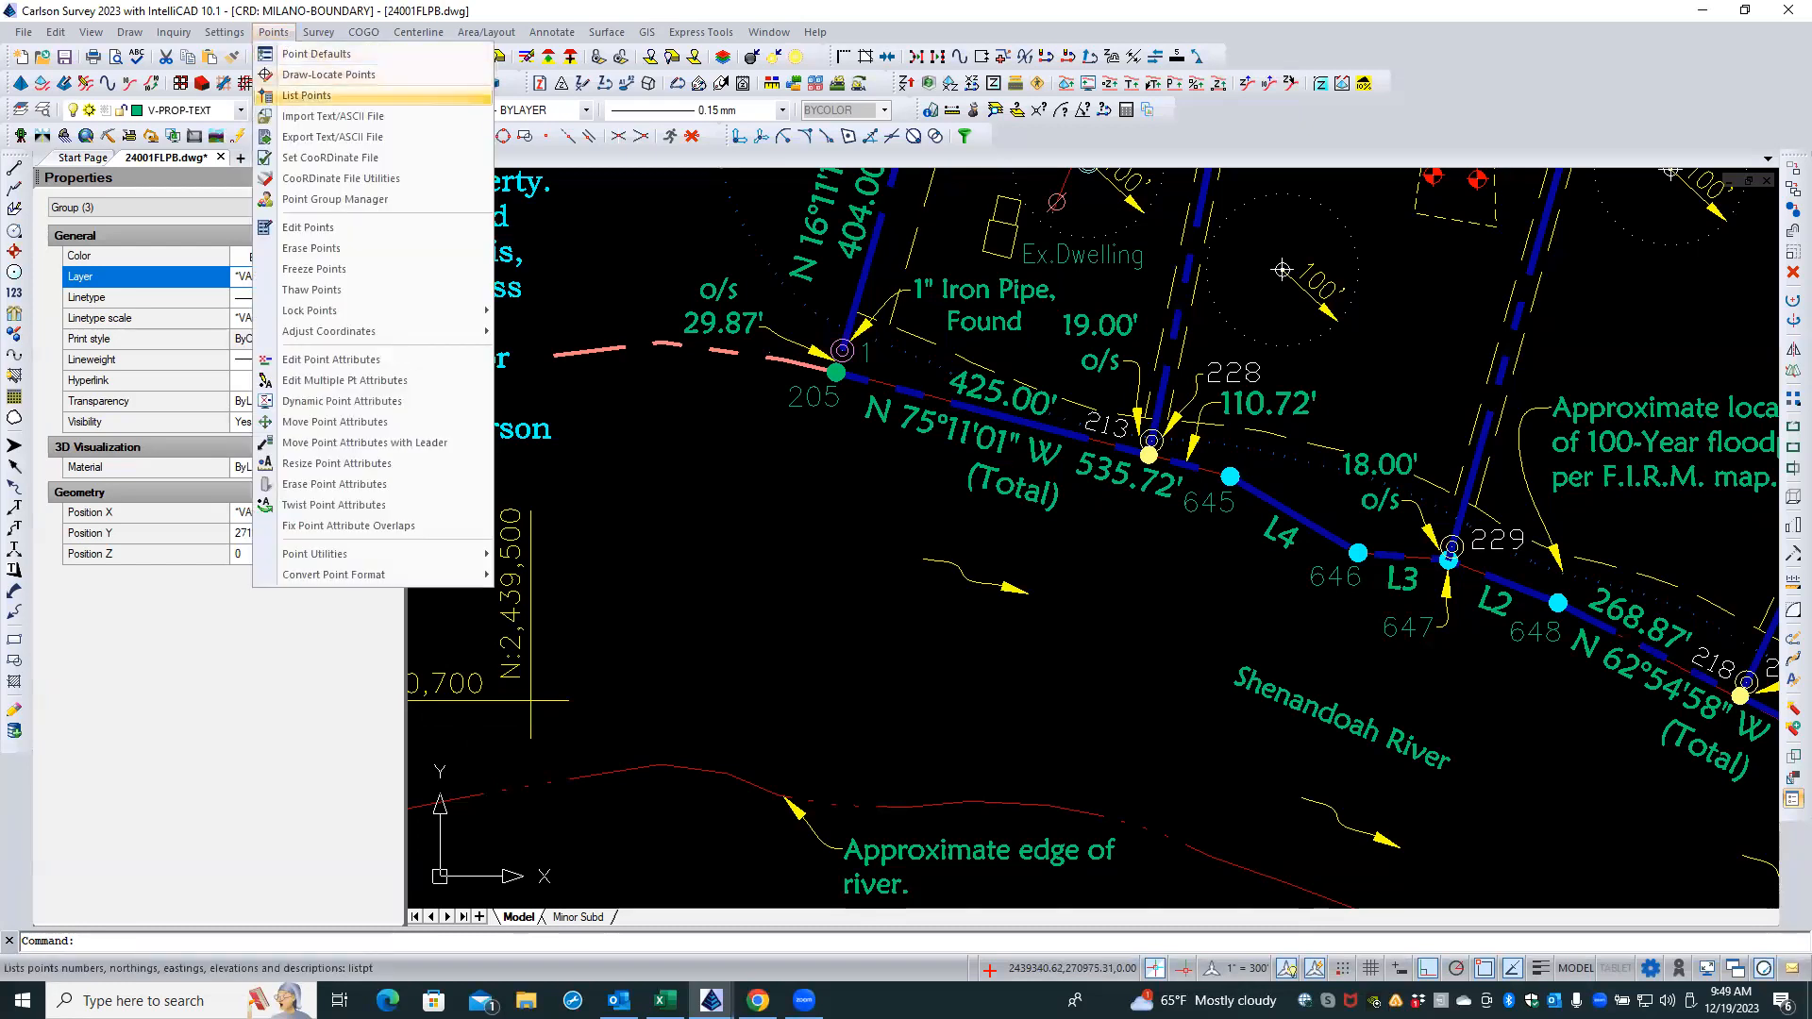
left_click(298, 95)
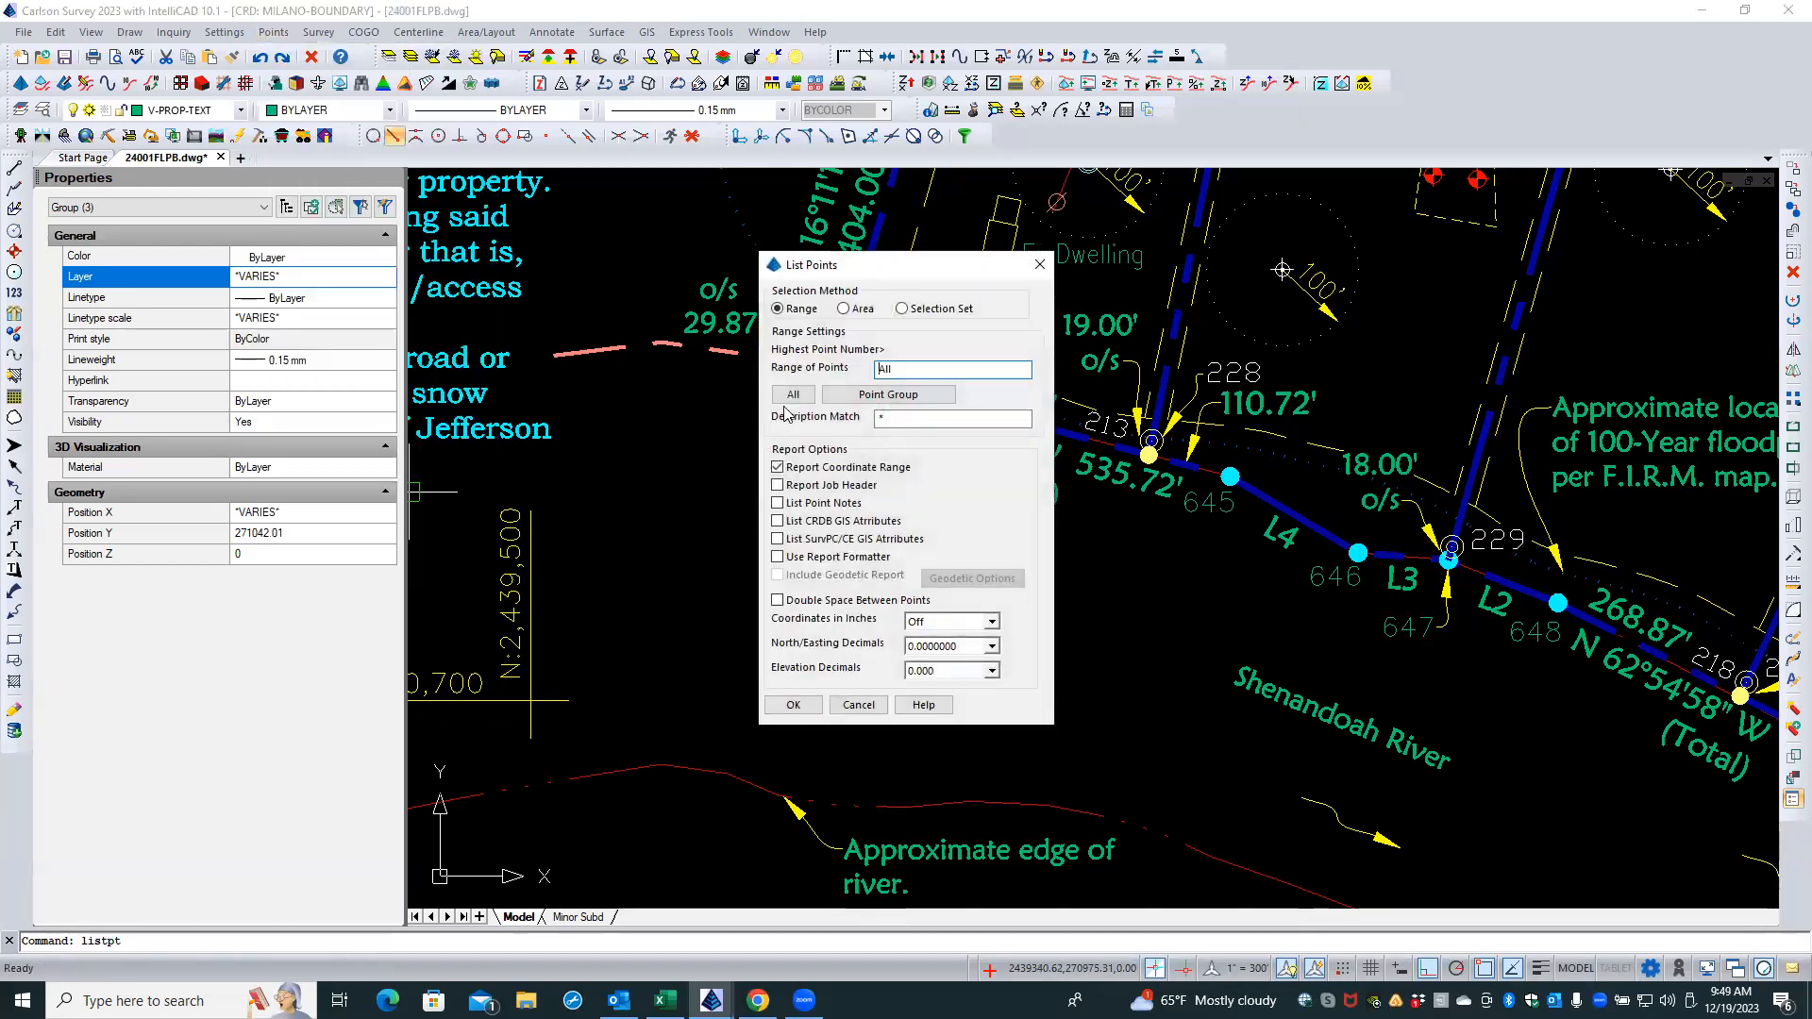
left_click(793, 705)
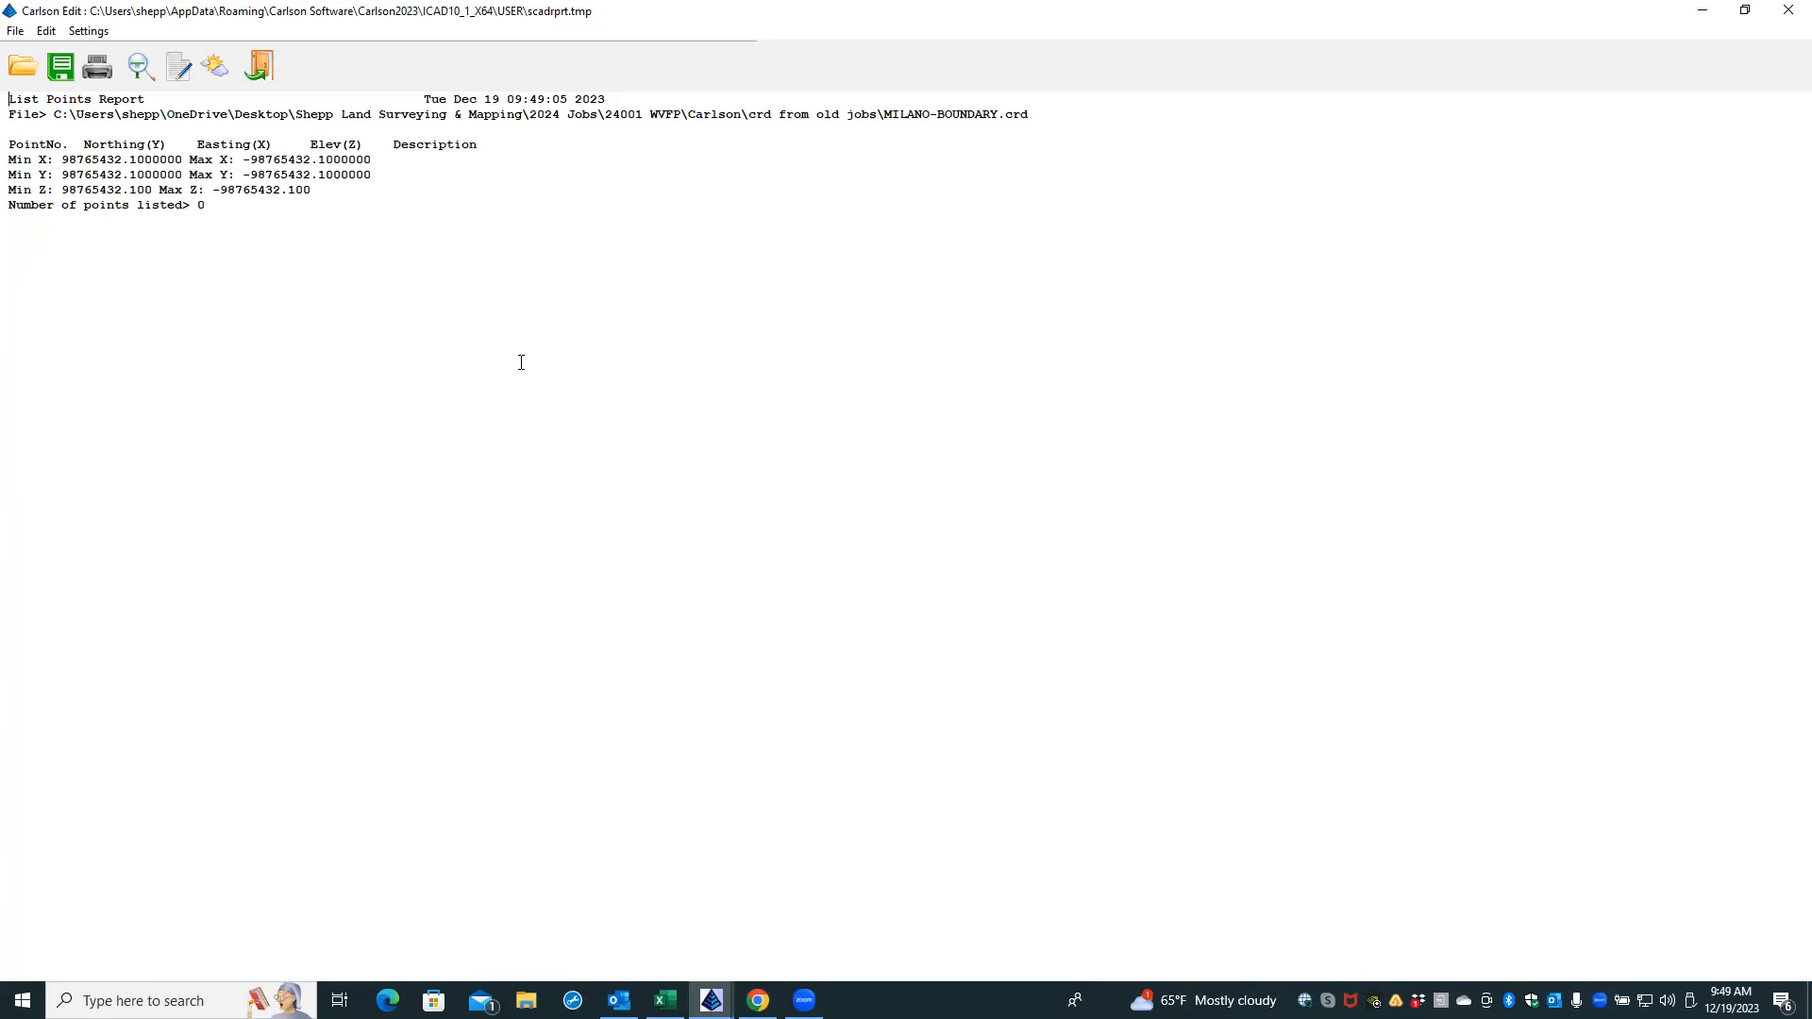
left_click(259, 65)
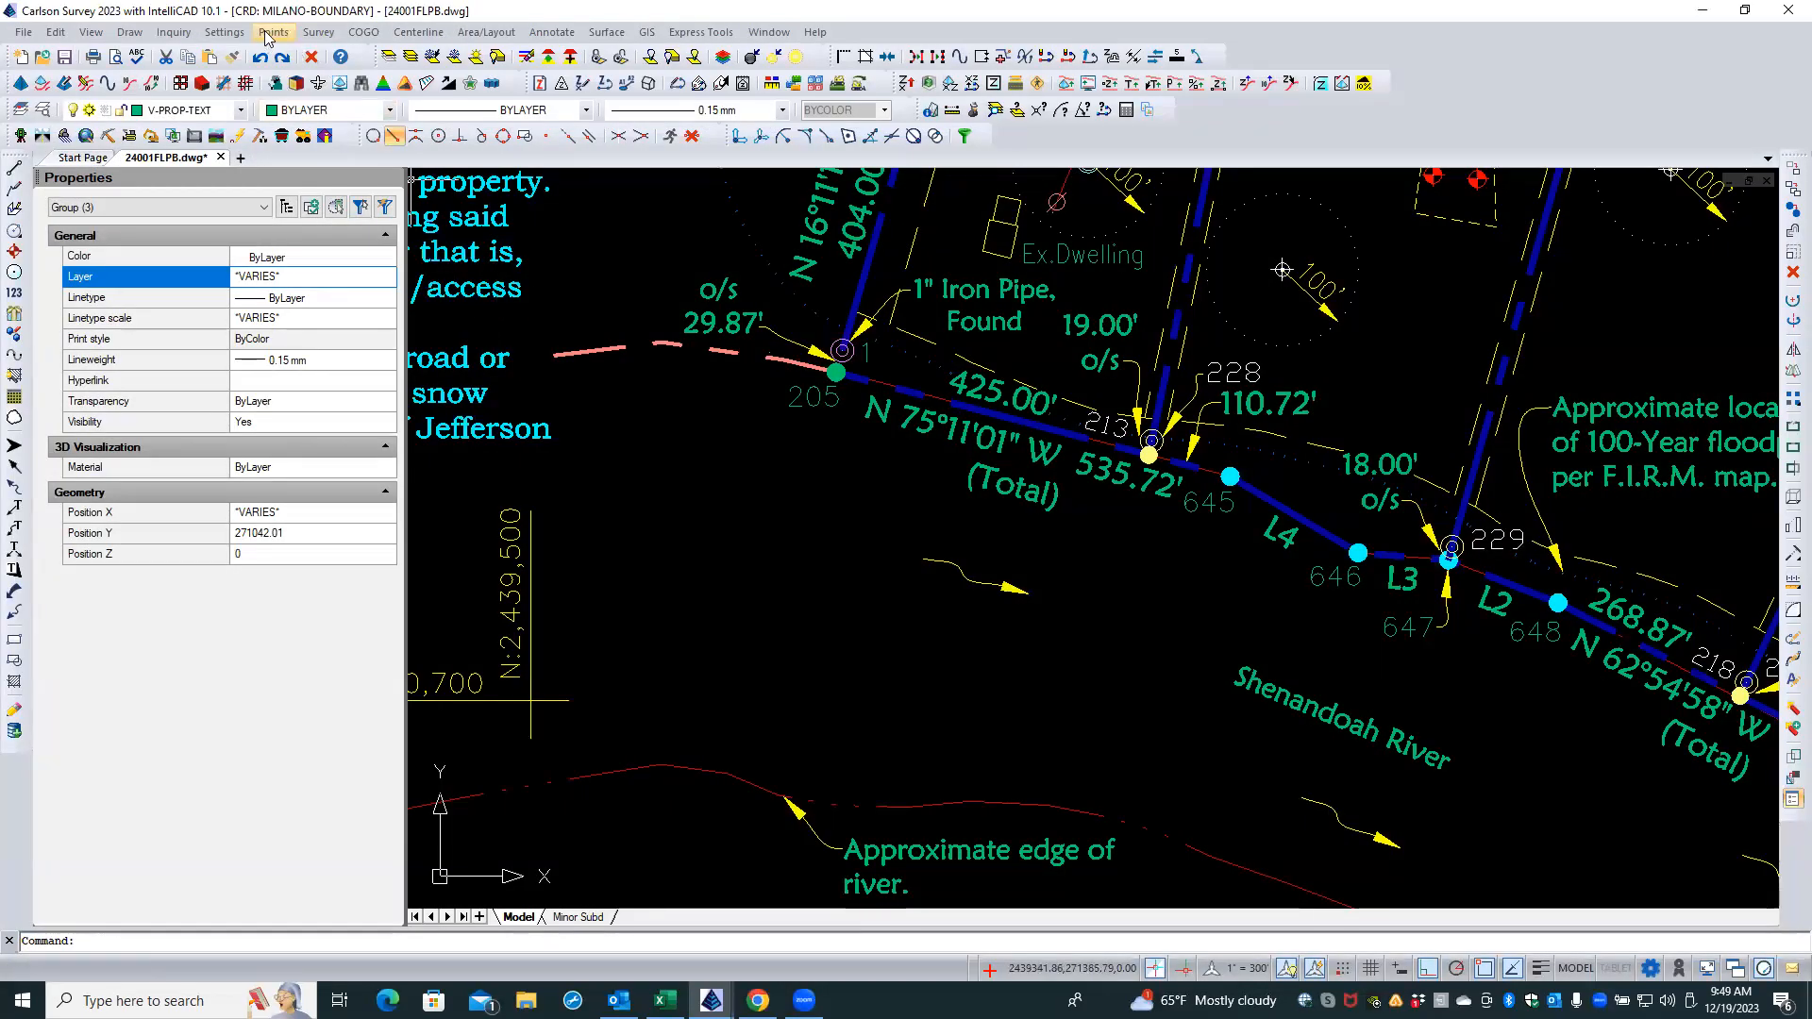
- Set MILANO-BOUNDARY2.crd as the drawing's coordinate file
left_click(270, 34)
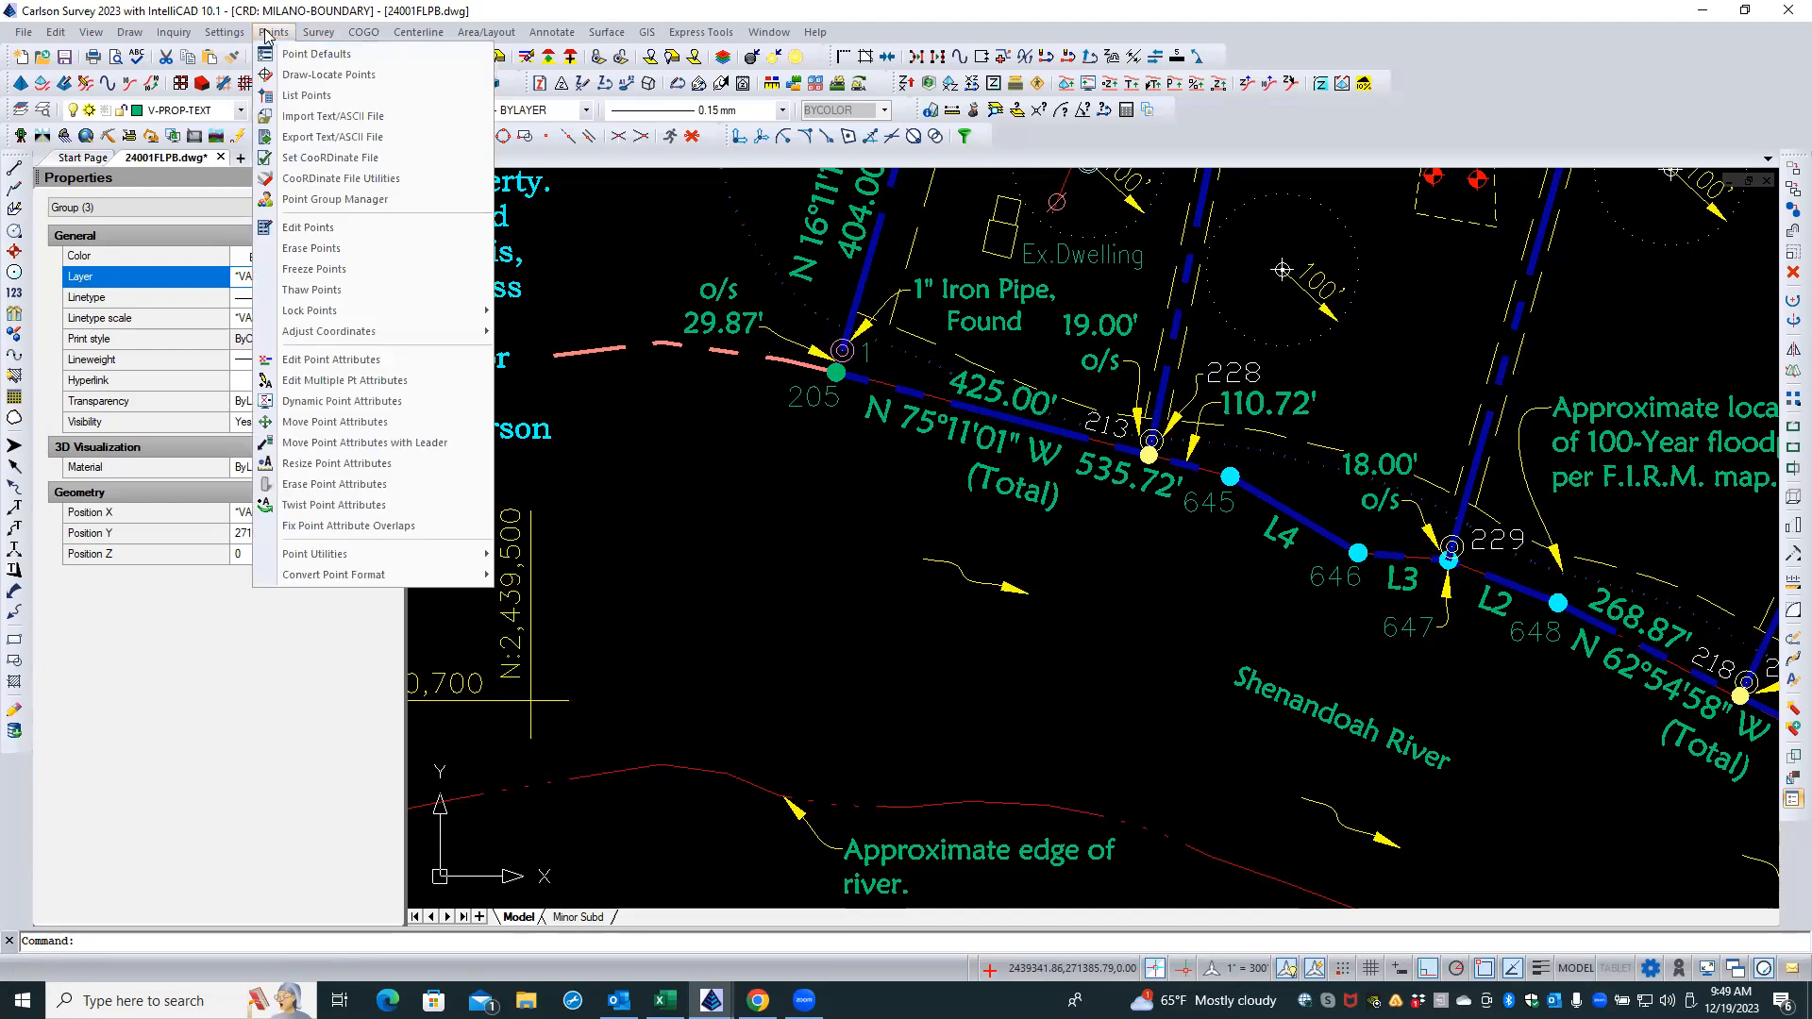
left_click(321, 158)
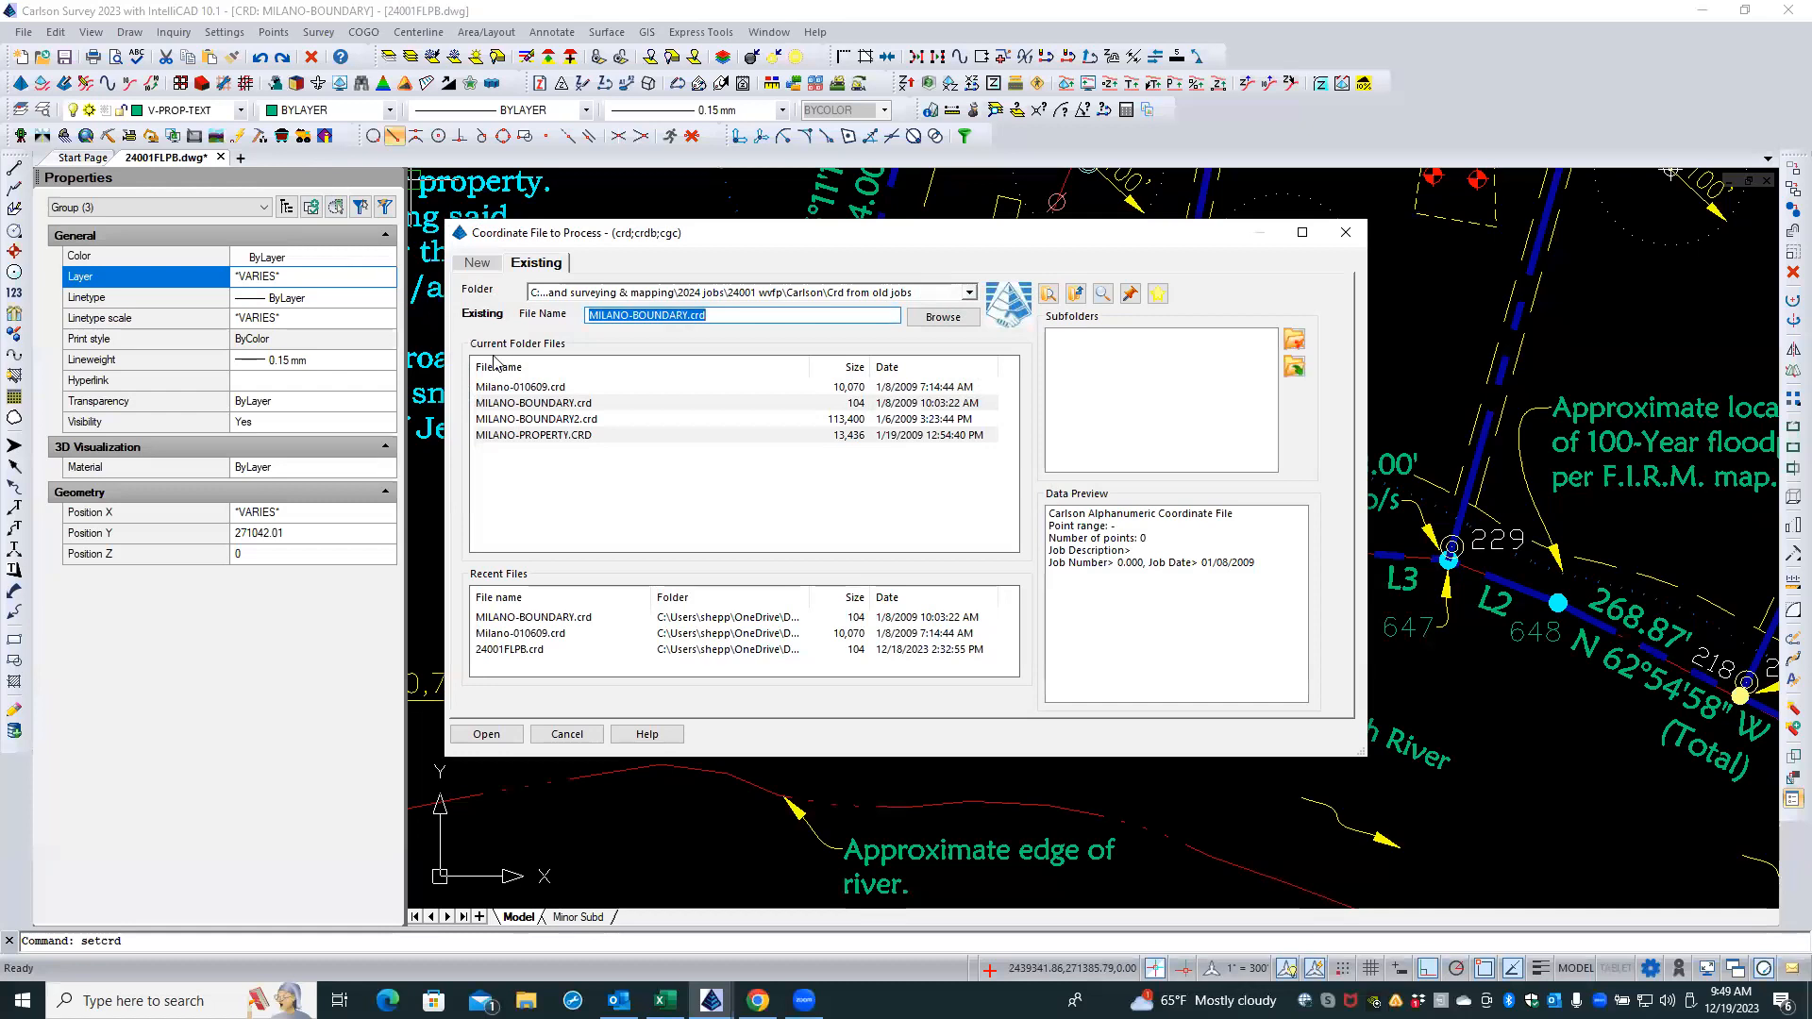
left_click(533, 420)
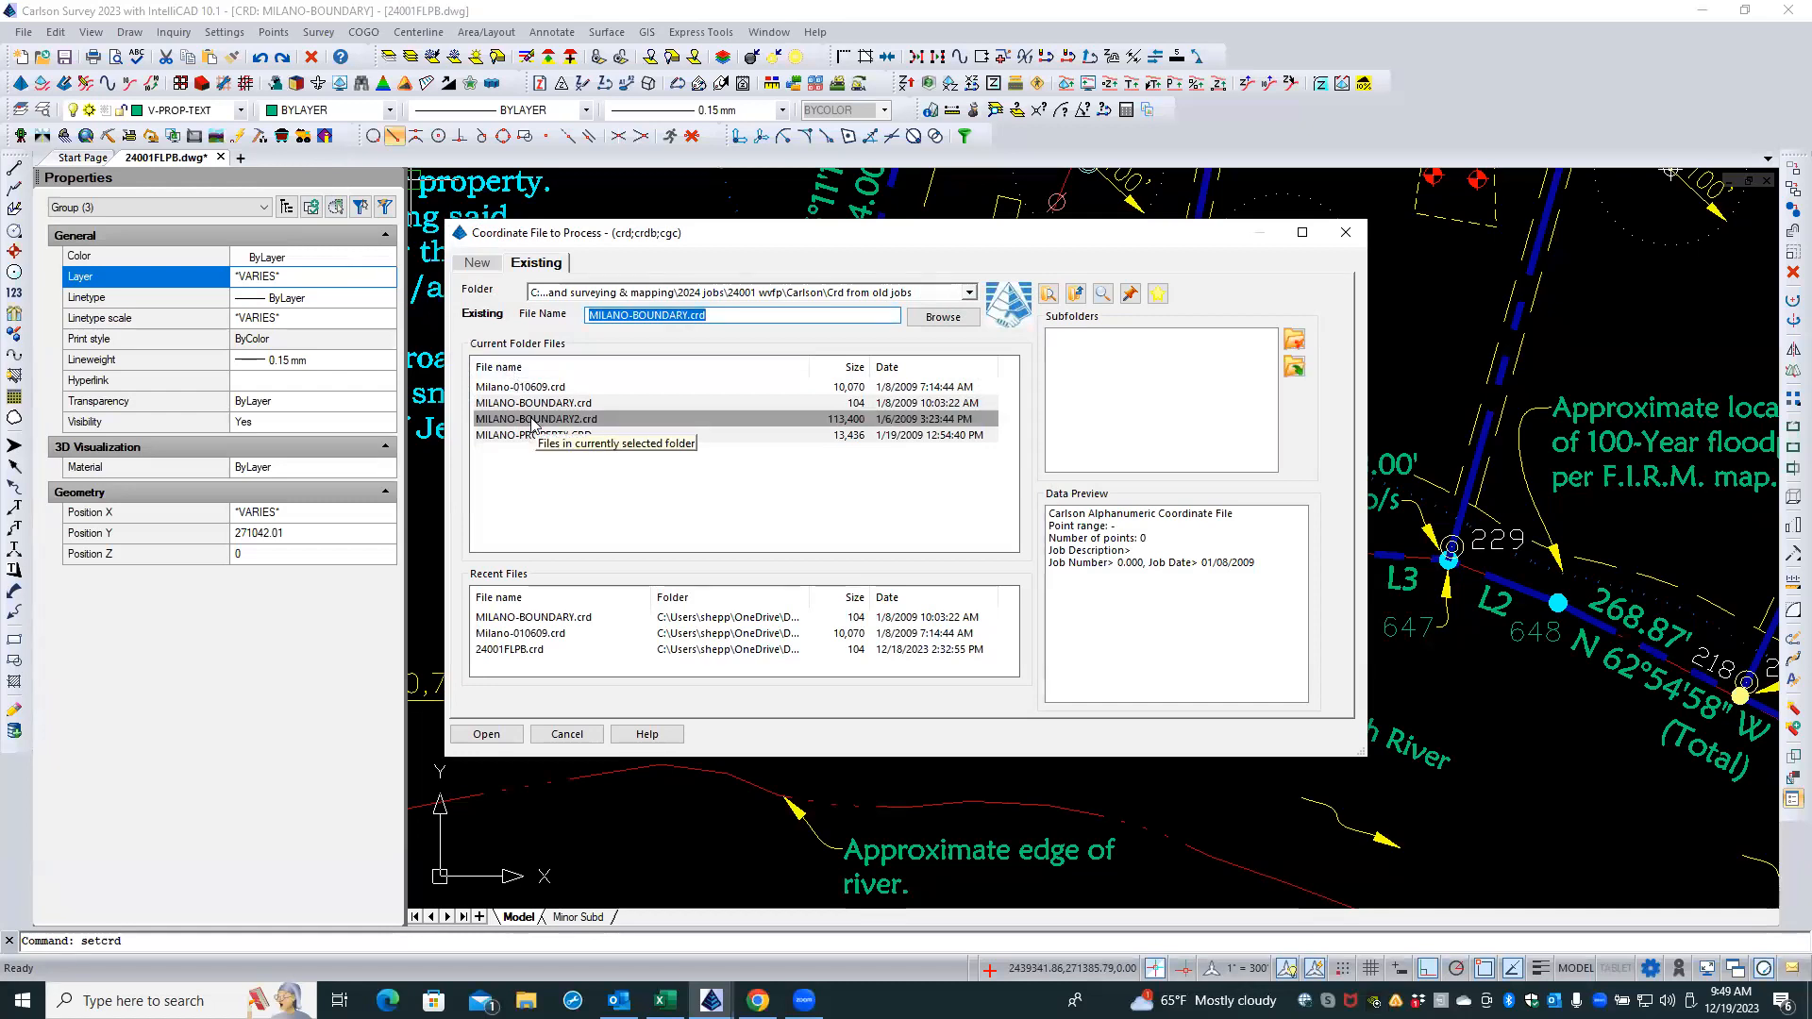
left_click(487, 734)
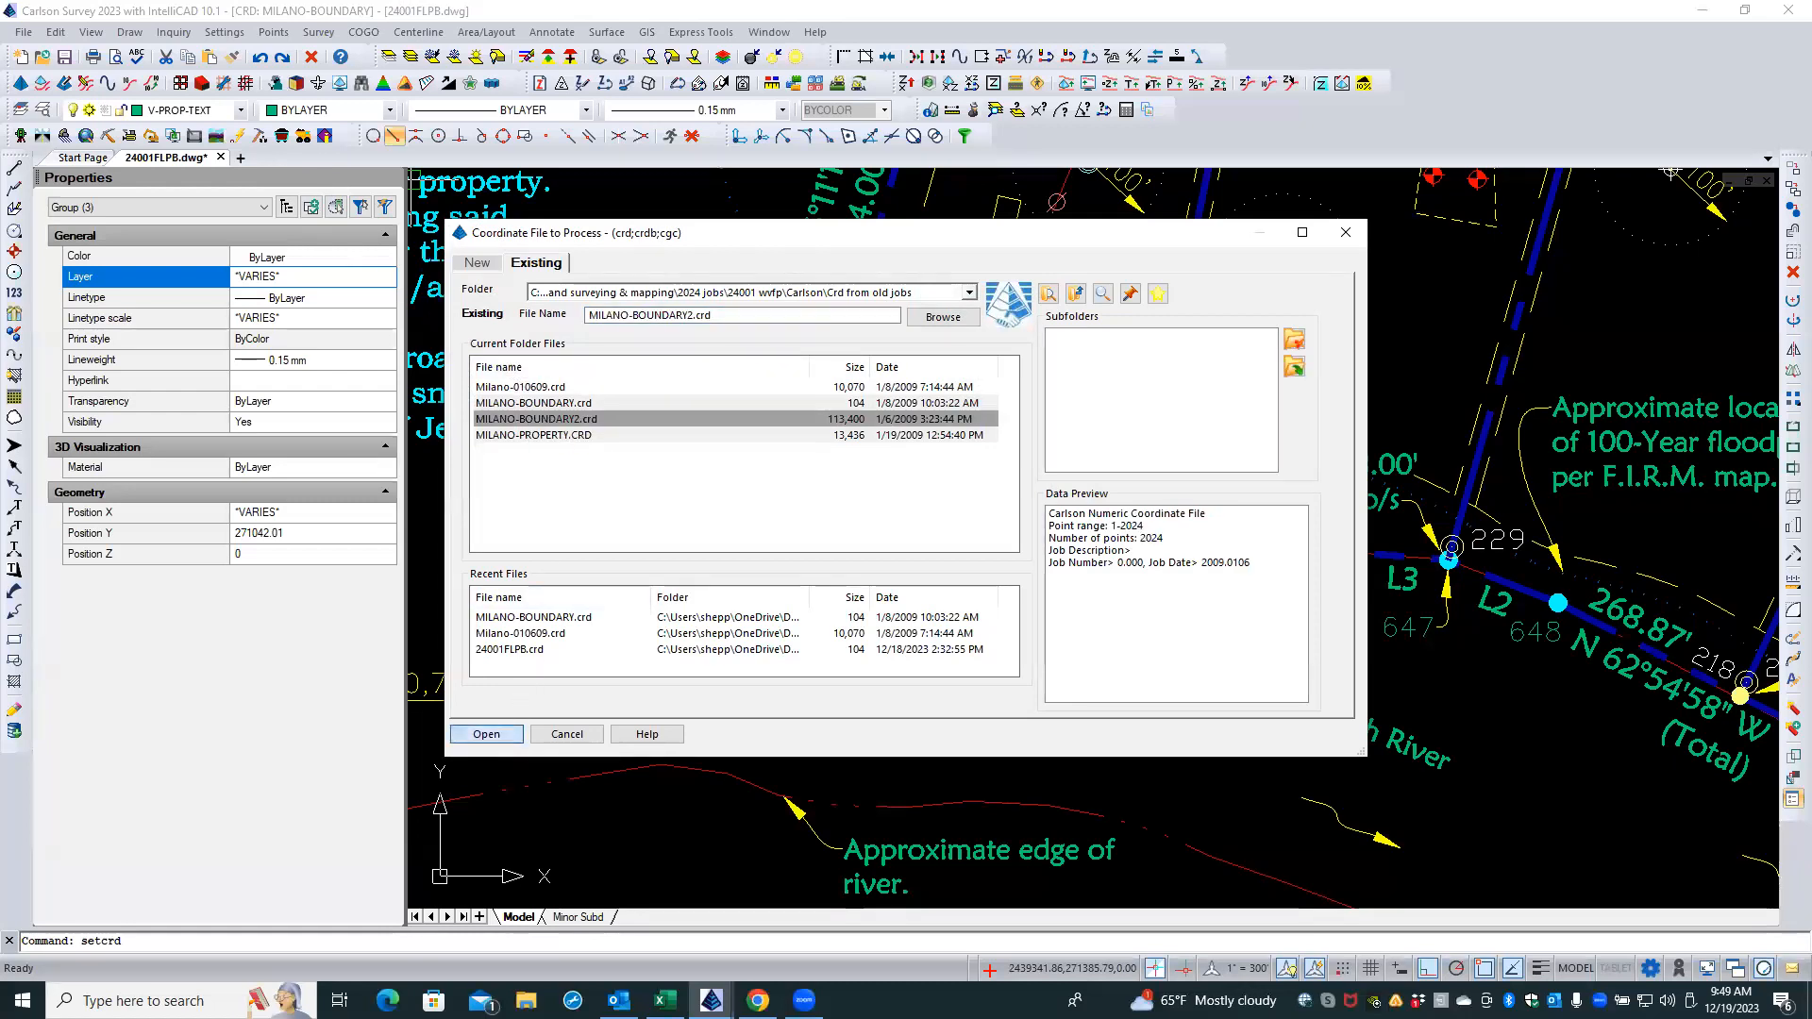
- List all points in MILANO-BOUNDARY2.crd
left_click(273, 32)
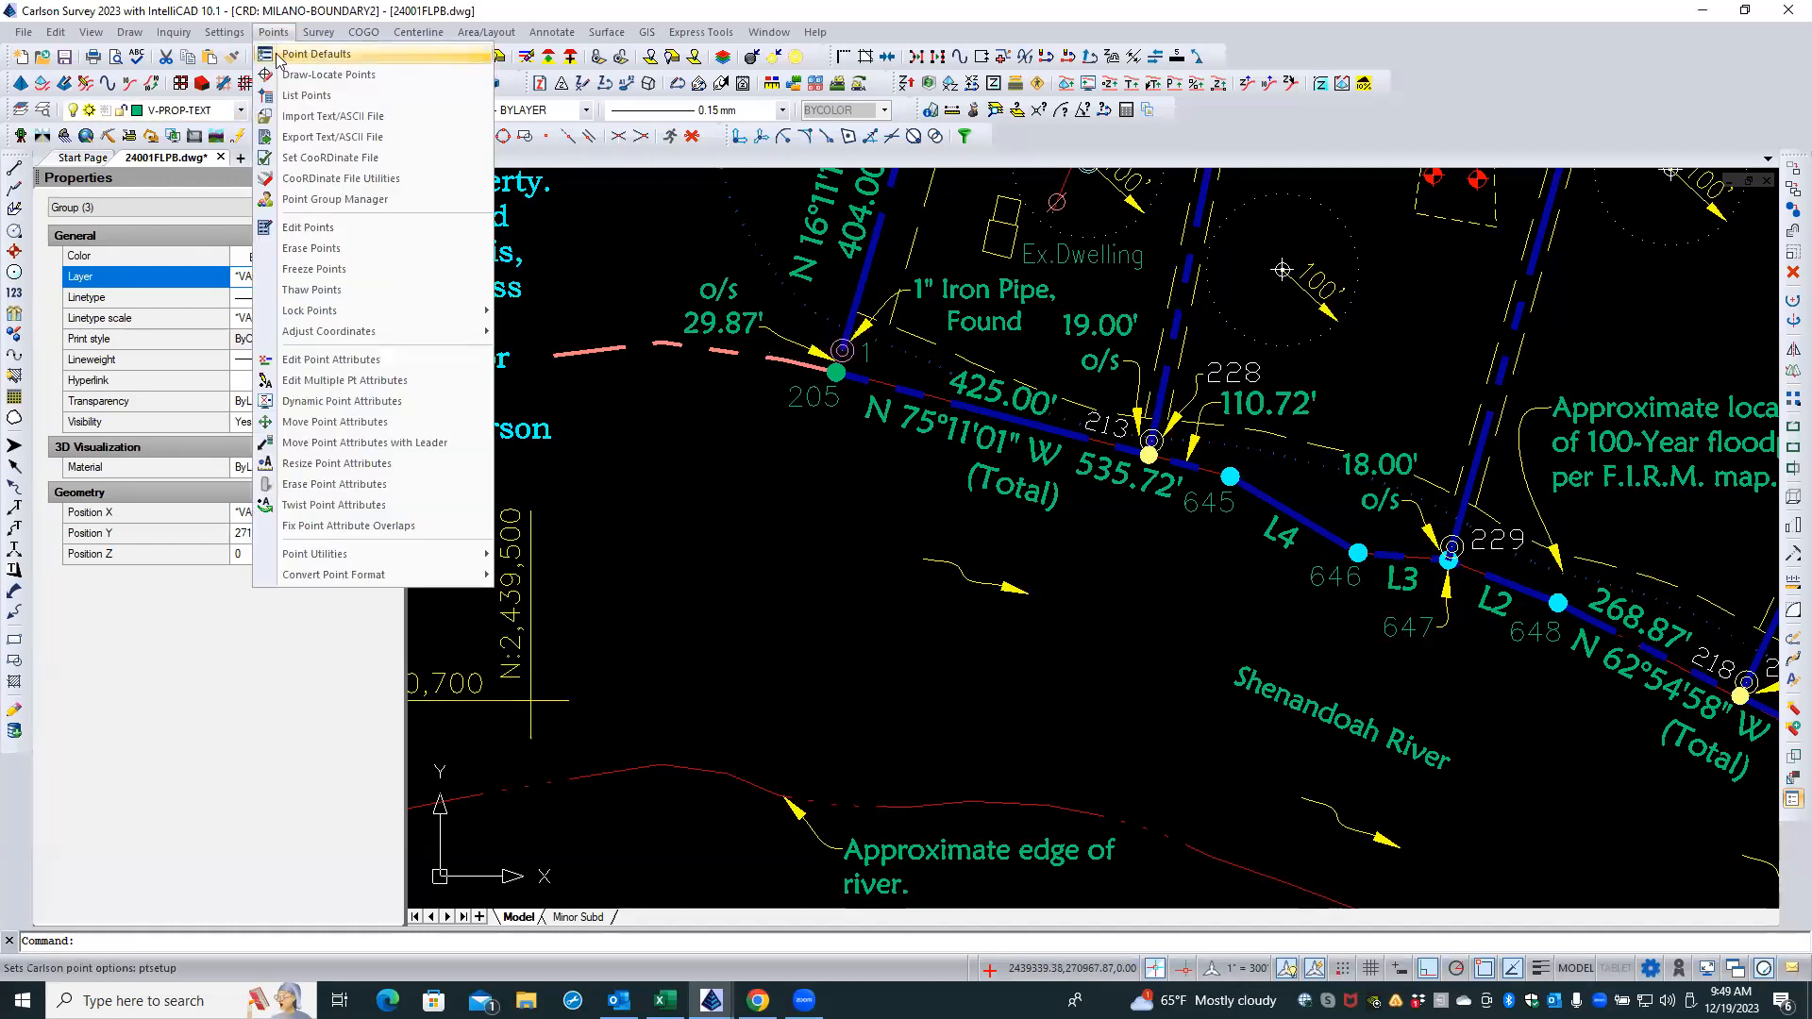
left_click(284, 96)
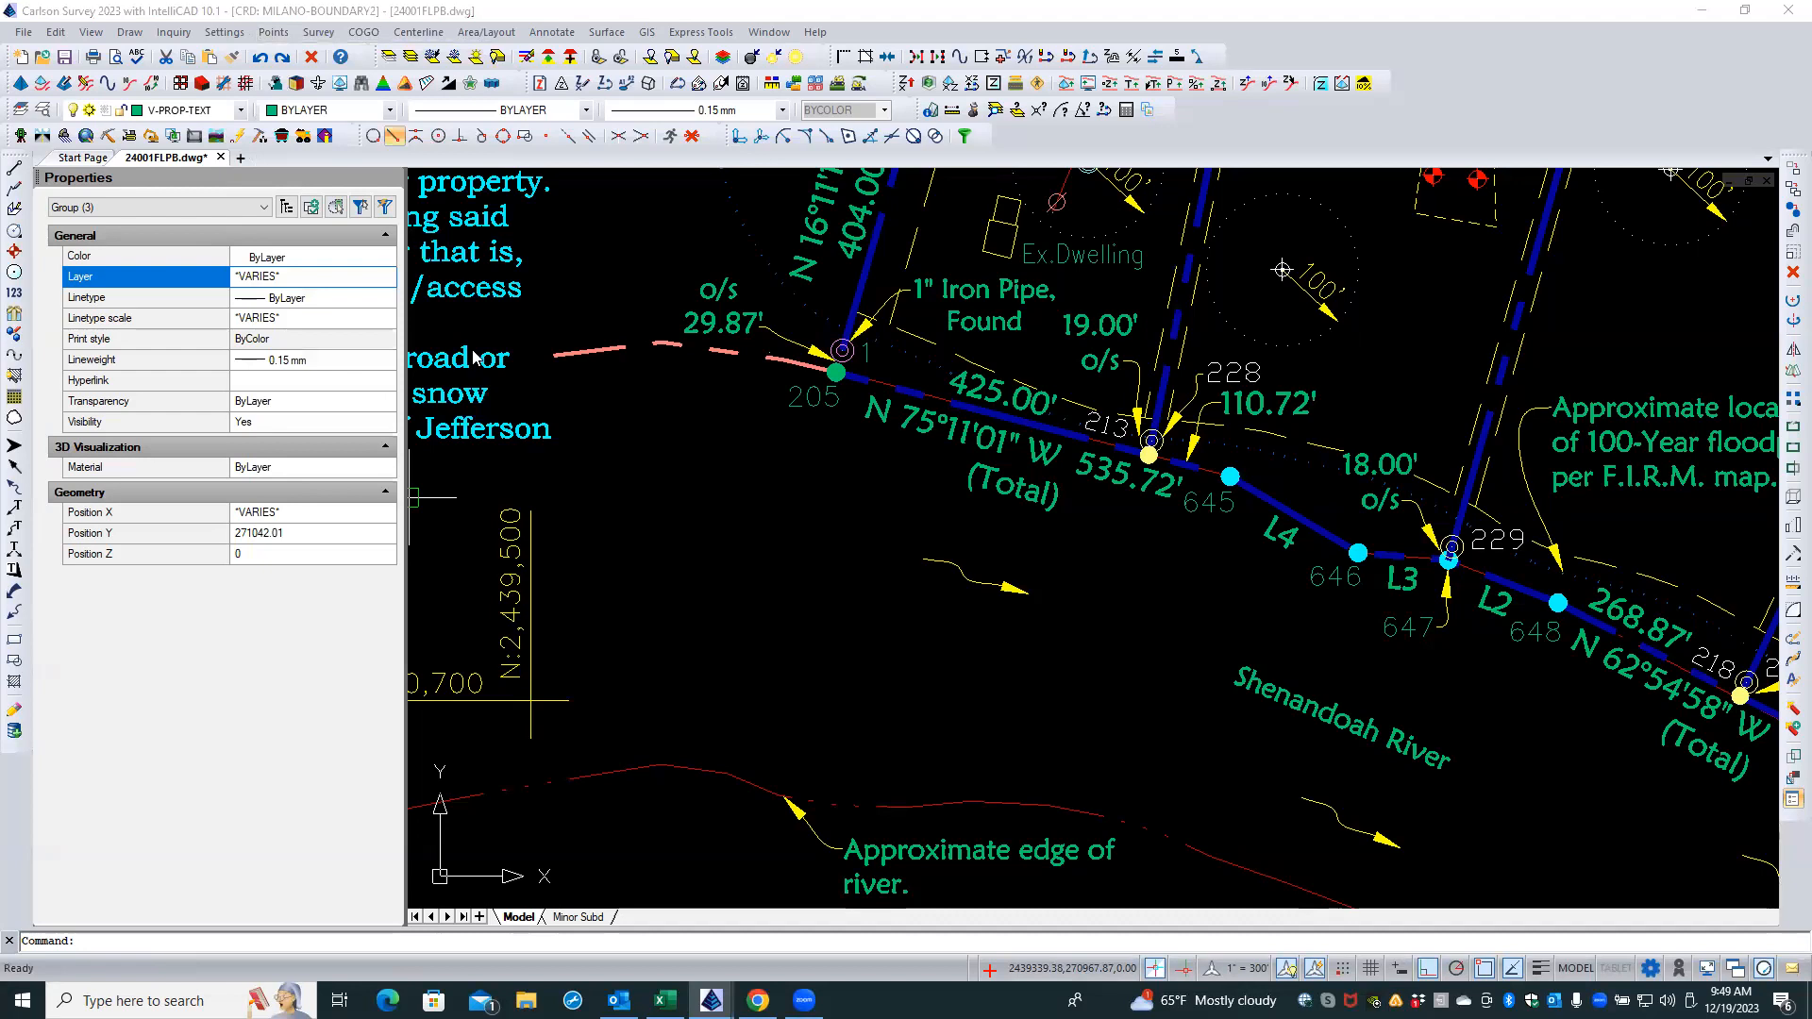
left_click(789, 396)
left_click(793, 705)
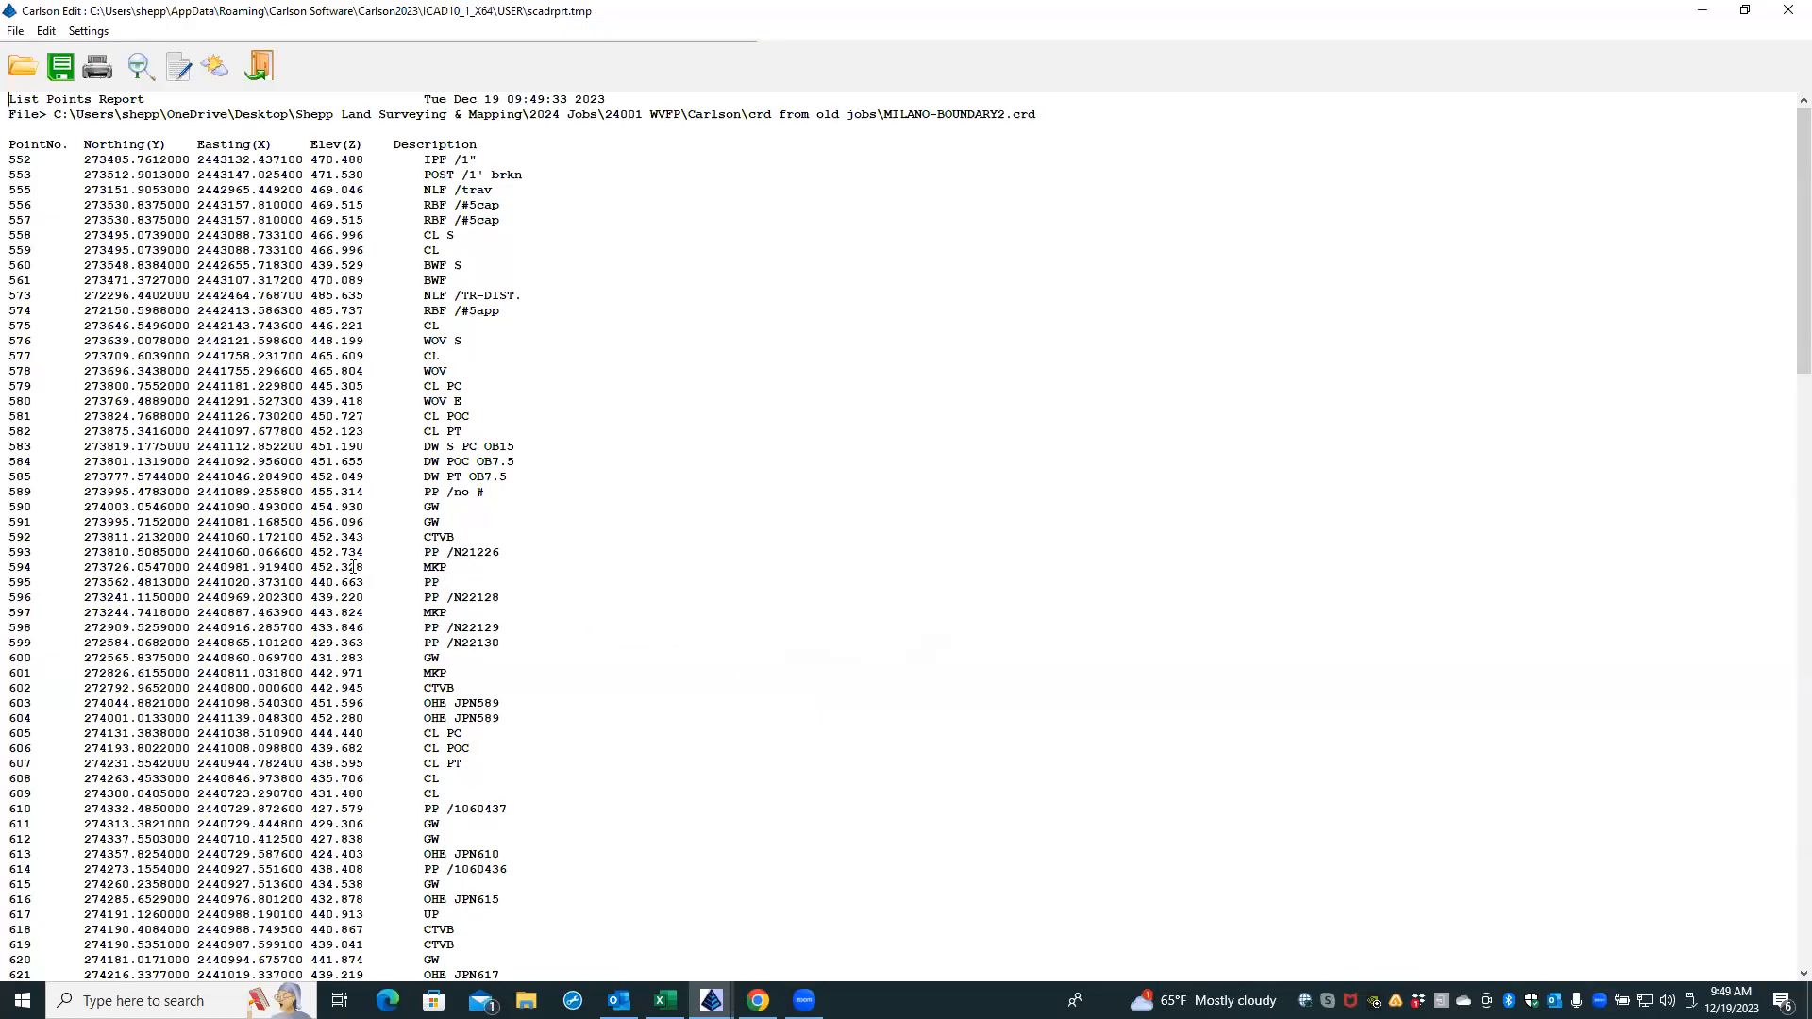
- Review the MILANO-BOUNDARY2.crd point numbers, coordinates and descriptions through to the end of the report, and close it
scroll(349, 564, "down", 1)
scroll(348, 561, "up", 1)
scroll(345, 559, "down", 4)
scroll(345, 557, "down", 17)
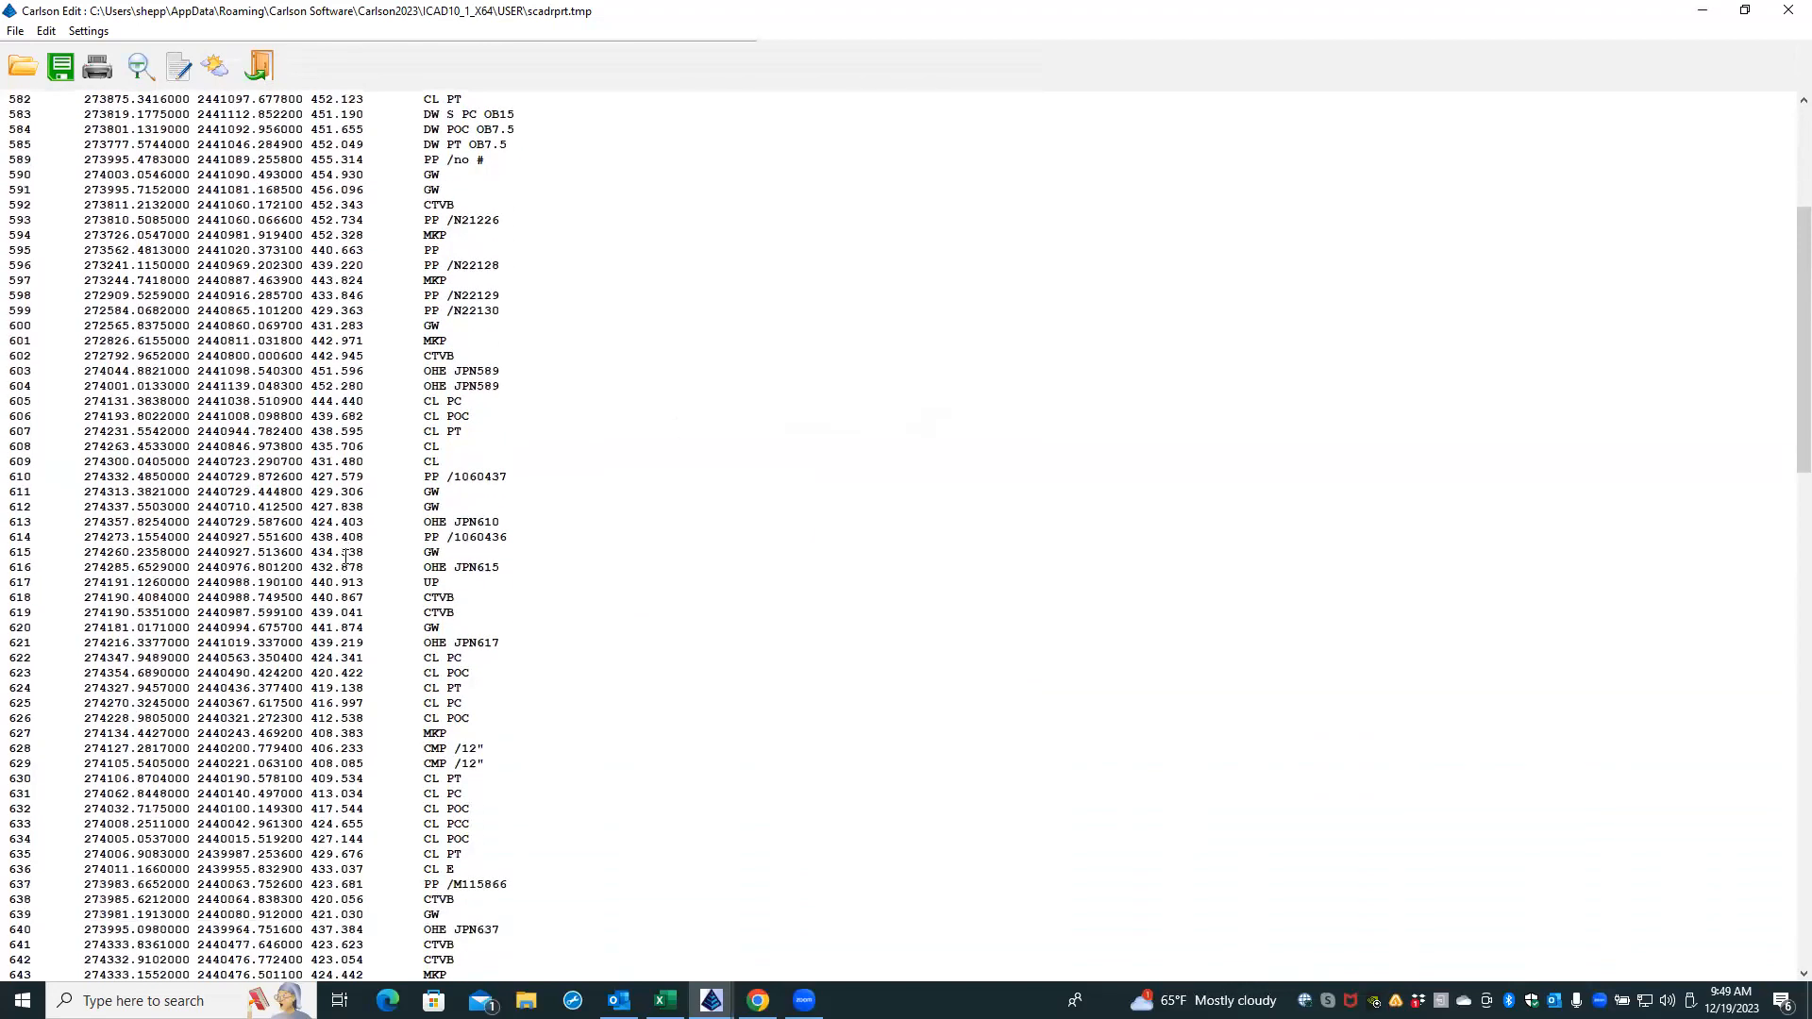
scroll(346, 557, "down", 2)
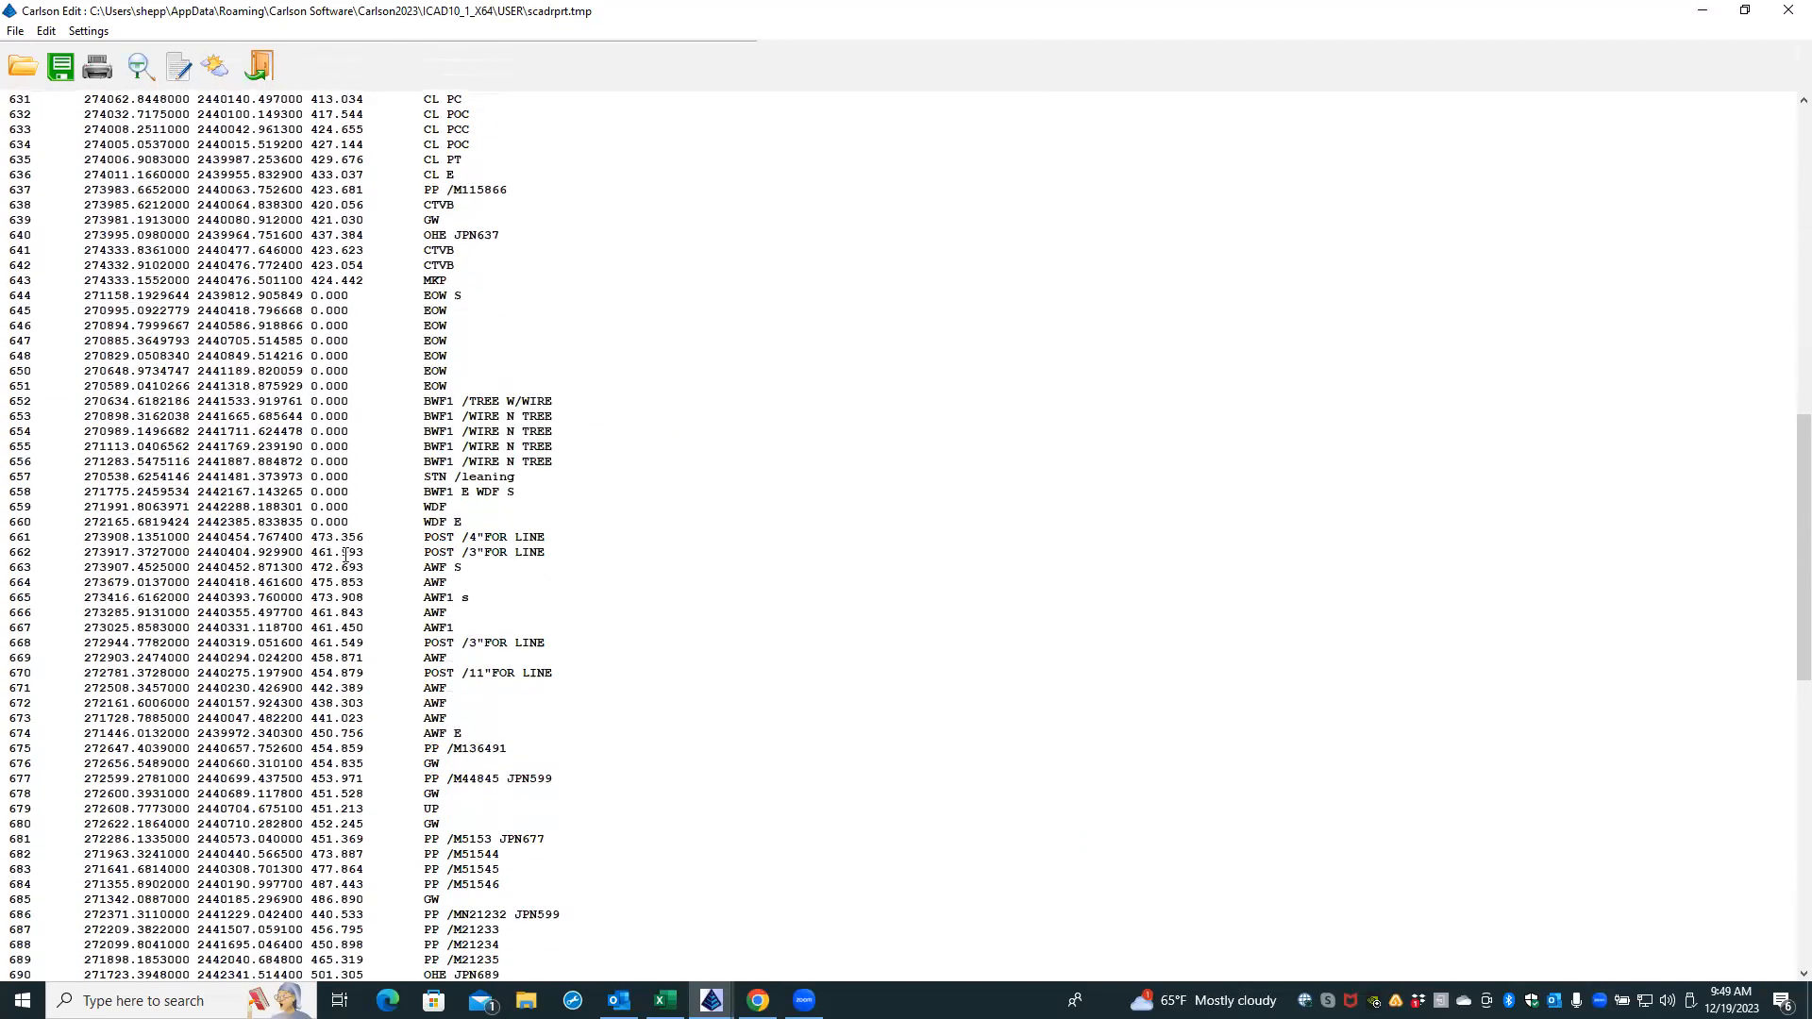
scroll(346, 557, "down", 8)
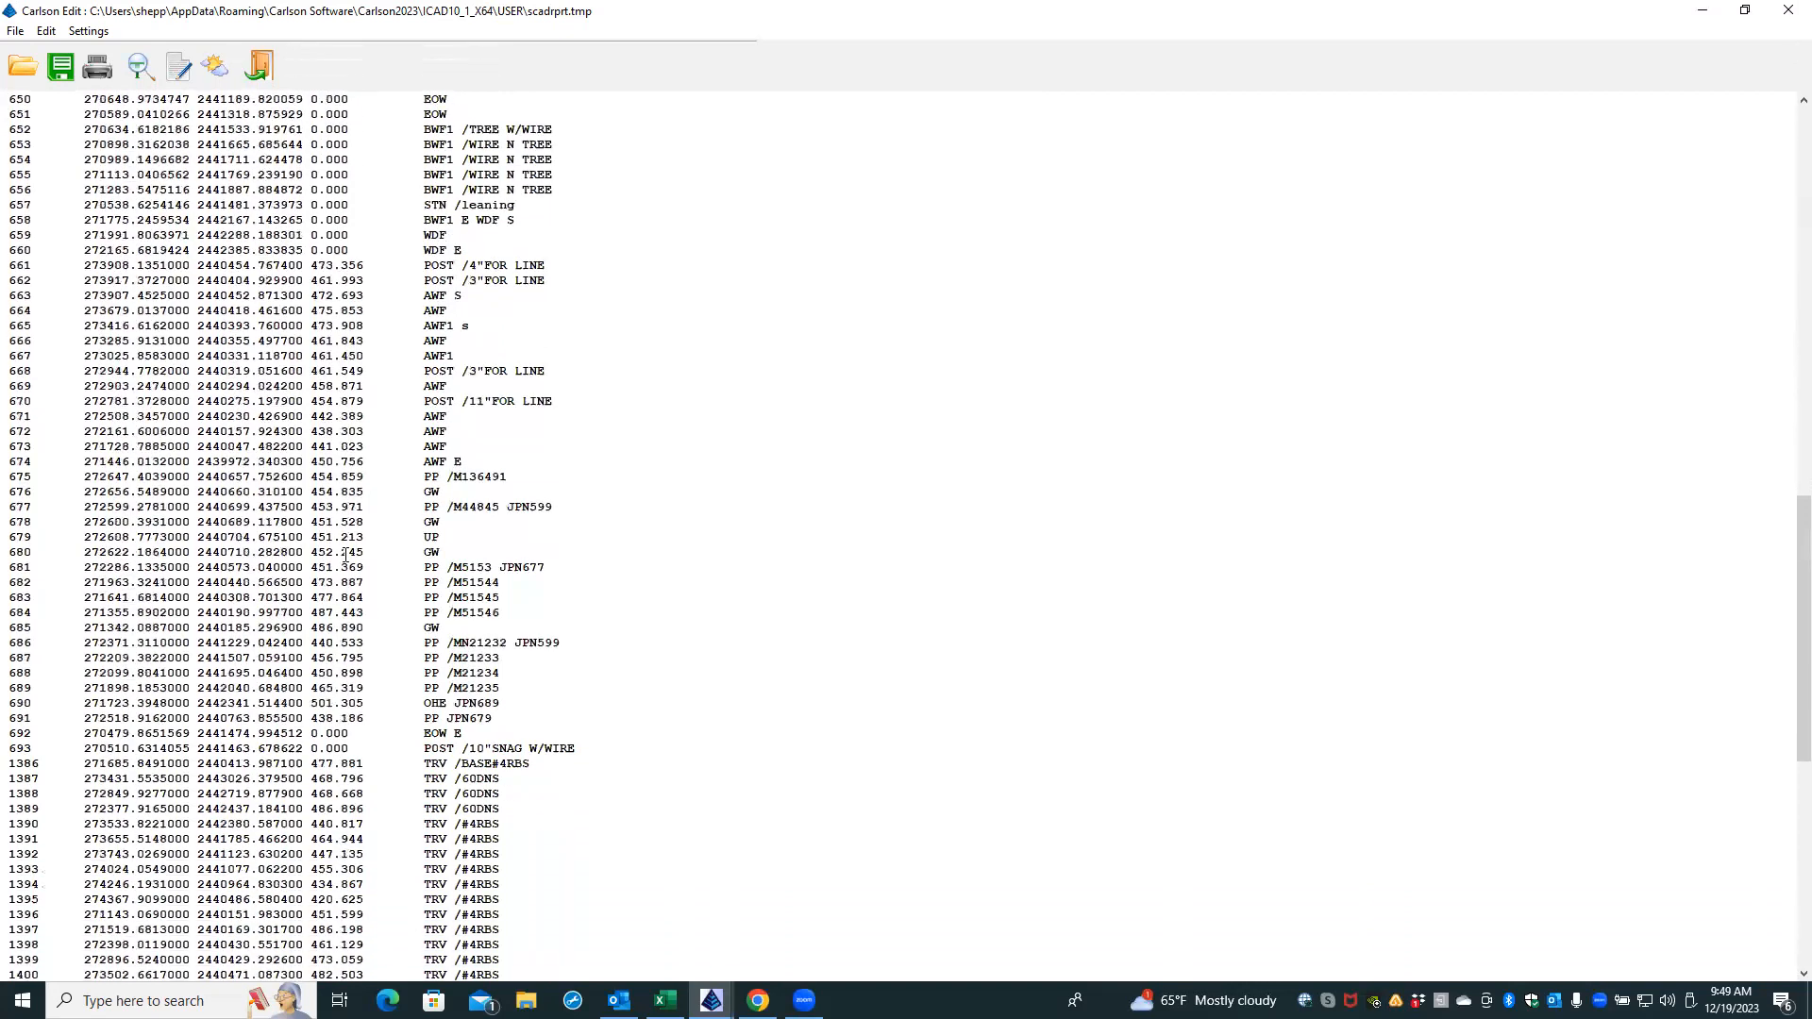
scroll(346, 557, "down", 2)
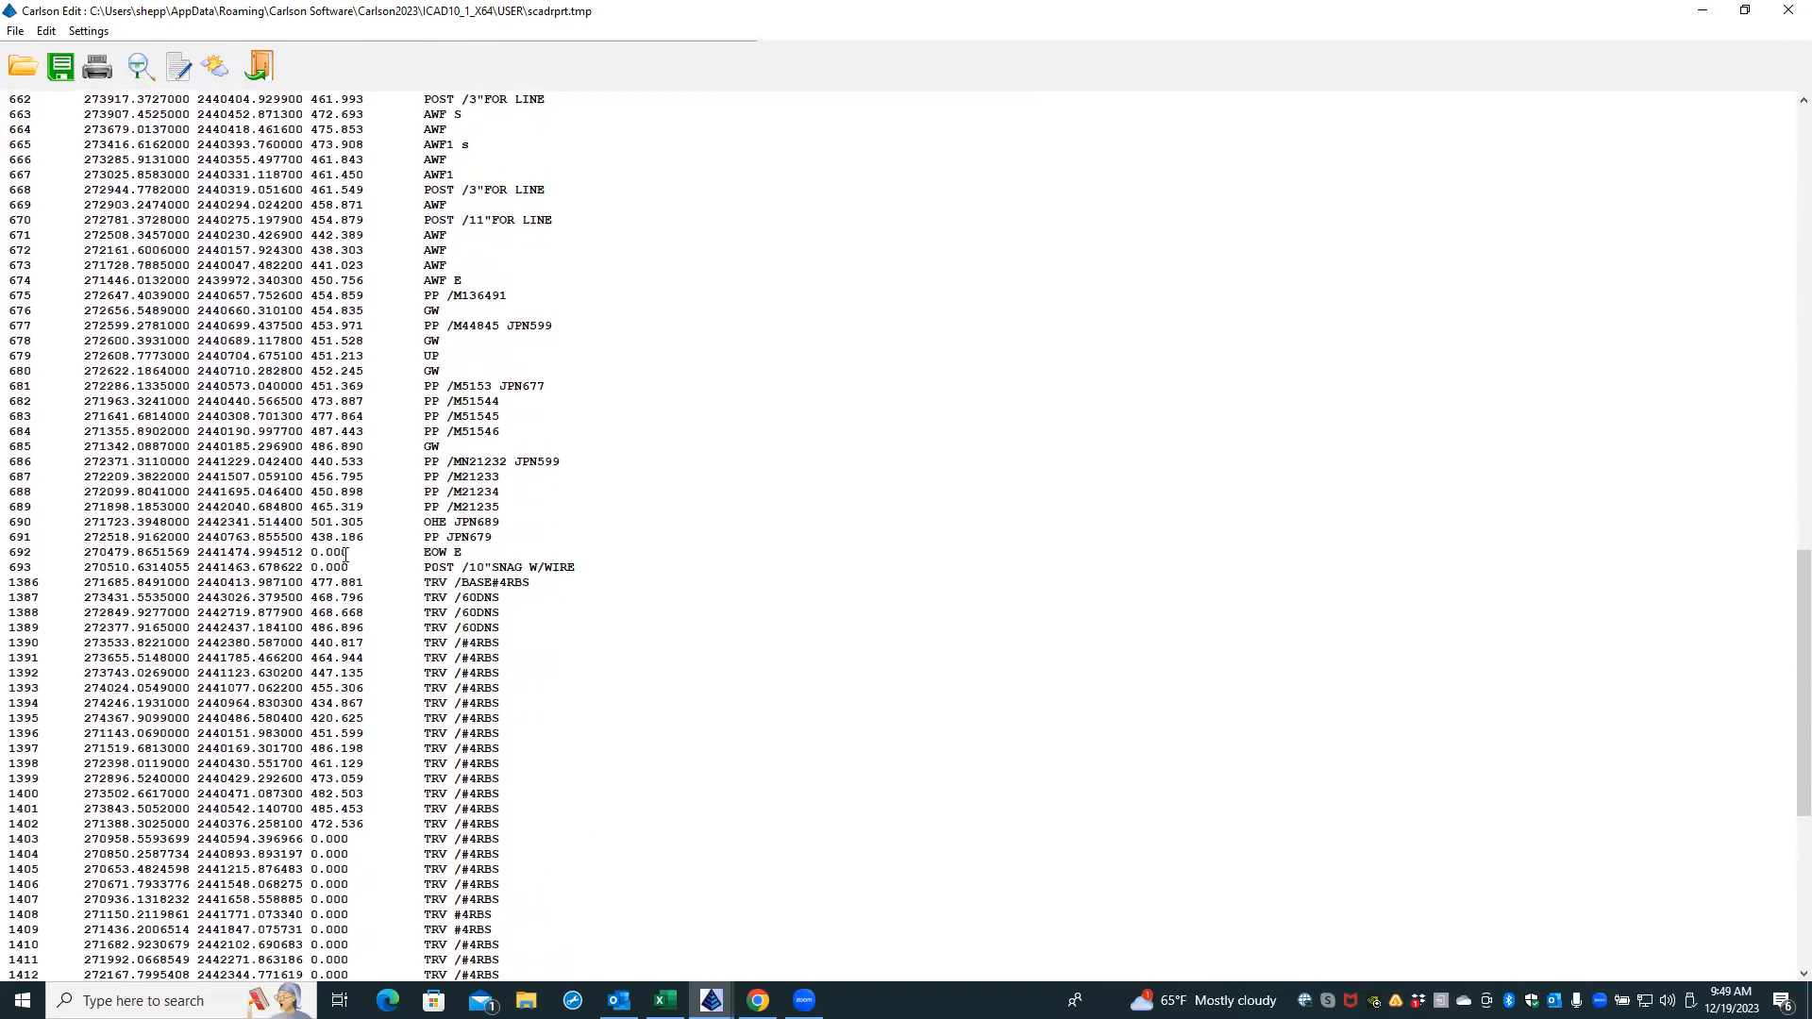
scroll(345, 555, "down", 4)
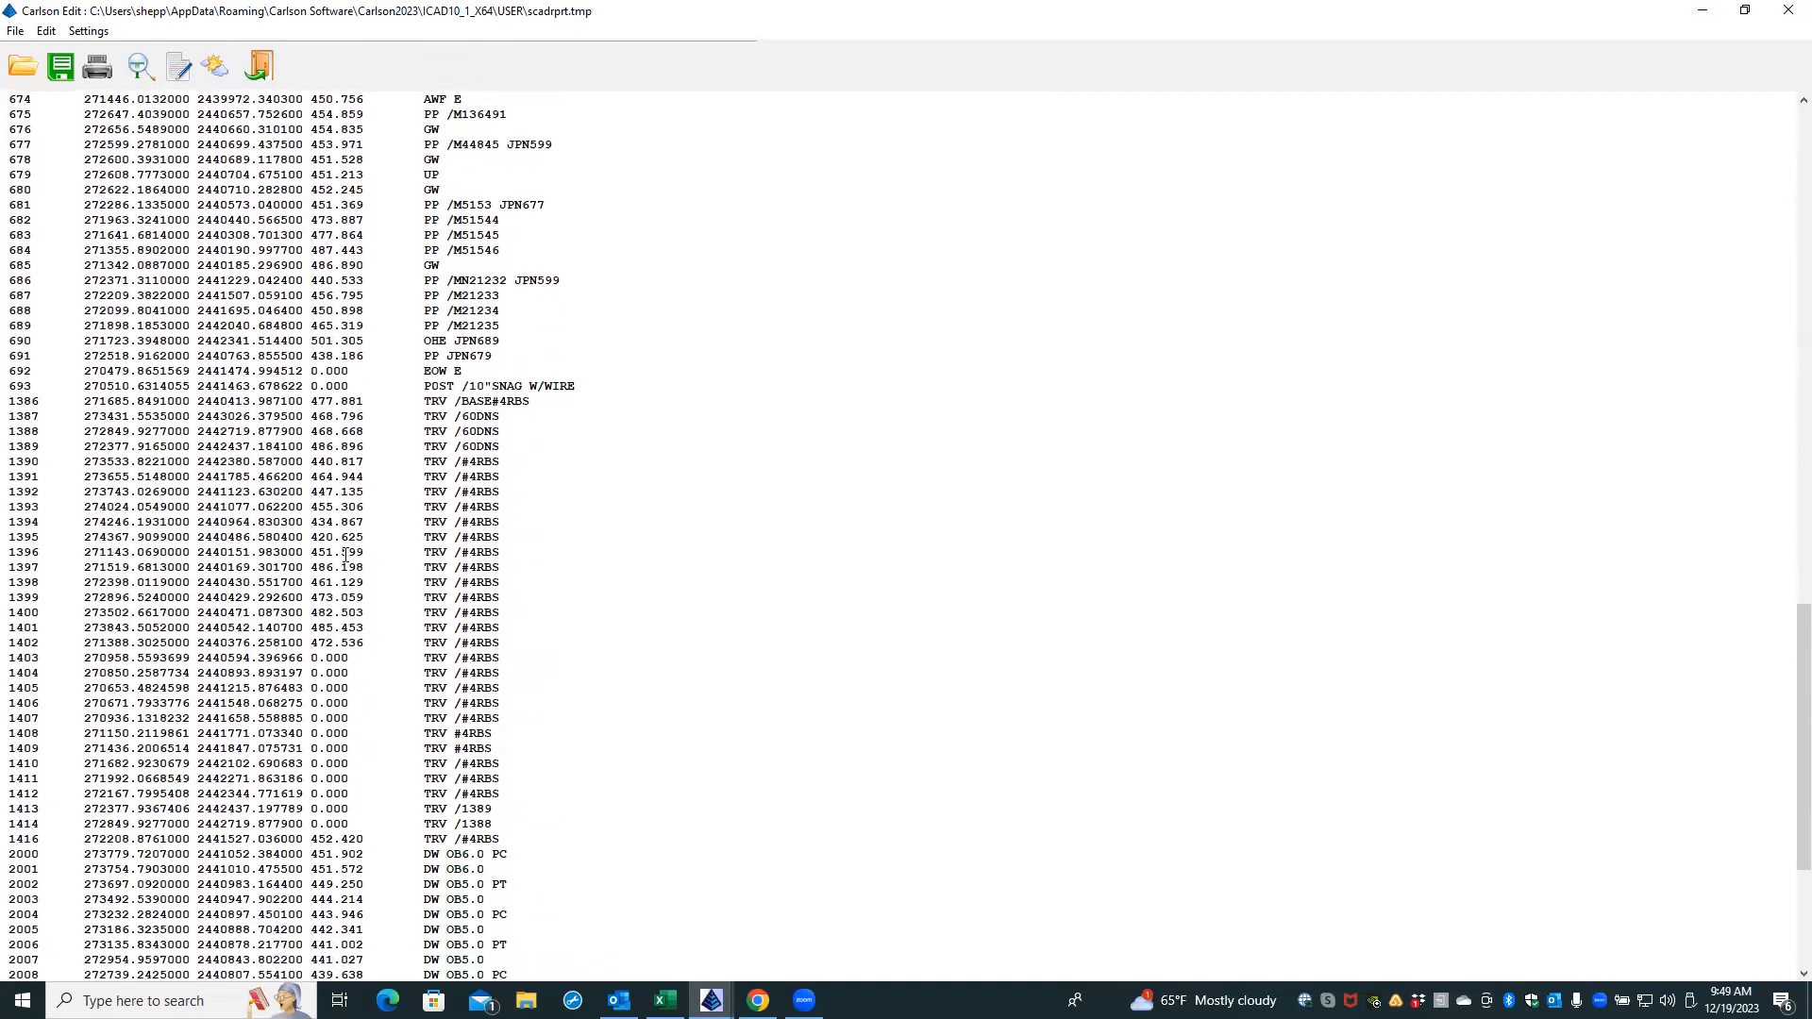
scroll(346, 557, "down", 6)
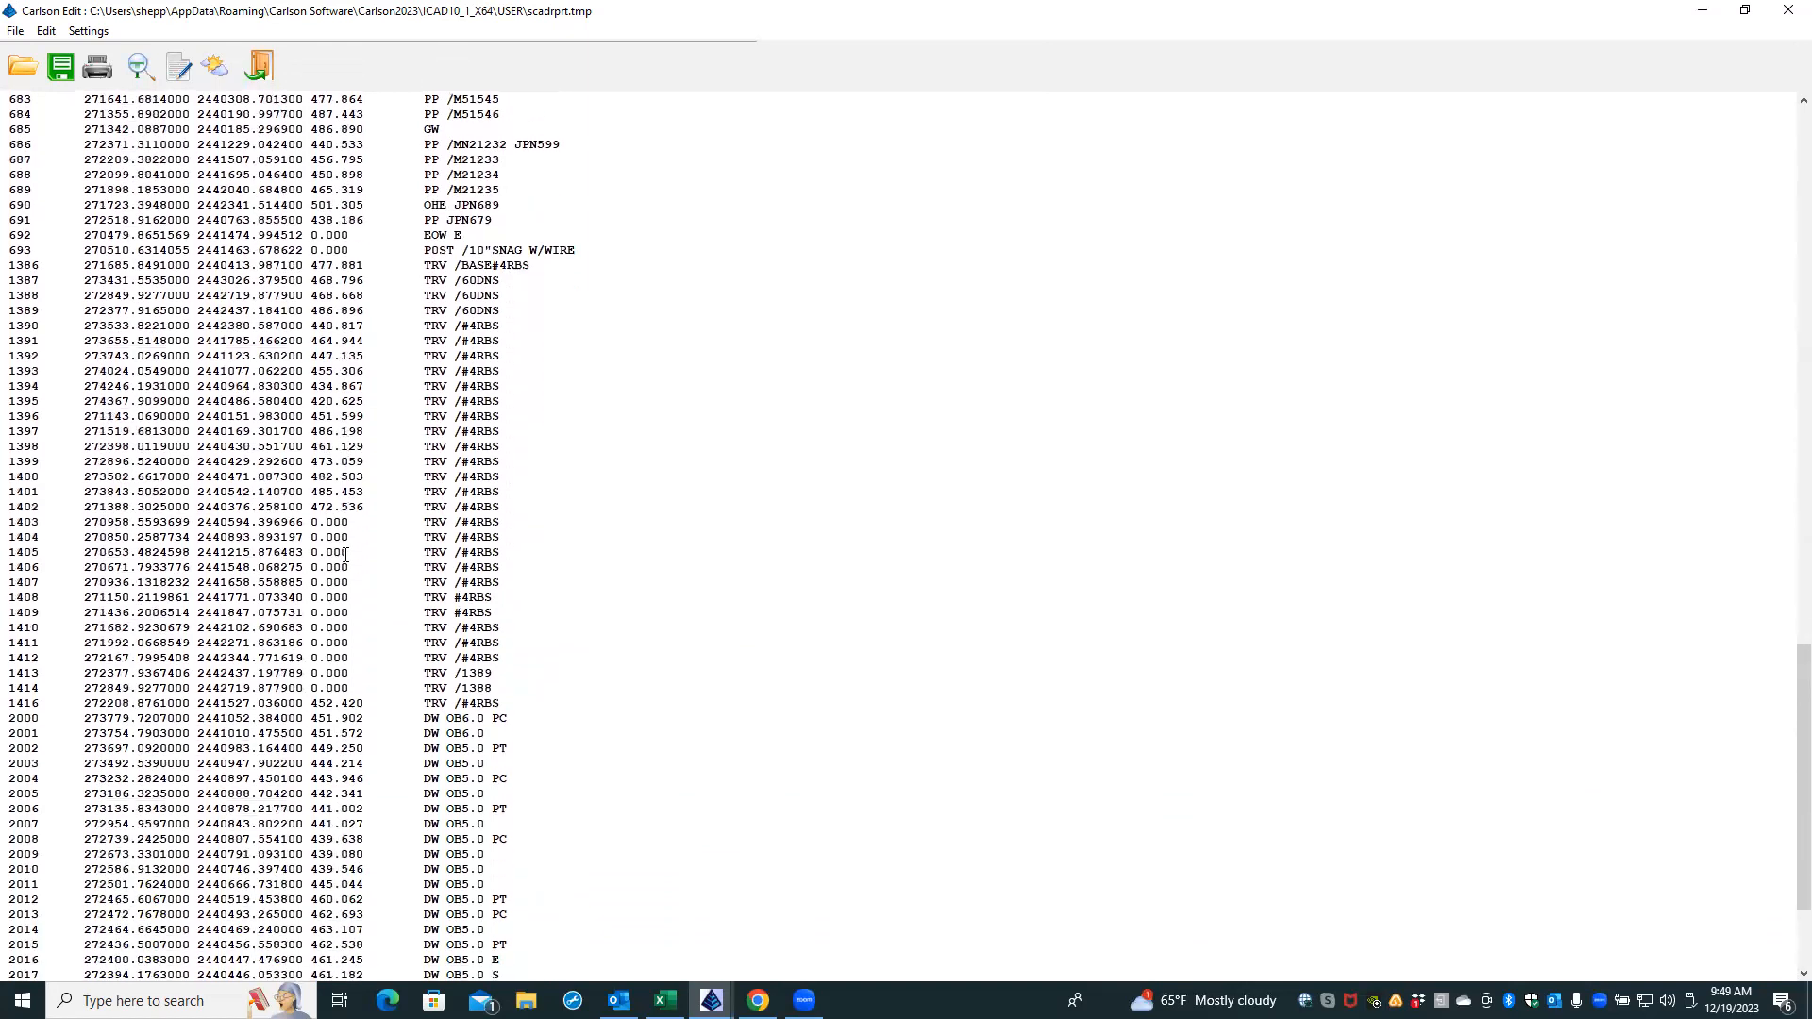
scroll(345, 557, "down", 1)
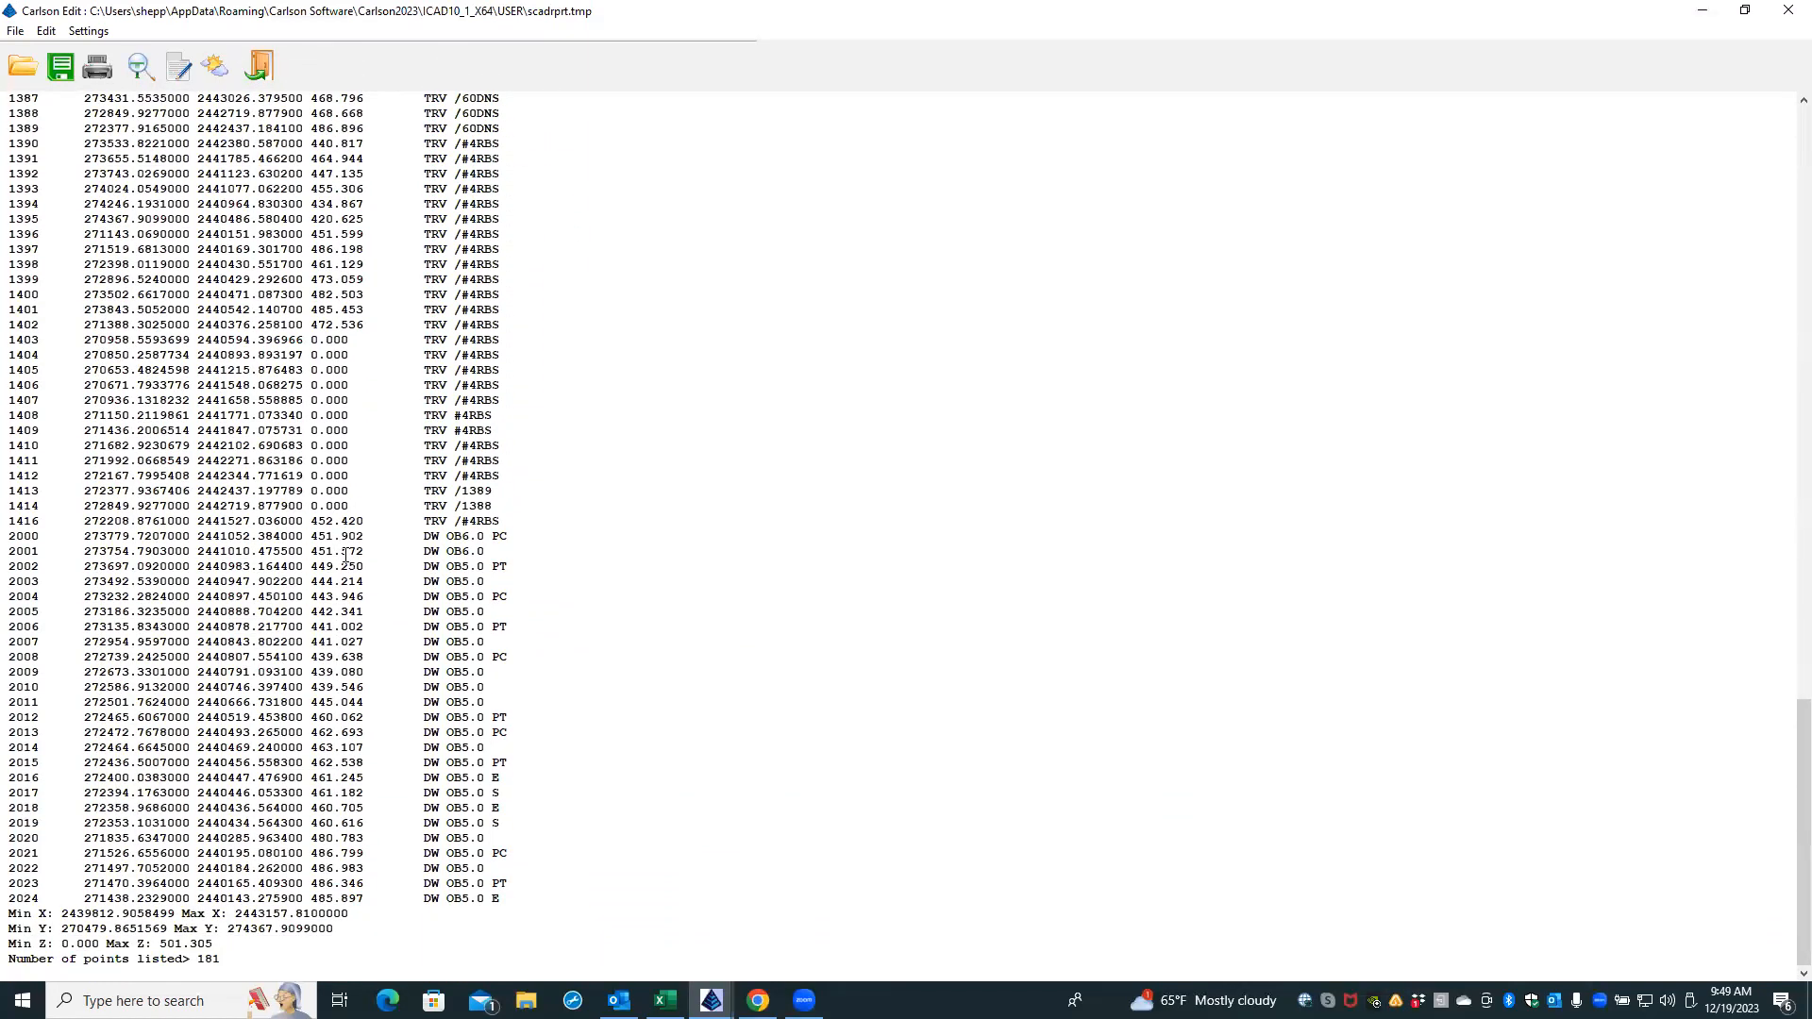
scroll(346, 555, "up", 20)
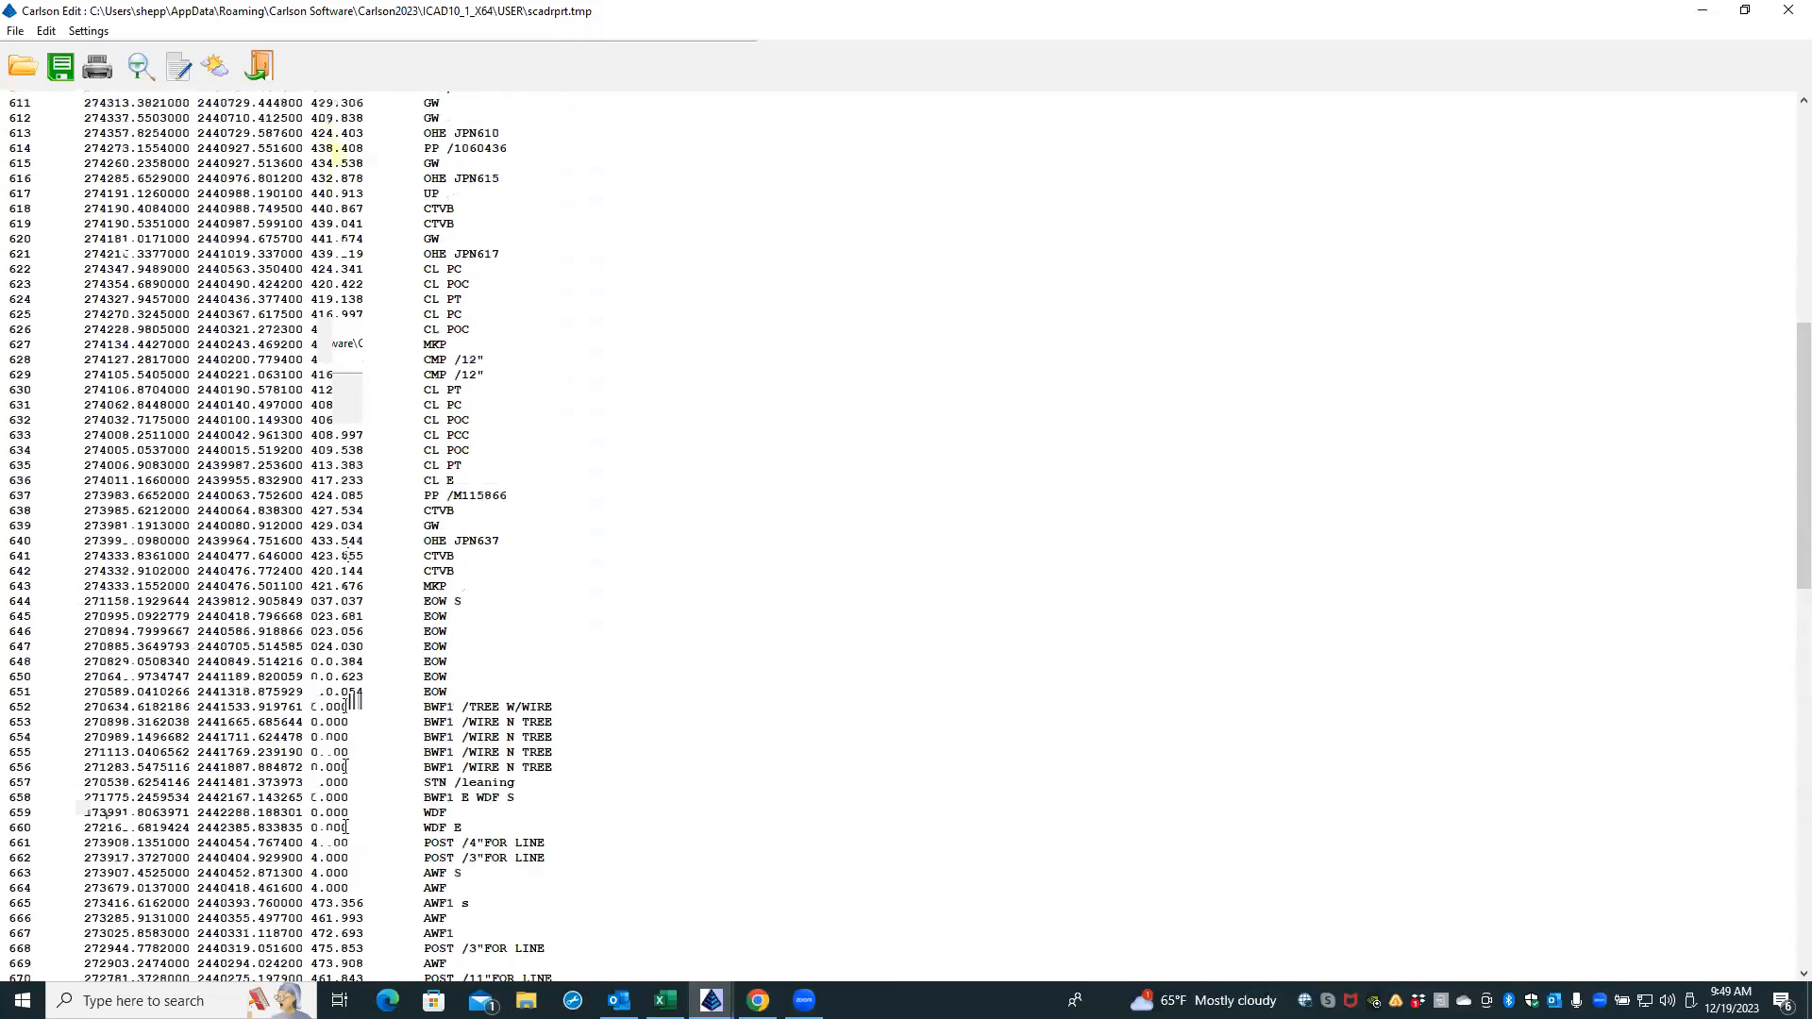
scroll(346, 555, "up", 16)
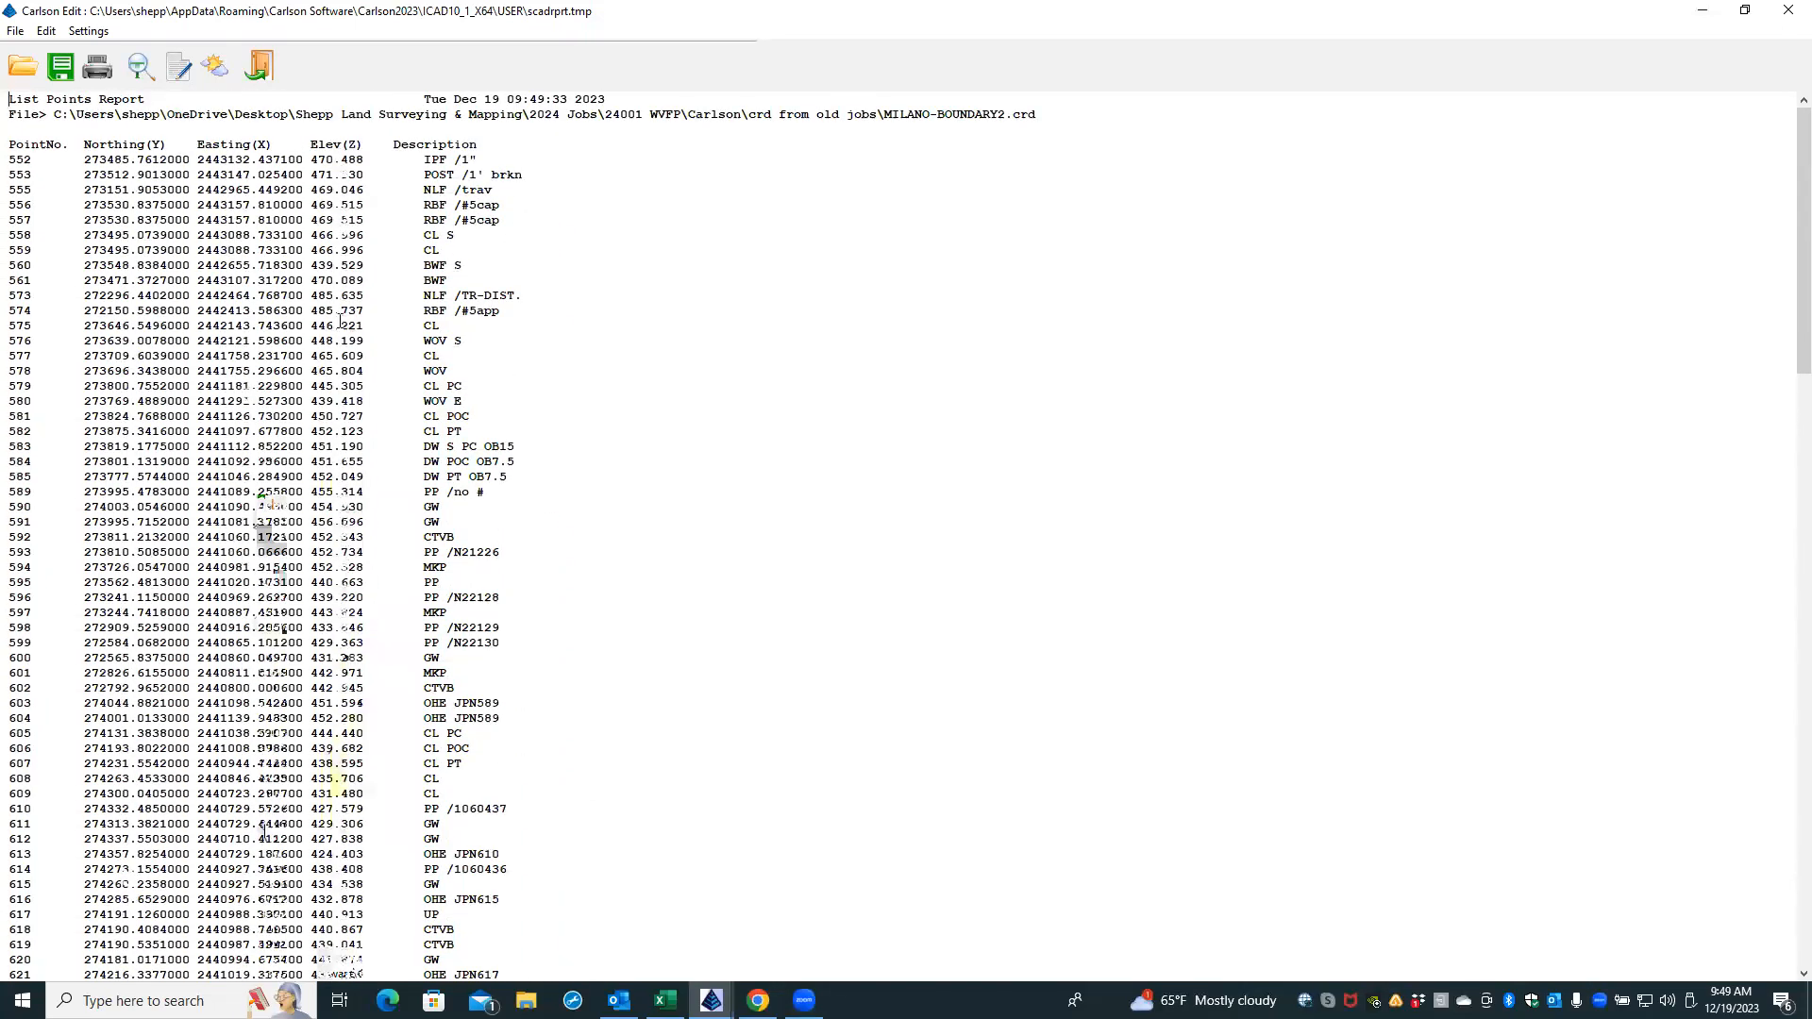
left_click(259, 65)
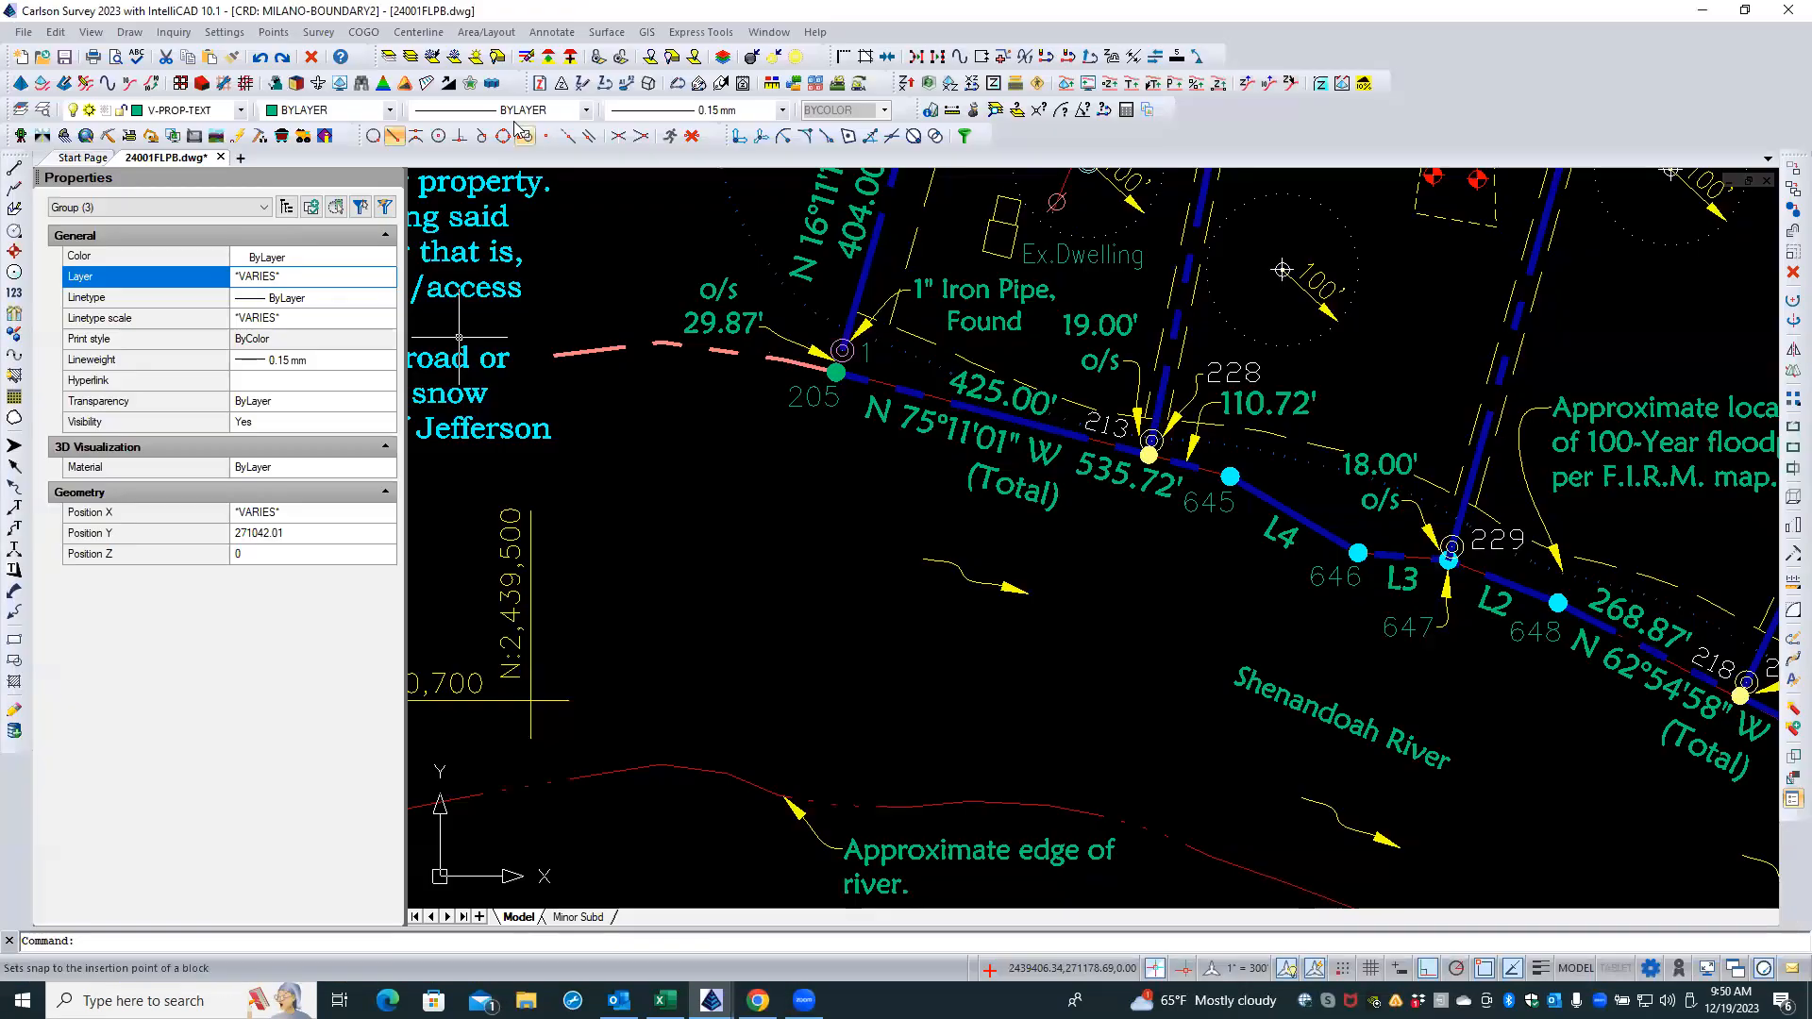
- Set MILANO-PROPERTY.CRD as the drawing's coordinate file
left_click(274, 33)
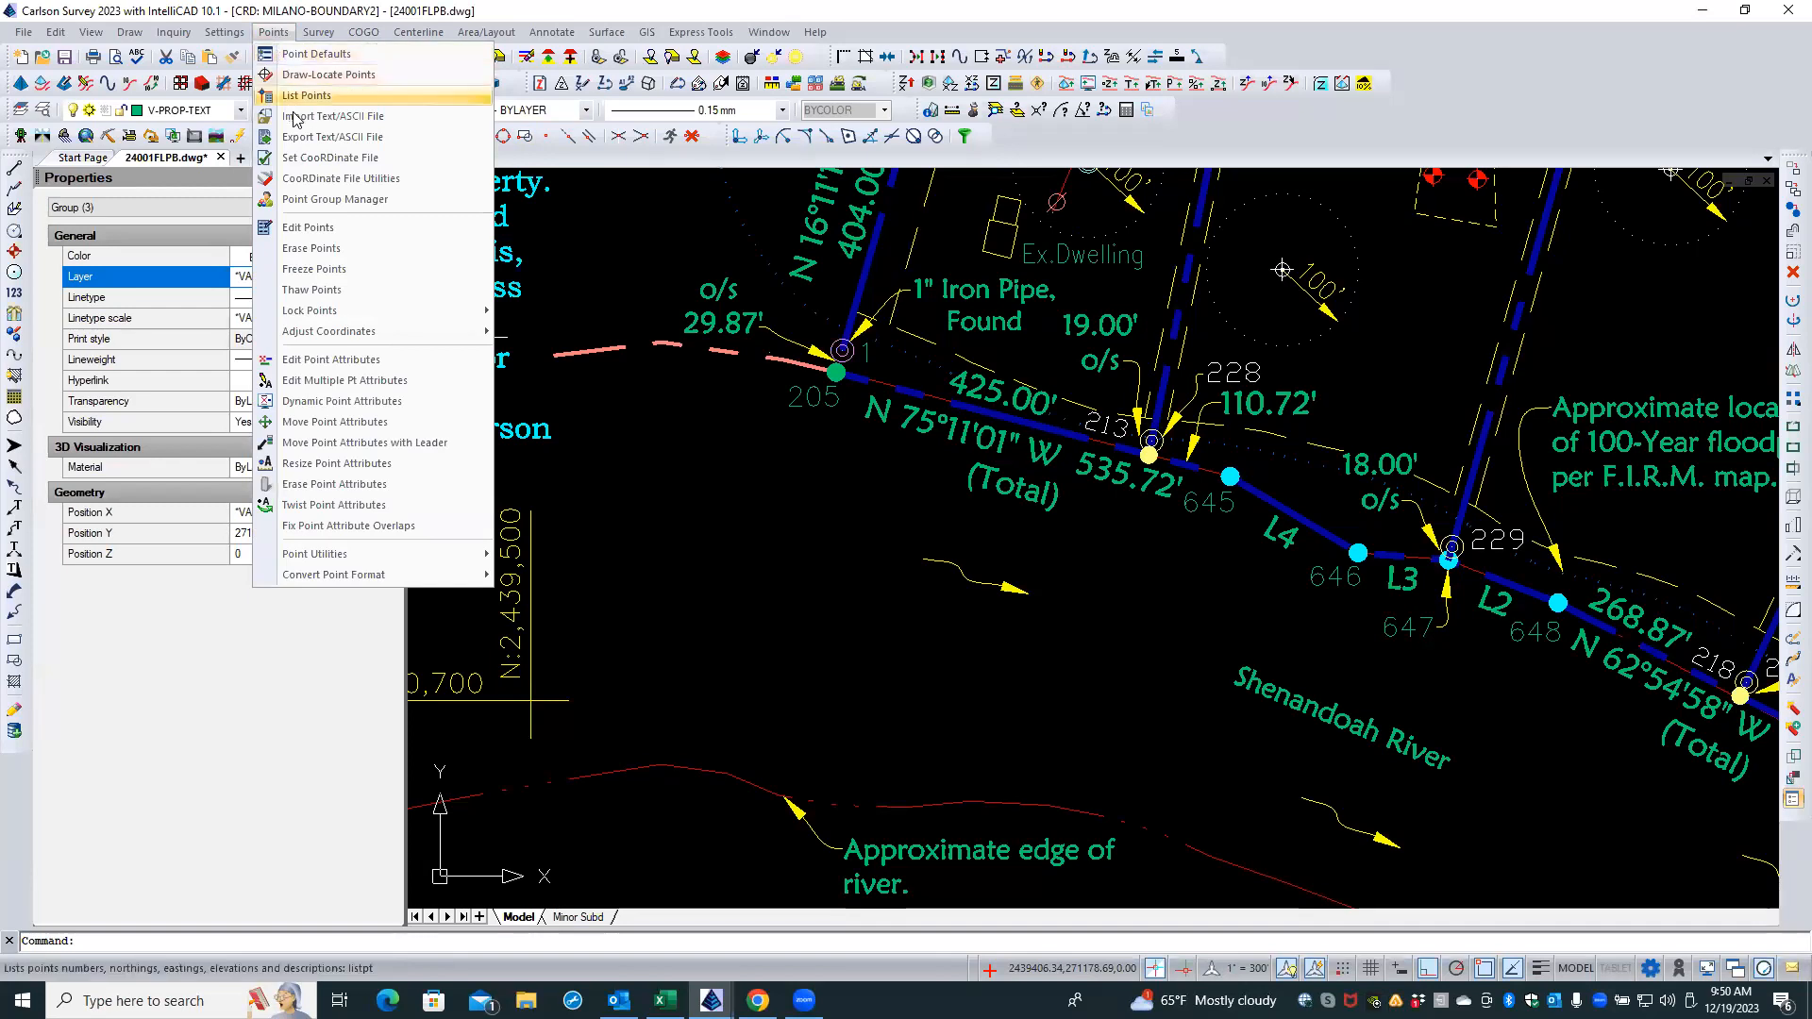
left_click(310, 161)
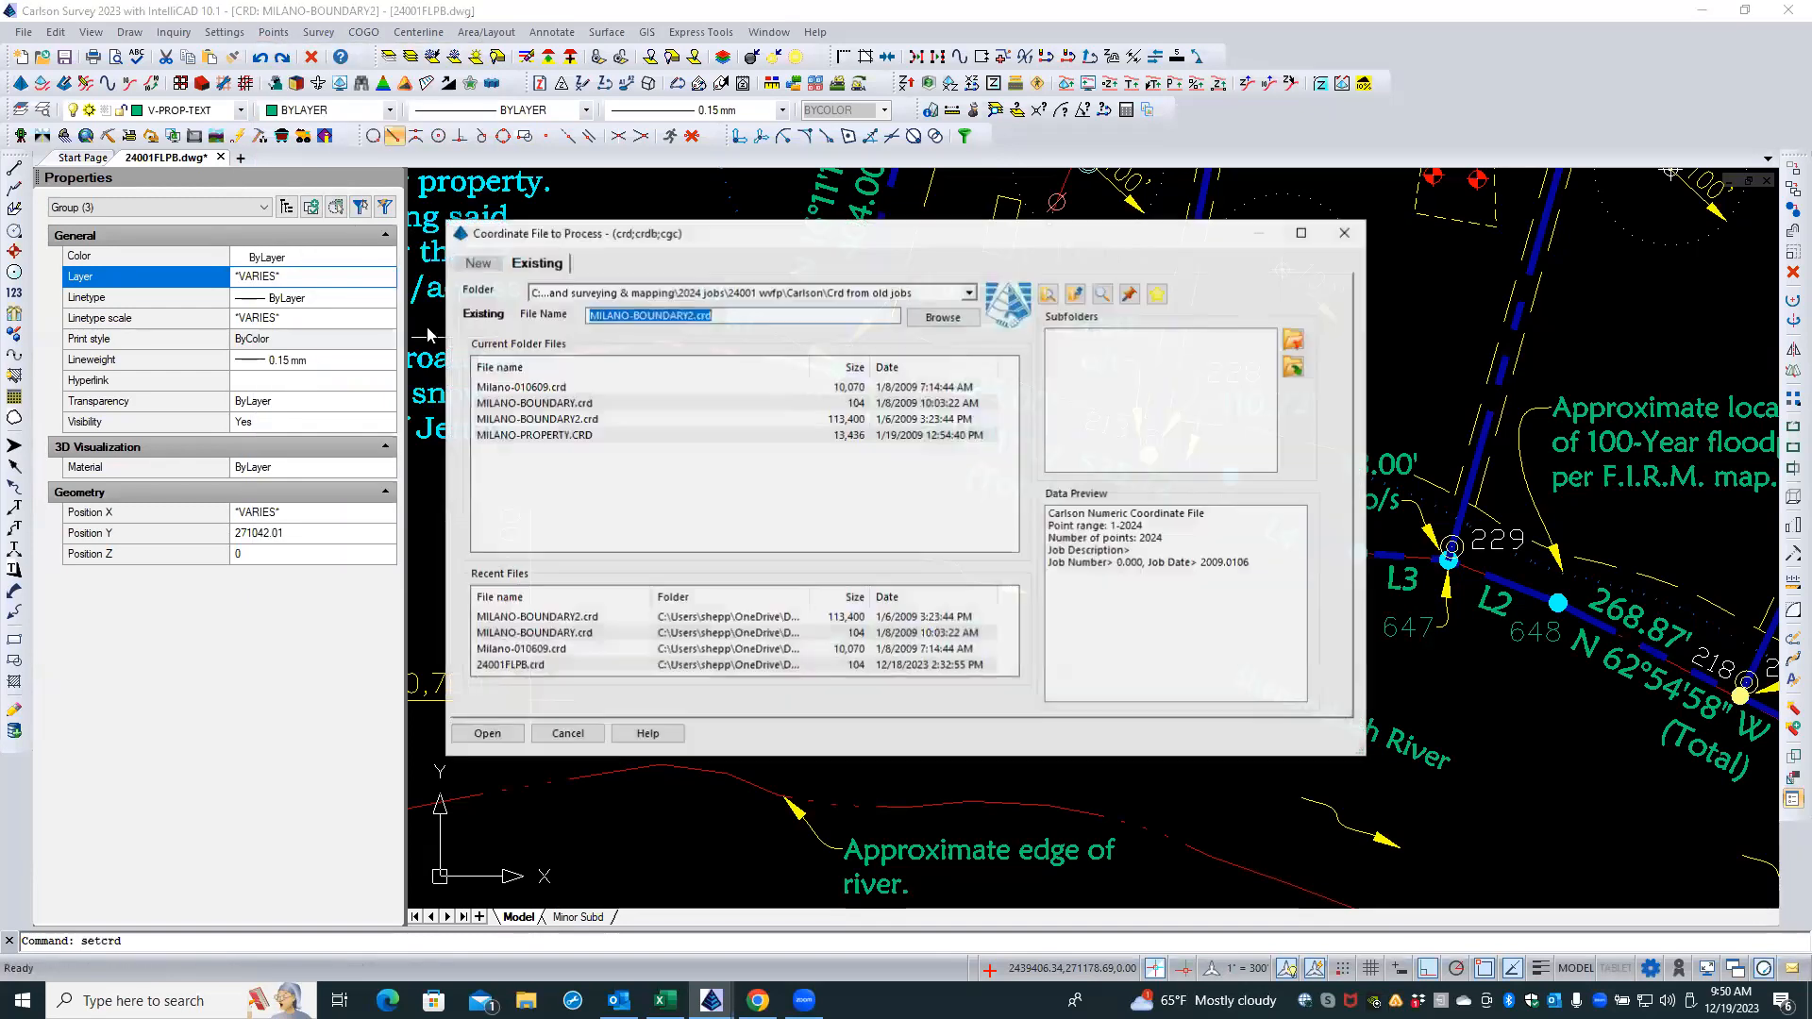
left_click(503, 436)
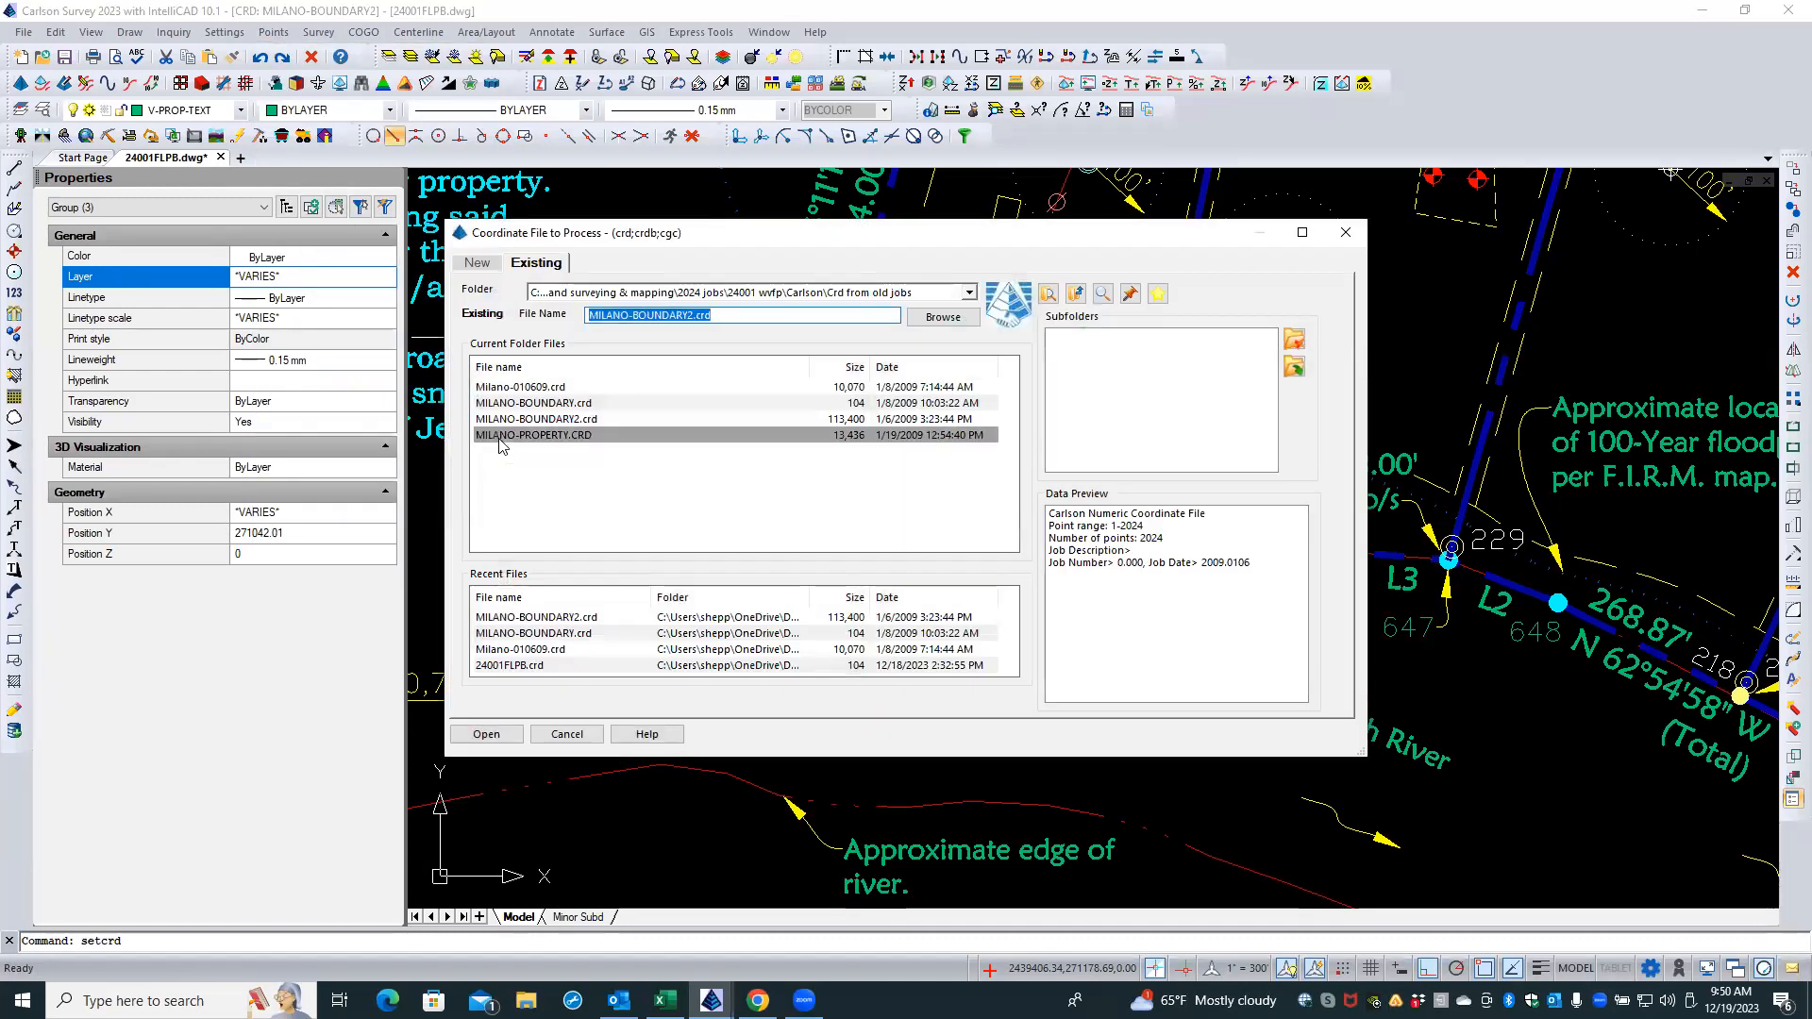
left_click(486, 734)
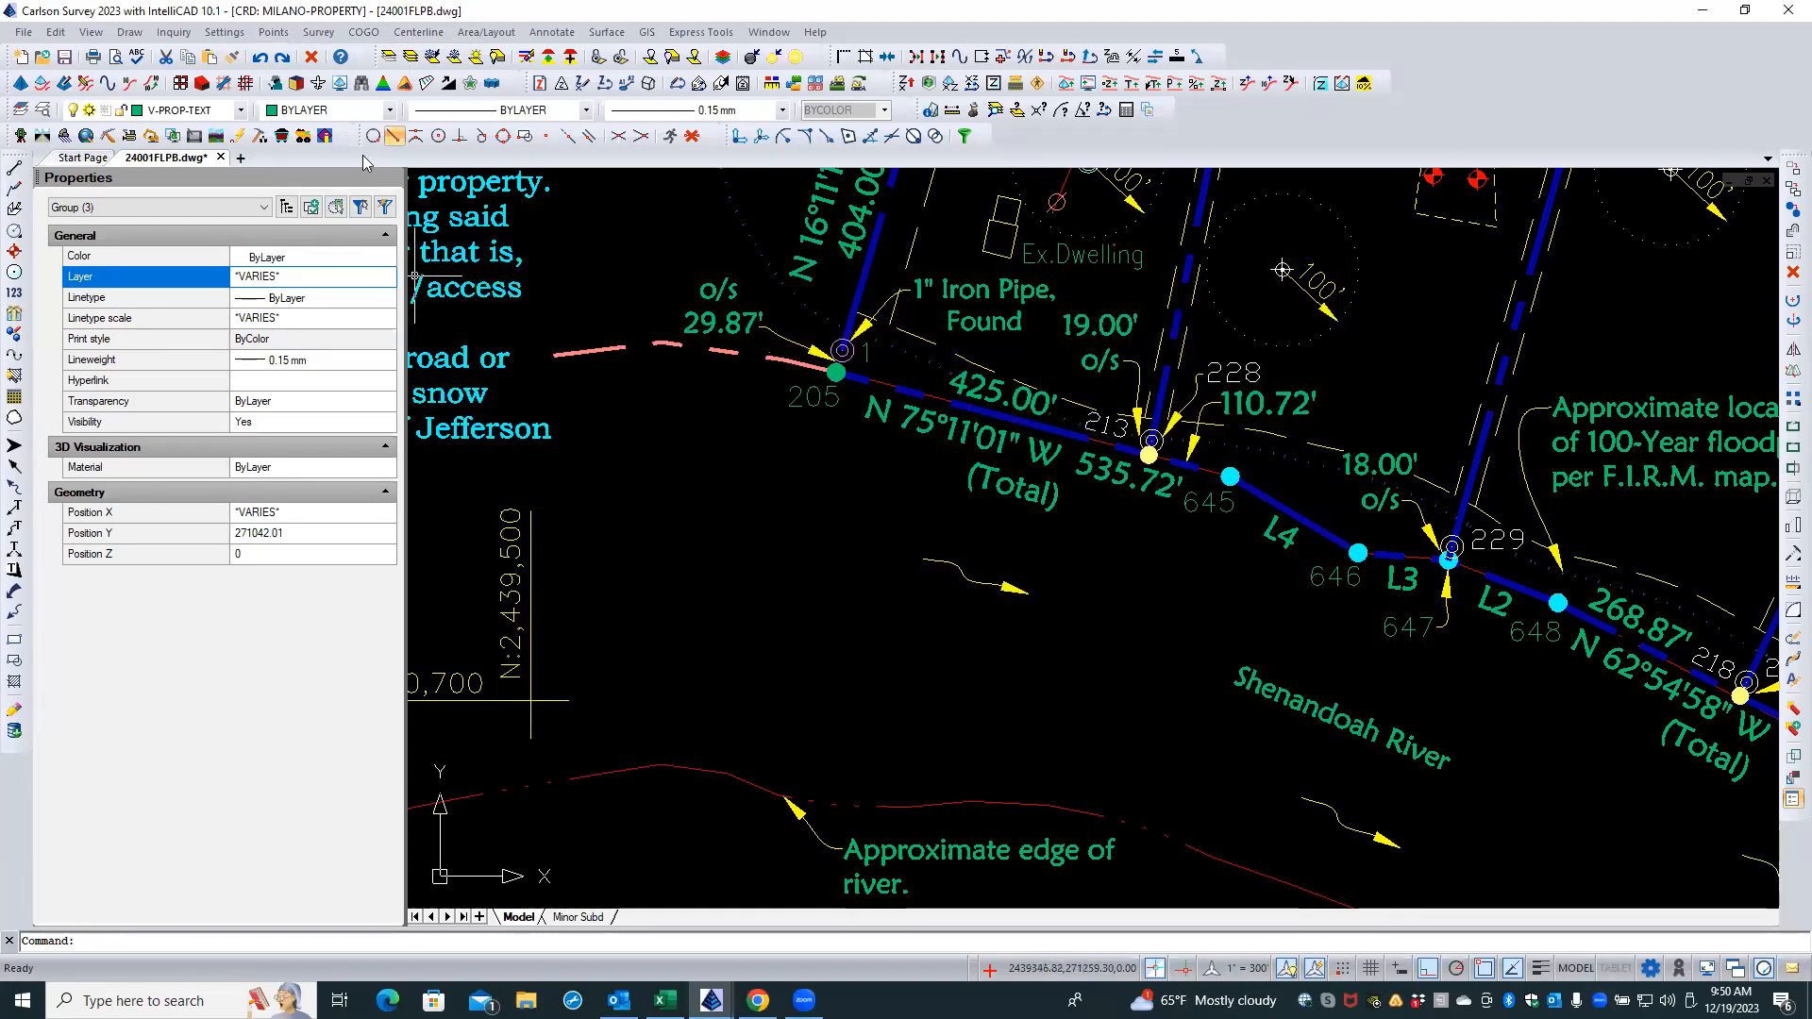
- List all points in MILANO-PROPERTY.CRD, review the report through to its end, and close it
left_click(287, 36)
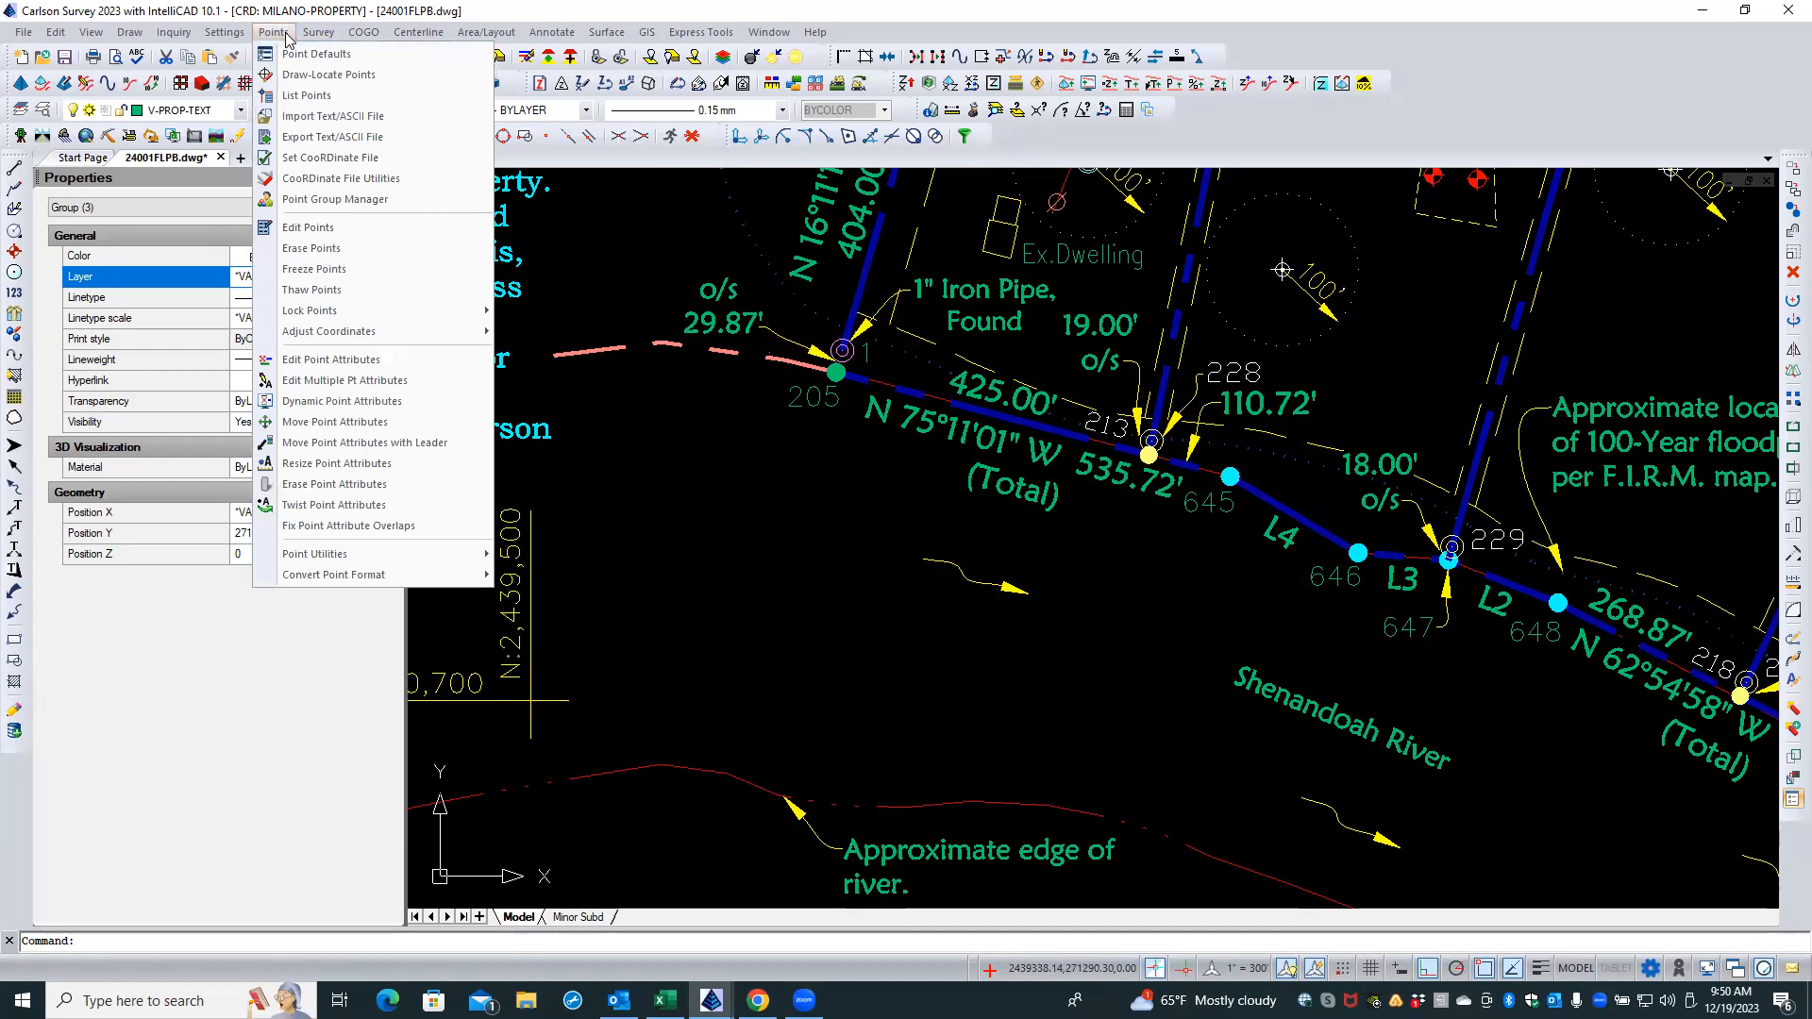
left_click(300, 95)
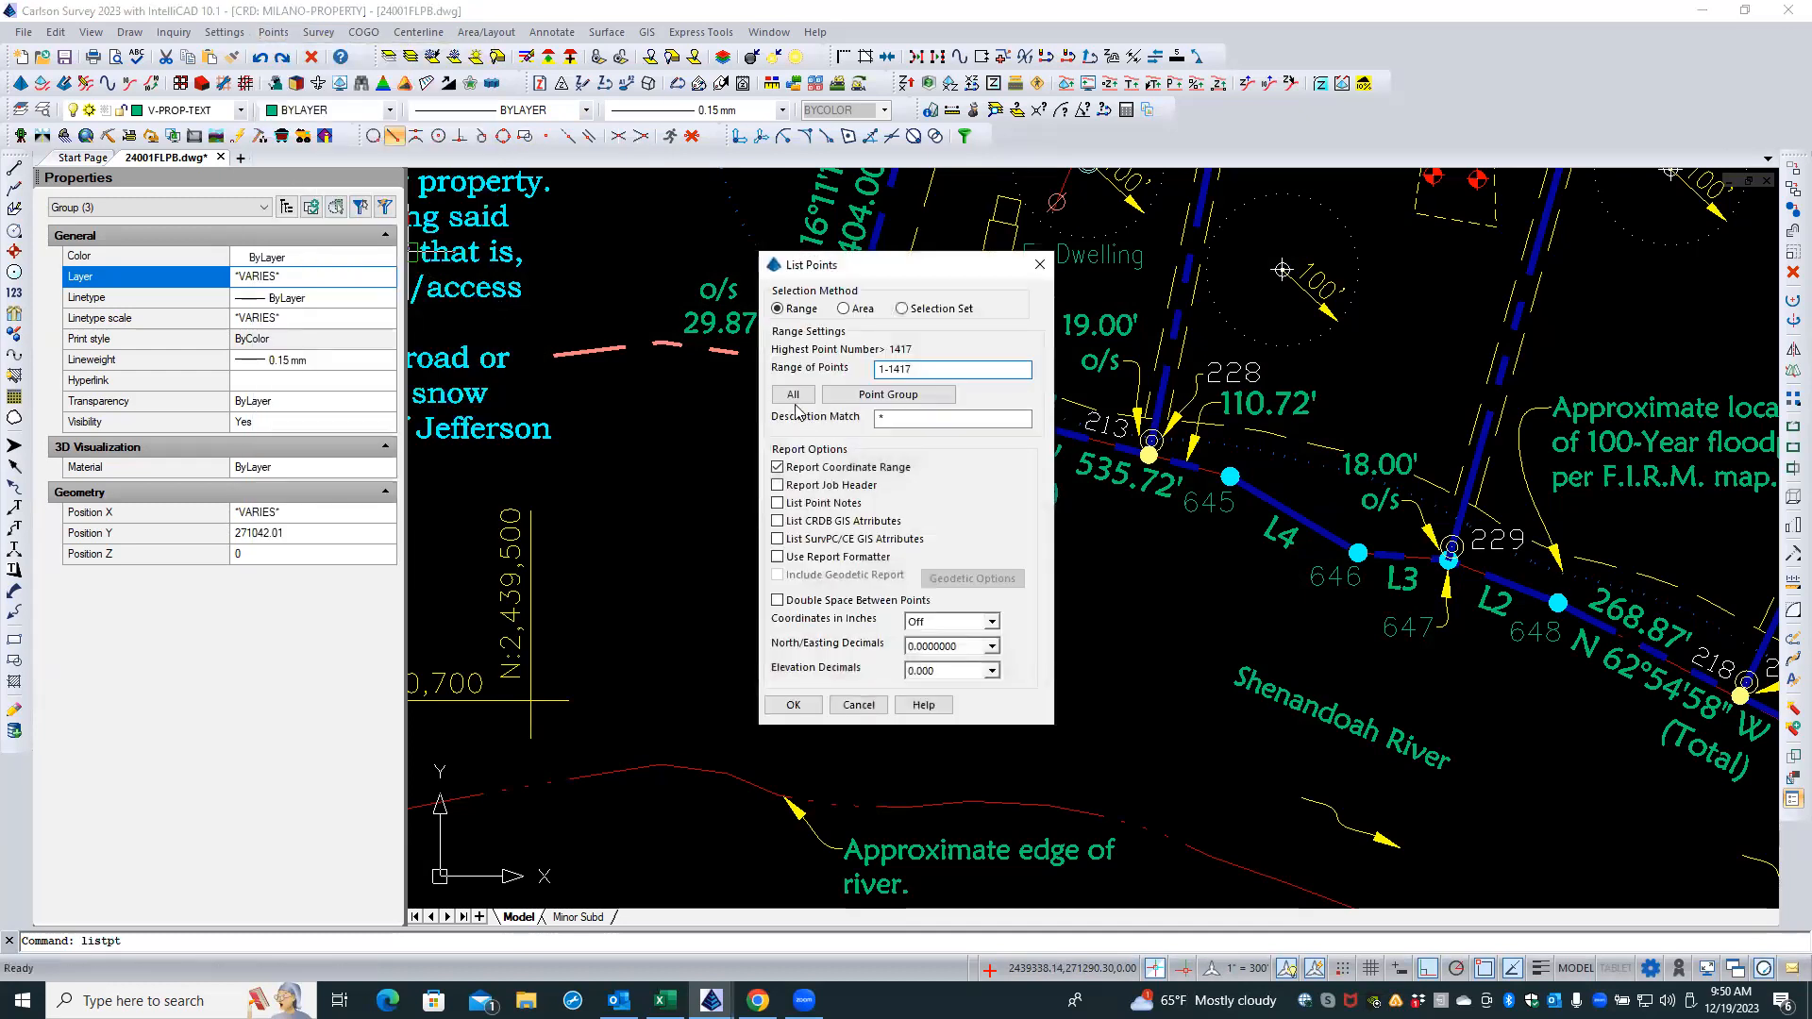
left_click(793, 397)
left_click(793, 704)
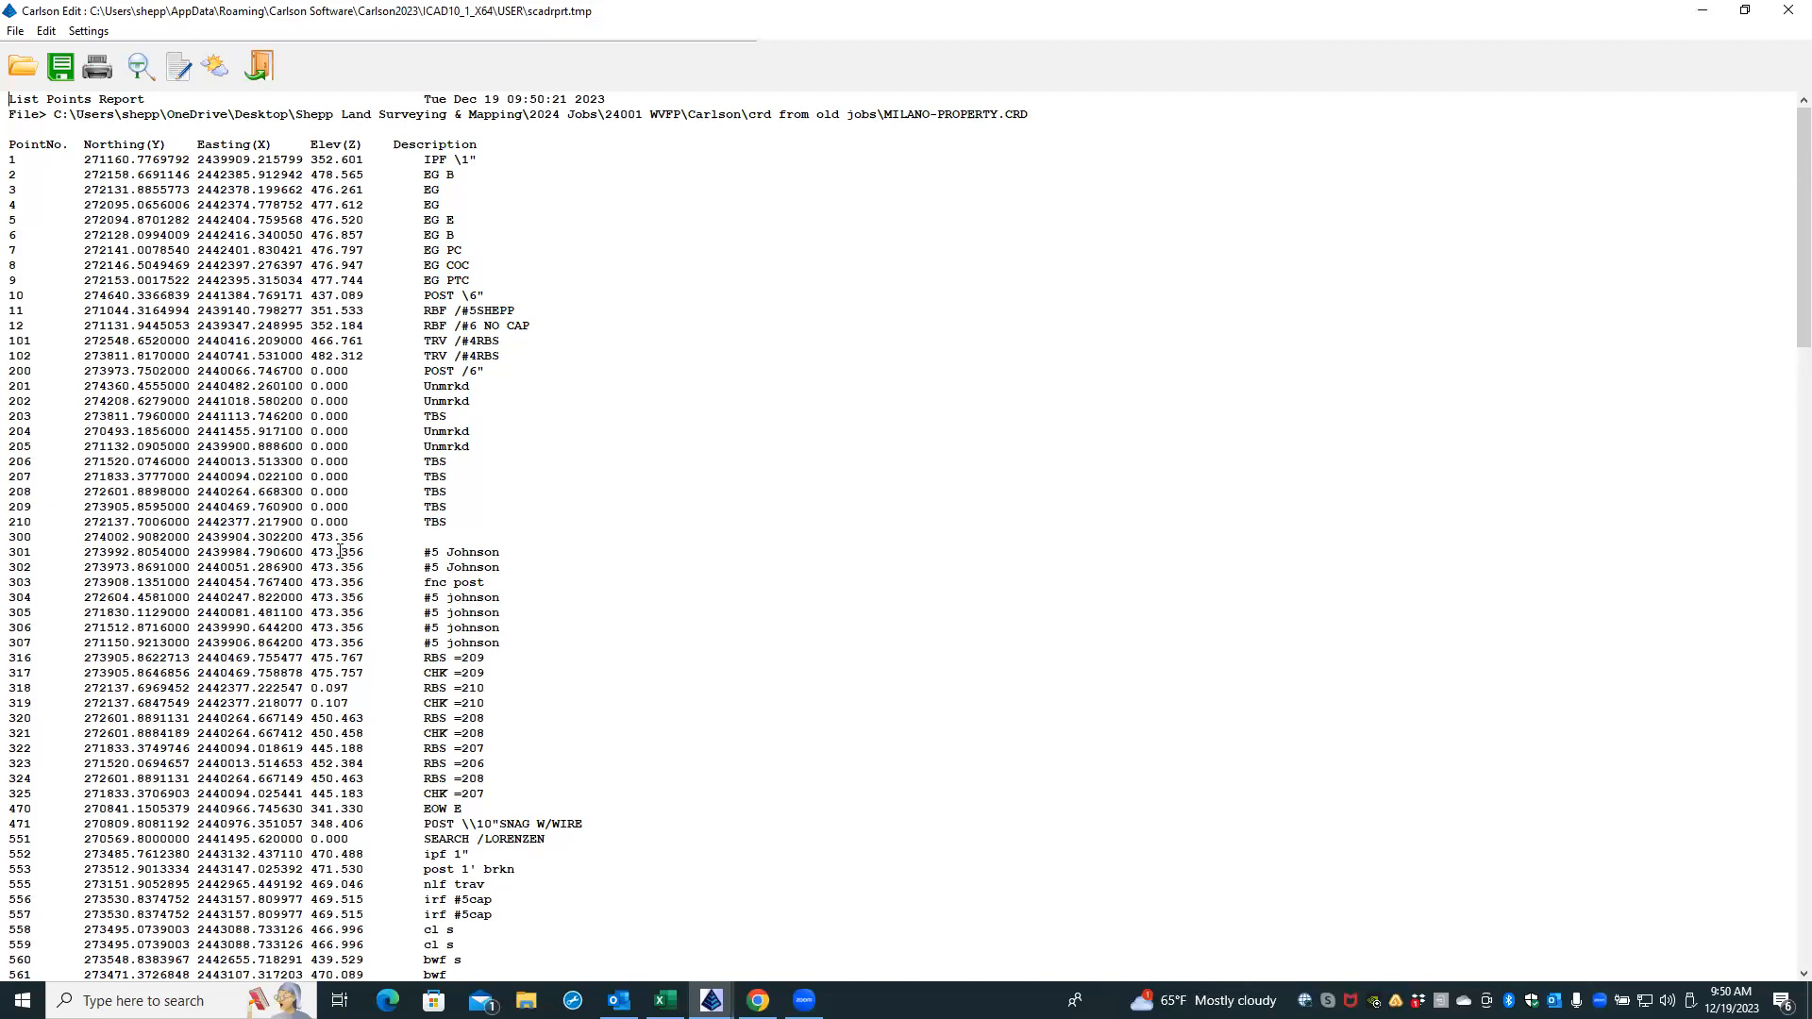
scroll(340, 549, "down", 2)
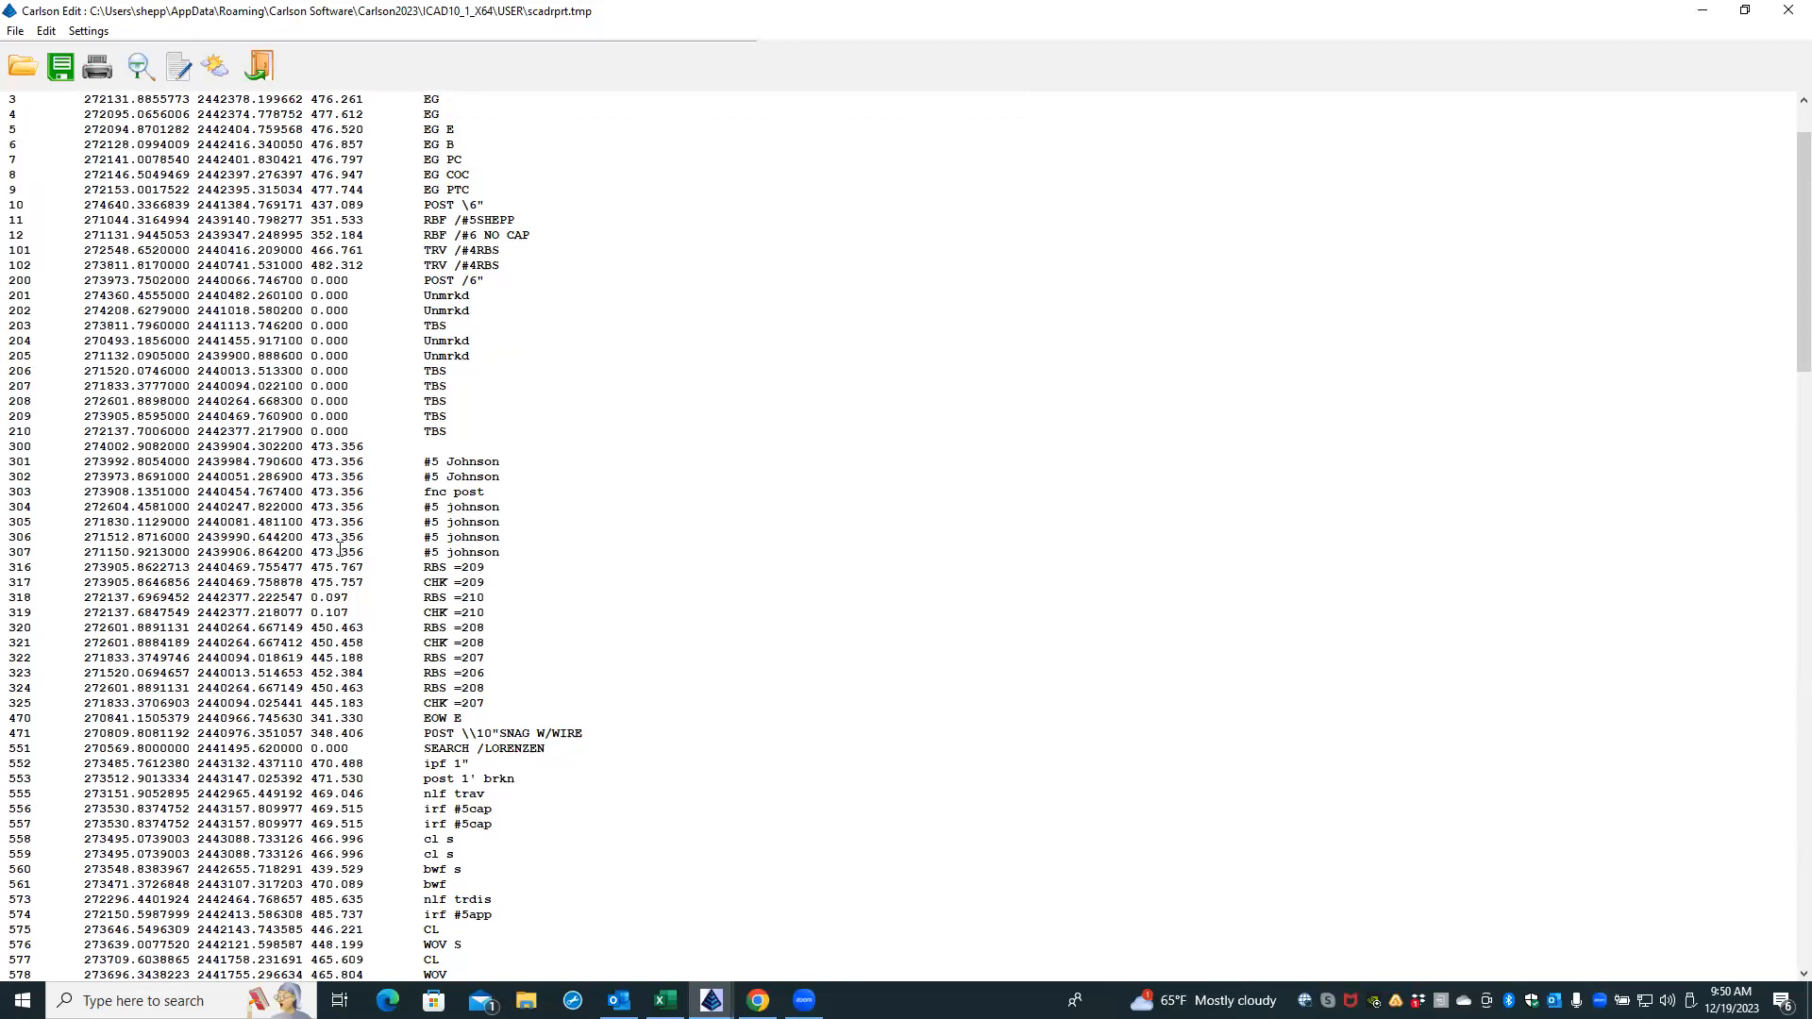
scroll(340, 549, "down", 5)
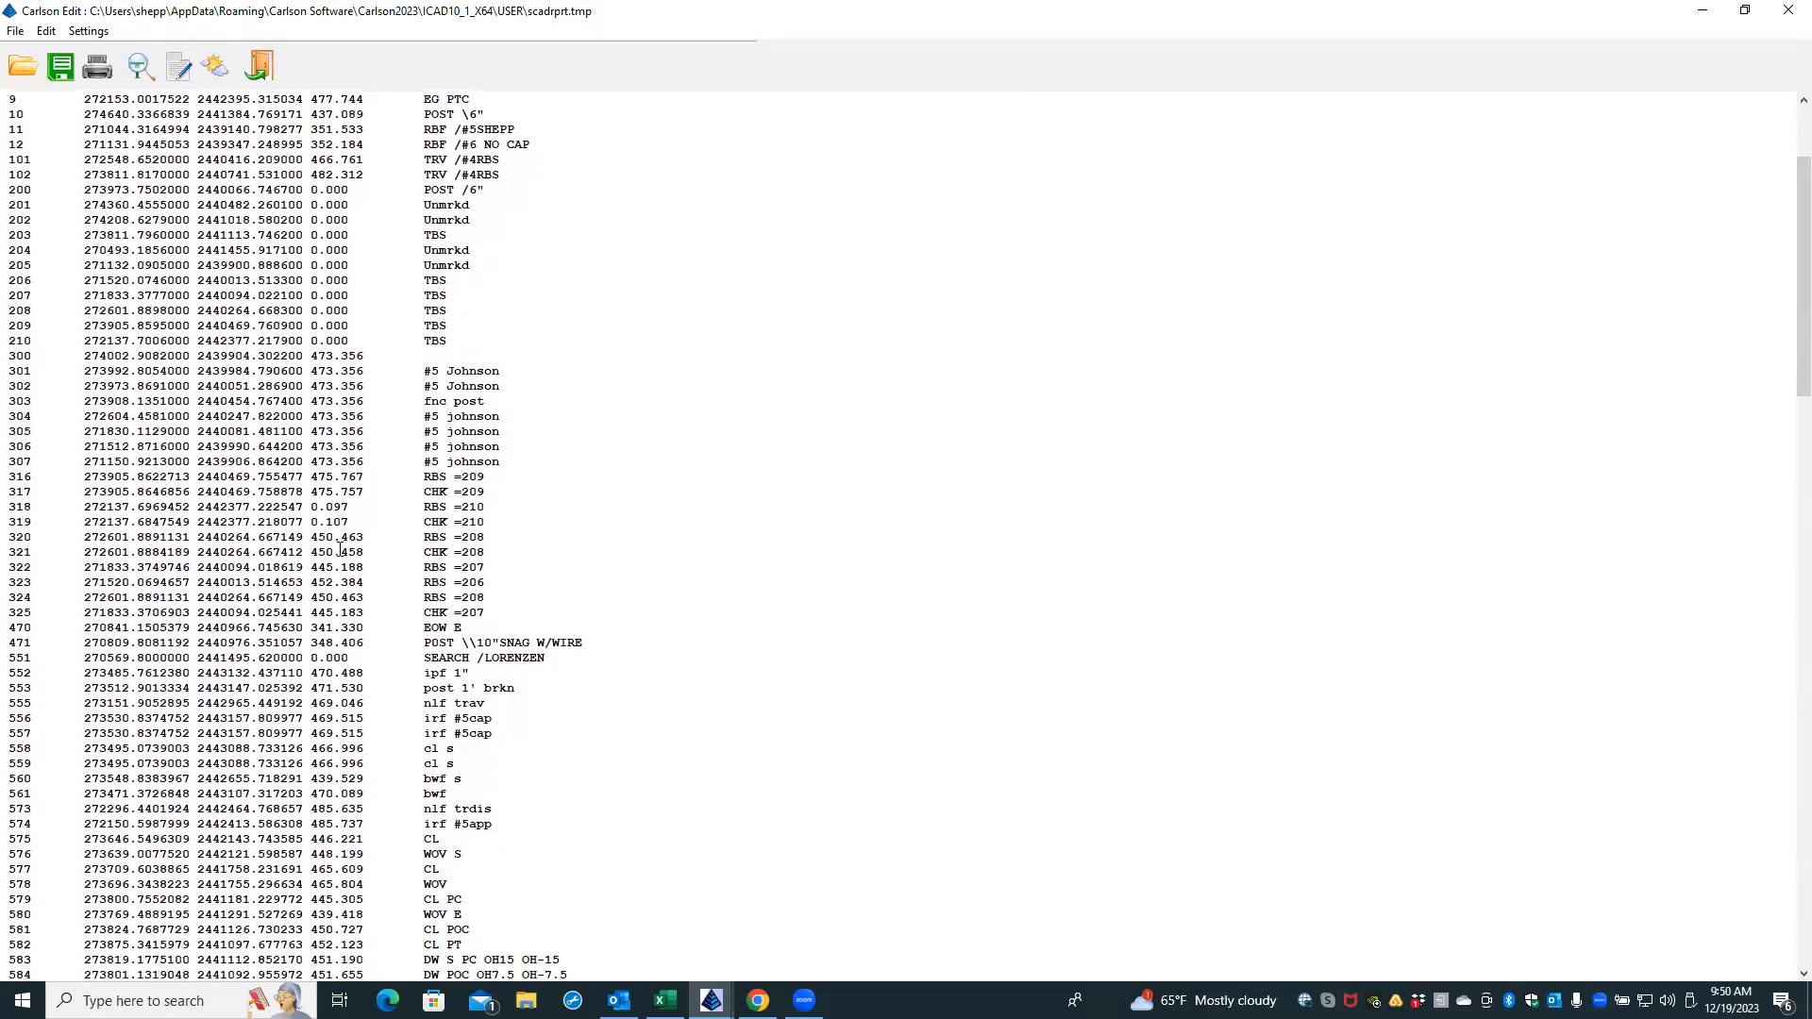
scroll(340, 550, "down", 7)
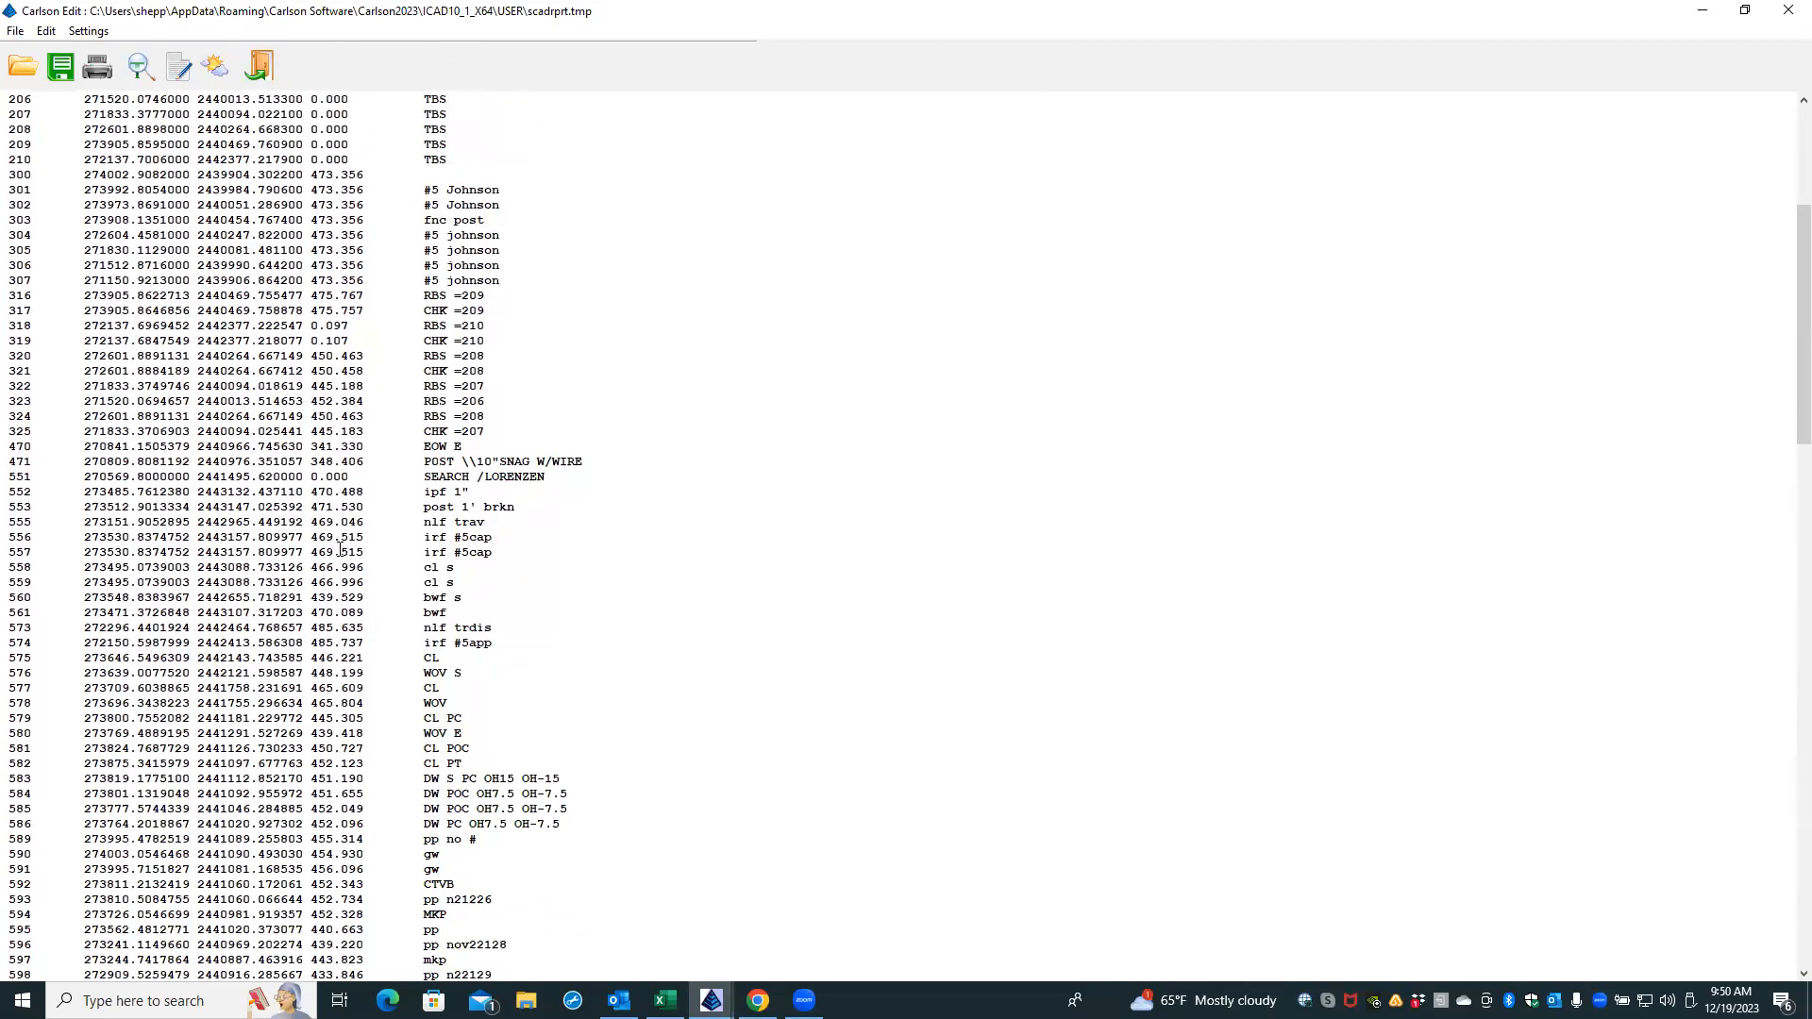
scroll(340, 550, "down", 18)
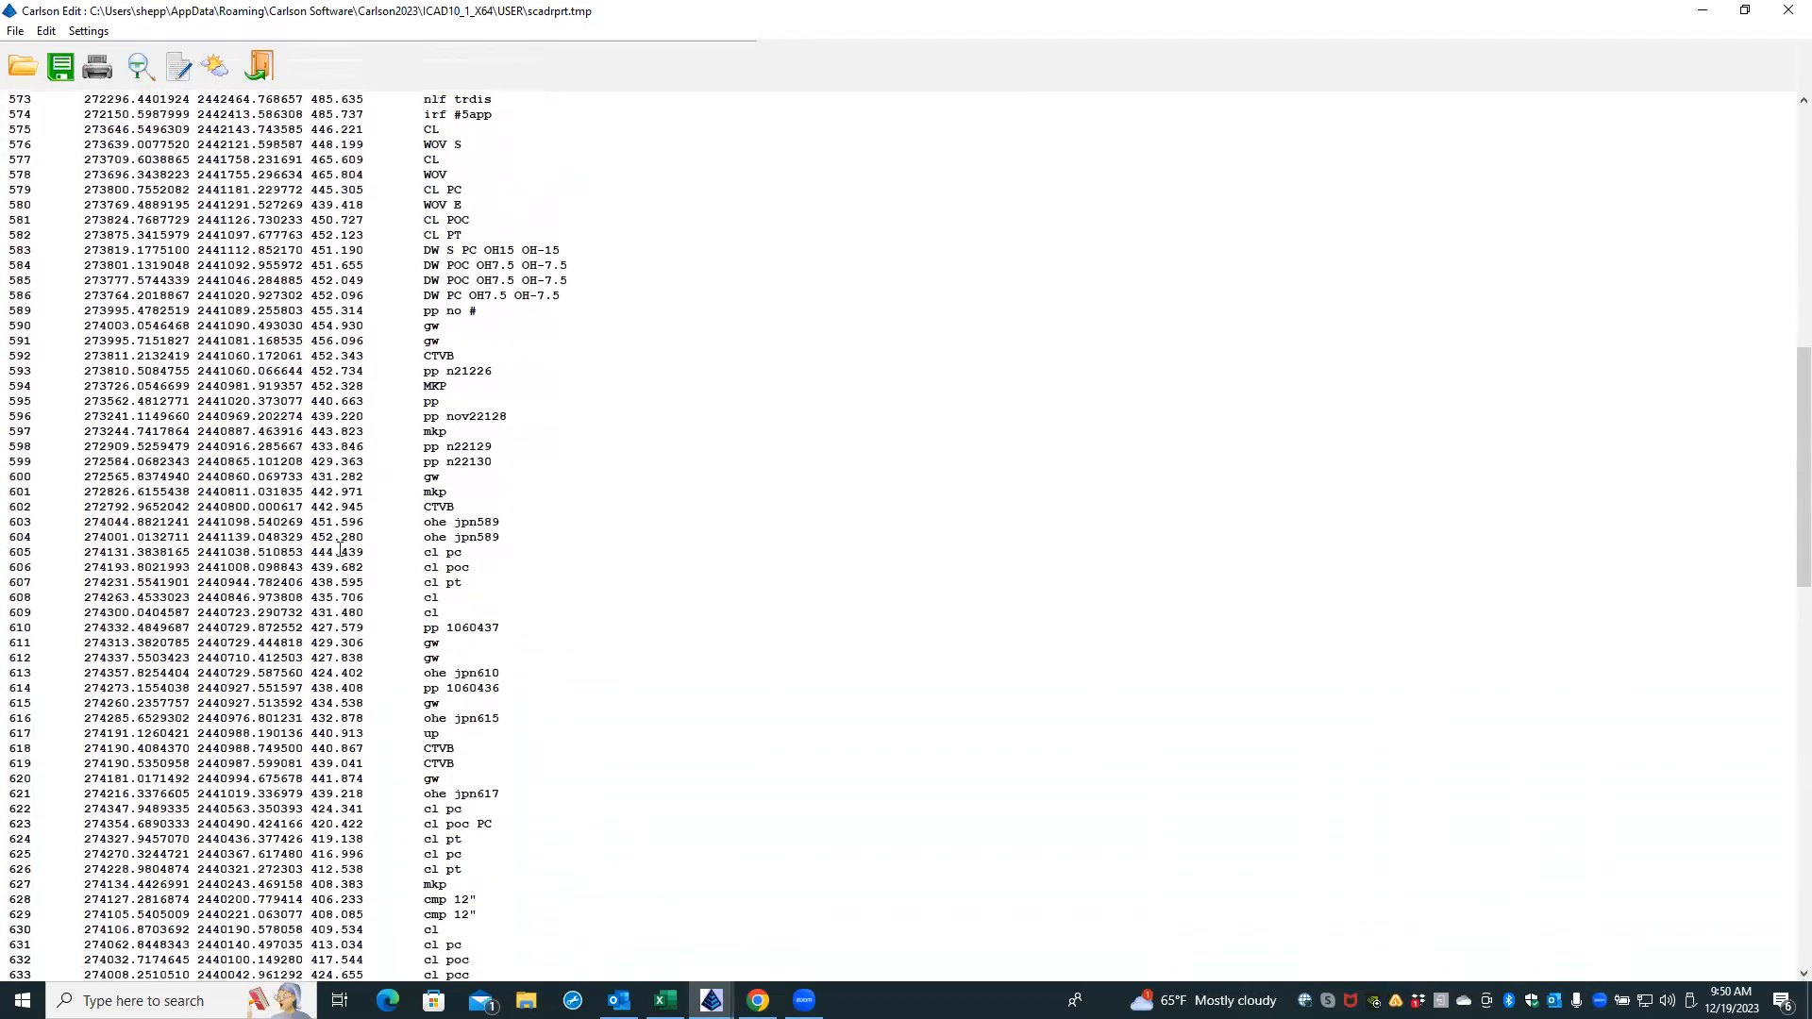
scroll(341, 549, "down", 16)
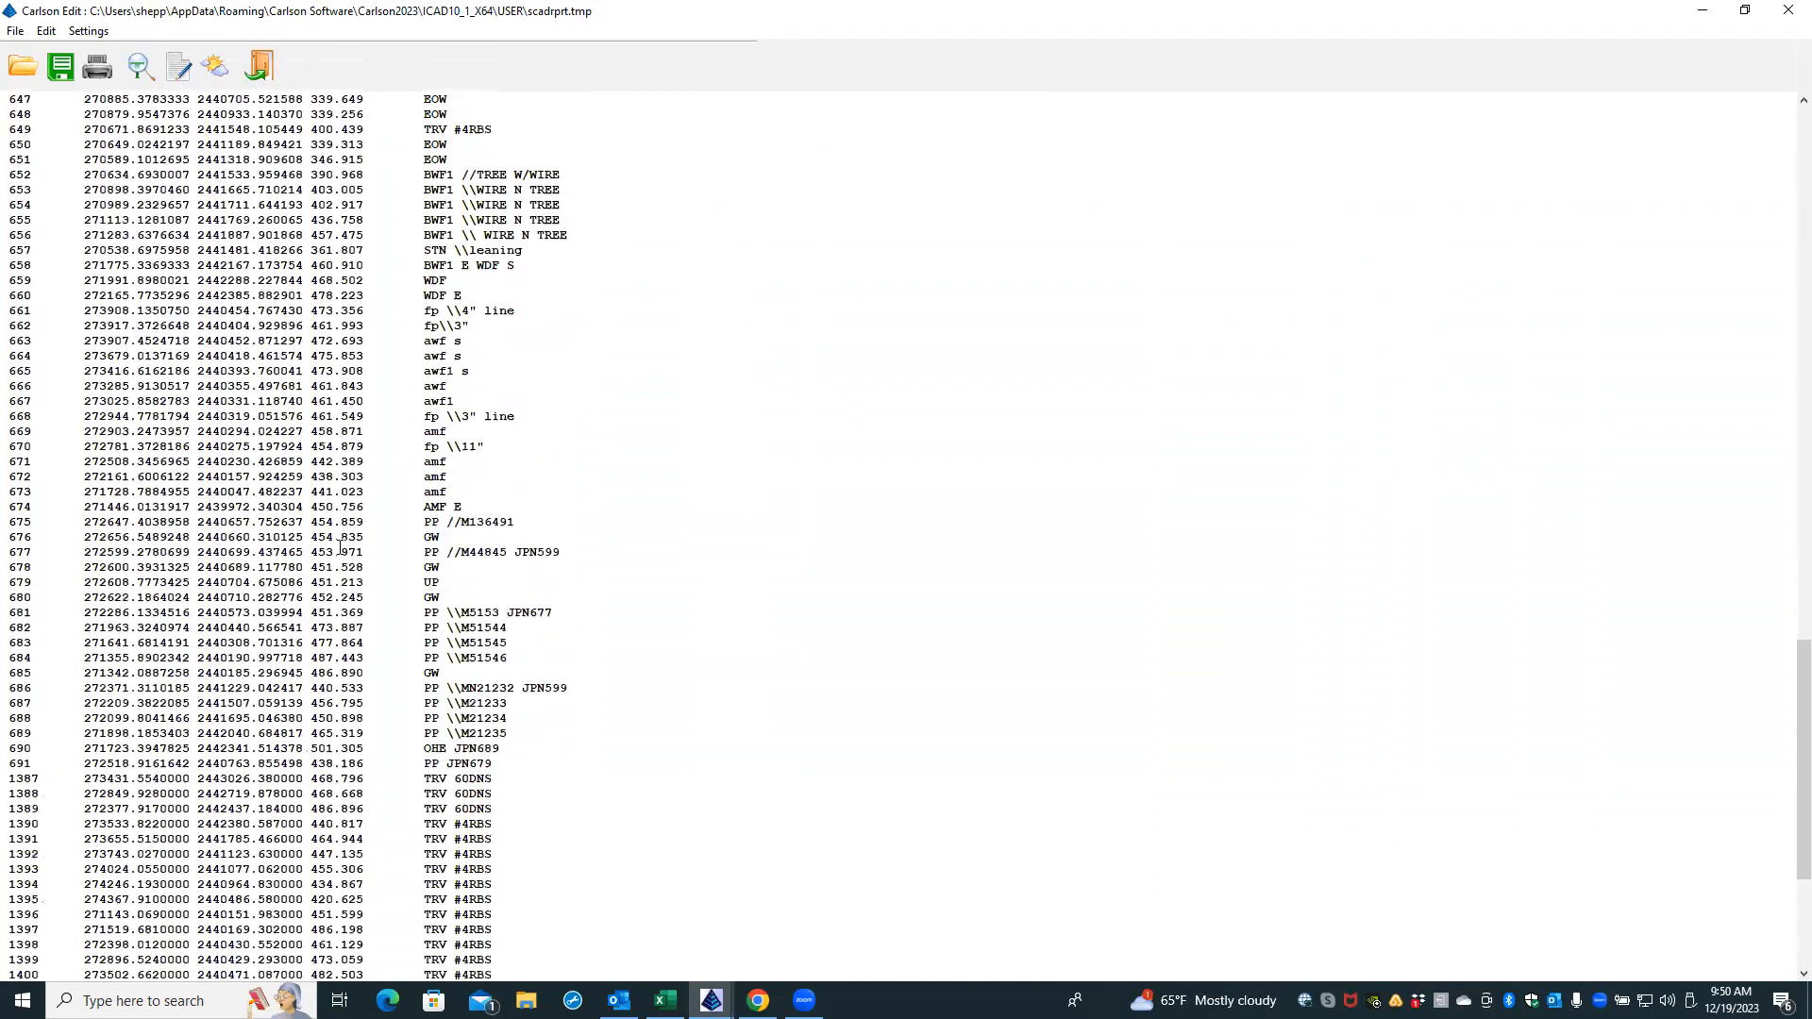
scroll(341, 550, "down", 3)
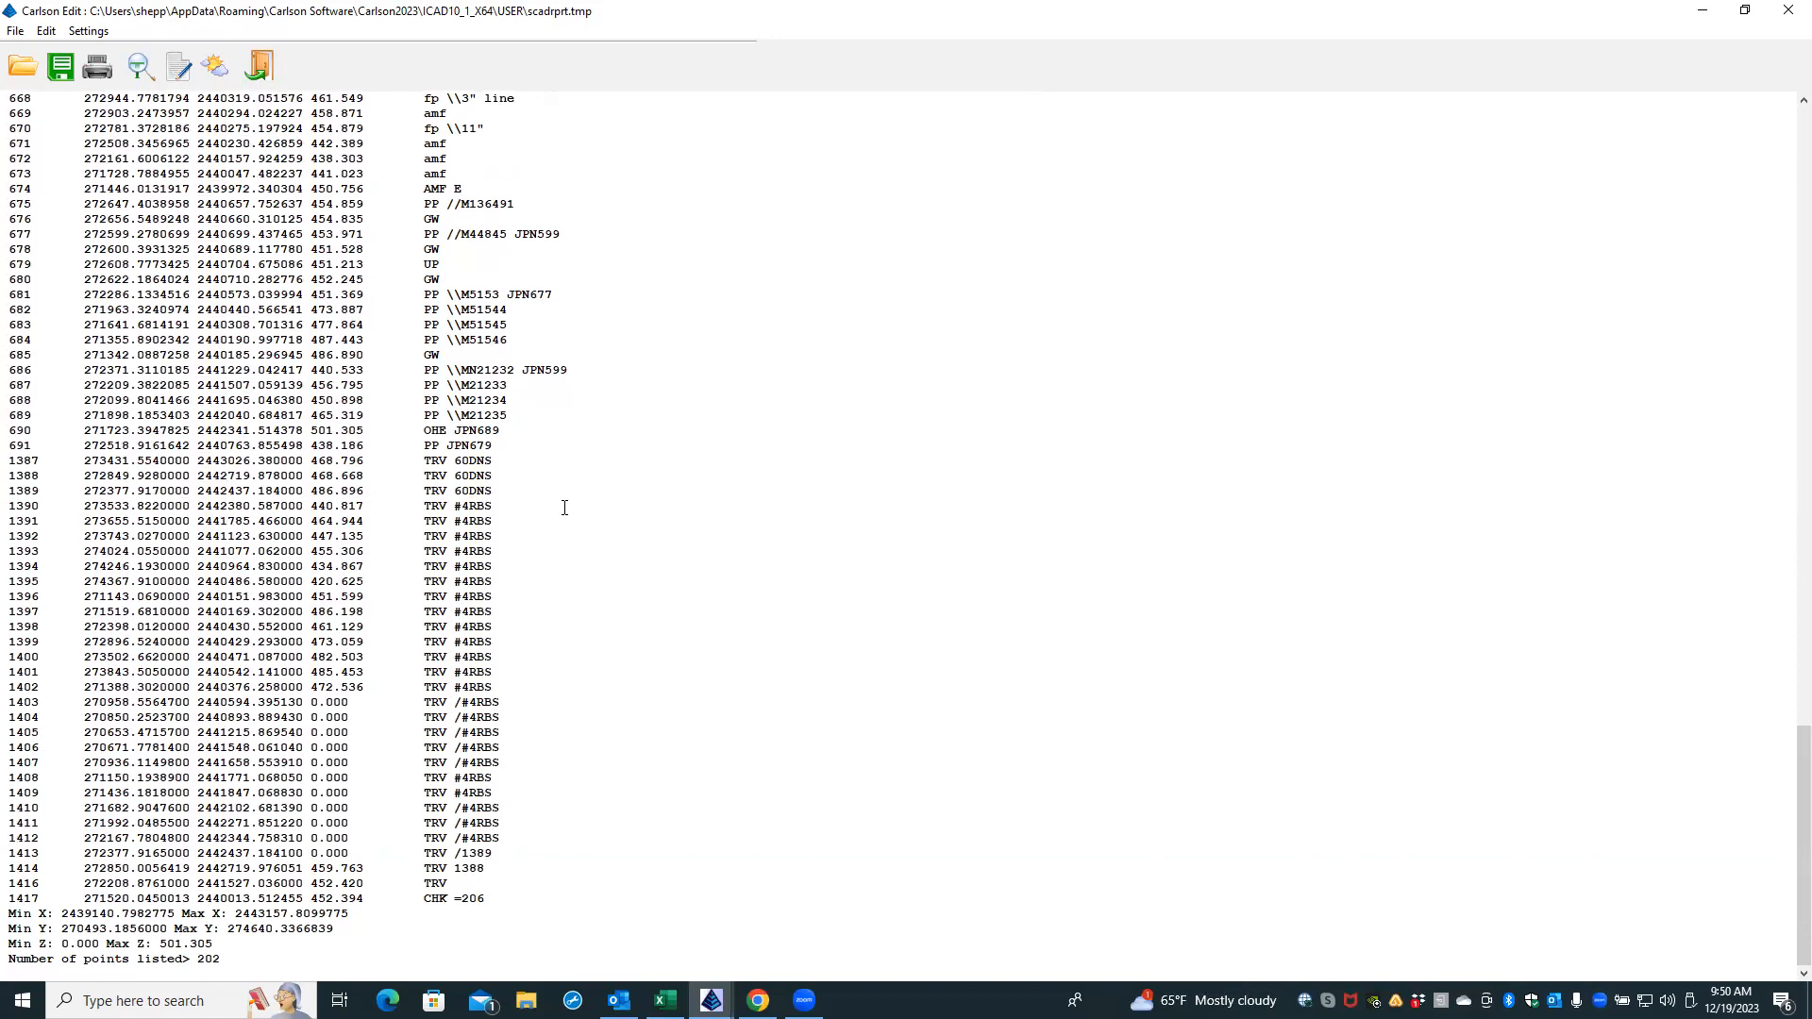
left_click(262, 82)
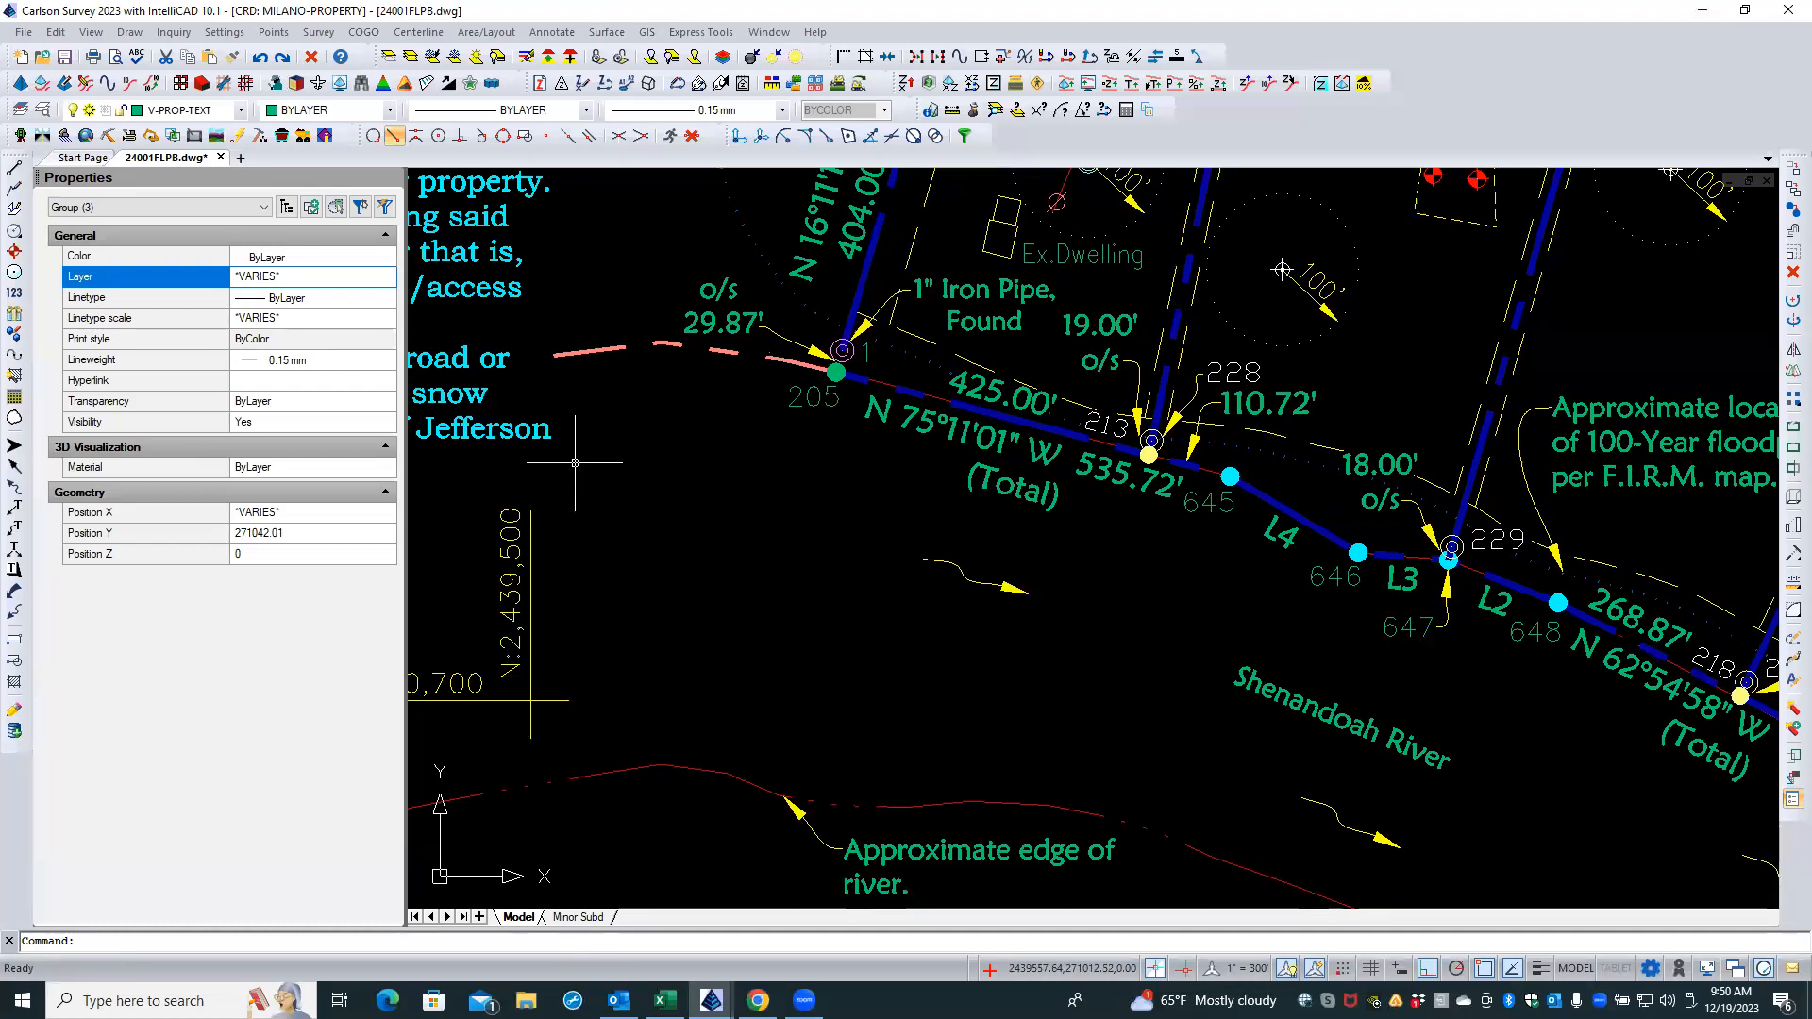
- Set up a Compare Points report in the Coordinate File Utilities with the current coordinate file as source, 0.000 northing/easting precision and no report formatter
left_click(273, 32)
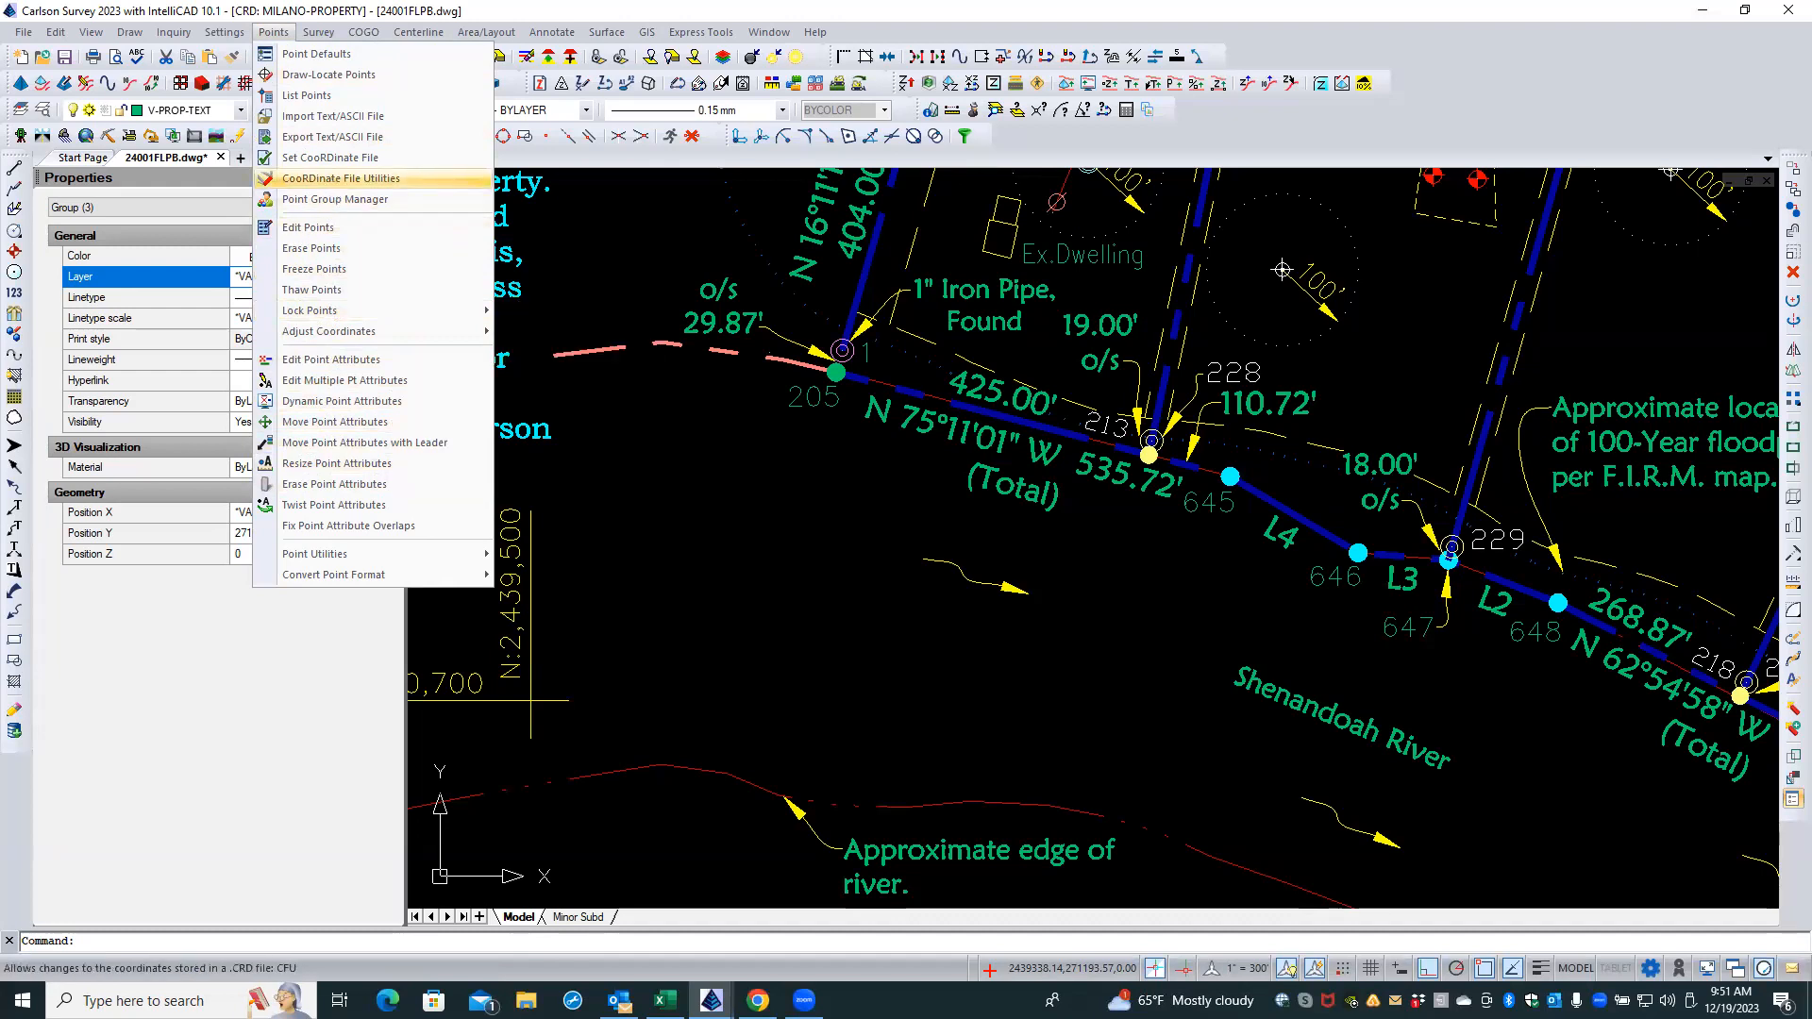
left_click(335, 180)
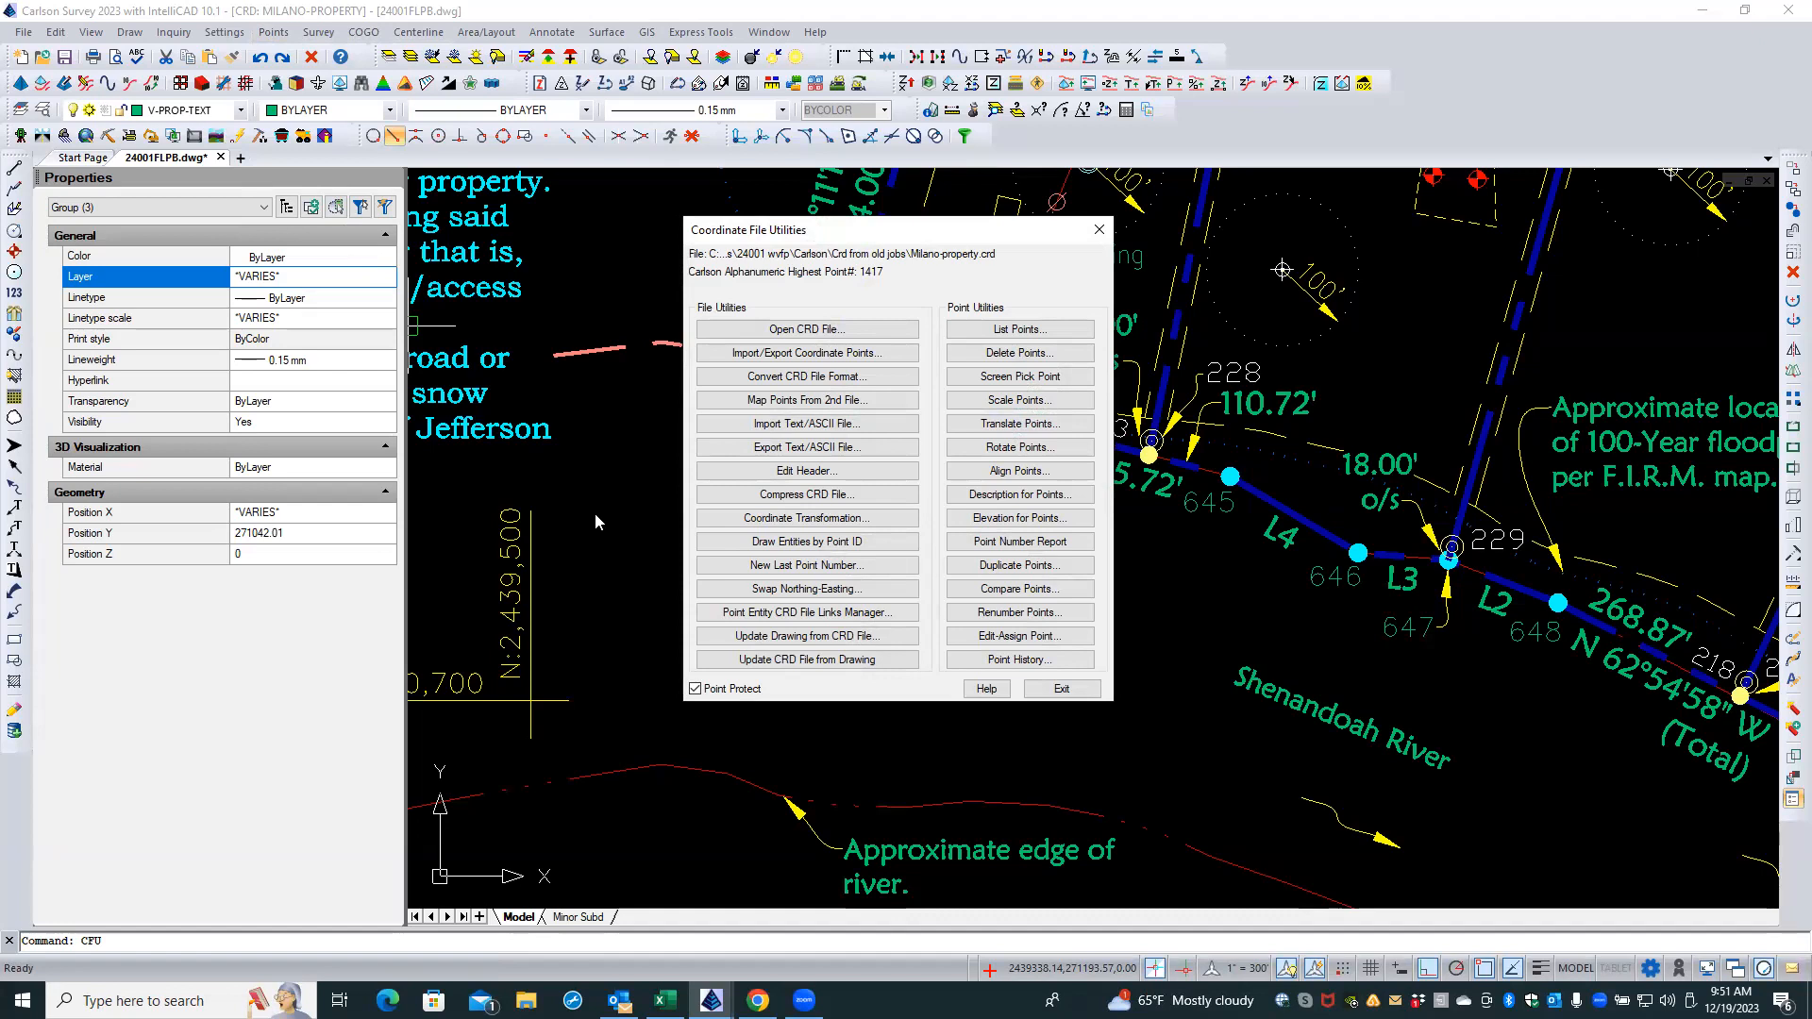
left_click(1008, 591)
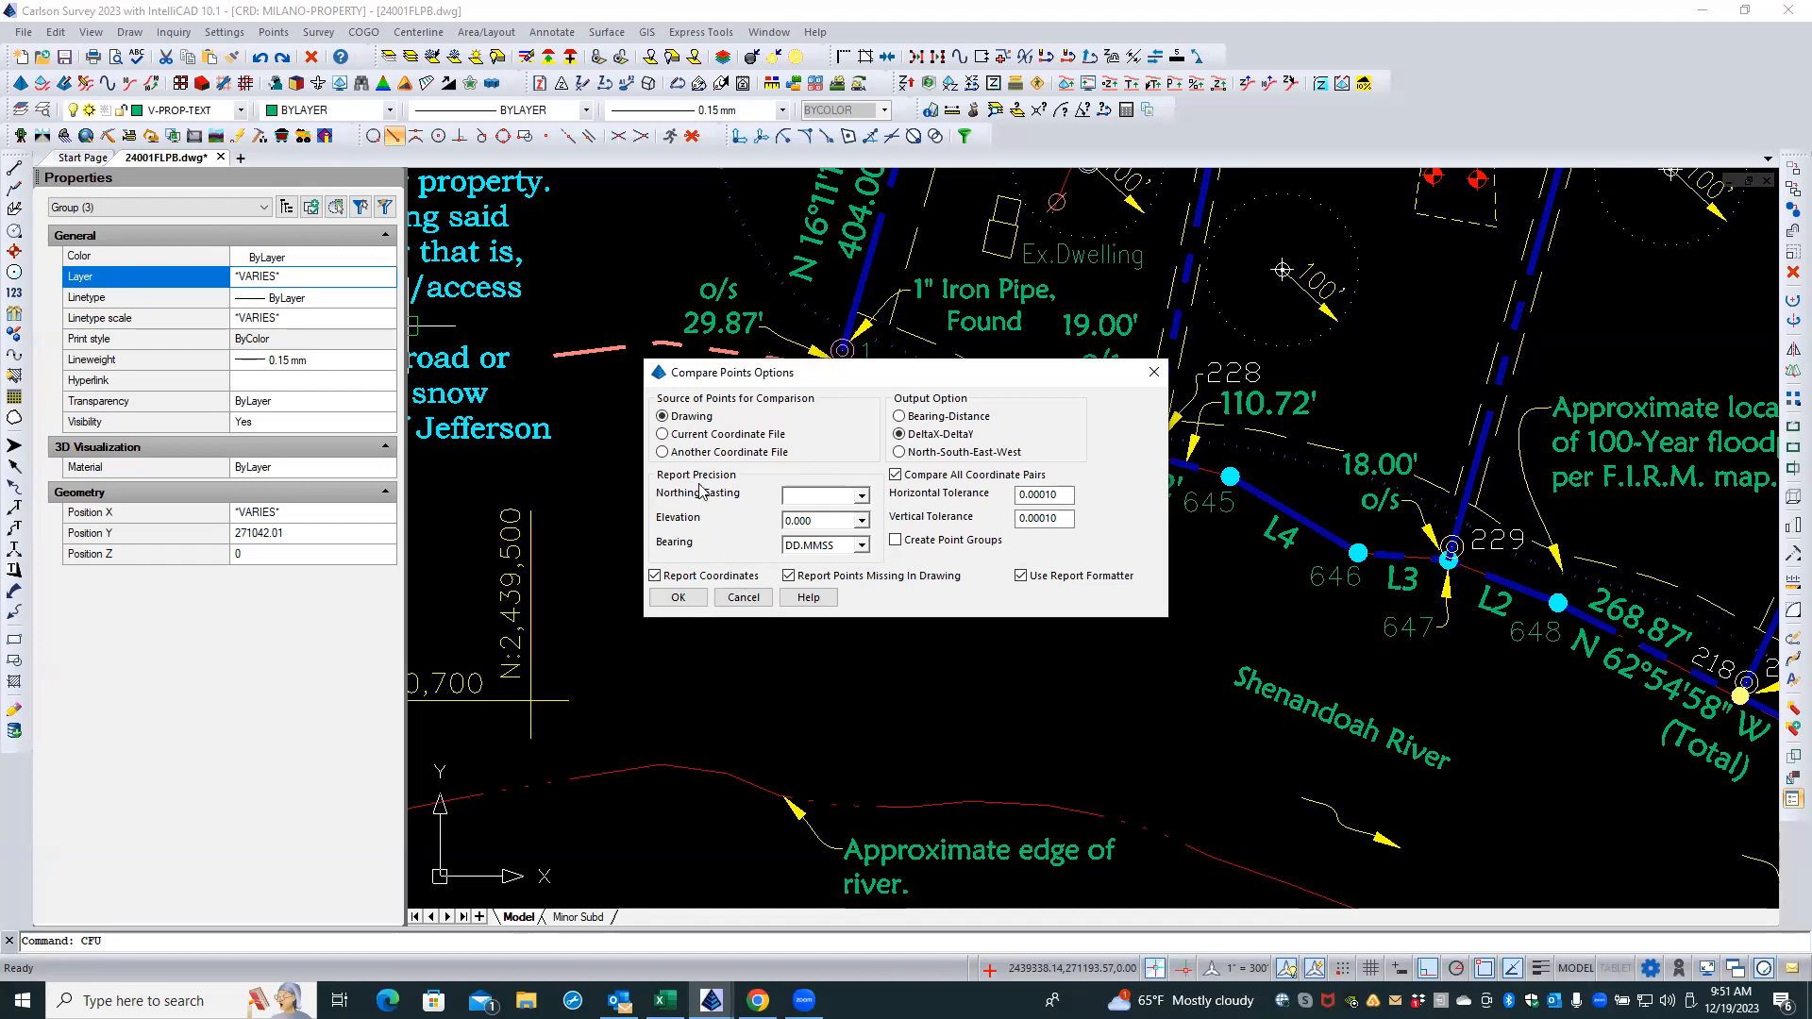
left_click(663, 434)
left_click(860, 500)
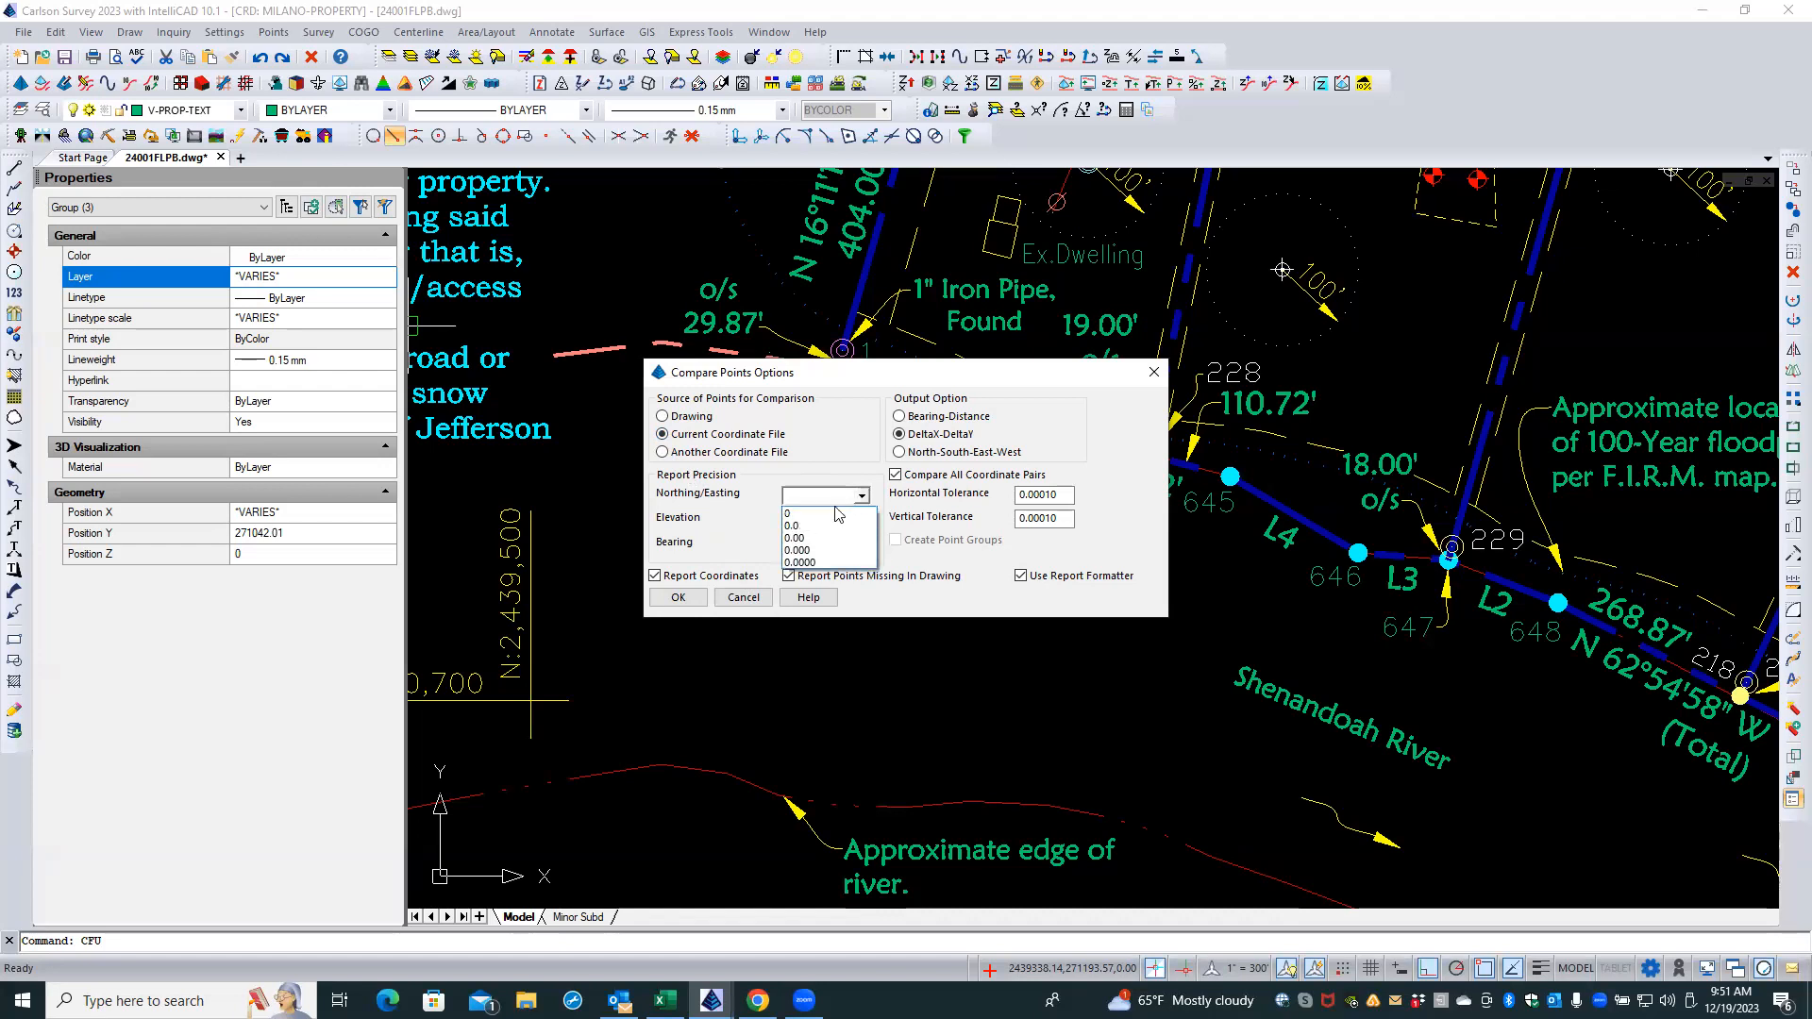
left_click(798, 550)
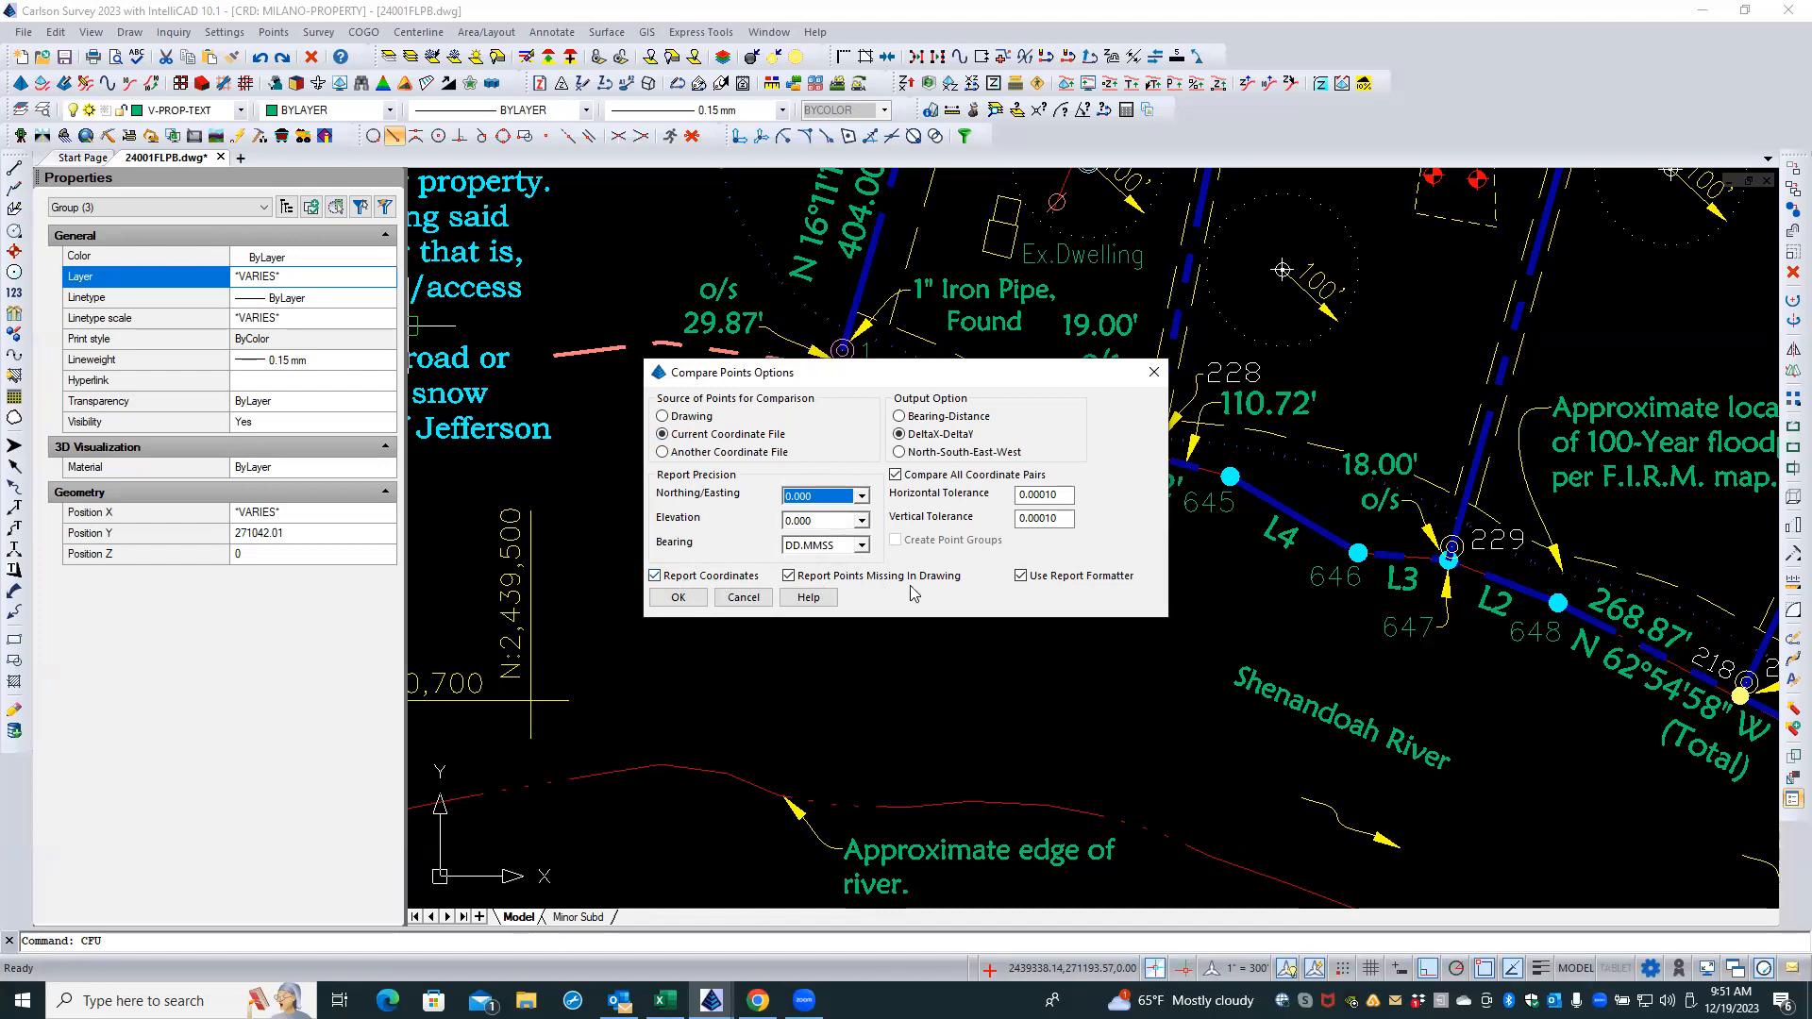
left_click(1021, 577)
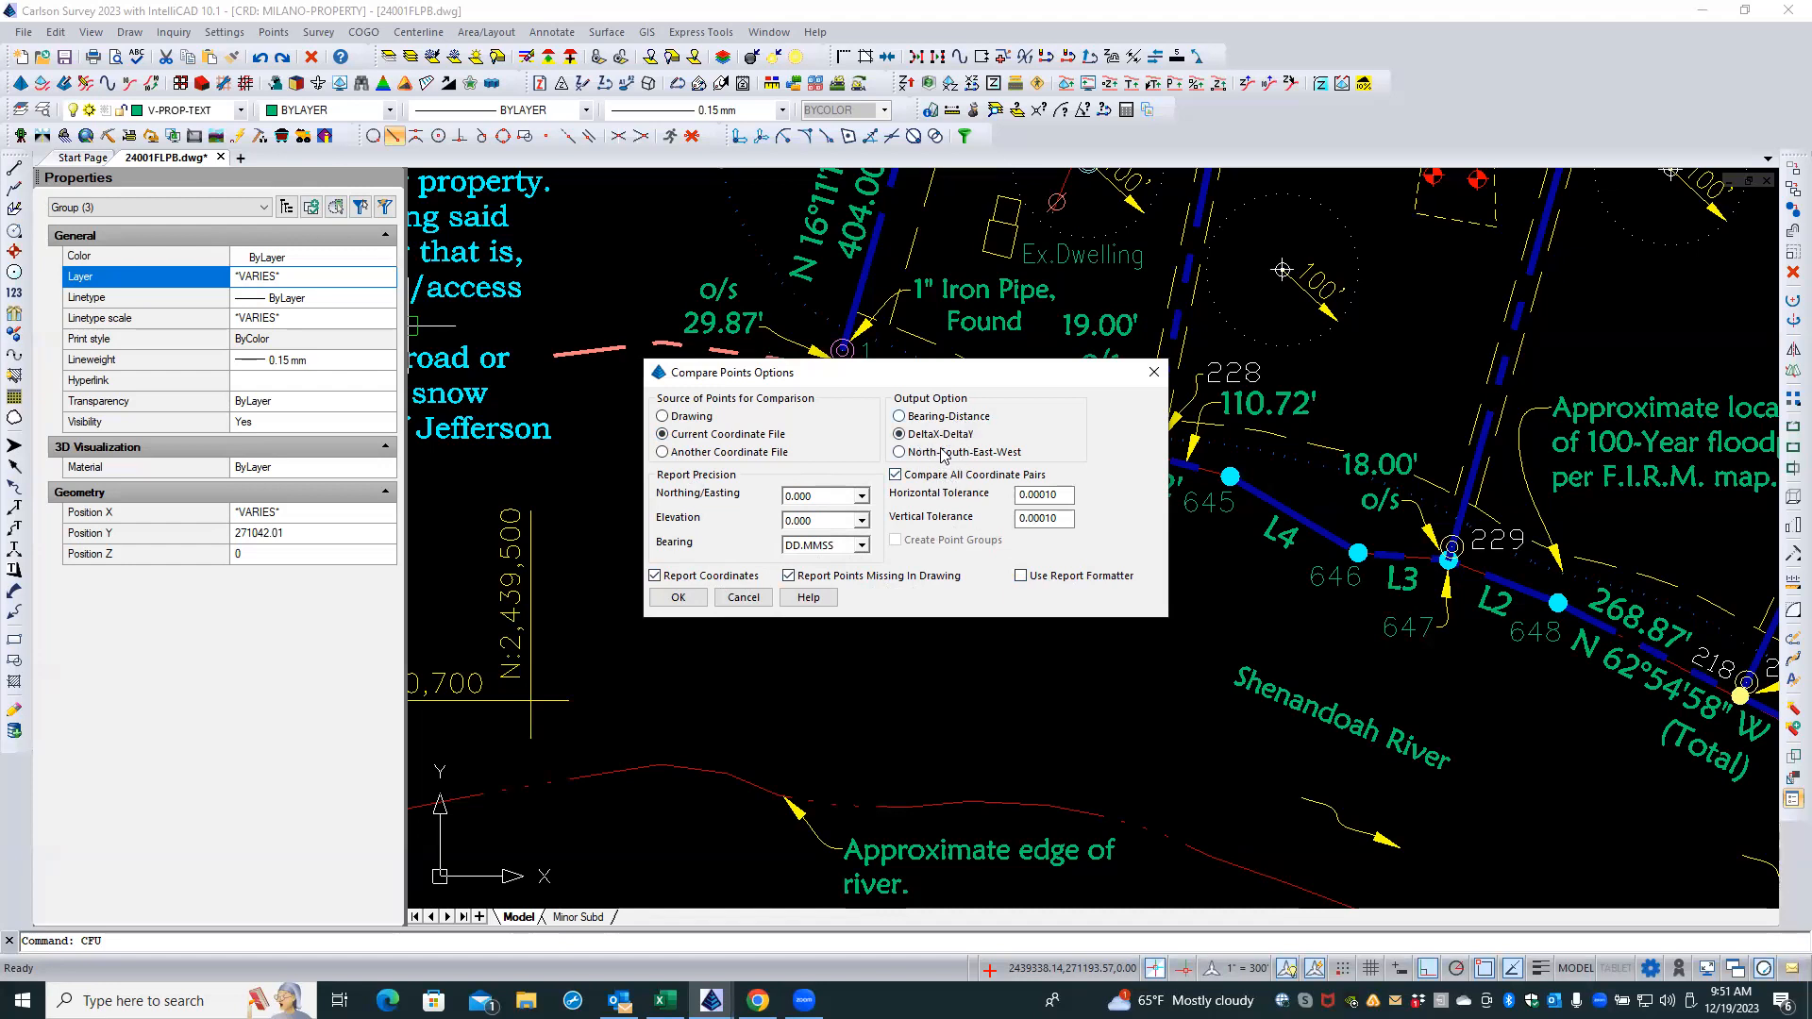
- Run the point comparison with both the base and target ranges set to all
left_click(679, 598)
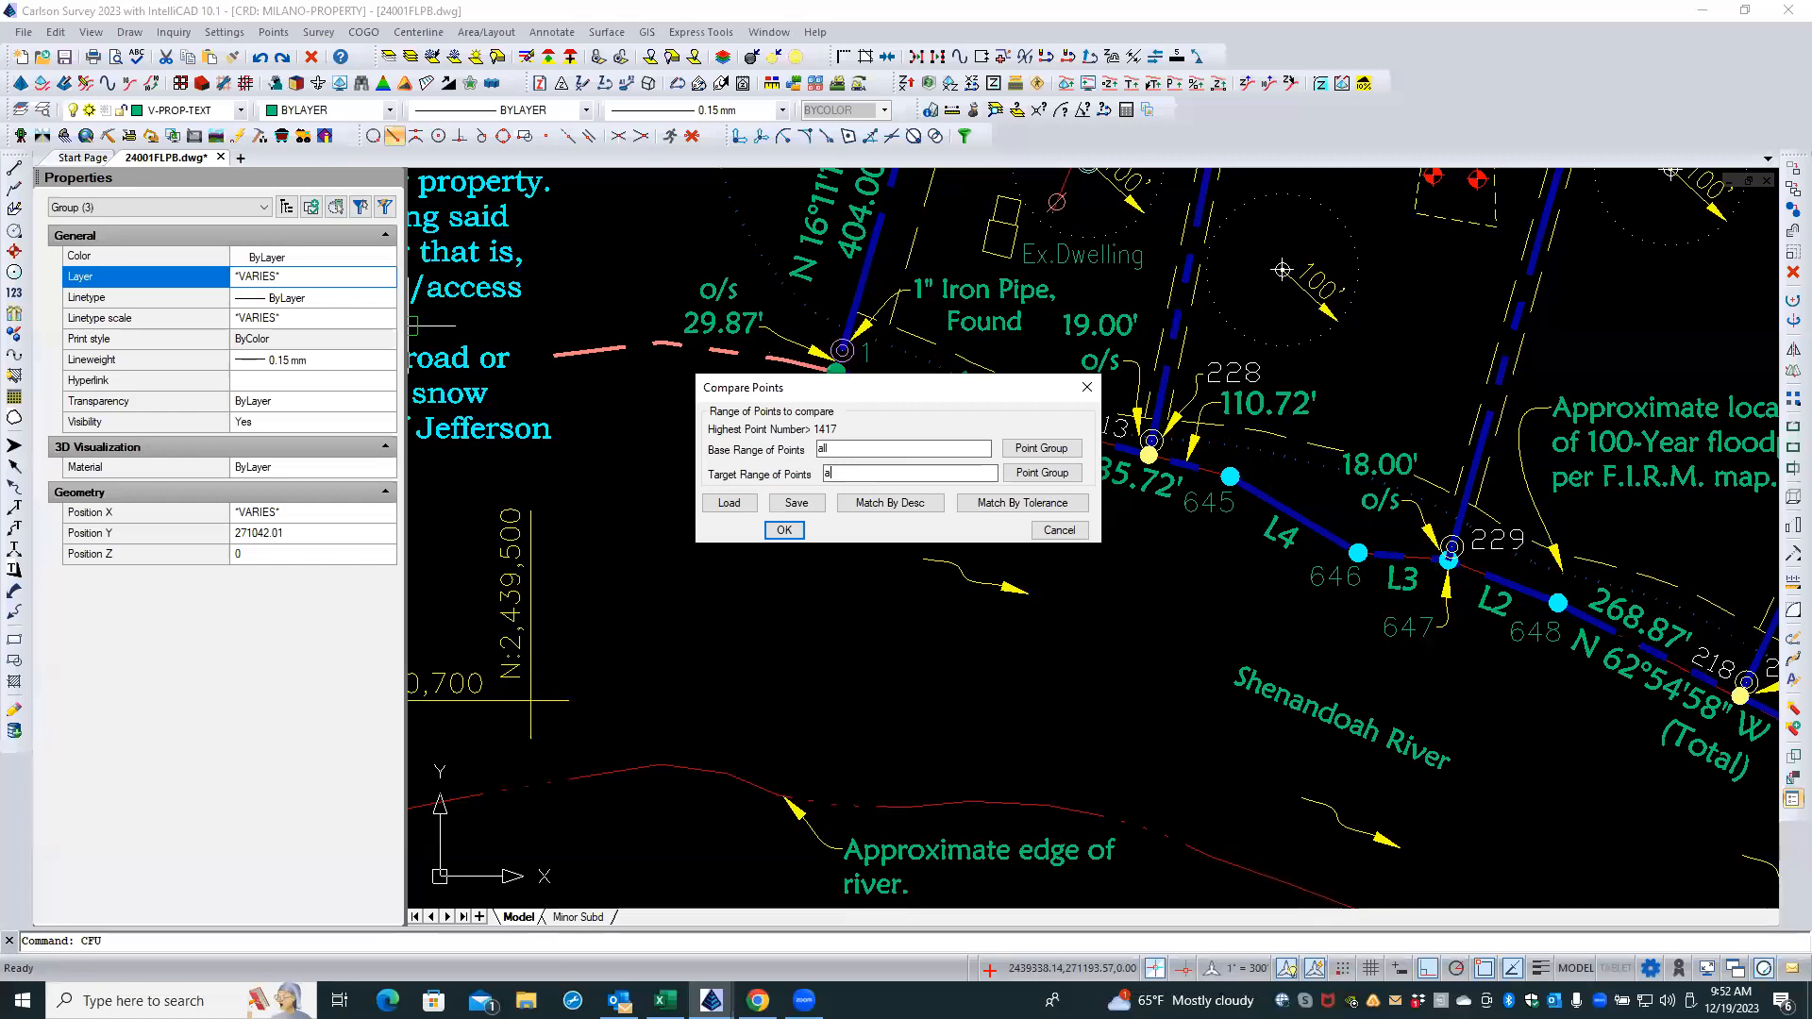
type("ll")
left_click(798, 531)
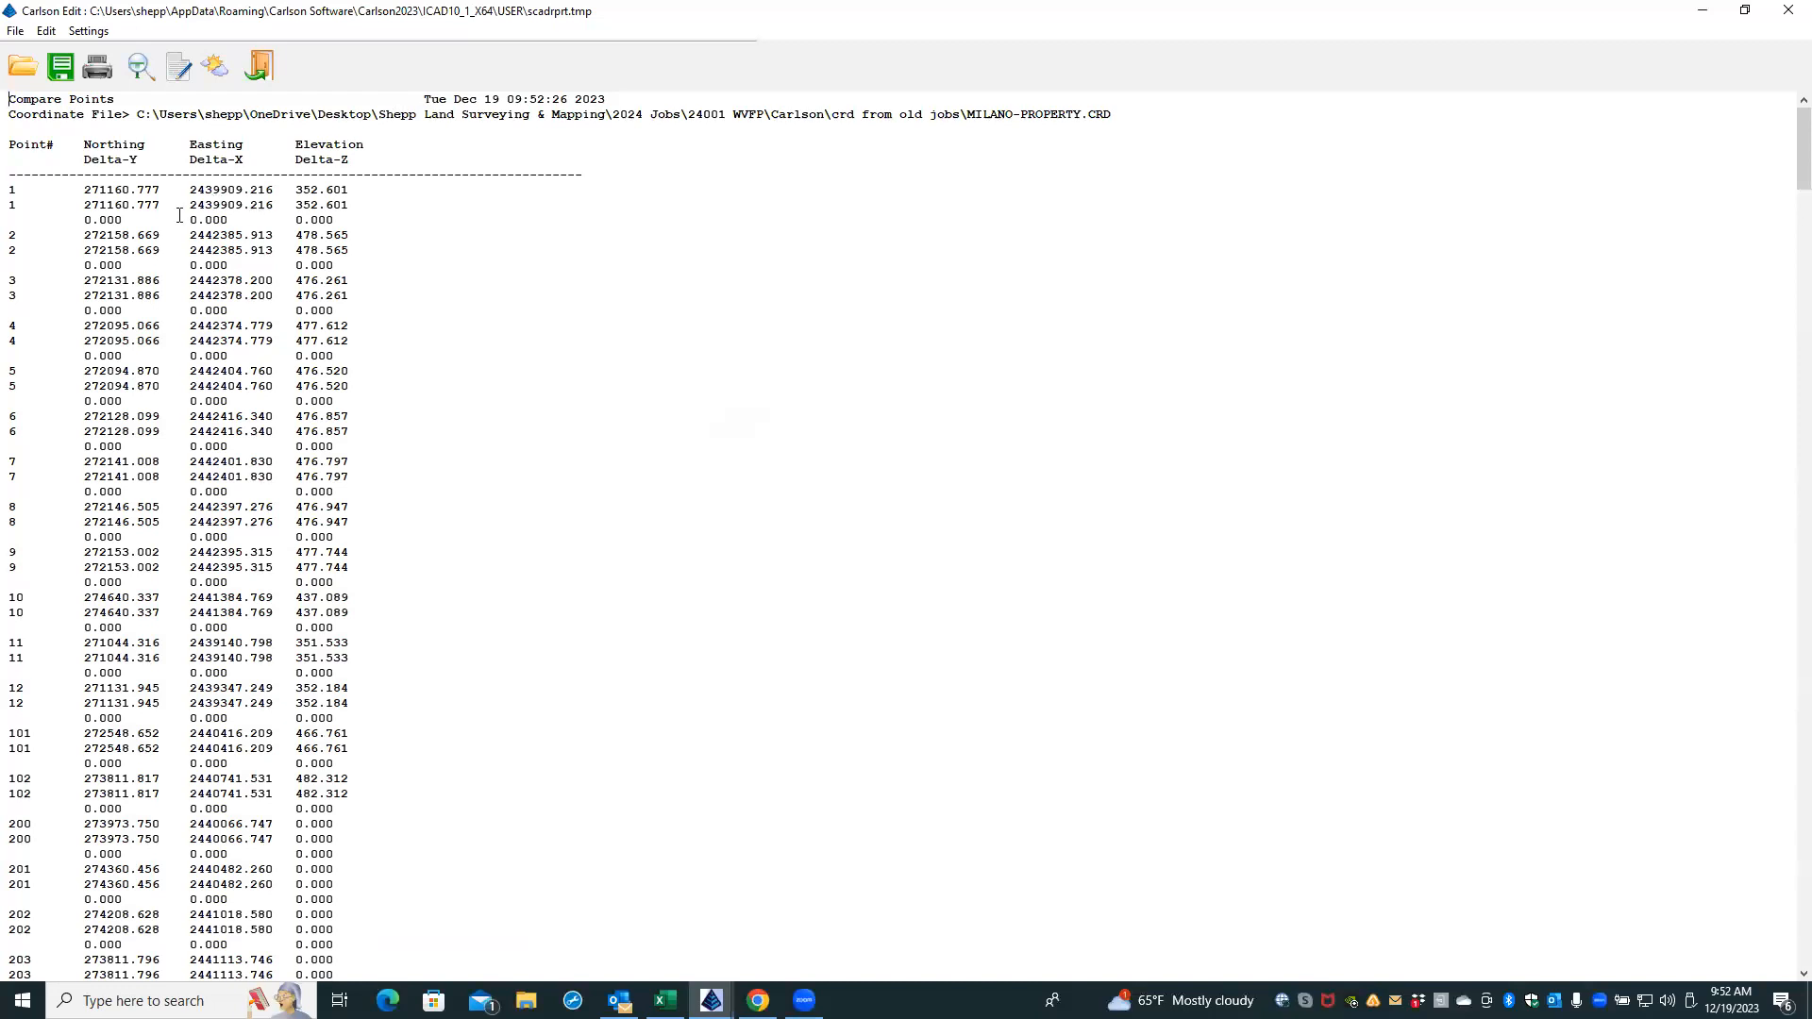
- Close the report and compare all points with another coordinate file, Milano-010609.crd, by point number, reporting points missing from design and survey
left_click(262, 68)
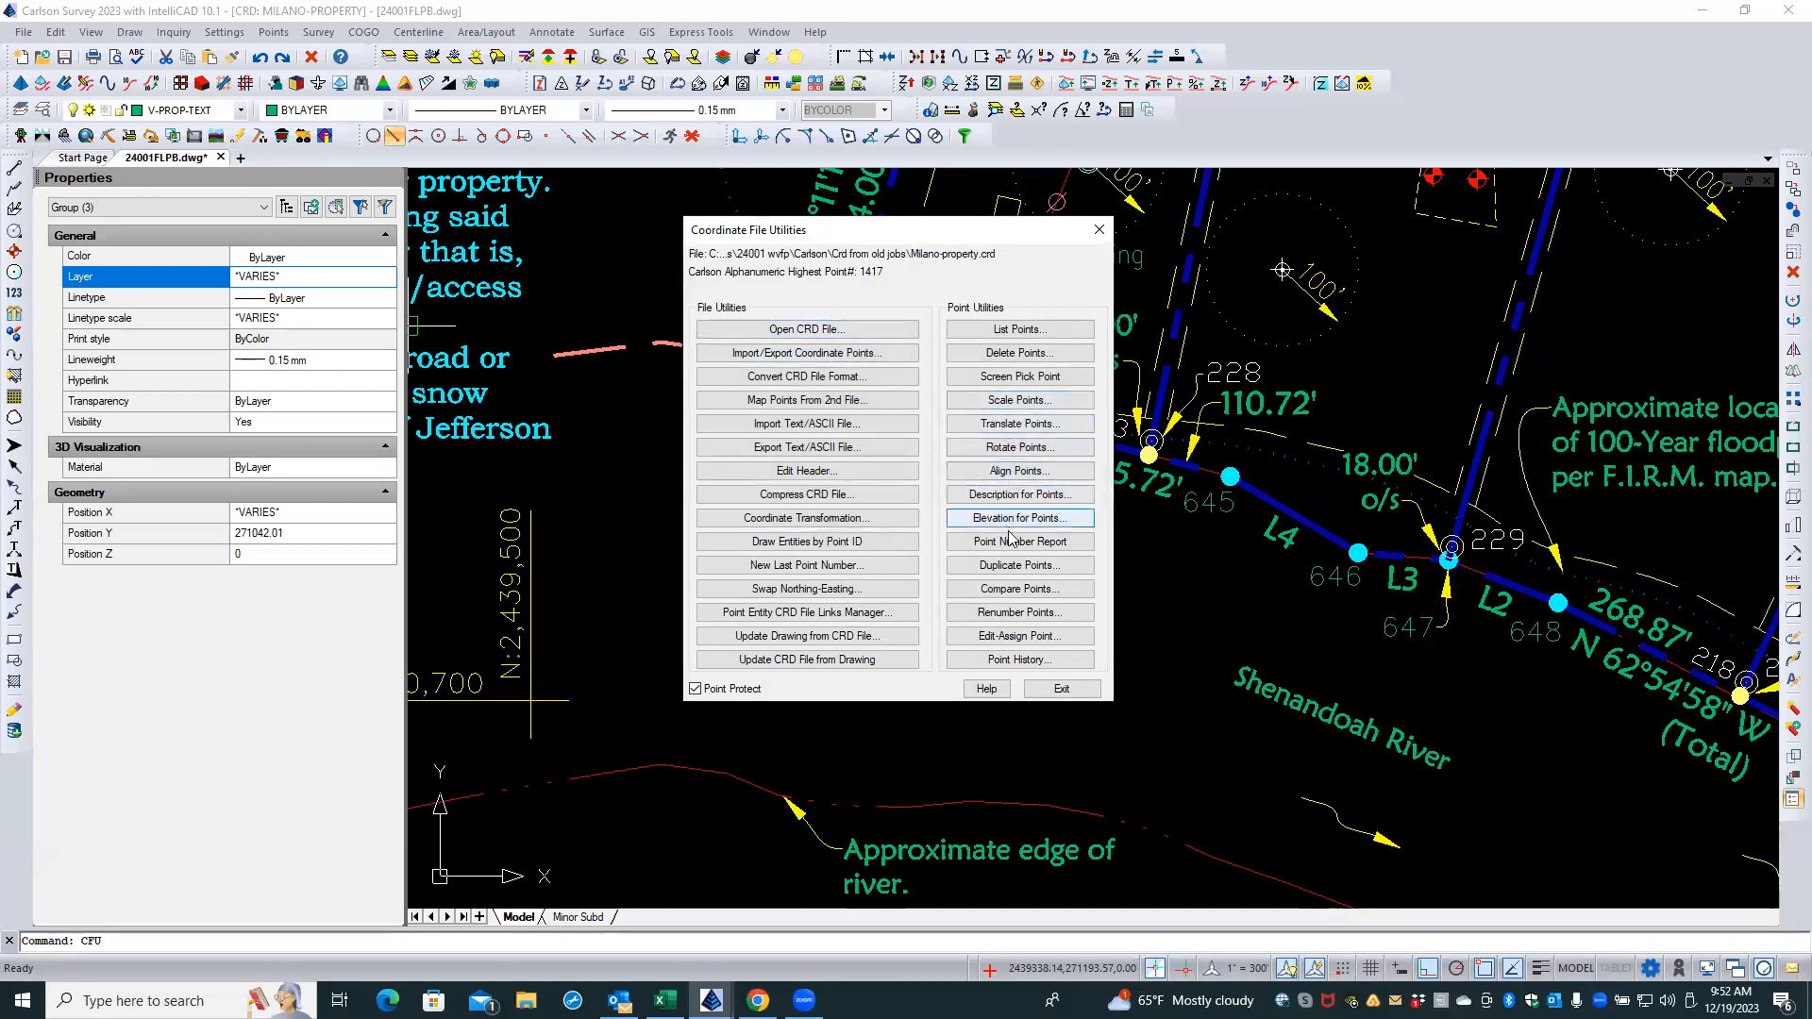
left_click(1019, 589)
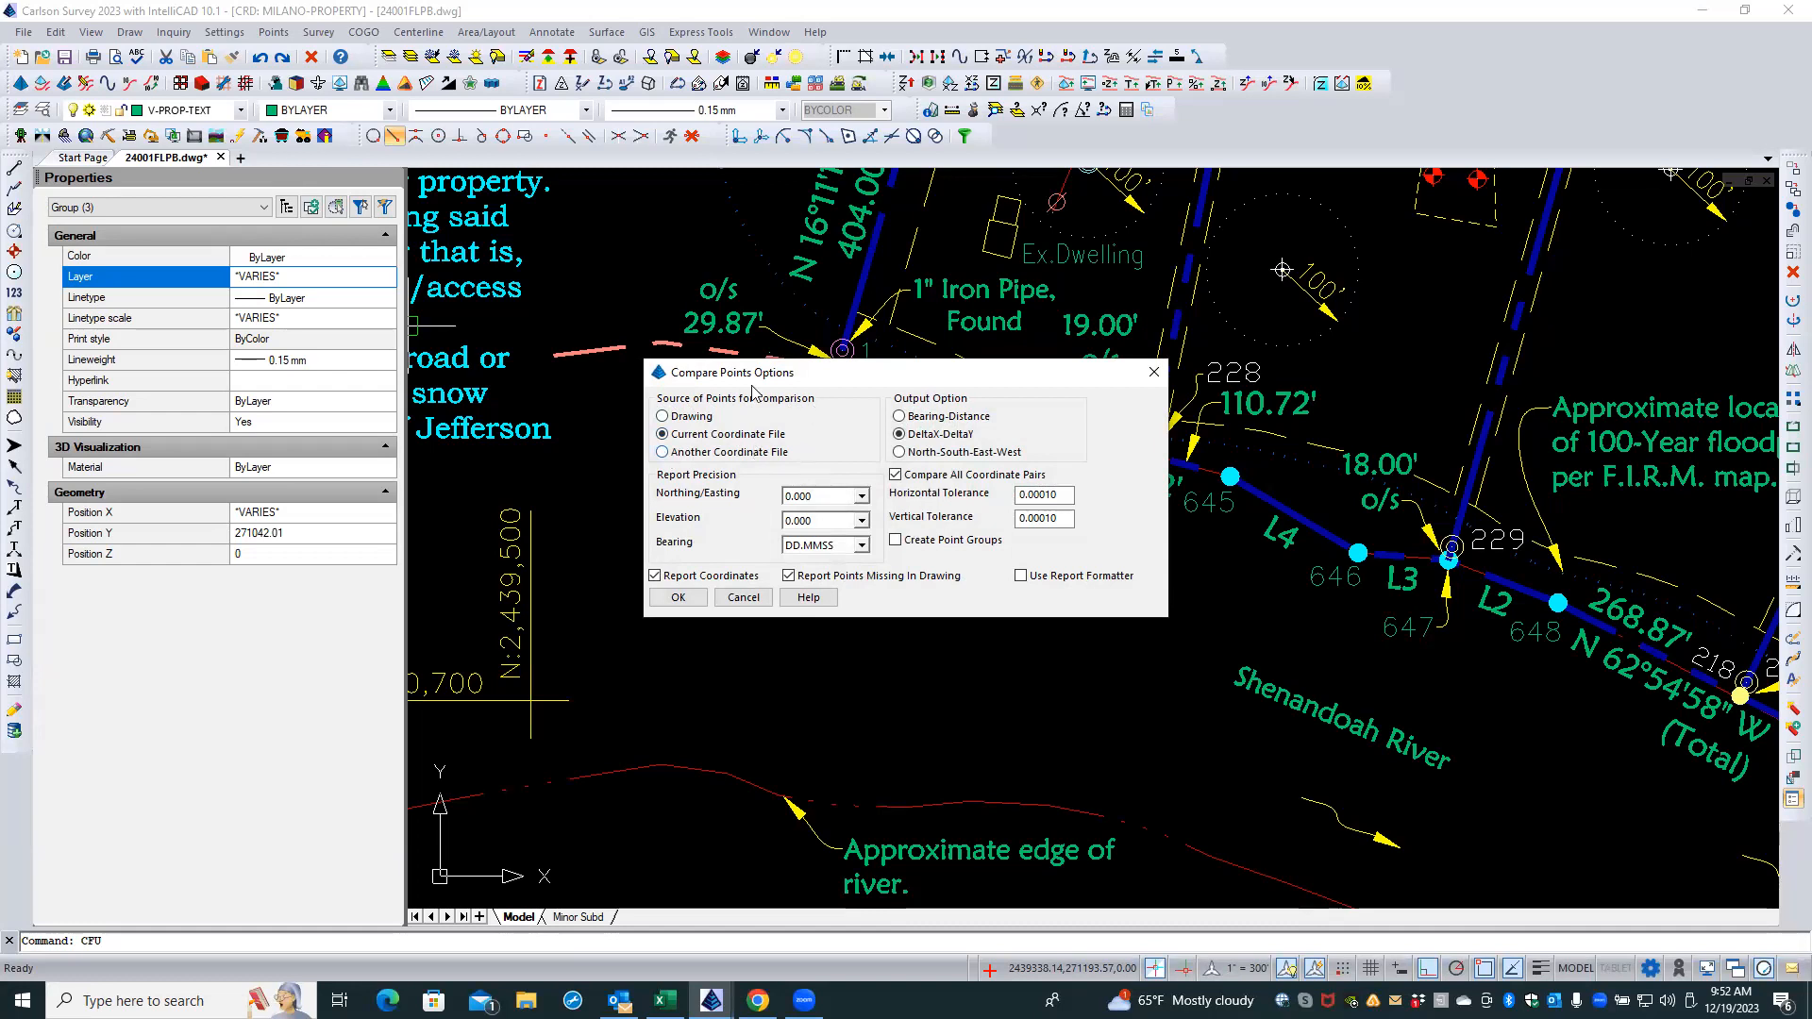
left_click(663, 452)
left_click(701, 600)
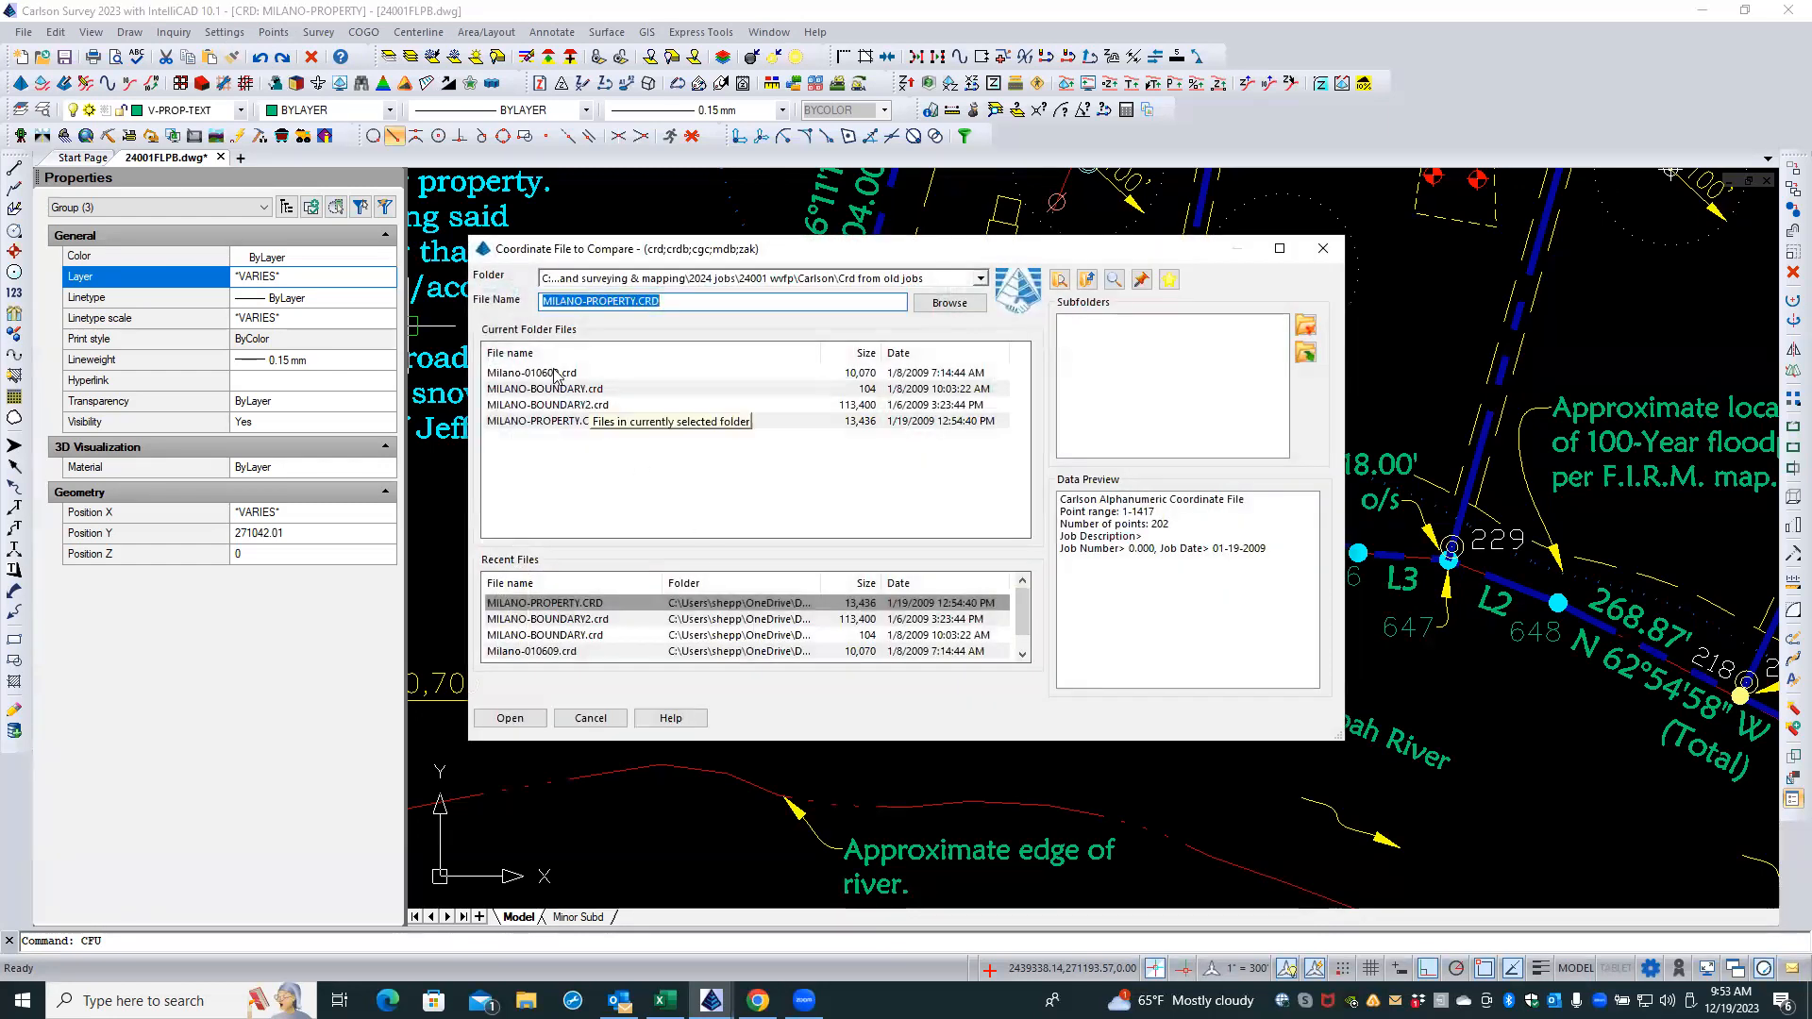
left_click(555, 375)
left_click(510, 719)
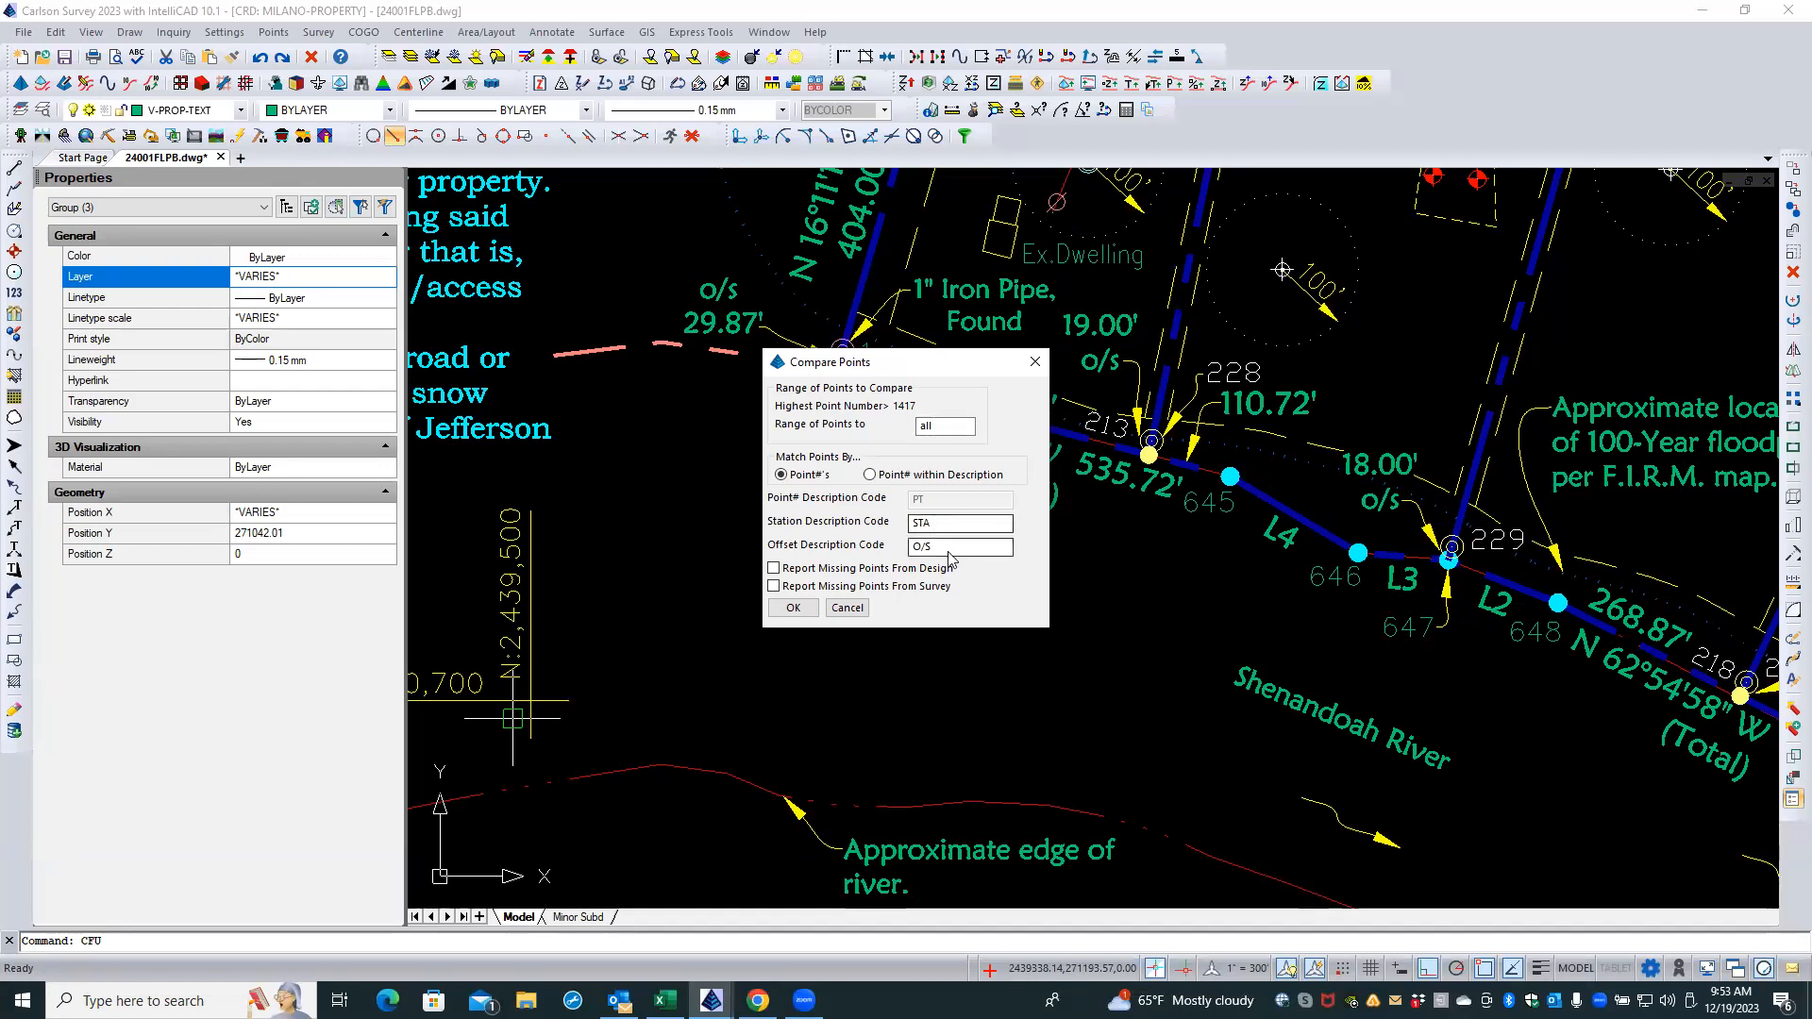
left_click(774, 569)
left_click(793, 608)
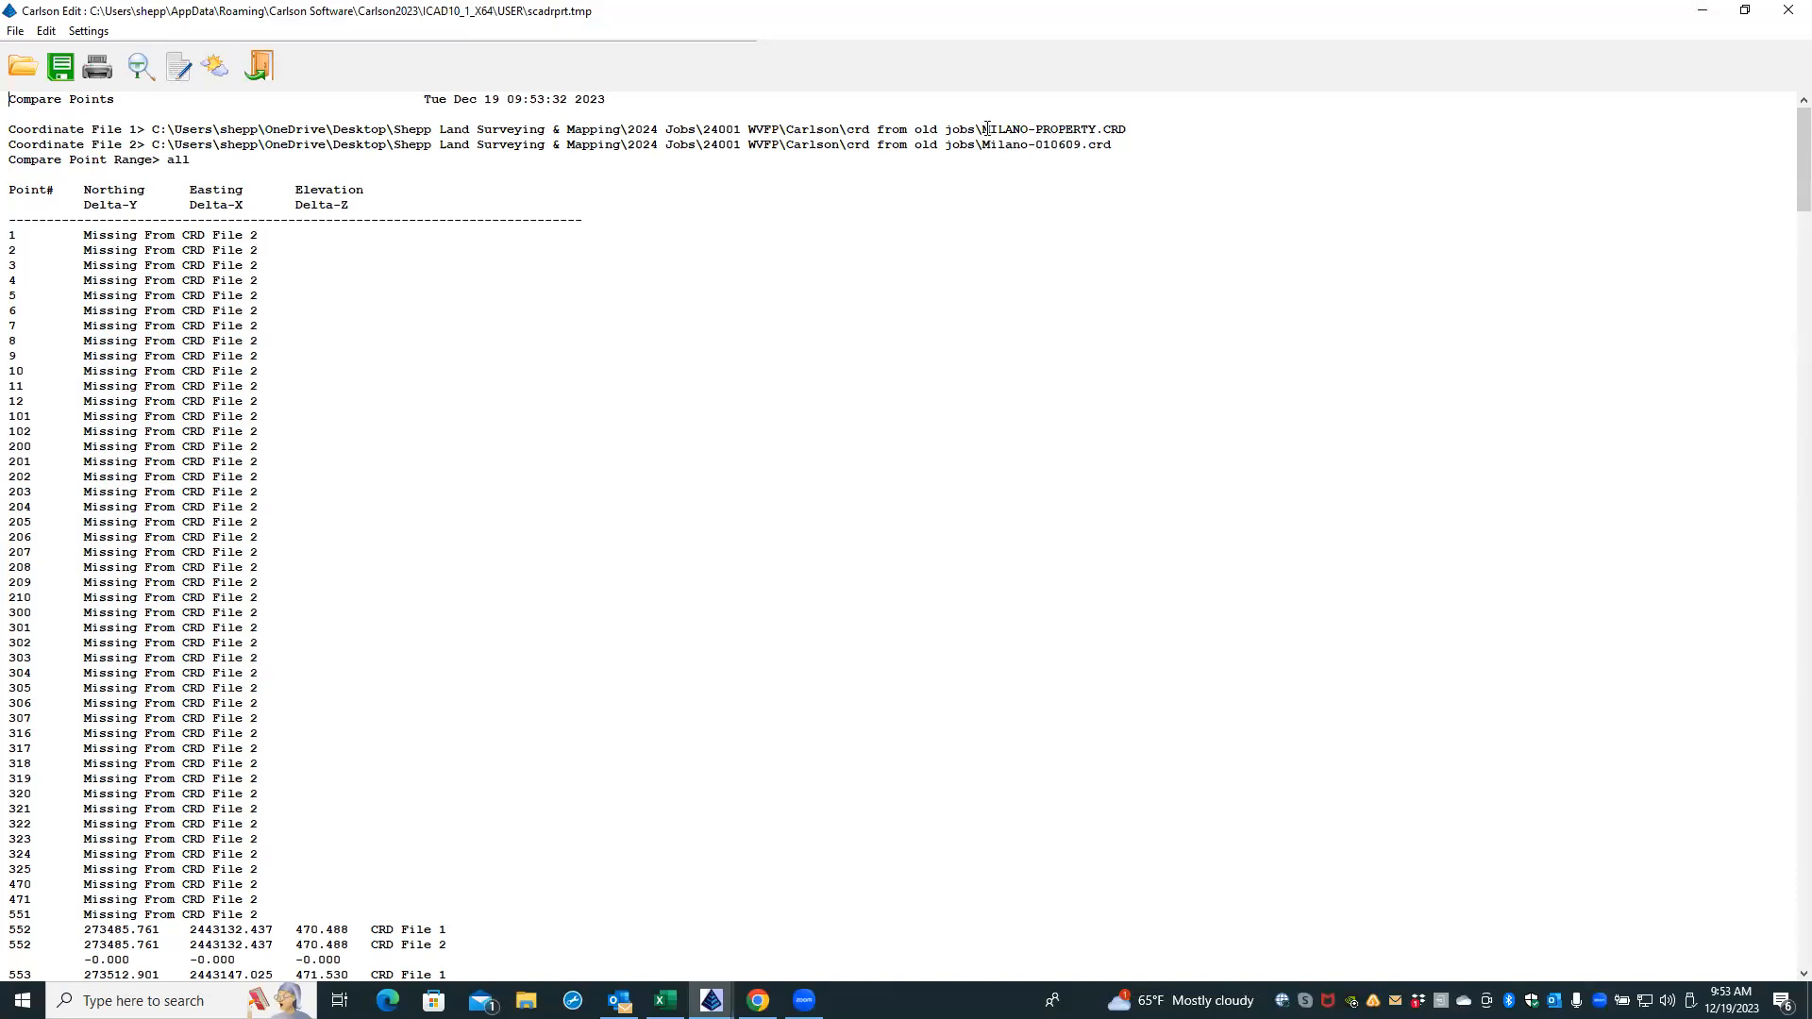
- Examine the Milano-010609.crd comparison report to its end for coordinate differences and points missing from either file, and close it
scroll(265, 558, "down", 7)
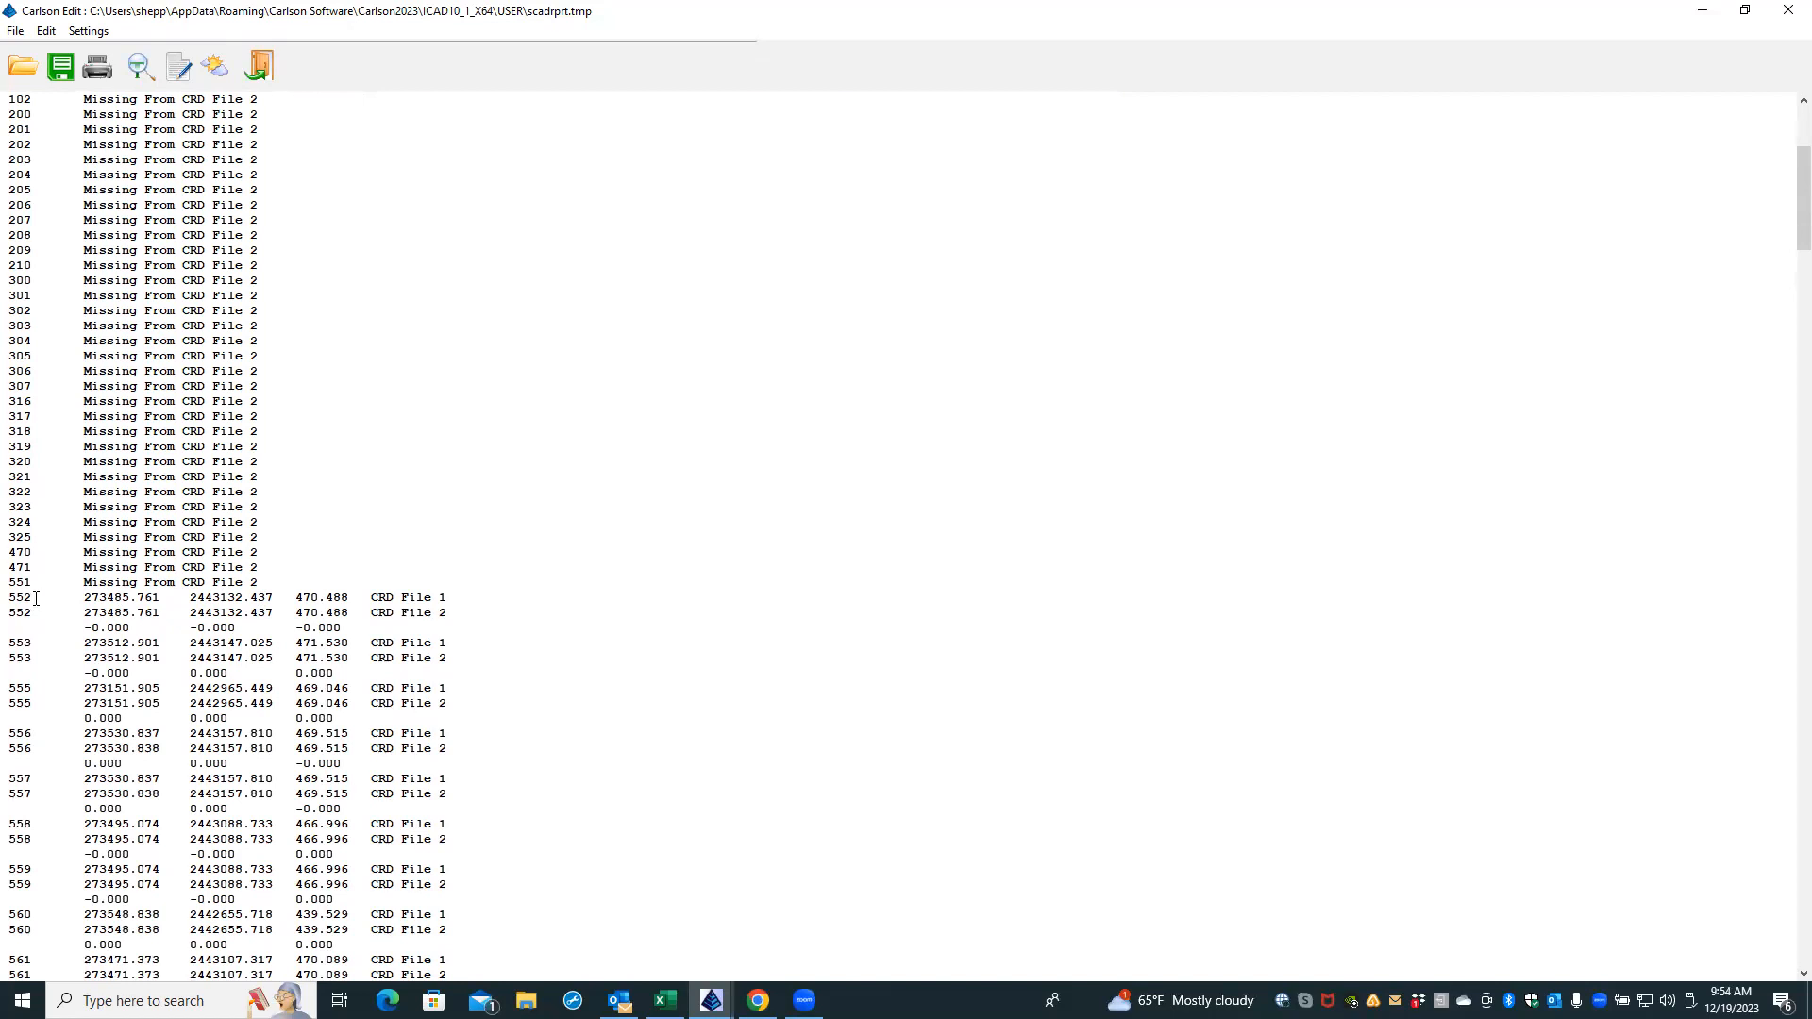
scroll(330, 708, "down", 7)
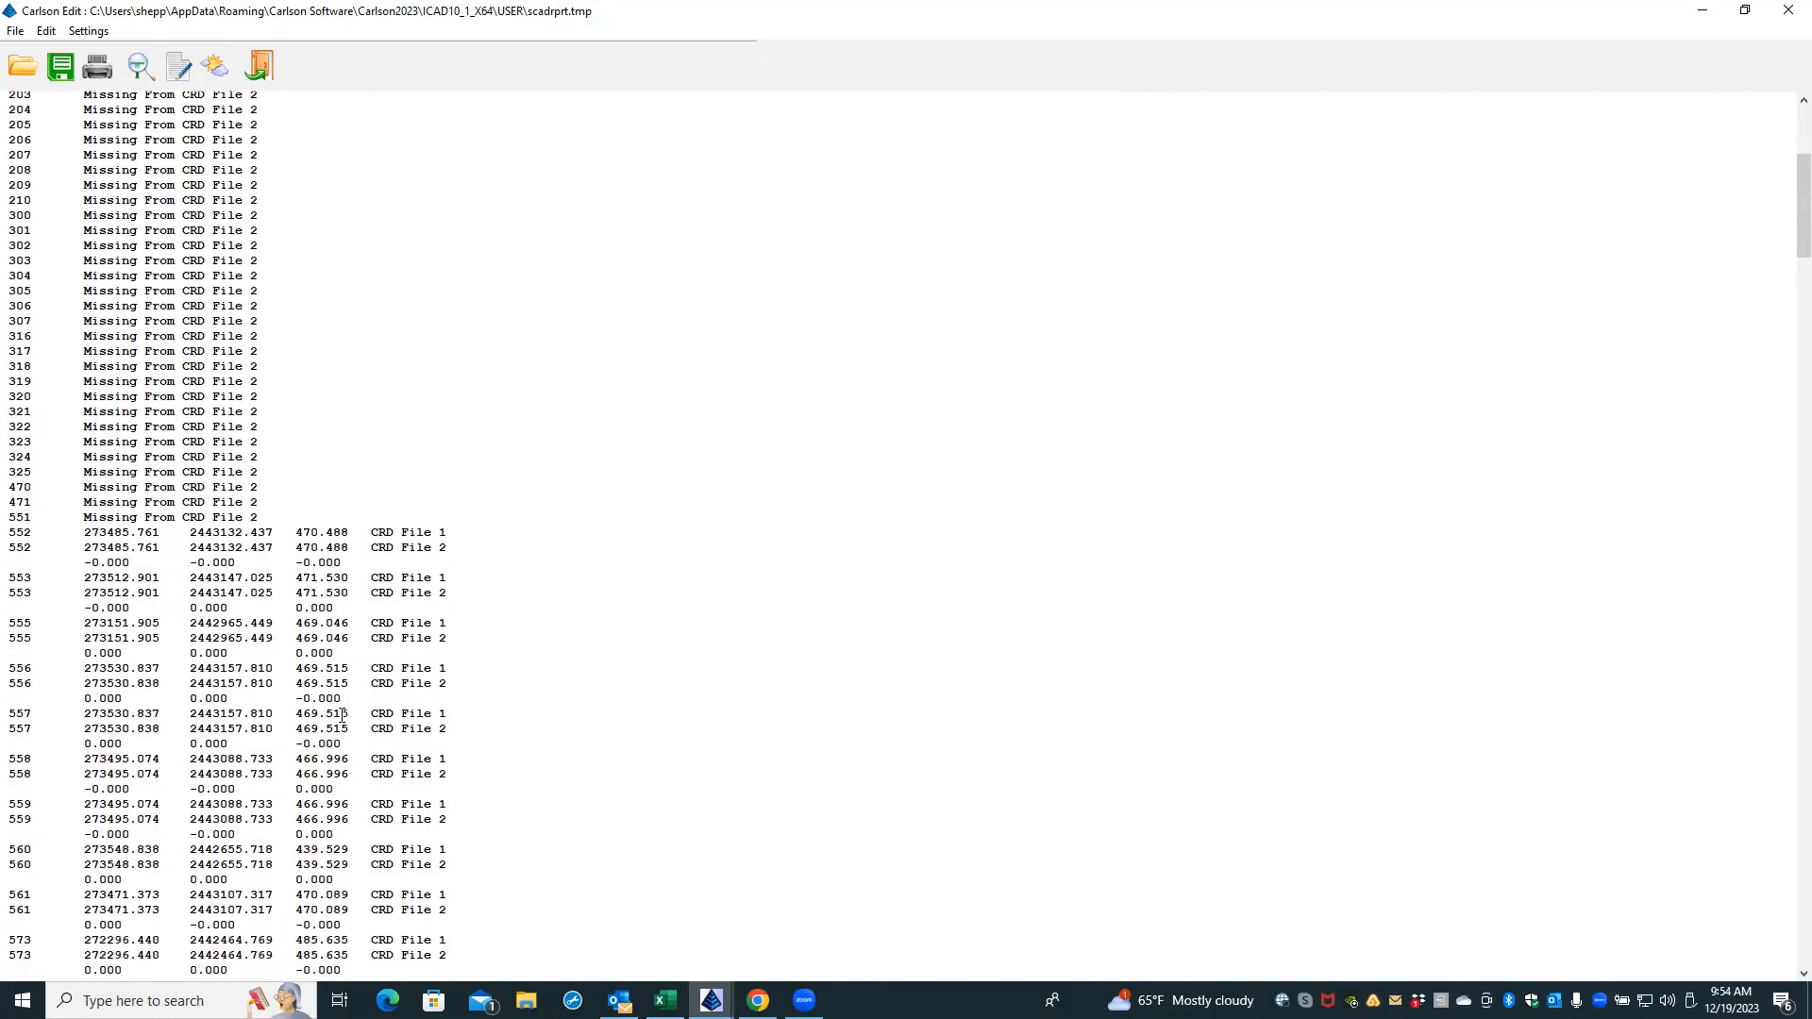
scroll(342, 714, "down", 6)
scroll(342, 714, "down", 5)
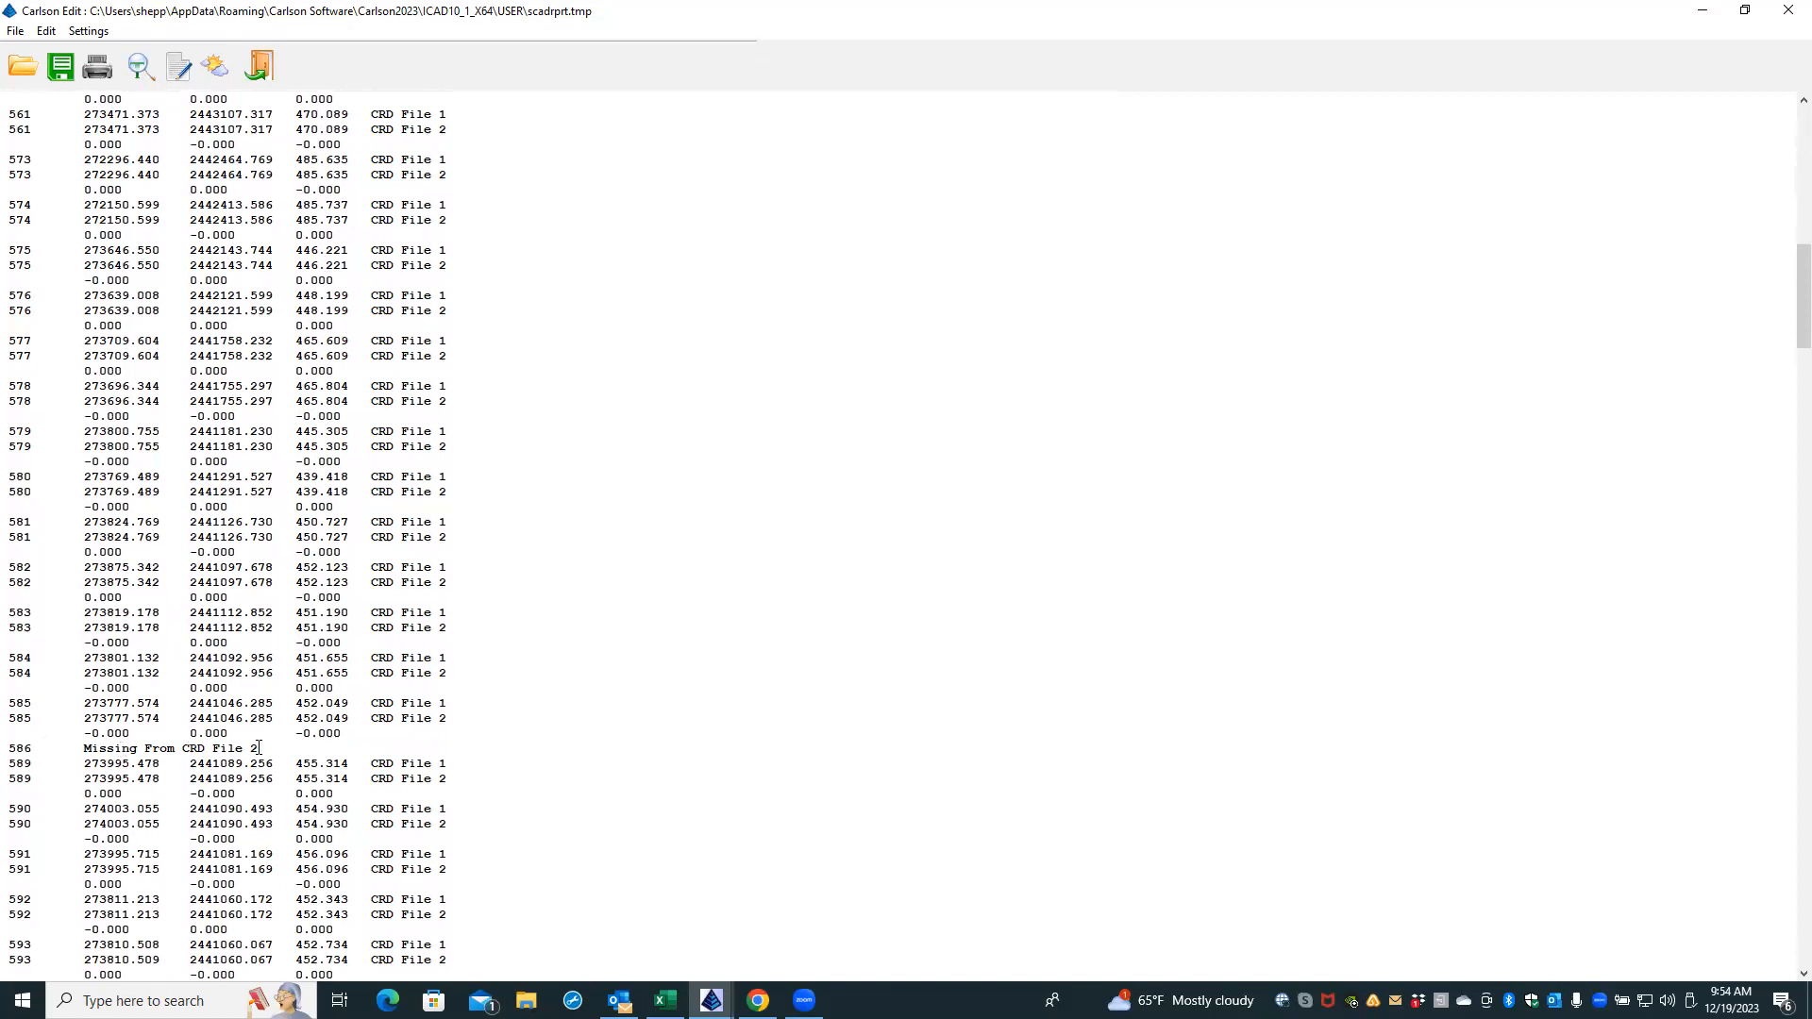
scroll(304, 670, "down", 5)
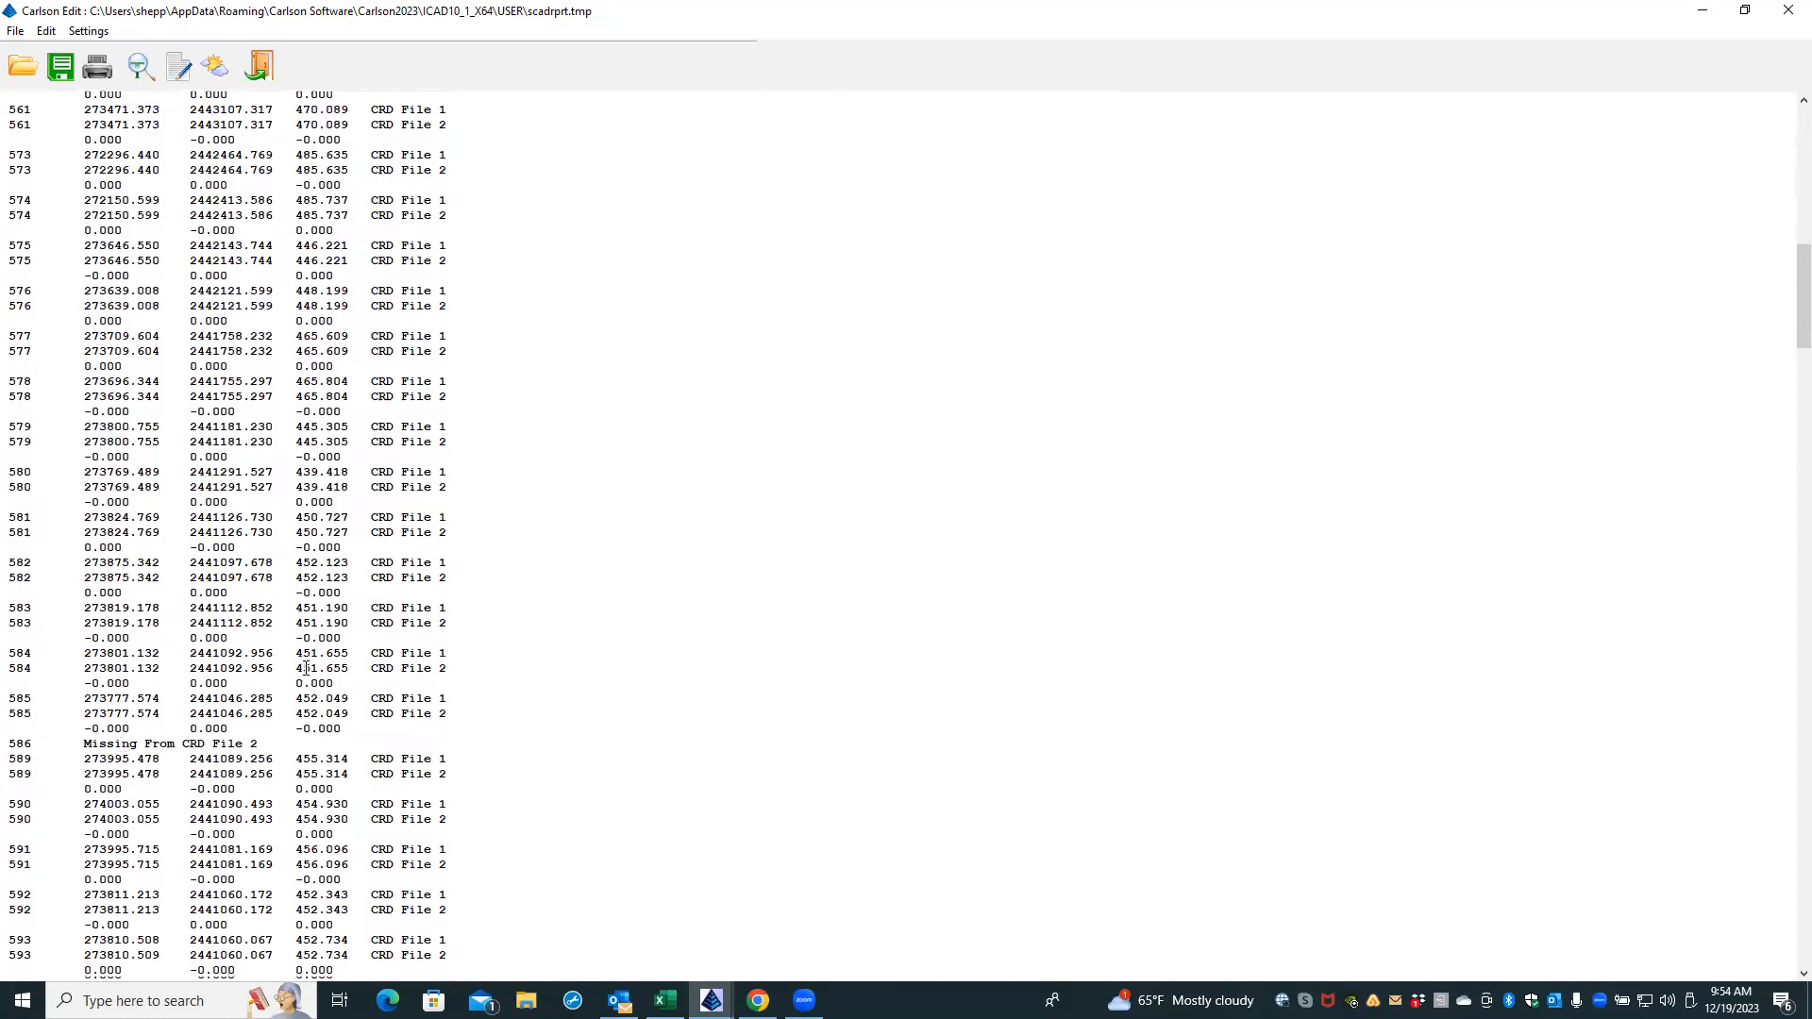
scroll(305, 668, "down", 5)
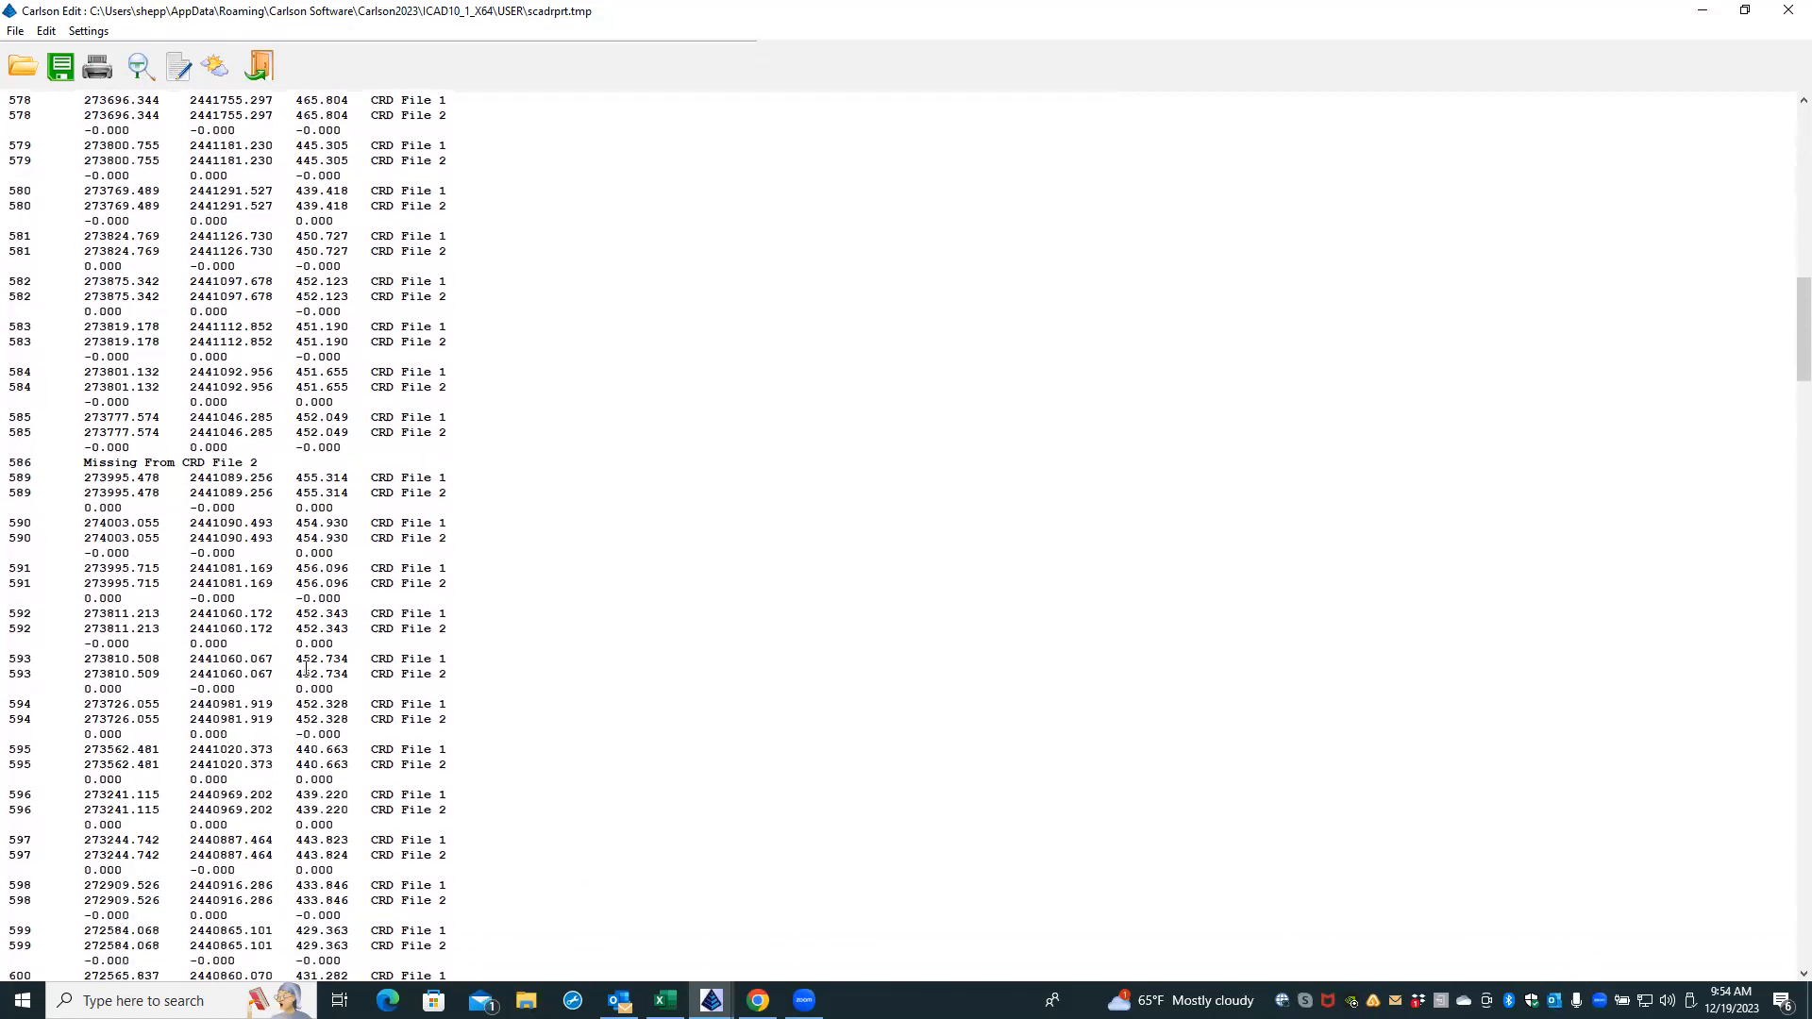
scroll(305, 668, "down", 3)
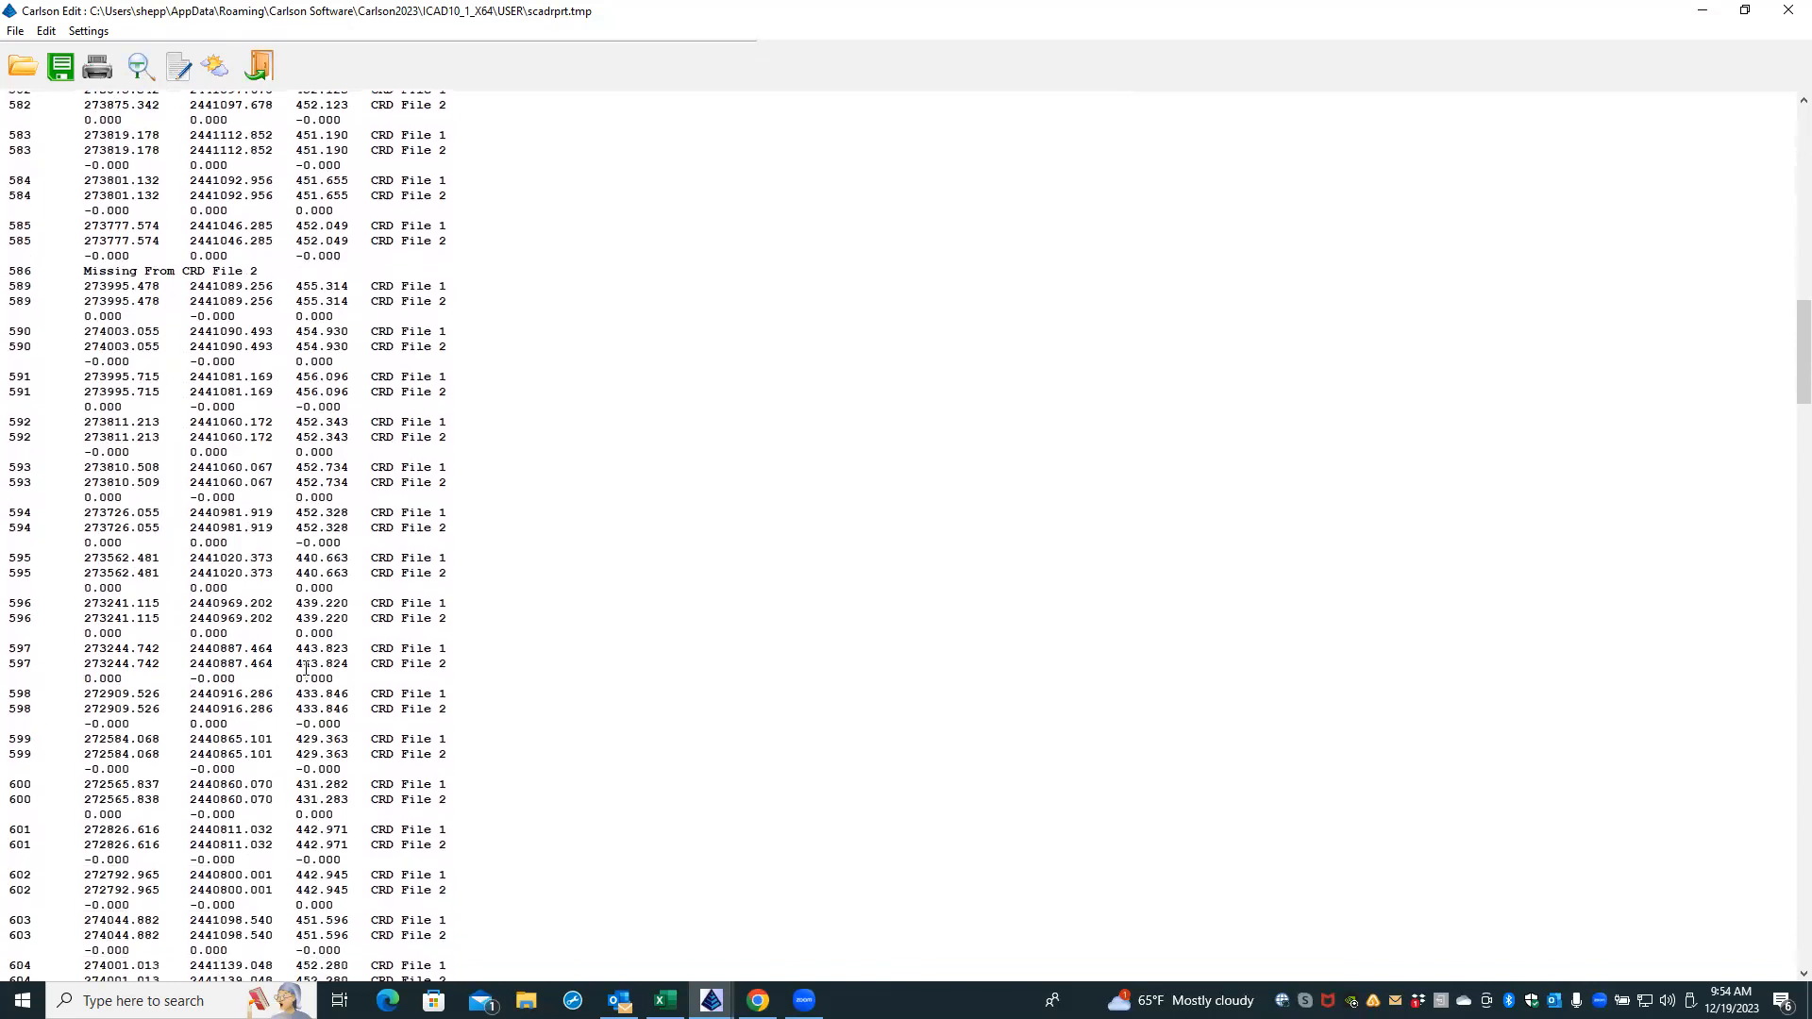
scroll(282, 662, "down", 6)
scroll(283, 659, "down", 10)
scroll(283, 659, "down", 3)
scroll(284, 659, "down", 4)
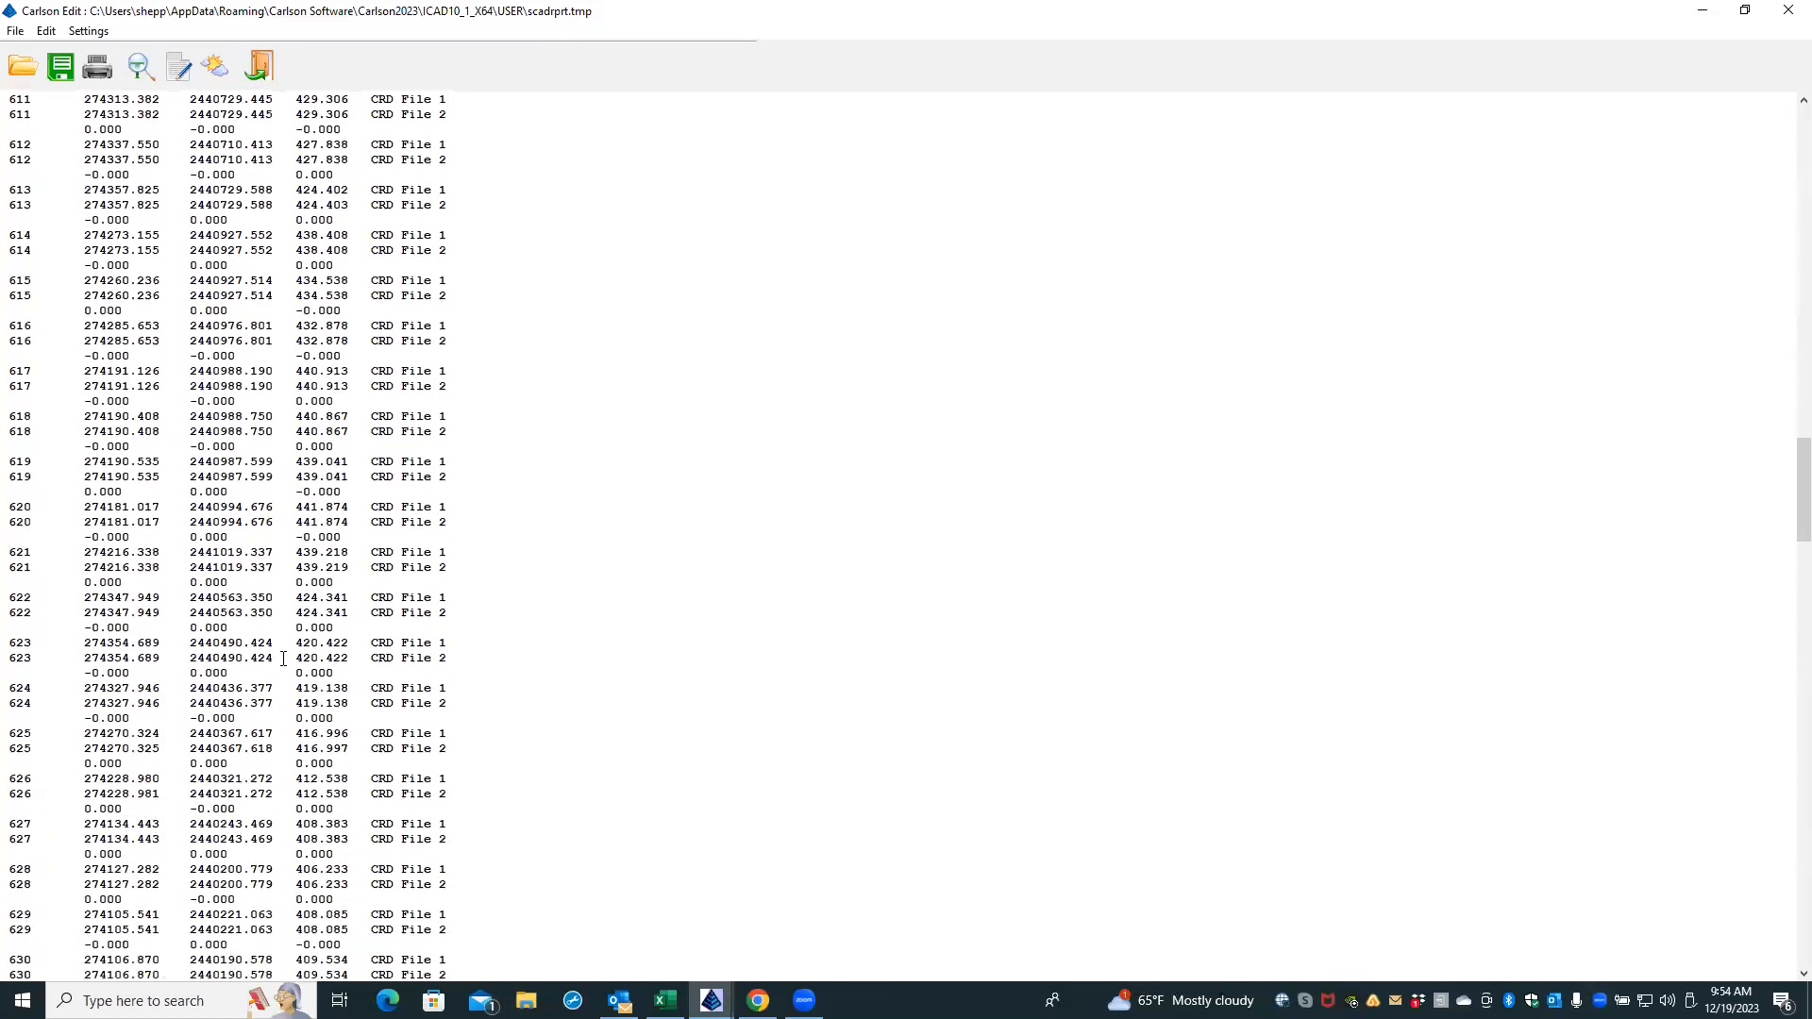
scroll(284, 659, "down", 3)
scroll(283, 658, "down", 4)
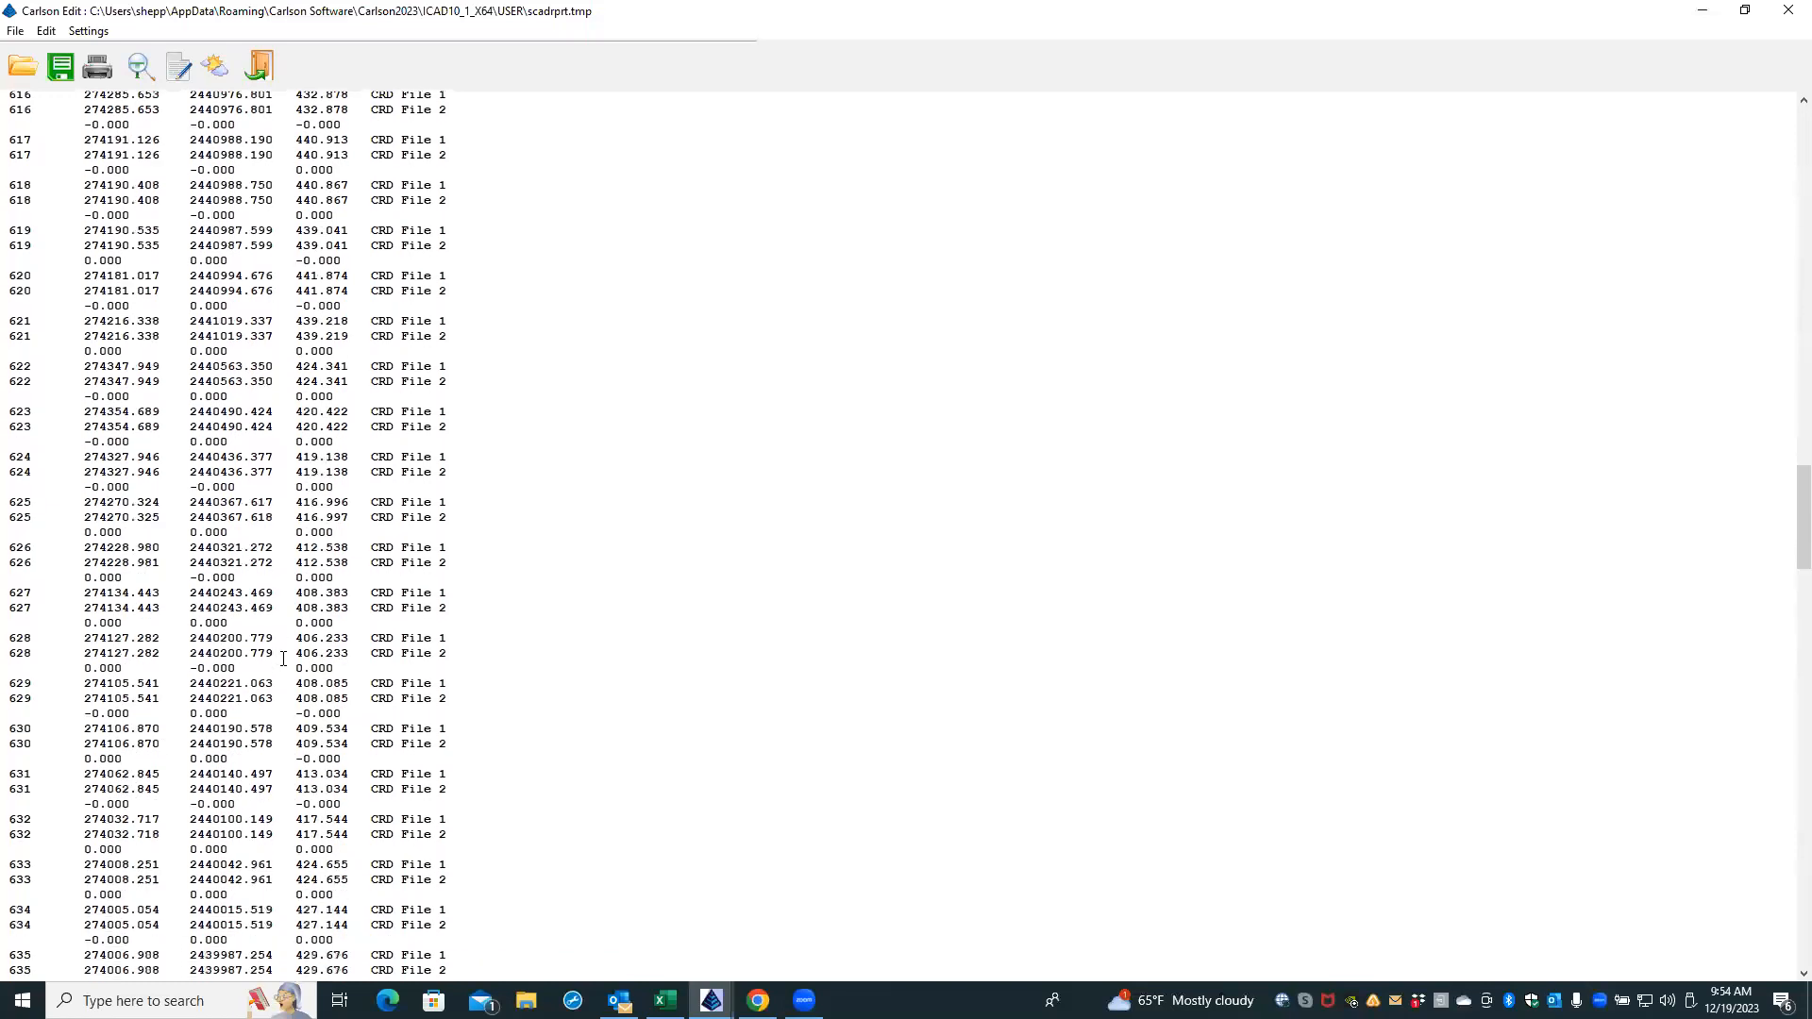
scroll(283, 659, "down", 11)
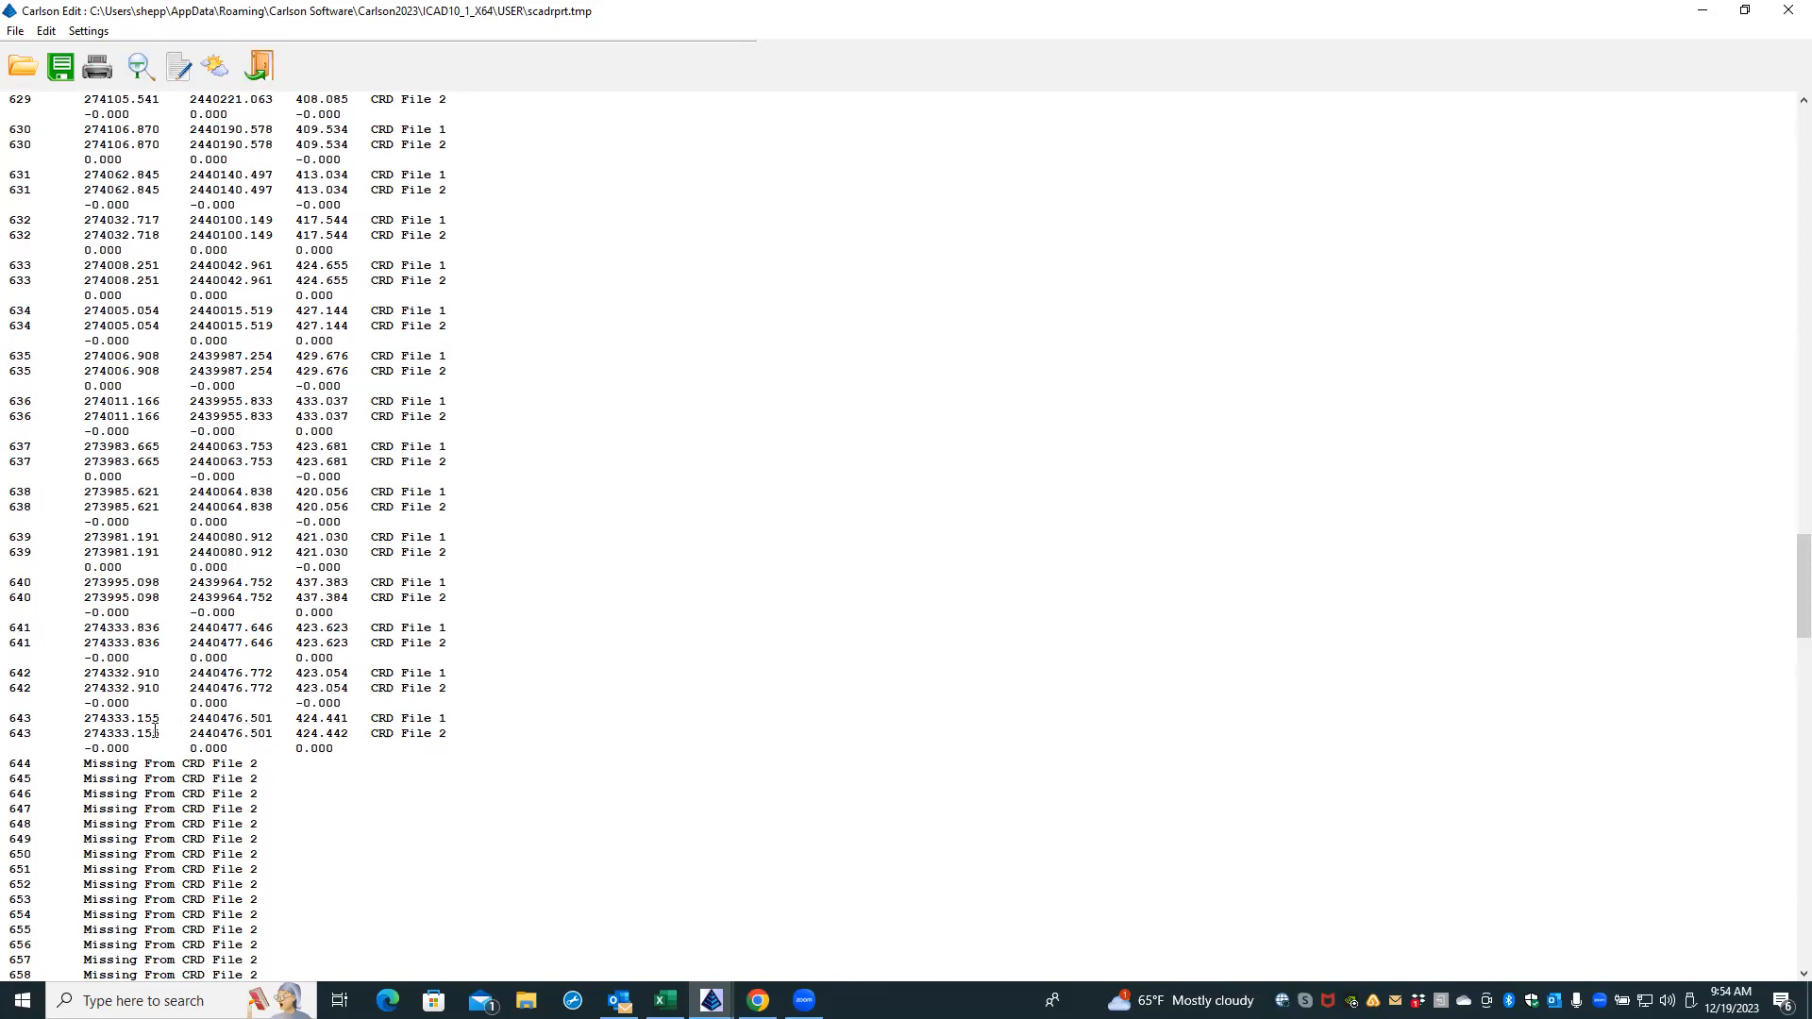
scroll(268, 676, "down", 4)
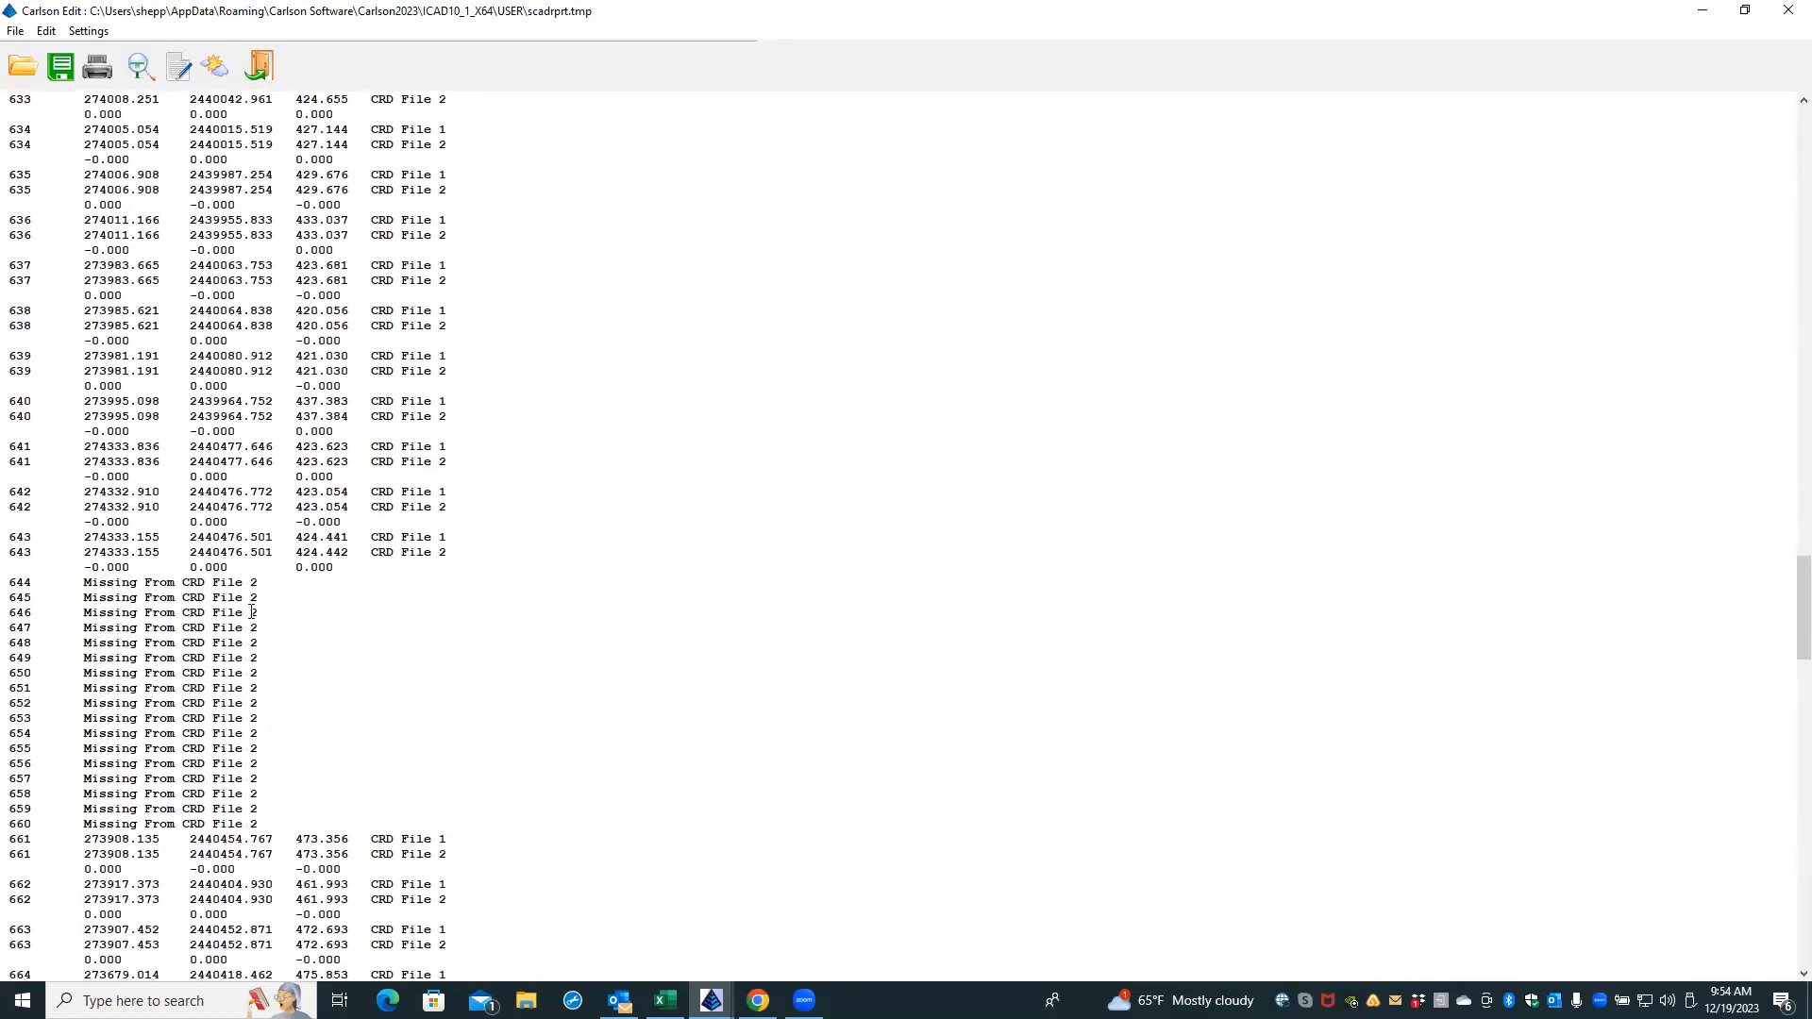
scroll(409, 673, "down", 5)
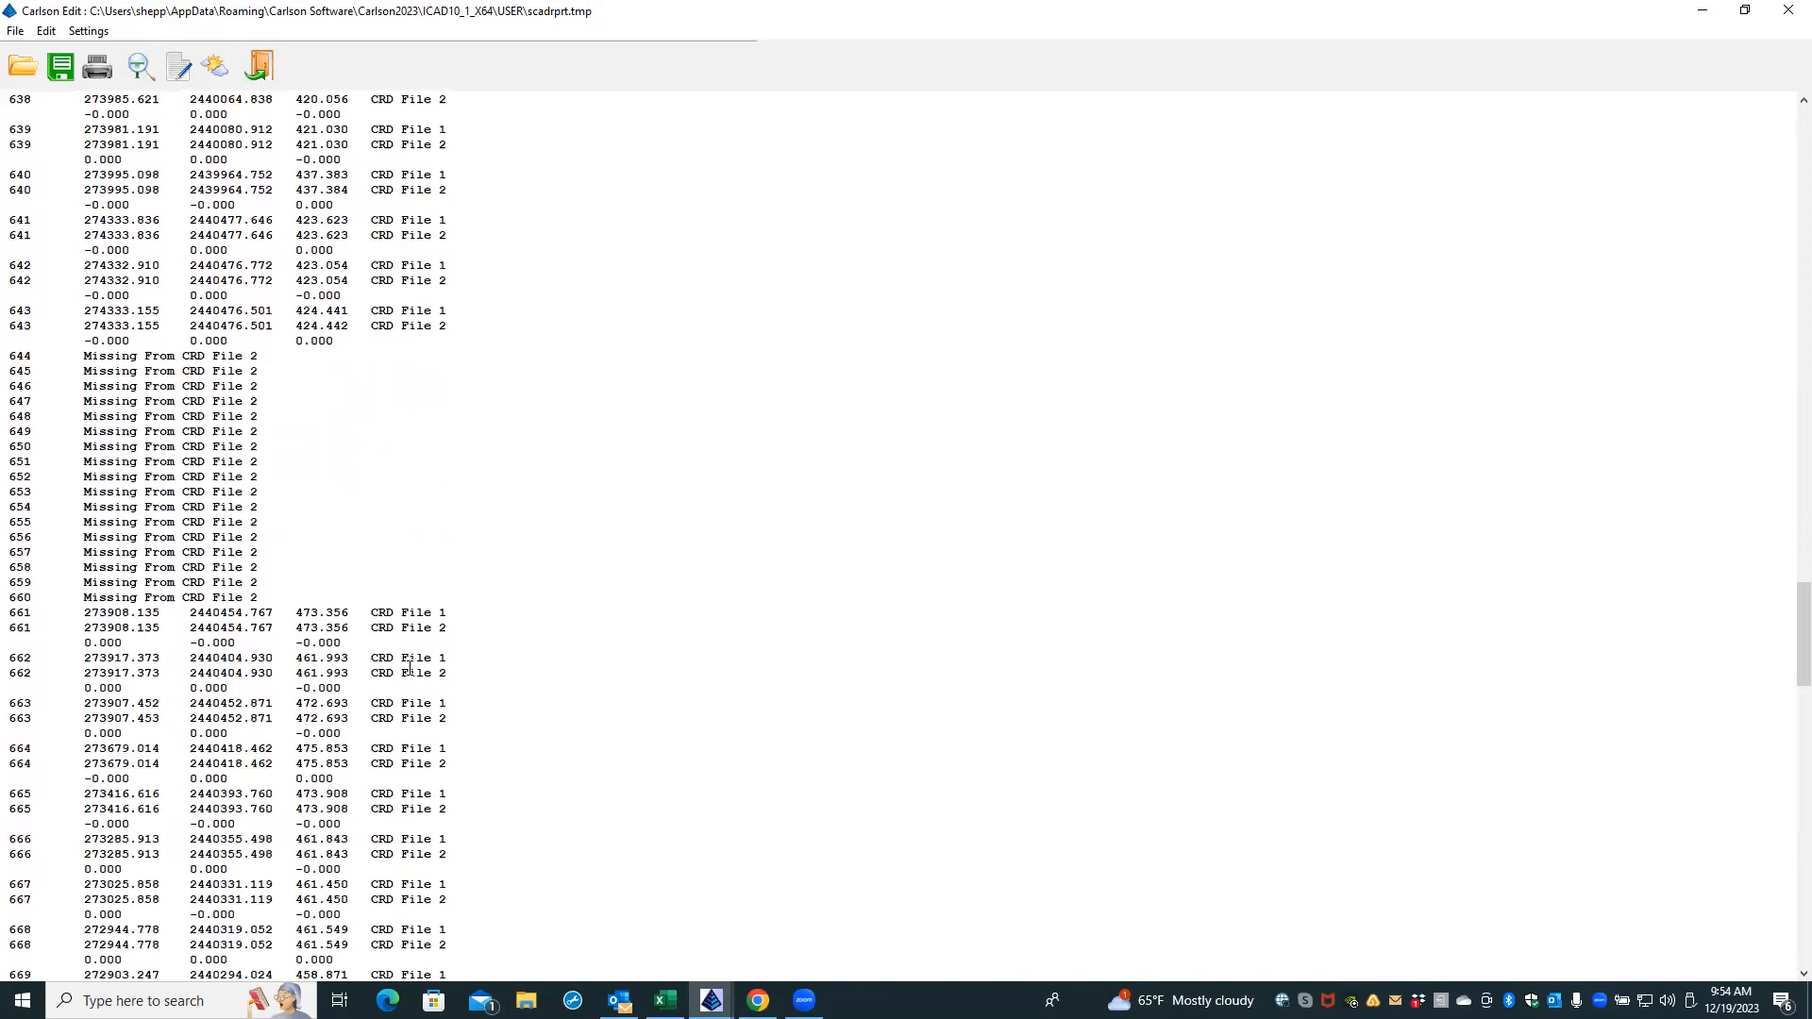
scroll(409, 669, "down", 11)
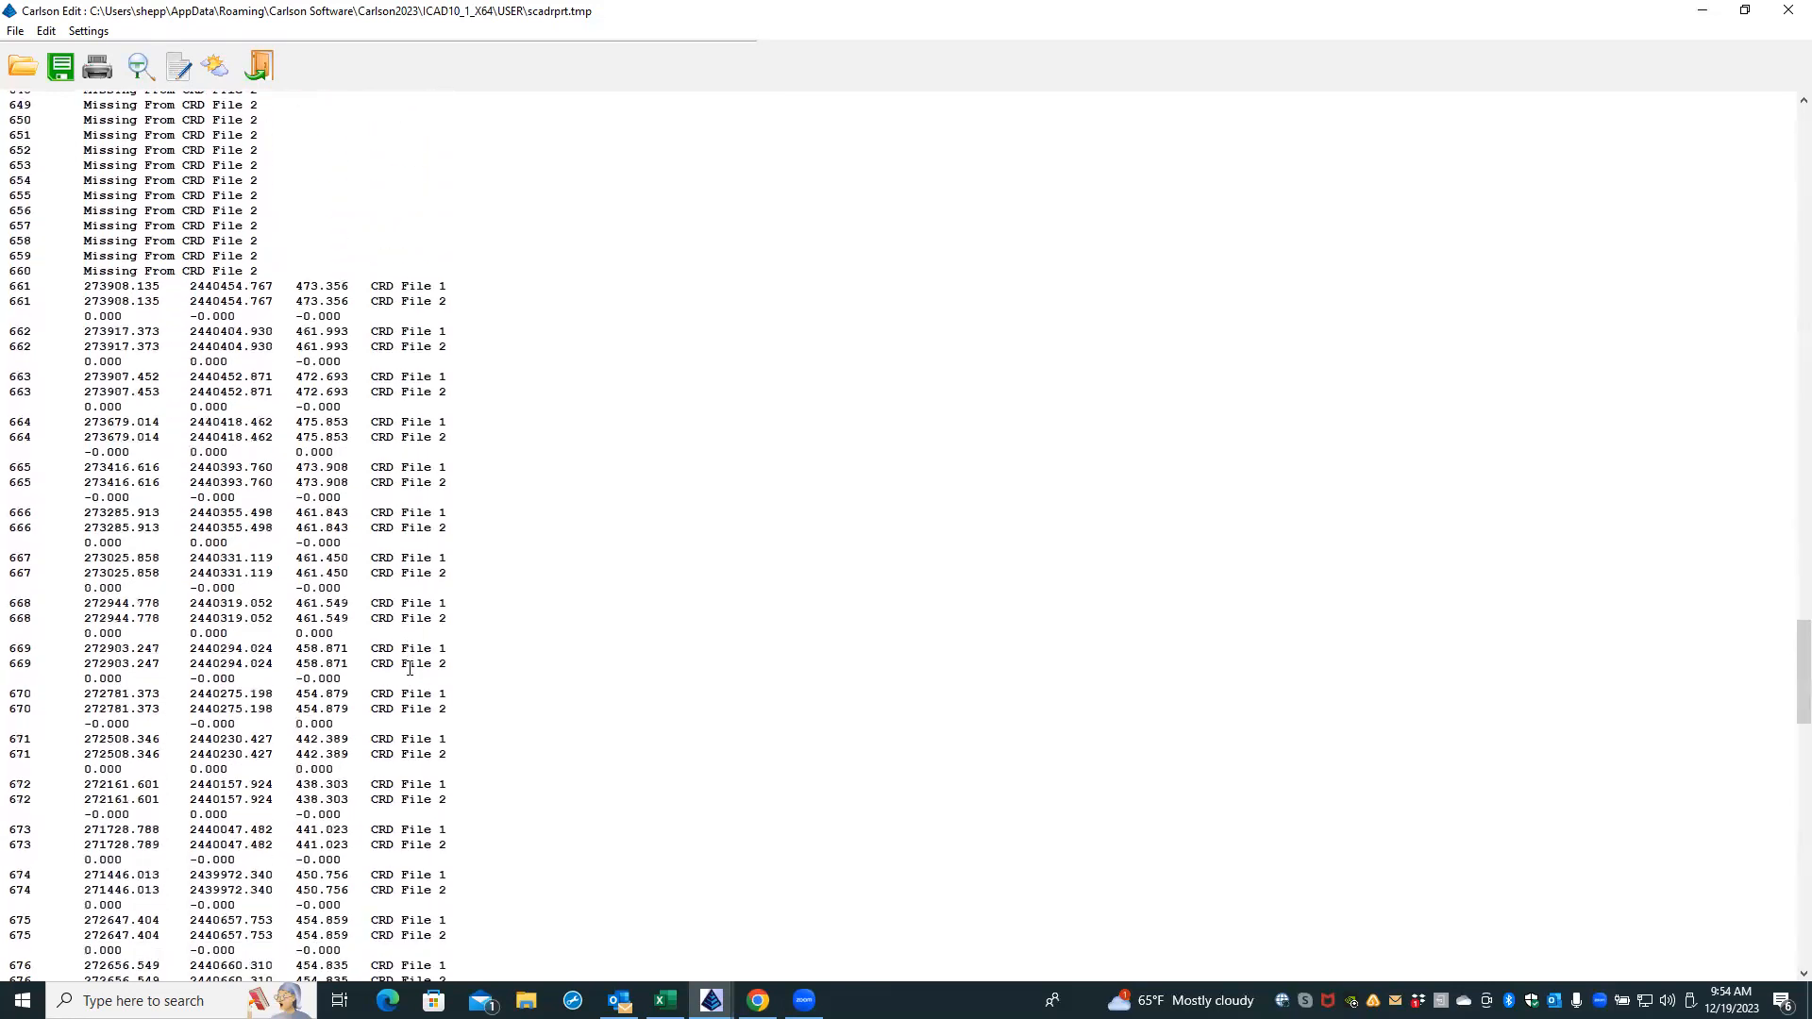
scroll(411, 666, "down", 7)
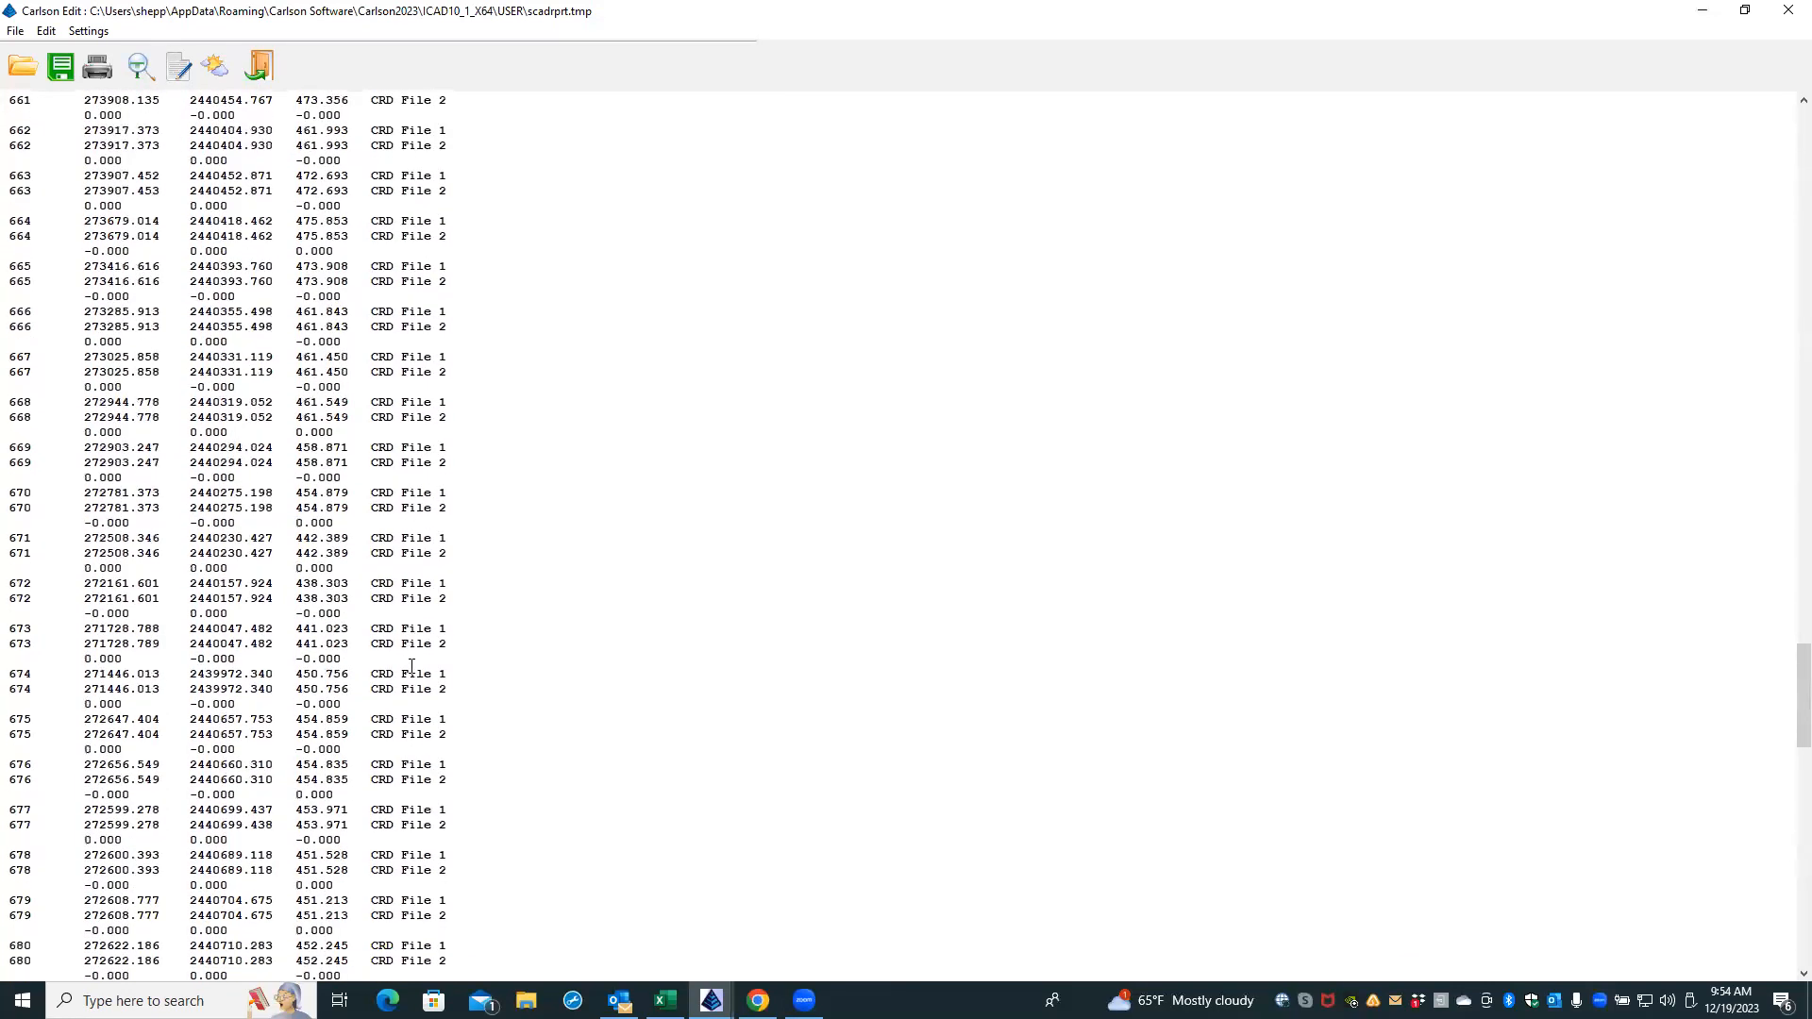
scroll(412, 666, "down", 3)
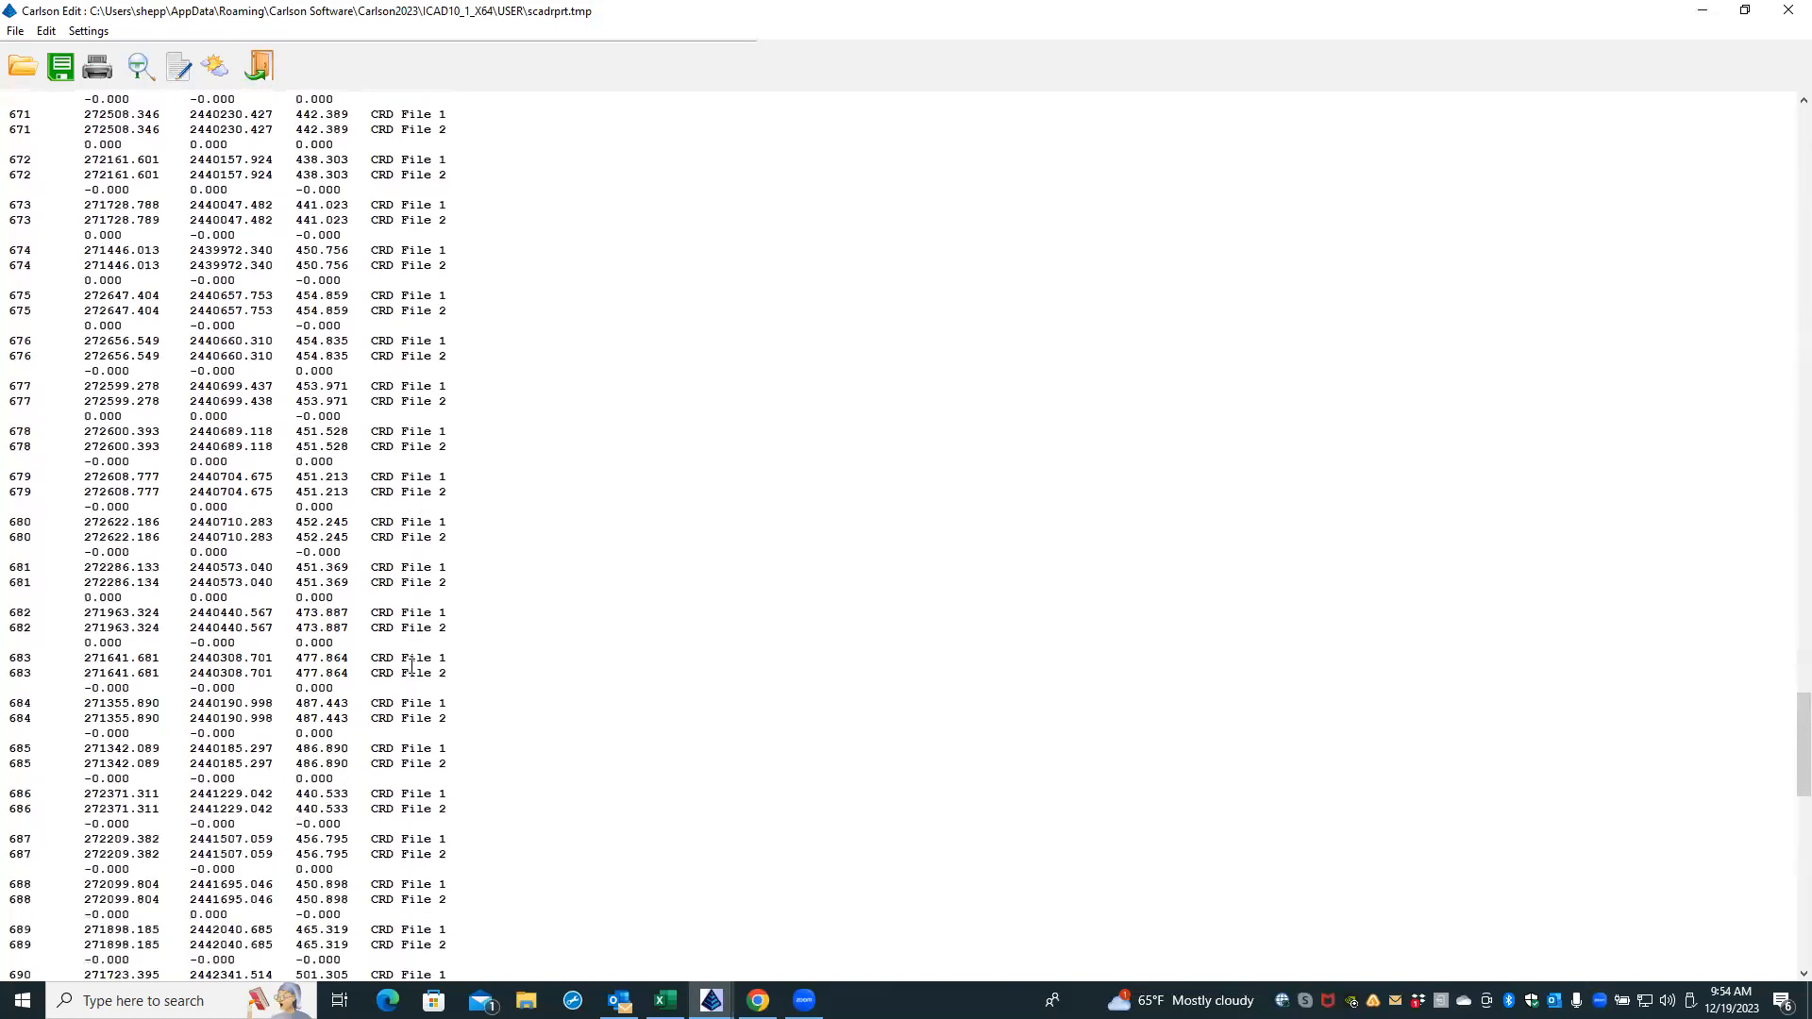
scroll(411, 666, "down", 6)
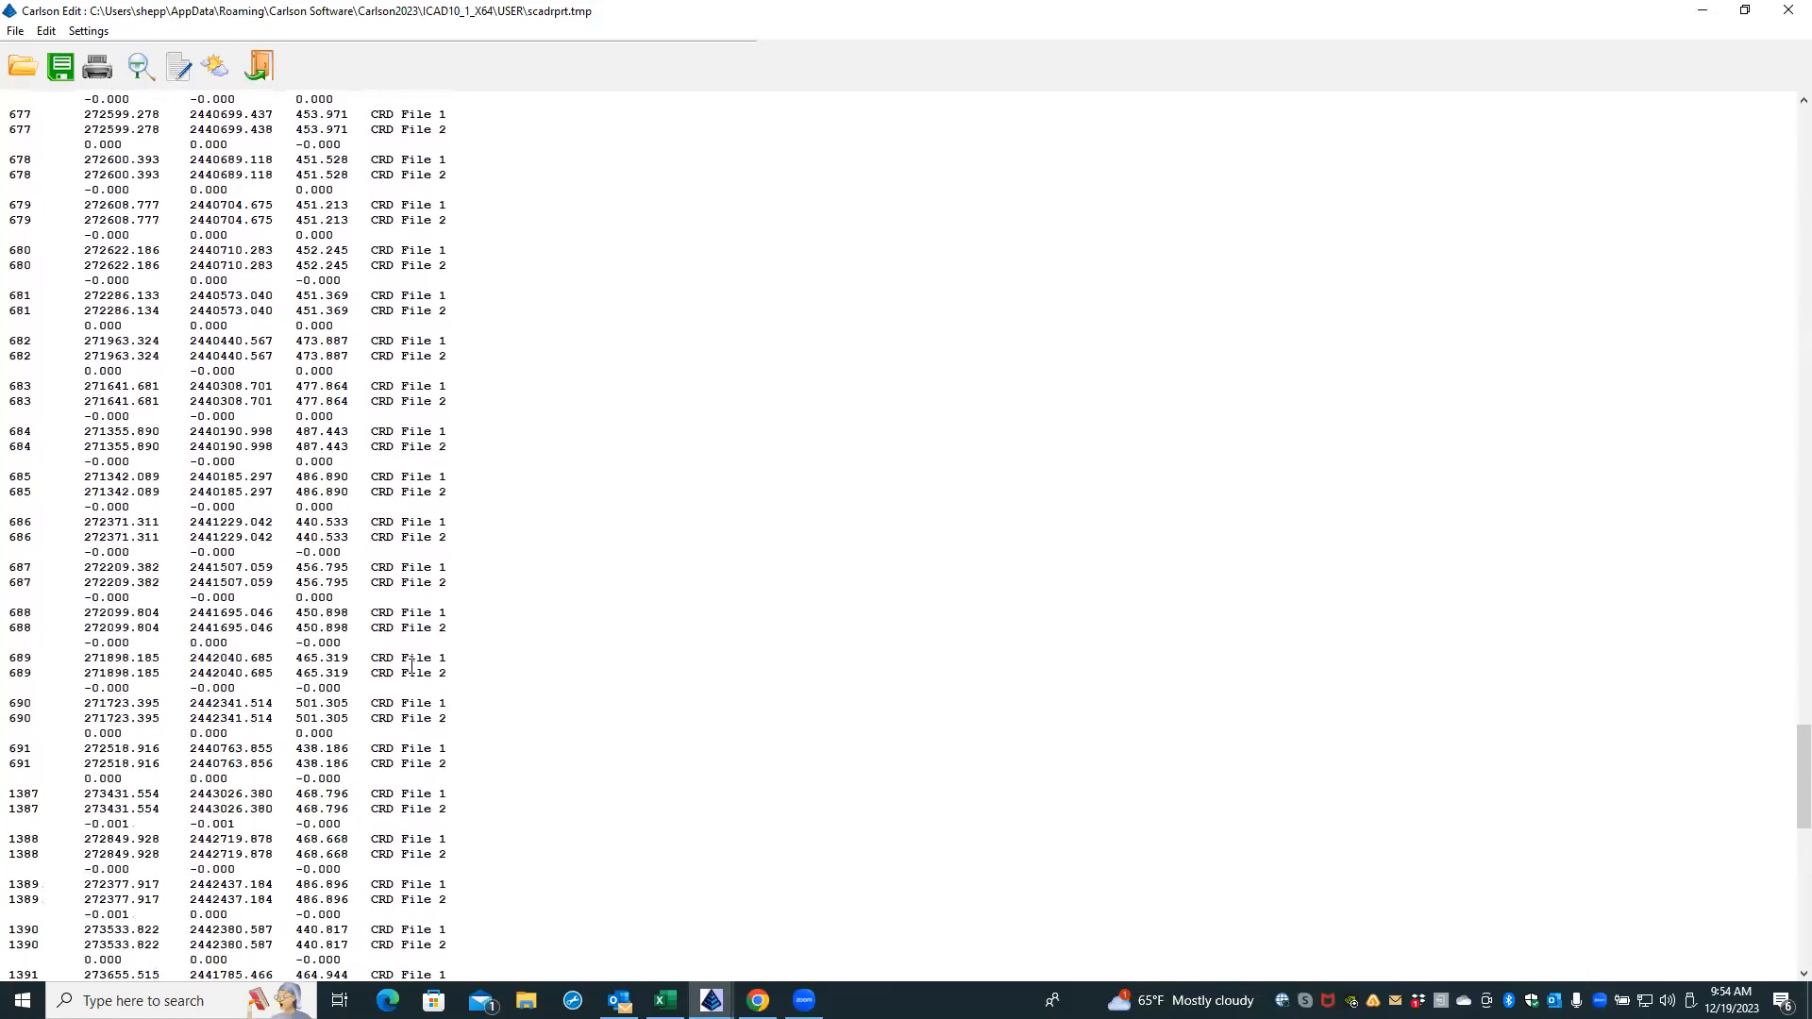
scroll(411, 666, "down", 9)
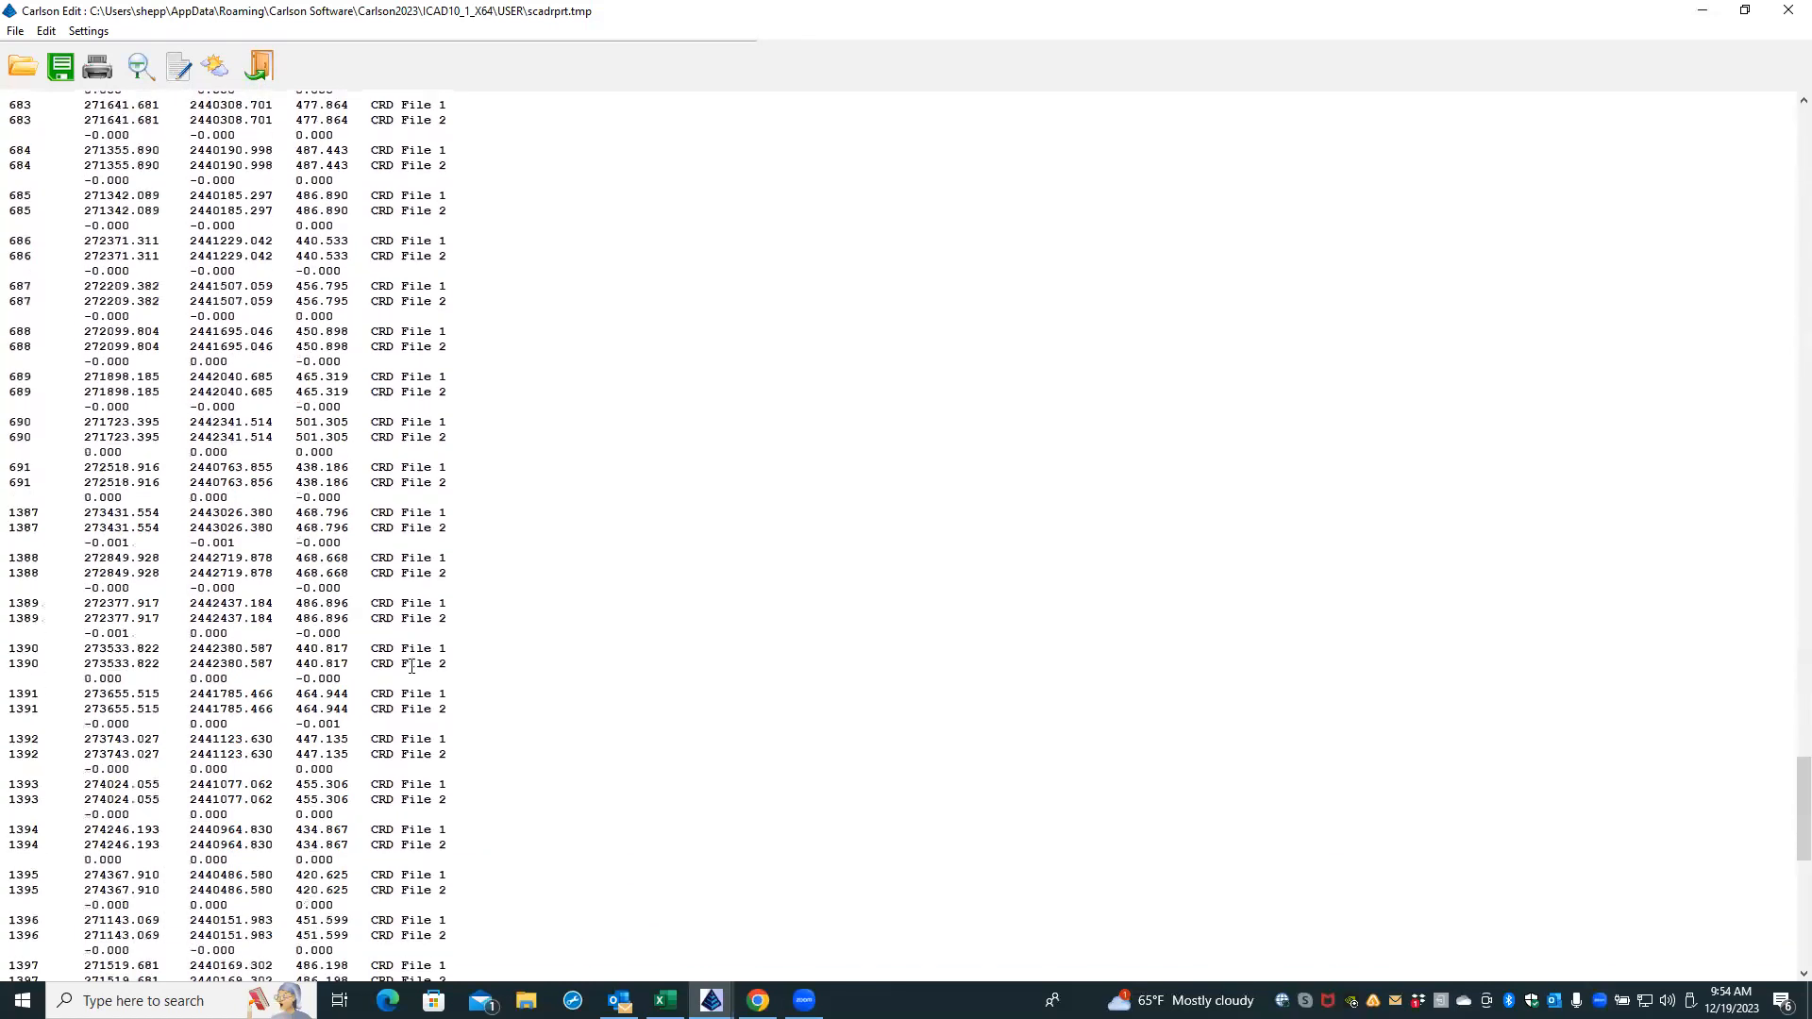
scroll(411, 667, "down", 3)
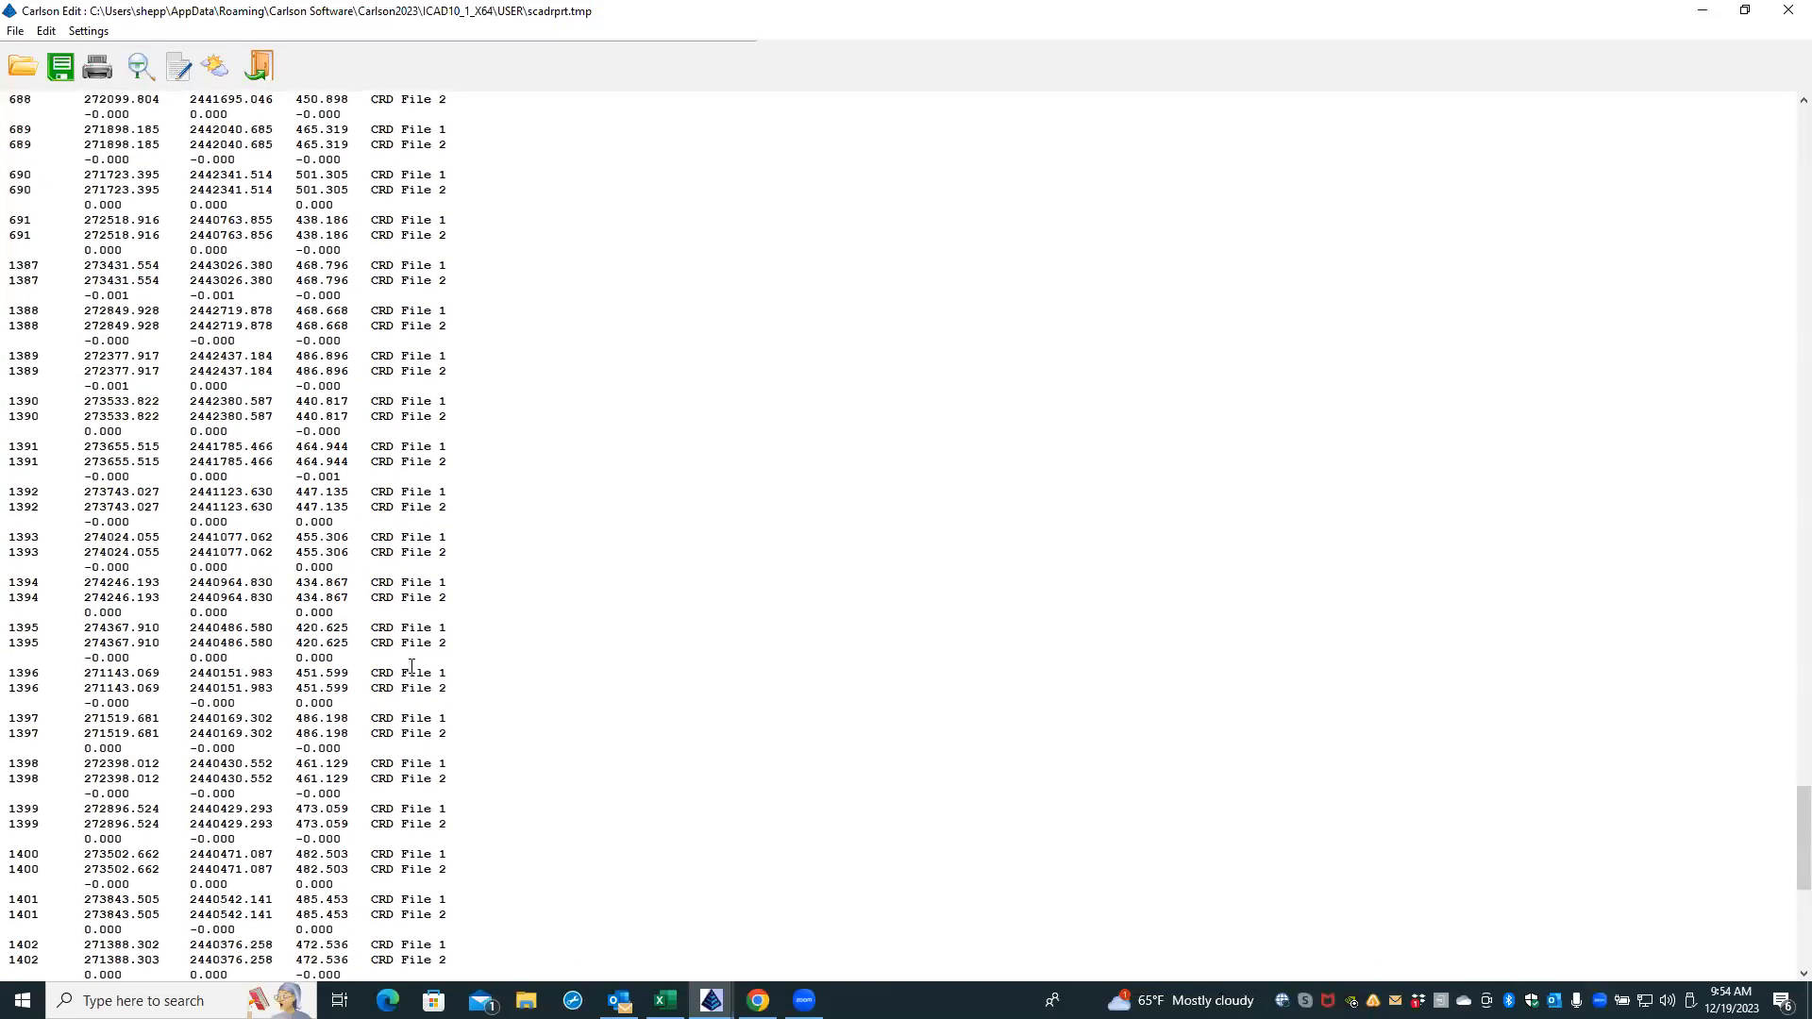
scroll(411, 666, "down", 5)
scroll(411, 666, "down", 5)
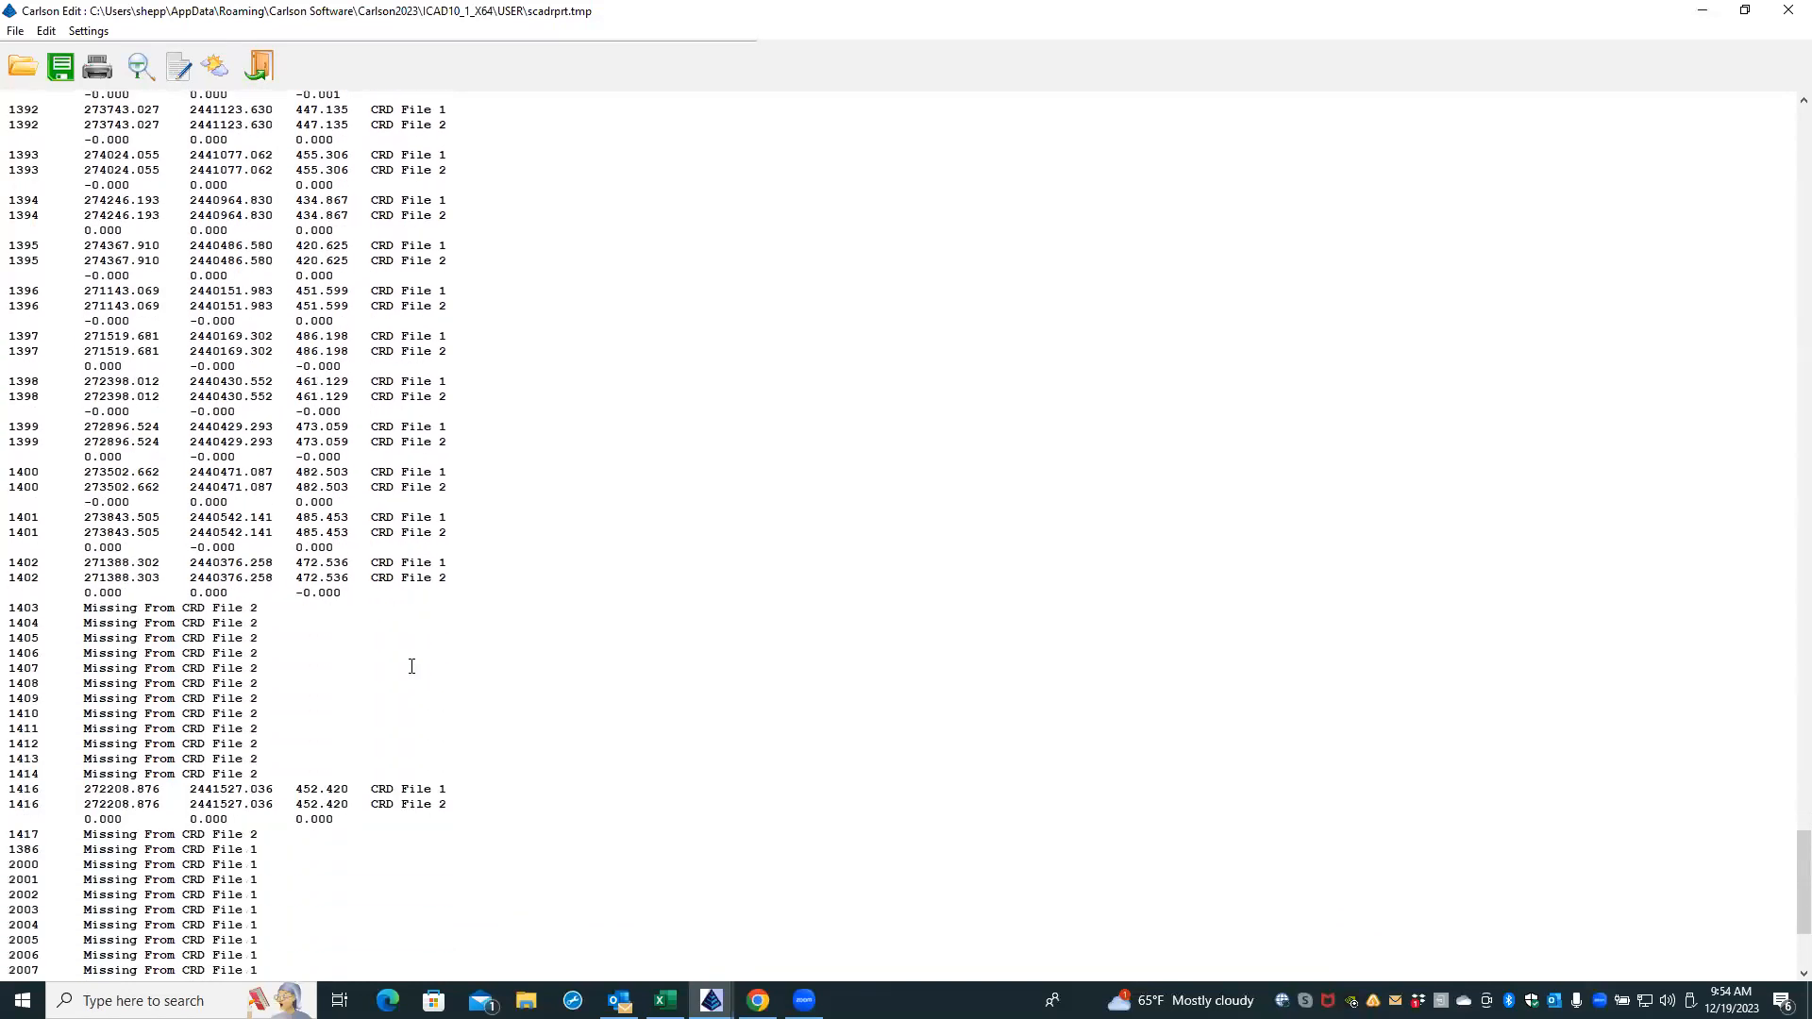
scroll(411, 667, "down", 4)
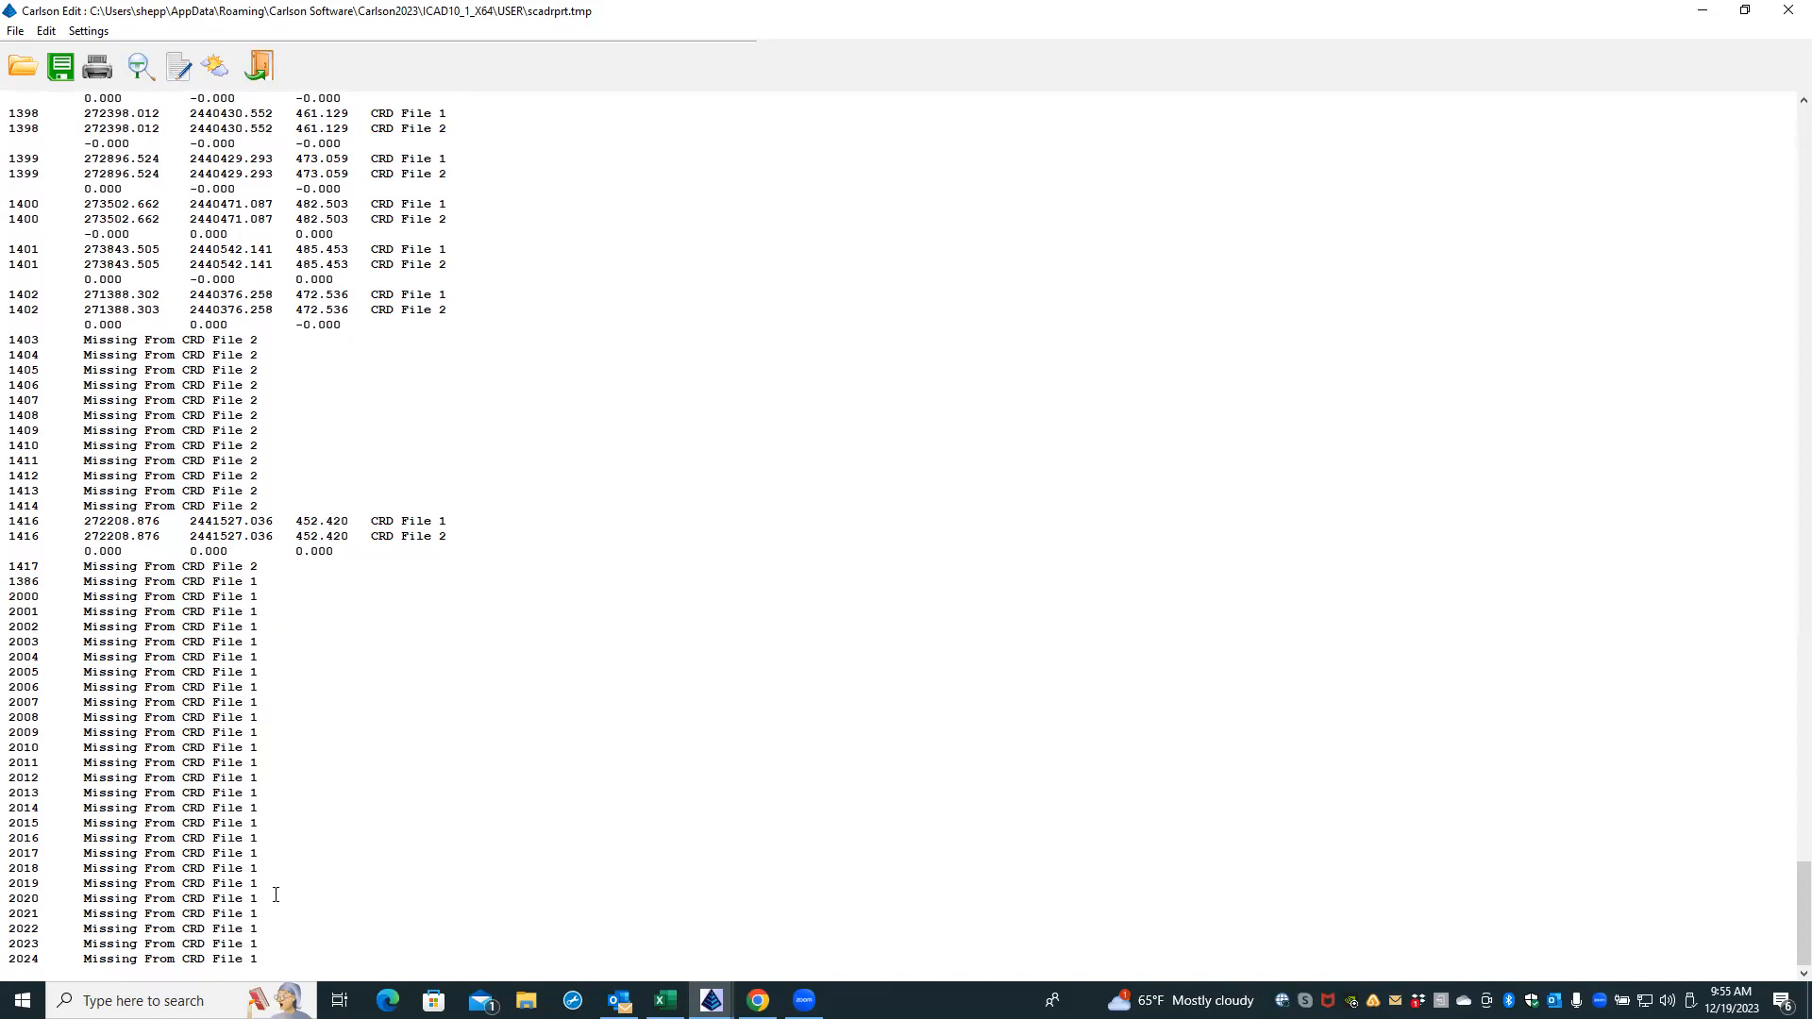
left_click(264, 960)
left_click_drag(1798, 899, 1783, 108)
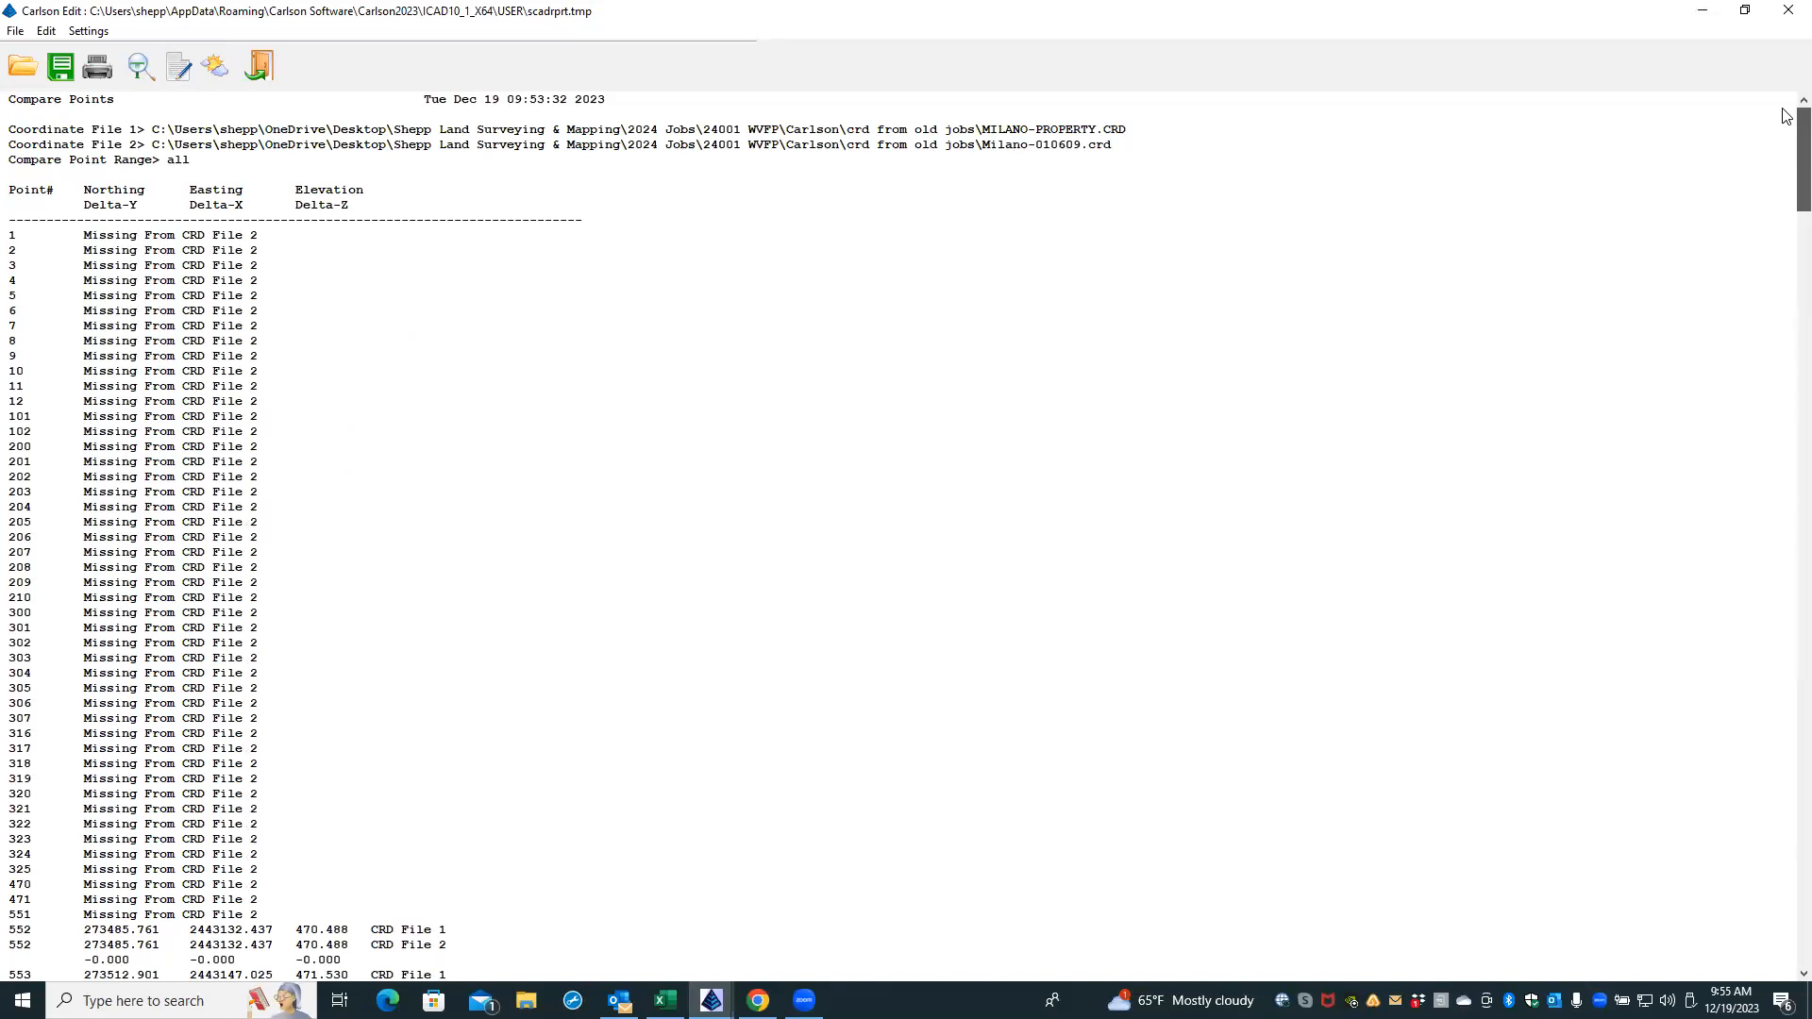
left_click_drag(1786, 115, 1754, 954)
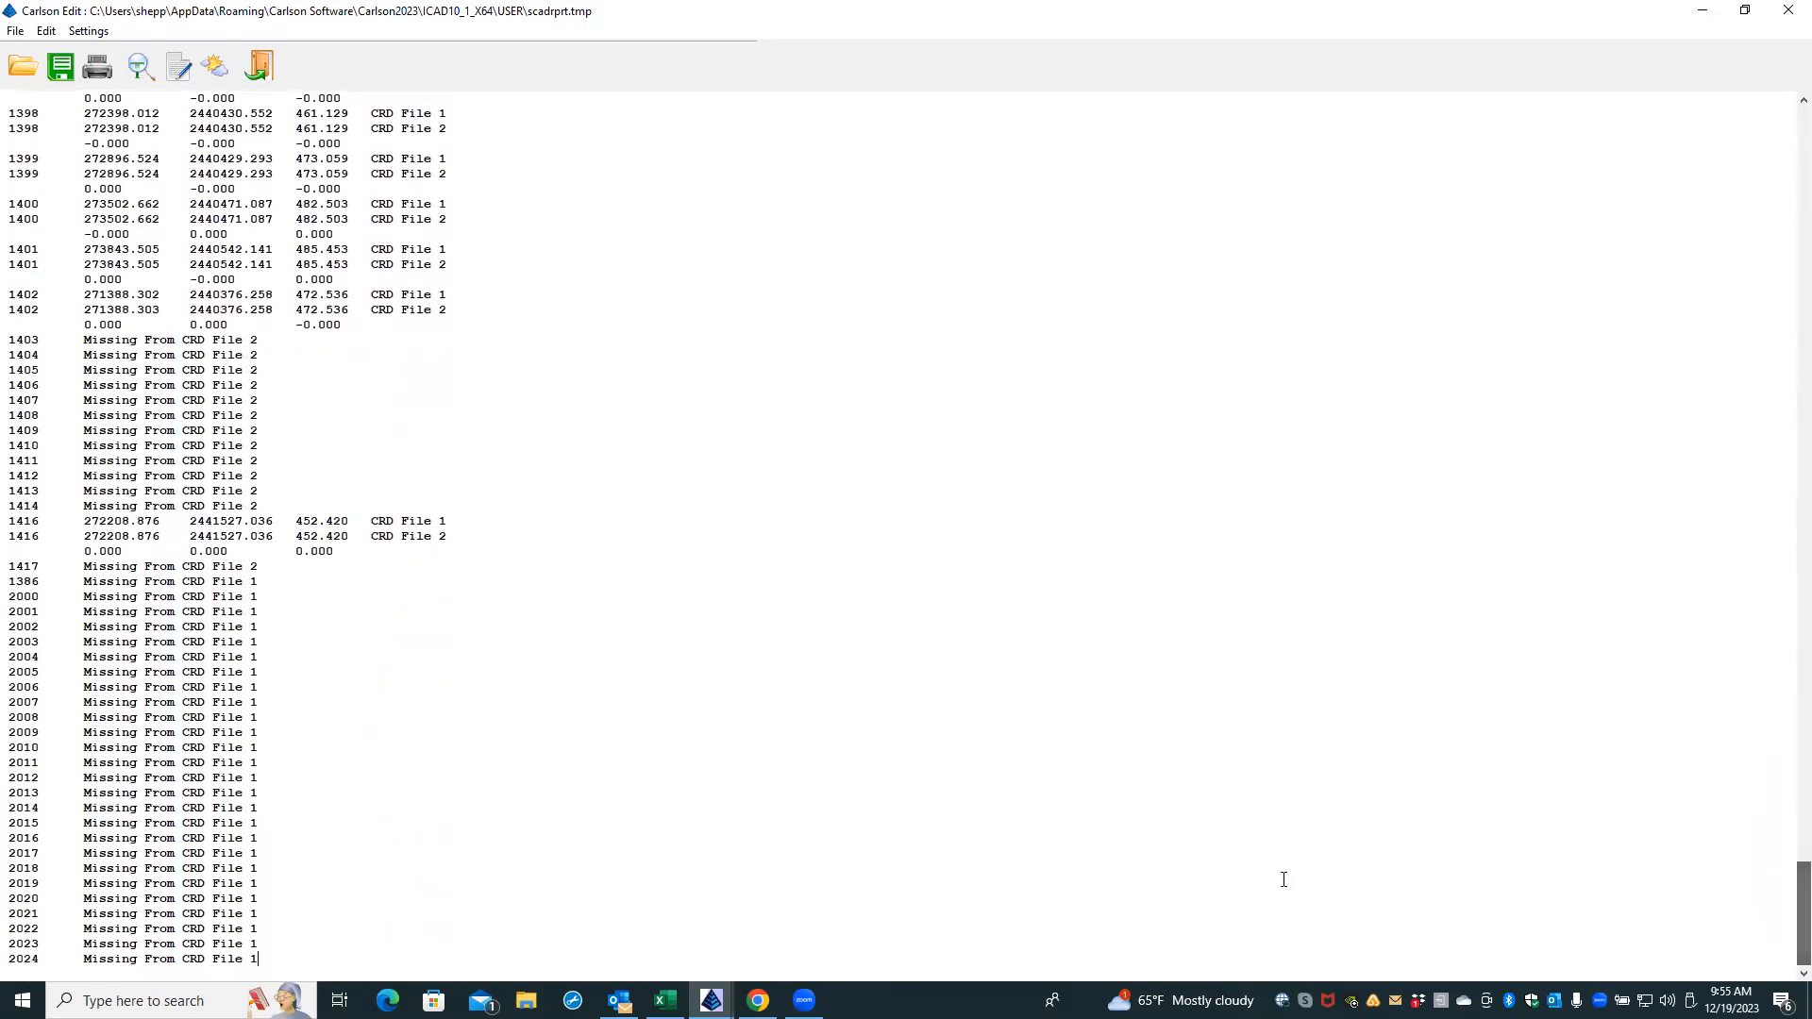
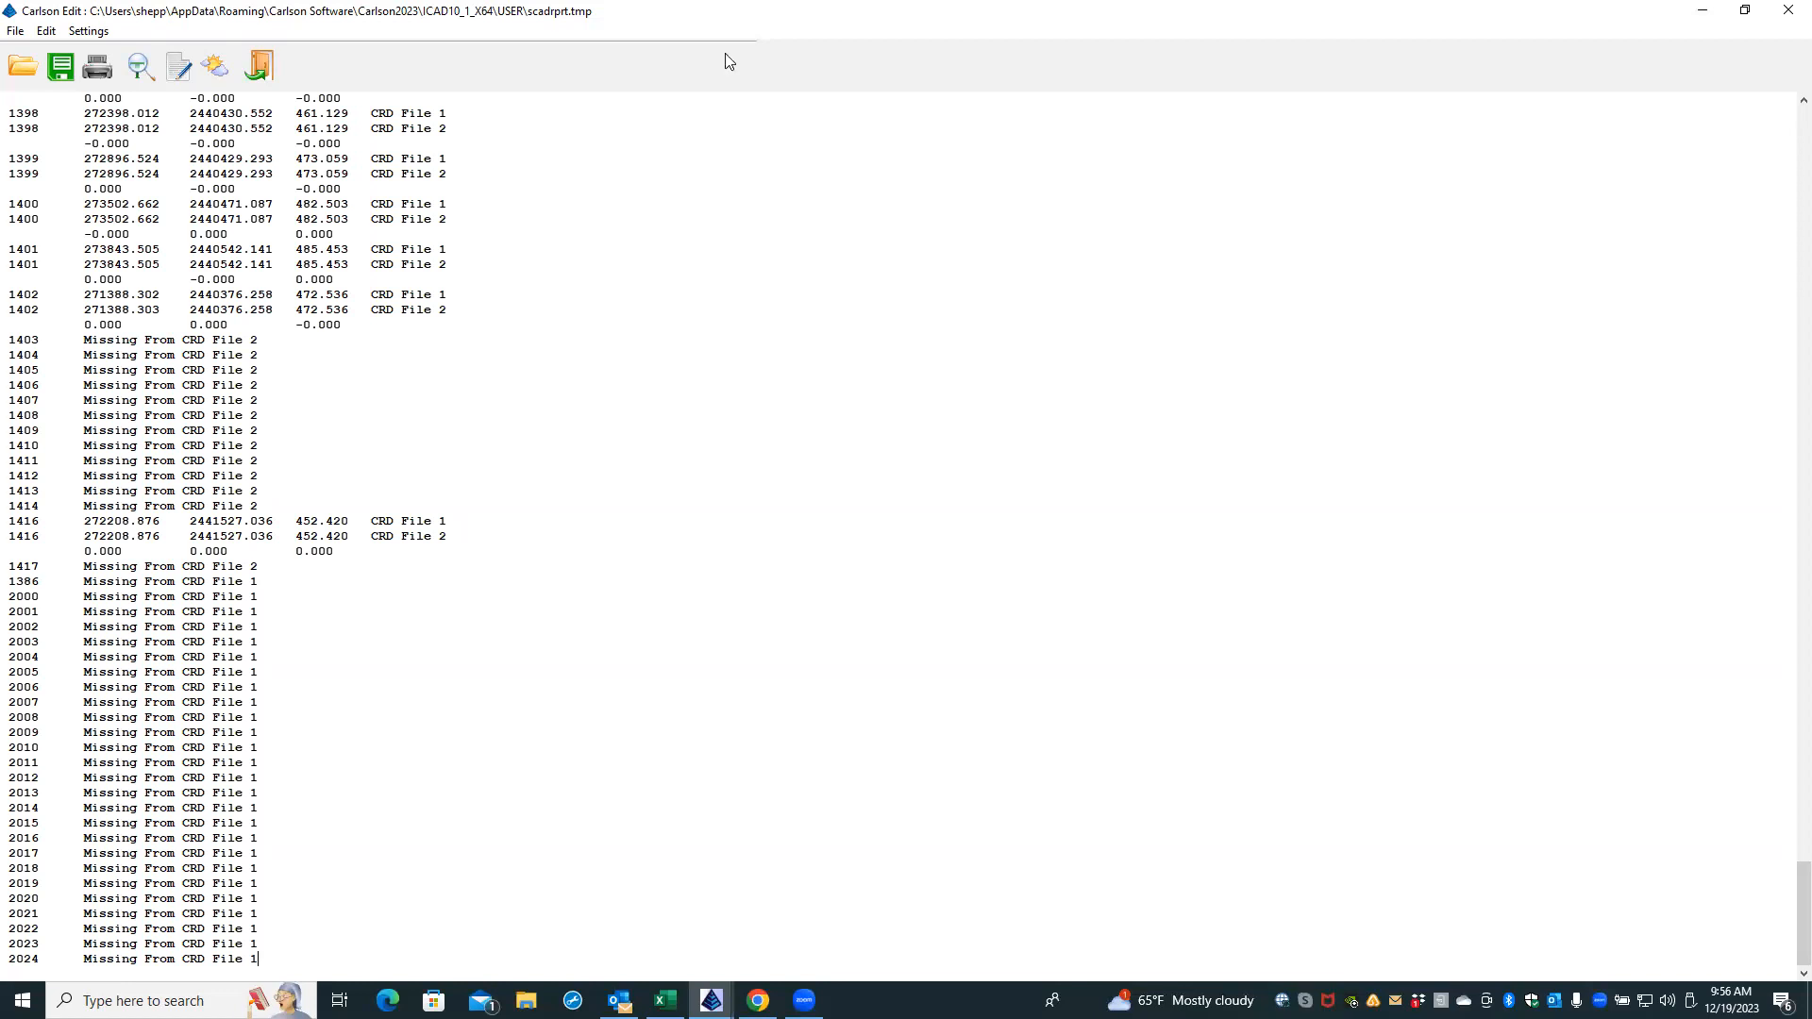
left_click(256, 65)
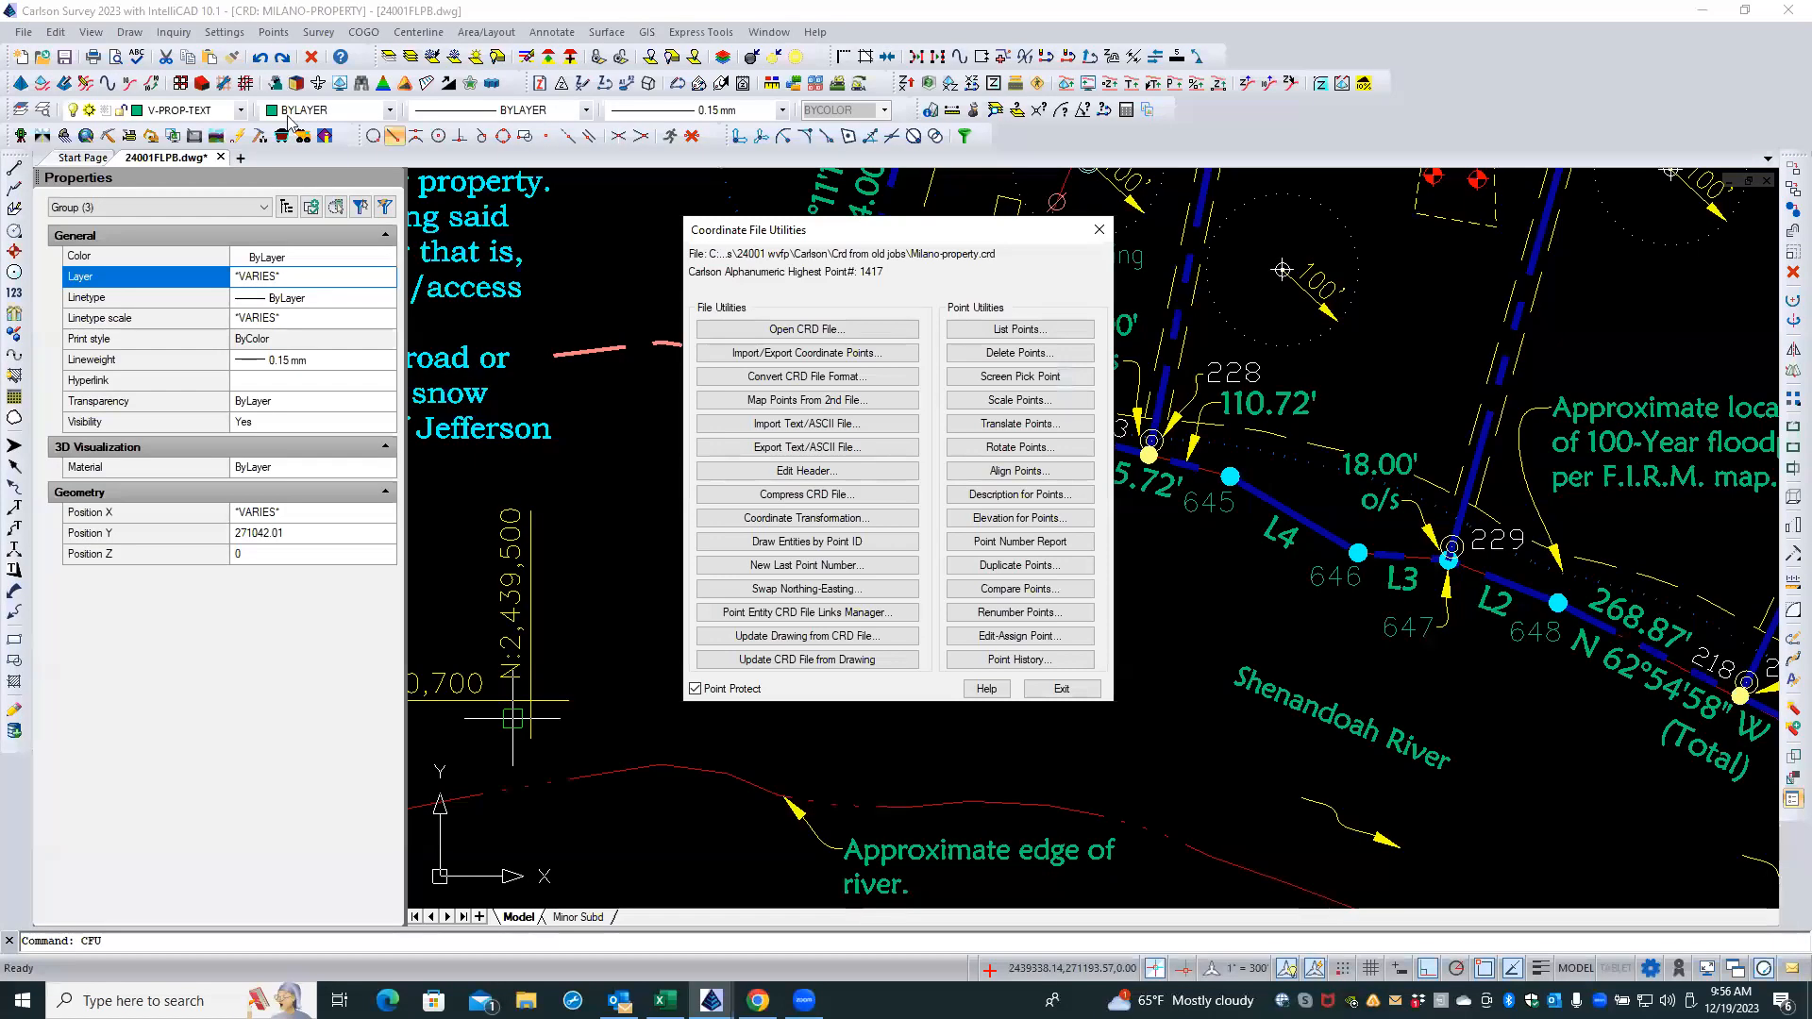
- Compare all points of the current coordinate file with MILANO-BOUNDARY2.crd by point number, including missing points from design and survey
left_click(1020, 589)
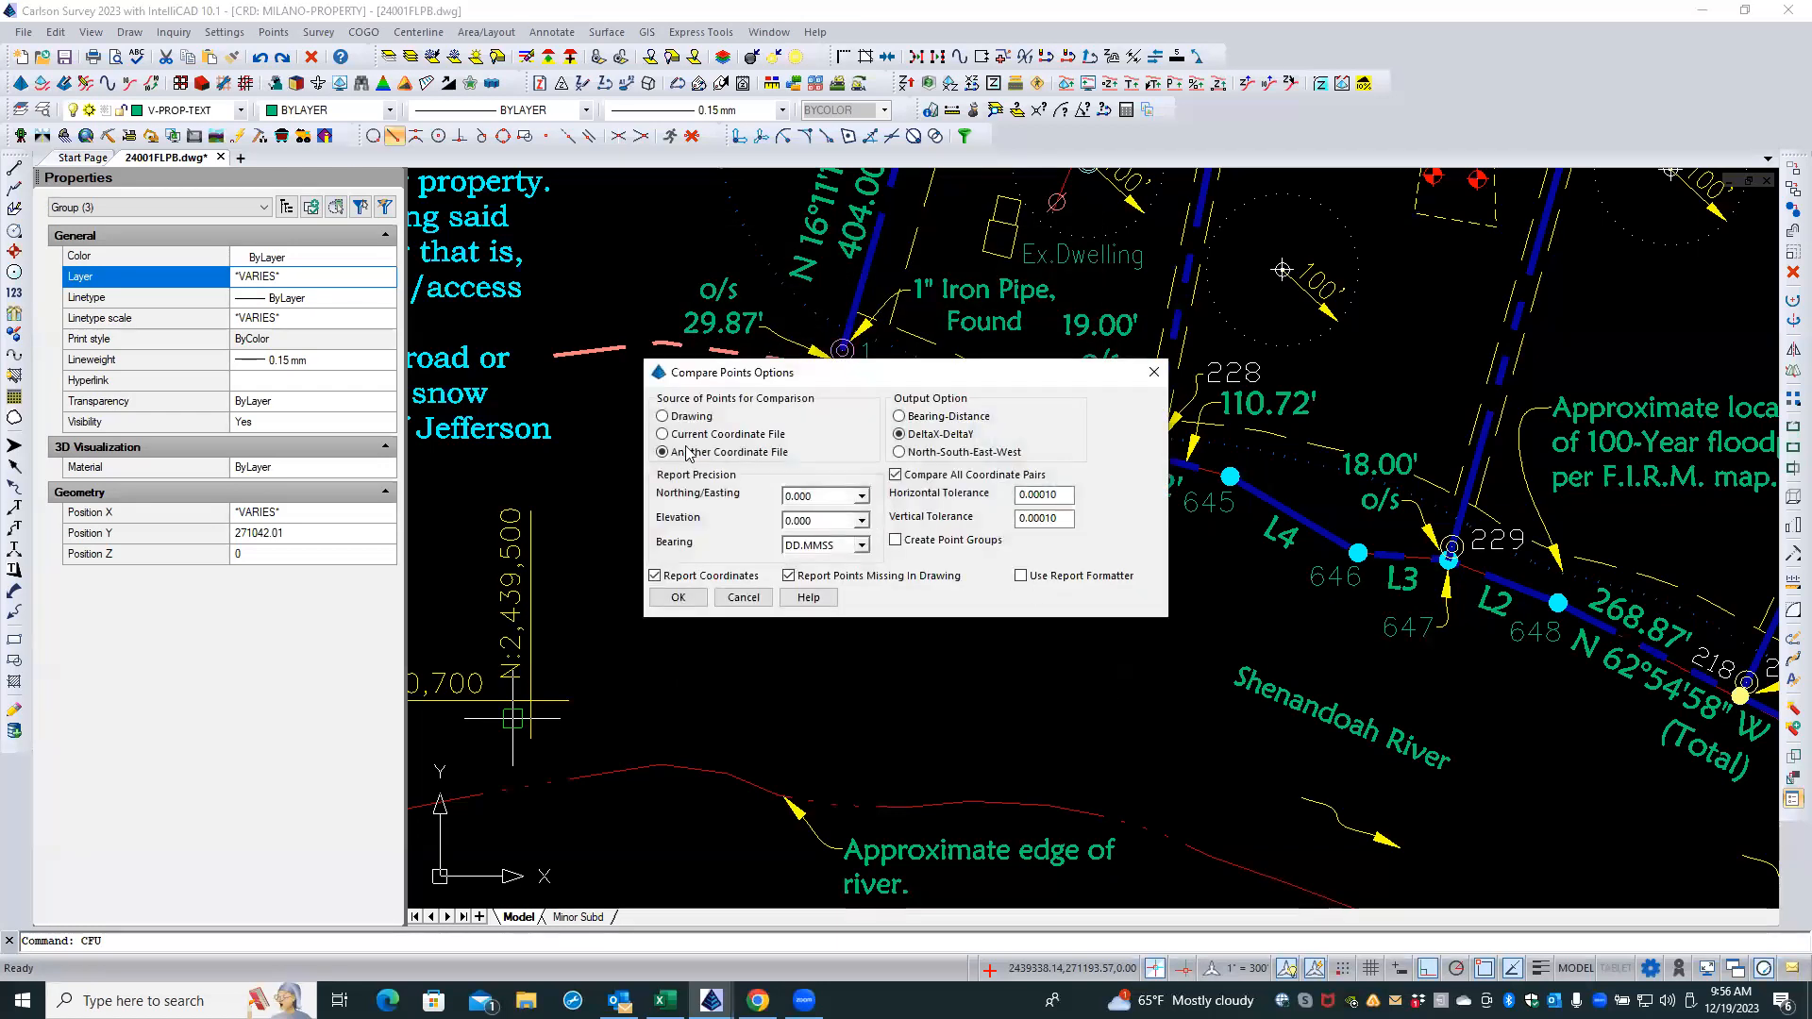
left_click(678, 598)
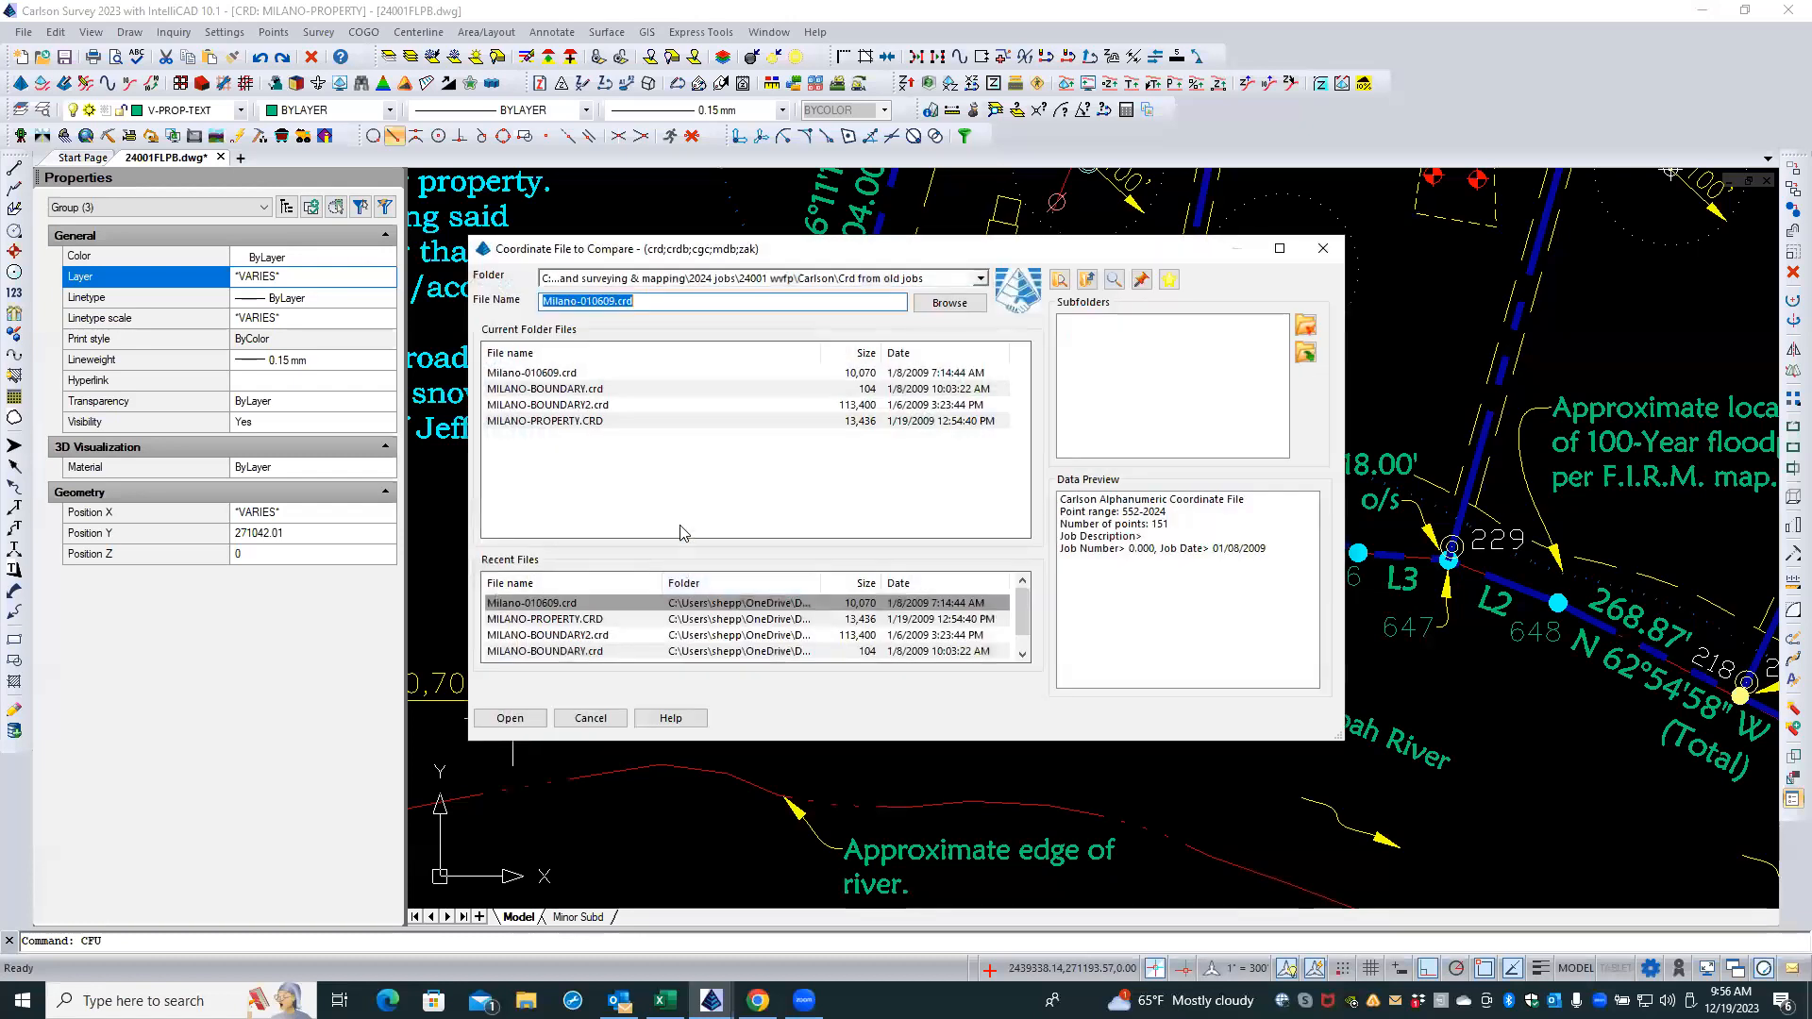
left_click(564, 392)
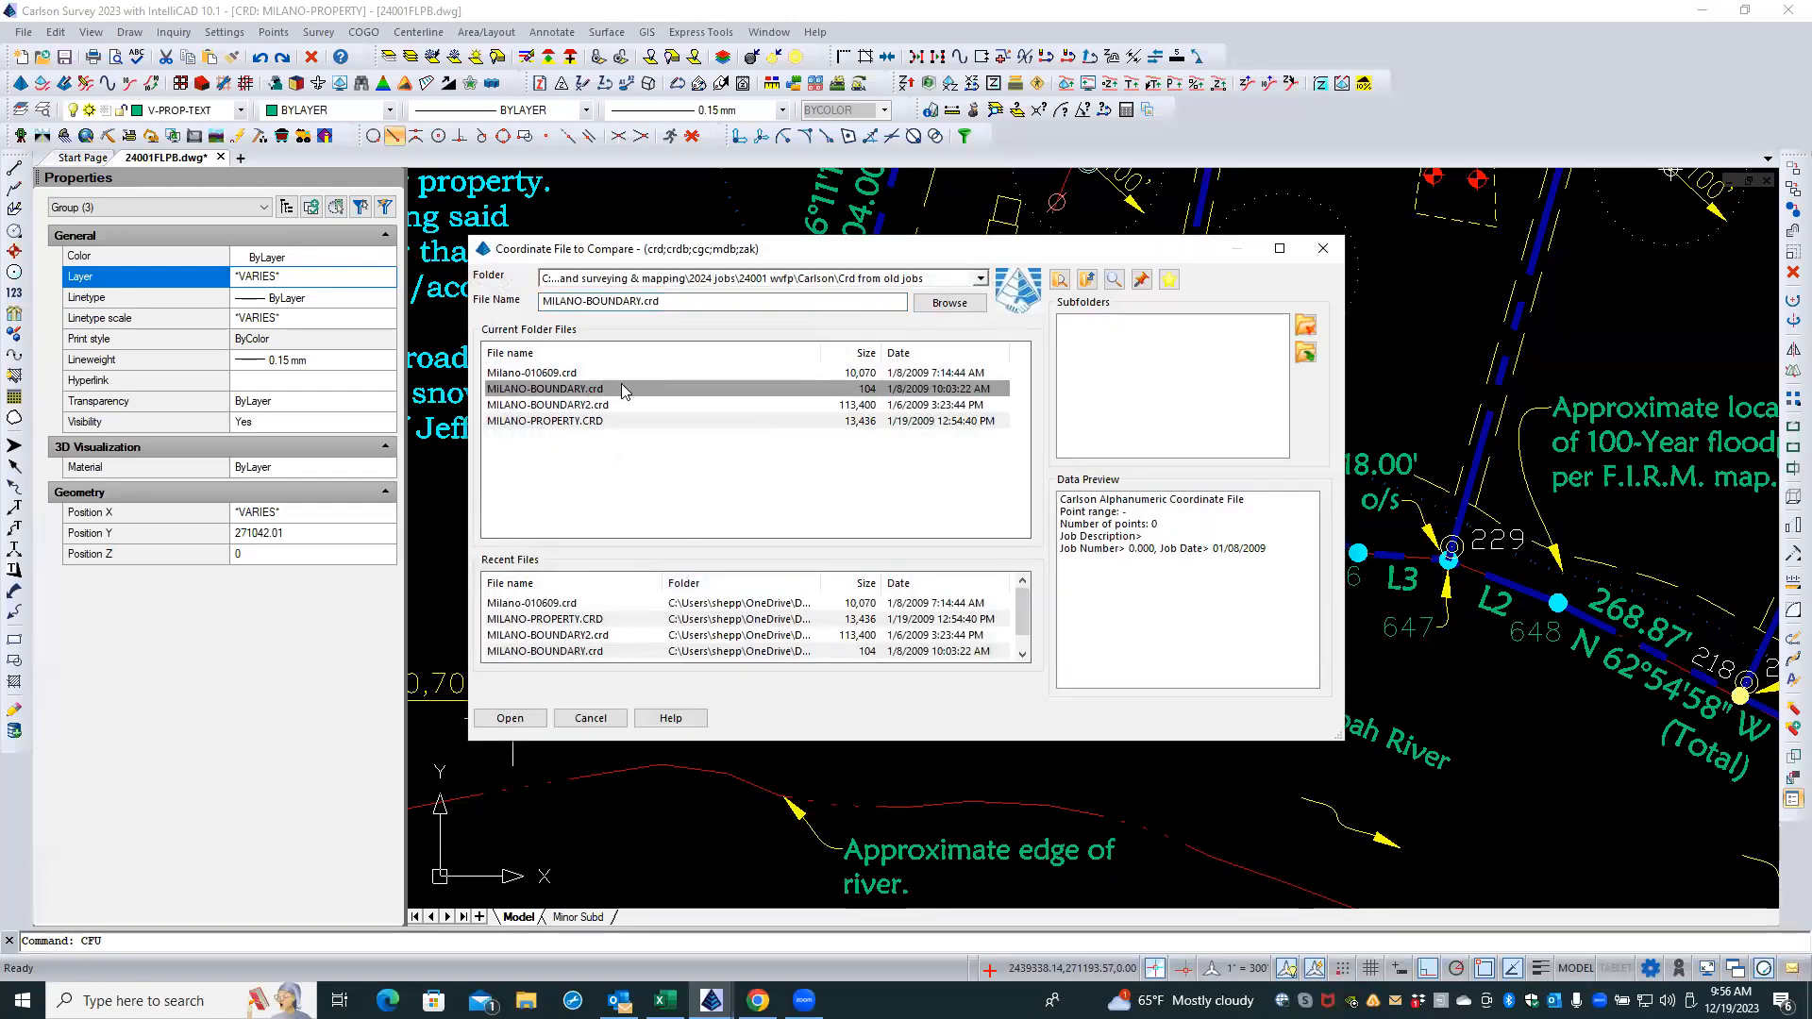
left_click(575, 406)
double_click(571, 406)
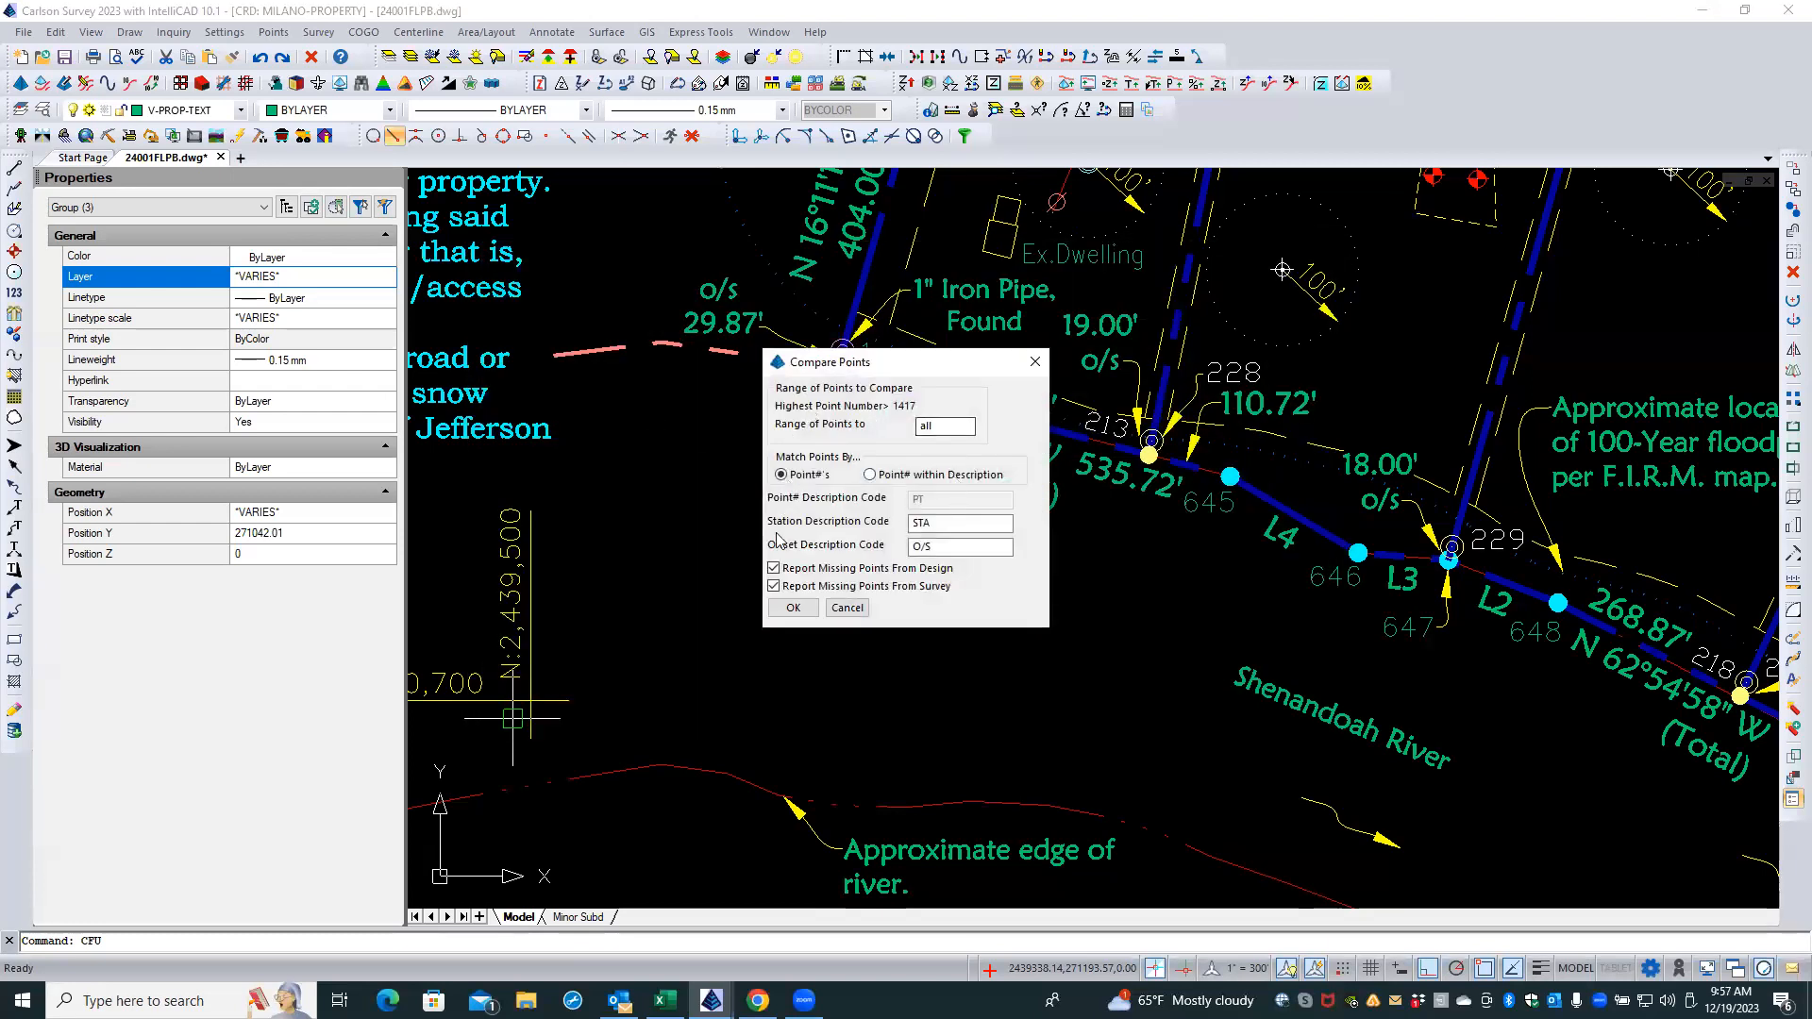
left_click(793, 608)
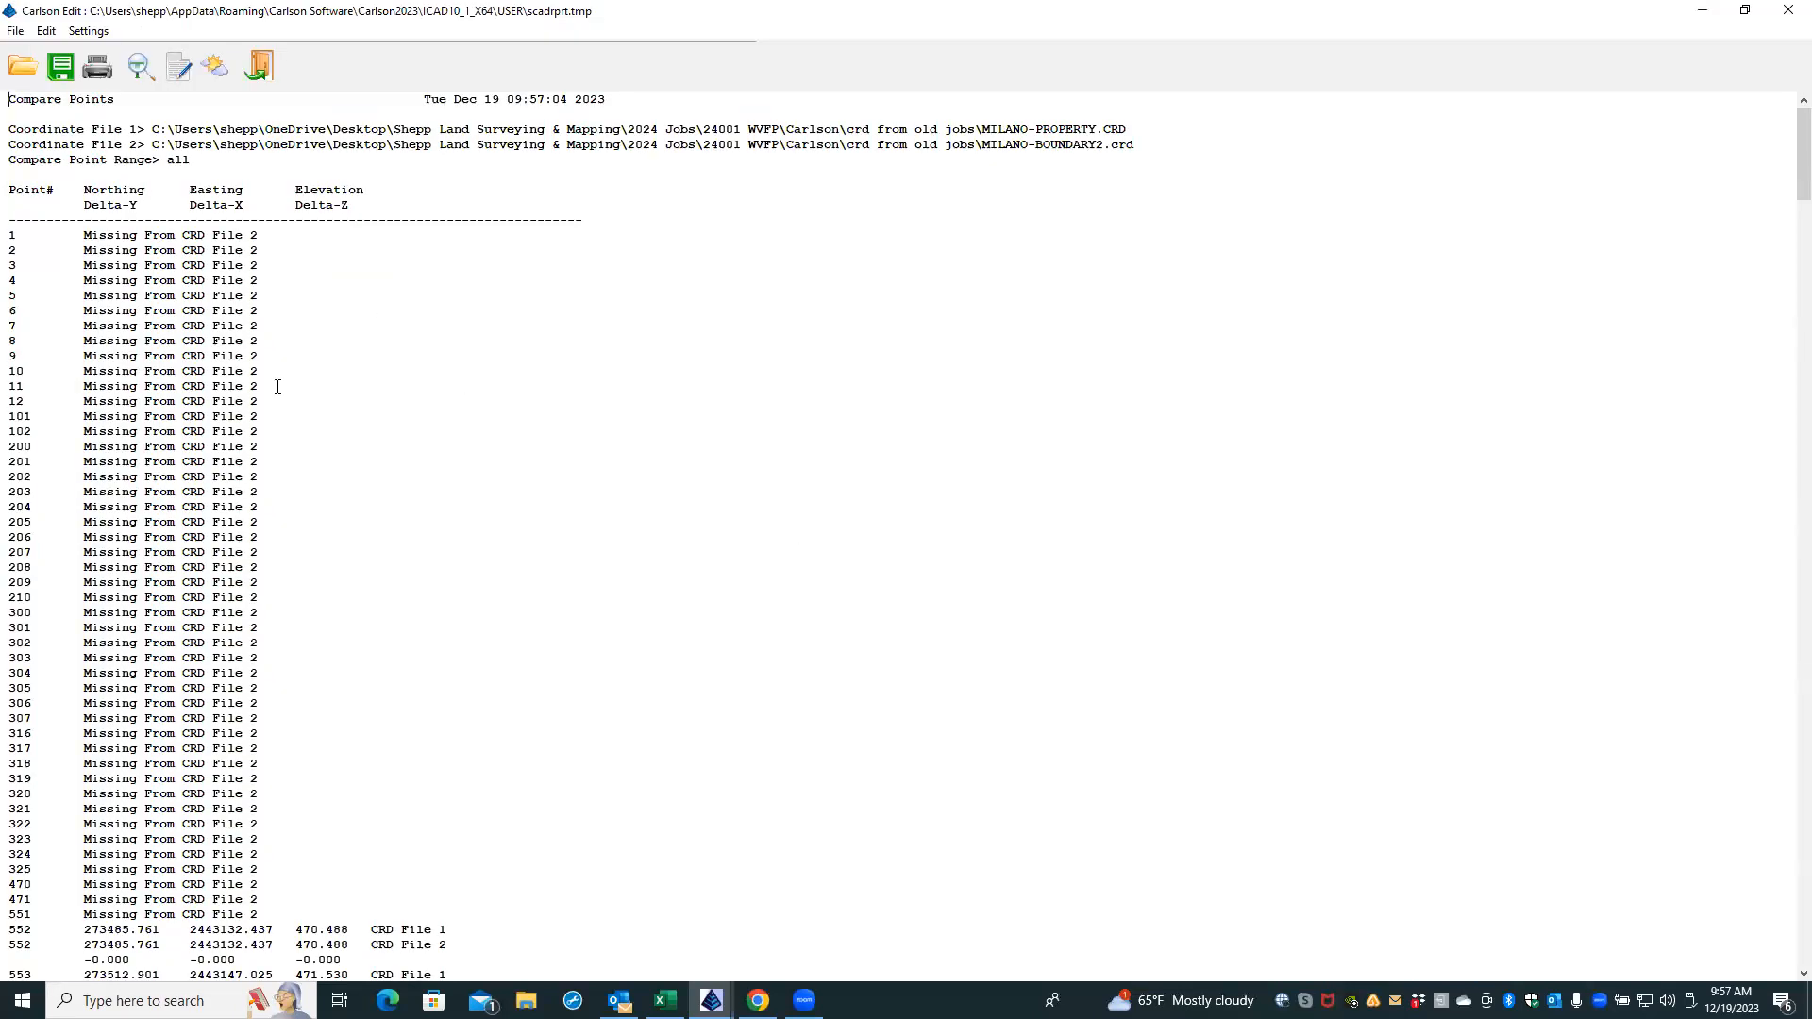
- Examine the MILANO-BOUNDARY2.crd comparison report from its beginning through about point 643 for missing points and coordinate differences
scroll(277, 387, "down", 5)
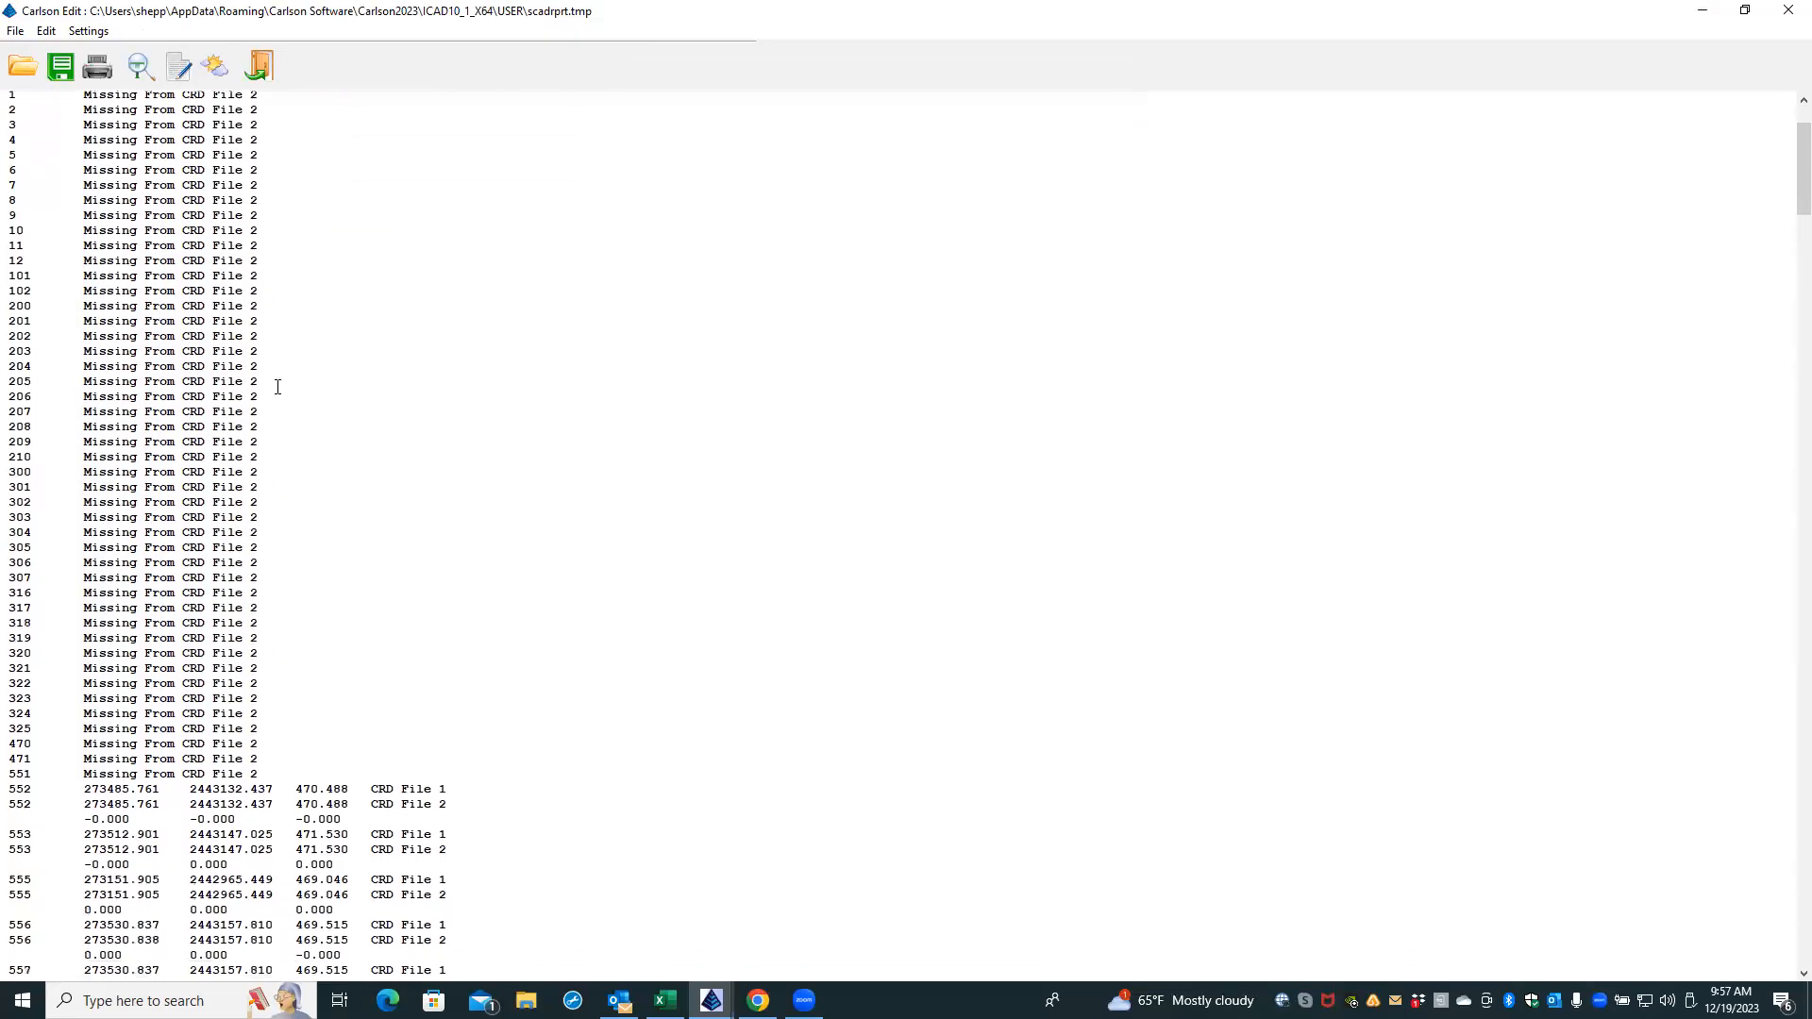
scroll(277, 387, "down", 3)
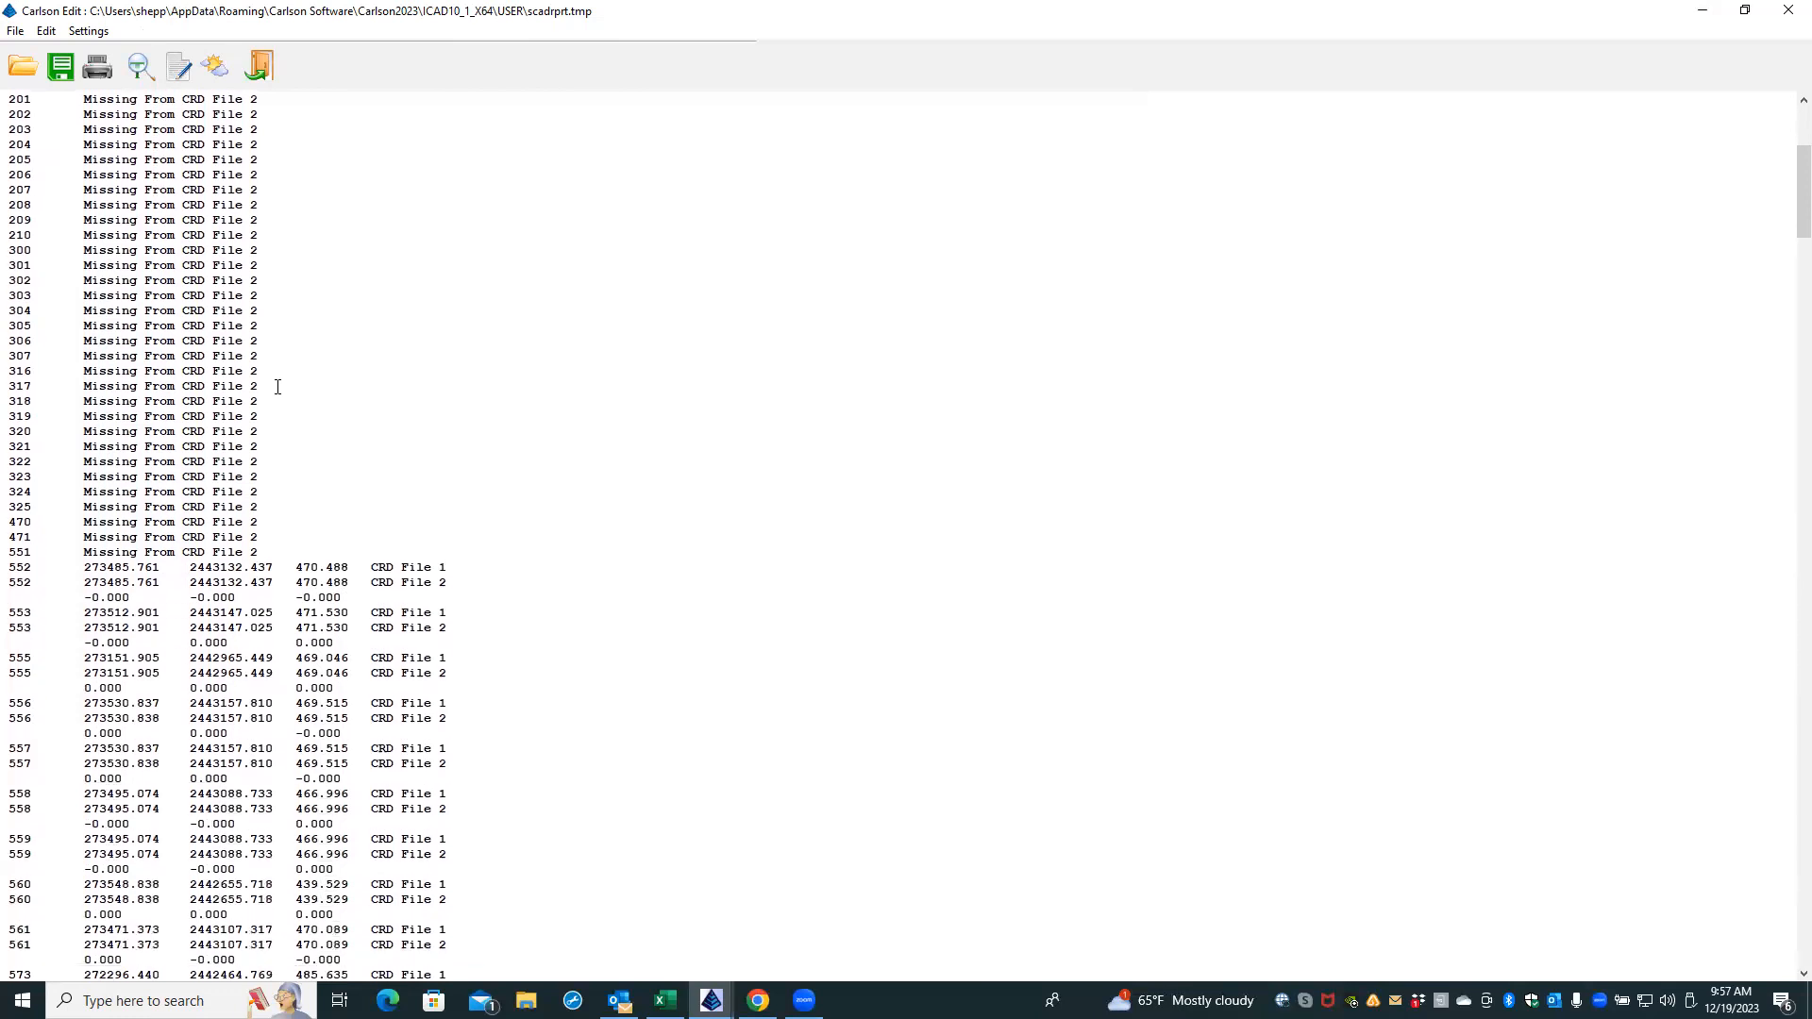
scroll(321, 378, "down", 7)
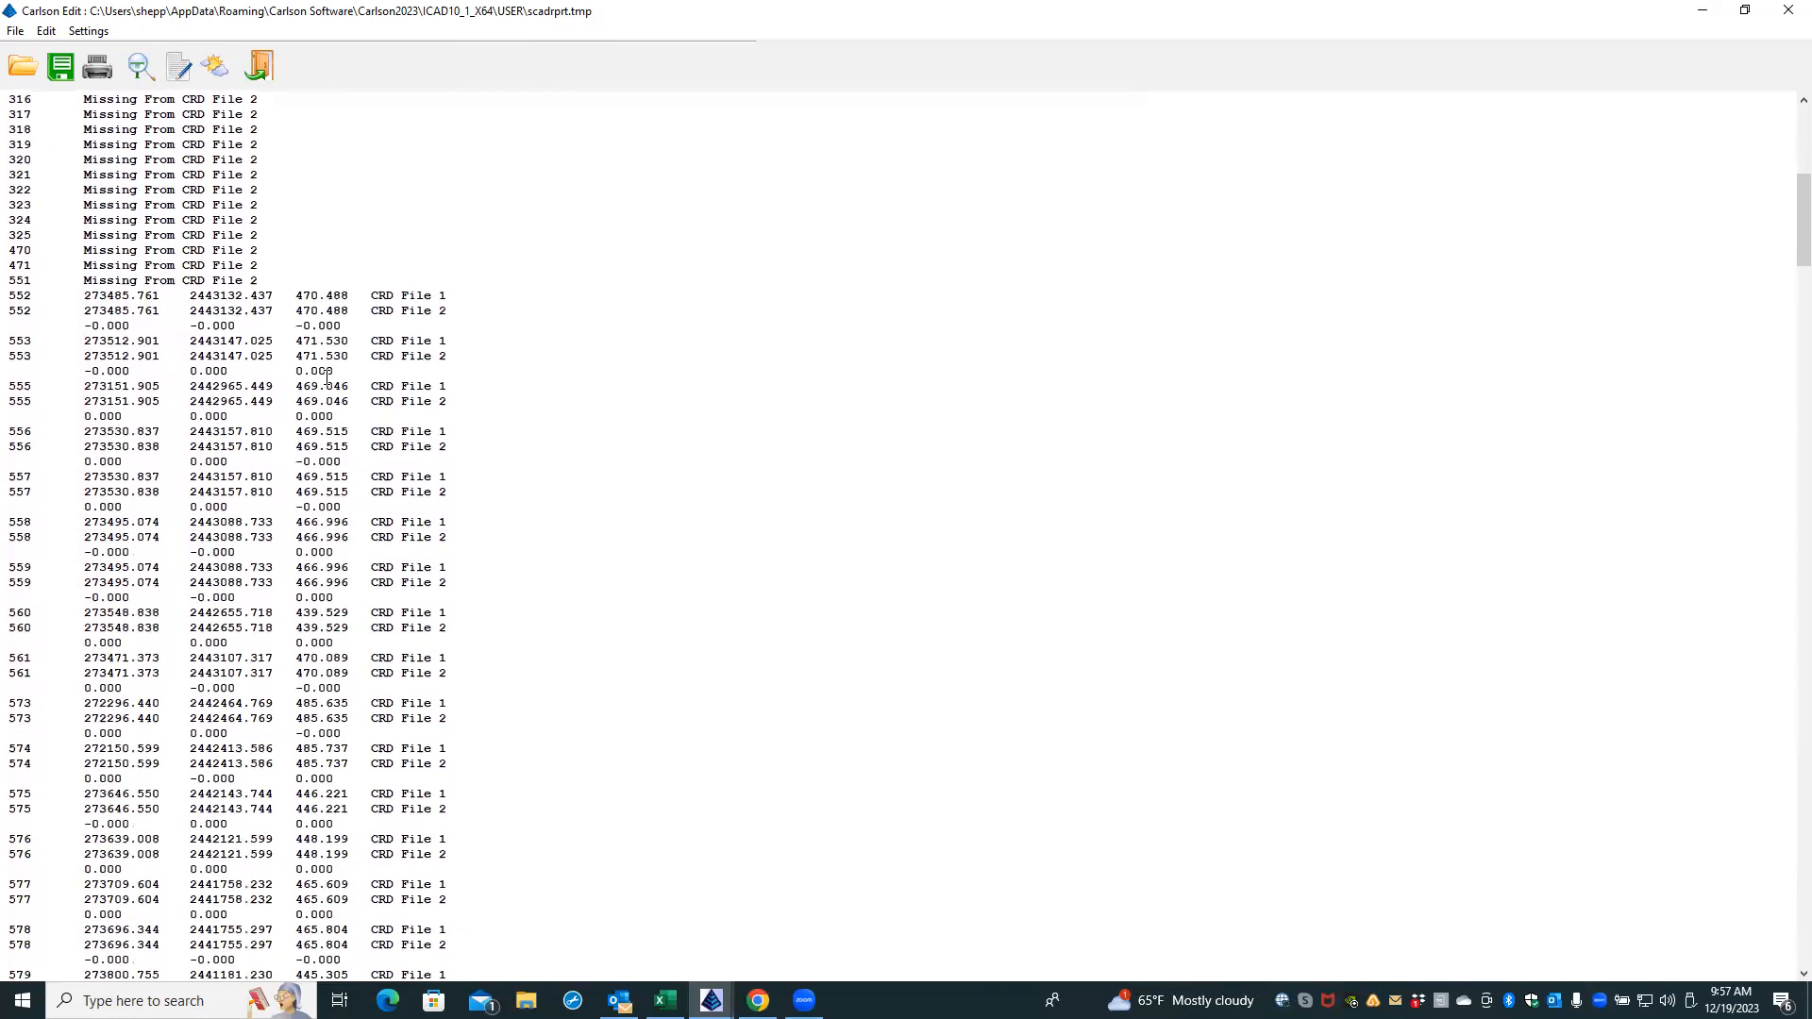
scroll(327, 377, "down", 10)
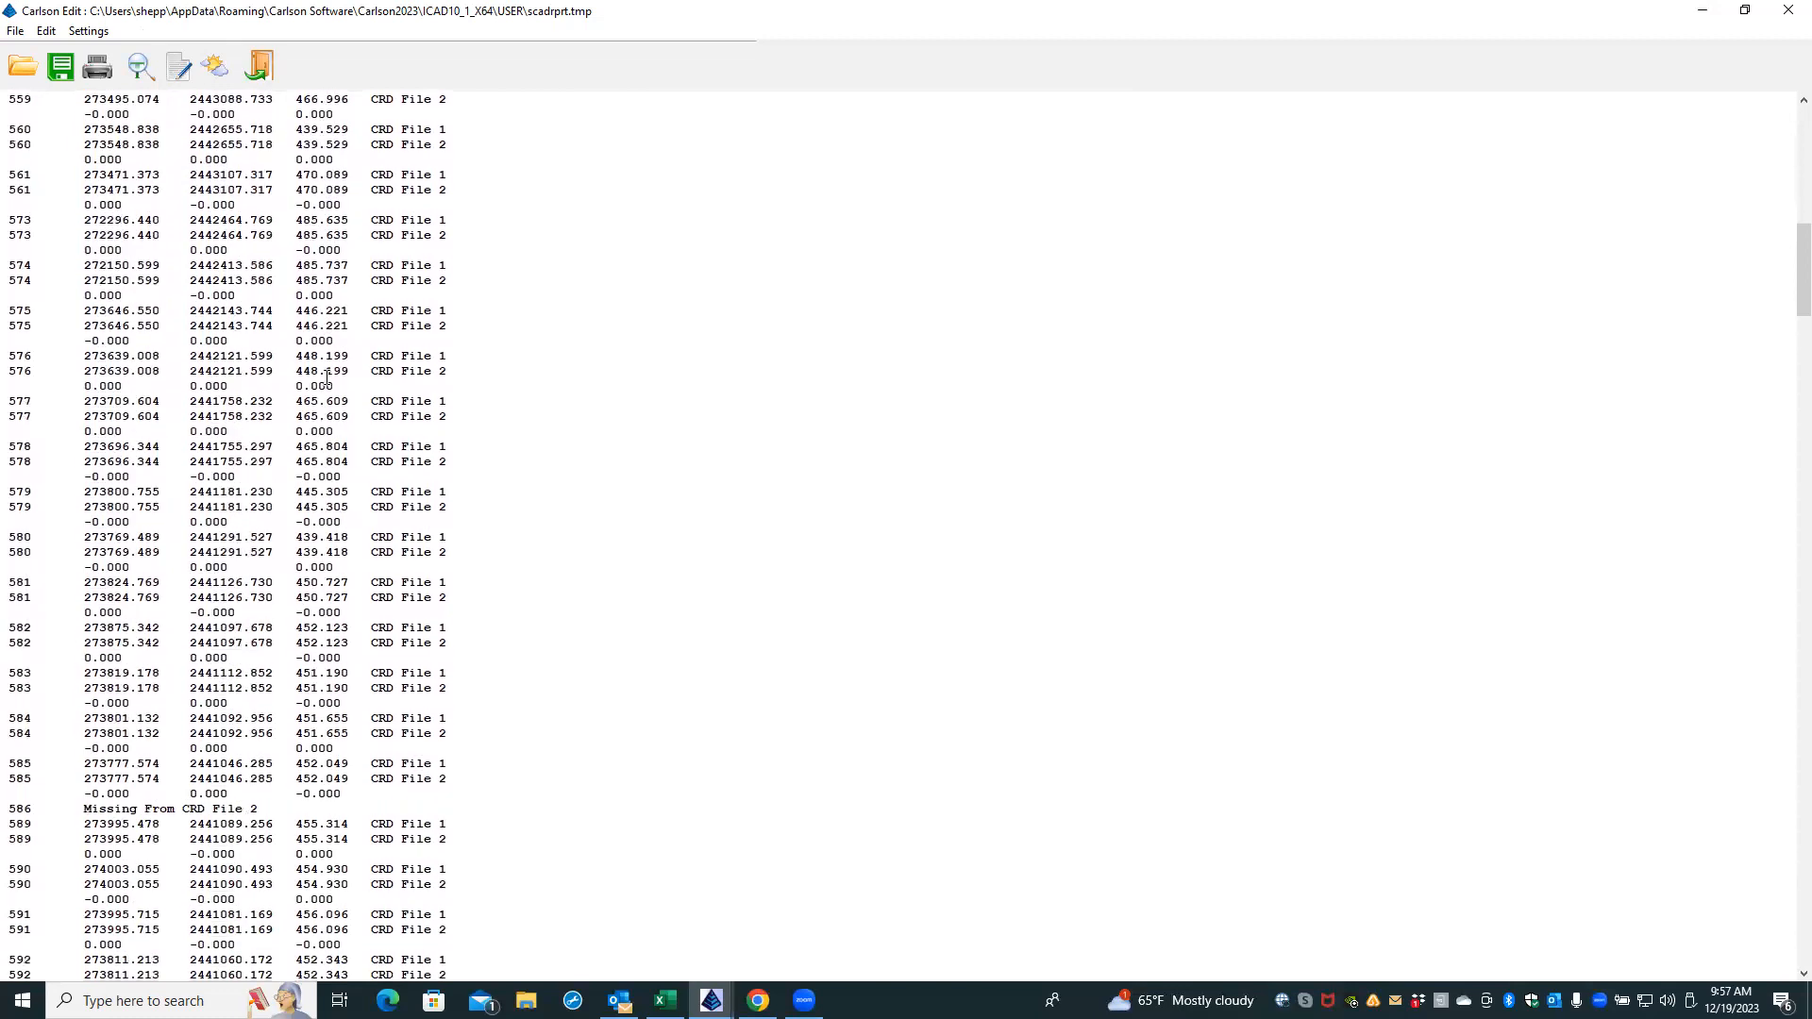
scroll(327, 377, "down", 5)
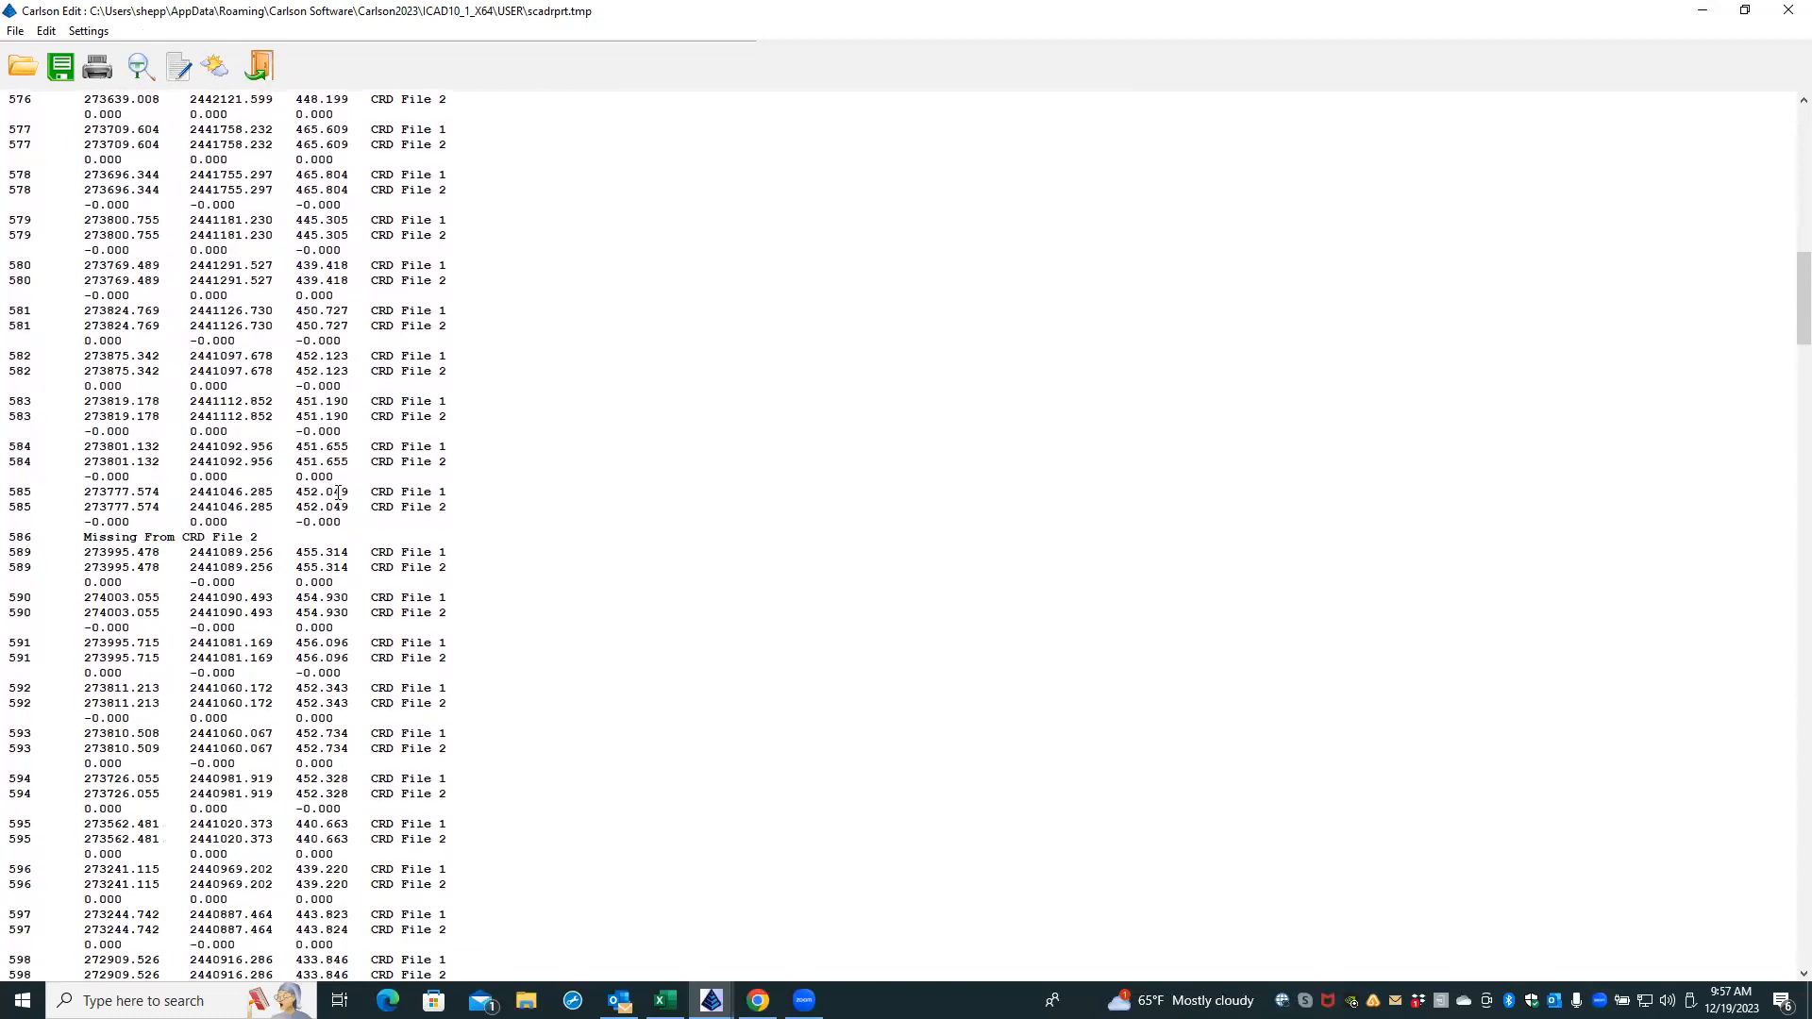
scroll(199, 556, "down", 3)
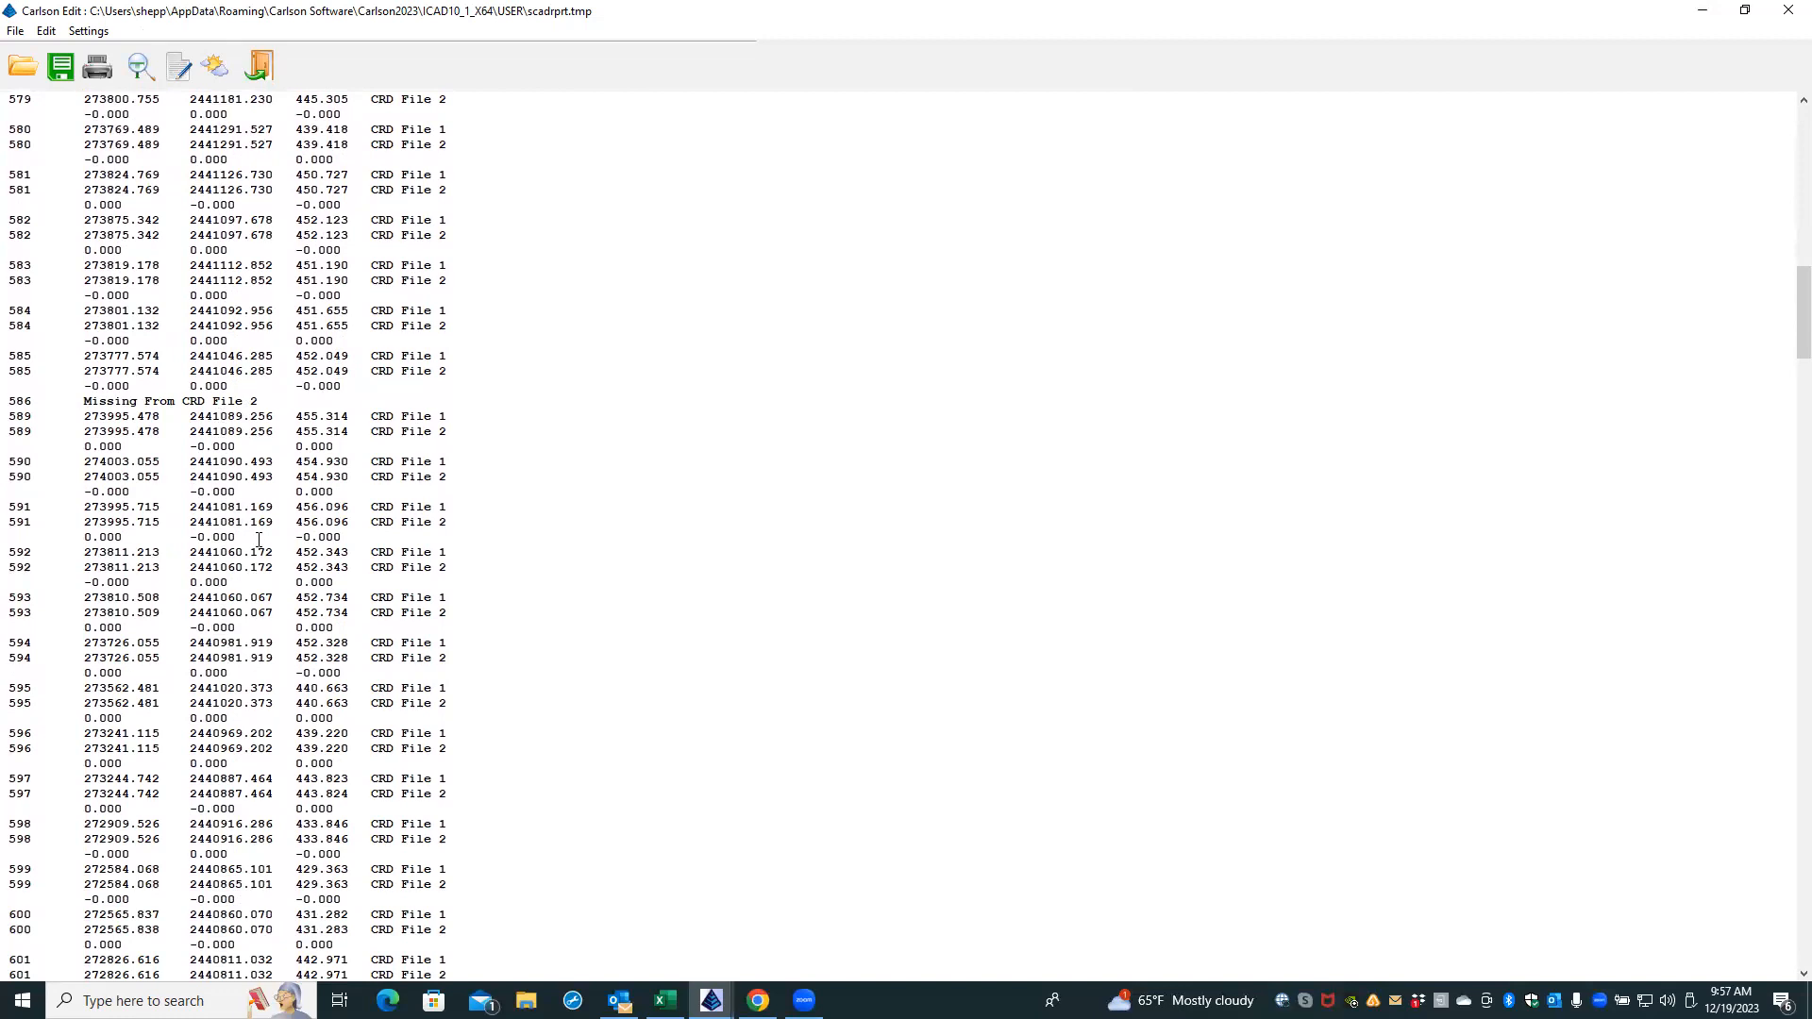
scroll(258, 539, "down", 1)
scroll(259, 538, "down", 2)
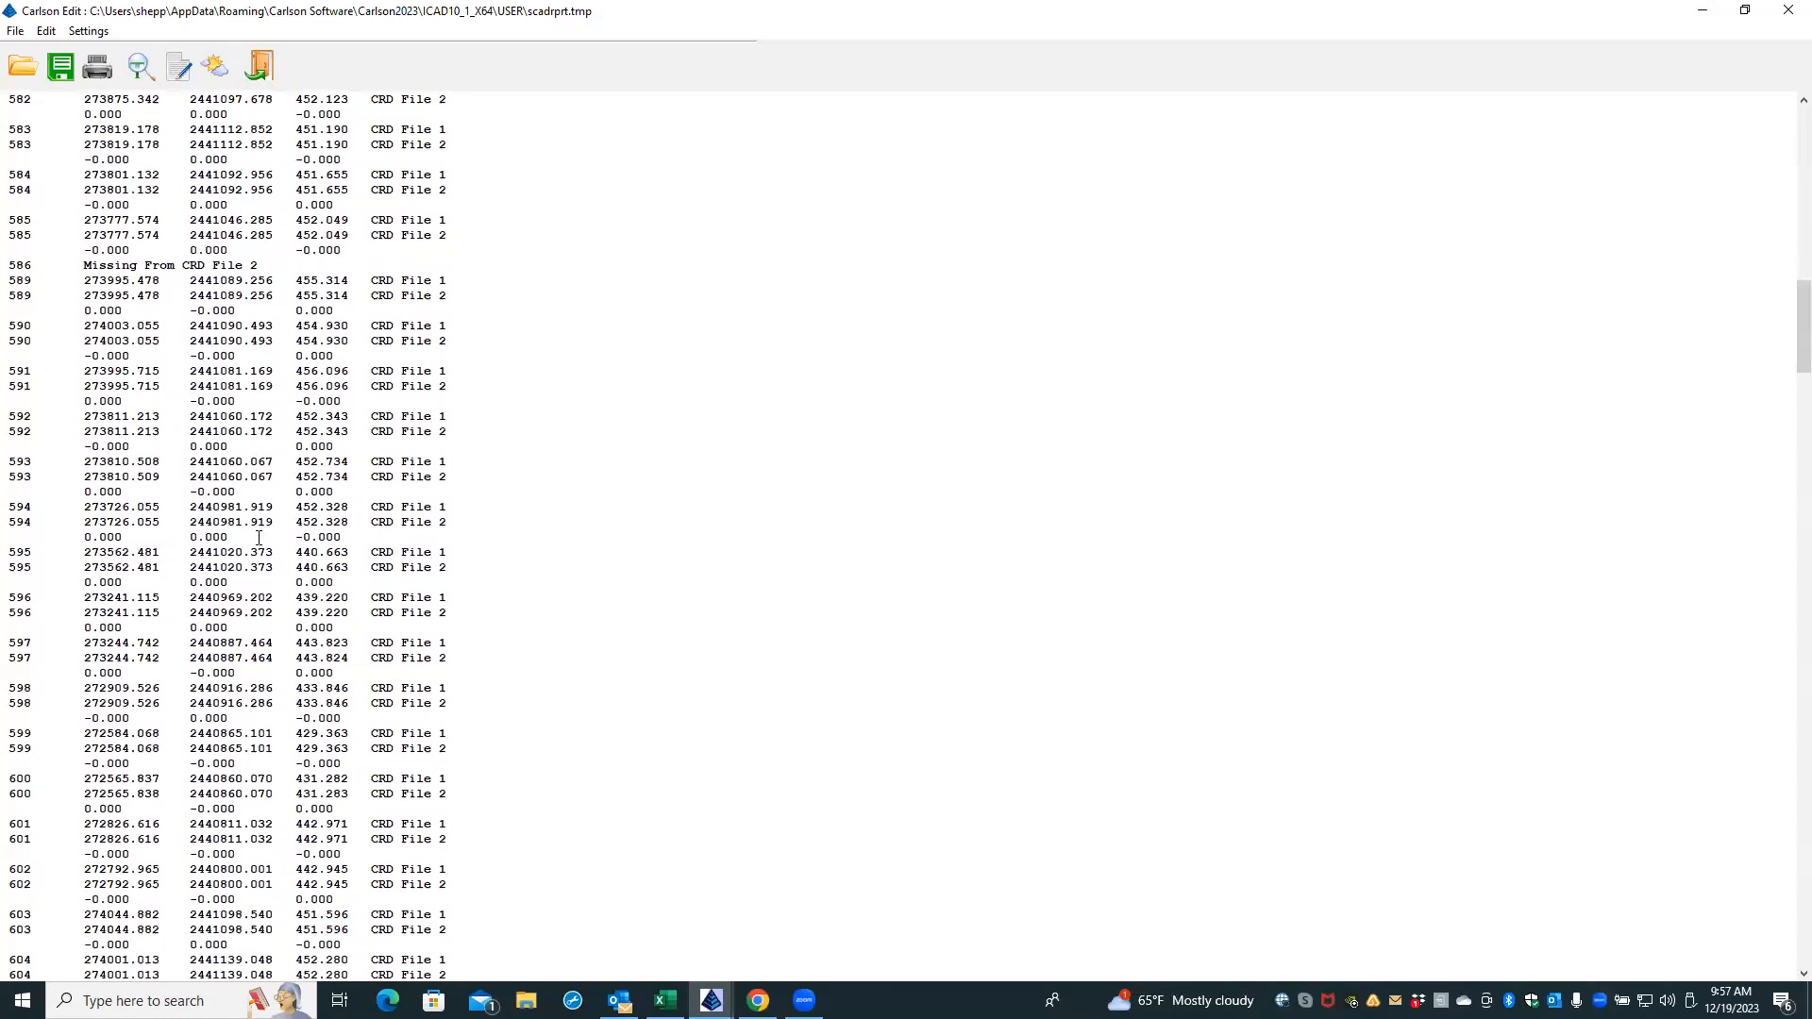
scroll(259, 538, "down", 14)
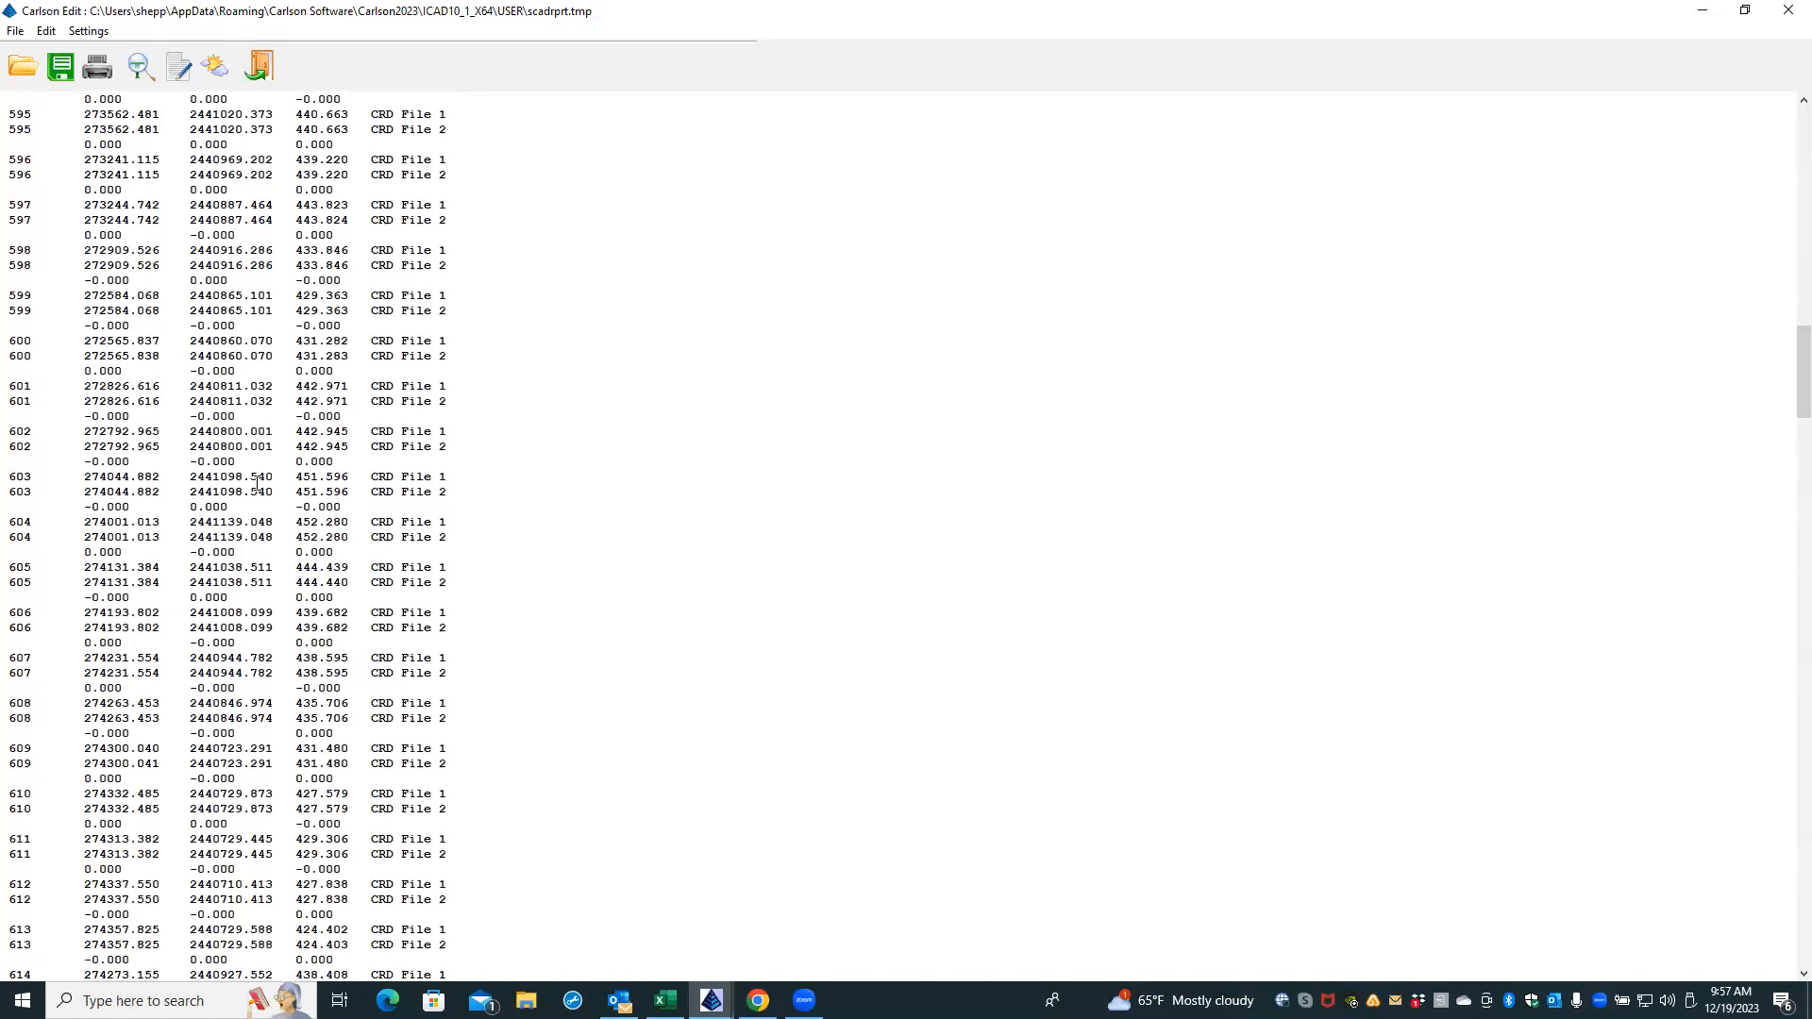
scroll(258, 482, "down", 4)
scroll(258, 483, "down", 4)
scroll(256, 482, "down", 8)
scroll(256, 482, "down", 14)
scroll(257, 483, "down", 9)
- Check the northing, easting and elevation differences for points 644 through 660 against those of the neighbouring points
scroll(257, 480, "up", 2)
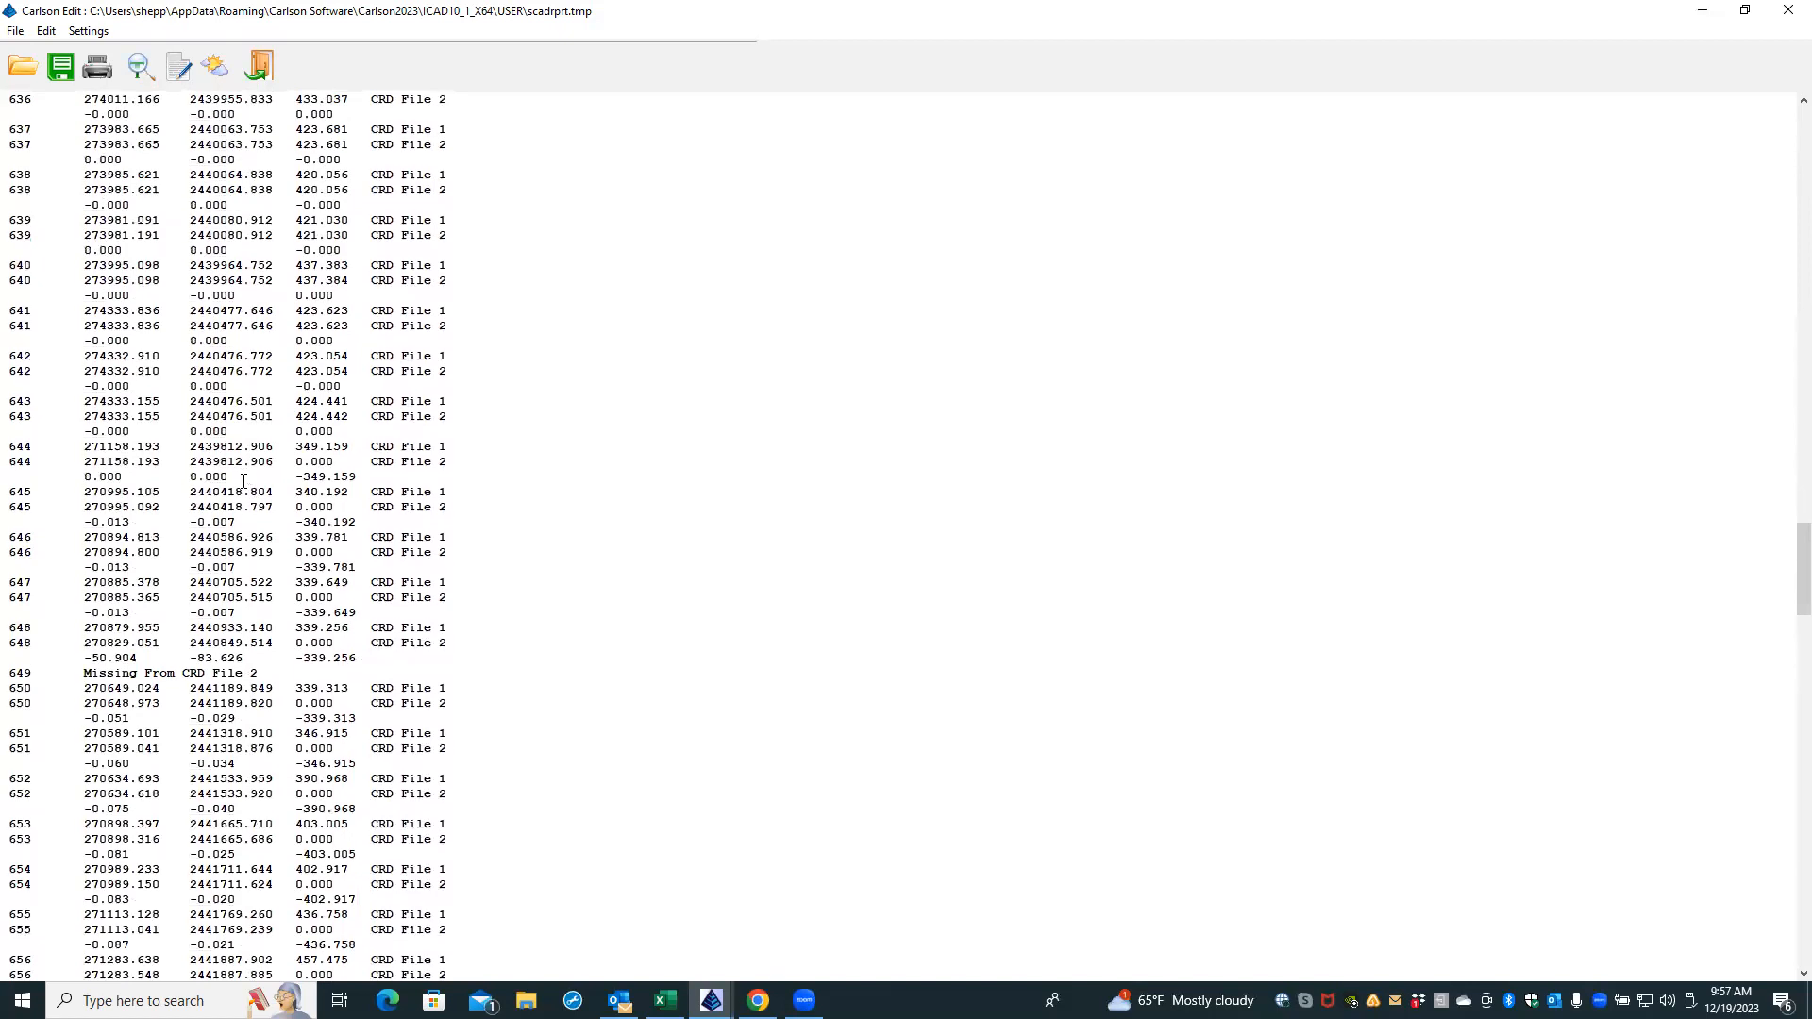
scroll(245, 480, "up", 1)
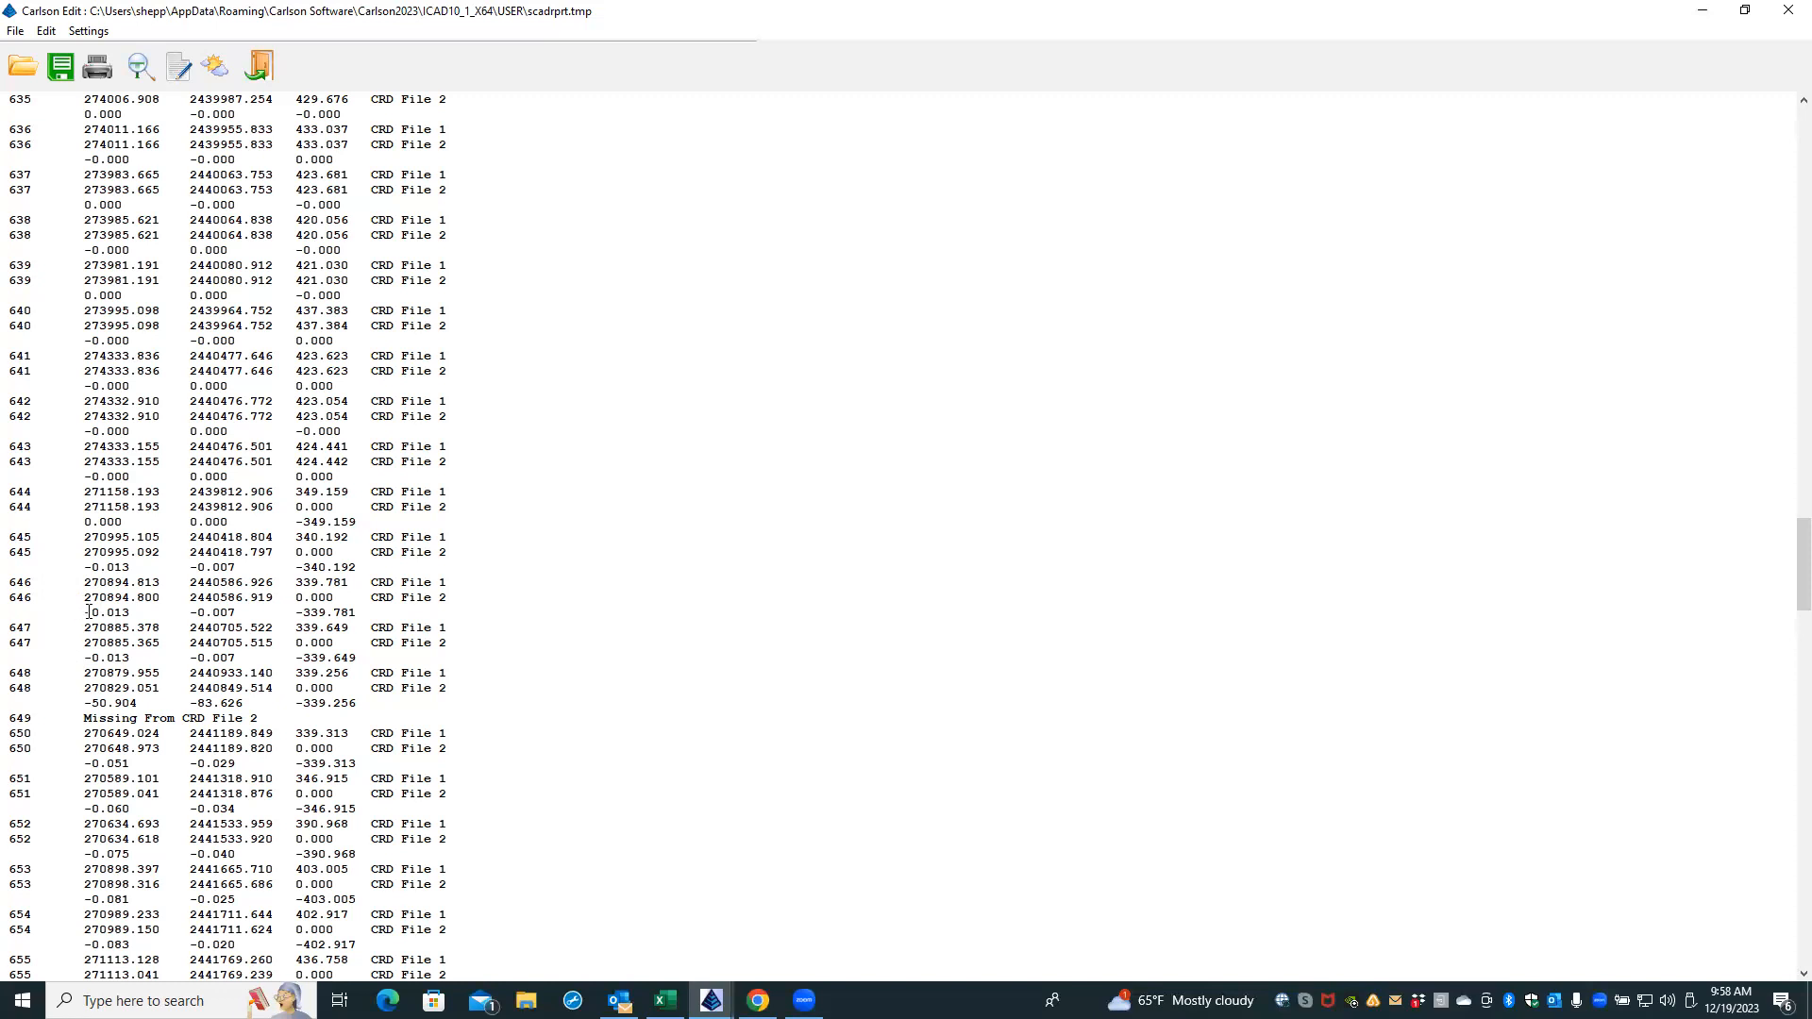
scroll(89, 612, "down", 5)
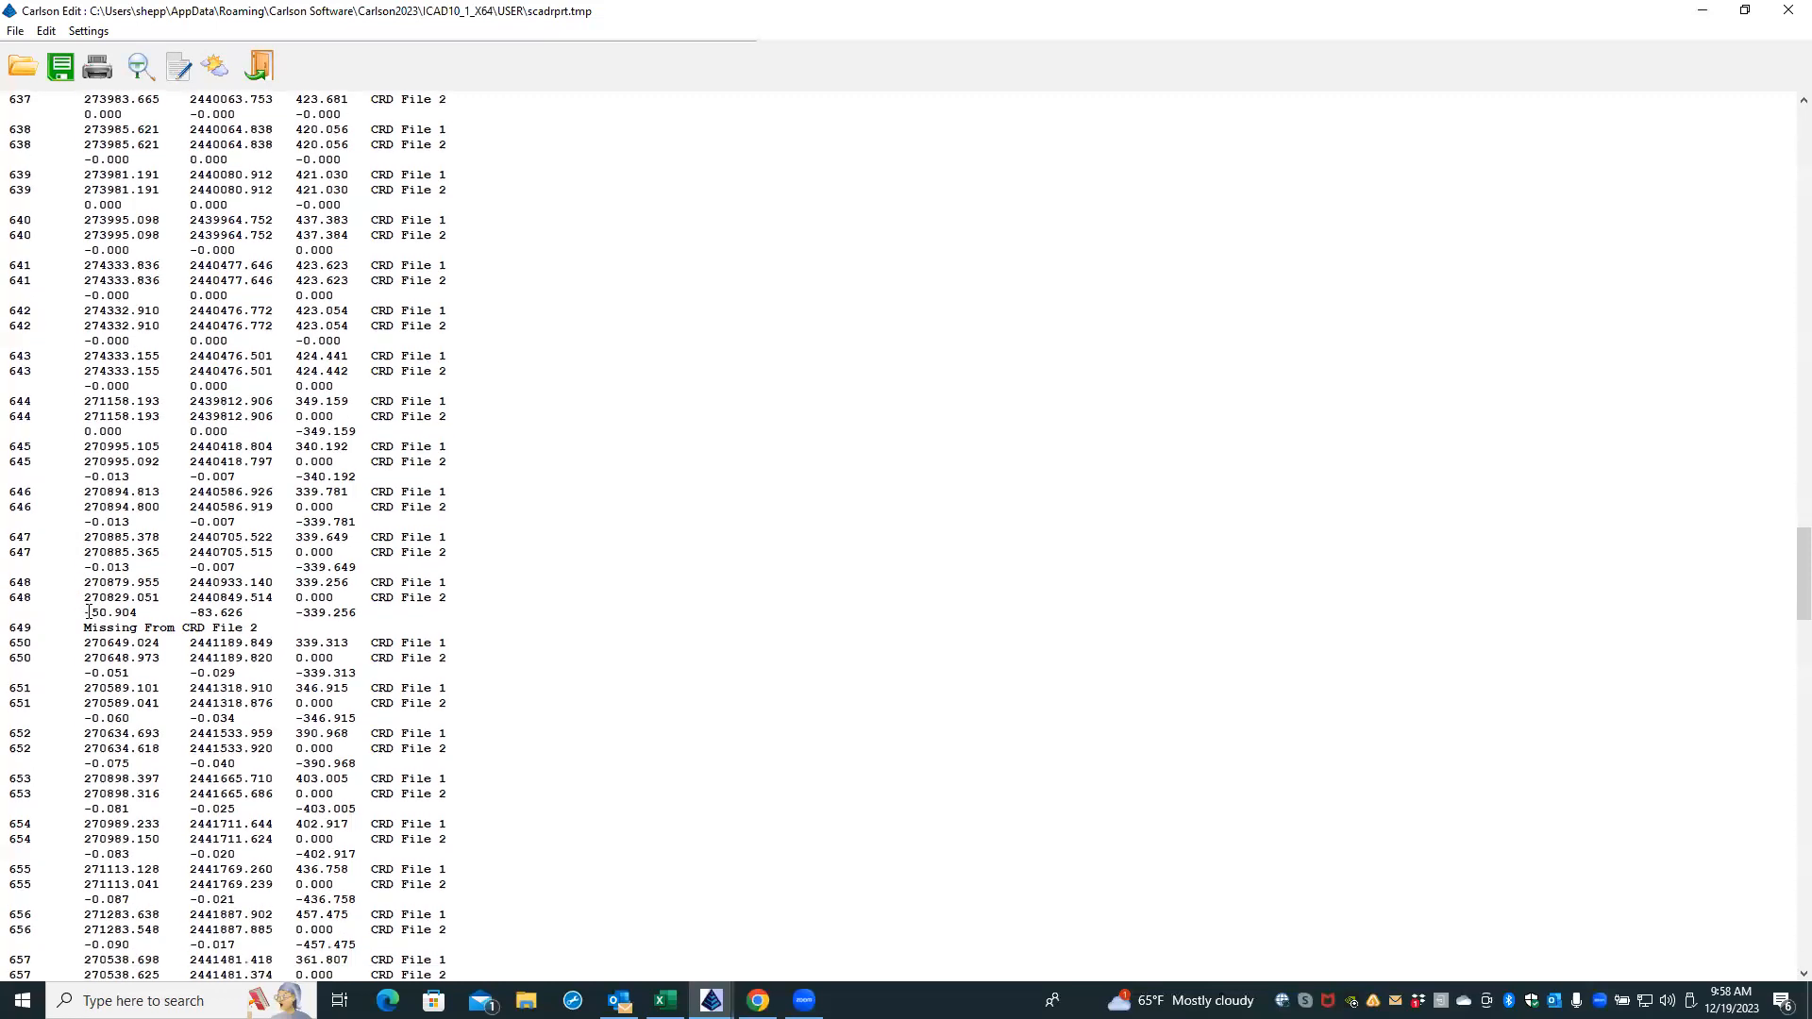
scroll(89, 612, "down", 6)
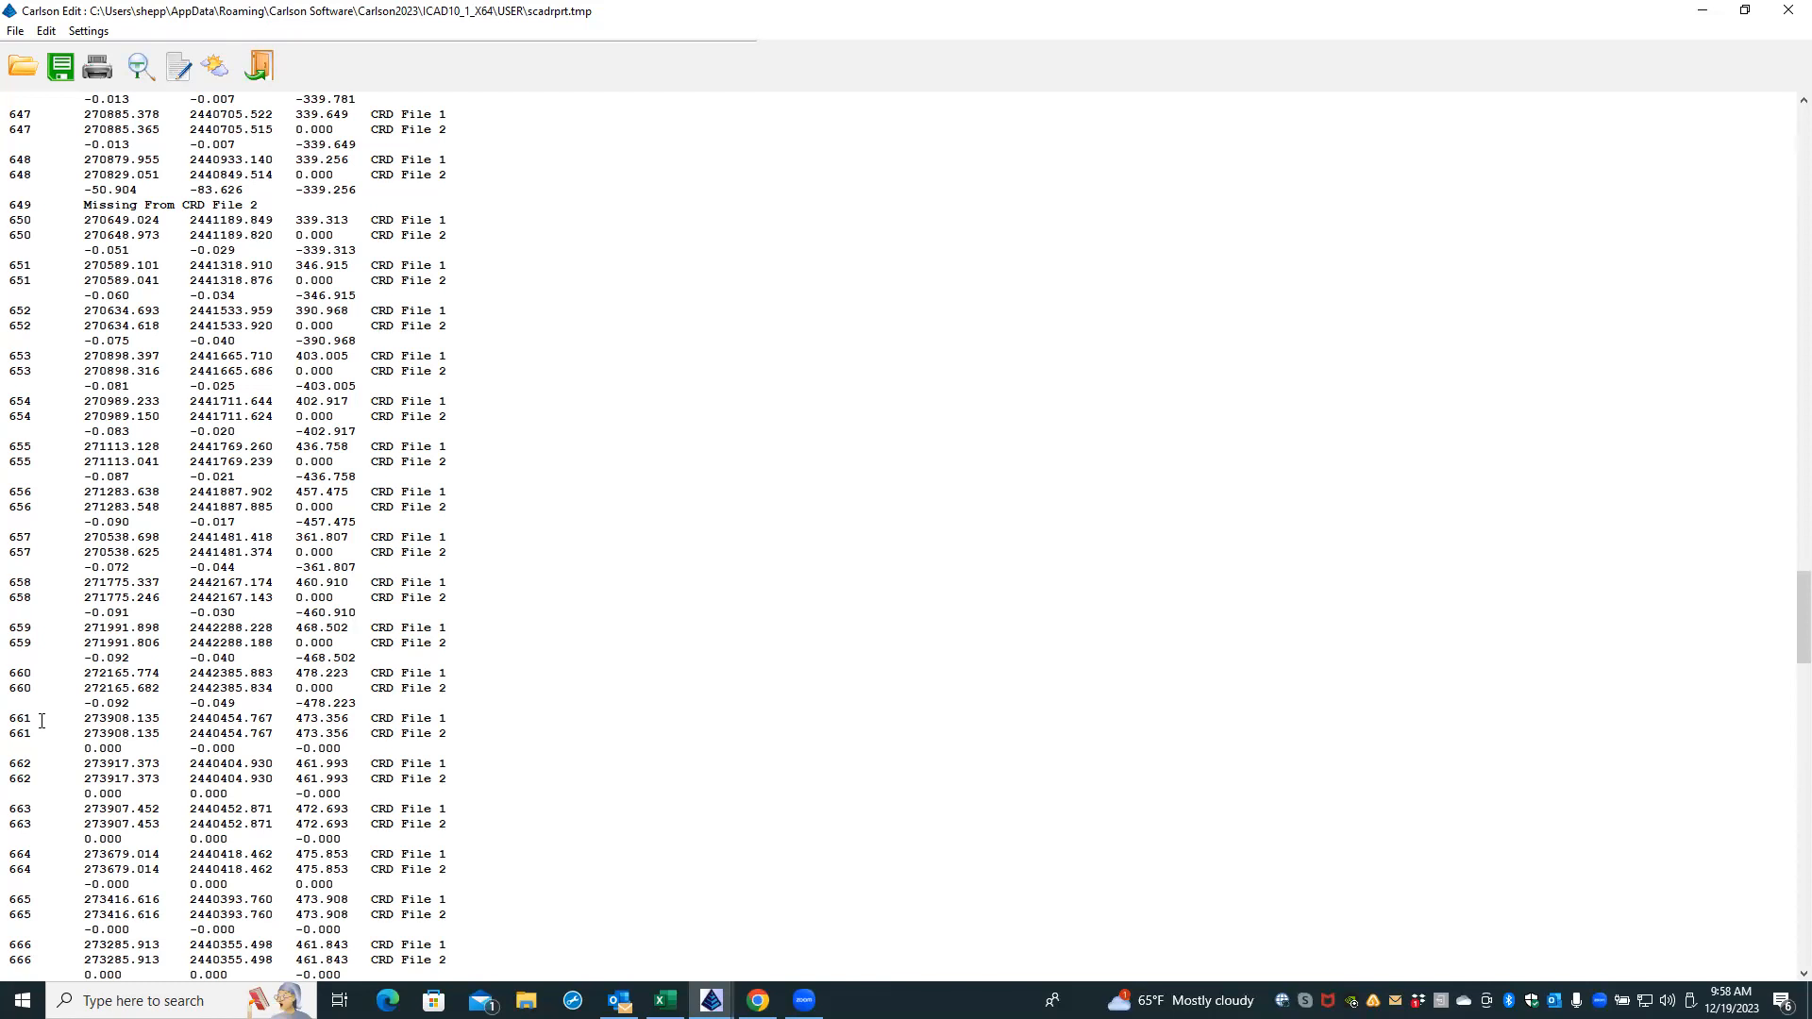
scroll(83, 670, "down", 5)
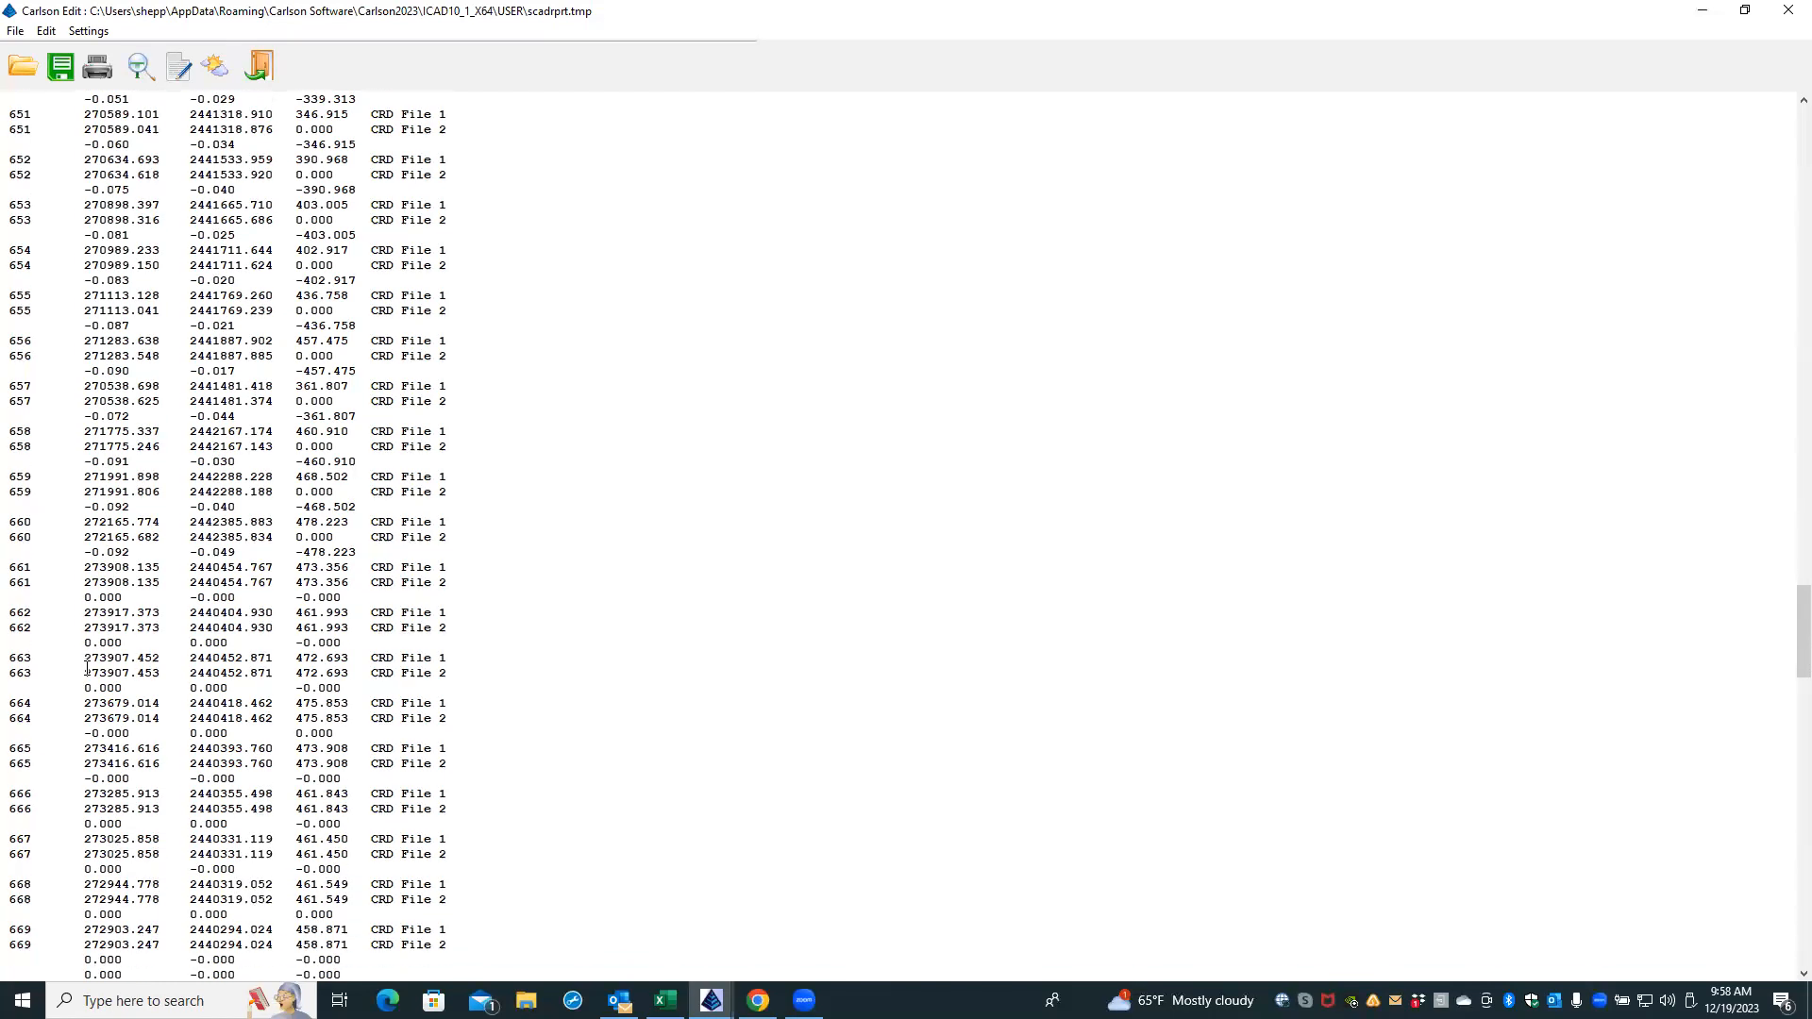
scroll(87, 668, "down", 5)
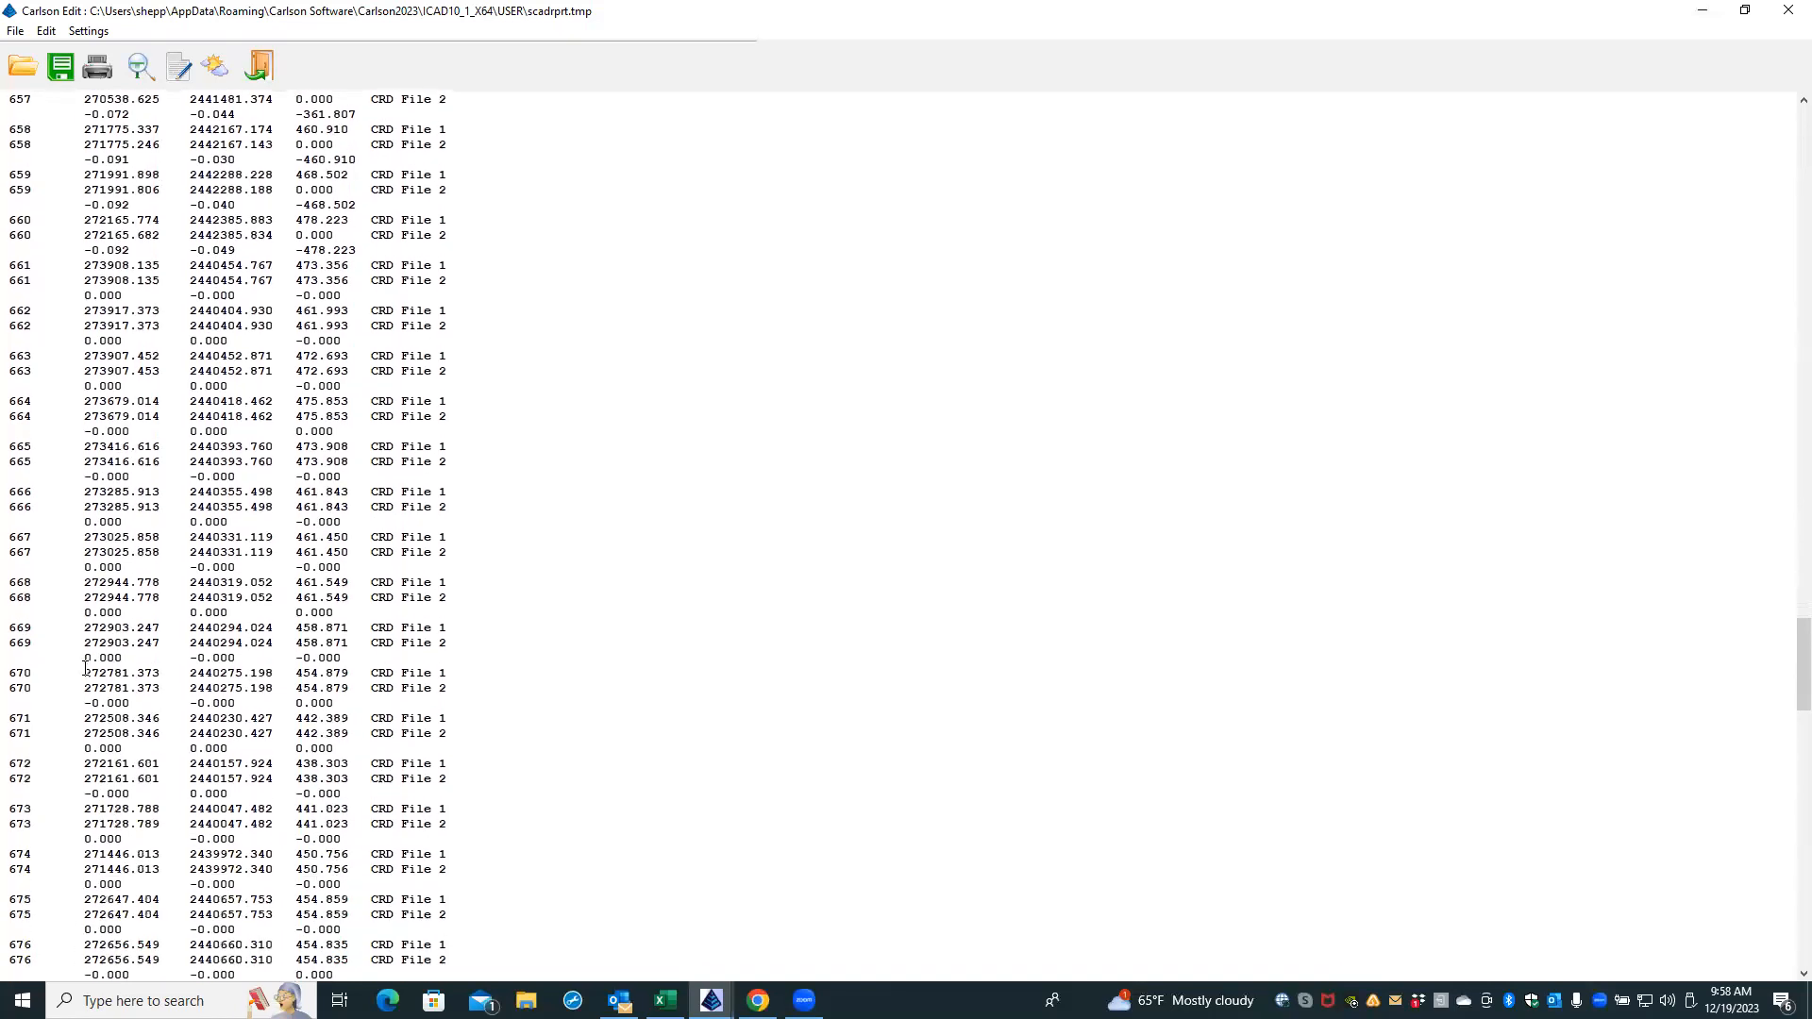
scroll(85, 669, "down", 3)
scroll(85, 668, "down", 6)
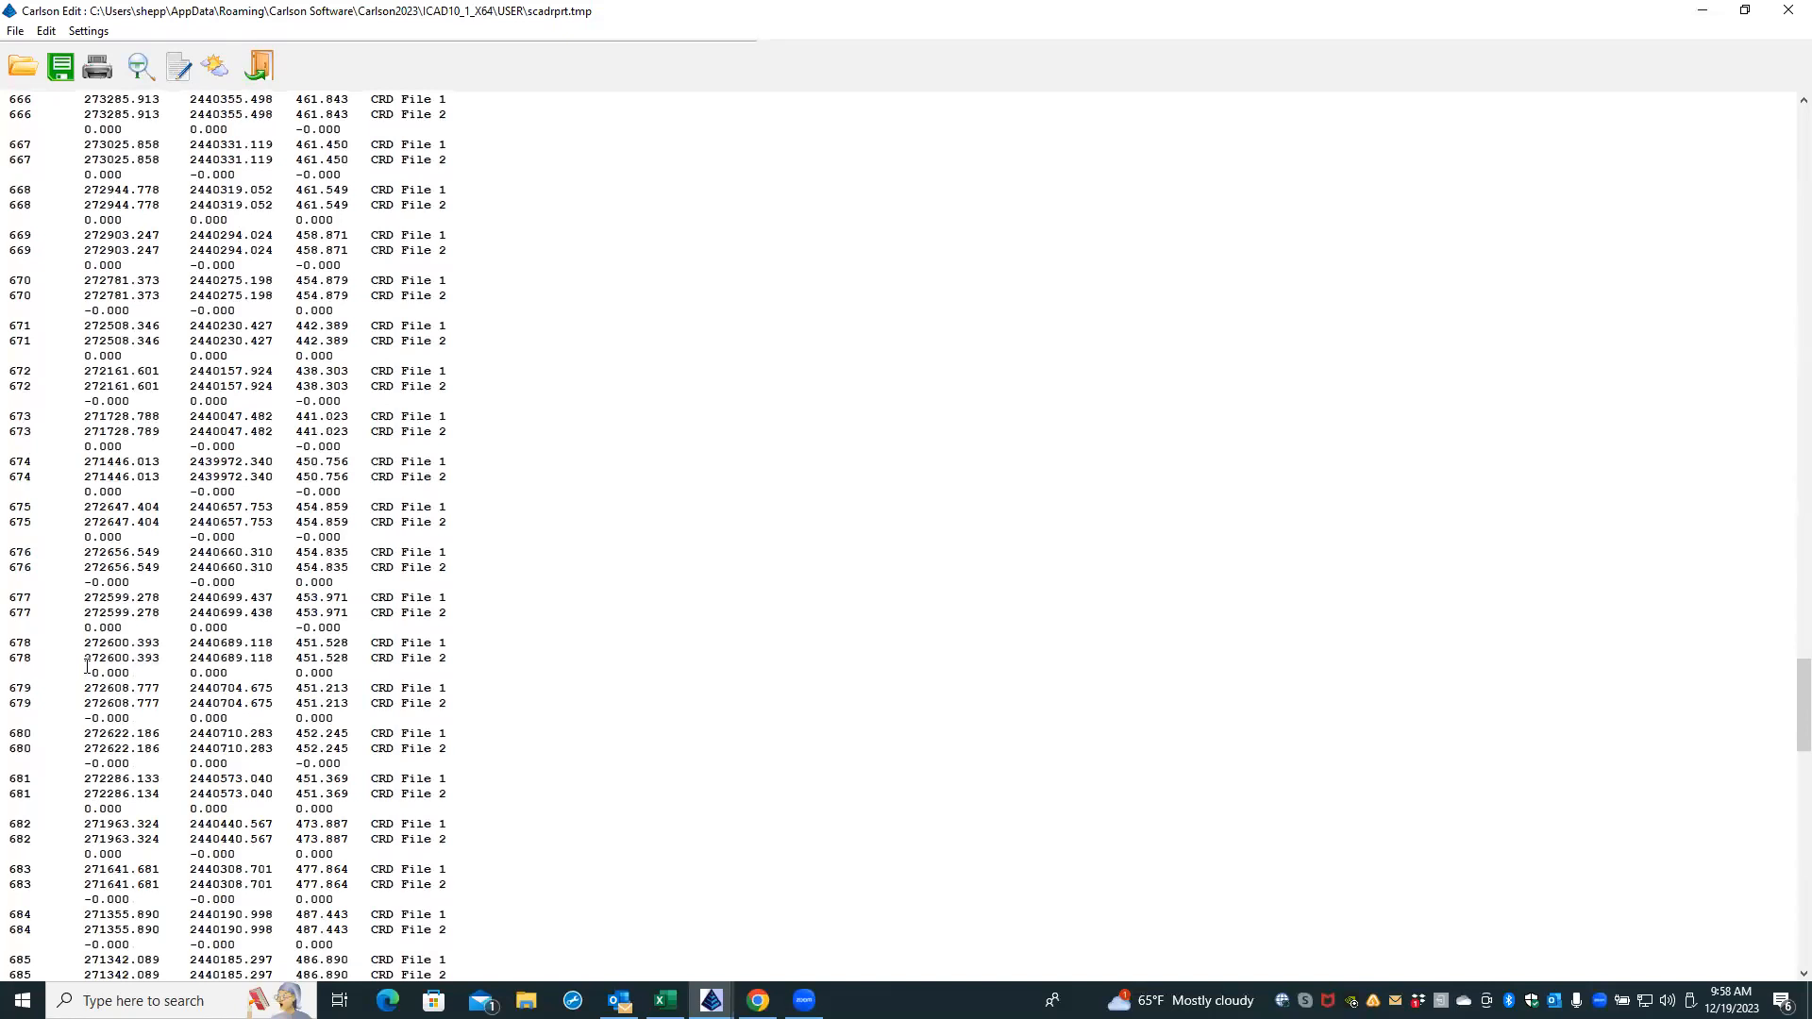
scroll(126, 606, "up", 20)
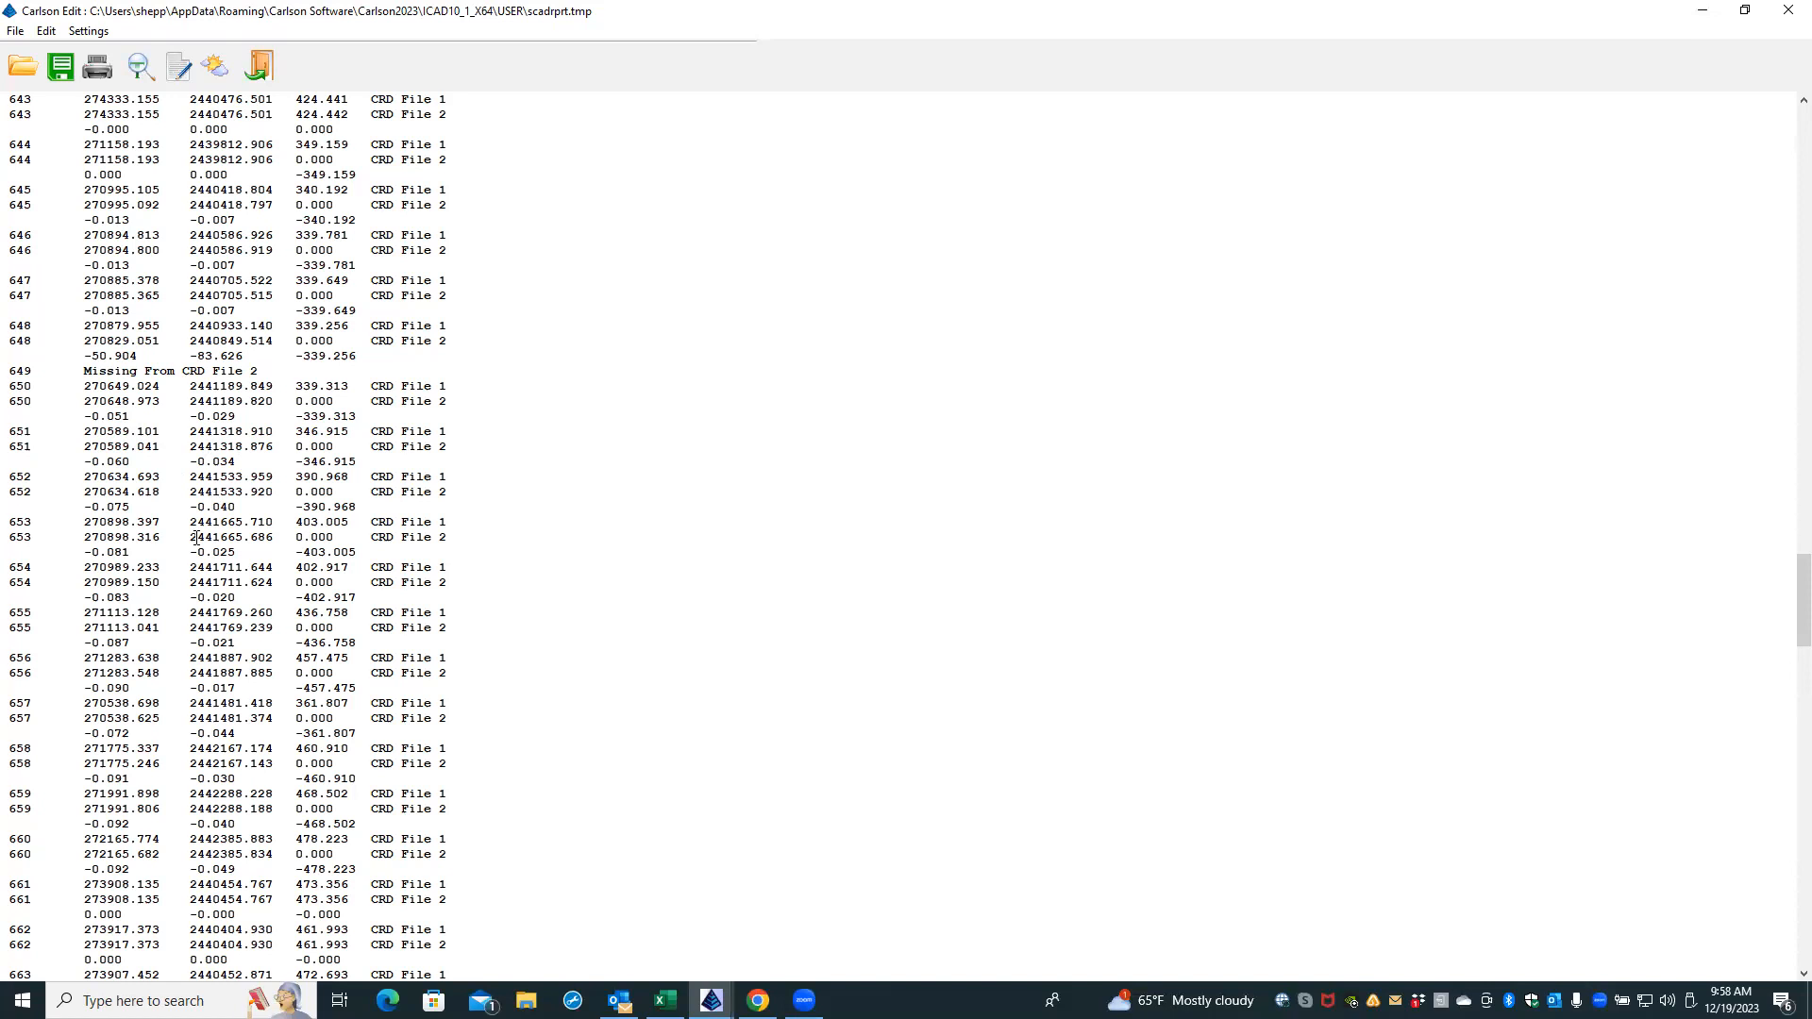
- Examine the remaining coordinate differences from point 649 through 1416 and the points missing from either file, and close the report
scroll(178, 538, "down", 6)
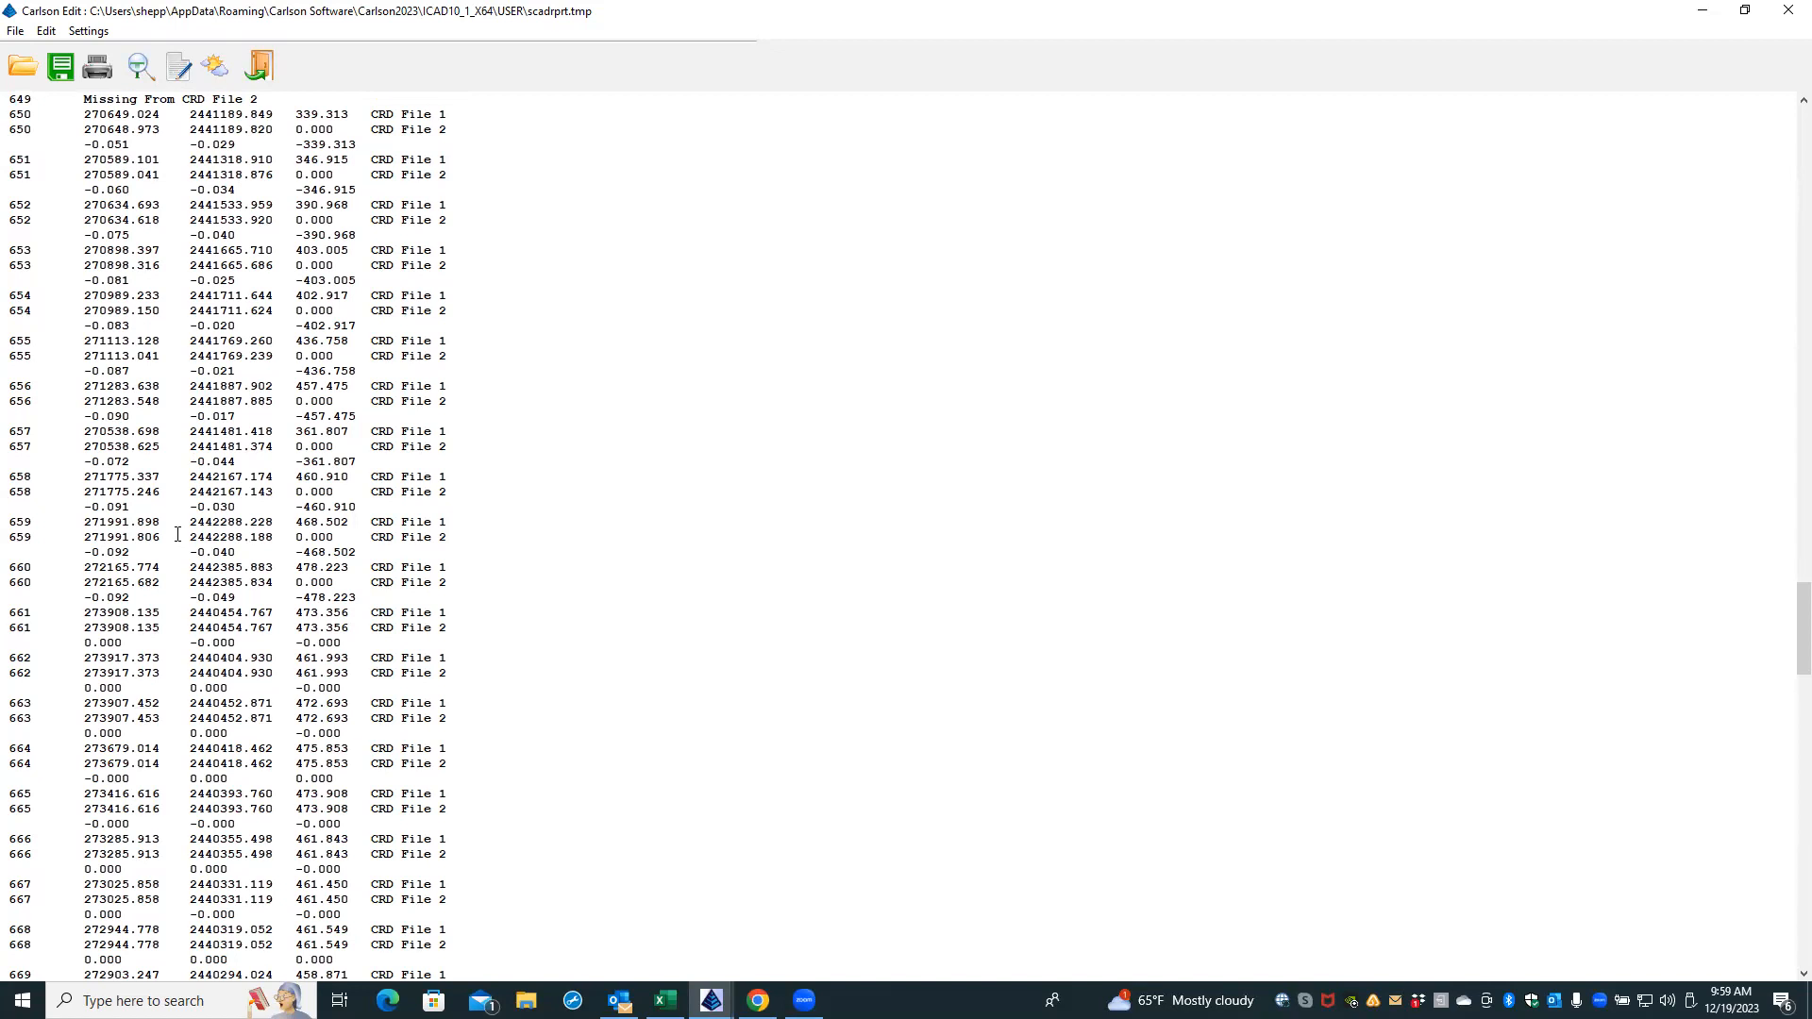
scroll(177, 535, "down", 3)
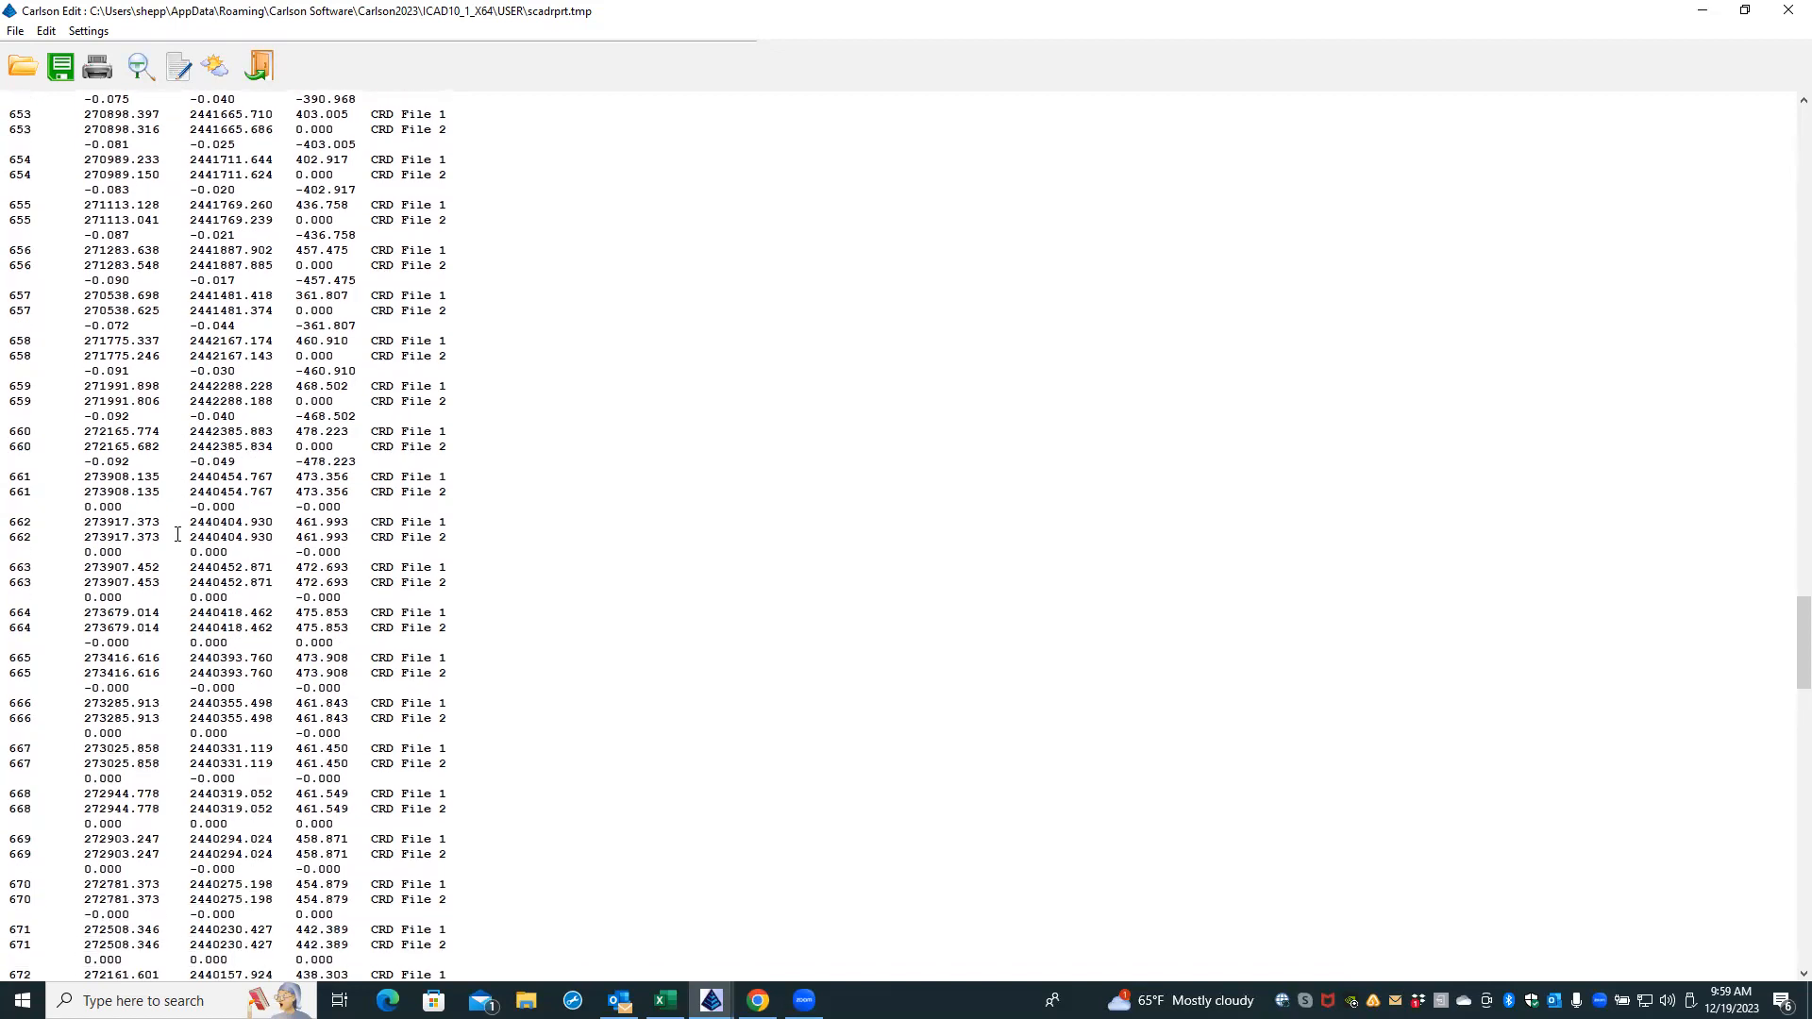
scroll(177, 535, "down", 3)
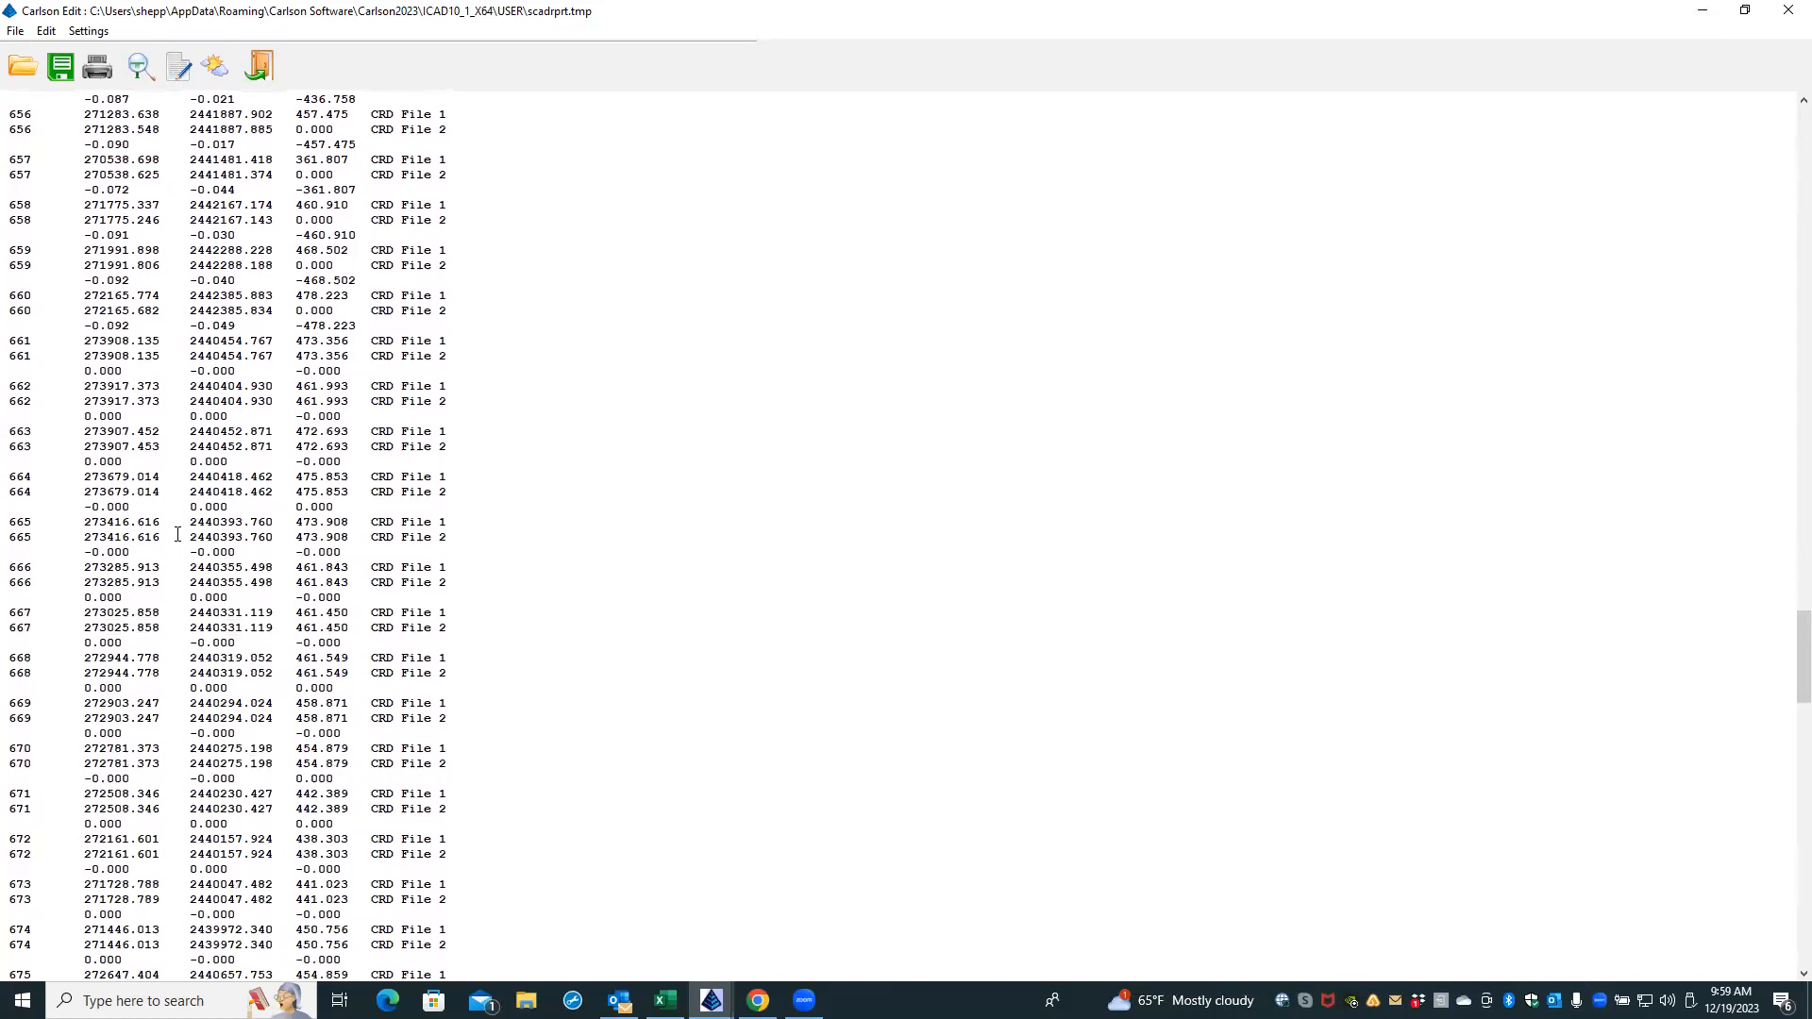
scroll(177, 535, "down", 3)
scroll(177, 535, "down", 2)
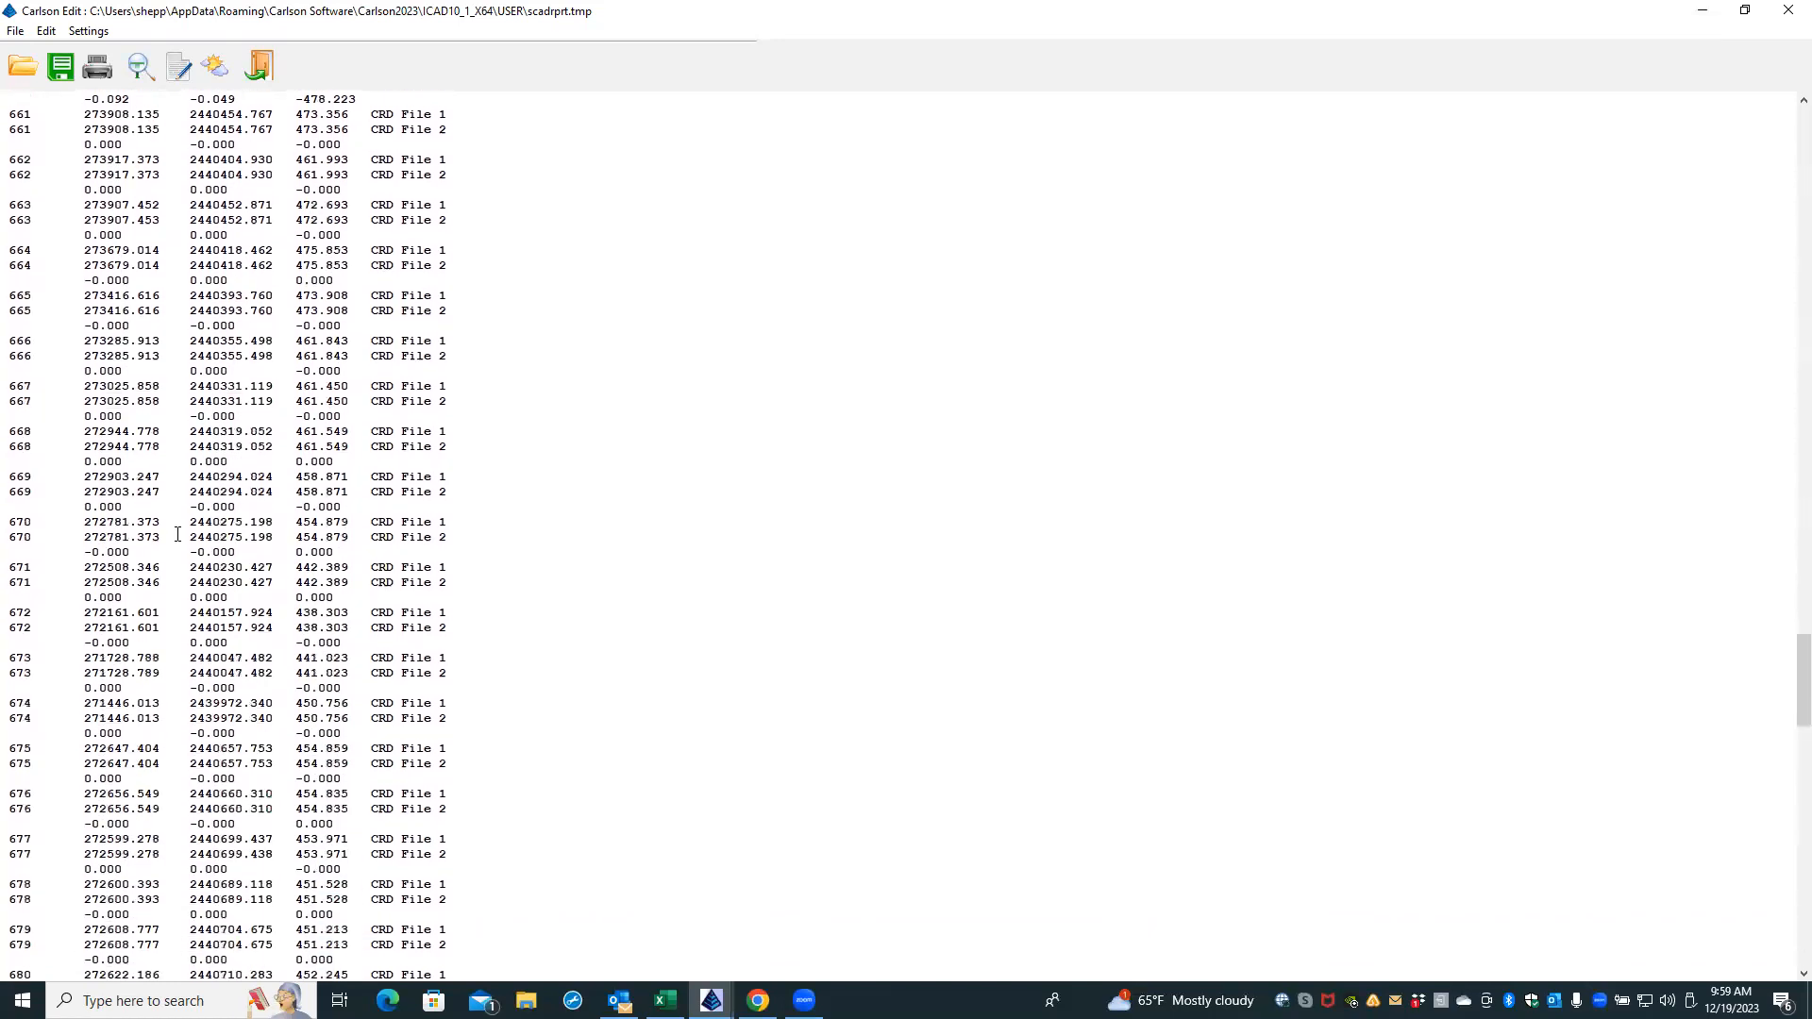
scroll(177, 535, "down", 2)
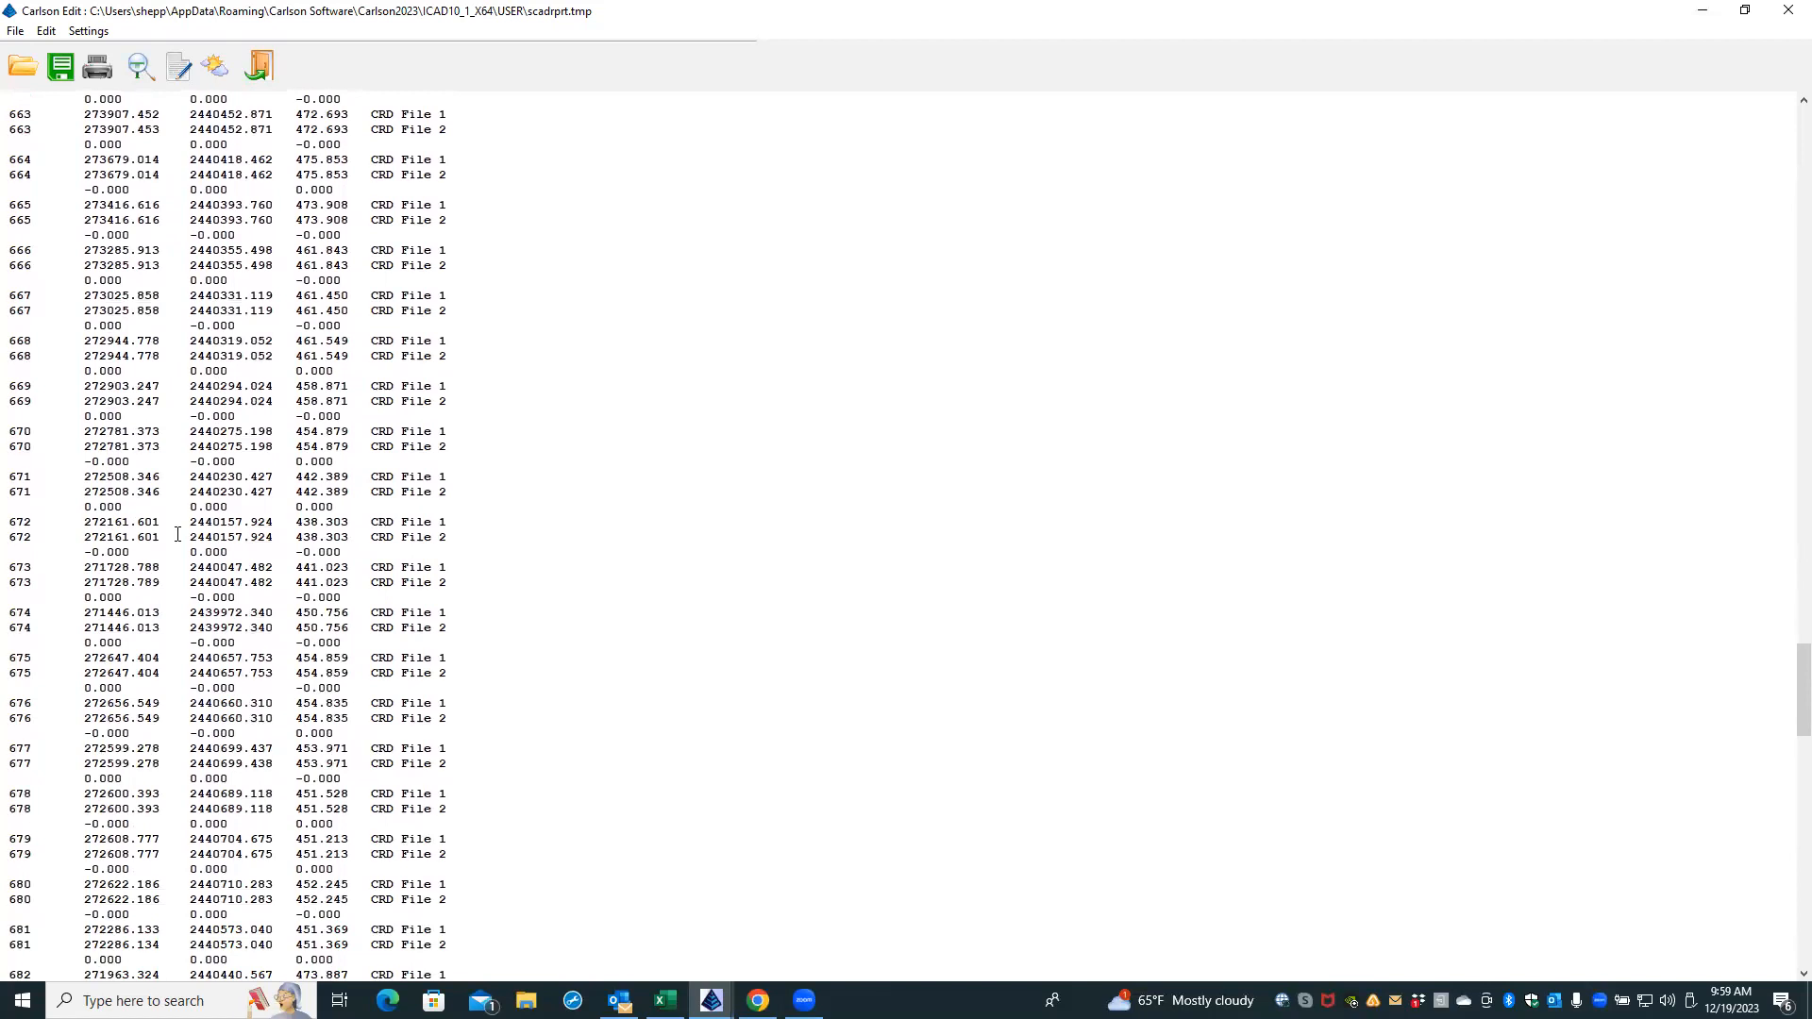
scroll(177, 535, "down", 2)
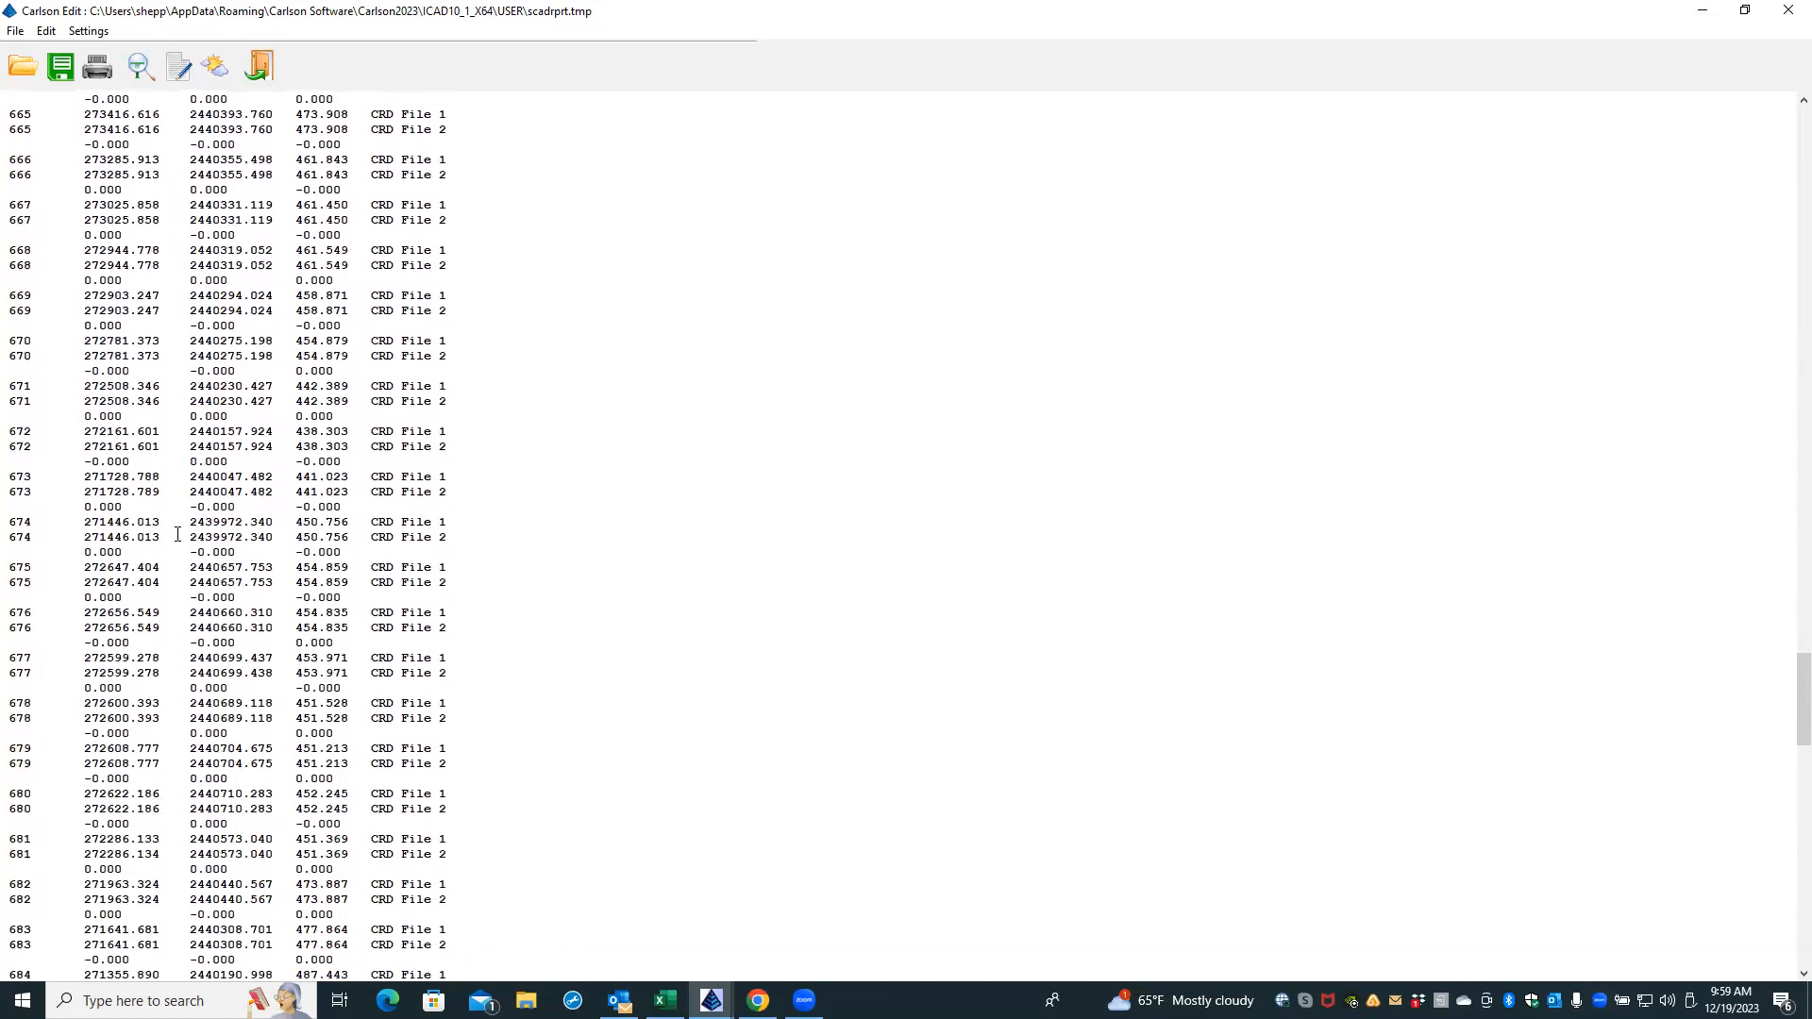
scroll(178, 535, "down", 3)
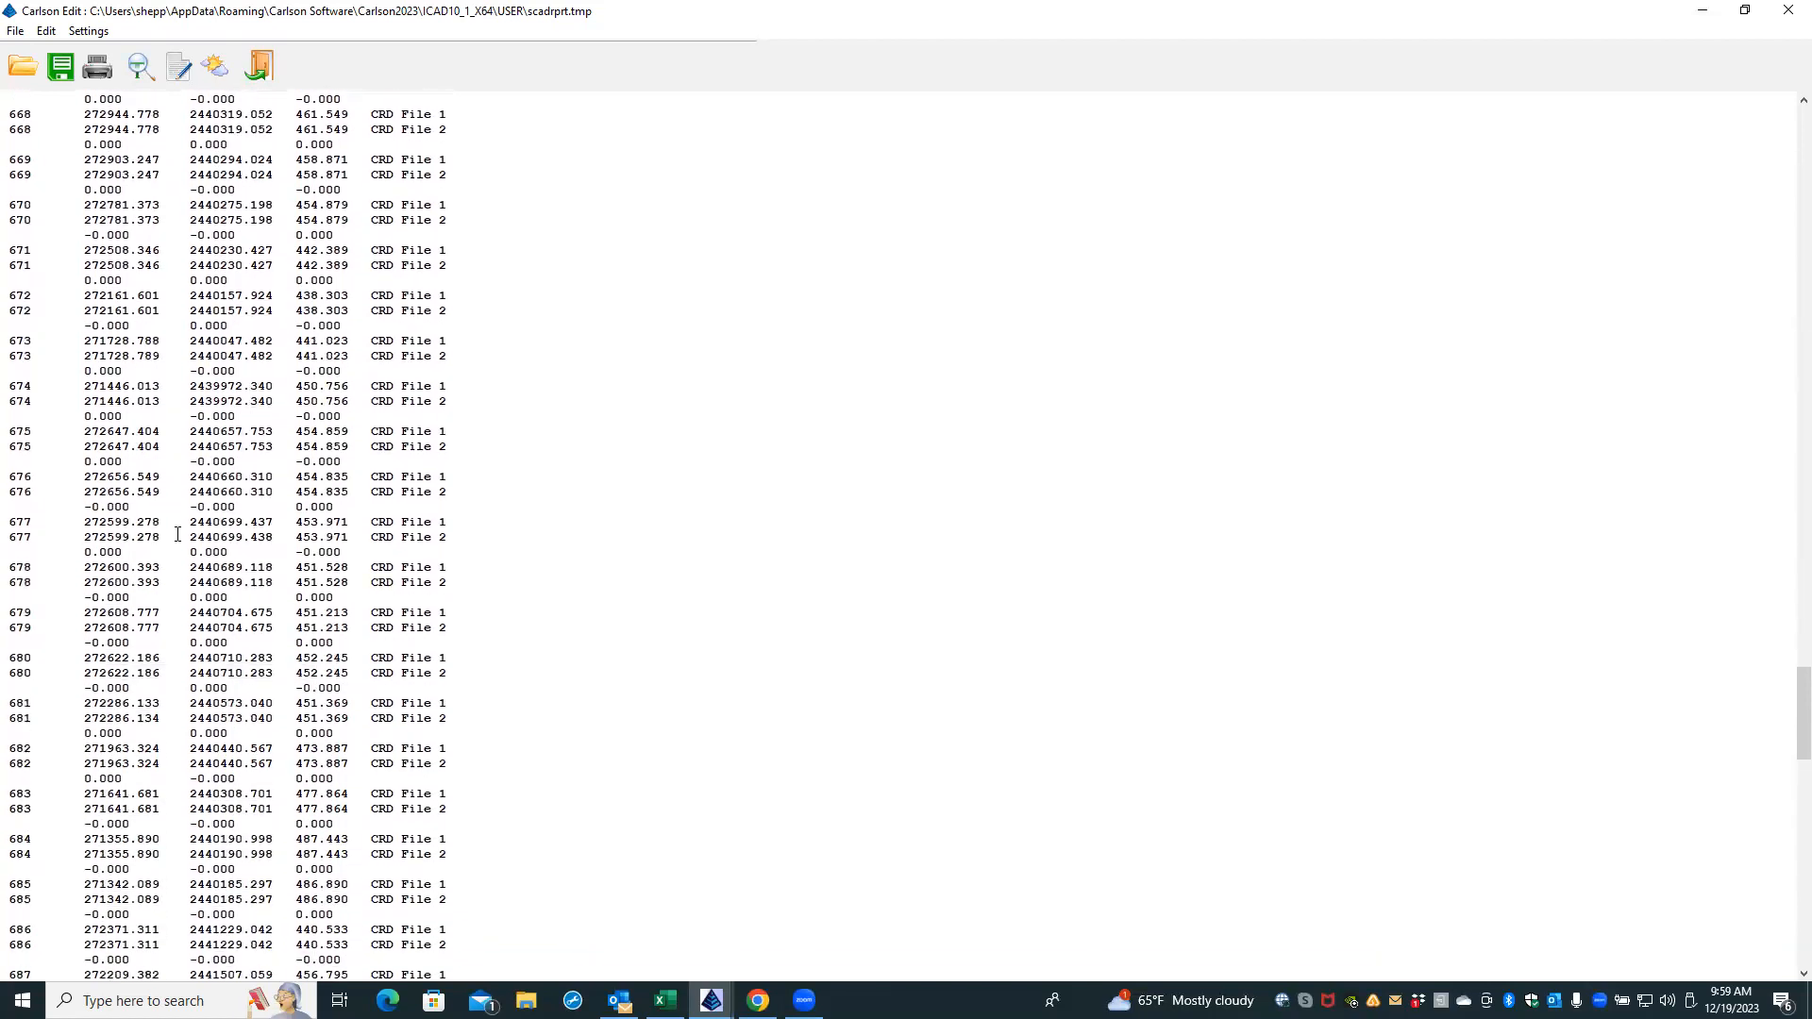
scroll(177, 535, "down", 5)
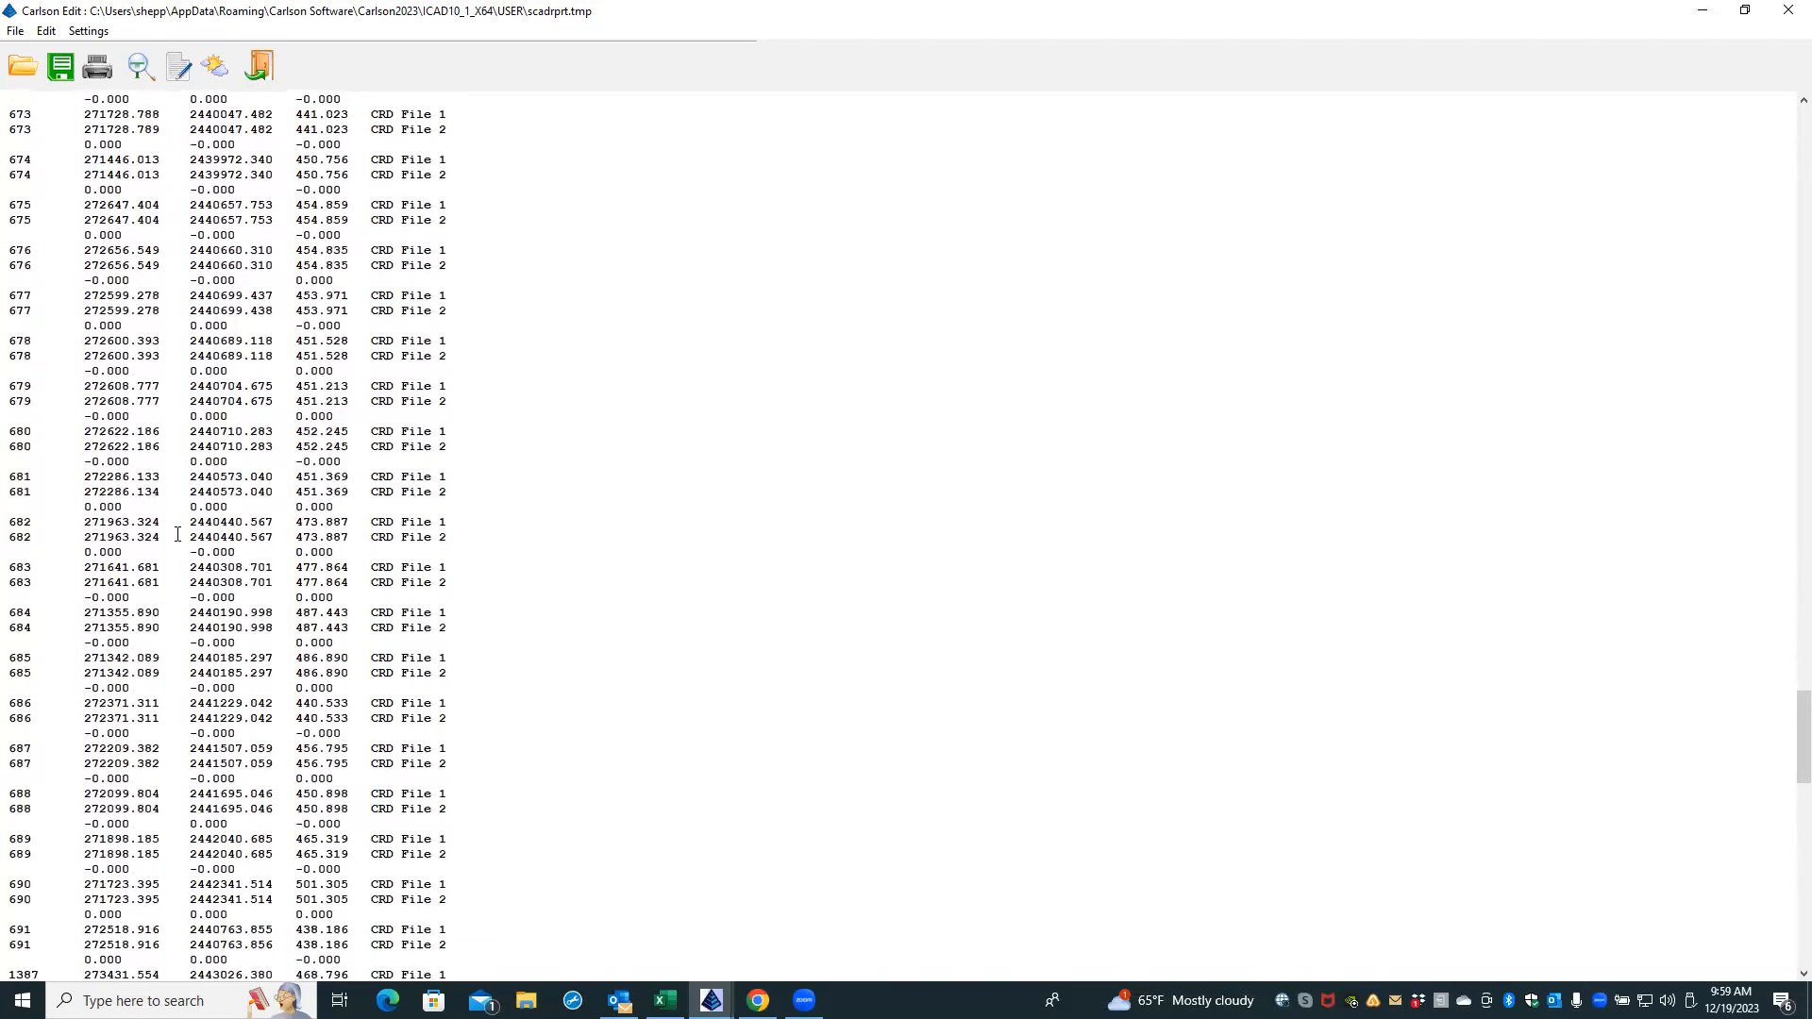
scroll(178, 536, "down", 3)
scroll(177, 535, "down", 5)
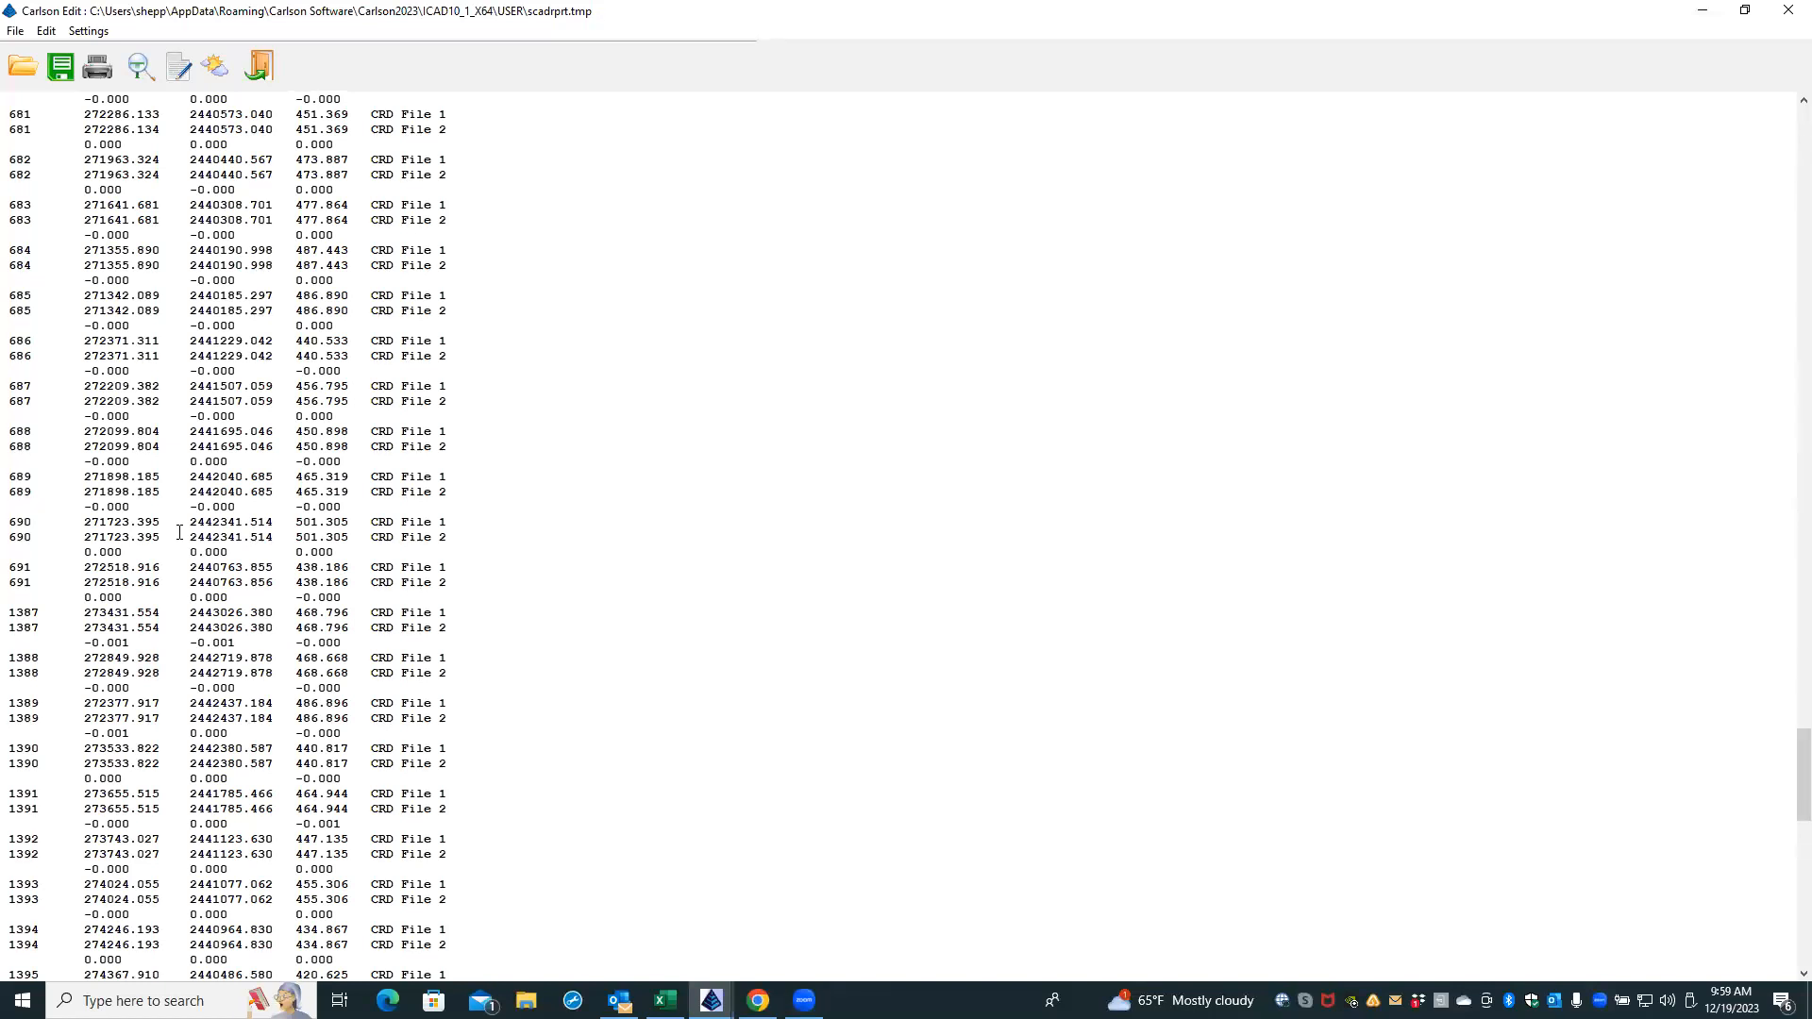
scroll(180, 532, "down", 5)
scroll(179, 530, "down", 4)
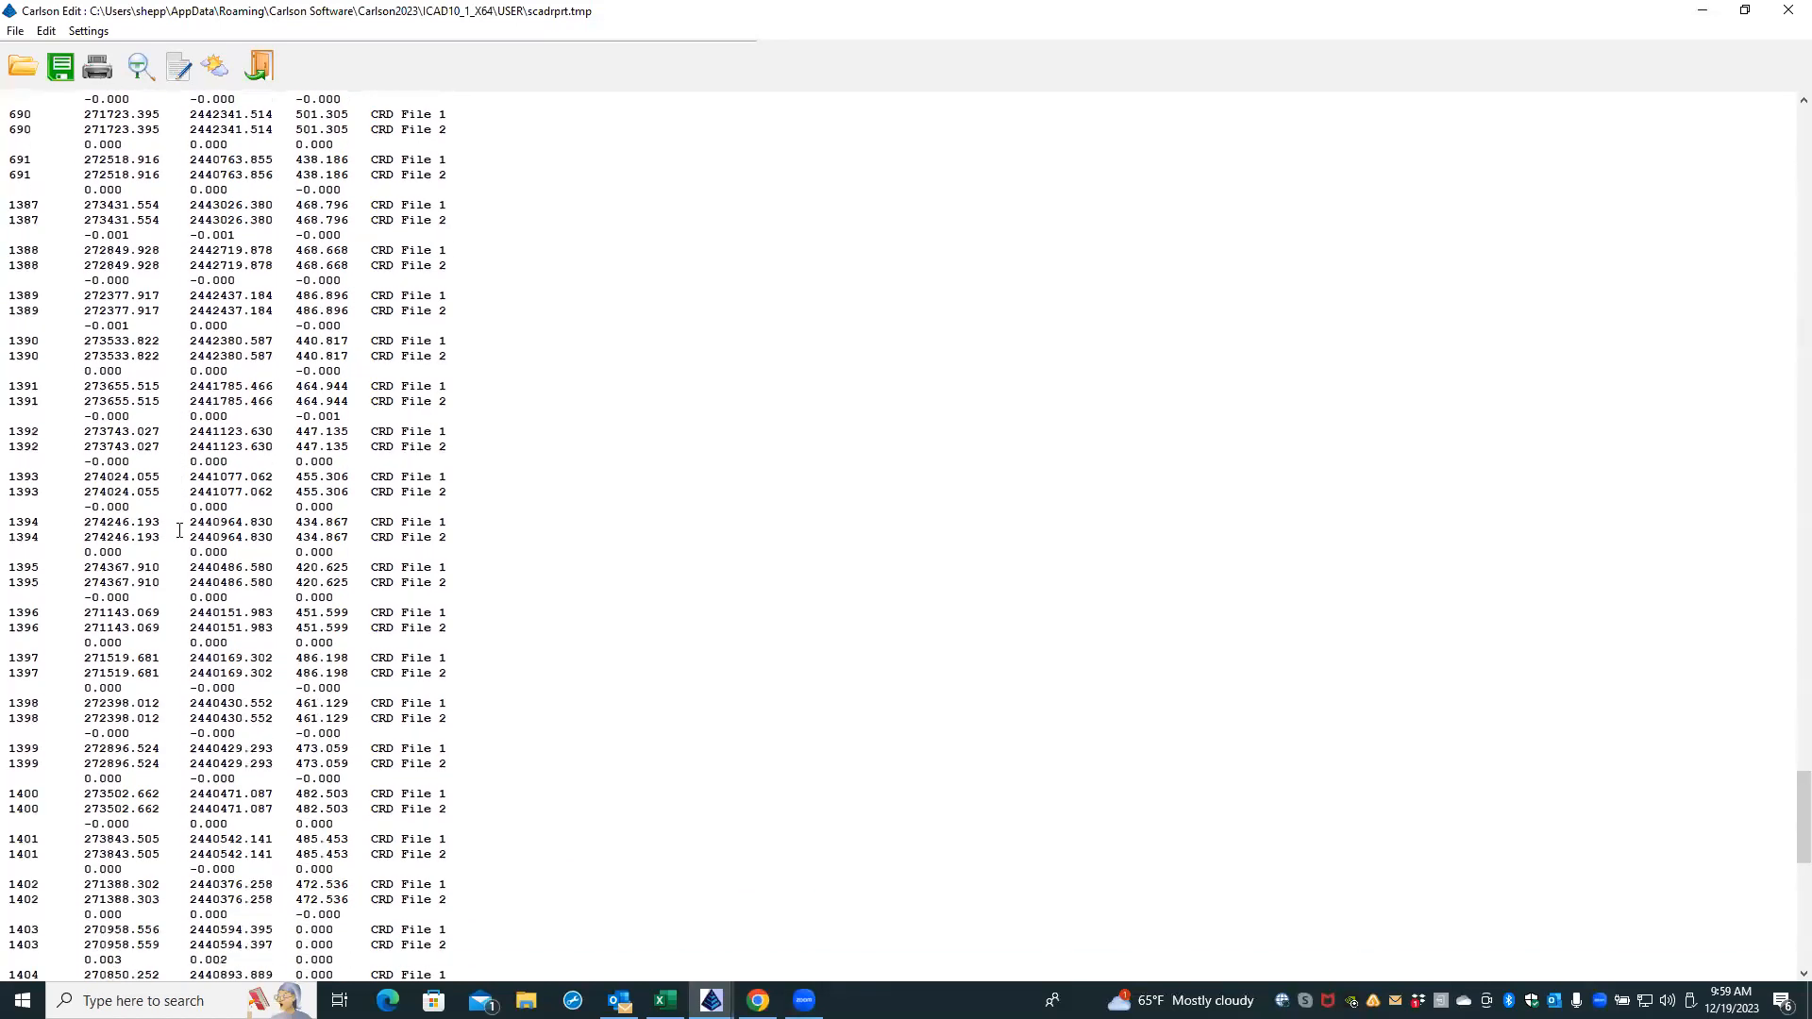
scroll(179, 531, "down", 6)
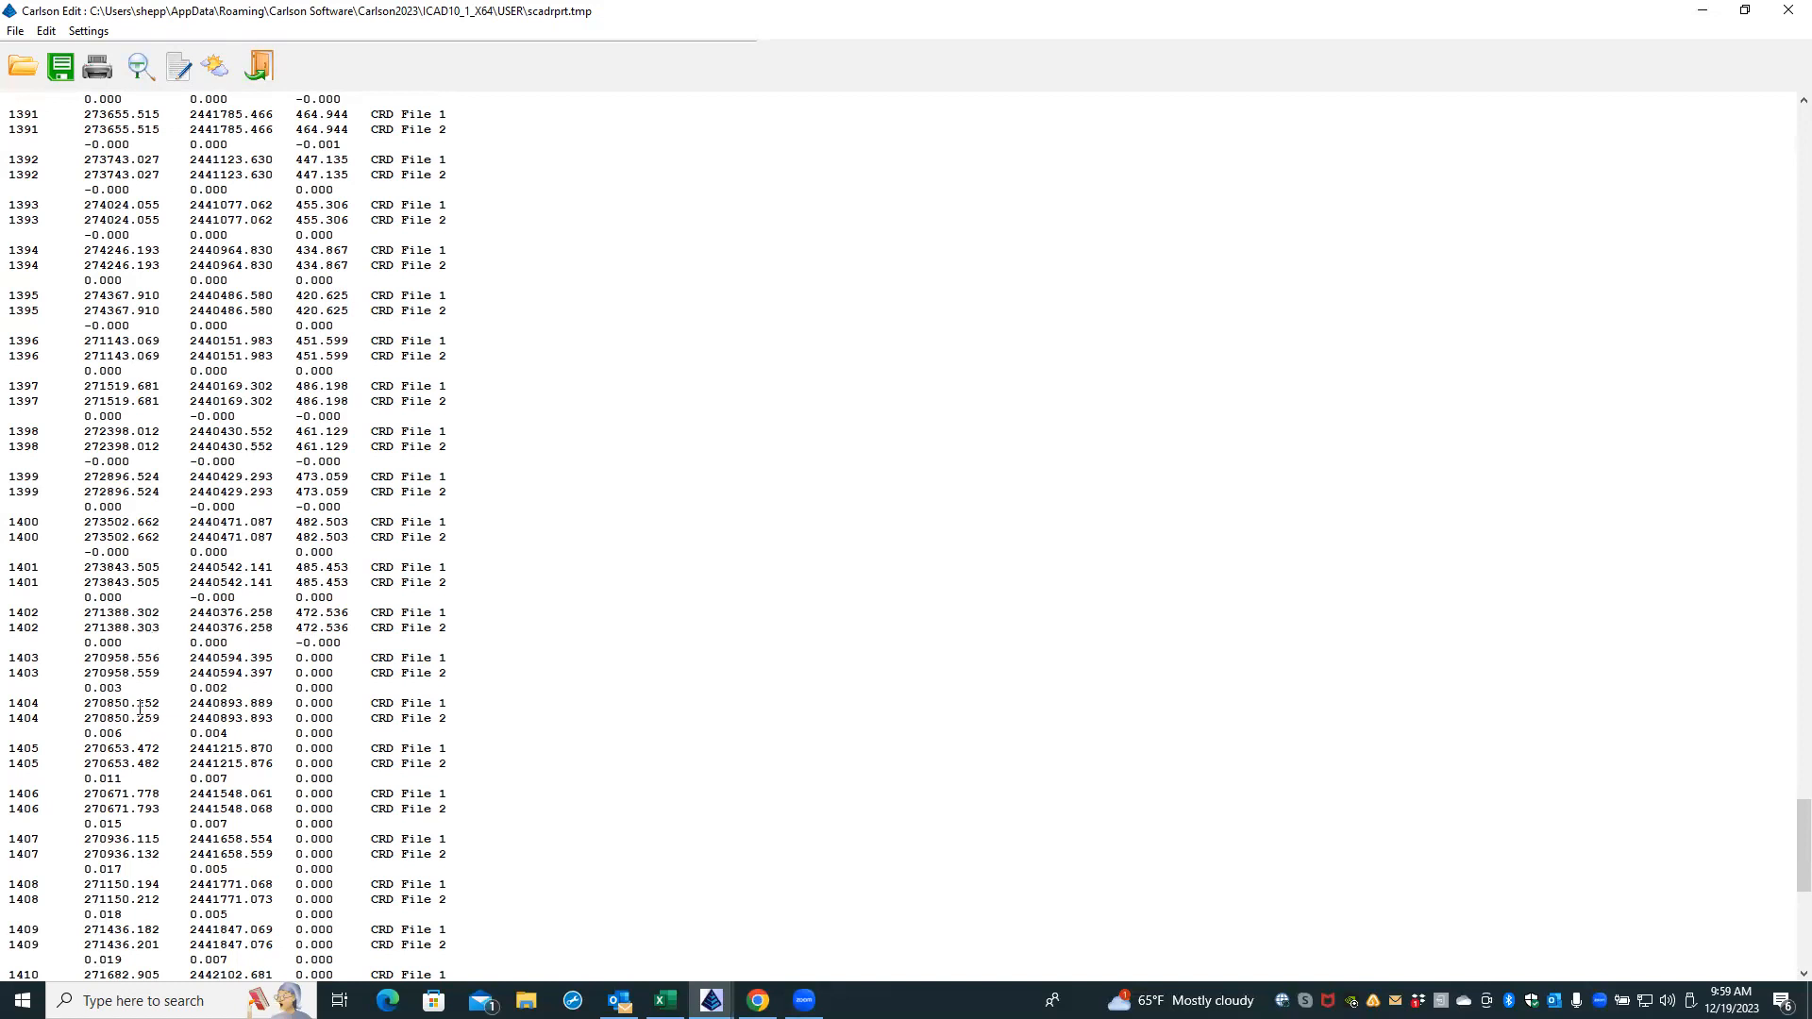
scroll(178, 731, "down", 5)
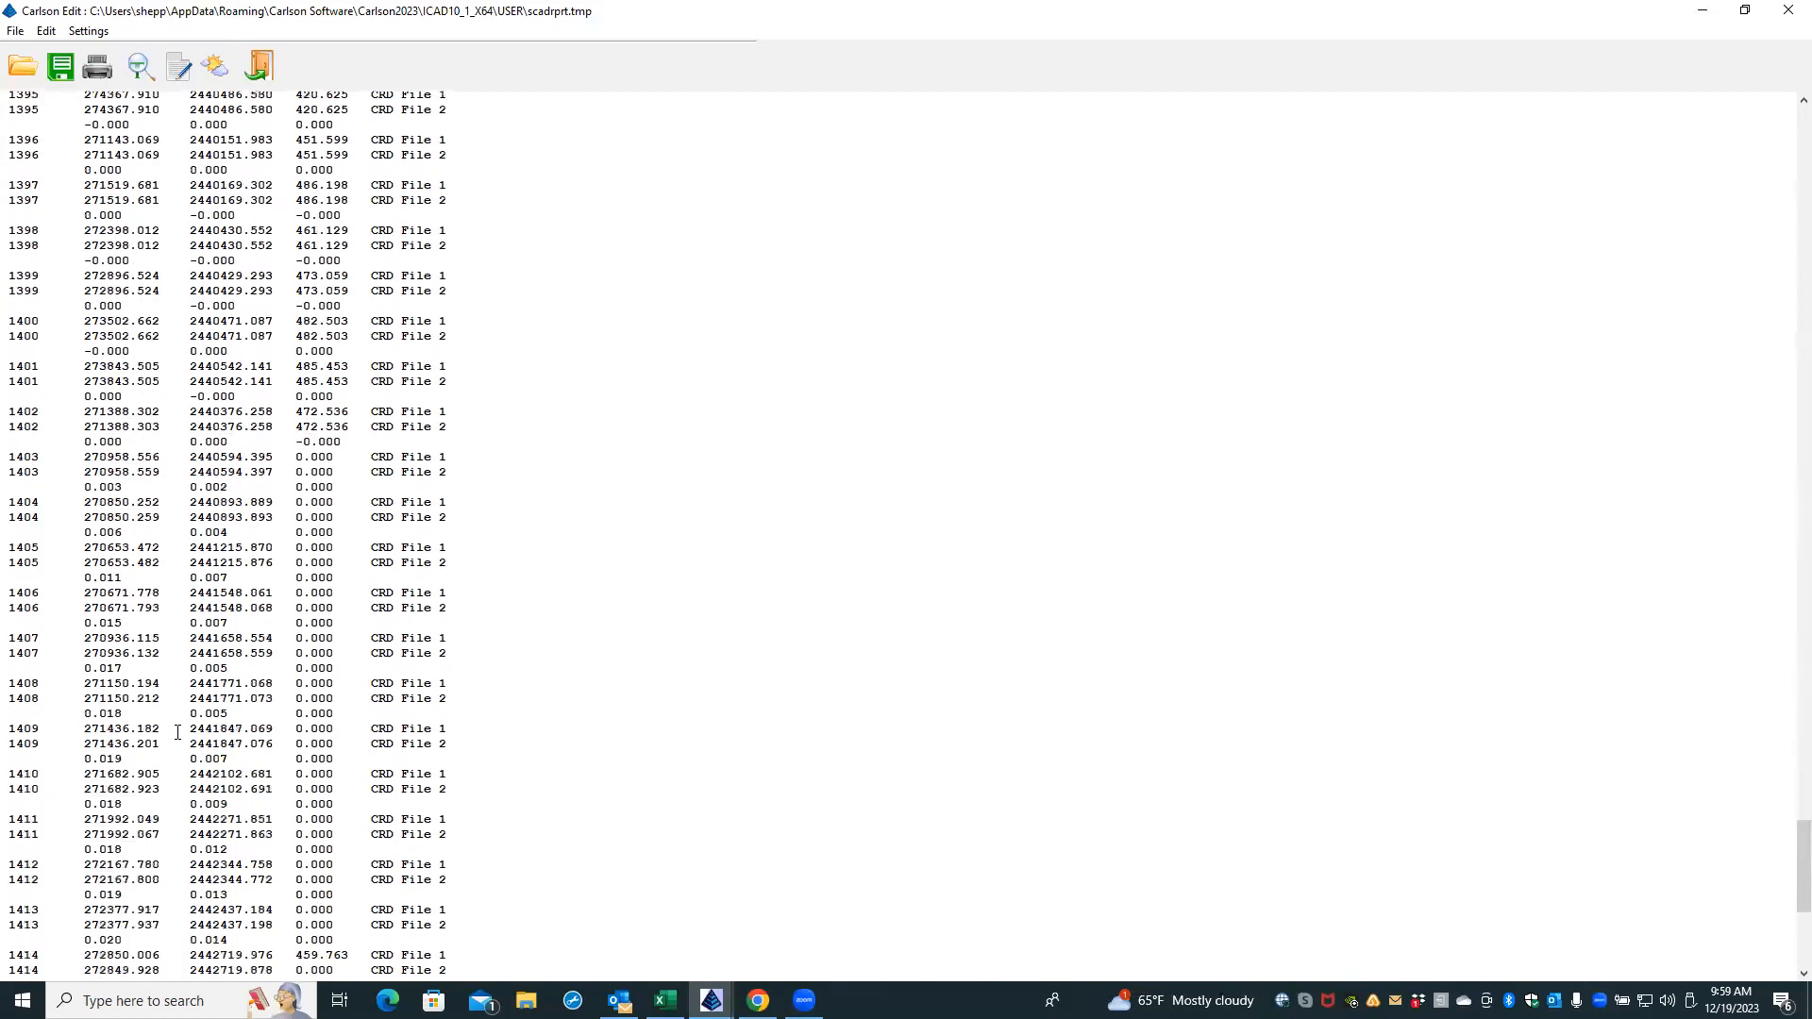
scroll(177, 731, "down", 4)
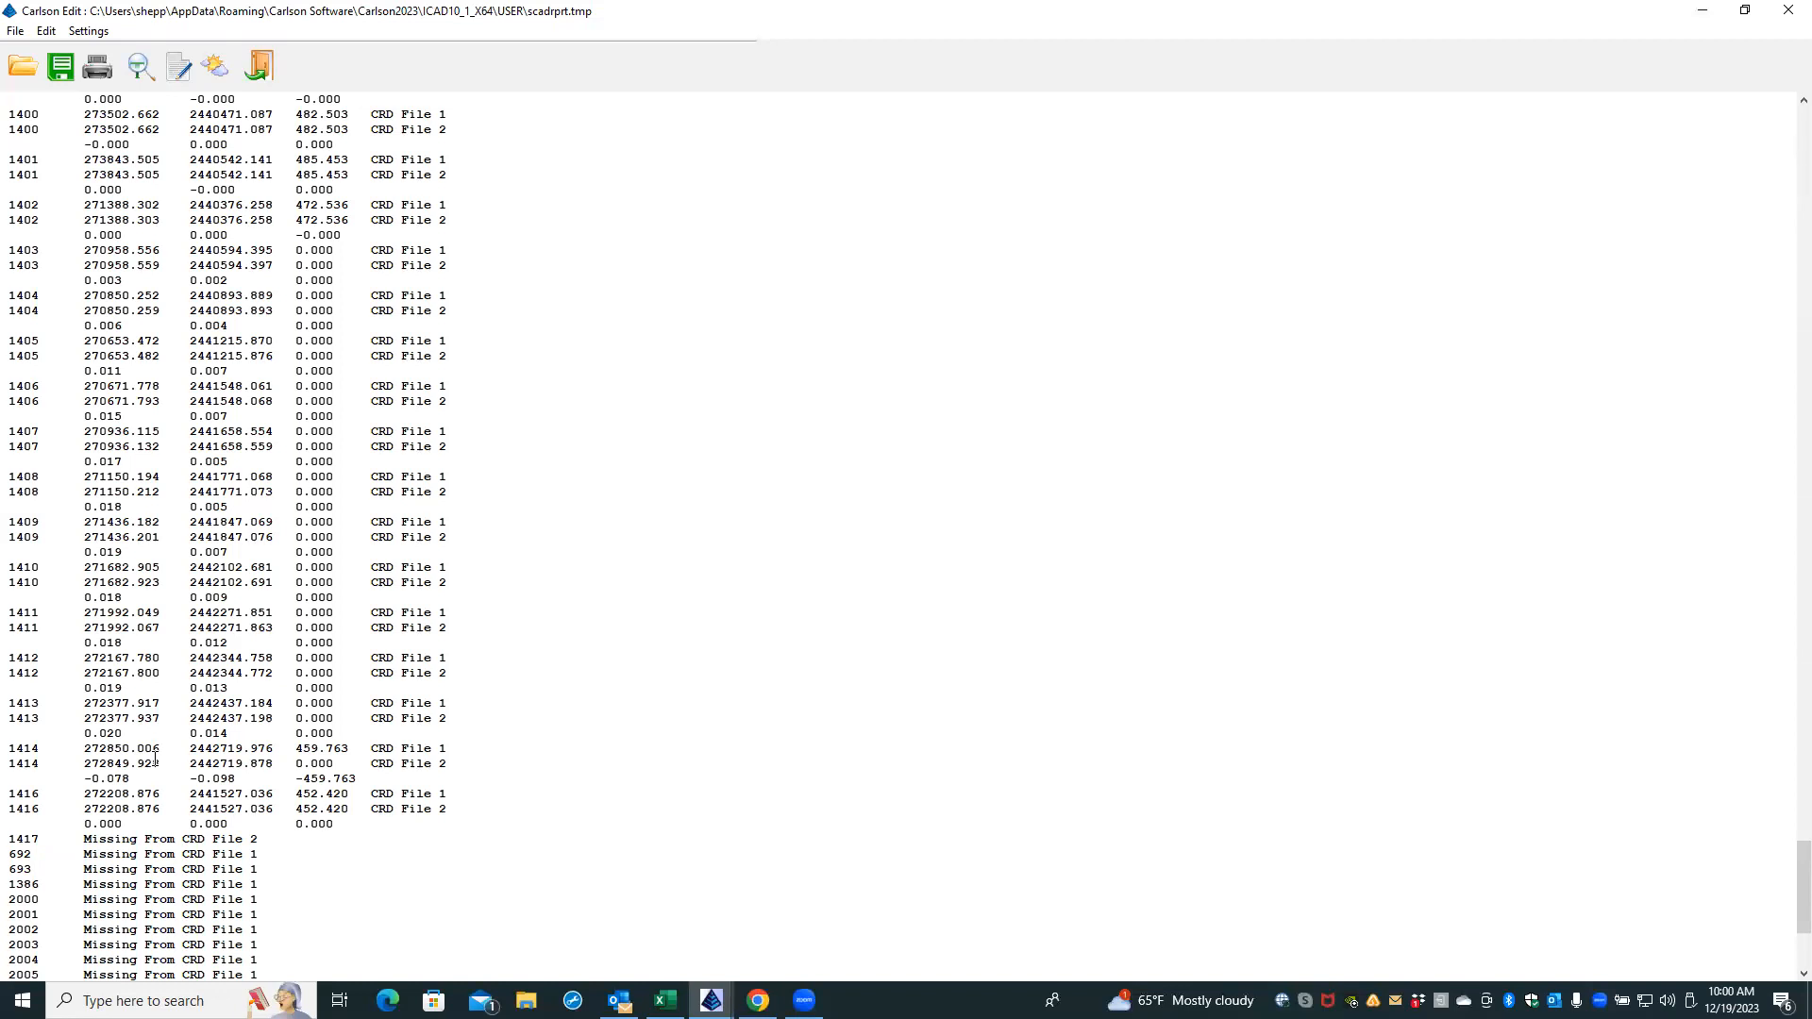
scroll(155, 758, "down", 7)
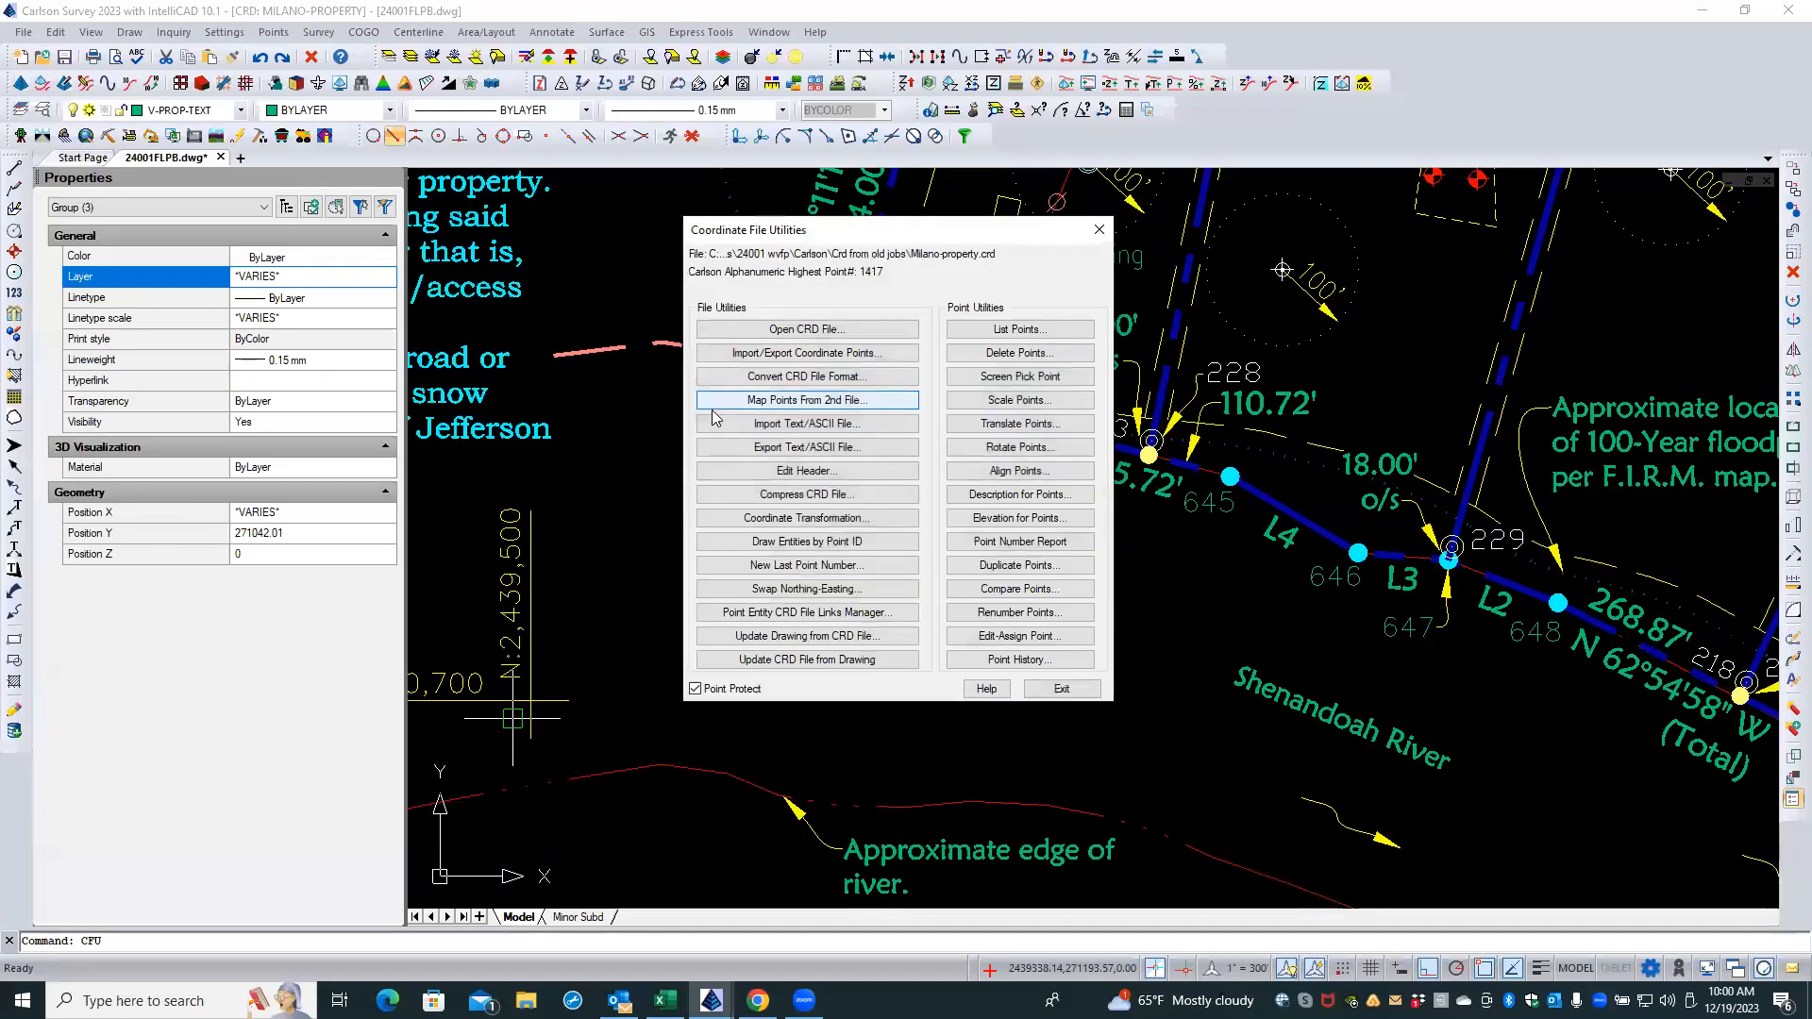
- Start another point comparison to preview the data of MILANO-PROPERTY.CRD, Milano-010609.crd and MILANO-BOUNDARY2.crd, and cancel the file selection
left_click(1028, 589)
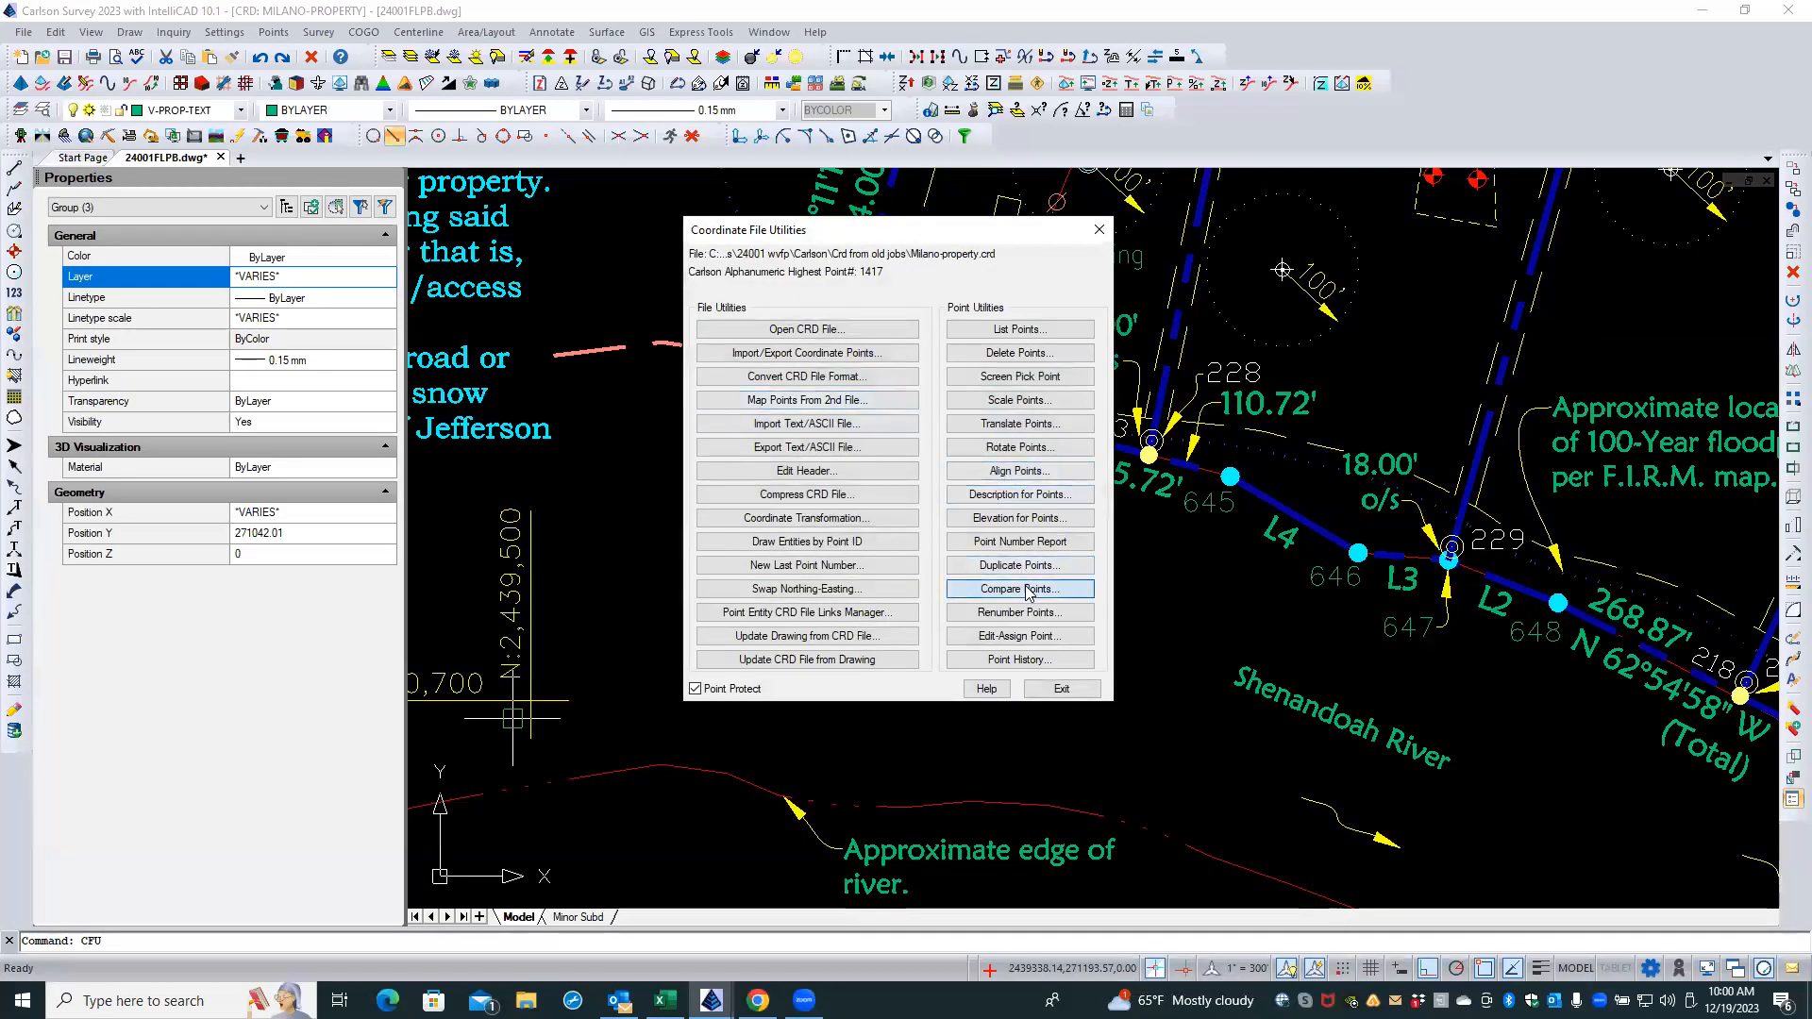
left_click(691, 596)
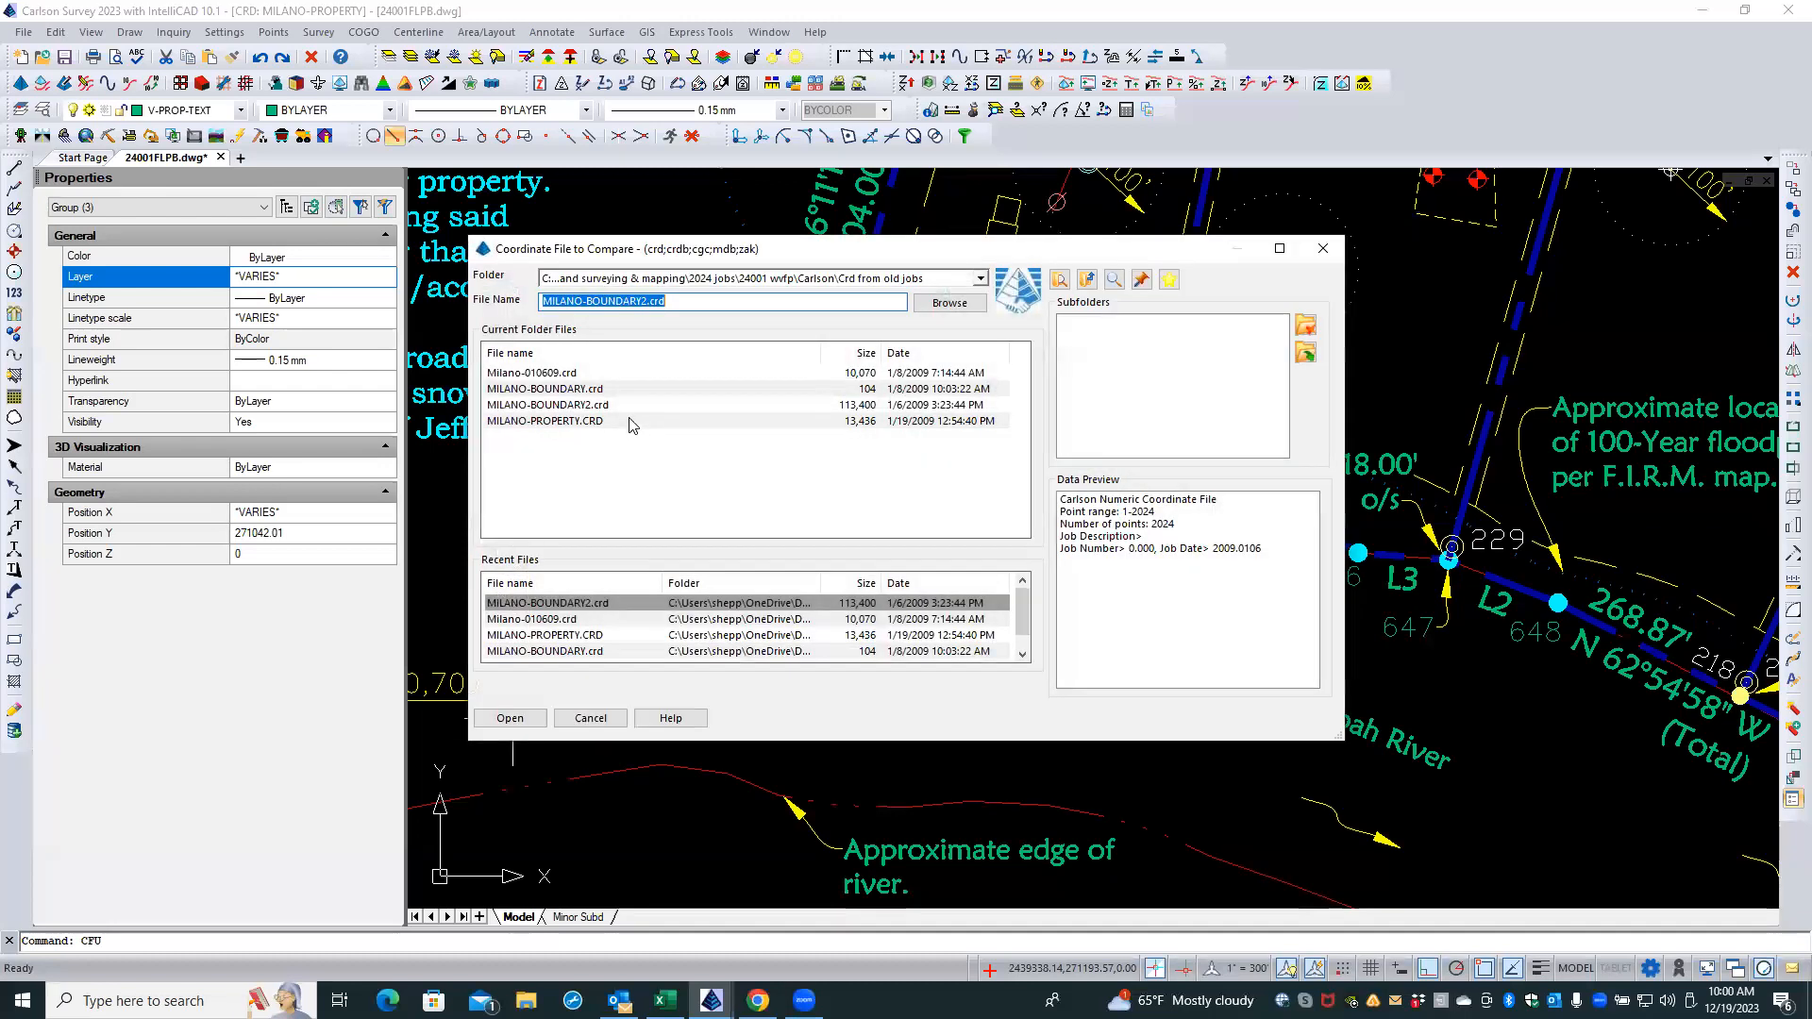
left_click(569, 425)
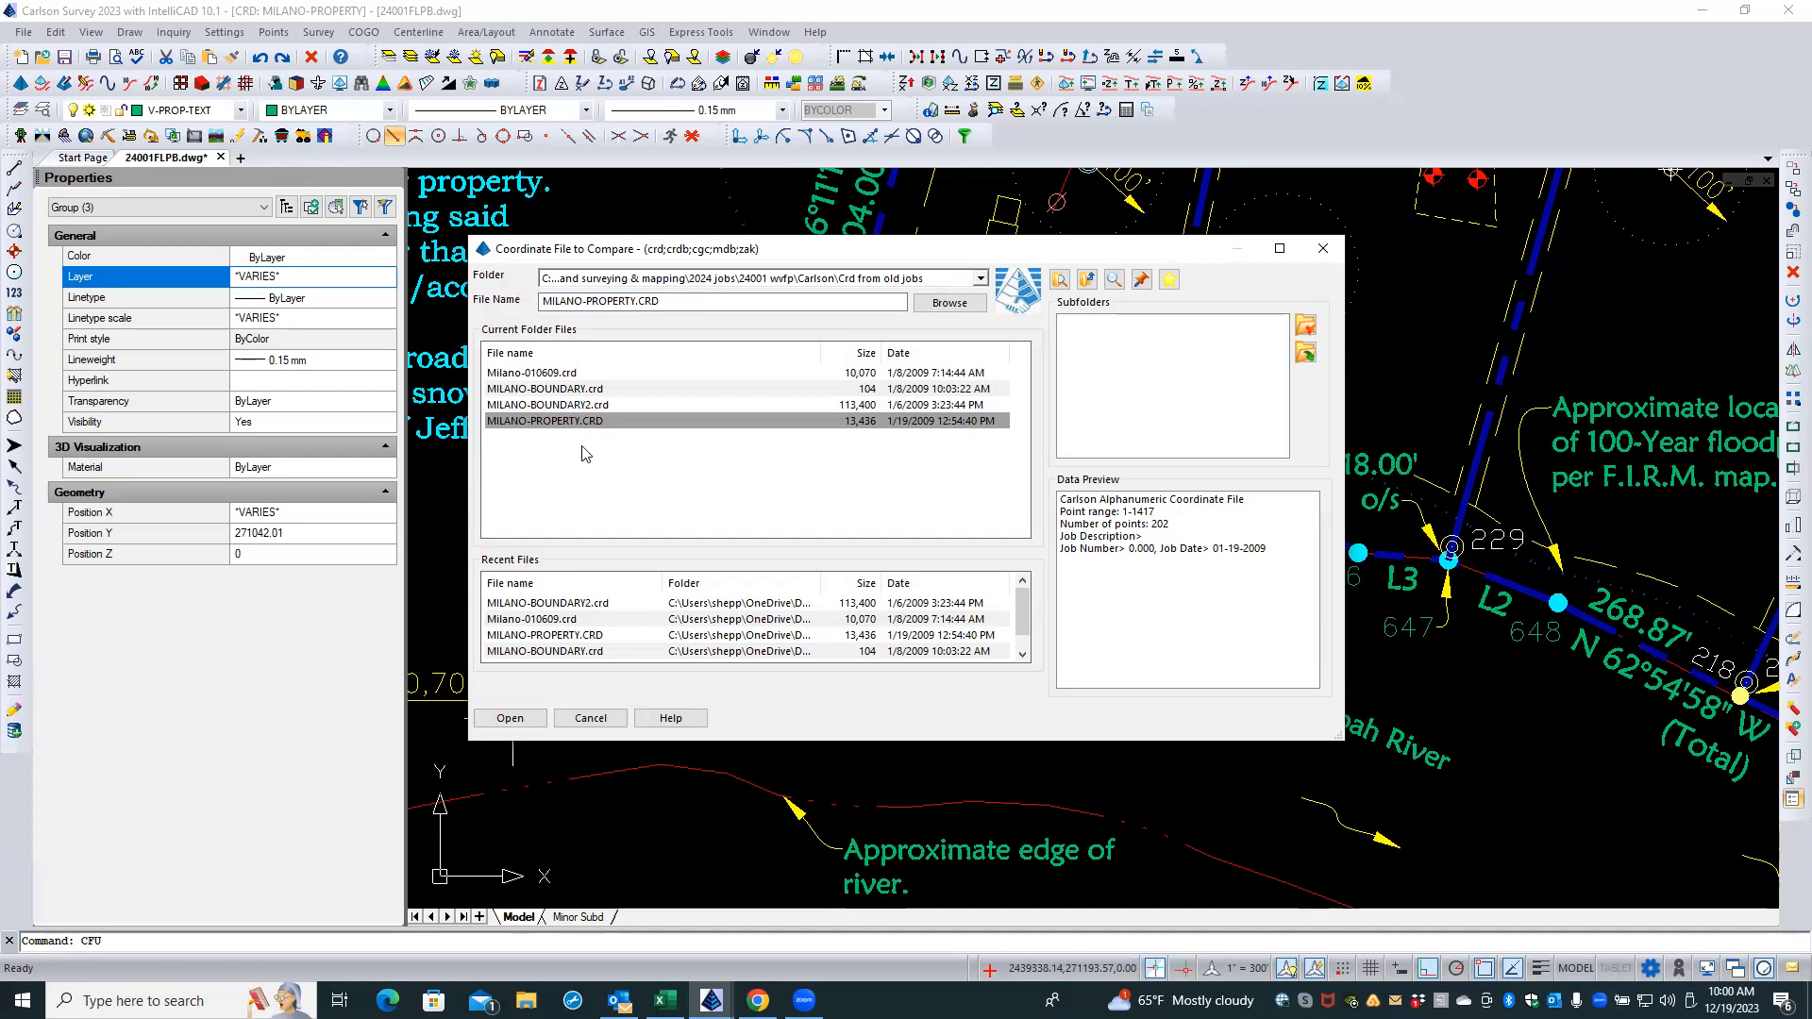
left_click(580, 372)
left_click(579, 406)
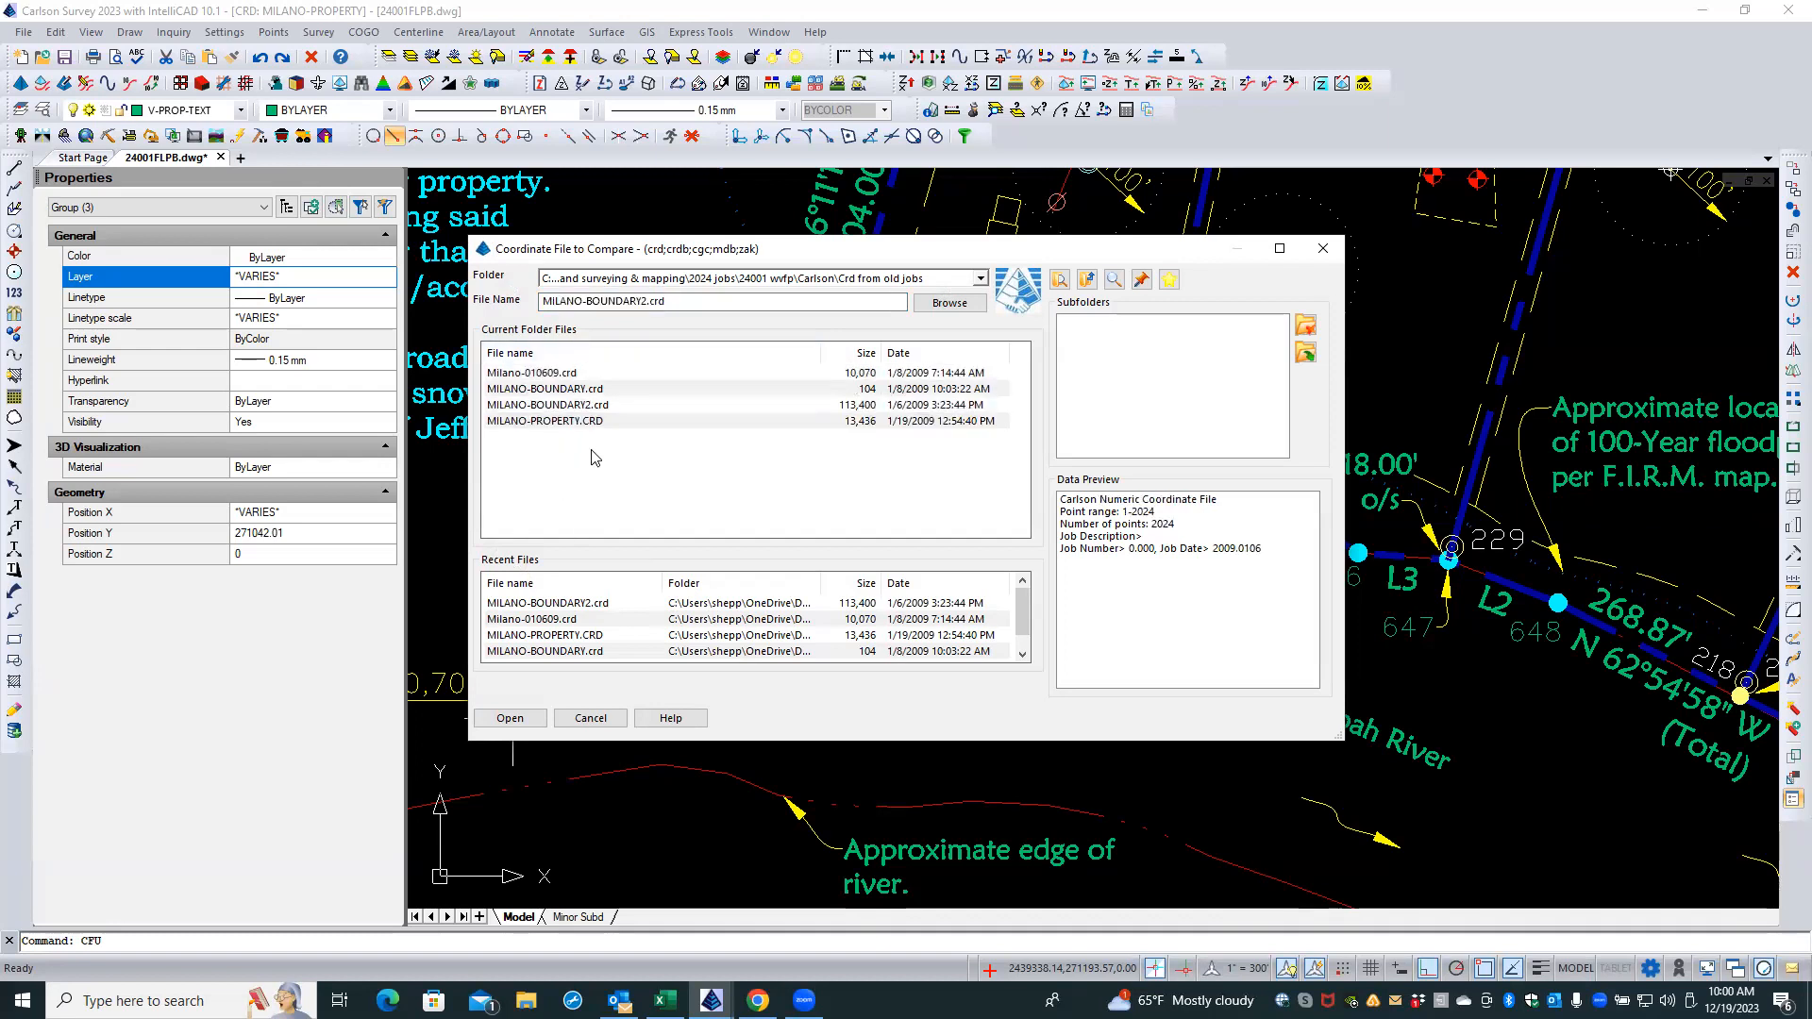
left_click(591, 718)
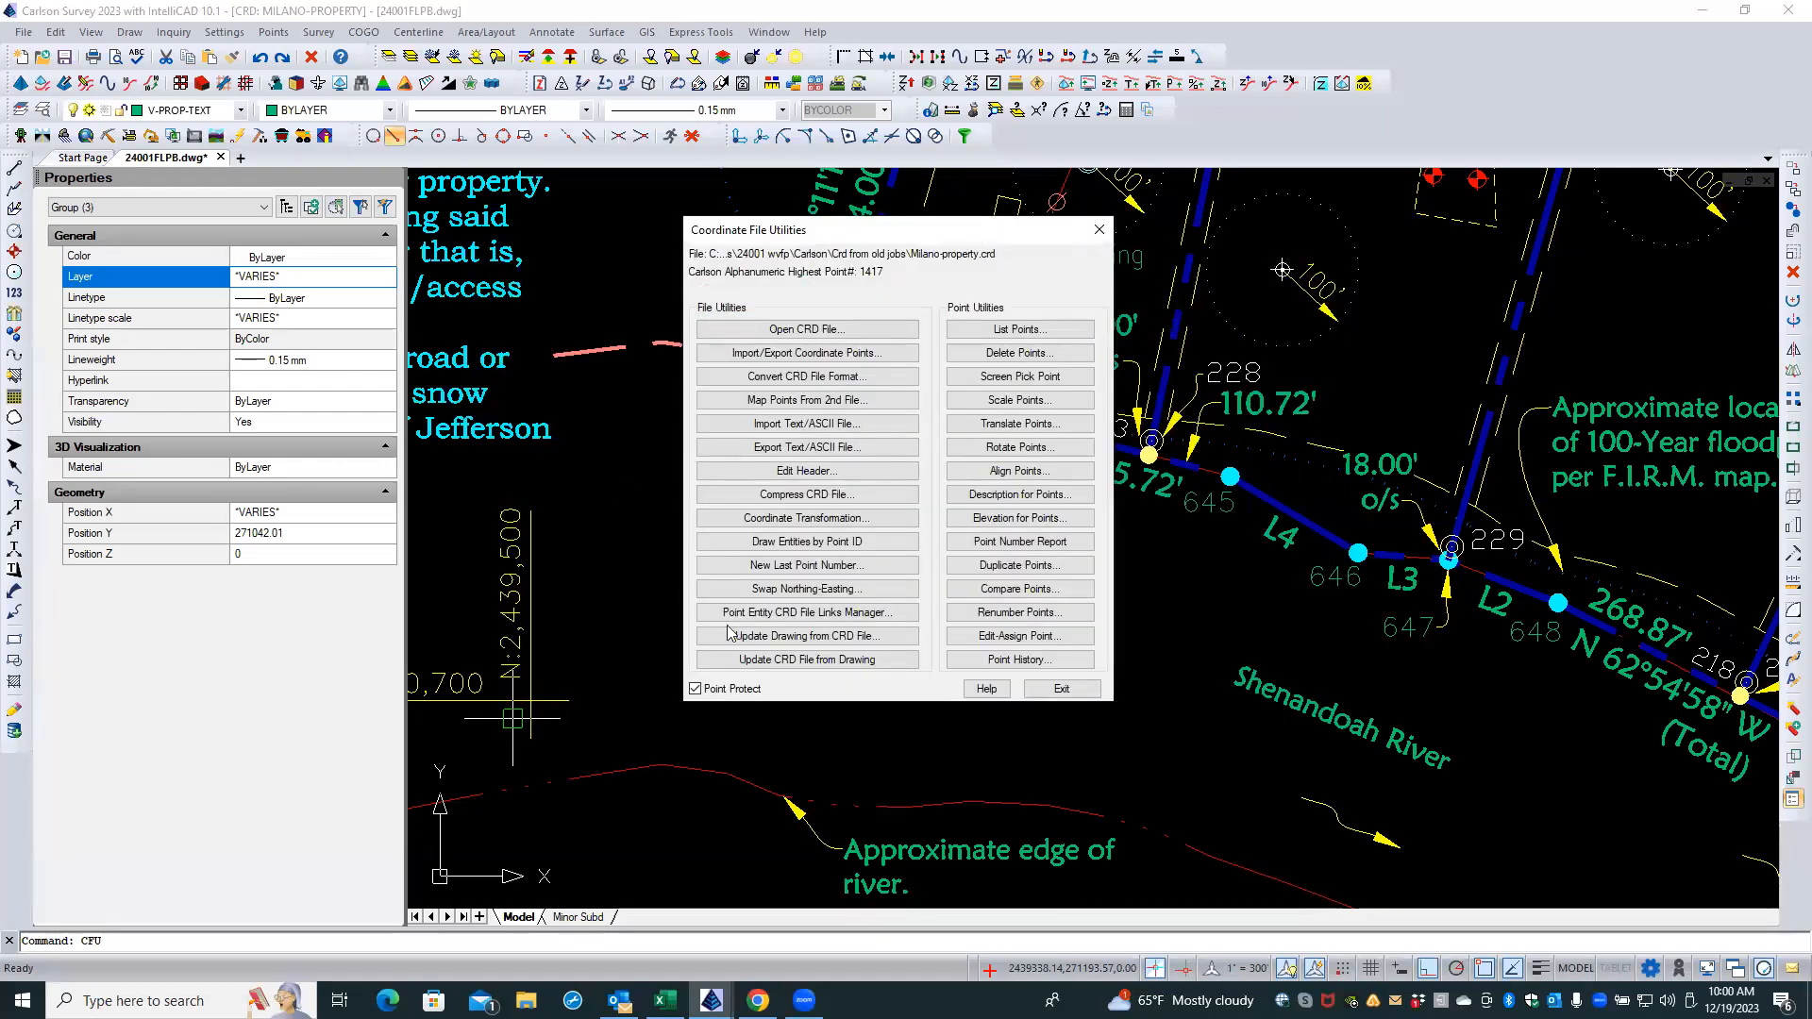
- Exit the coordinate file utilities and set 24001FLPB.crd in the 24001 wvfp Carlson folder as the current coordinate file
left_click(1060, 690)
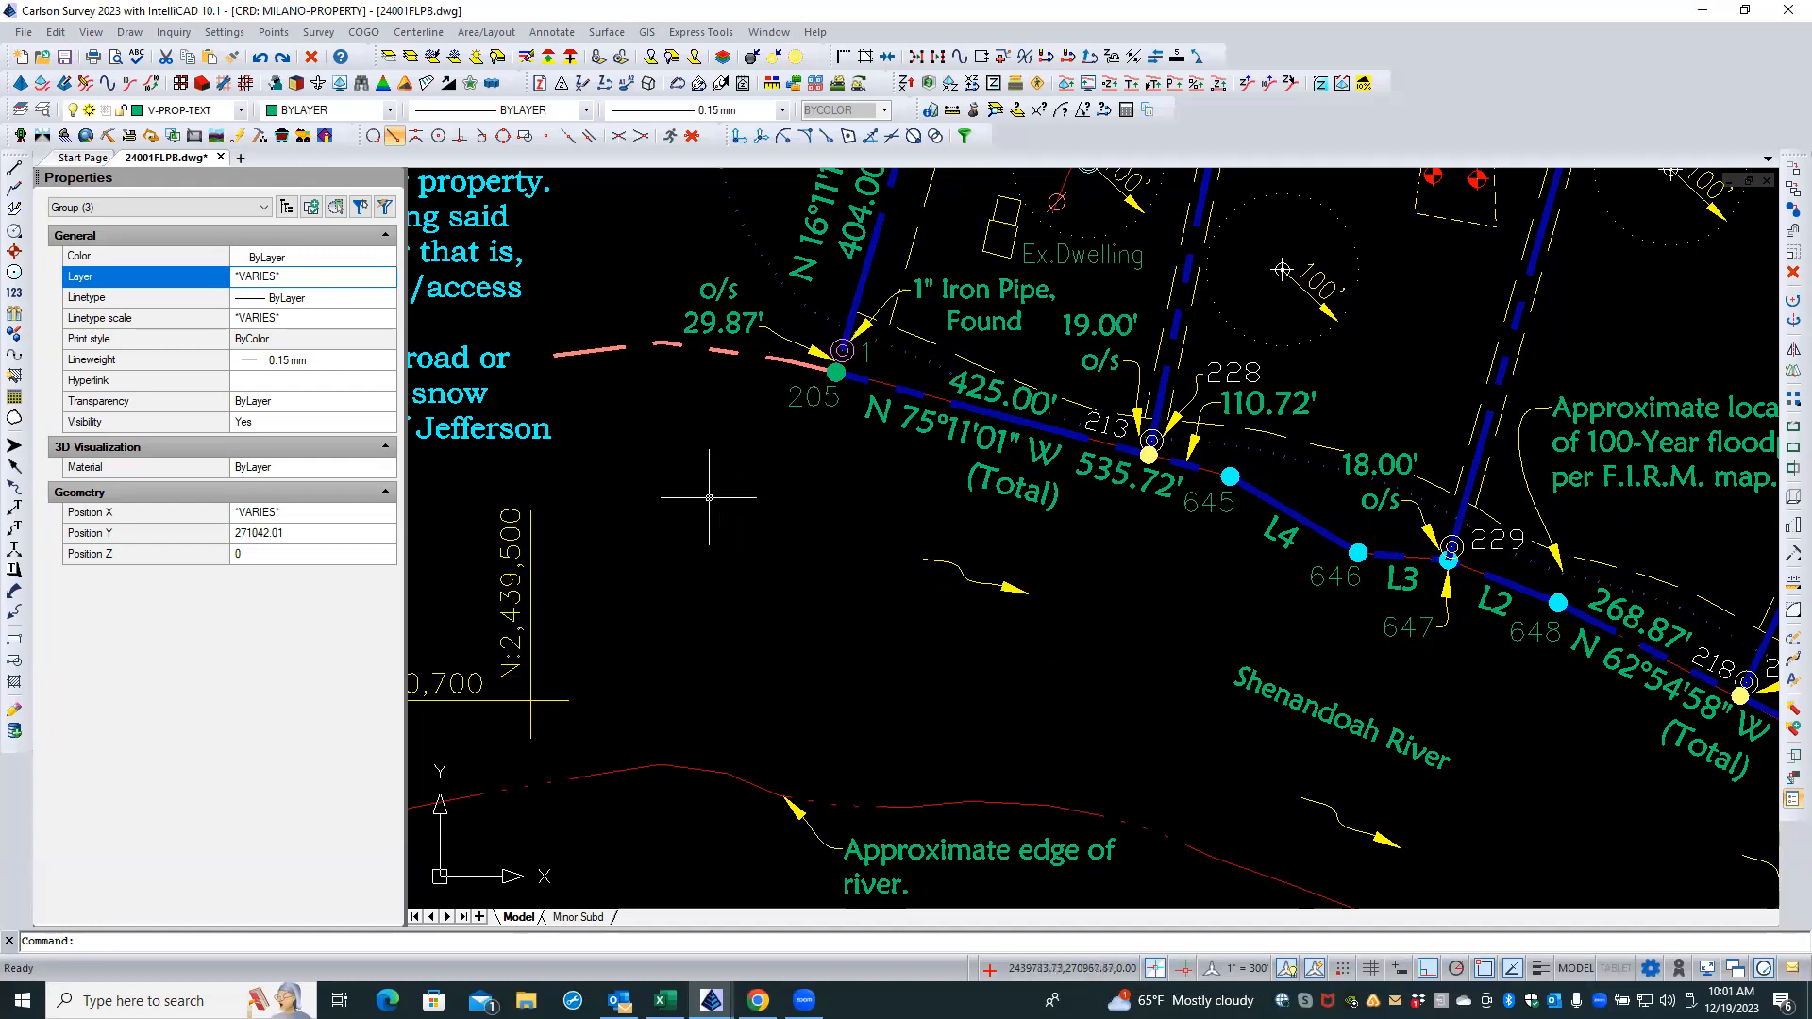
left_click(274, 32)
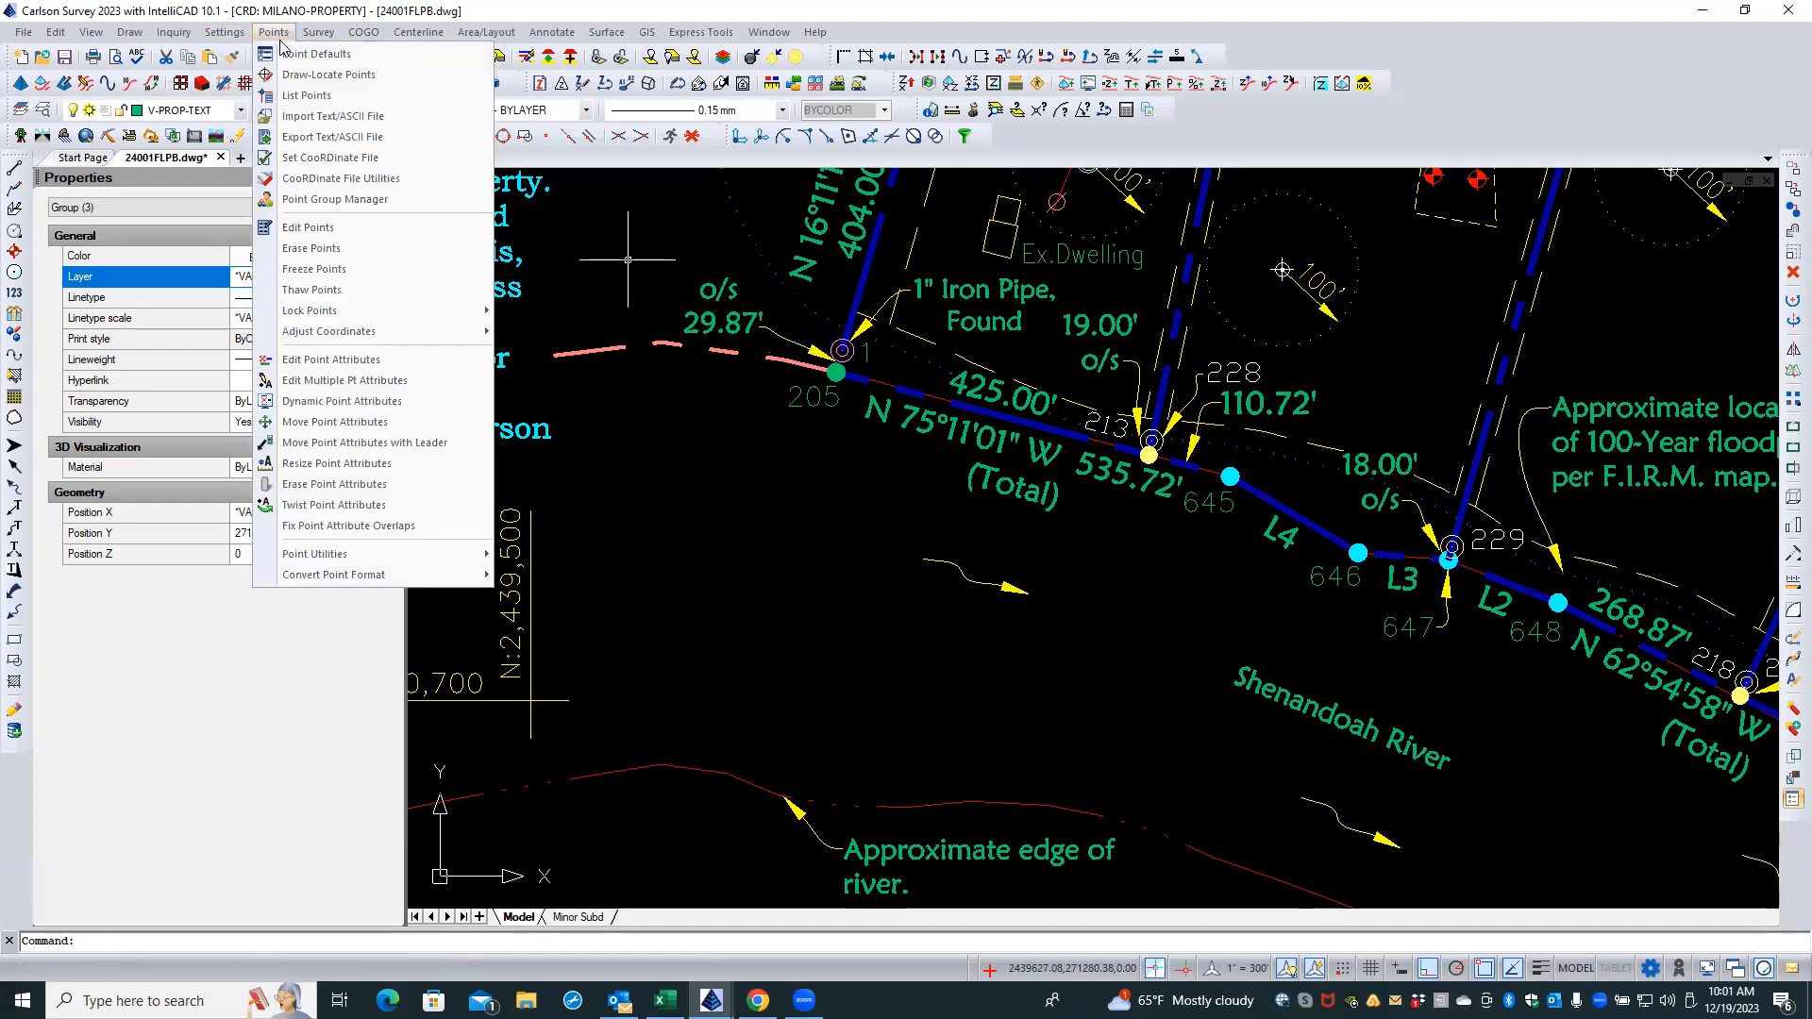
left_click(339, 159)
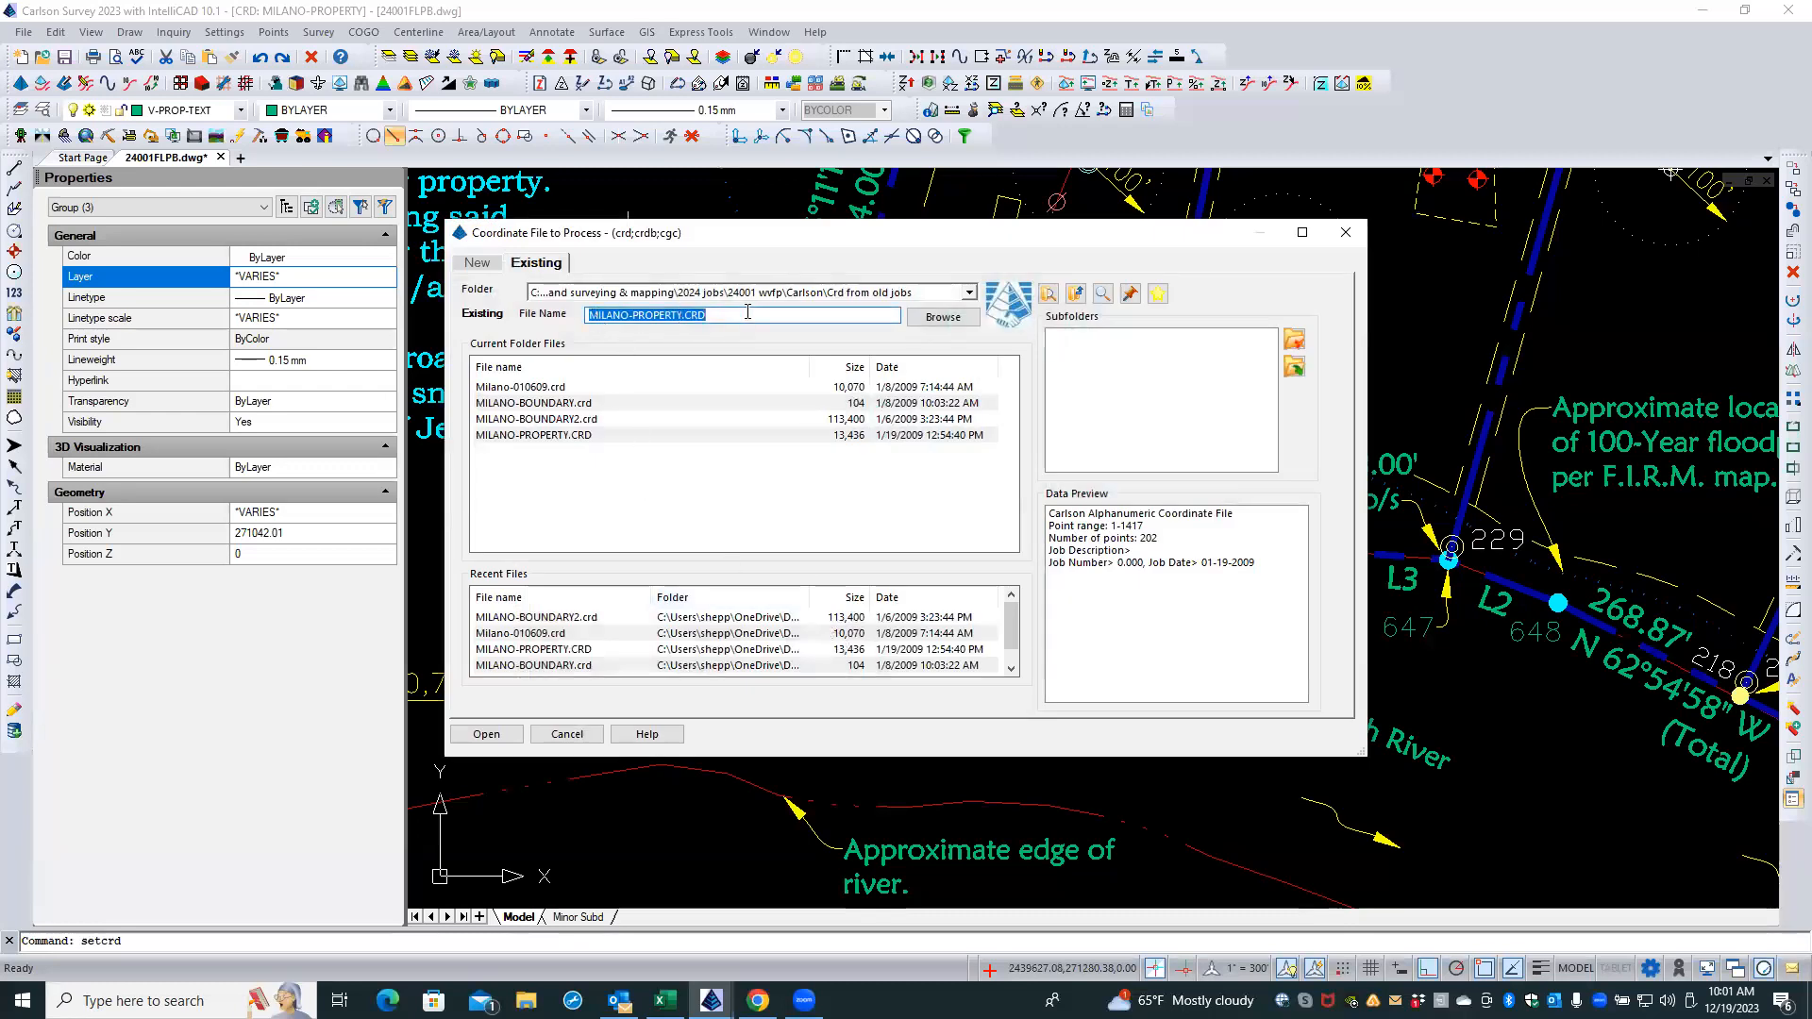
left_click(560, 738)
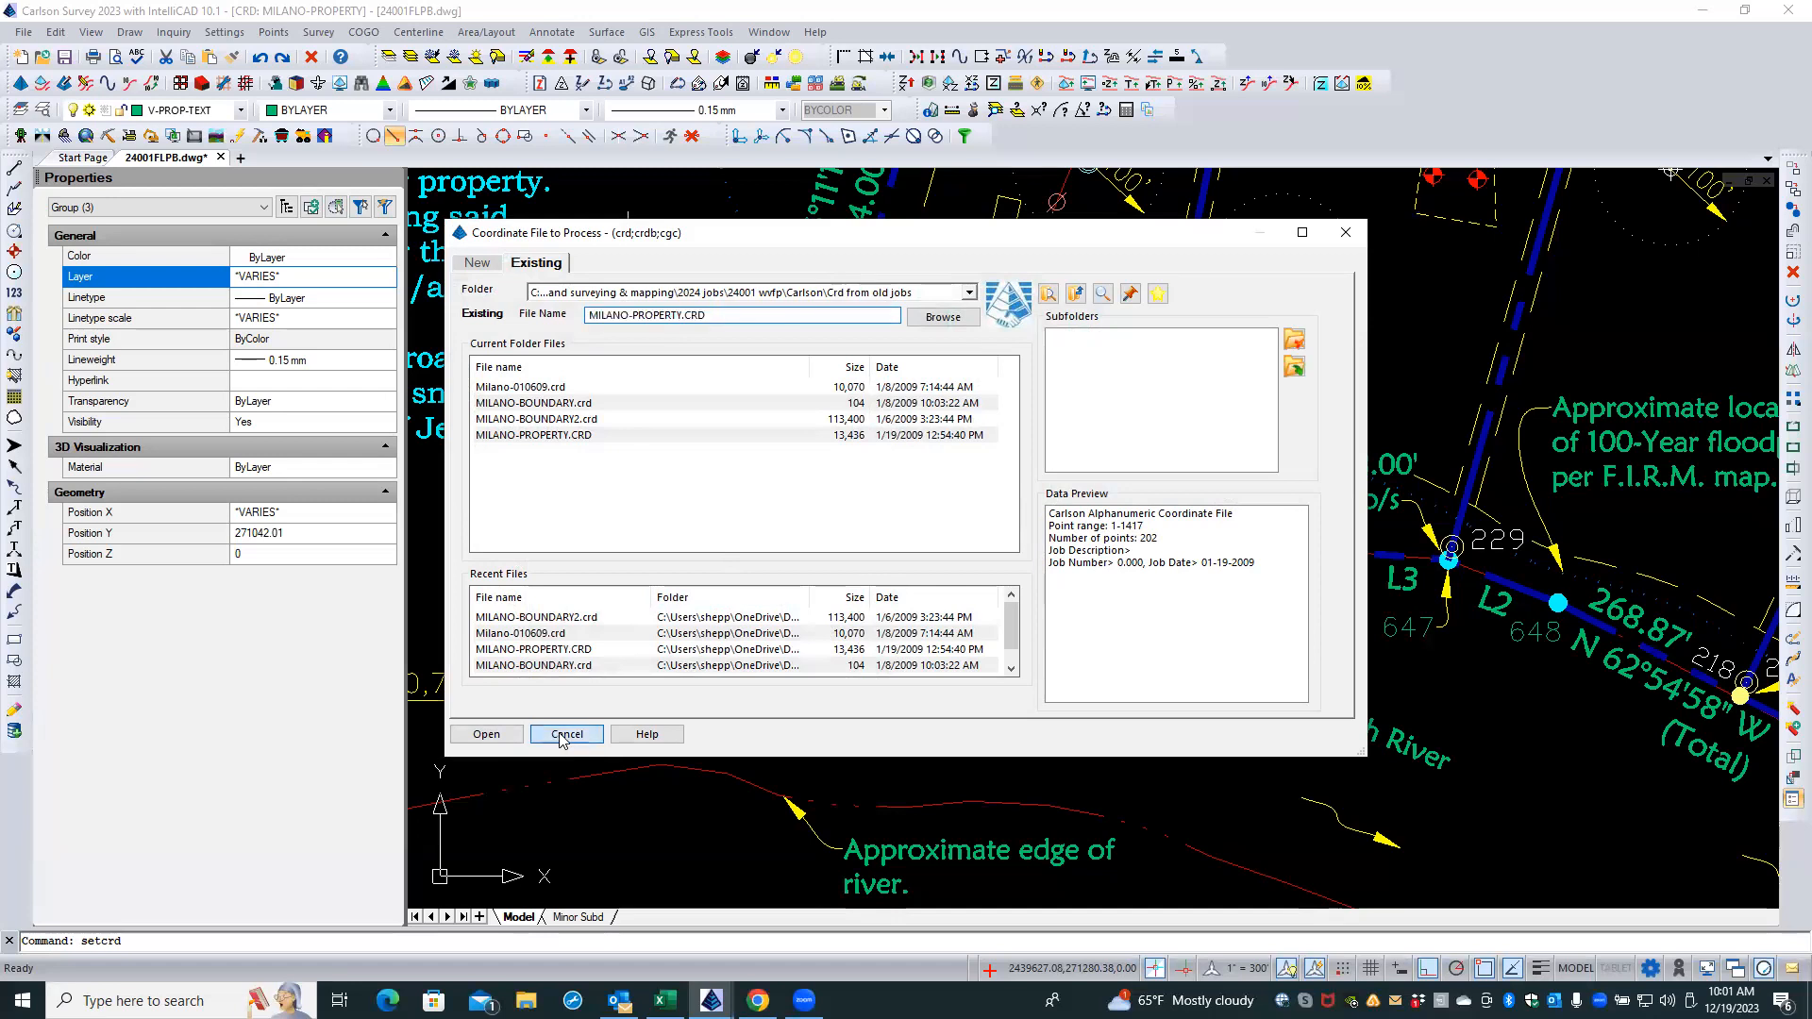
left_click(1075, 293)
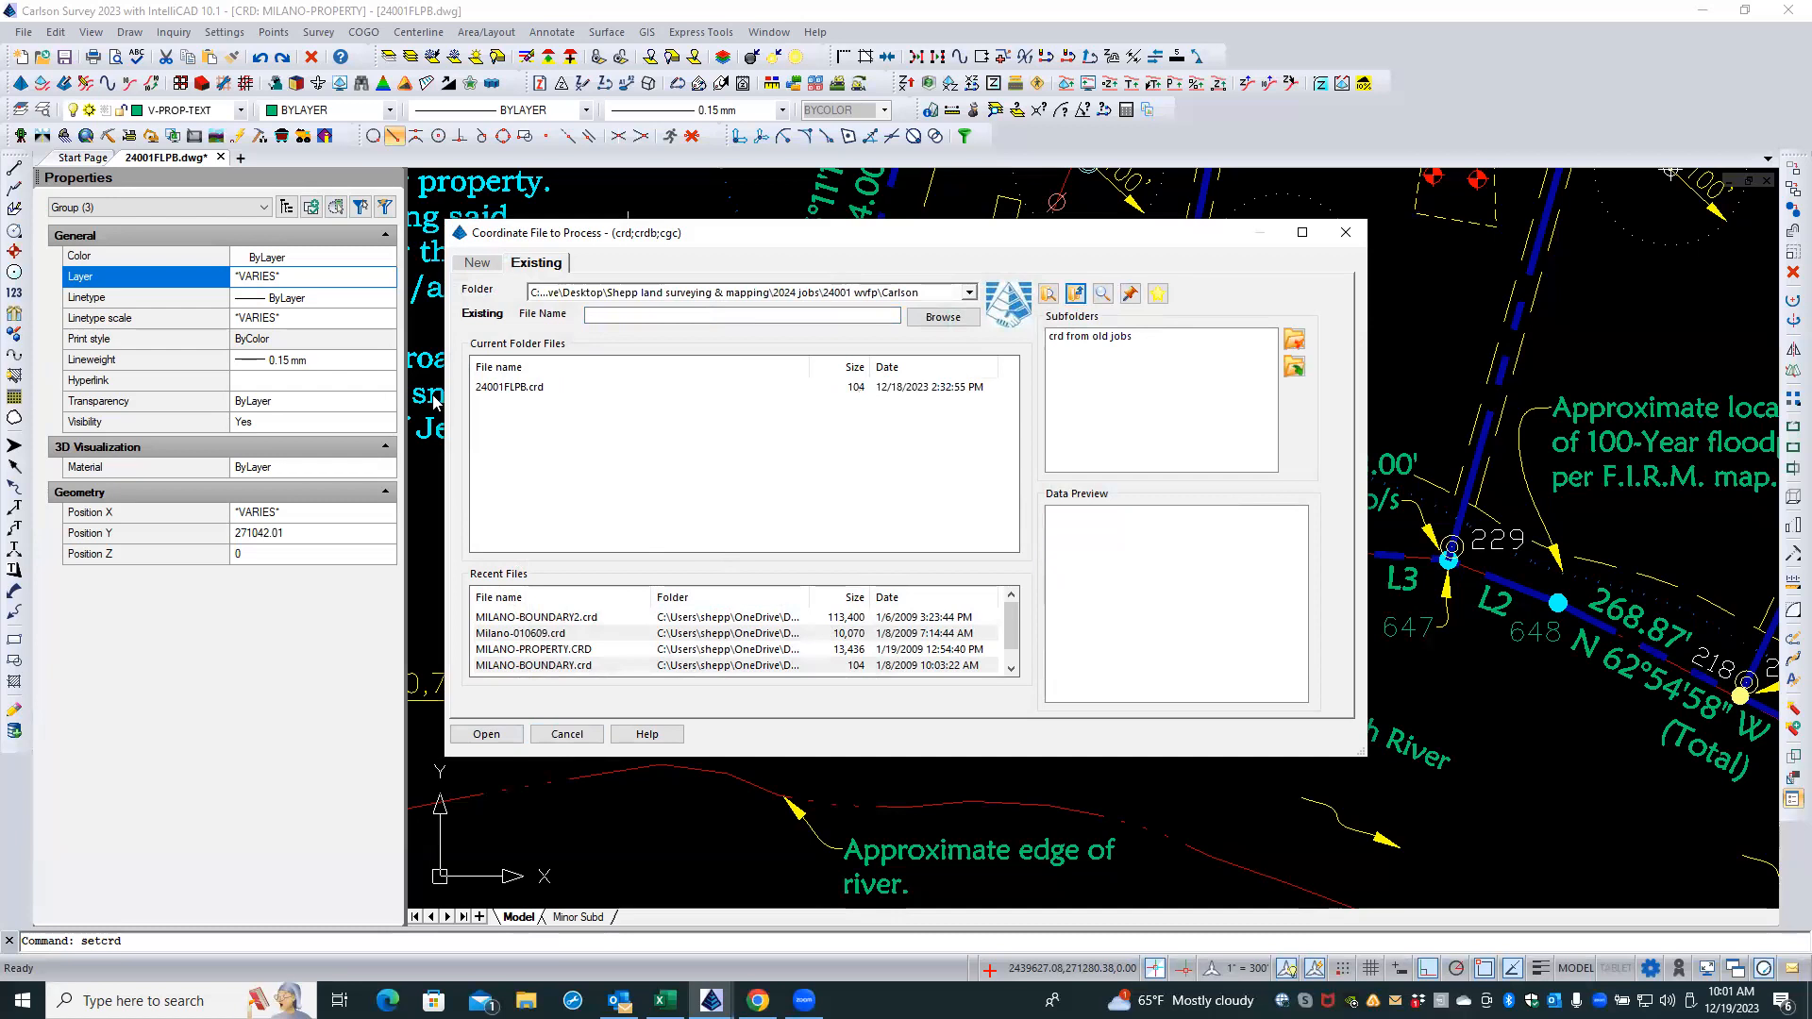
left_click(500, 388)
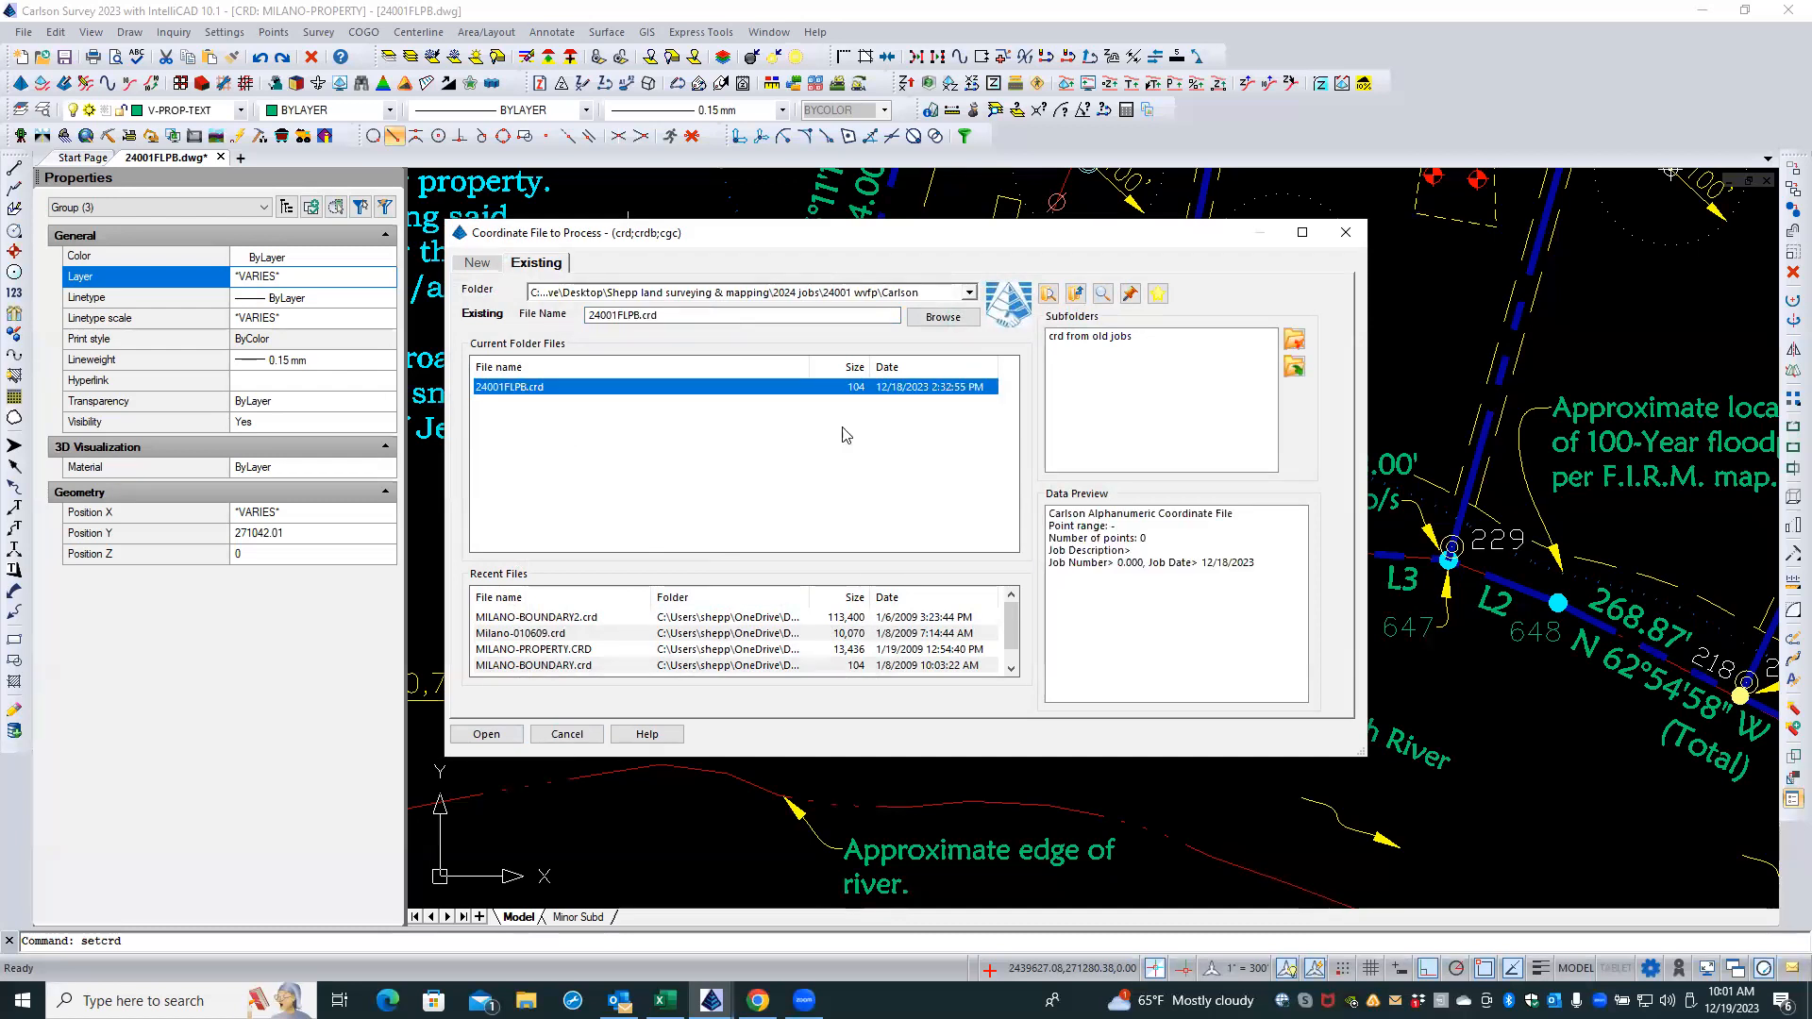
left_click(486, 735)
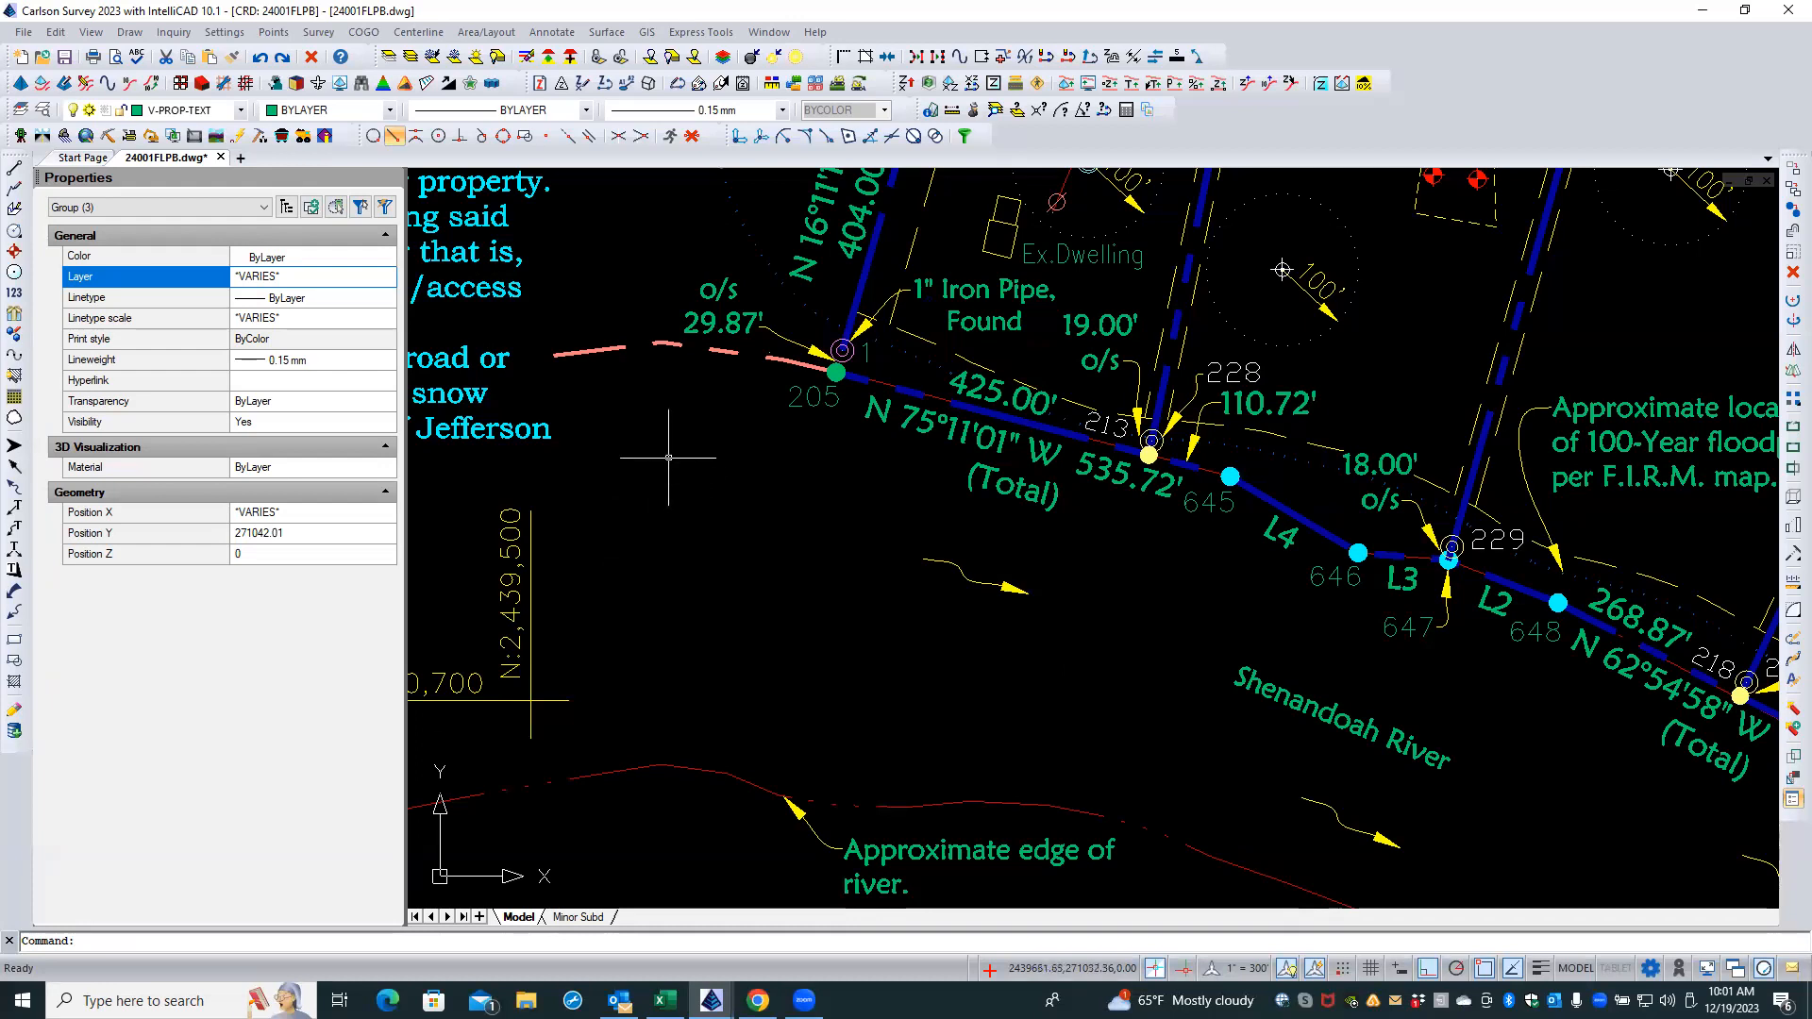
- Import all points from MILANO-PROPERTY.CRD in the old jobs subfolder into the current coordinate file, with a point group for them
left_click(272, 34)
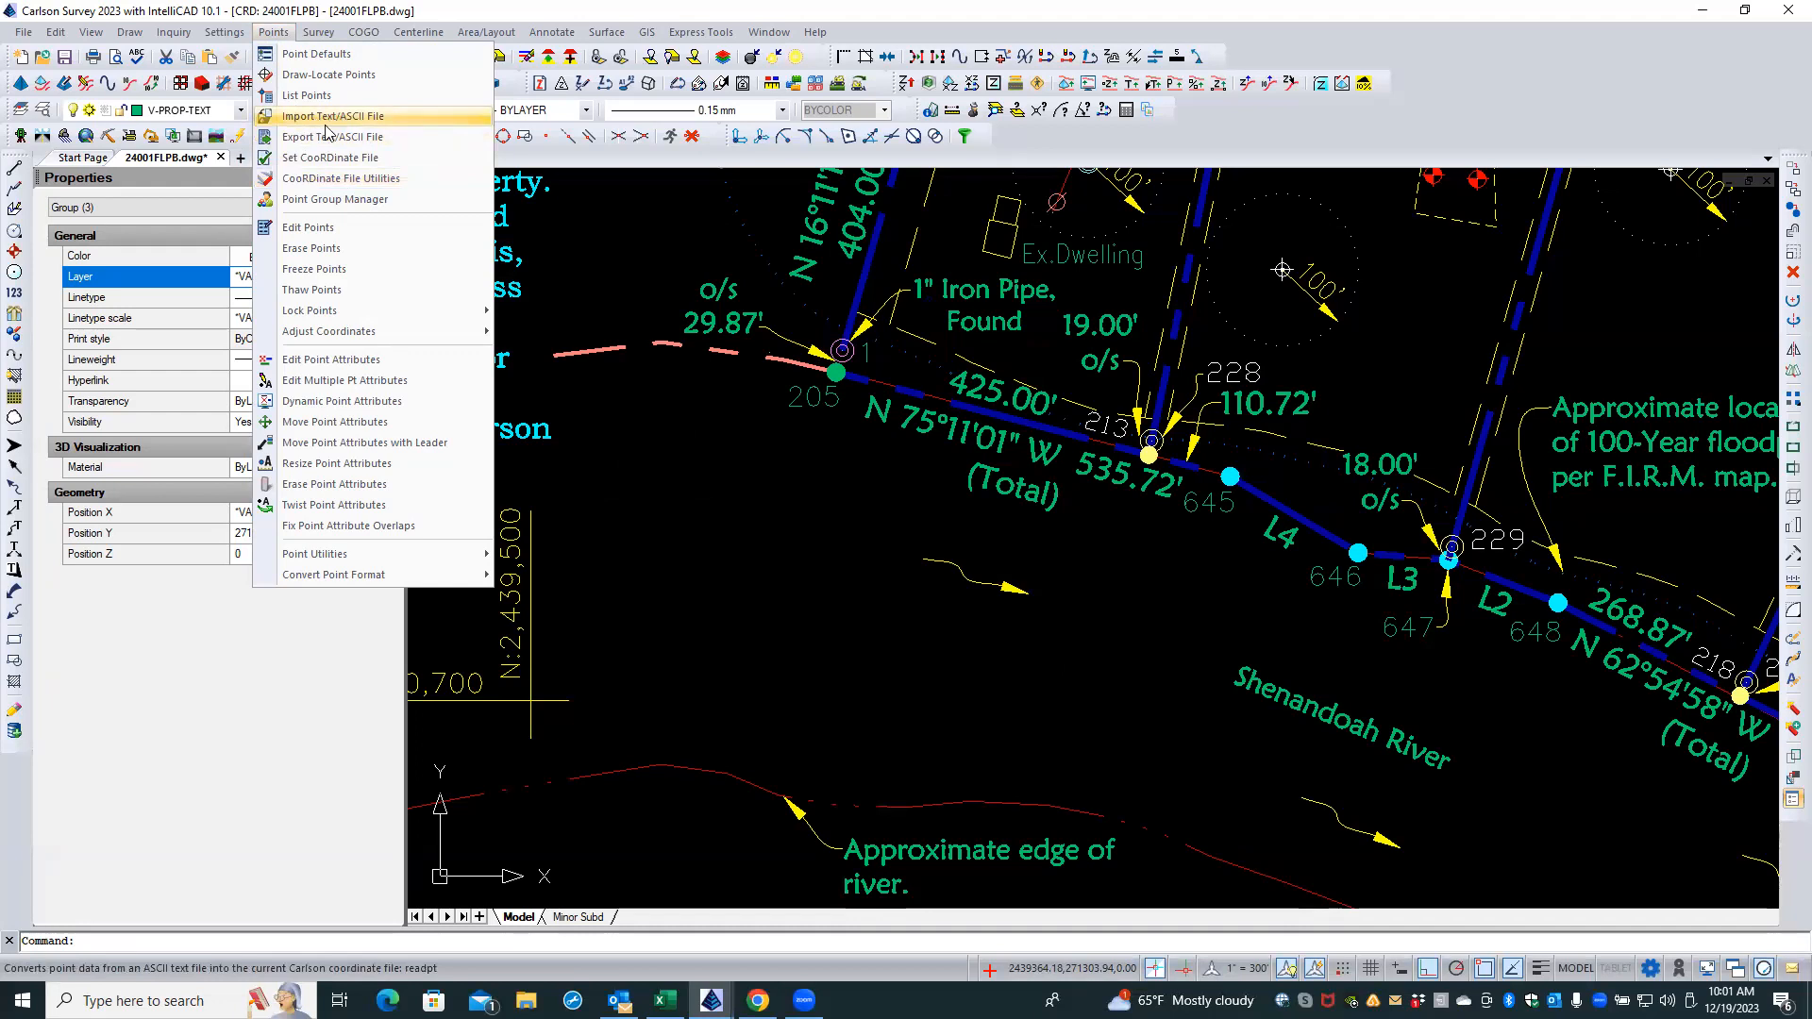
left_click(329, 179)
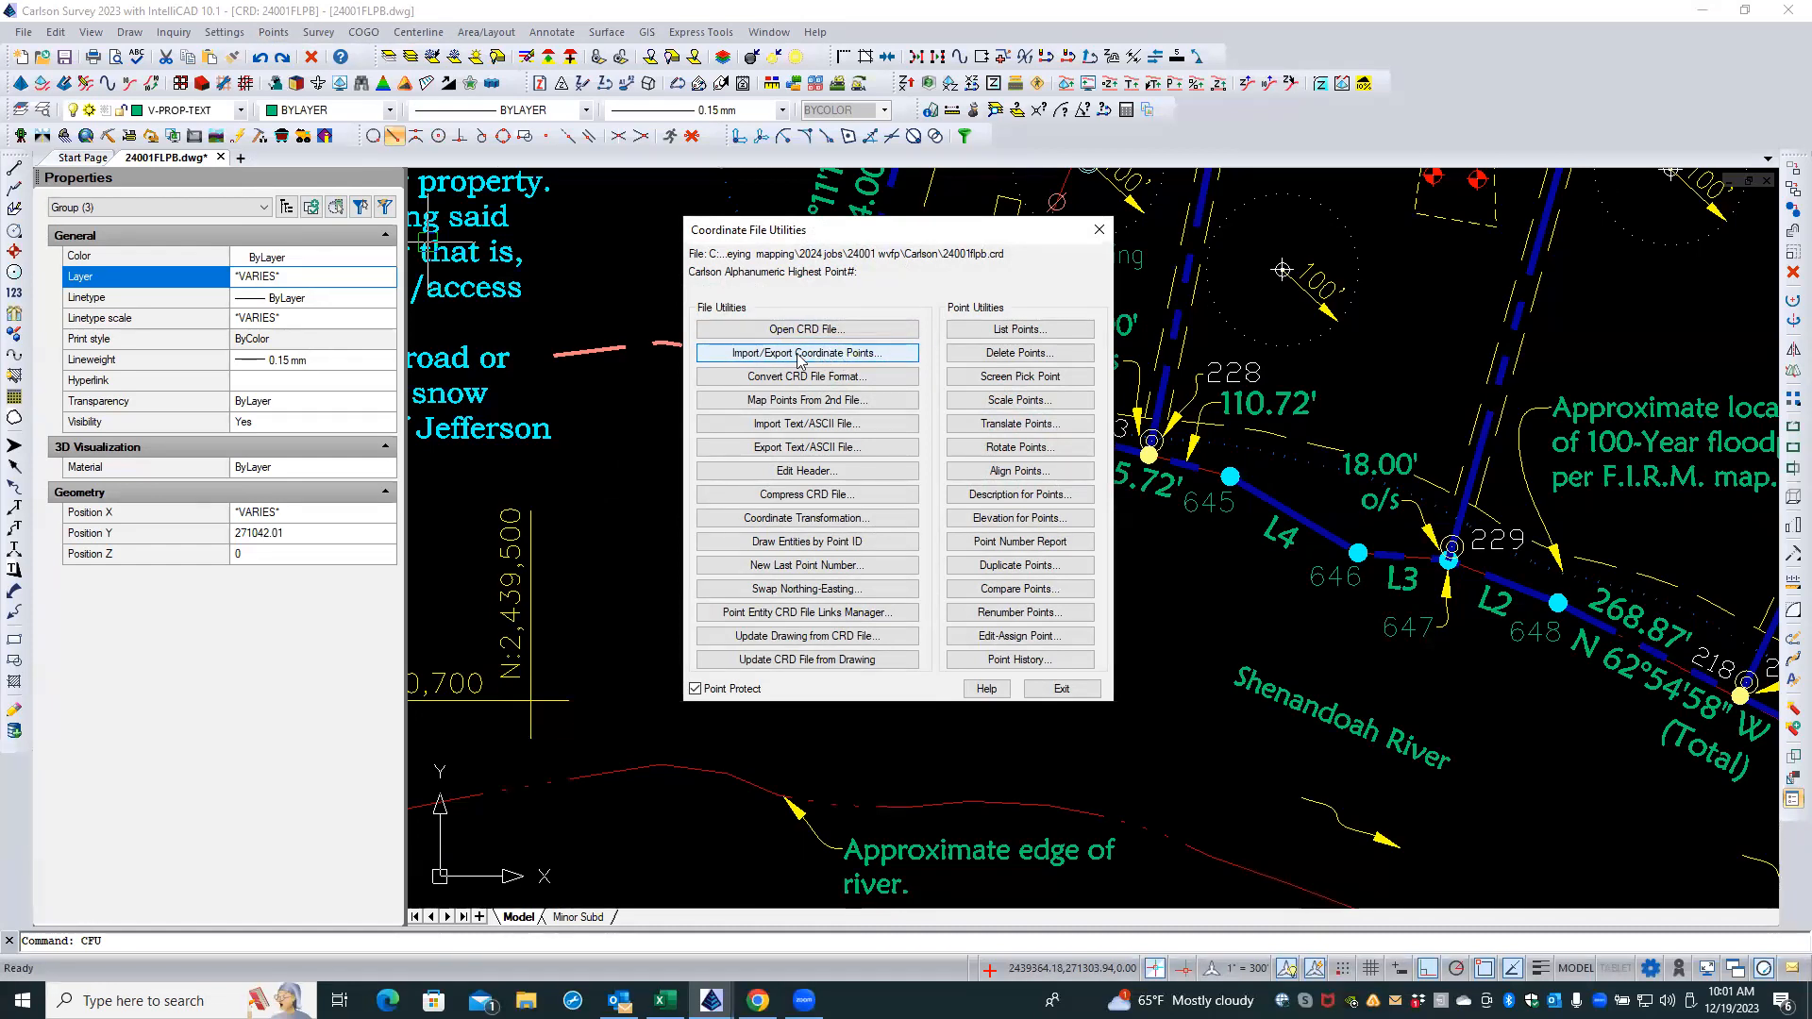
left_click(883, 359)
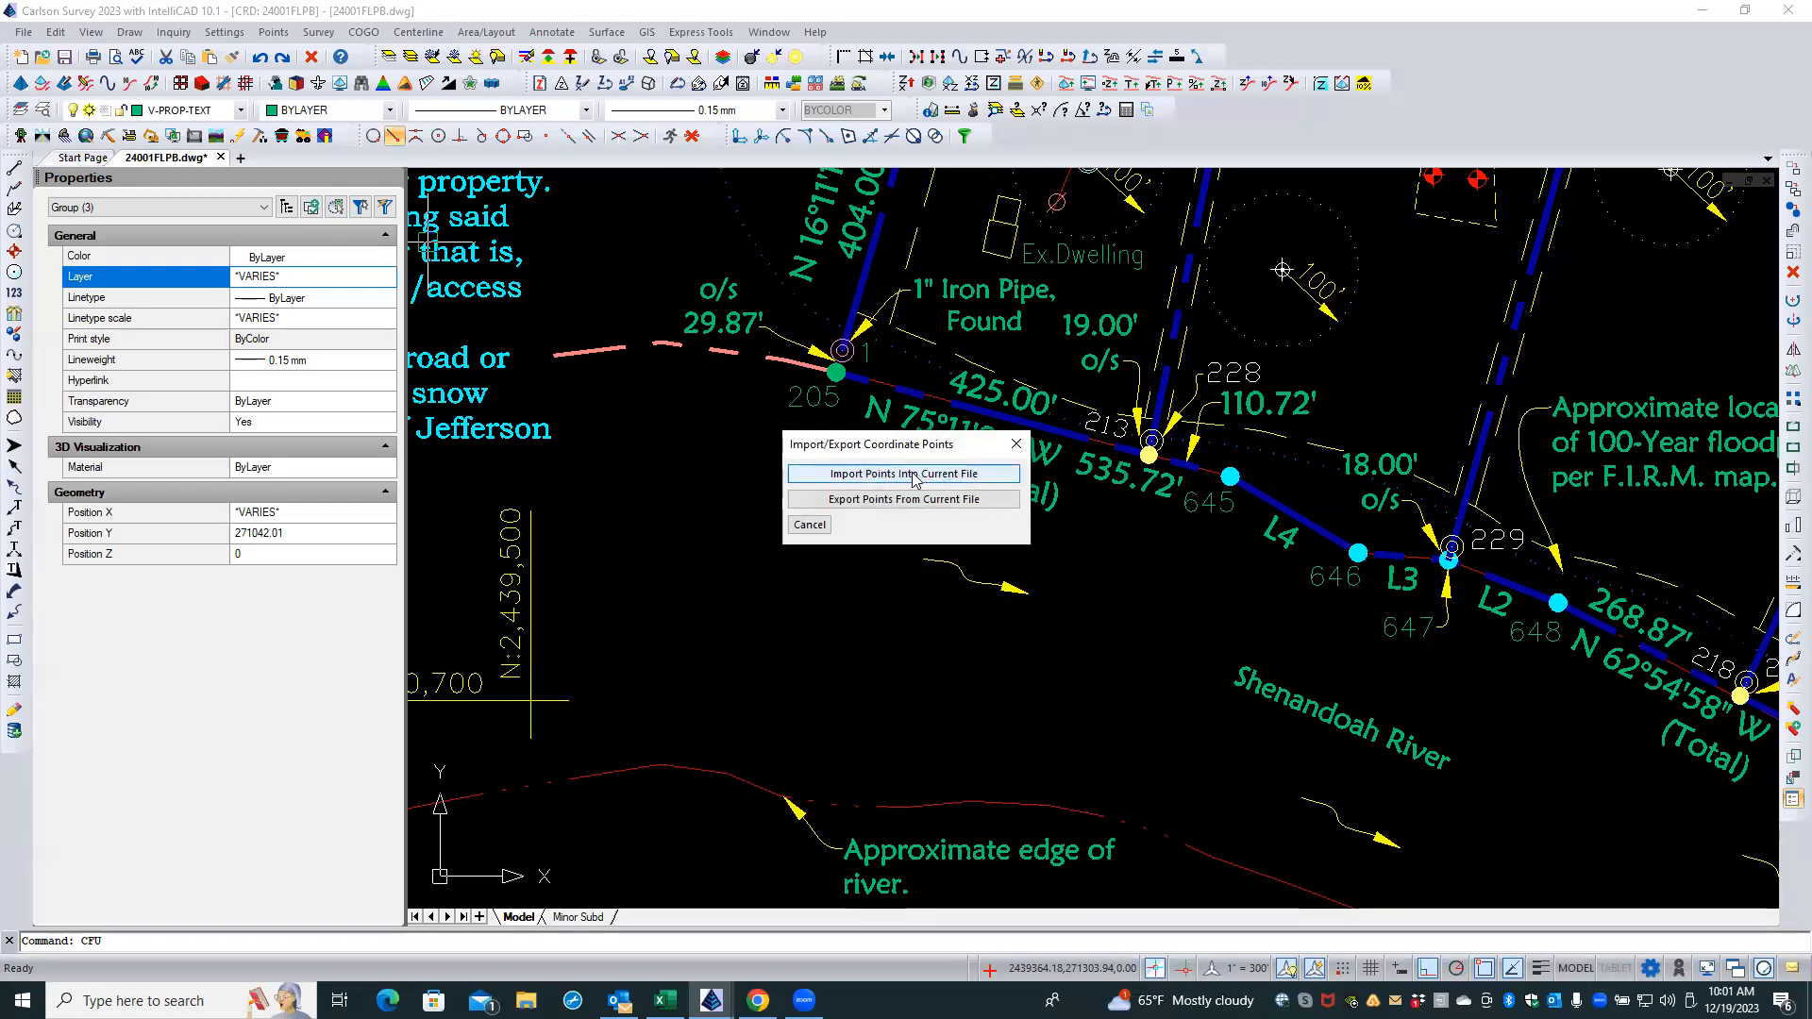
left_click(912, 477)
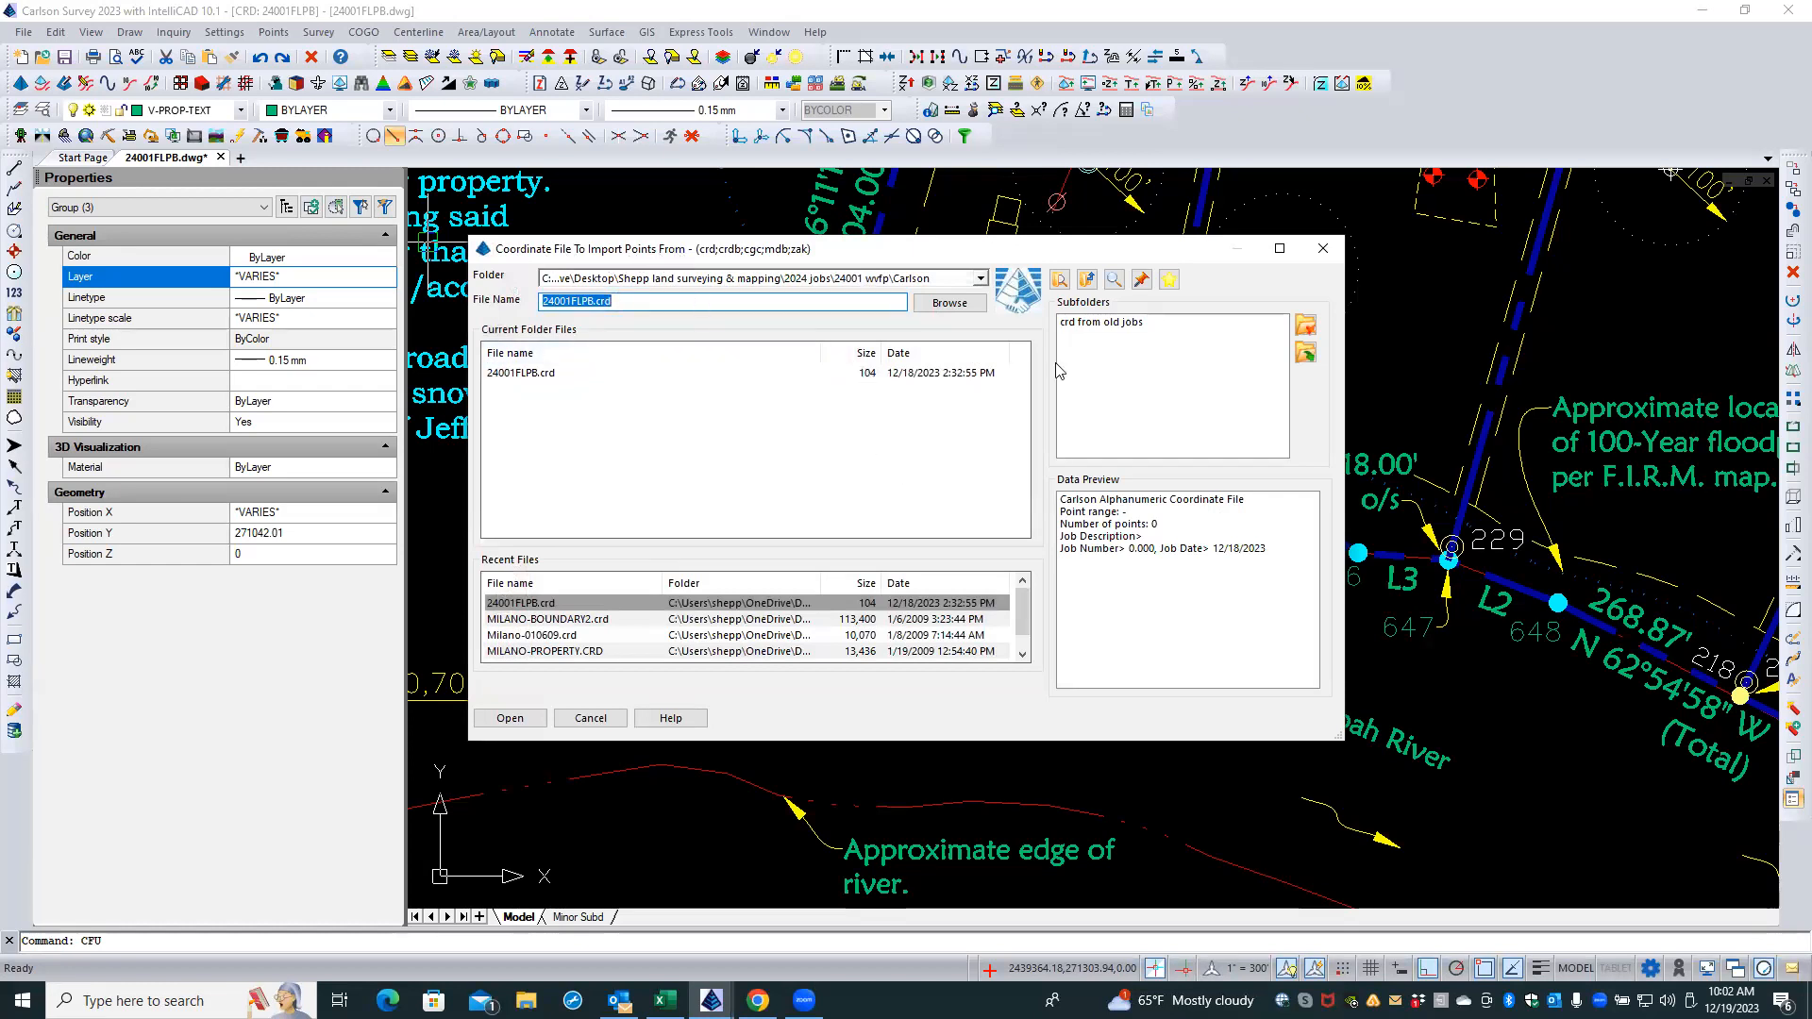
double_click(1099, 324)
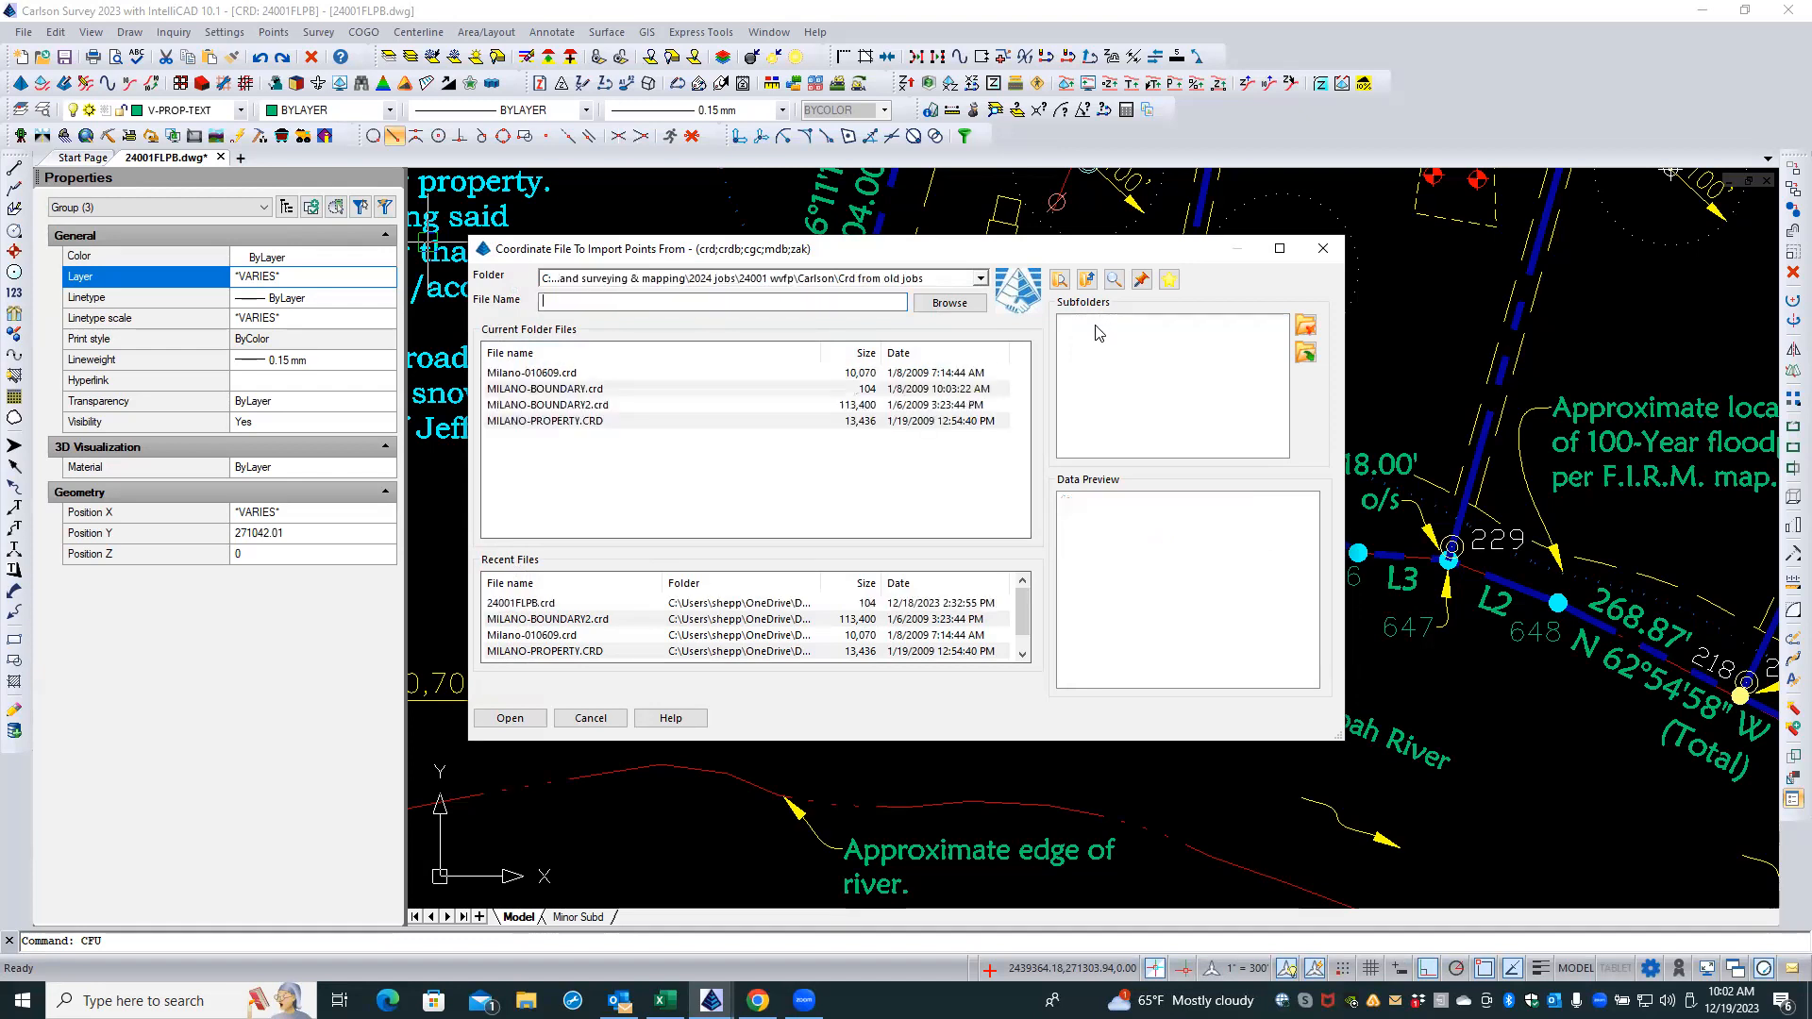
double_click(566, 421)
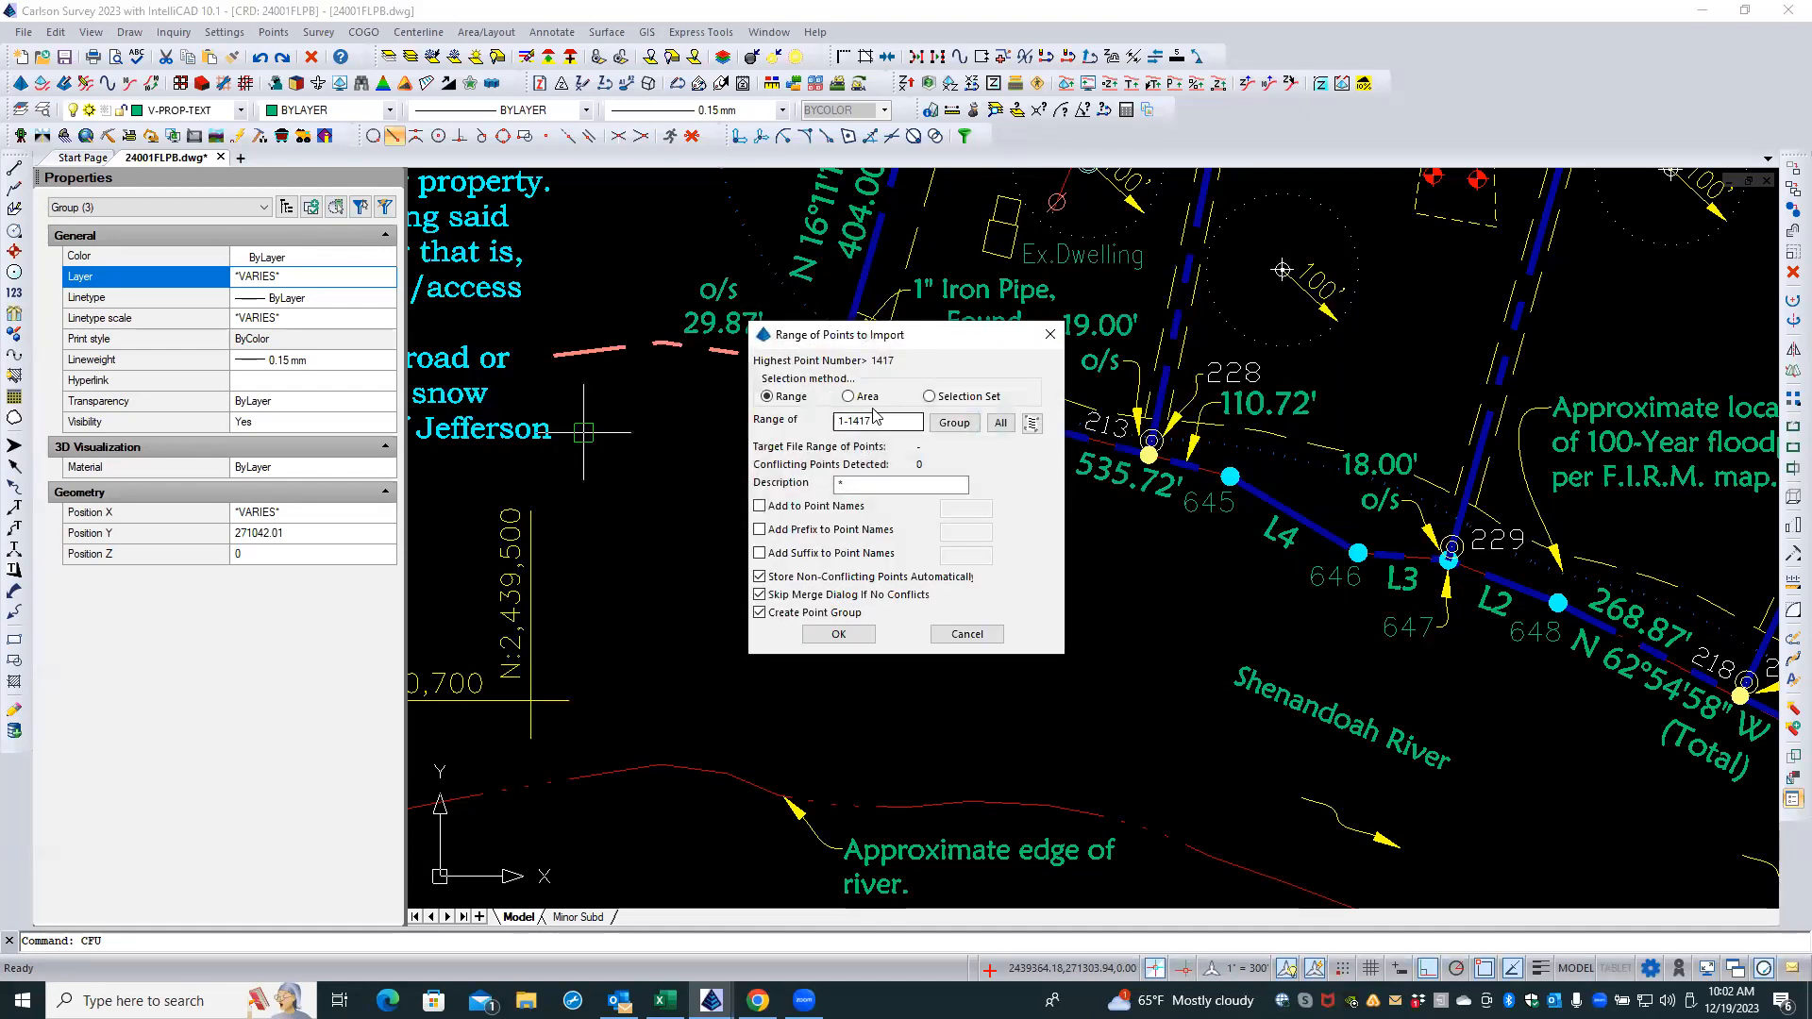
left_click(1000, 424)
left_click(838, 636)
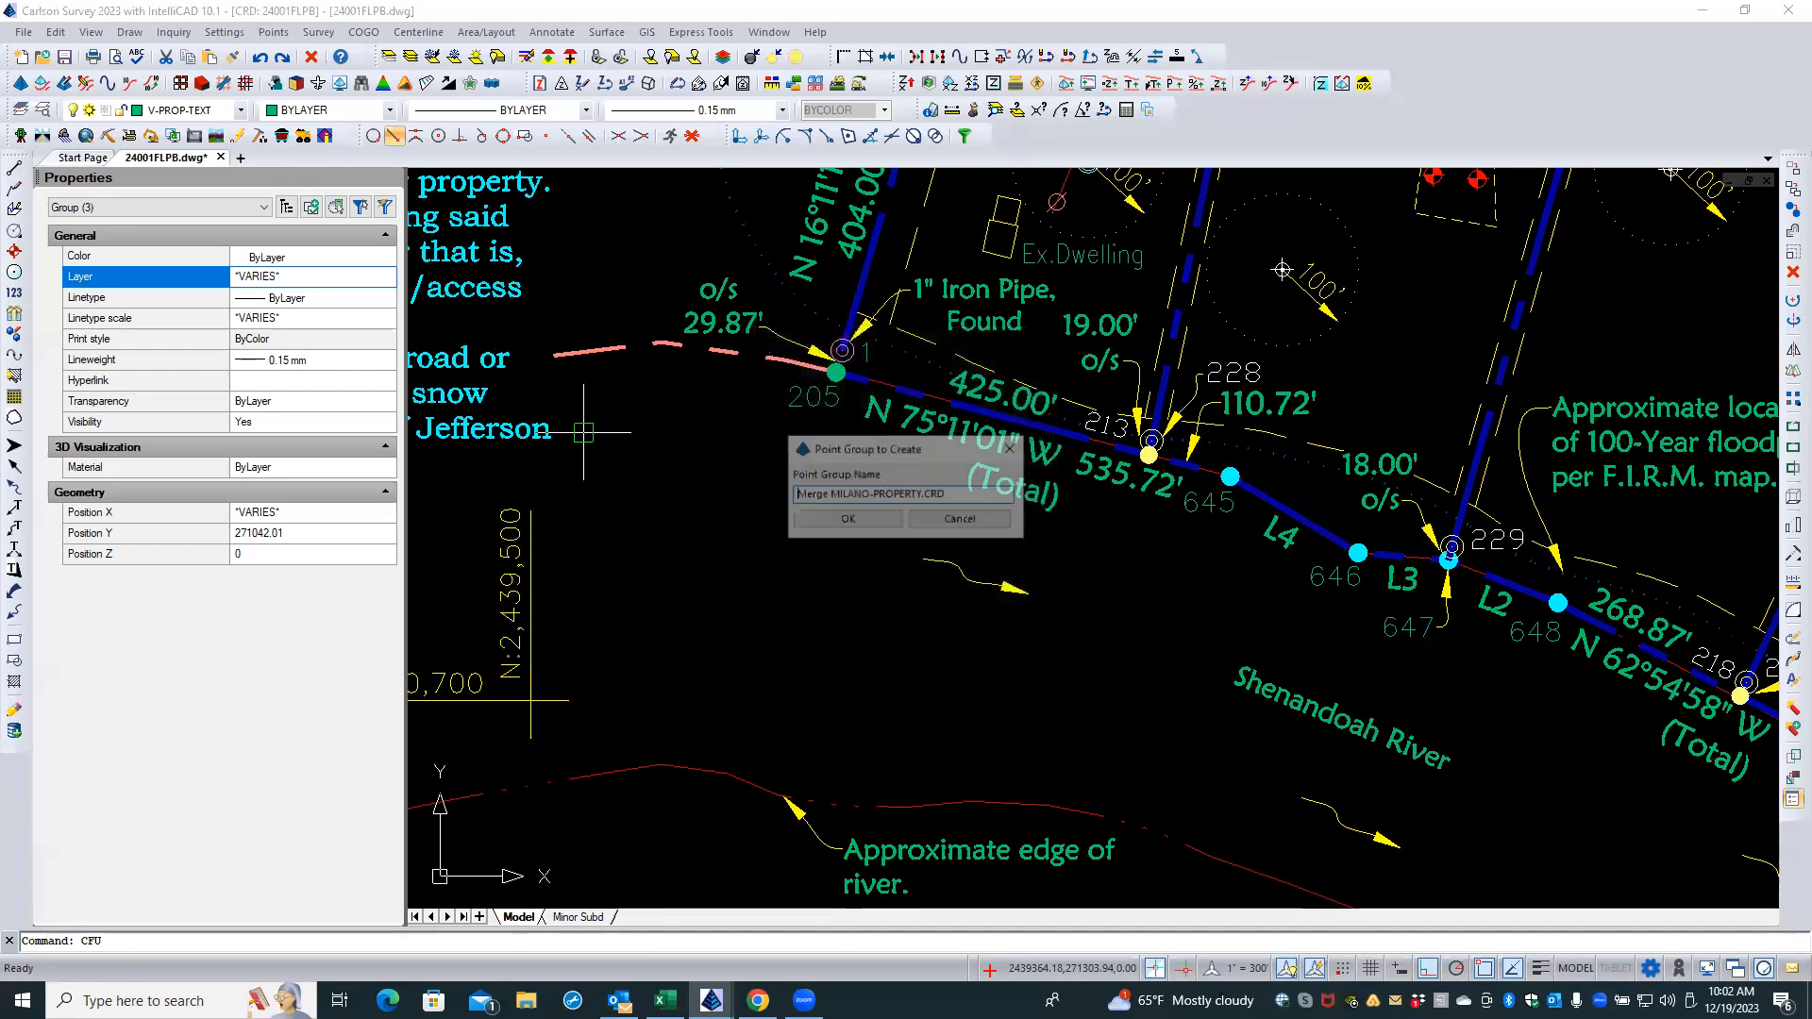
left_click(862, 526)
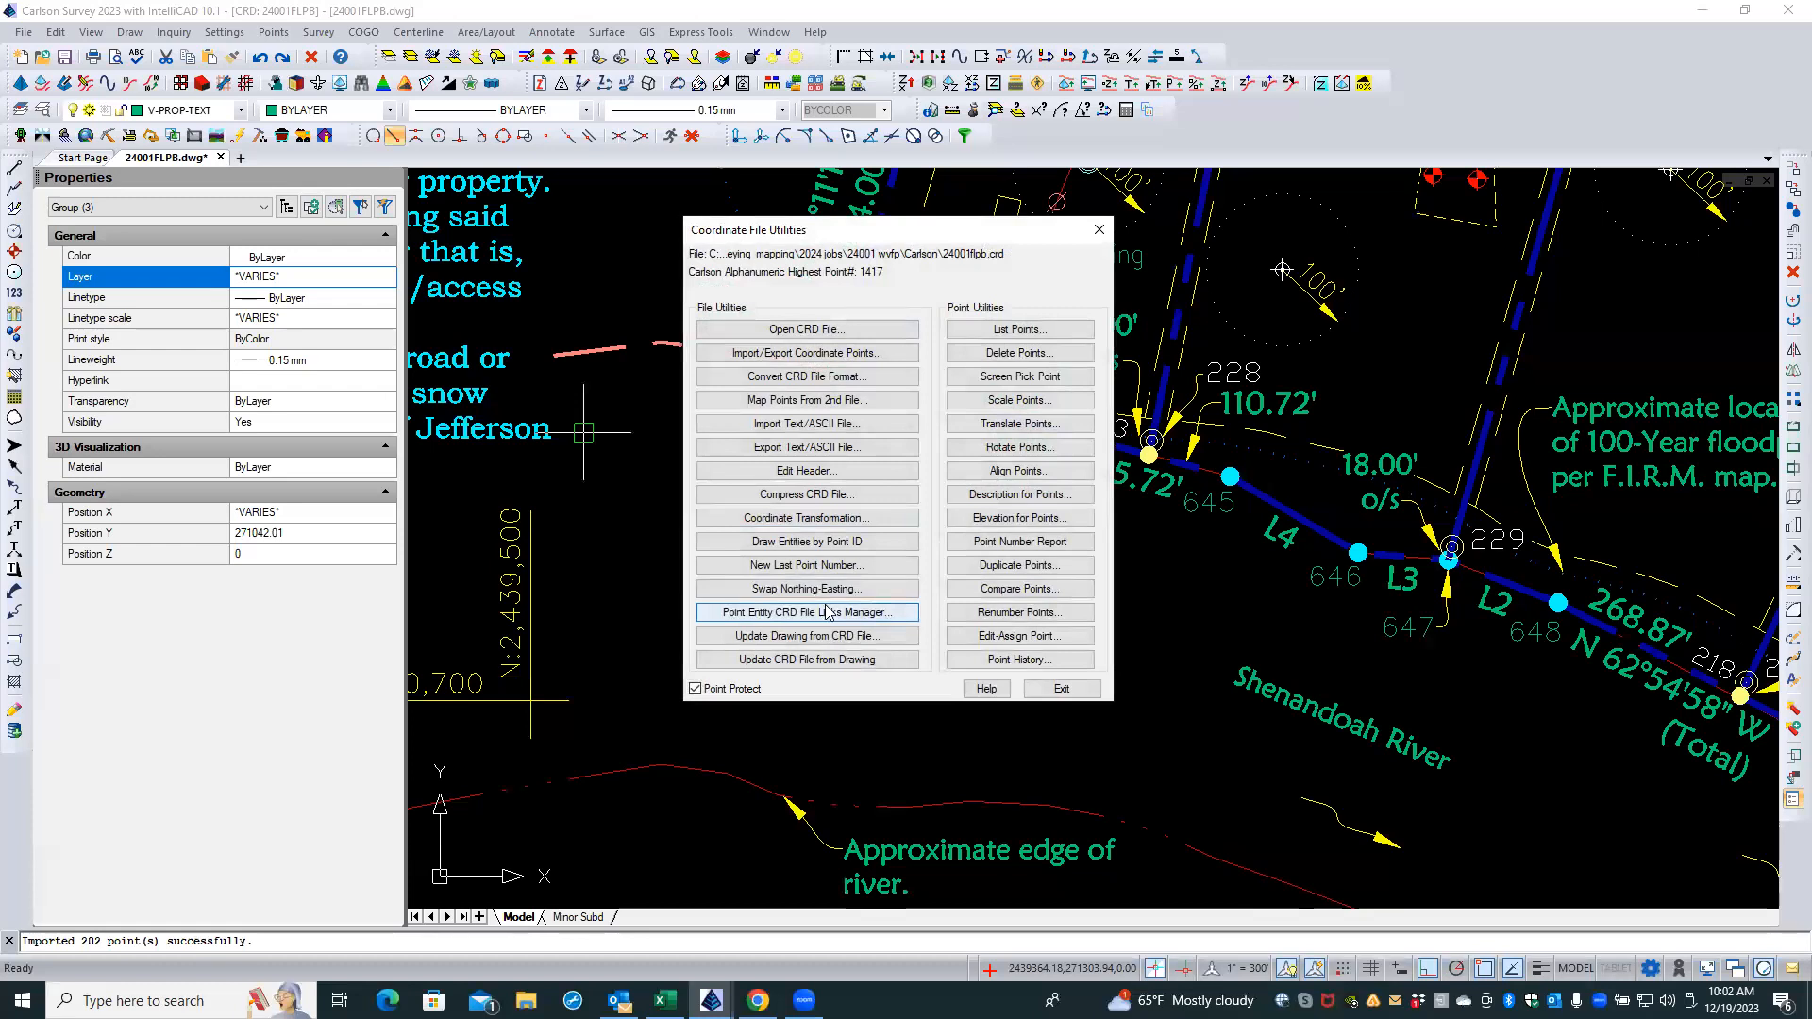
left_click(1057, 690)
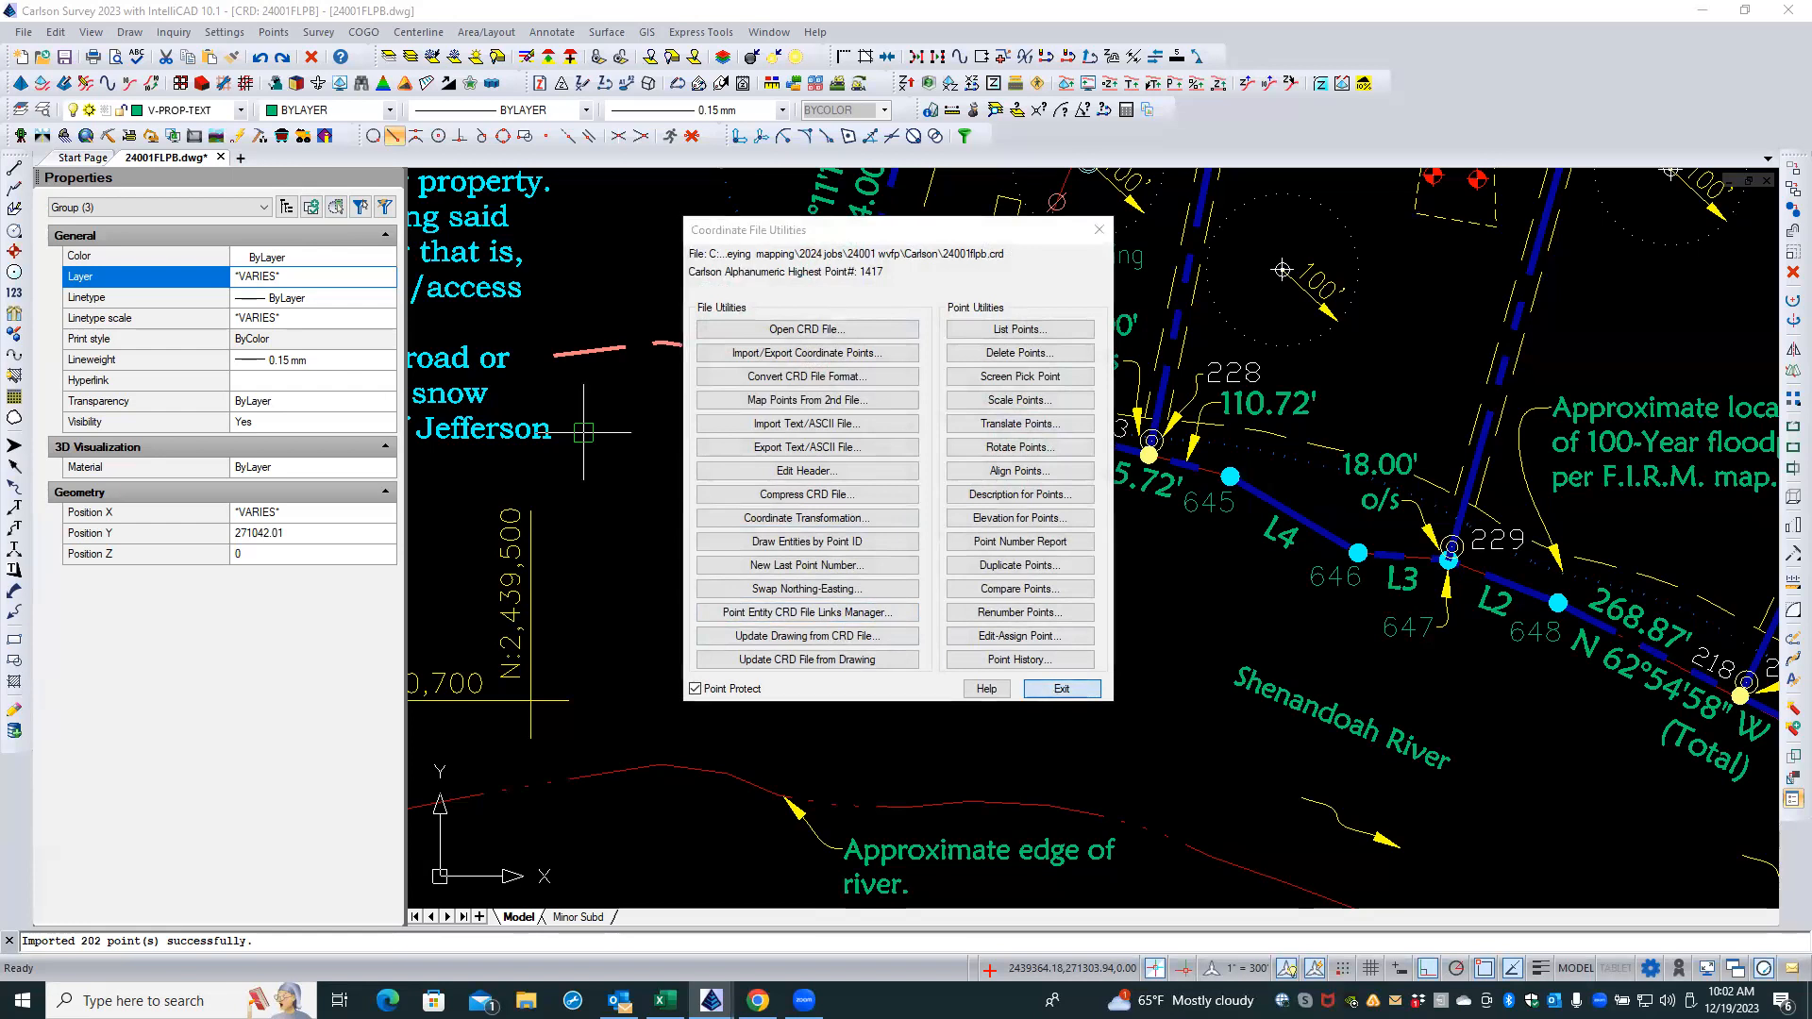
- Review the points in the point group made from the MILANO-PROPERTY.CRD import
left_click(223, 32)
mouse_move(274, 32)
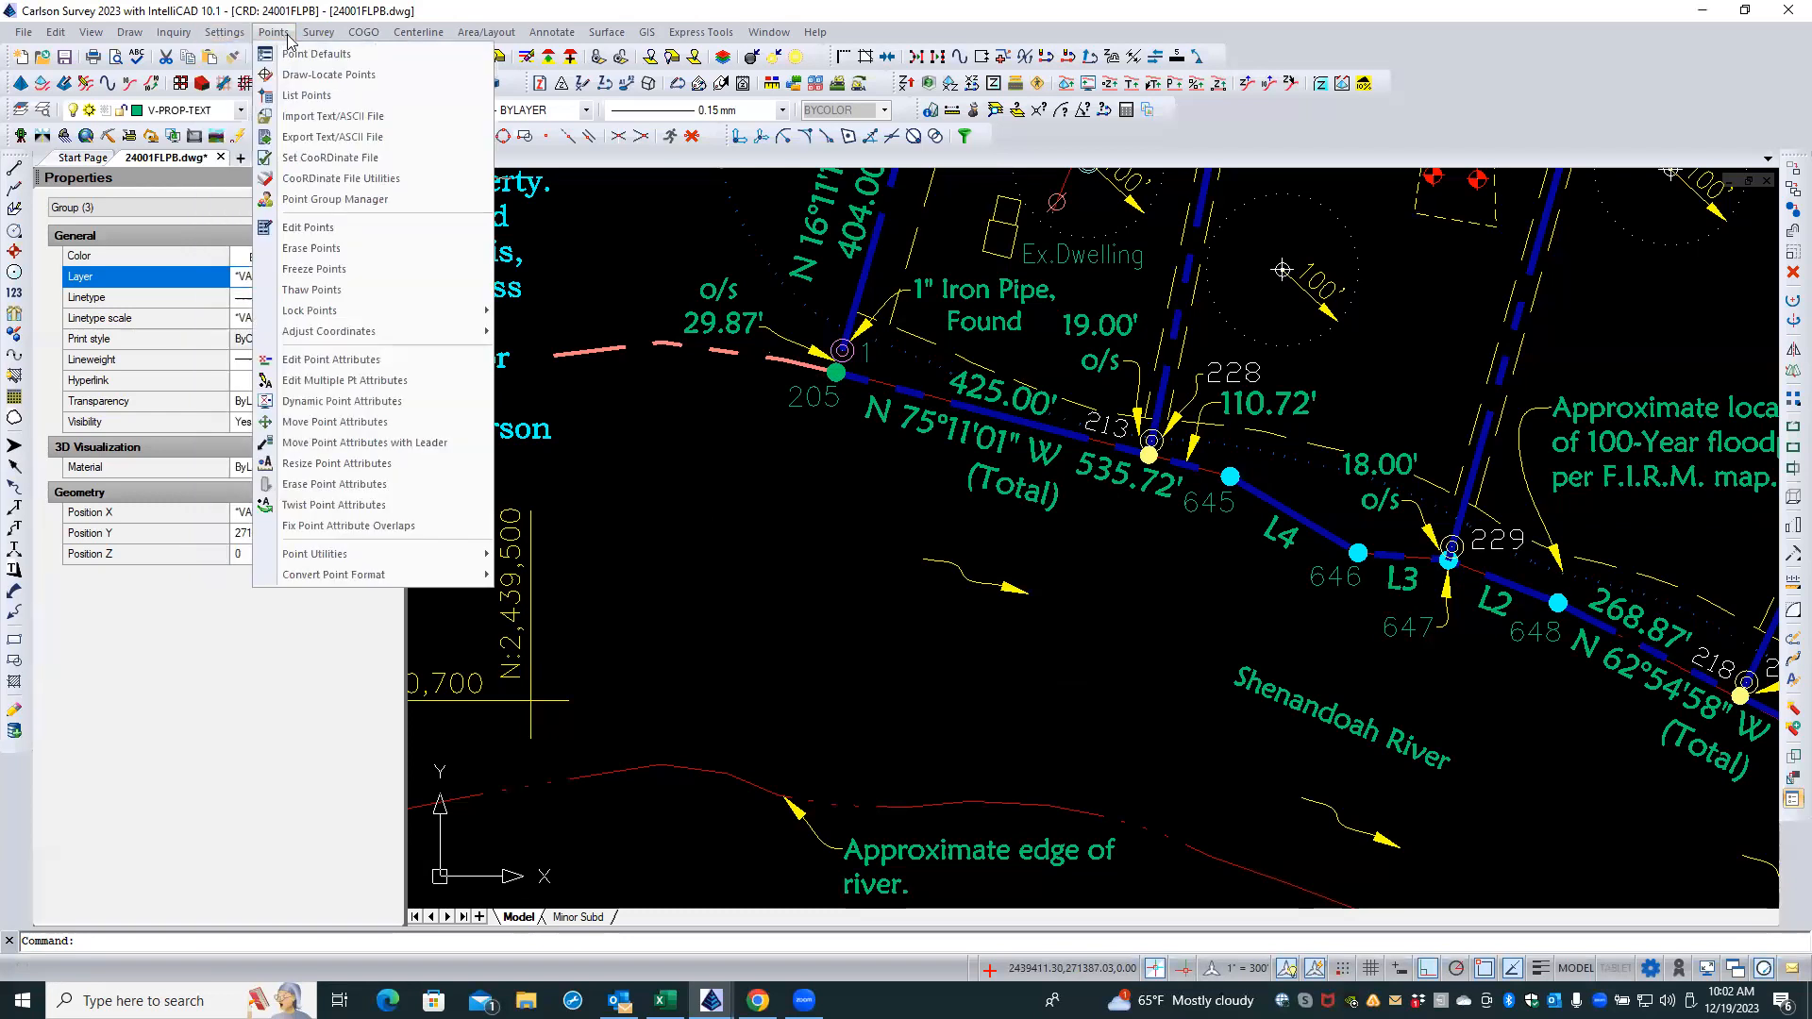
left_click(316, 201)
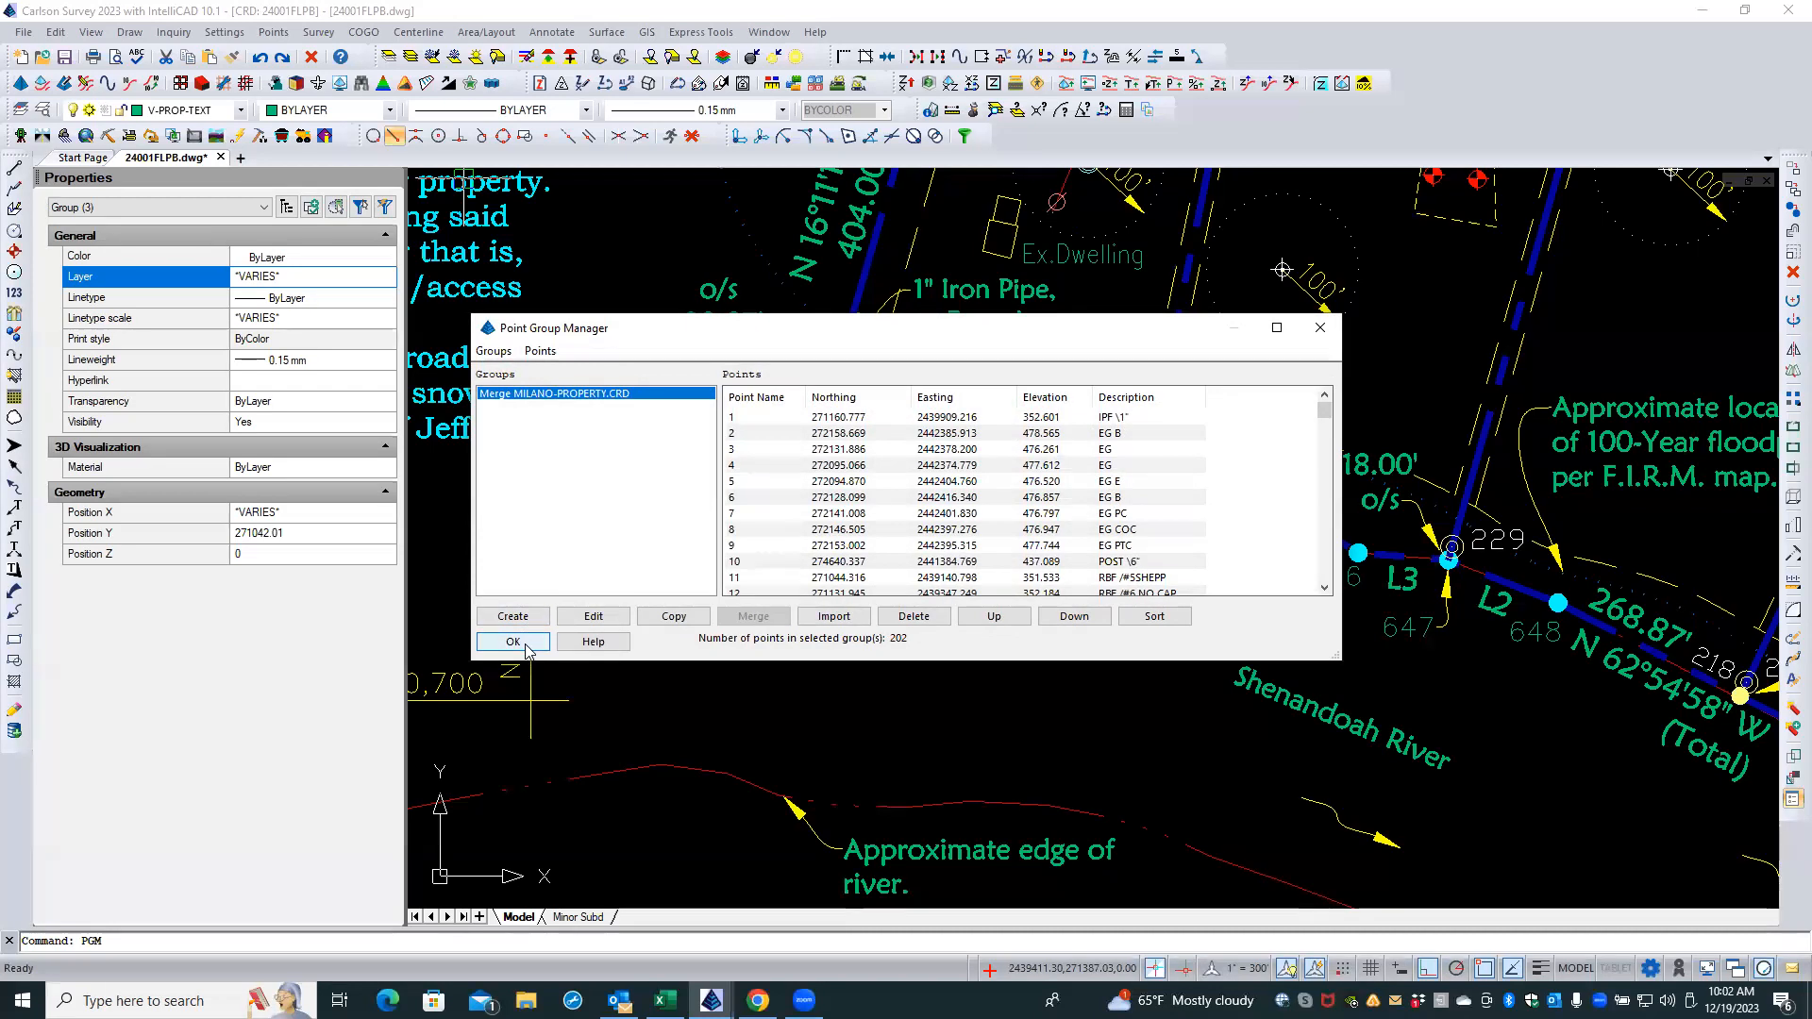
key("Return")
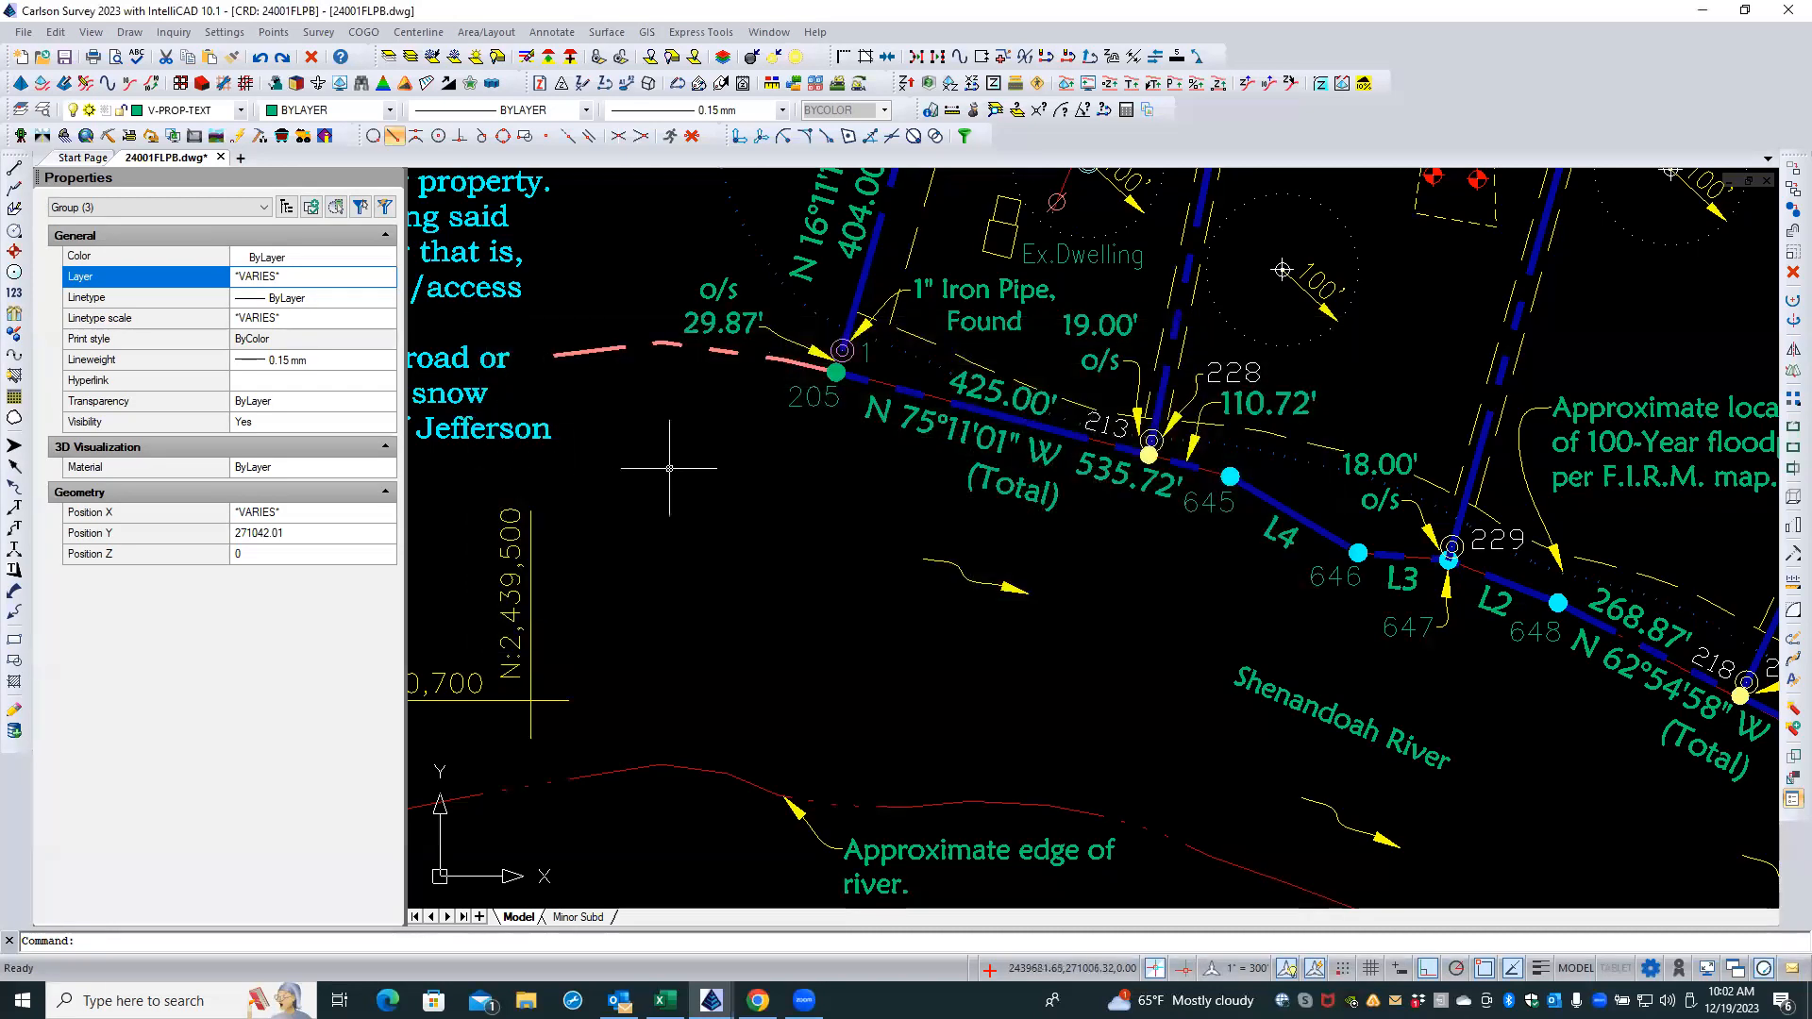
- Start another point import into the current coordinate file, choosing MILANO-BOUNDARY2.crd as the source
left_click(273, 32)
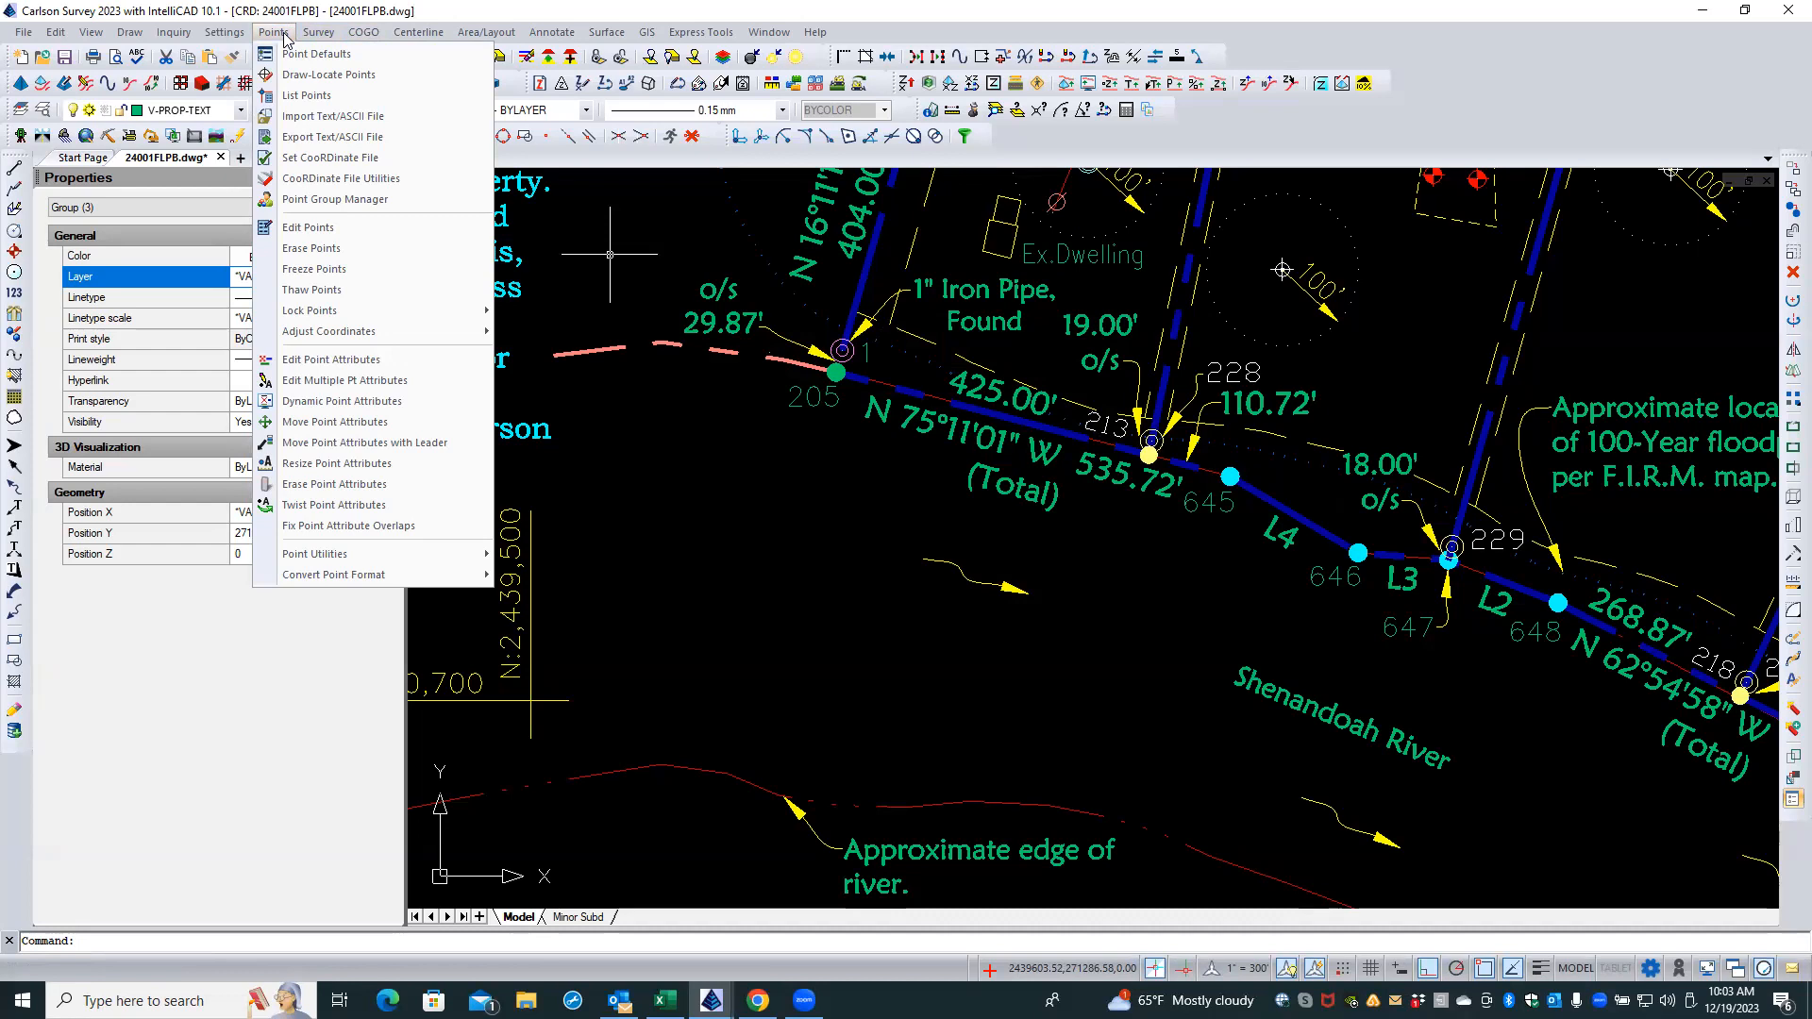
left_click(341, 179)
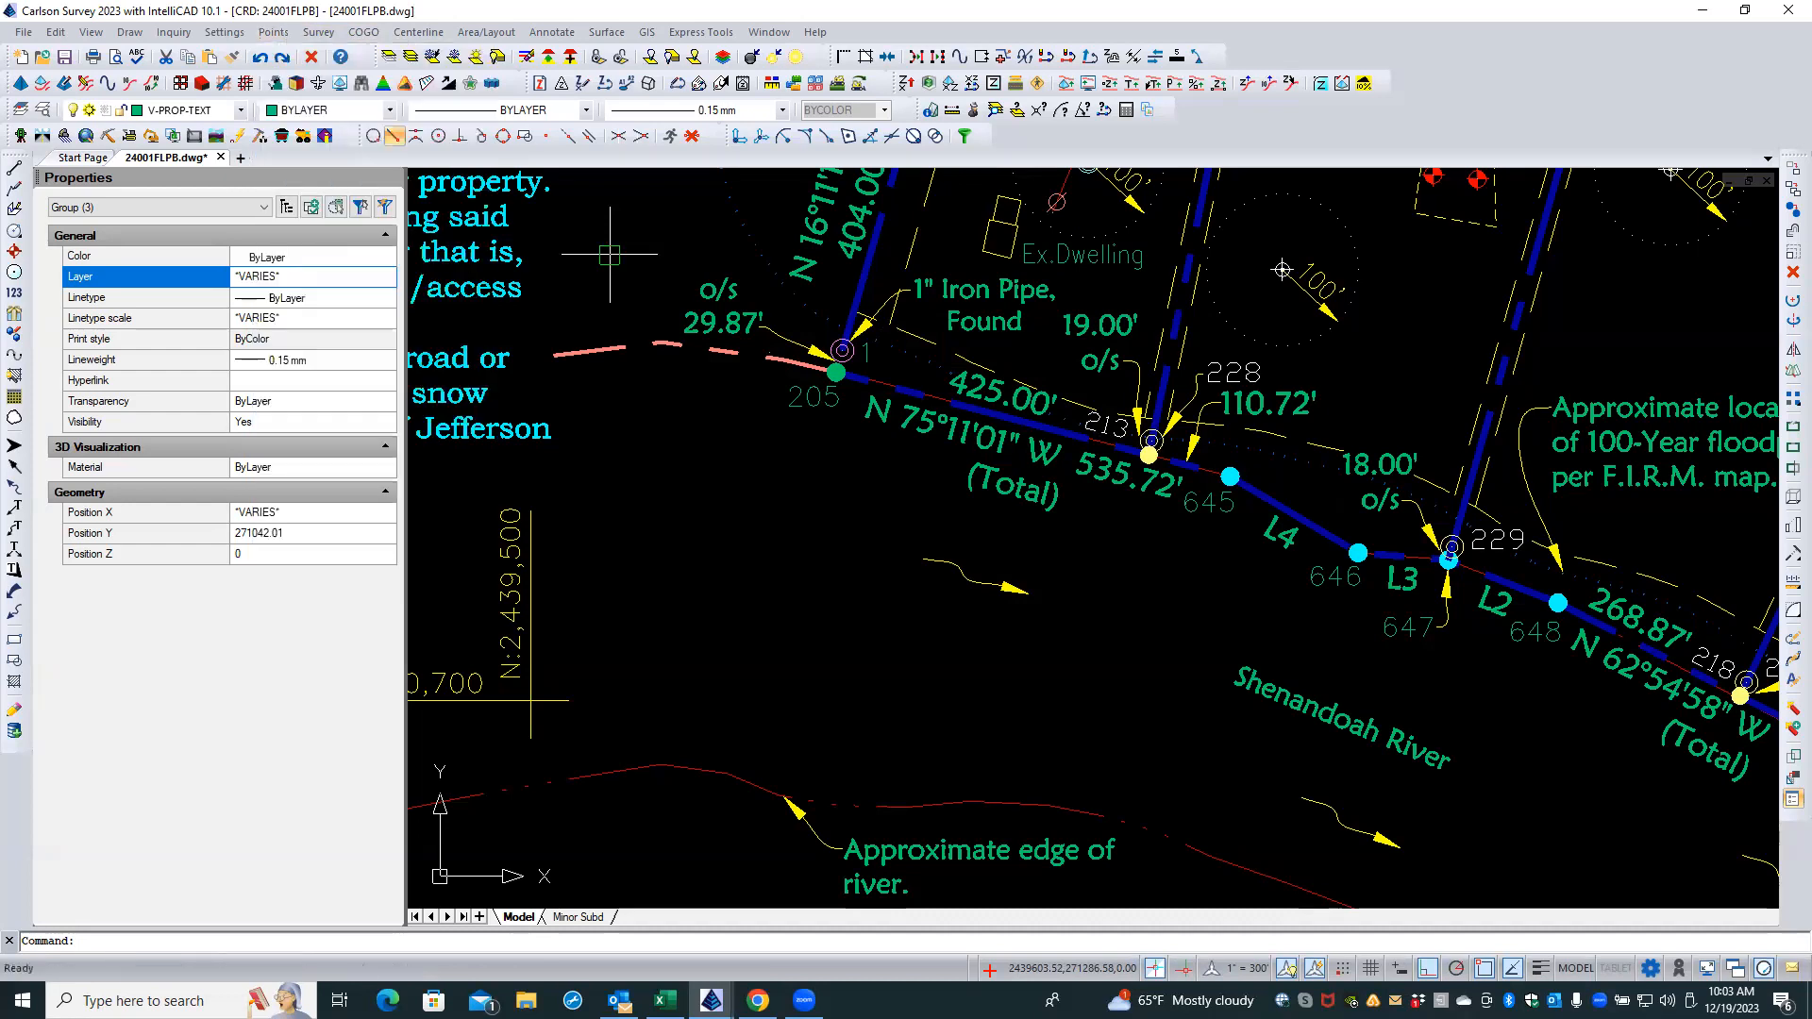
left_click(824, 354)
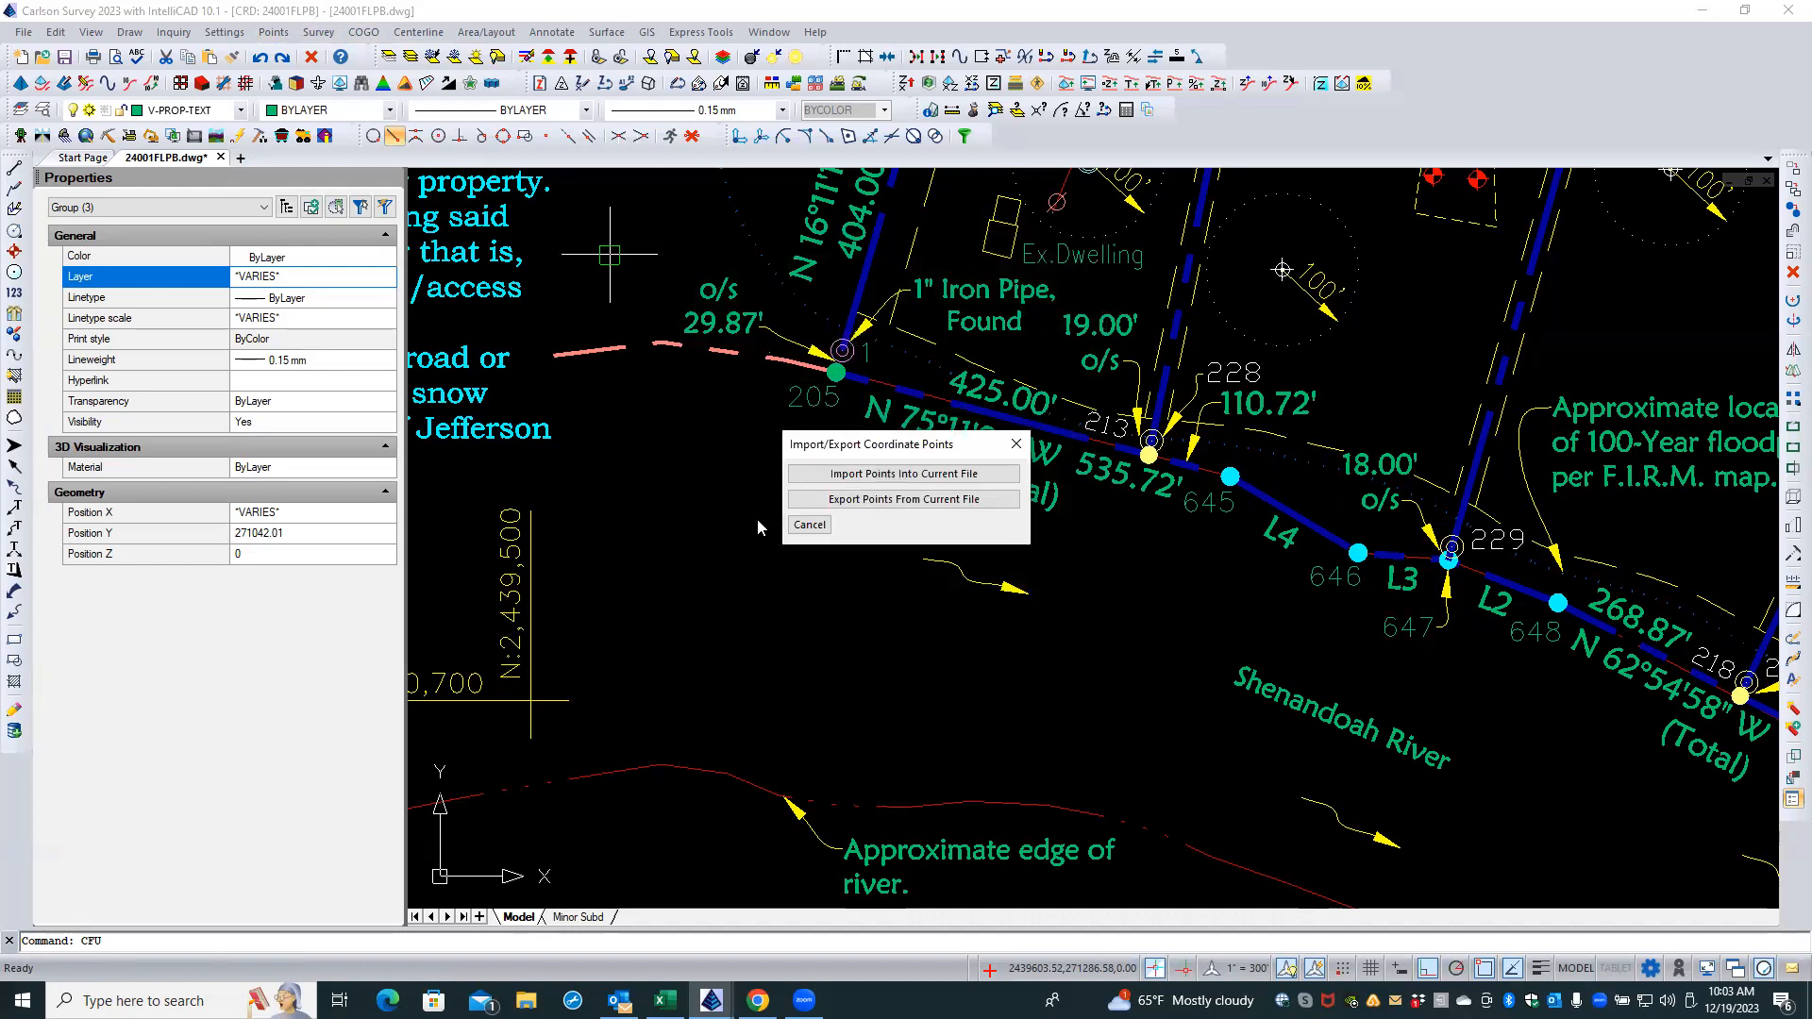
left_click(847, 475)
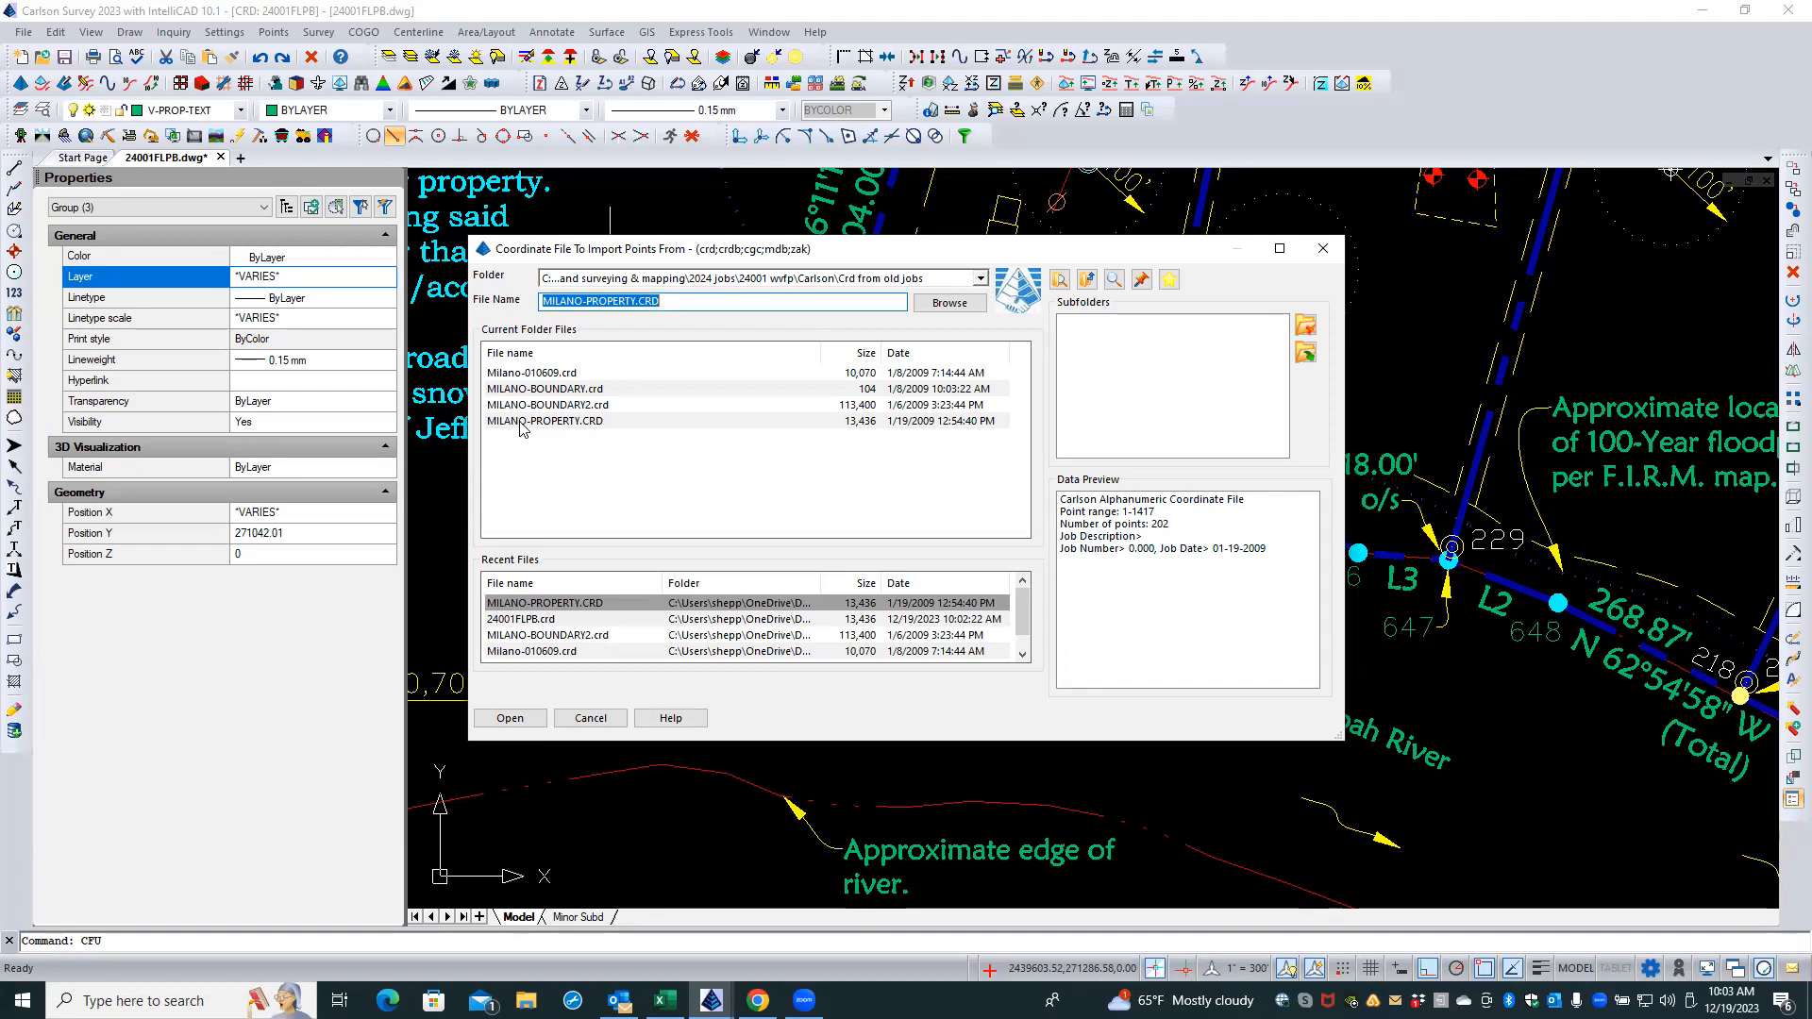
left_click(576, 406)
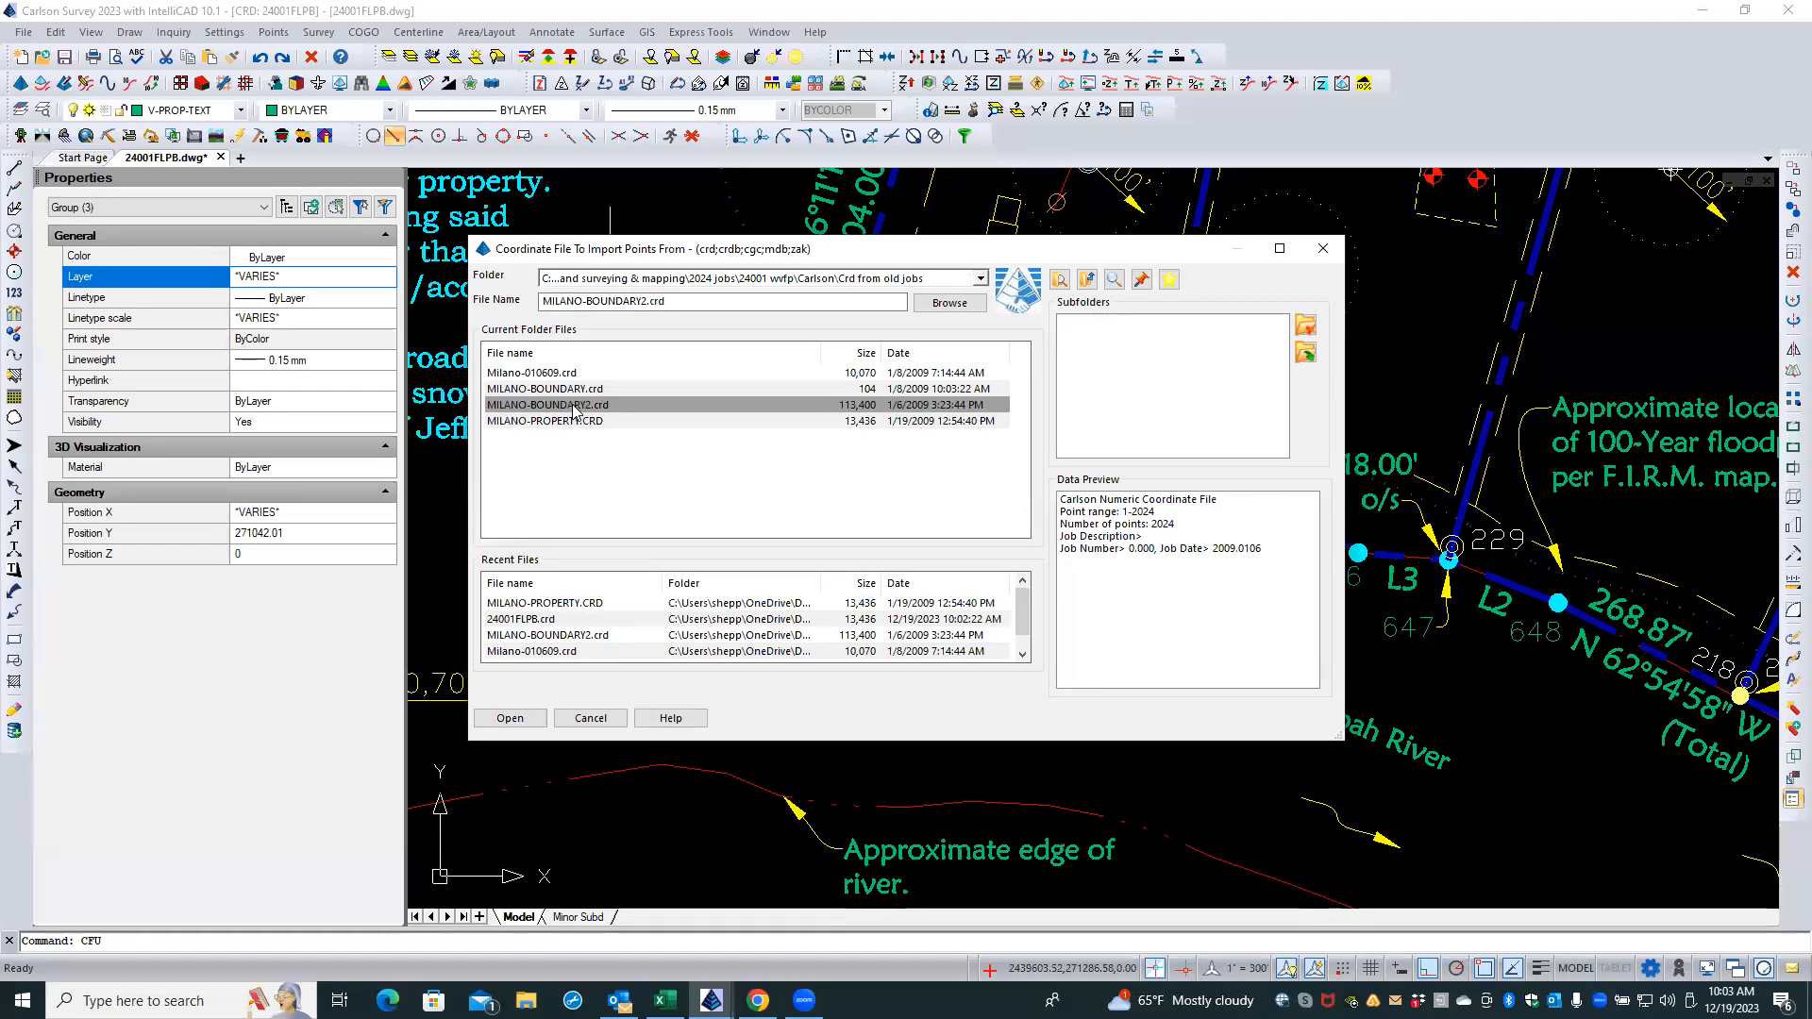
double_click(576, 406)
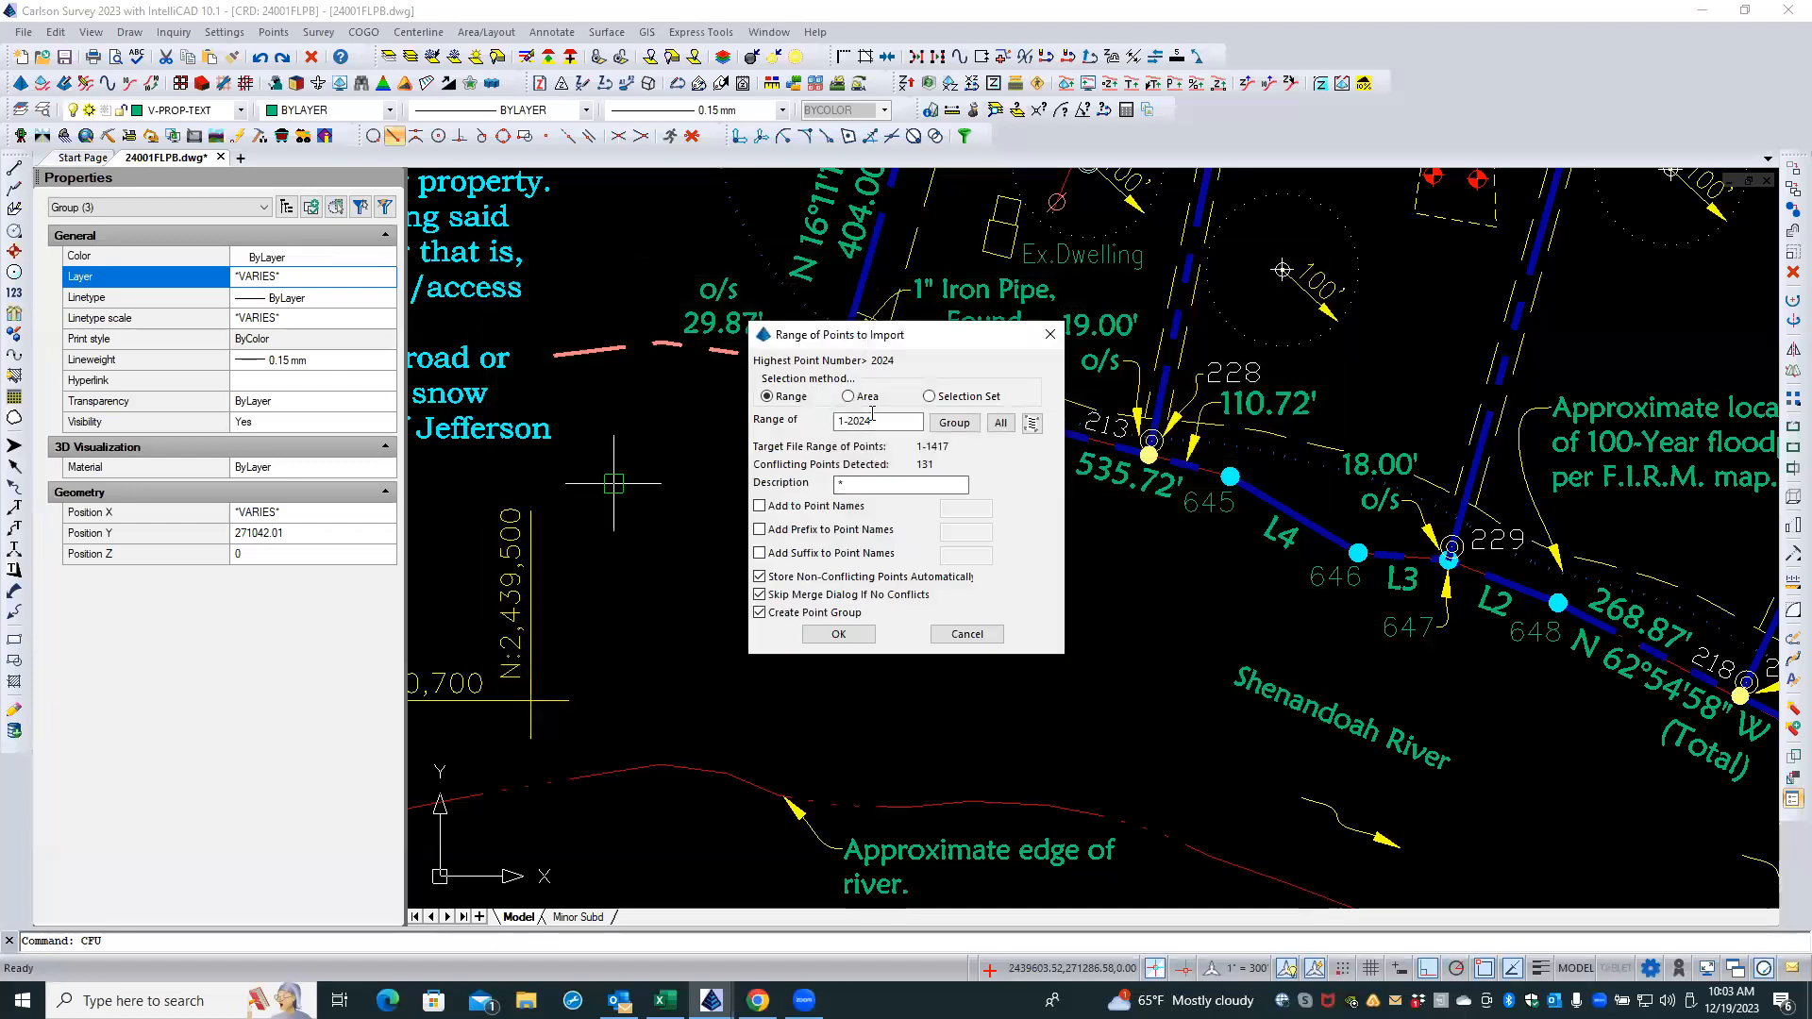
- Limit the import range to points 692,693,1386,2000-2024 and import them with a point group of their own
left_click_drag(906, 422, 803, 422)
type("69")
type("2,69")
type("3,138")
type("6")
type(",2000")
type("-20")
type("24")
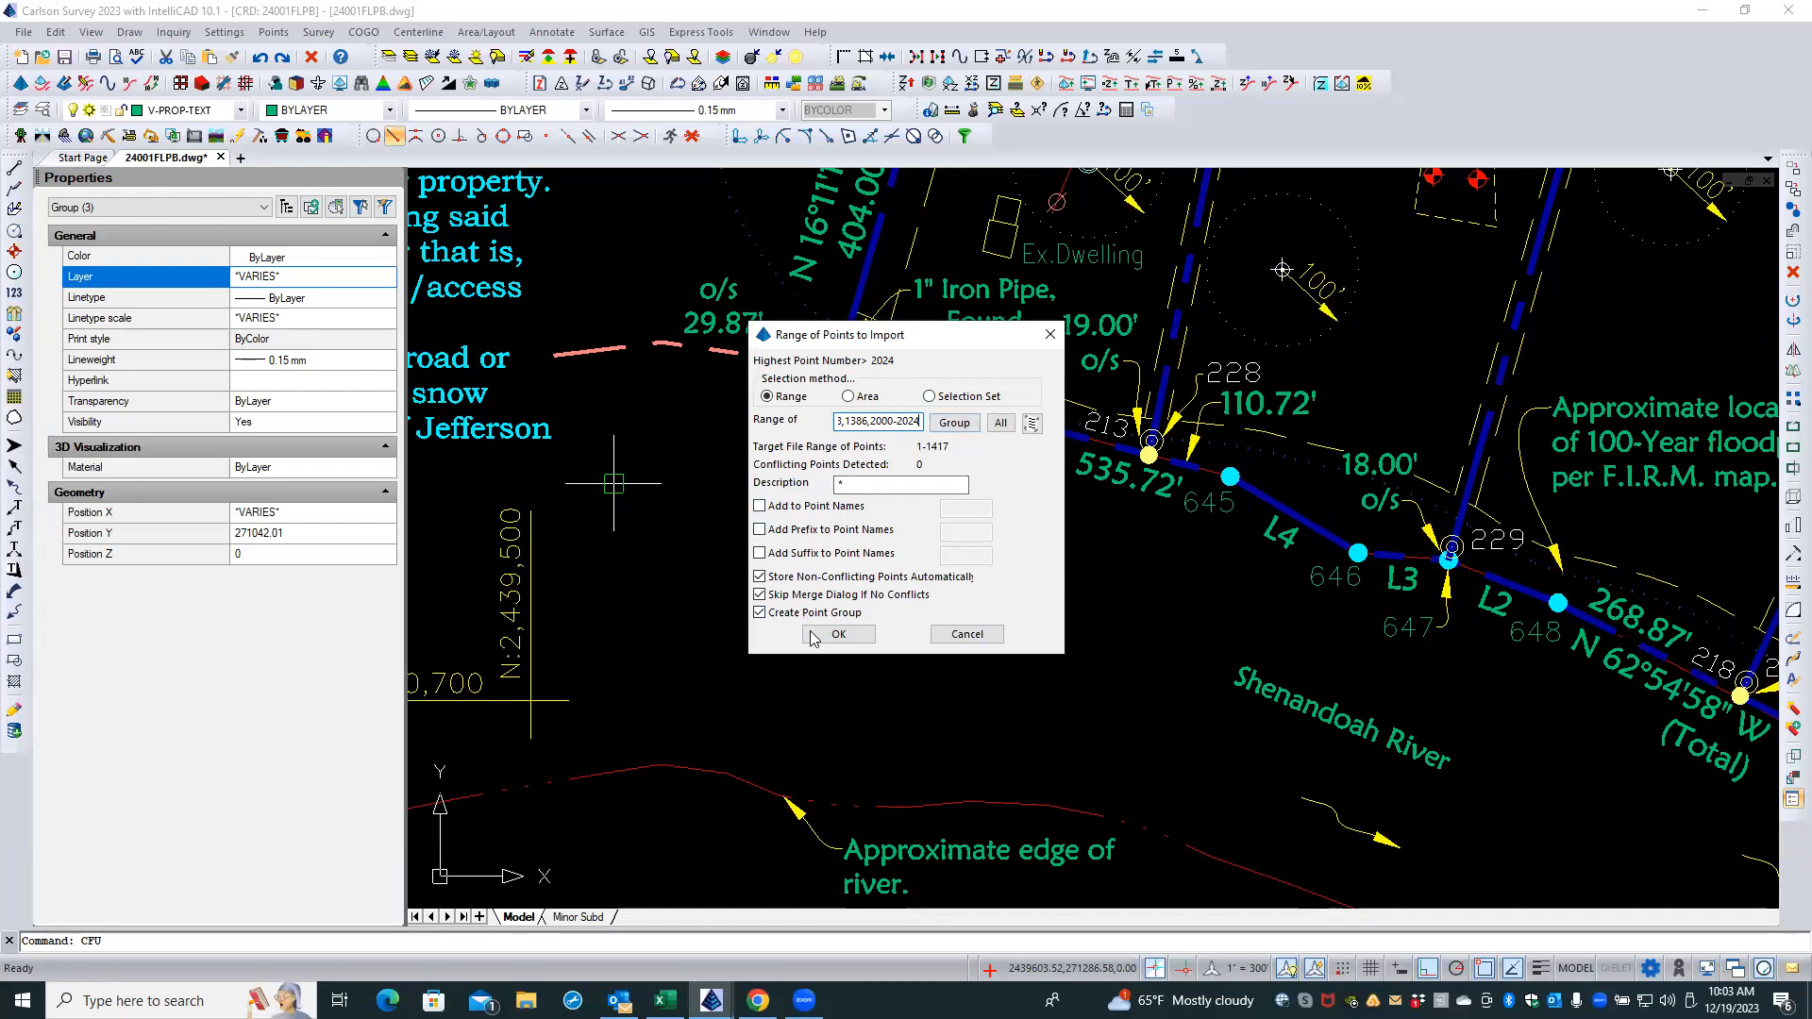
left_click(838, 635)
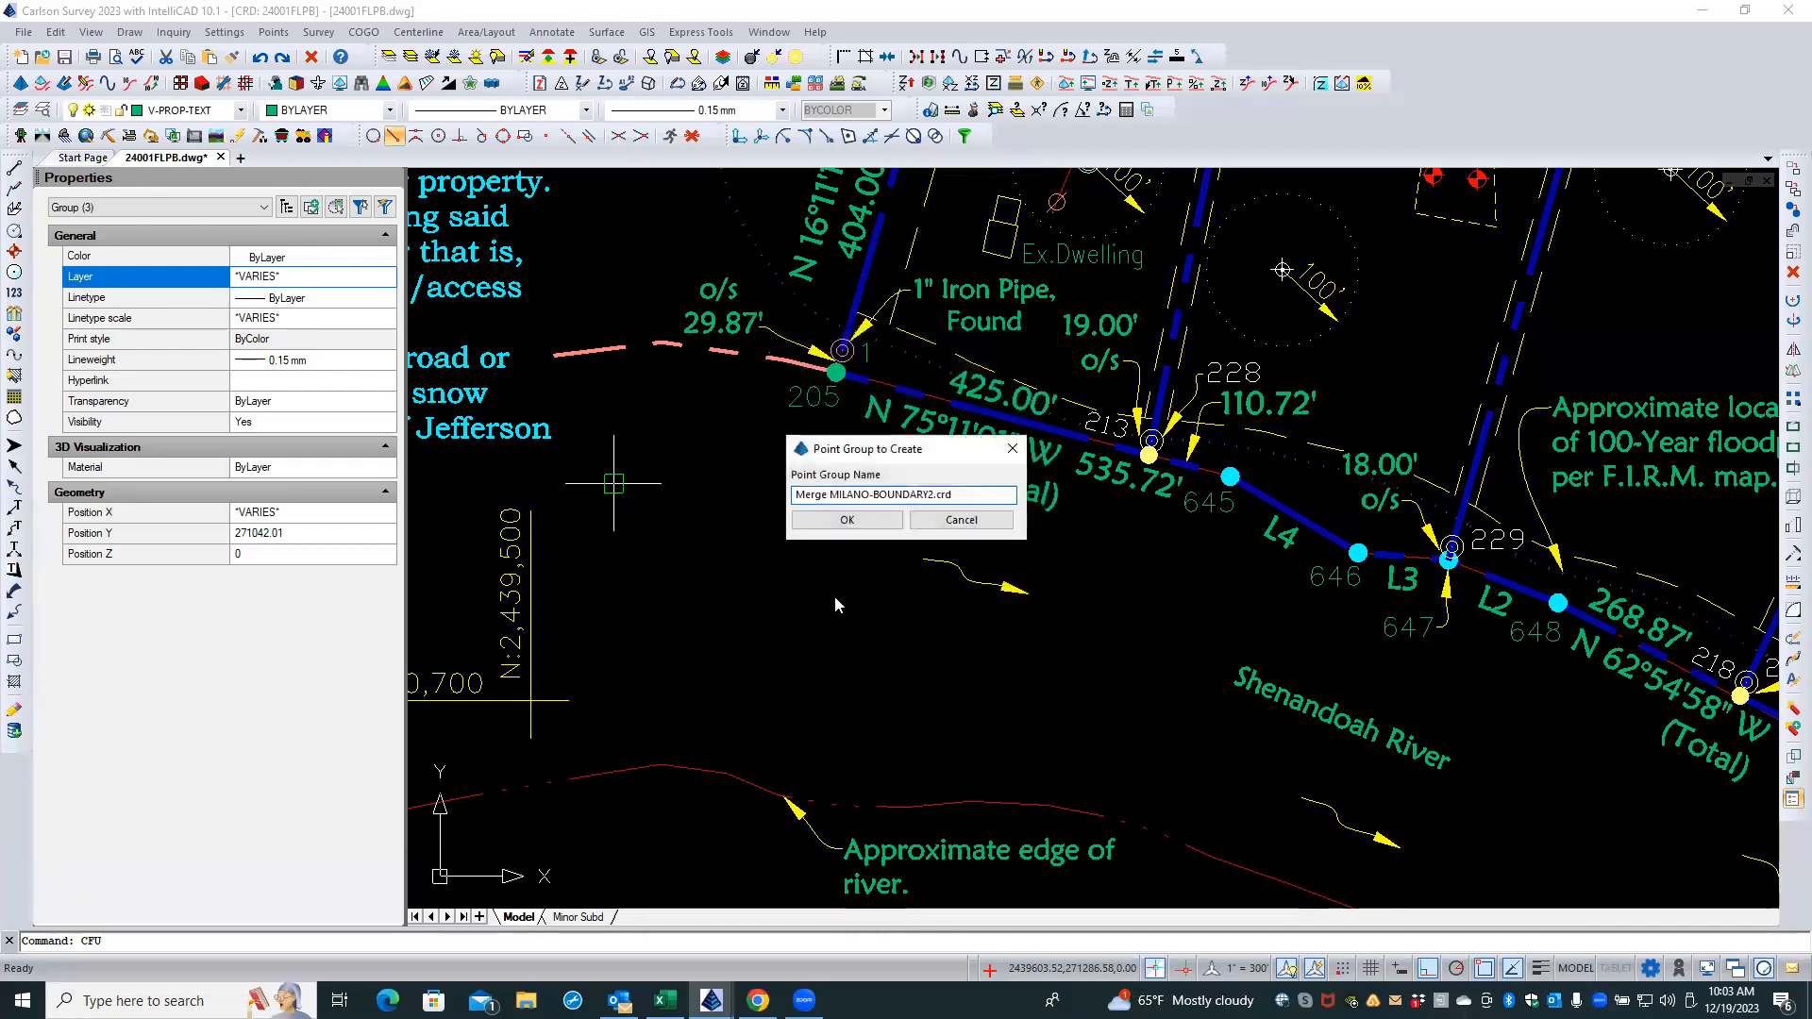
left_click(892, 520)
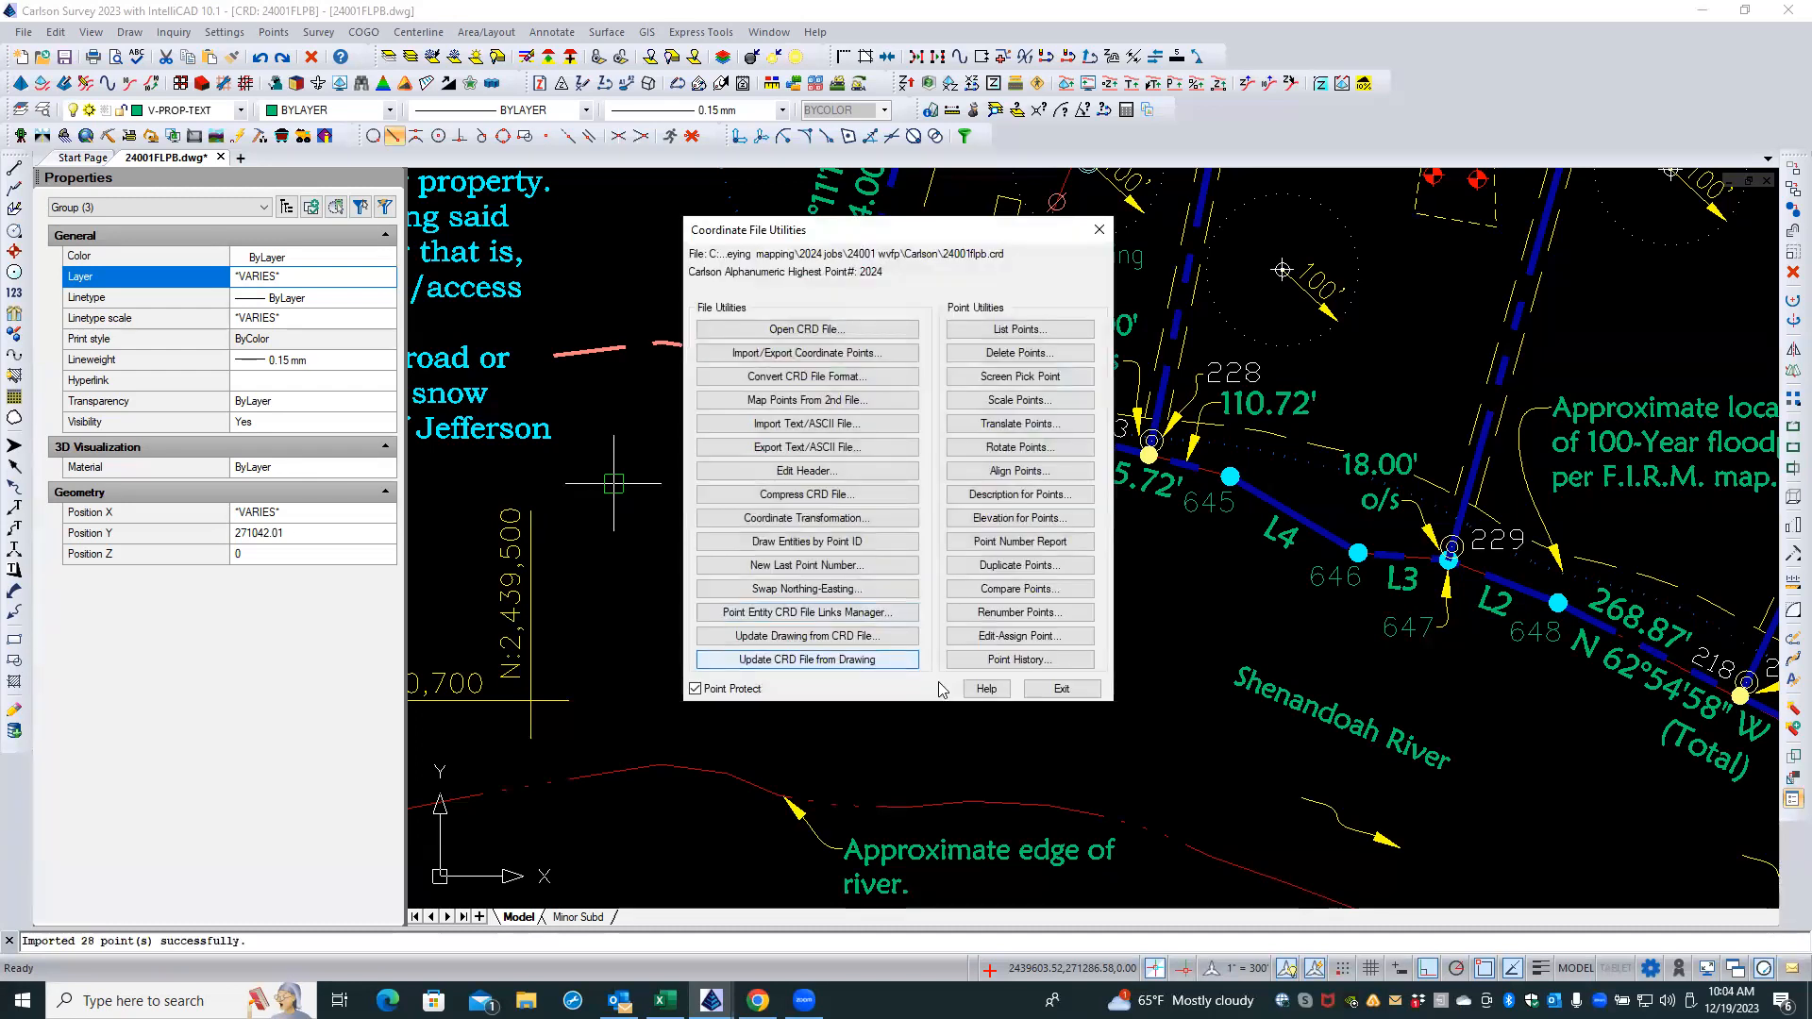
- Preview the two merged point groups, and generate a List Points report for all points in the current coordinate file
left_click(1000, 333)
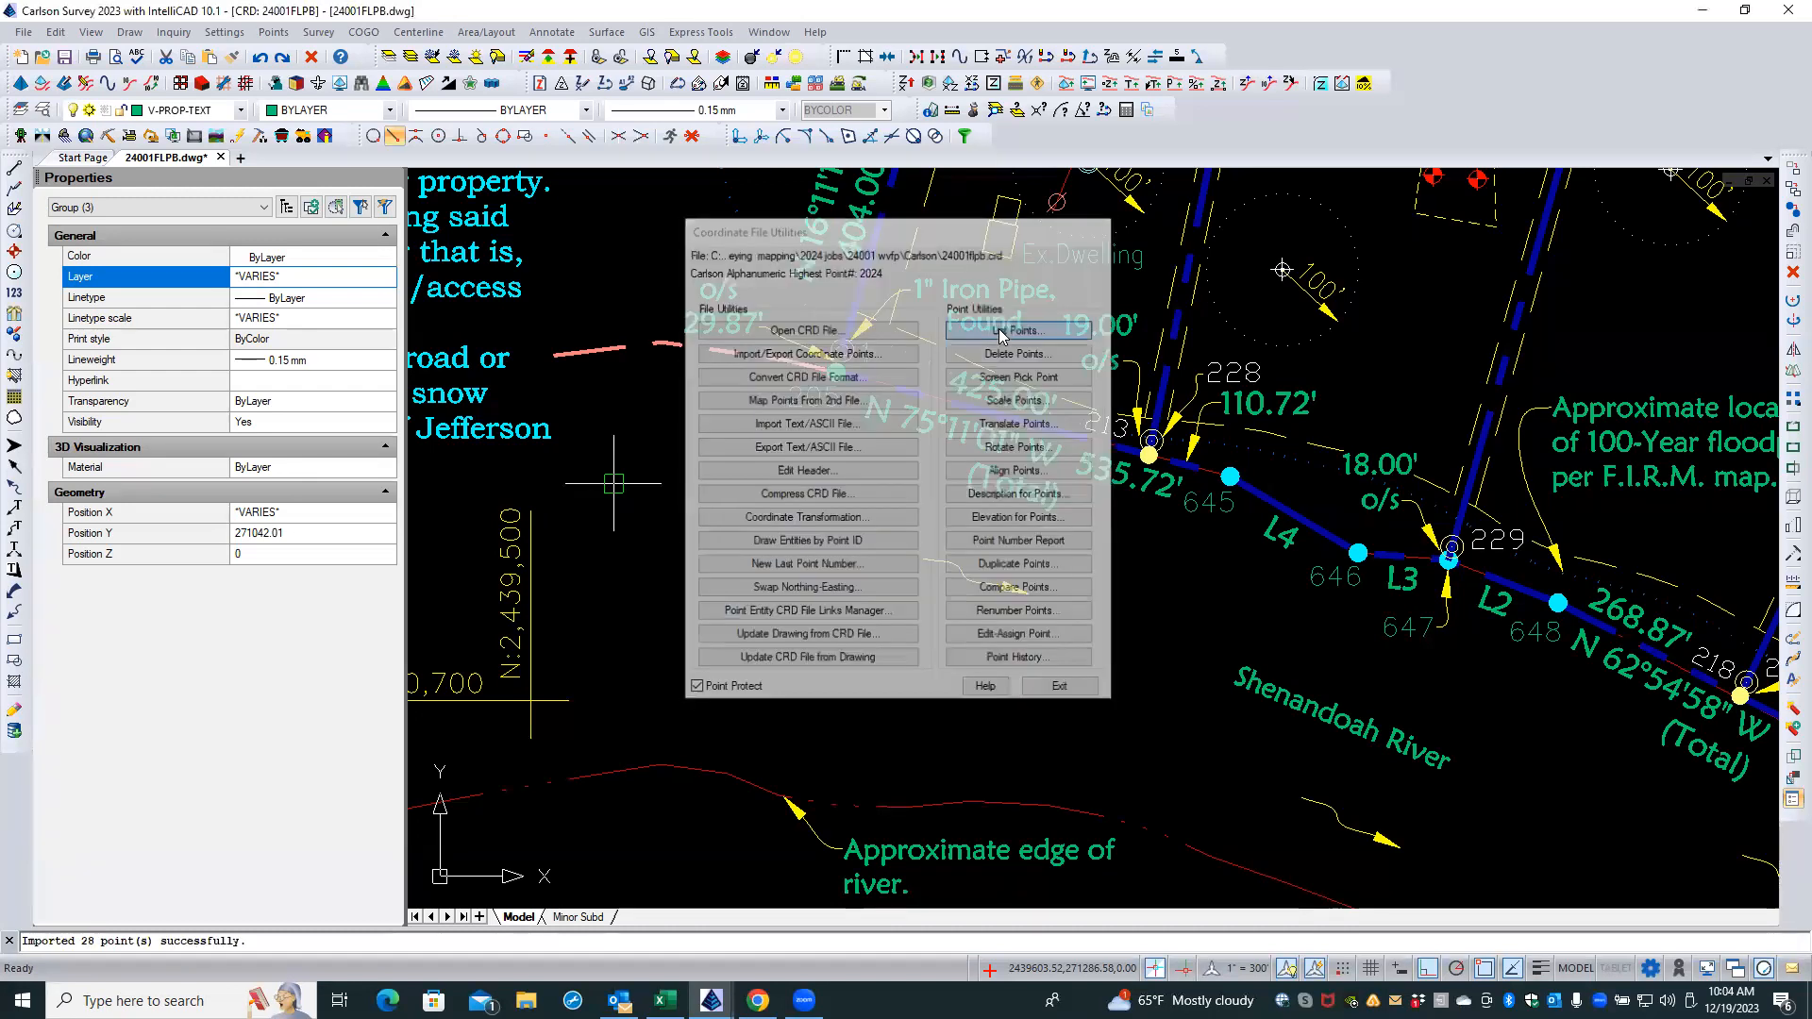
left_click(833, 399)
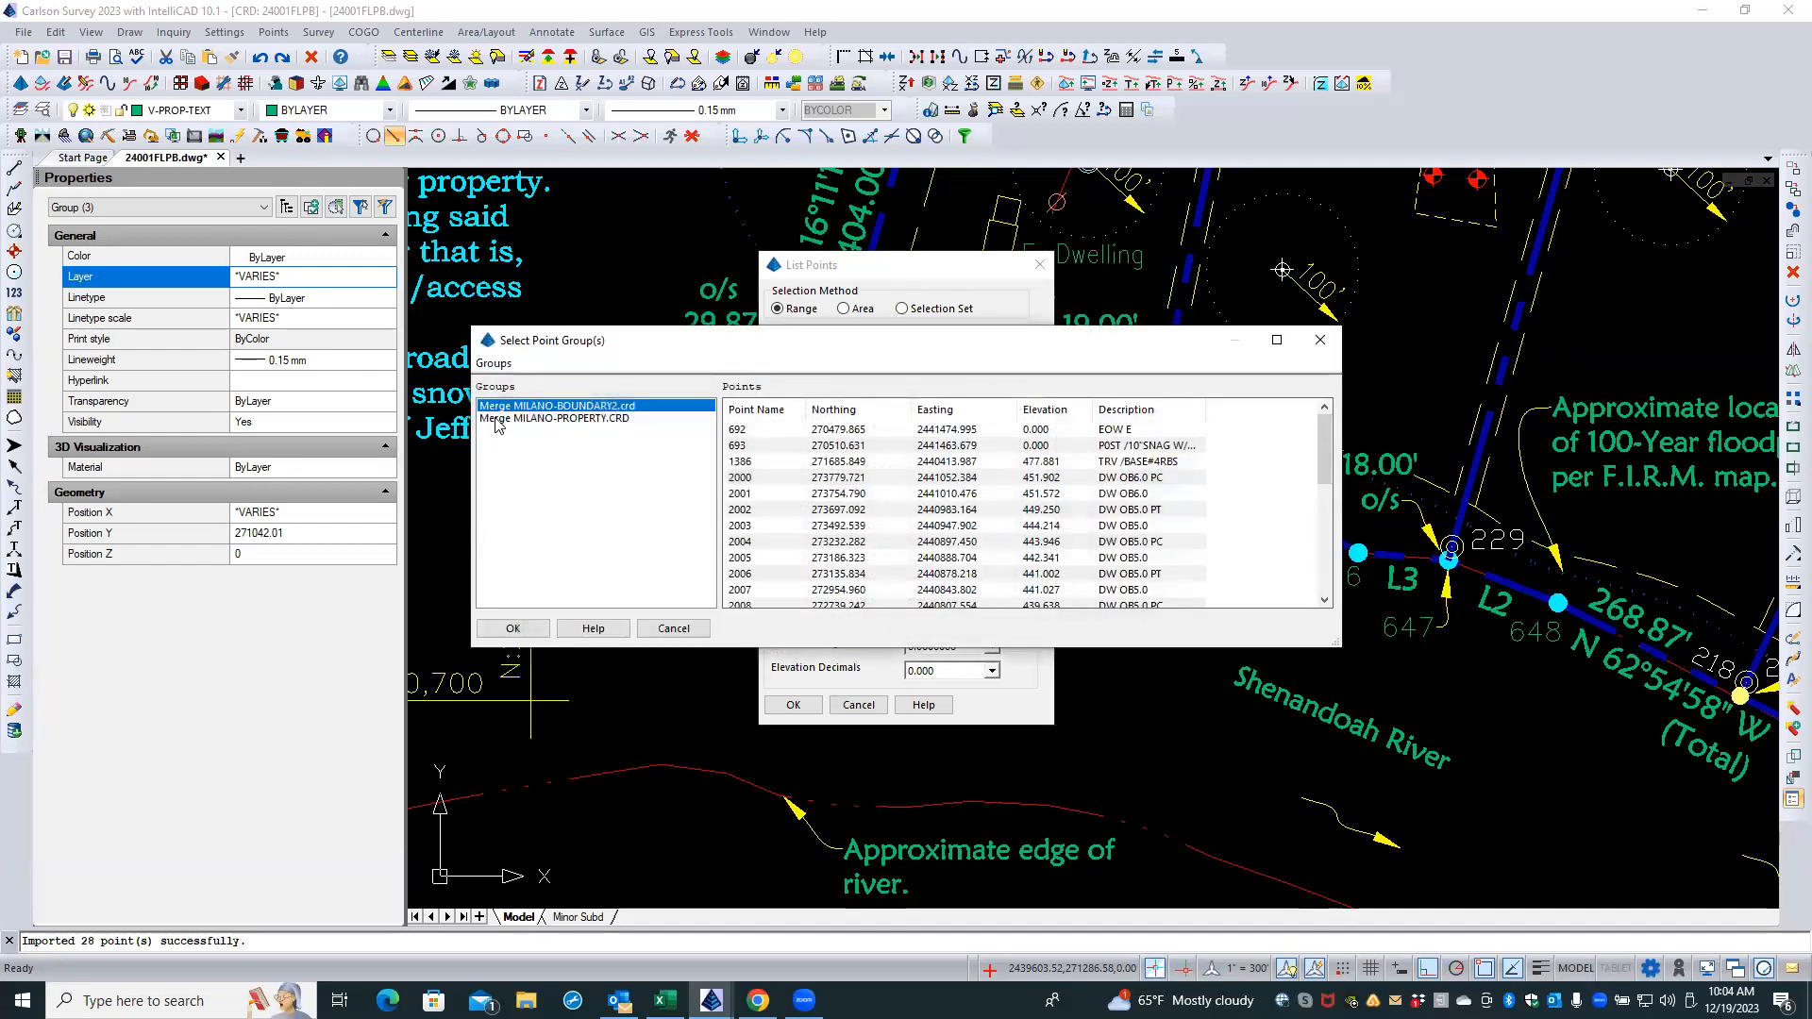
left_click(520, 421)
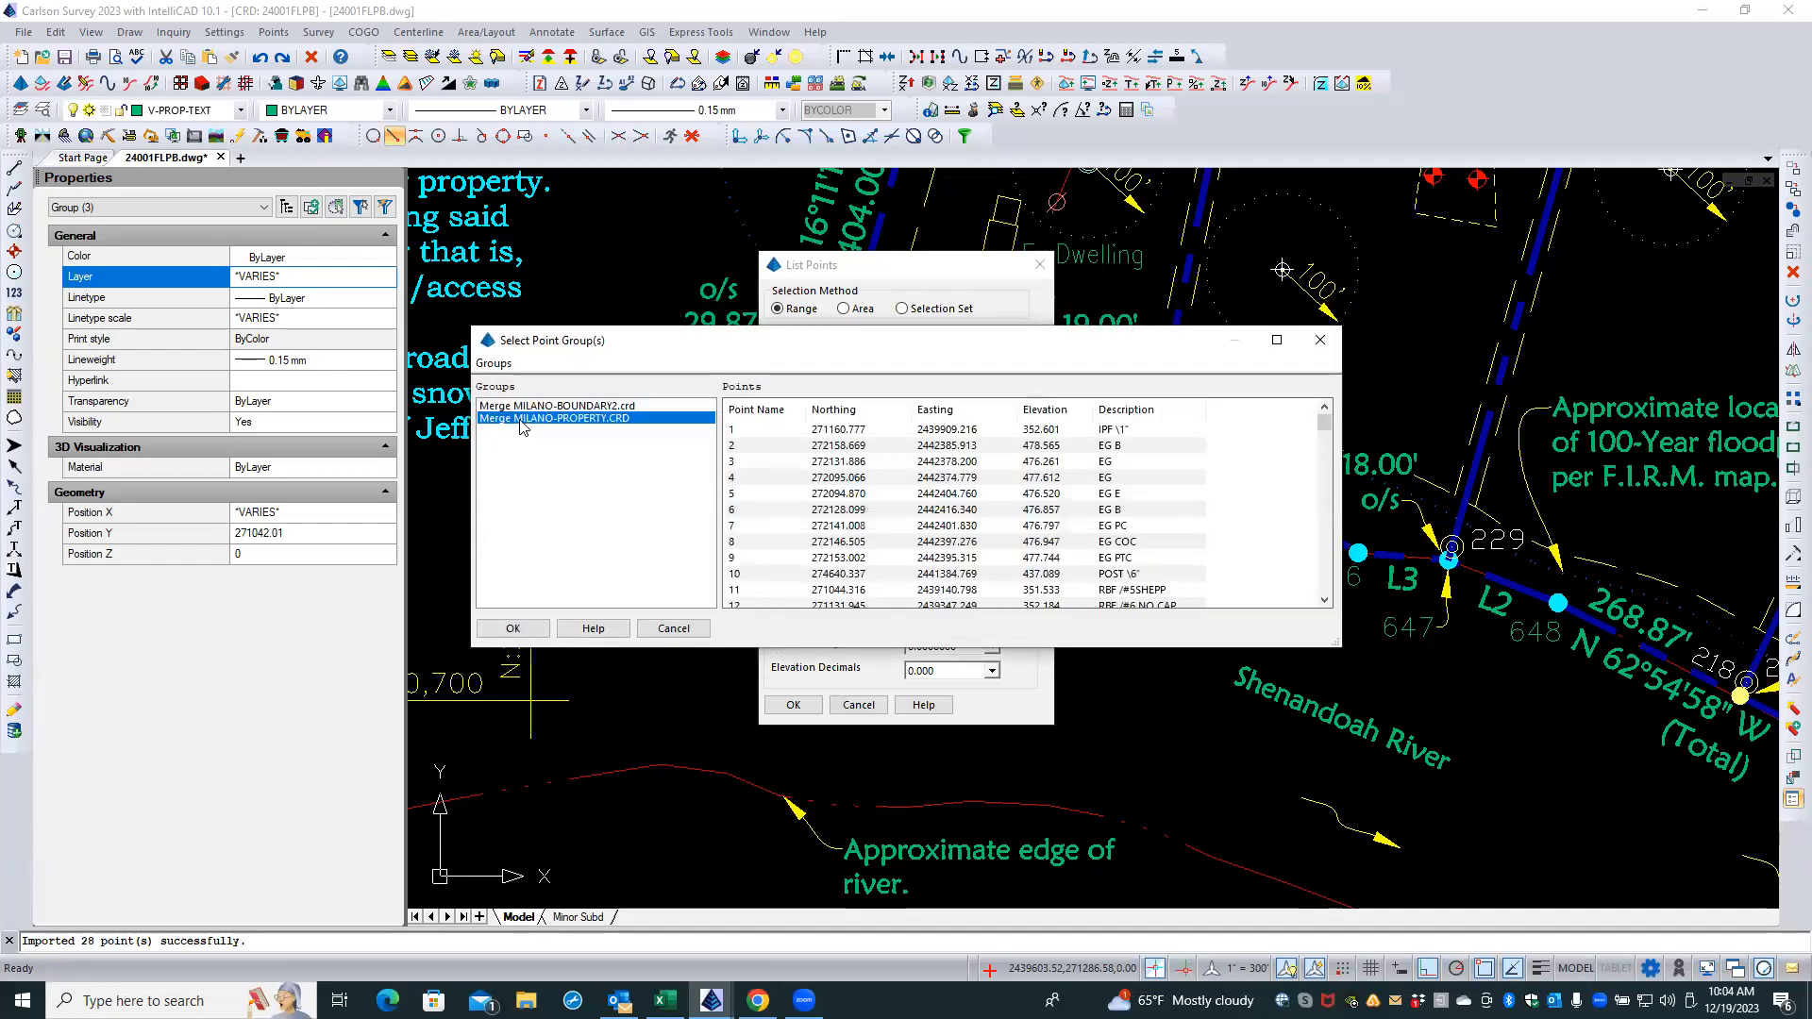
left_click(520, 406)
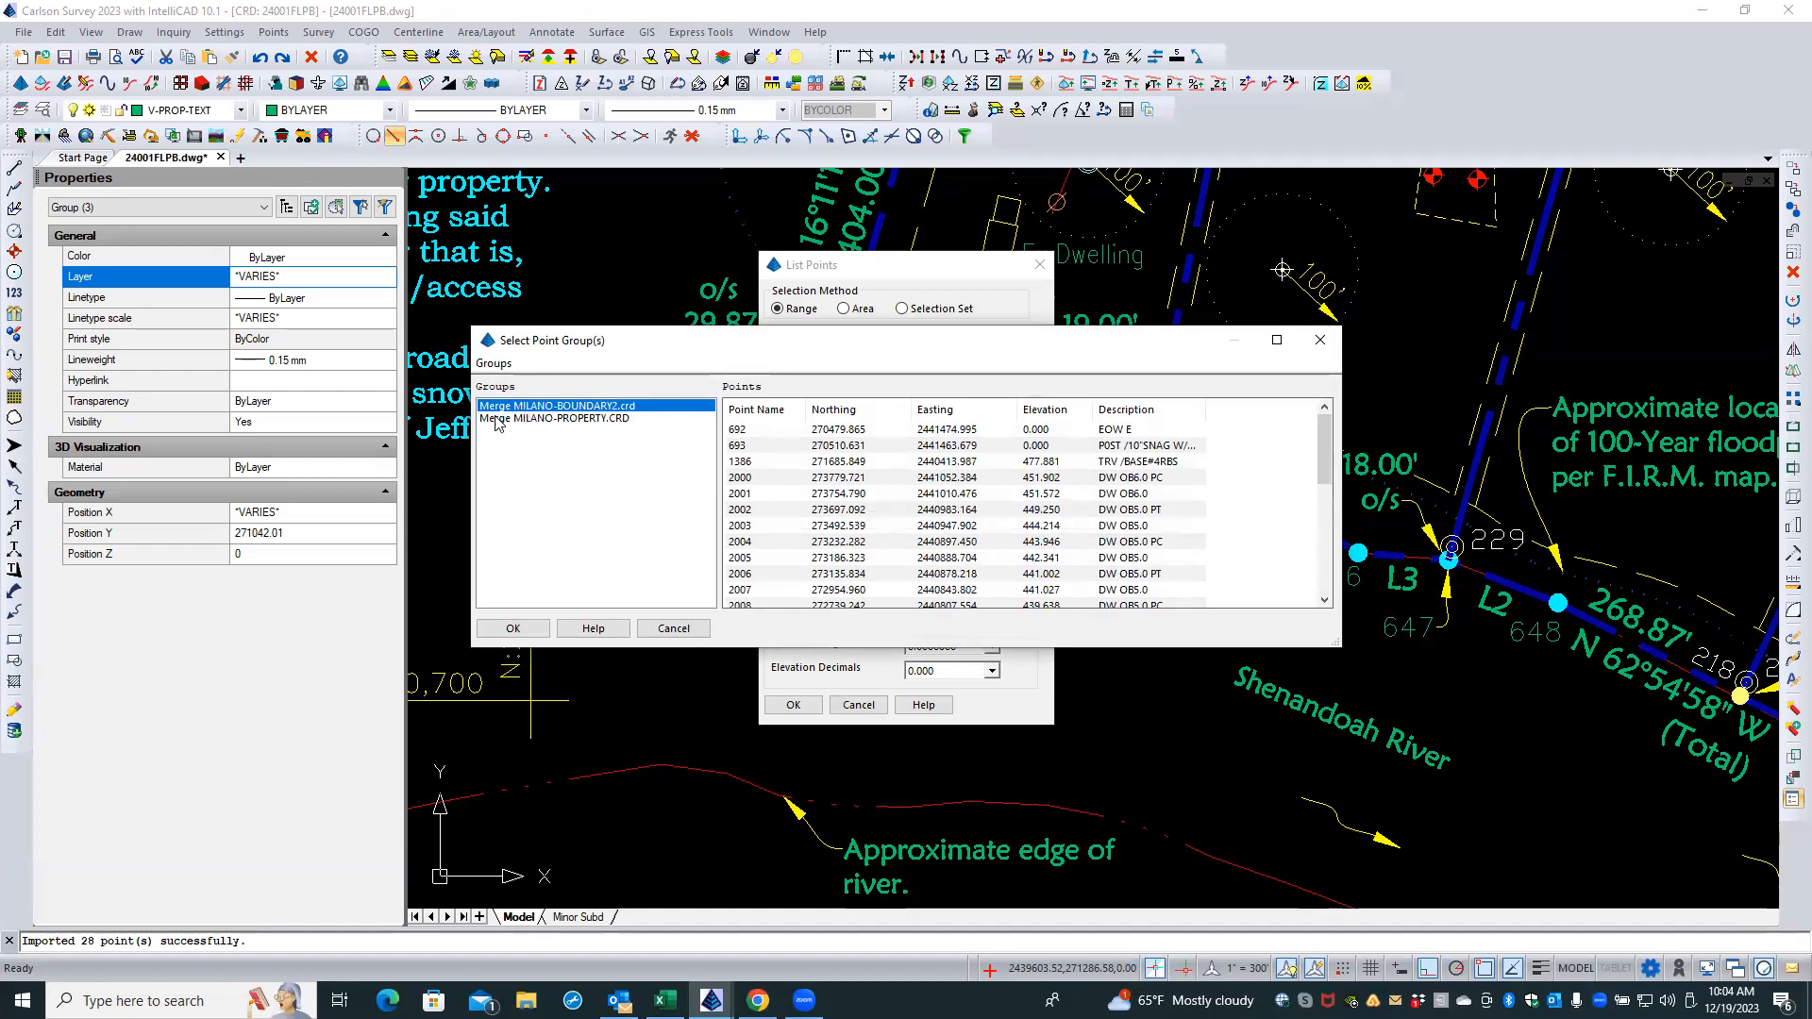
left_click(646, 630)
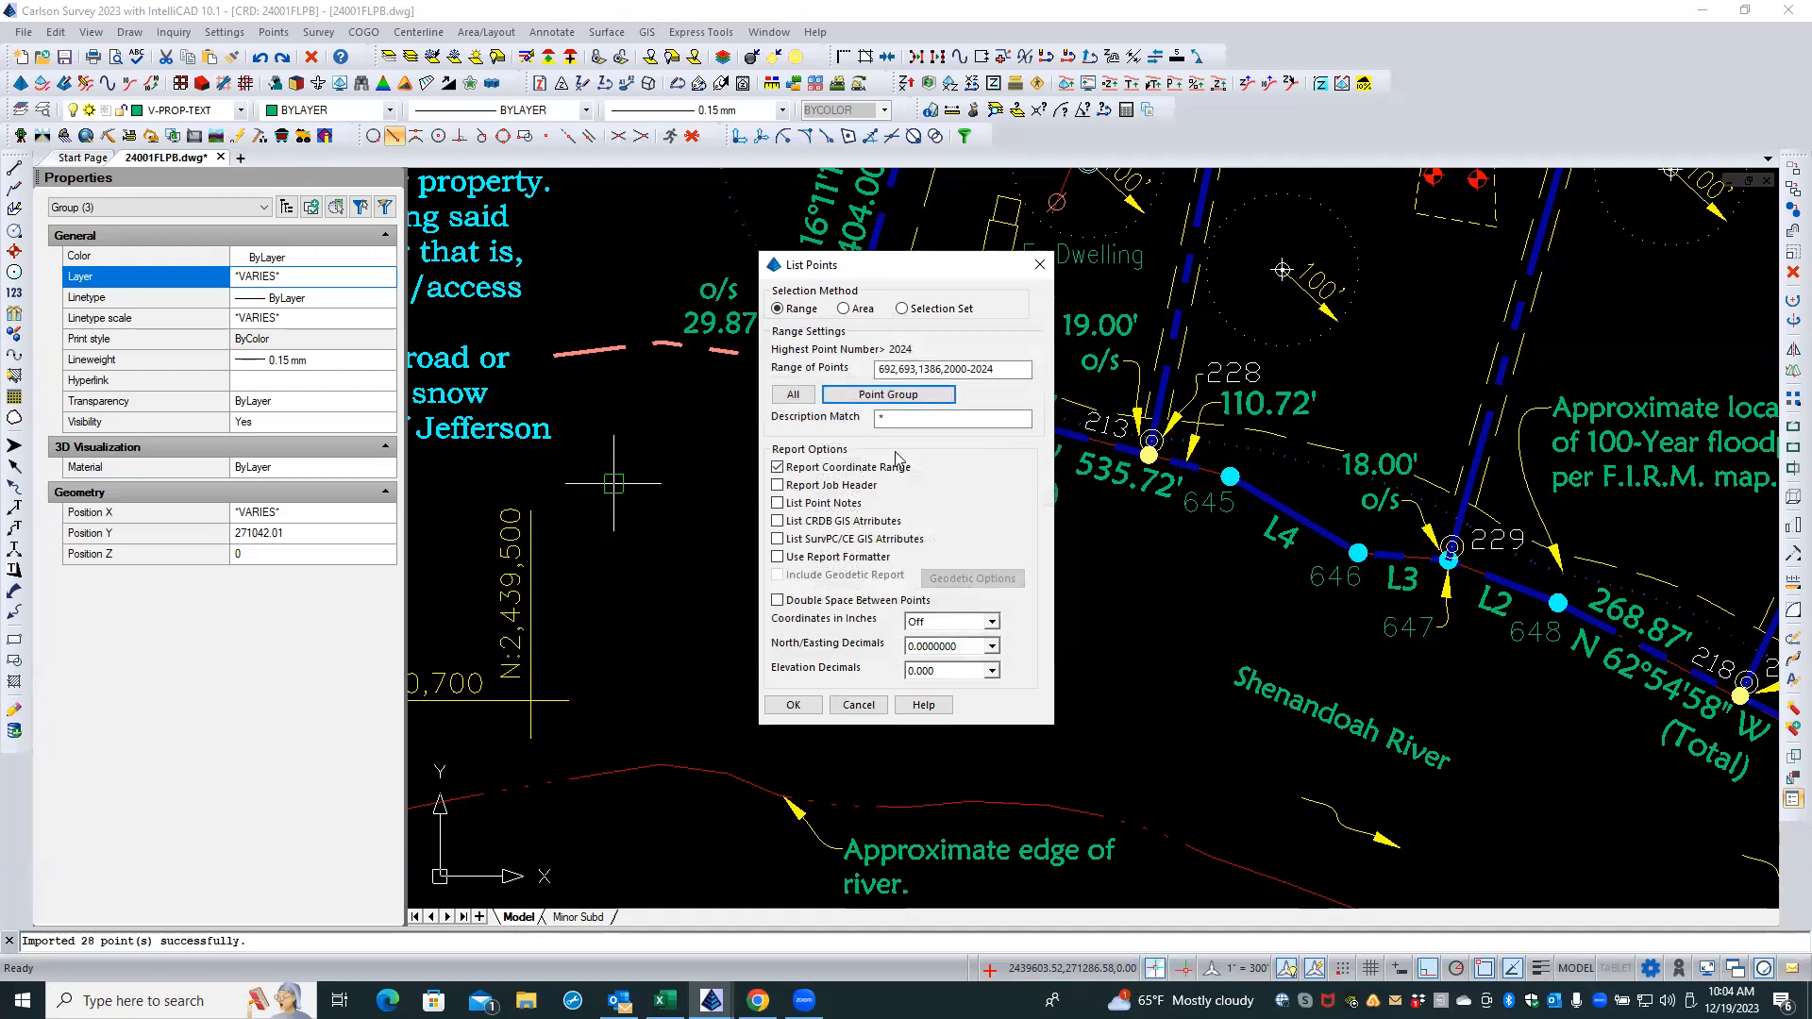
left_click(783, 396)
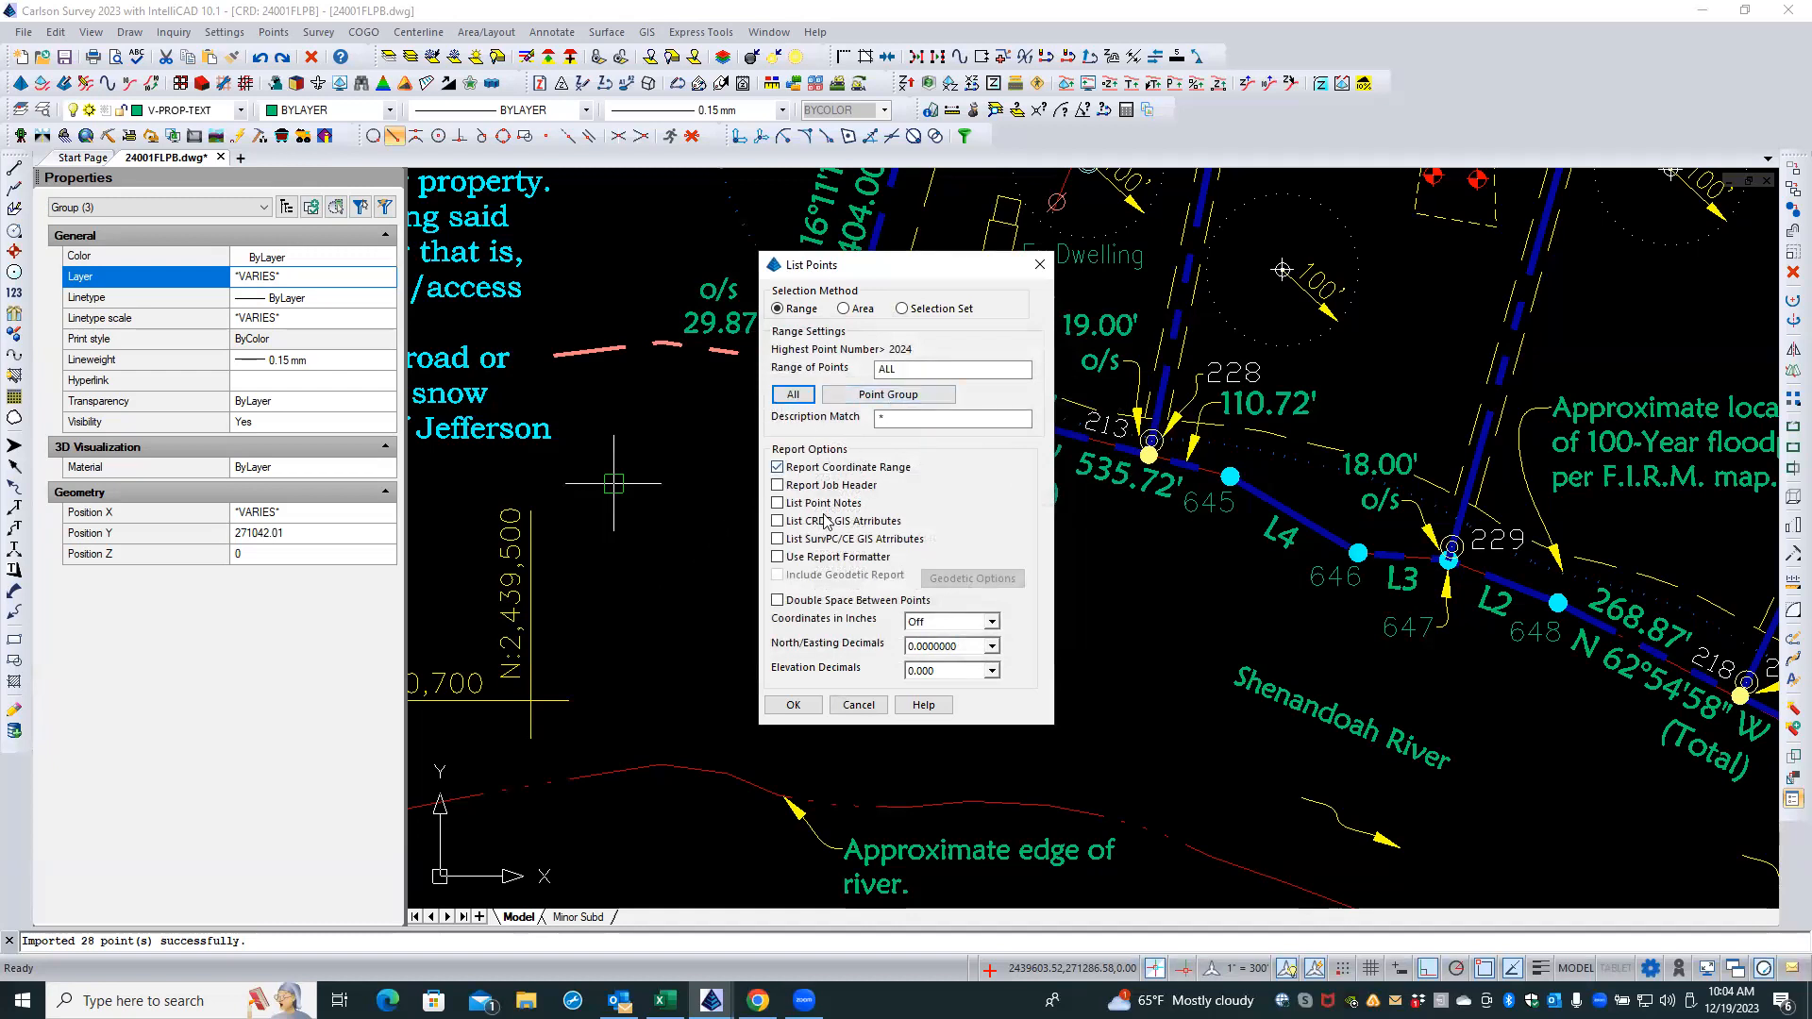
left_click(793, 707)
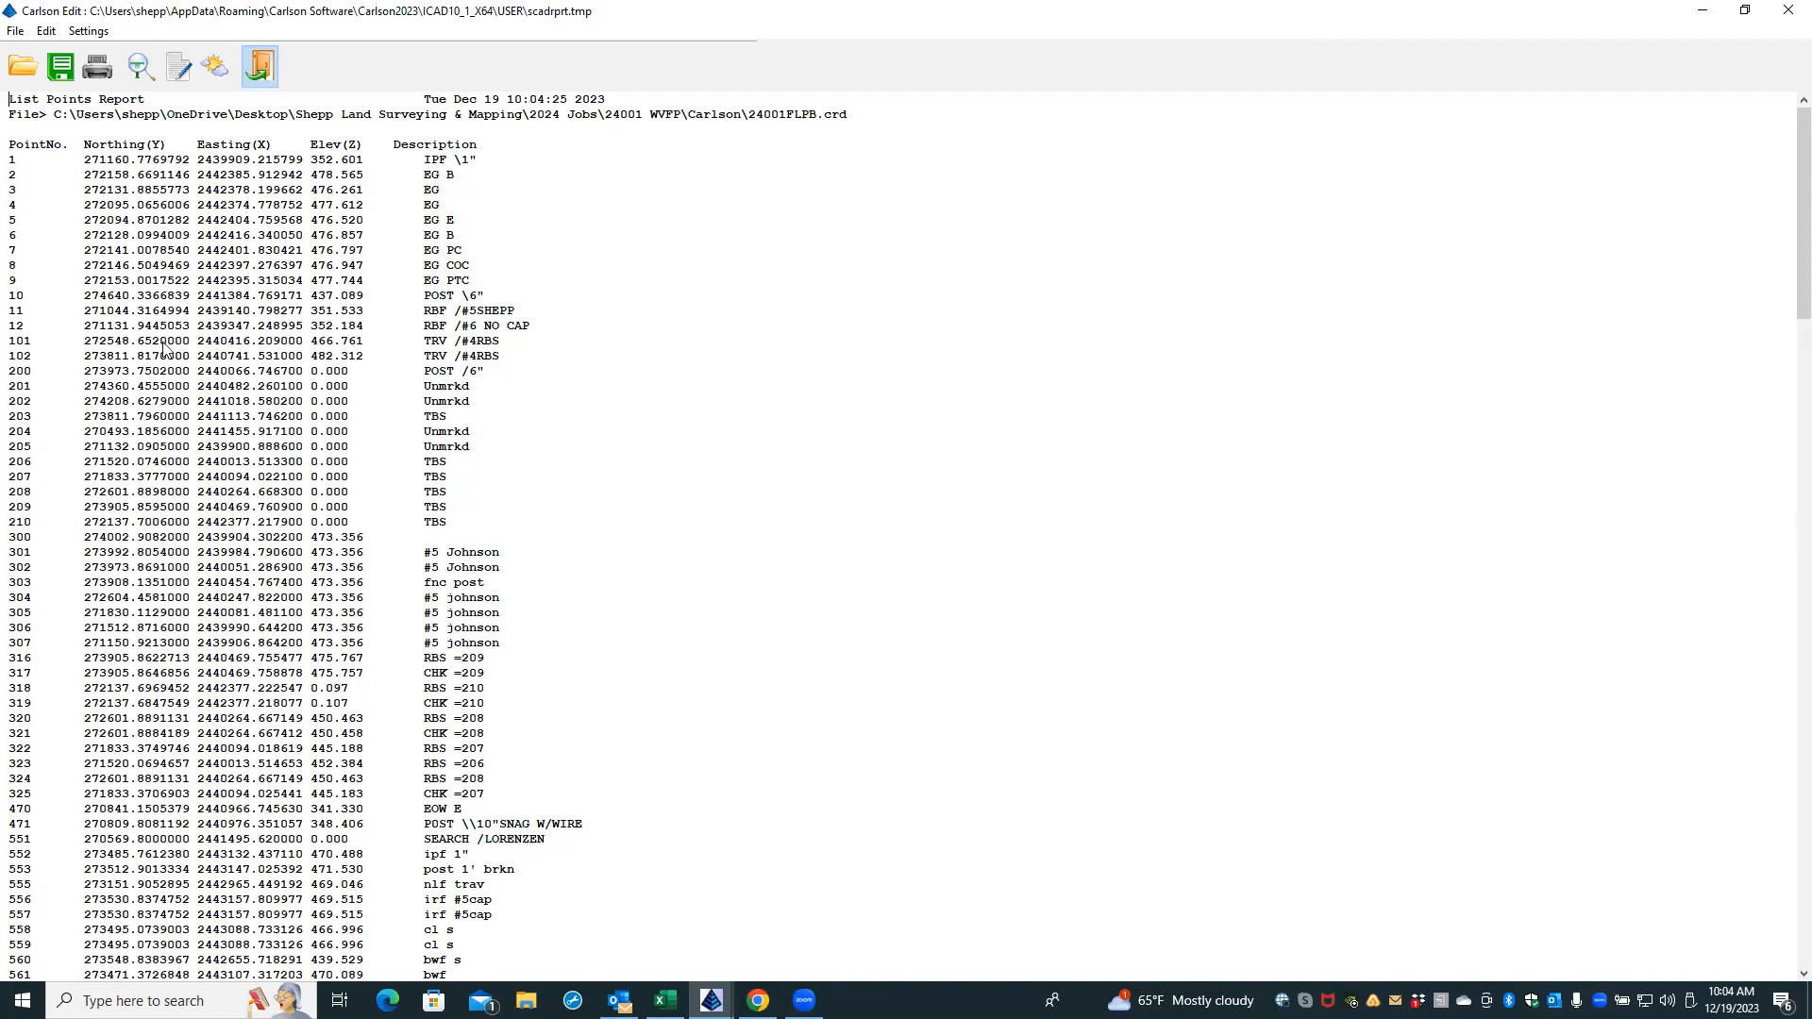
- Generate a List Points report limited to points 645-1414, and close the report and the coordinate file utilities
left_click(254, 72)
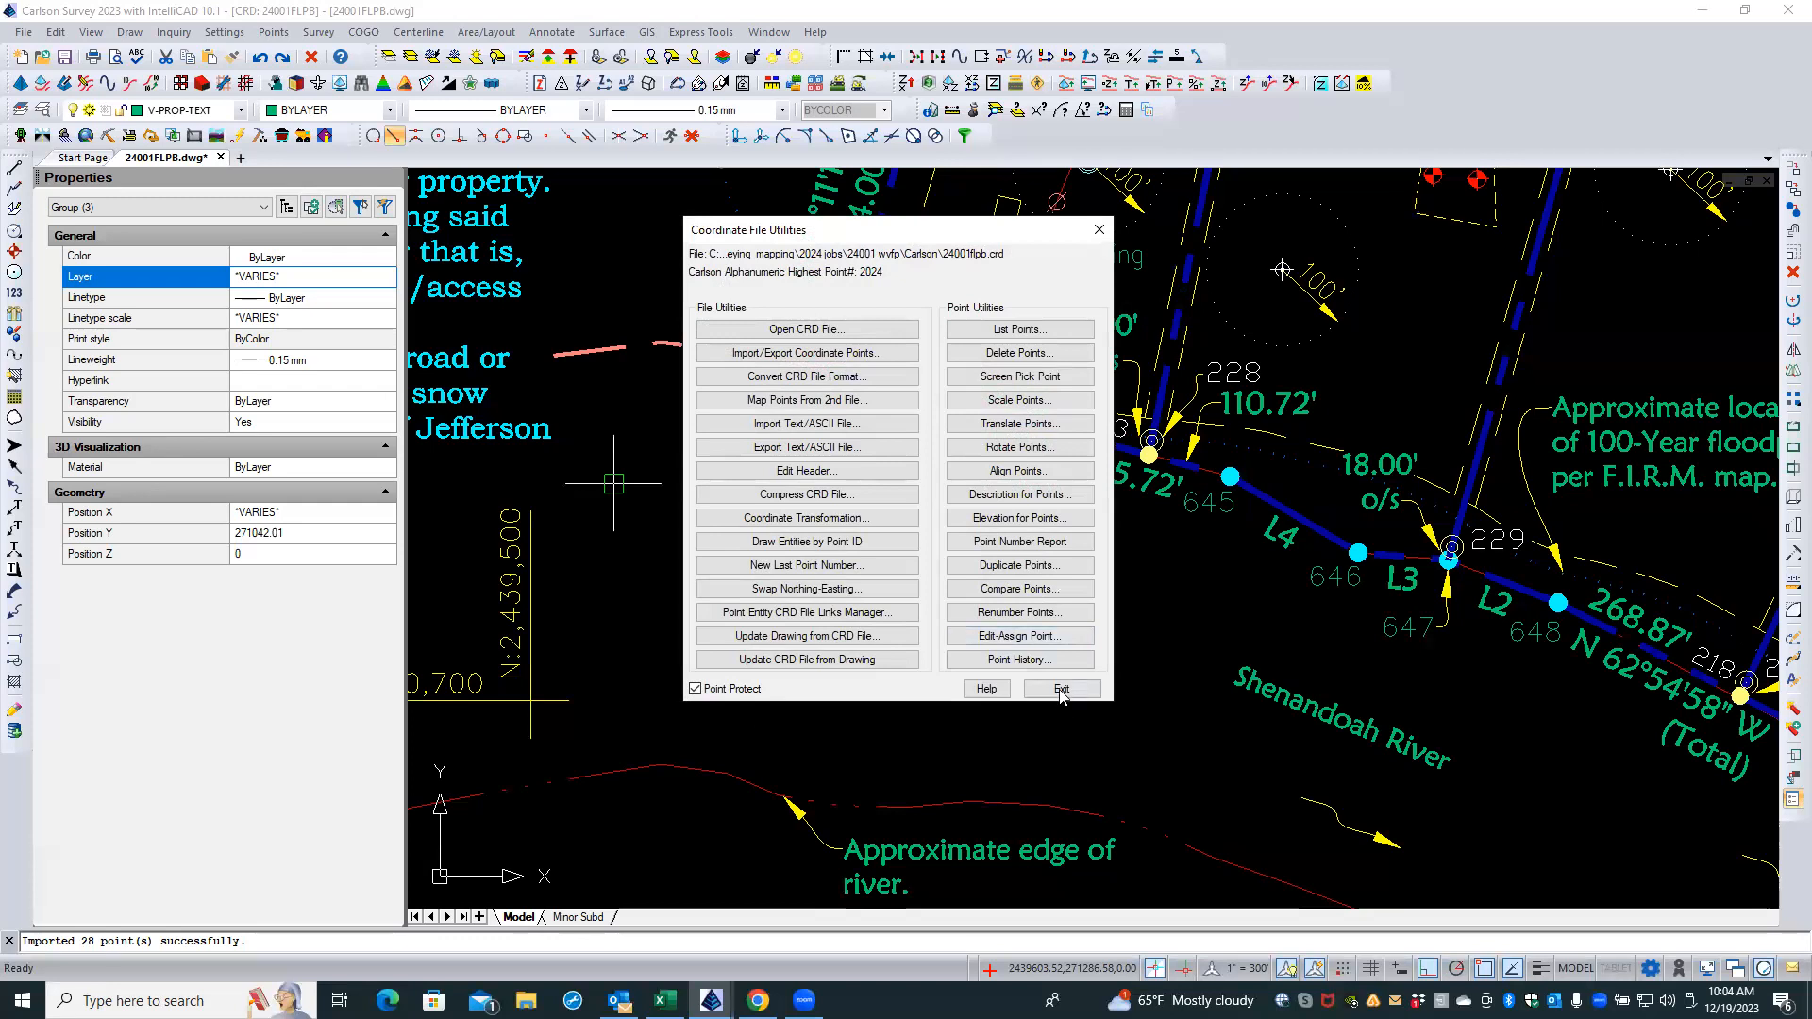
left_click(962, 340)
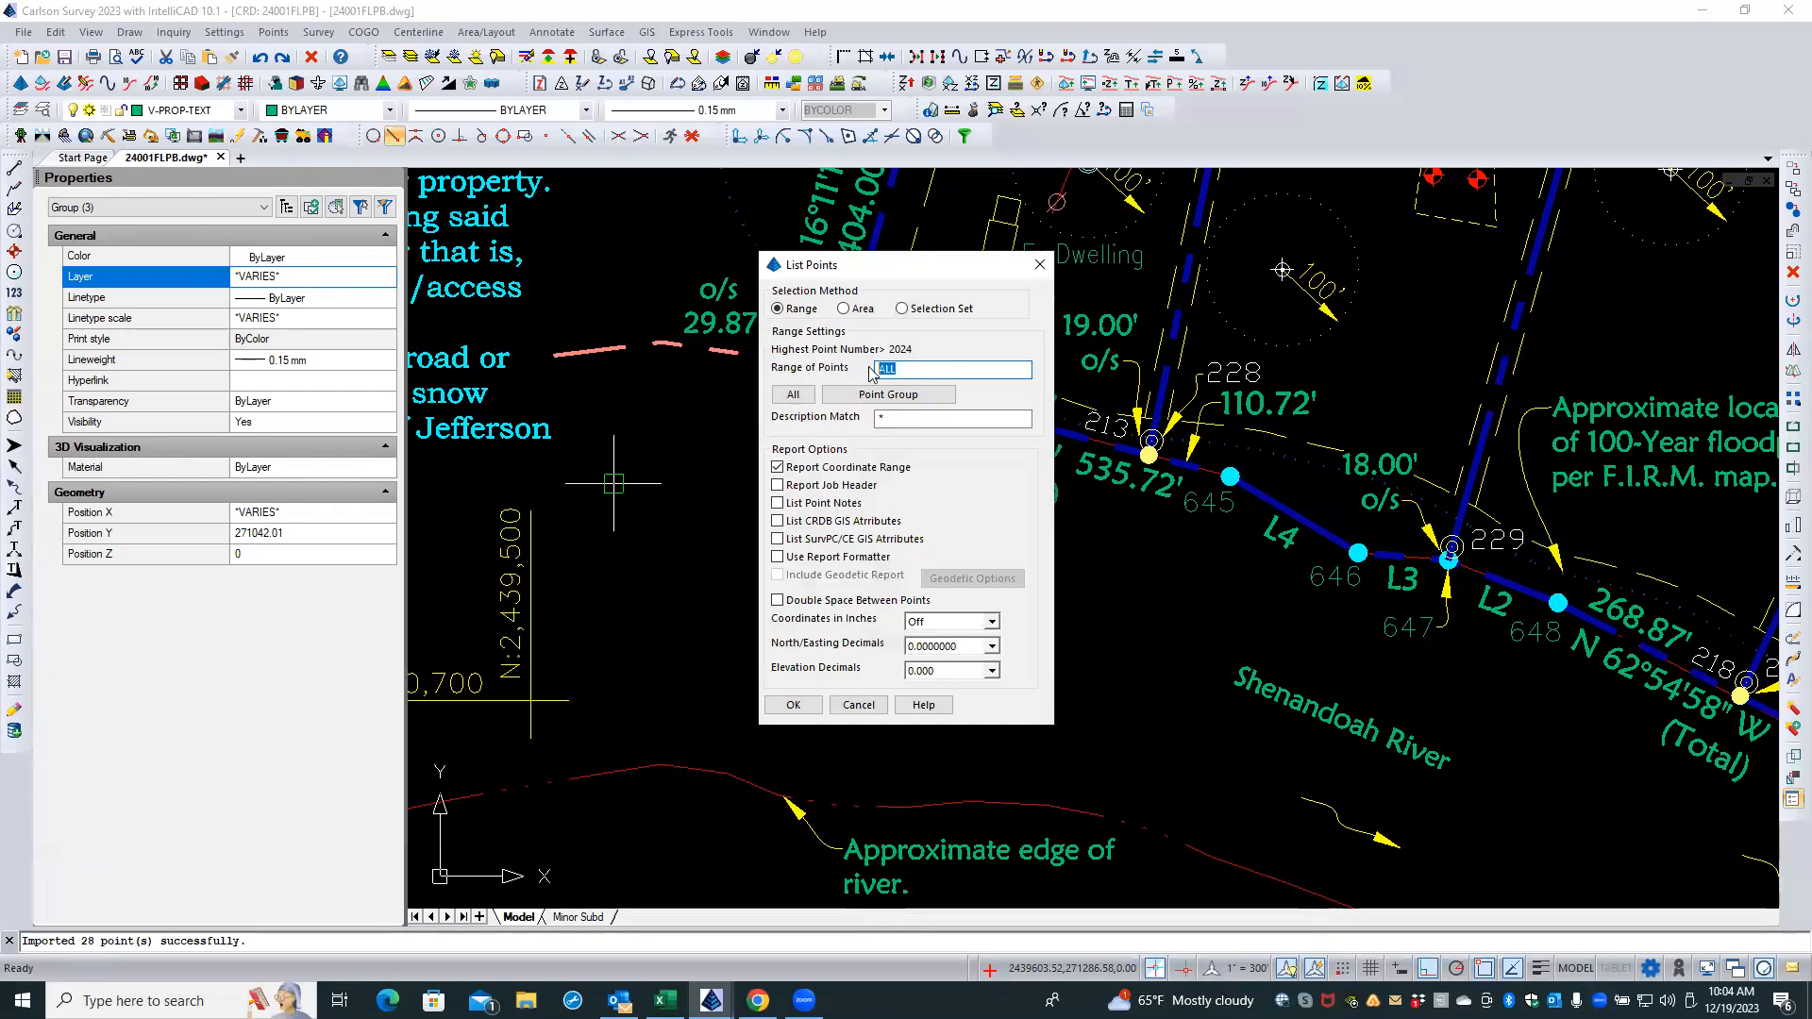
type("645-1414")
left_click(793, 705)
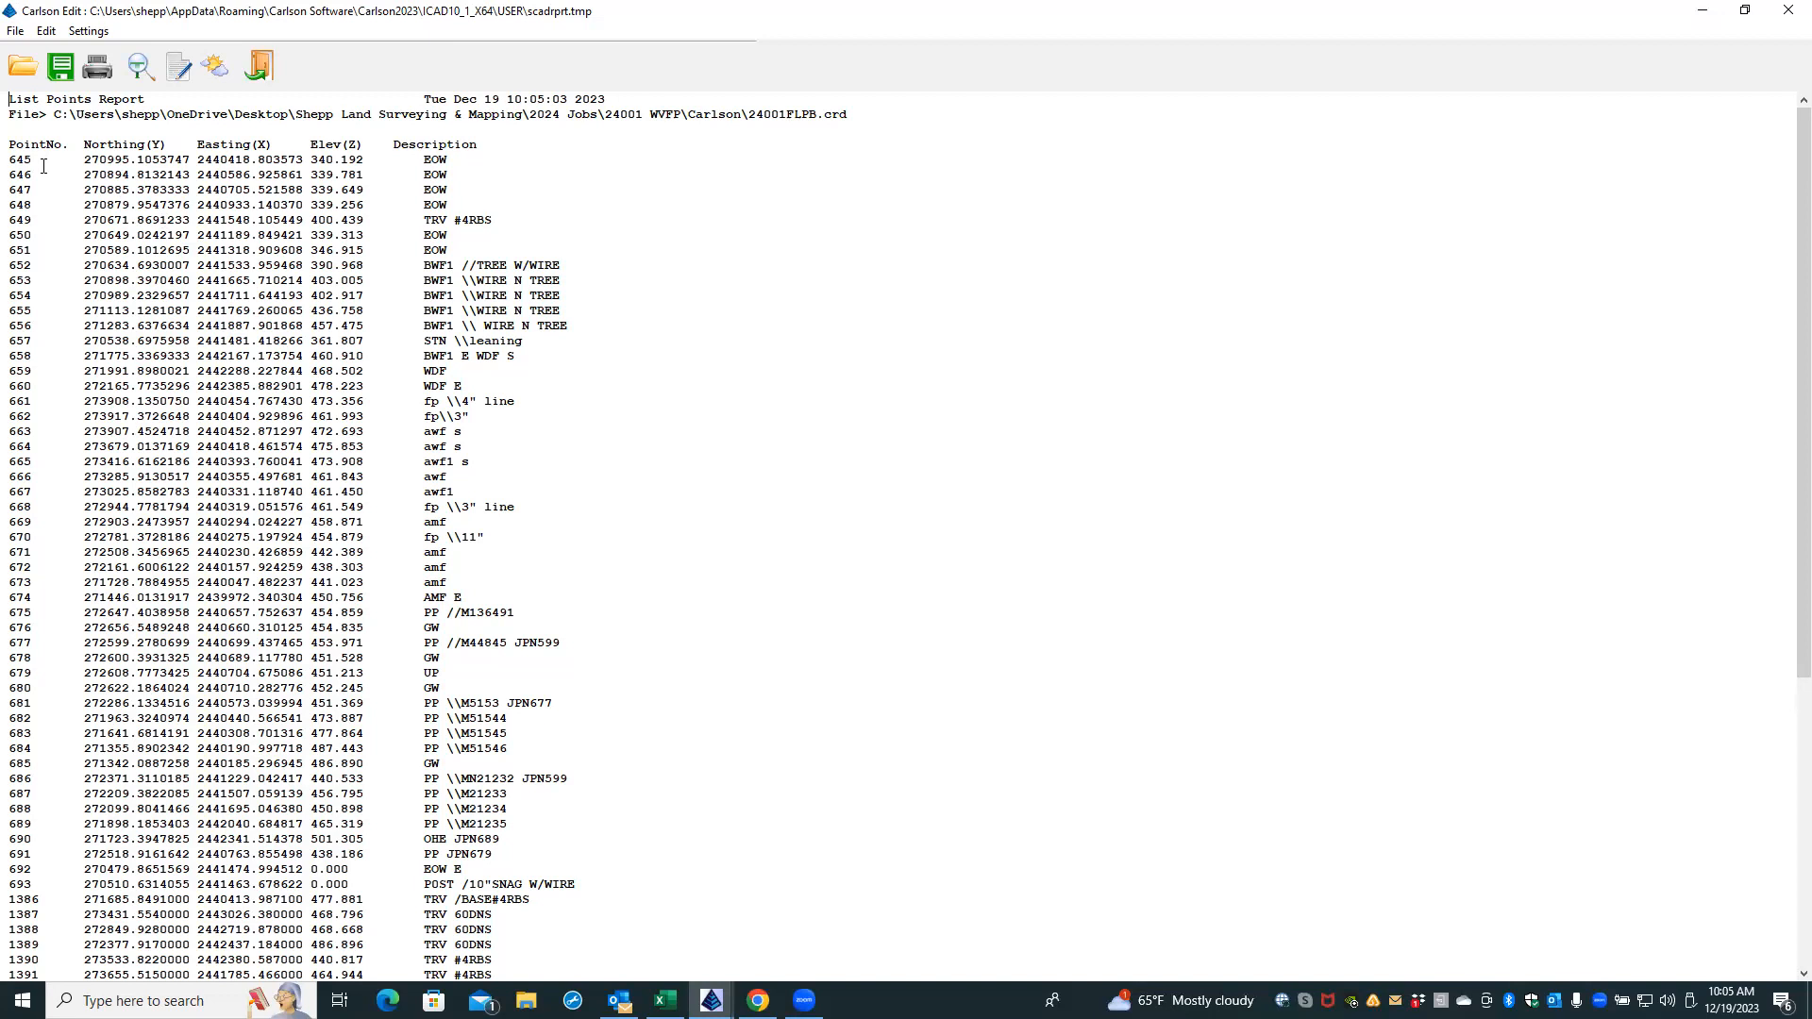
left_click(259, 66)
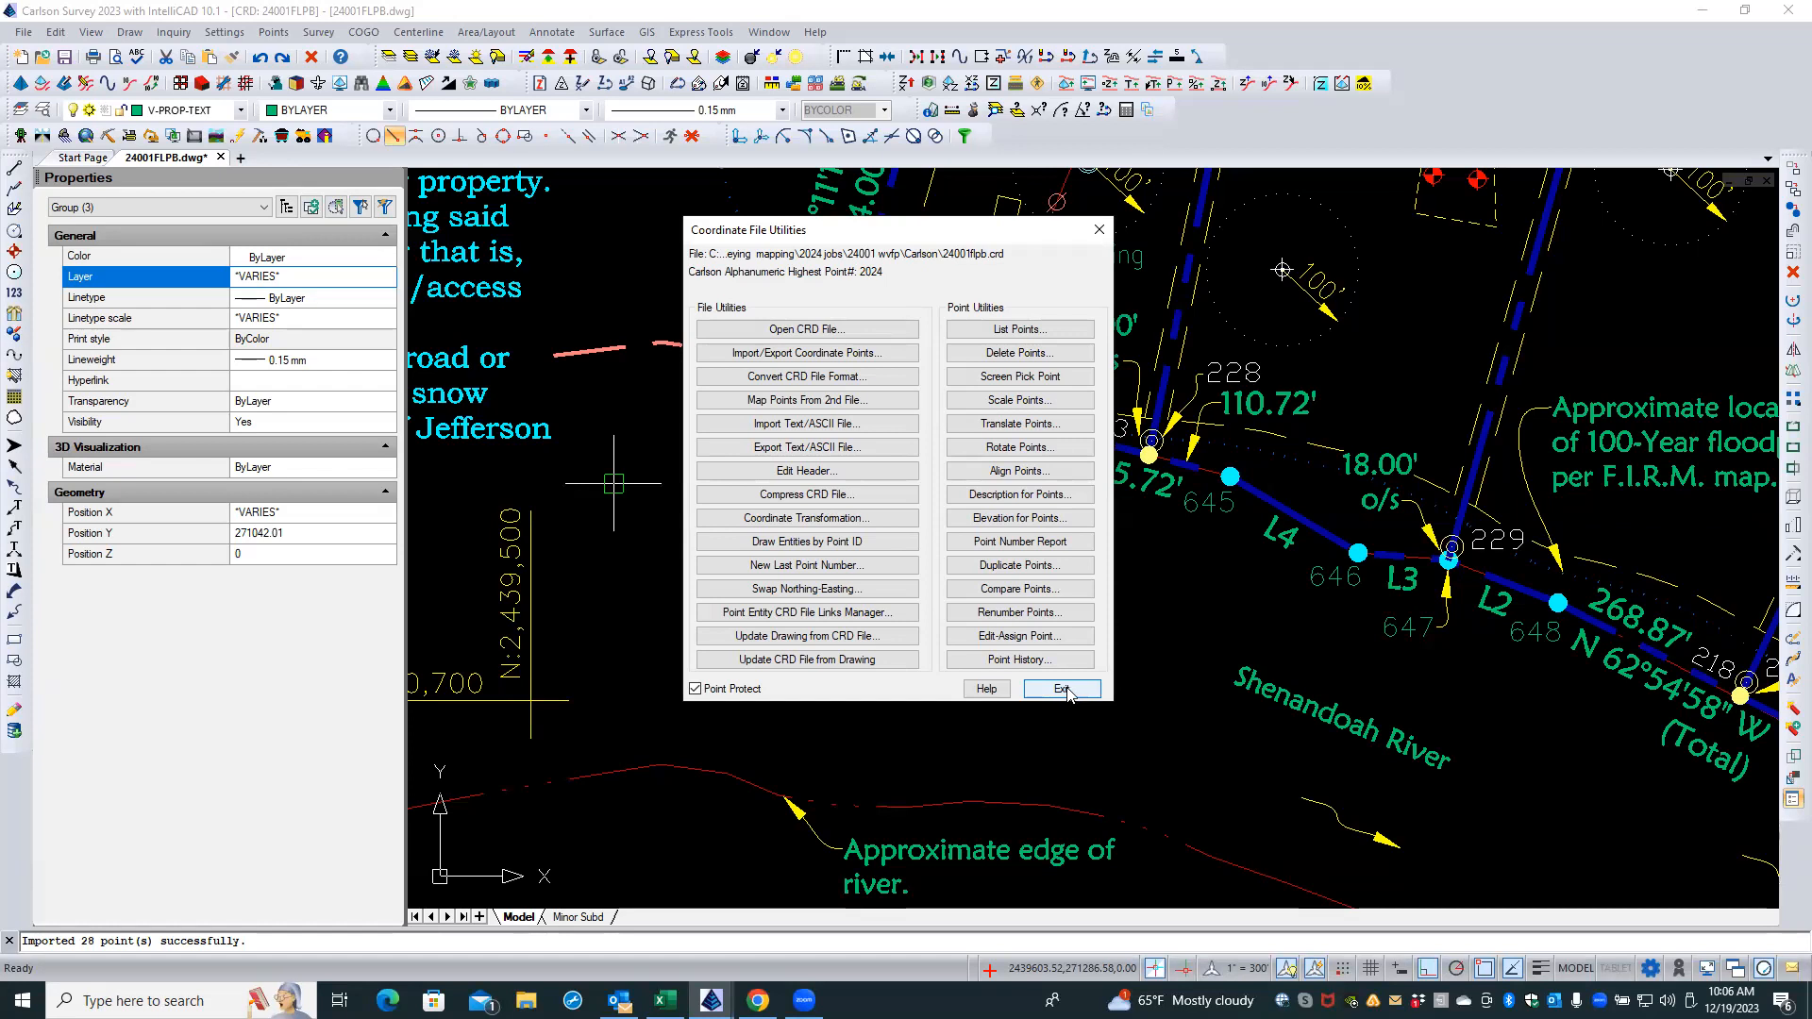
left_click(1063, 690)
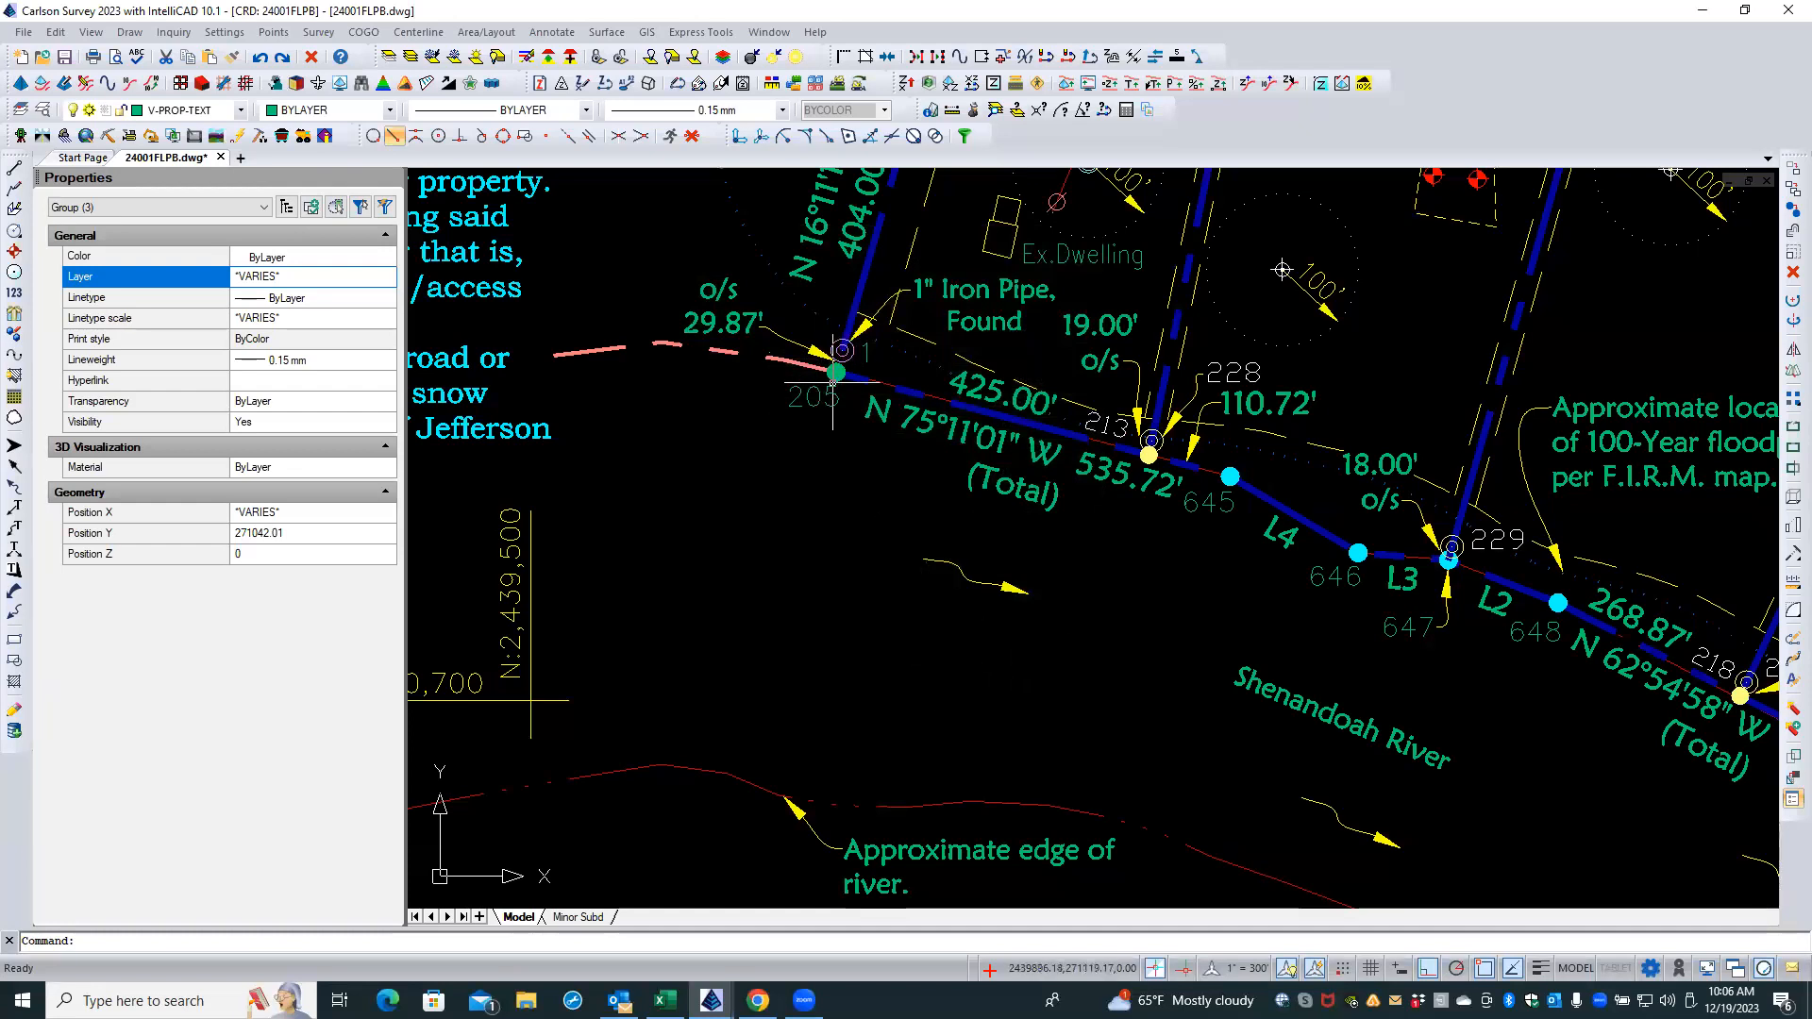
- Select the objects at points 1 and 205 on the river boundary and check which object types they consist of
left_click(772, 425)
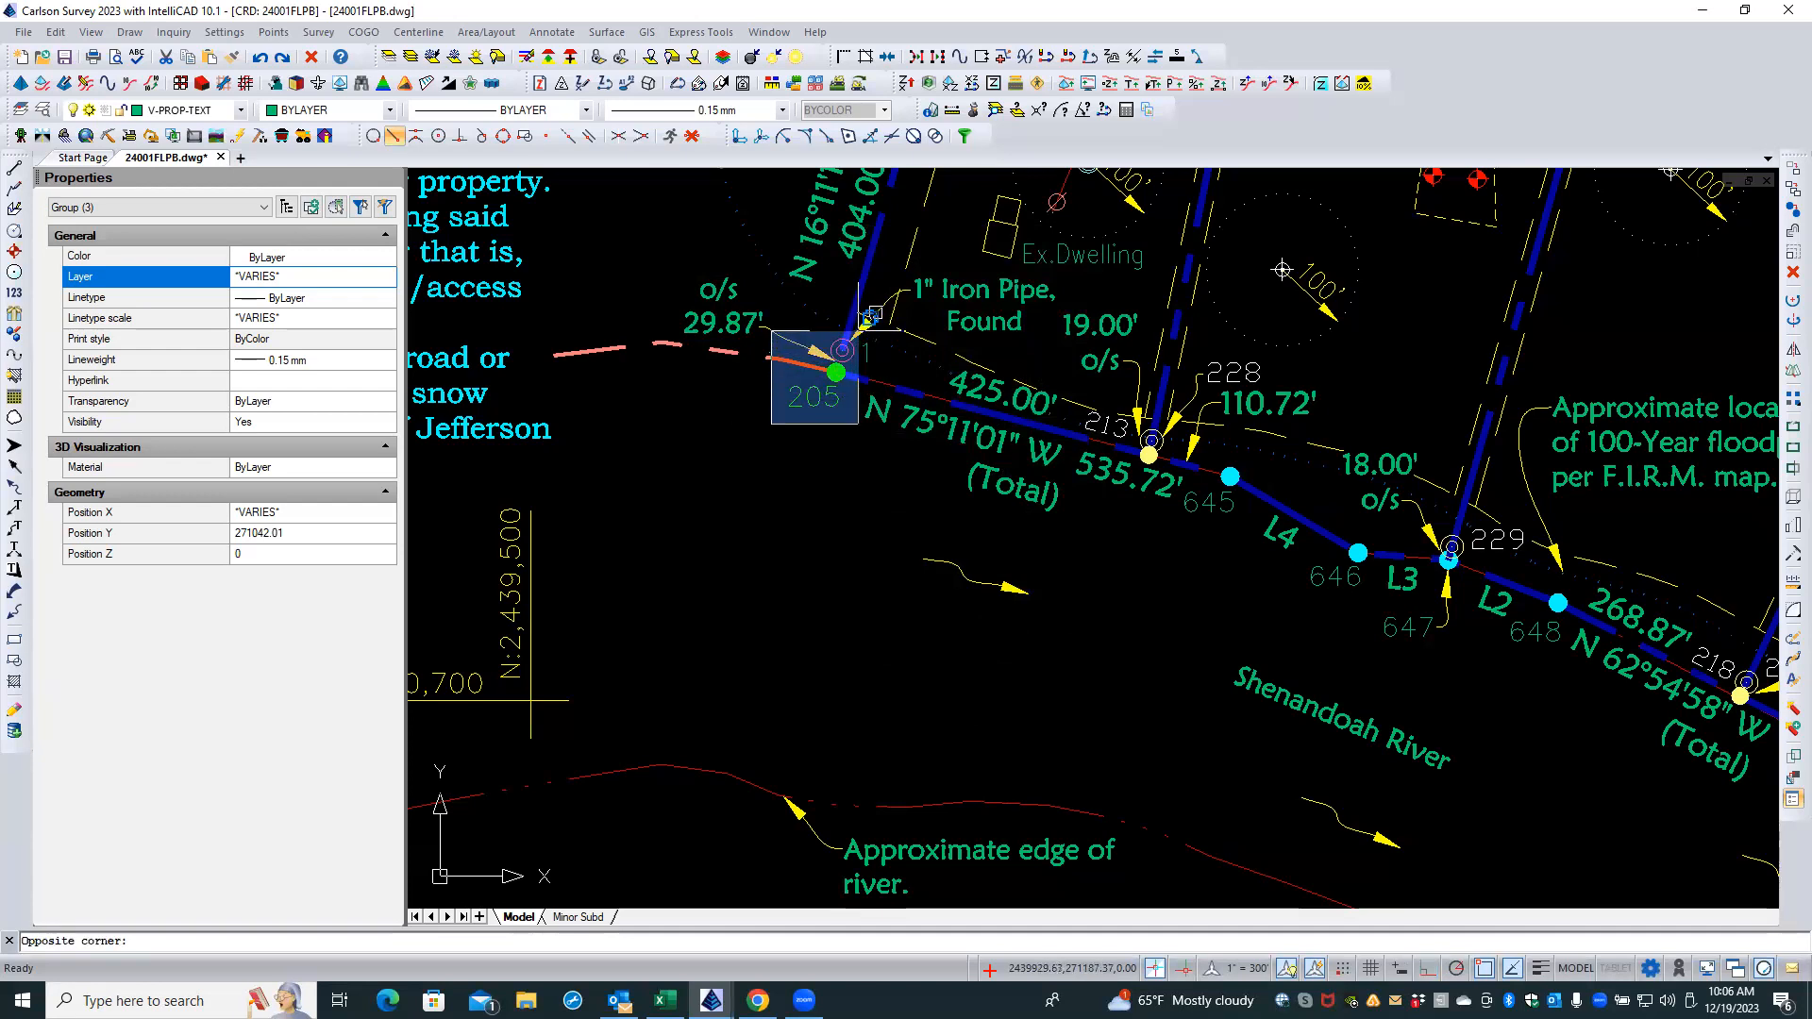
left_click(859, 331)
scroll(870, 335, "up", 2)
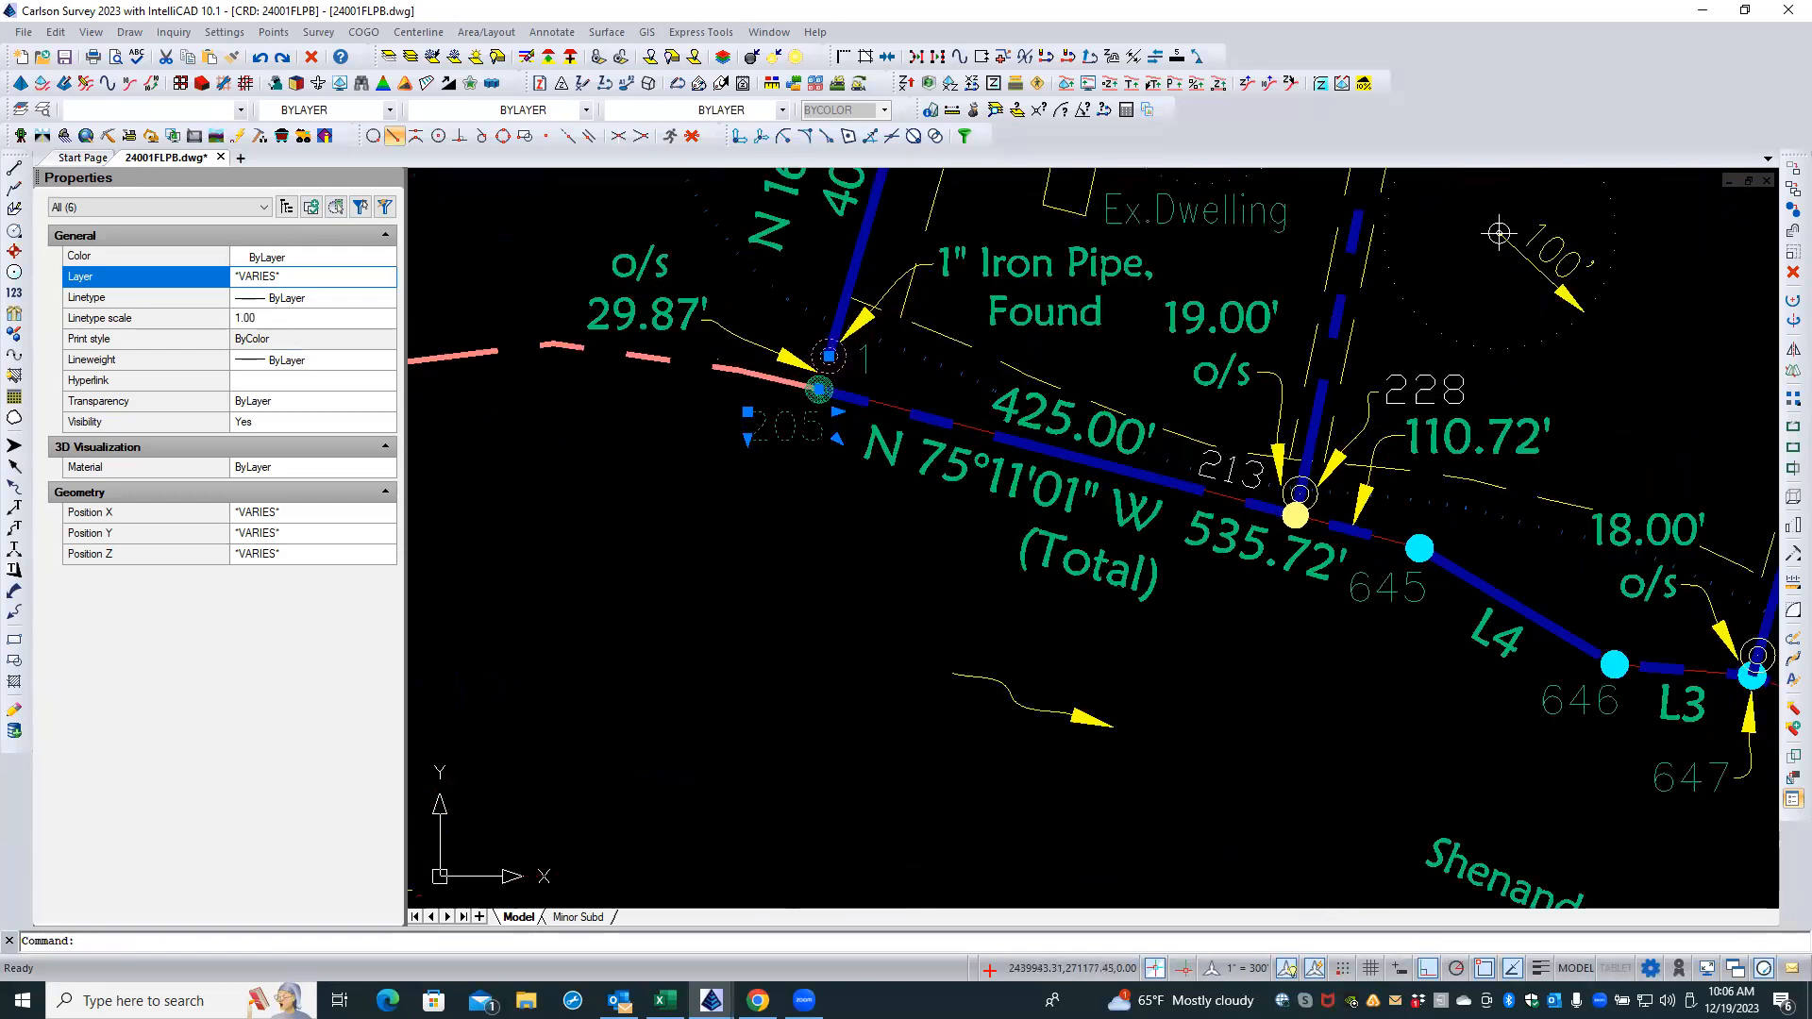
scroll(869, 340, "up", 1)
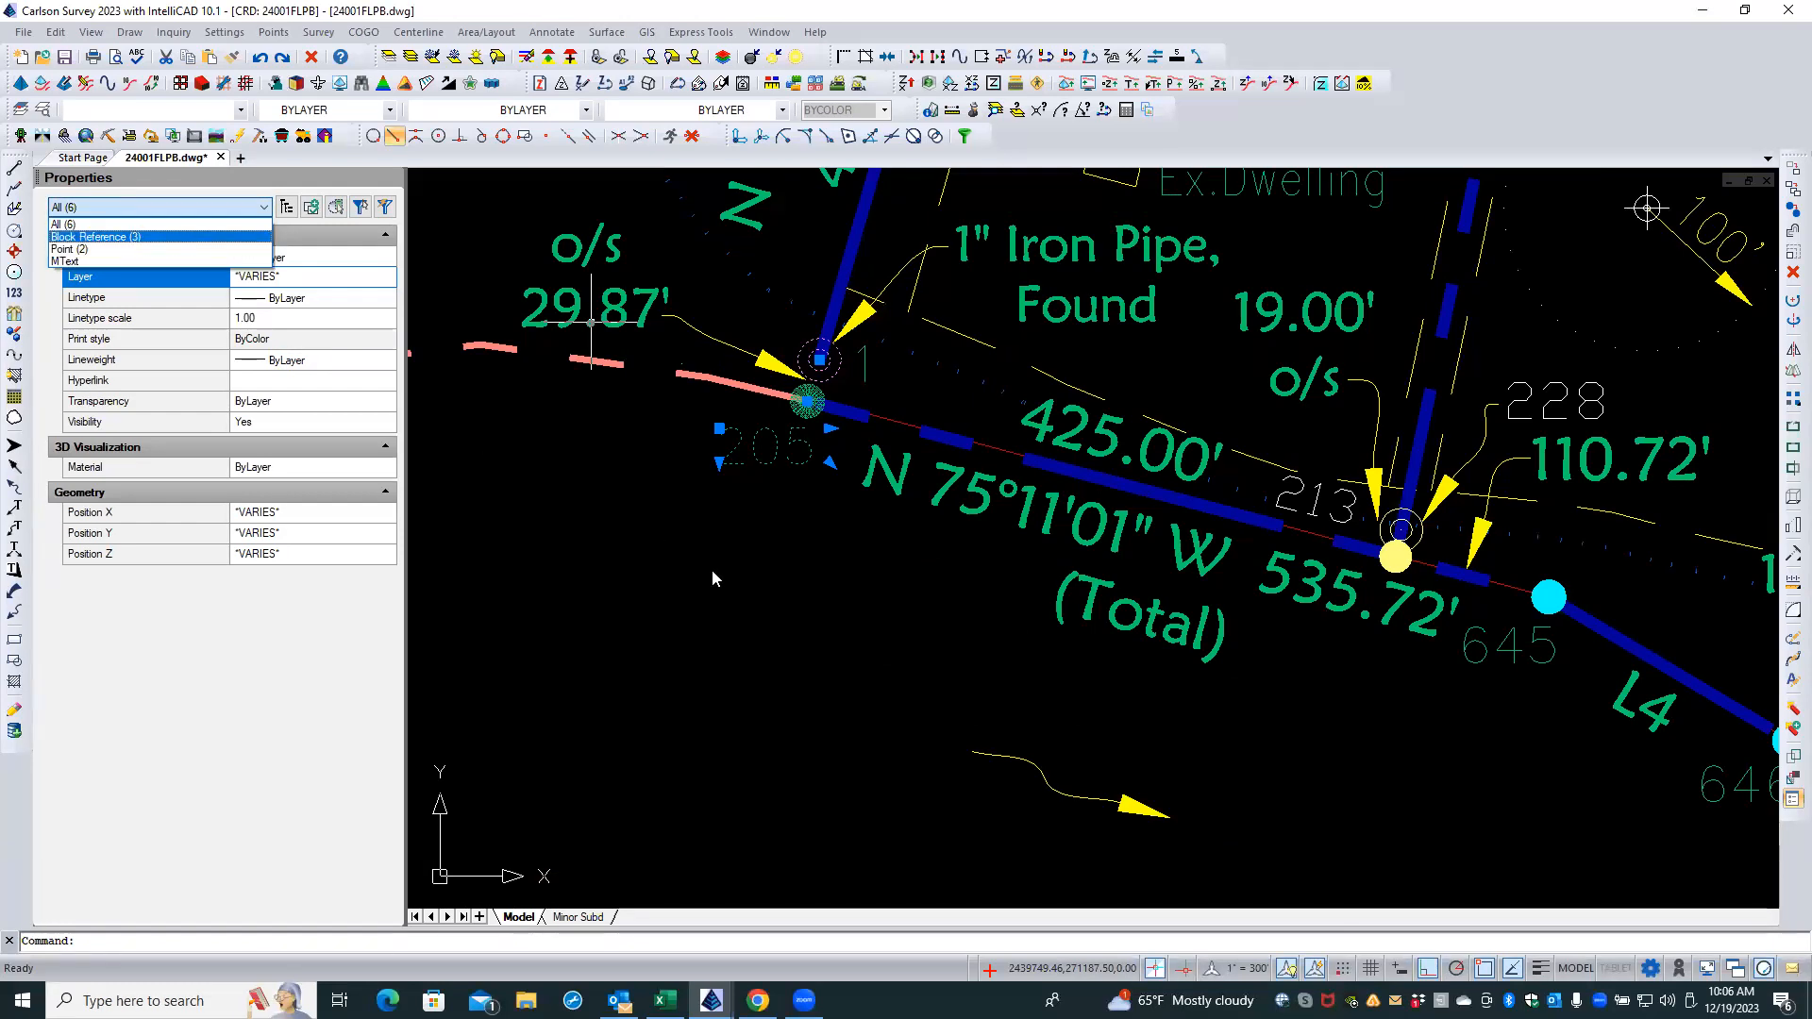
key("Escape")
key("Escape")
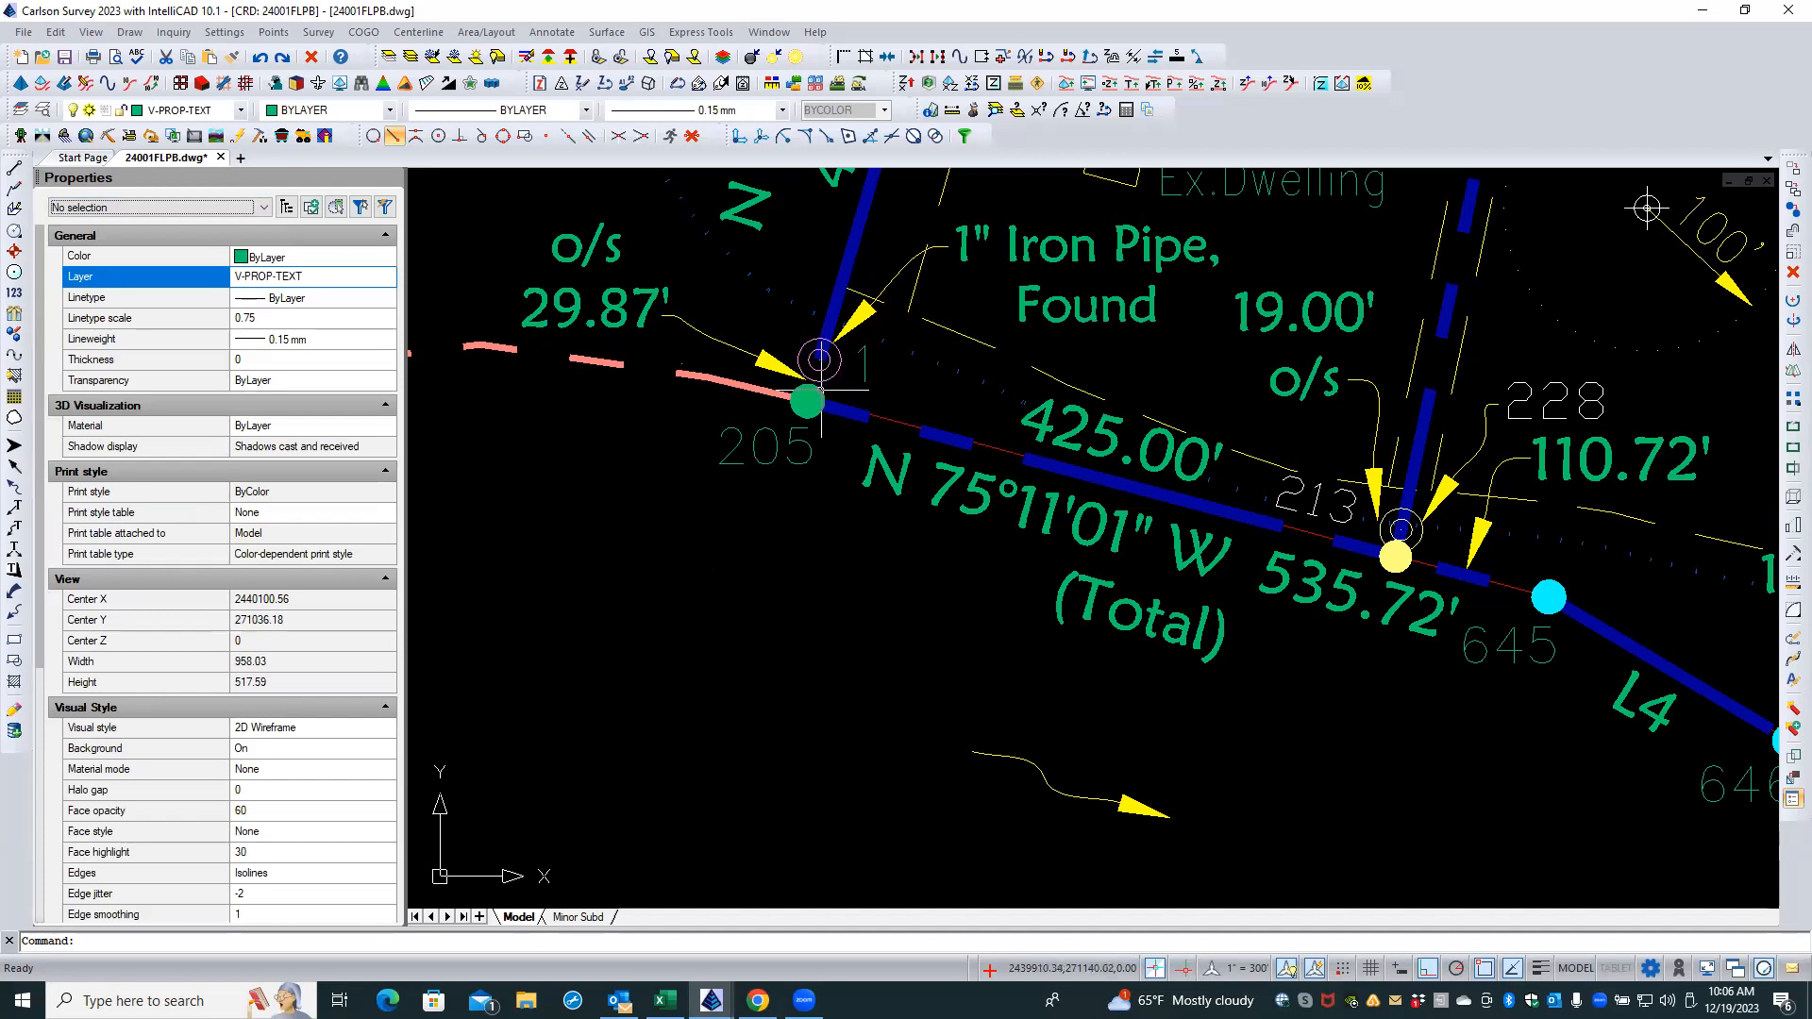
left_click(820, 387)
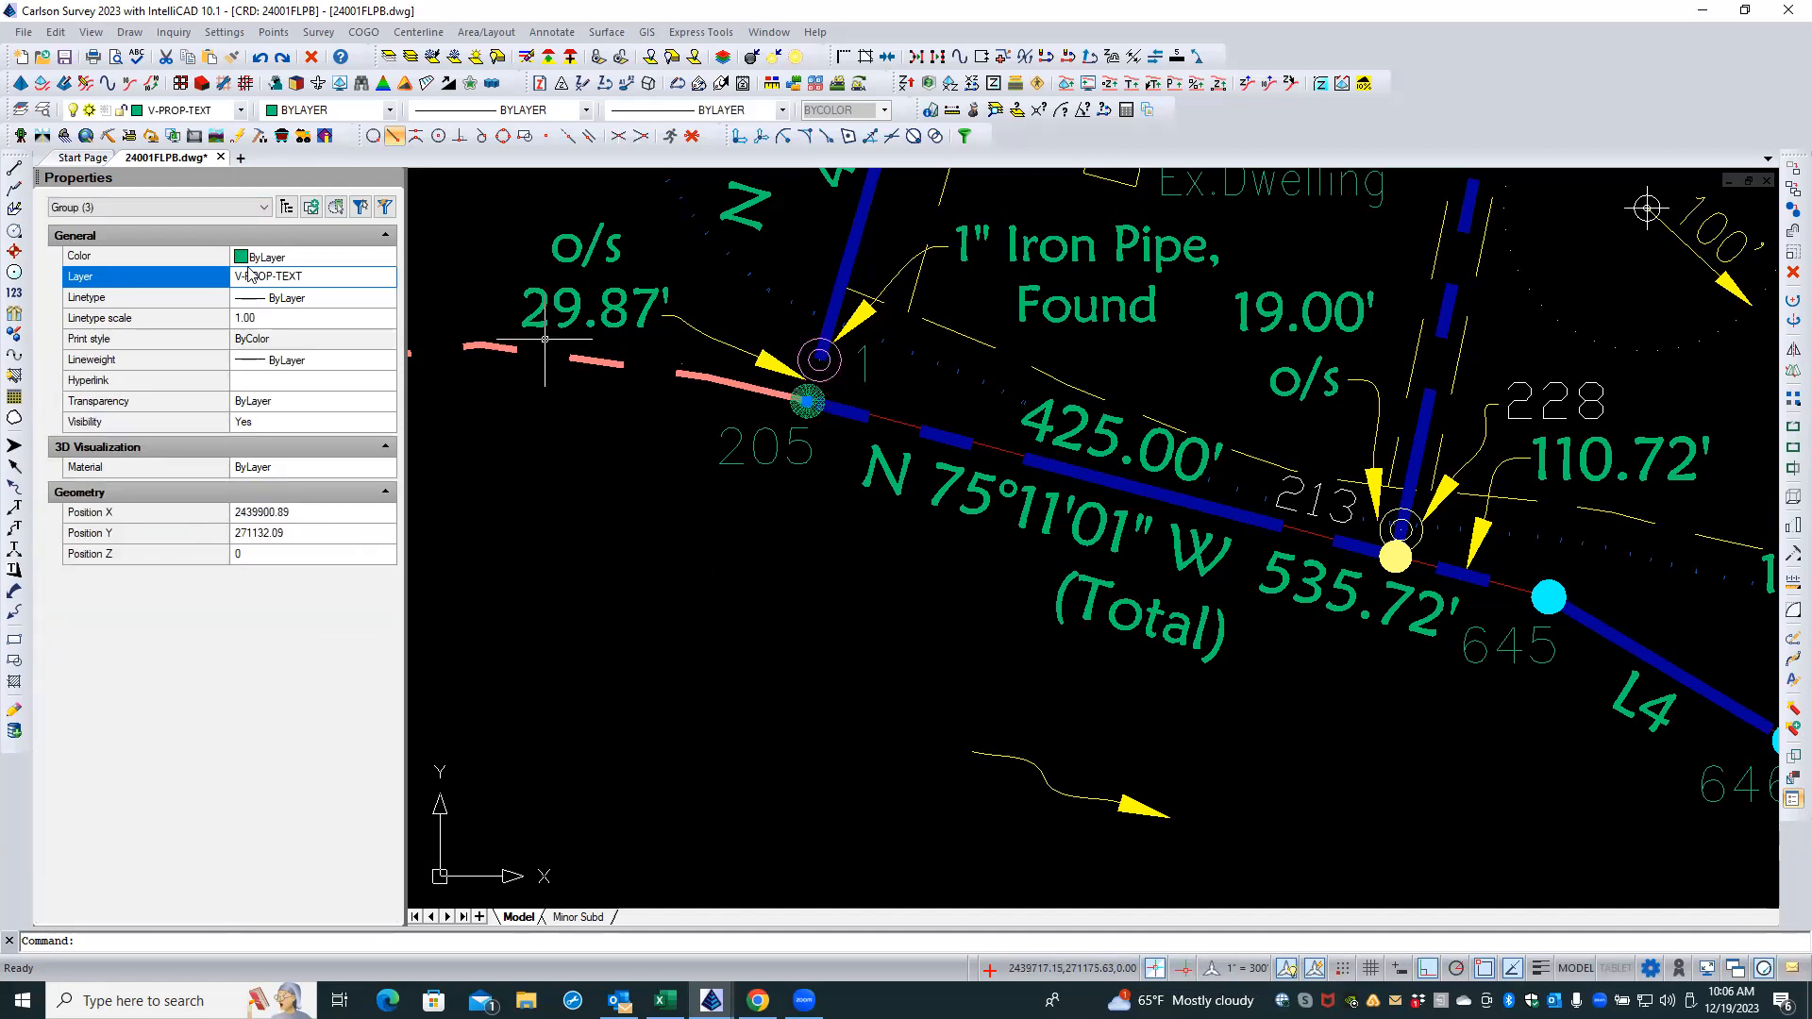
left_click(251, 210)
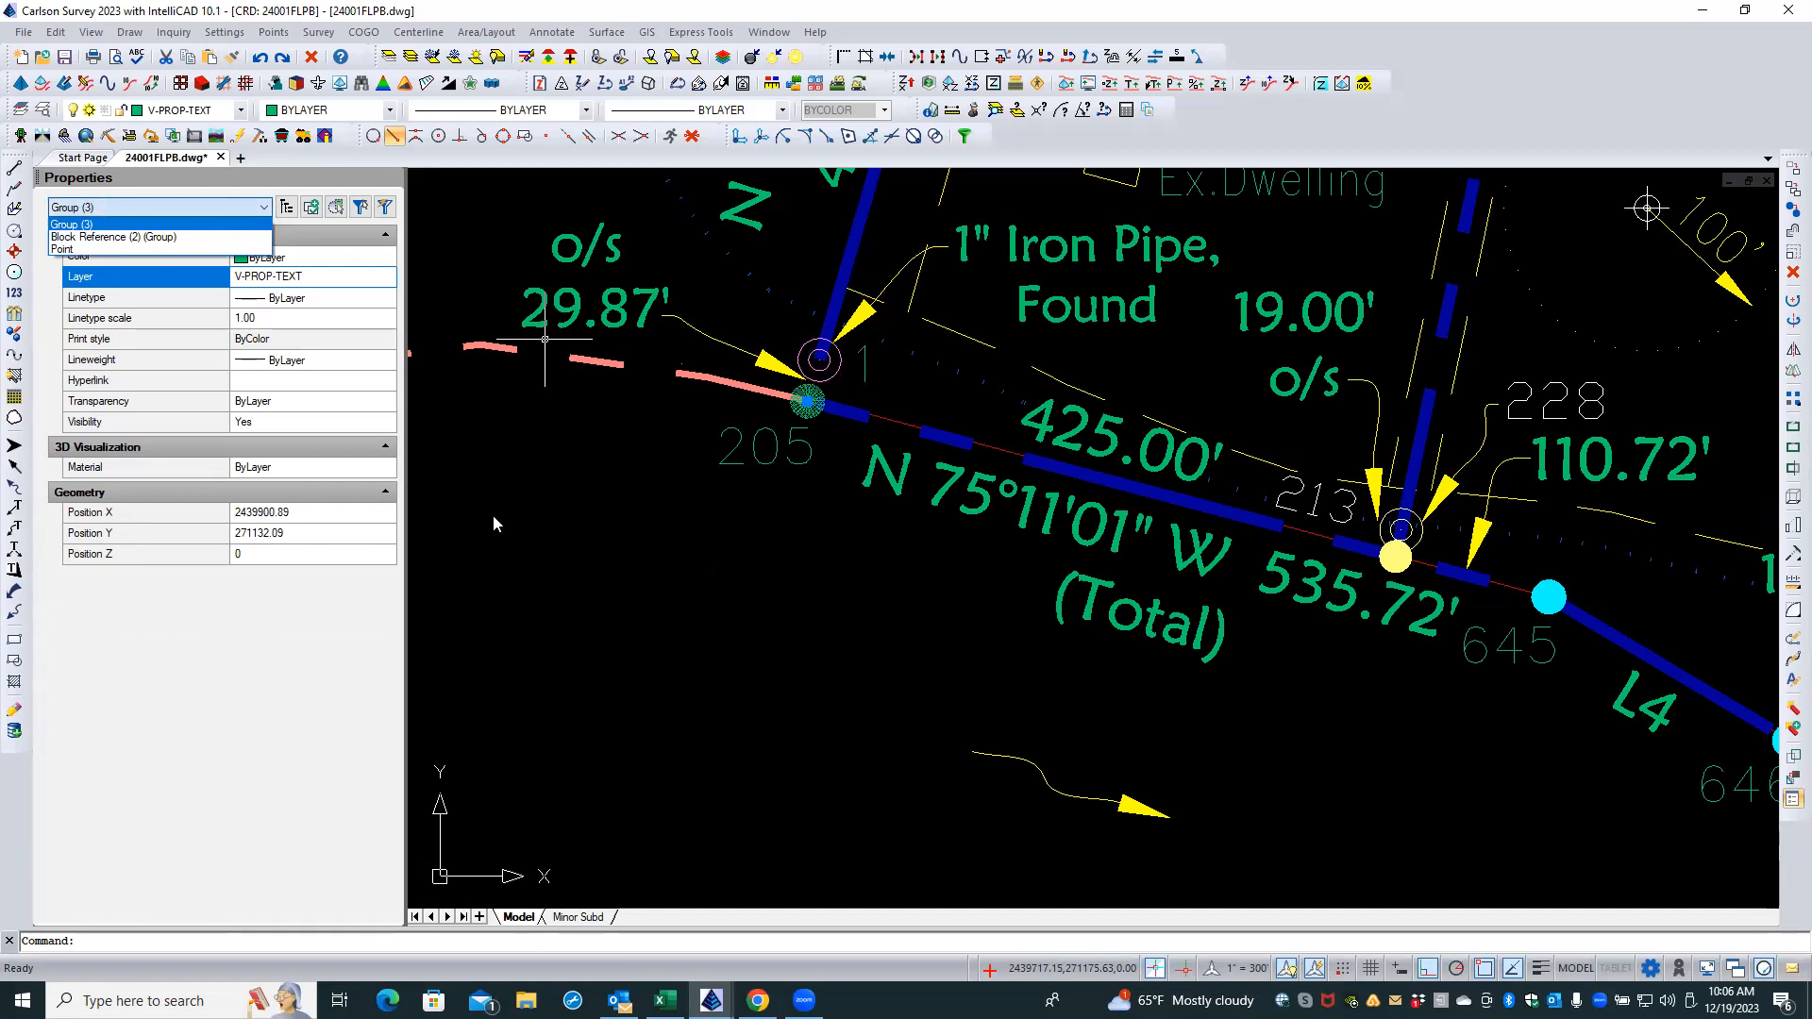
key("Escape")
key("Escape")
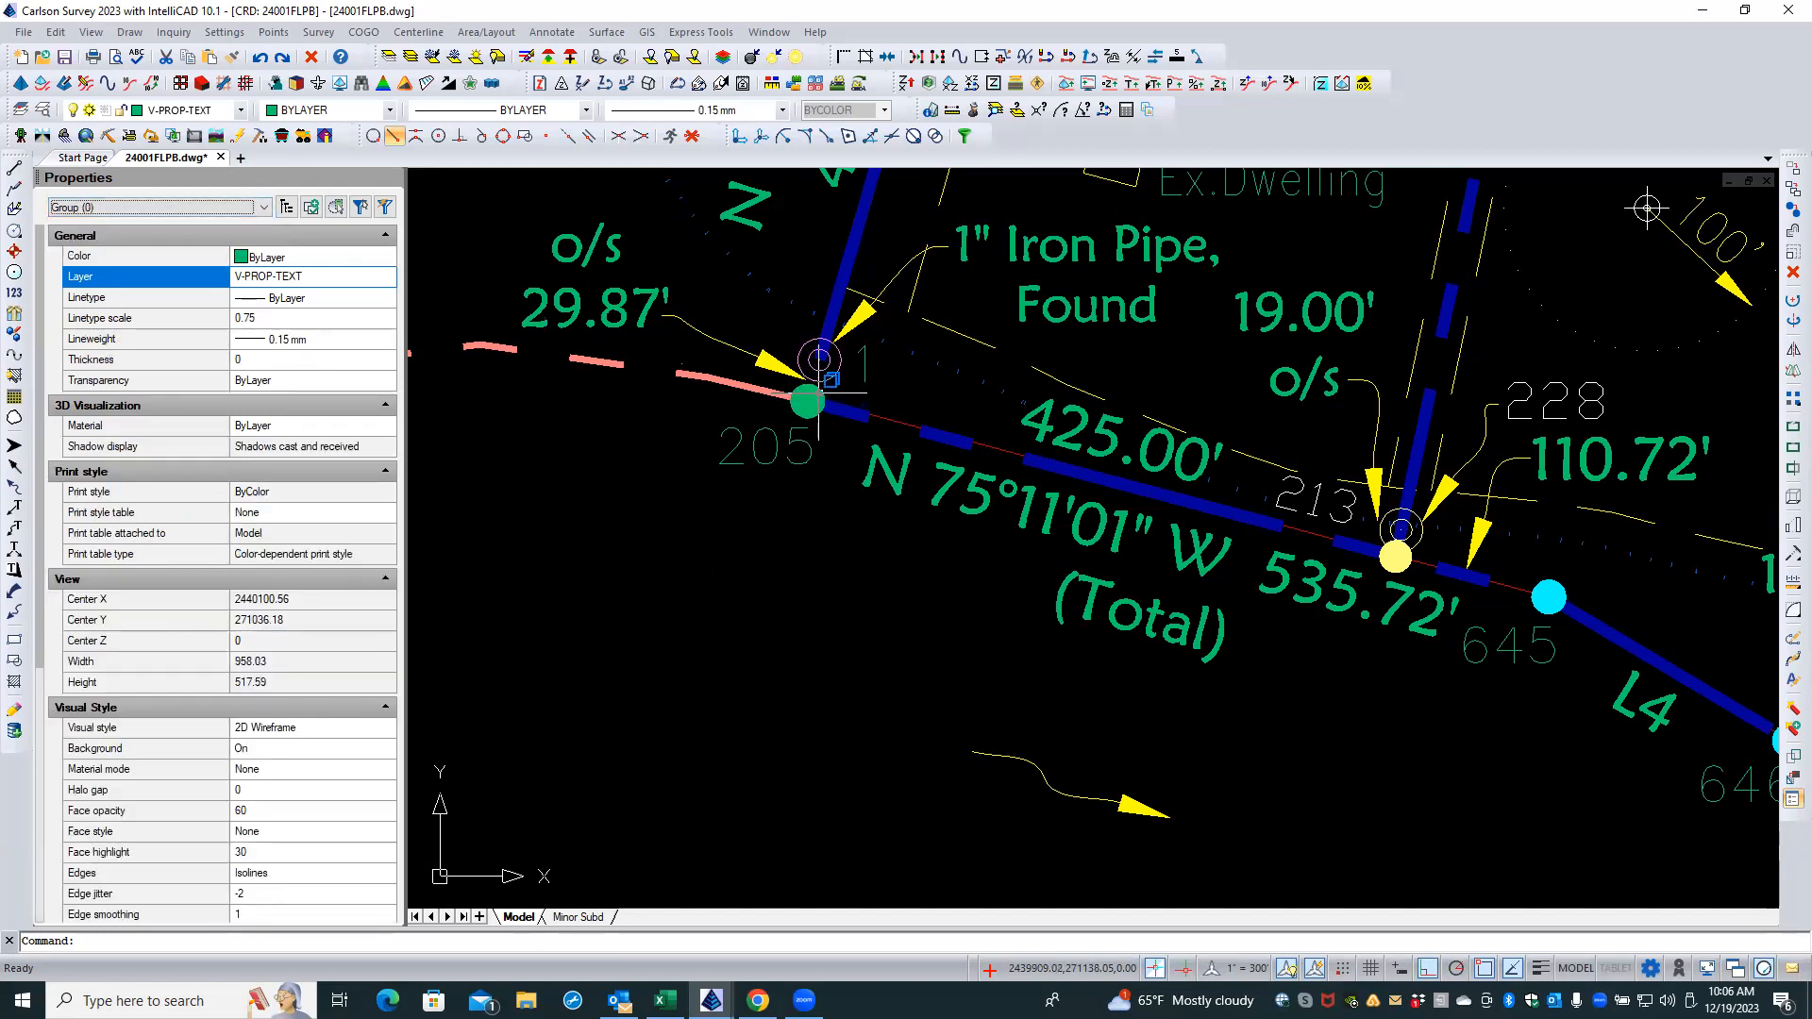
- Inspect the Edit Point data of points 205 and 1, including their coordinate file and group, without changing anything
left_click(821, 388)
double_click(820, 388)
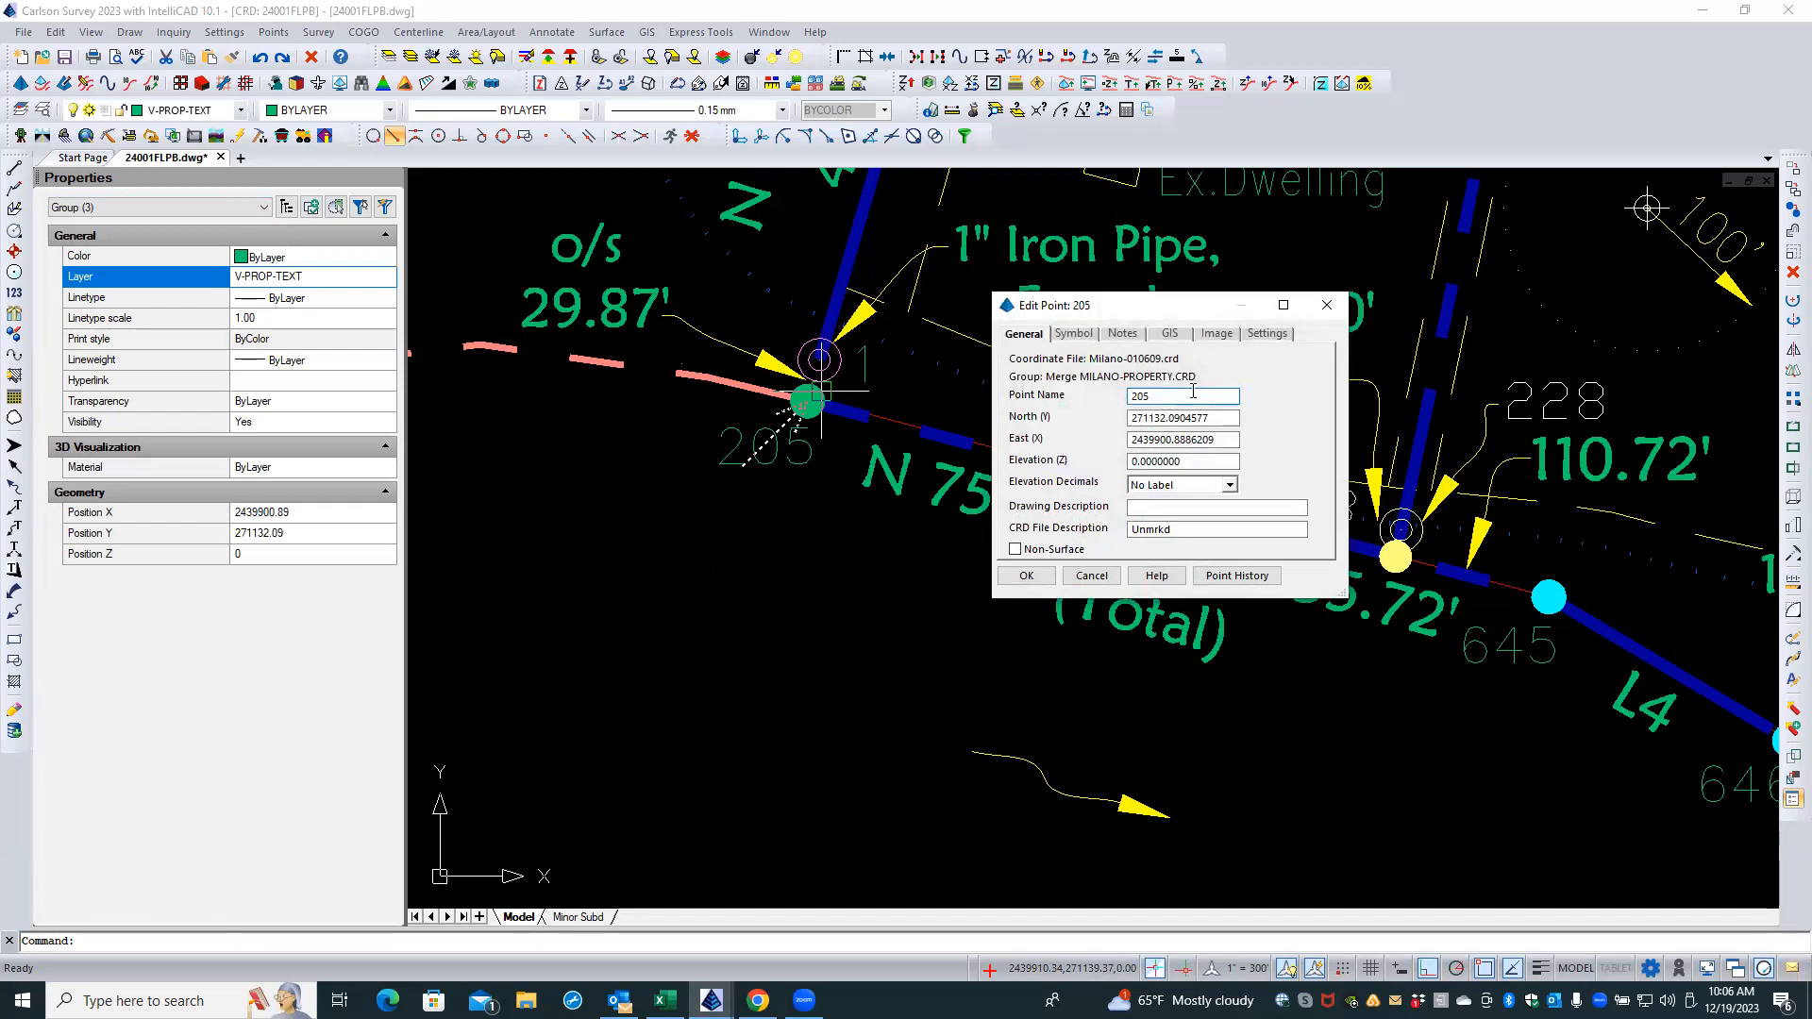
left_click(1092, 576)
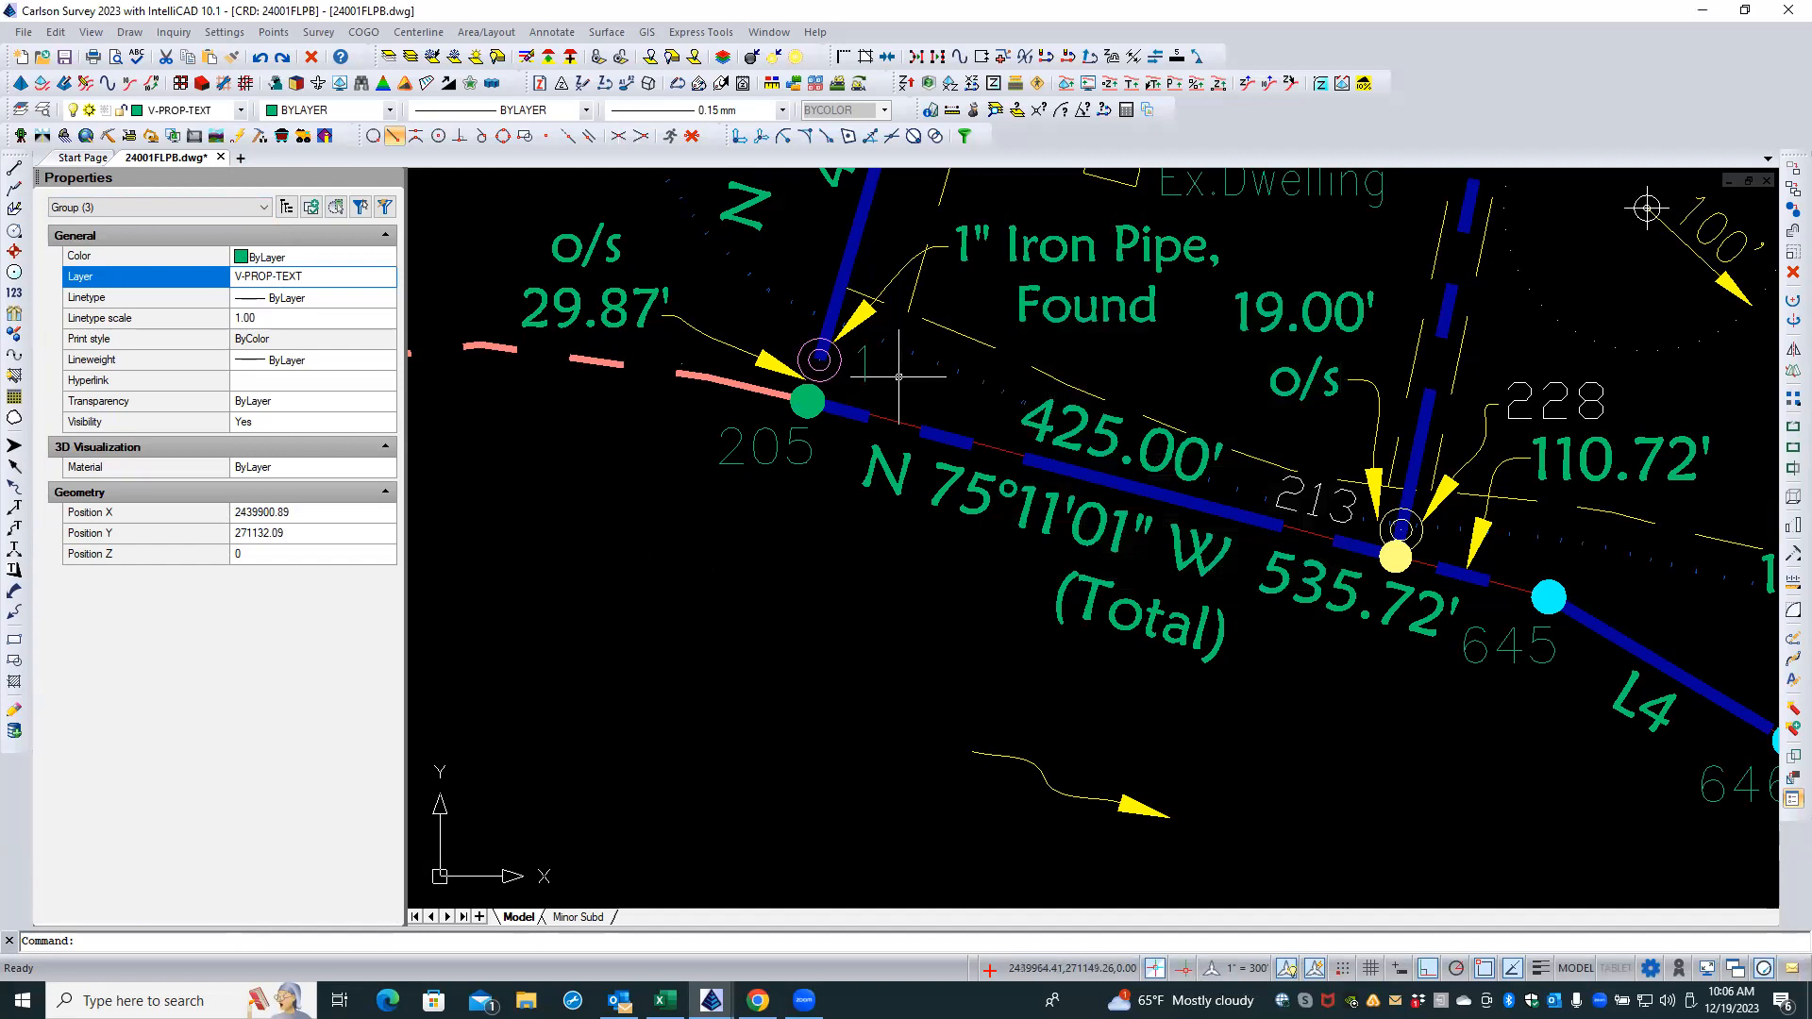
double_click(819, 359)
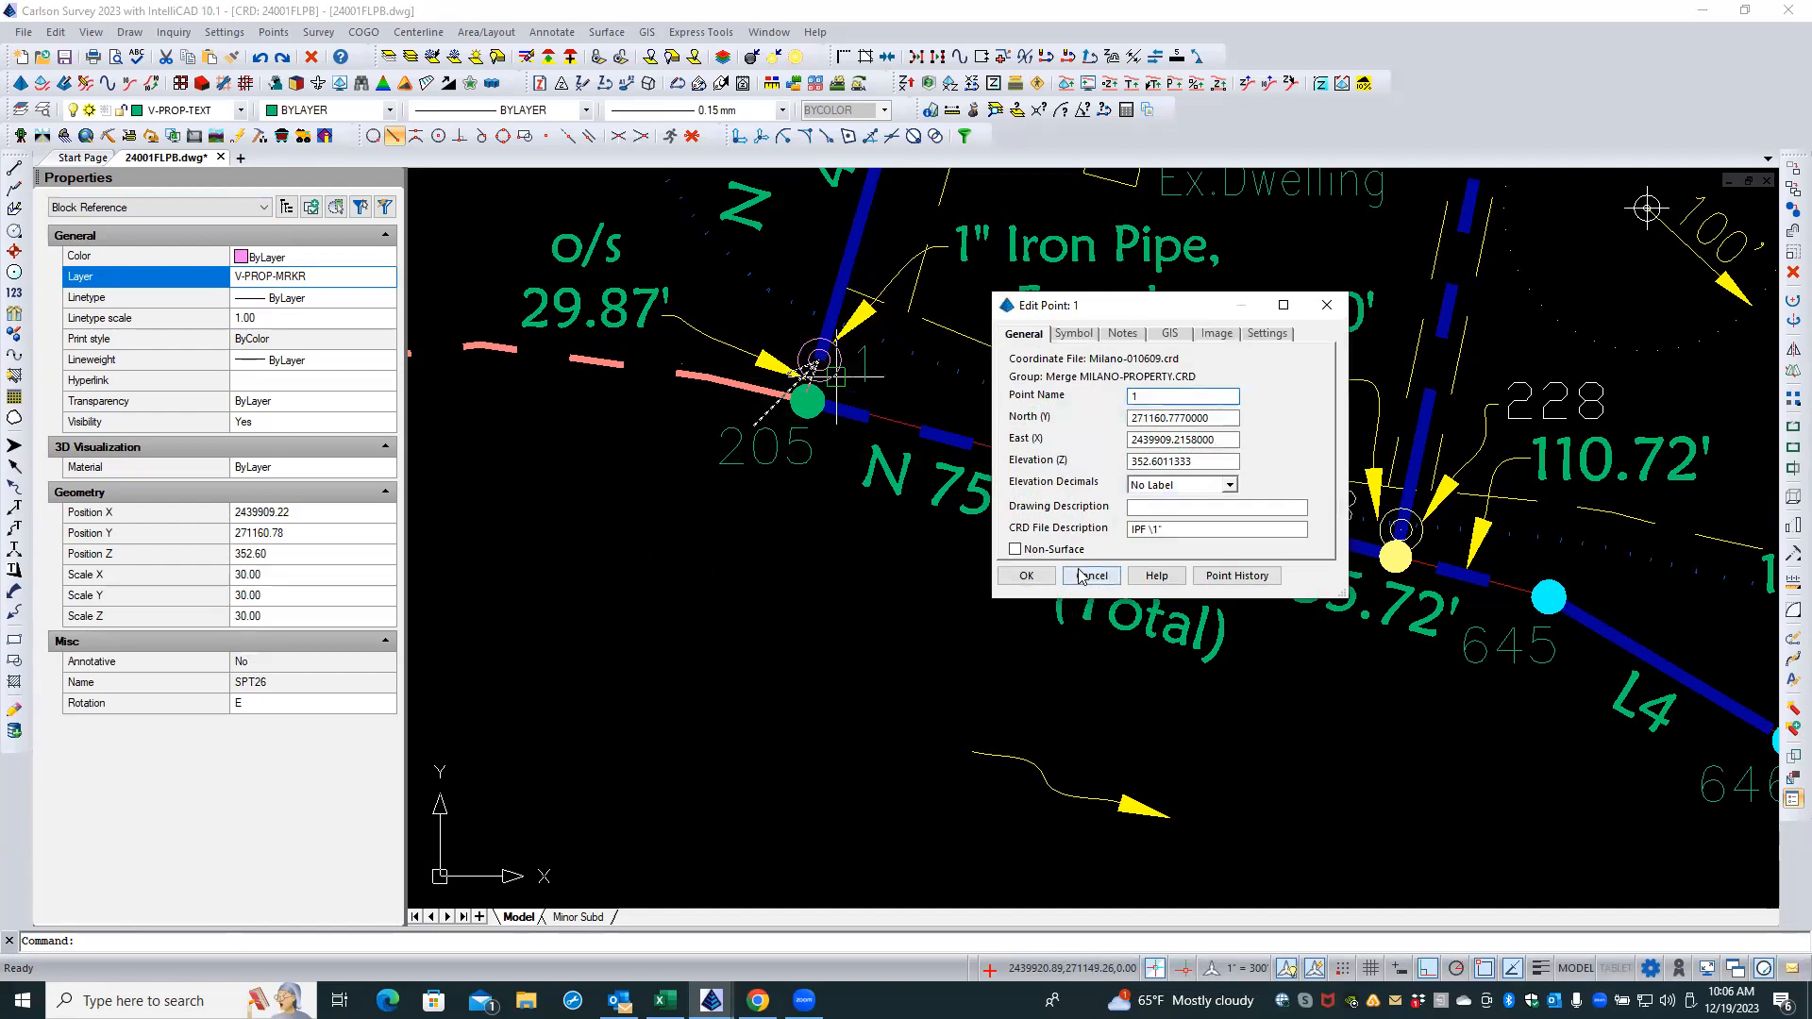
left_click(1092, 576)
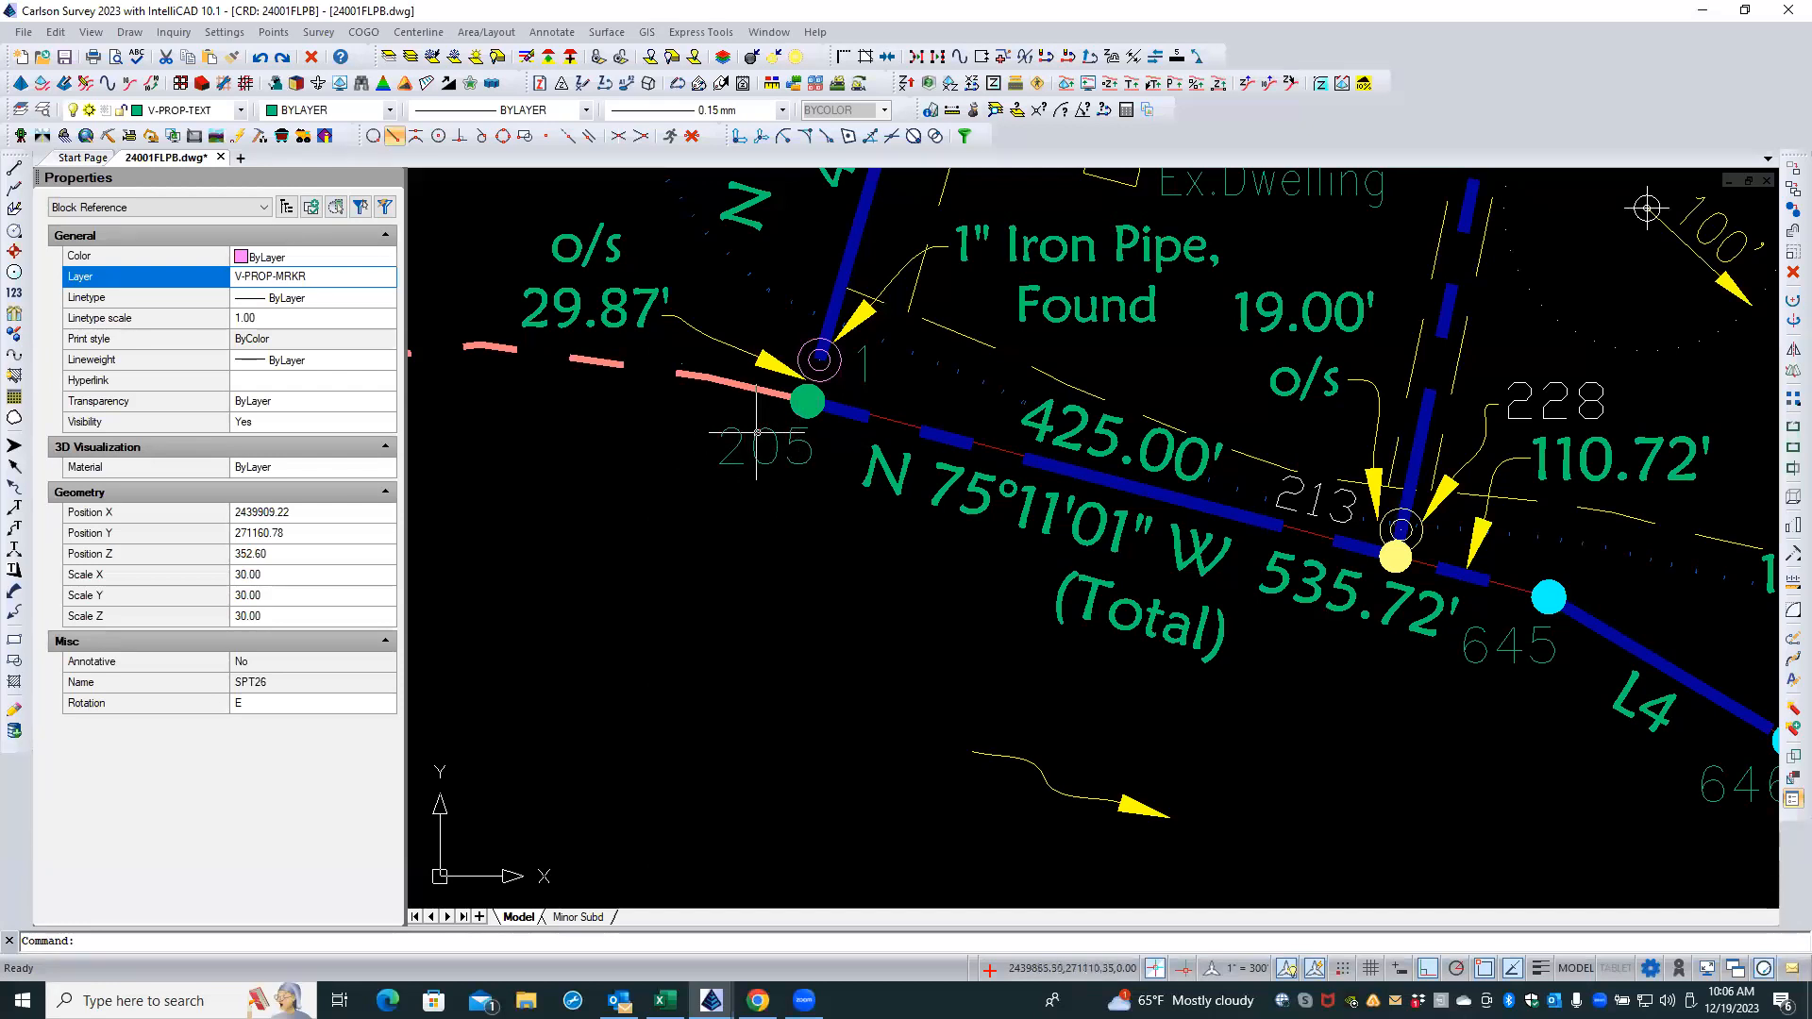
- Inspect the Edit Point data of point 213 and compare it with that of point 205, leaving both unchanged
double_click(1318, 491)
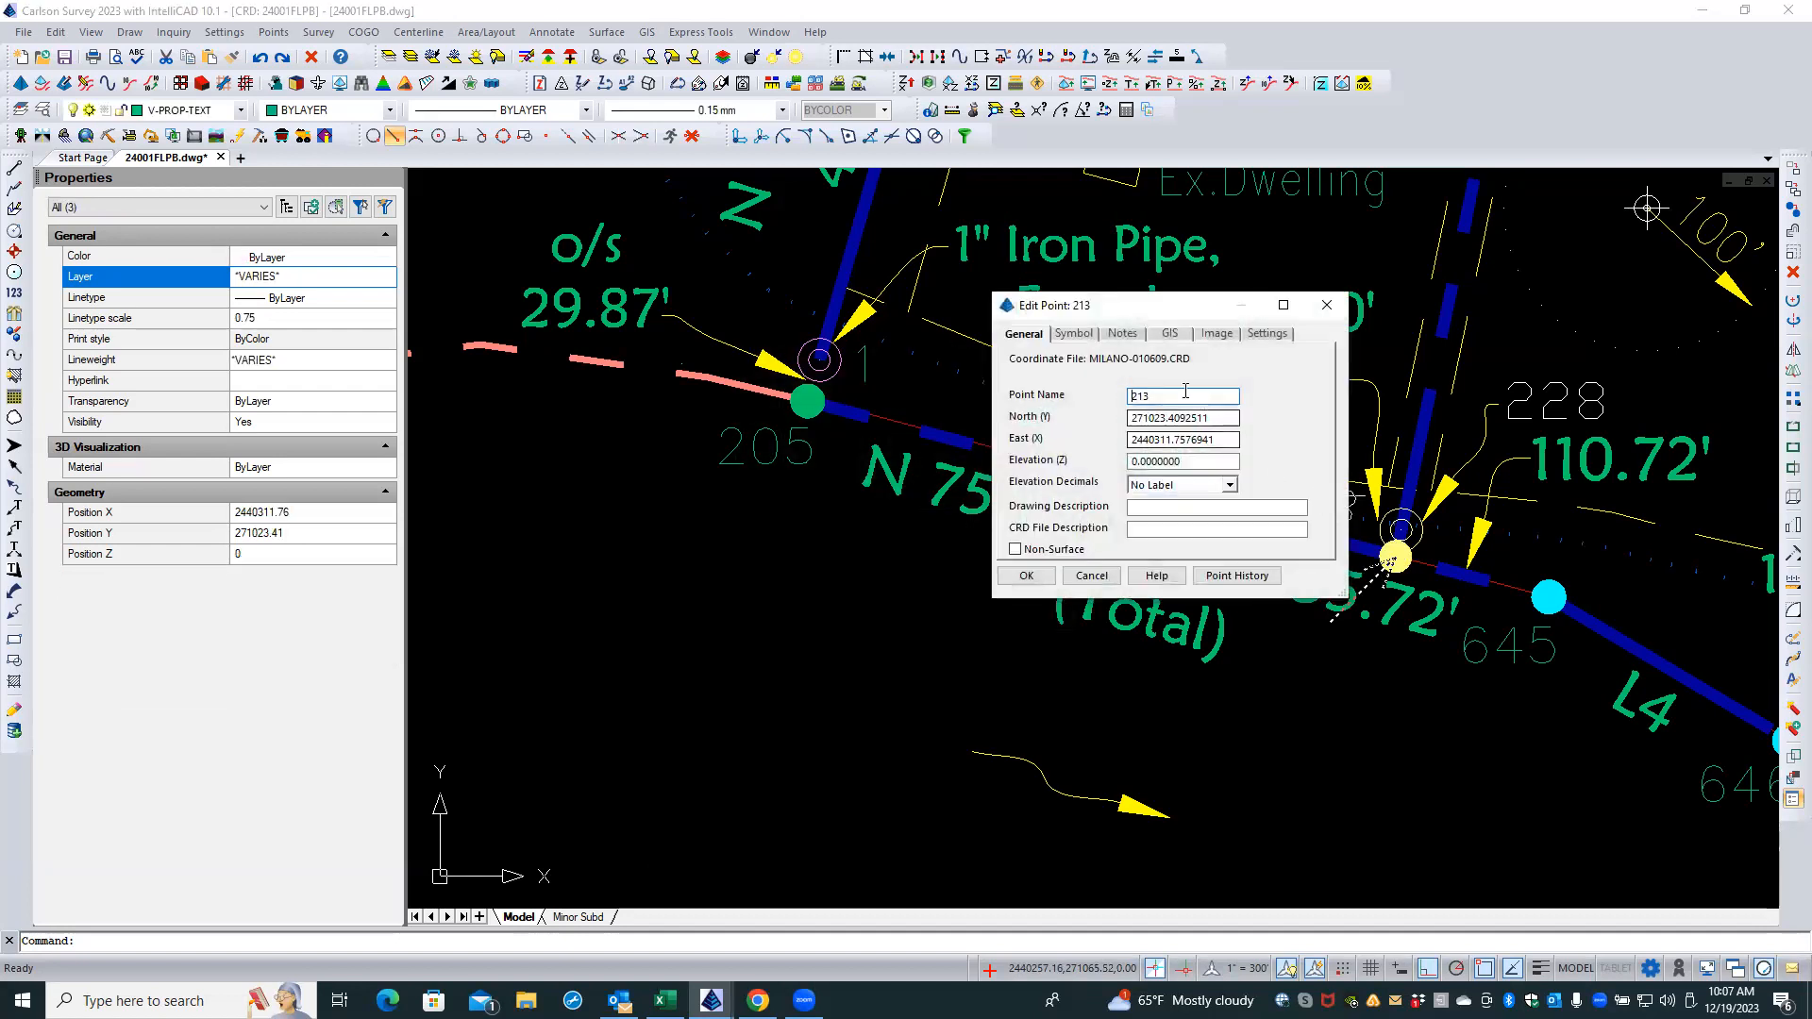
left_click(1092, 575)
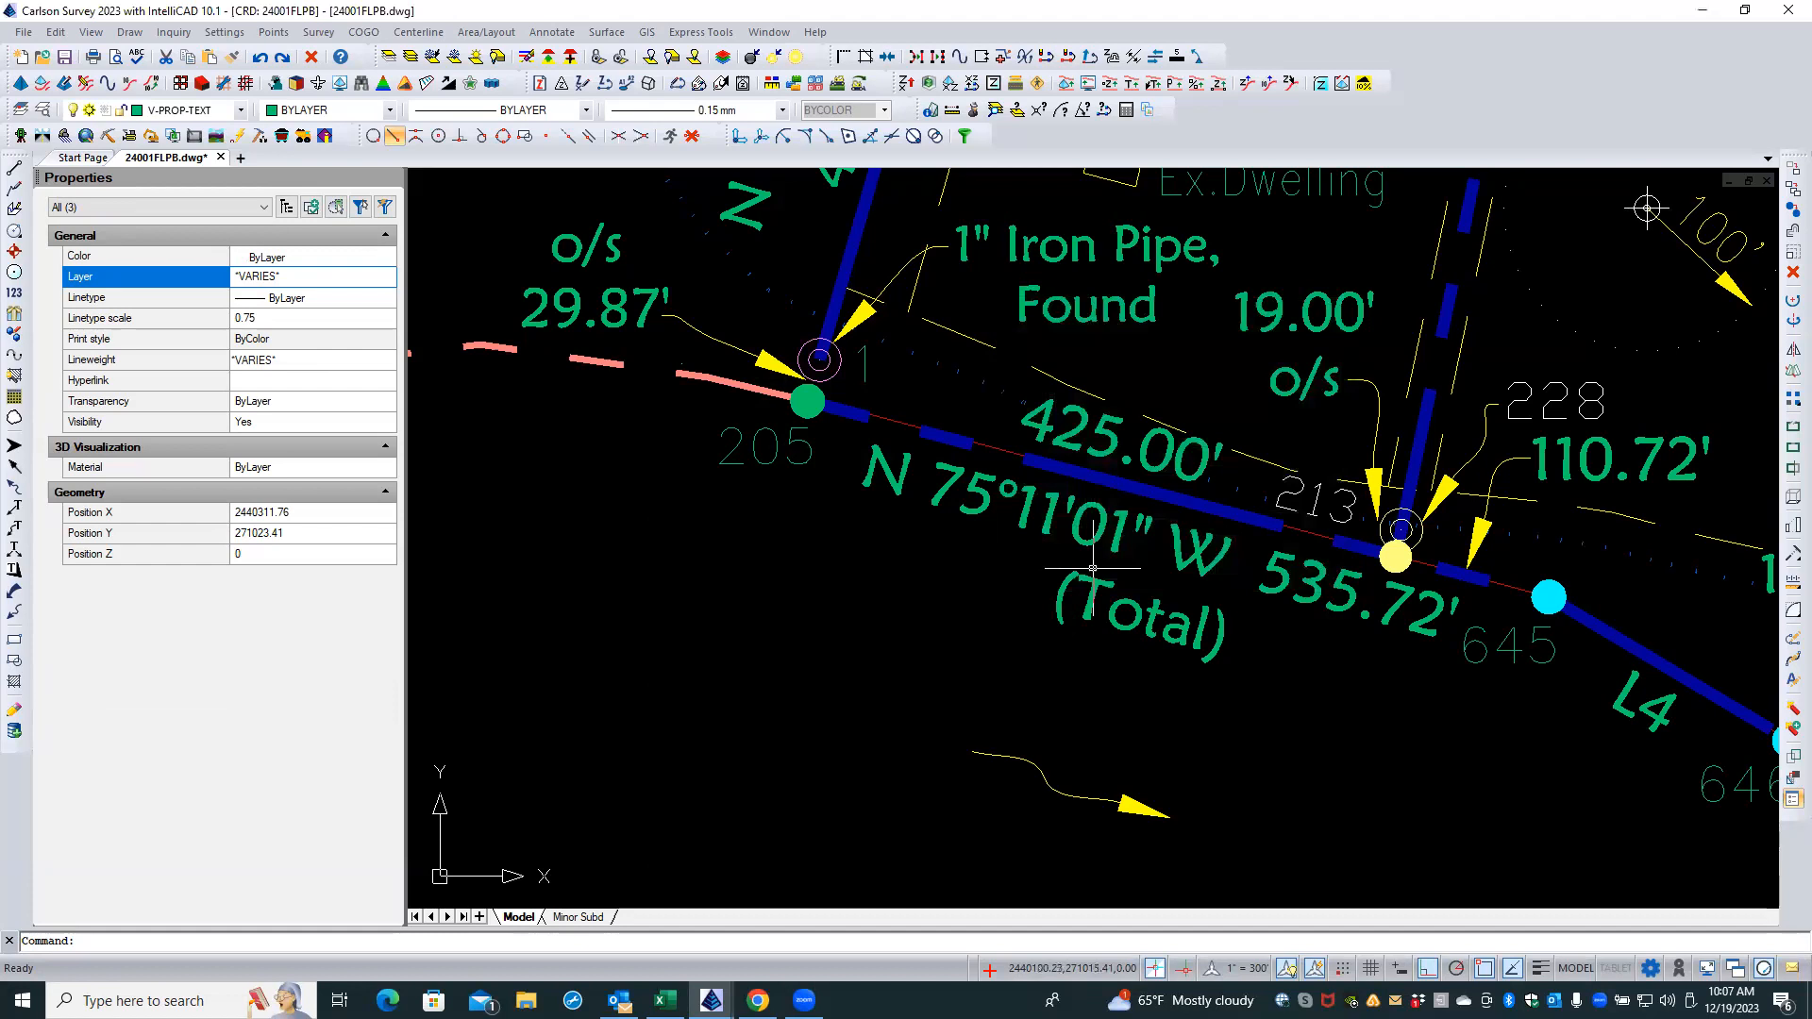
double_click(770, 462)
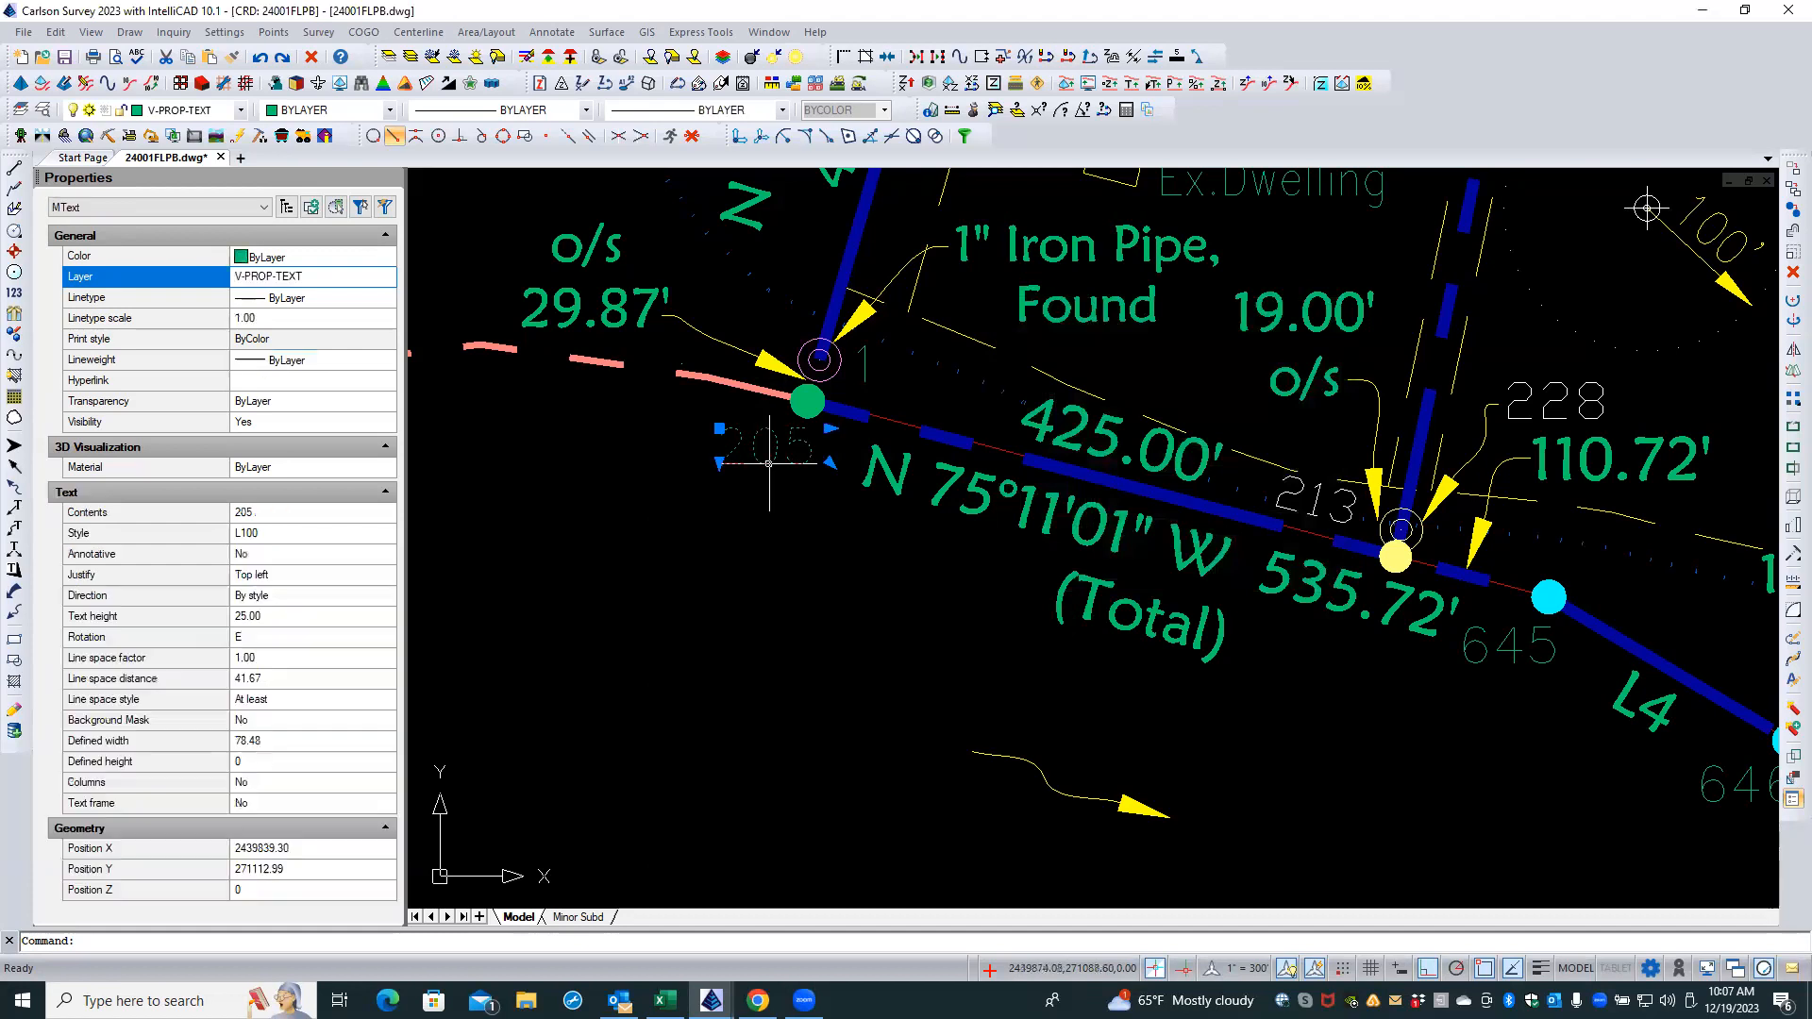
left_click(859, 530)
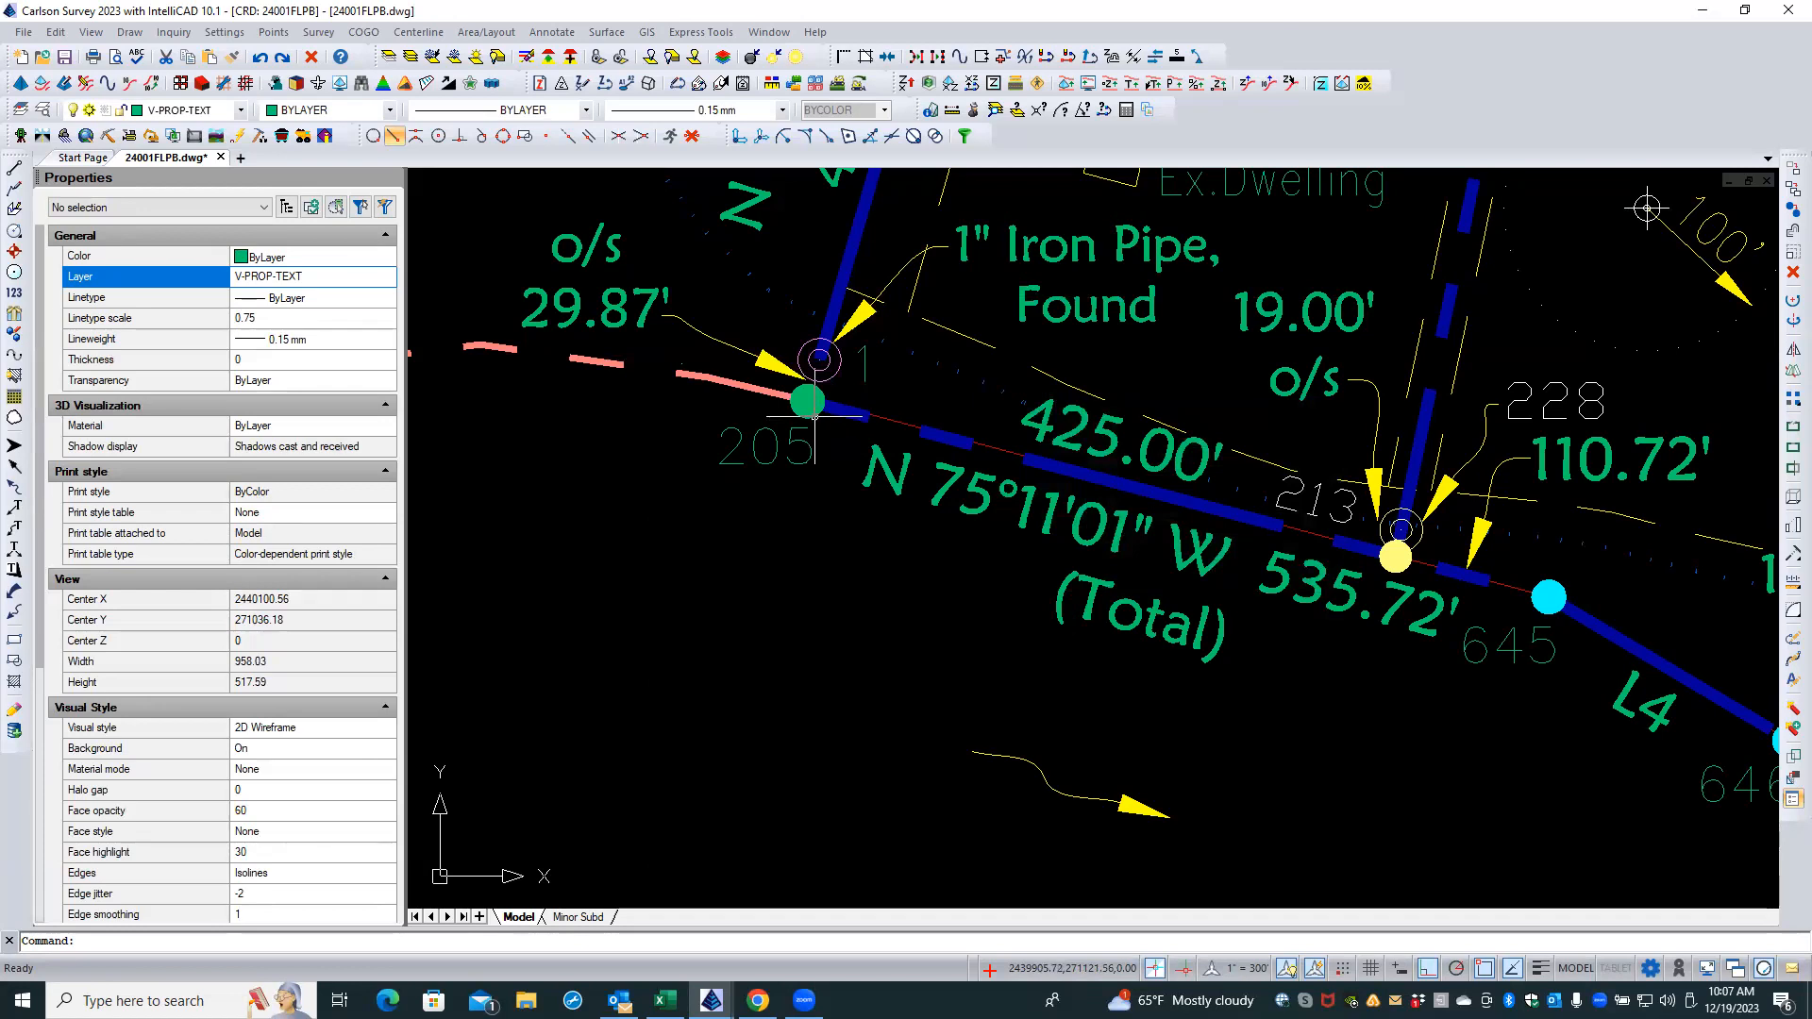
double_click(811, 411)
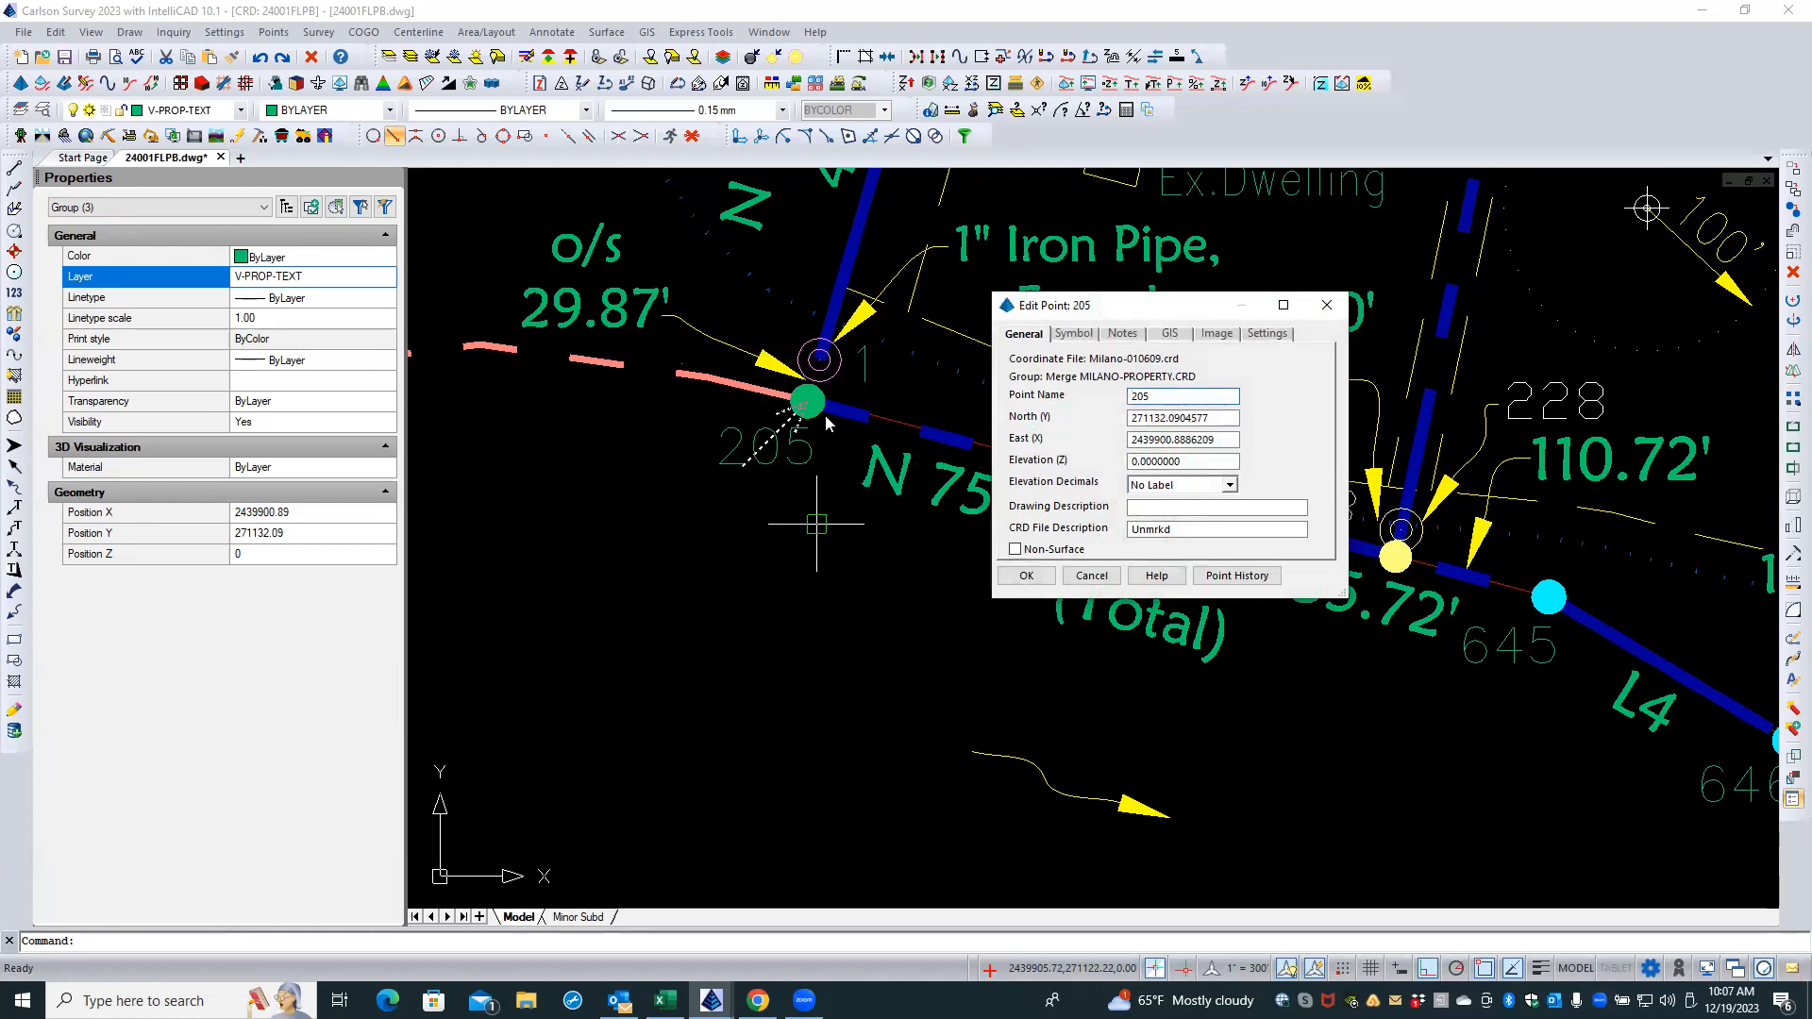
left_click(1091, 578)
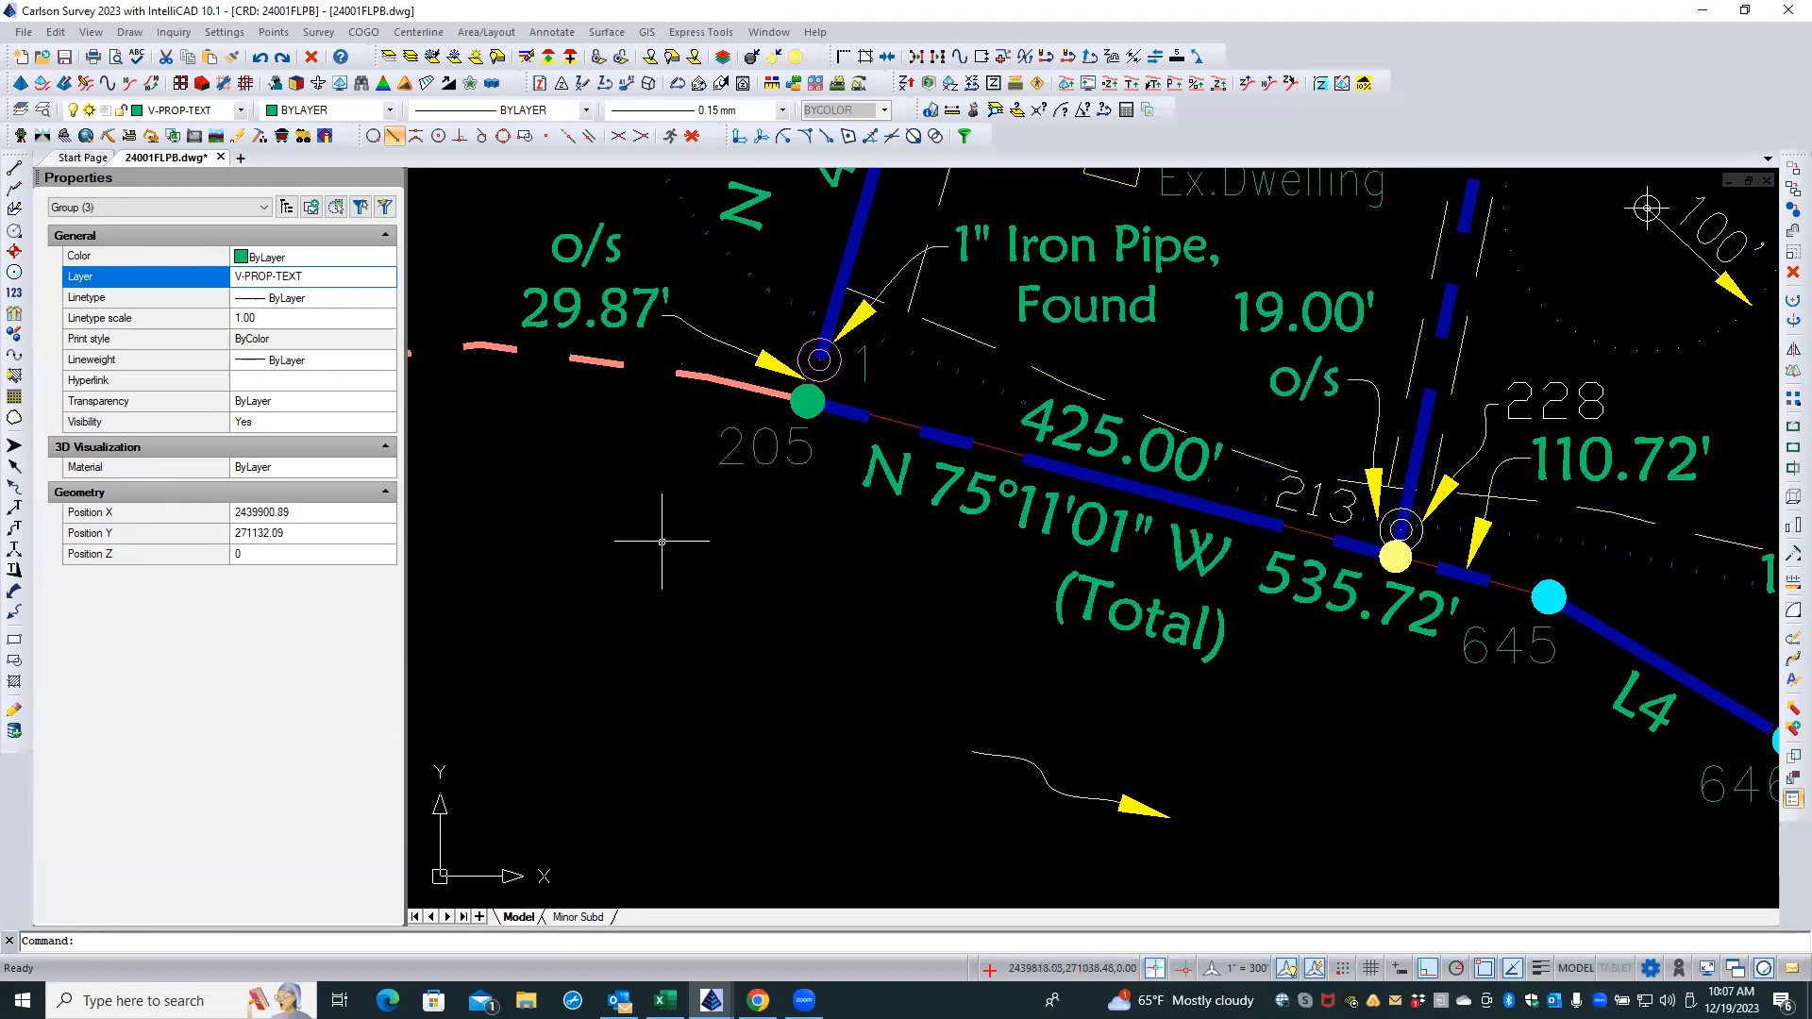
- Inspect the Edit Point data of point 645 using its screen coordinates, and leave the point unchanged
scroll(693, 557, "down", 4)
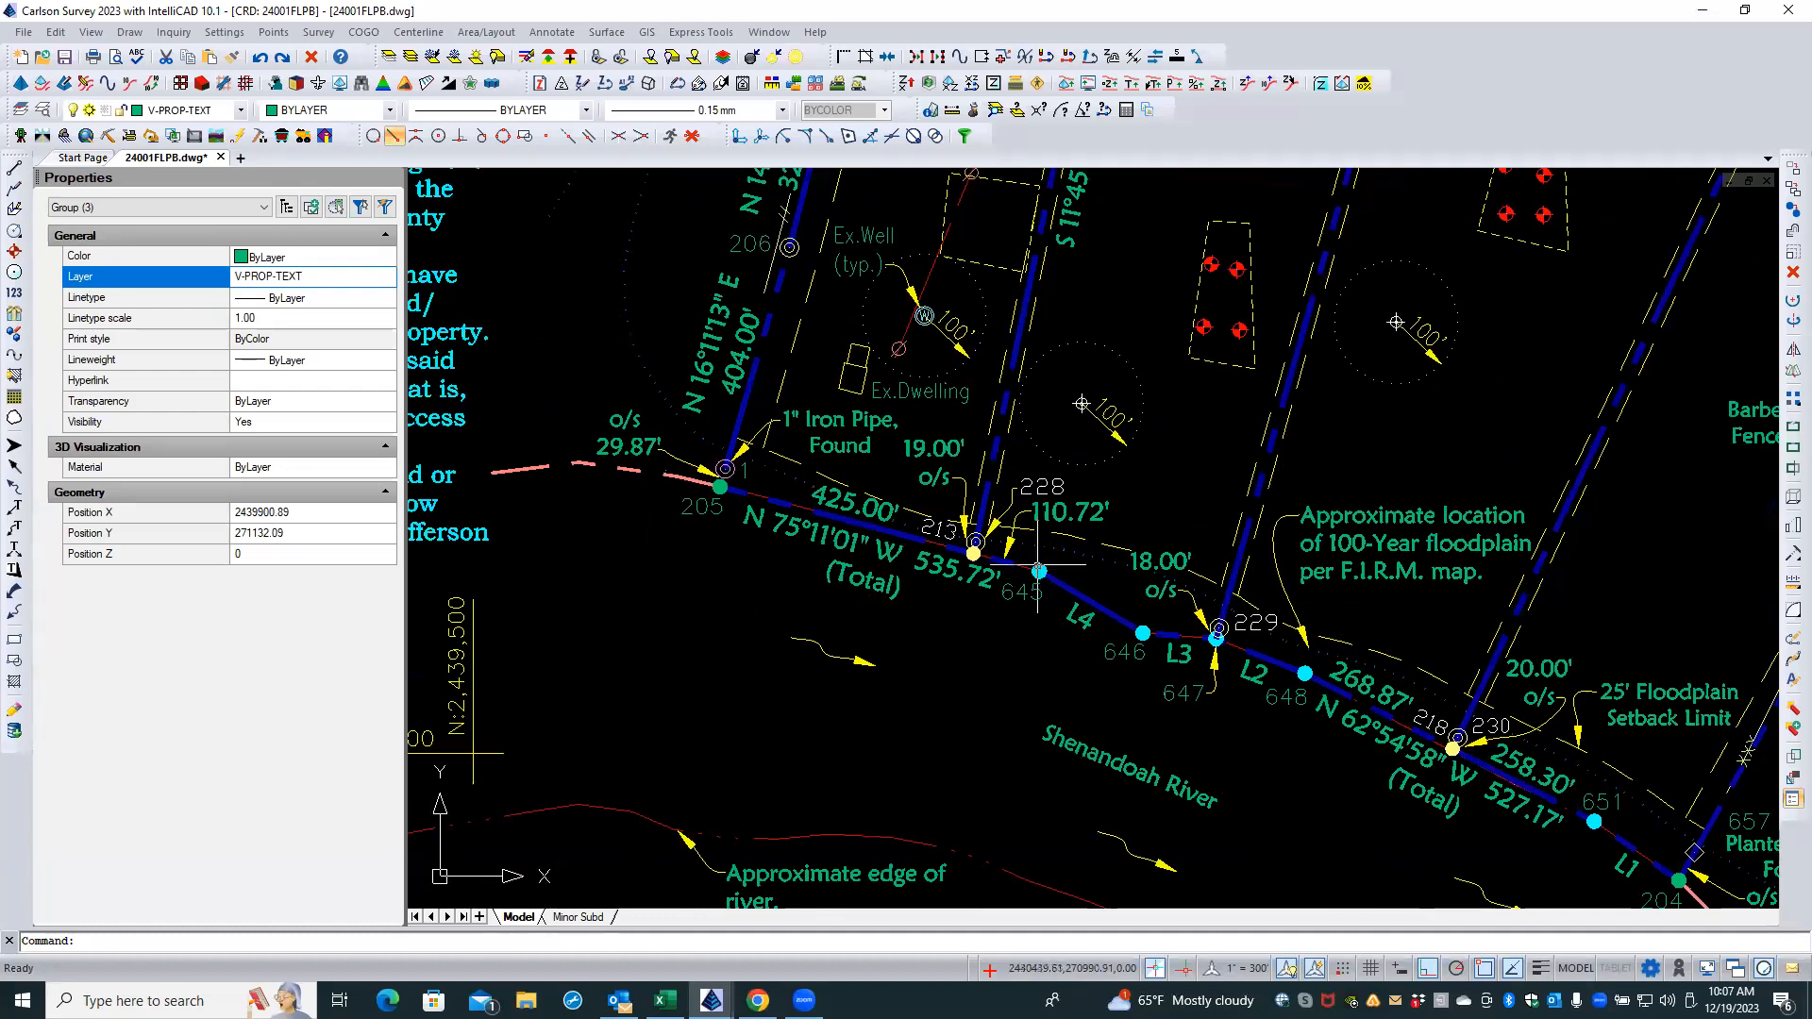
scroll(1040, 566, "up", 4)
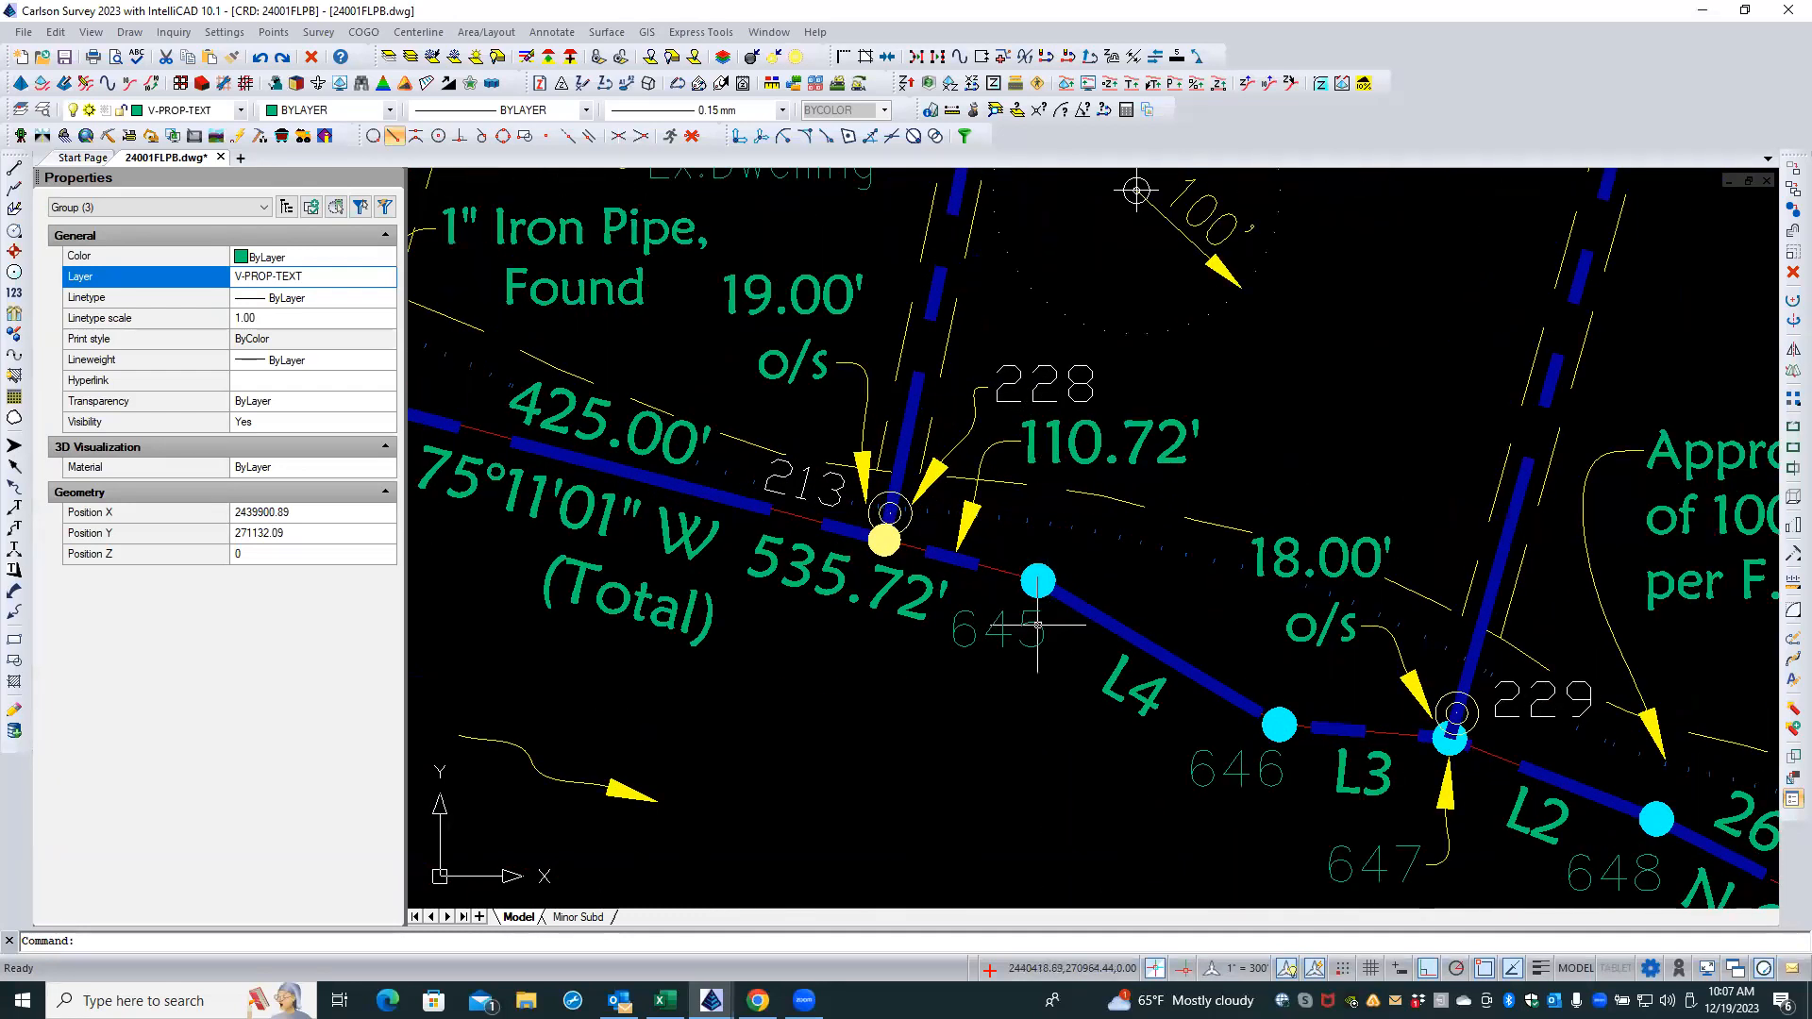
double_click(1038, 625)
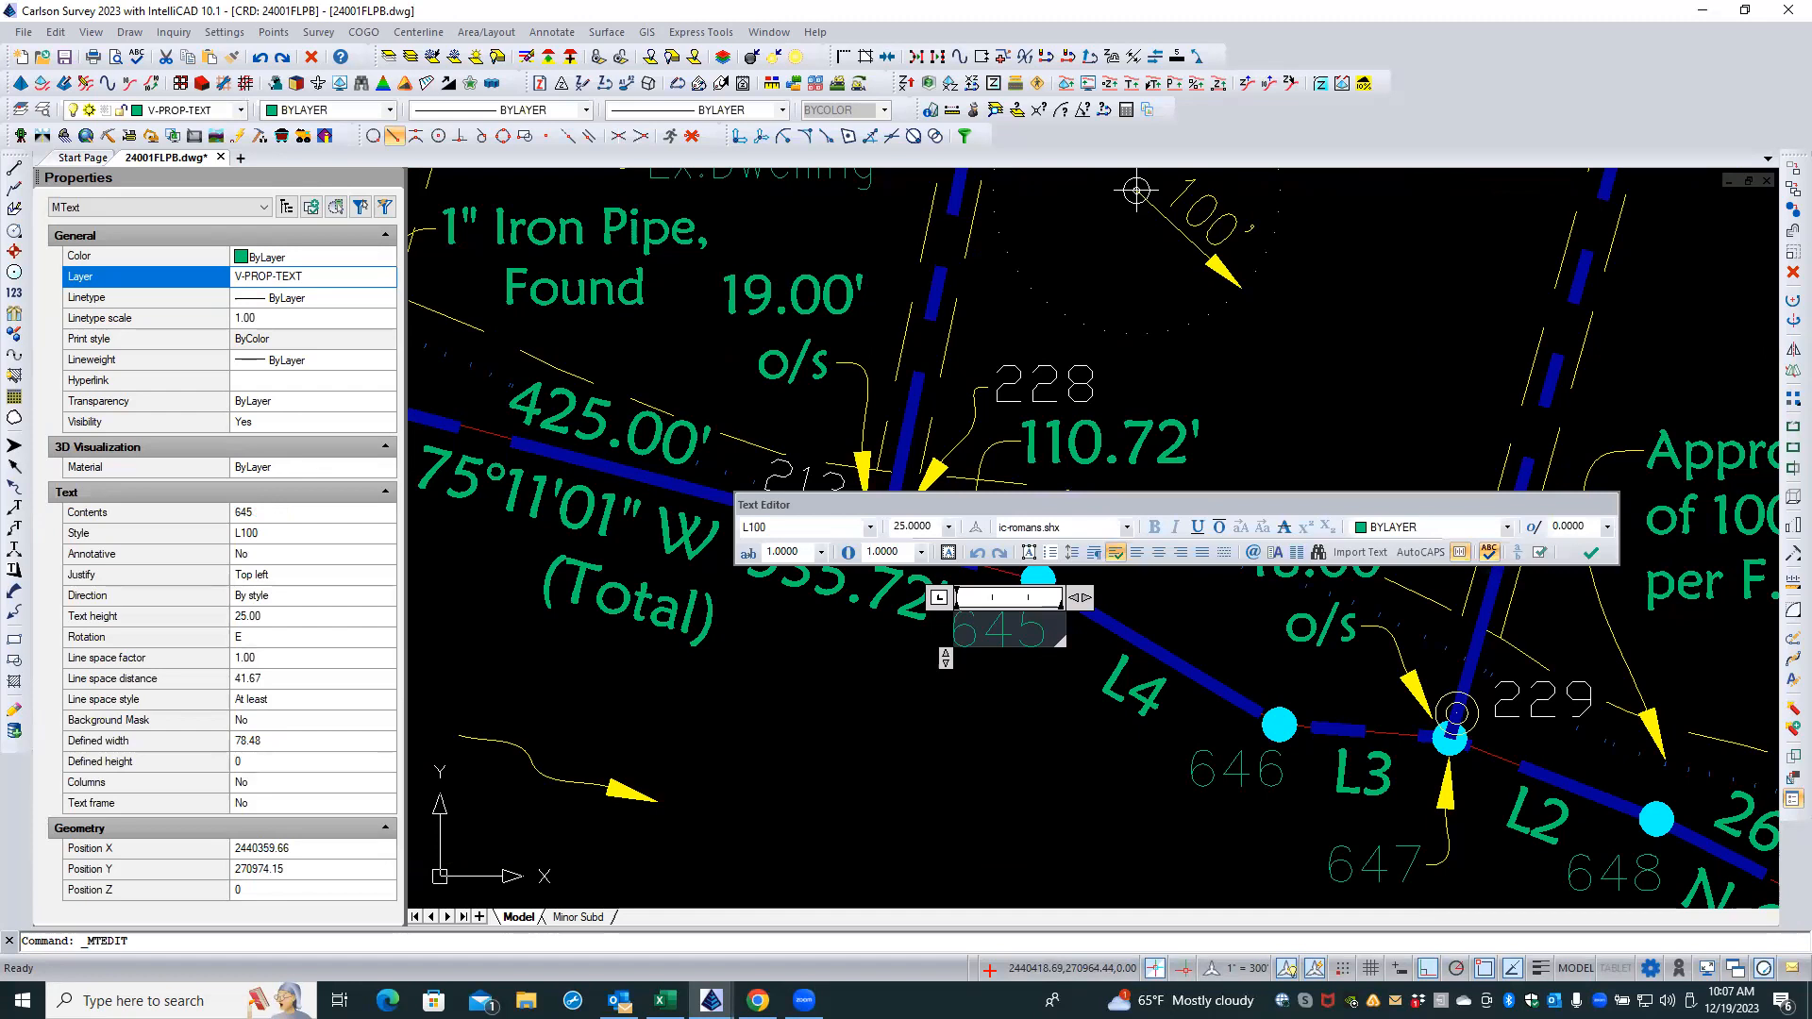
key("Escape")
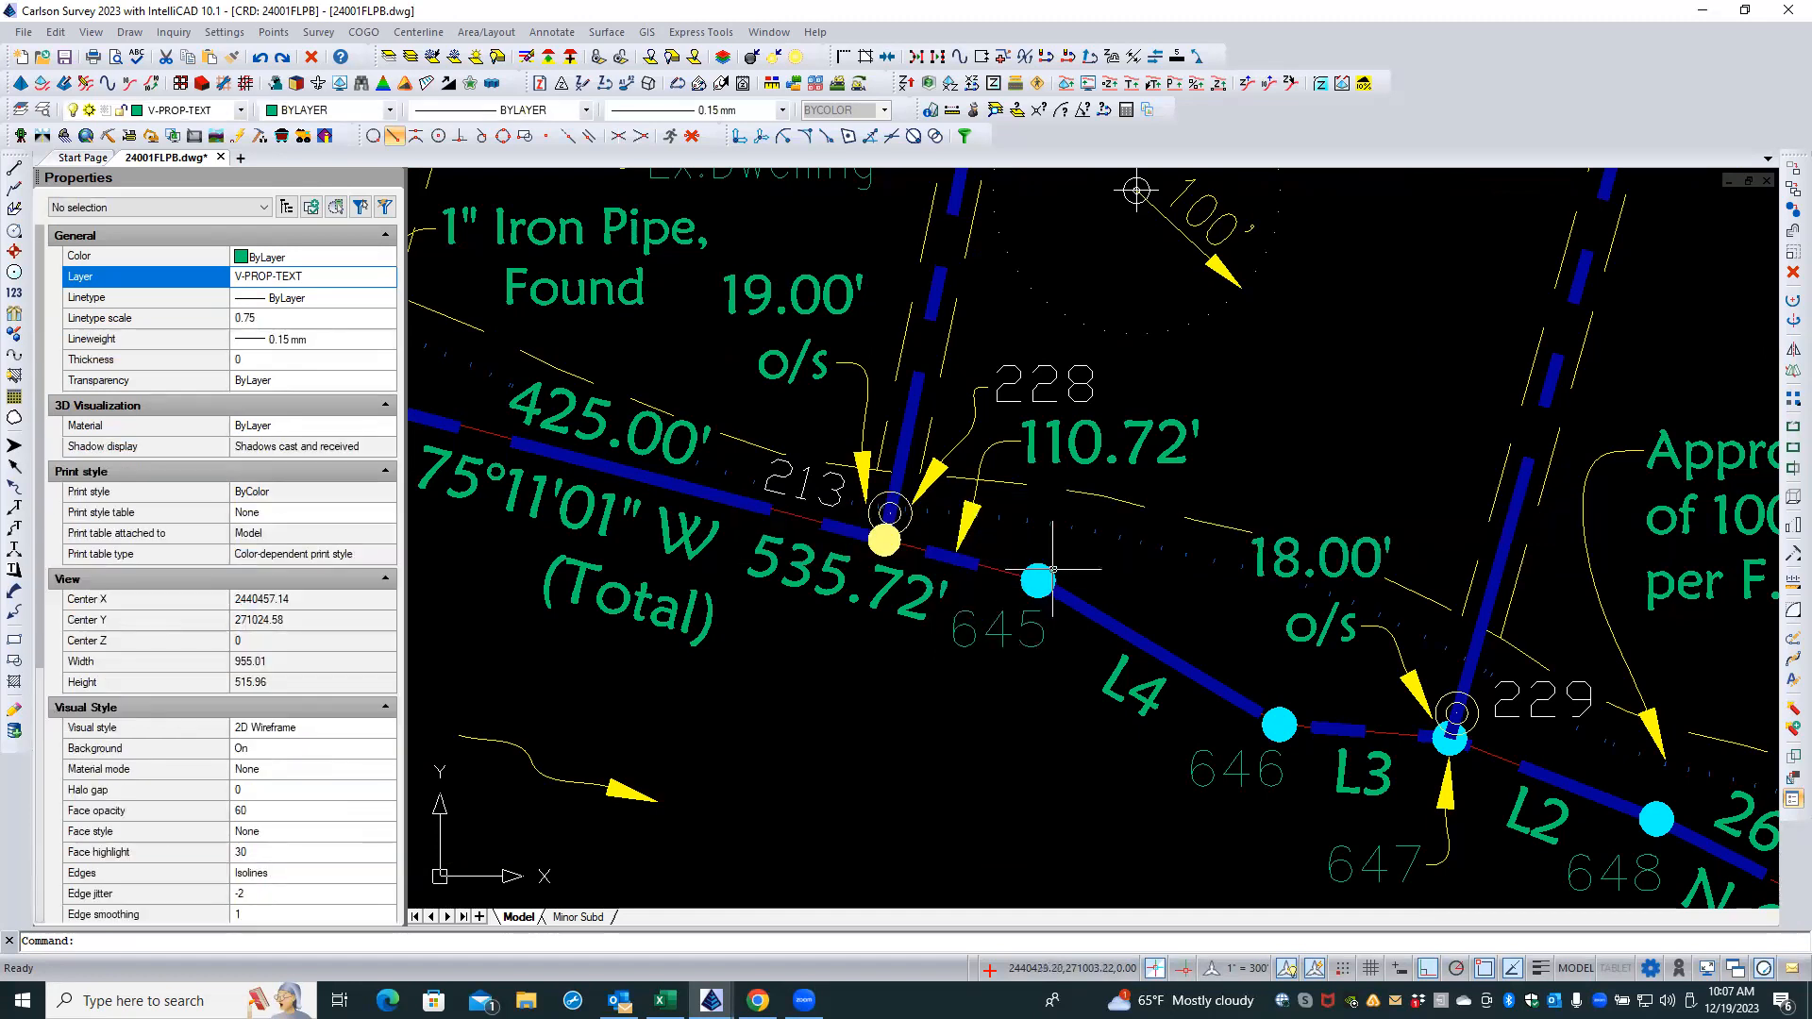
double_click(1050, 570)
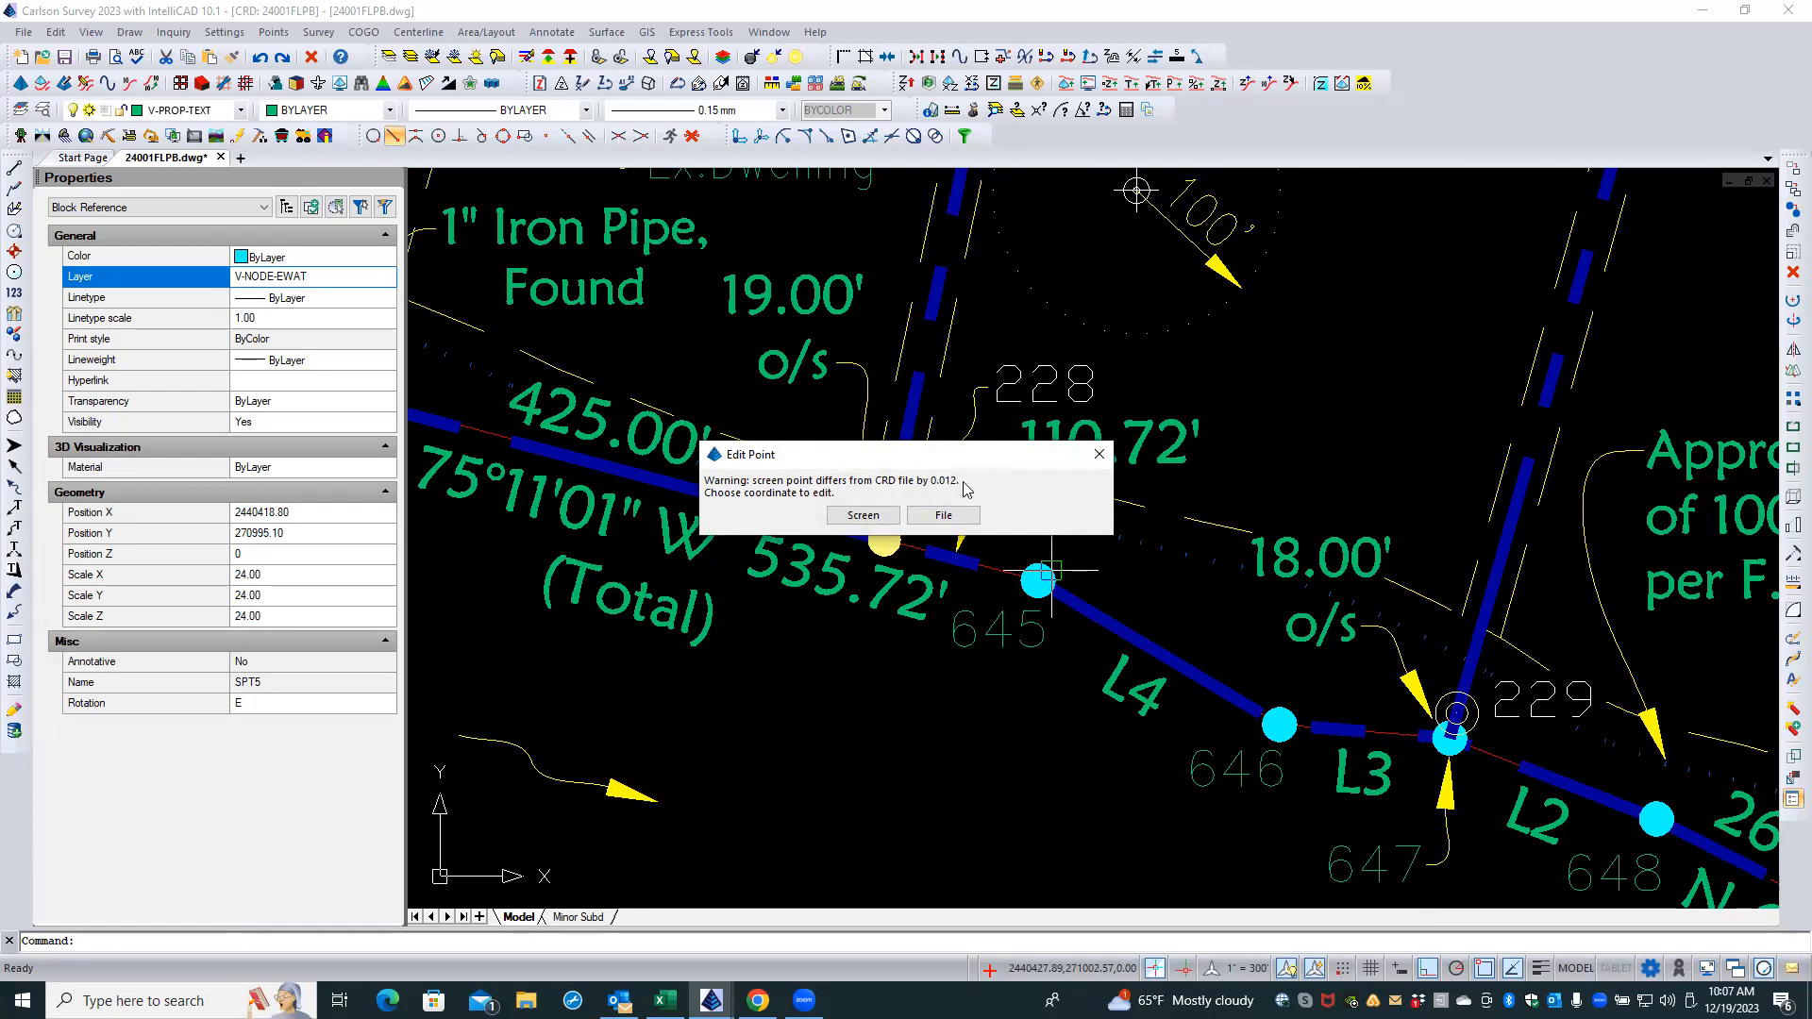
left_click(862, 516)
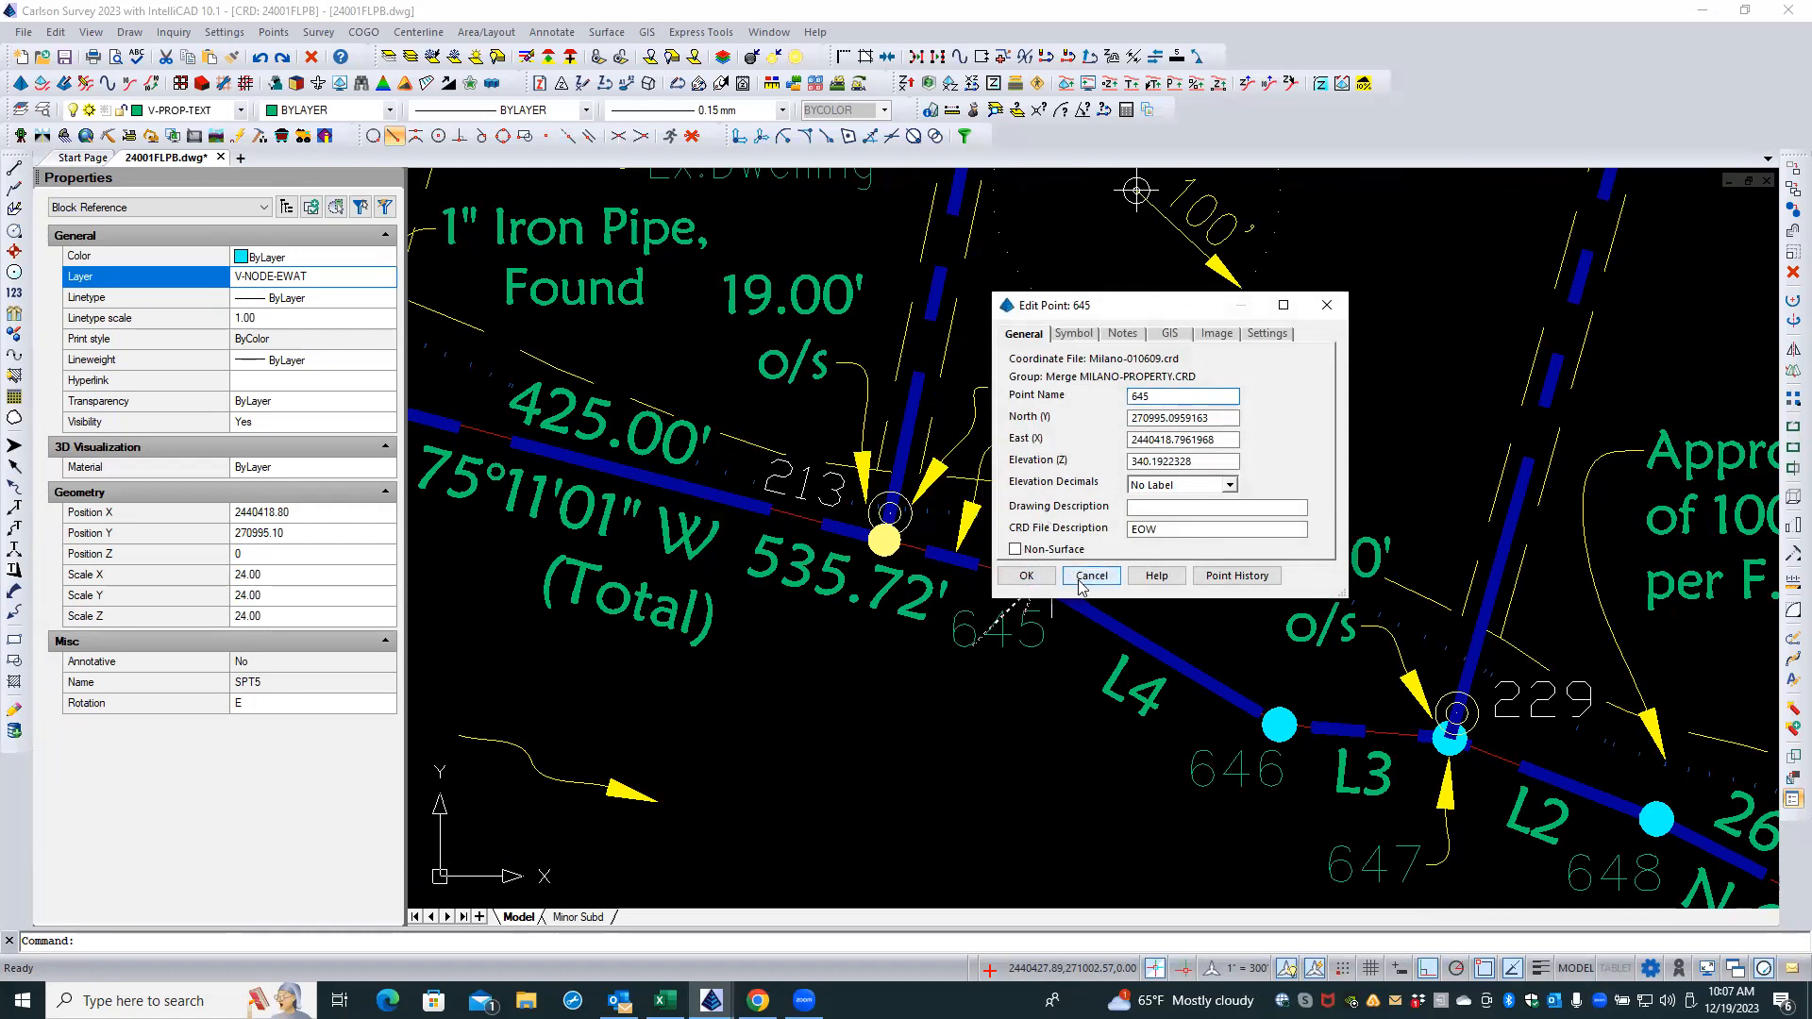
left_click(1161, 531)
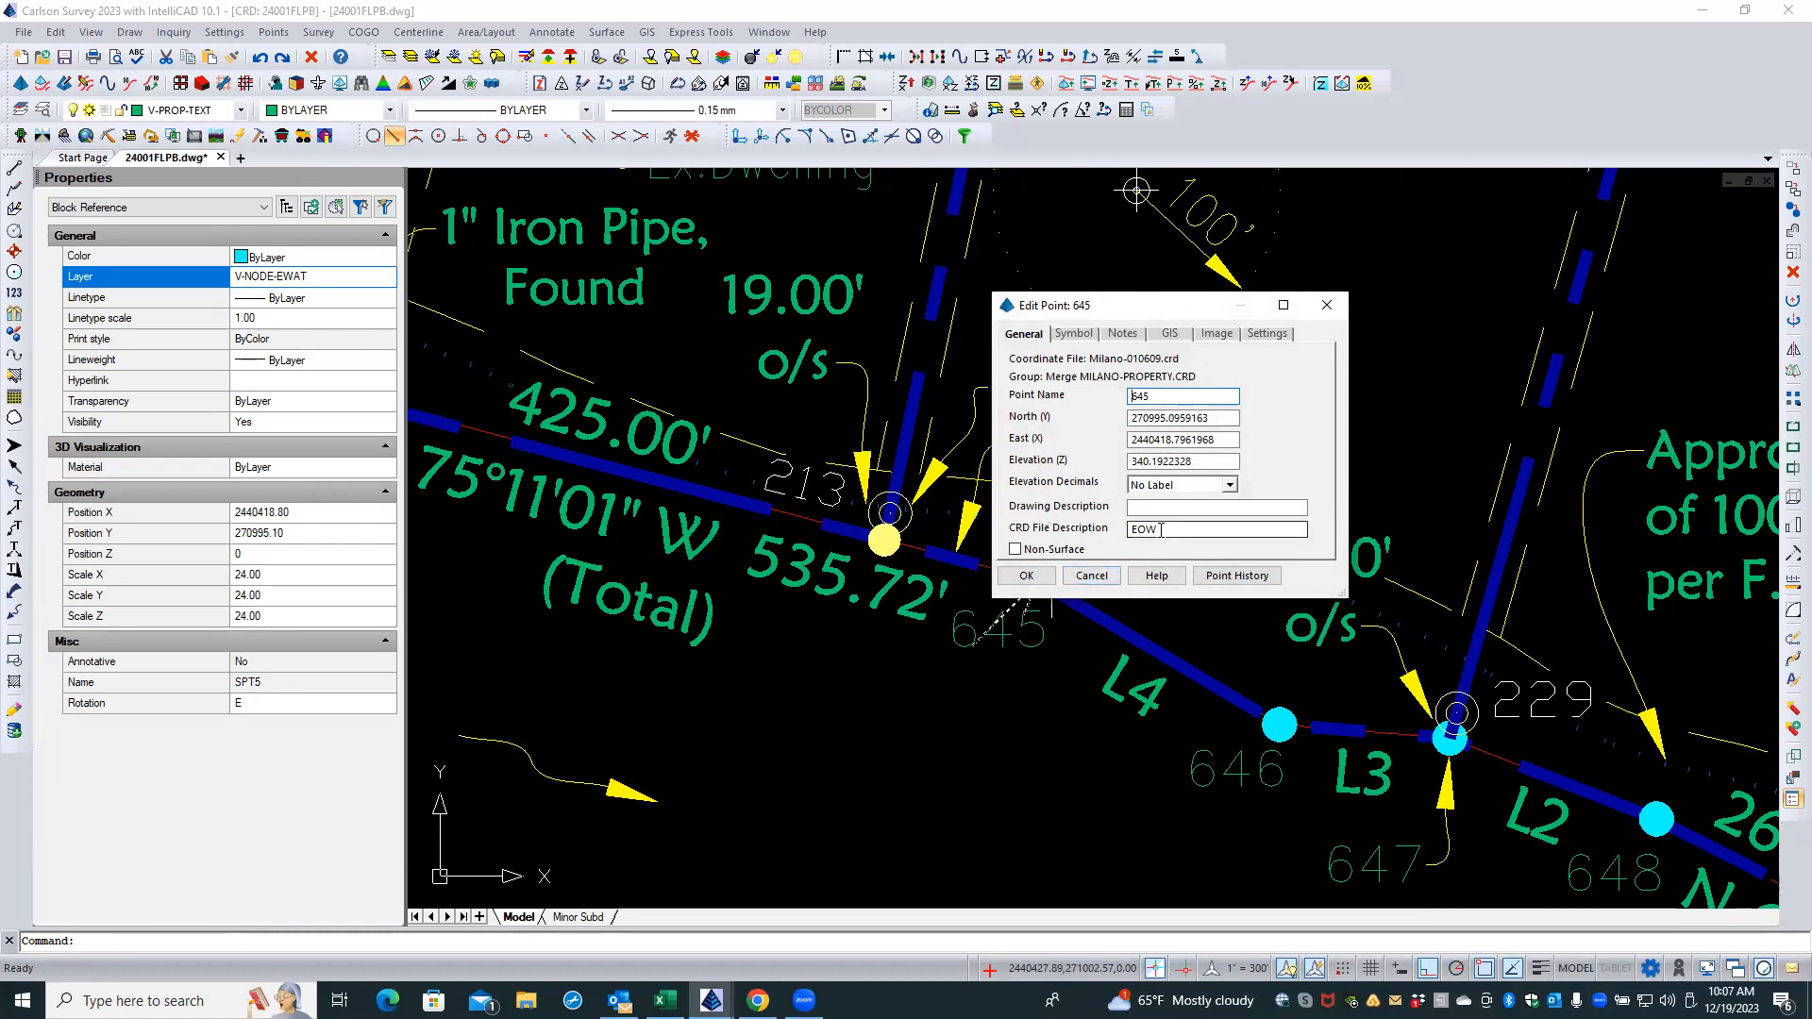
left_click(1092, 577)
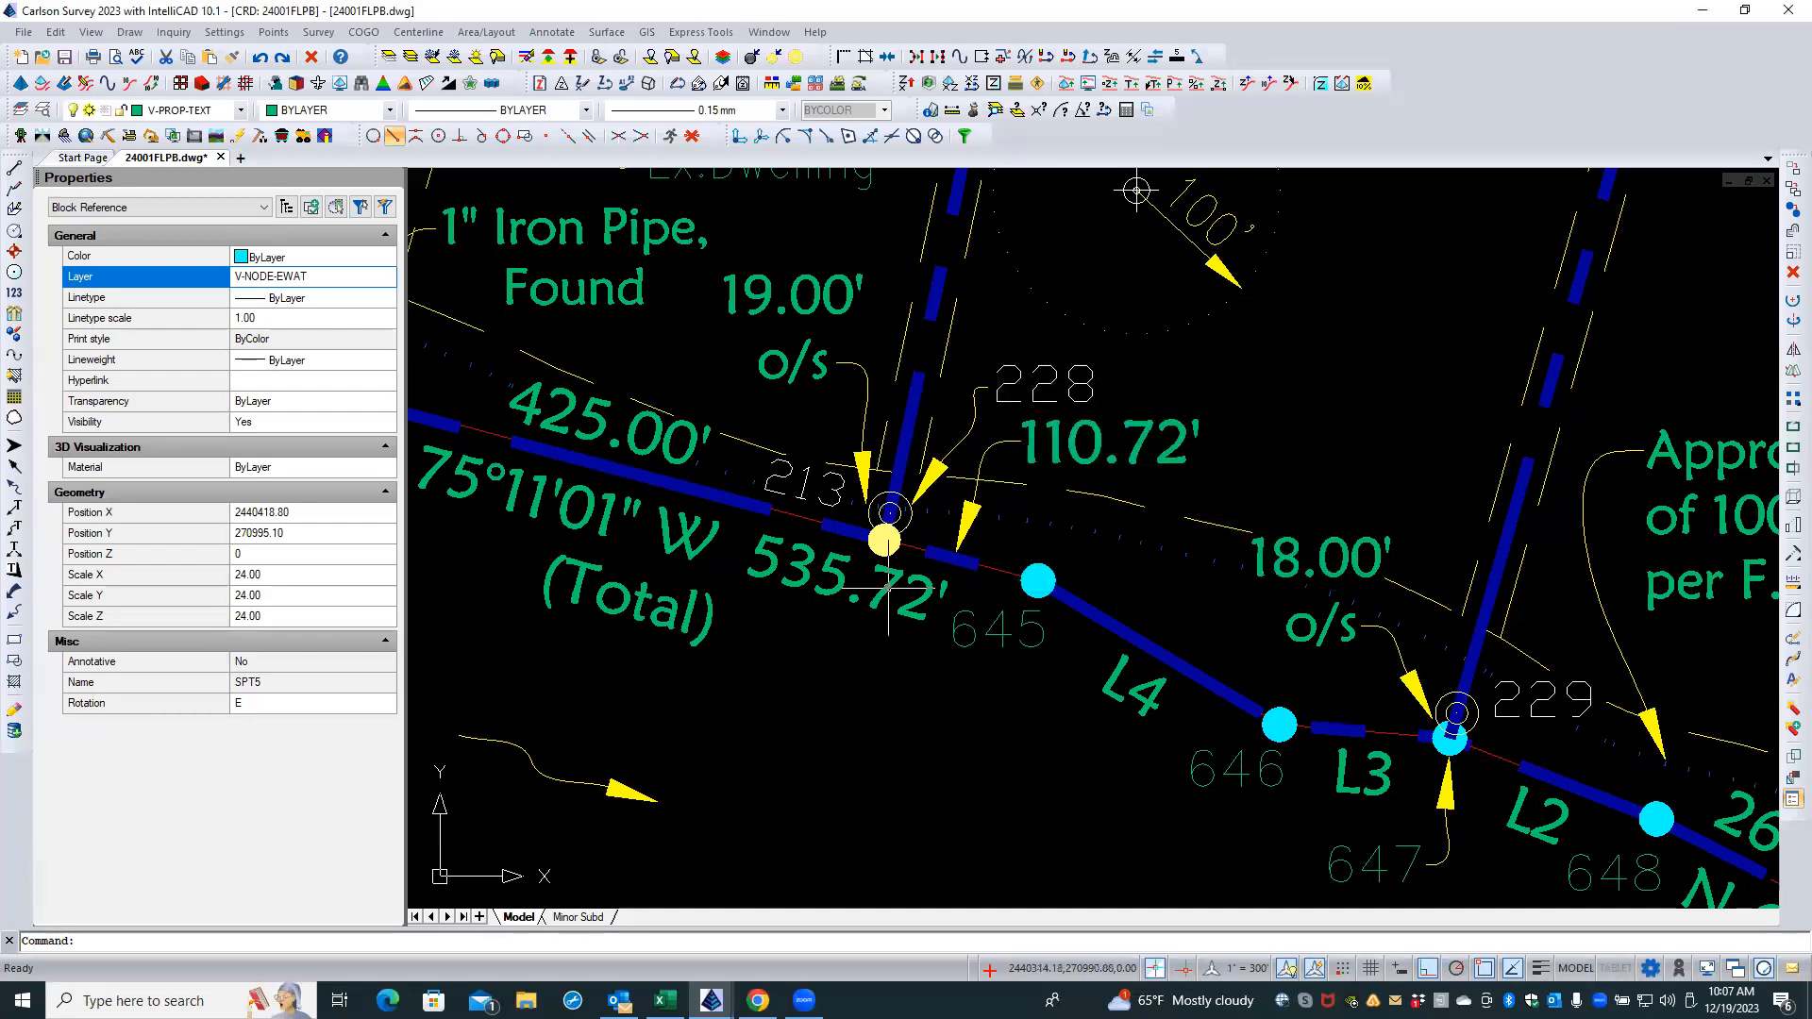
- Inspect the Edit Point data of the existing well symbol near the dwelling, leaving it unchanged
scroll(793, 625, "down", 1)
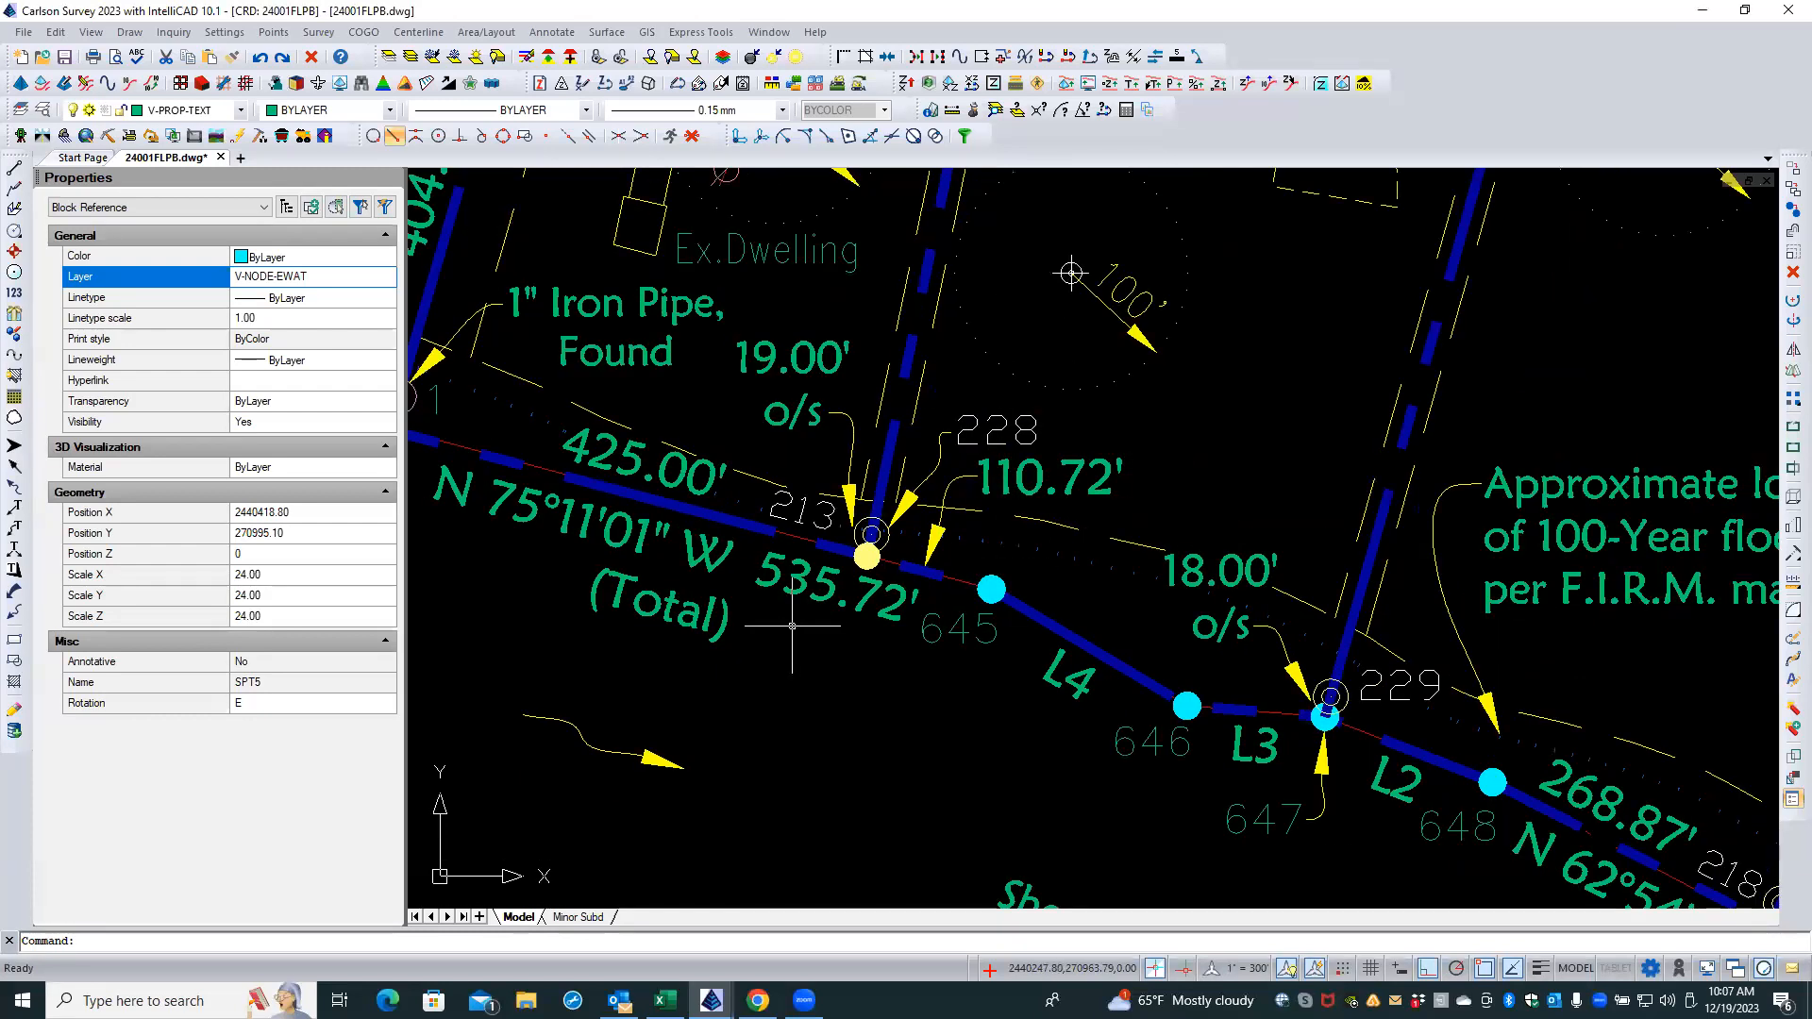
scroll(793, 625, "down", 2)
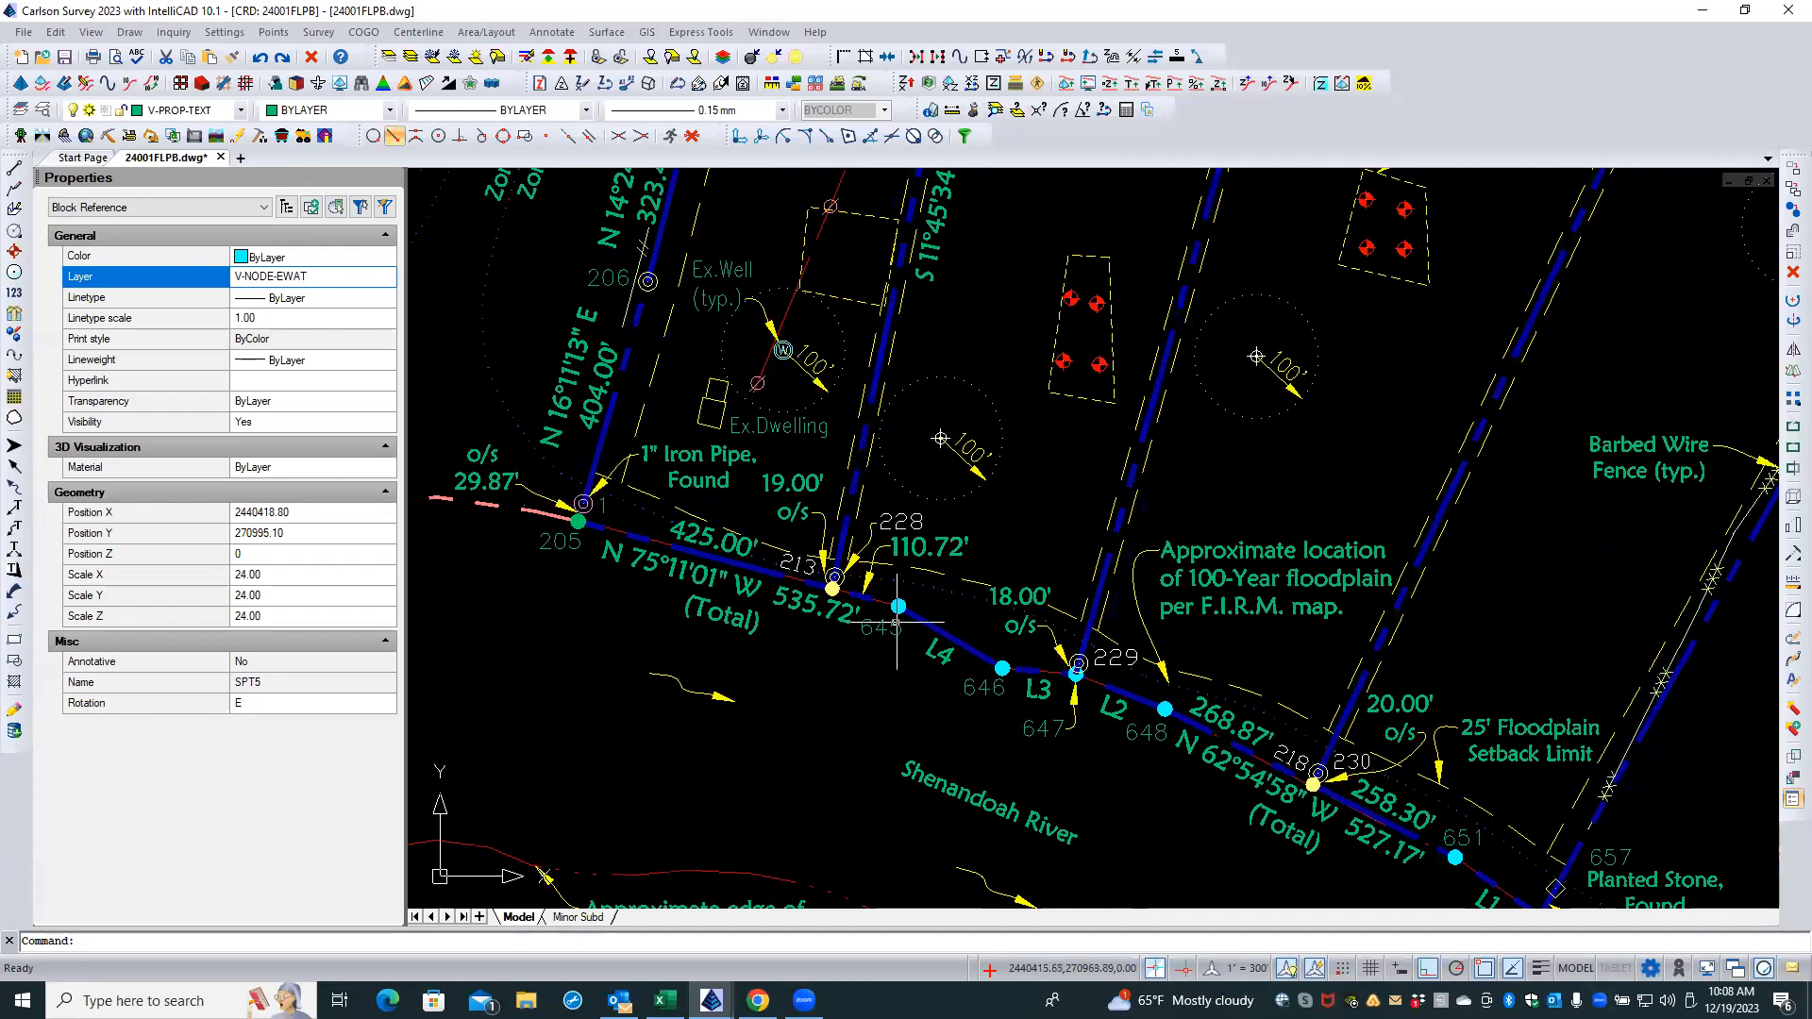
scroll(794, 341, "up", 1)
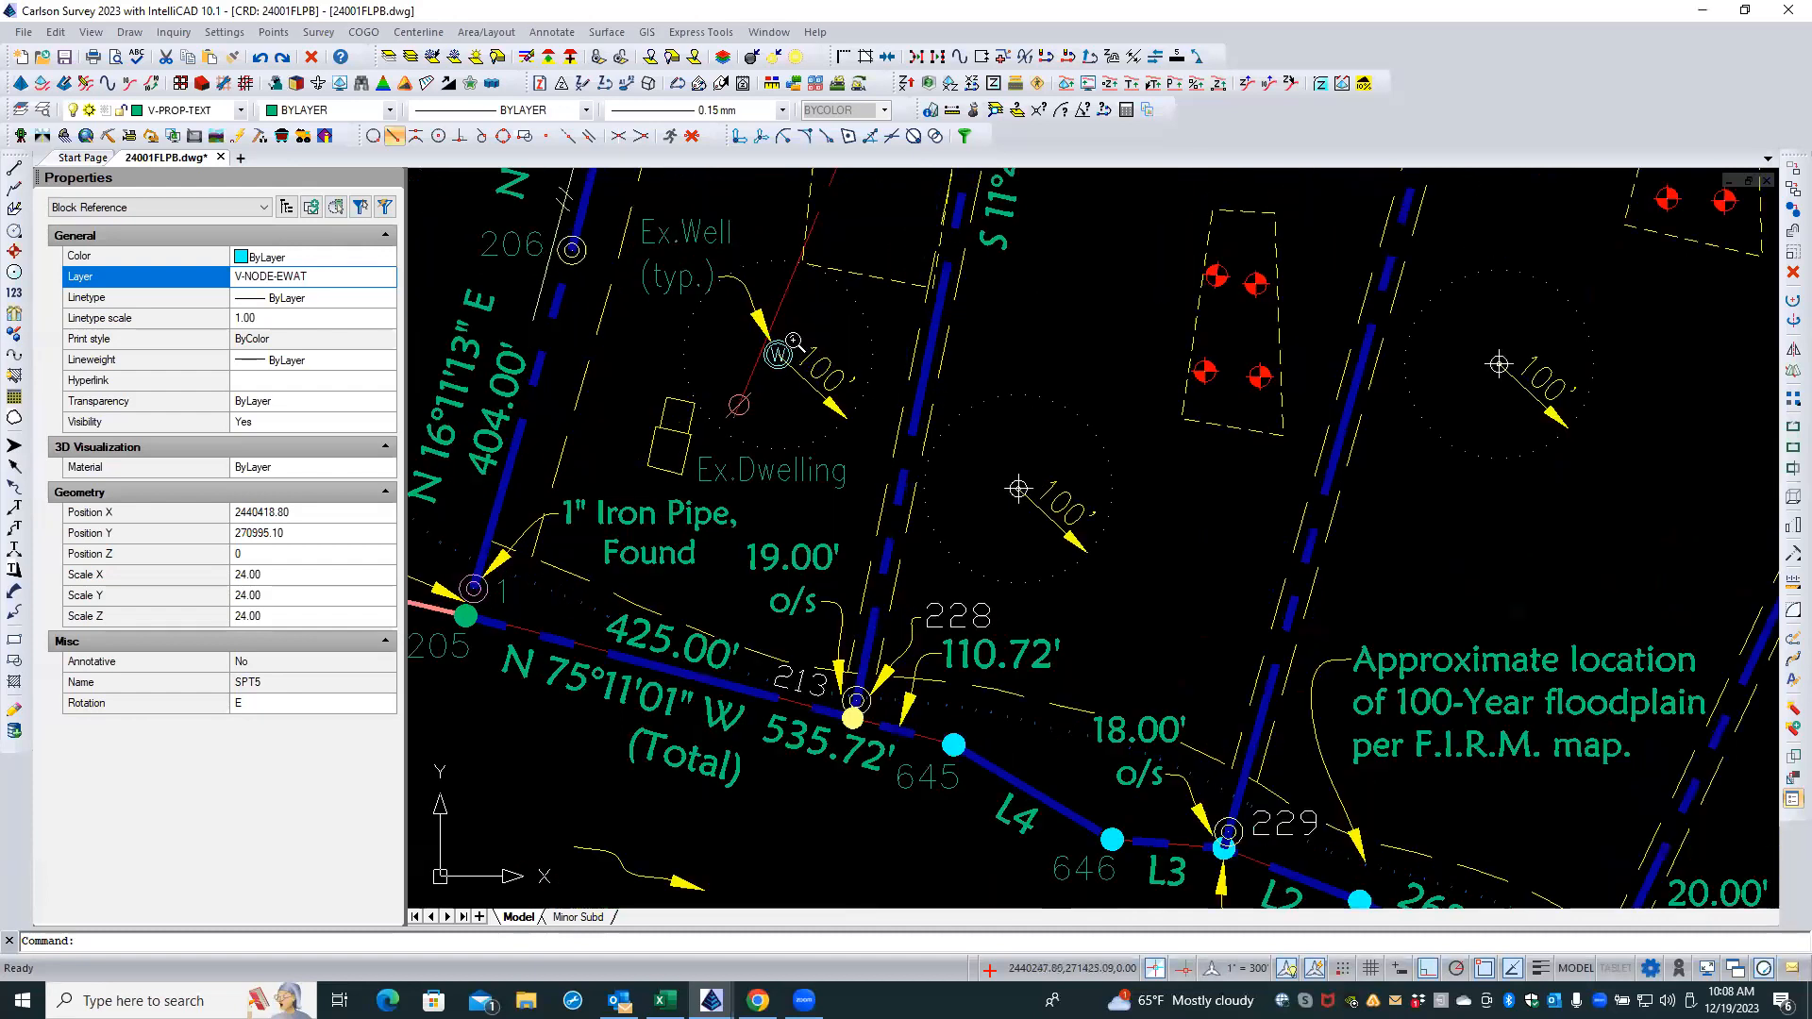
left_click(782, 345)
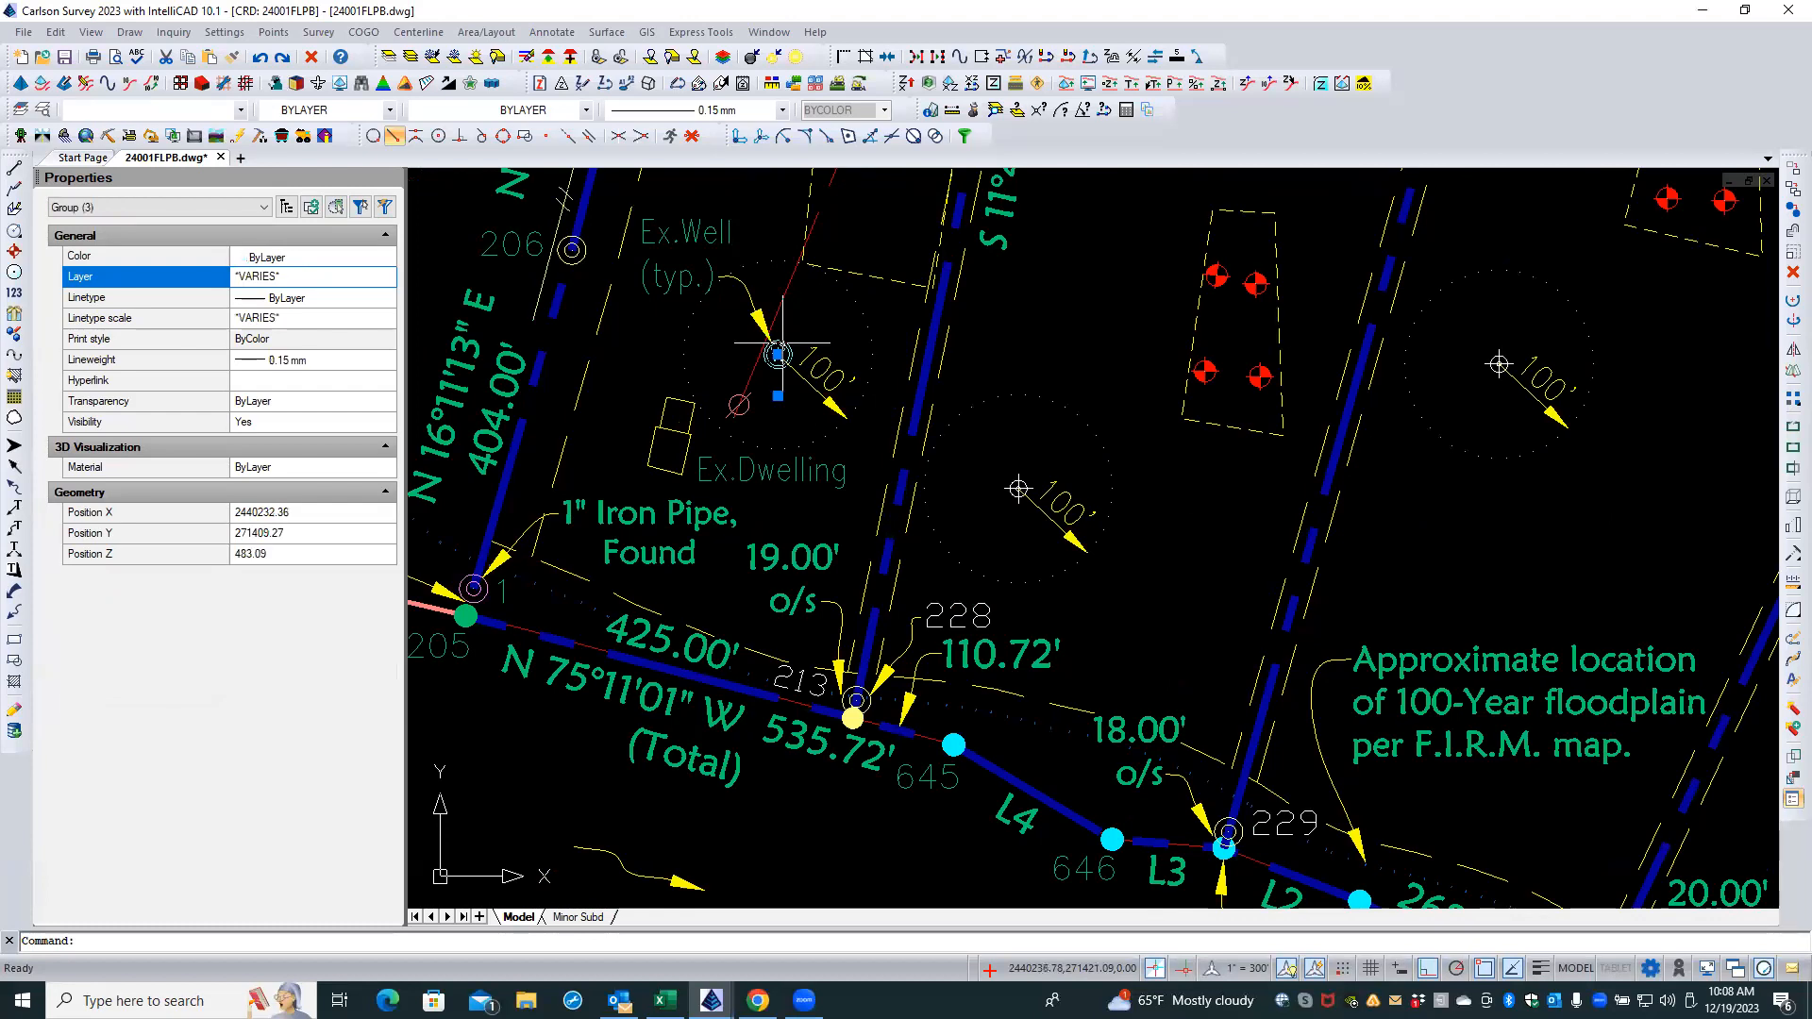
double_click(782, 344)
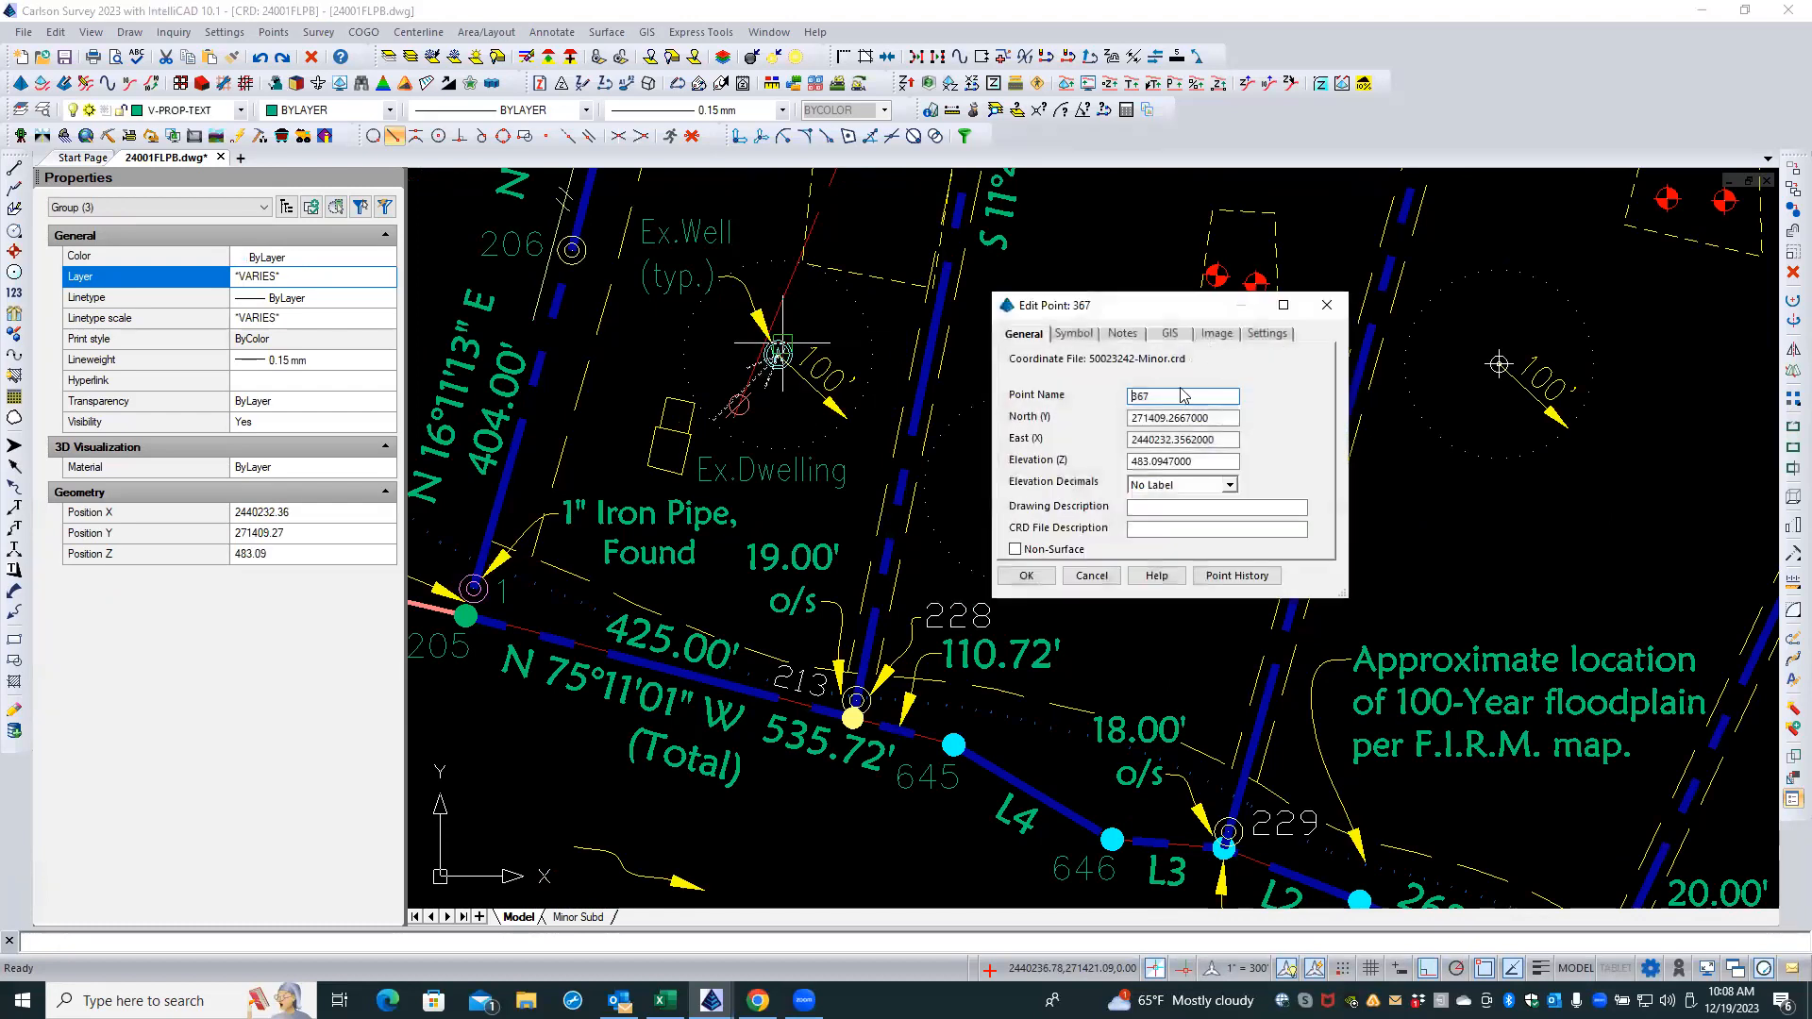
left_click(1090, 577)
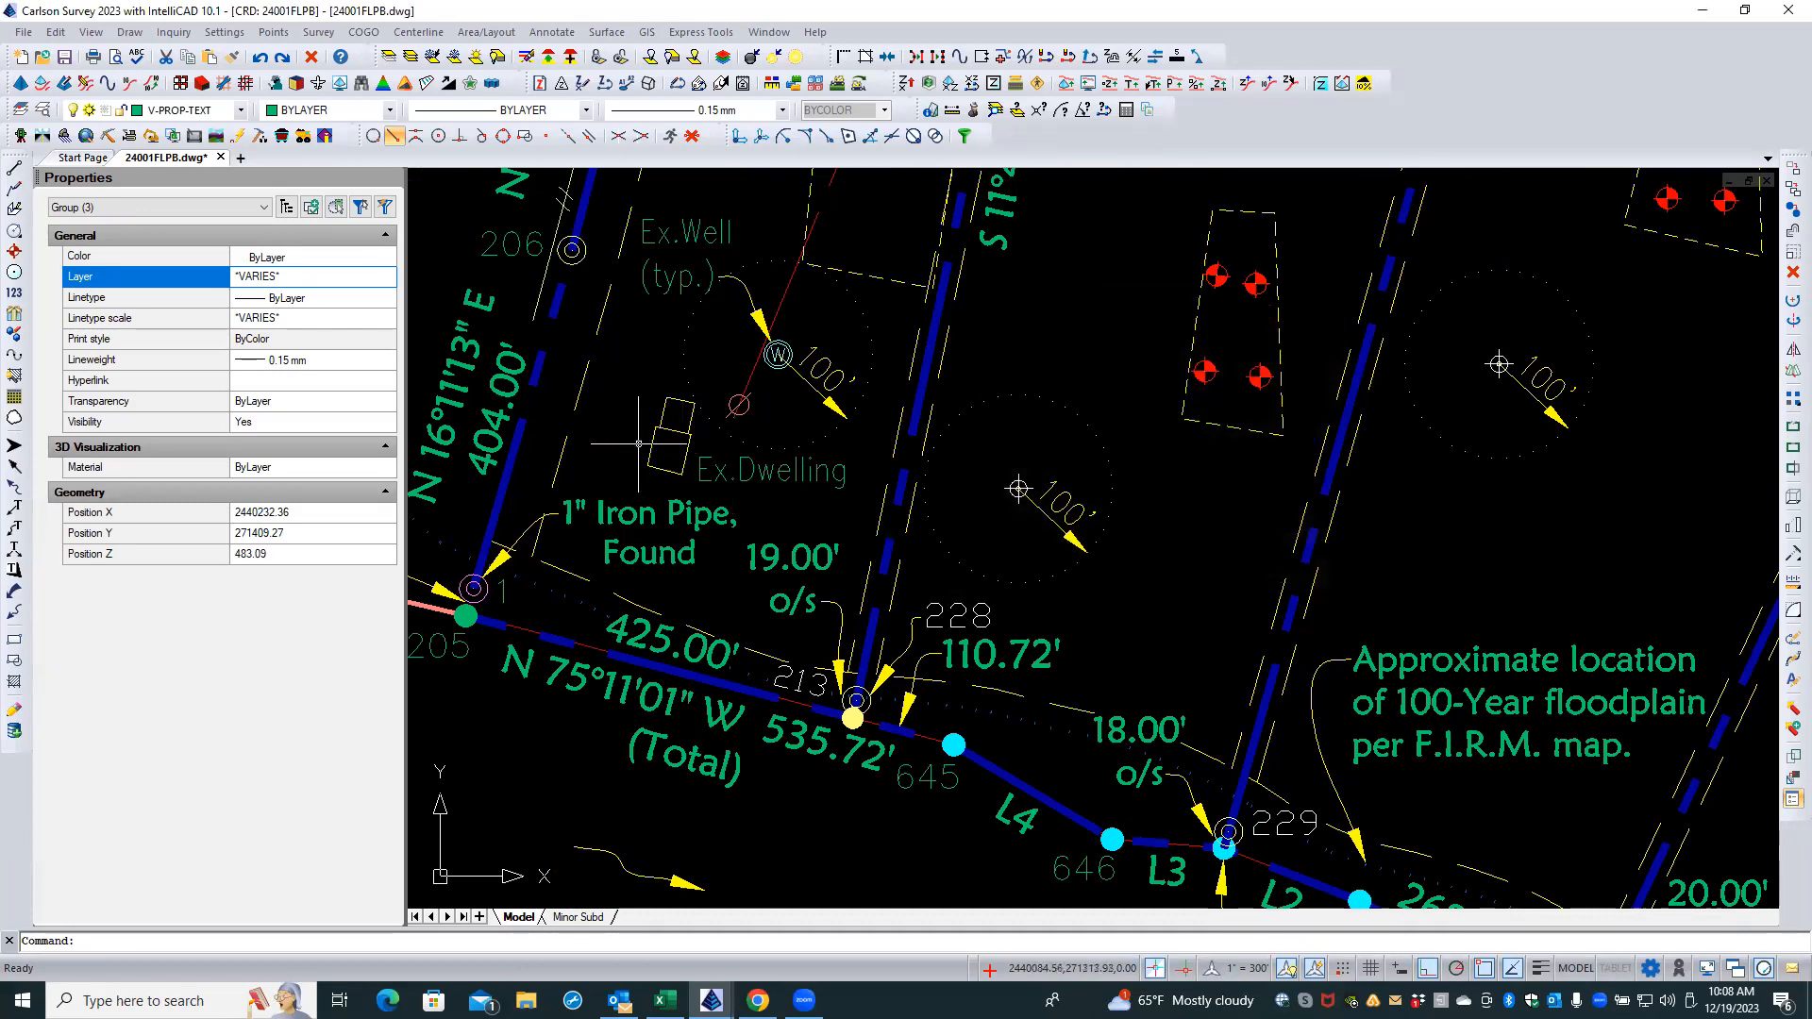
scroll(578, 620, "down", 3)
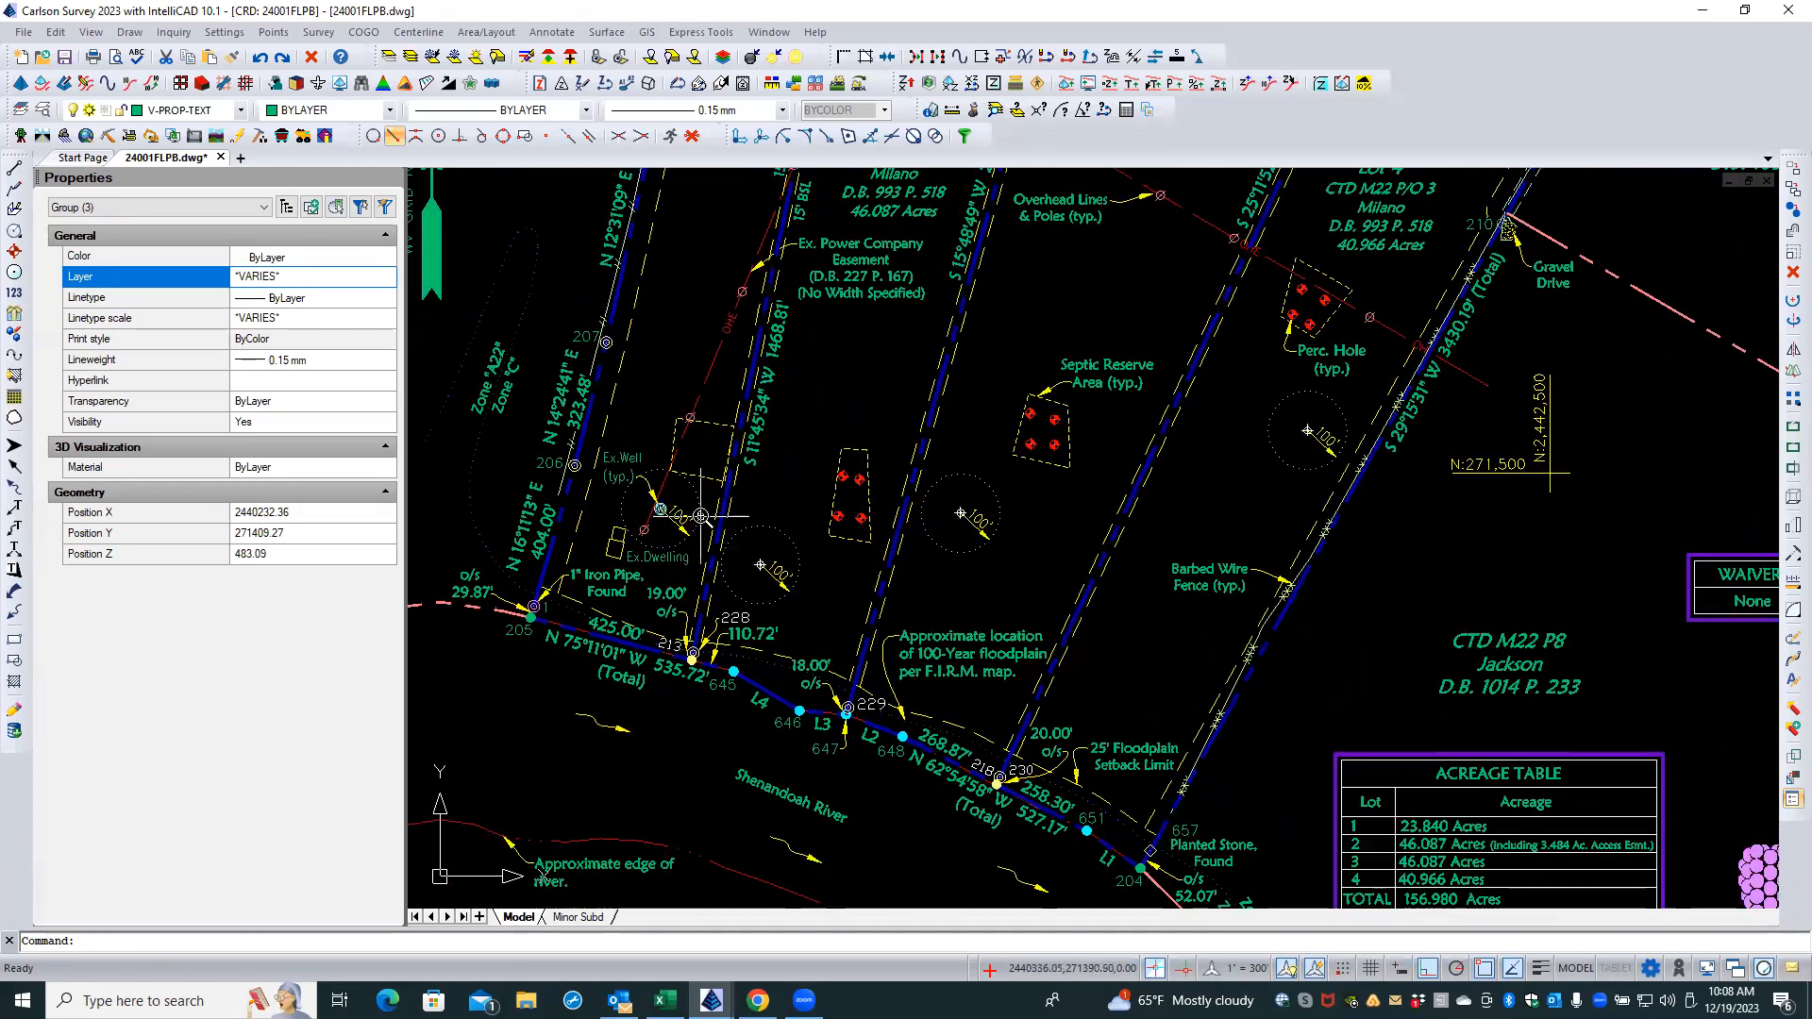
scroll(699, 517, "down", 2)
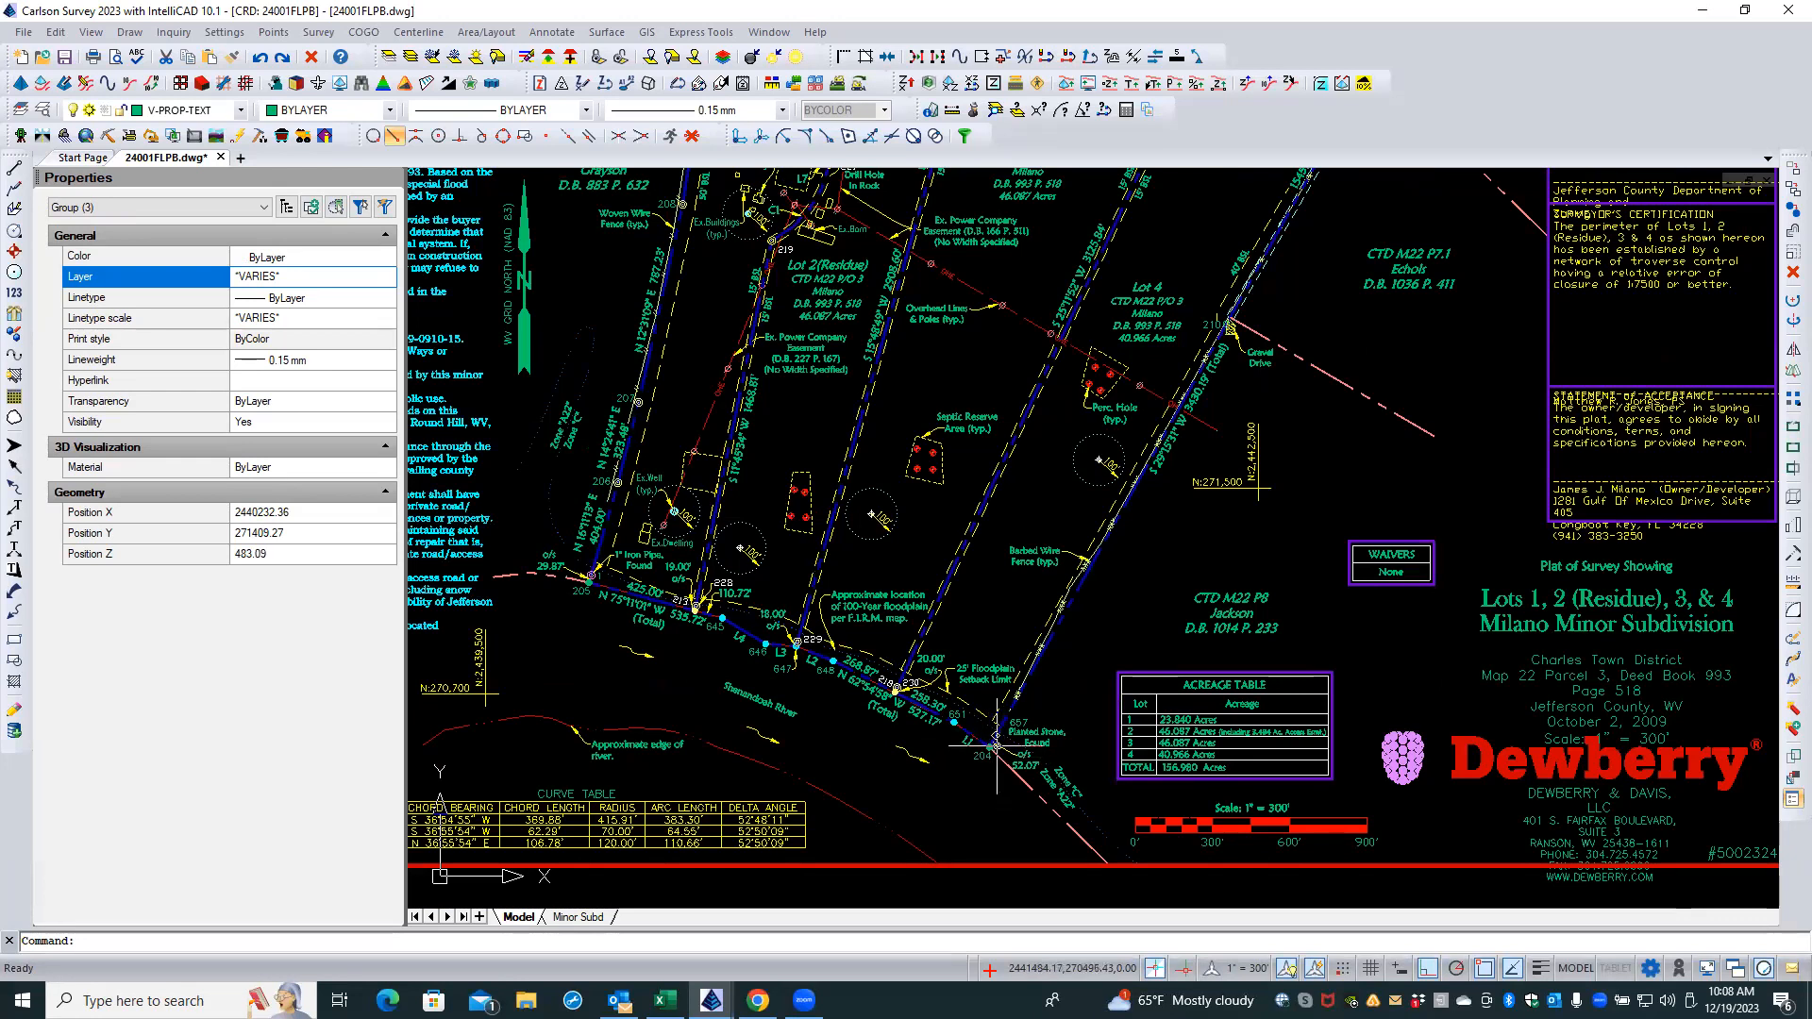
scroll(1015, 681, "up", 3)
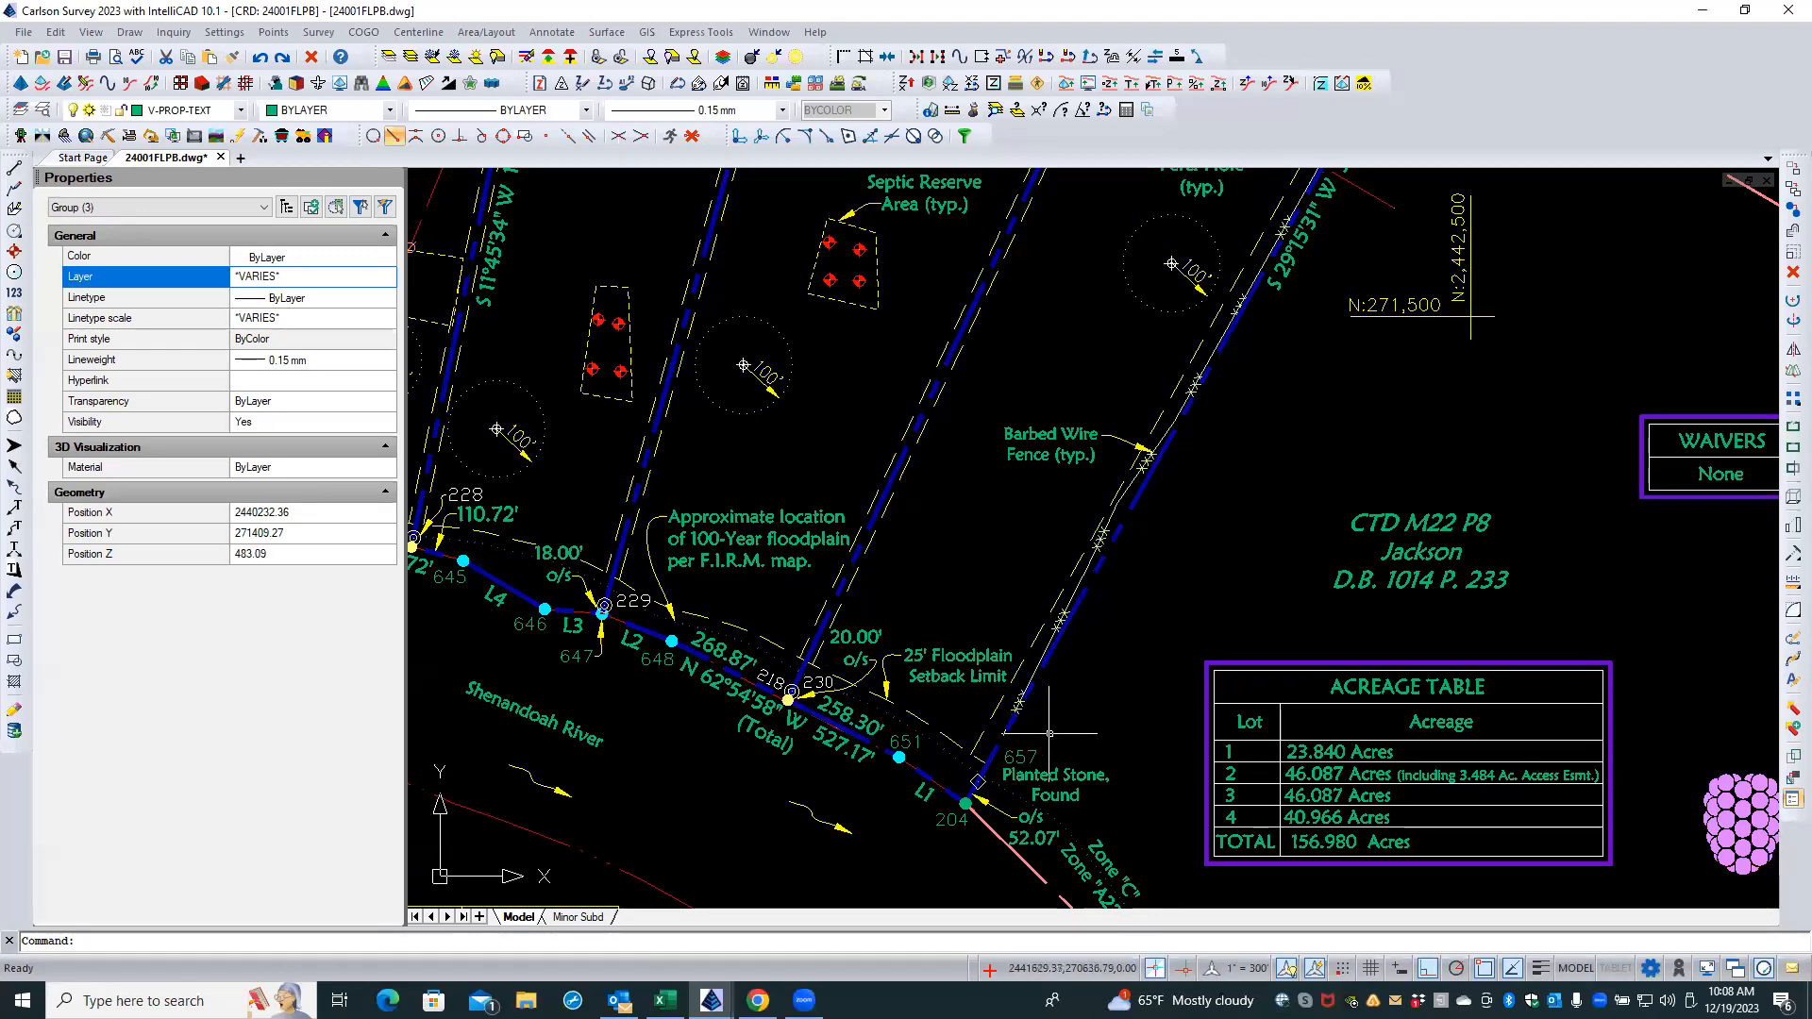
- Examine the plat's riverfront corners, septic reserve areas and well locations, and the road frontage along West Virginia Route 25/1
scroll(1050, 735, "down", 1)
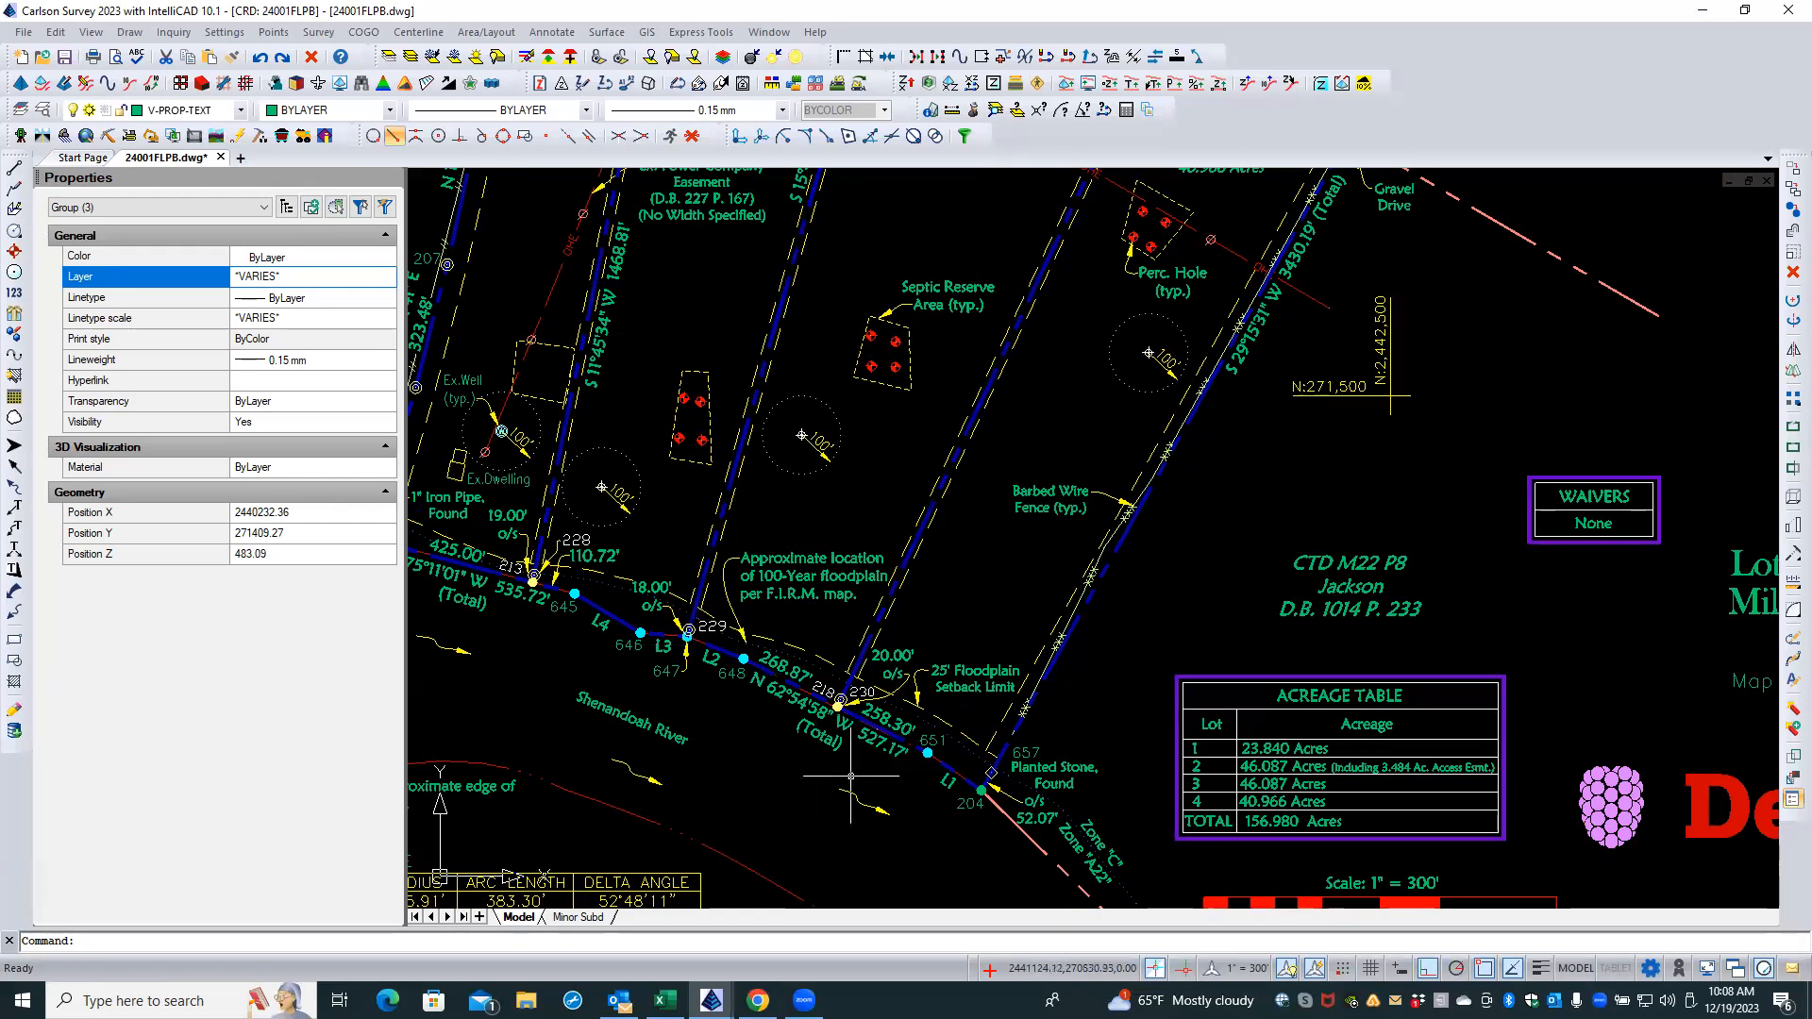
scroll(856, 709, "down", 1)
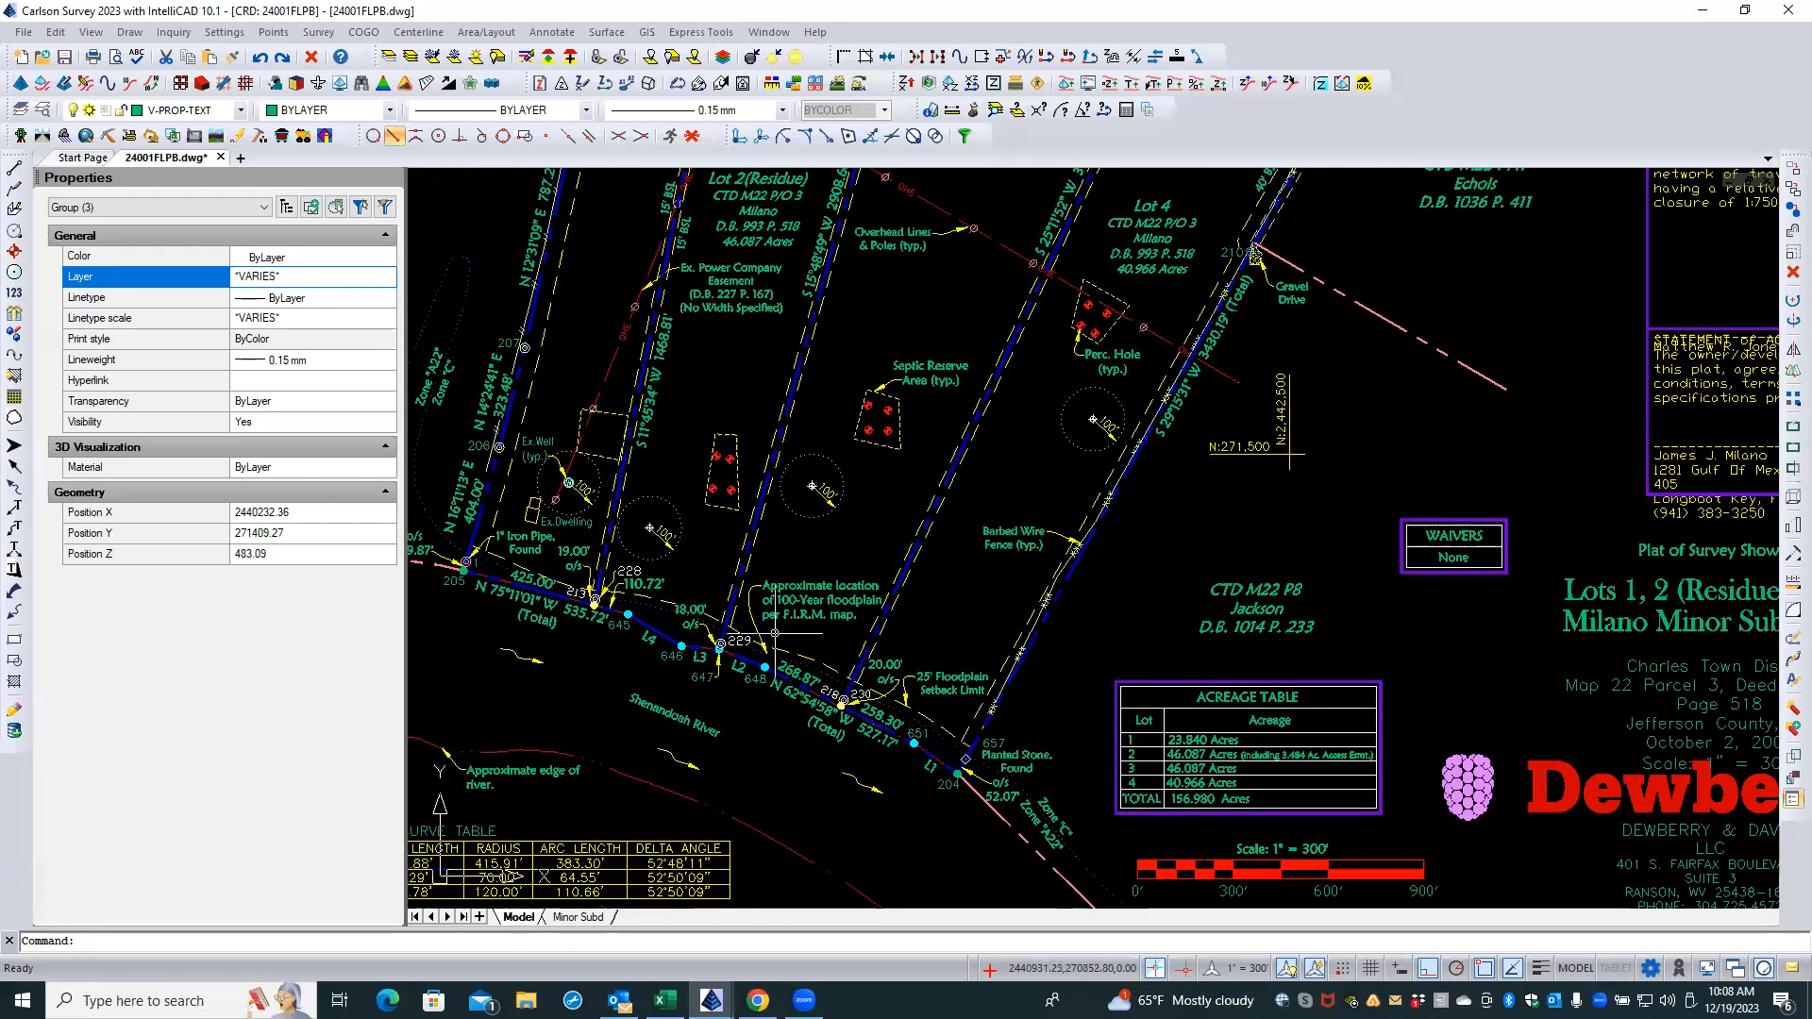
scroll(562, 467, "up", 3)
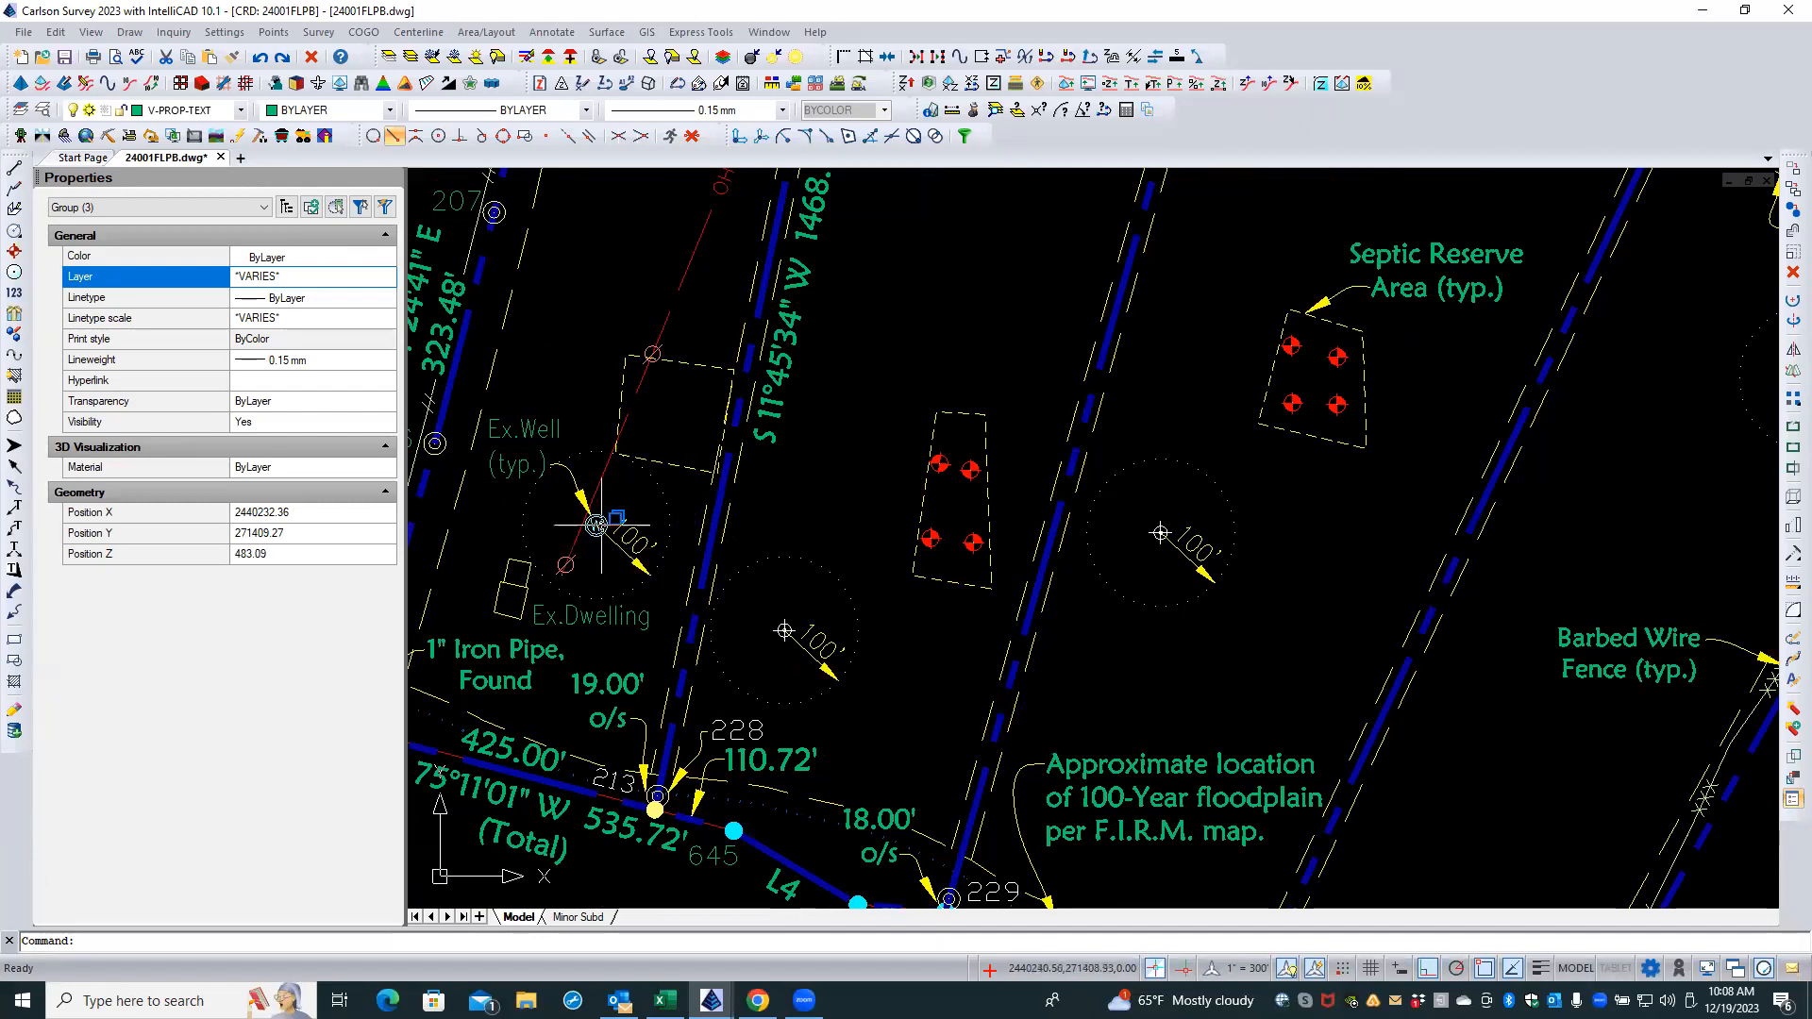
scroll(637, 474, "down", 1)
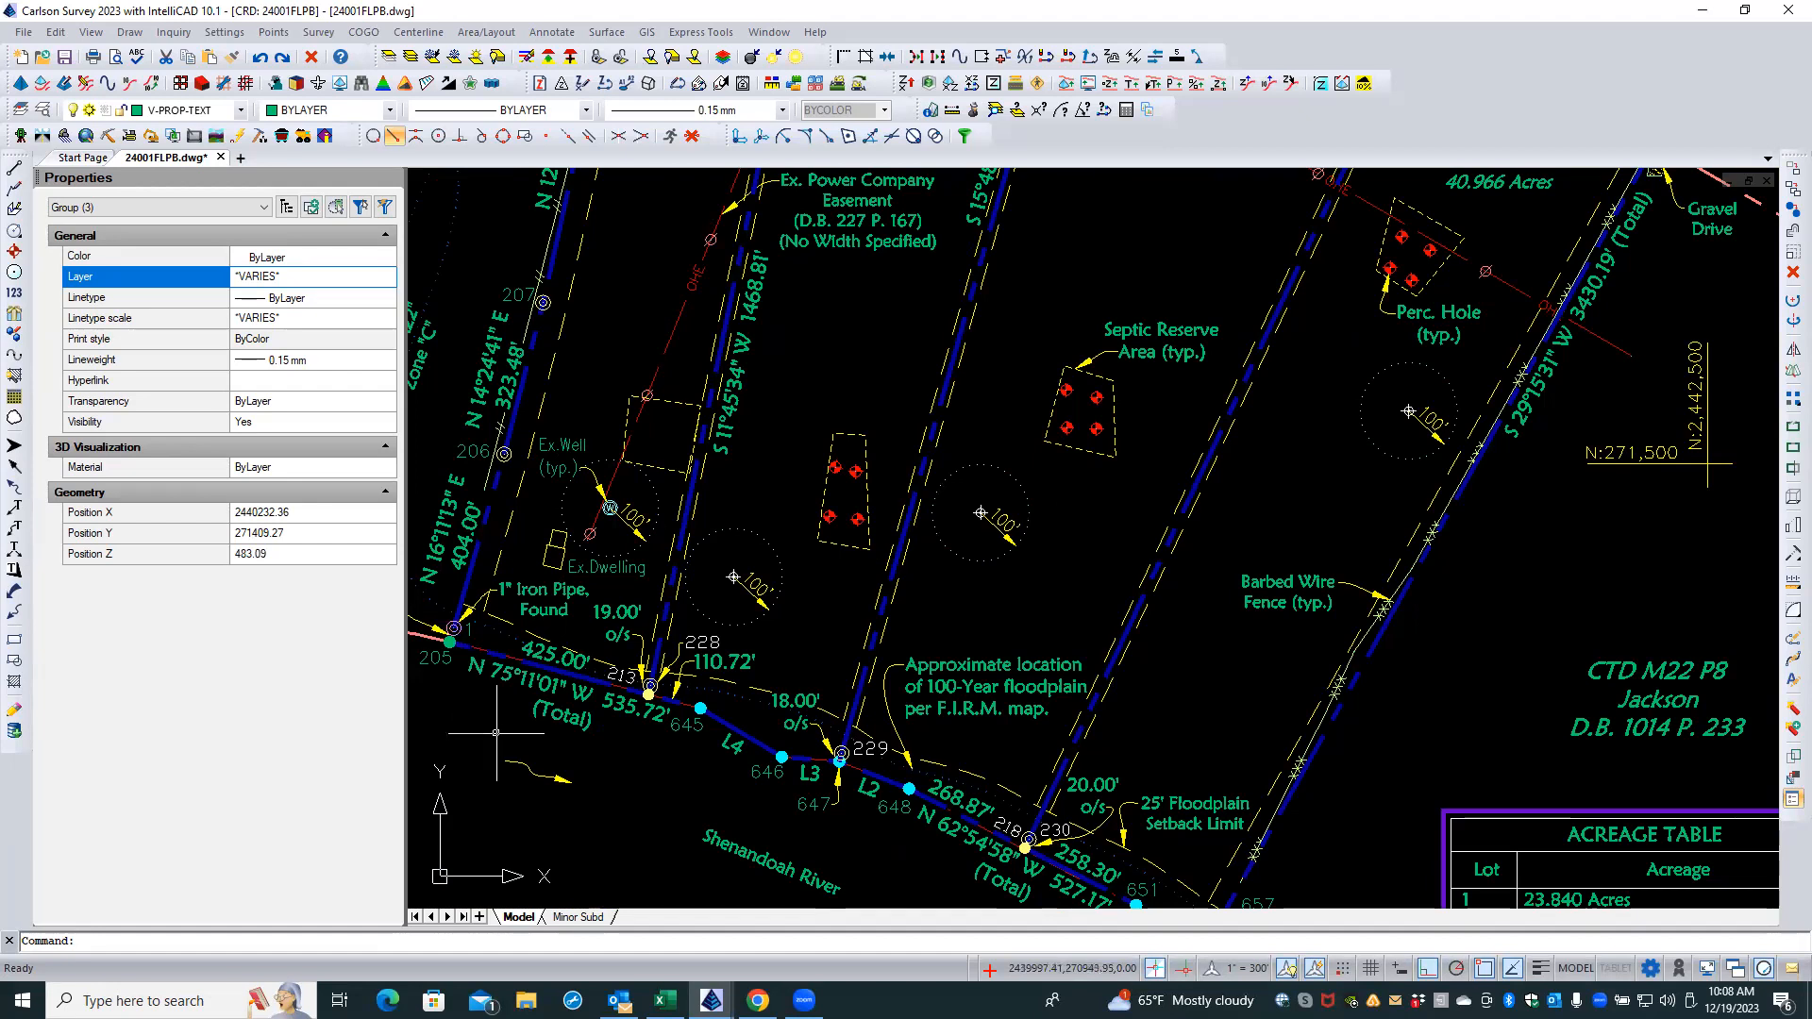
scroll(496, 733, "down", 1)
scroll(496, 733, "down", 1)
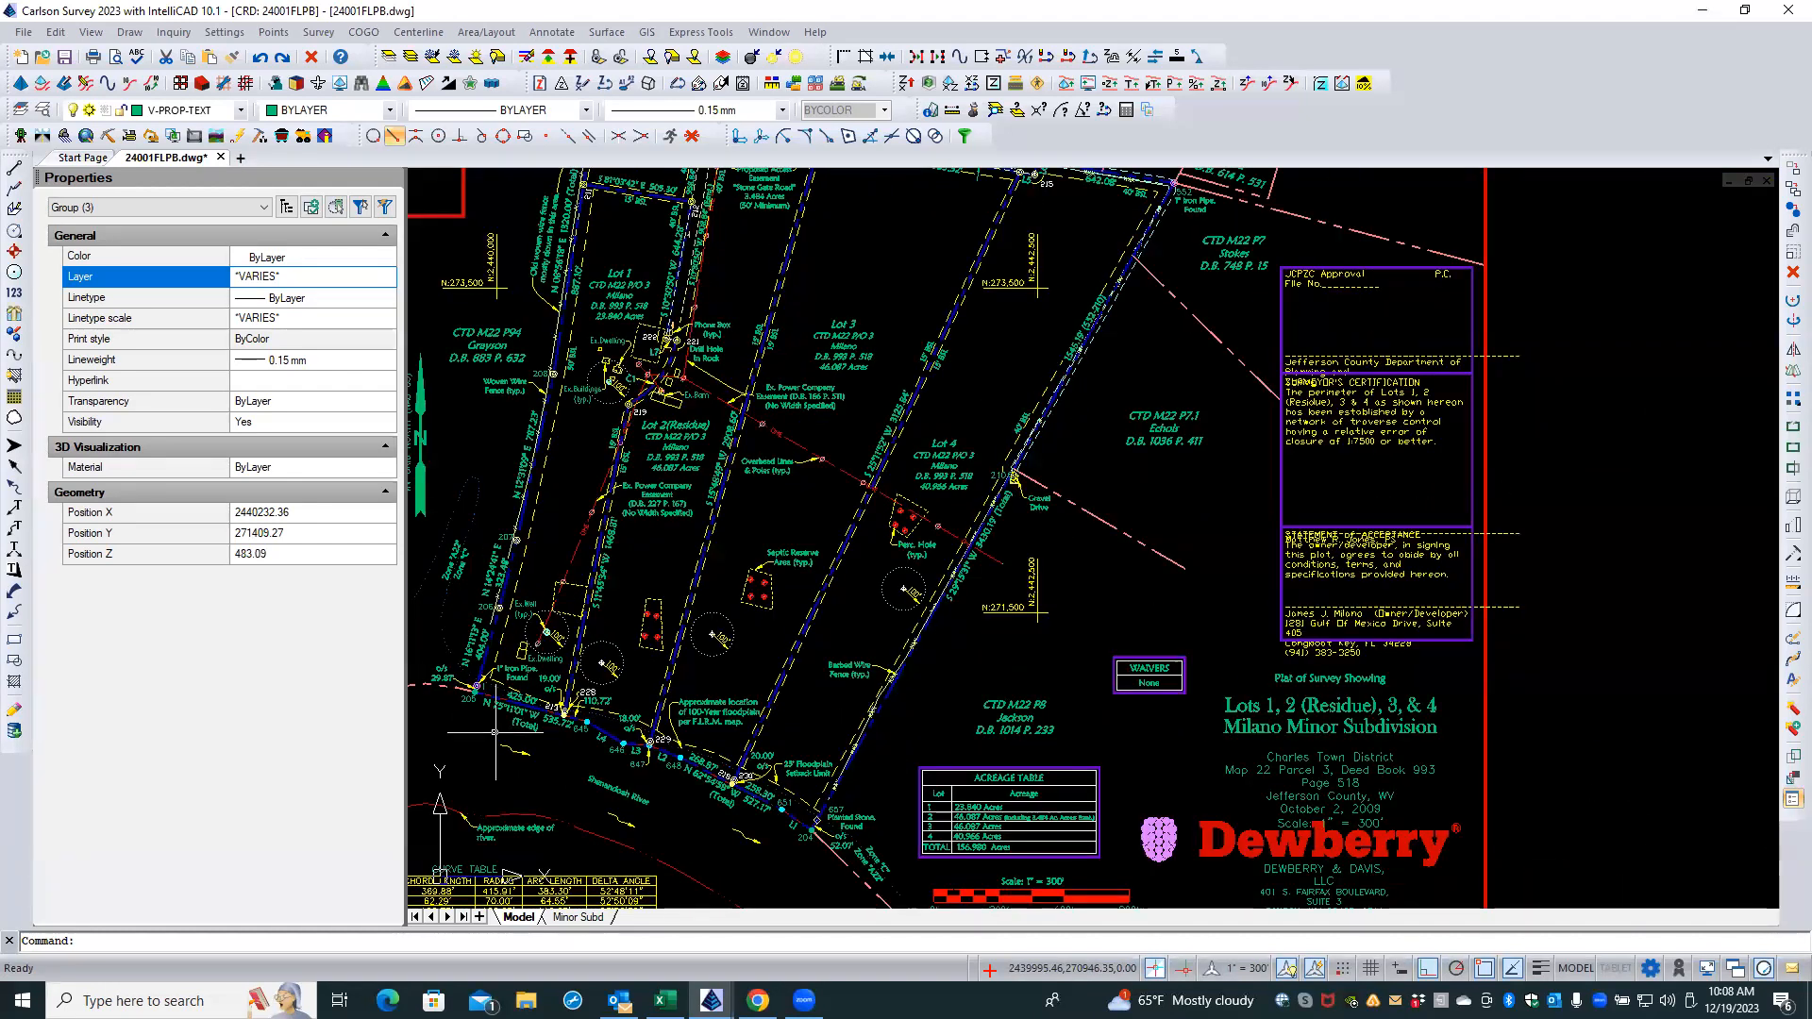
scroll(496, 734, "down", 1)
scroll(495, 732, "down", 1)
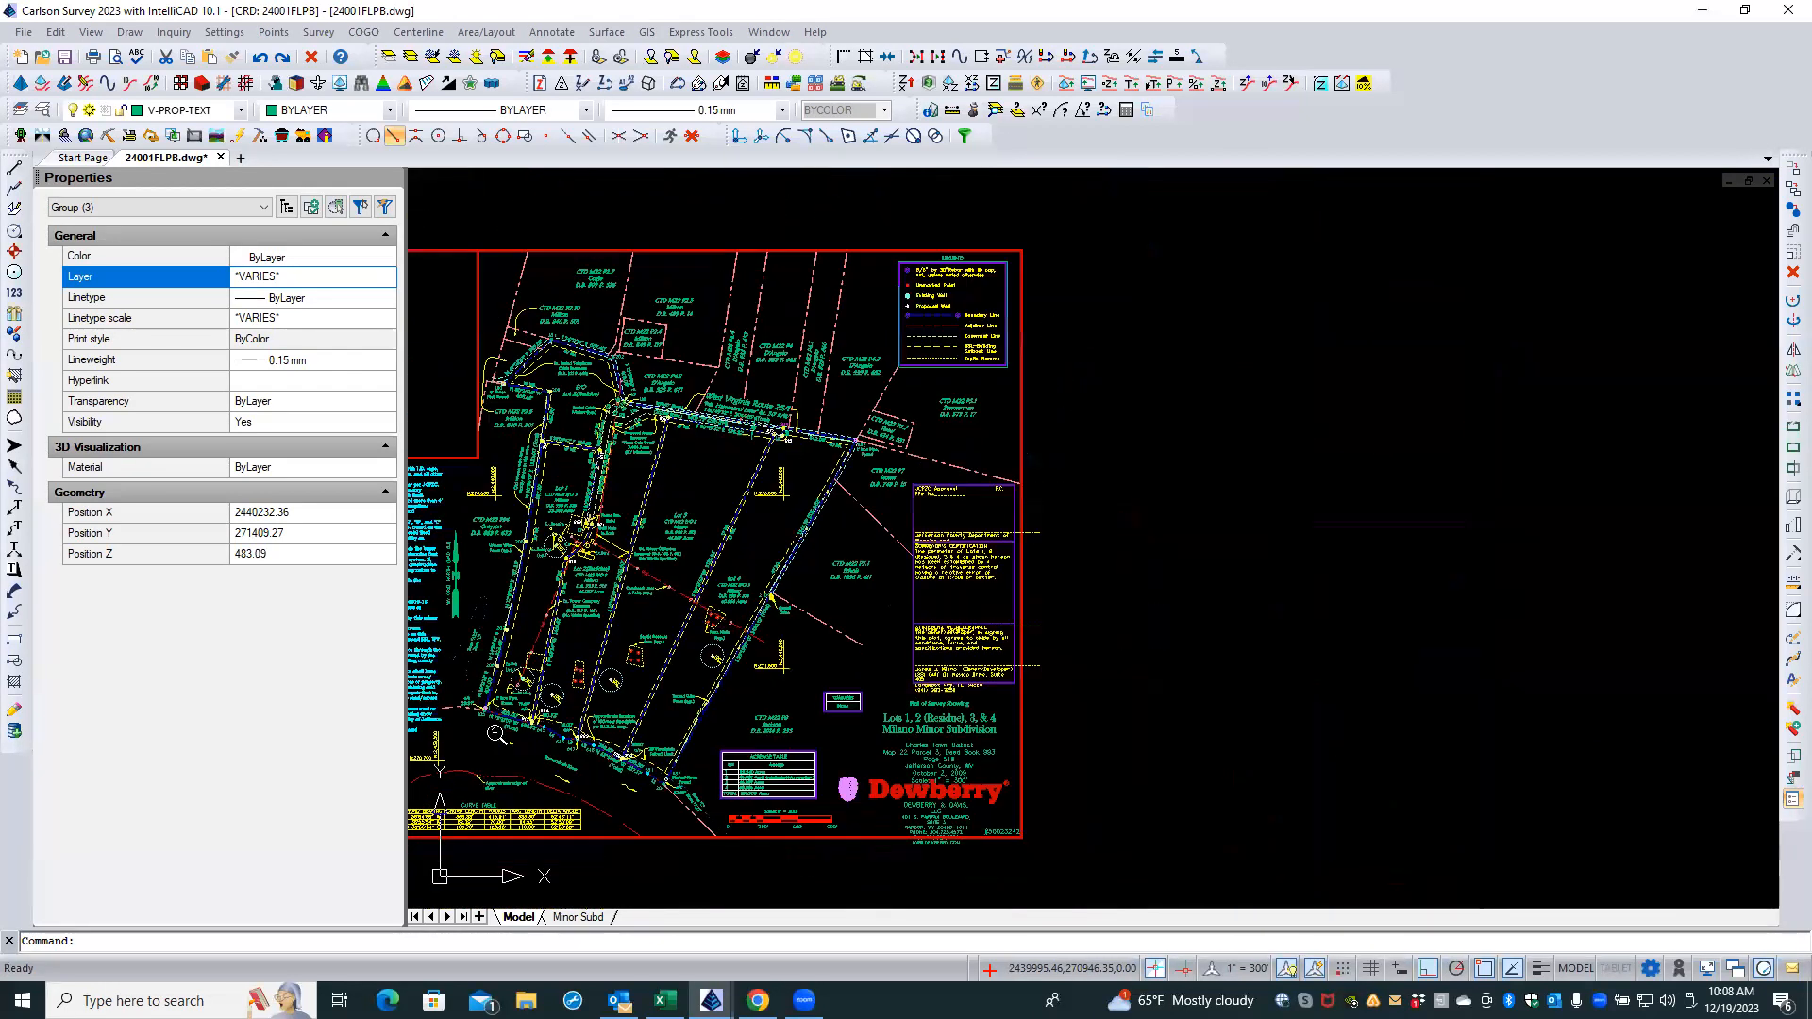
scroll(563, 394, "up", 1)
scroll(547, 374, "up", 2)
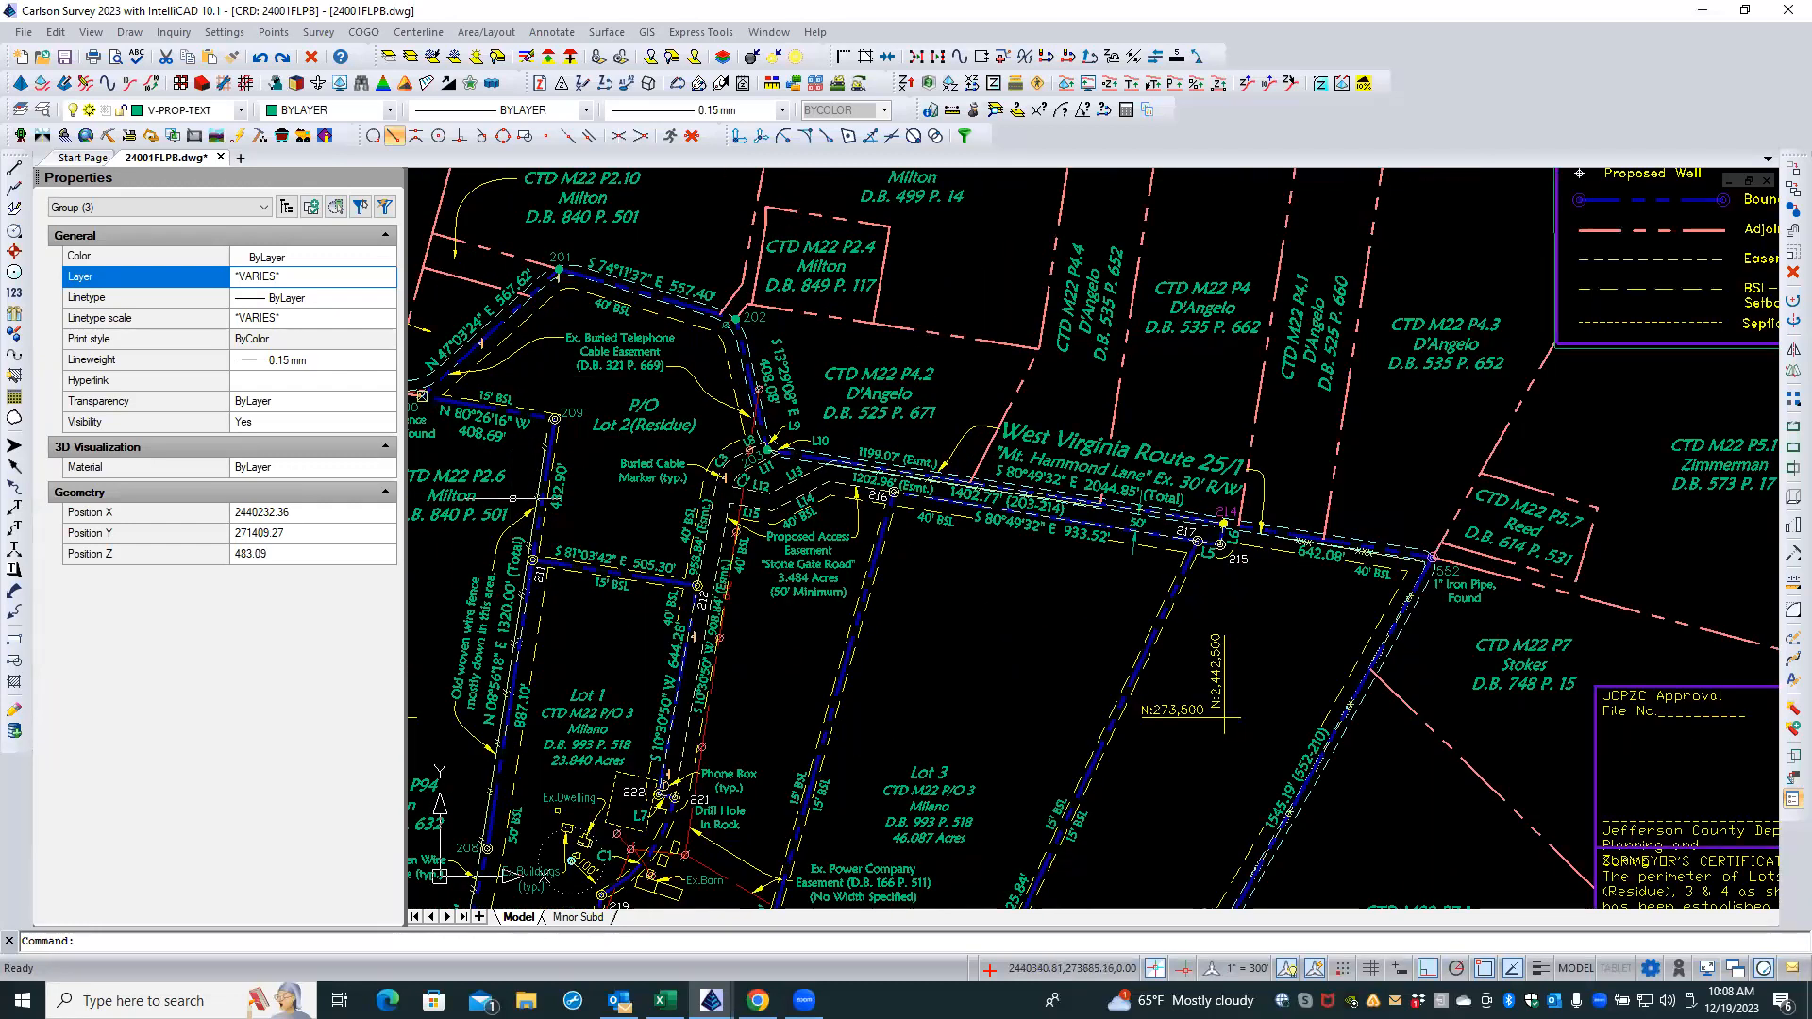
scroll(499, 587, "up", 1)
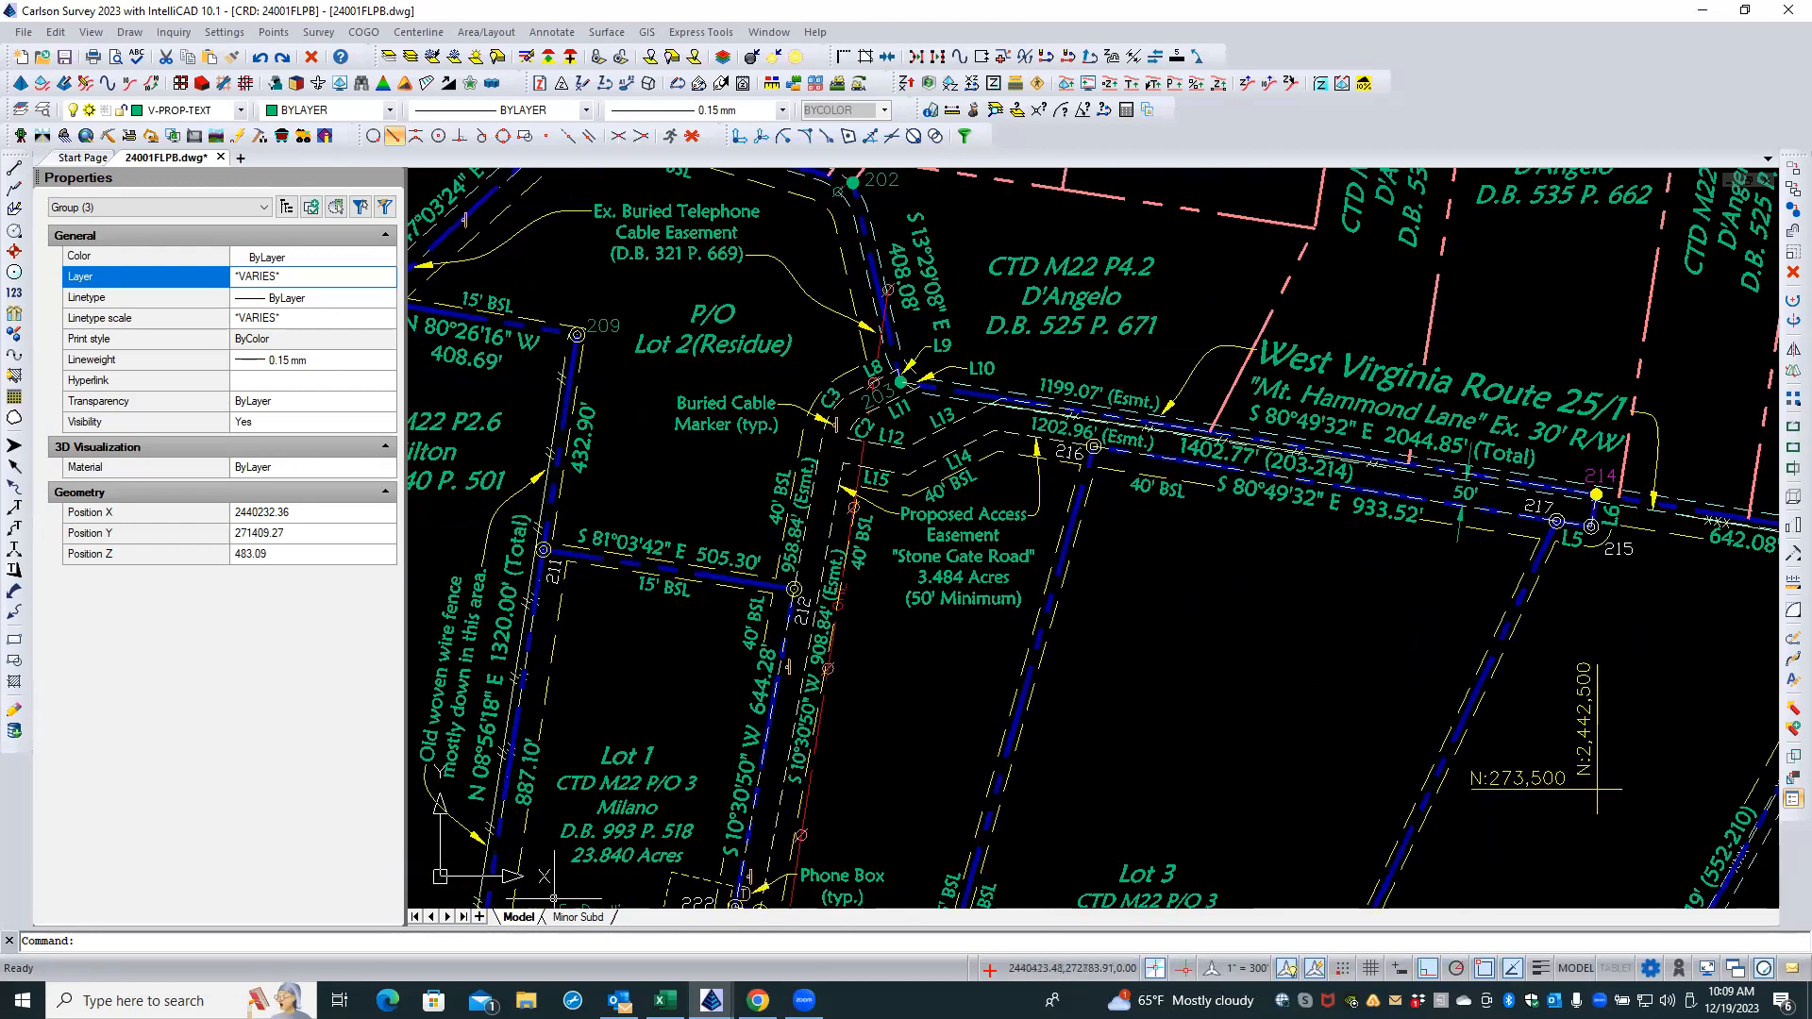
- View the plat in the Minor Subd layout and return to model space
left_click(573, 917)
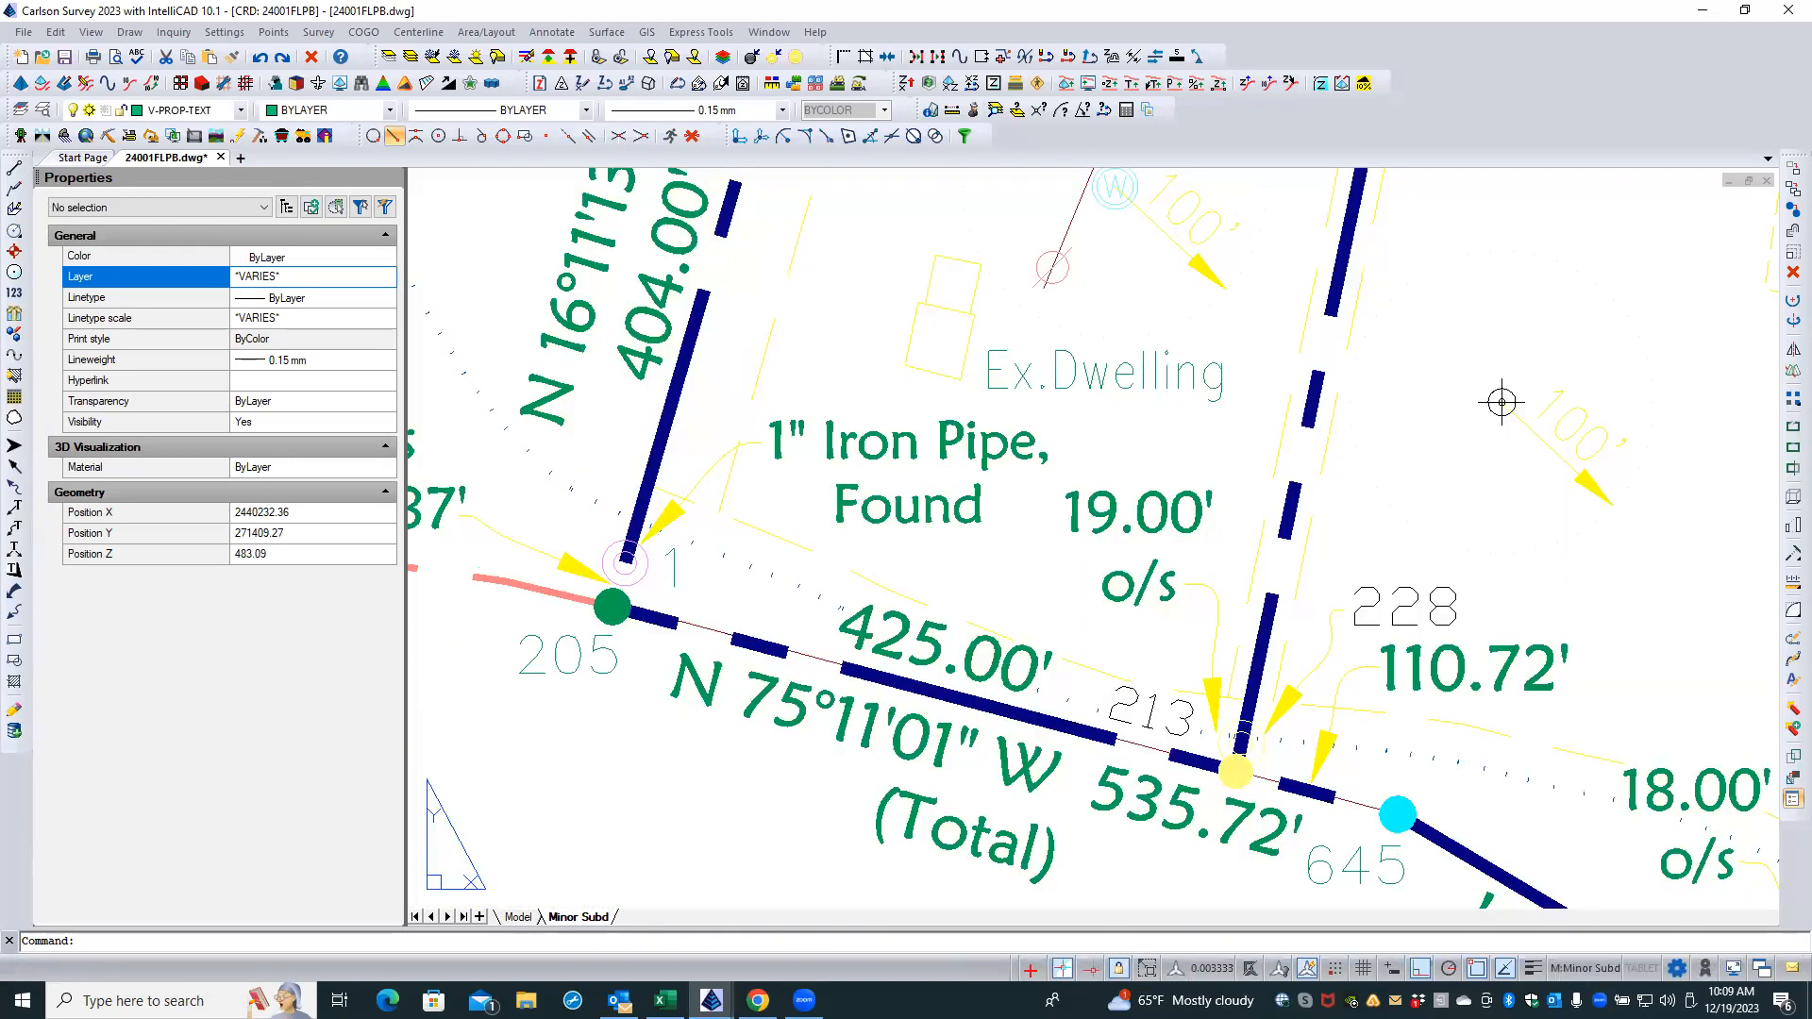
scroll(646, 751, "down", 2)
scroll(642, 752, "down", 1)
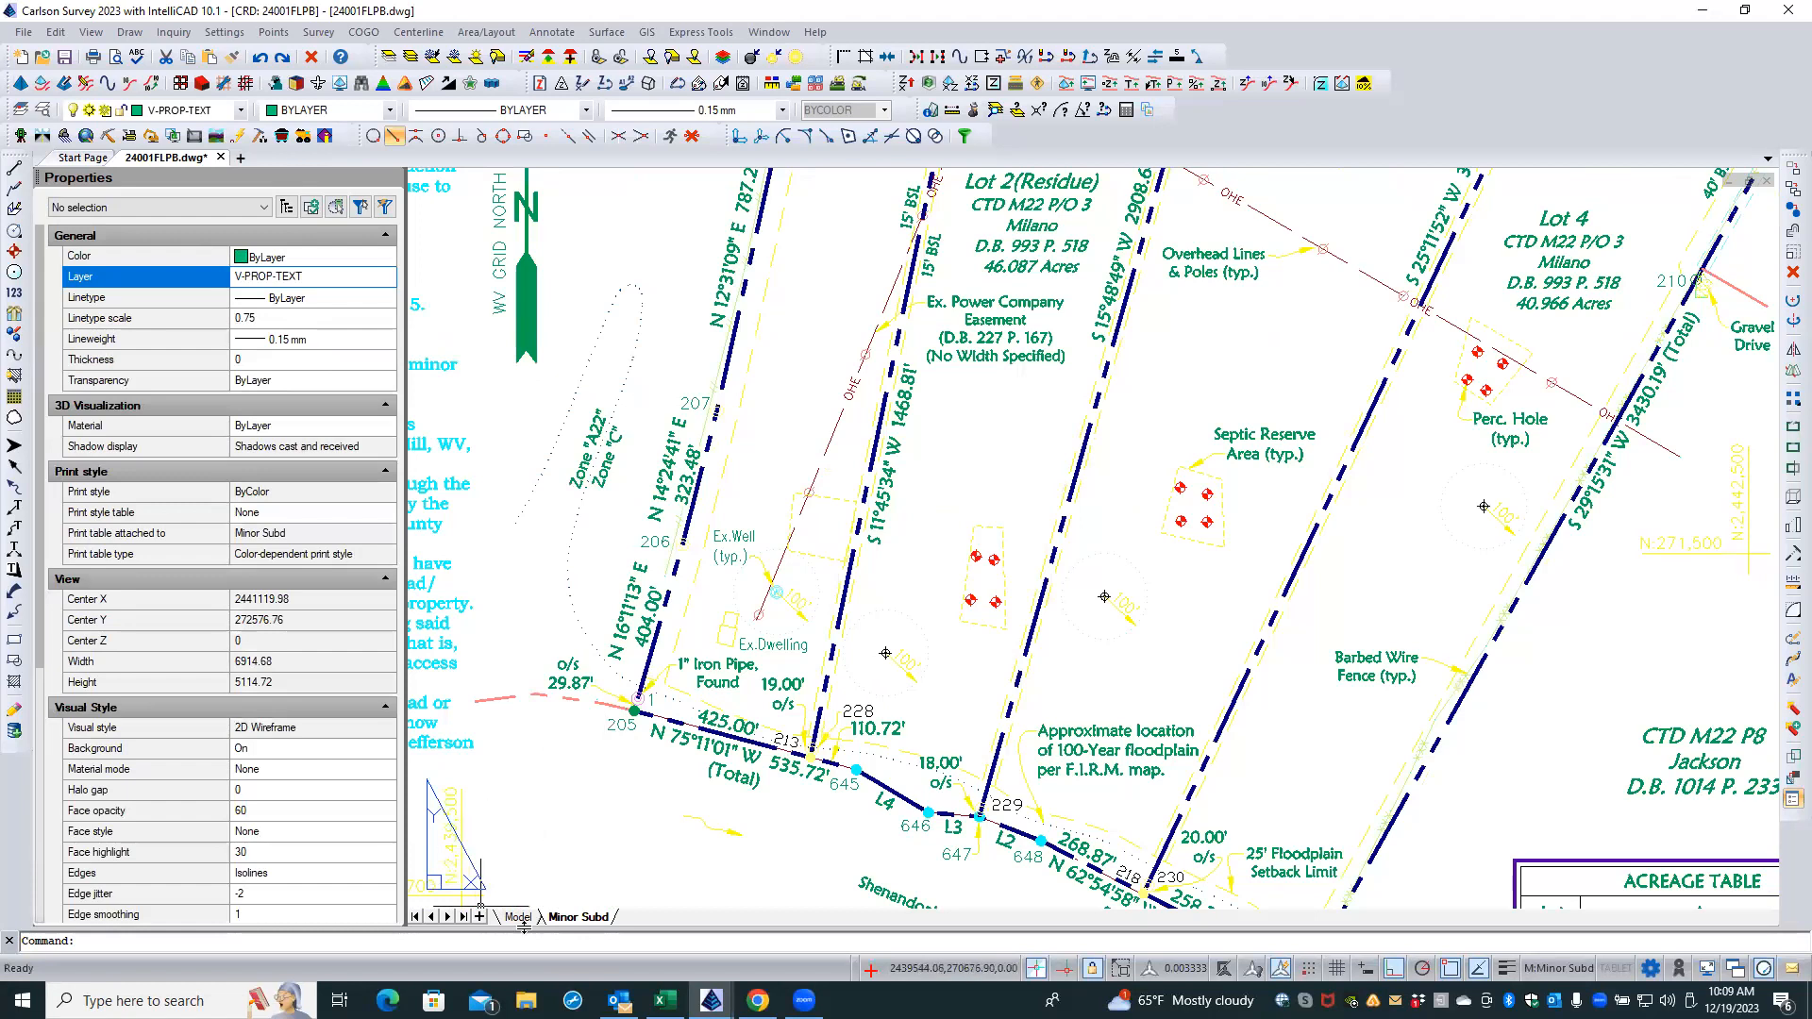
left_click(521, 919)
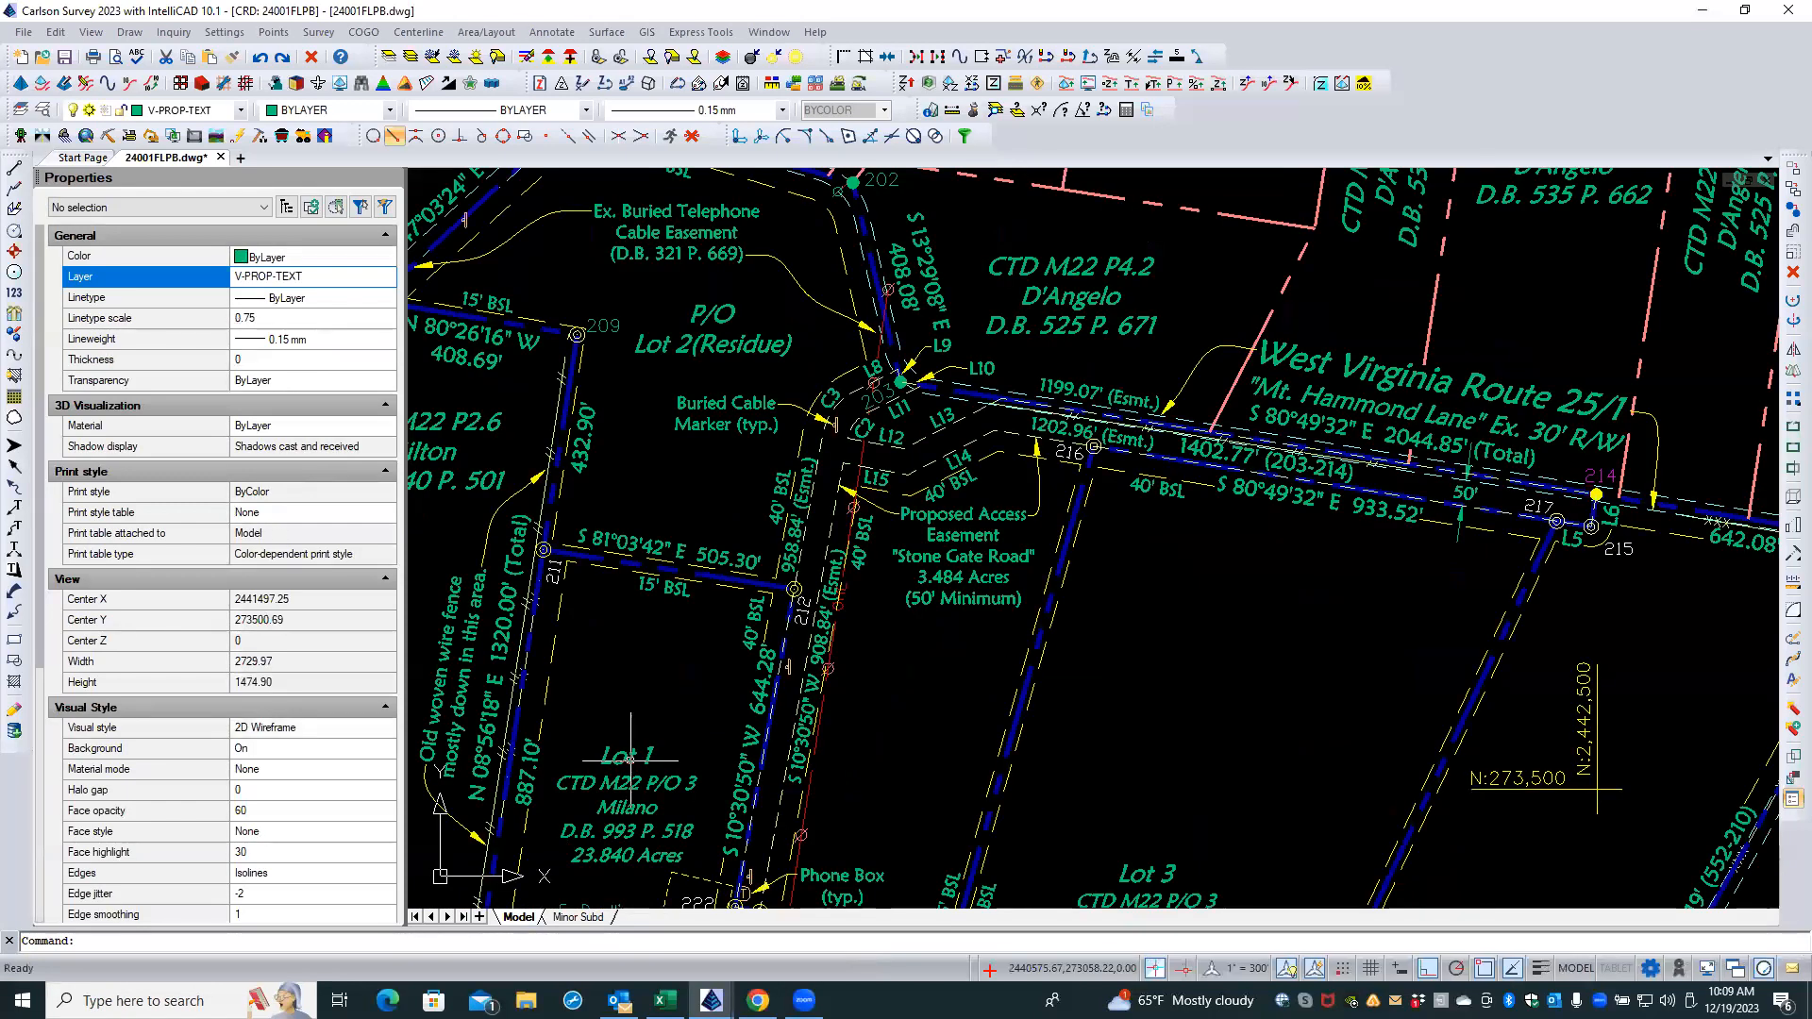
- Isolate the layer of the blue property boundary line near point 214
scroll(609, 620, "down", 2)
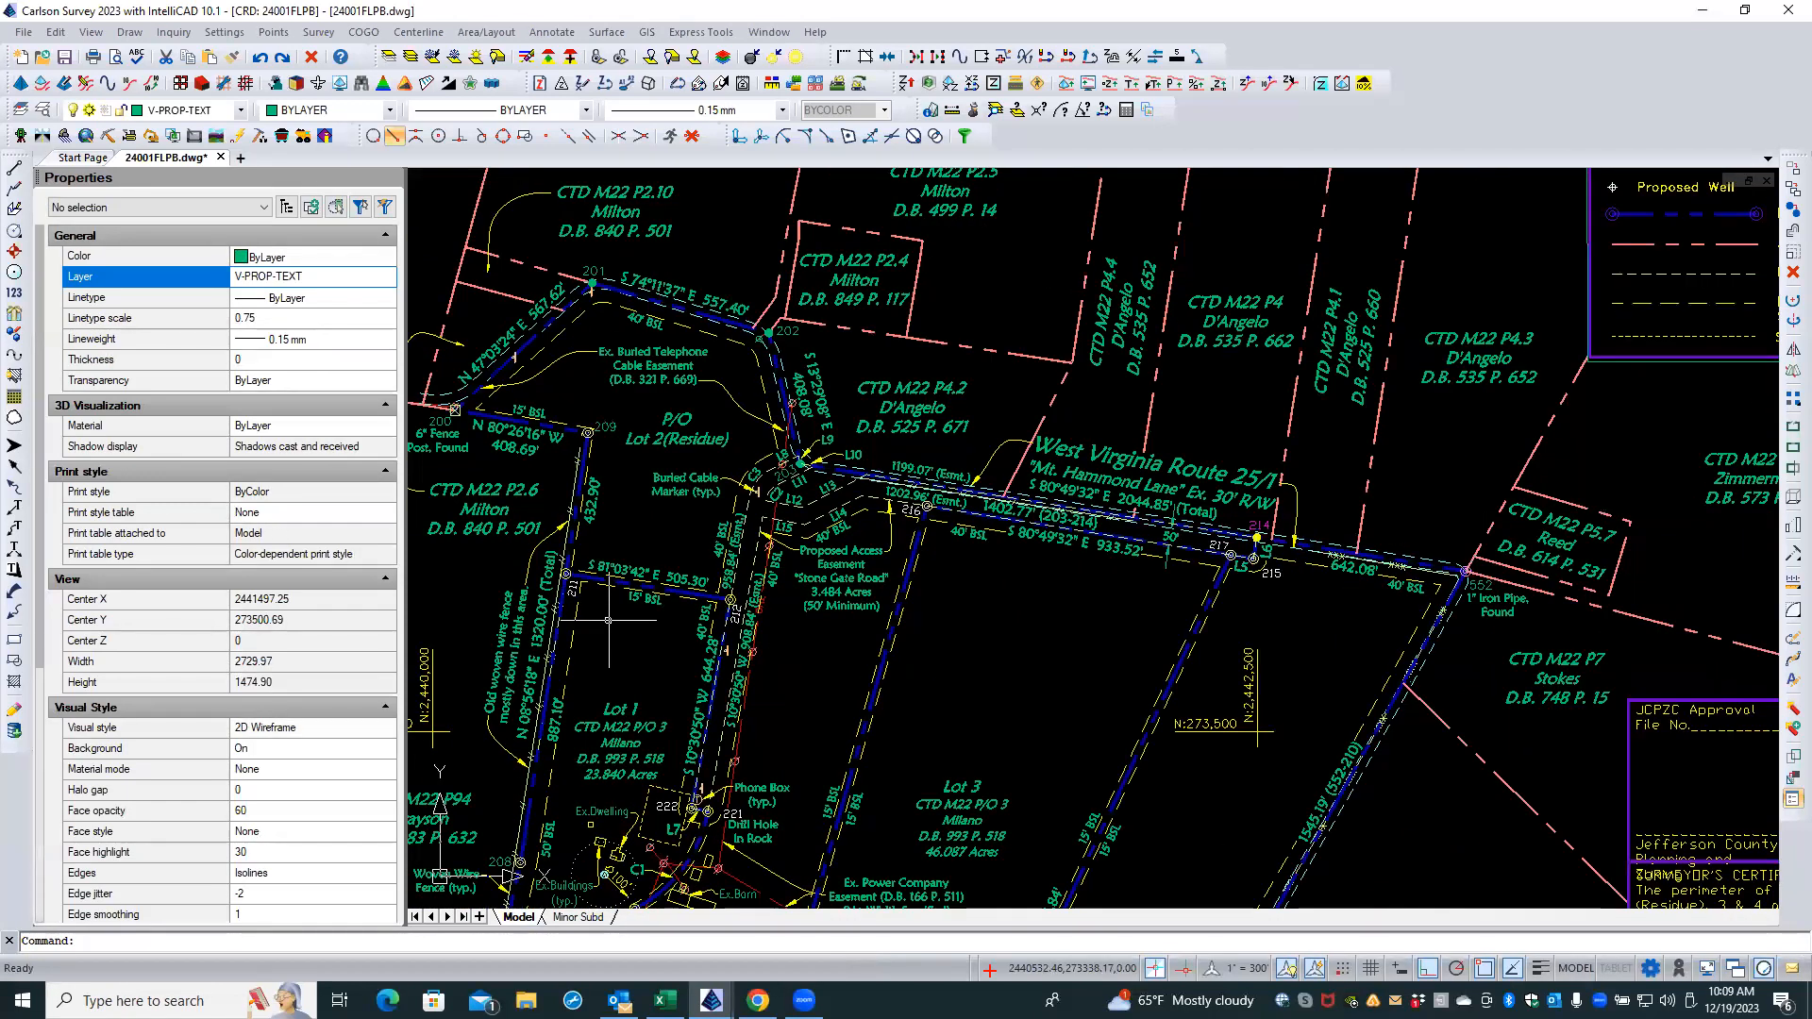
scroll(609, 620, "down", 2)
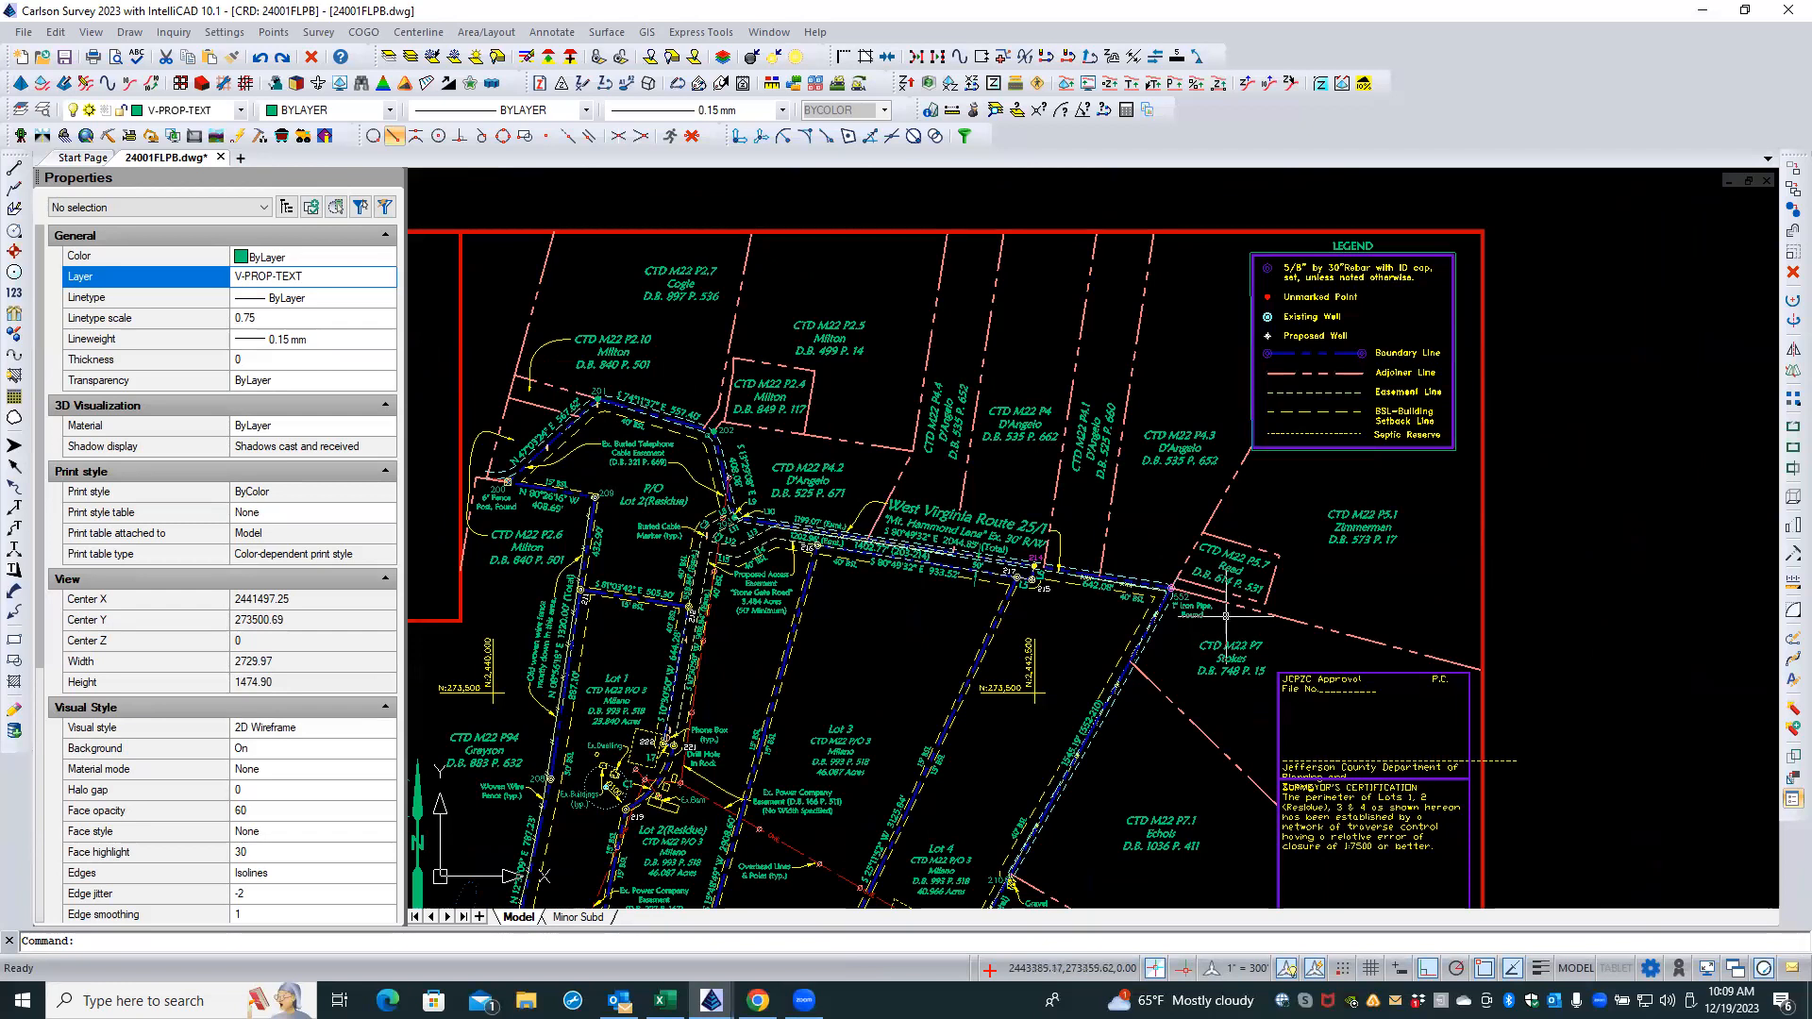
scroll(1182, 616, "up", 4)
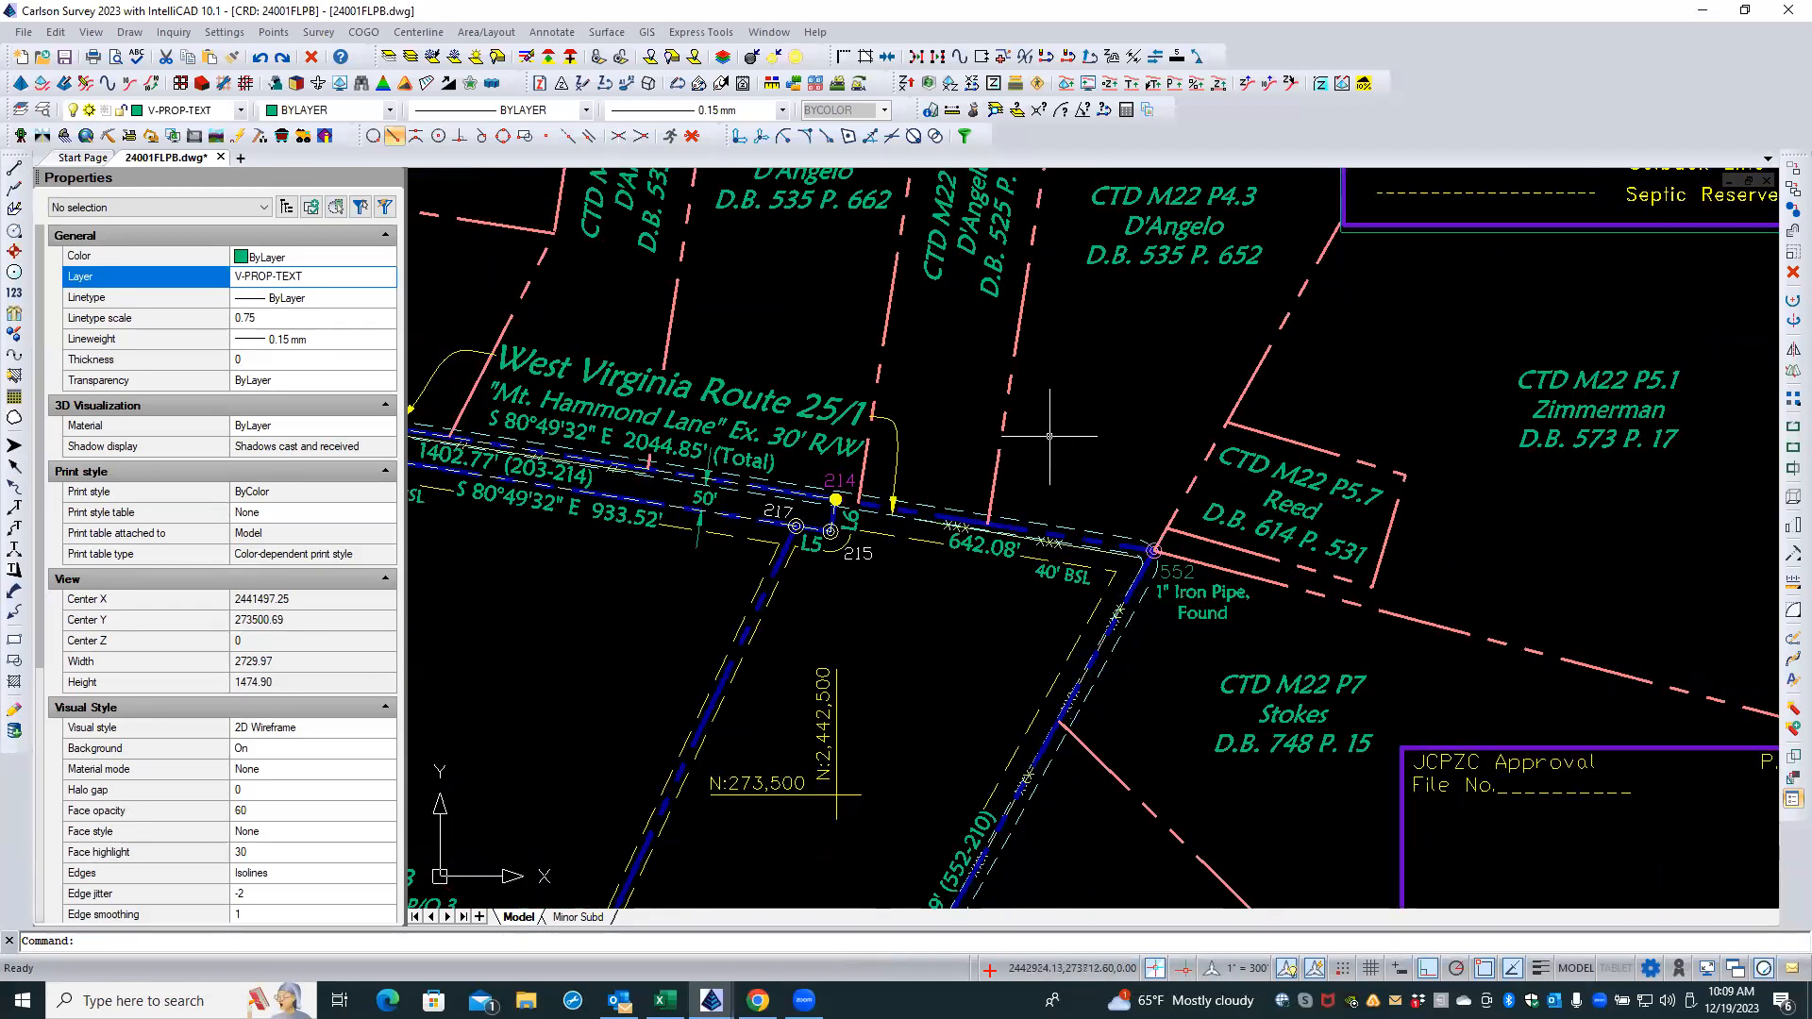
scroll(1052, 436, "down", 1)
scroll(1051, 436, "down", 1)
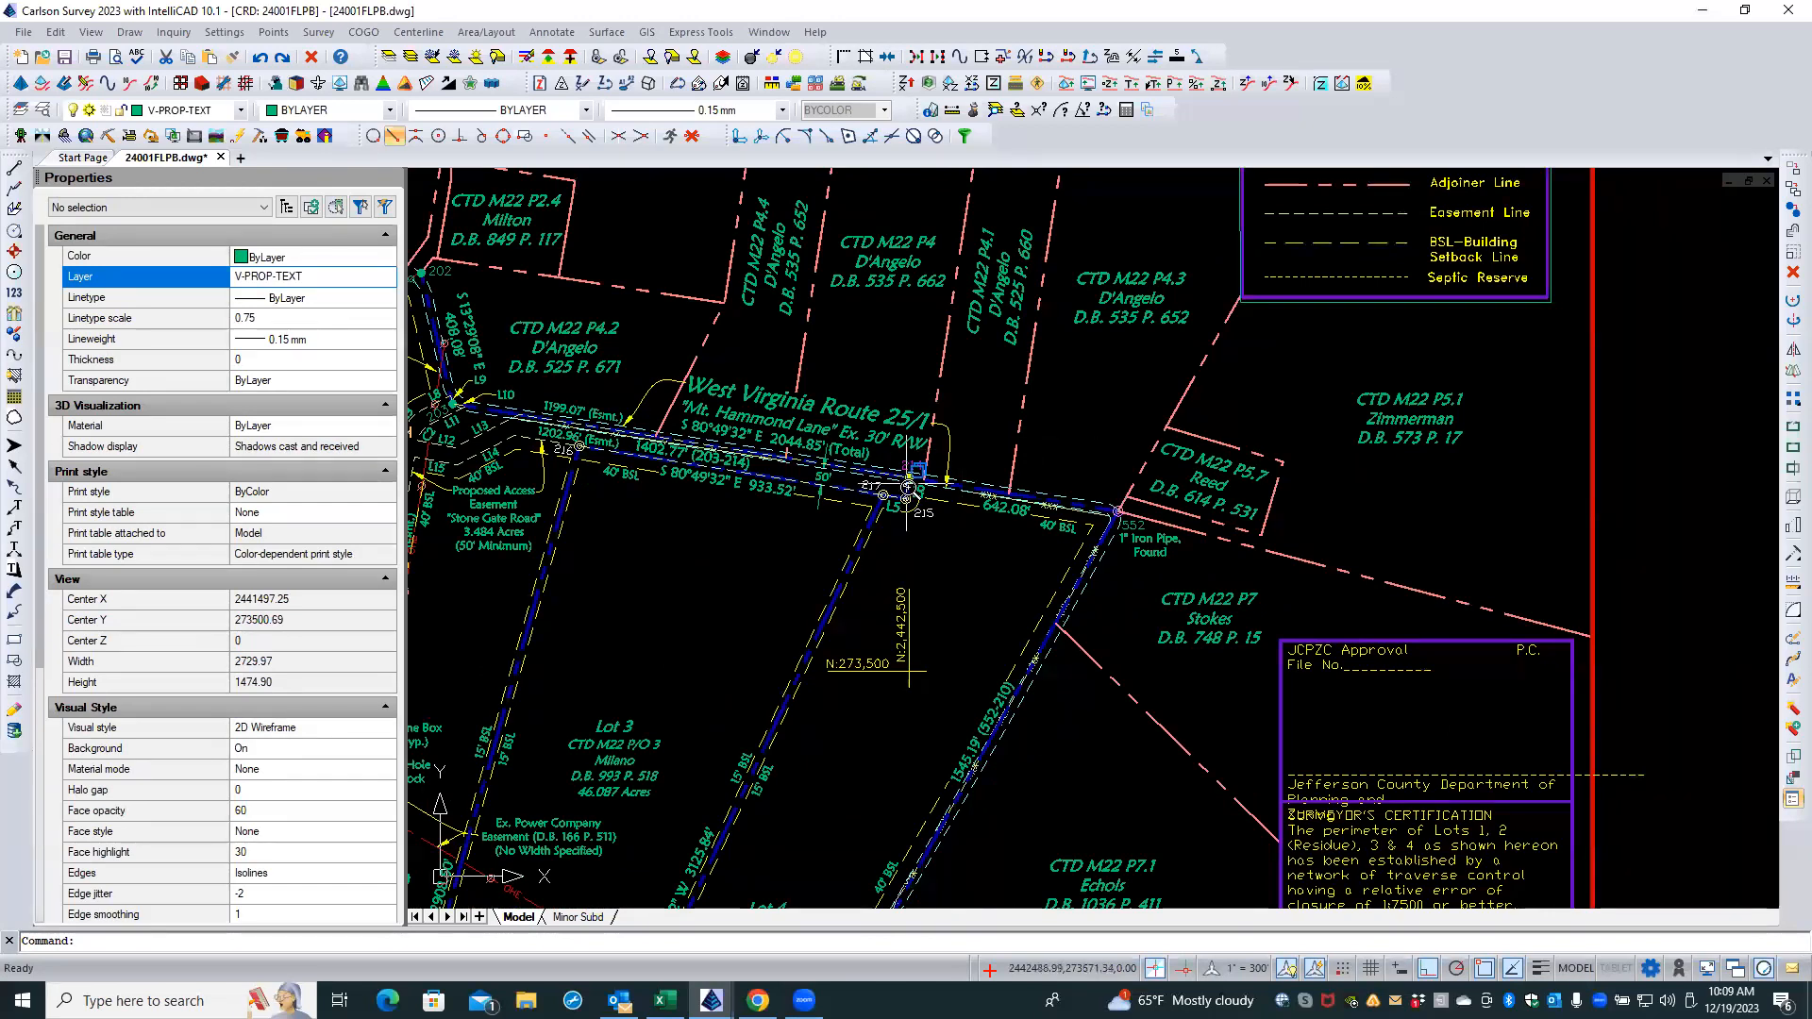
scroll(909, 486, "up", 3)
scroll(909, 486, "up", 3)
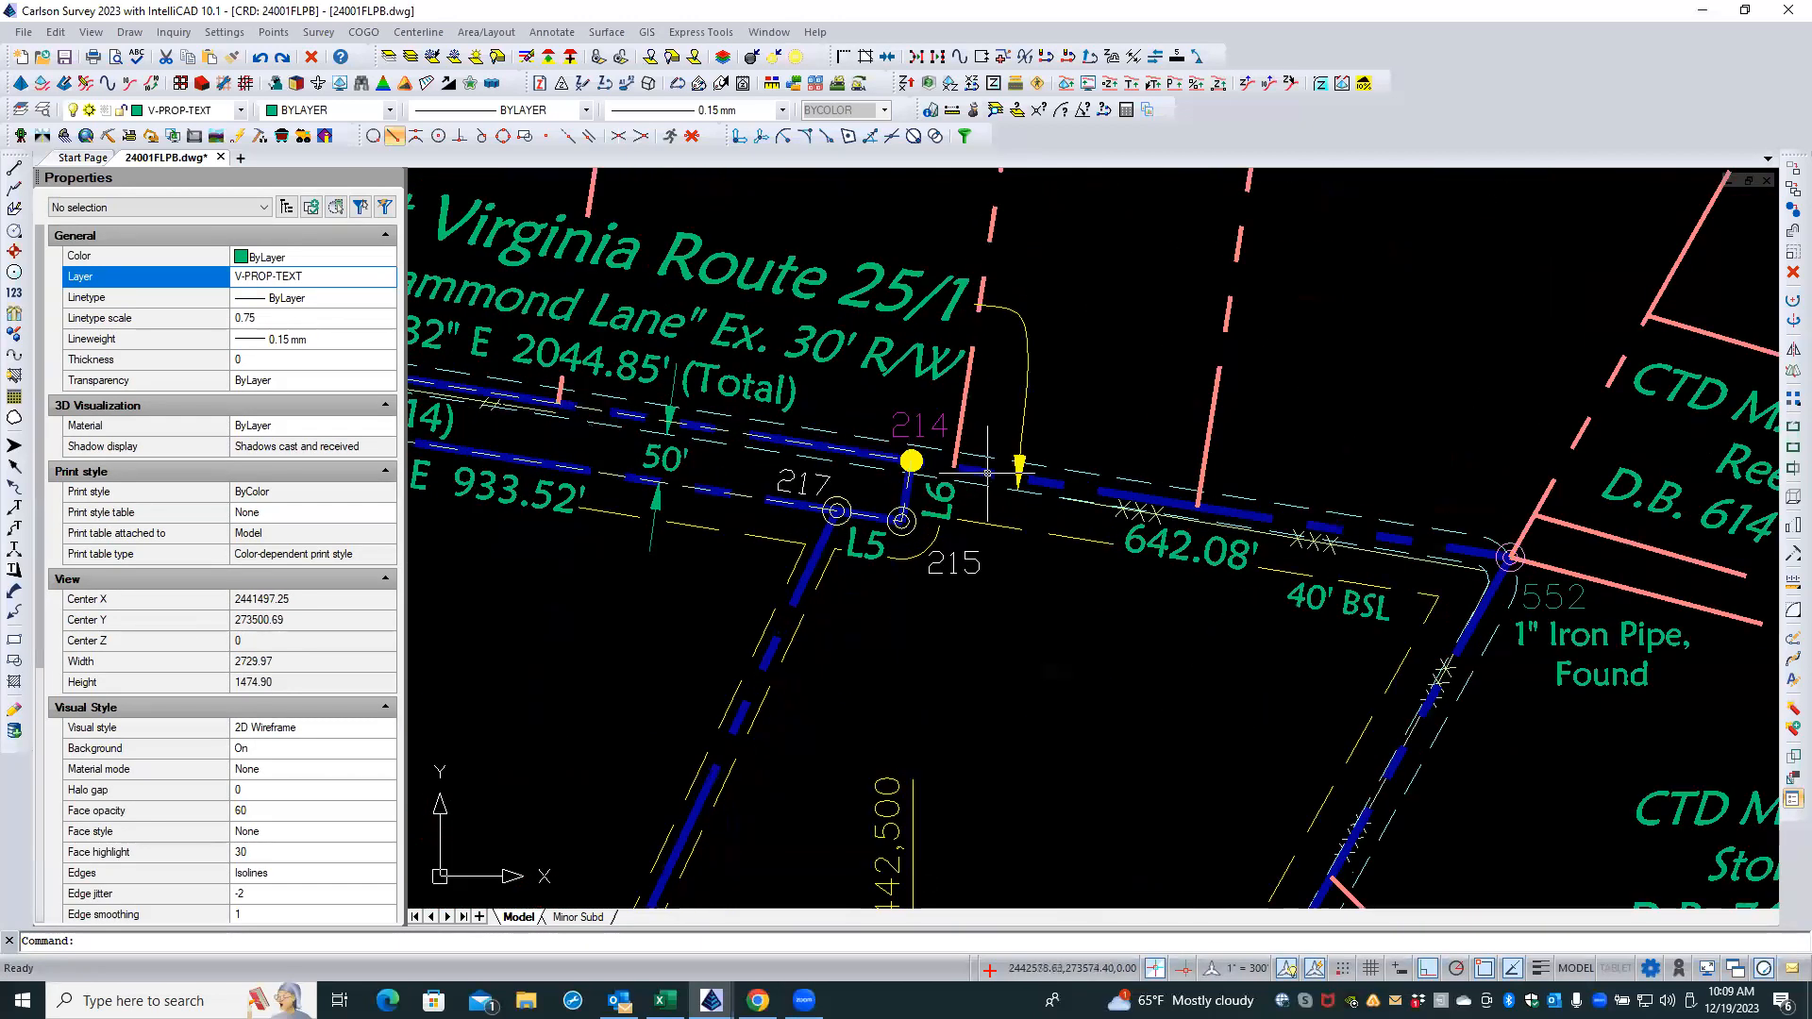
left_click(387, 59)
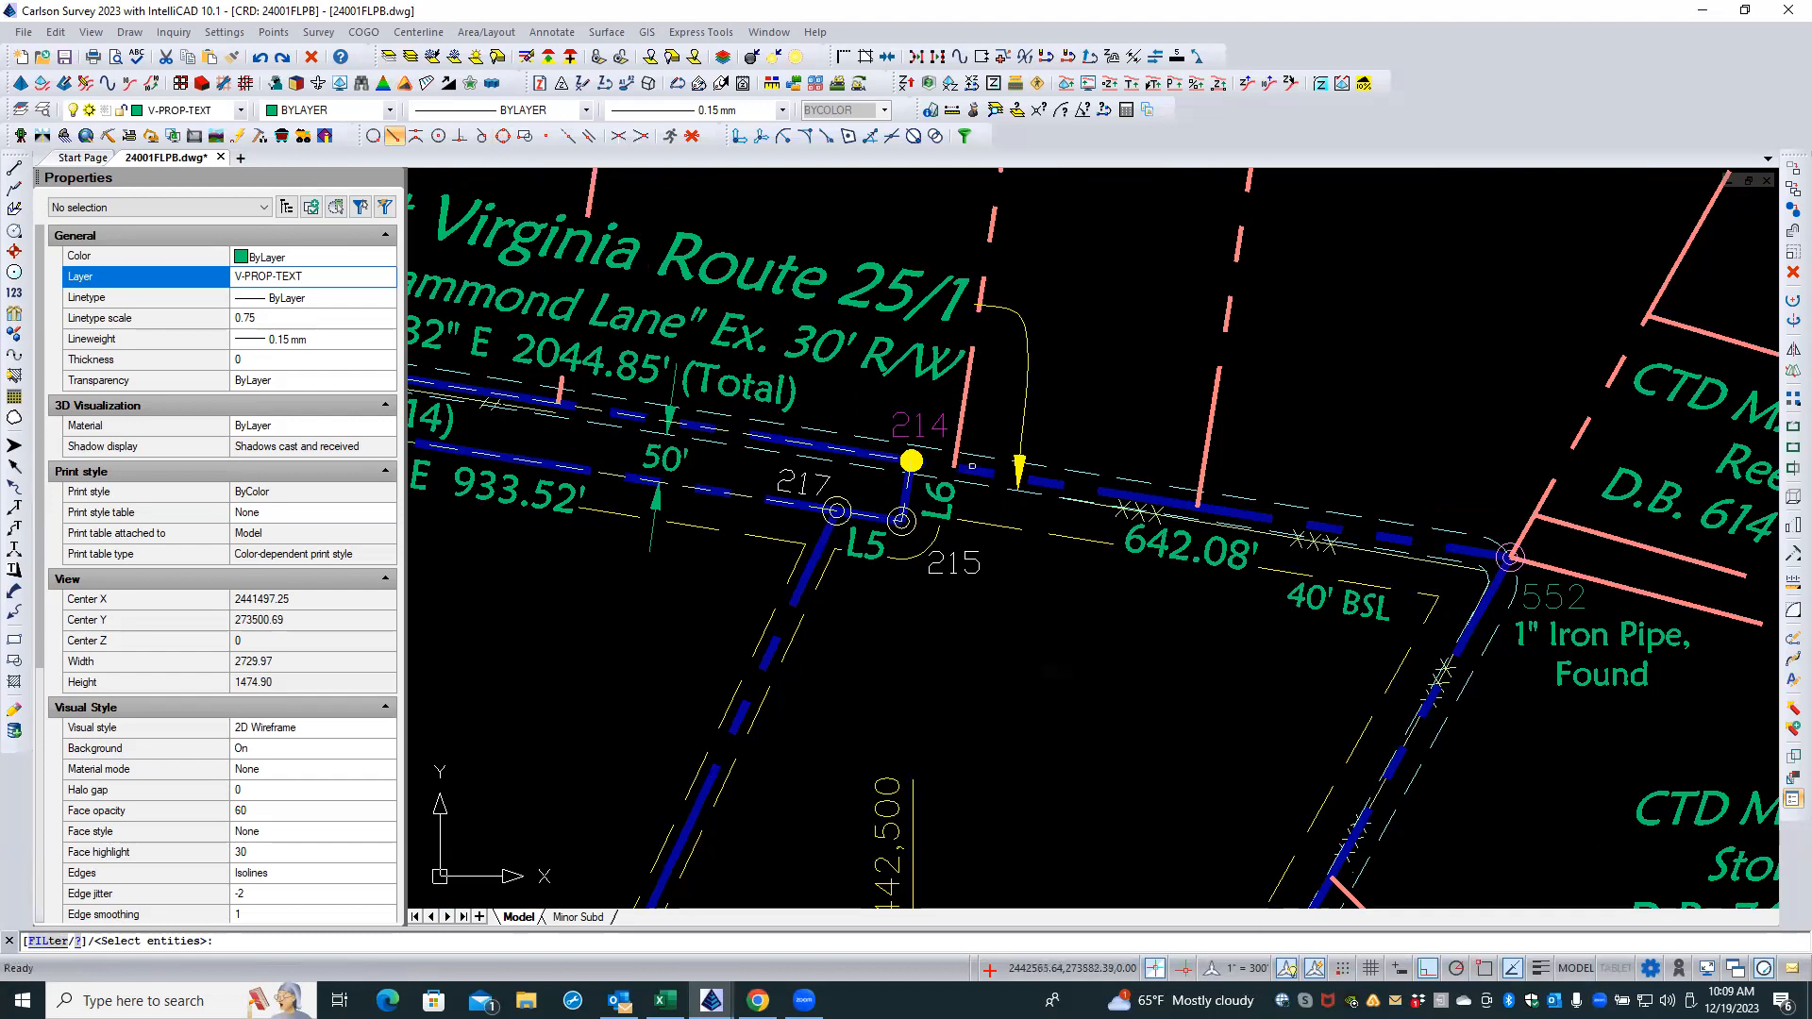
left_click(973, 469)
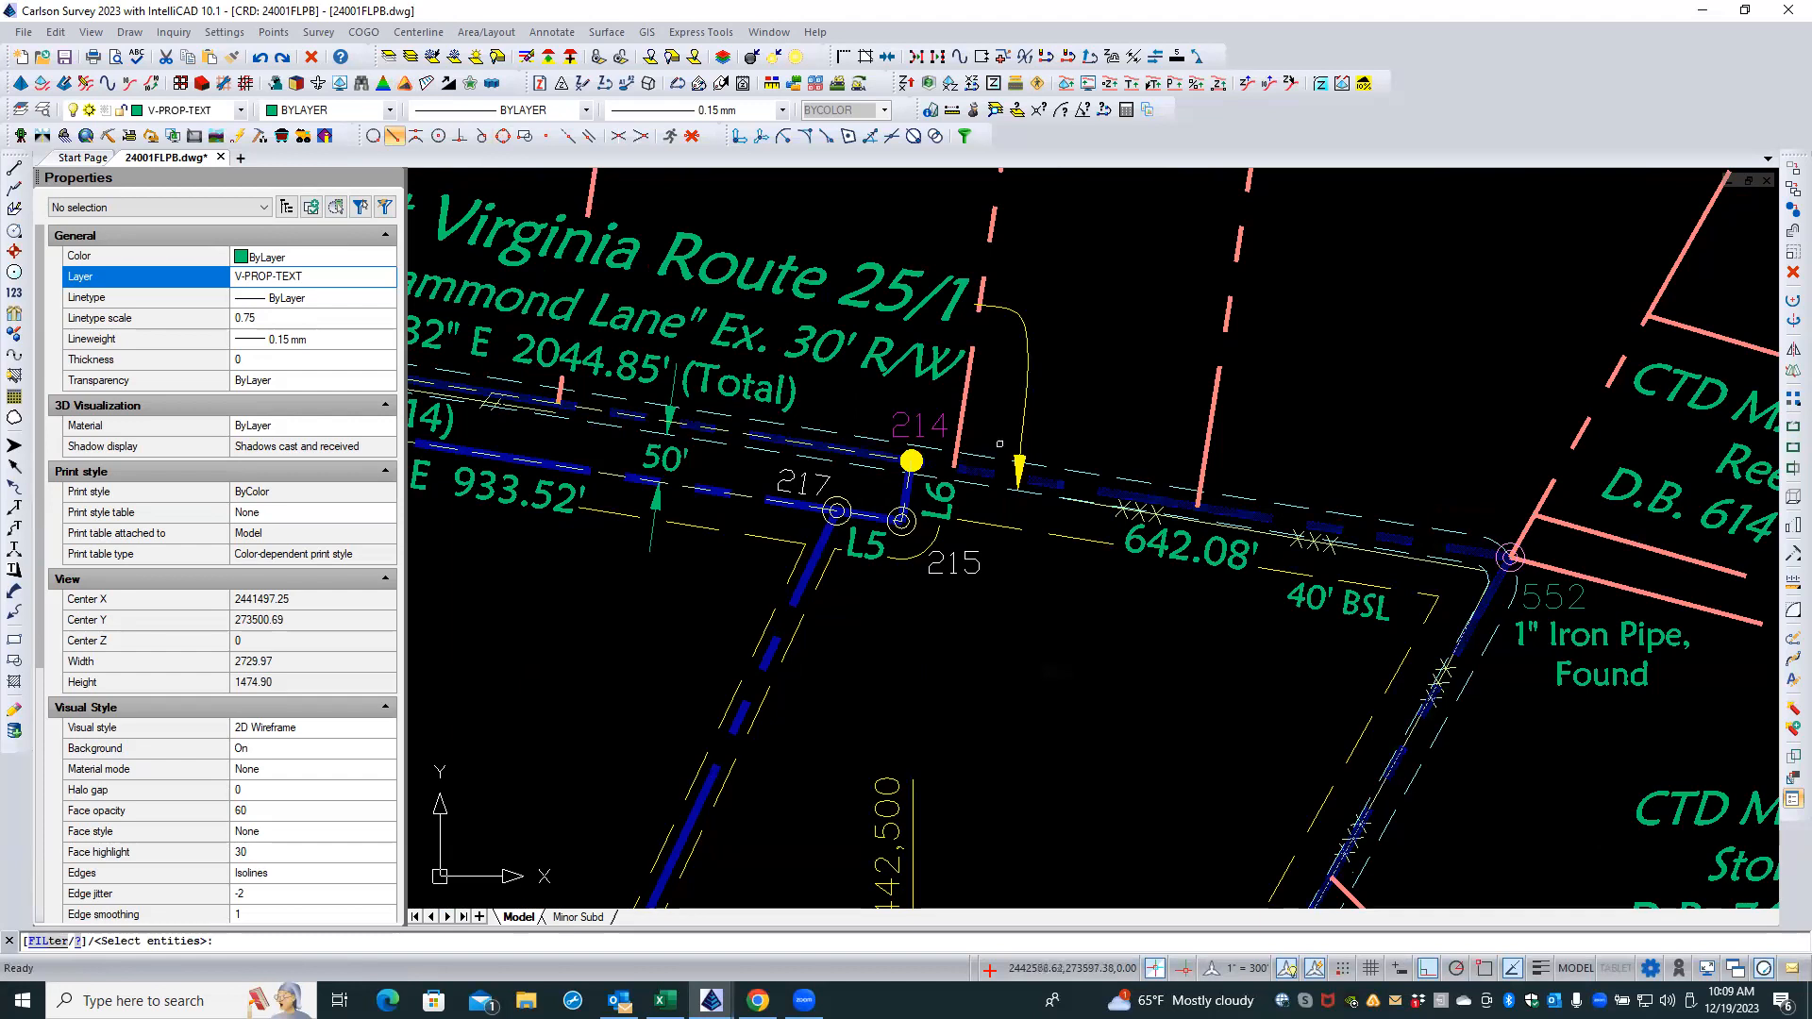
key("Return")
scroll(987, 426, "down", 6)
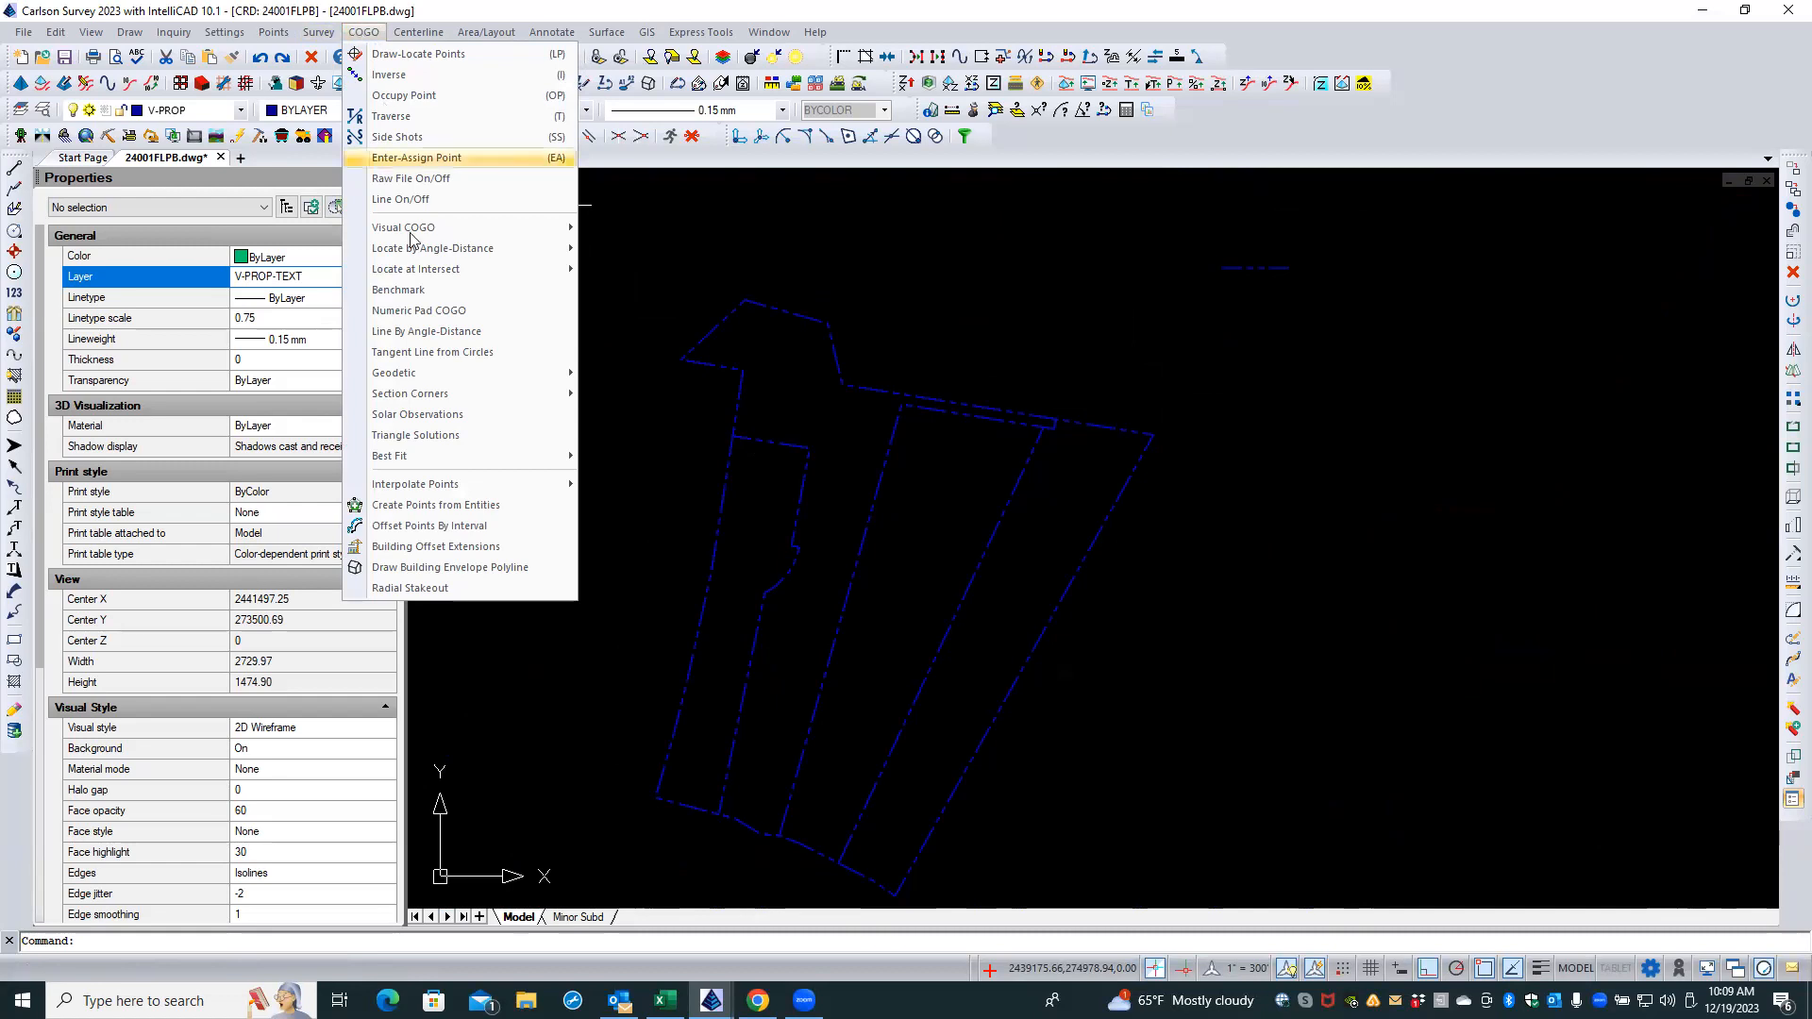
left_click(497, 513)
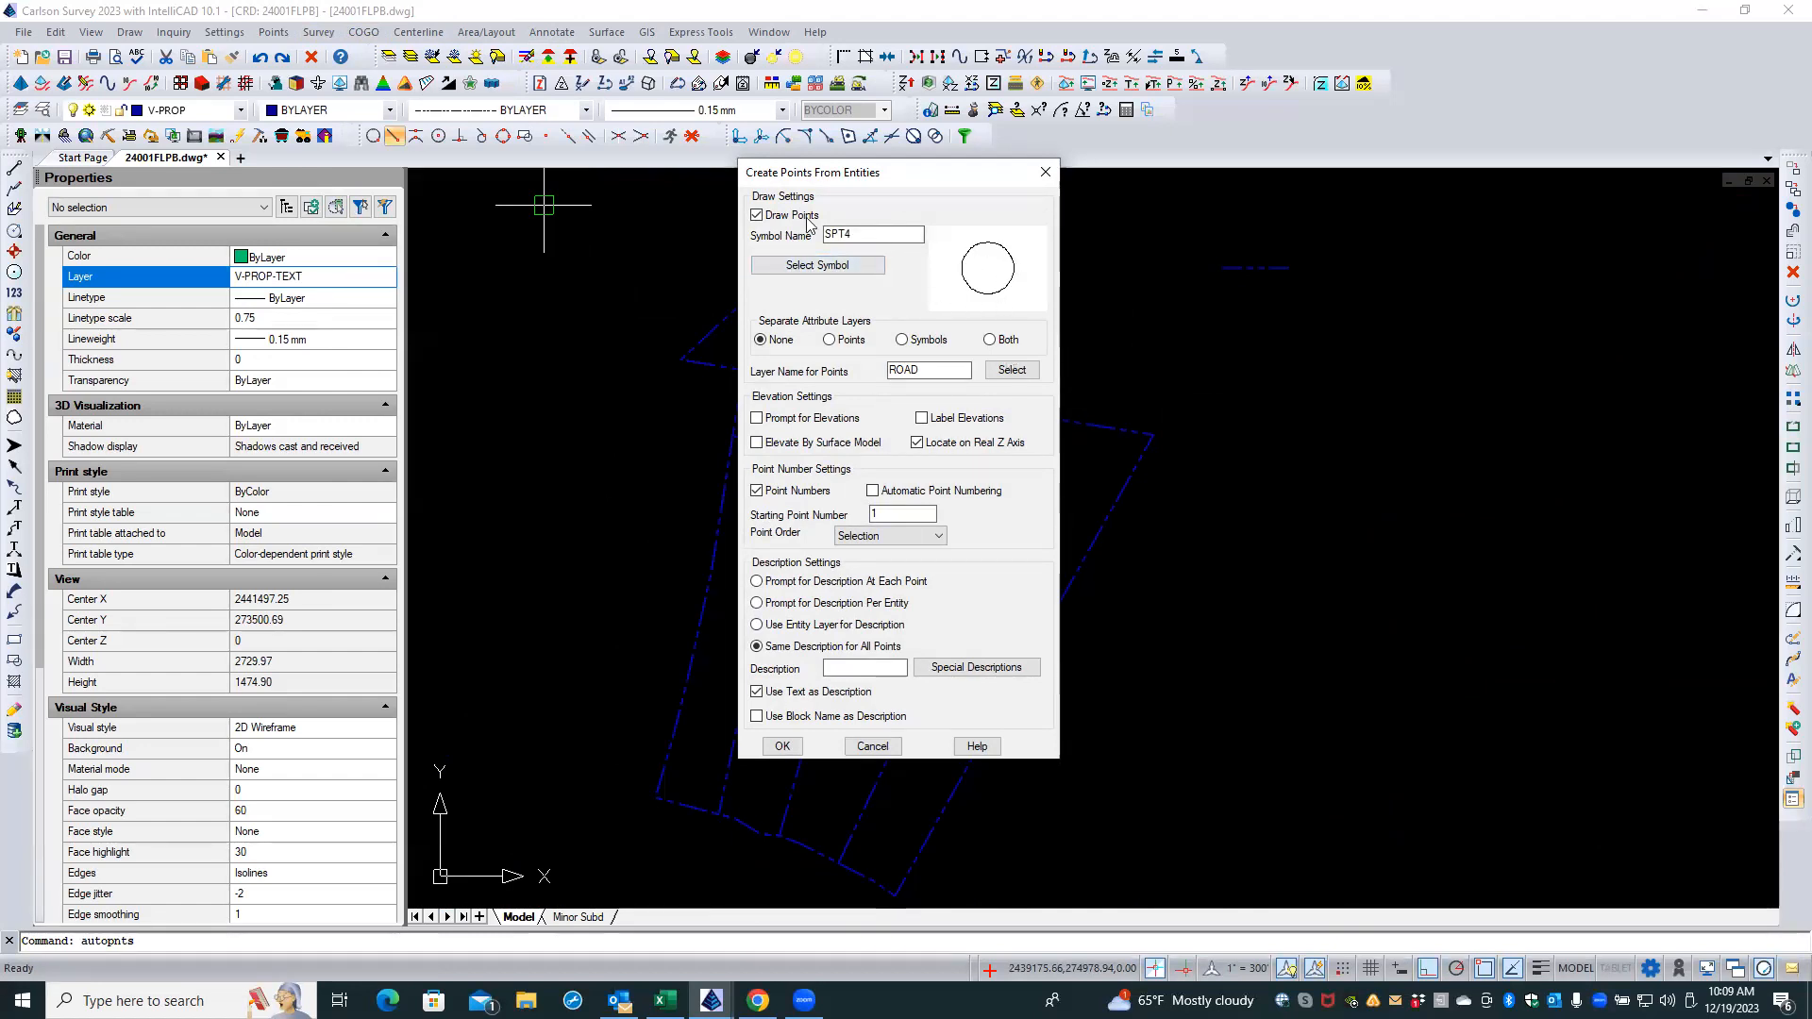
left_click_drag(926, 372, 857, 367)
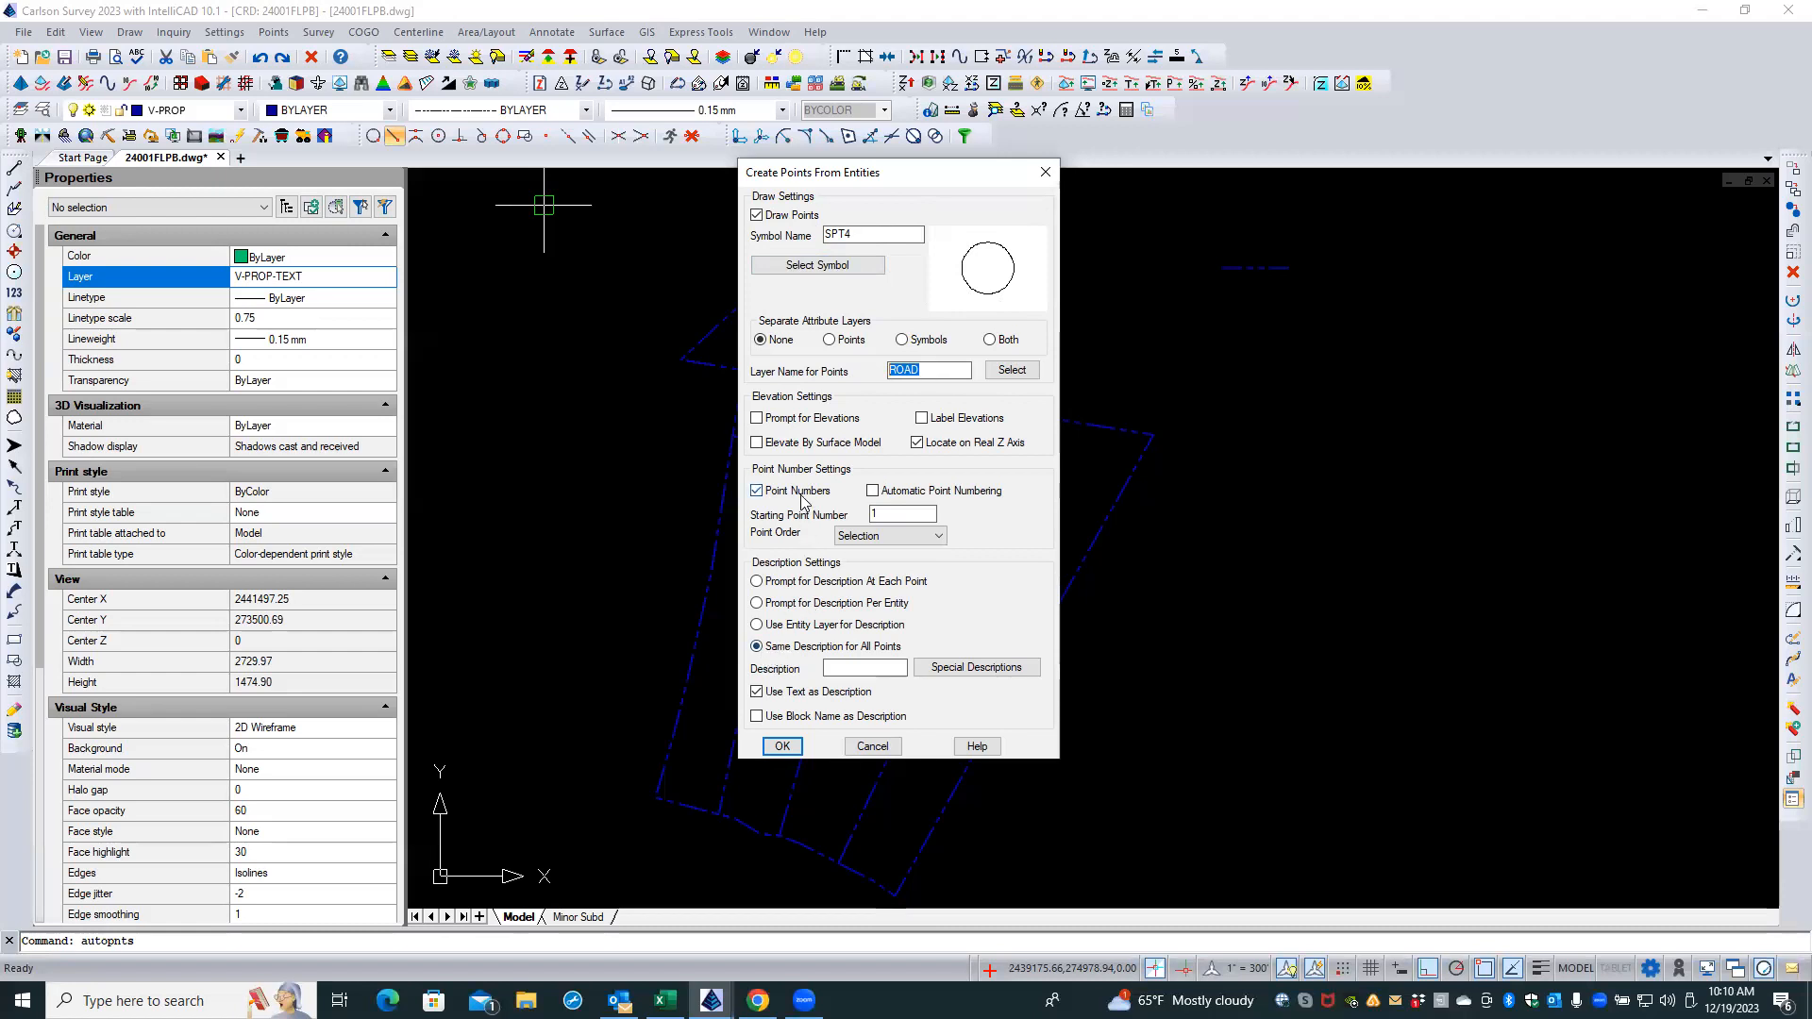
left_click_drag(882, 515, 857, 515)
type("500")
left_click_drag(889, 515, 823, 507)
left_click(874, 747)
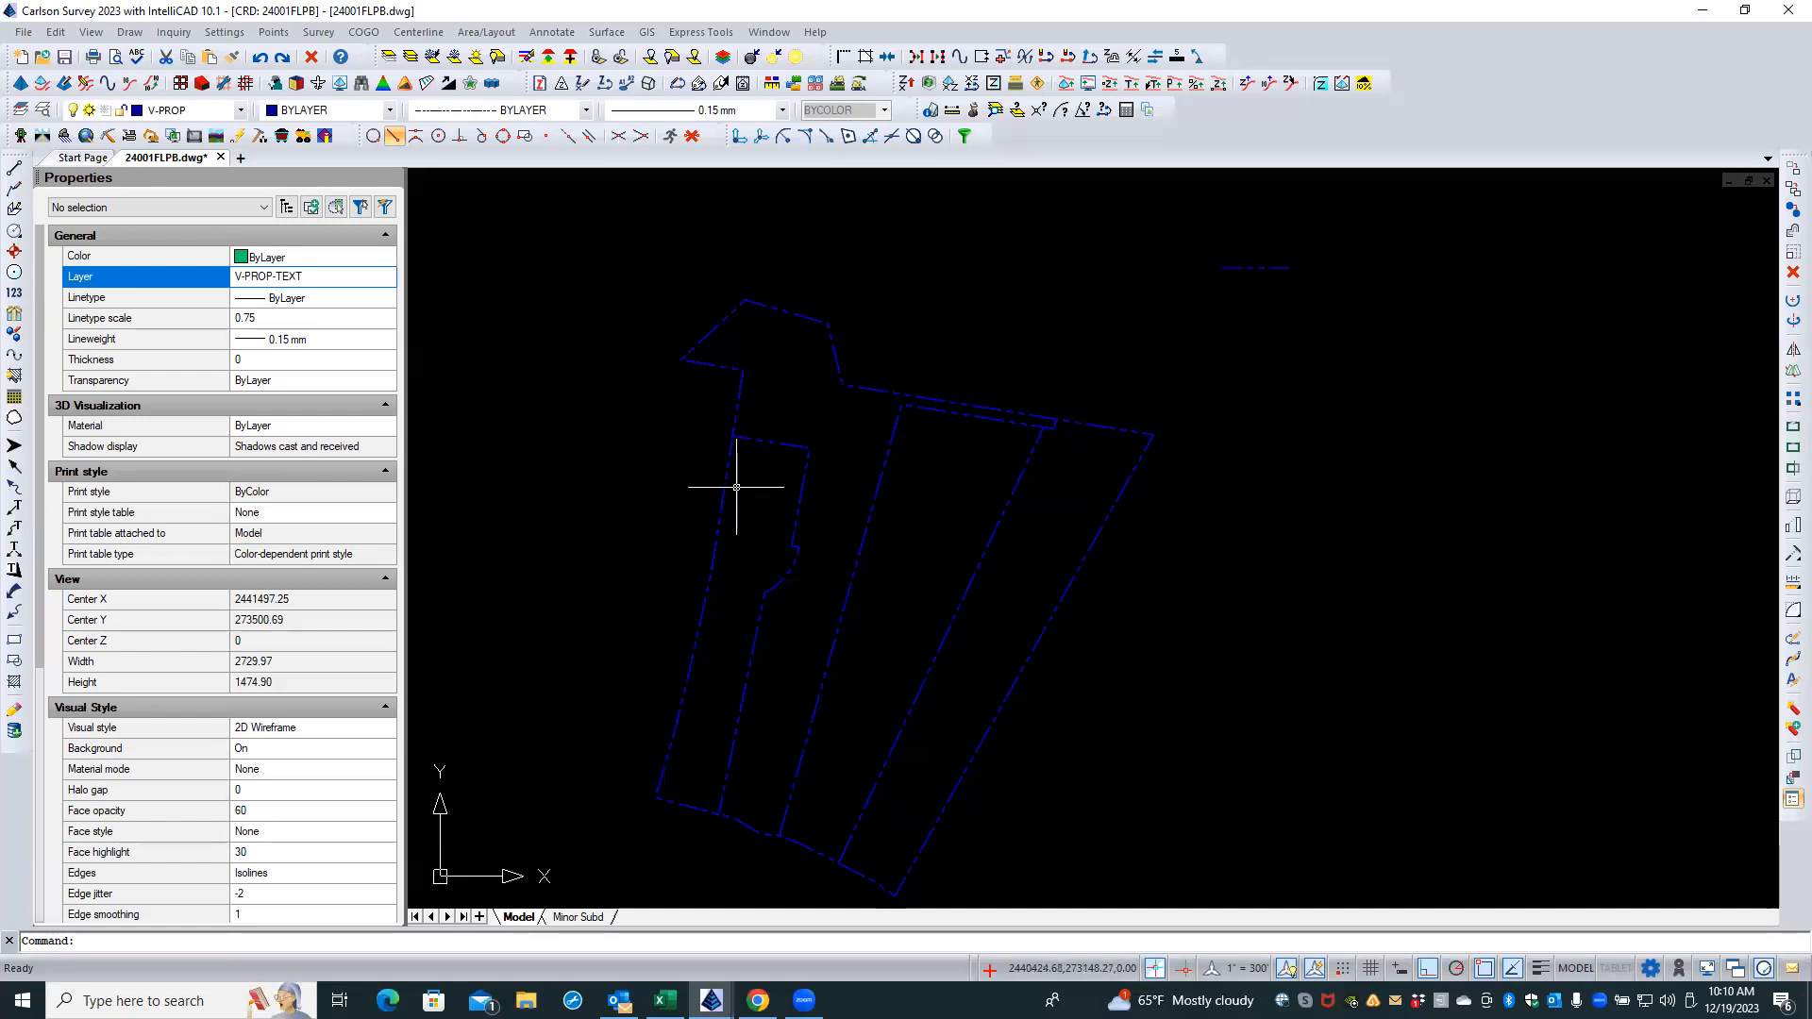
- Restore the hidden layers so that the complete plat is displayed in model space
left_click(281, 34)
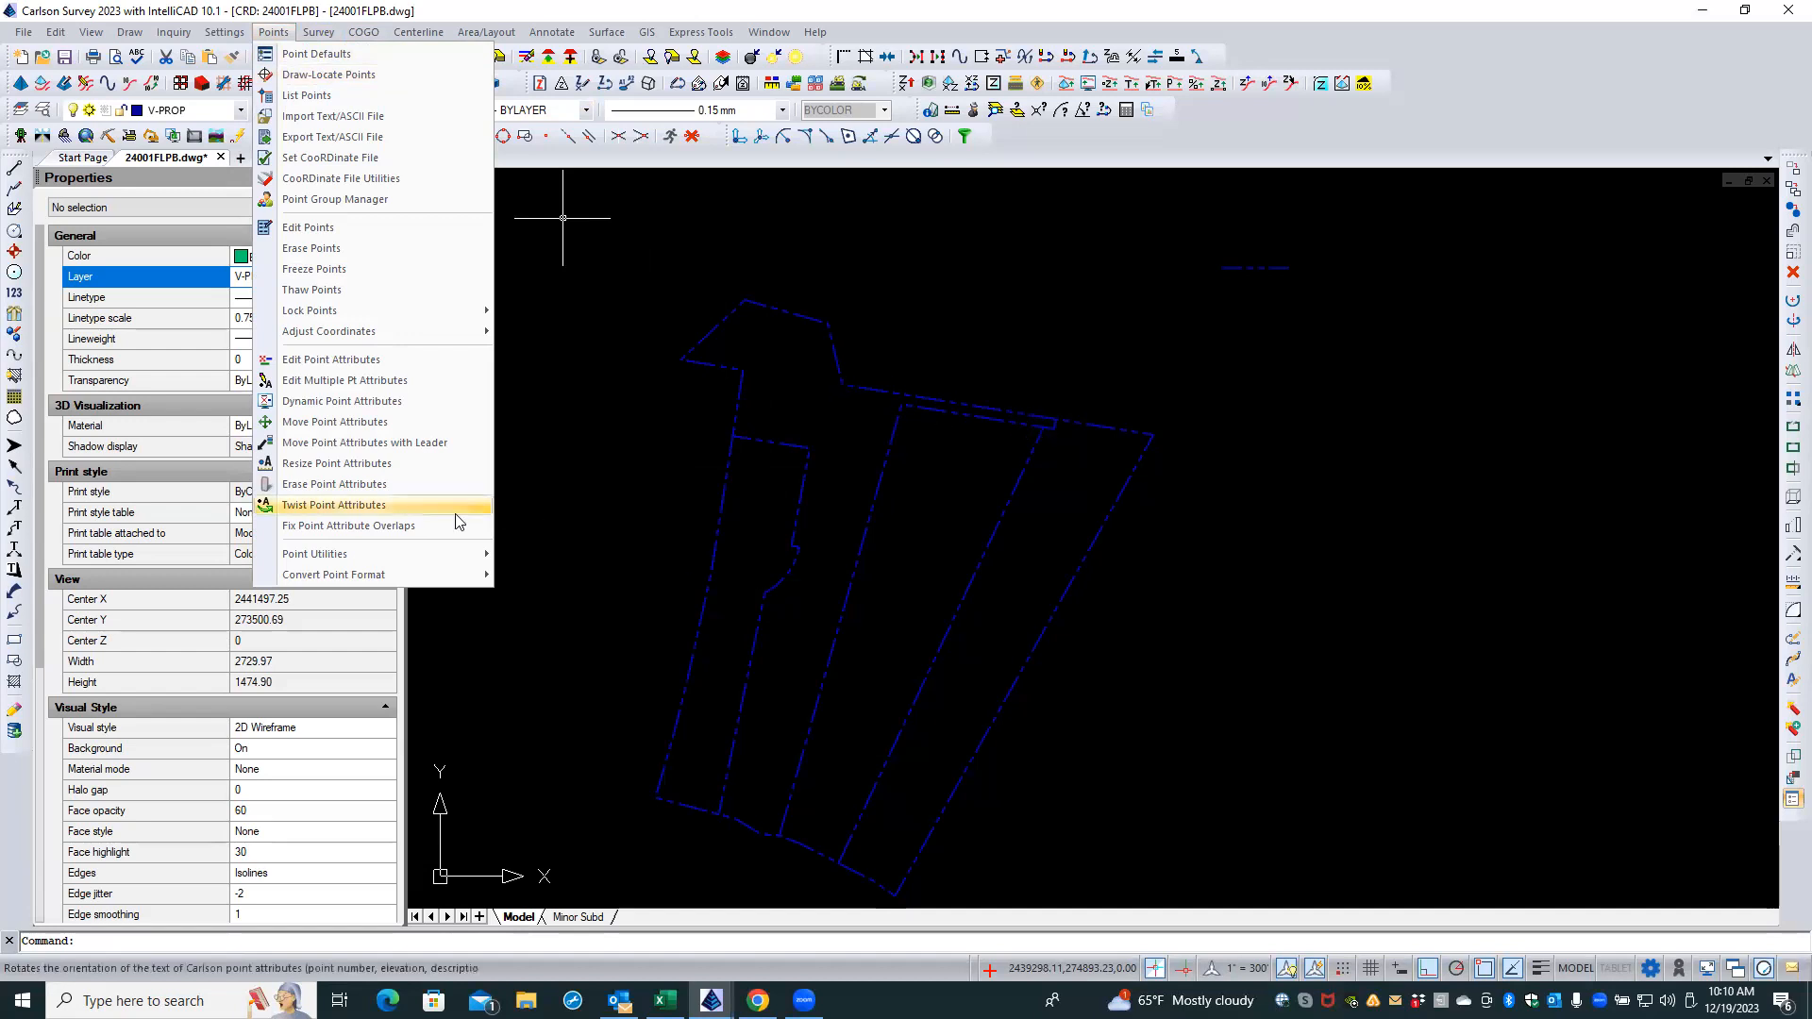
left_click(585, 444)
left_click(557, 481)
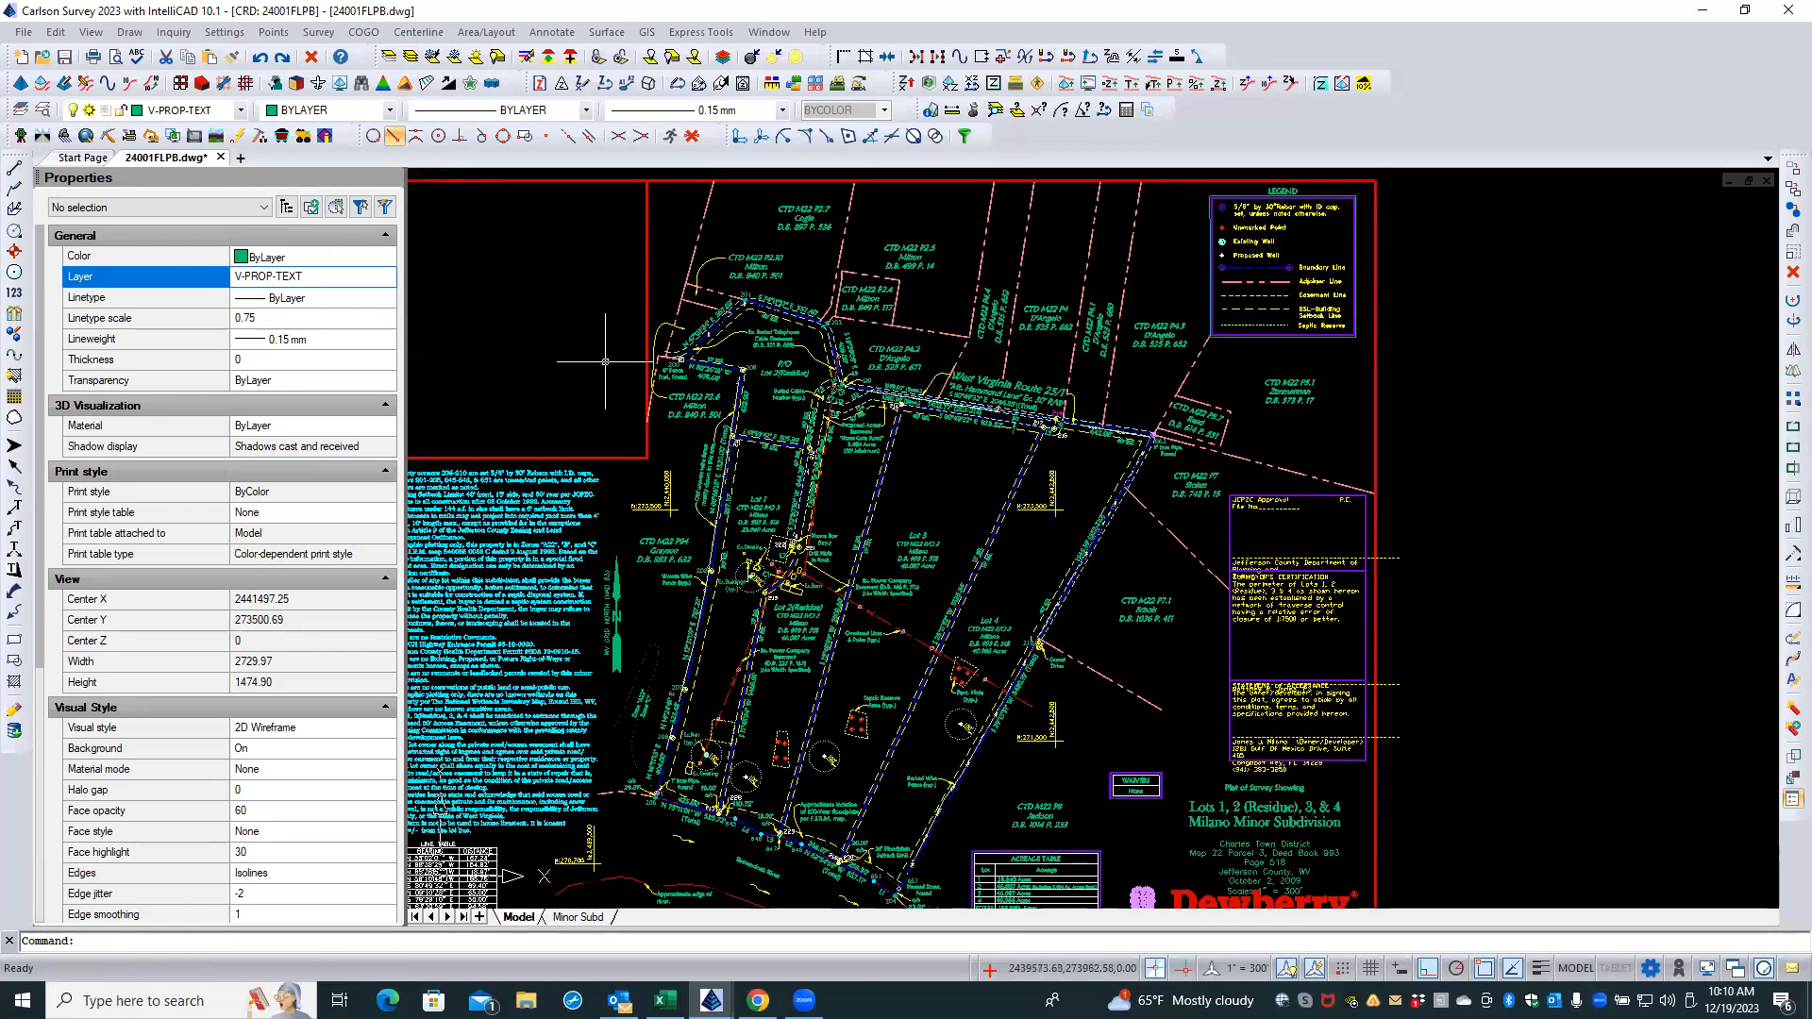
- Copy the Minor Subd layout and name the copy Fld Search
scroll(757, 377, "up", 1)
scroll(757, 376, "up", 1)
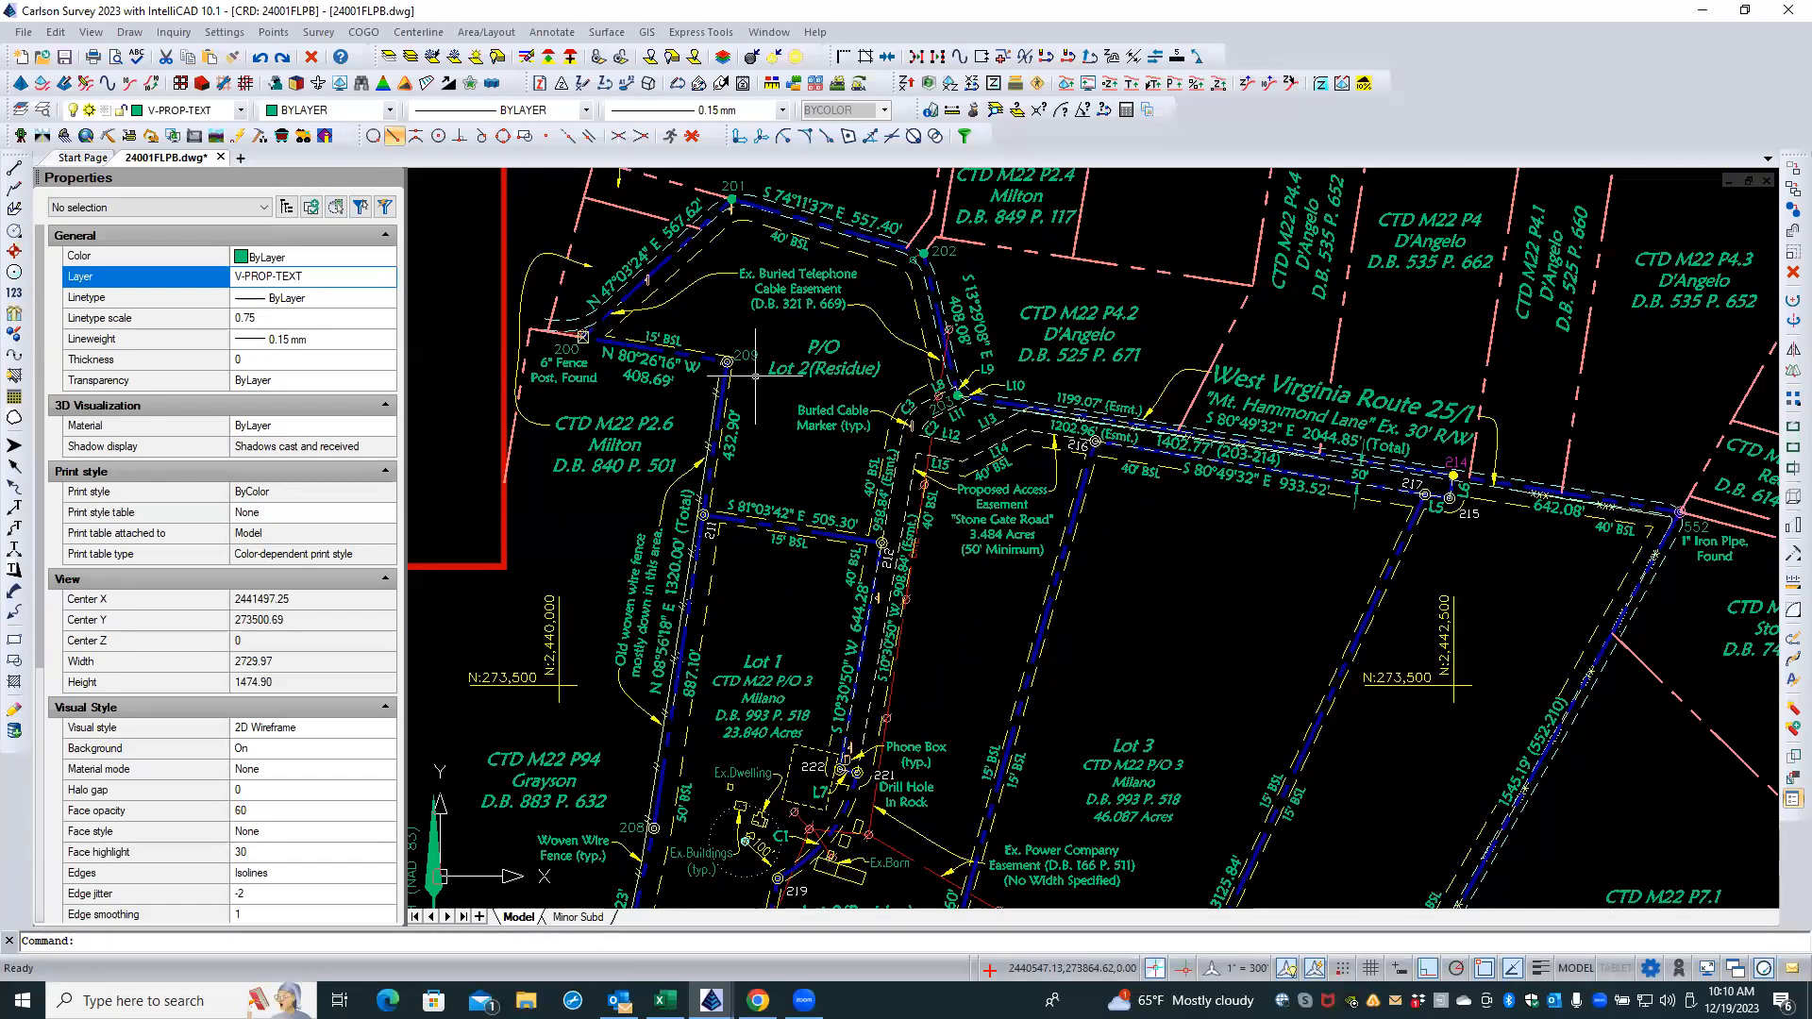
scroll(704, 326, "down", 3)
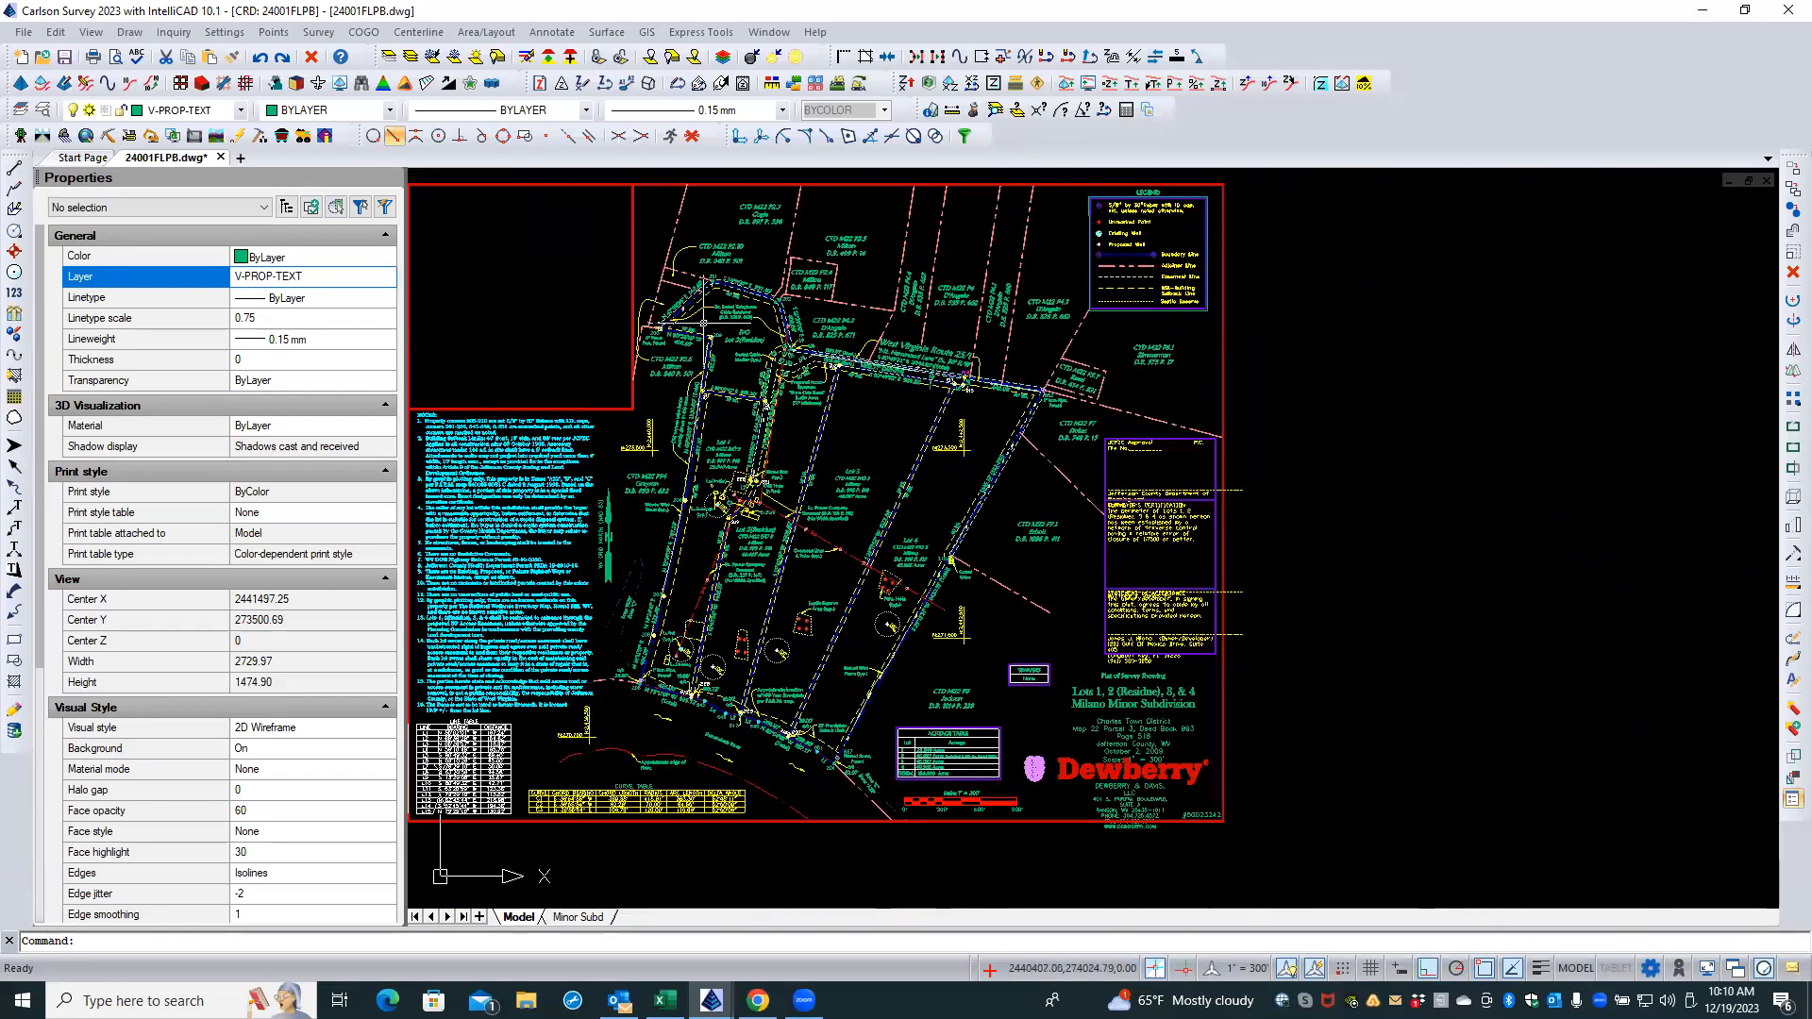
left_click(576, 918)
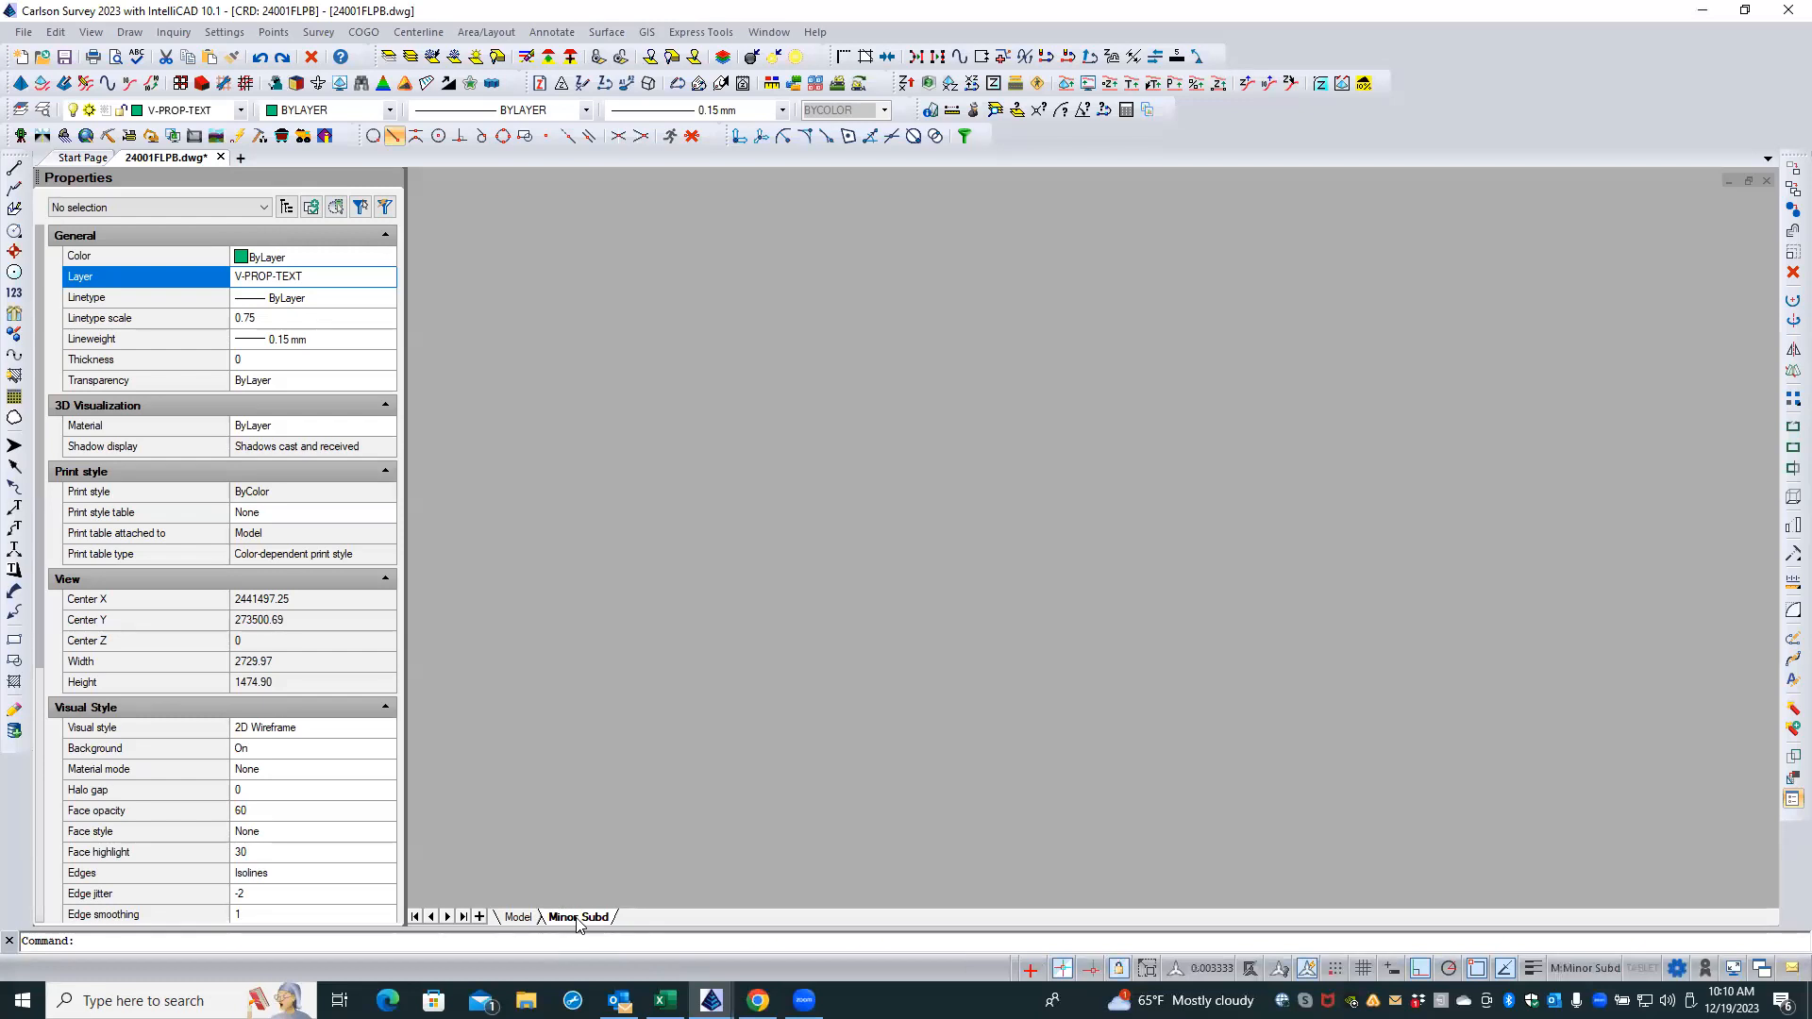
right_click(587, 921)
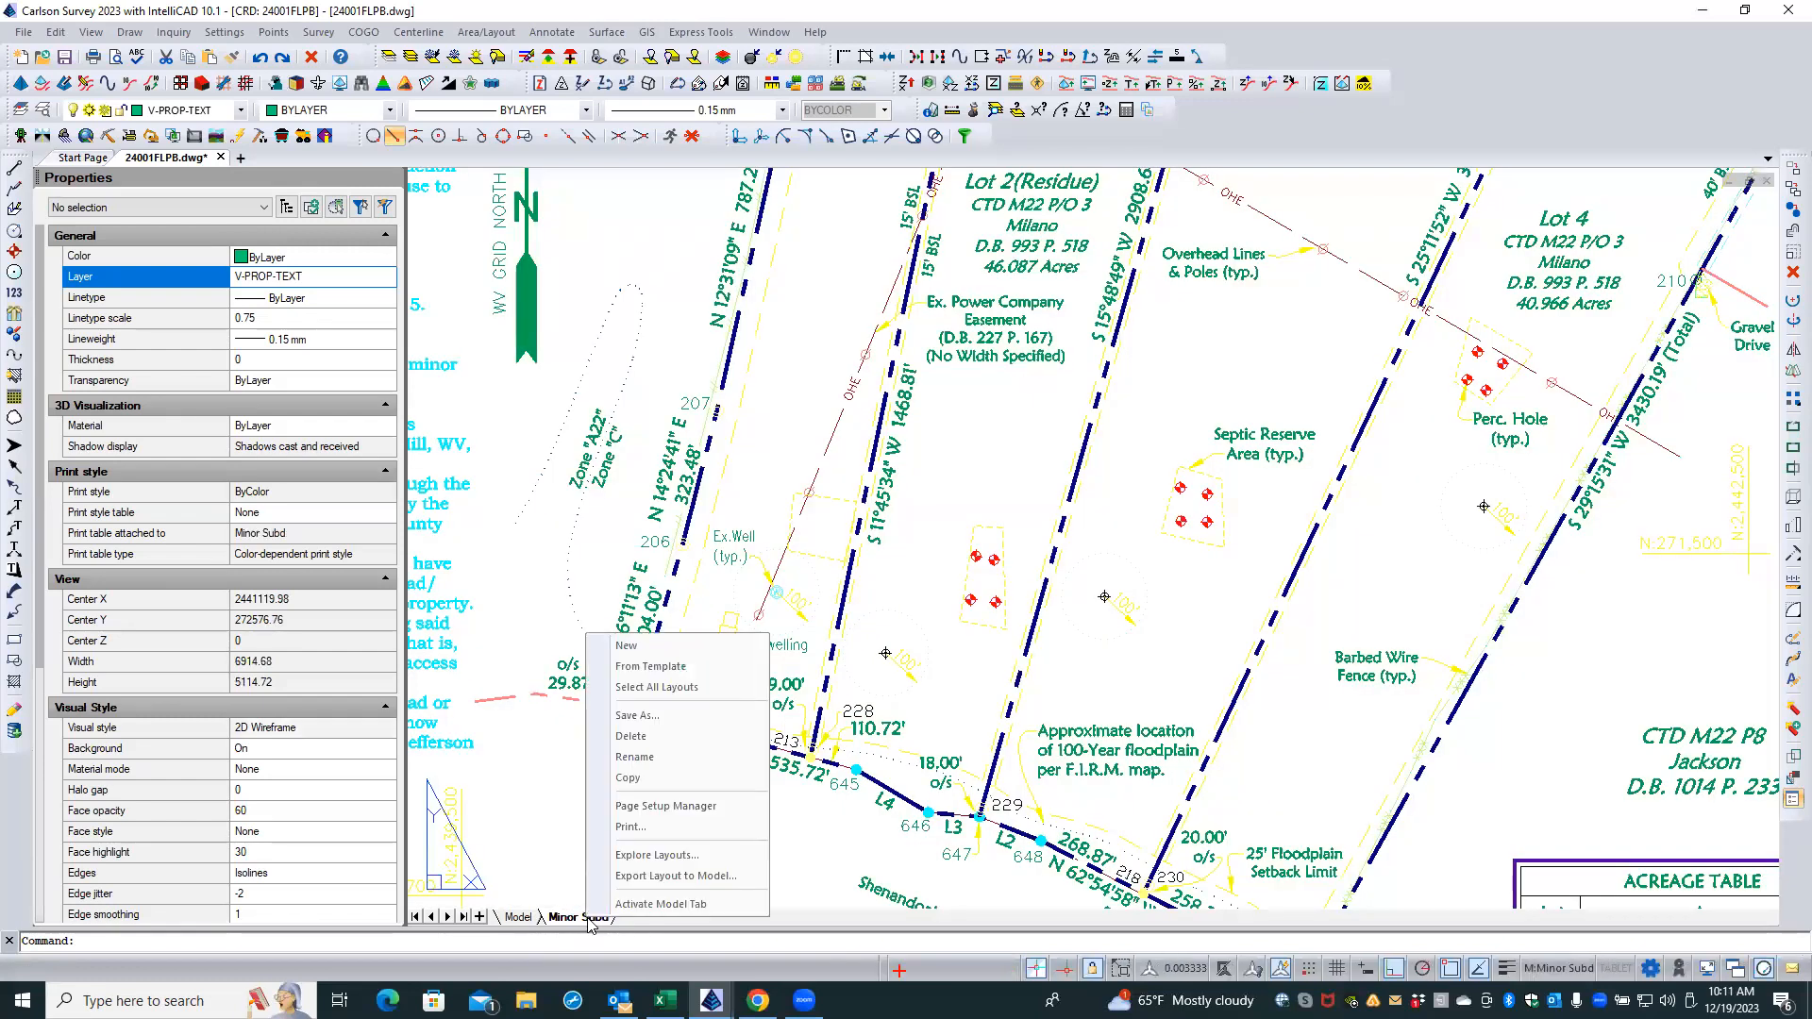
left_click(649, 782)
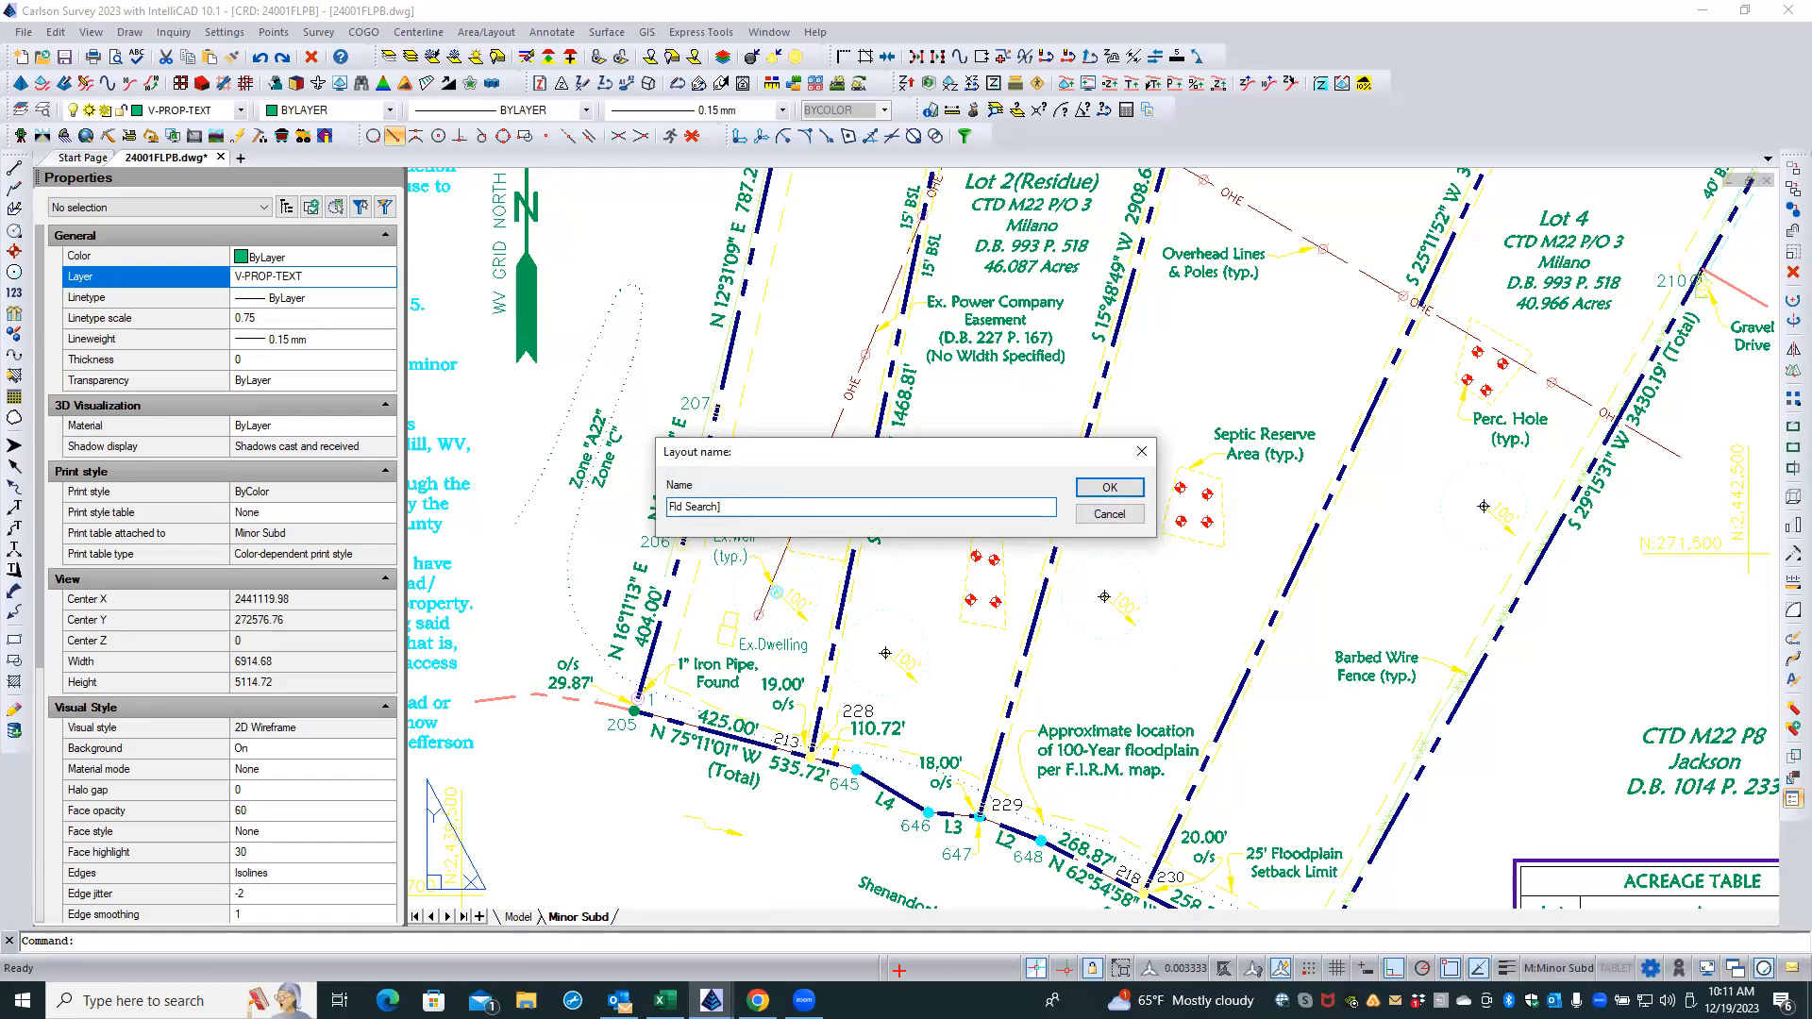
key("Return")
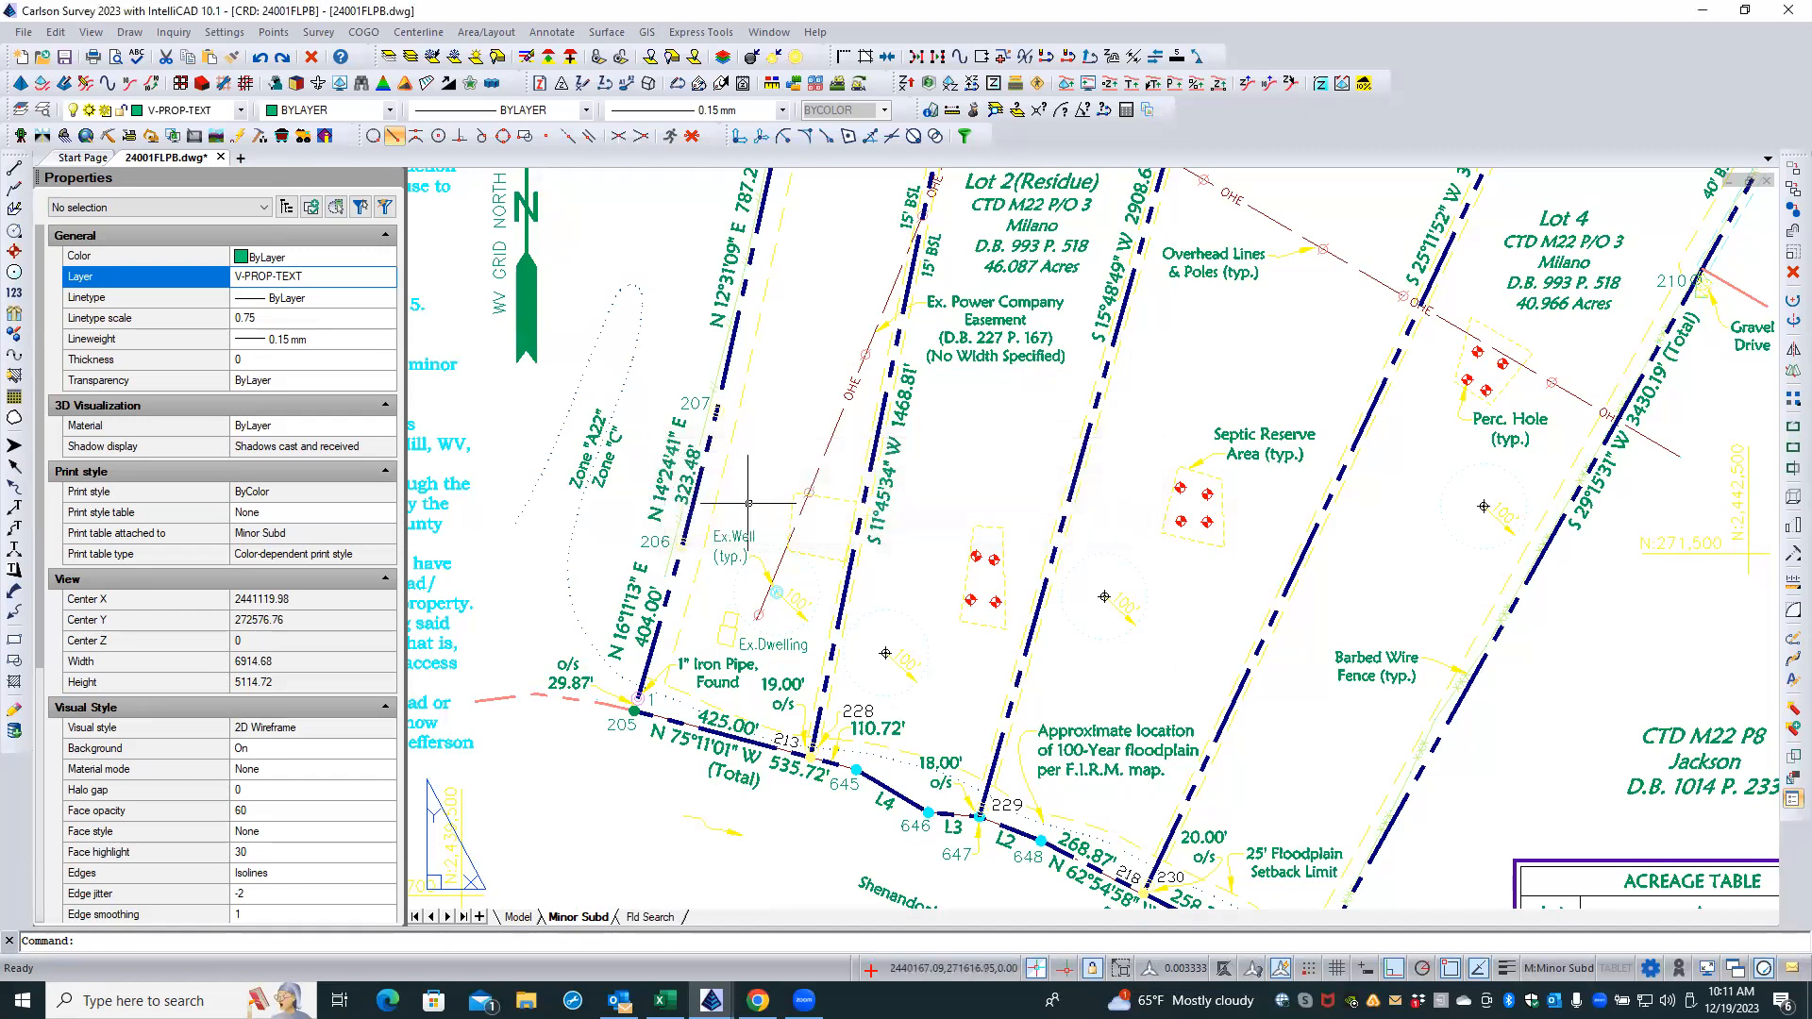
- Activate the Fld Search layout and open its page setup manager
left_click(651, 919)
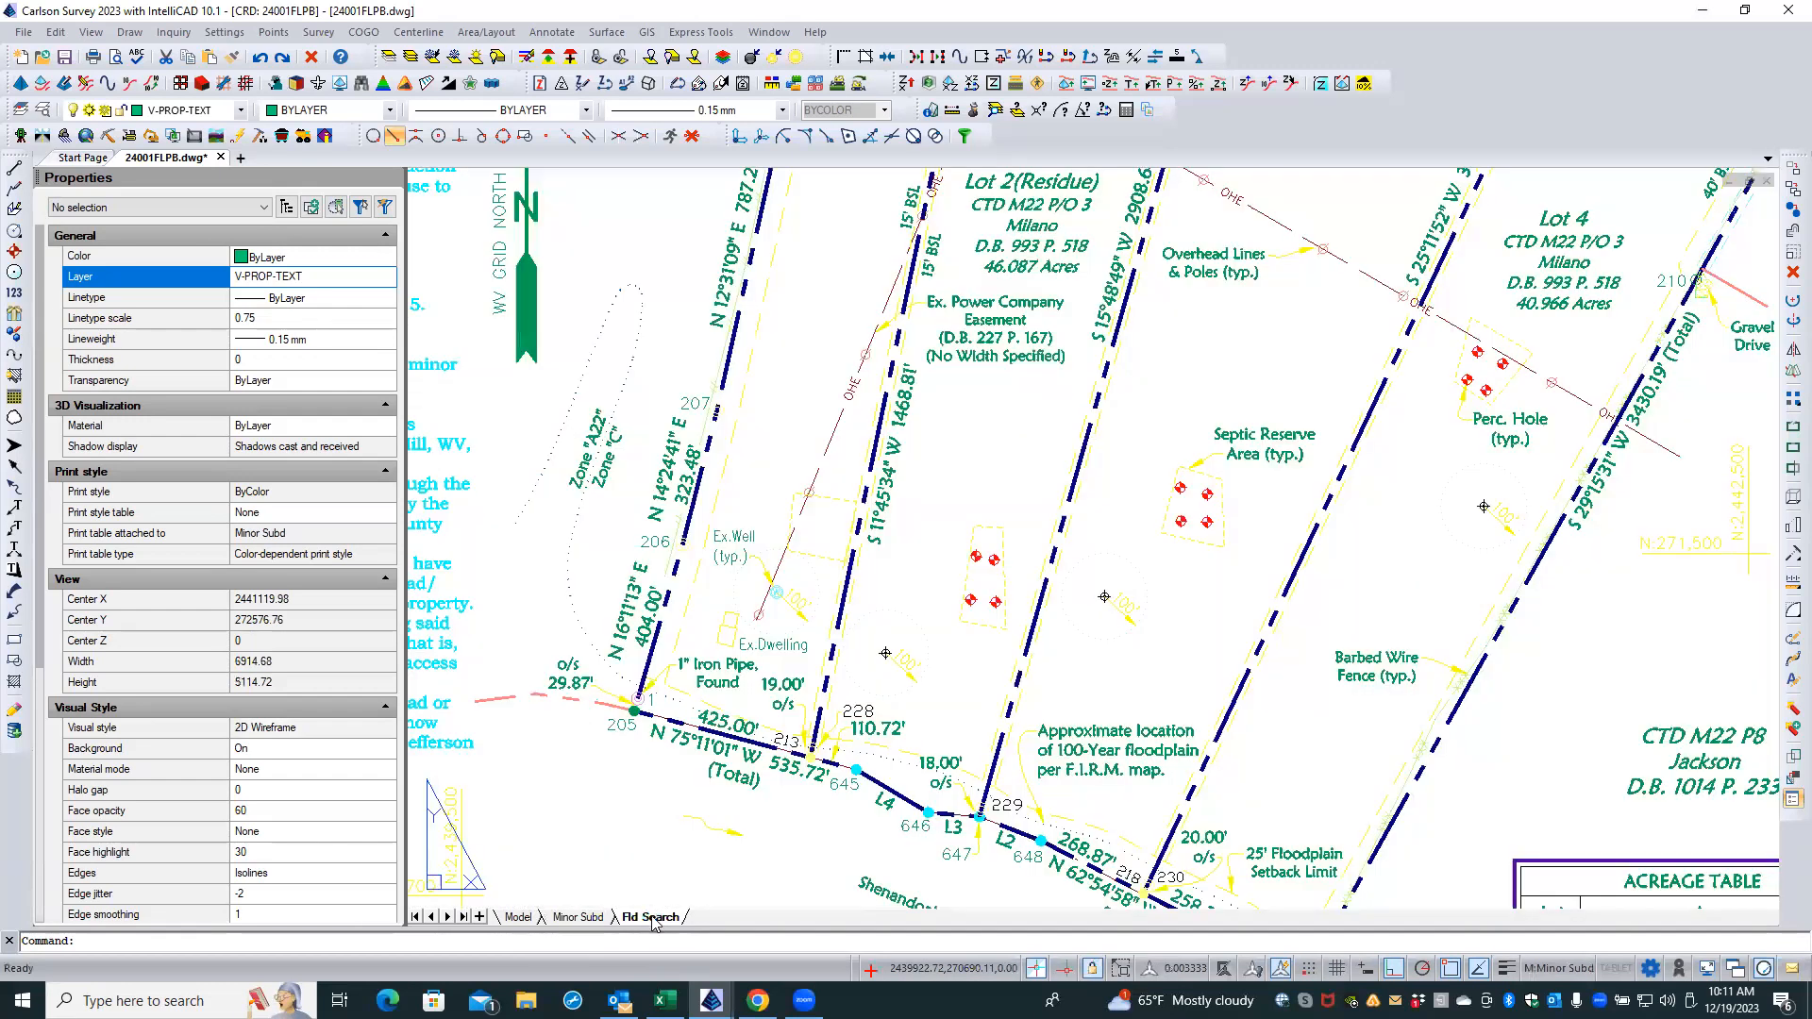
right_click(657, 921)
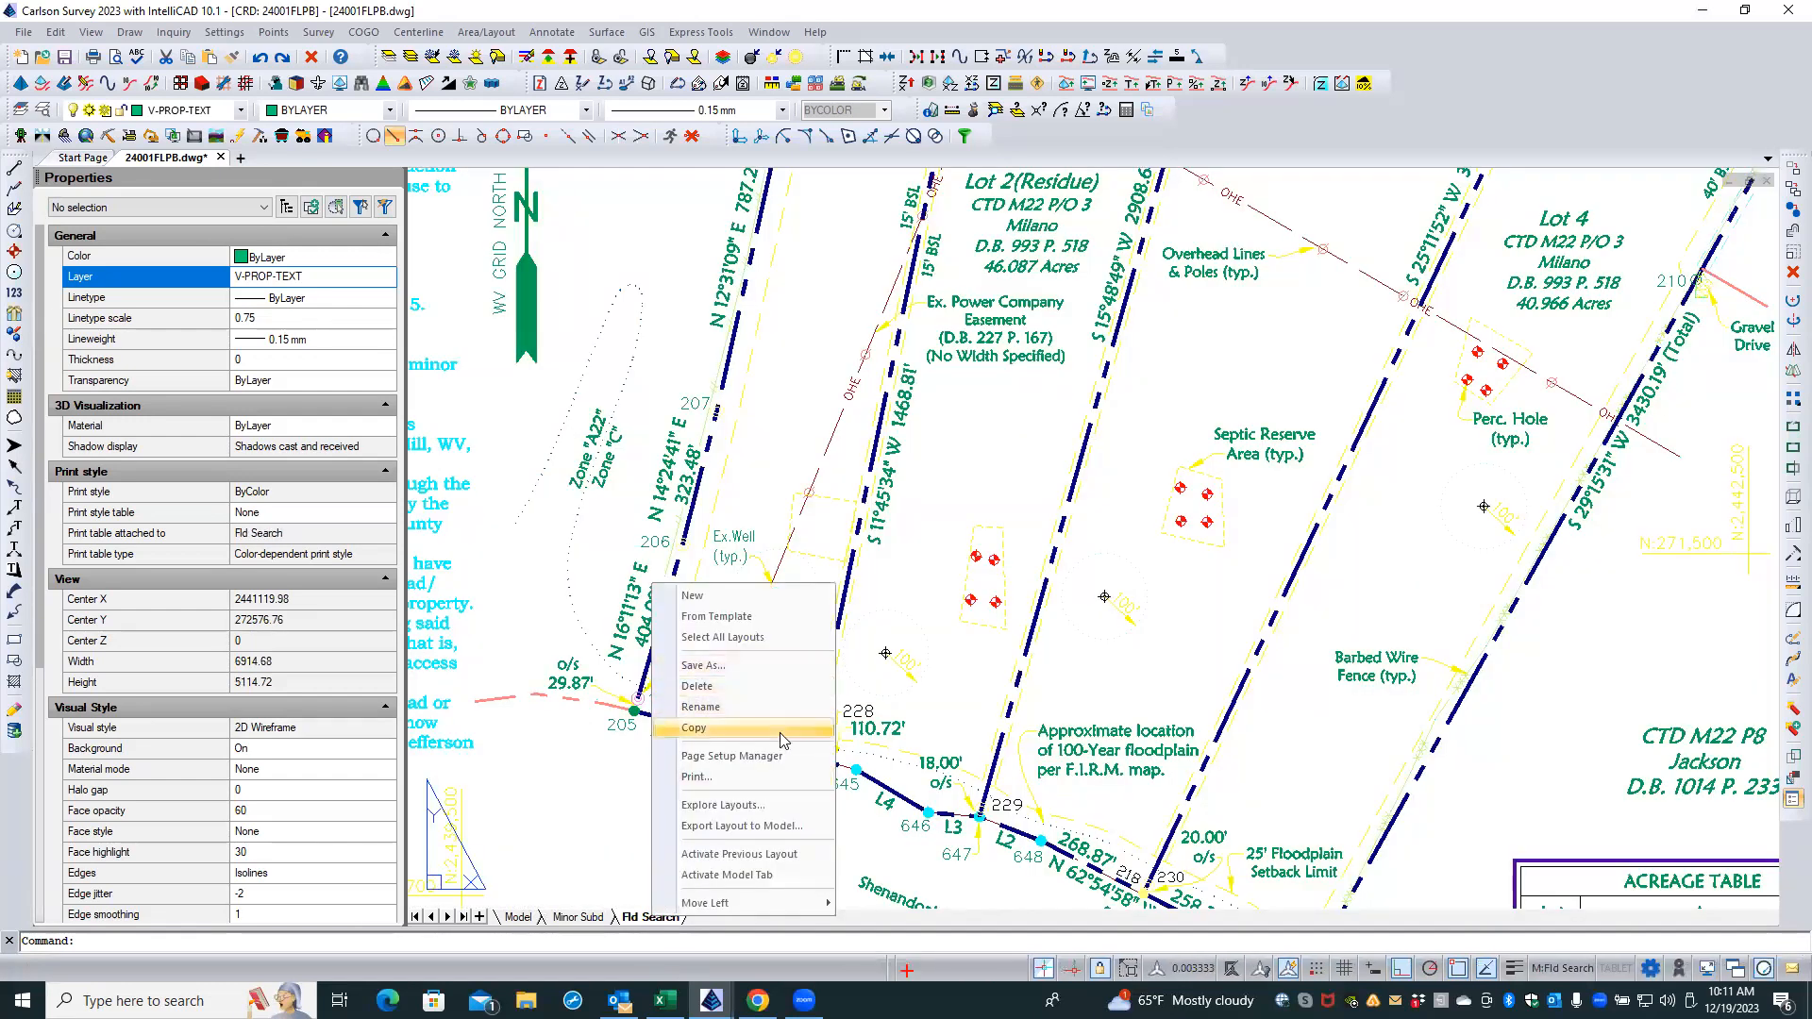
left_click(732, 757)
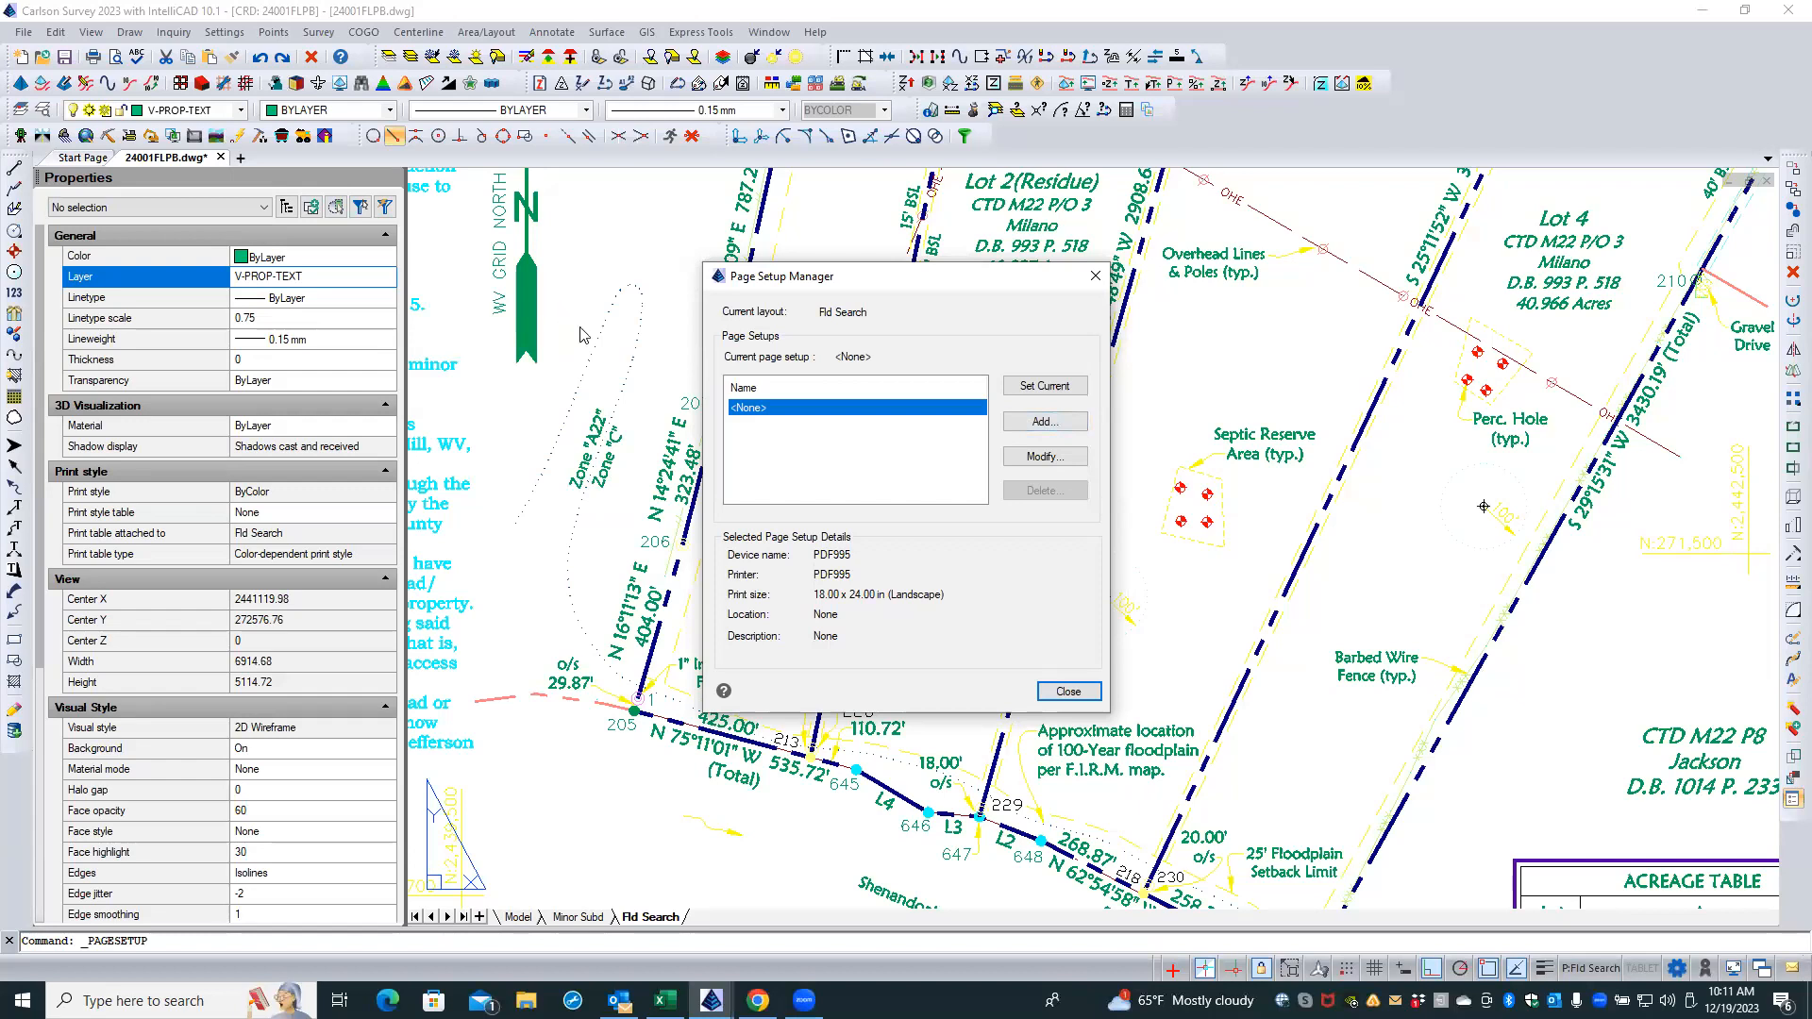
left_click(1043, 457)
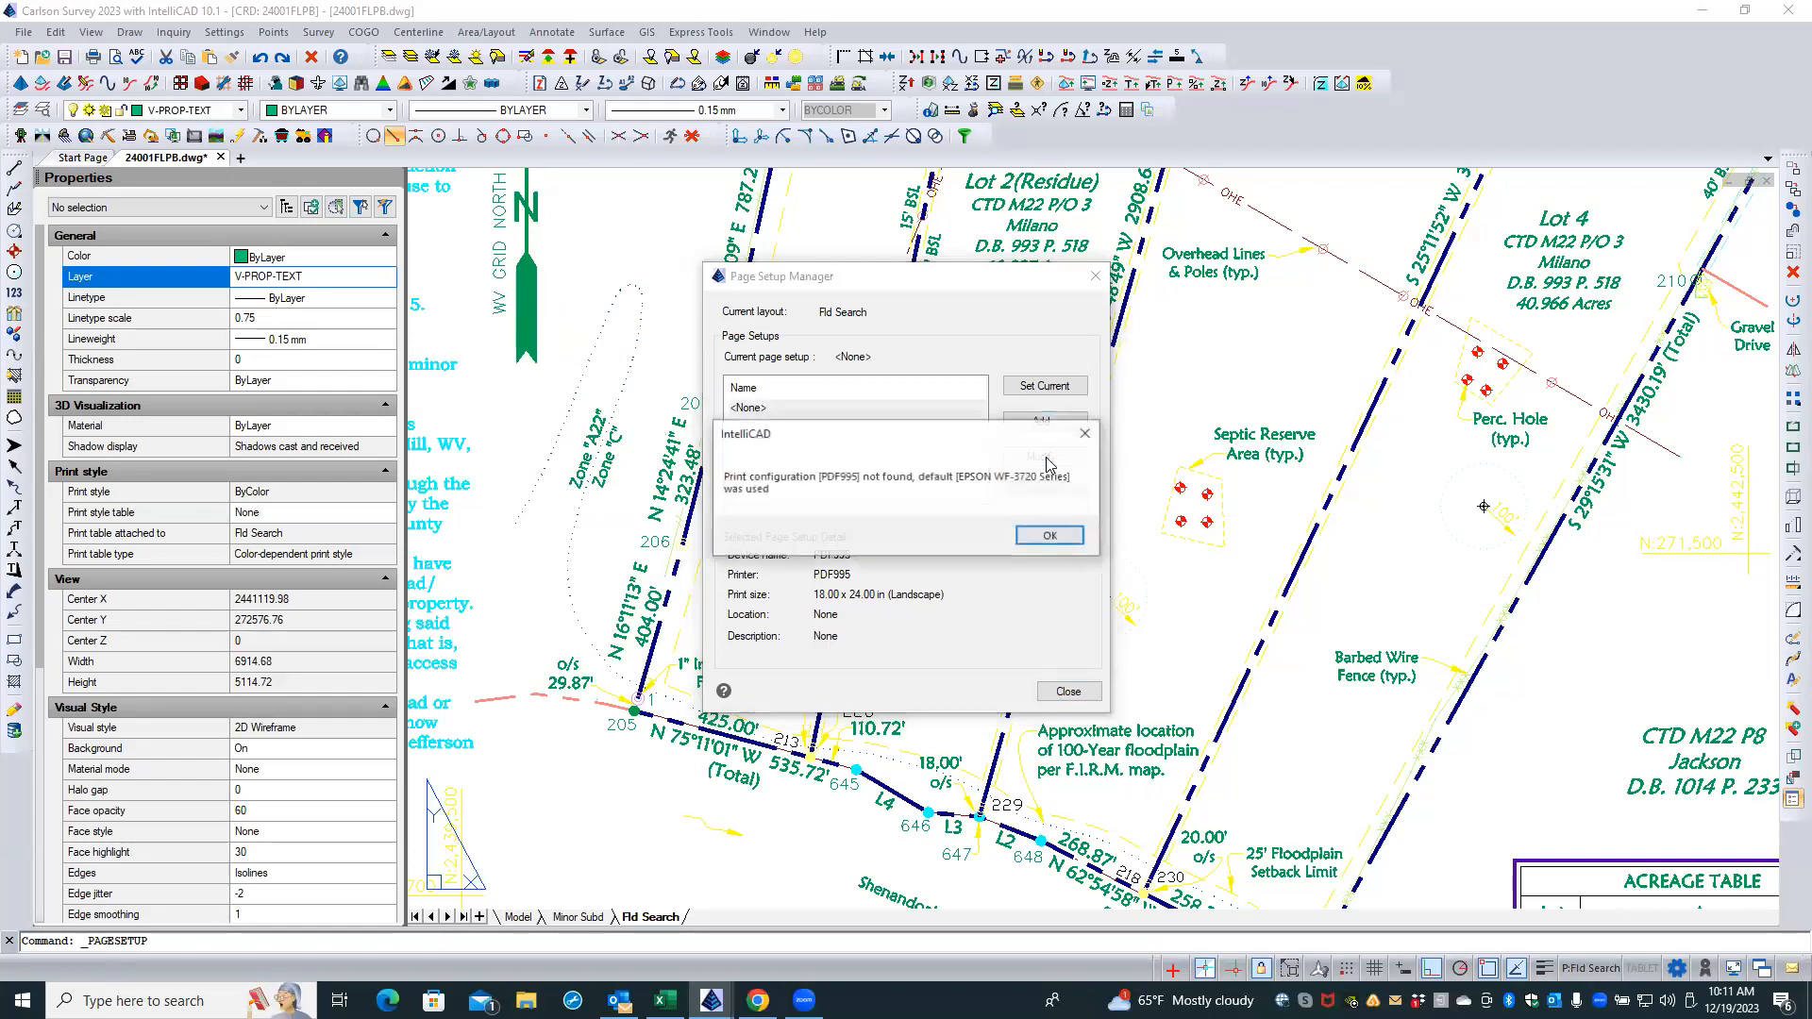
left_click(1044, 536)
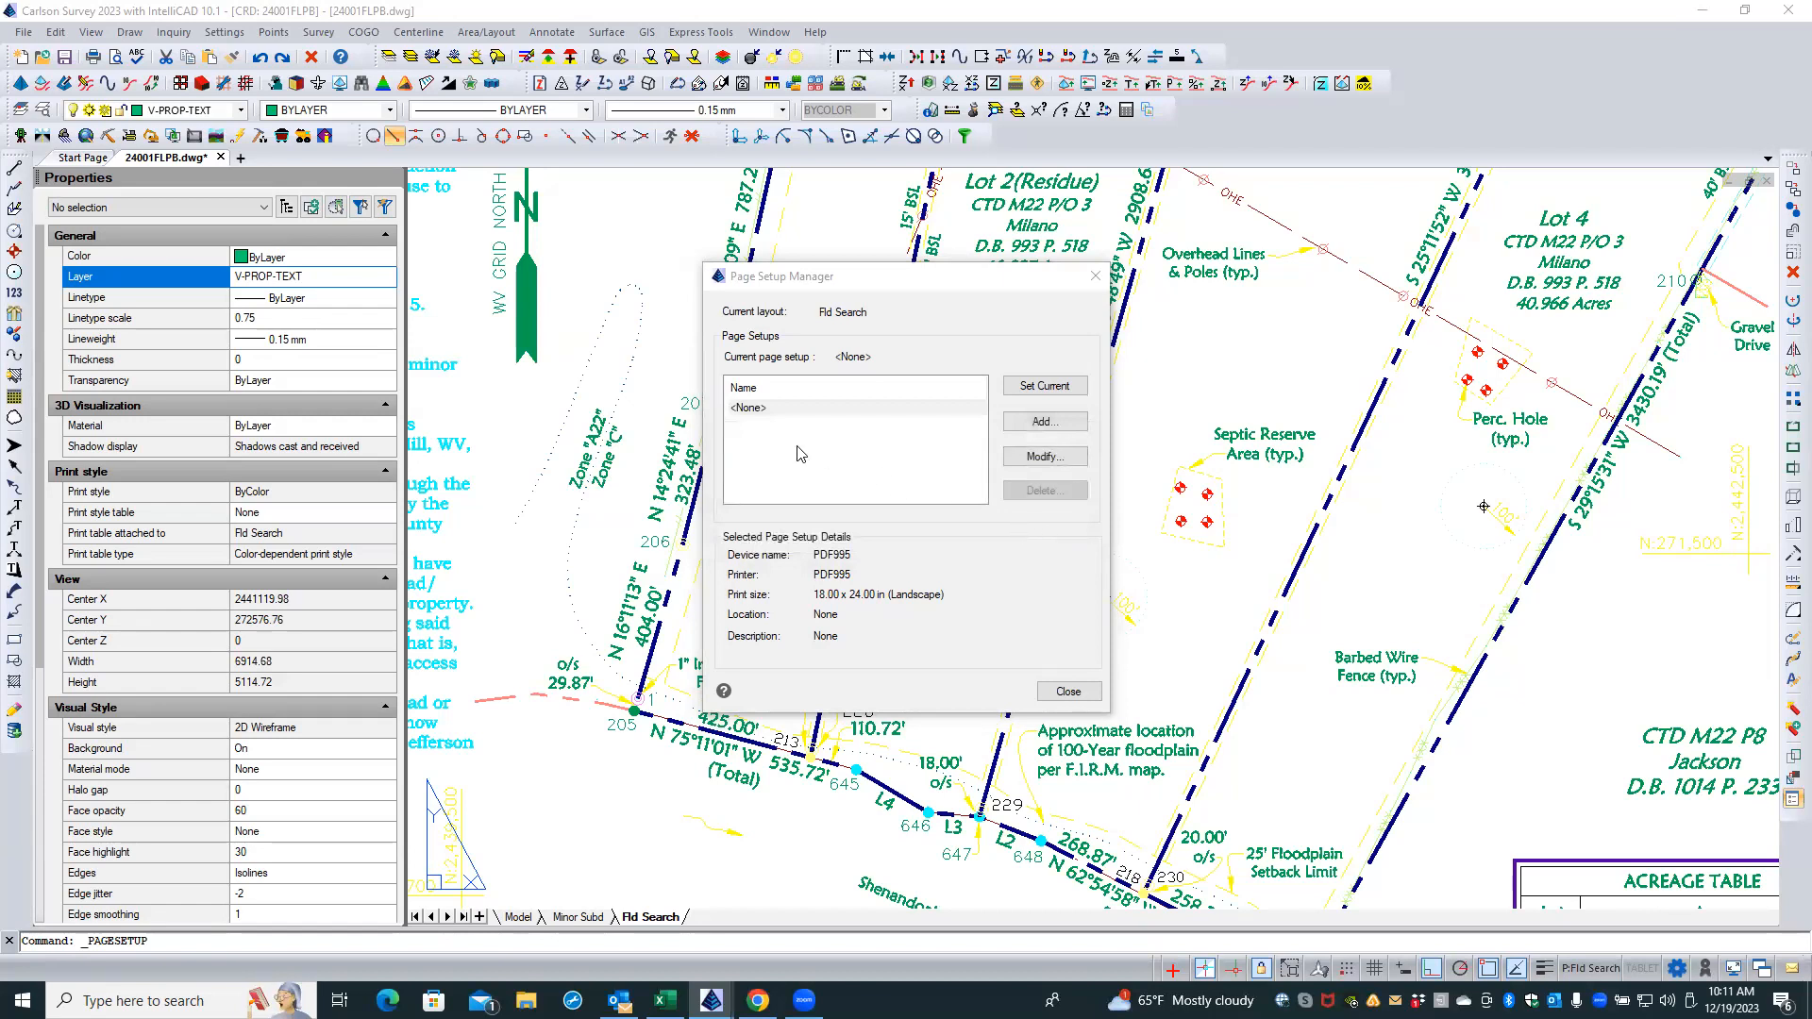
left_click(1020, 458)
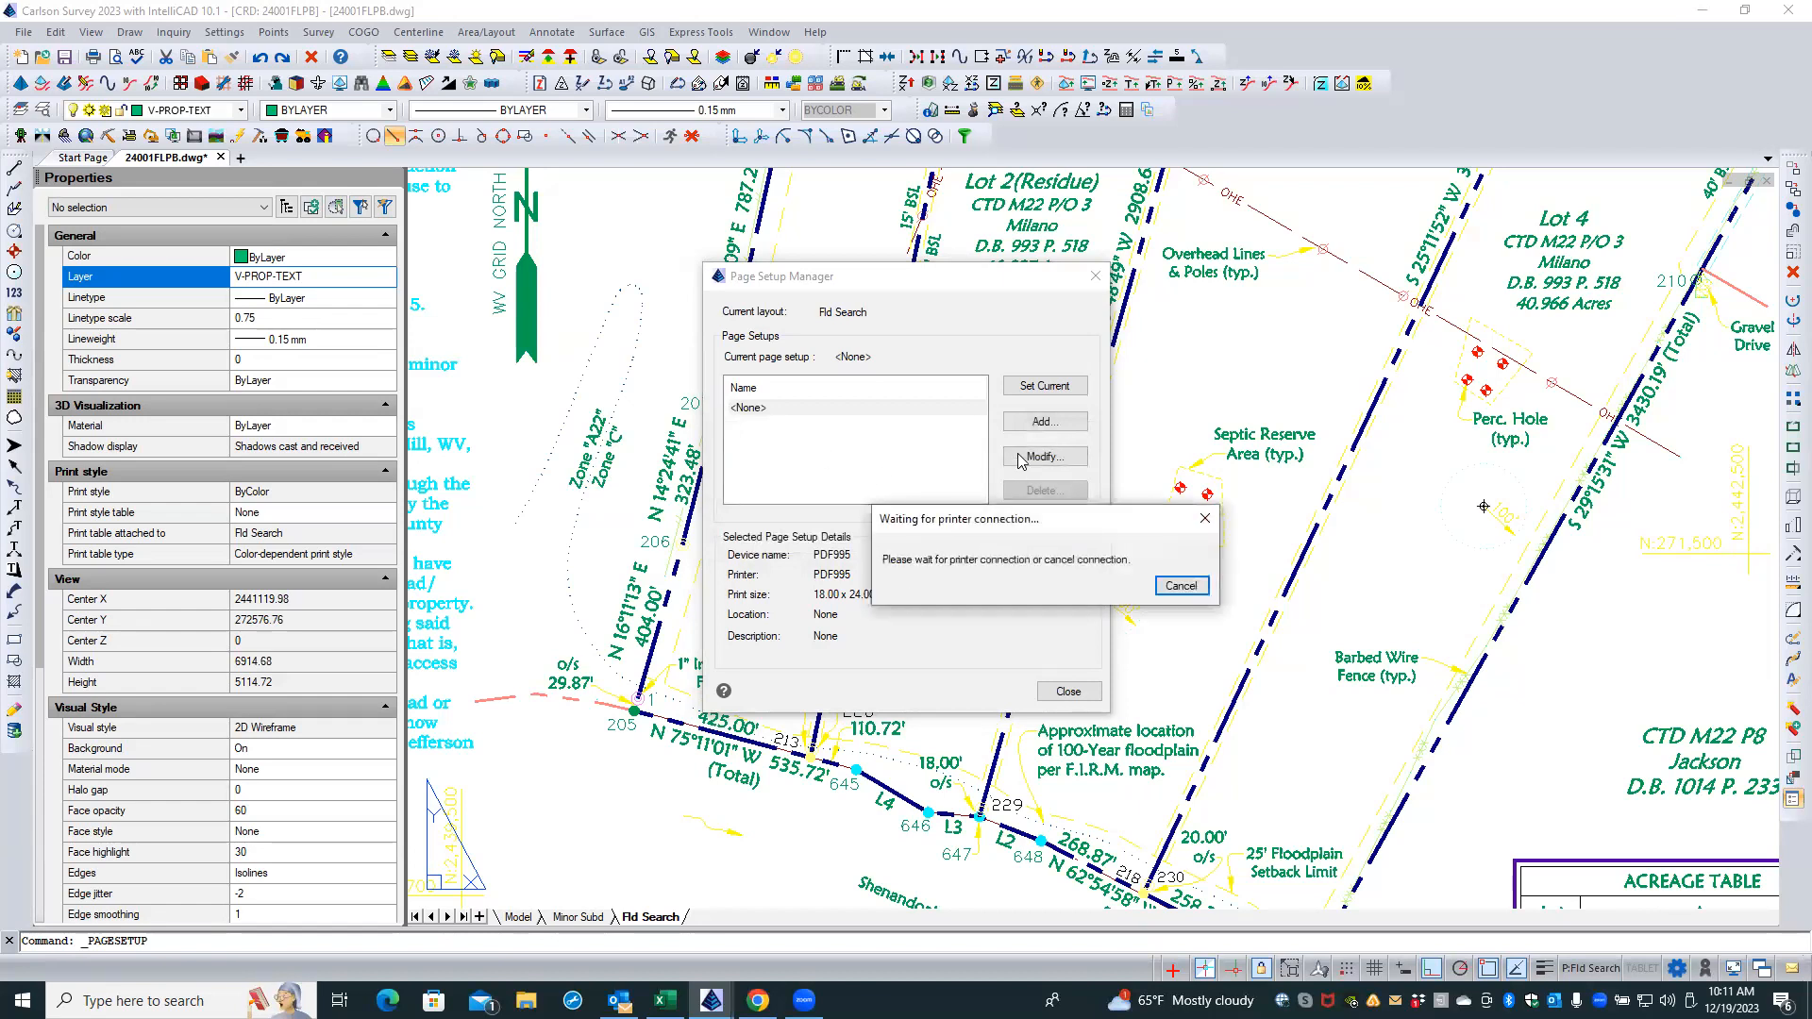
left_click(1164, 592)
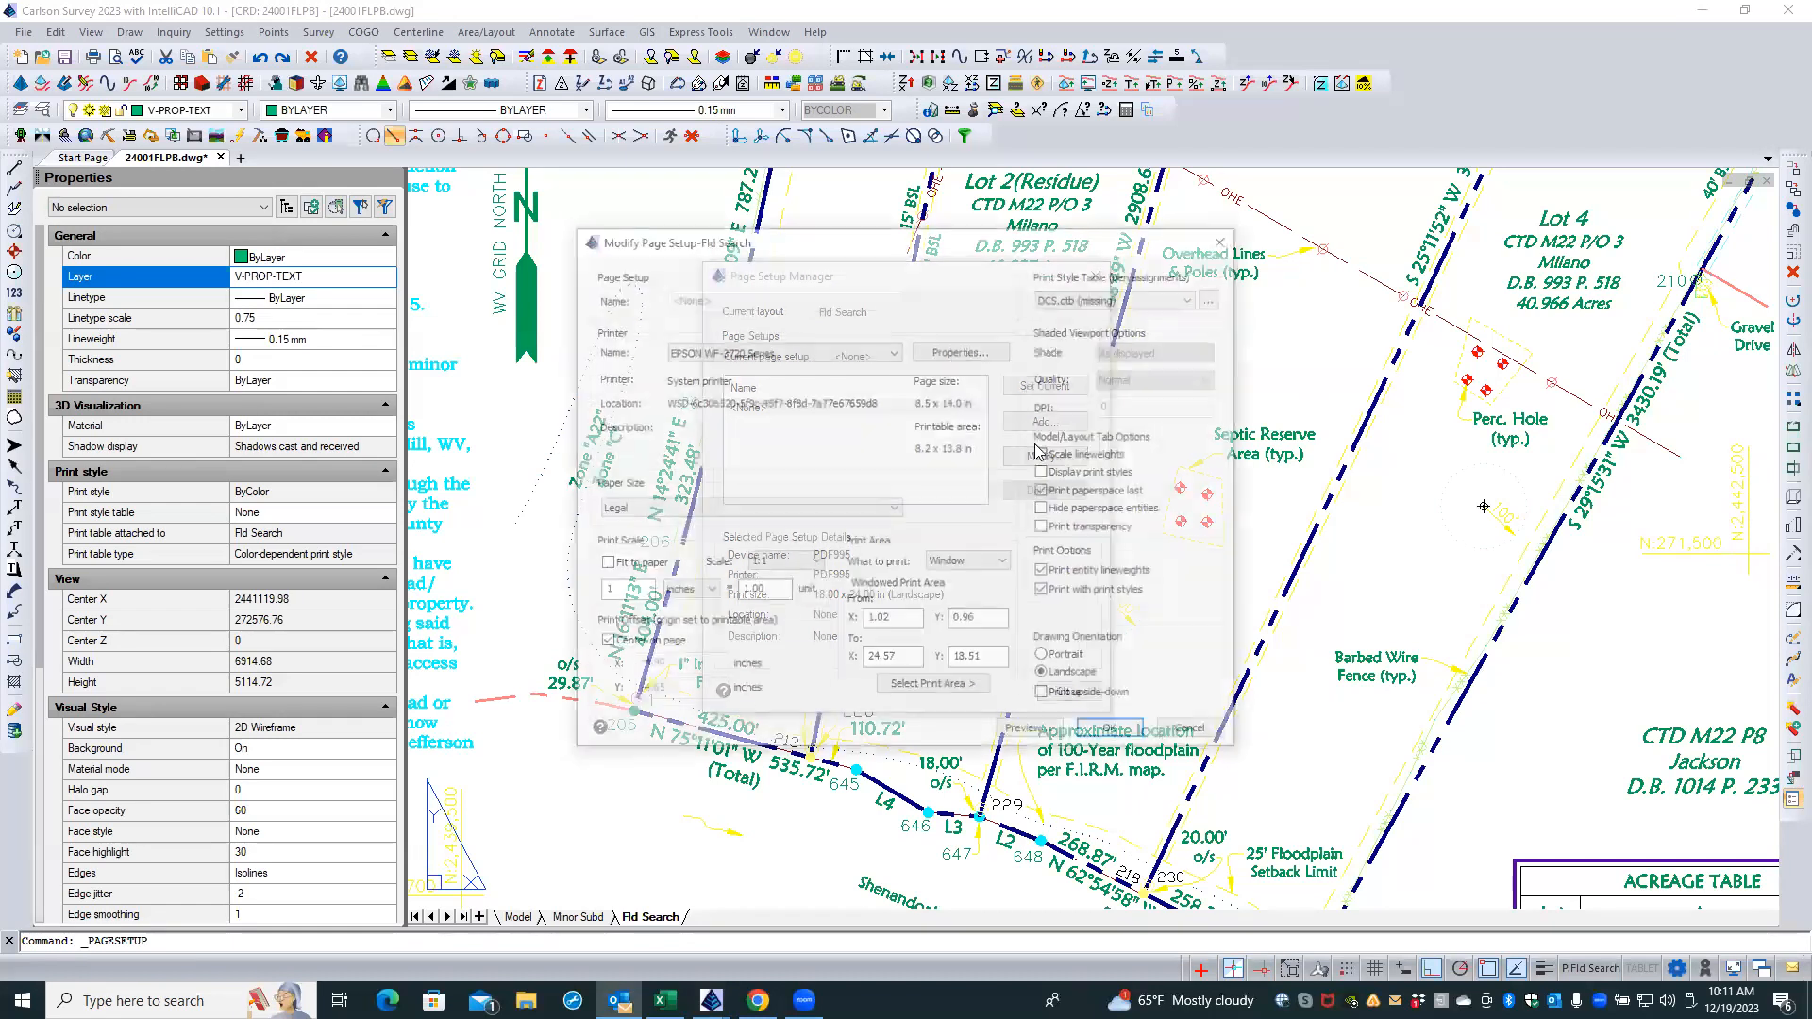
left_click(743, 352)
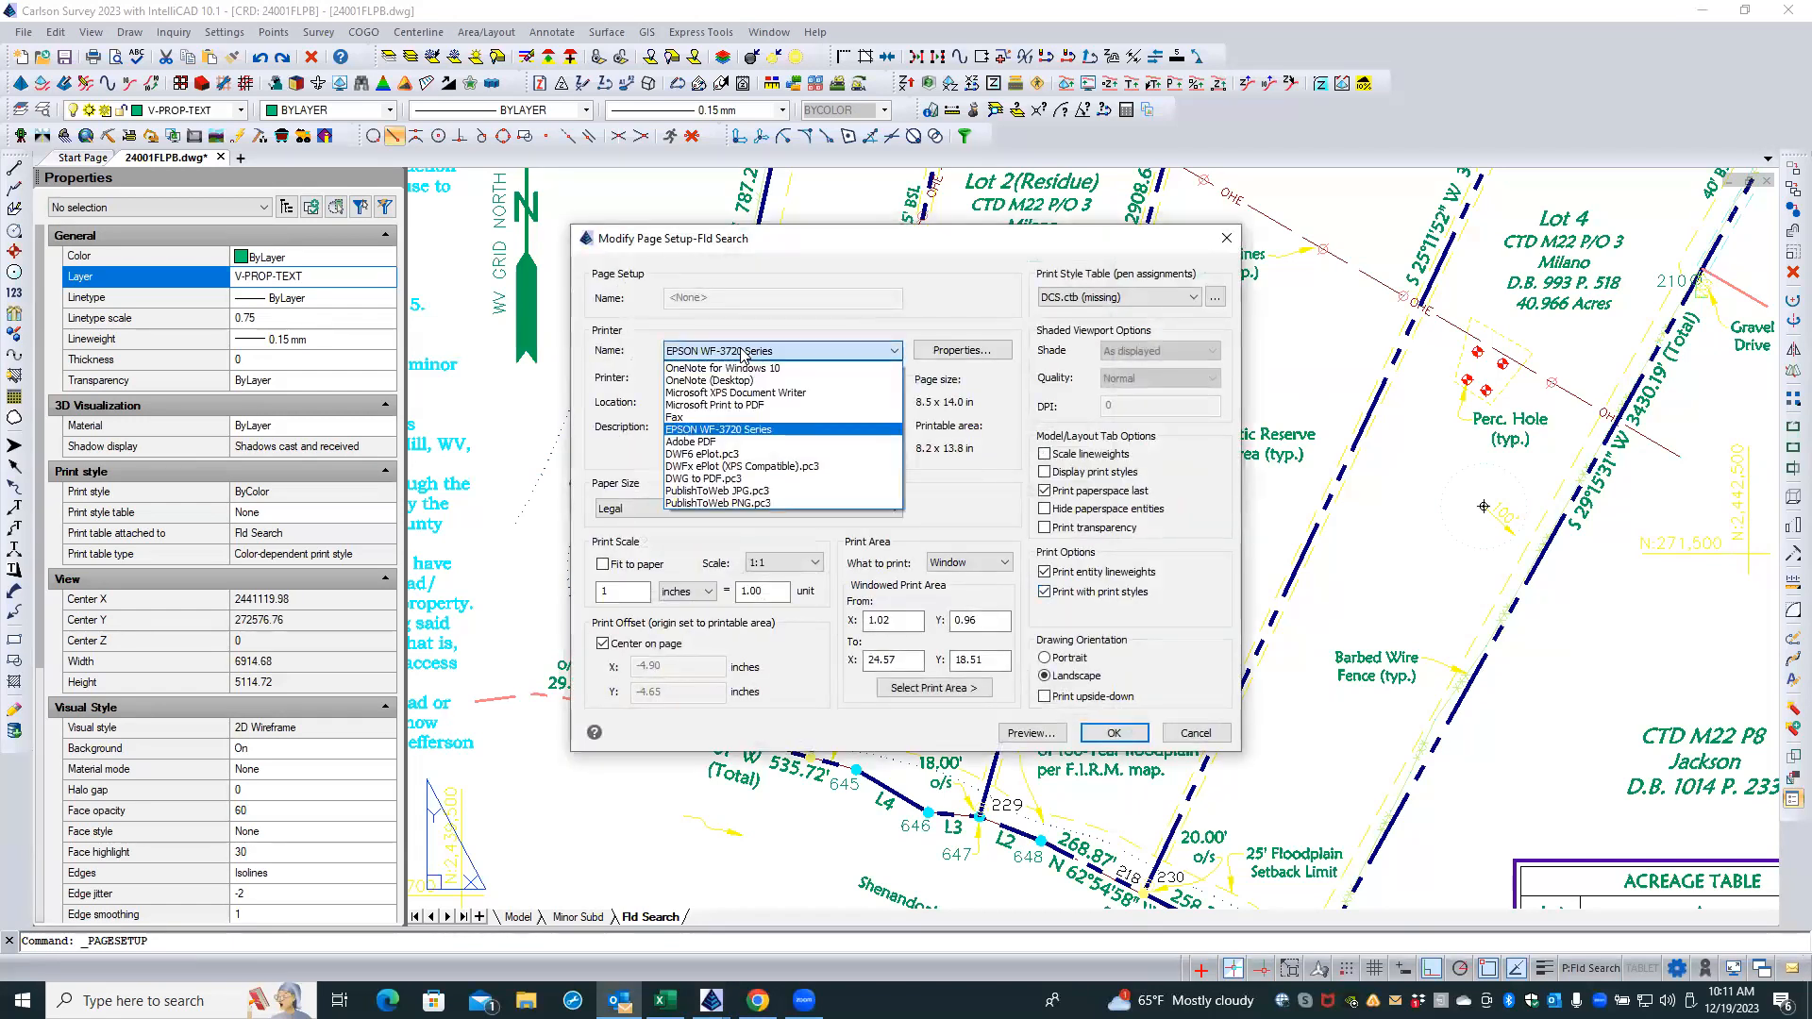
left_click(703, 442)
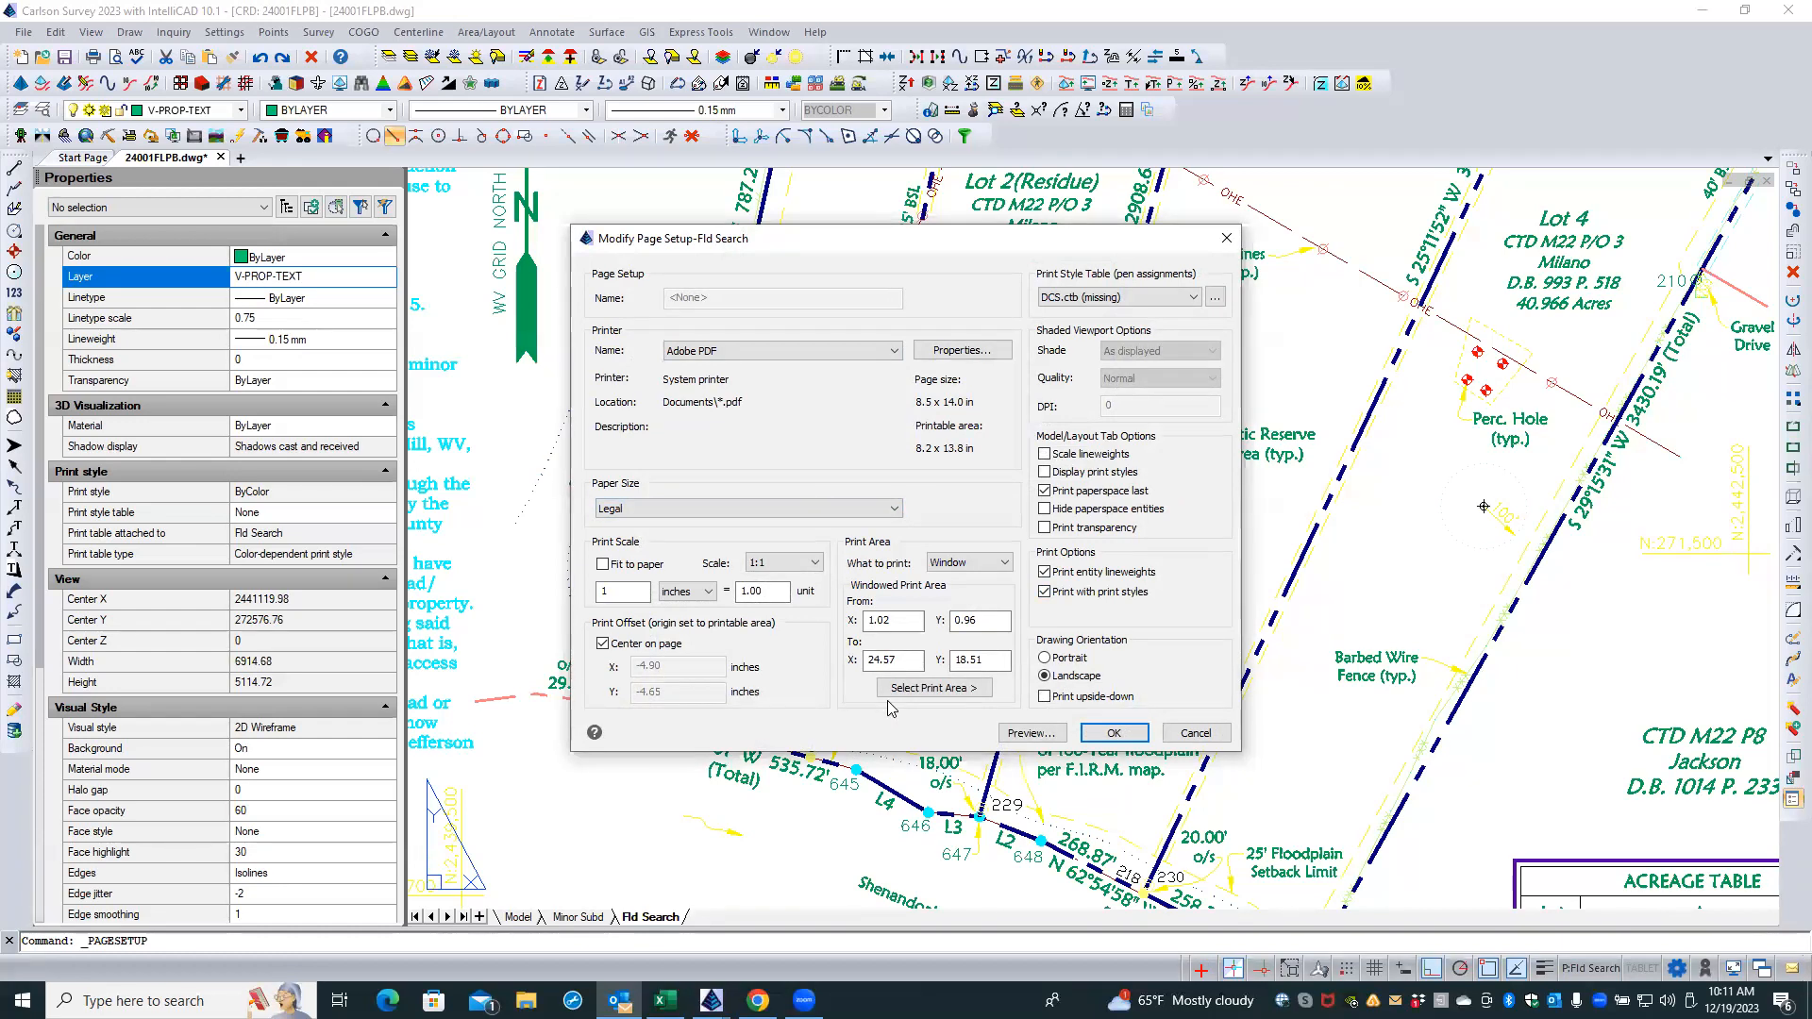
left_click(1208, 736)
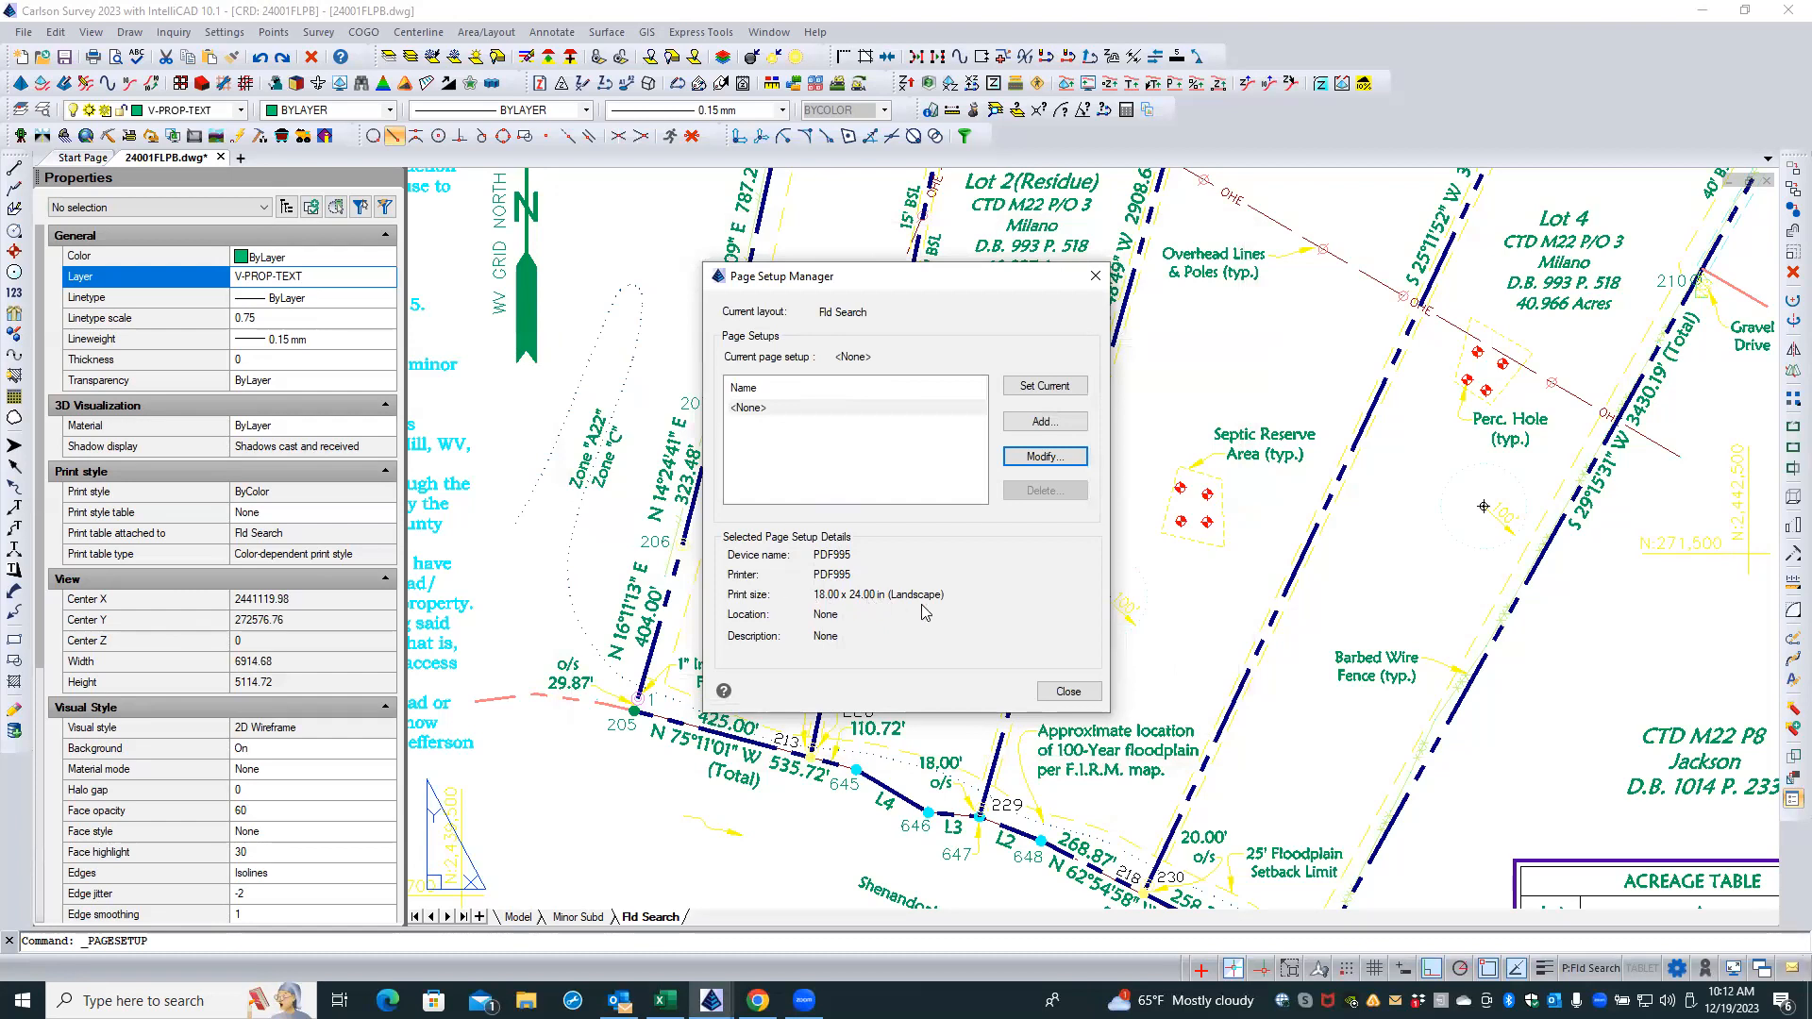
- Modify the Fld Search page setup to use the Adobe PDF printer with 18 x 24 paper
left_click(1042, 457)
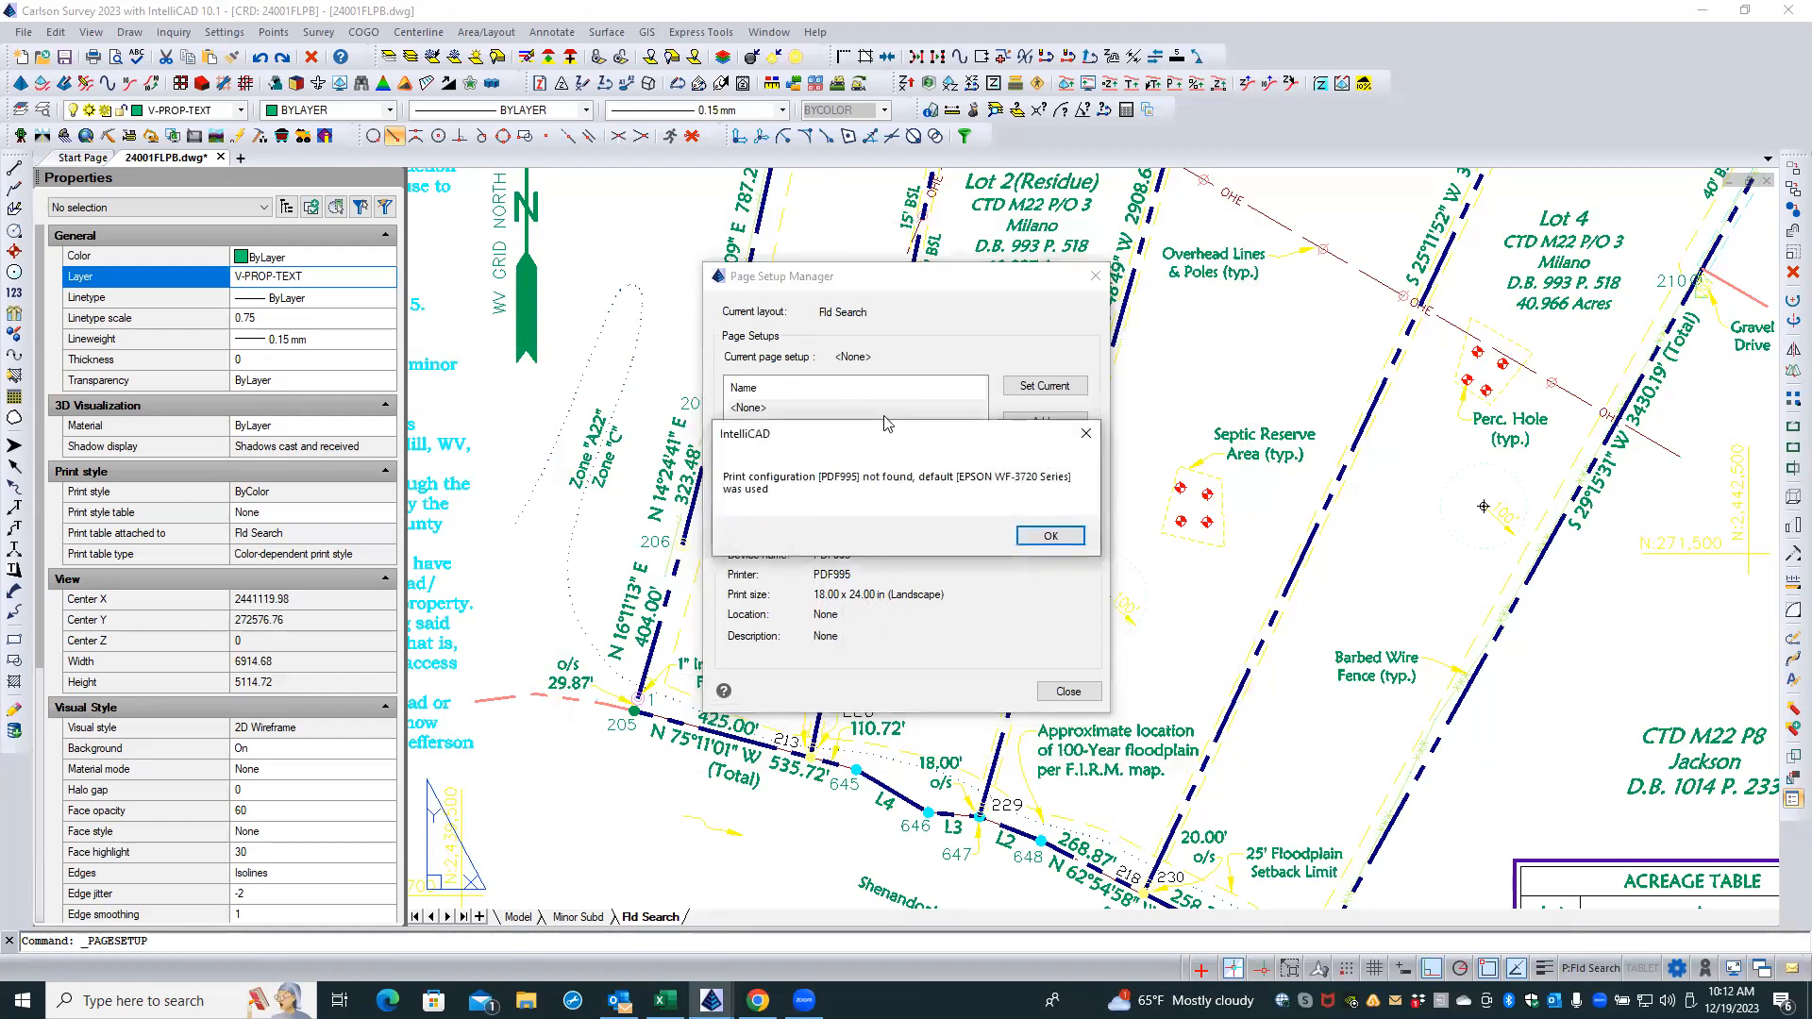
left_click(1038, 538)
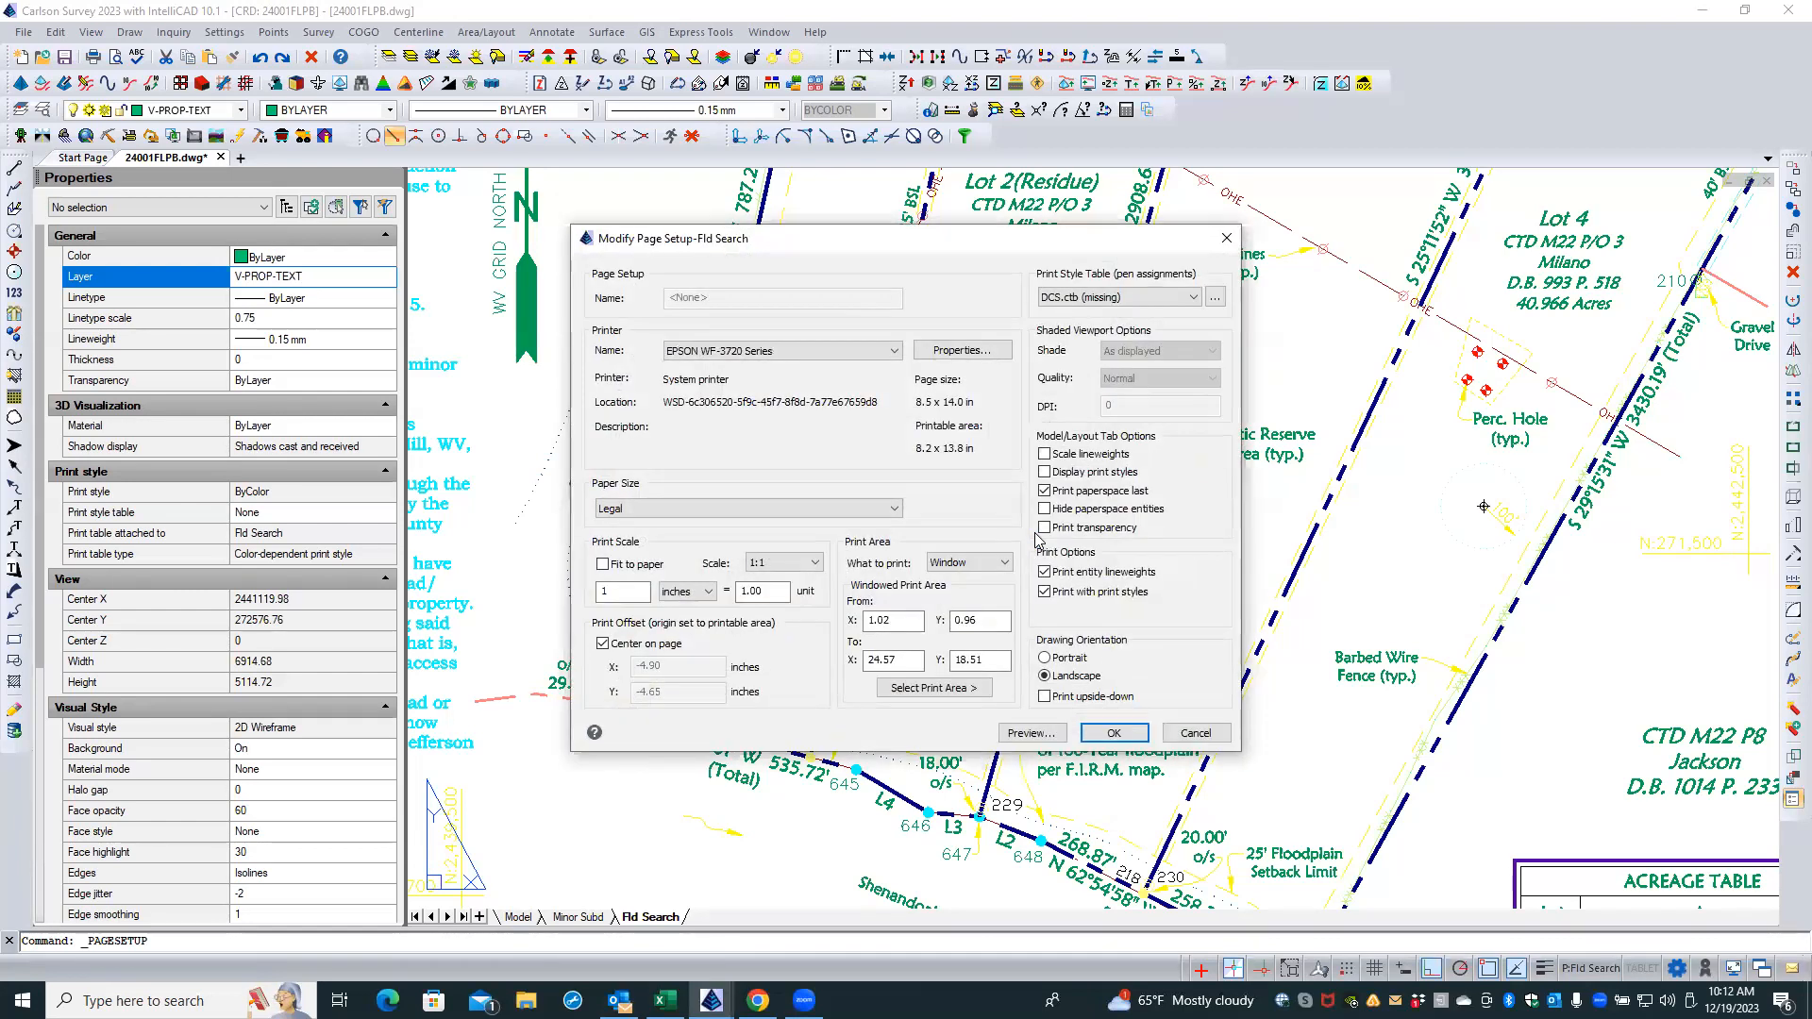
left_click(777, 351)
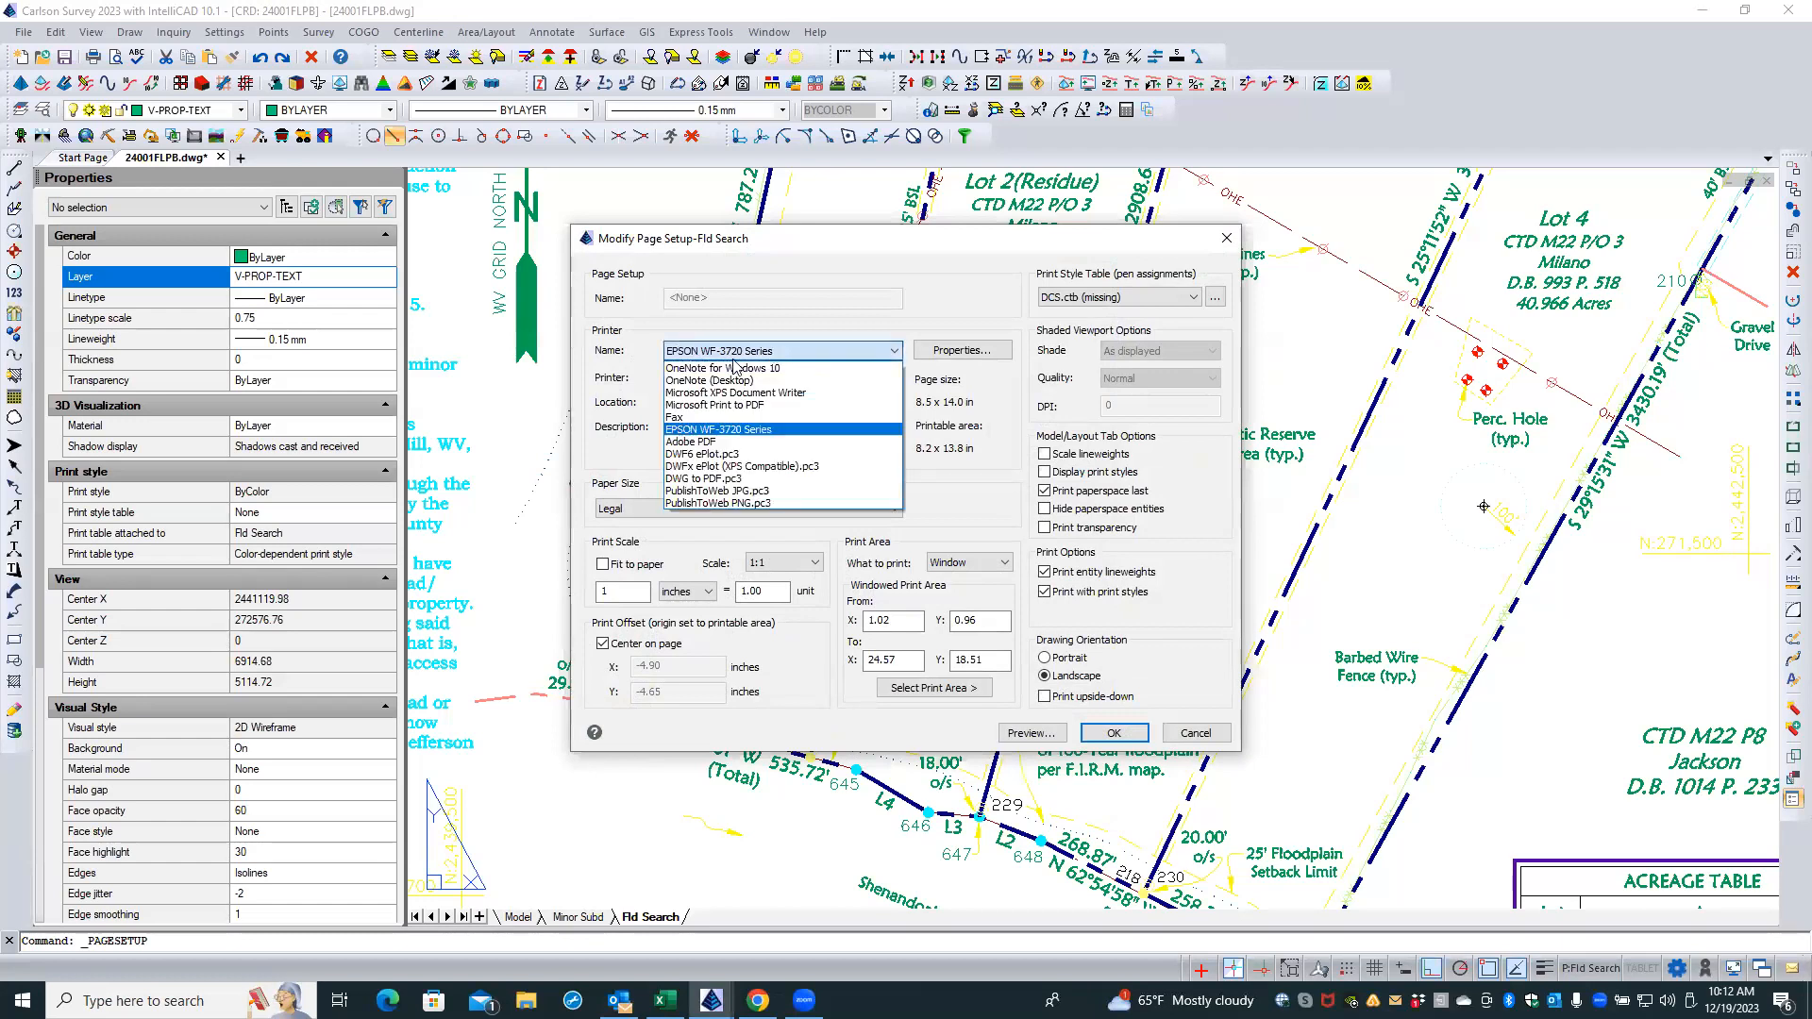
left_click(690, 441)
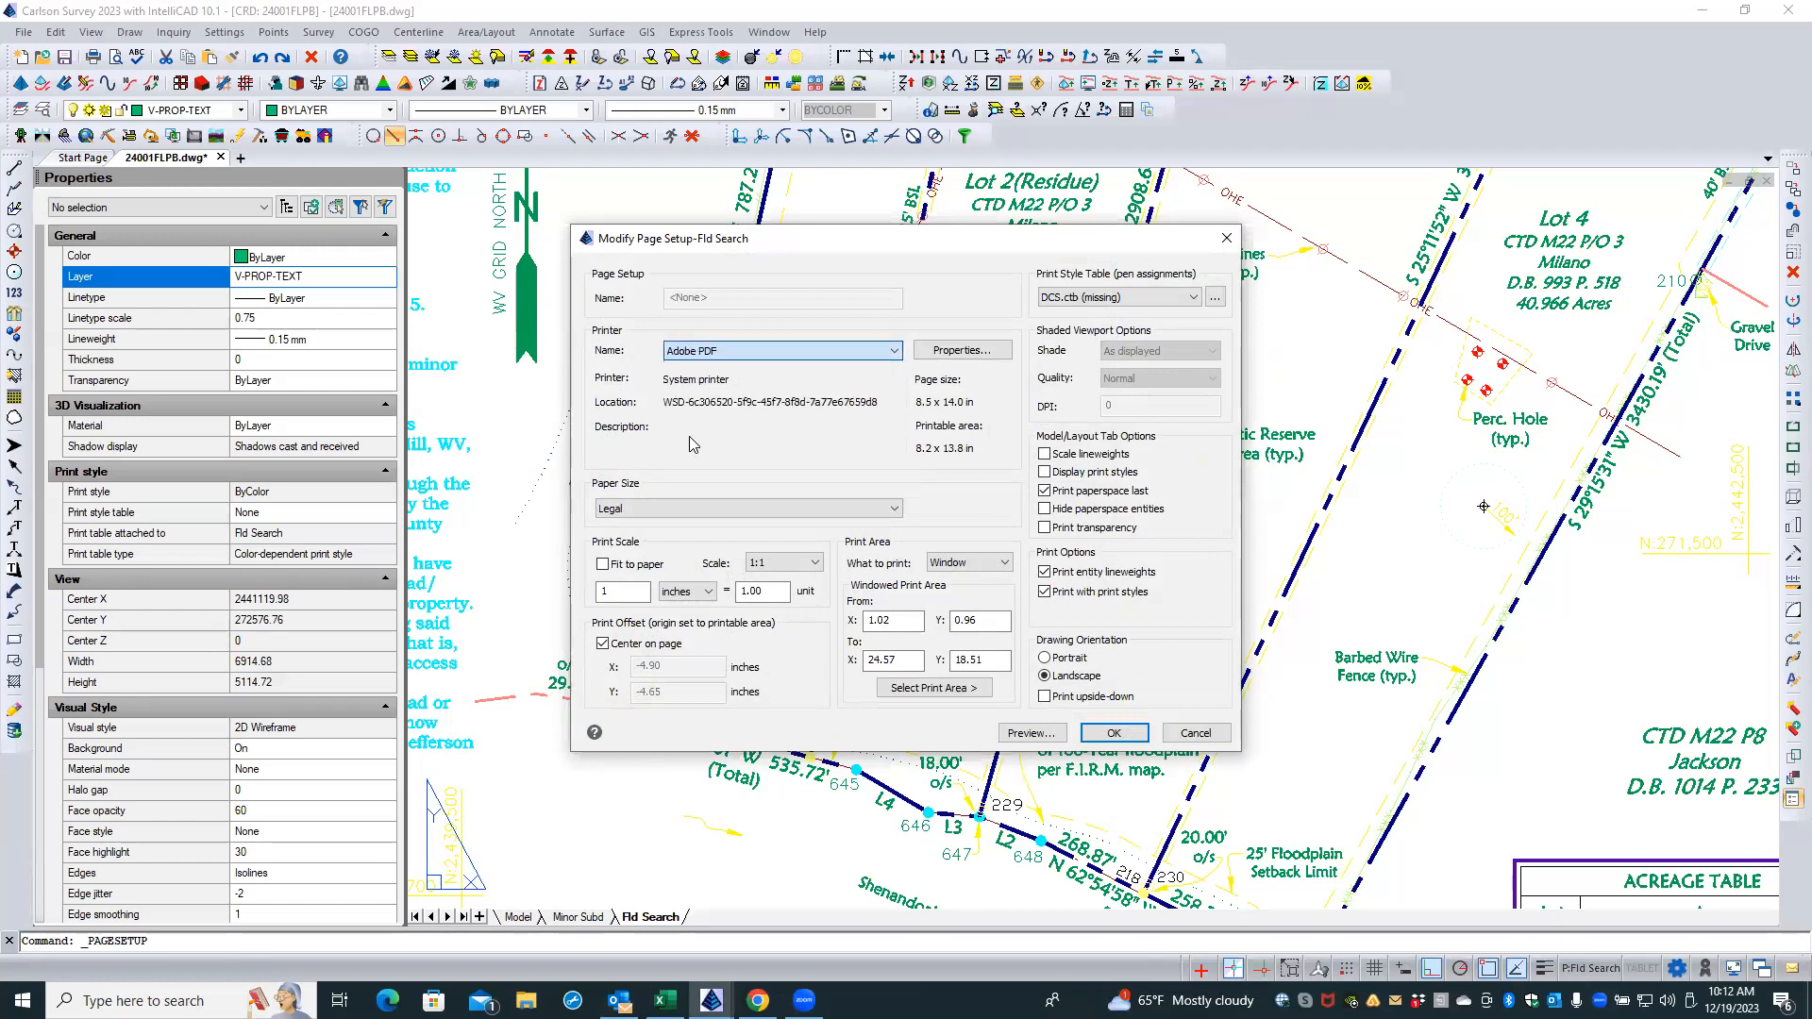
left_click(726, 514)
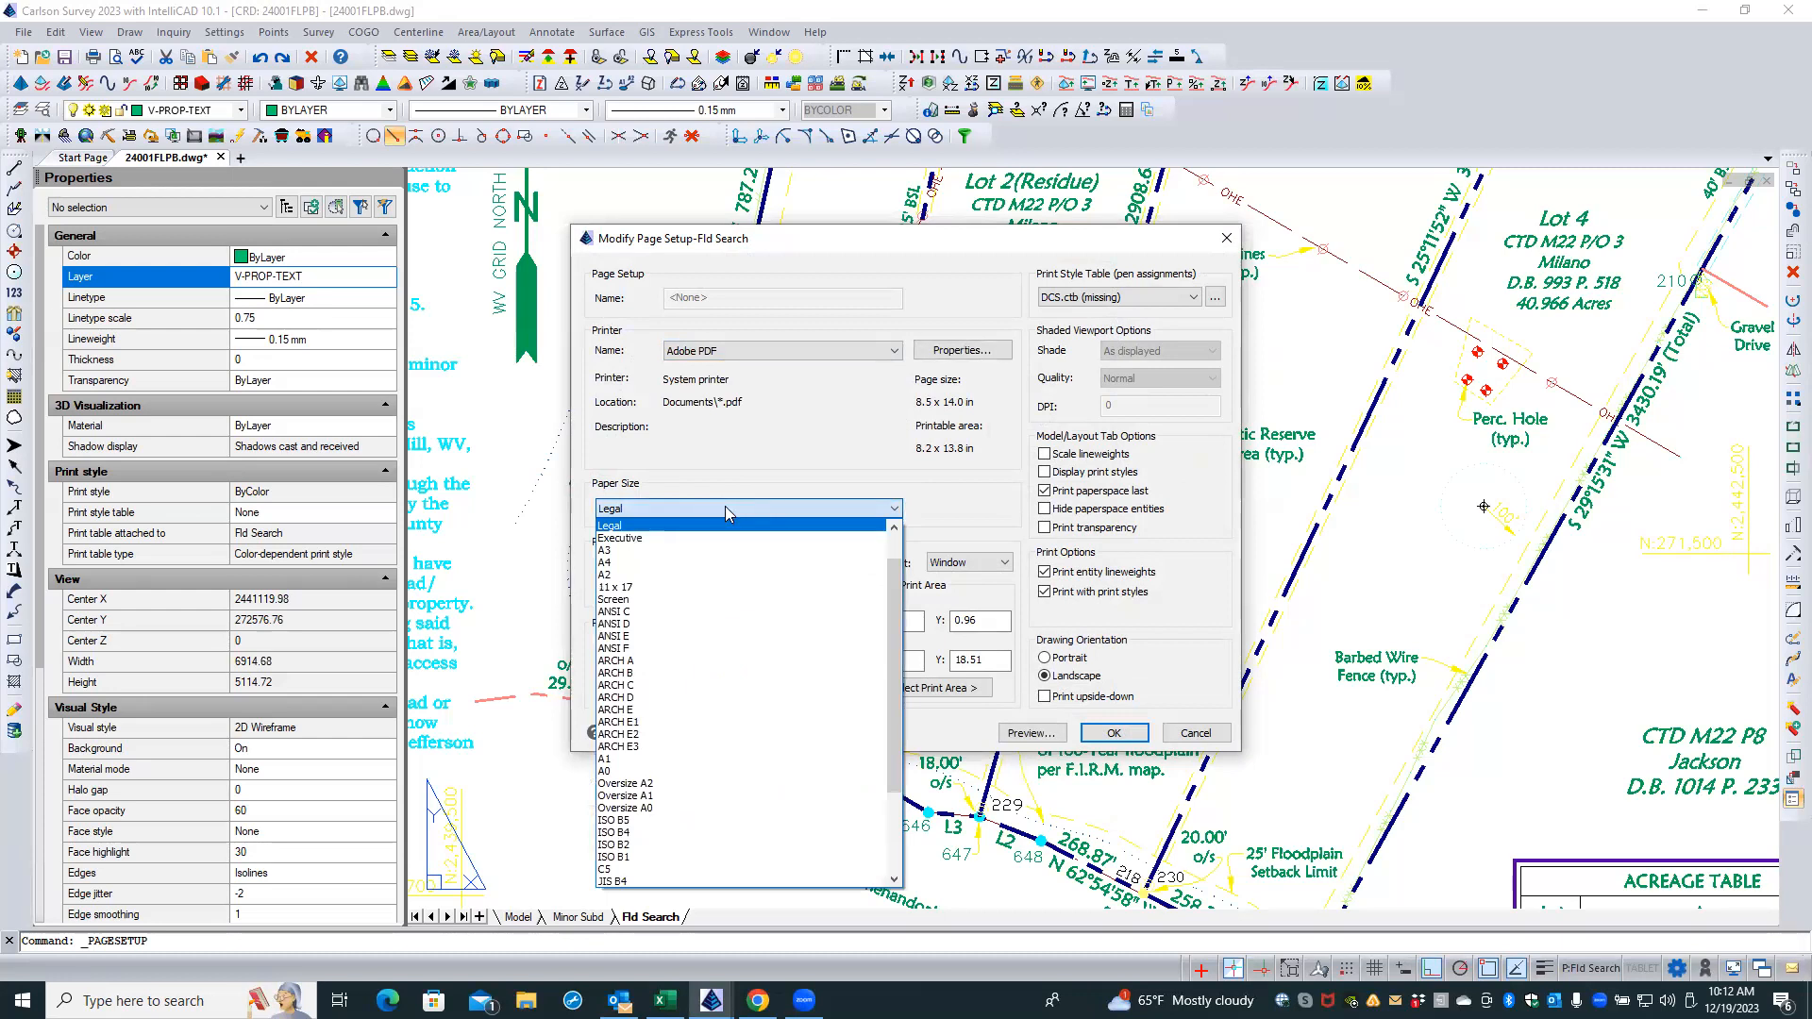
left_click_drag(897, 629, 895, 820)
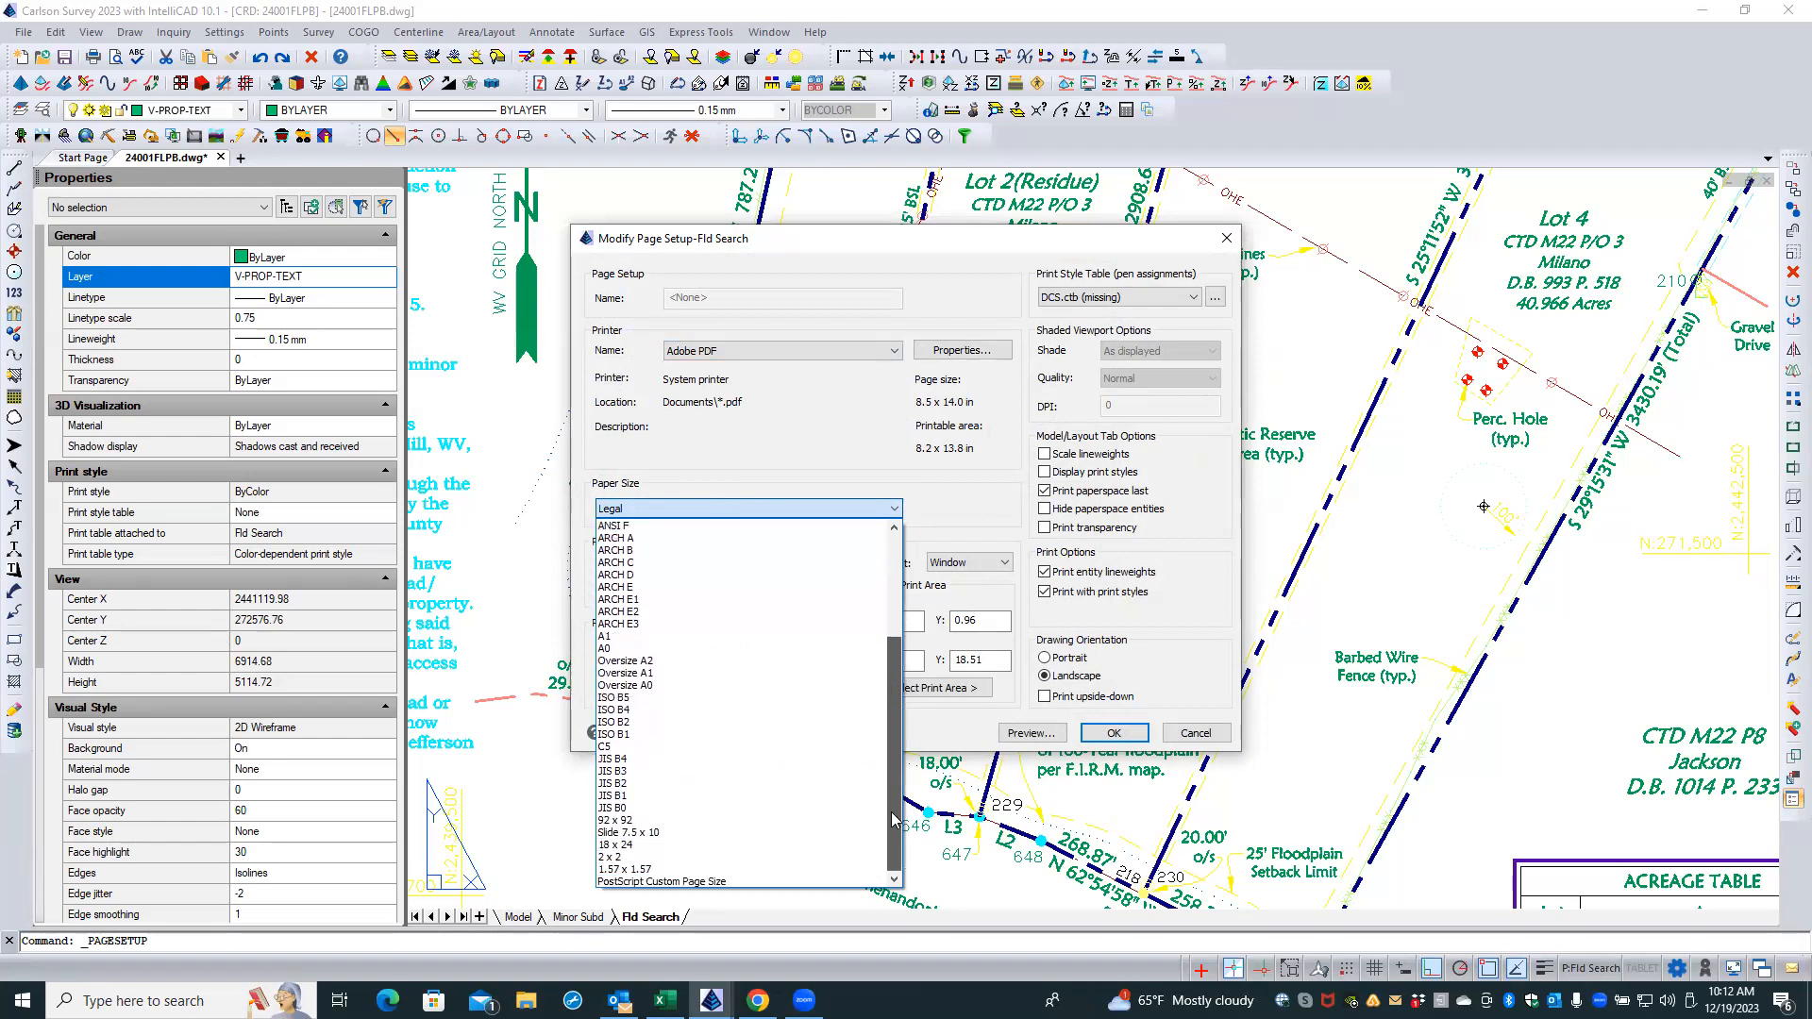
left_click(613, 845)
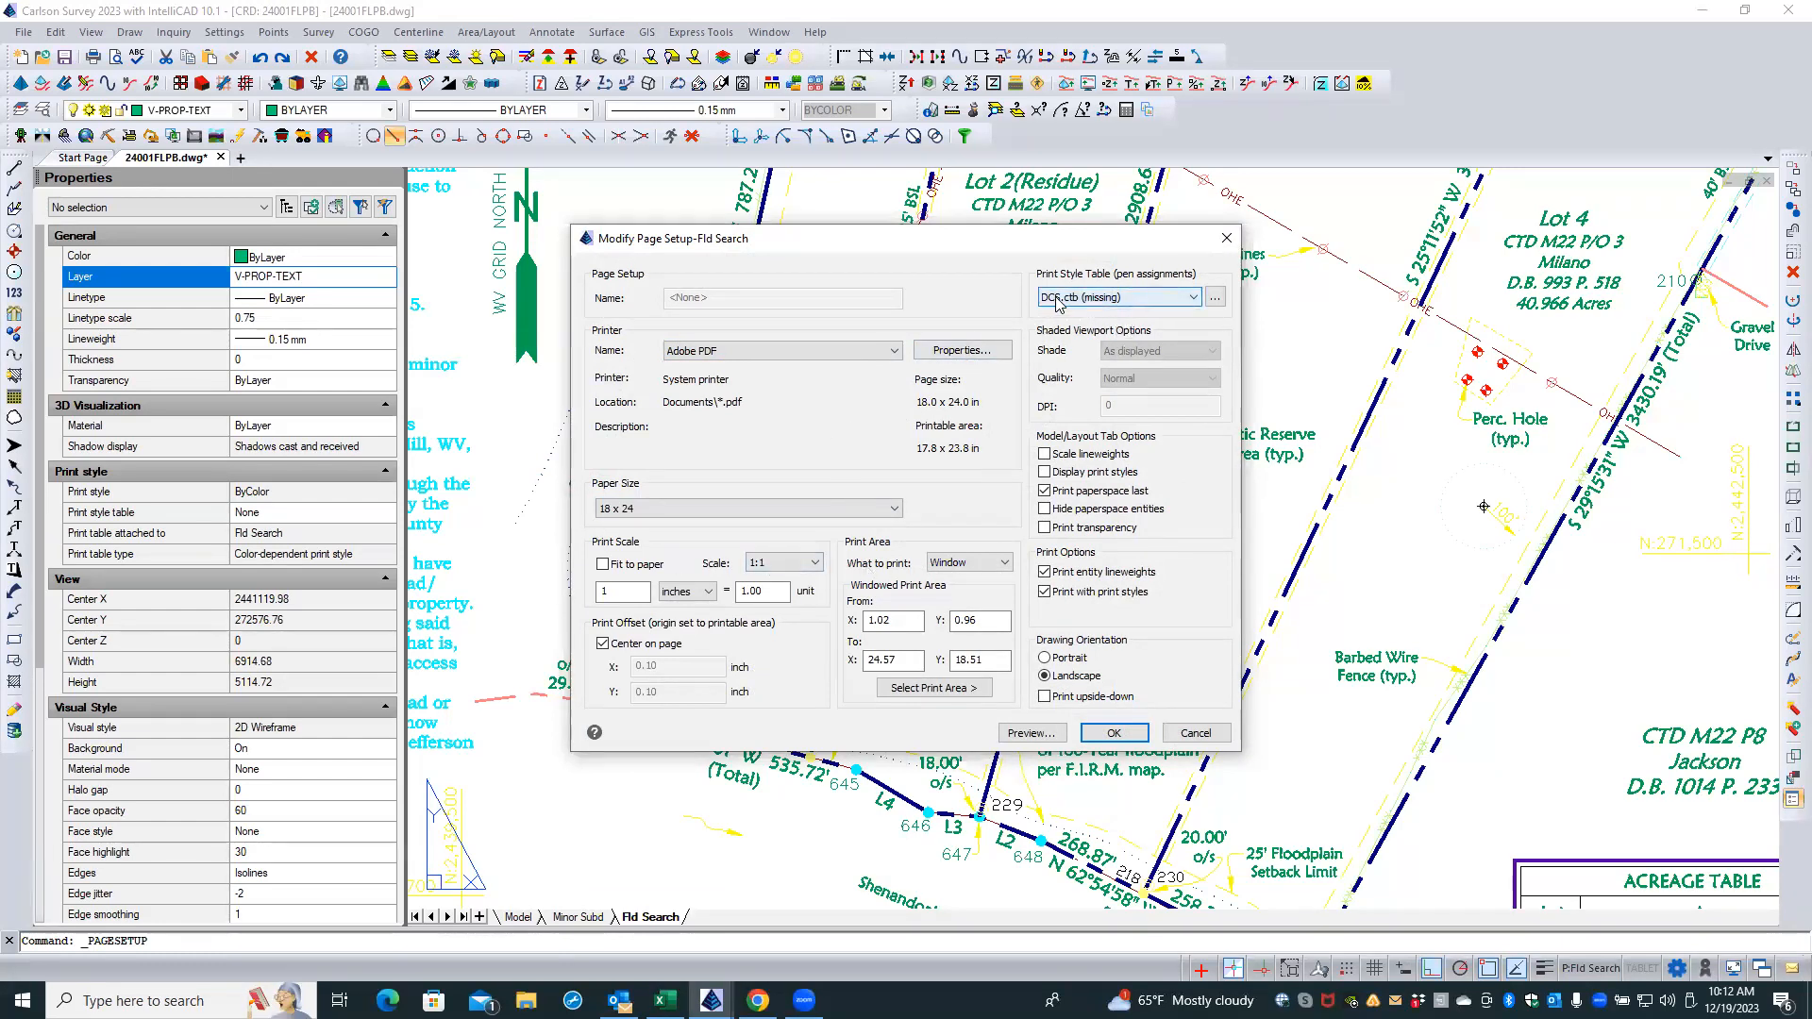
- Check which print style tables are available in place of the missing DCS.ctb
left_click(1215, 299)
left_click_drag(1038, 249, 972, 244)
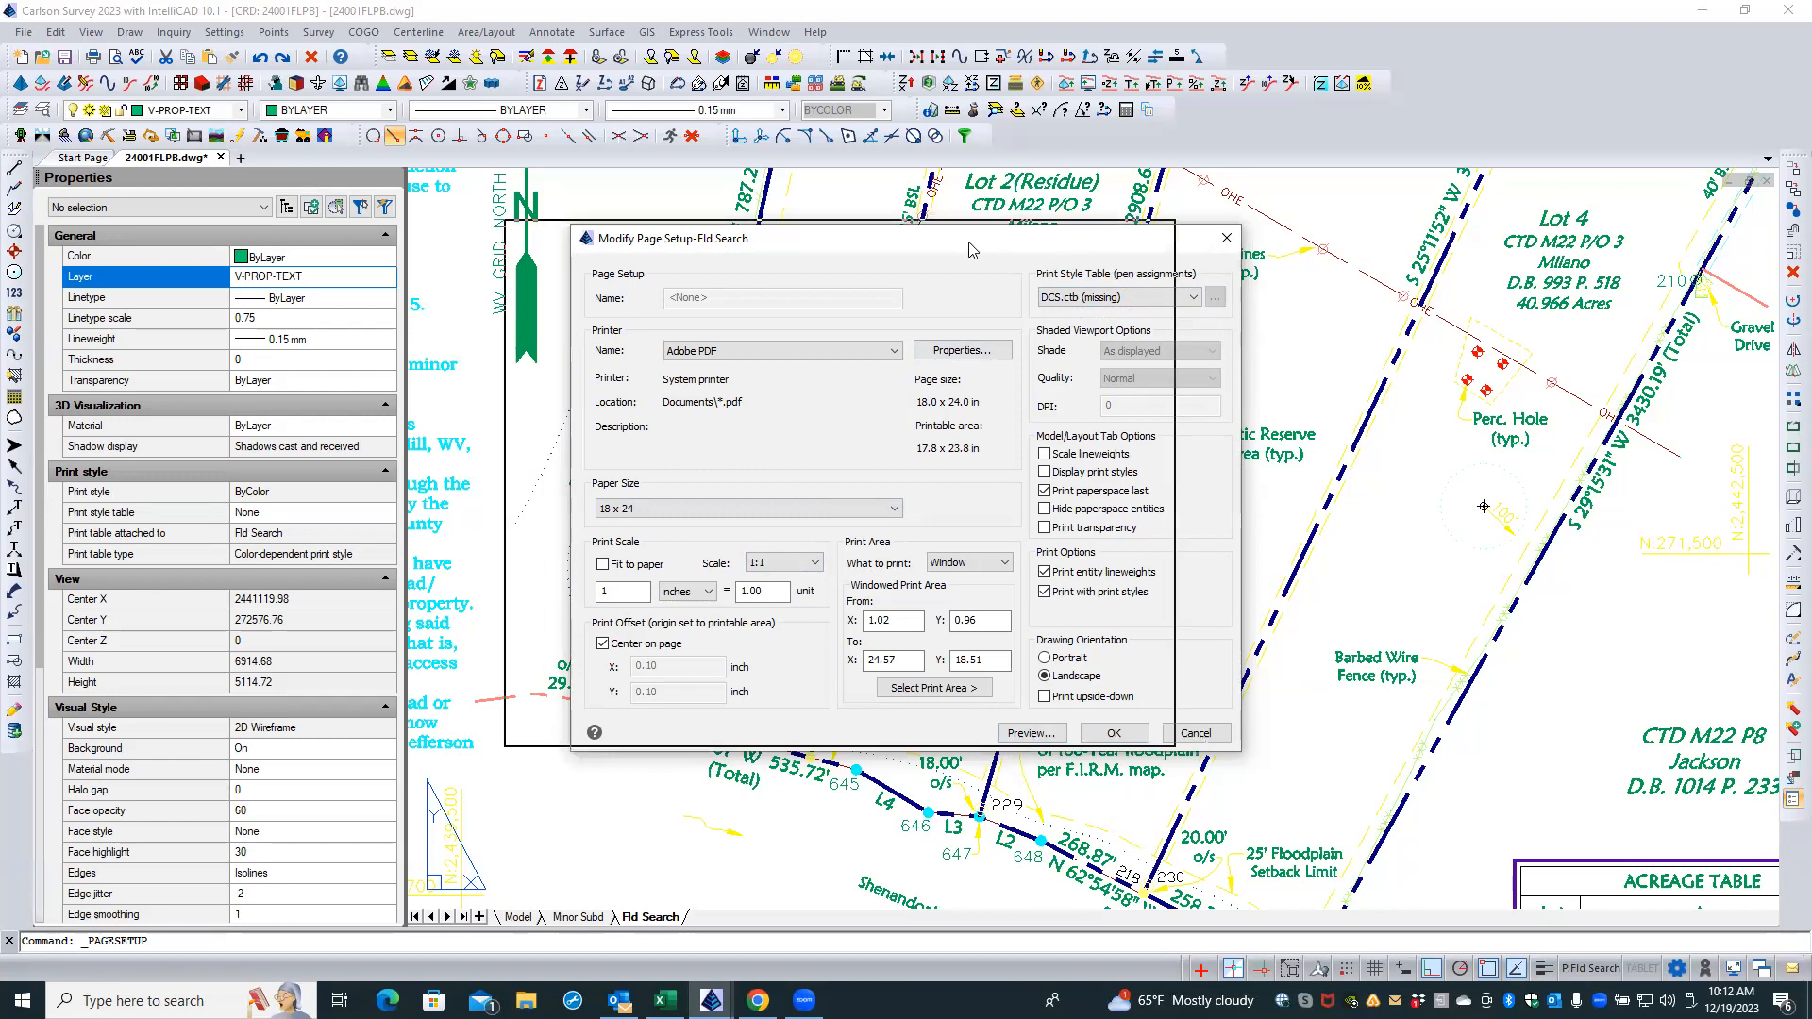
left_click(1130, 293)
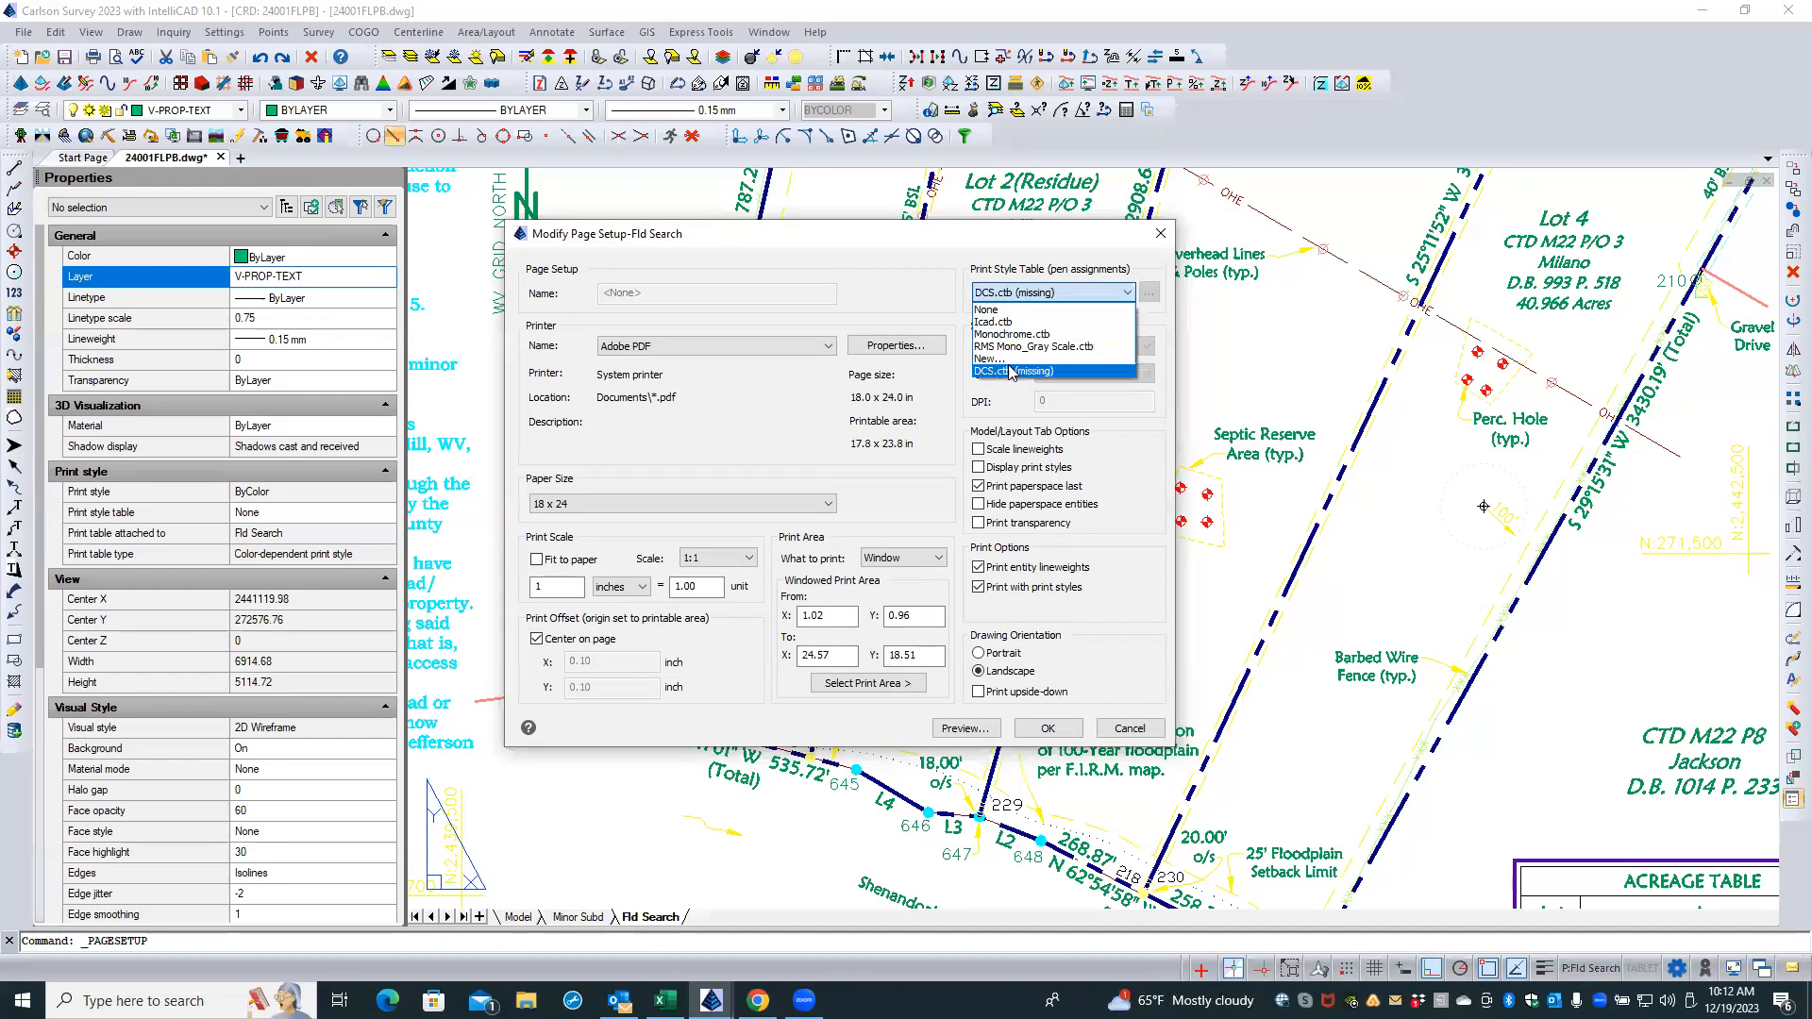
left_click(888, 267)
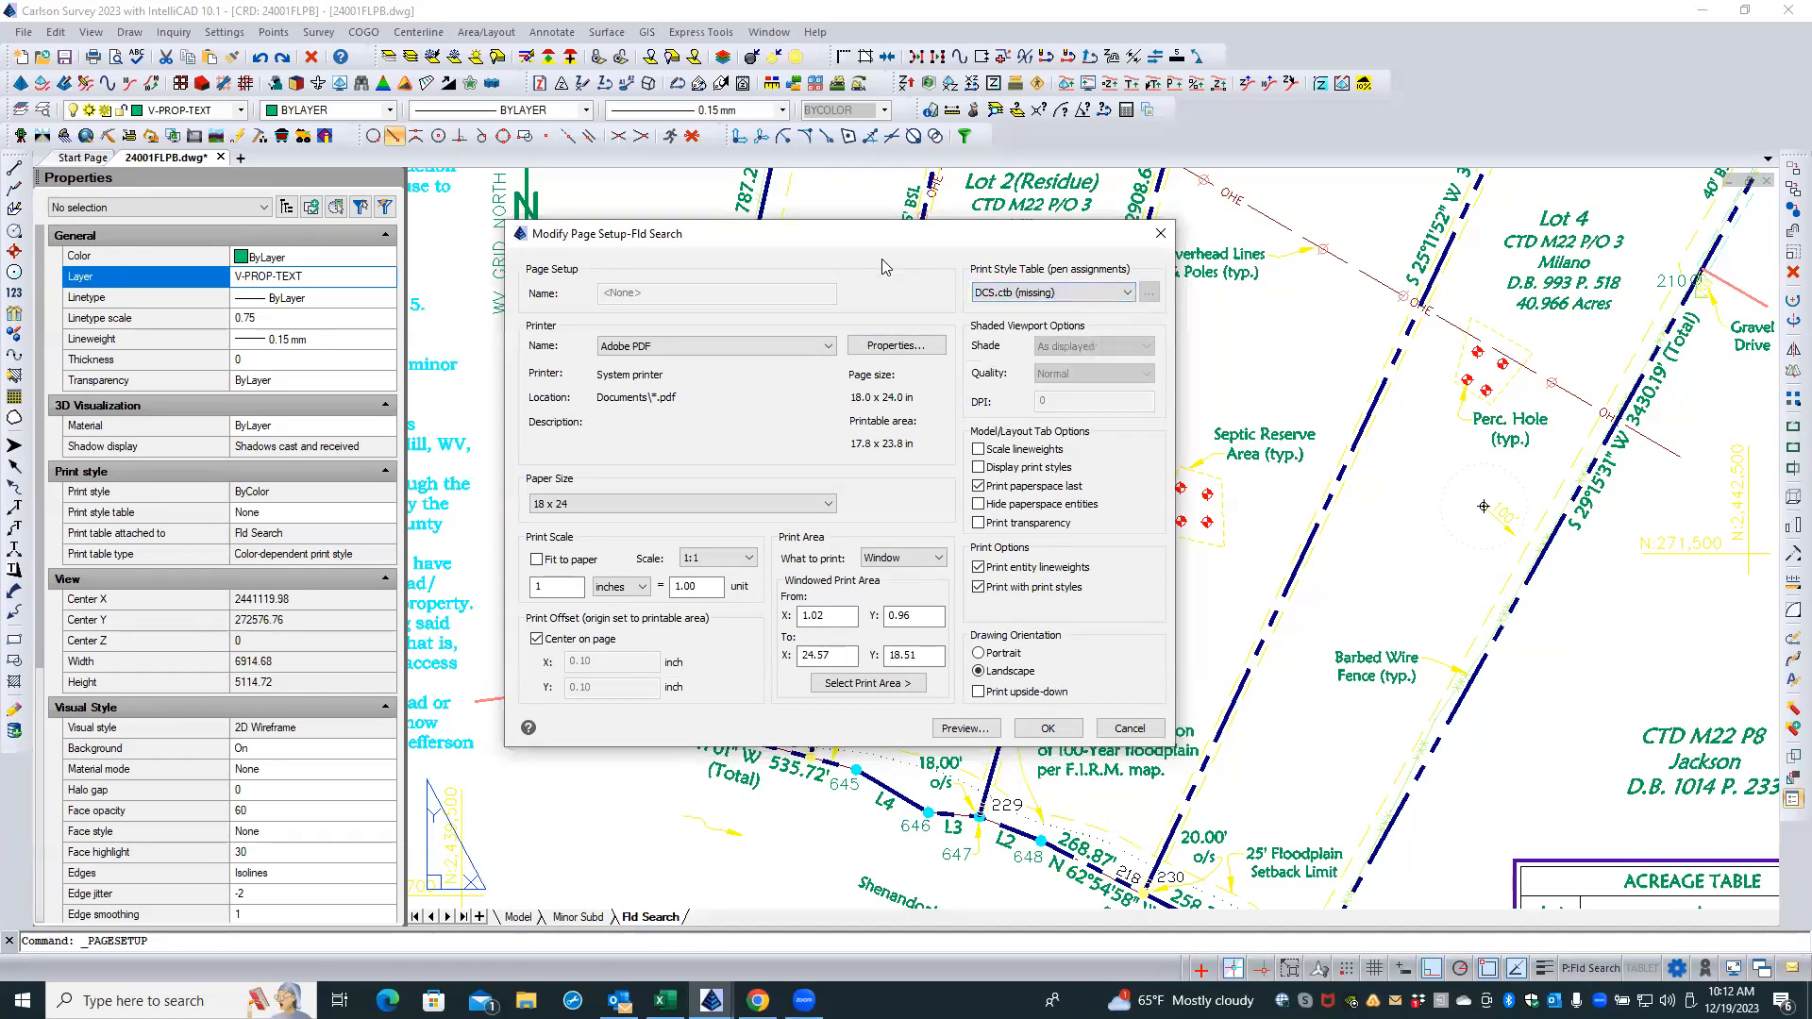
- Switch to File Explorer and search the OLD JOBS folder on Backup Plus (D:) for dcs.ctb
left_click(526, 1000)
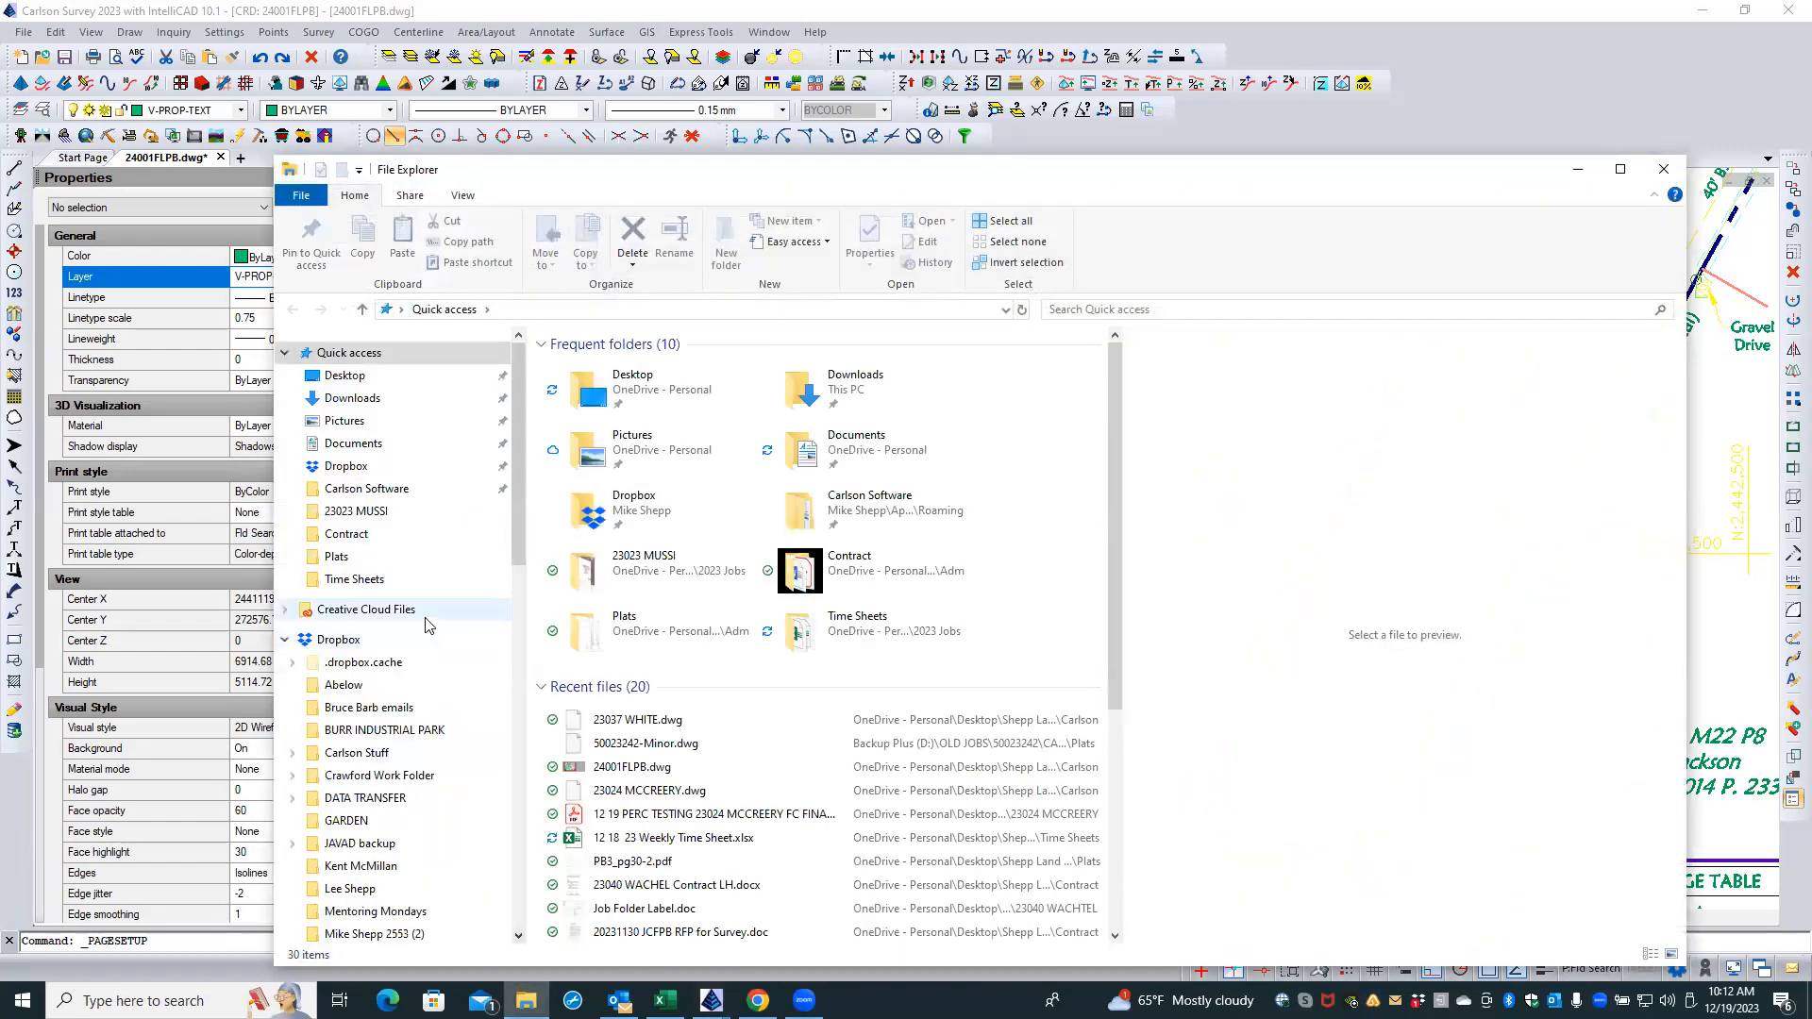
left_click_drag(516, 503, 516, 531)
left_click_drag(513, 580, 509, 814)
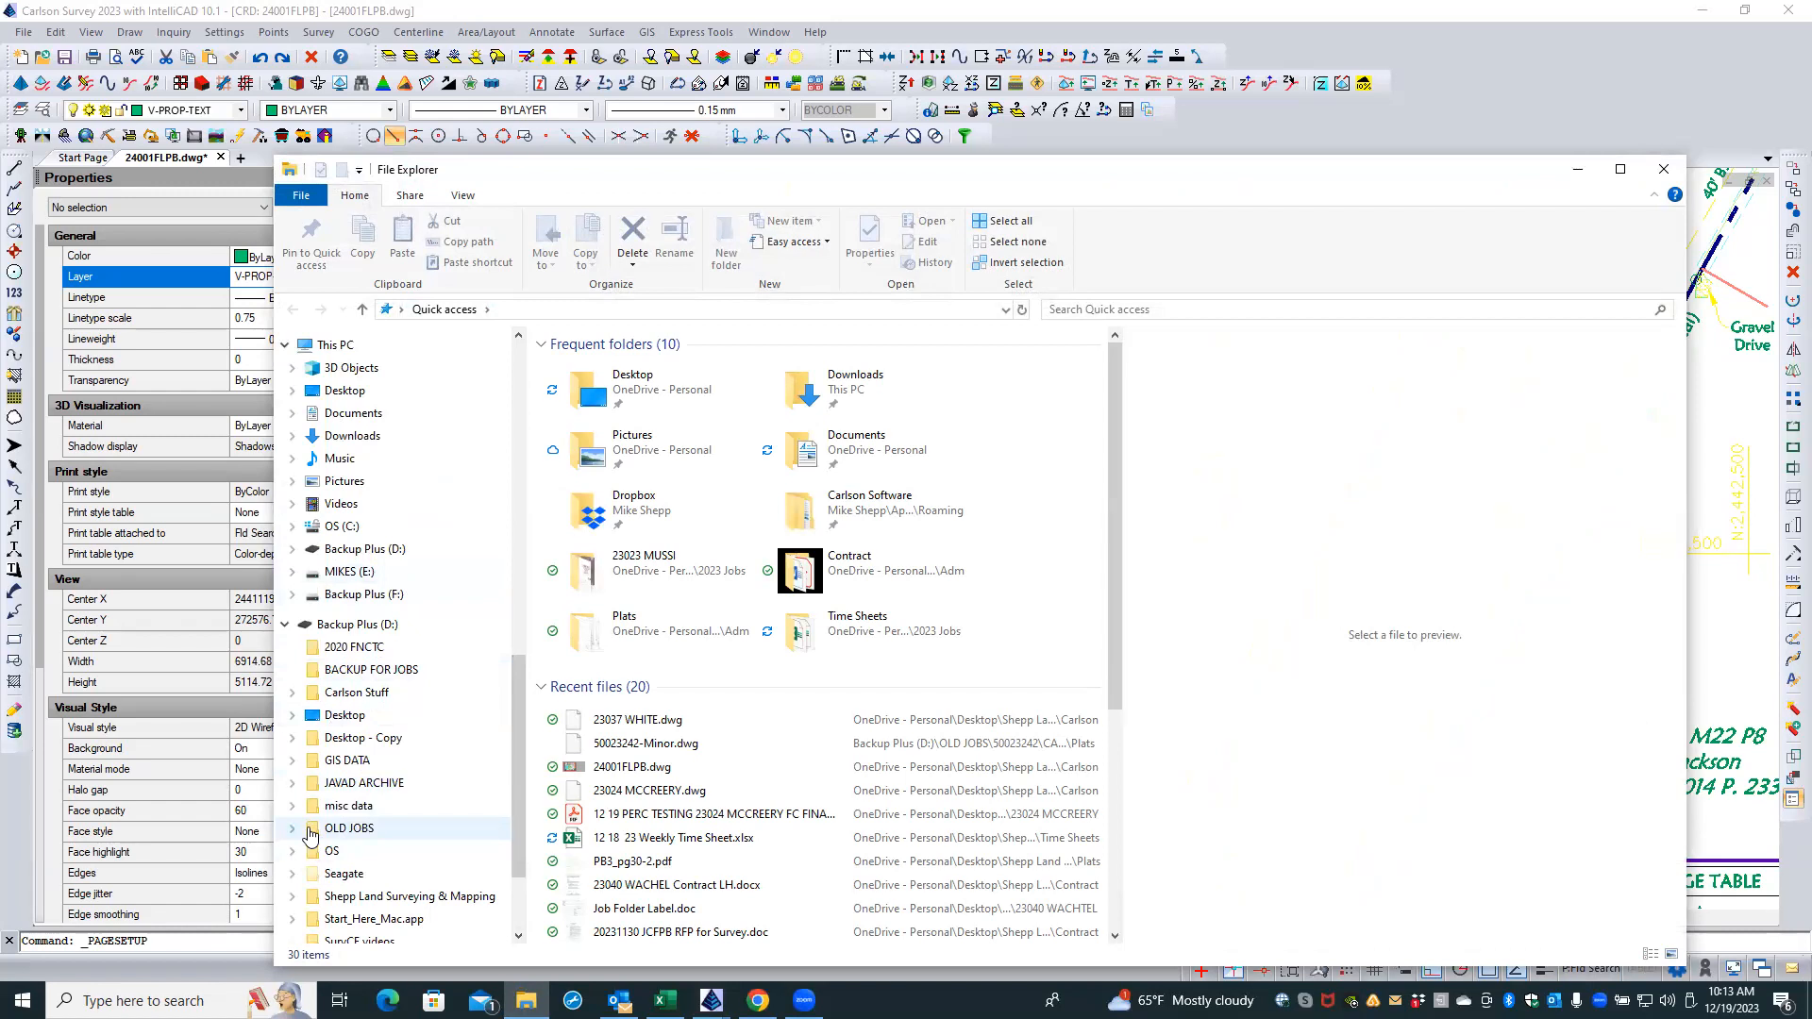
left_click(349, 828)
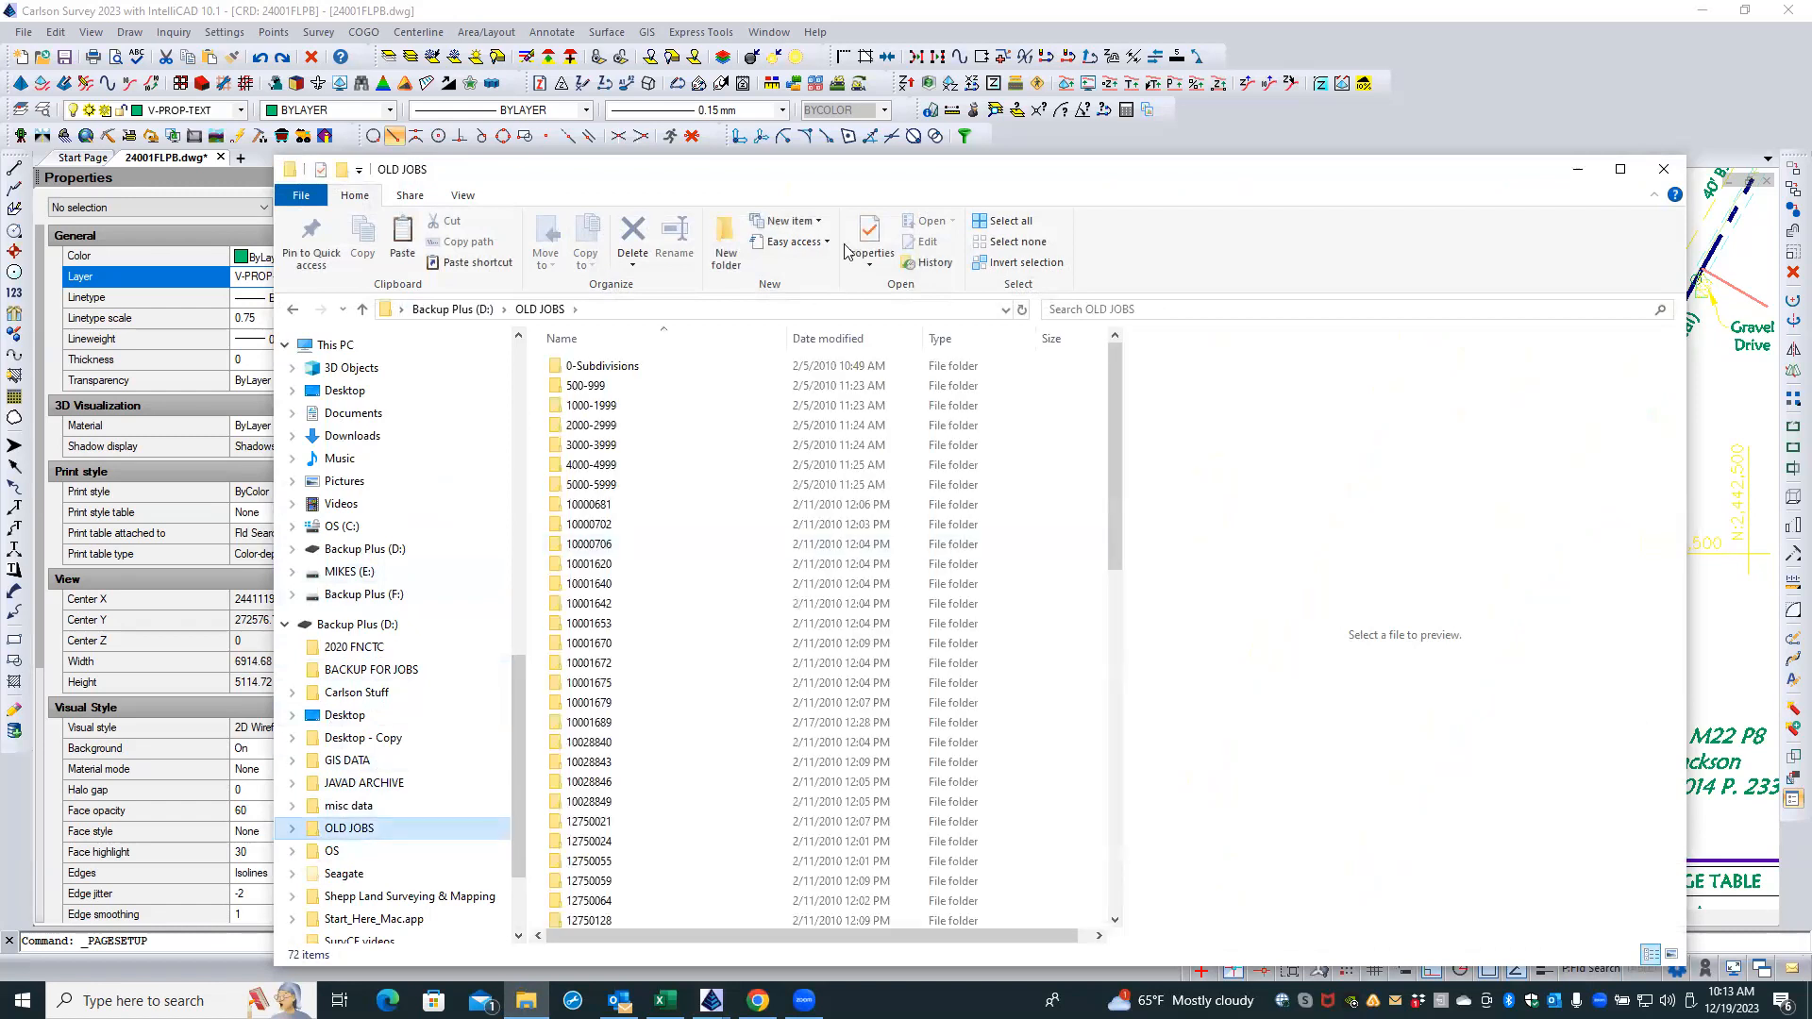
mouse_move(862, 168)
left_mouse_down()
mouse_move(774, 384)
mouse_move(834, 161)
left_mouse_up()
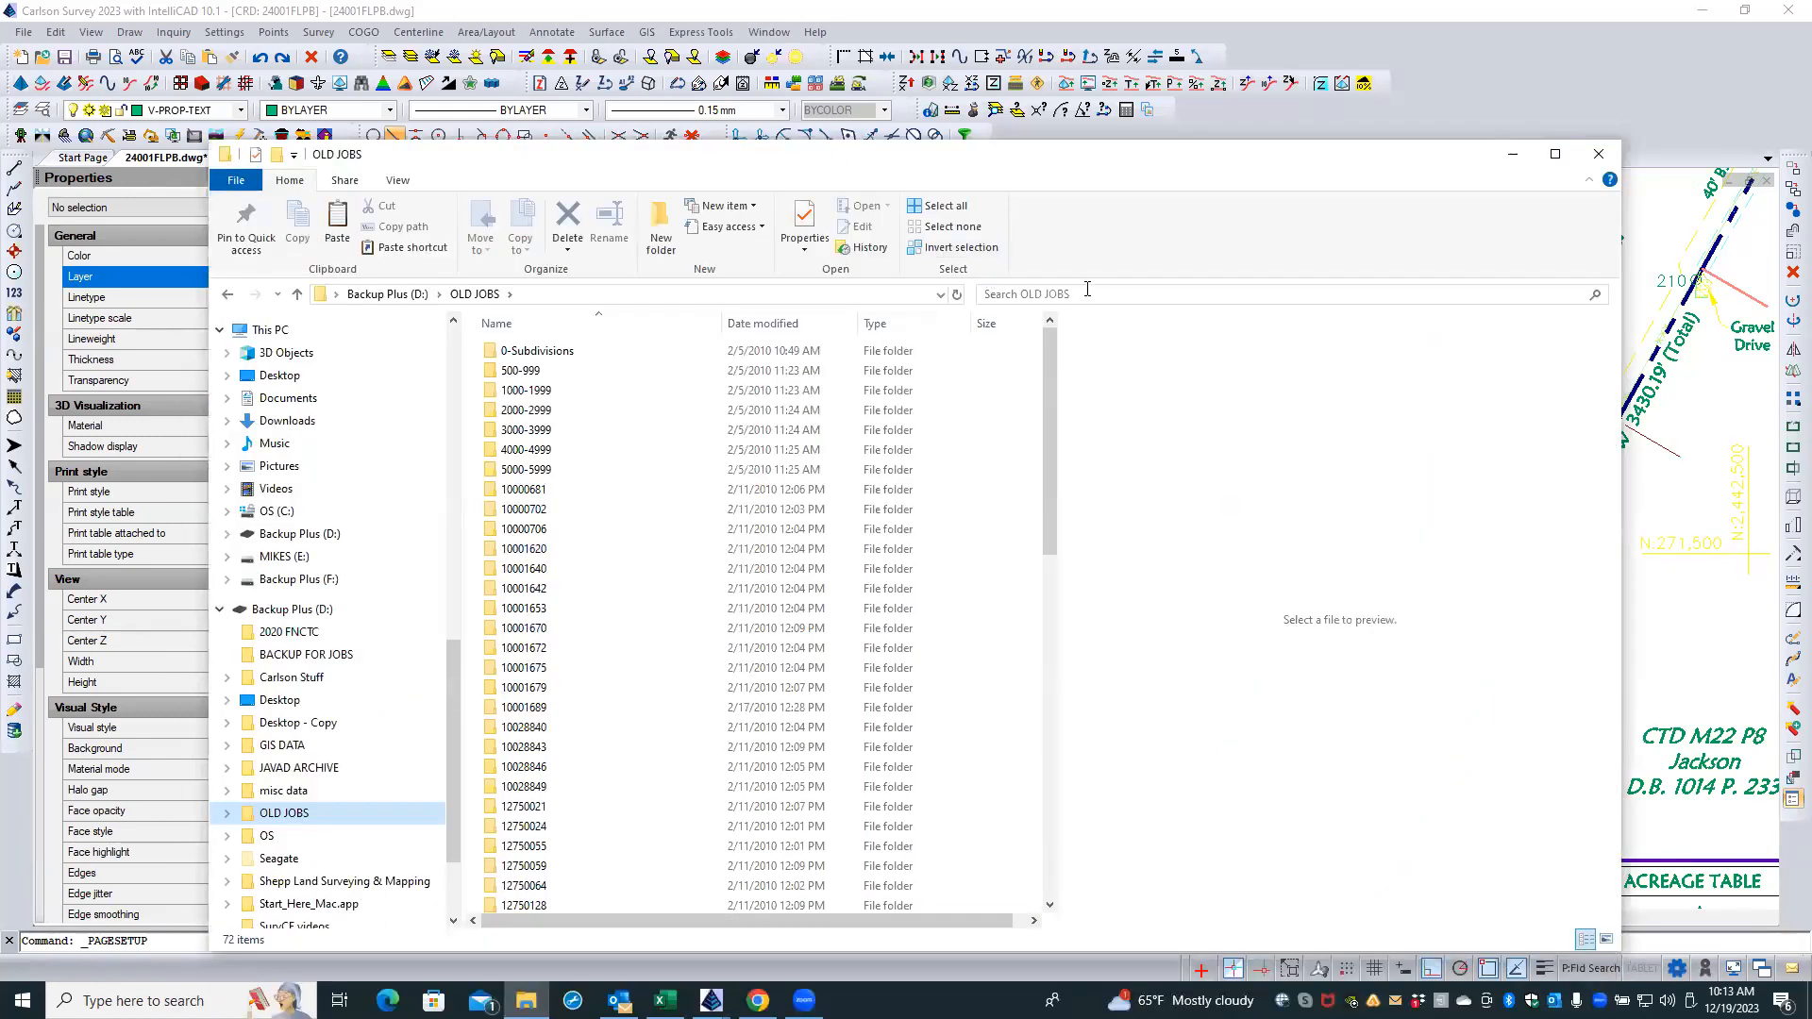
left_click(1088, 290)
type("dcs.ctb")
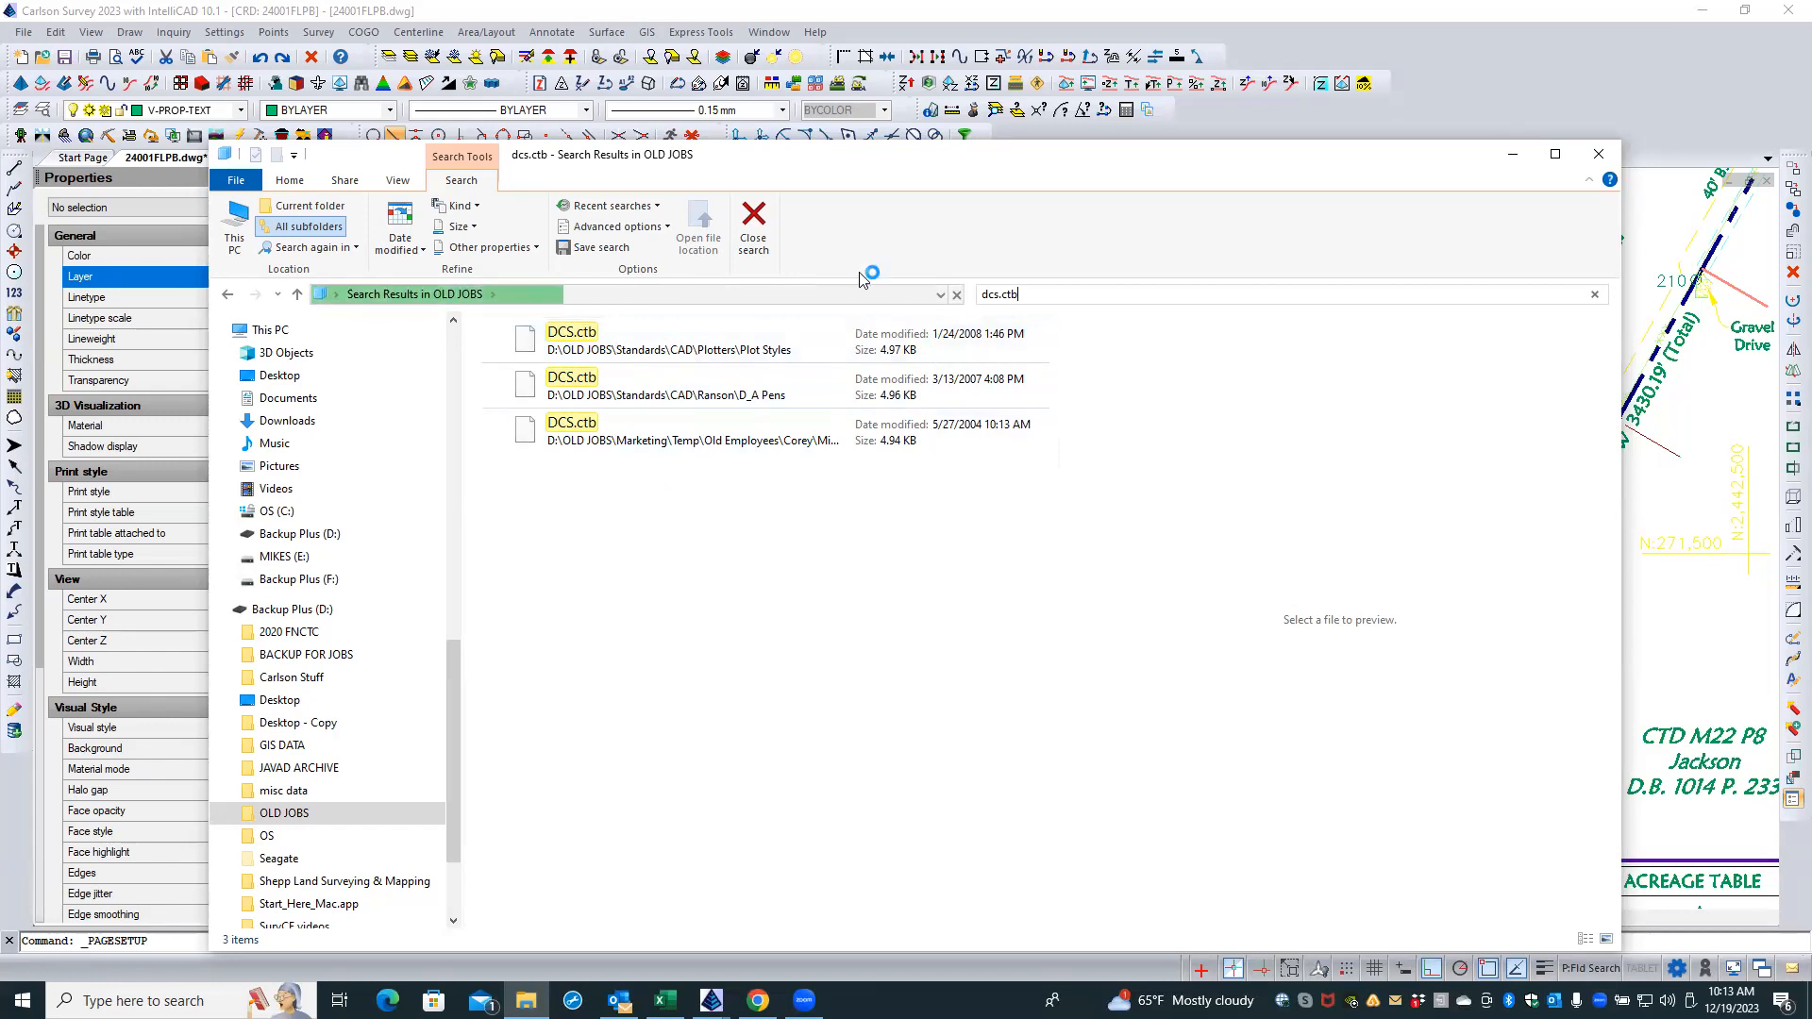
- Copy the DCS.ctb file found in the Plotters\Plot Styles folder and close the search results
left_click(532, 342)
right_click(531, 342)
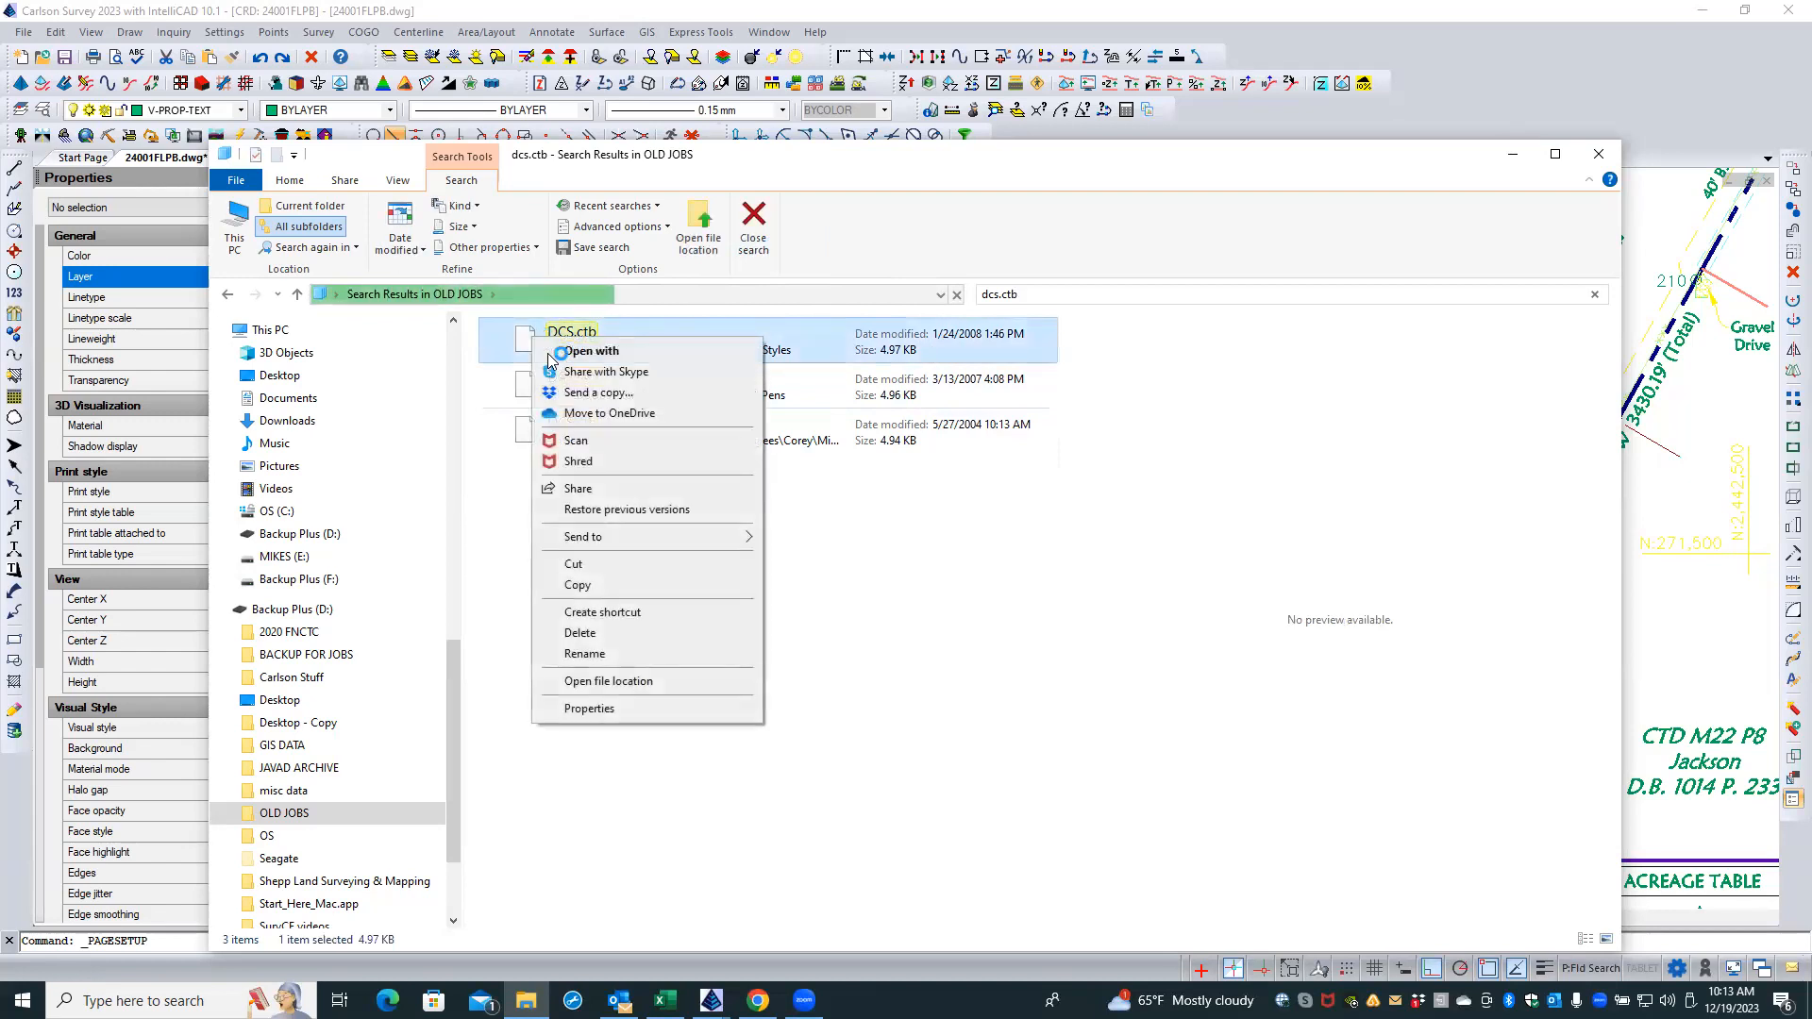
left_click(579, 585)
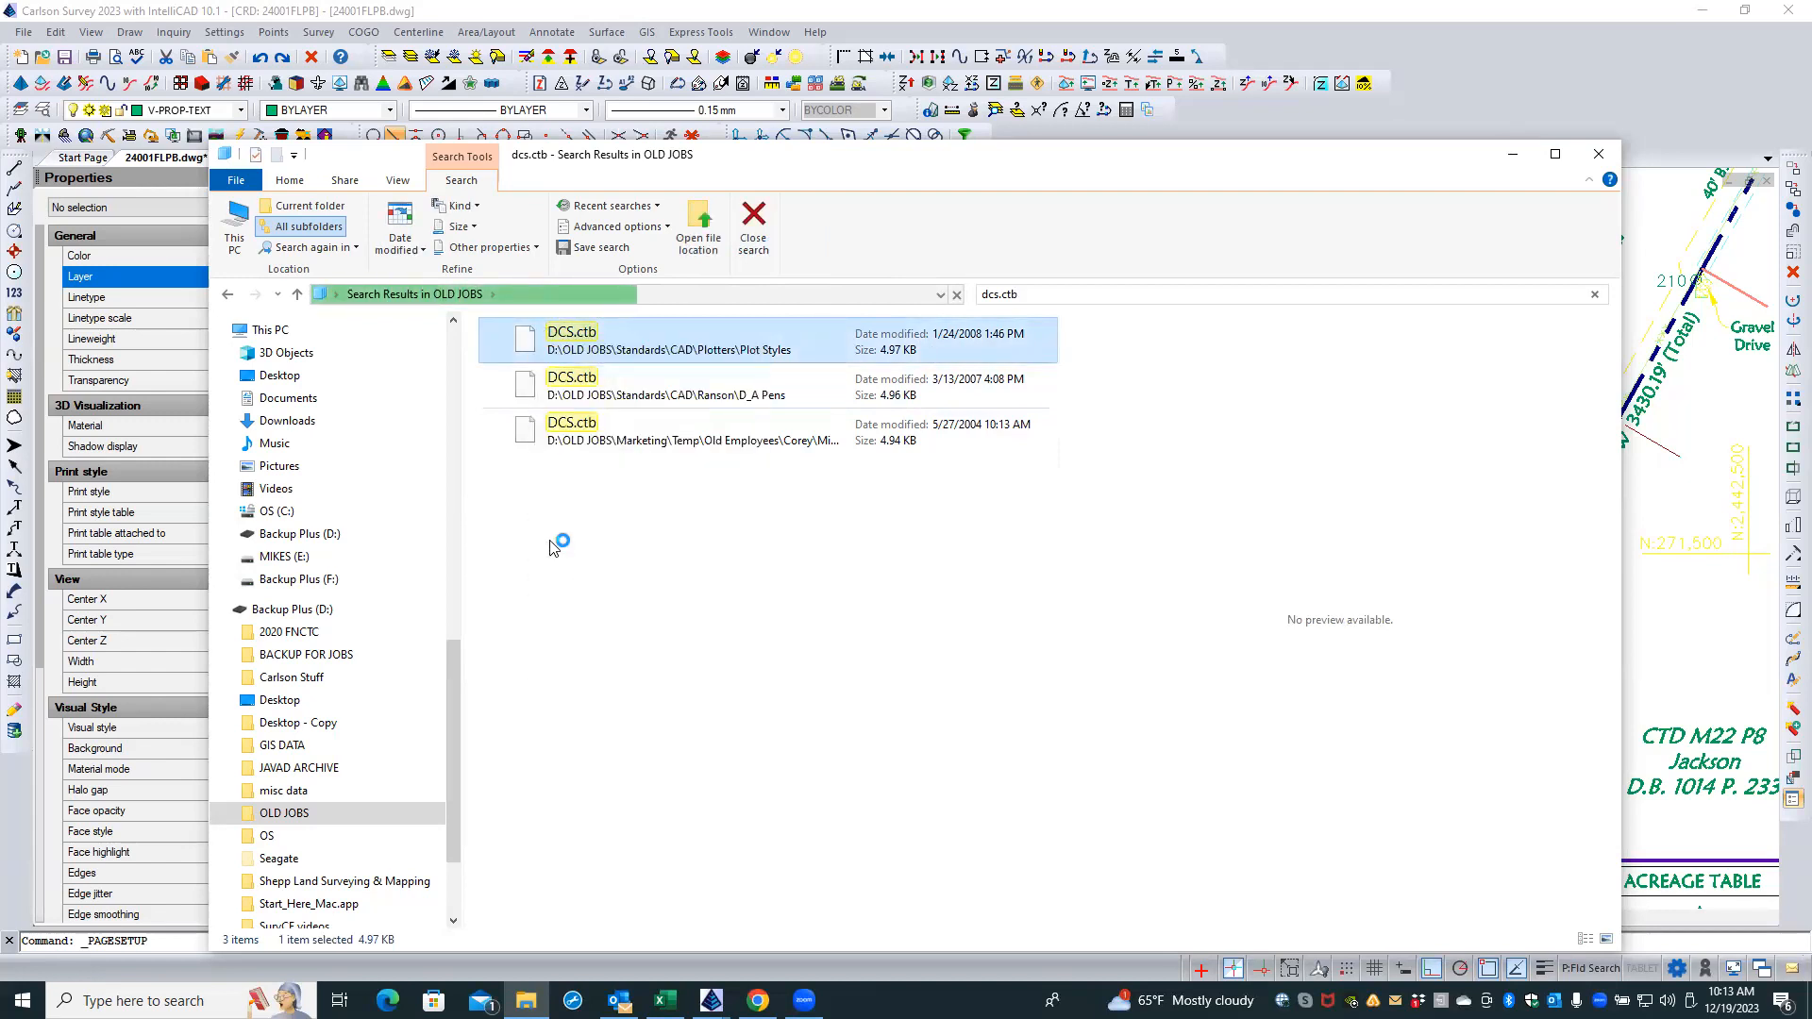
left_click(755, 219)
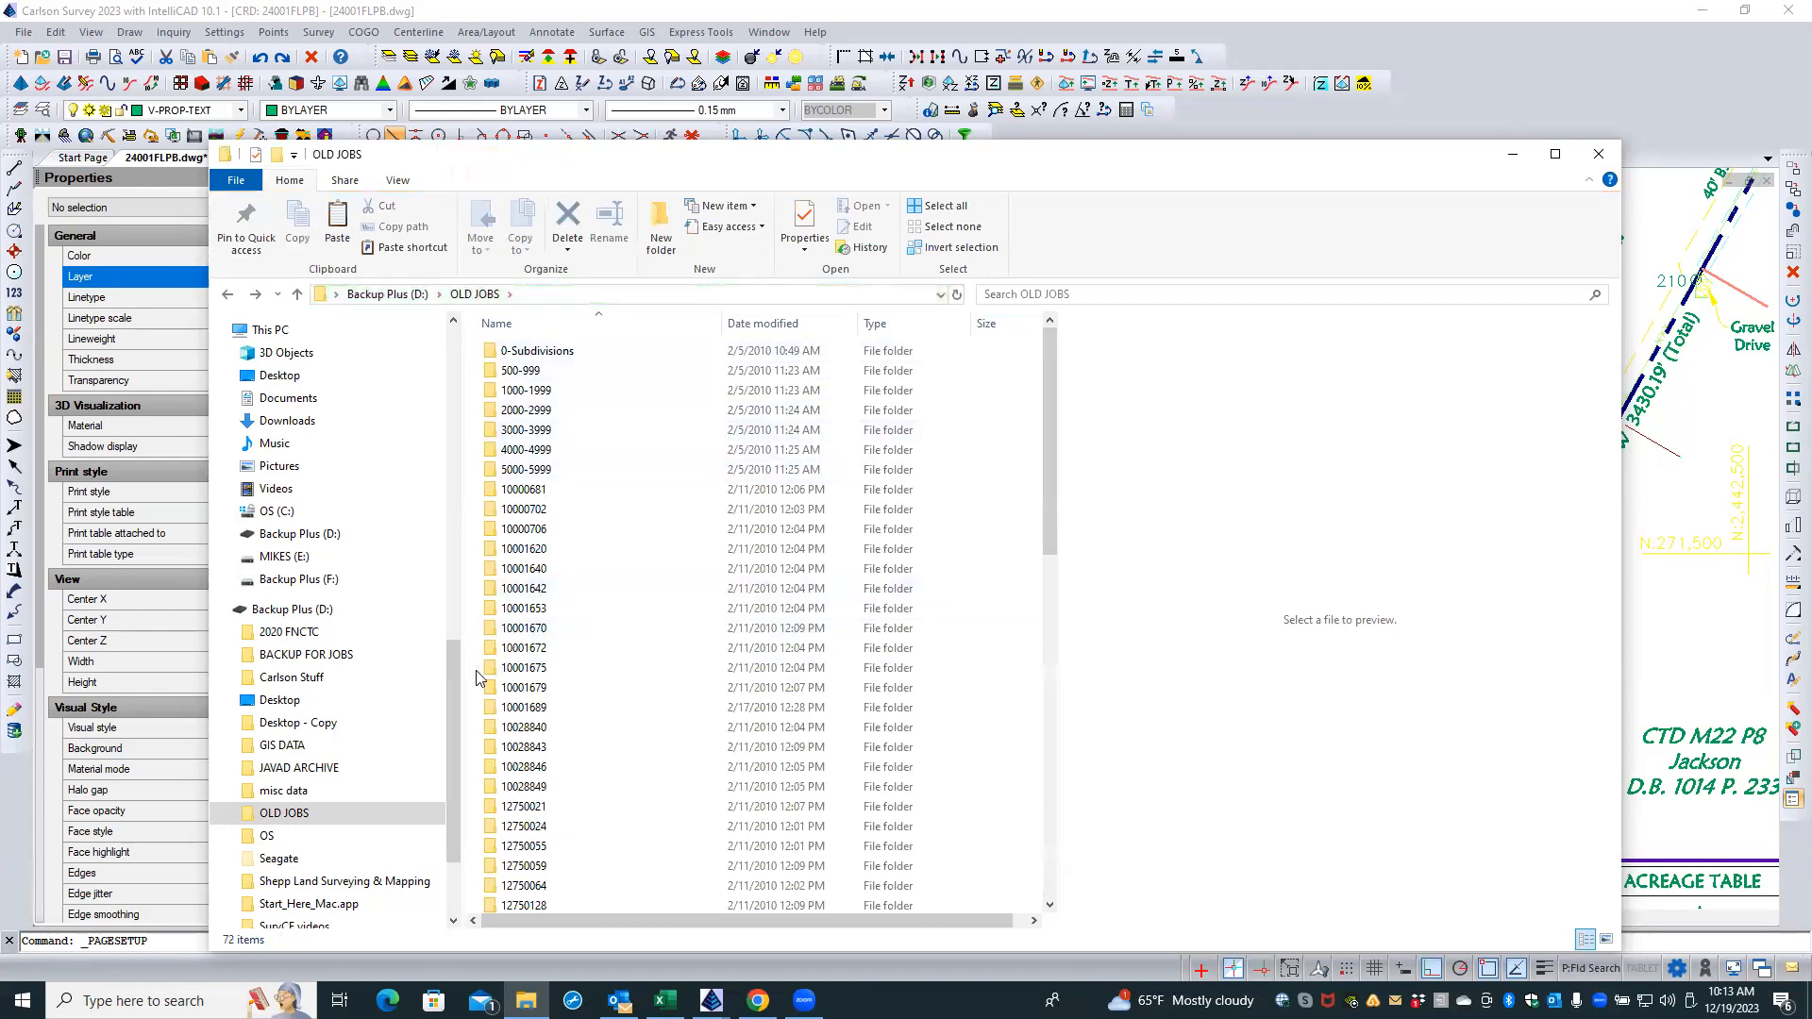
- Return to Carlson Survey, discard the page setup changes and close the page setup manager
left_click(1491, 70)
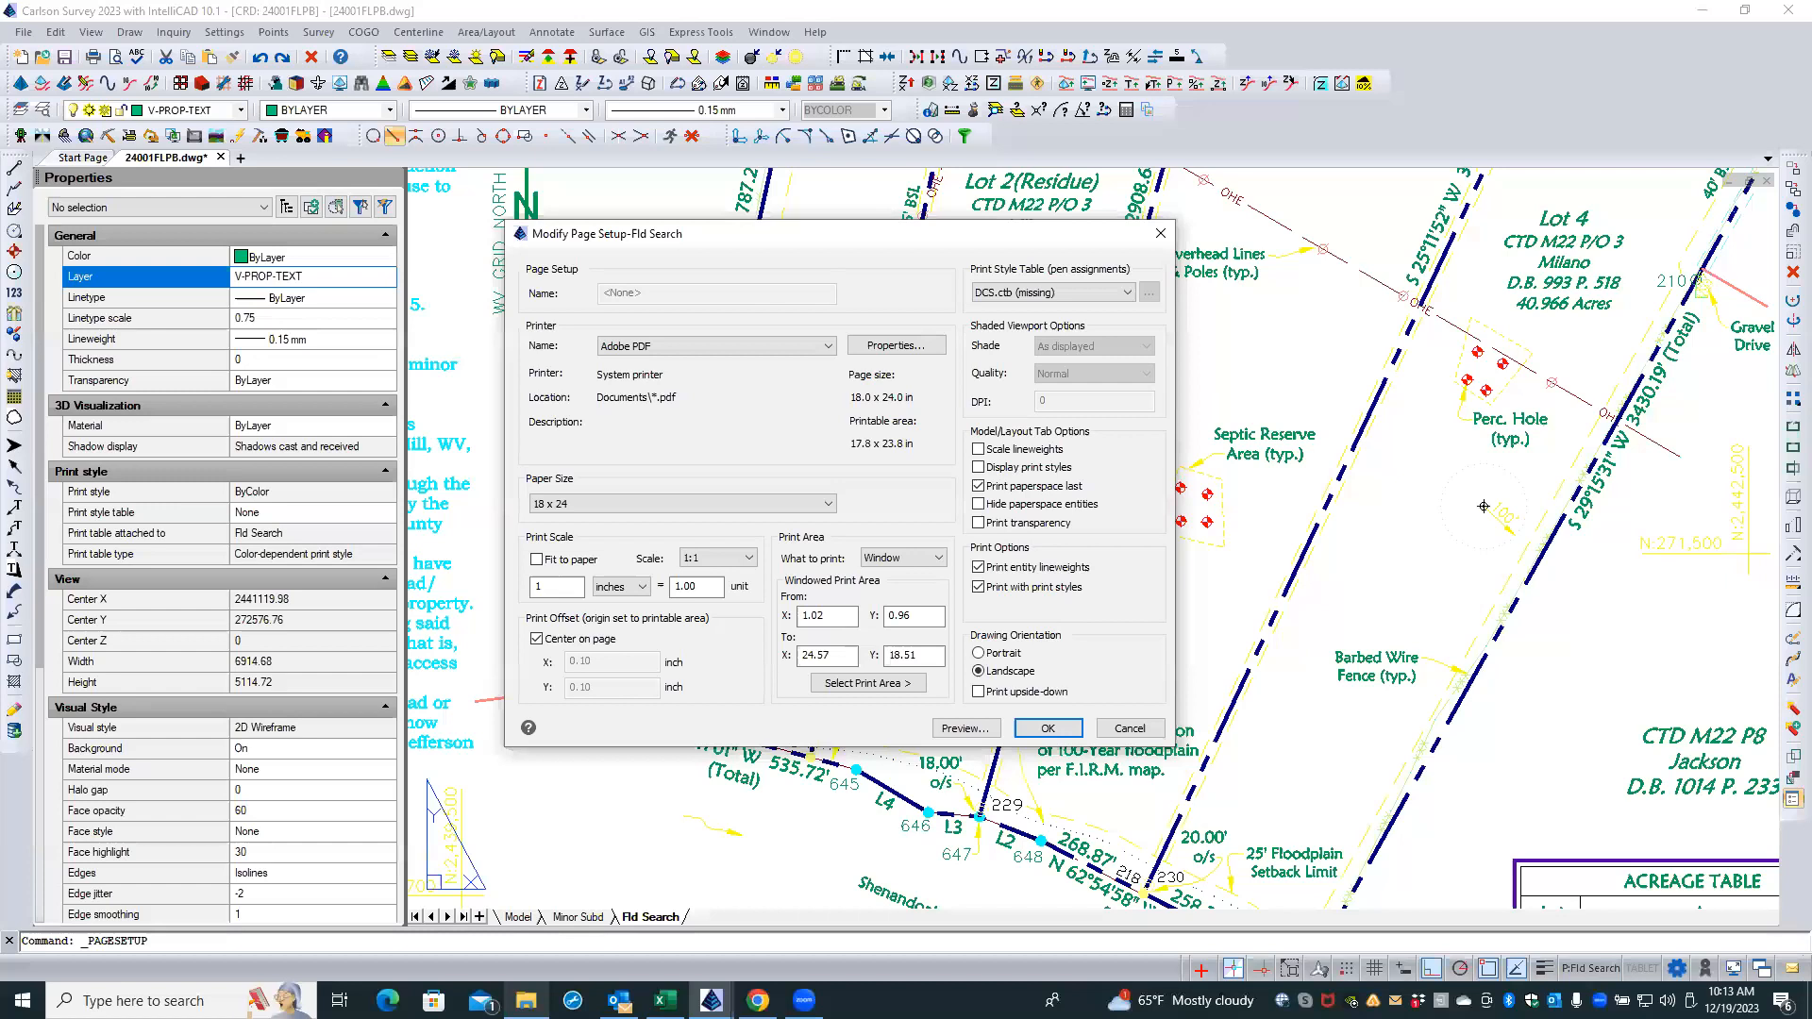
left_click(1131, 729)
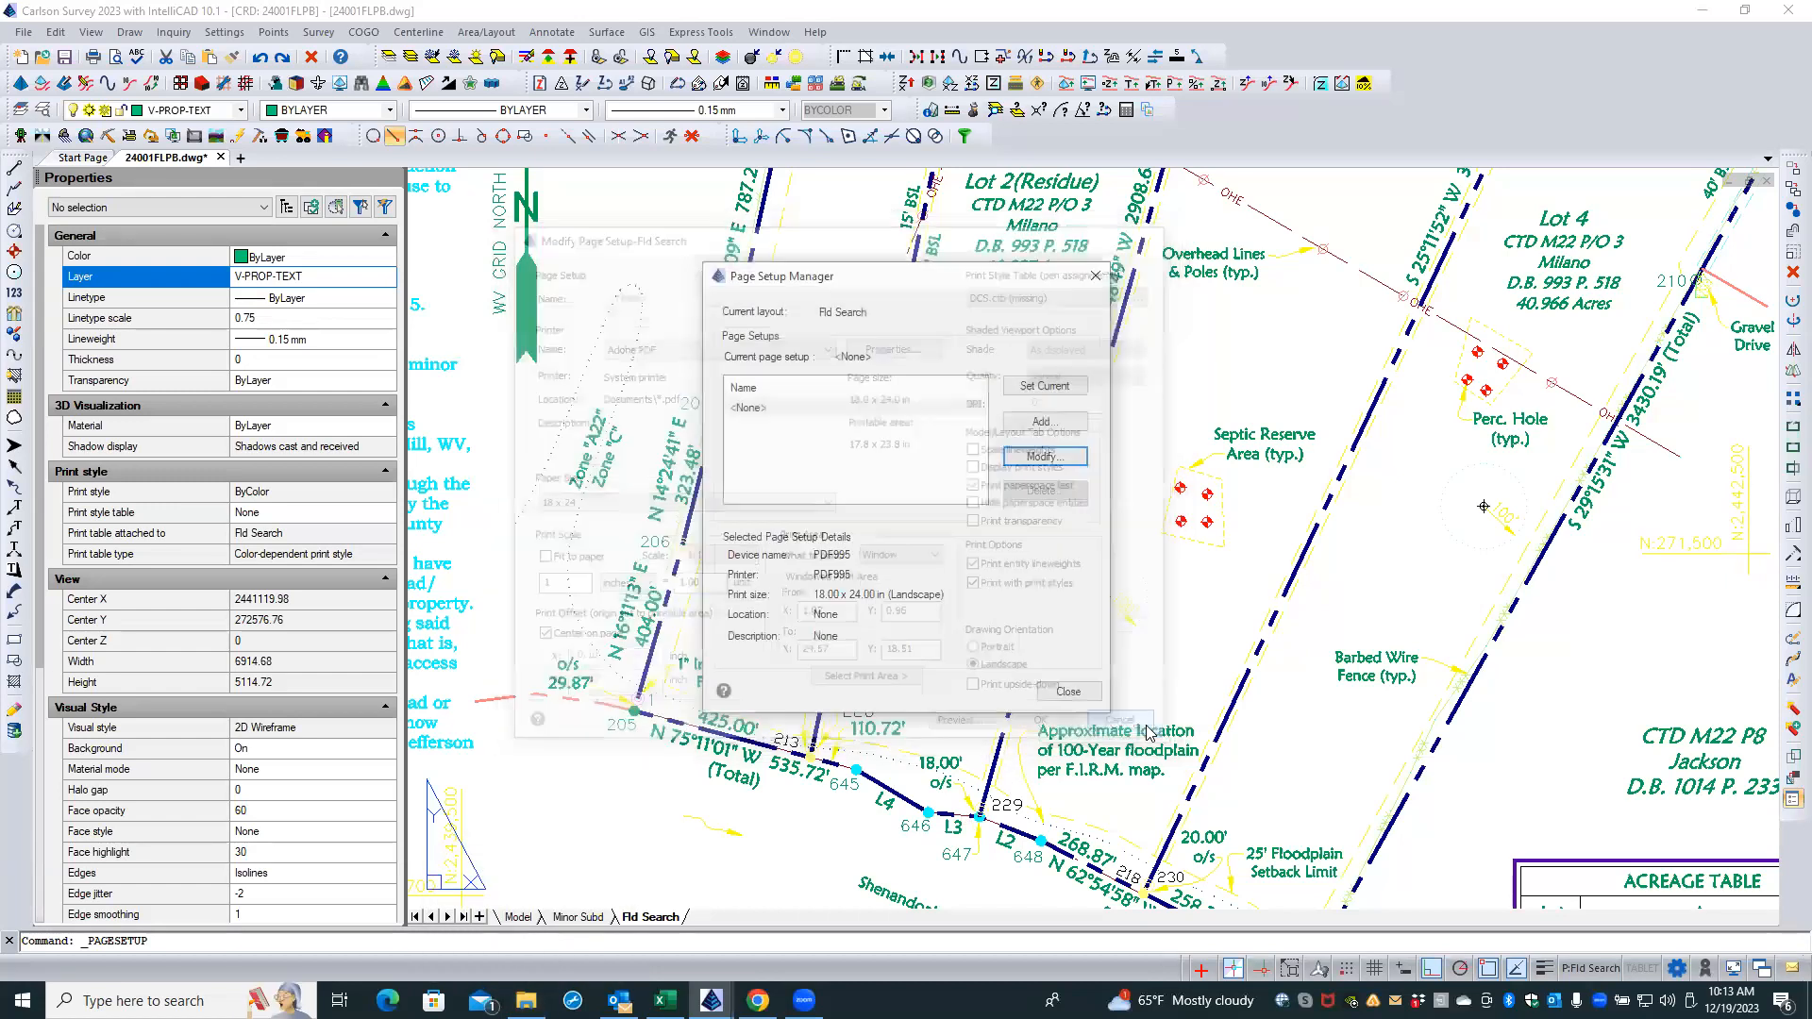
left_click(1068, 691)
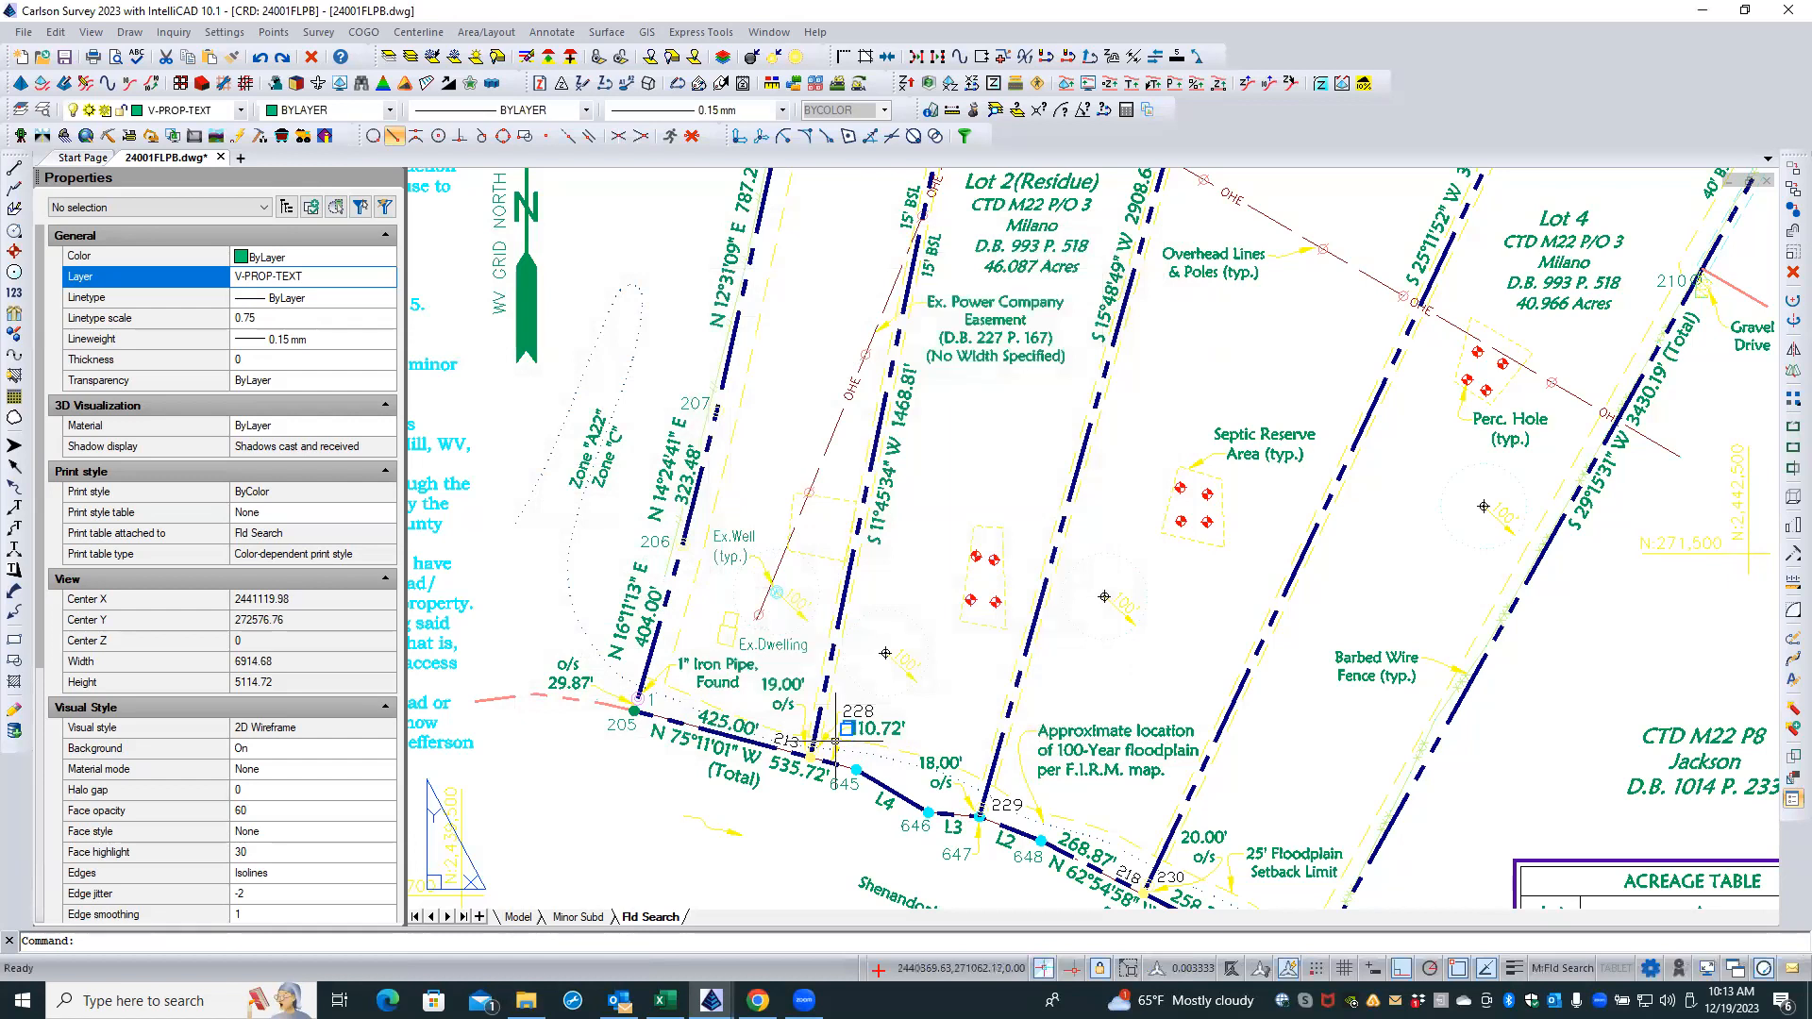
right_click(584, 817)
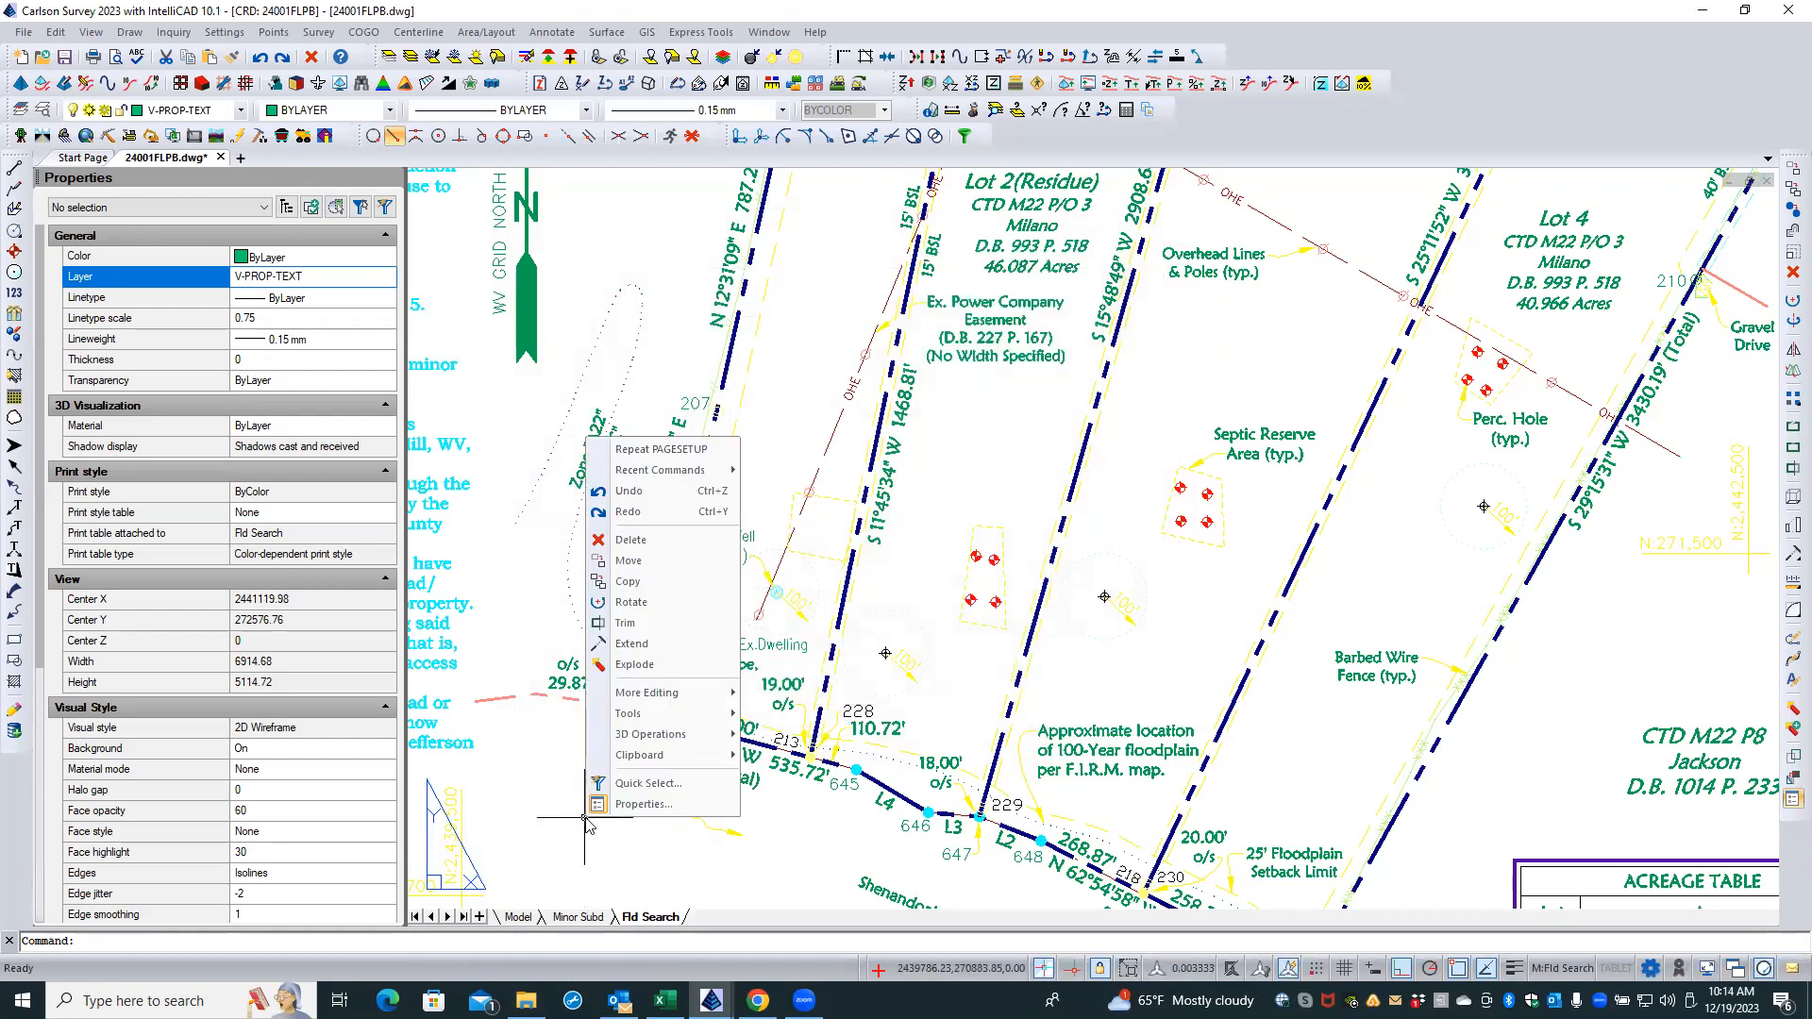
left_click(658, 805)
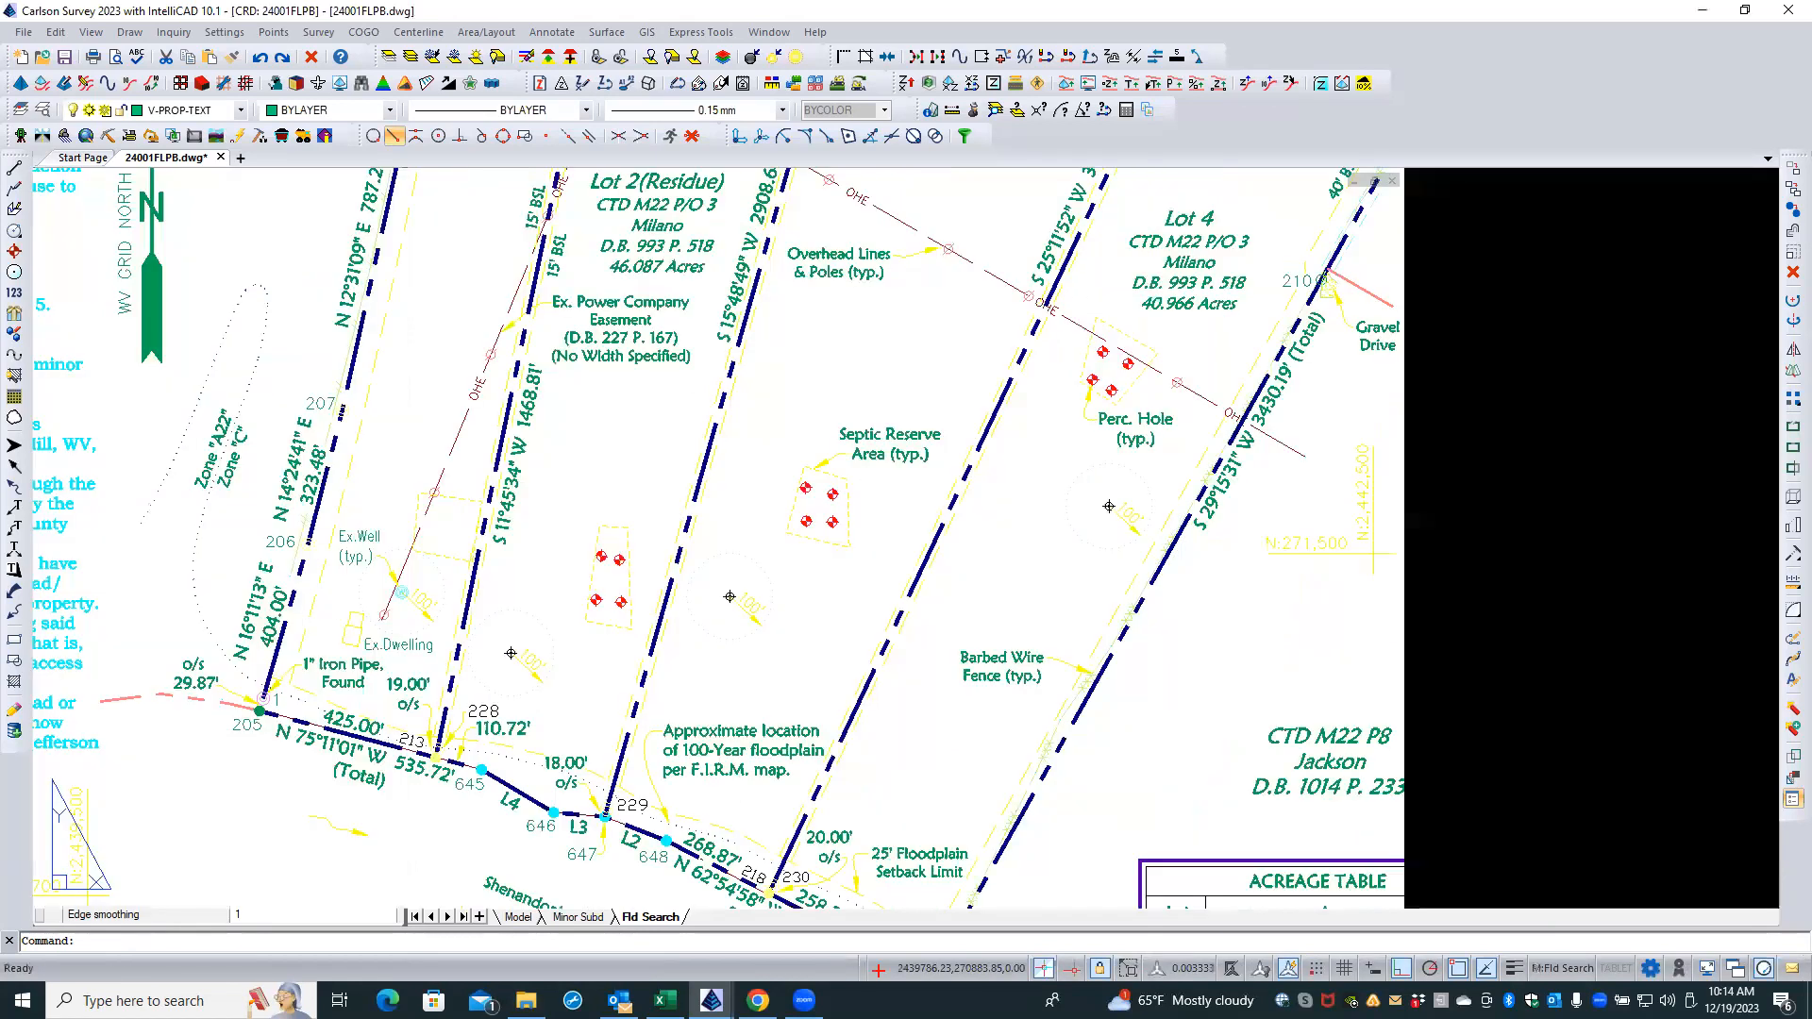
right_click(584, 835)
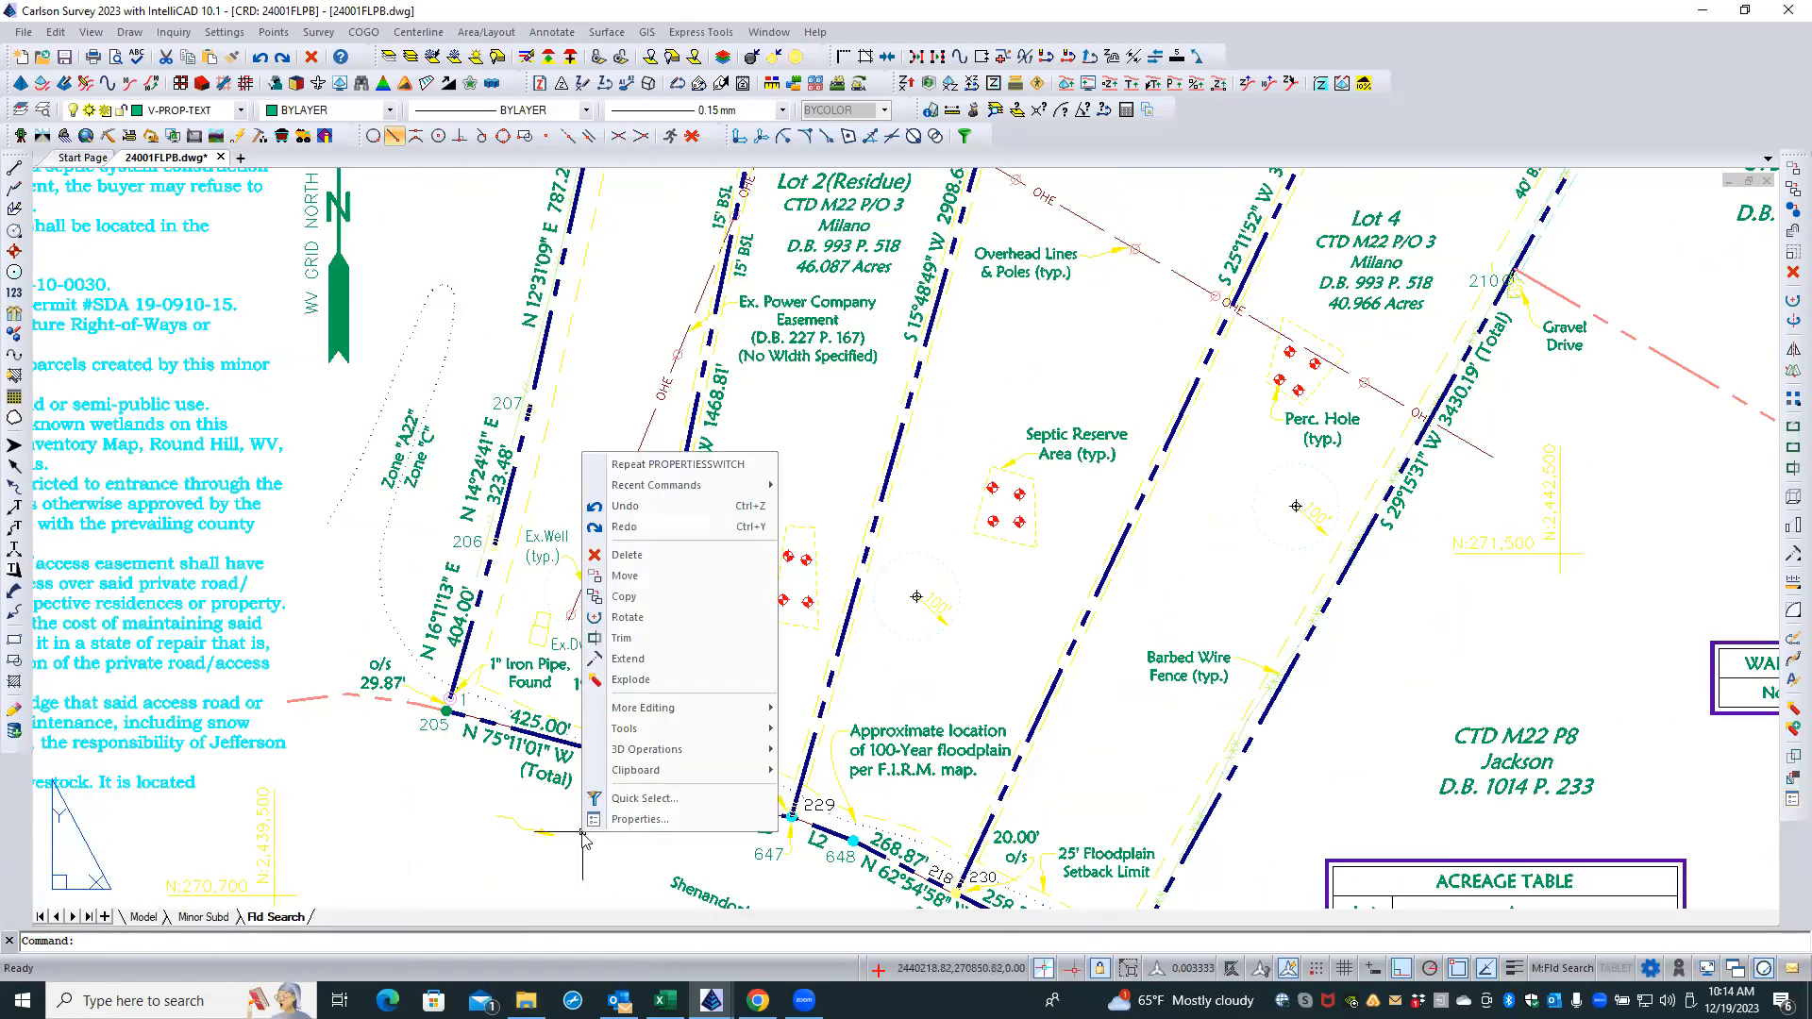
left_click(658, 805)
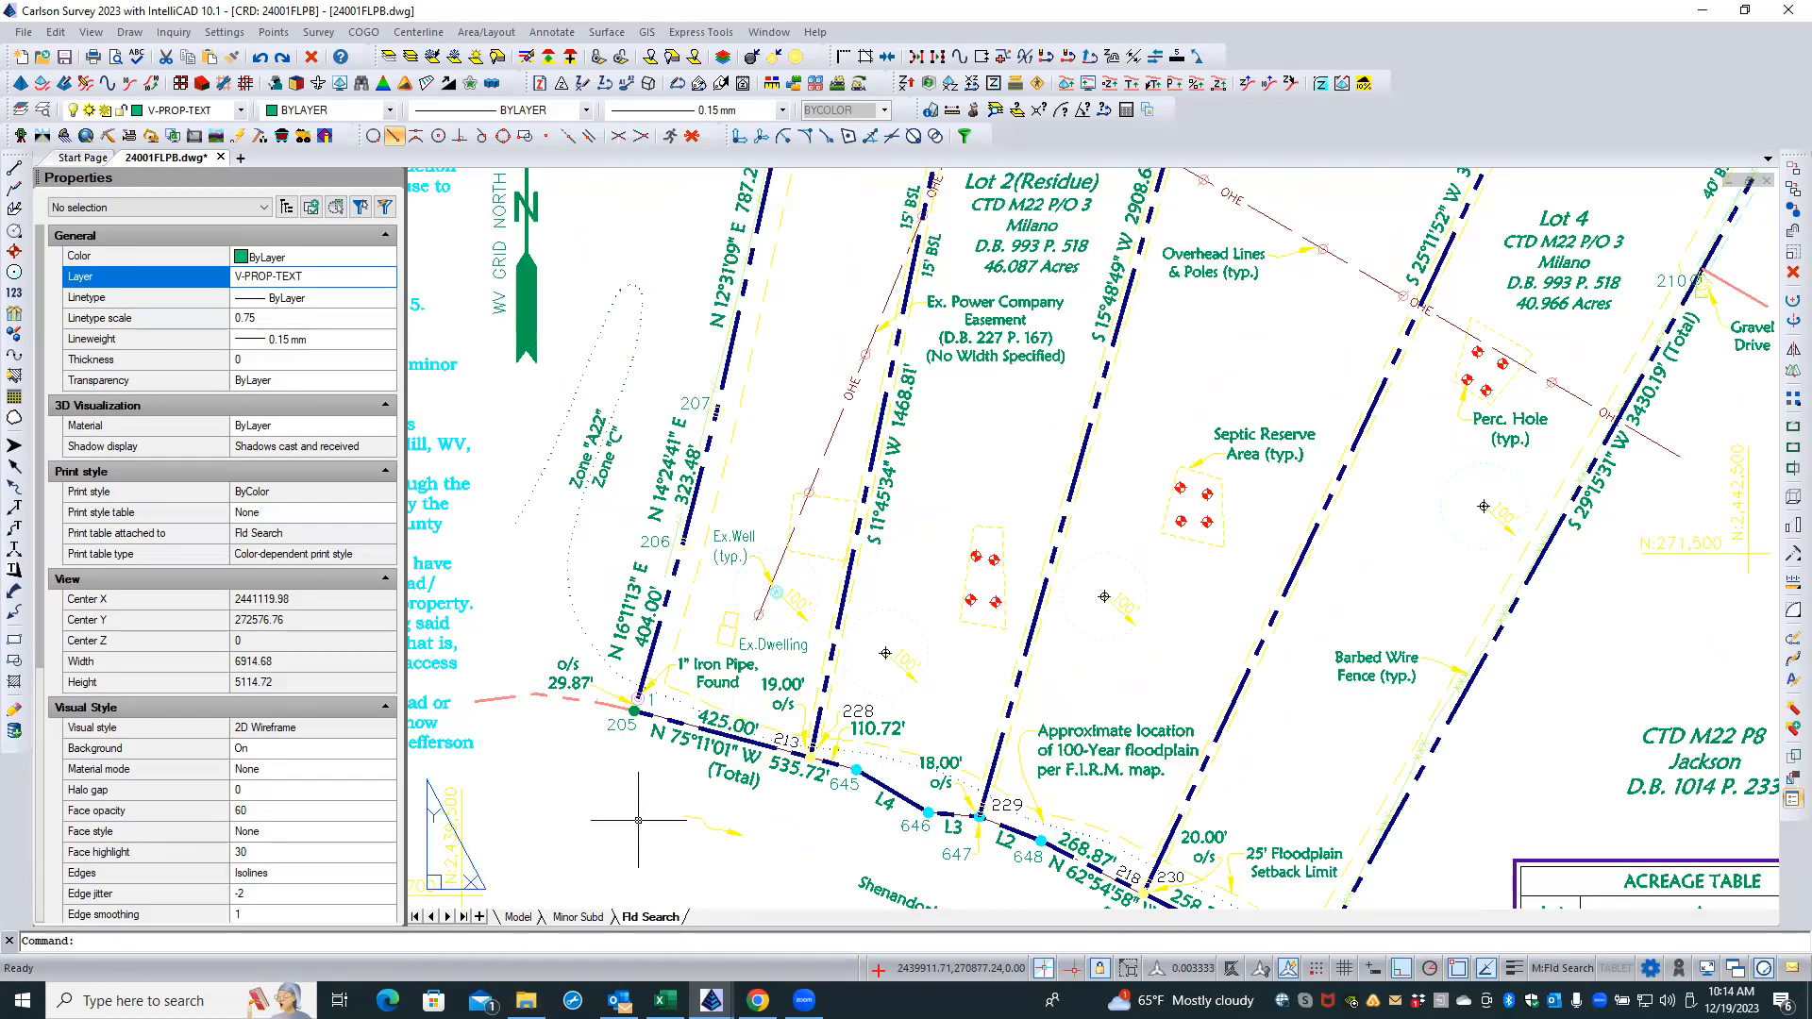
- Look up the print output, print styles and printer configuration folder paths in the program options, and close them without changes
type("options")
key("Return")
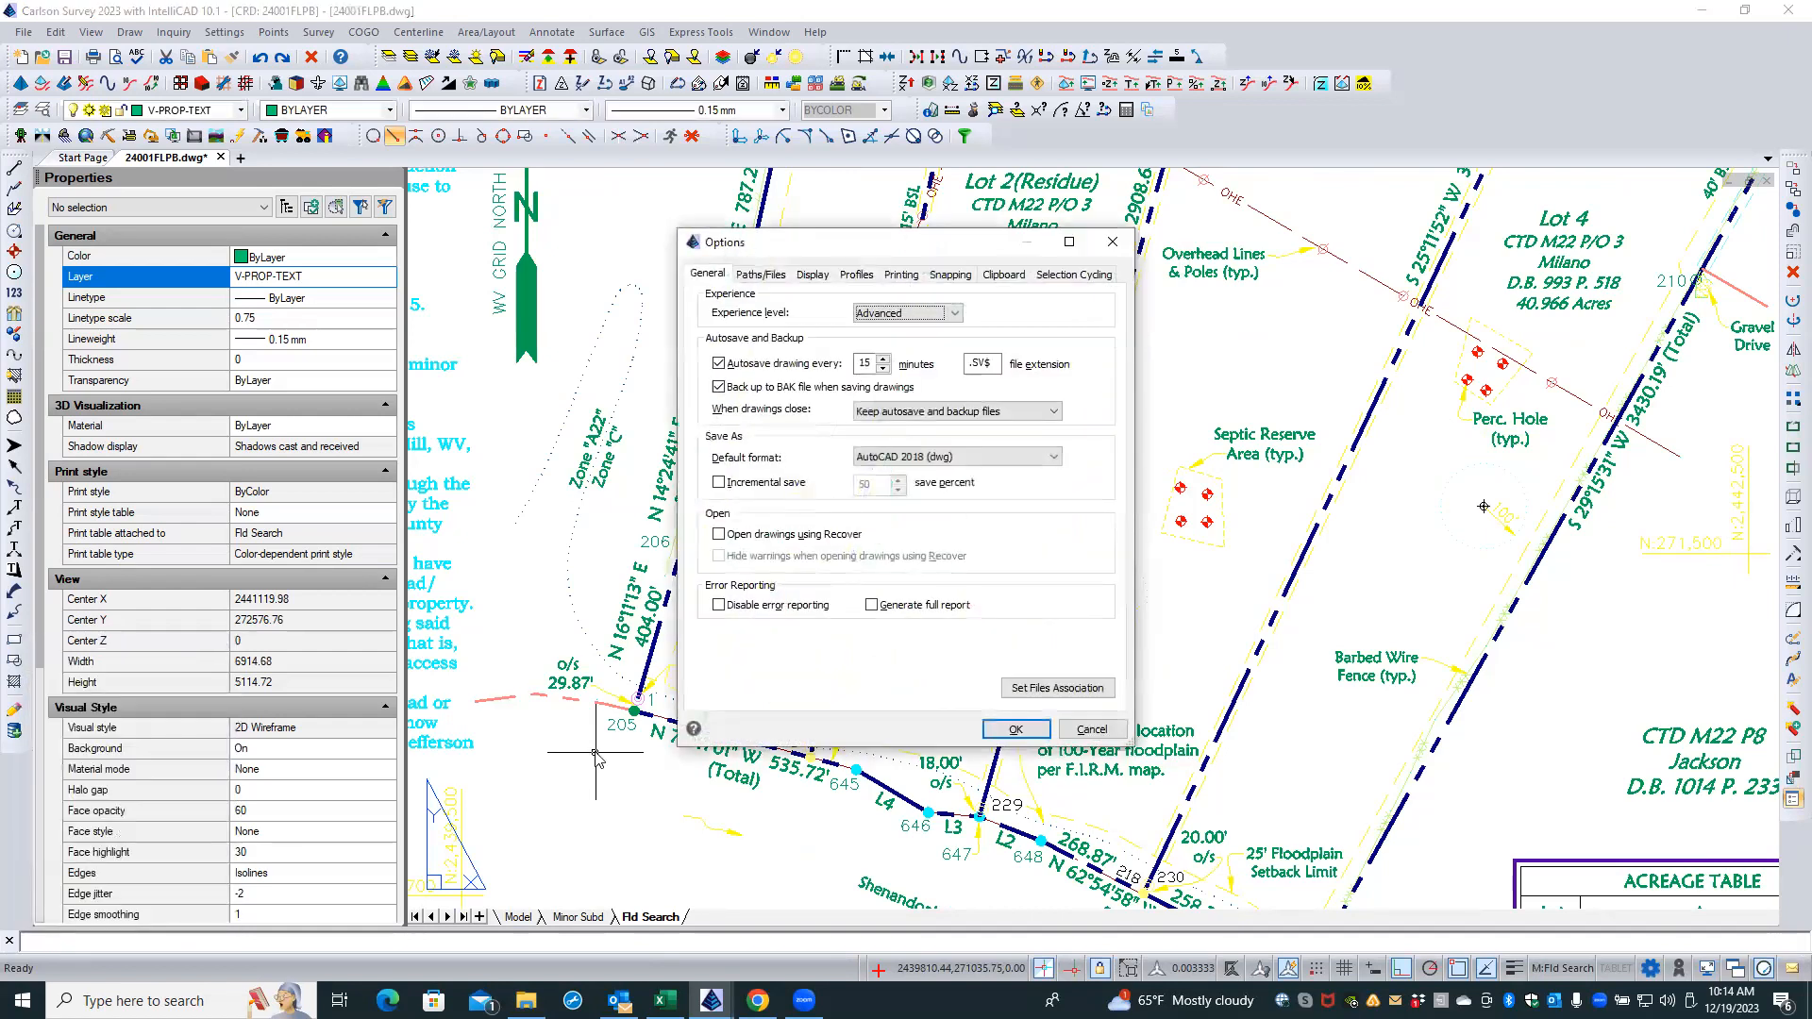
left_click(780, 274)
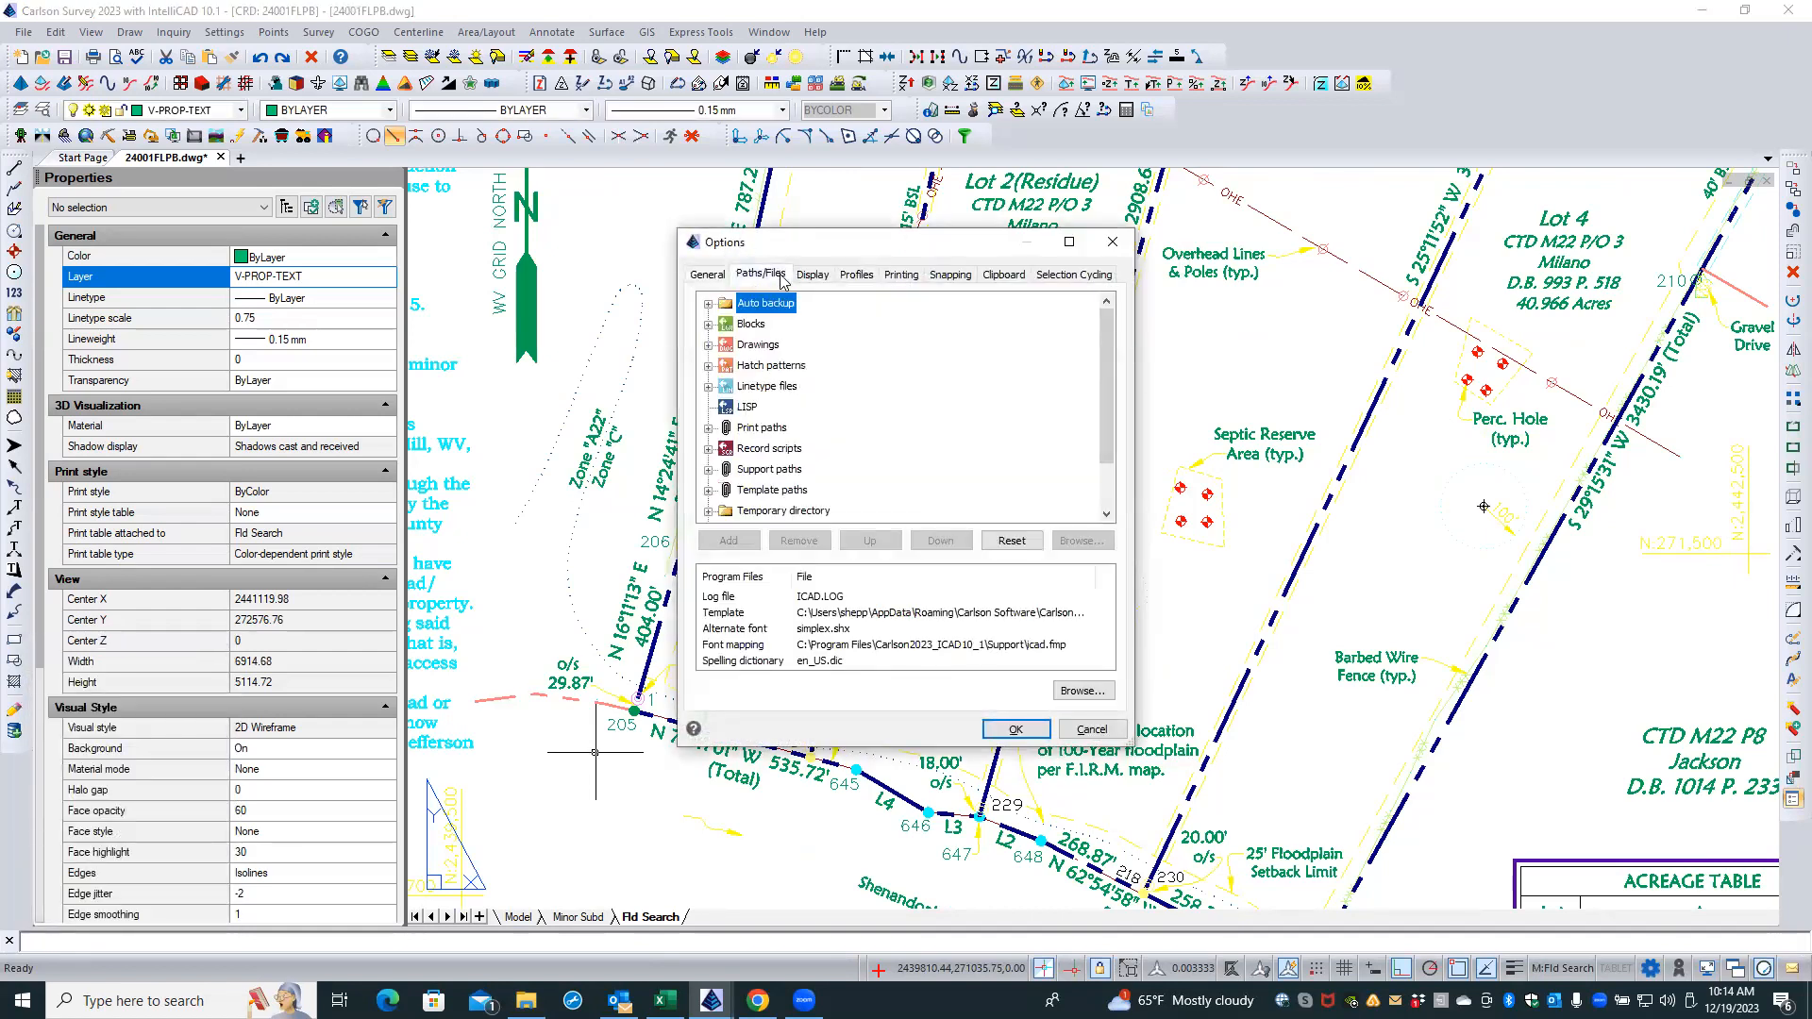
left_click(708, 471)
scroll(721, 455, "down", 2)
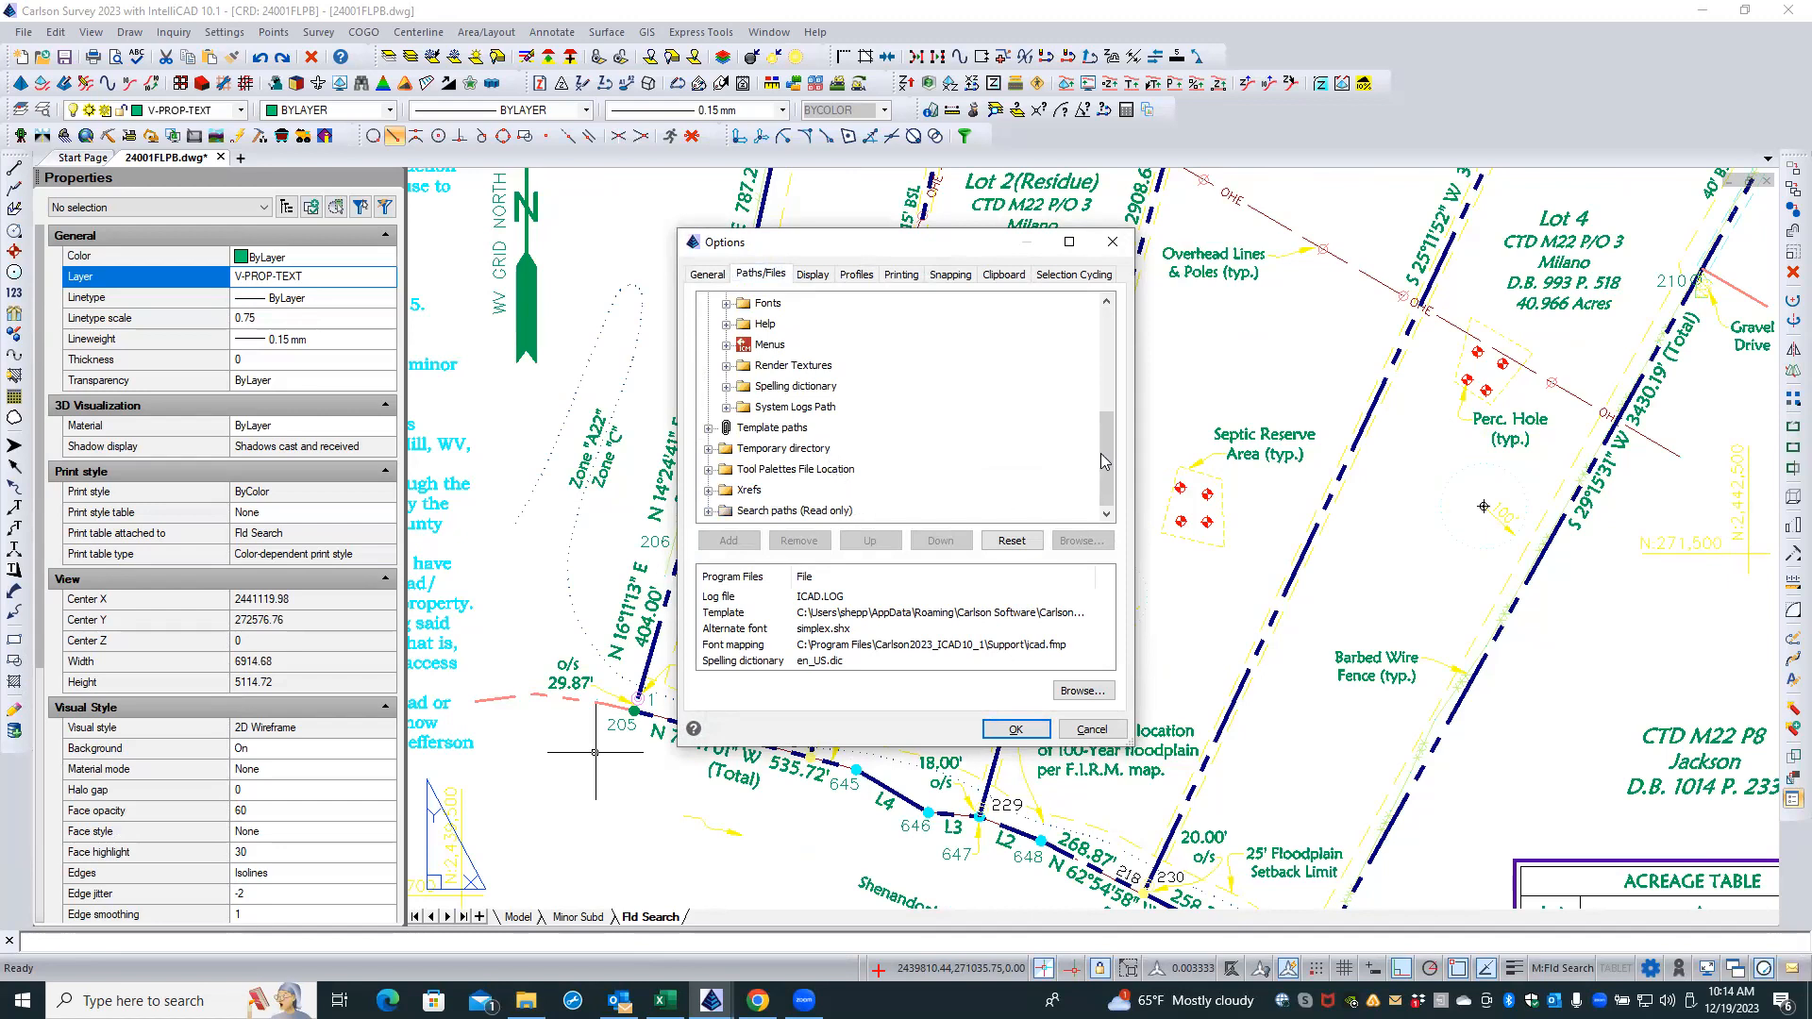
left_click_drag(1107, 462, 1100, 372)
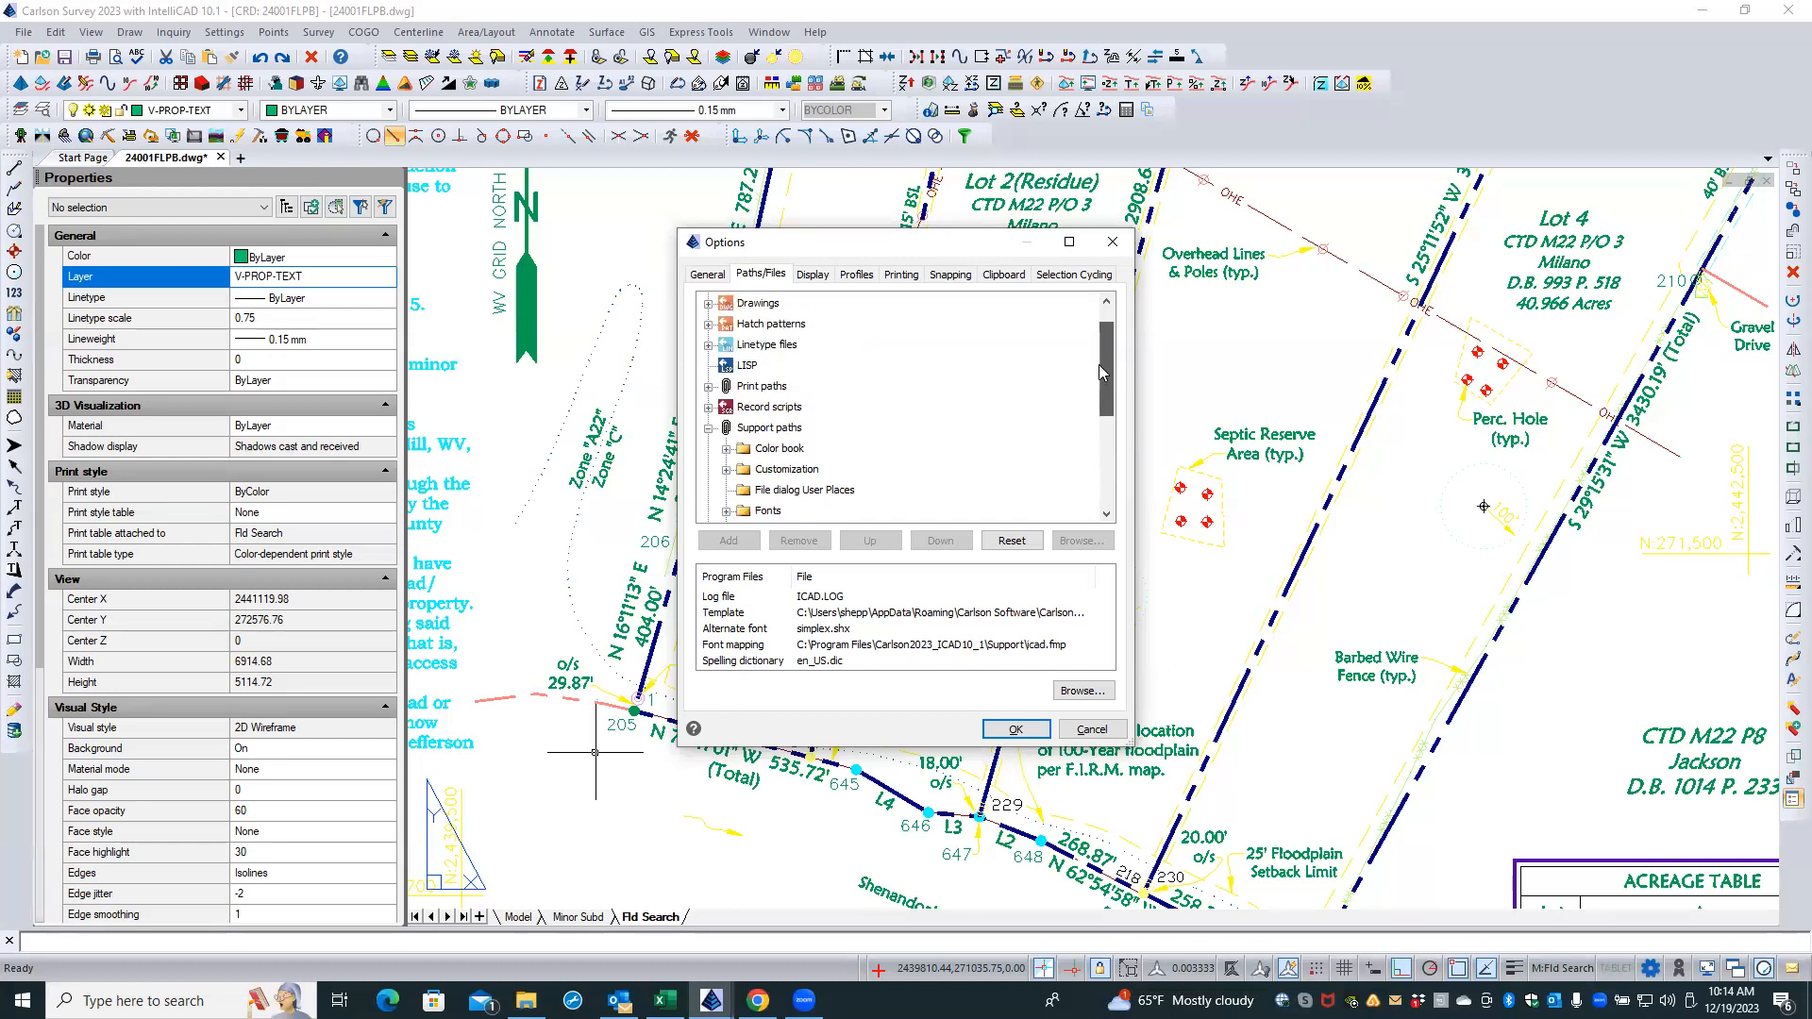
left_click(709, 387)
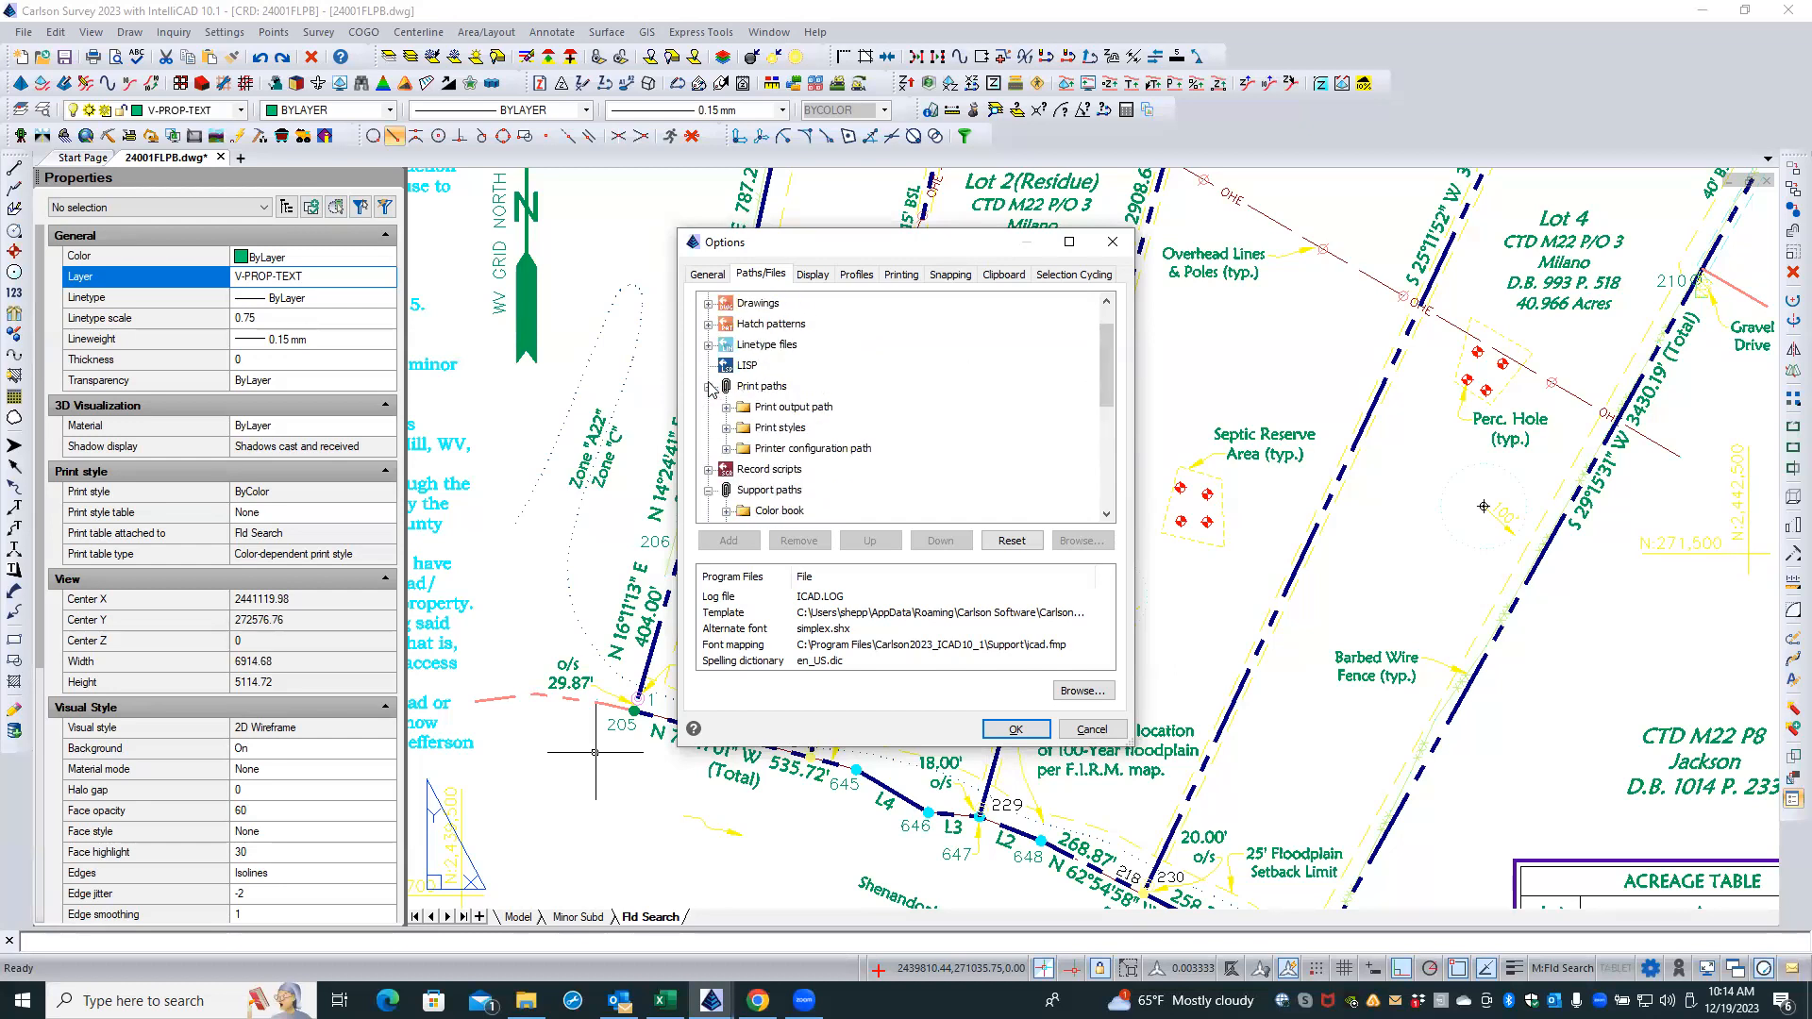
left_click(727, 450)
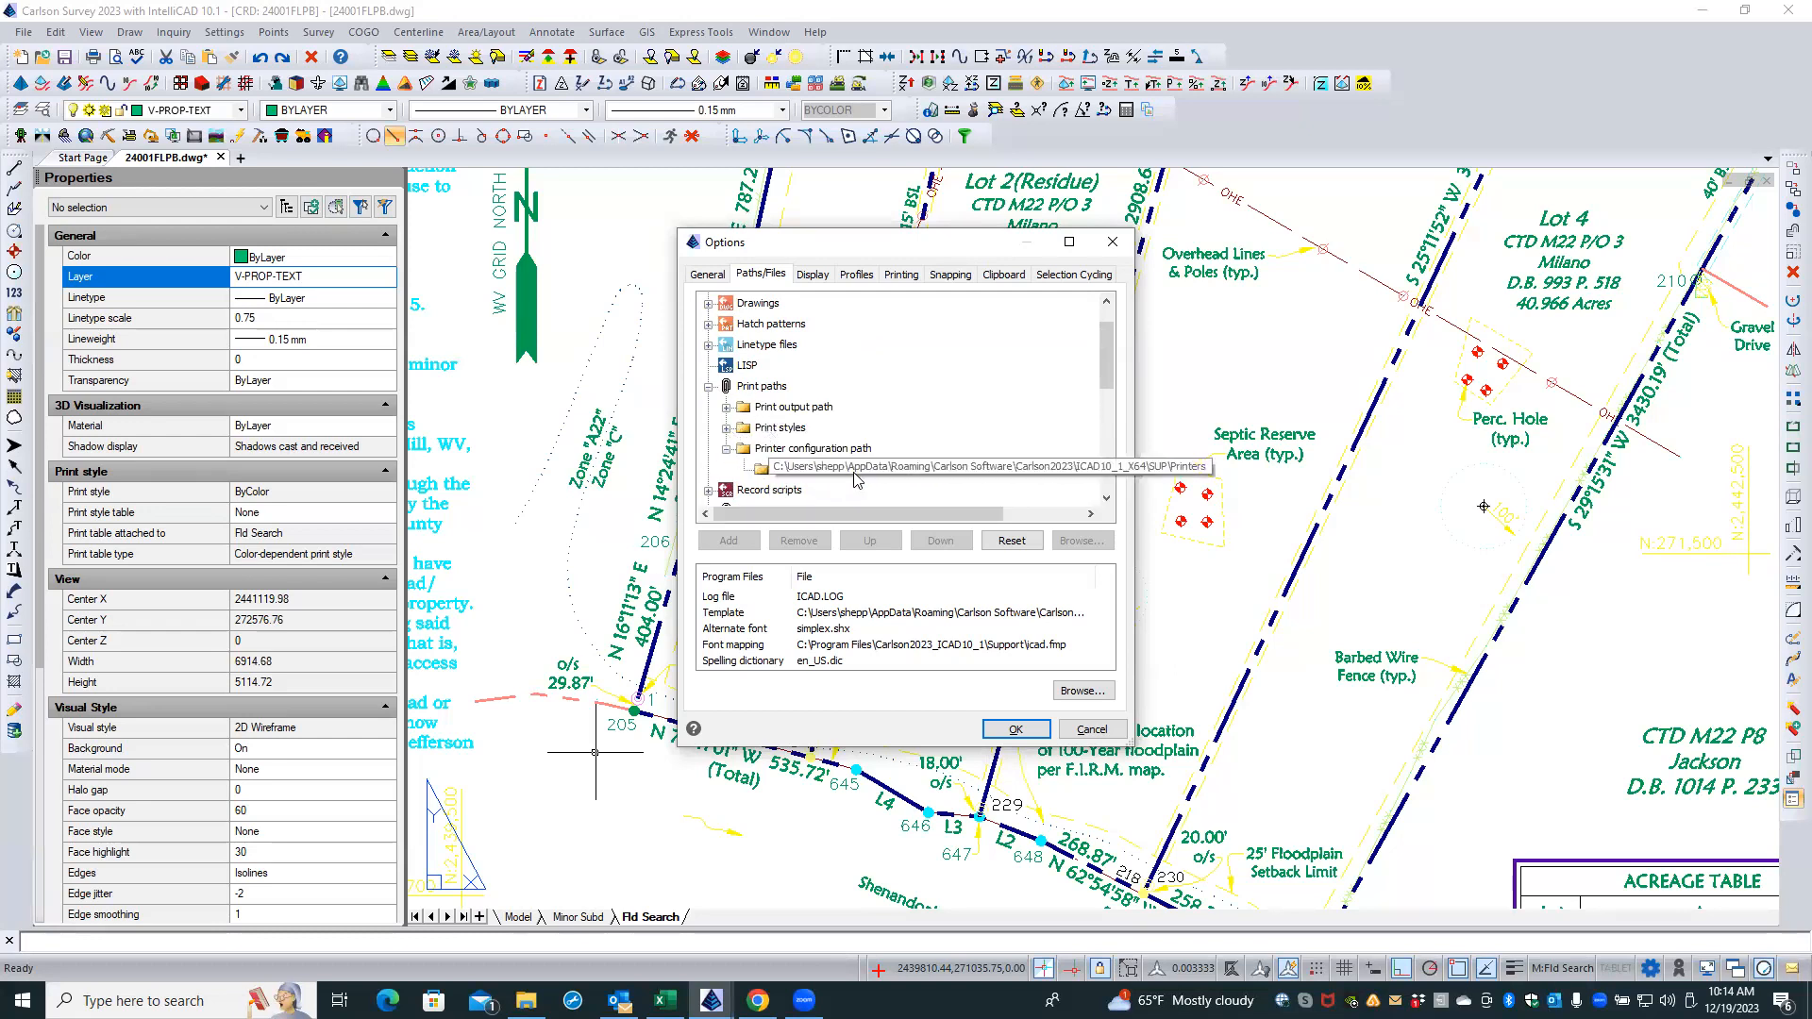
left_click(727, 429)
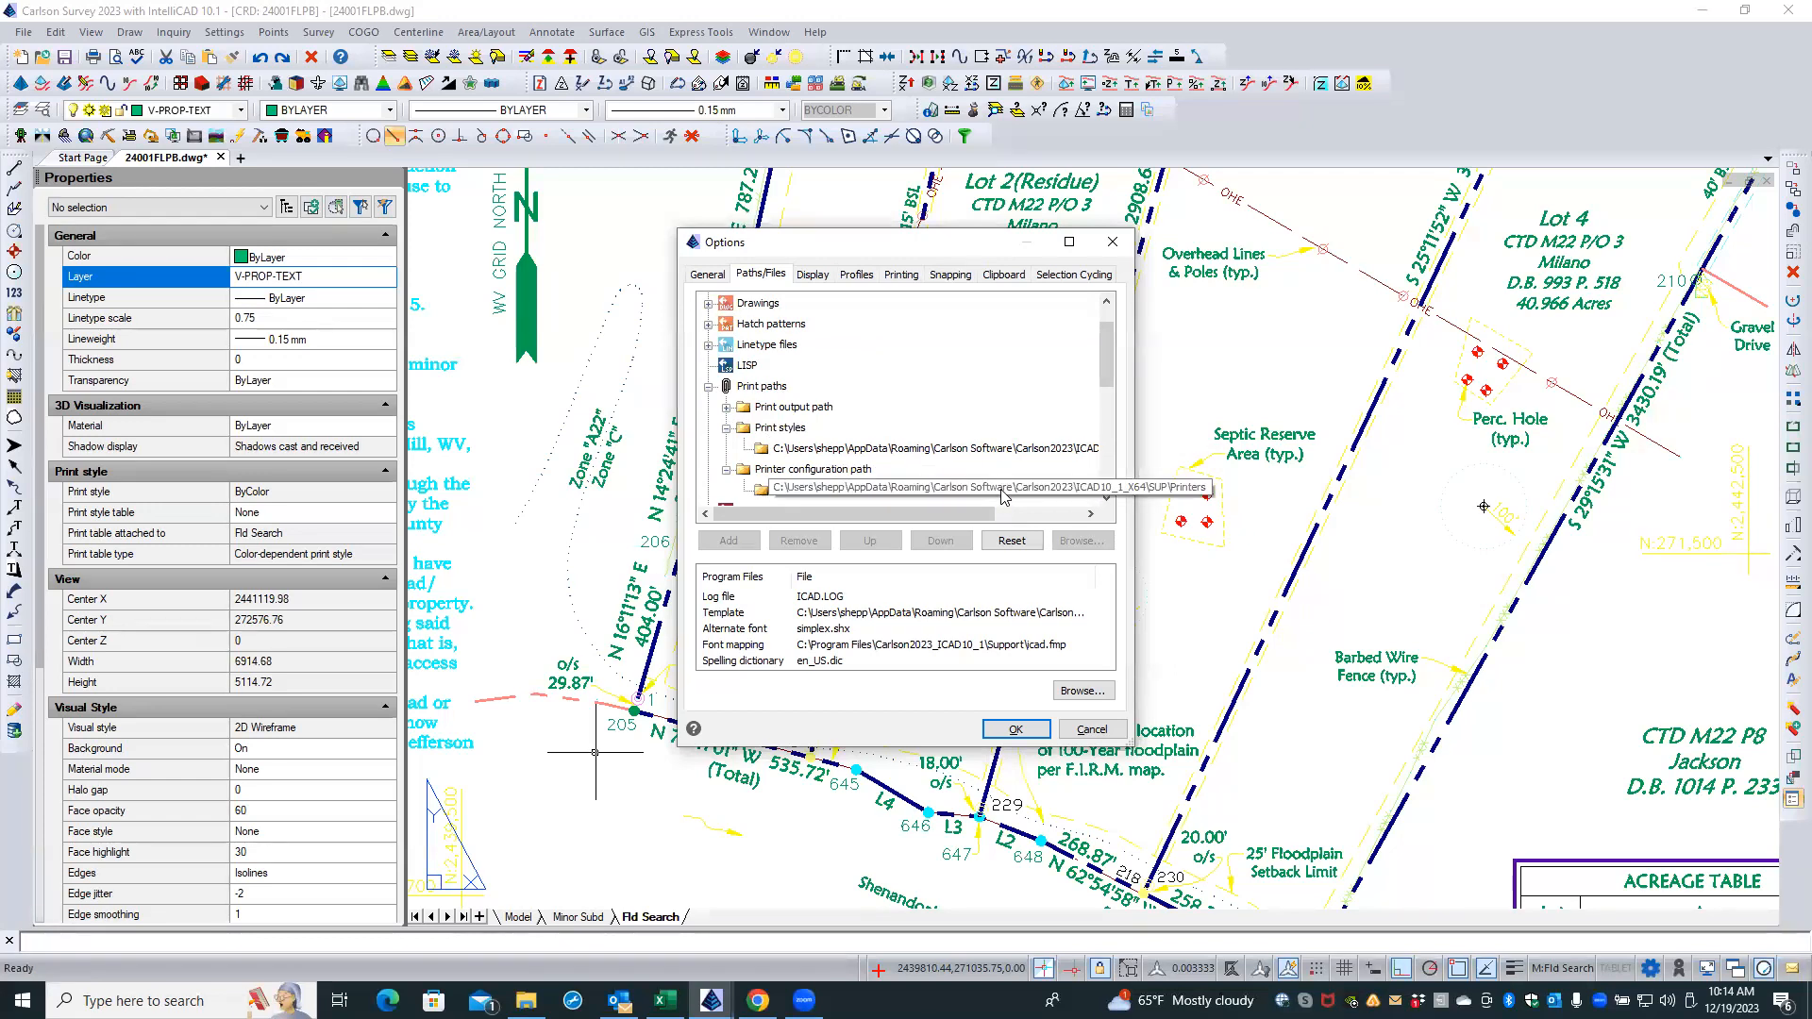
left_click(727, 408)
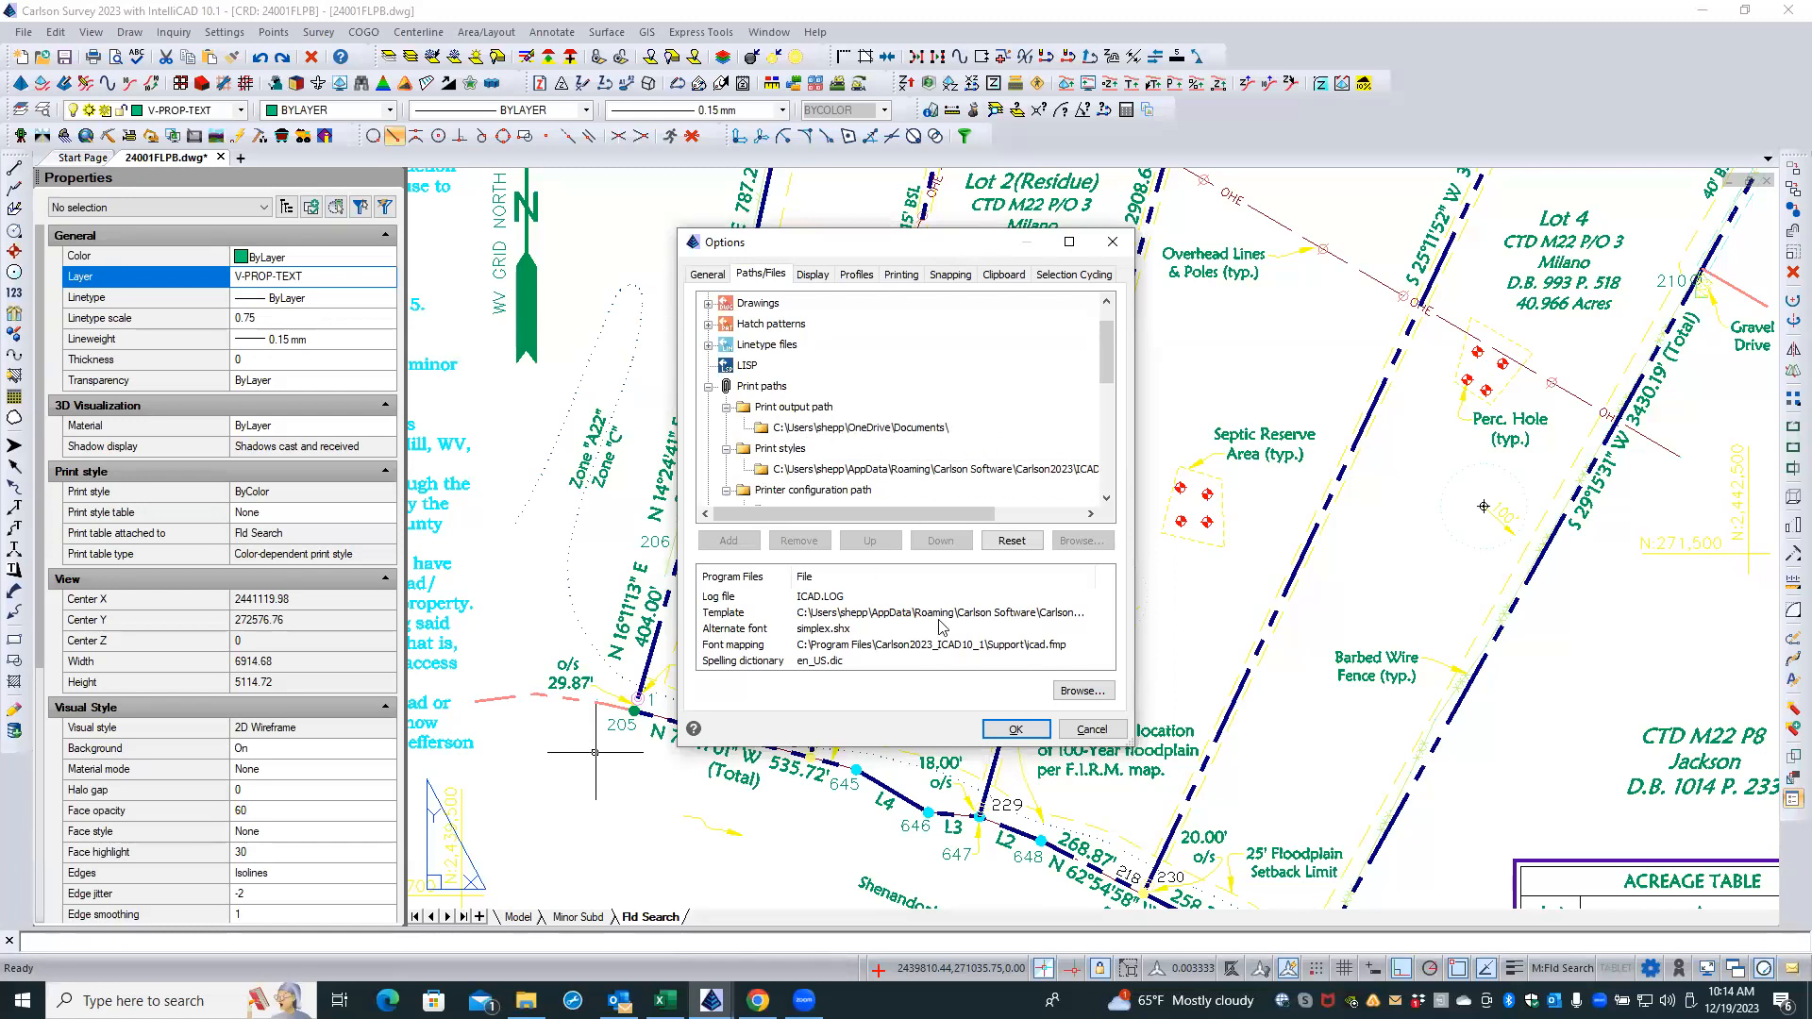
left_click(1093, 731)
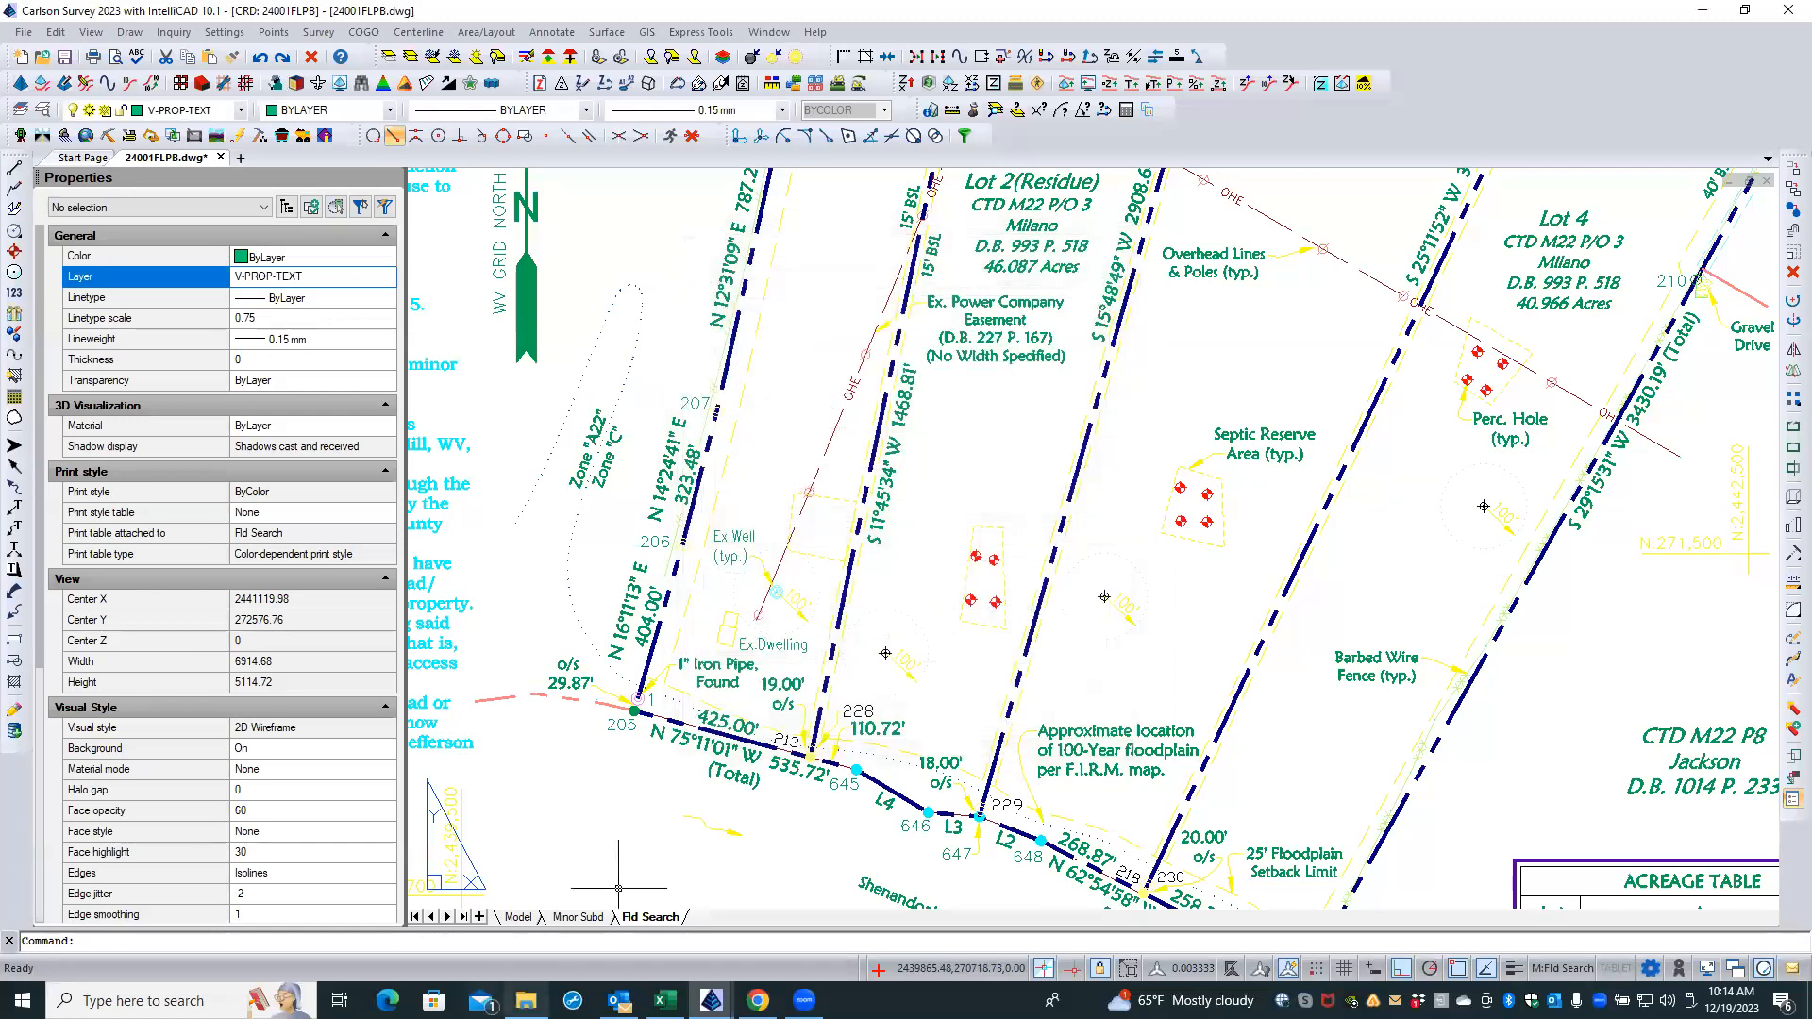
- Switch to File Explorer and open the AppData\Roaming folder of the user's profile on OS (C:)
left_click(526, 1000)
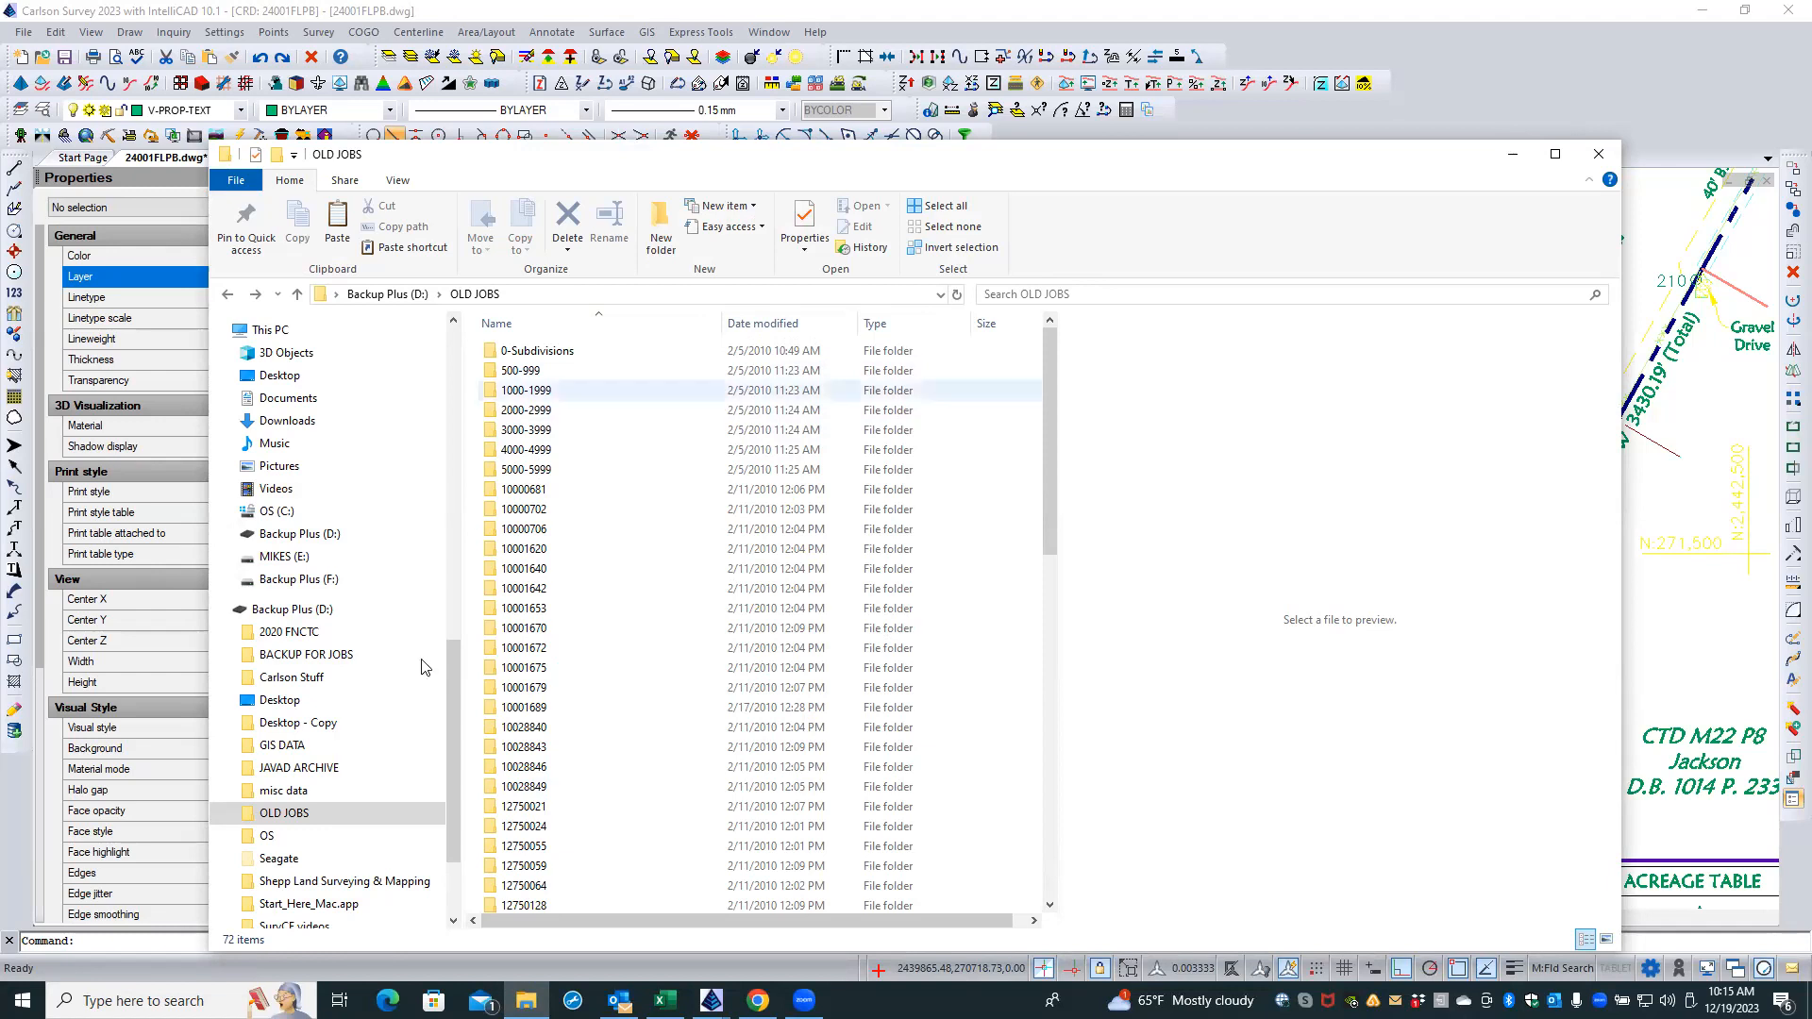
left_click_drag(449, 678, 453, 533)
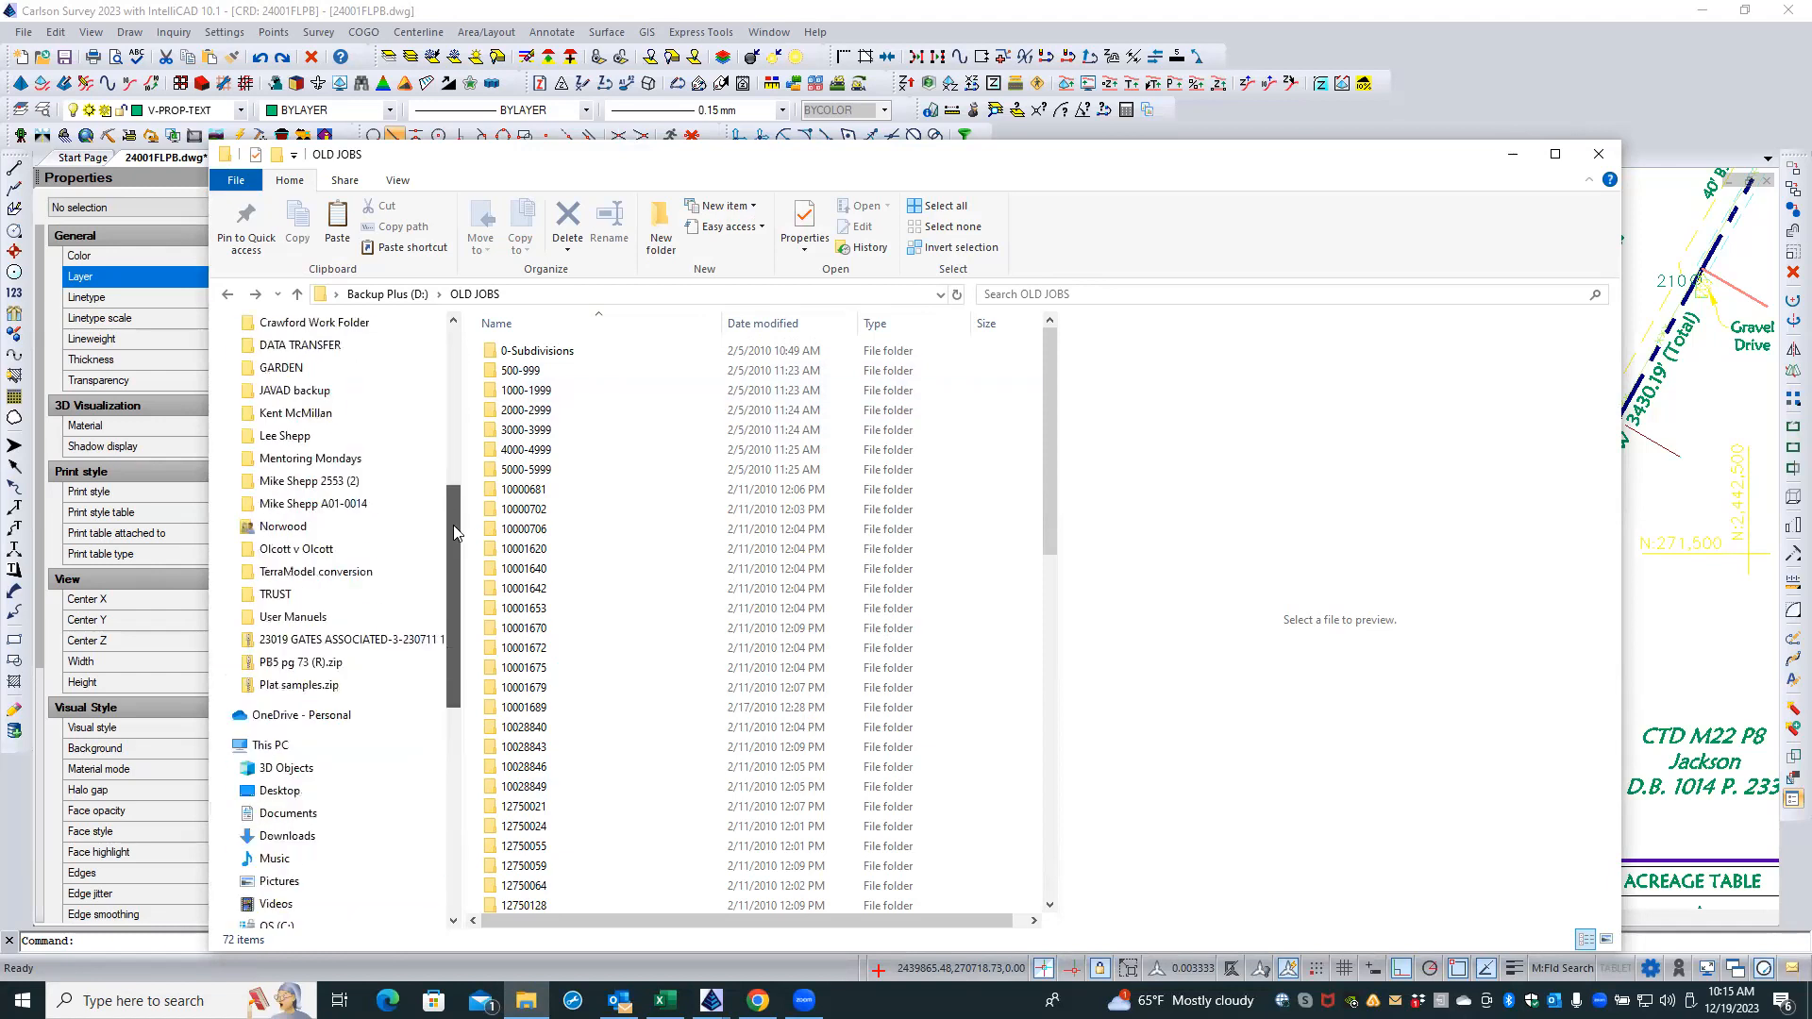
left_click(270, 746)
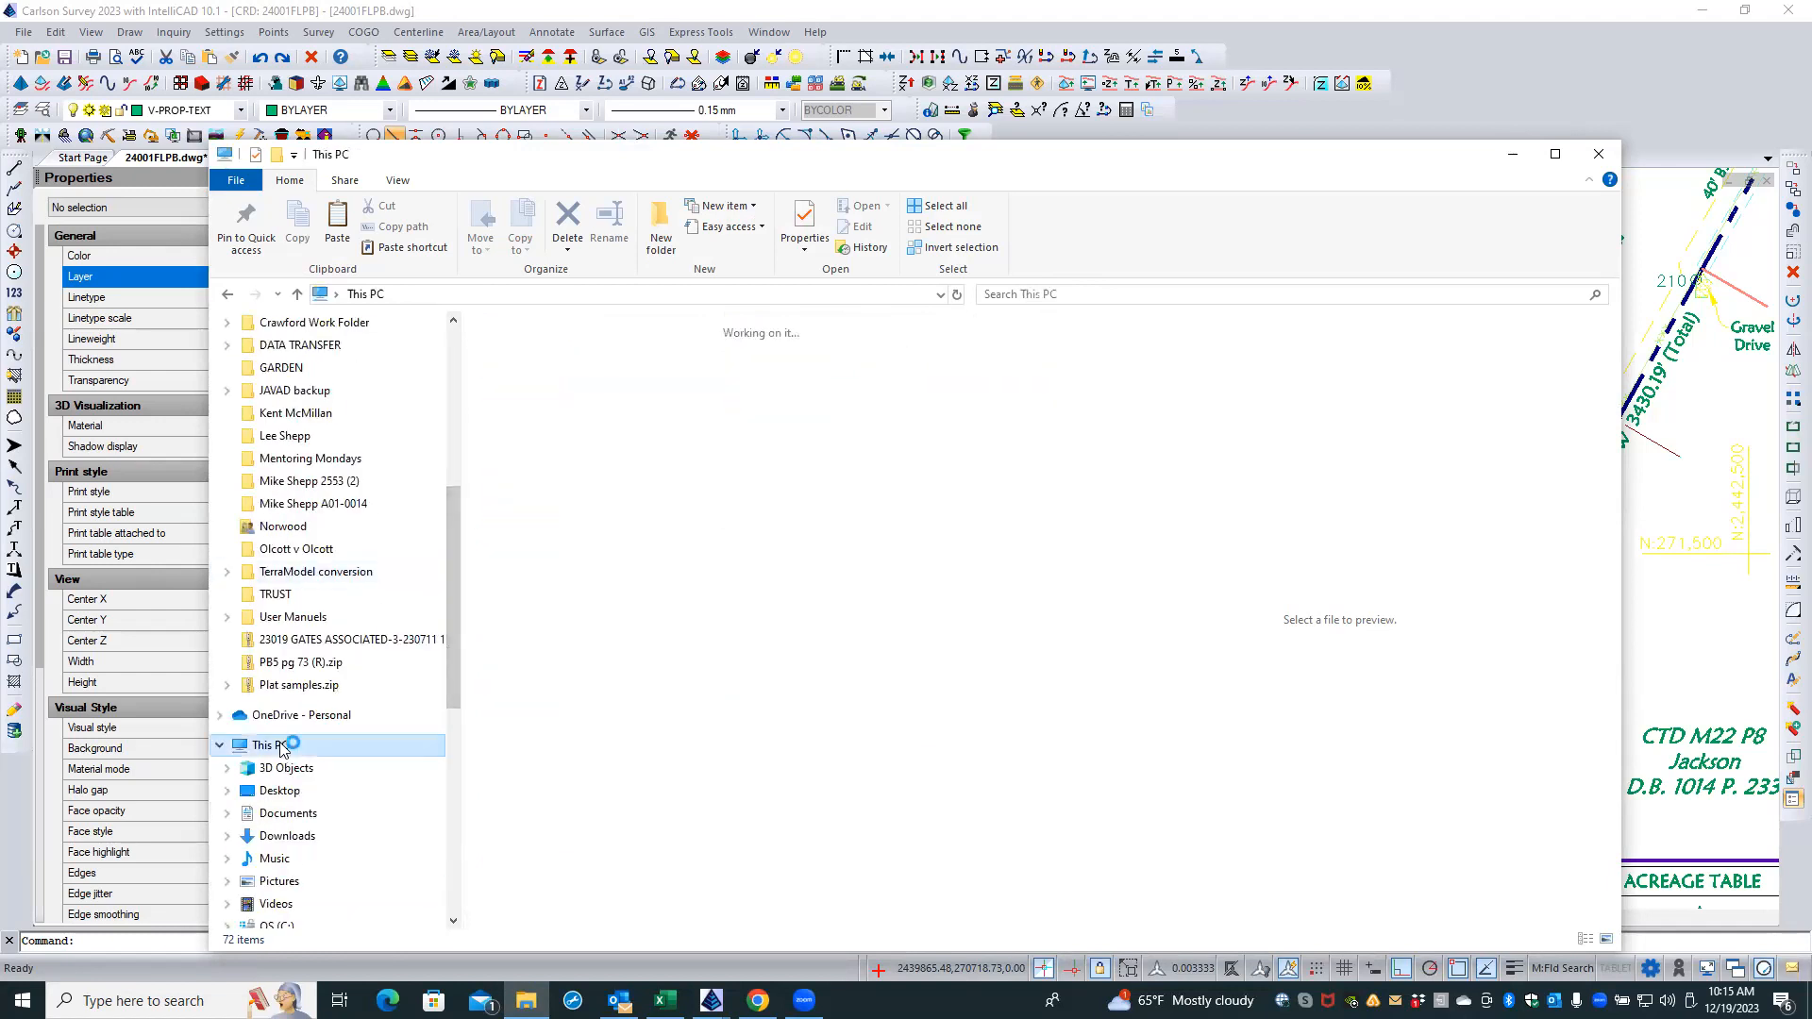
left_click(277, 924)
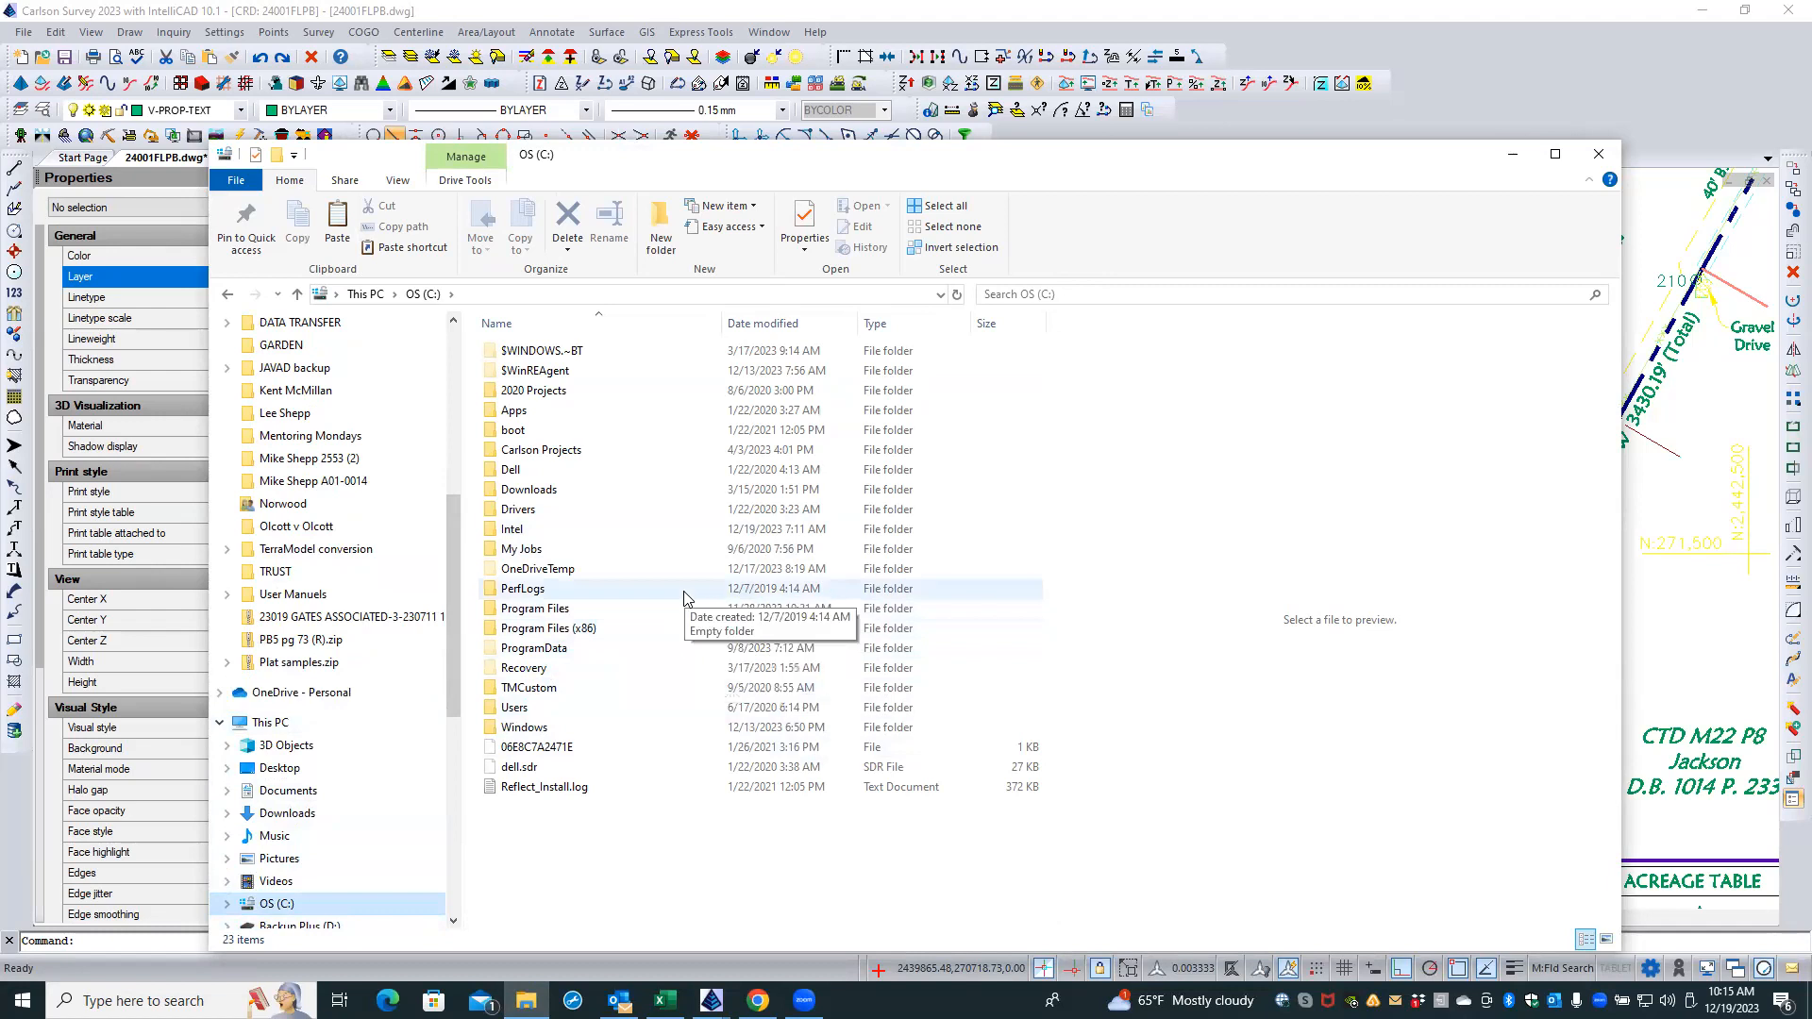
double_click(548, 707)
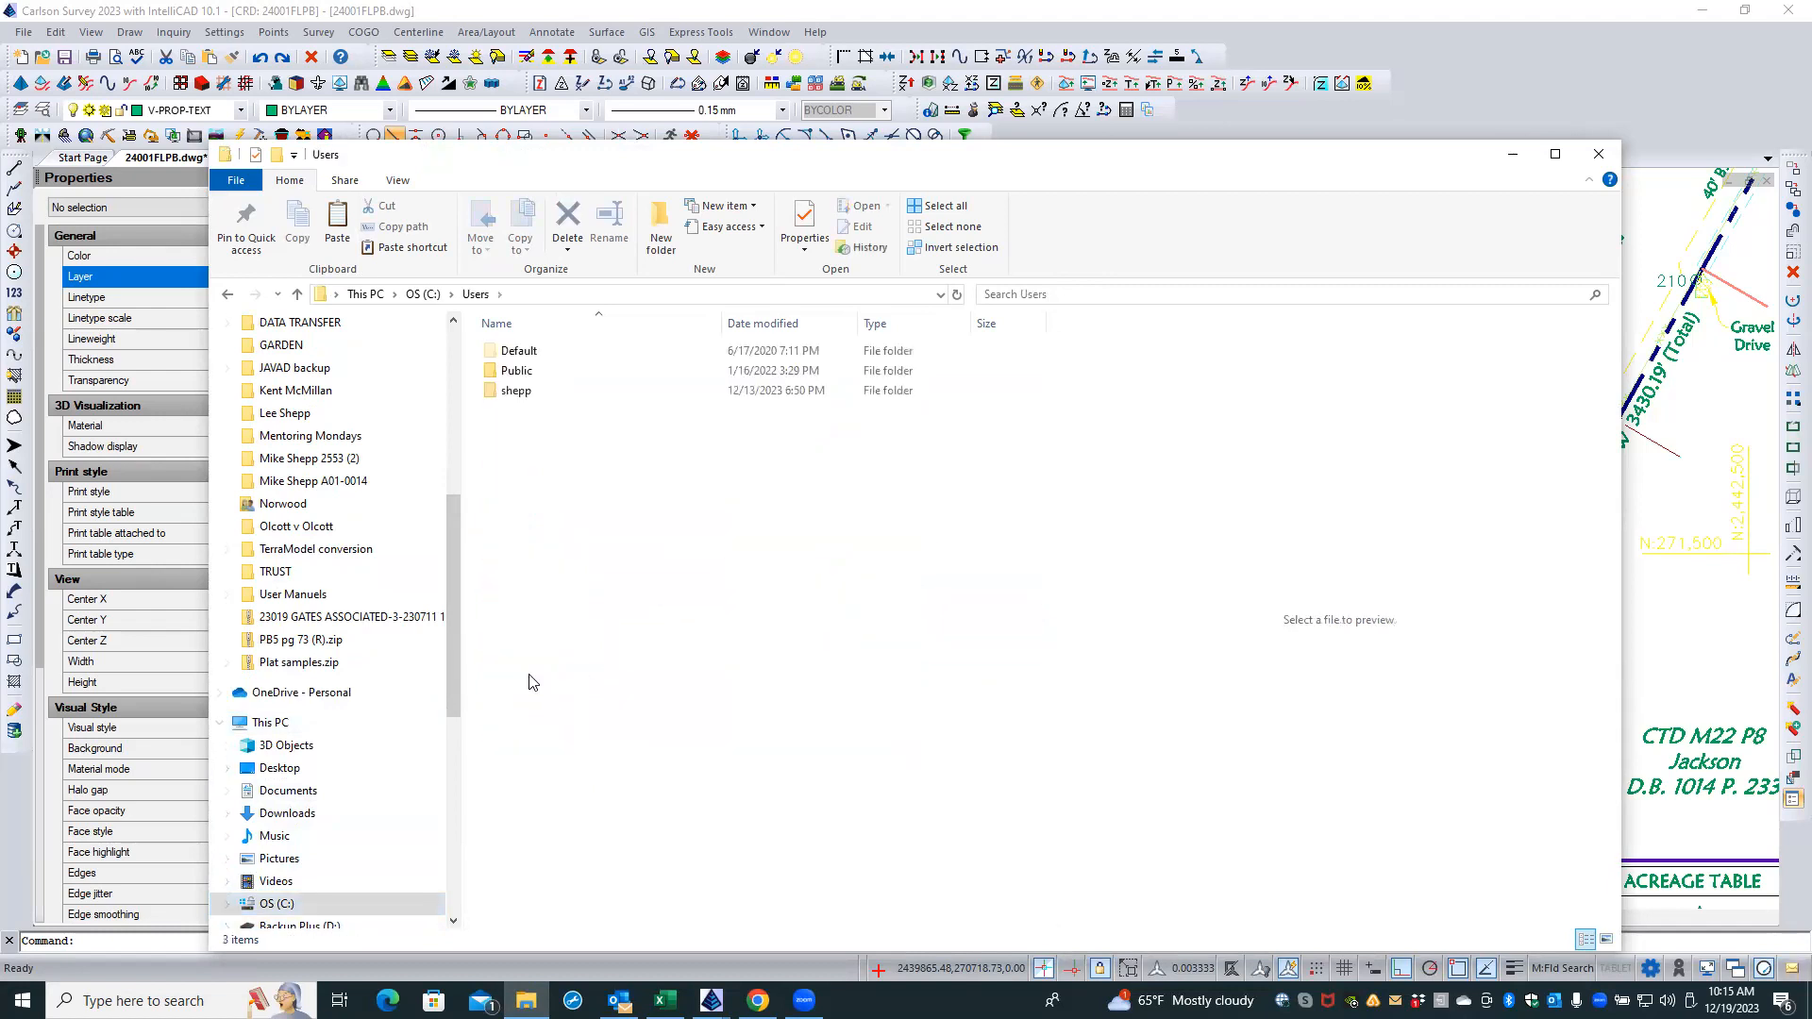
double_click(492, 391)
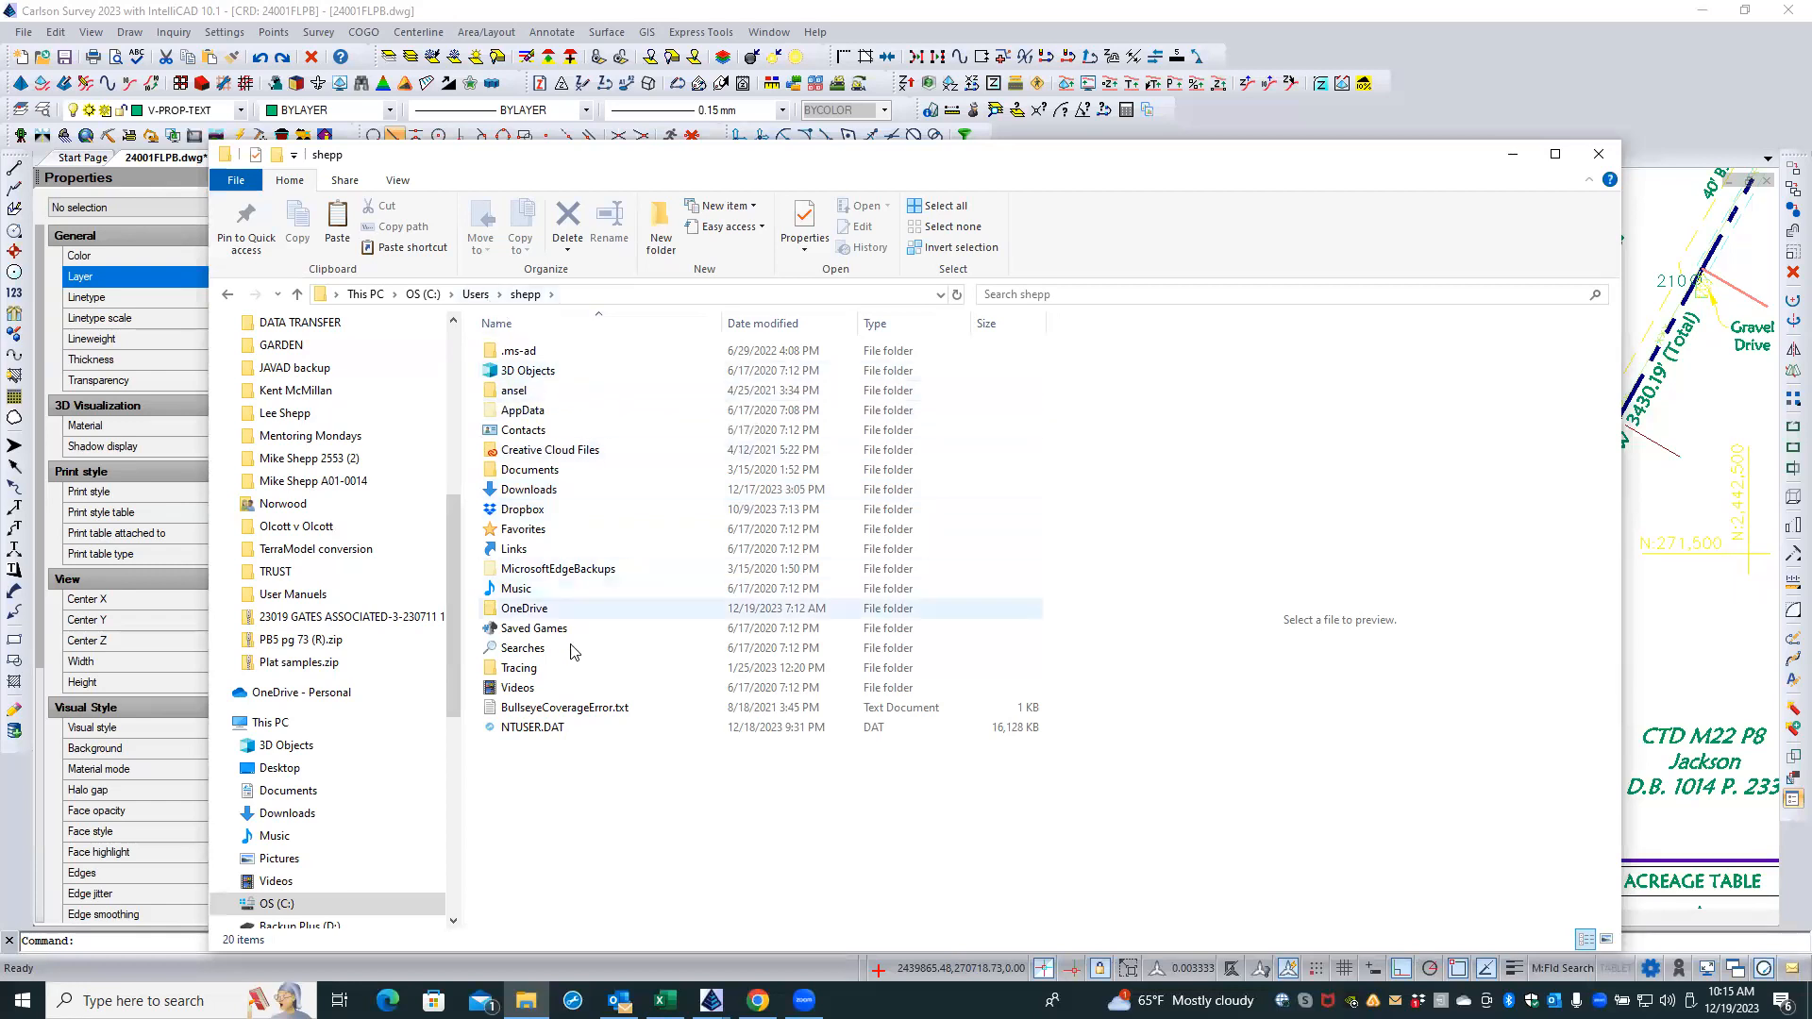
double_click(525, 410)
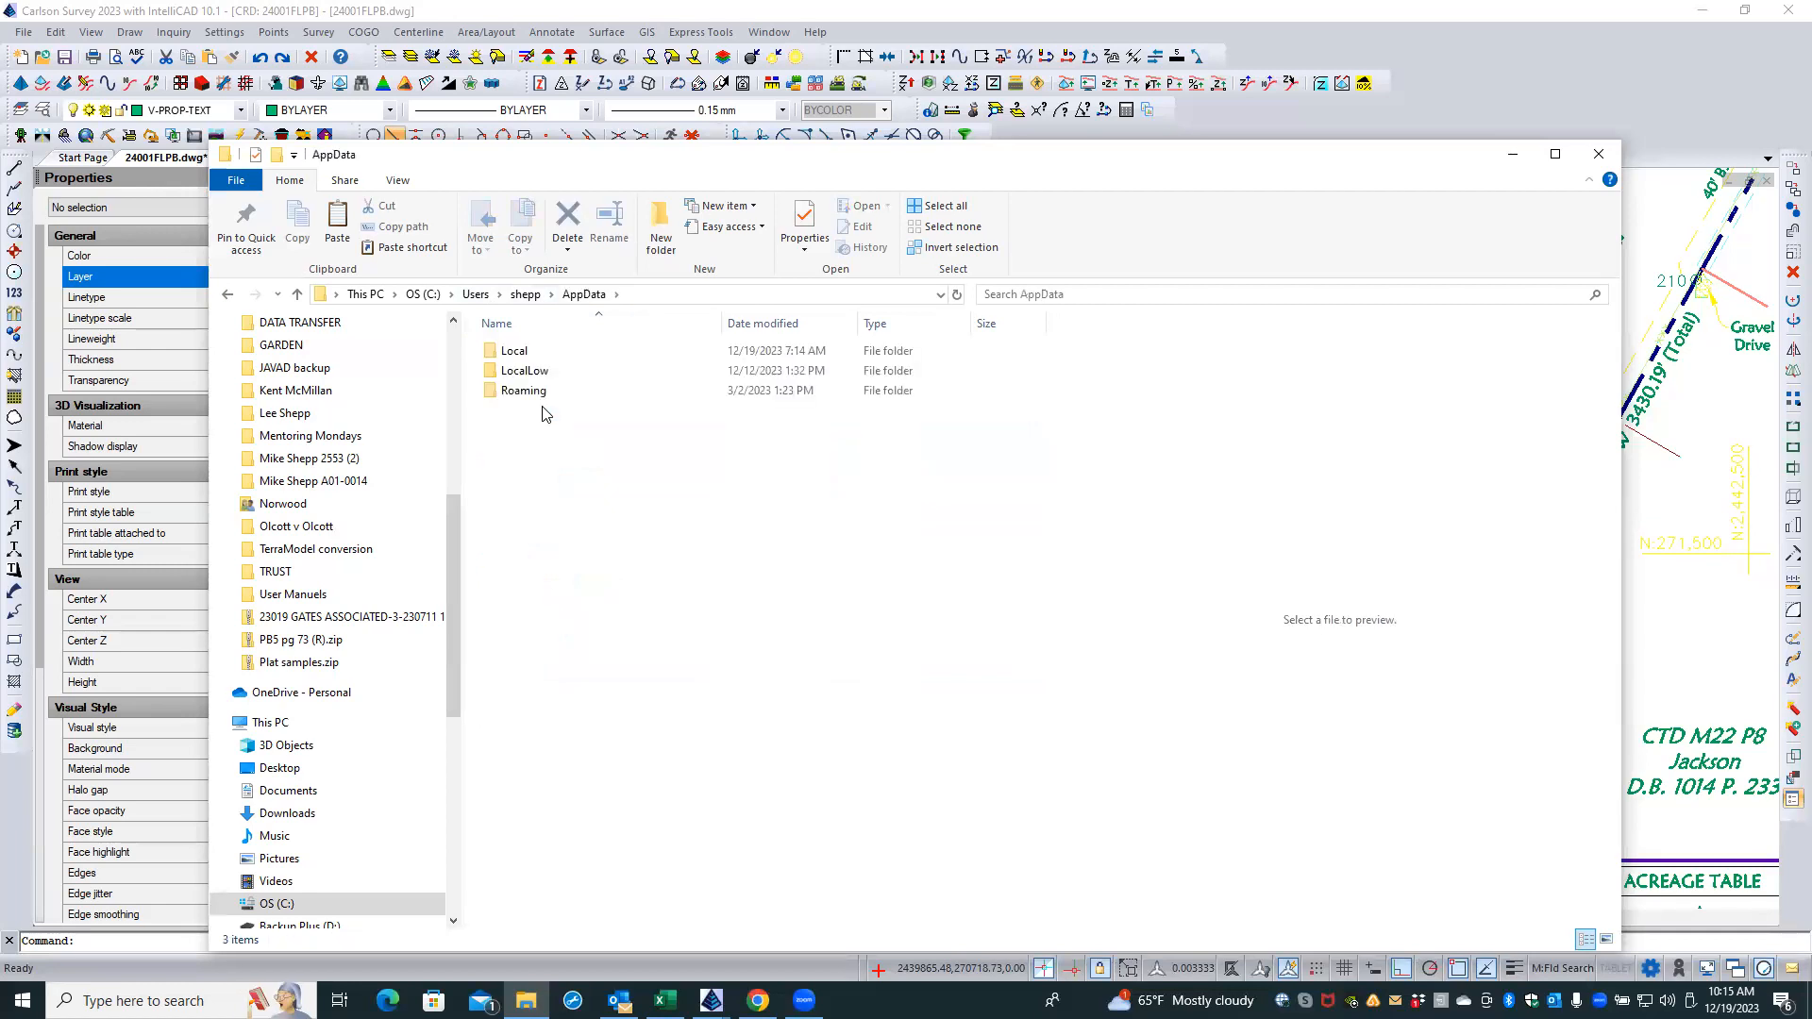
double_click(525, 391)
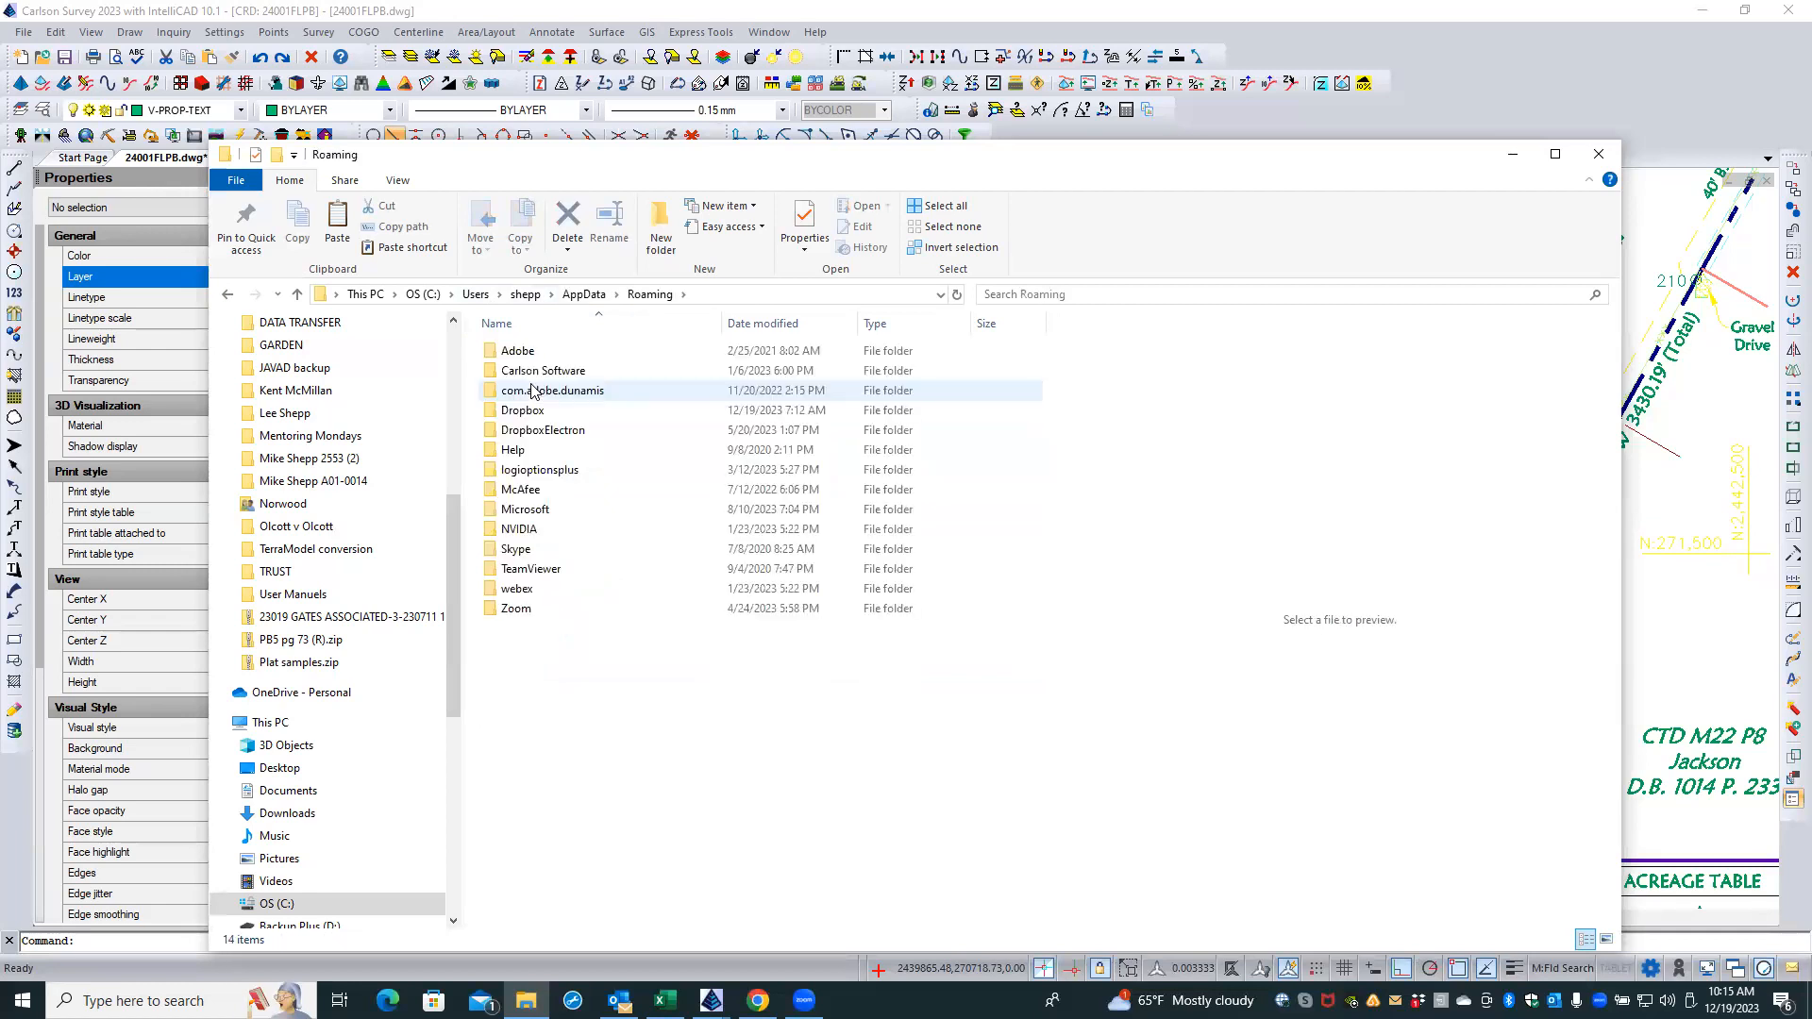
- Open the Carlson Software\Carlson2023\ICAD10_1_X64\SUP\Print Styles folder inside Roaming
double_click(543, 371)
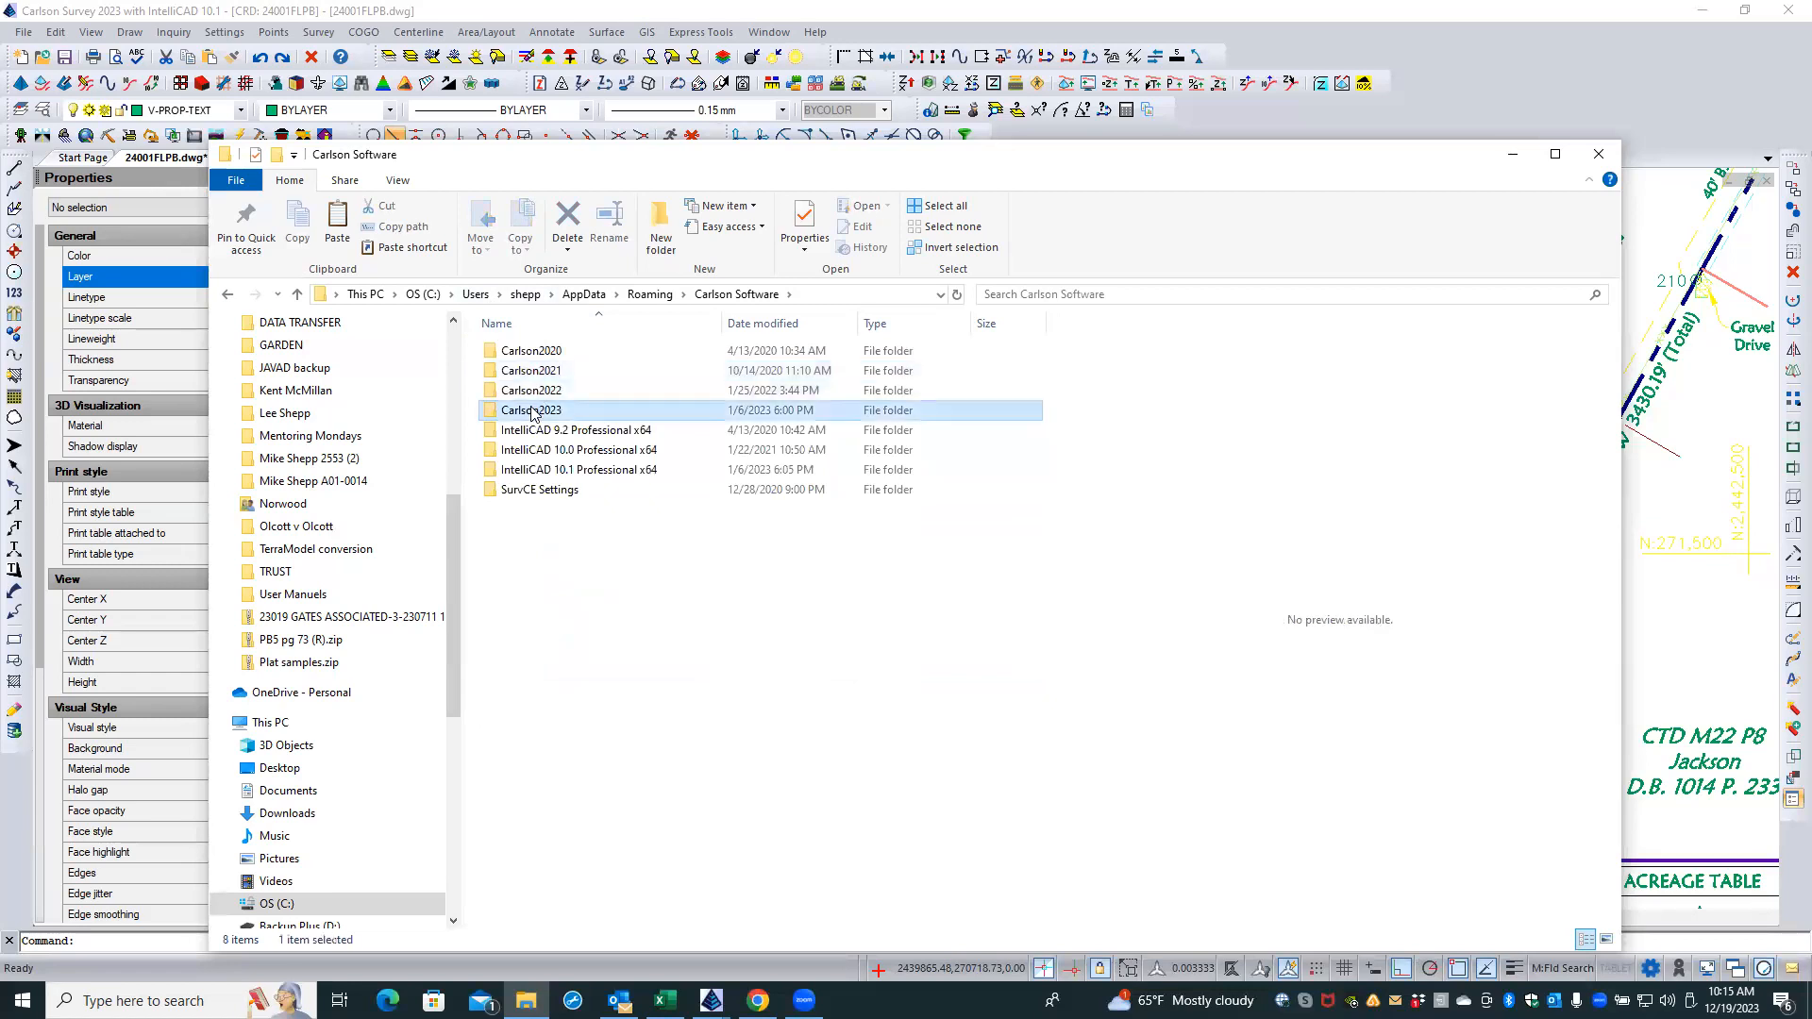
double_click(542, 408)
double_click(534, 353)
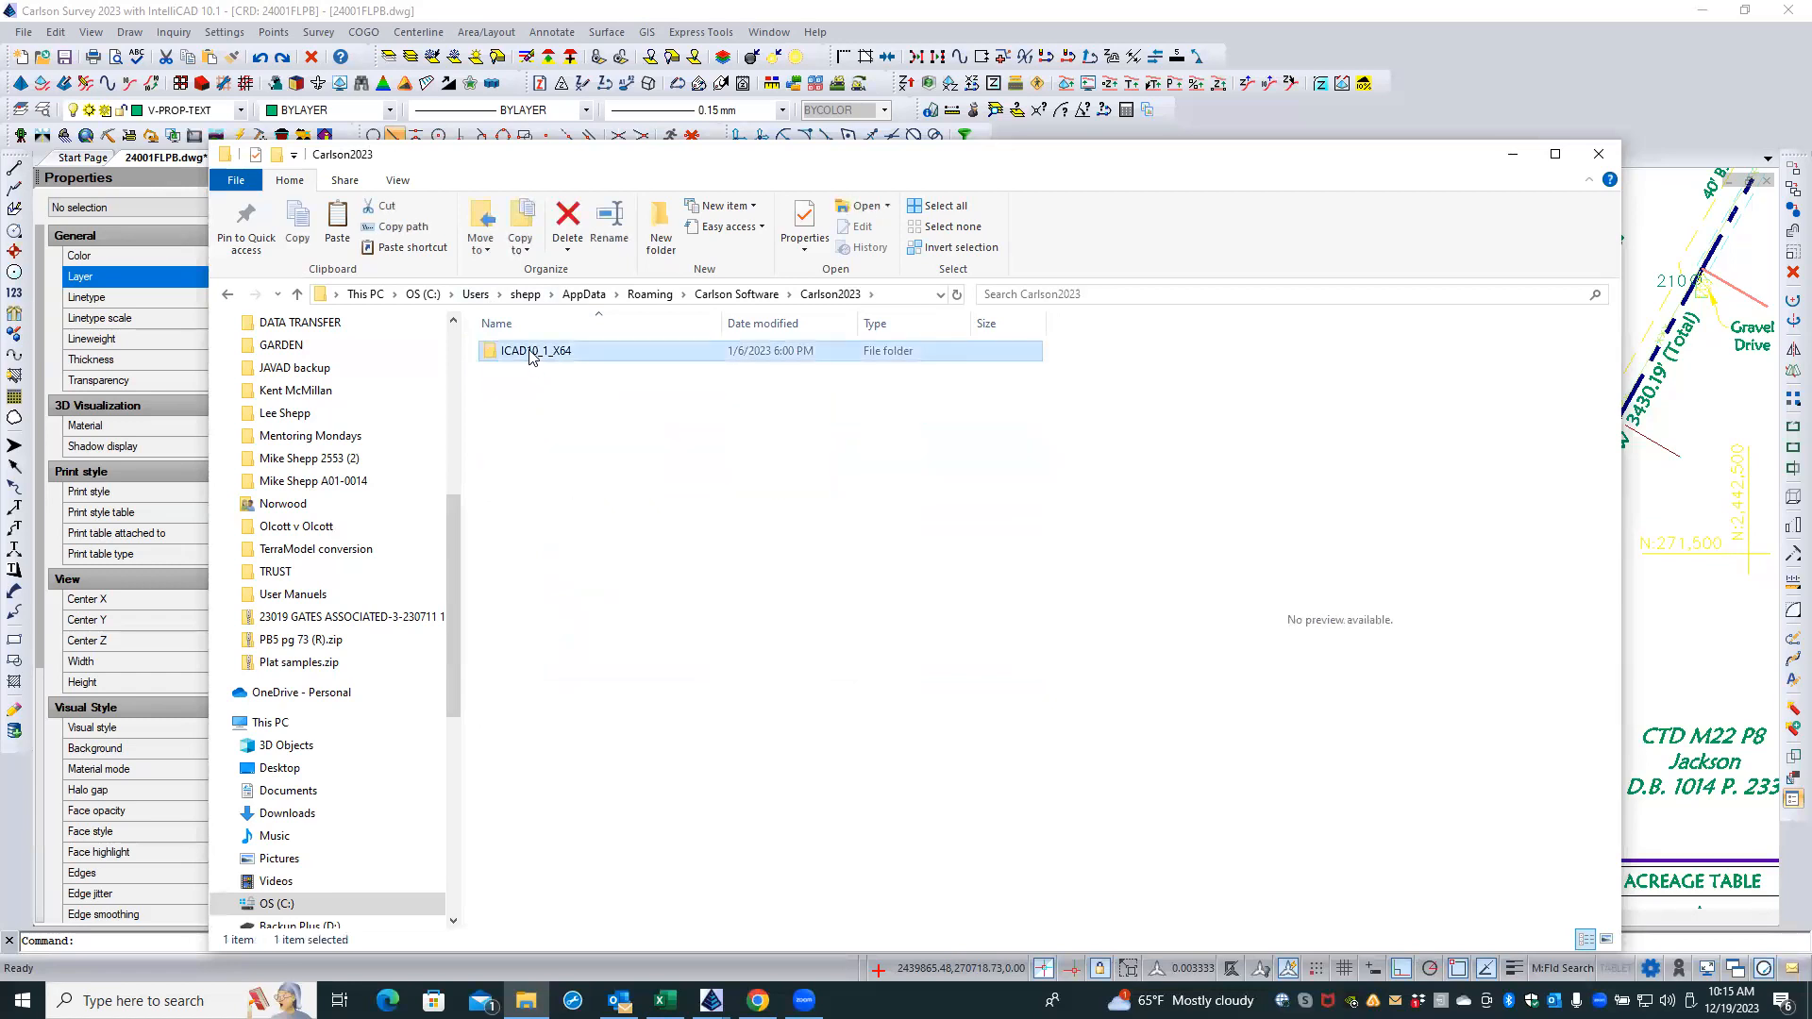
double_click(528, 352)
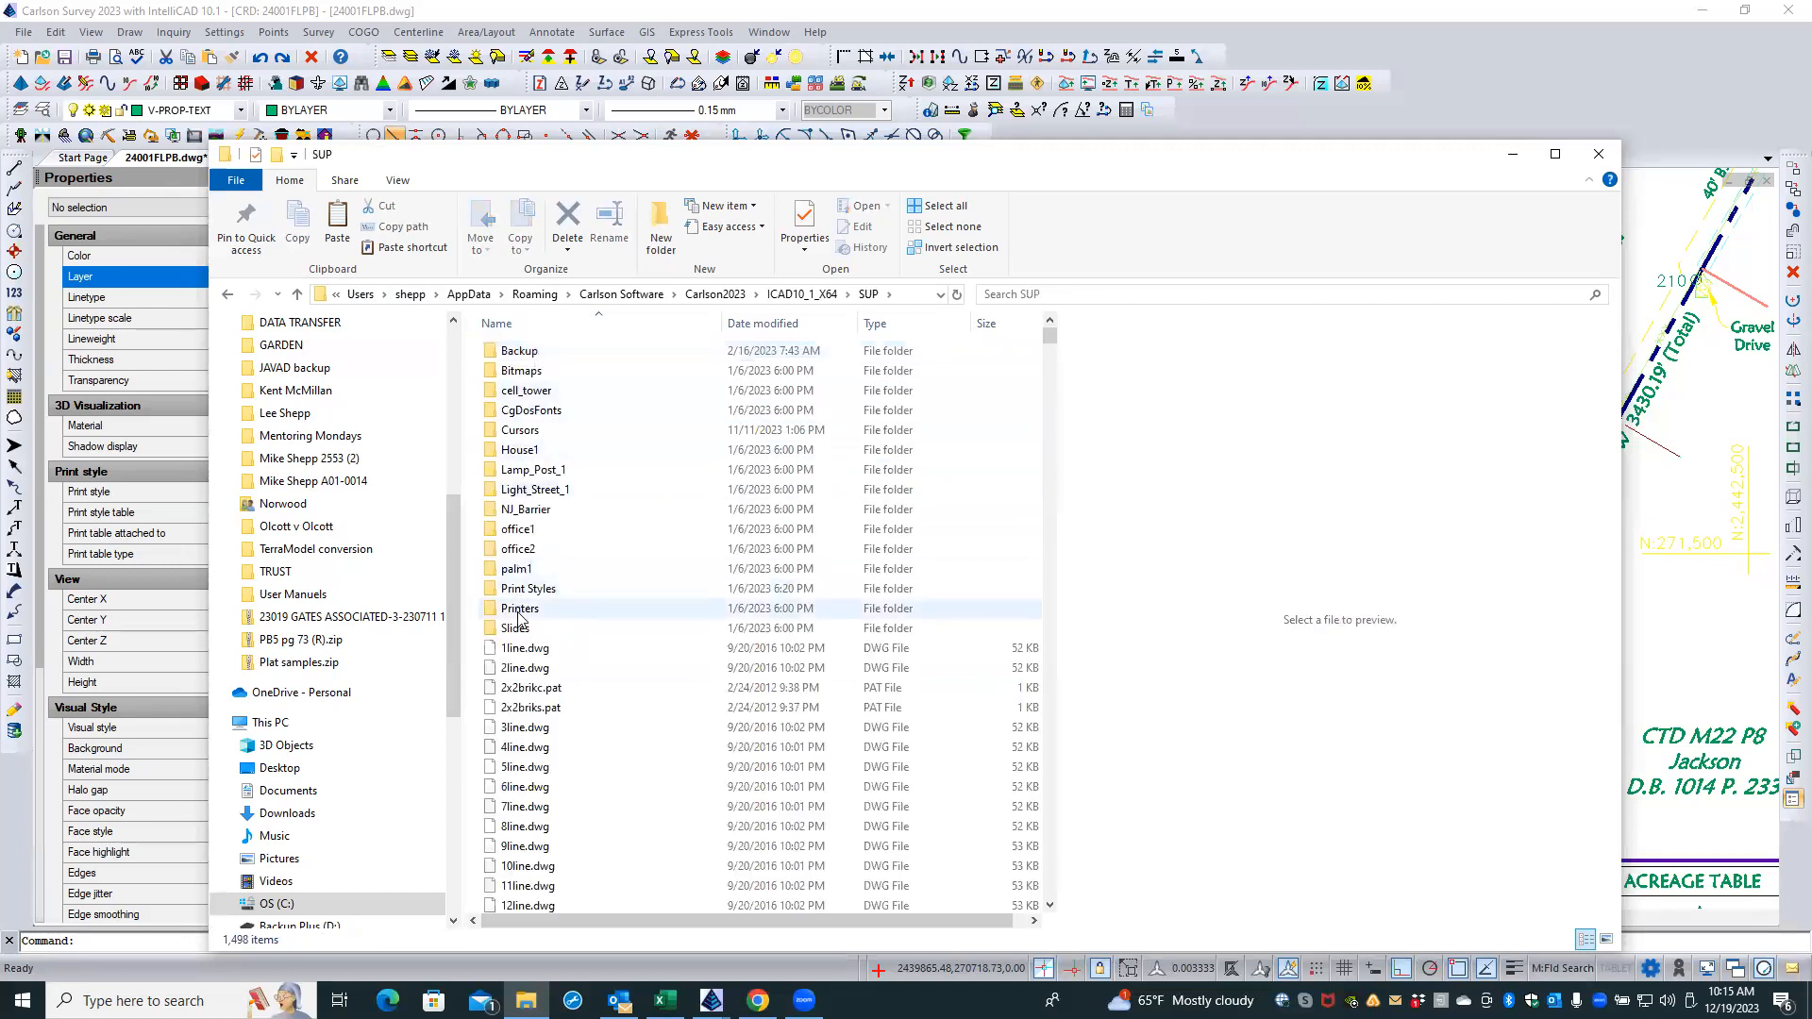
double_click(526, 591)
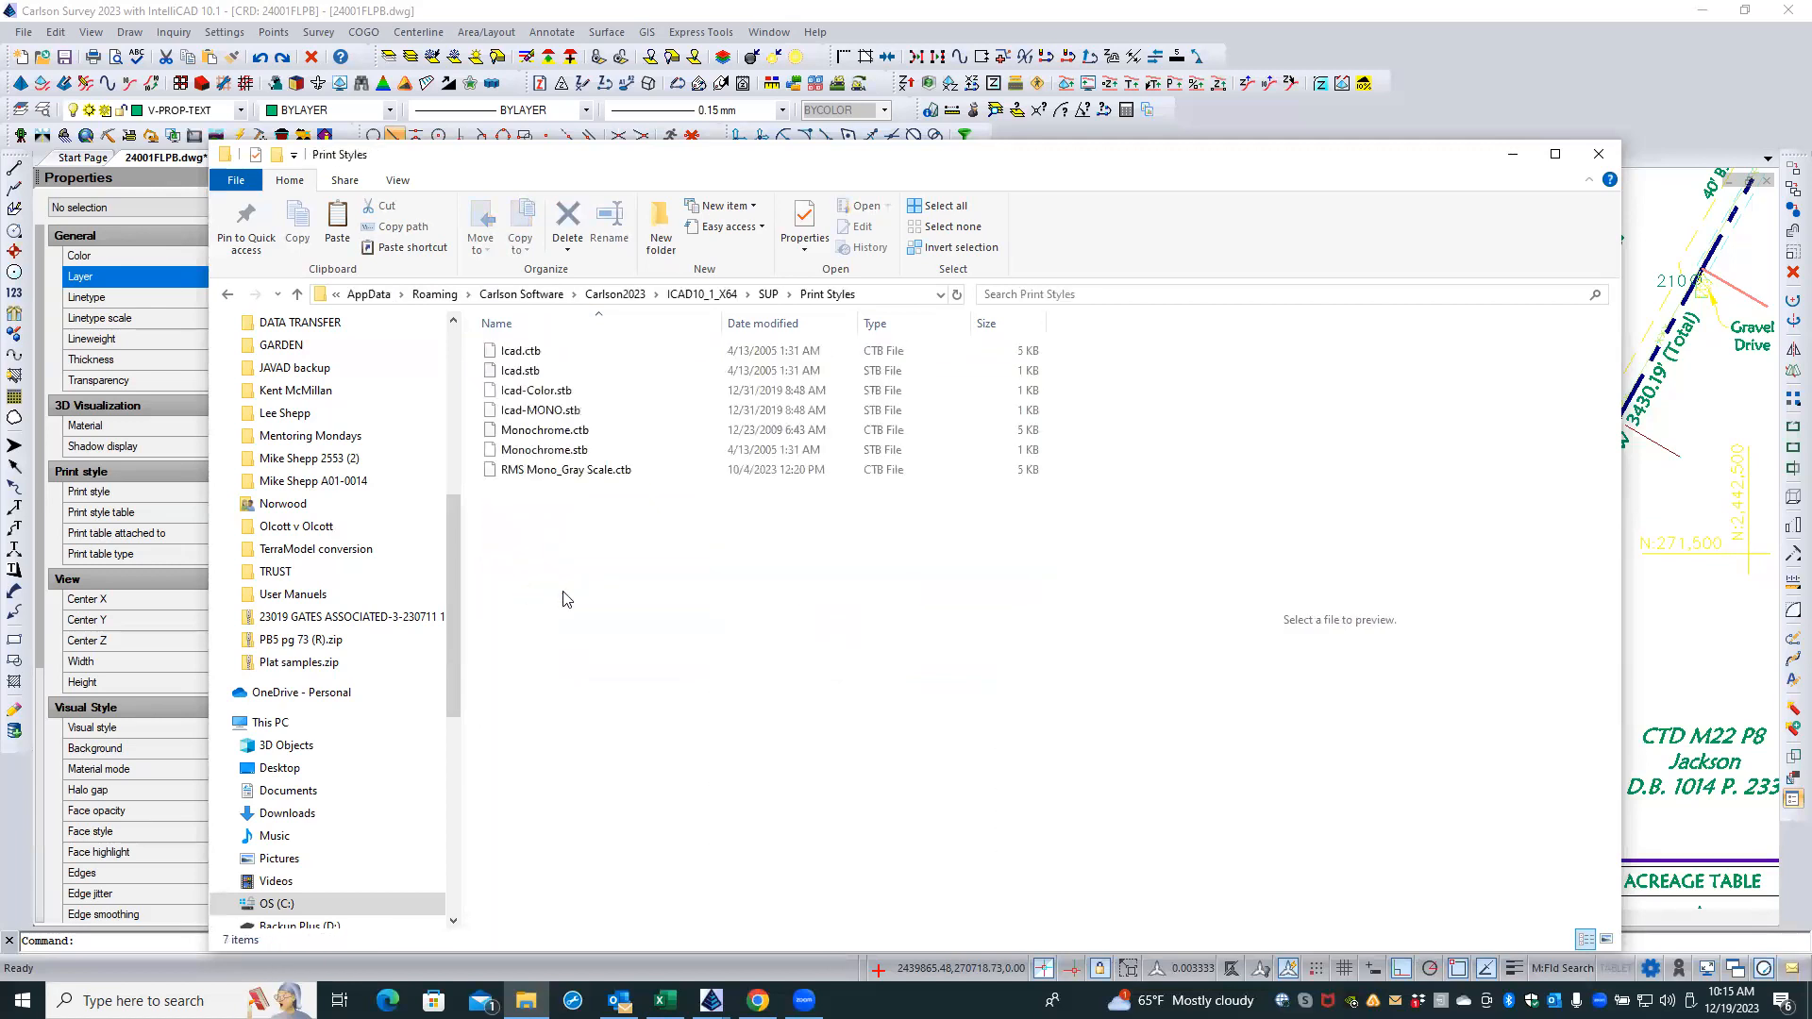
- Paste the copied DCS.ctb file into the Print Styles folder and close File Explorer
right_click(560, 502)
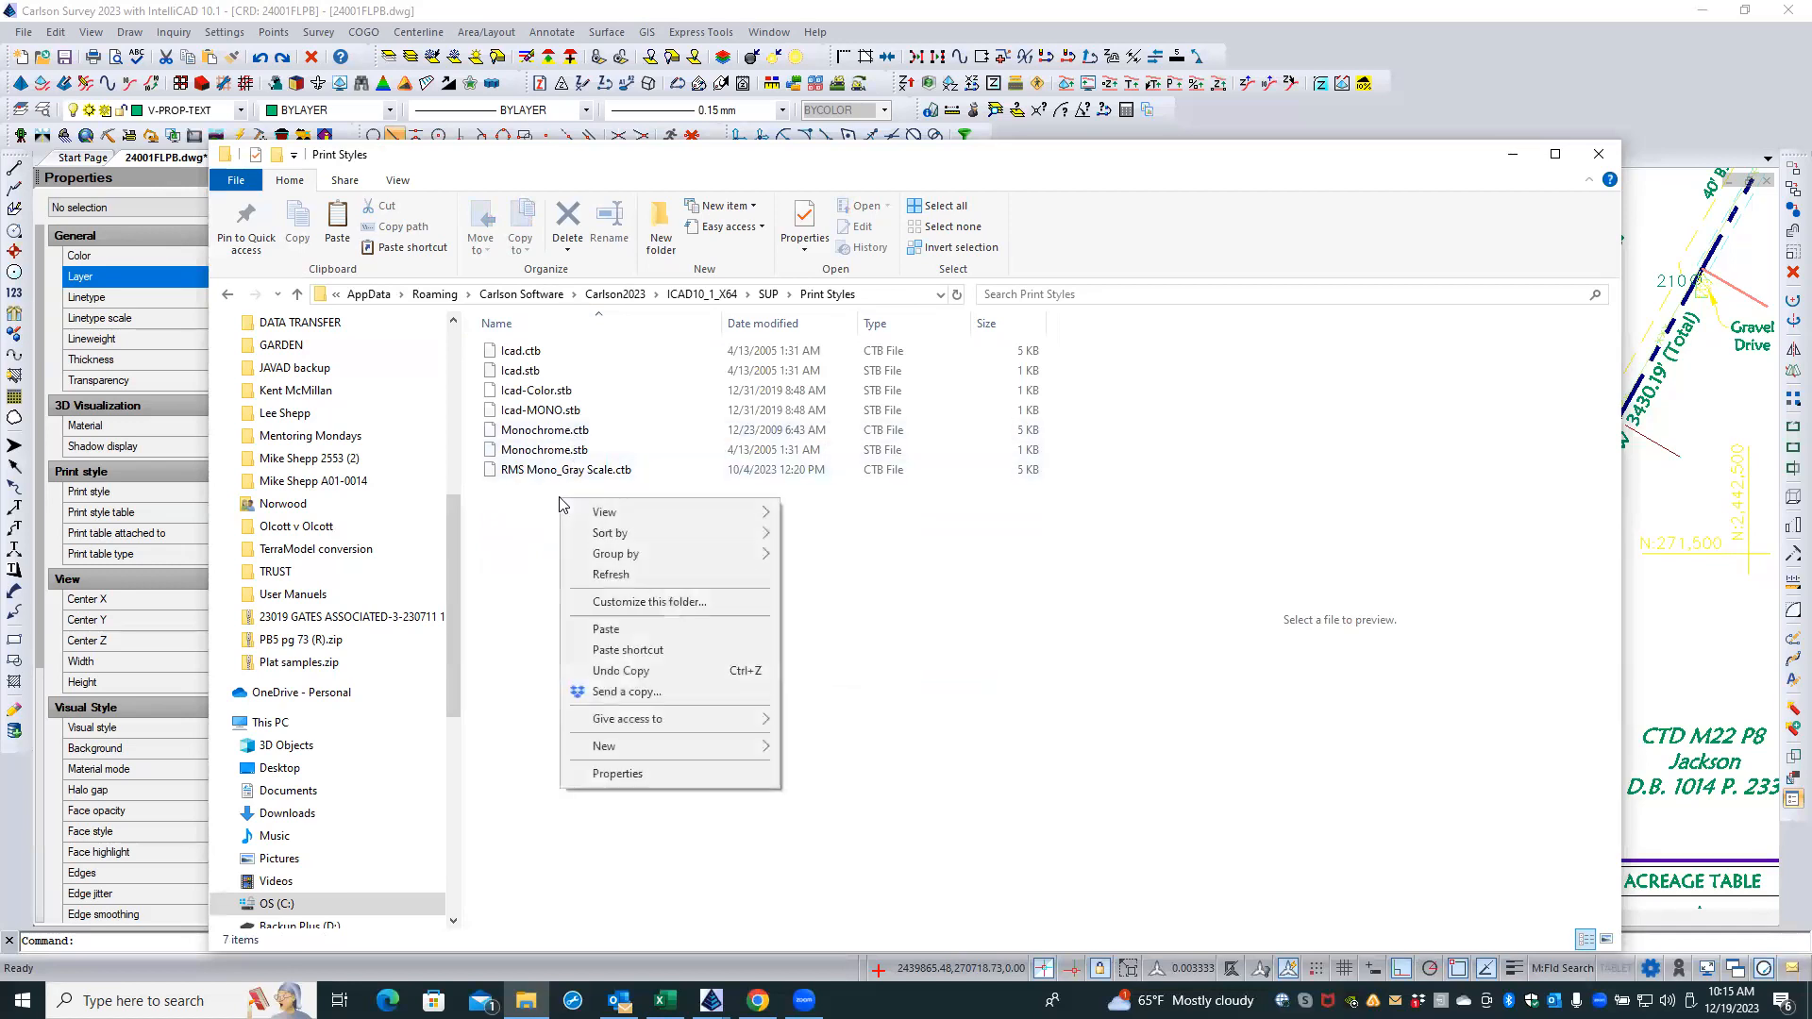
left_click(605, 630)
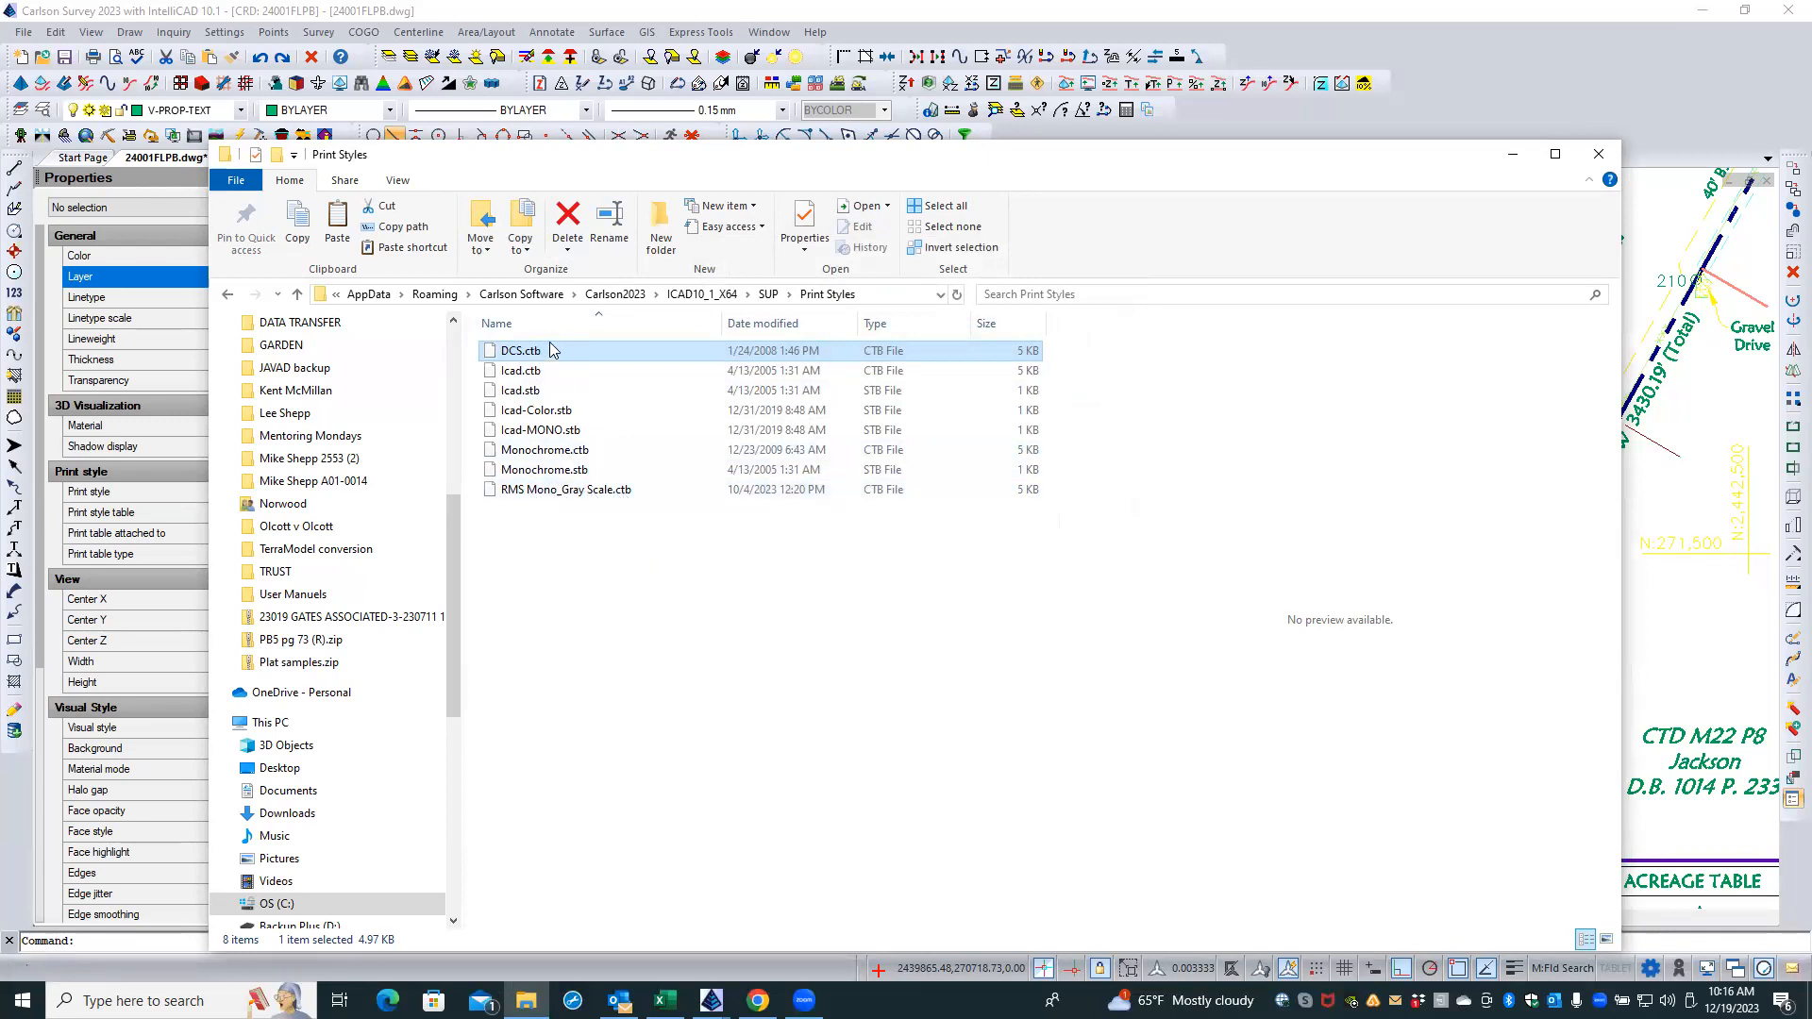
left_click(1600, 156)
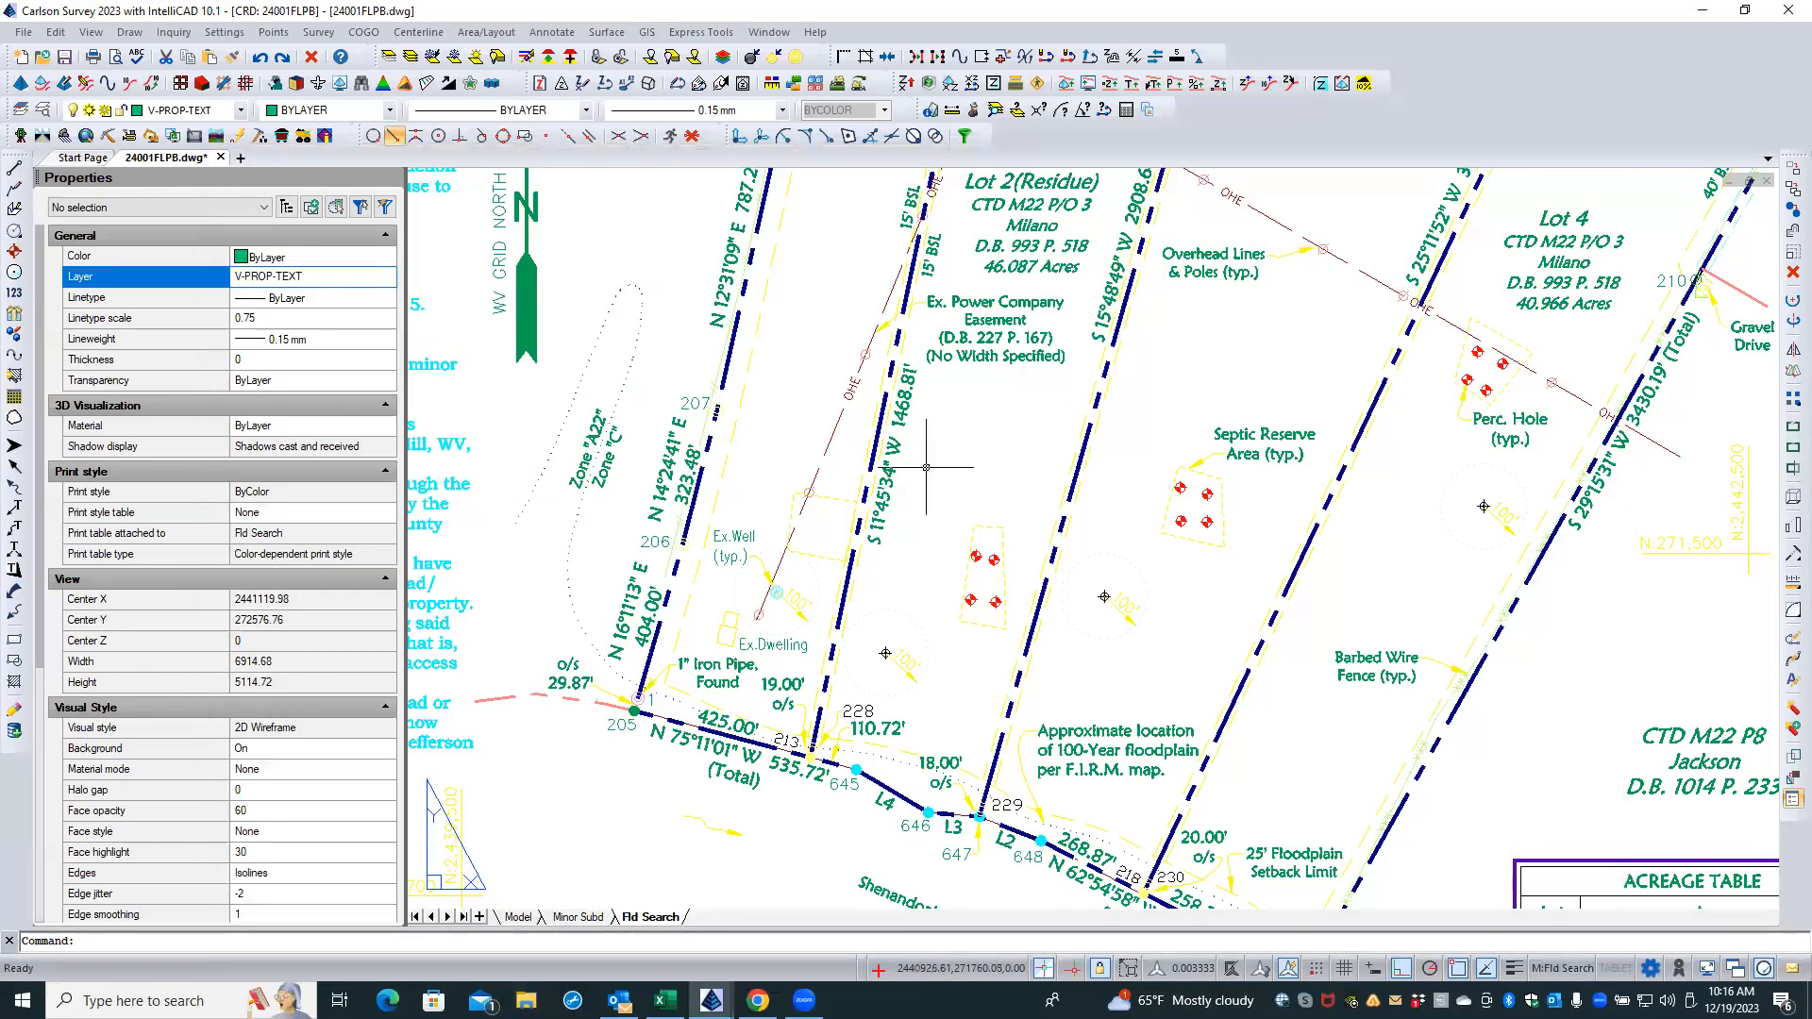
- Modify the Fld Search page setup to use the Adobe PDF printer and 18 x 24 paper with print styles displayed, and close the page setup manager
right_click(639, 918)
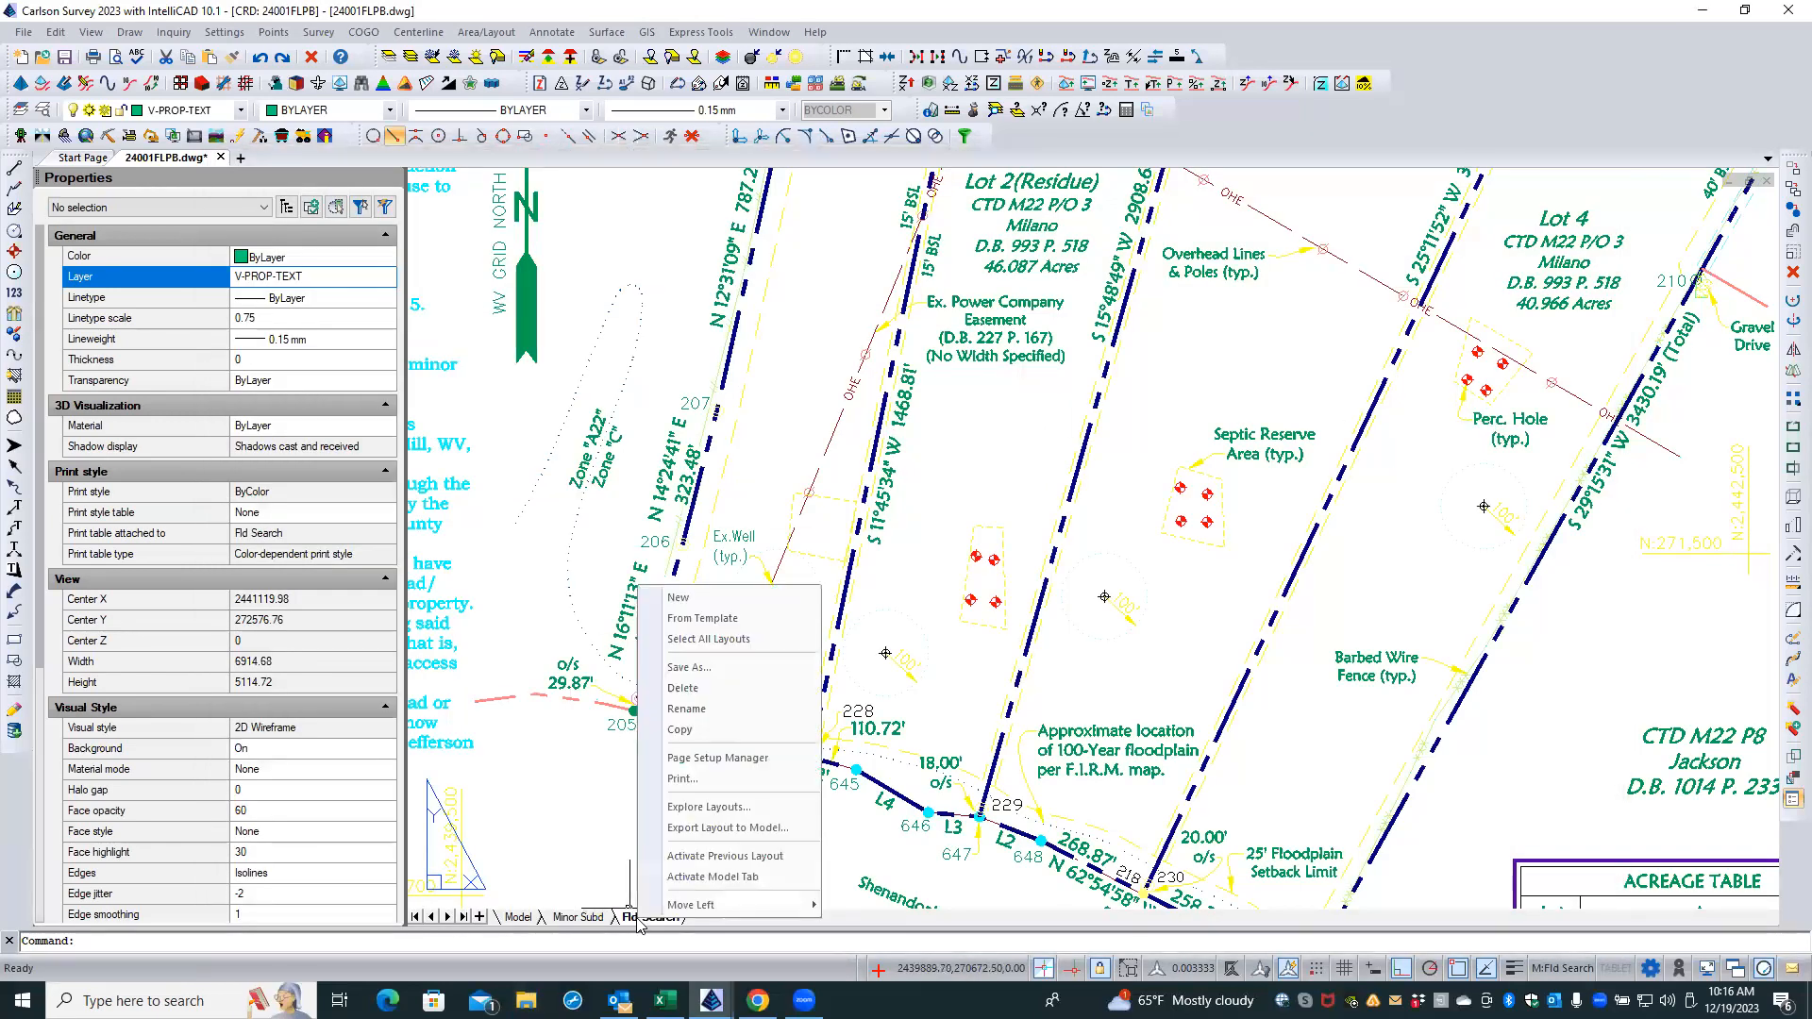
left_click(735, 758)
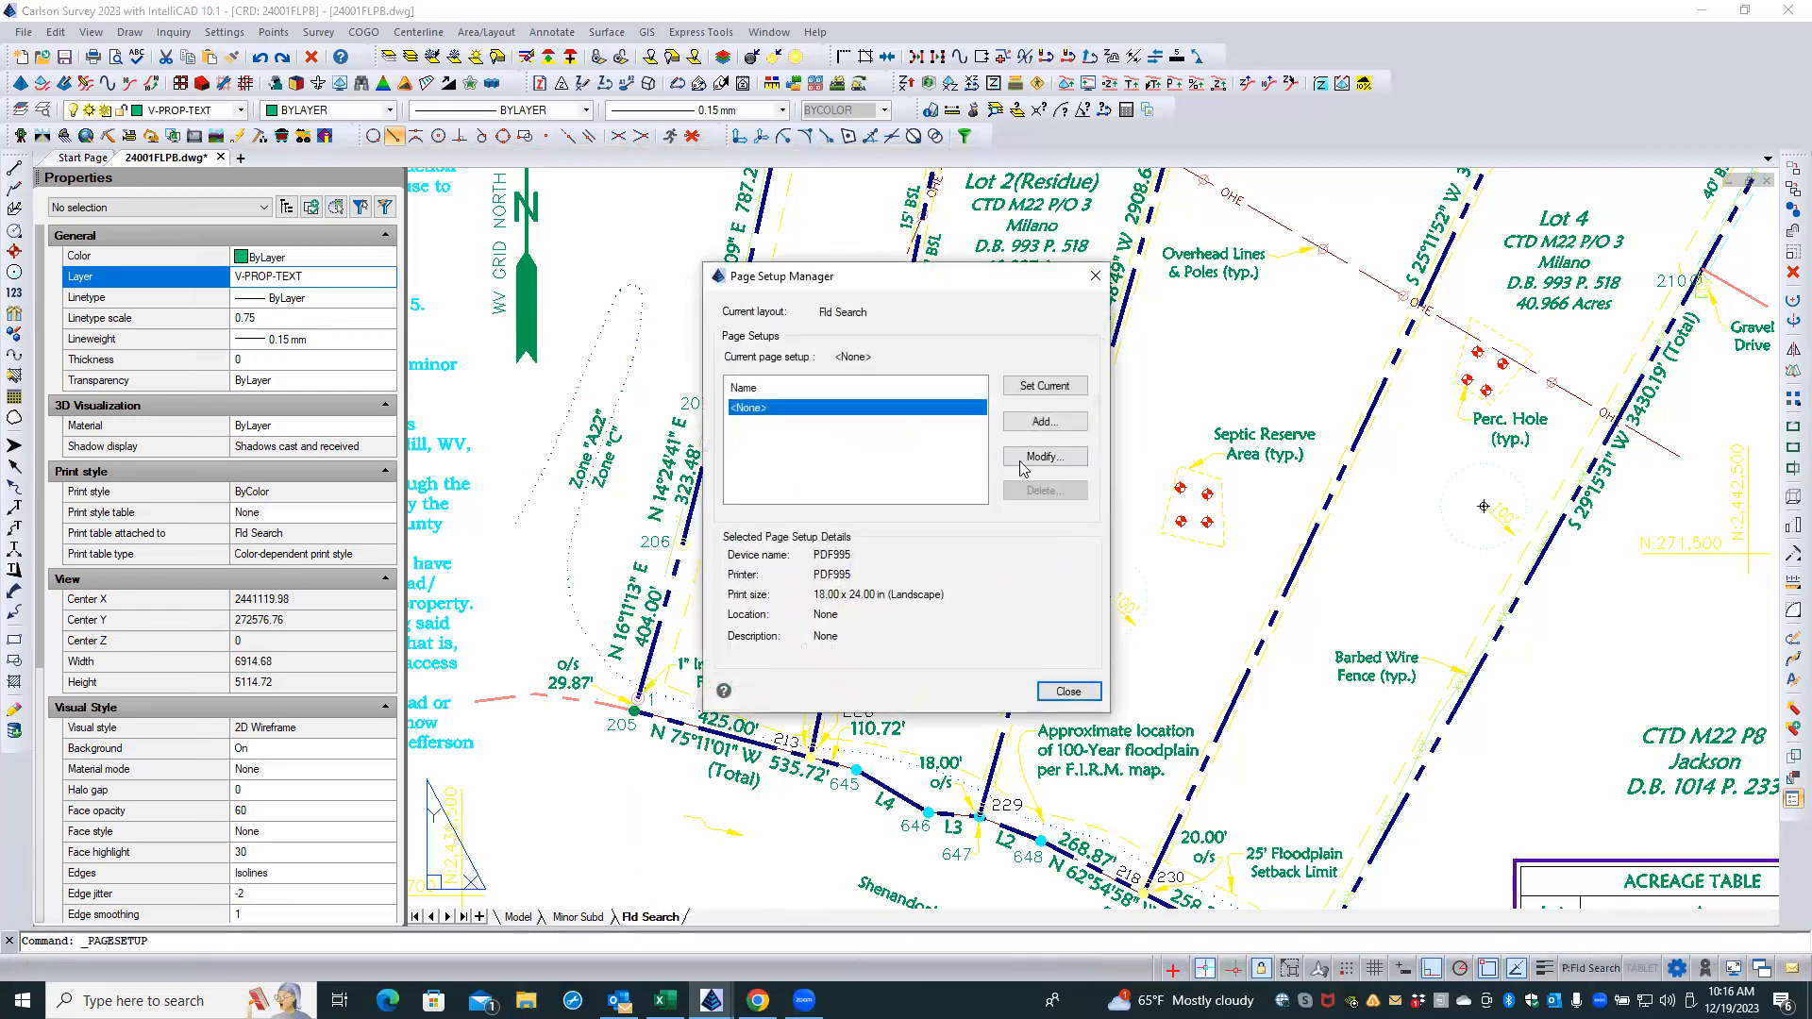
left_click(1021, 463)
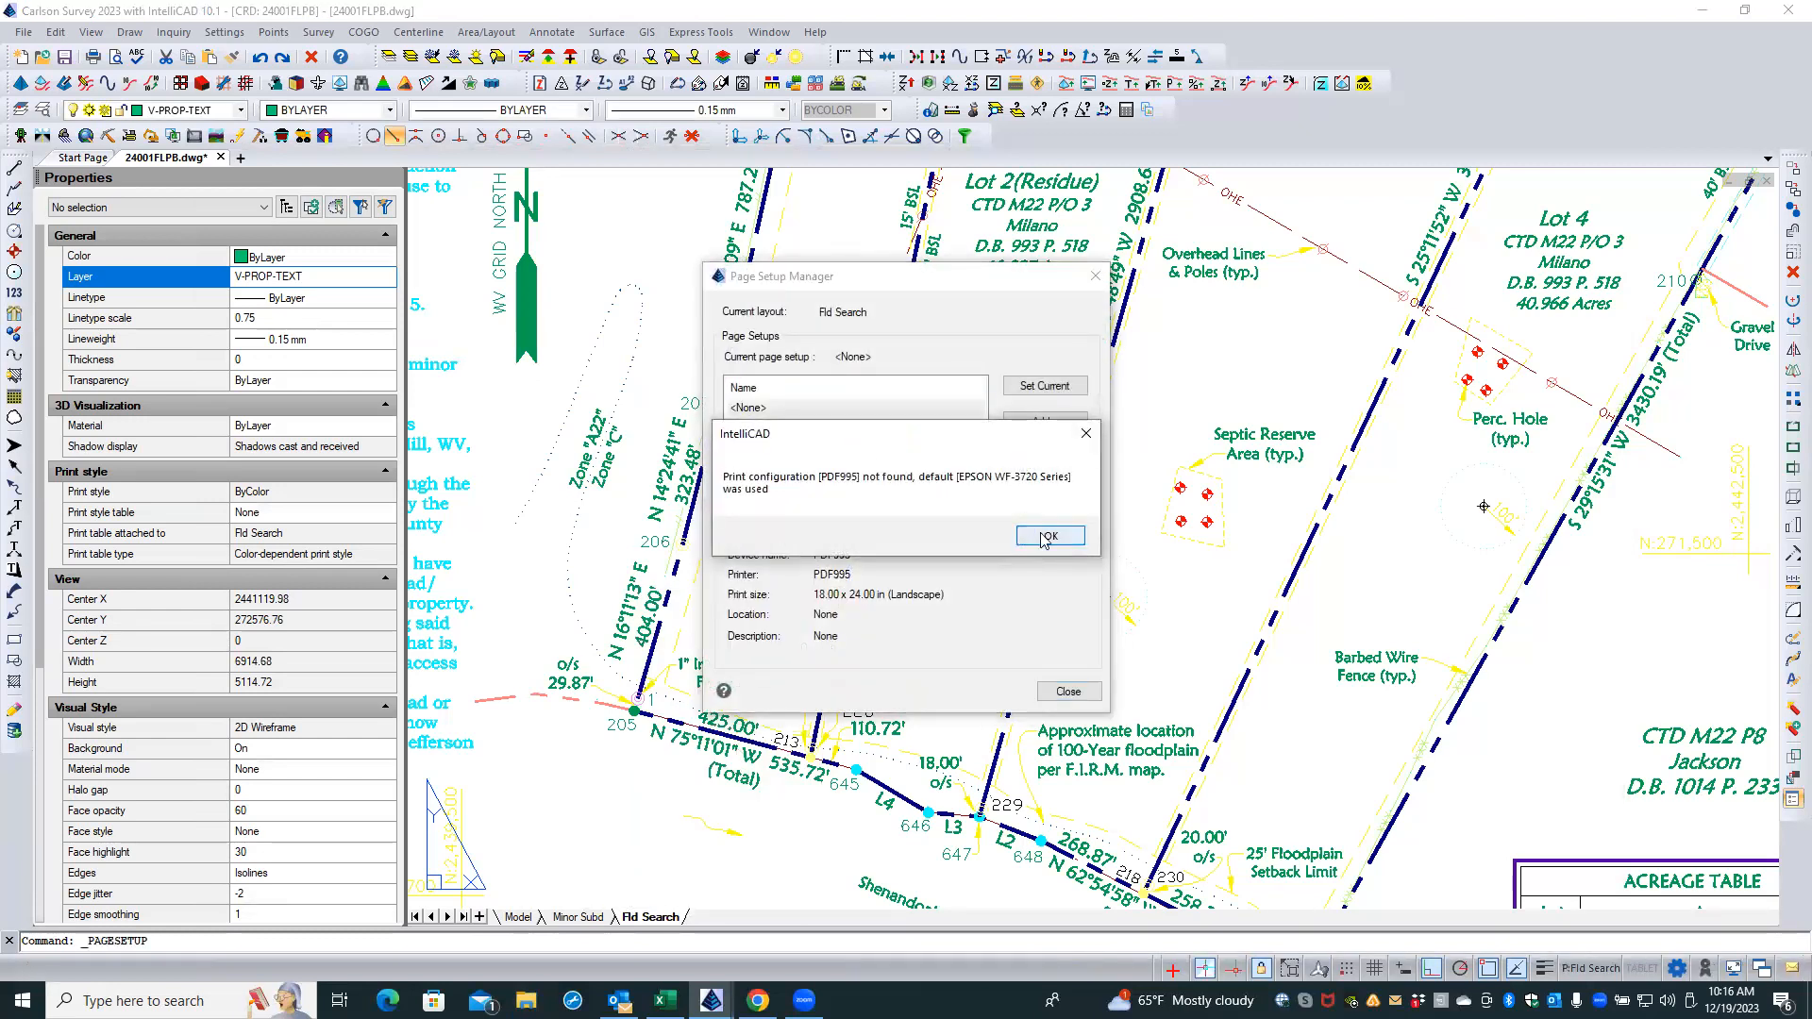
left_click(1022, 540)
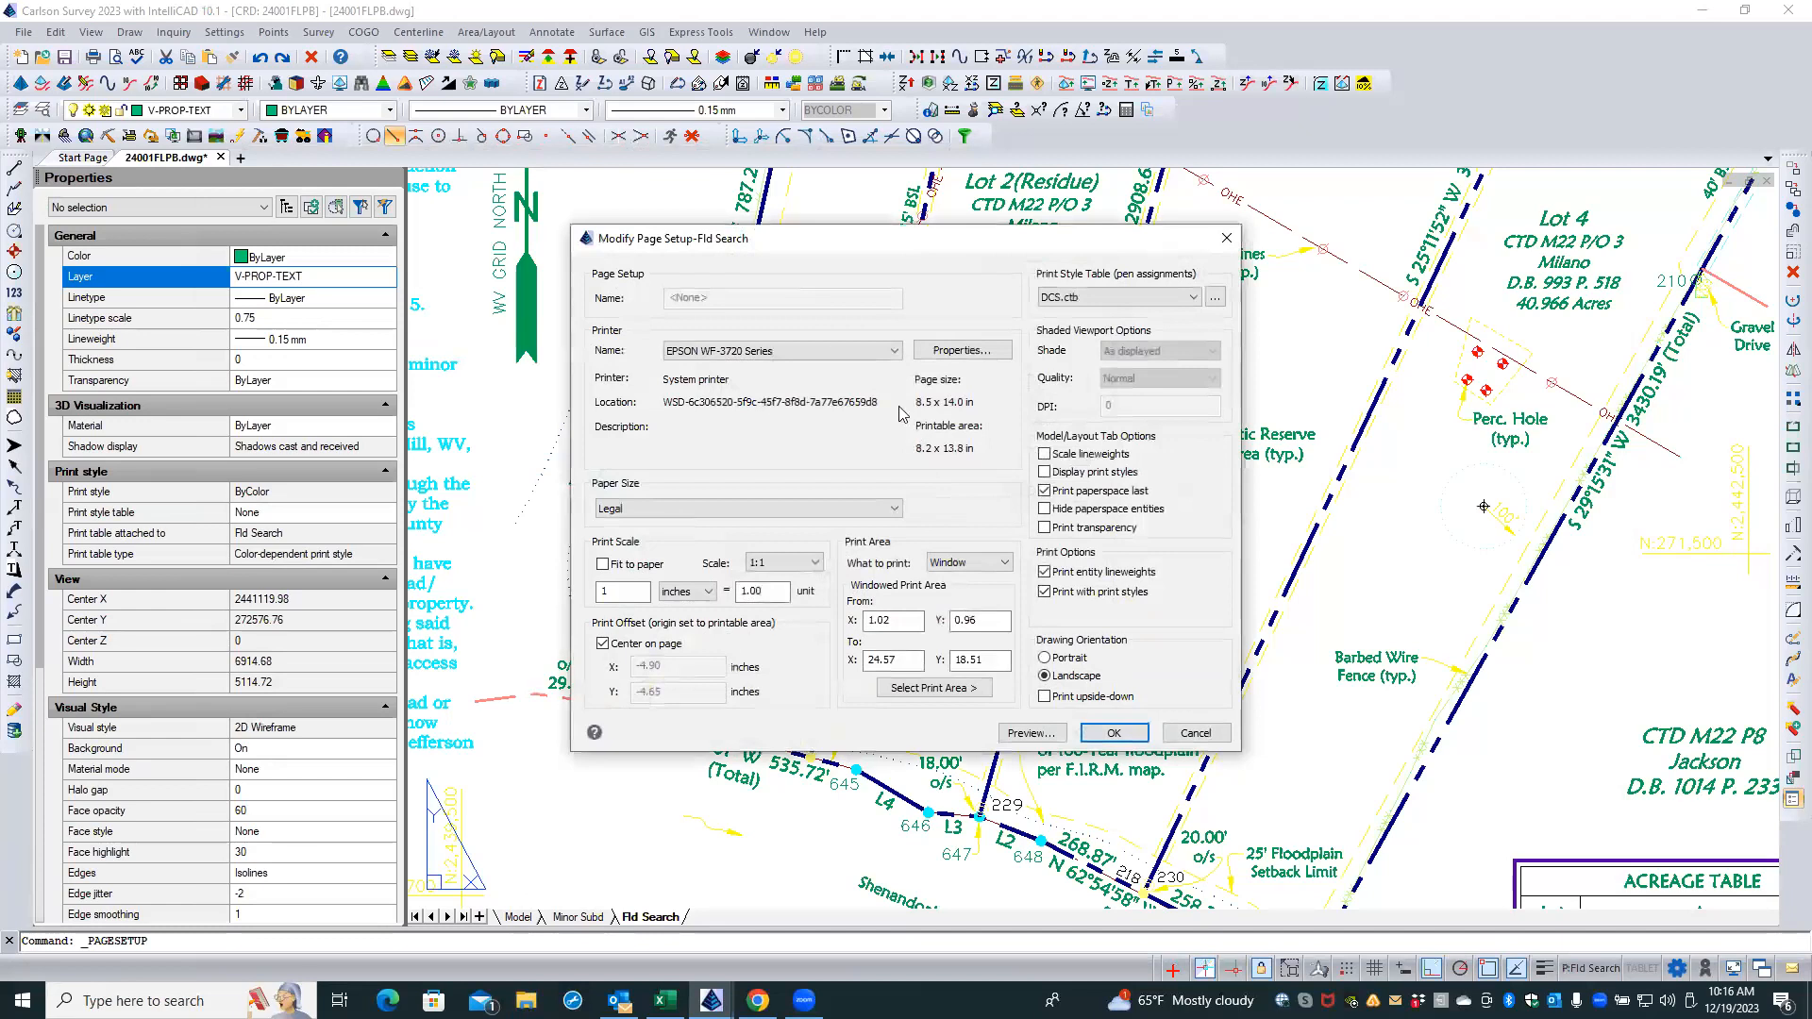
left_click(809, 351)
left_click(688, 442)
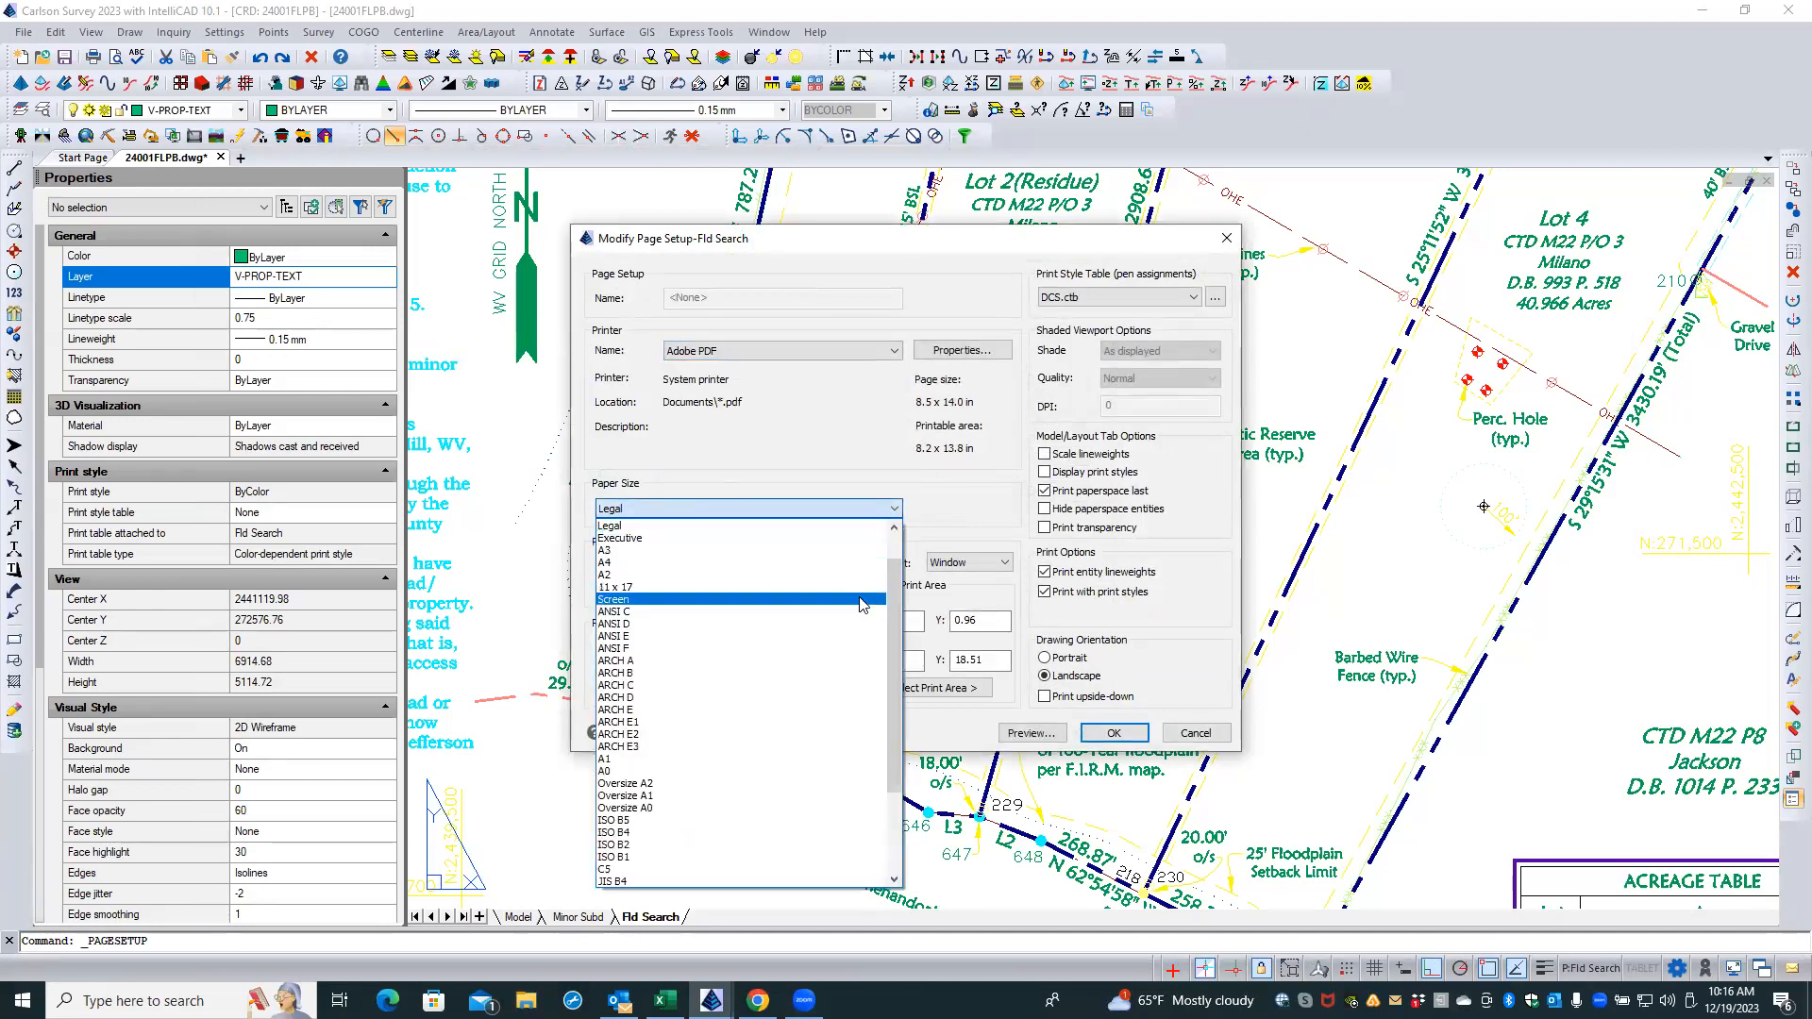
left_click_drag(895, 618, 887, 761)
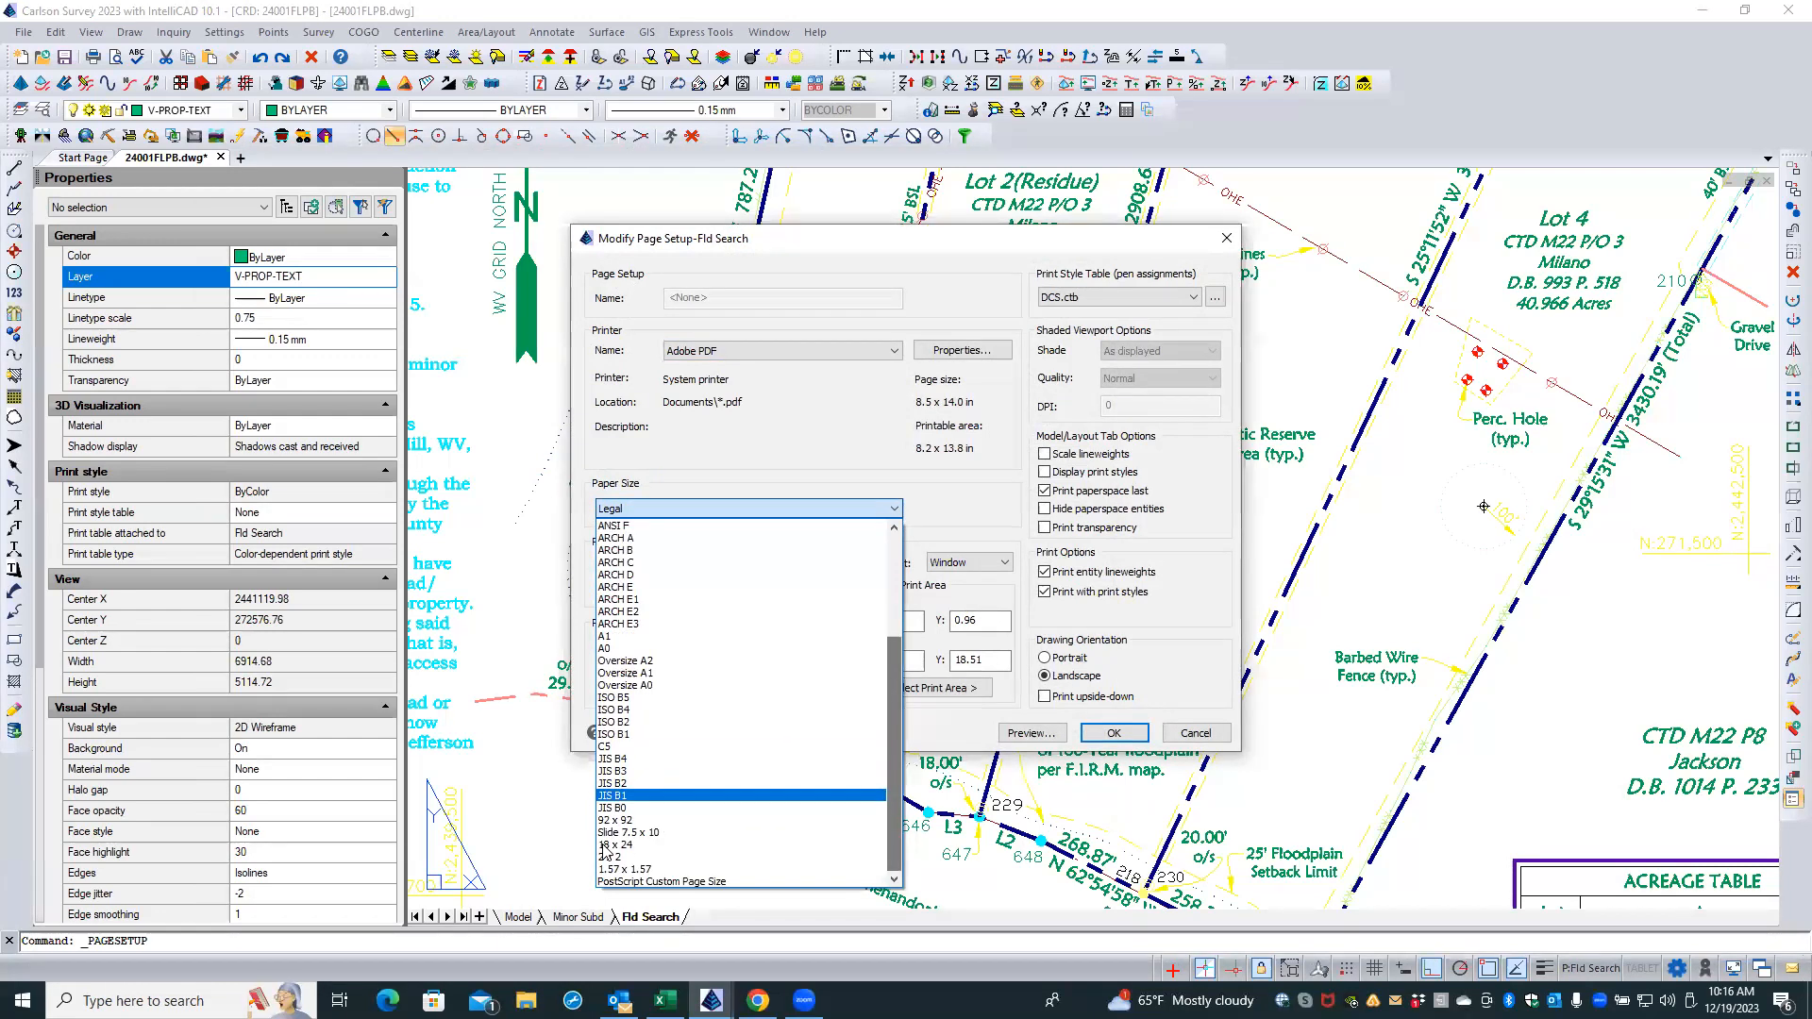
left_click(745, 845)
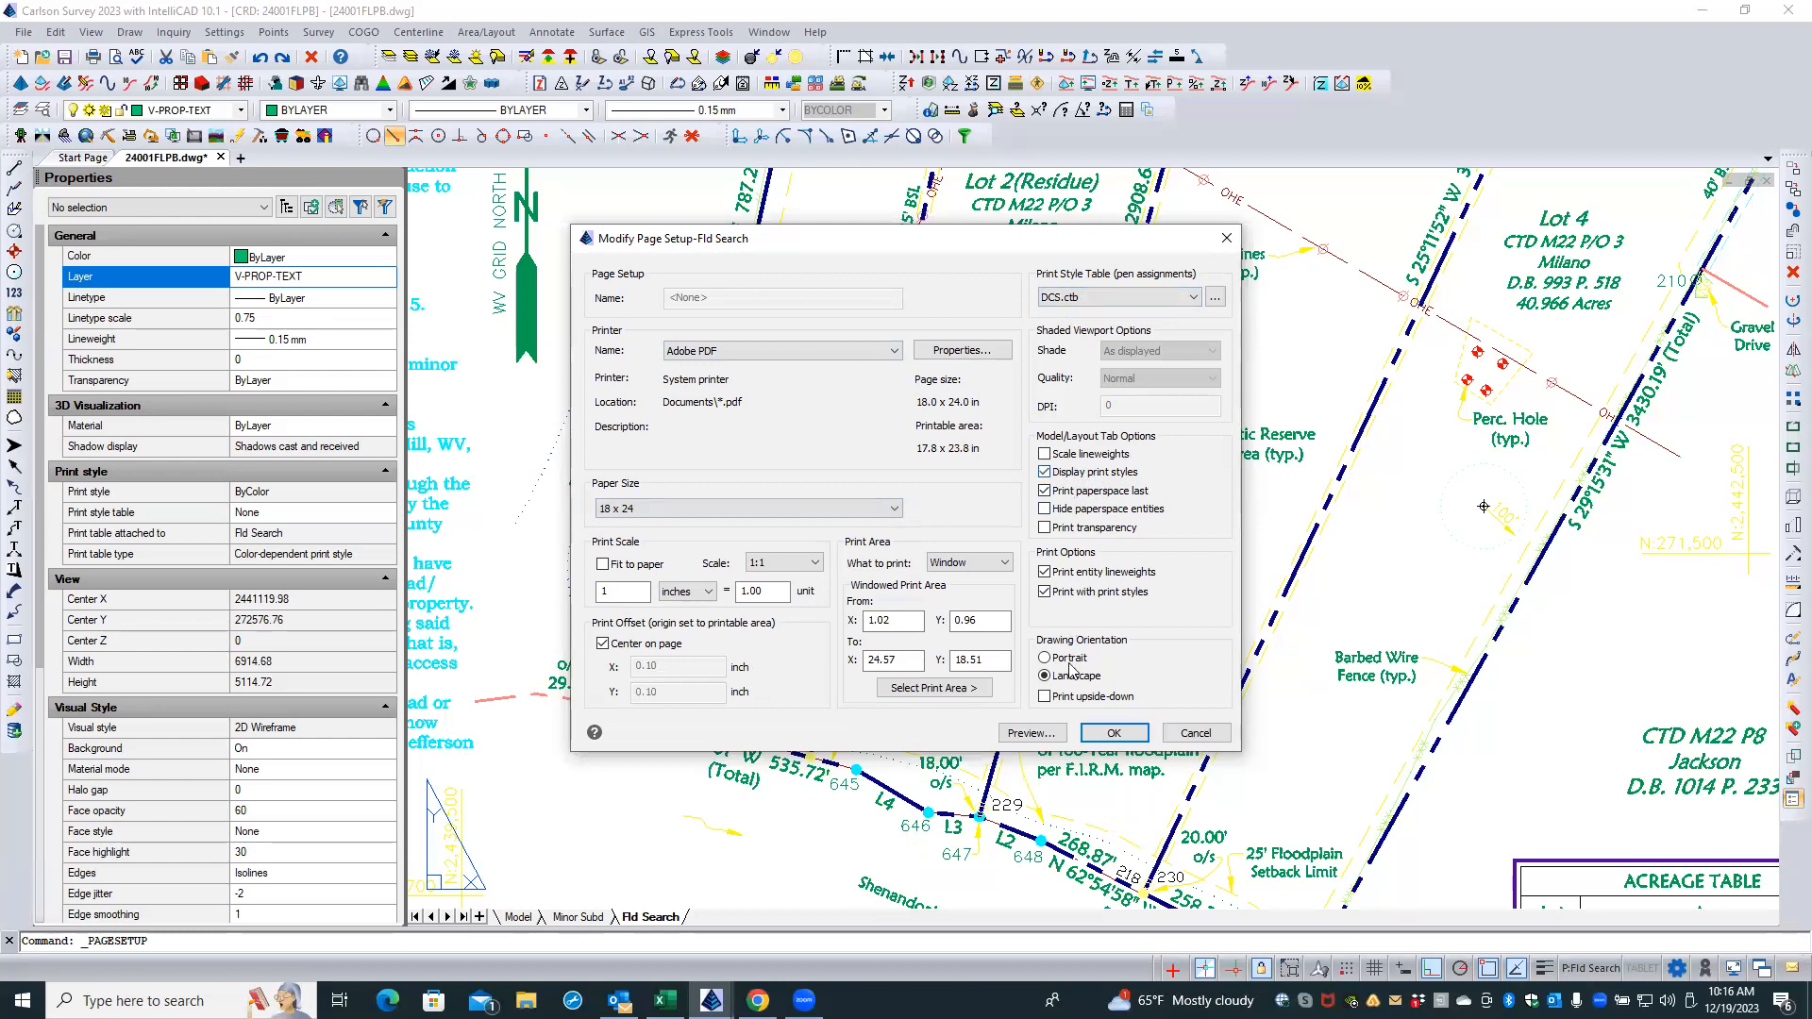
left_click(1102, 736)
left_click(1067, 695)
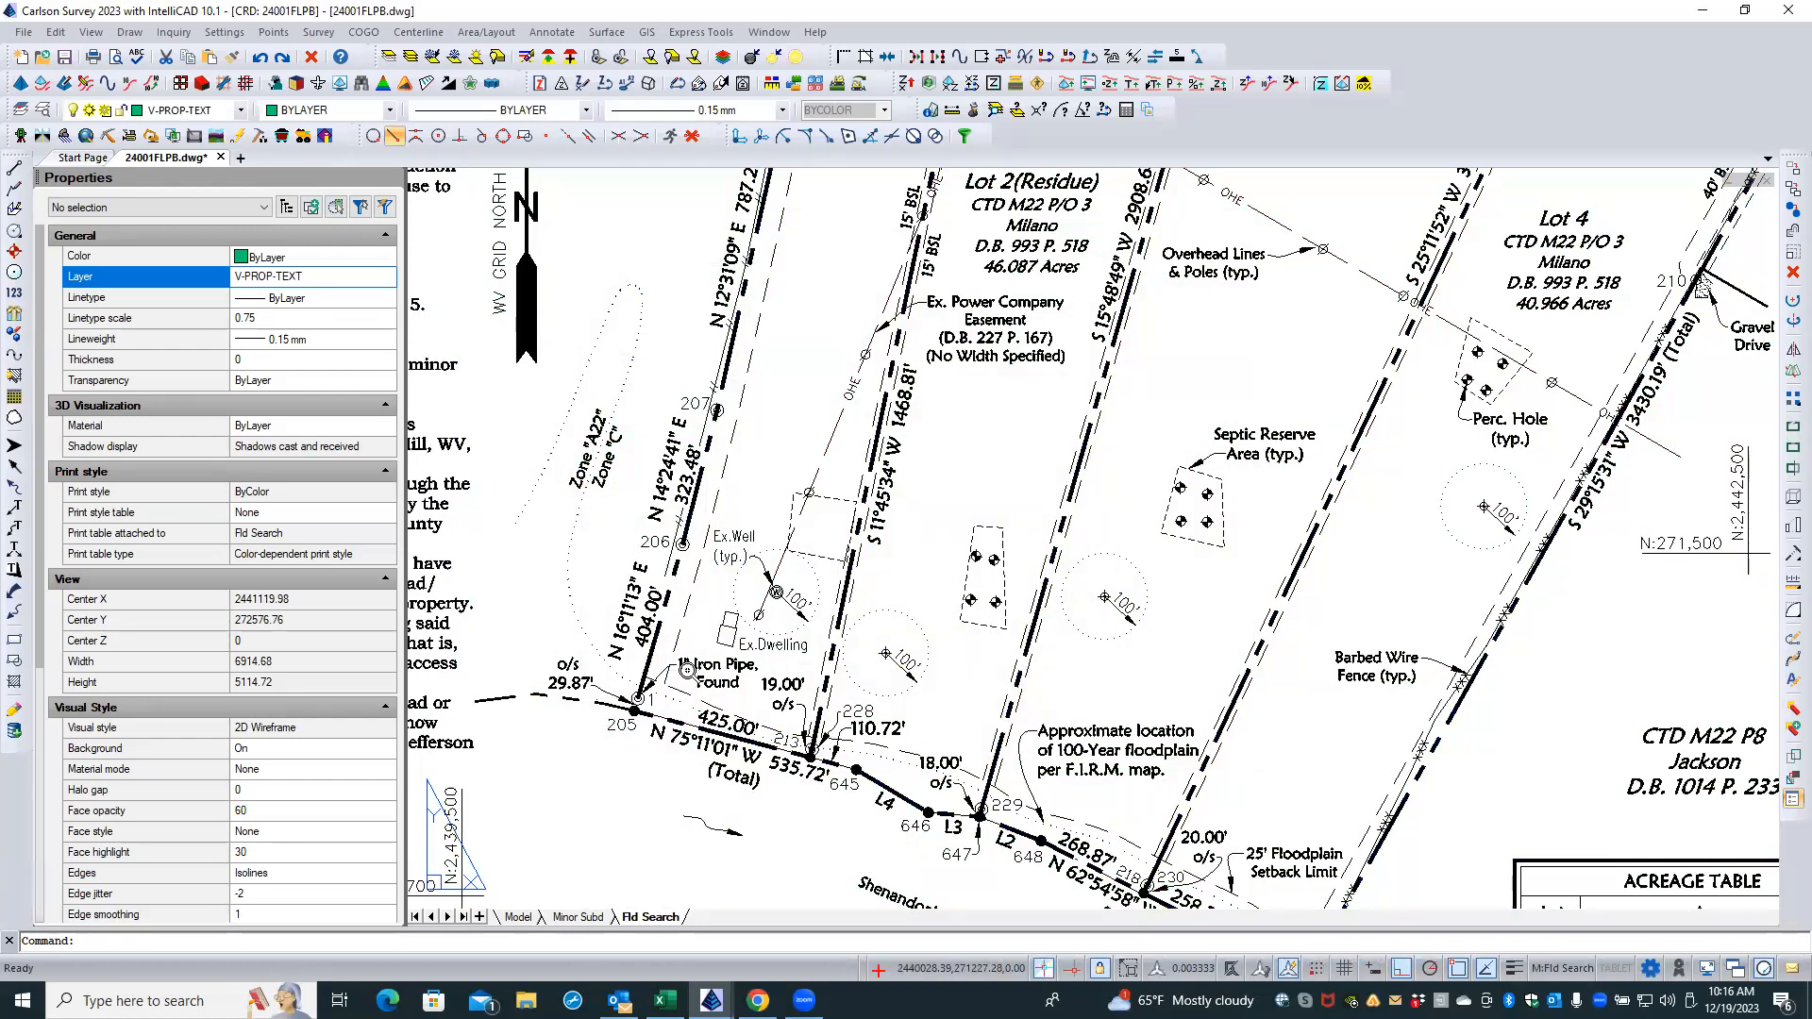
scroll(687, 670, "up", 1)
scroll(680, 671, "up", 1)
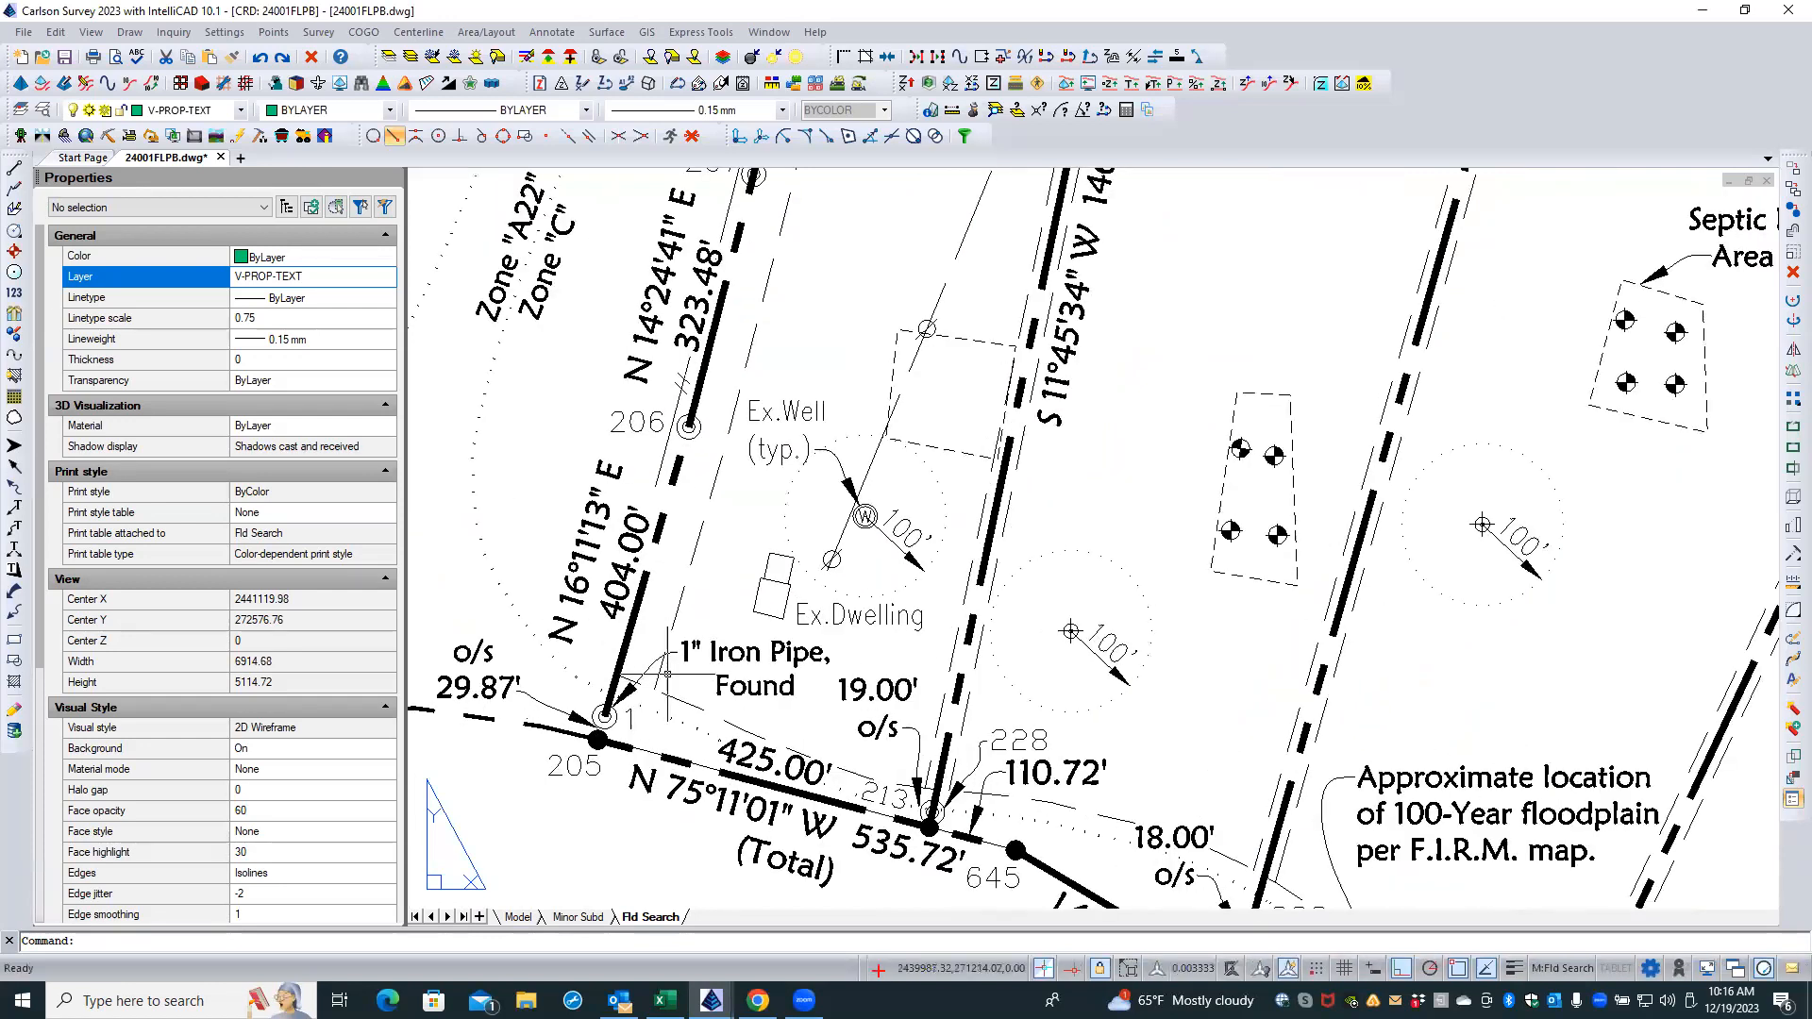
scroll(567, 704, "down", 2)
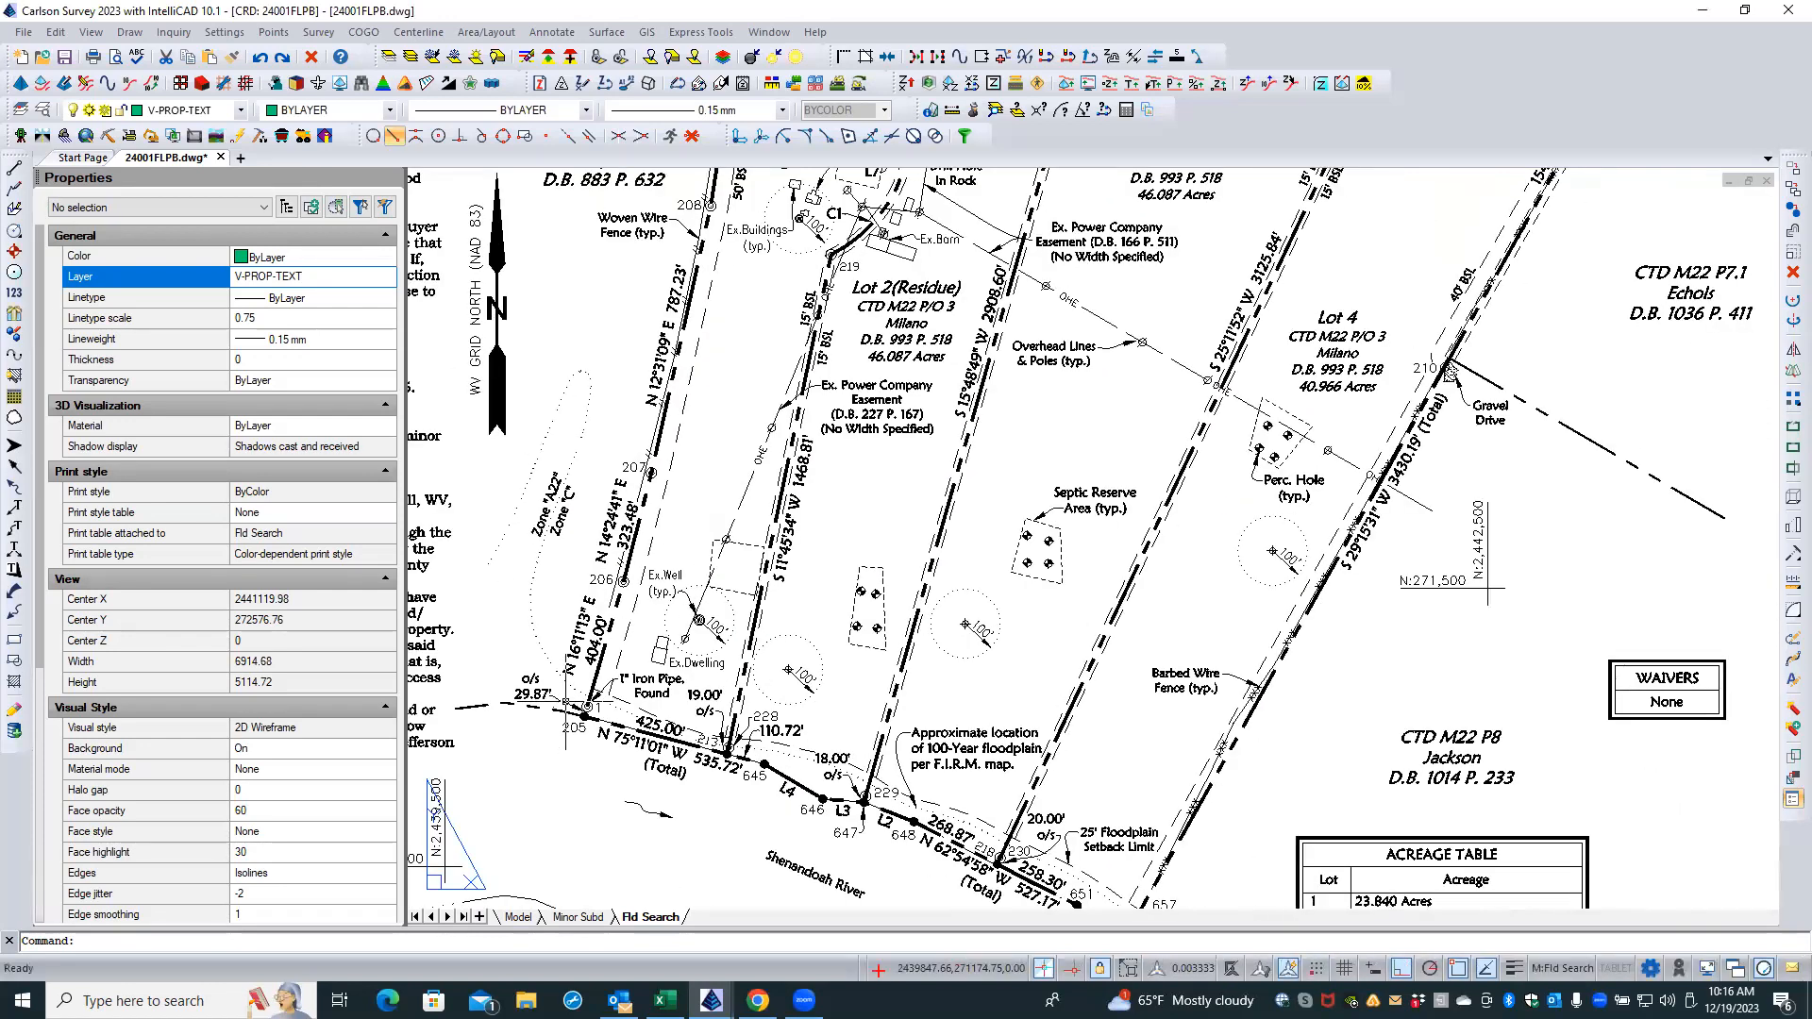
scroll(565, 703, "down", 1)
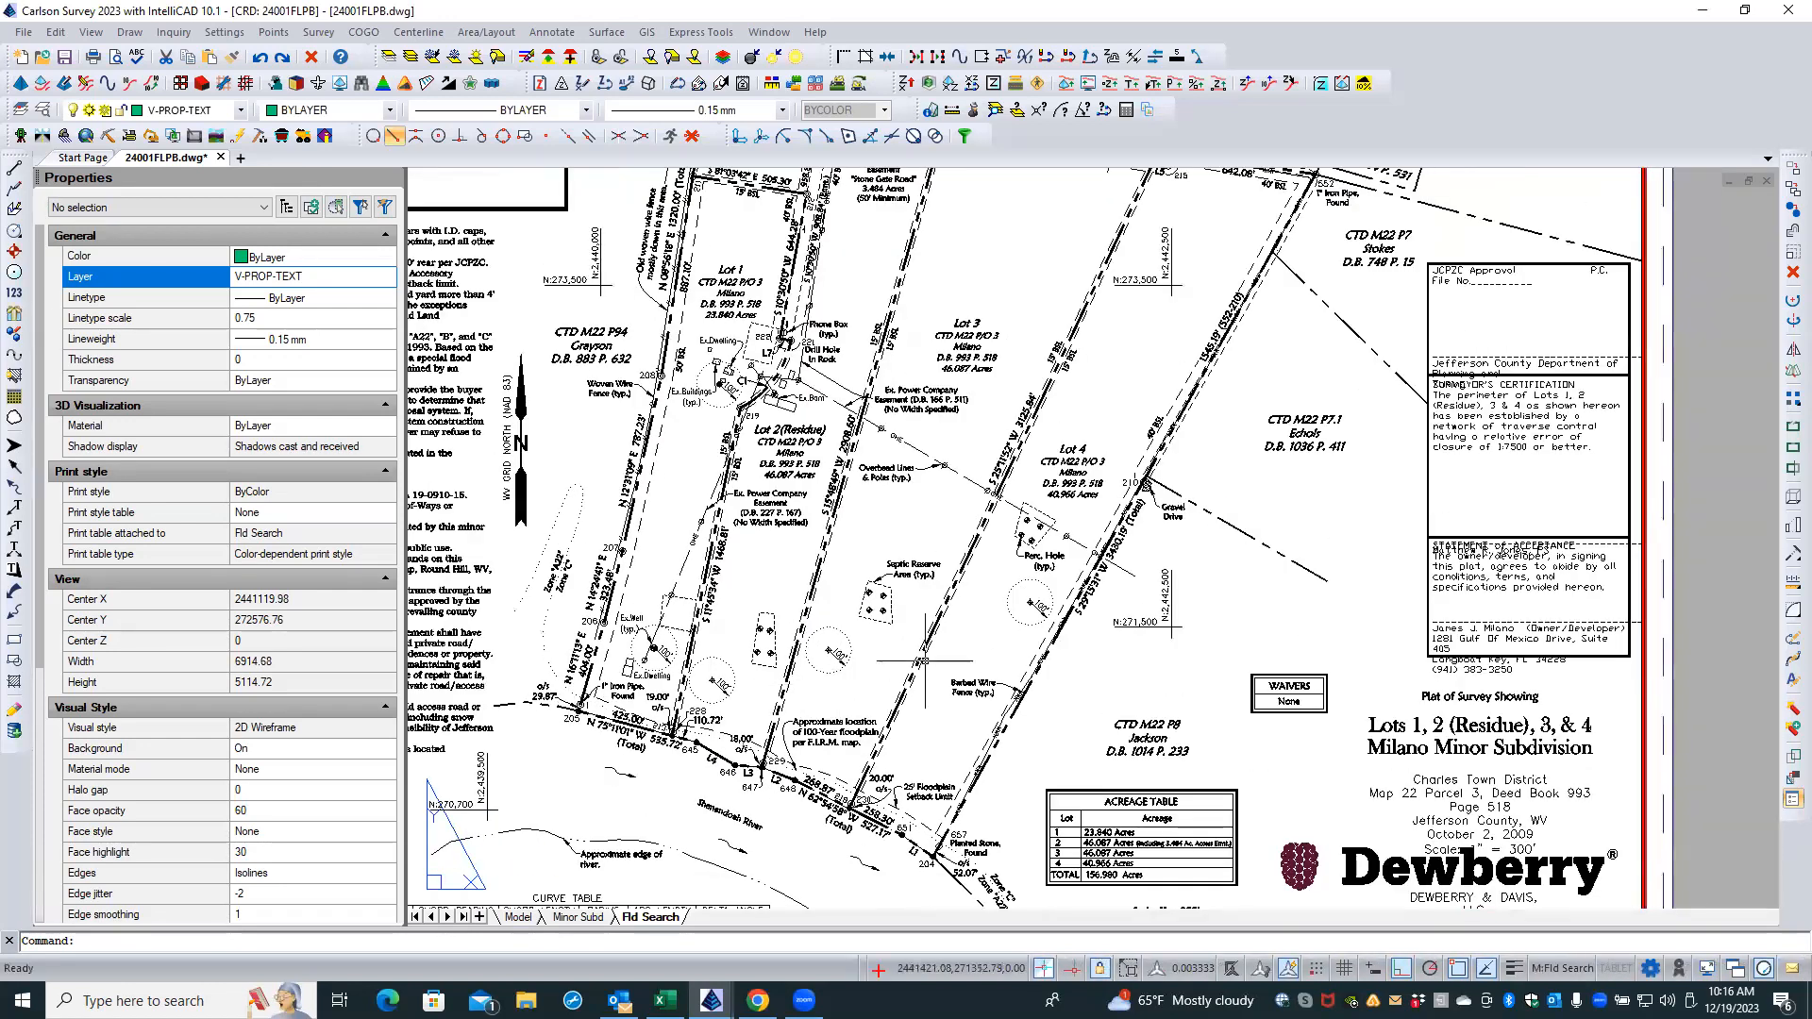
- Examine the lot lines, bearings and labels of the plat in the Fld Search layout
scroll(1191, 623, "down", 1)
scroll(1194, 623, "down", 1)
double_click(1194, 623)
scroll(1034, 321, "up", 4)
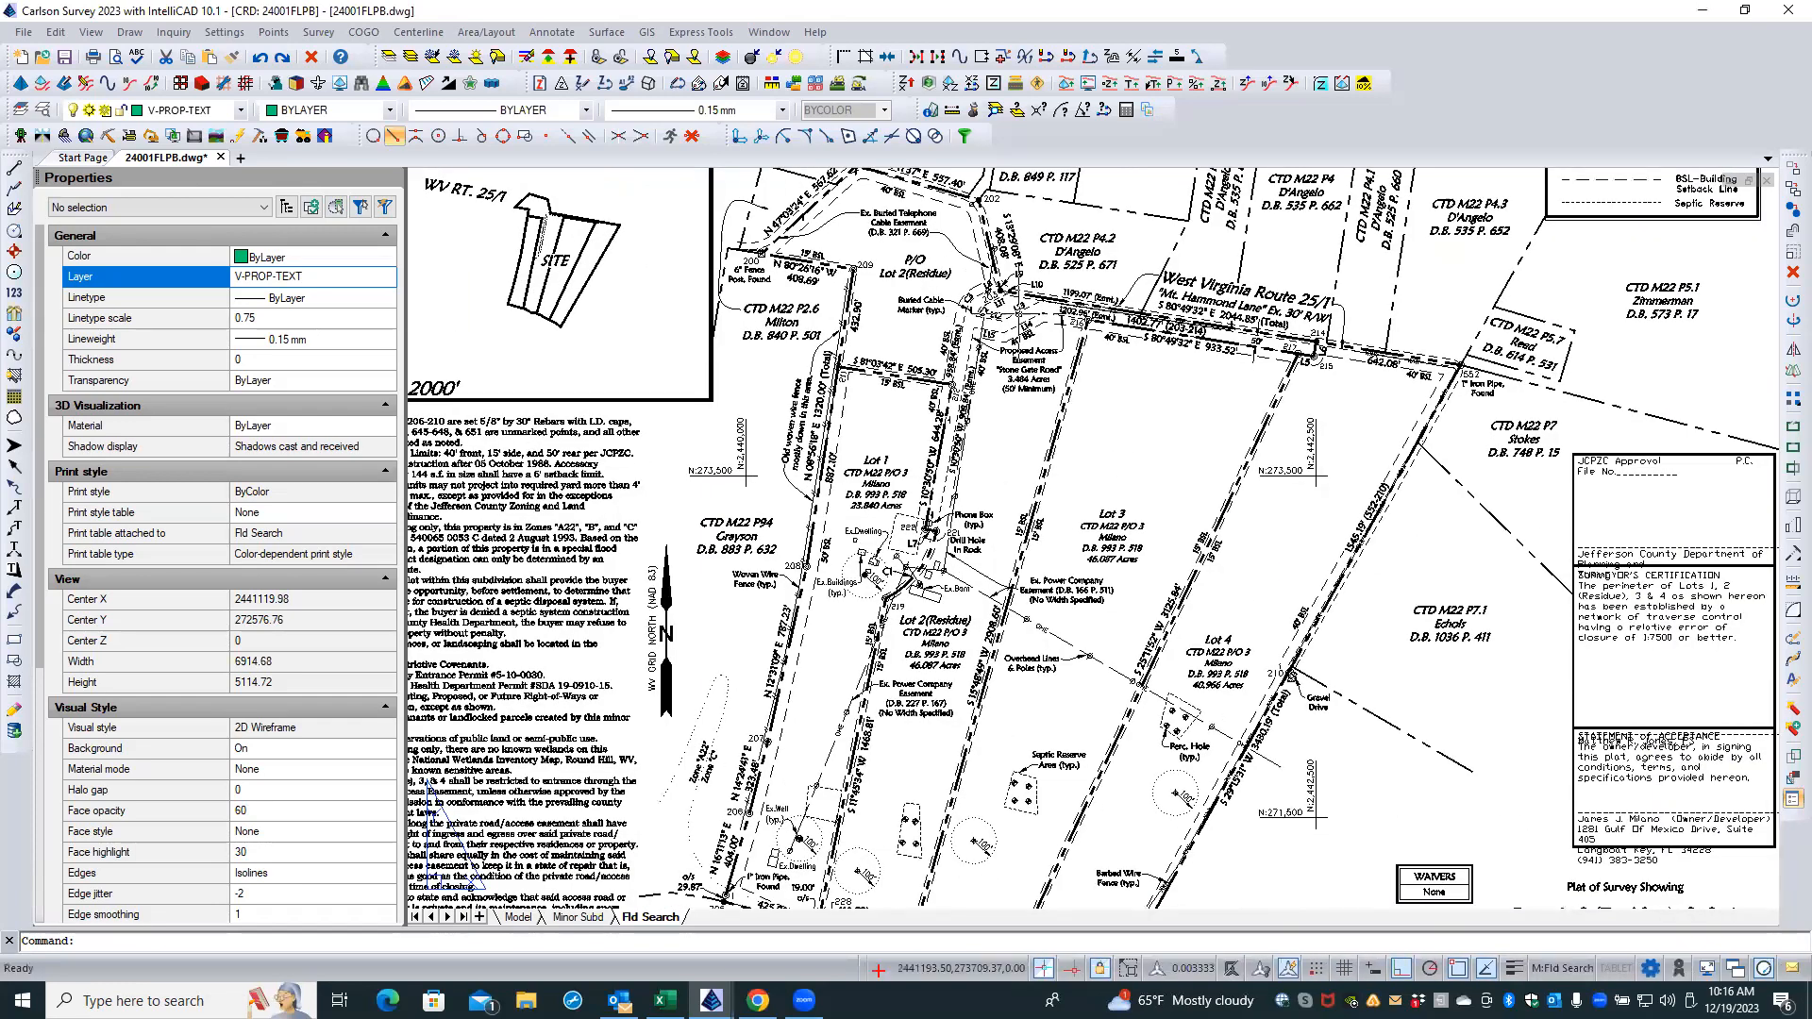
scroll(1104, 355, "up", 1)
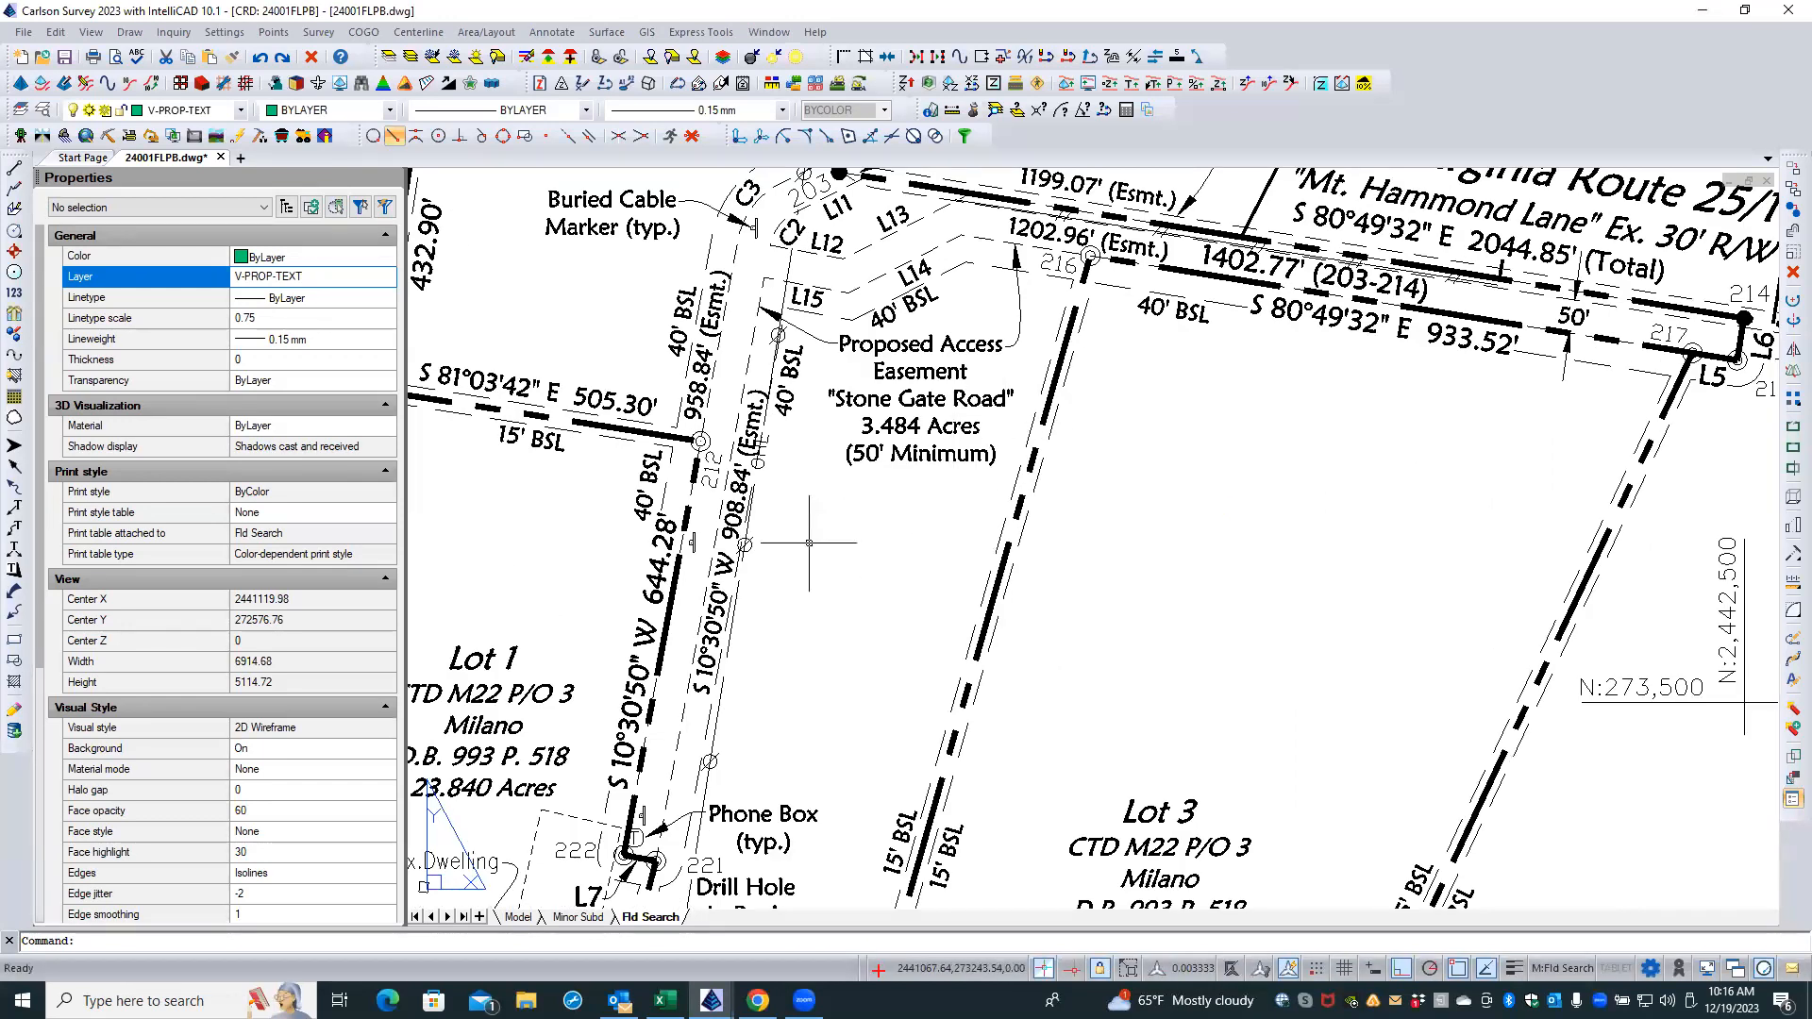
scroll(809, 543, "down", 1)
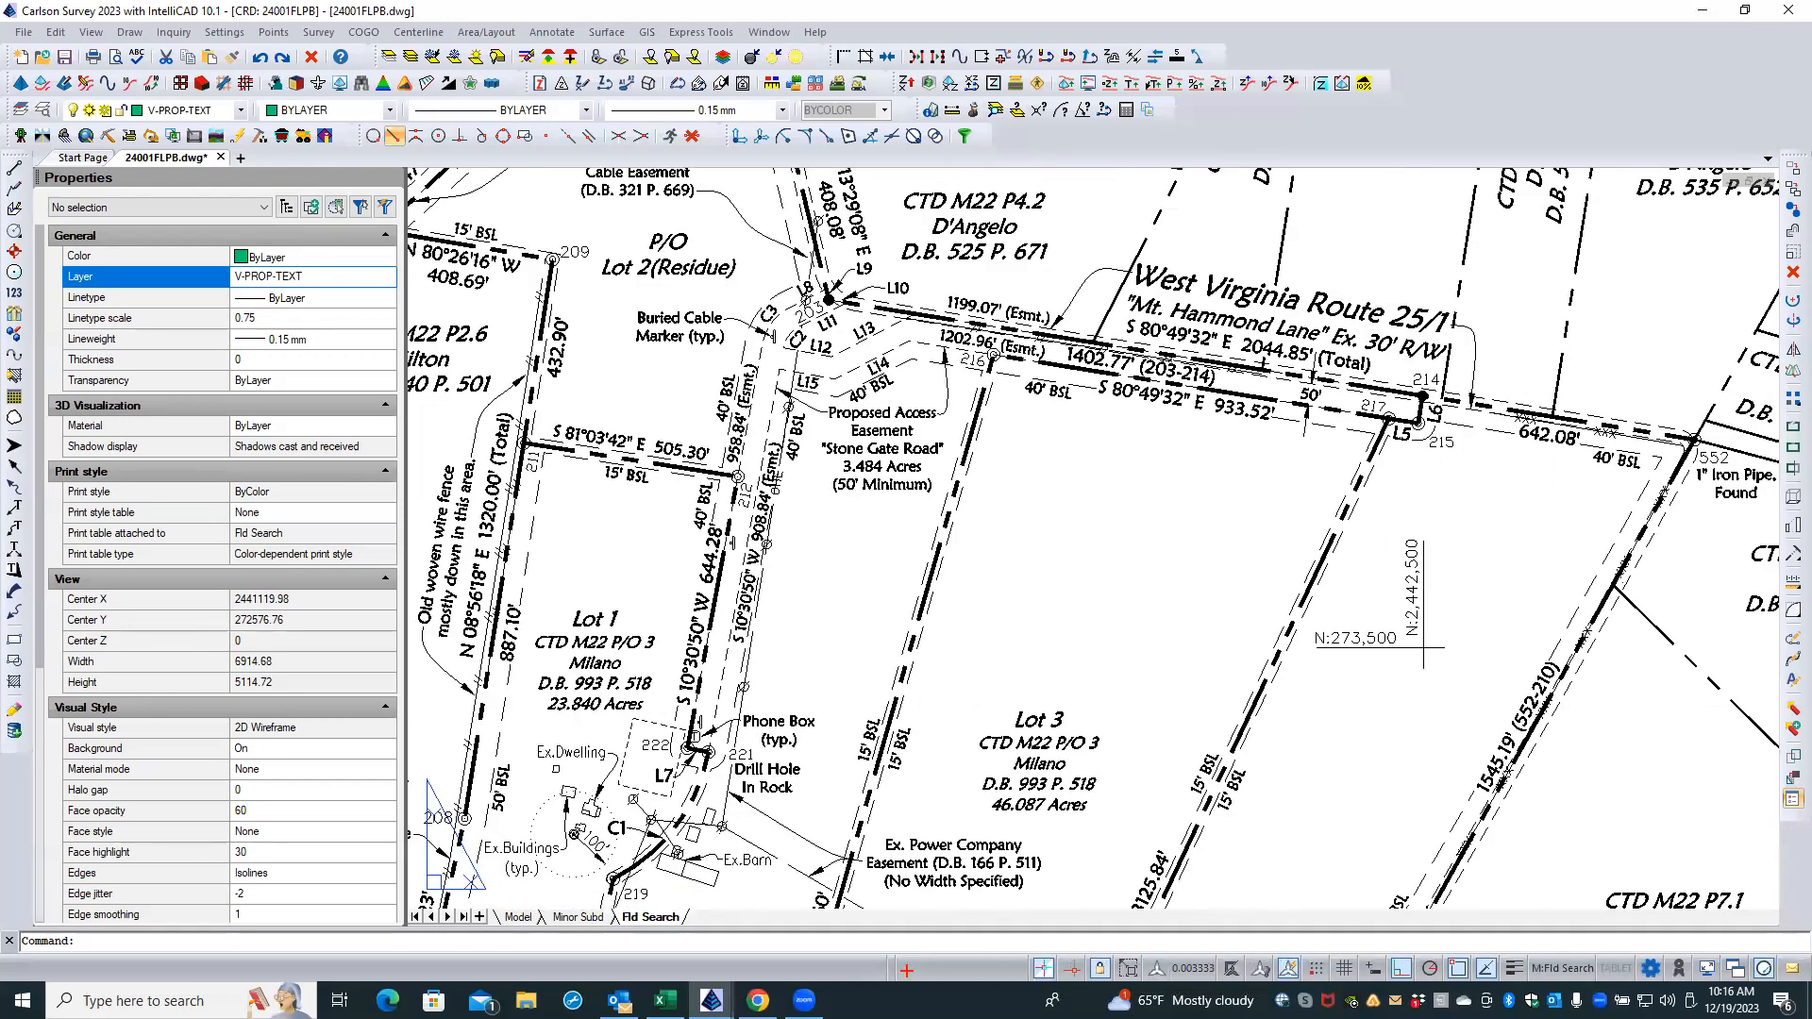
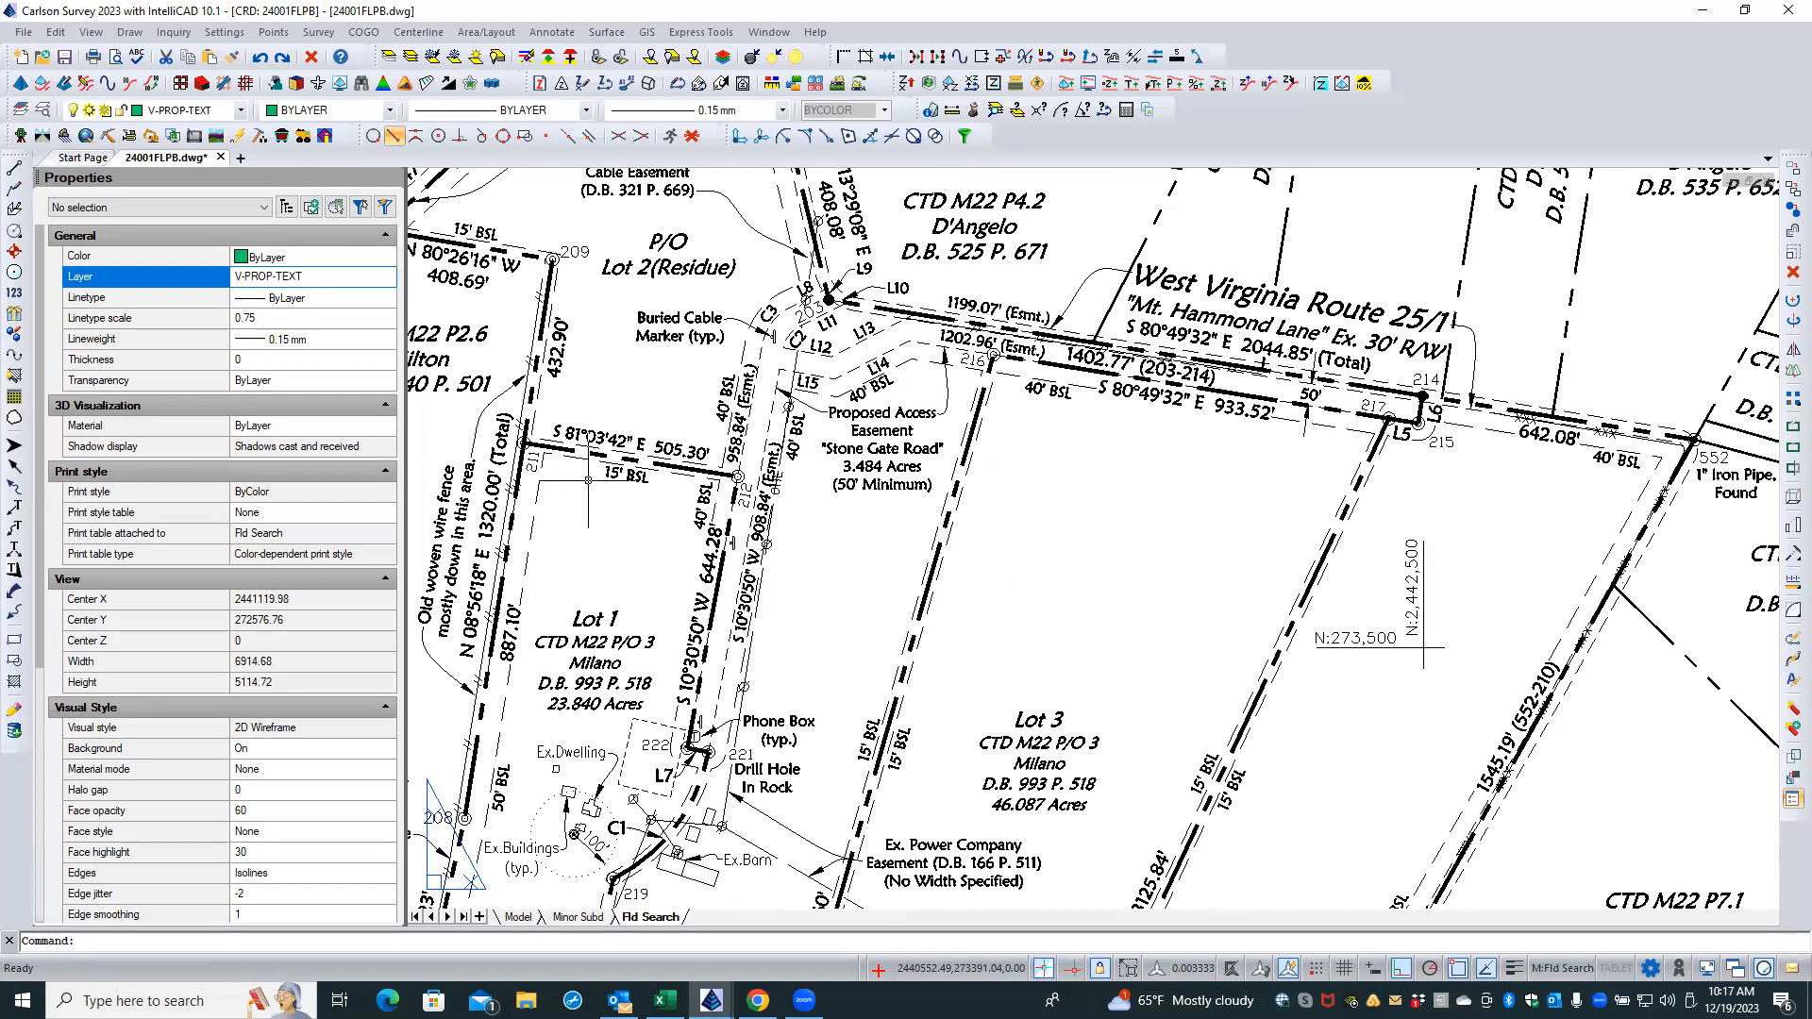
- Switch to model space and isolate the V-PROP layer of the property lines
left_click(518, 916)
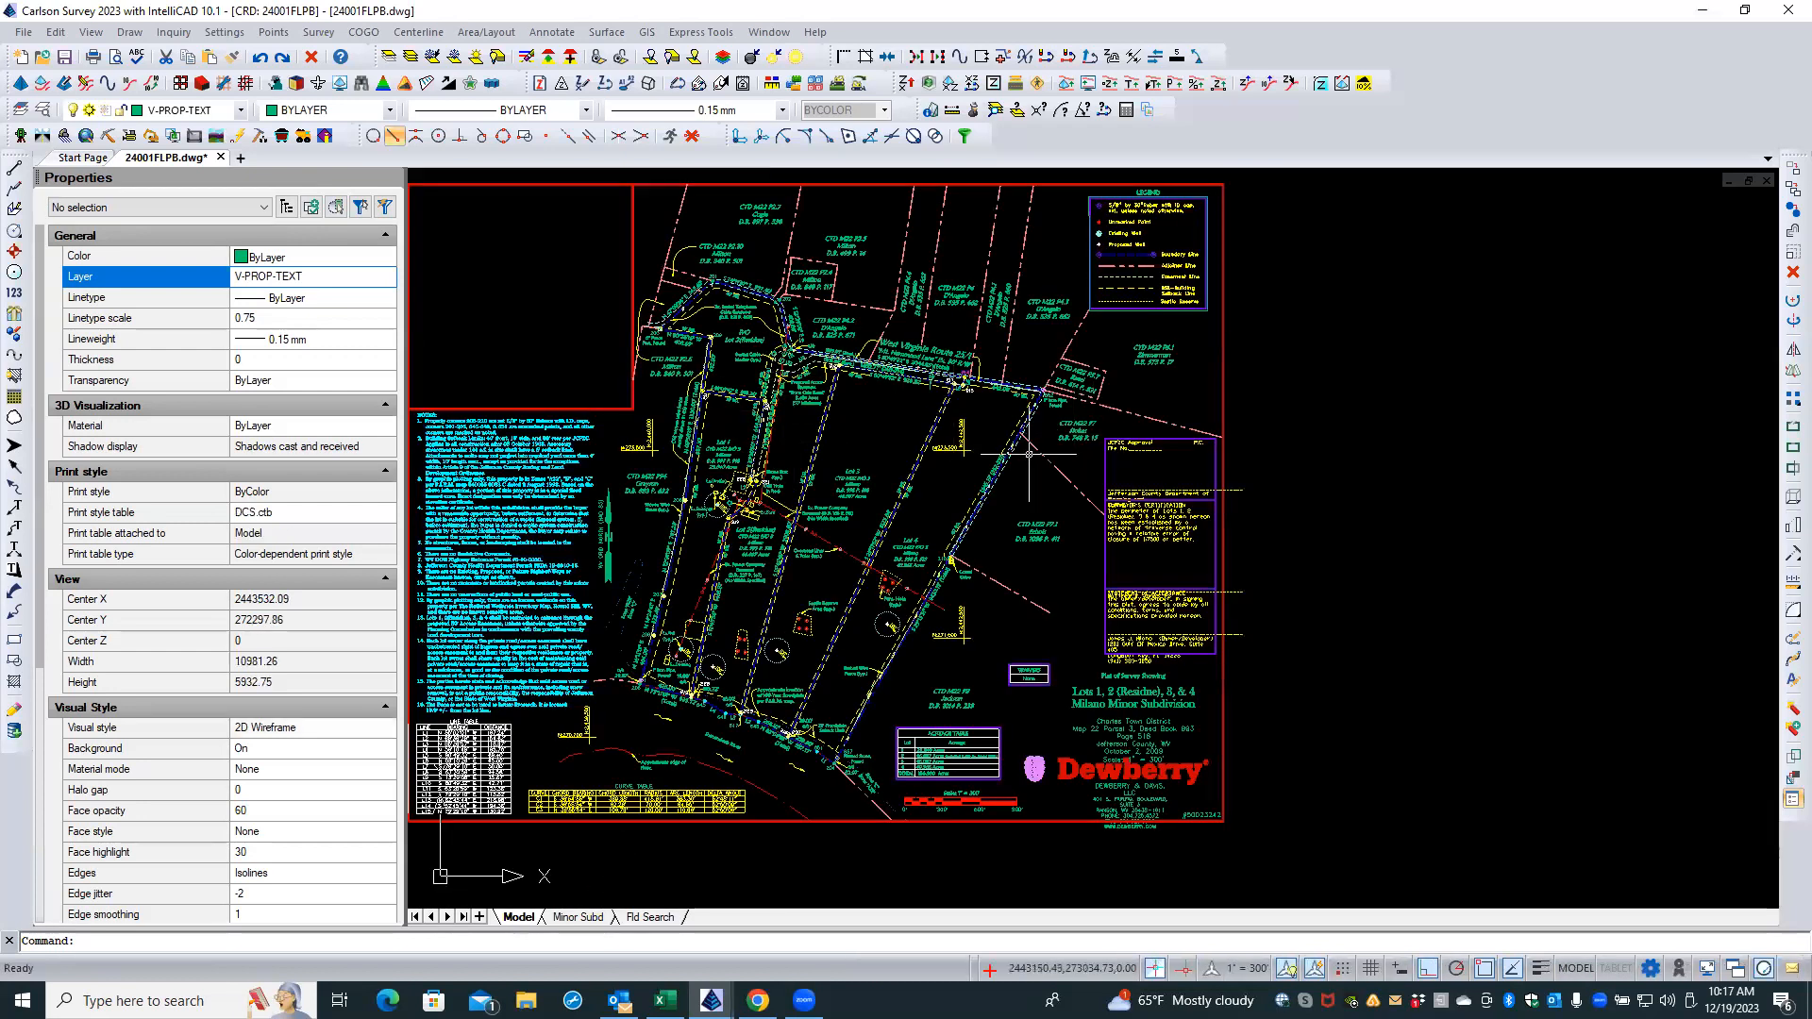
scroll(1021, 382, "up", 4)
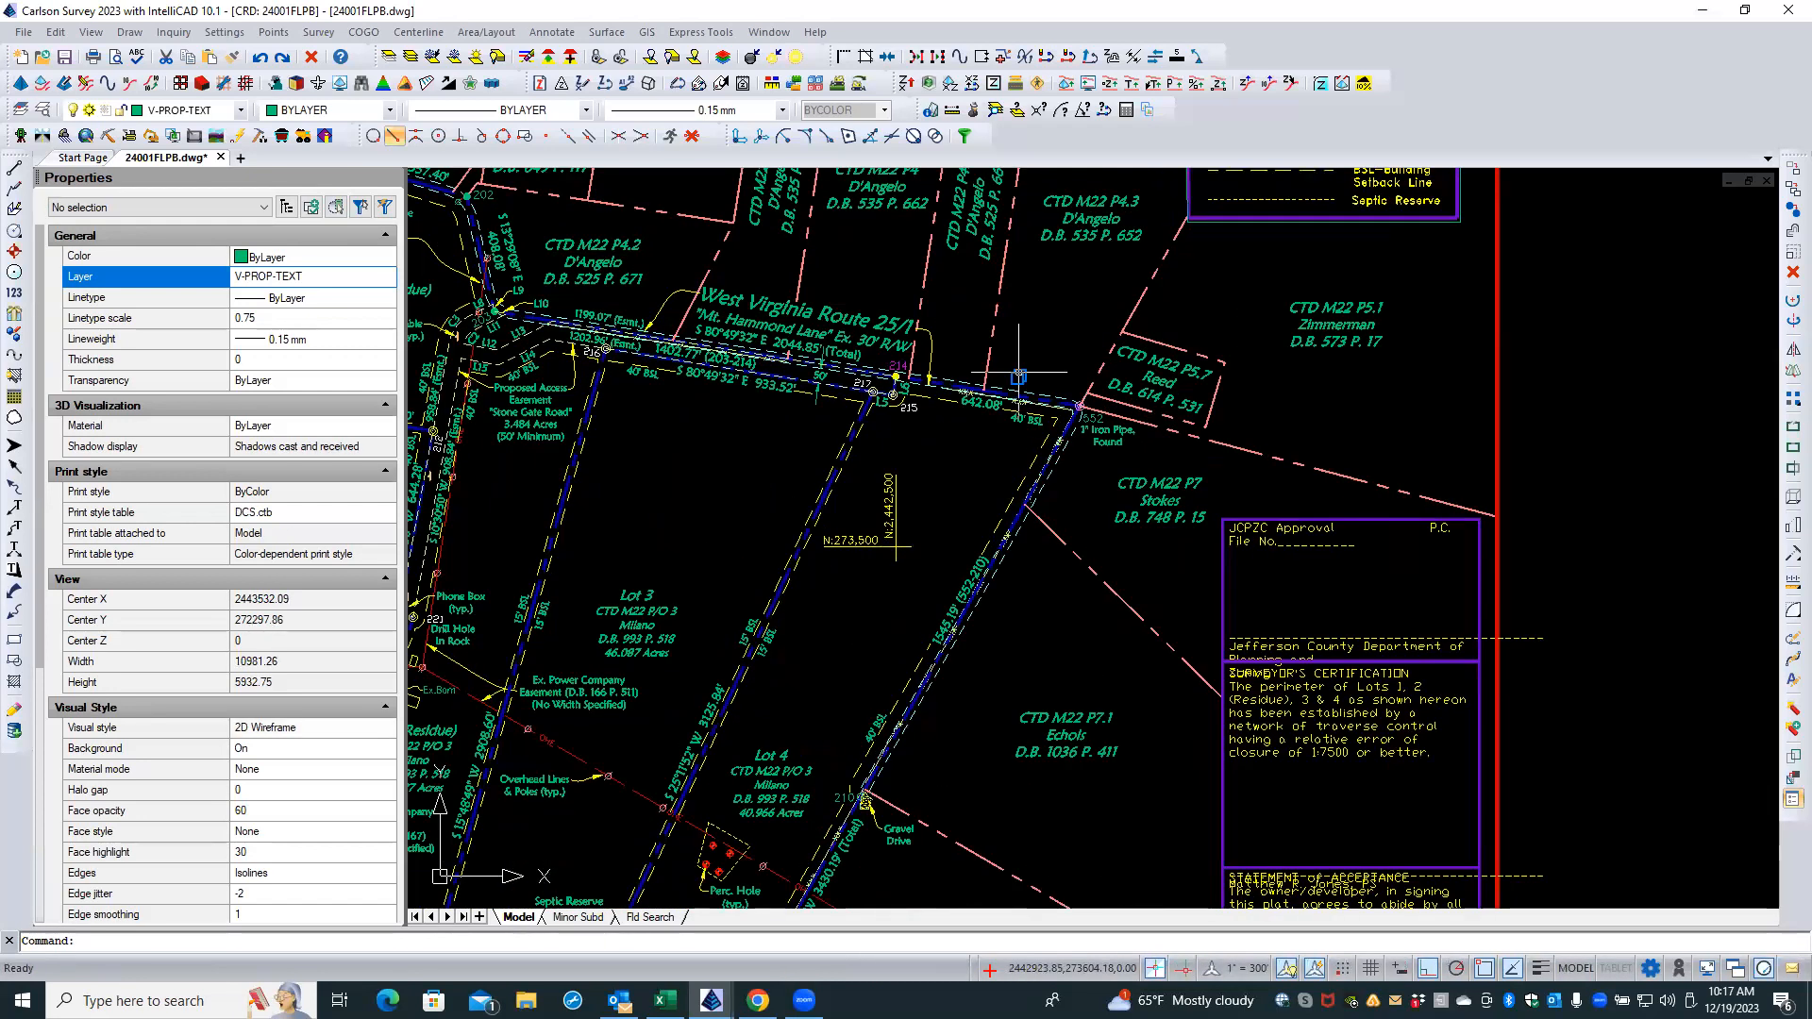
scroll(1020, 376, "up", 1)
left_click(405, 85)
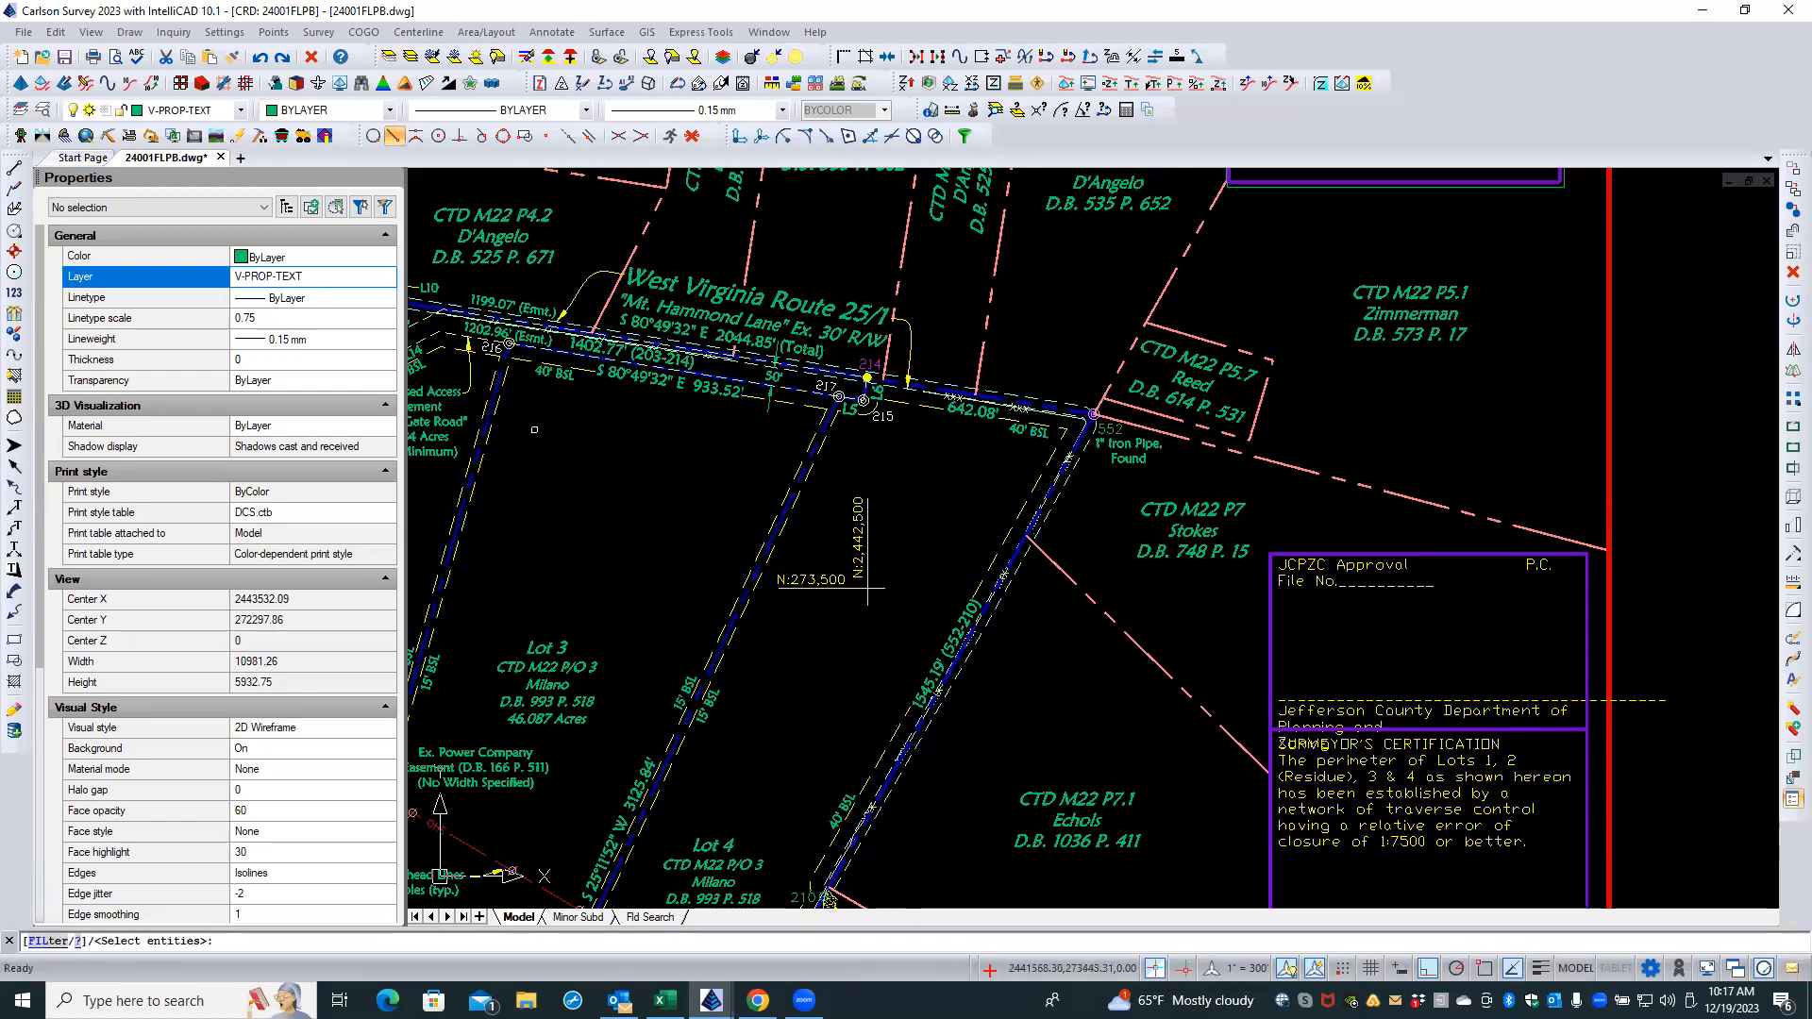
key("Return")
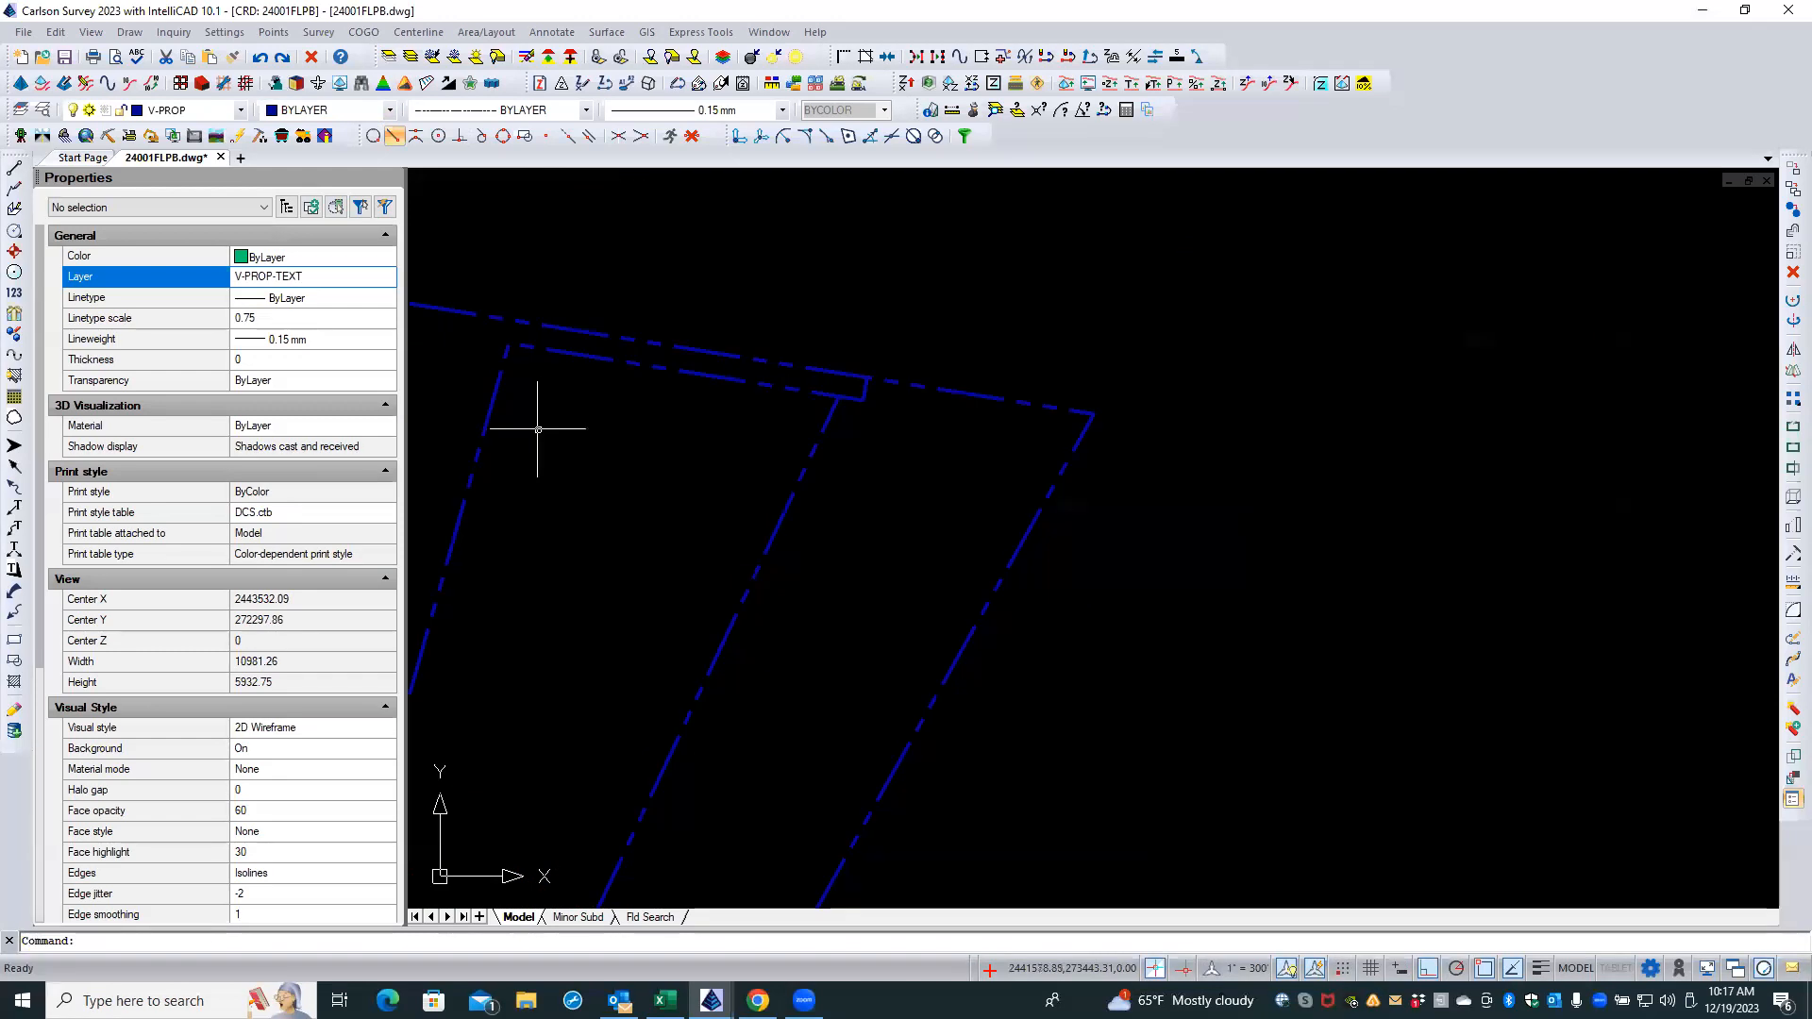
- Copy all the subdivision's property-line polylines to the clipboard with base point 0
scroll(870, 416, "down", 5)
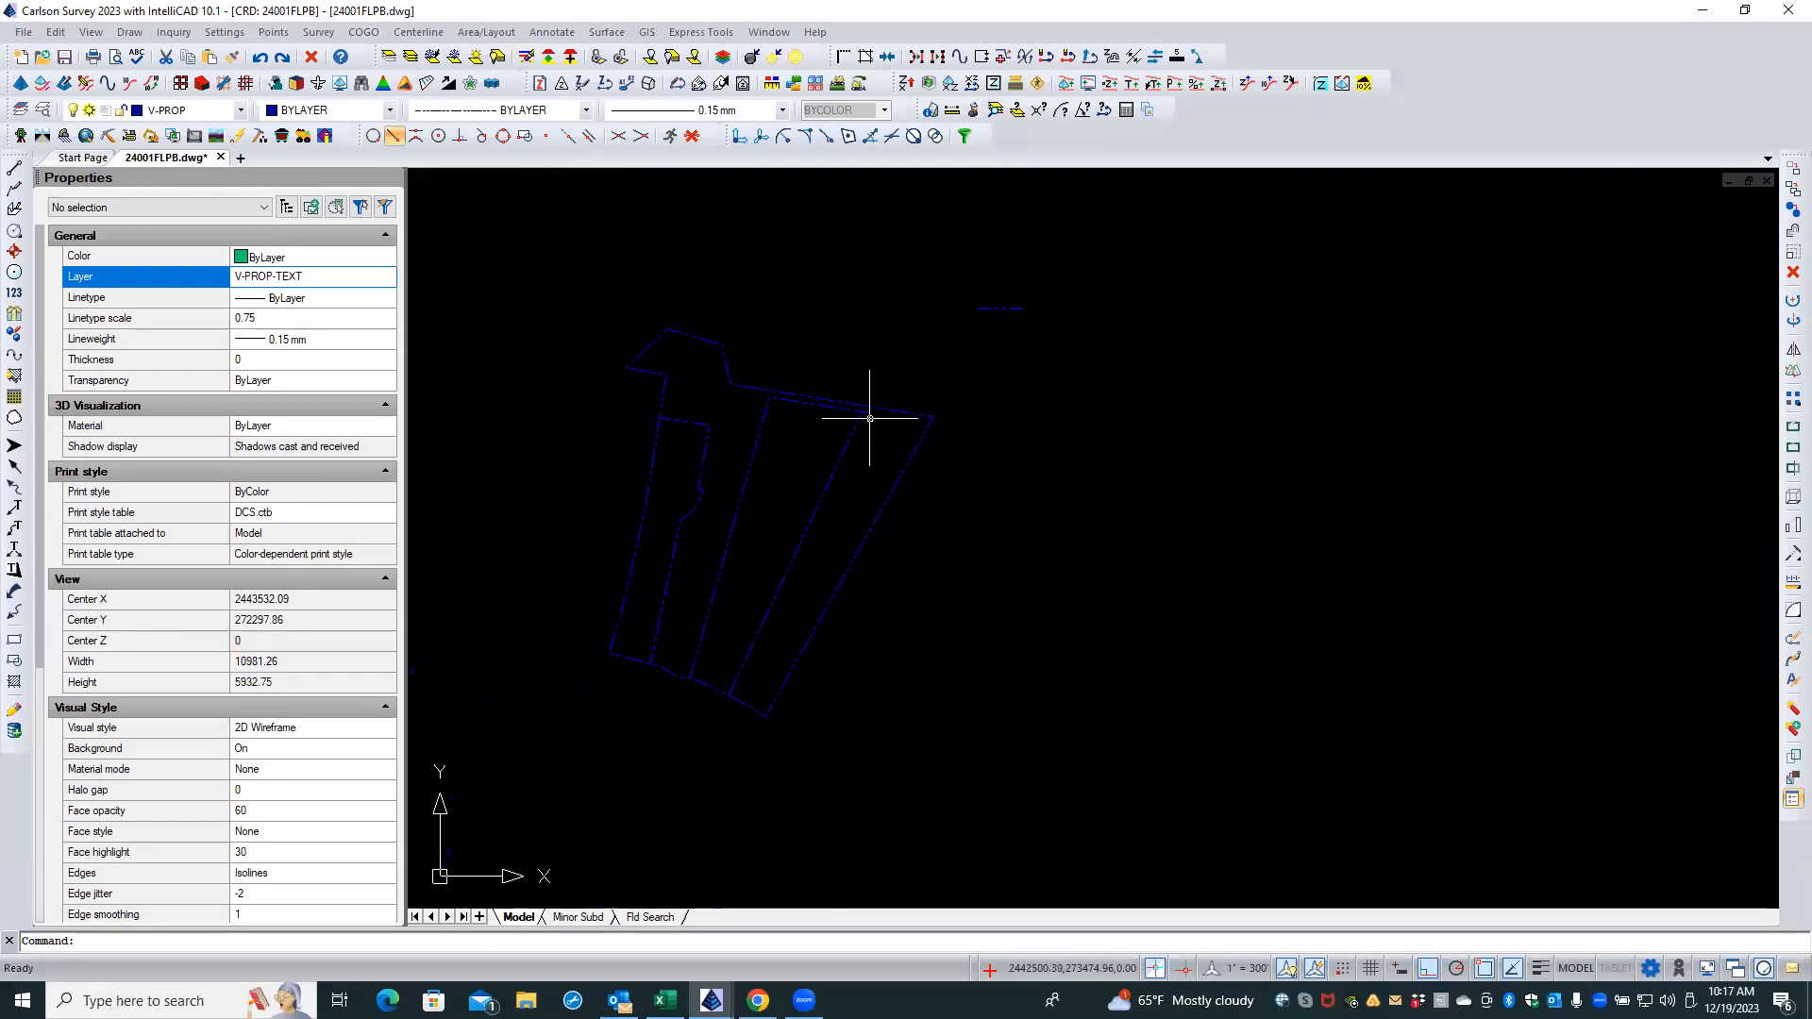
left_click(513, 305)
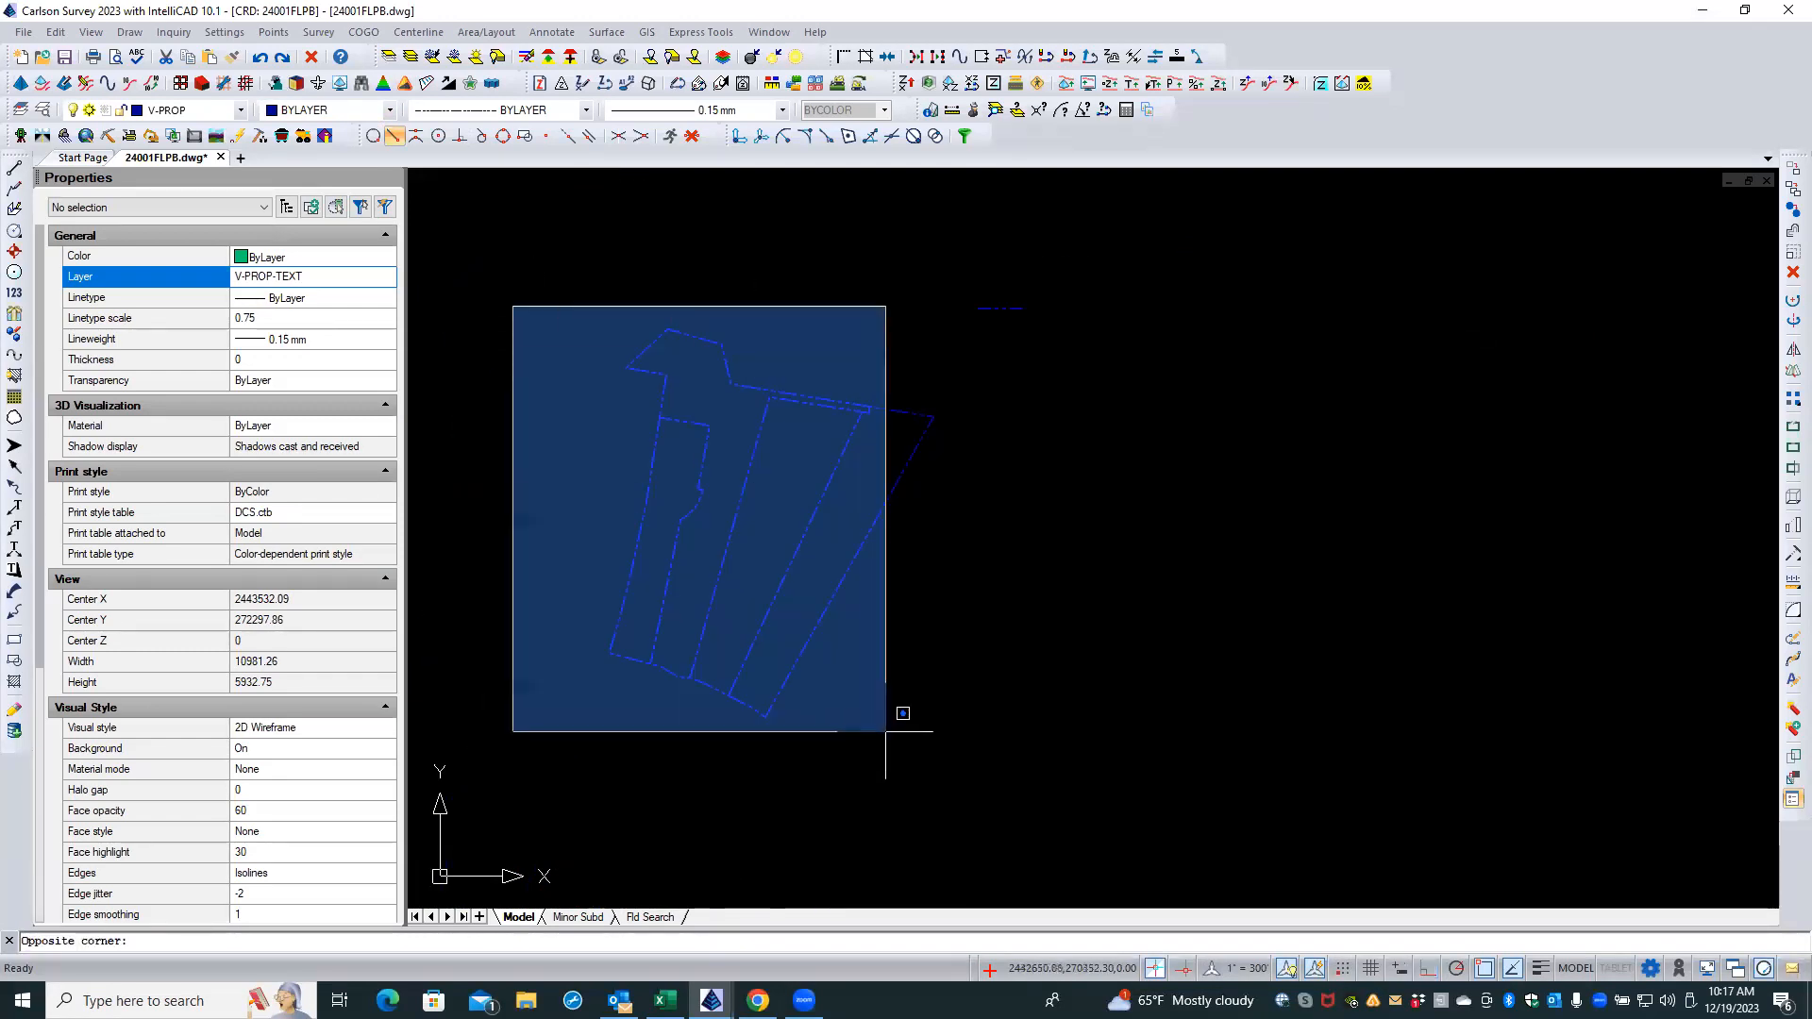
left_click(961, 746)
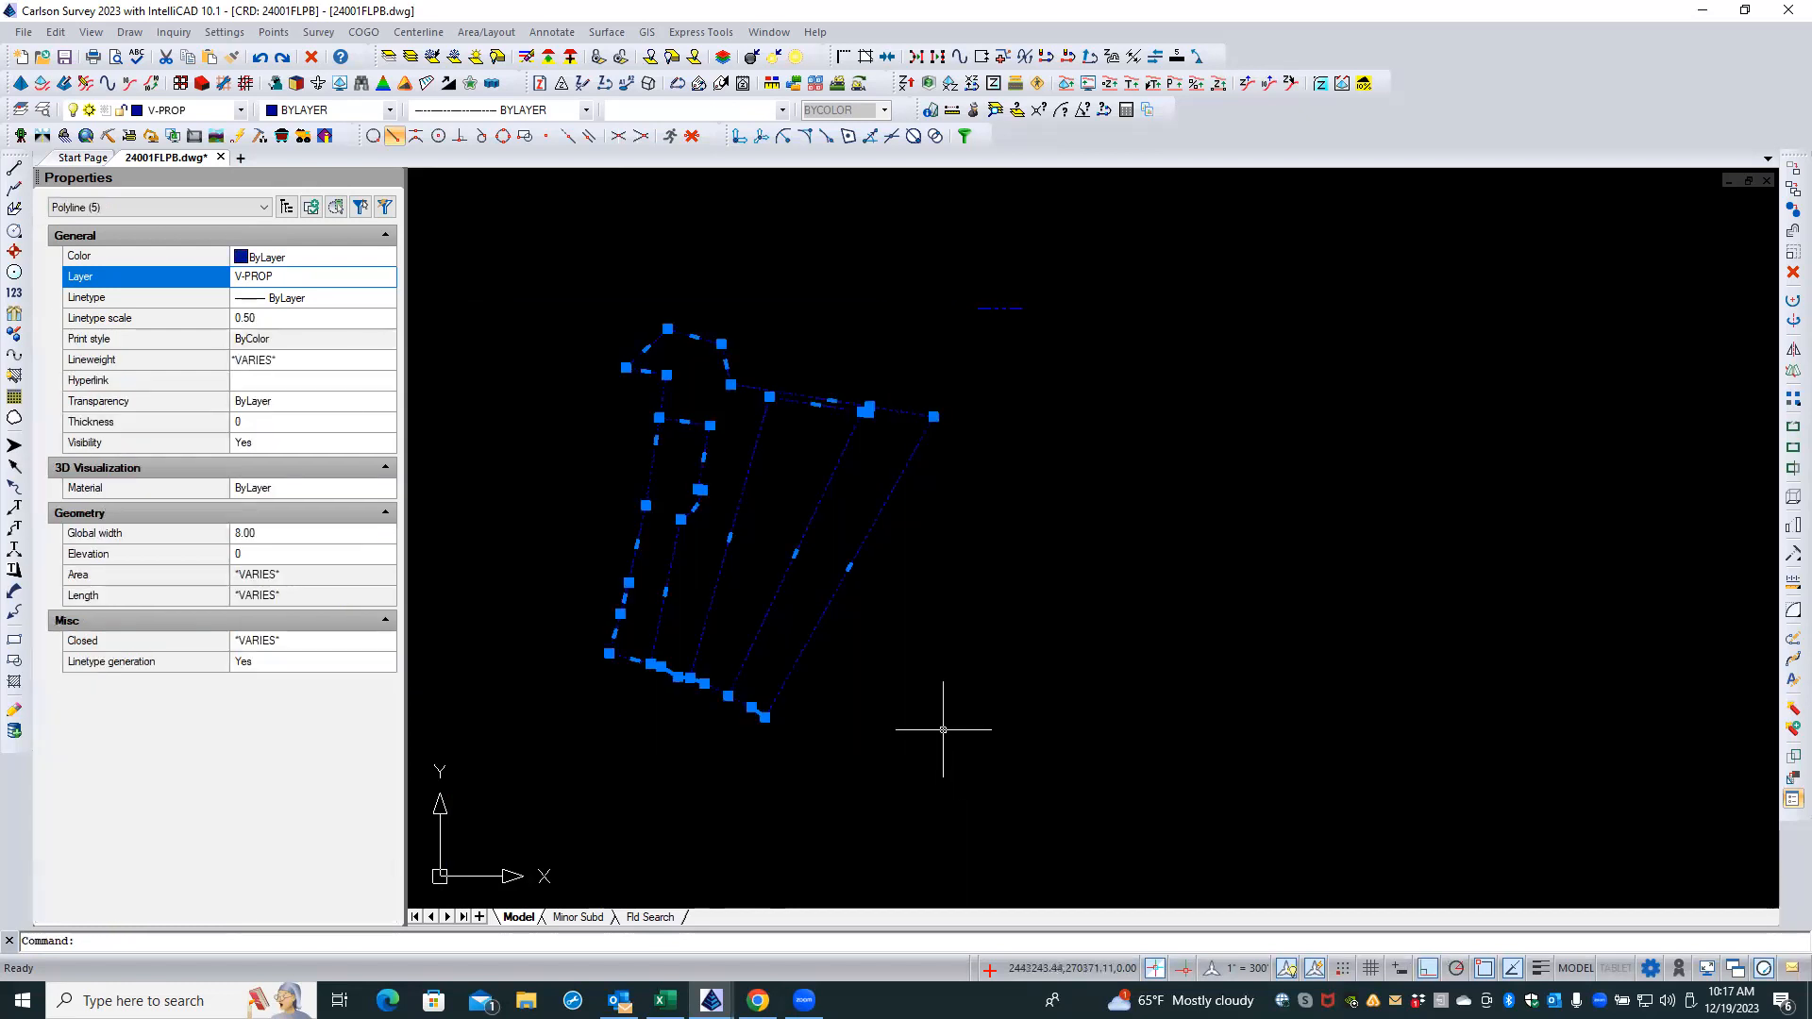
right_click(903, 699)
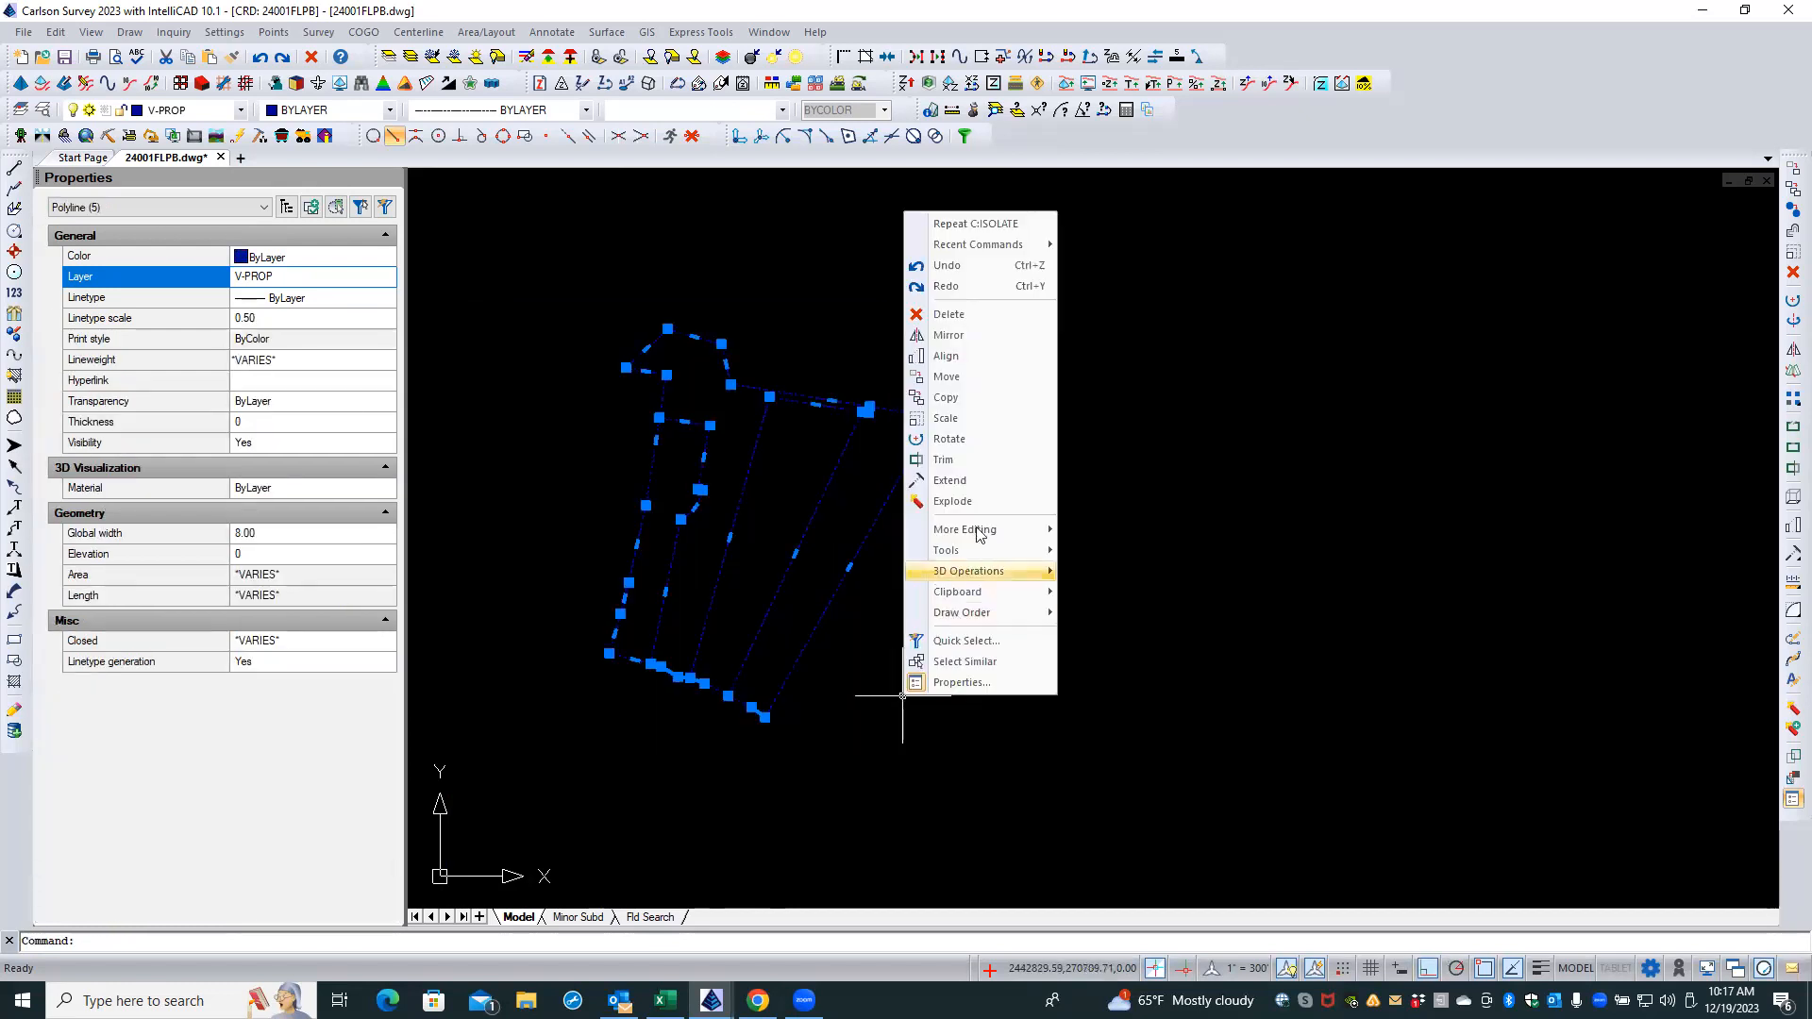
mouse_move(991, 592)
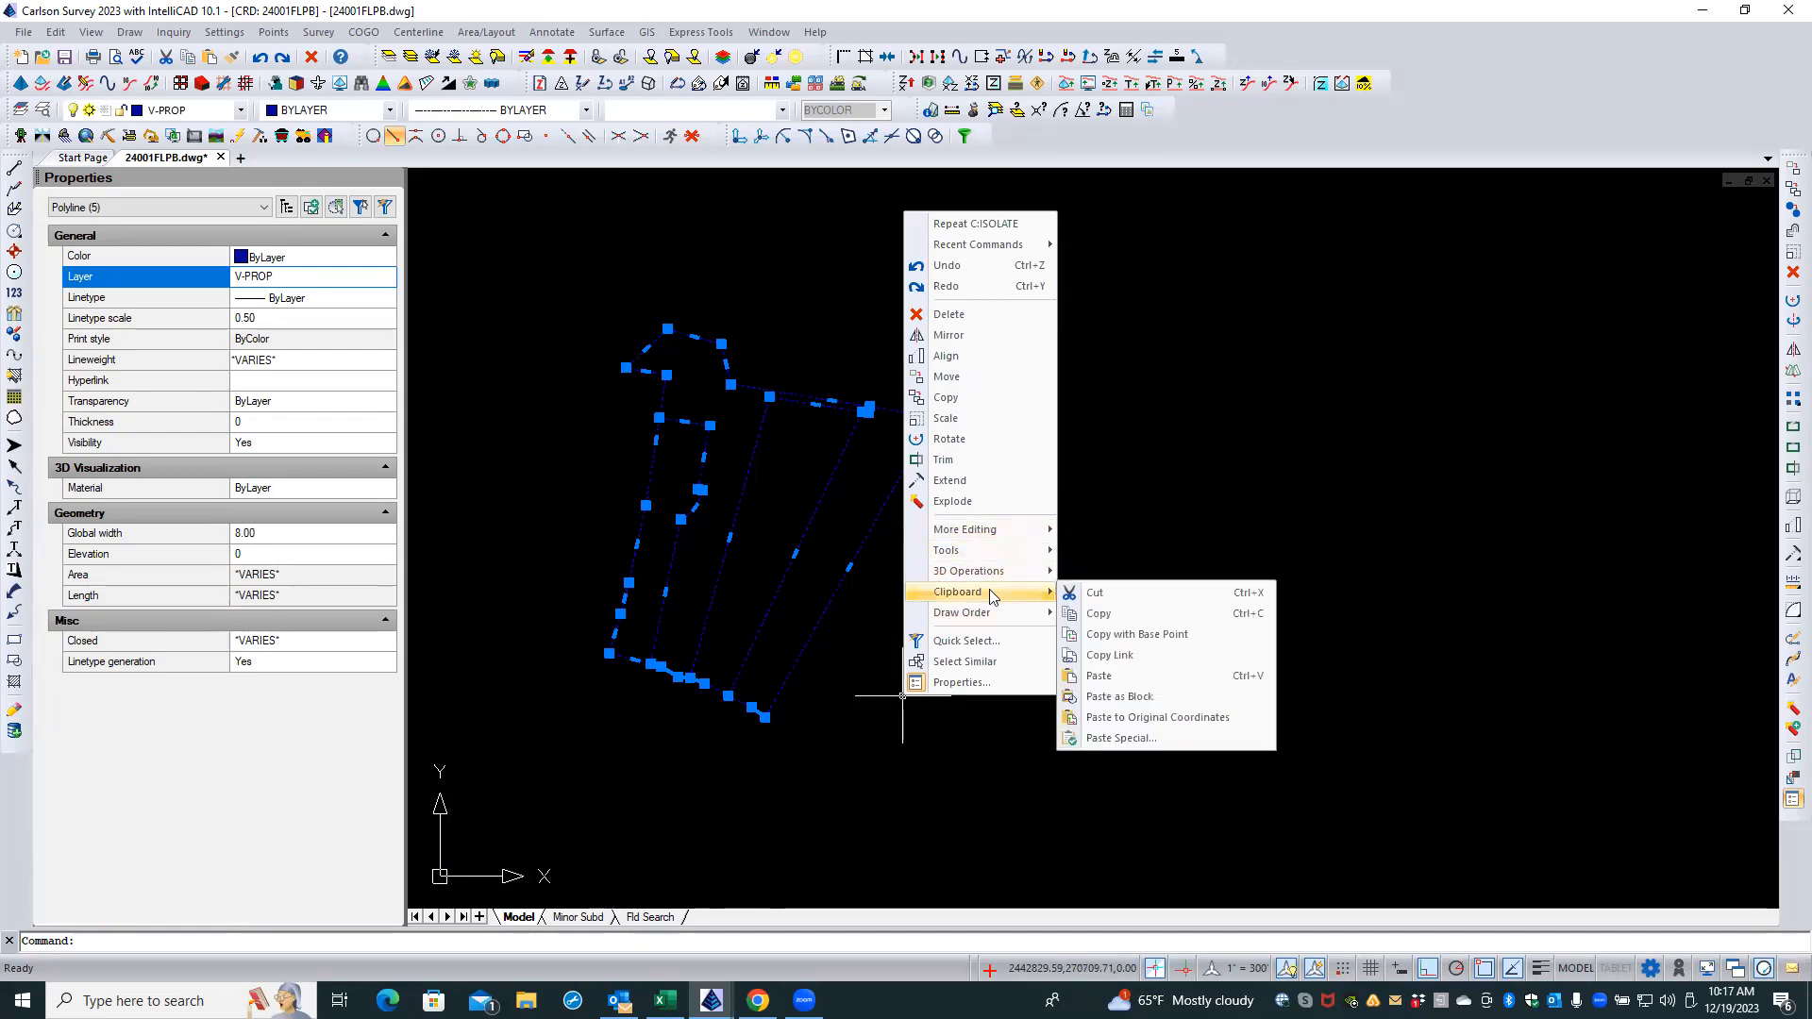
left_click(1122, 634)
type("0")
key("Return")
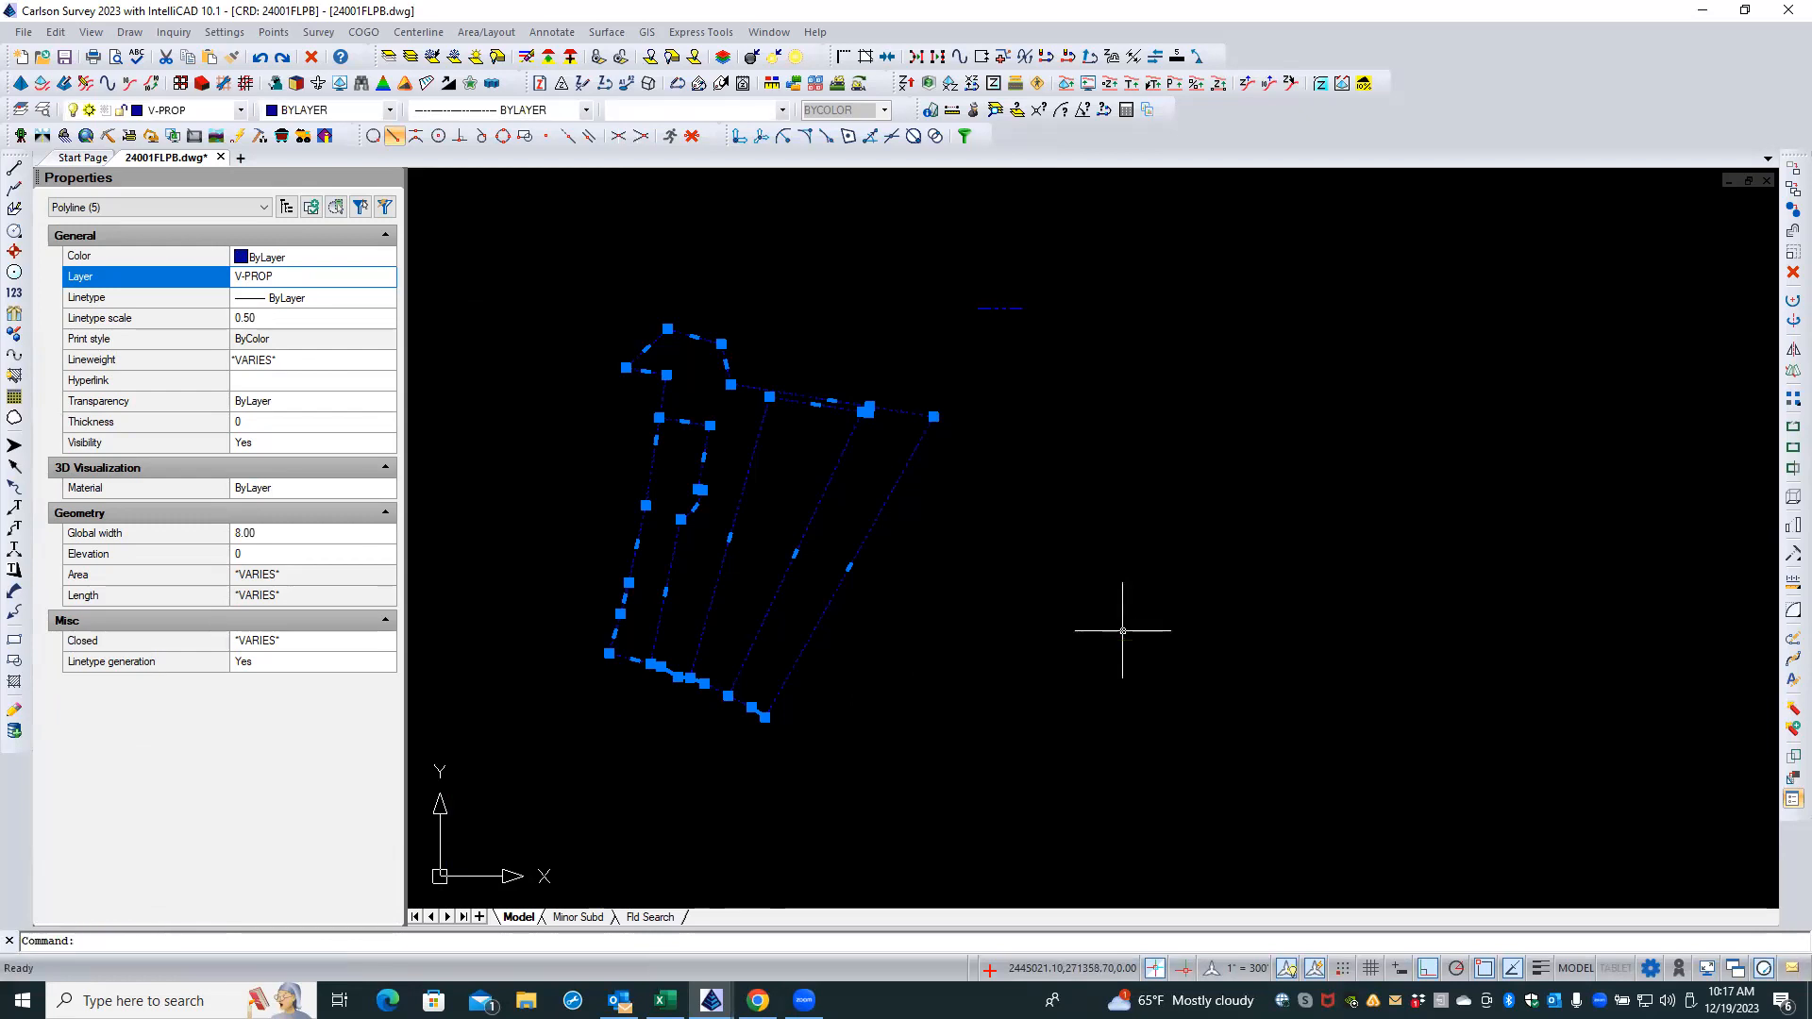
- Clear the selection, restore the layers hidden by the isolation, and save the 24001FLPB drawing
key("Escape")
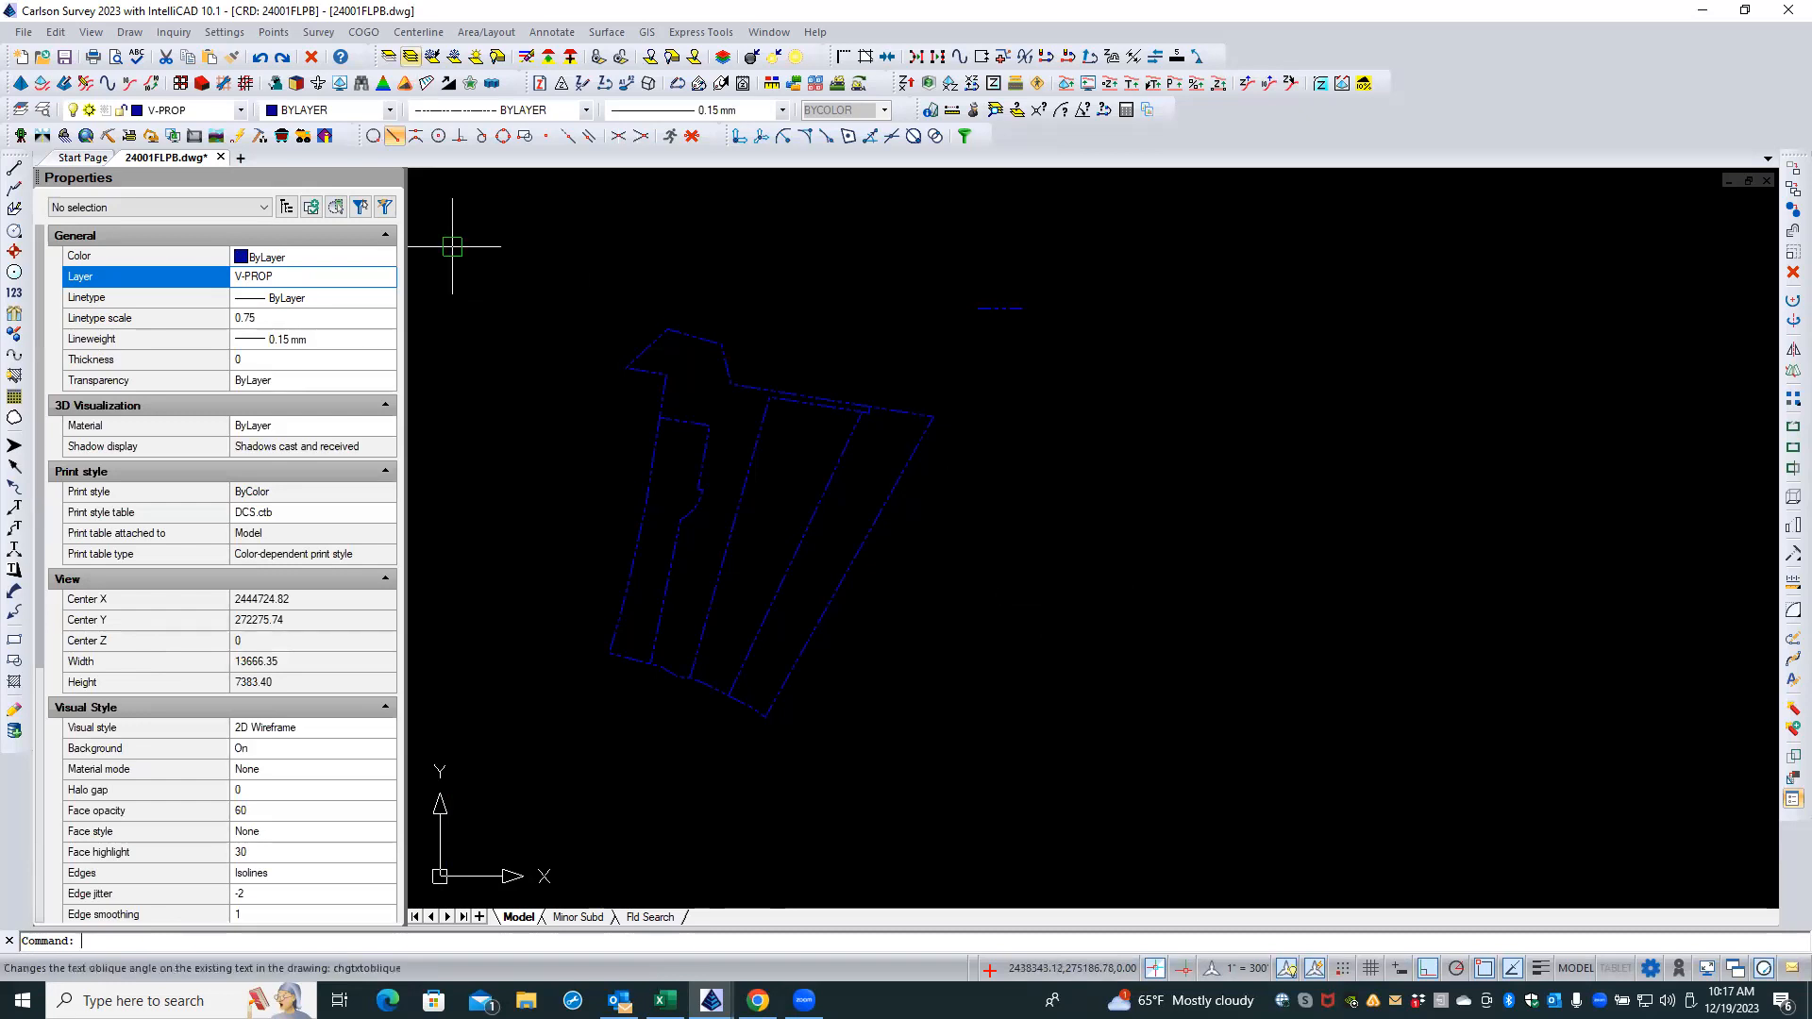
left_click(410, 57)
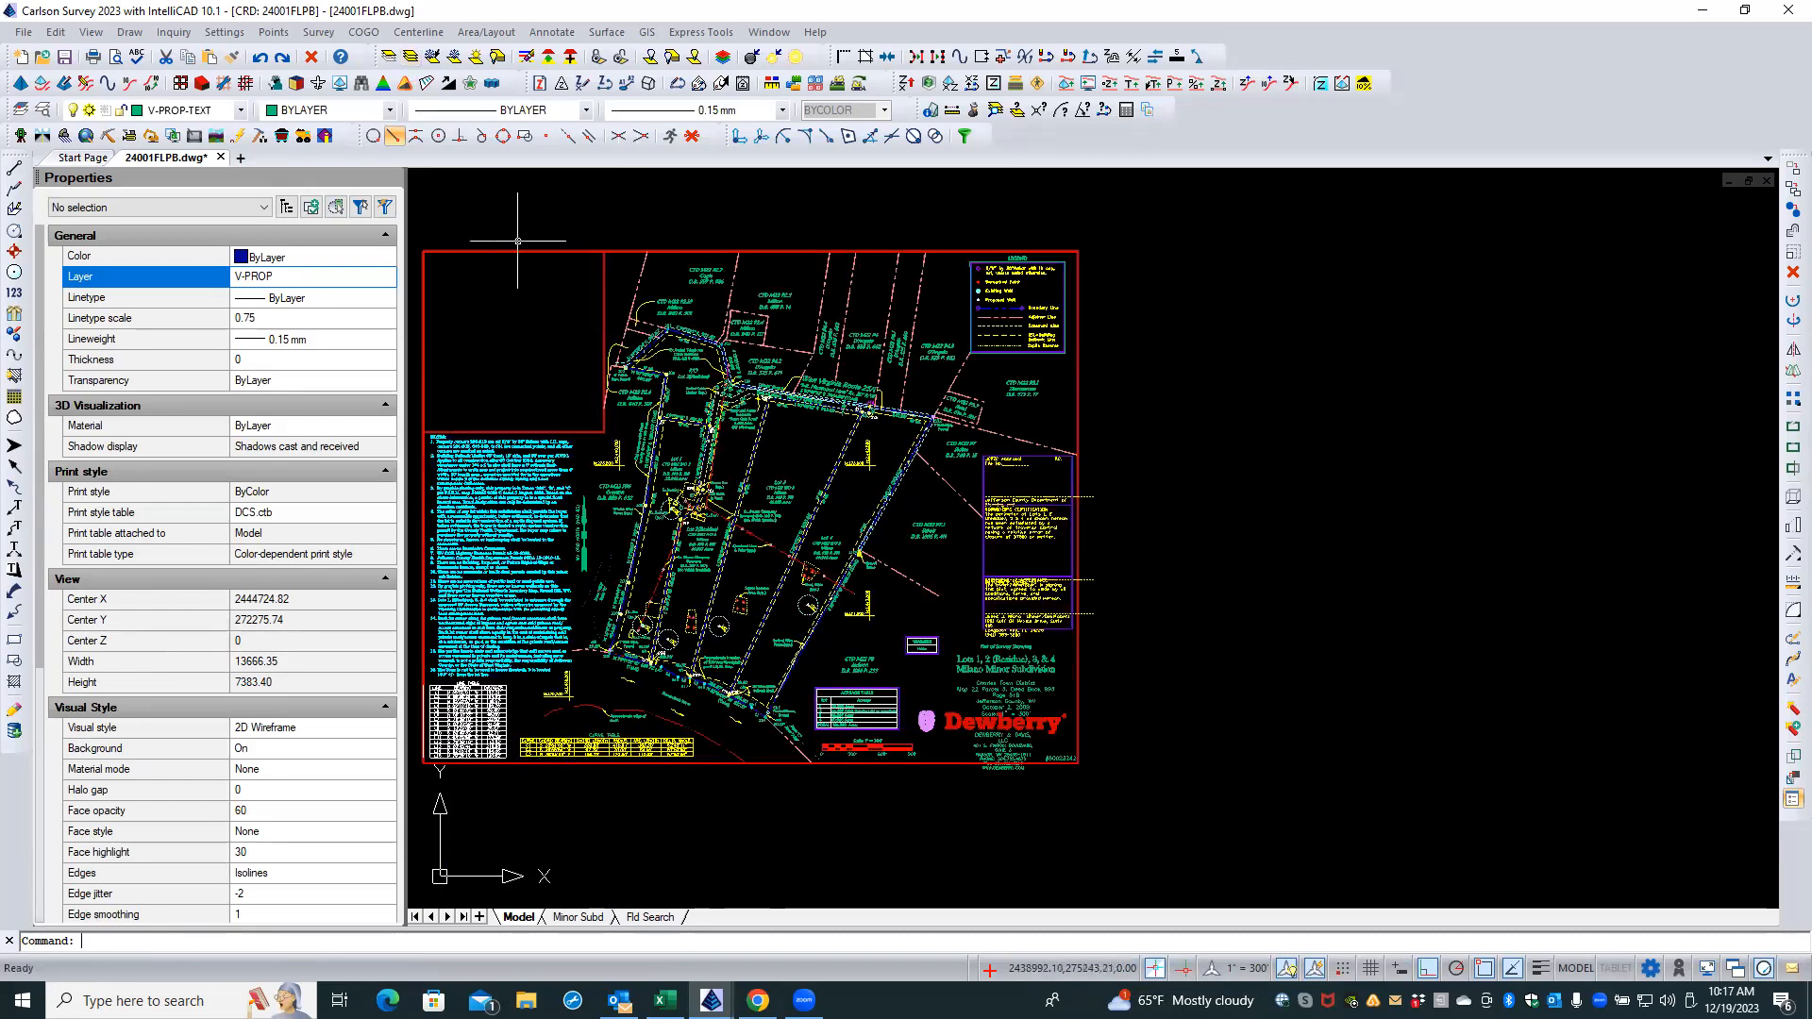
middle_click(518, 208)
middle_click(518, 208)
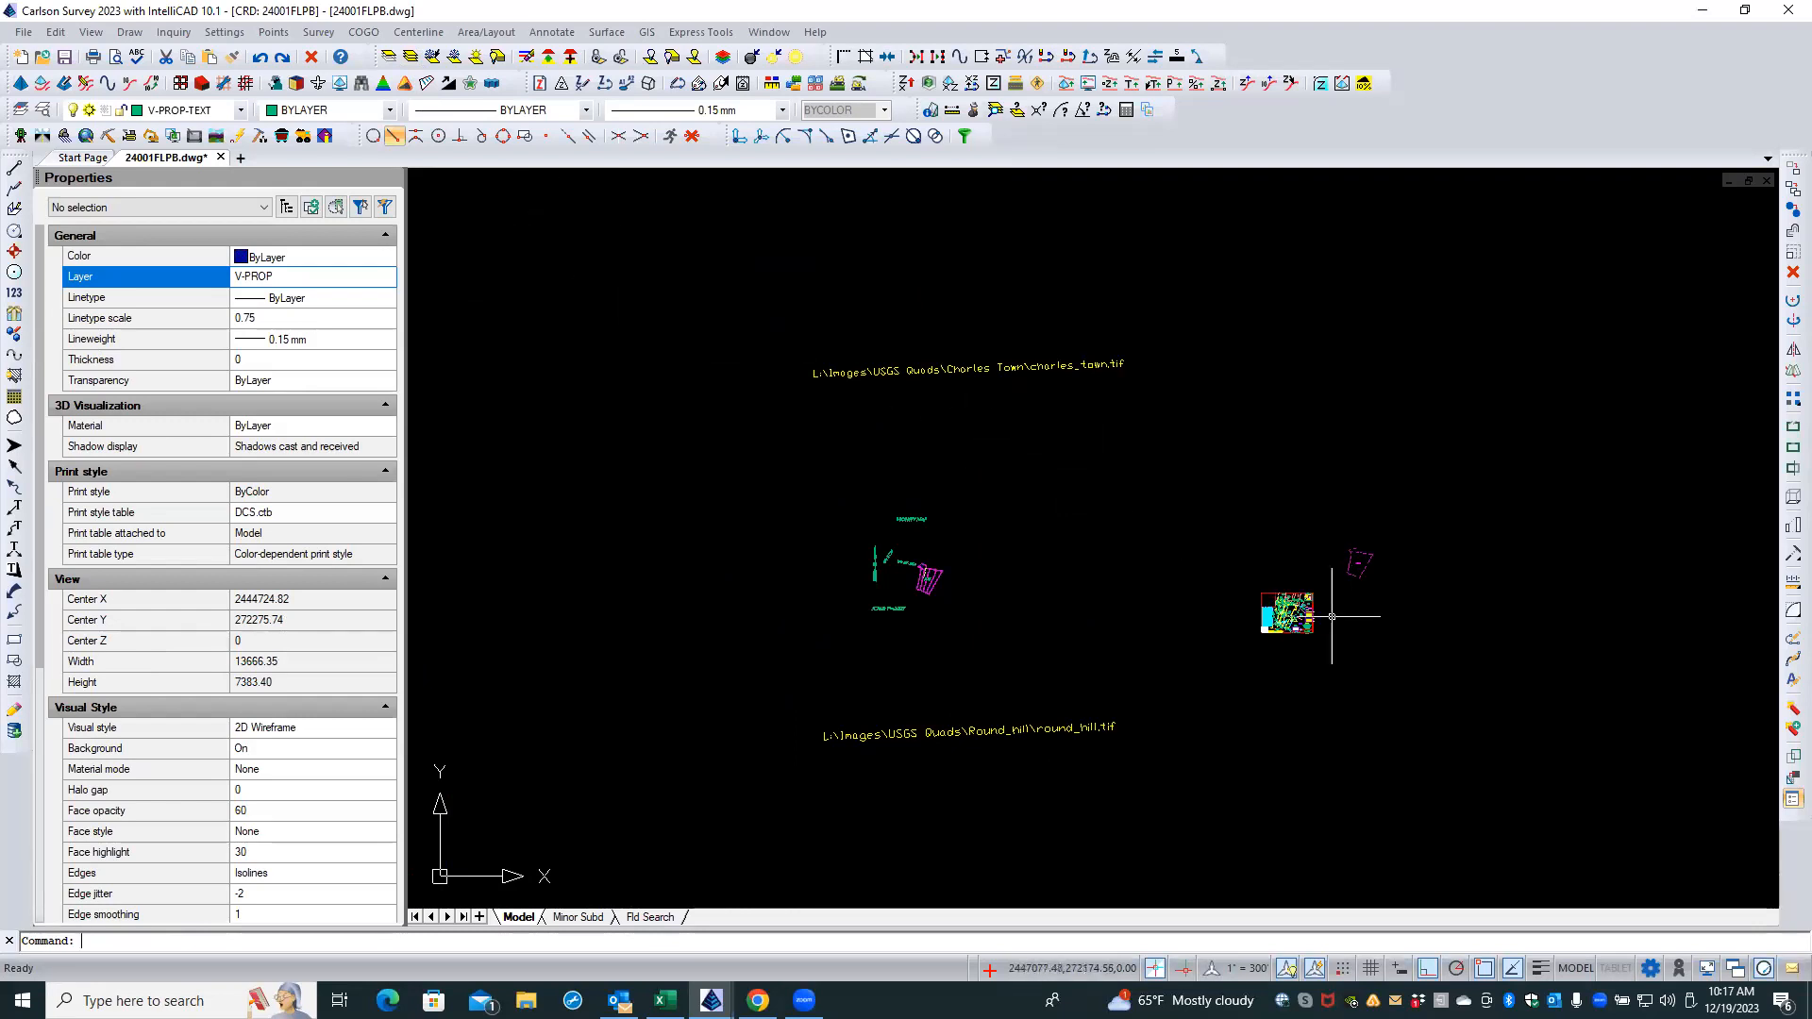
scroll(1329, 618, "up", 6)
scroll(1095, 581, "up", 3)
scroll(1076, 574, "up", 2)
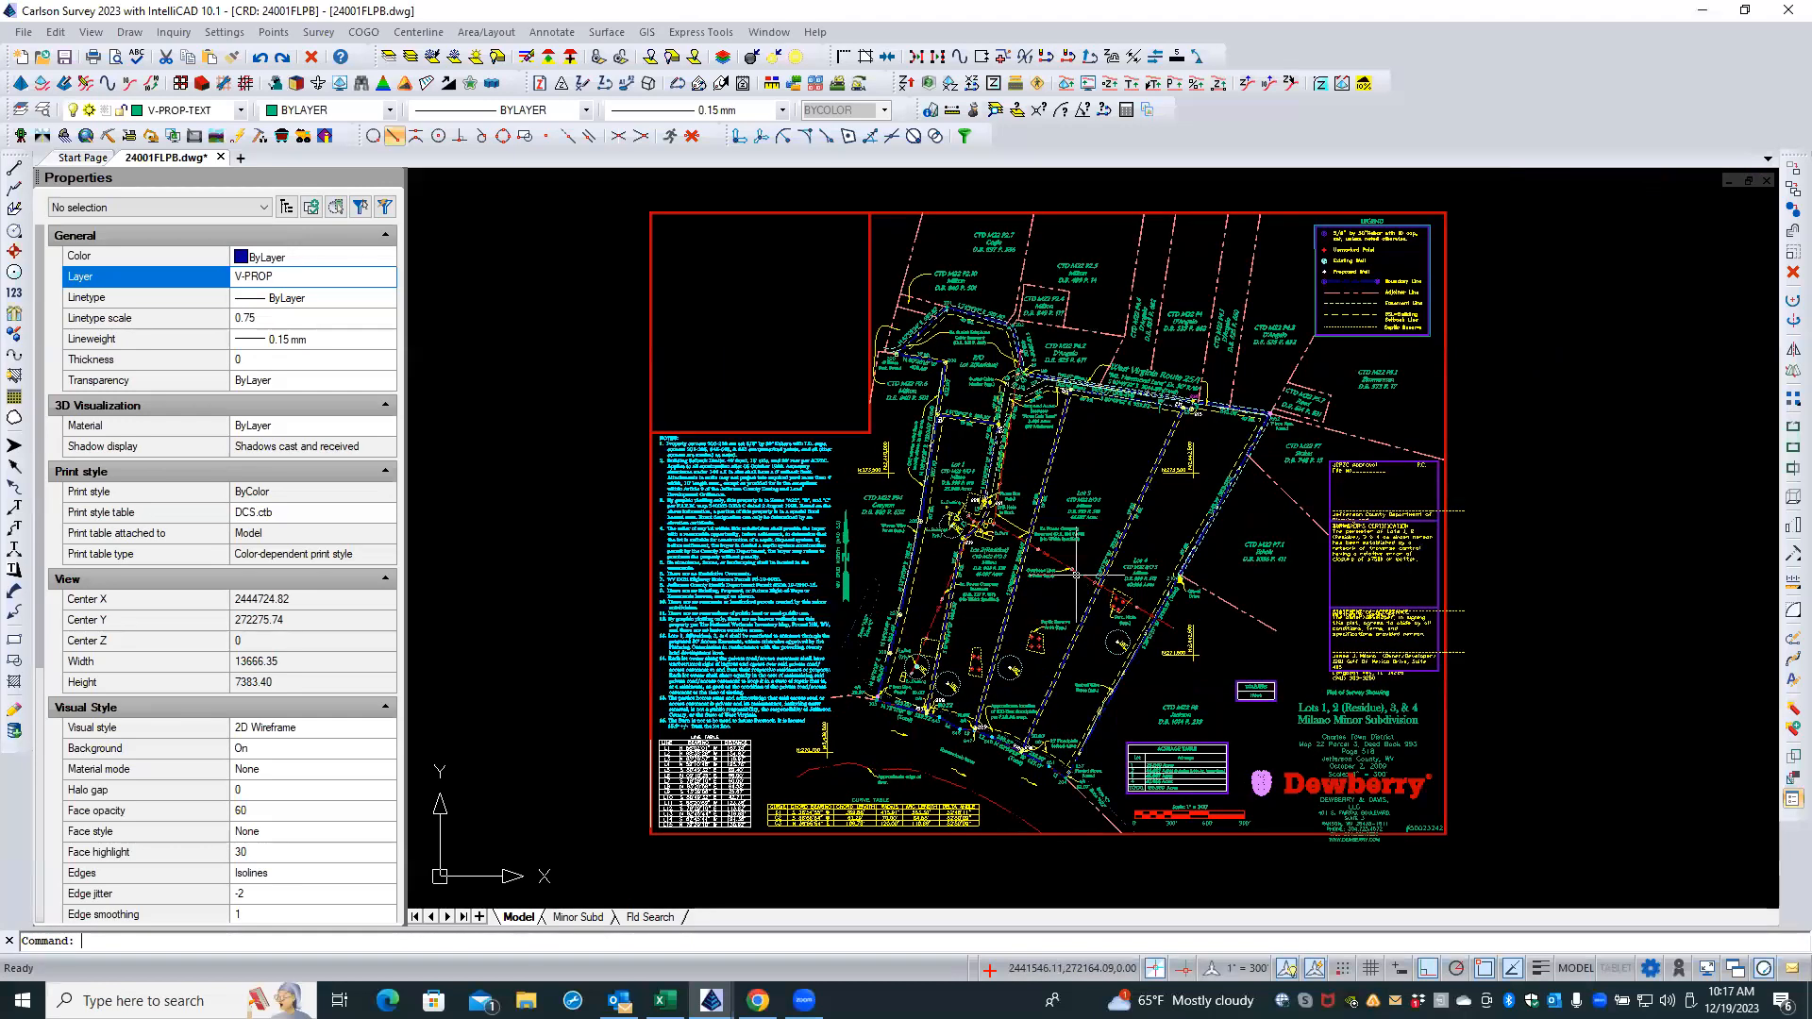
left_click(64, 58)
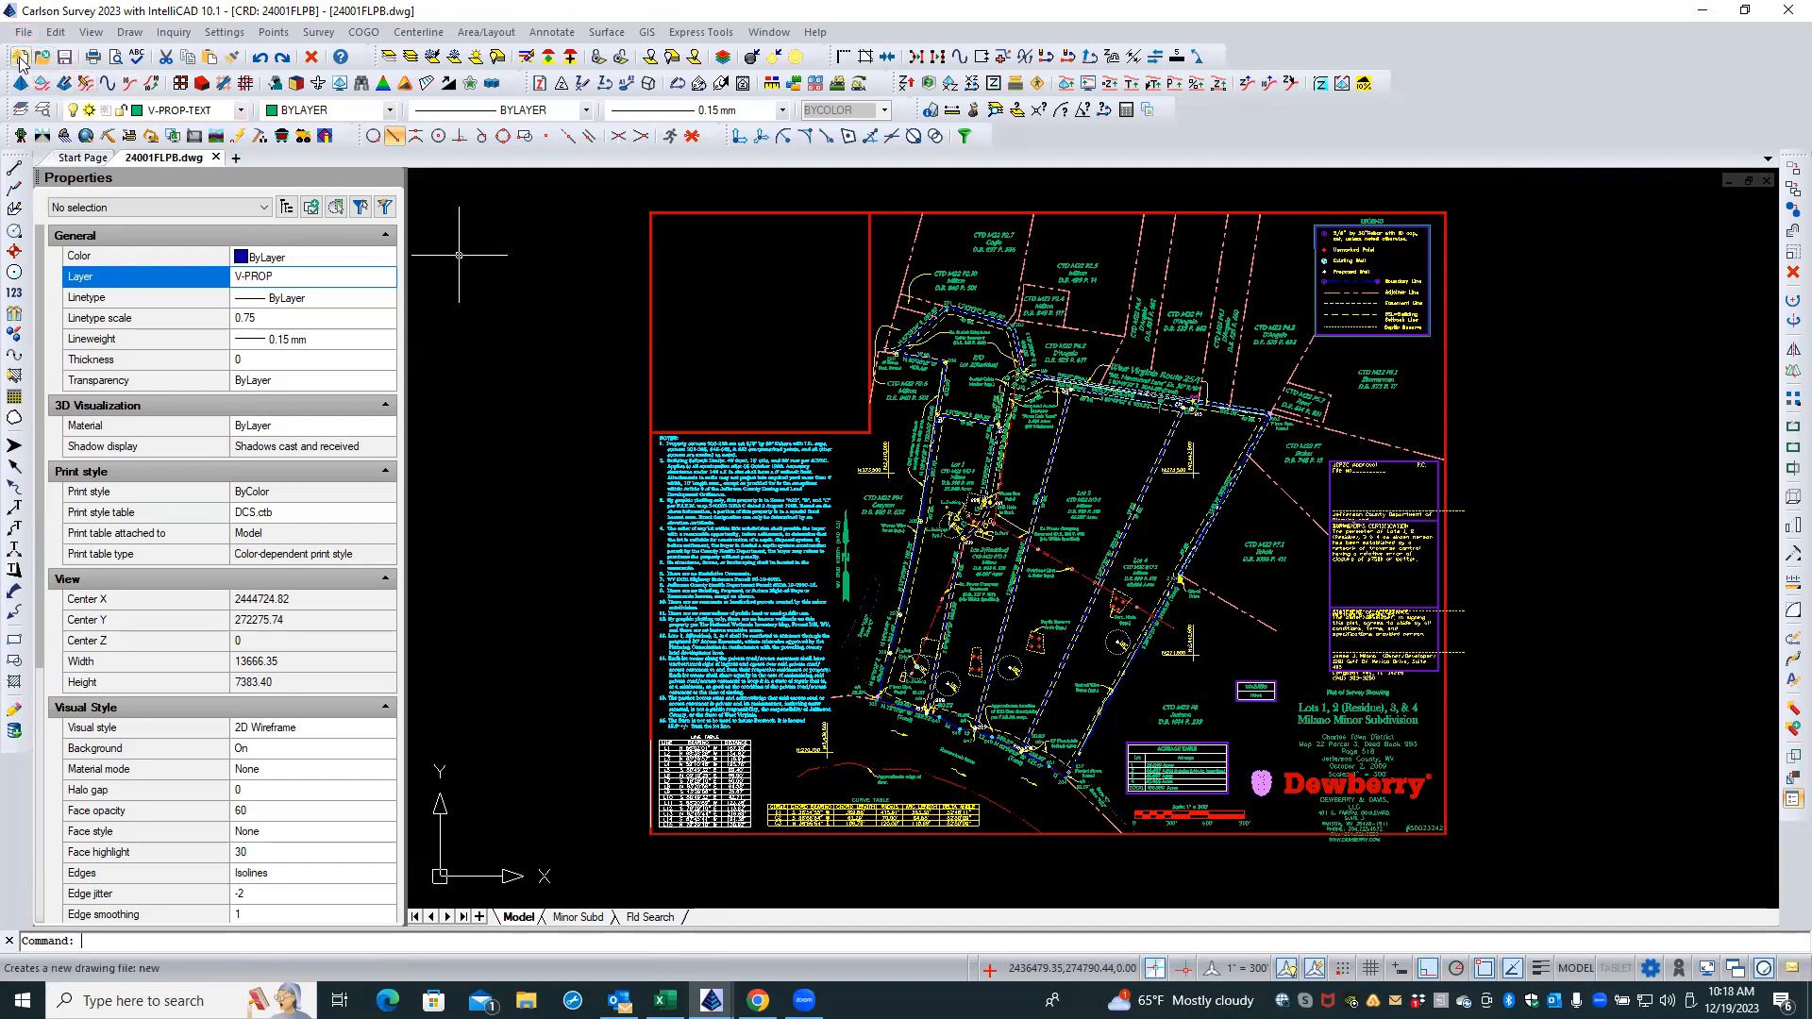
- Create a new DWG drawing from the SHEPP TEMPLATE.dwt template
left_click(19, 60)
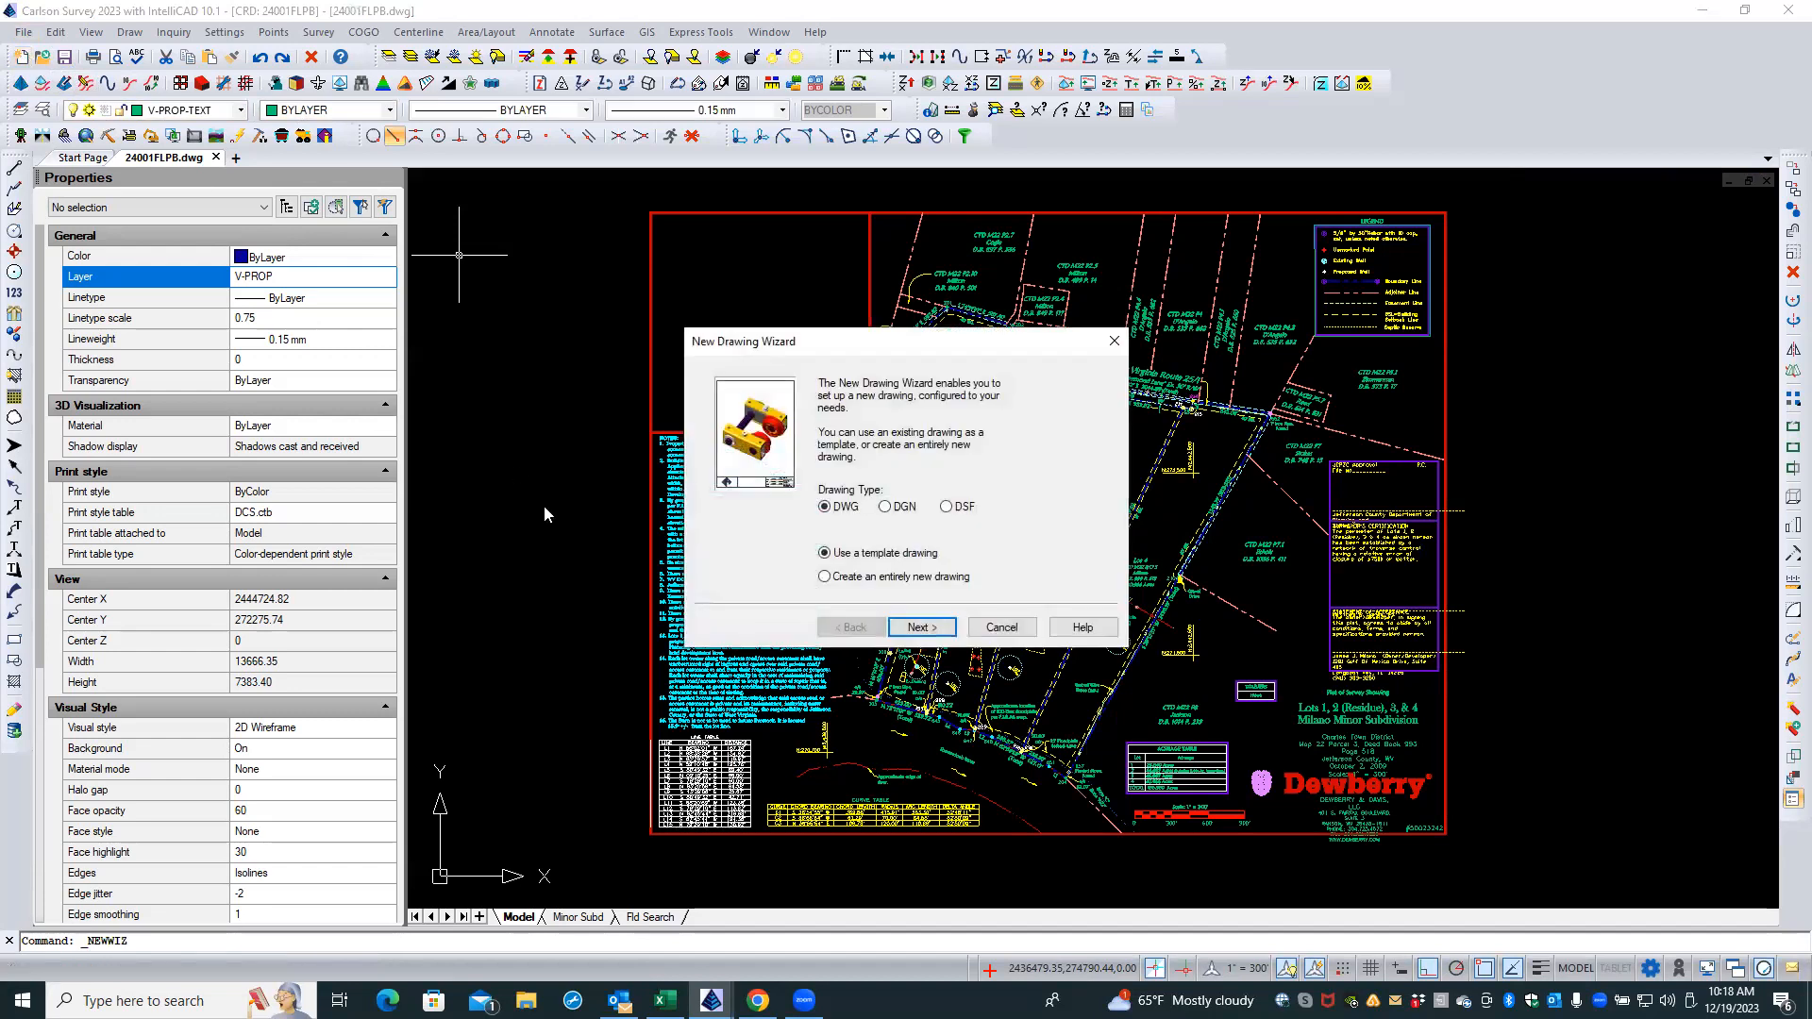
left_click(928, 628)
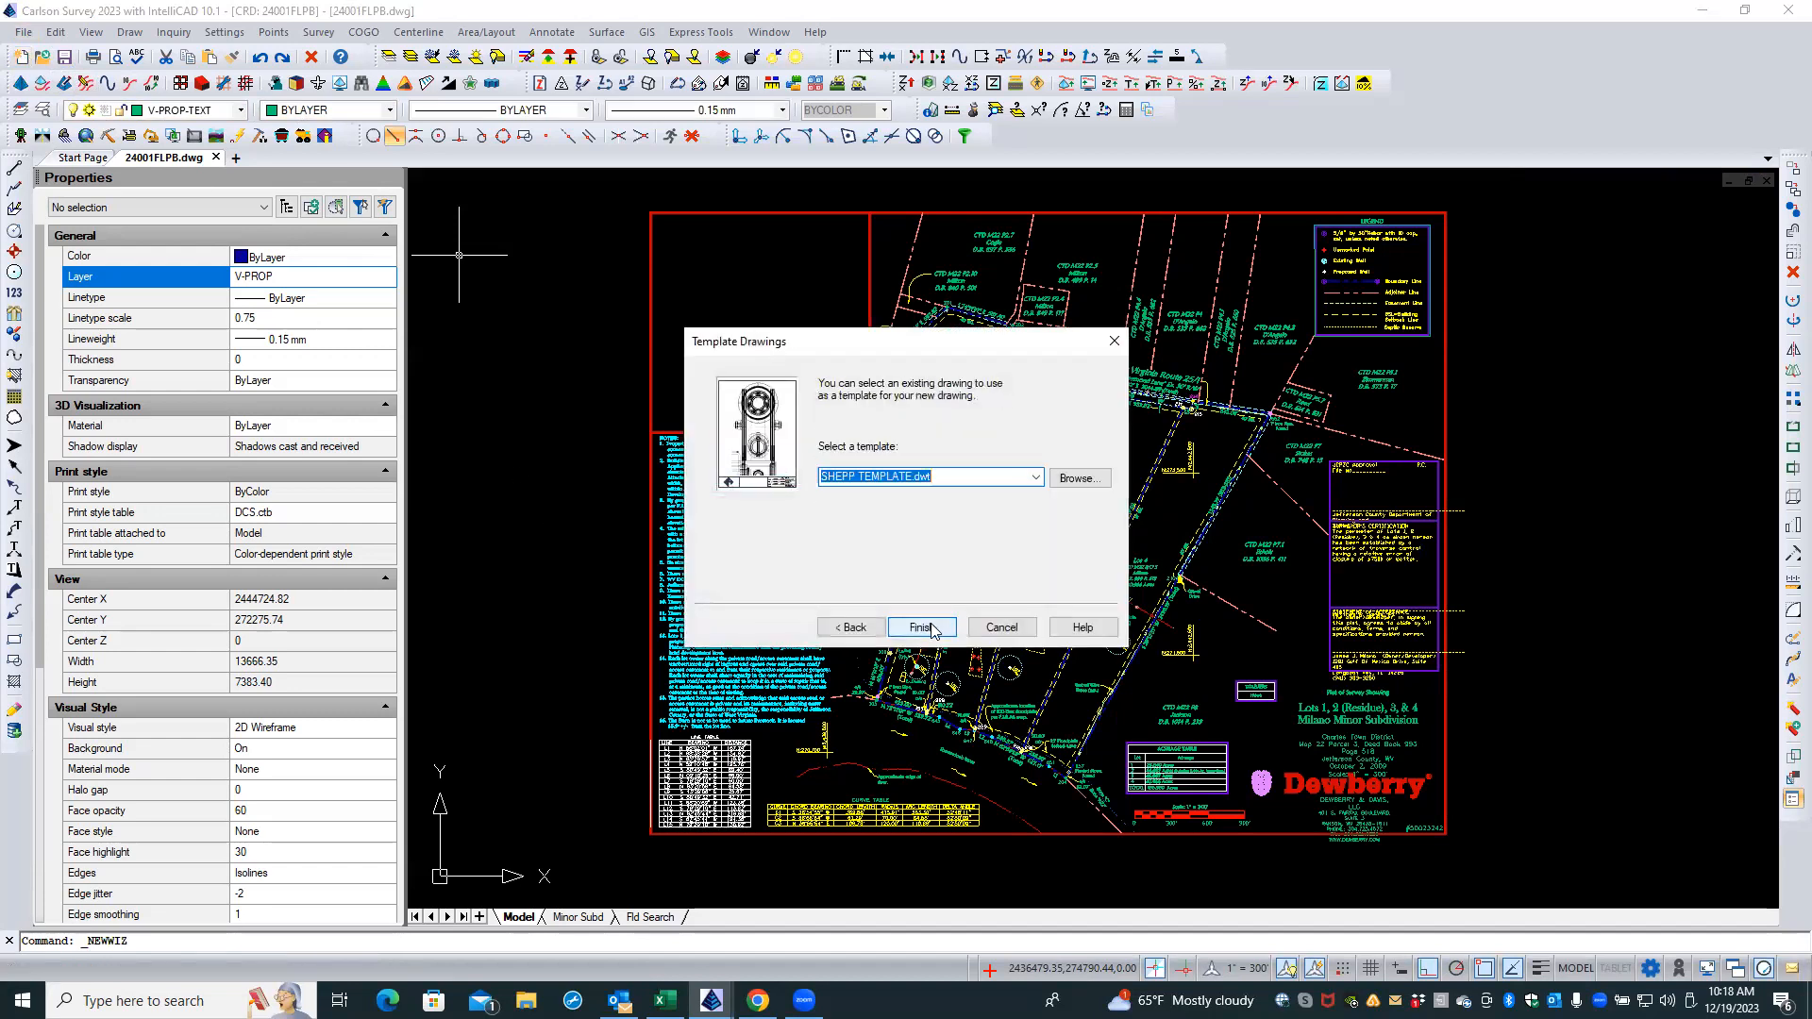
left_click(920, 627)
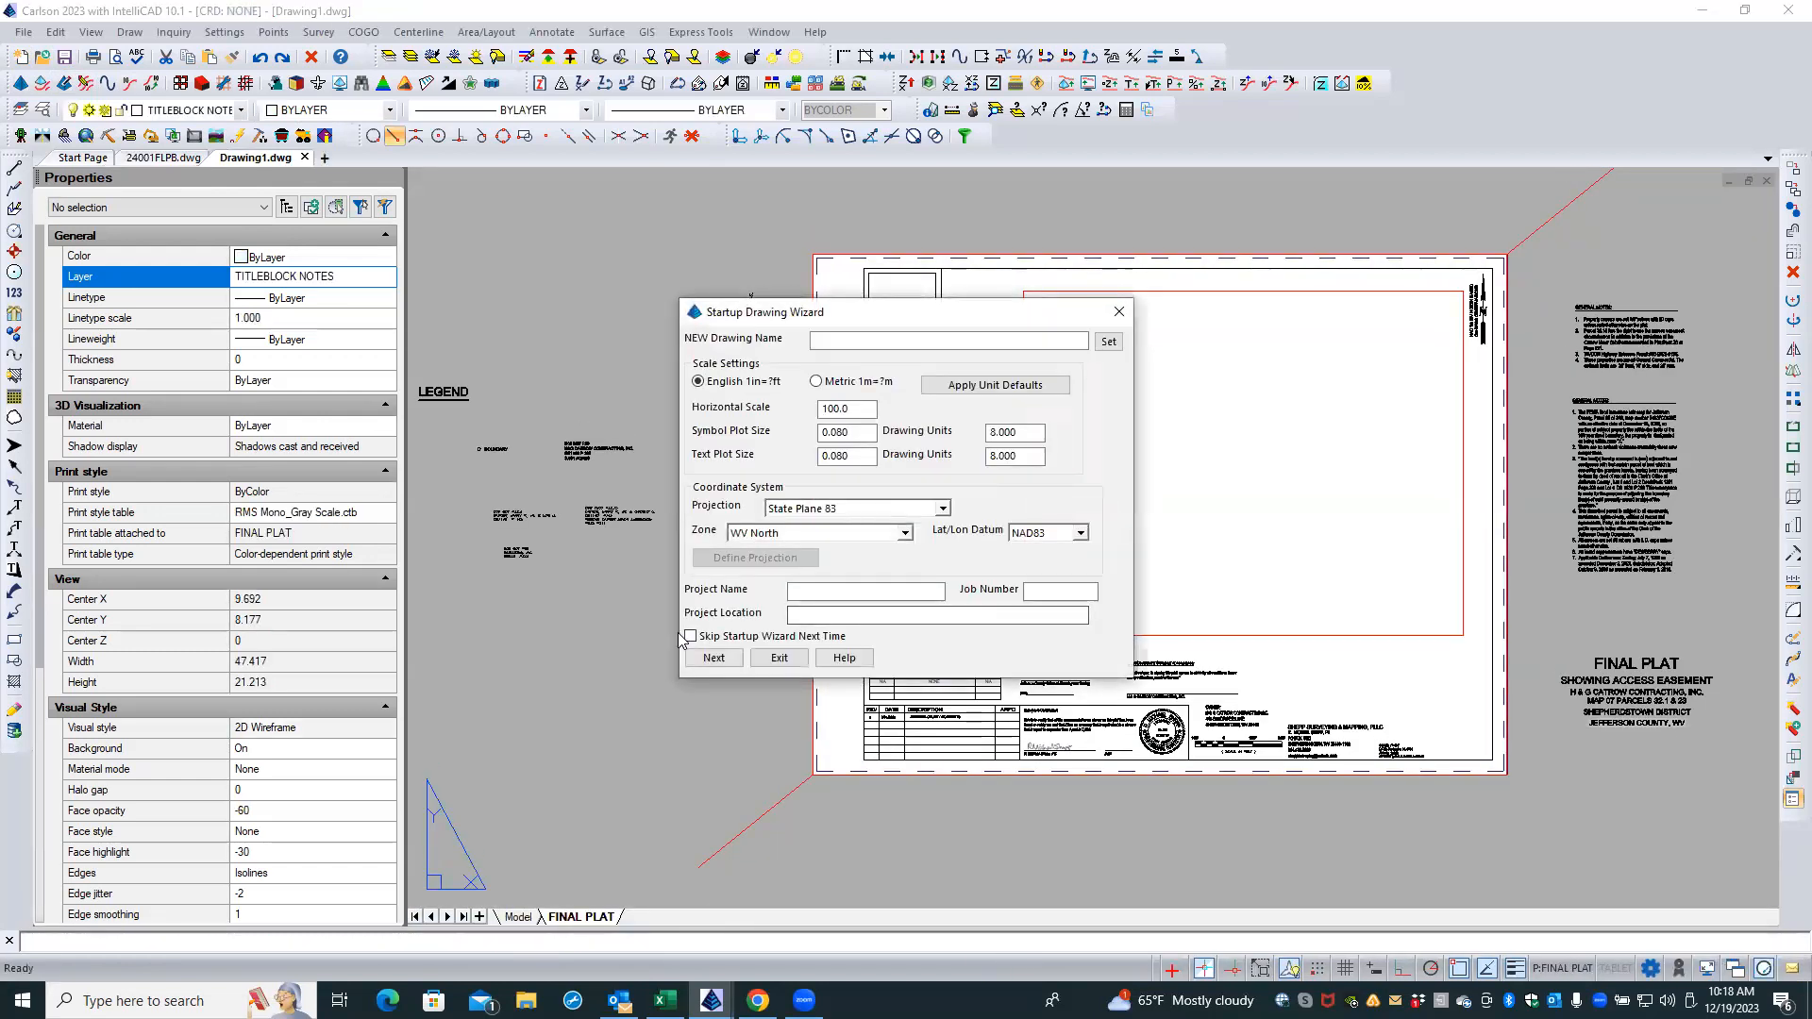
- Name the new drawing test in the 2024 Jobs\24001 WVFP\Carlson folder and complete the startup wizard with its default scale and WV North zone
left_click(863, 338)
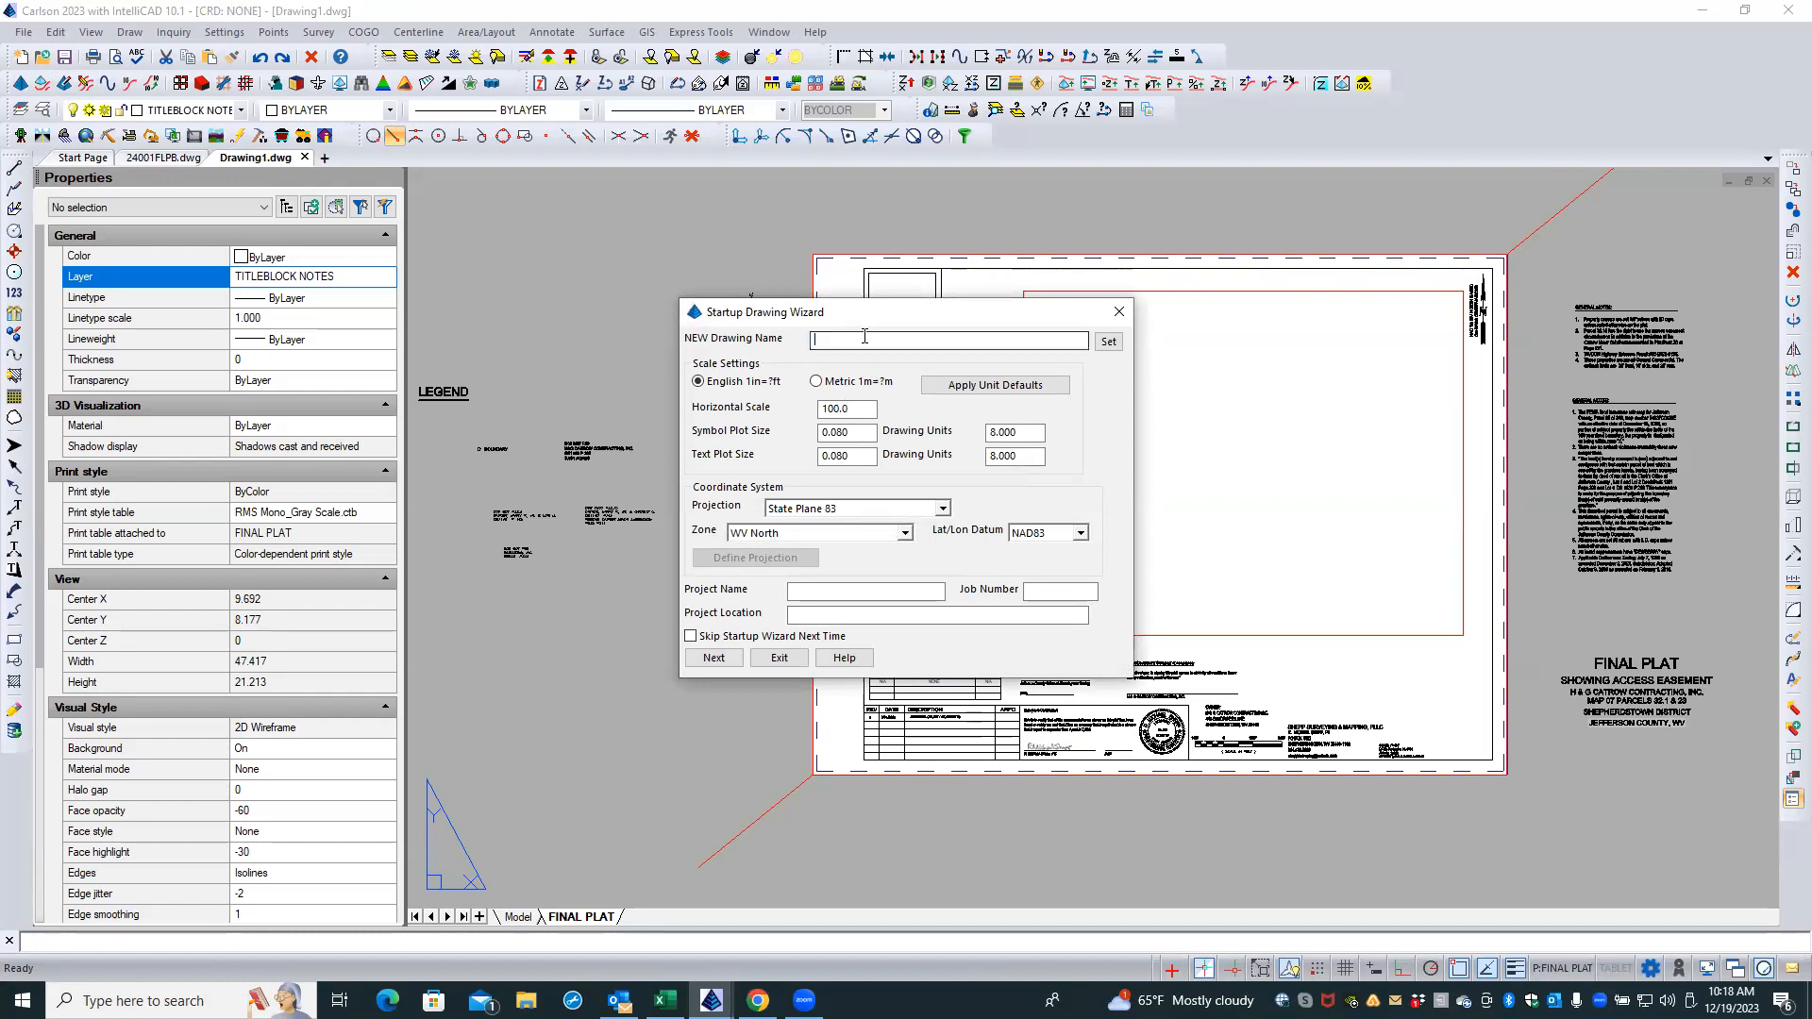
left_click(1109, 342)
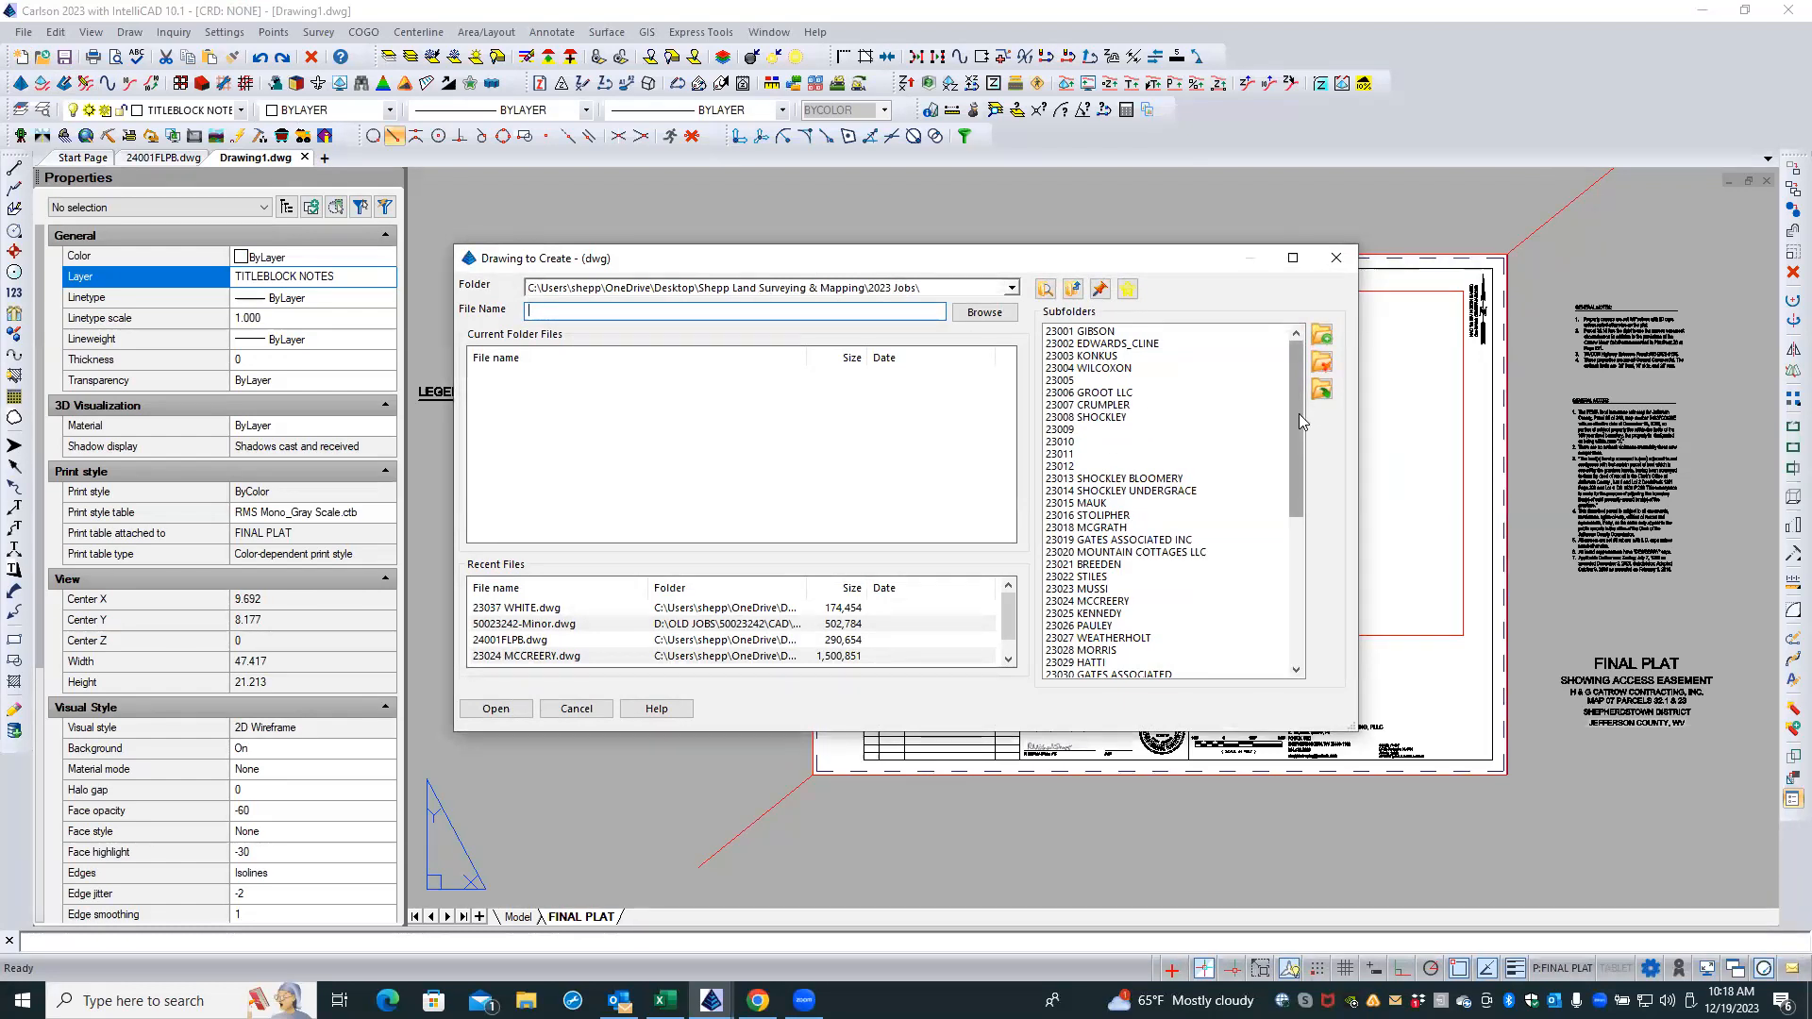
left_click(1072, 288)
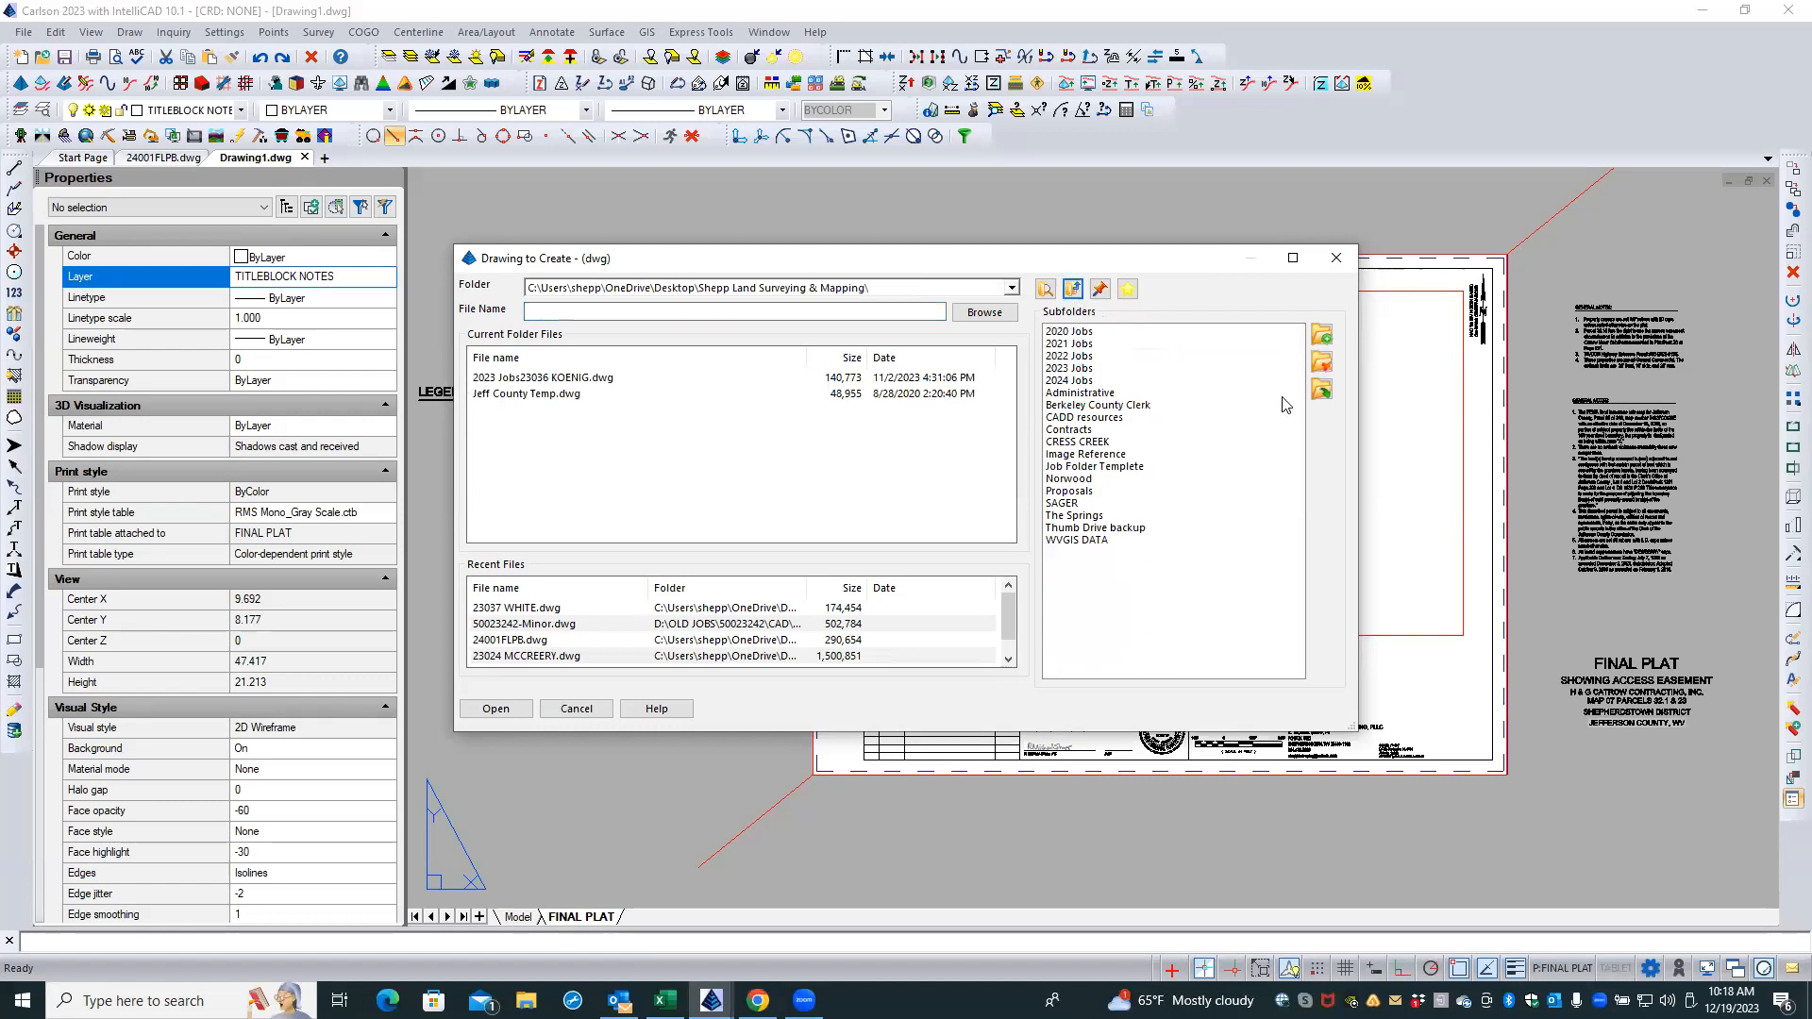
double_click(1051, 381)
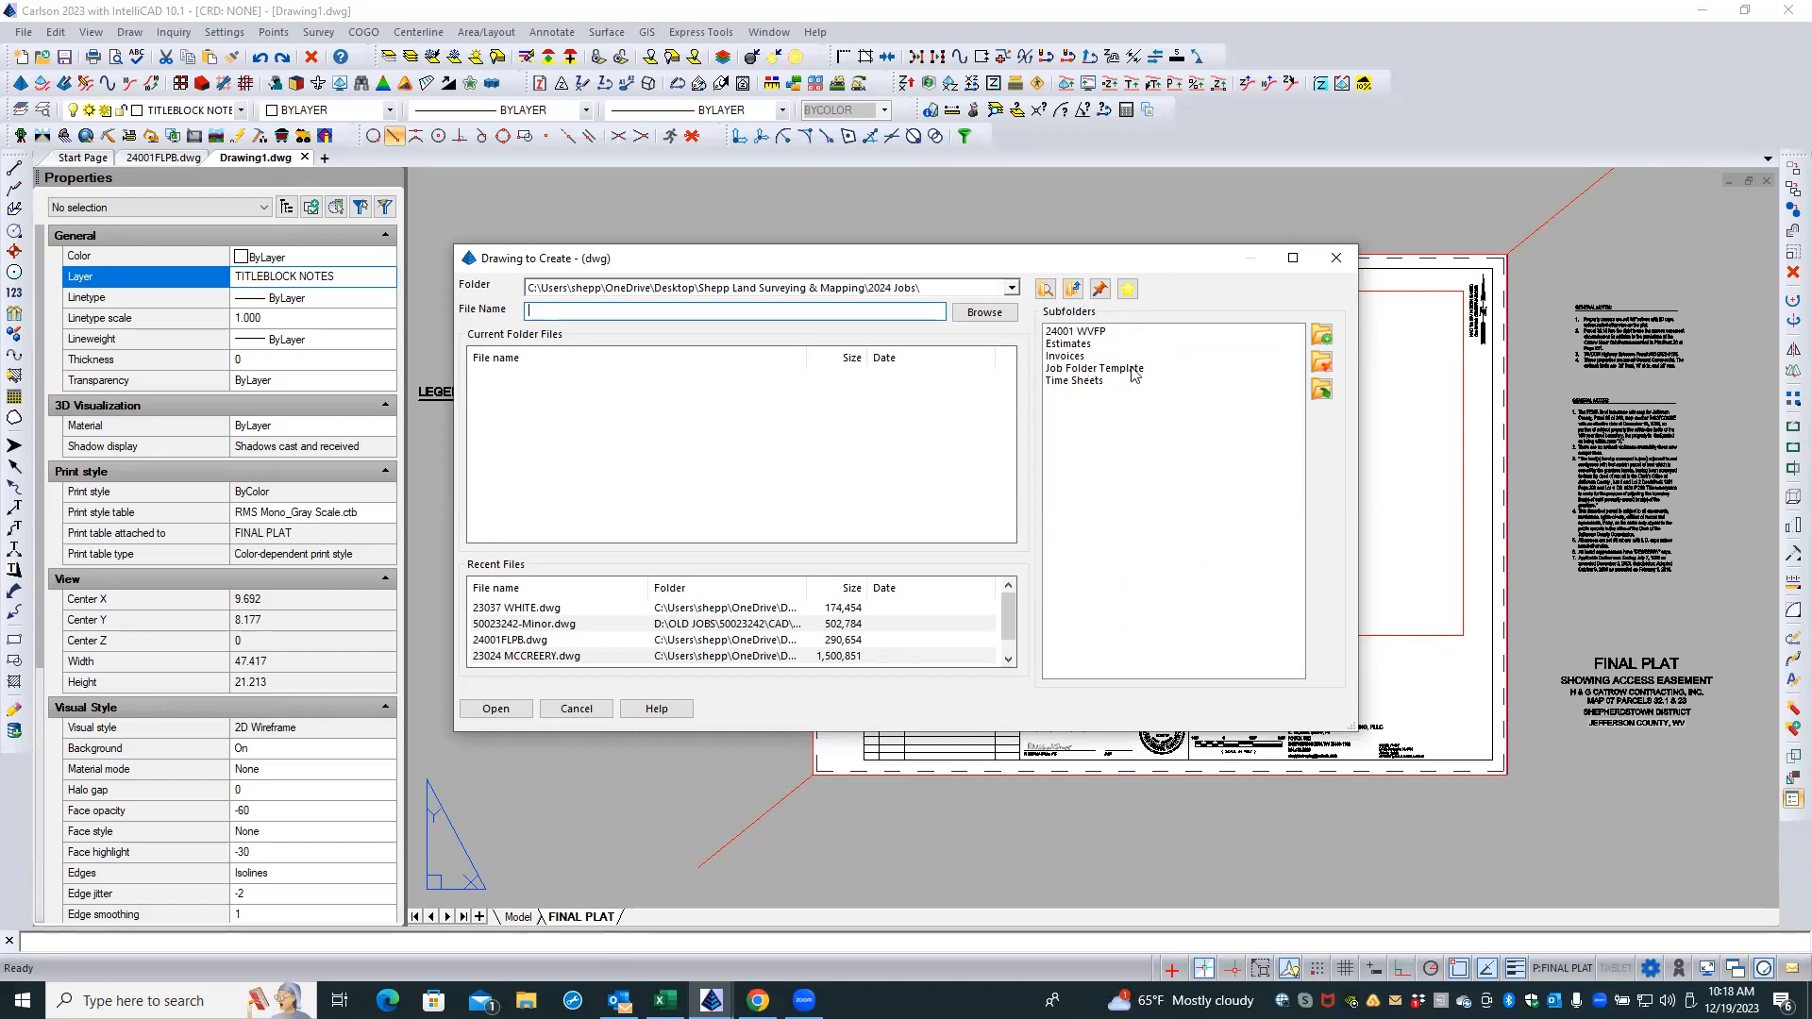
left_click(1080, 345)
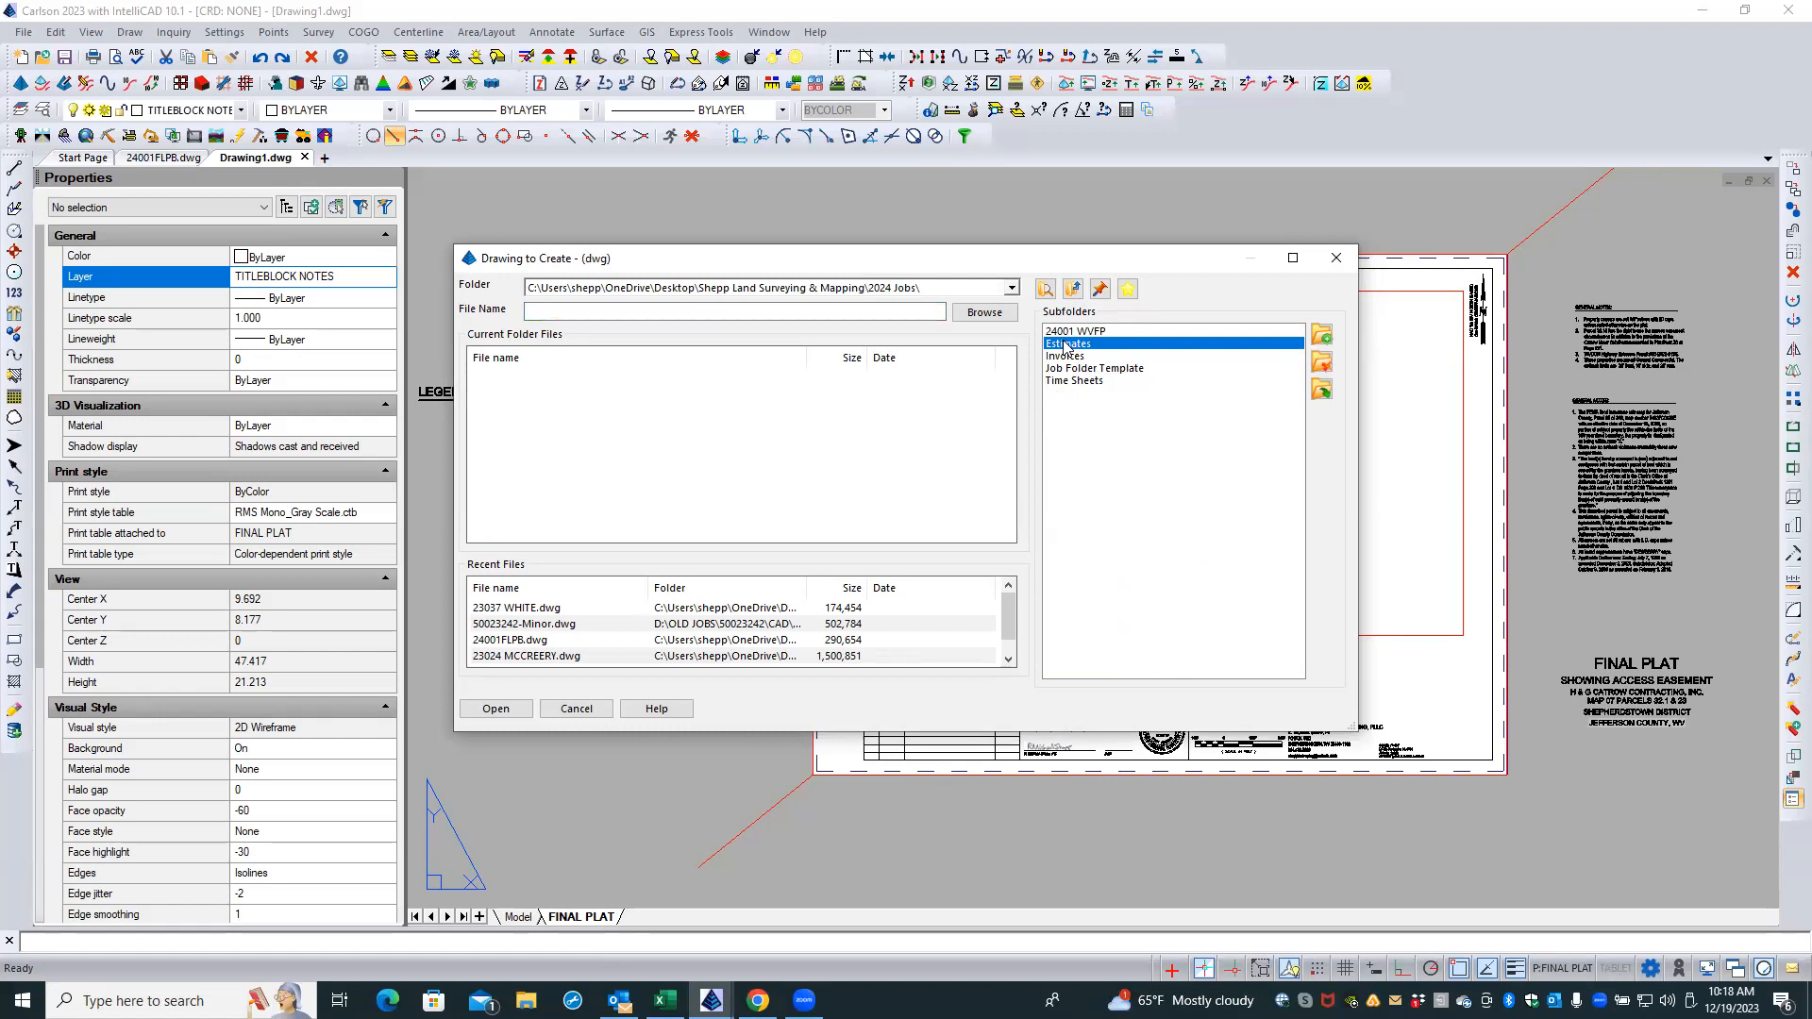
left_click(1065, 334)
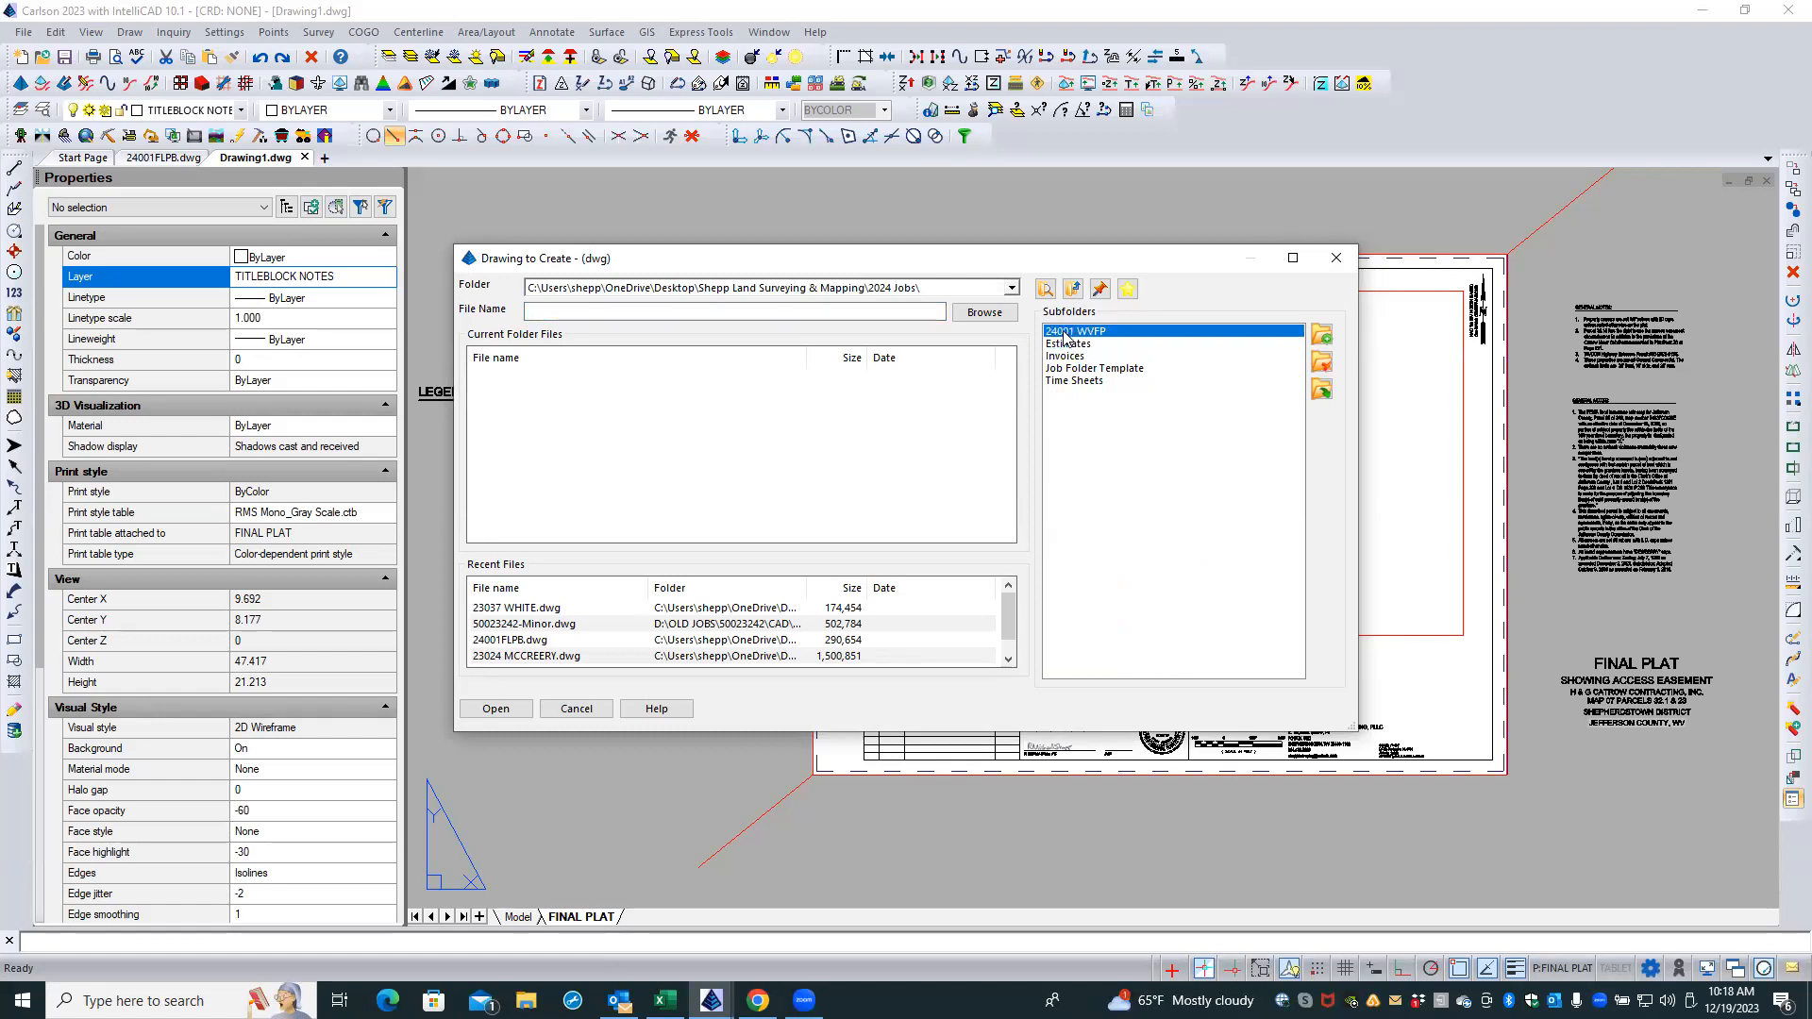
double_click(1064, 334)
double_click(1059, 345)
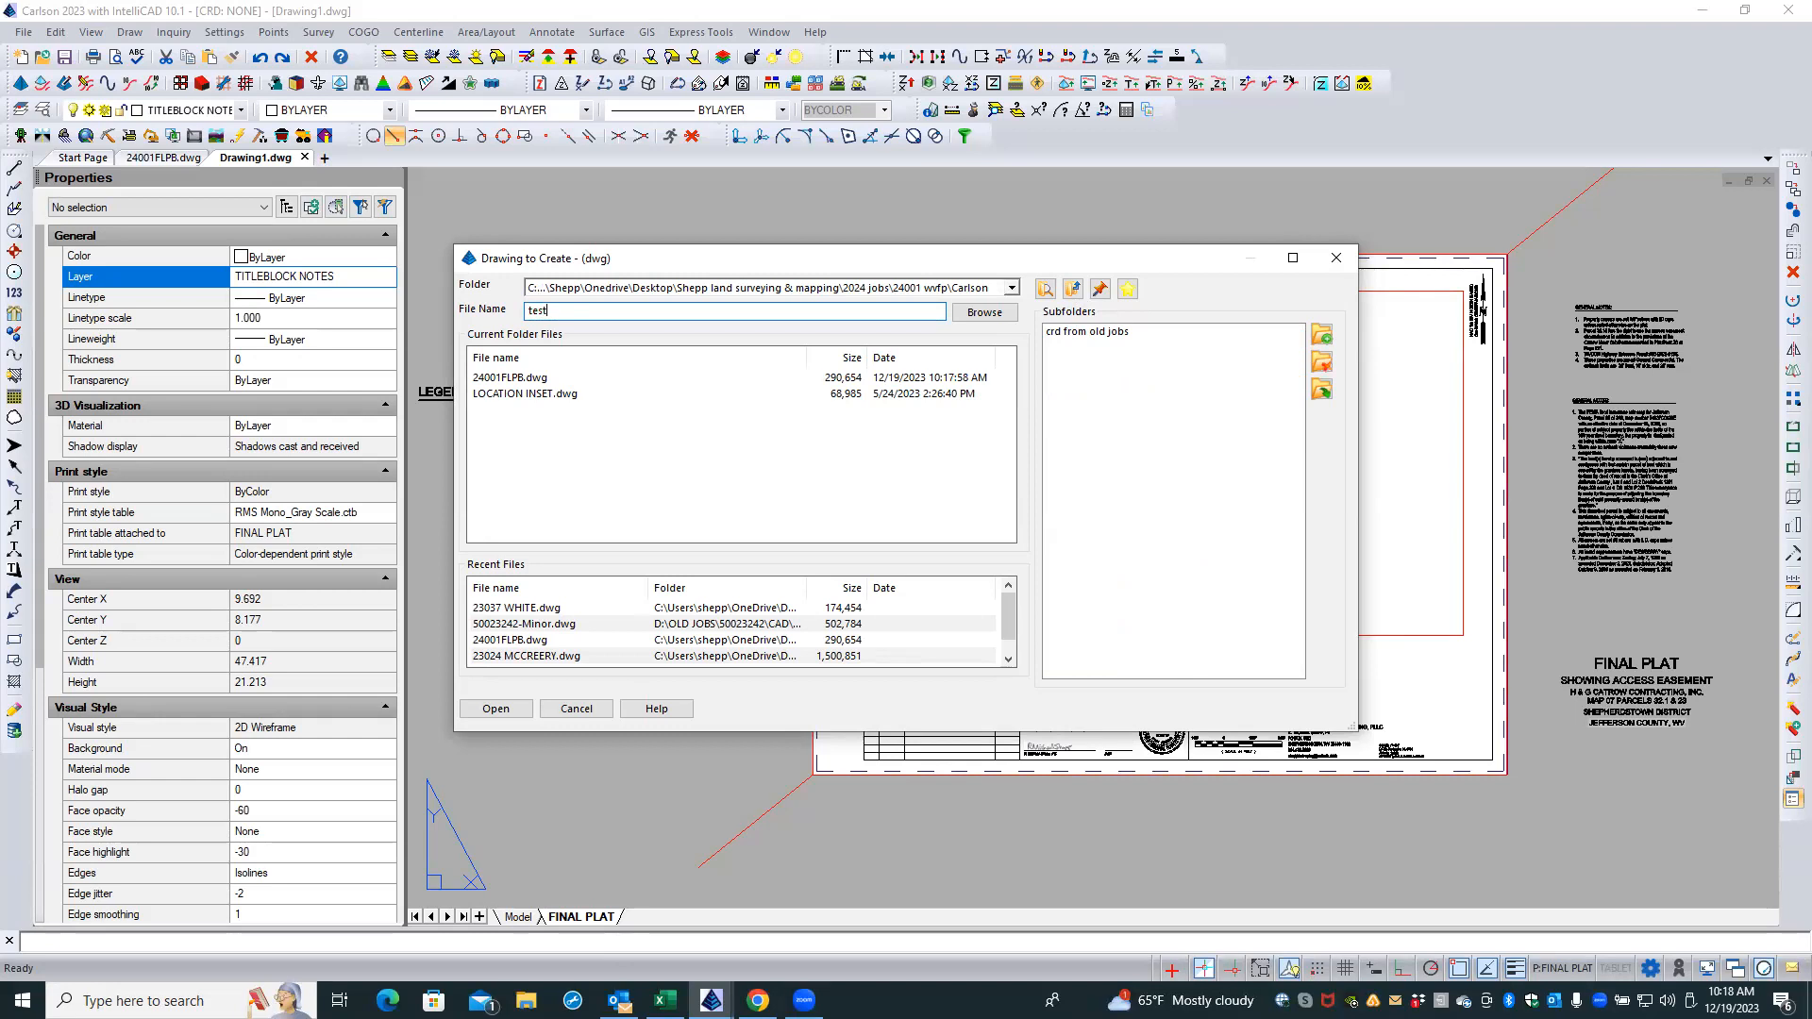
left_click(497, 710)
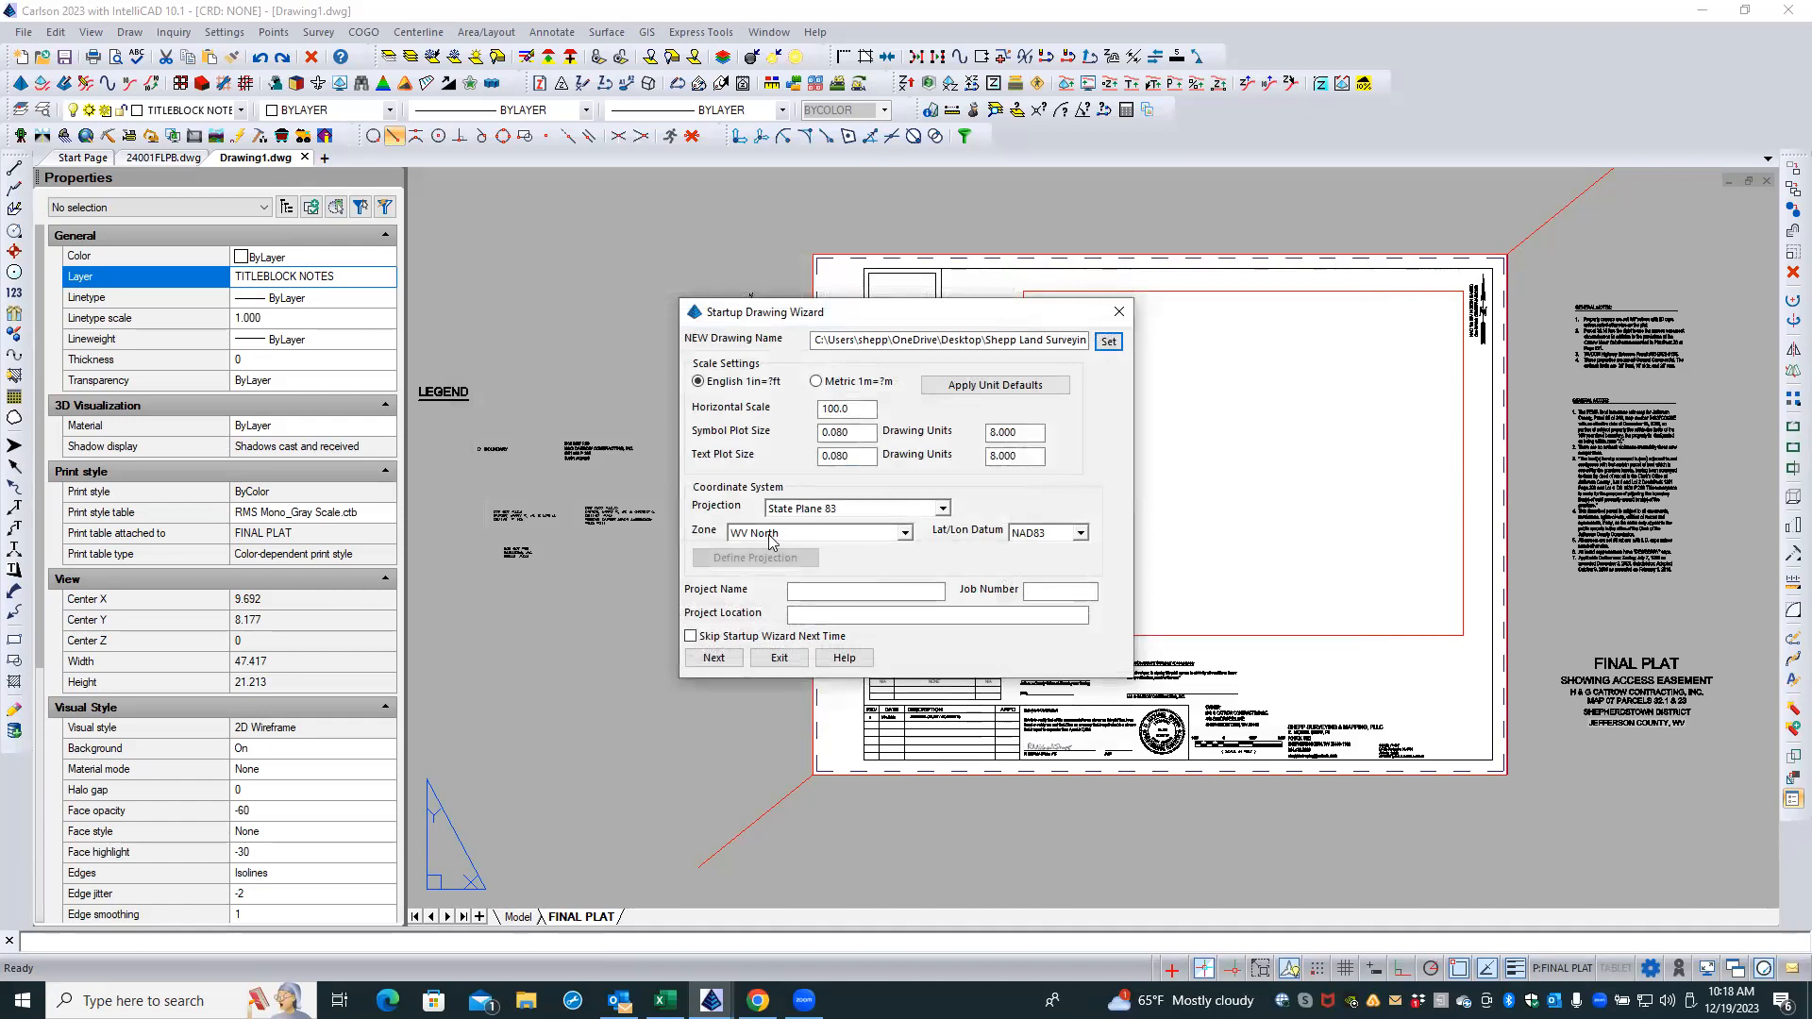
left_click(714, 658)
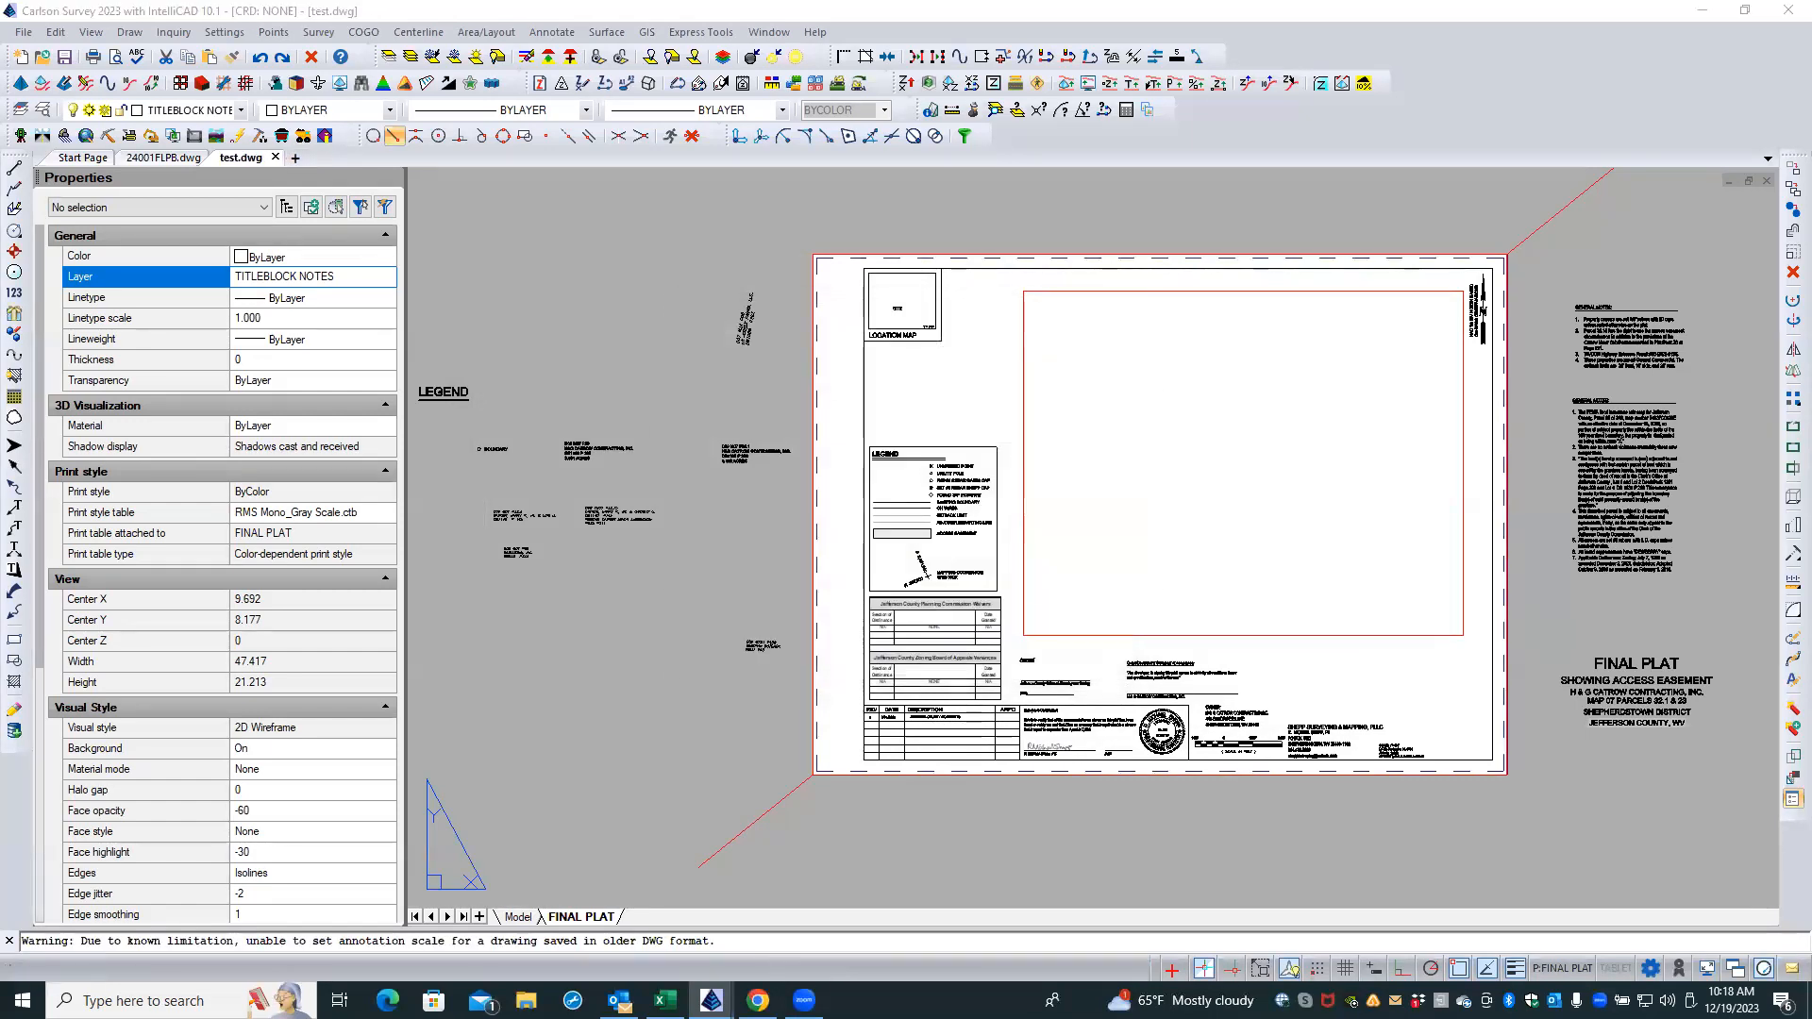
left_click(683, 565)
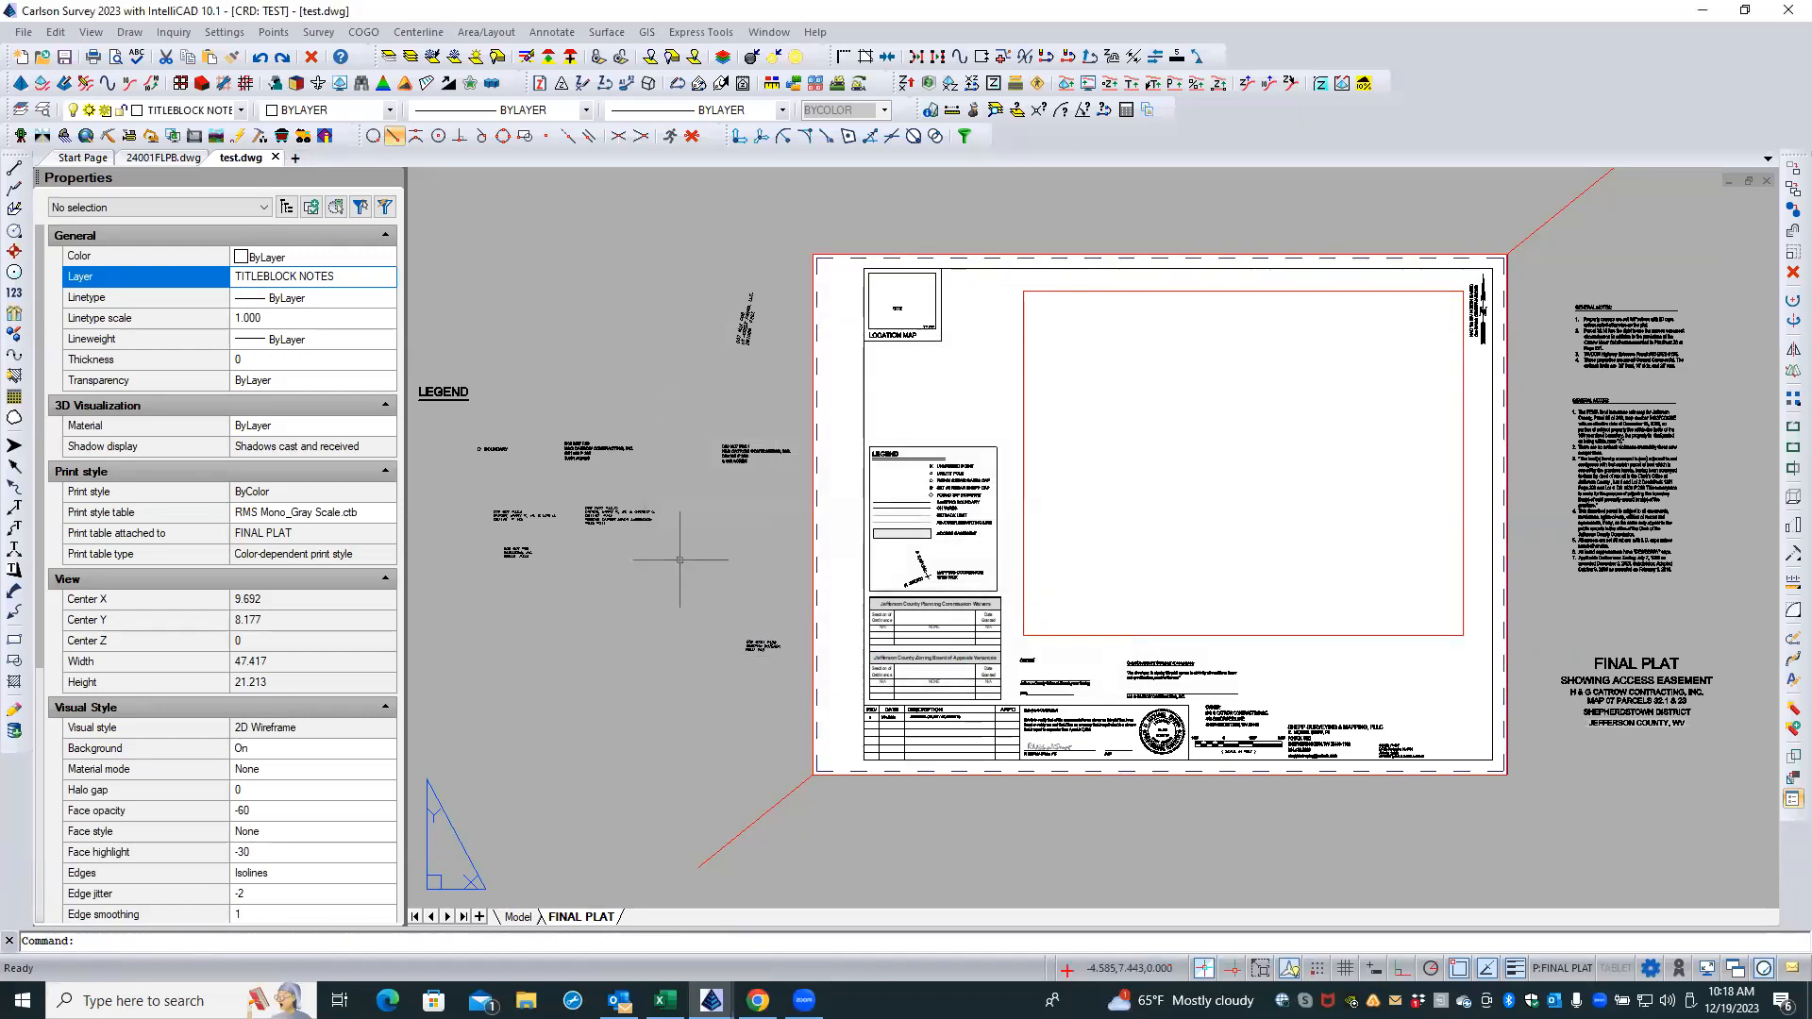
- Switch test.dwg to model space and set the existing 24001FLPB.crd as its coordinate file
left_click(518, 918)
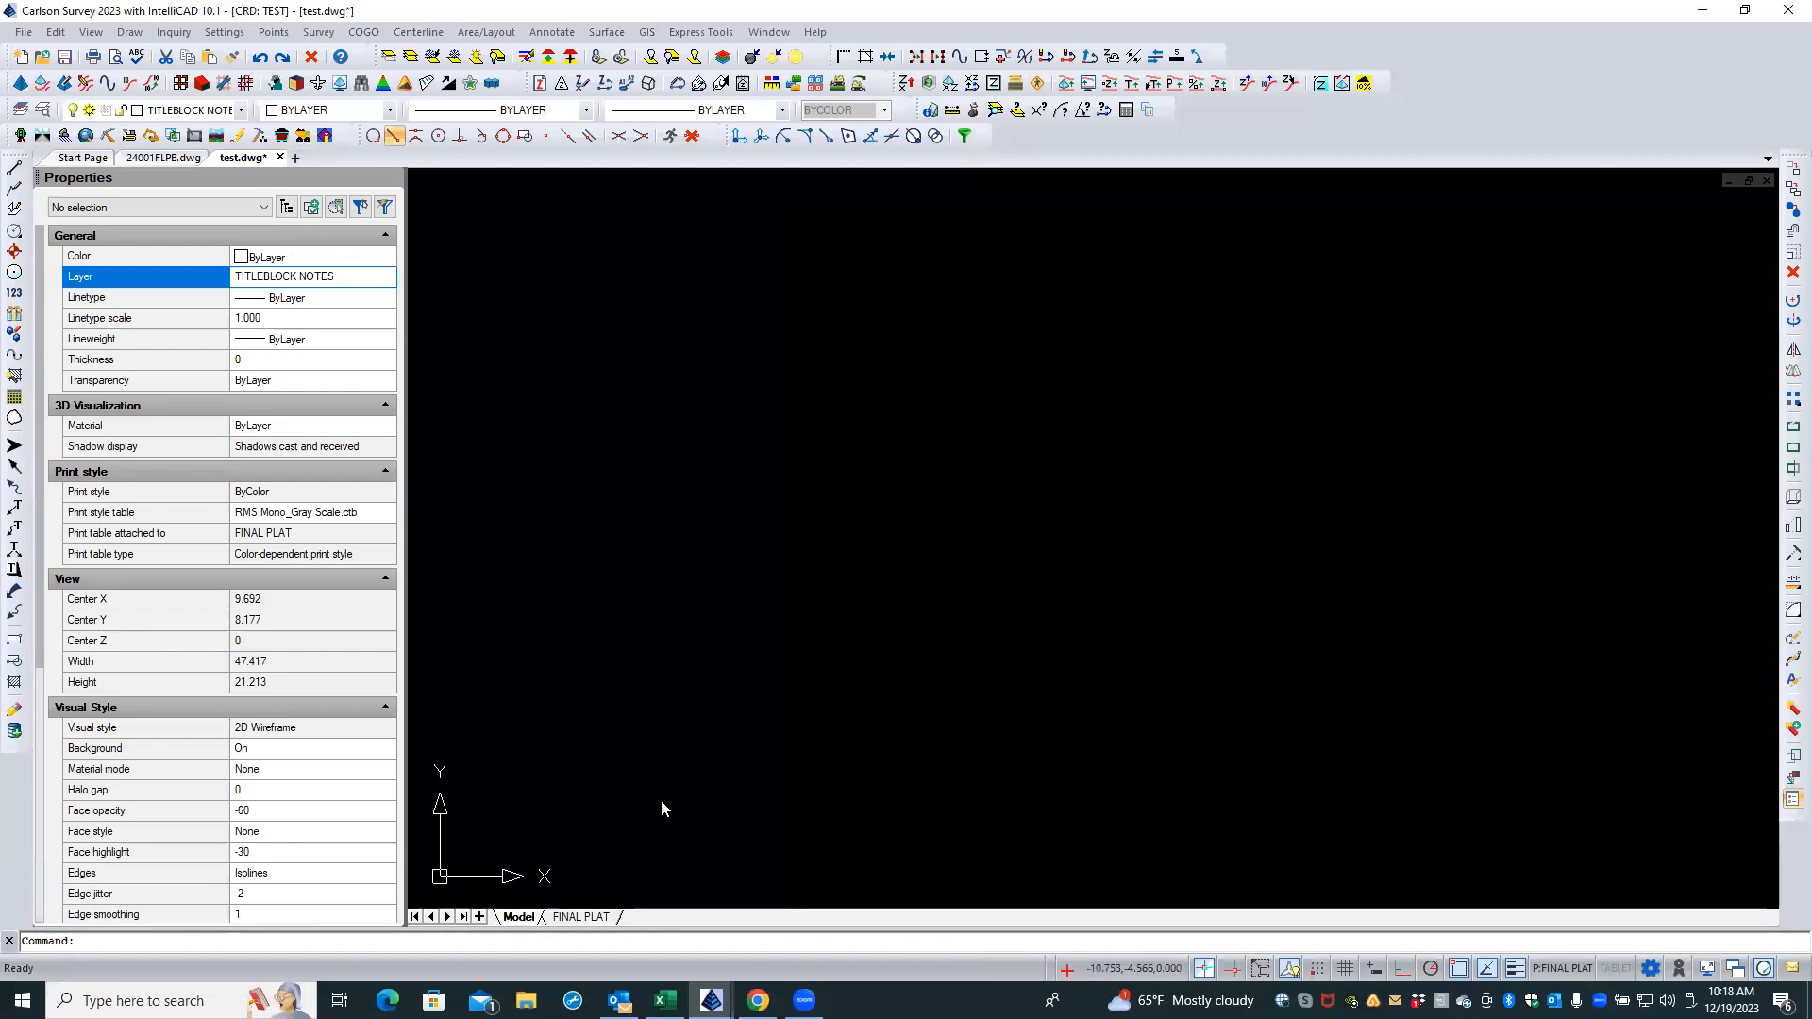
left_click(274, 34)
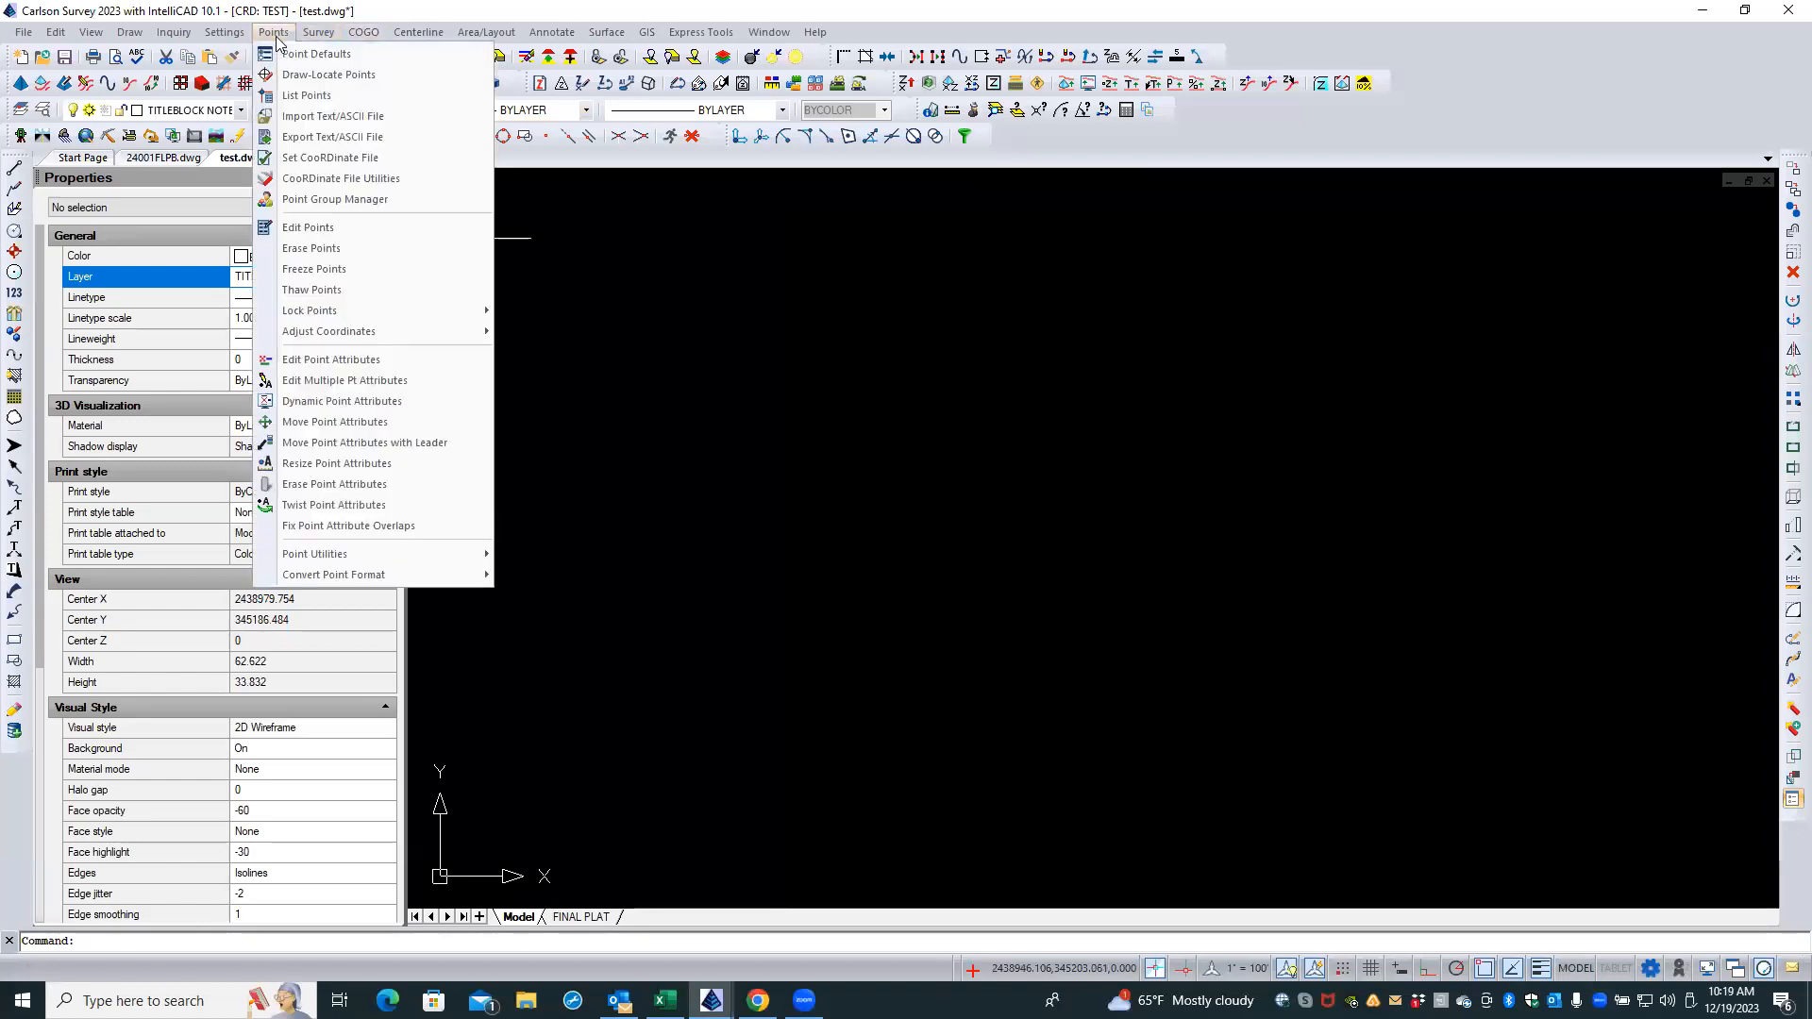
left_click(305, 158)
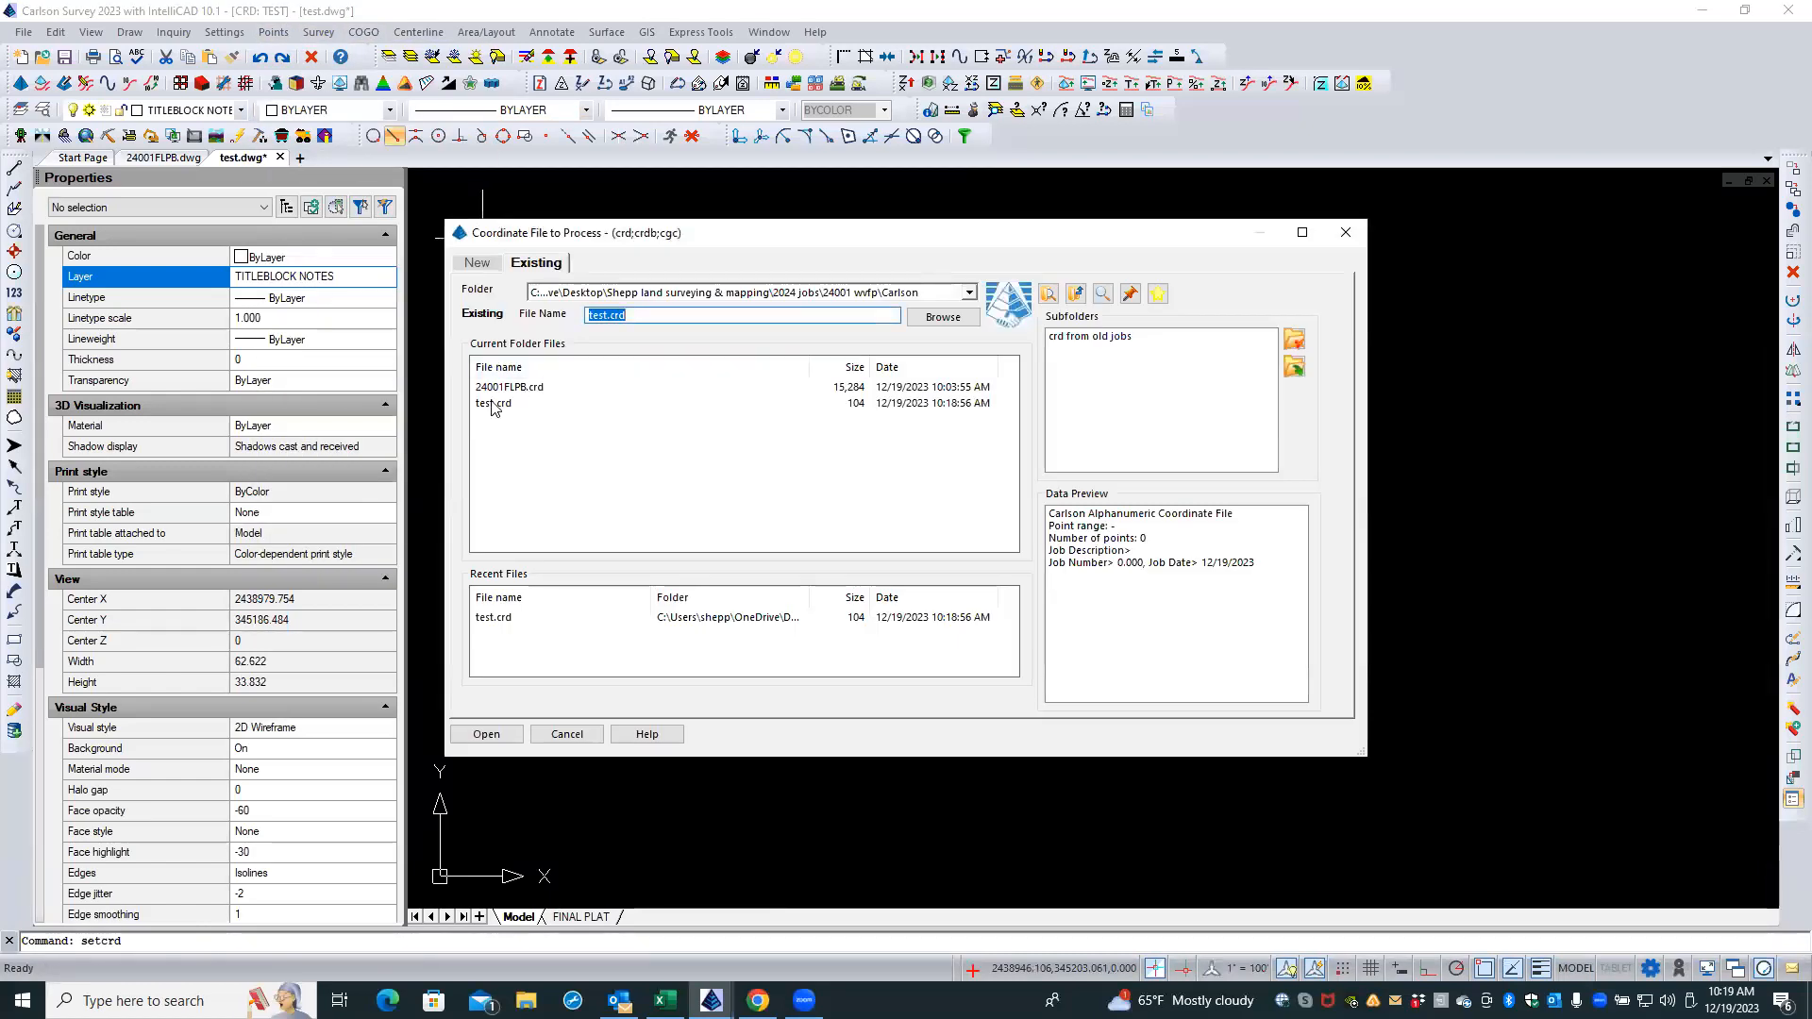
double_click(498, 388)
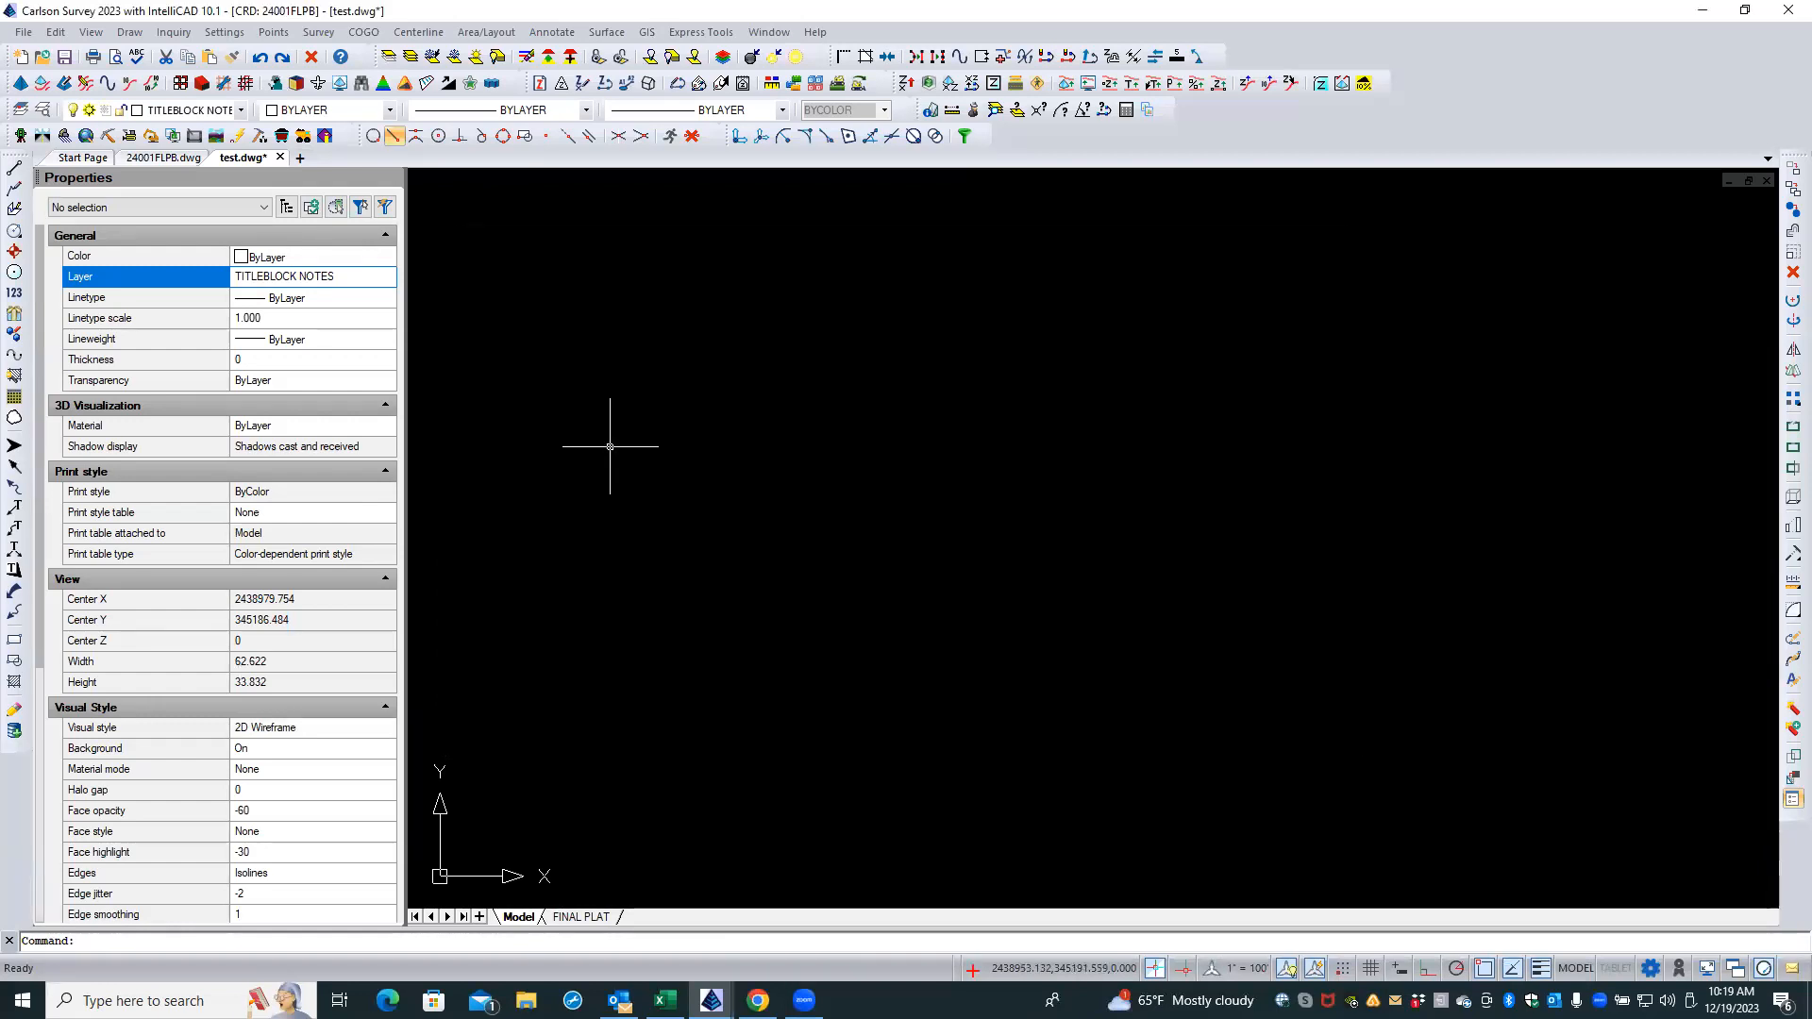
- Paste the copied property lines into model space at insertion point 0,0 and show the full extents
right_click(610, 446)
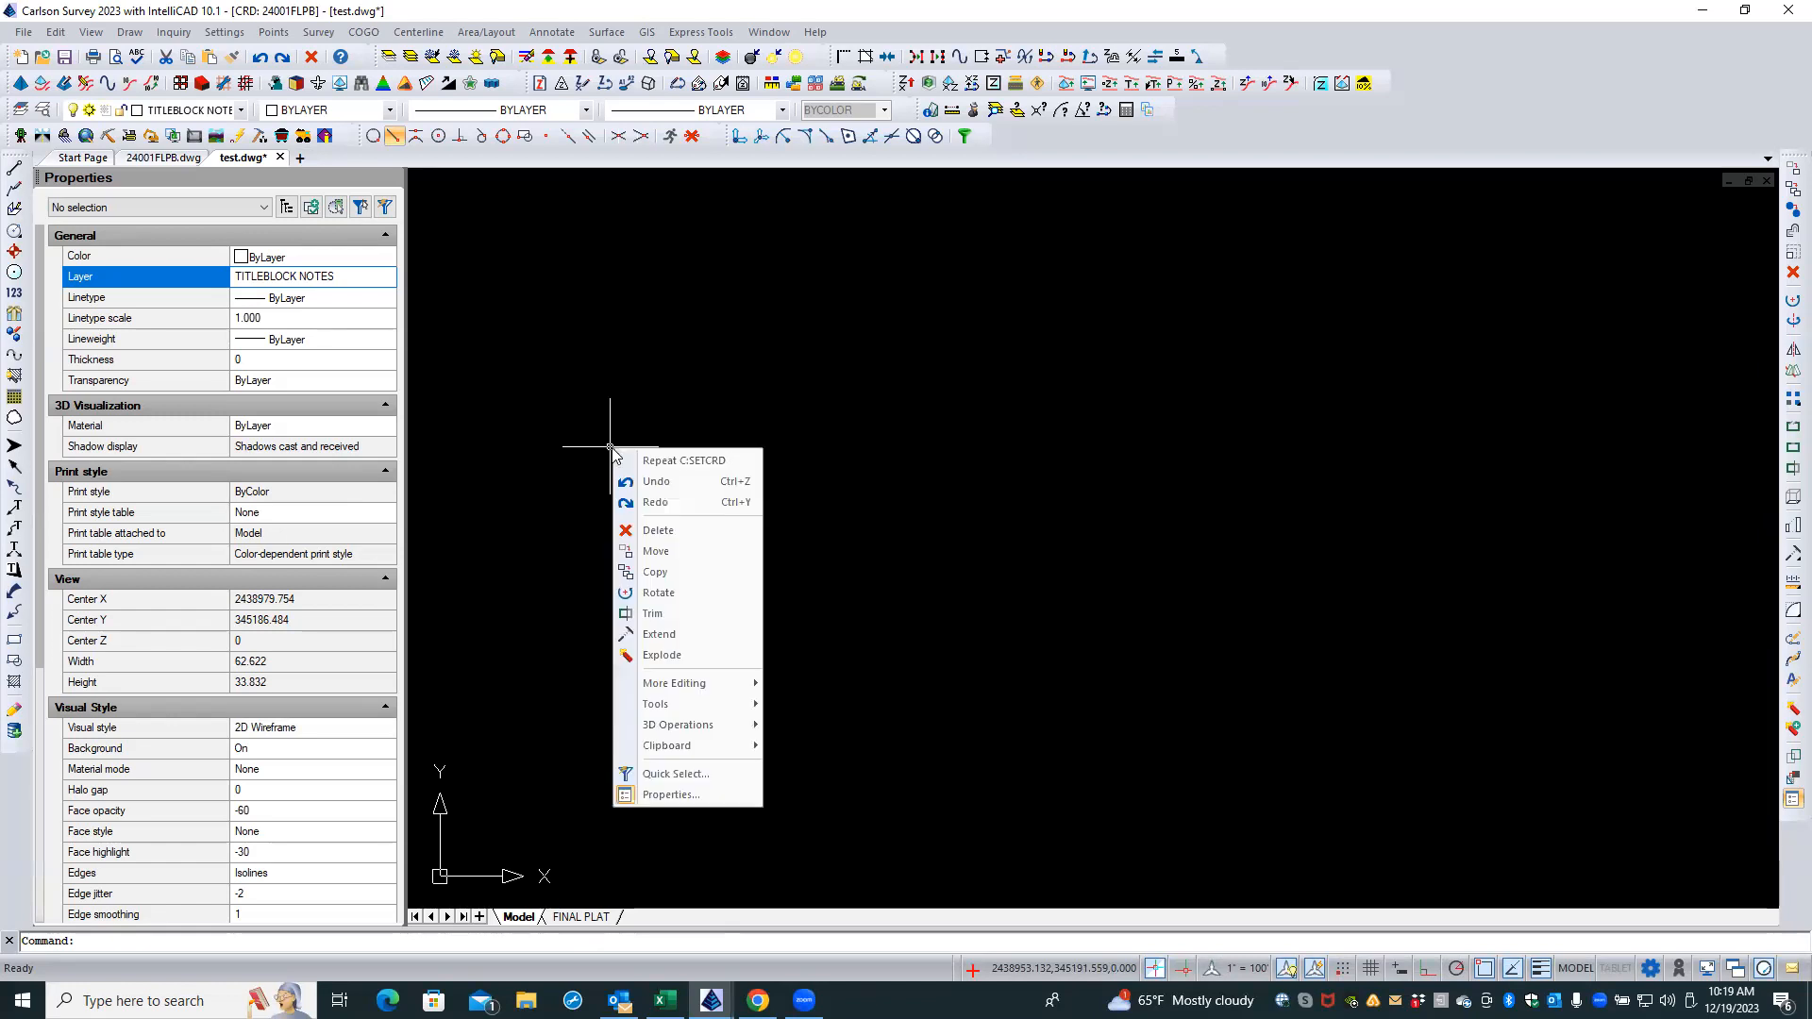
mouse_move(678, 753)
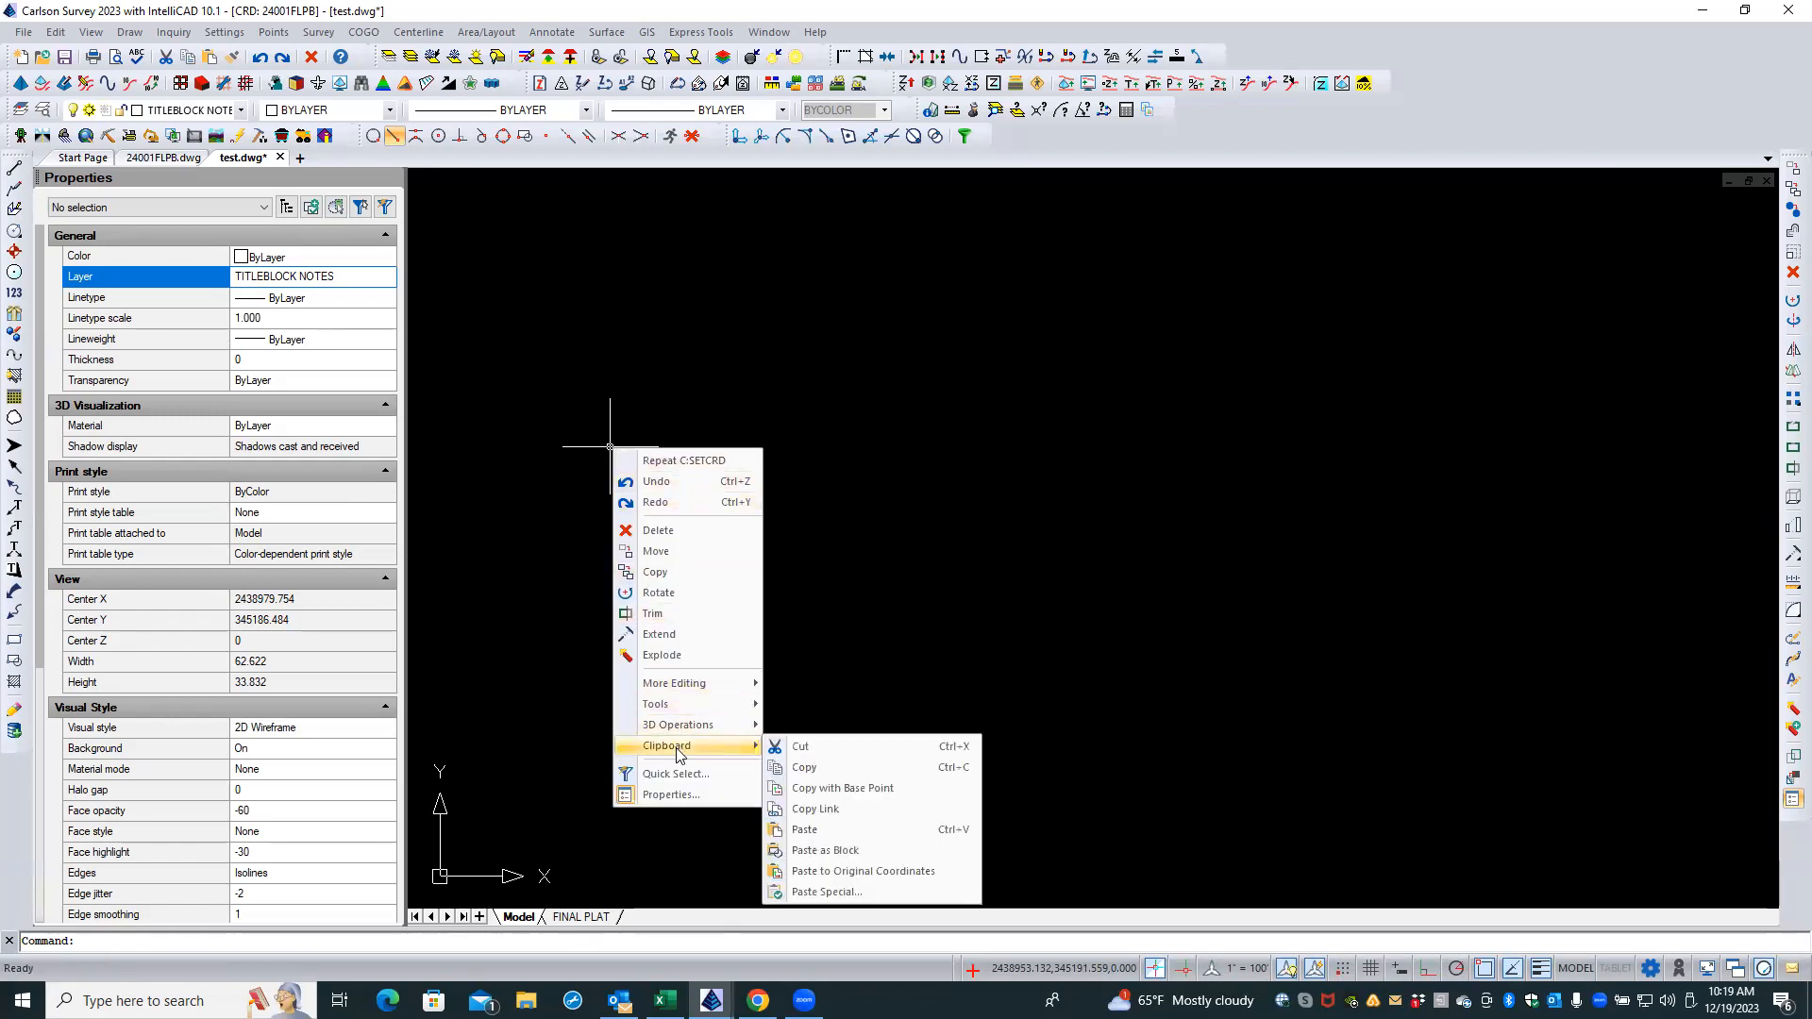
left_click(857, 854)
type("0,0")
key("Return")
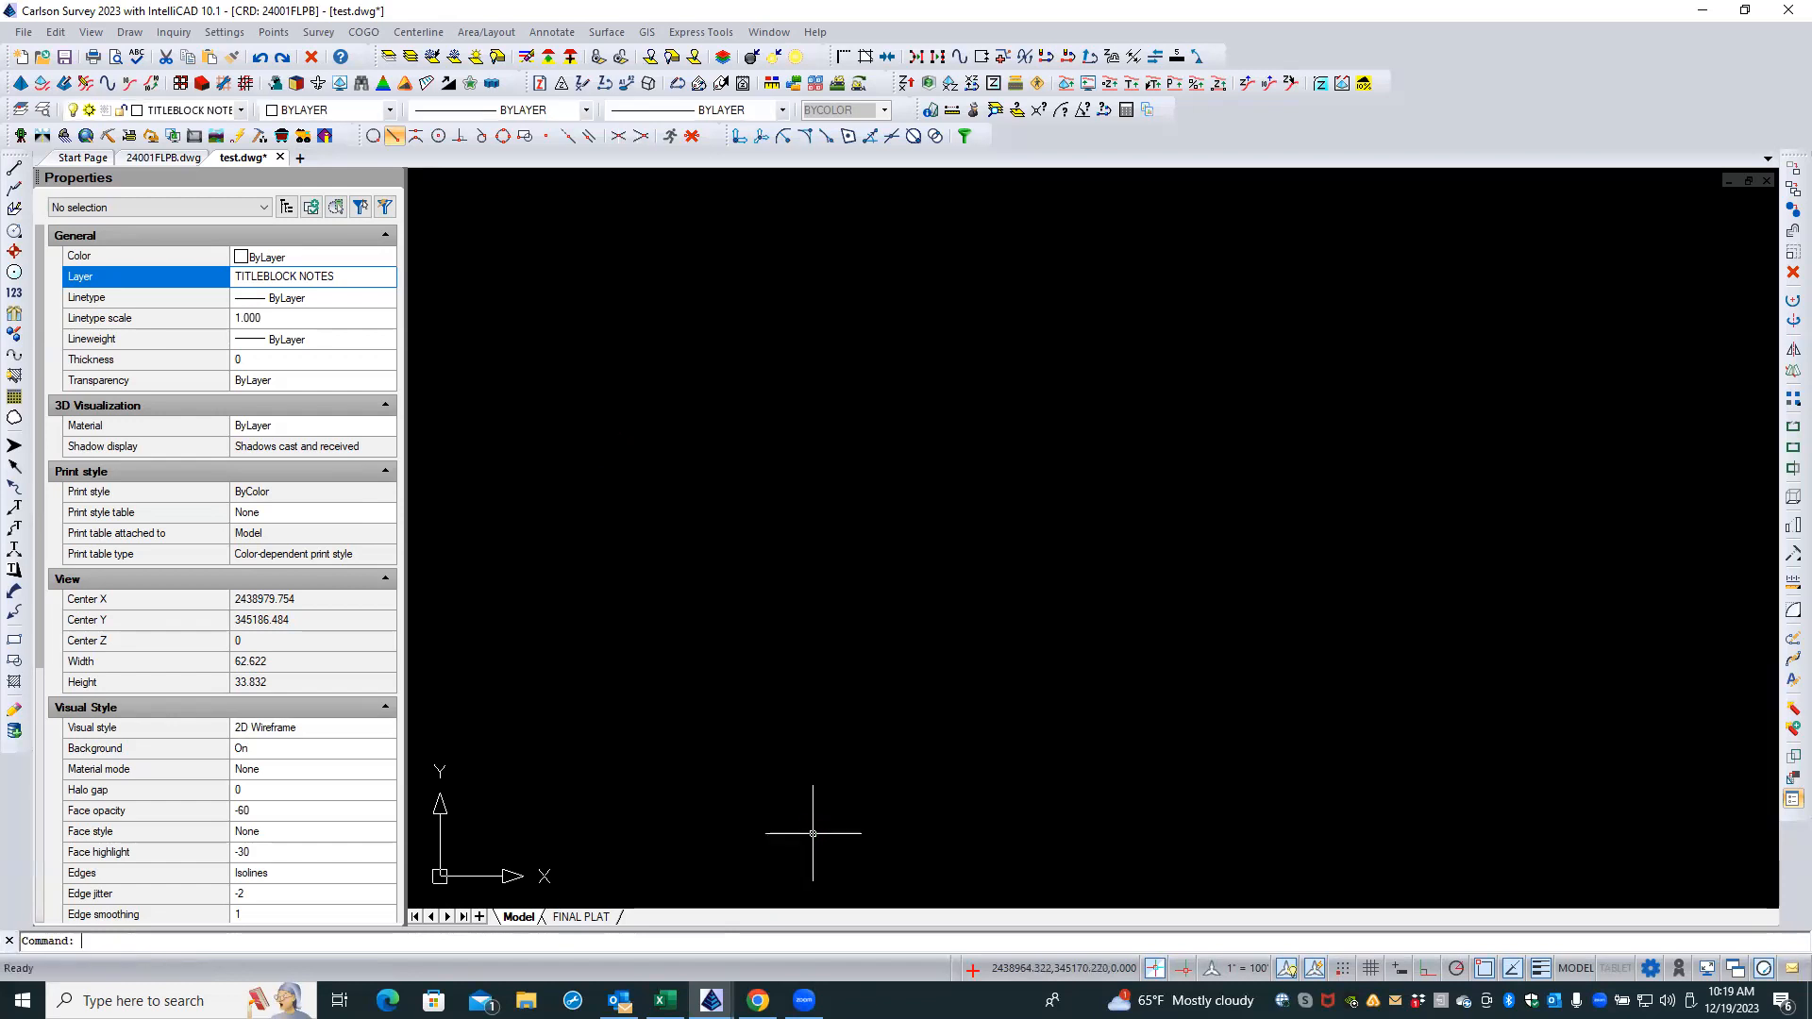
middle_click(641, 542)
middle_click(641, 542)
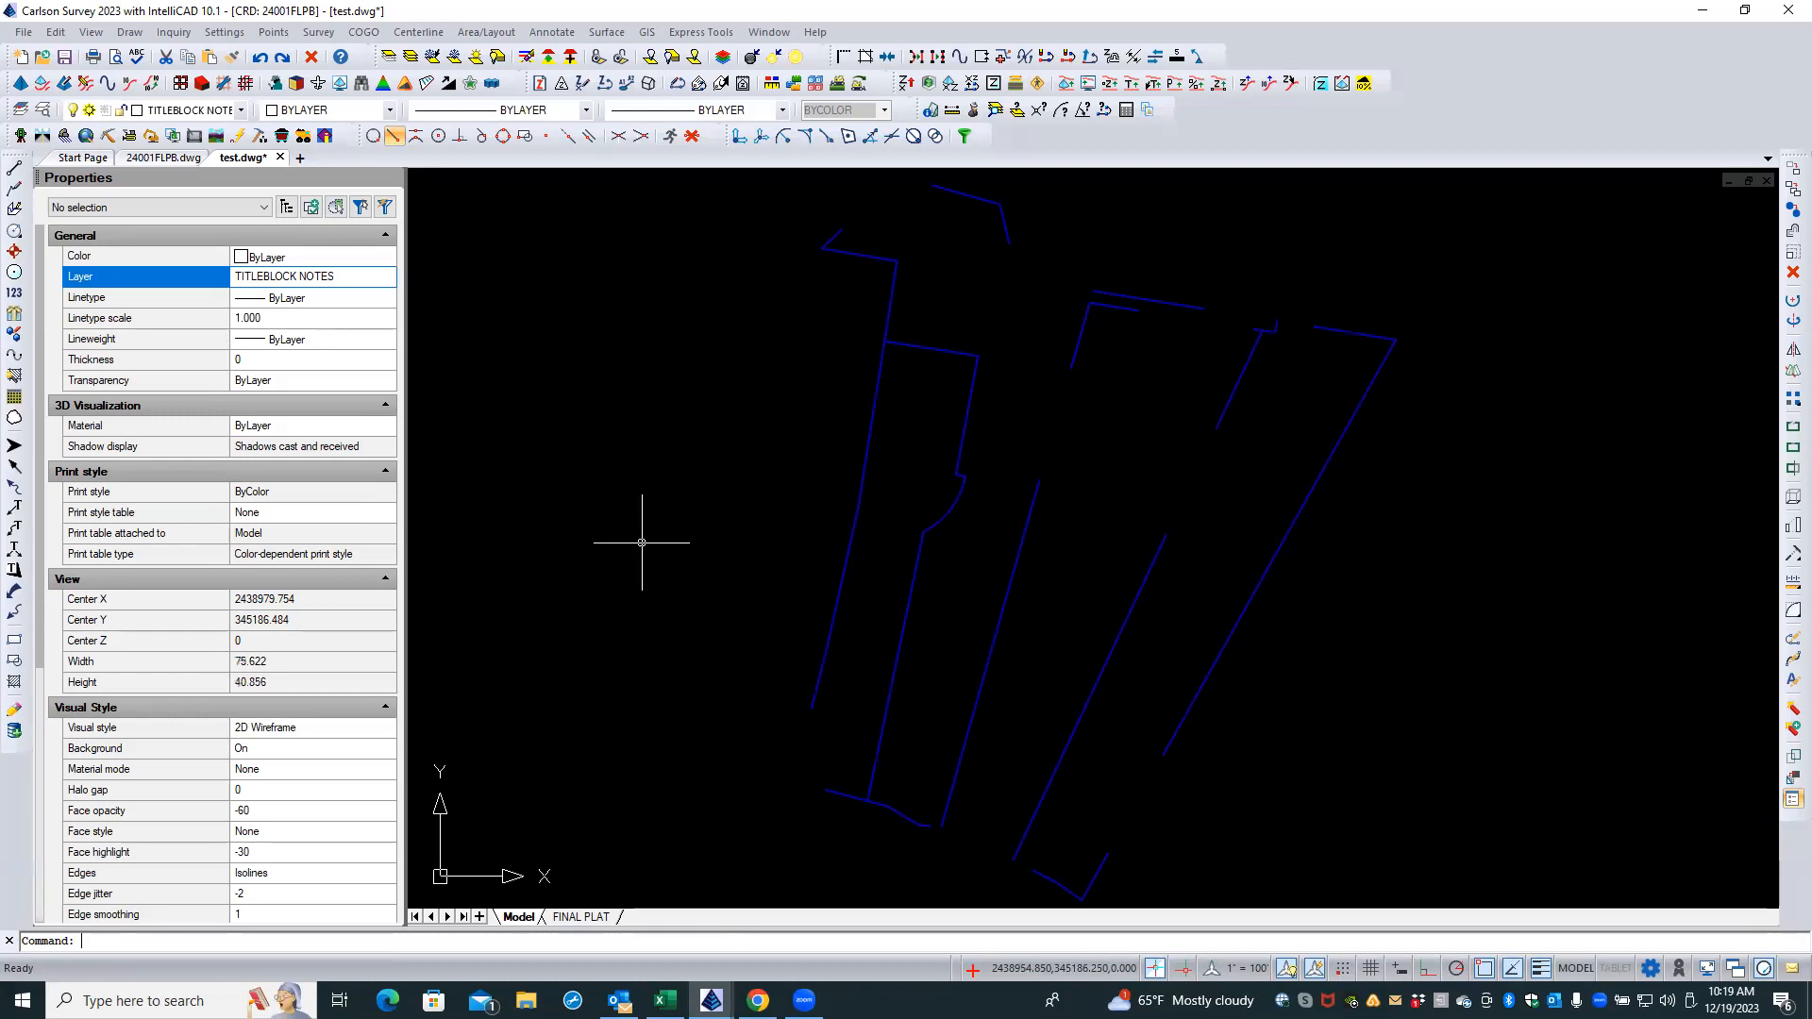
scroll(602, 542, "down", 1)
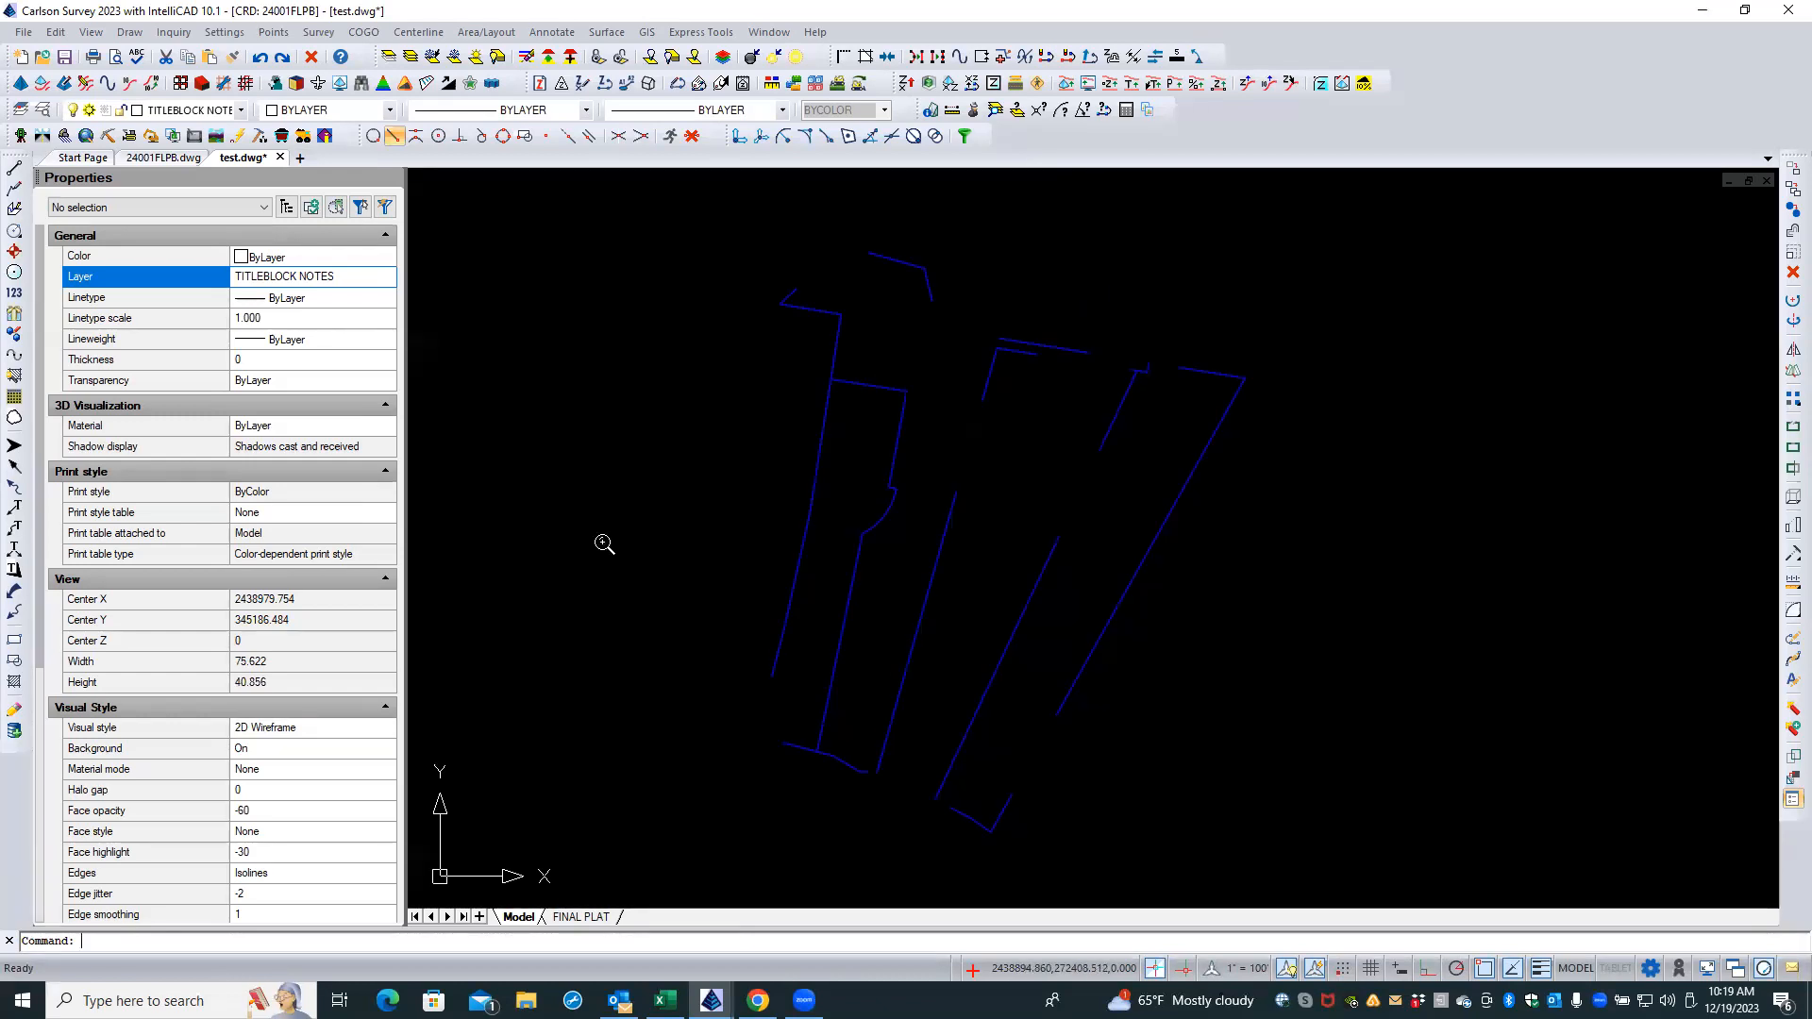
- Set the global linetype scale (LTSCALE) to 1 and keep MSLTSCALE on
type("ltscale")
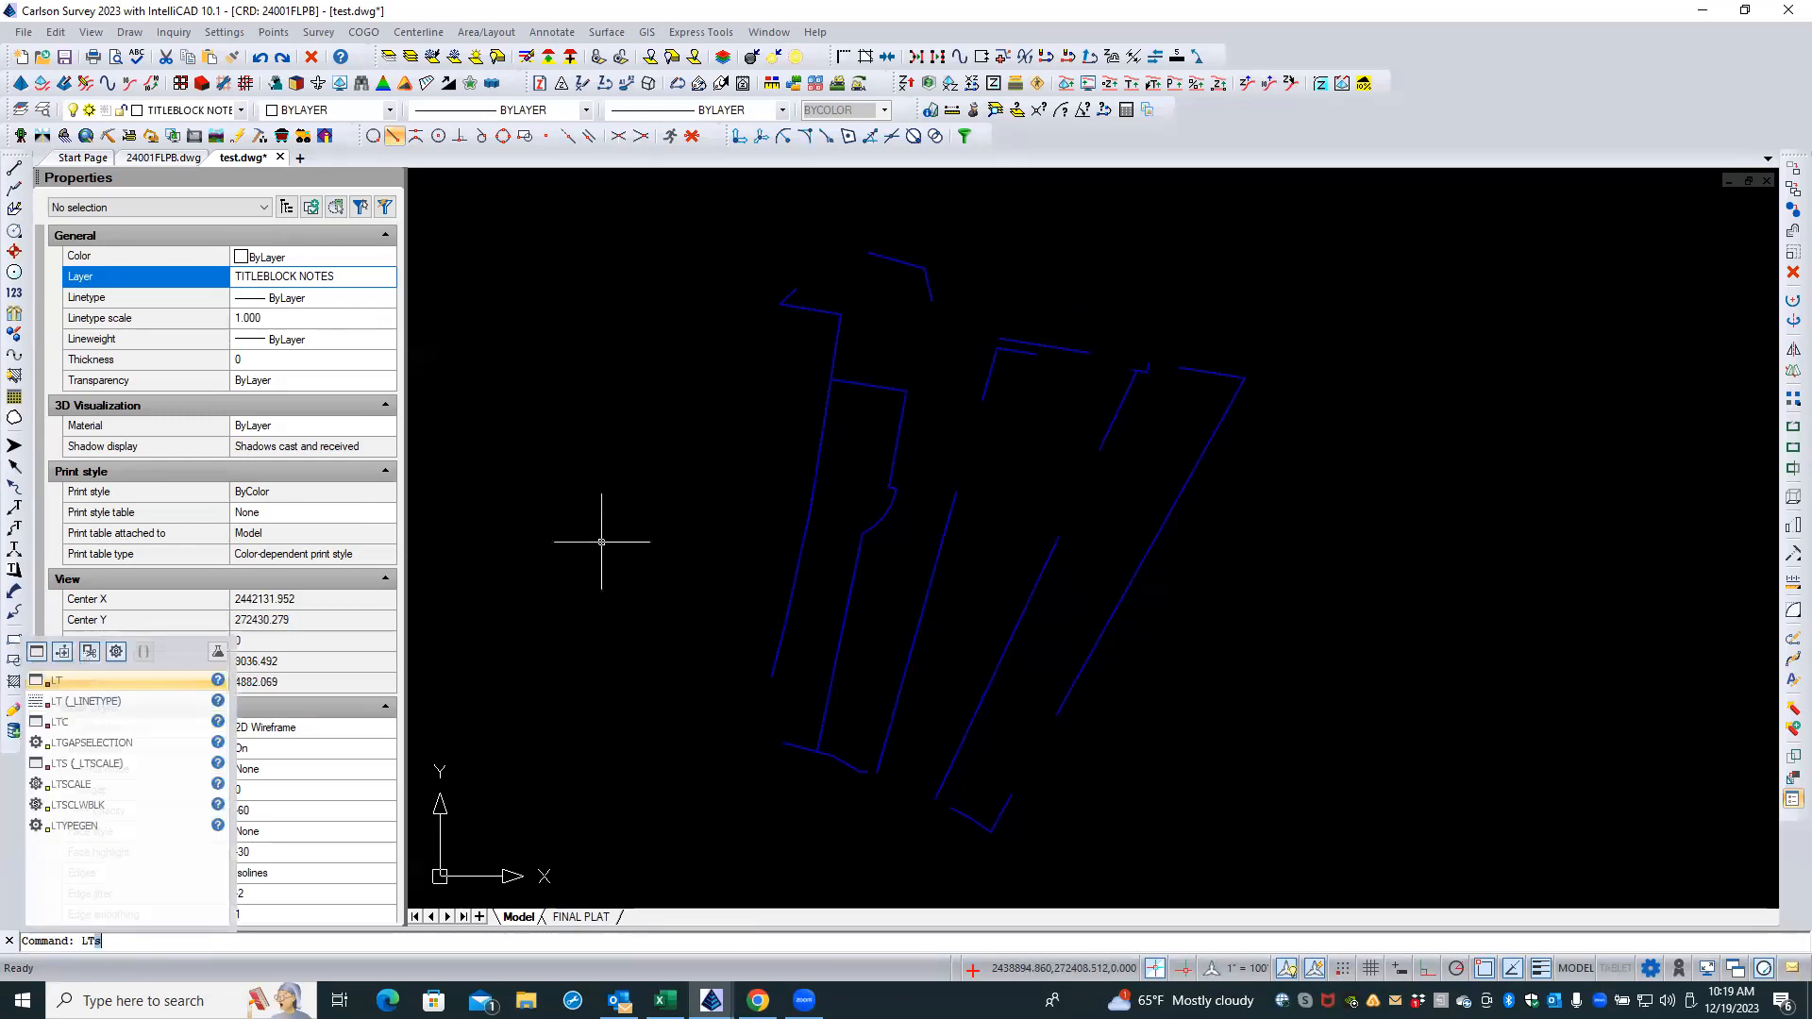
key("Return")
type("1")
key("Return")
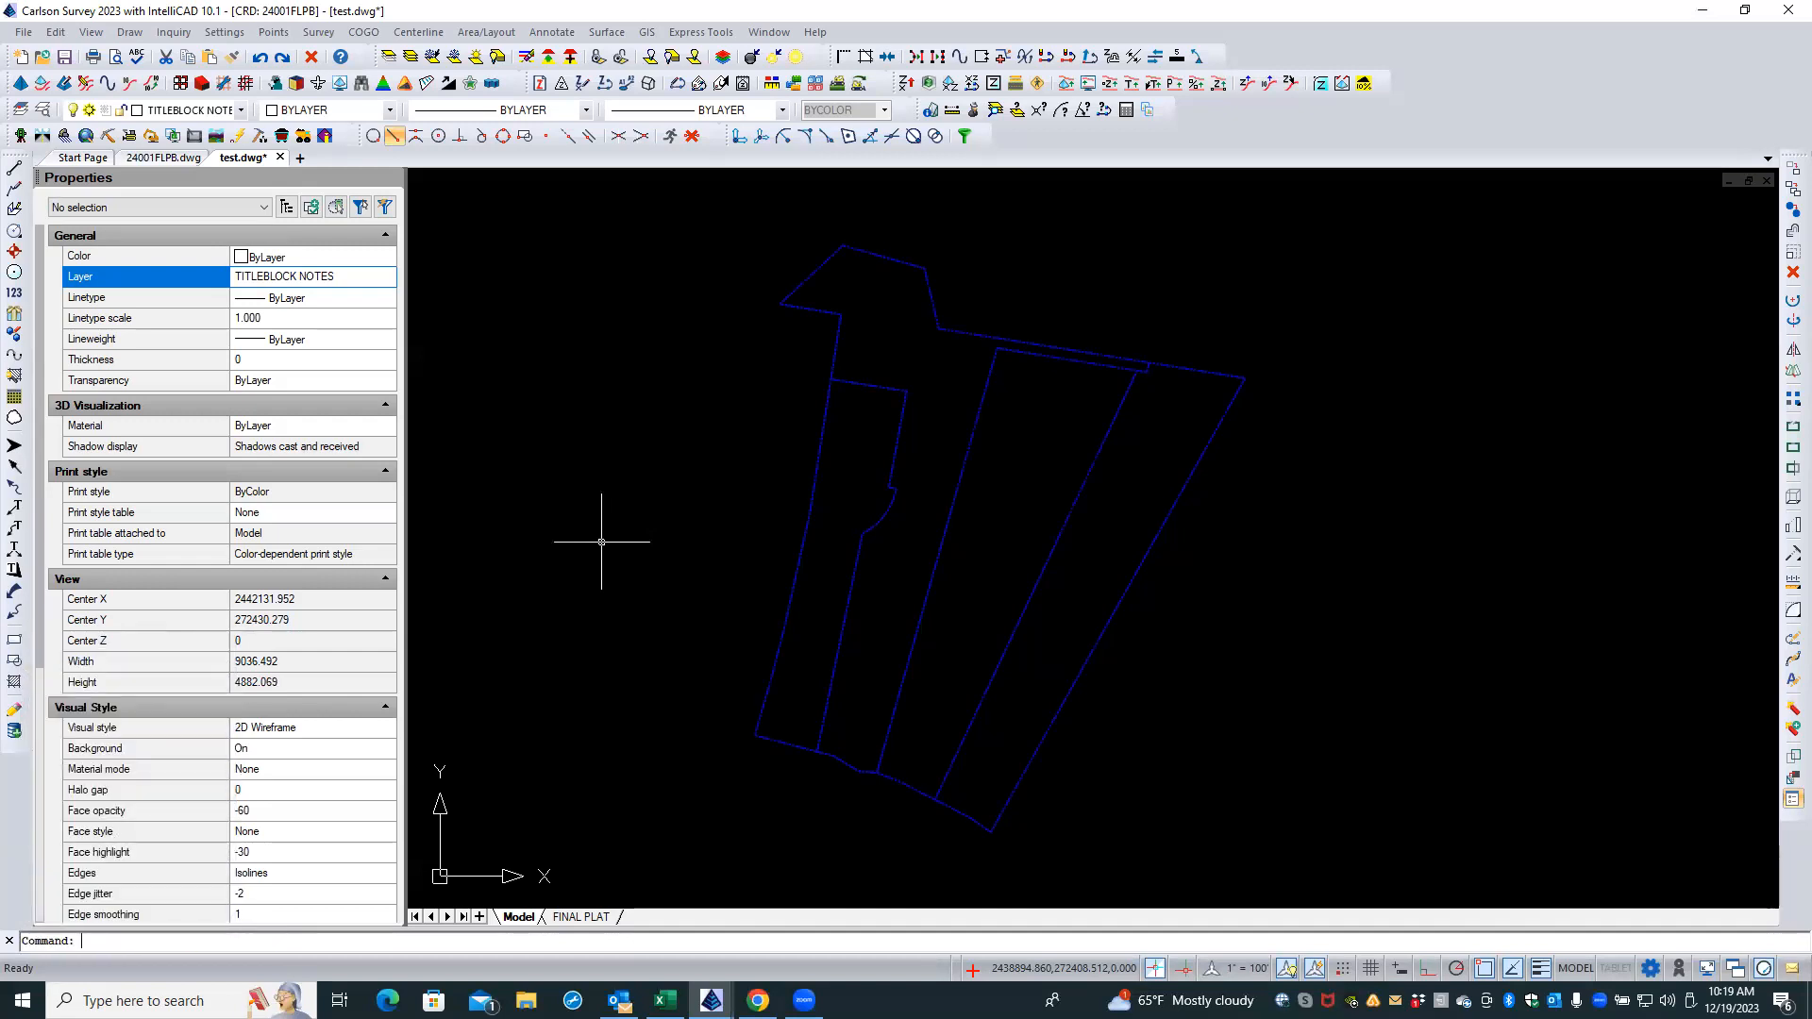
type("msltscale")
key("Return")
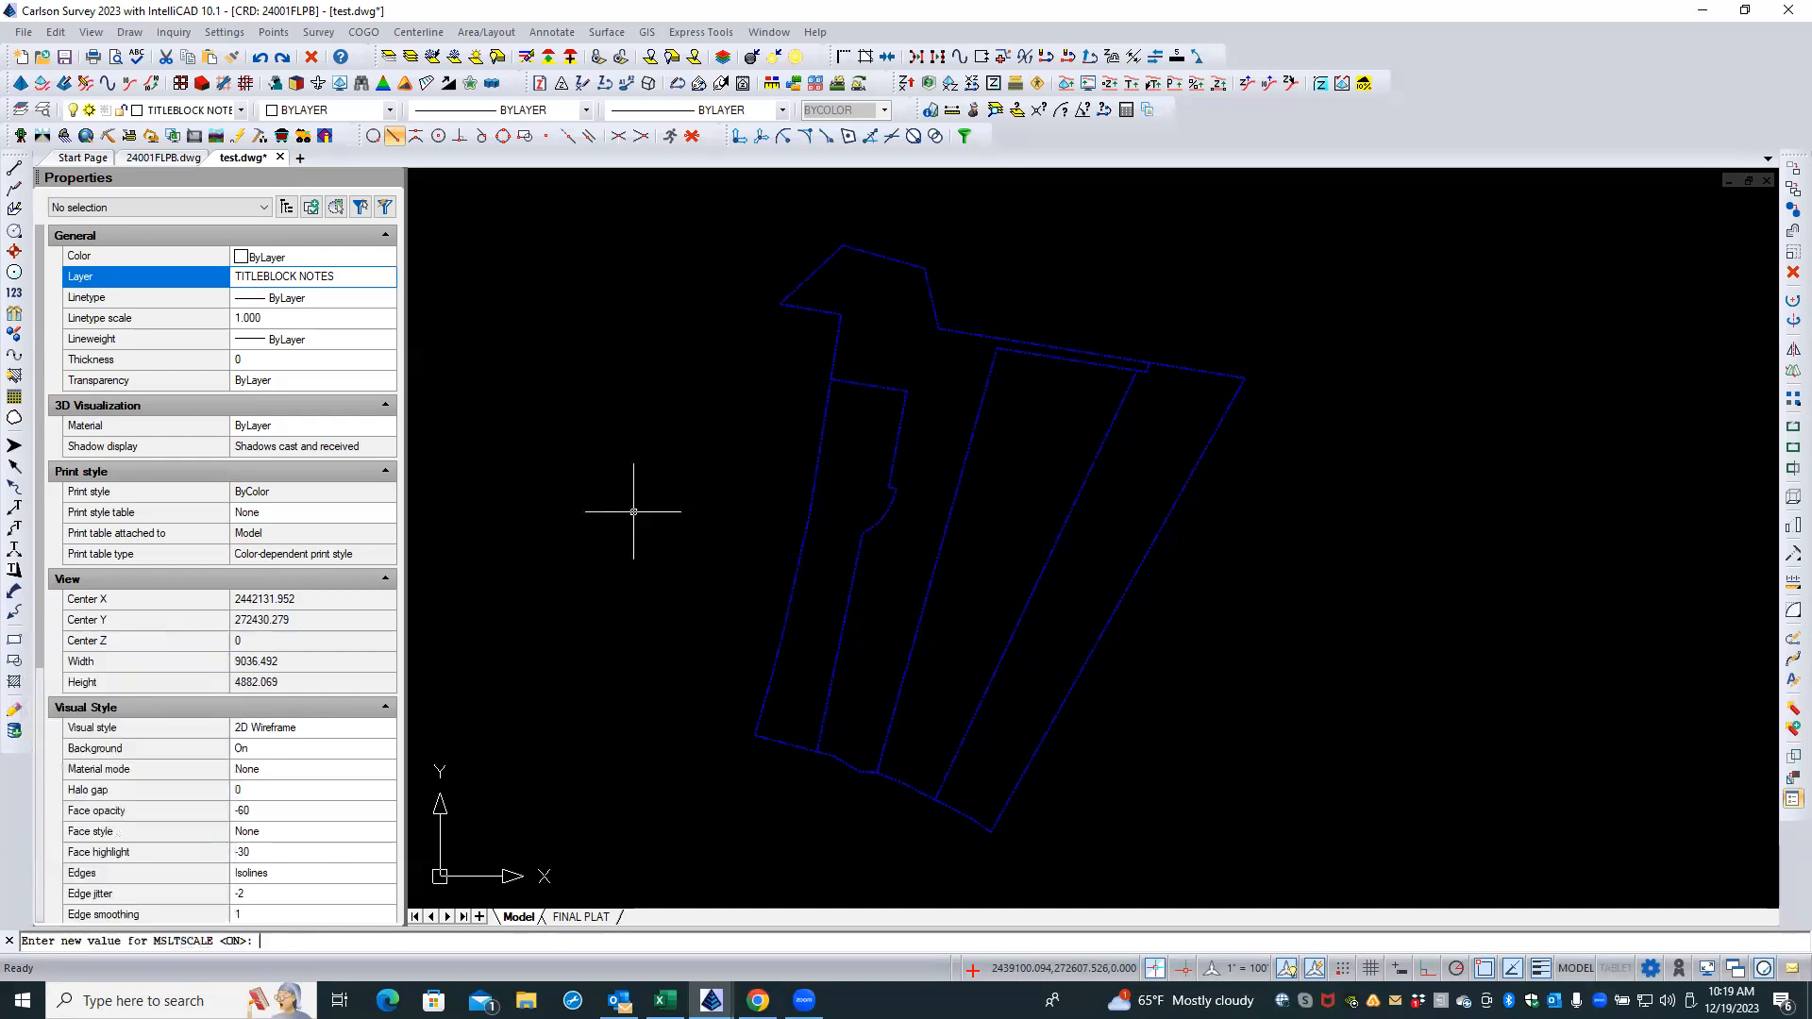
key("Return")
- Draw all points from the coordinate file with symbol SPT9 on layer POINTS_TEST, with starting point number 1
left_click(273, 32)
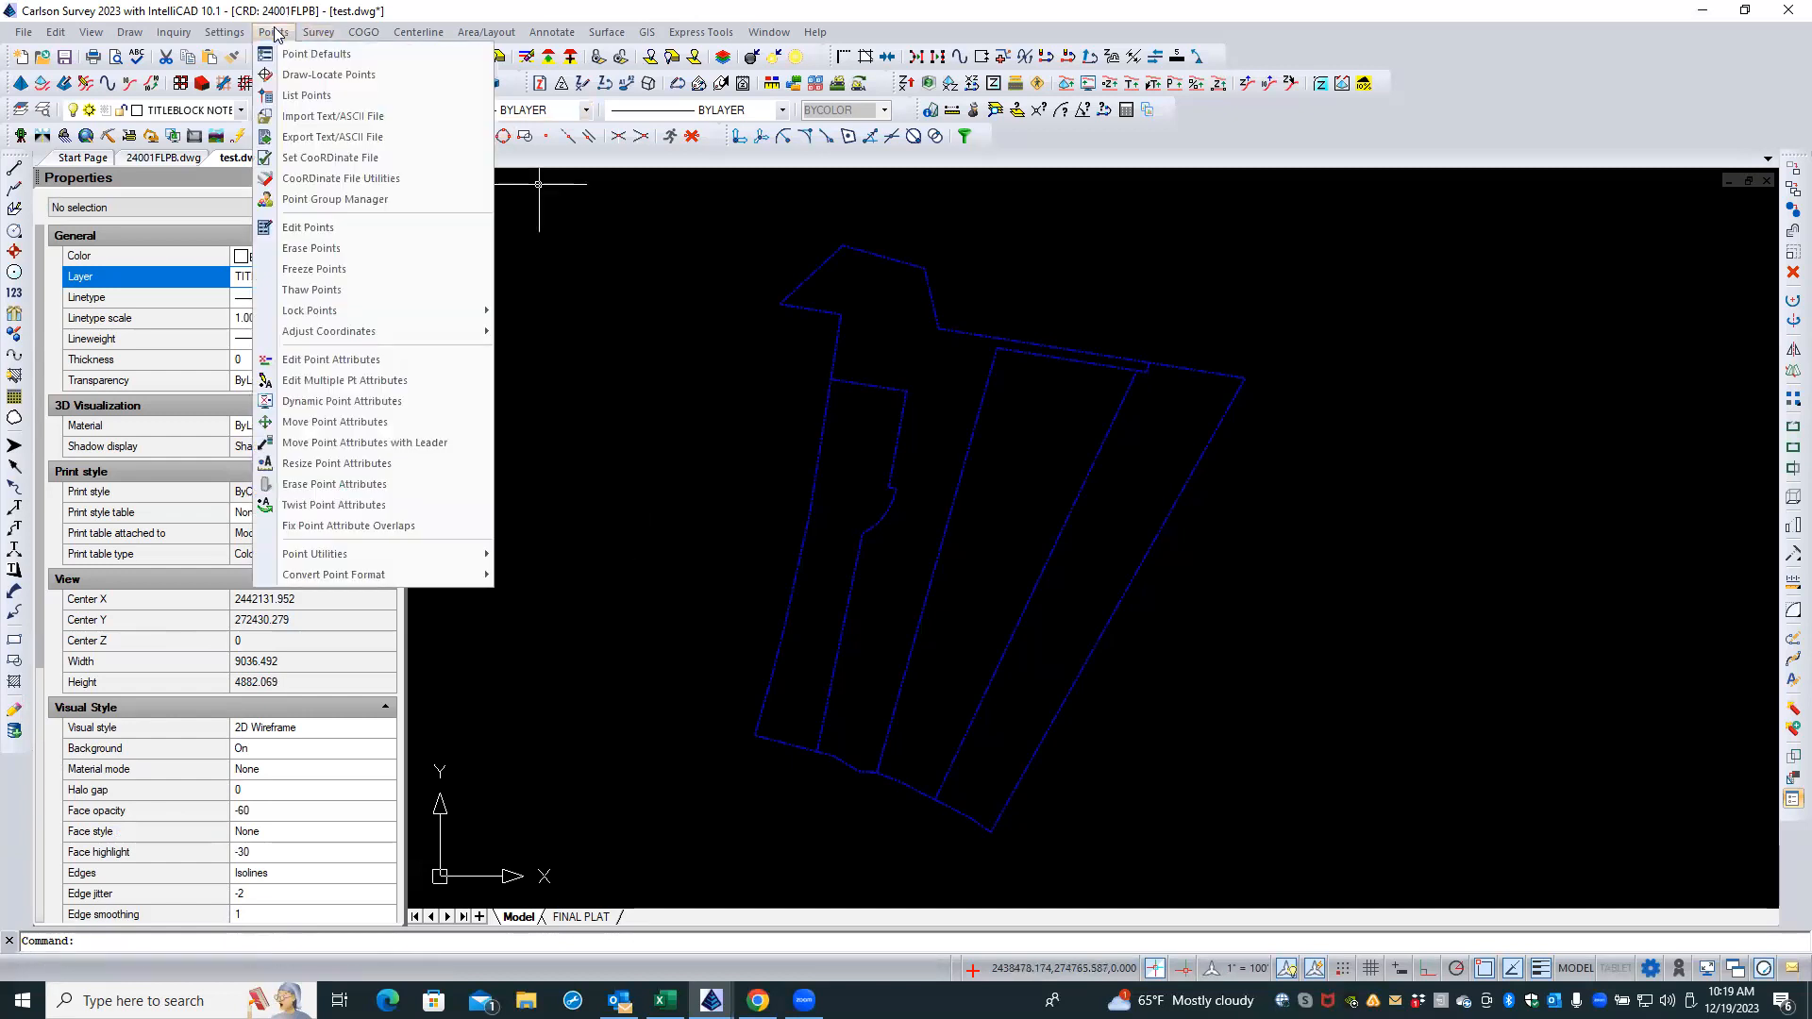
left_click(349, 77)
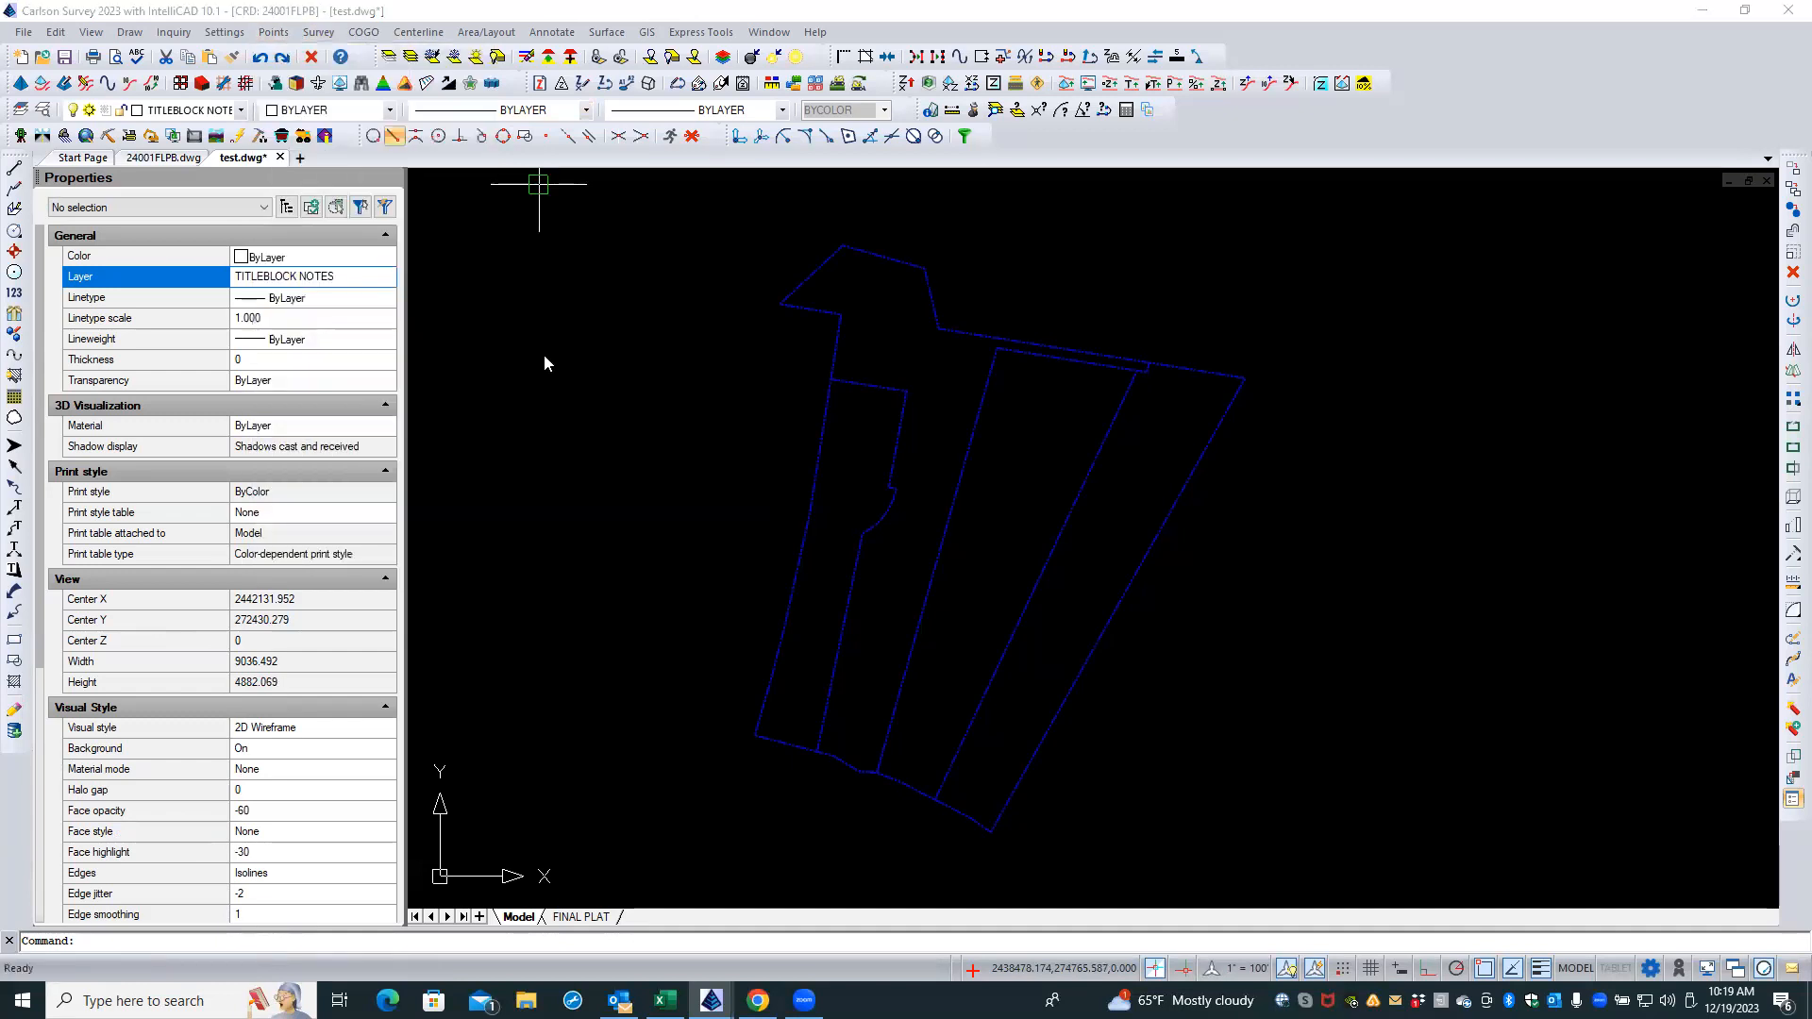
double_click(843, 520)
type("1")
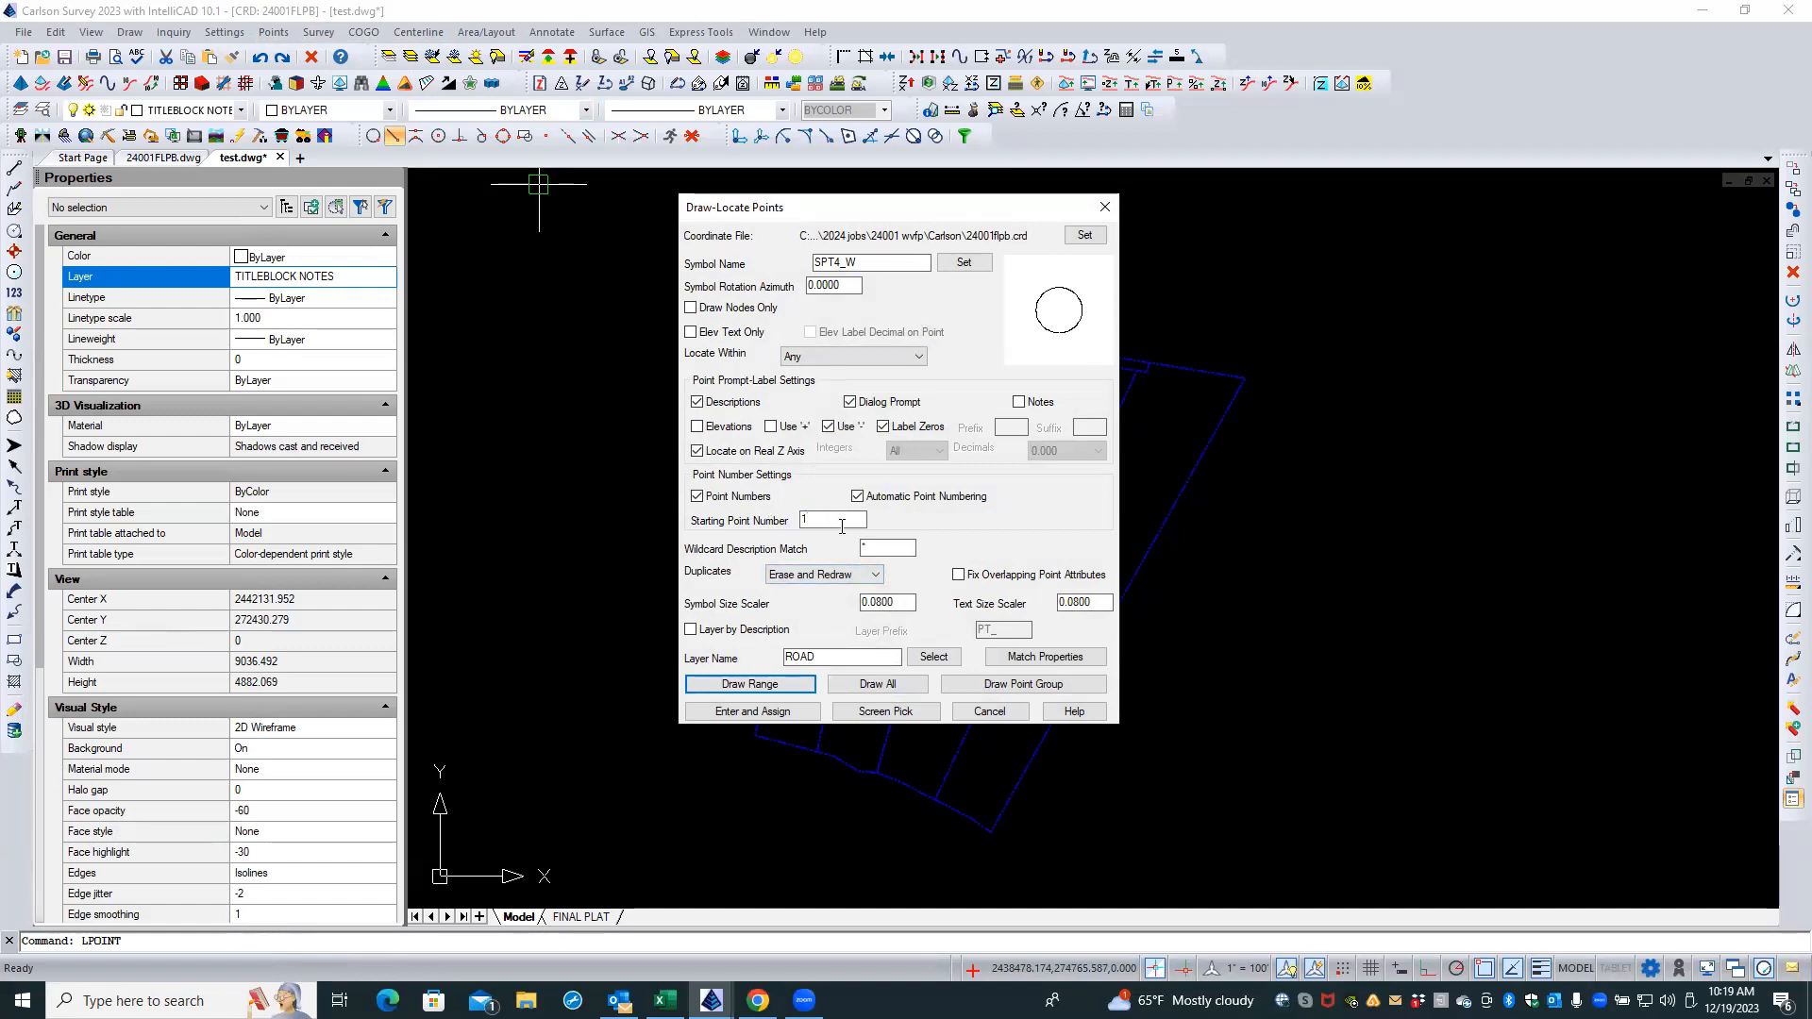
left_click(974, 264)
left_click(604, 221)
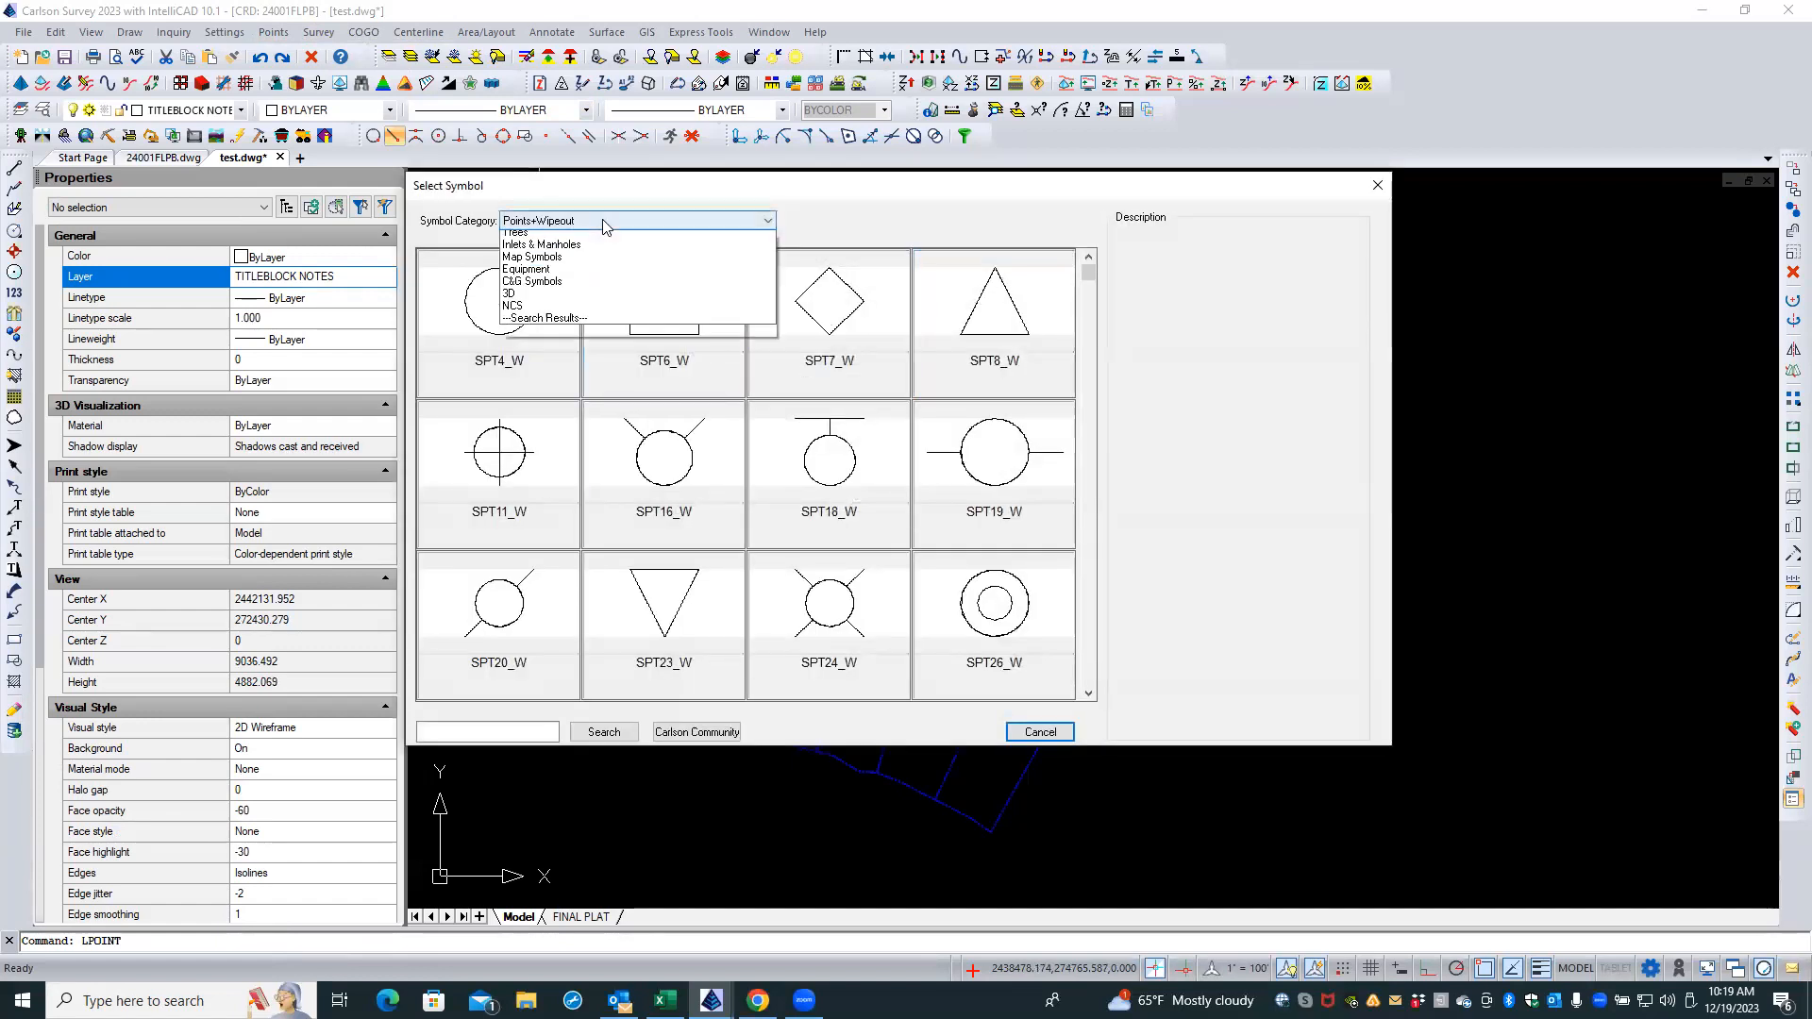
left_click(551, 239)
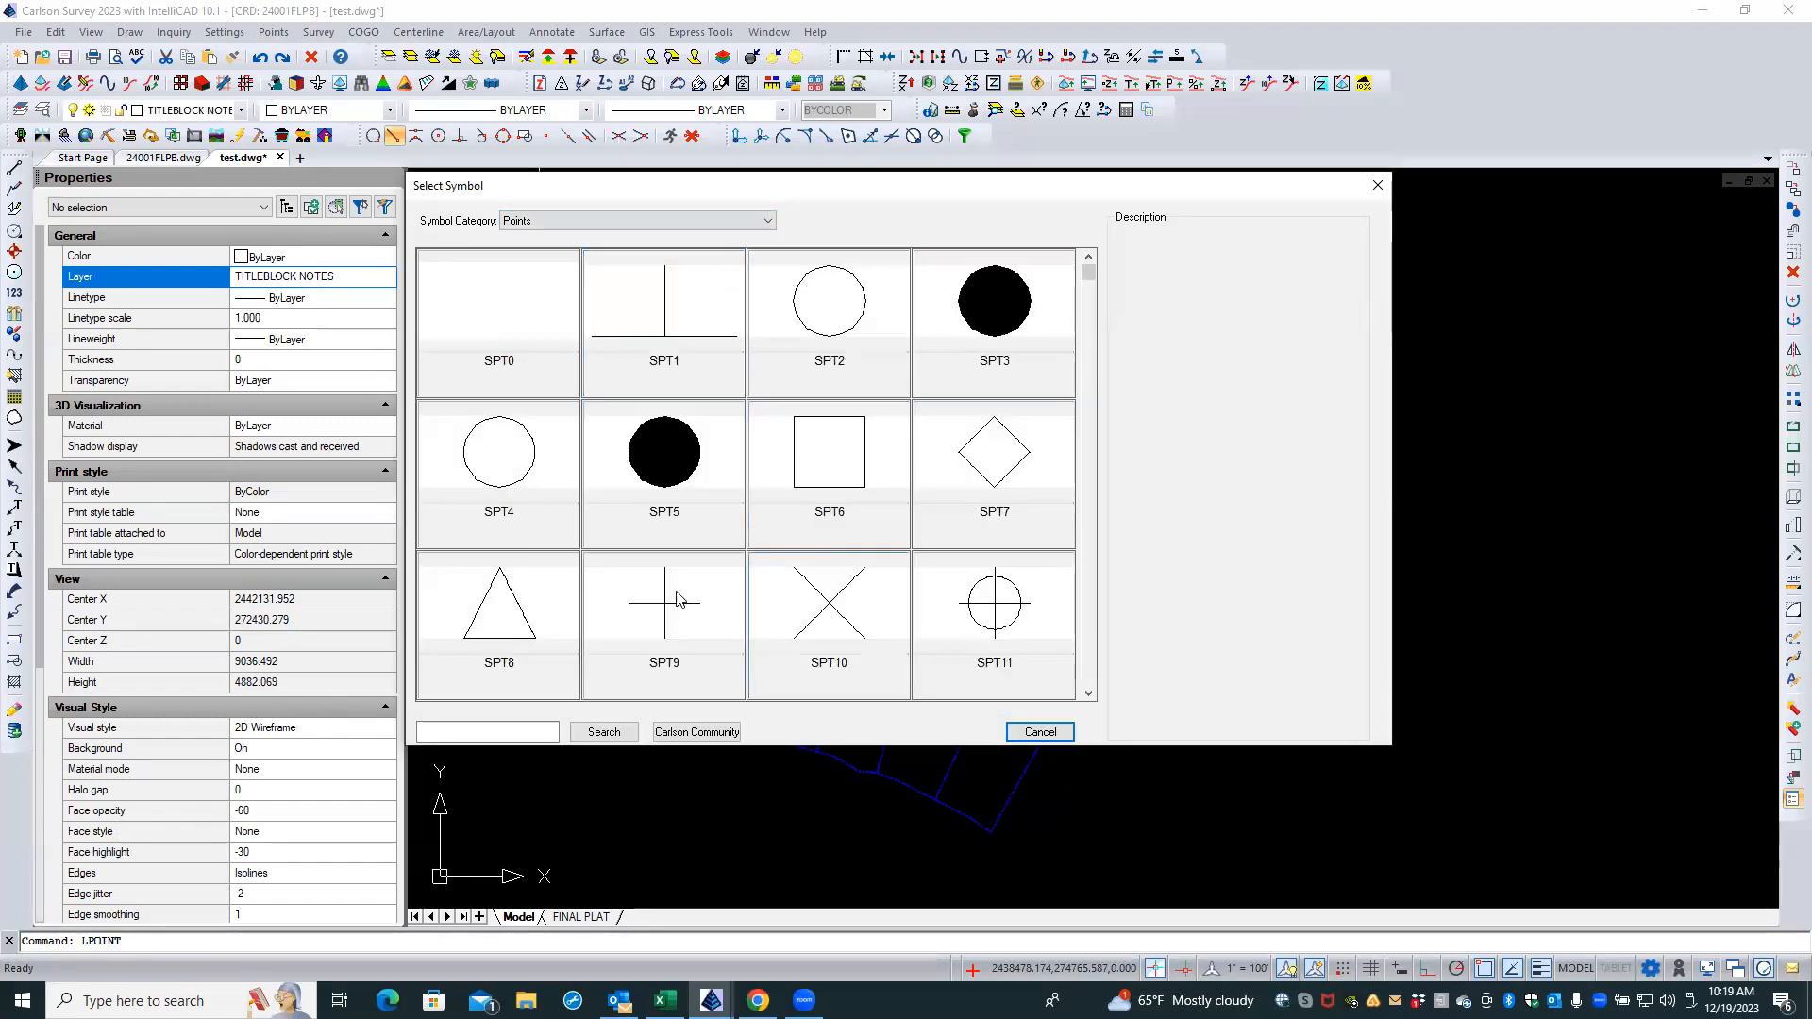
left_click(785, 630)
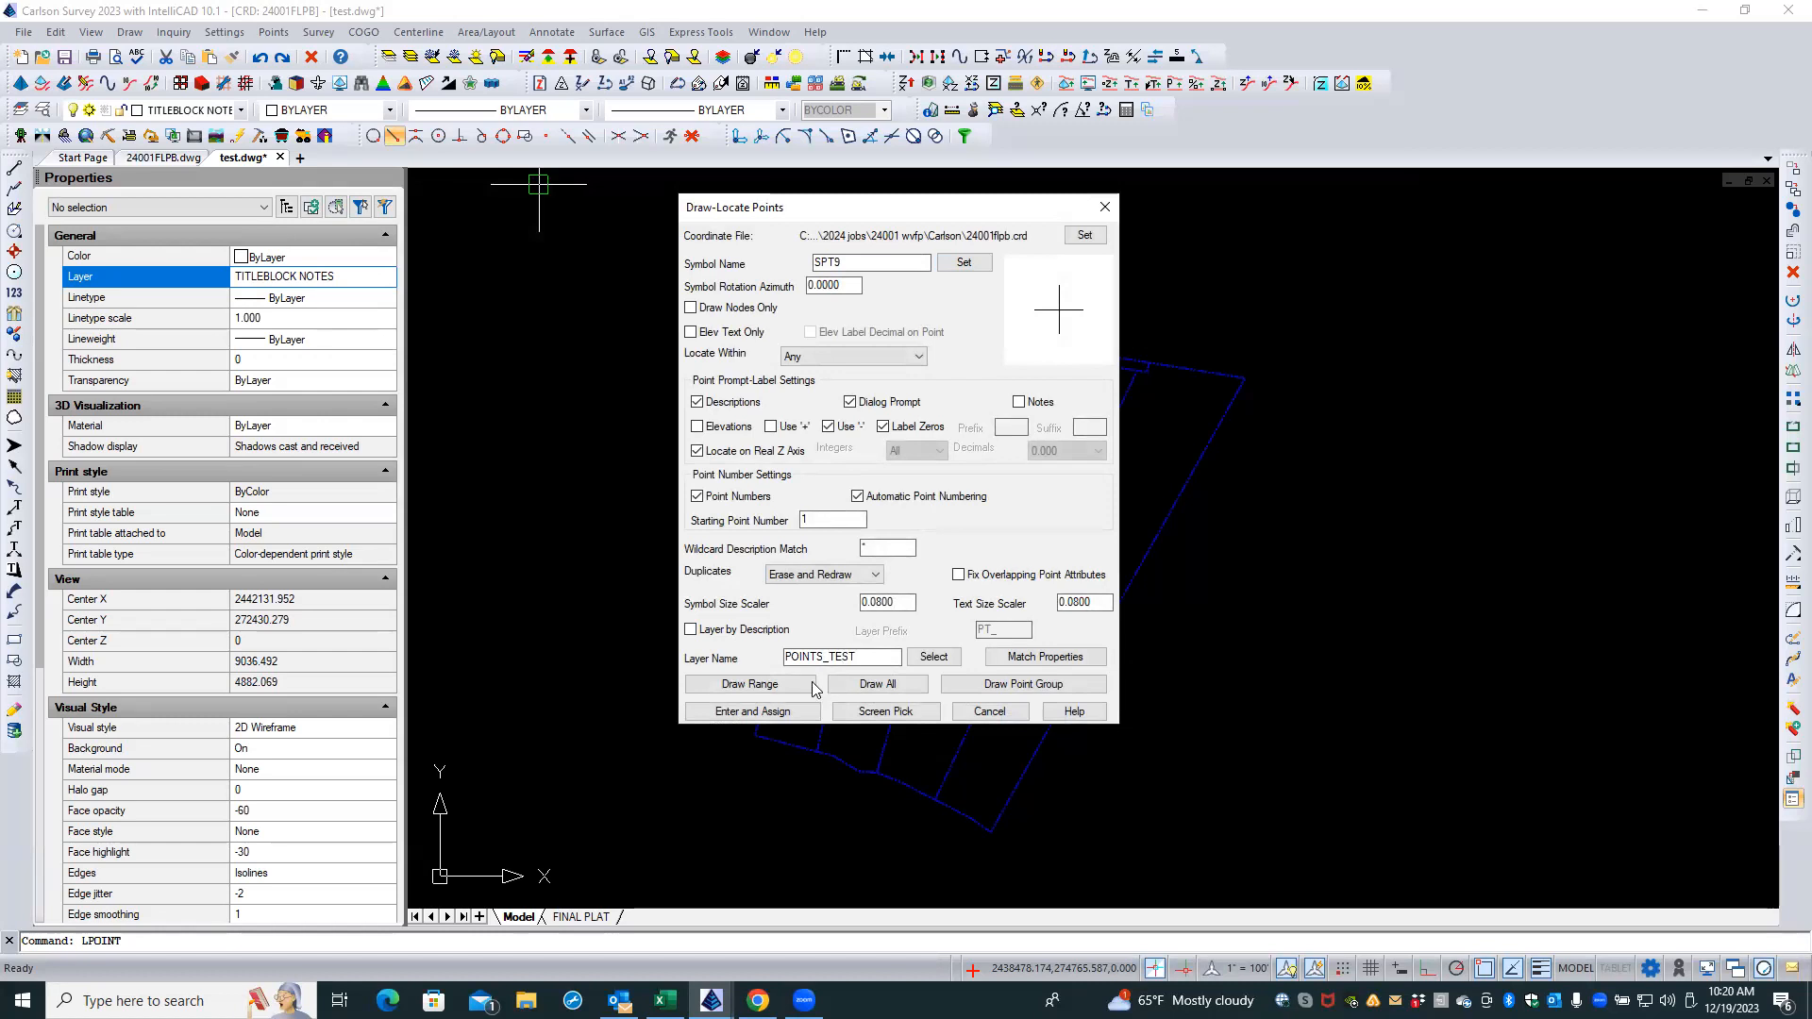
left_click(876, 686)
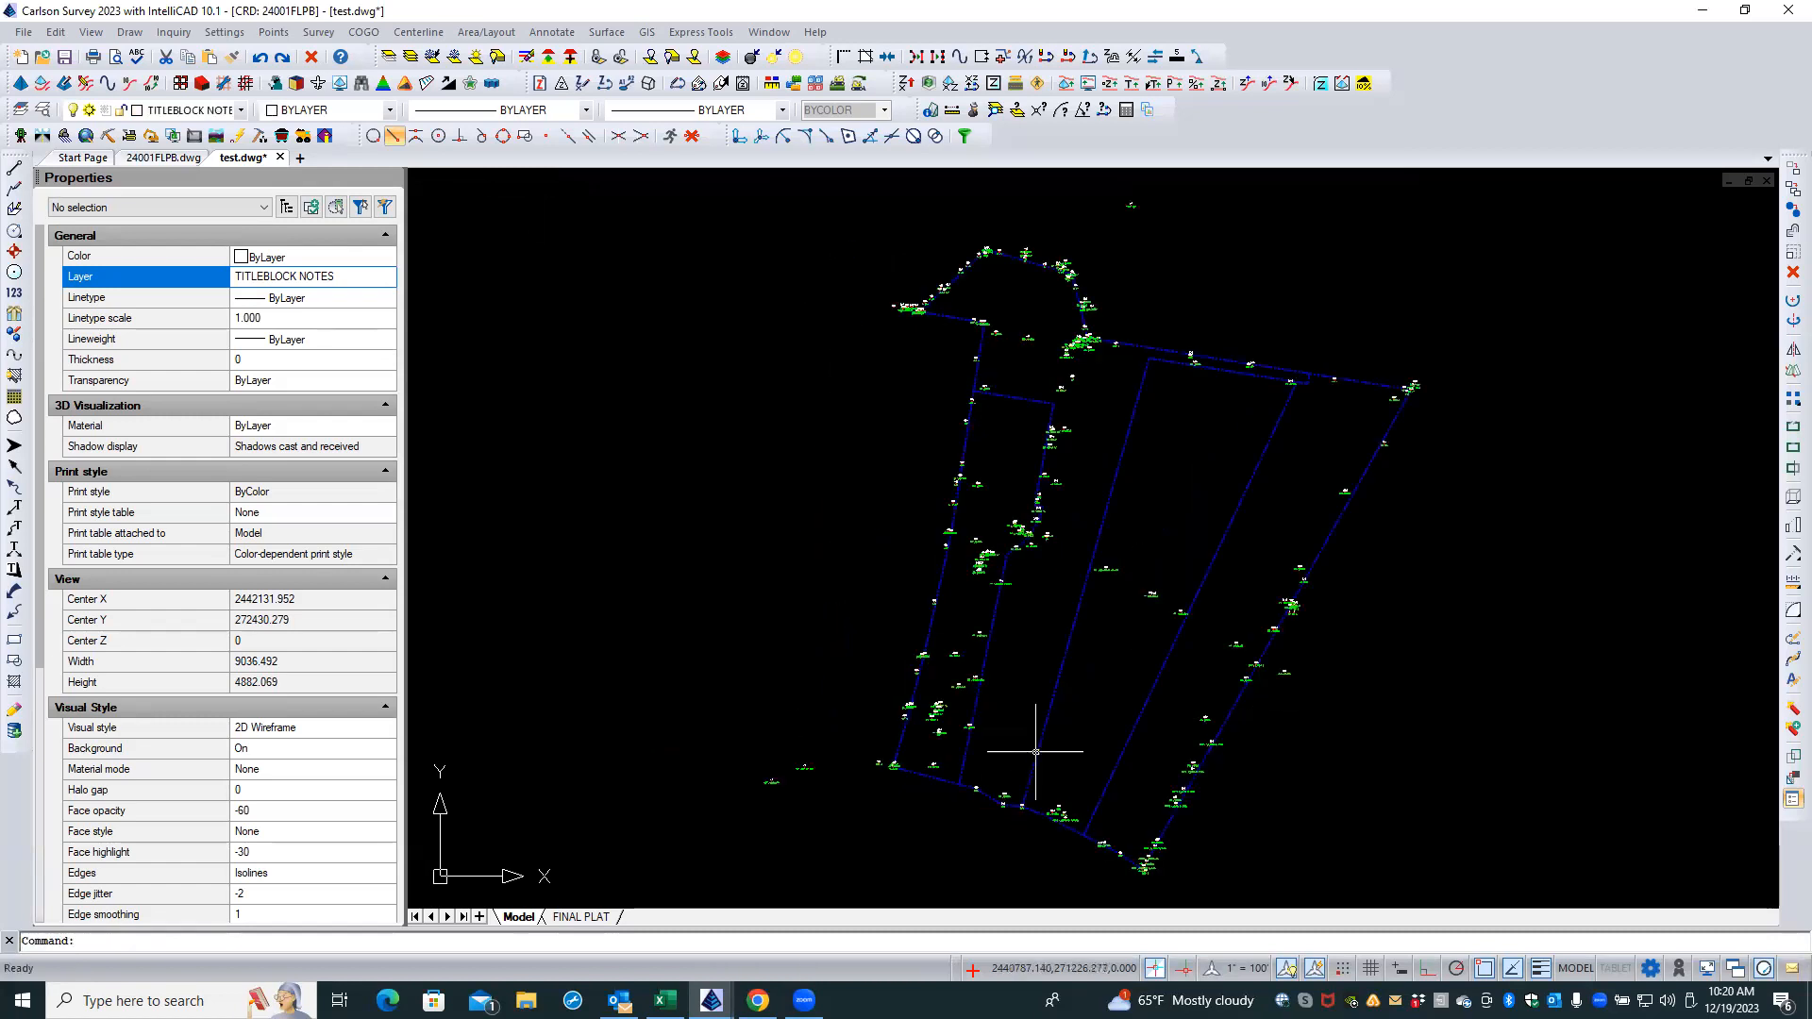
- Select all the similar V-PROP property-line polylines and set their global width to 0
scroll(889, 785, "up", 9)
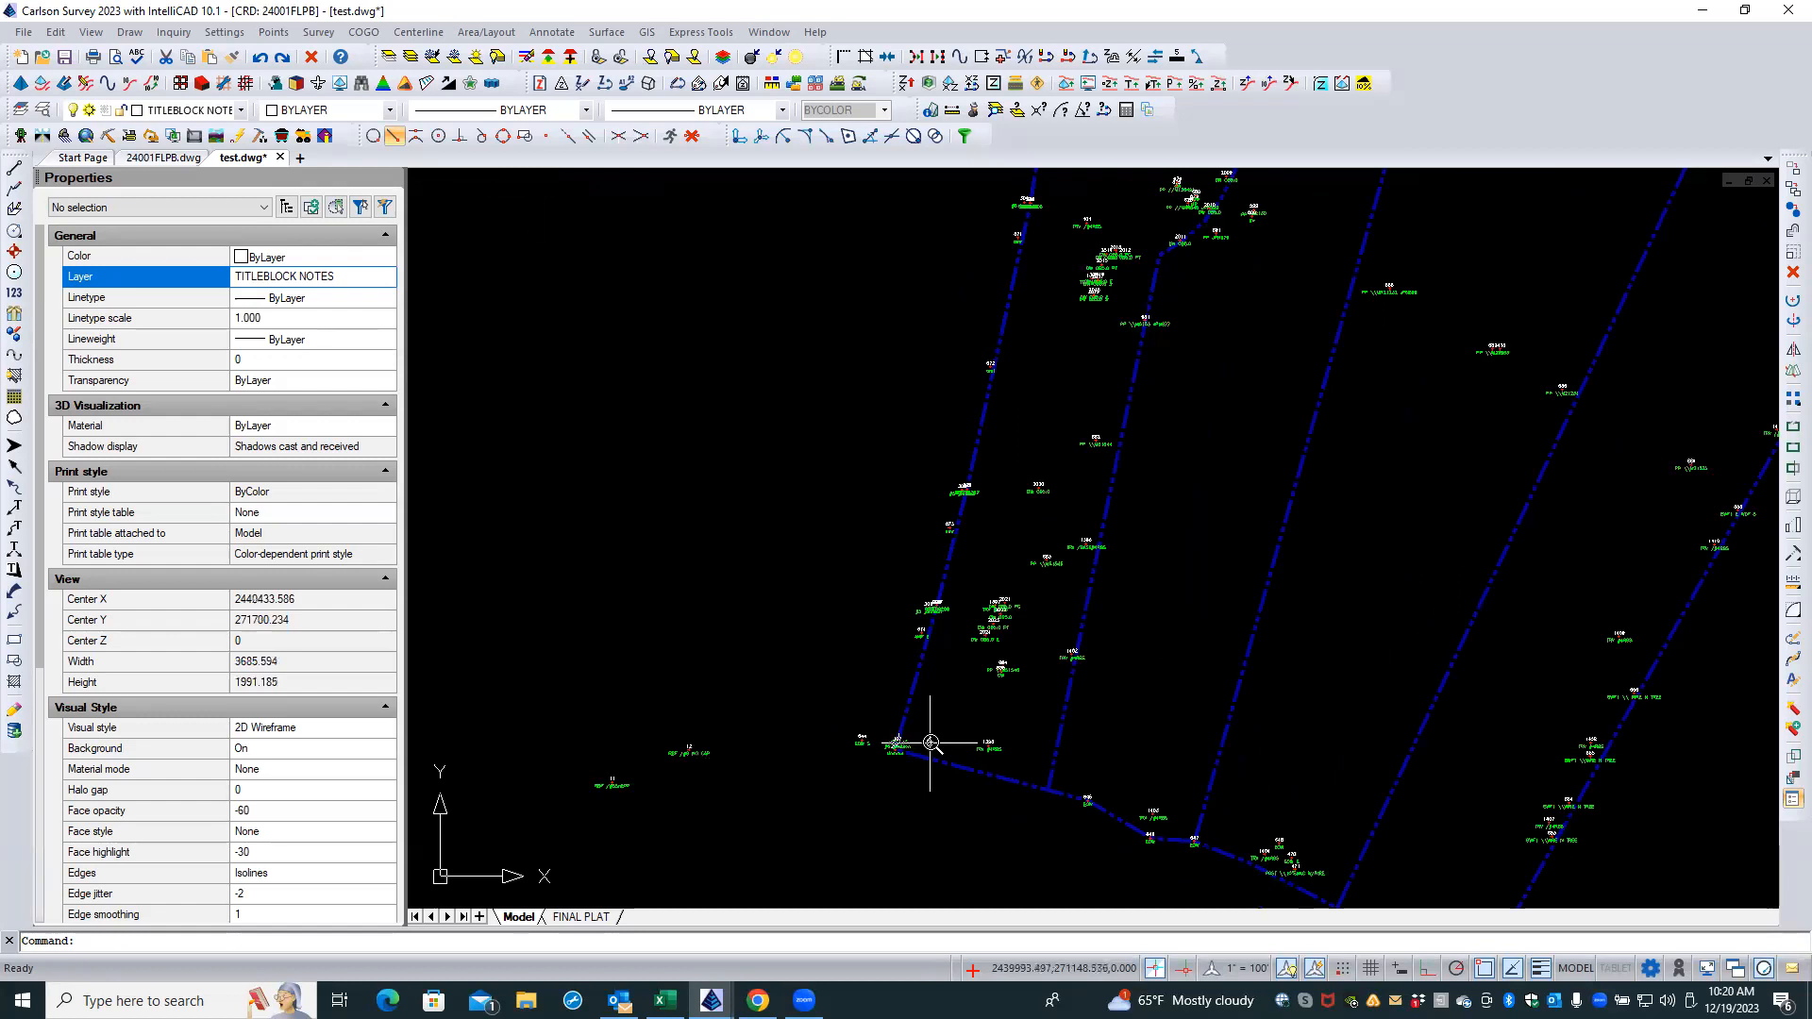
scroll(827, 755, "up", 2)
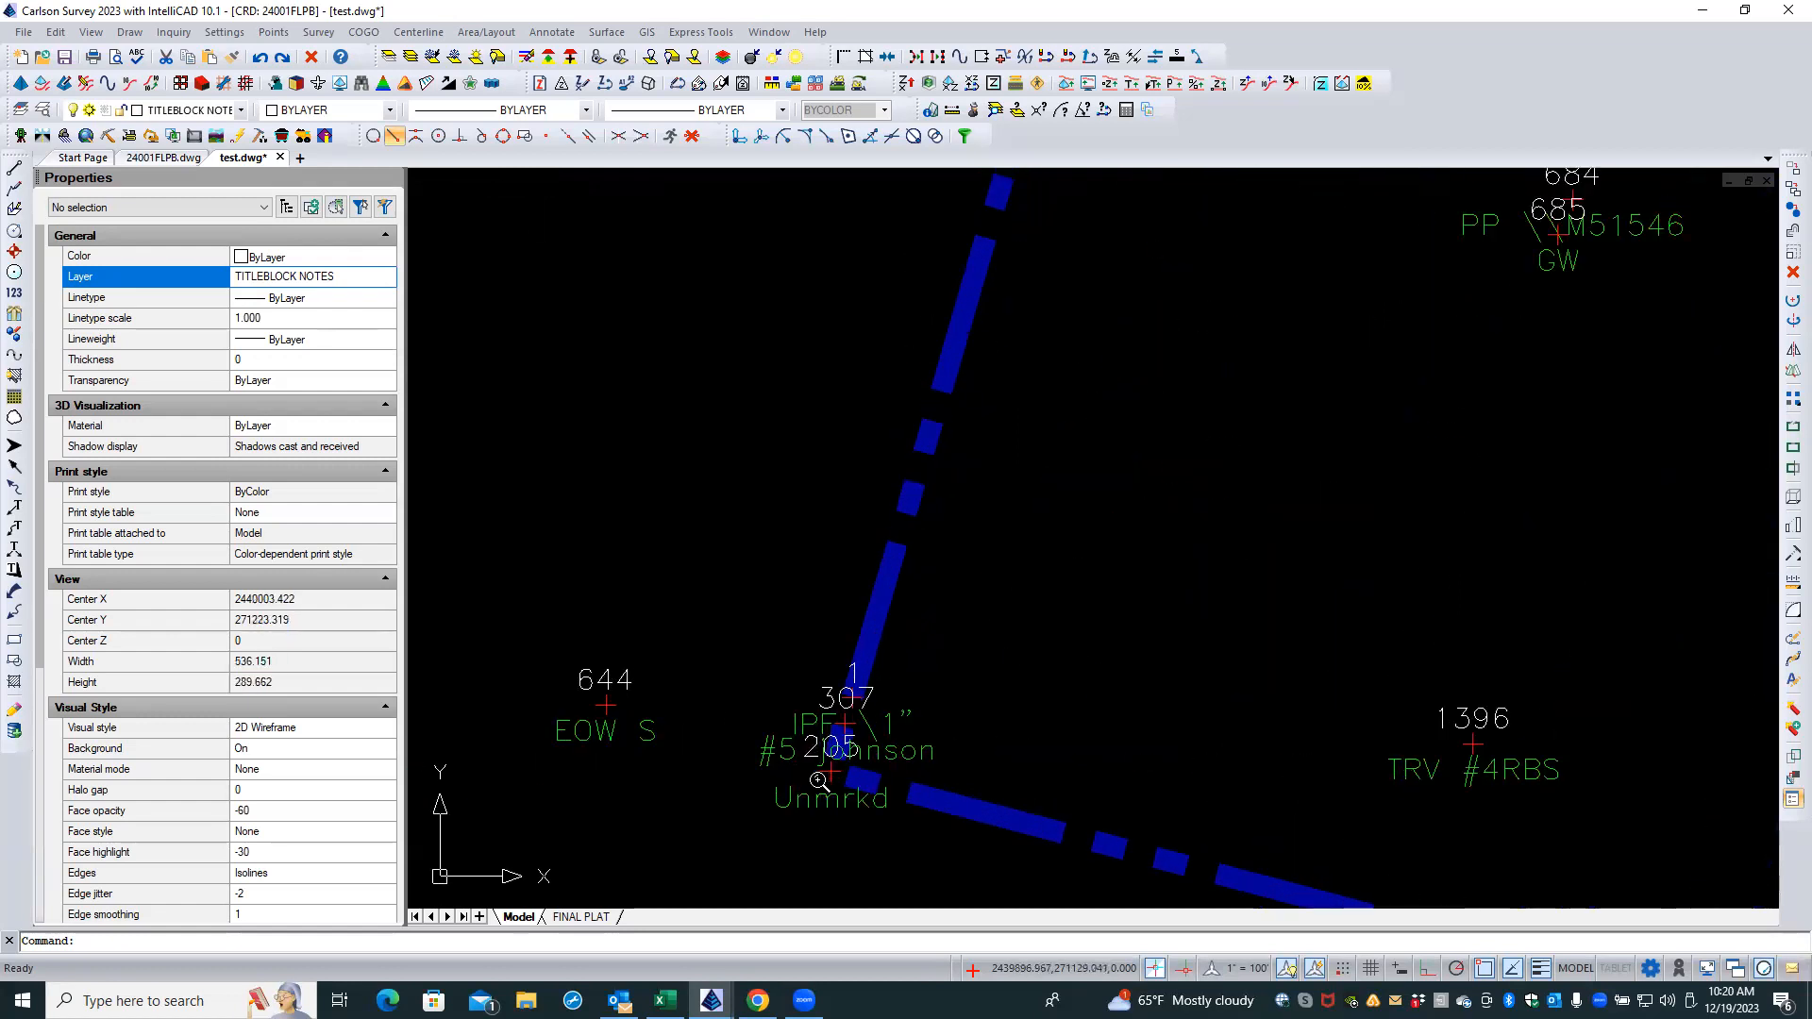
scroll(774, 786, "up", 6)
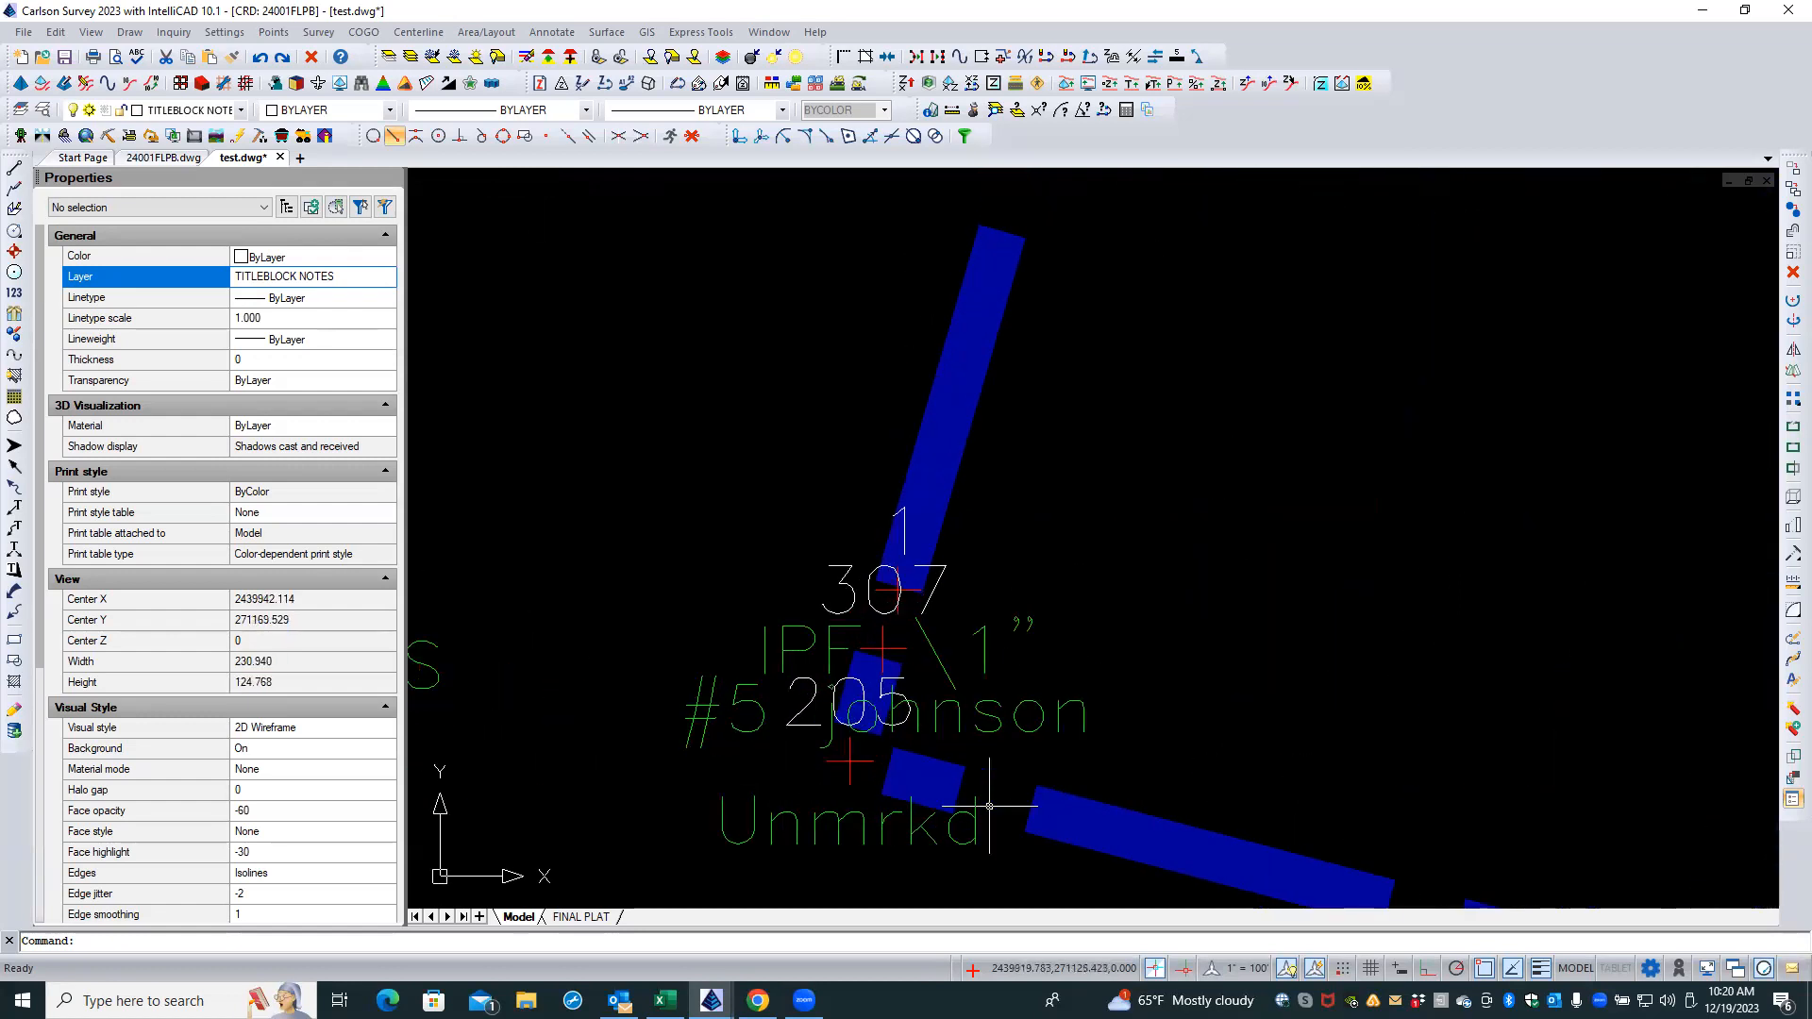
left_click(1086, 802)
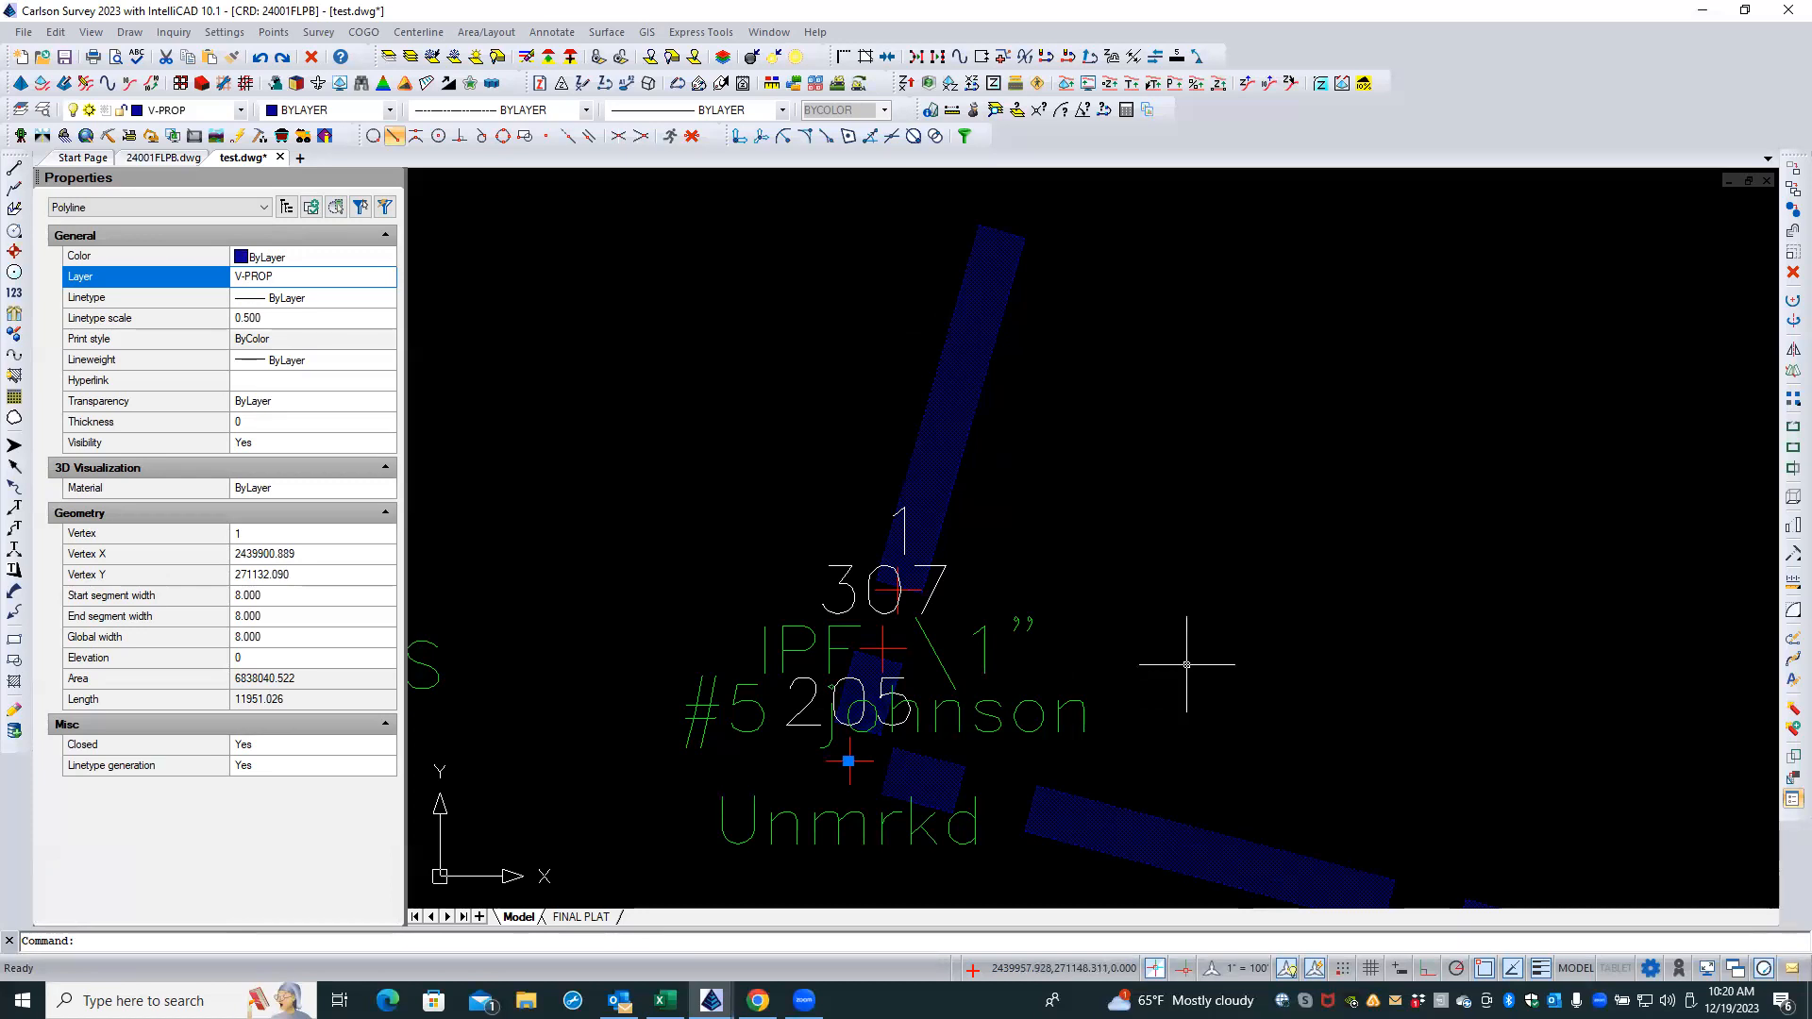
right_click(1159, 649)
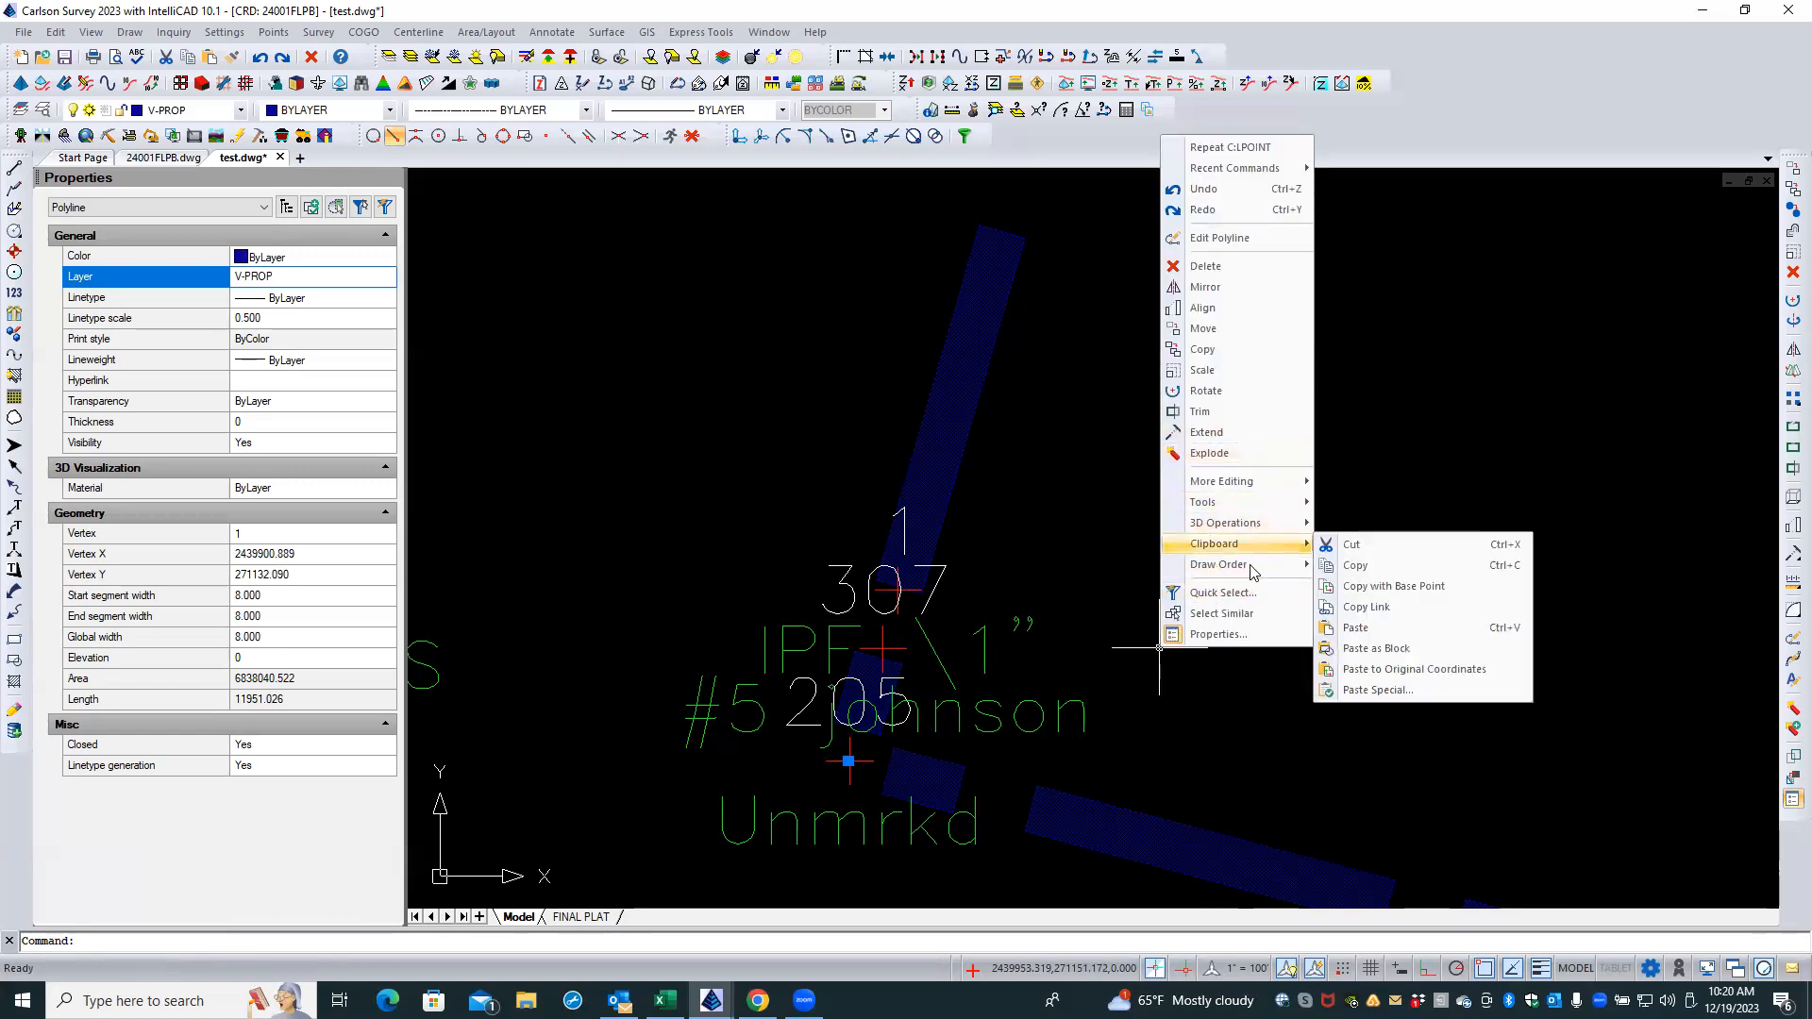
left_click(1256, 616)
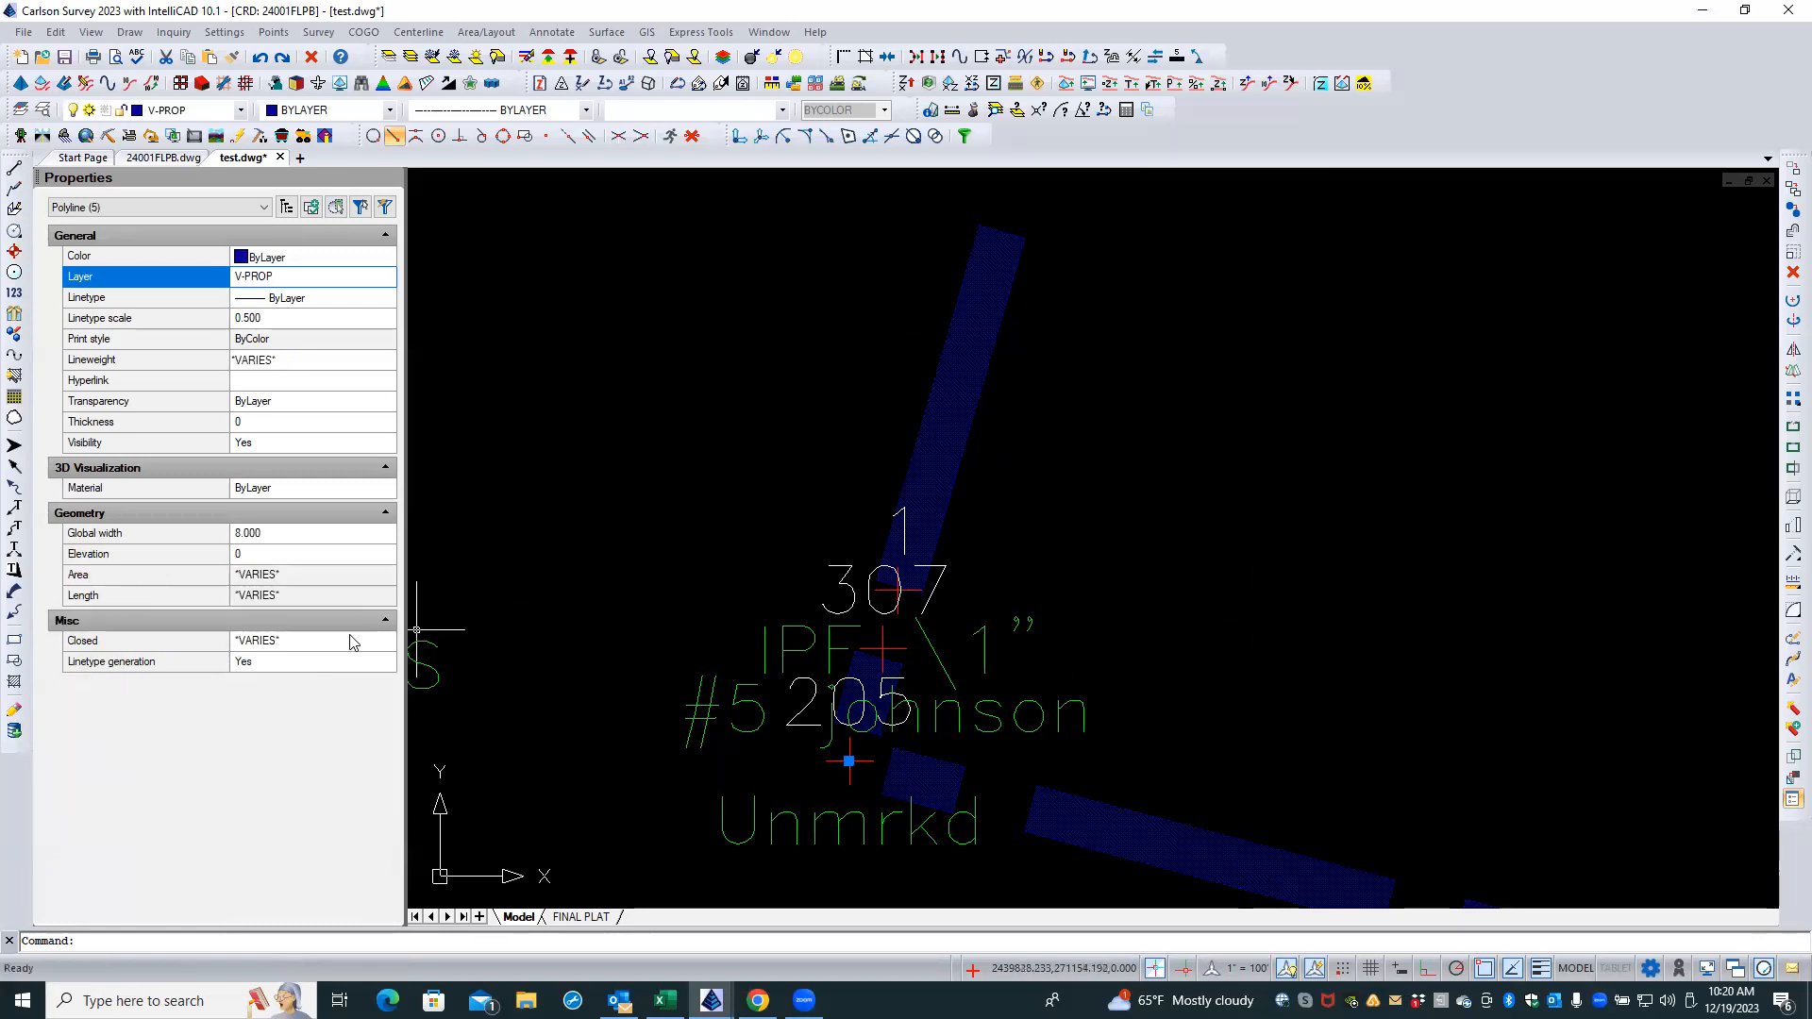
left_click(275, 532)
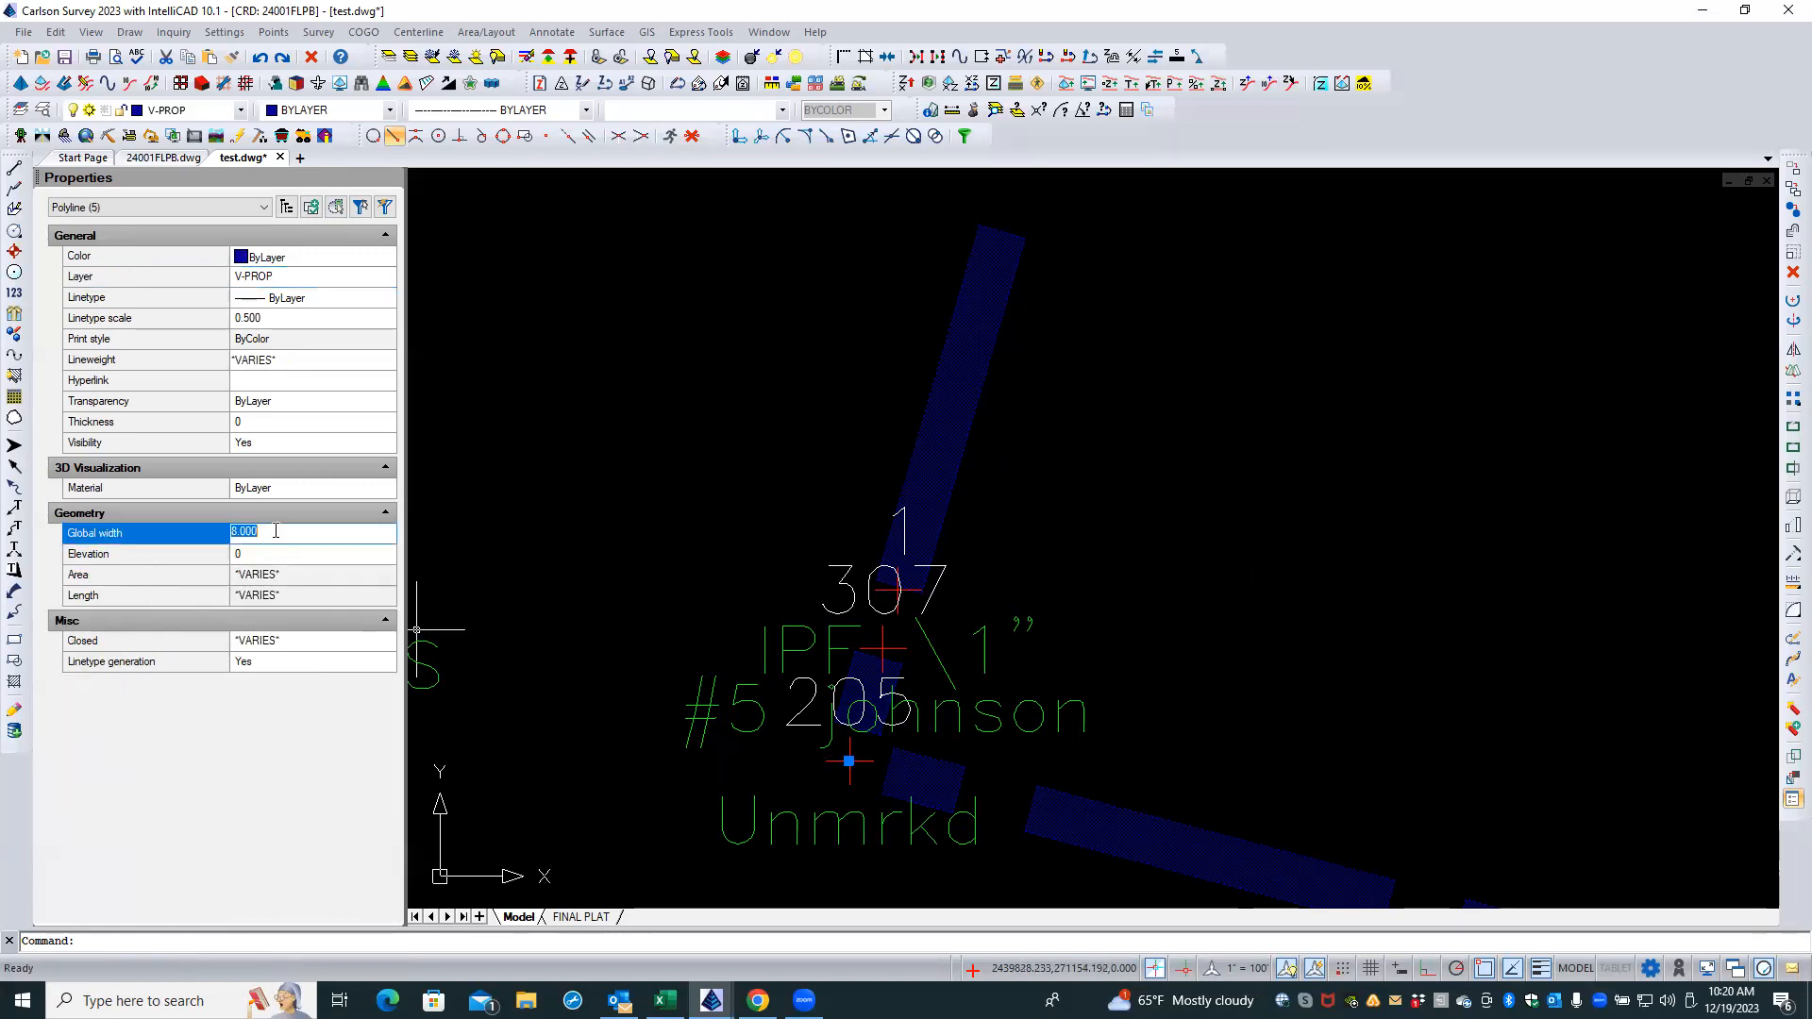
key("Tab")
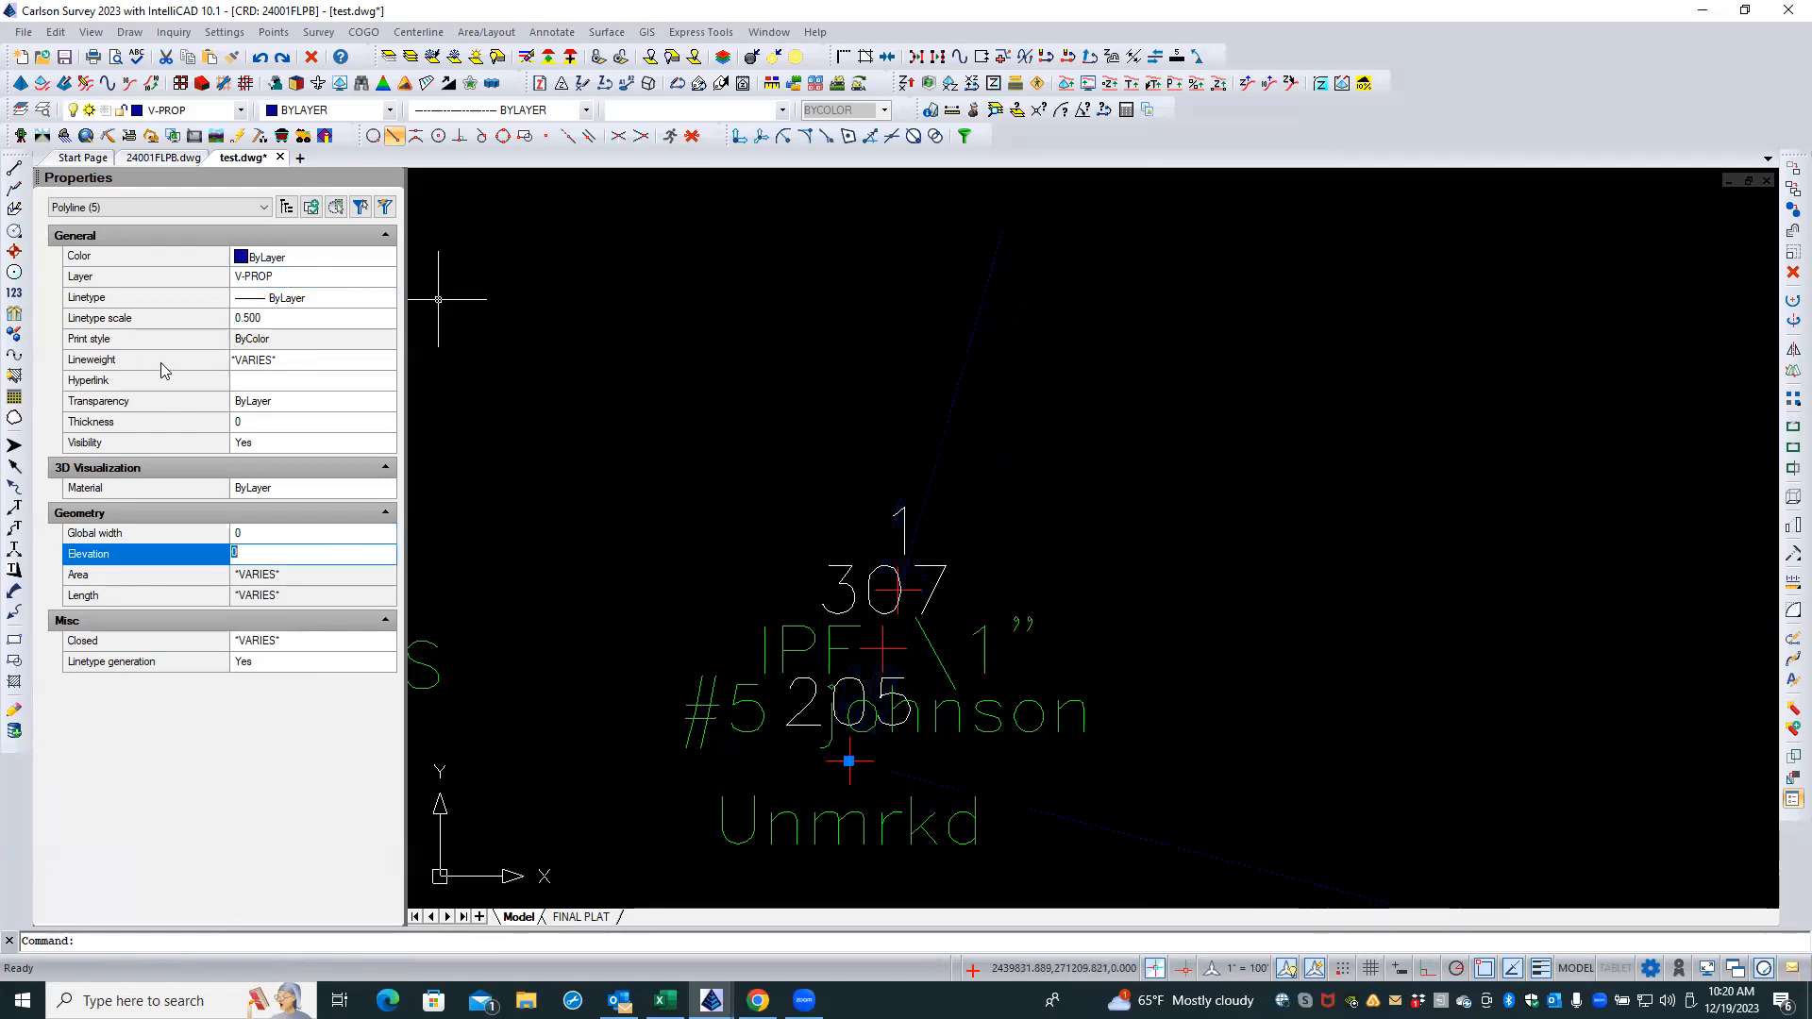
- Set the selected property lines' lineweight to 0.50 mm and their color to Cyan
left_click(299, 362)
left_click(386, 360)
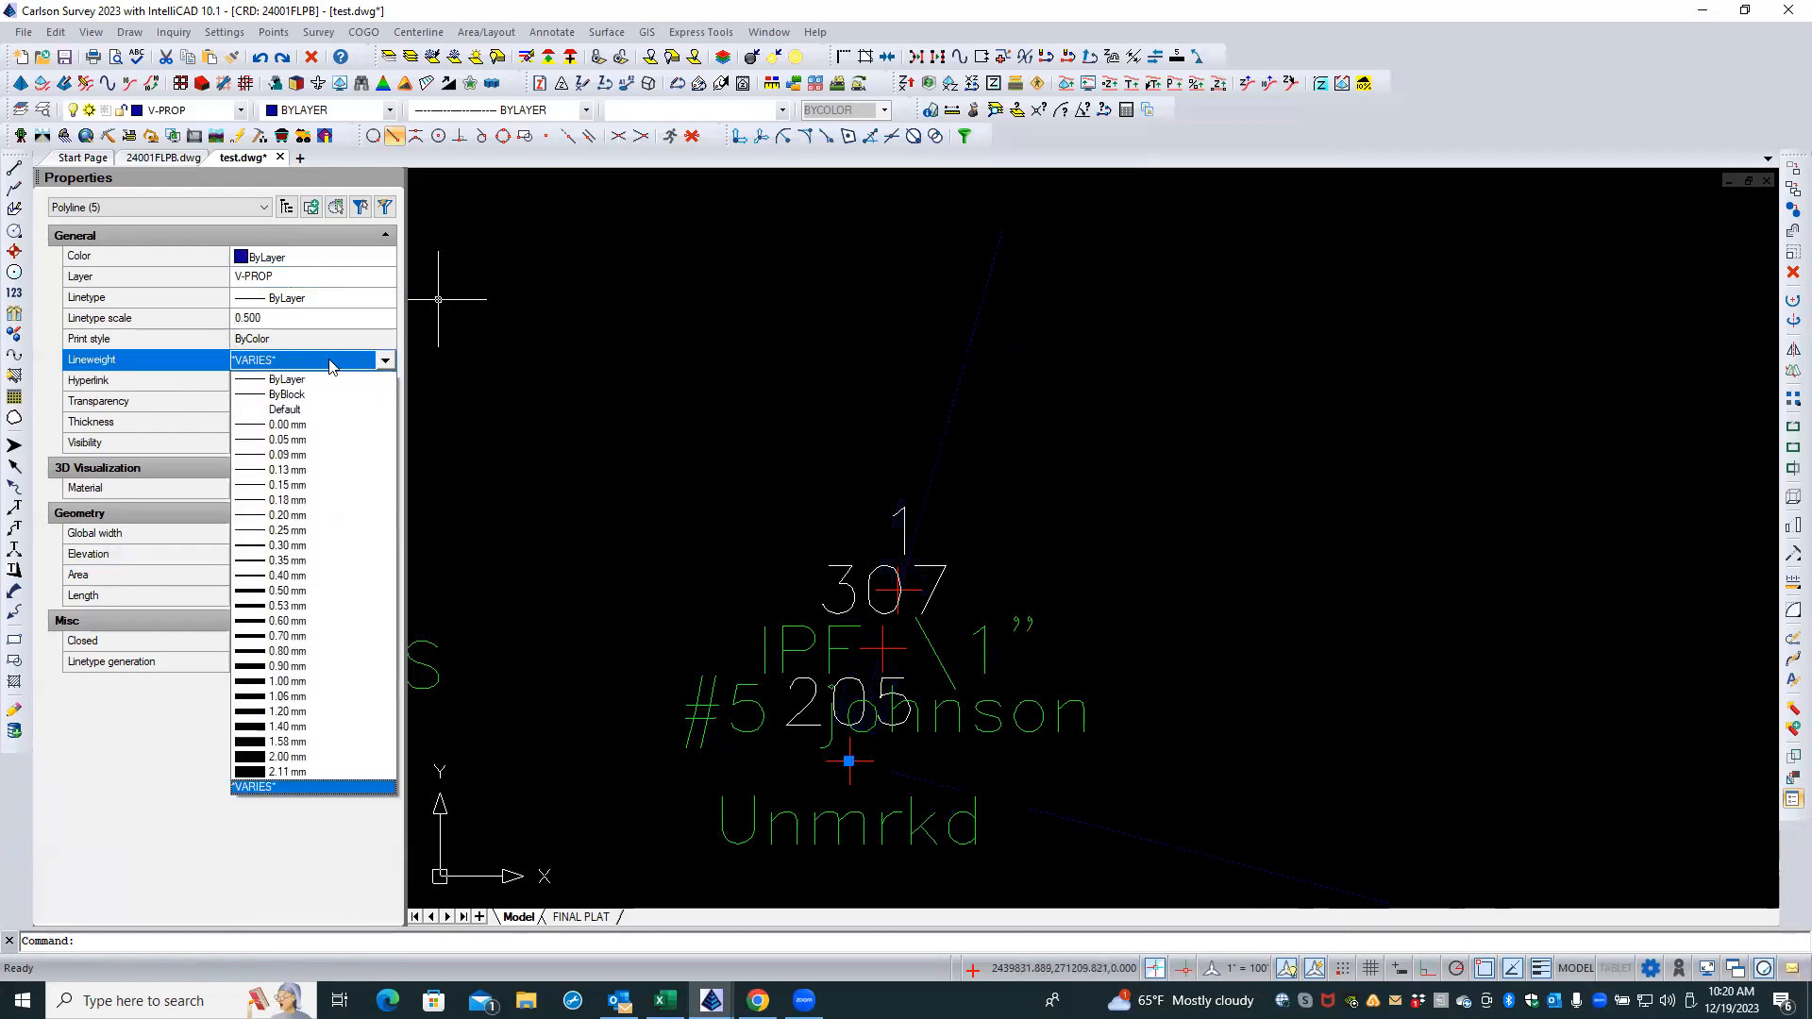
left_click(243, 594)
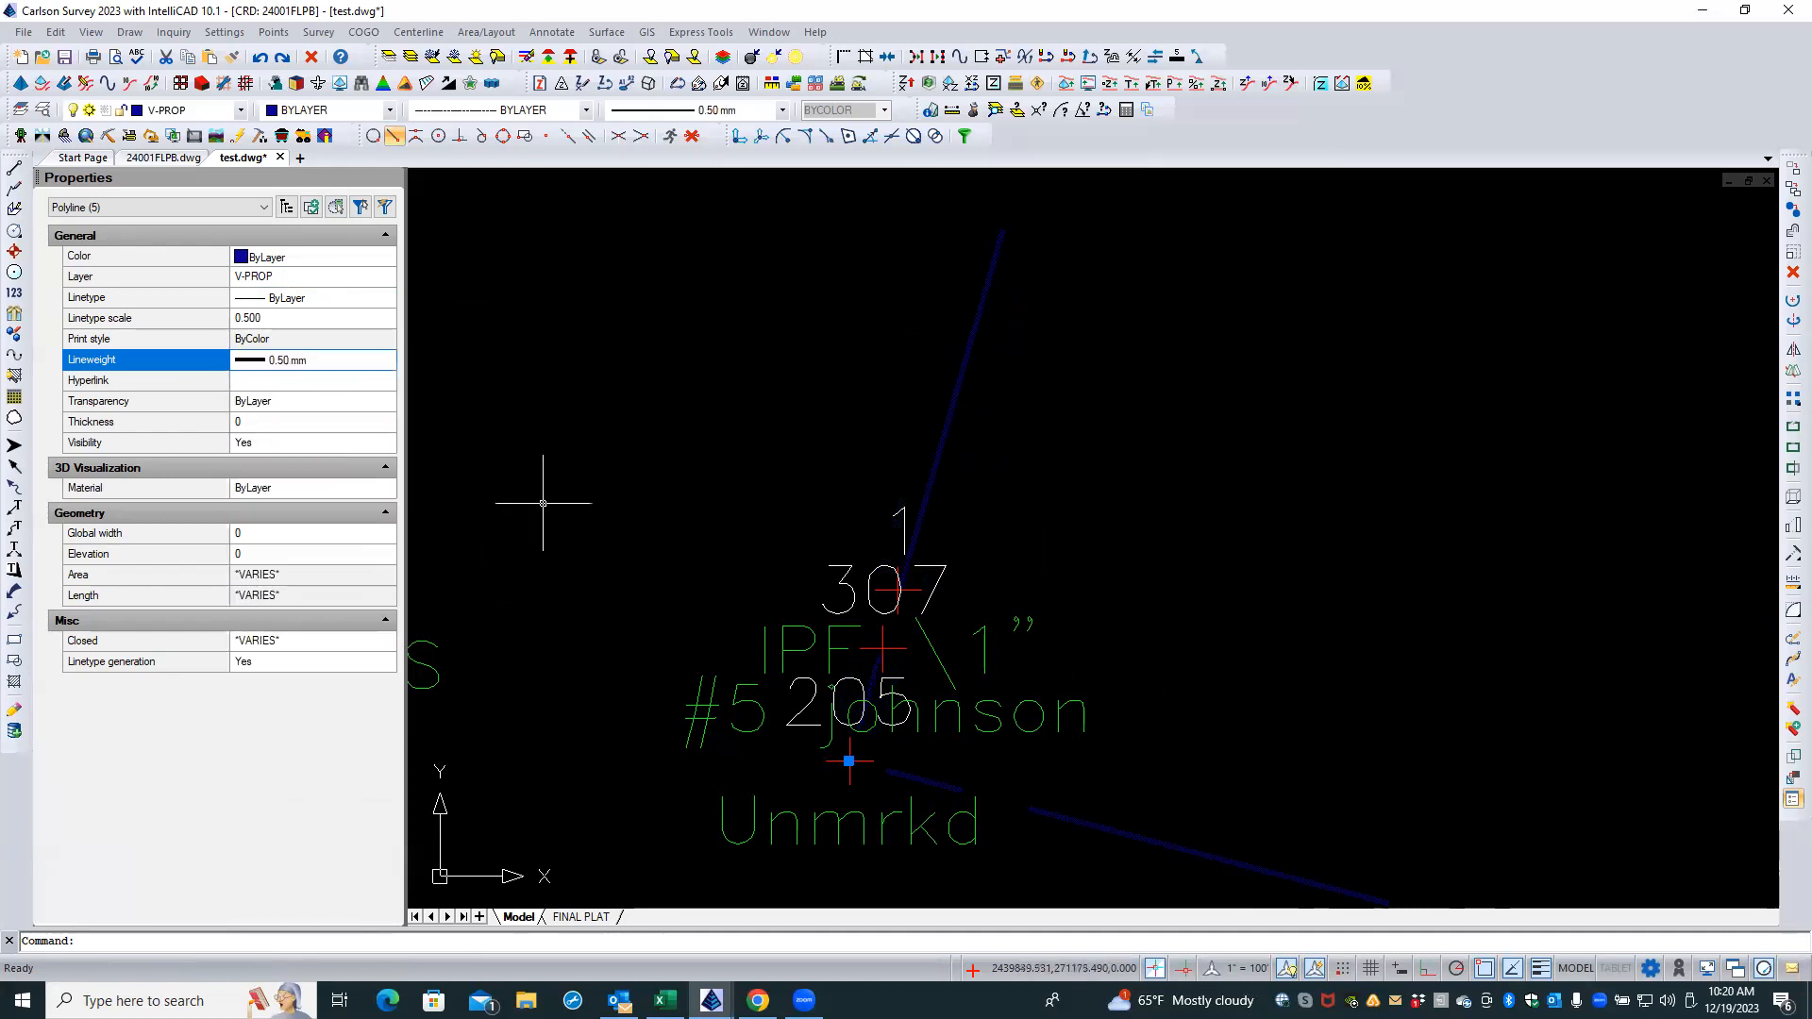
left_click(283, 258)
left_click(385, 257)
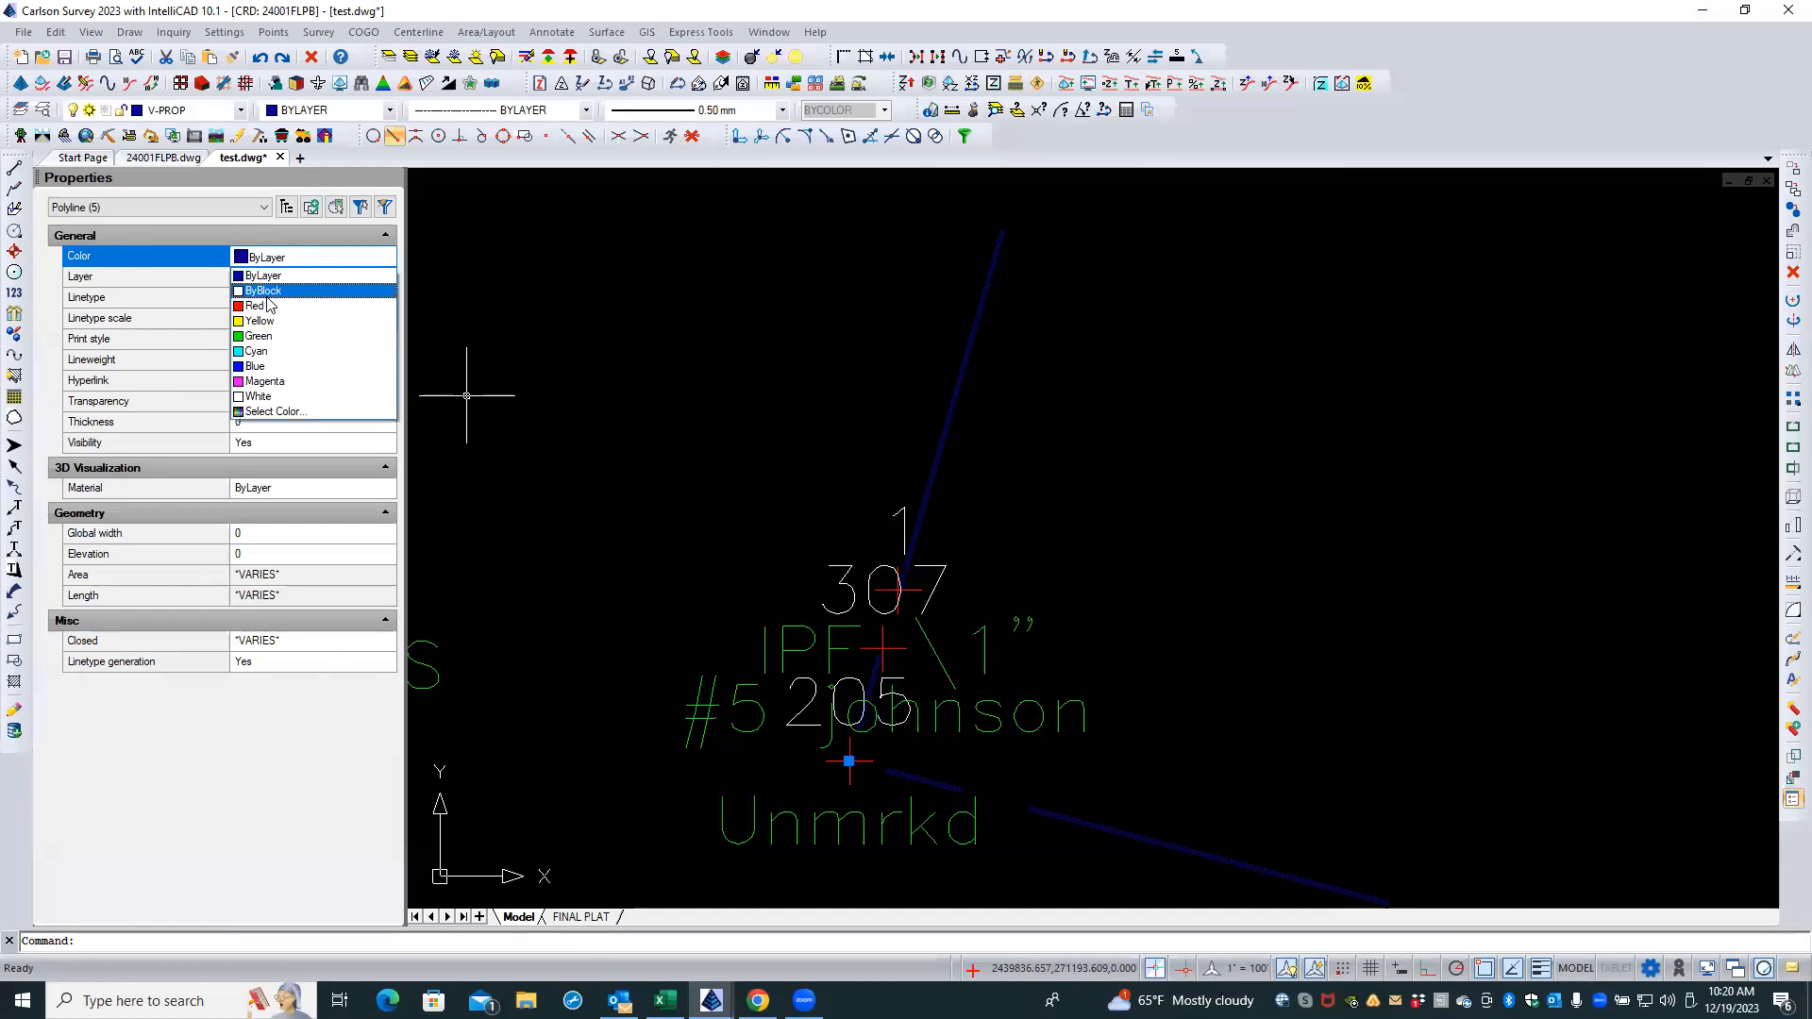
left_click(253, 353)
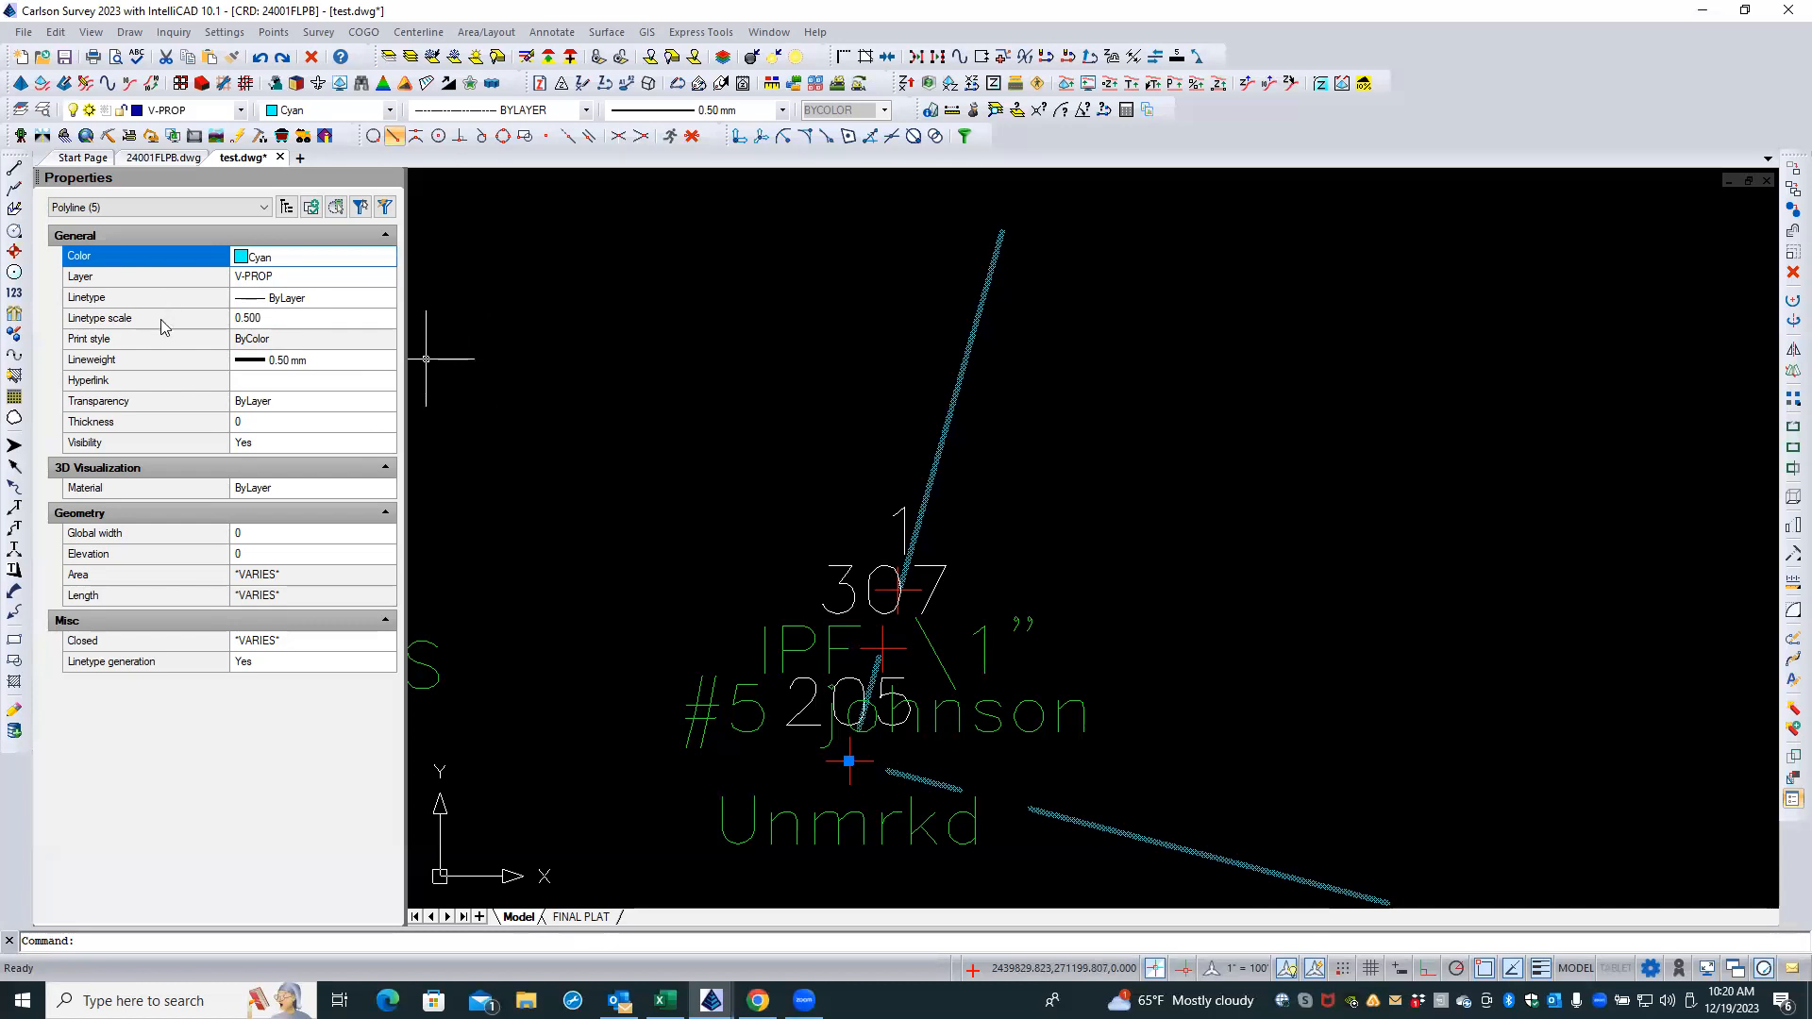
- Set the selected property lines' linetype to Continuous and clear the selection
left_click(319, 300)
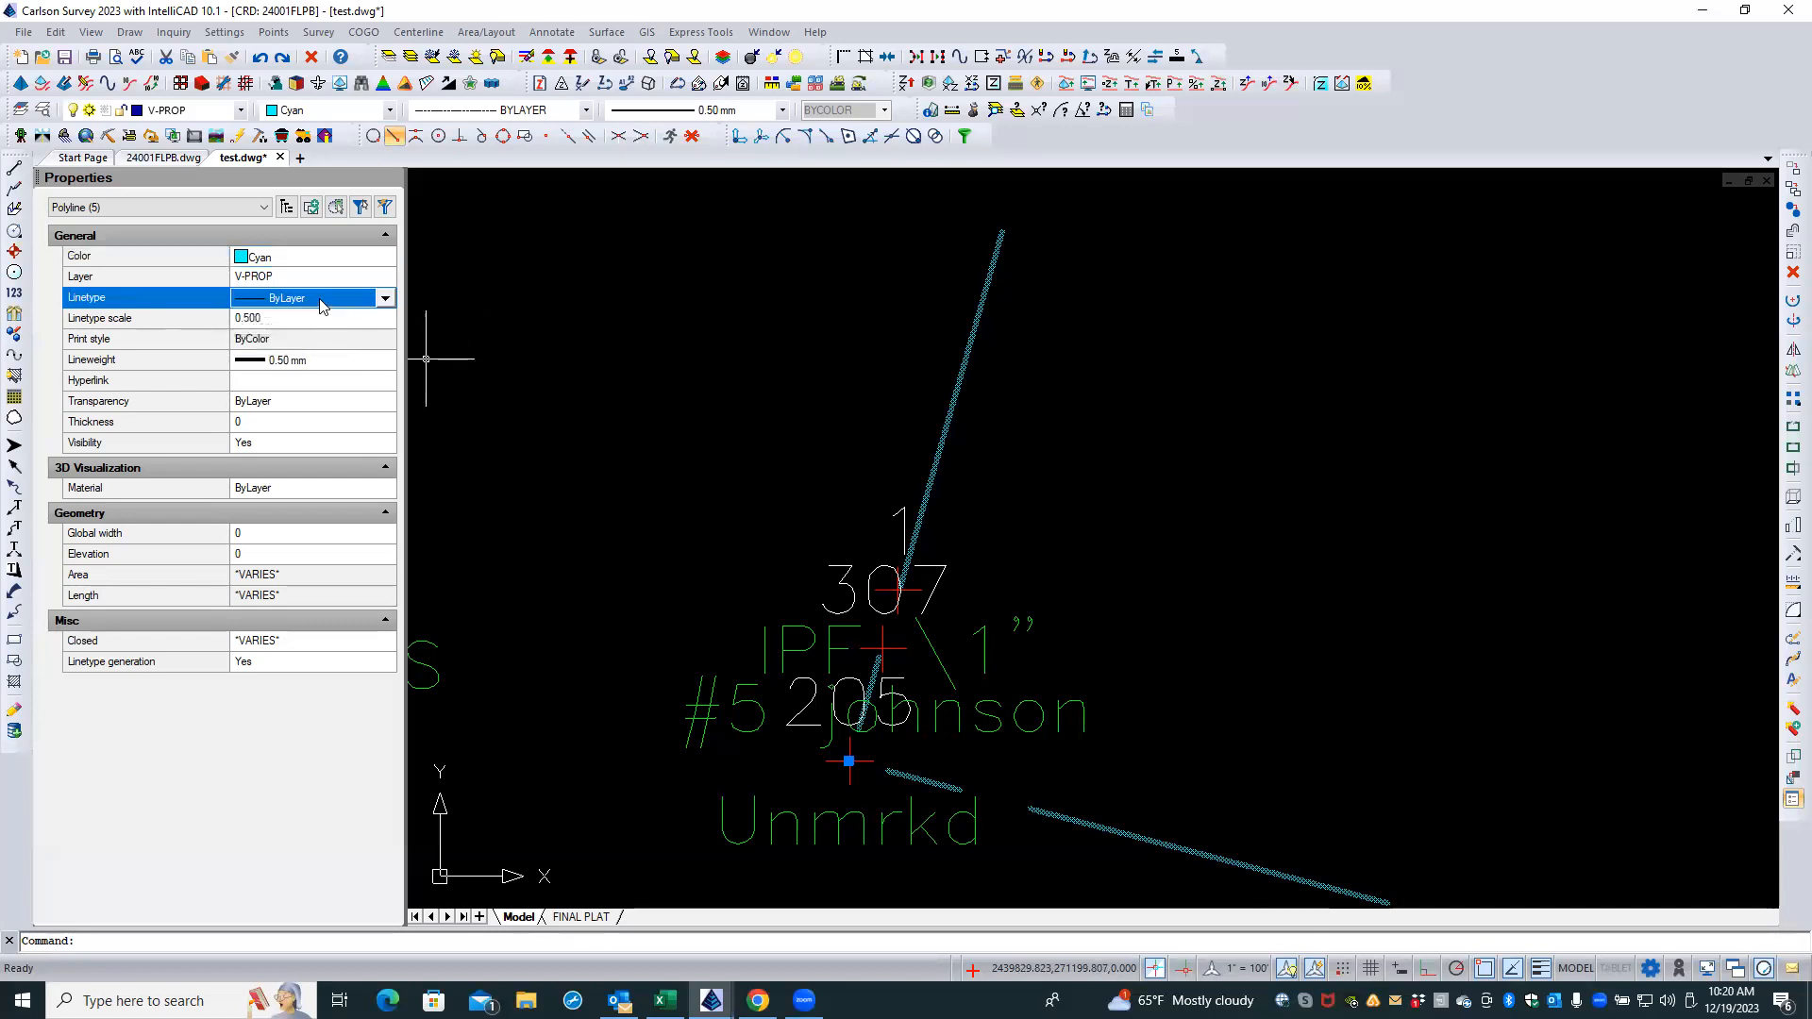
left_click(384, 299)
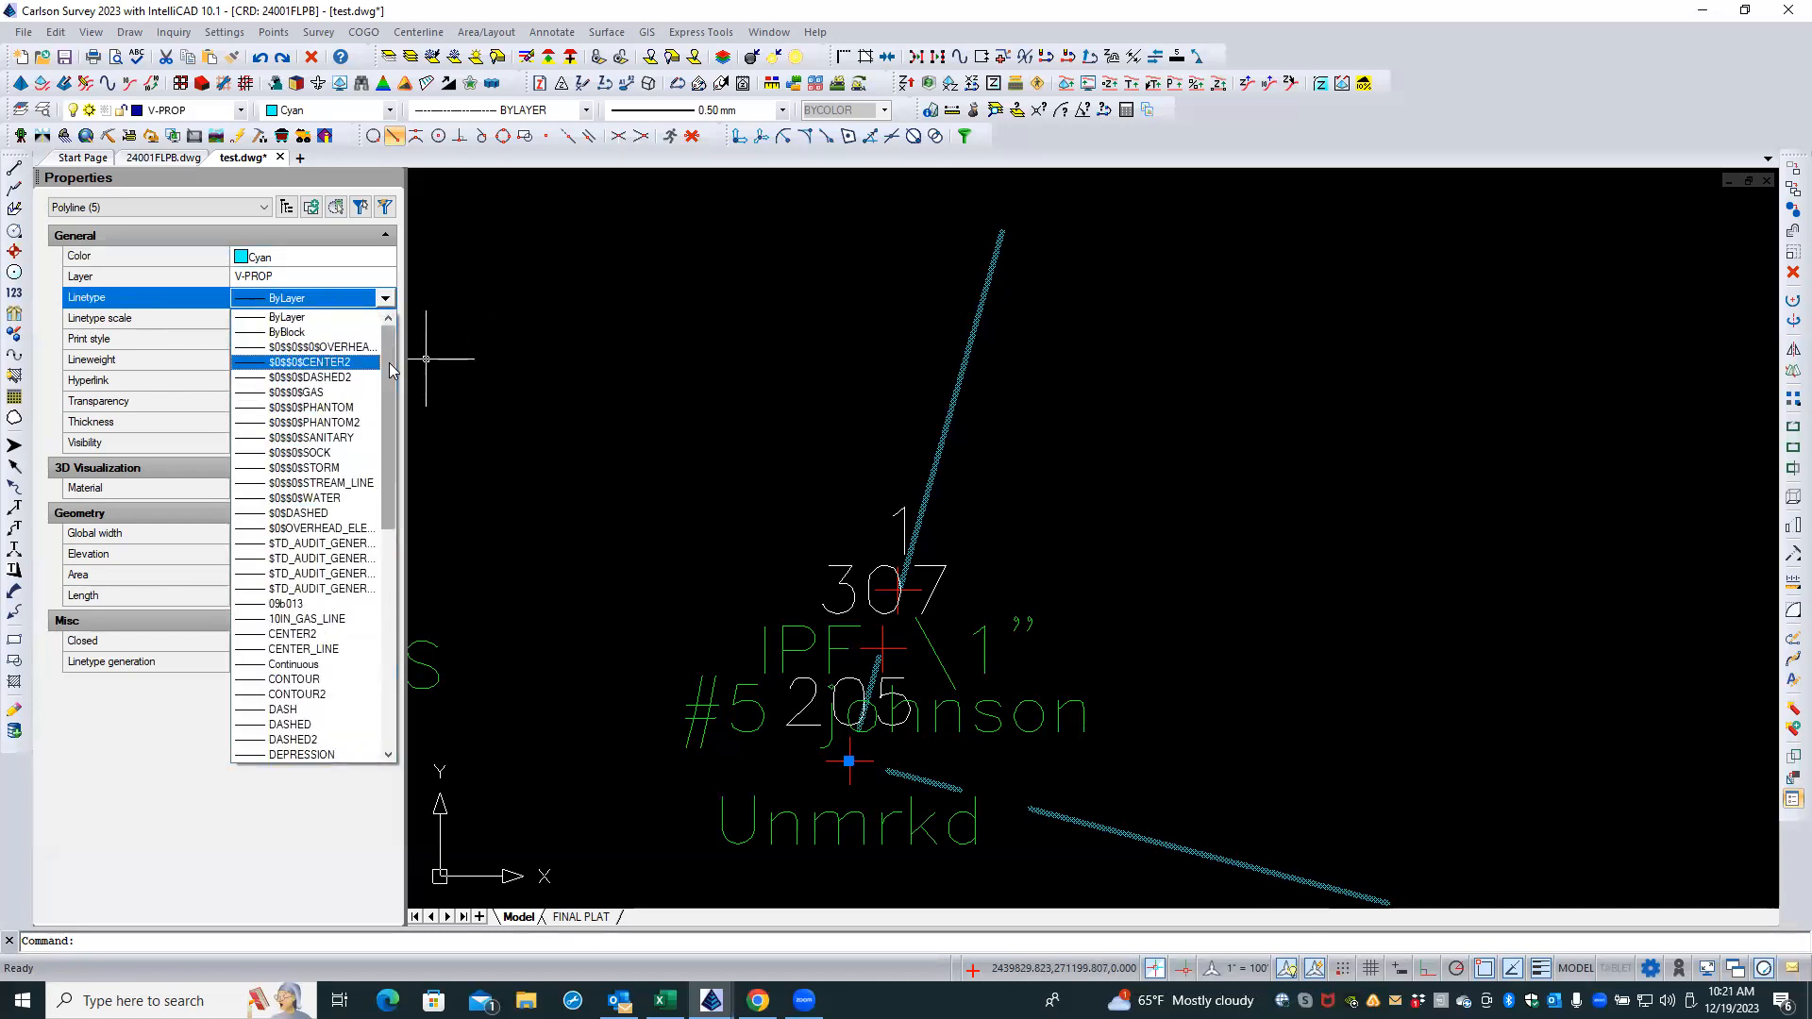
left_click(331, 665)
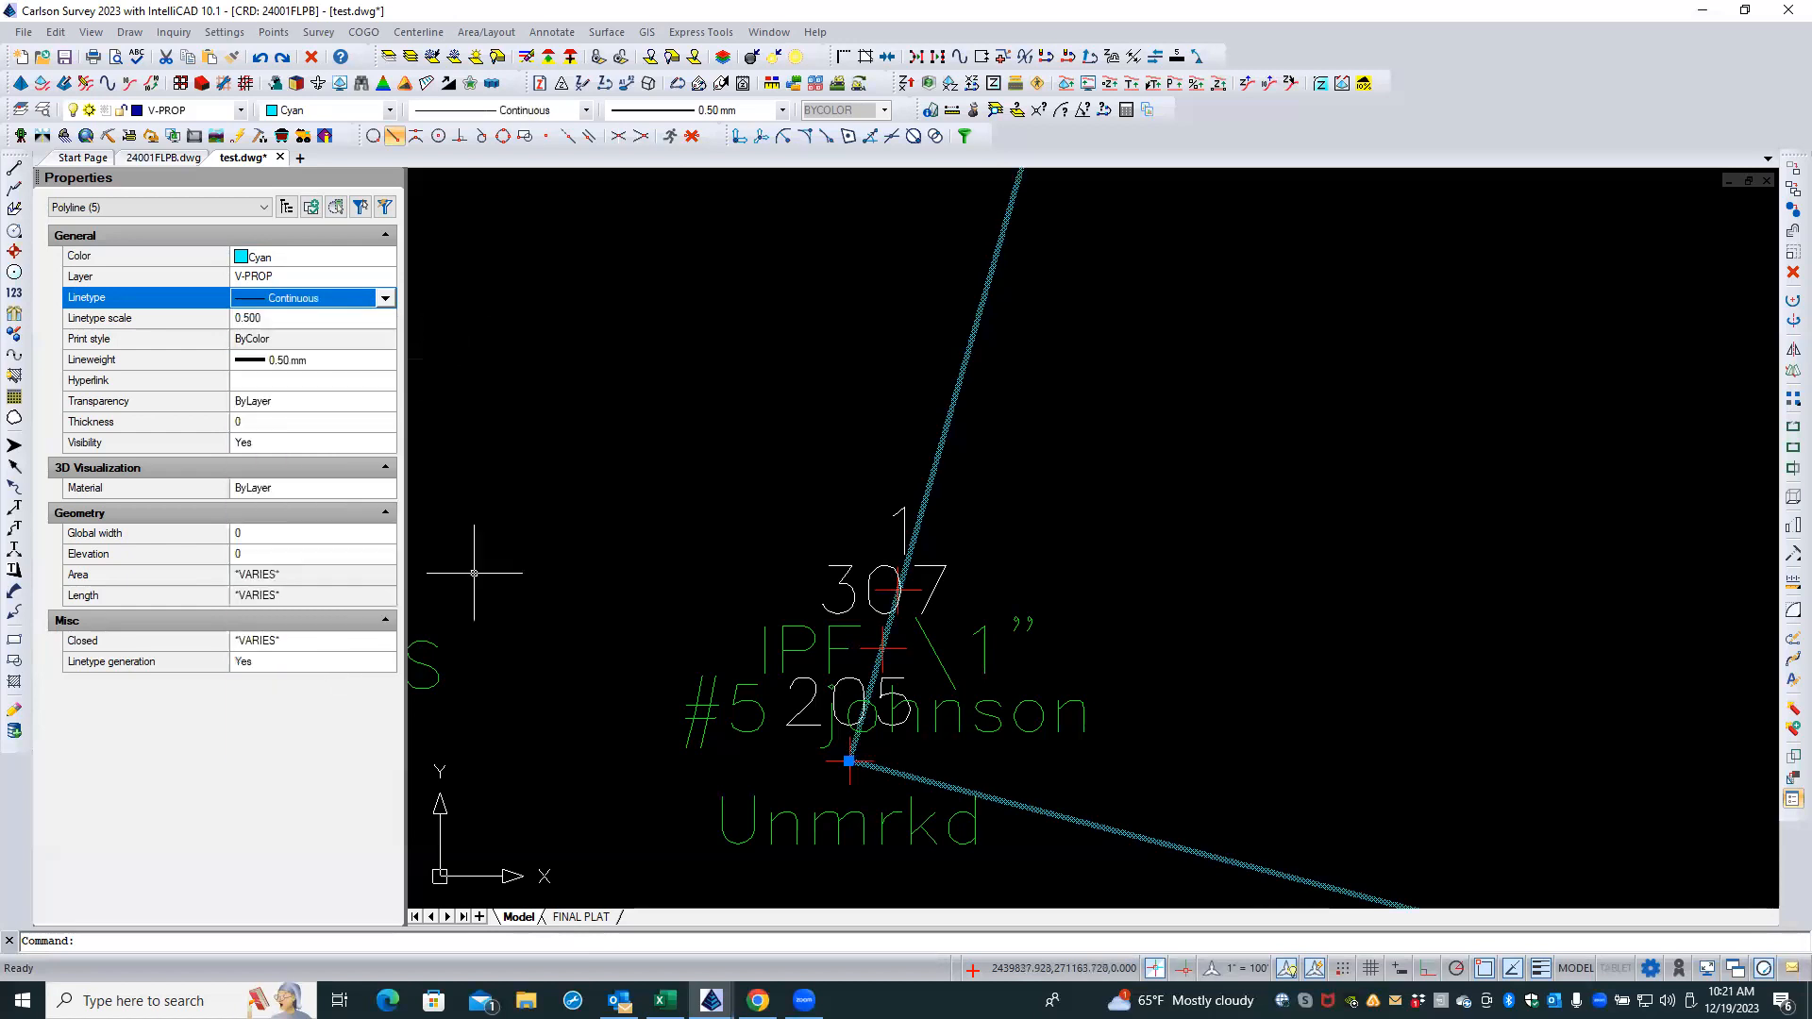
key("Escape")
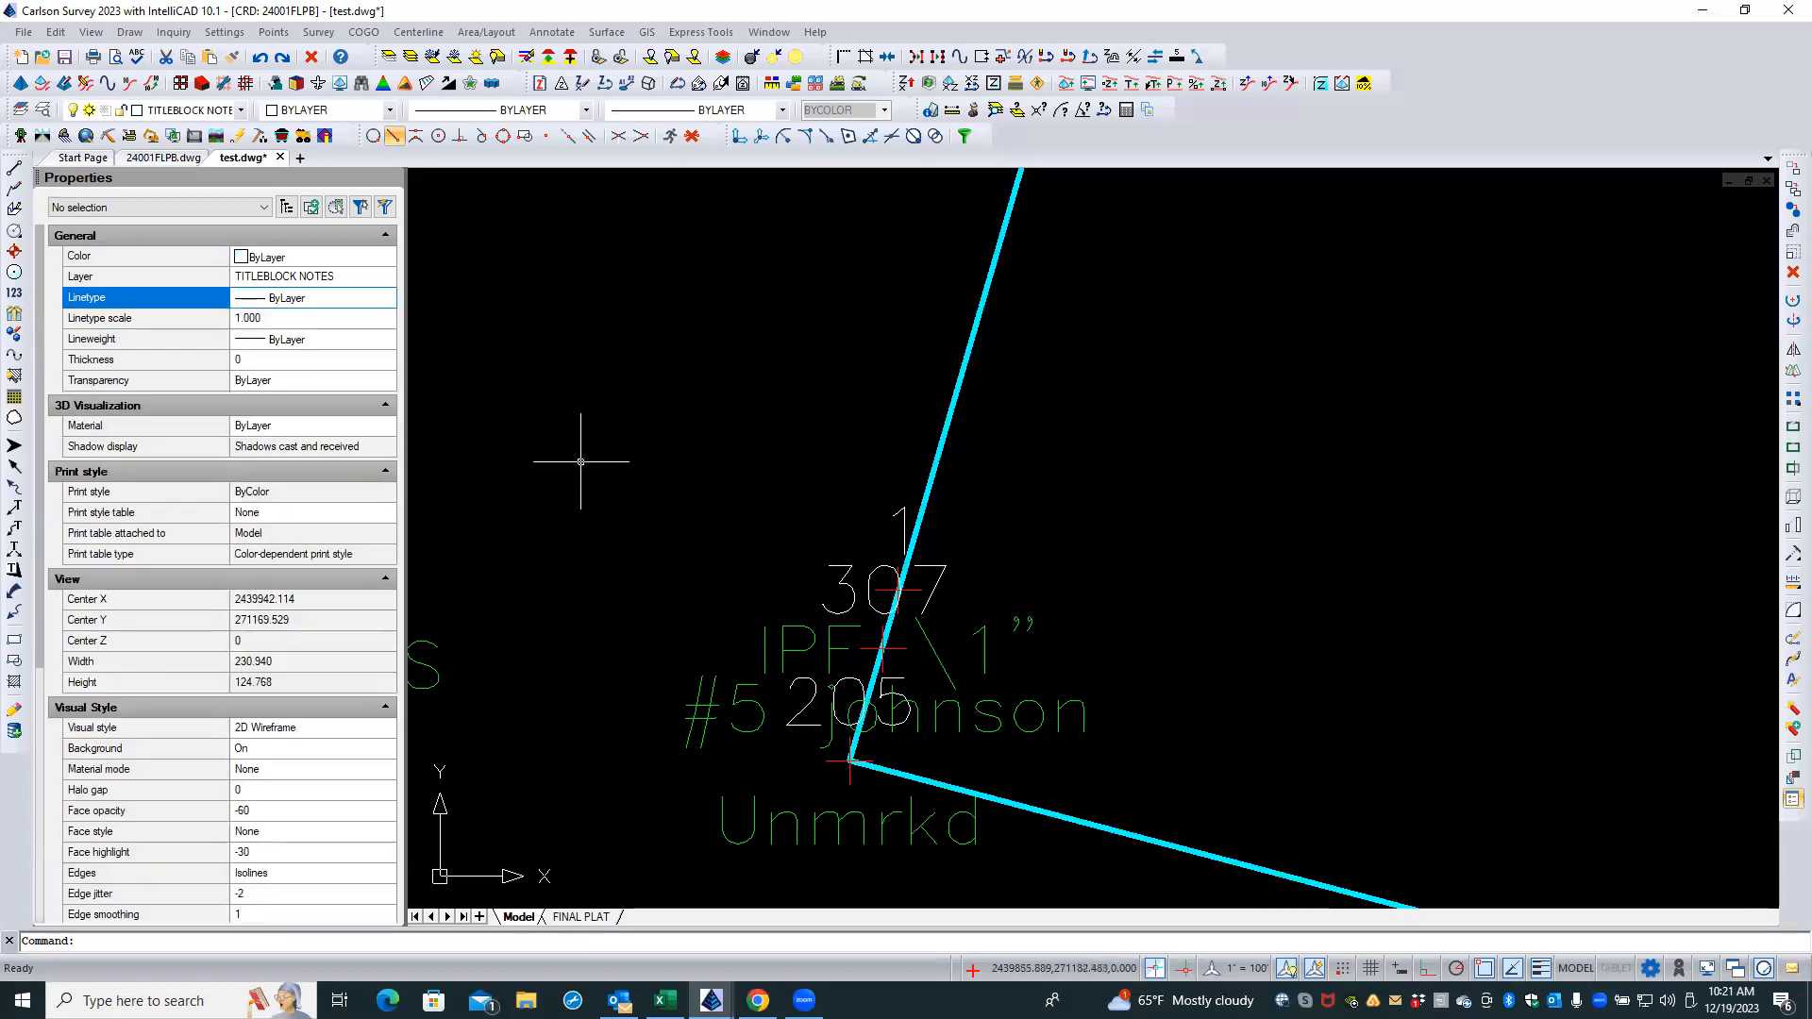
- Examine the lot corners along the southern property line and the adjoining side lines for plotted coordinate-file points
scroll(578, 484, "down", 3)
scroll(713, 585, "down", 2)
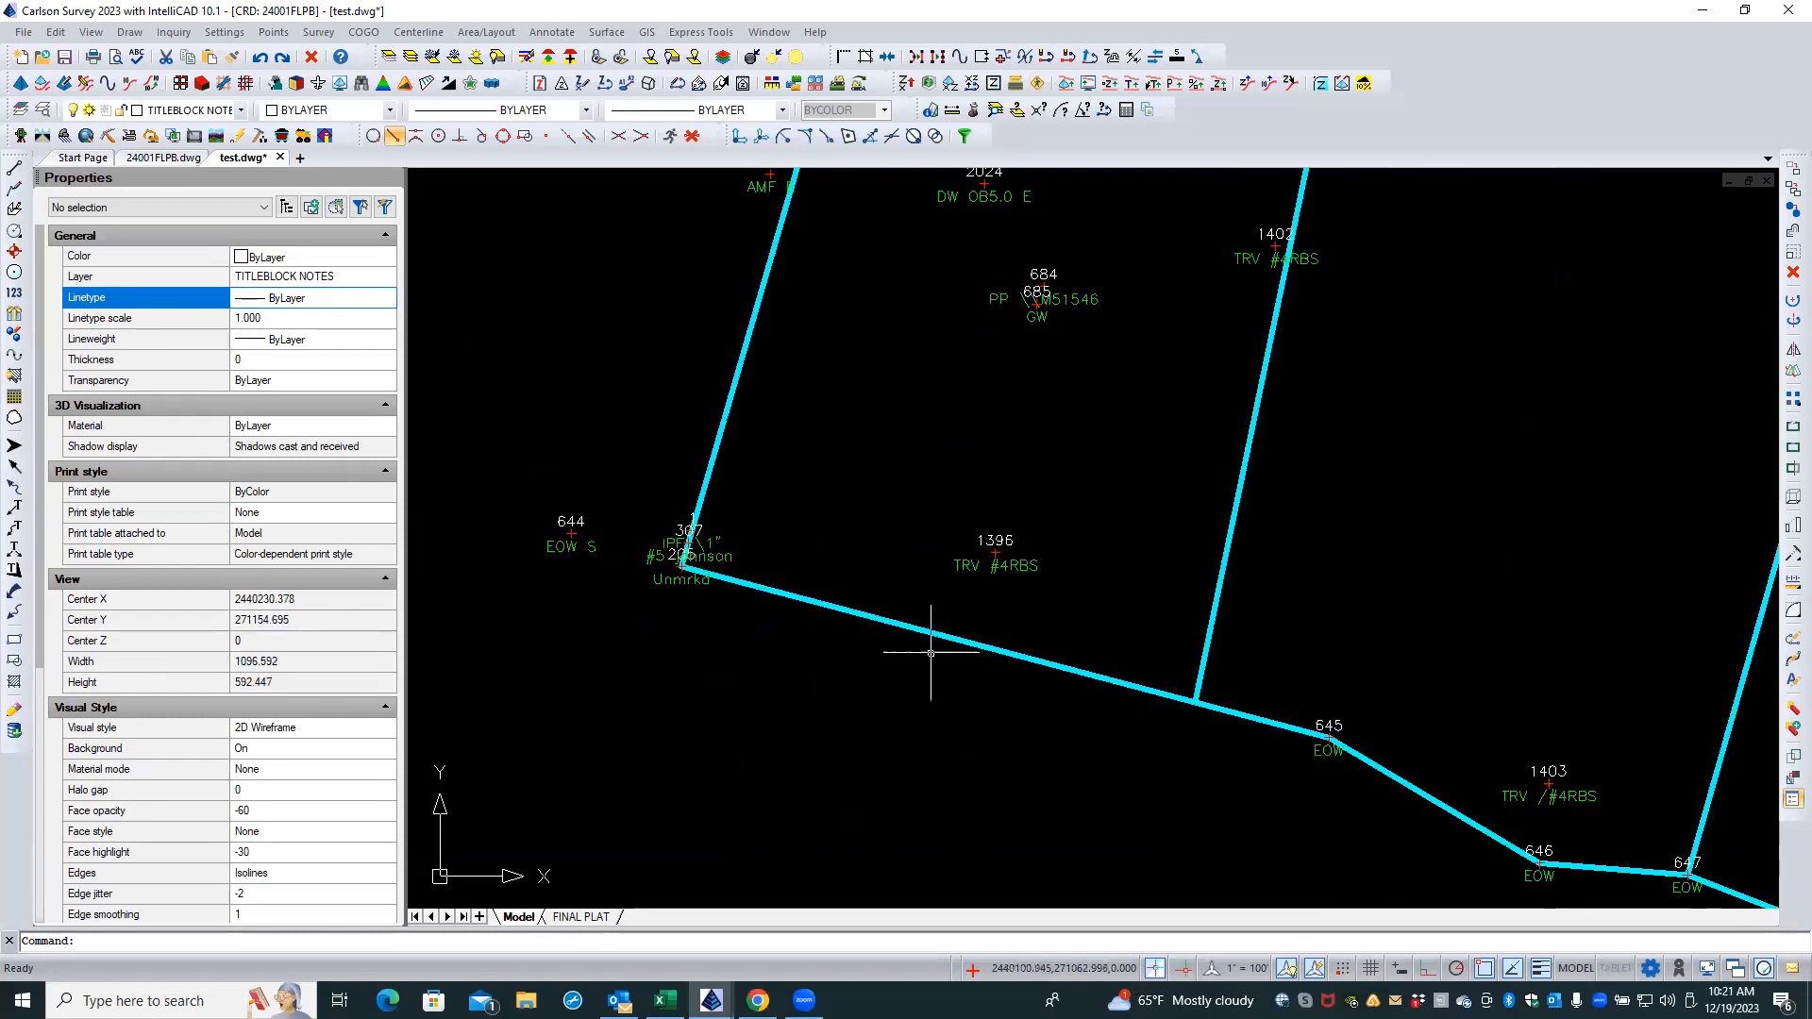
scroll(1242, 713, "up", 3)
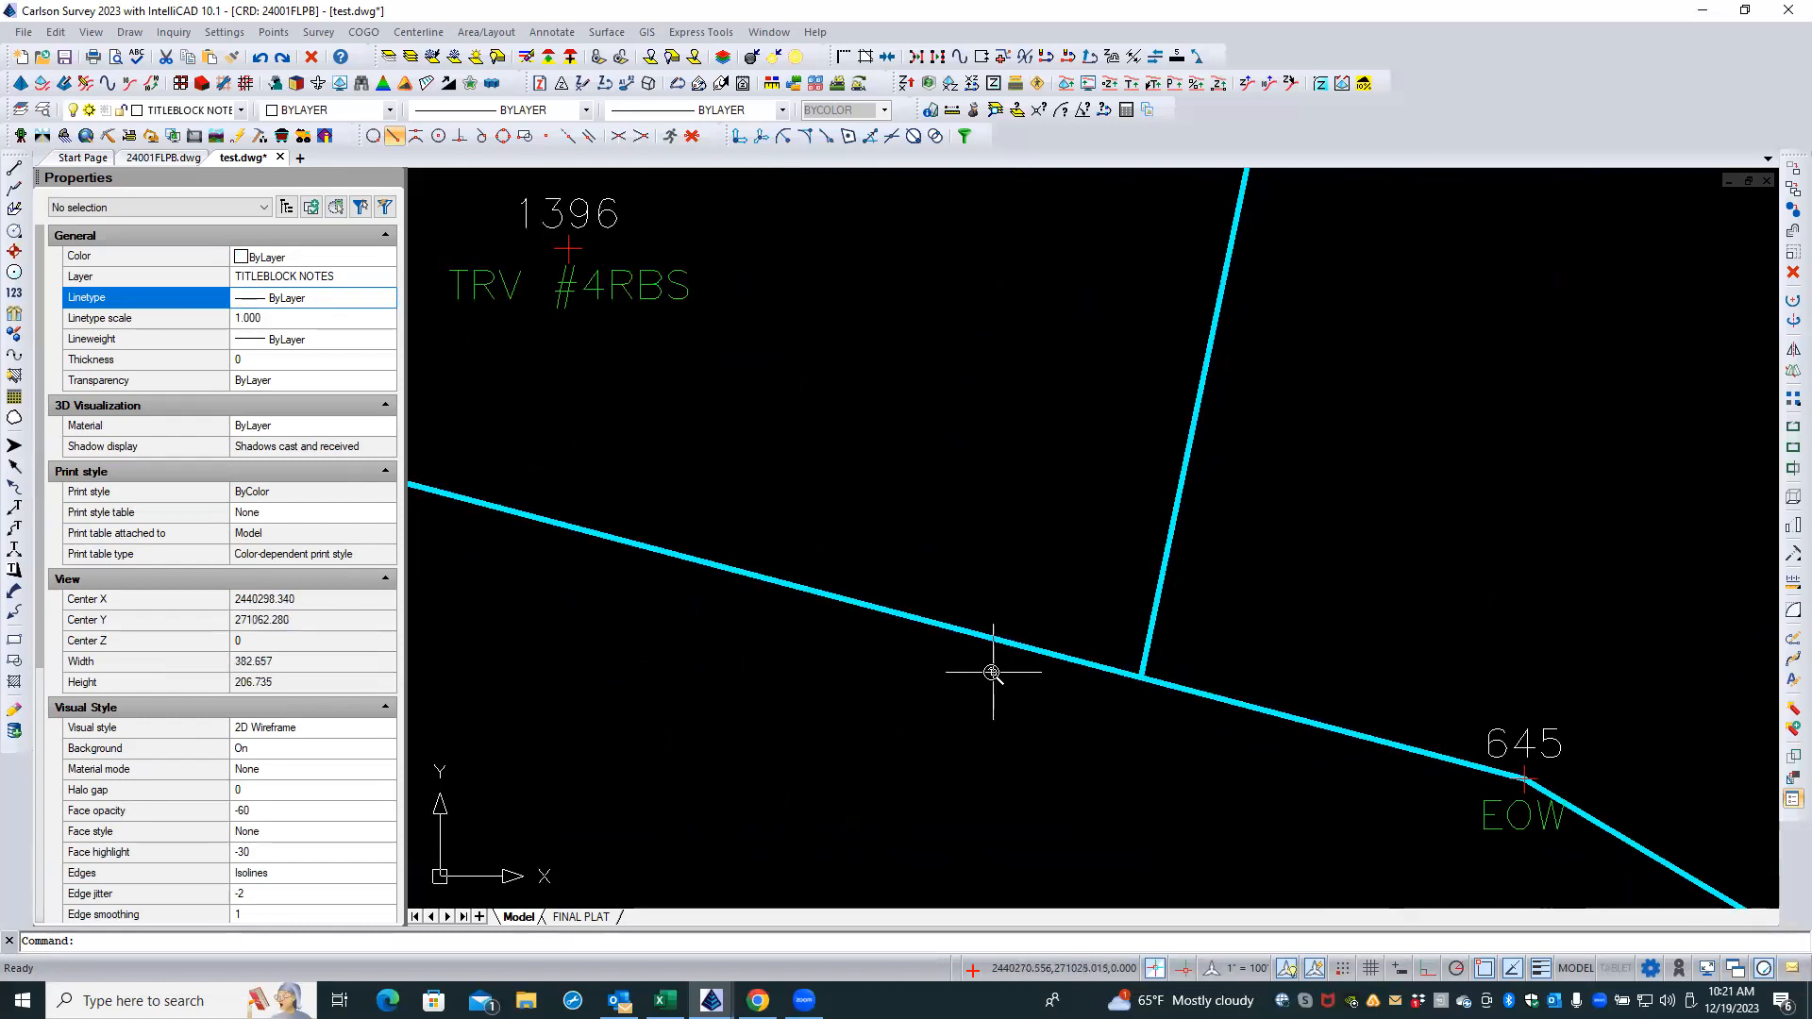
scroll(987, 667, "down", 5)
scroll(934, 679, "up", 2)
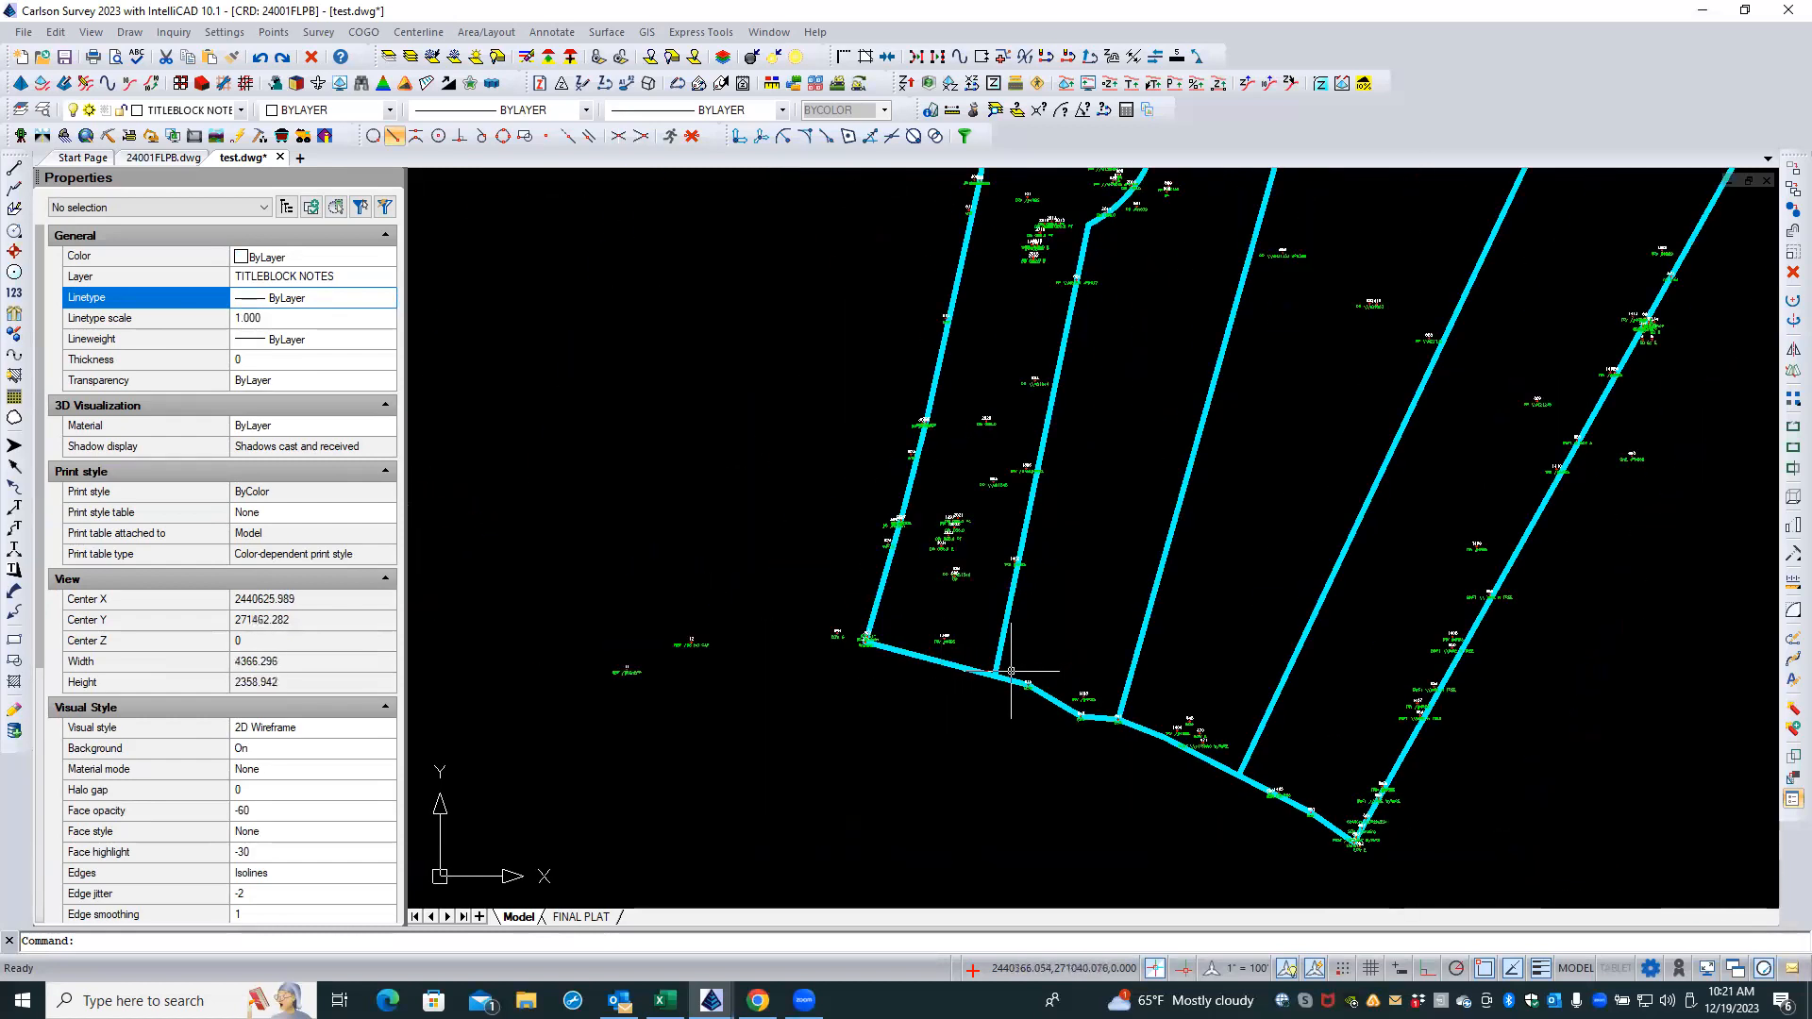
scroll(1033, 672, "up", 2)
scroll(1033, 672, "up", 3)
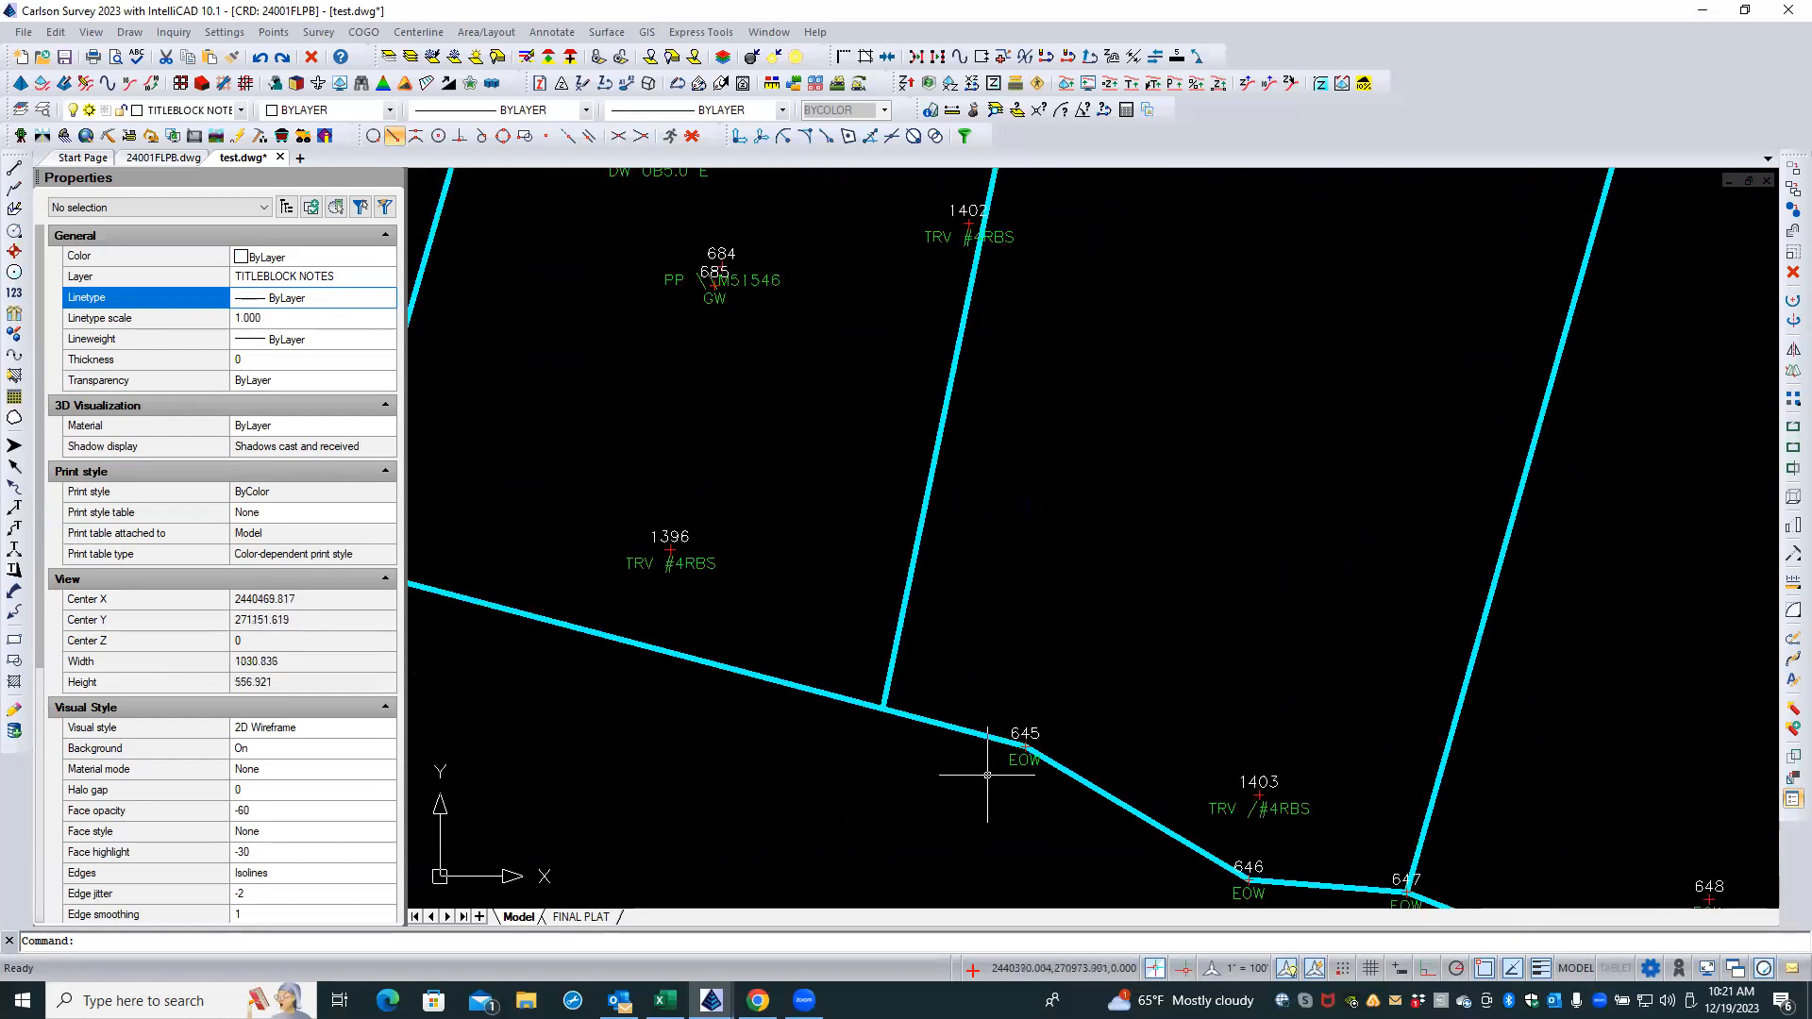
scroll(972, 760, "up", 2)
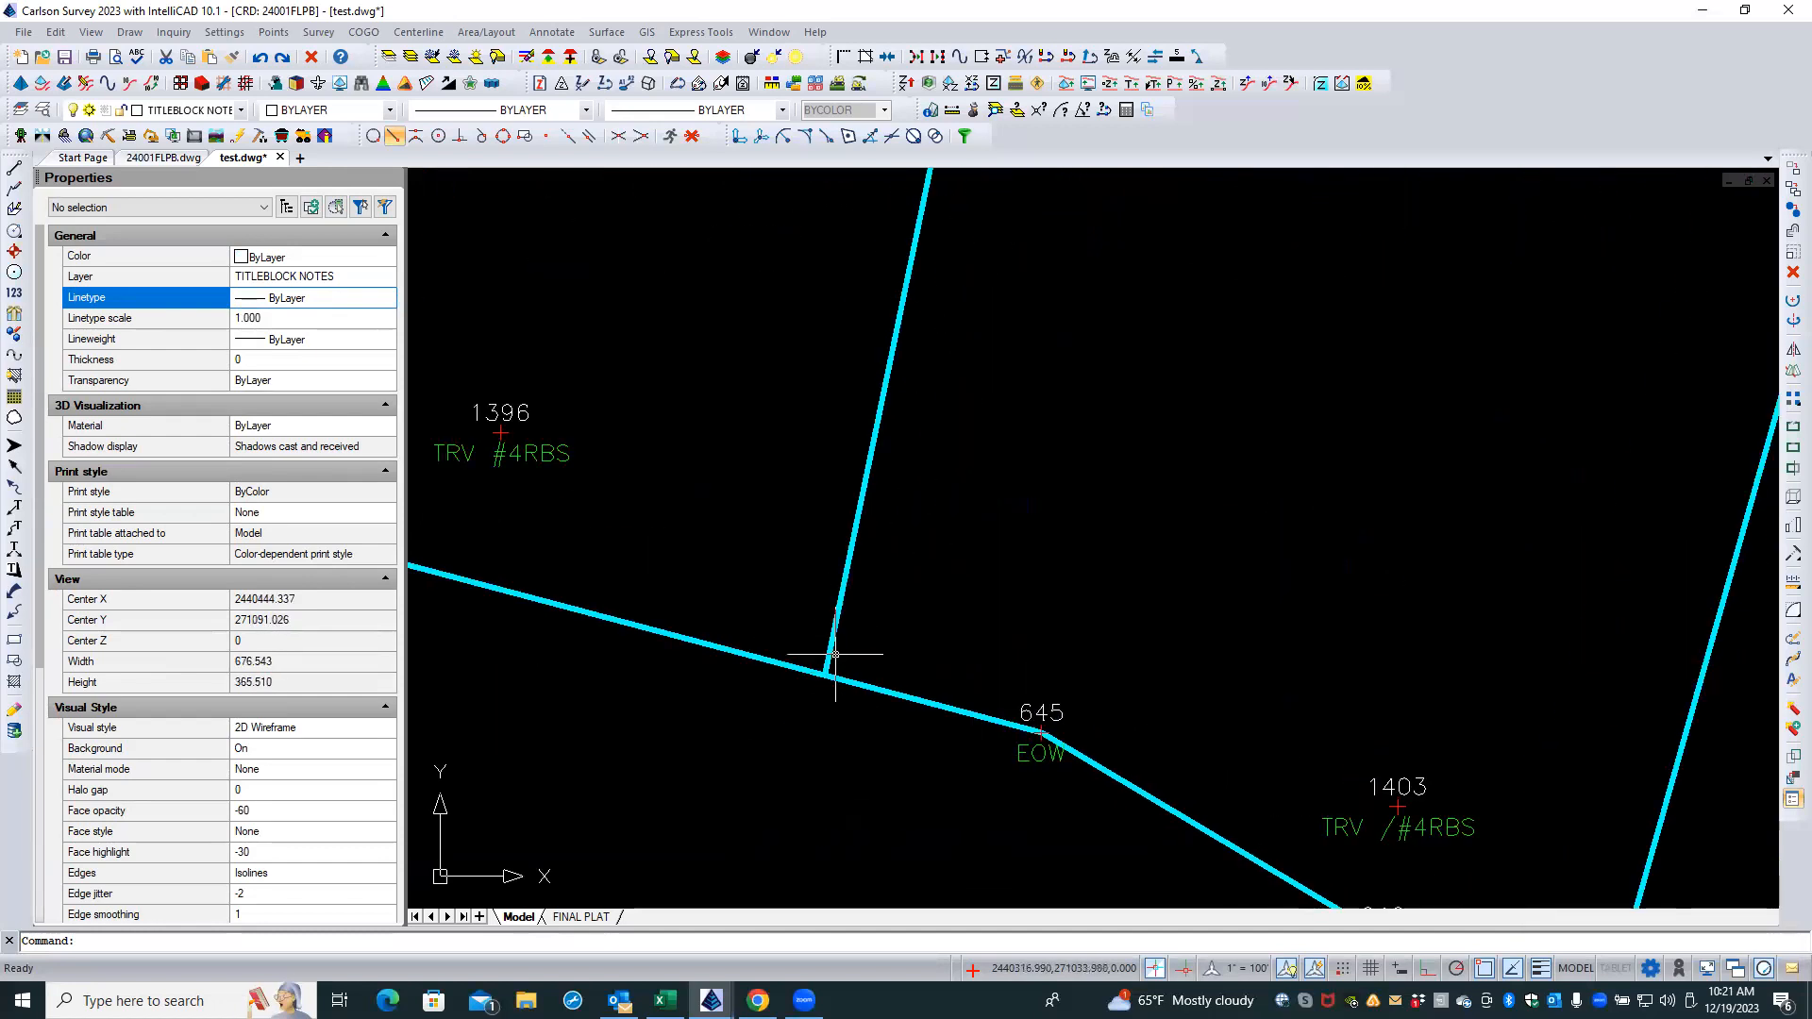
scroll(803, 669, "down", 5)
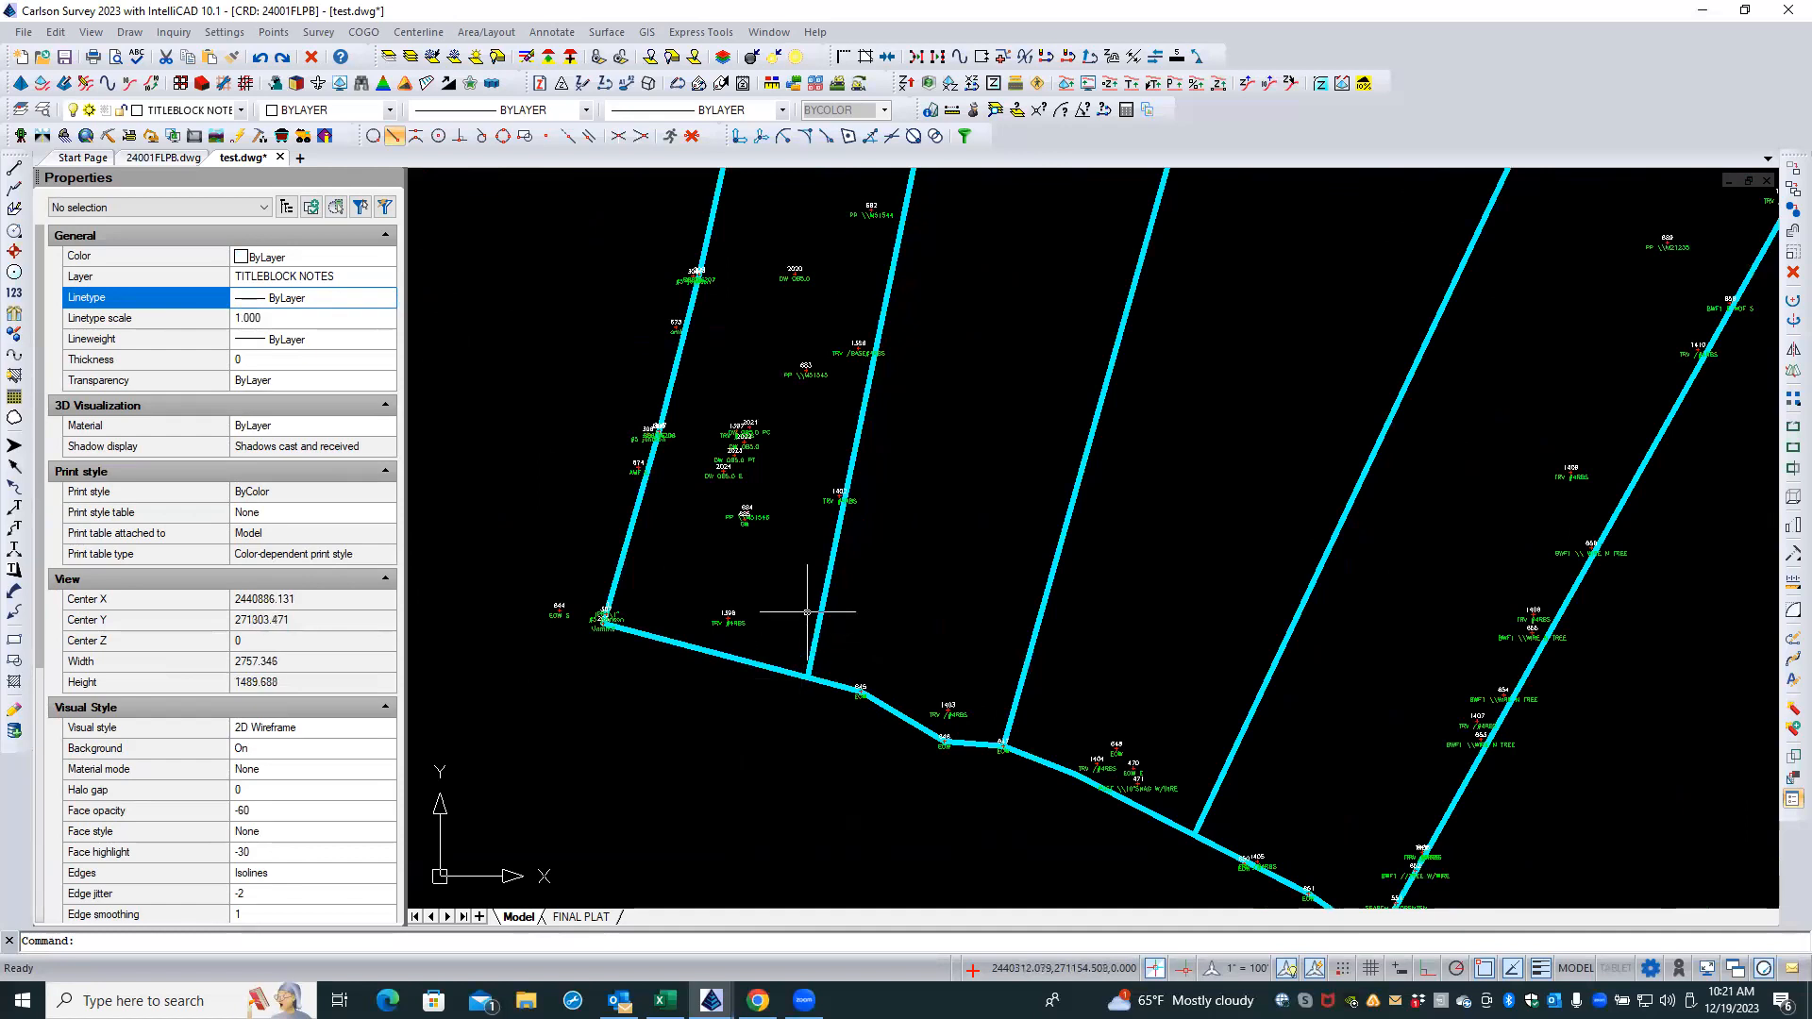
scroll(858, 507, "up", 4)
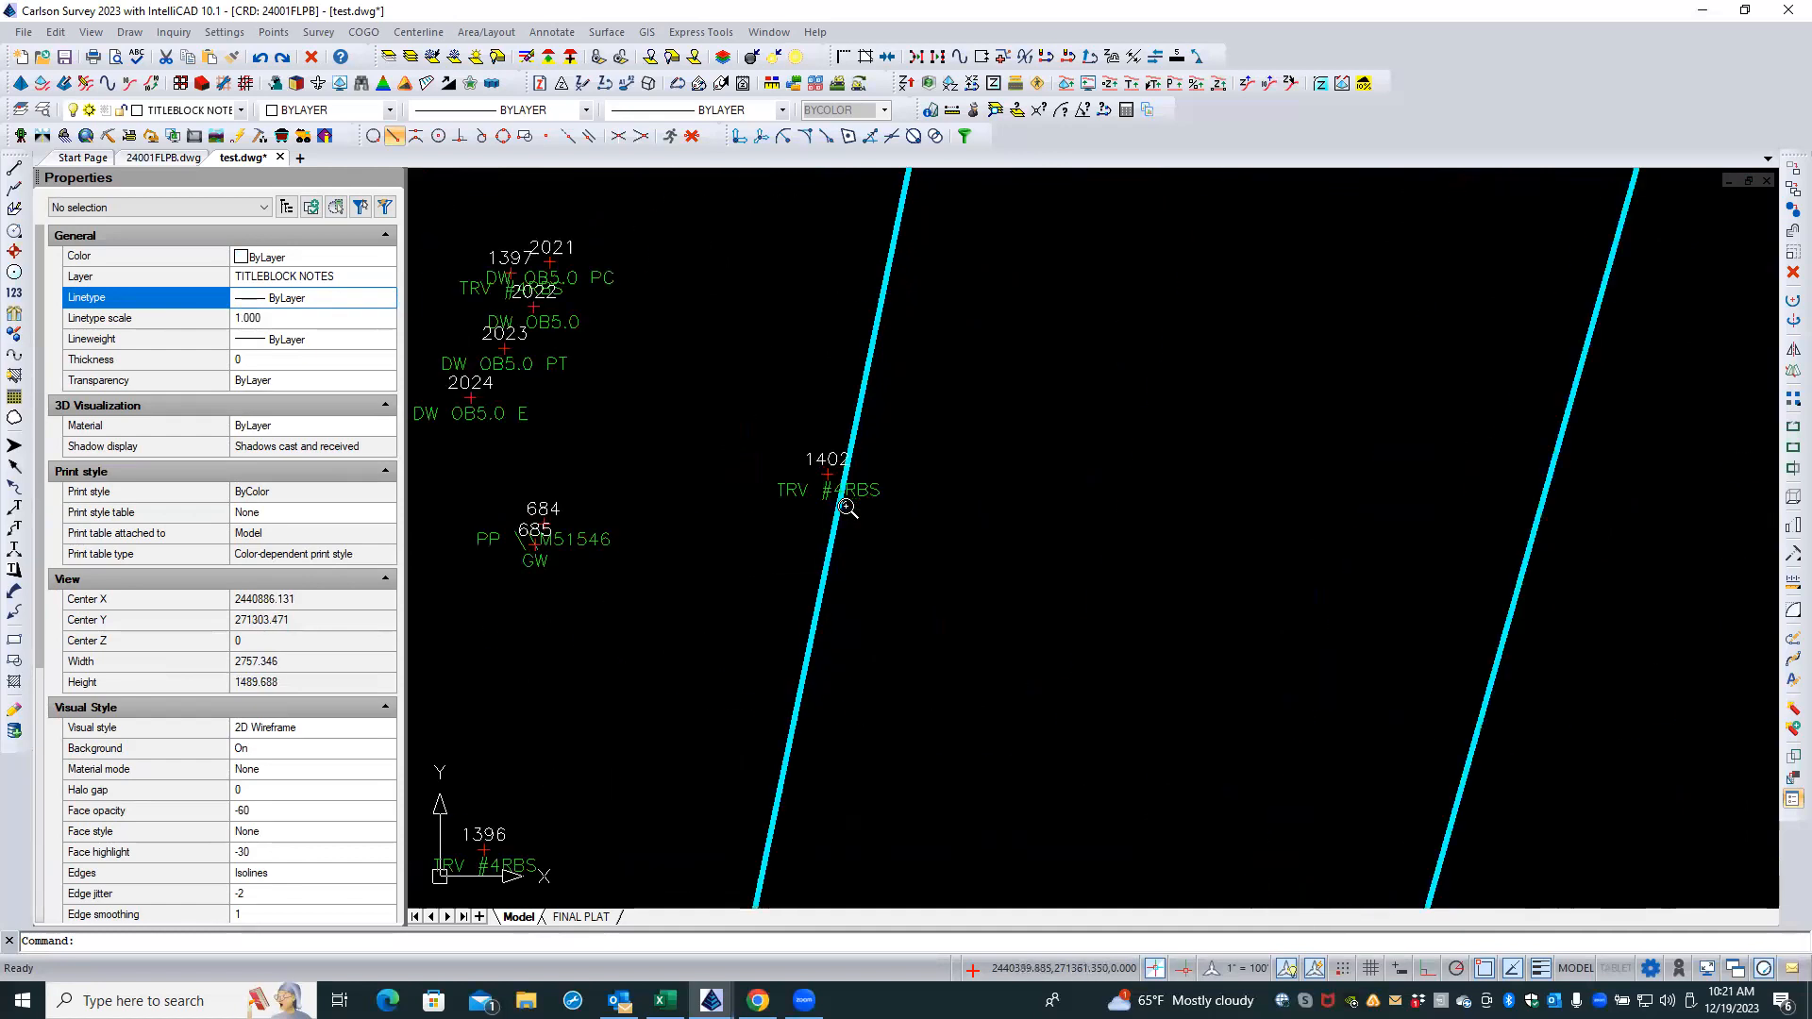
scroll(814, 485, "up", 2)
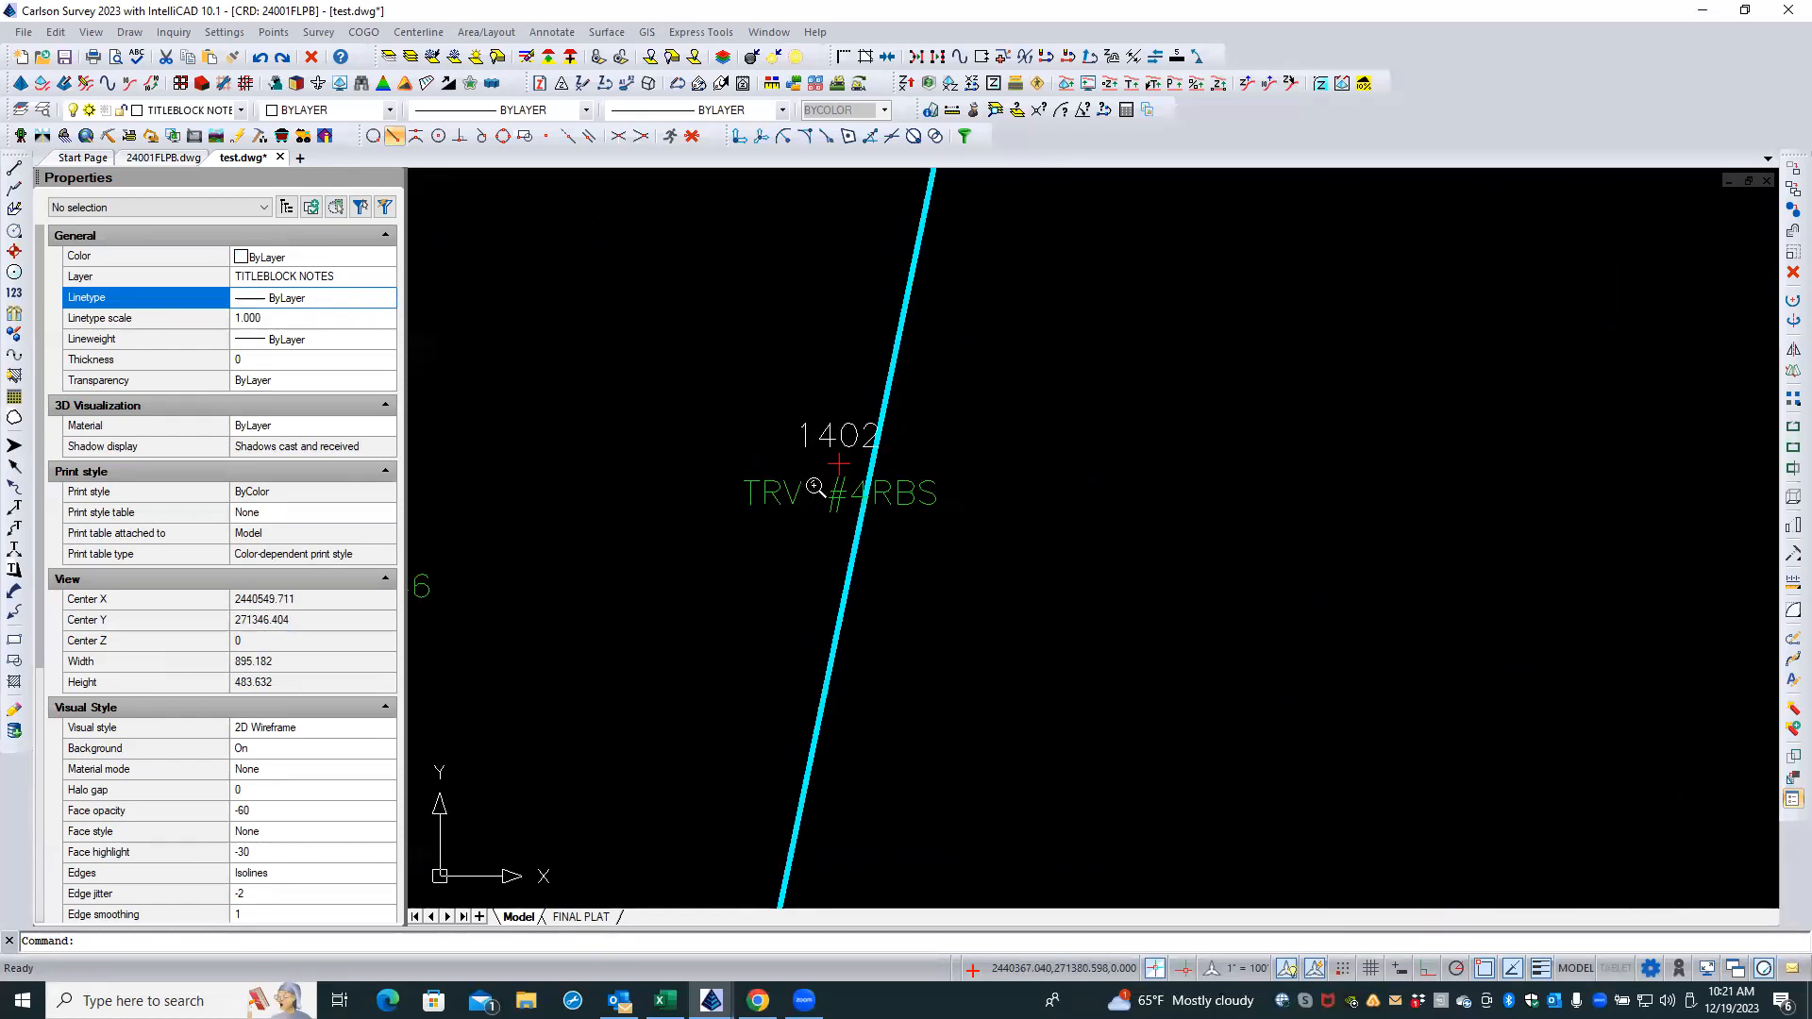
scroll(836, 472, "down", 7)
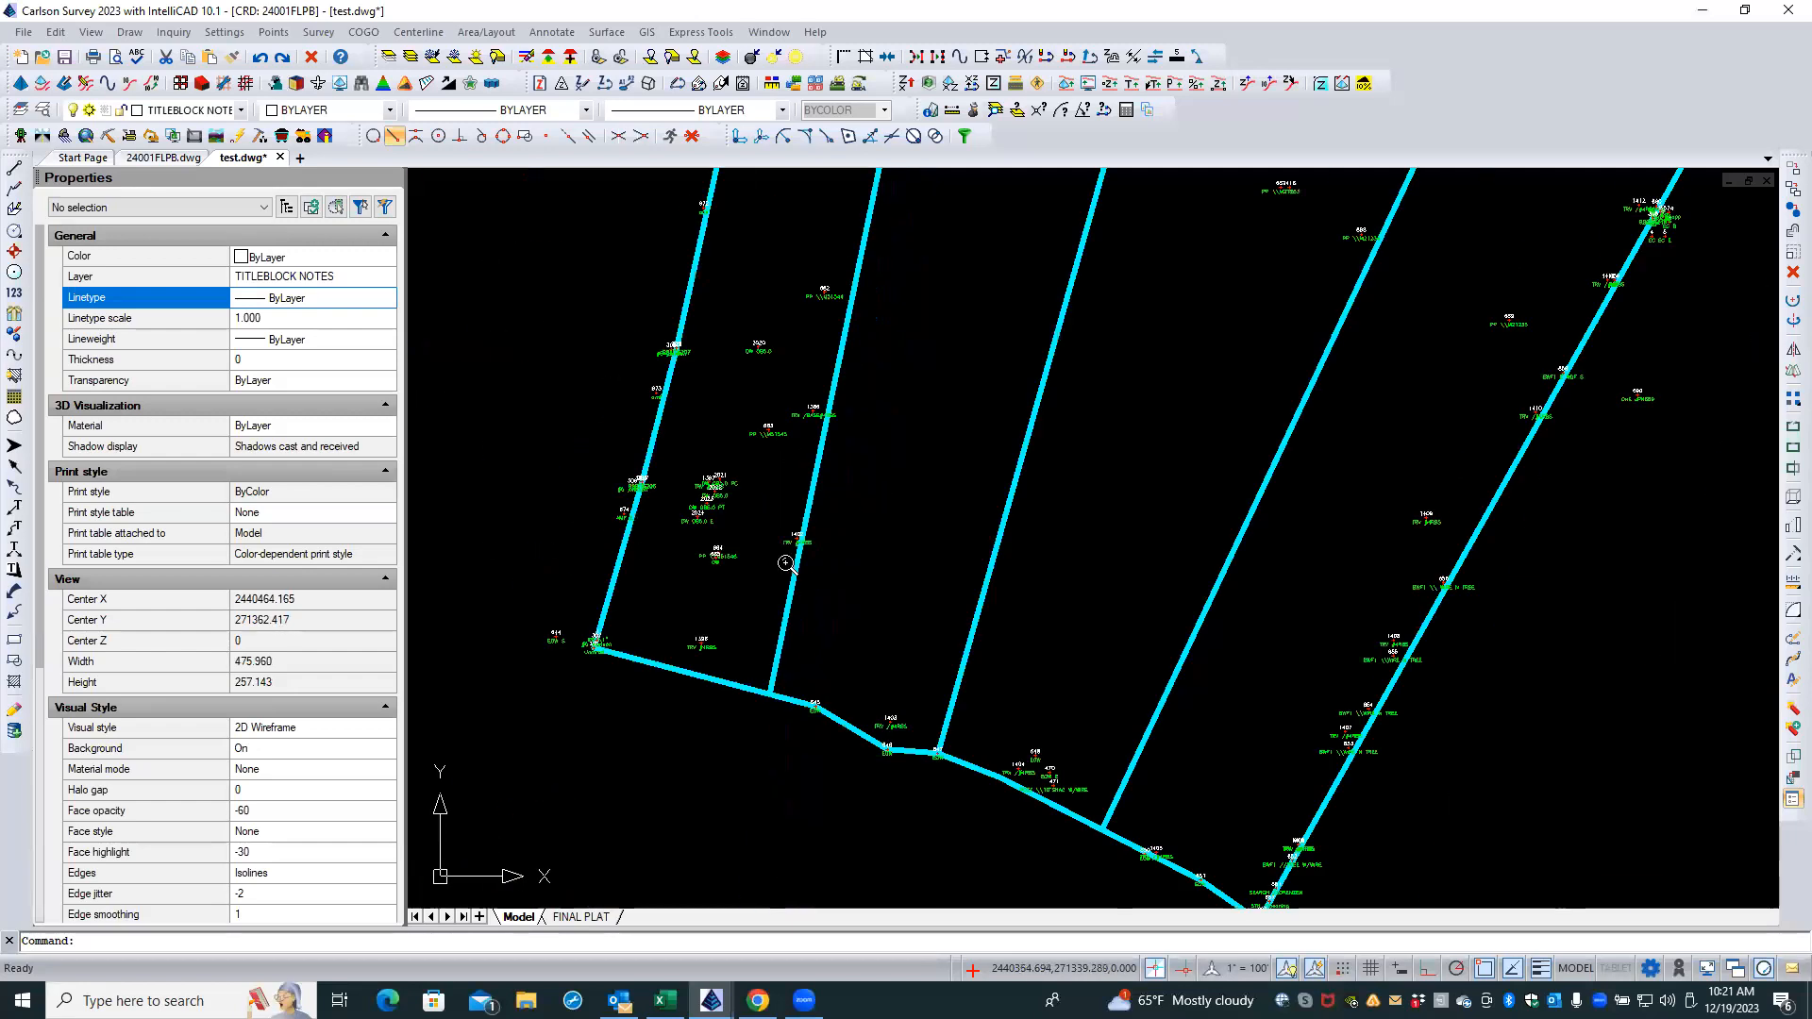
scroll(838, 470, "down", 3)
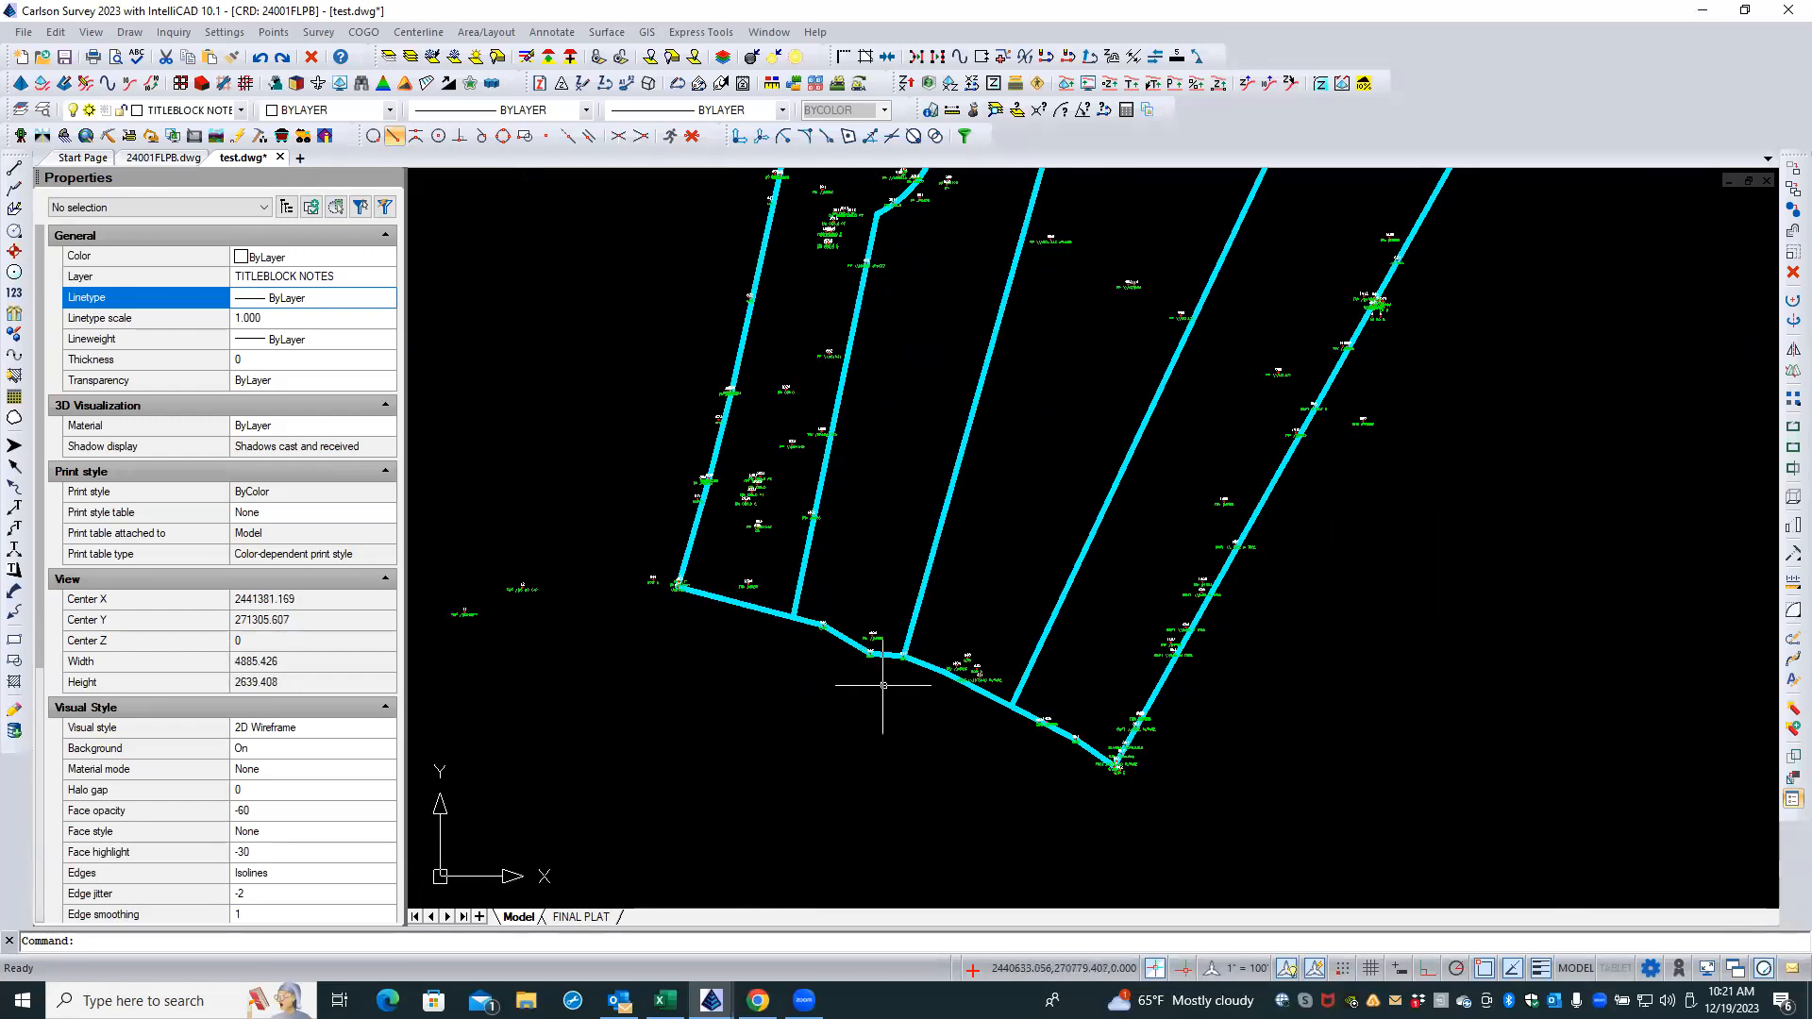
scroll(876, 672, "up", 1)
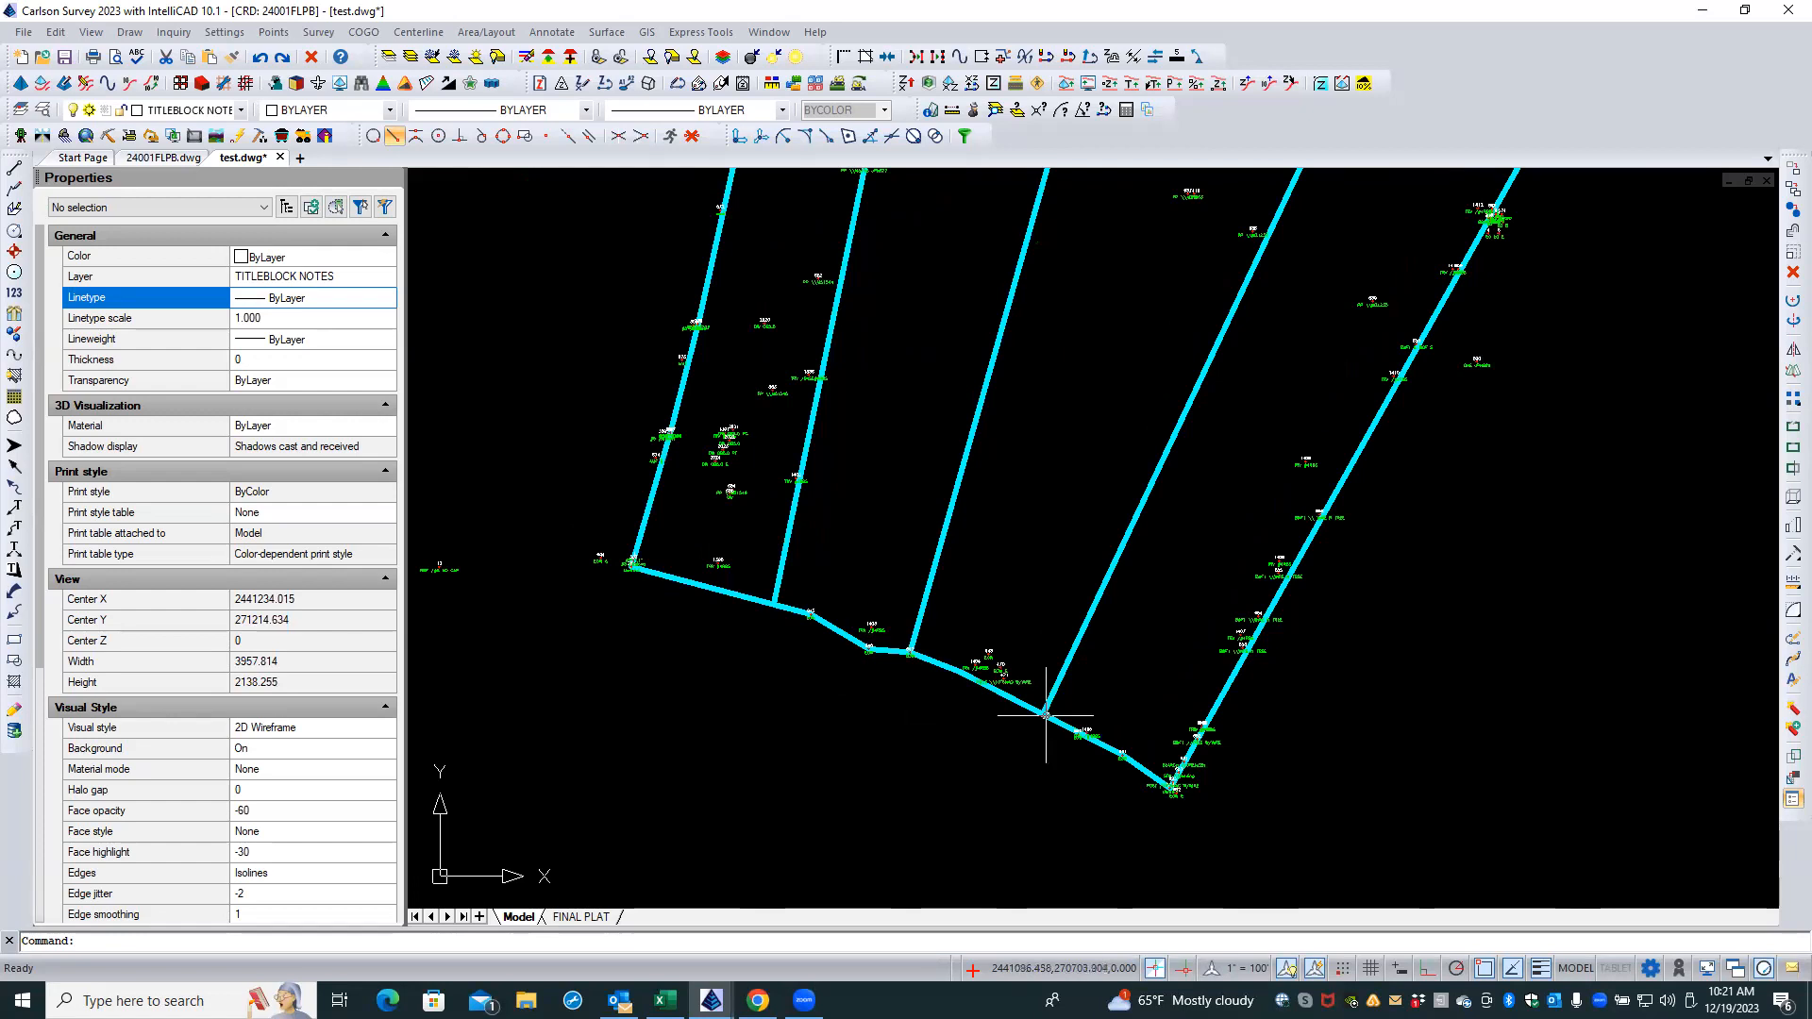
scroll(1039, 728, "up", 4)
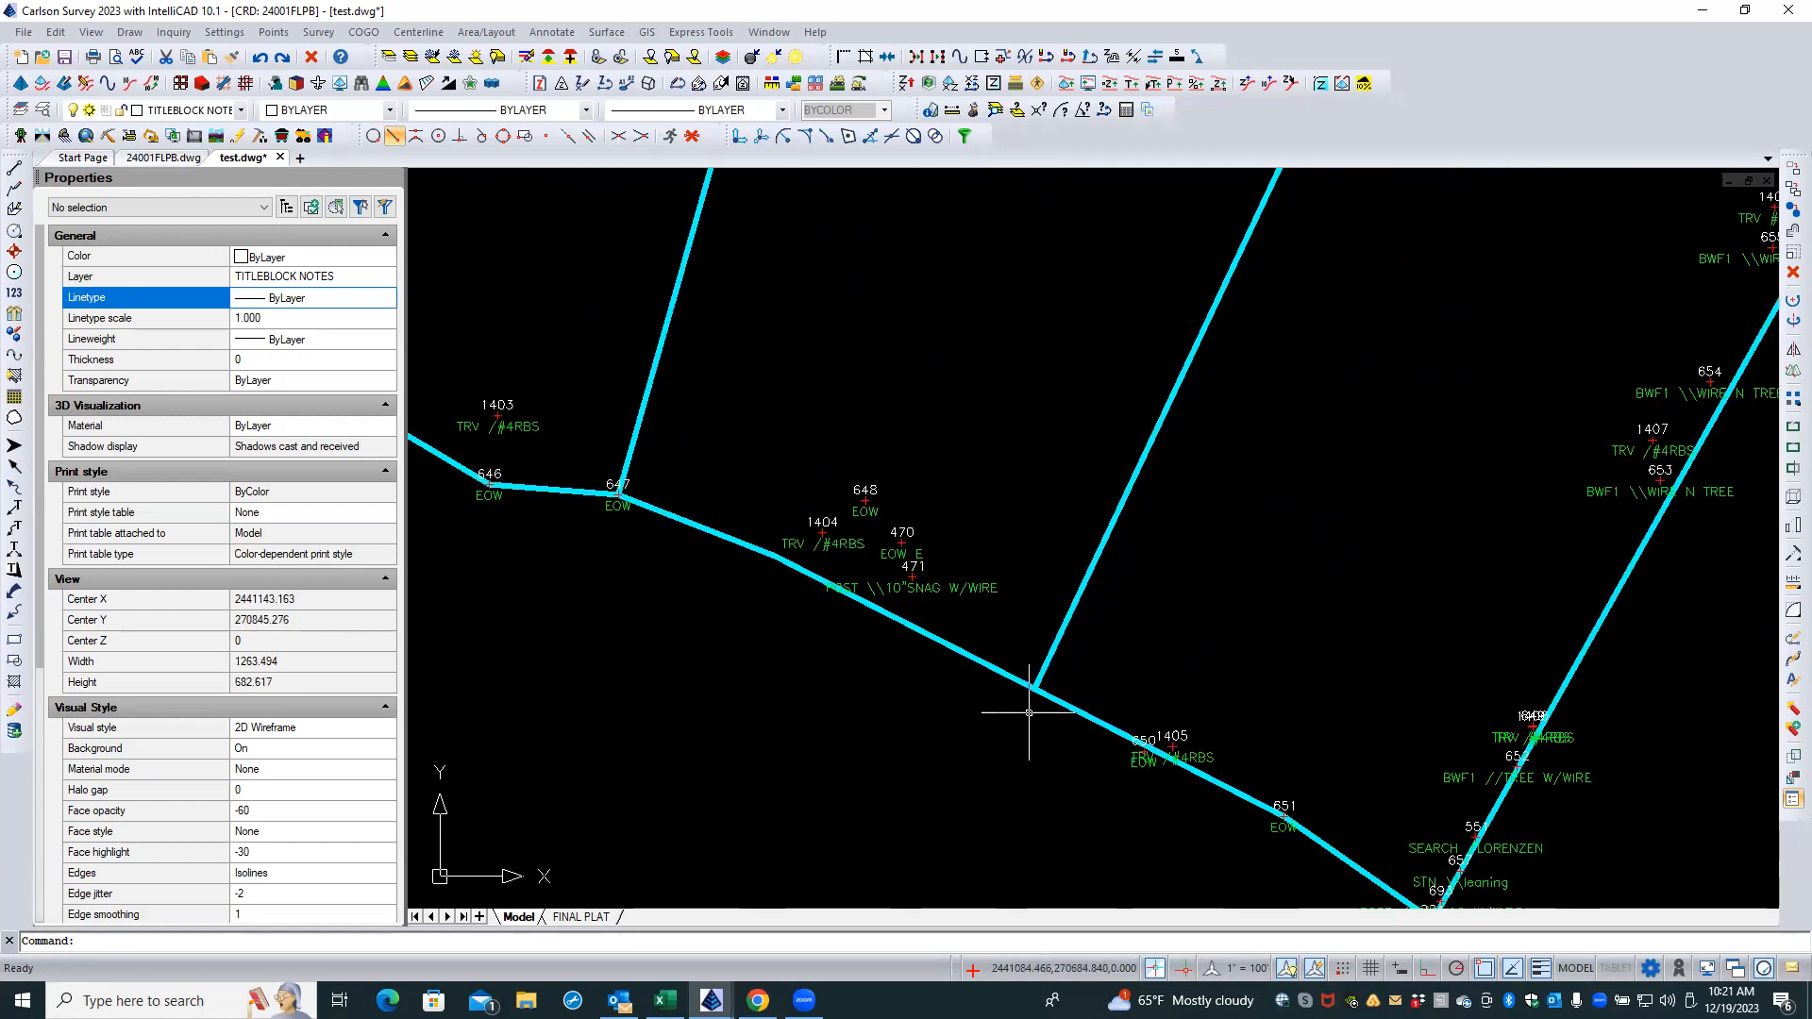
scroll(953, 727, "down", 4)
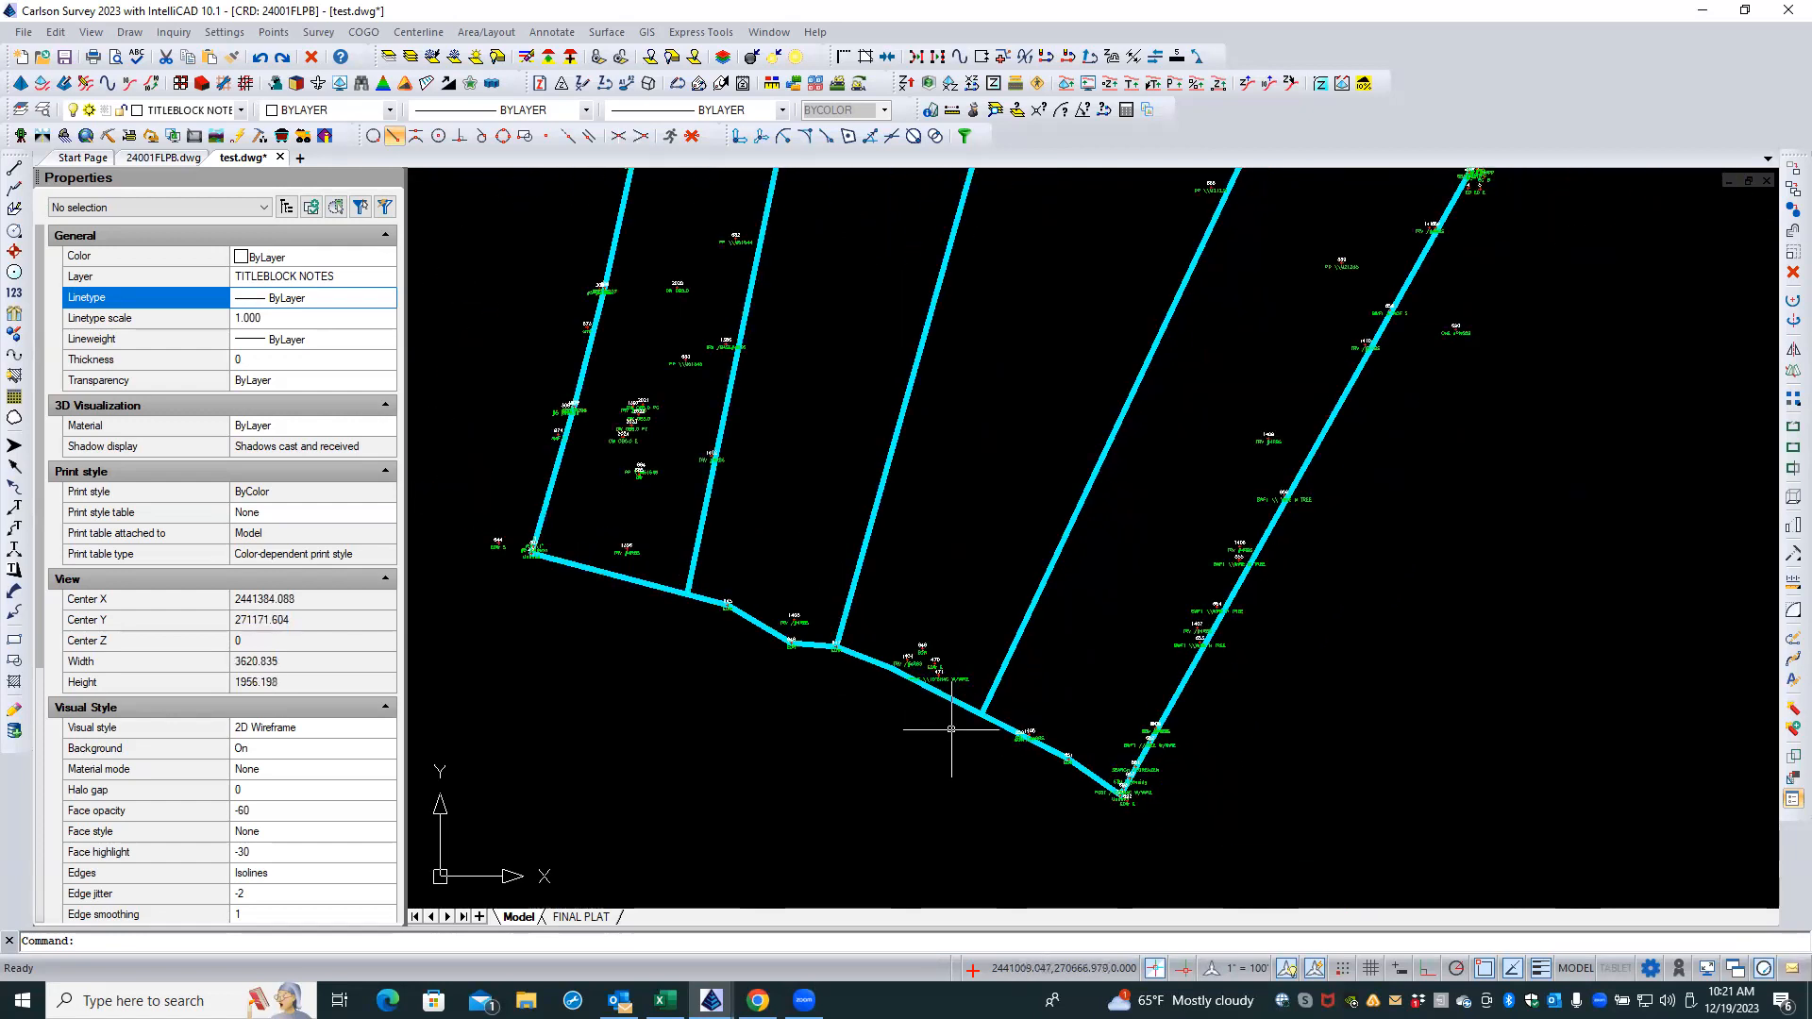
- Compare the numbered corner points along the Shenandoah River line in 24001FLPB.dwg with the same corners in test.dwg
left_click(165, 158)
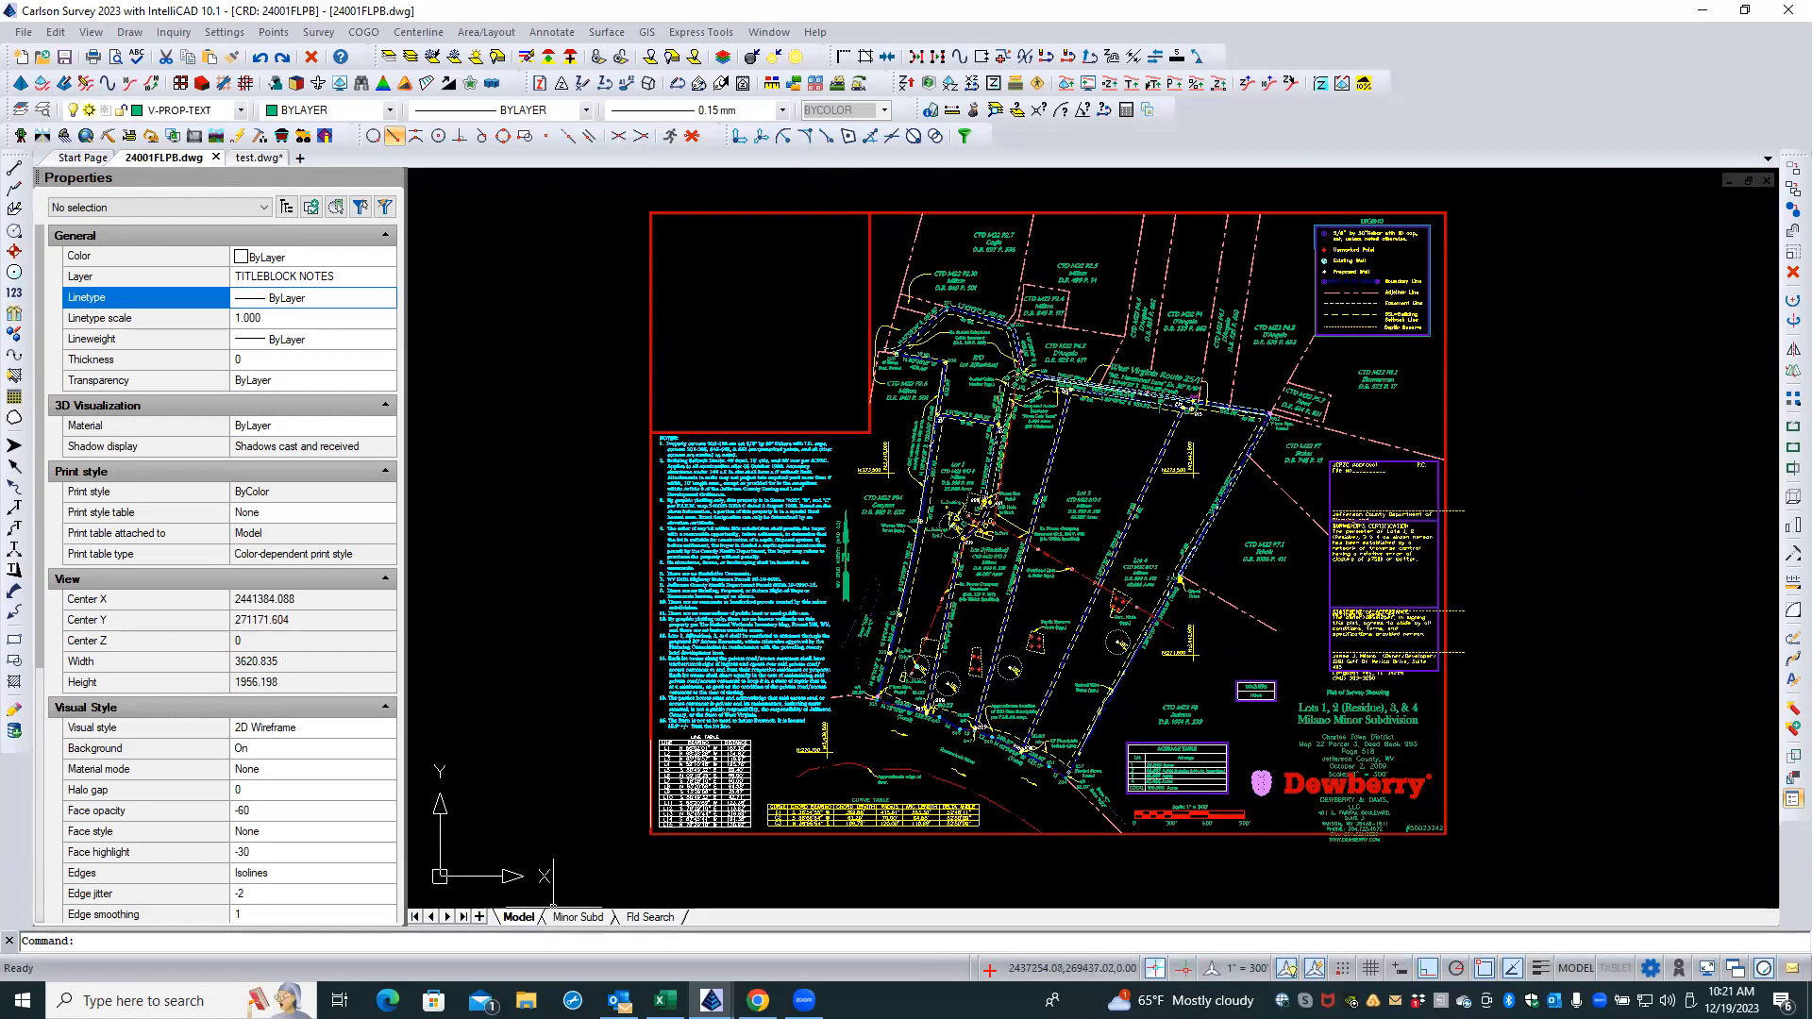
scroll(945, 736, "up", 5)
scroll(936, 718, "up", 4)
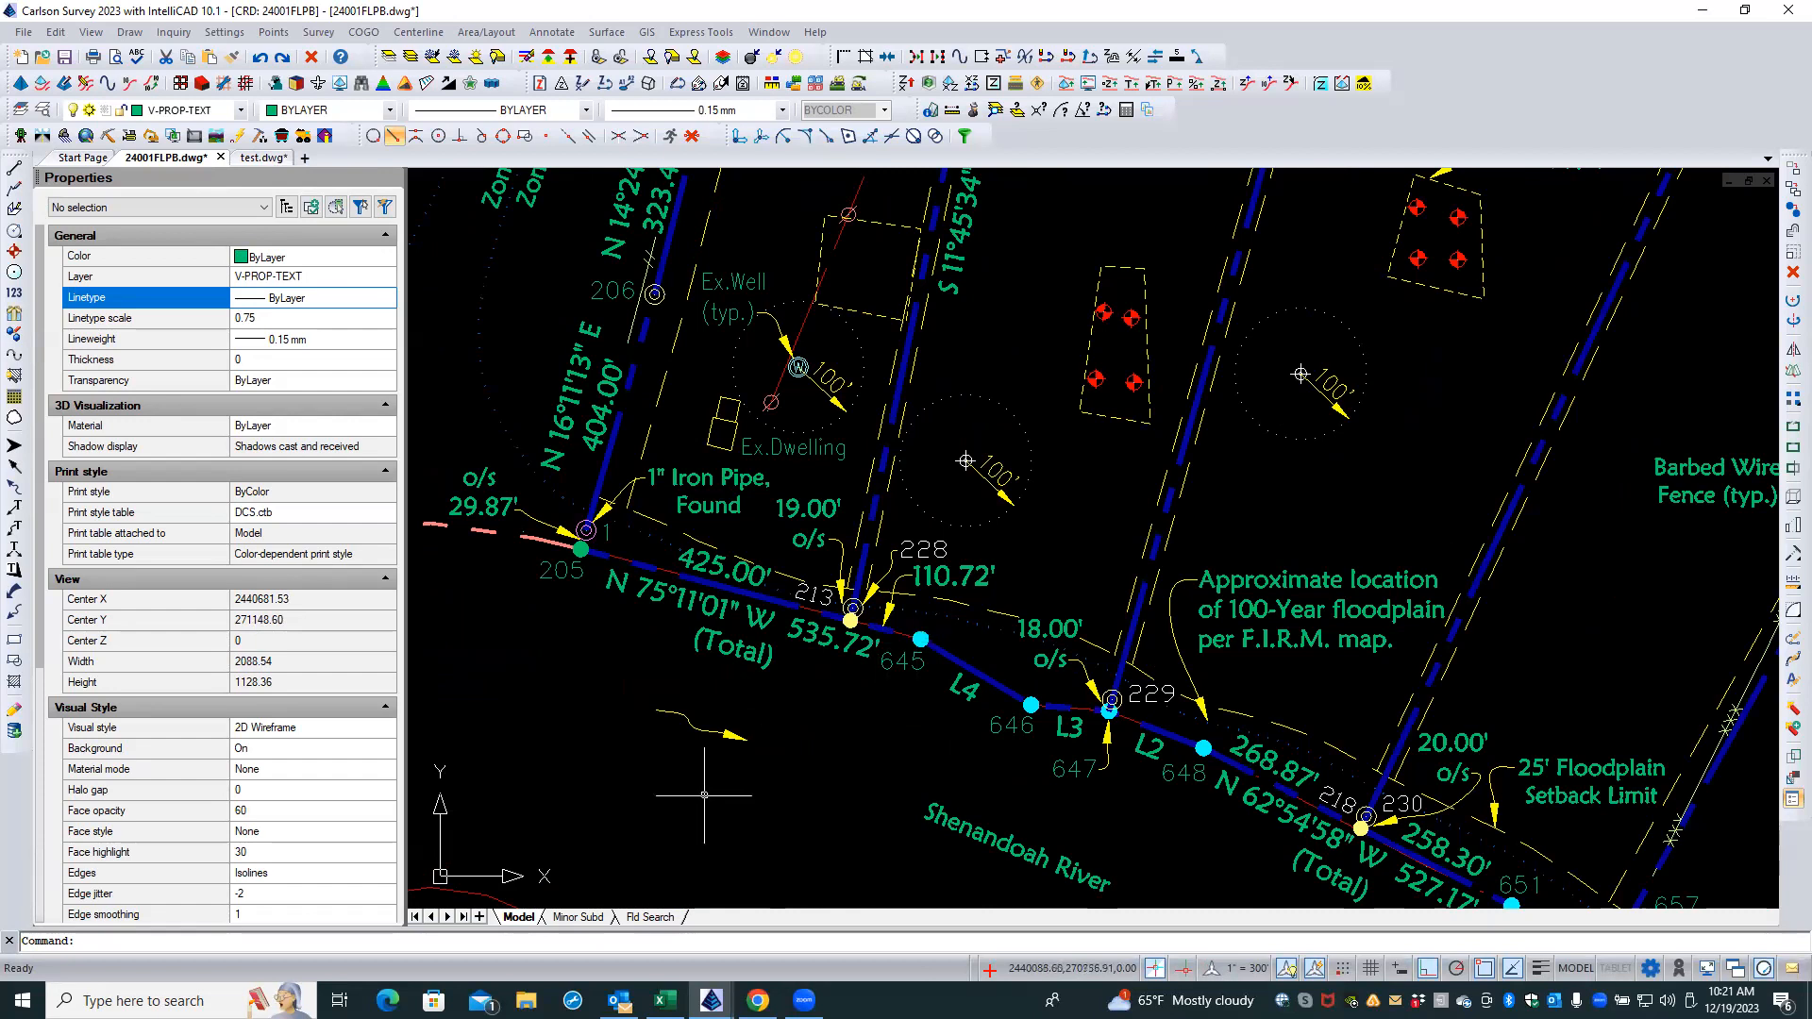
left_click(261, 157)
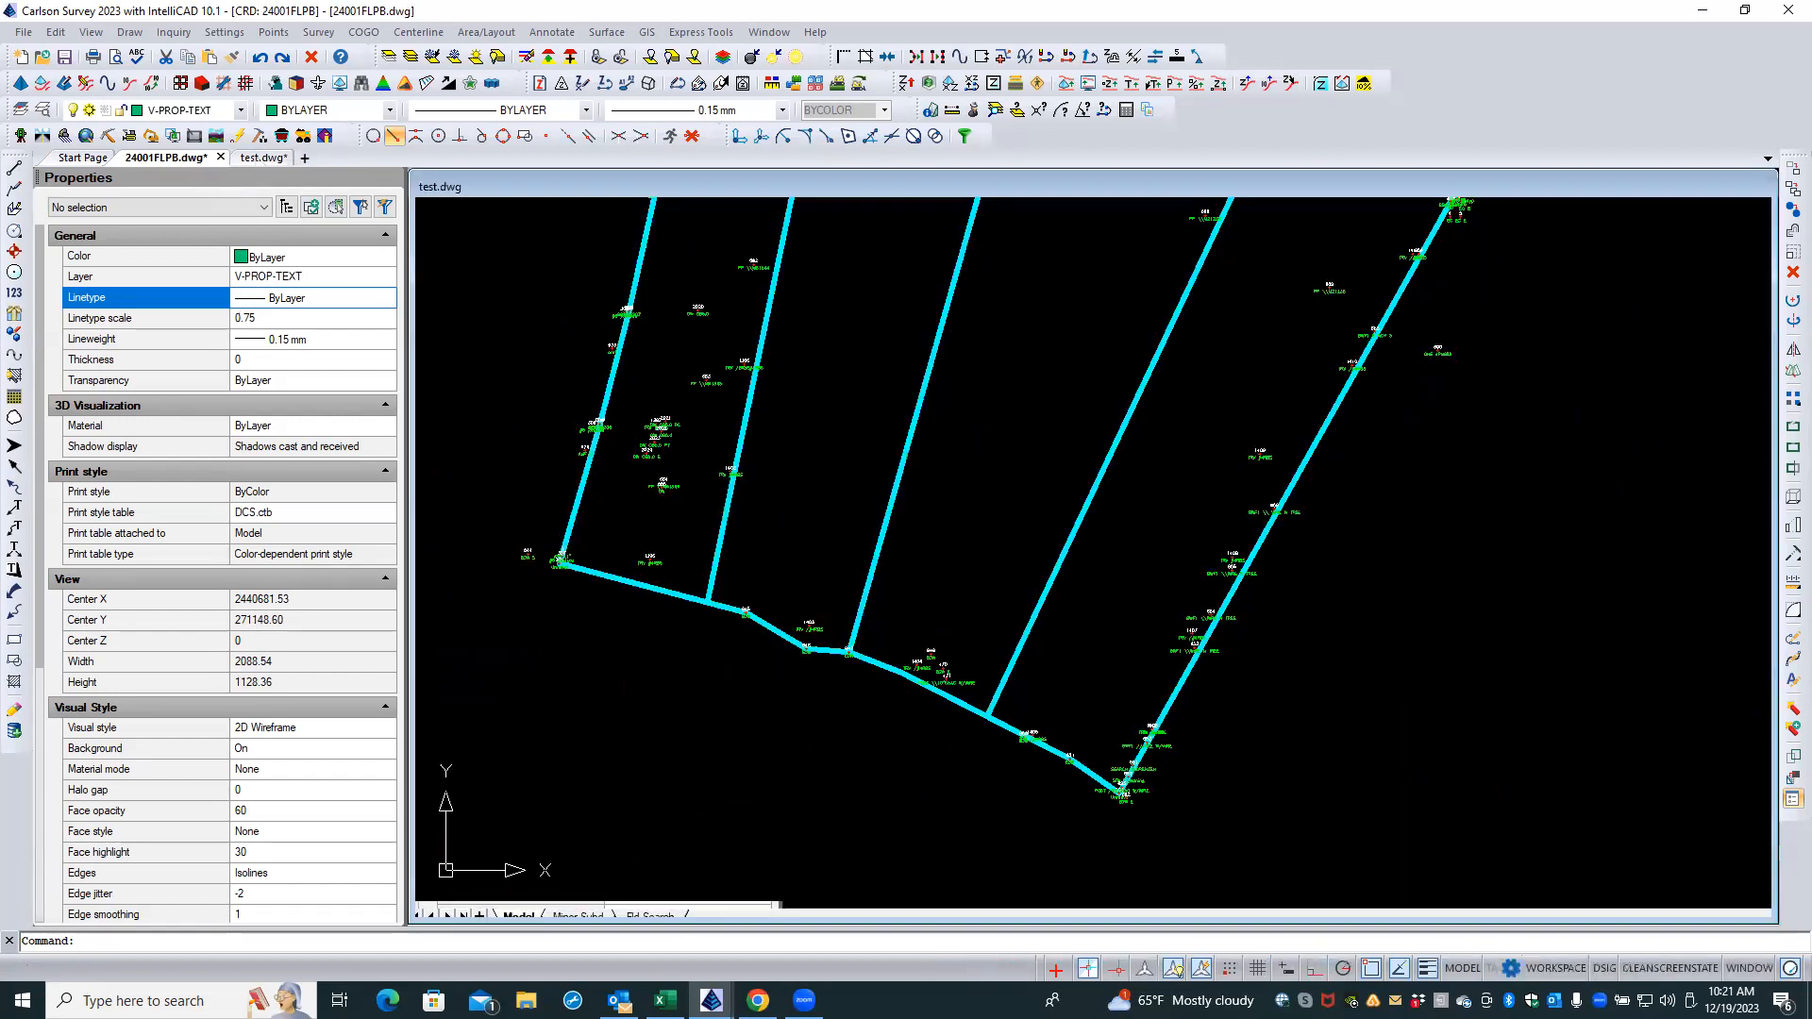
scroll(710, 590, "up", 2)
scroll(710, 590, "up", 3)
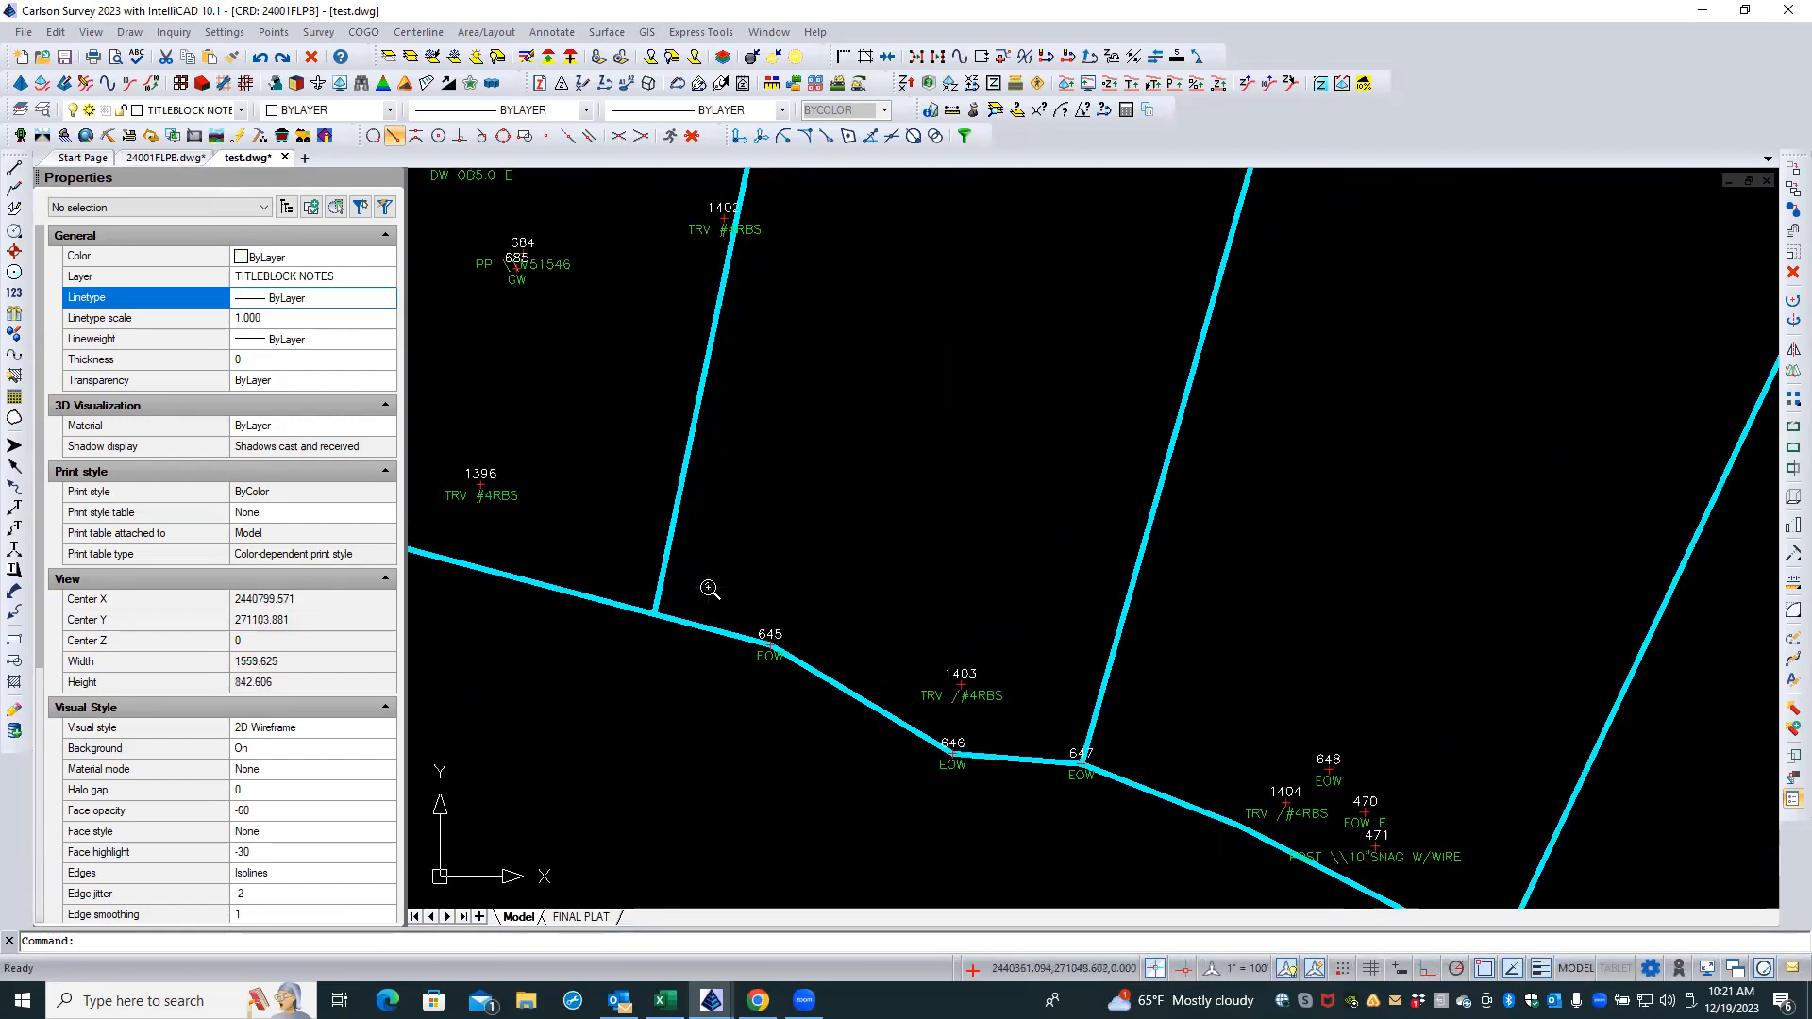
left_click(158, 157)
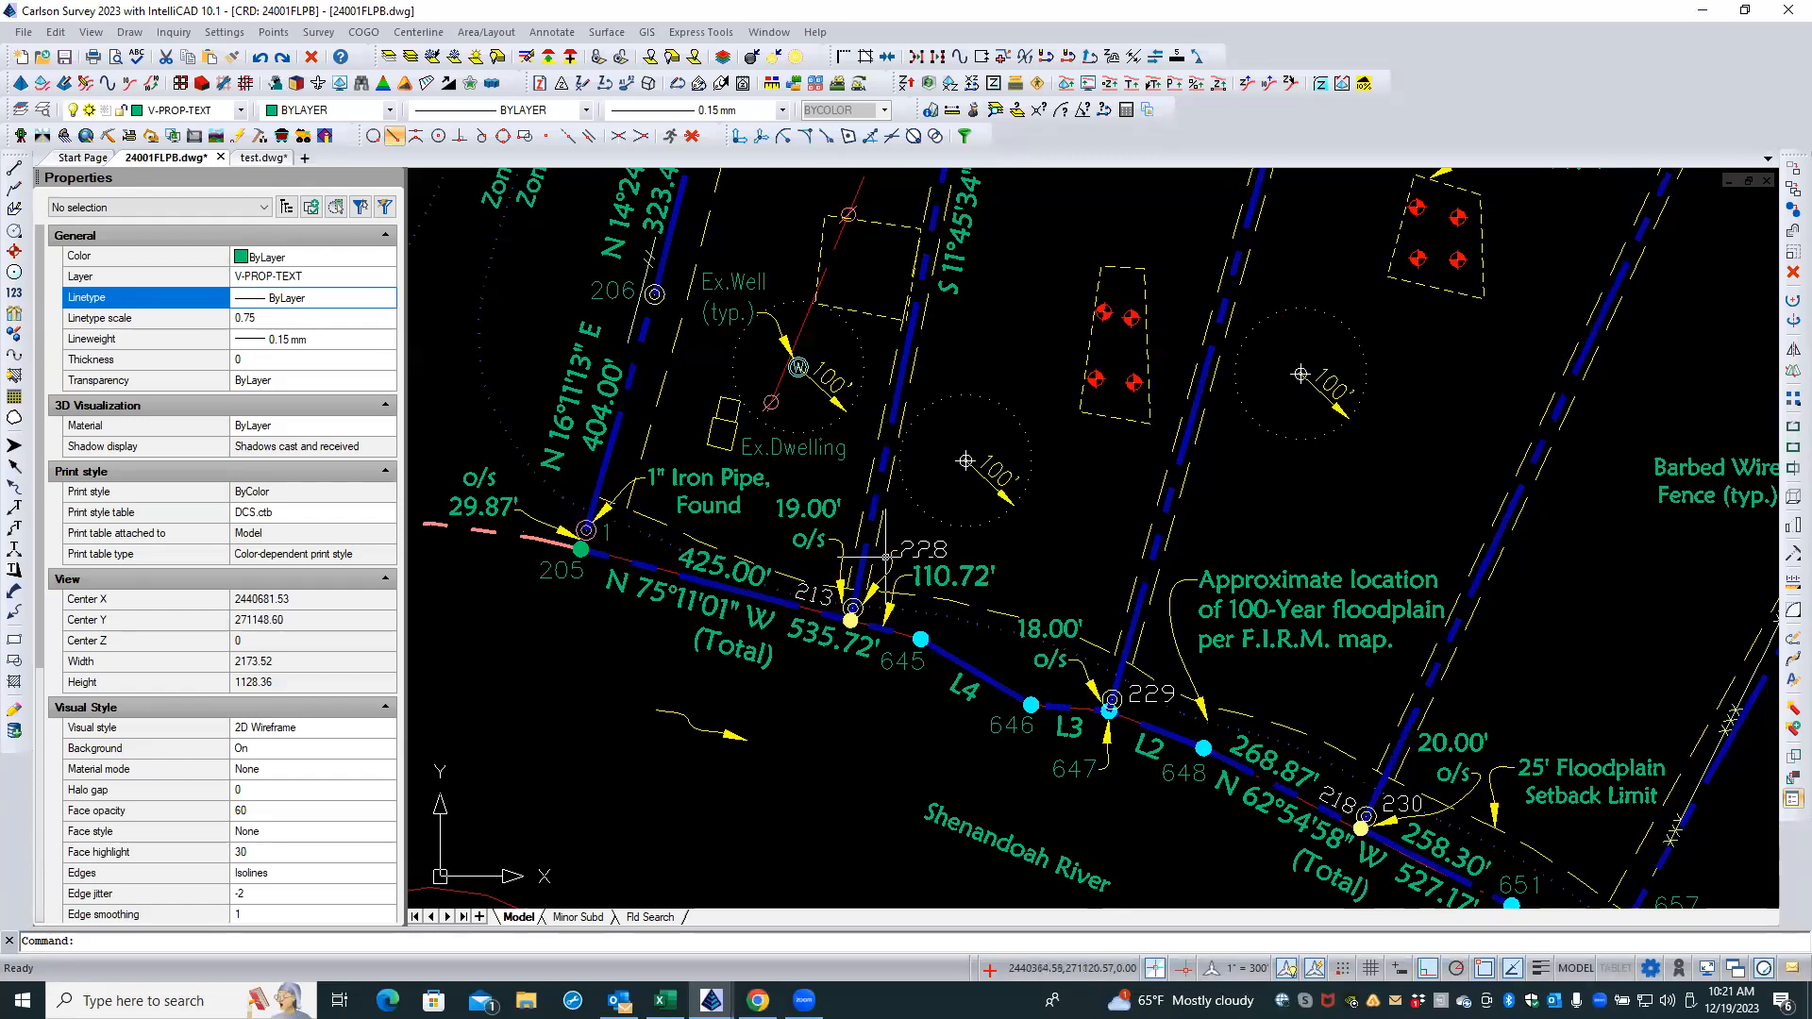
left_click(263, 157)
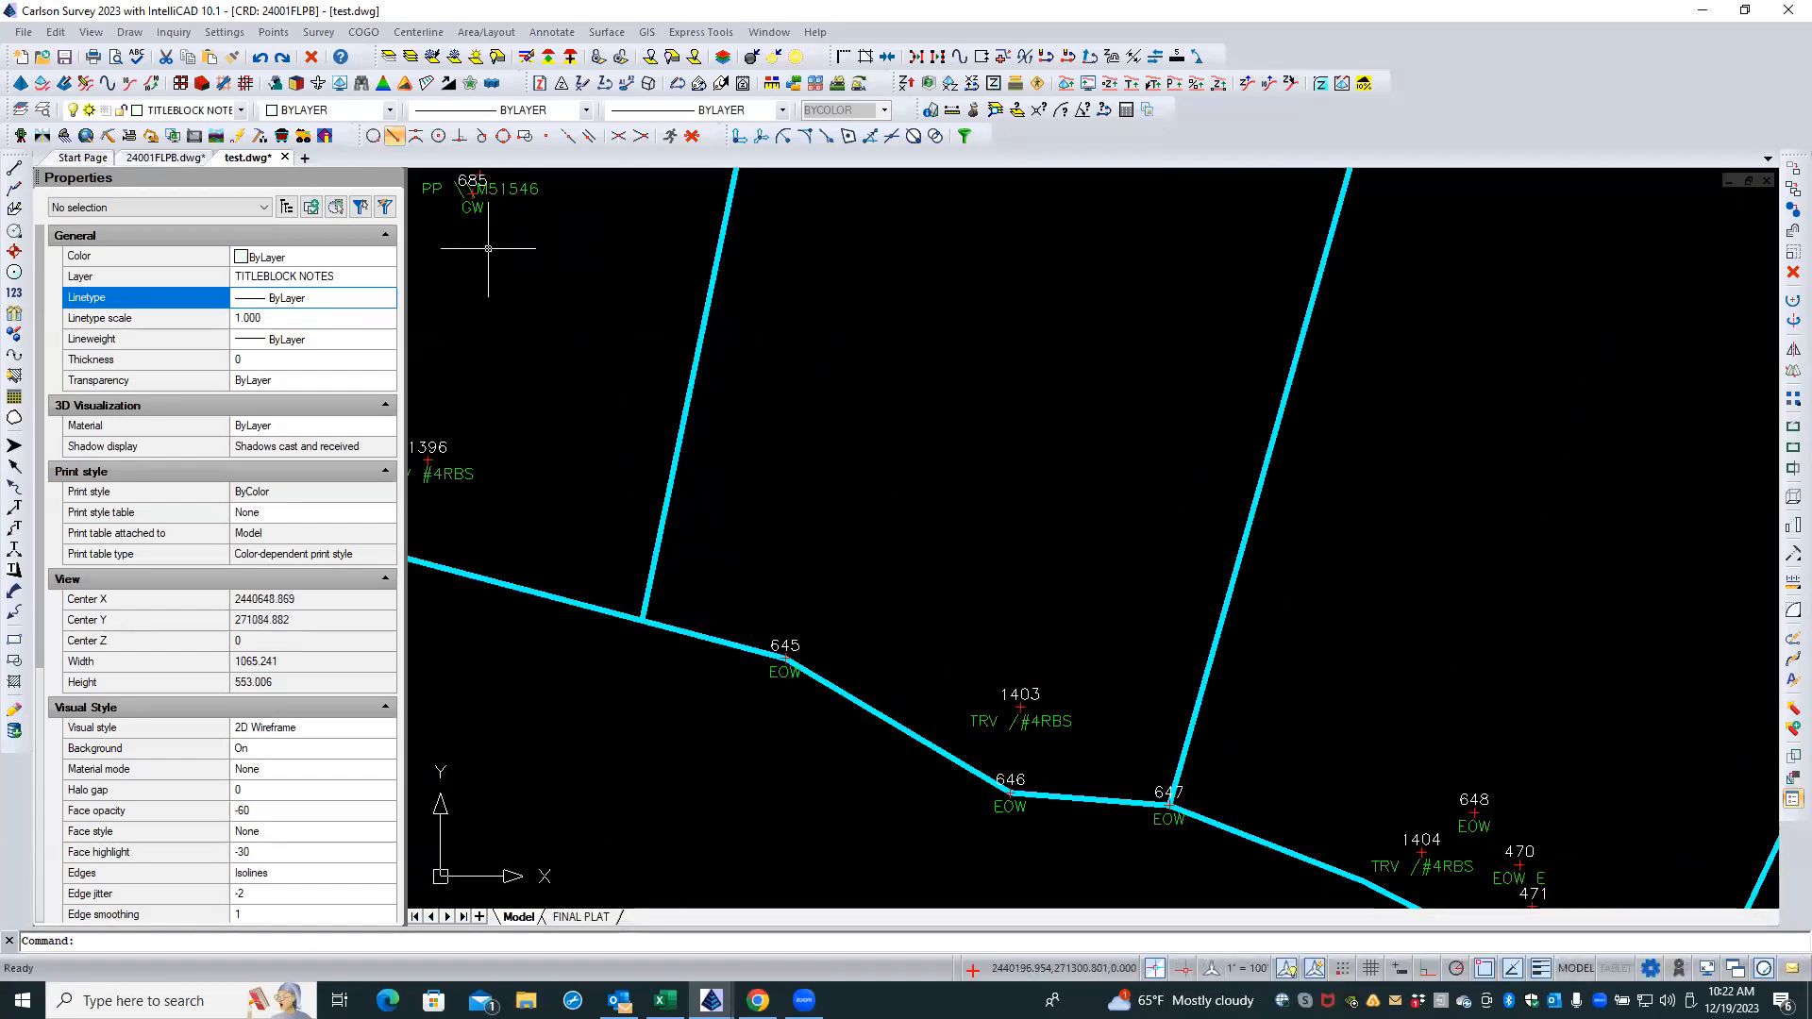
- List all points of the current coordinate file, review the 200-series point numbers in the report, and close it
left_click(271, 33)
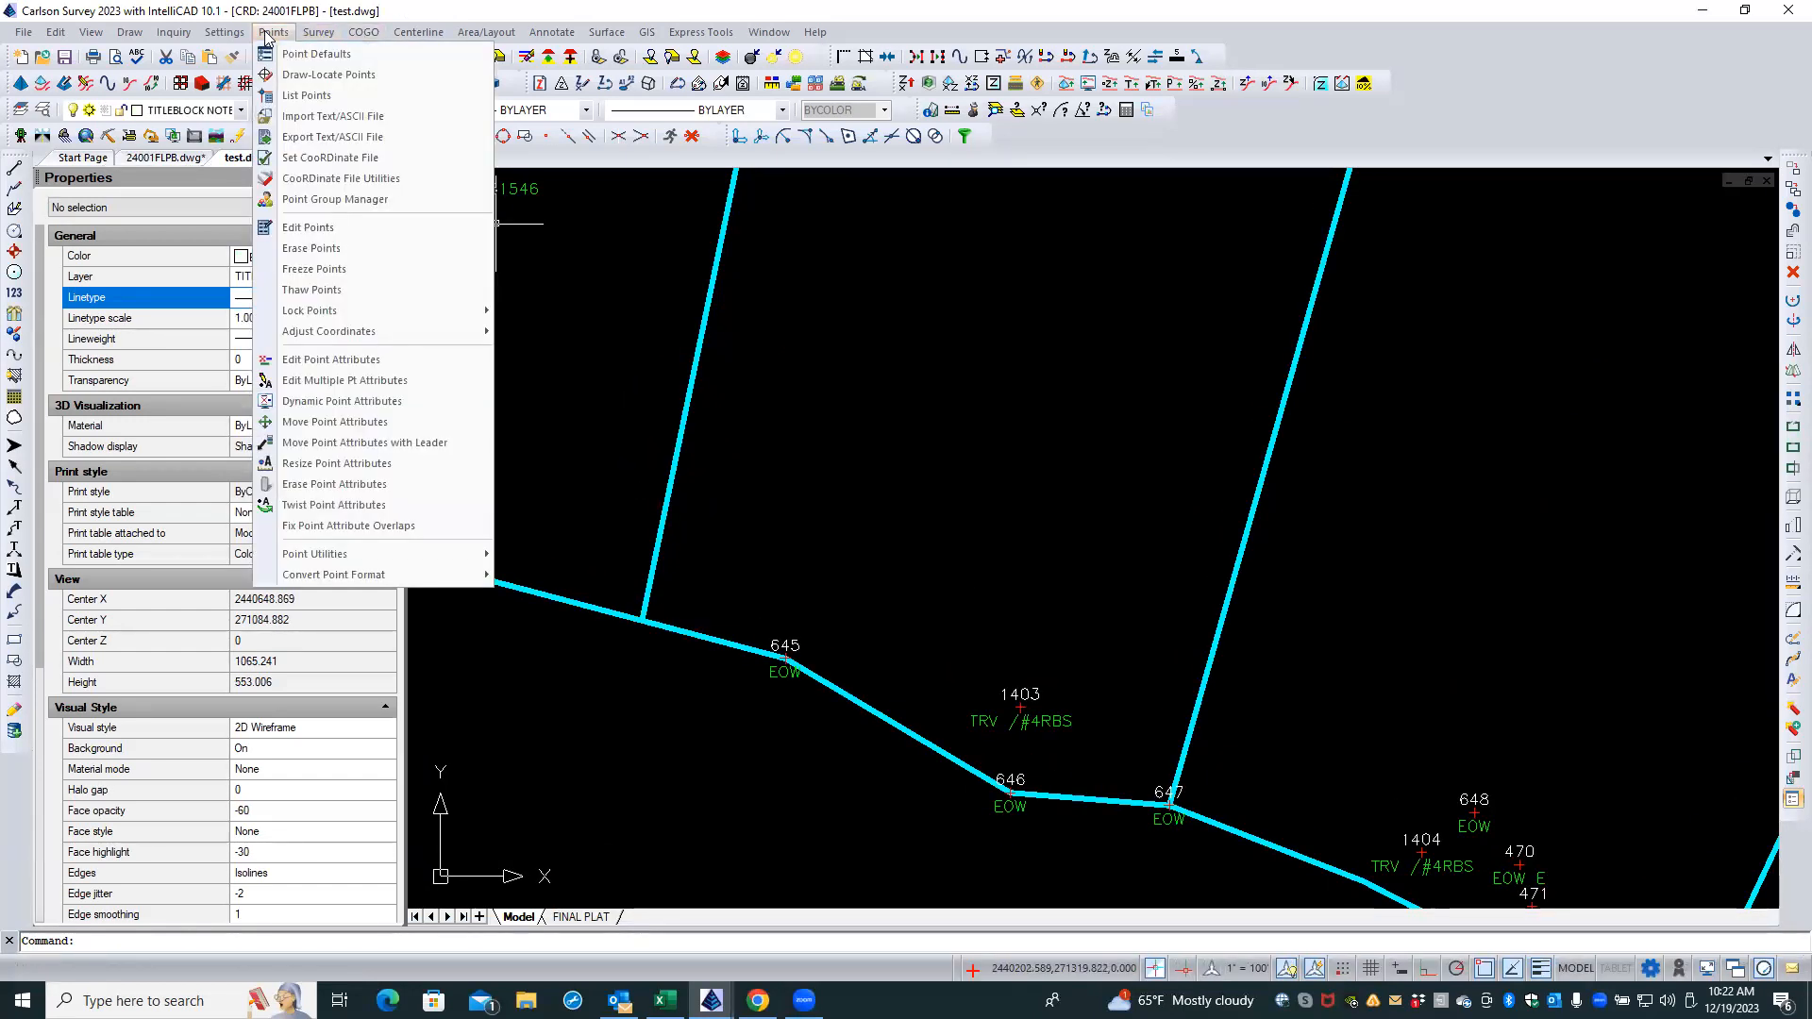
left_click(304, 95)
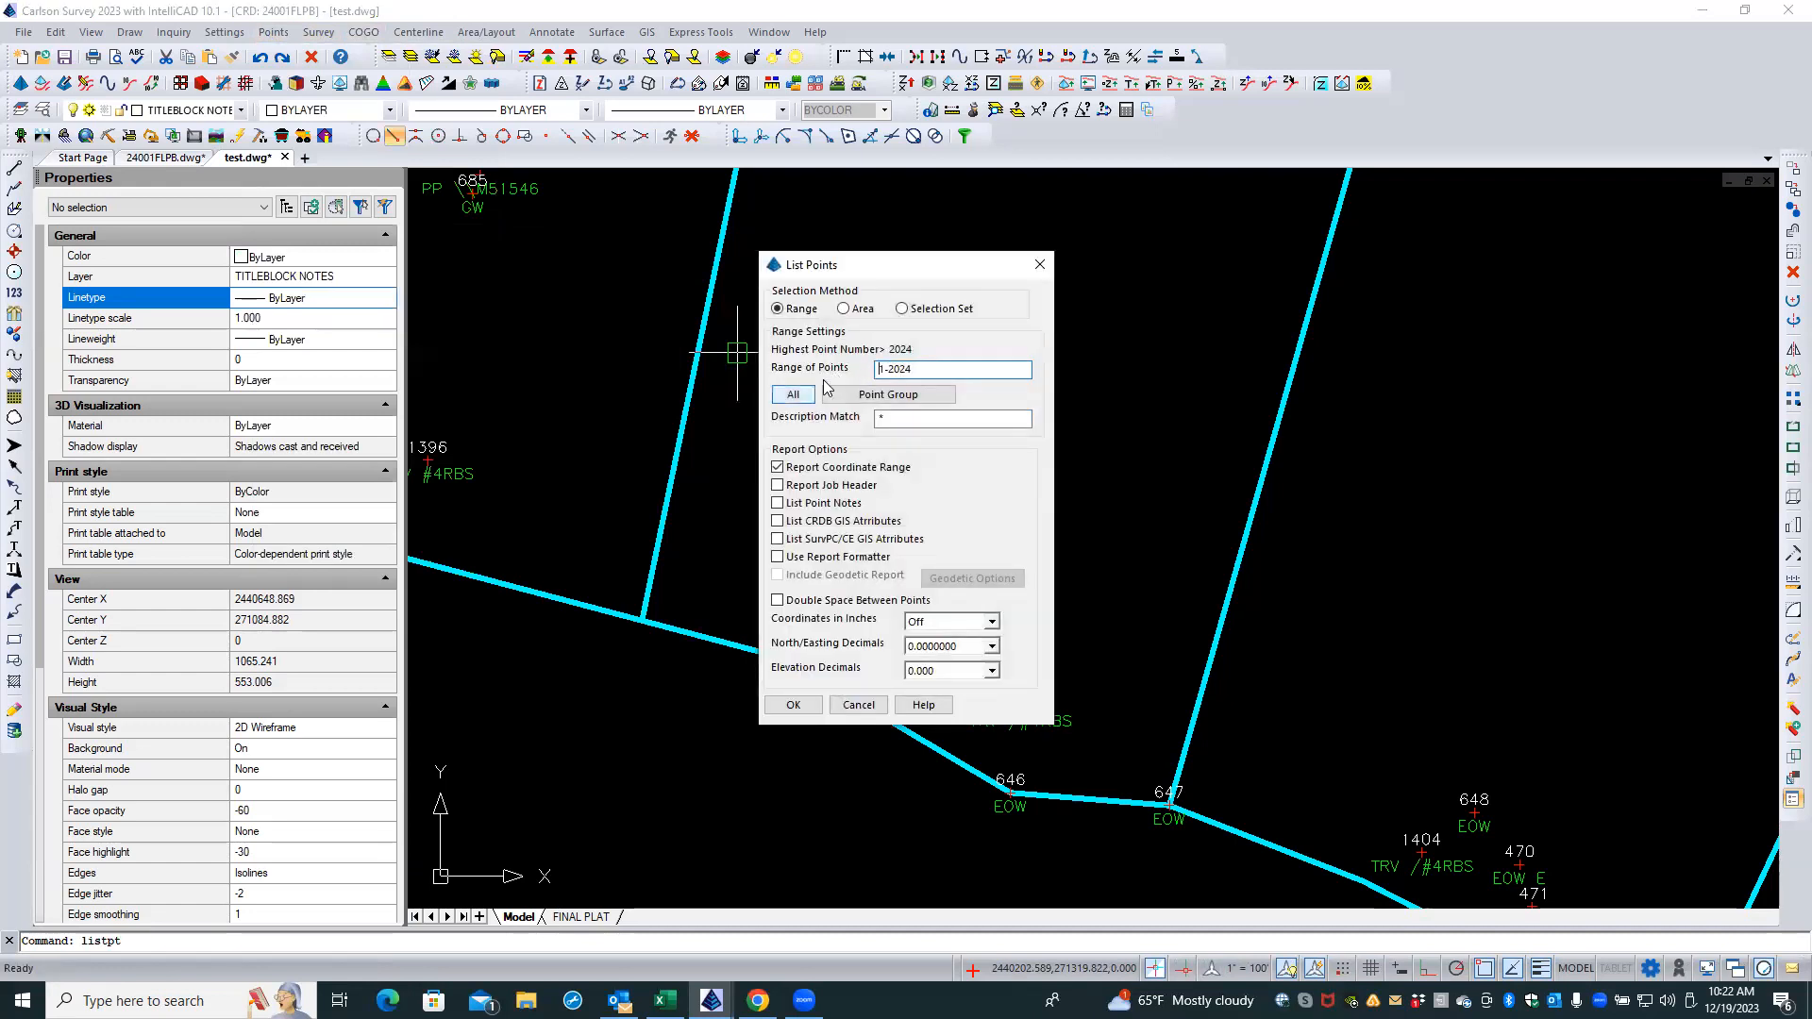
left_click(792, 396)
left_click(793, 706)
scroll(383, 540, "down", 1)
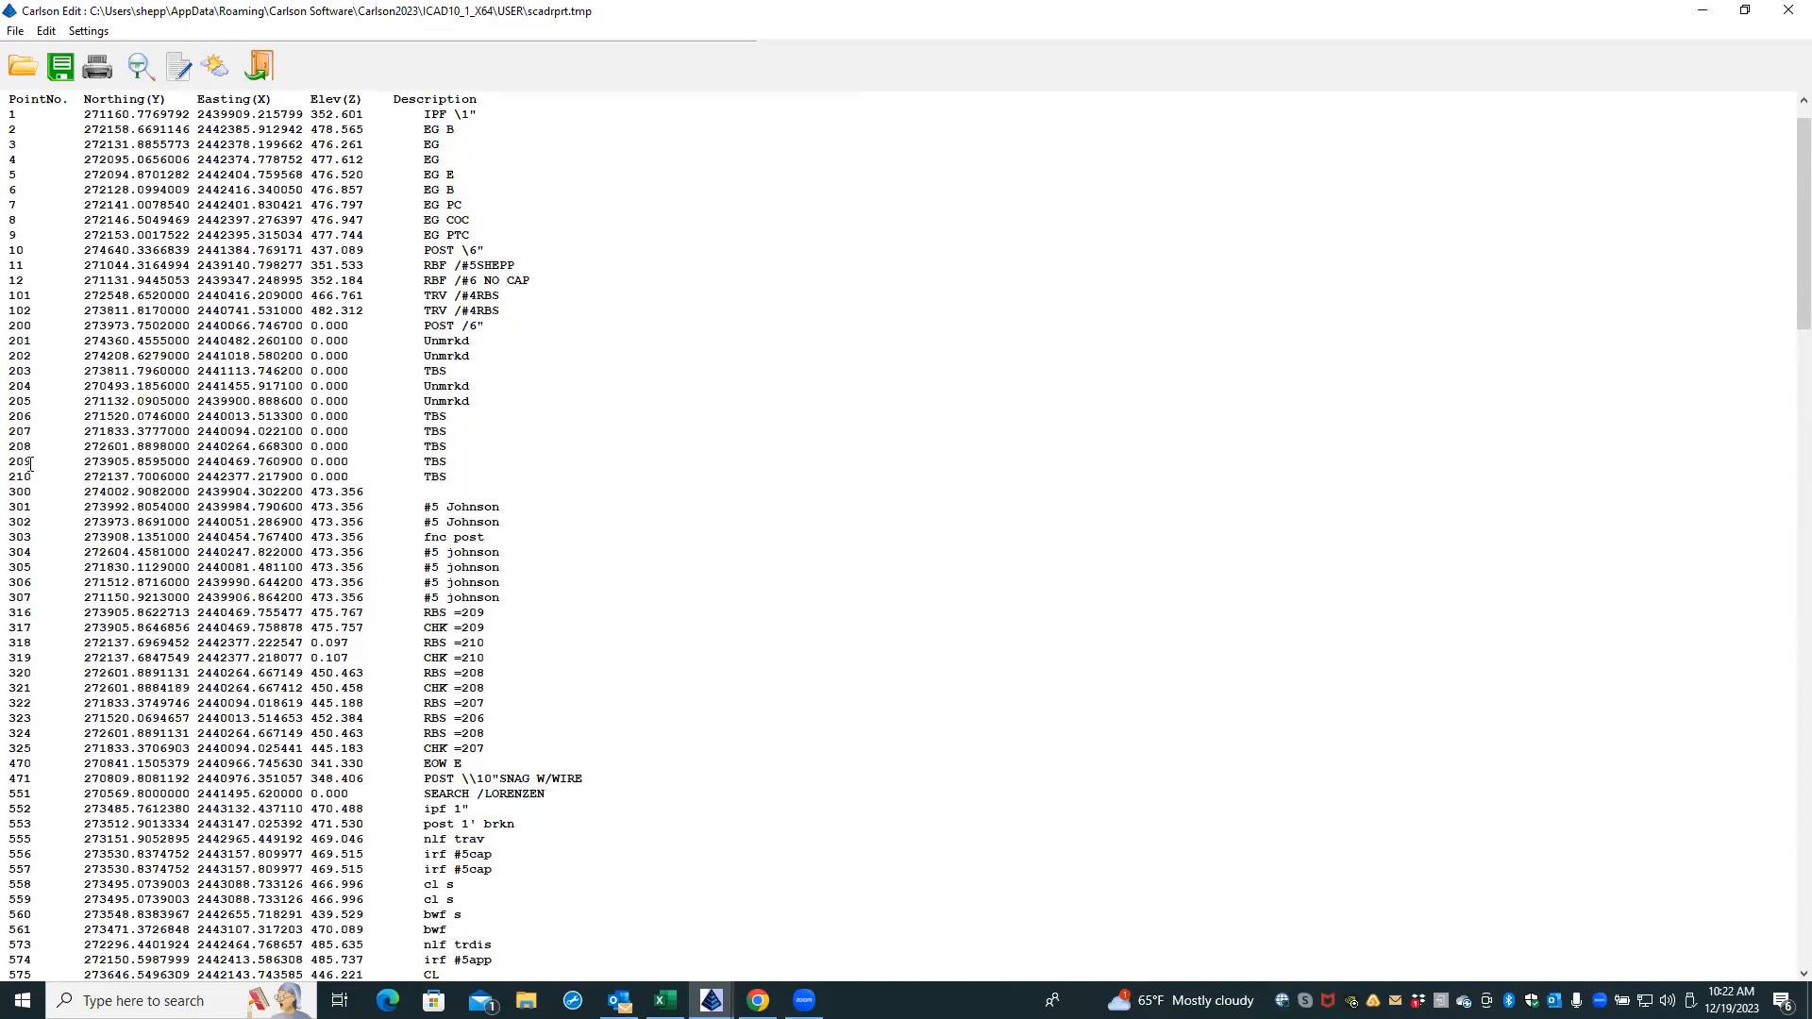
left_click(260, 66)
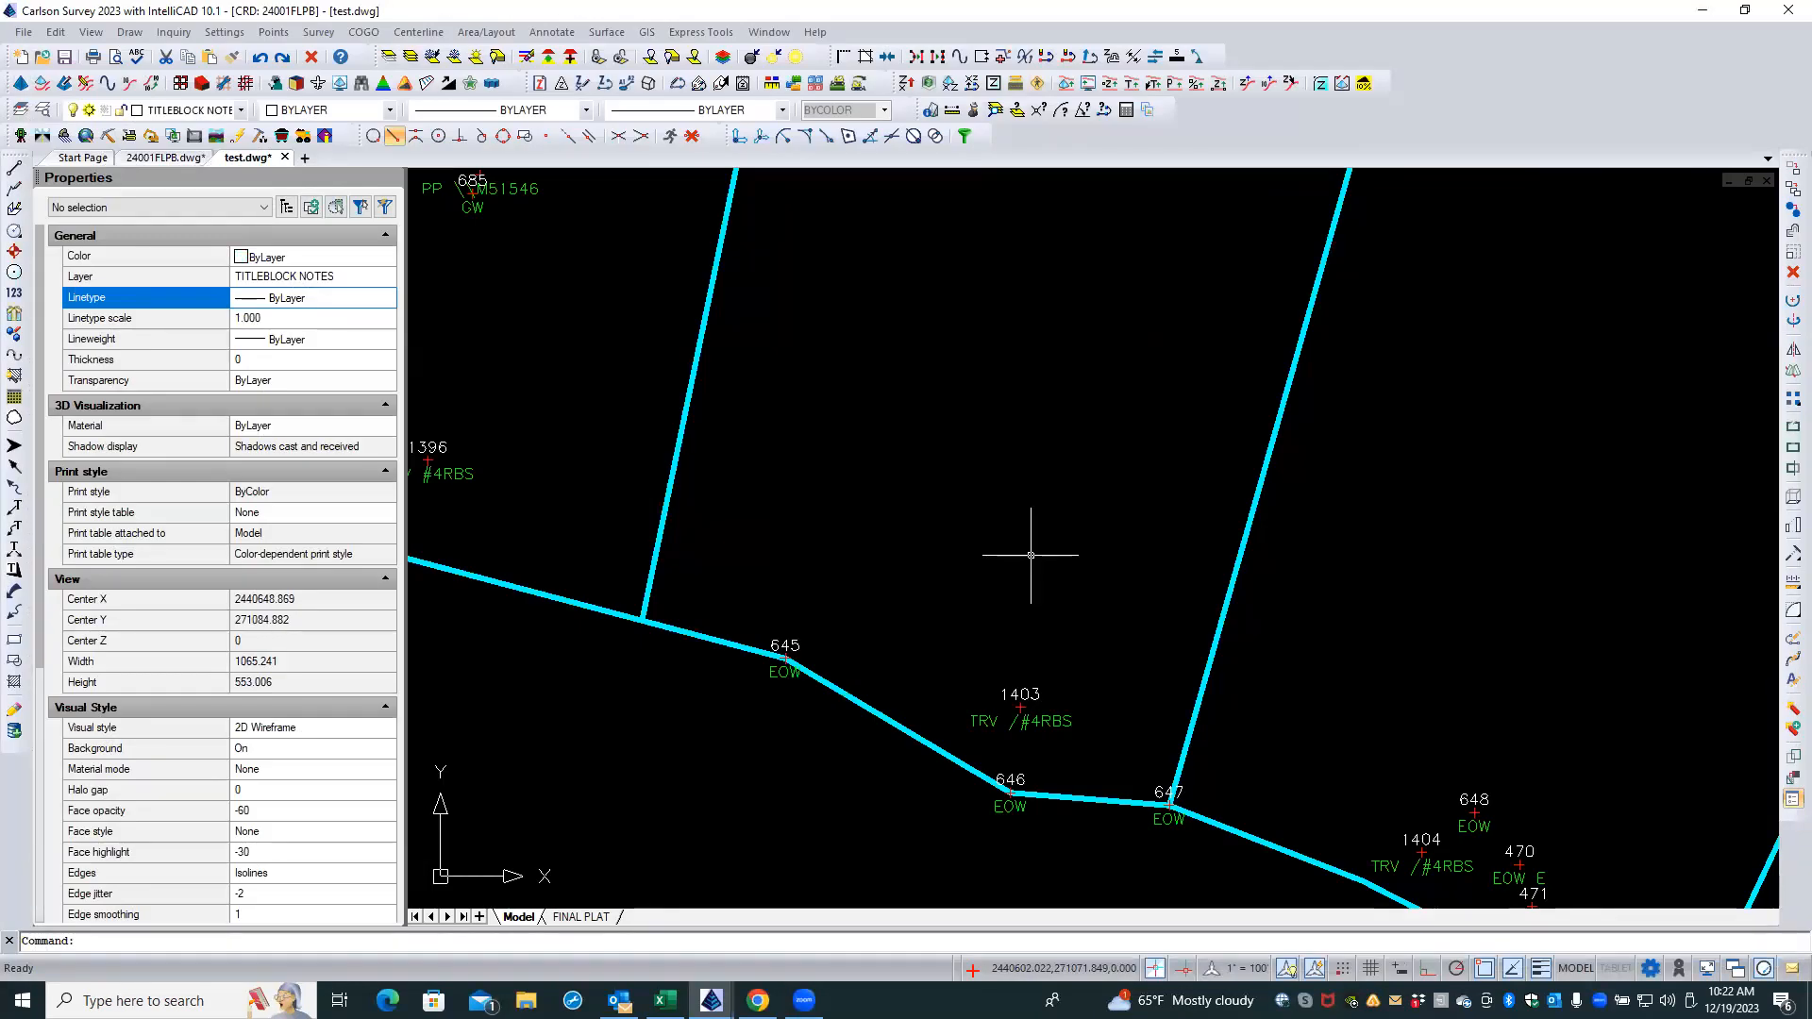
- Run Compare Points from Coordinate File Utilities against MILANO-BOUNDARY2.crd in the old jobs subfolder, matching by point numbers with DeltaX-DeltaY output
scroll(1058, 590, "down", 3)
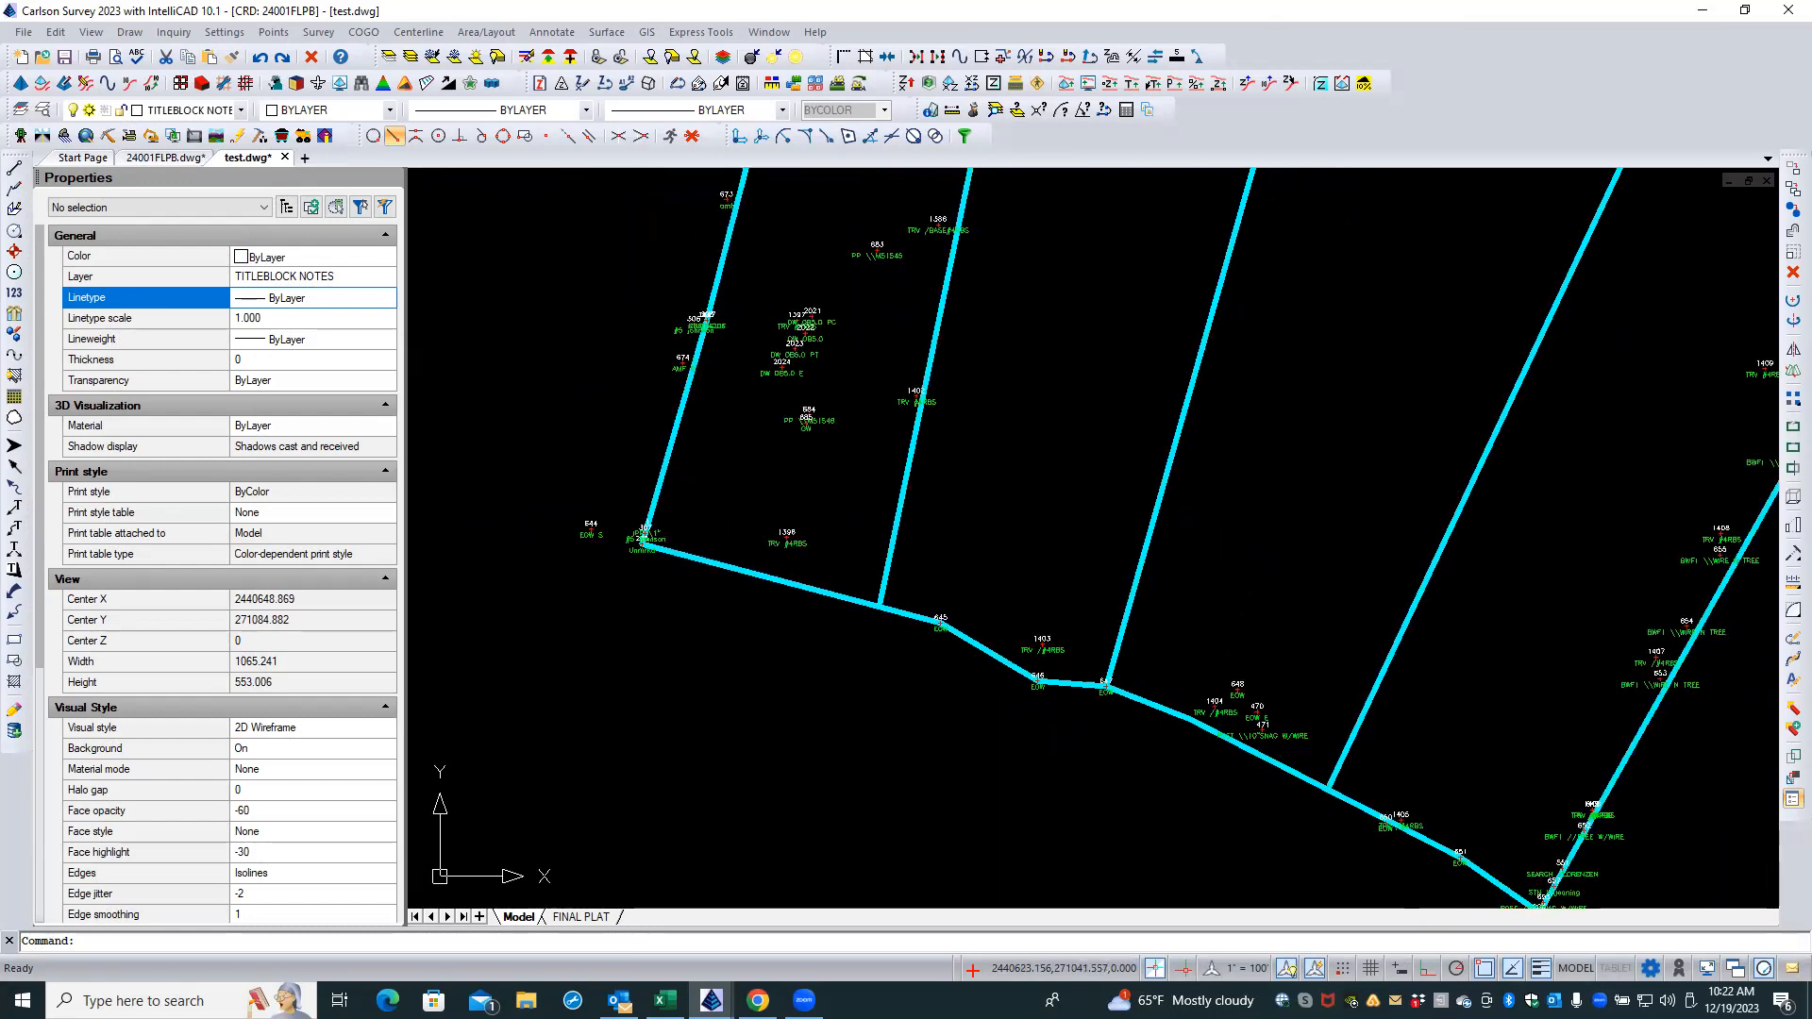
middle_click_drag(1032, 498, 991, 552)
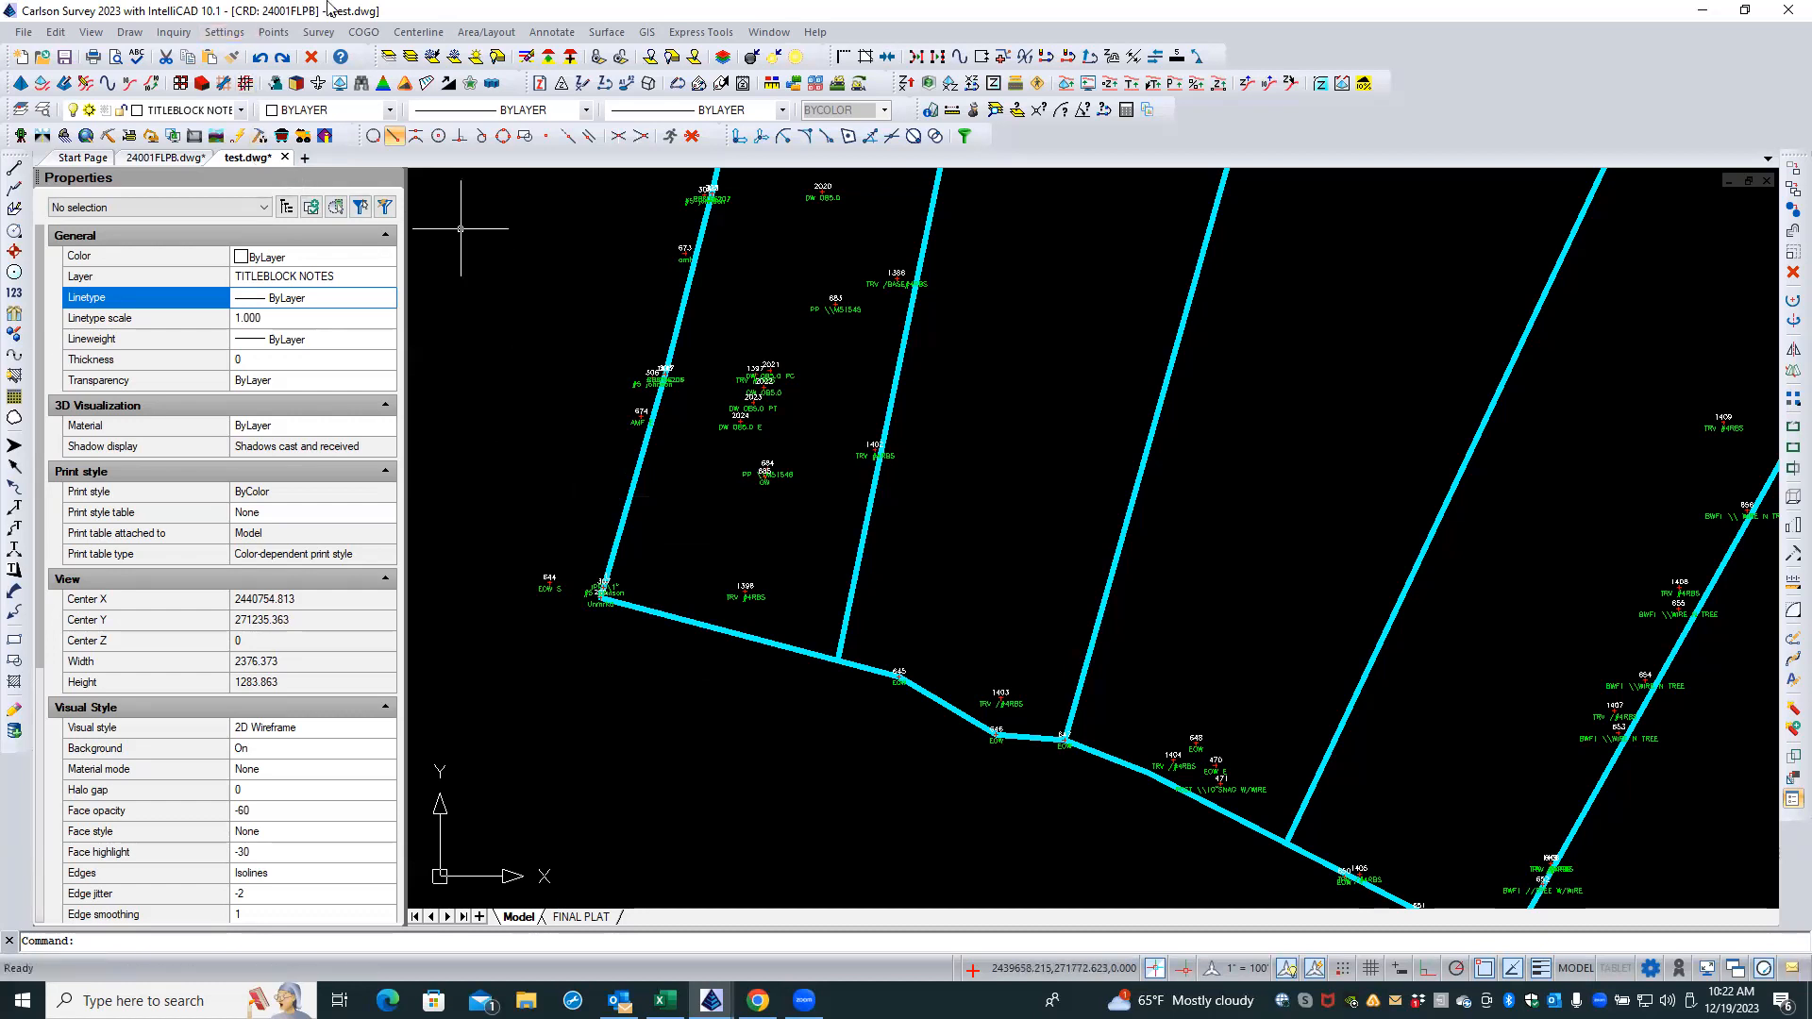
left_click(270, 32)
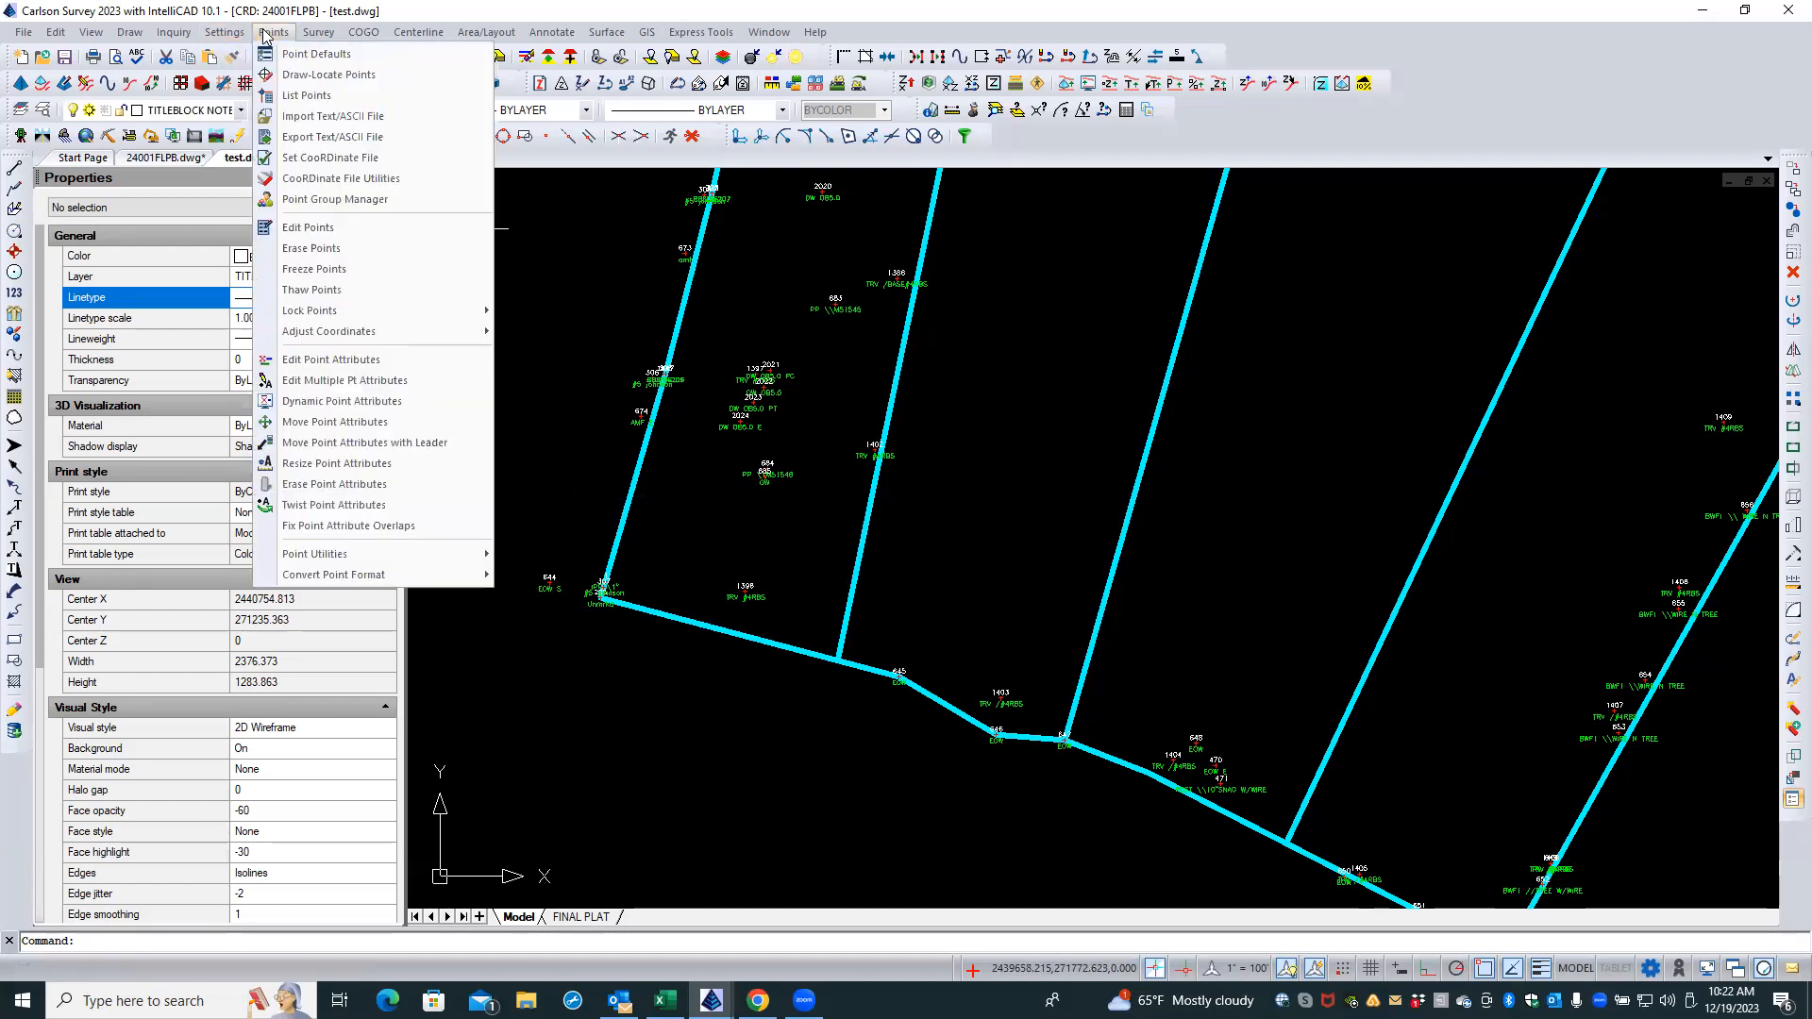
left_click(343, 179)
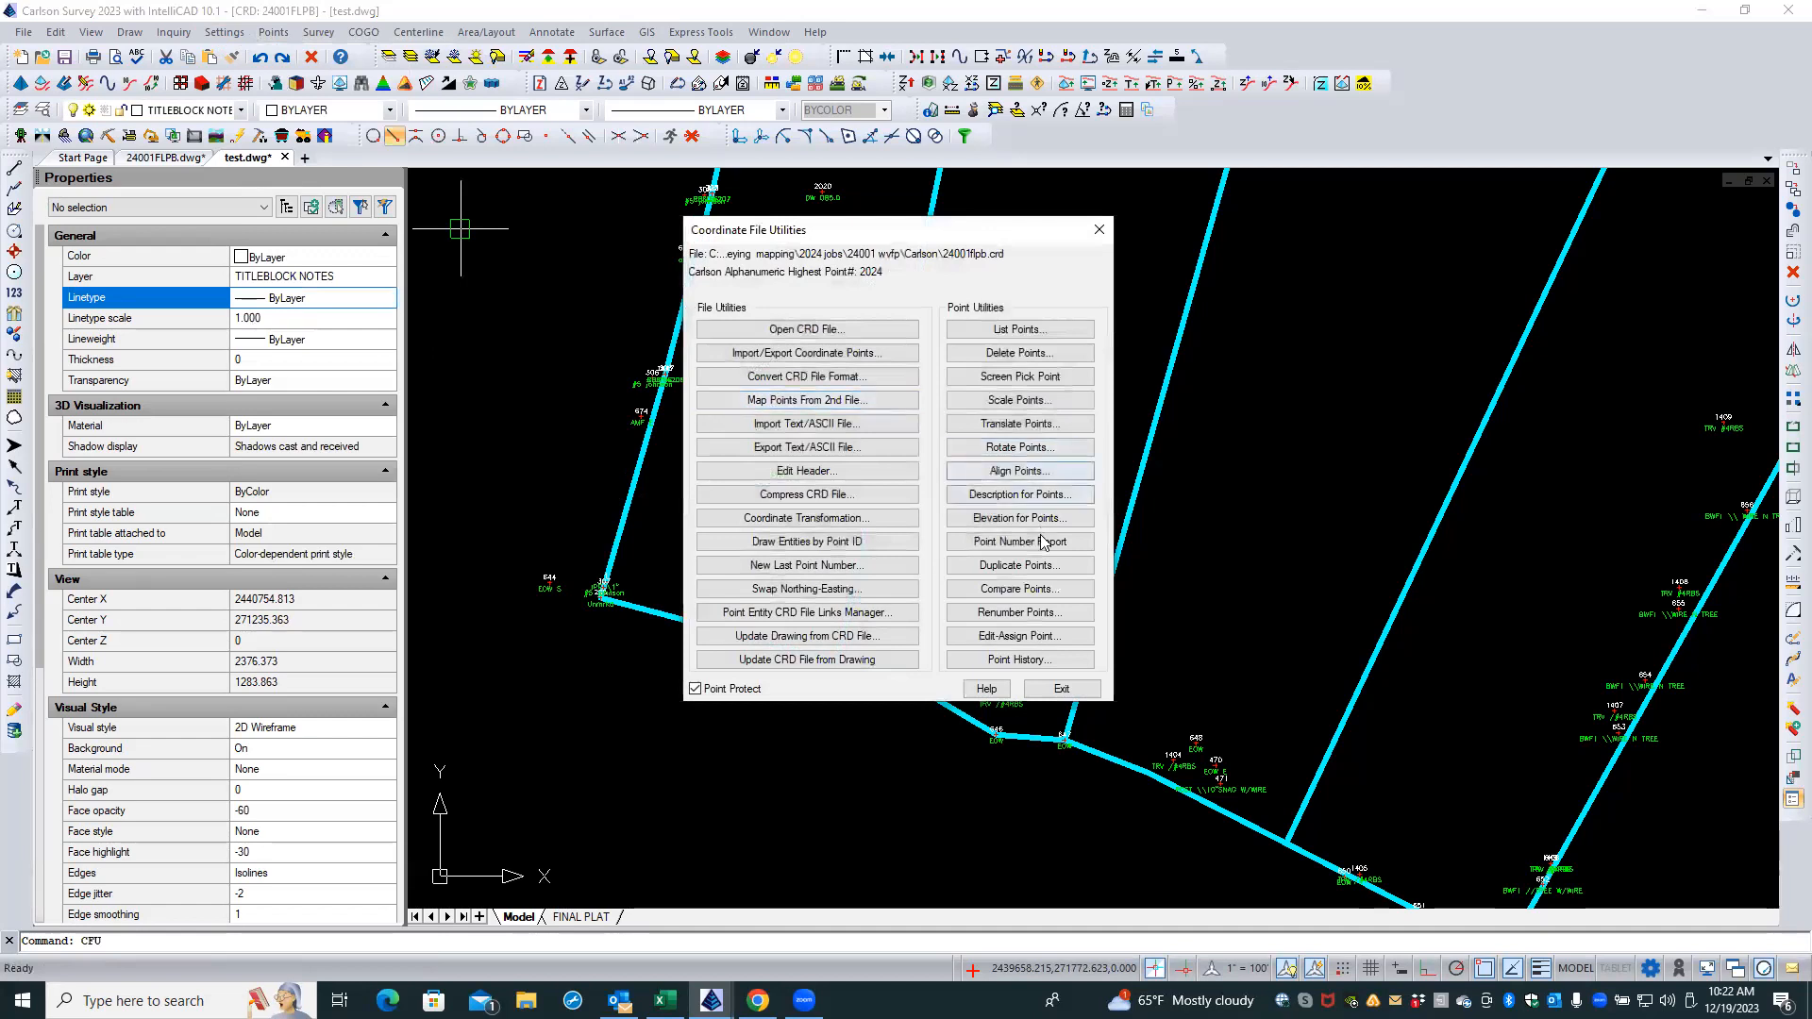
left_click(1050, 589)
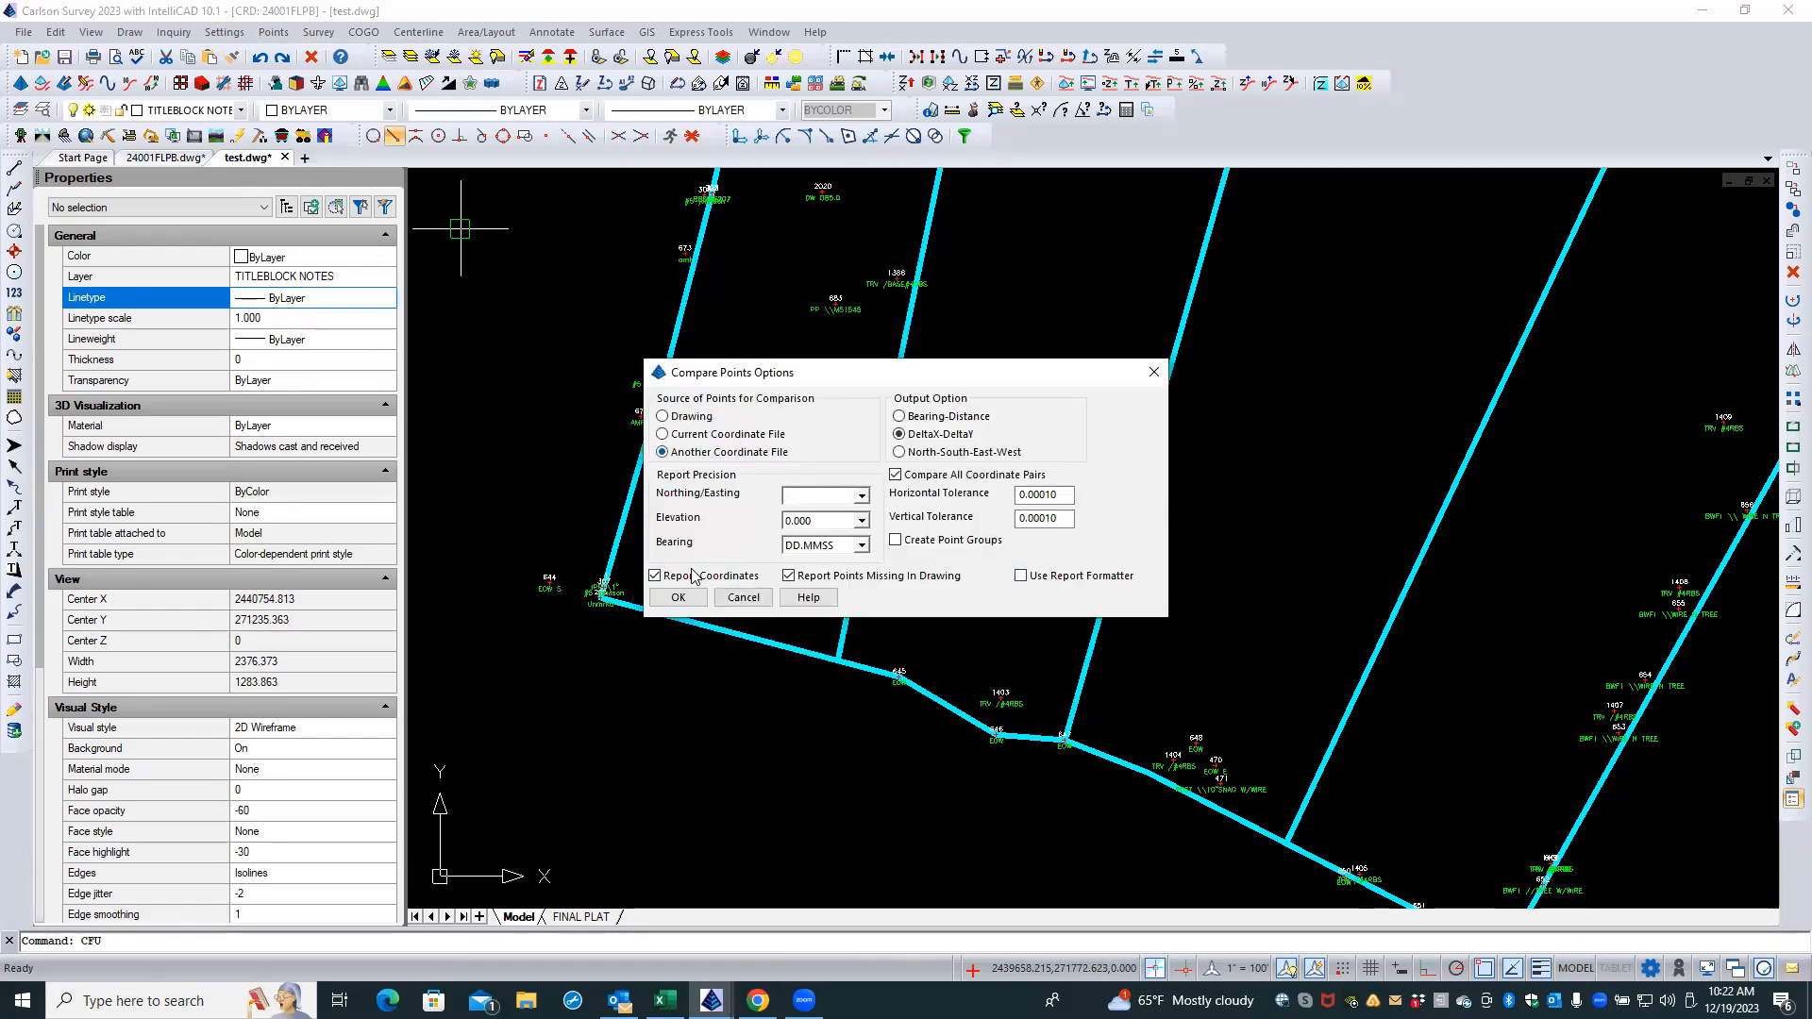
left_click(678, 597)
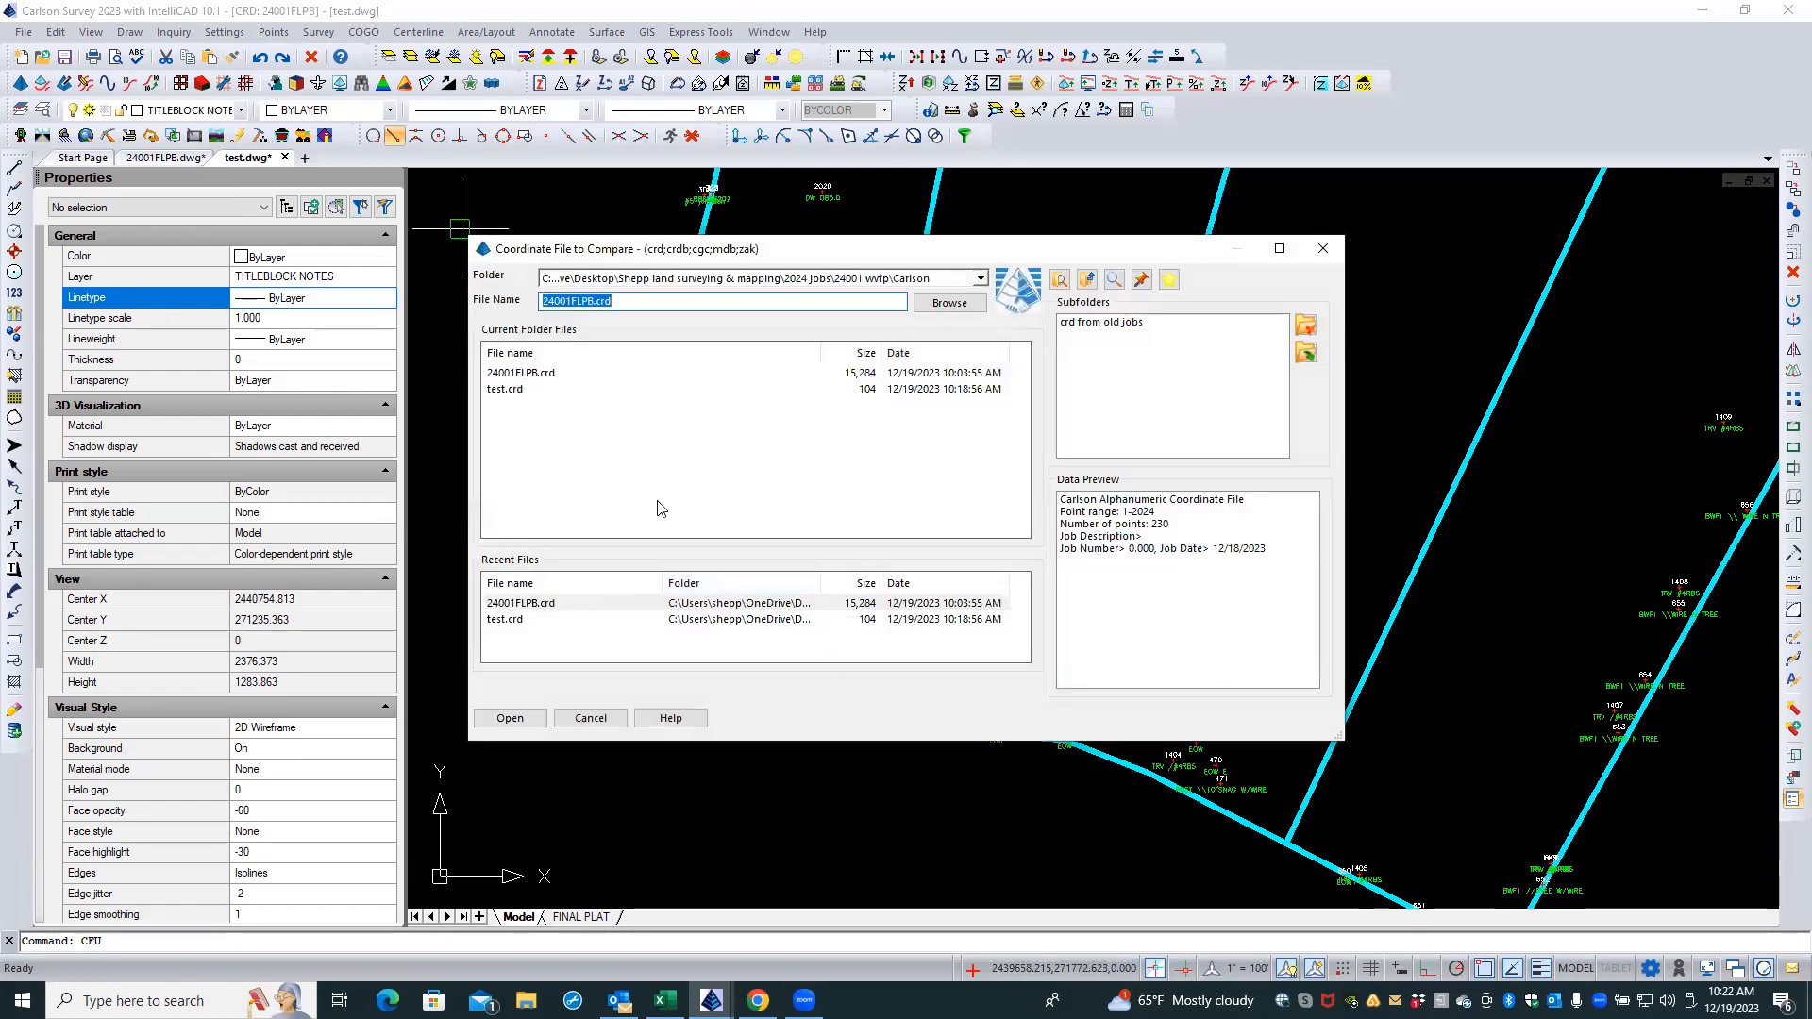
double_click(1101, 323)
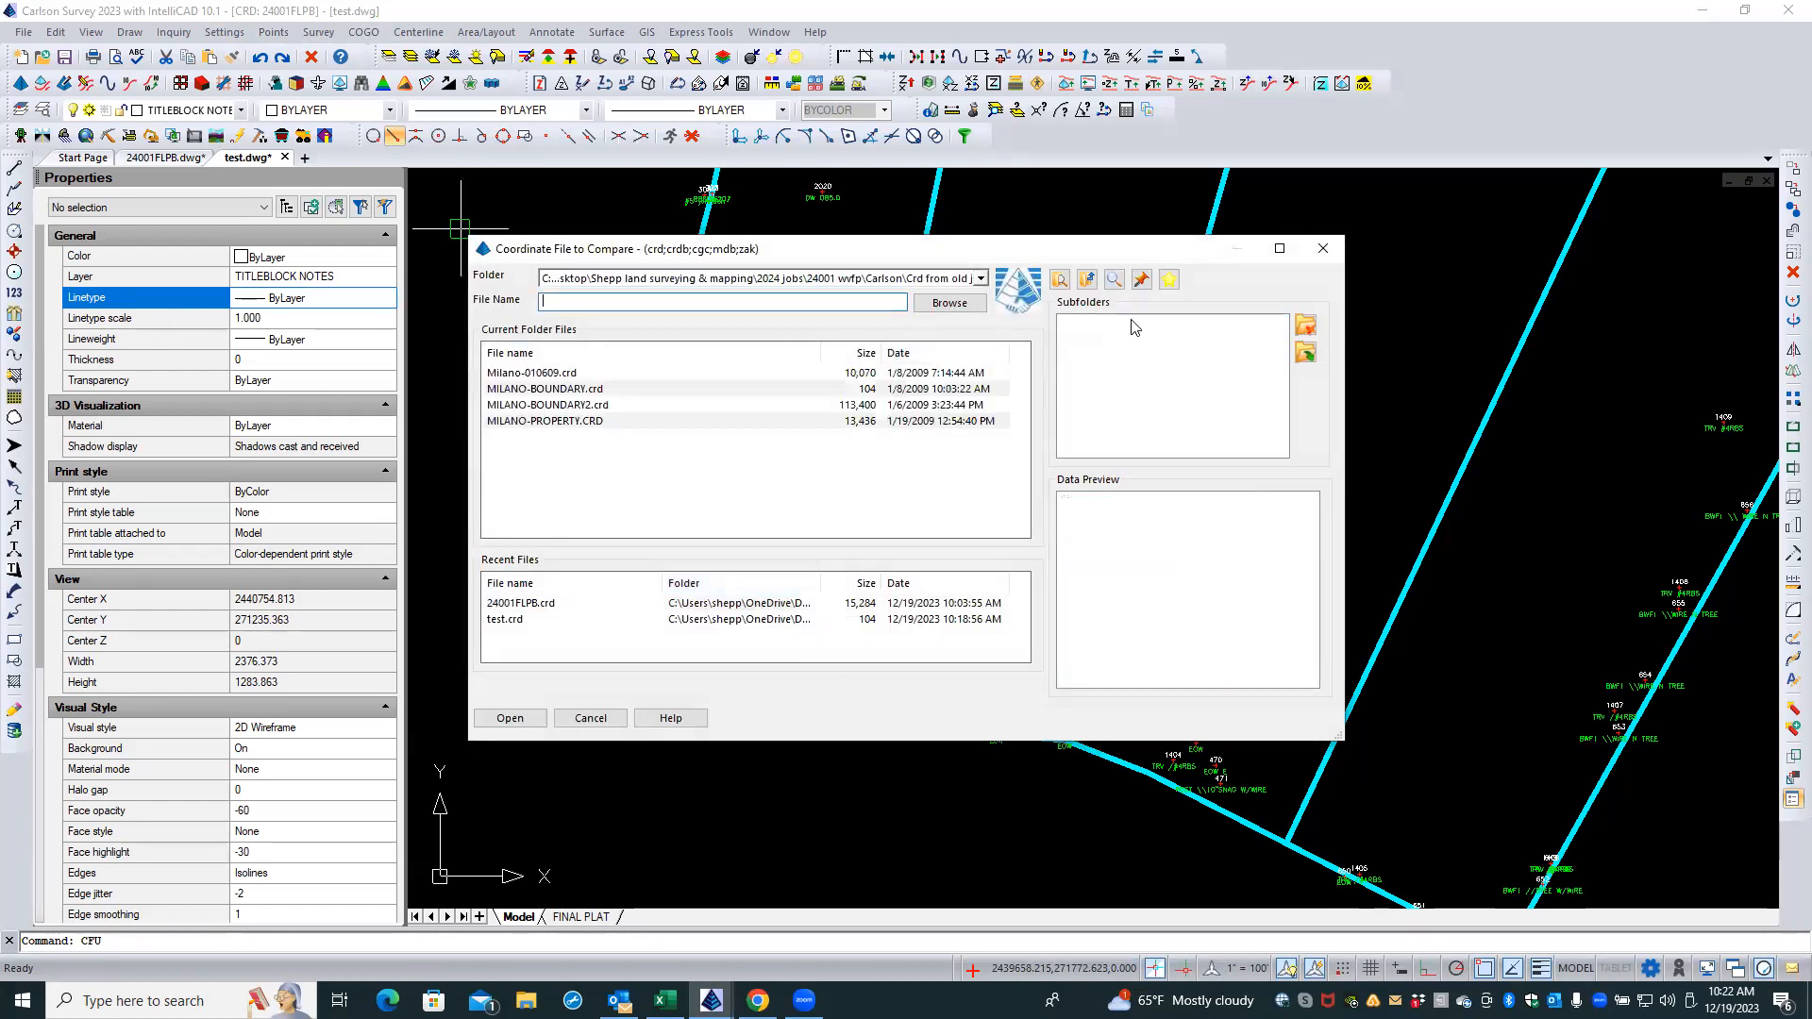
left_click(557, 408)
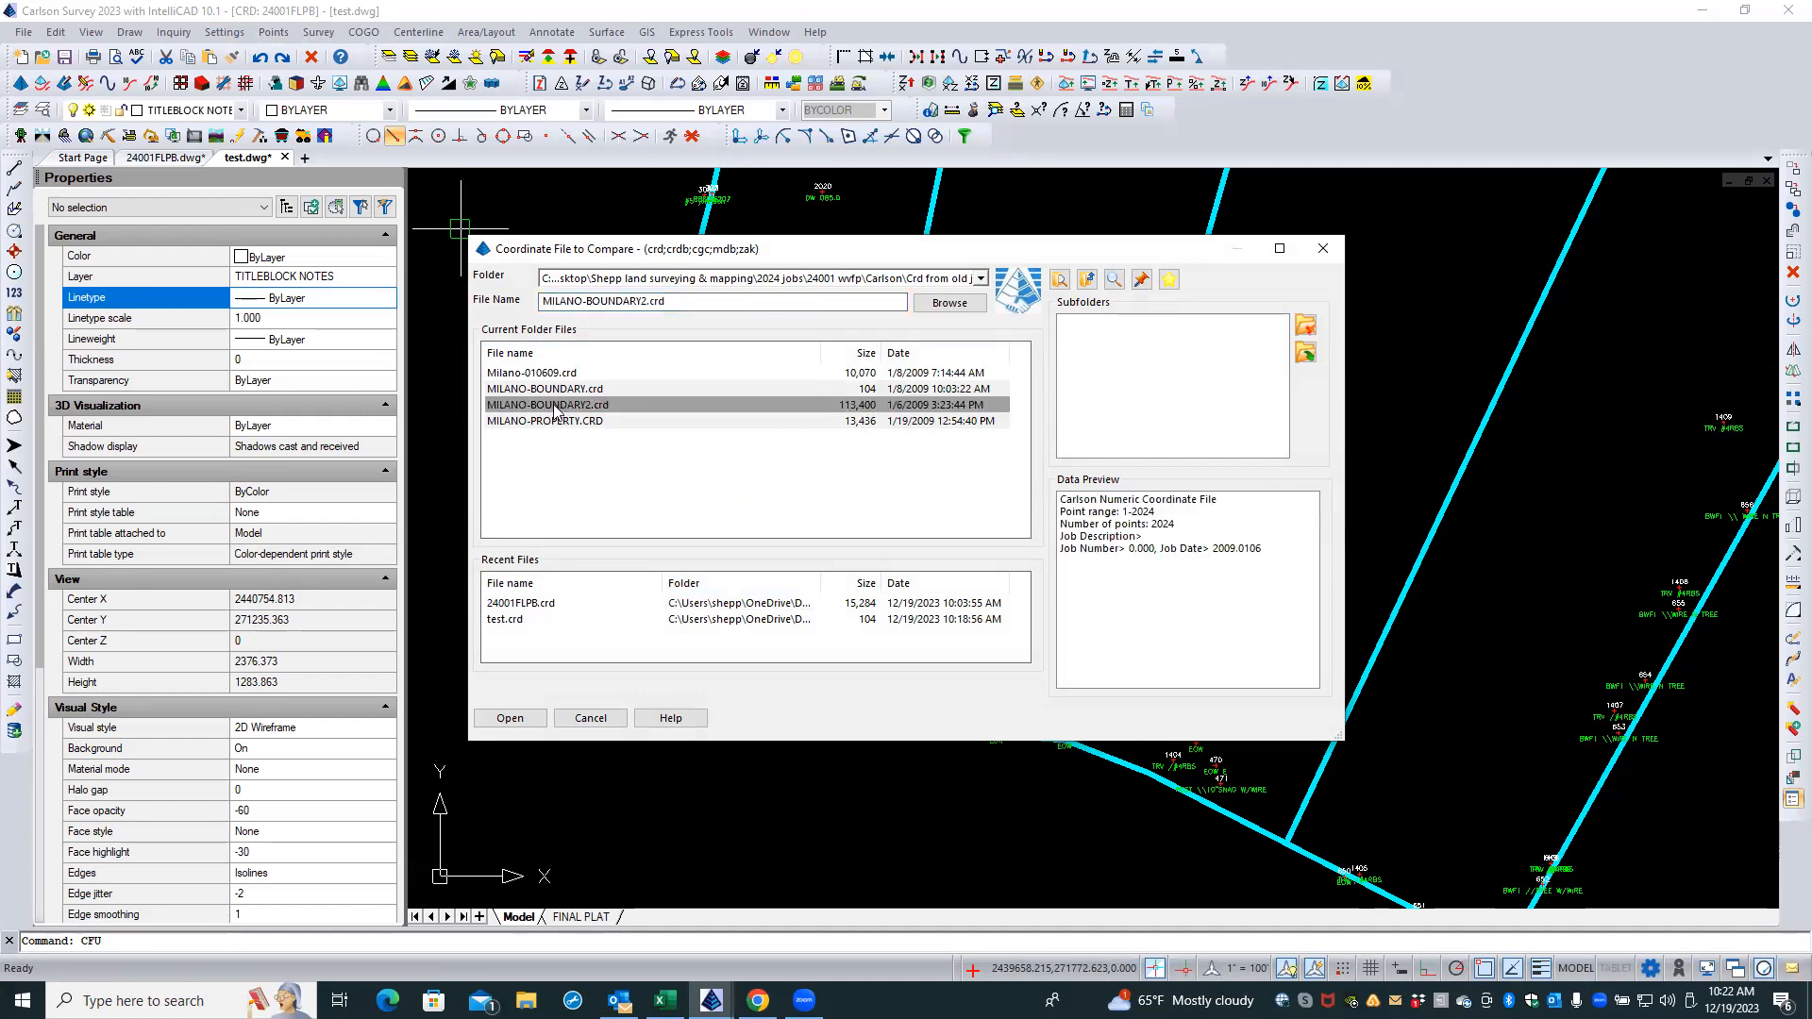
double_click(557, 408)
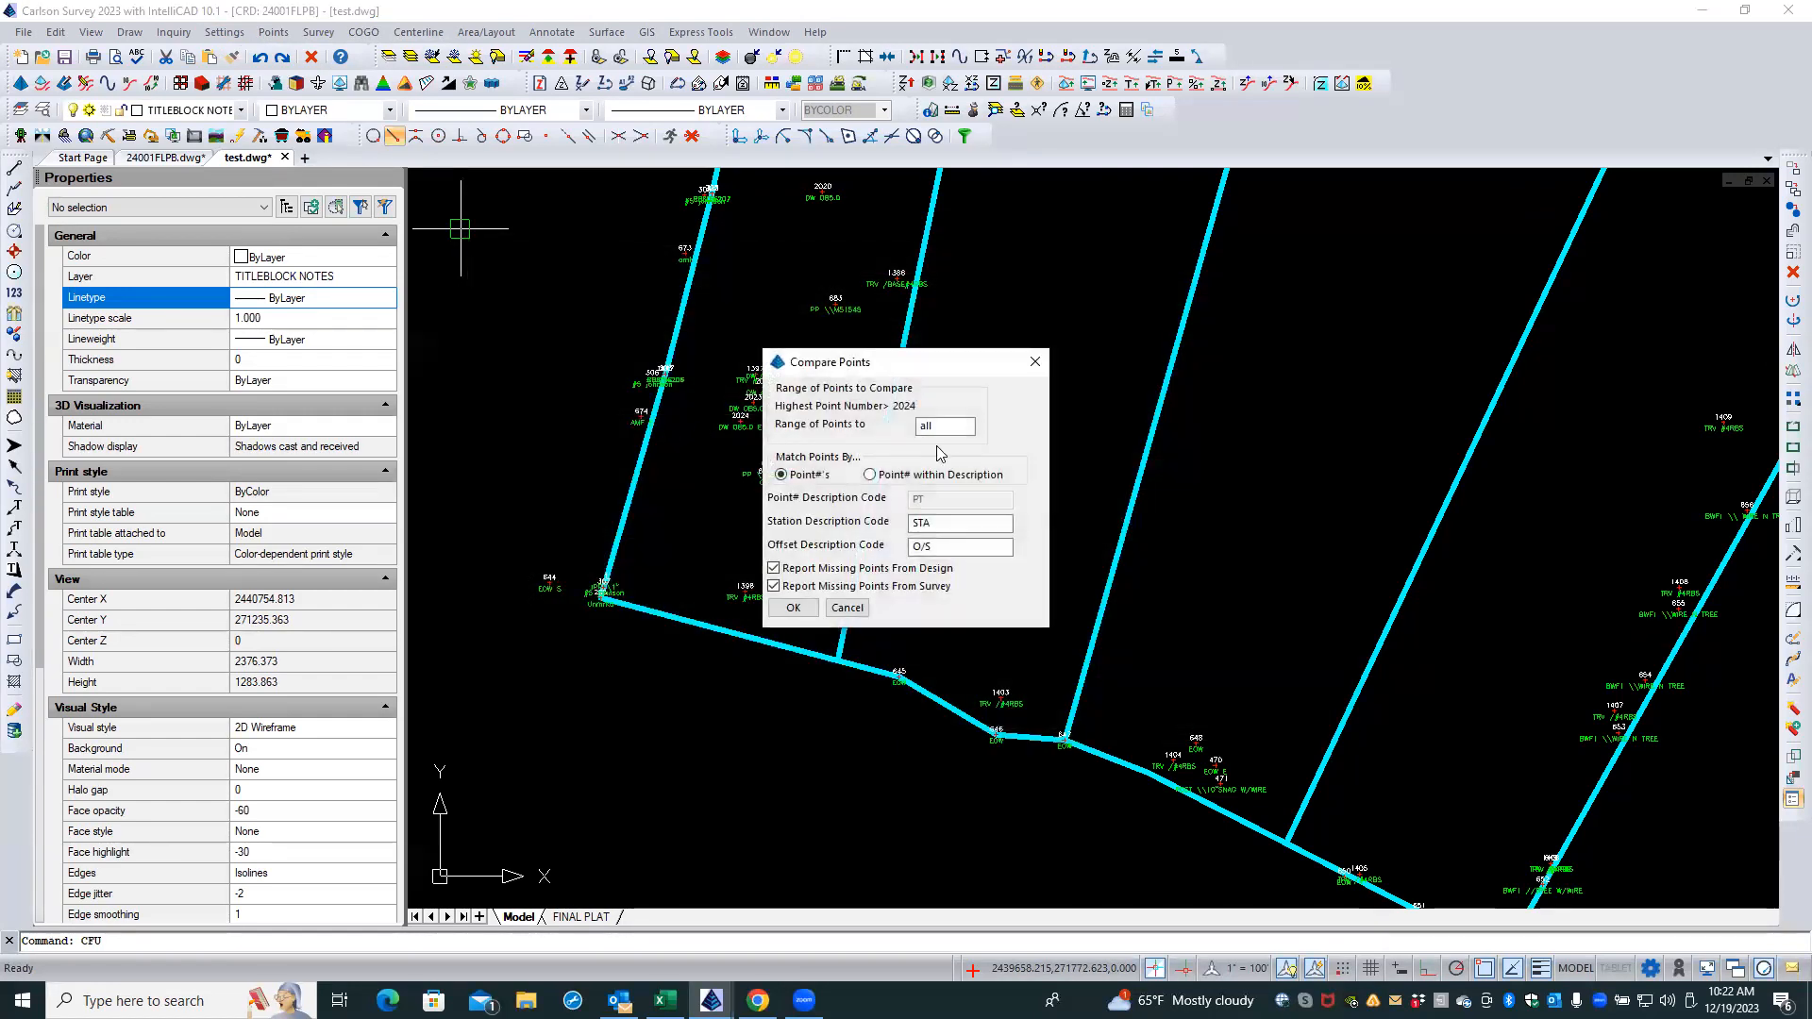
left_click_drag(953, 427, 906, 436)
left_click(791, 608)
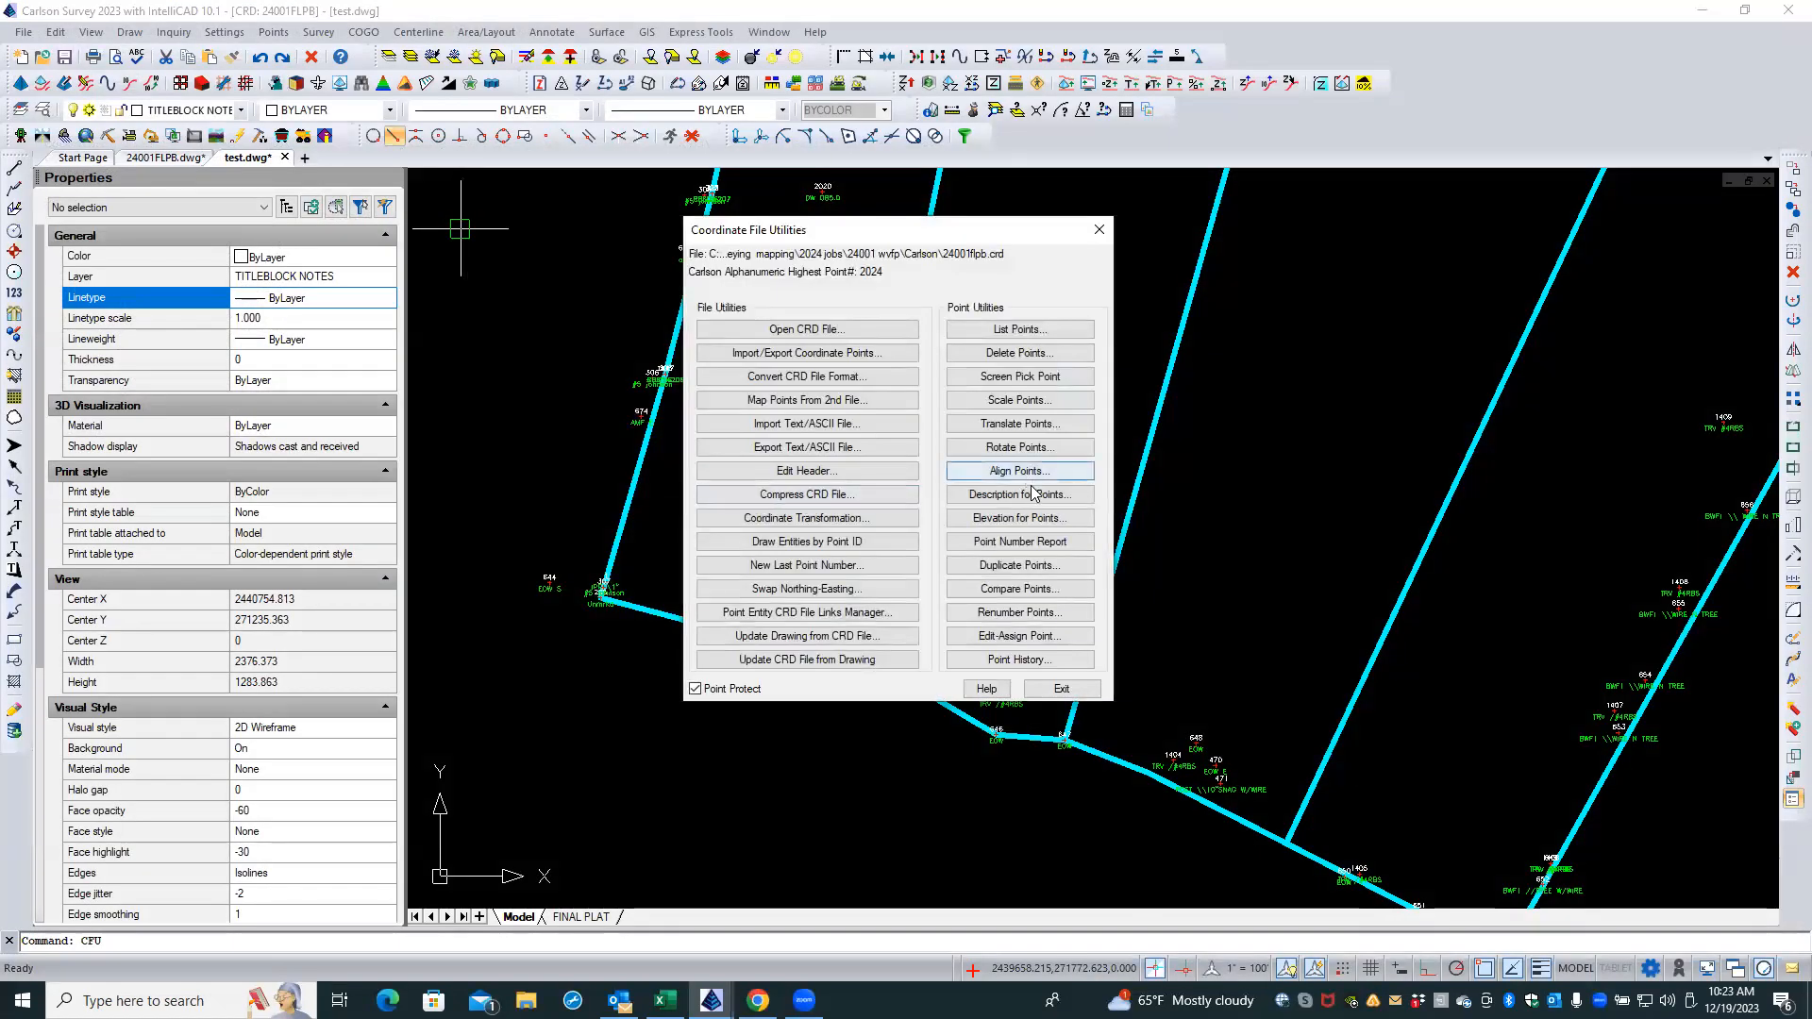
- Compare points 200-300 of the current coordinate file with Milano-010609.crd by point numbers, review the report, and close it
left_click(1034, 586)
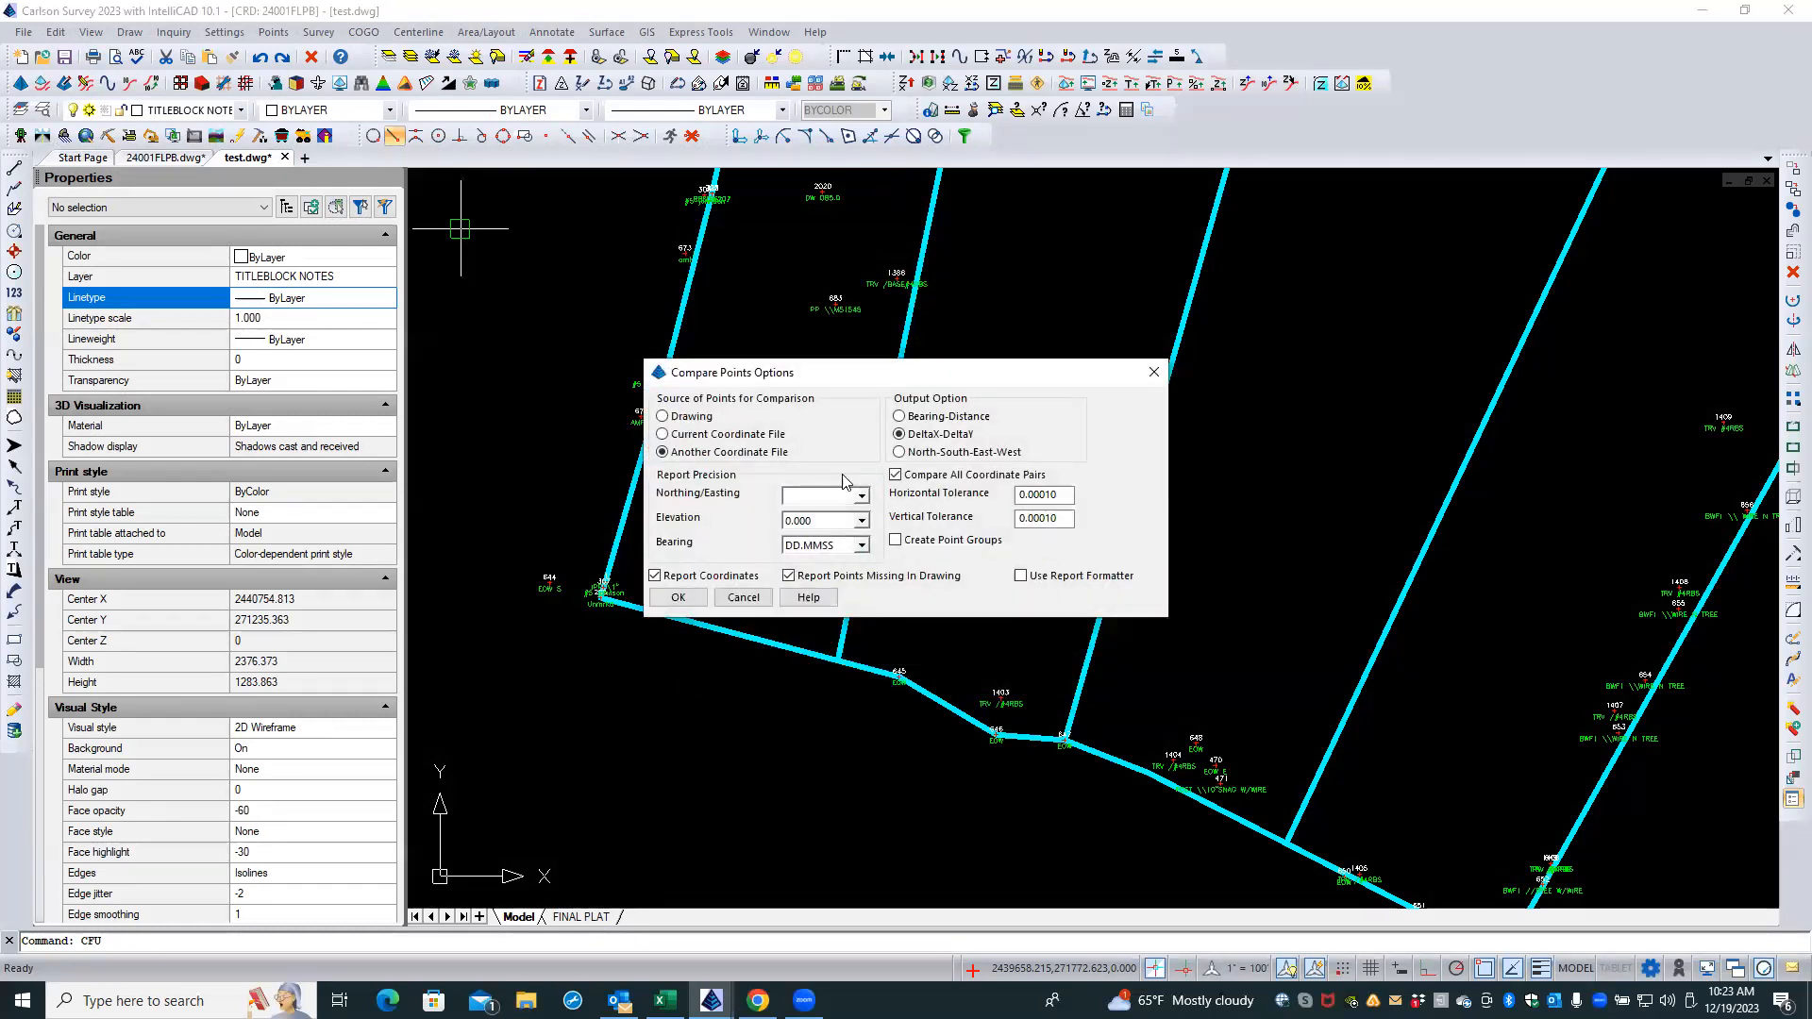
left_click(668, 597)
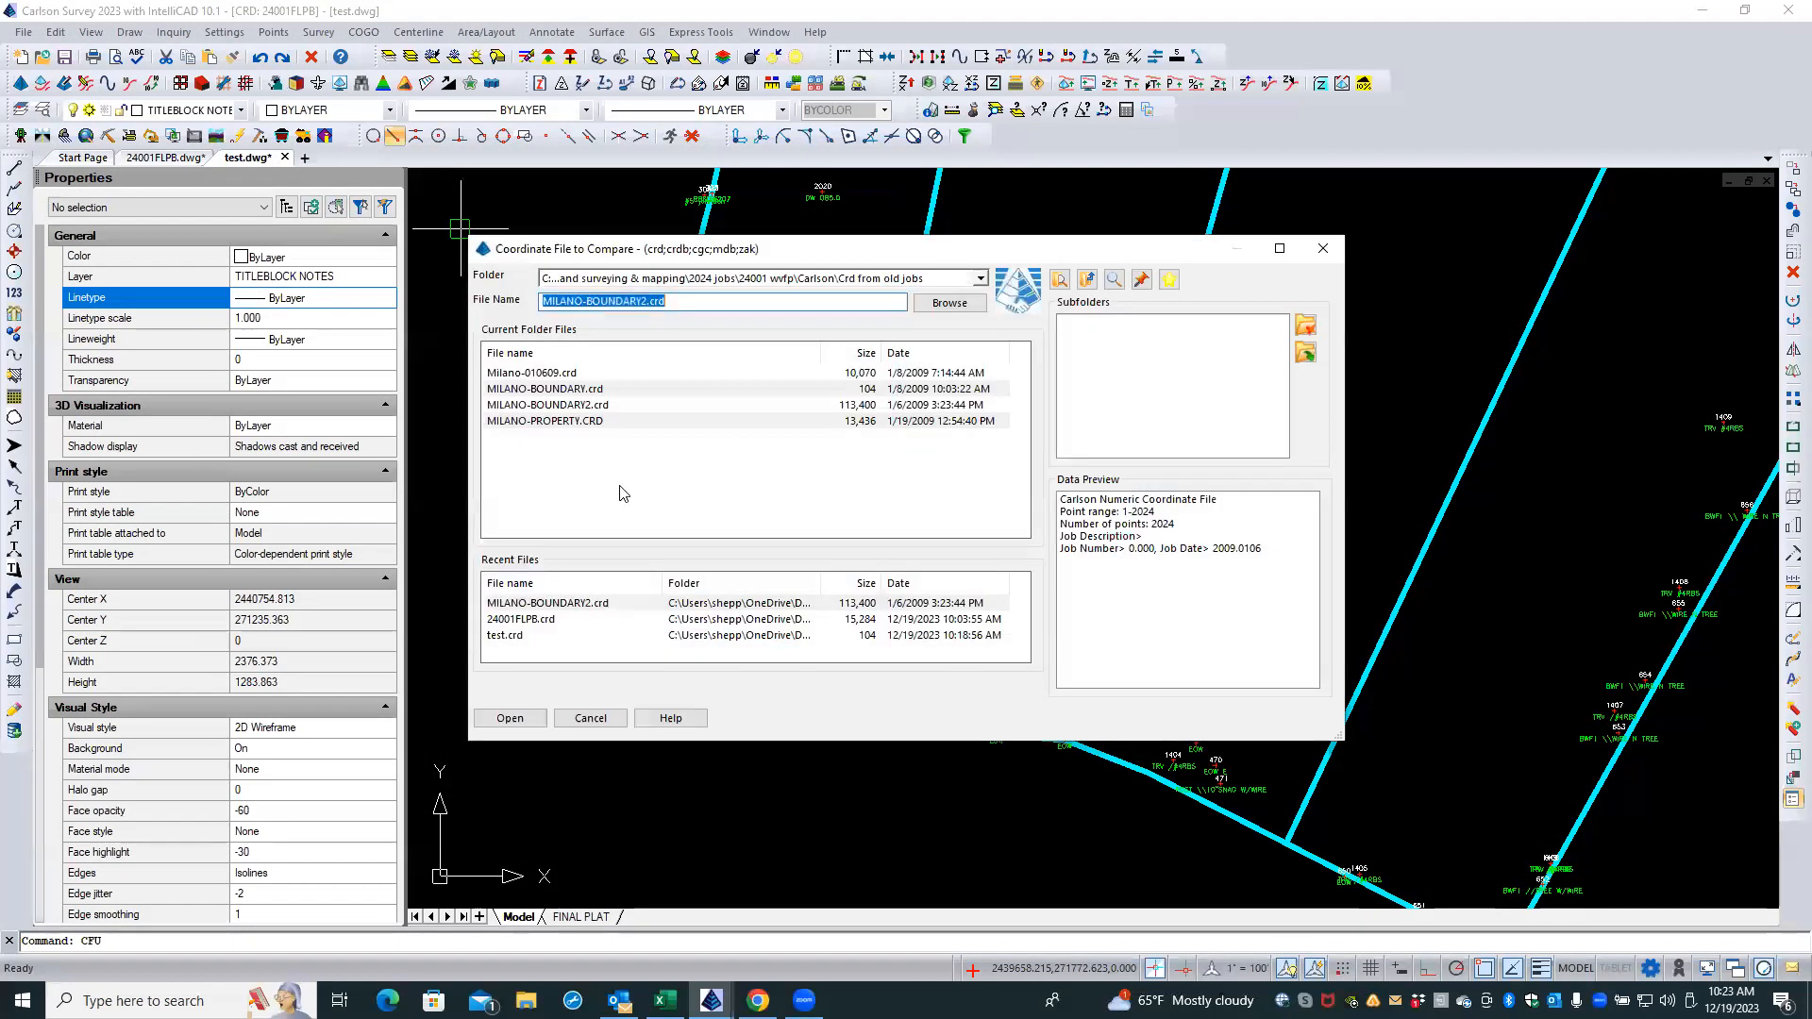
left_click(538, 374)
double_click(538, 375)
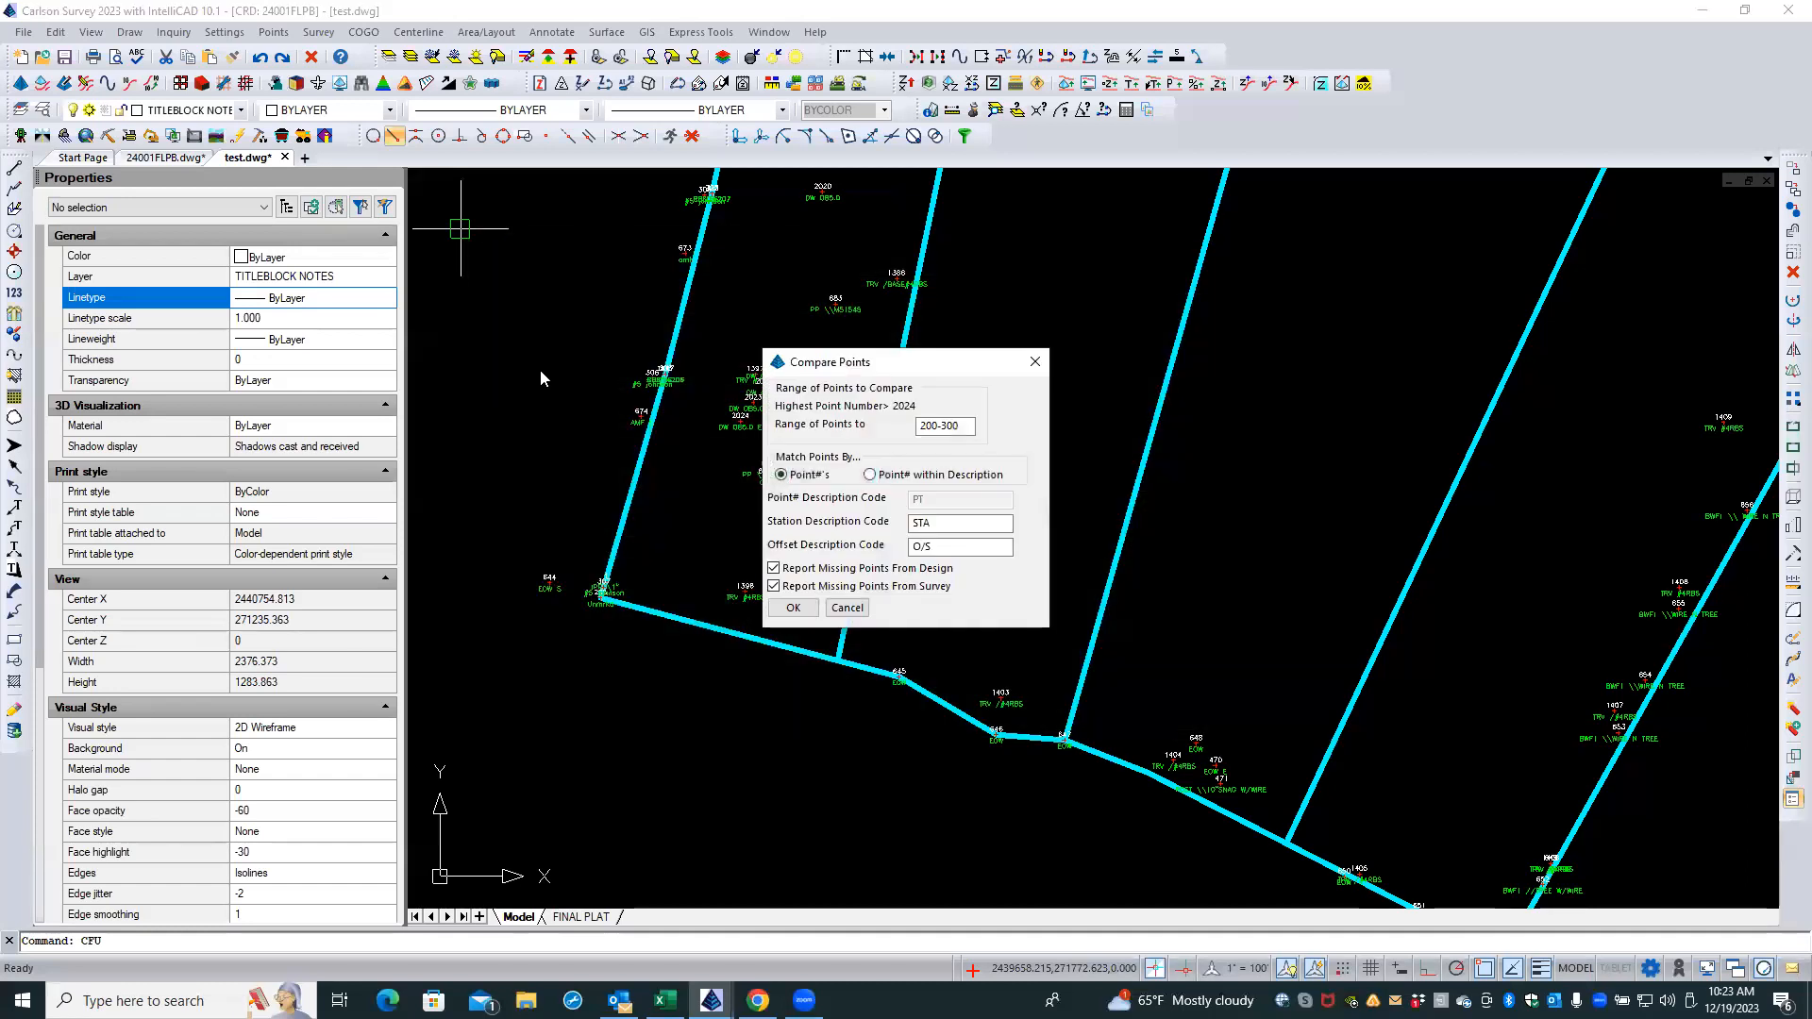
left_click(809, 604)
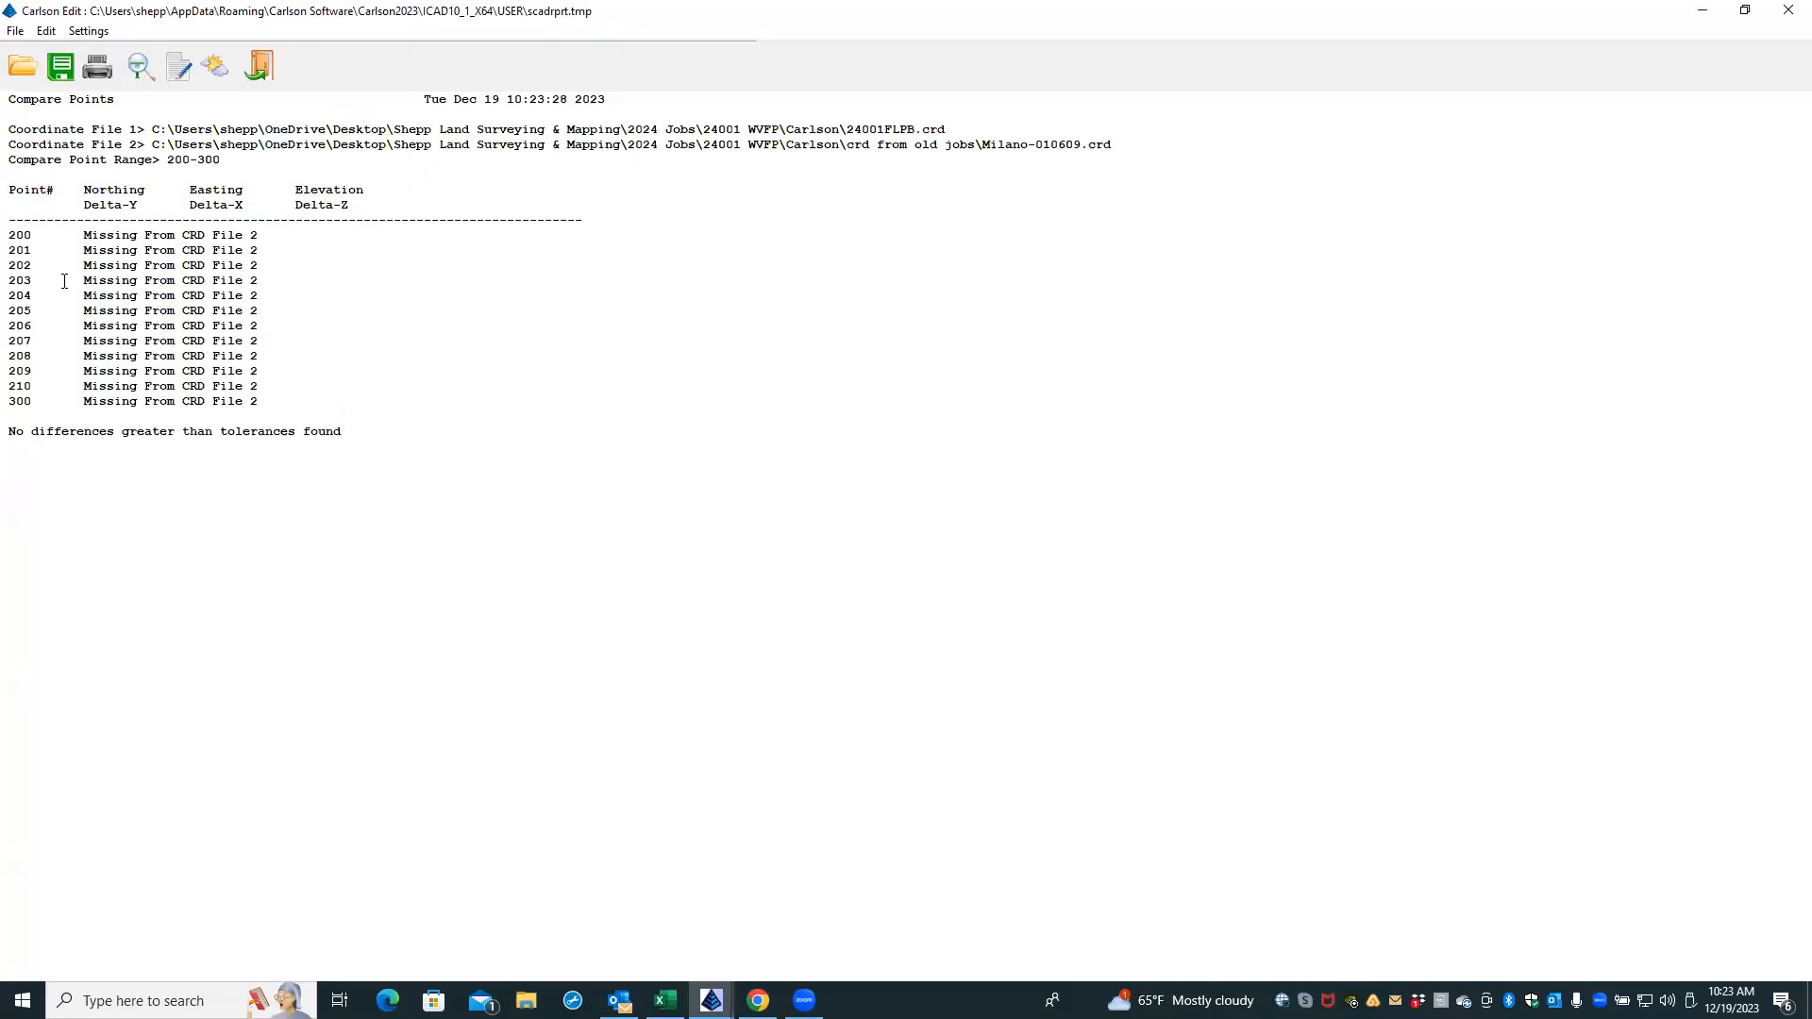
left_click(258, 81)
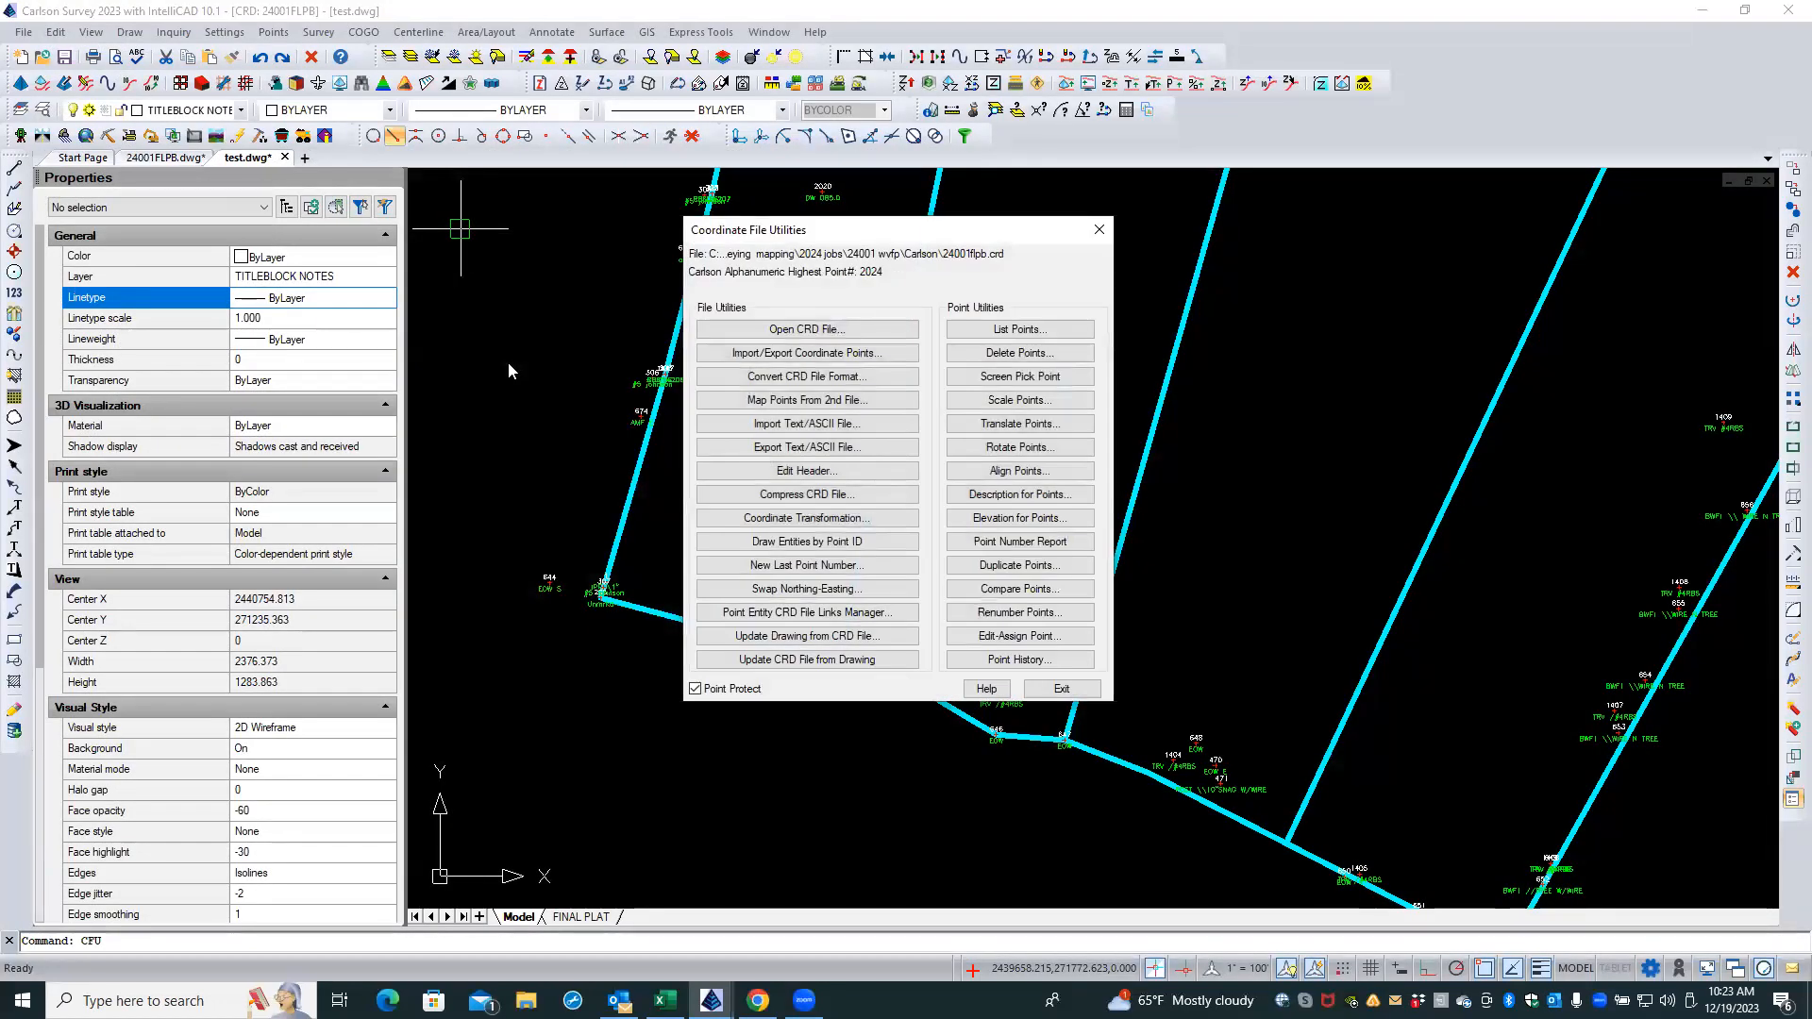
- Compare points 200-300 with MILANO-PROPERTY.CRD by point numbers, review the report, and exit Coordinate File Utilities
left_click(1014, 589)
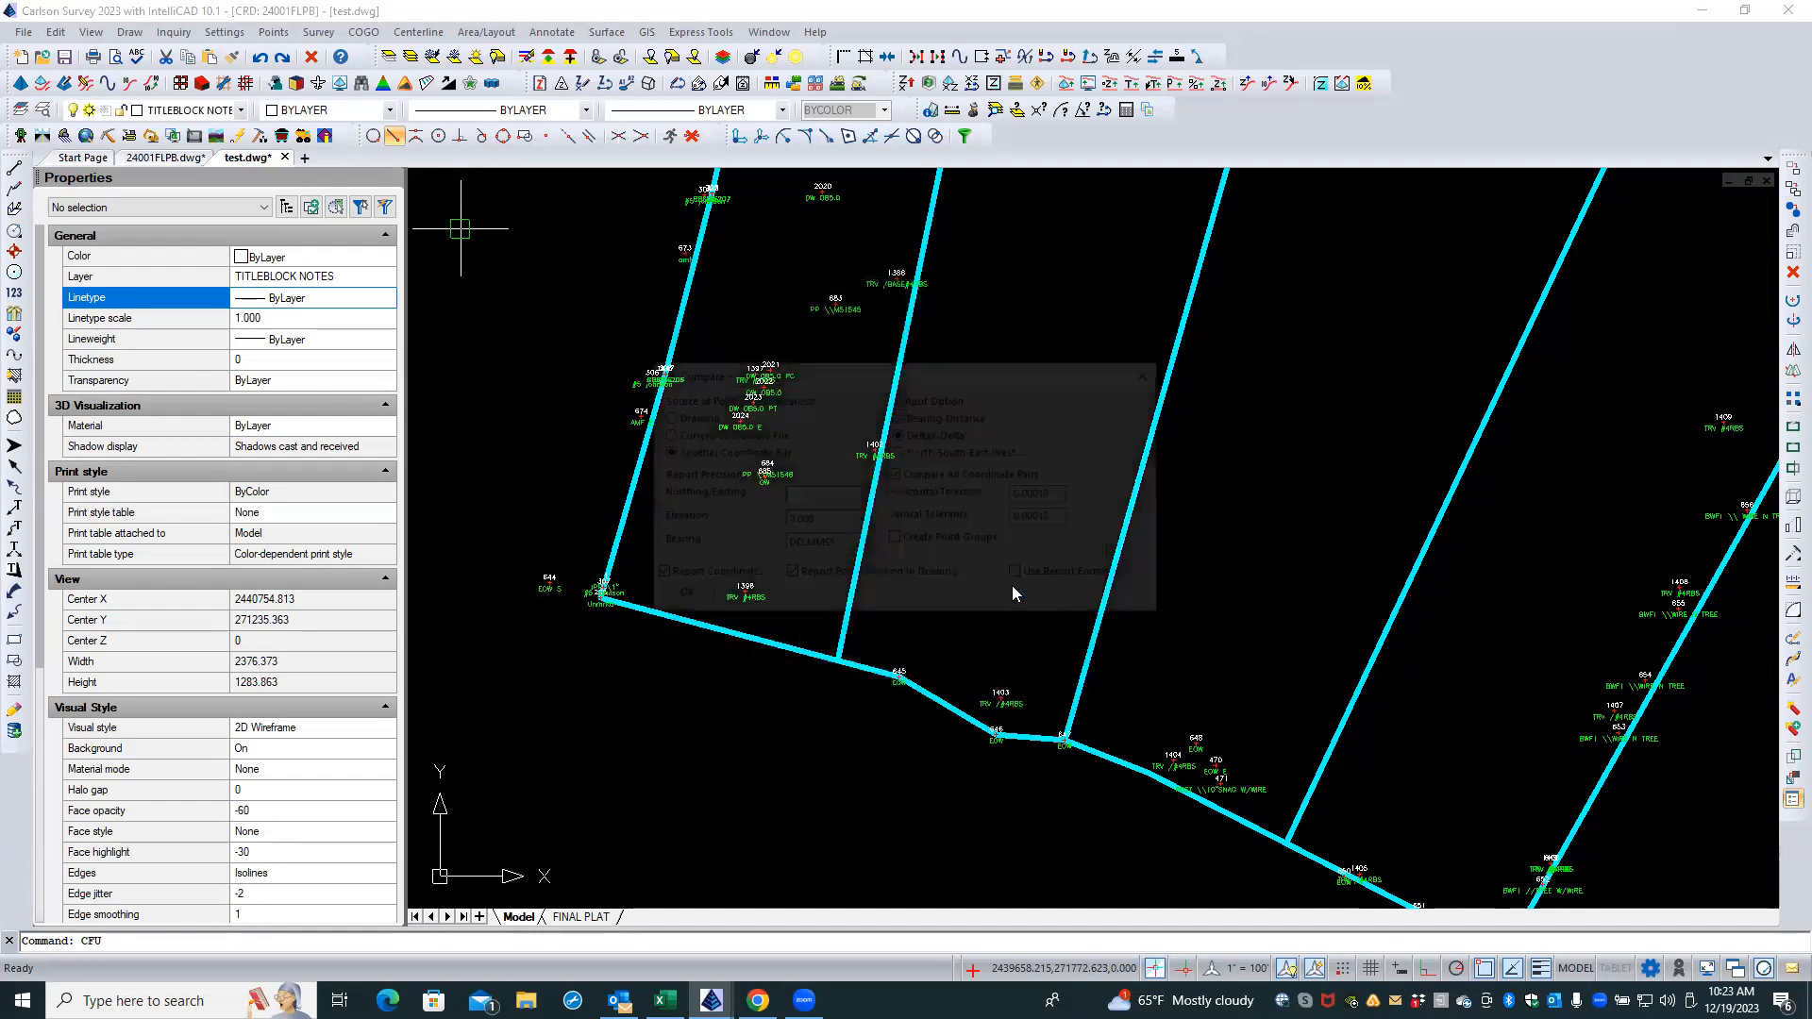
left_click(679, 597)
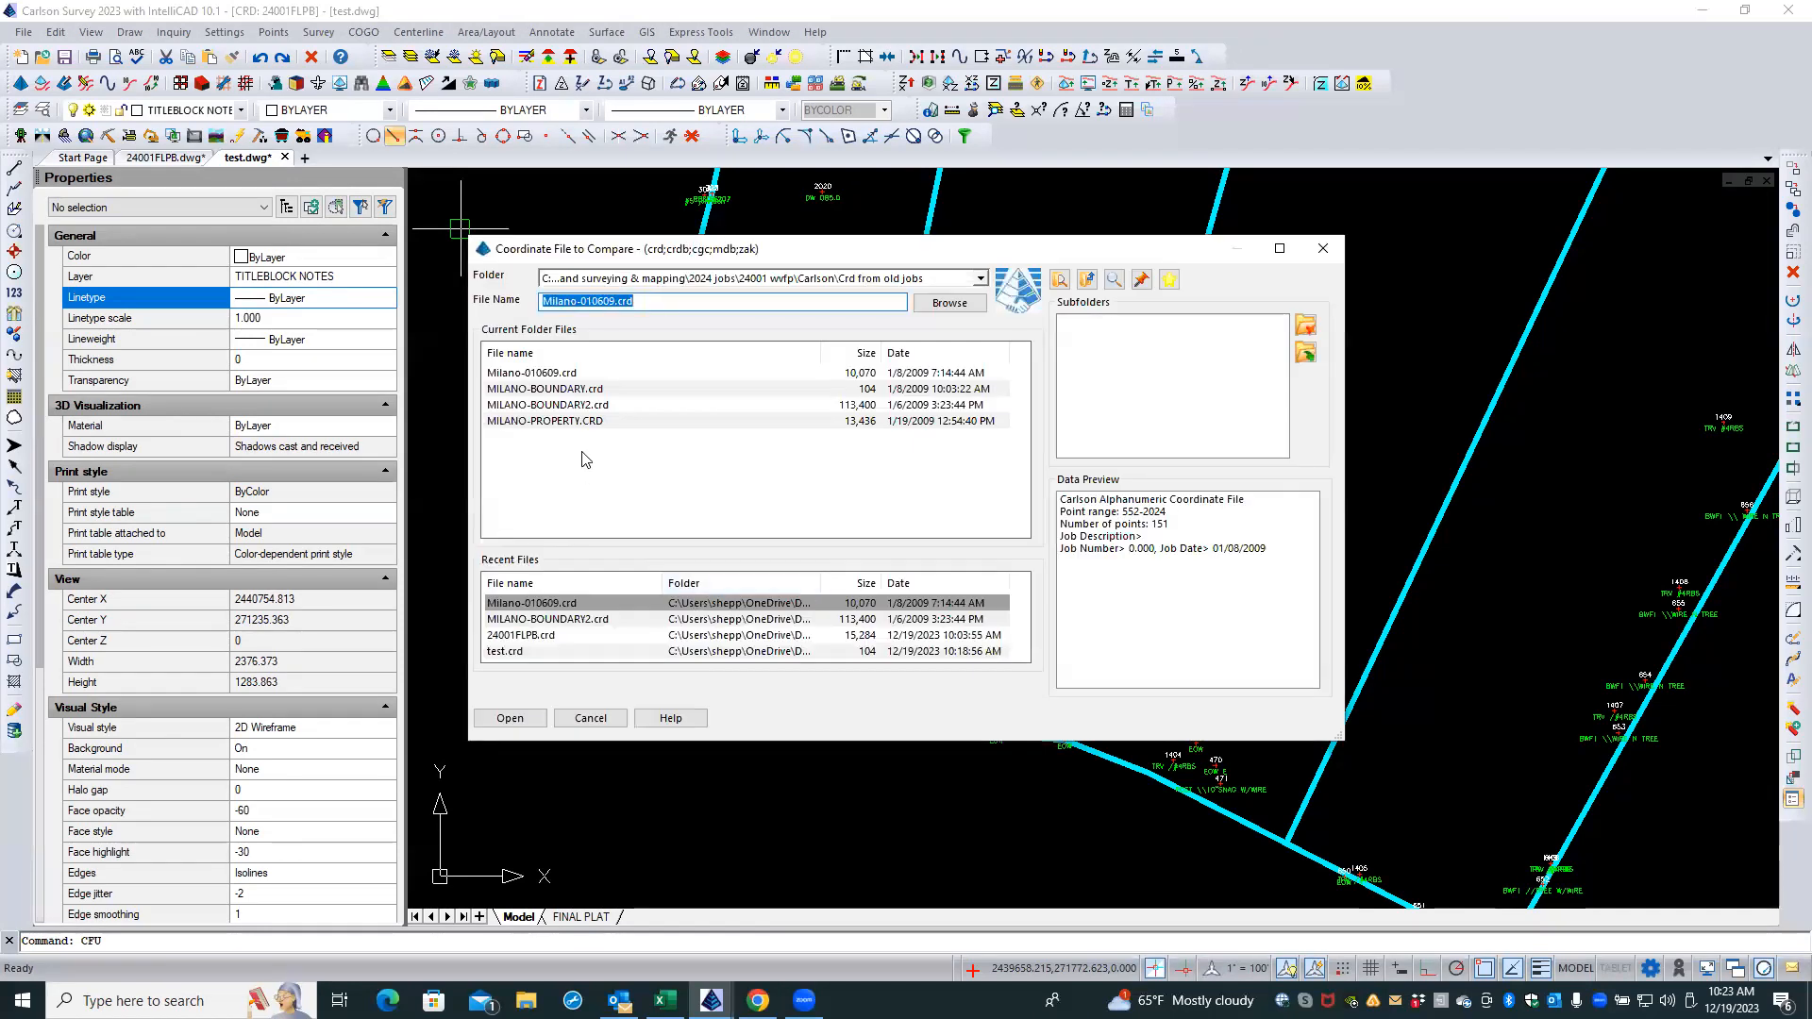
left_click(571, 425)
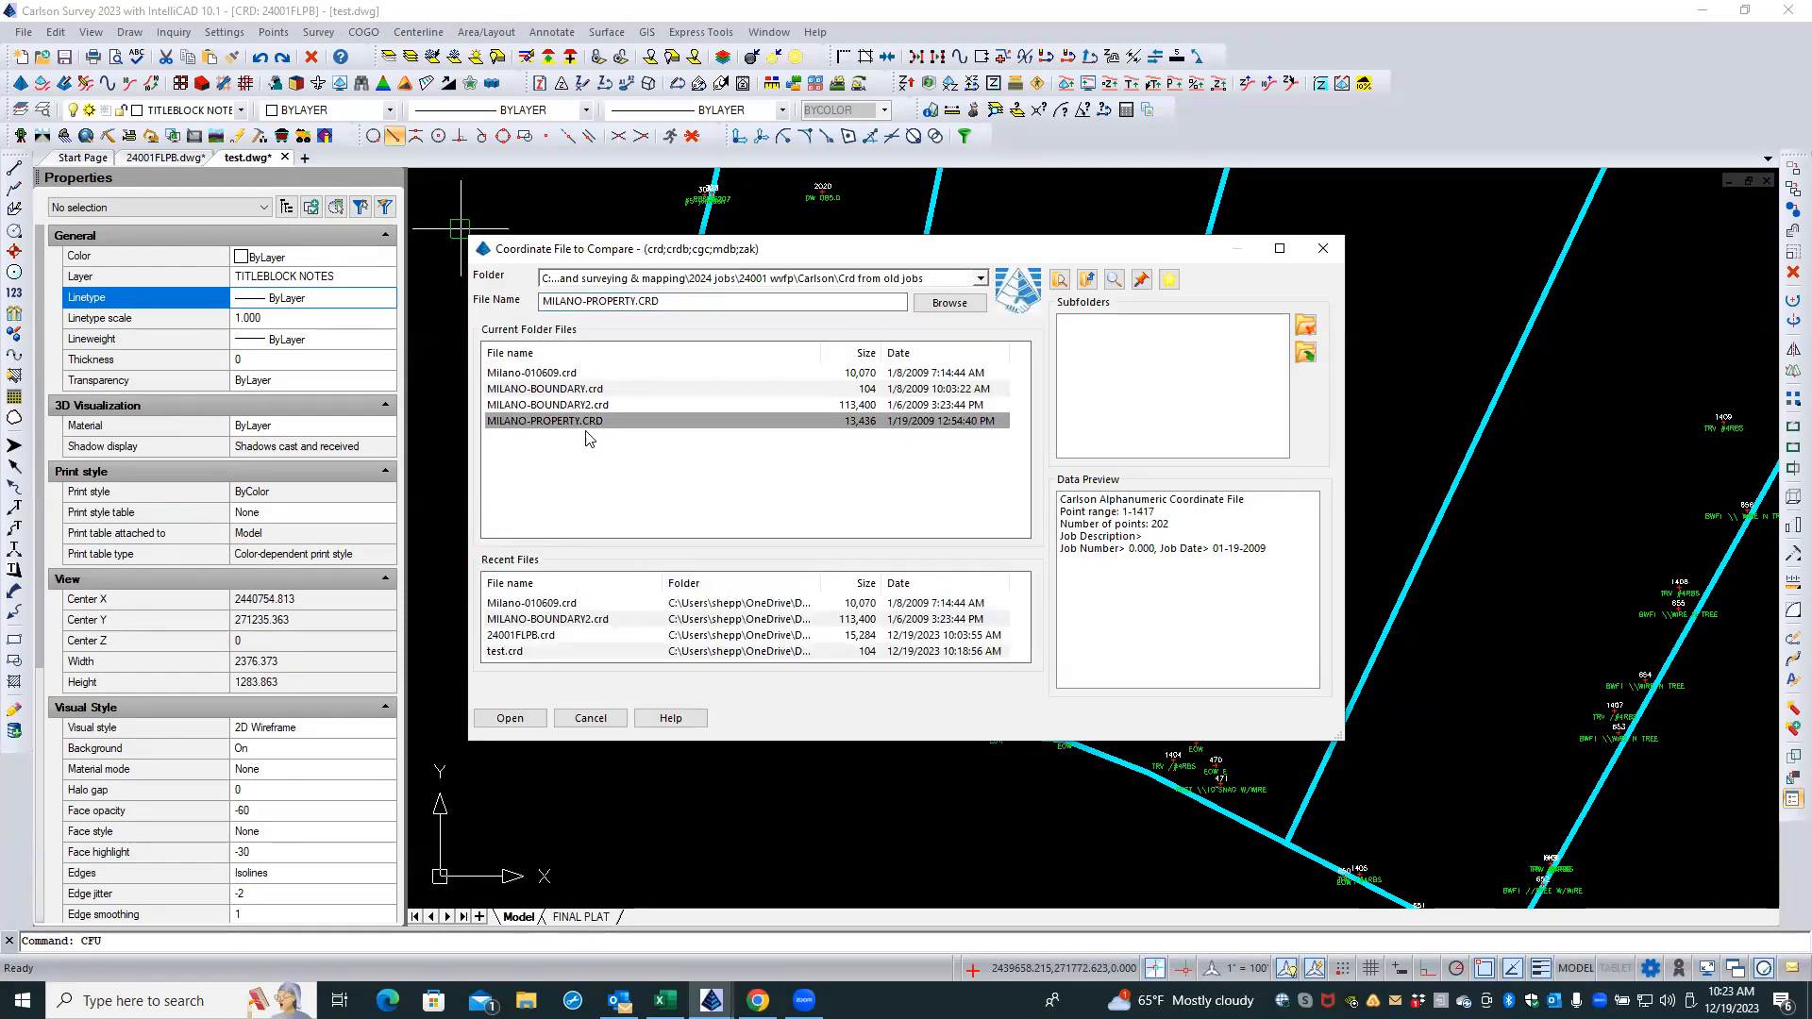
double_click(586, 433)
left_click(793, 608)
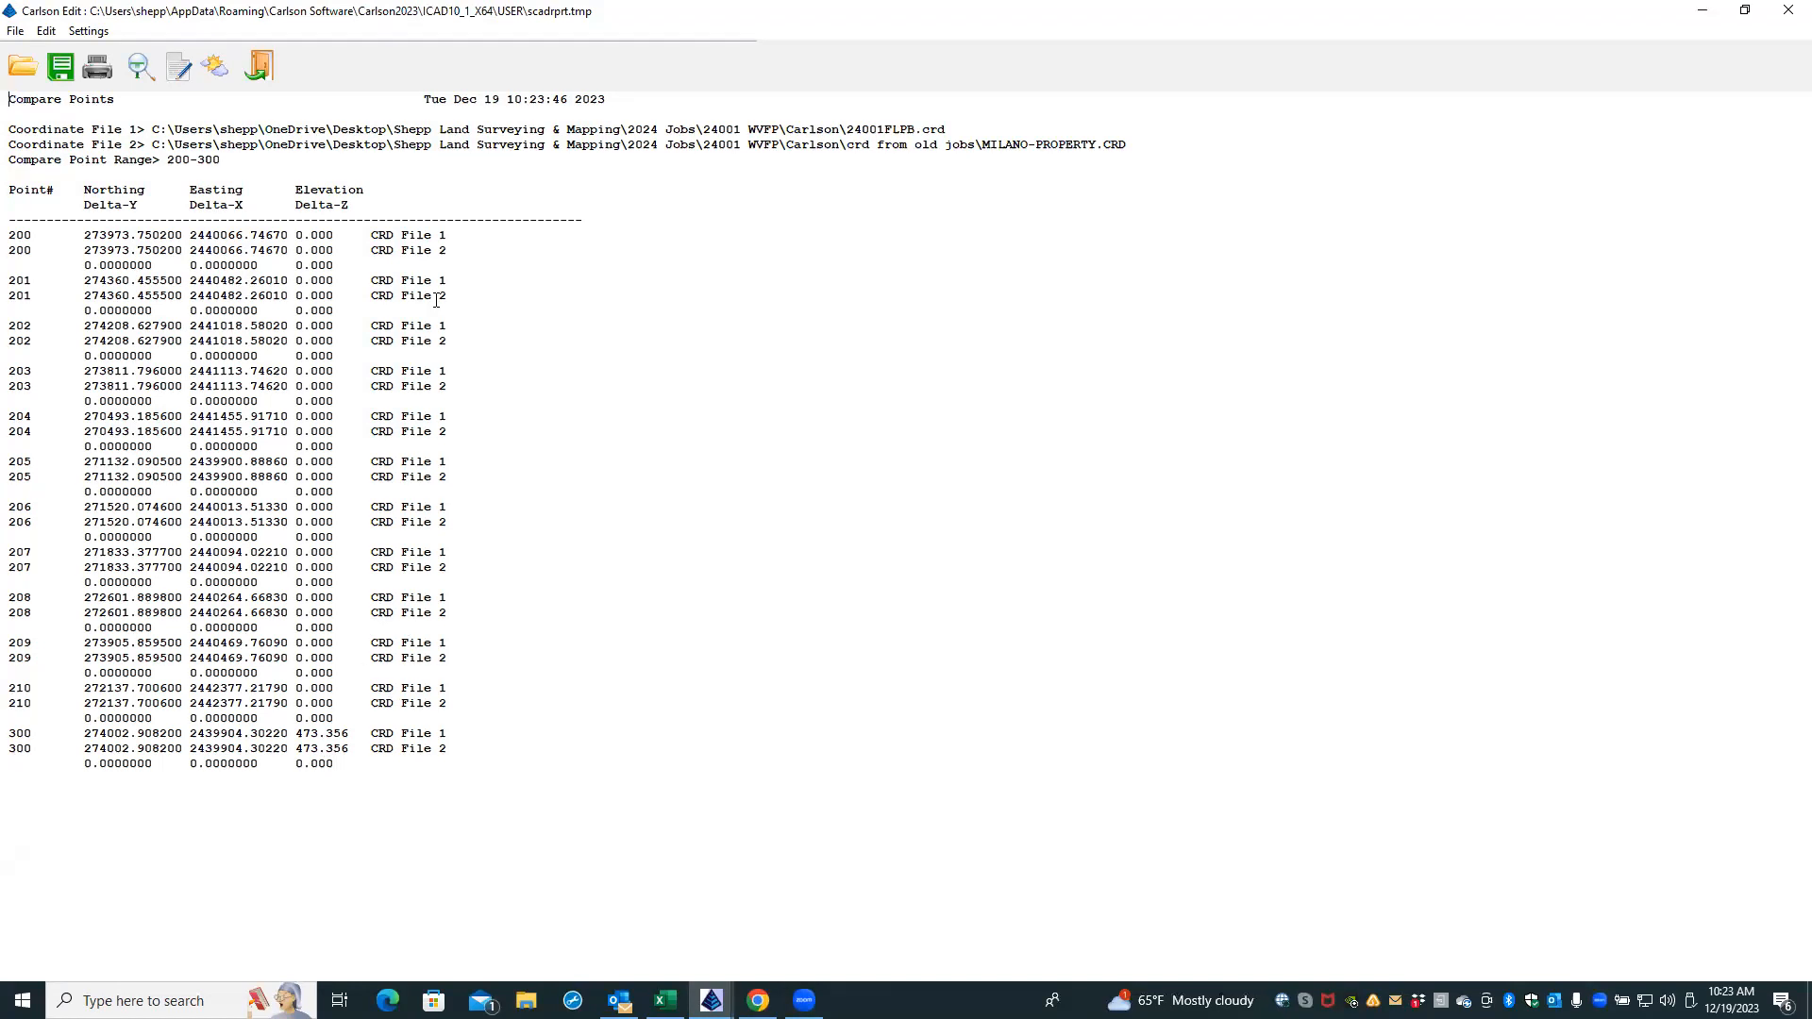
left_click(259, 66)
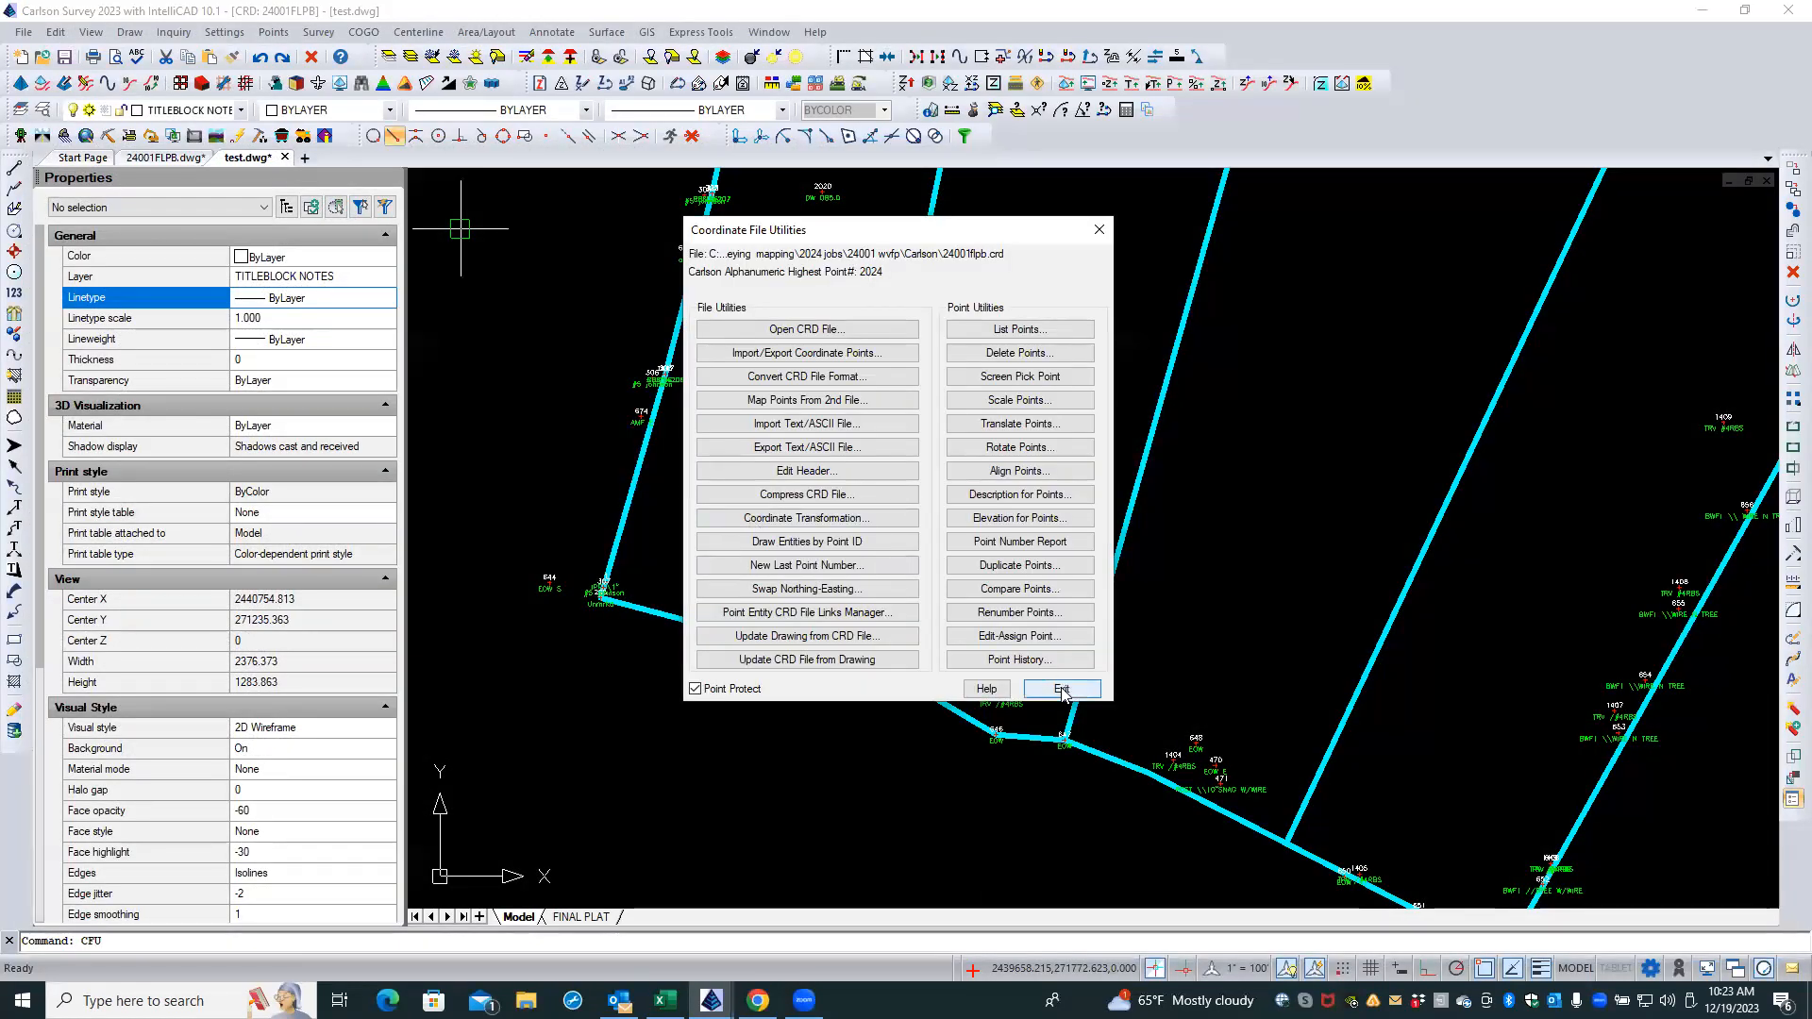
left_click(1062, 690)
- In 24001FLPB.dwg, inspect the point data and source coordinate file of corner point 213 on the river line without editing it
left_click(165, 157)
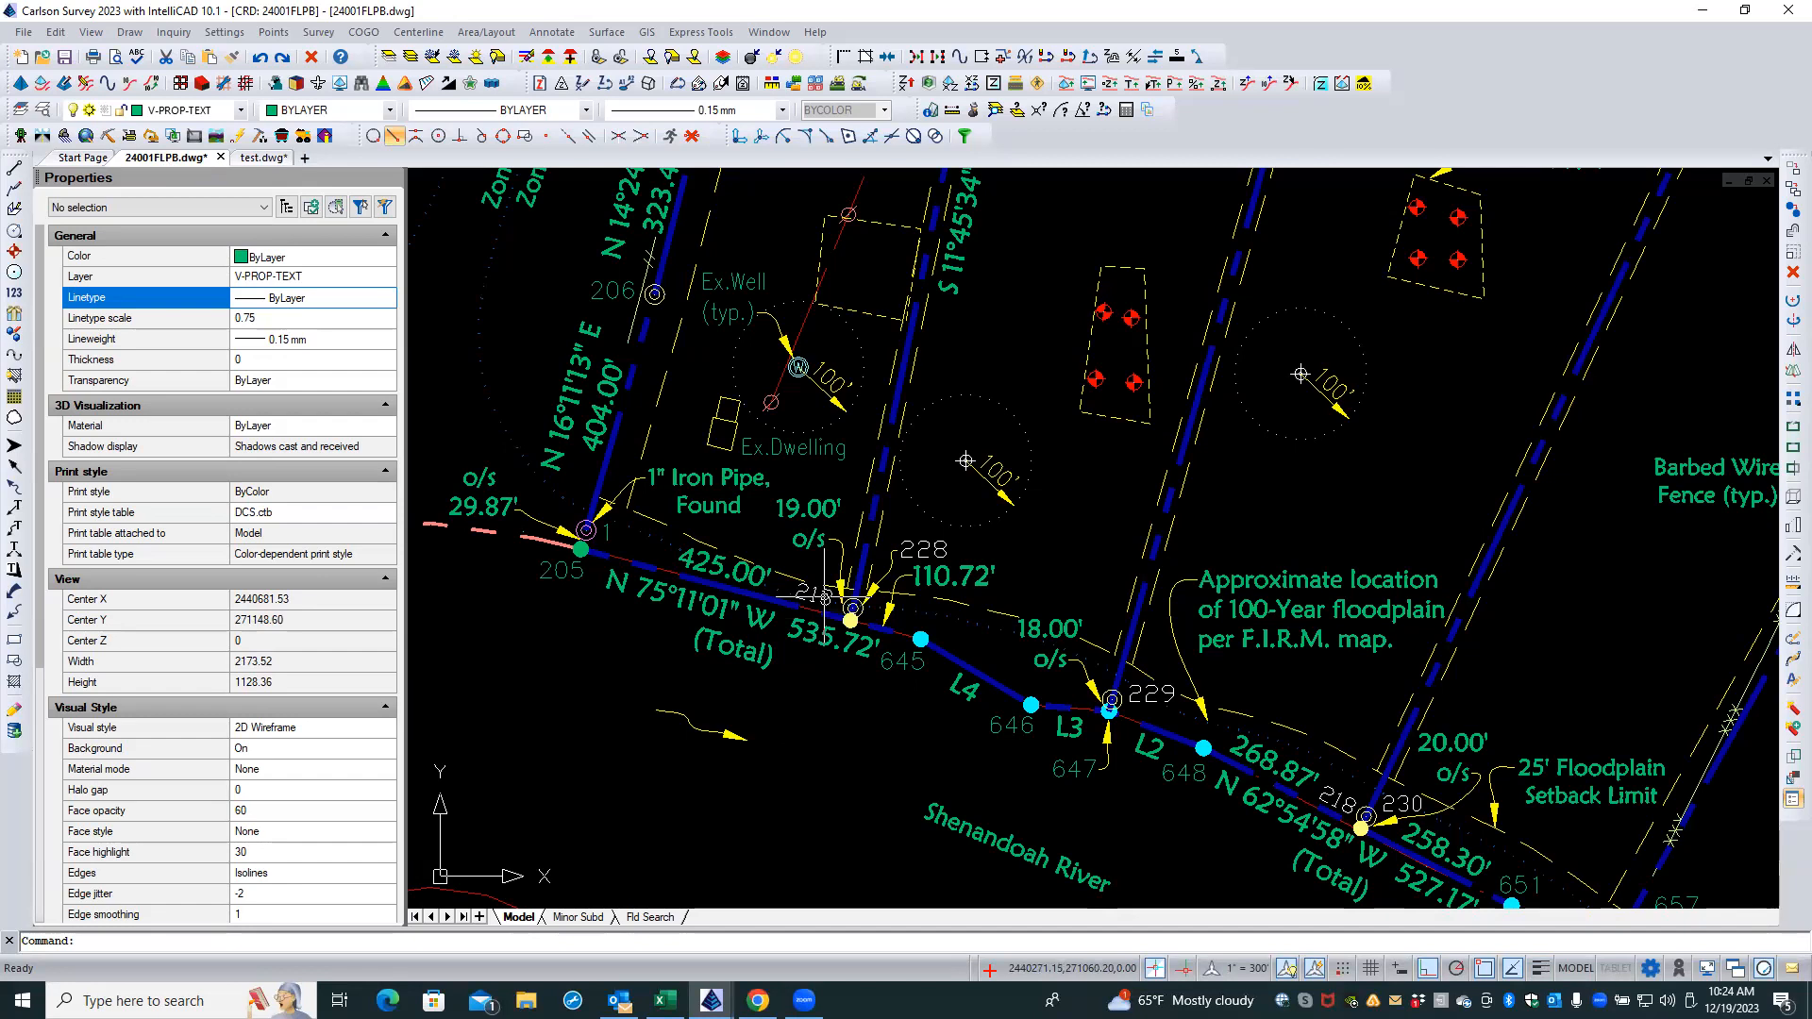
left_click(826, 599)
double_click(826, 599)
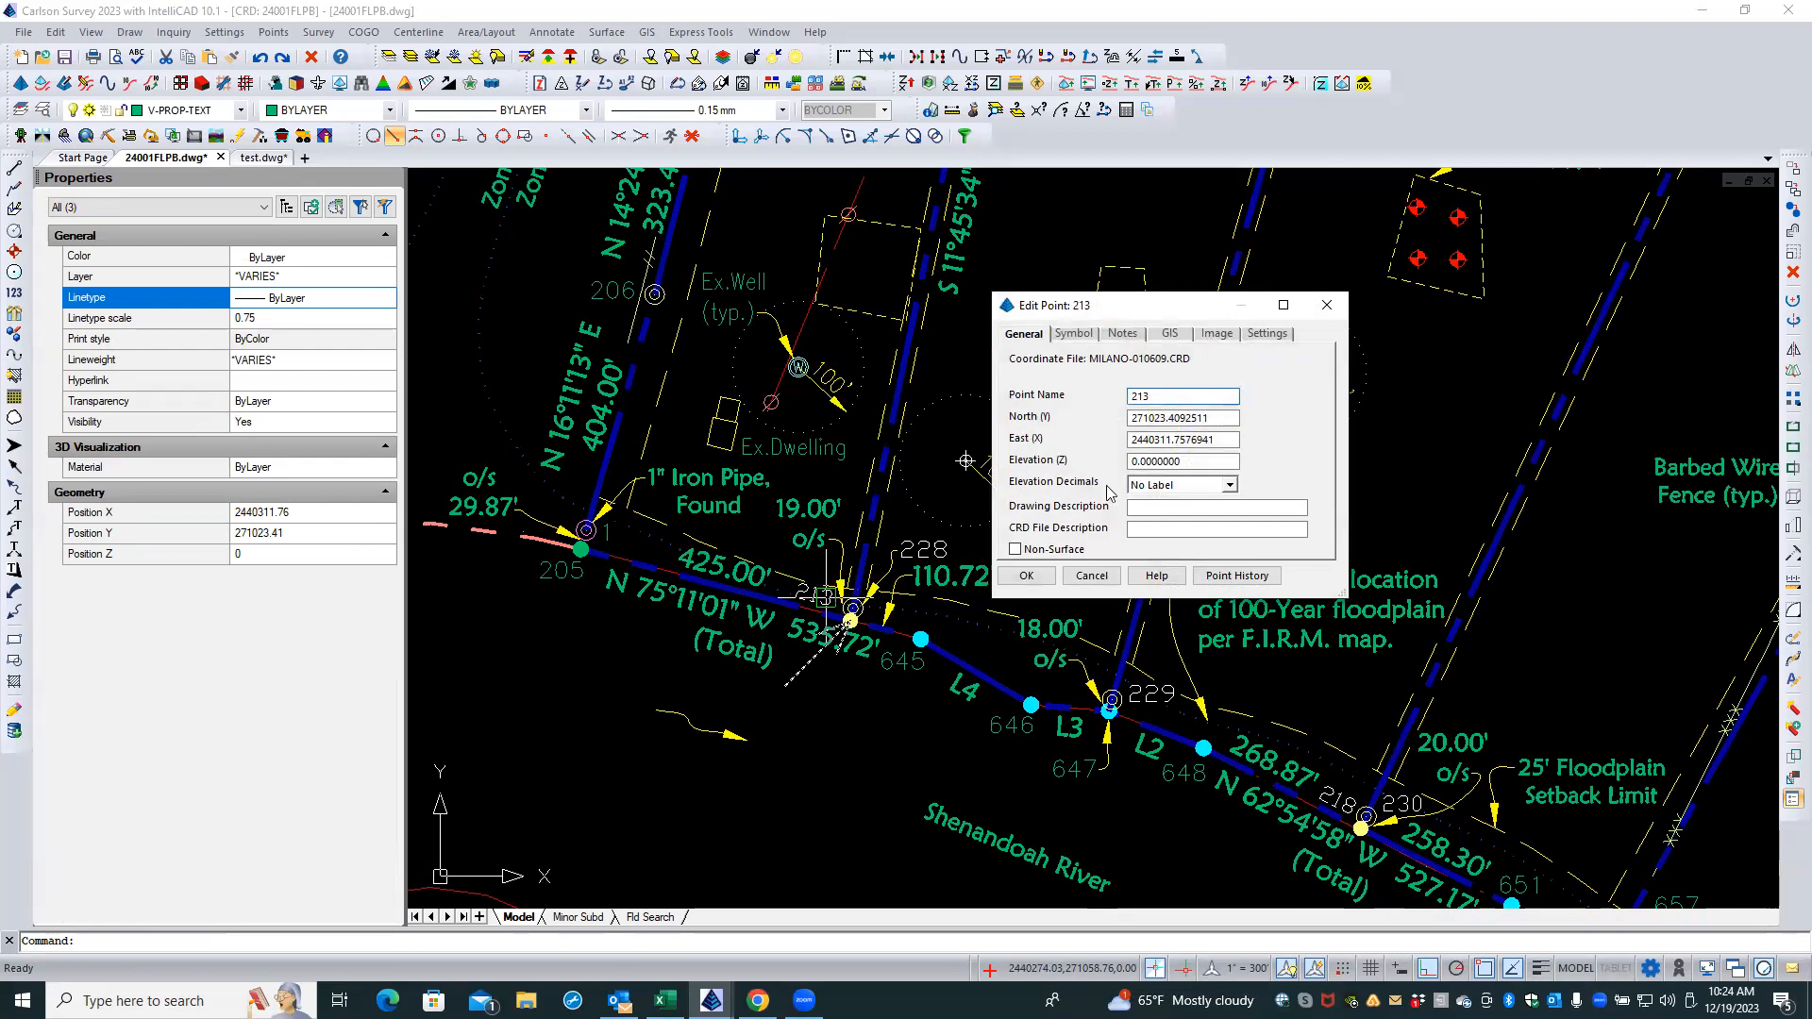
left_click(1091, 576)
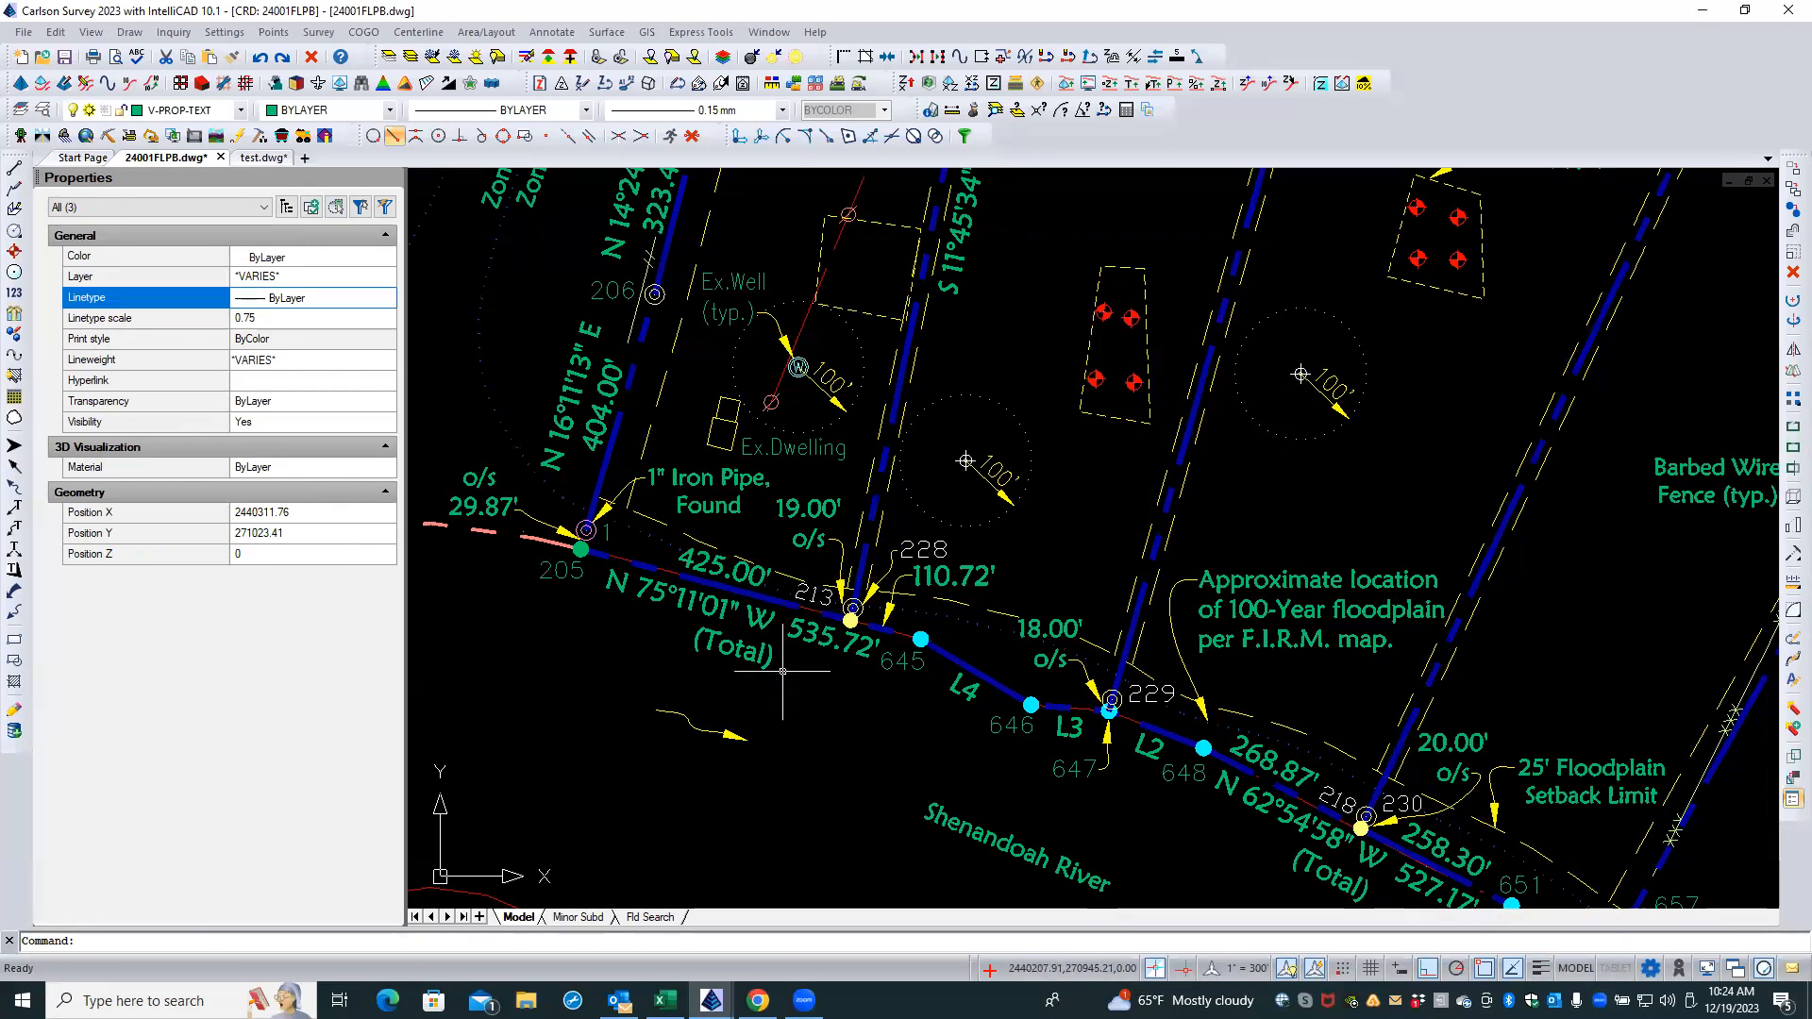
- Try to update the current coordinate file from all drawing entities, with Update Point Descriptions enabled
left_click(274, 32)
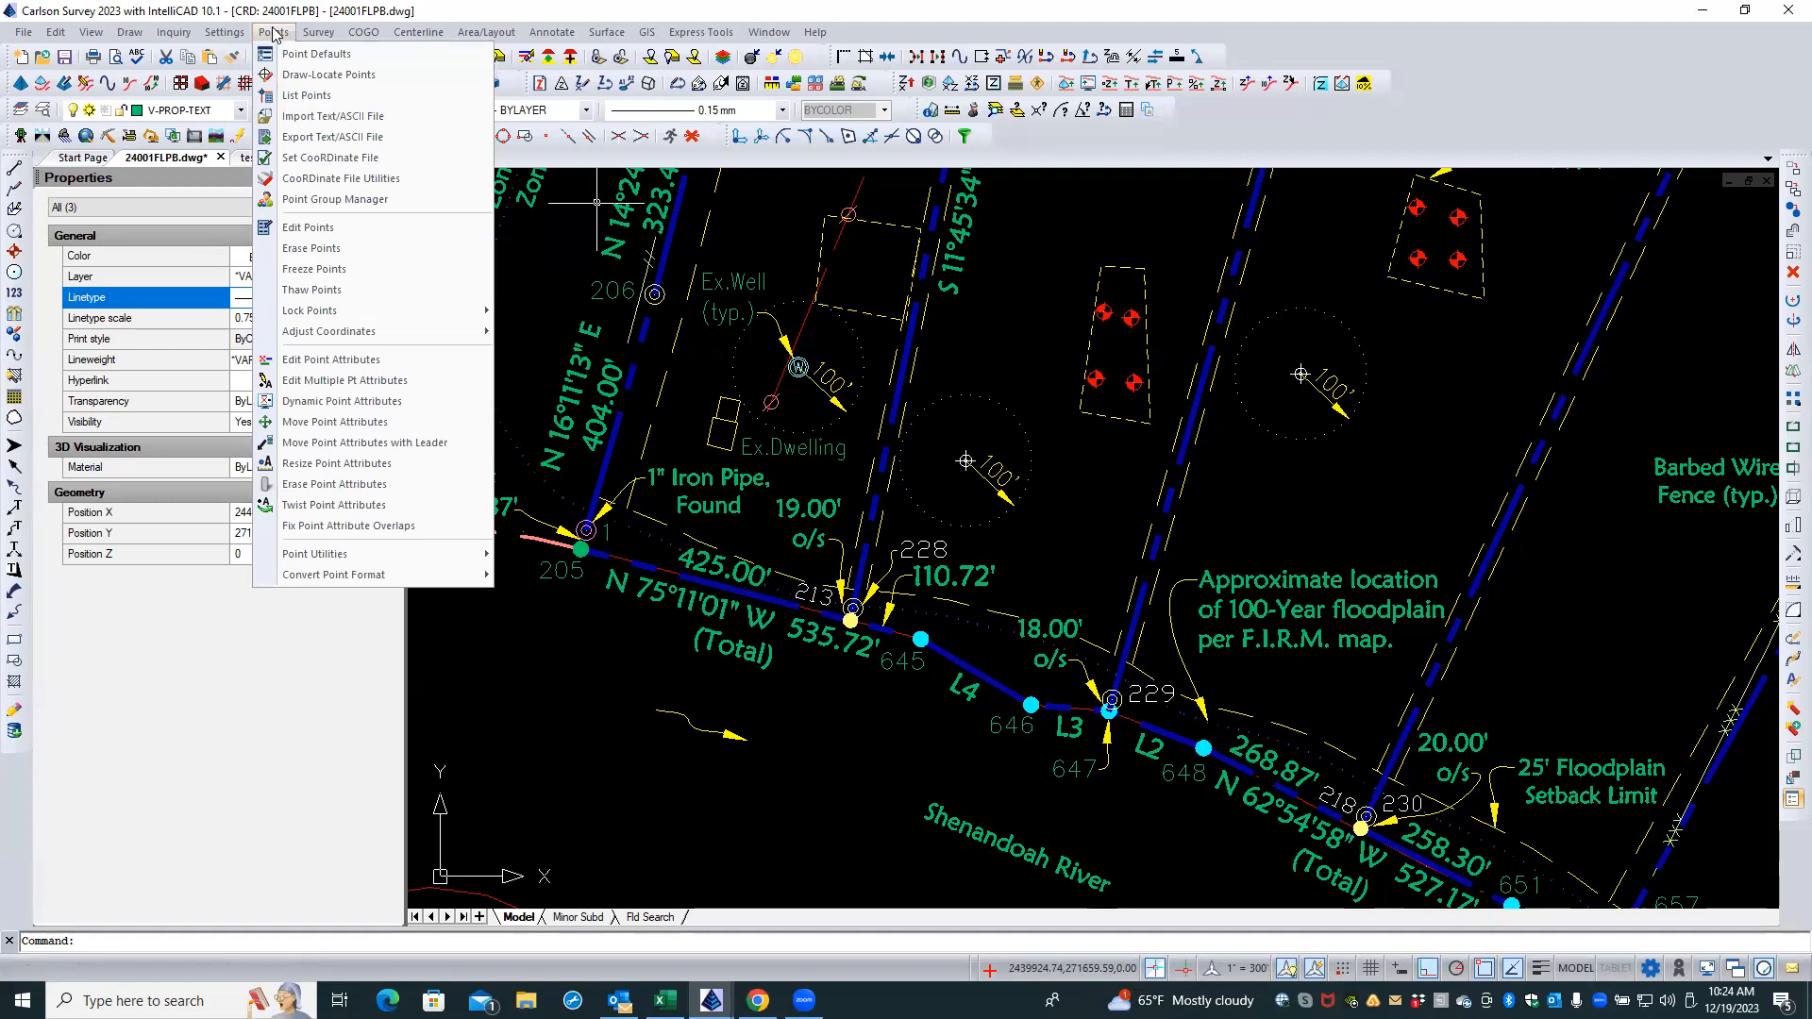
left_click(382, 178)
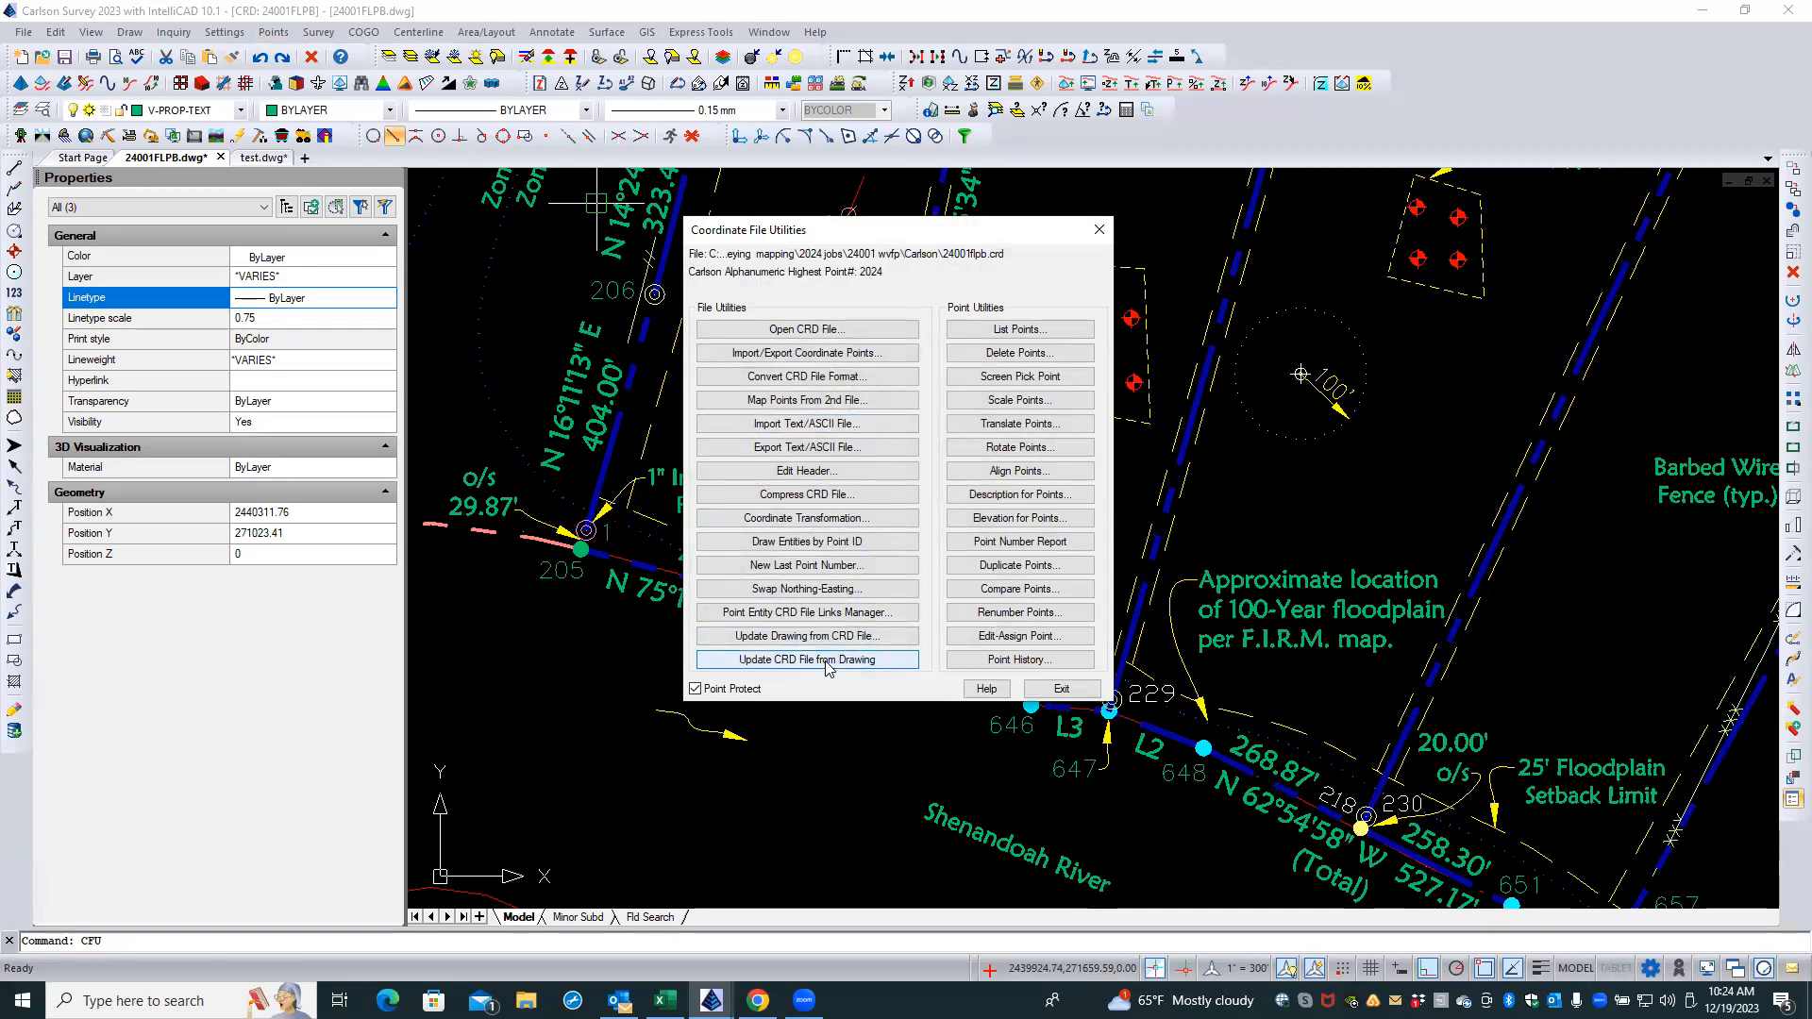
left_click(873, 663)
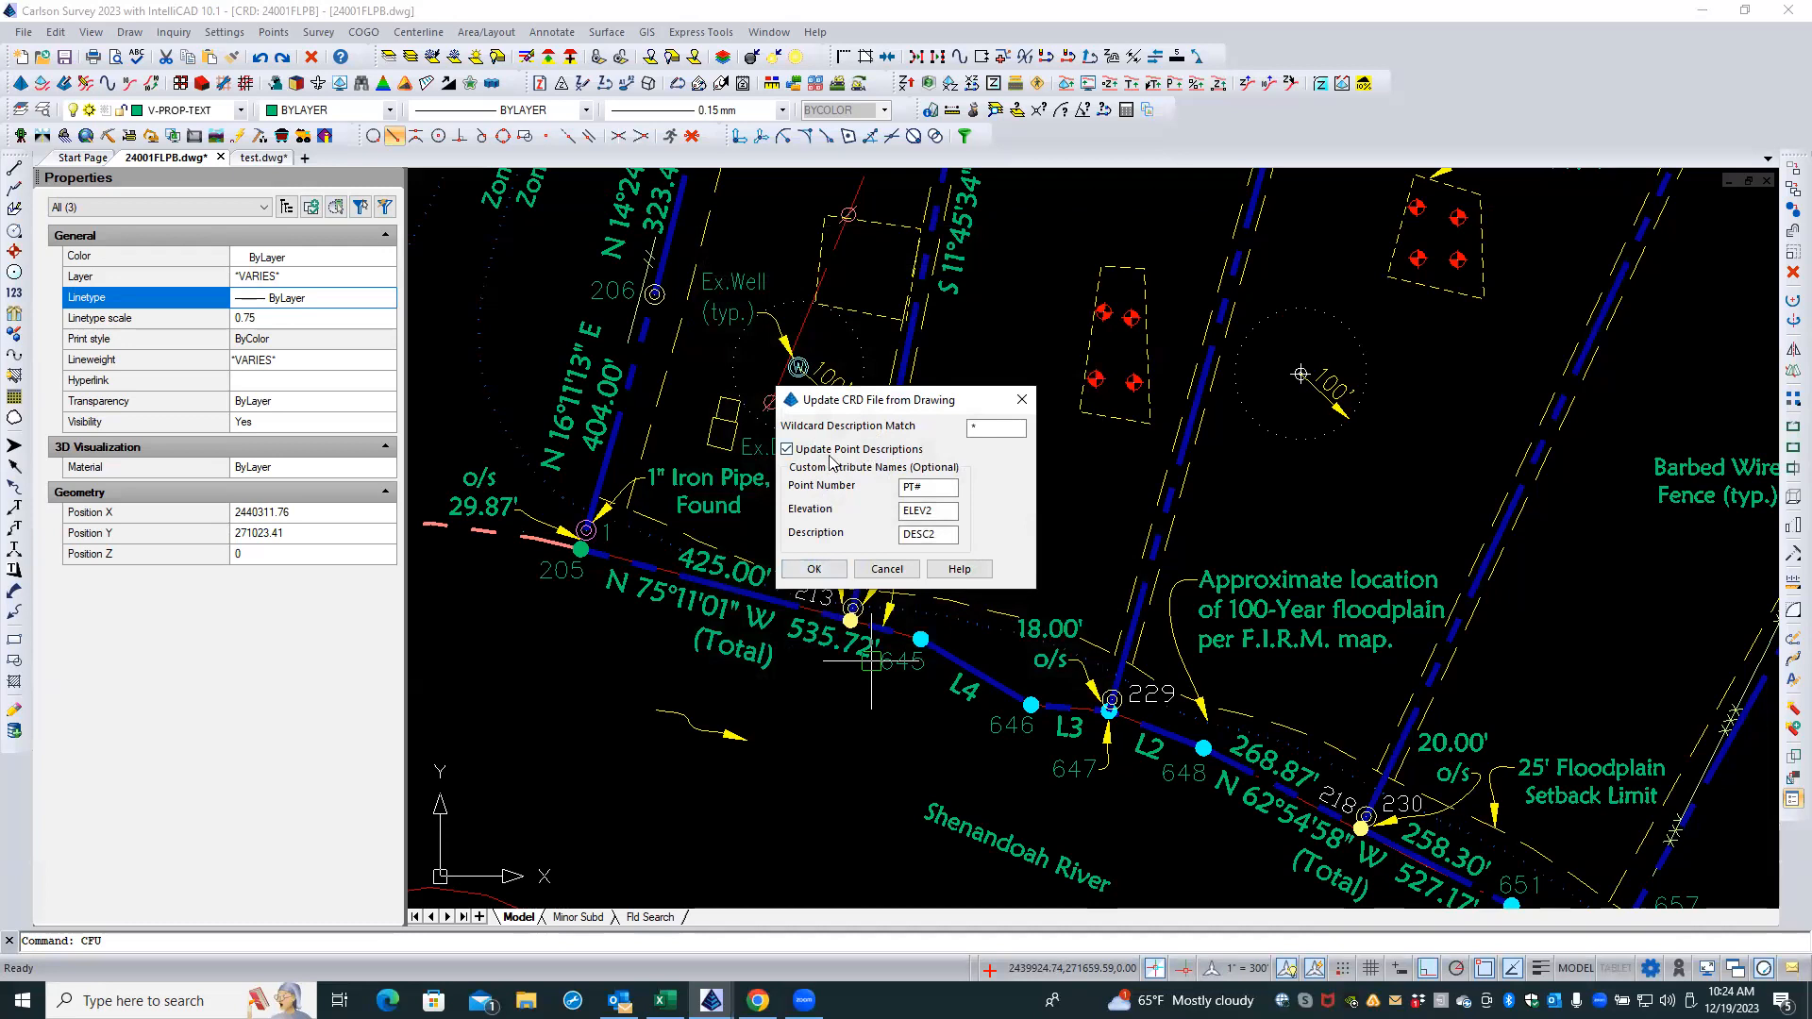
left_click(813, 569)
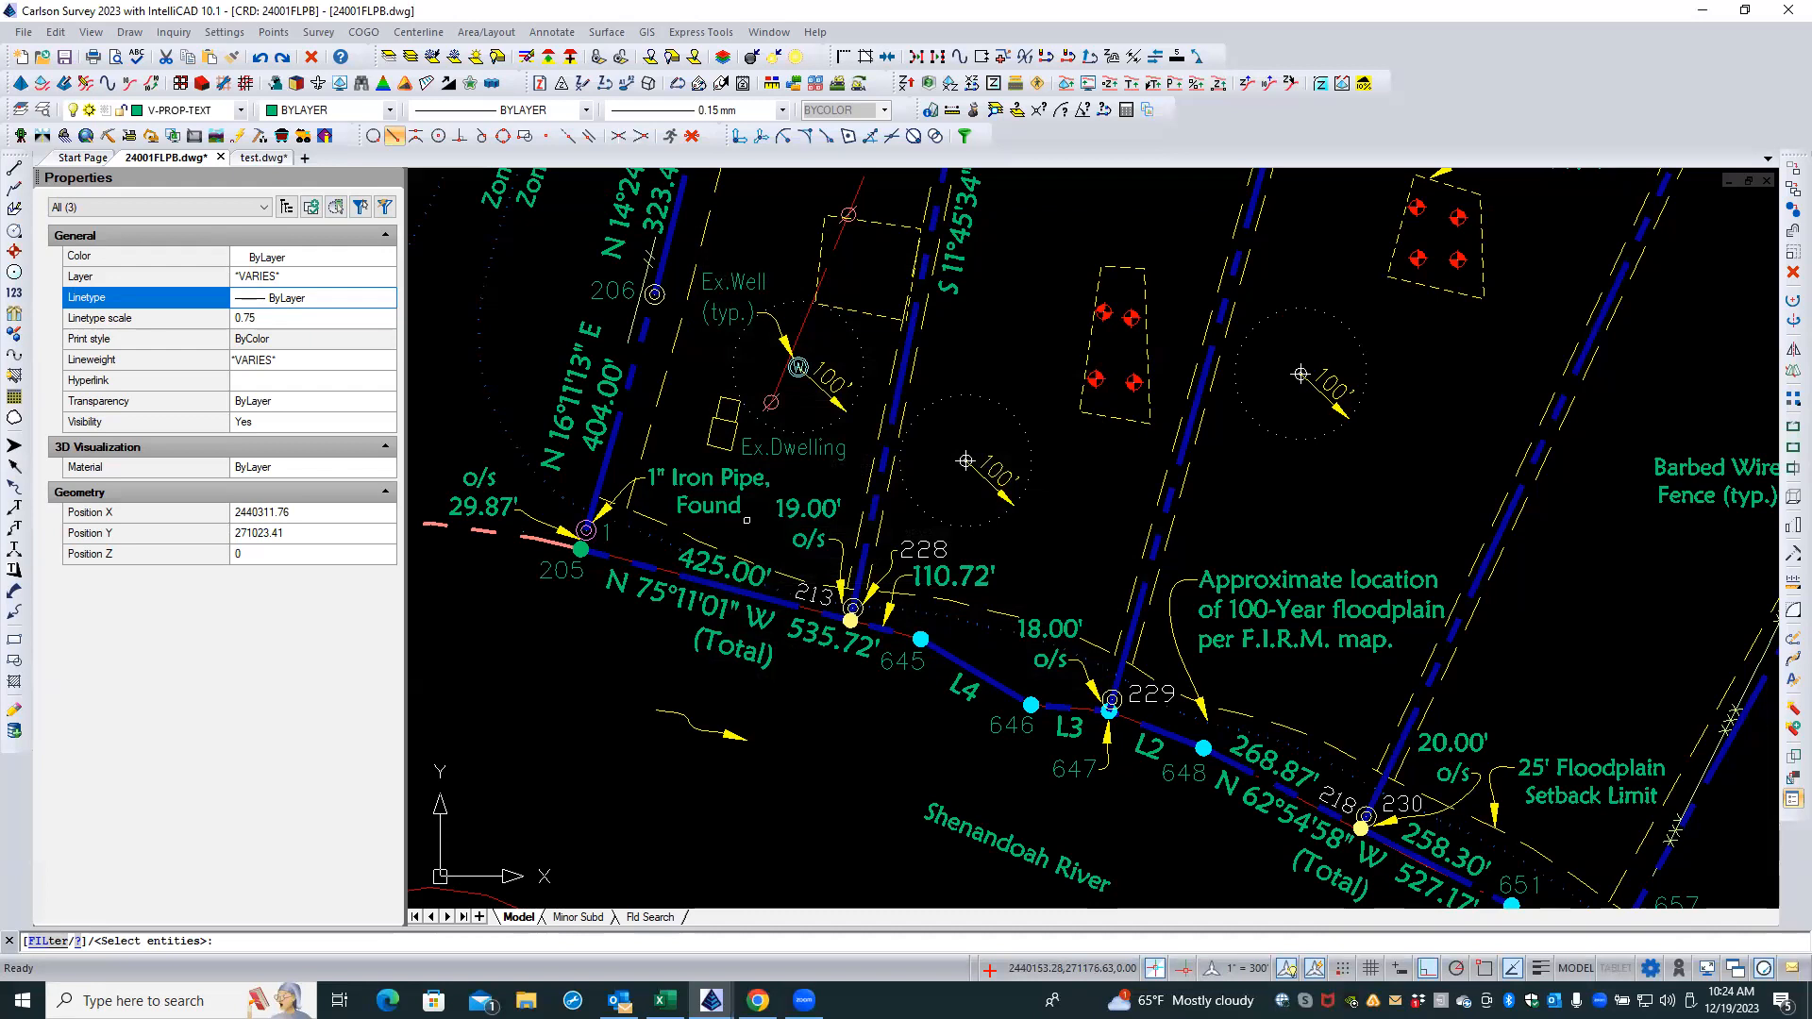
type("all")
key("Return")
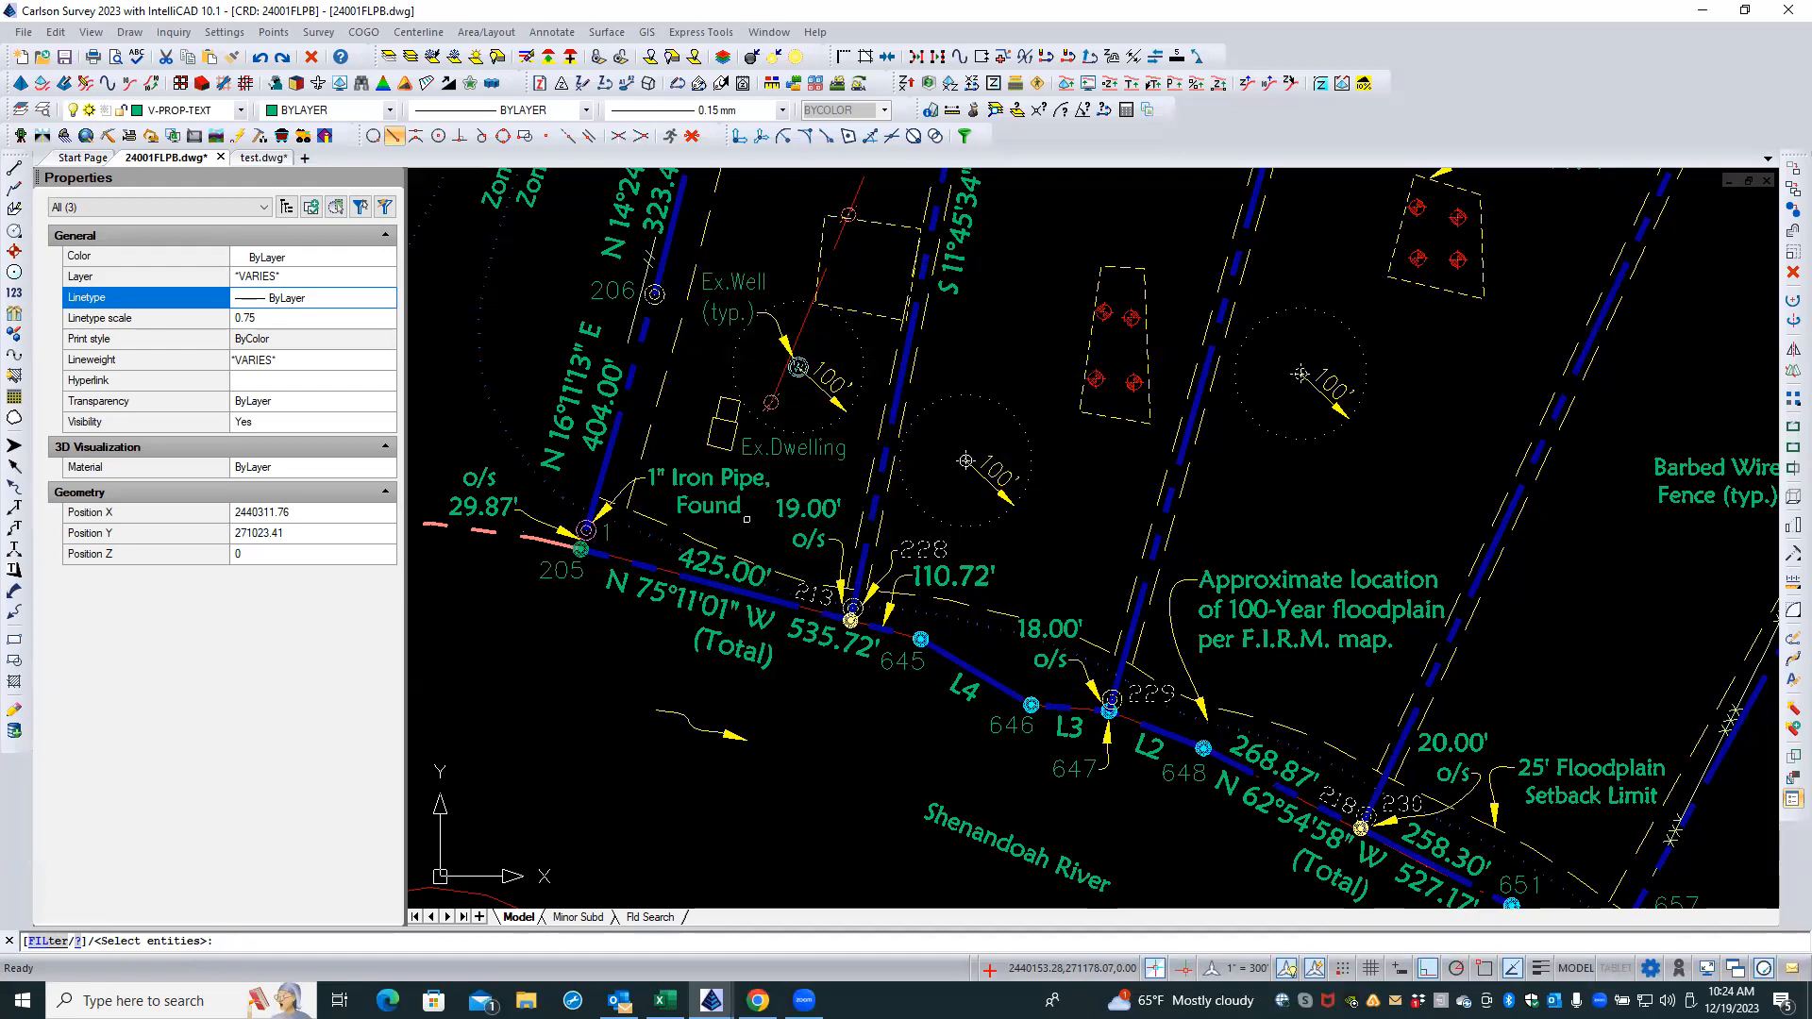
key("Return")
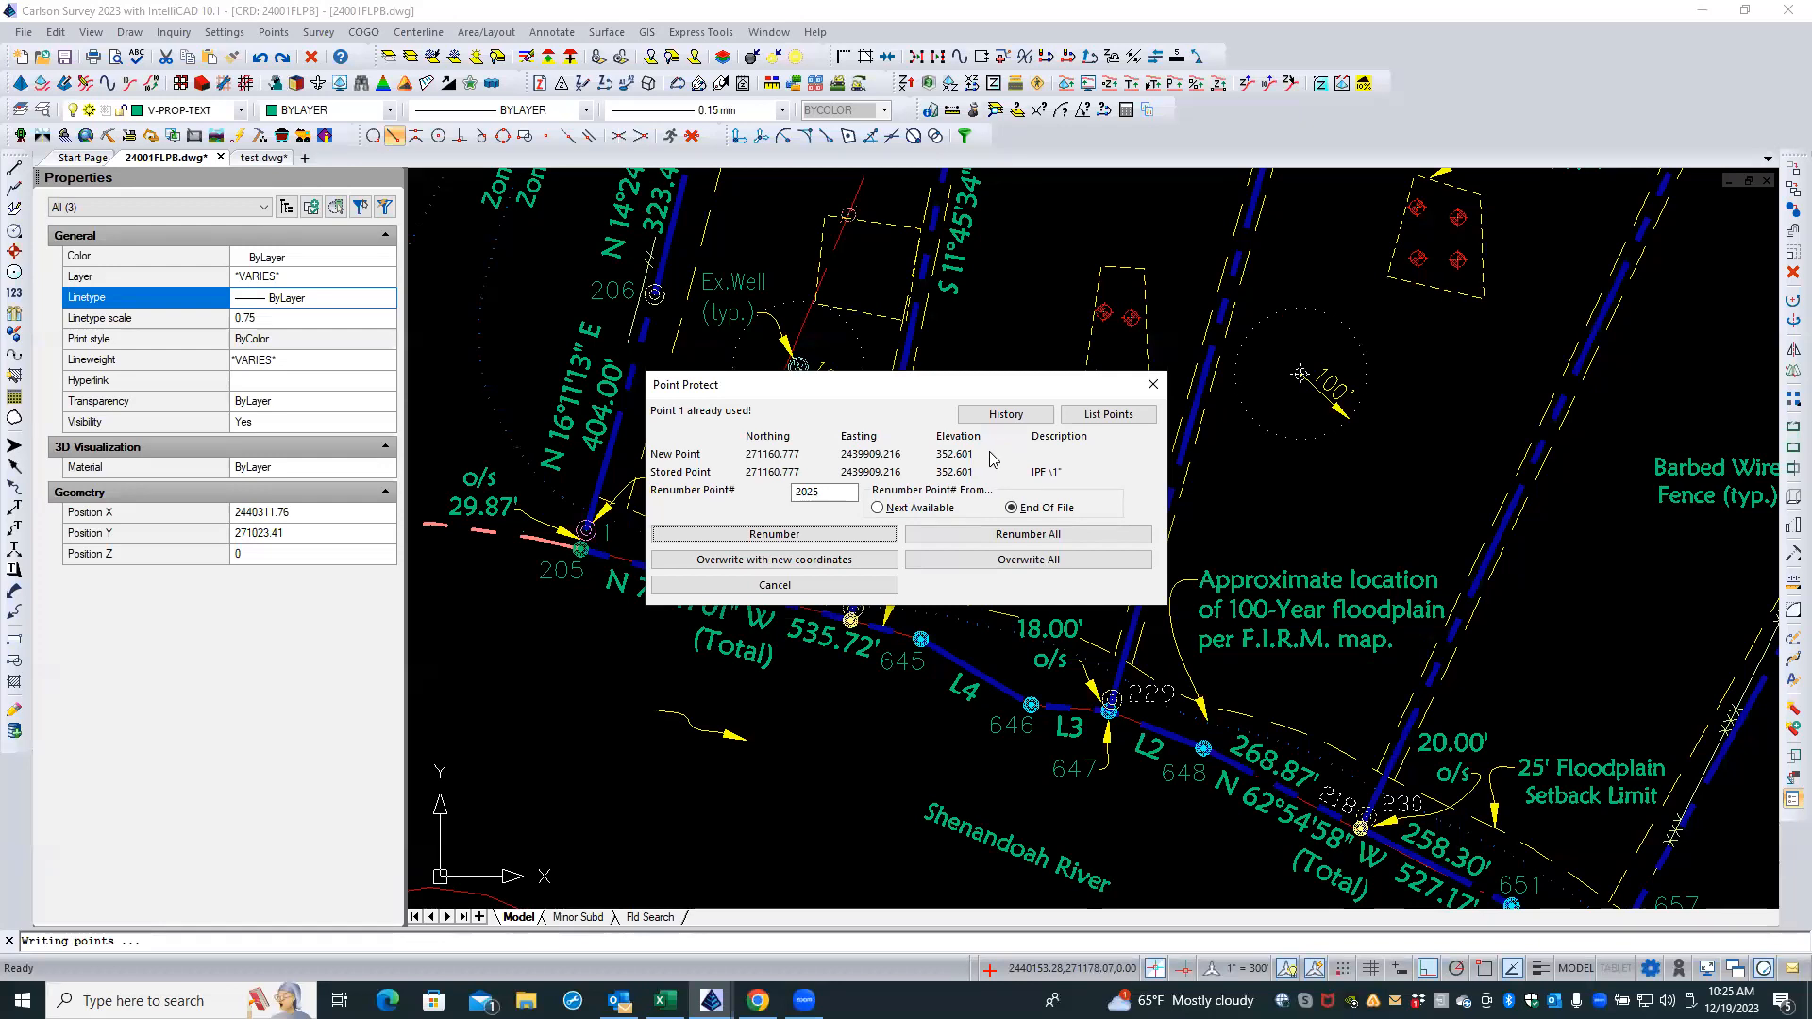
left_click(834, 587)
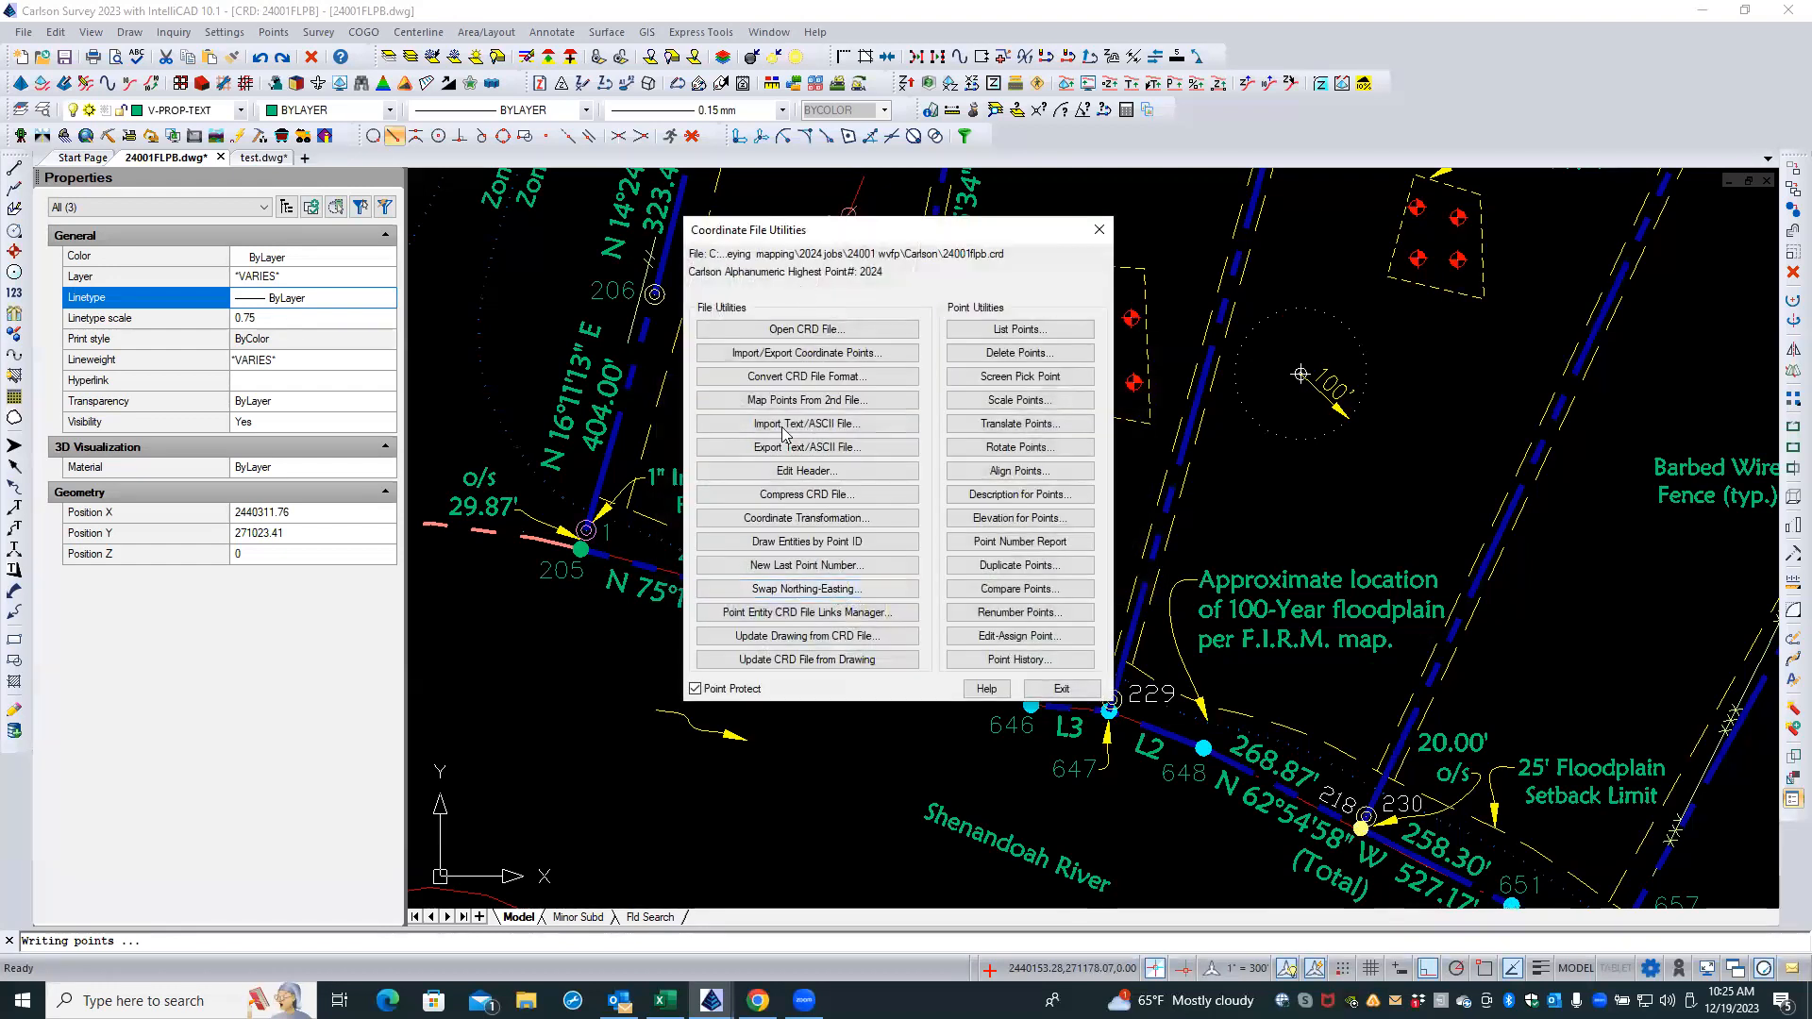
- Try to update the current coordinate file from all drawing entities with Update Point Descriptions turned off, and exit Coordinate File Utilities
left_click(811, 661)
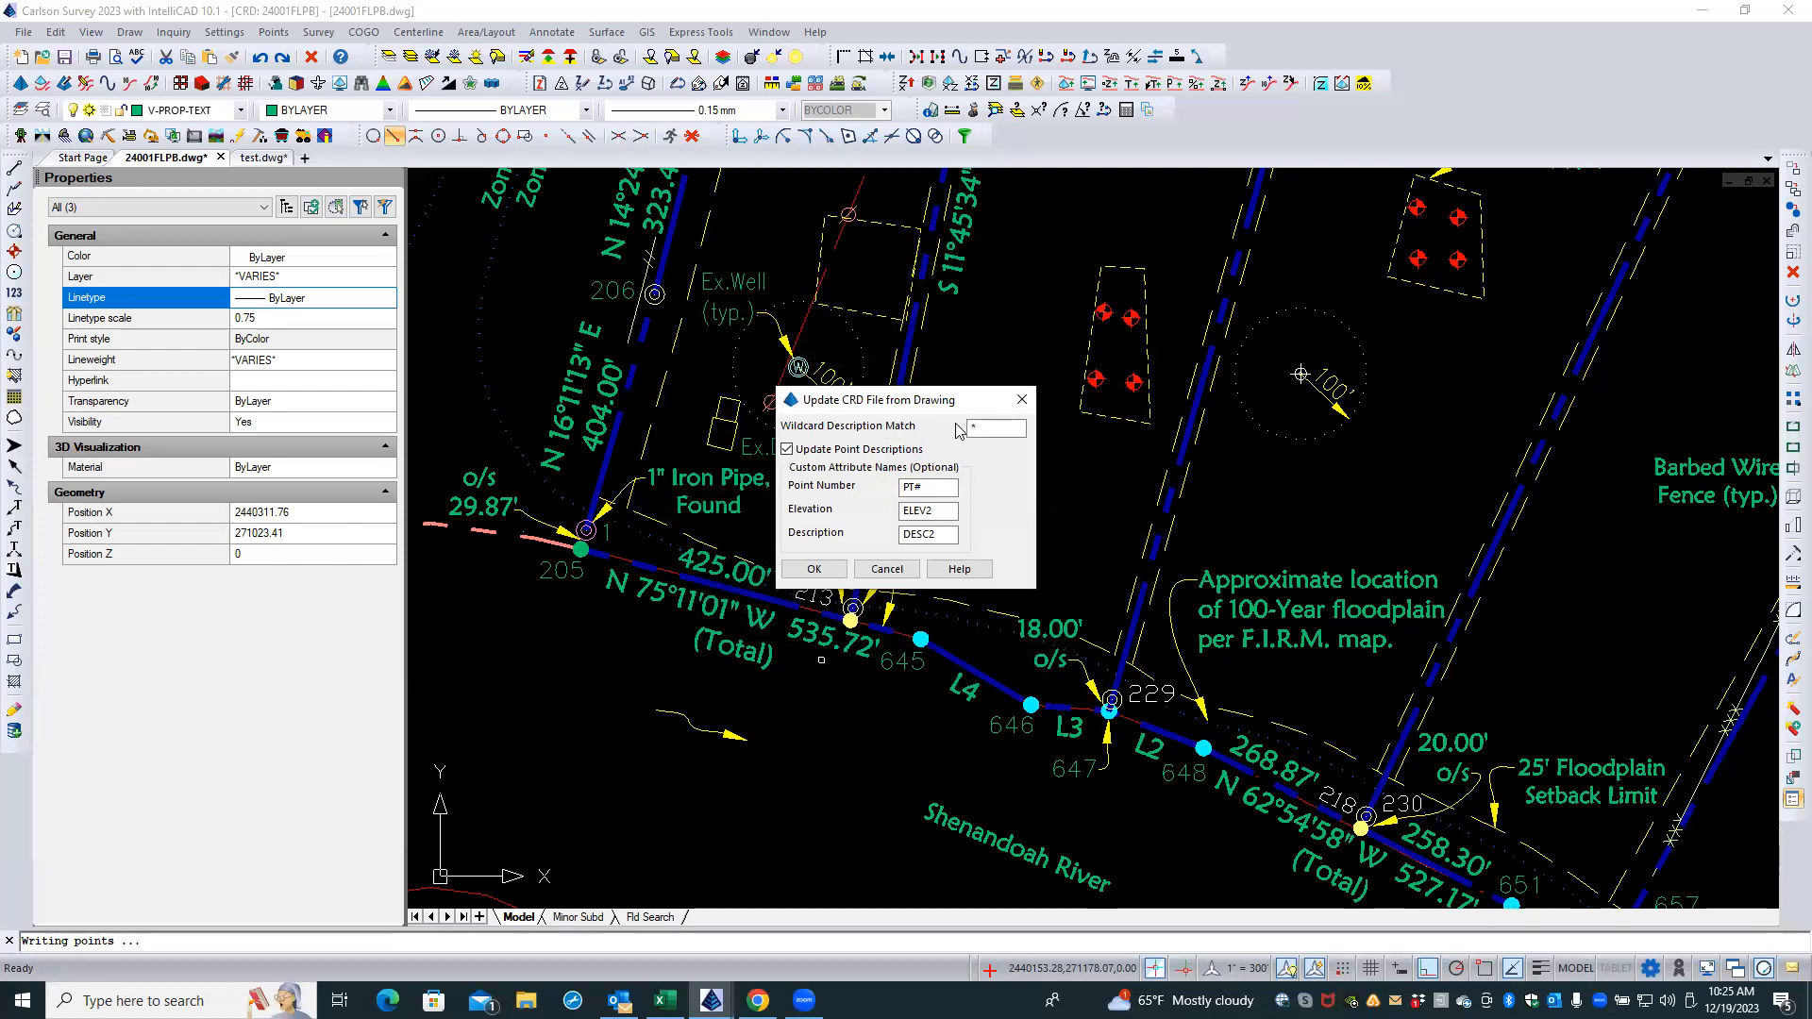
left_click(843, 455)
left_click(814, 569)
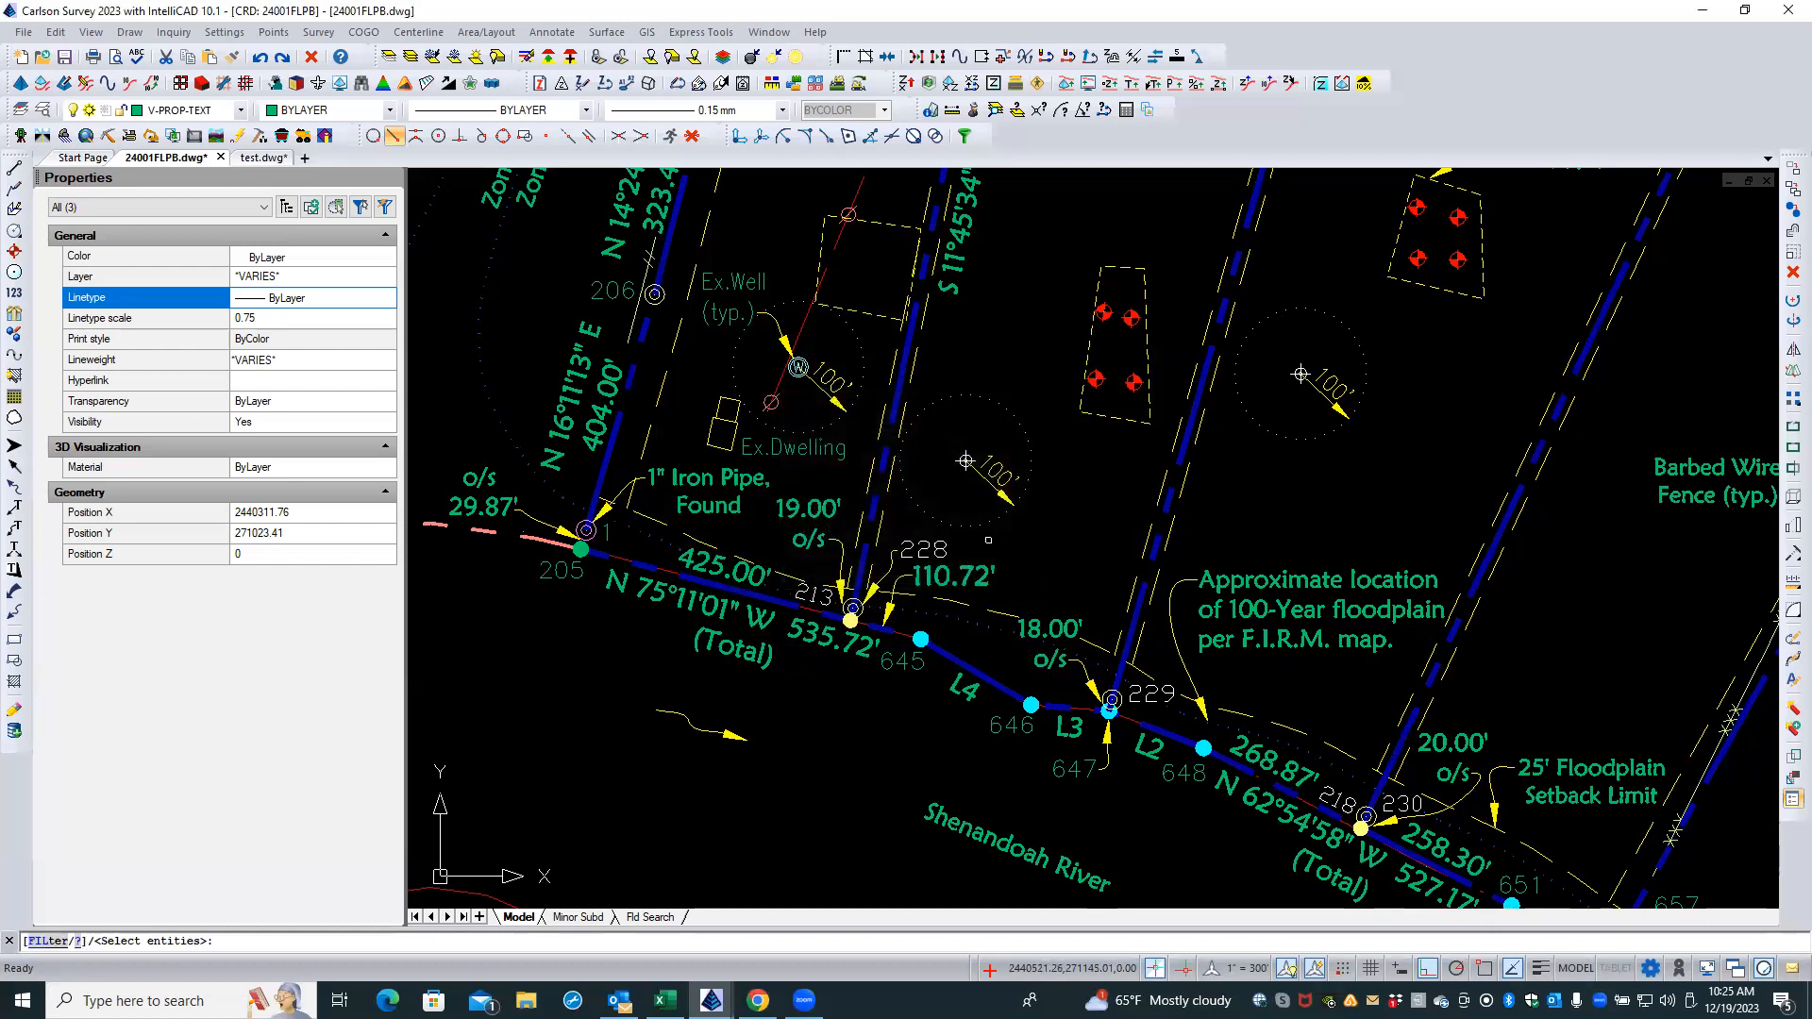
type("all")
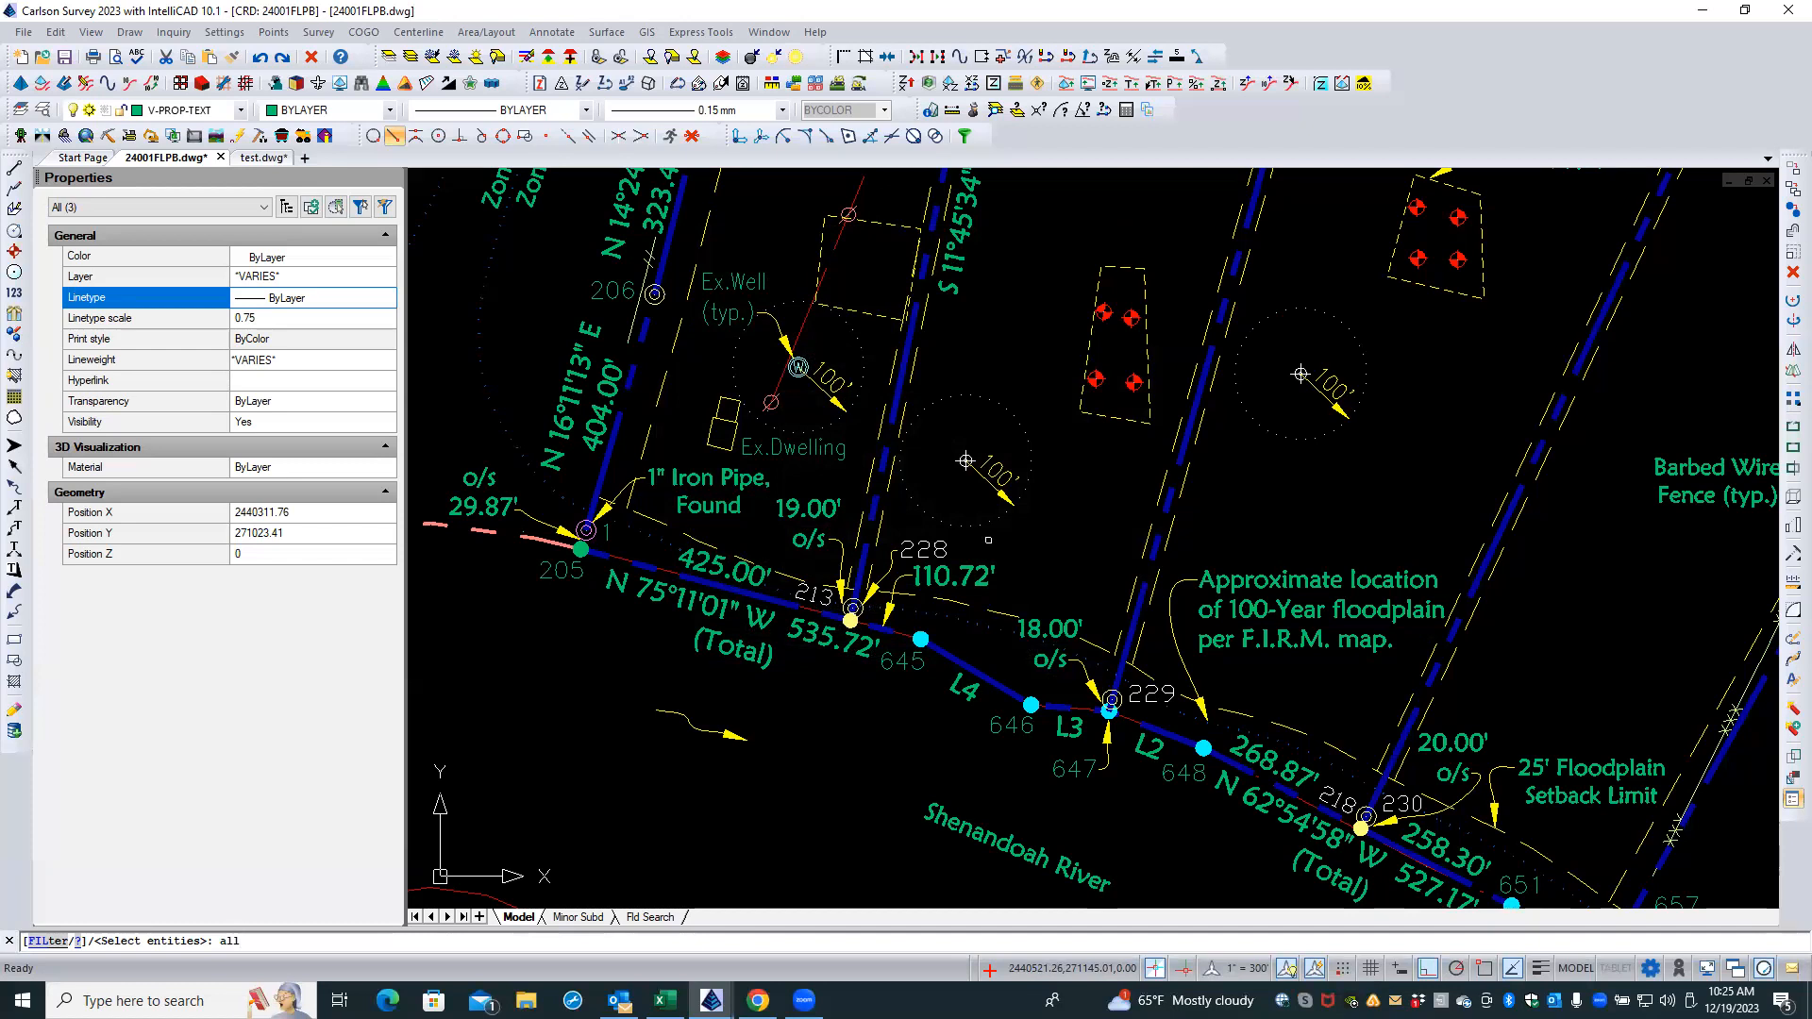
key("Return")
key("Return")
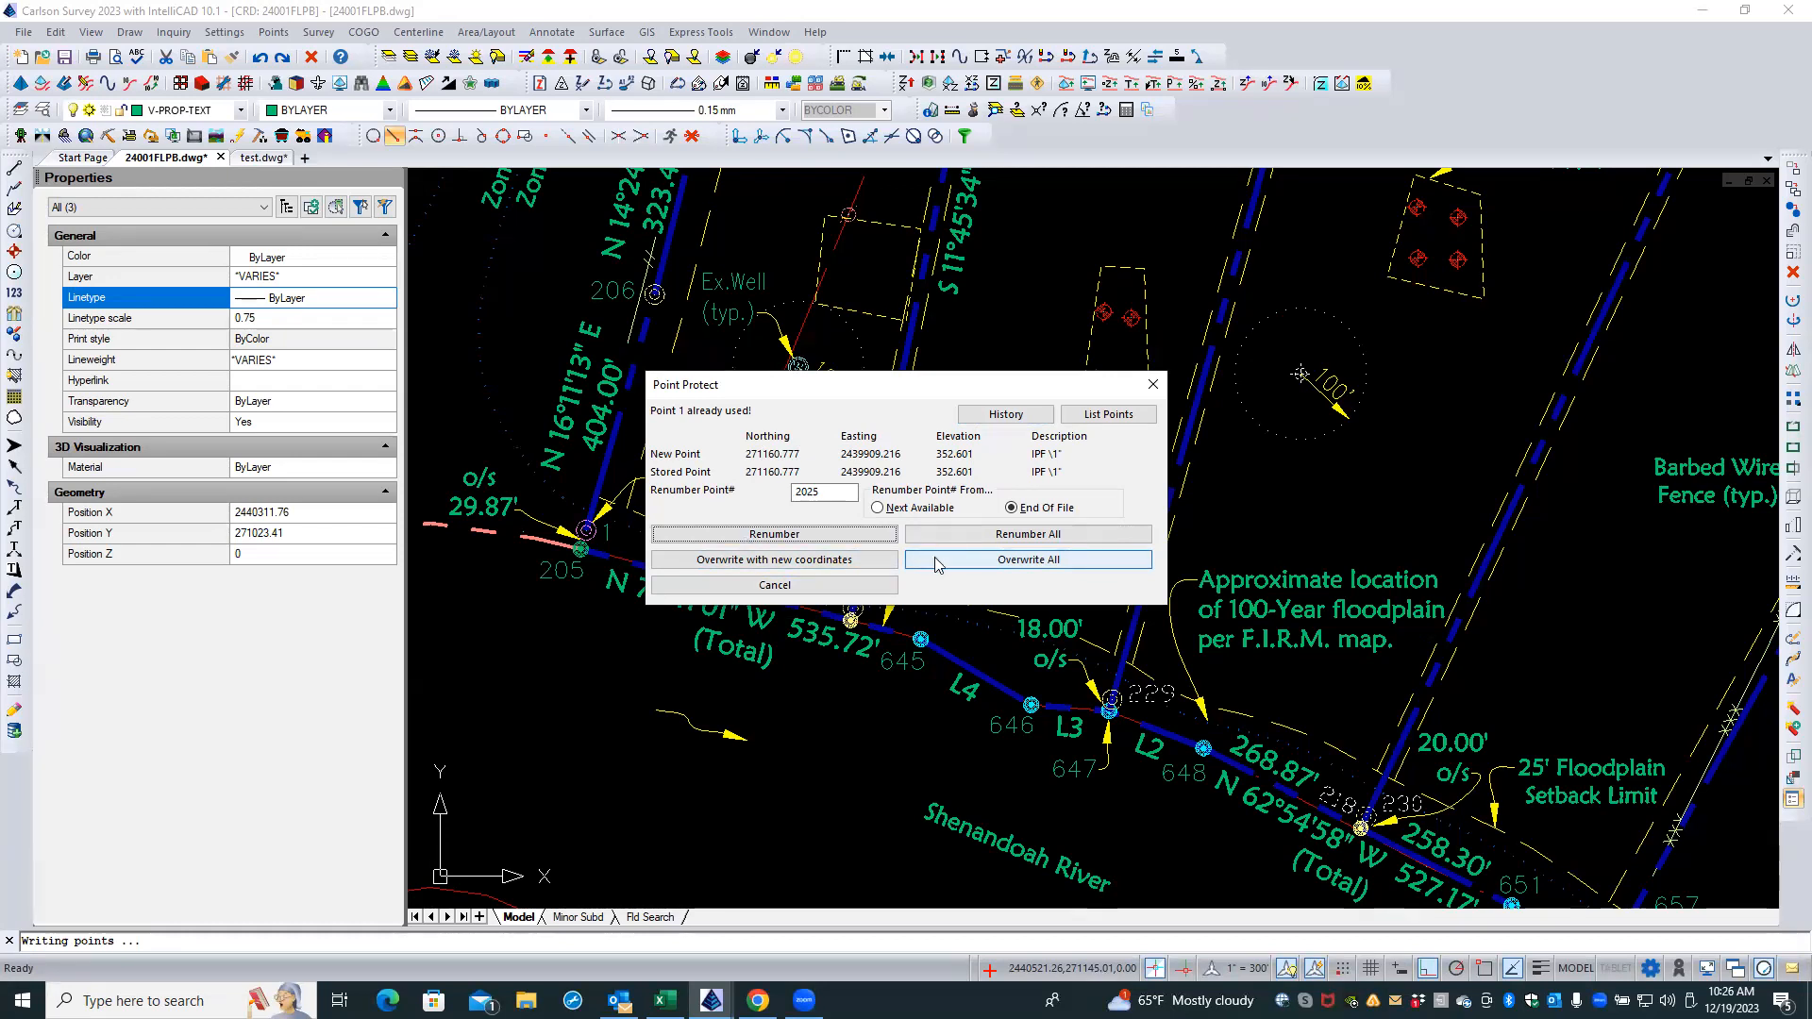
left_click(864, 586)
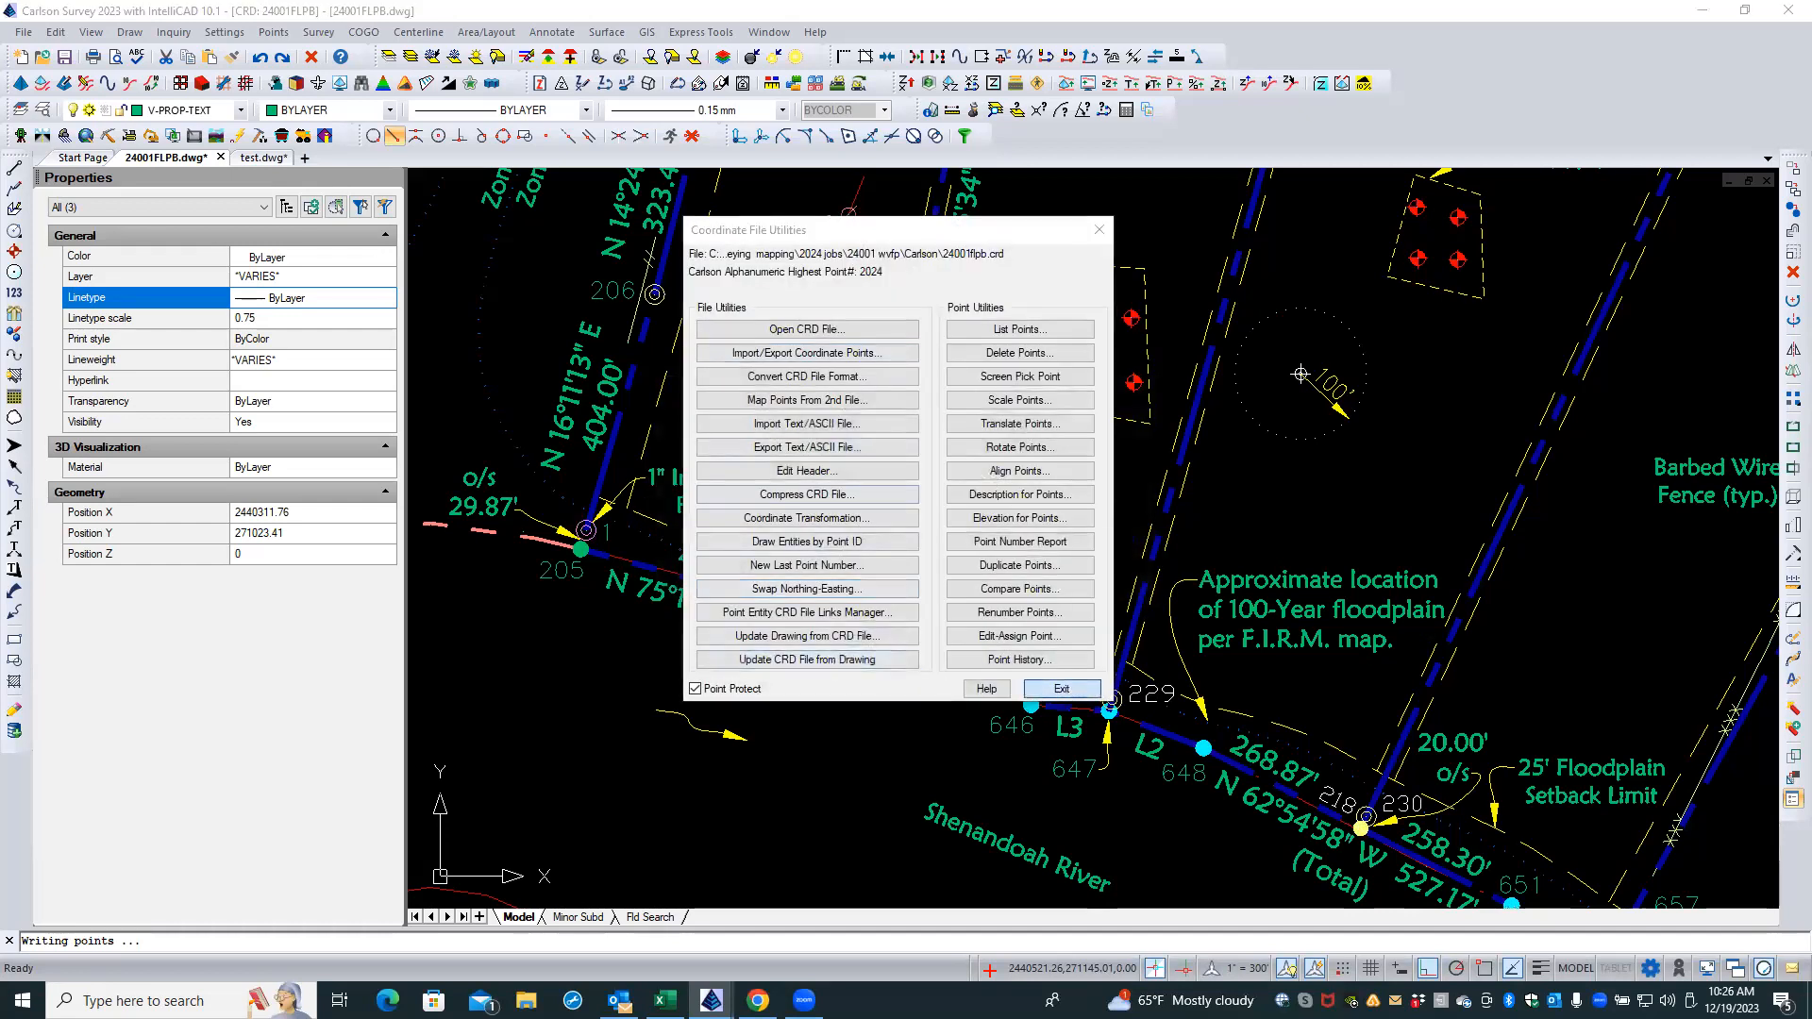
left_click(1061, 689)
- Create a new coordinate file named temp in the job's Carlson folder and set it as the drawing's current coordinate file
left_click(280, 34)
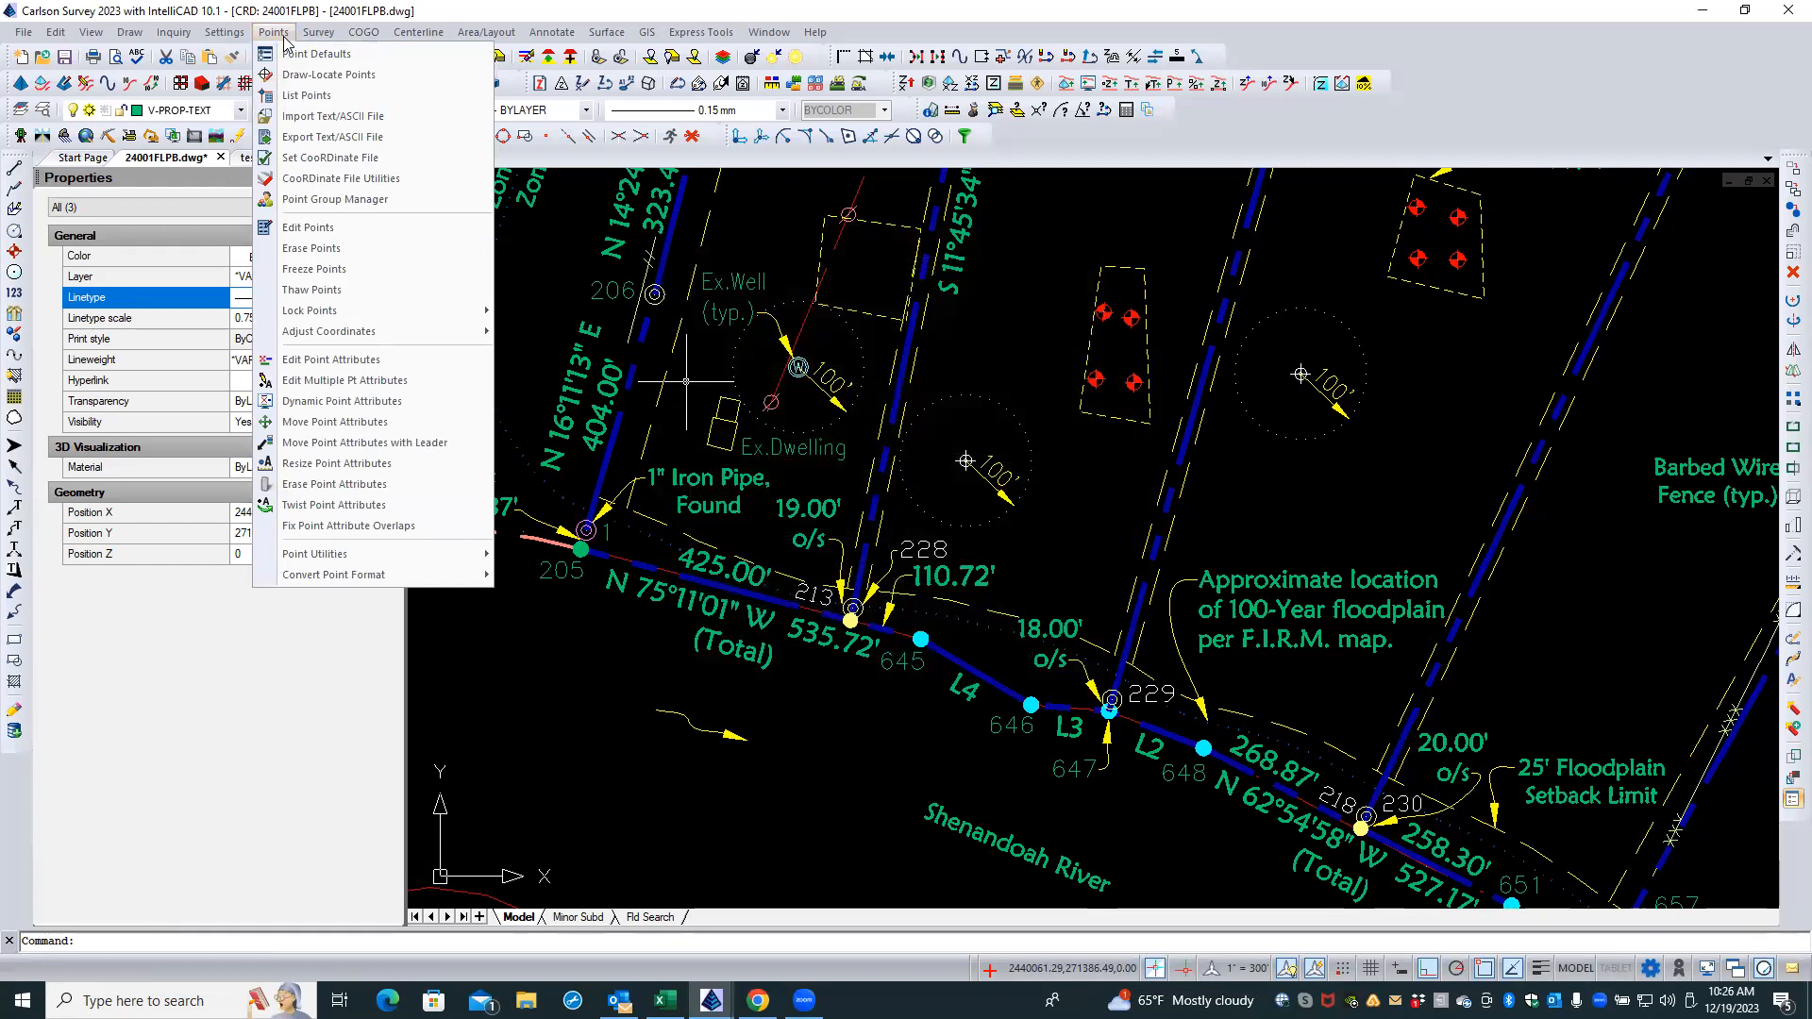
left_click(330, 157)
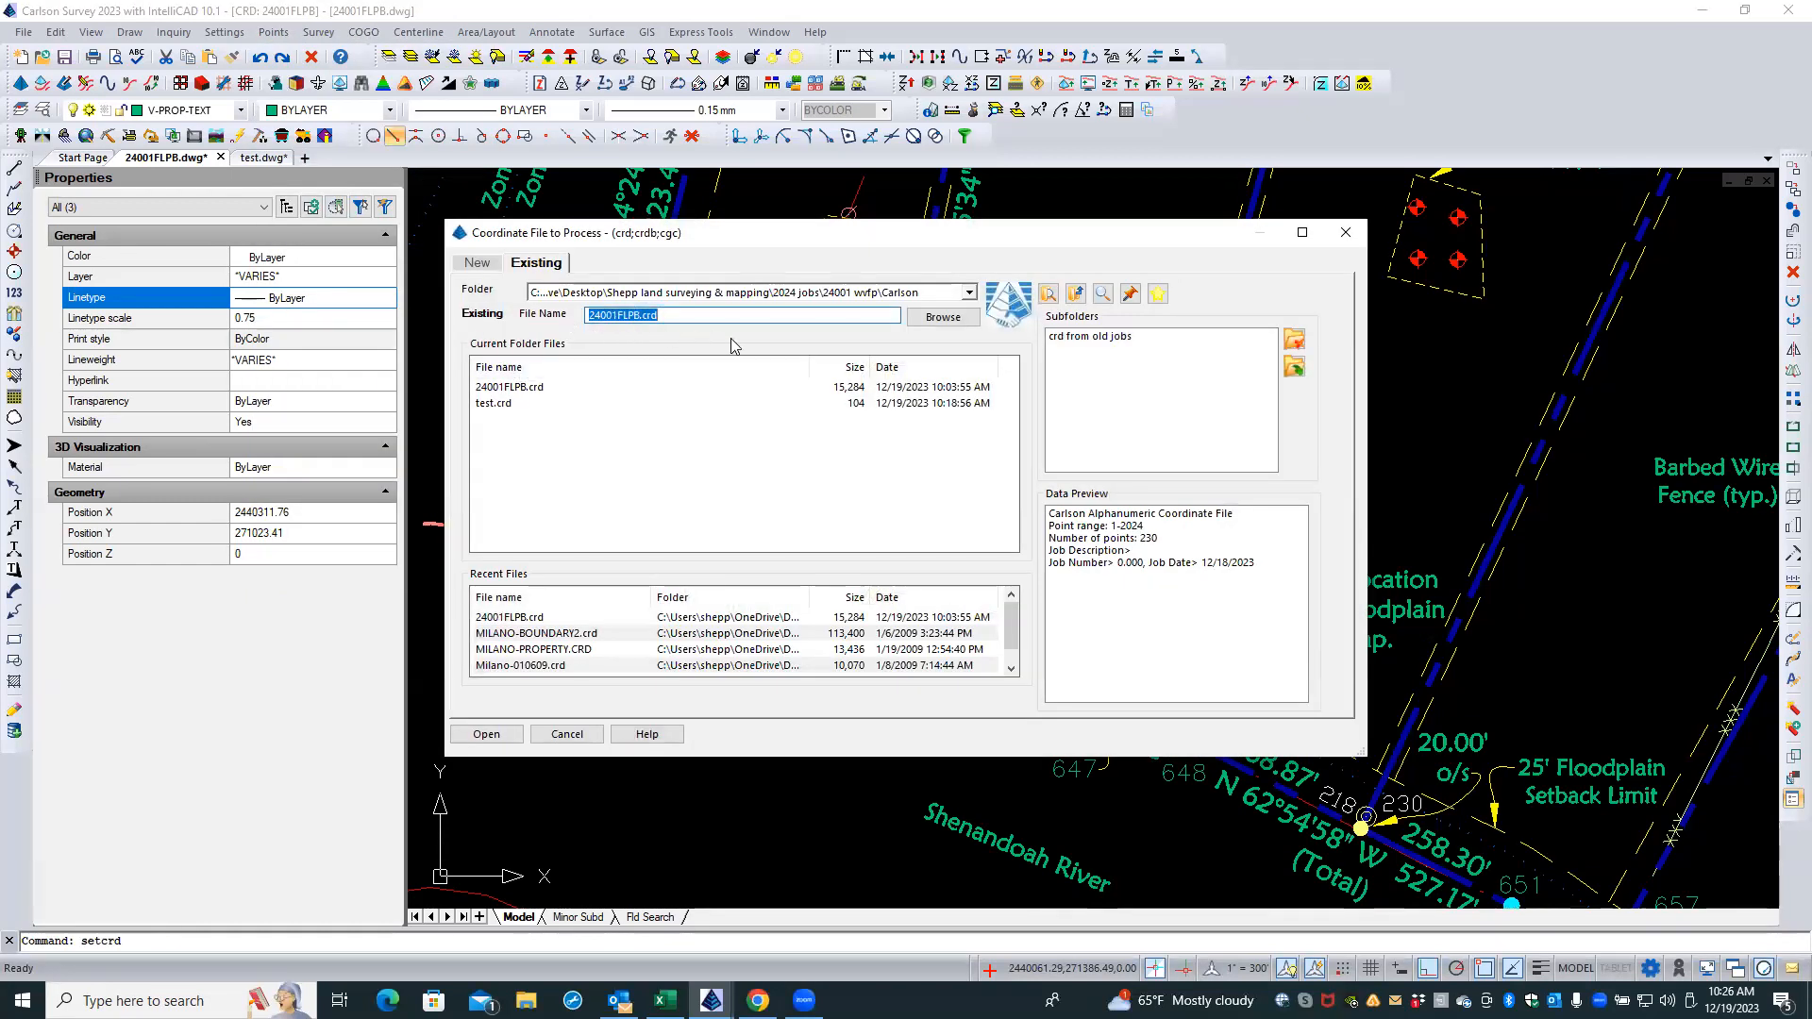
type("te")
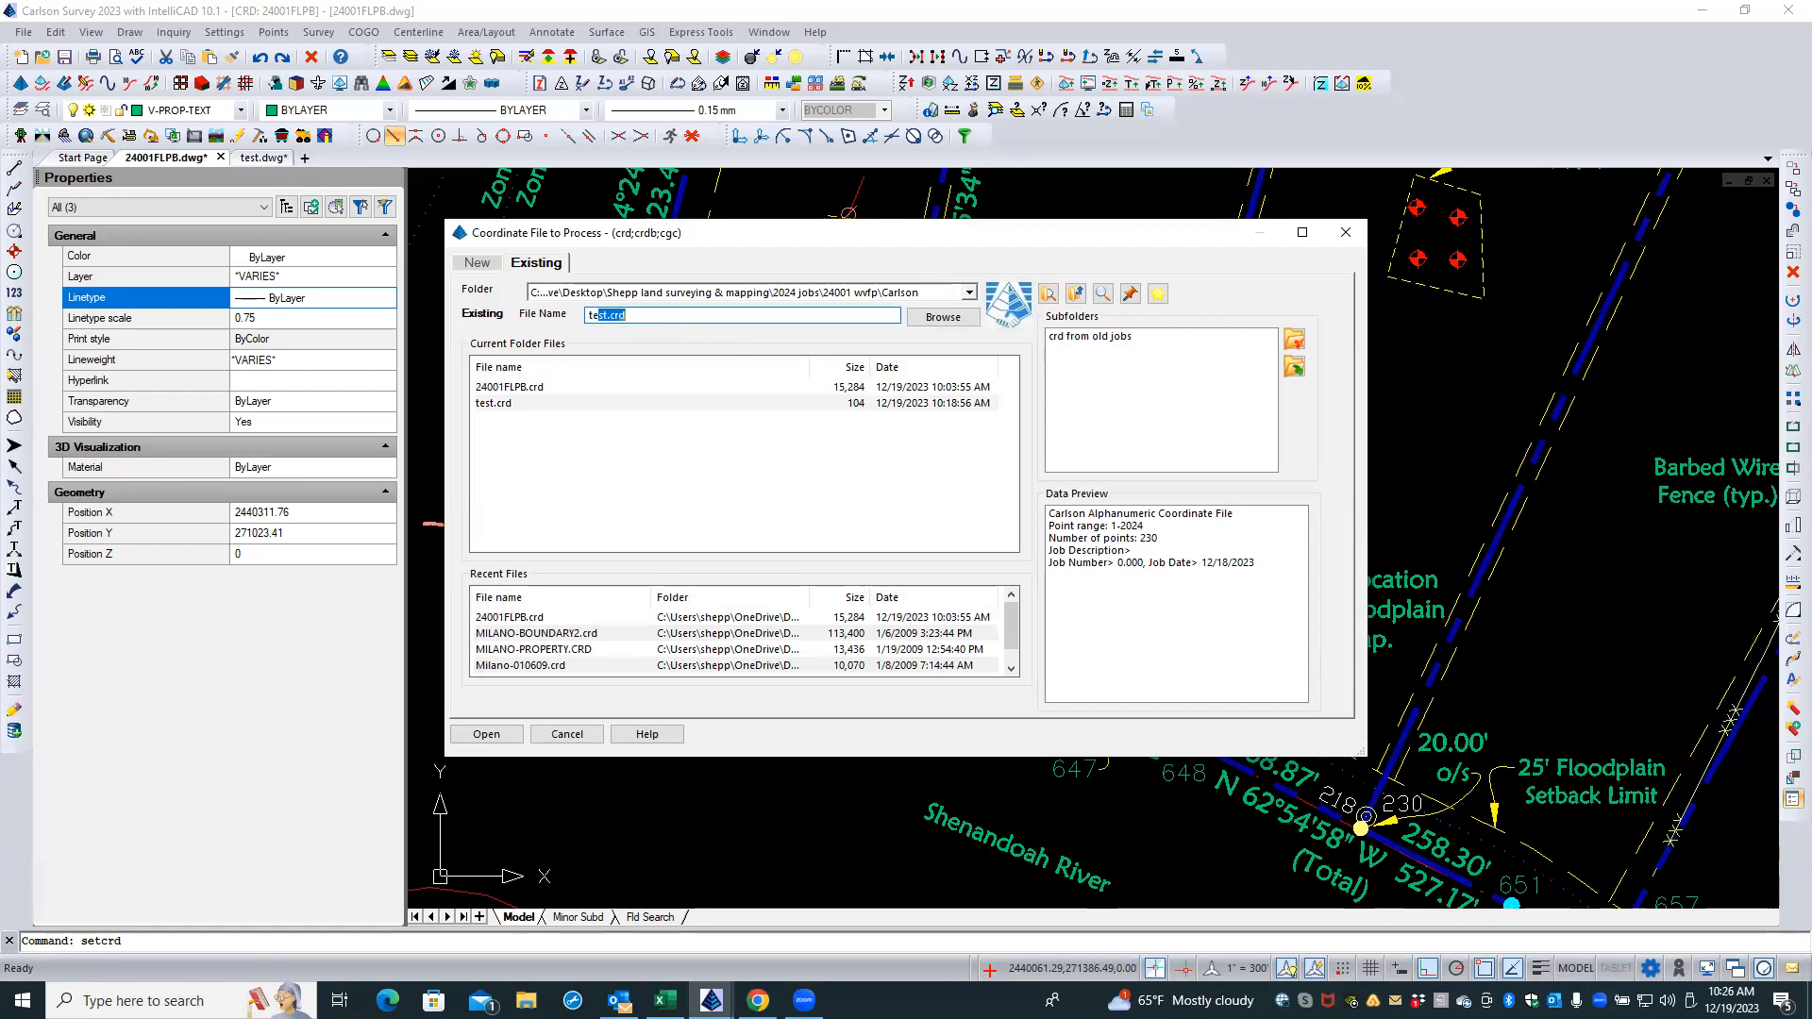
type("mp")
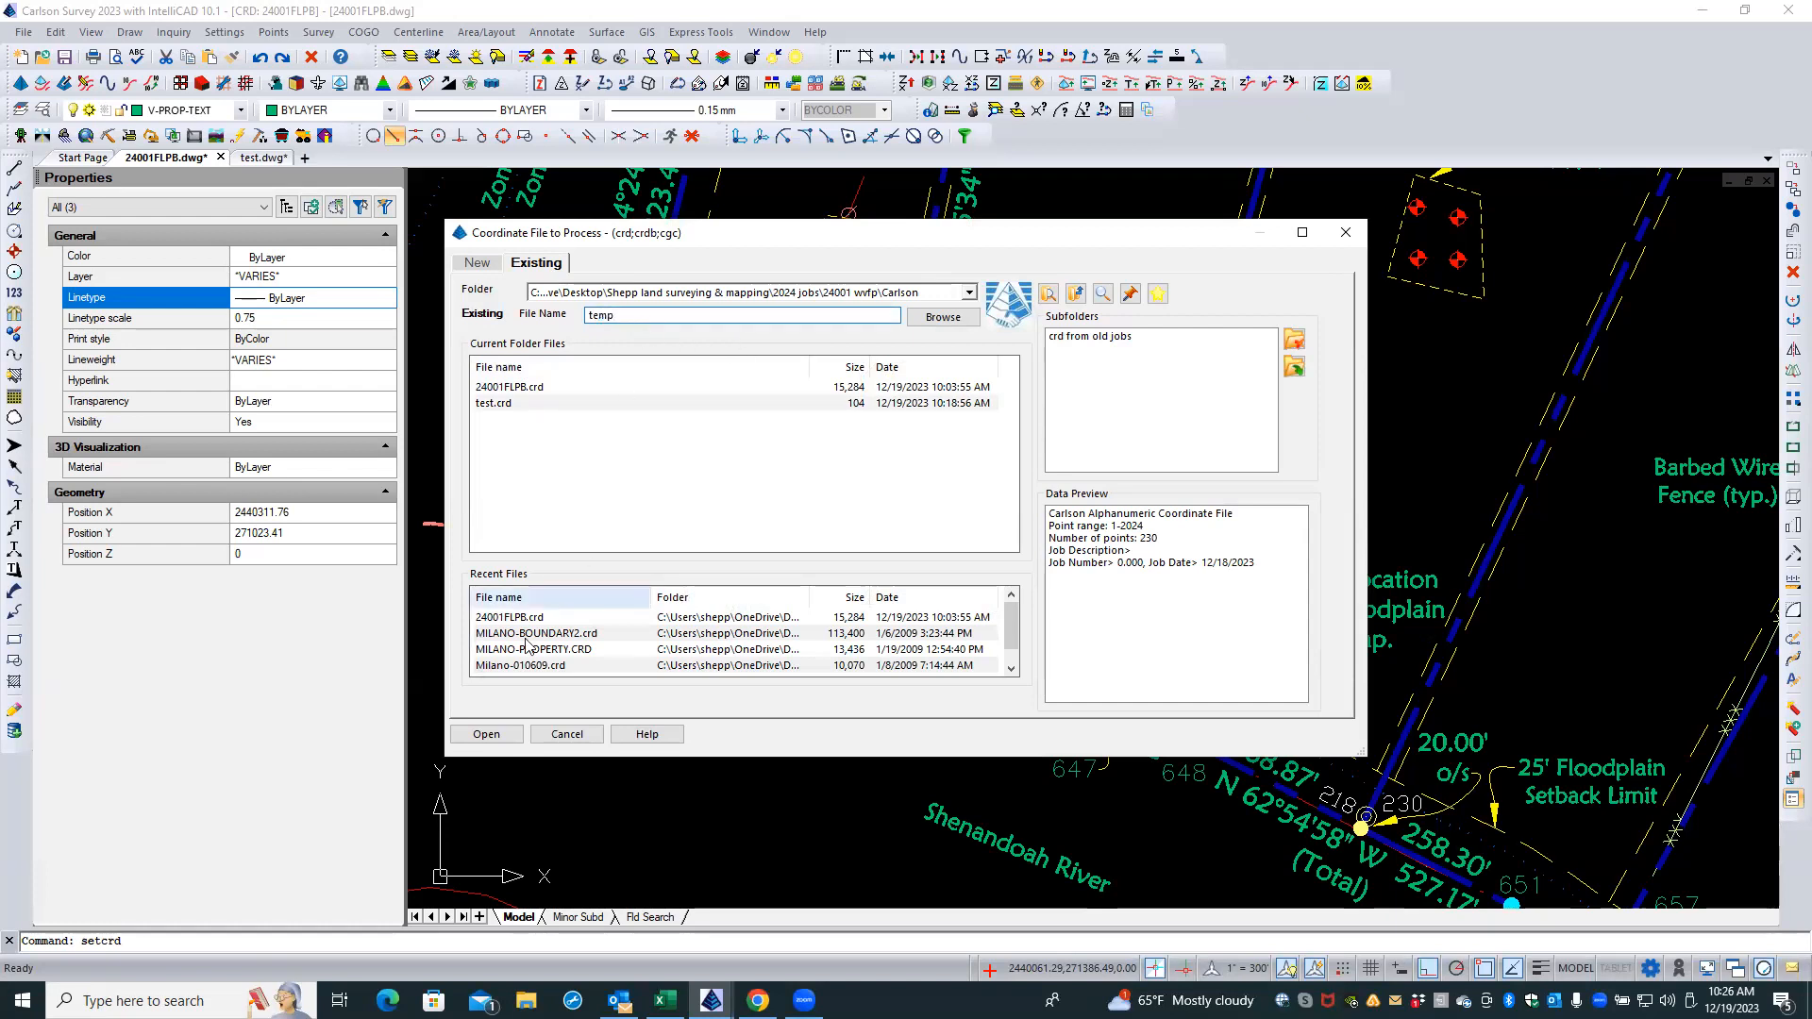
left_click(484, 735)
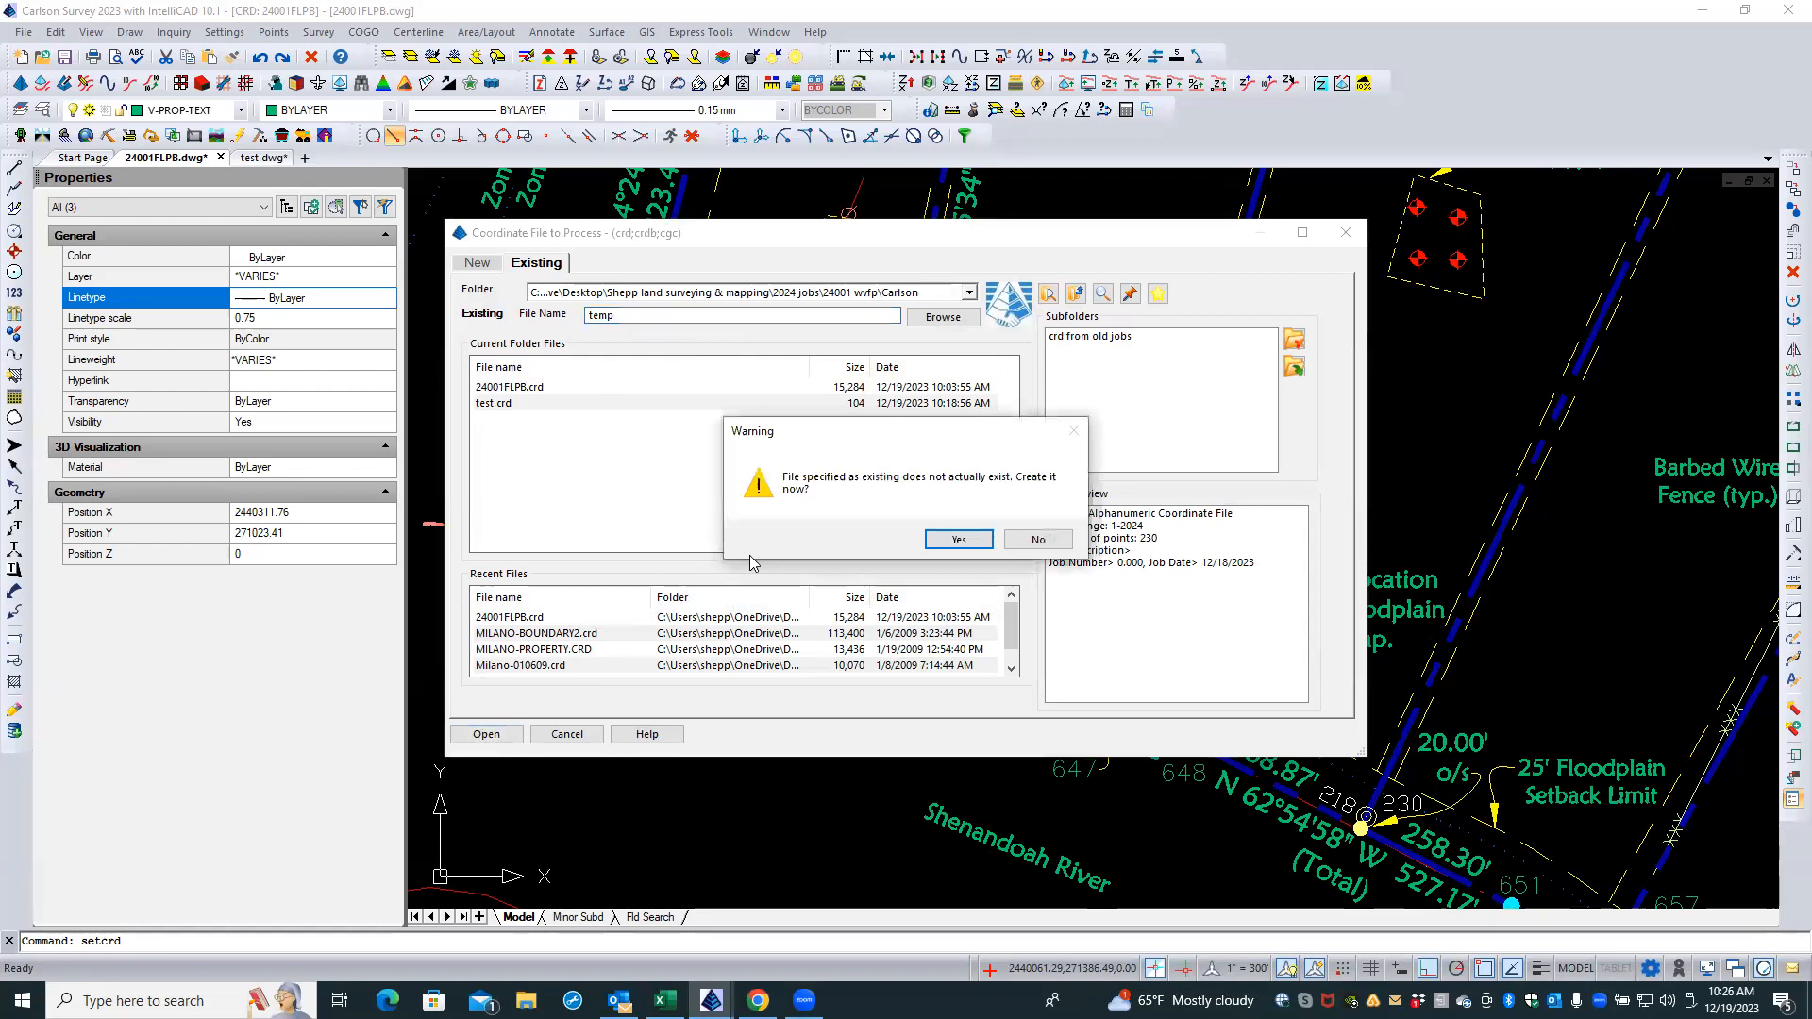
left_click(963, 540)
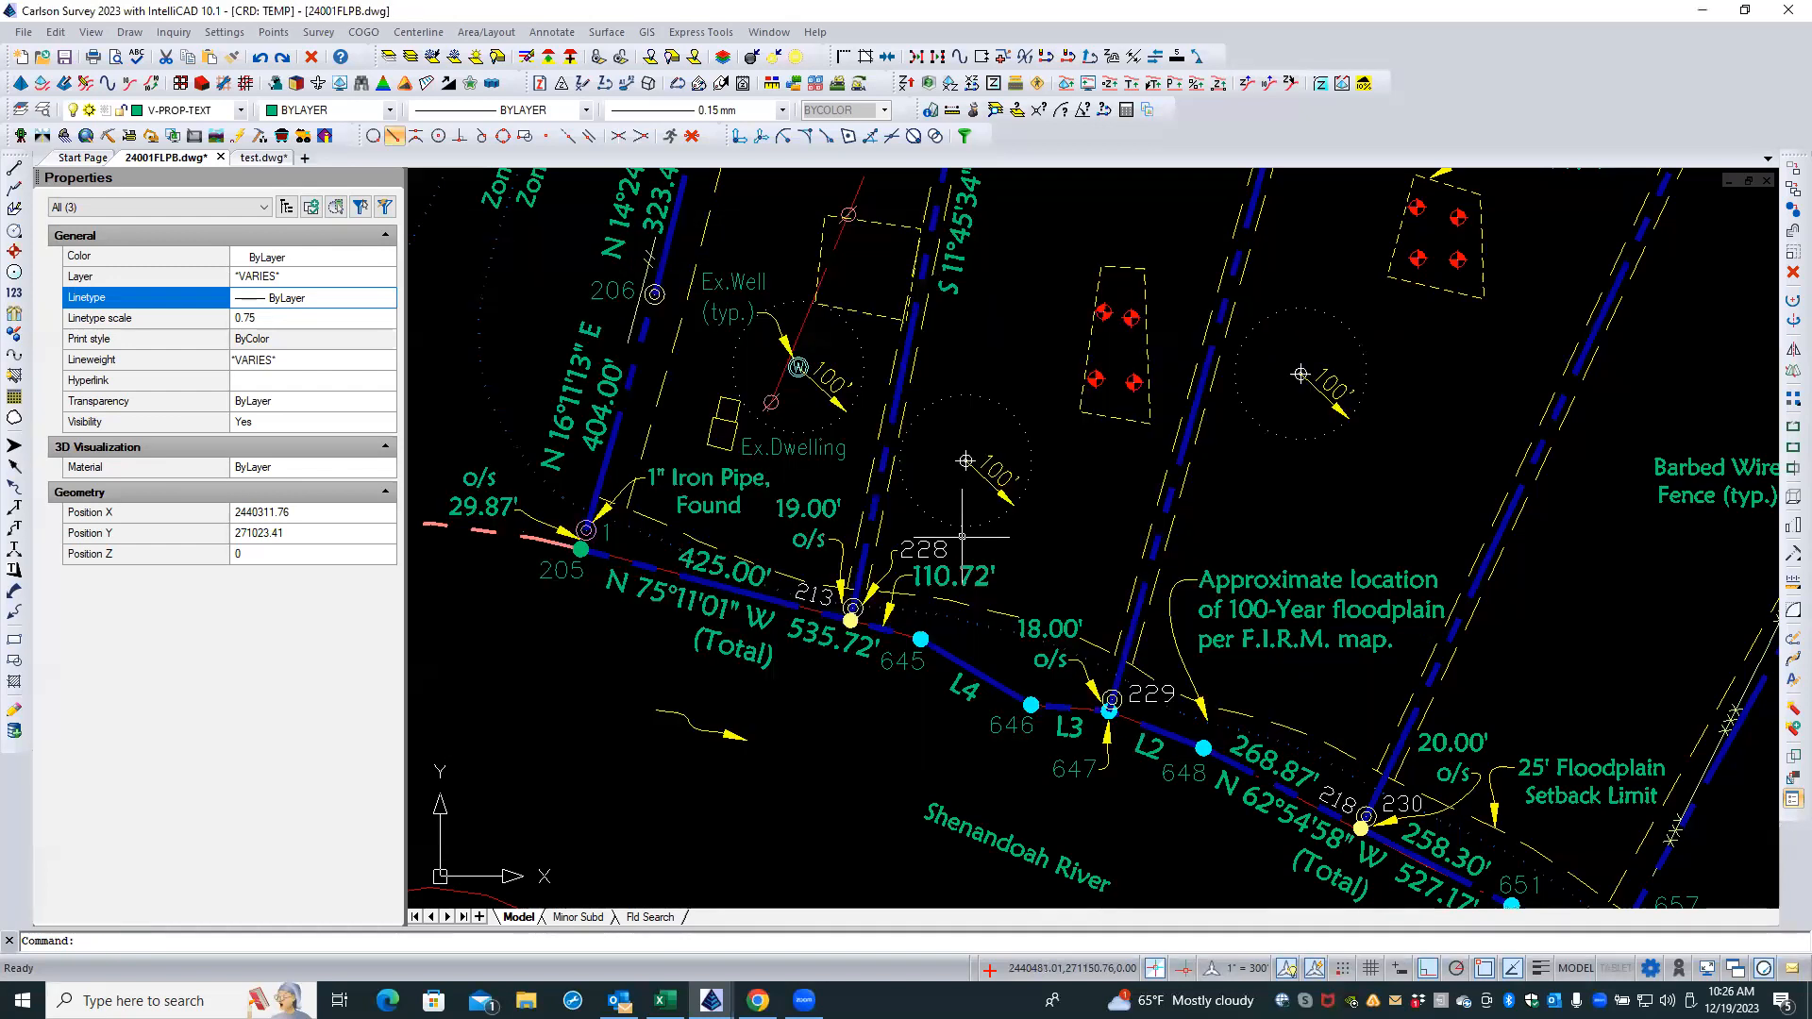
- Import points 1-2024 from 24001FLPB.crd into the current temp coordinate file, with a point group created for them
left_click(274, 32)
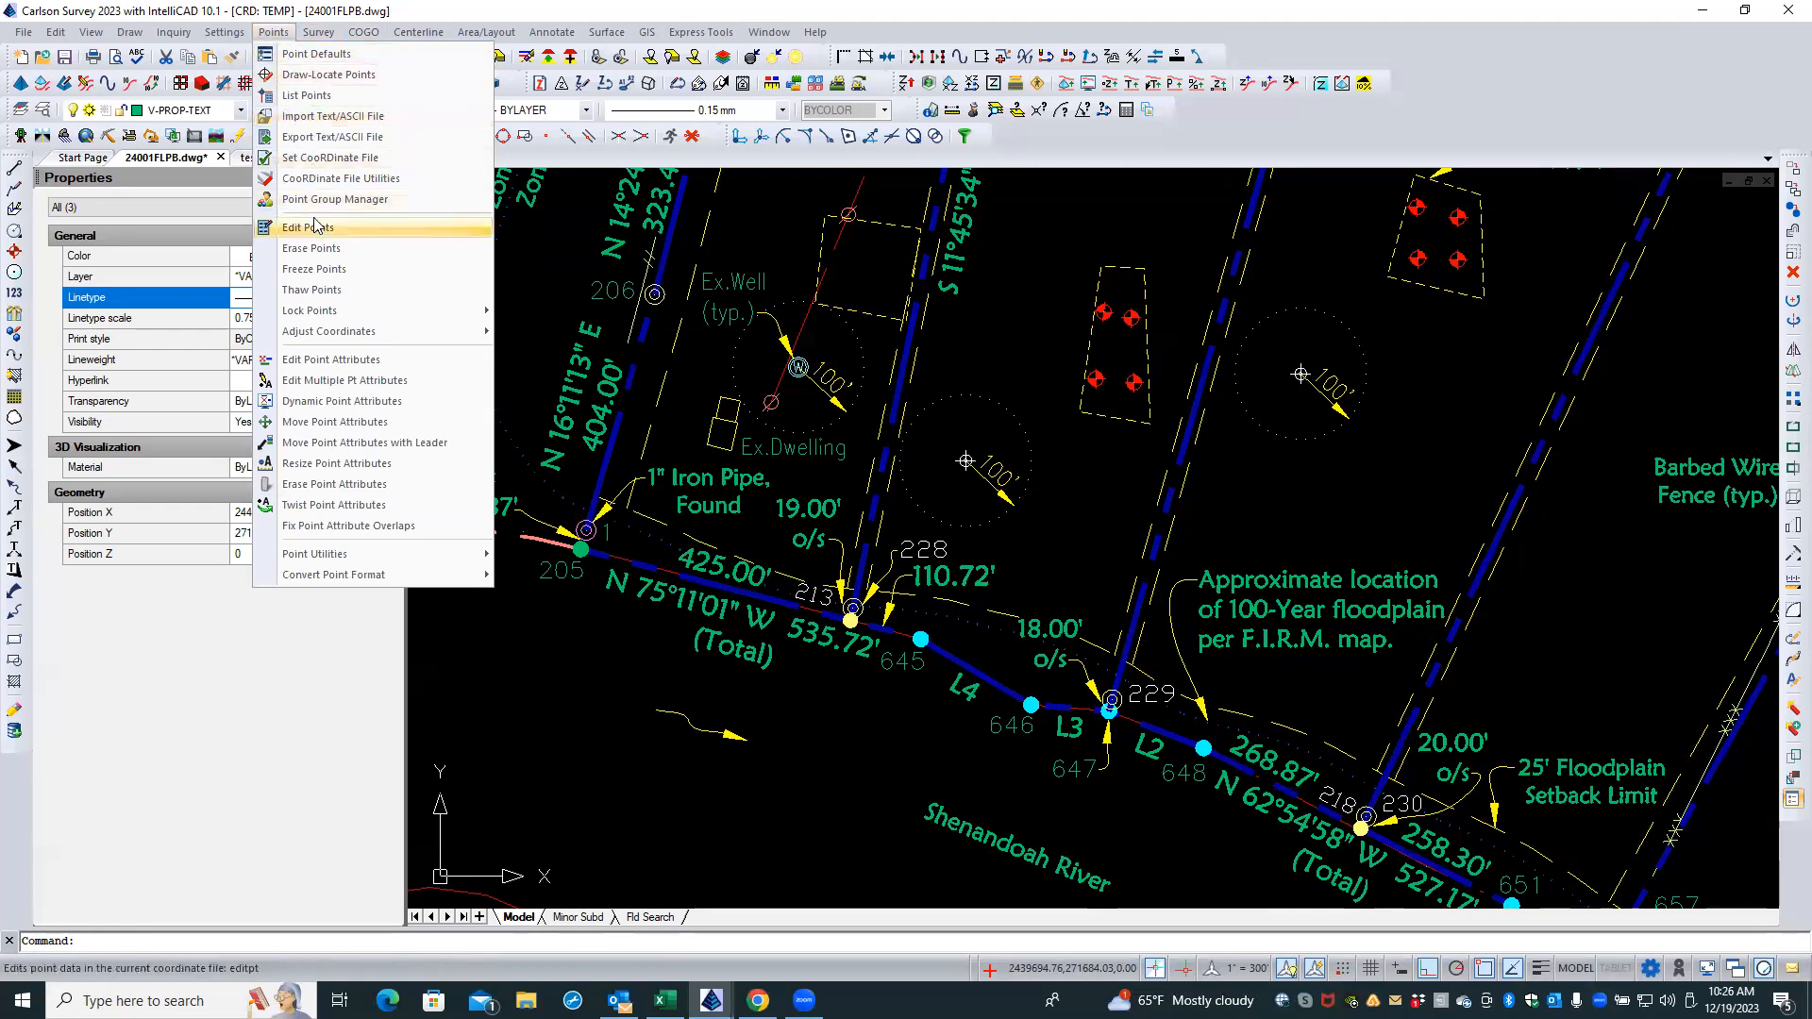
left_click(446, 185)
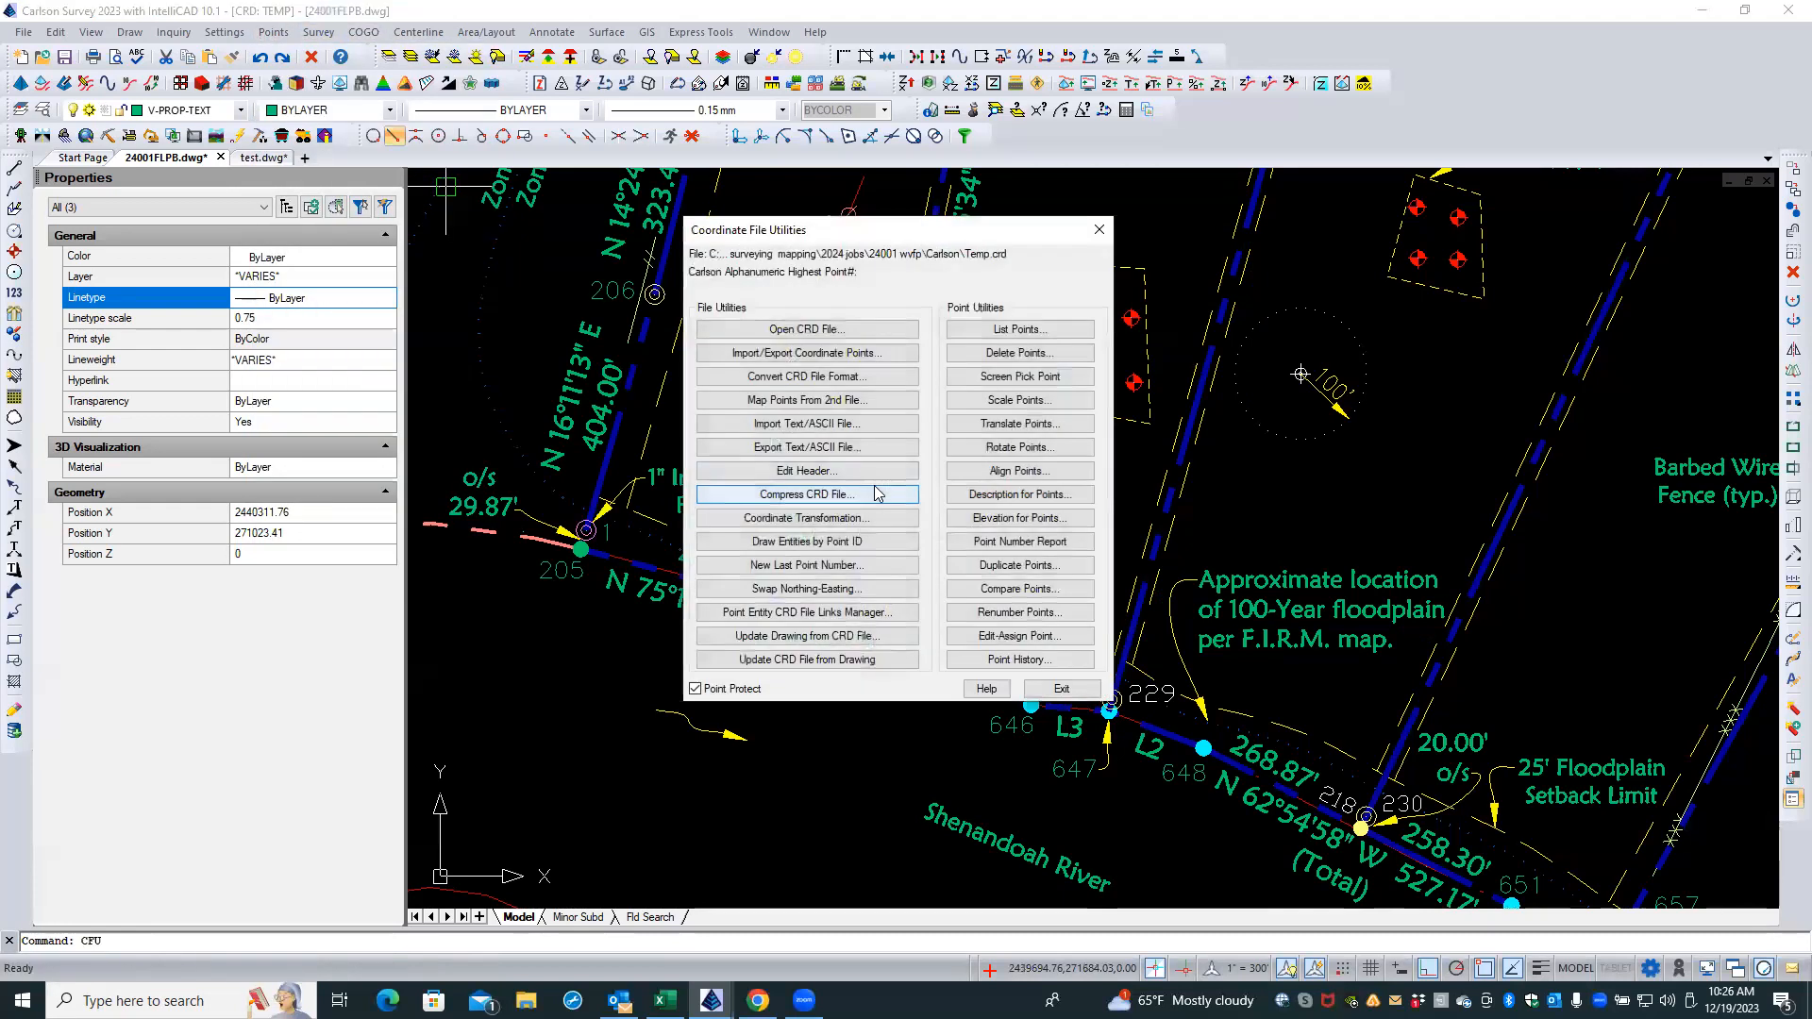
left_click(823, 352)
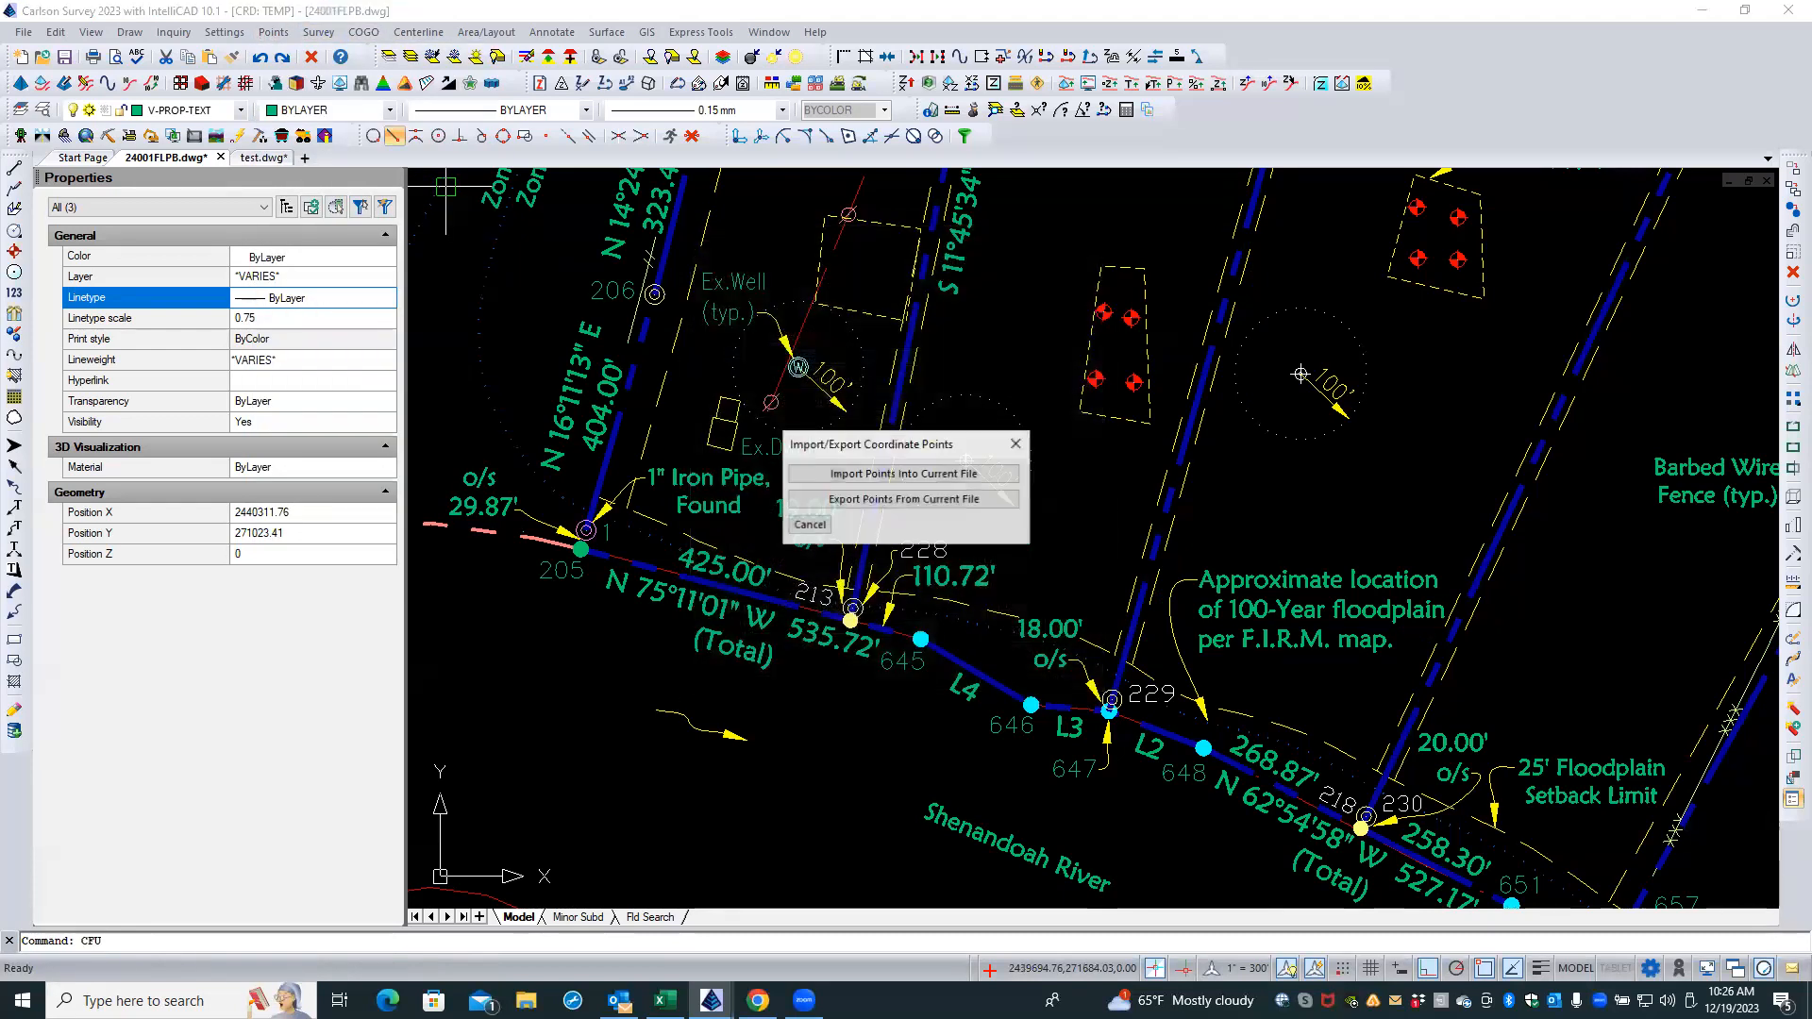
left_click(883, 474)
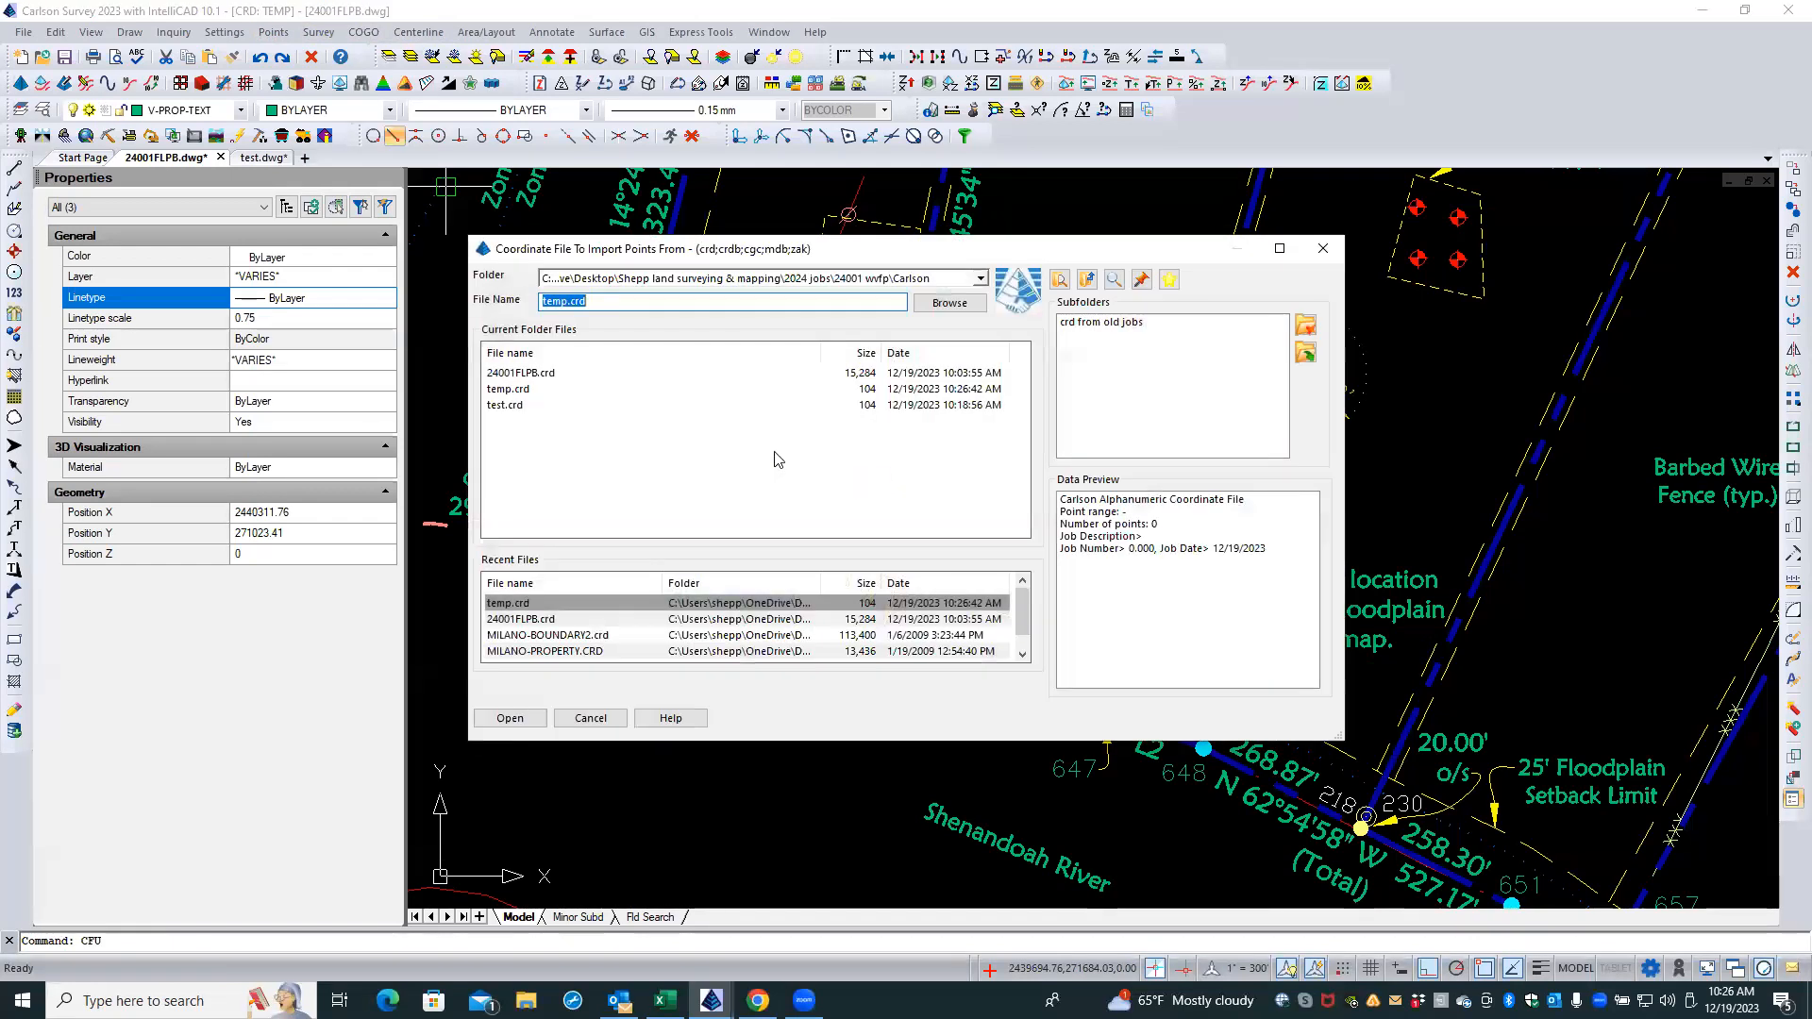
double_click(517, 376)
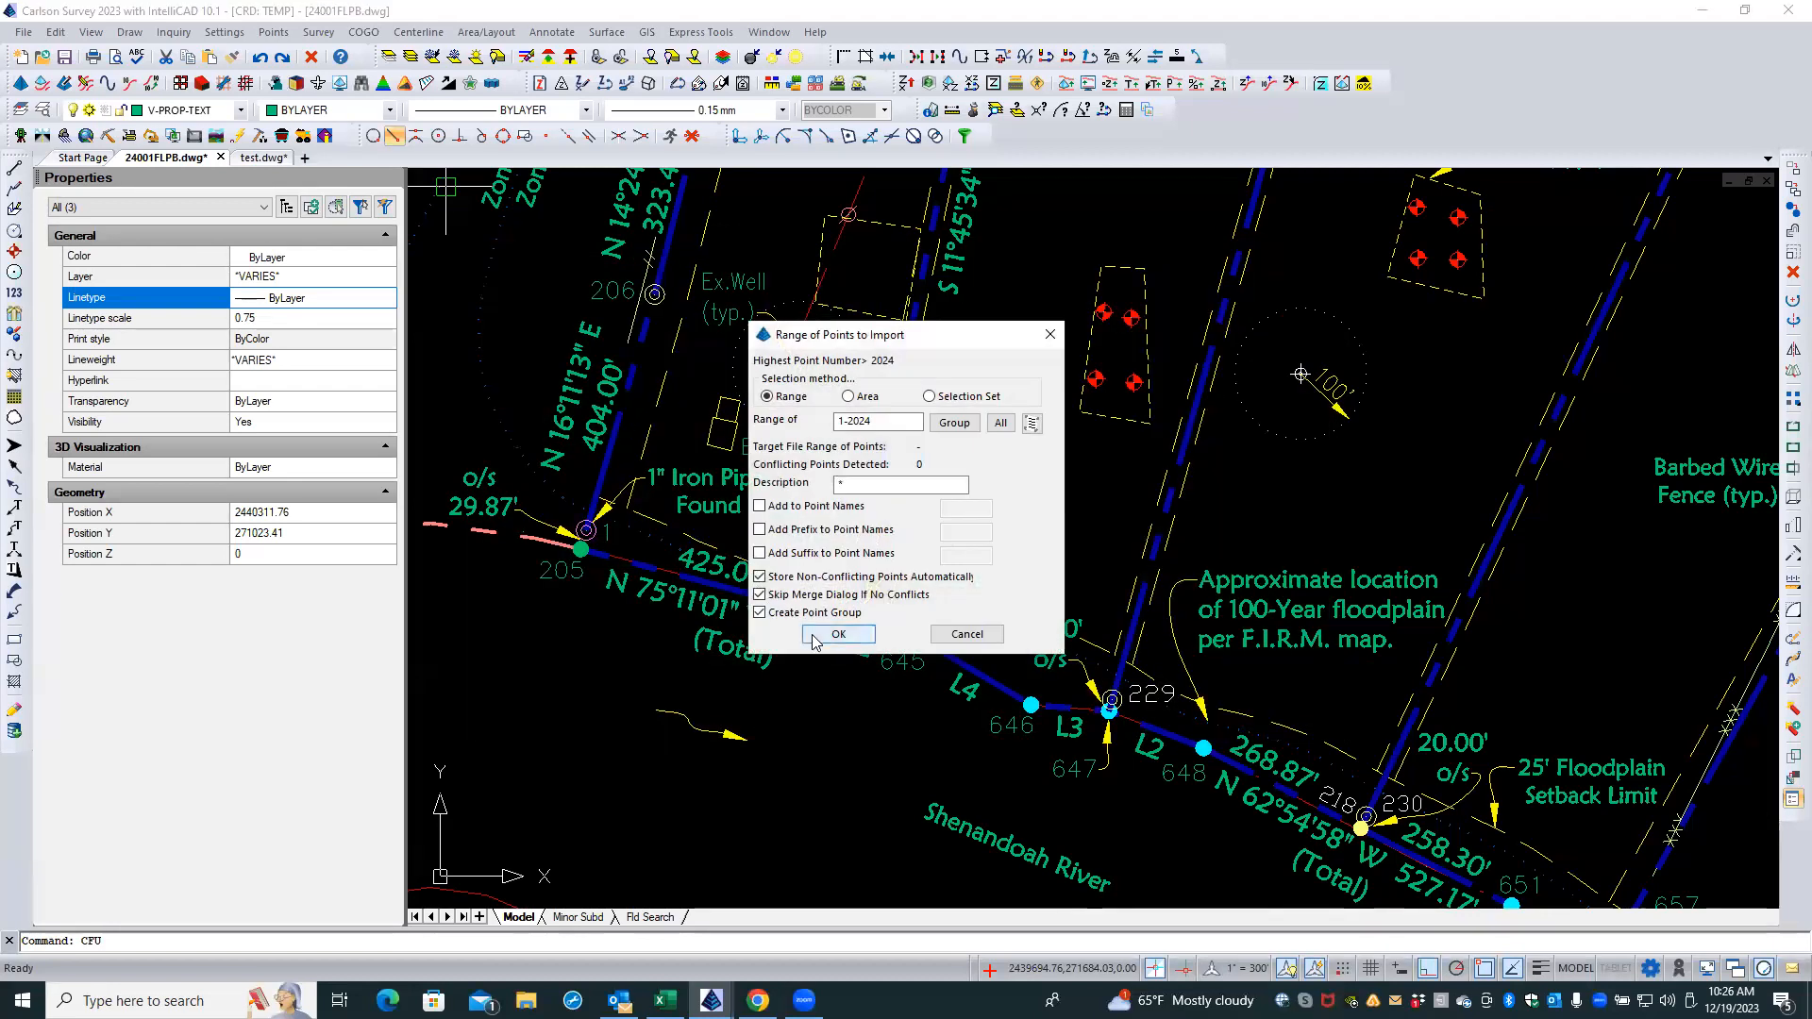
left_click(815, 637)
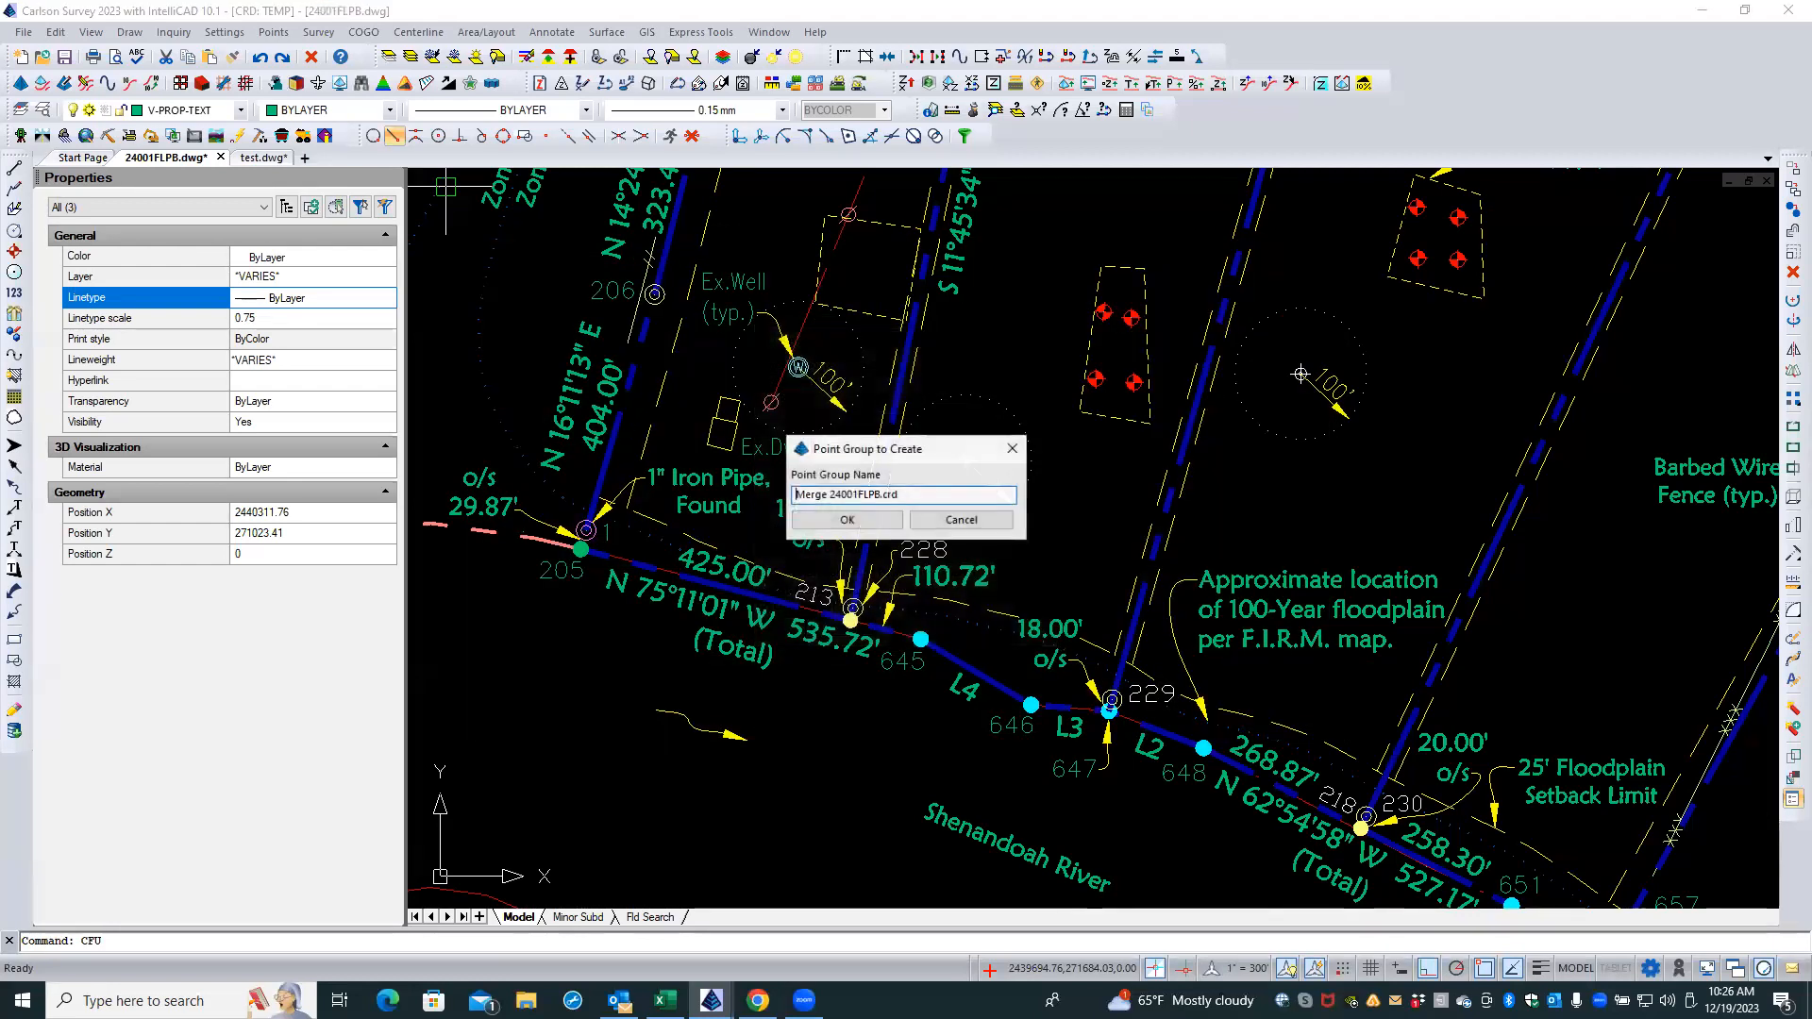
left_click(866, 521)
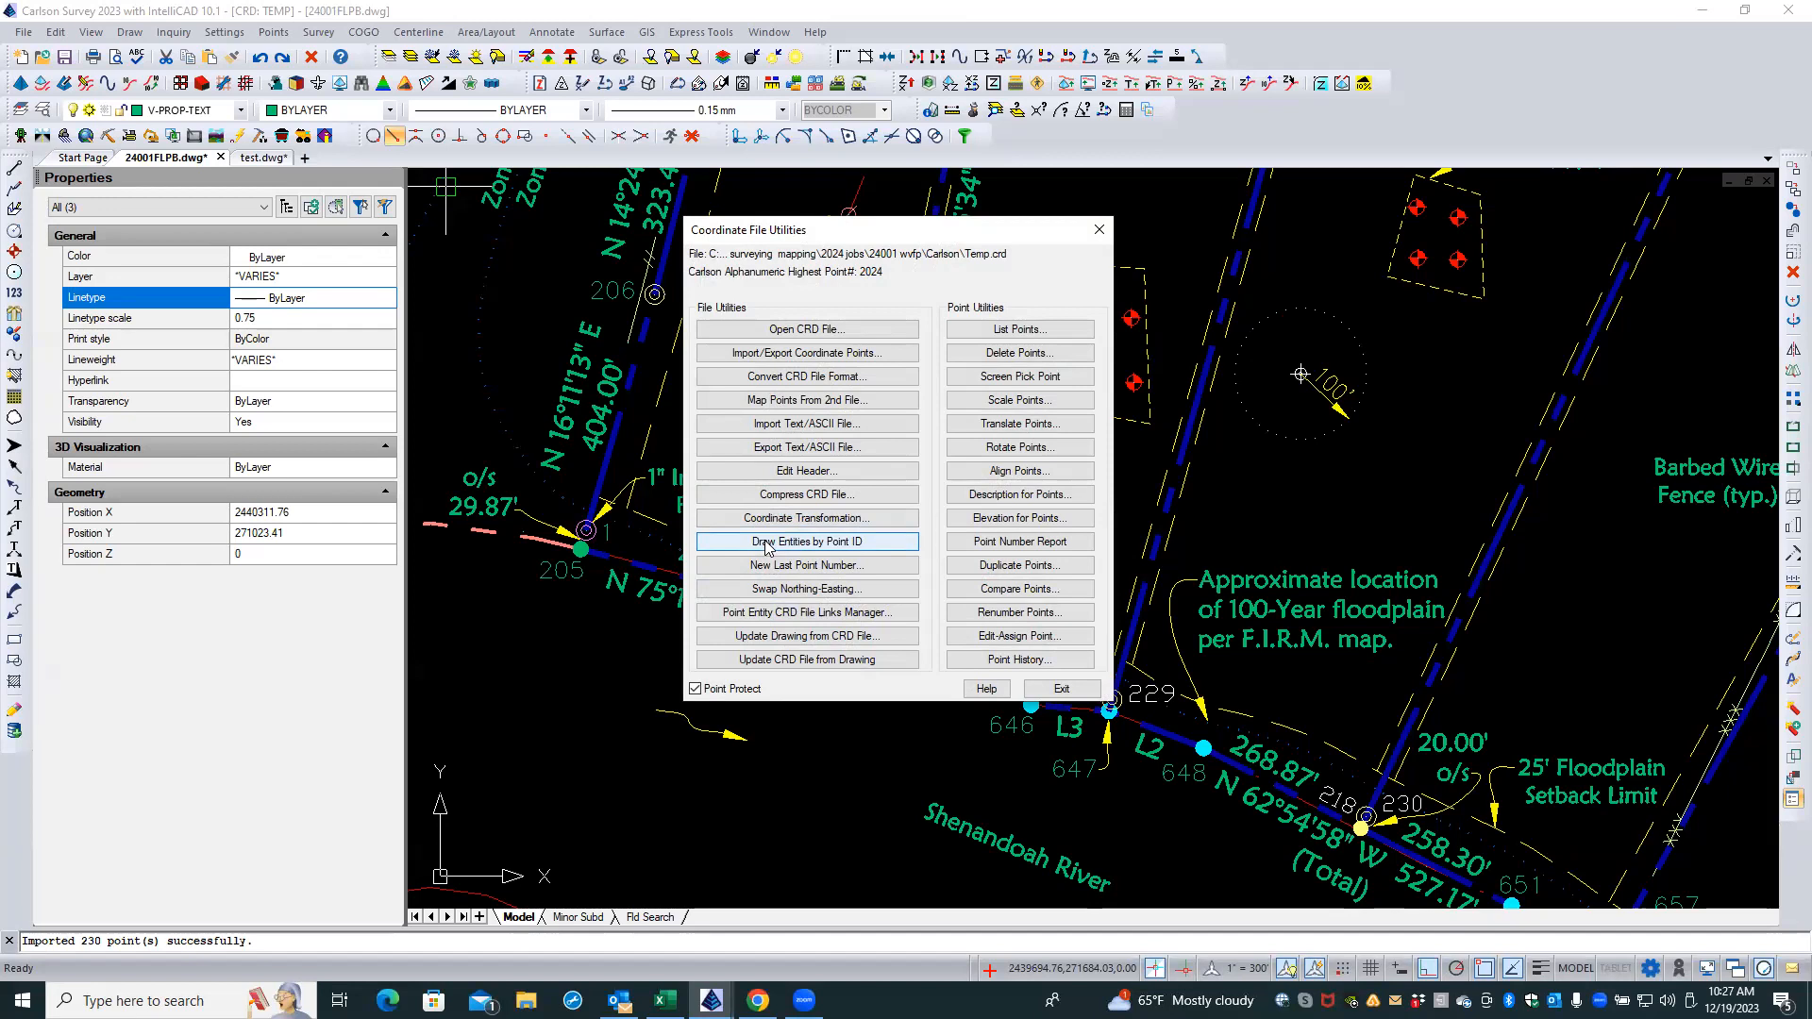
- Update the temp coordinate file from all drawing entities without updating descriptions, overwriting all points that are already used
left_click(809, 661)
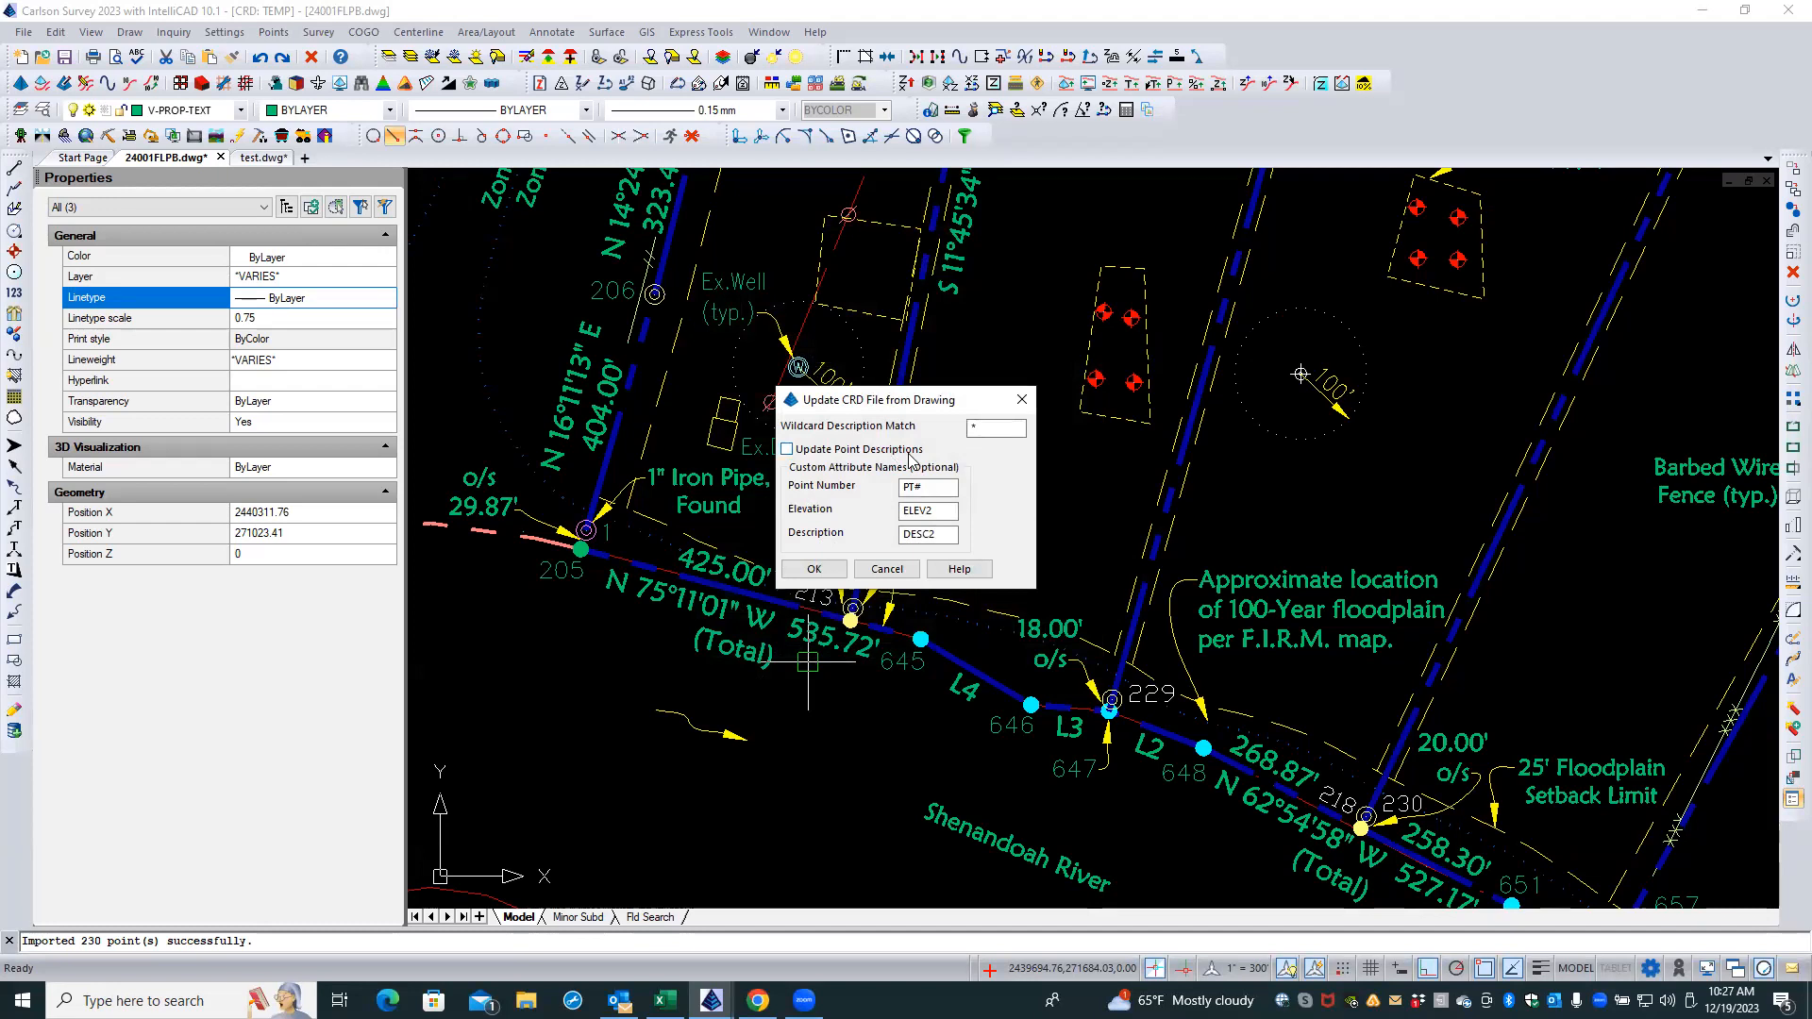
left_click(814, 570)
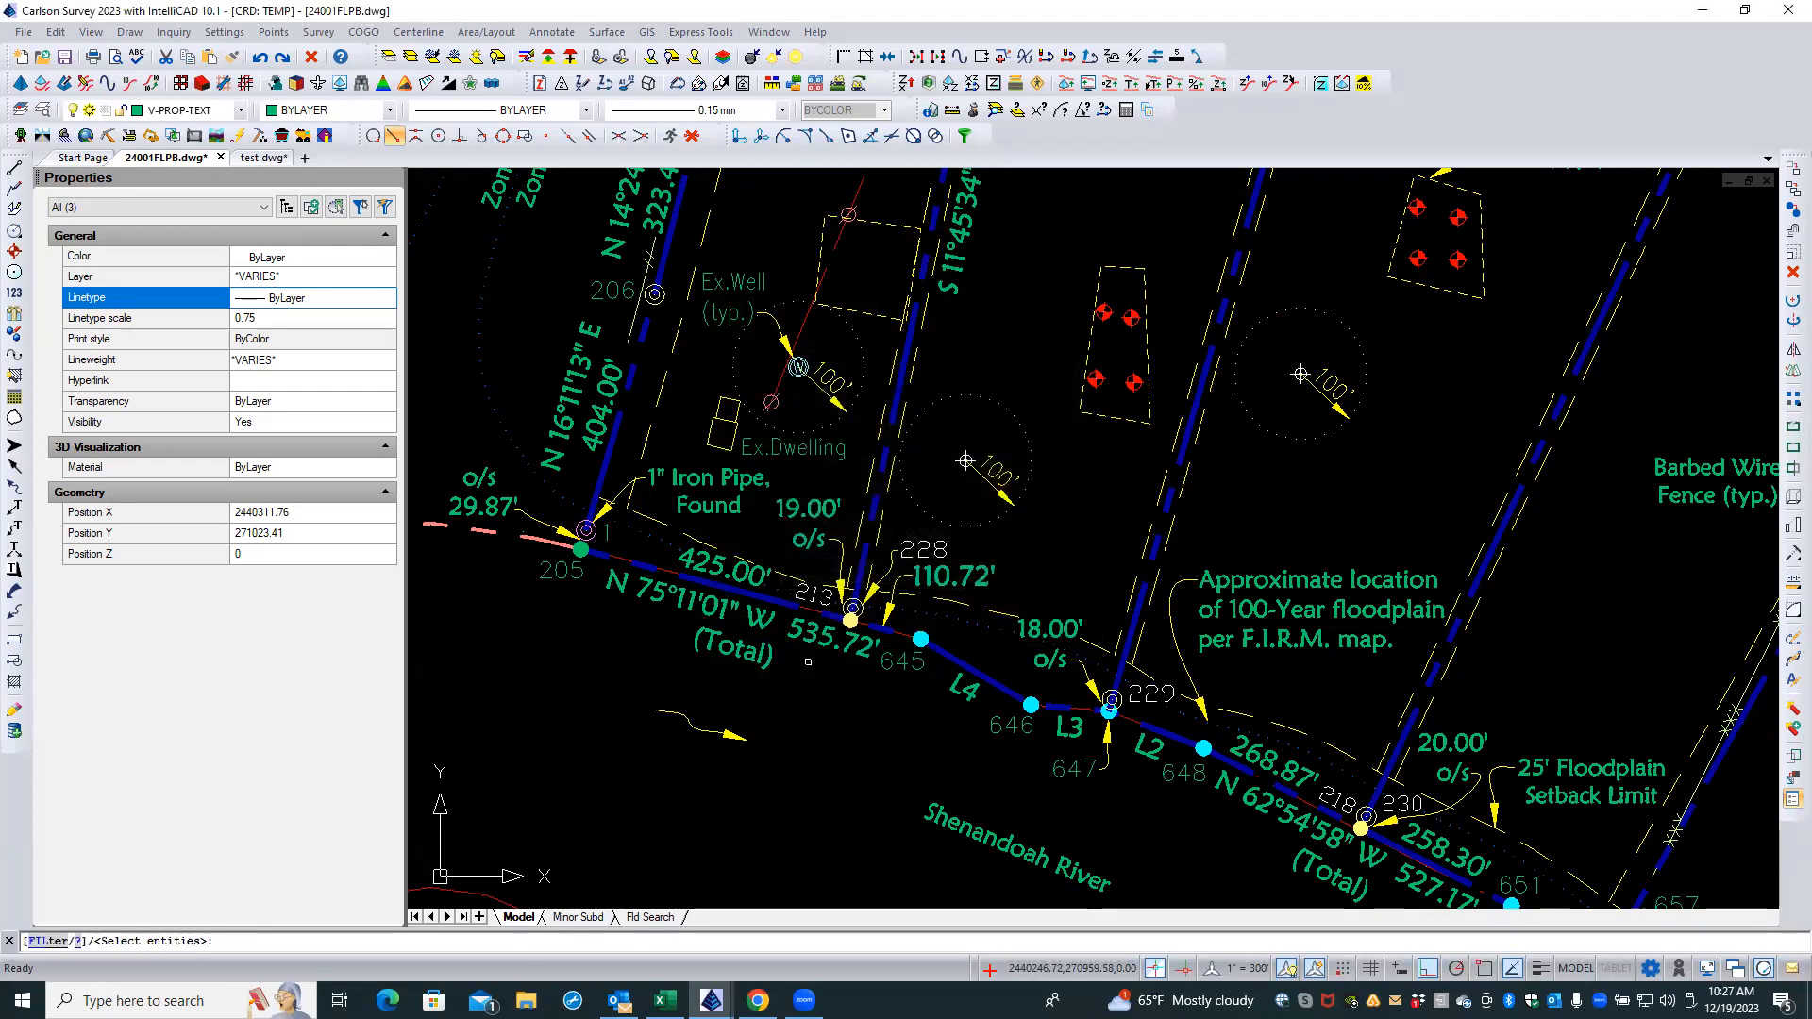
type("all")
key("Return")
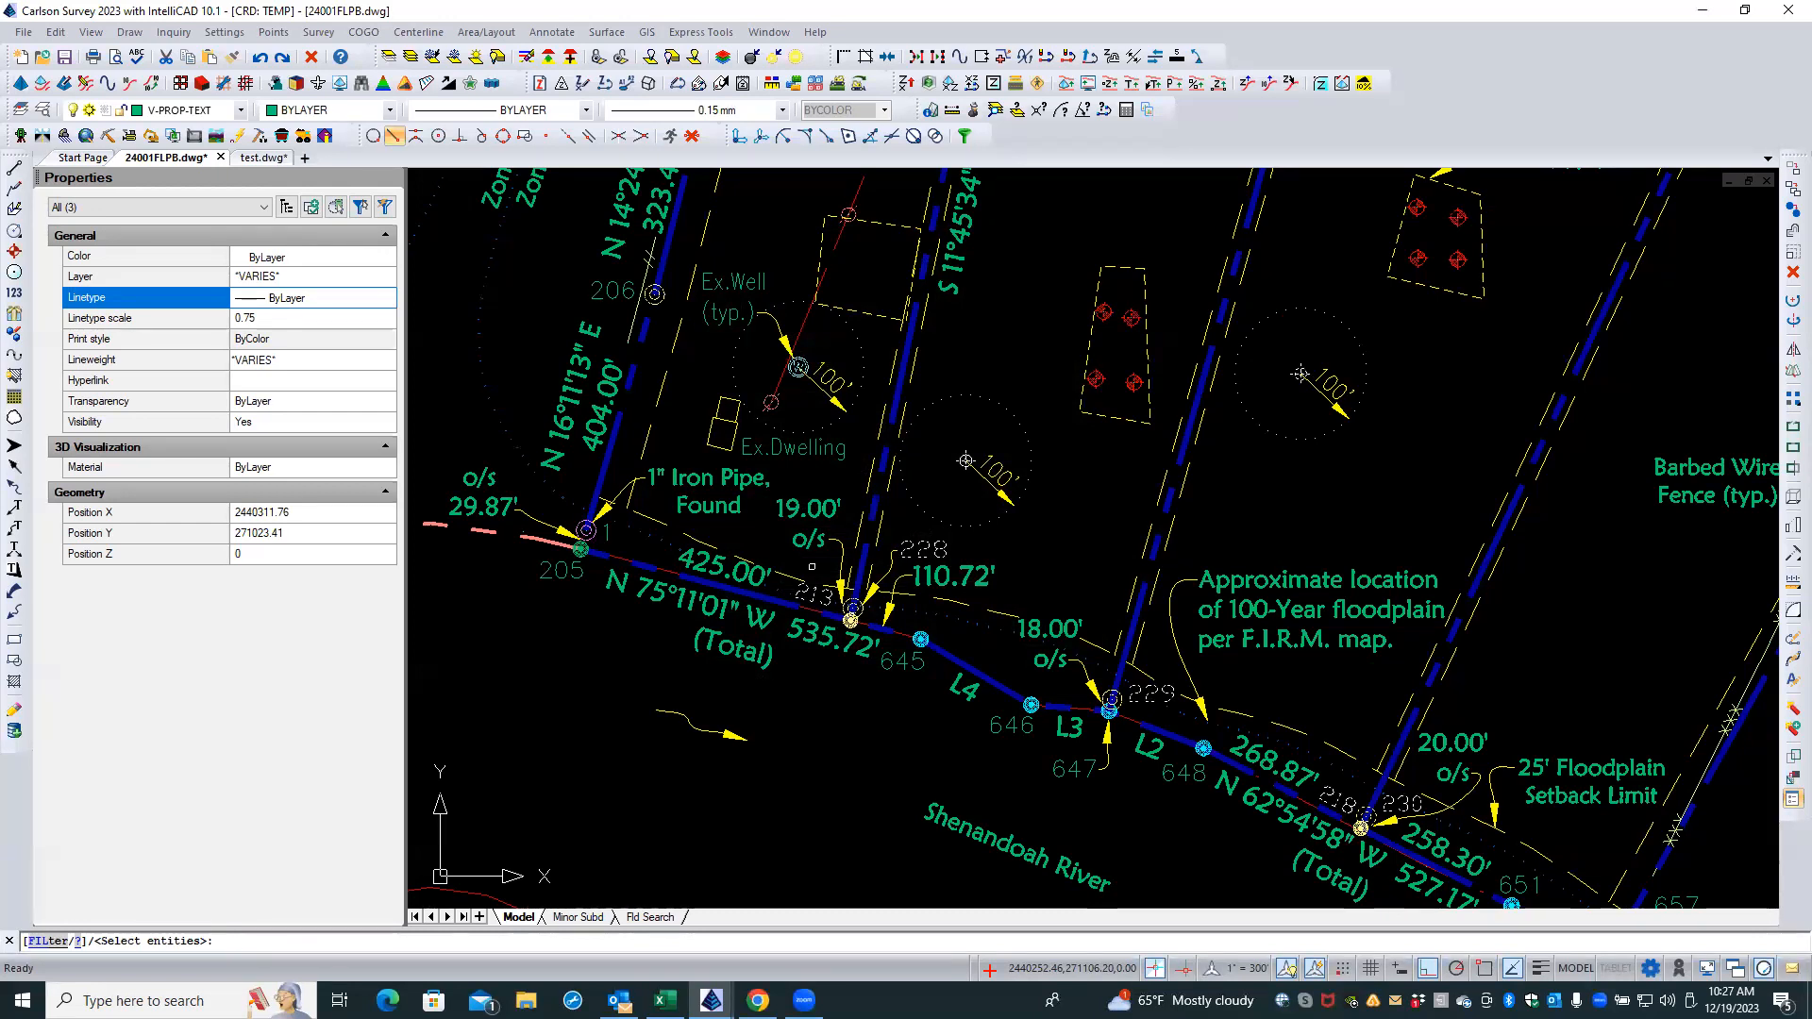
key("Return")
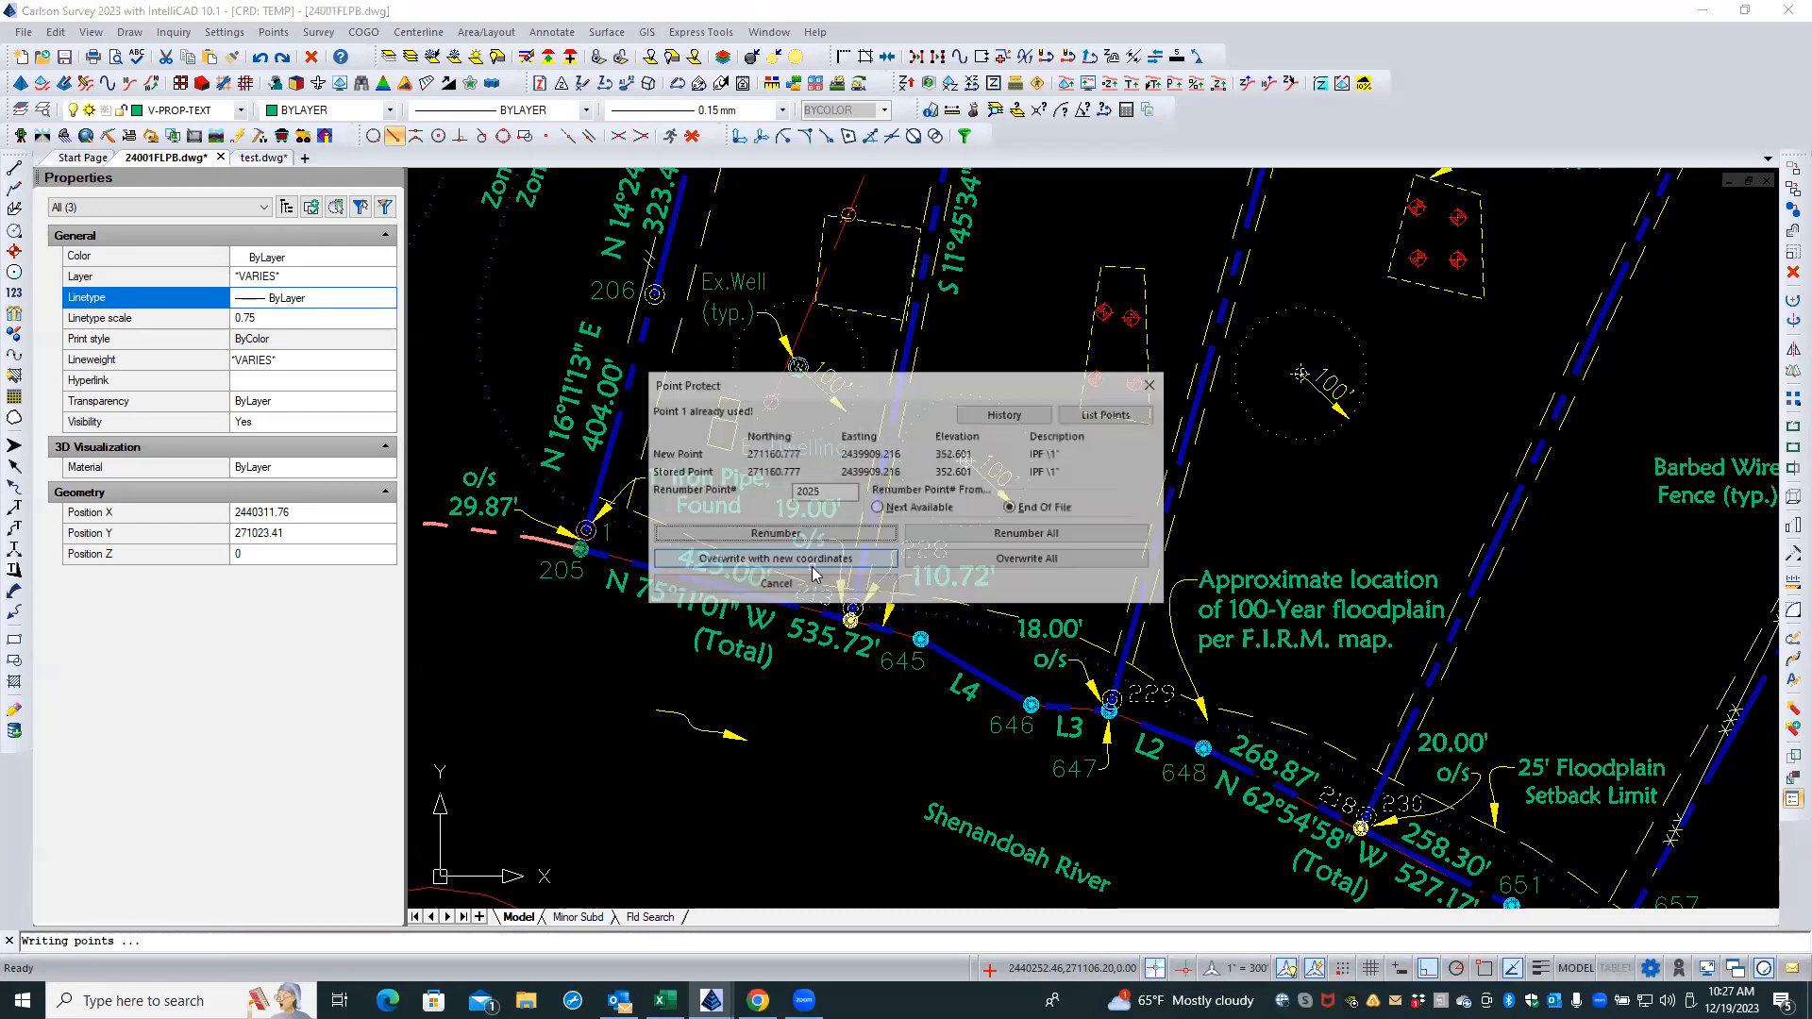
left_click(985, 564)
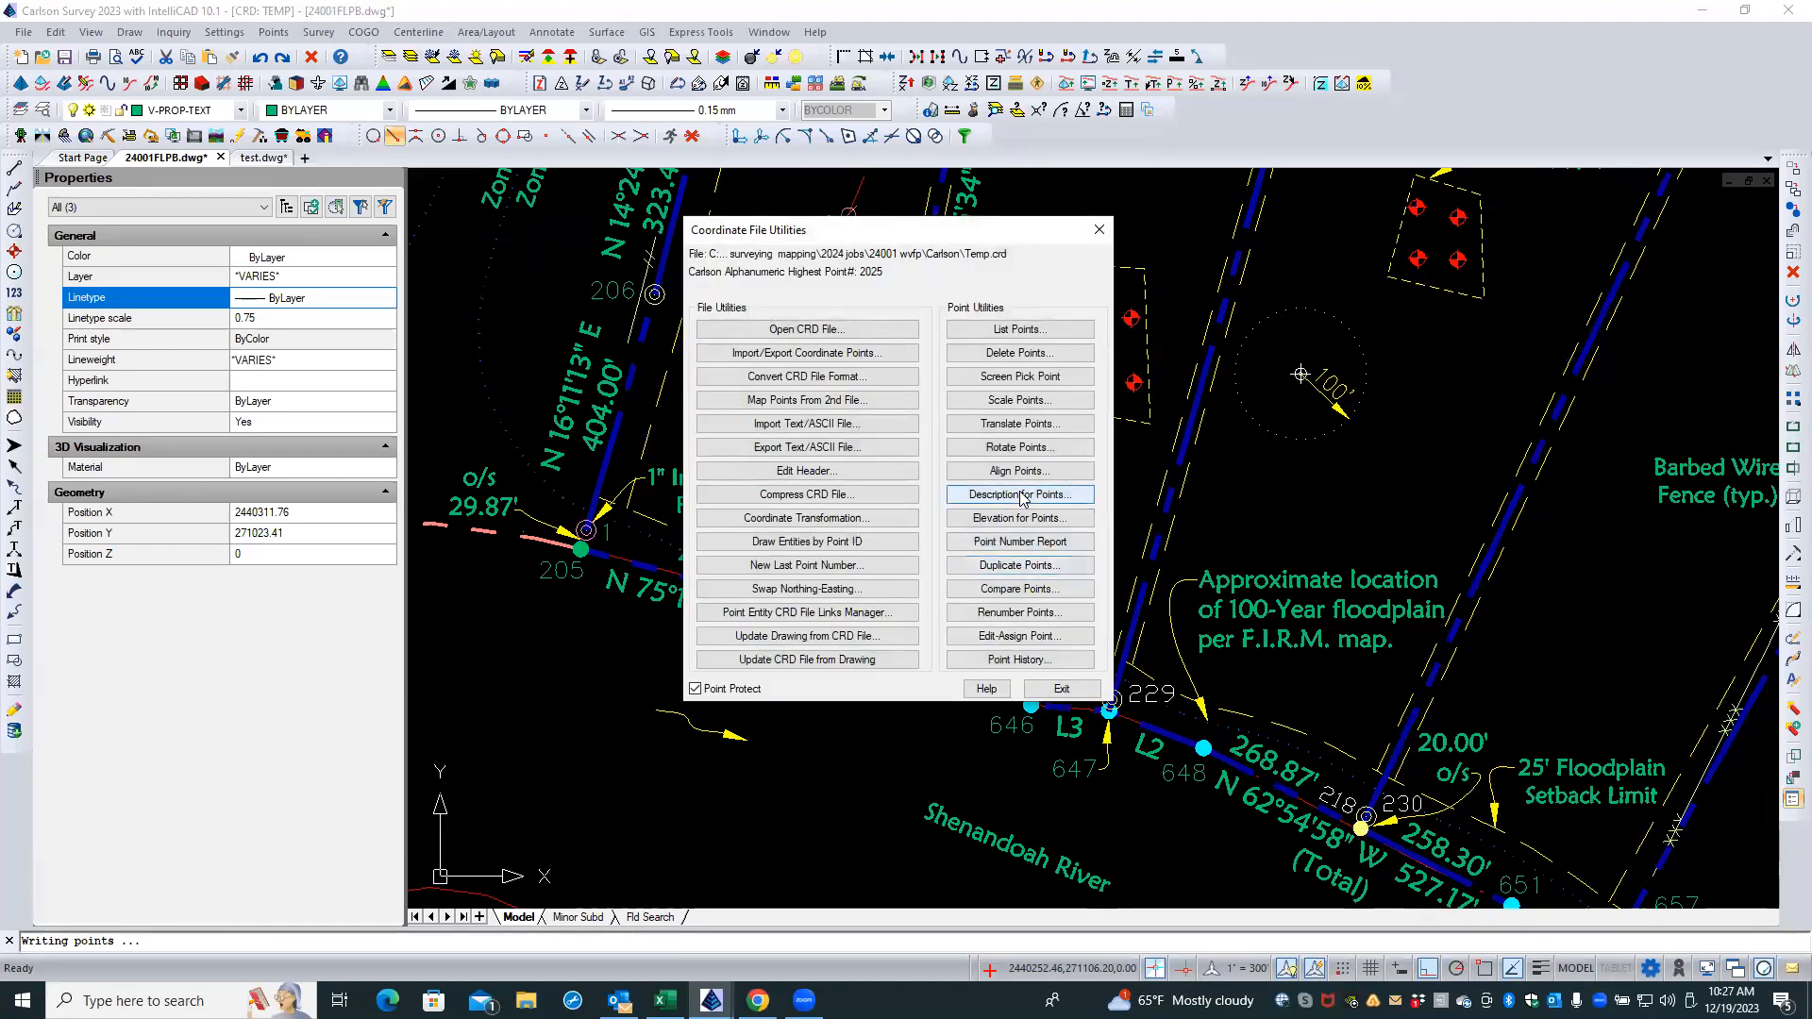
- Run a point comparison between the drawing and the temp coordinate file, using all drawing entities
left_click(1050, 591)
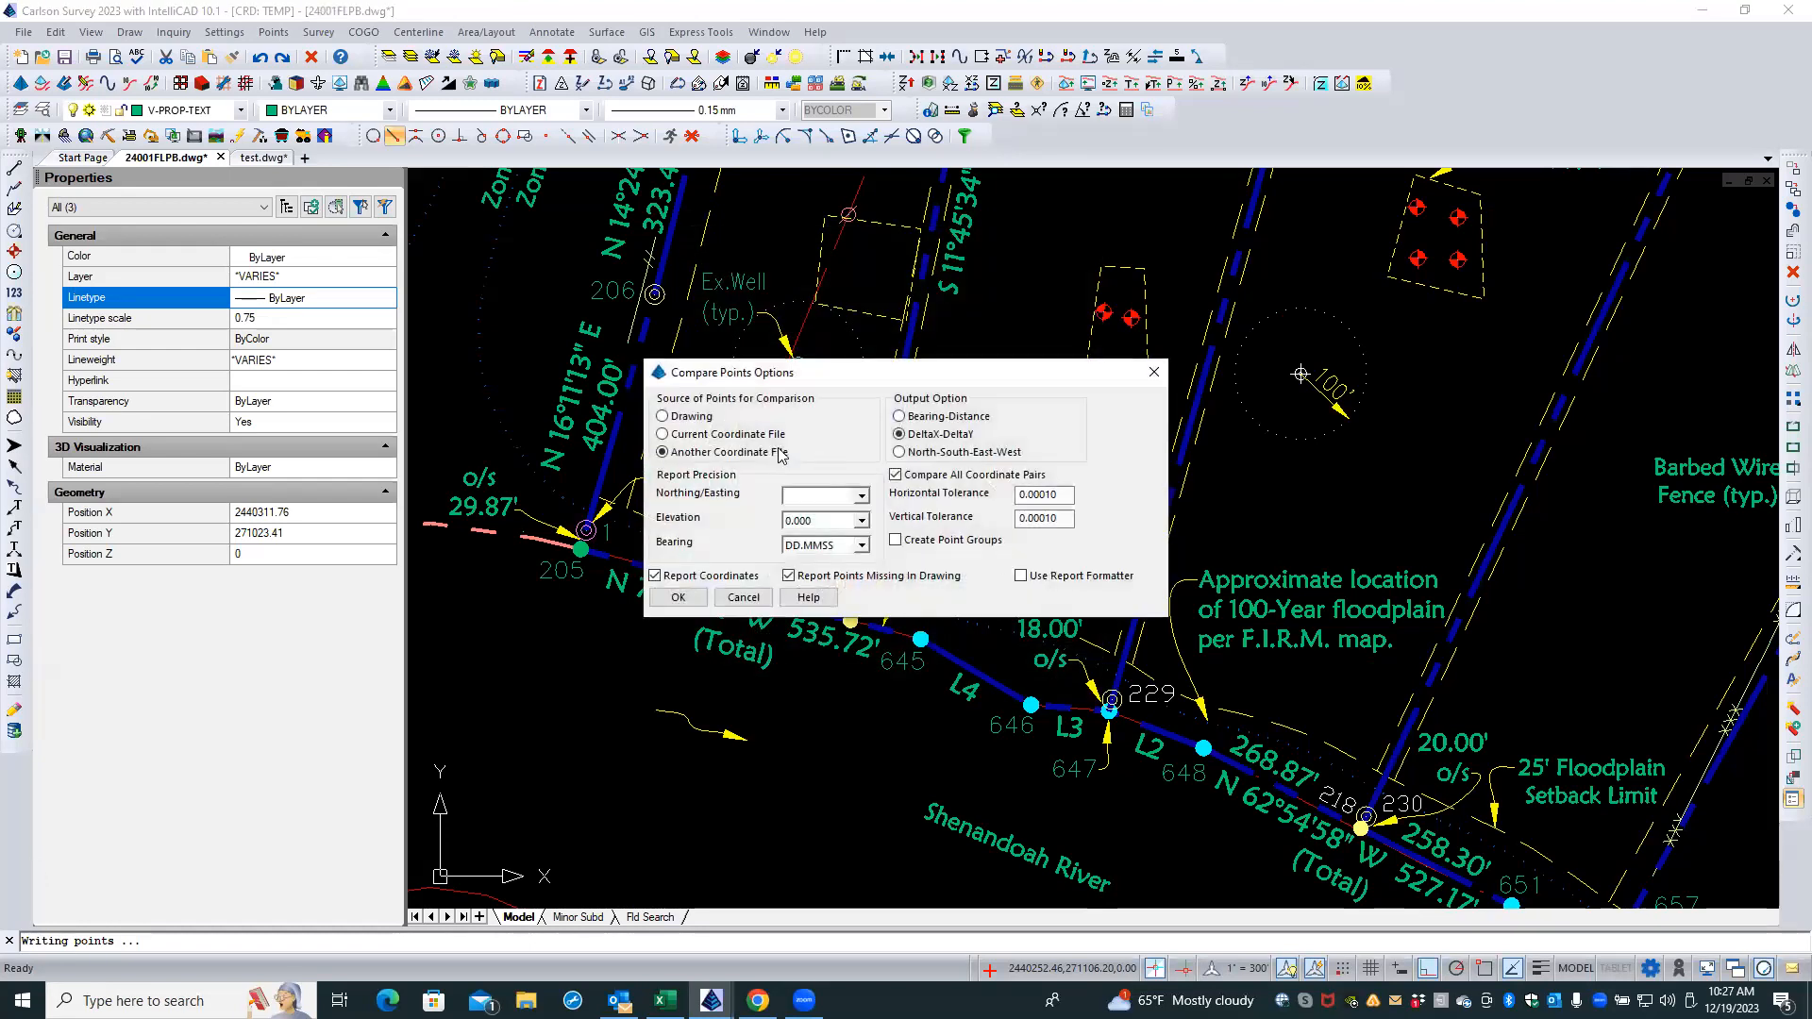
left_click(690, 417)
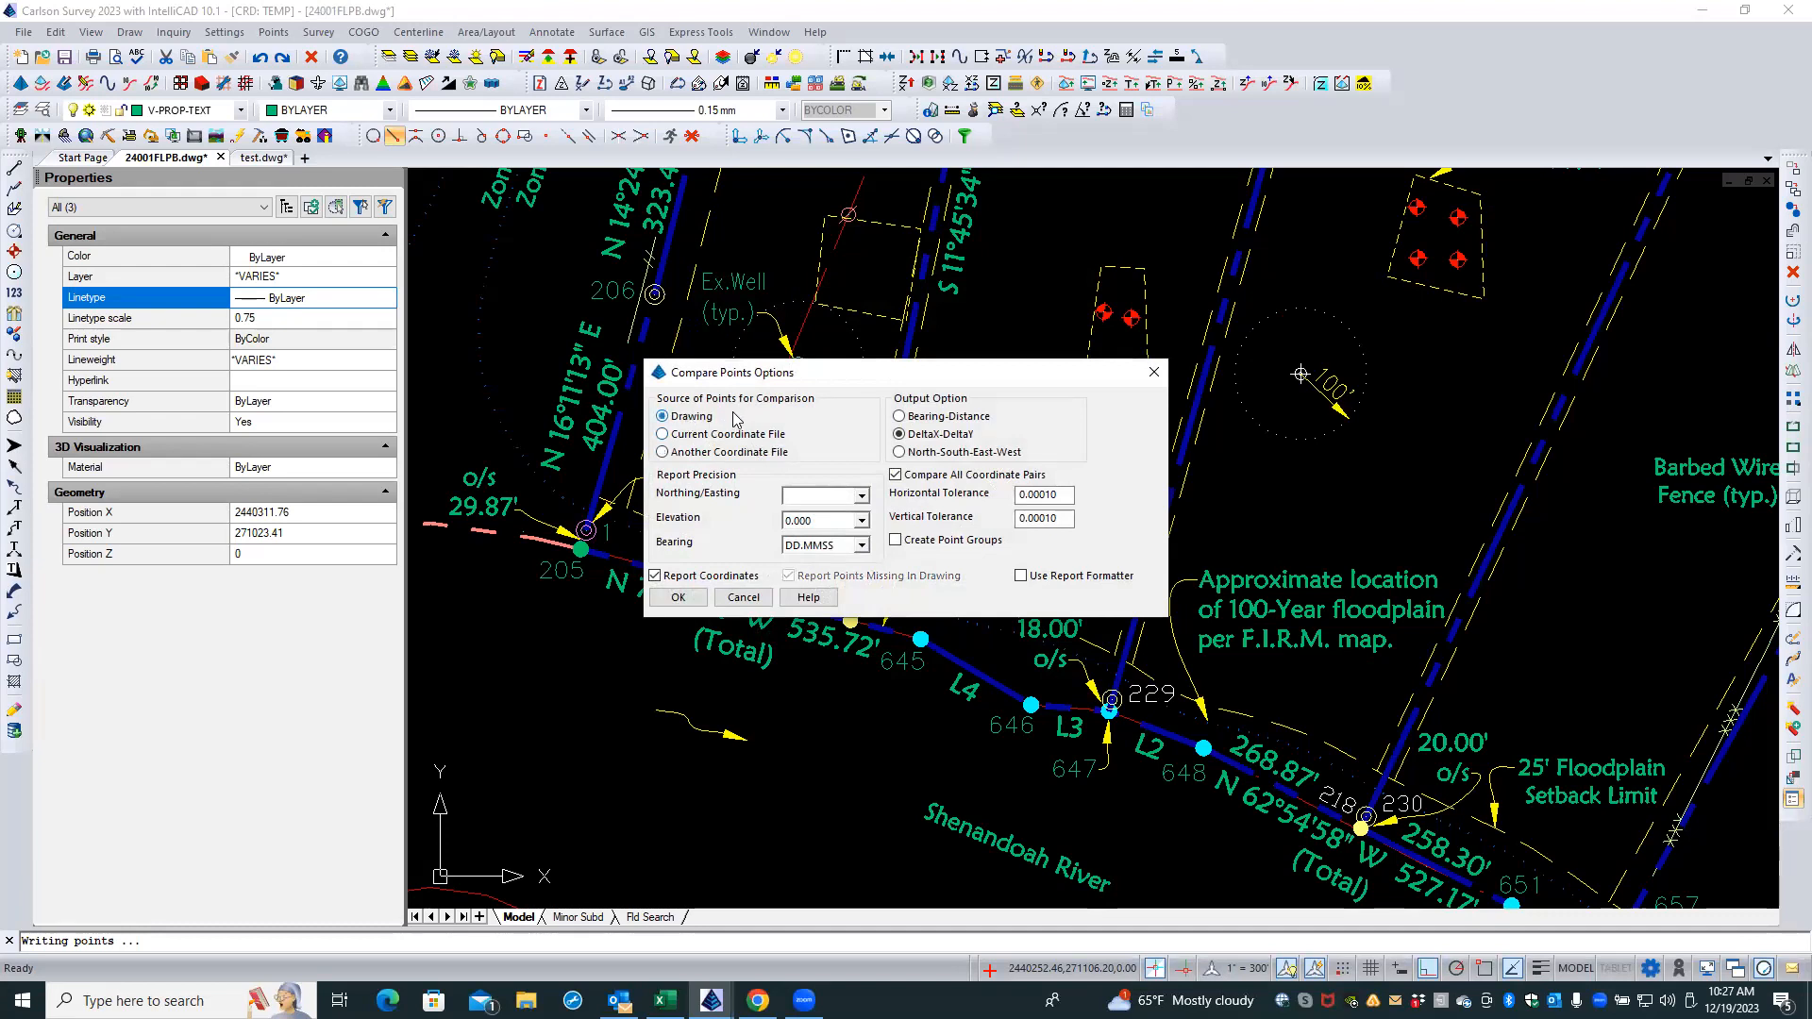
left_click(676, 598)
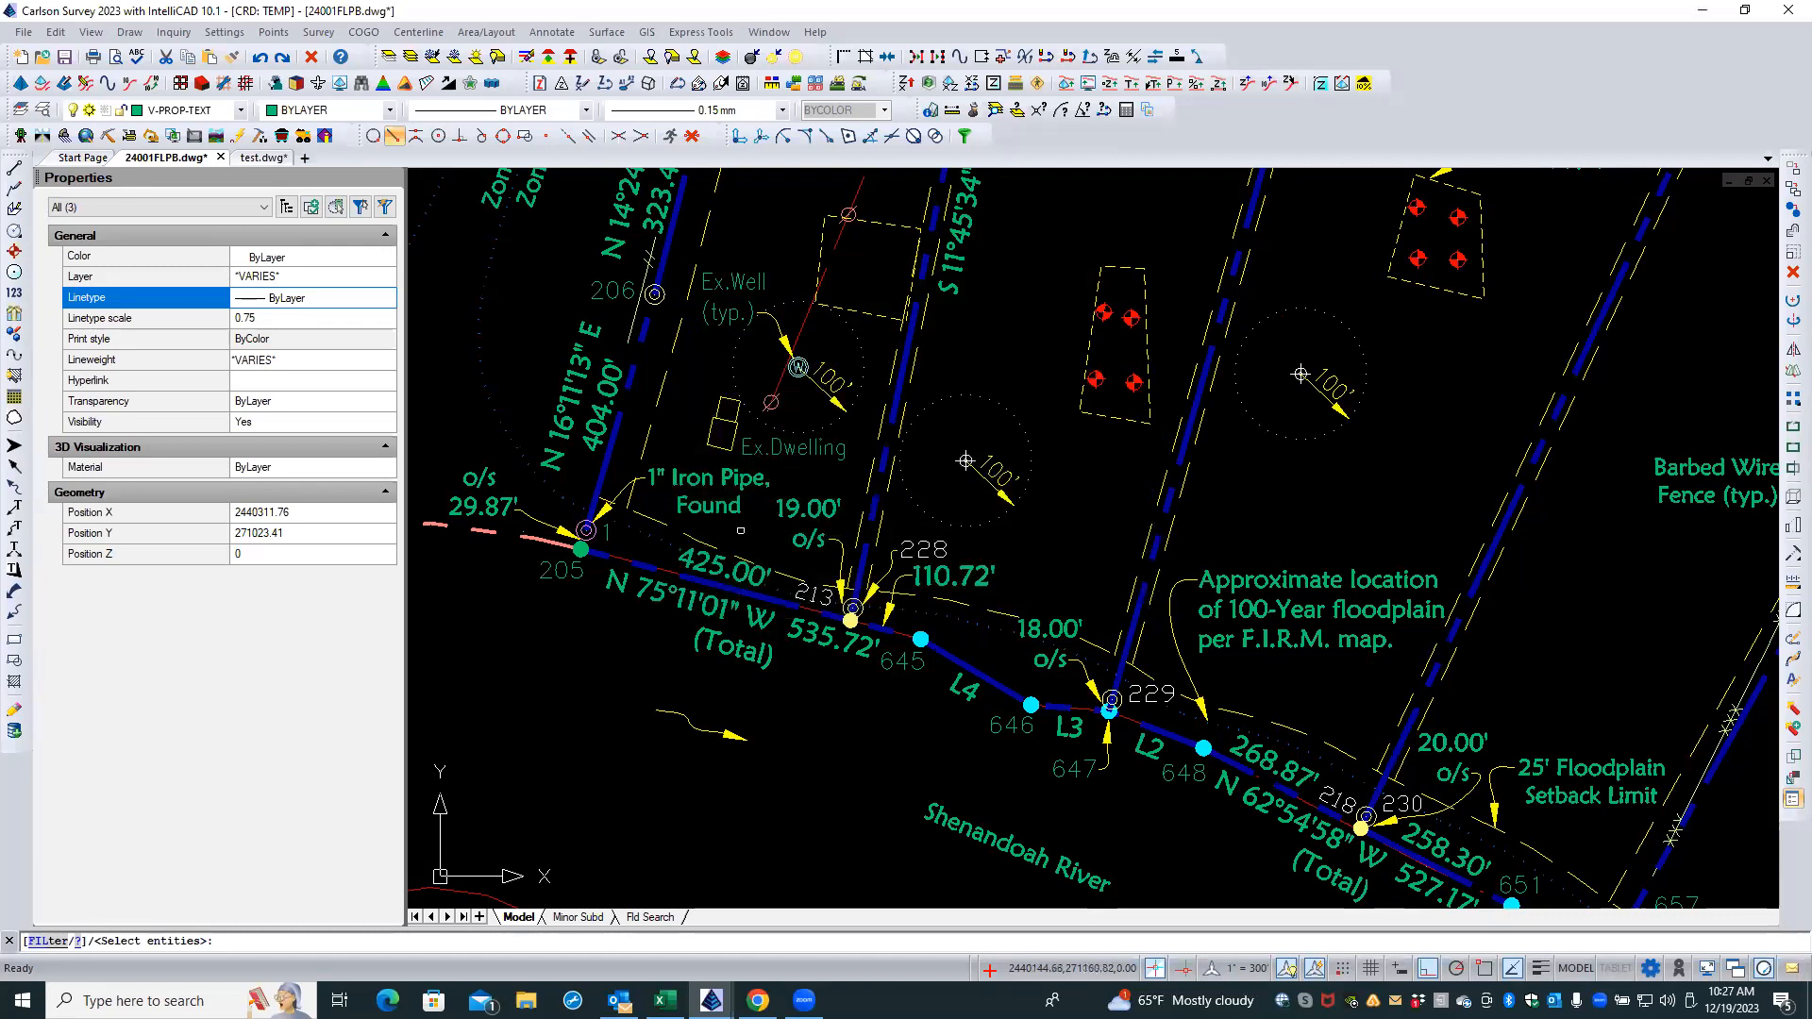
type("all")
key("Return")
key("Return")
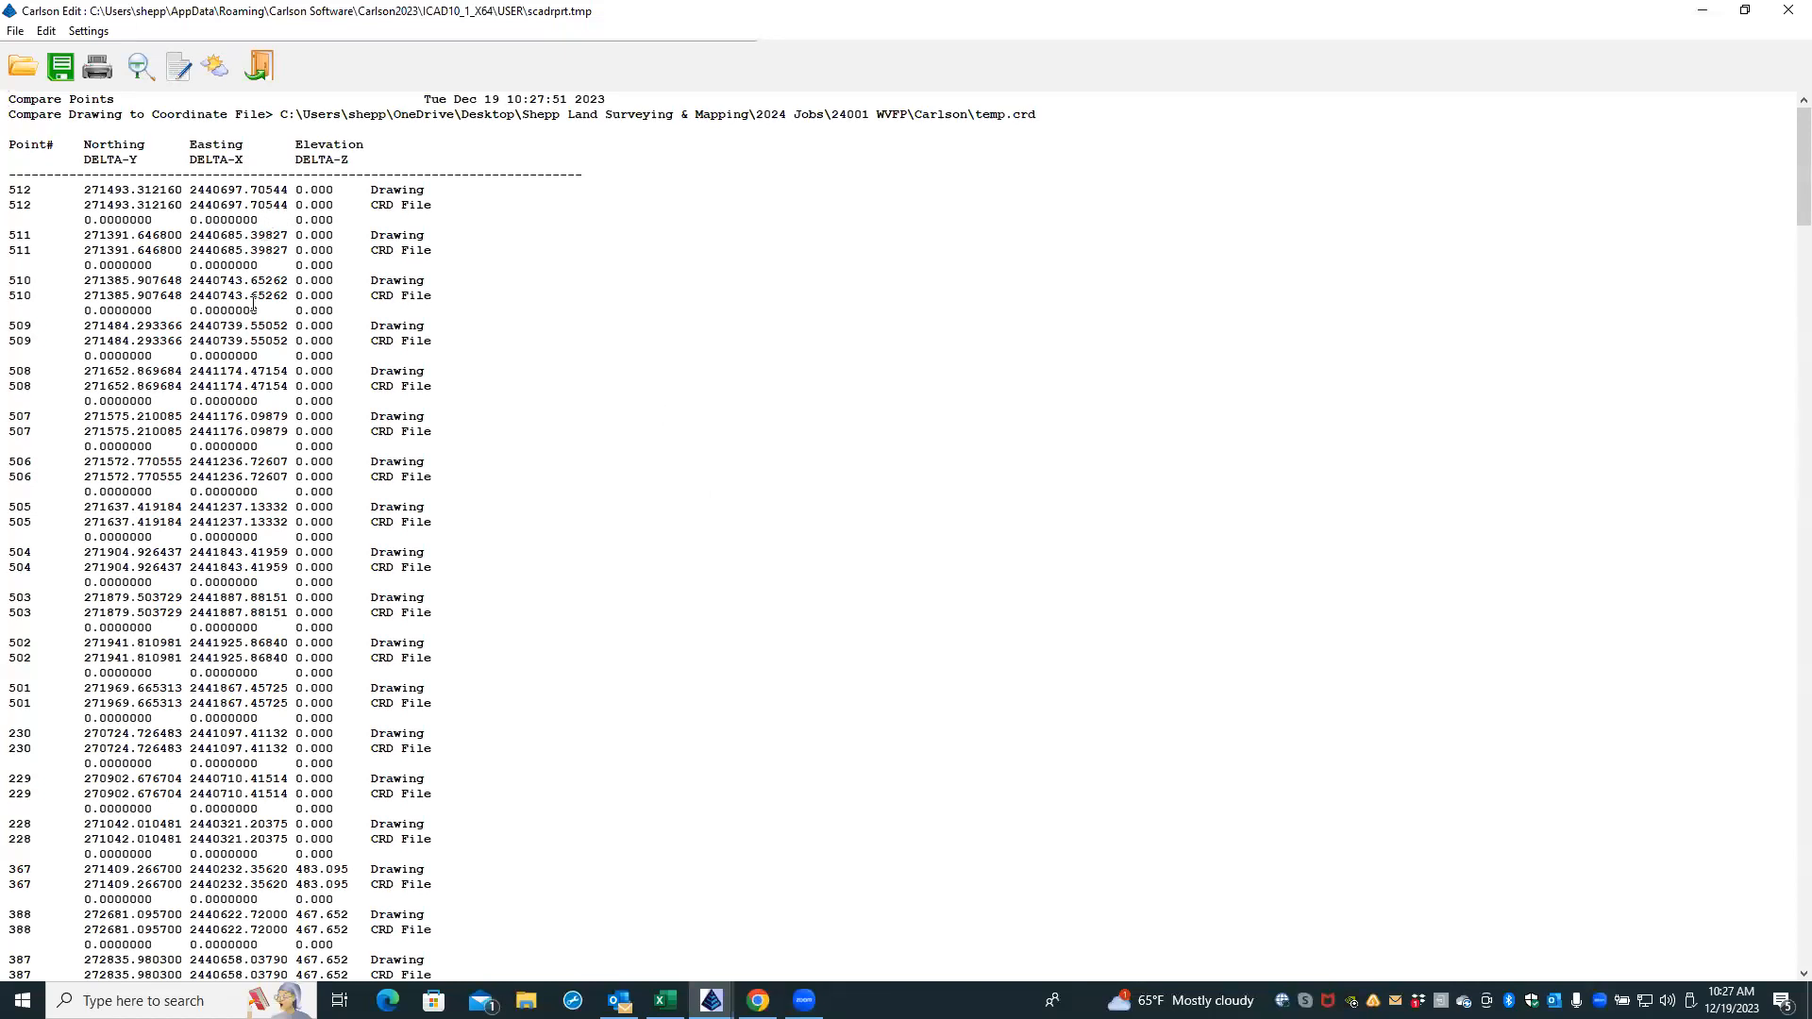
- Examine the Compare Points report for coordinate differences and for points not in the drawing, and close it
scroll(364, 557, "down", 15)
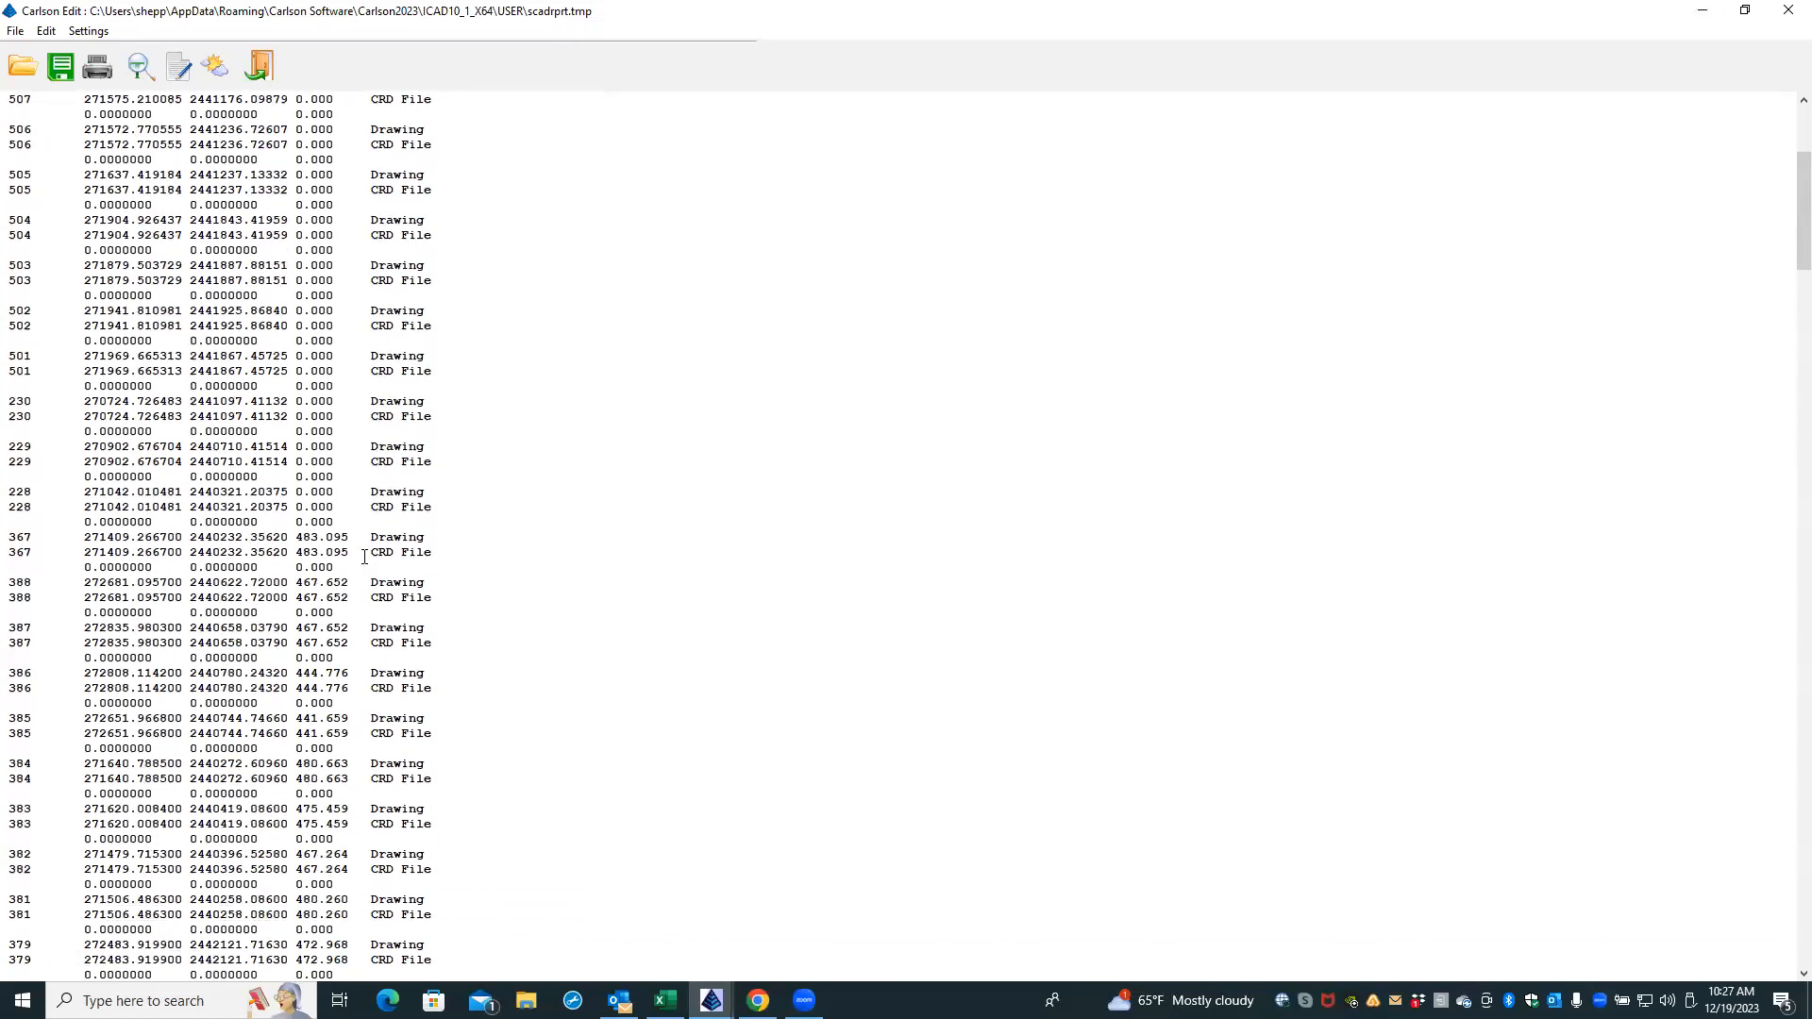
scroll(365, 557, "down", 20)
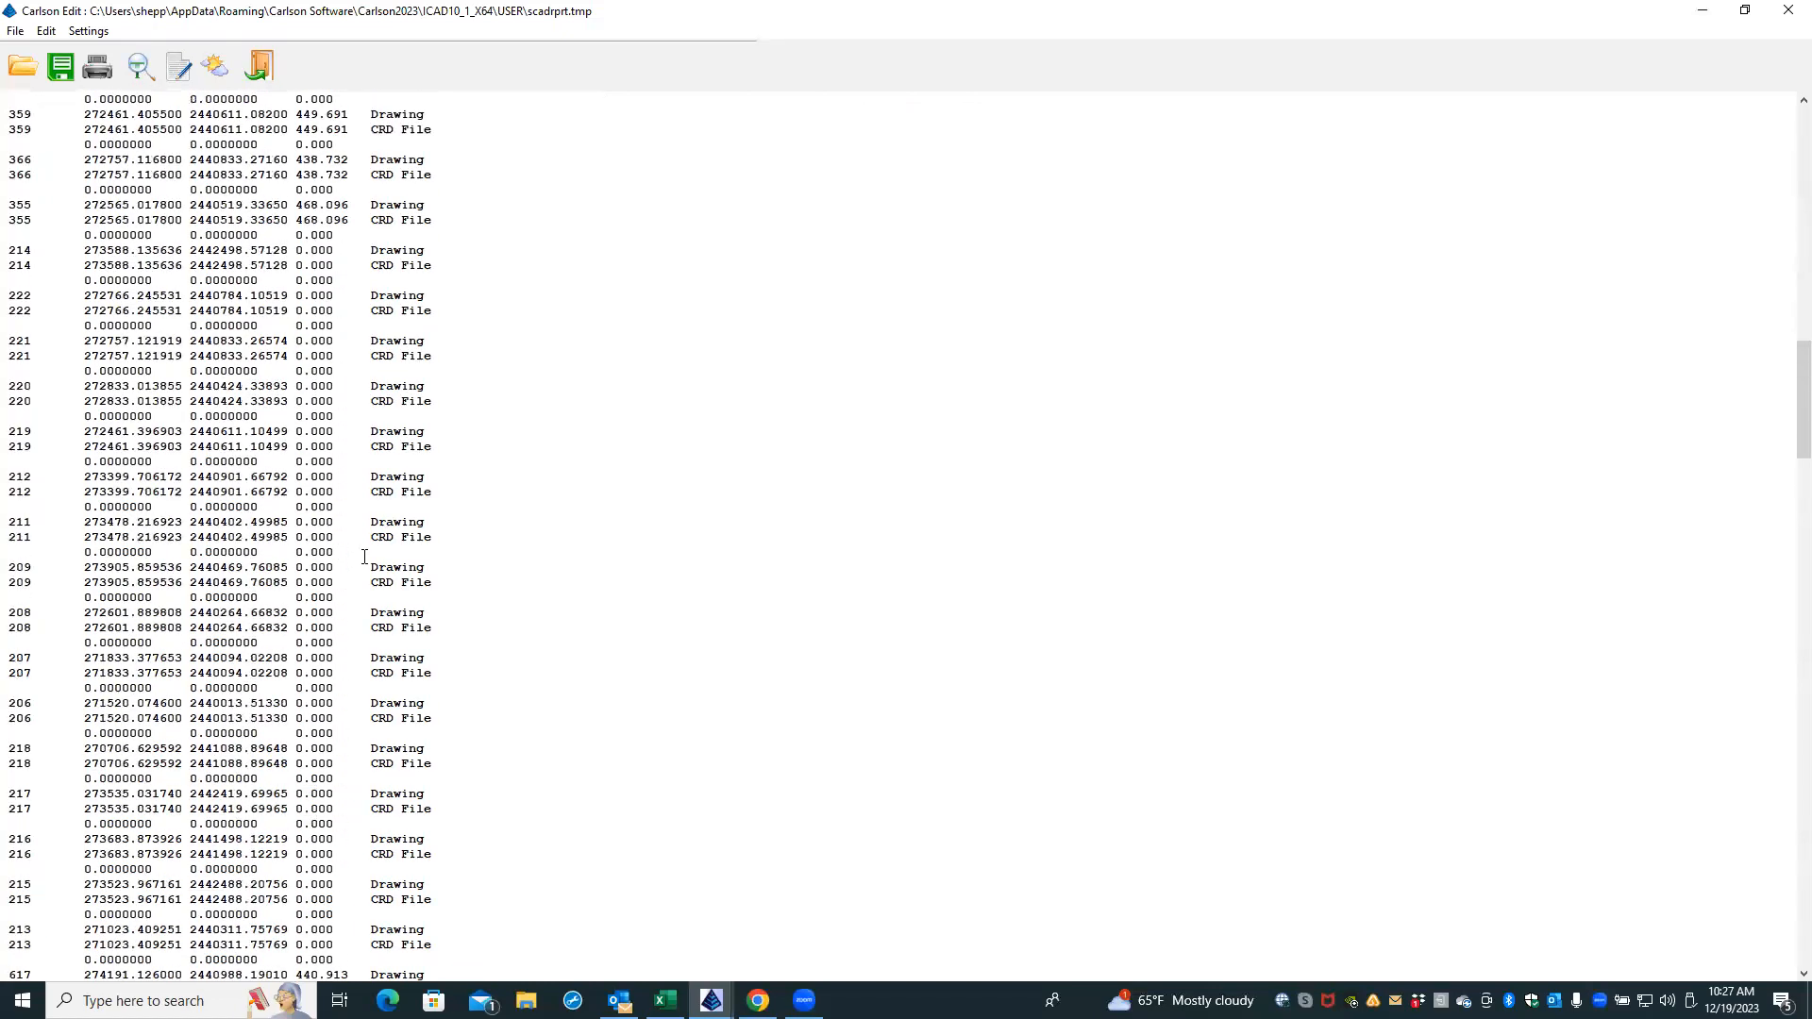
scroll(364, 557, "down", 20)
scroll(365, 557, "up", 4)
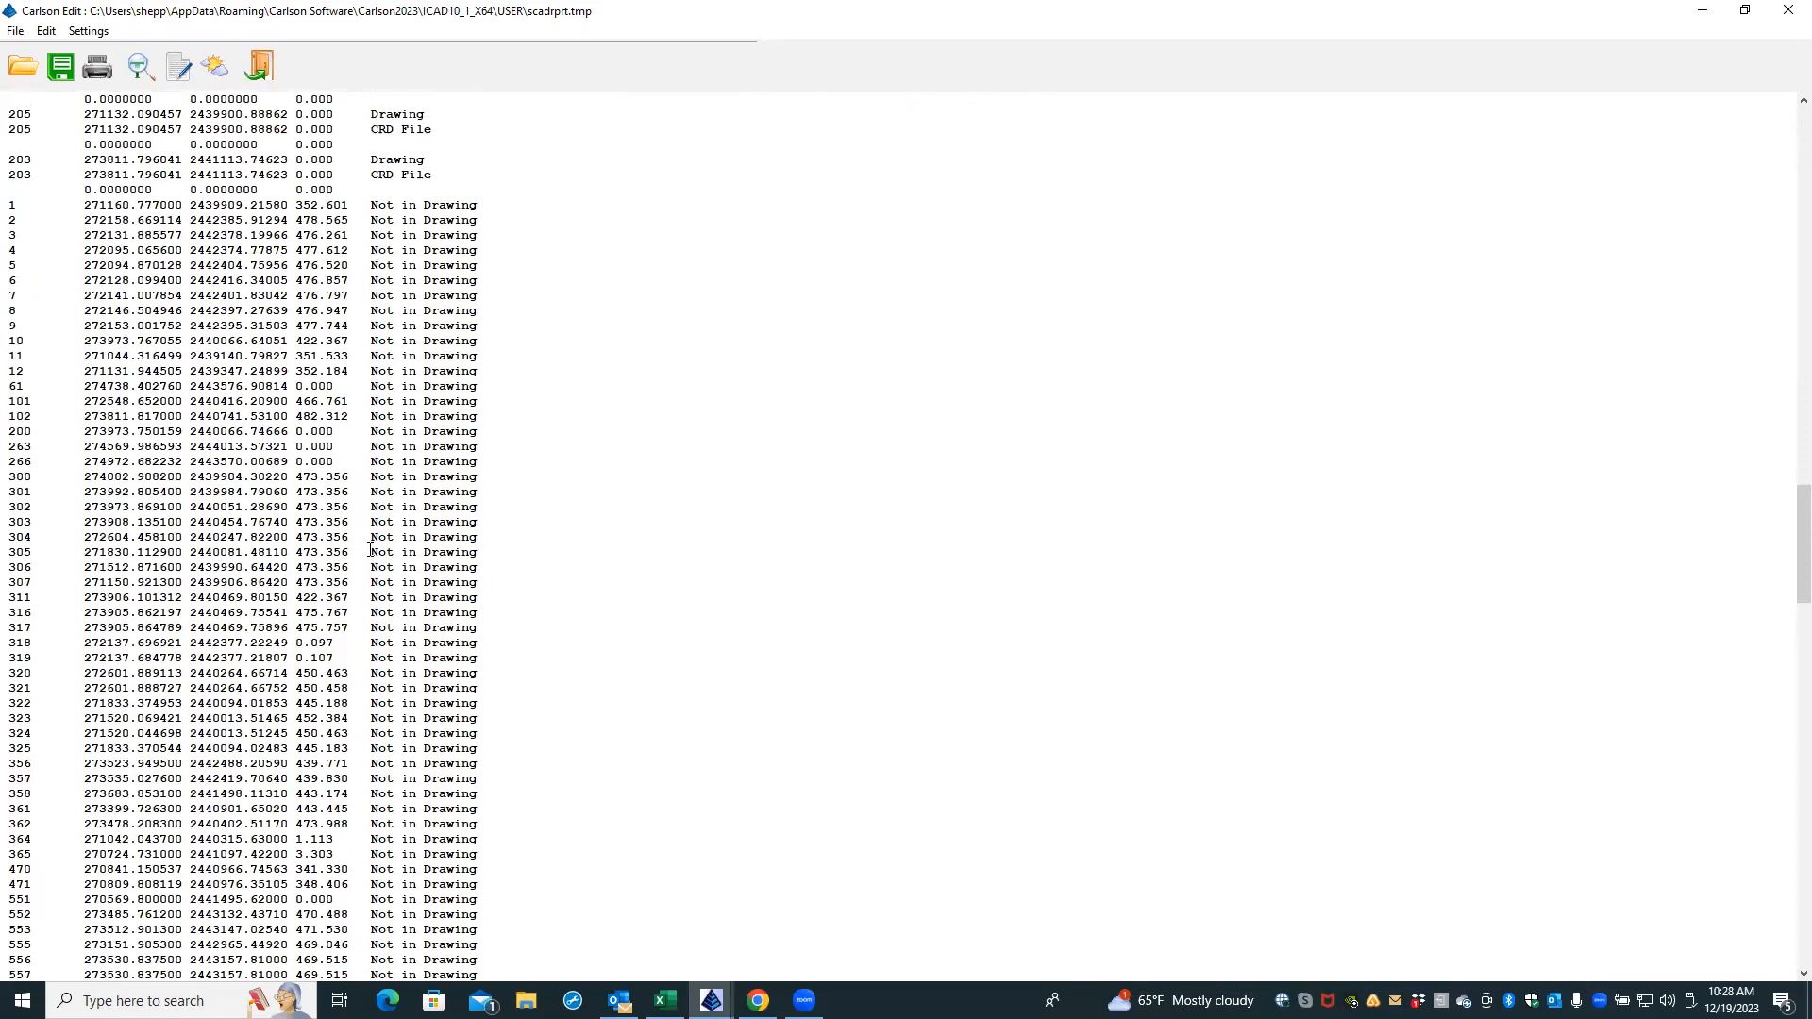
scroll(368, 550, "down", 20)
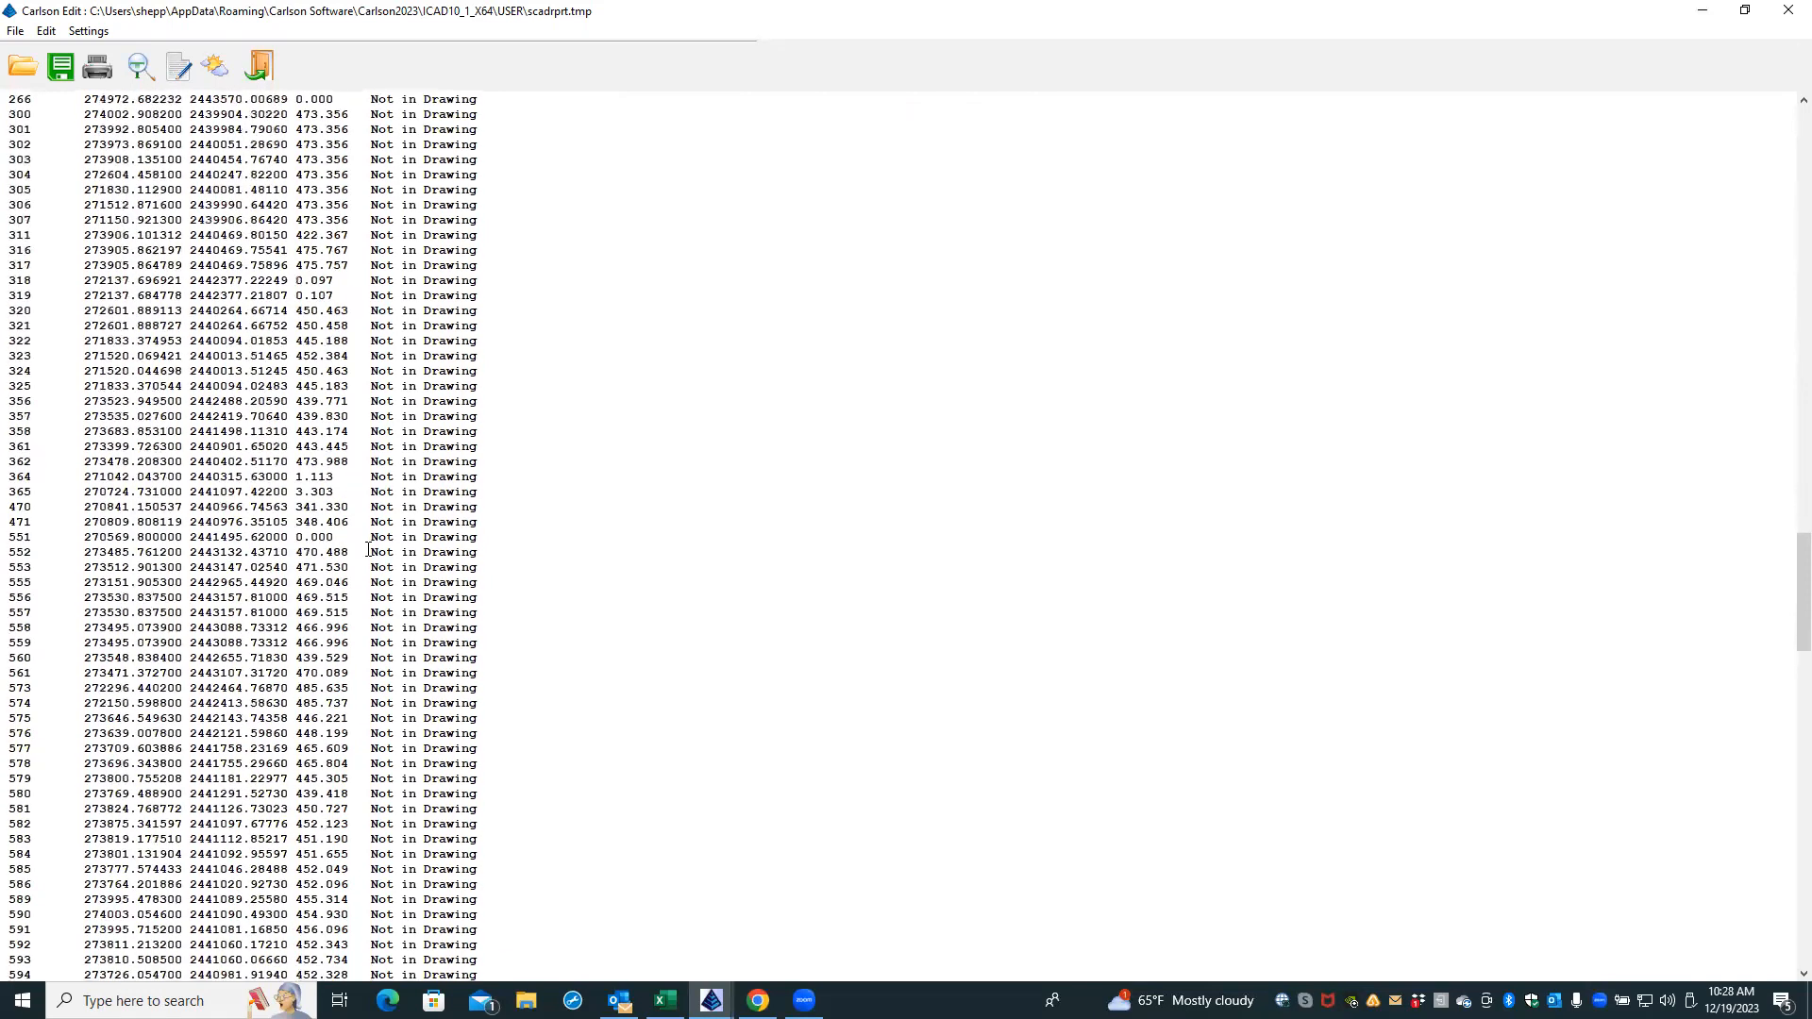
scroll(364, 551, "down", 20)
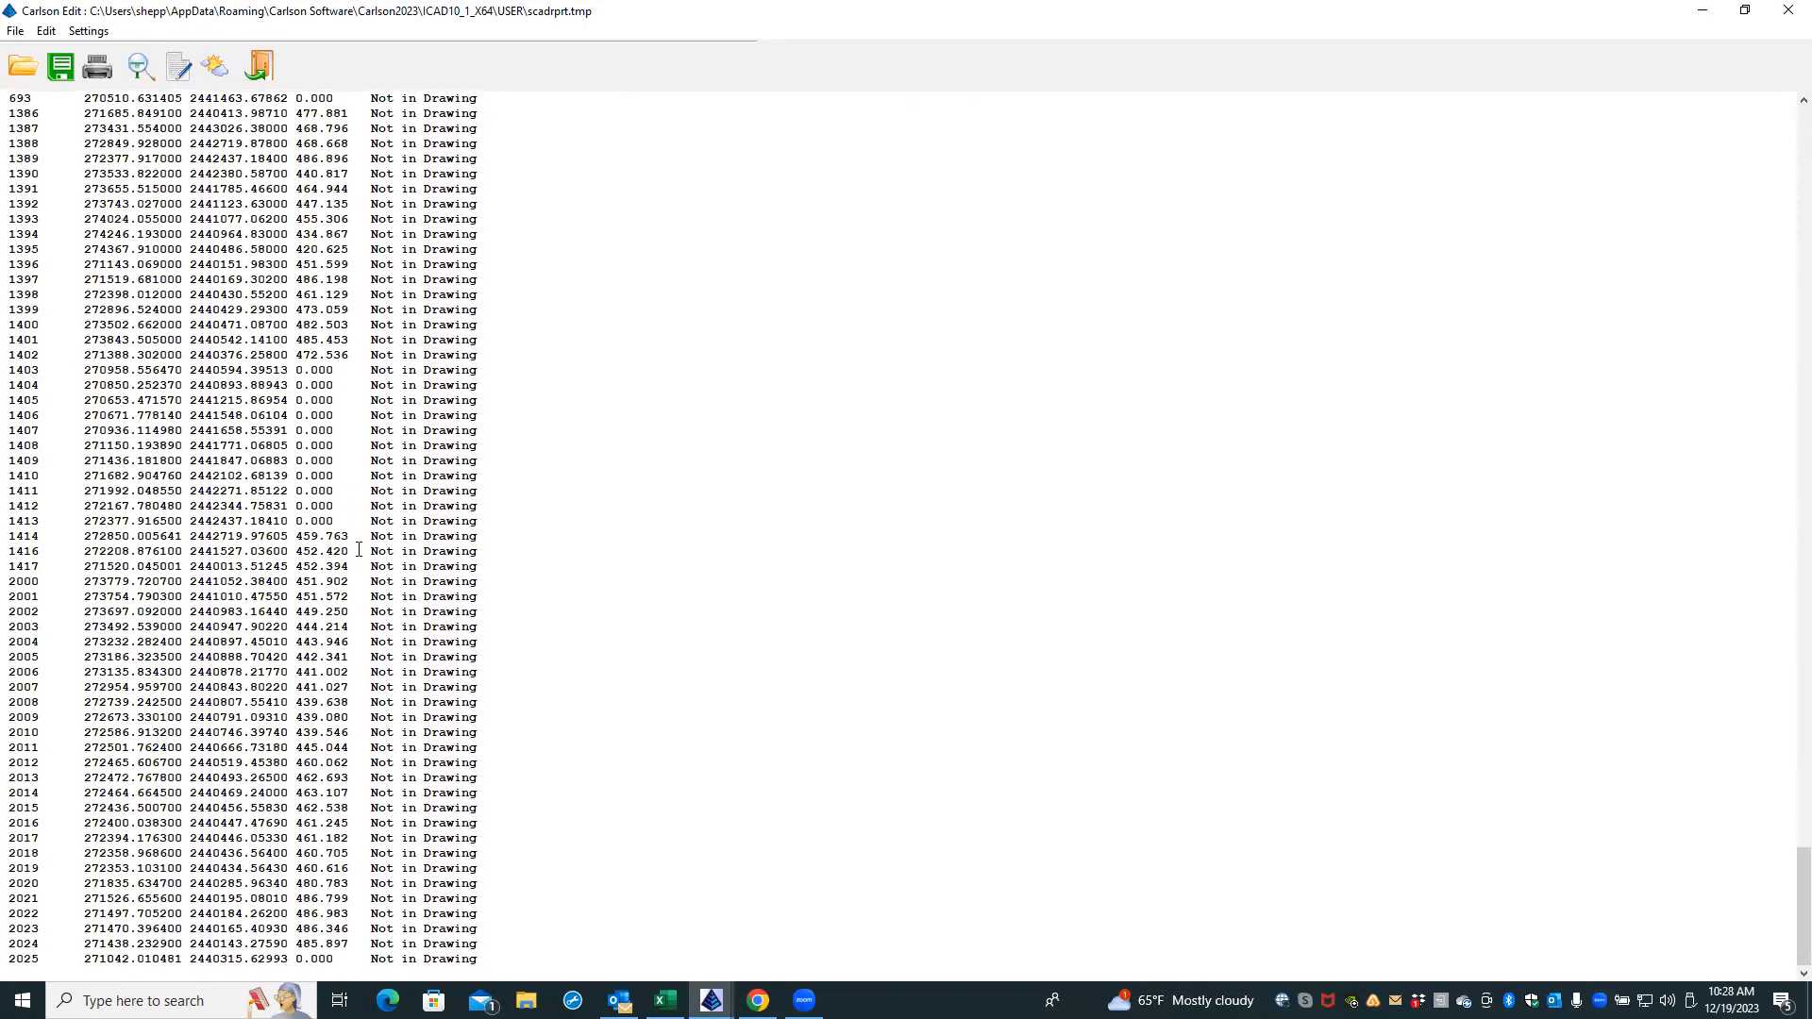
scroll(353, 546, "up", 10)
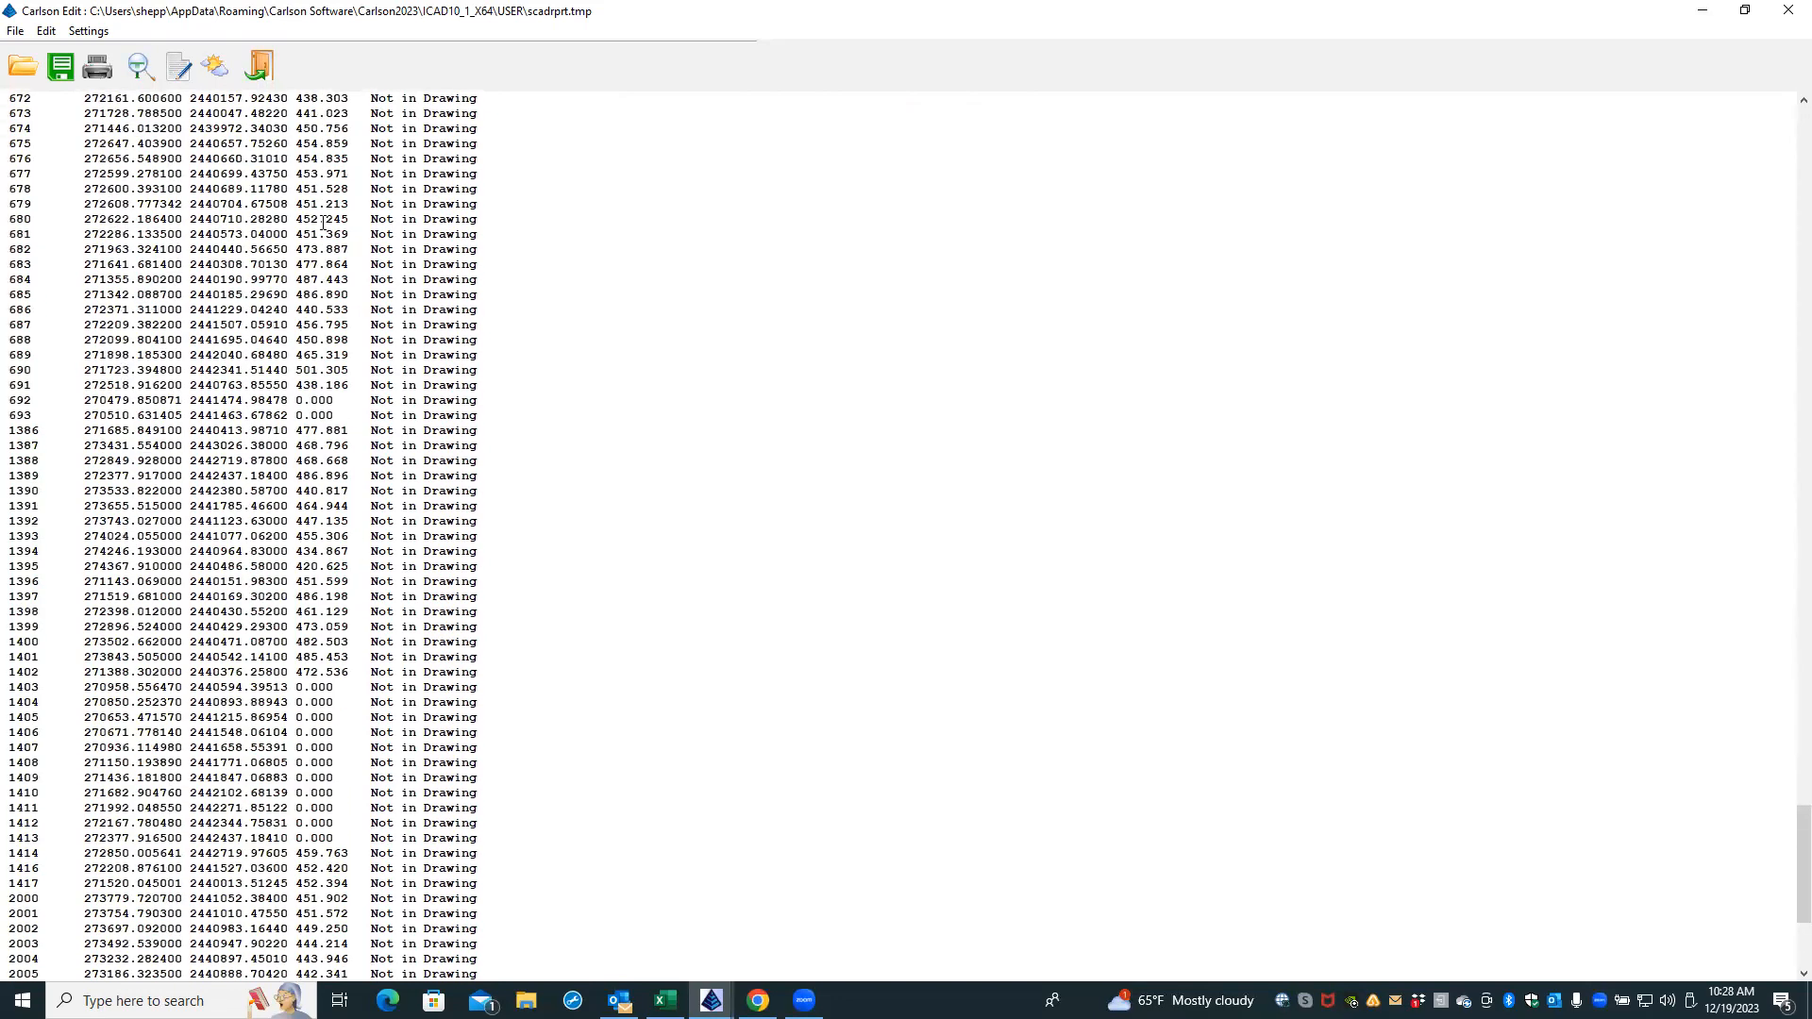
left_click(258, 65)
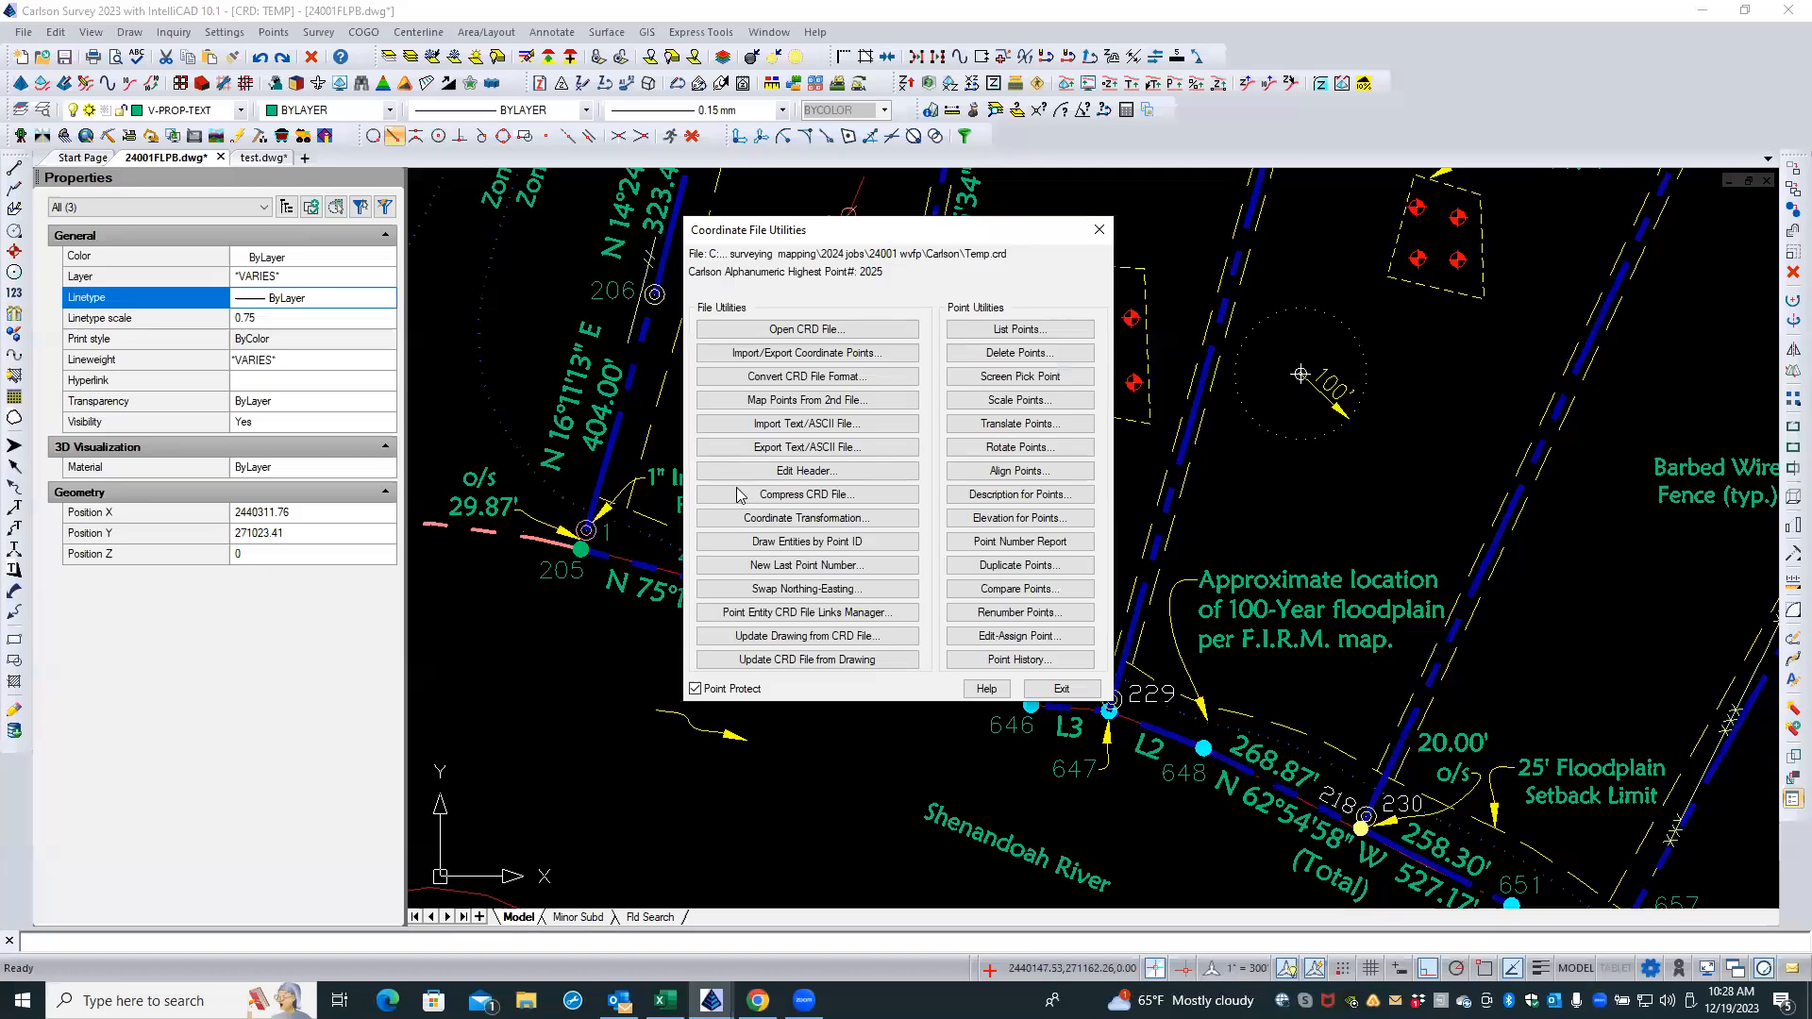
- Export all points from the temp coordinate file to 24001FLPB.crd, replacing the existing file and creating a point group
left_click(1062, 697)
left_click(766, 354)
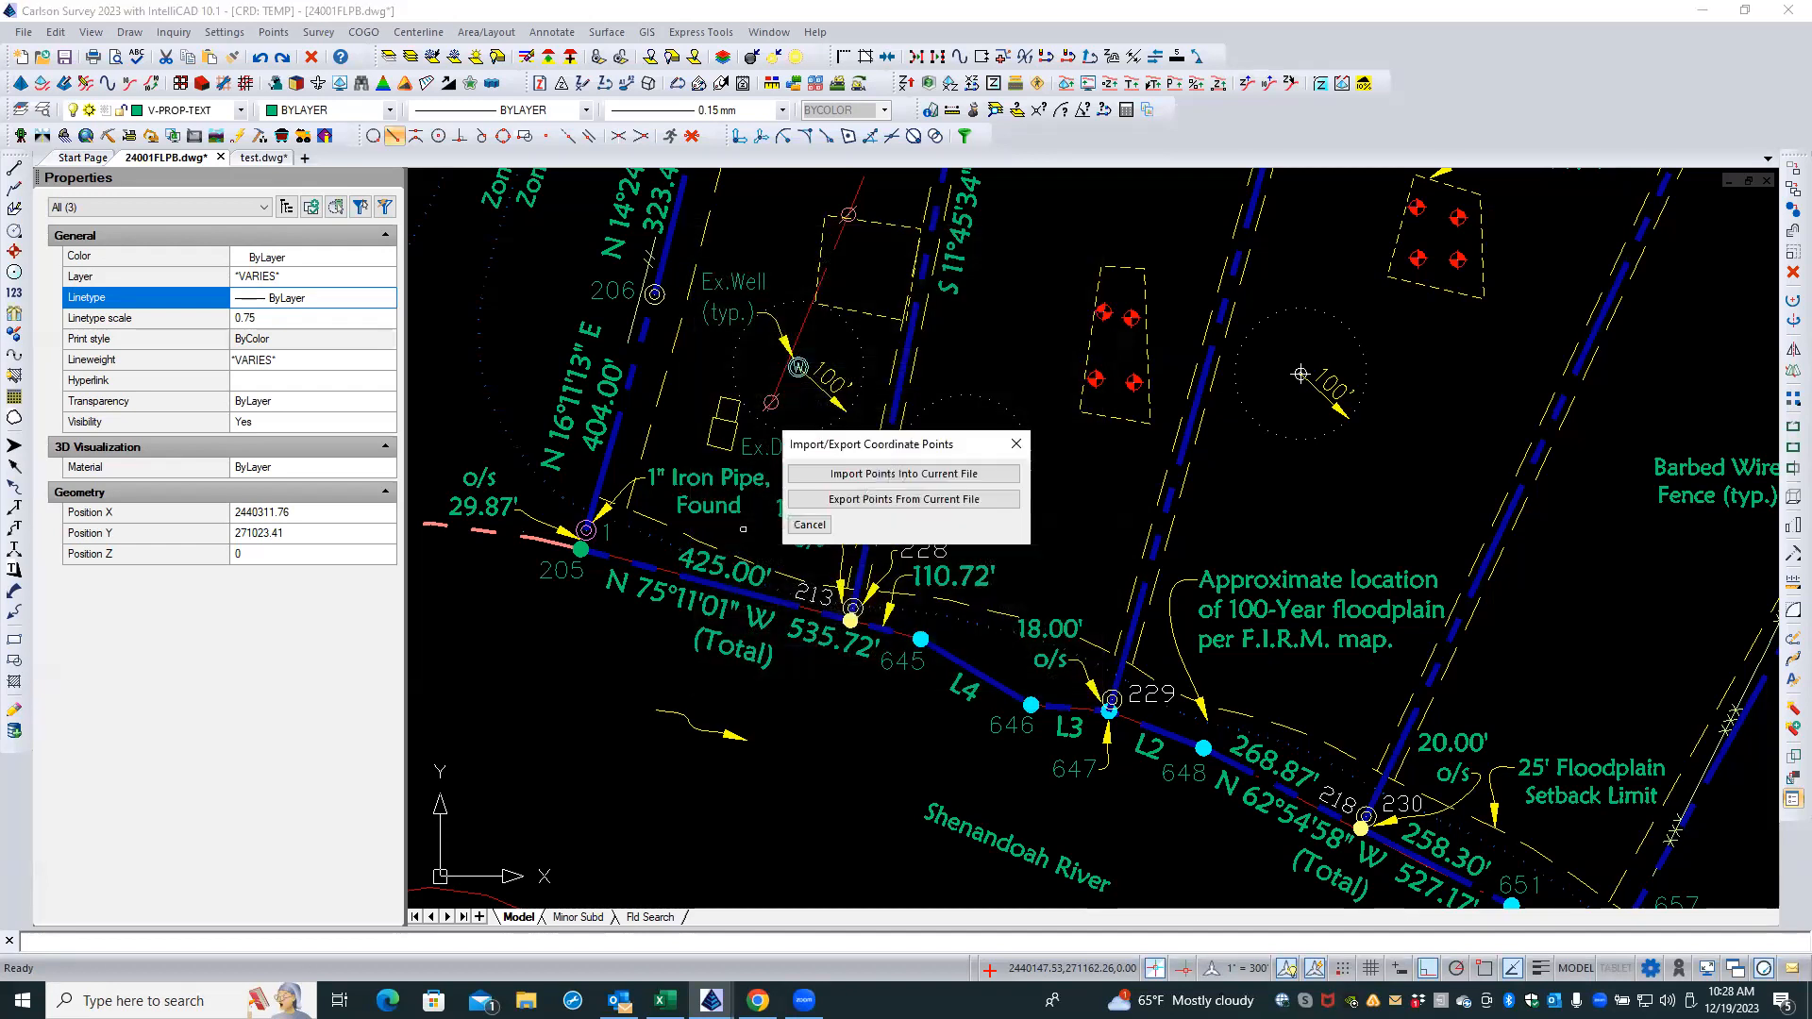
left_click(904, 499)
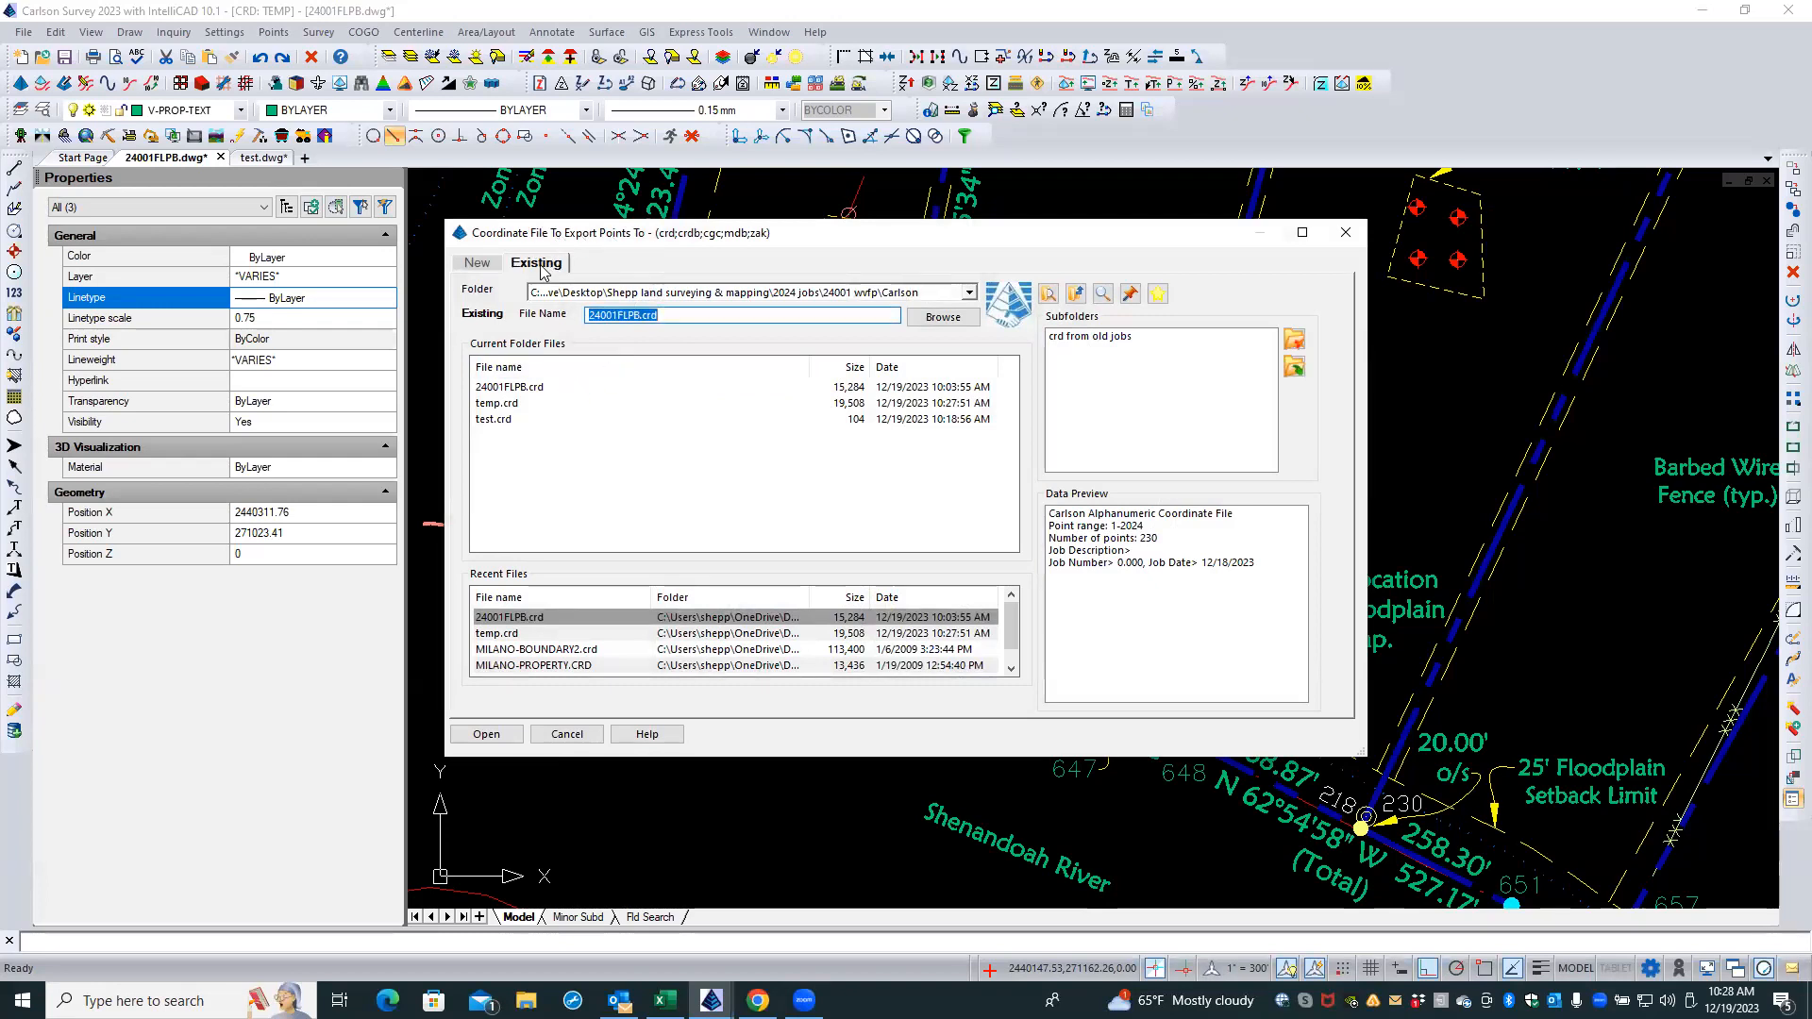
left_click(487, 268)
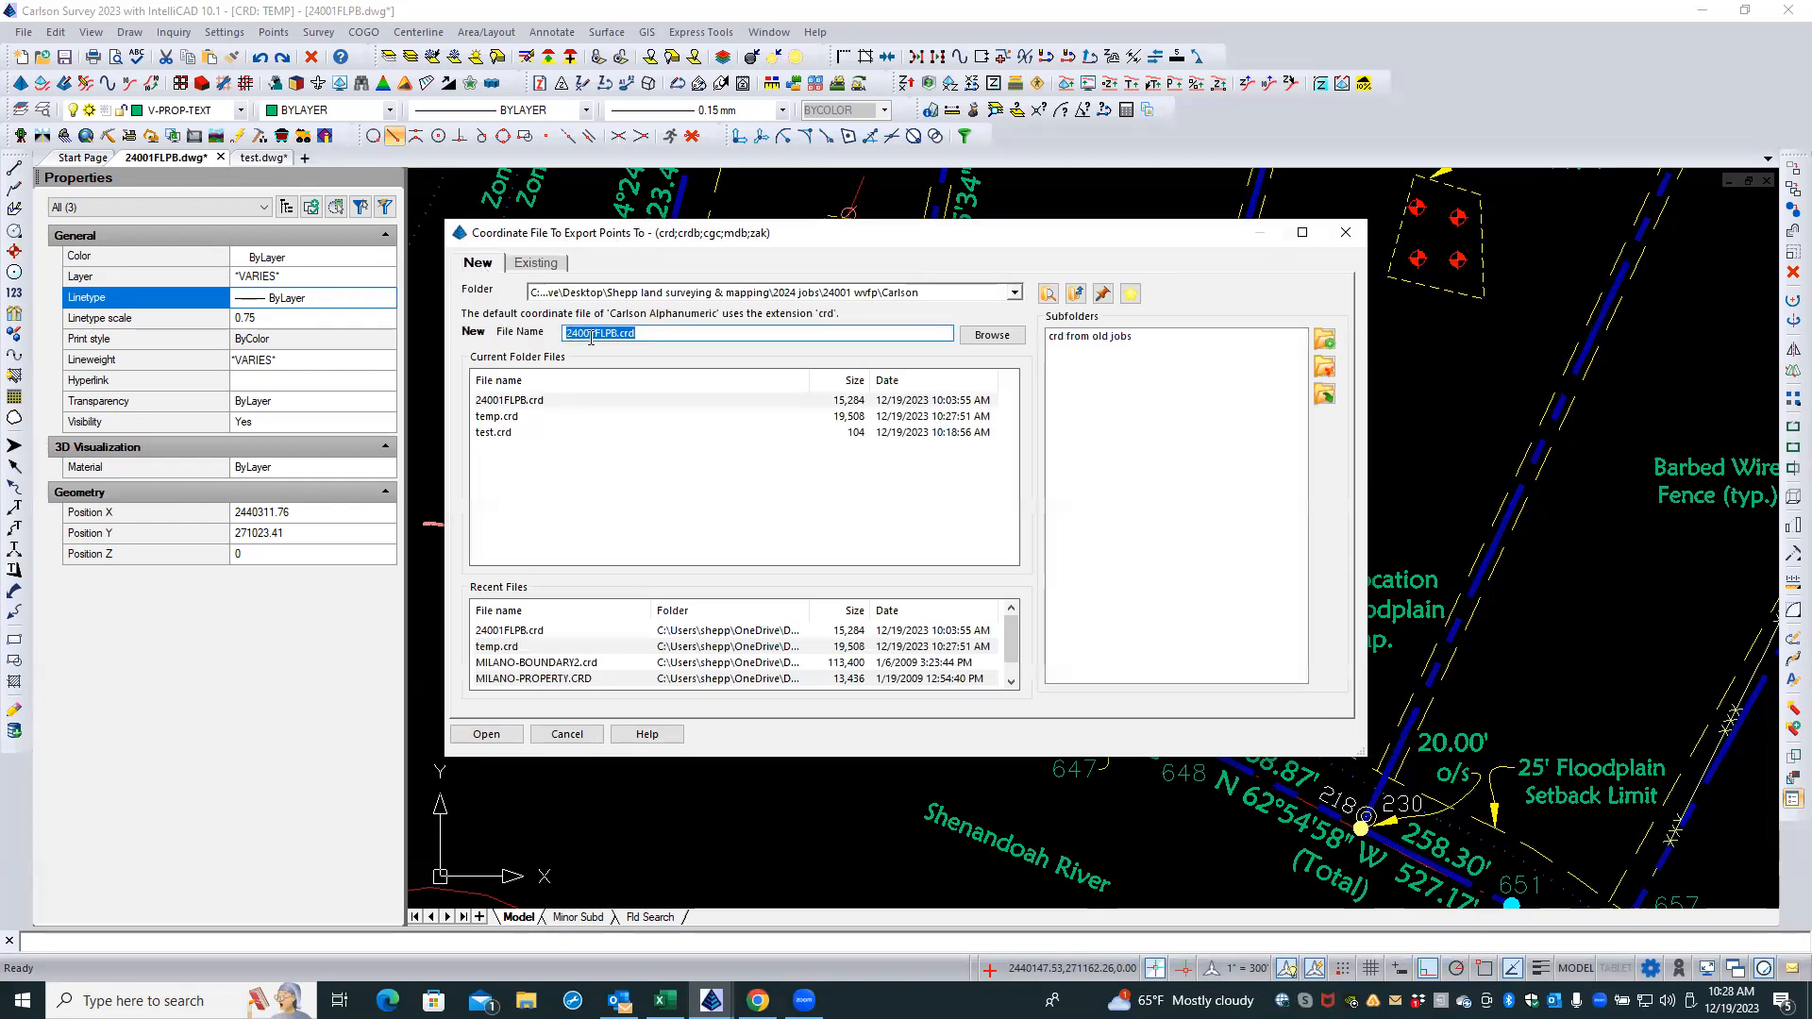
left_click(521, 401)
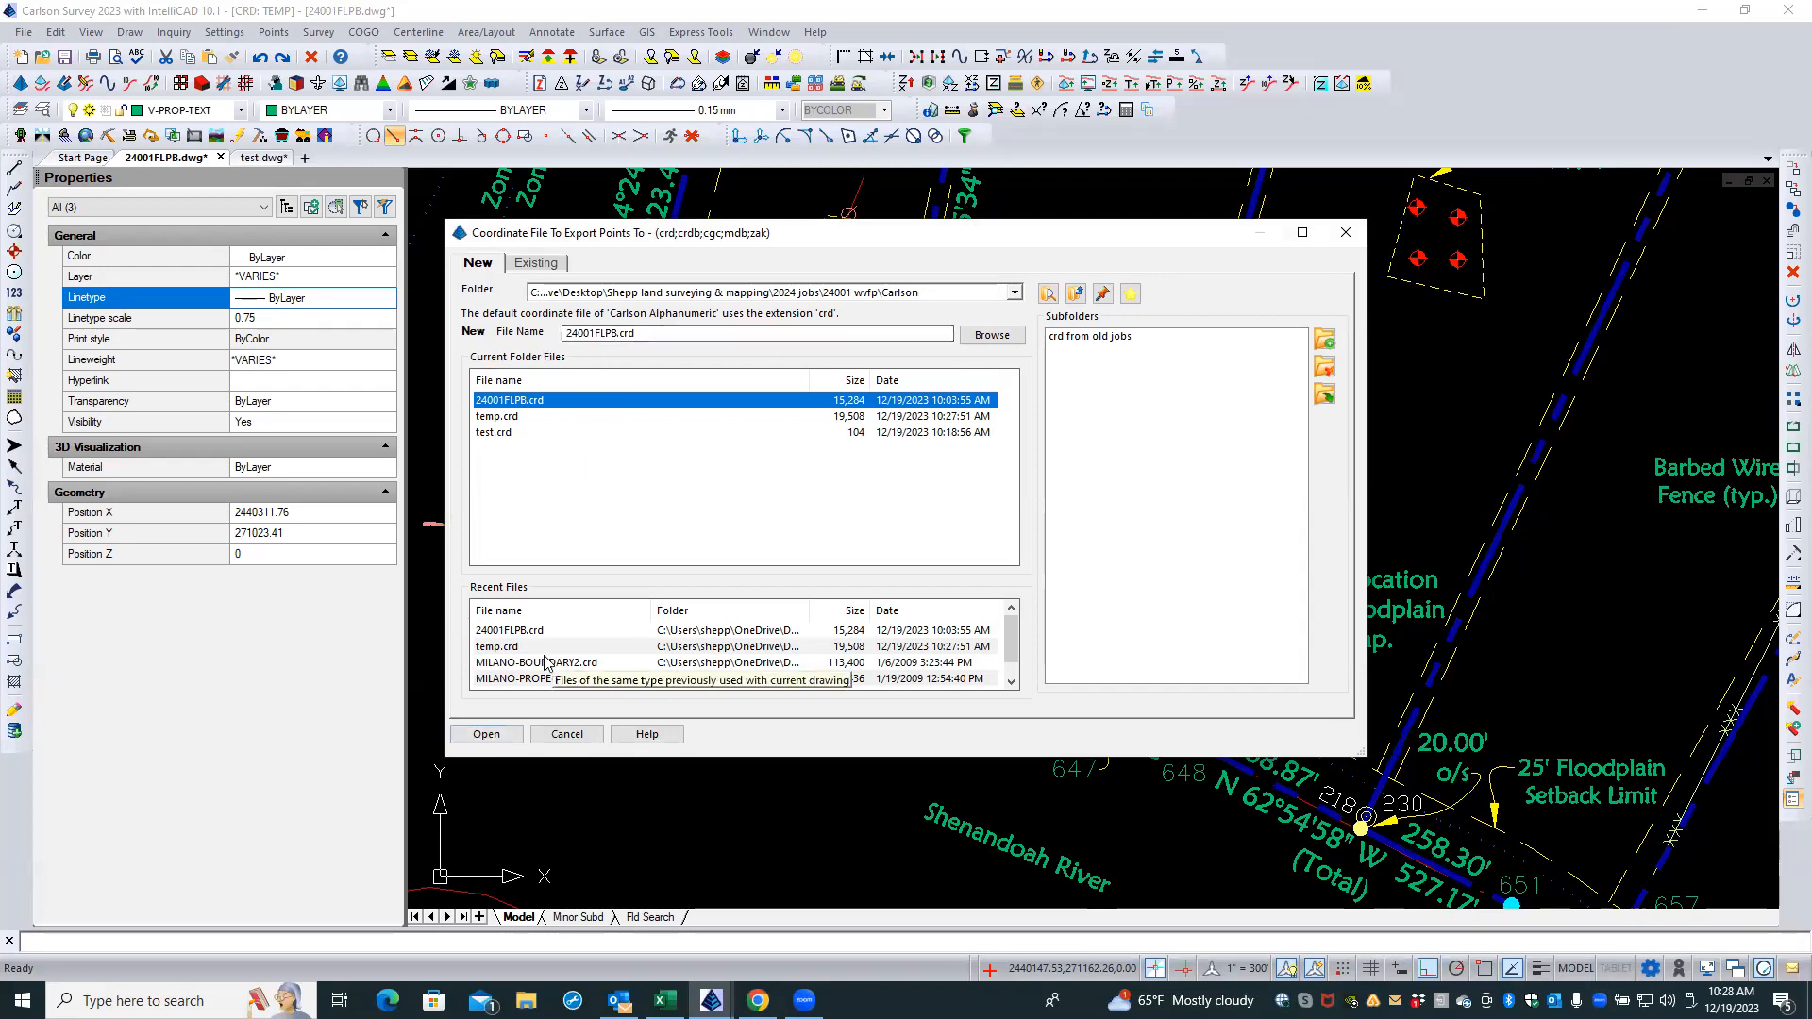
left_click(485, 735)
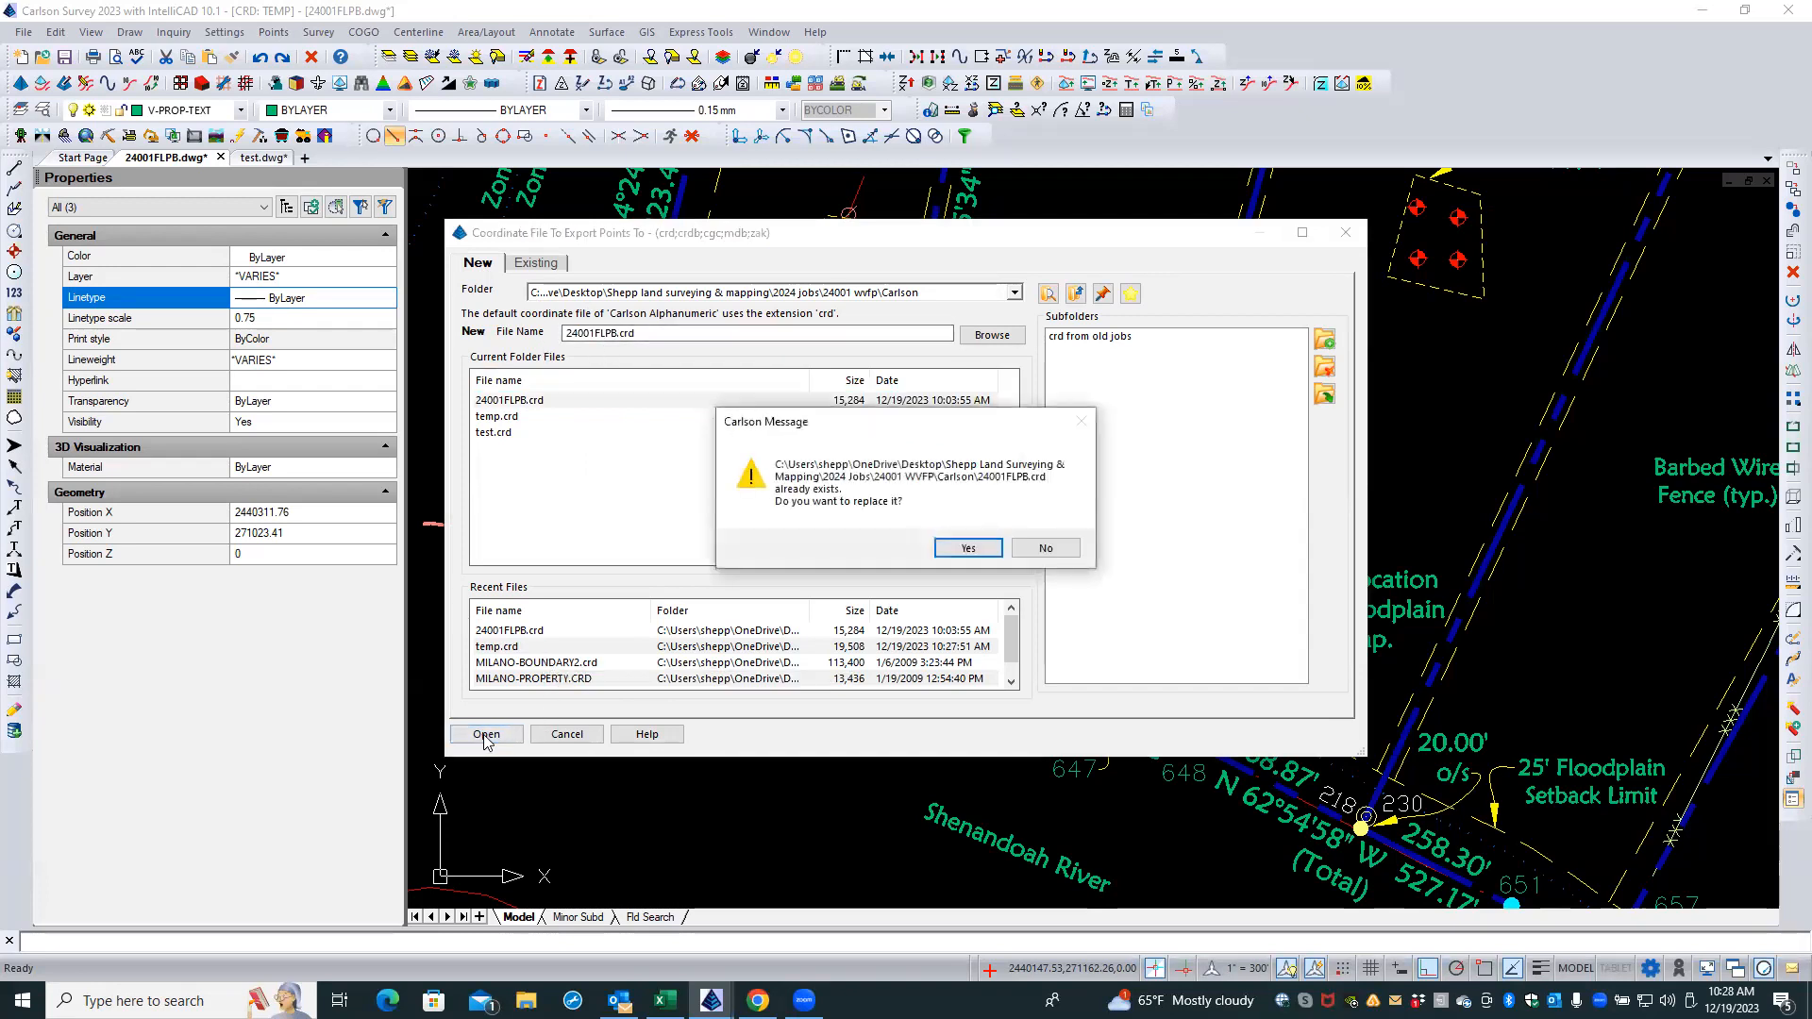
left_click(958, 555)
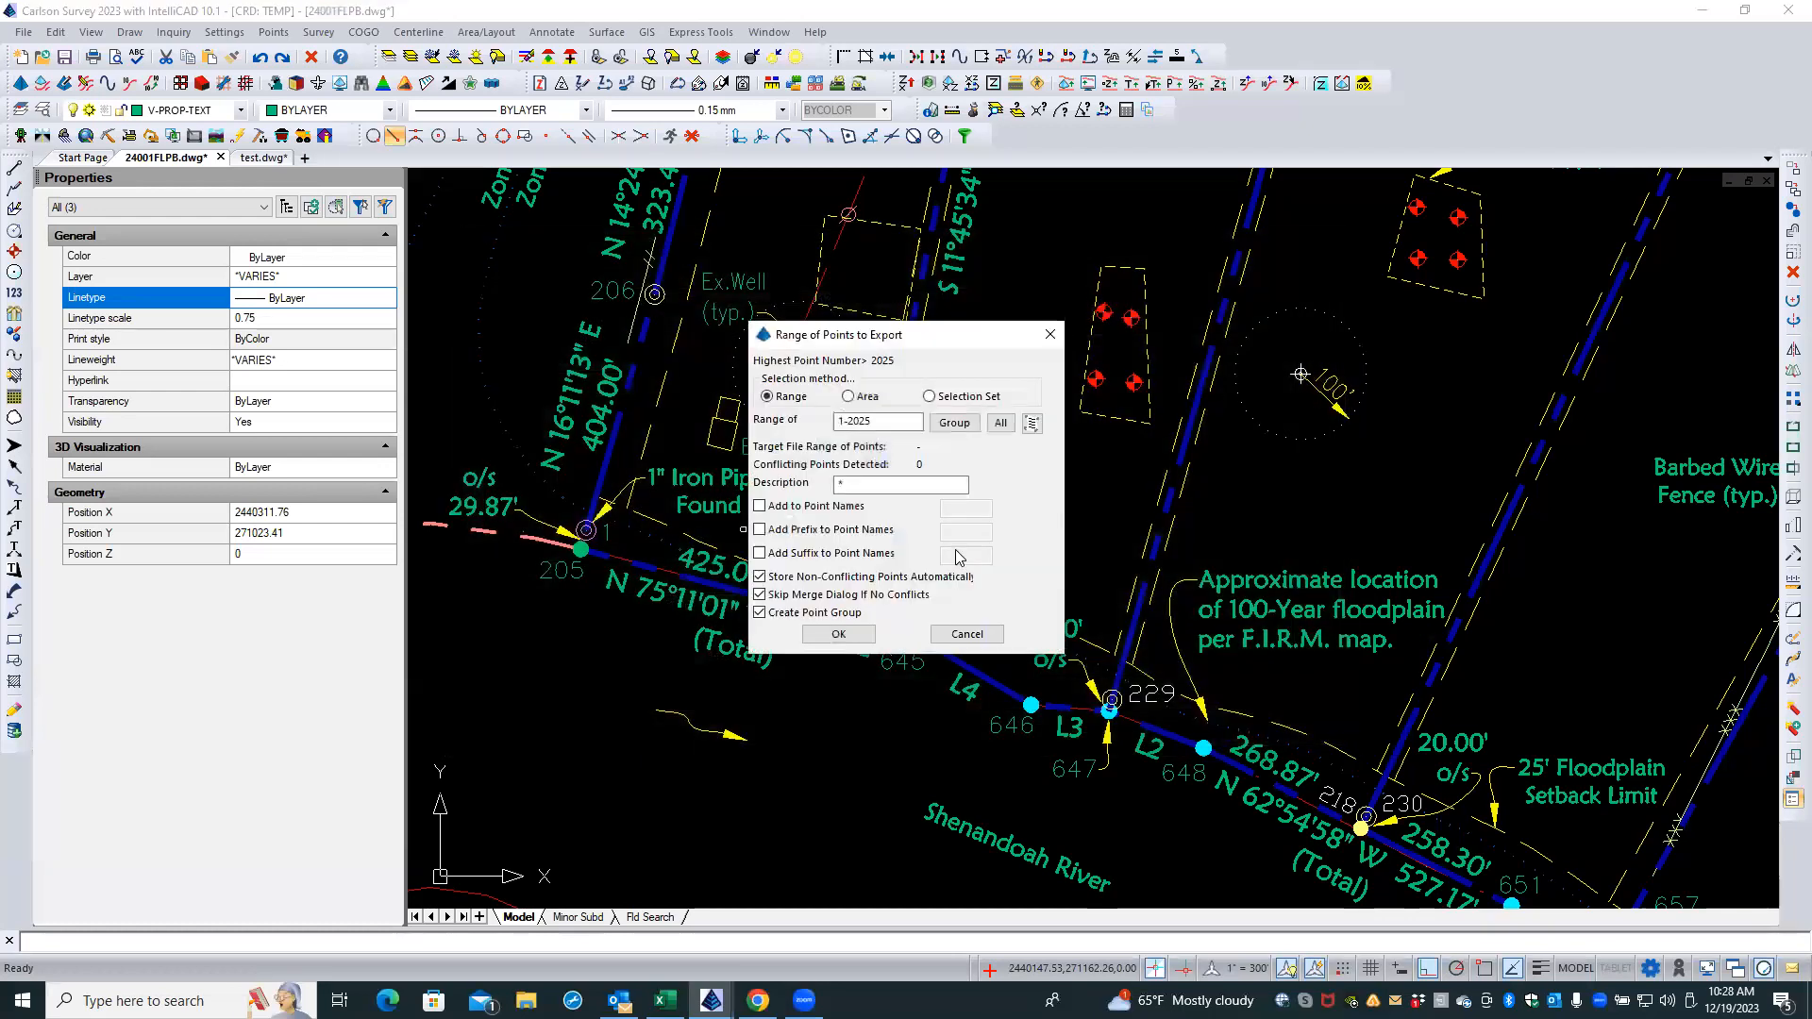
left_click(1001, 423)
left_click(838, 634)
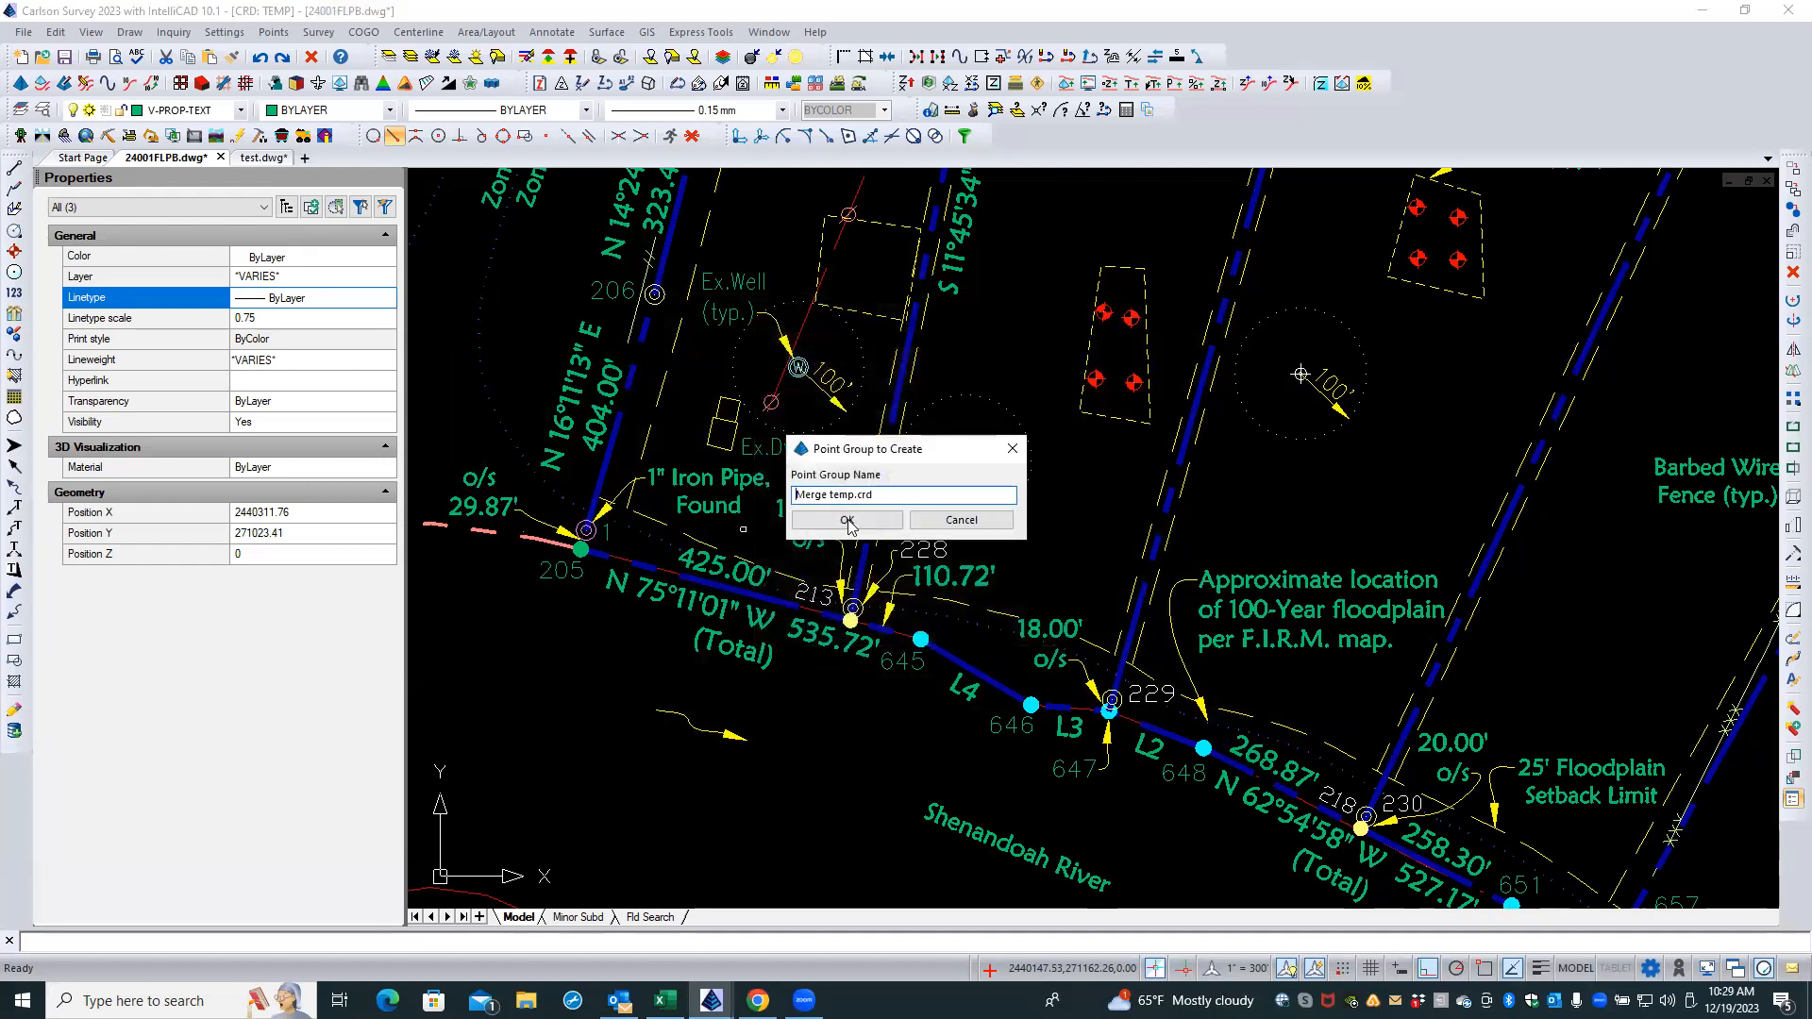
left_click(847, 521)
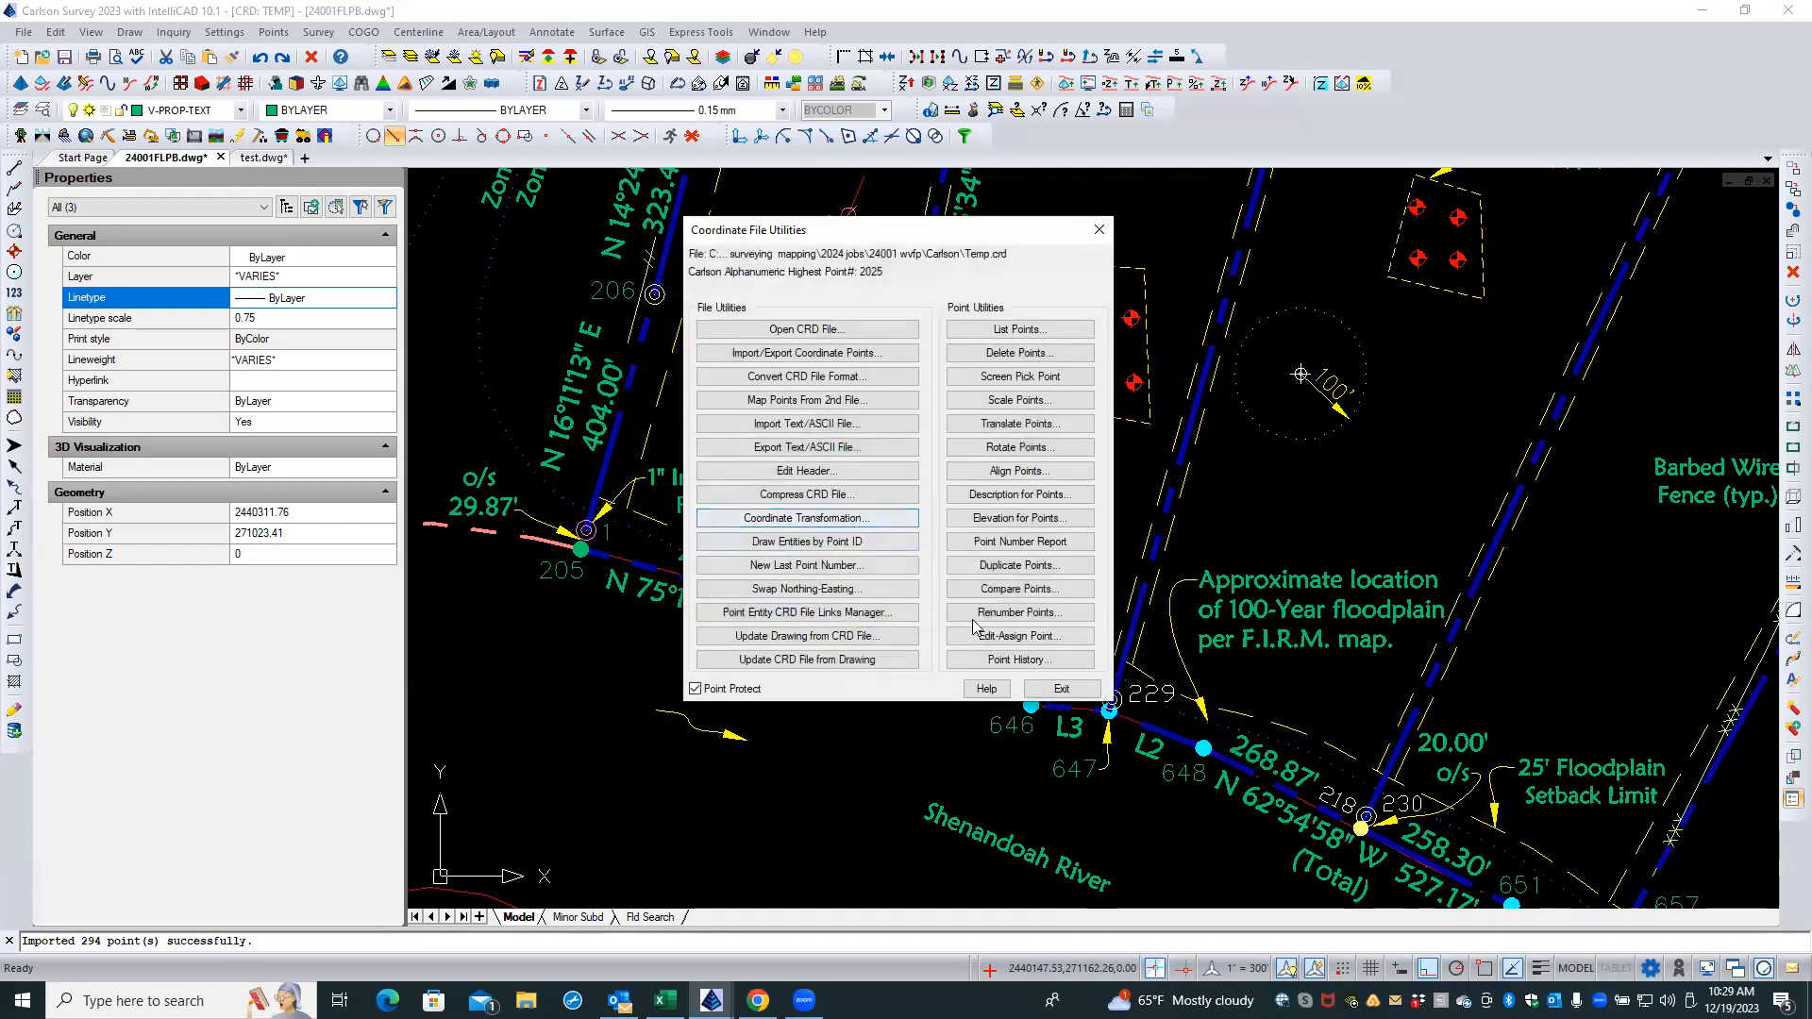
- Generate a List Points report of all points in the temp coordinate file
left_click(1048, 329)
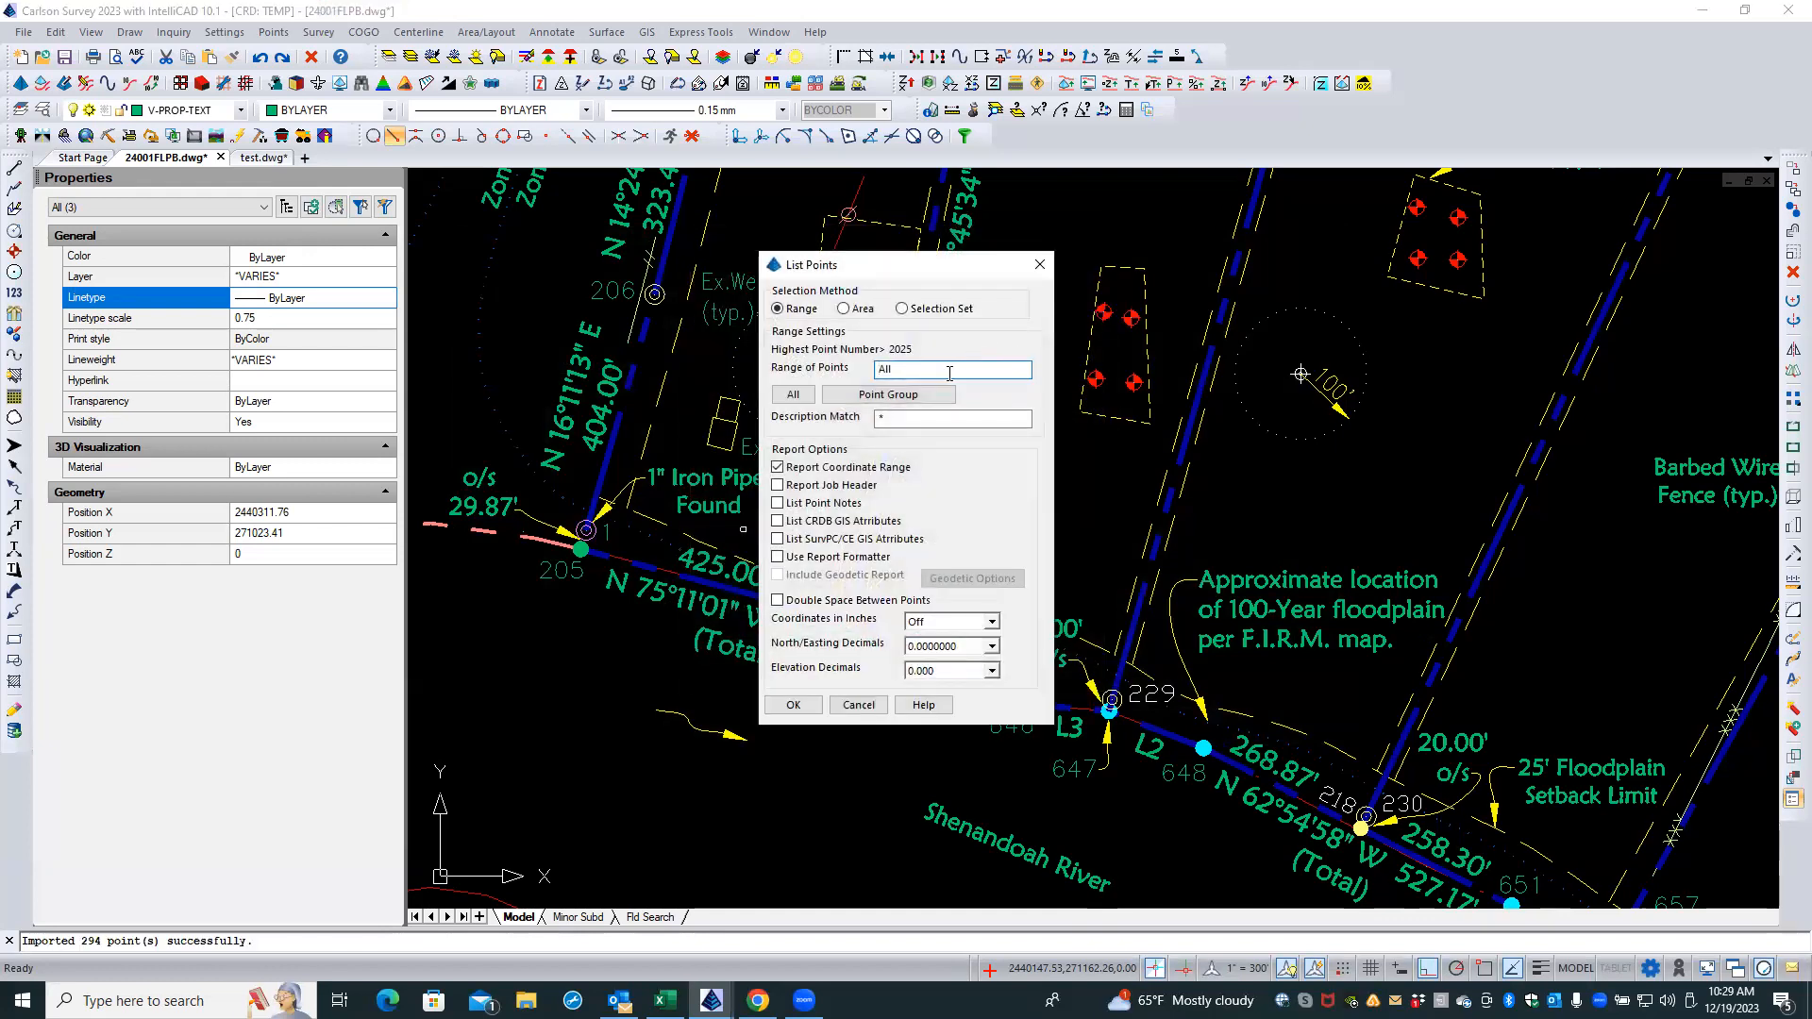
left_click(888, 395)
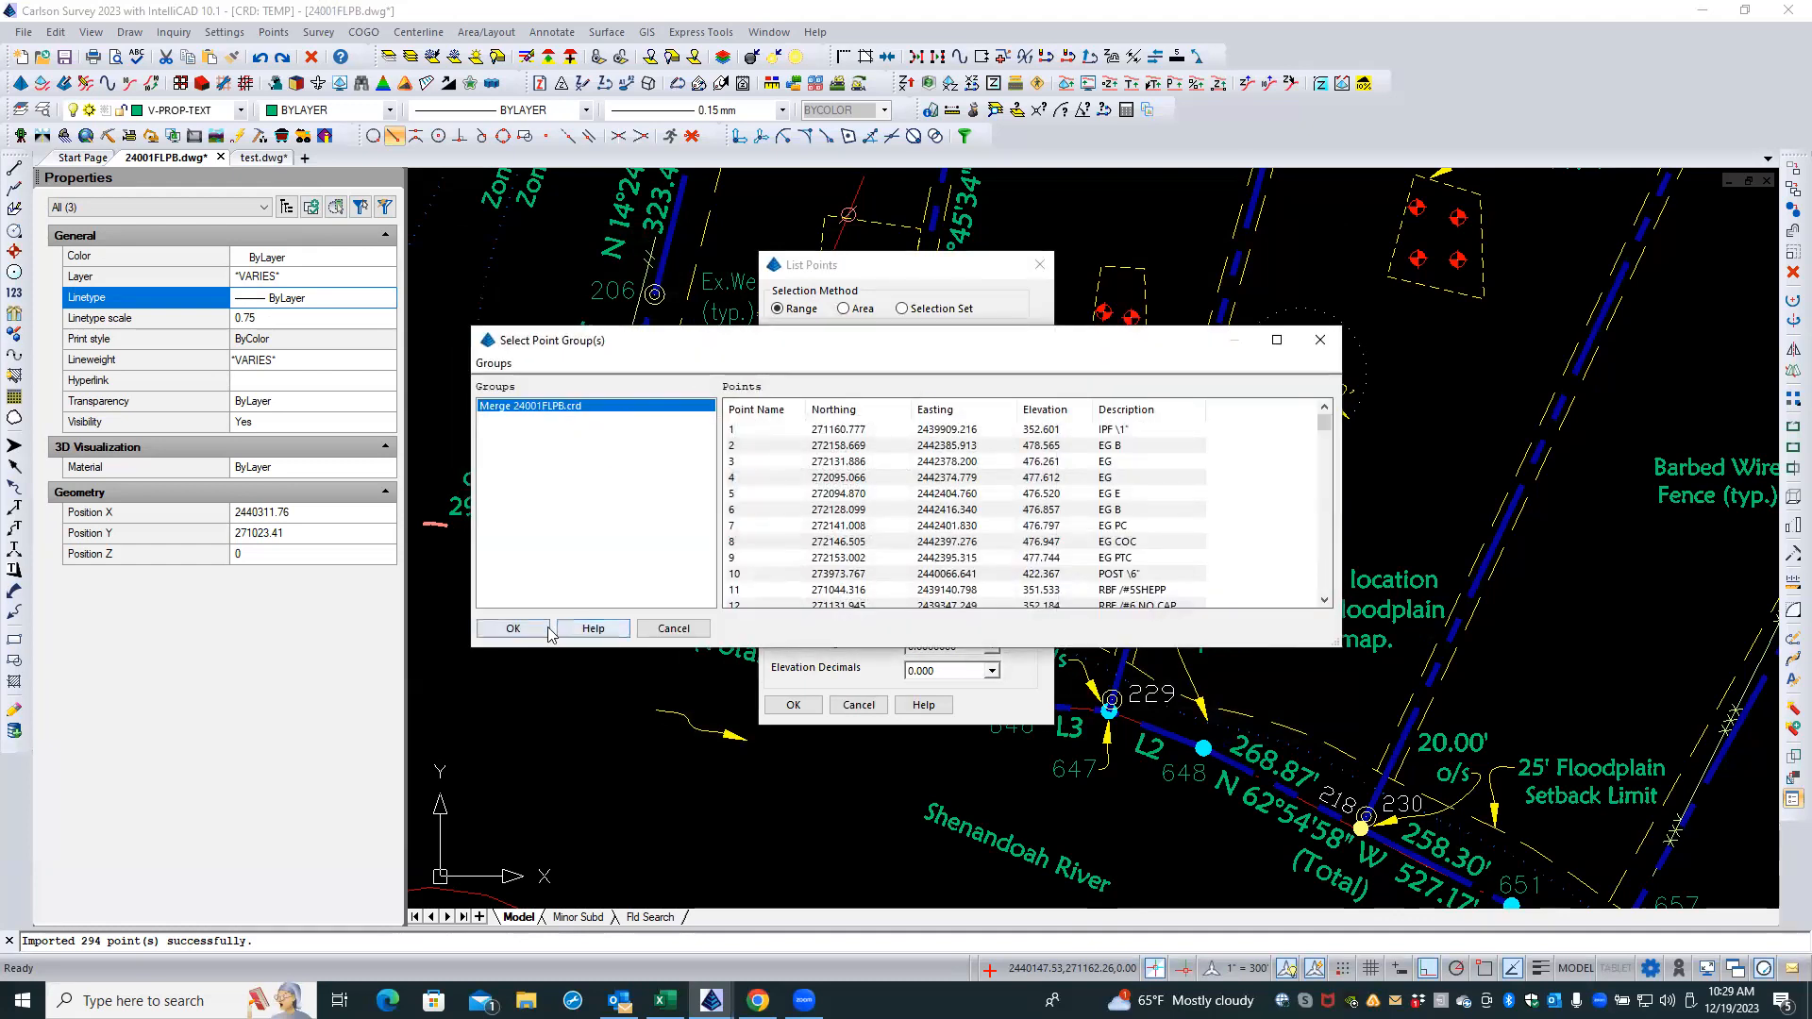
left_click(692, 628)
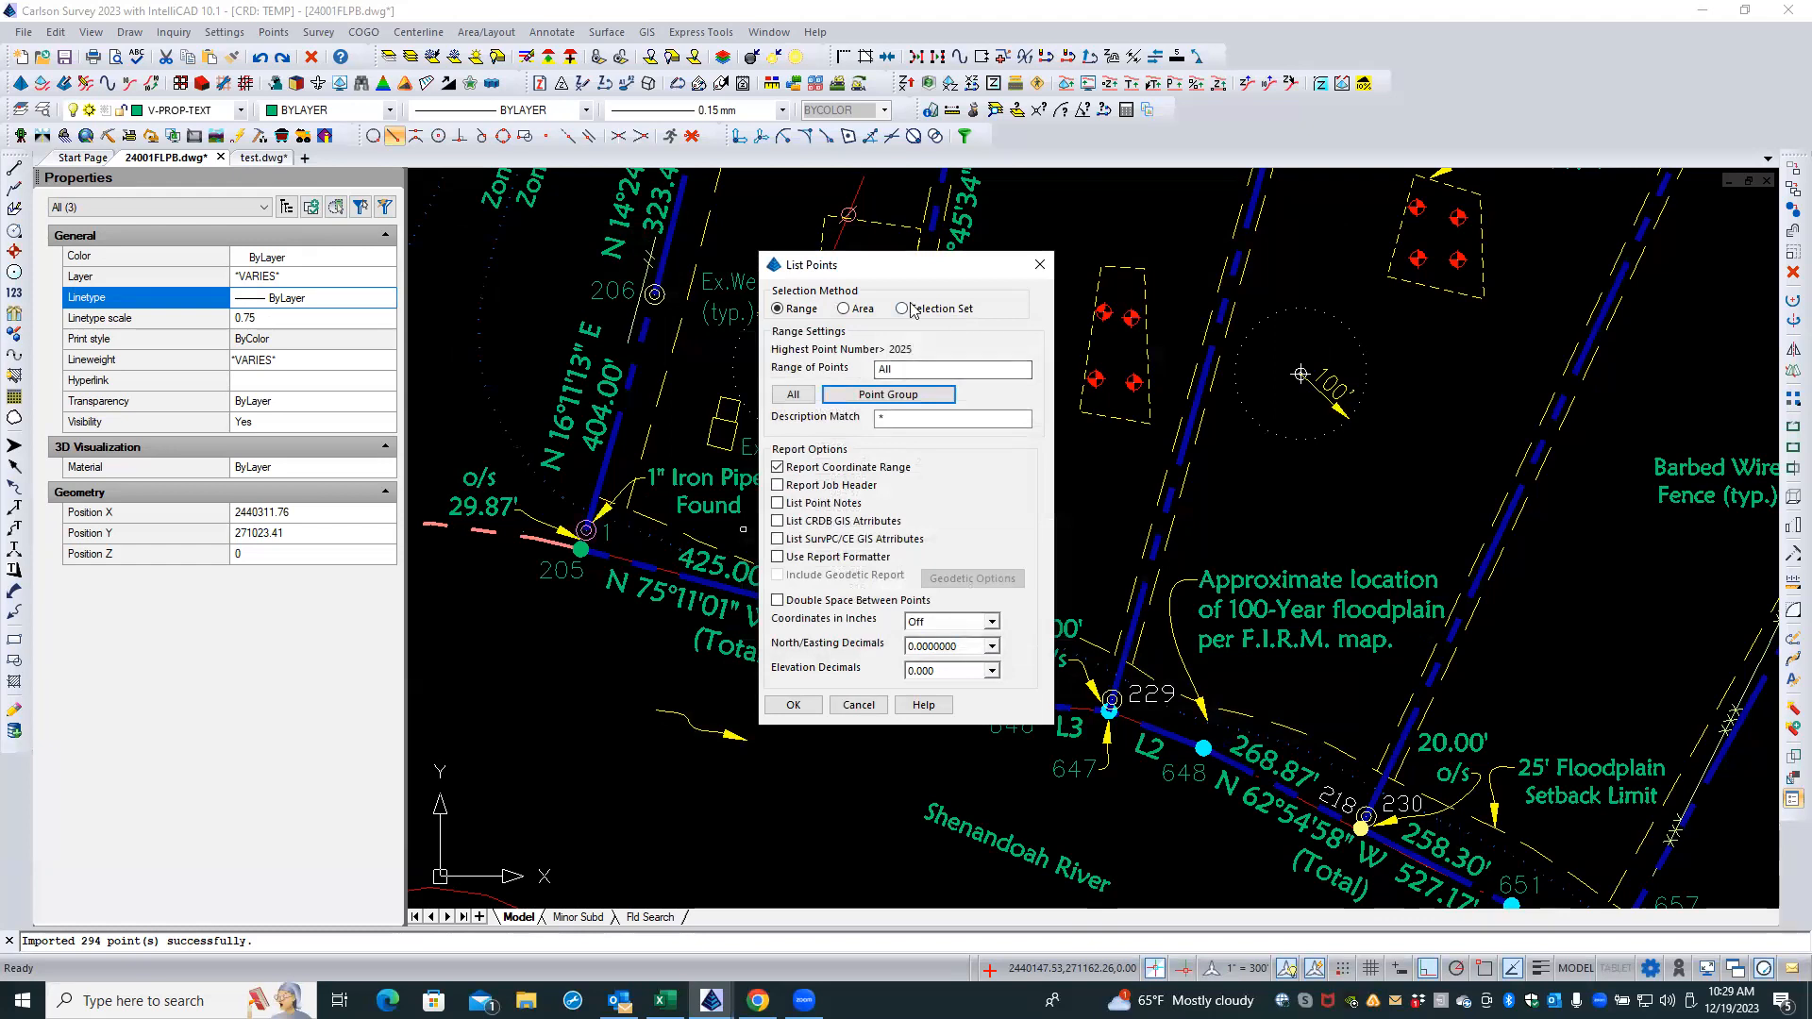
left_click(783, 710)
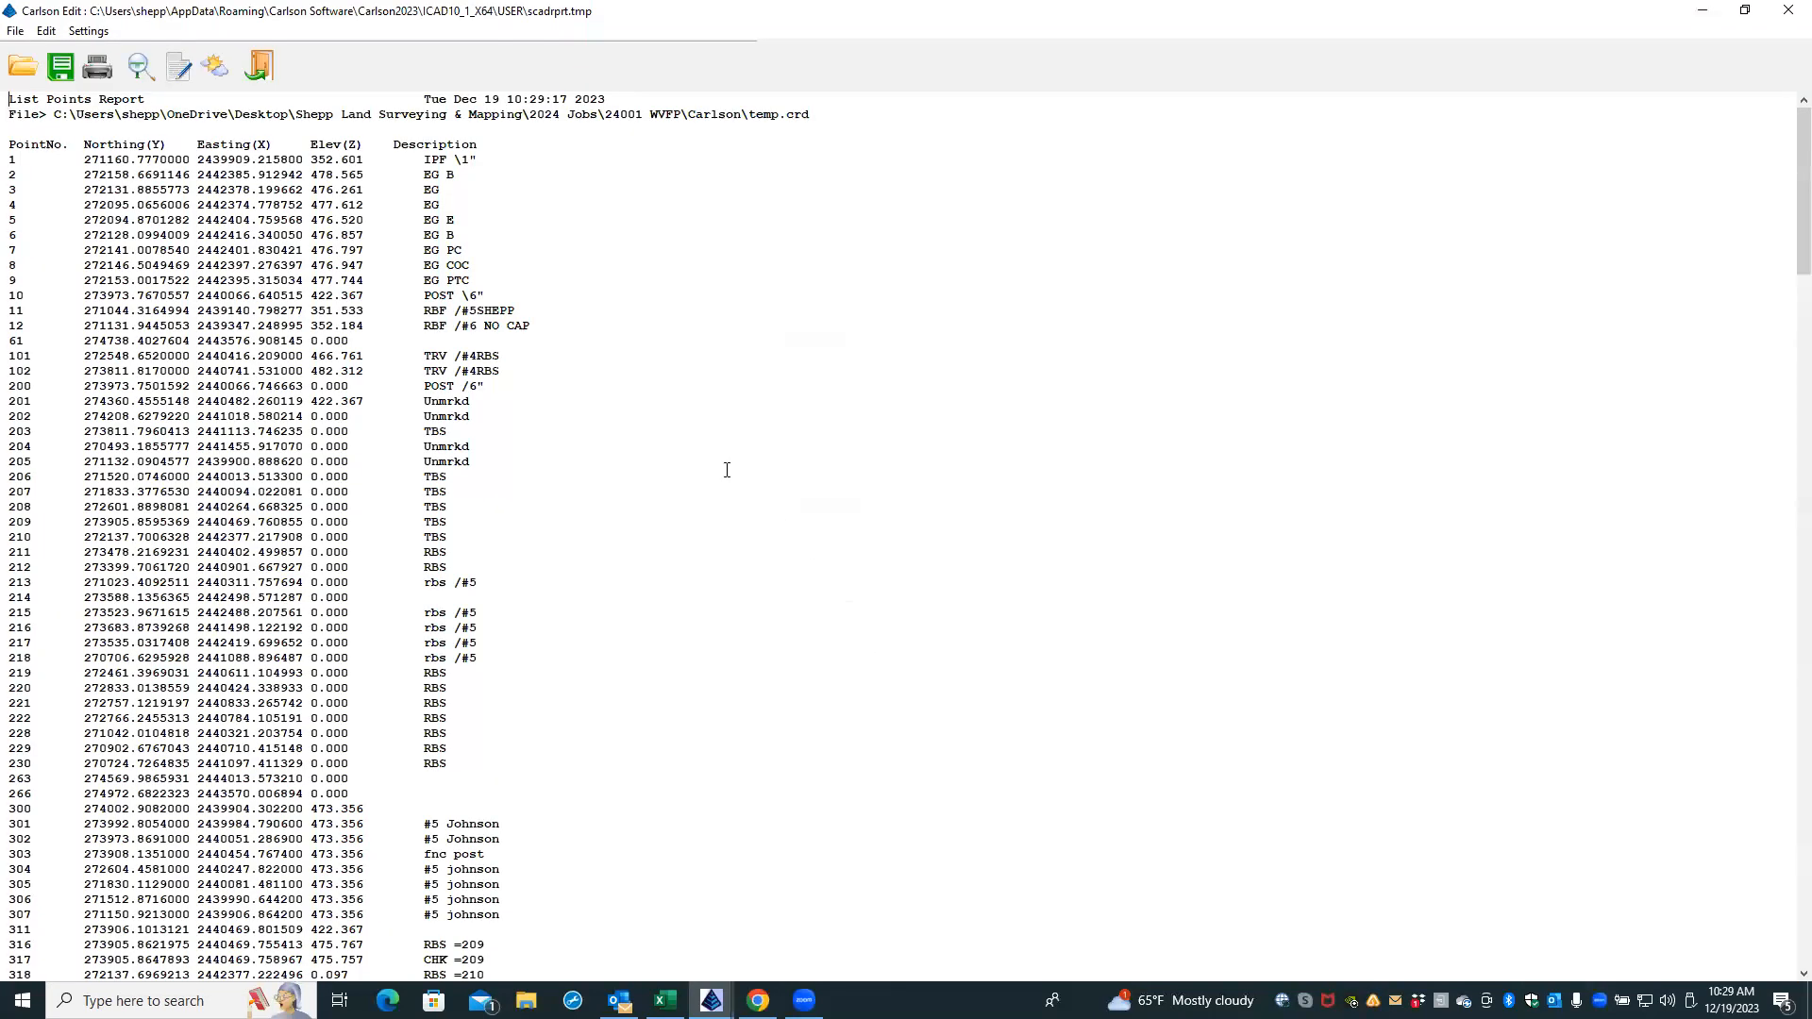
- Read through the List Points report, close it and exit the Coordinate File Utilities
scroll(711, 463, "down", 4)
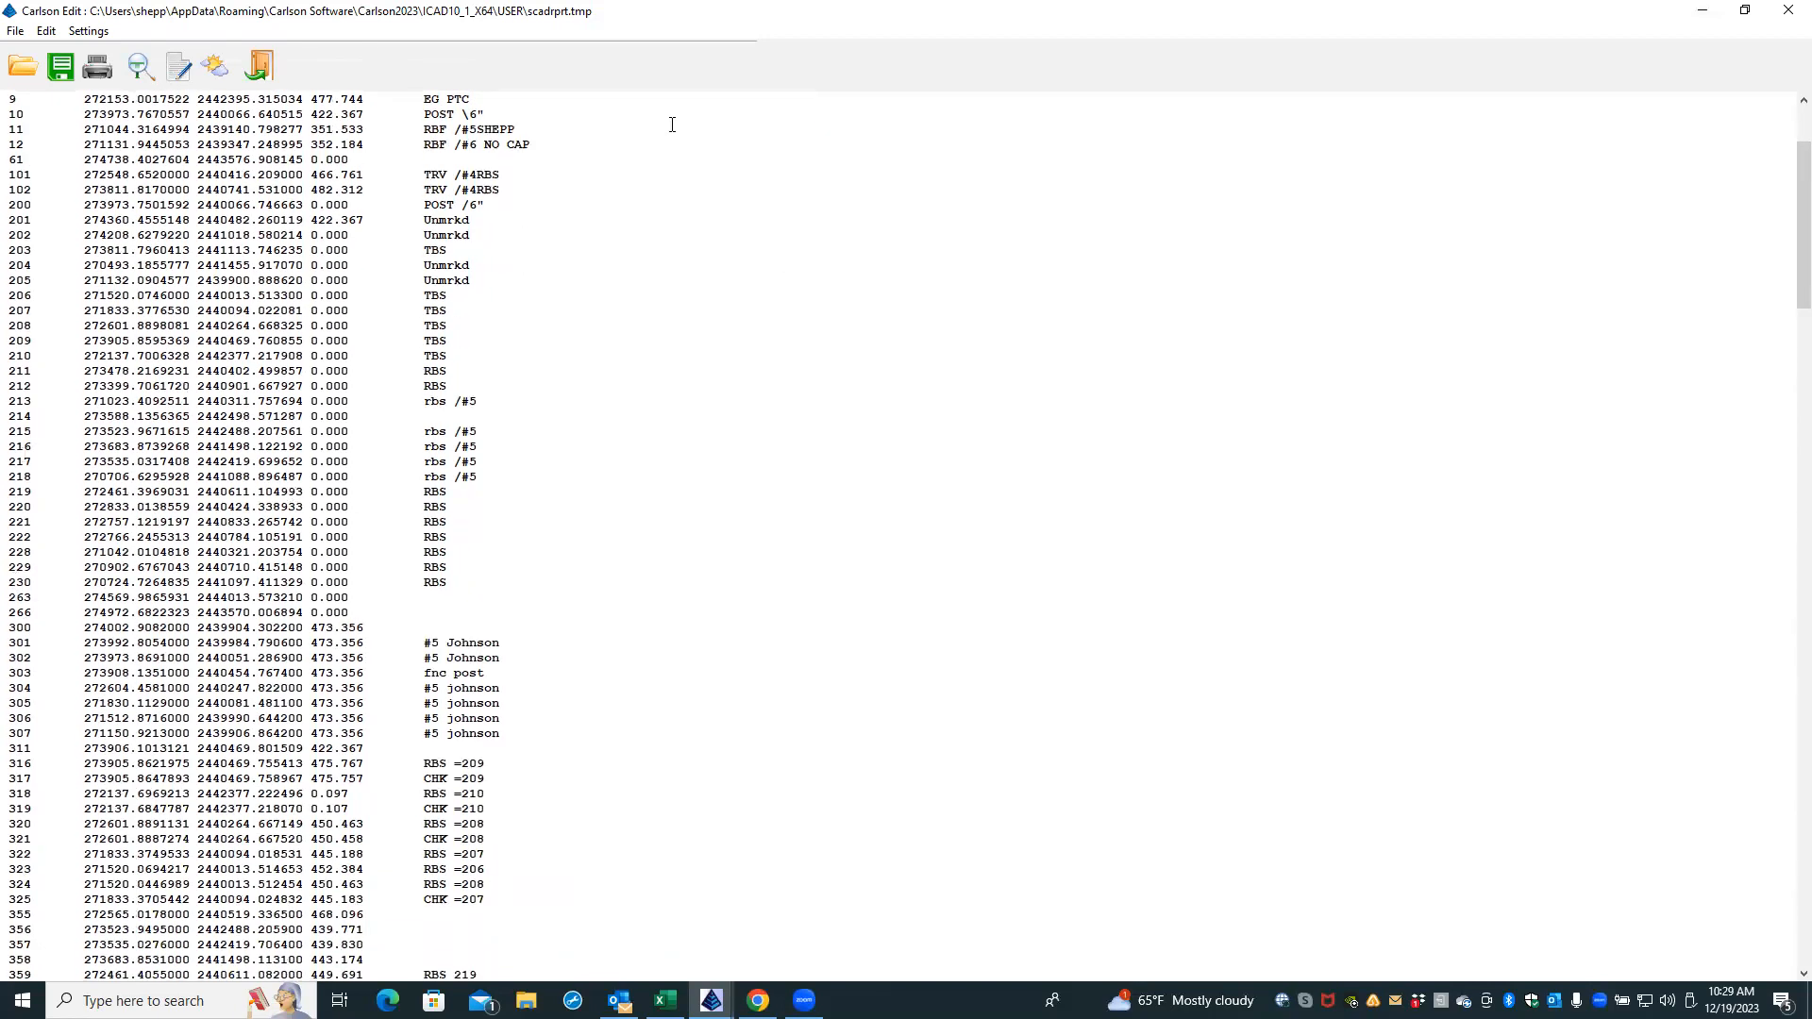
left_click(259, 65)
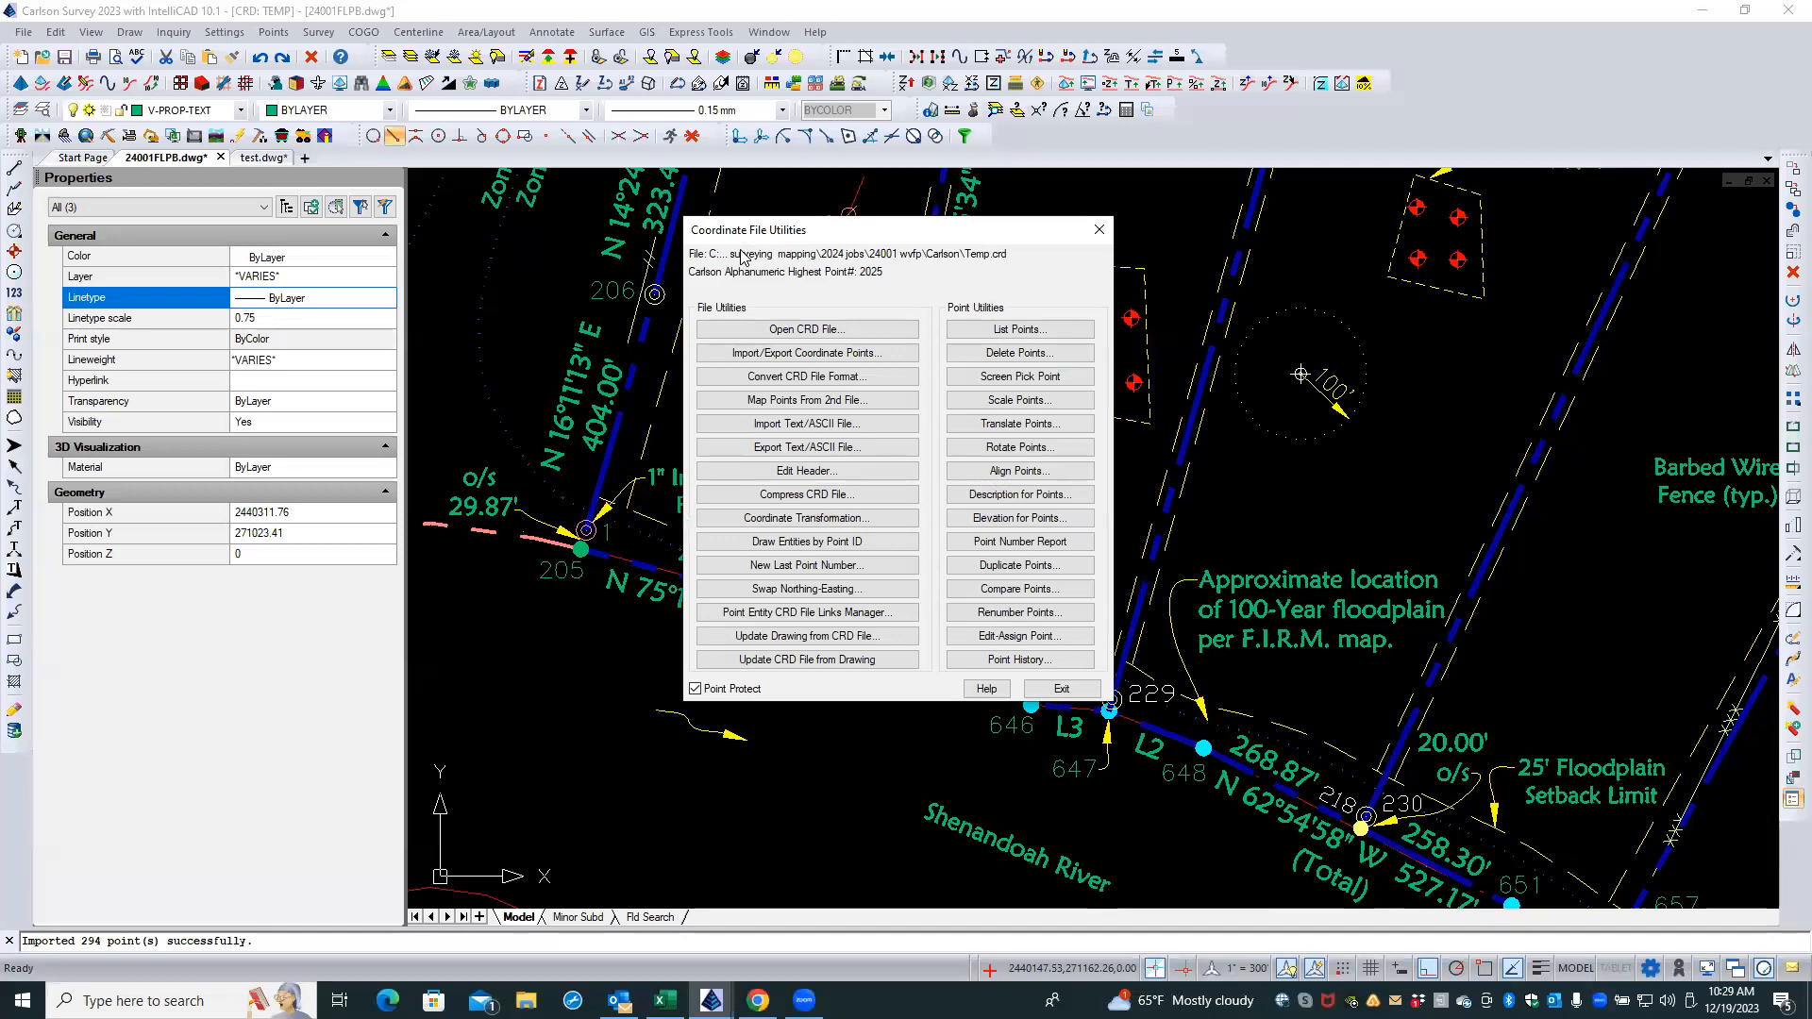
left_click(1063, 689)
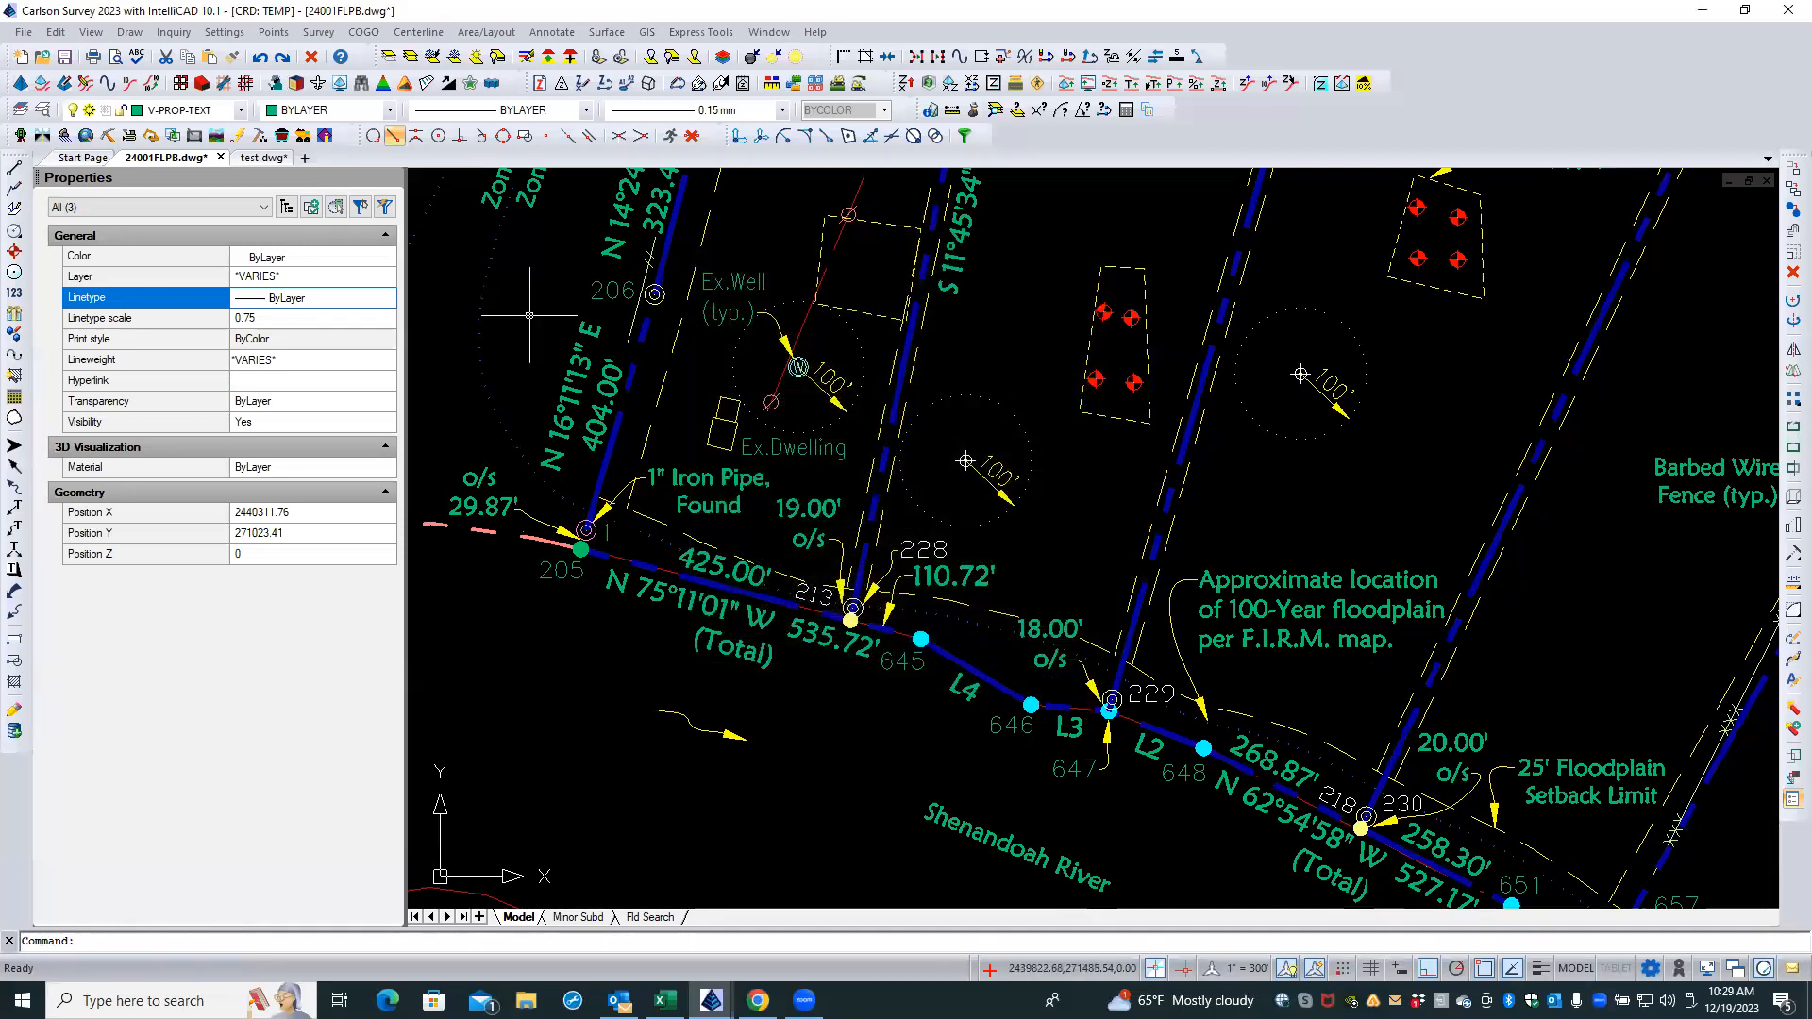
- Switch to the test.dwg drawing and draw all points from 24001FLPB.crd on the POINTS_TEST layer with Draw-Locate Points
left_click(265, 158)
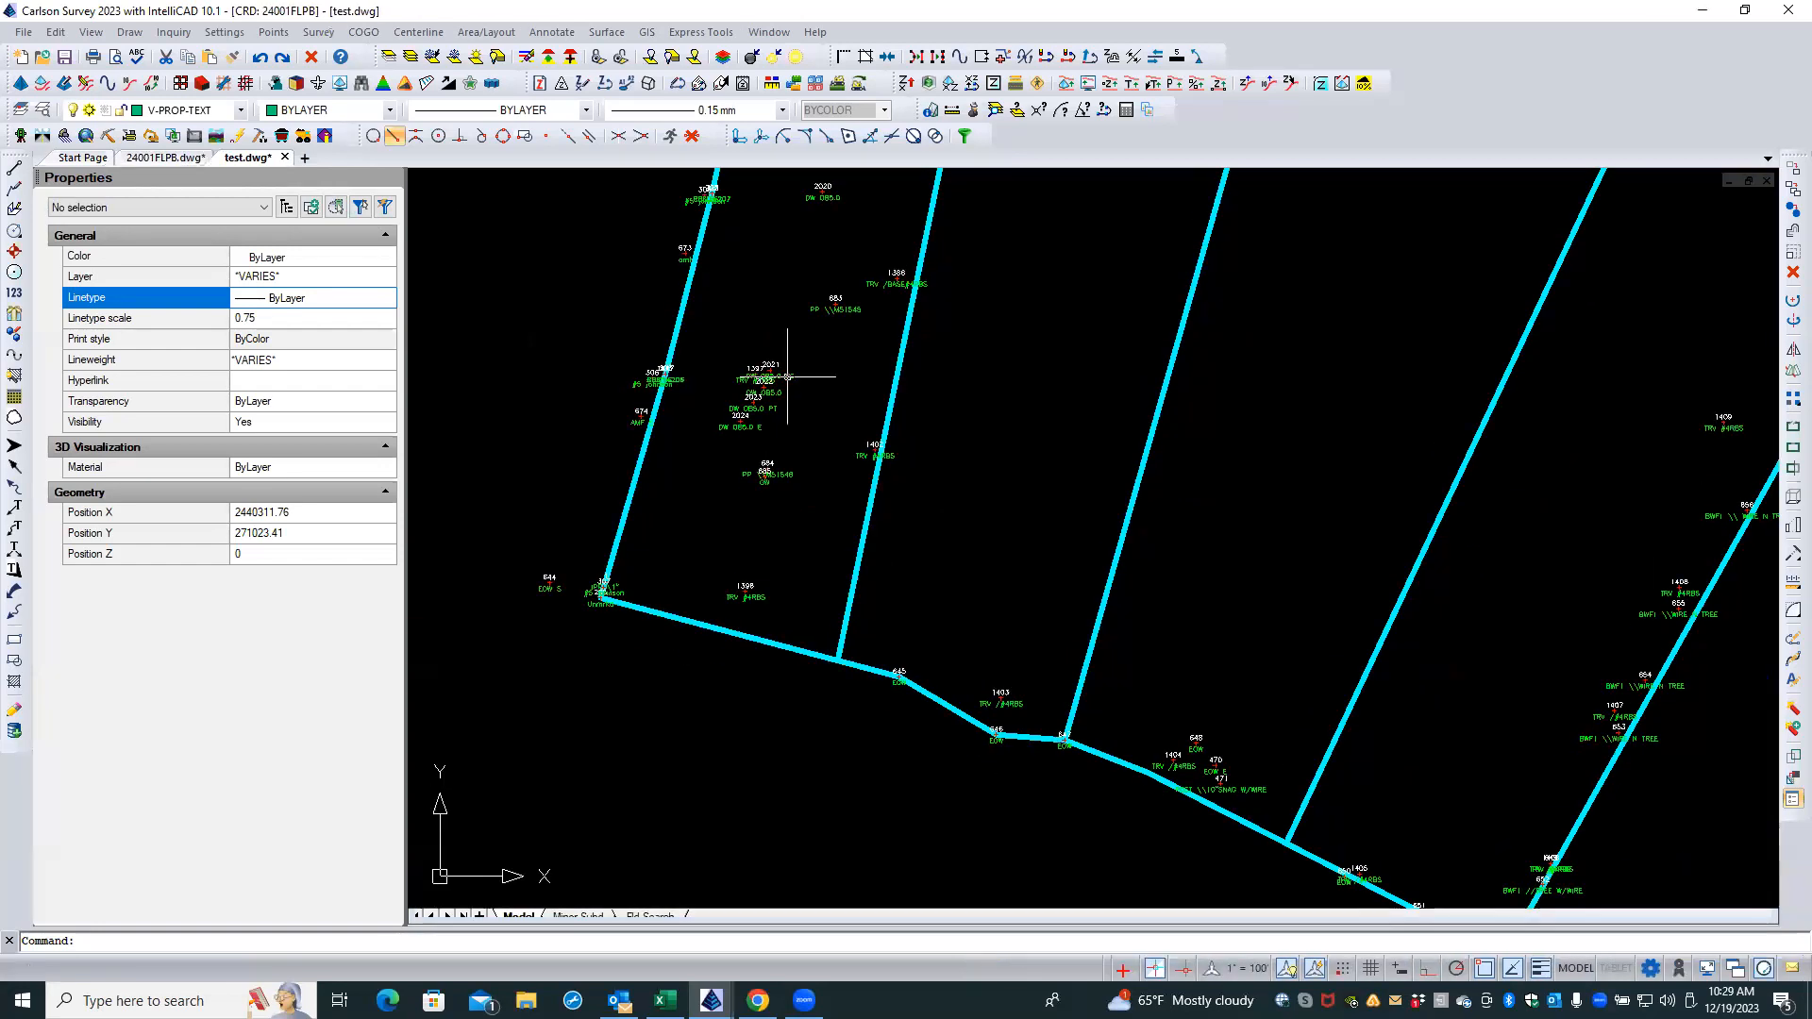
left_click(271, 33)
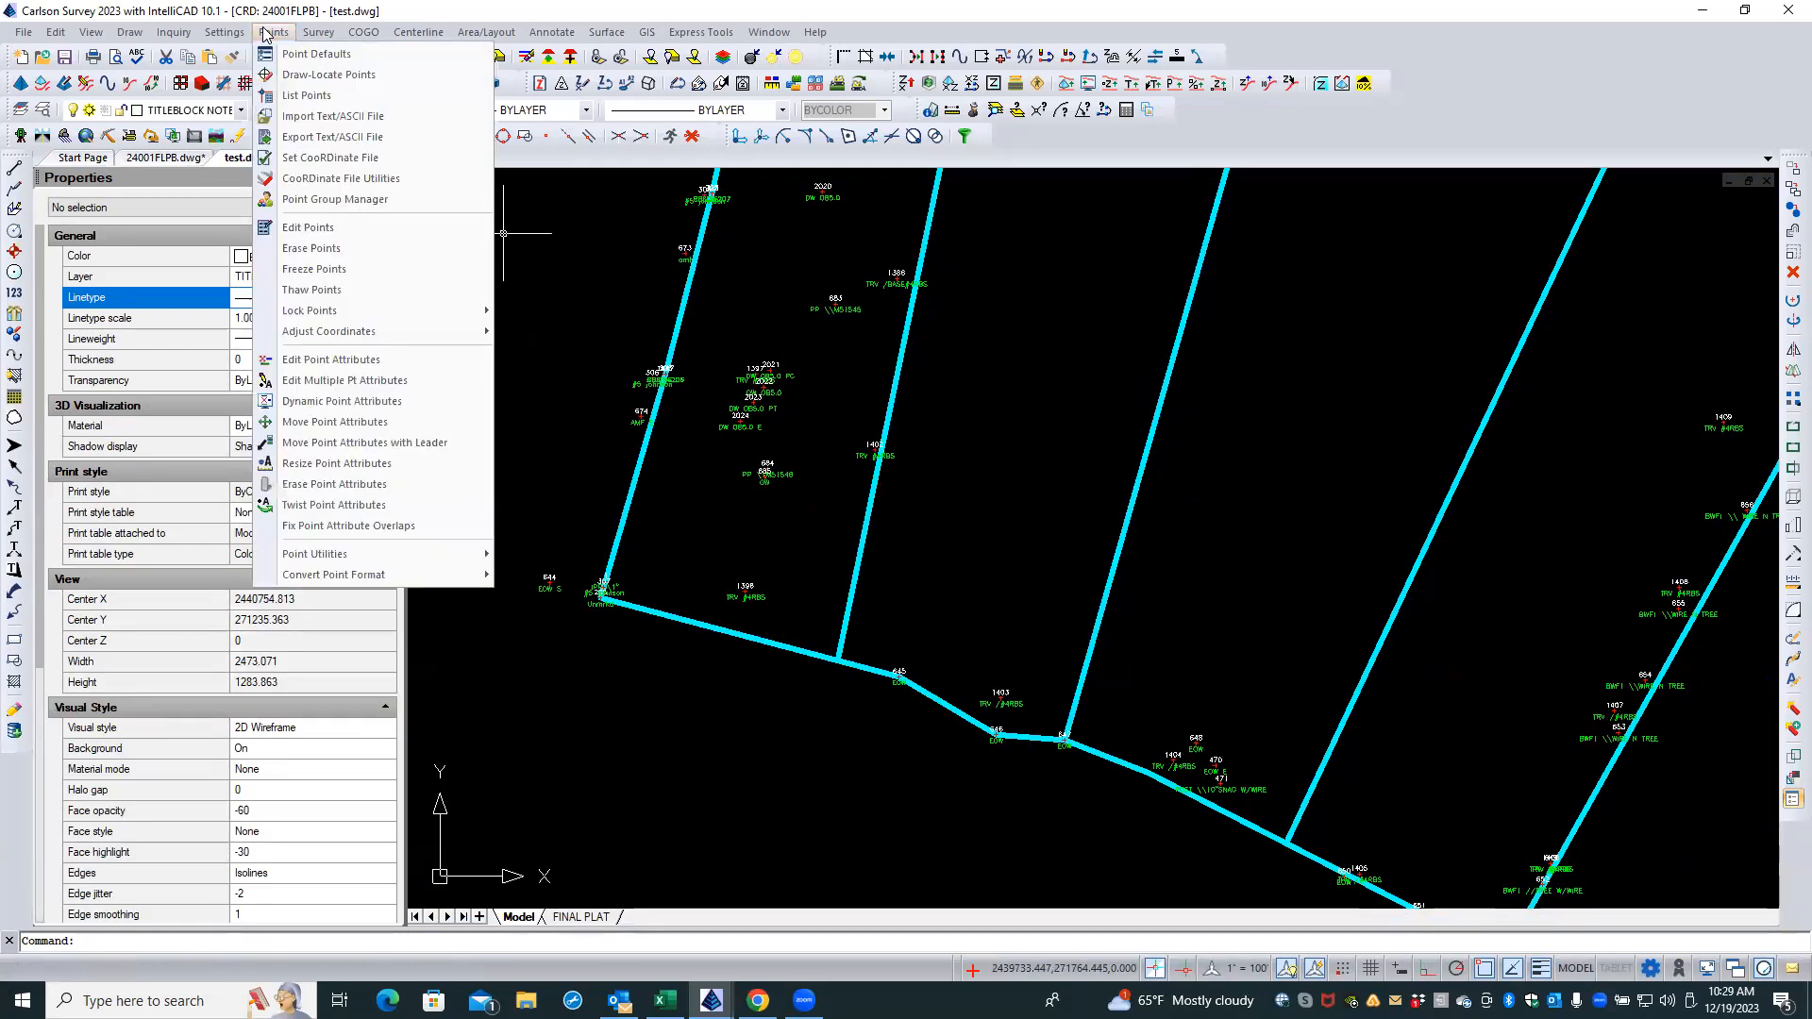
left_click(331, 78)
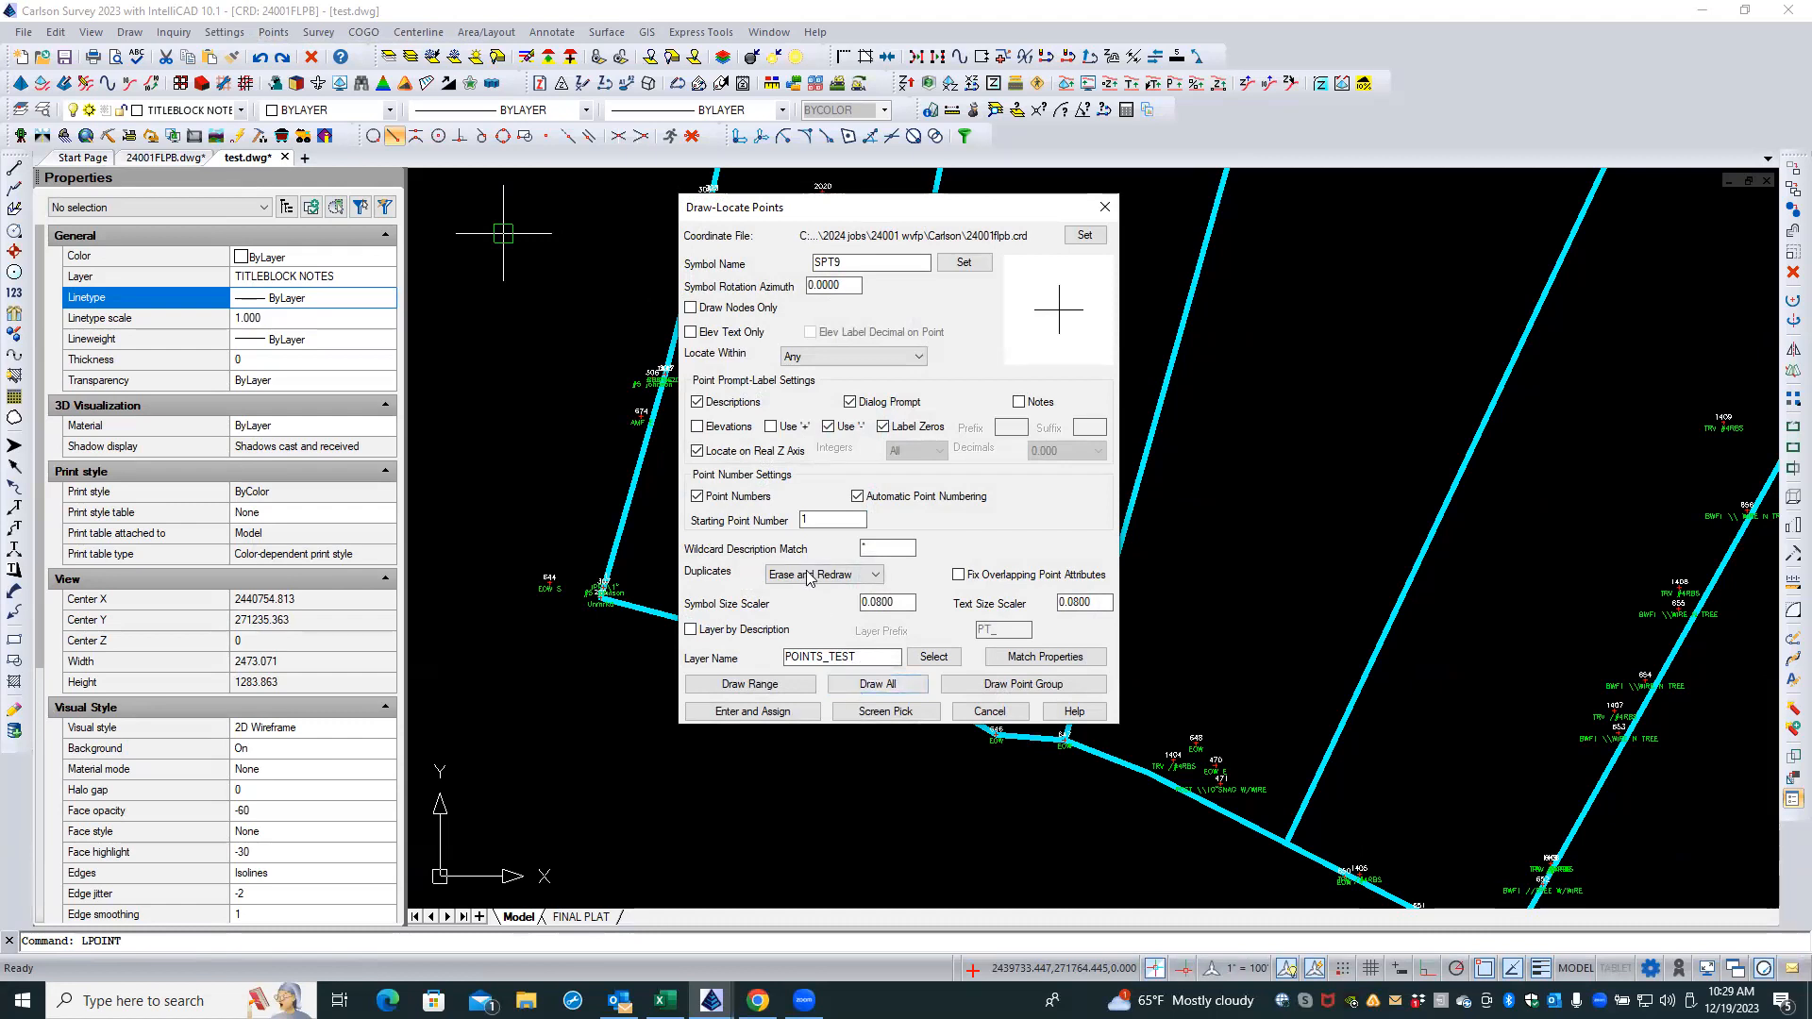
left_click(854, 688)
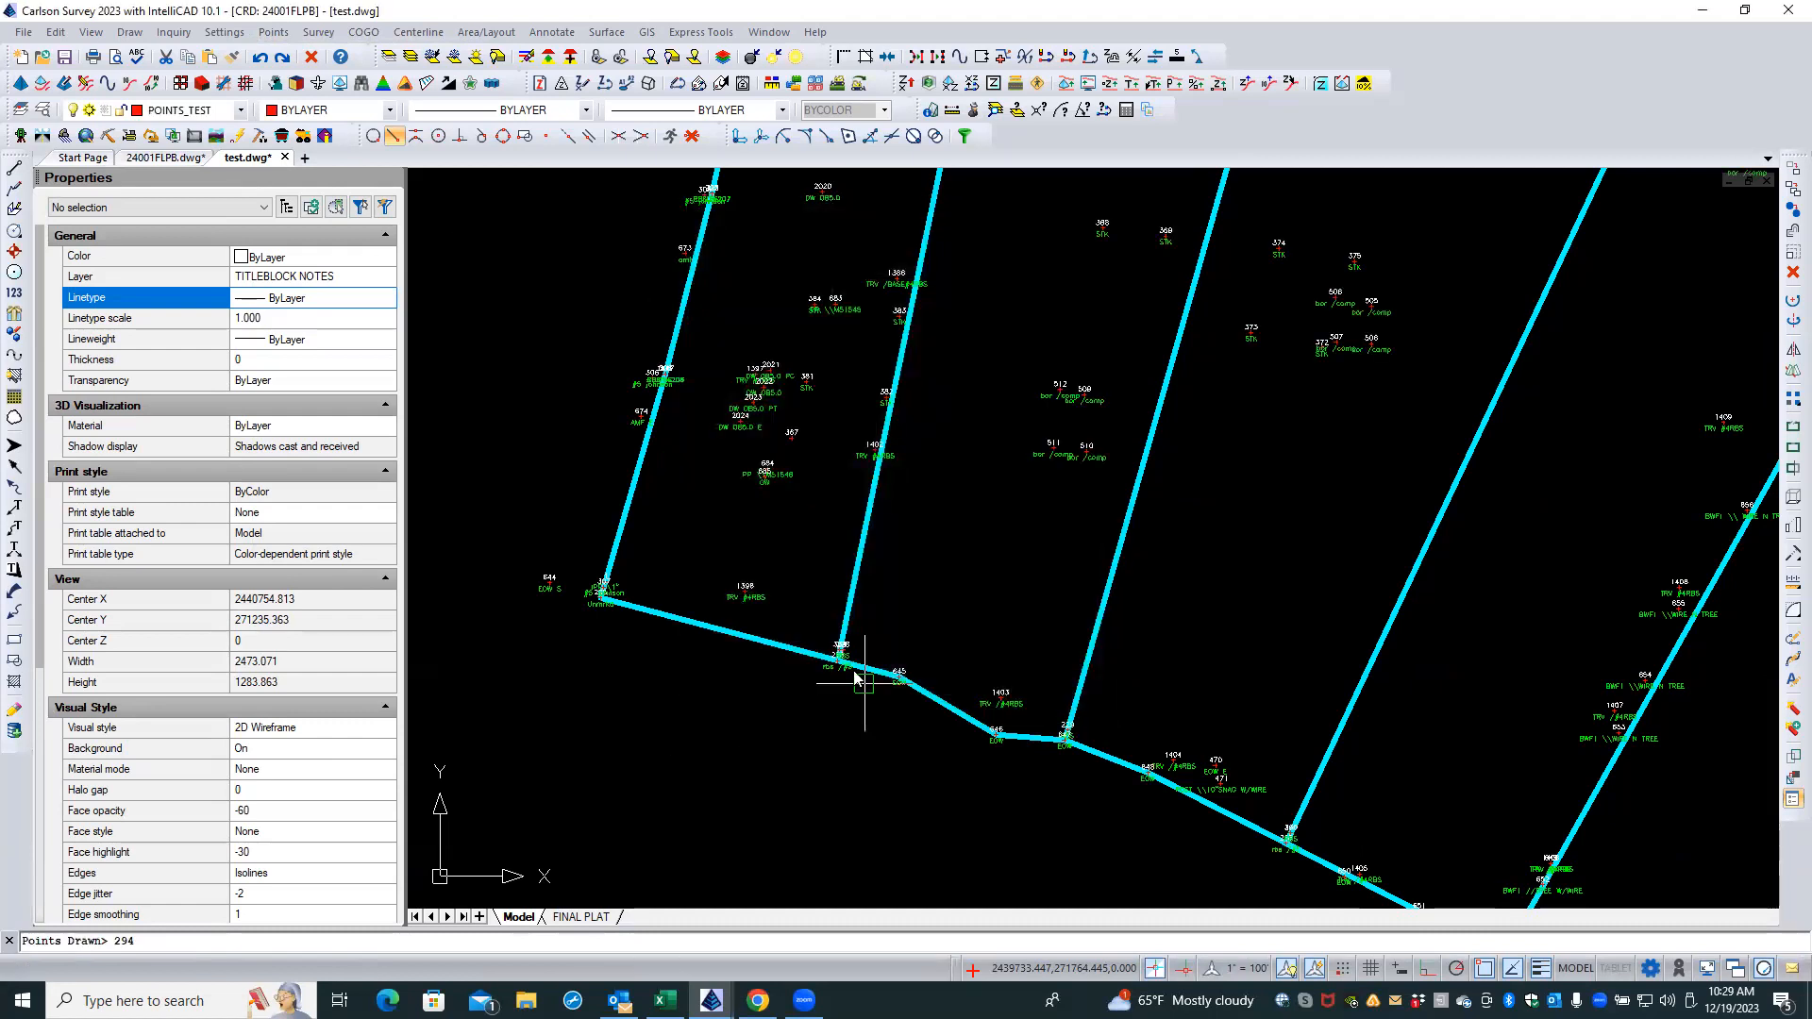
- Examine the overlapping points at the riverside lot corner by point 213, selecting two of them individually to tell them apart
scroll(849, 667, "up", 2)
scroll(692, 394, "down", 4)
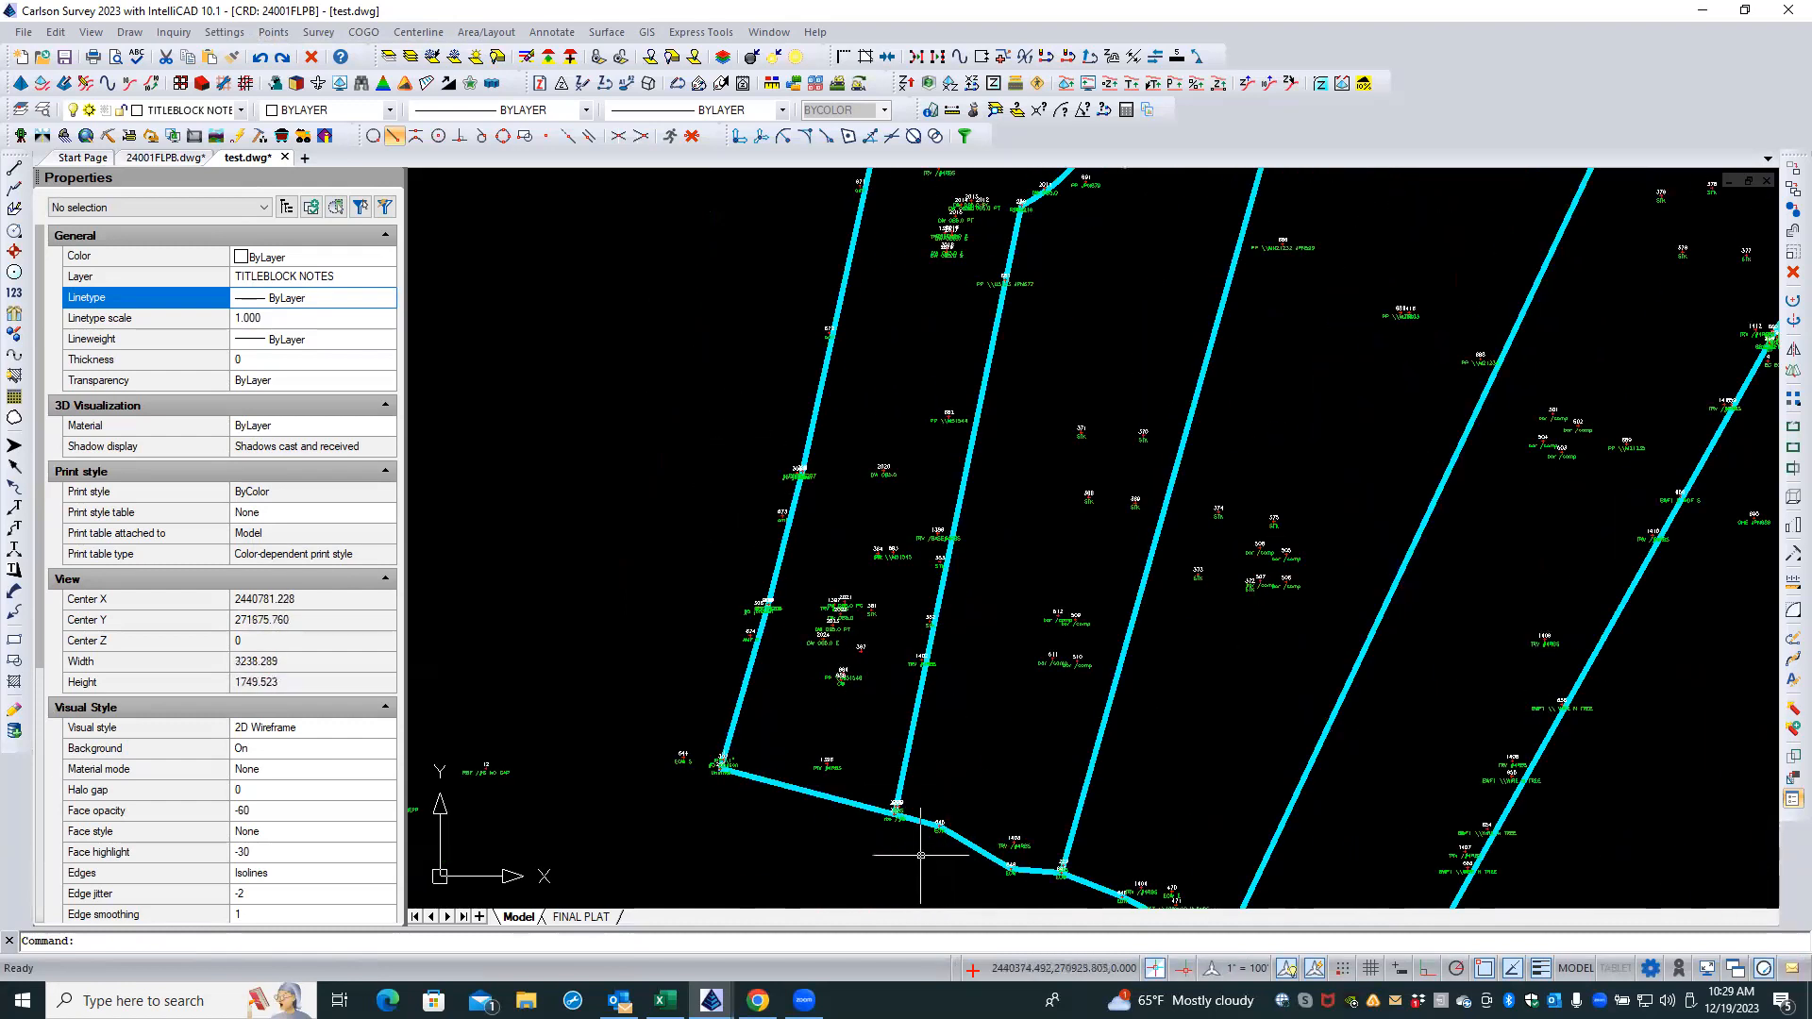
scroll(919, 842, "up", 4)
scroll(870, 747, "up", 2)
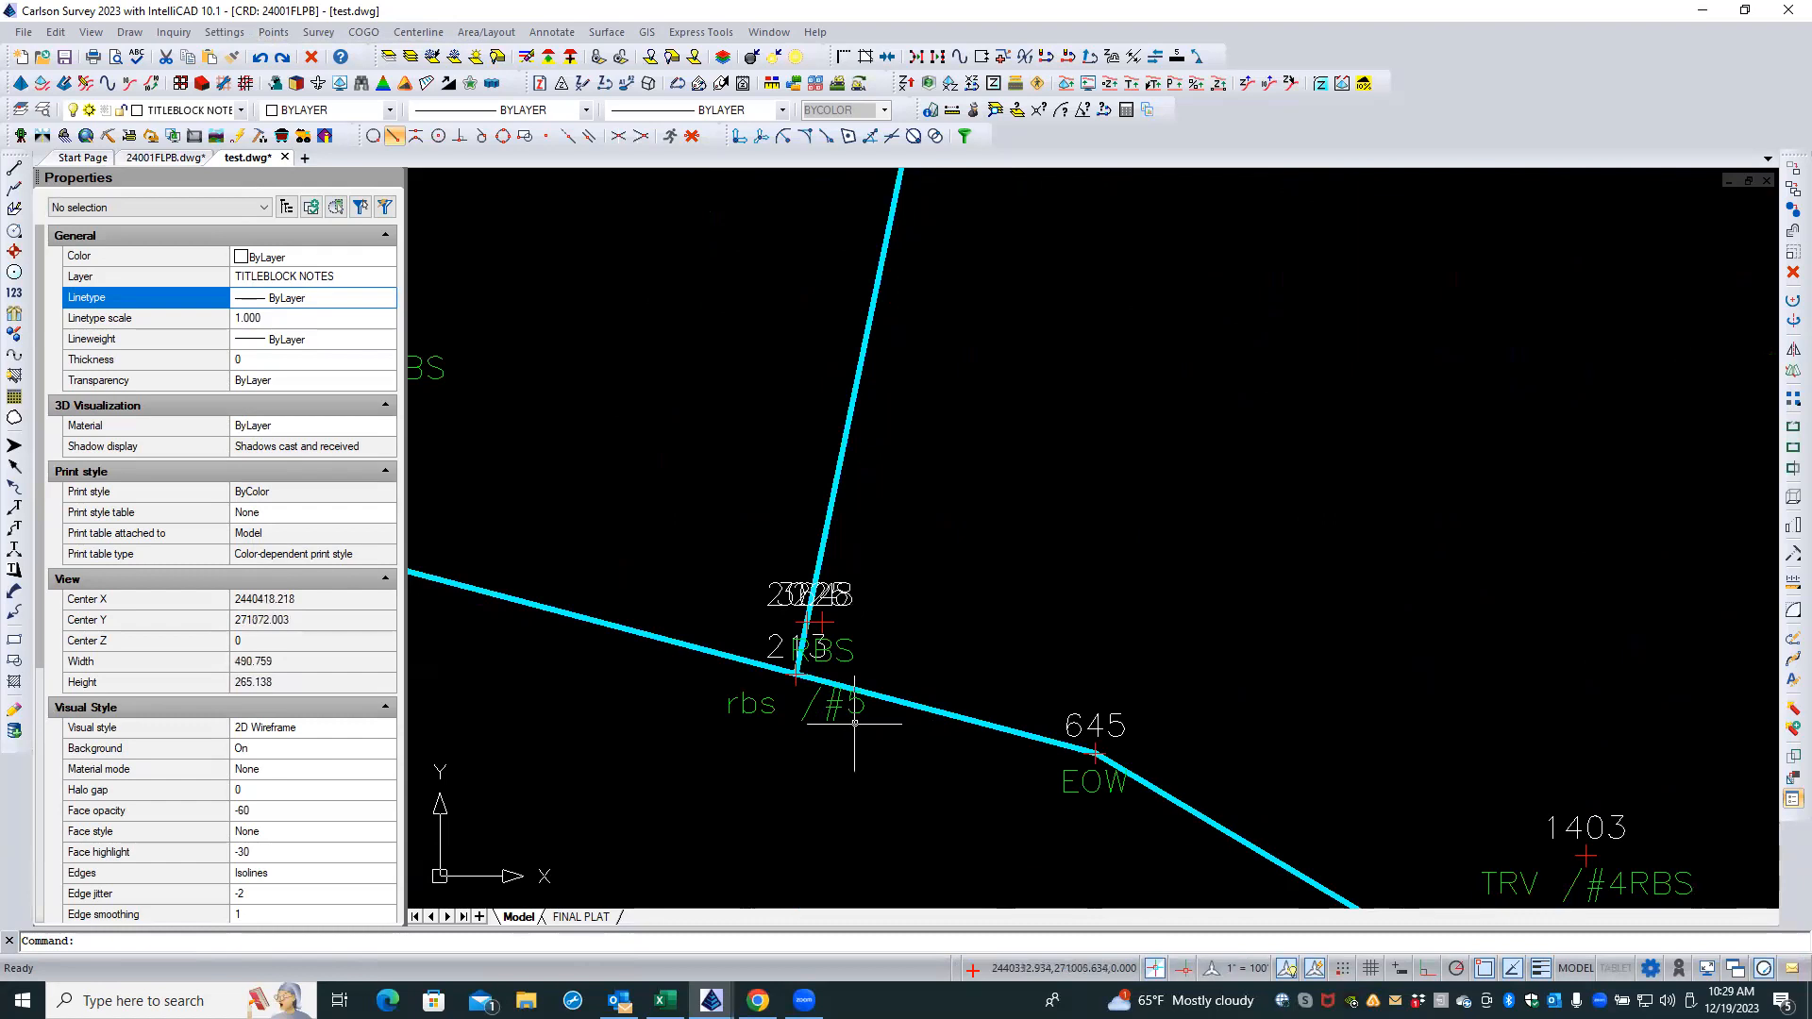
scroll(786, 646, "up", 2)
scroll(786, 647, "up", 2)
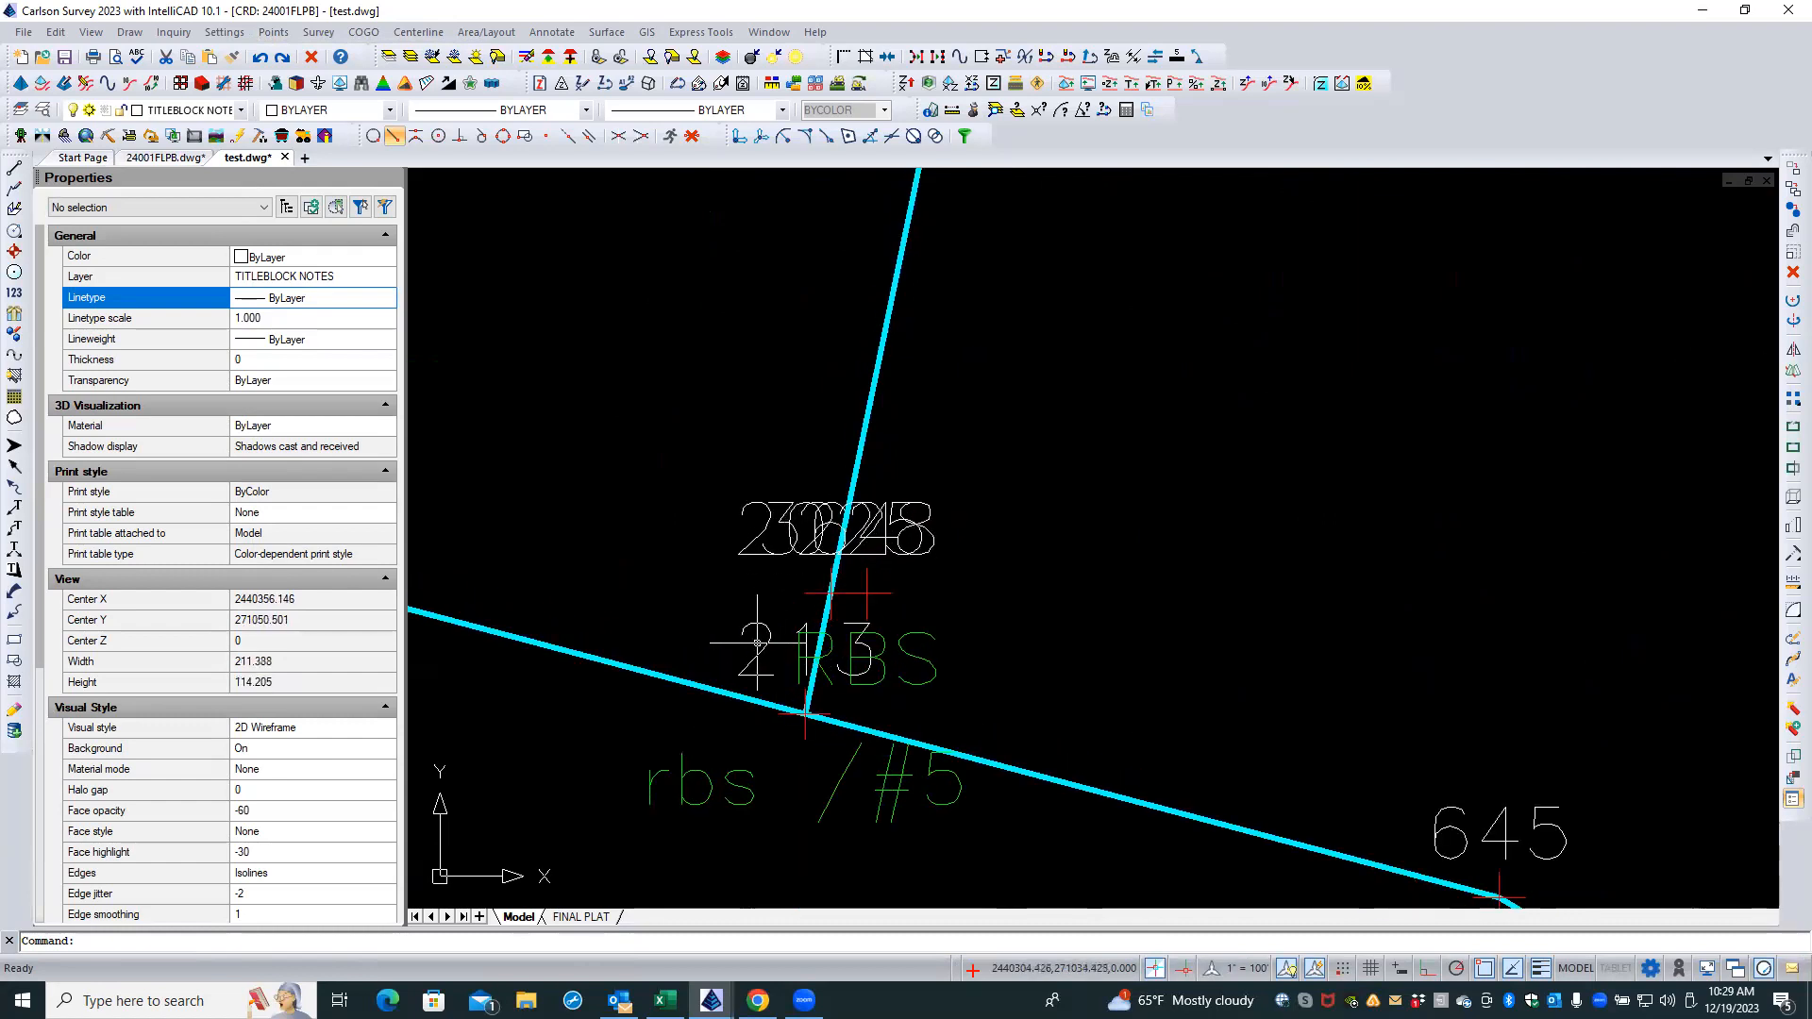
left_click(774, 532)
left_click(746, 555)
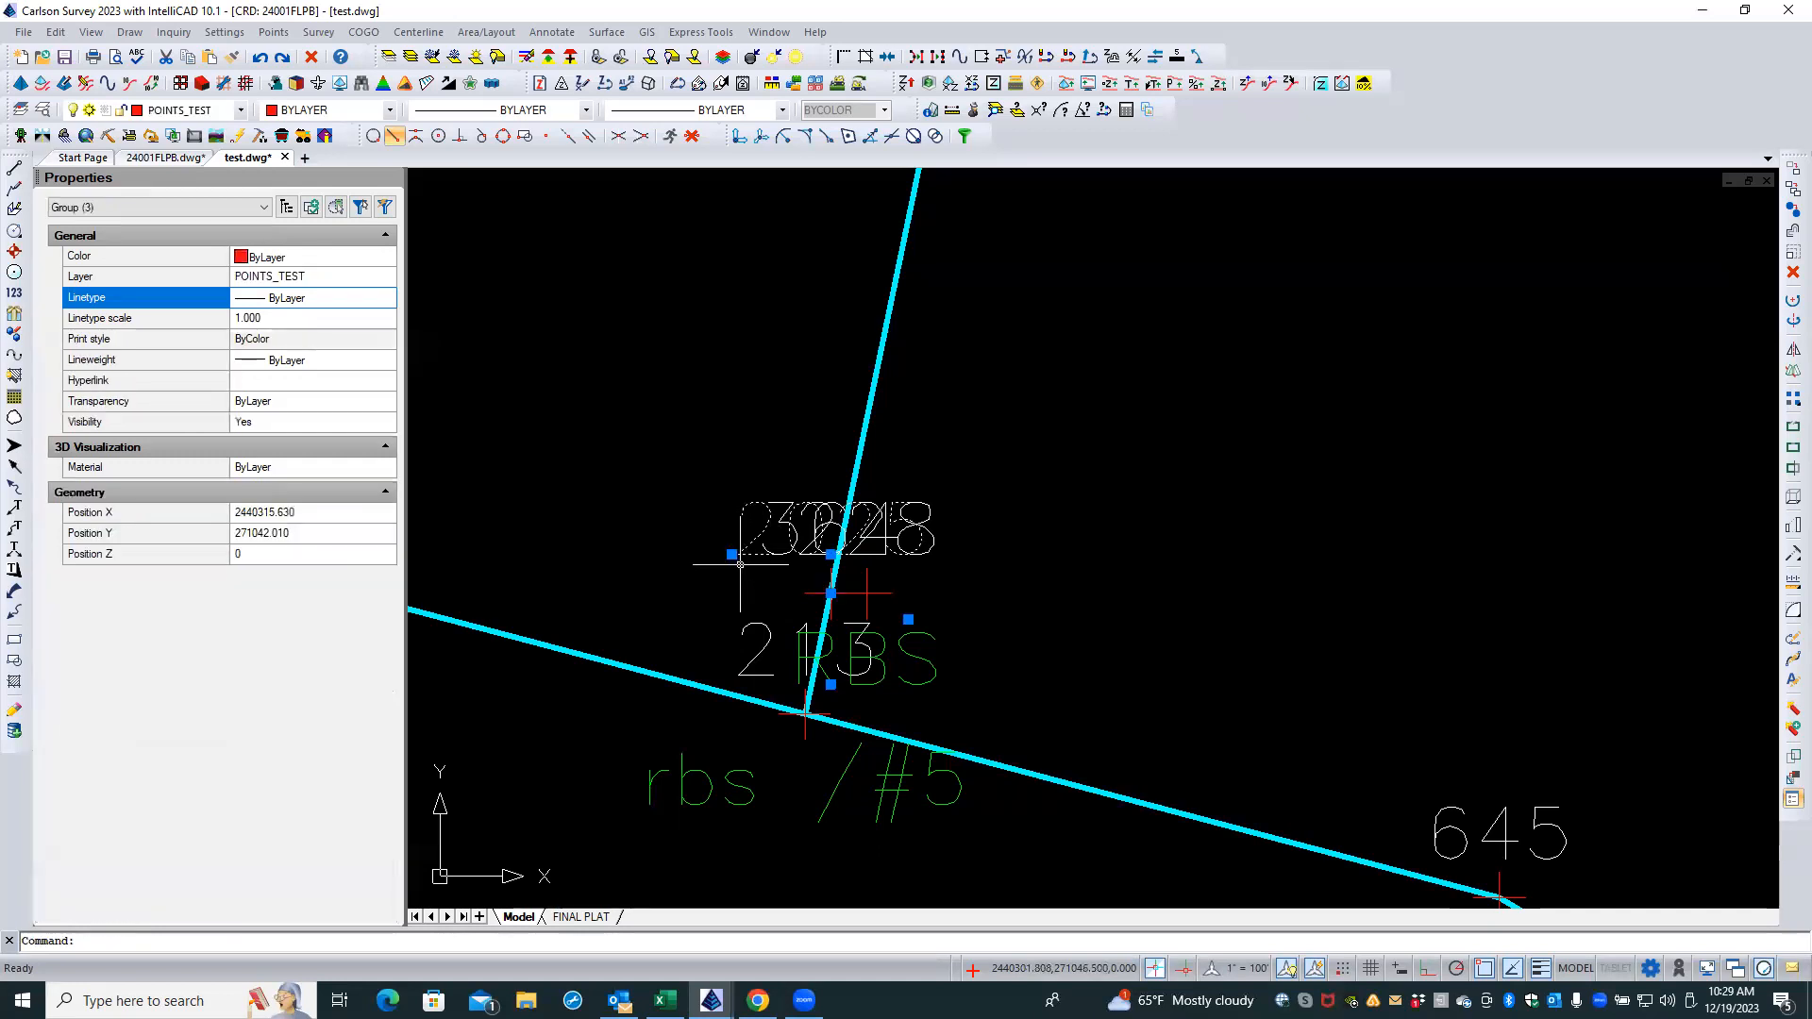
scroll(746, 555, "up", 2)
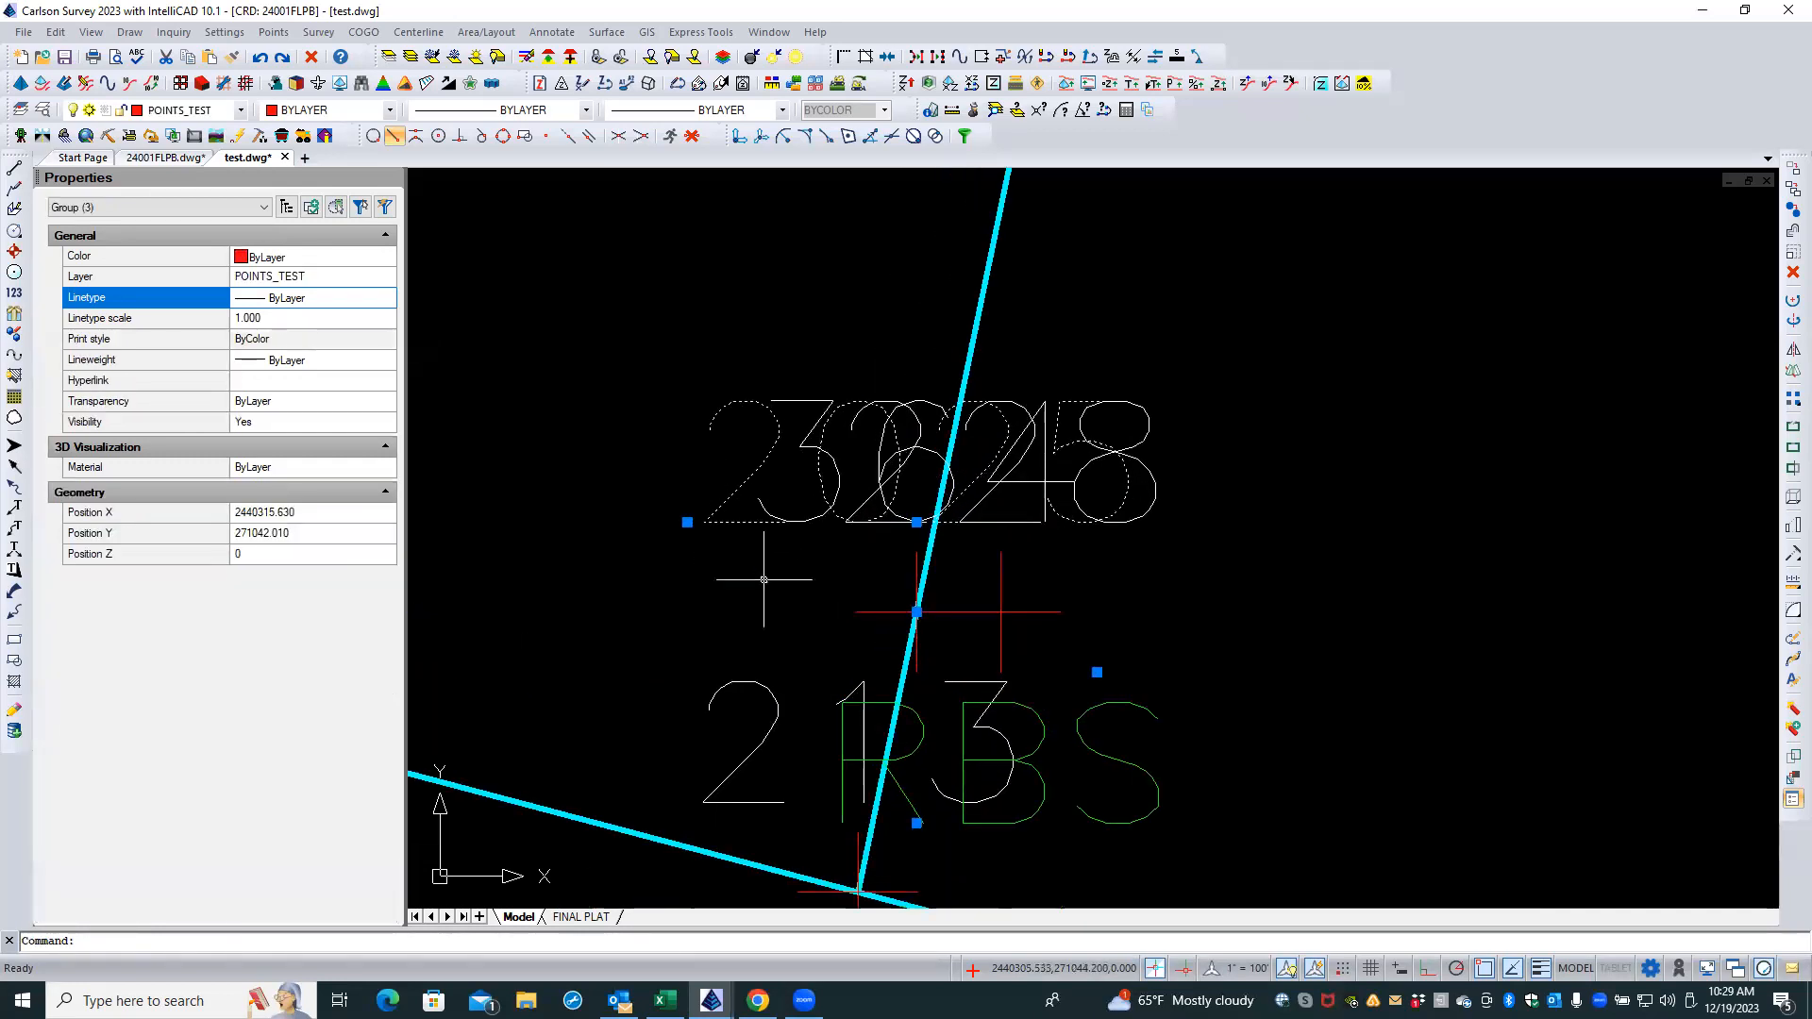
key("Escape")
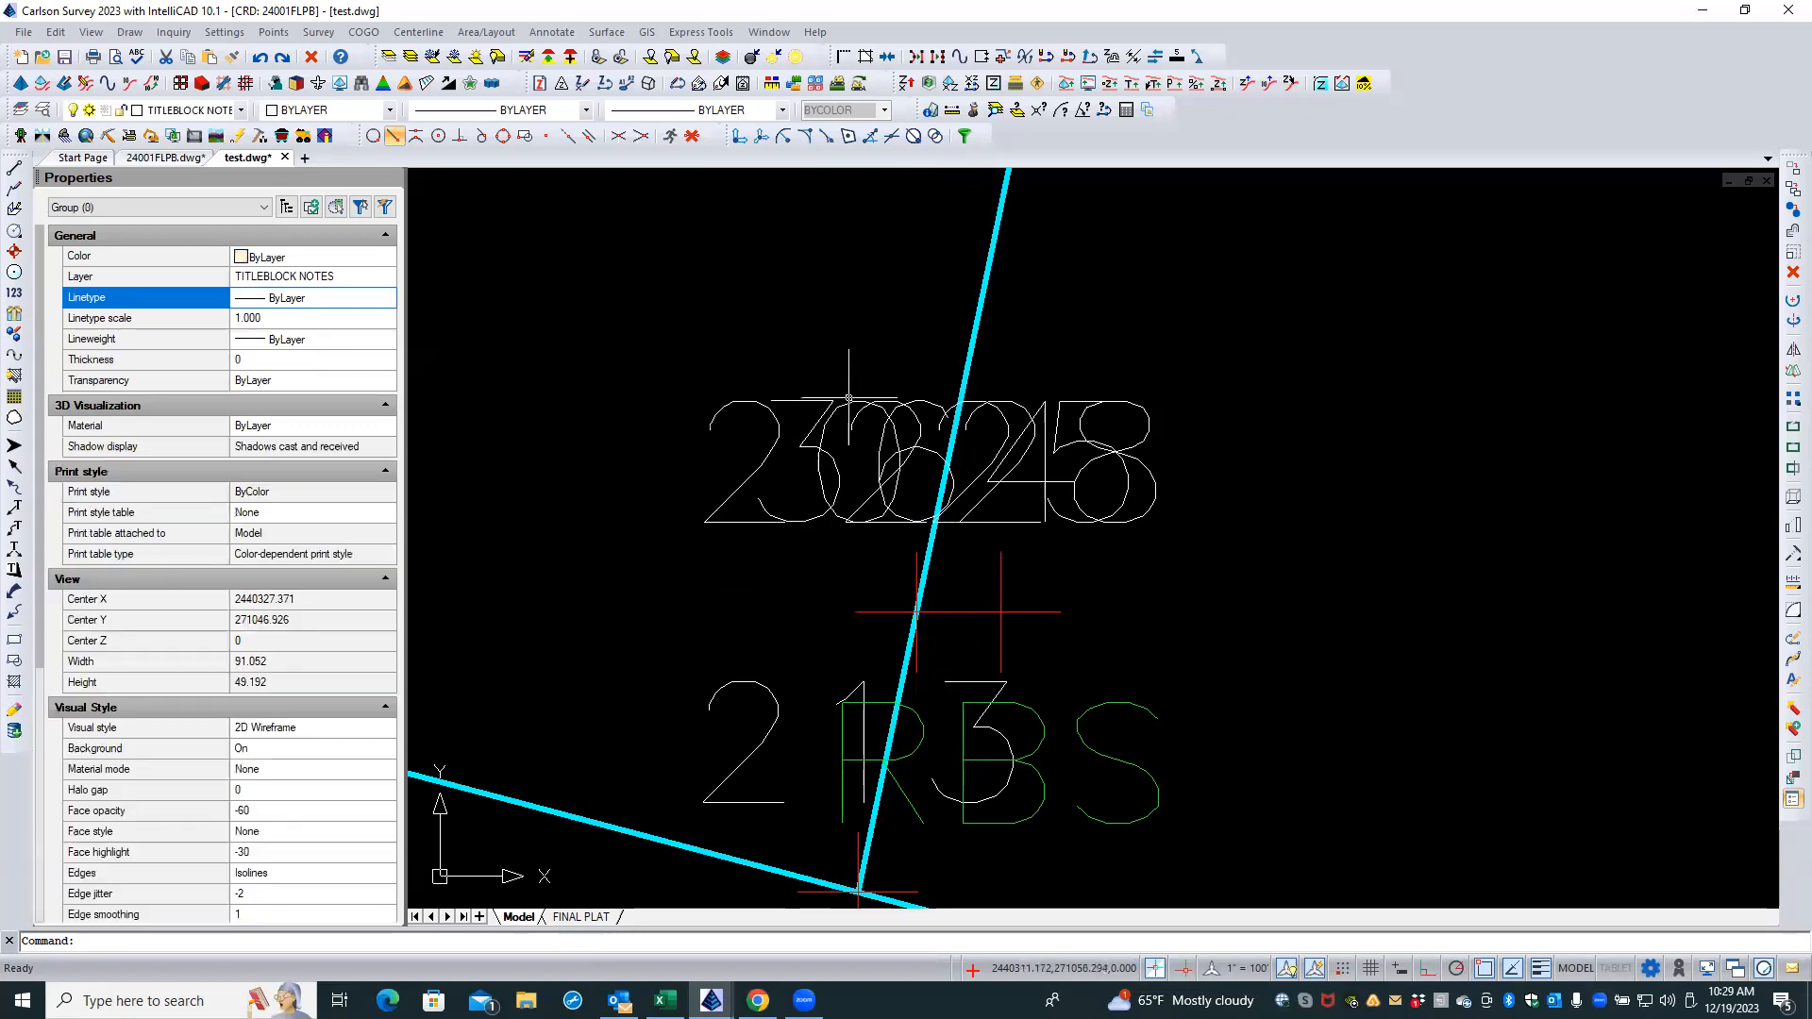
left_click(812, 401)
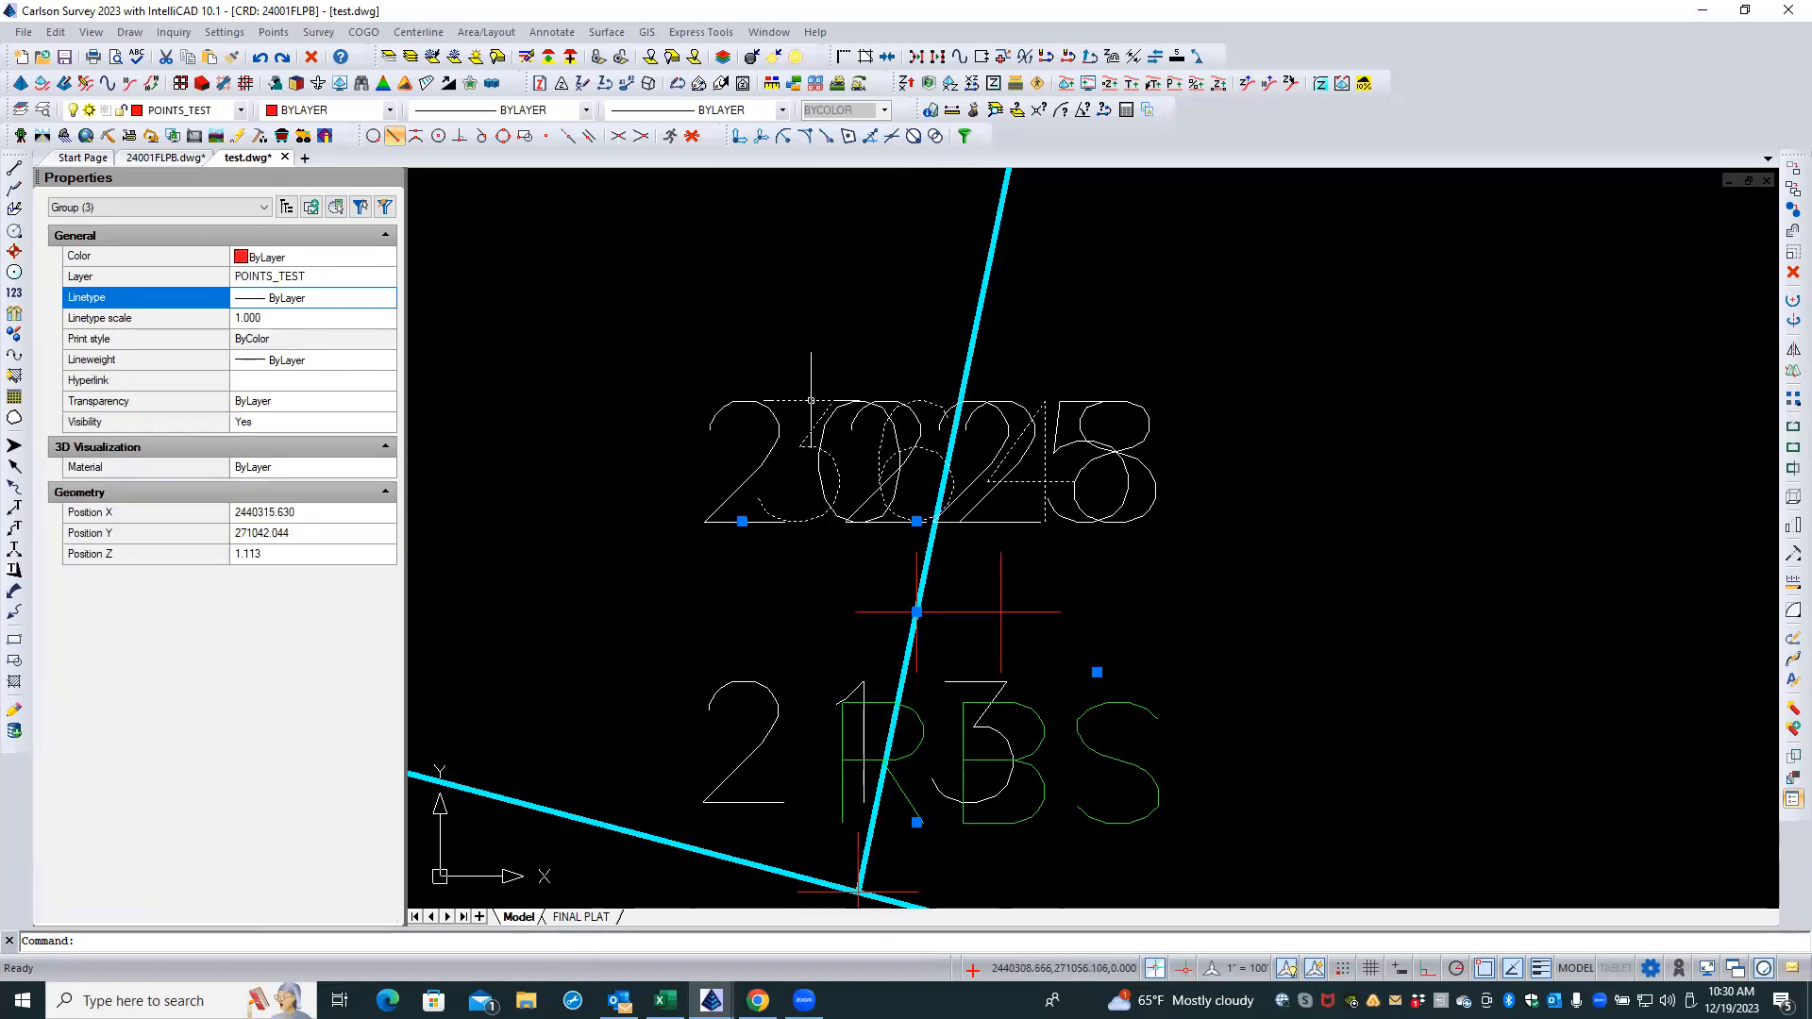
key("Escape")
- Inspect how closely the overlapping RBS points match the lot-line corner near the driveway points, north of point 597
scroll(708, 444, "down", 4)
scroll(709, 461, "down", 7)
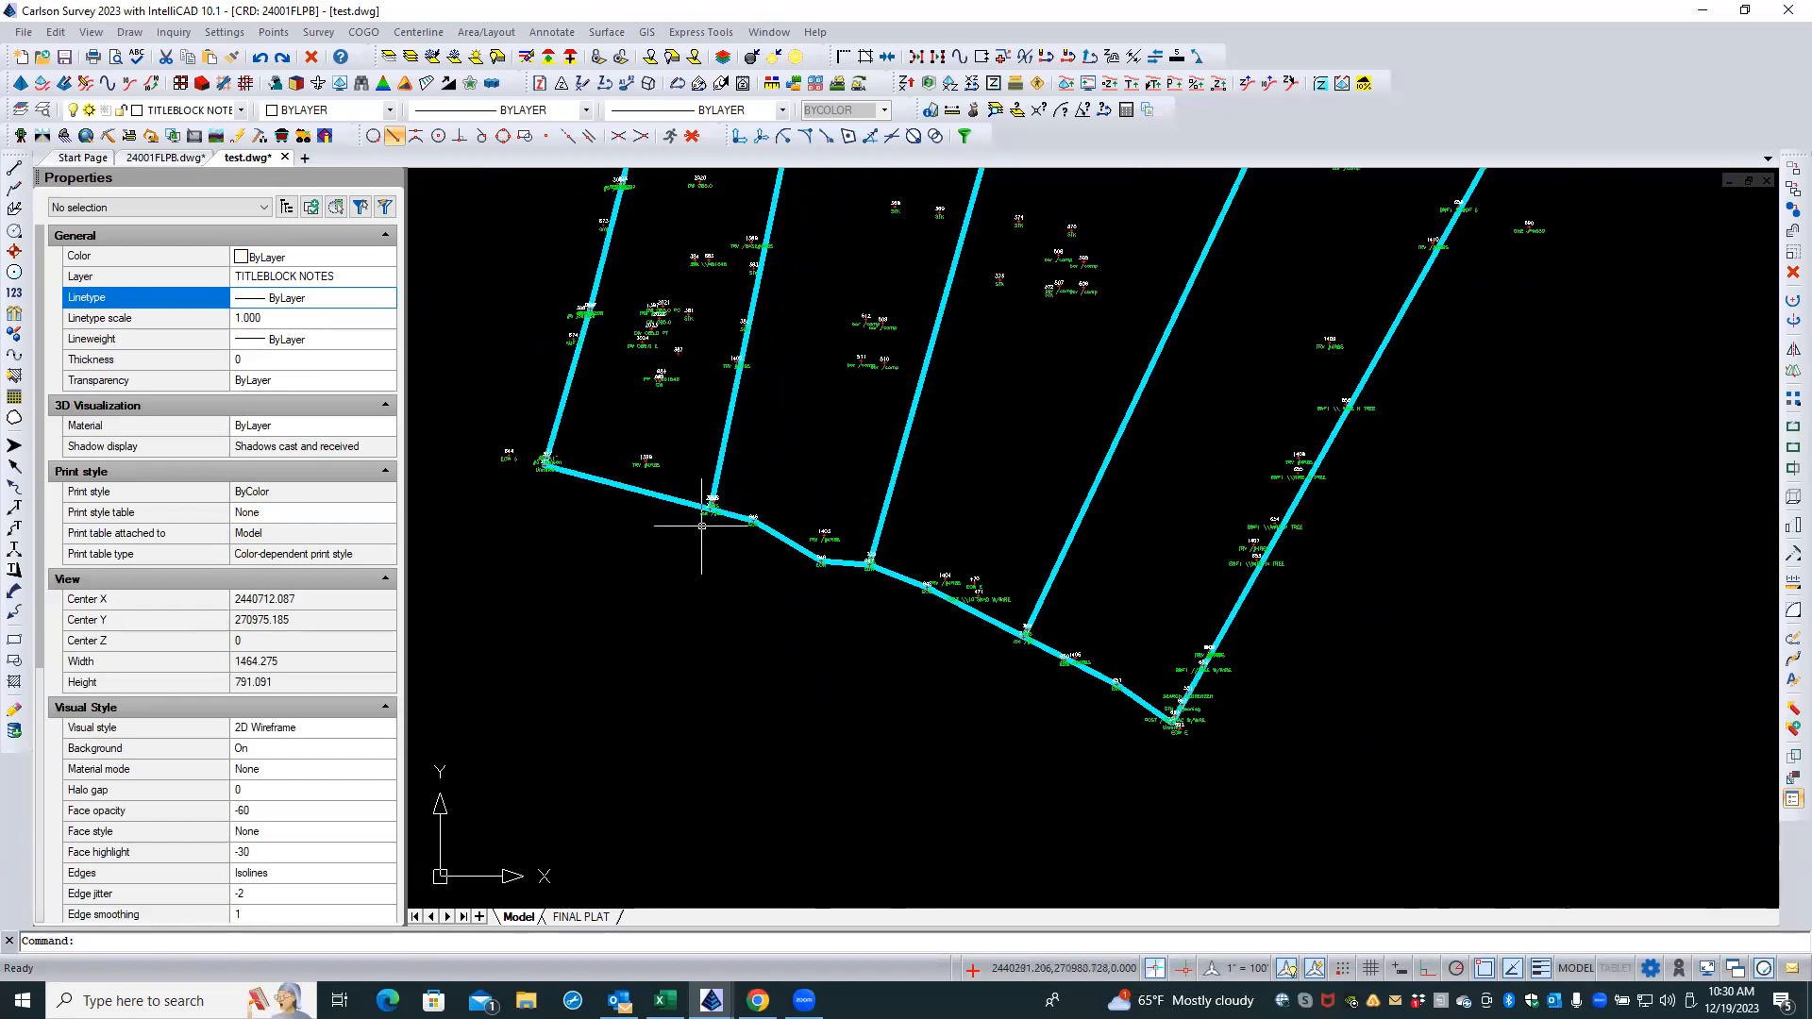
scroll(733, 615, "down", 5)
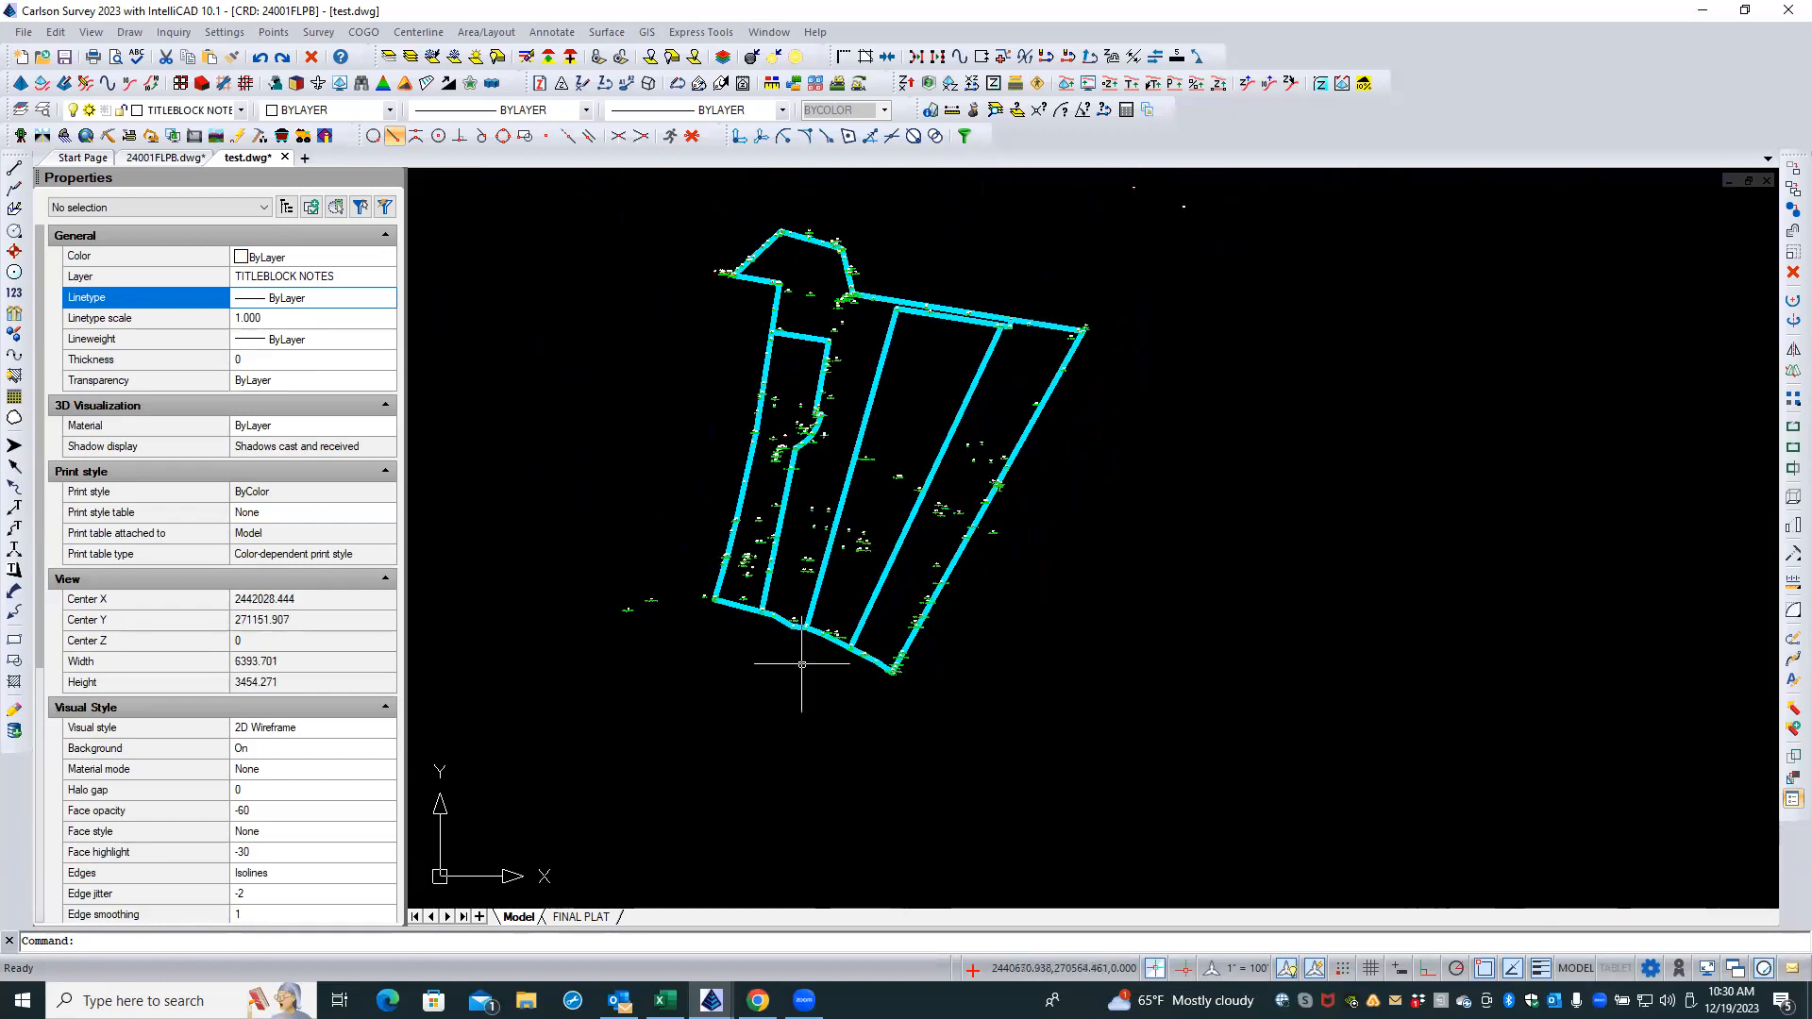
scroll(878, 265, "up", 2)
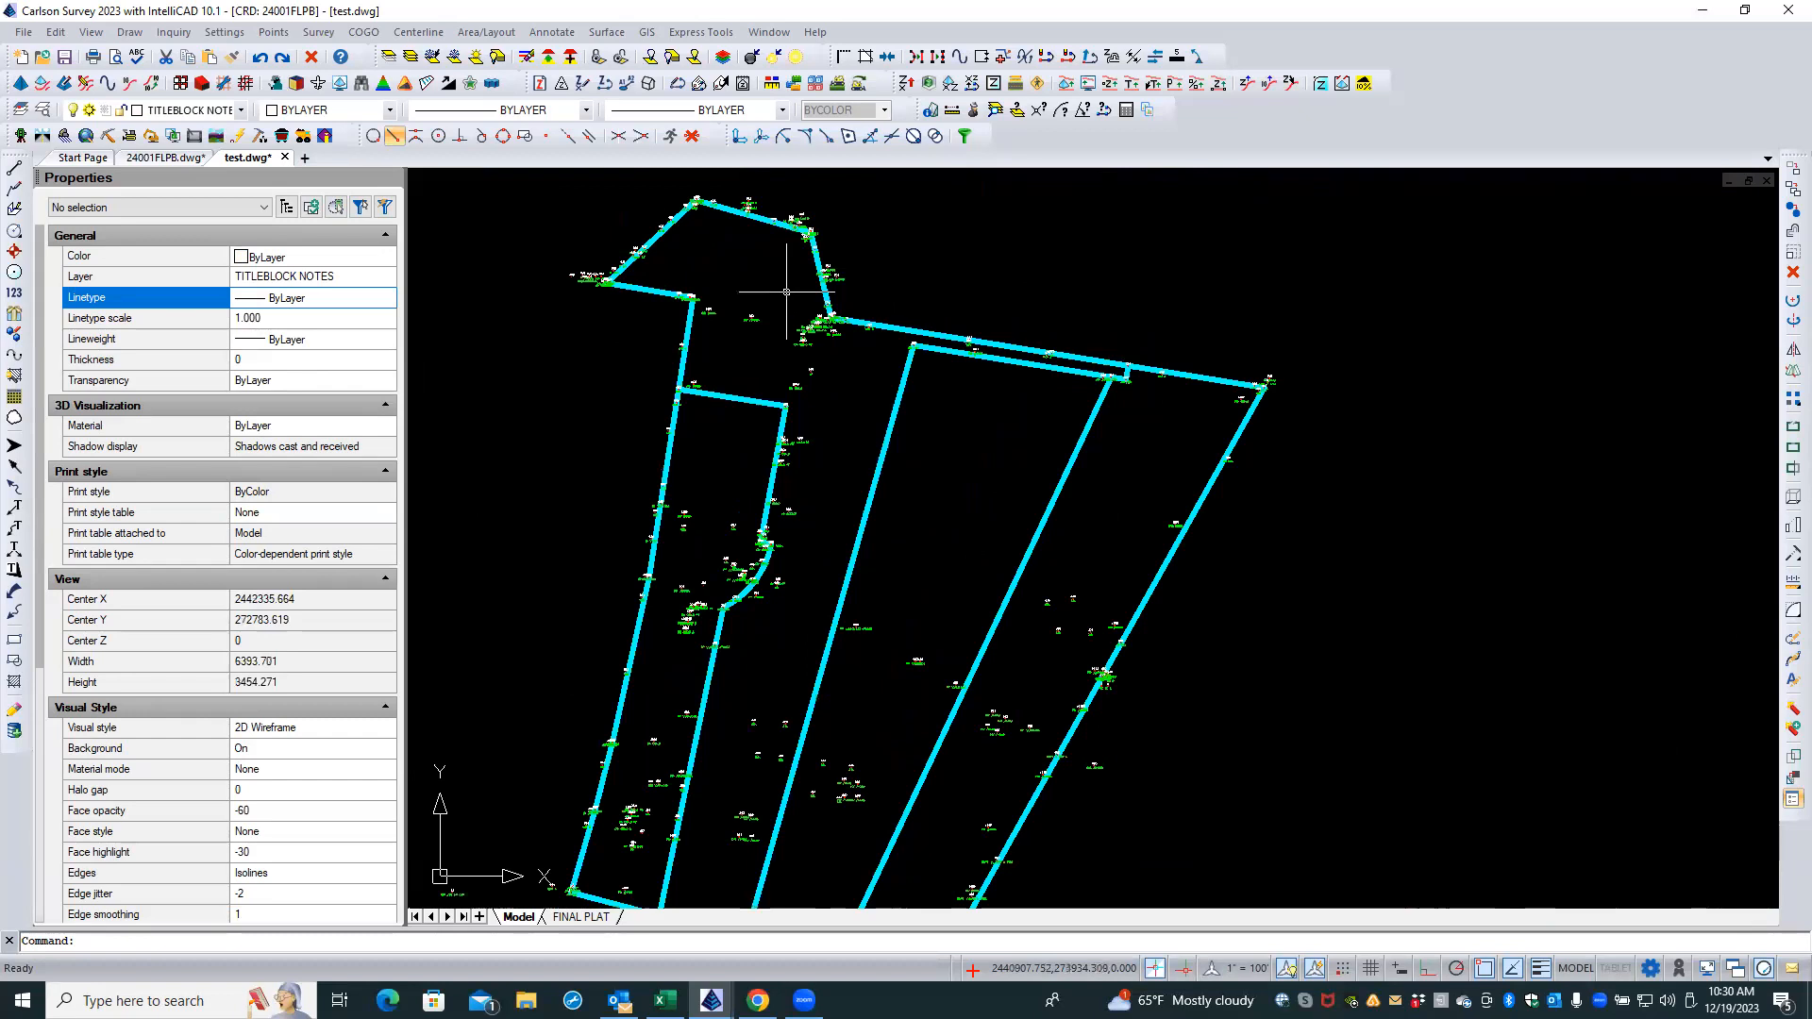
scroll(764, 311, "up", 1)
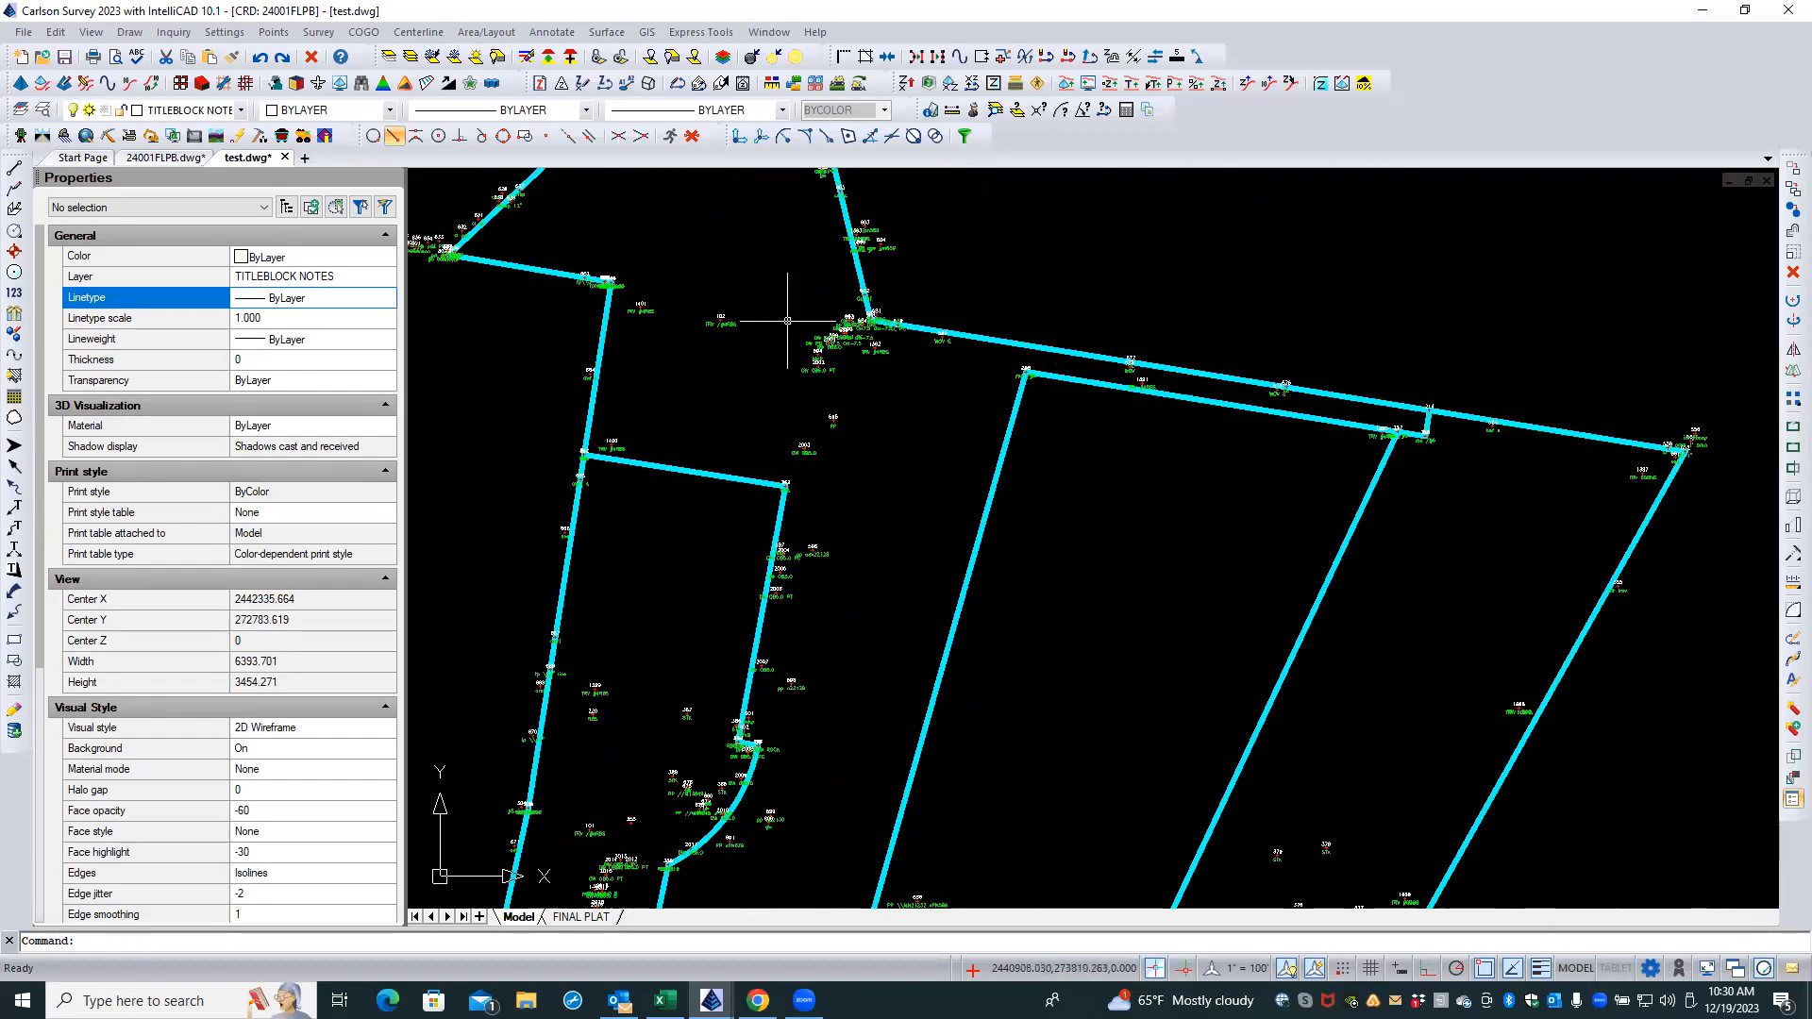
scroll(762, 503, "up", 1)
scroll(770, 500, "up", 2)
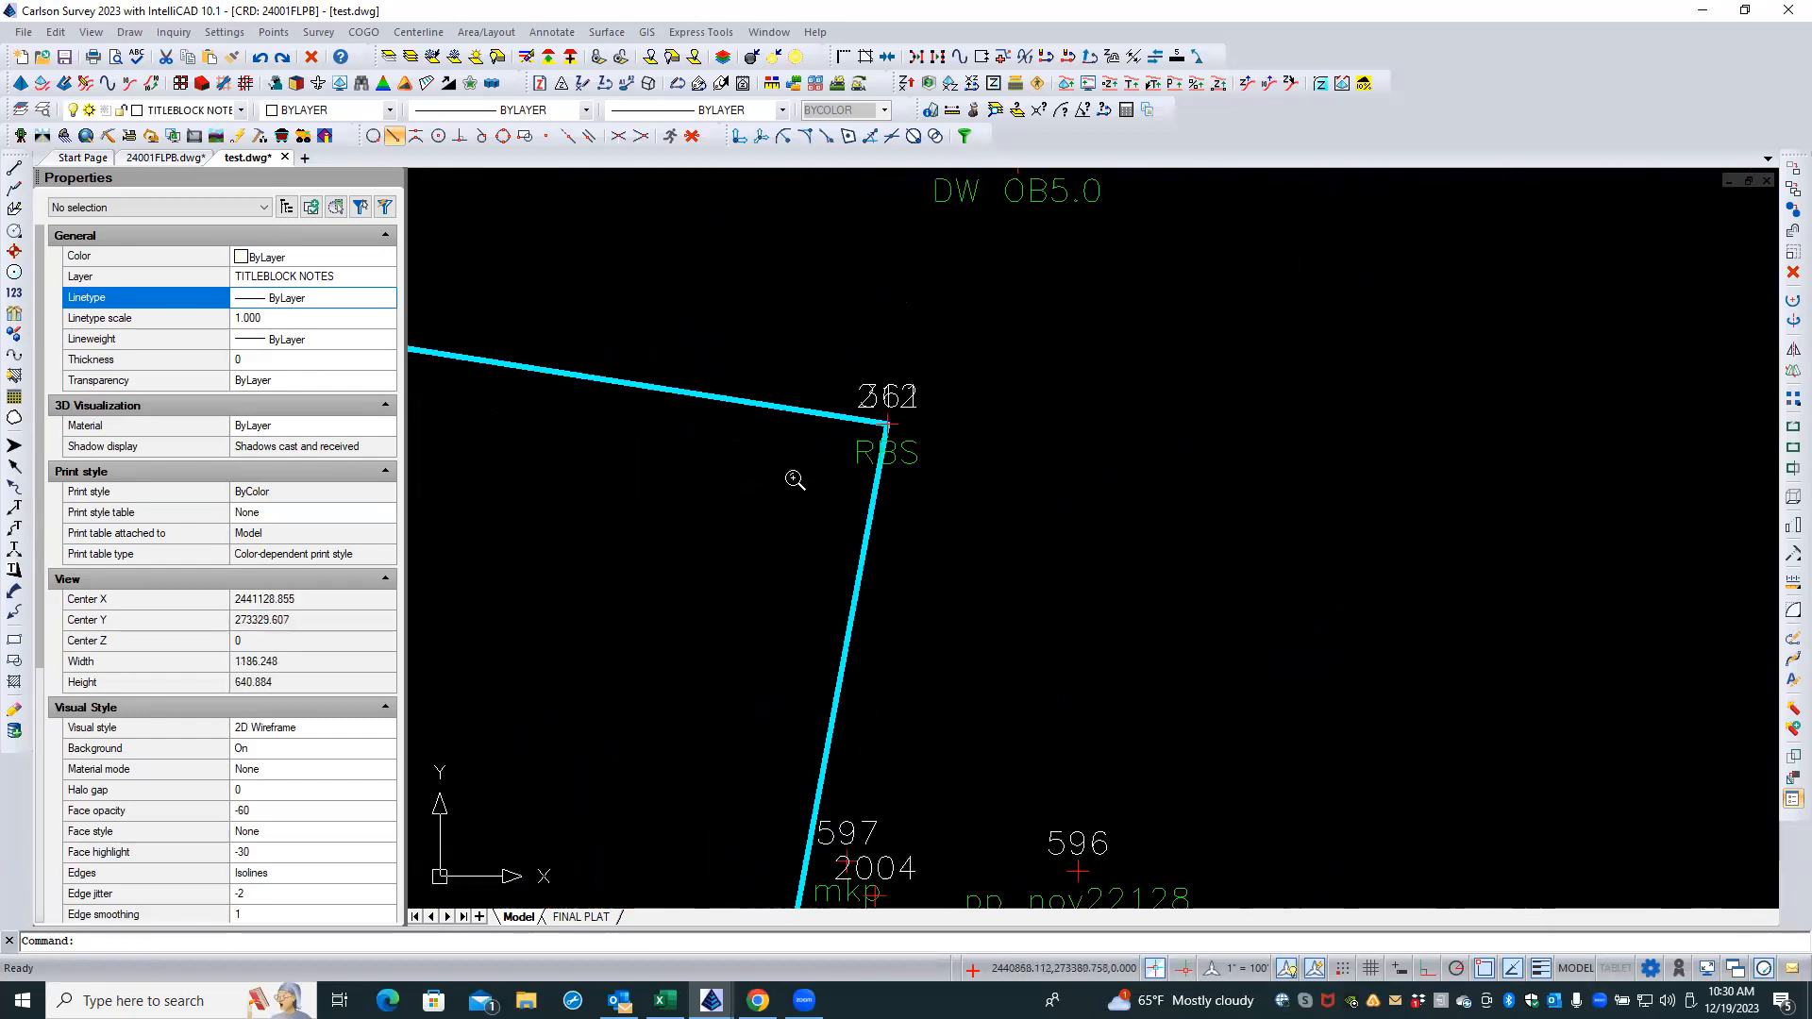
scroll(856, 438, "up", 4)
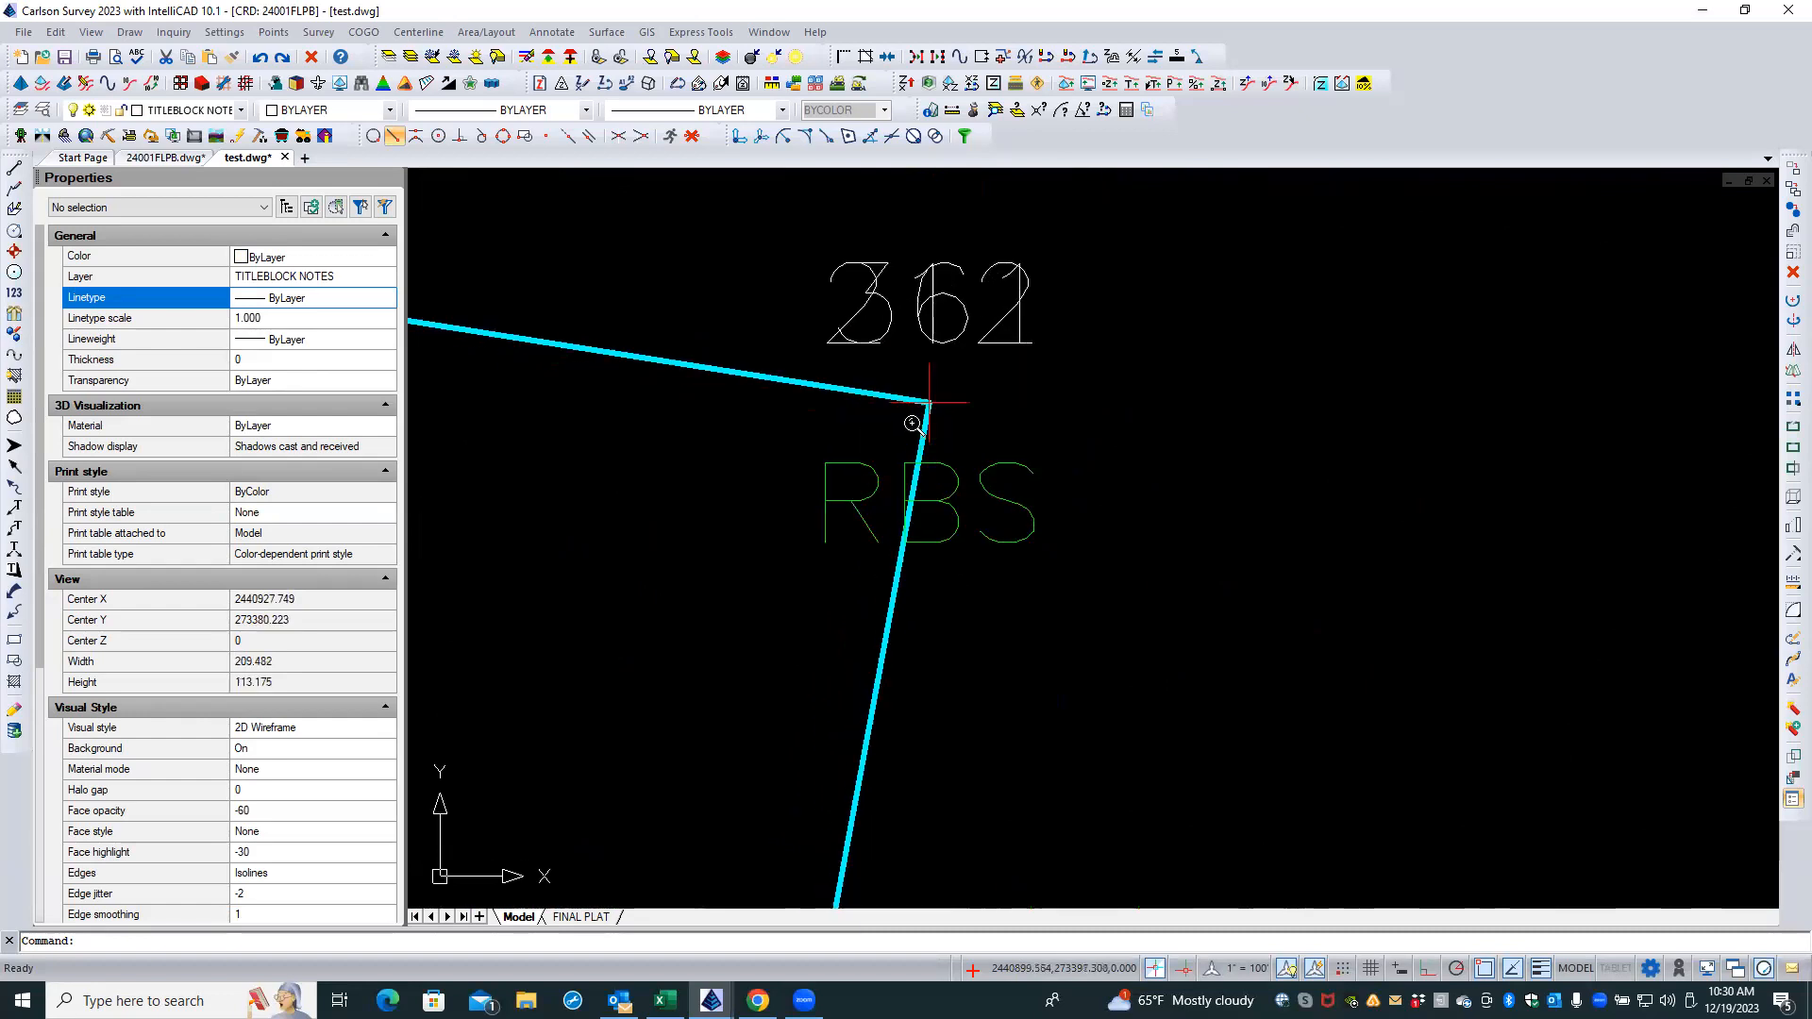
scroll(972, 385, "up", 2)
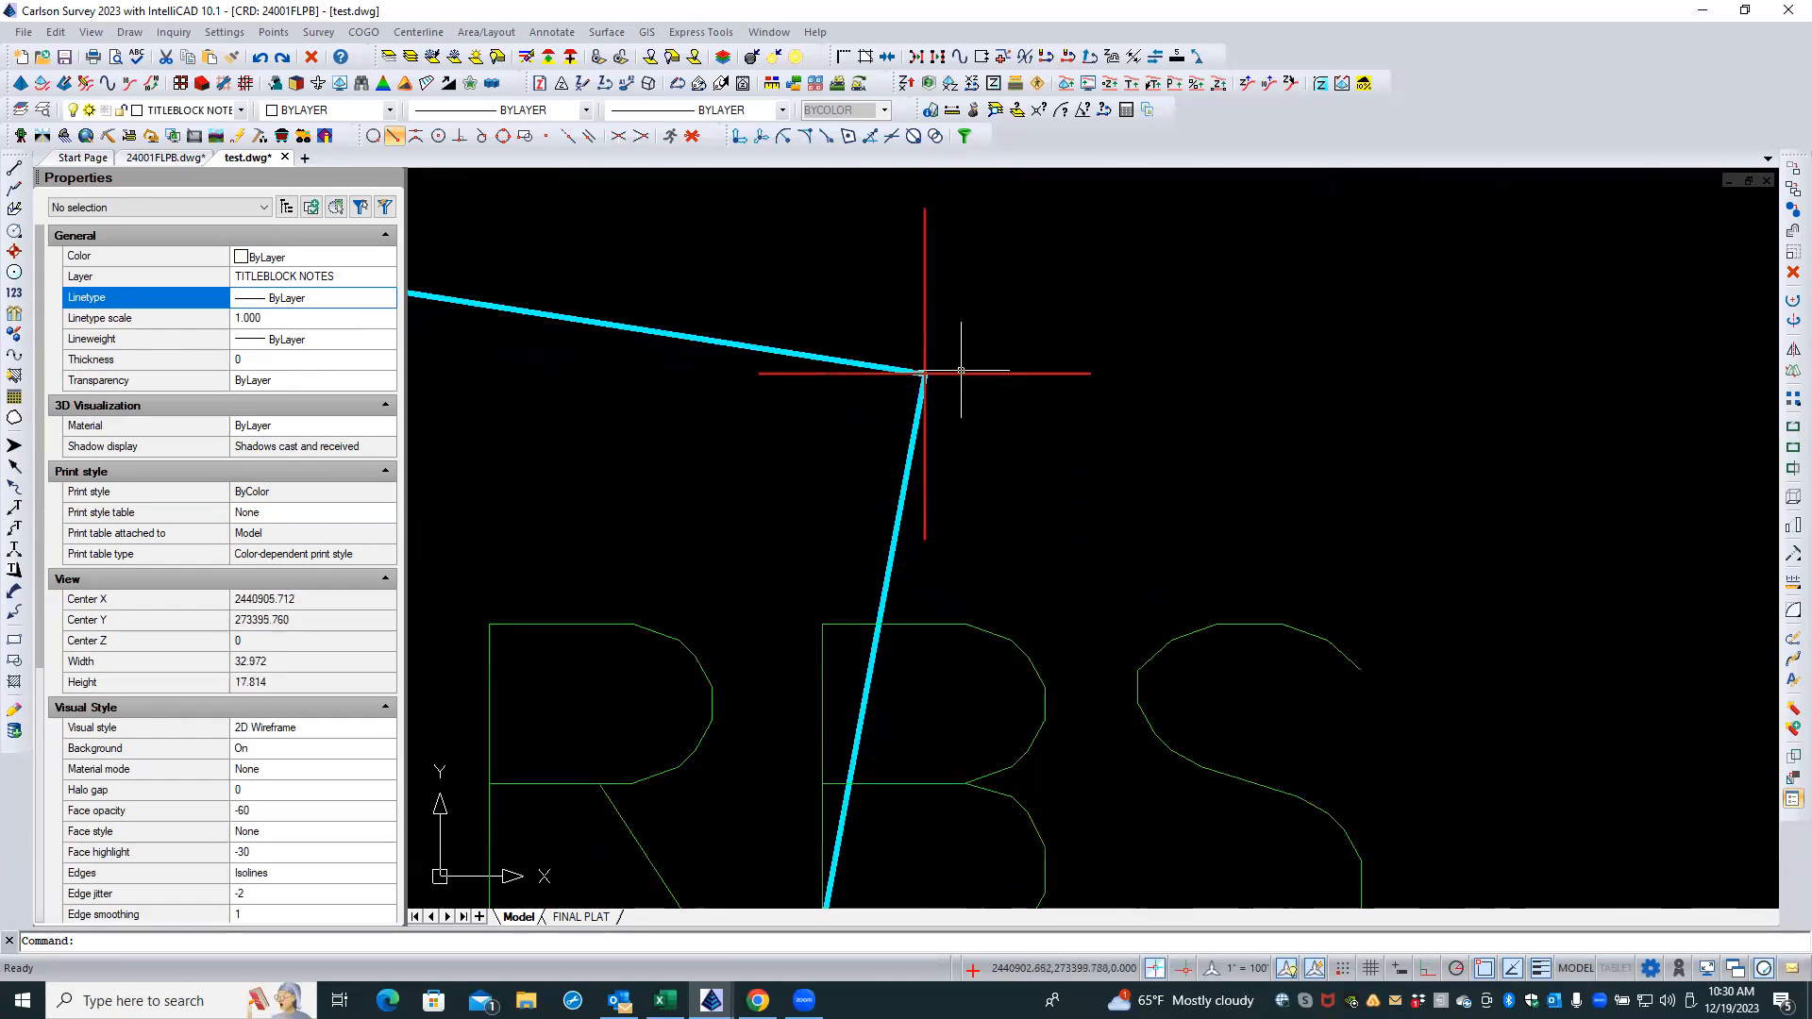
scroll(961, 377, "up", 1)
scroll(961, 371, "up", 1)
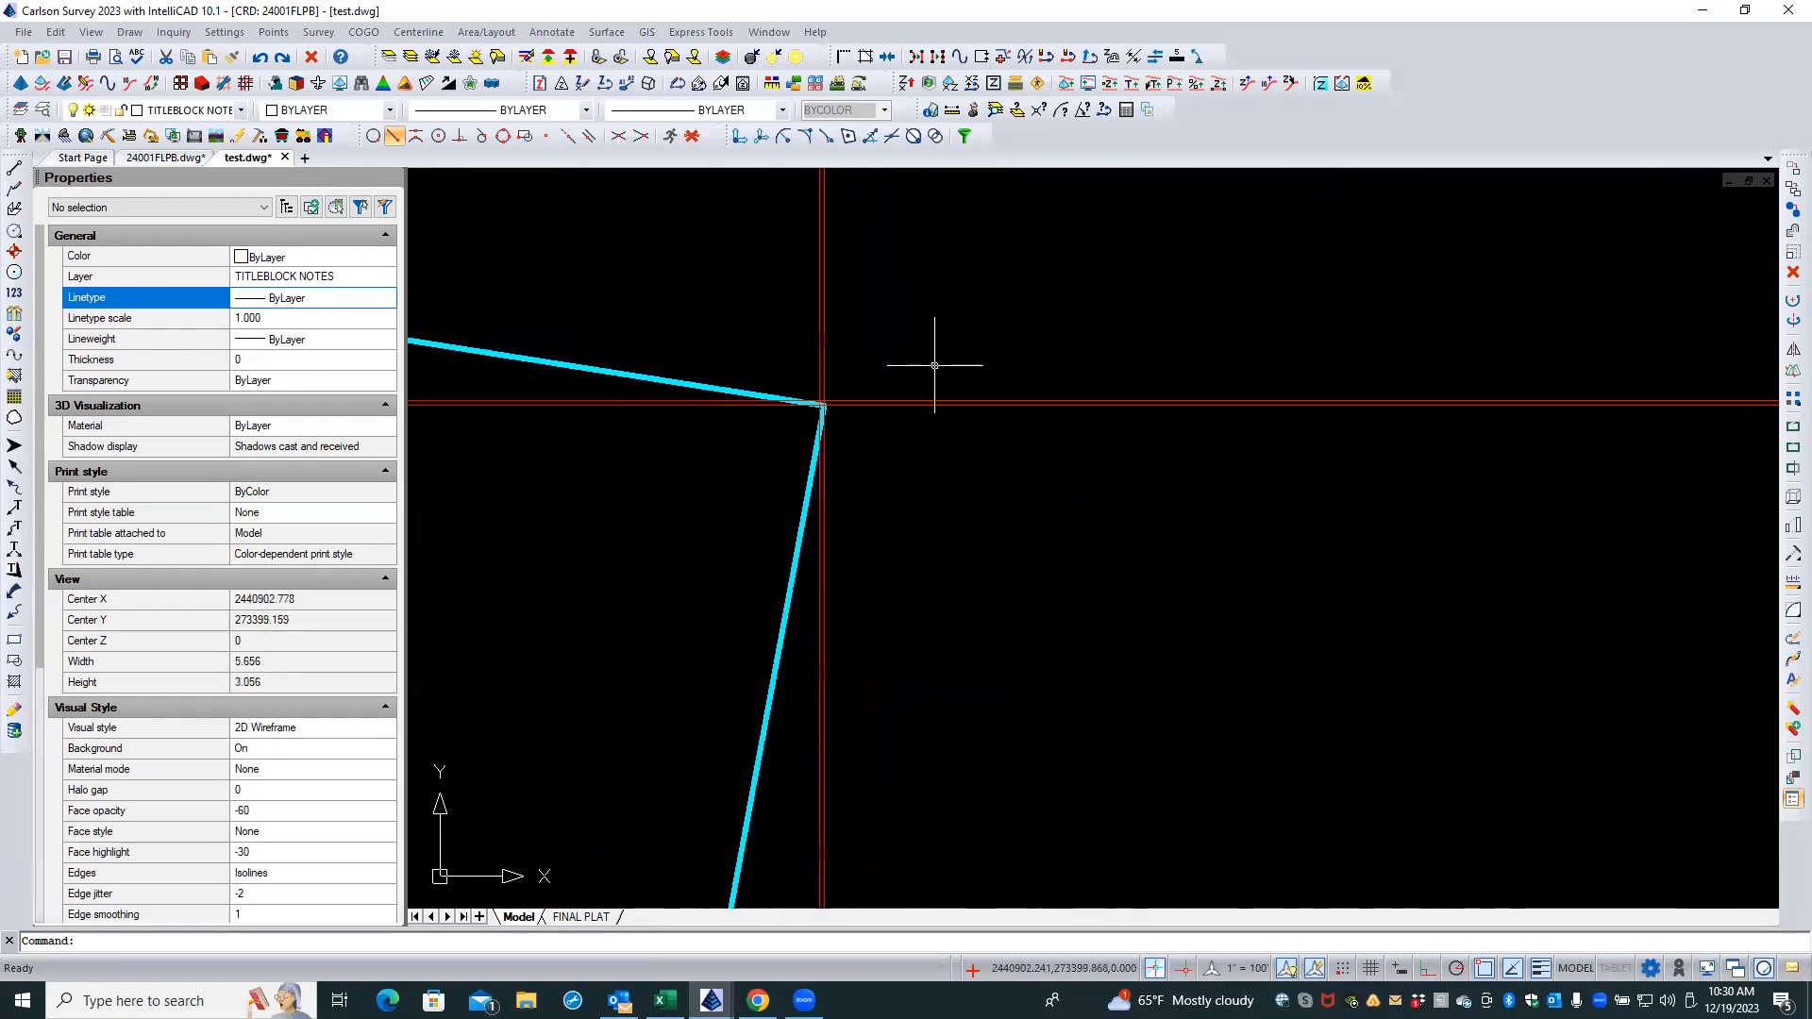
scroll(938, 377, "up", 2)
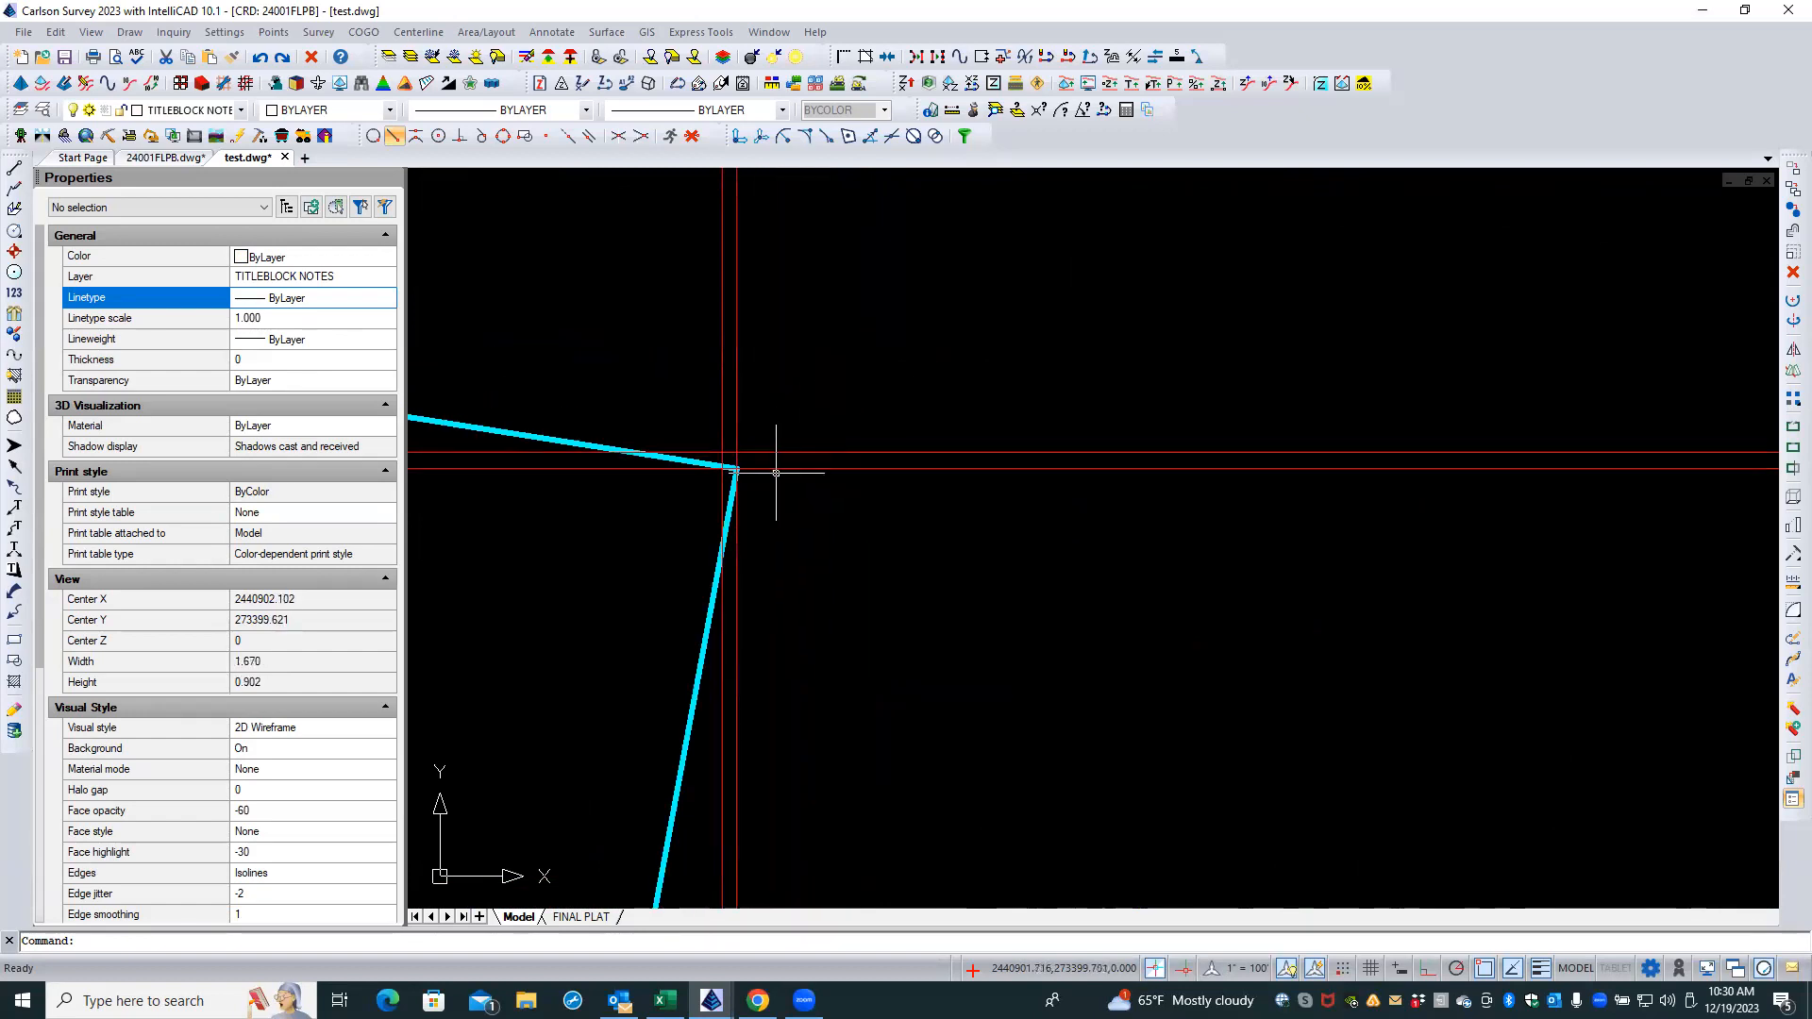
scroll(821, 396, "up", 3)
scroll(821, 396, "down", 9)
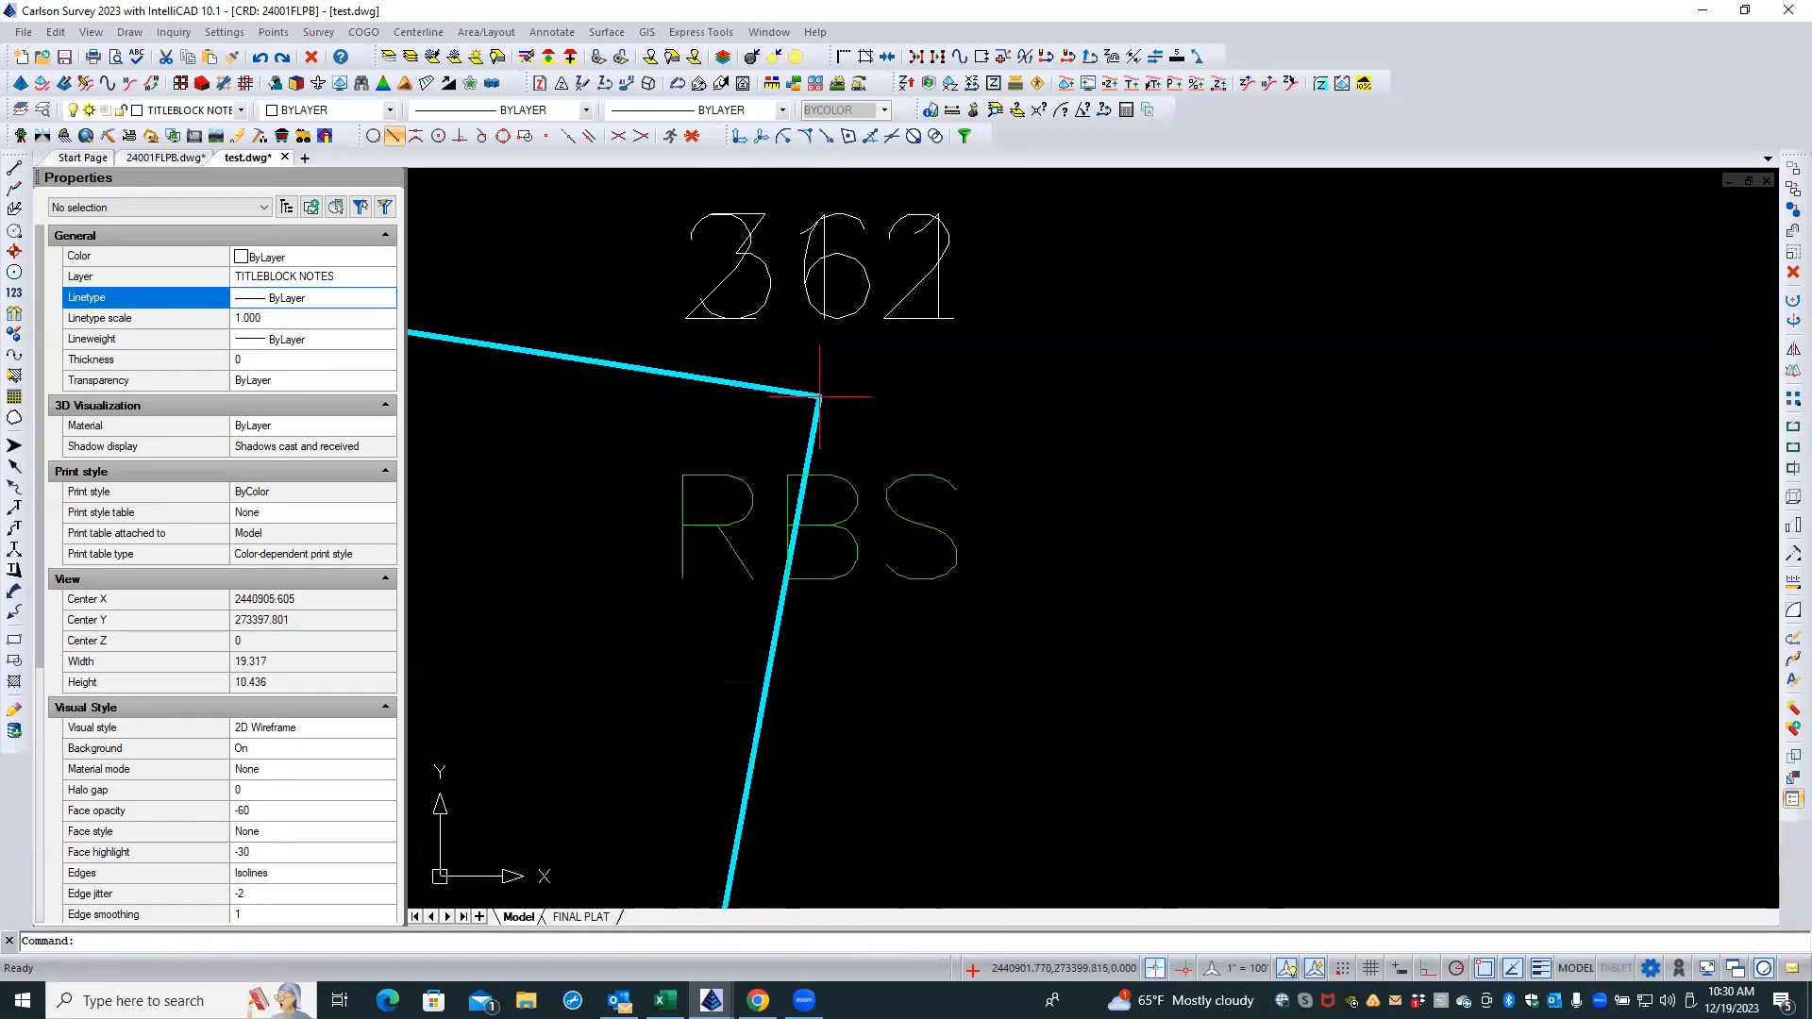
- View the point data of overlapping points 212 and 361 at the lot corner, closing each without changes
scroll(752, 272, "up", 3)
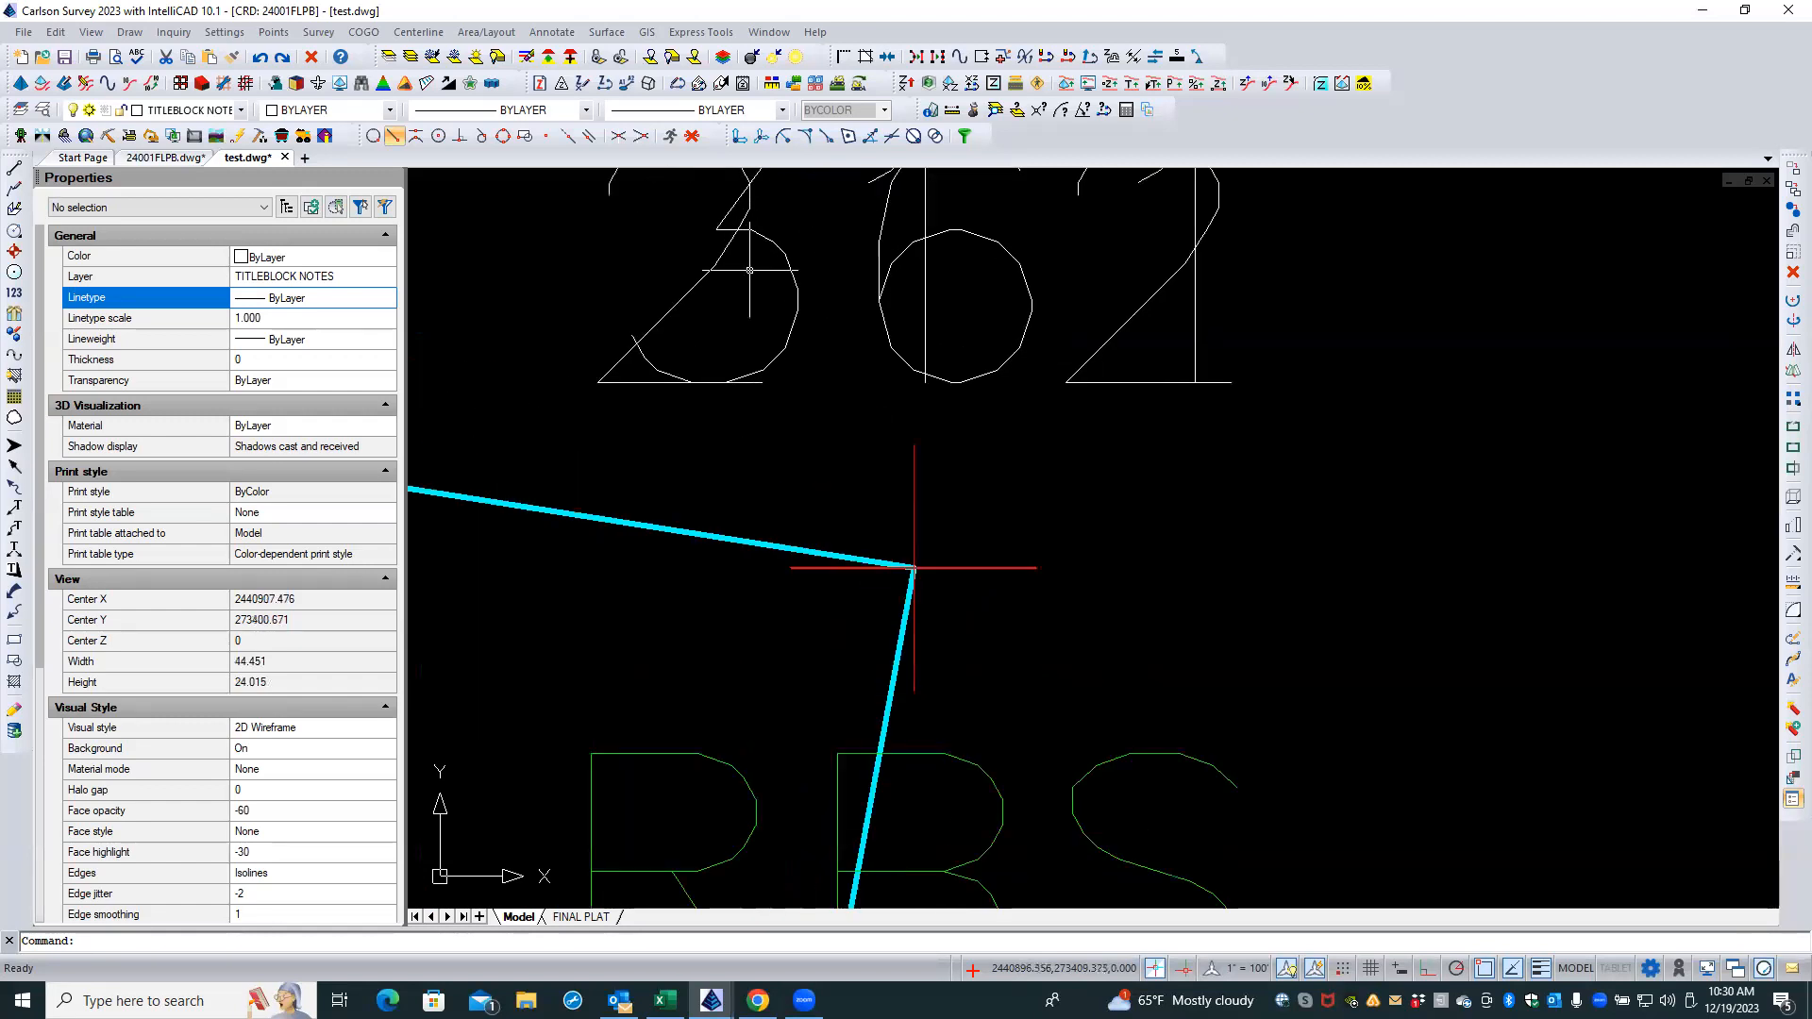
middle_click_drag(752, 274, 771, 338)
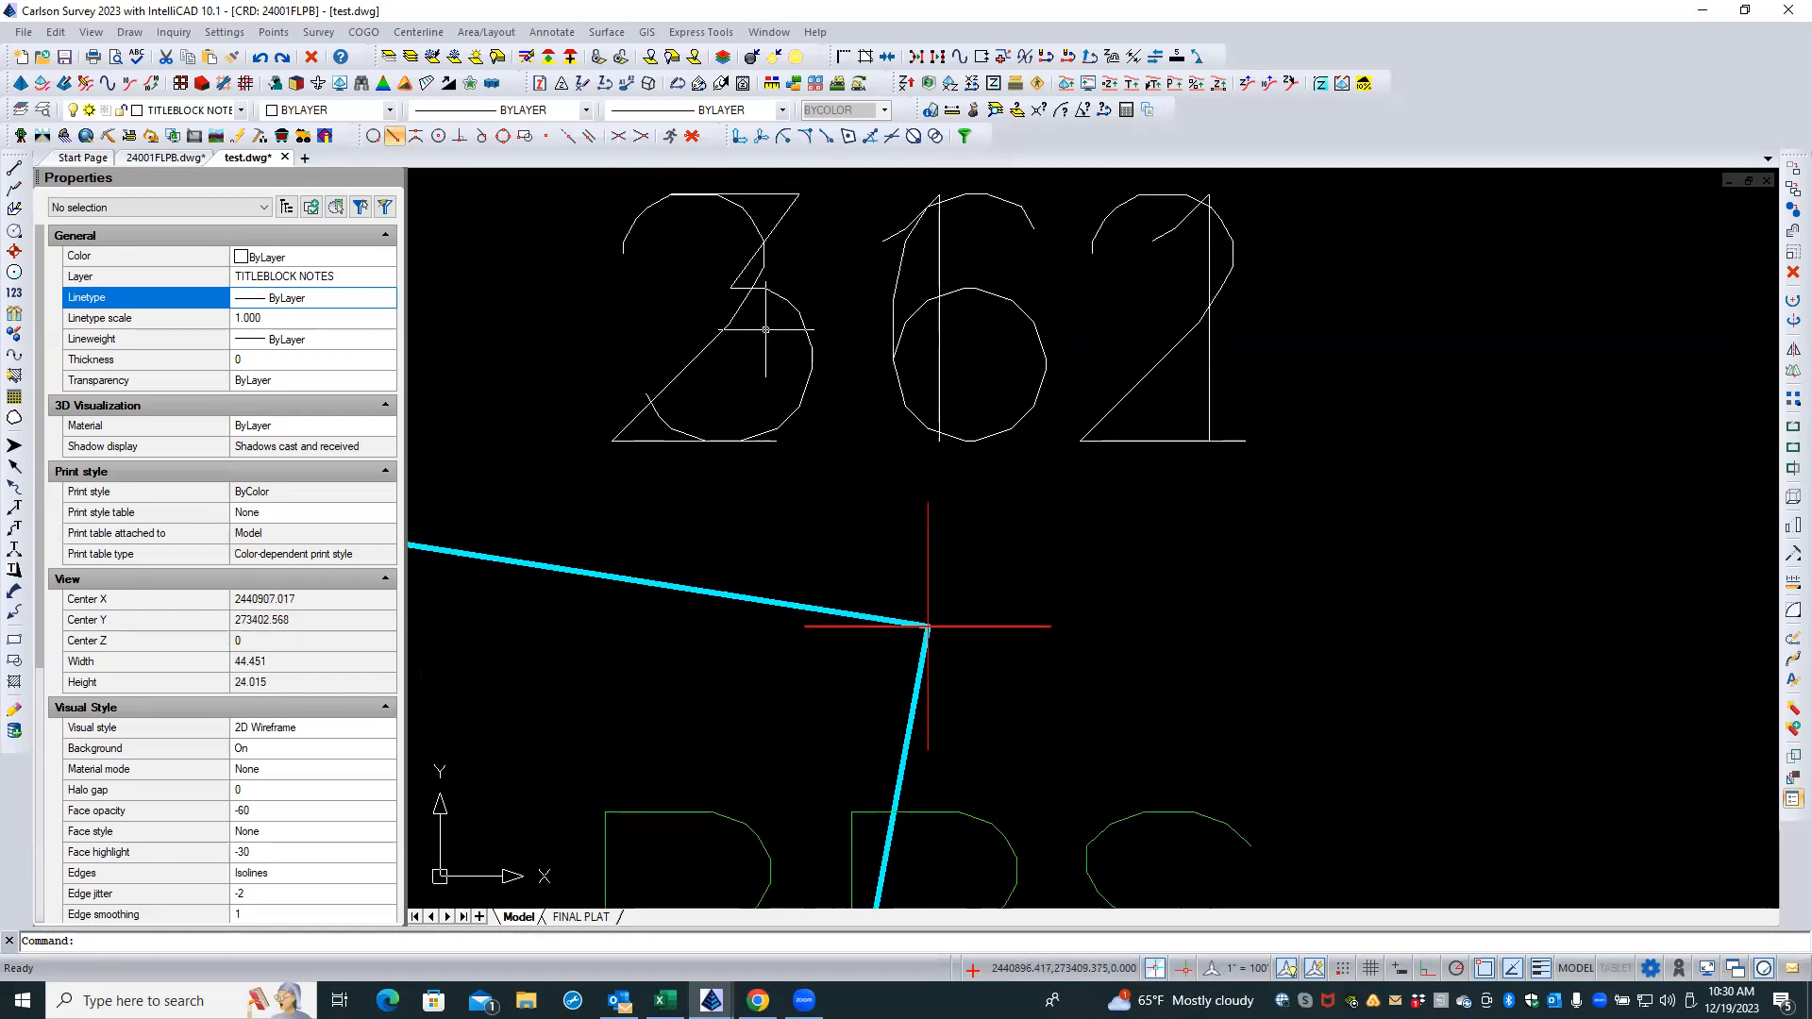
left_click(718, 335)
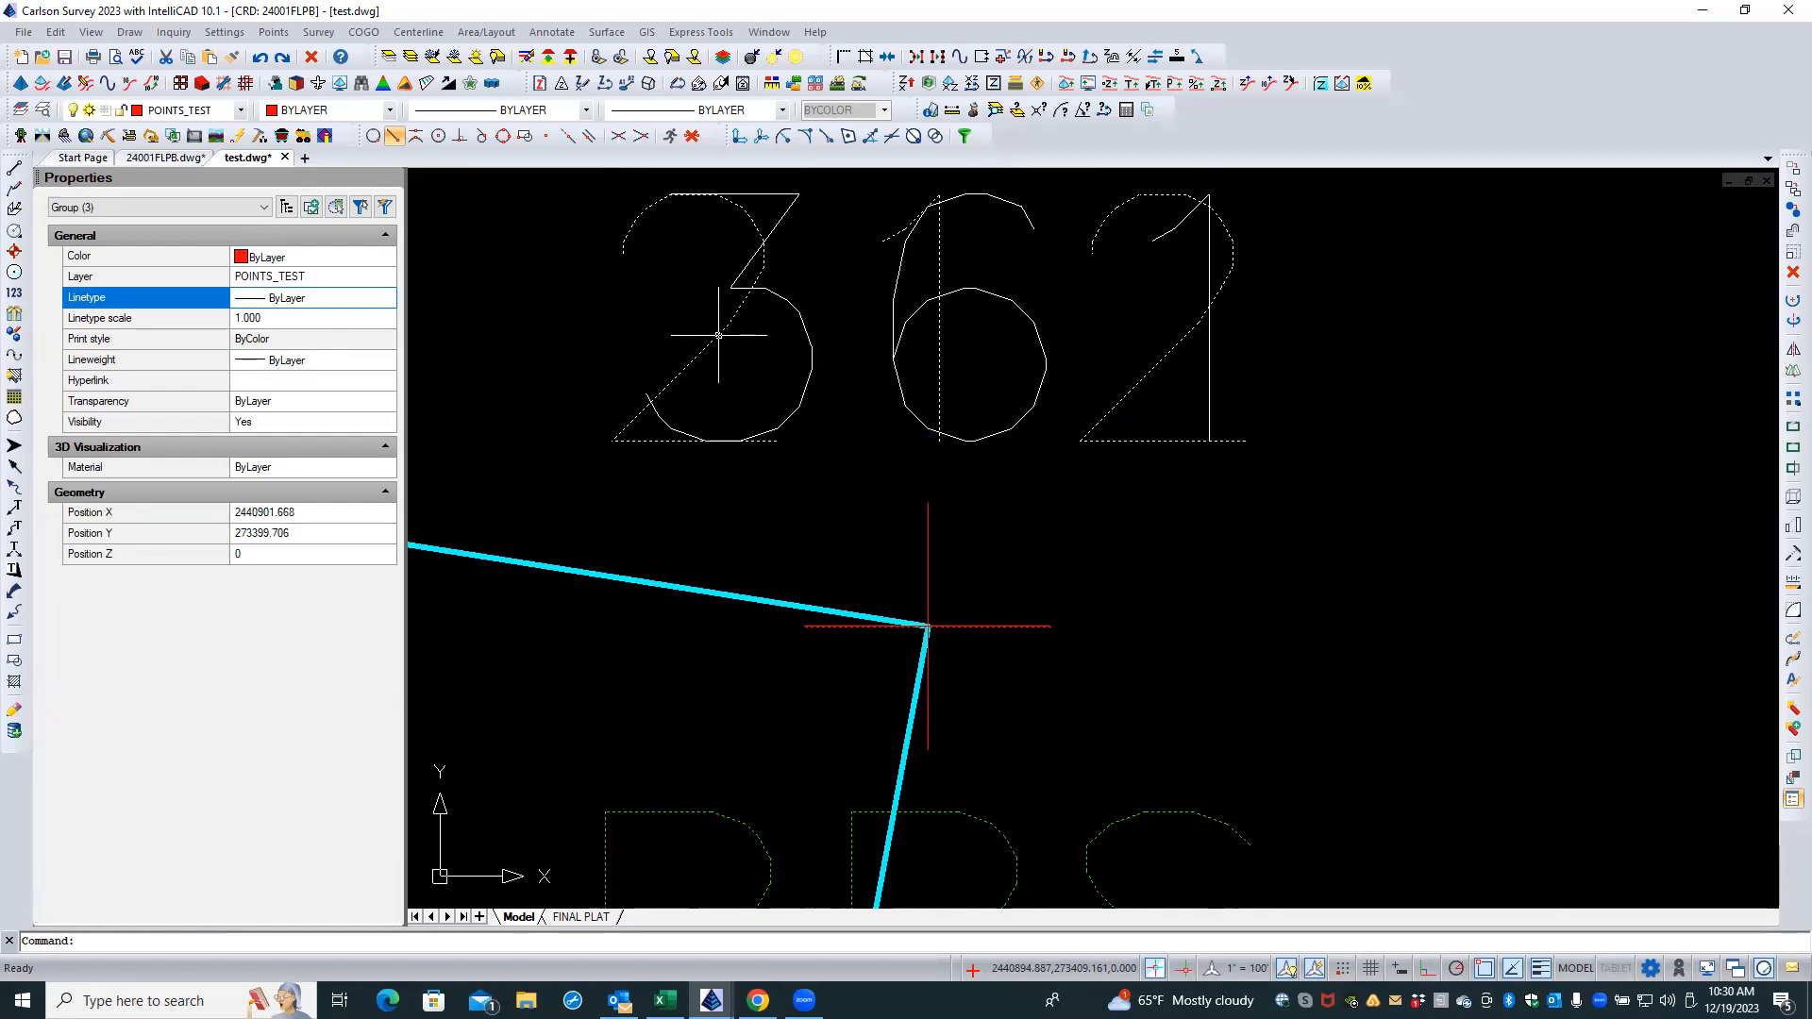
double_click(928, 626)
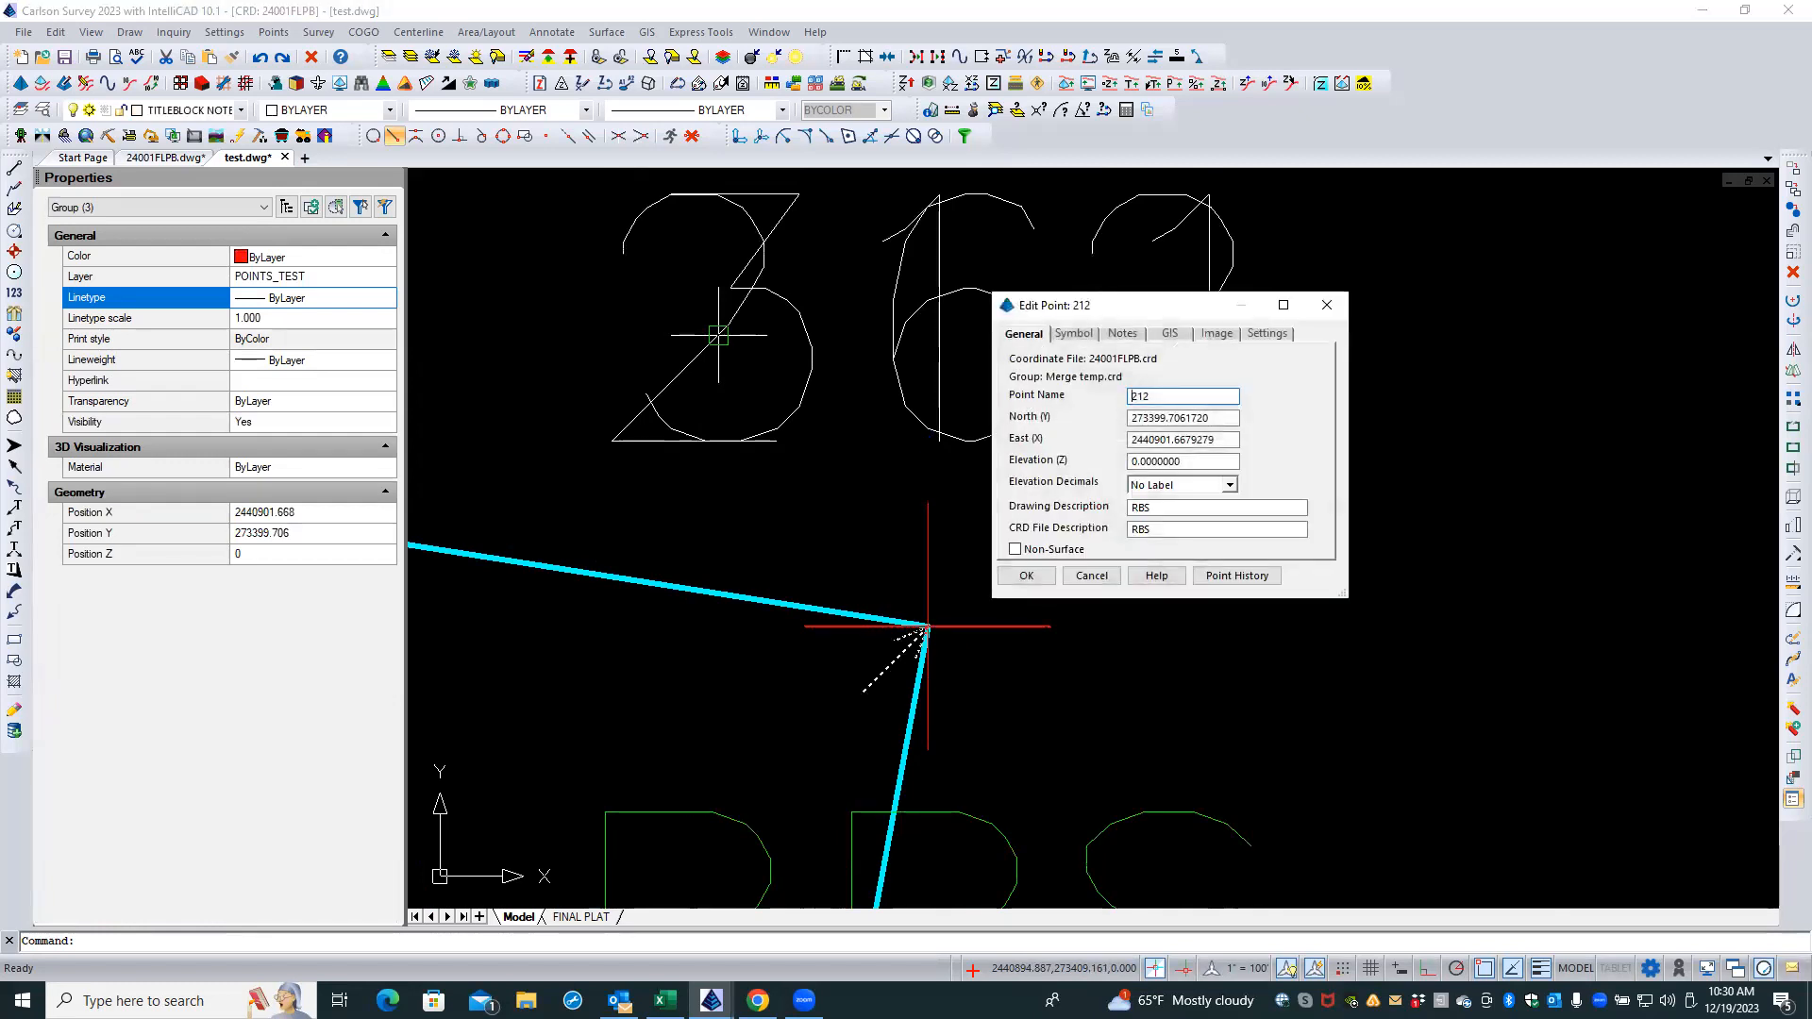
left_click(1092, 576)
double_click(808, 341)
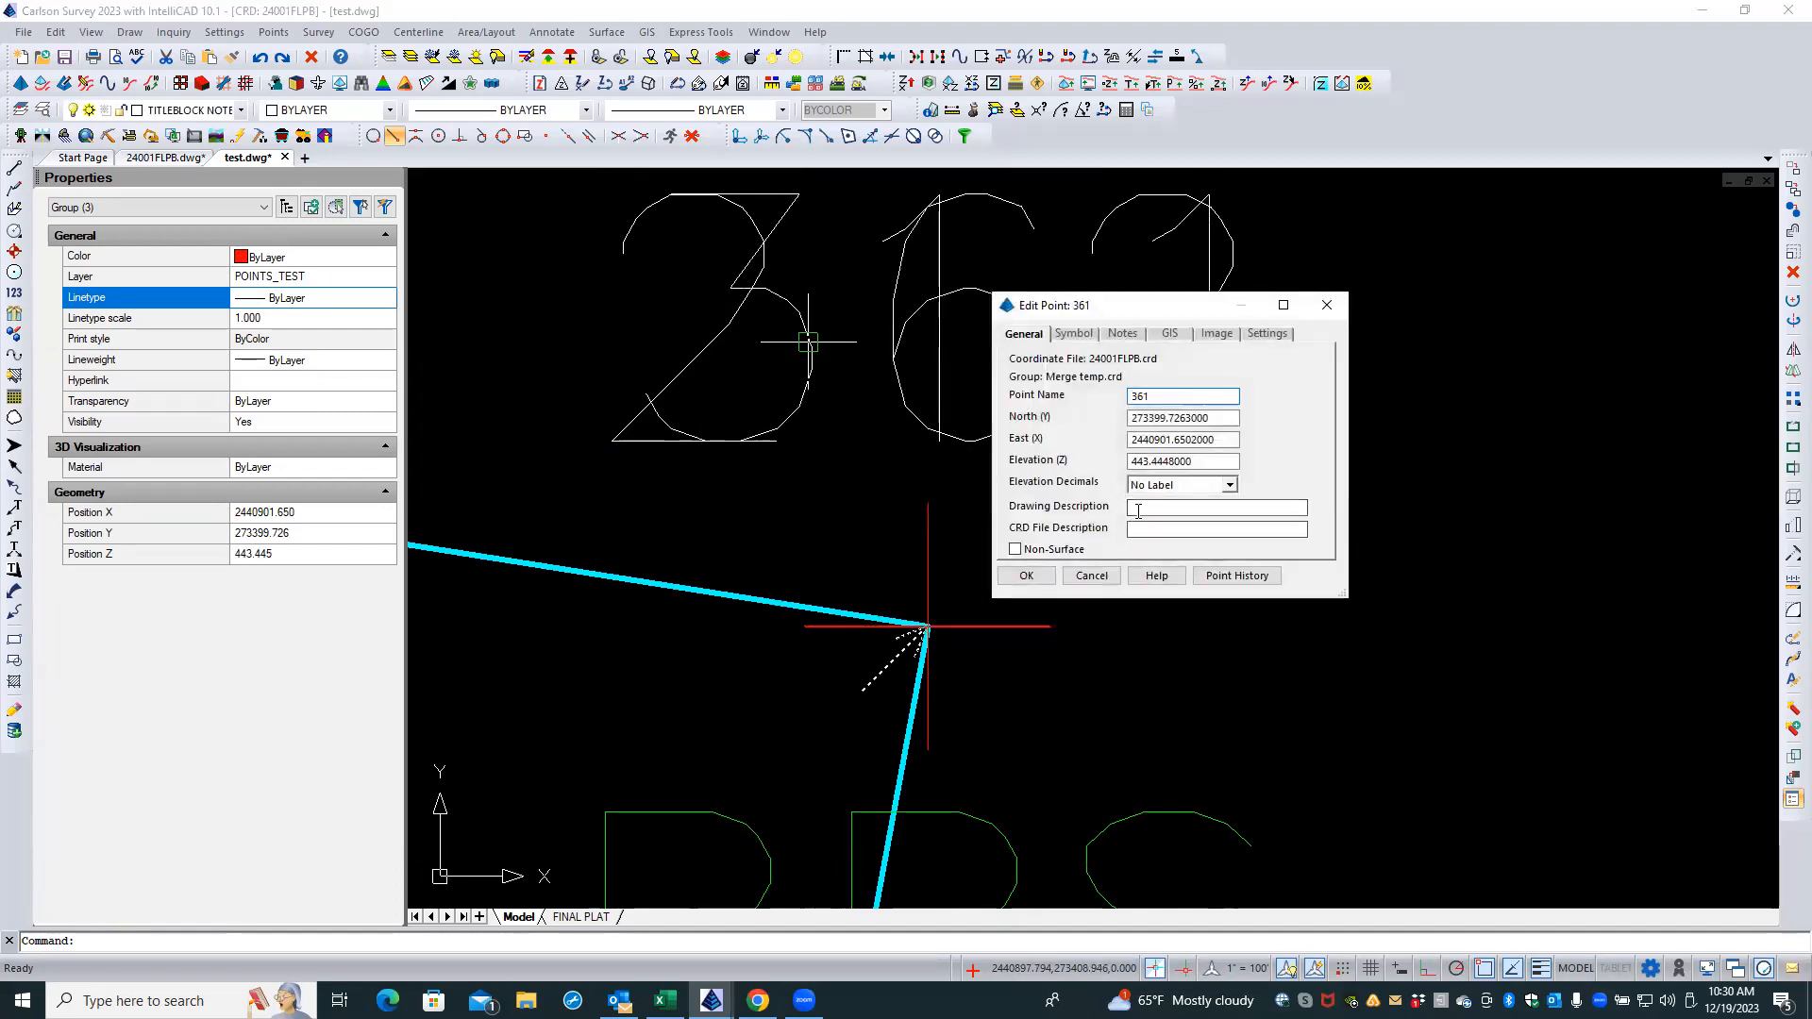
left_click(1100, 585)
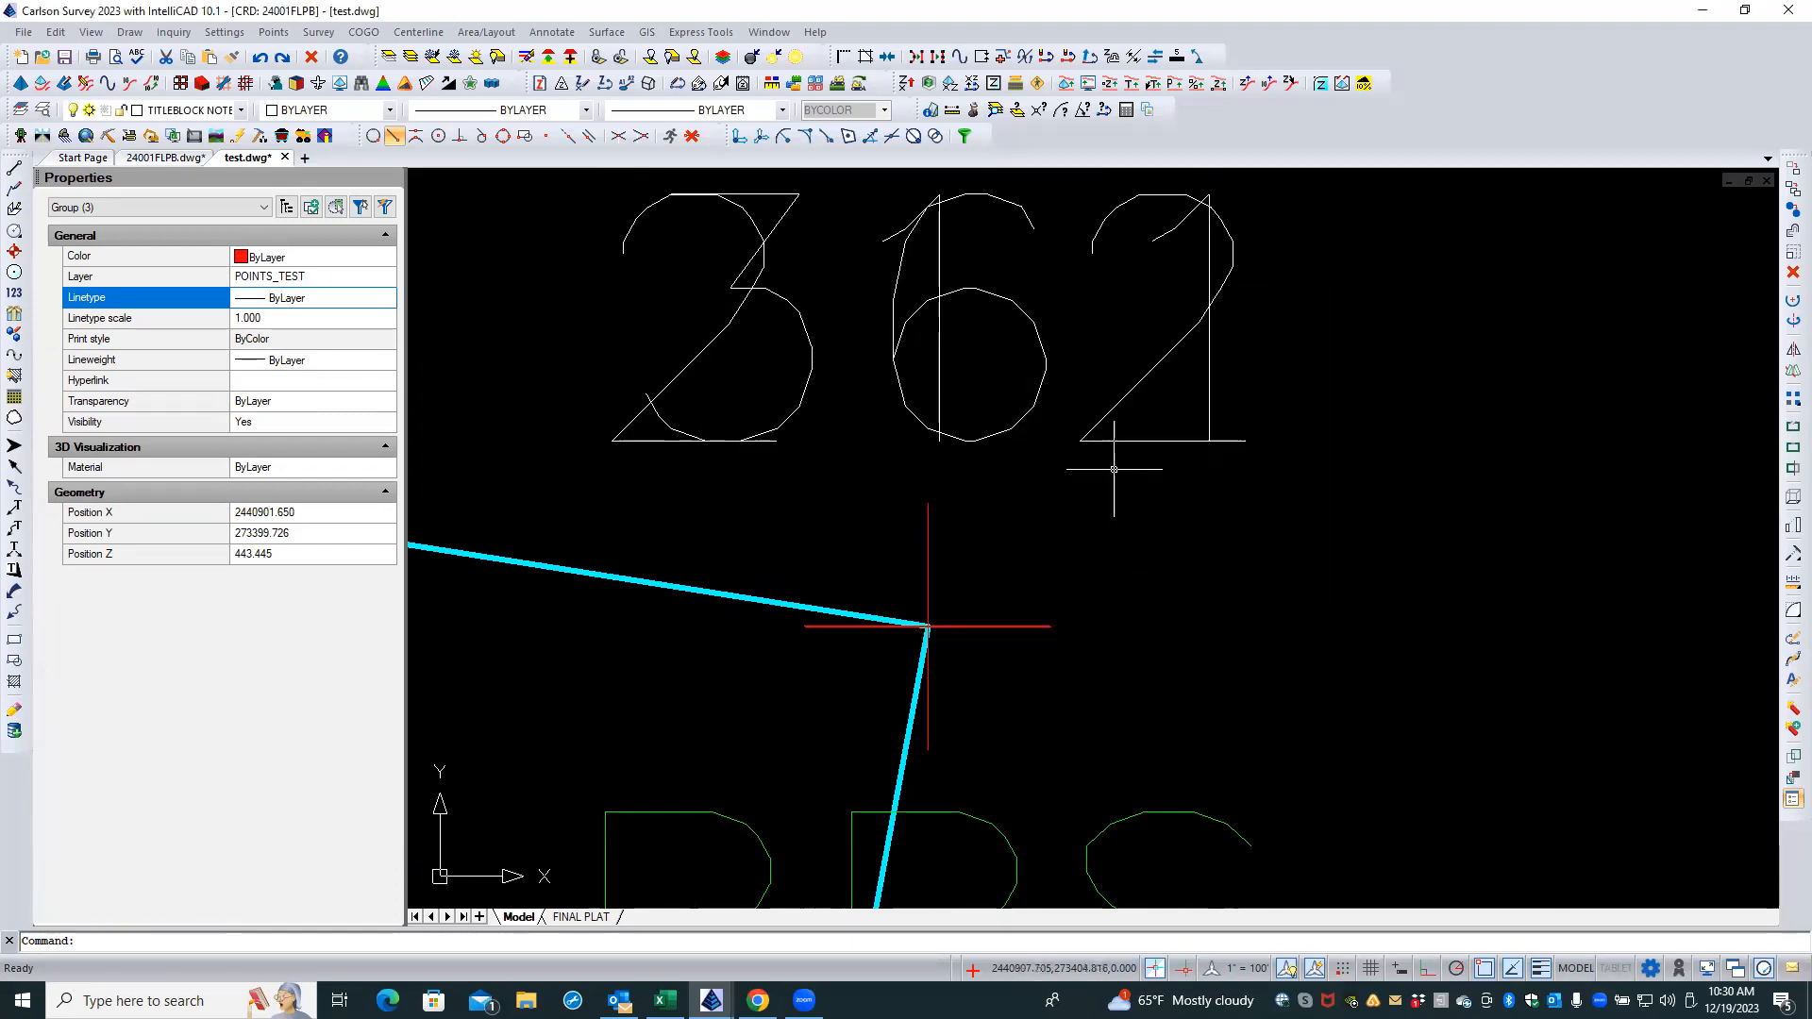
- Review the drawn points along the lot lines and corners across the whole subdivision boundary
scroll(1072, 425, "down", 3)
key("Escape")
scroll(1063, 436, "down", 2)
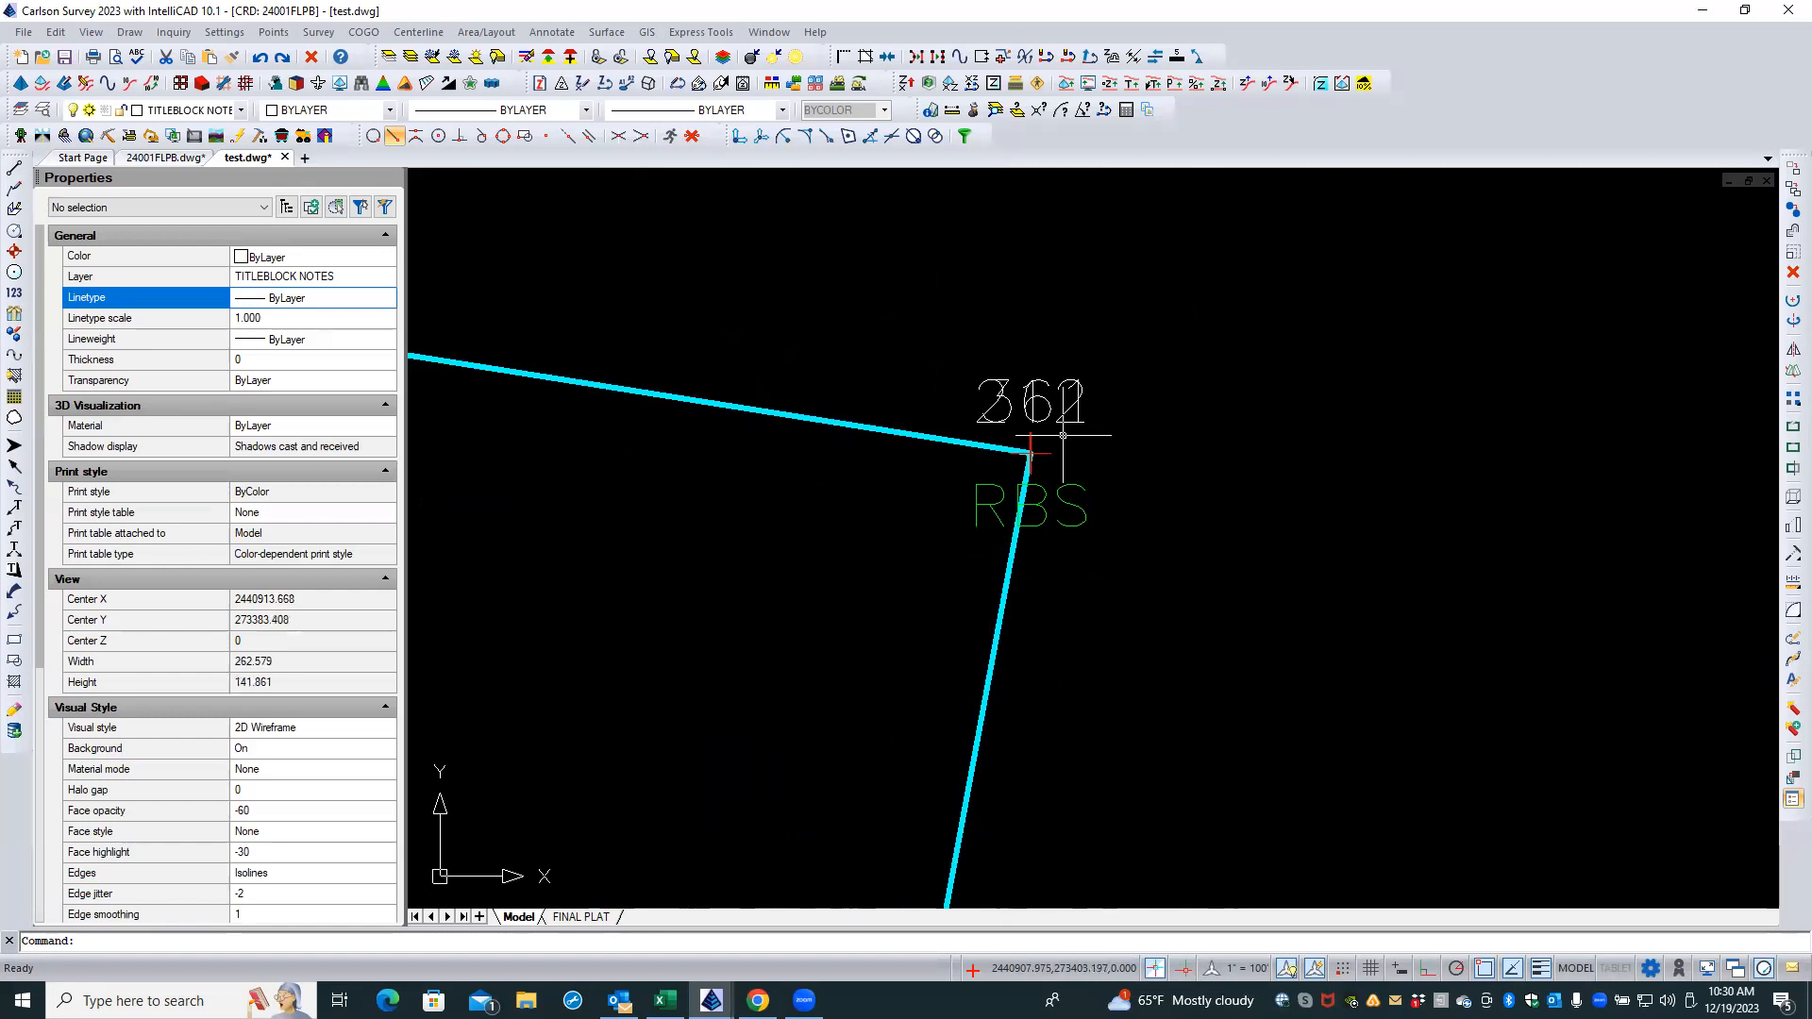
scroll(1109, 439, "down", 6)
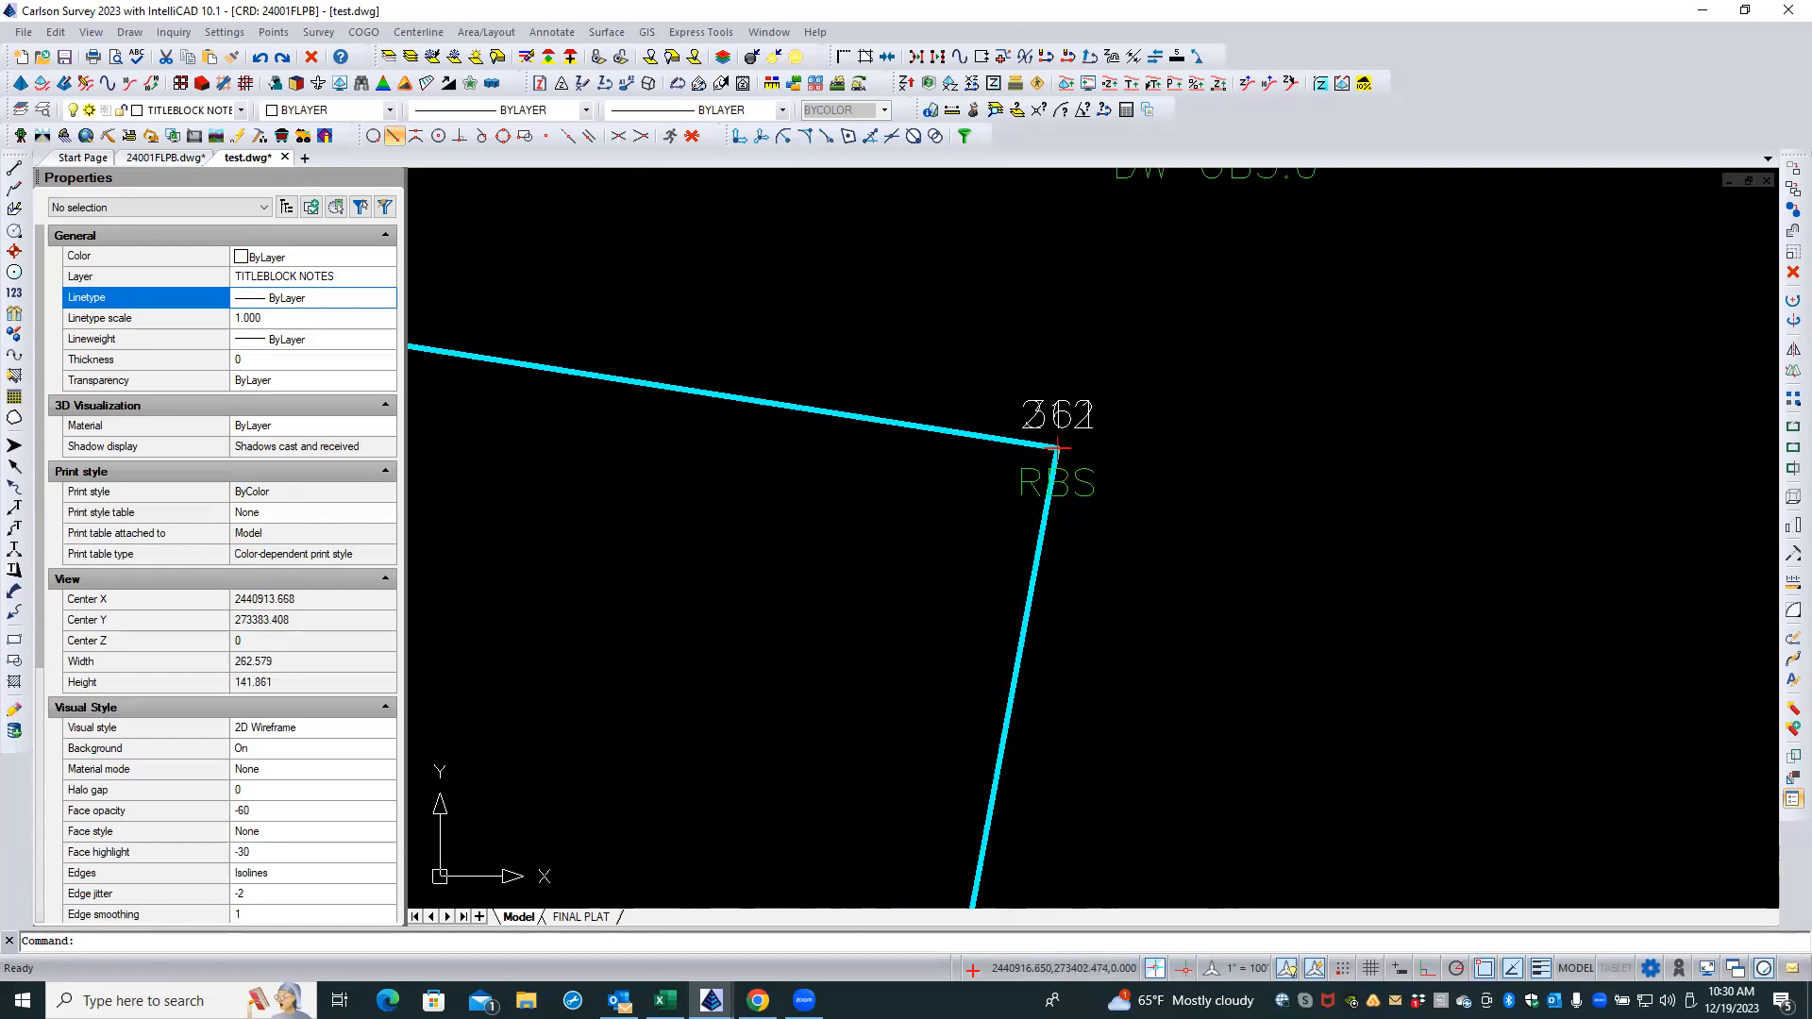
scroll(1109, 439, "down", 3)
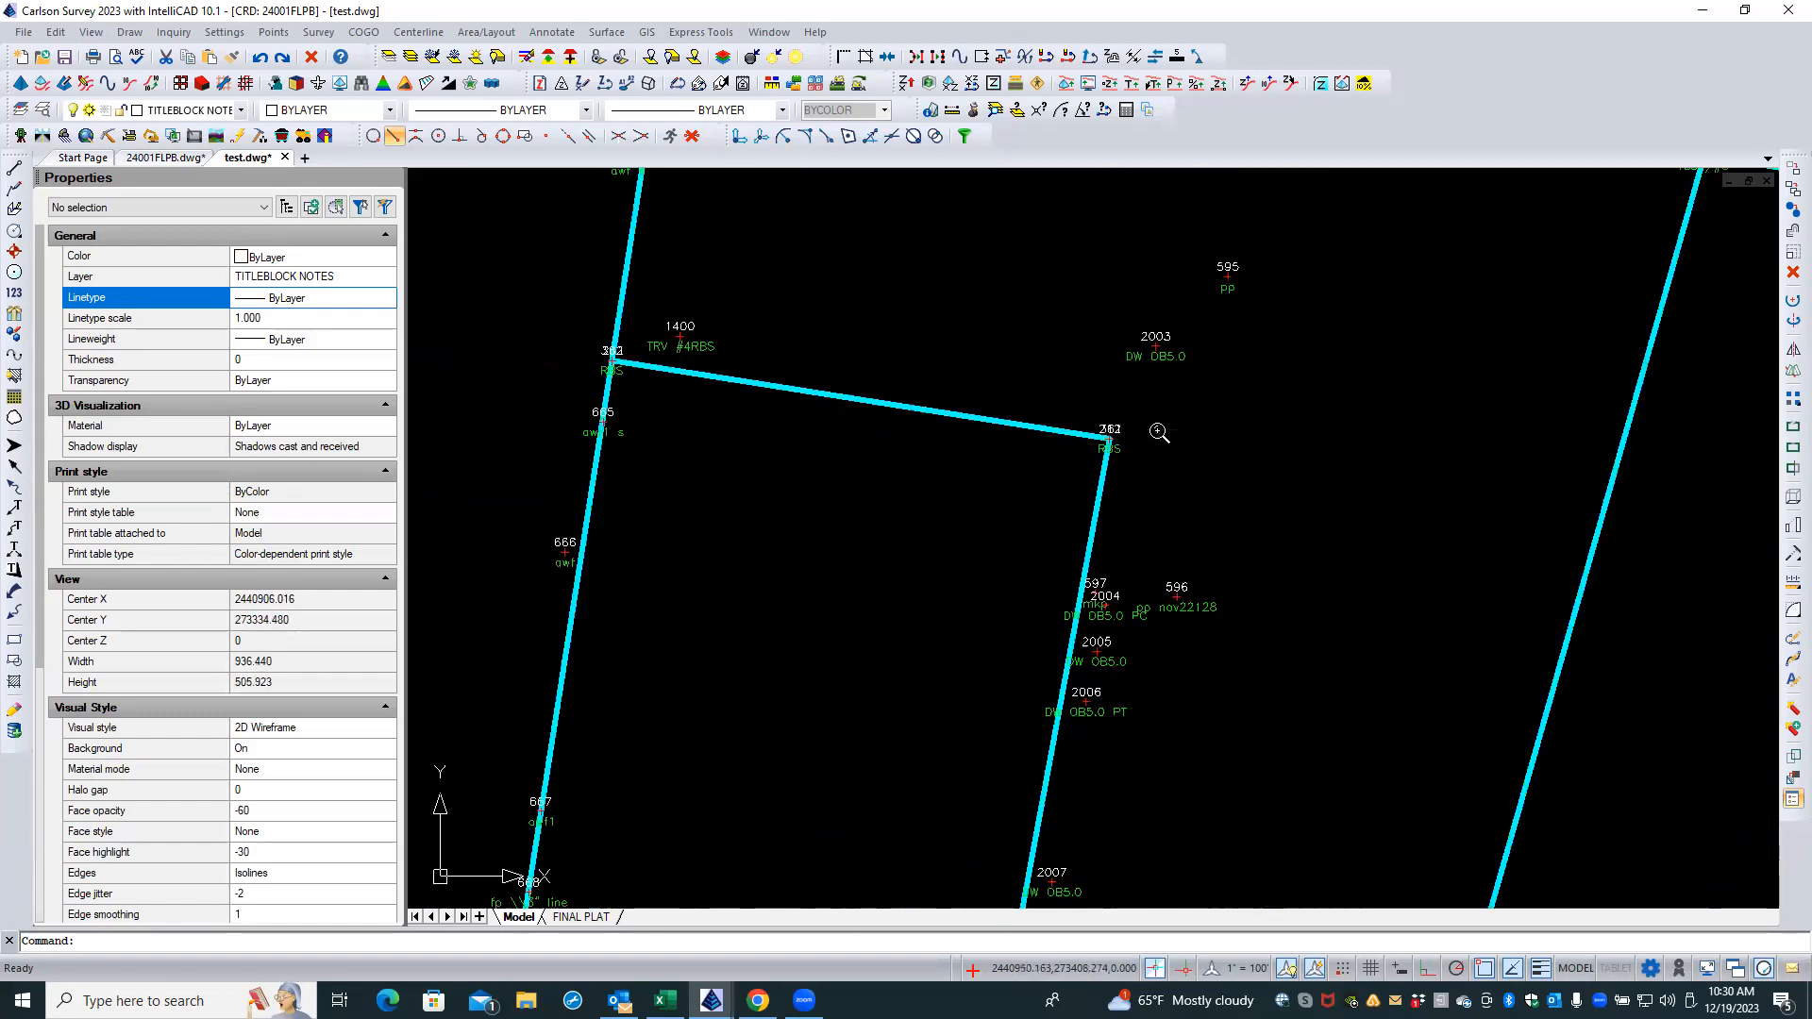
scroll(873, 462, "down", 2)
scroll(872, 463, "down", 3)
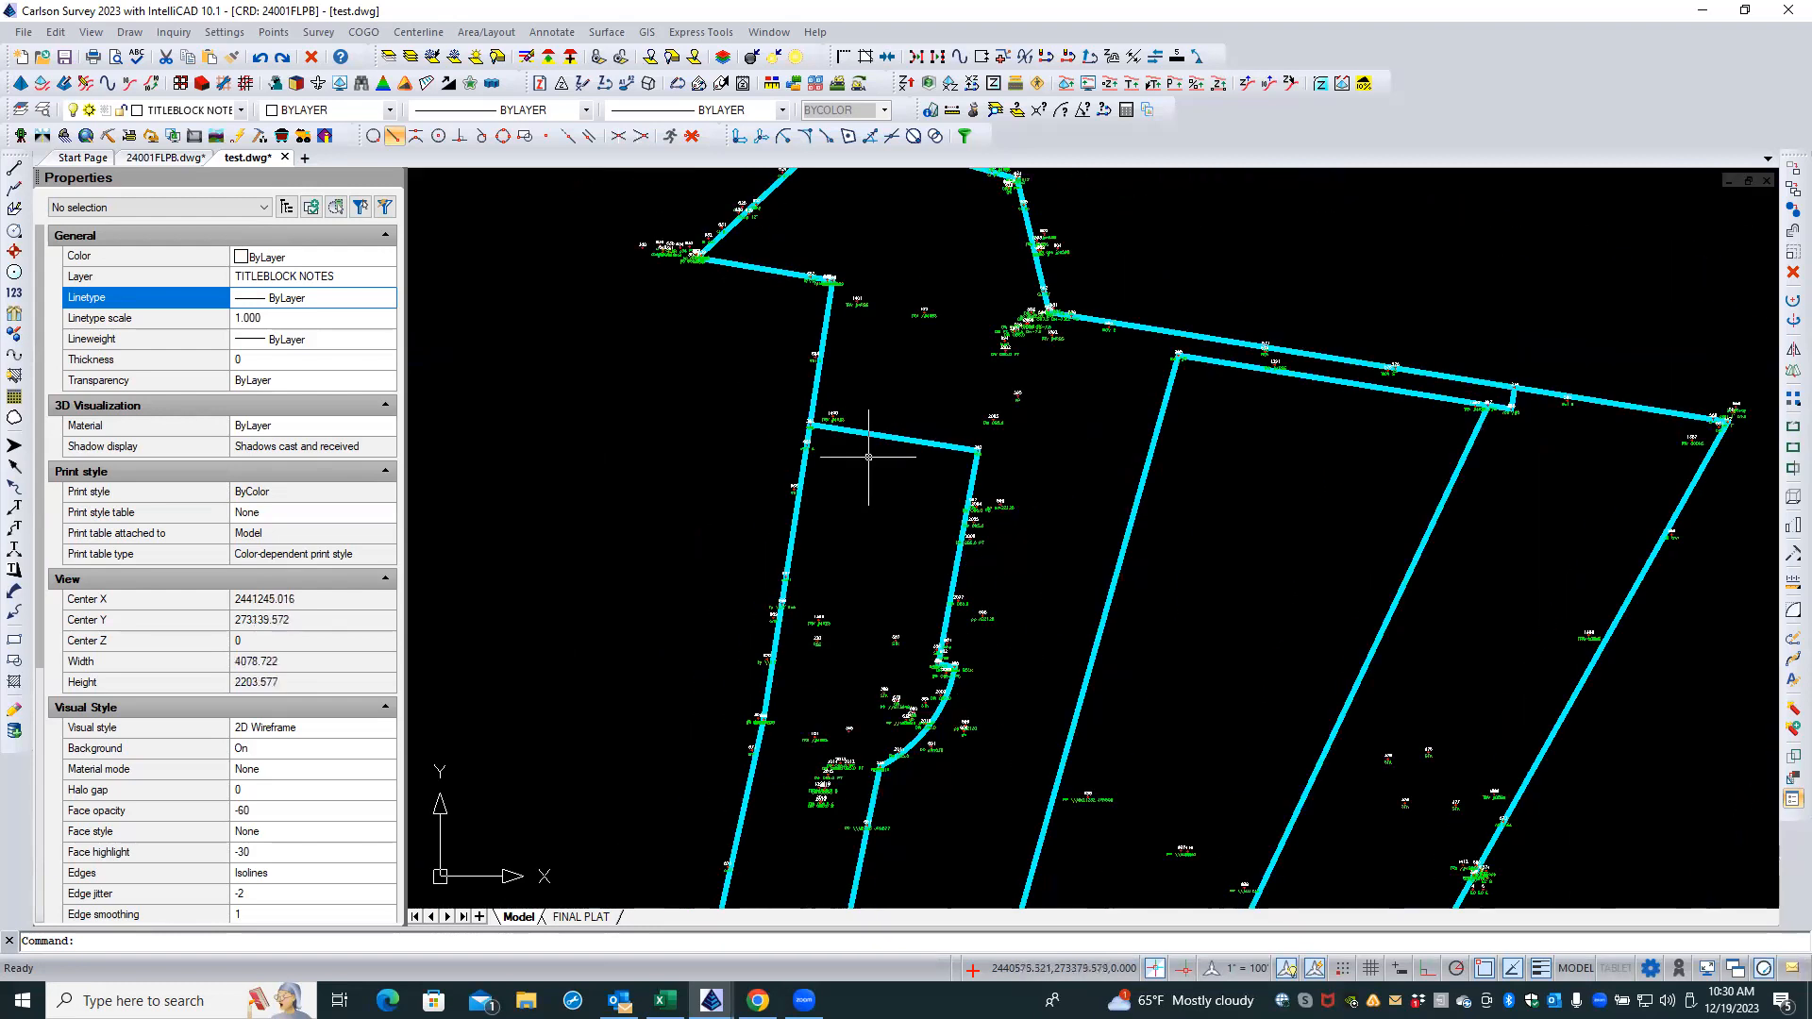
scroll(867, 457, "down", 2)
scroll(868, 459, "down", 2)
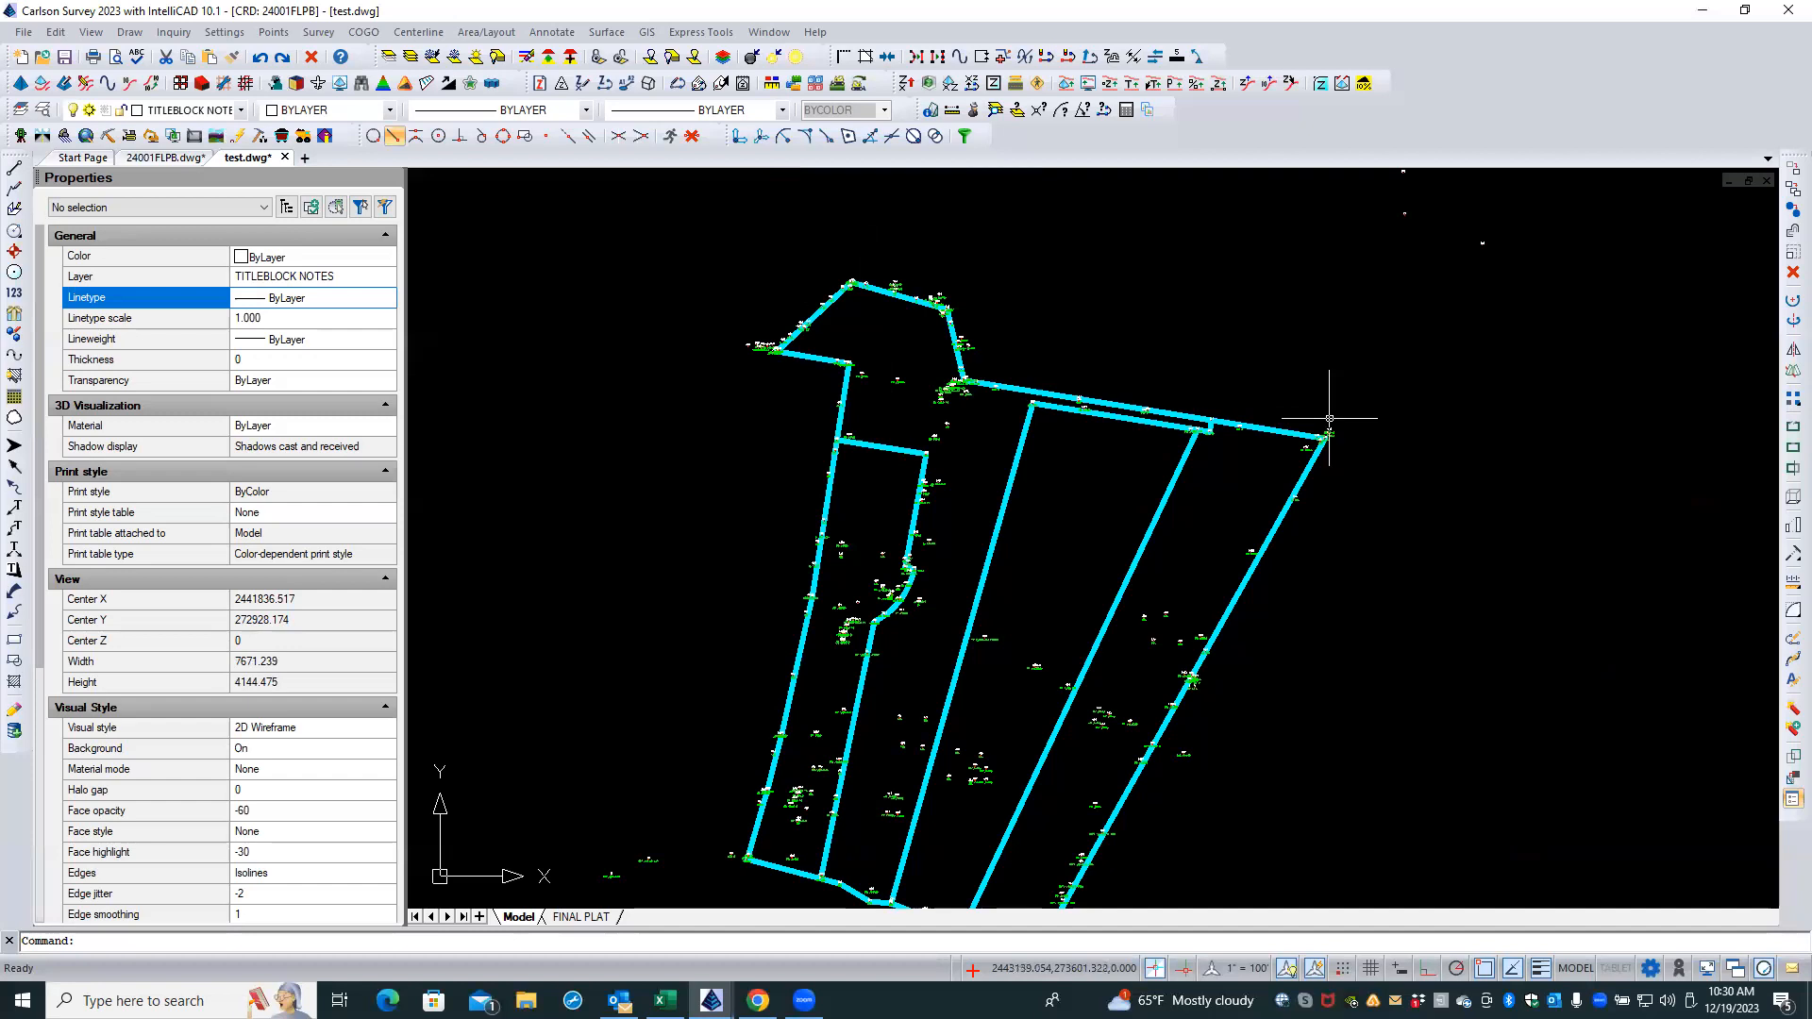
- Compare the northern lot lines and corner points in test.dwg with the whole plat in 24001FLPB.dwg
scroll(1334, 437, "up", 4)
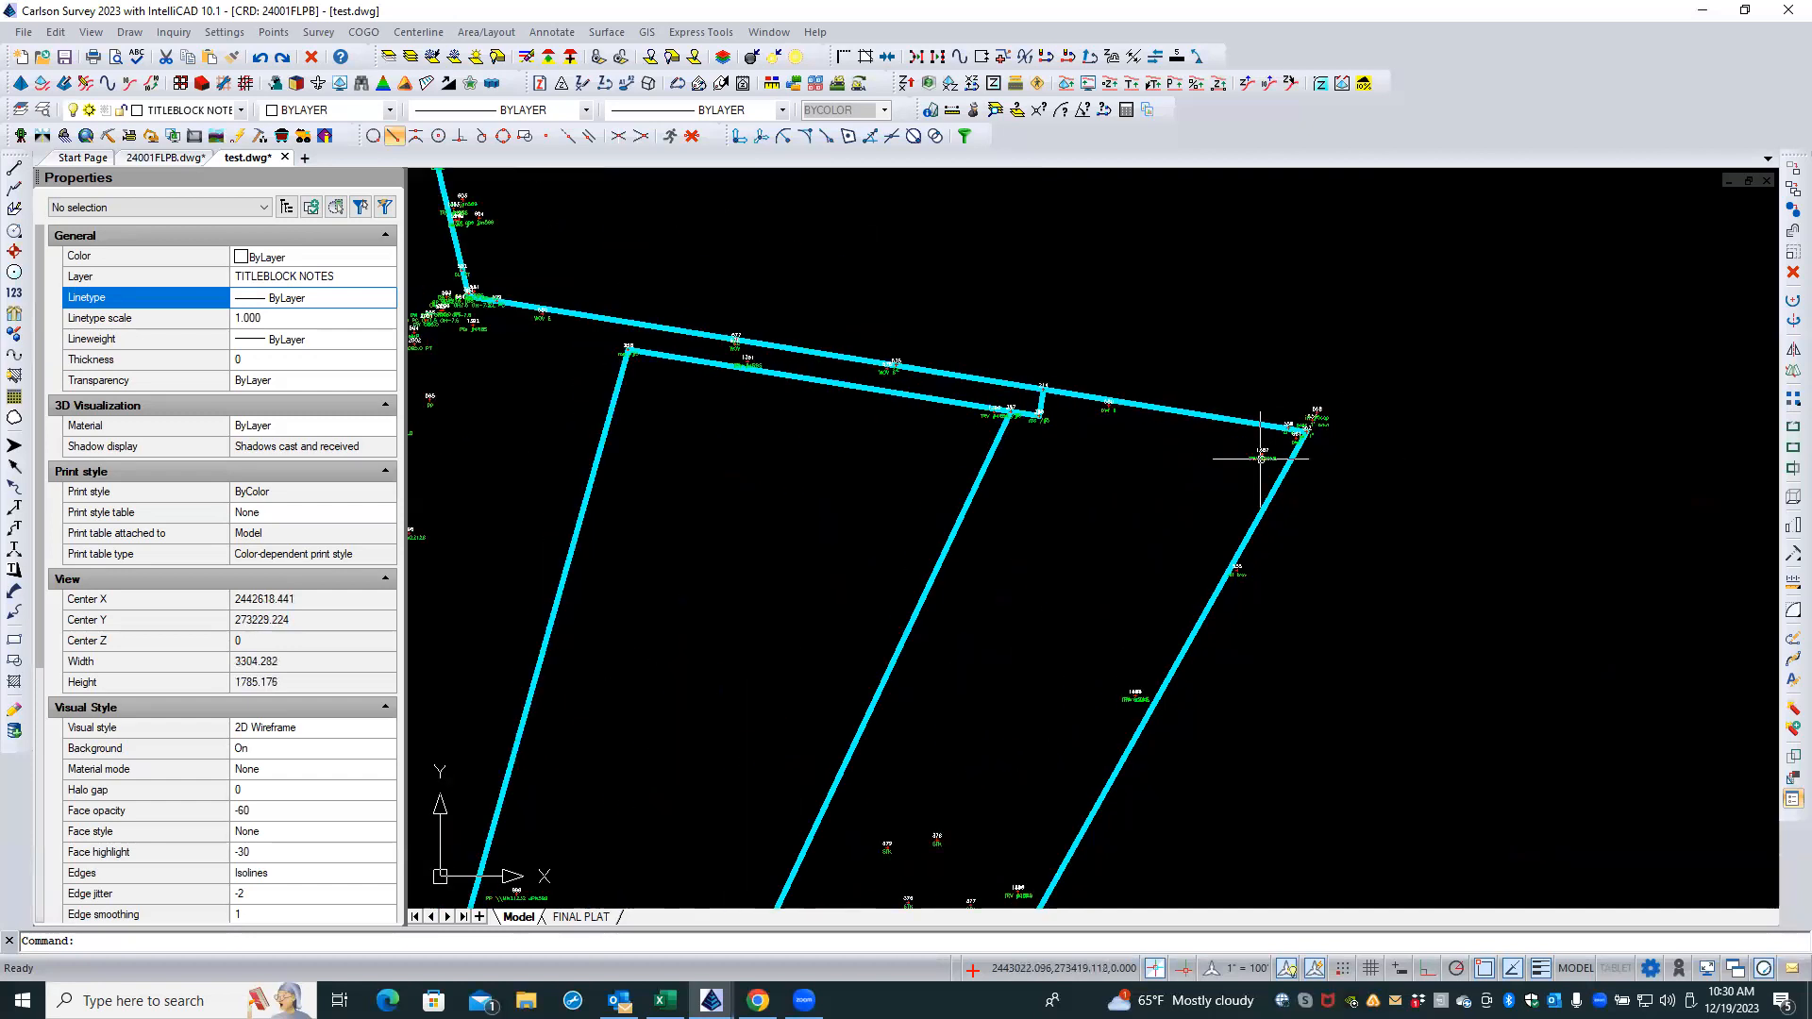
left_click(1143, 335)
left_click(1120, 341)
middle_click_drag(1101, 300, 1198, 306)
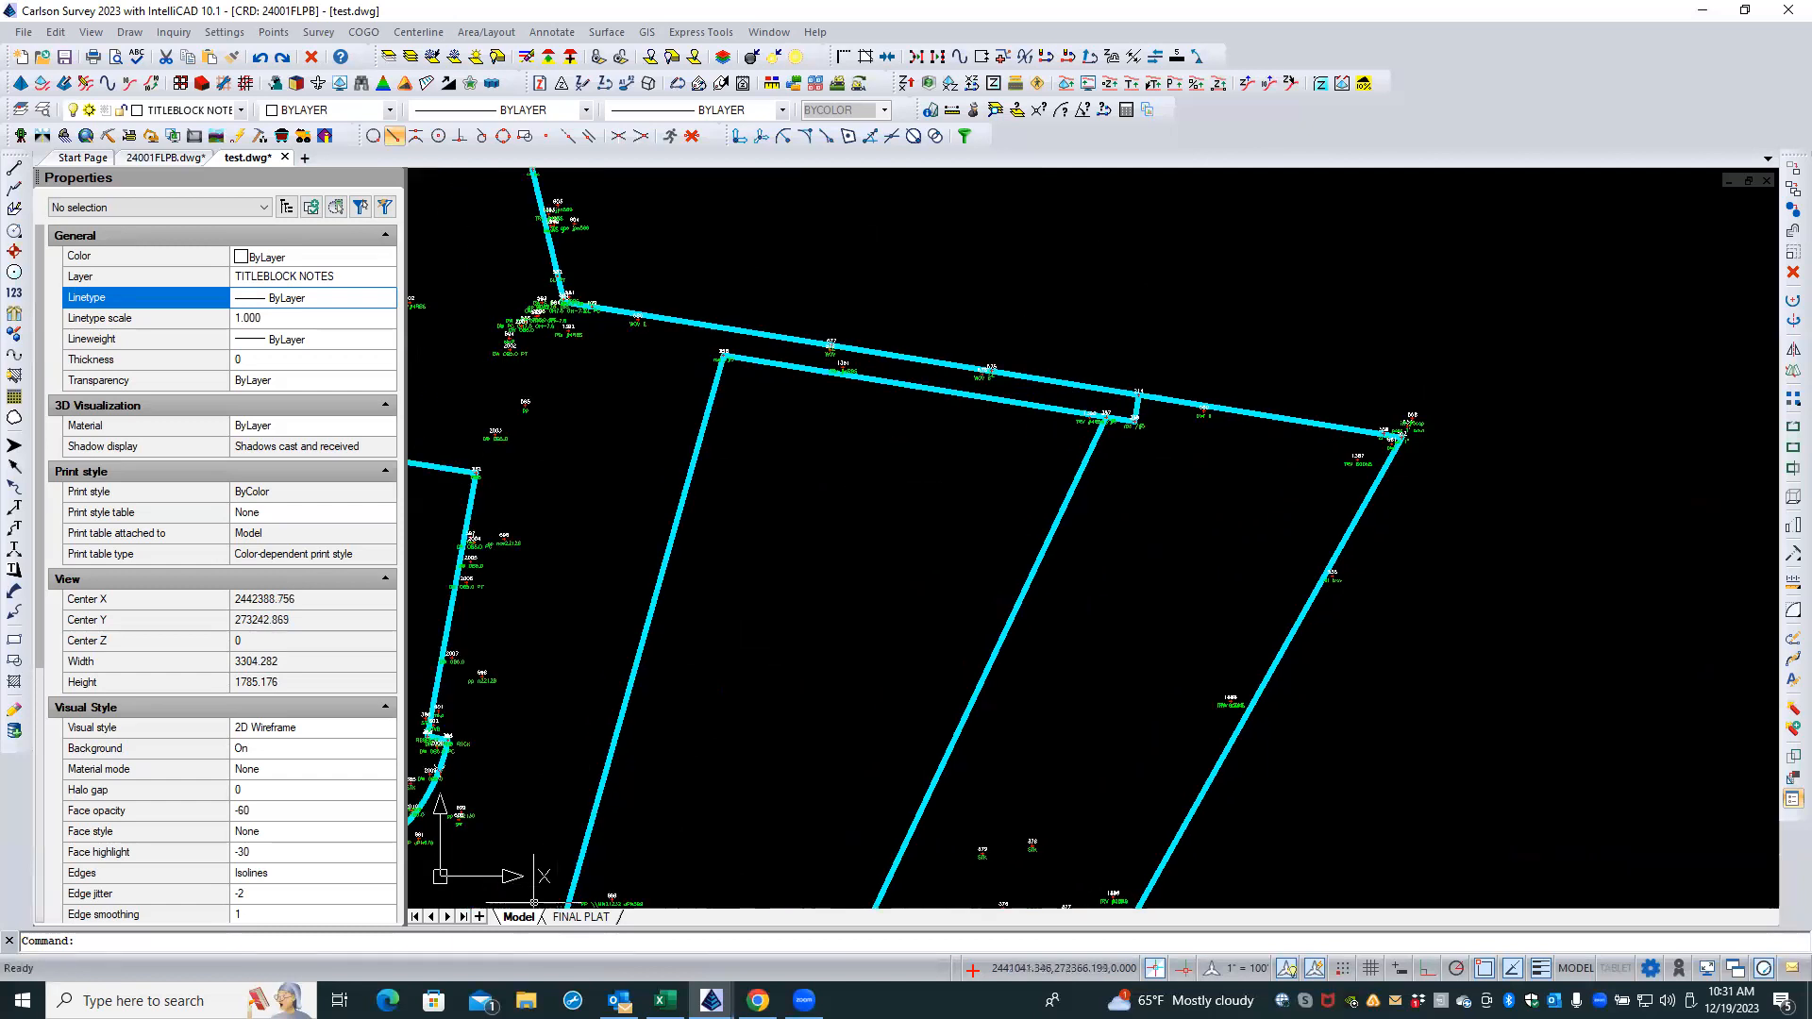
left_click(152, 157)
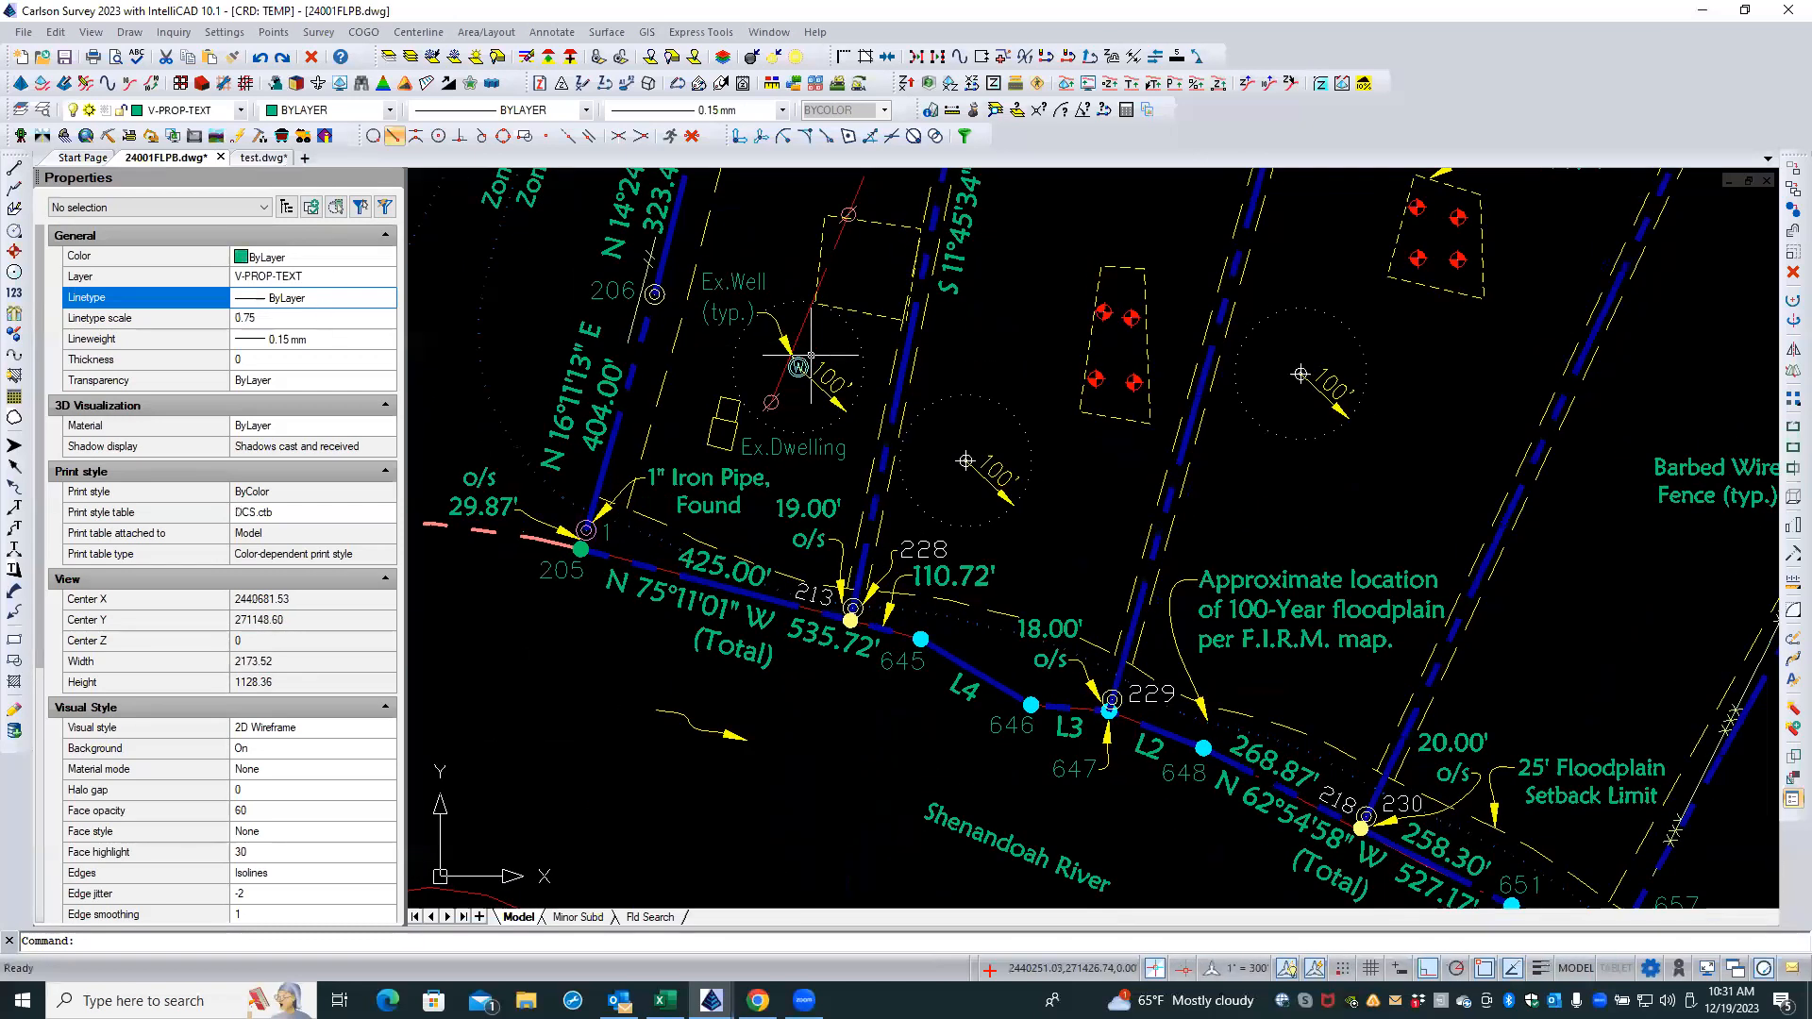
scroll(835, 518, "down", 7)
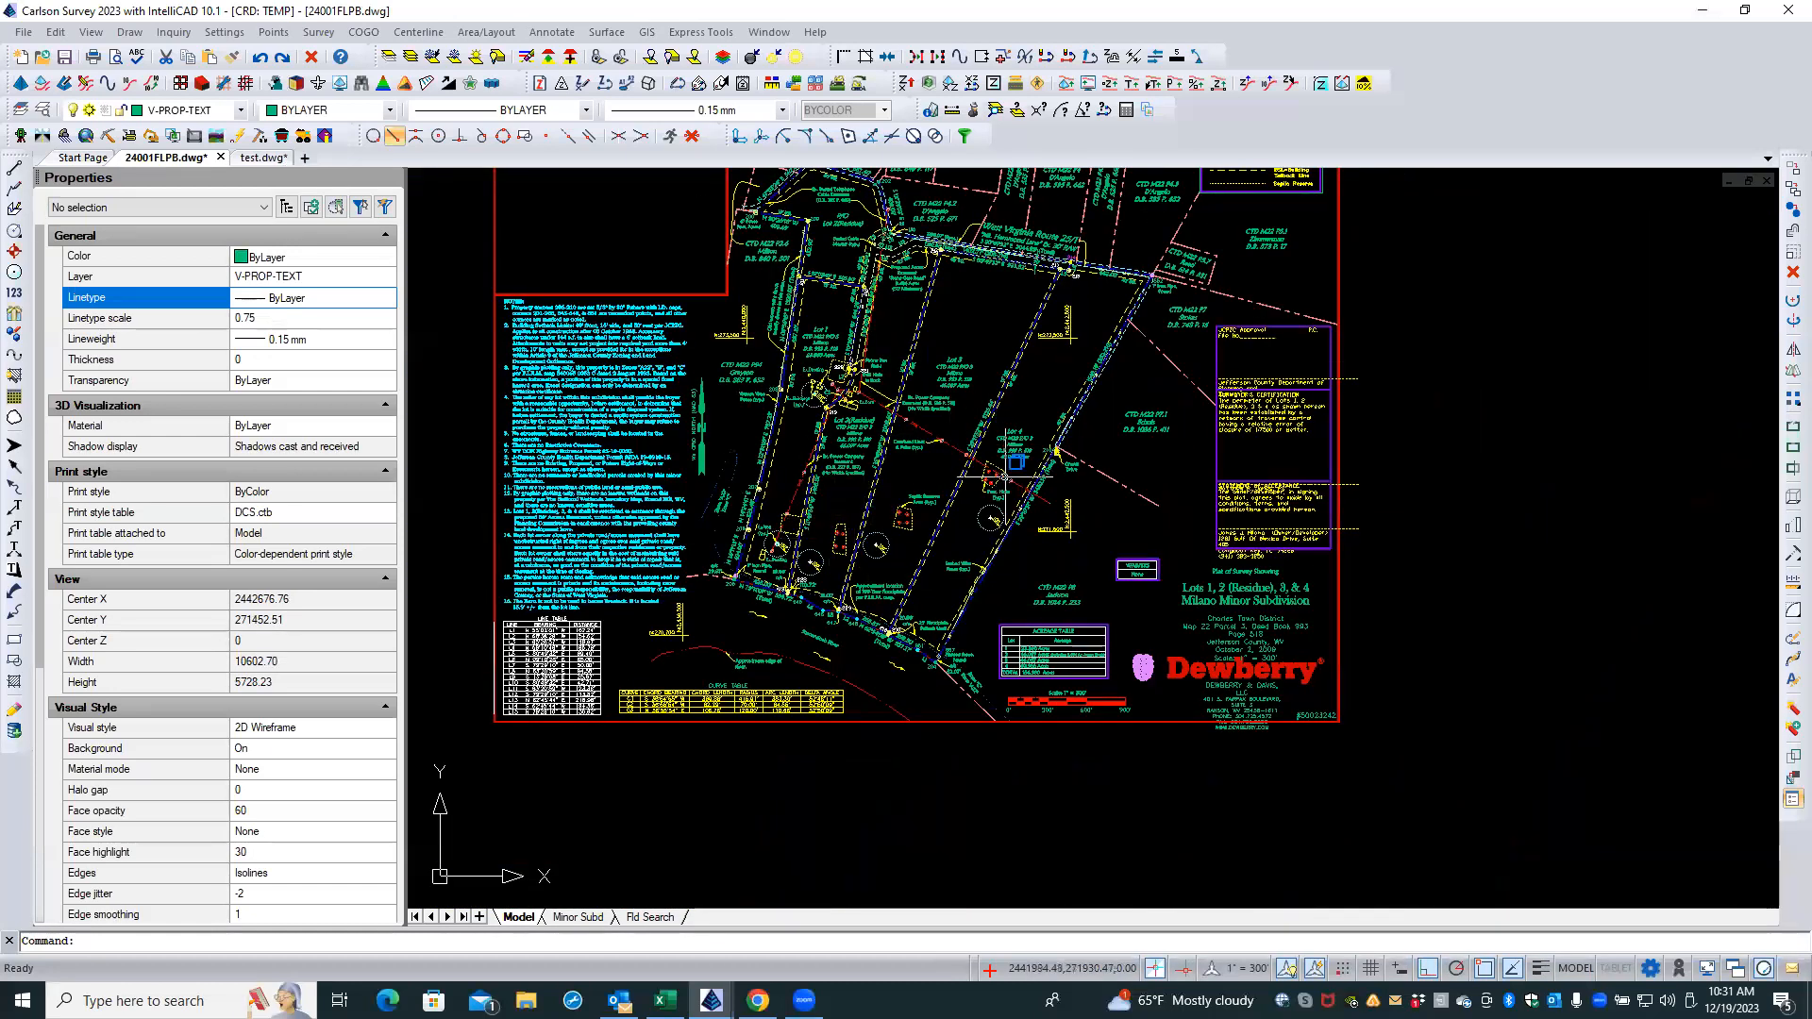
middle_click_drag(999, 313, 1007, 382)
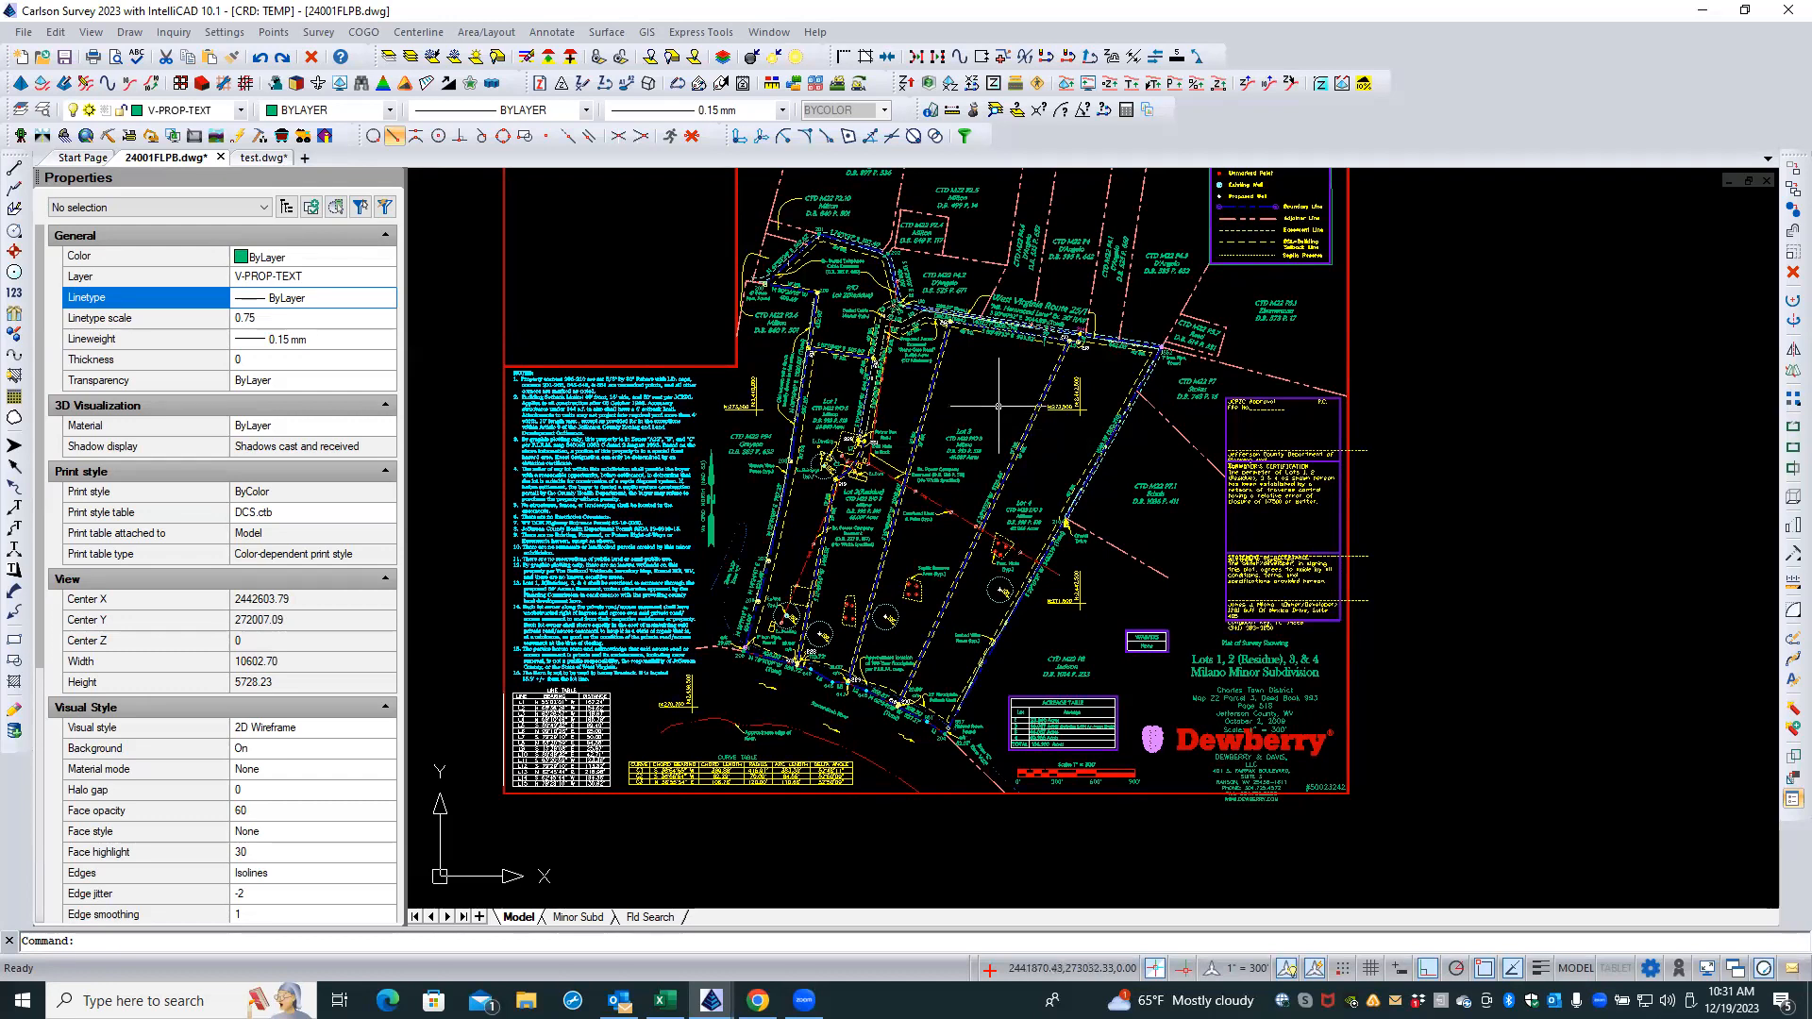
- Save test.dwg and 24001FLPB.dwg
left_click(254, 160)
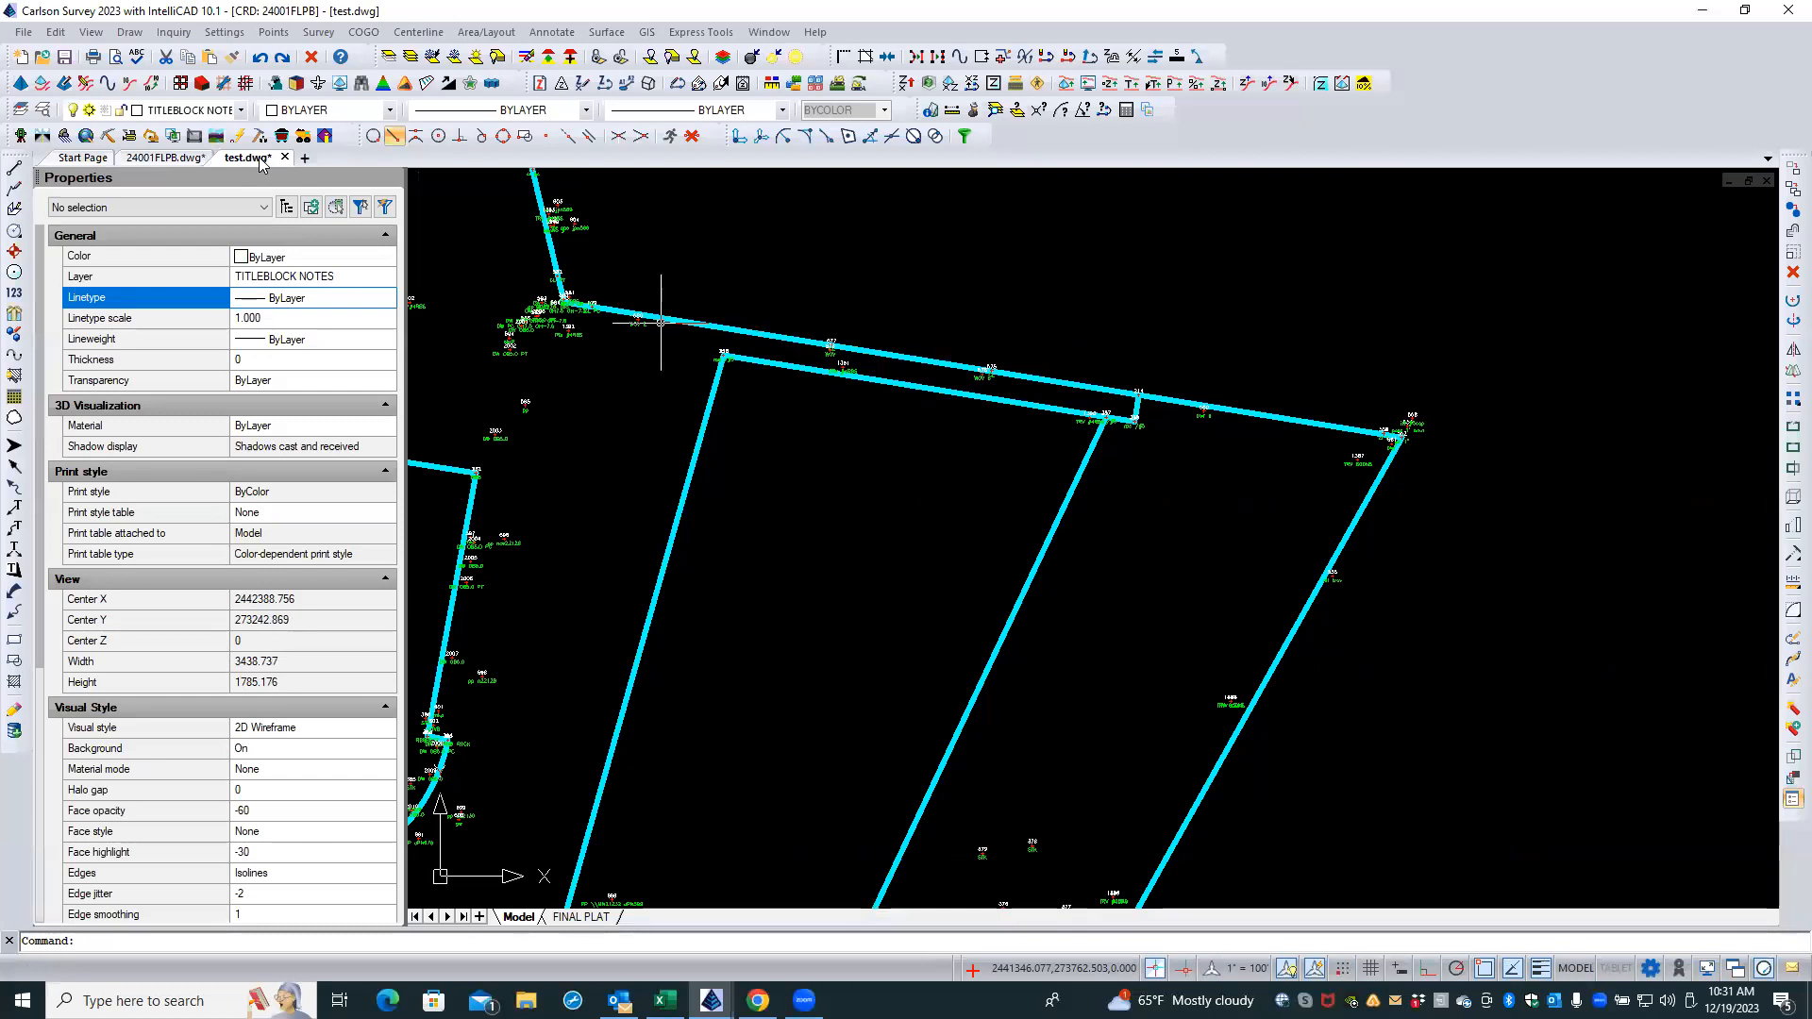
left_click(63, 59)
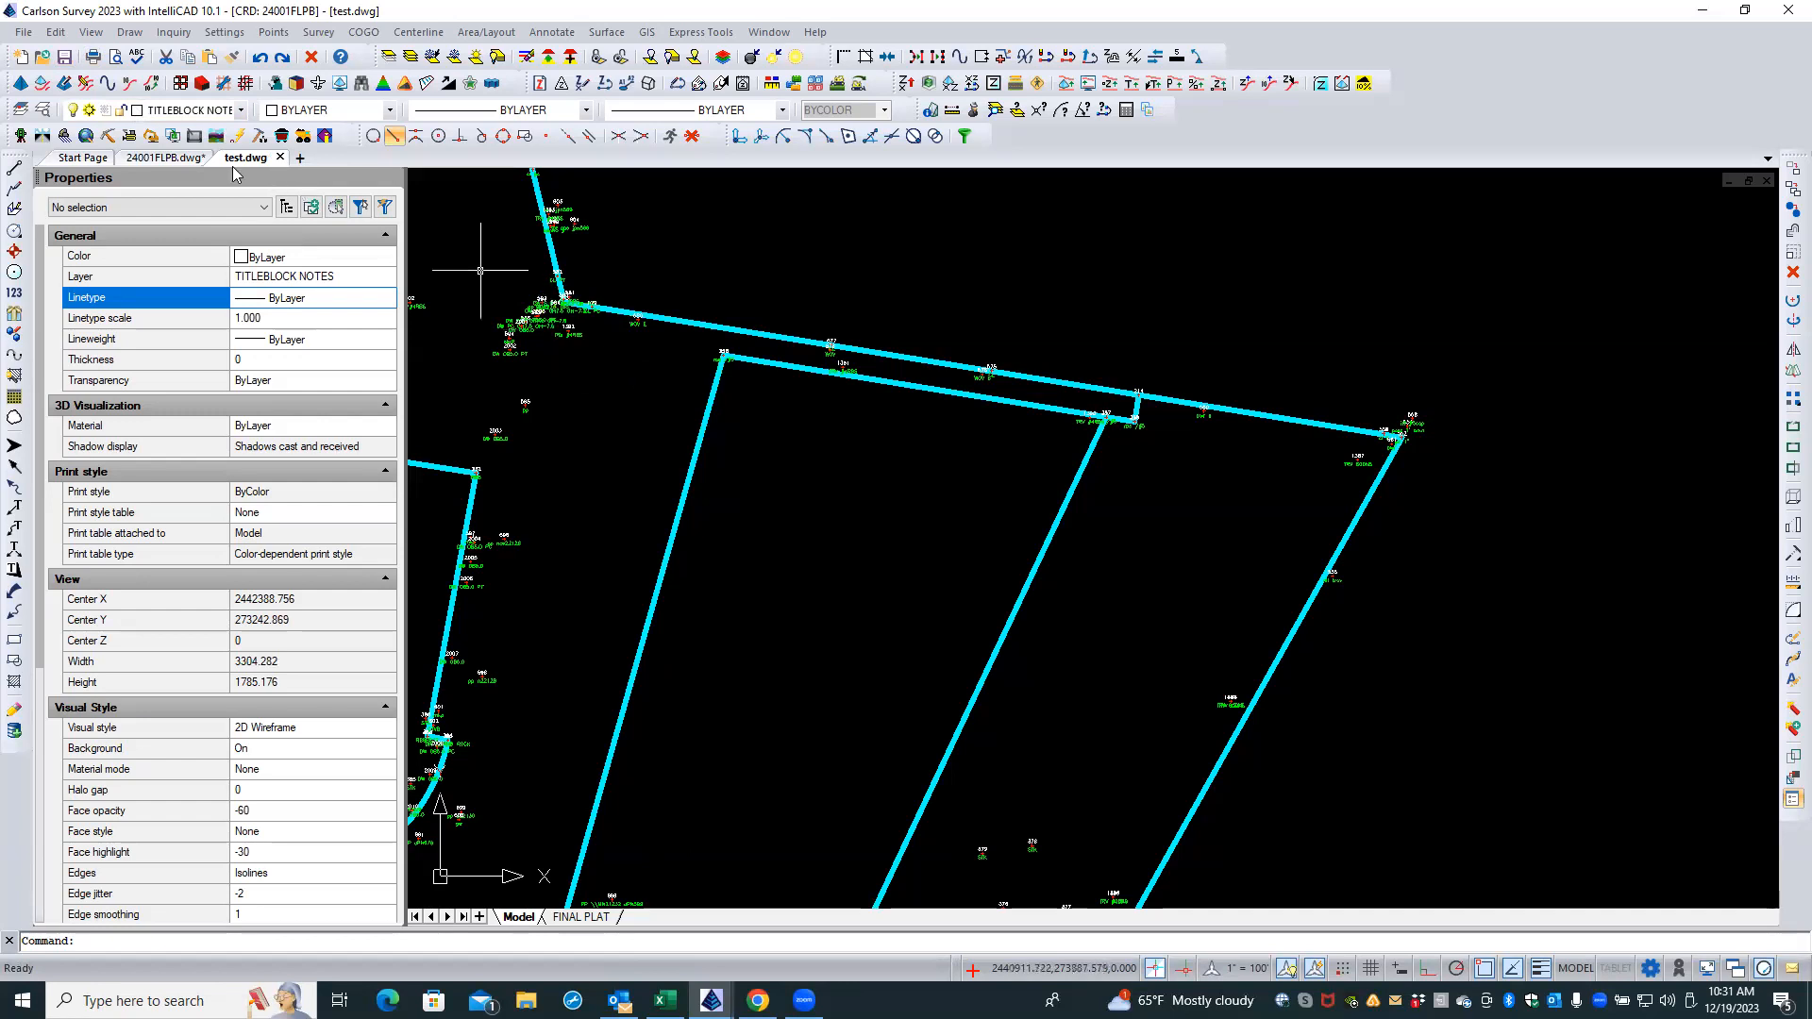
left_click(166, 158)
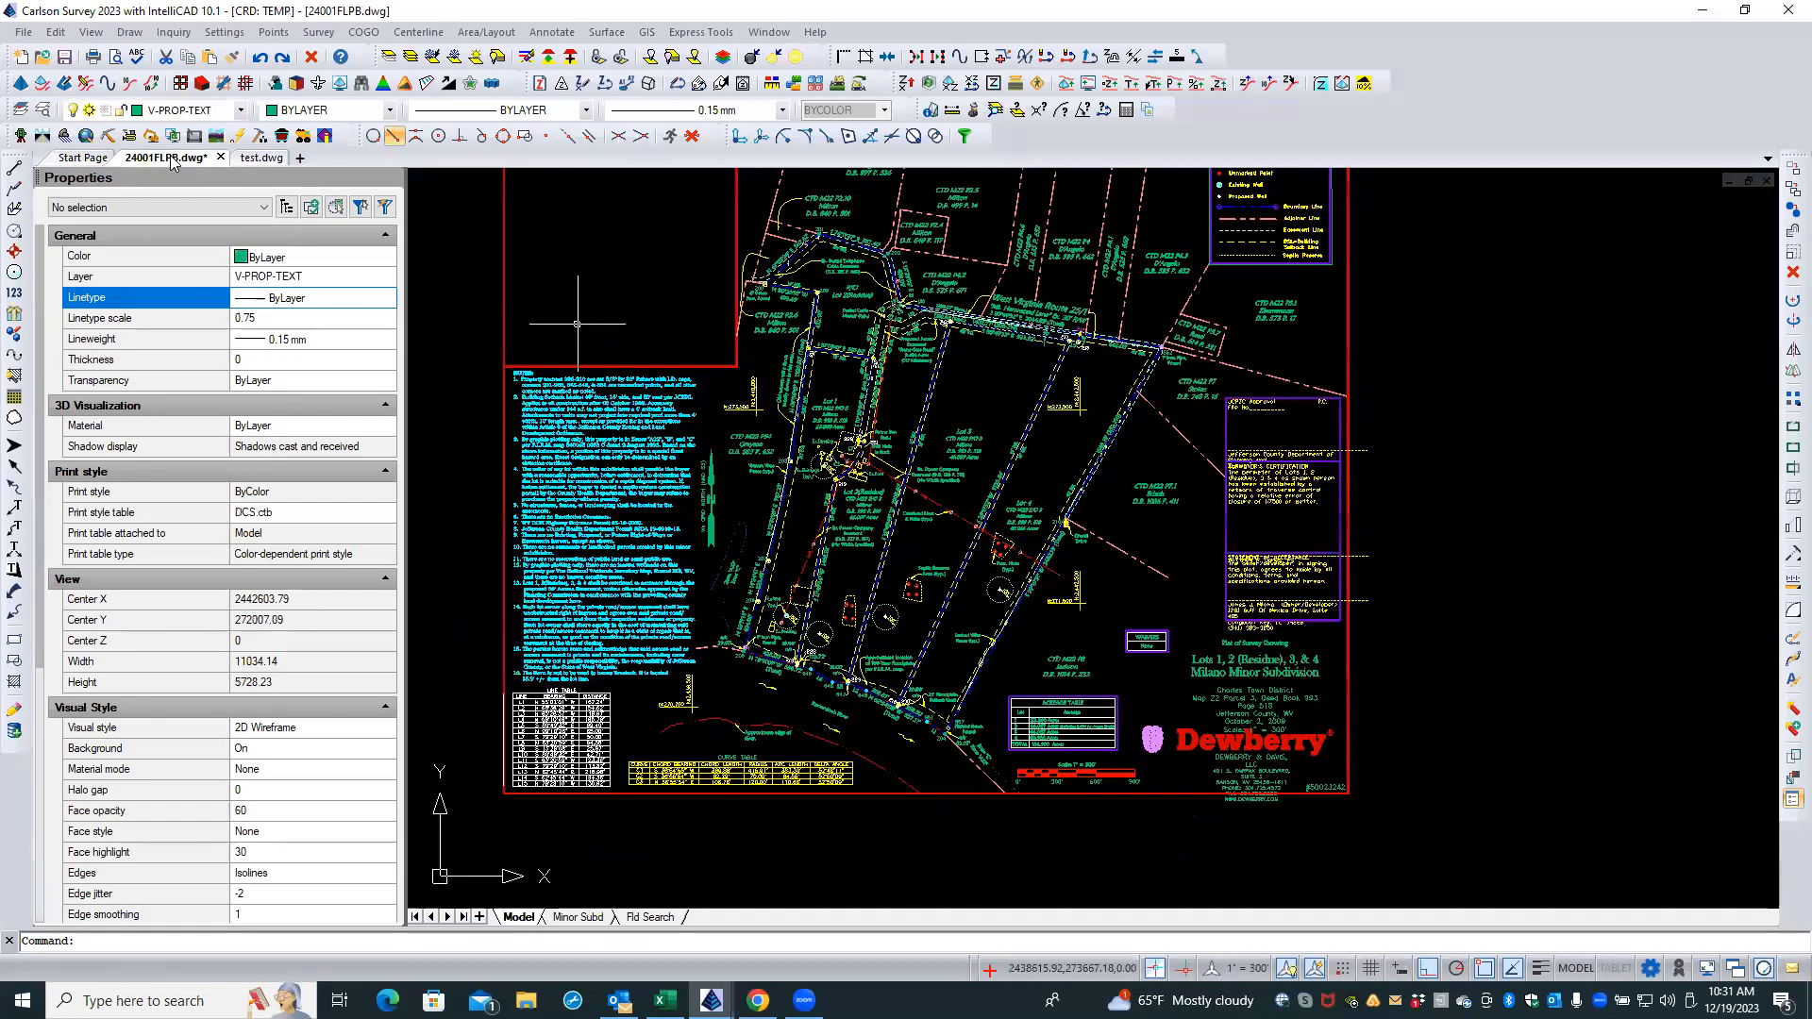
left_click(63, 59)
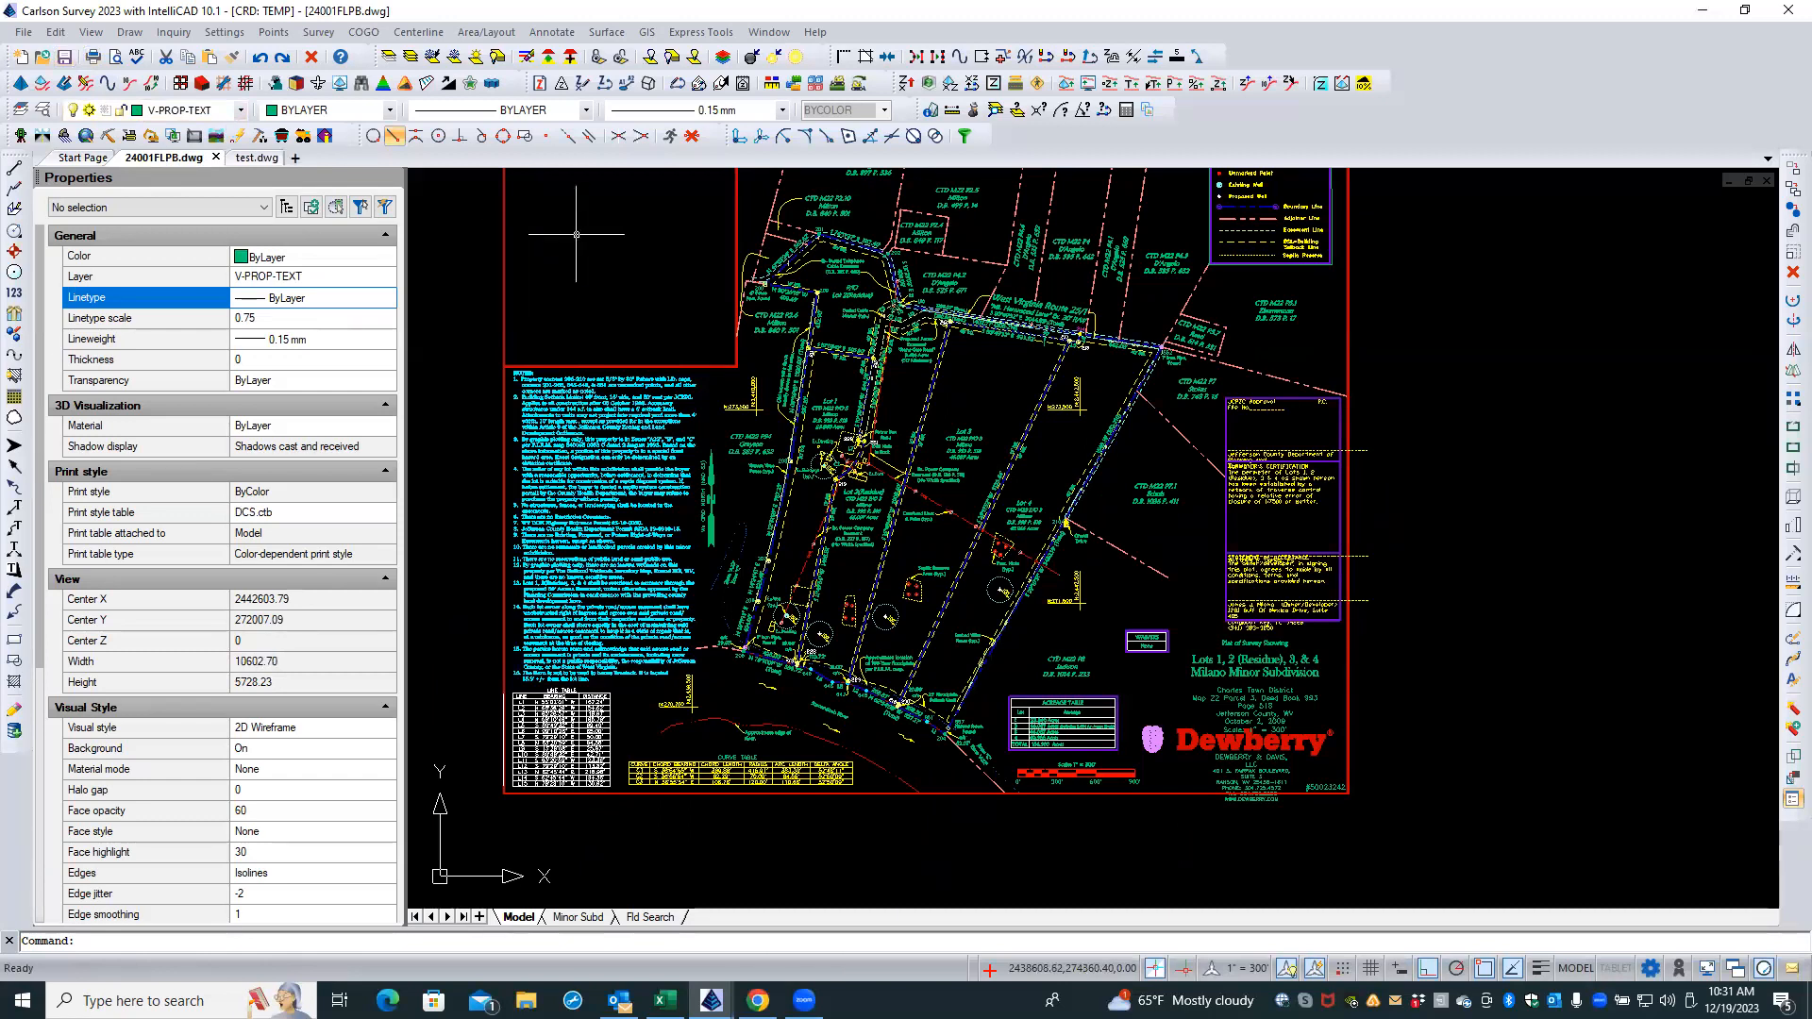
- Review the full plat sheet on the Fld Search layout and compare it with the Minor Subd layout
left_click(661, 918)
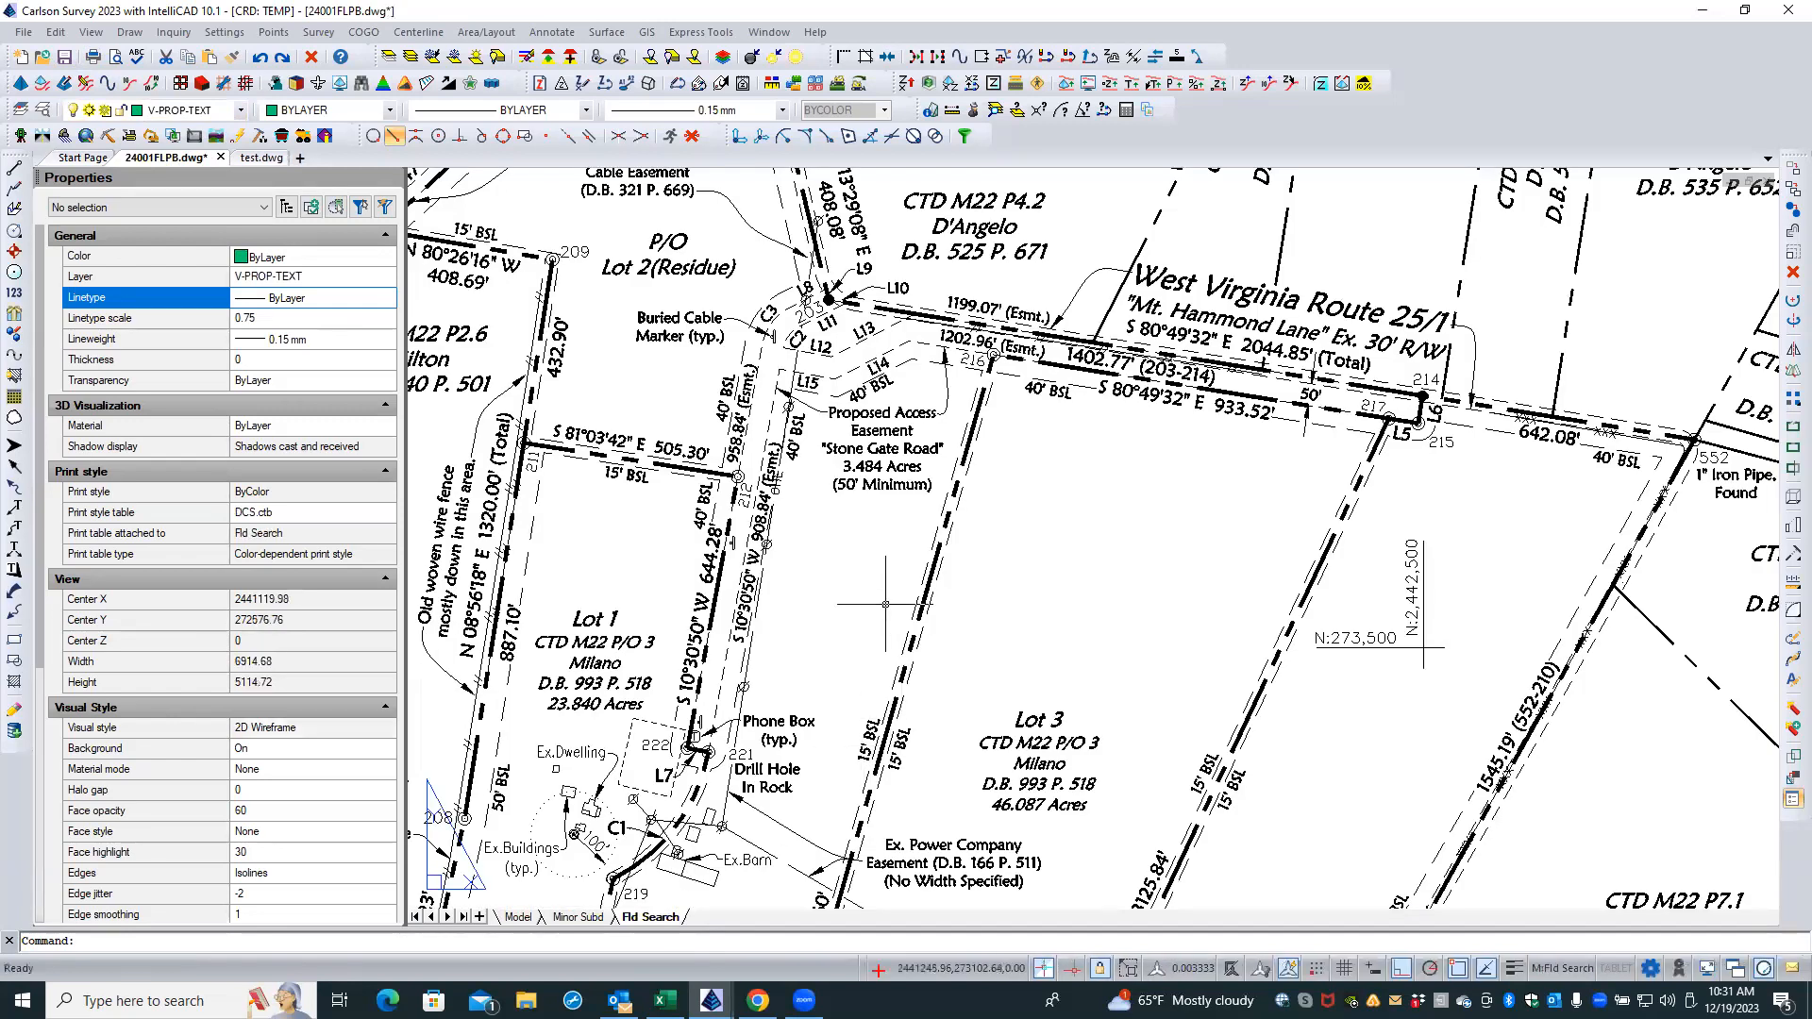
scroll(880, 586, "down", 3)
scroll(878, 582, "down", 2)
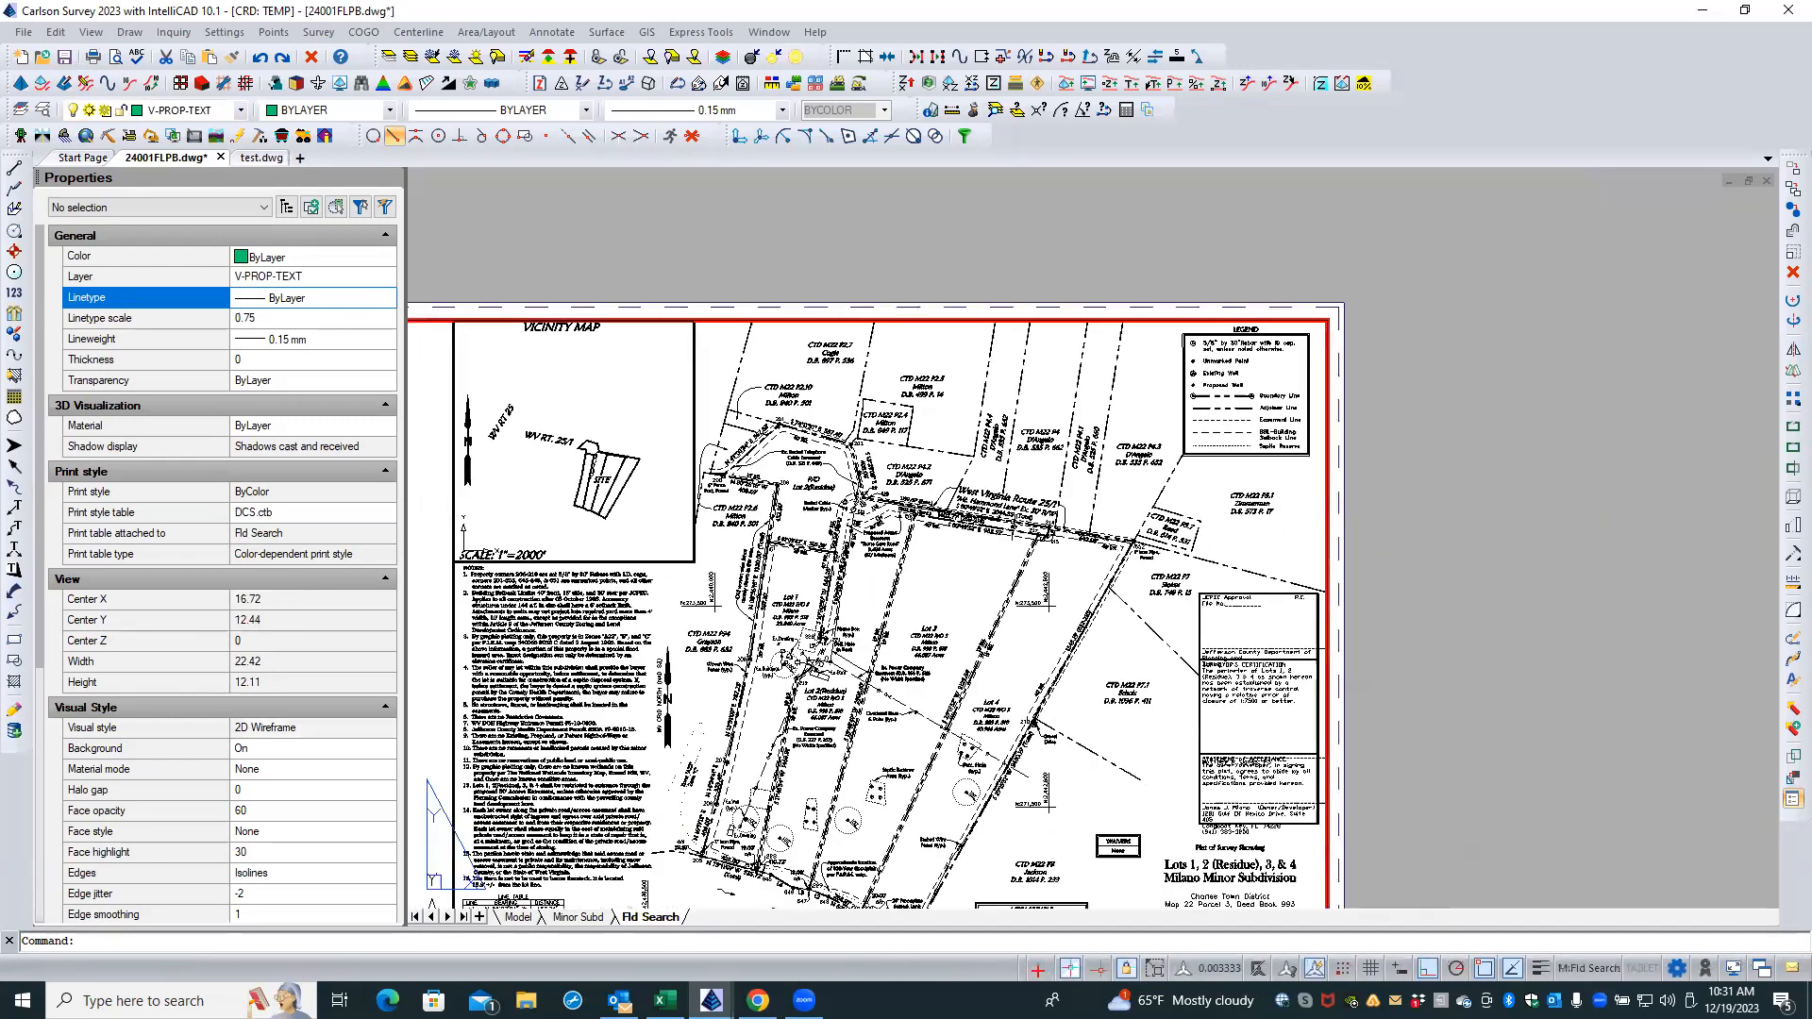
middle_click_drag(901, 577, 996, 453)
double_click(997, 454)
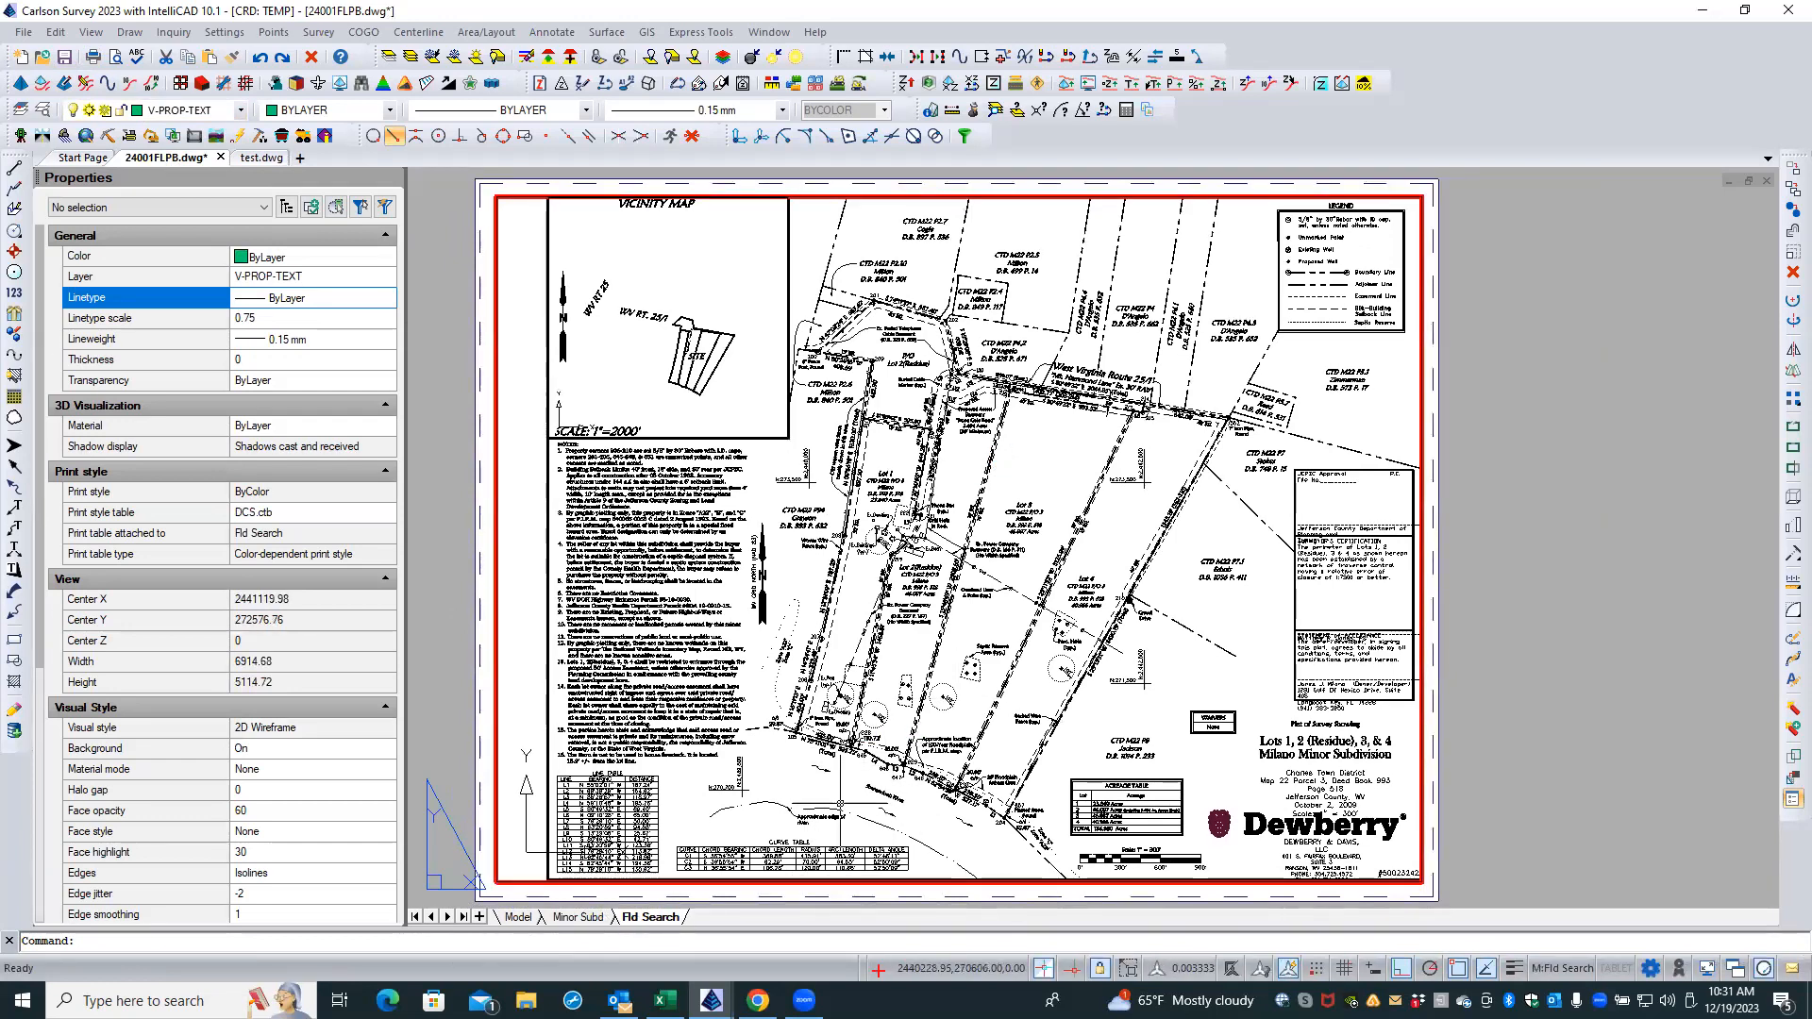
left_click(565, 918)
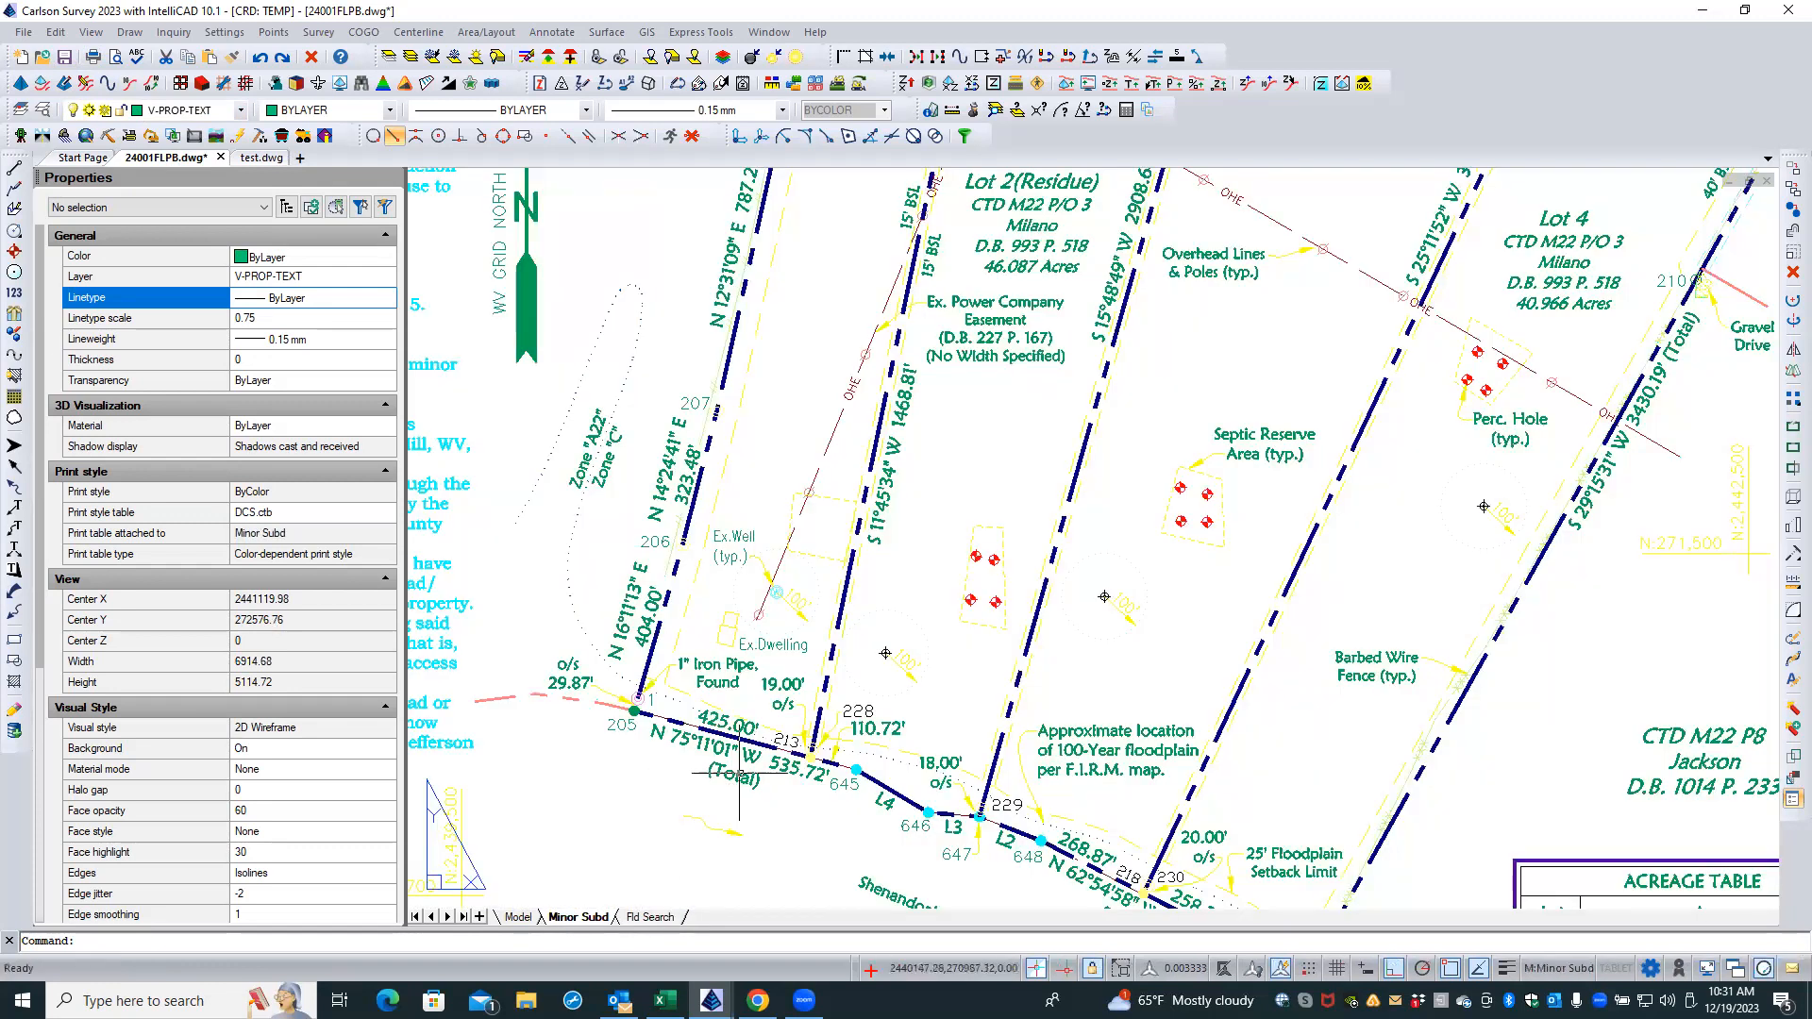
left_click(649, 918)
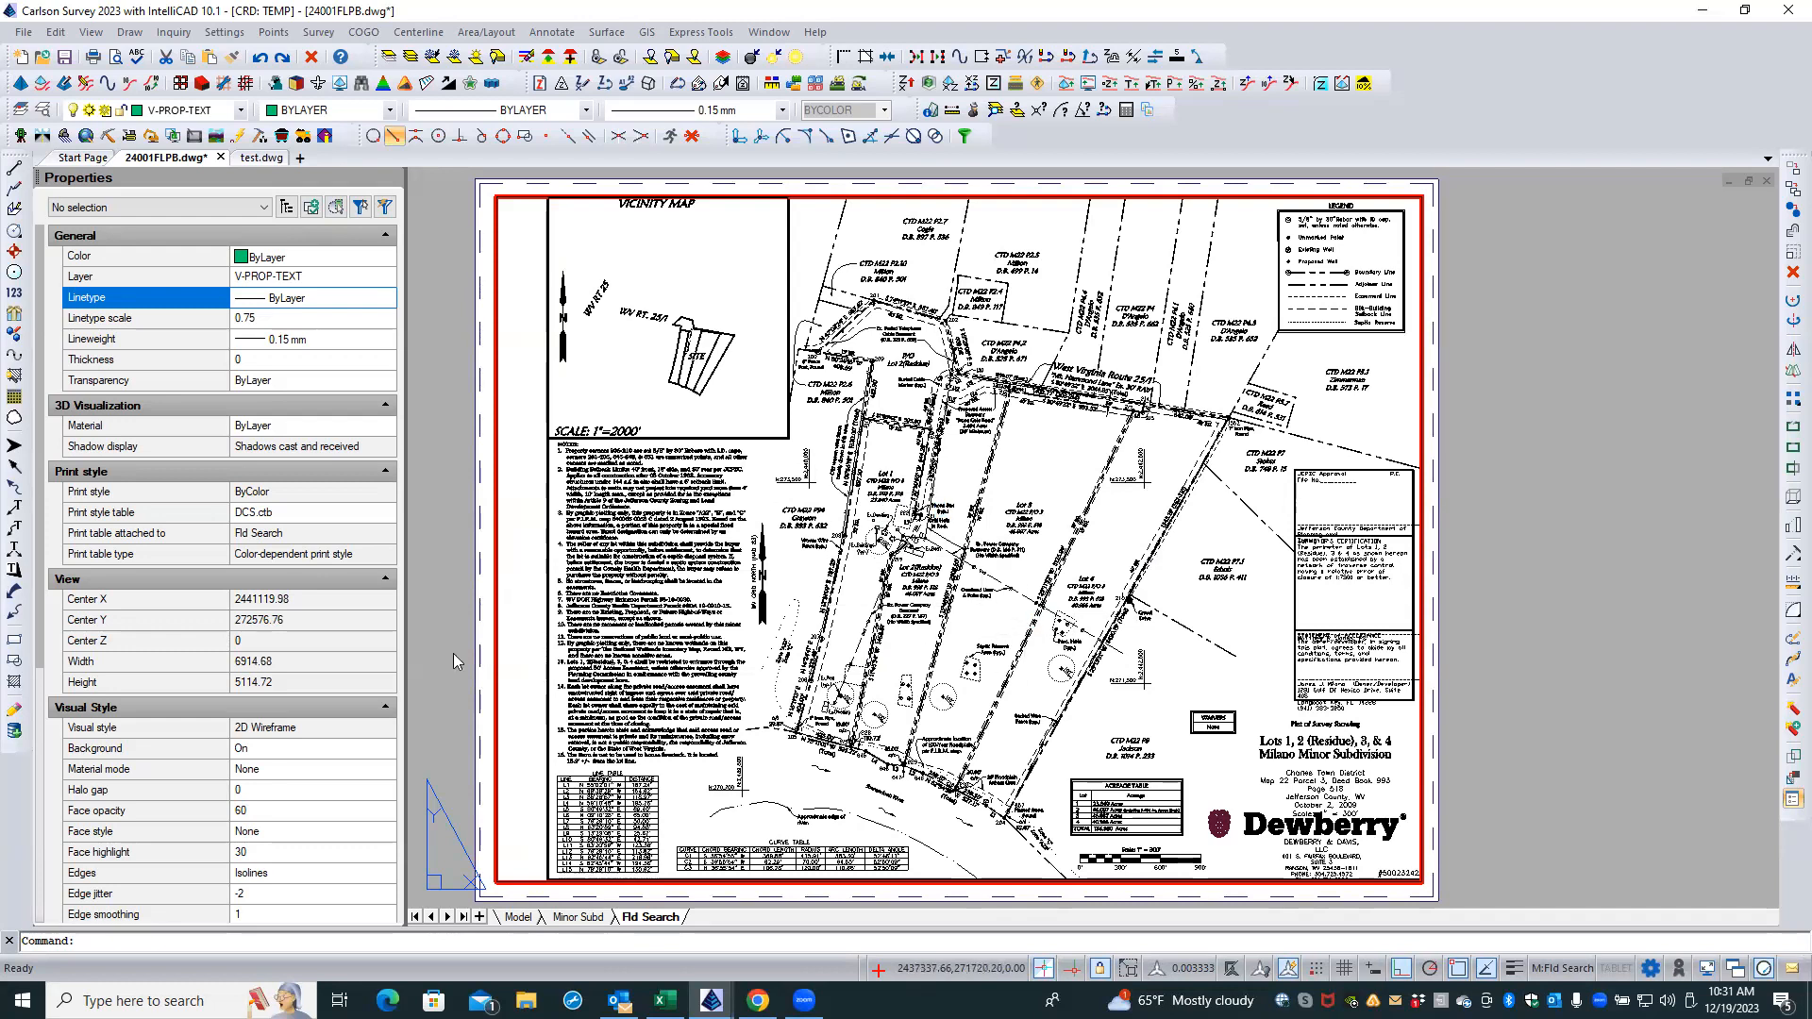
- Set 24001FLPB.crd as the coordinate file for 24001FLPB.dwg from model space and save the drawing
left_click(518, 916)
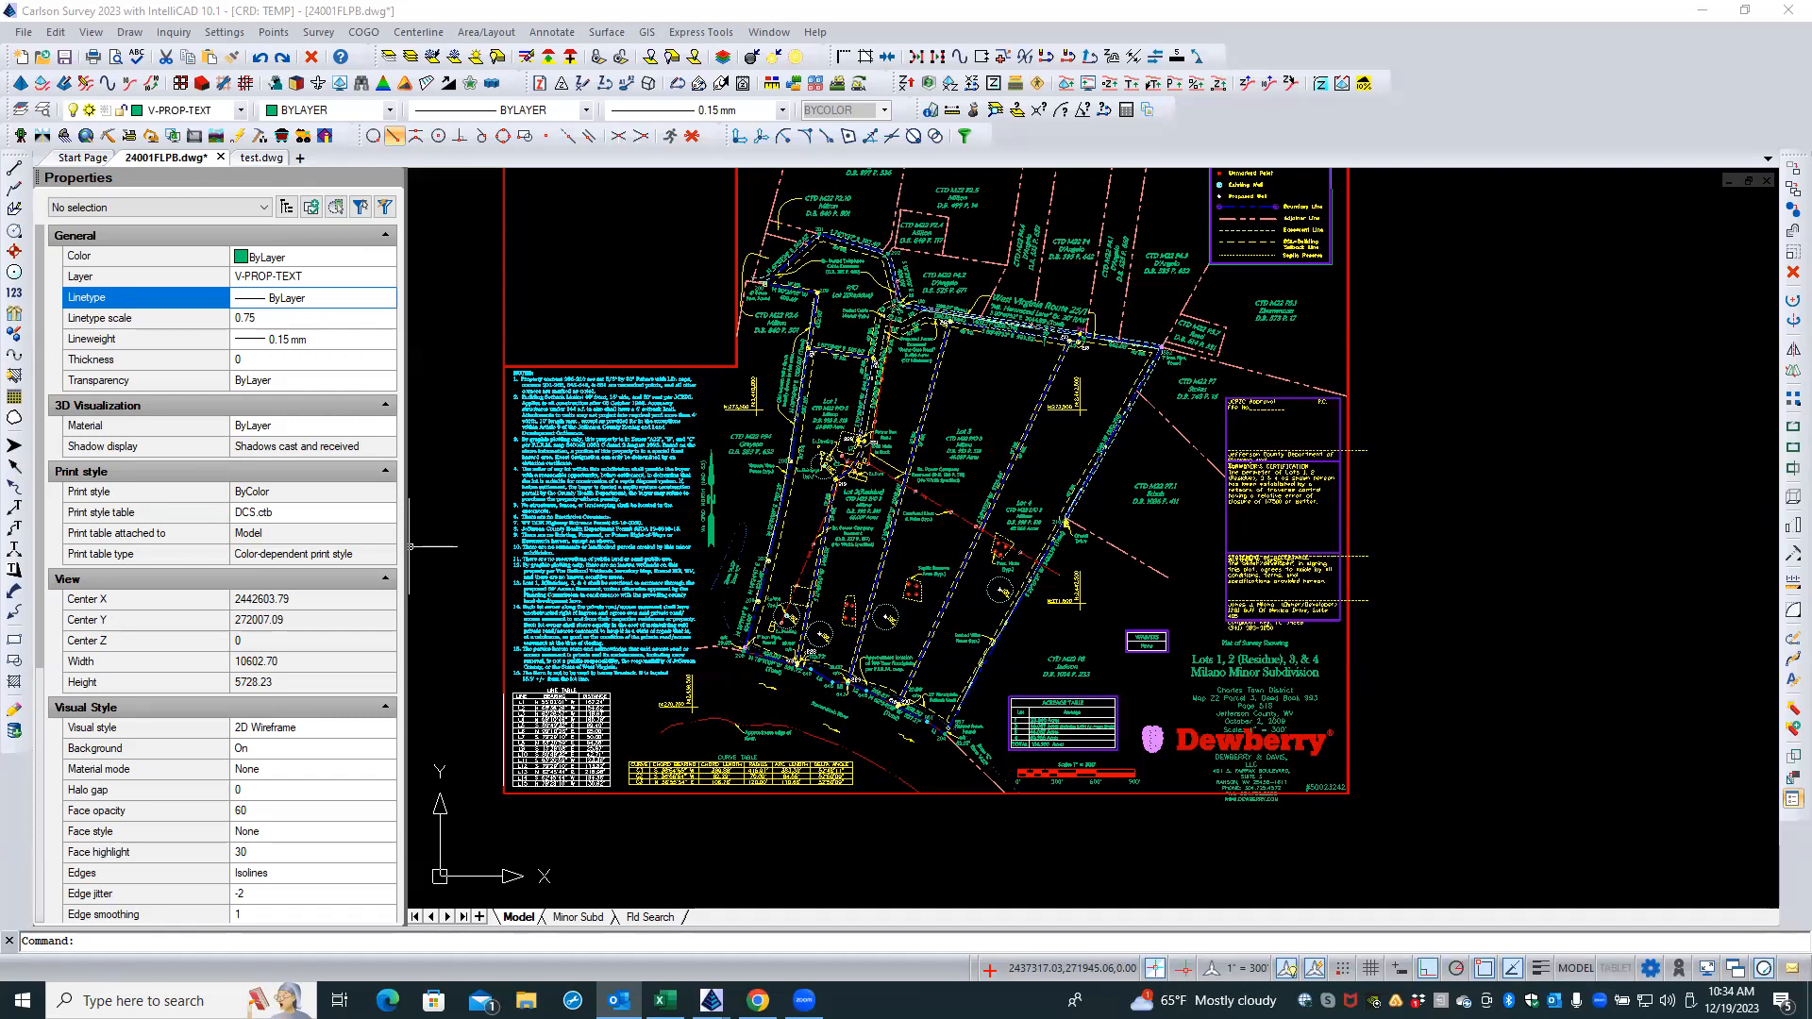
left_click(273, 32)
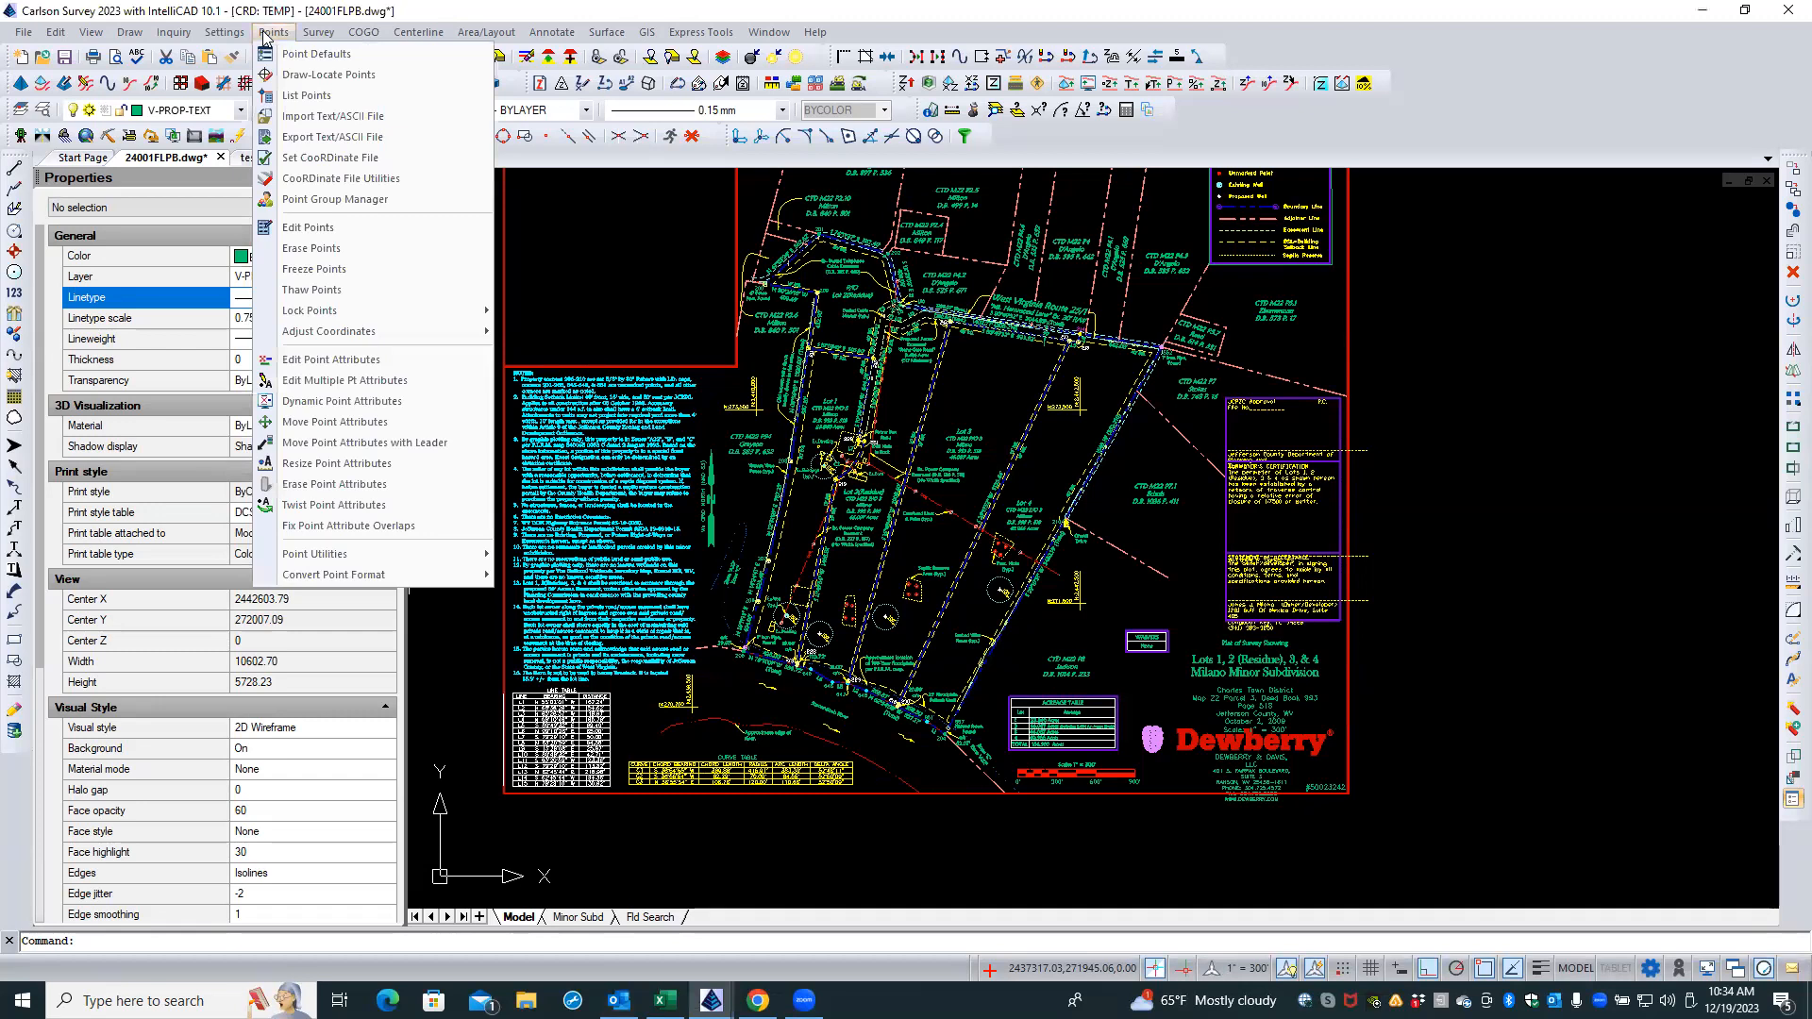
left_click(318, 158)
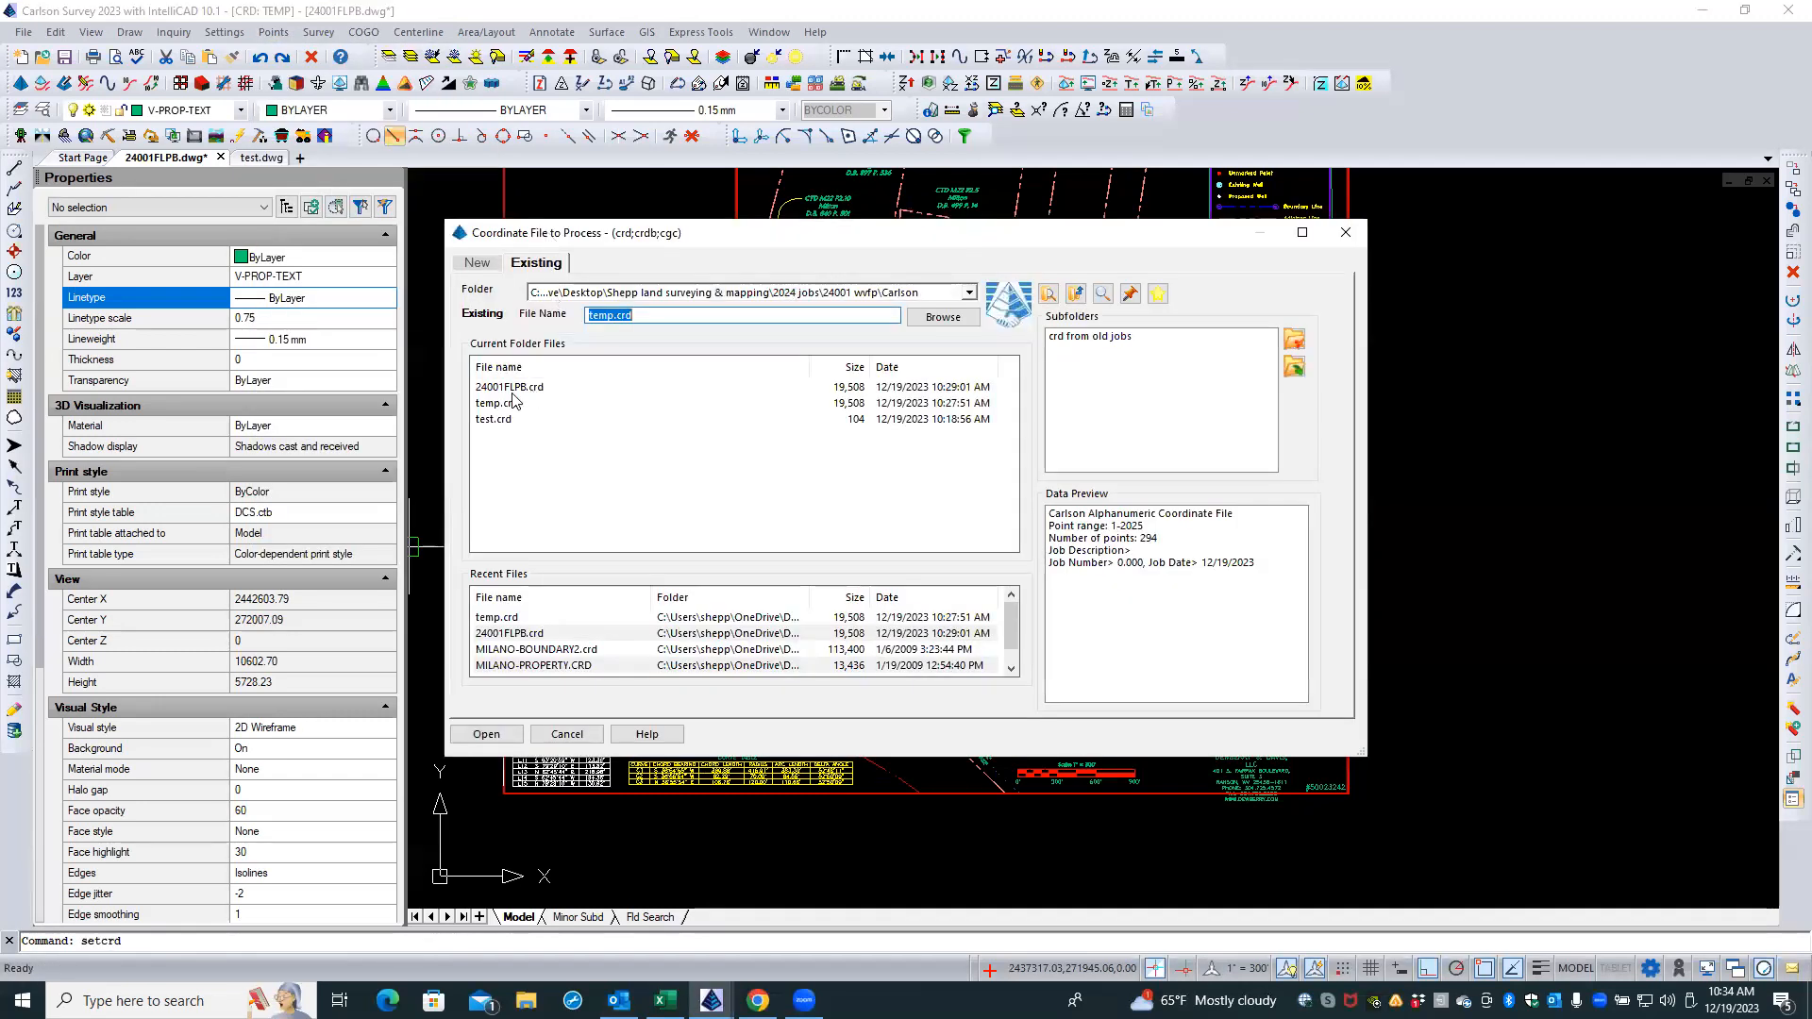
double_click(515, 387)
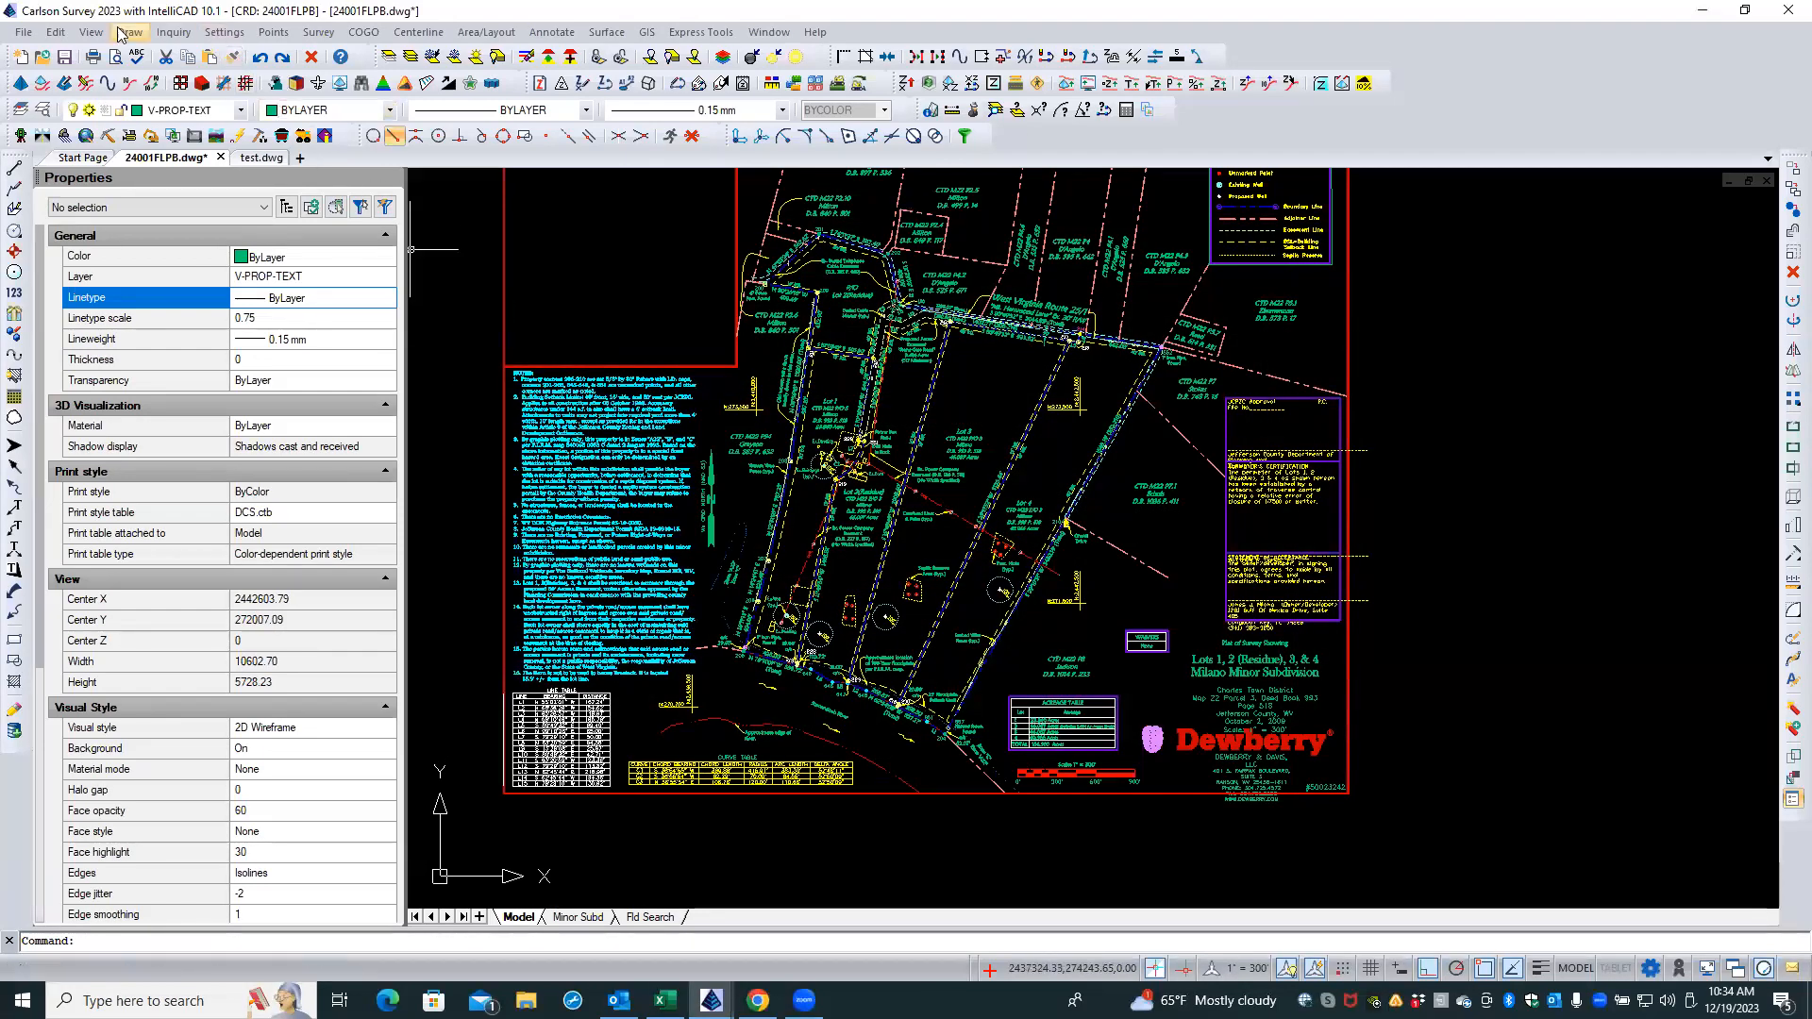
left_click(64, 57)
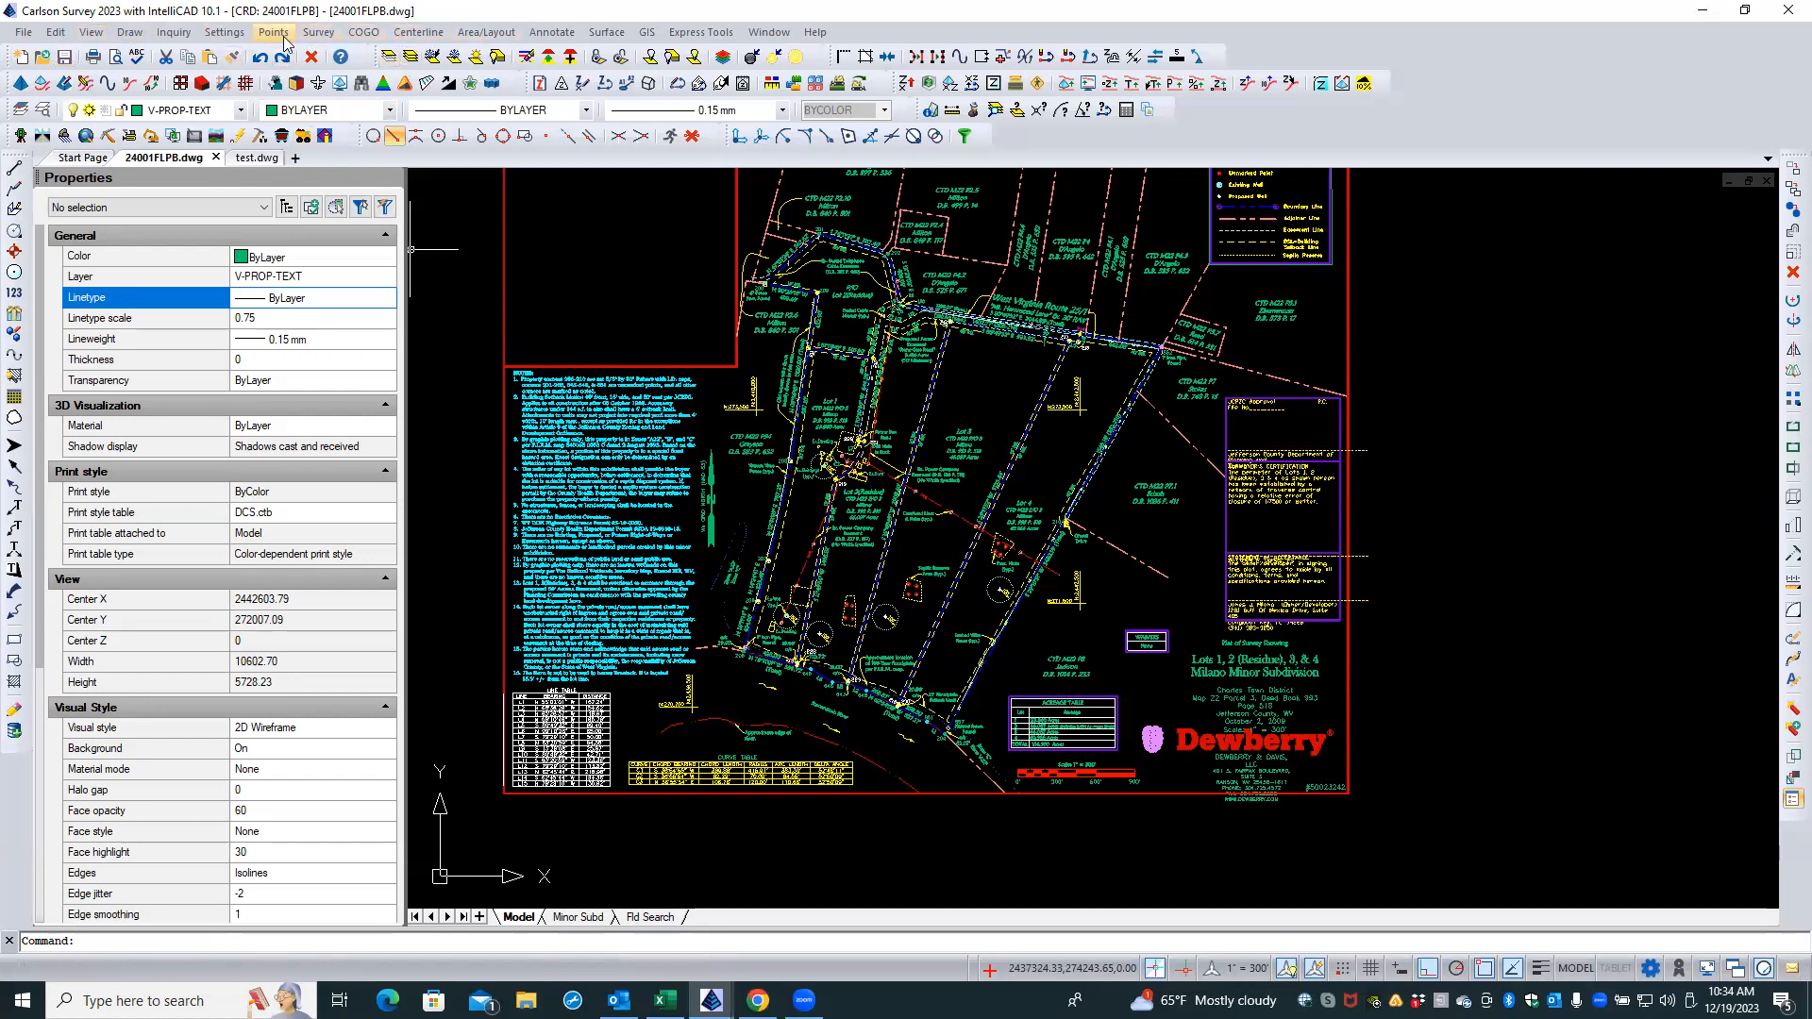
- Check which coordinate file is active in test.dwg and 24001FLPB.dwg, and save 24001FLPB.dwg with the full plat in view
left_click(247, 160)
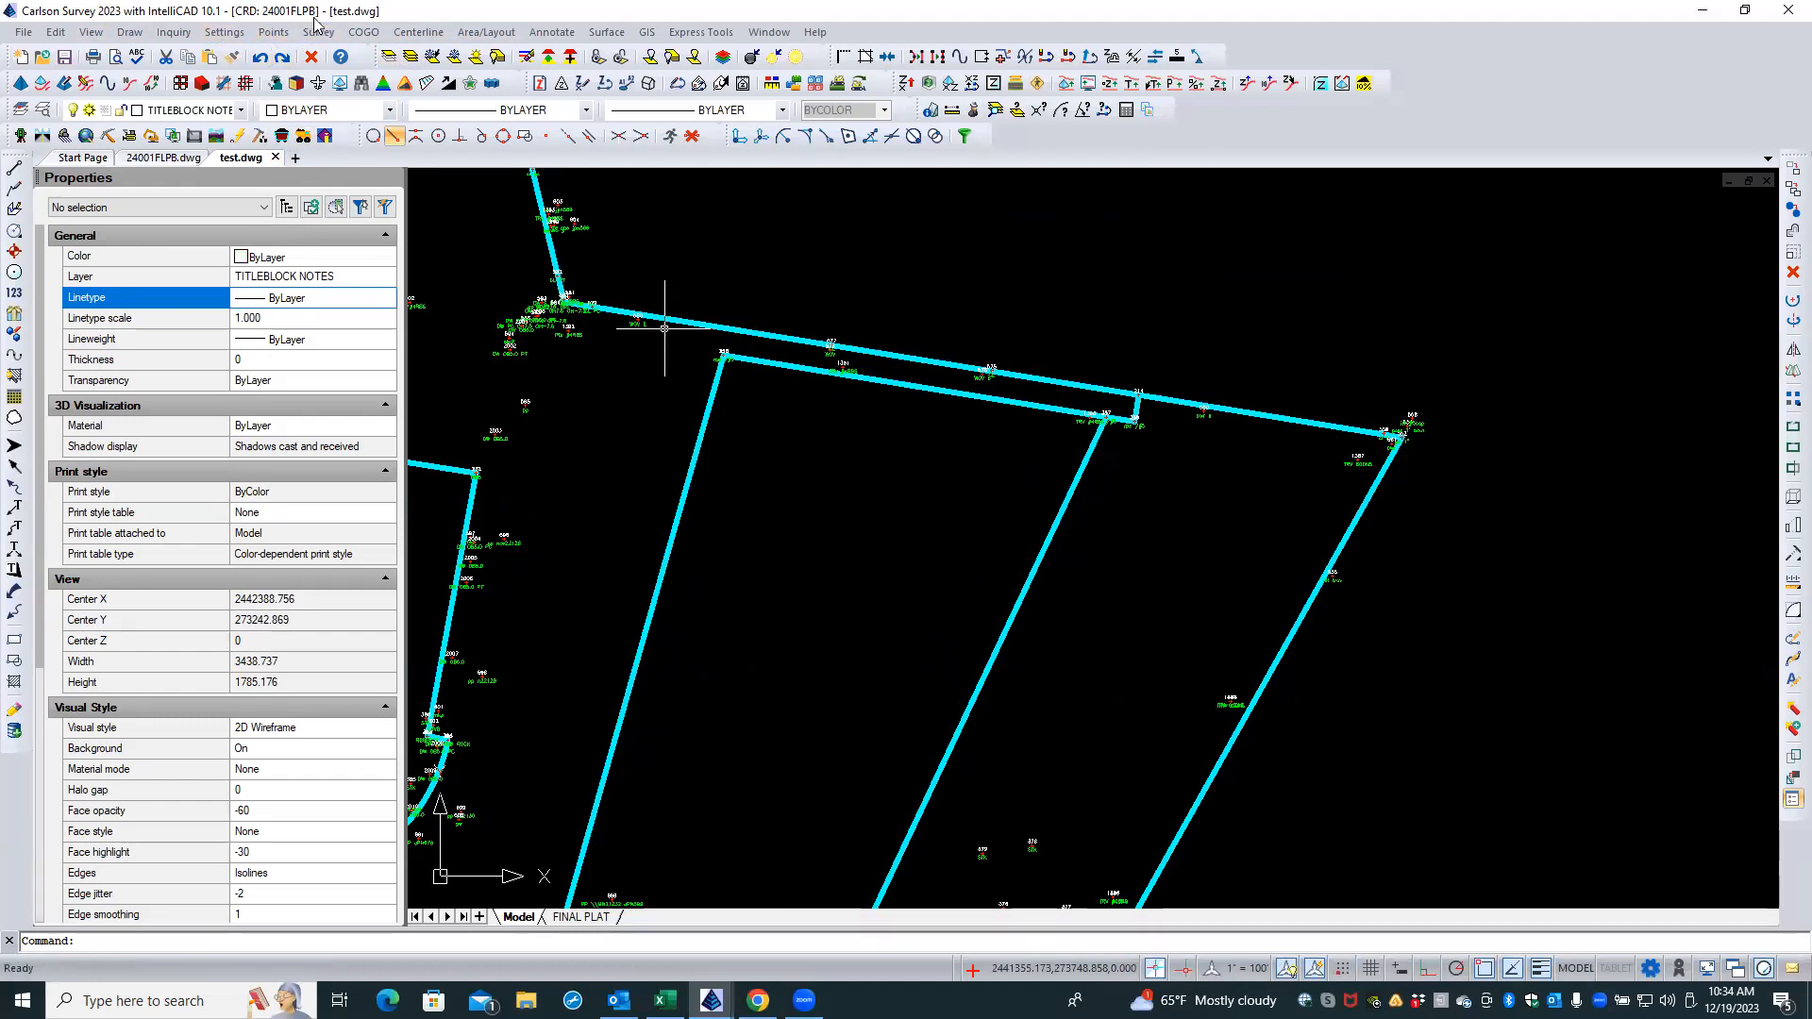
left_click(165, 158)
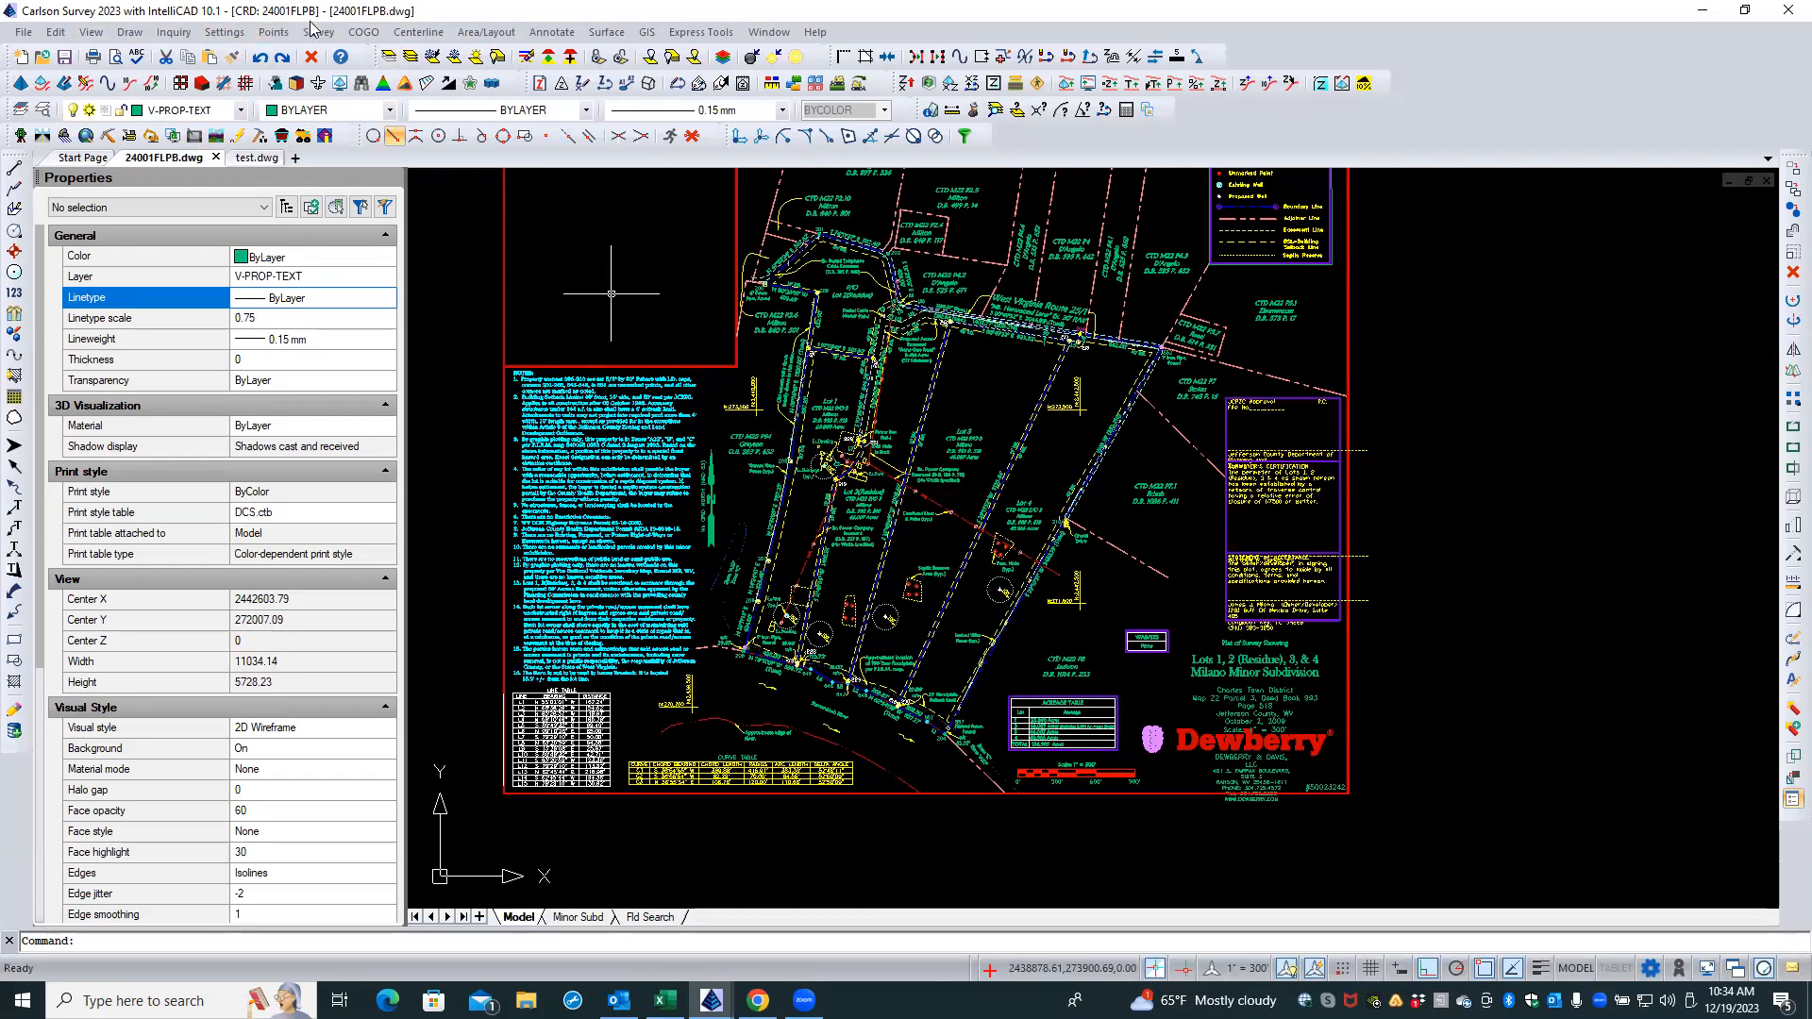
middle_click_drag(627, 271, 635, 348)
left_click(64, 56)
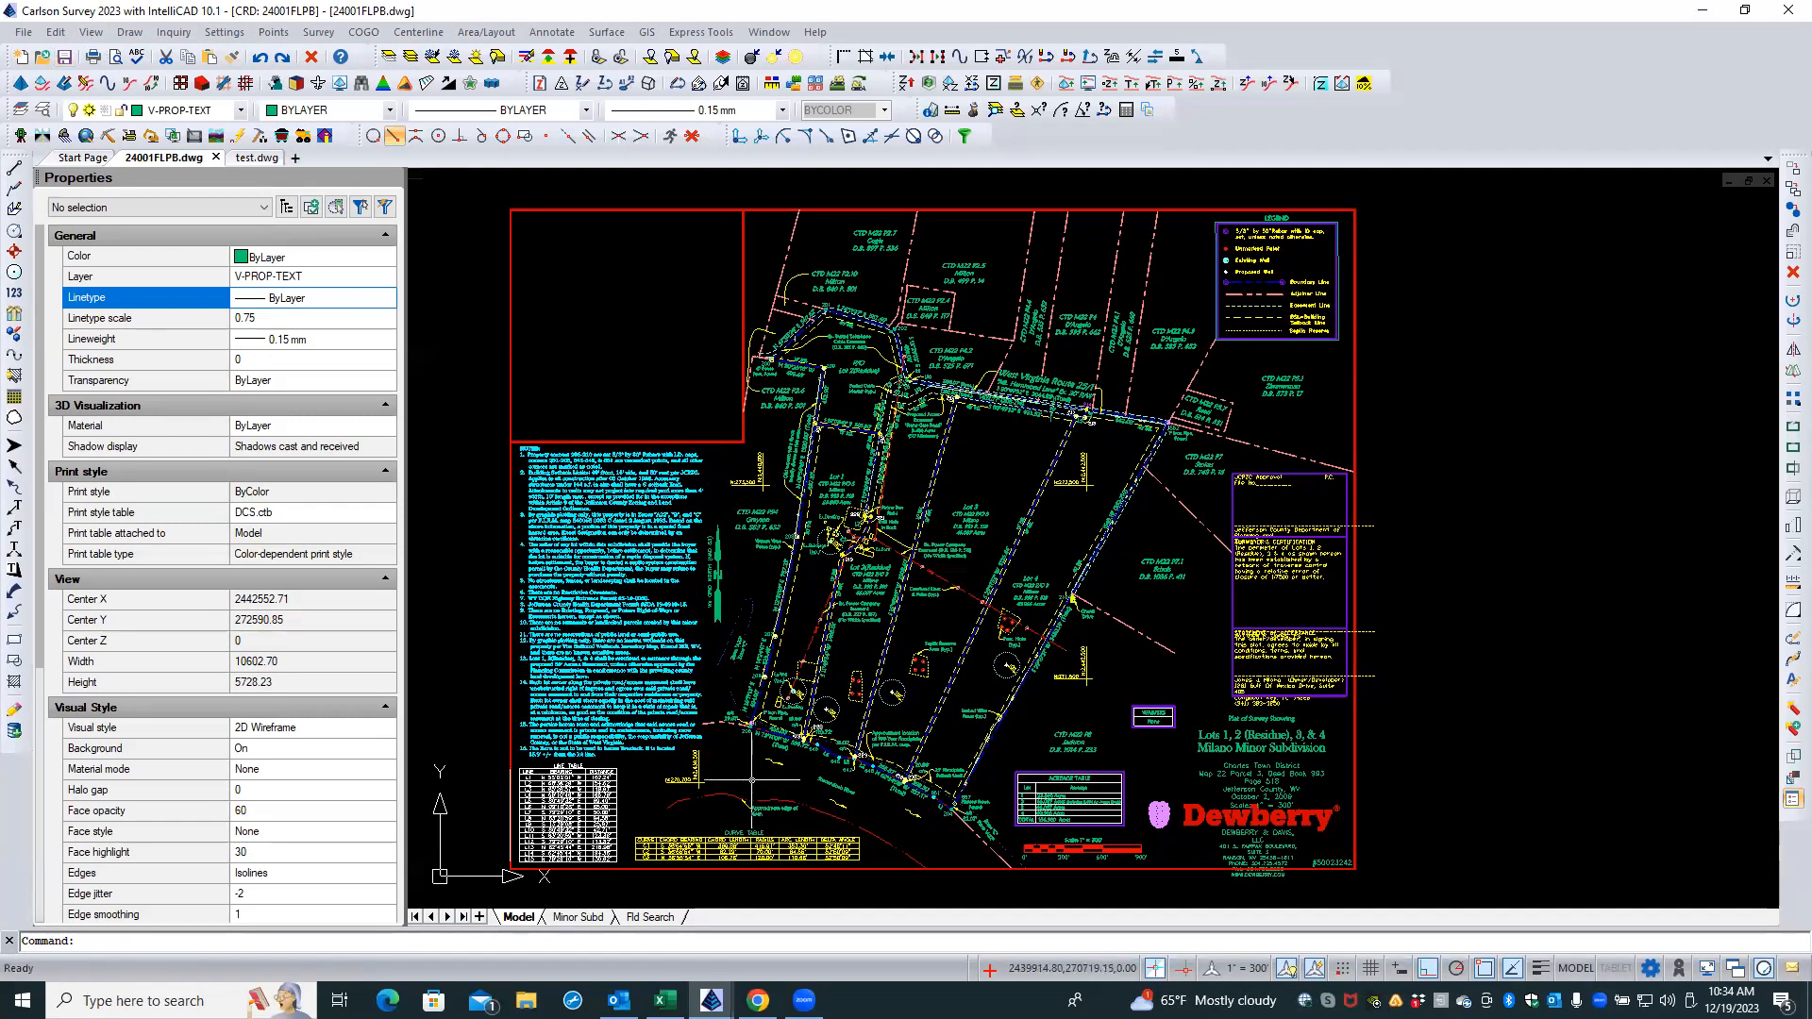
left_click(284, 36)
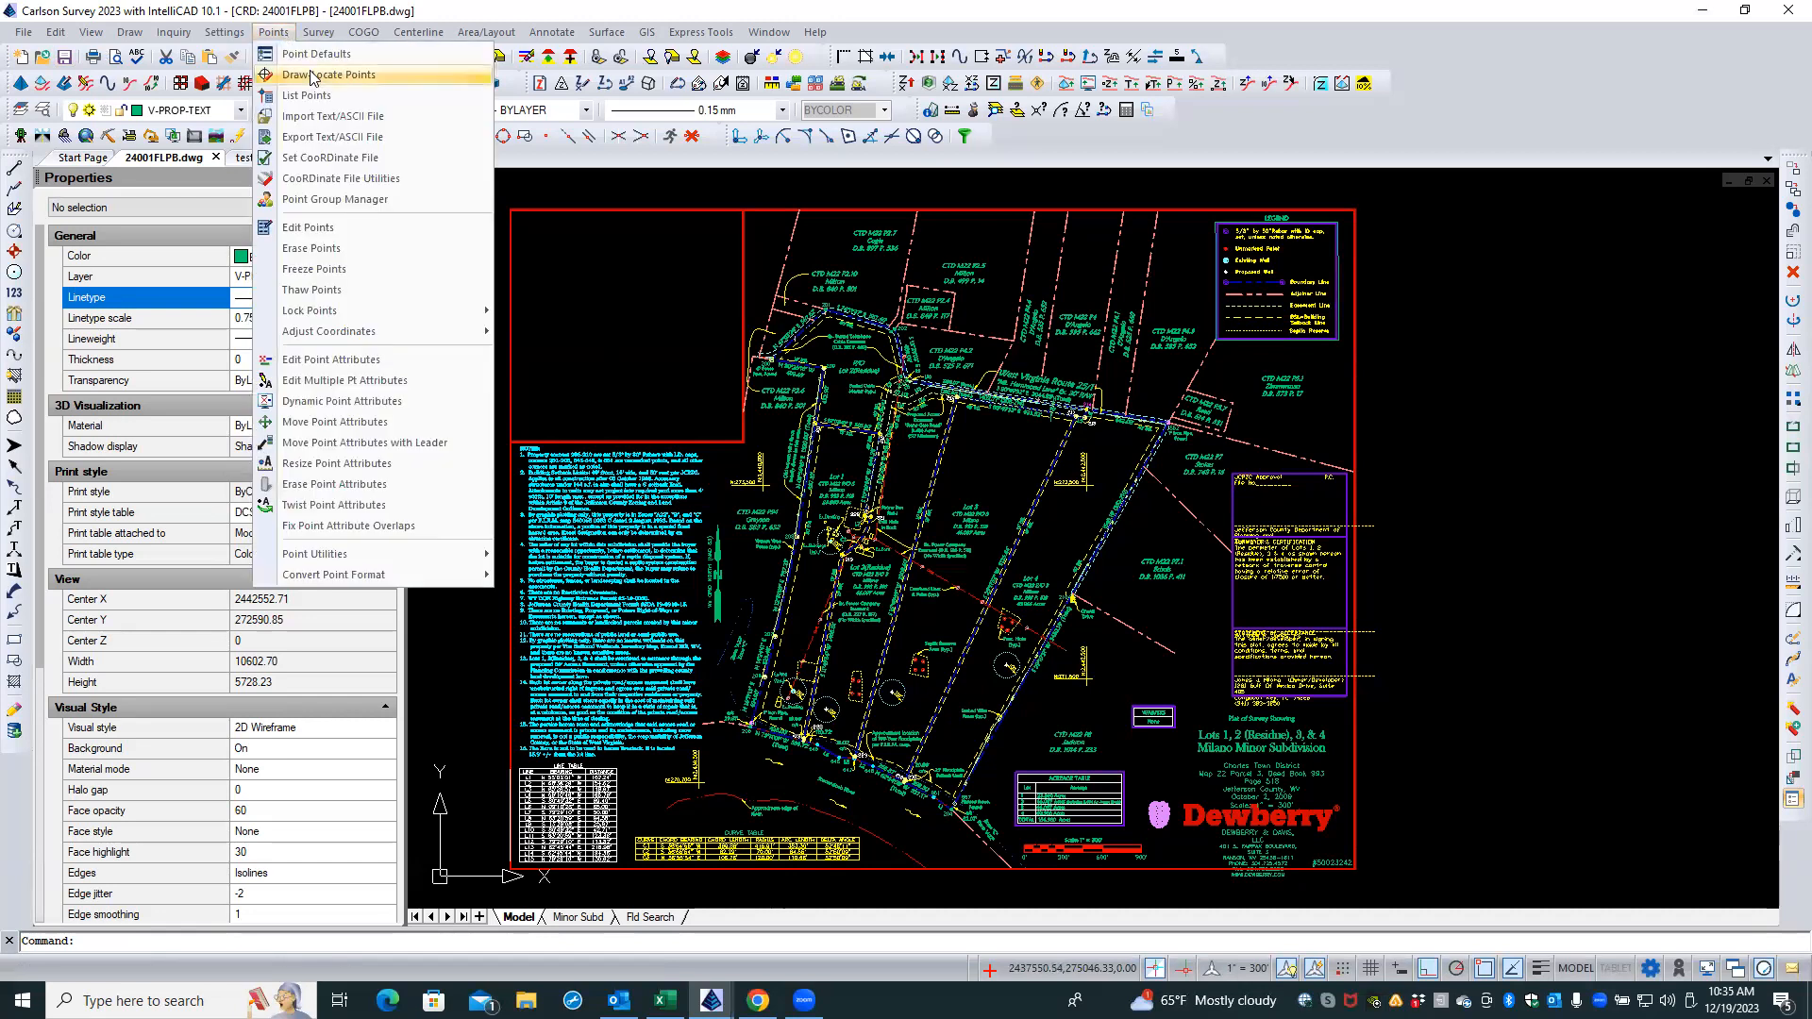
mouse_move(369, 40)
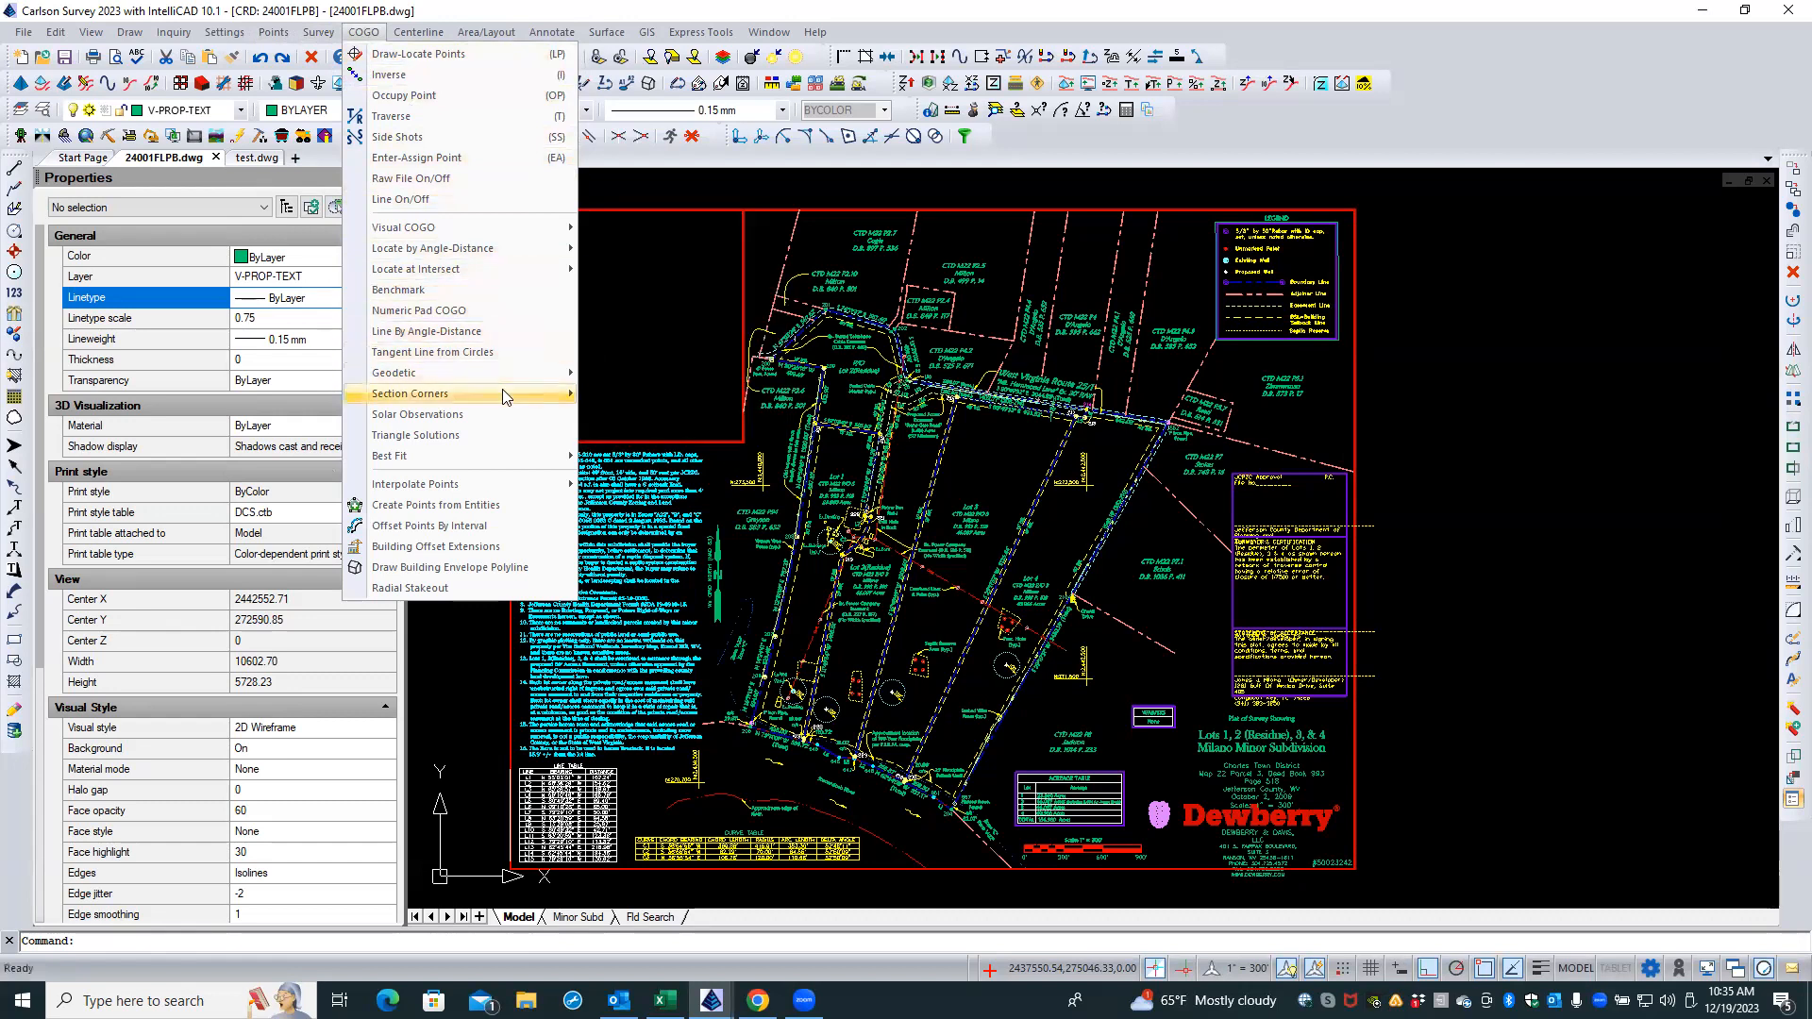
mouse_move(508, 401)
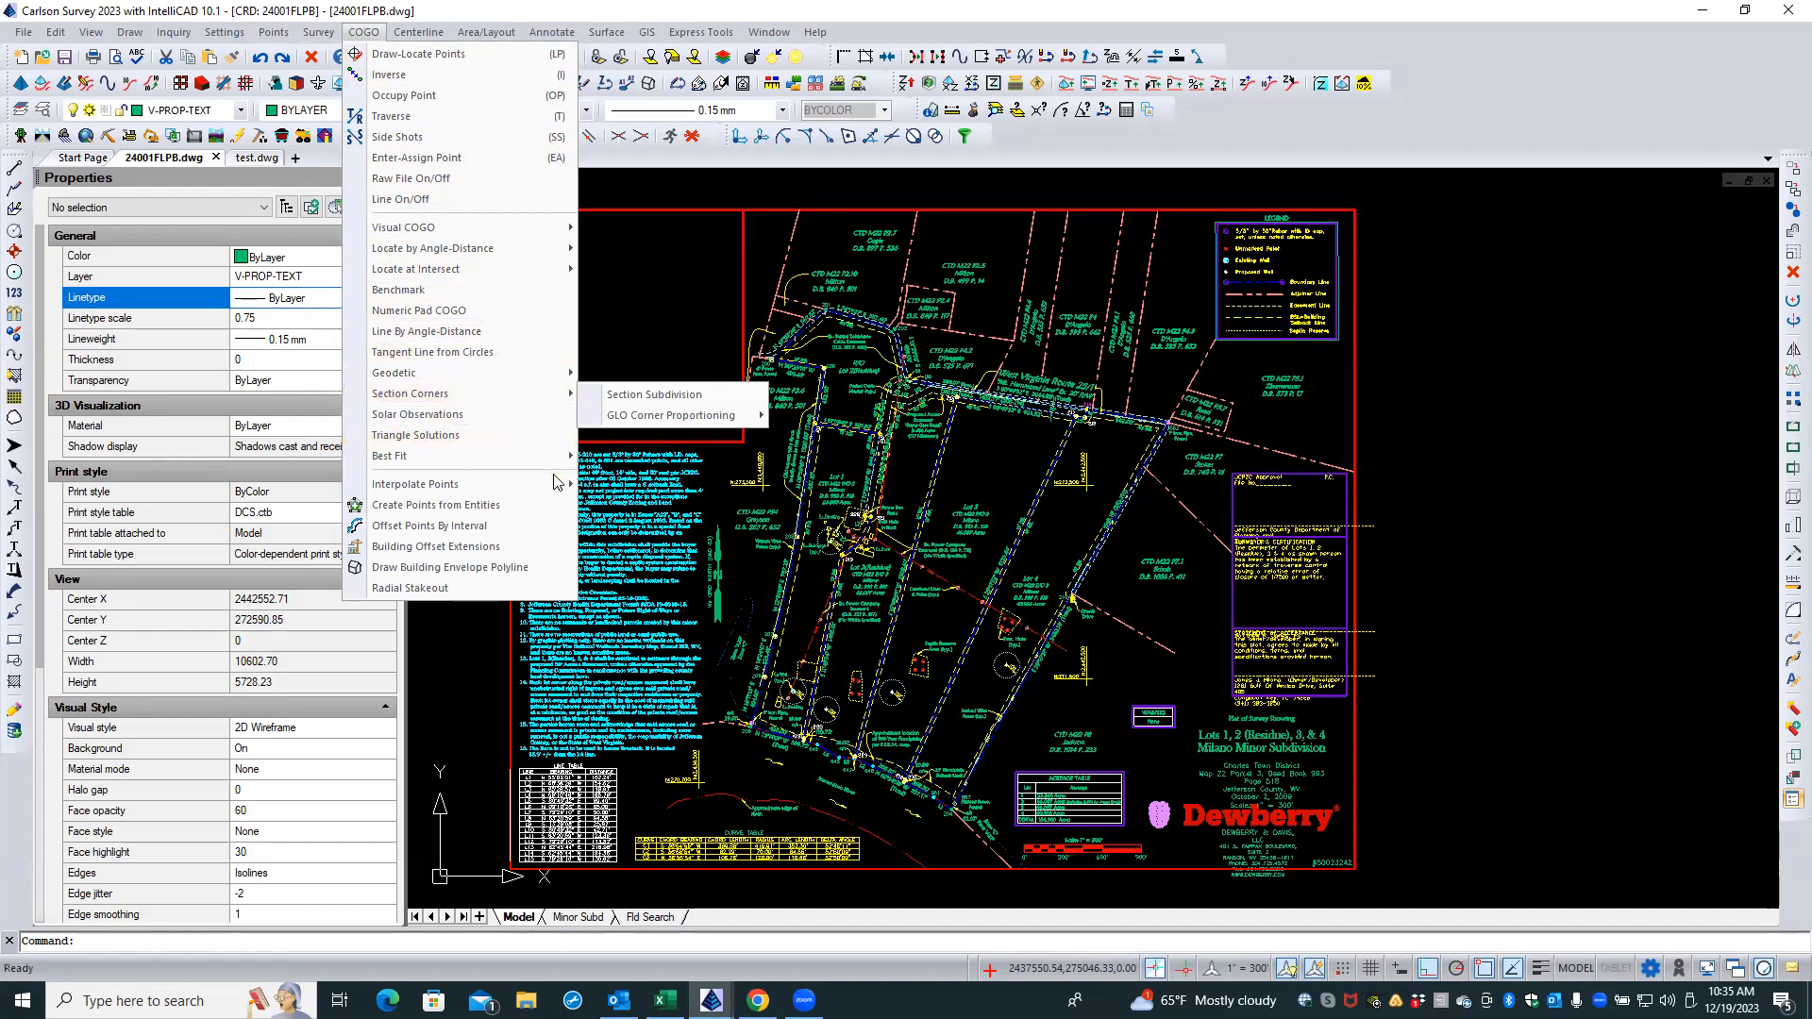
mouse_move(555, 485)
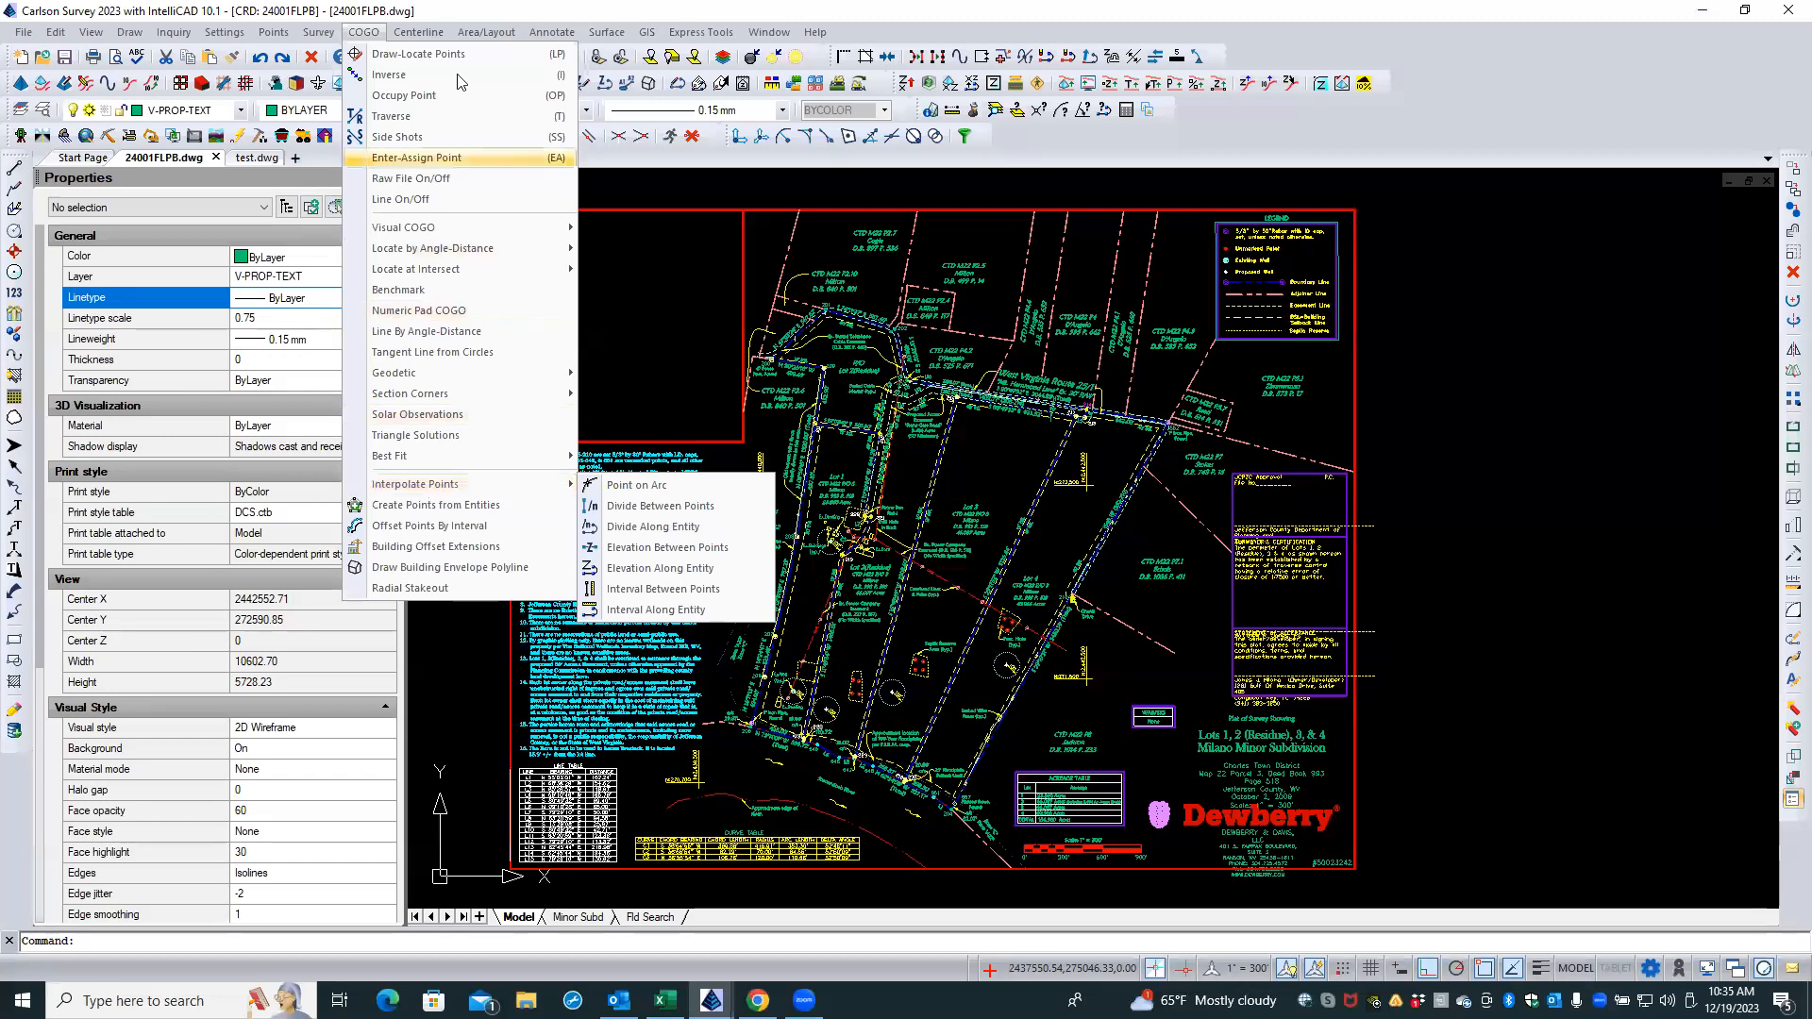
mouse_move(433, 36)
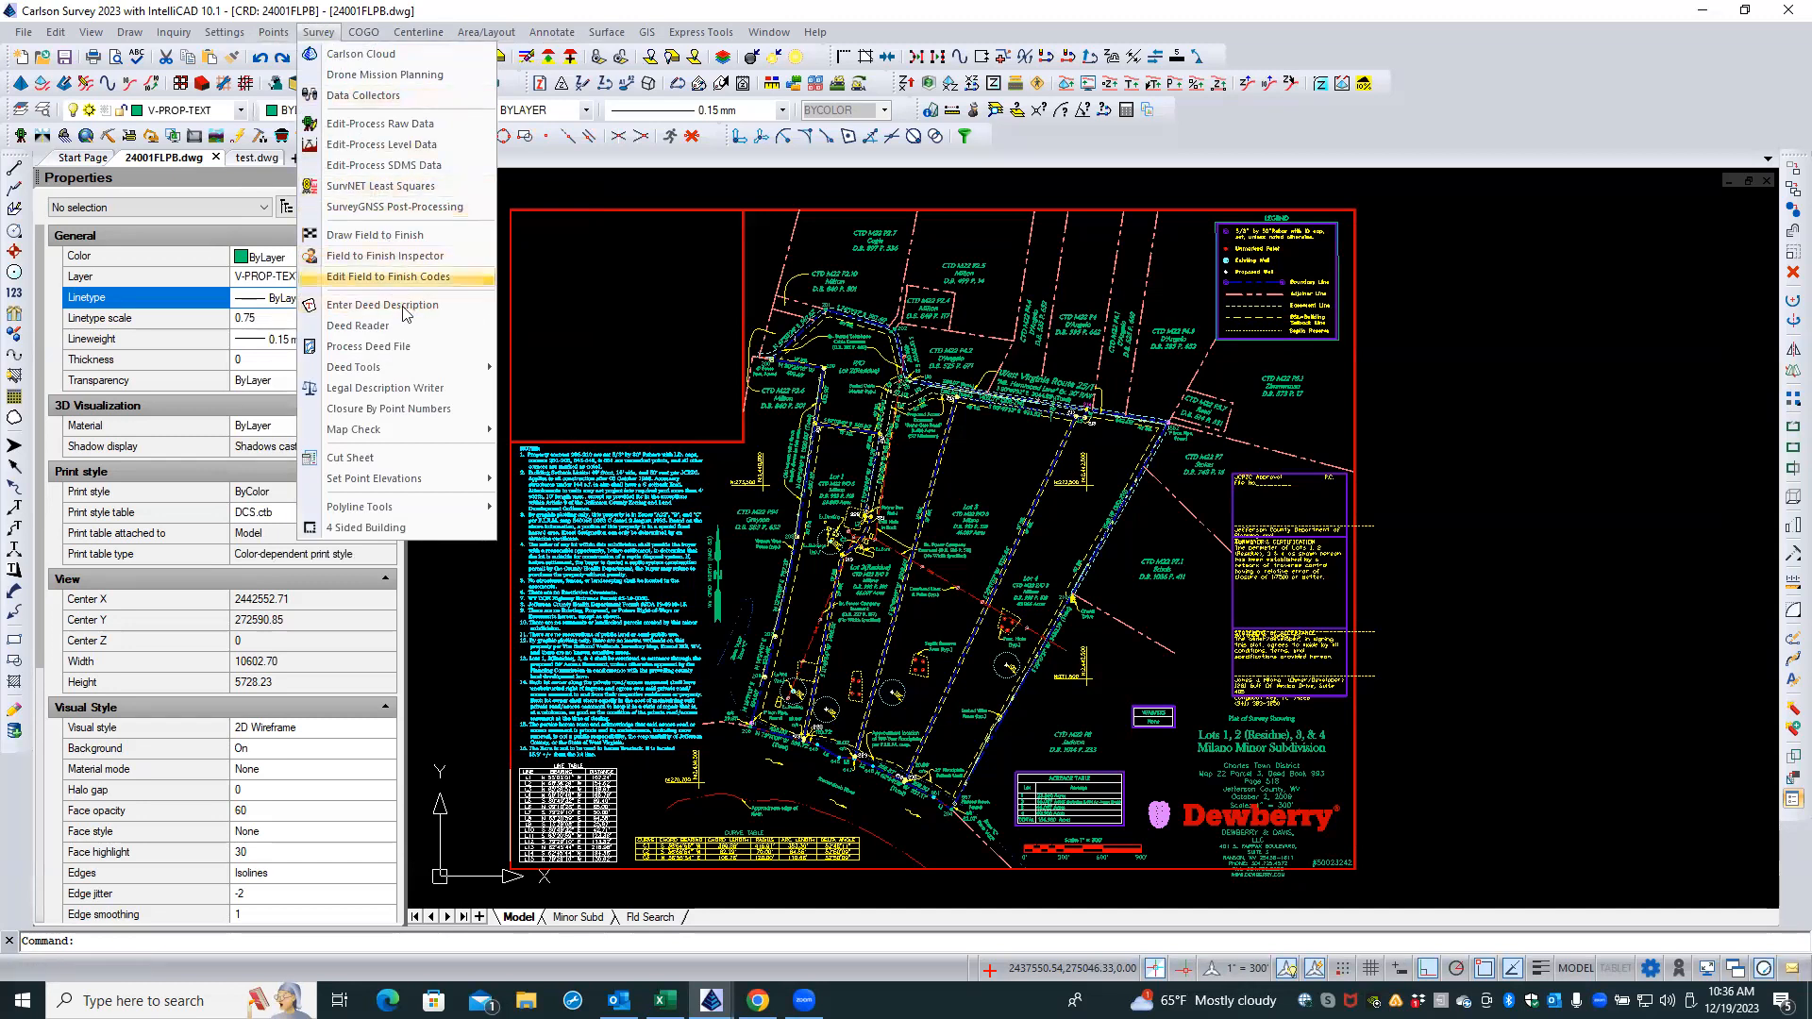
mouse_move(413, 368)
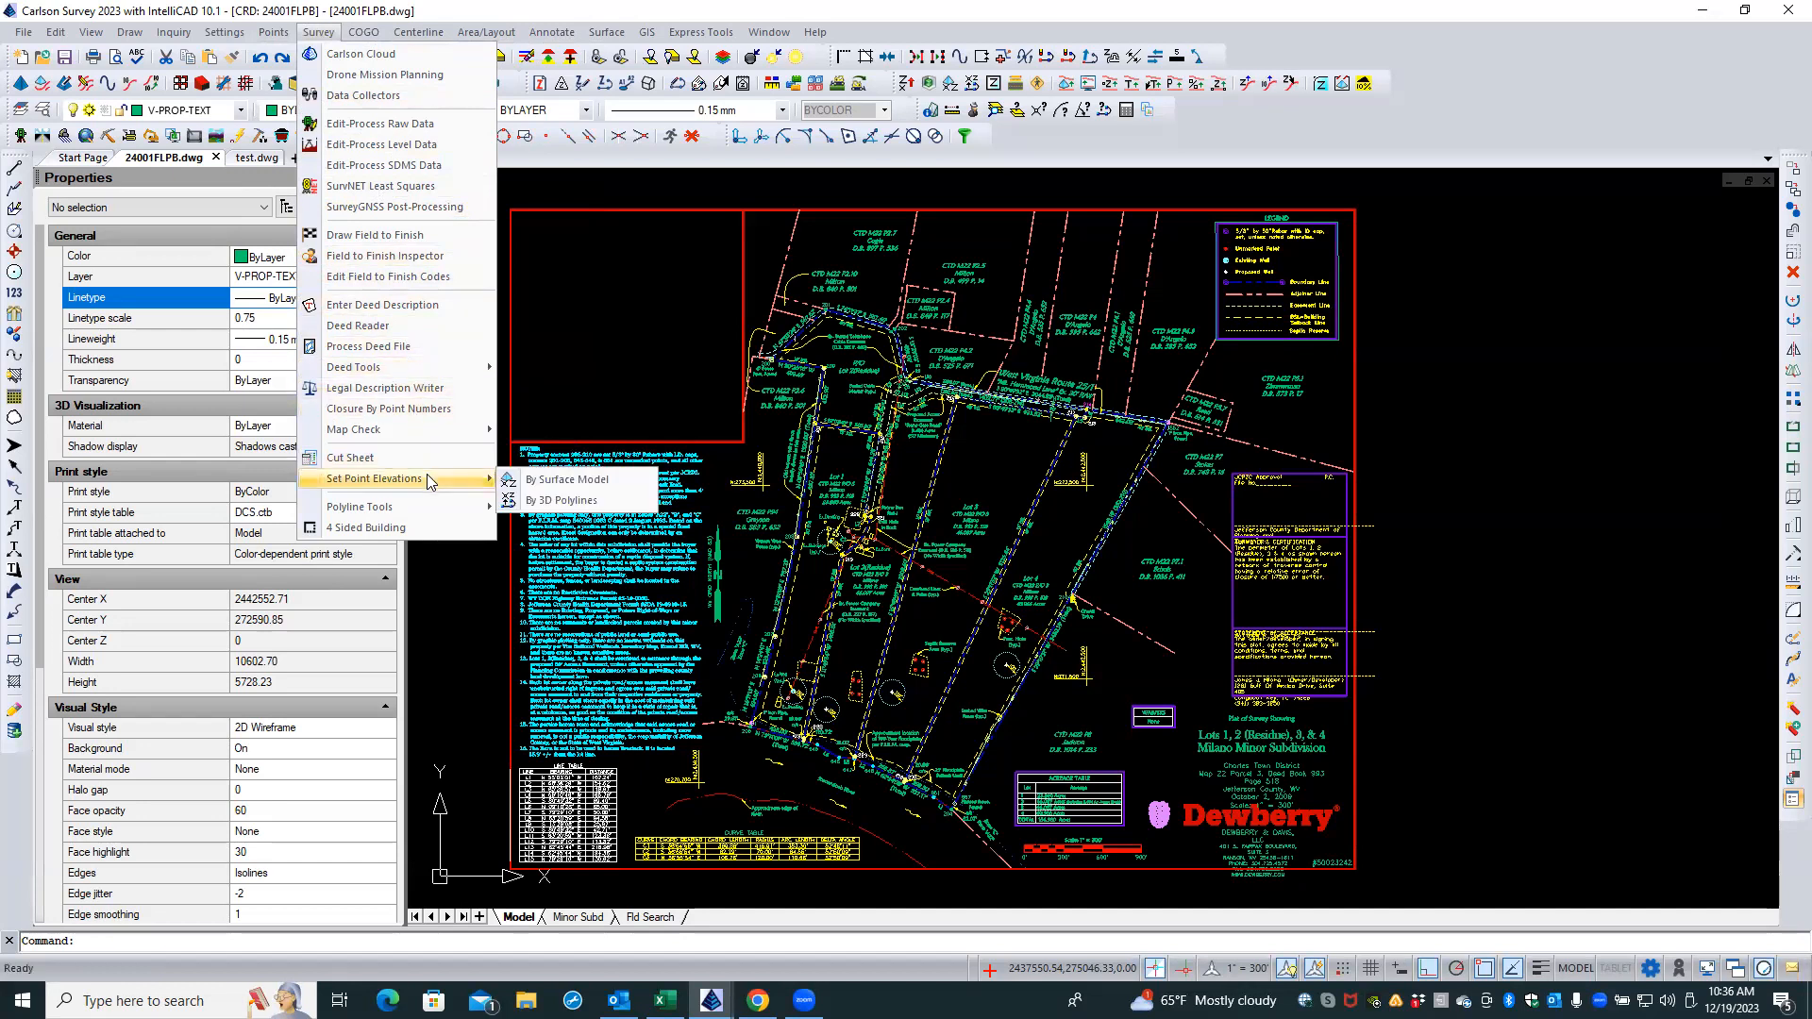
left_click(632, 349)
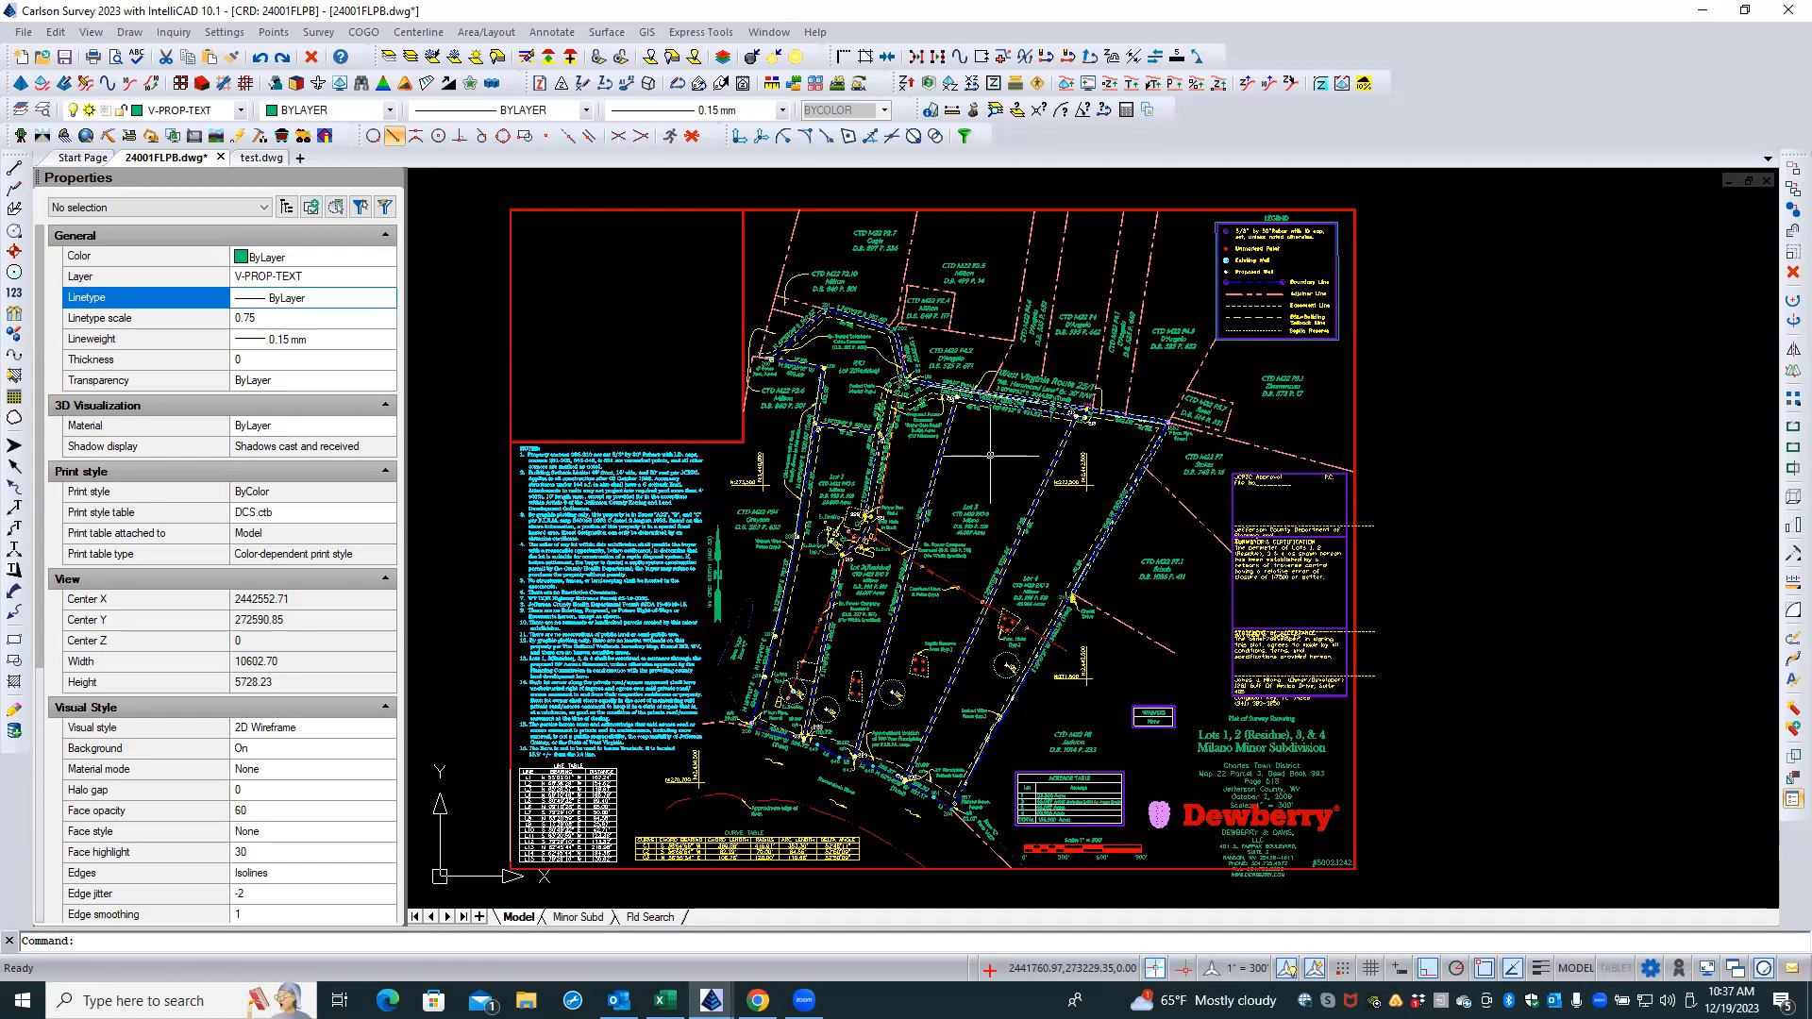
left_click(24, 32)
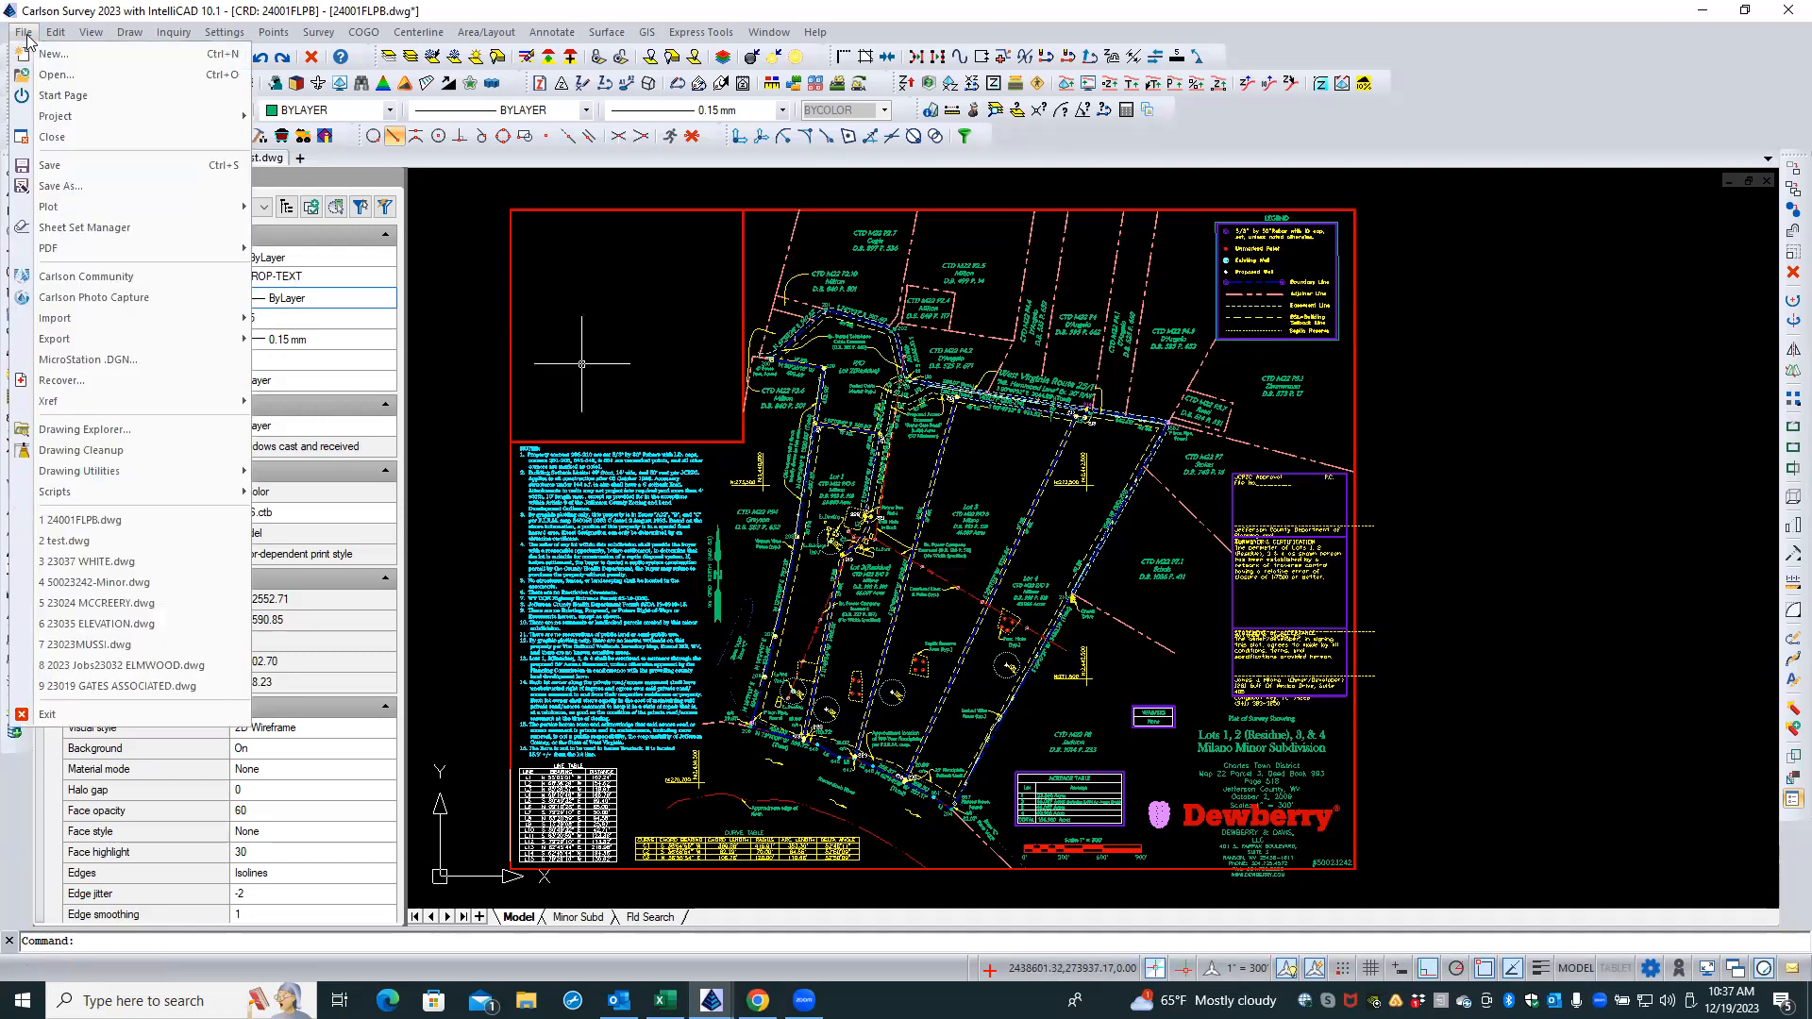
mouse_move(133, 314)
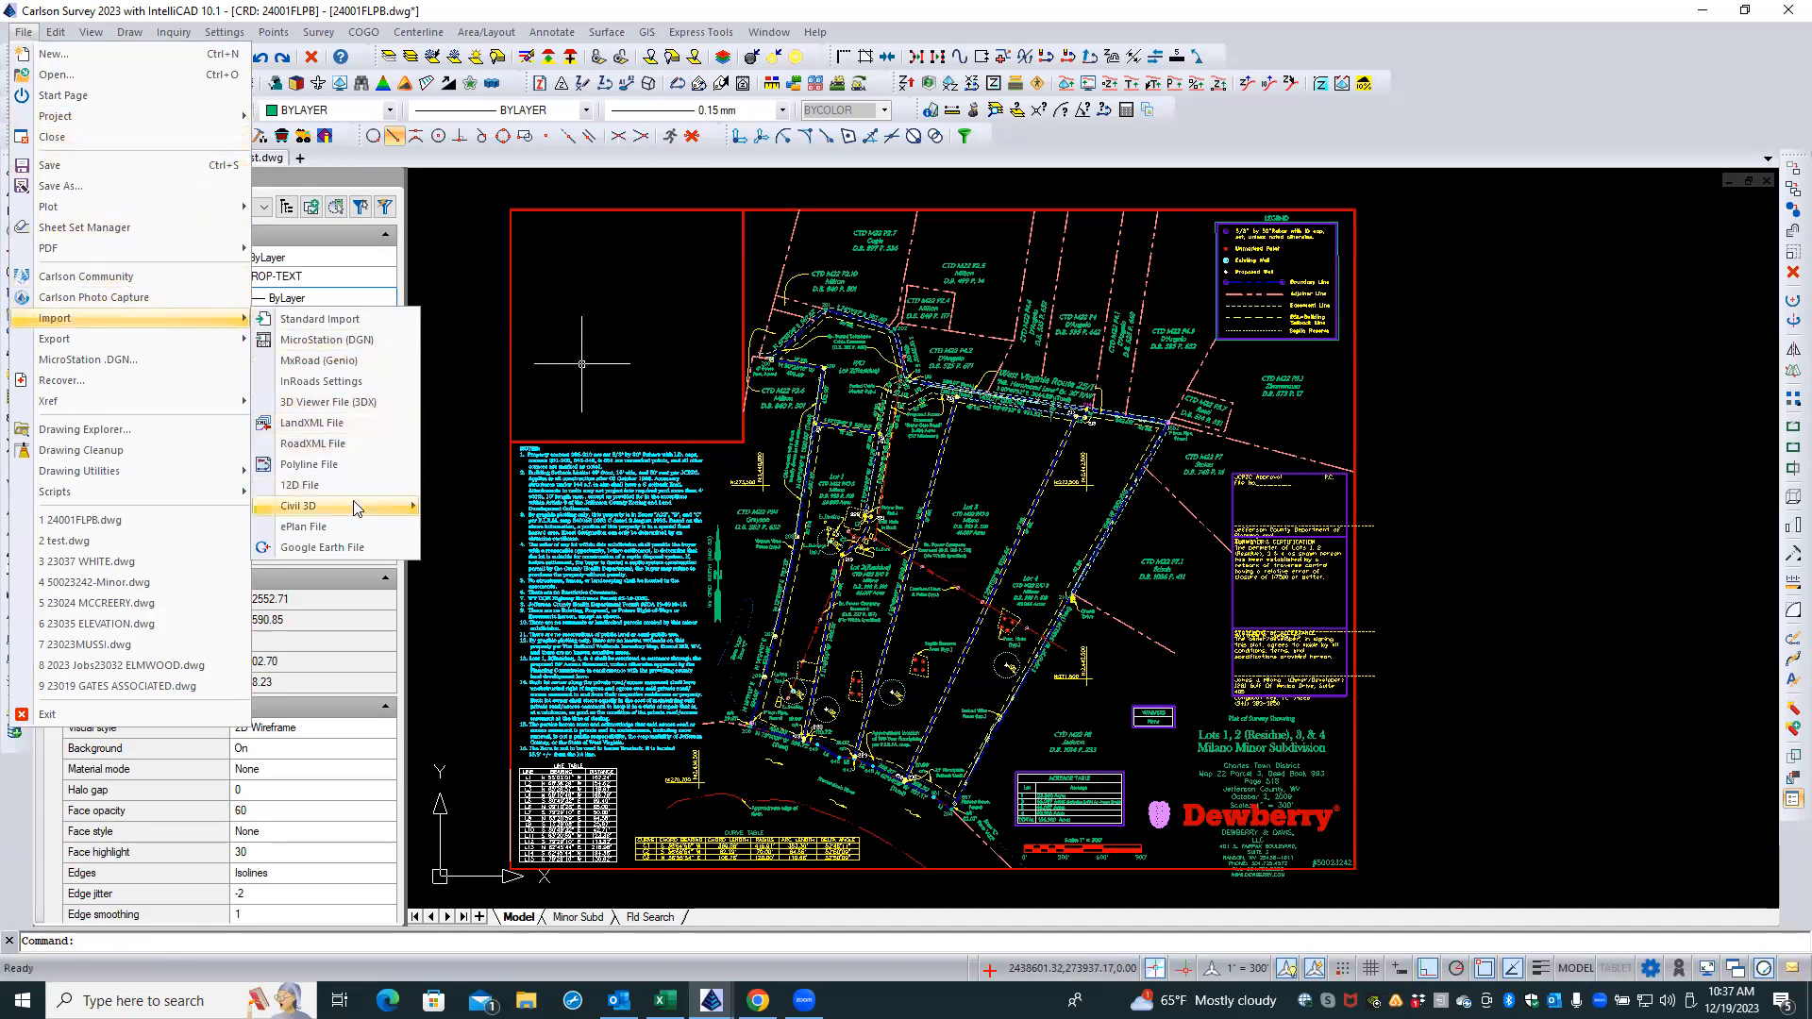
mouse_move(355, 503)
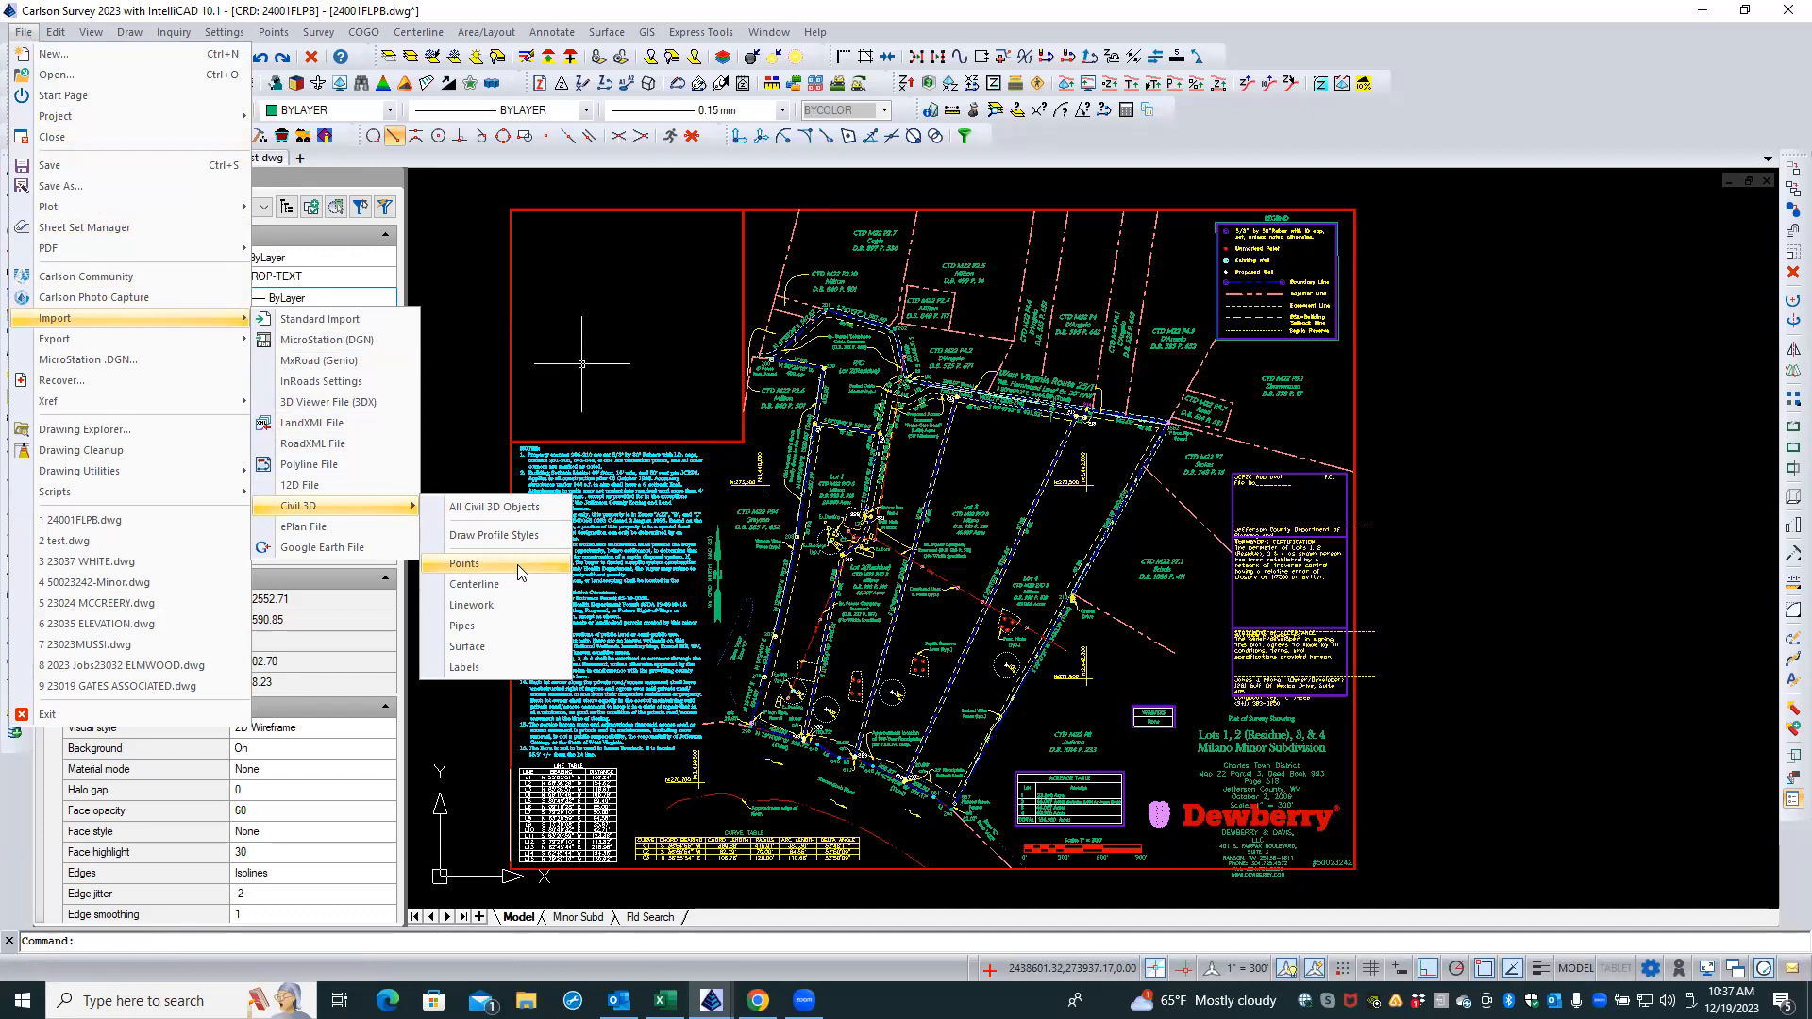
left_click(466, 238)
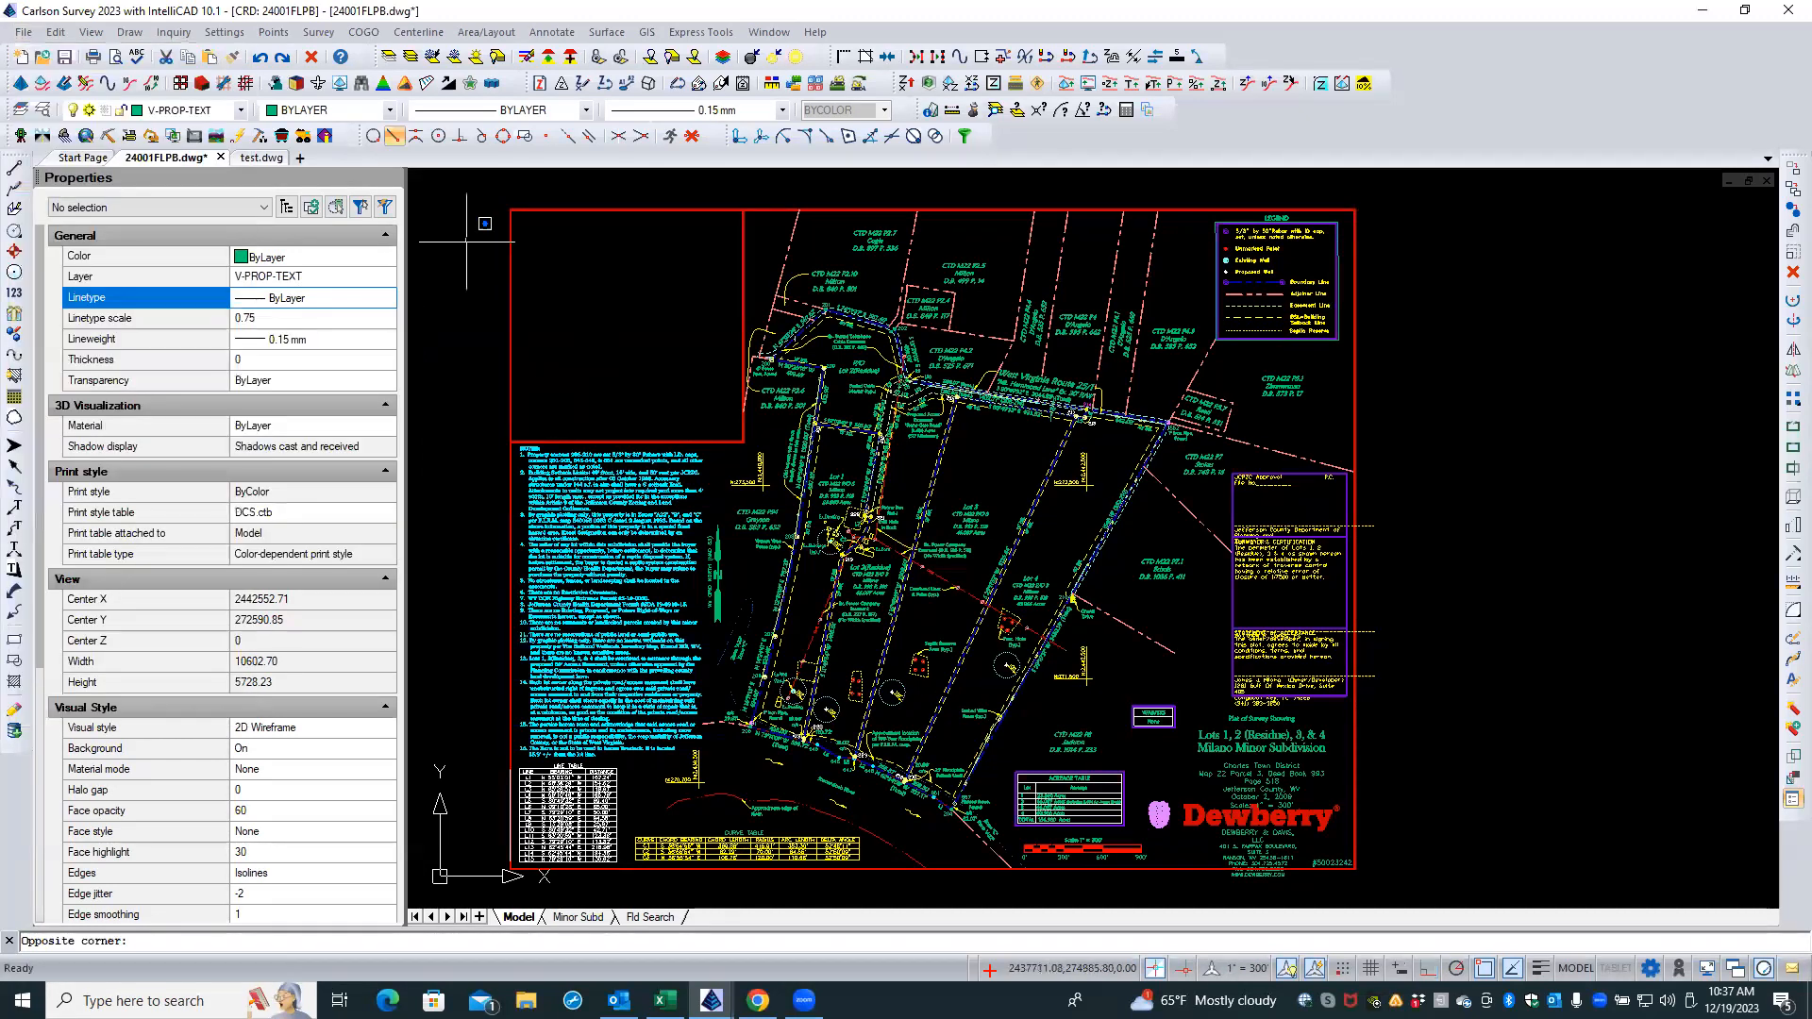
left_click(475, 249)
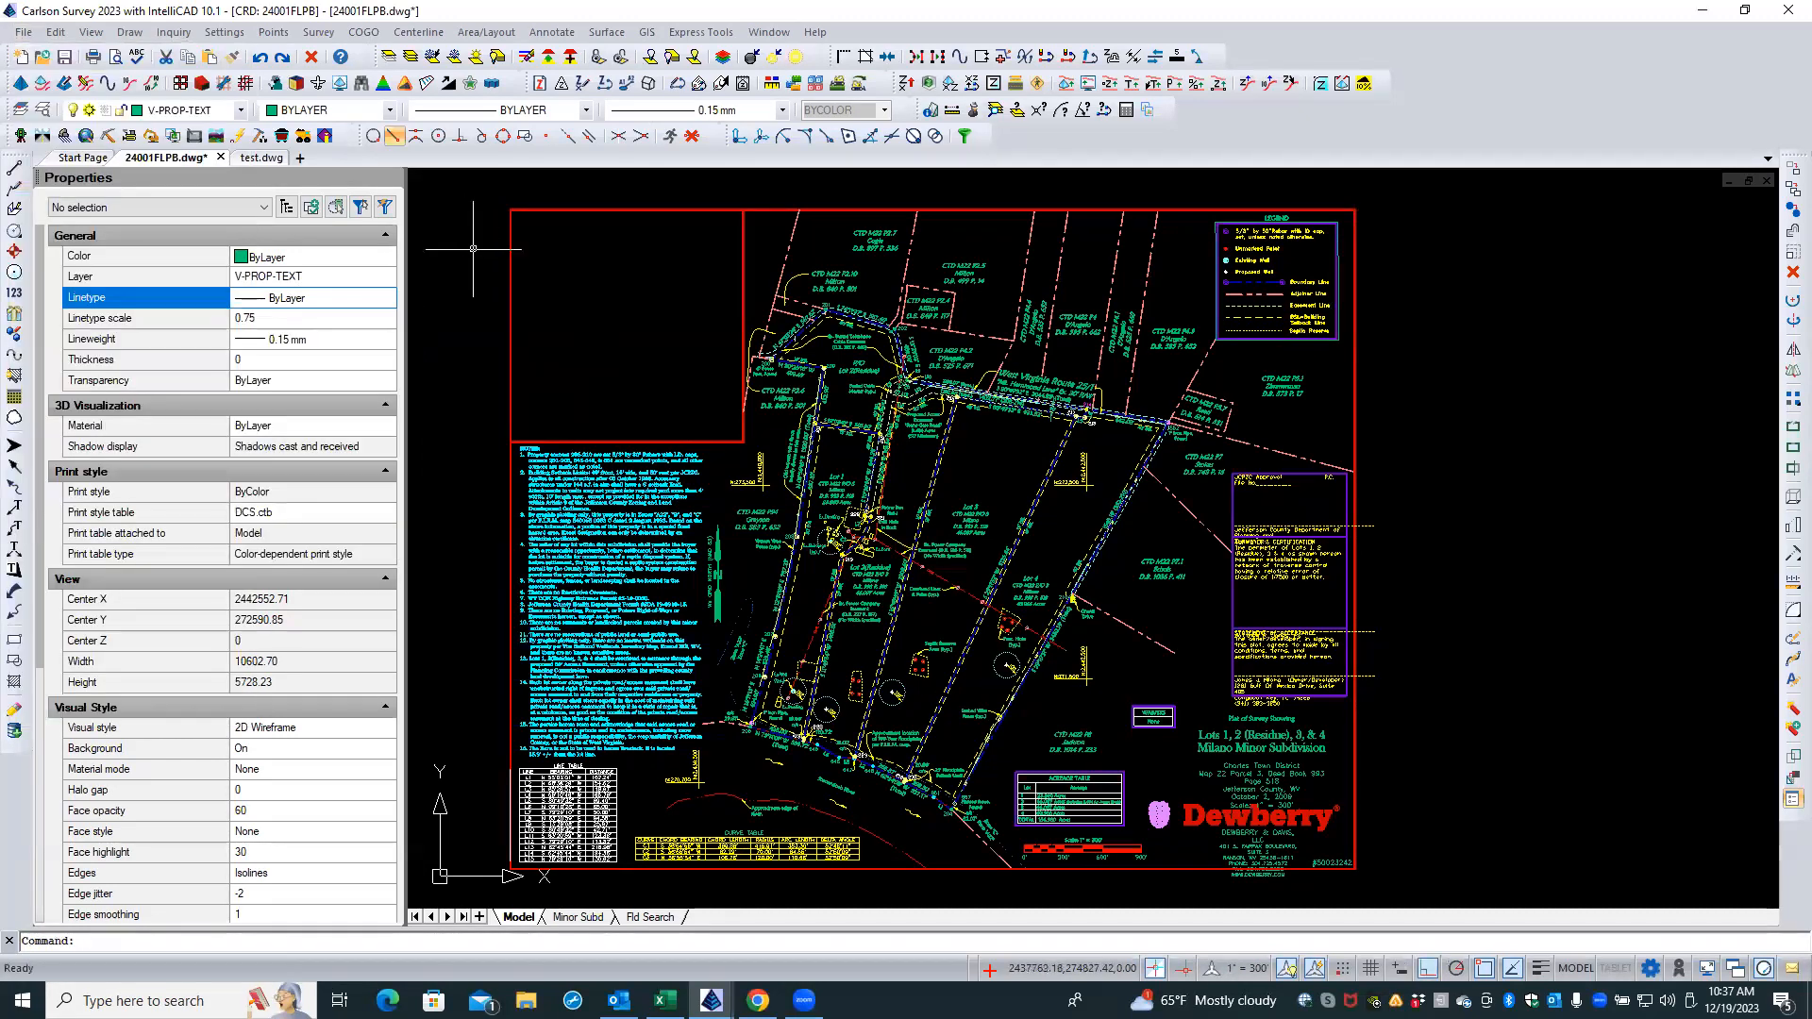
left_click(275, 34)
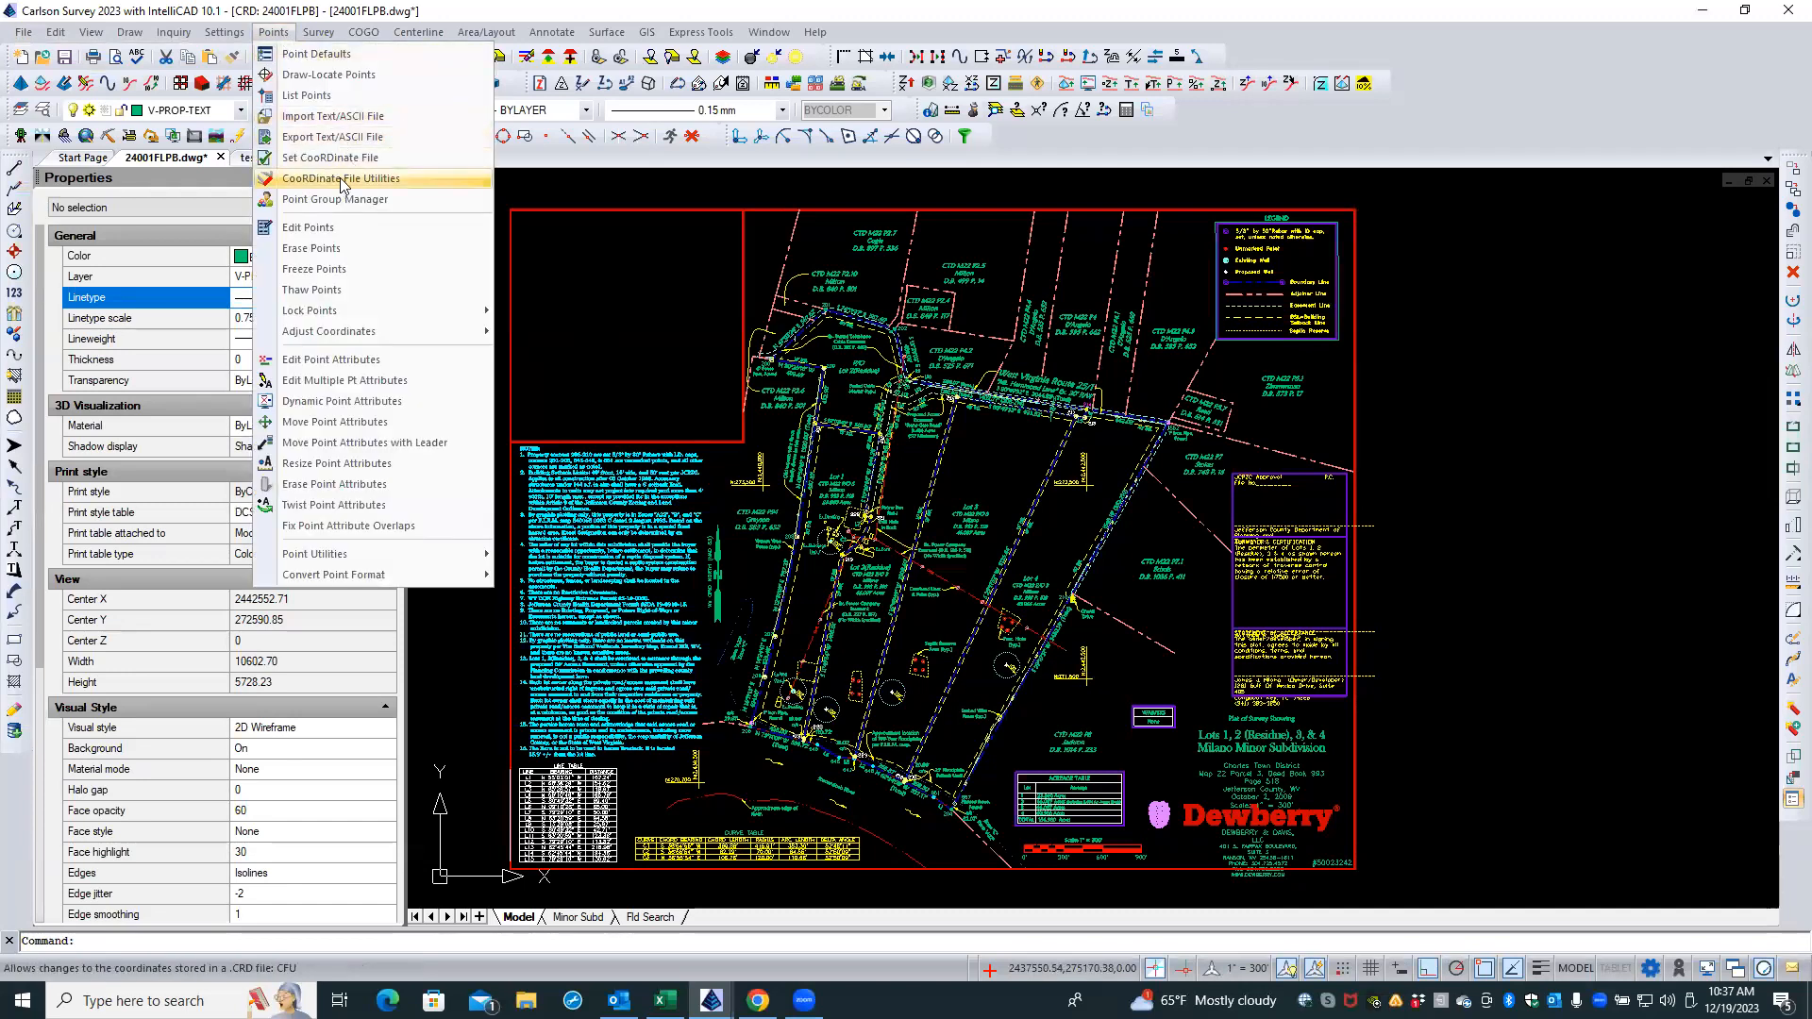
mouse_move(364, 557)
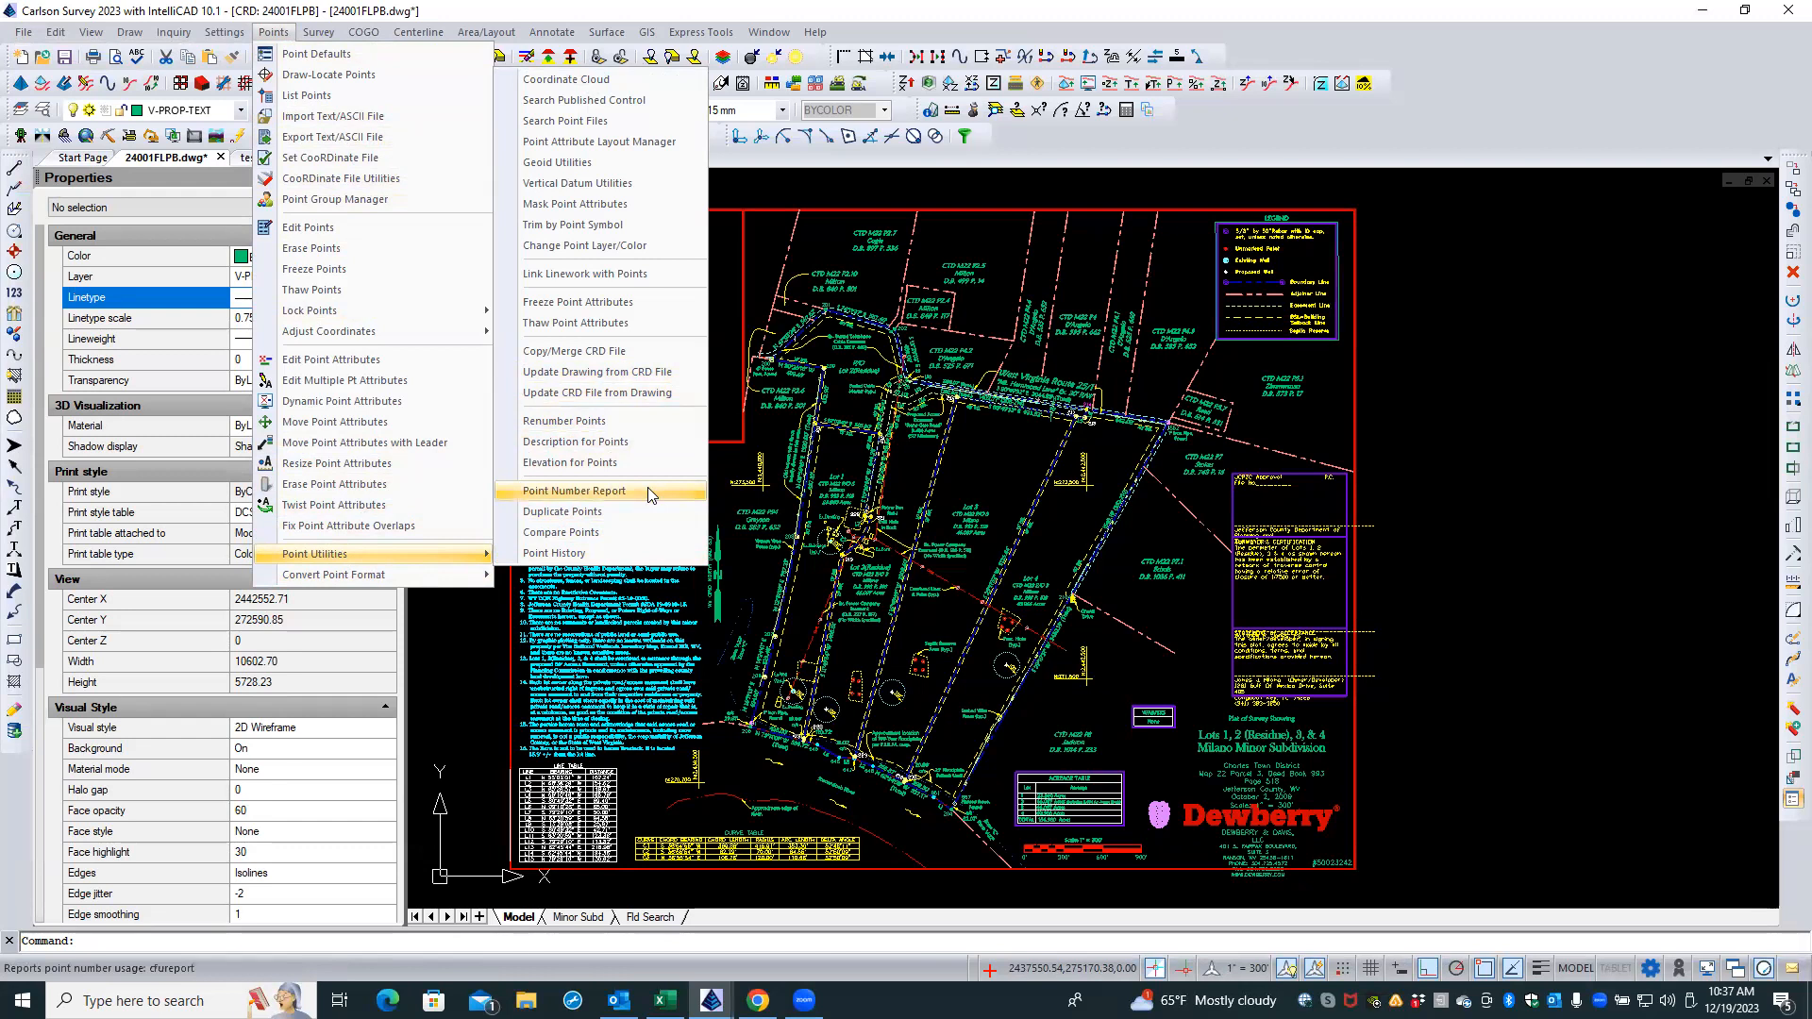
mouse_move(406, 578)
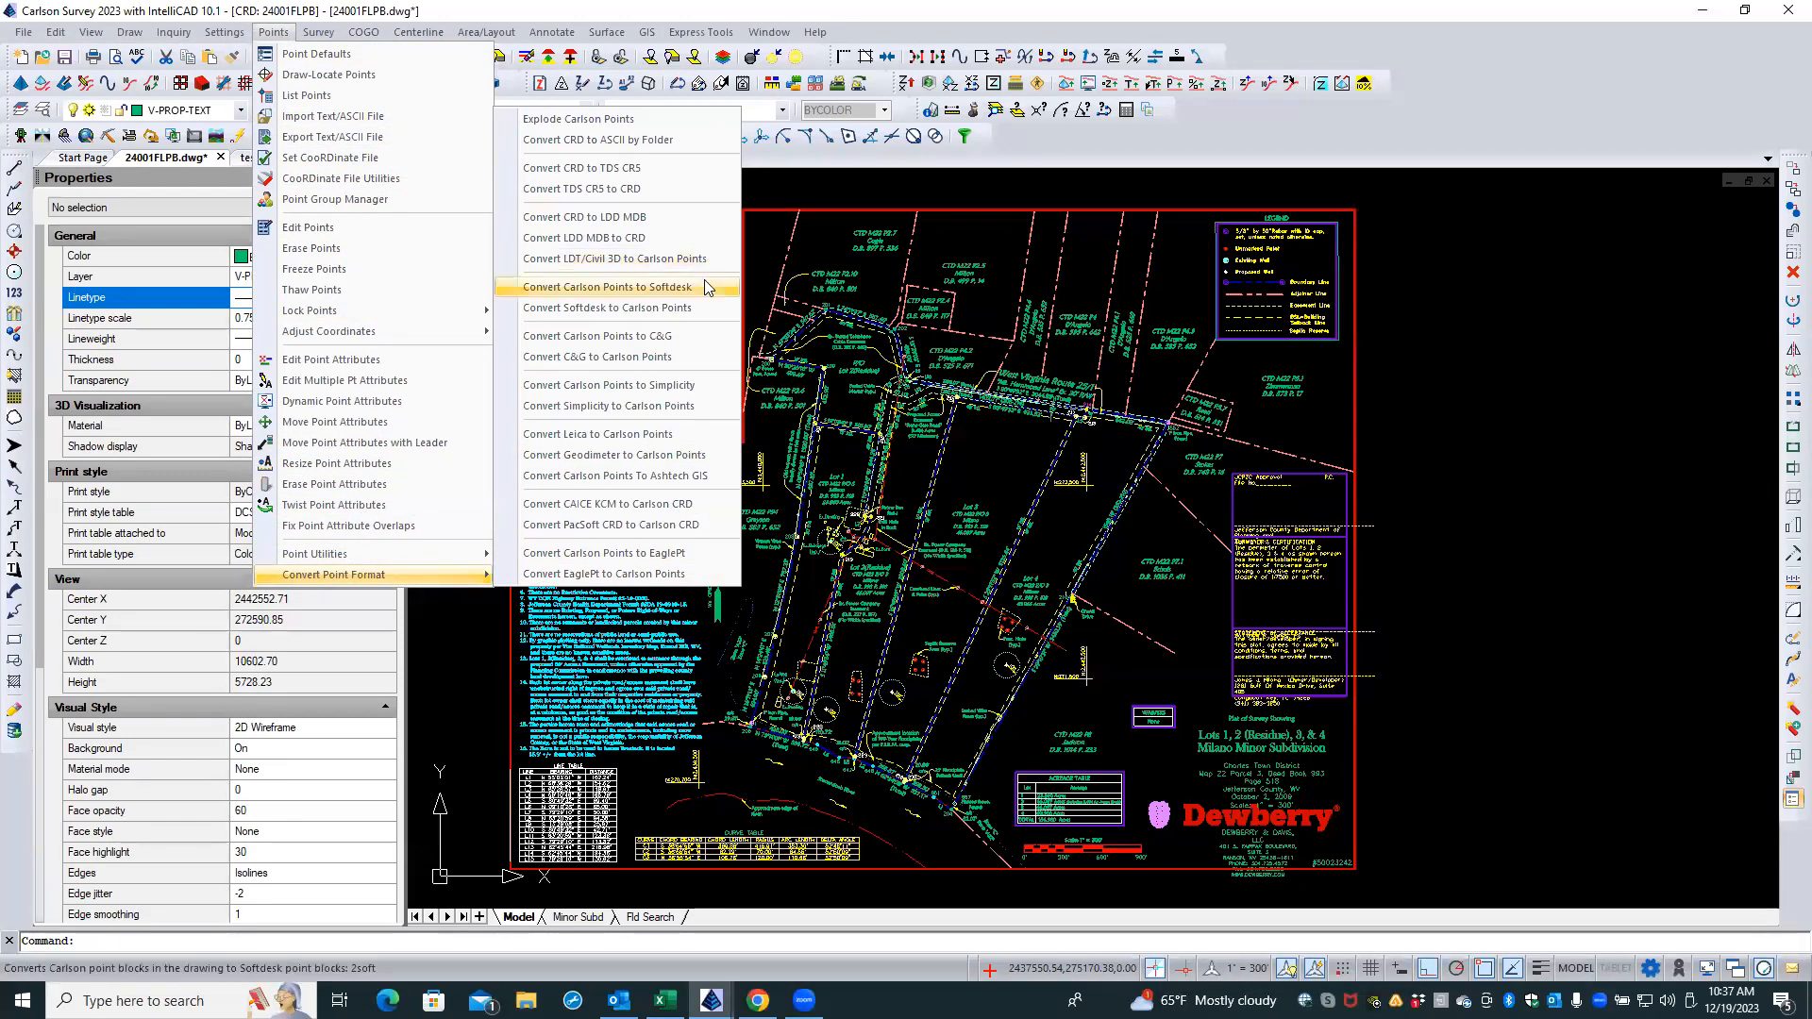
left_click(656, 335)
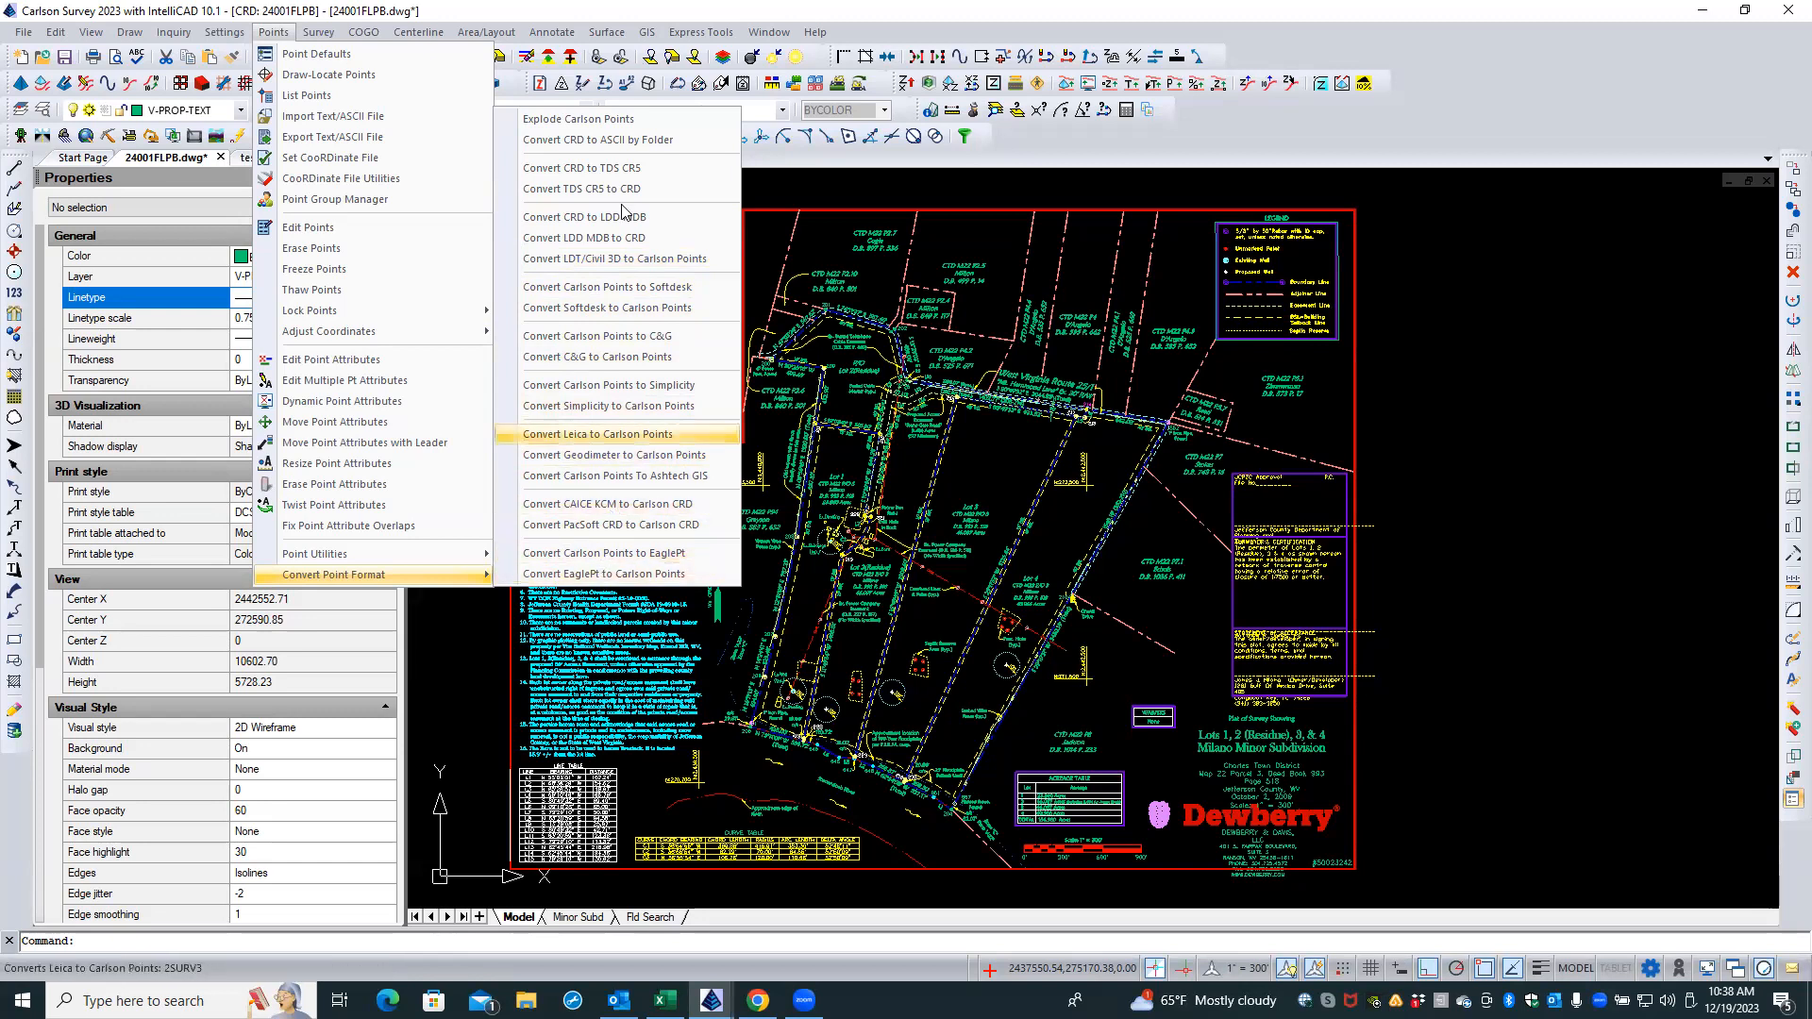
left_click(537, 256)
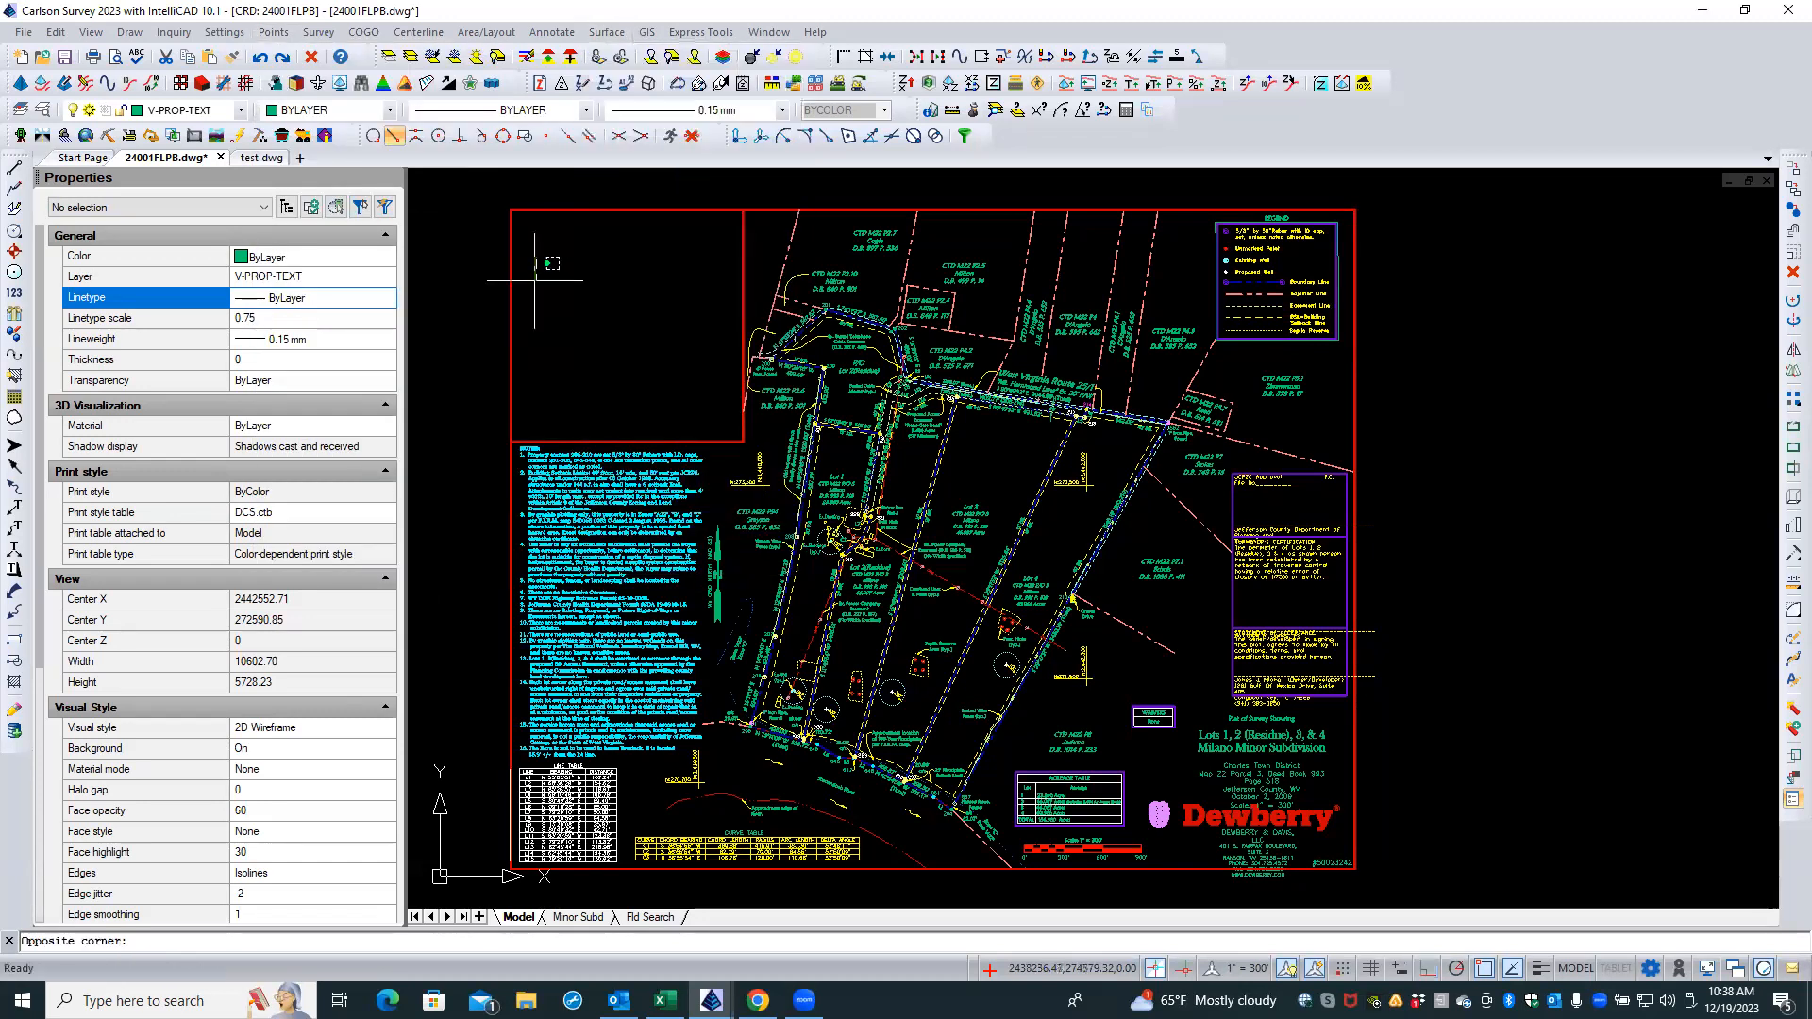
left_click(538, 279)
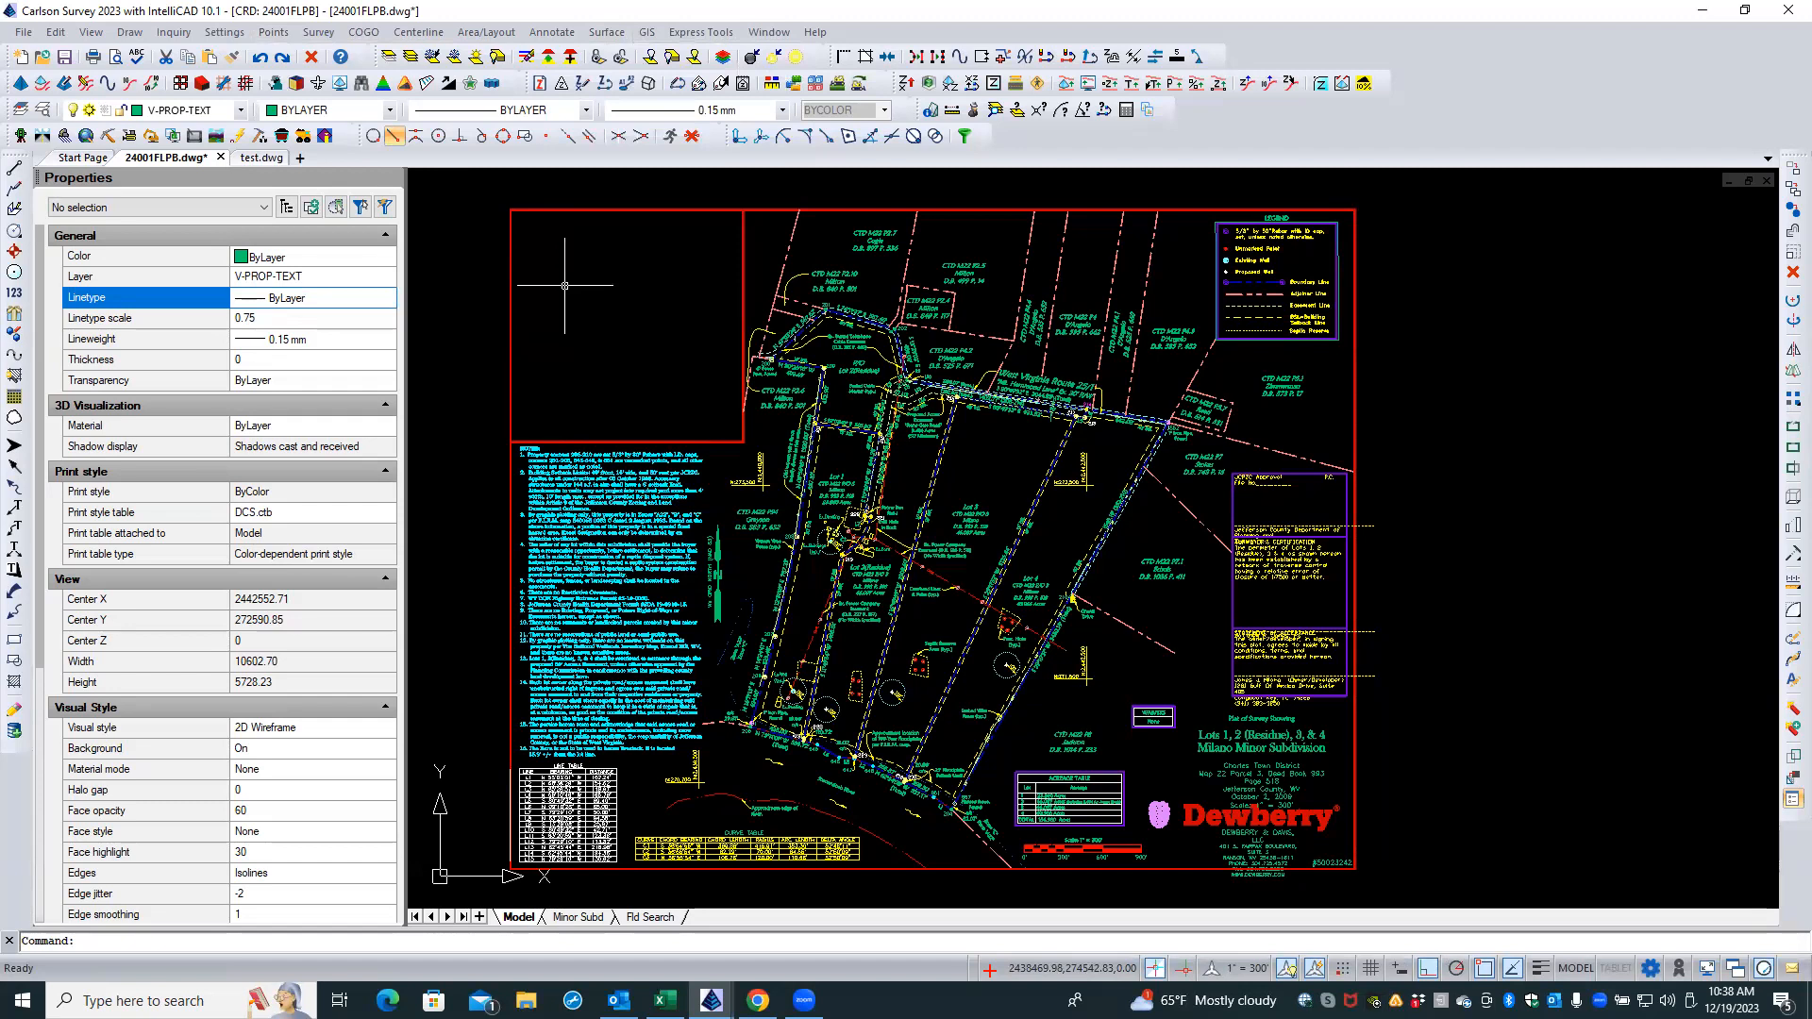